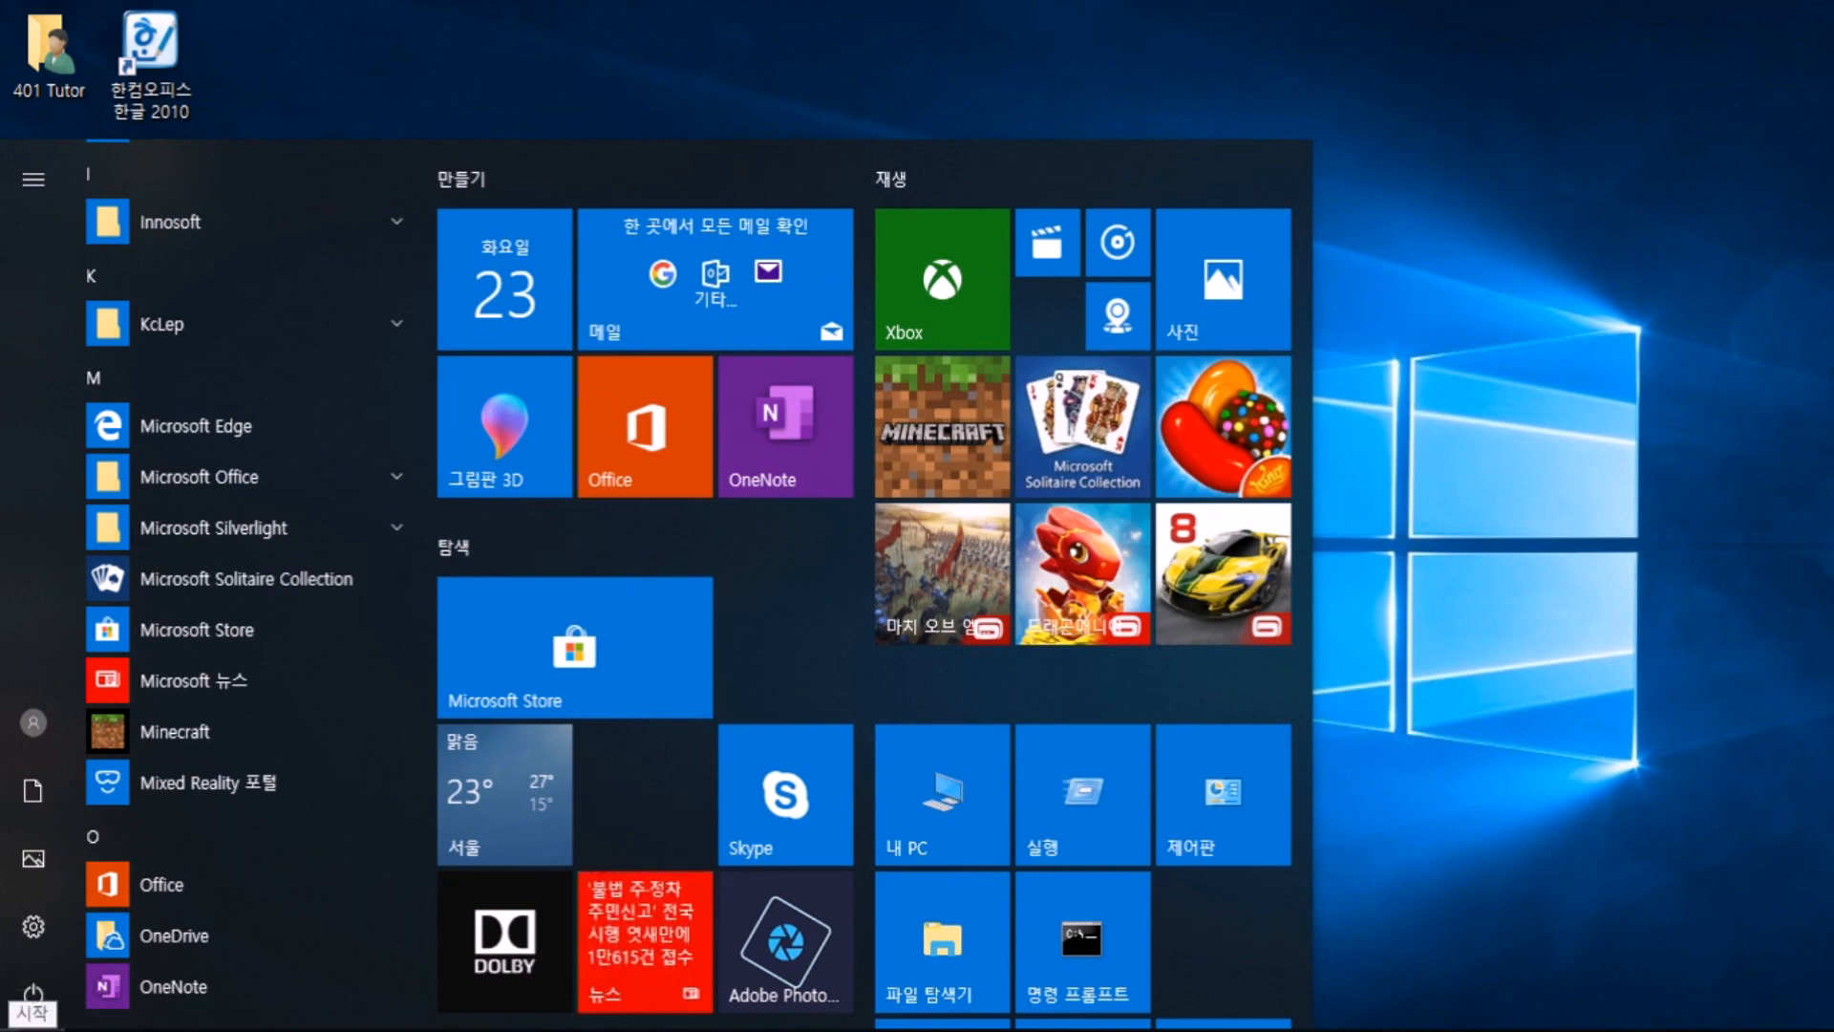
Step: Launch Microsoft Excel 2010 from the Start menu's Microsoft Office folder to get a blank workbook
left_click(32, 1030)
left_click(32, 1030)
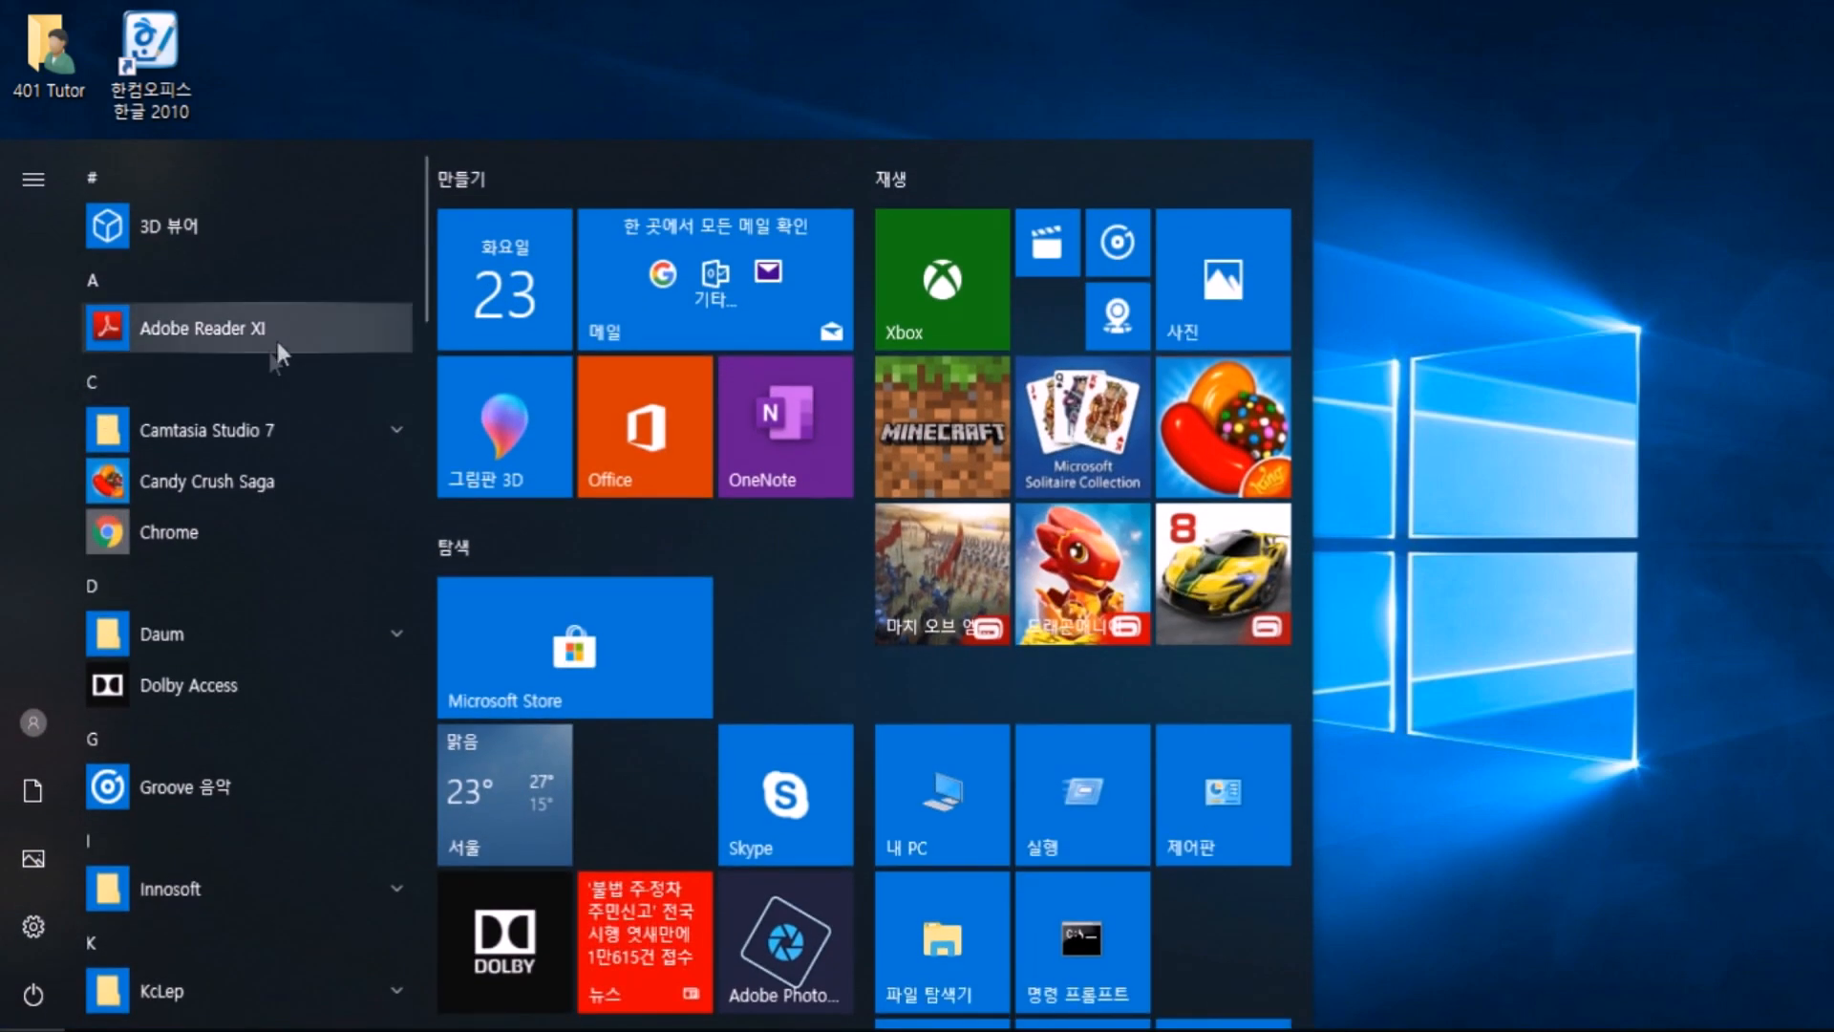
scroll(202, 308, "down", 5)
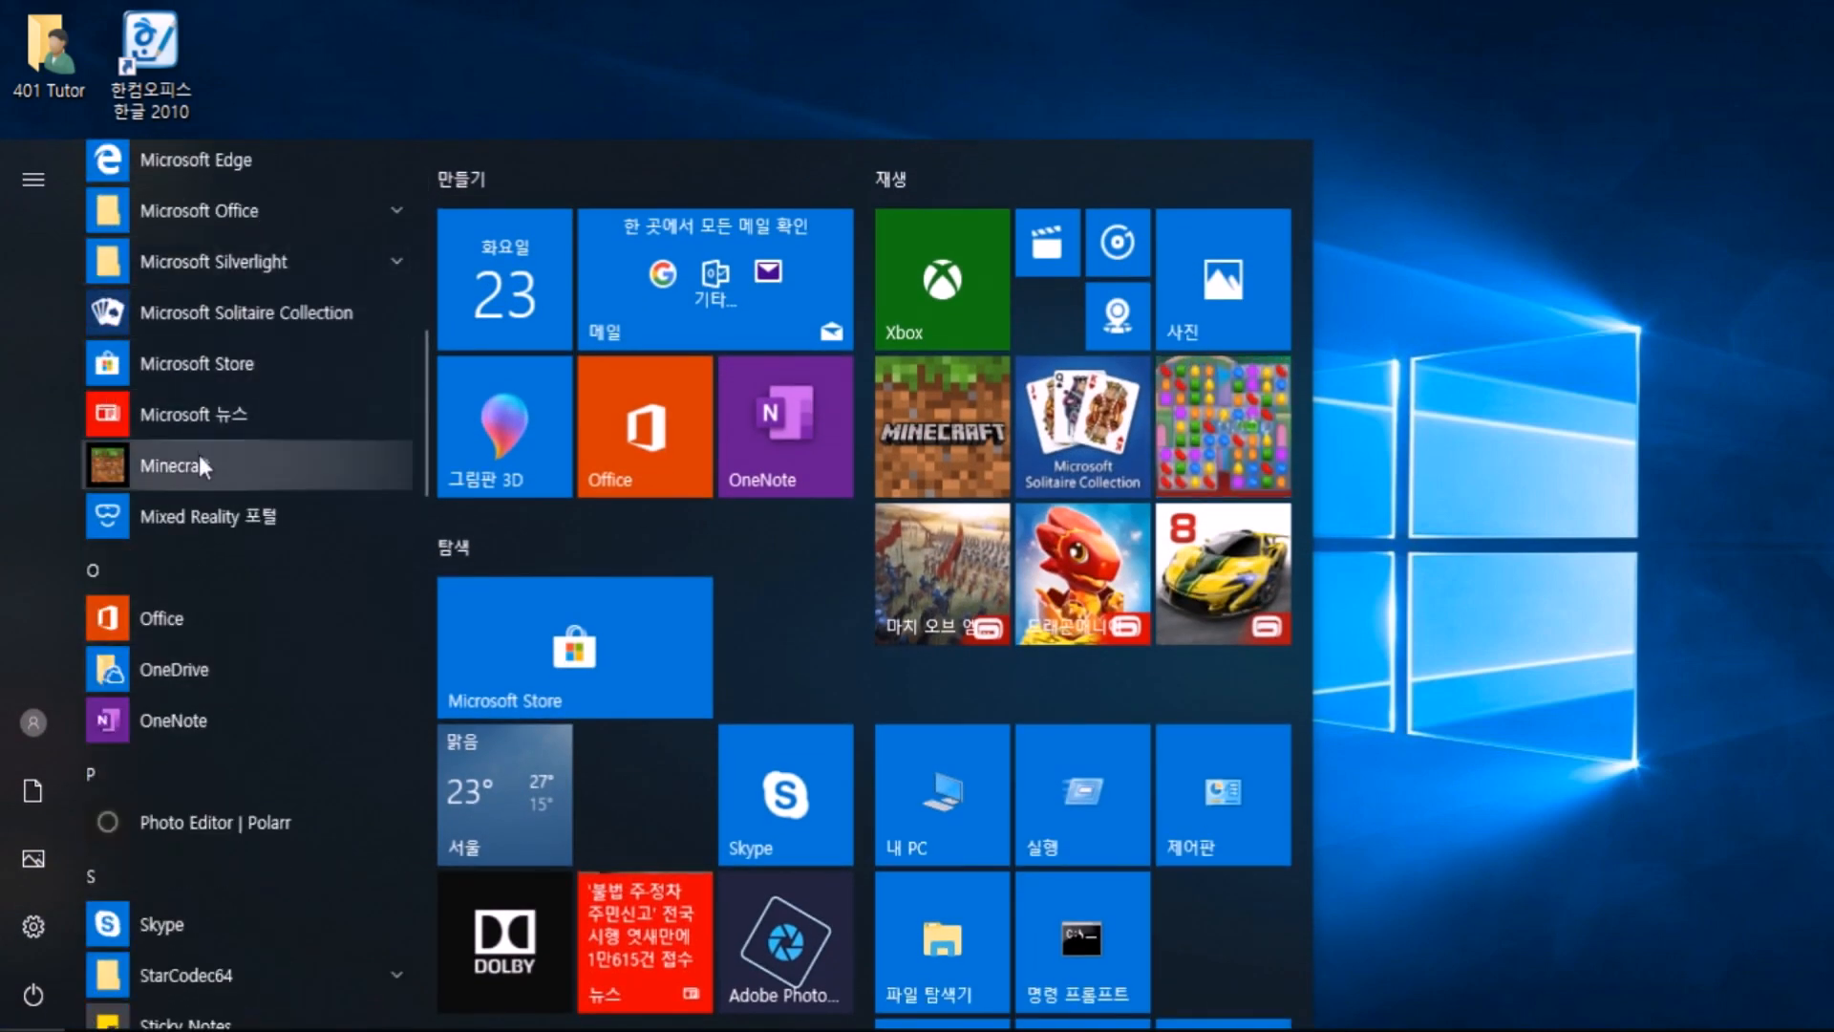
scroll(199, 454, "down", 5)
scroll(203, 485, "up", 6)
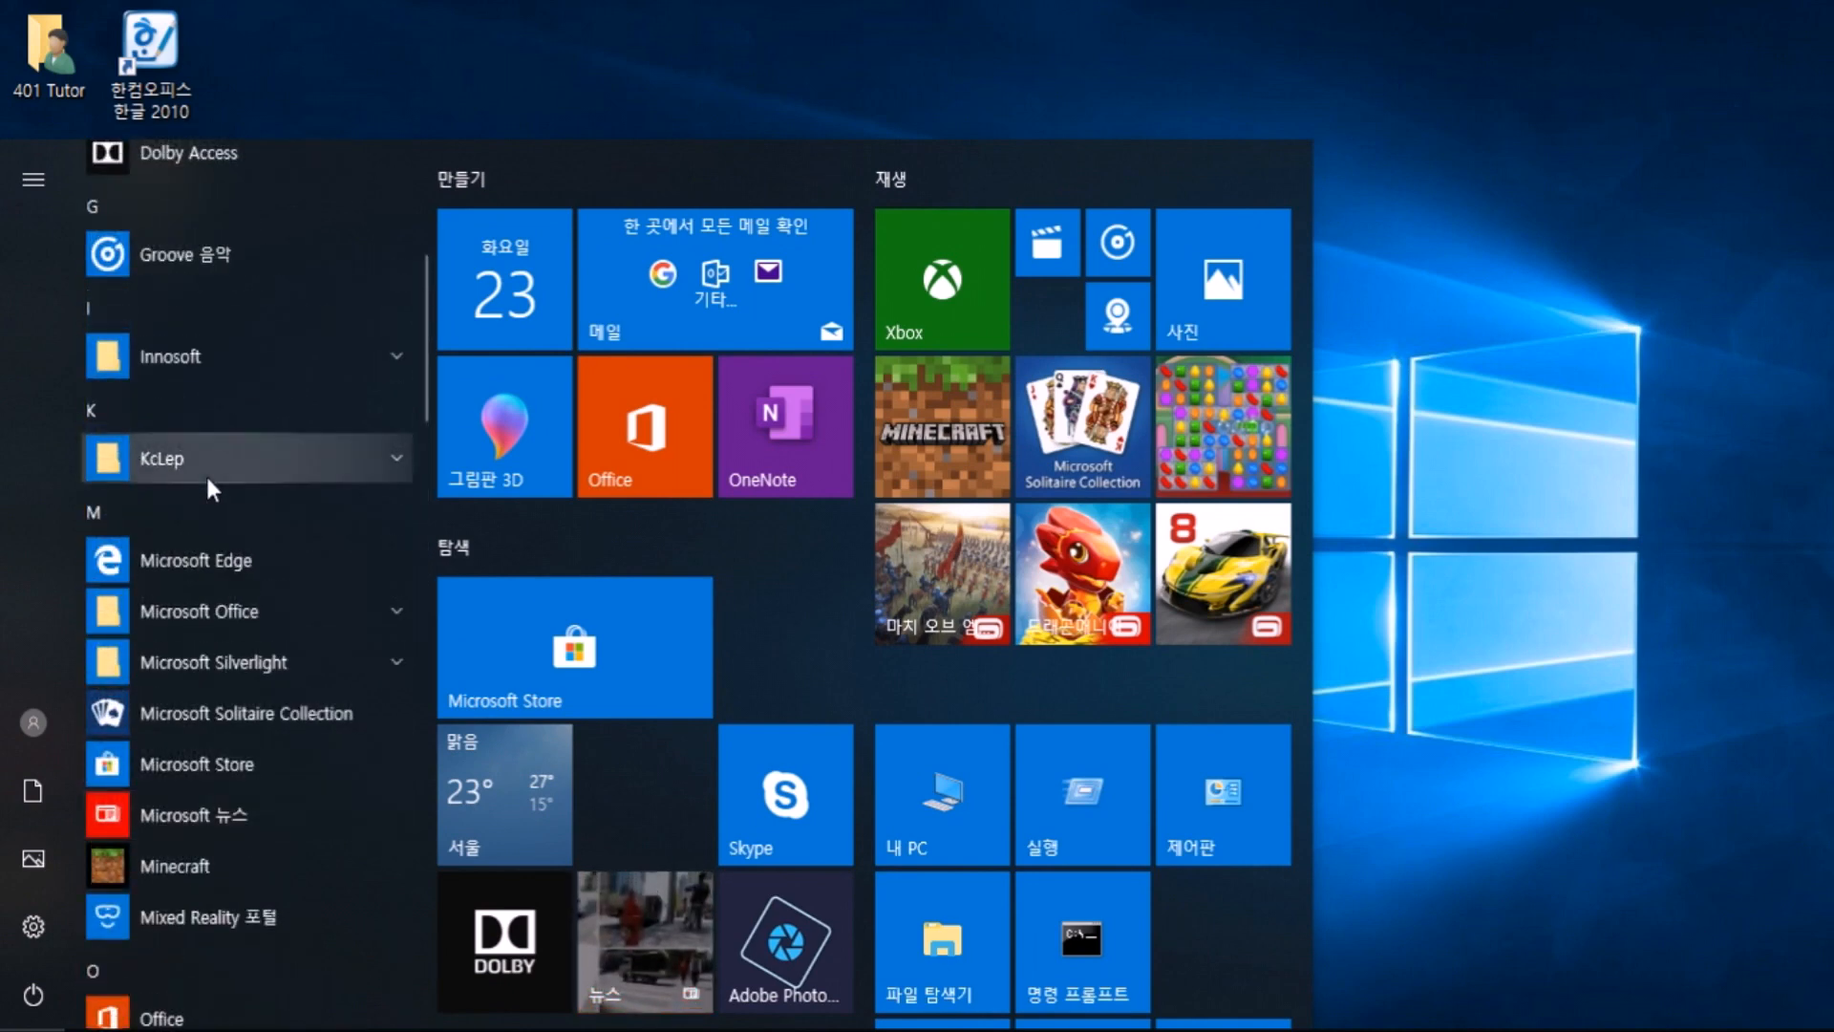
left_click(204, 612)
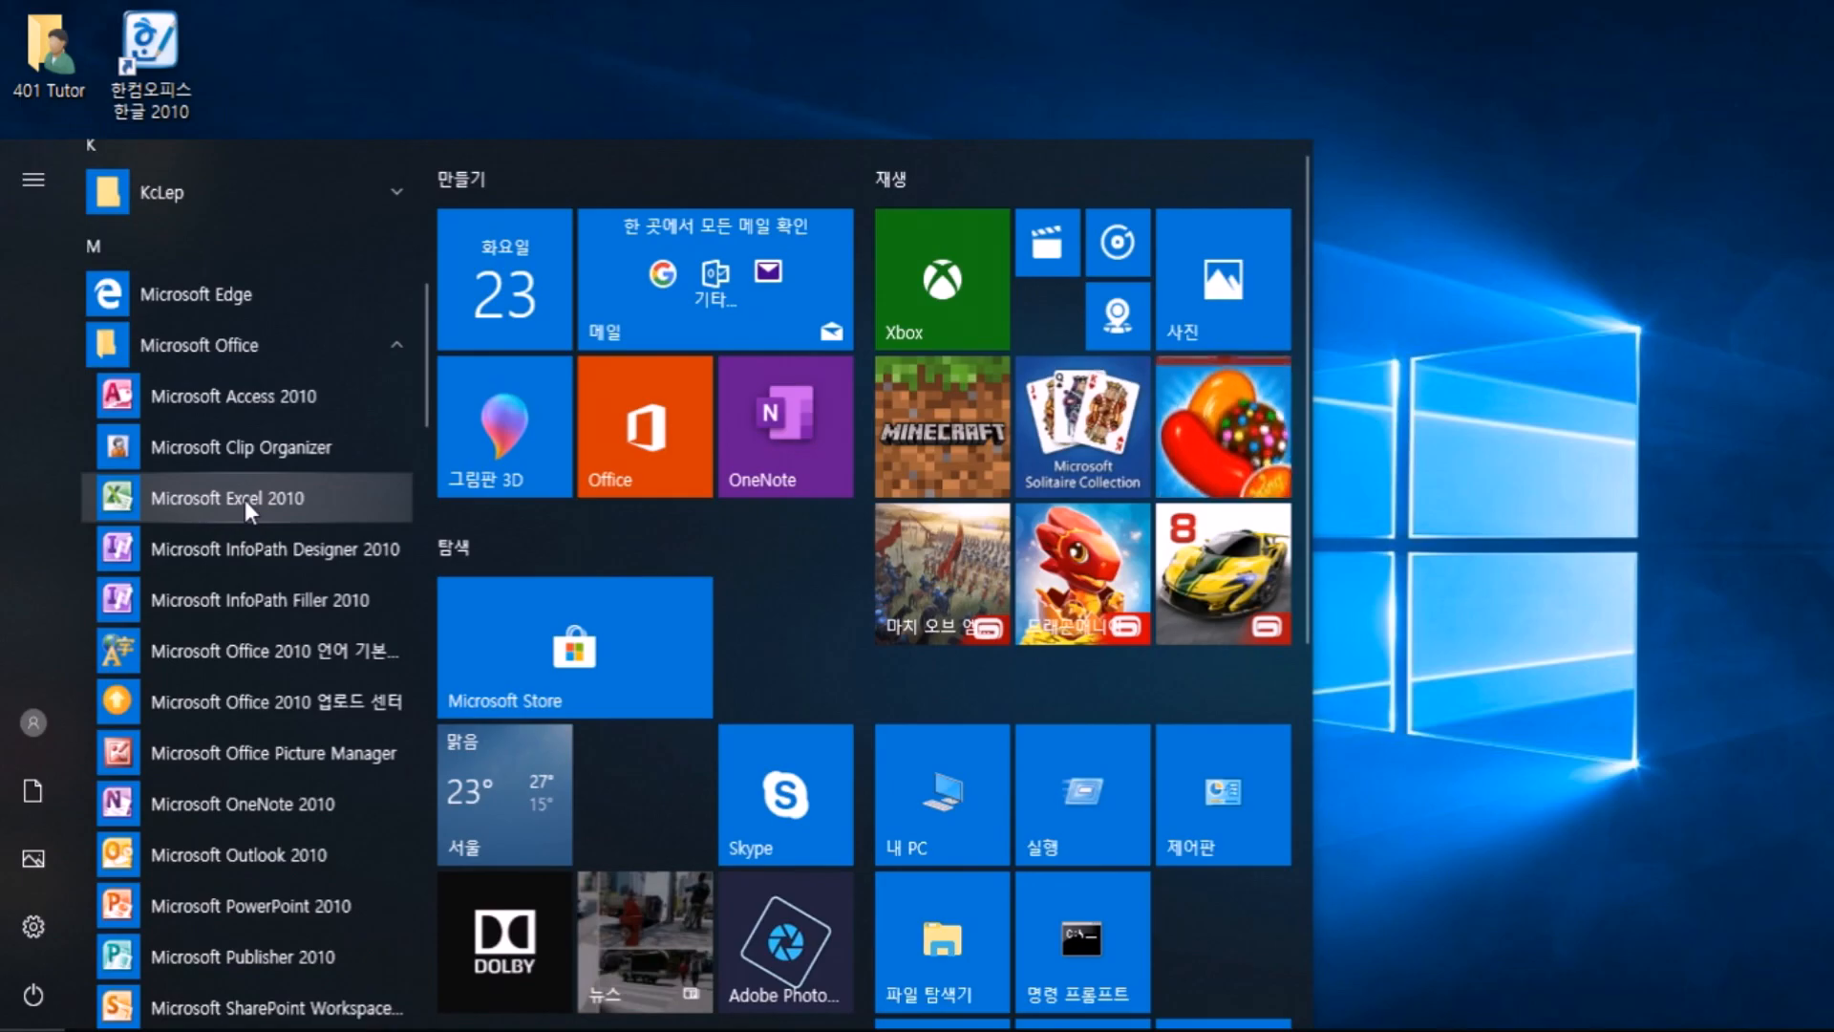
left_click(245, 501)
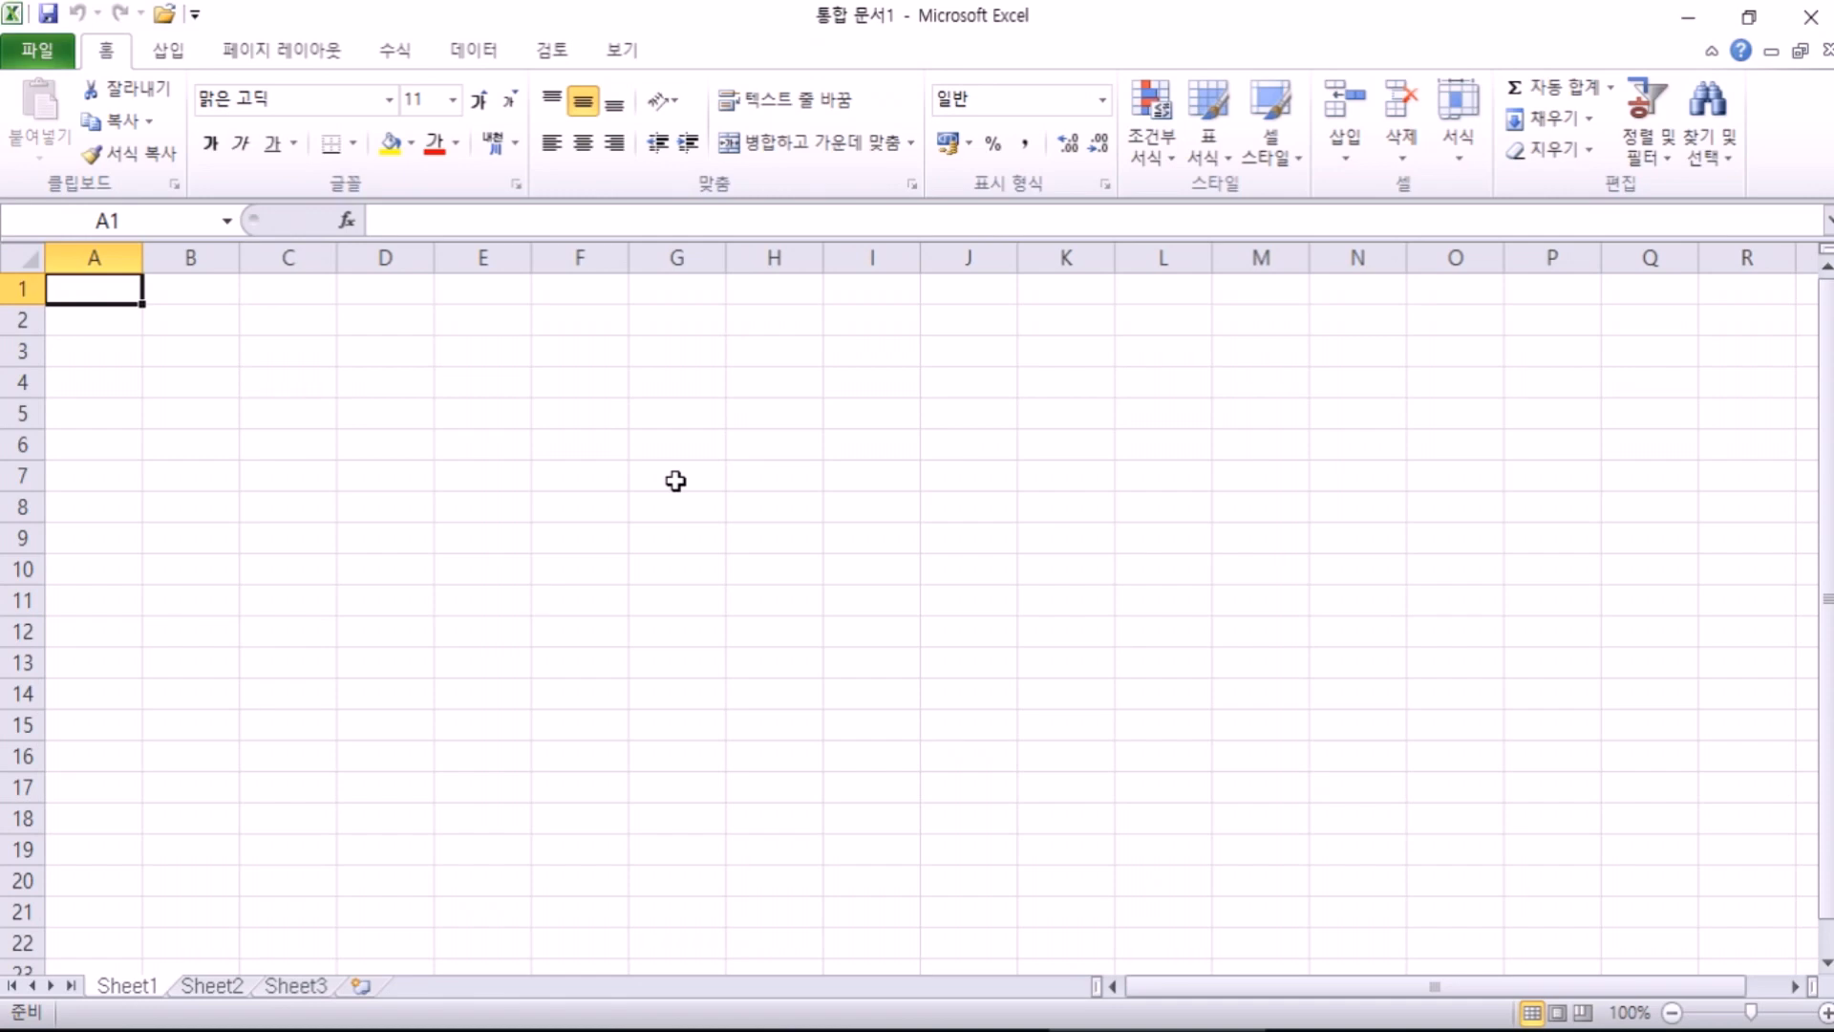
Step: Launch PowerPoint 2010 from the Start menu over Excel
left_click(23, 1030)
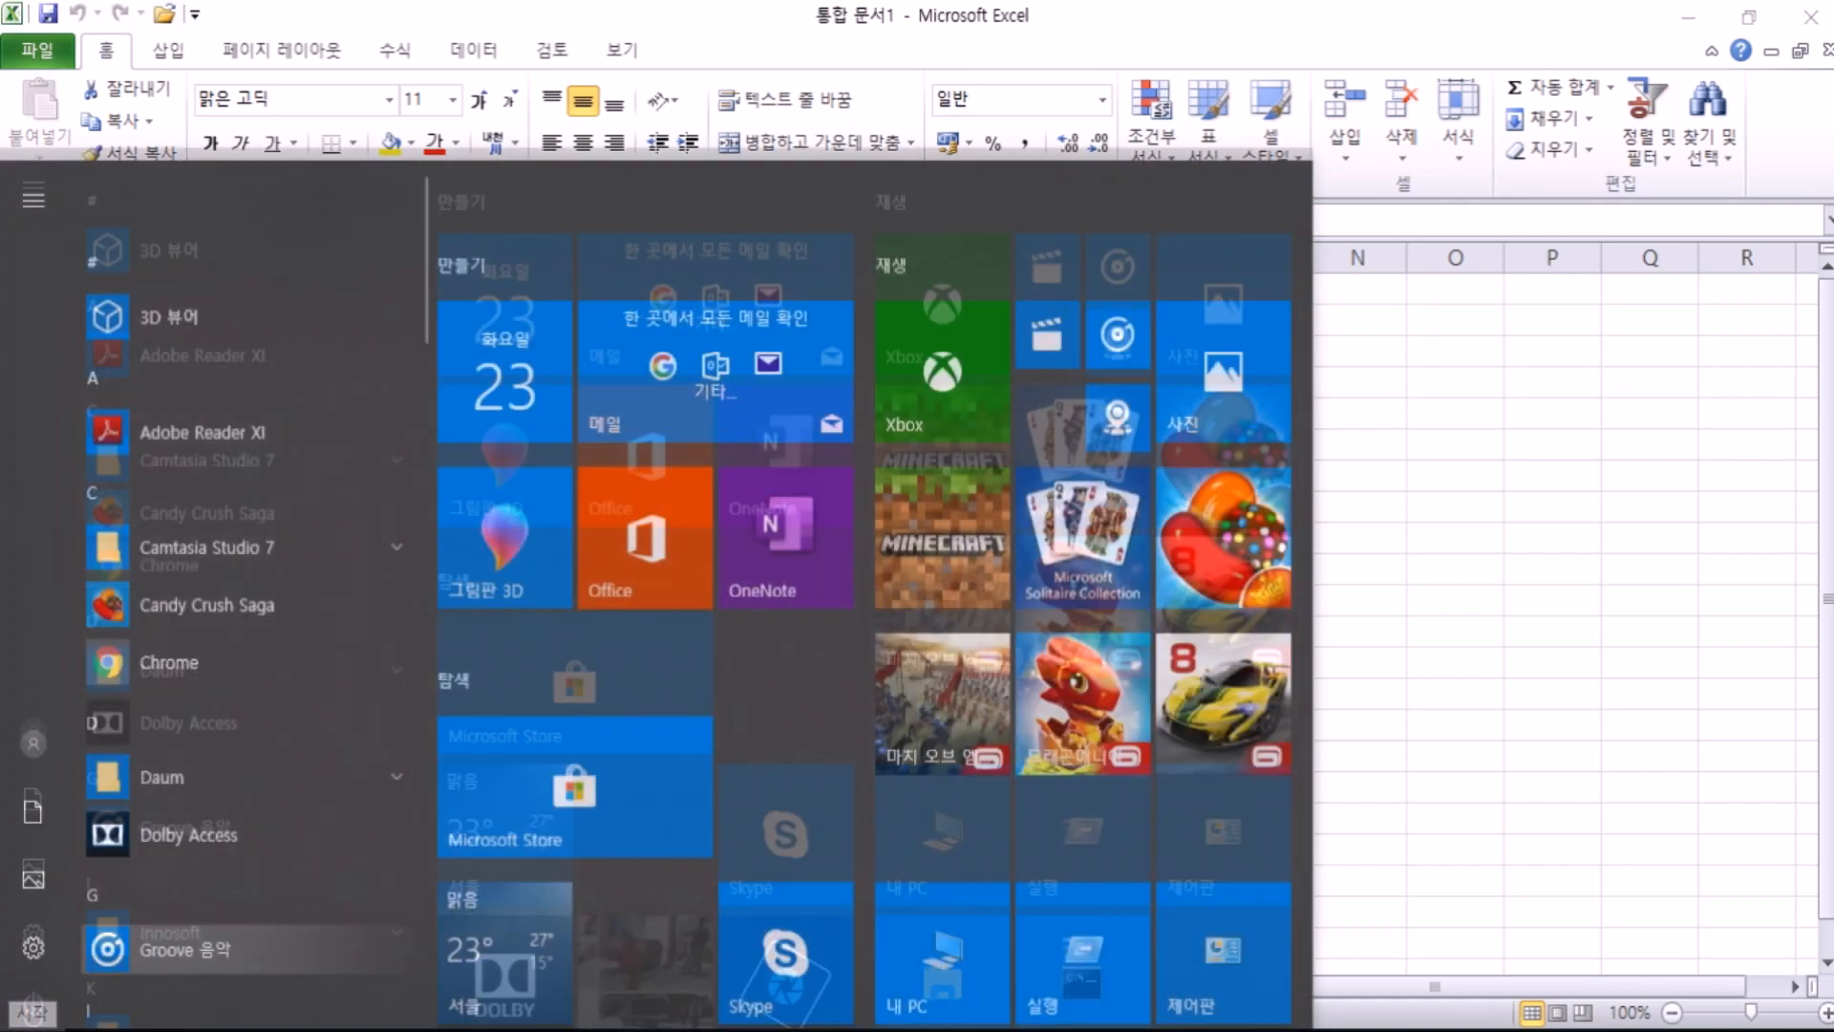
scroll(984, 841, "down", 5)
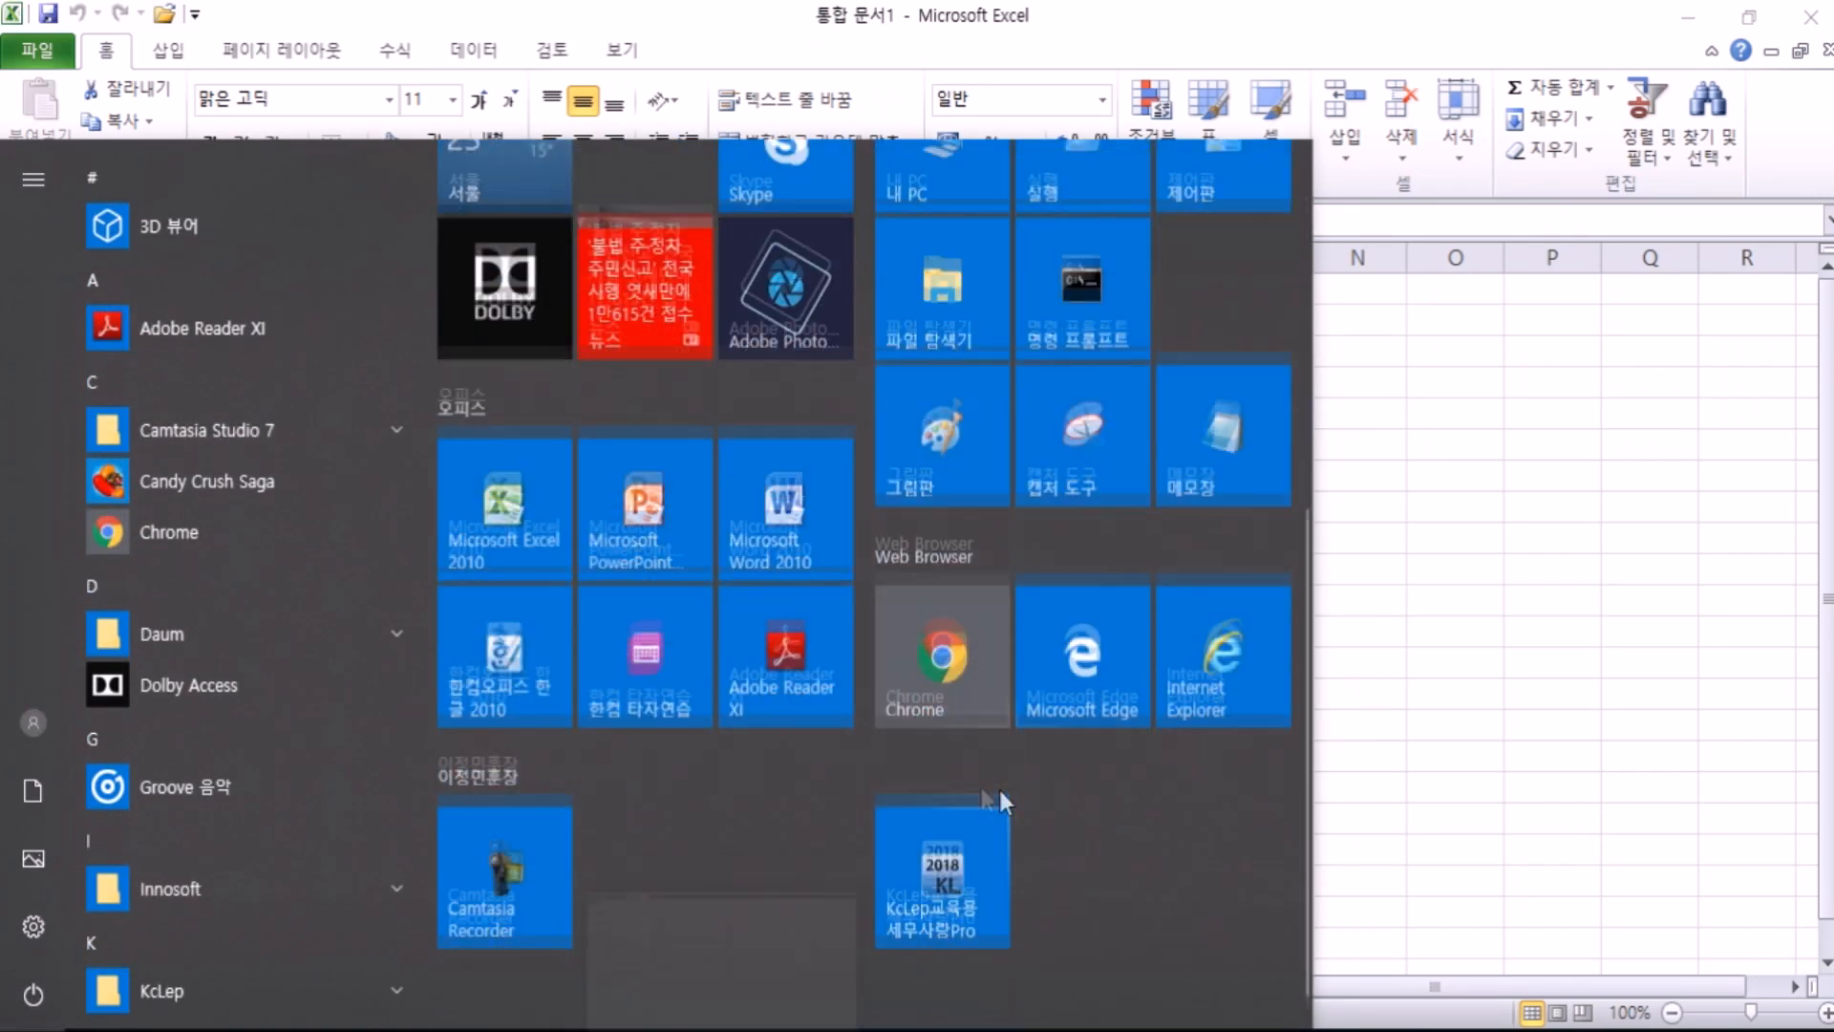
left_click(615, 501)
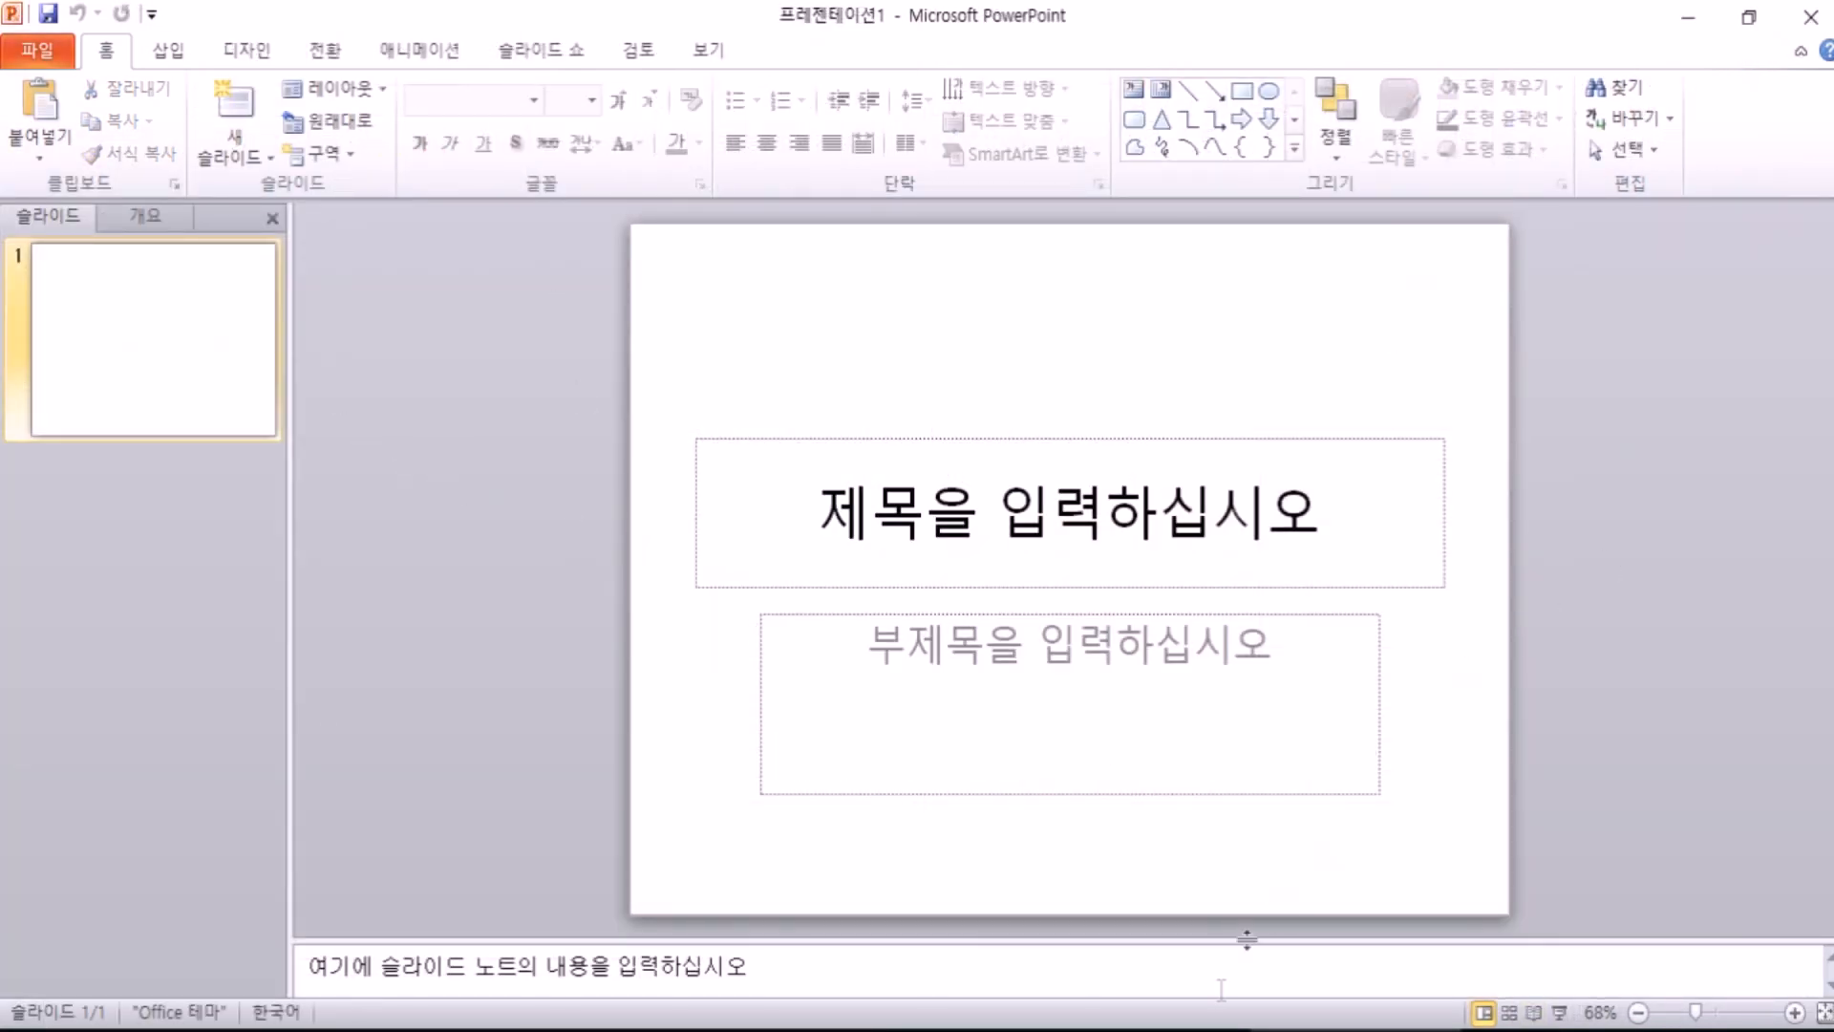
Step: Restore the PowerPoint window, place it below Excel's ribbon at full screen width, and select the title placeholder
left_click(1143, 1030)
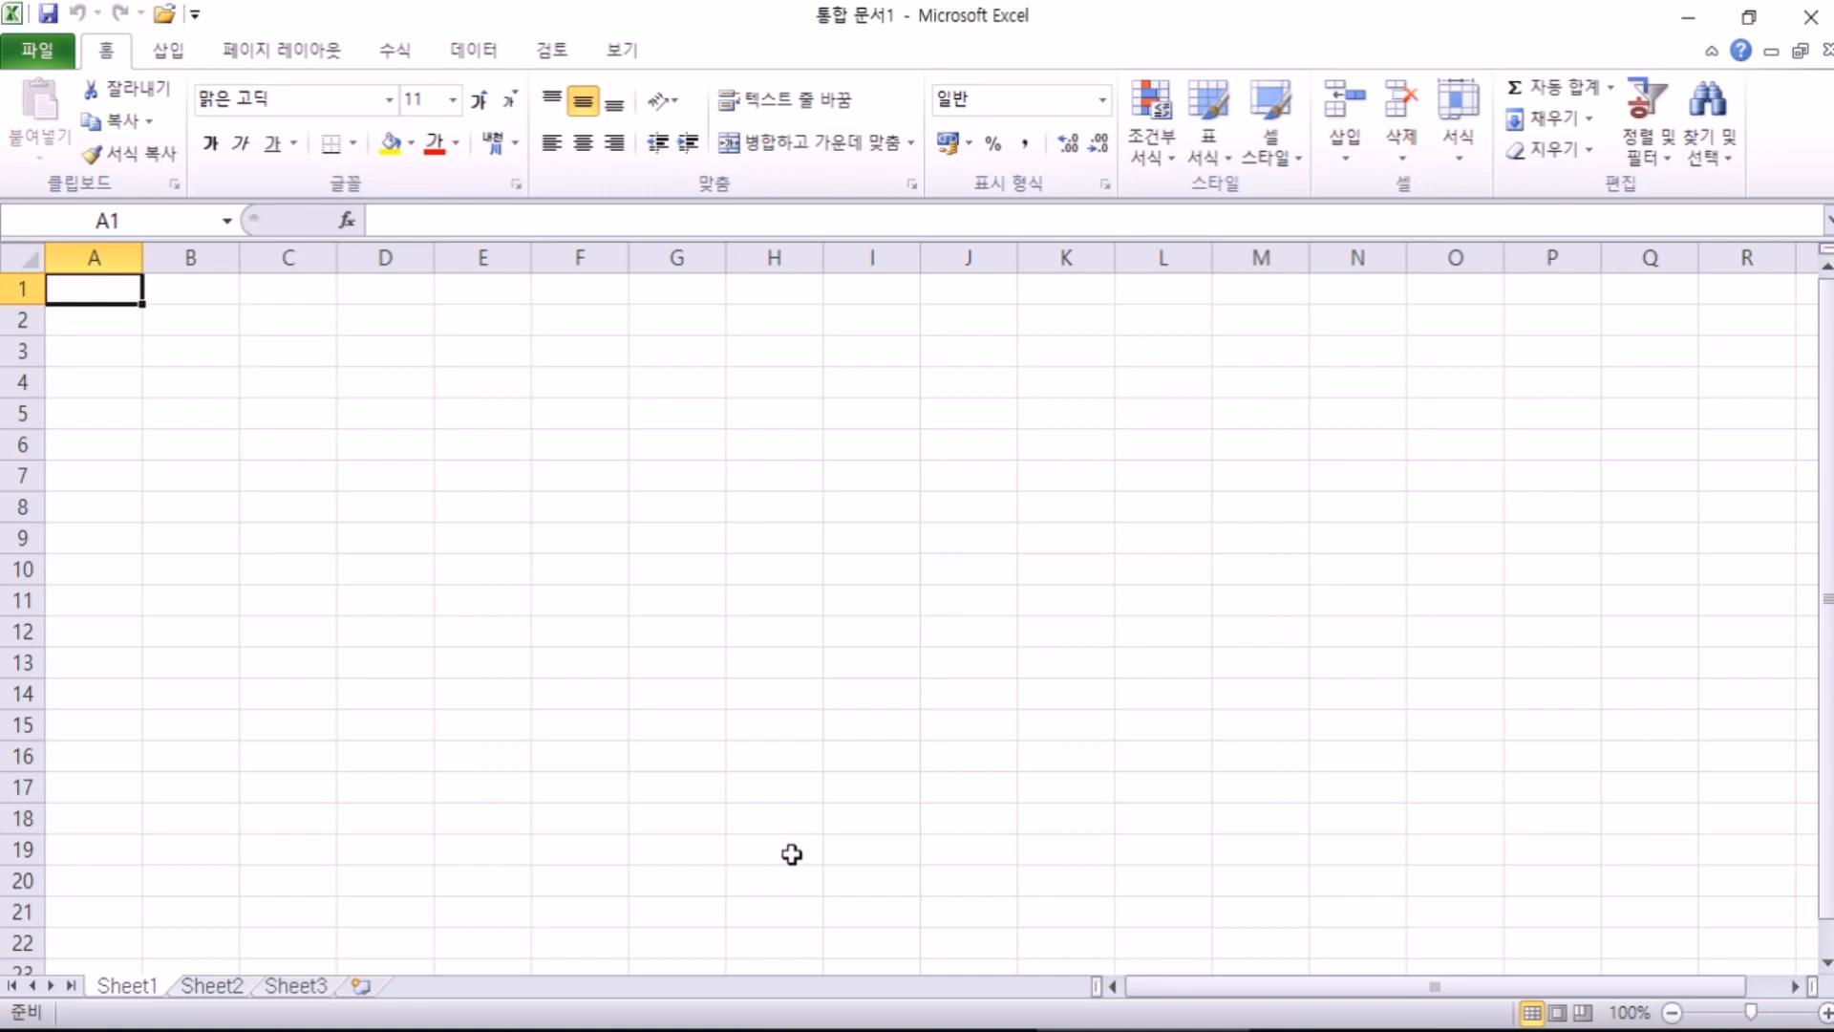
key("alt+Tab")
double_click(483, 31)
left_click_drag(472, 194, 453, 251)
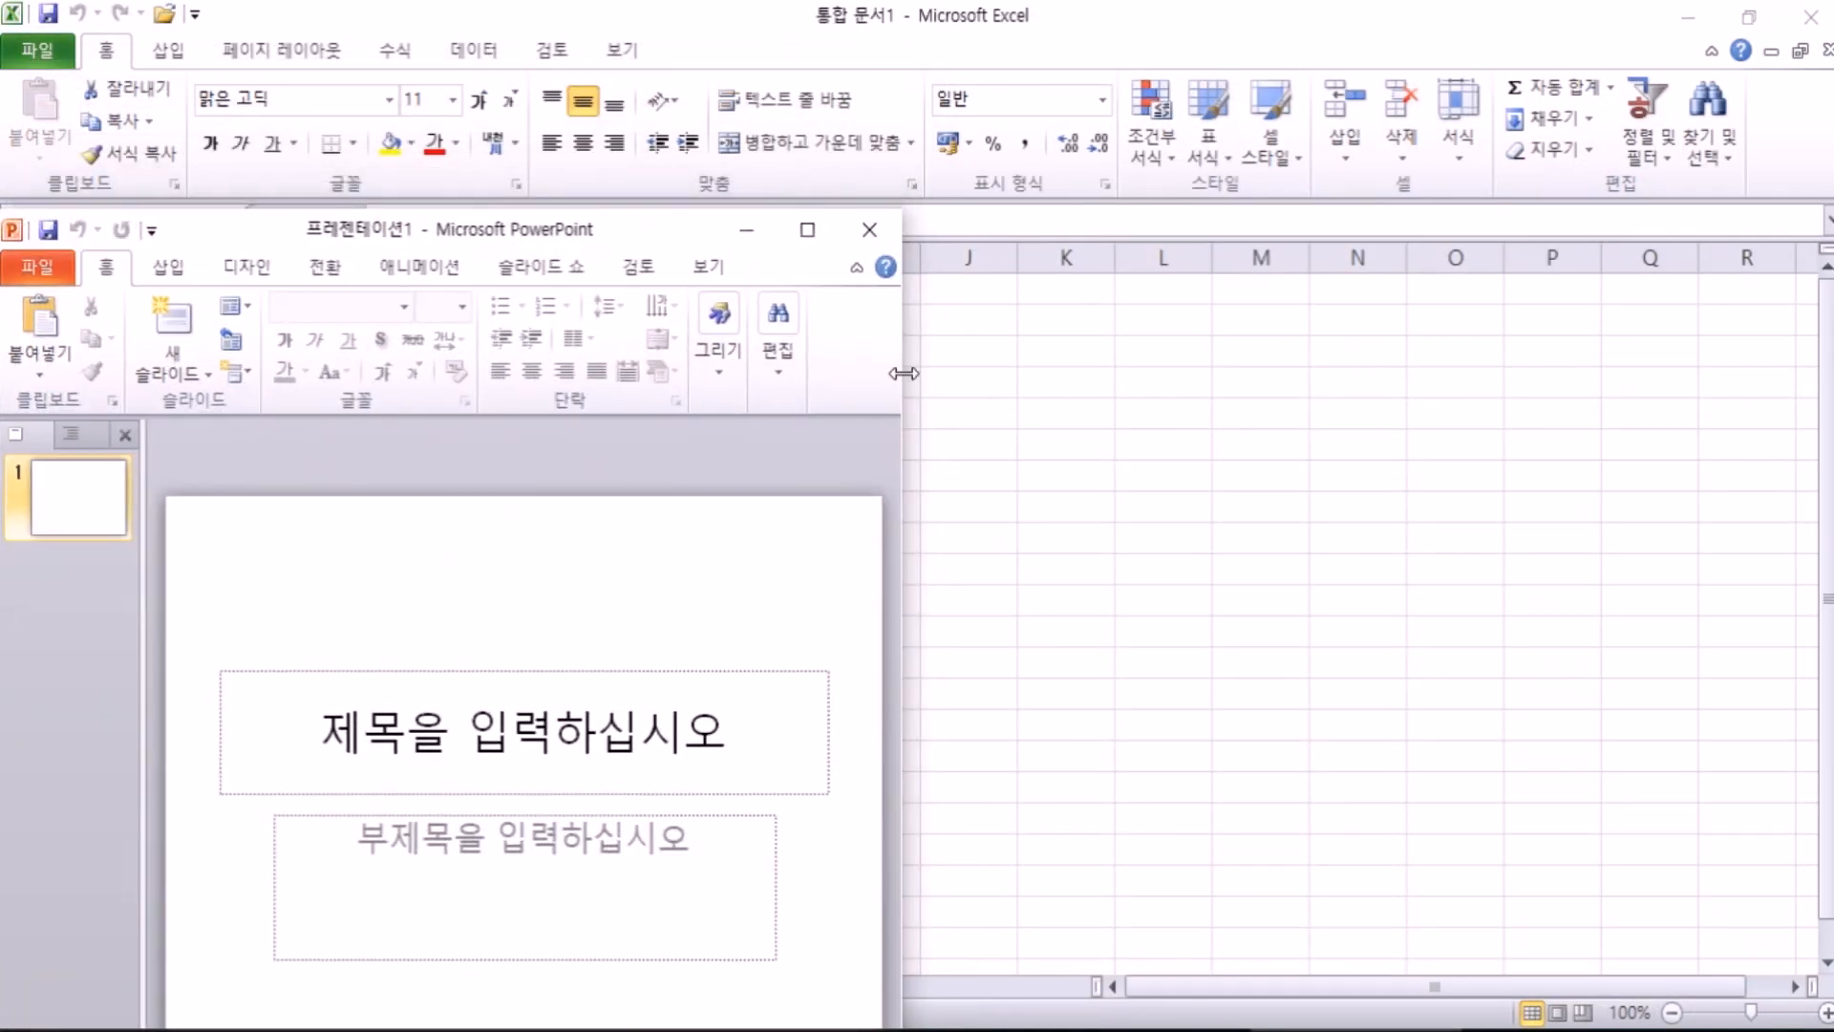
left_click_drag(902, 374, 1830, 378)
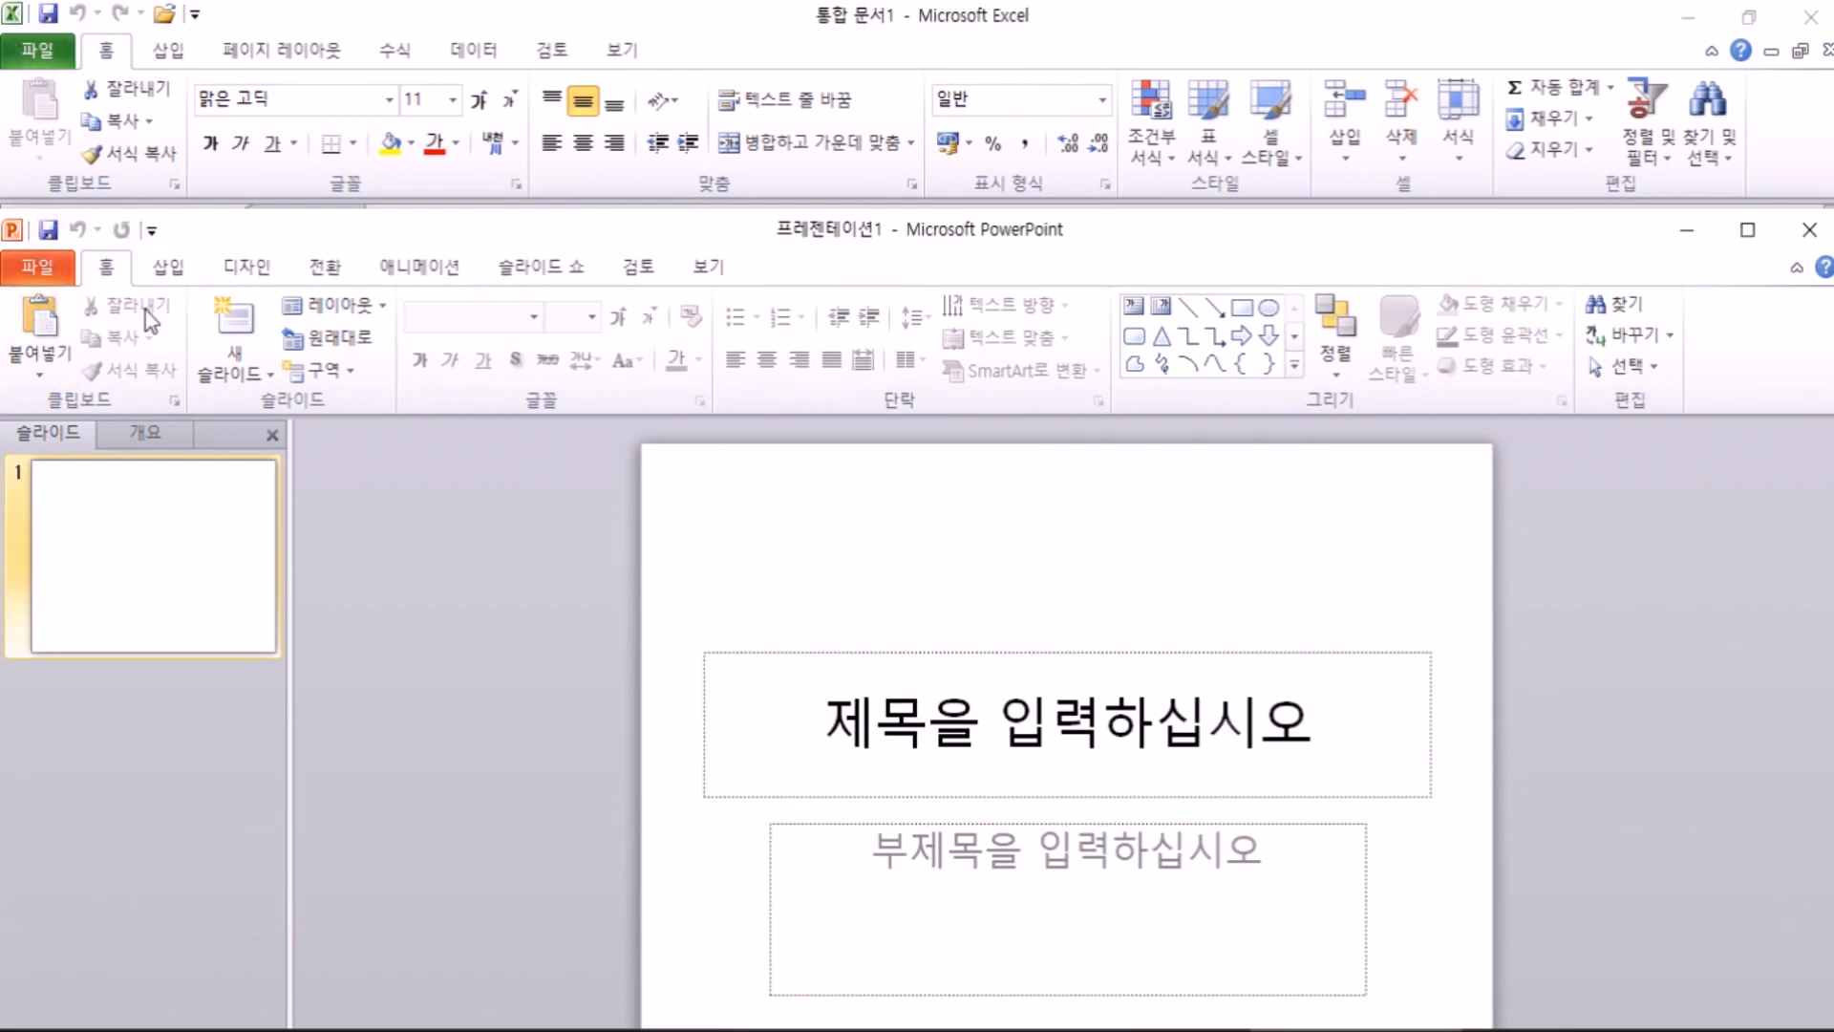
left_click(745, 664)
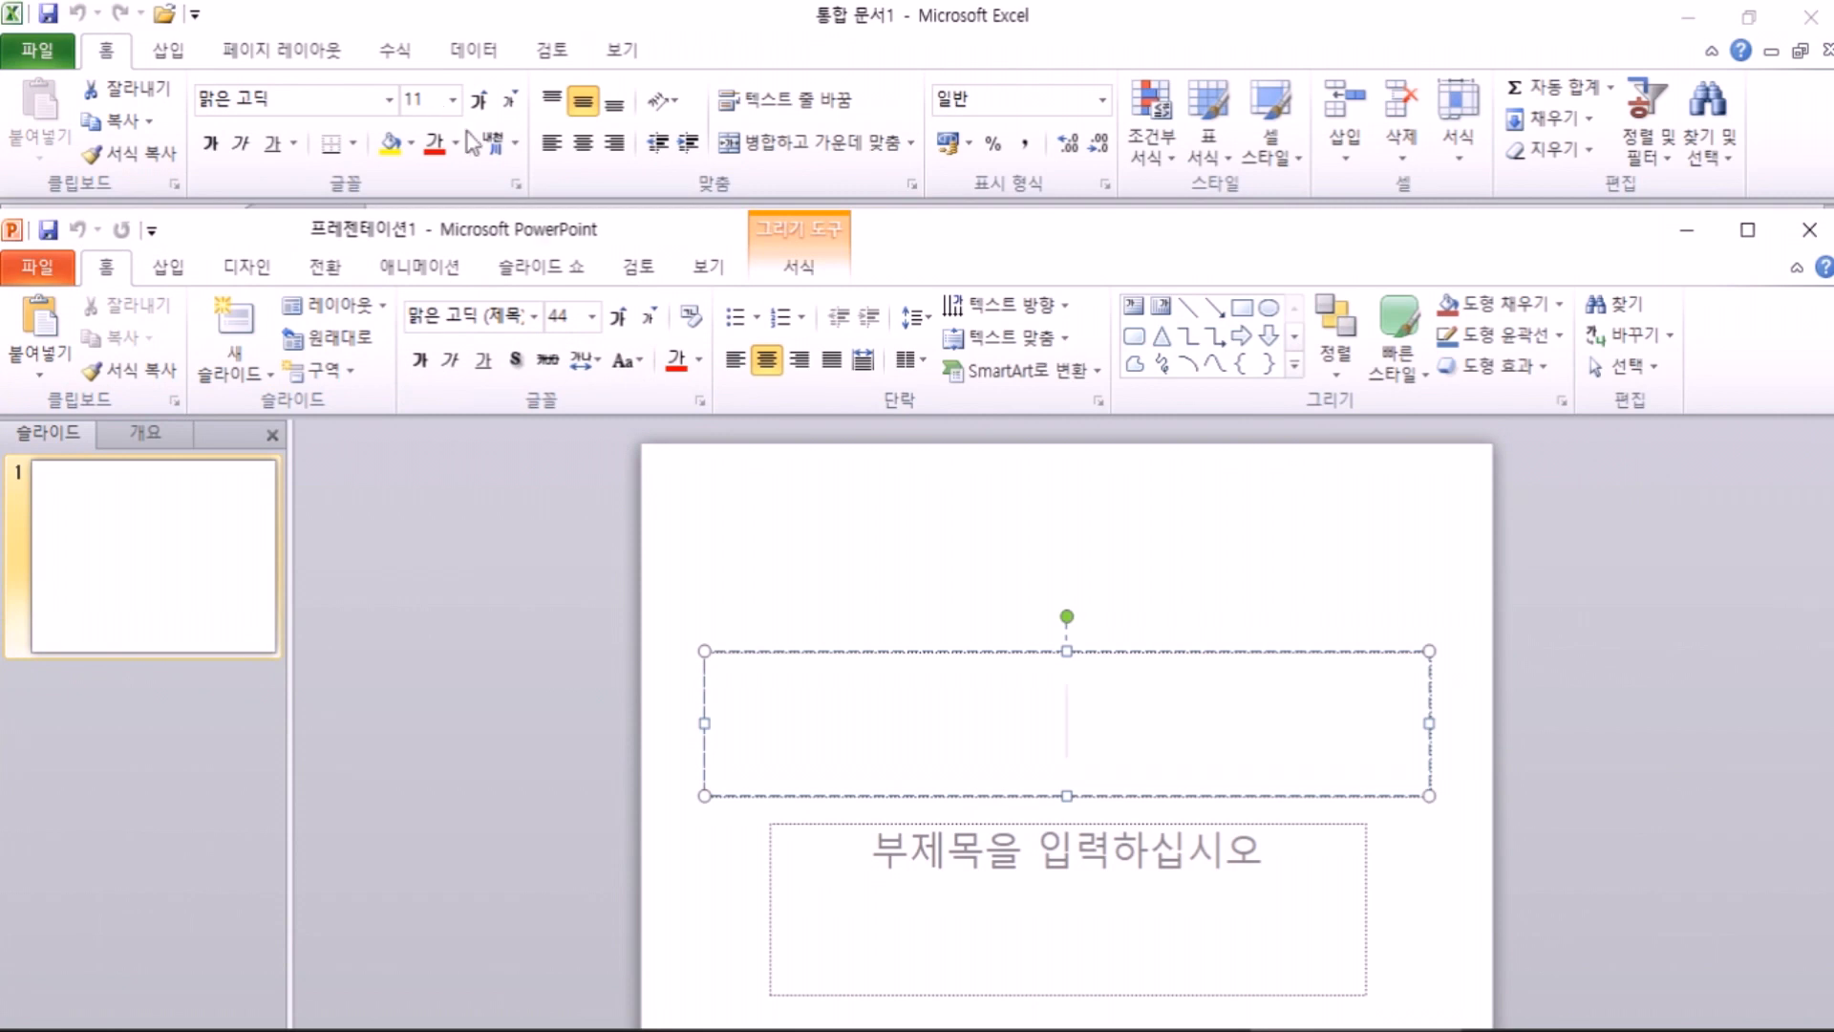
left_click(899, 853)
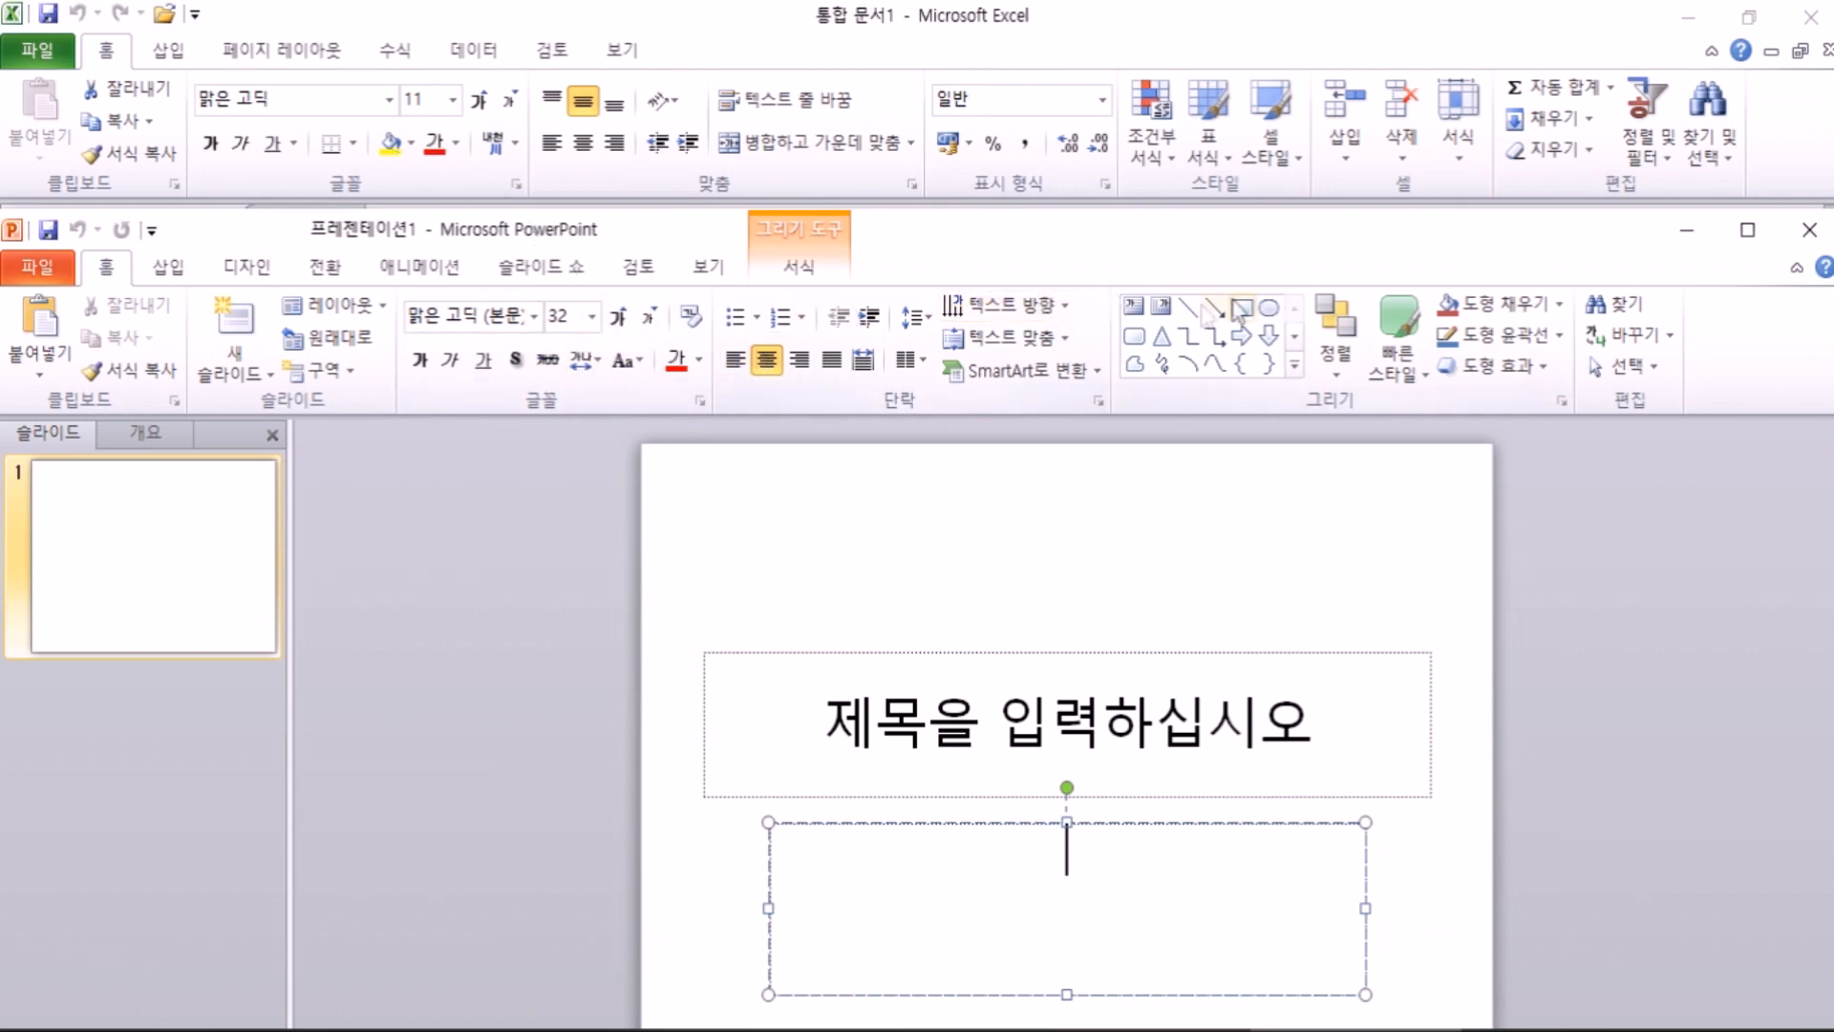
left_click(811, 270)
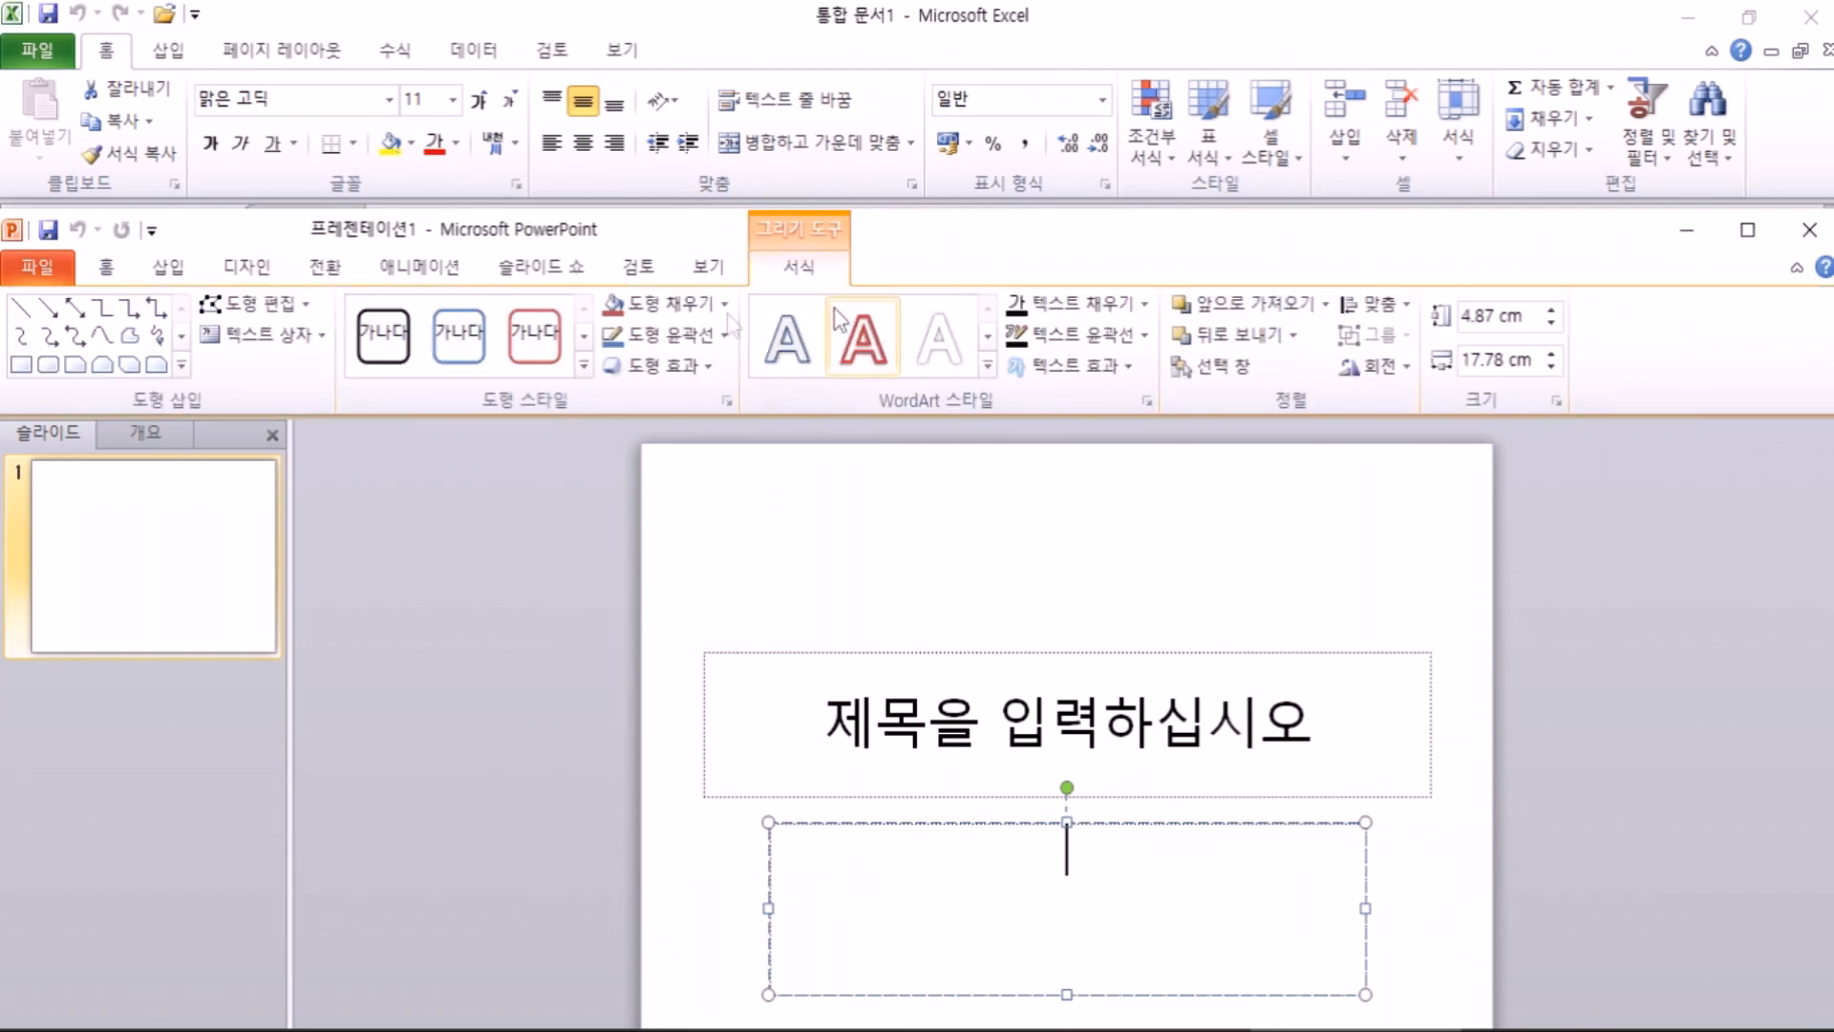
left_click(667, 302)
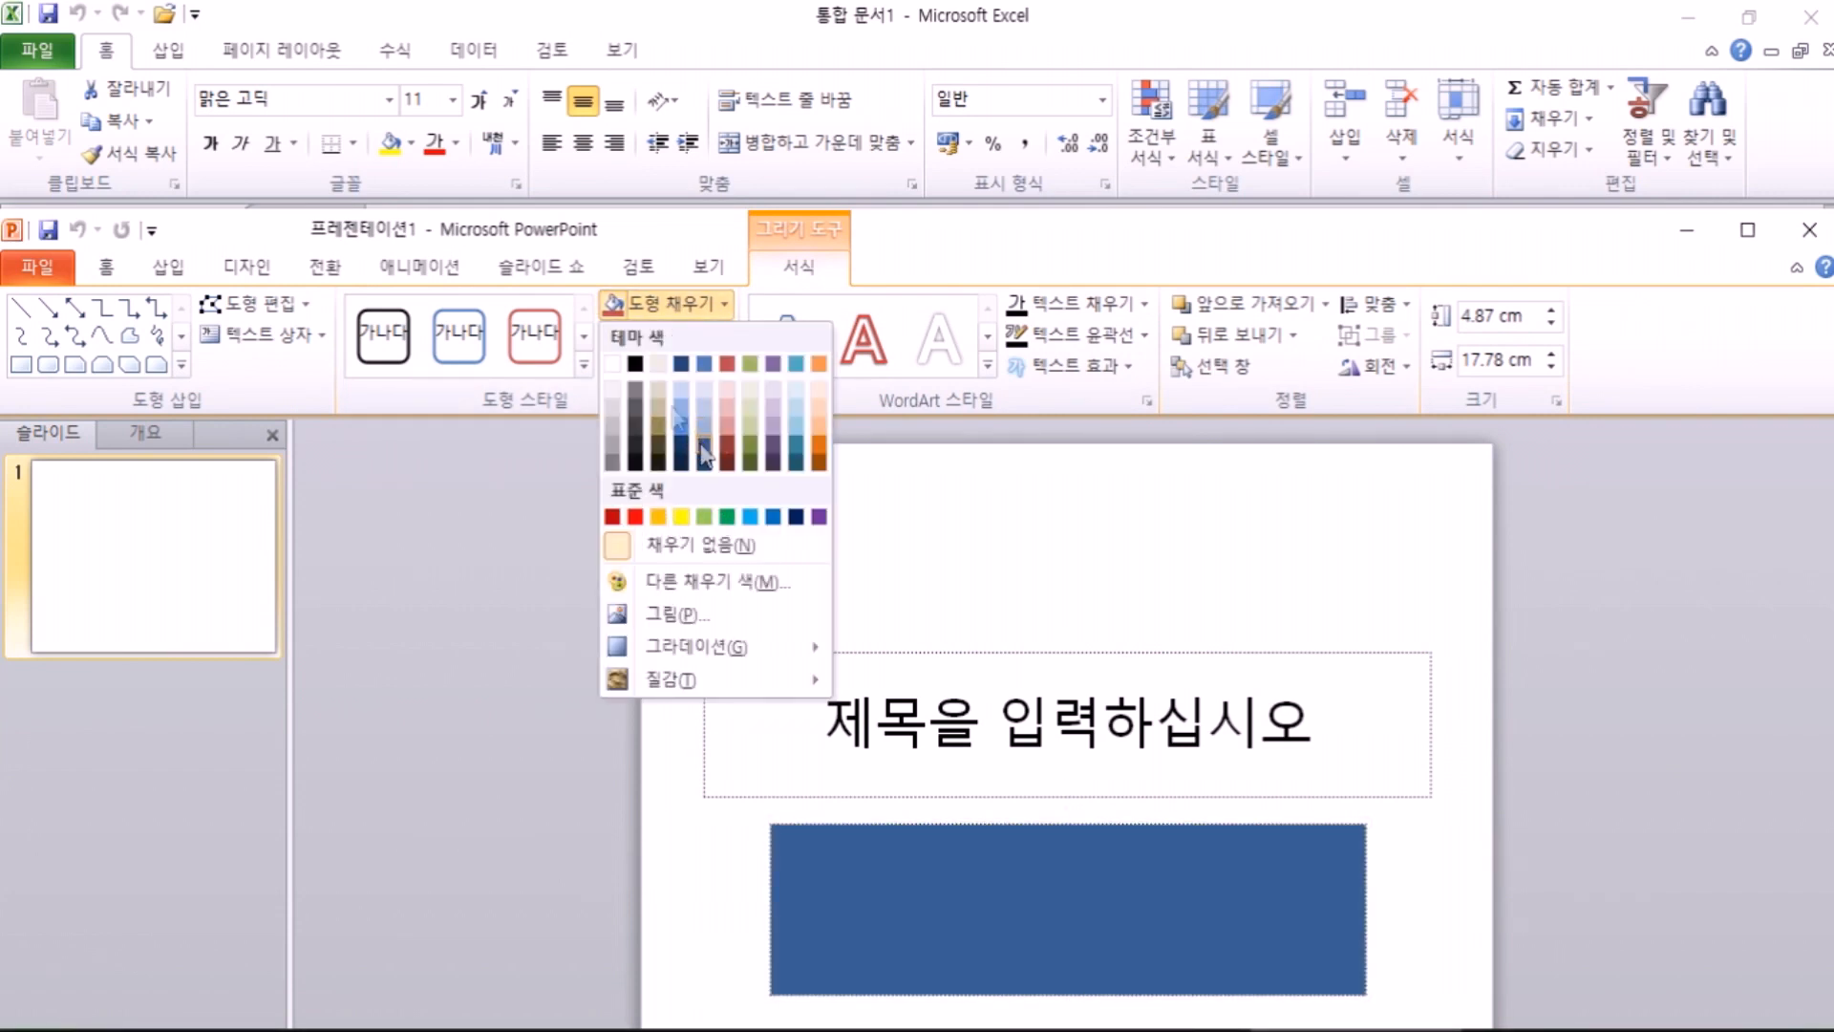
key("Escape")
left_click(106, 267)
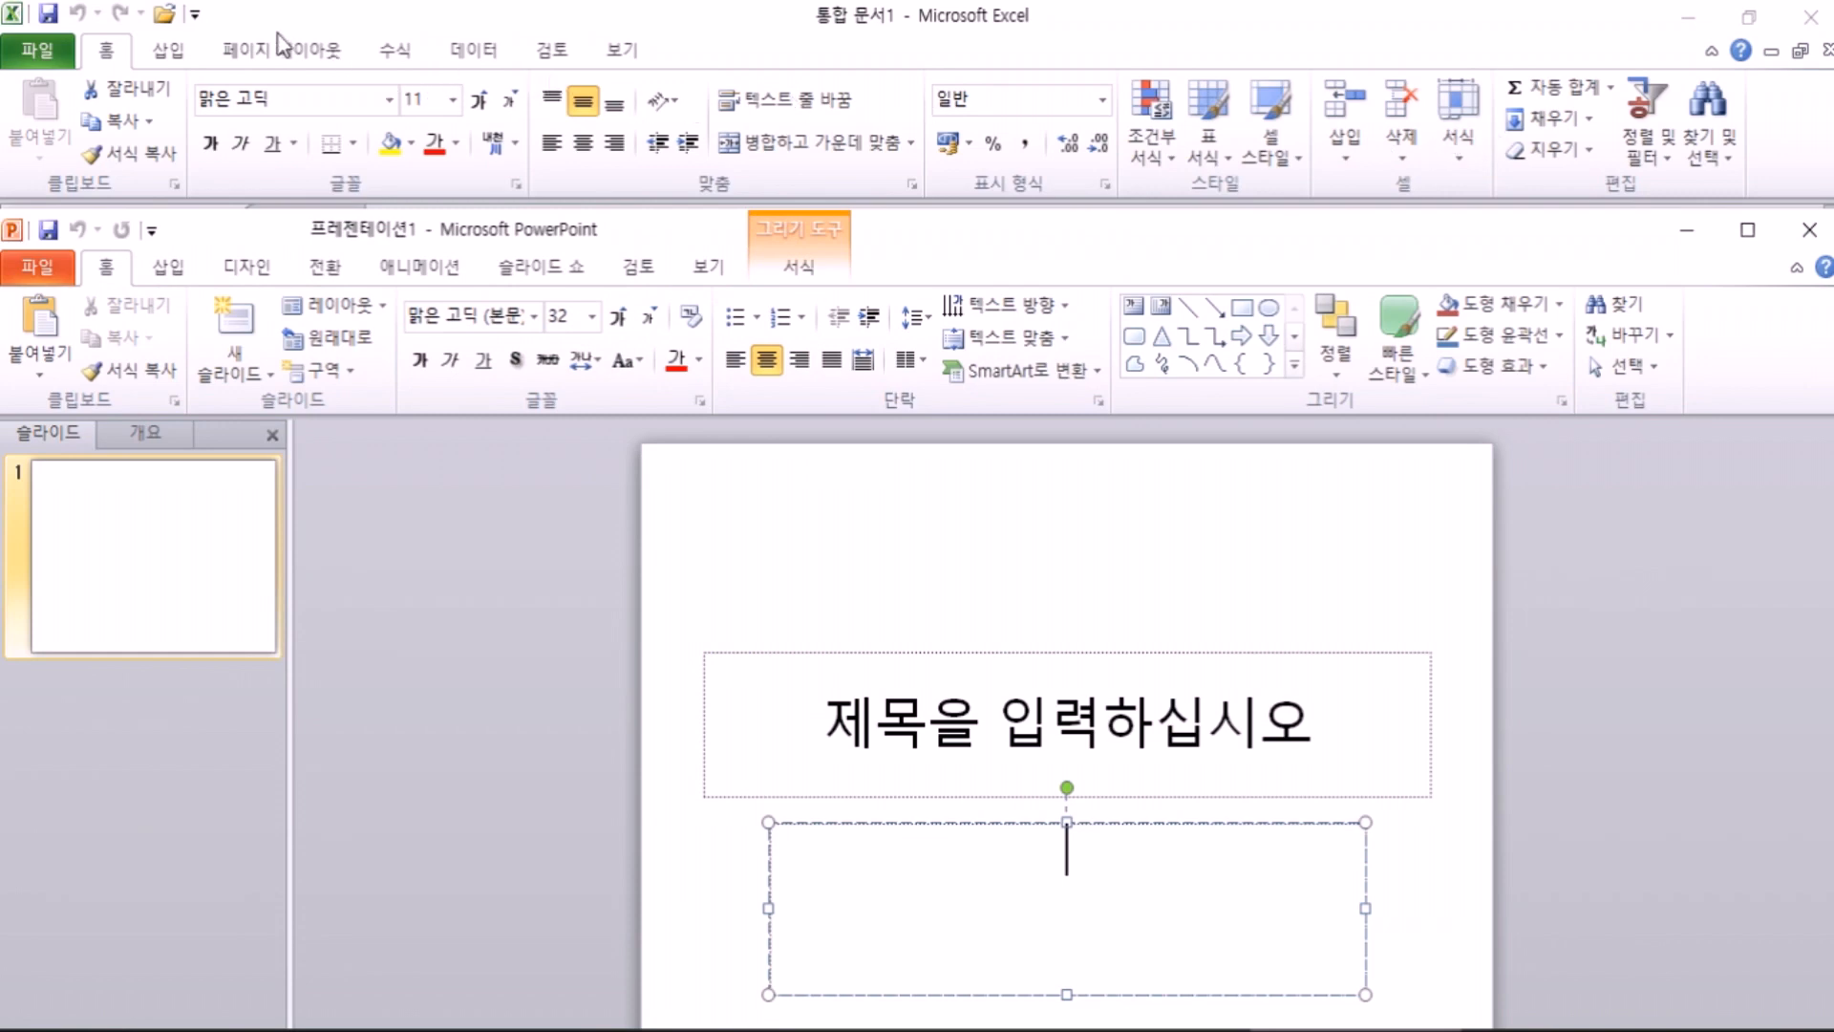
left_click(168, 53)
key("alt+Tab")
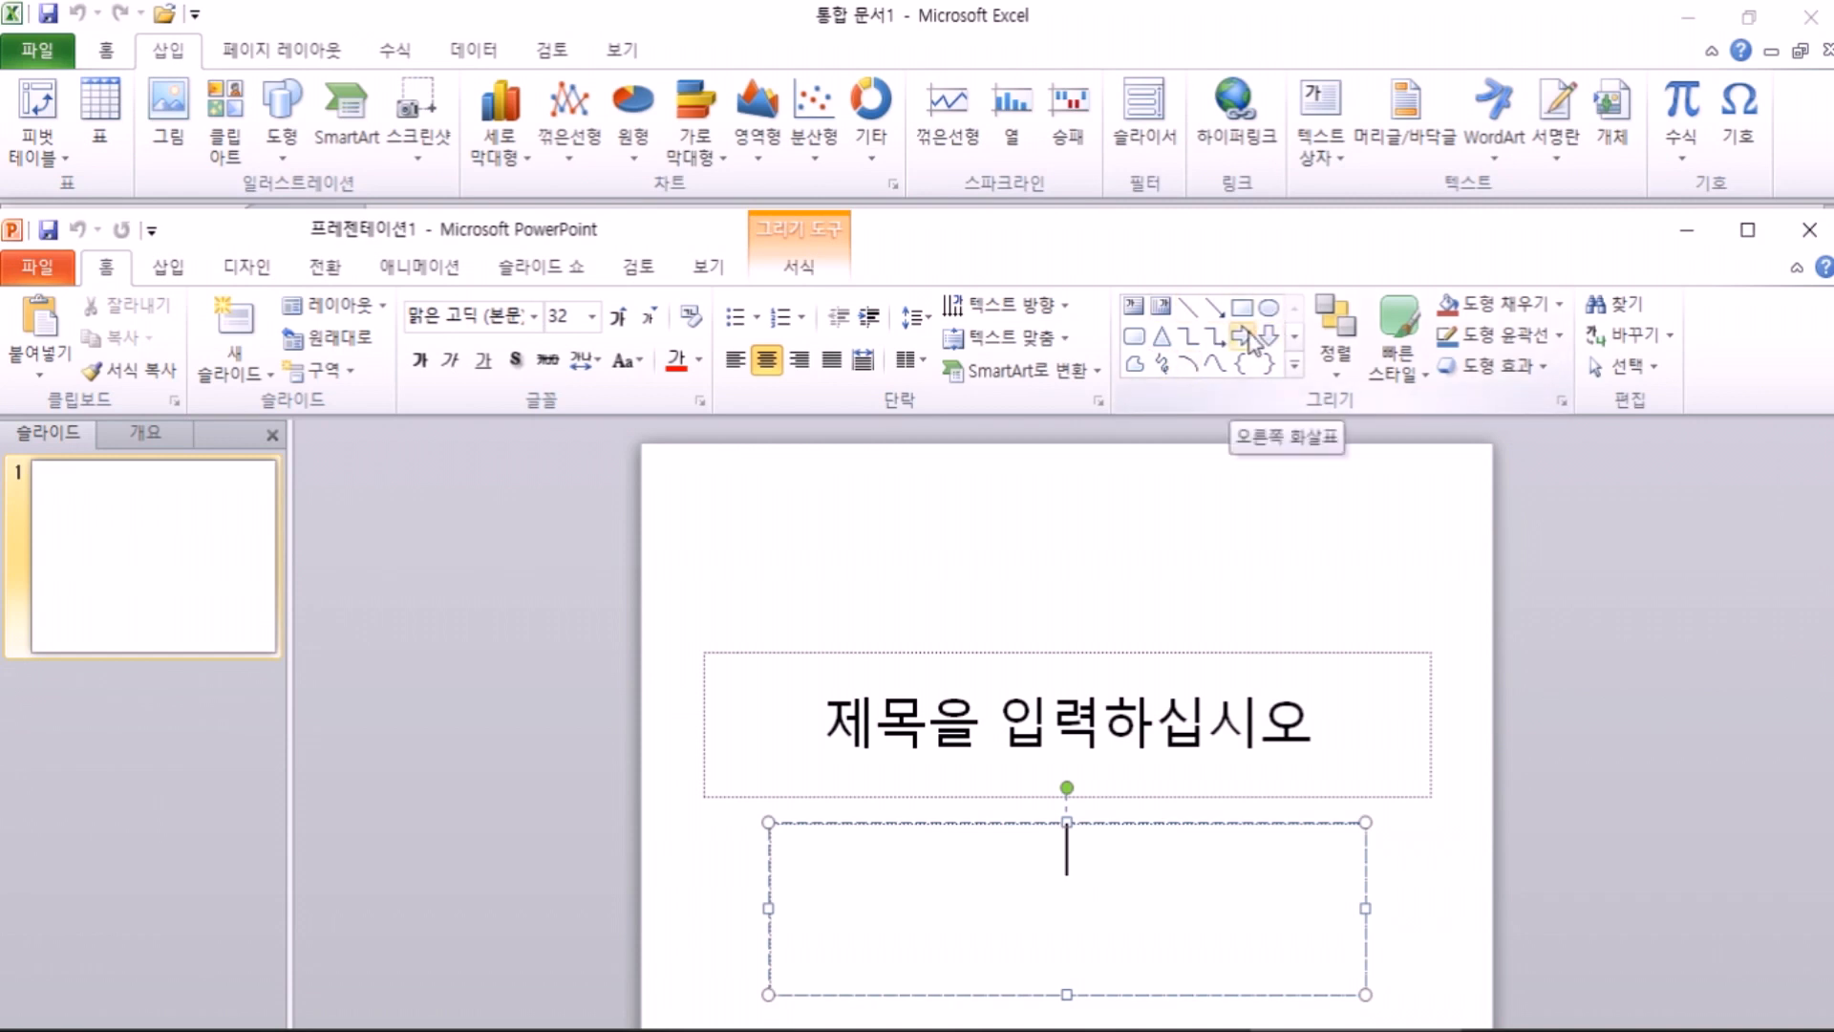
left_click(168, 267)
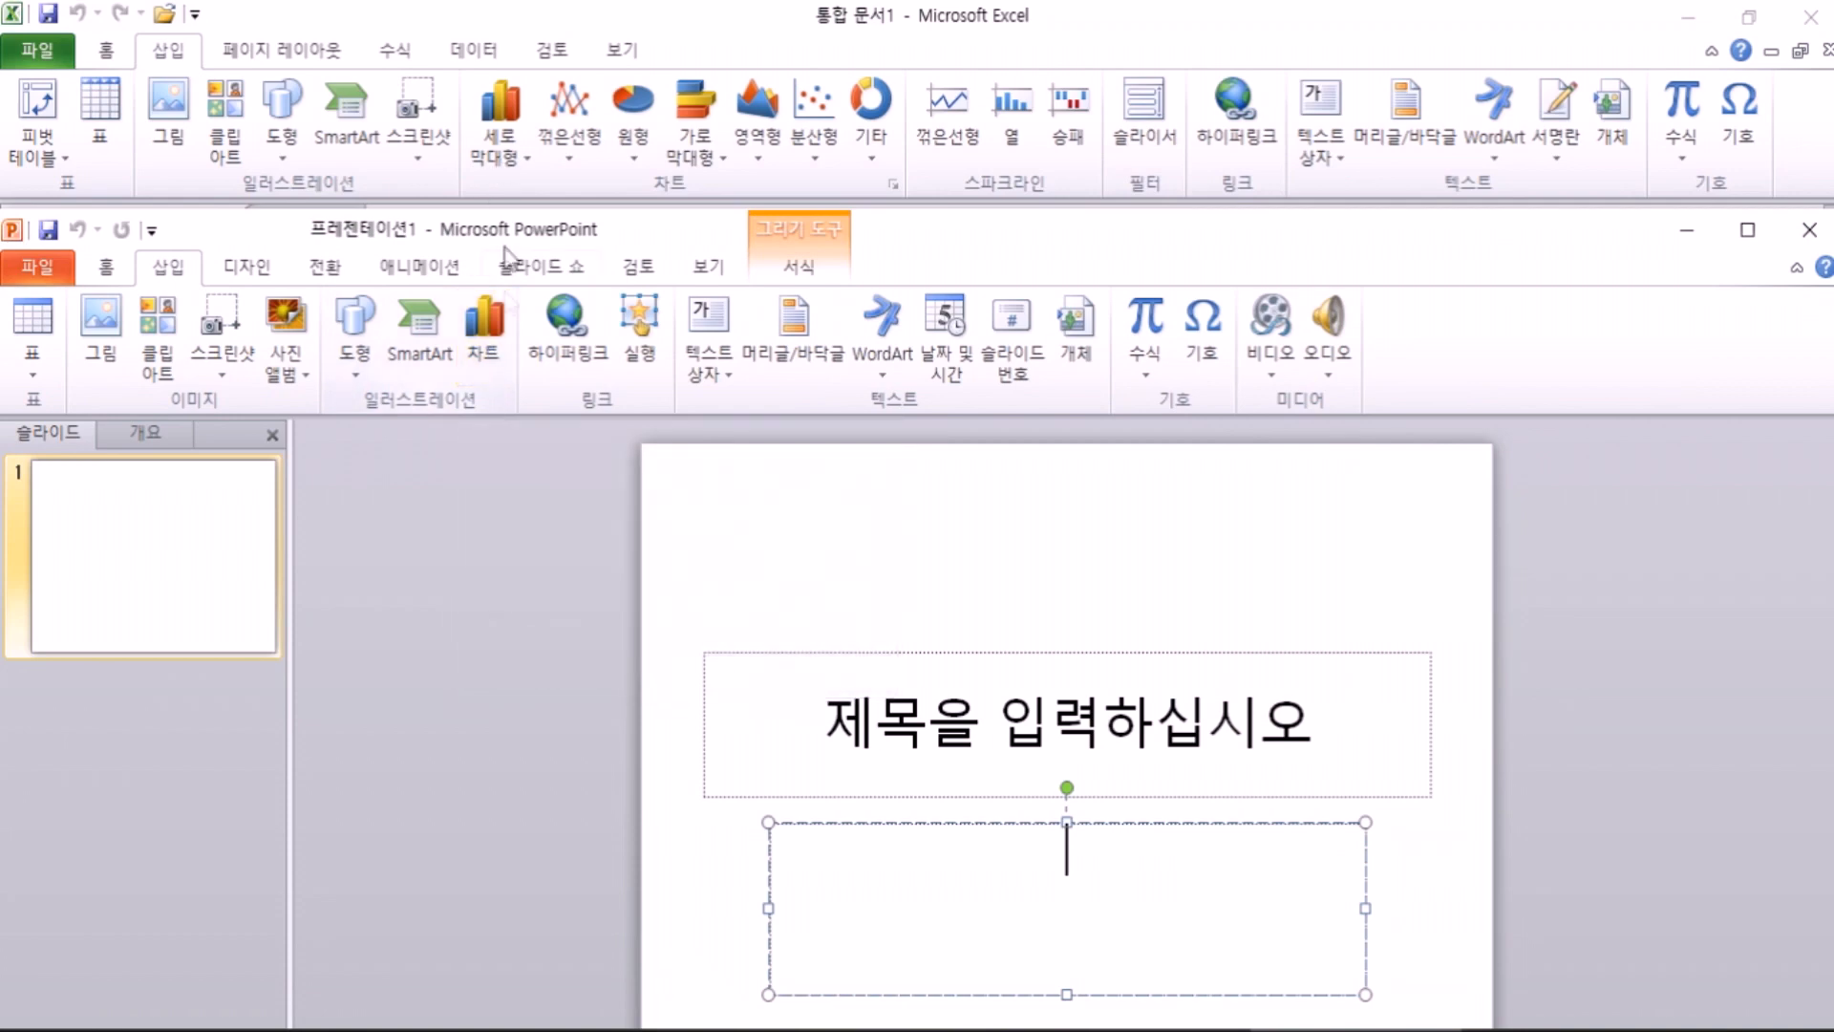
left_click(496, 366)
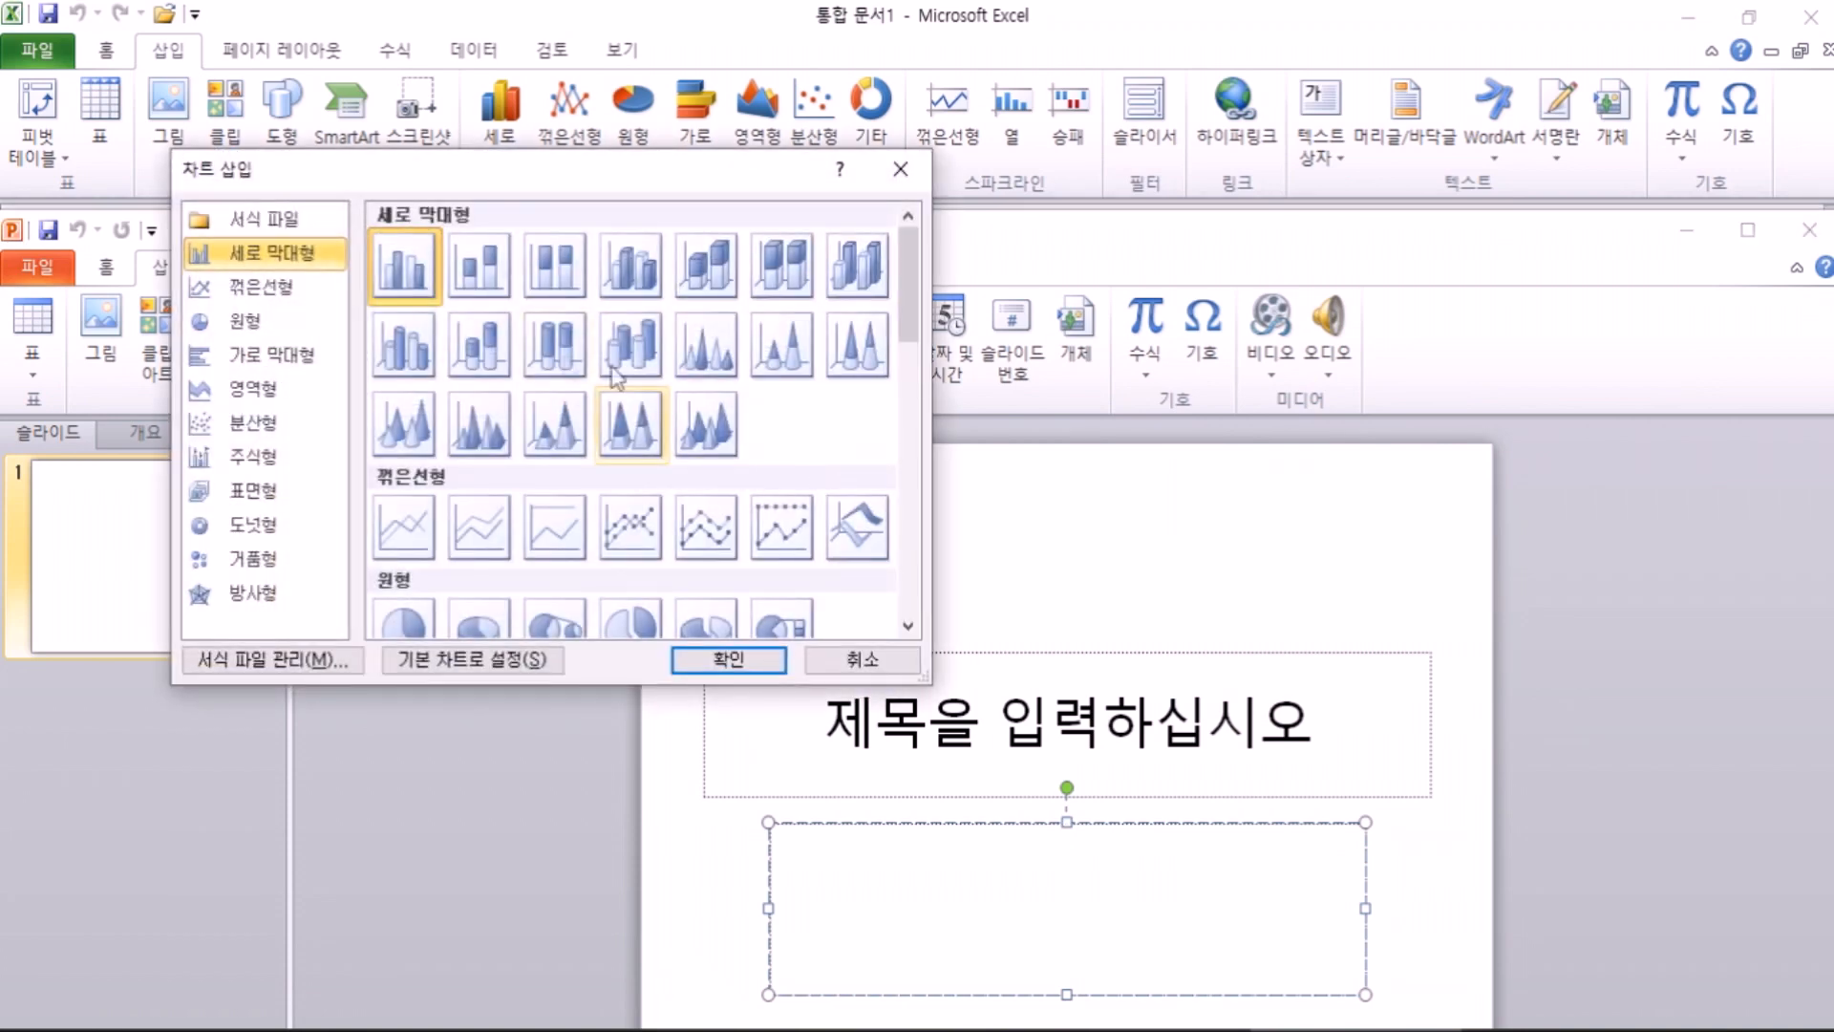
key("Escape")
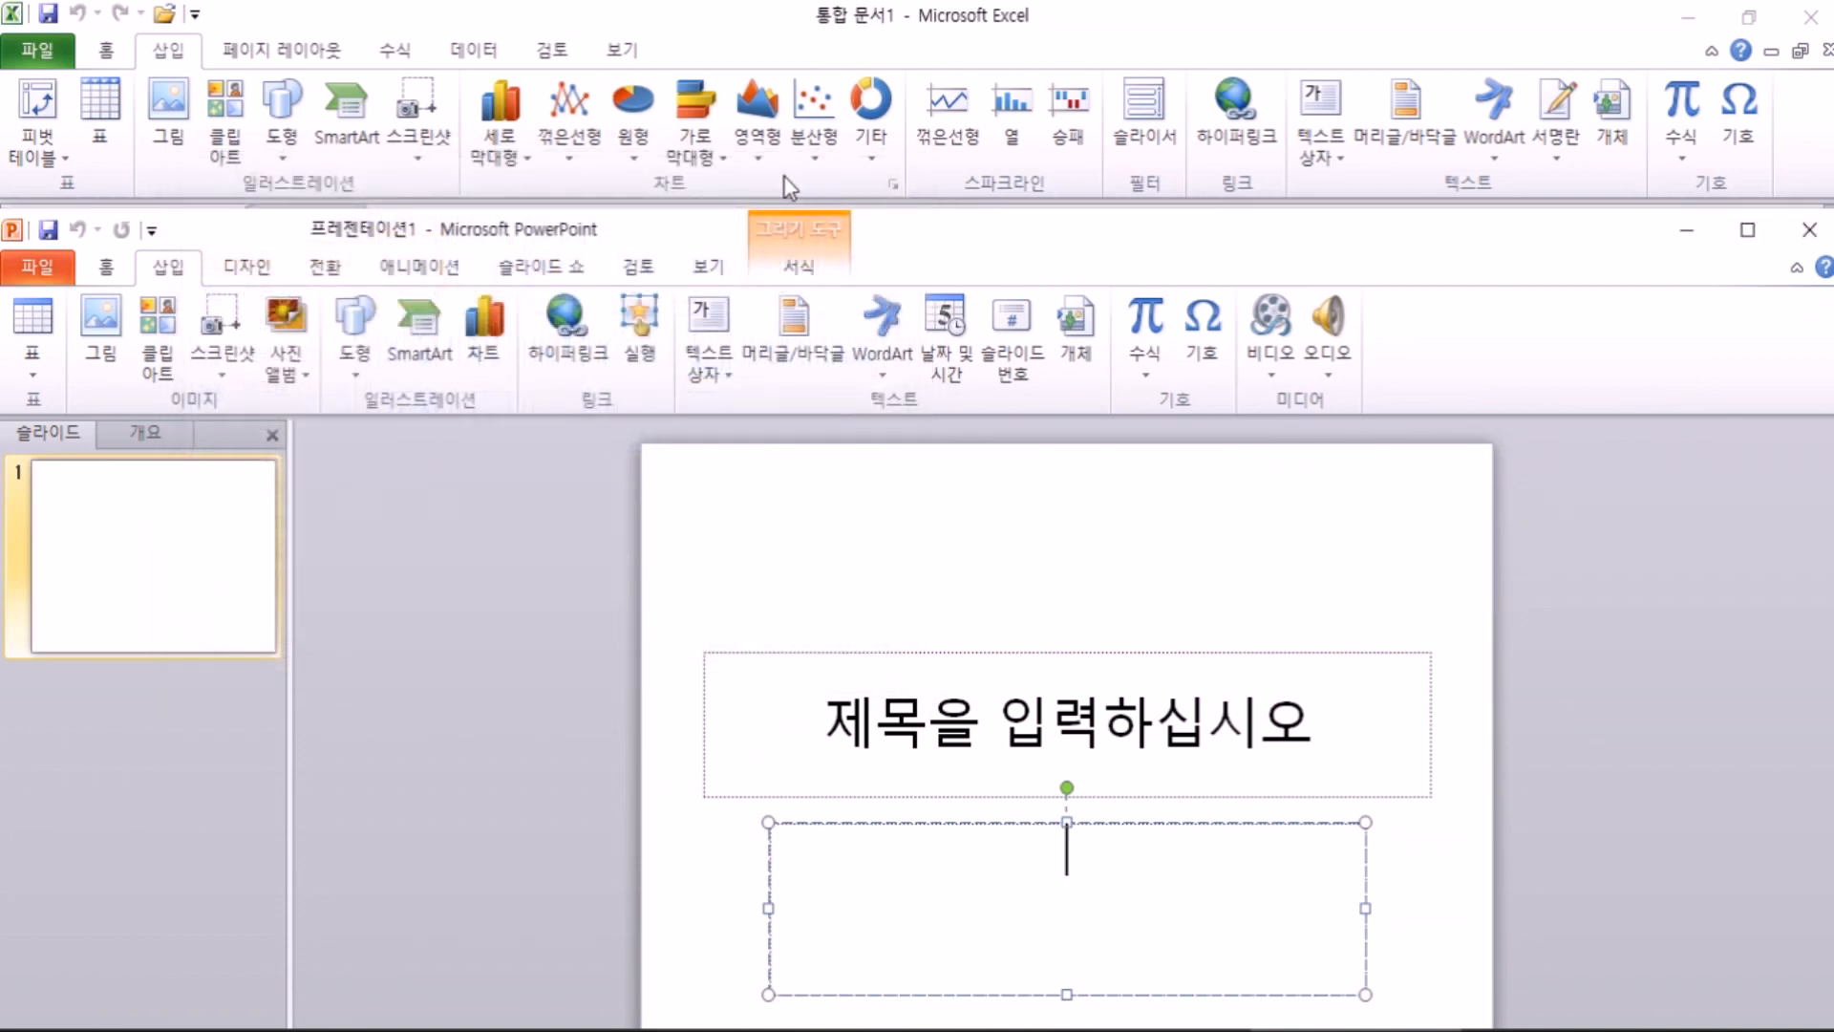
left_click(893, 185)
left_click(895, 185)
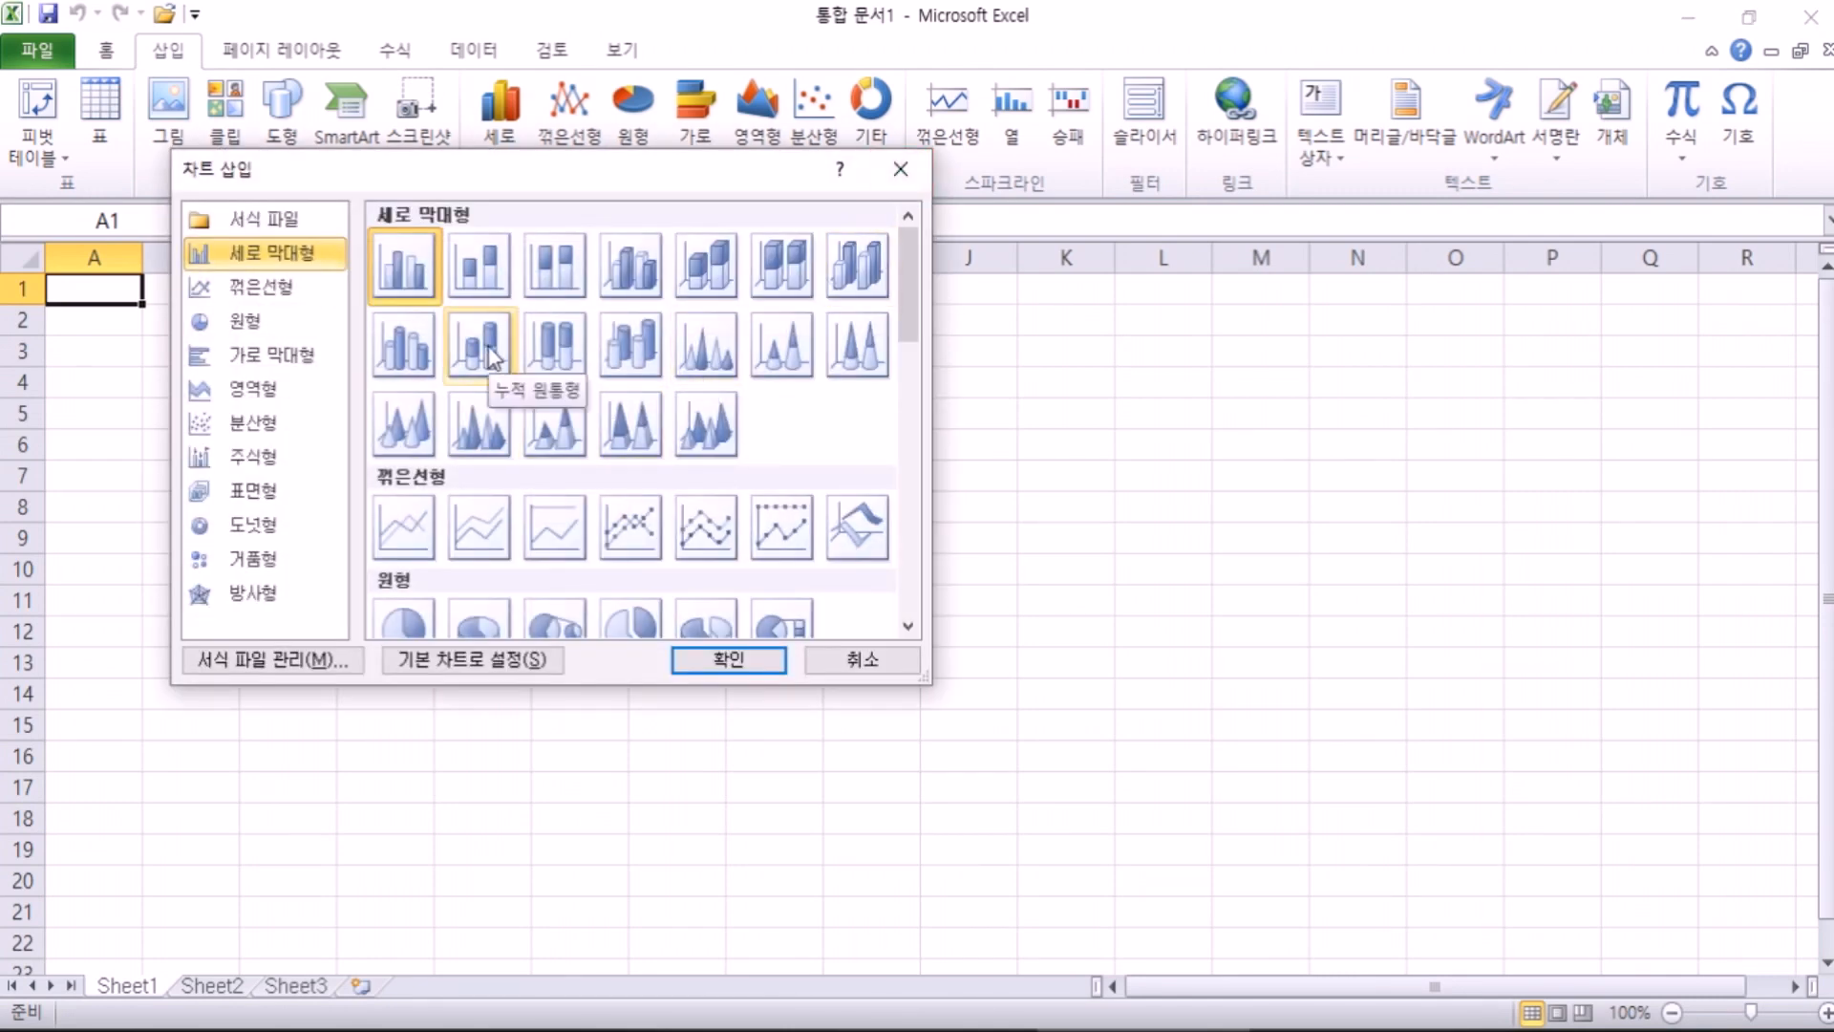
key("Escape")
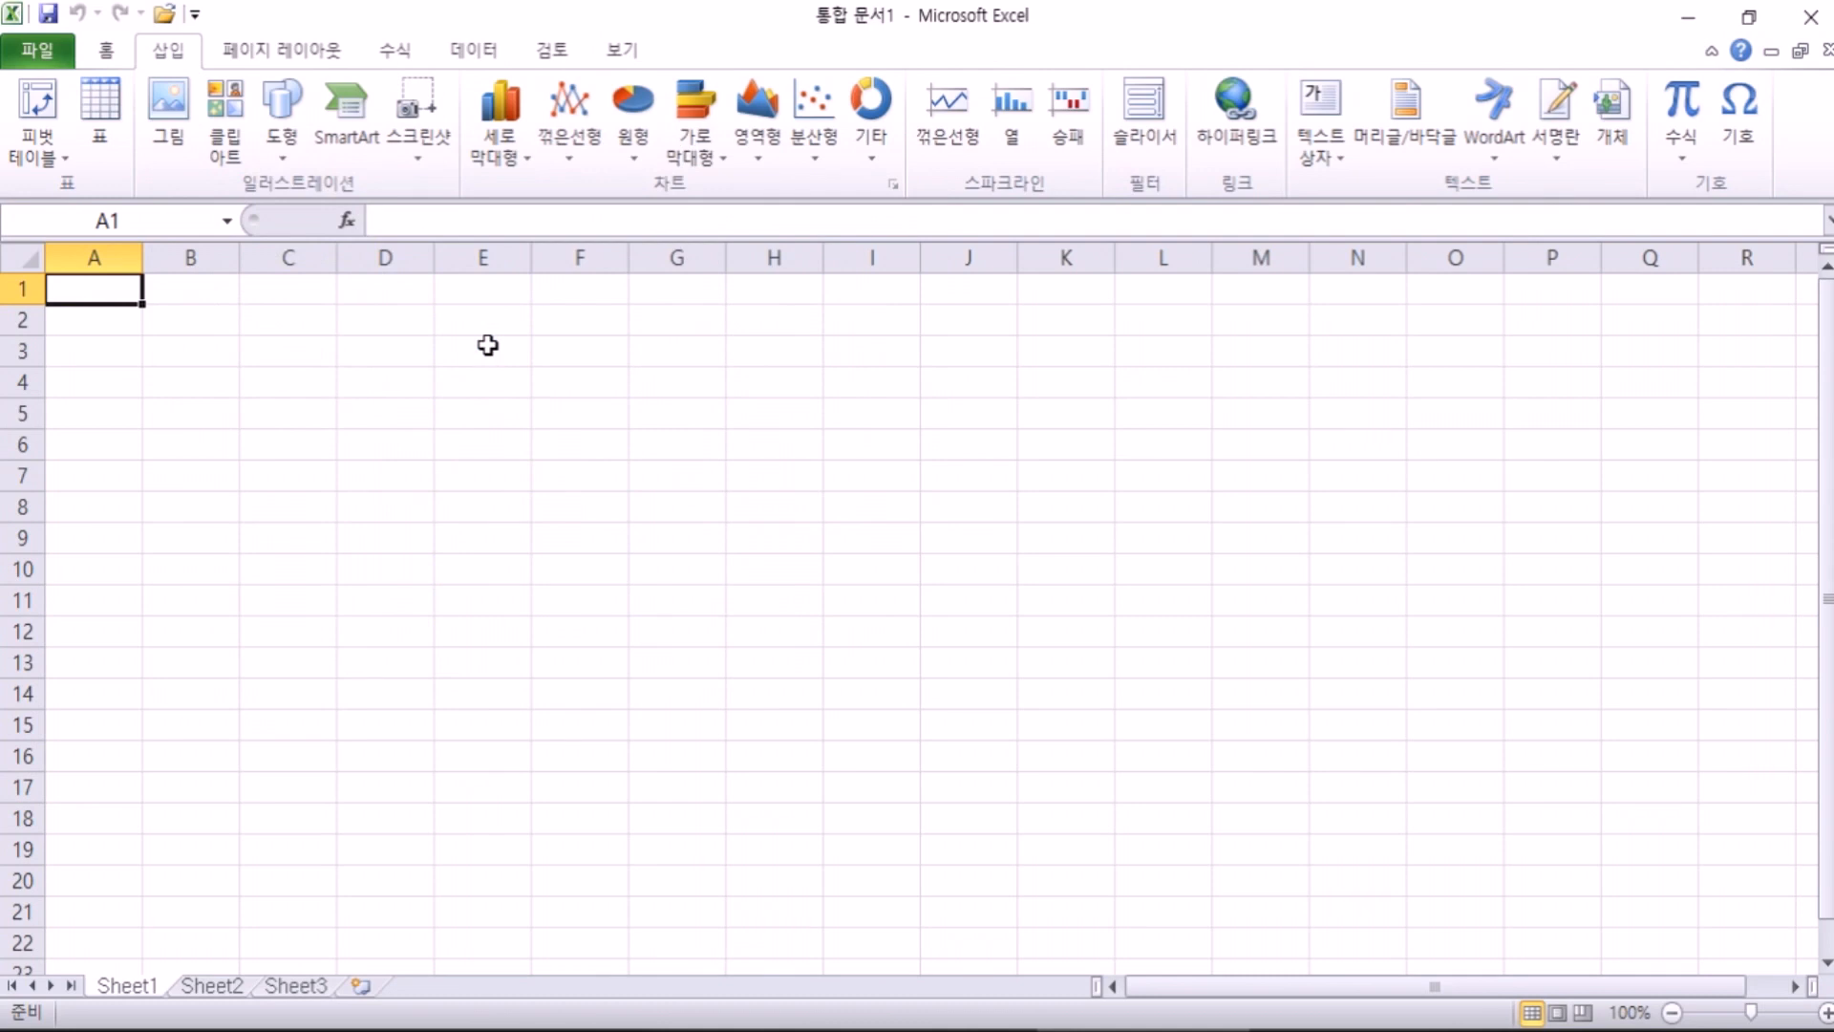
key("alt+Tab")
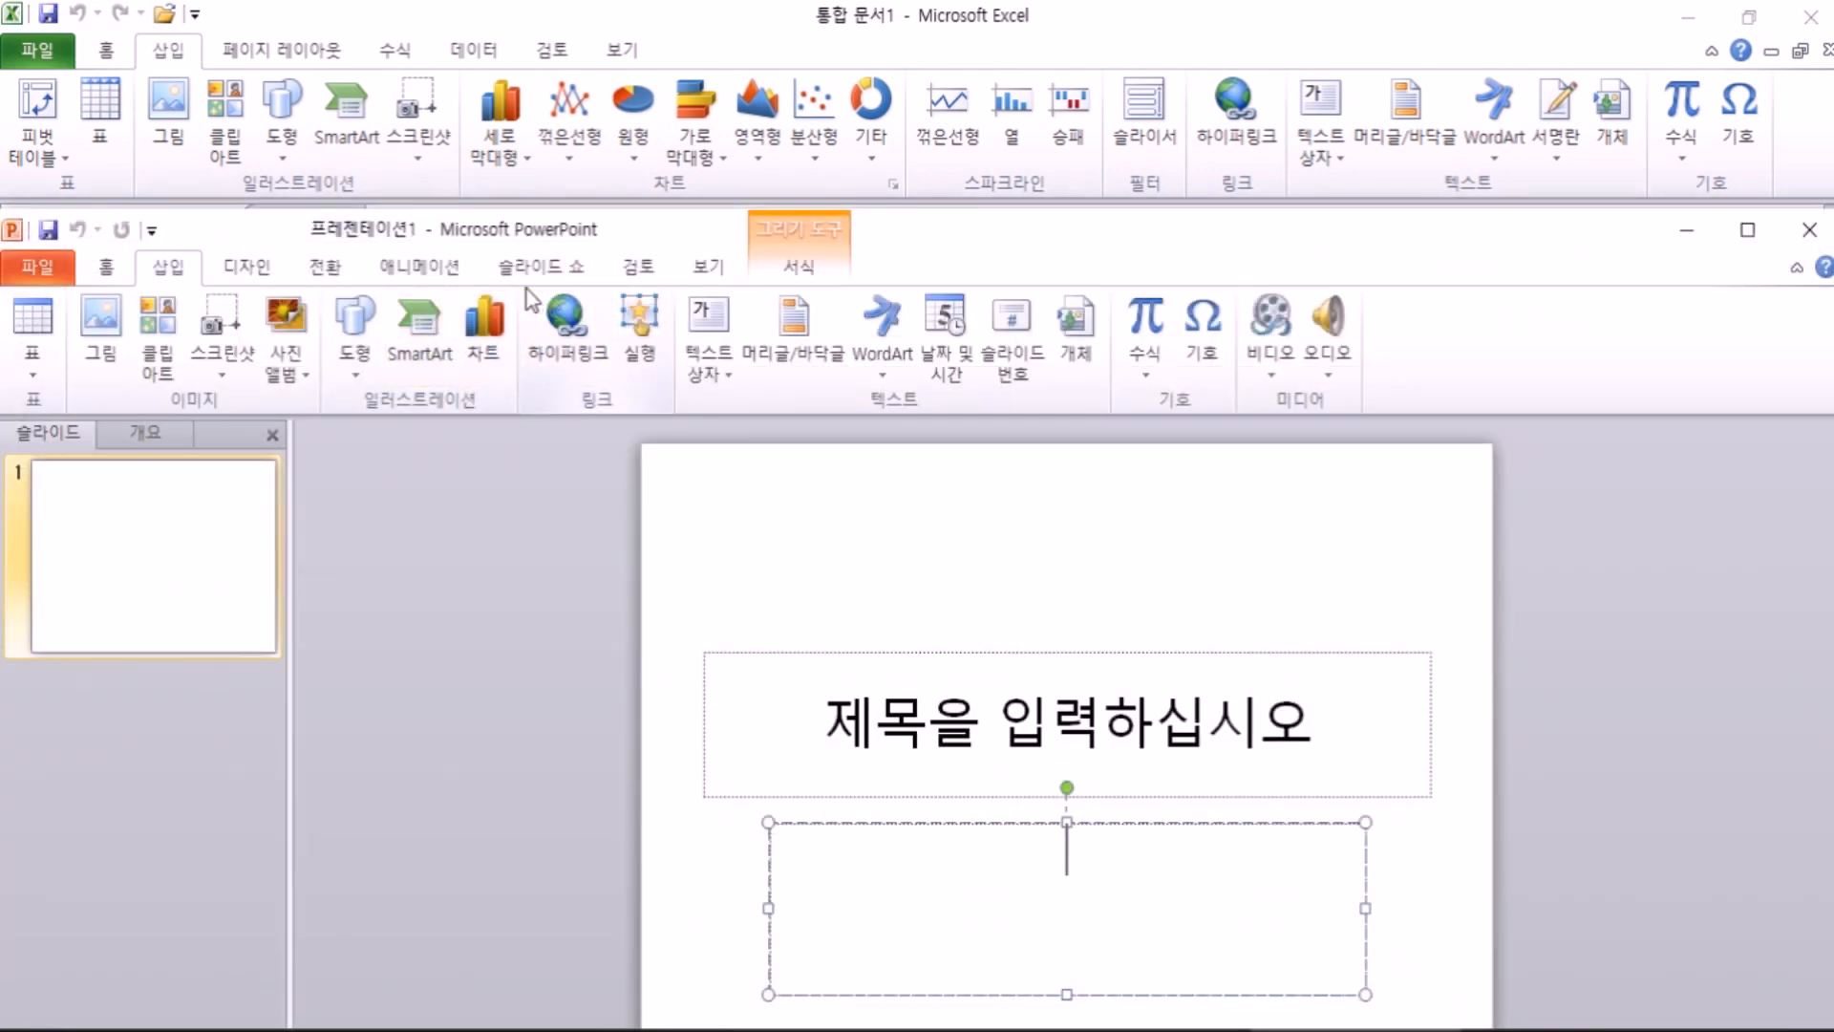
key("alt+Tab")
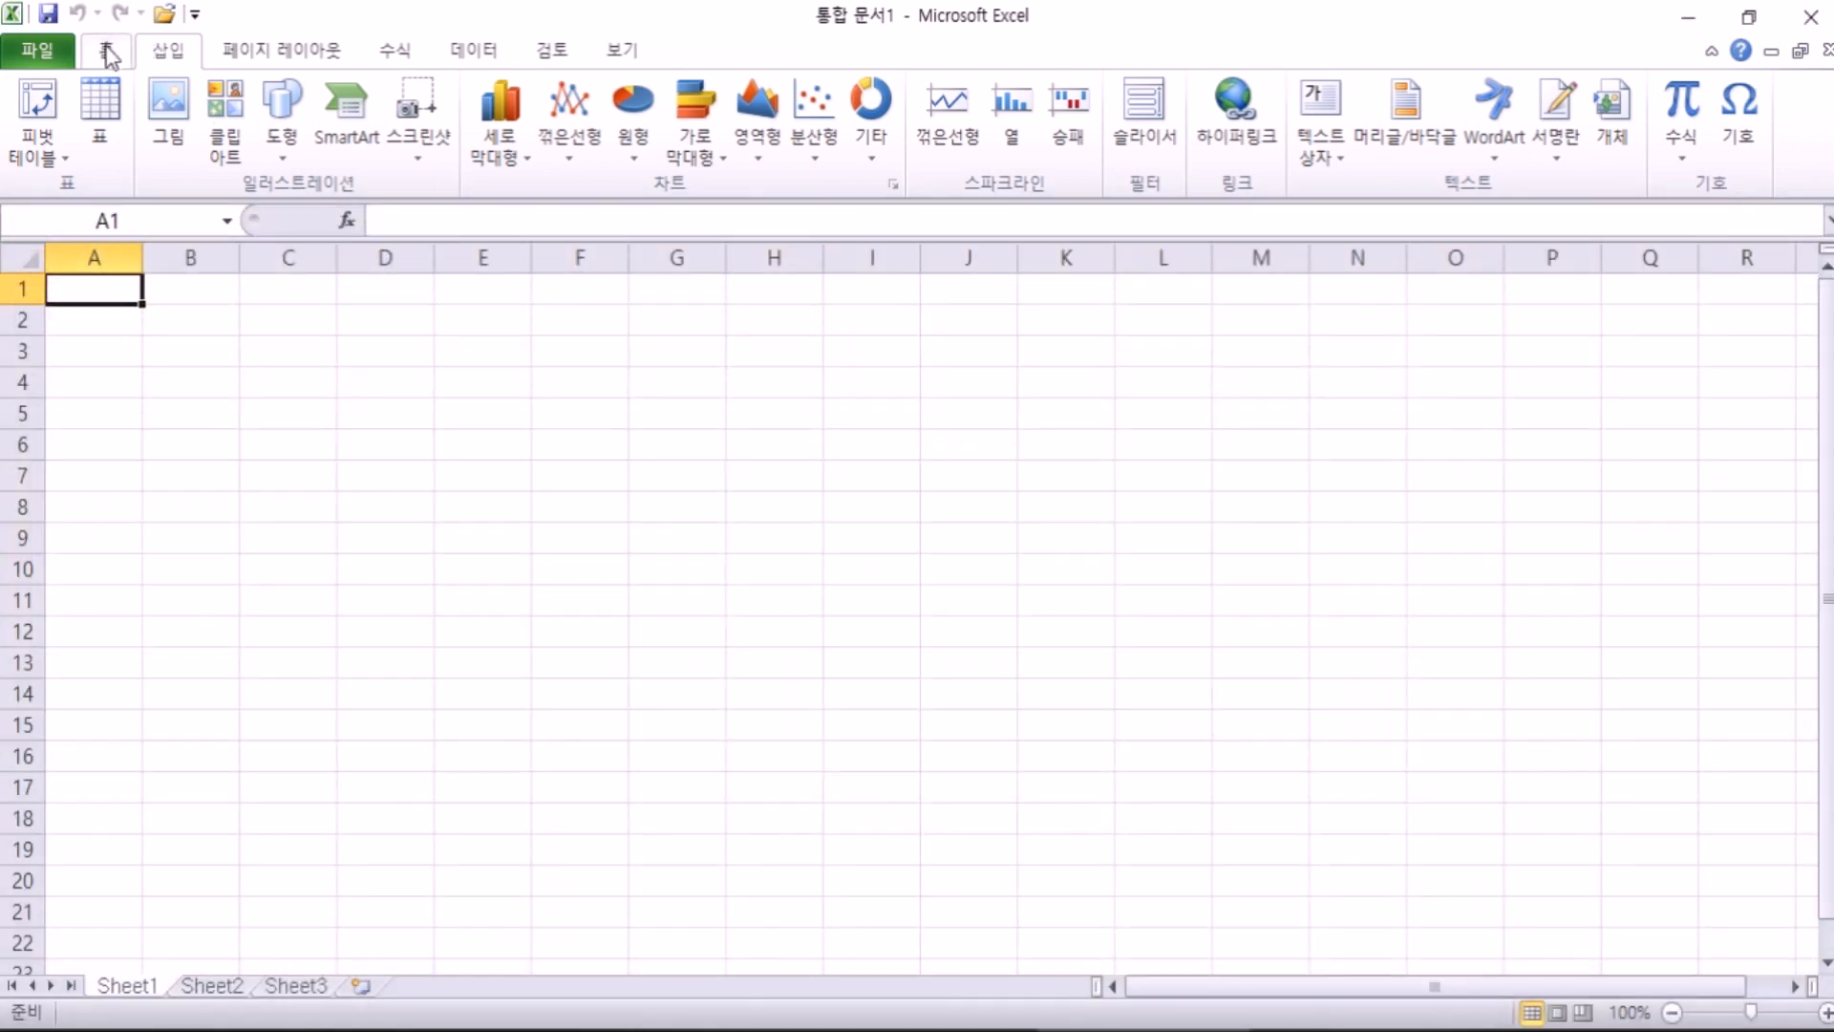
key("alt+Tab")
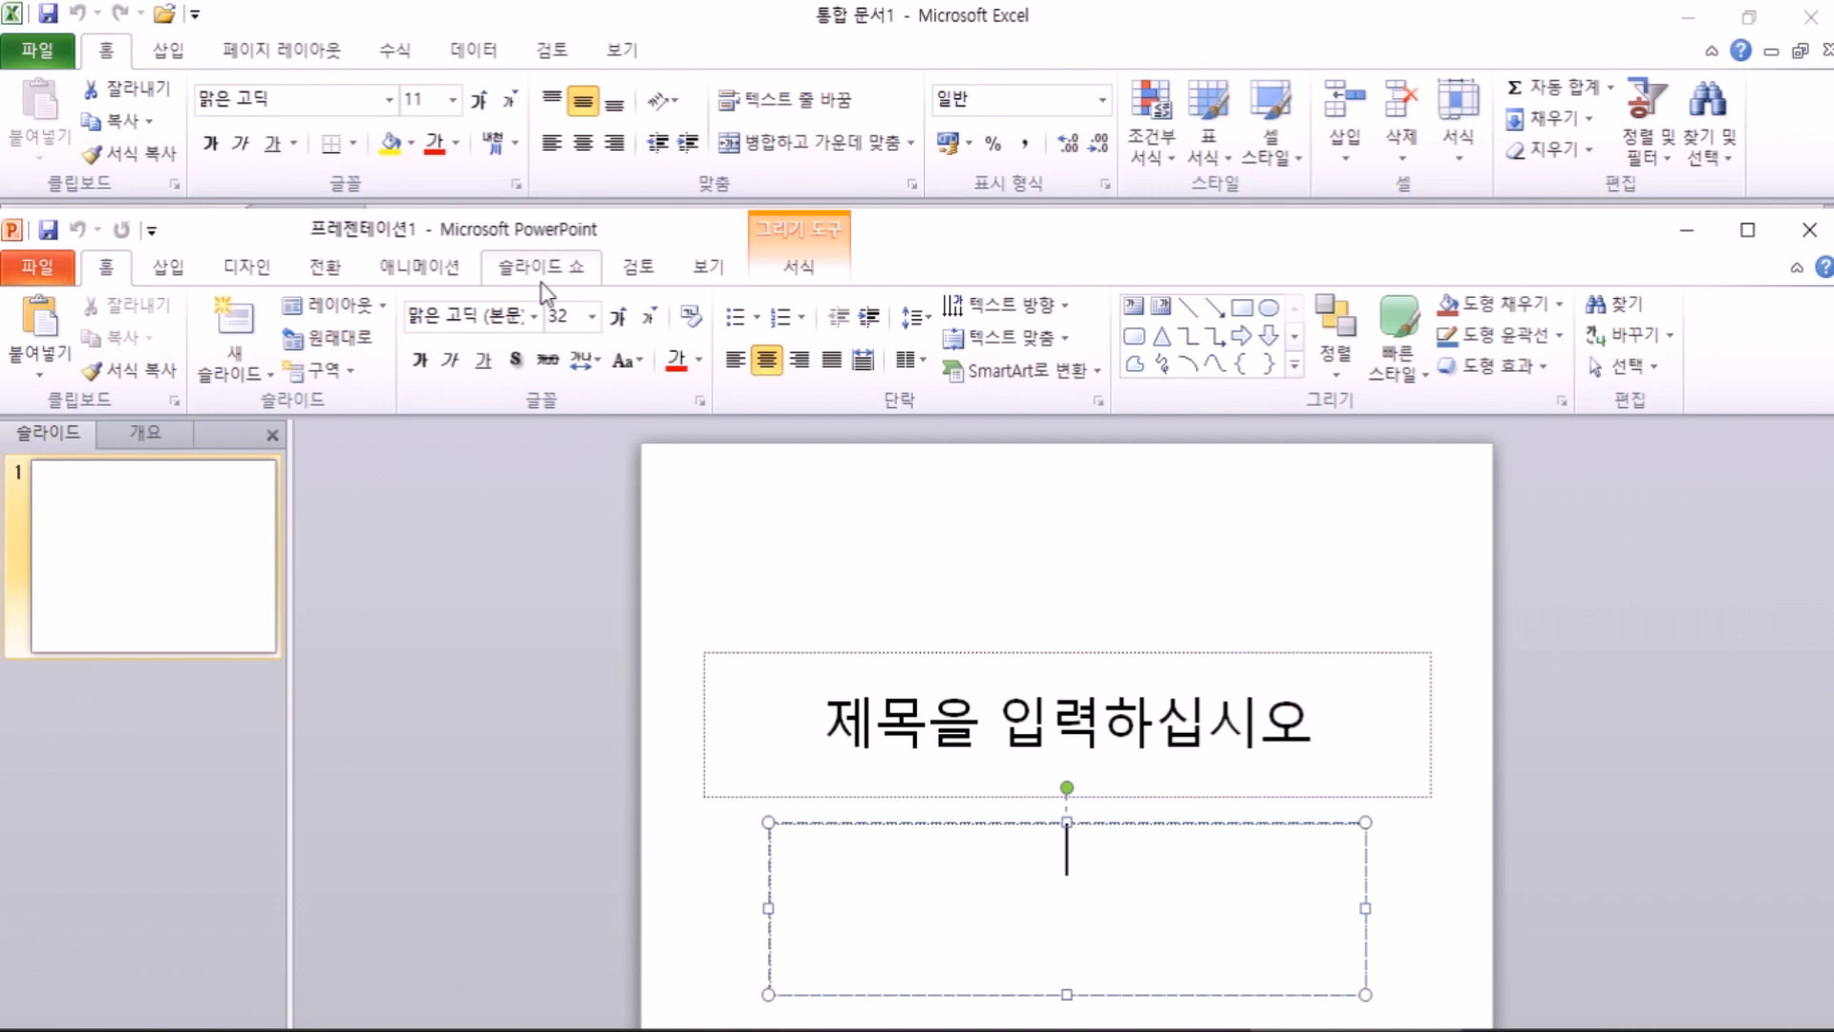
Step: Browse PowerPoint's Animations and View tabs, then Excel's Formulas and Data tabs, and return to Home
left_click(435, 272)
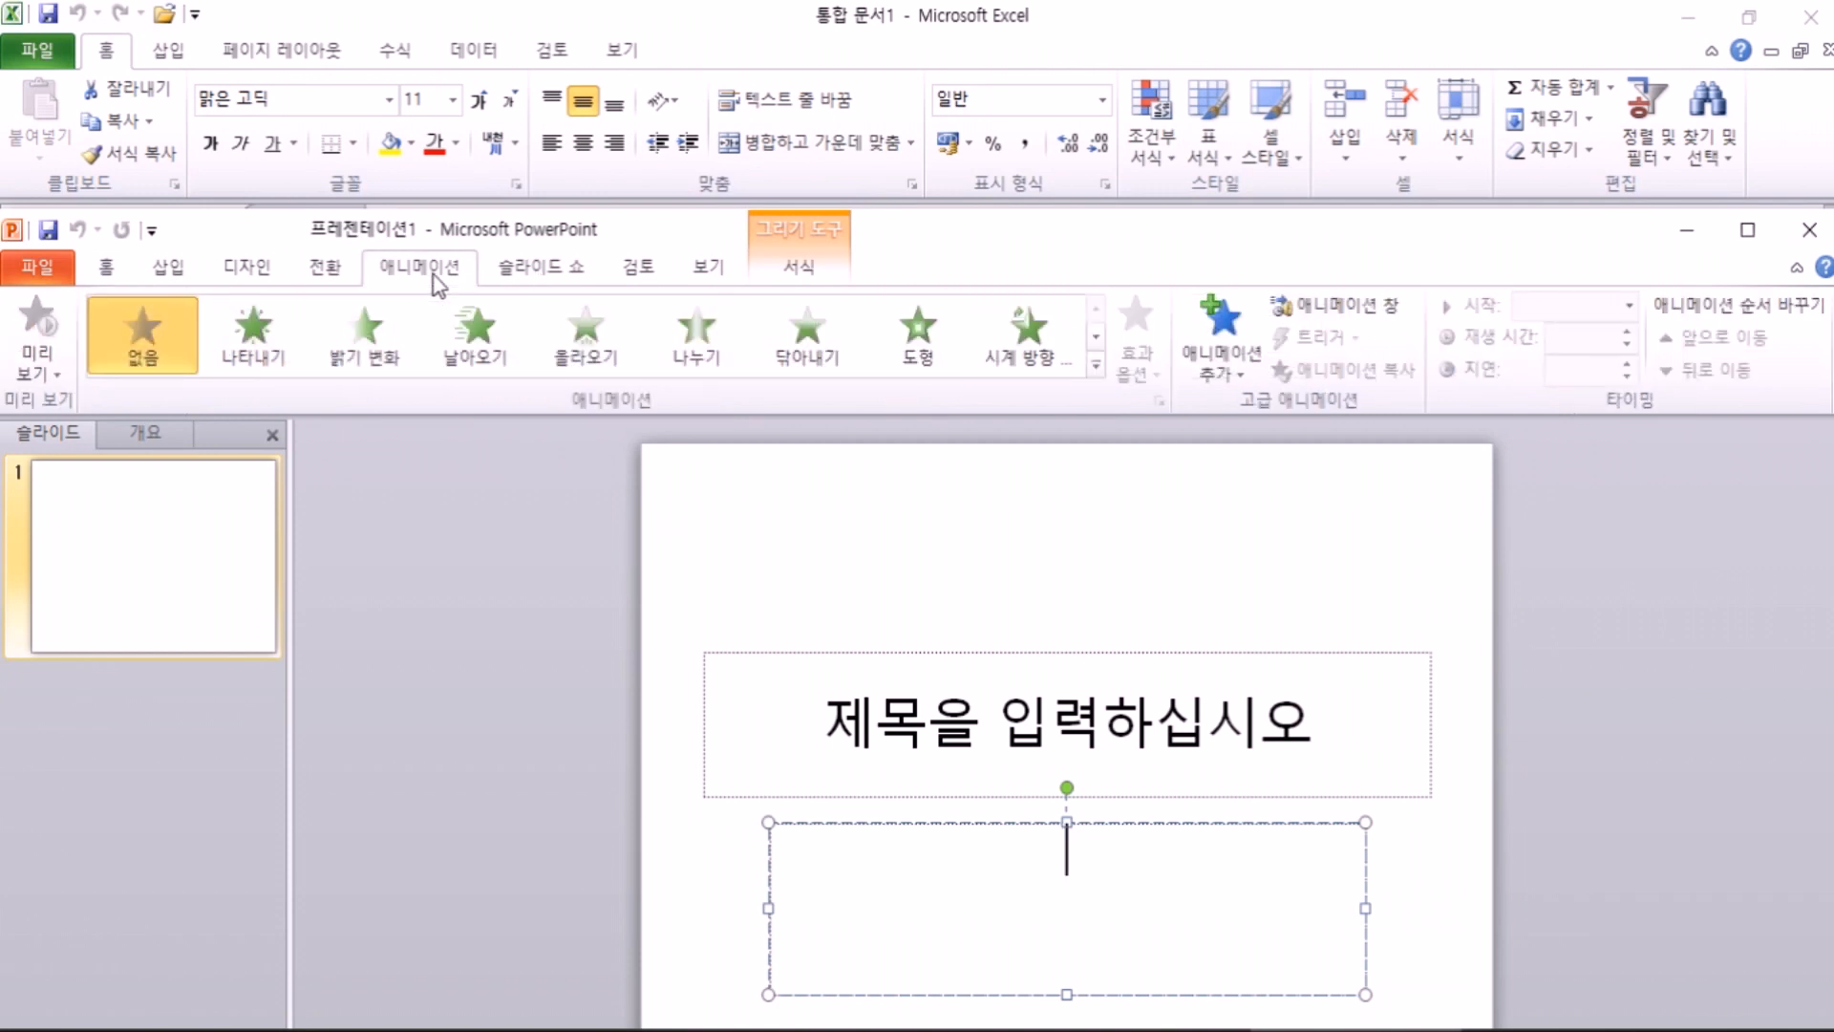
left_click(709, 267)
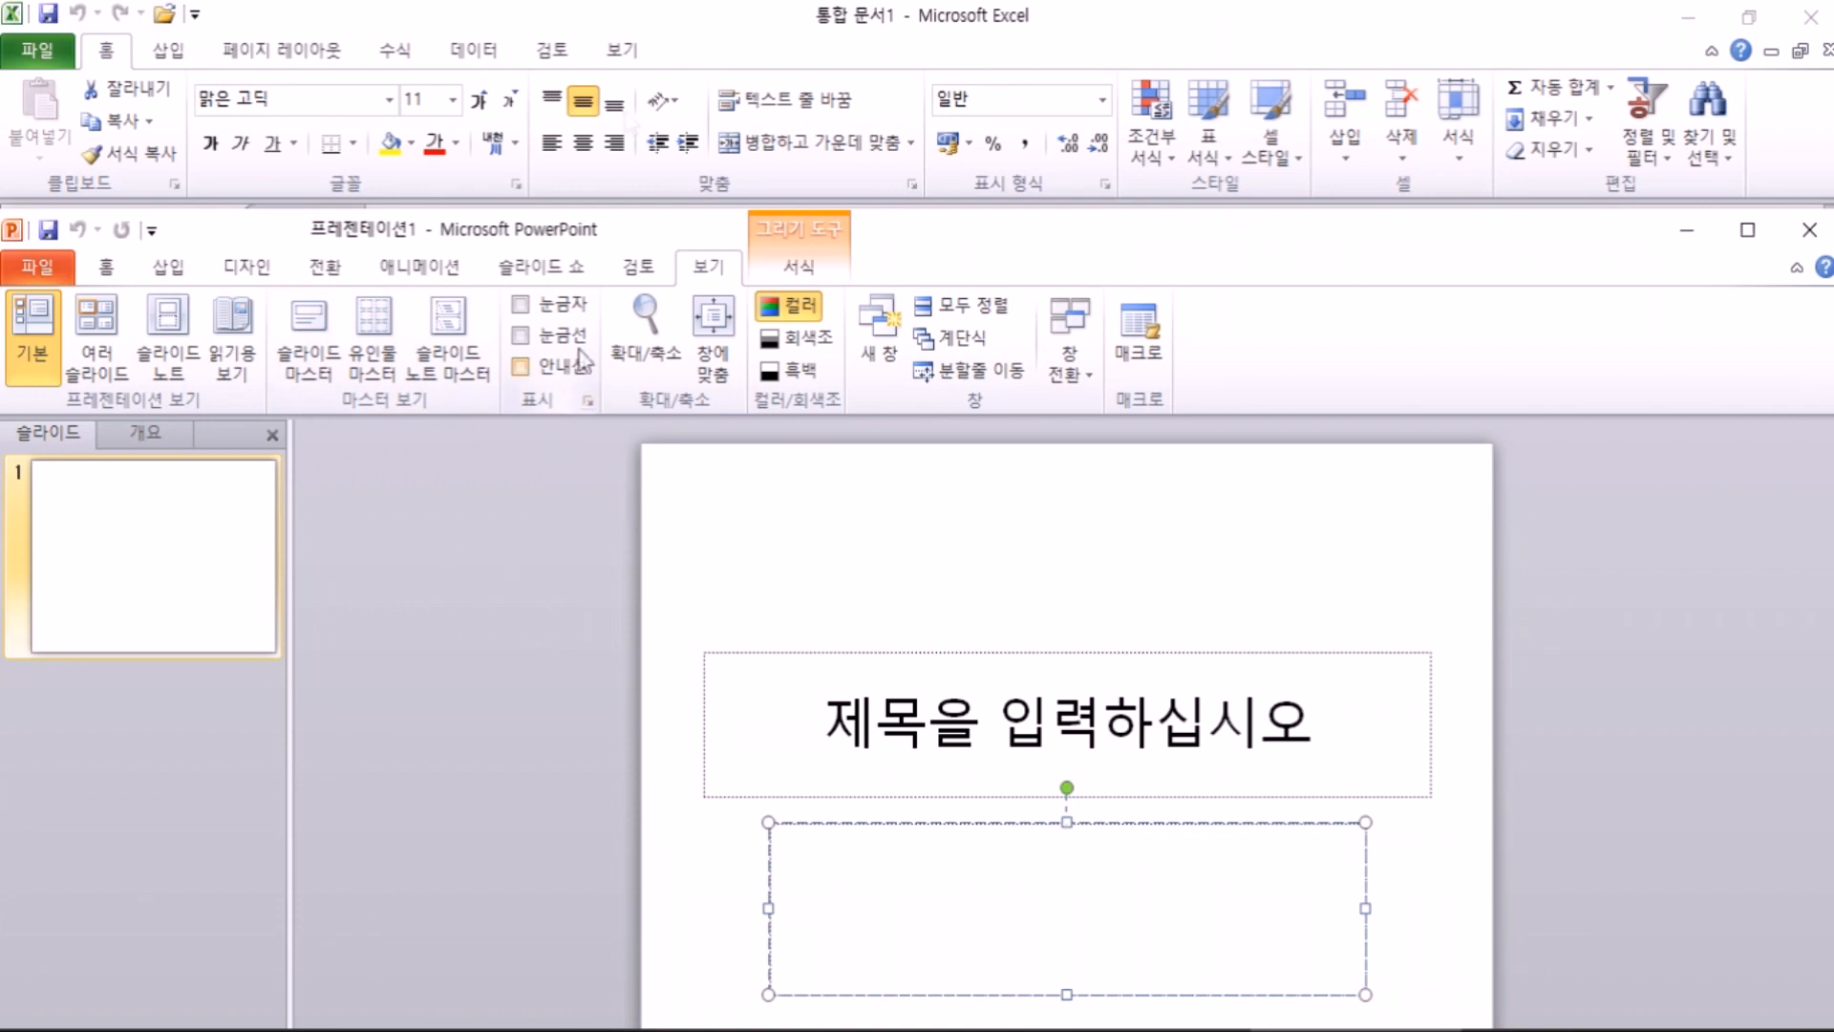
left_click(730, 20)
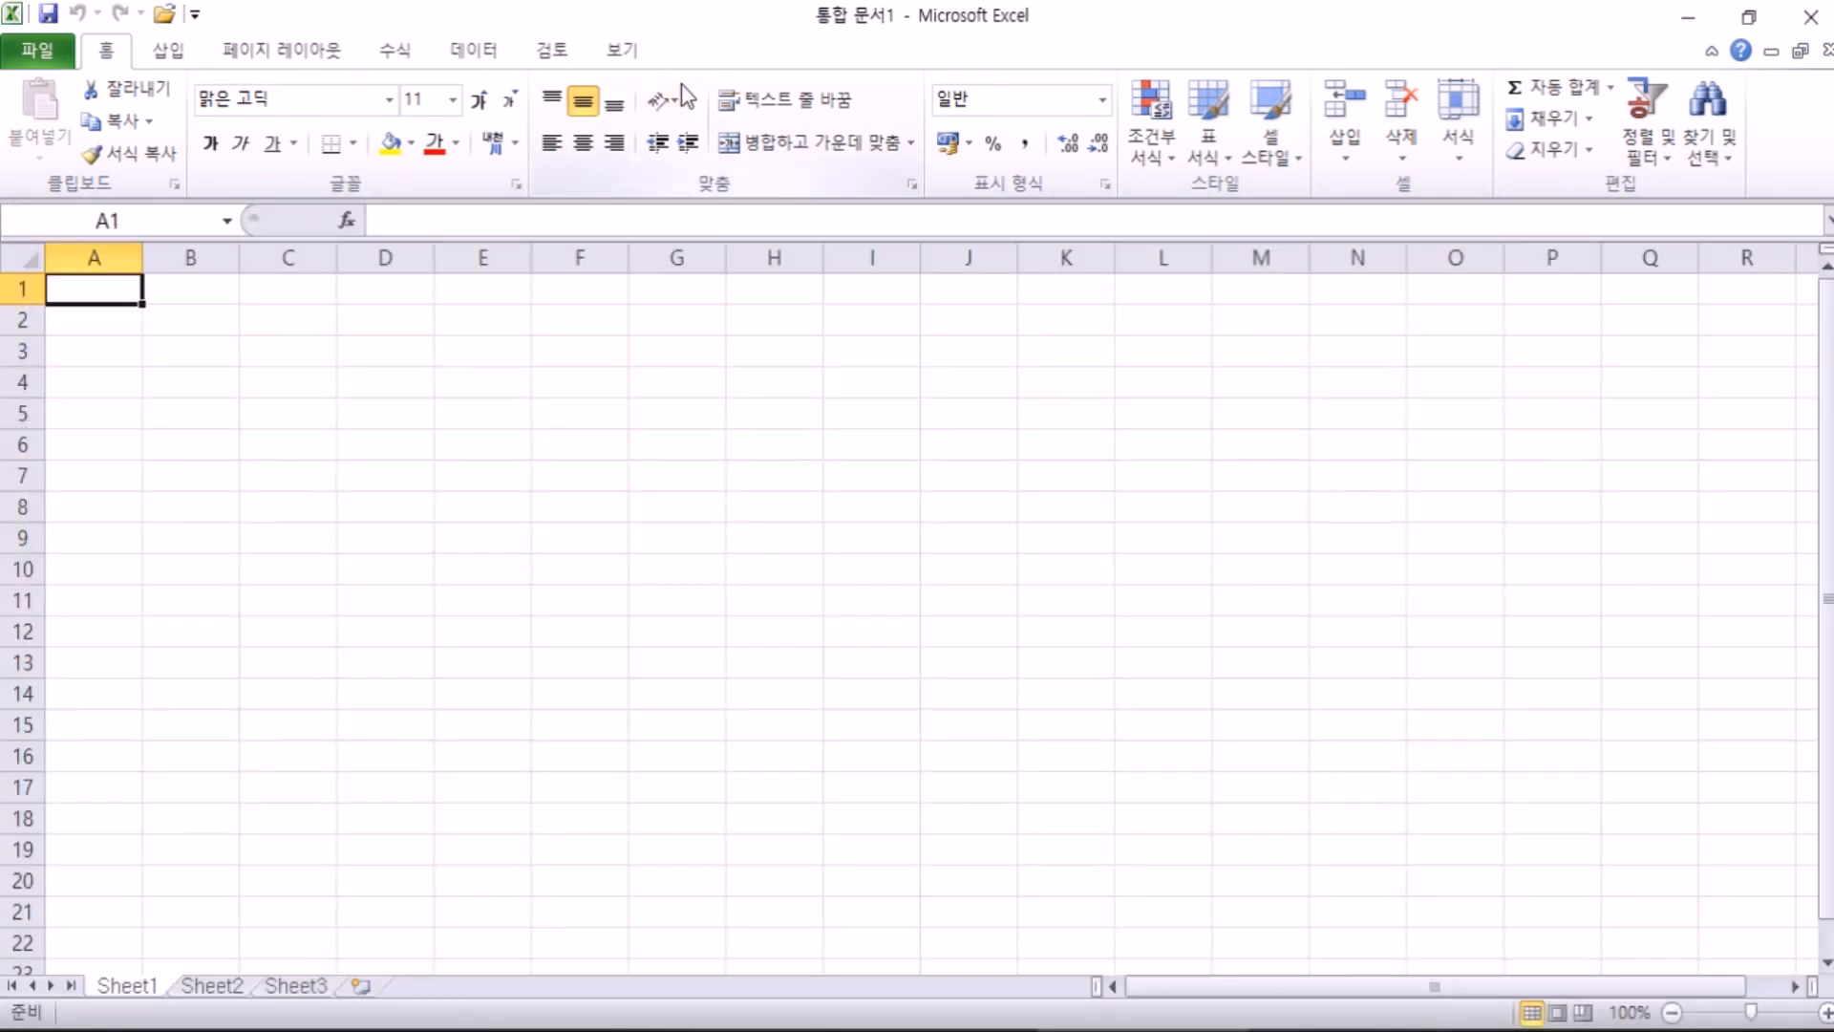
left_click(405, 52)
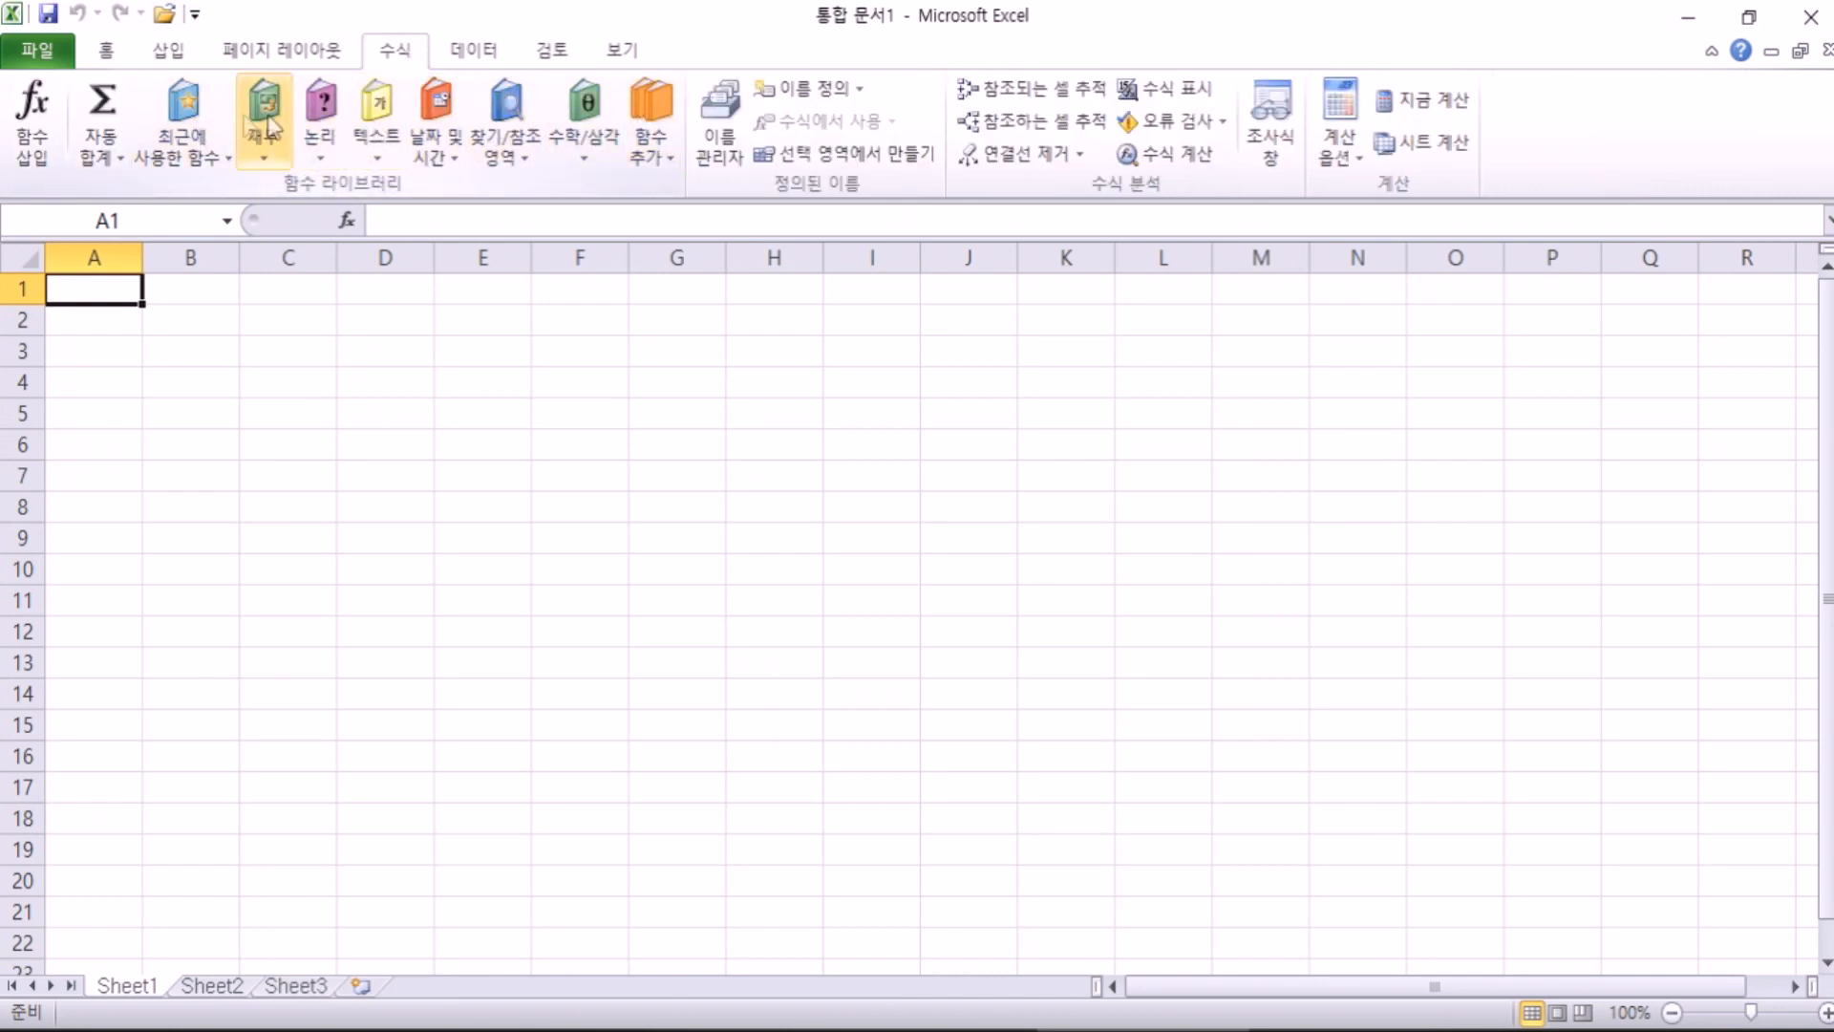
left_click(473, 52)
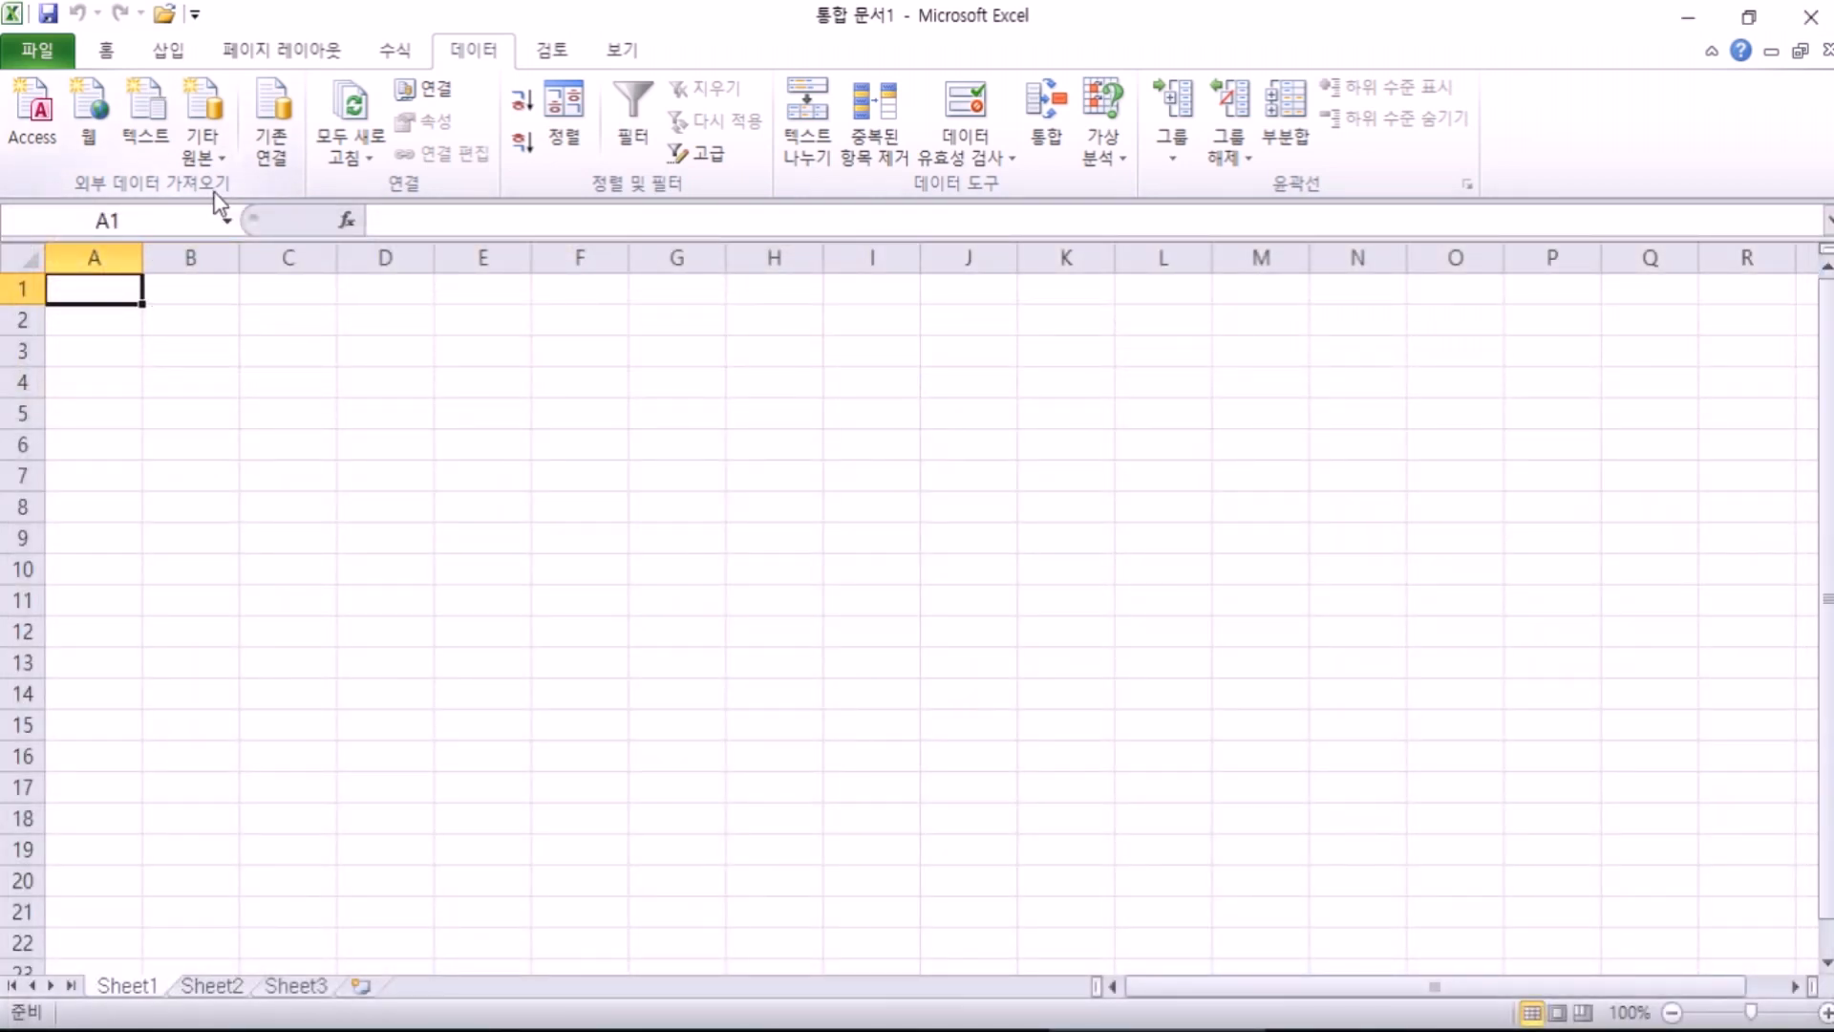
left_click(108, 52)
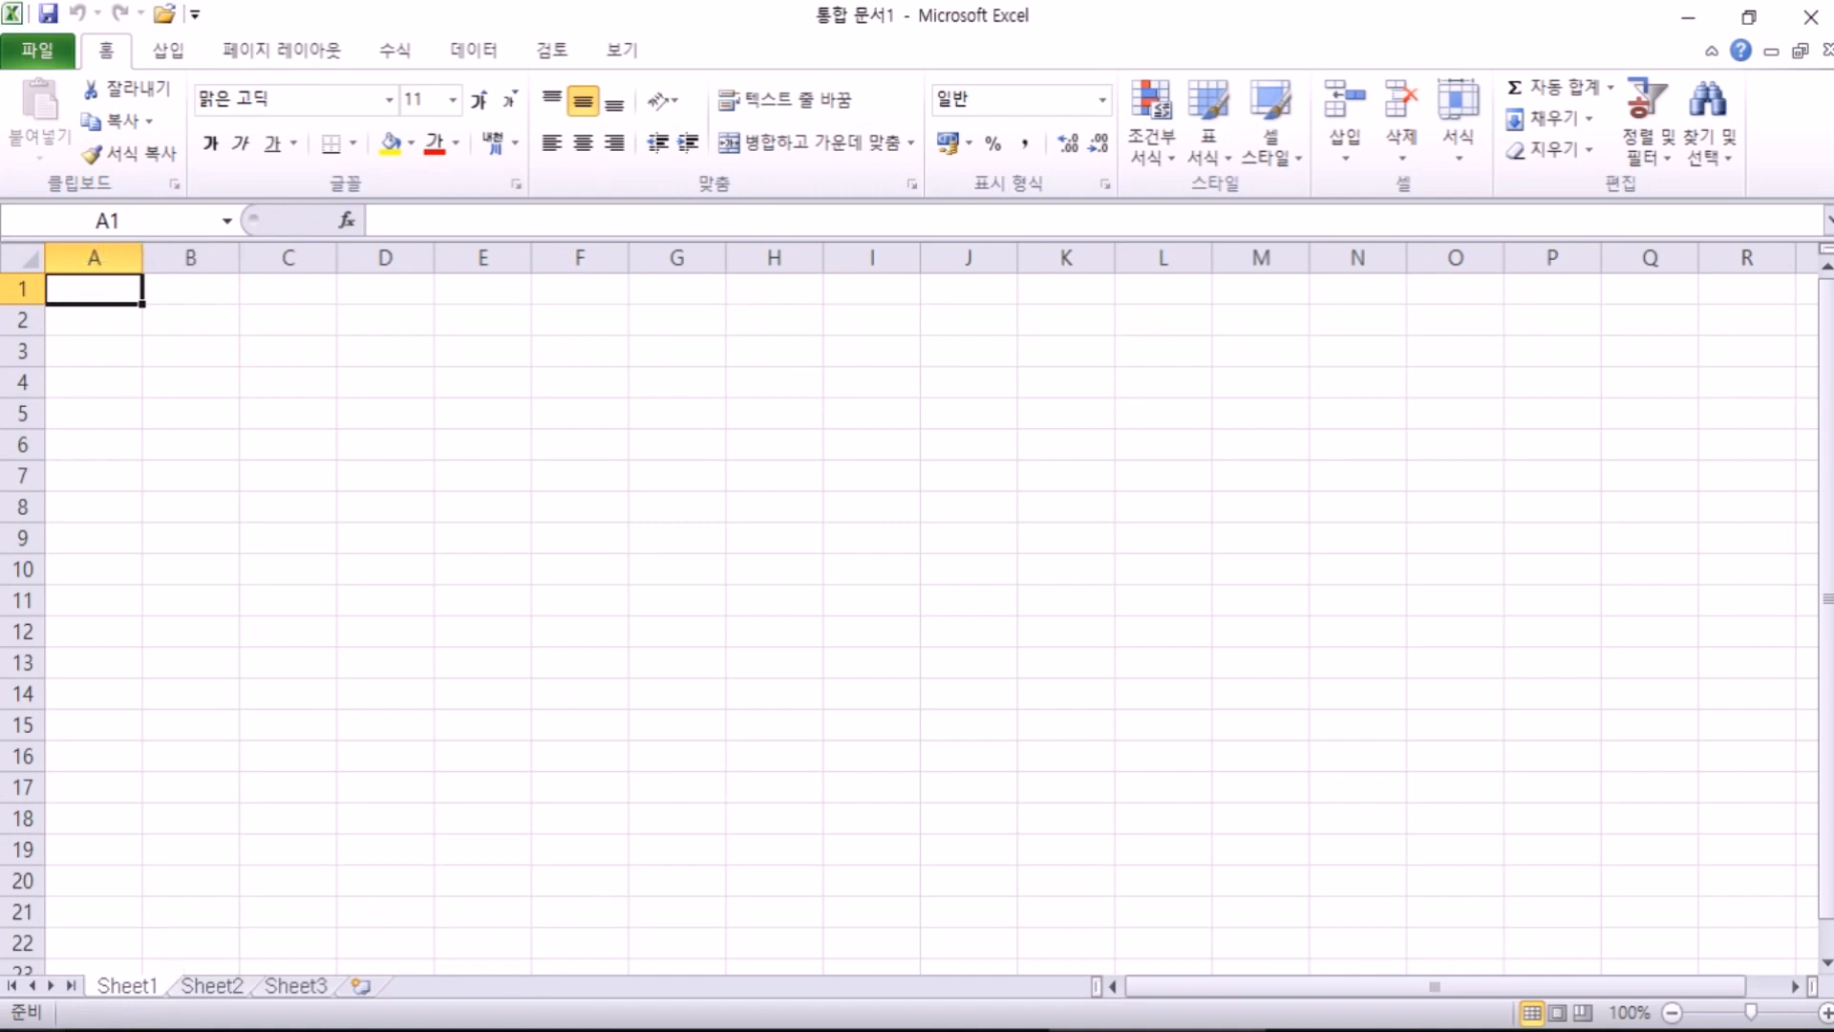
Step: Launch Chrome from the Start menu and Google-search 엑셀런트 in a new tab
left_click(29, 1030)
scroll(956, 810, "down", 4)
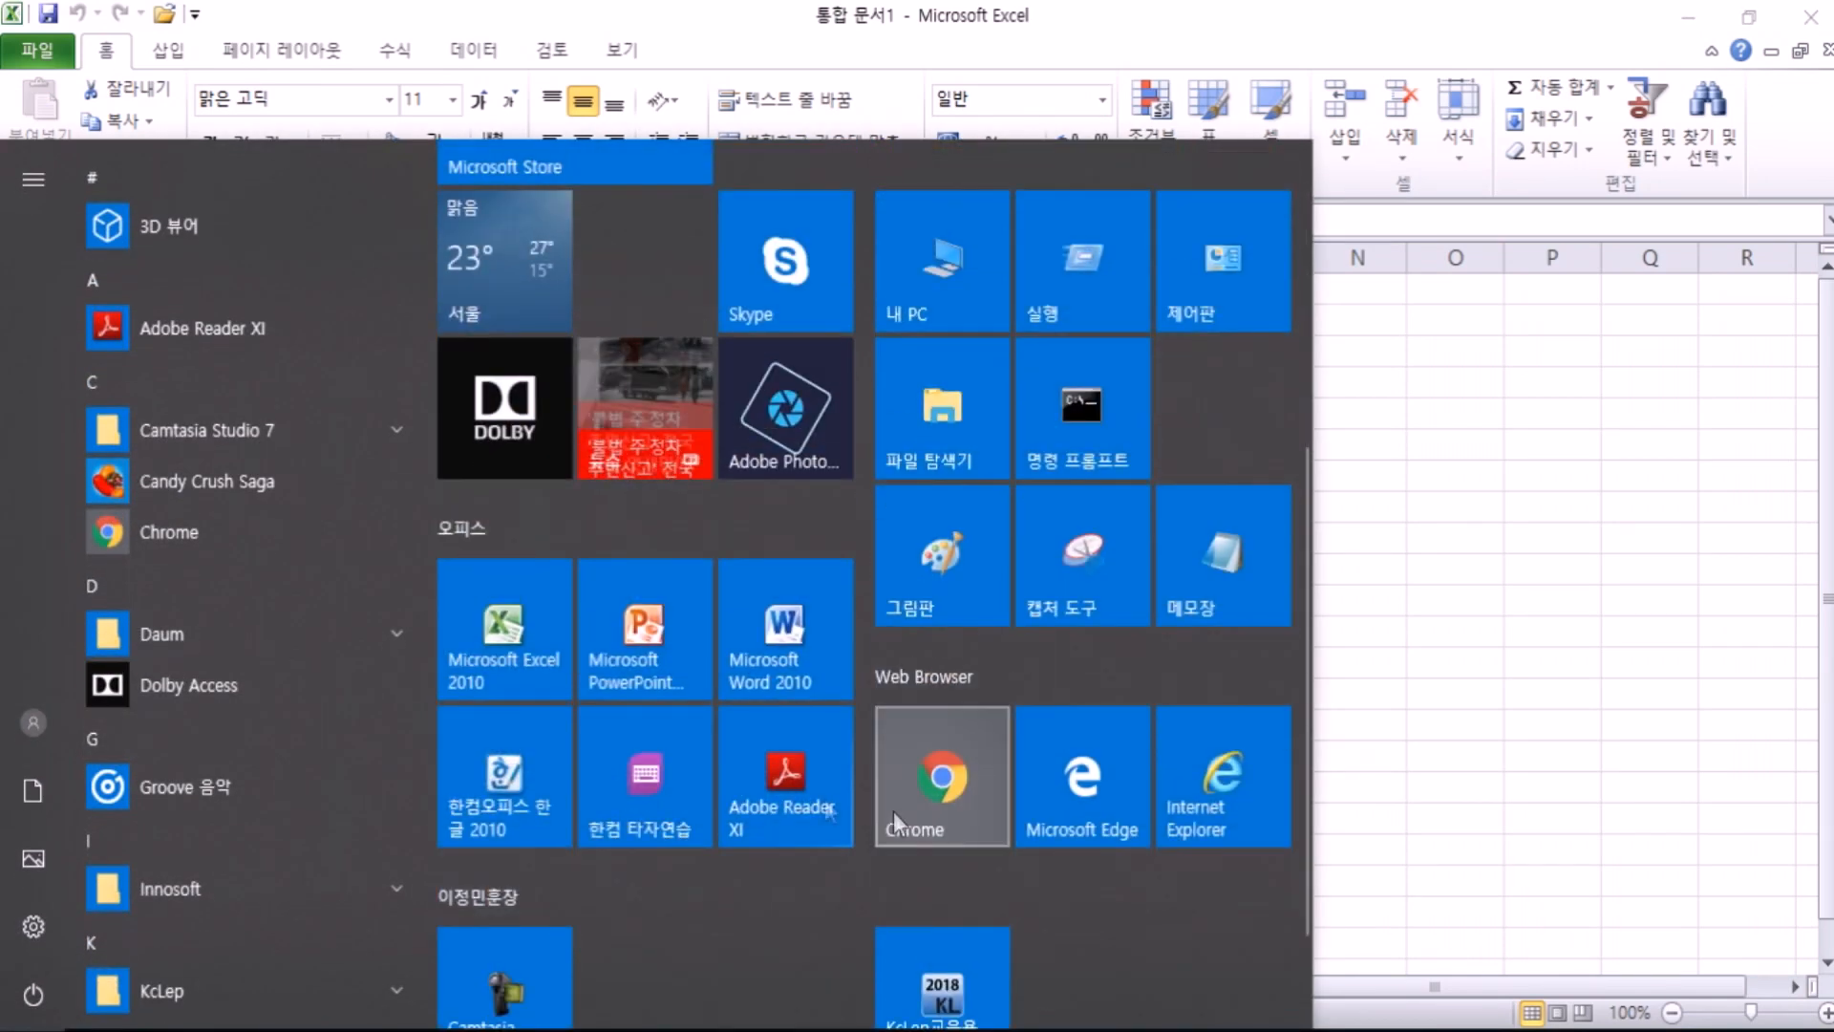
left_click(1211, 608)
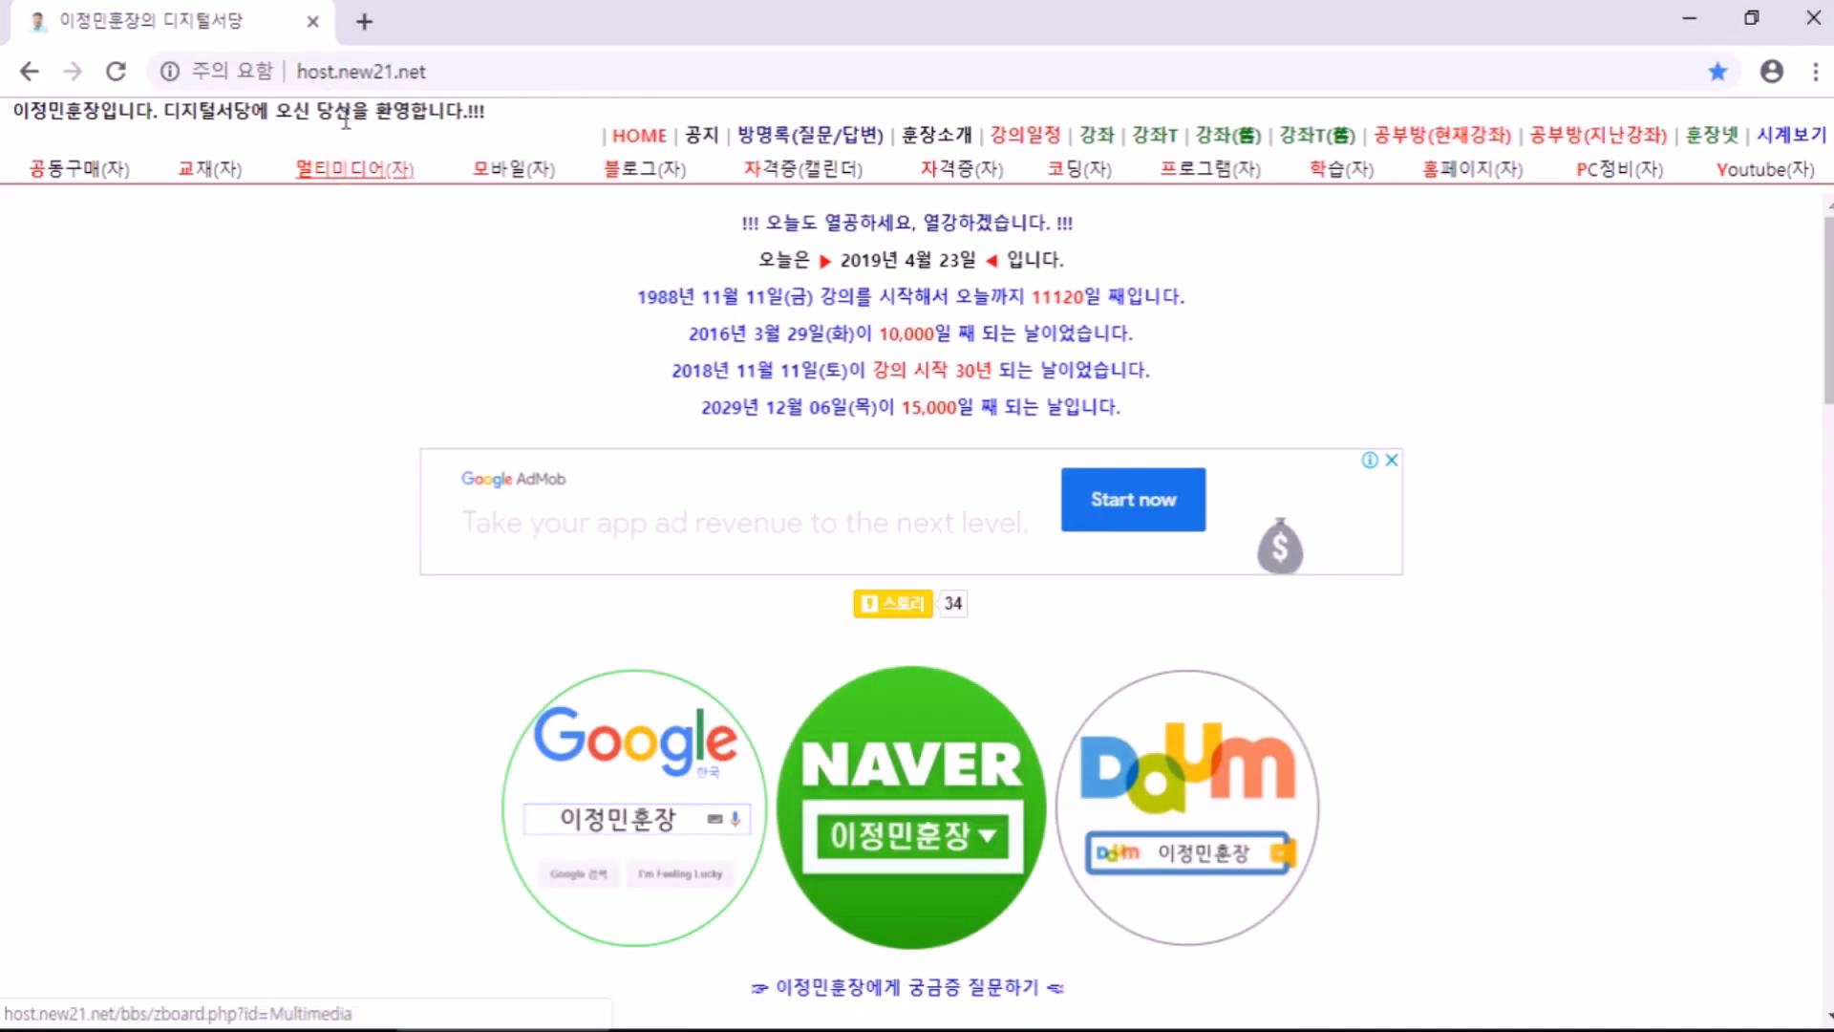
left_click(363, 20)
type("에ㄱ셀런트")
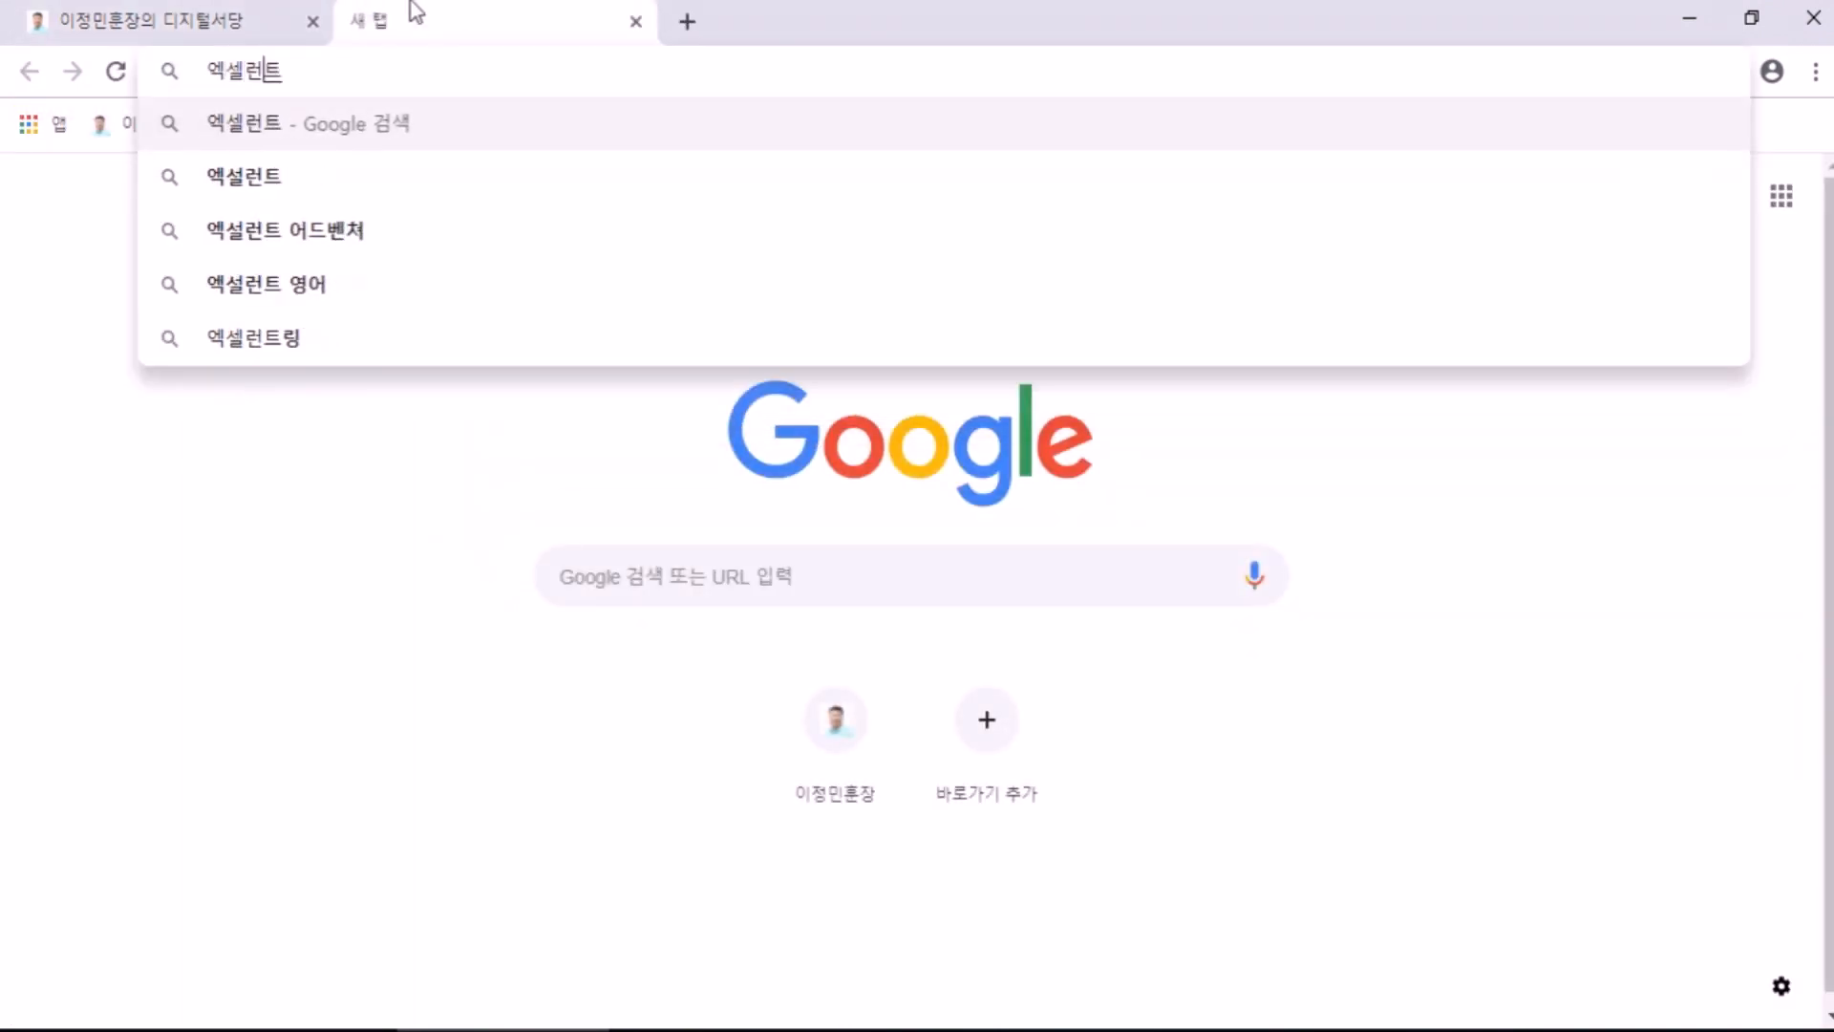
key("Return")
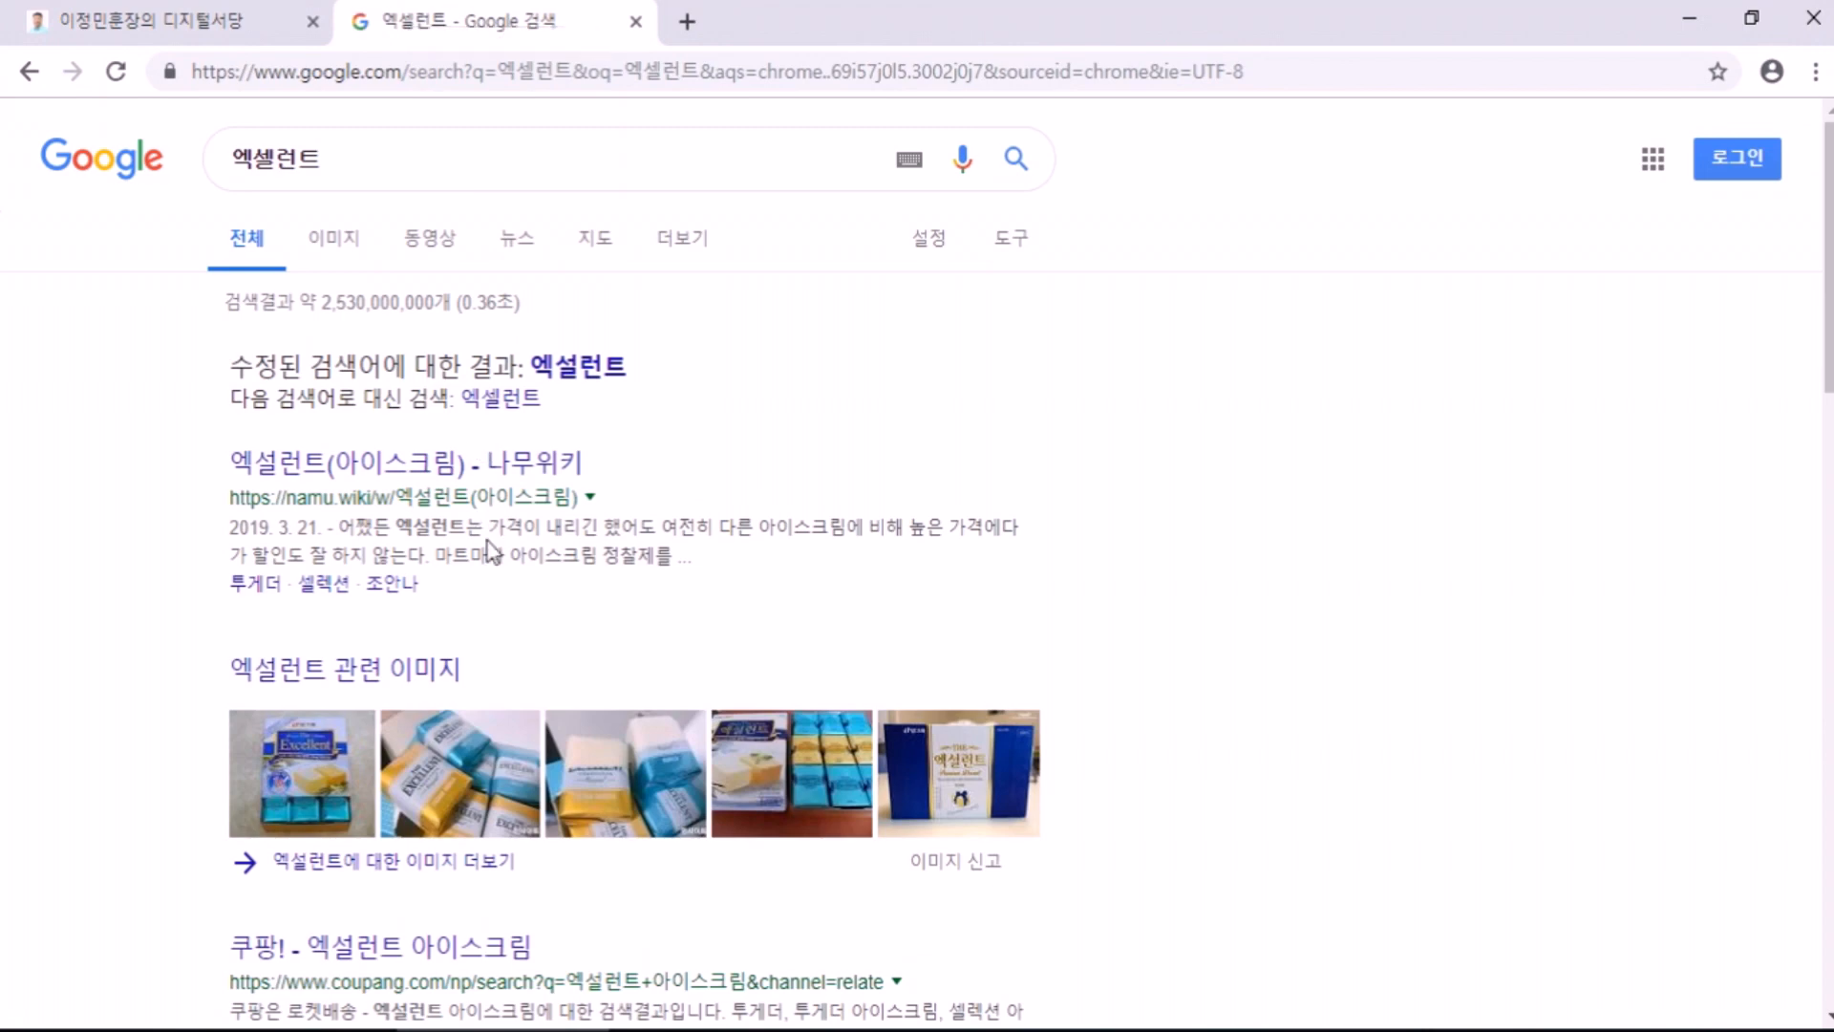
Step: Scroll through the 엑셀런트 search results, then minimise Chrome
scroll(472, 745, "down", 3)
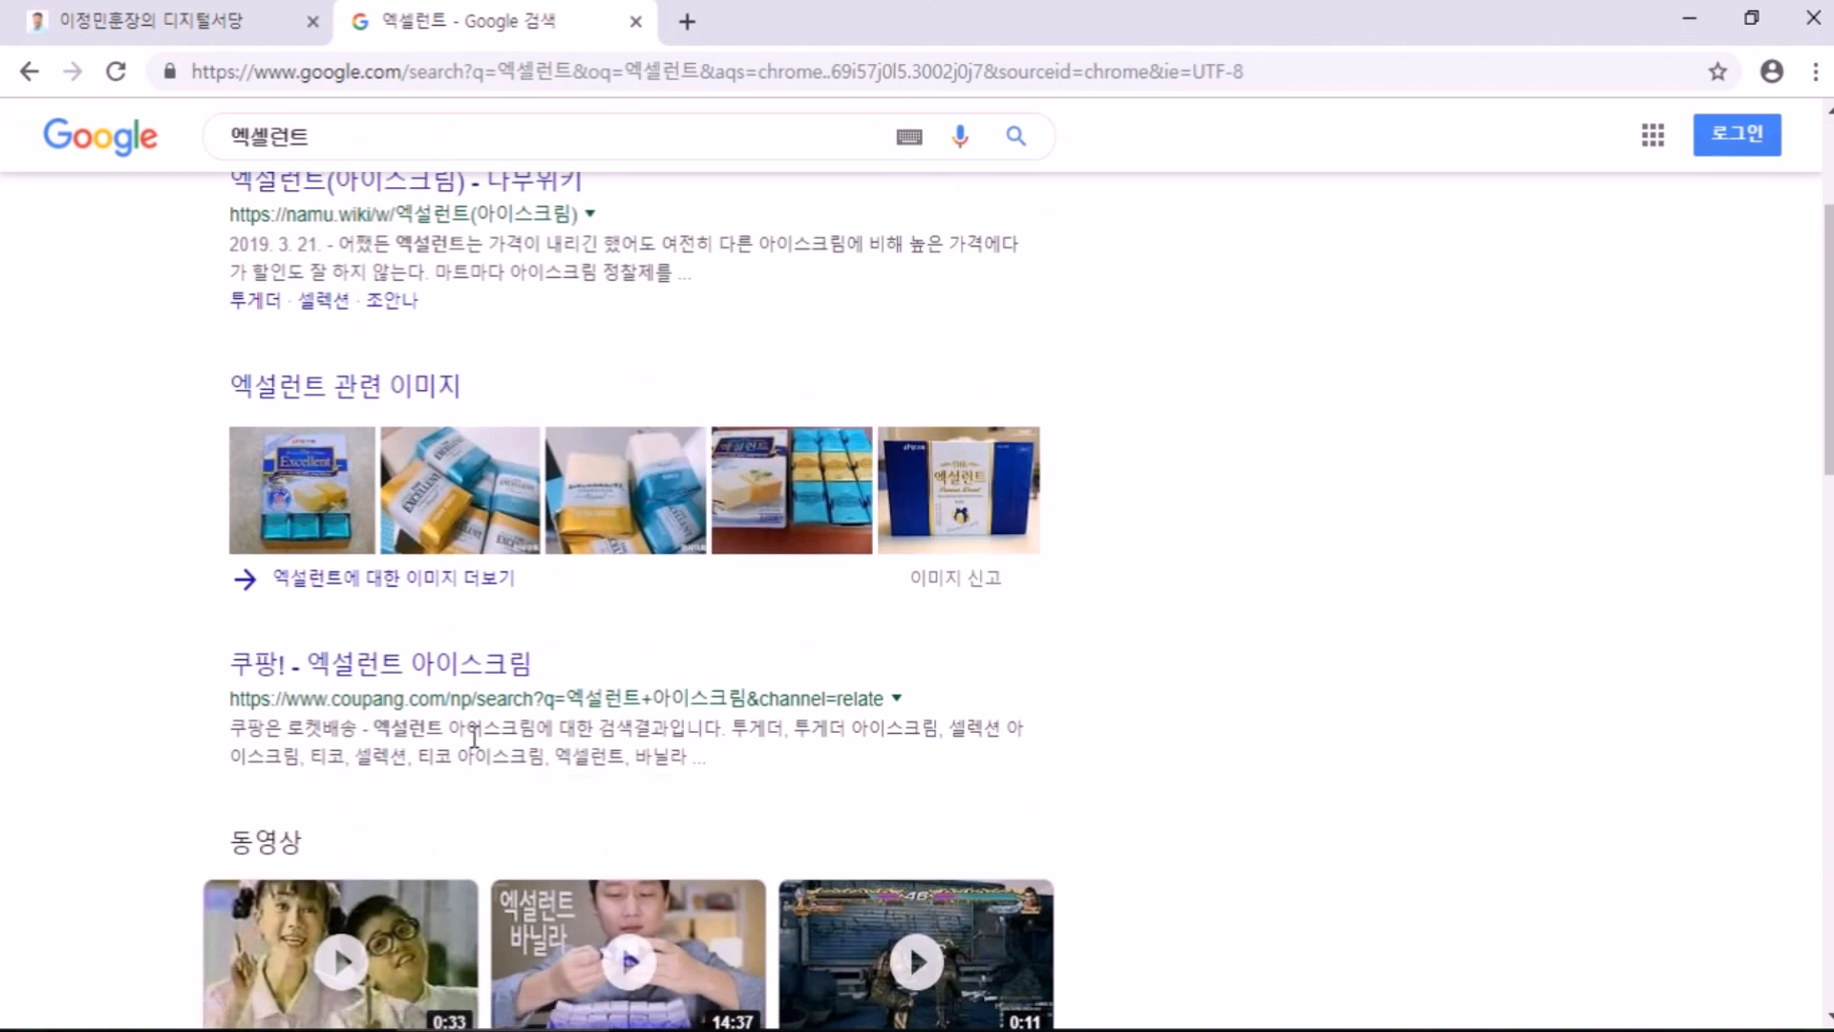
scroll(474, 739, "up", 2)
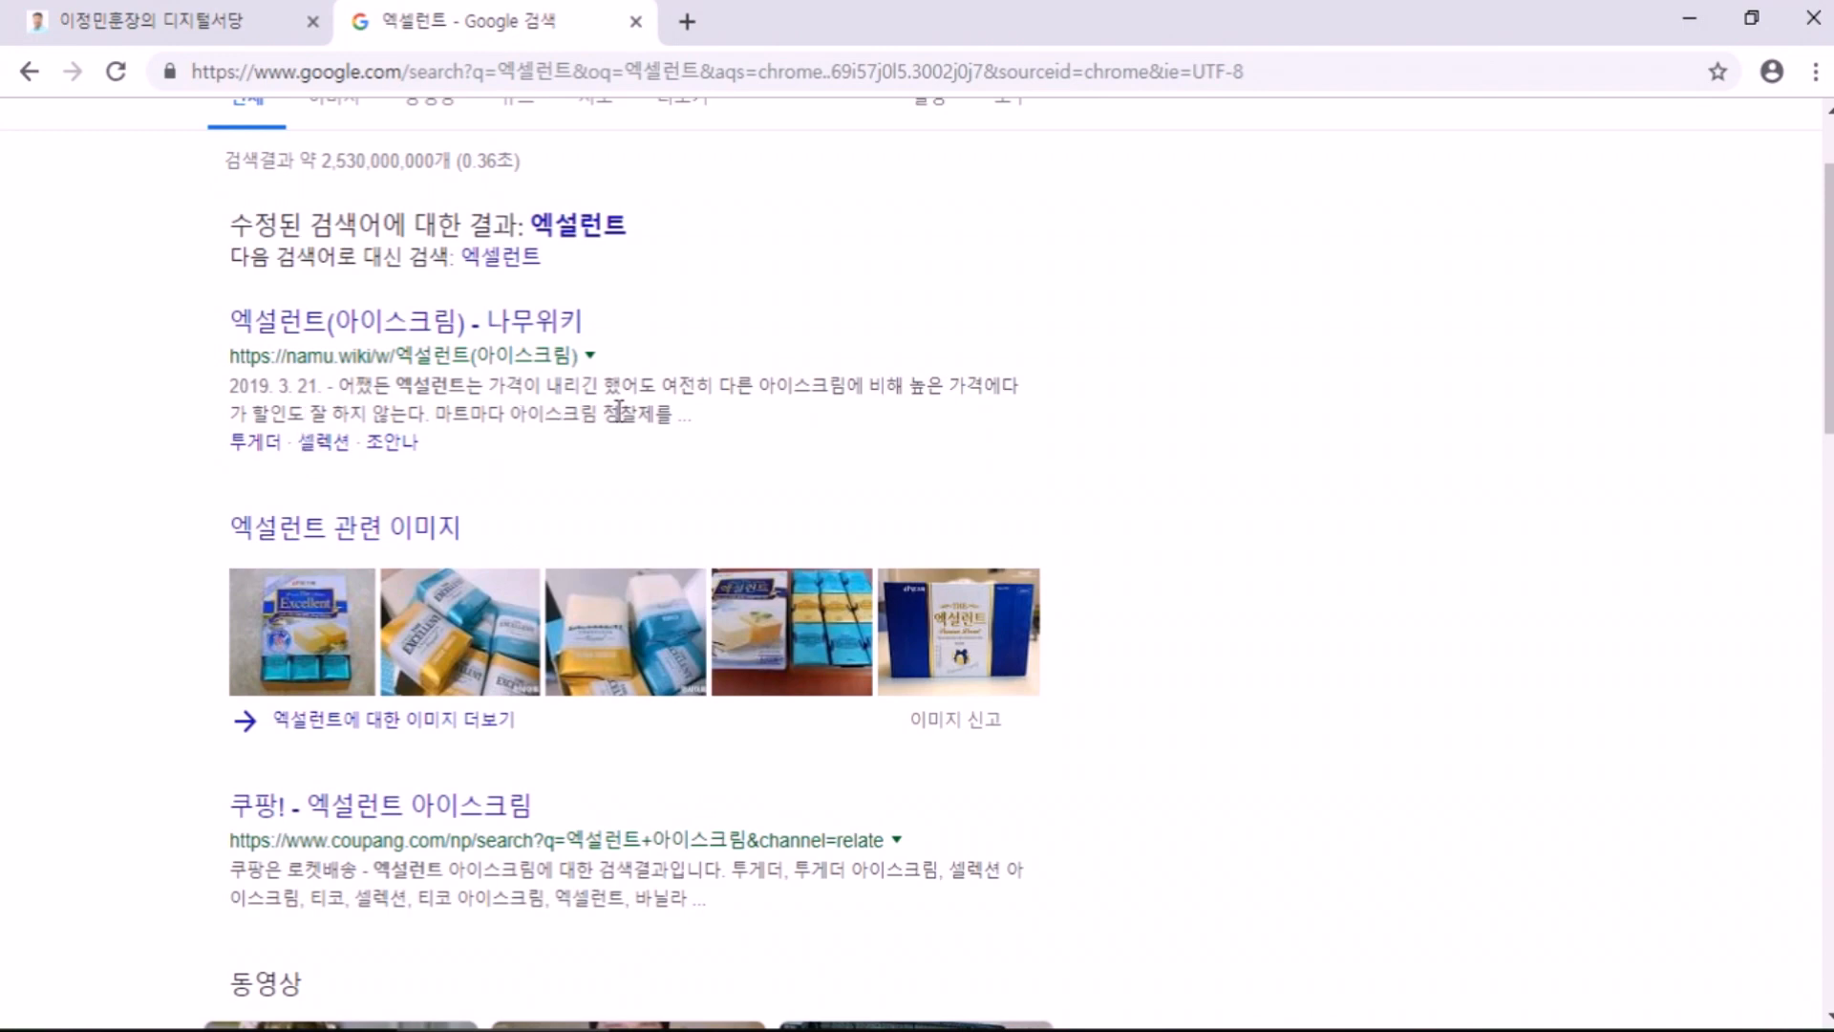
scroll(621, 410, "down", 3)
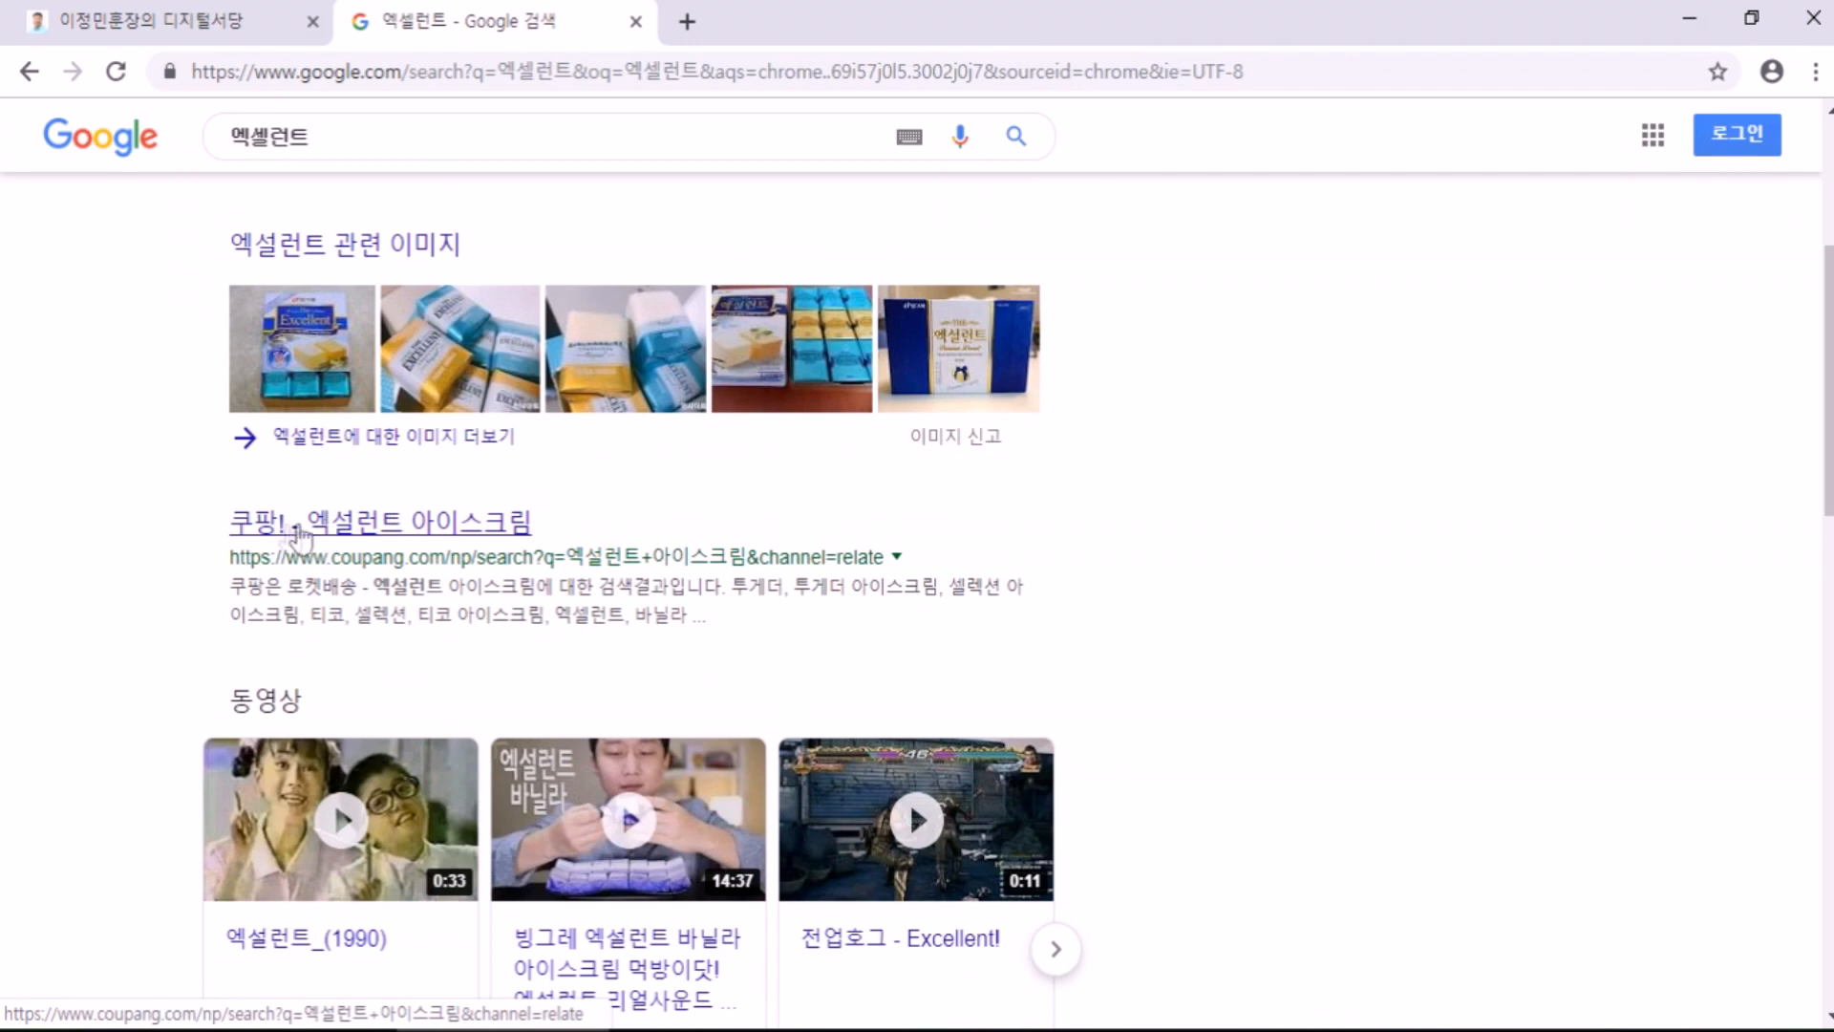
scroll(471, 537, "down", 6)
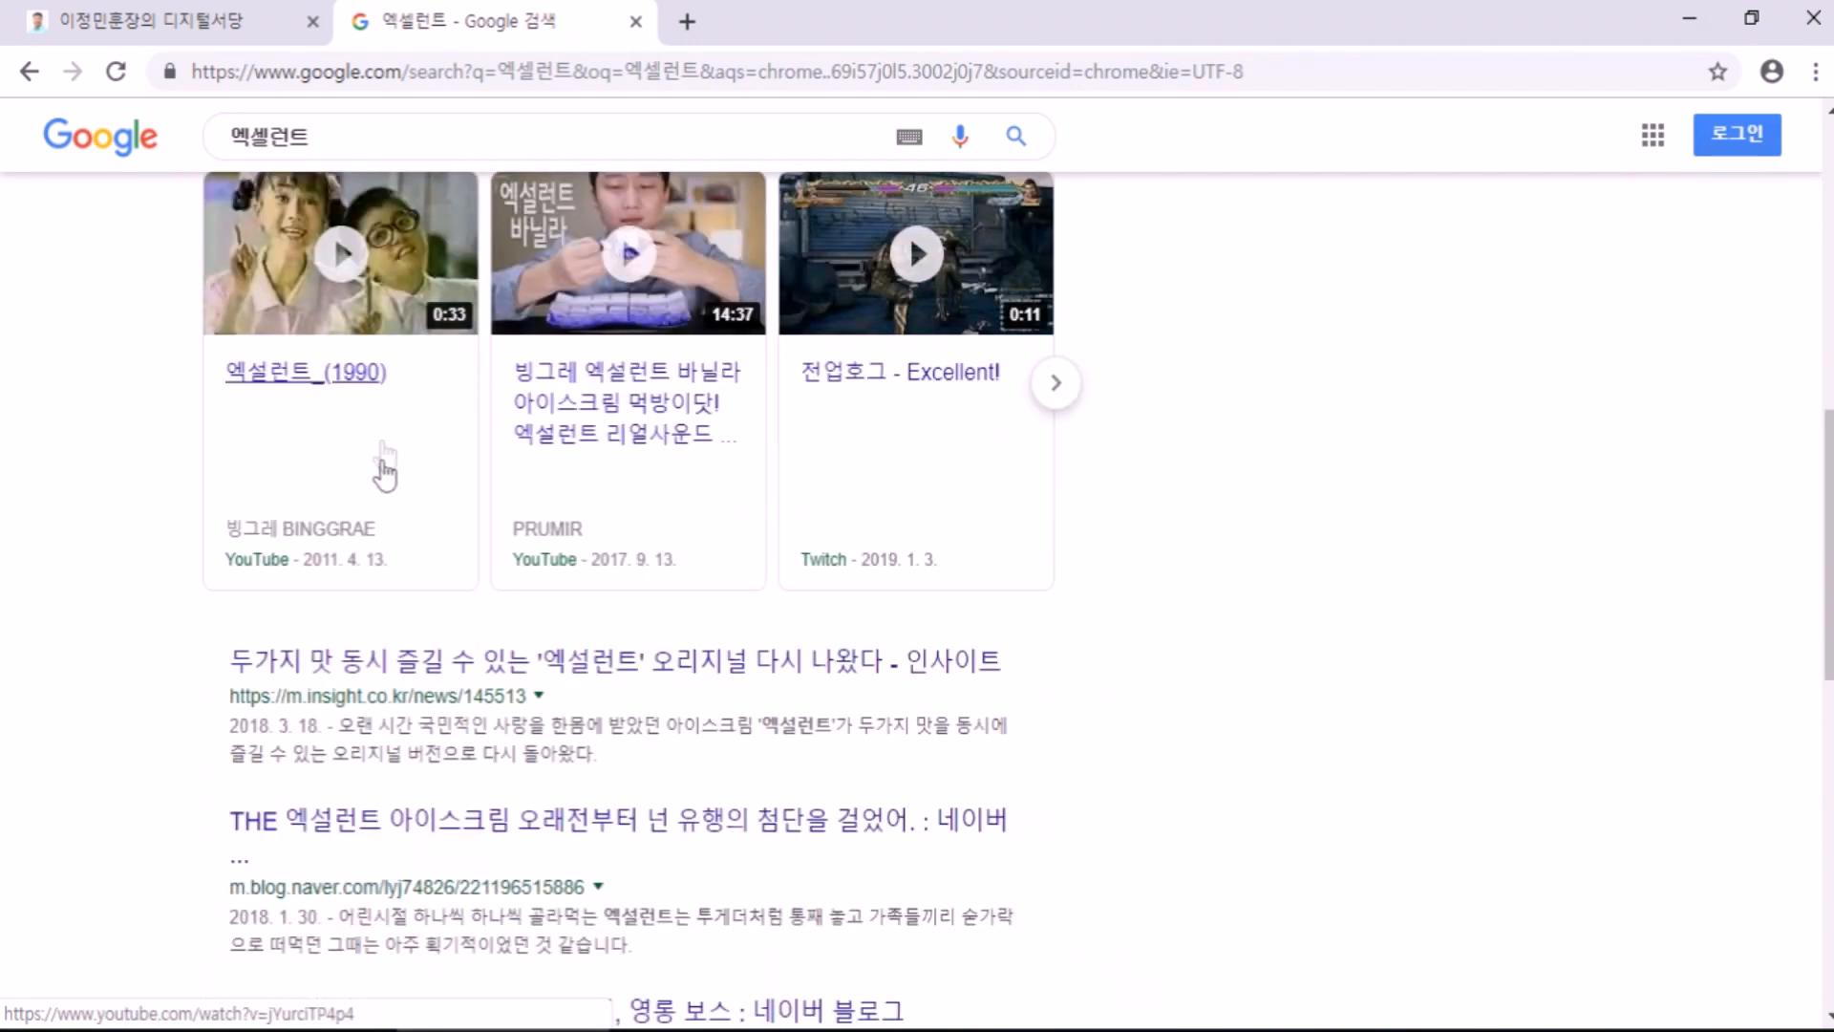
scroll(315, 382, "down", 3)
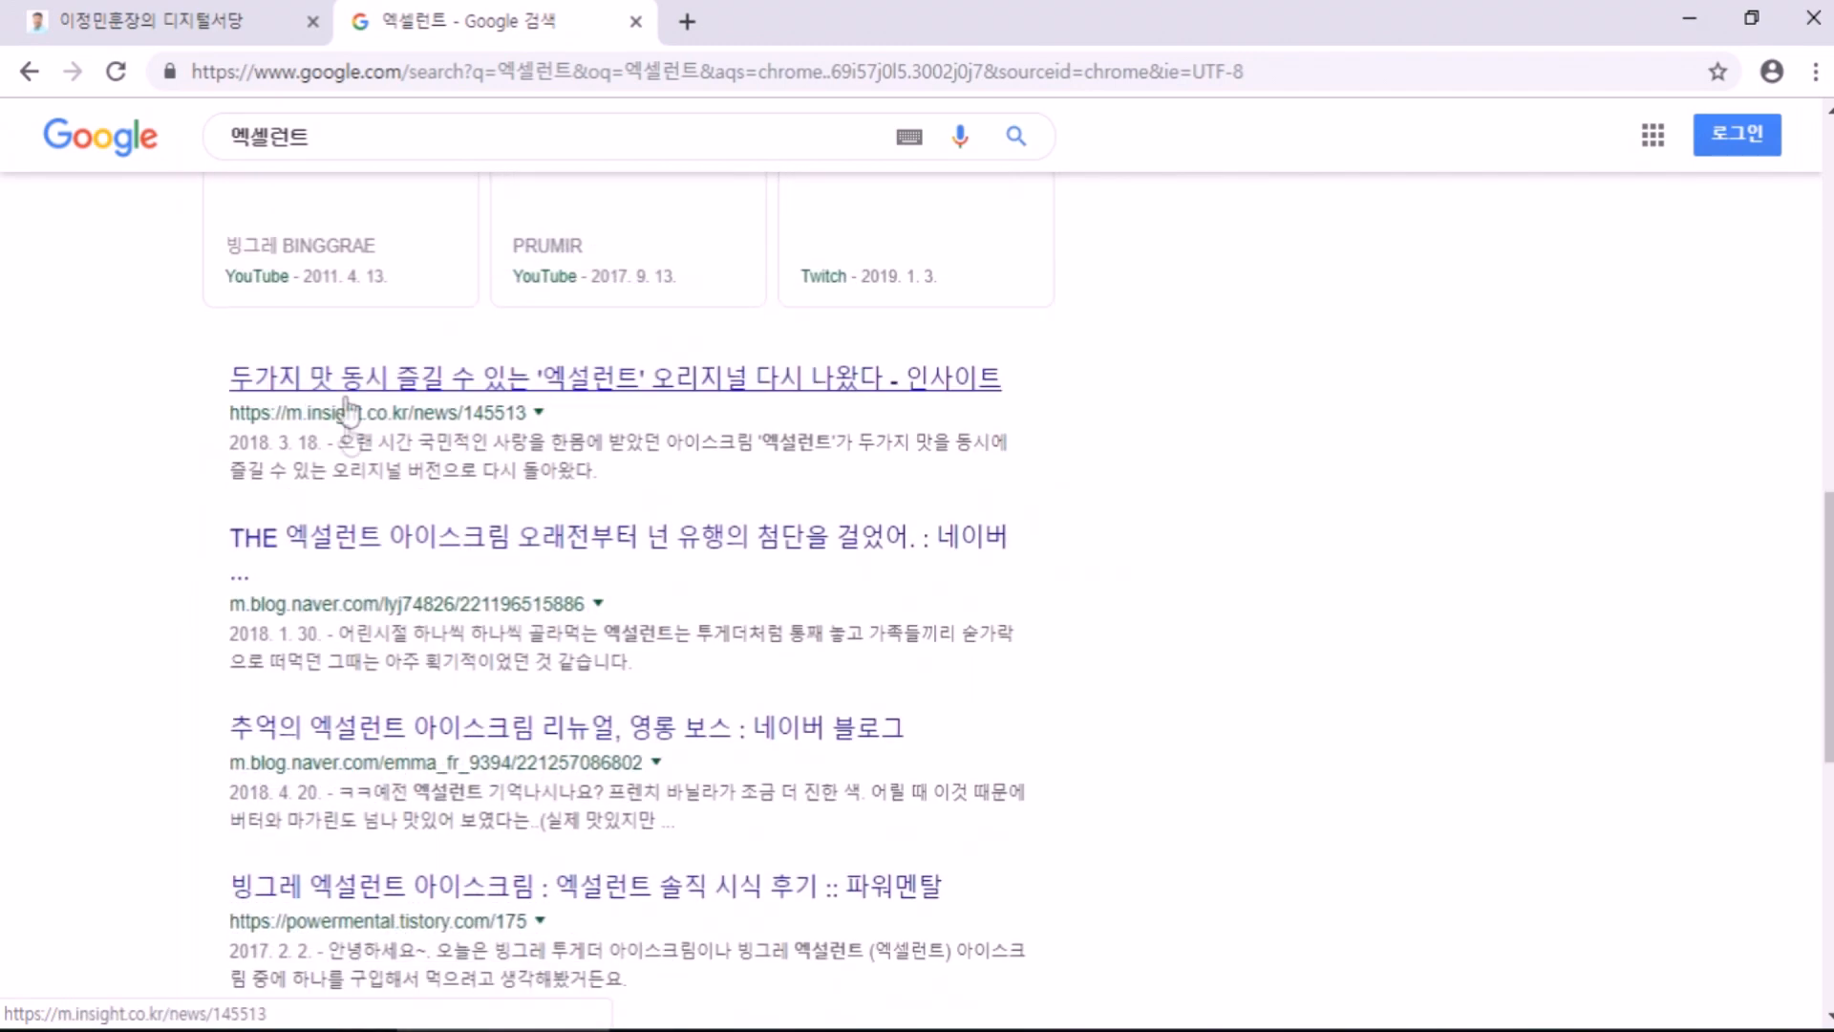
scroll(360, 536, "down", 4)
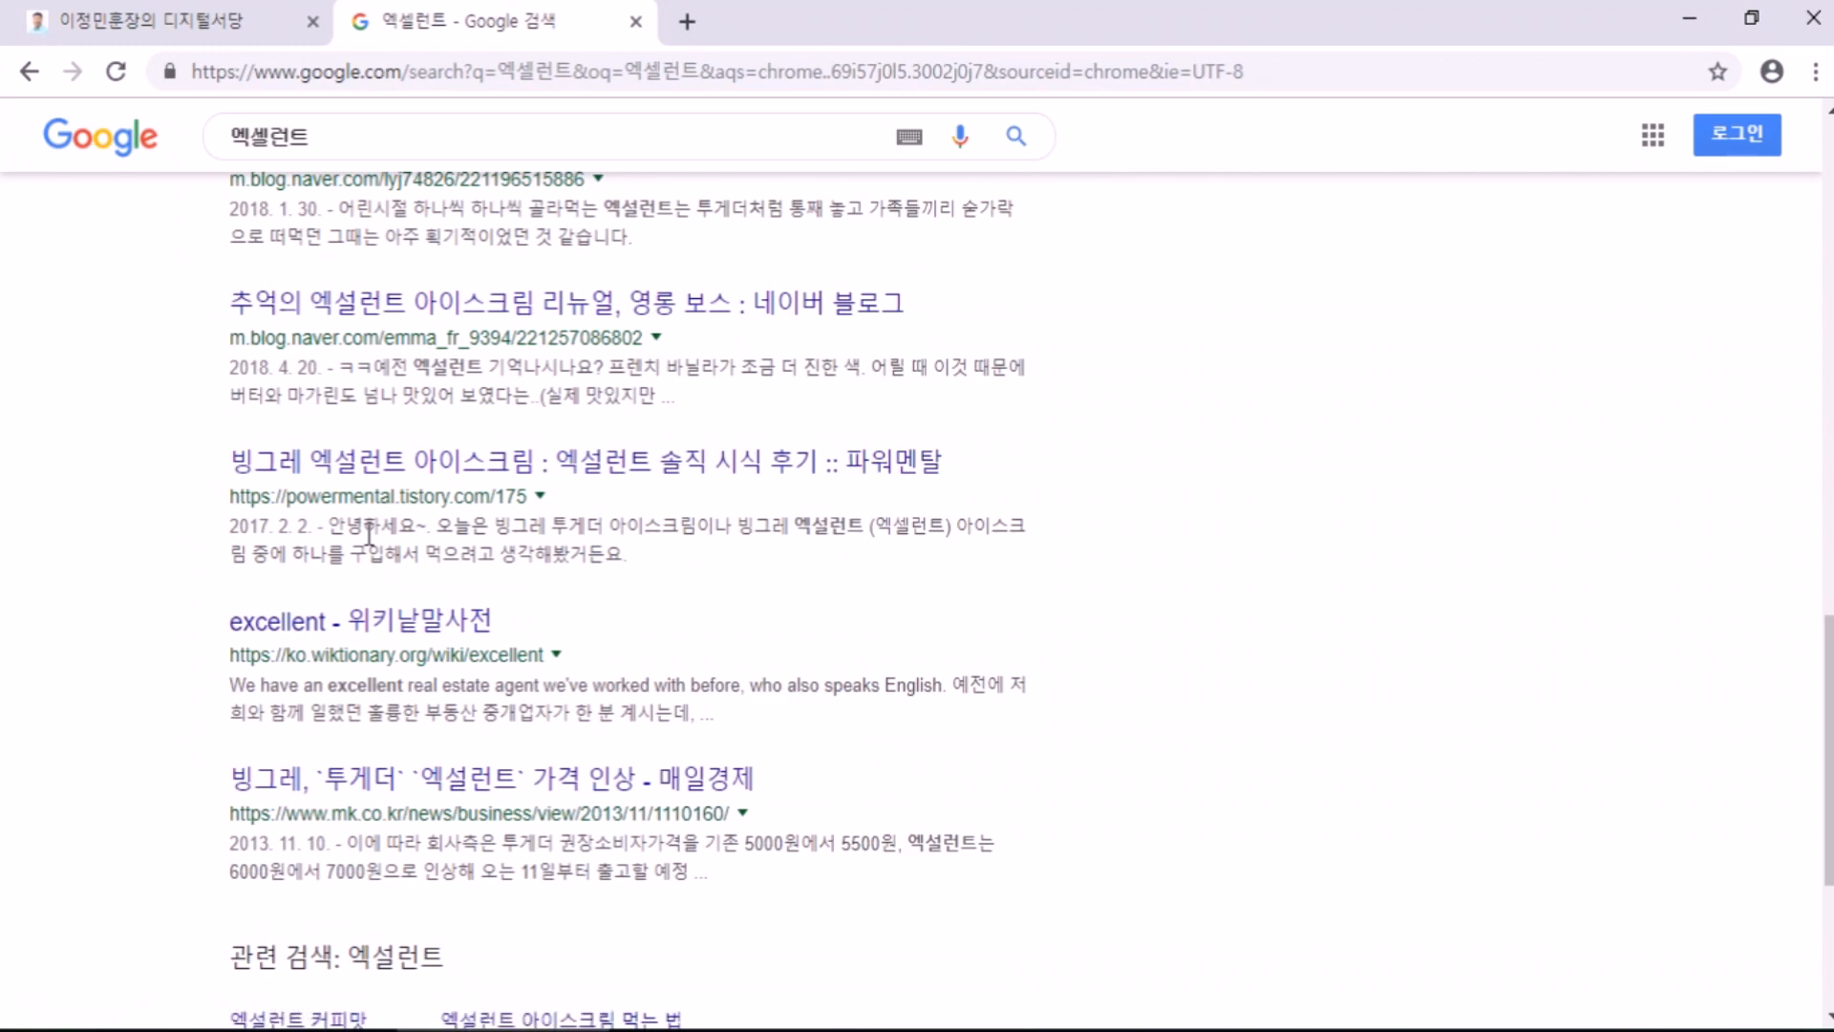
scroll(369, 535, "down", 1)
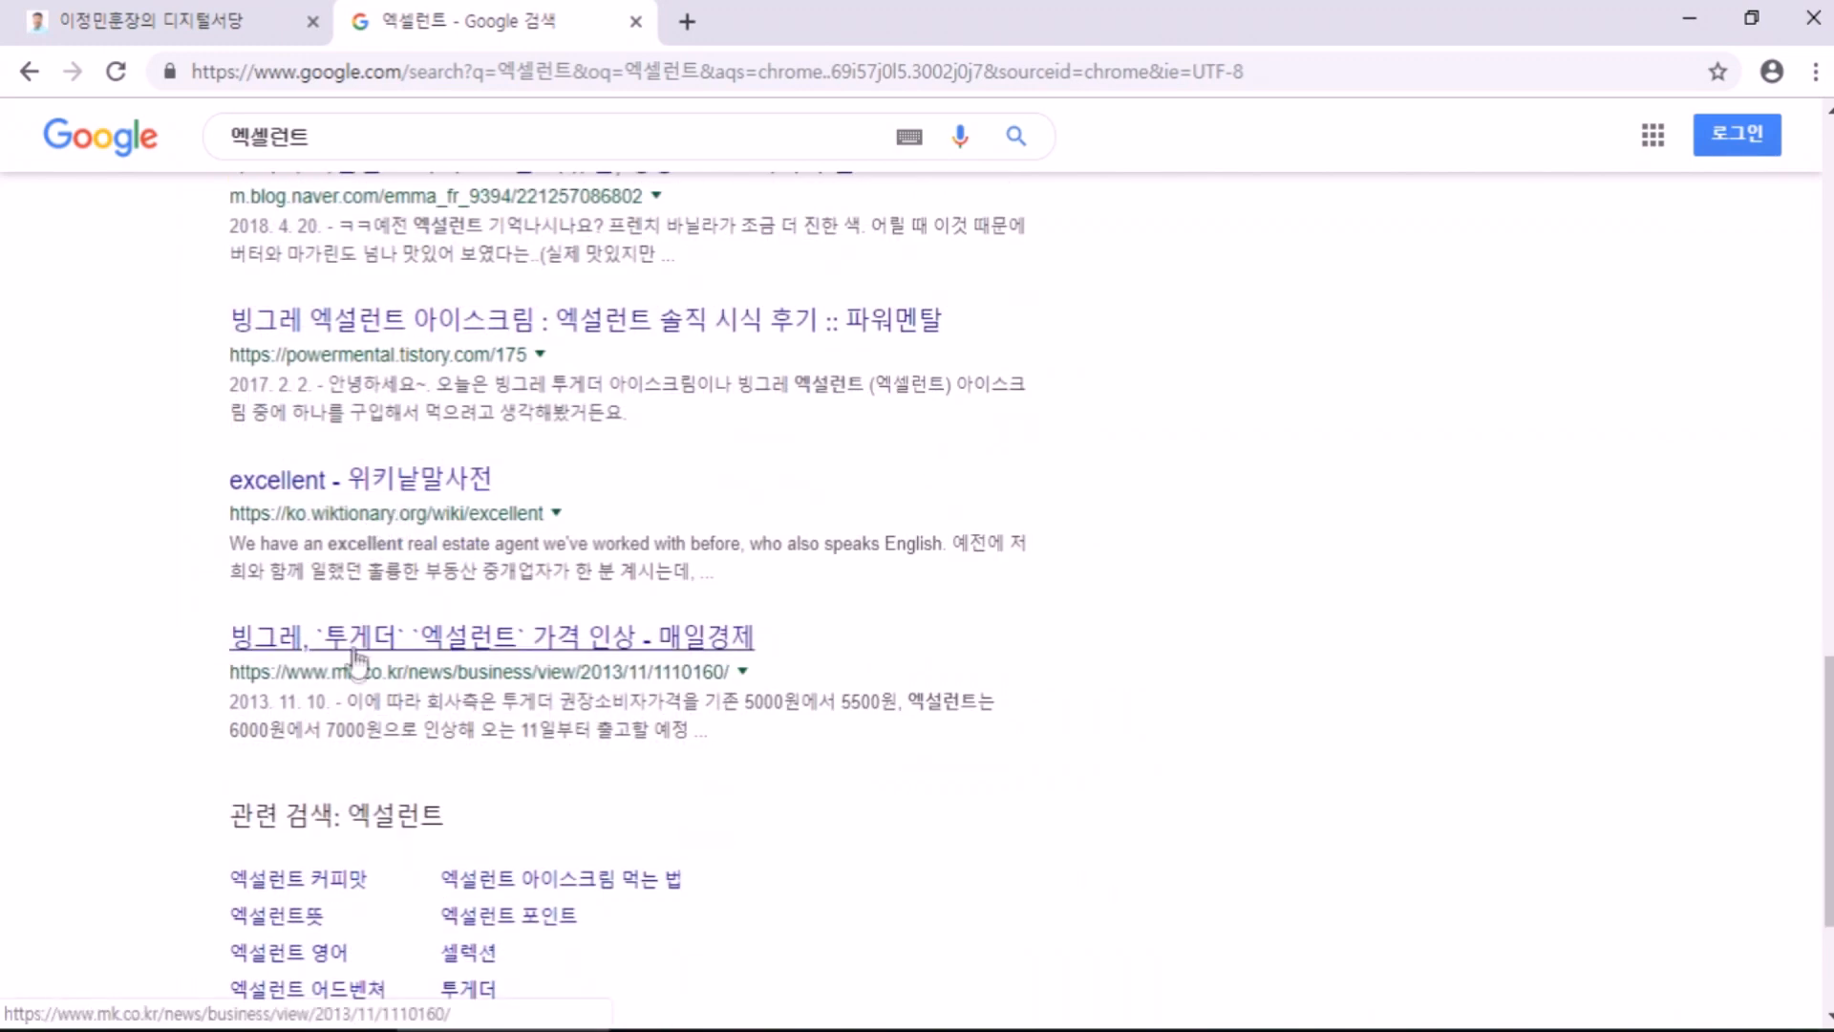
scroll(217, 544, "down", 3)
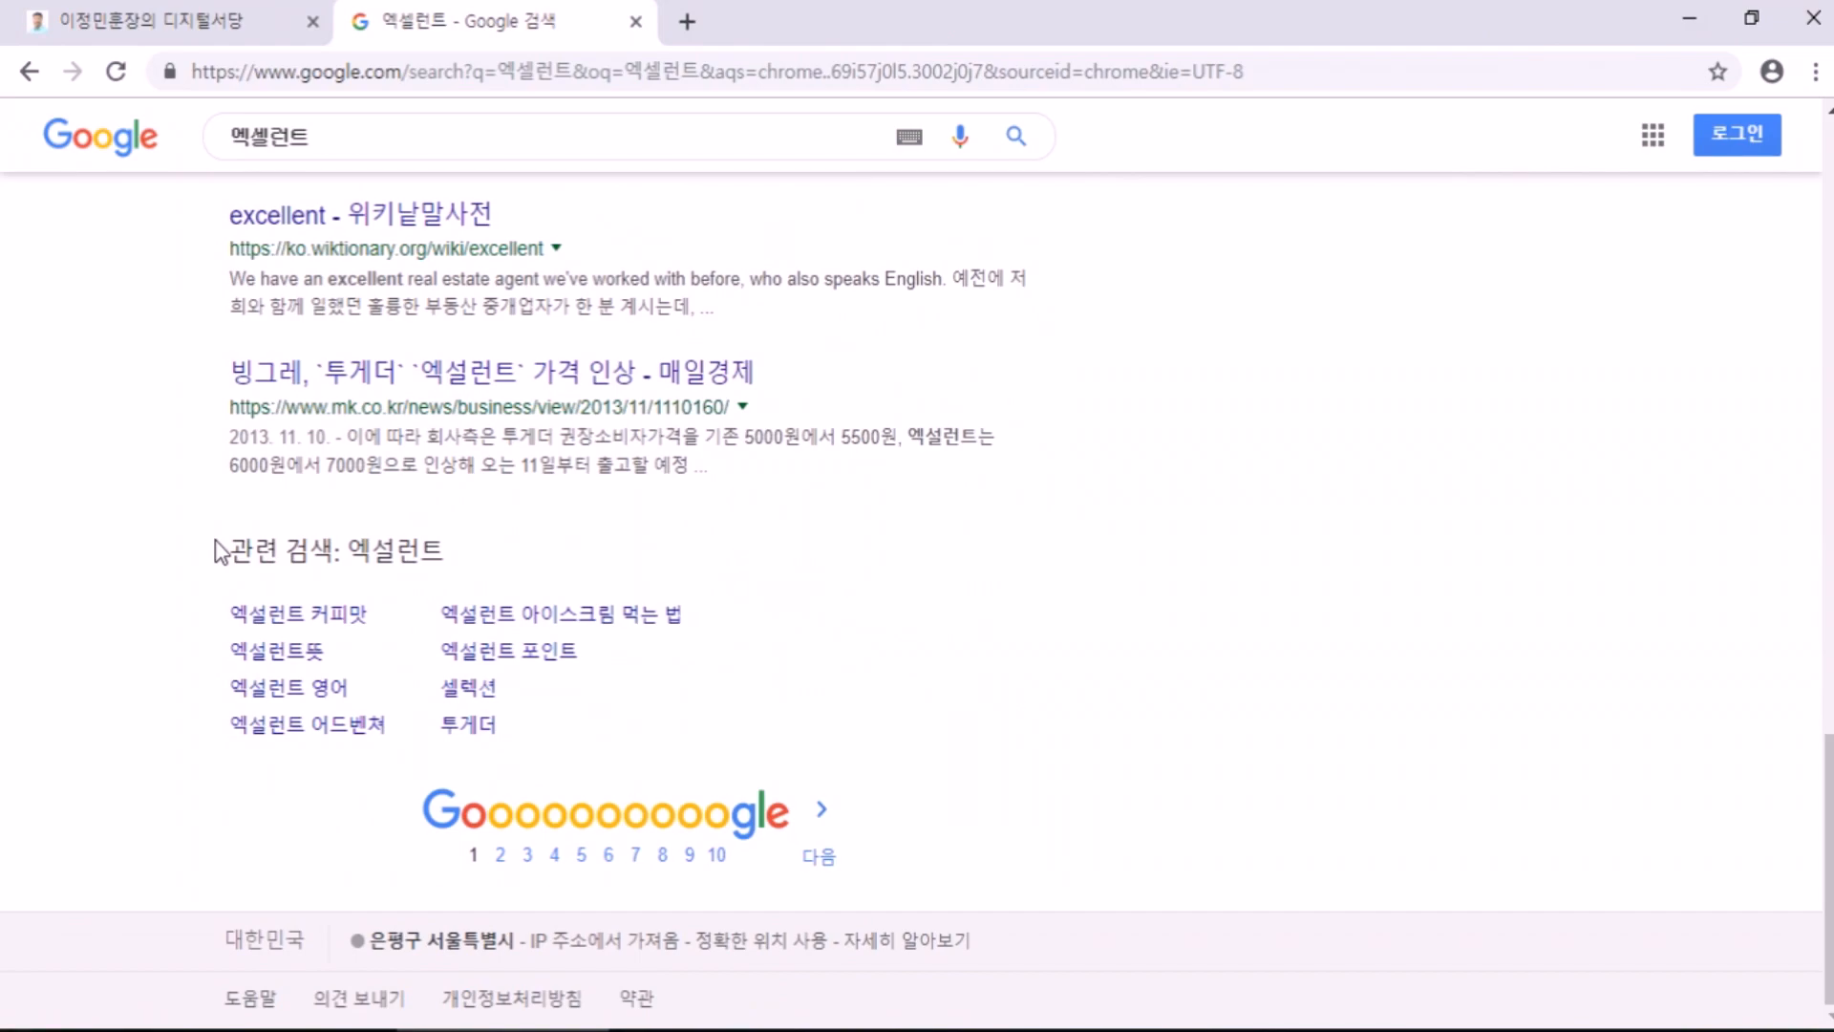
scroll(216, 551, "up", 15)
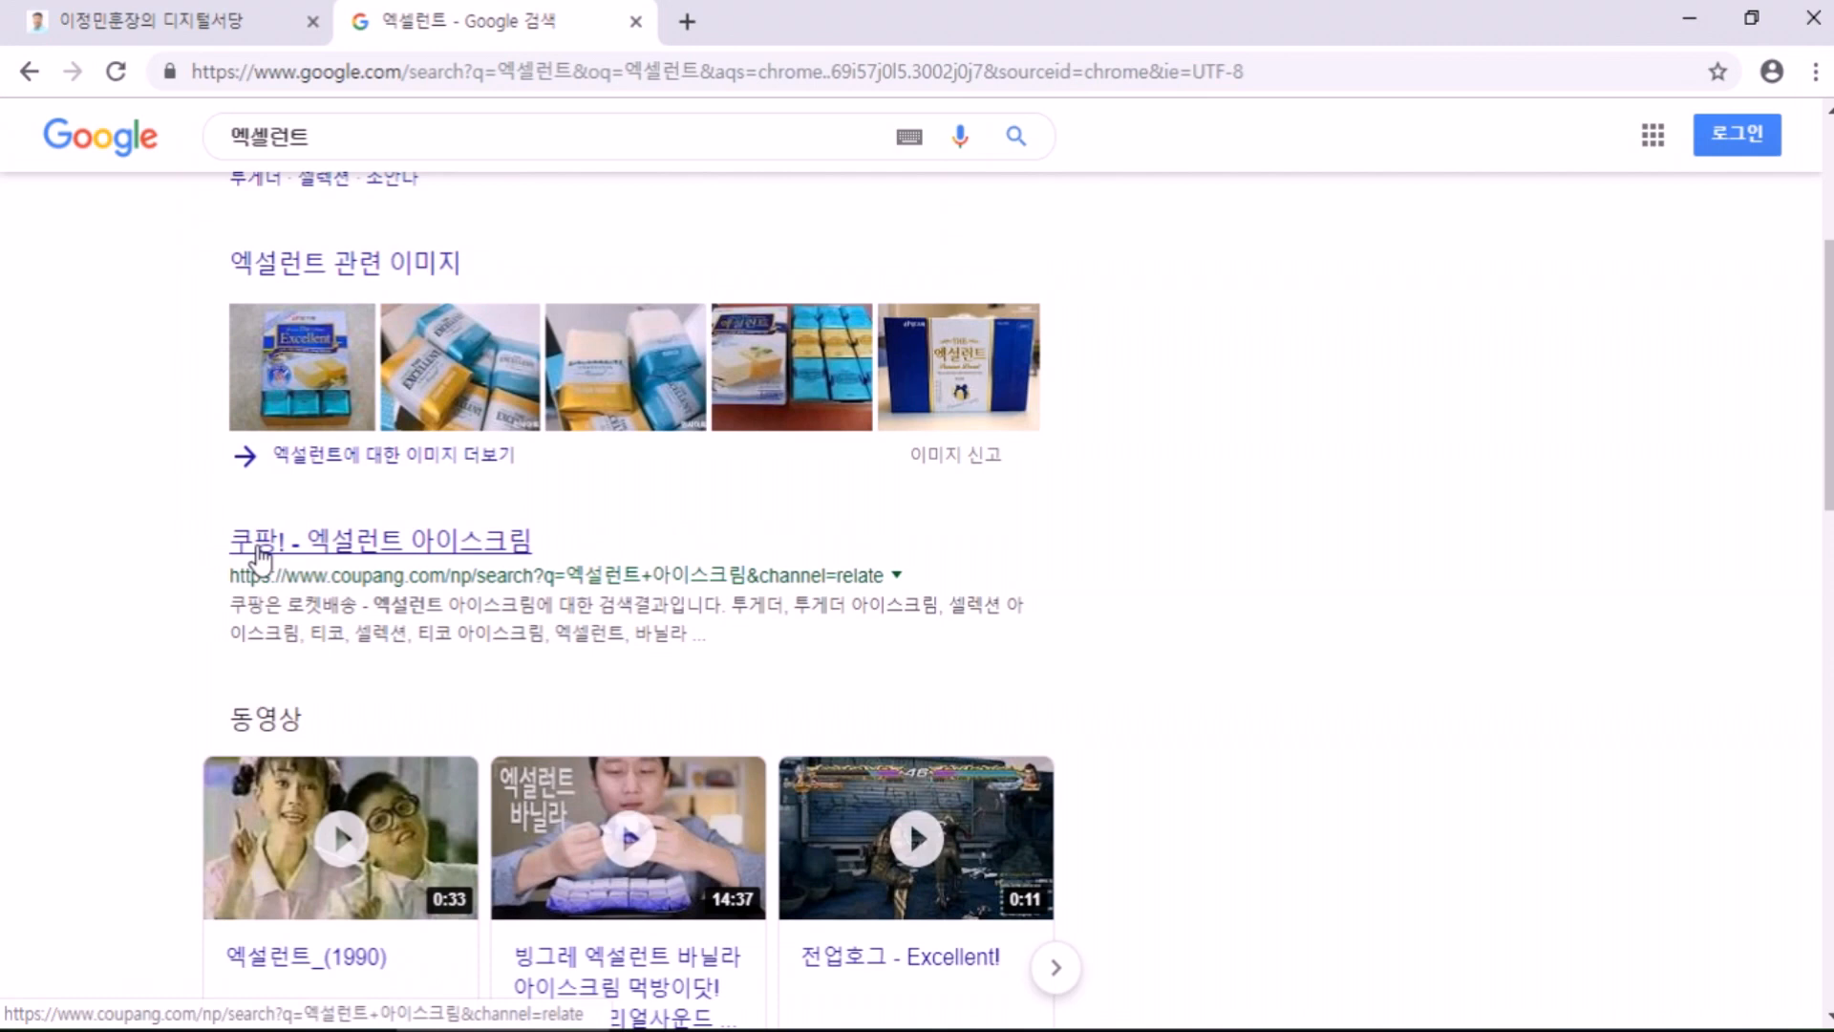
scroll(248, 563, "down", 3)
scroll(267, 583, "up", 5)
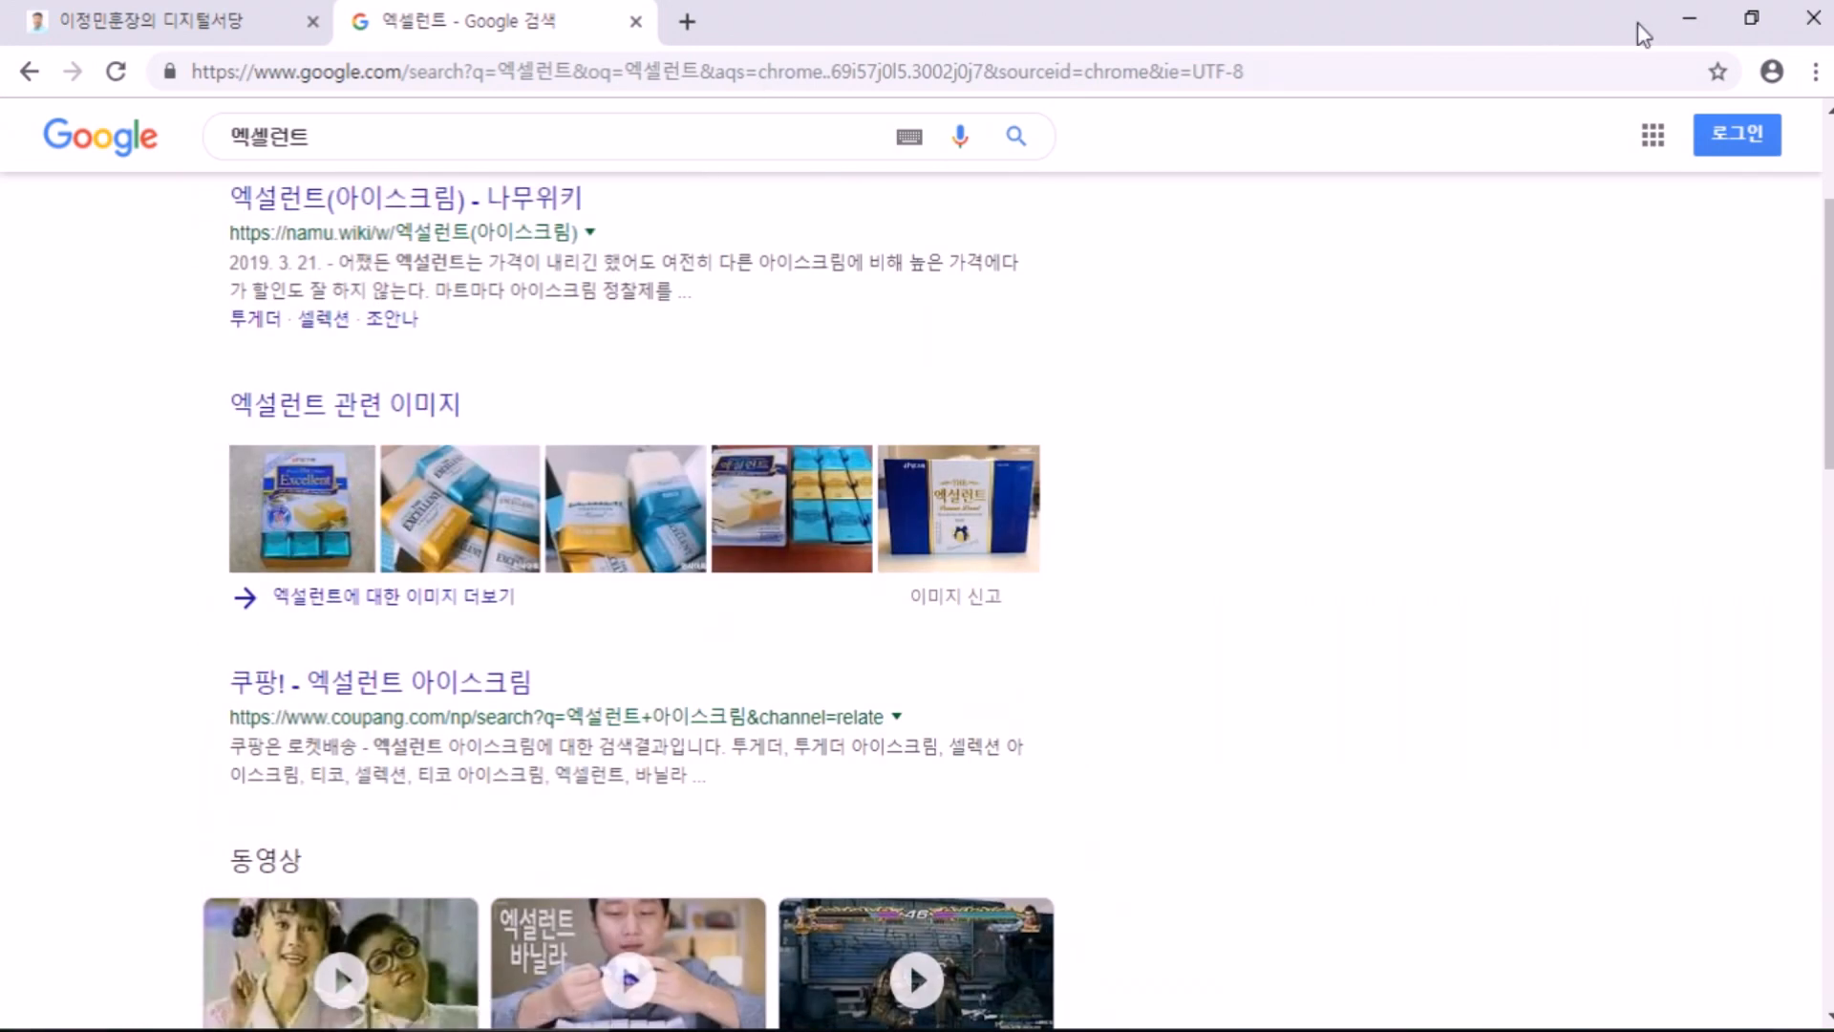
left_click(1690, 17)
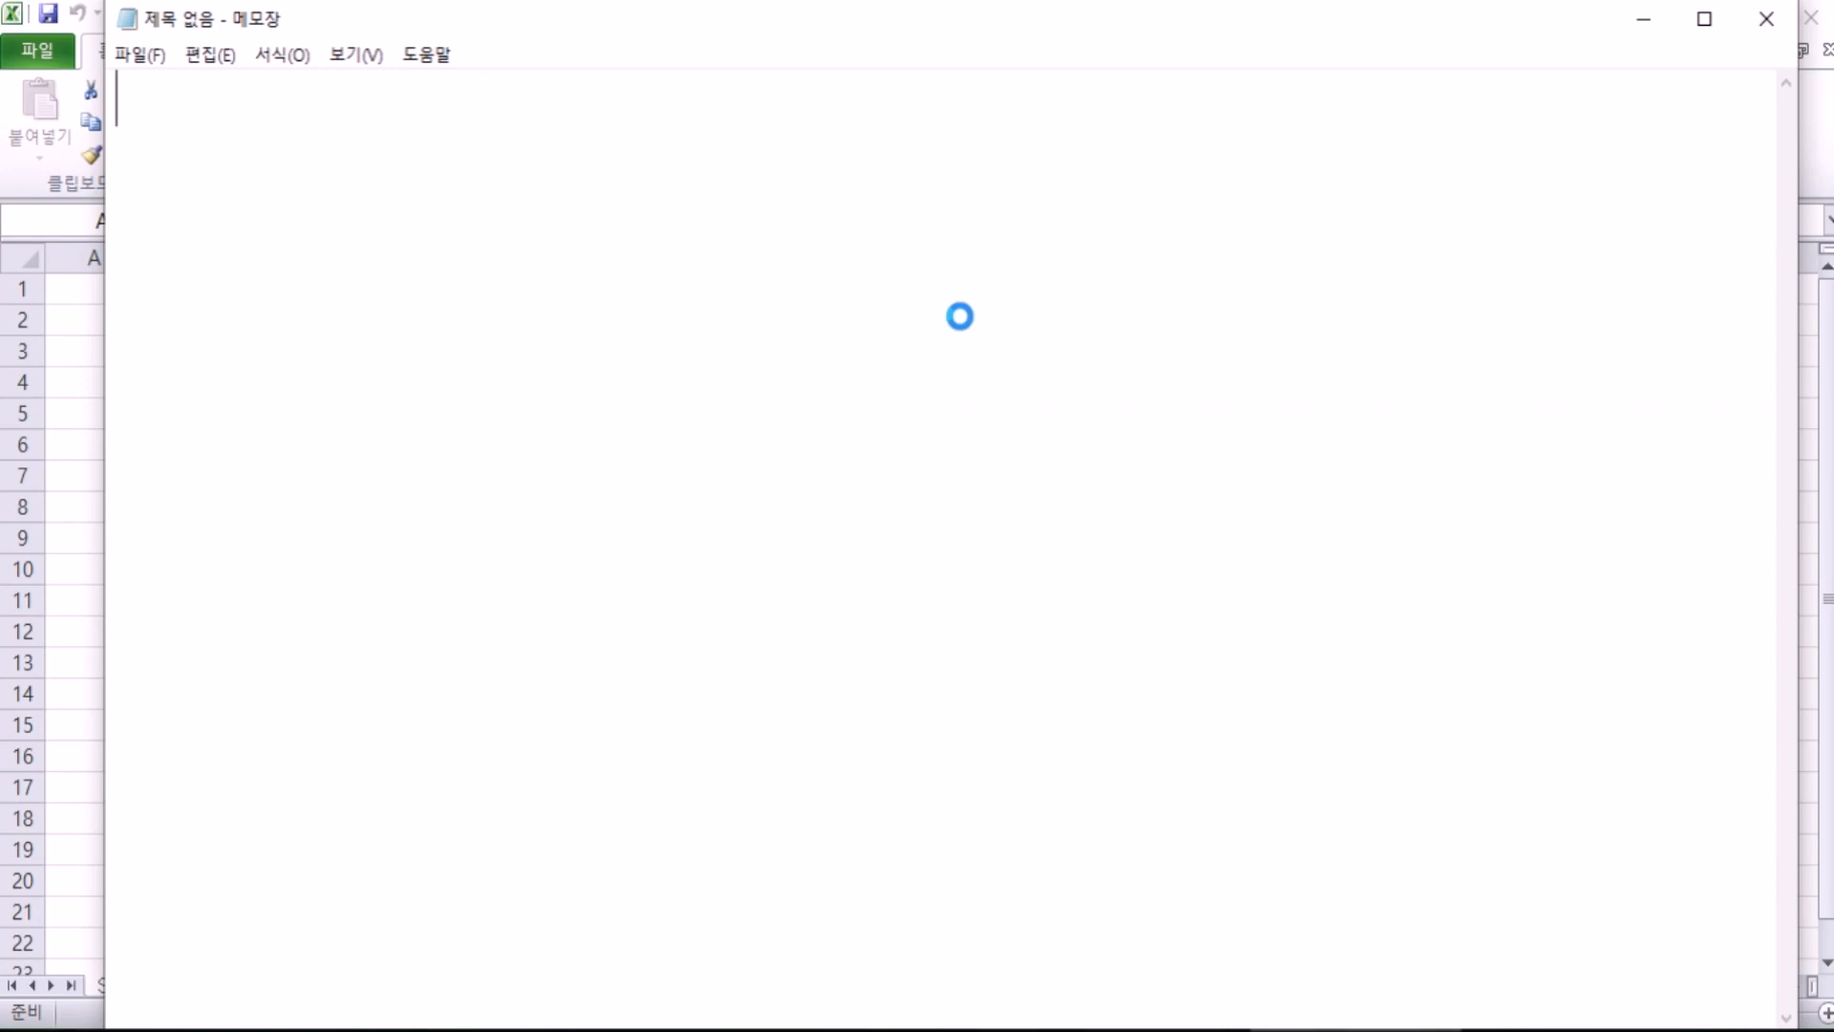
Step: Close Chrome's Google results tab and minimise the browser
key("alt+Tab")
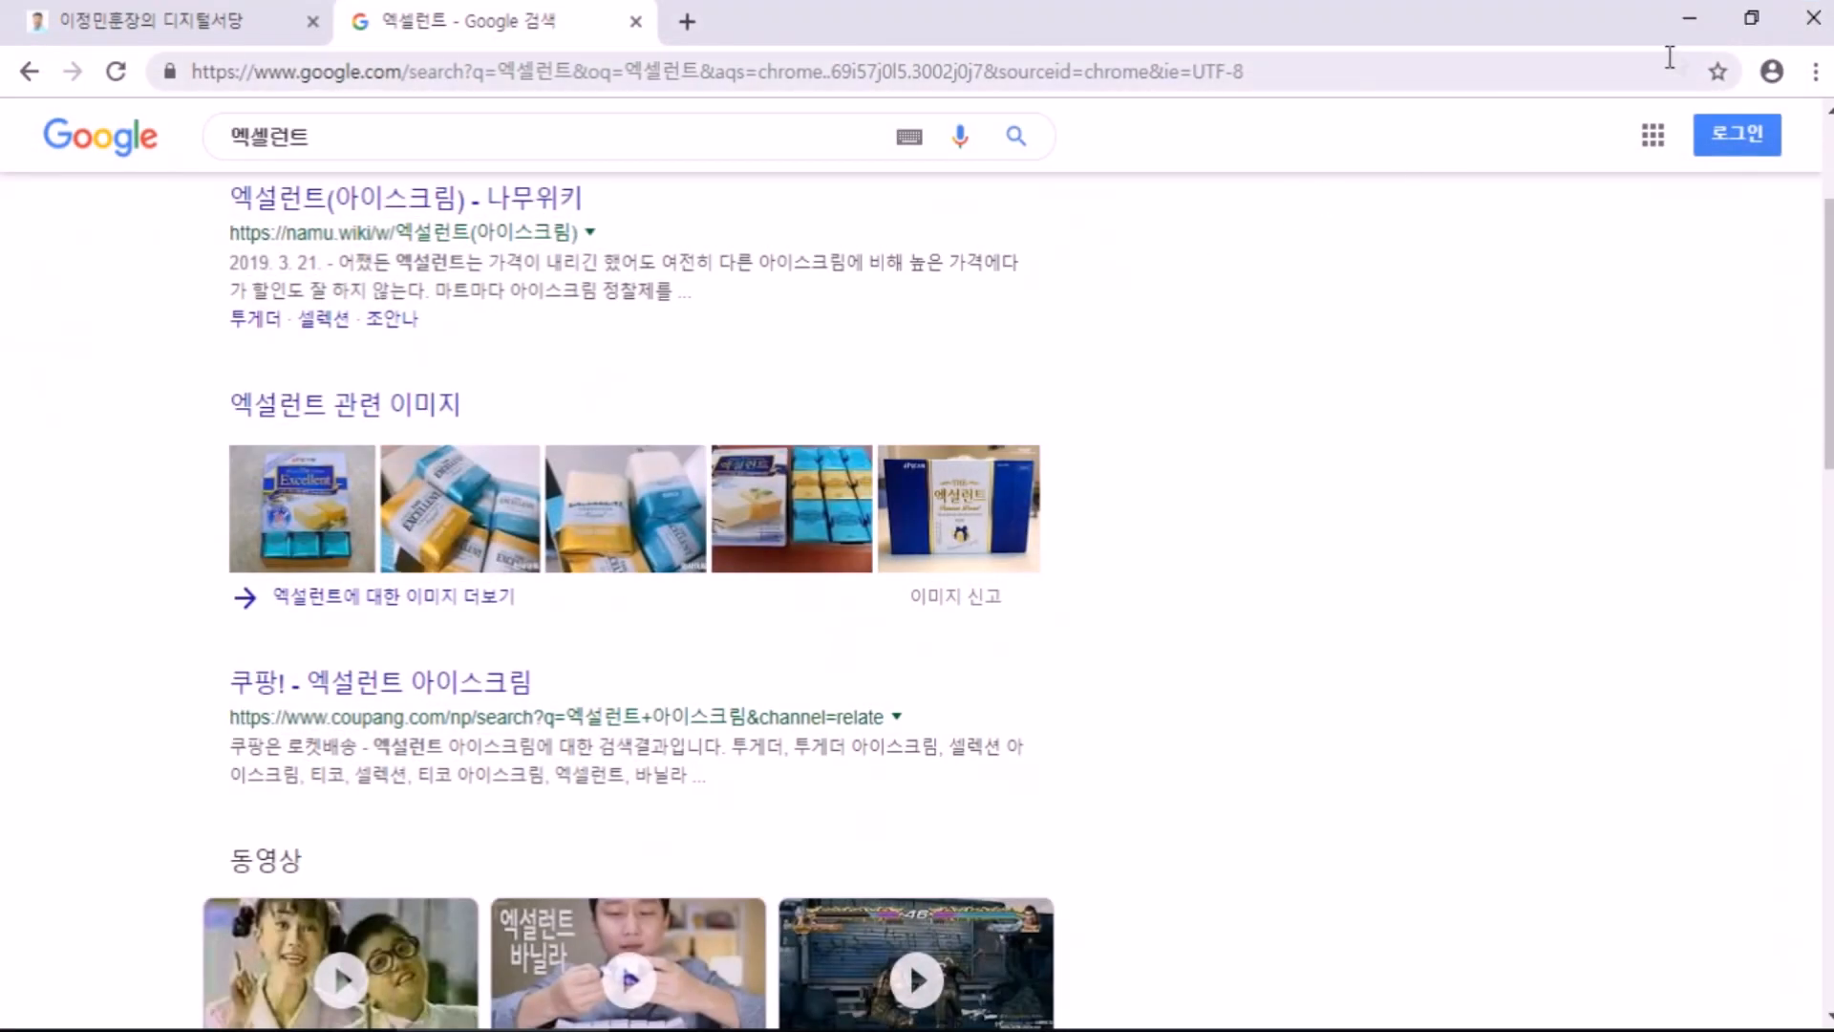
left_click(635, 21)
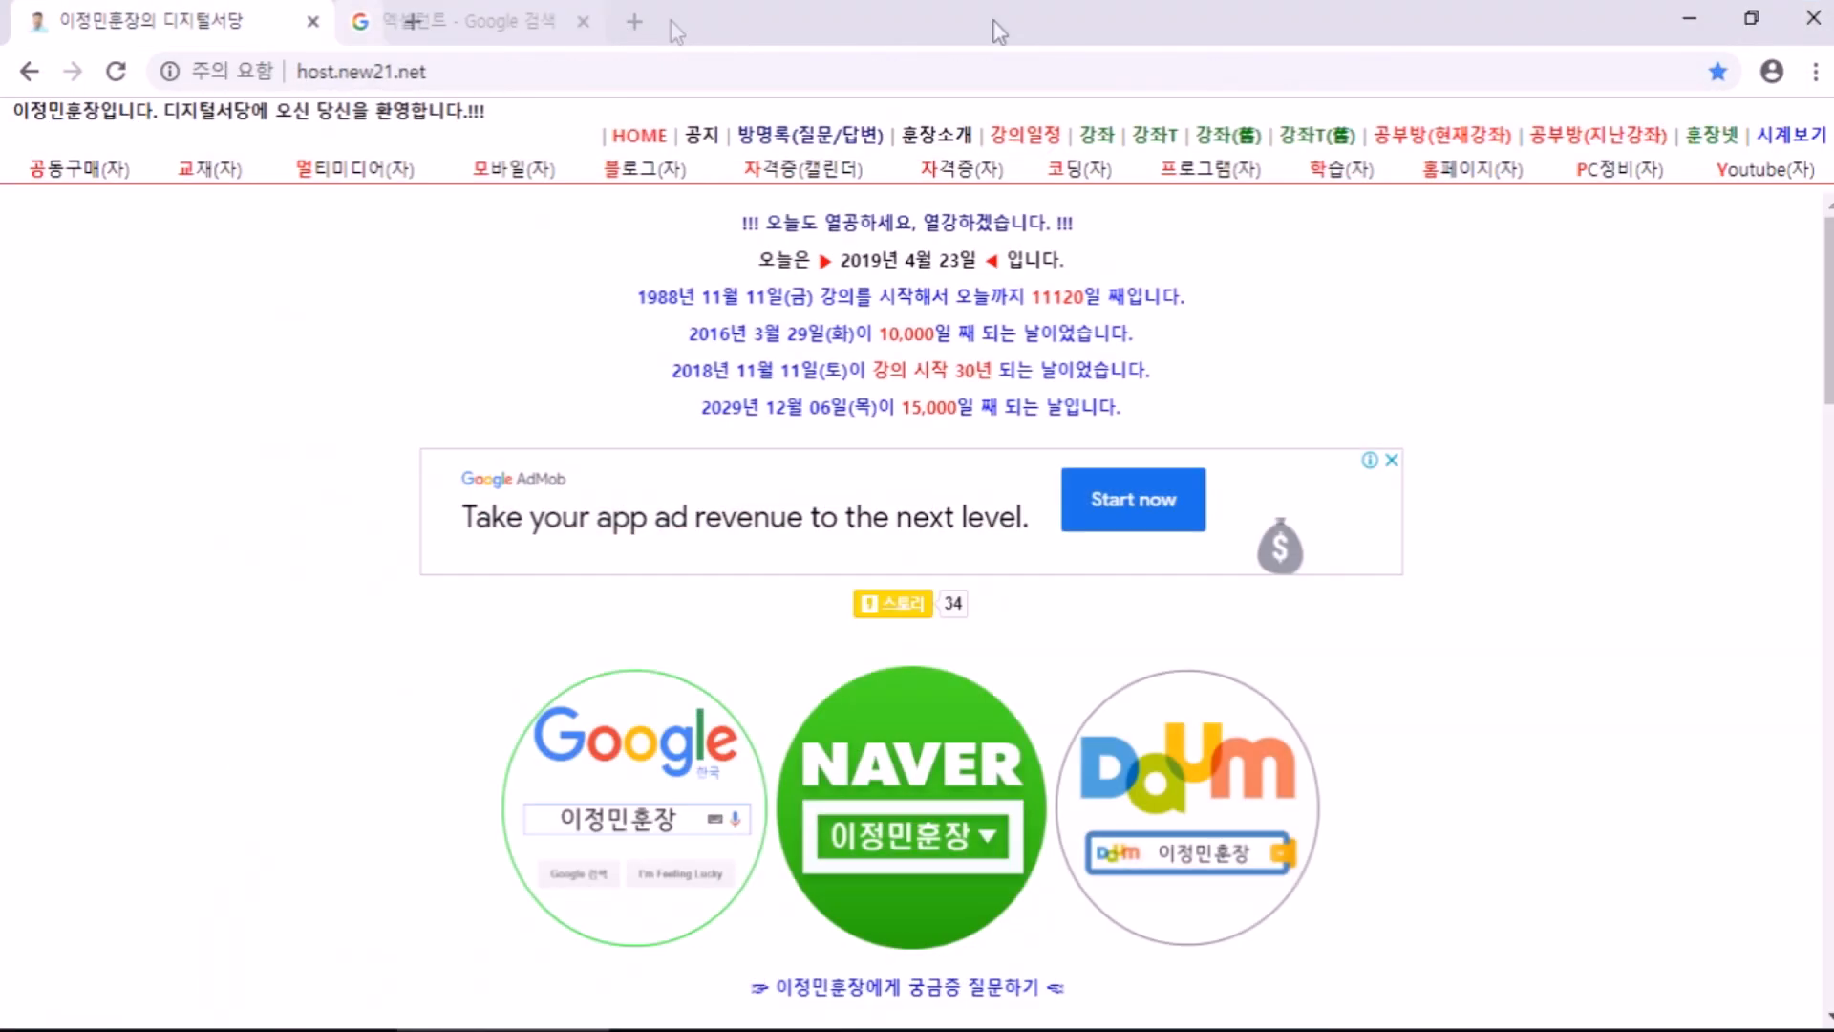
left_click(1690, 19)
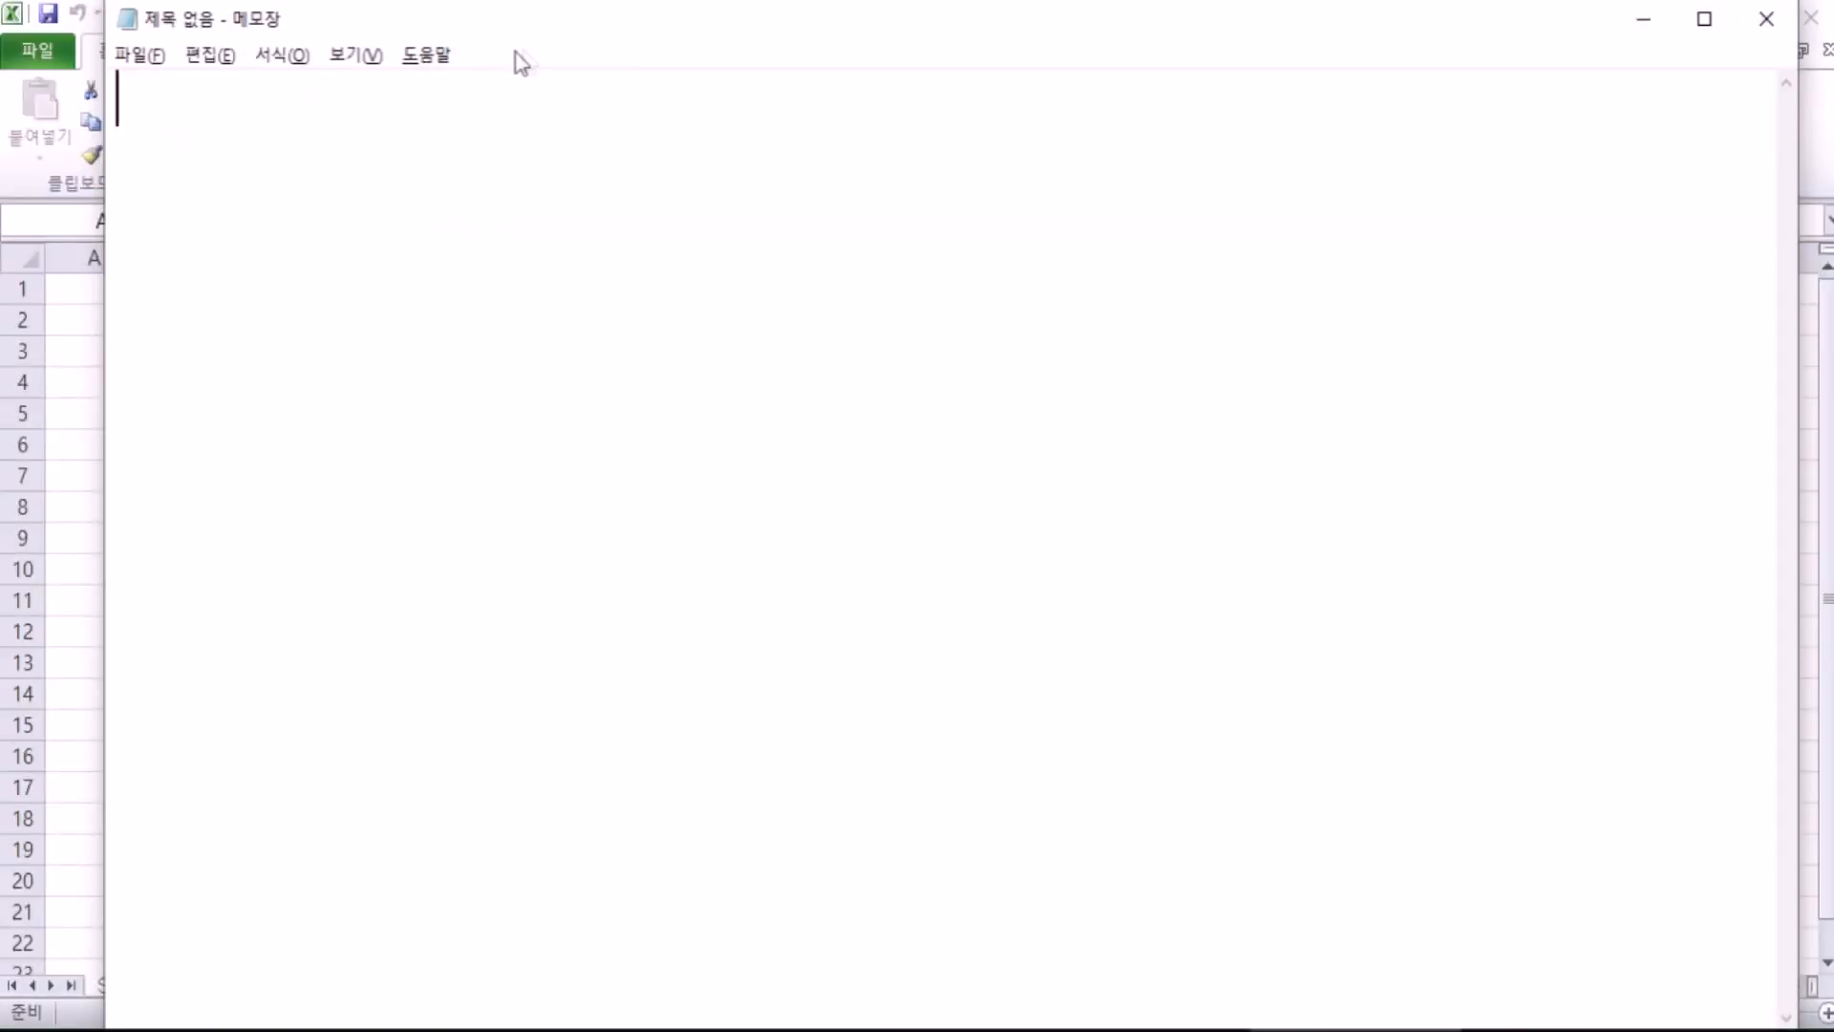
Step: Shrink the Notepad window and type the first line '엑셀런트 > 엑셀'
left_click_drag(557, 36, 829, 373)
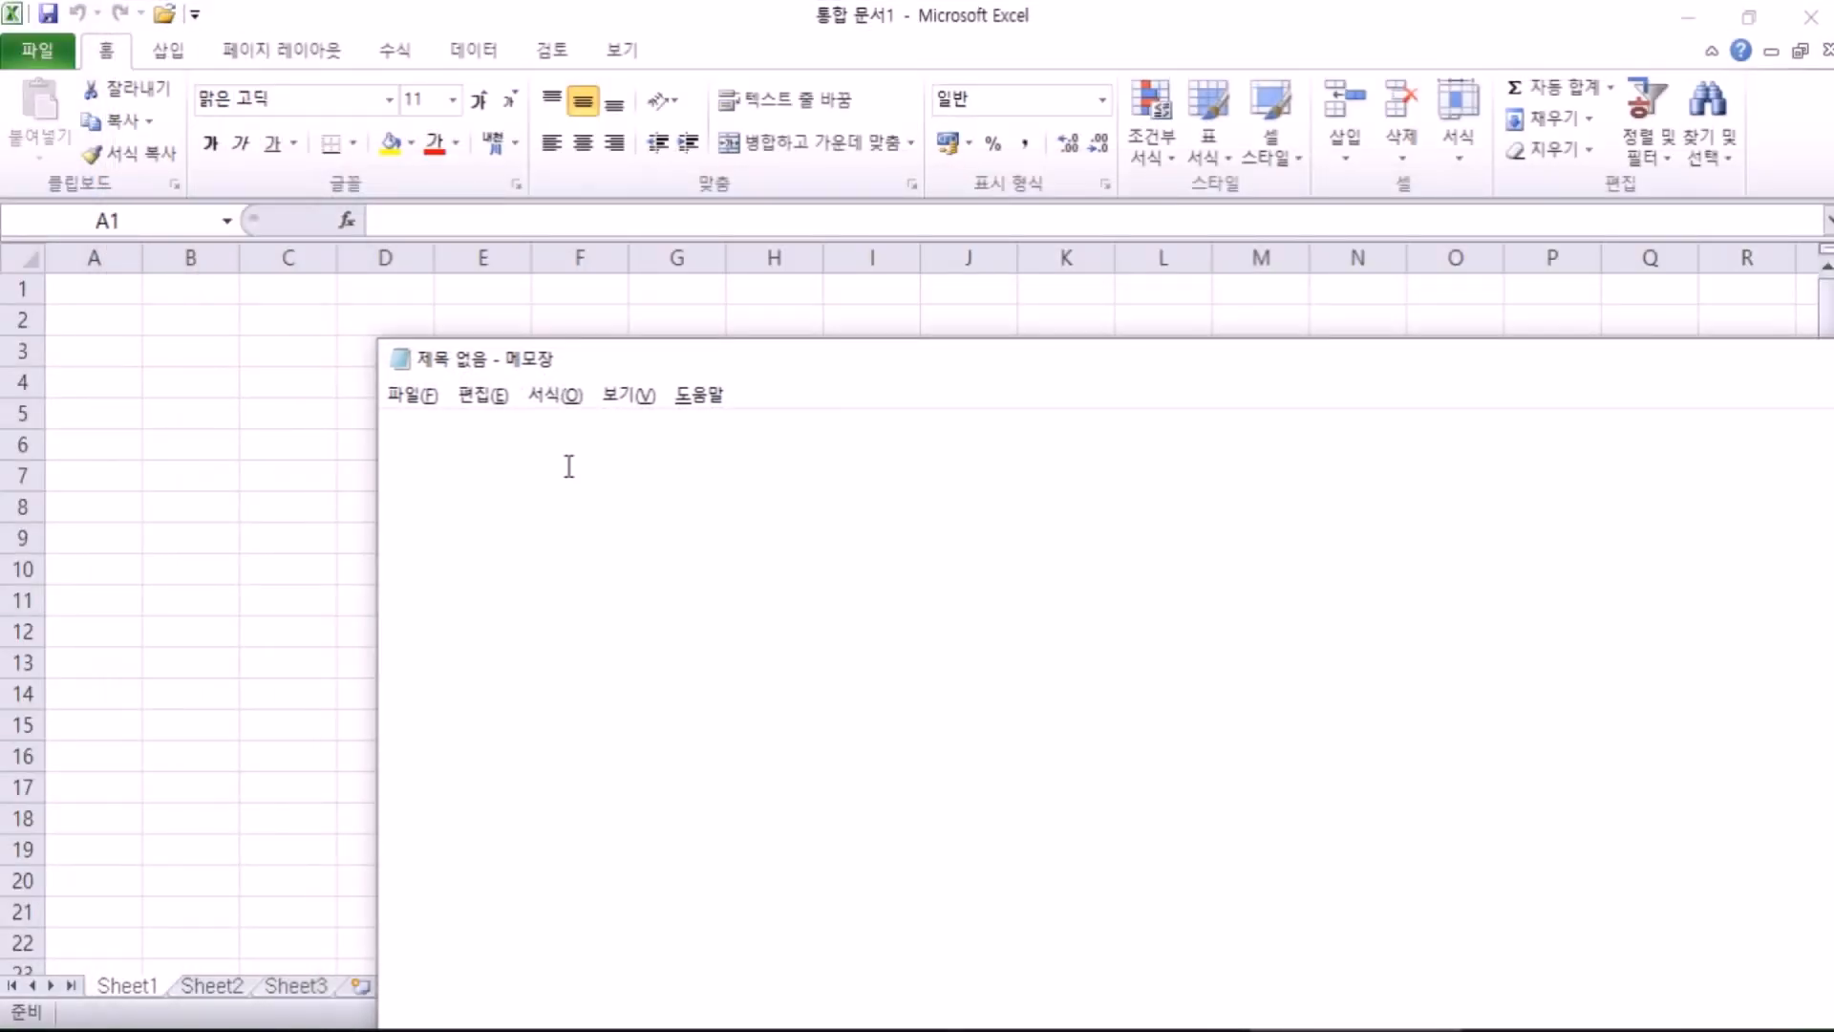
type("엑")
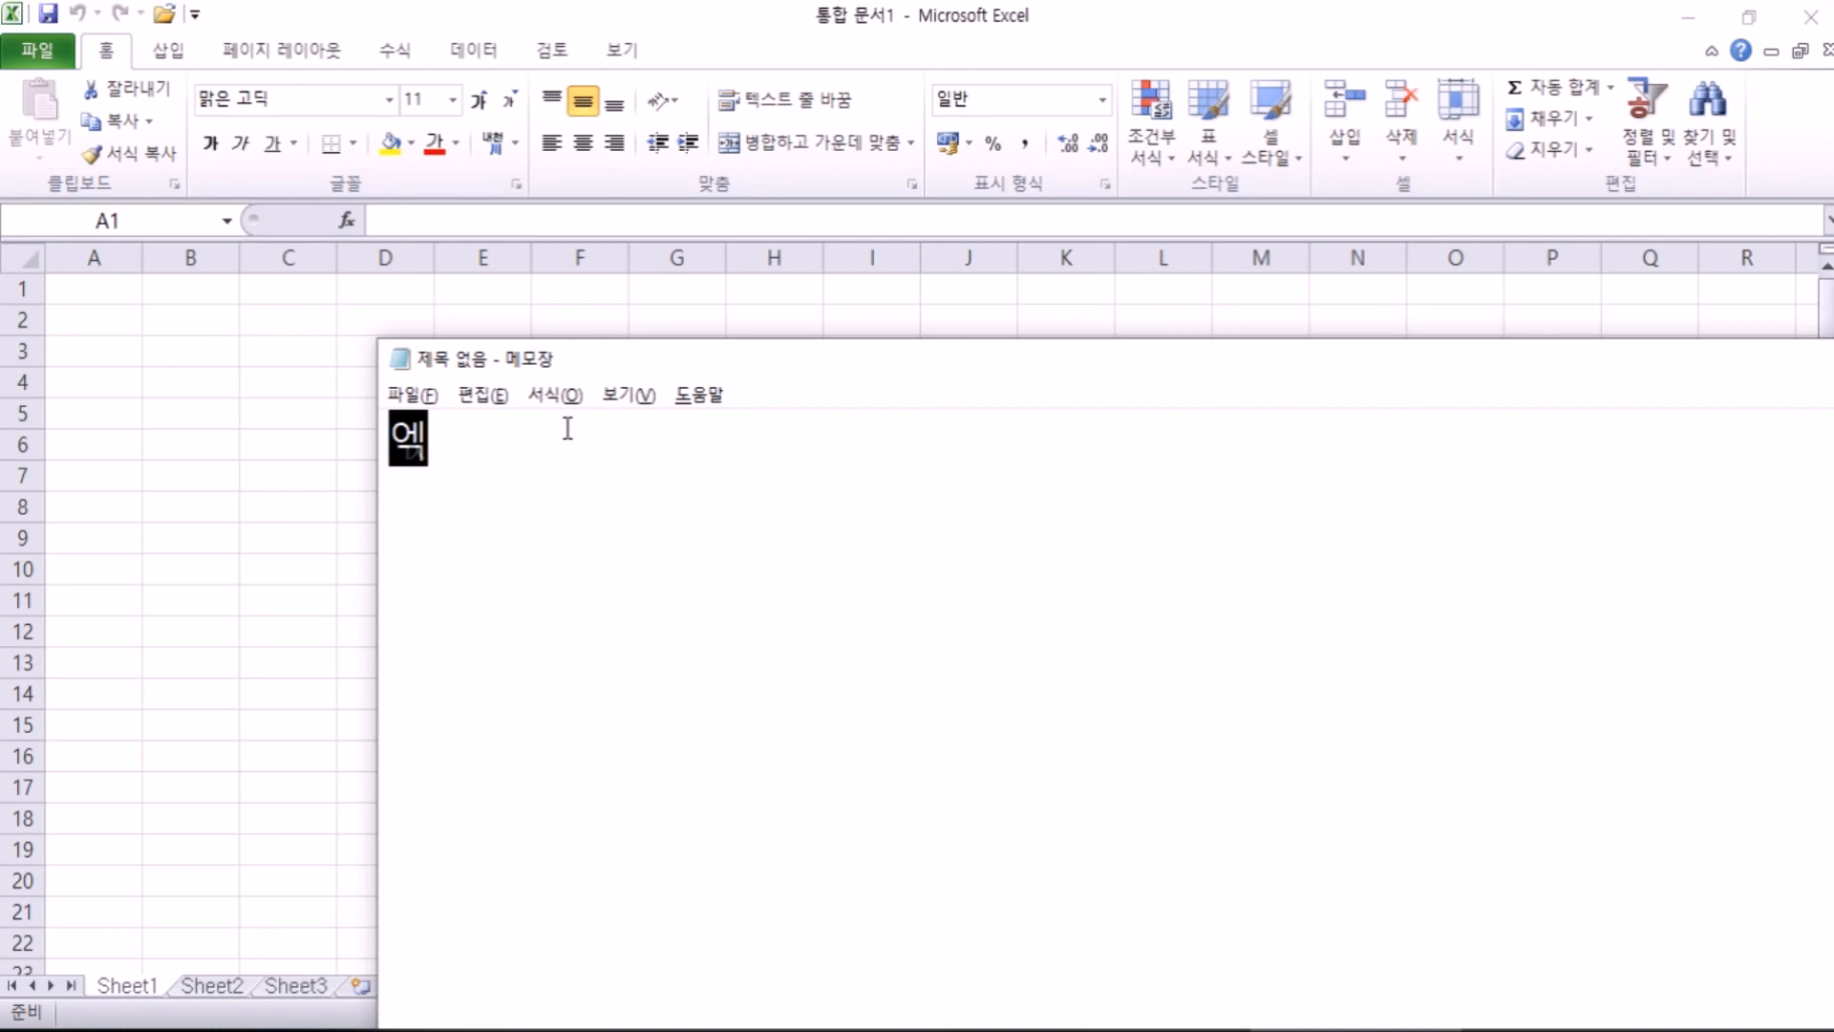
type("셀런트 ")
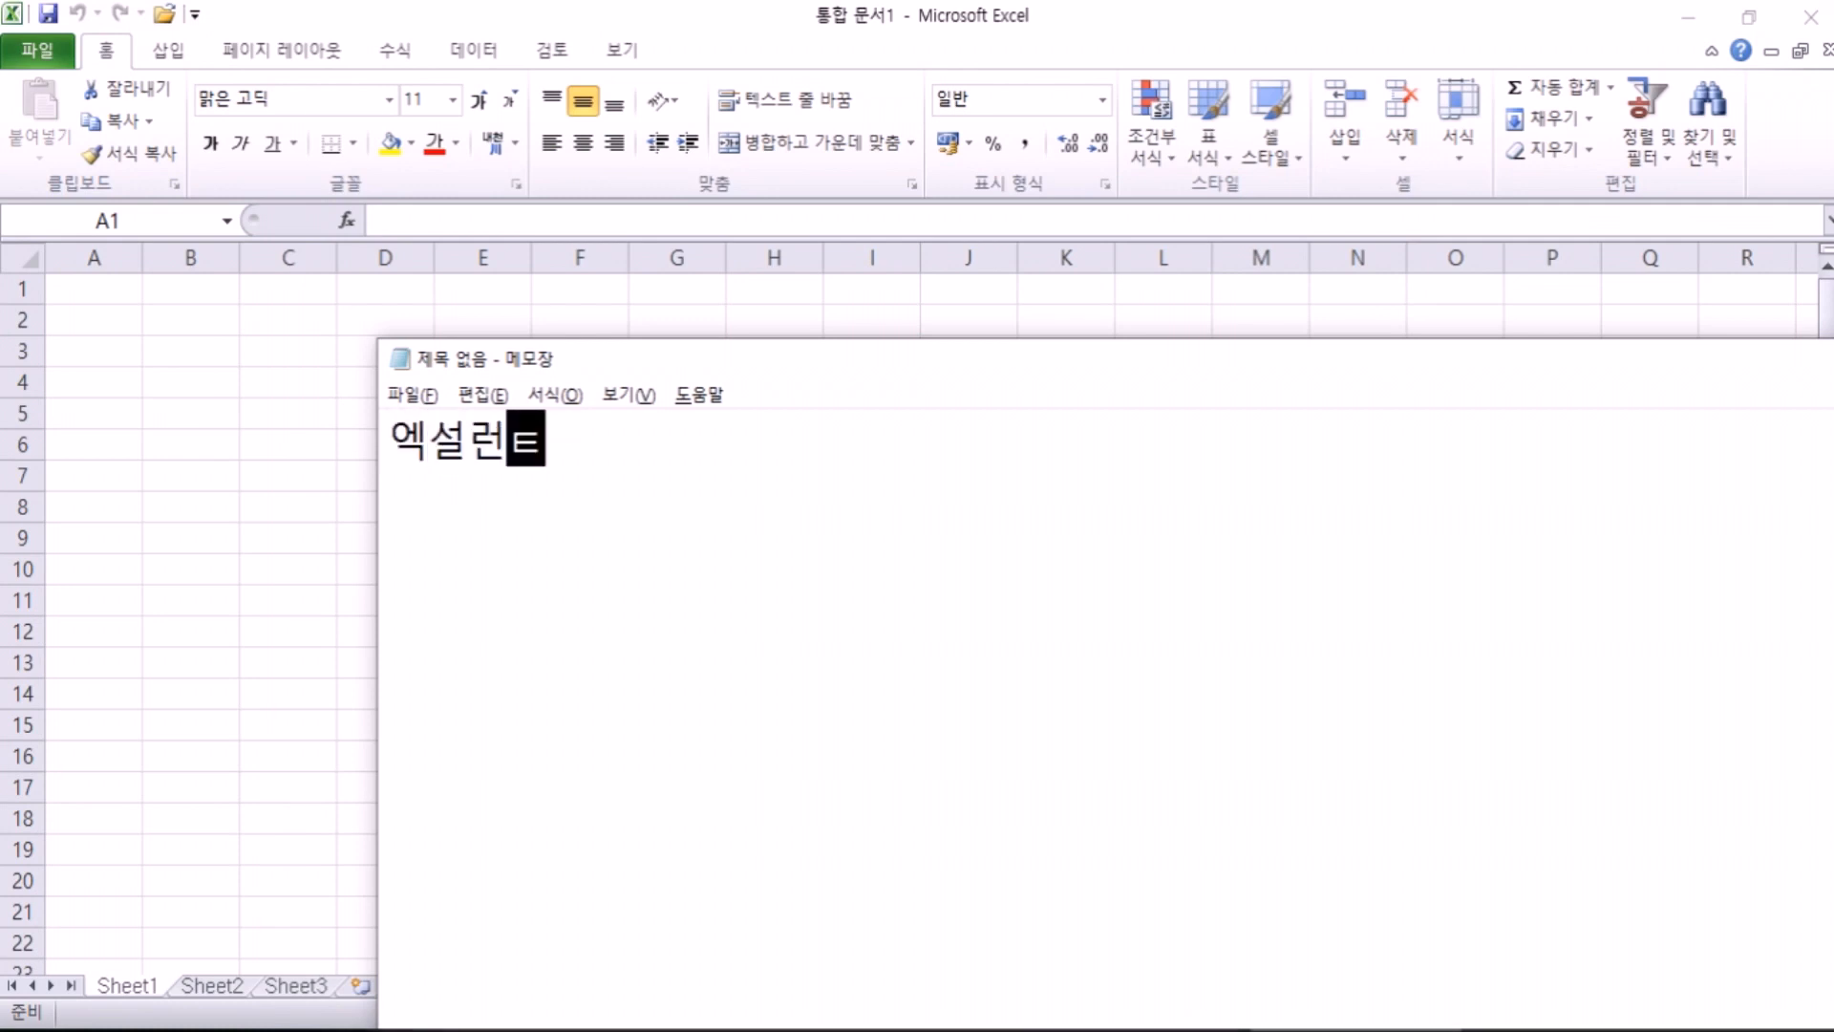
type("> ")
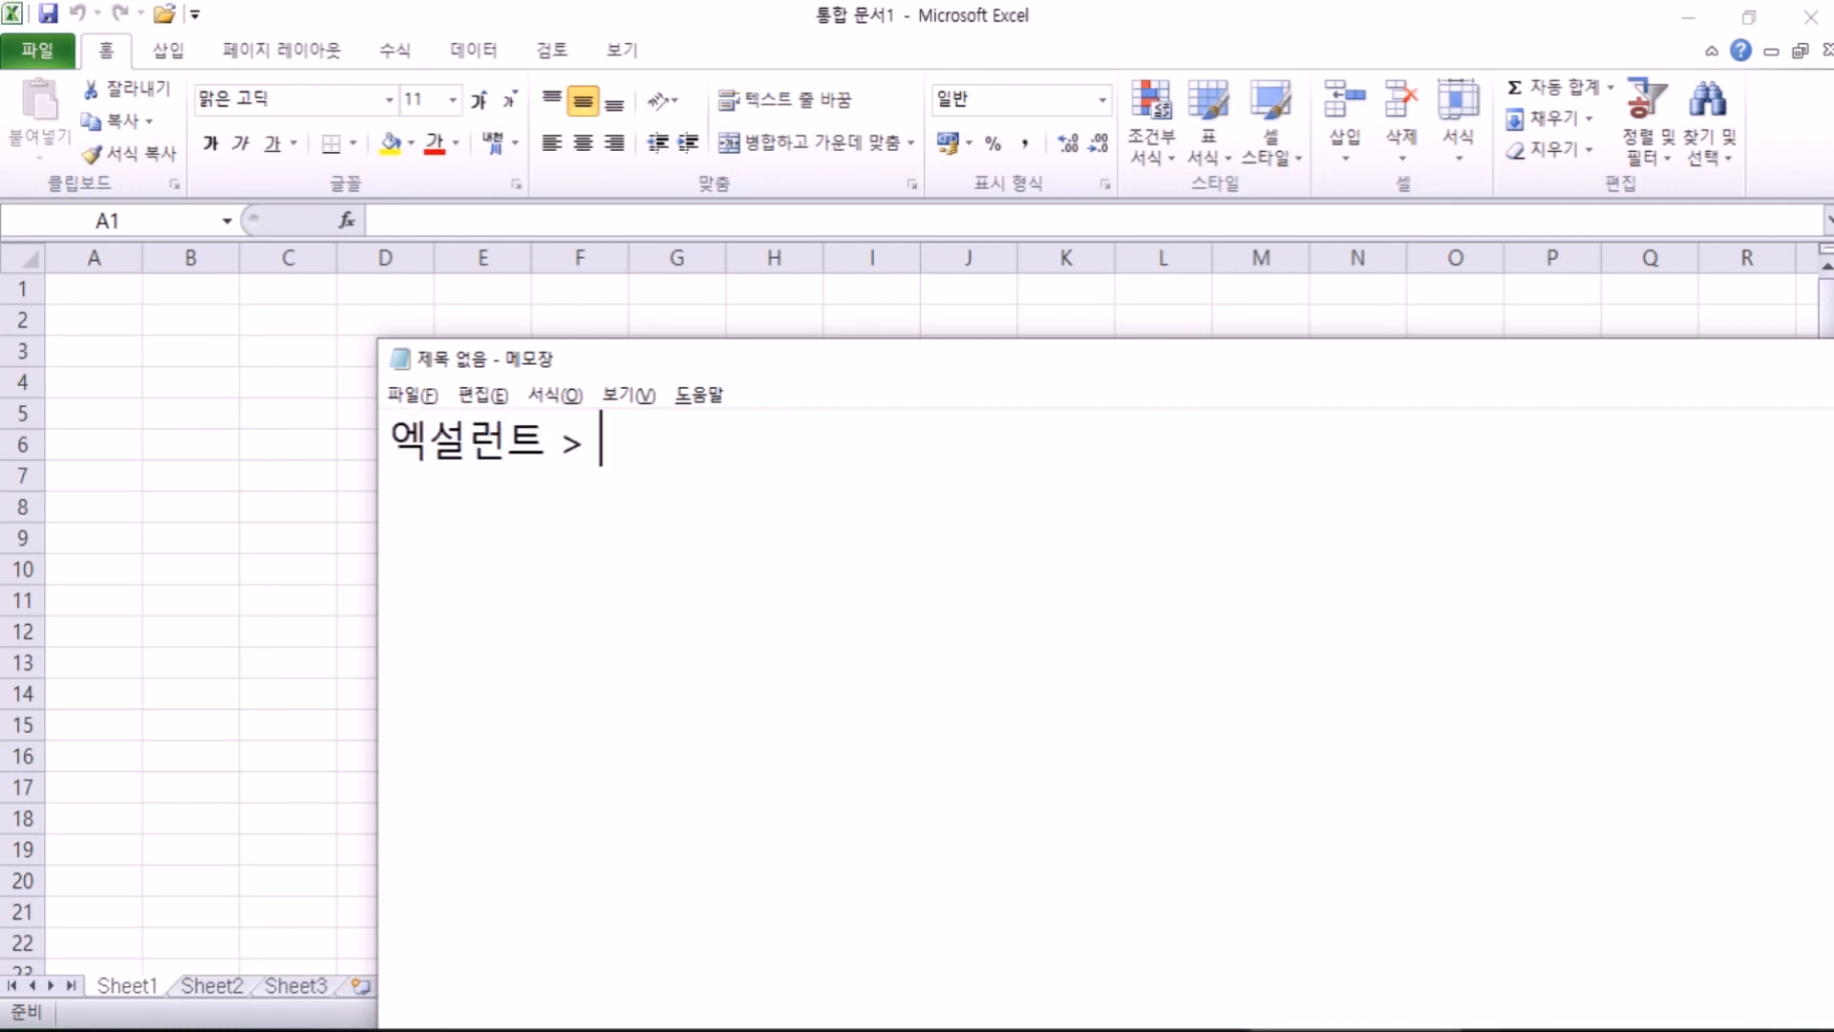
type("엑세ㄹ")
key("Return")
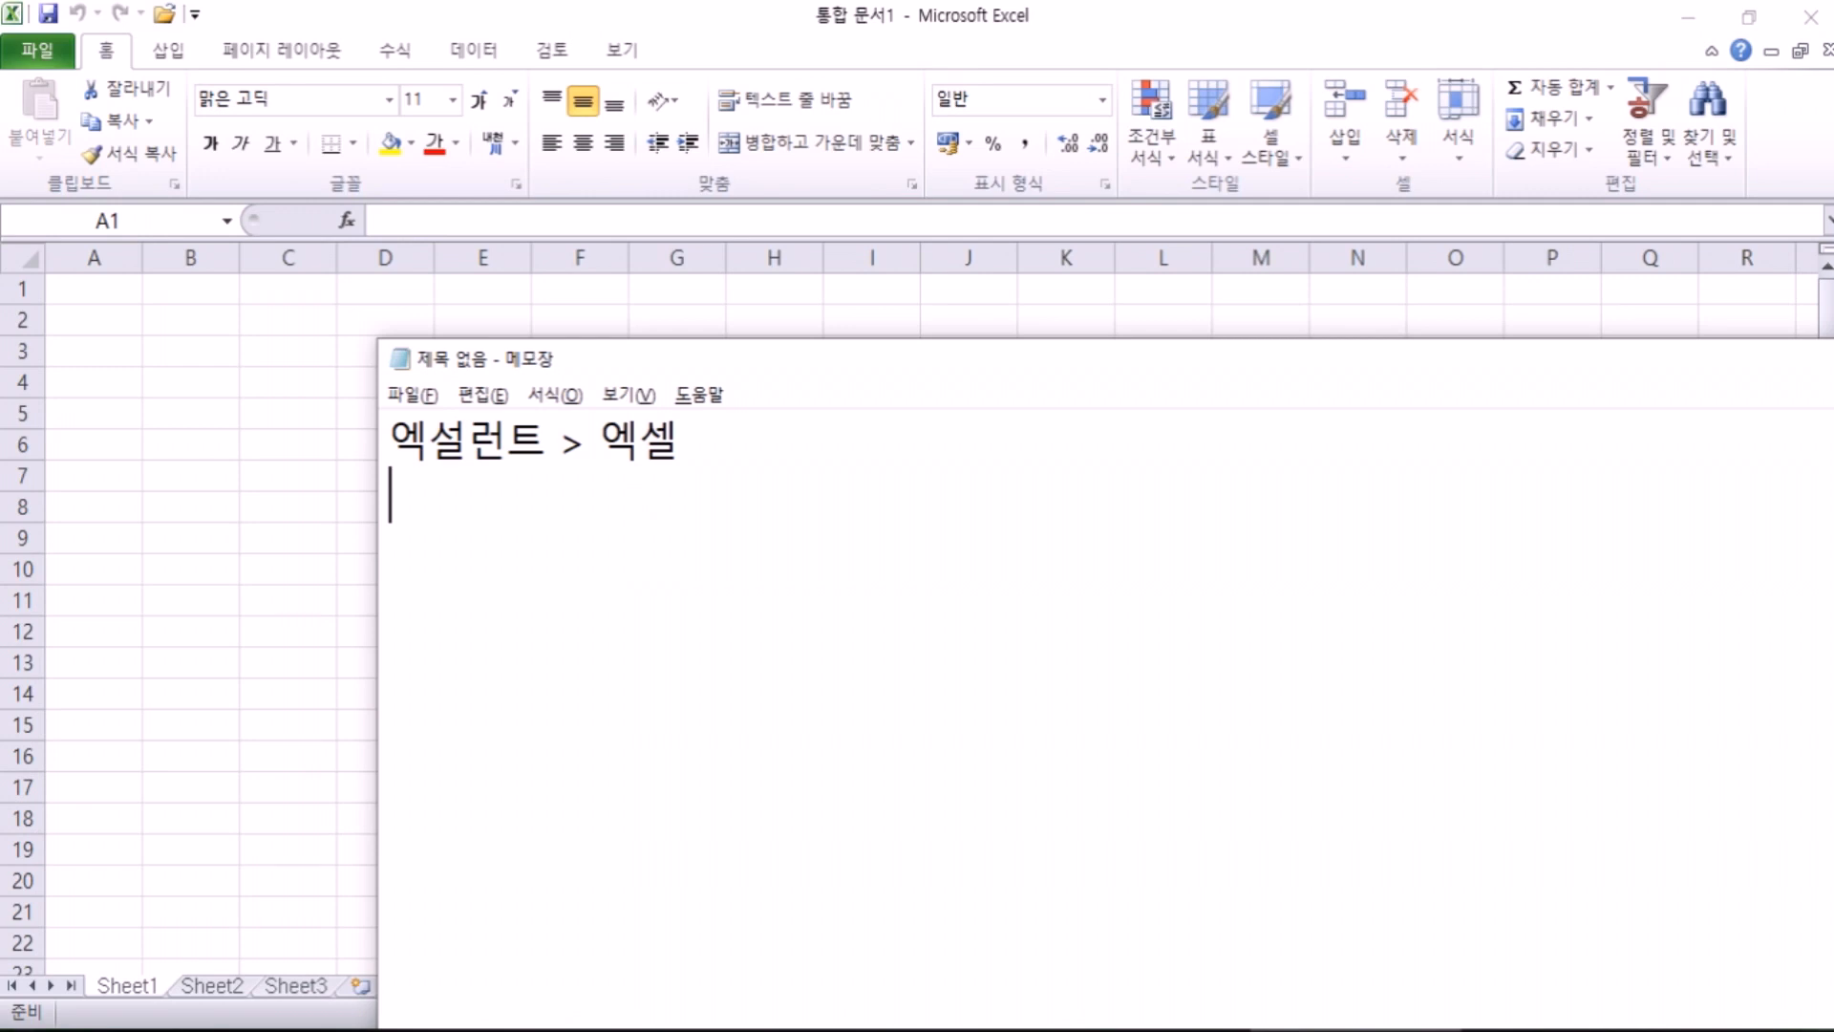
Step: Type the second line '문서작성, 데이터관리' and start a new paragraph
type("문서작")
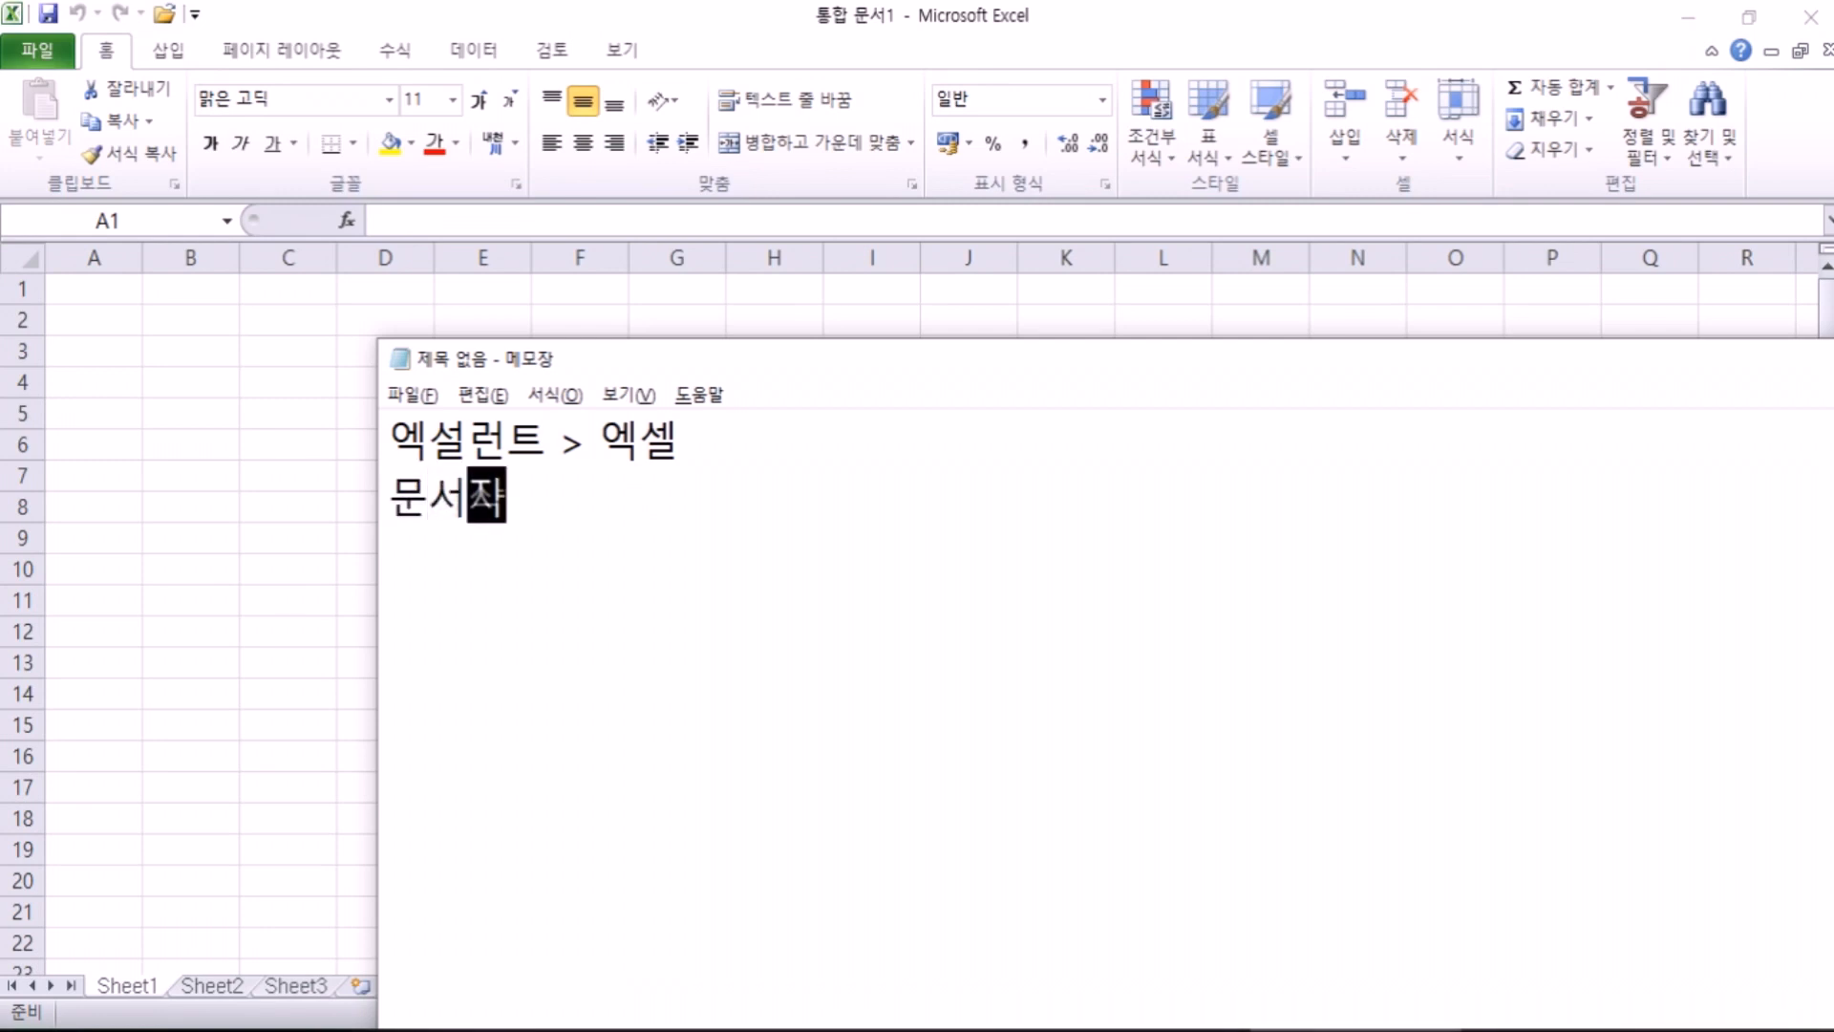
type("성")
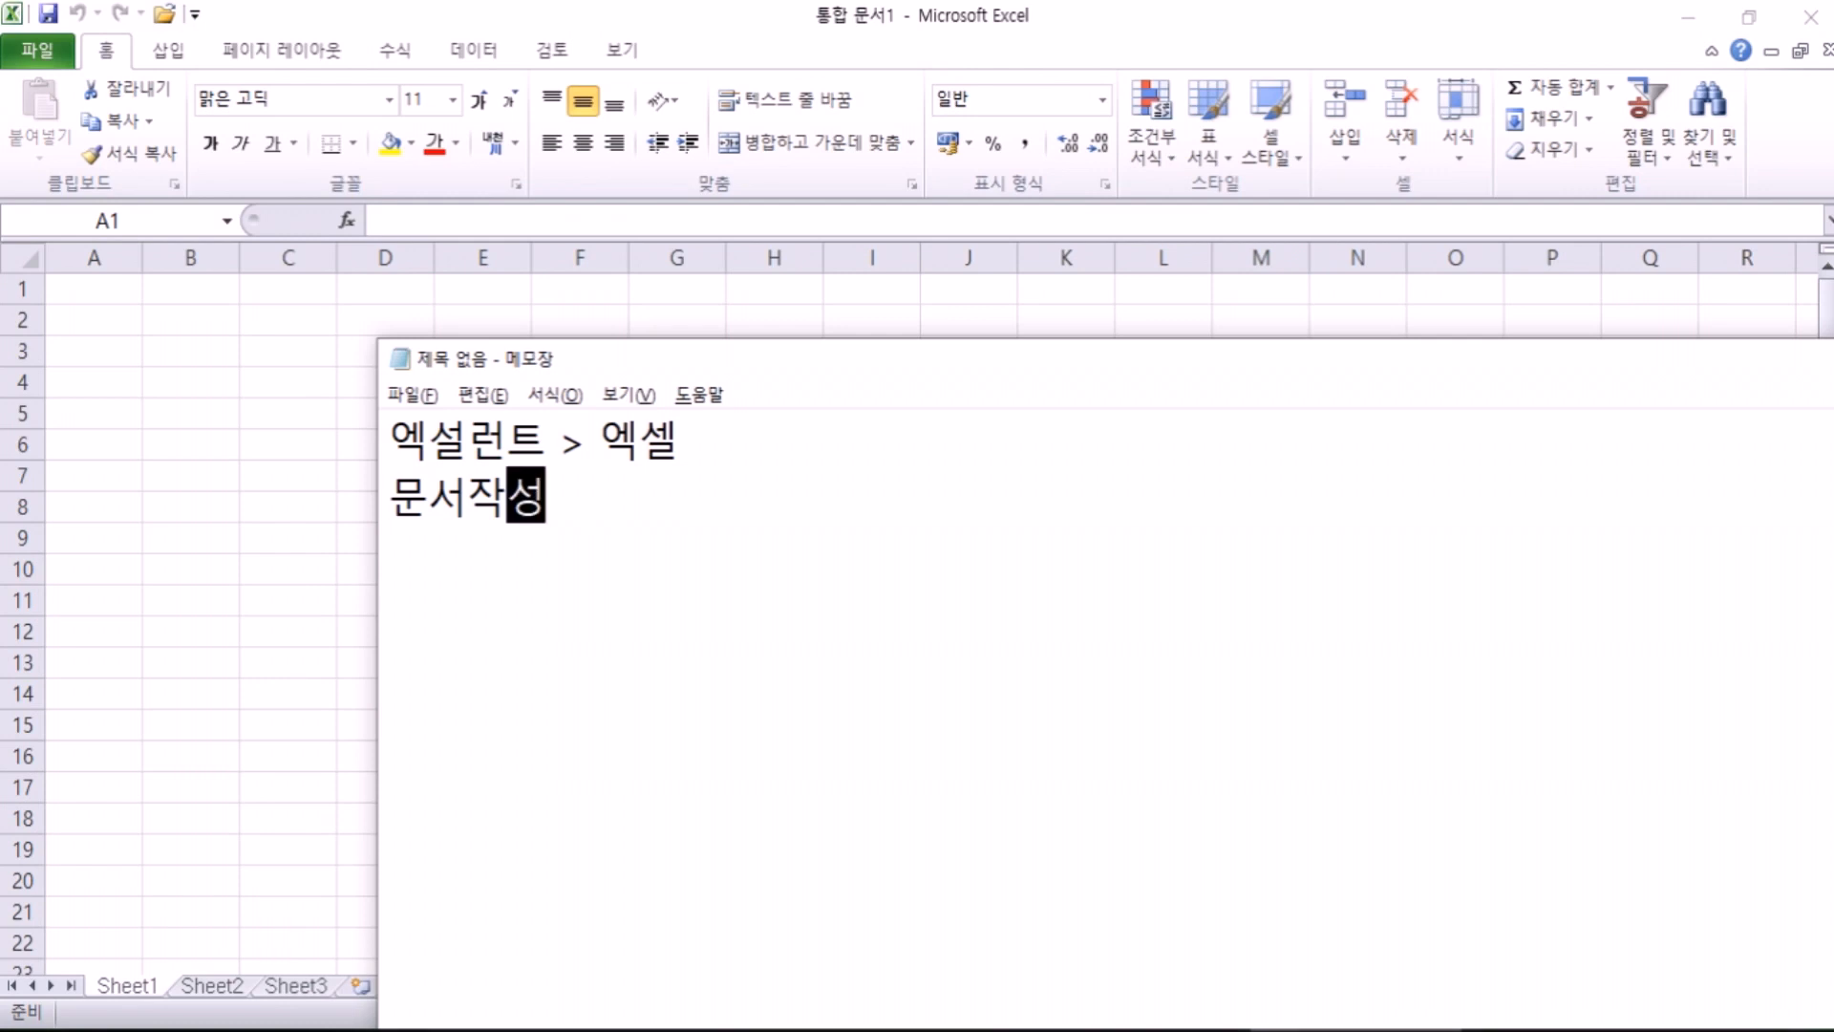
type(", ")
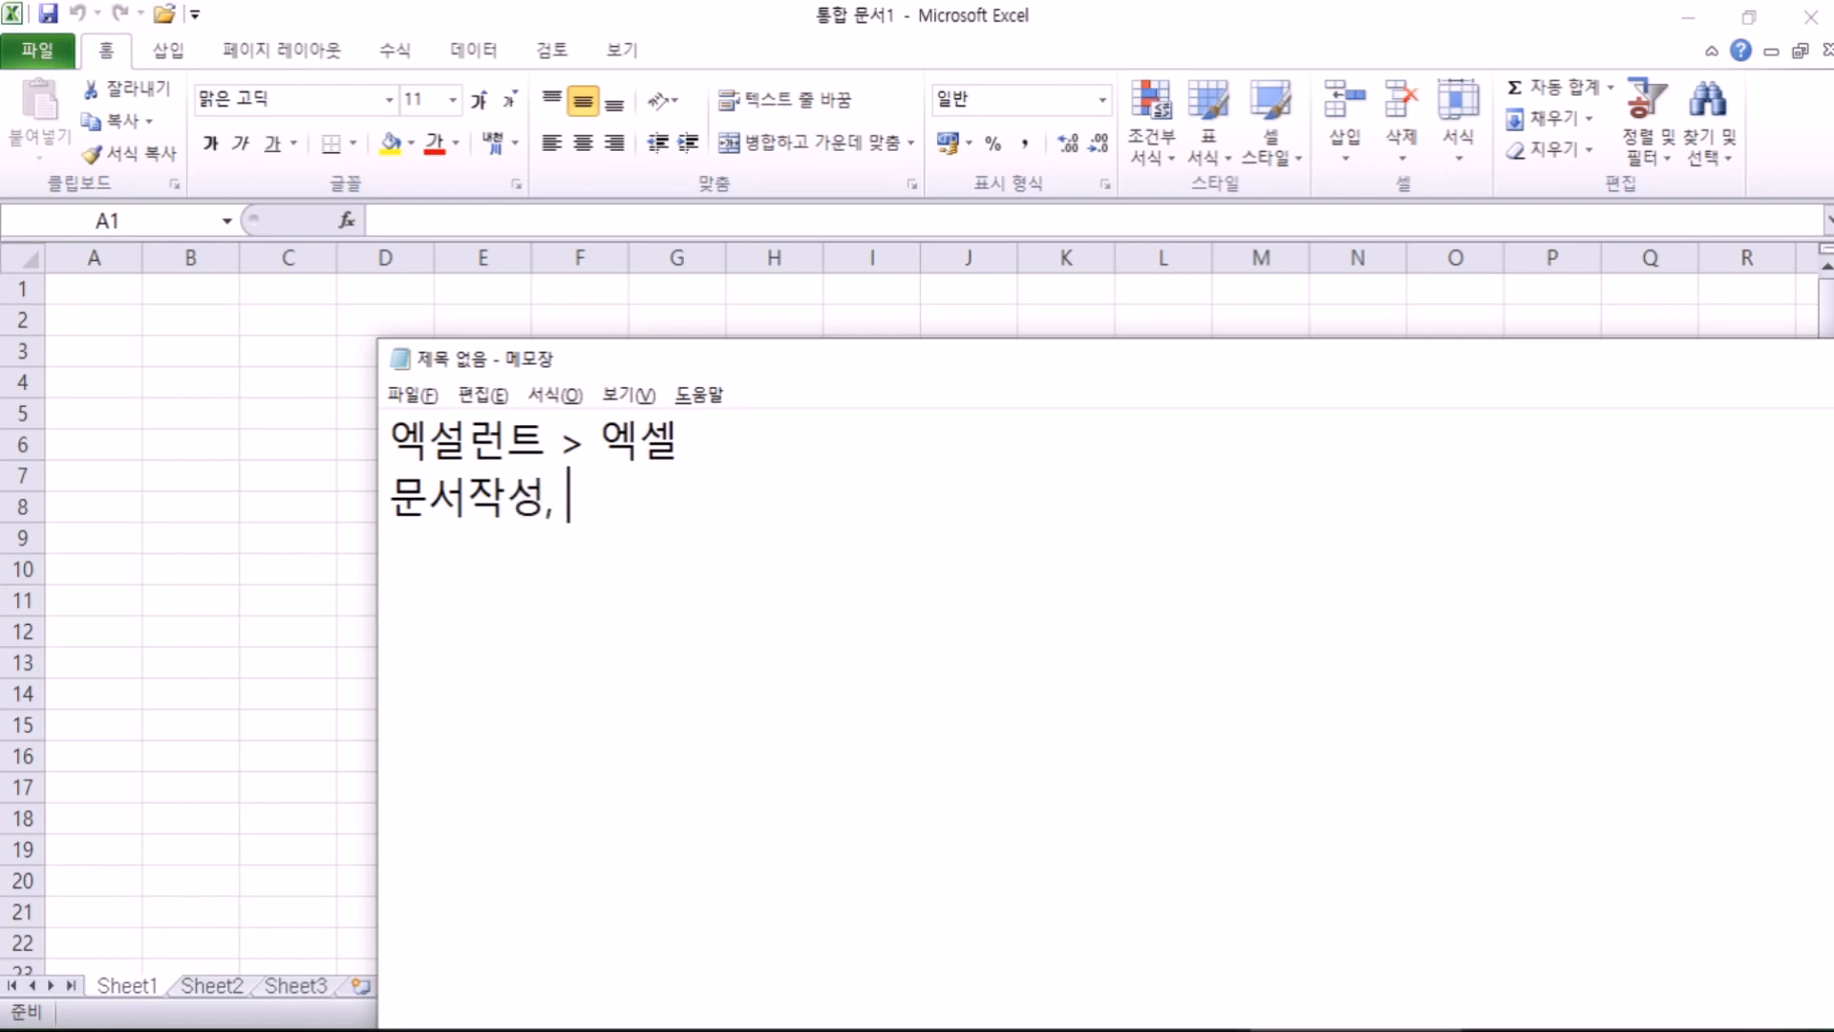
type("데이터관리")
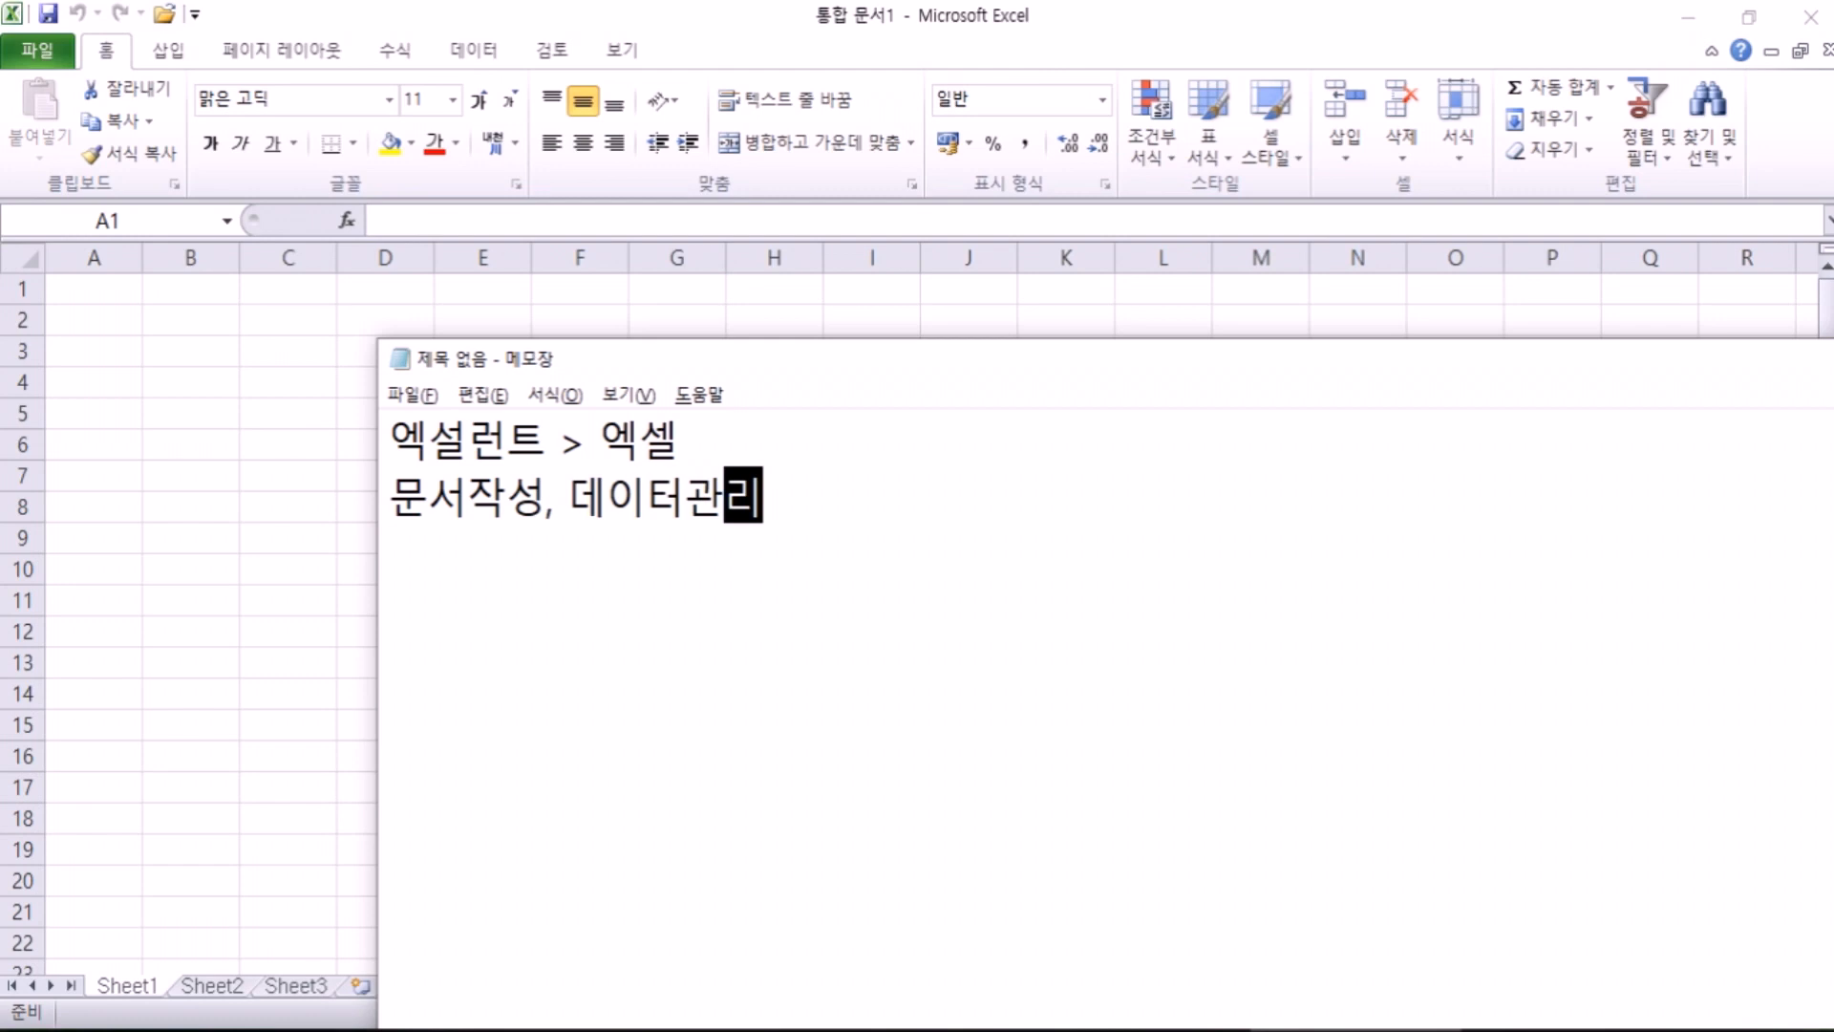
key("Return")
key("Return")
Step: Move Notepad up and add '사무용 오피스 패키지 : MS오피스, 한컴오피스' and '워드, 엑셀, 파워포인트'
left_click_drag(672, 368, 604, 42)
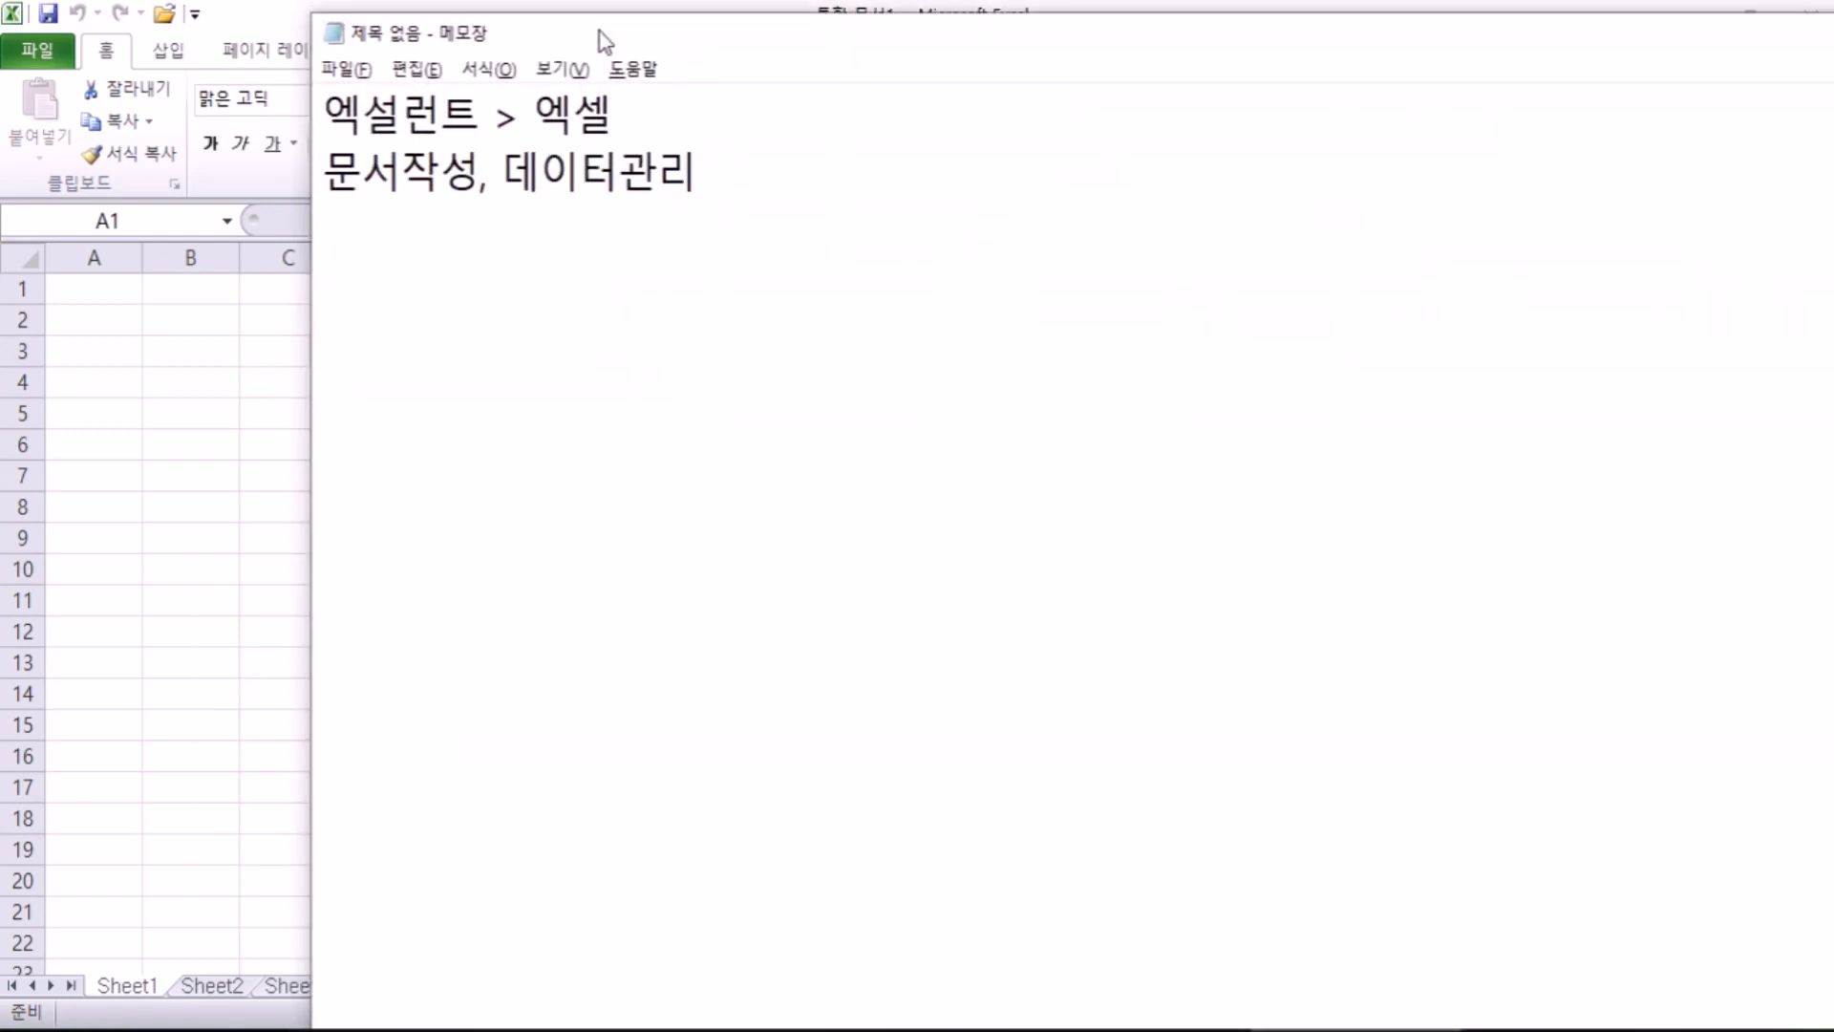
type("사무용")
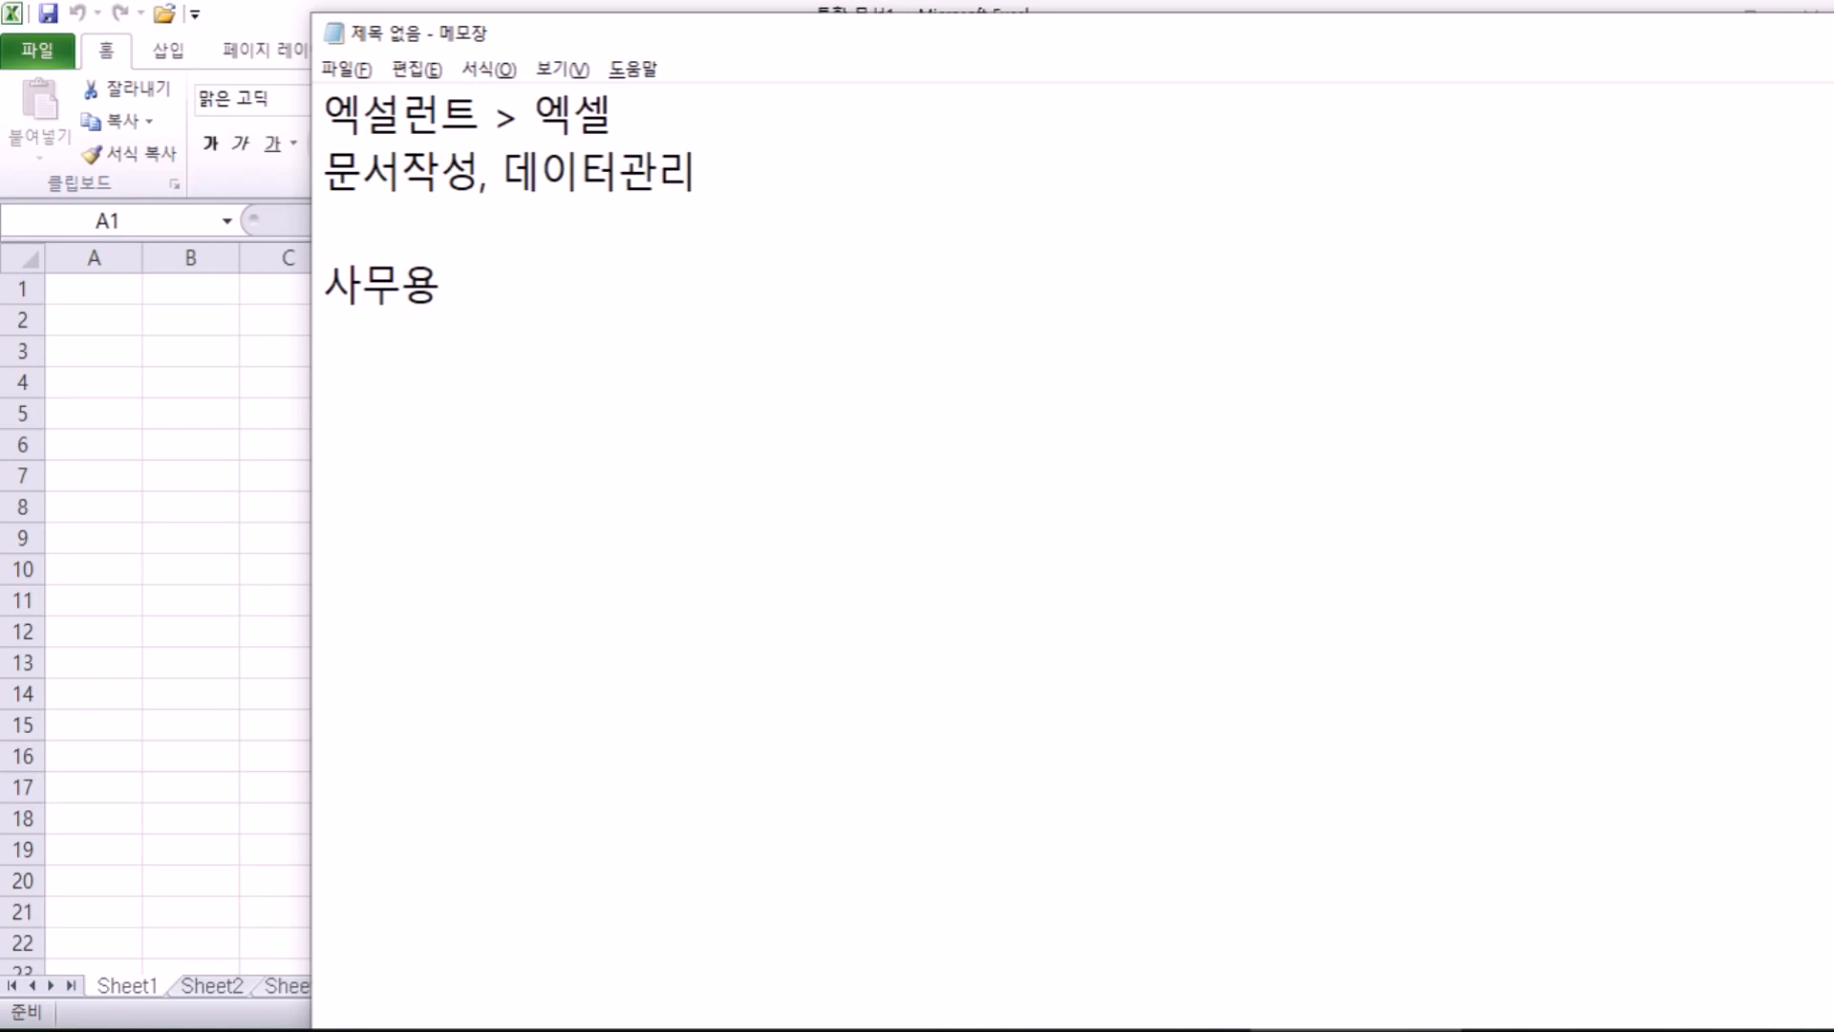
type(" 오핏")
type("스")
type(" 팩")
type("키지 ")
type(": MS")
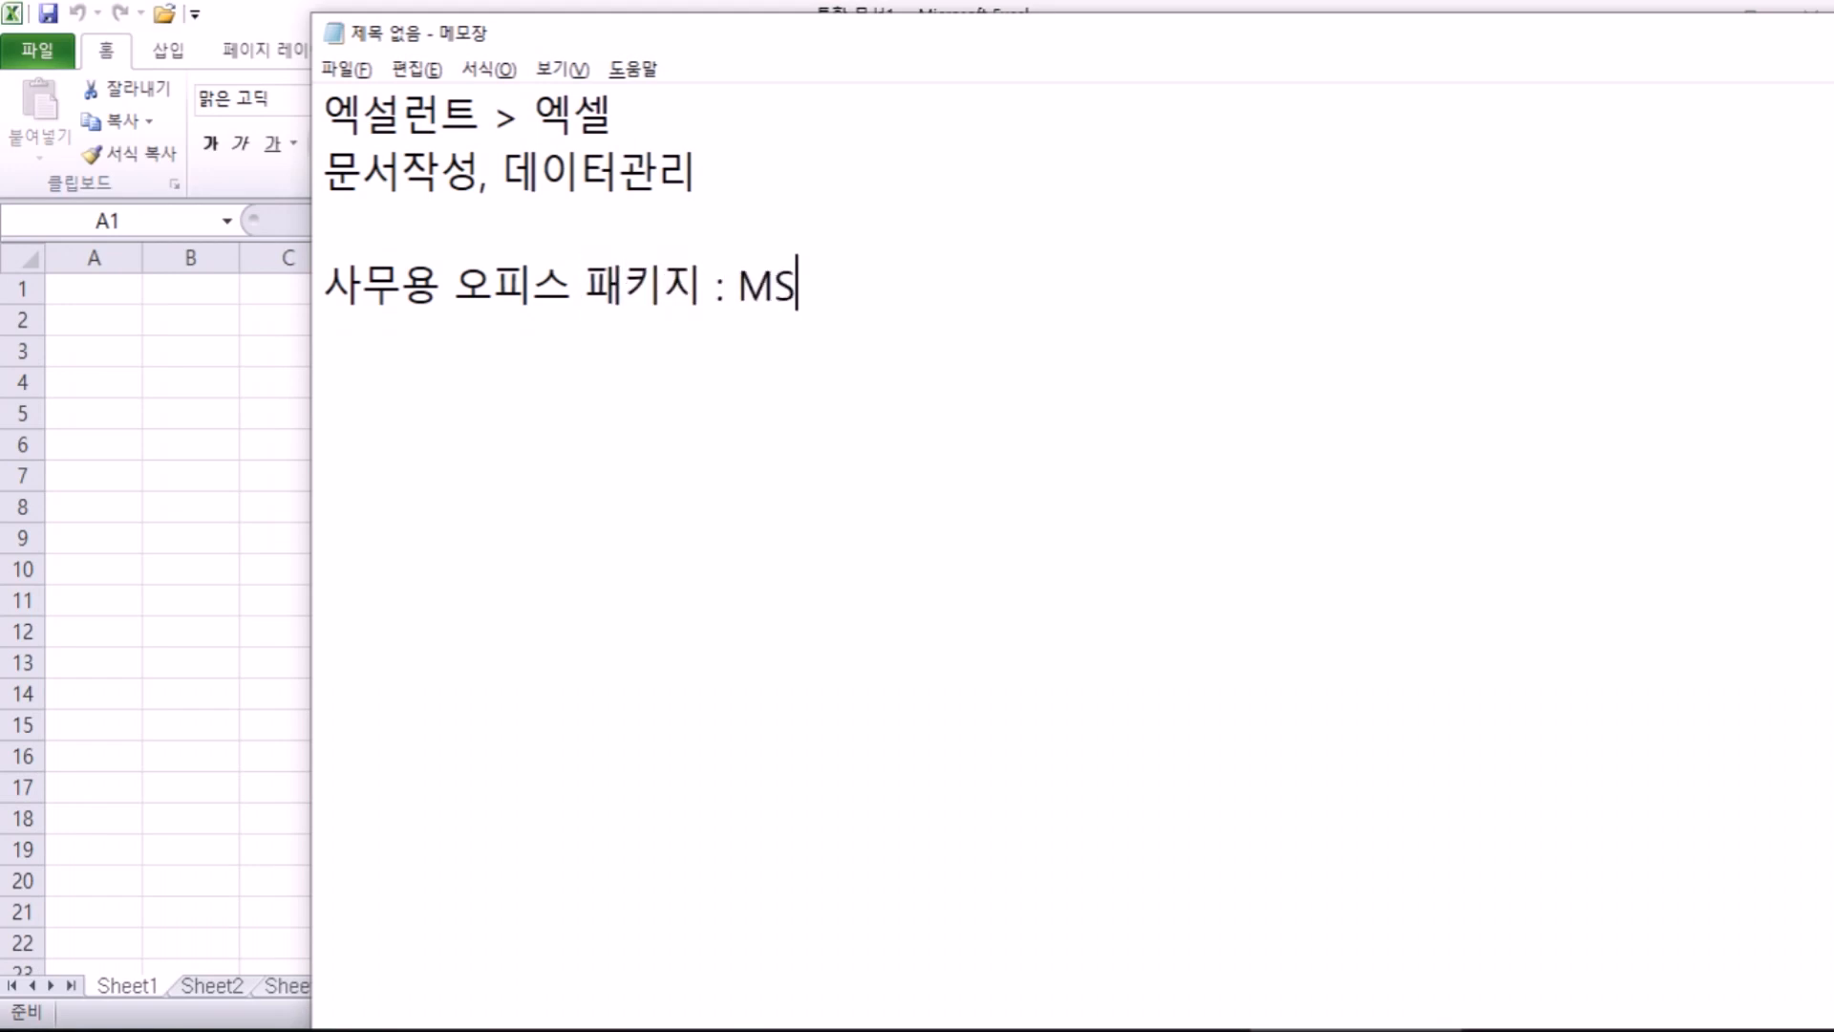
type("오피스,")
type(" gks")
key("BackSpace")
key("BackSpace")
key("BackSpace")
type("하ㄴ컴오핏ㅡ")
key("Return")
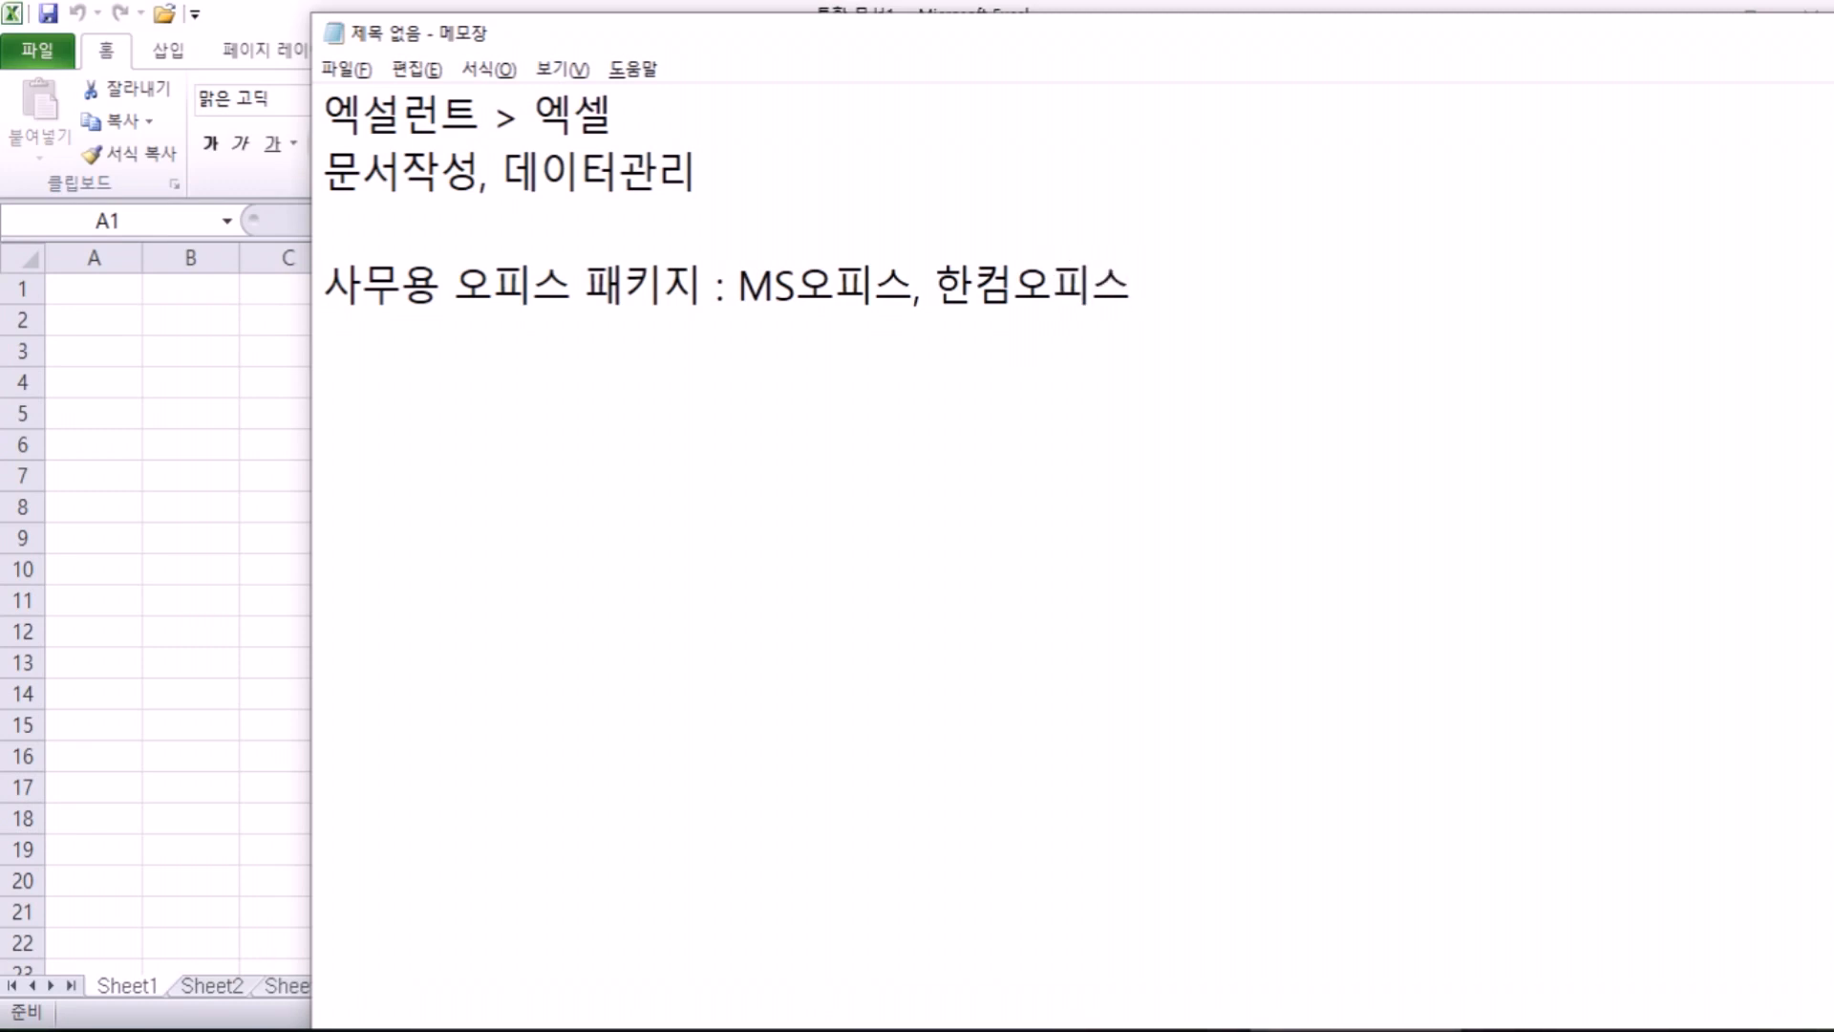
type("ㅇ")
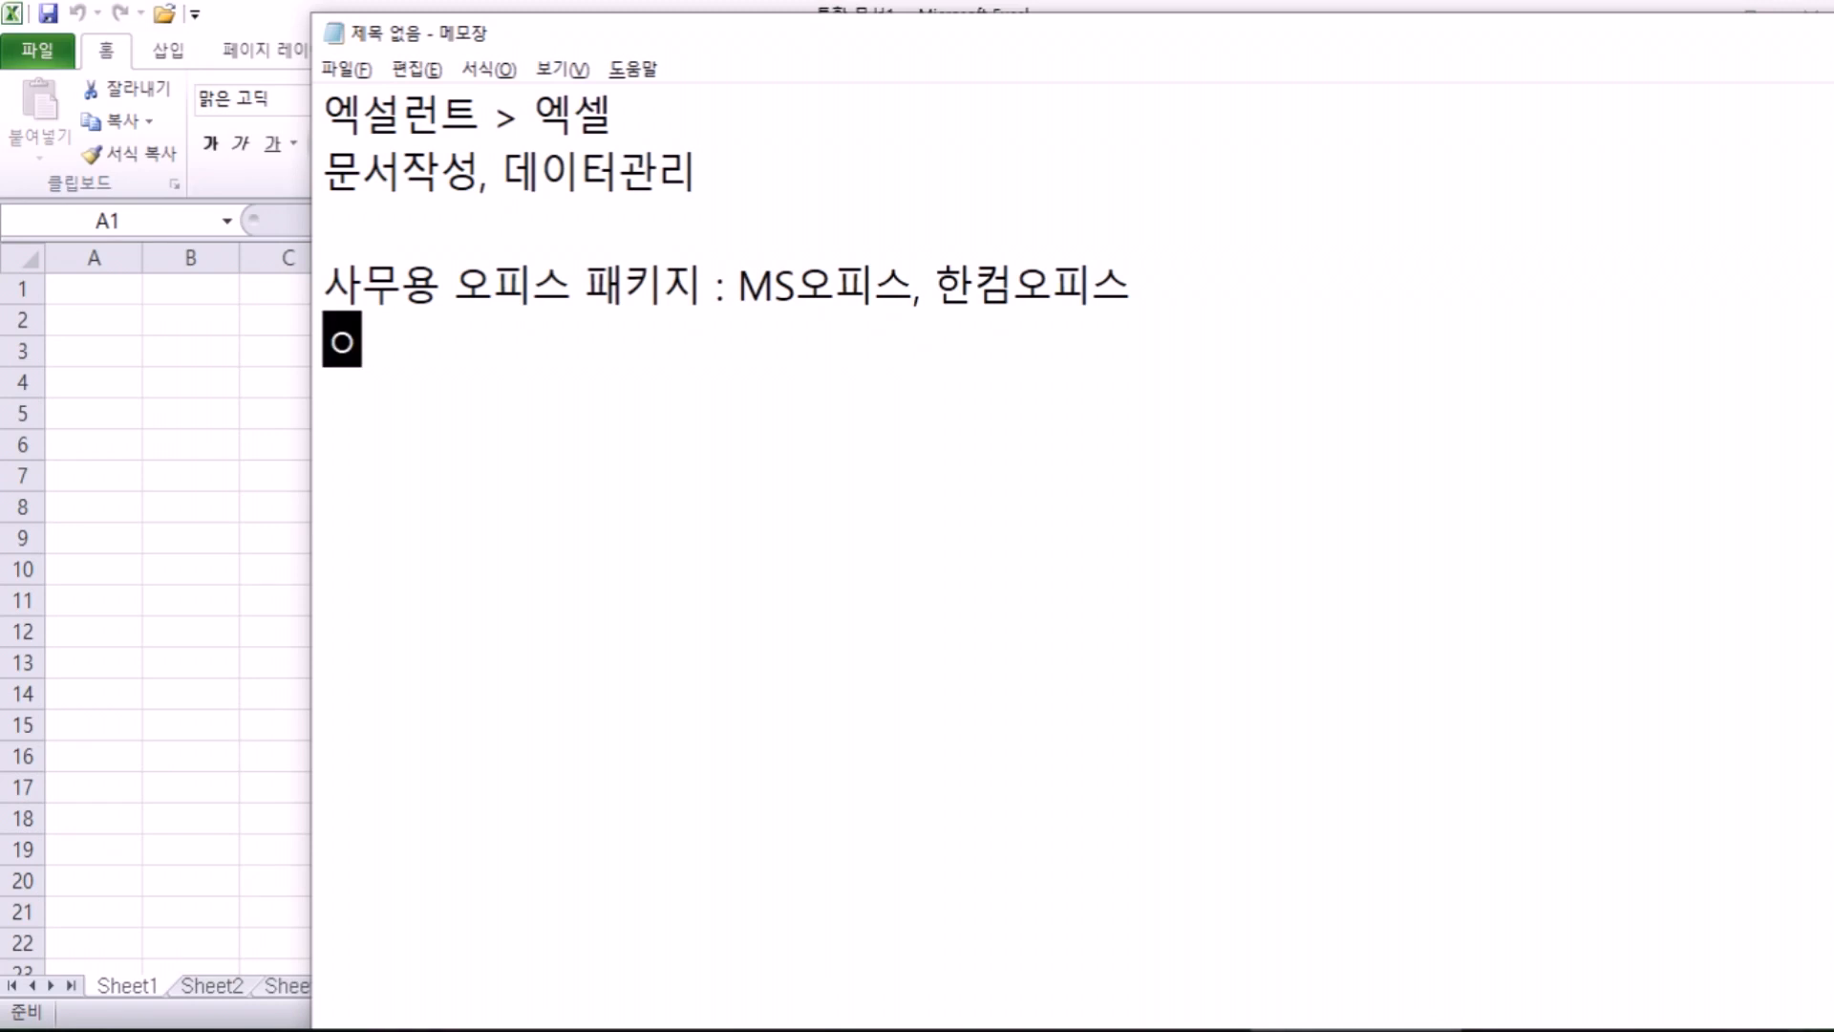
type("ㅝㄷㅡ")
type(", 엑셀")
type(", 파워퐁")
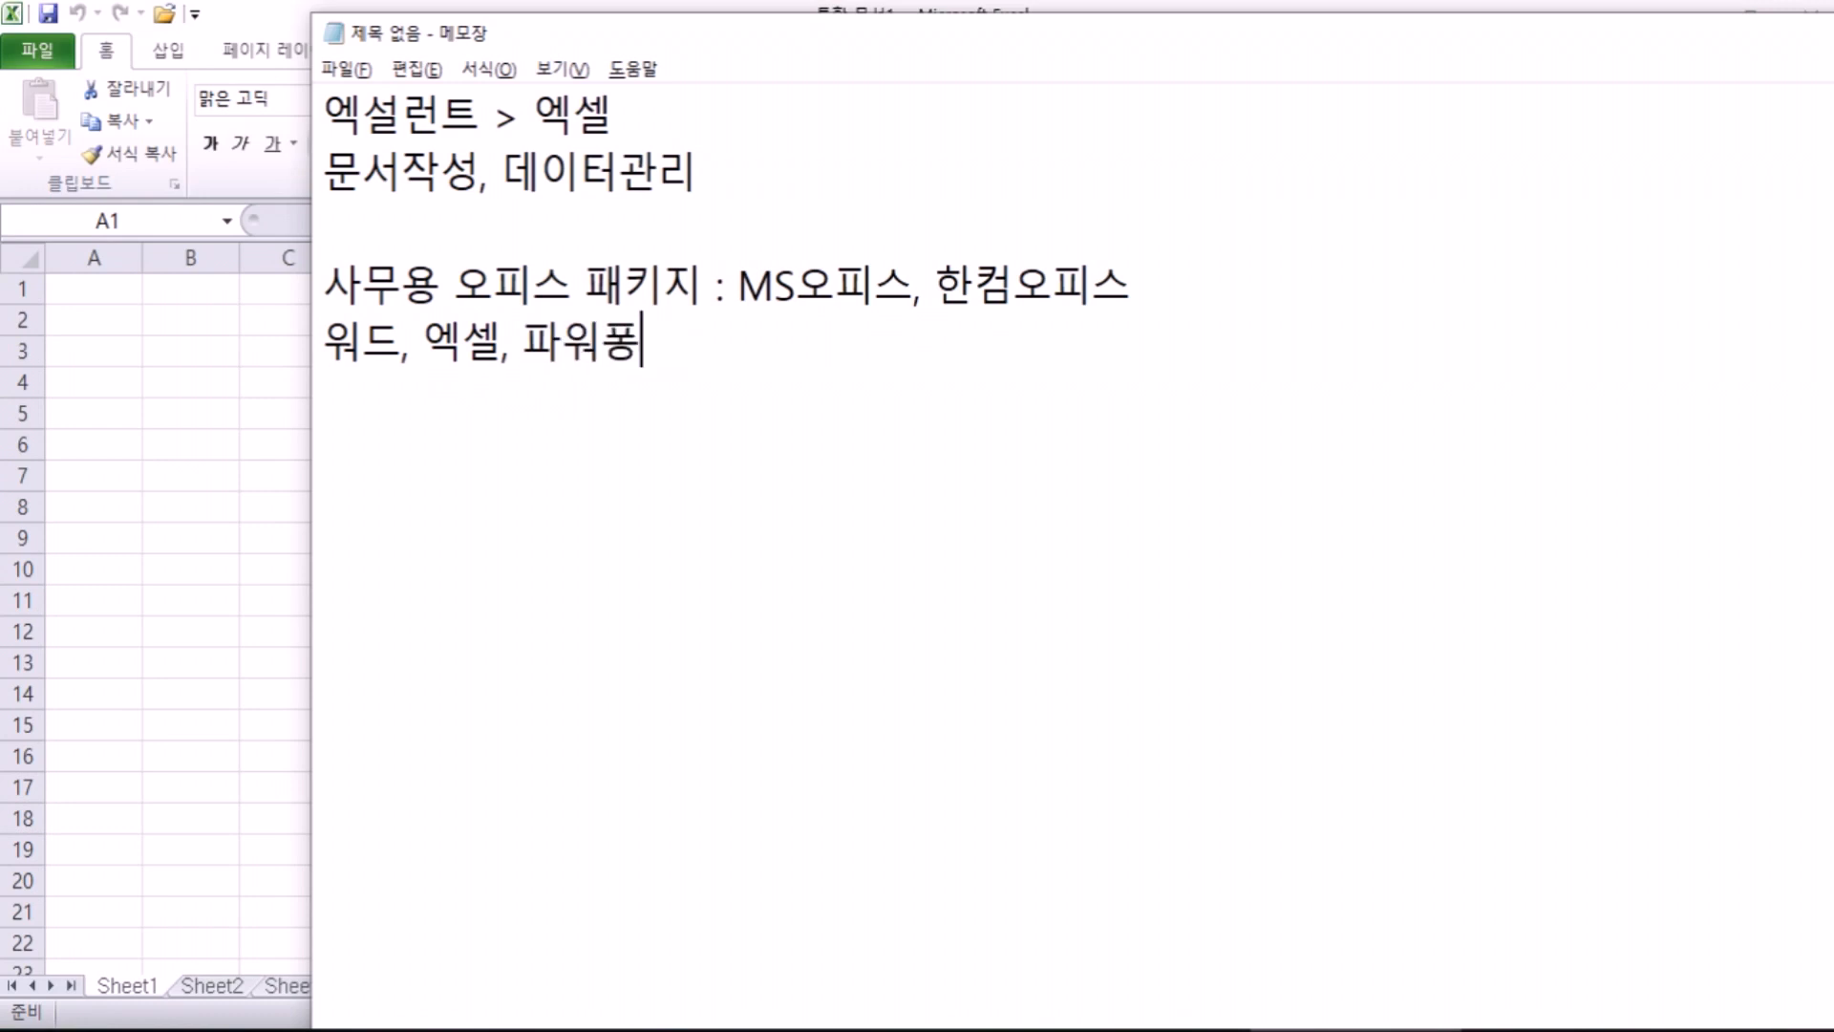
key("BackSpace")
type("포인트")
key("Up")
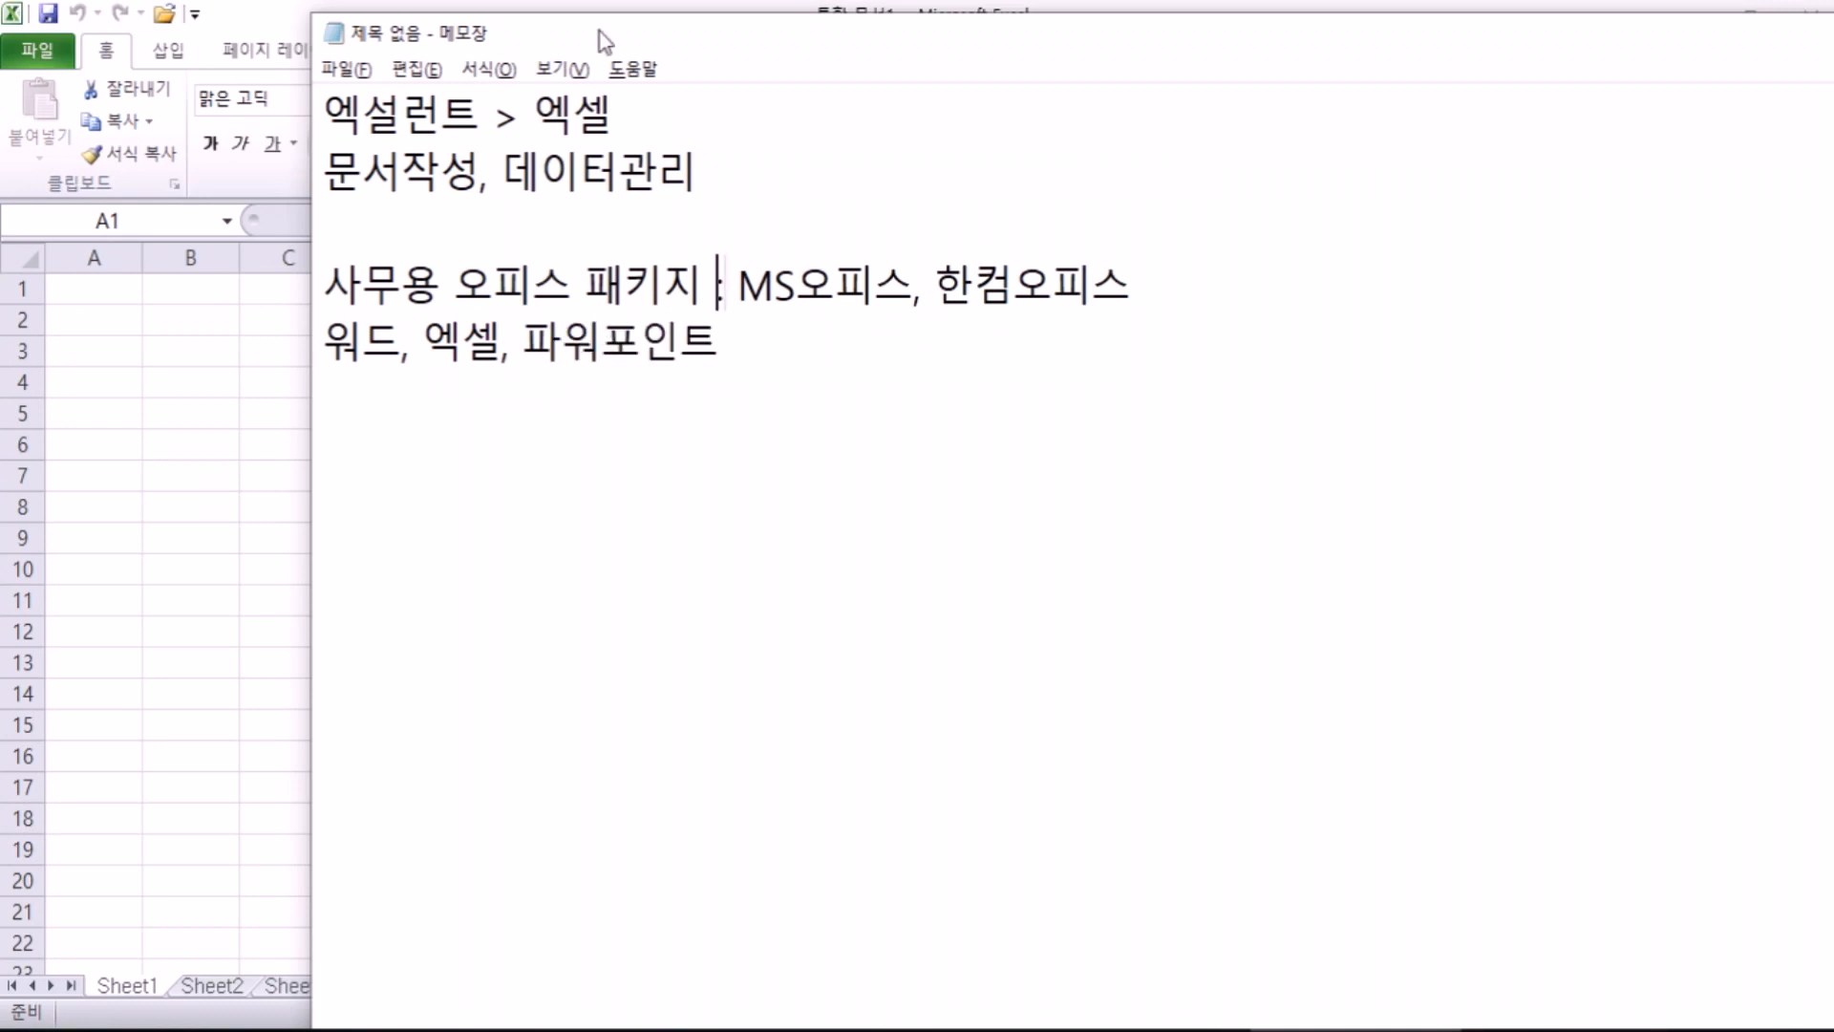
Step: Move MS오피스 onto the apps line so it reads 'MS오피스 : 워드, 엑셀, 파워포인트'
key("Right")
key("Right")
key("shift+Right")
key("shift+Right")
key("shift+Right")
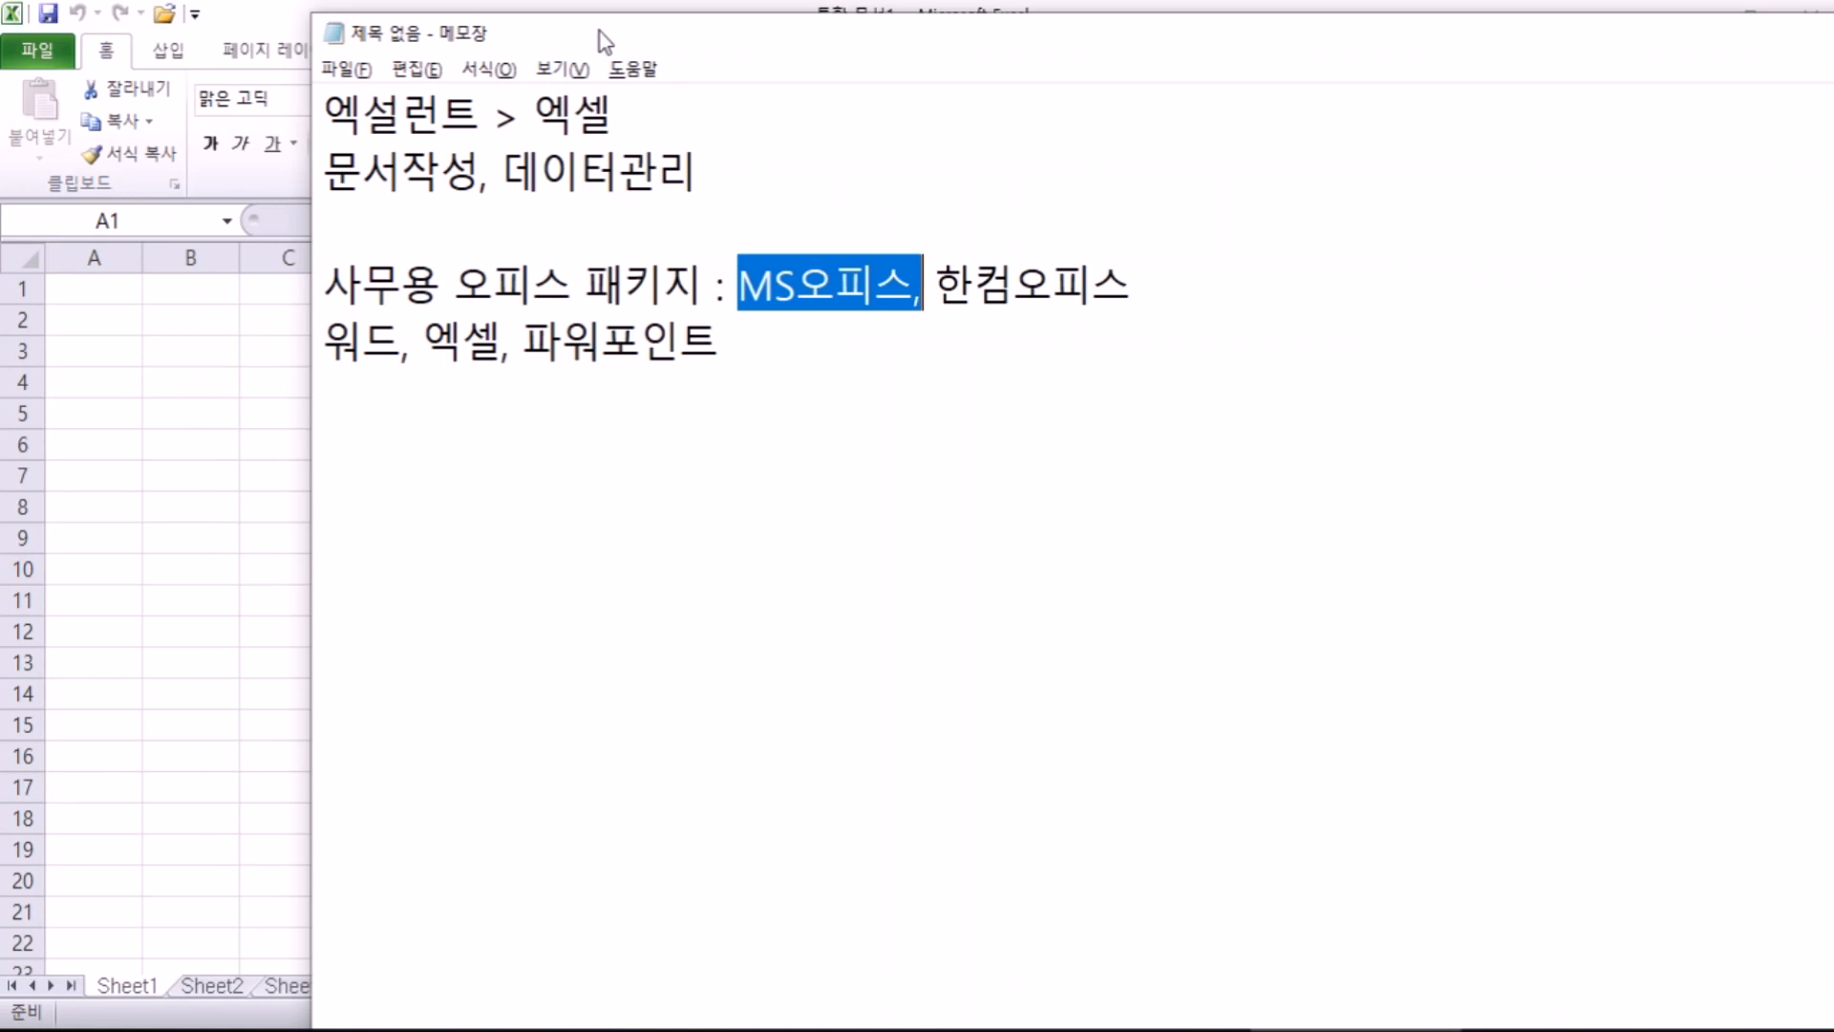
type(",")
key("Down")
key("Home")
type("MS오피스")
type(":")
key("End")
Step: Move 한컴오피스 to its own line reading '한컴오피스 : 한글, 한셀, 한쇼'
key("Up")
key("Left")
key("Left")
key("Left")
key("Left")
key("Left")
key("Left")
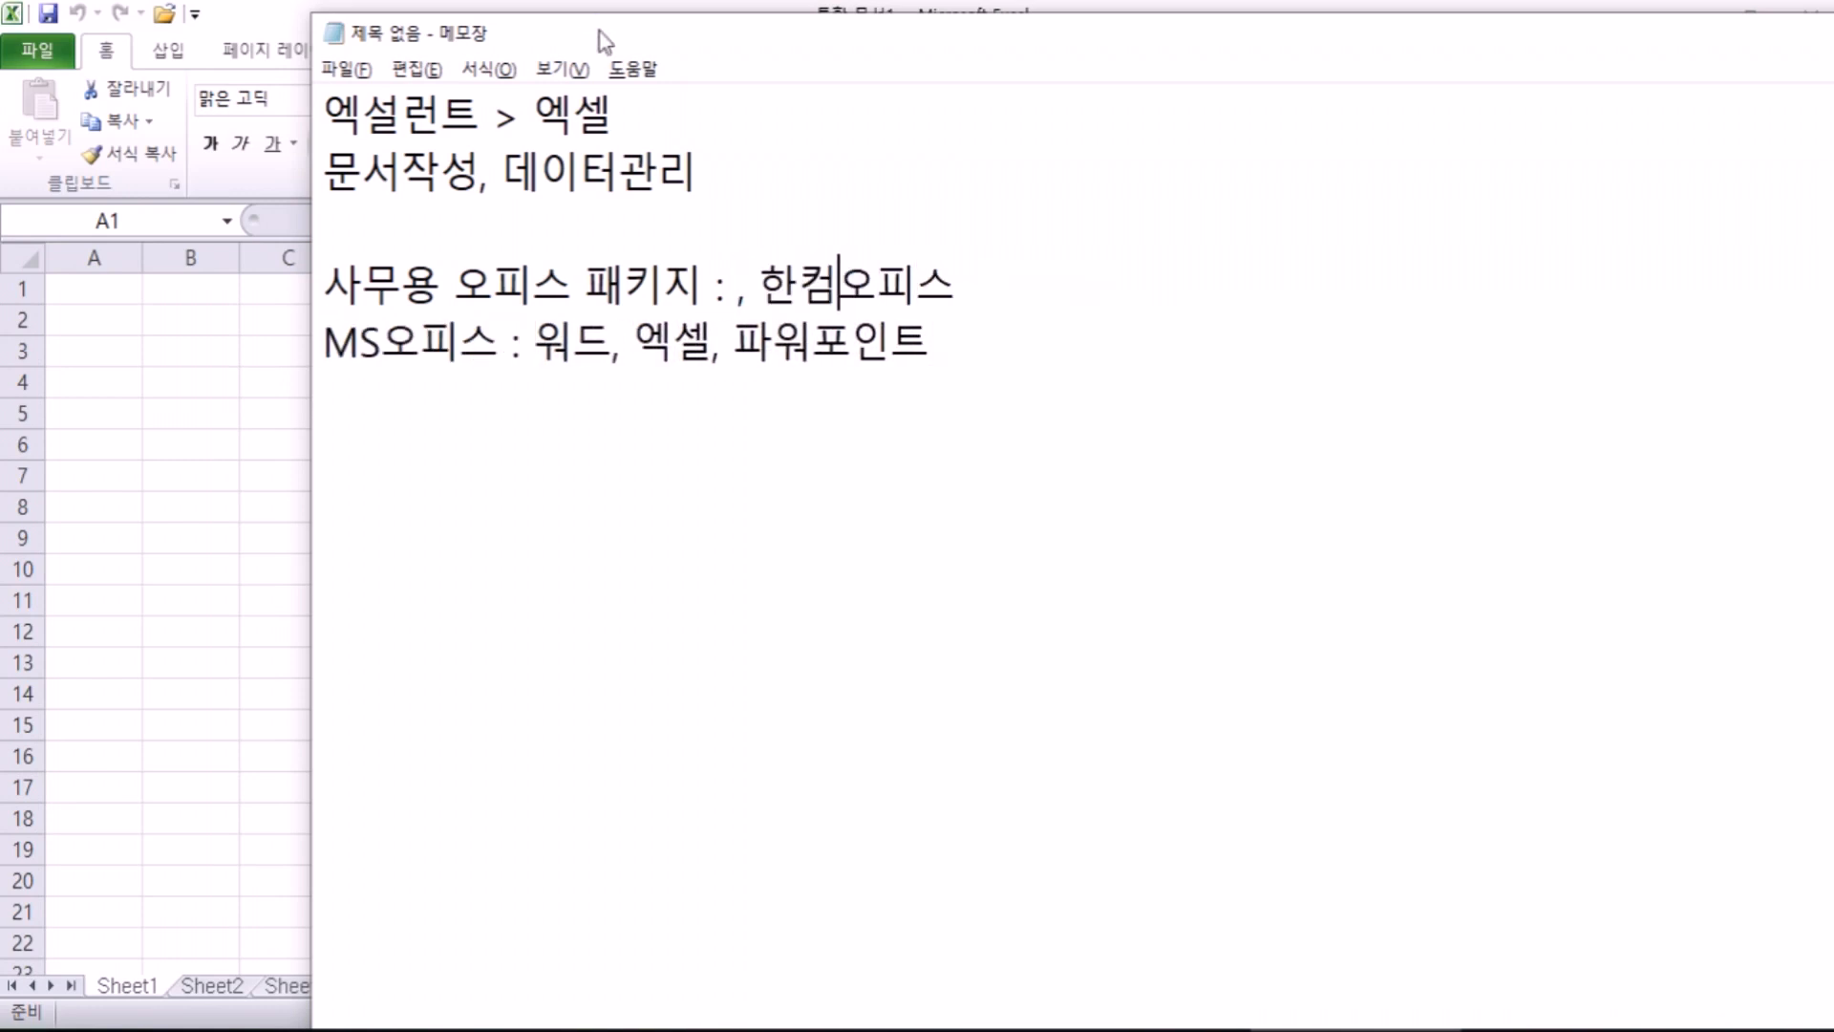
key("Delete")
key("Delete")
key("shift+End")
key("ctrl+x")
key("Down")
key("End")
key("Return")
key("ctrl+v")
type(":")
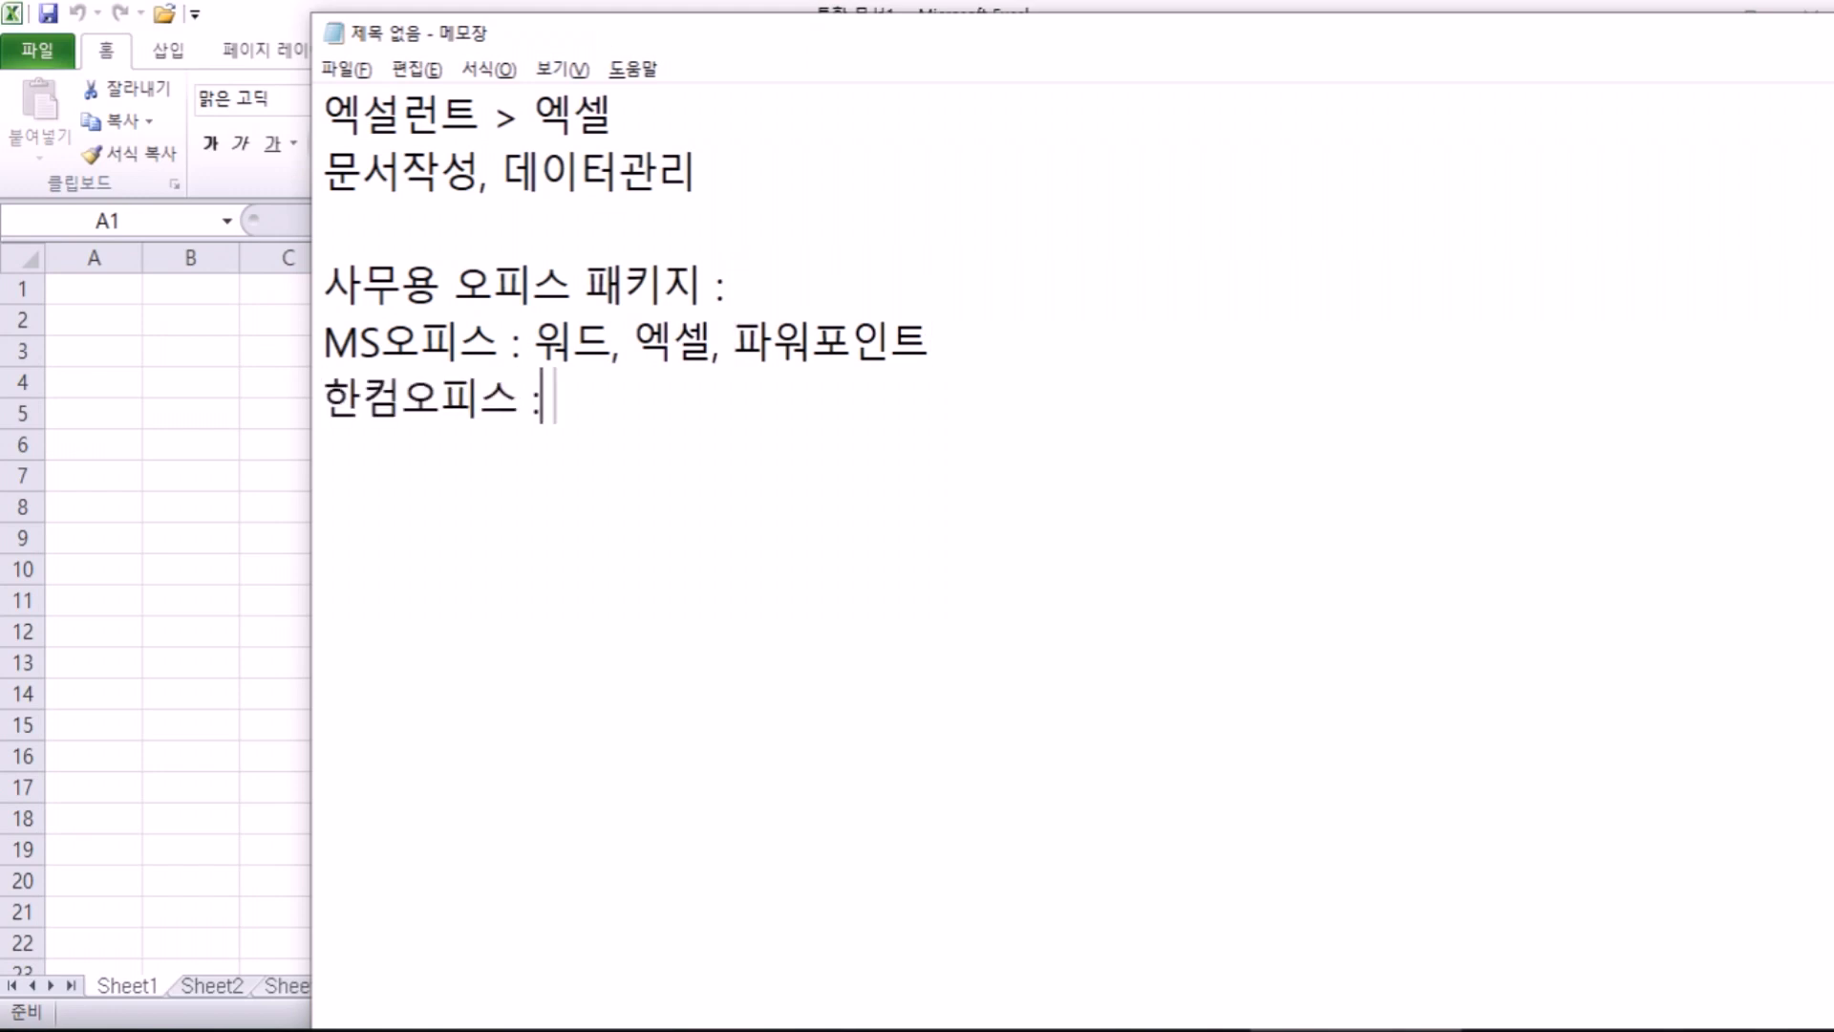
type(" 한글, 한")
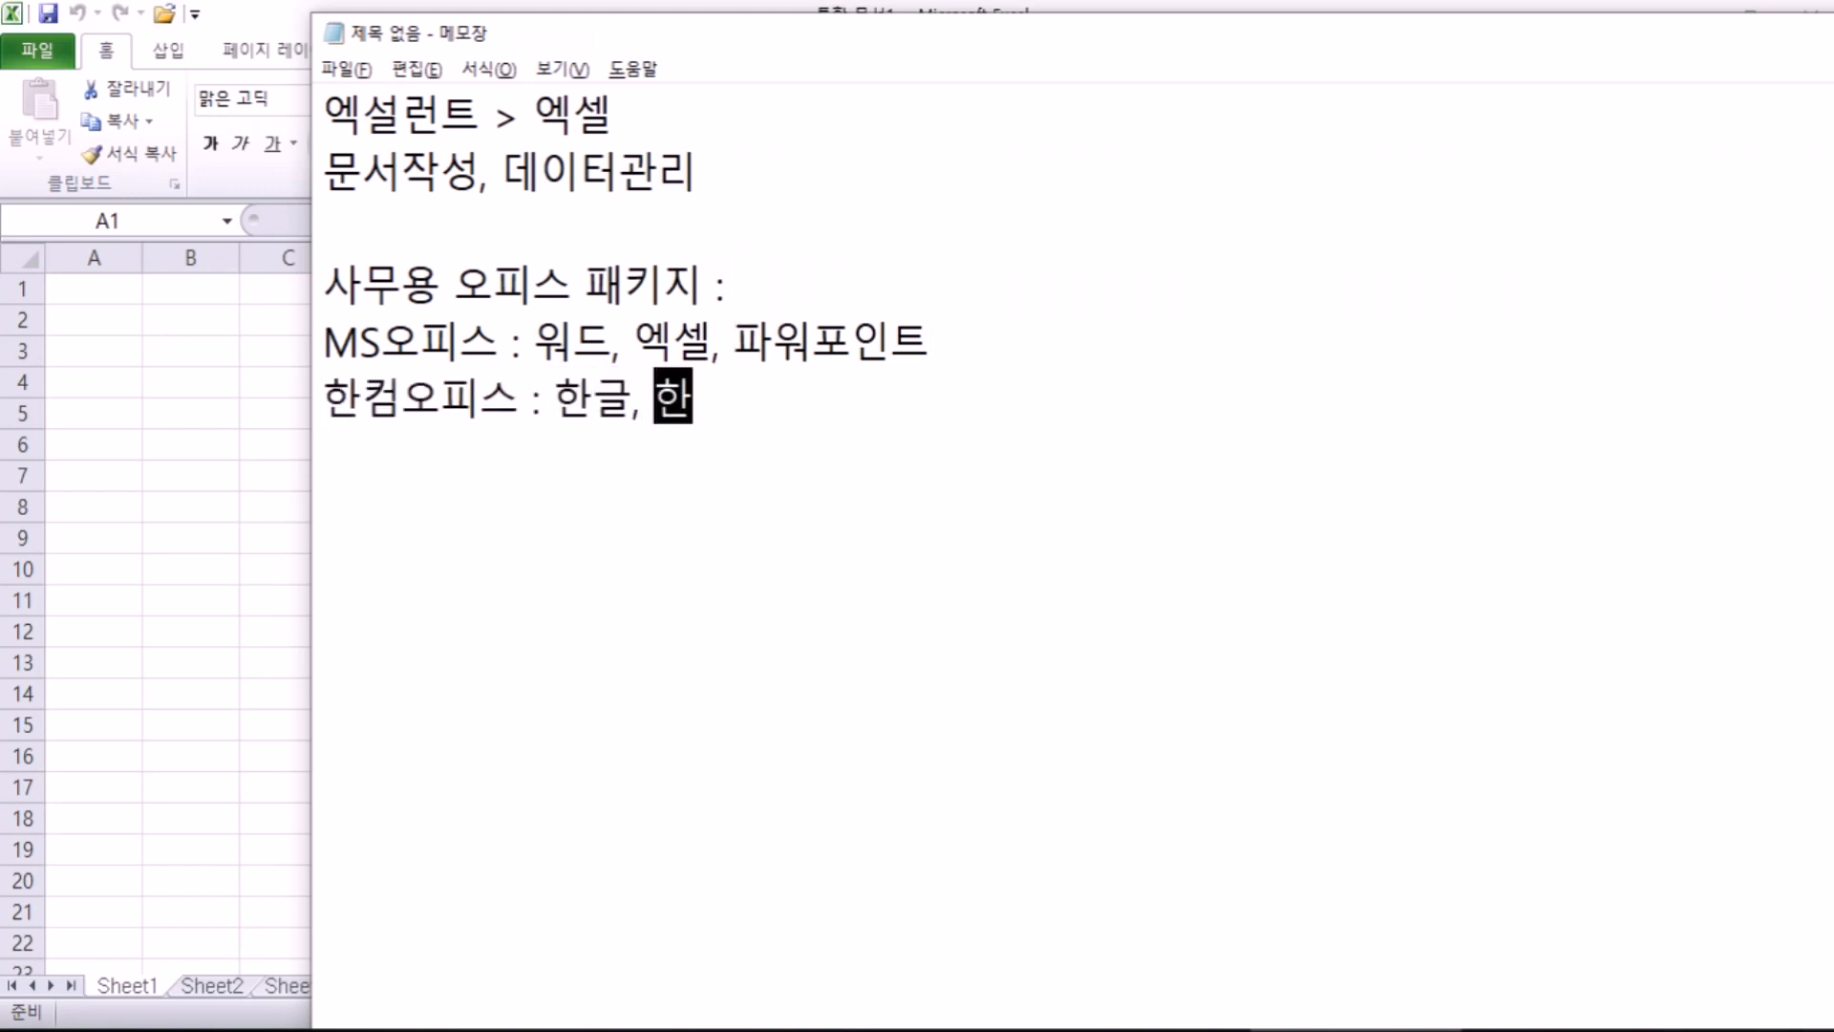
type("셀, 한ㅅㅛ")
key("Return")
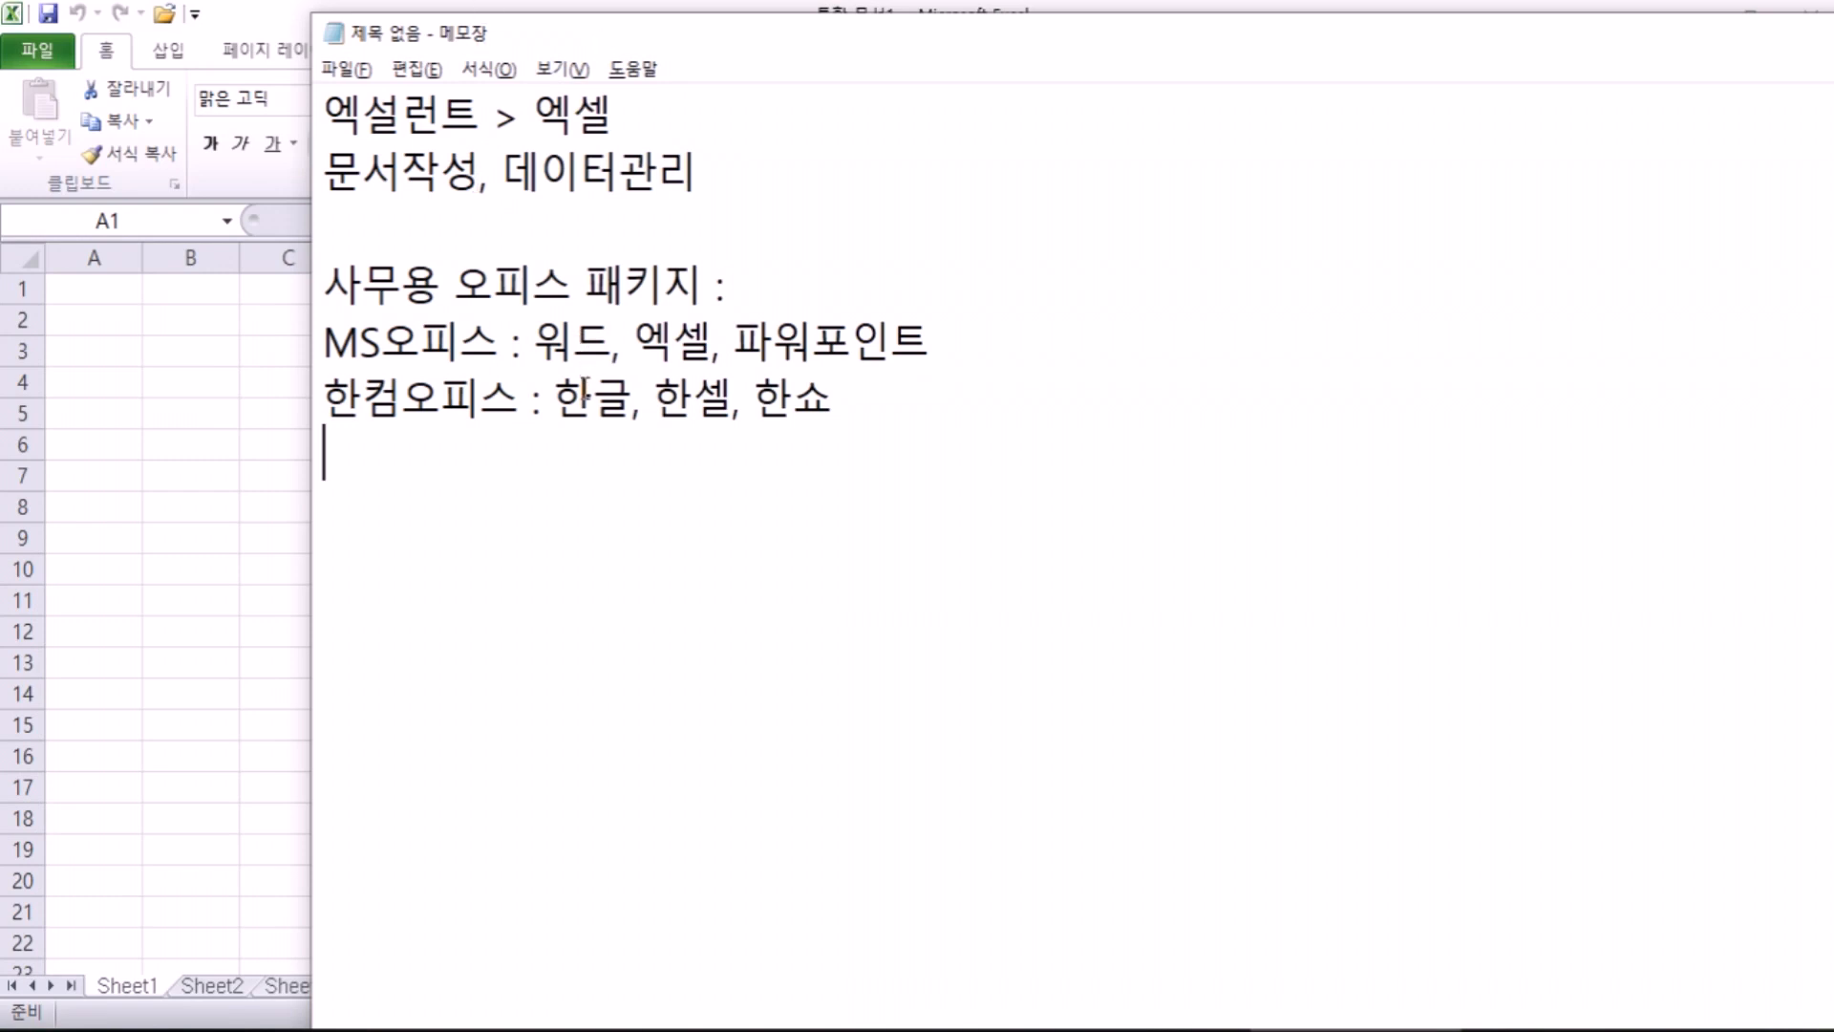
left_click_drag(555, 395, 817, 386)
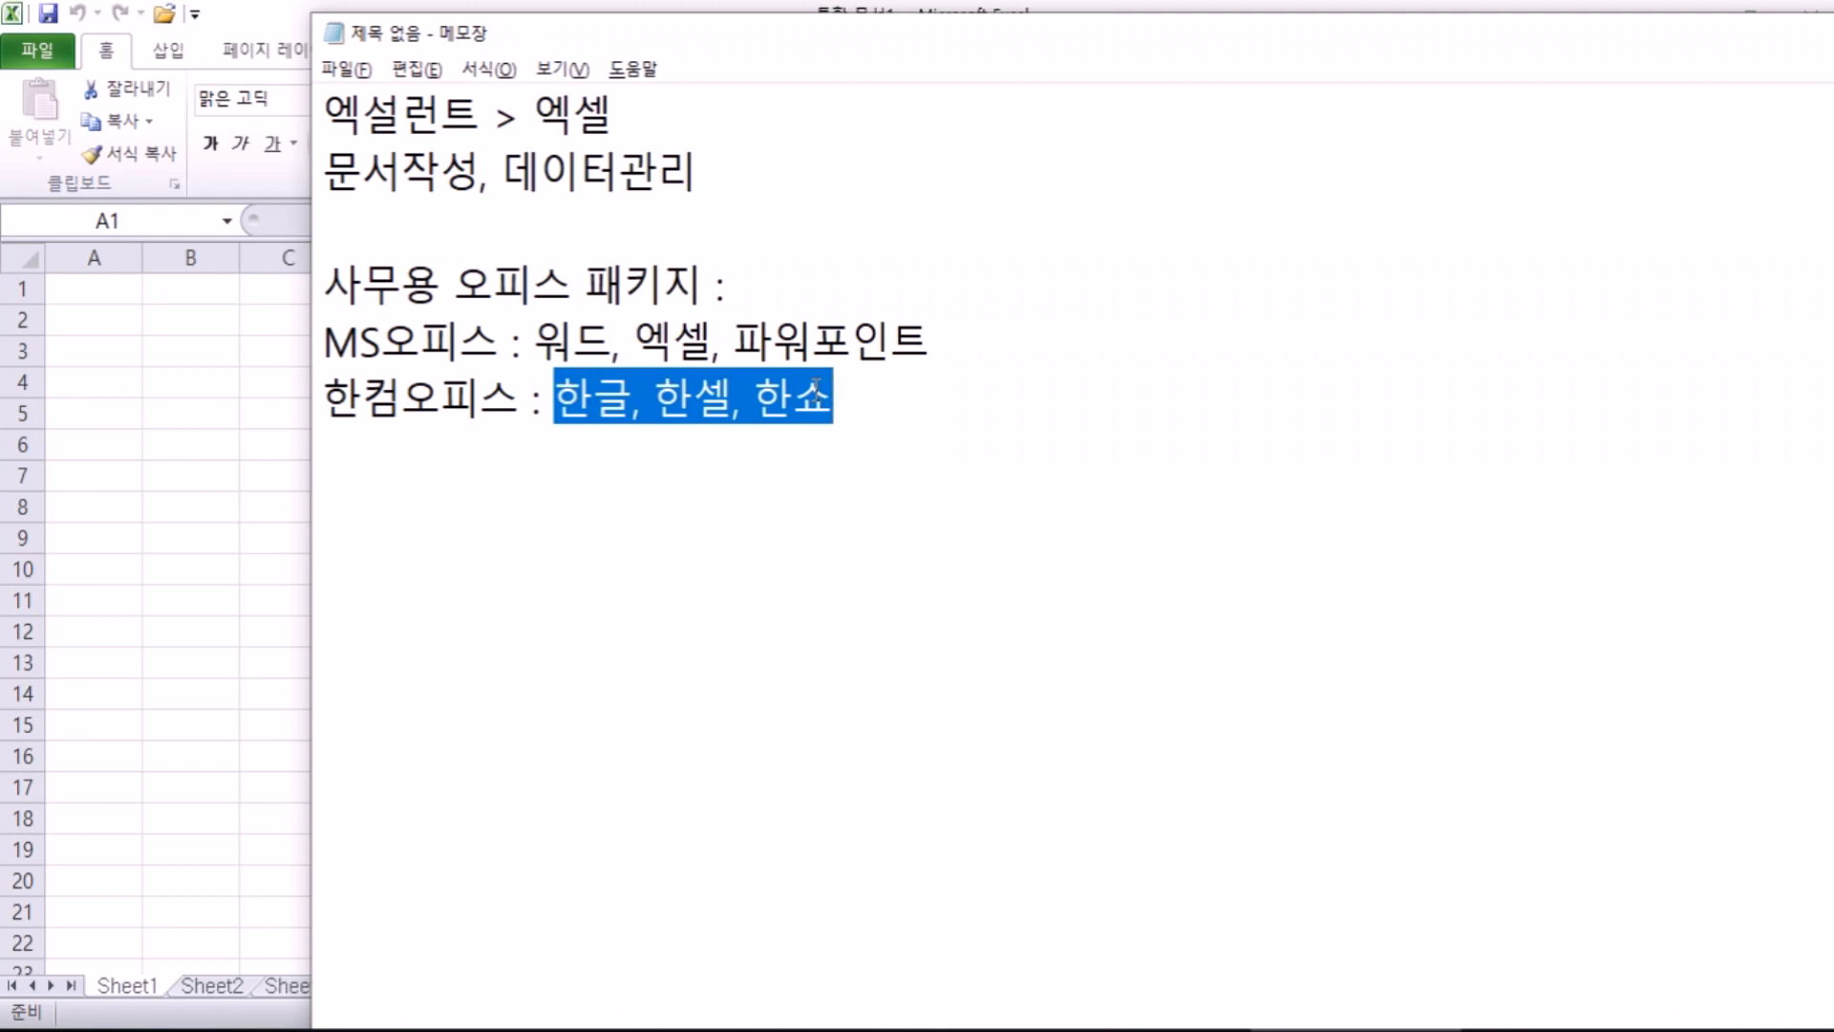
left_click_drag(535, 342, 961, 344)
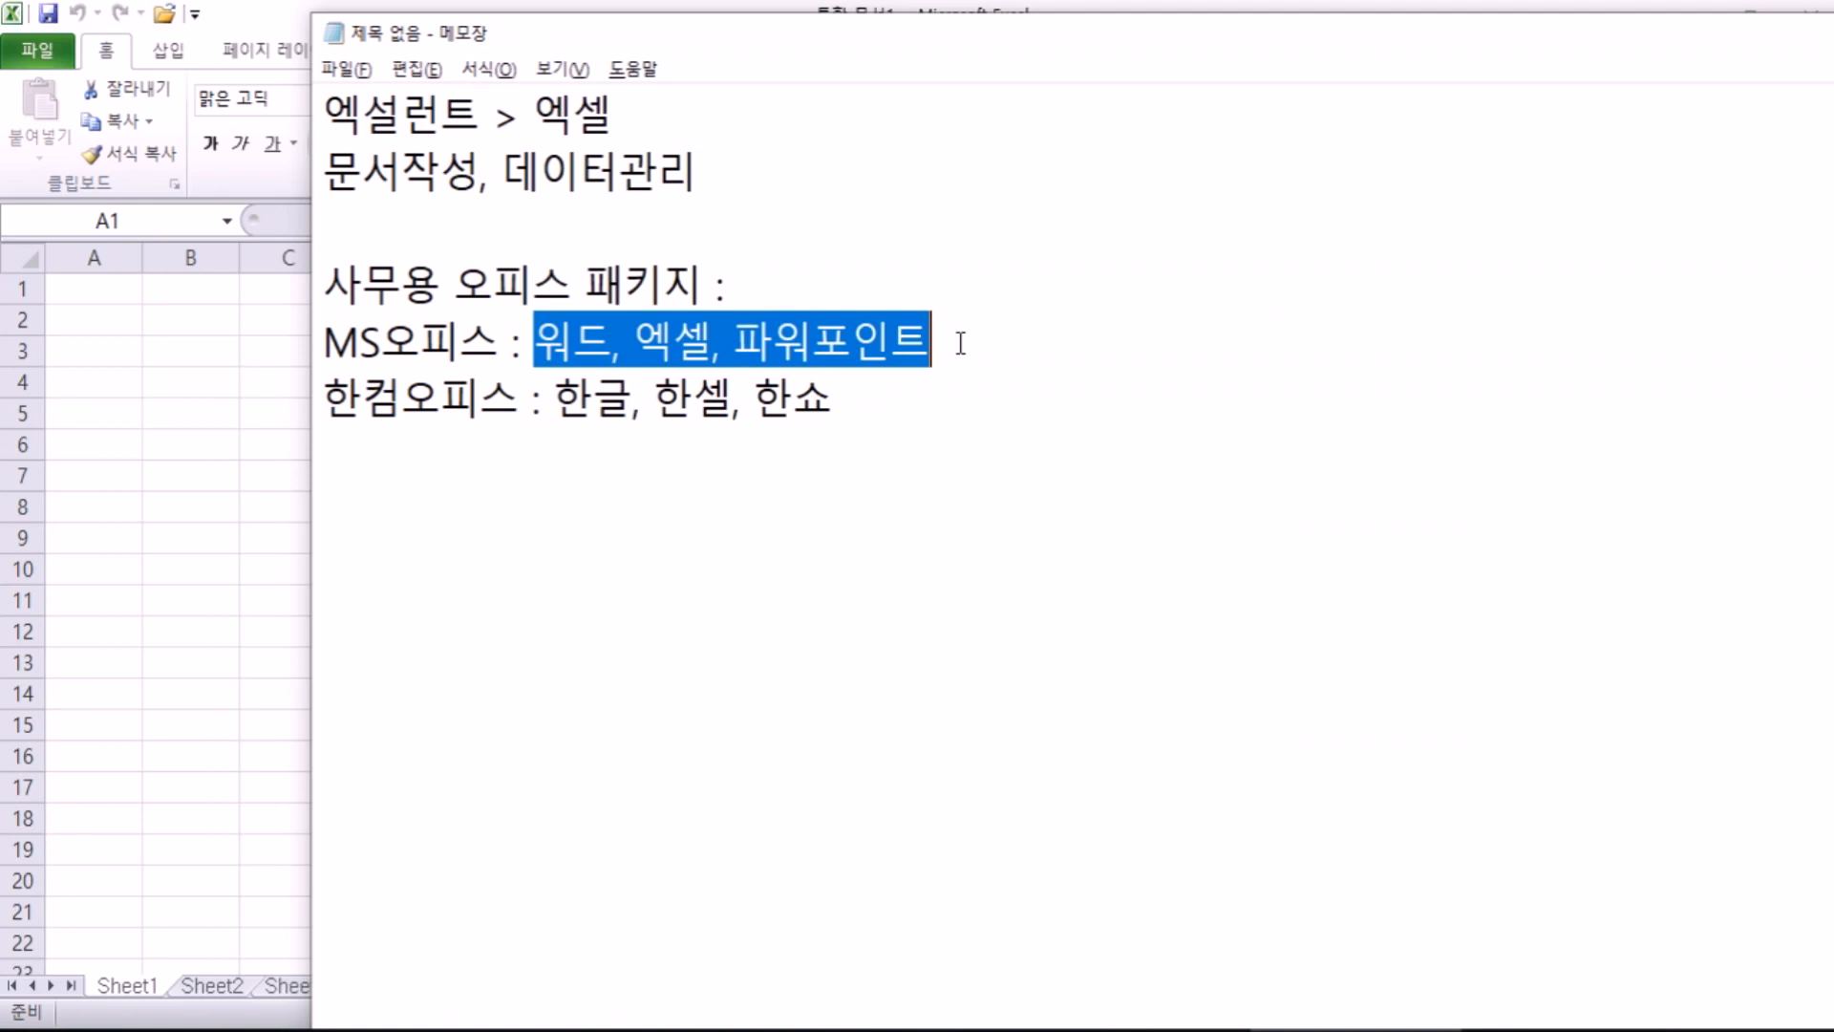
left_click(923, 416)
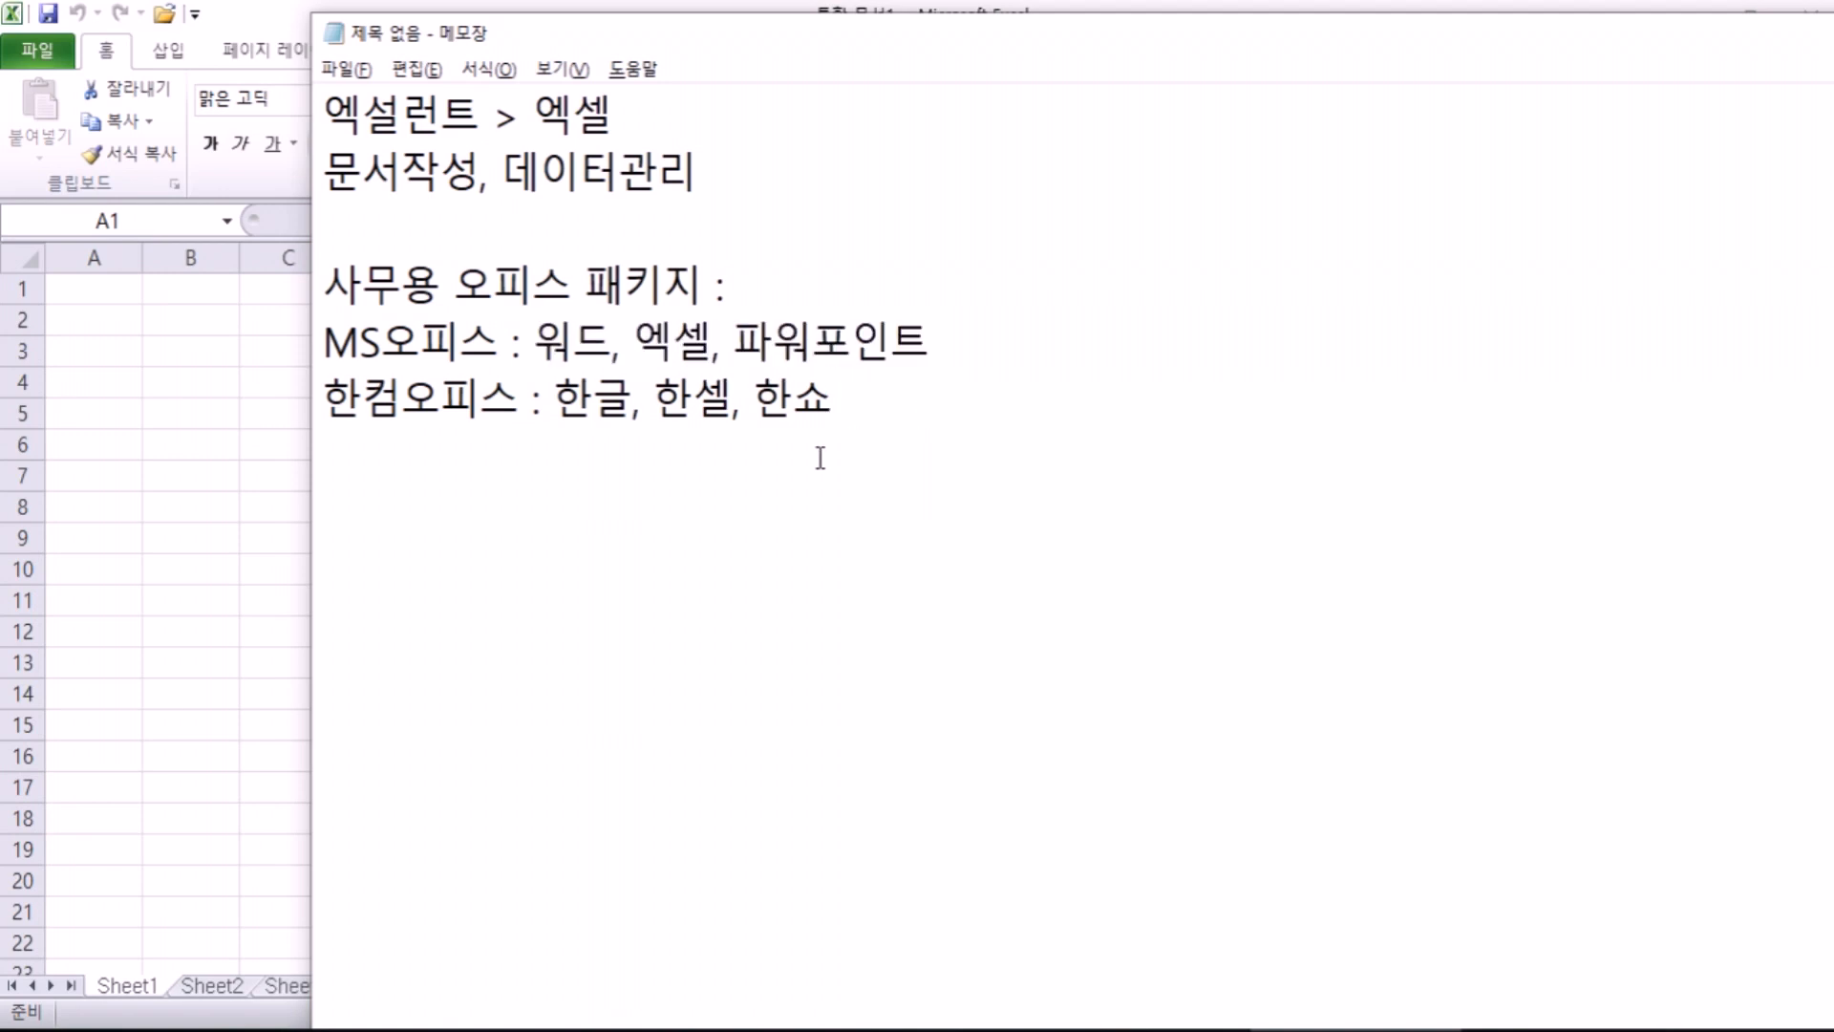
key("Return")
key("Return")
left_click_drag(634, 339, 715, 339)
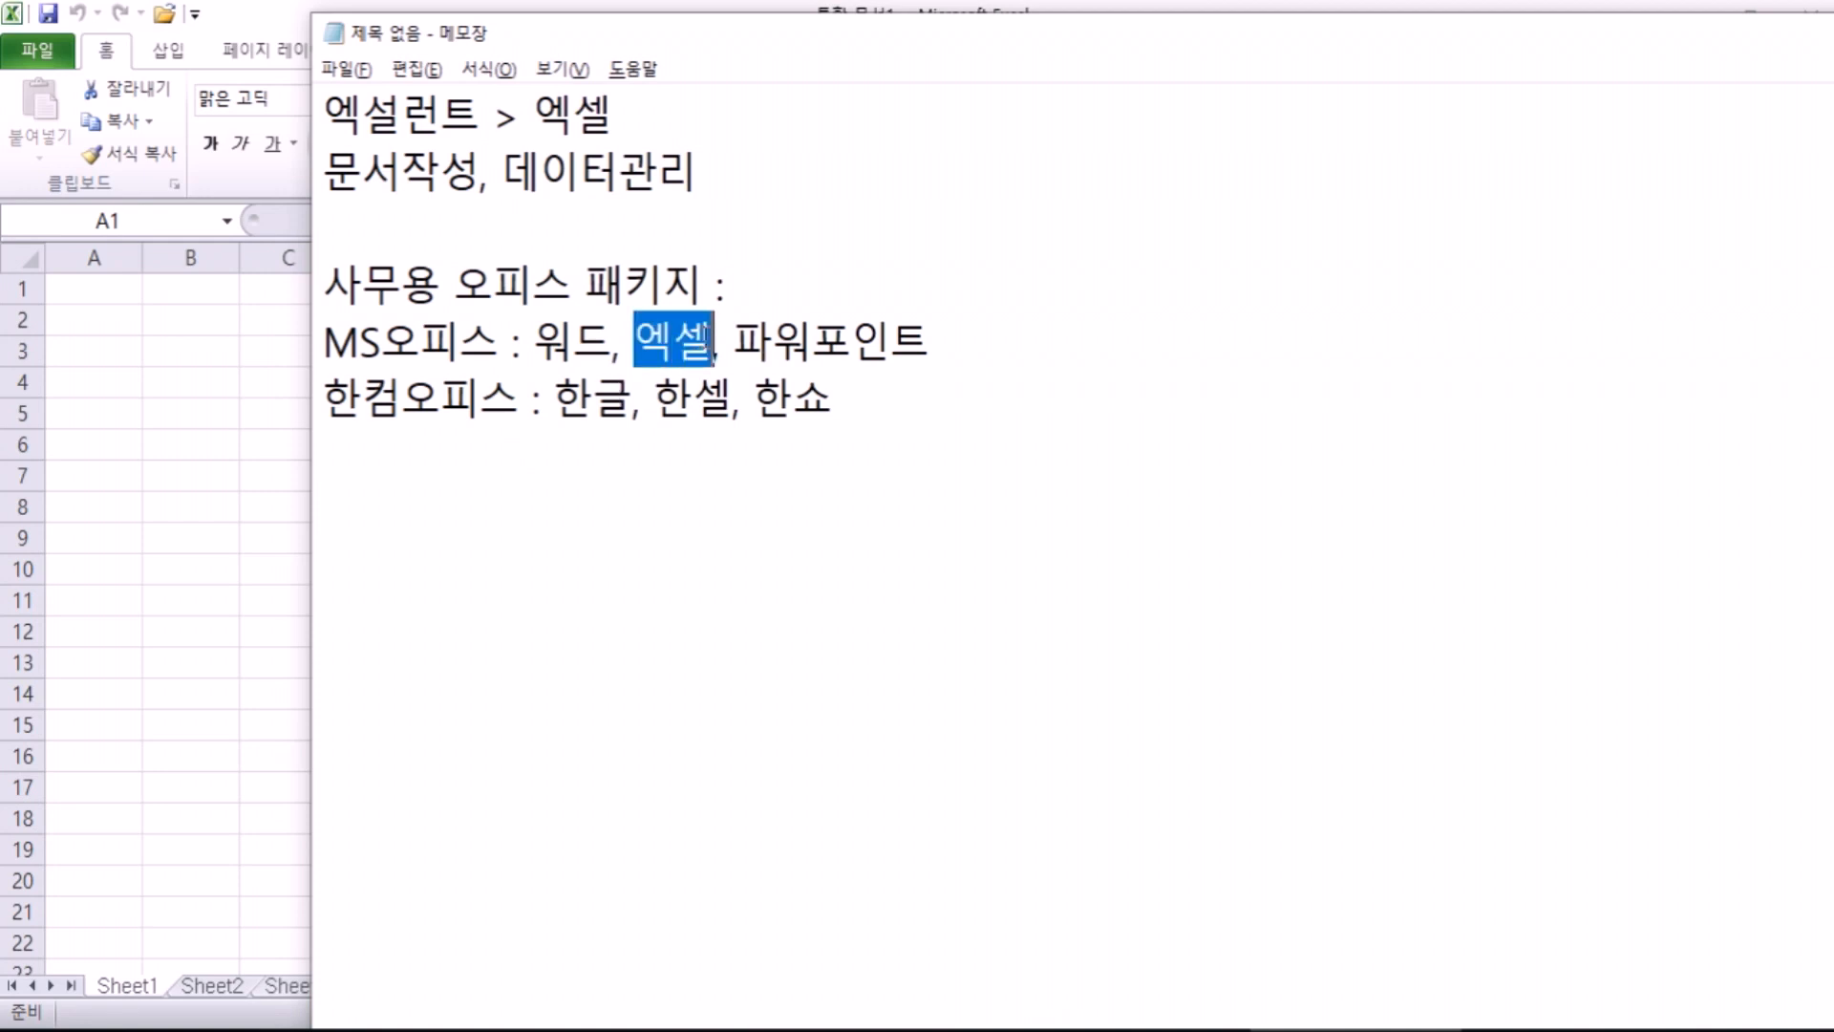
left_click_drag(555, 396, 631, 400)
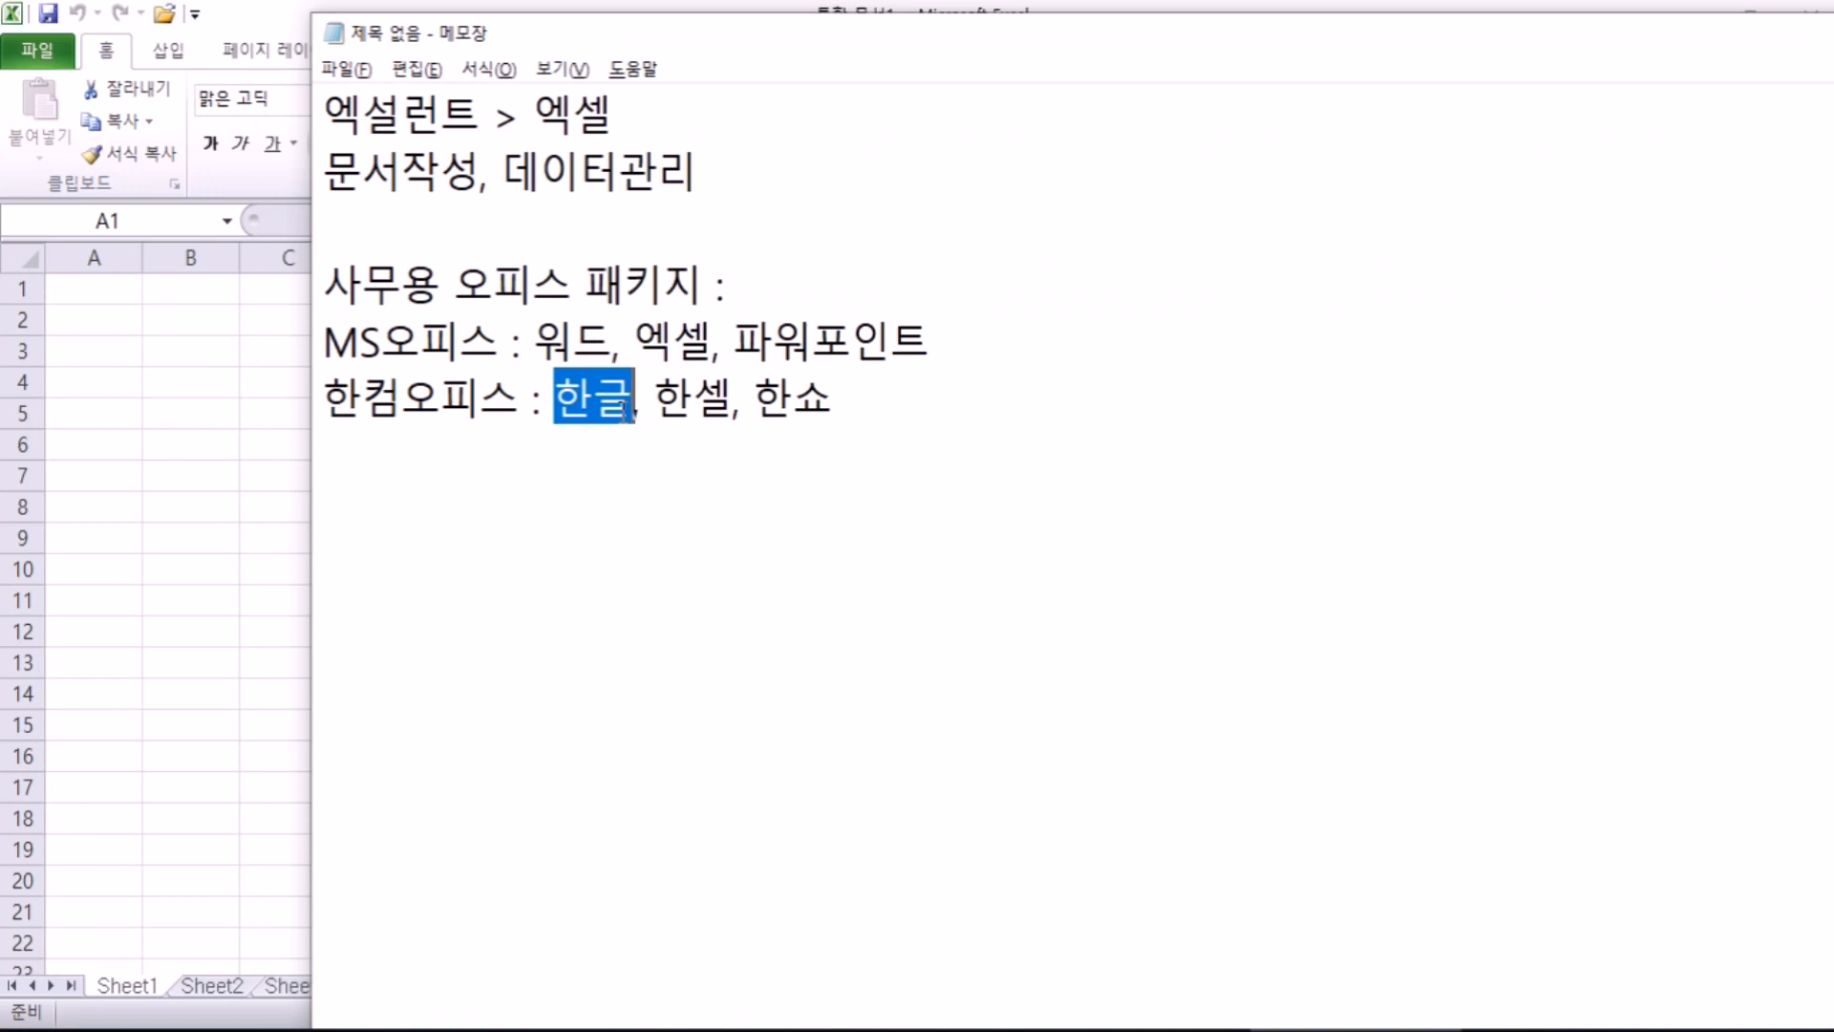
left_click_drag(635, 342, 712, 344)
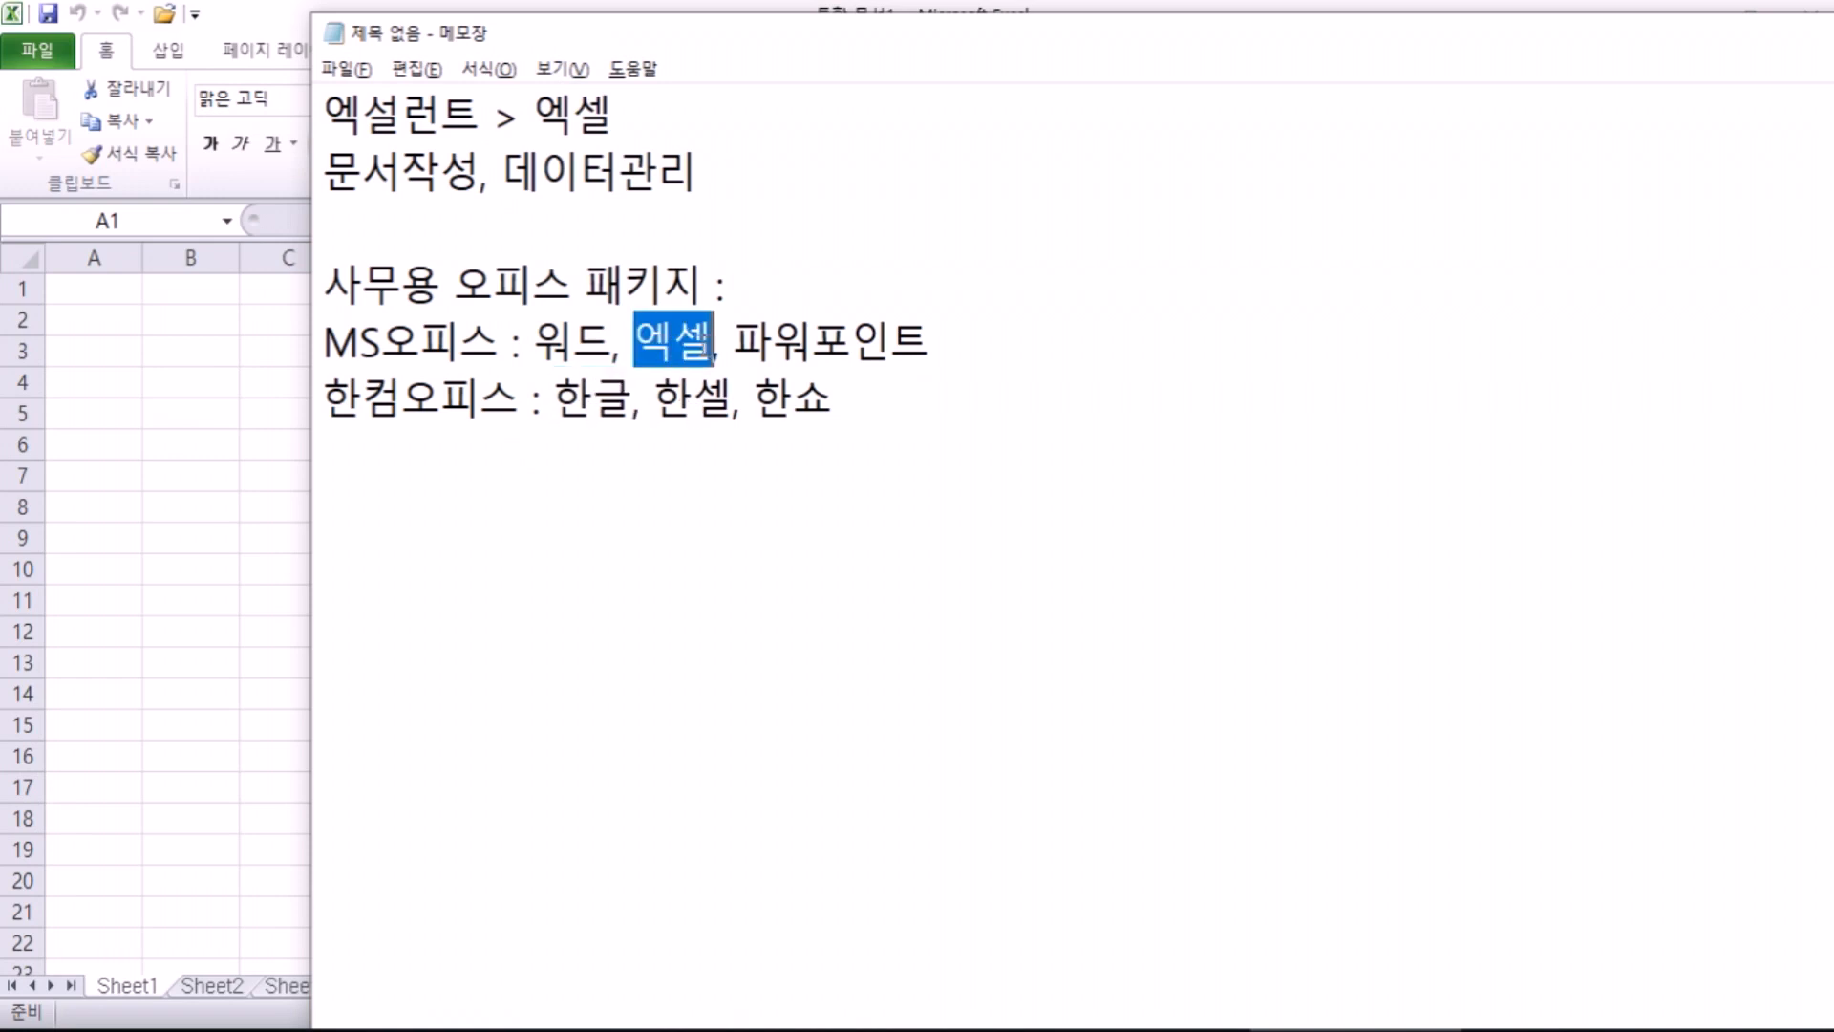
left_click(700, 493)
Step: Type the history line '비지칼크(8비트) > 로터스 1-2-3 > 엑셀' after a blank line
key("Return")
type("비")
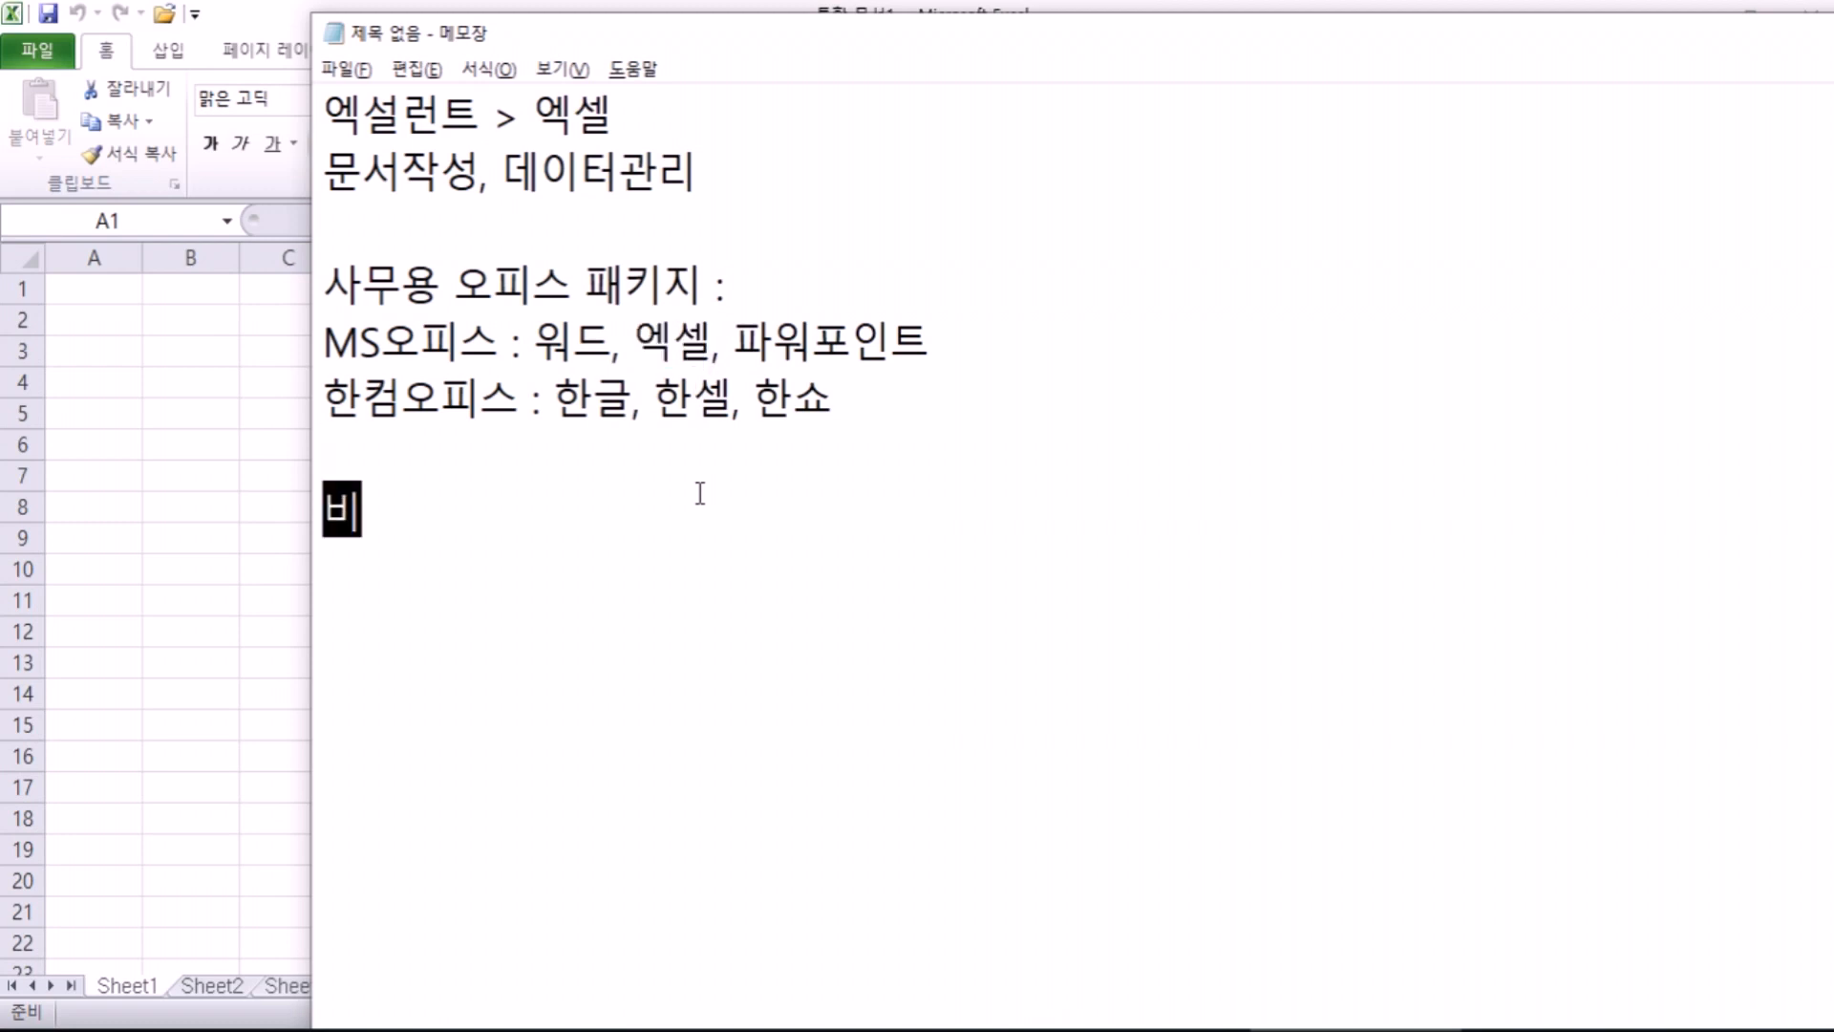
type("지칼크")
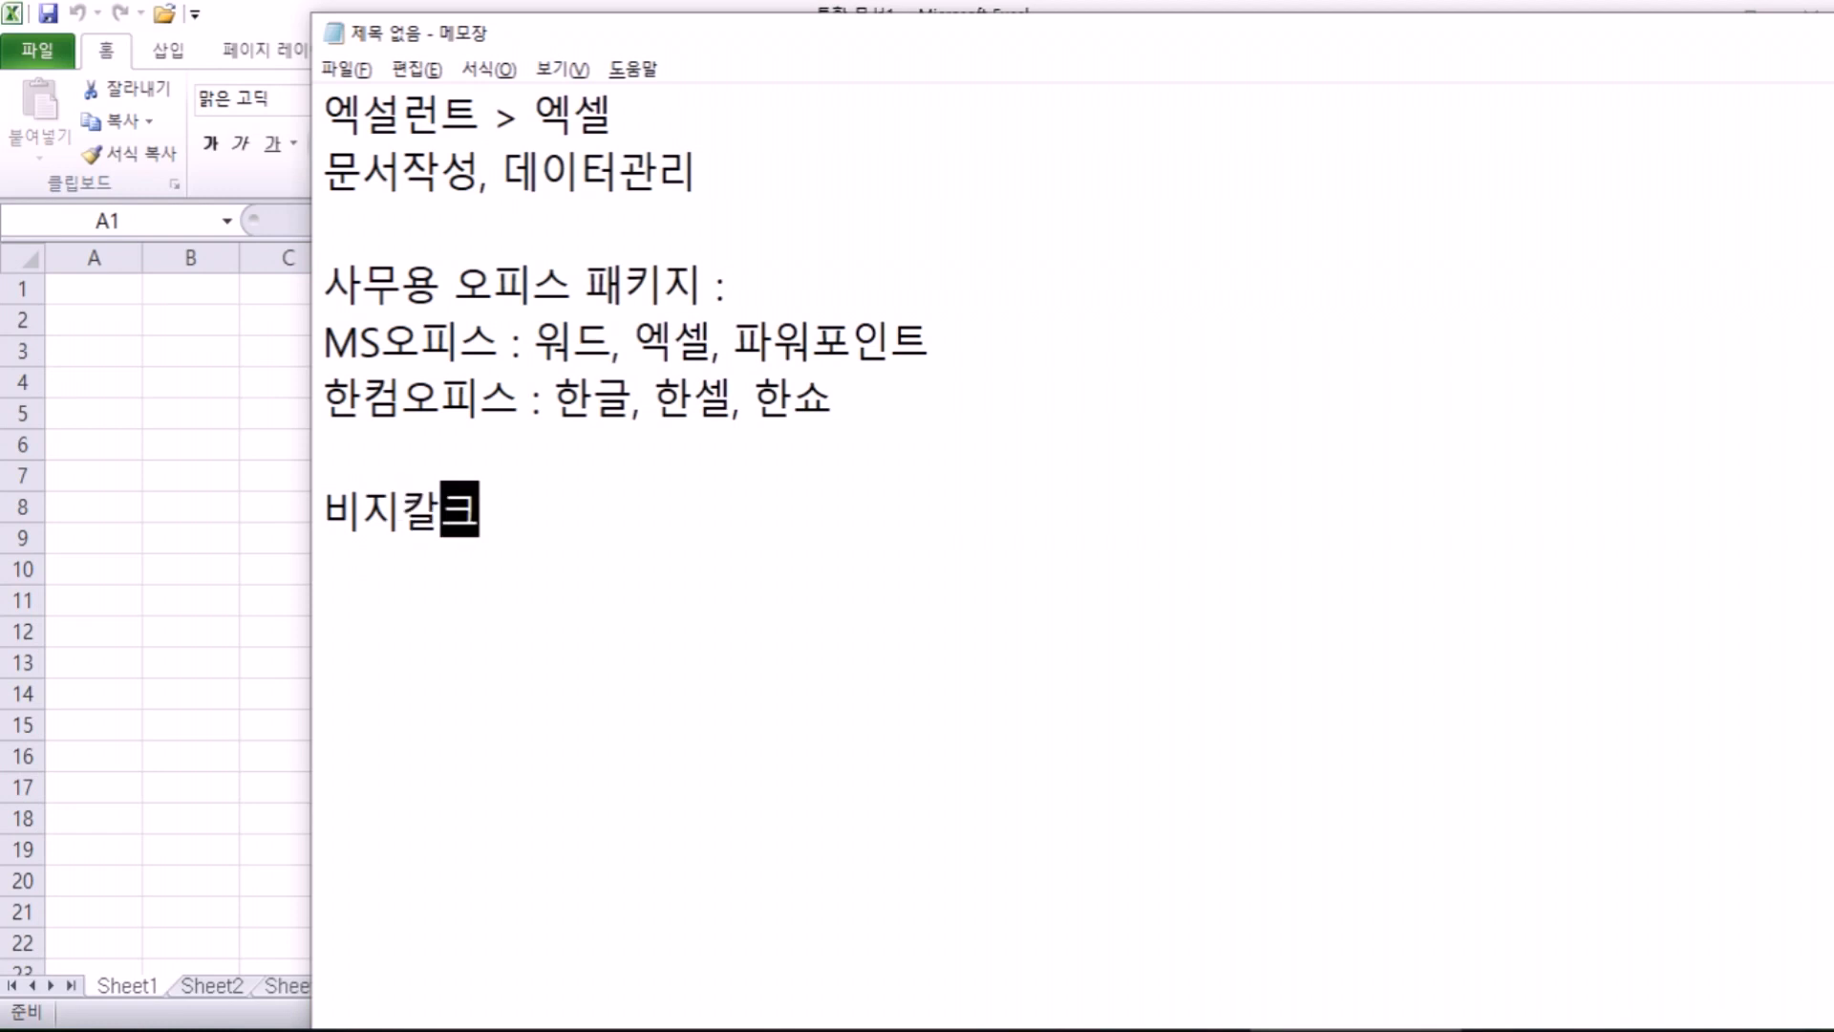
type("(8비트)")
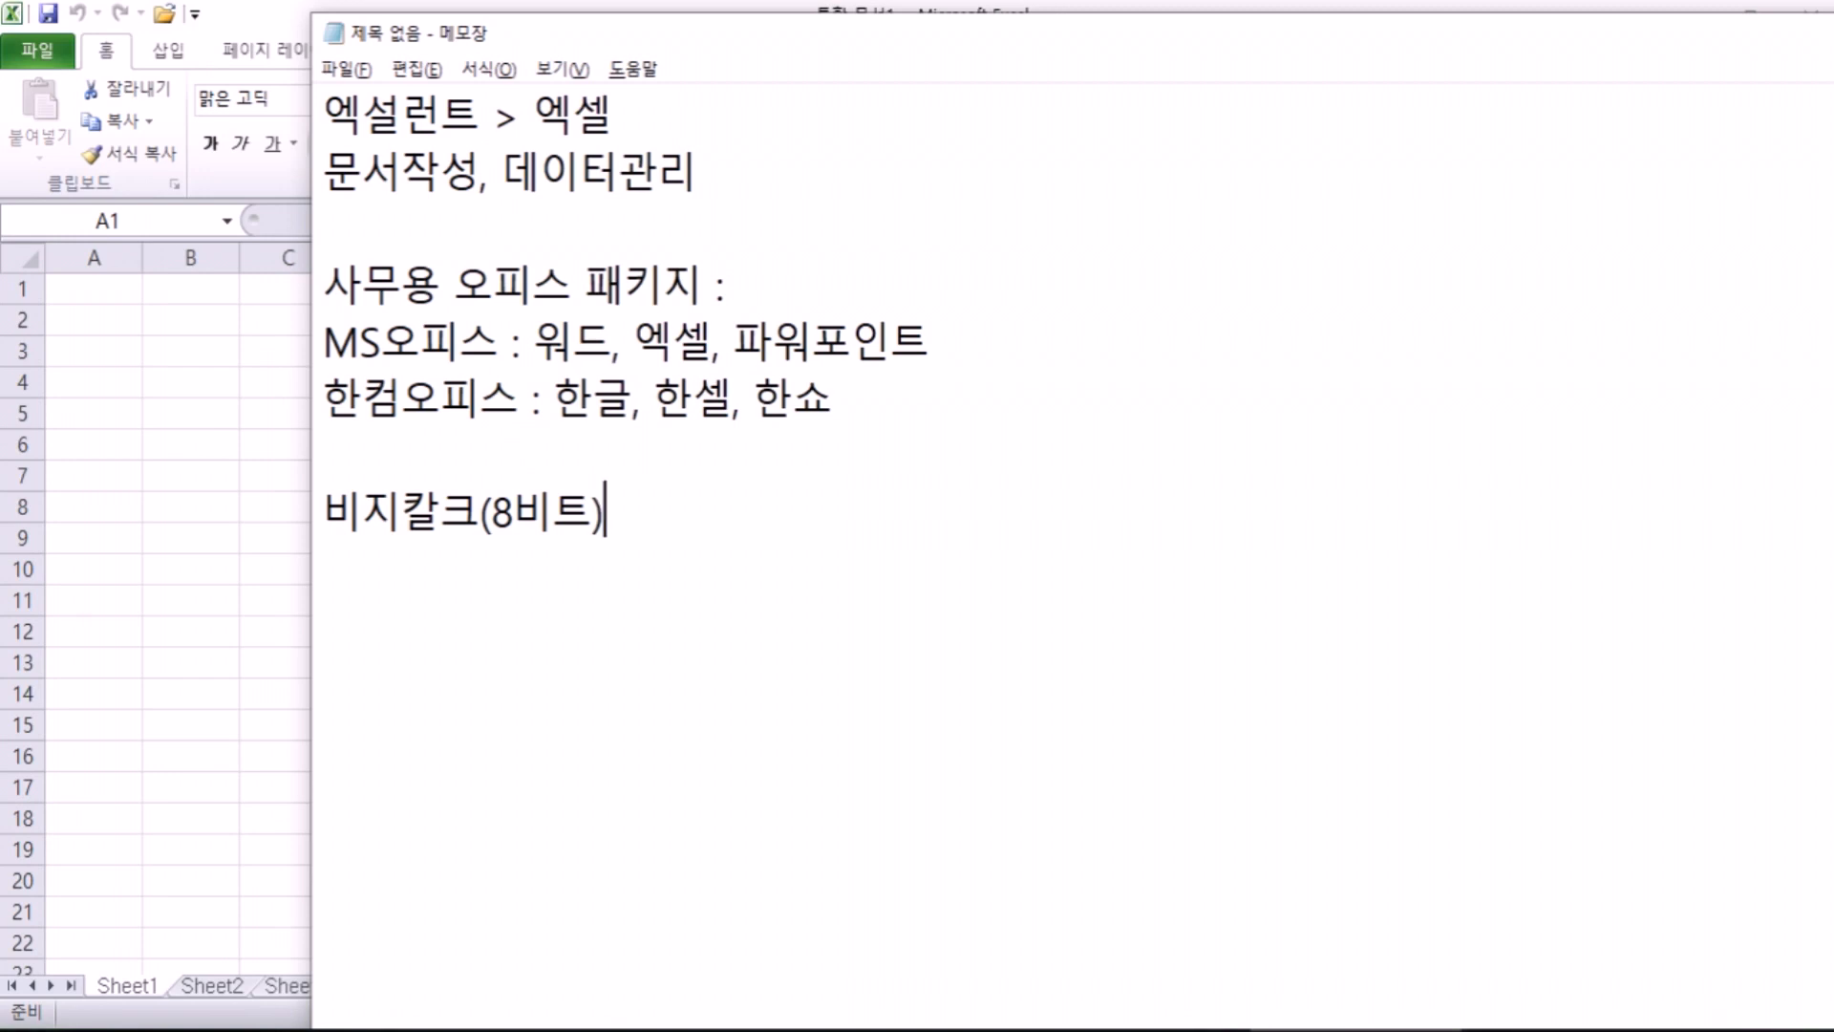
type(" >")
type("로터스 1-2-3")
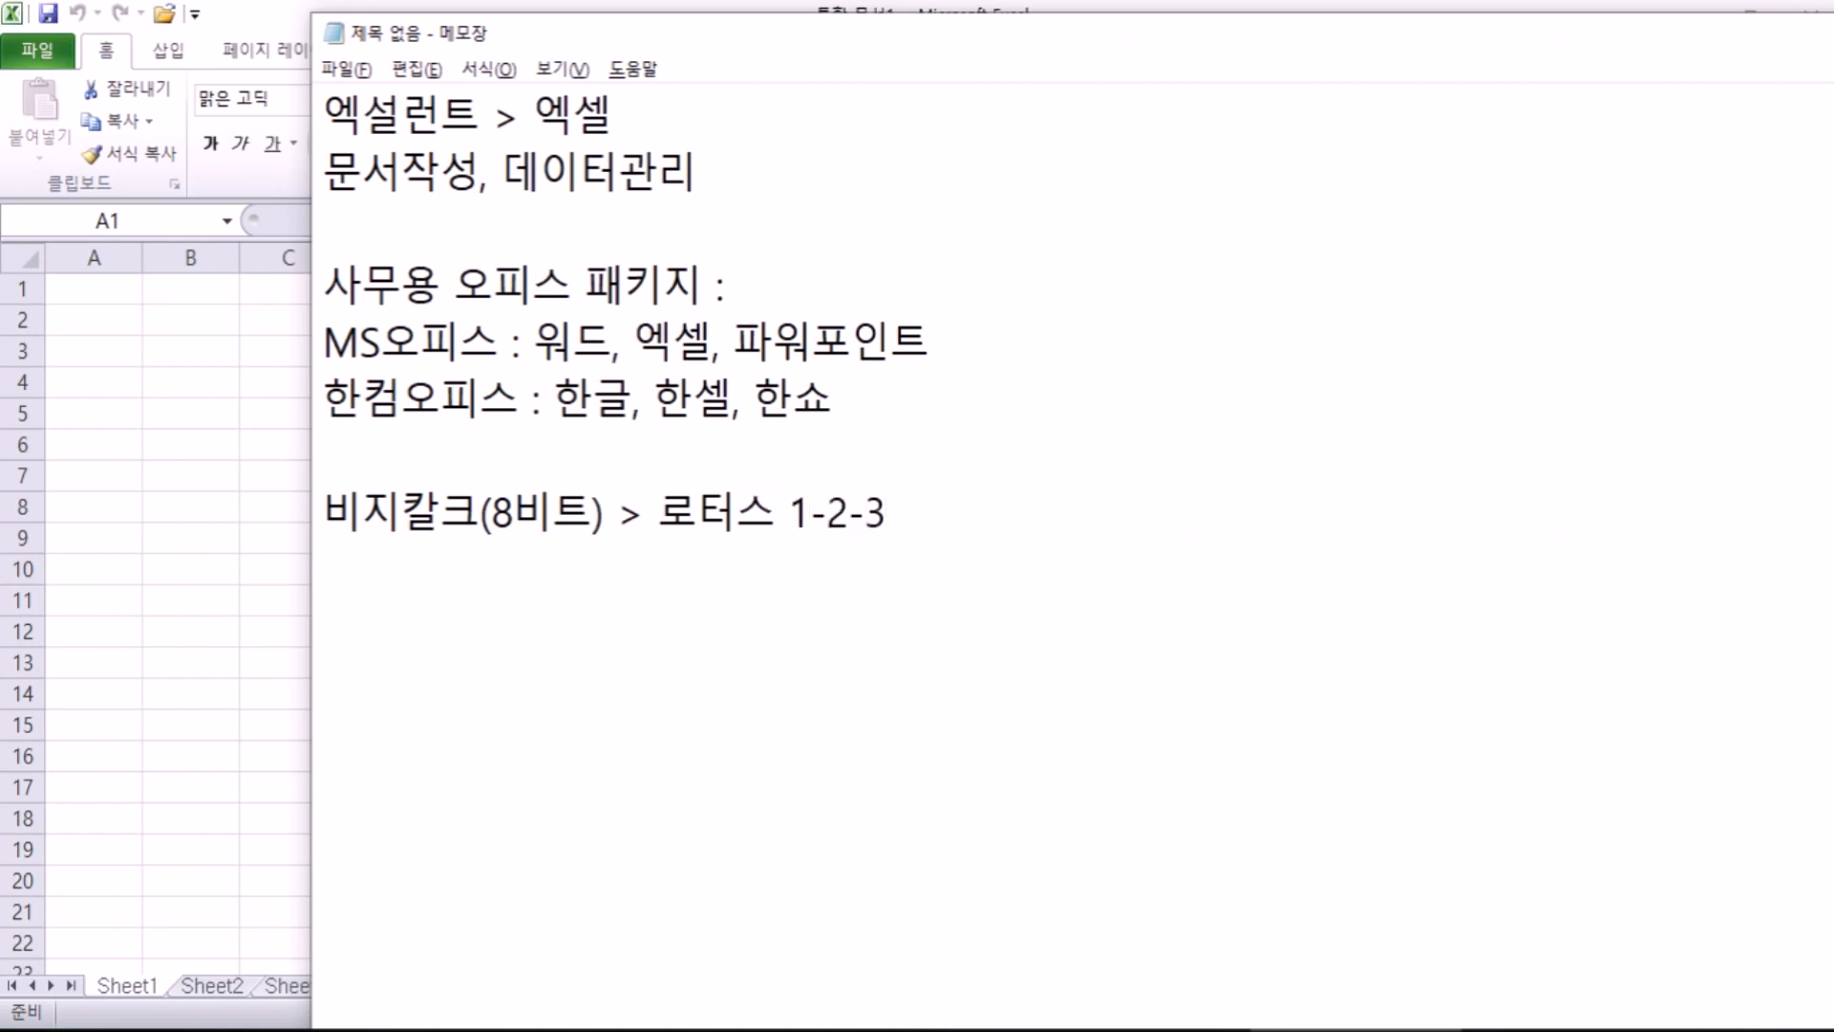
type(" > 엑셀")
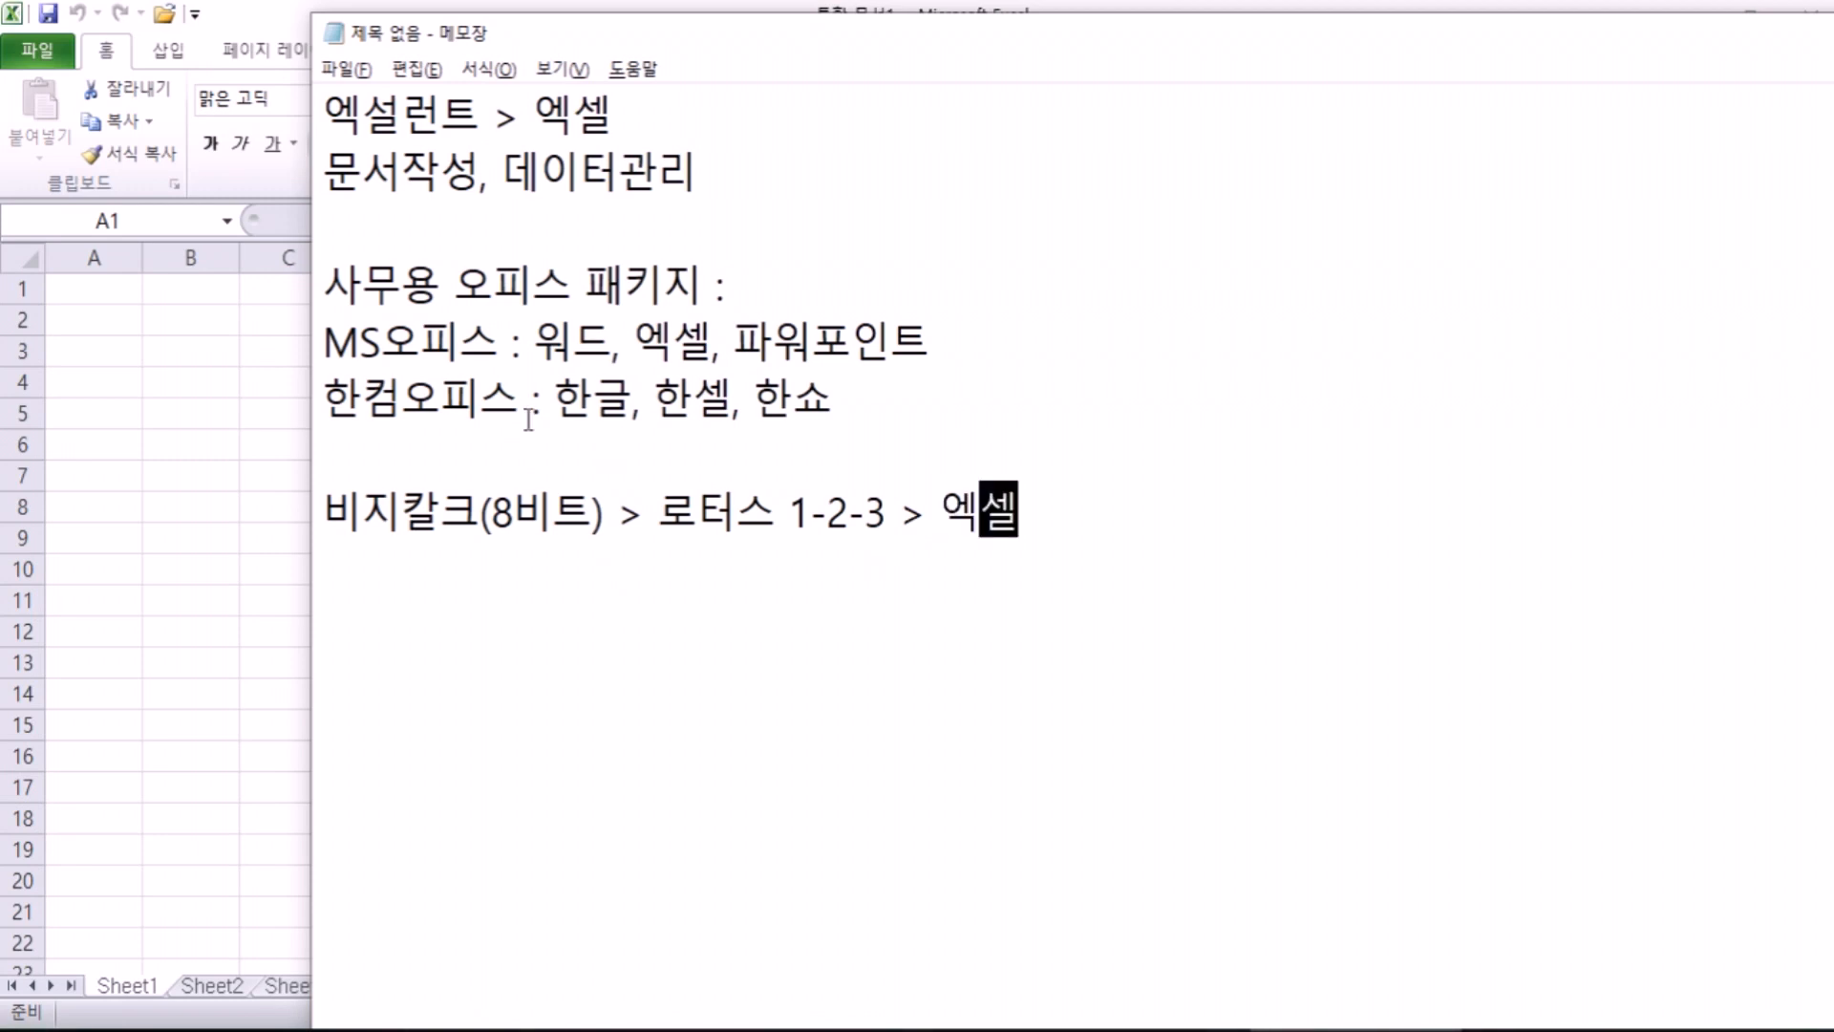
Step: Highlight 로터스 1-2-3 and add the line '1 to 3' beneath the history line
left_click_drag(660, 516, 880, 521)
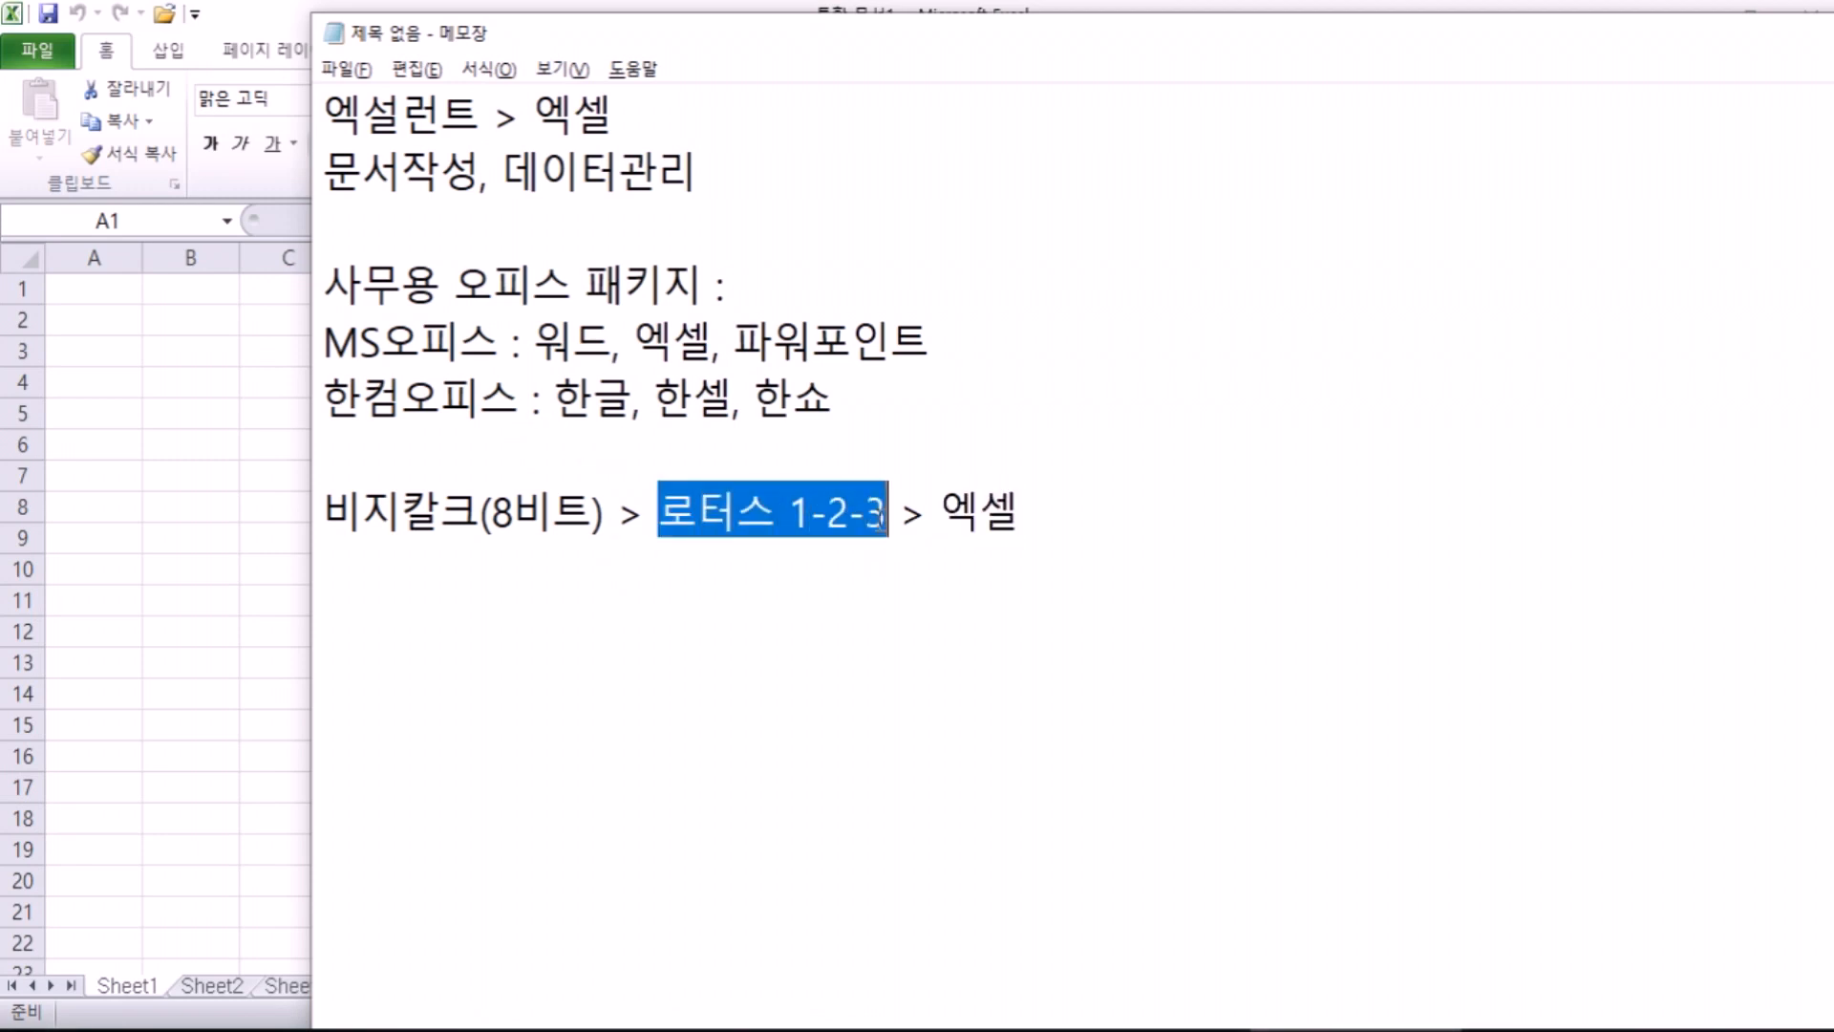
left_click(792, 515)
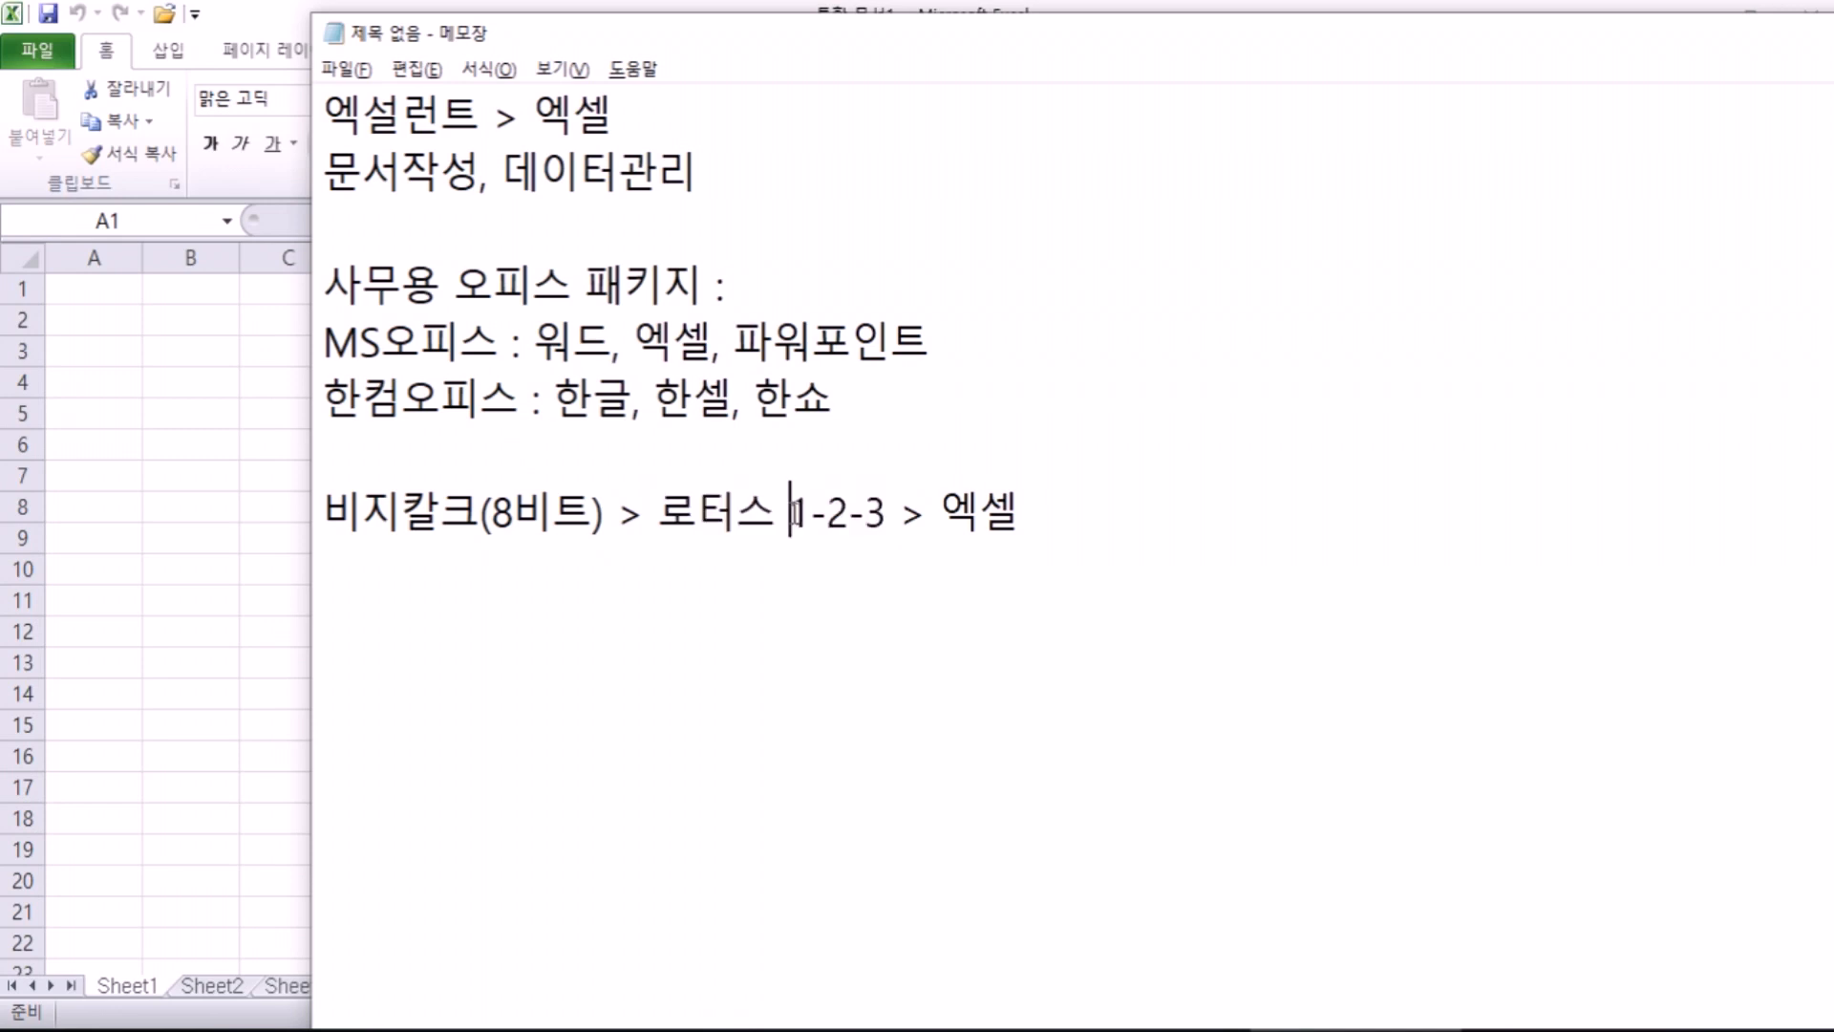
left_click(699, 577)
type("1 to 3")
key("Left")
key("Left")
key("Left")
type("w")
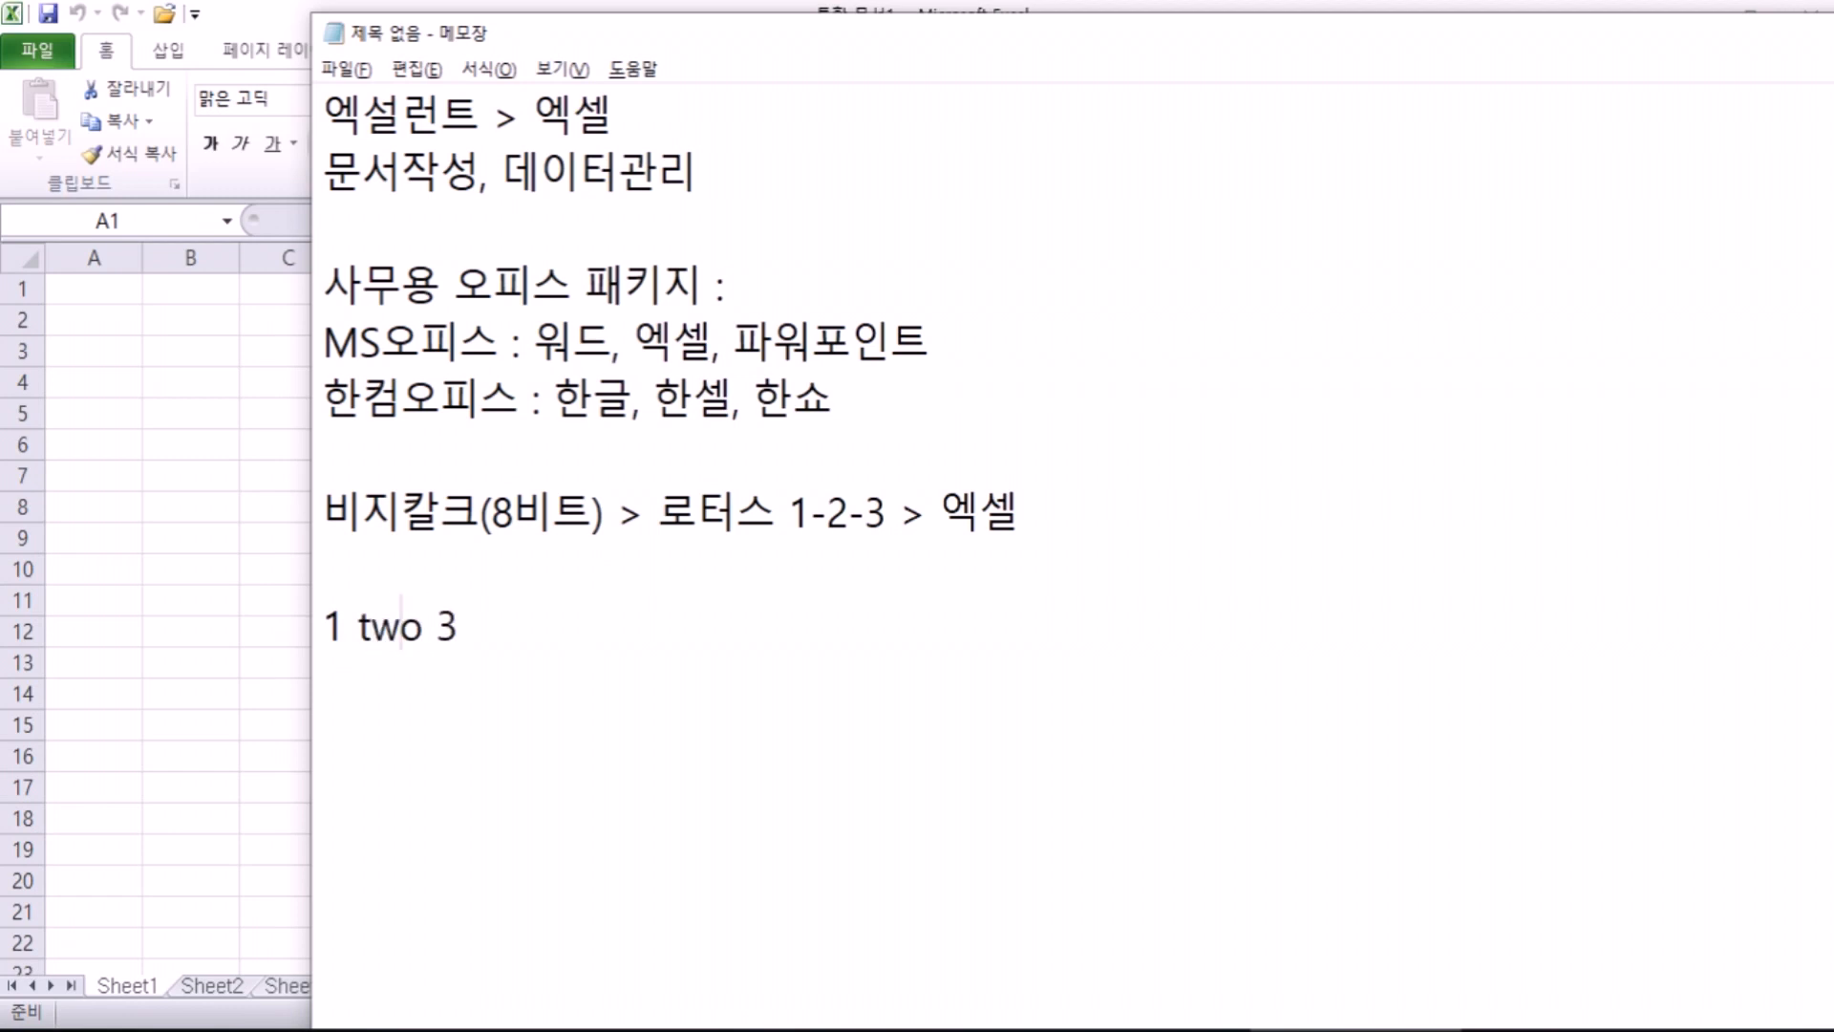
key("Left")
key("Delete")
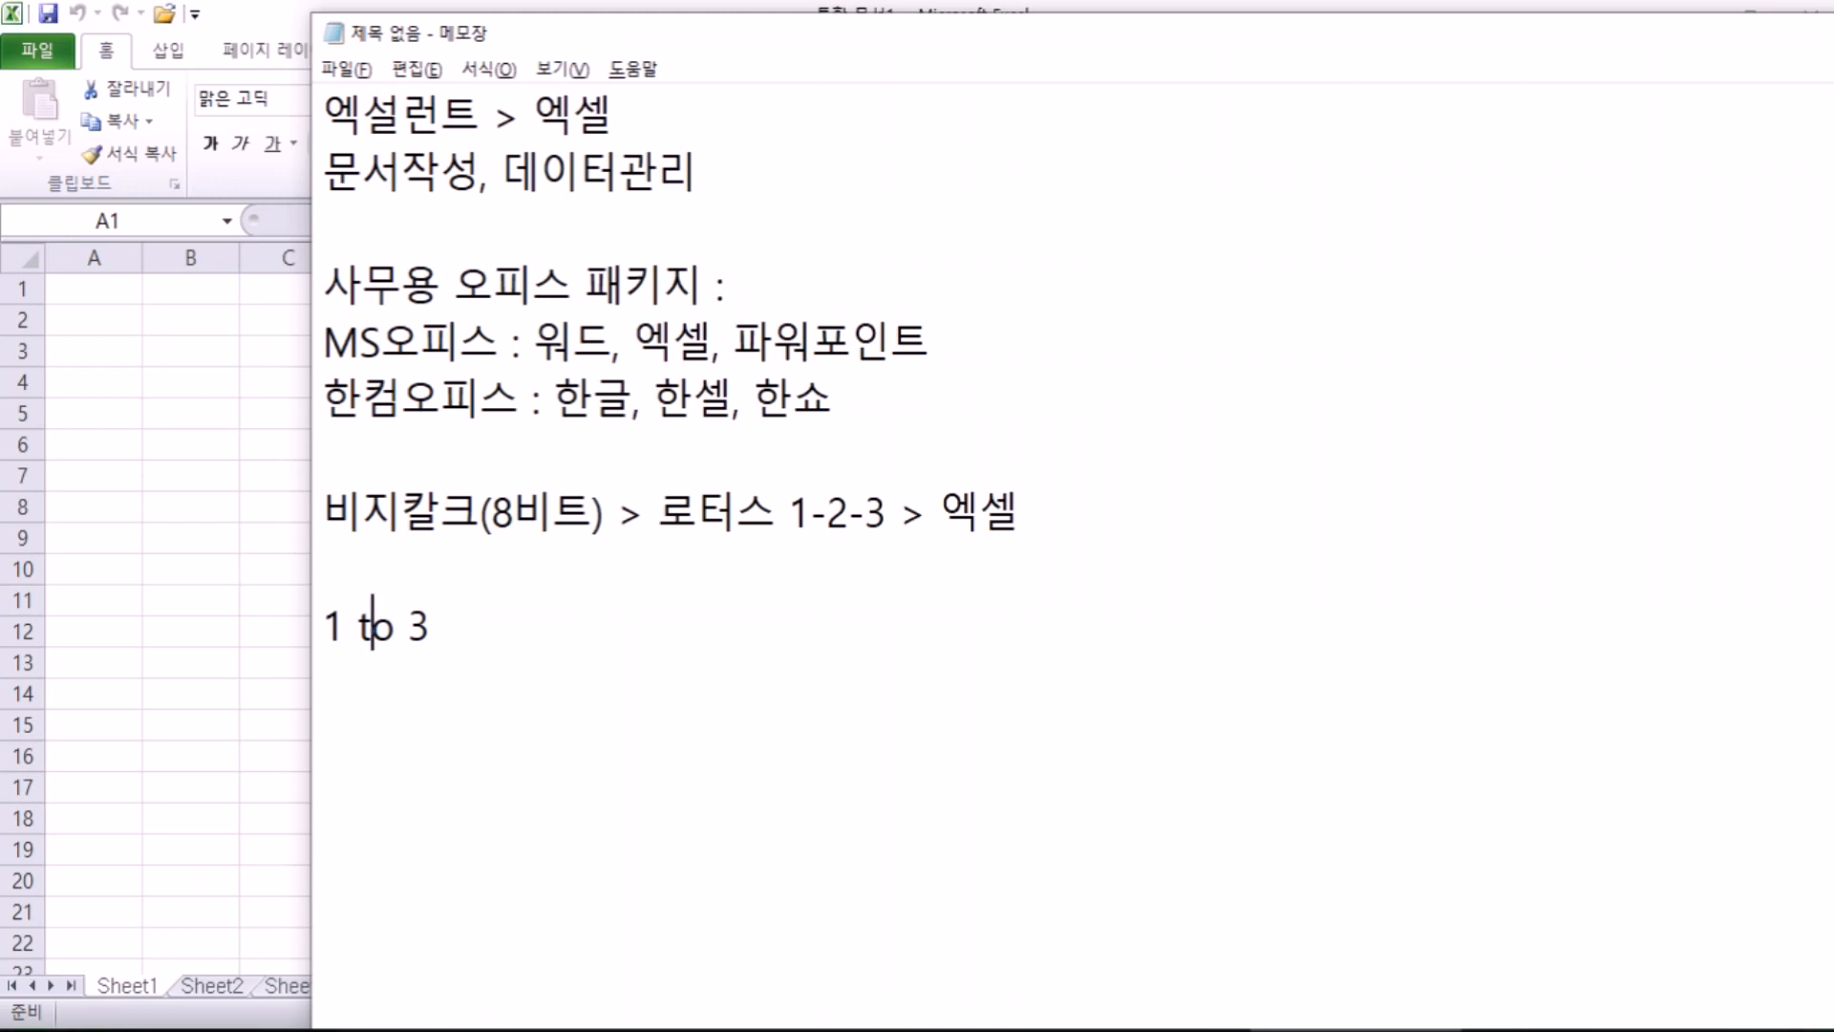
Step: Highlight 문서작성, 데이터관리, the 1-2-3 part and 엑셀 on the history line in turn
left_click(882, 521)
left_click_drag(481, 174, 323, 174)
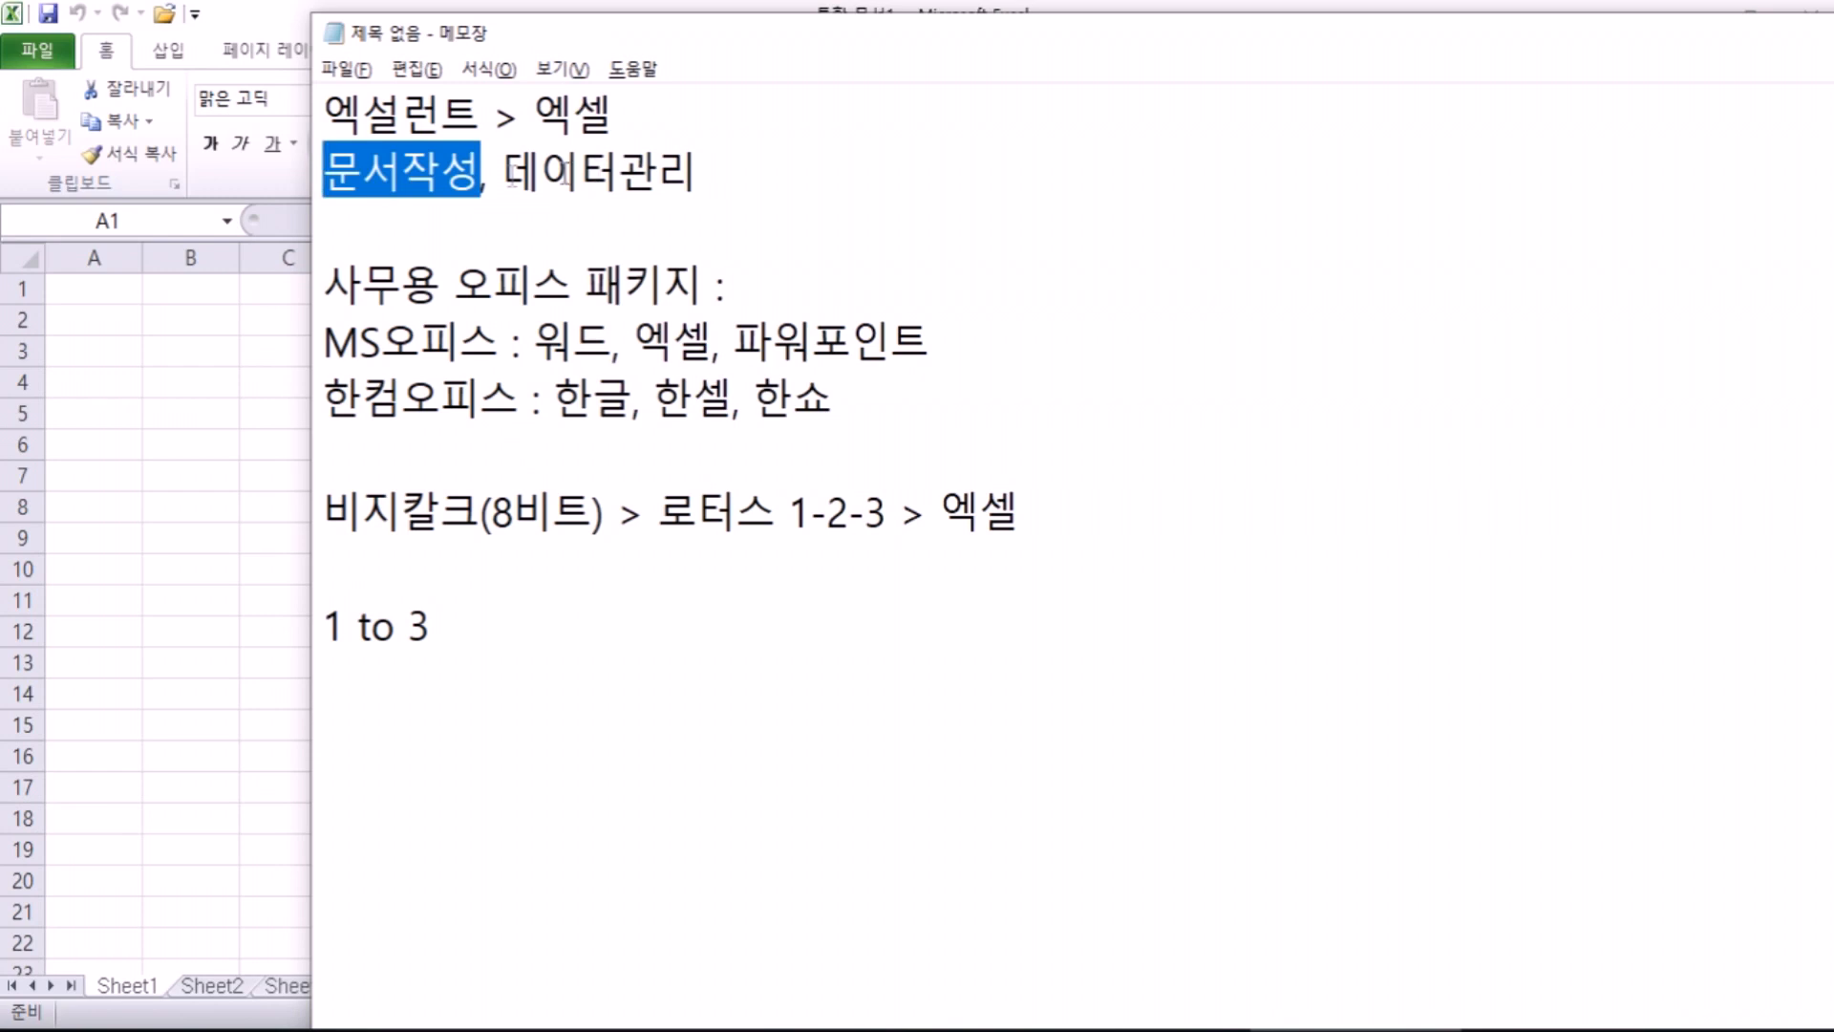
left_click_drag(502, 172, 702, 172)
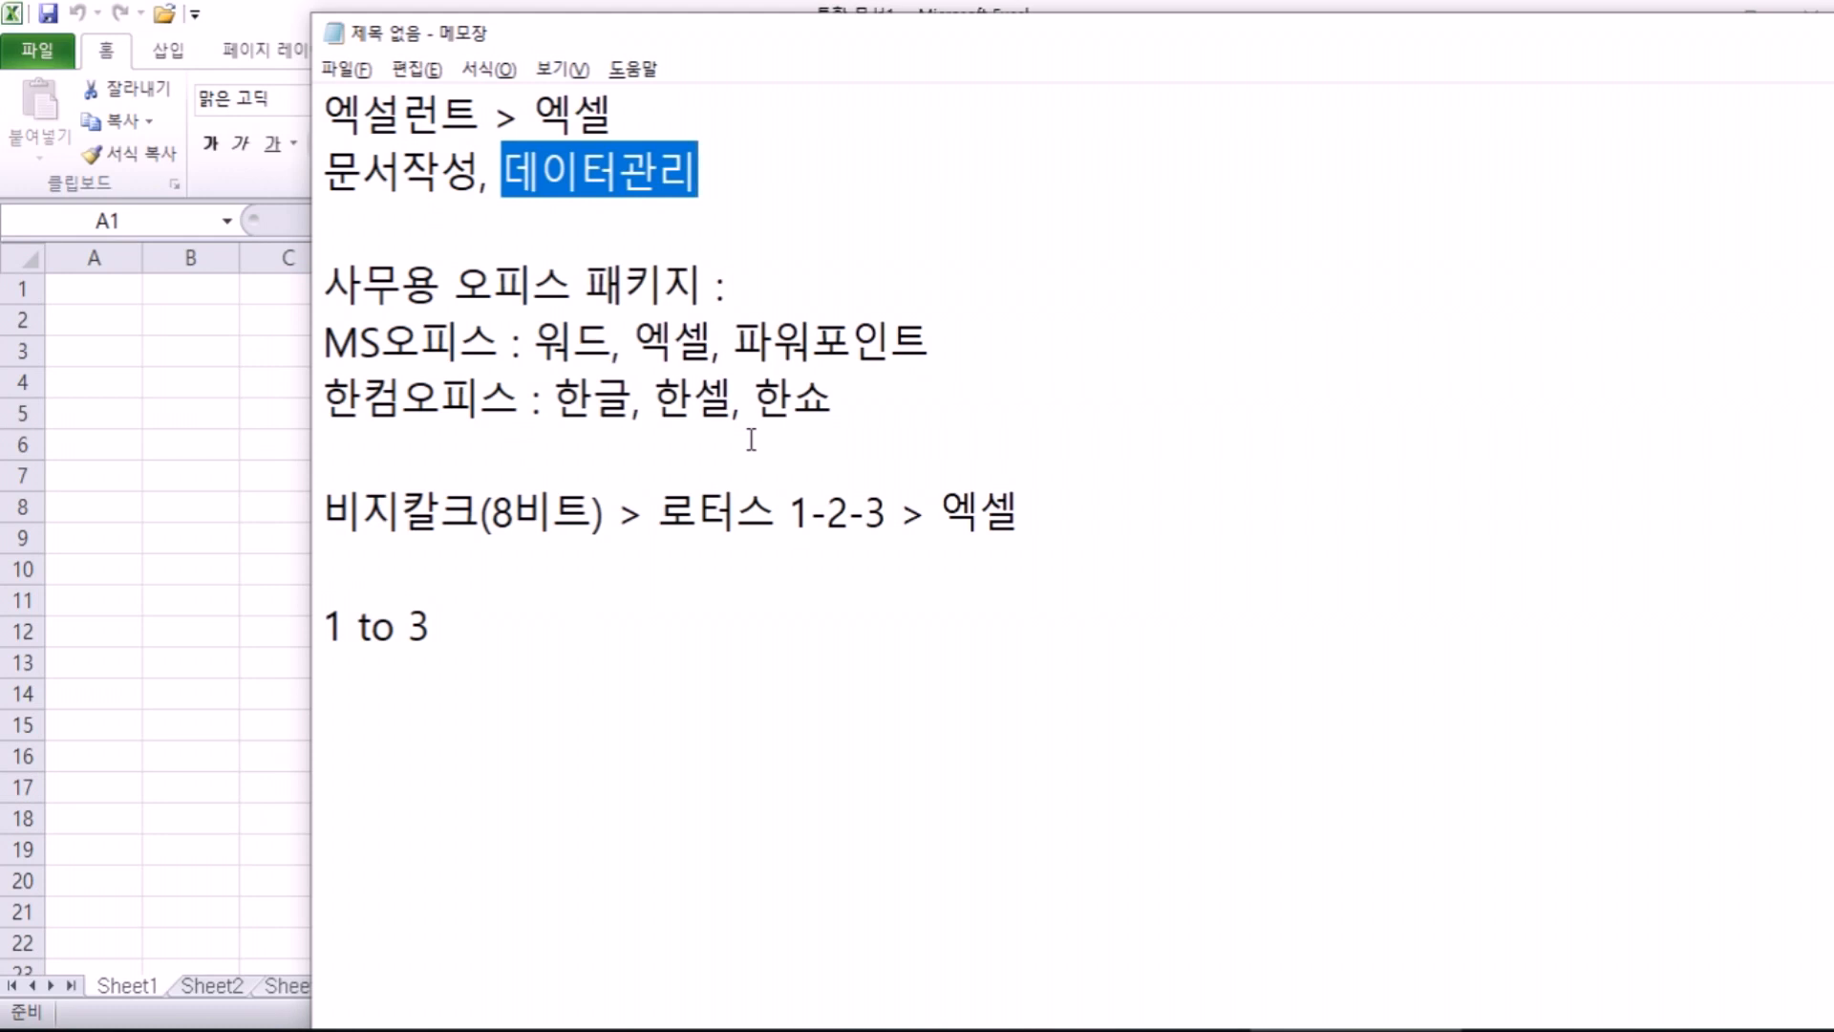
left_click(1044, 531)
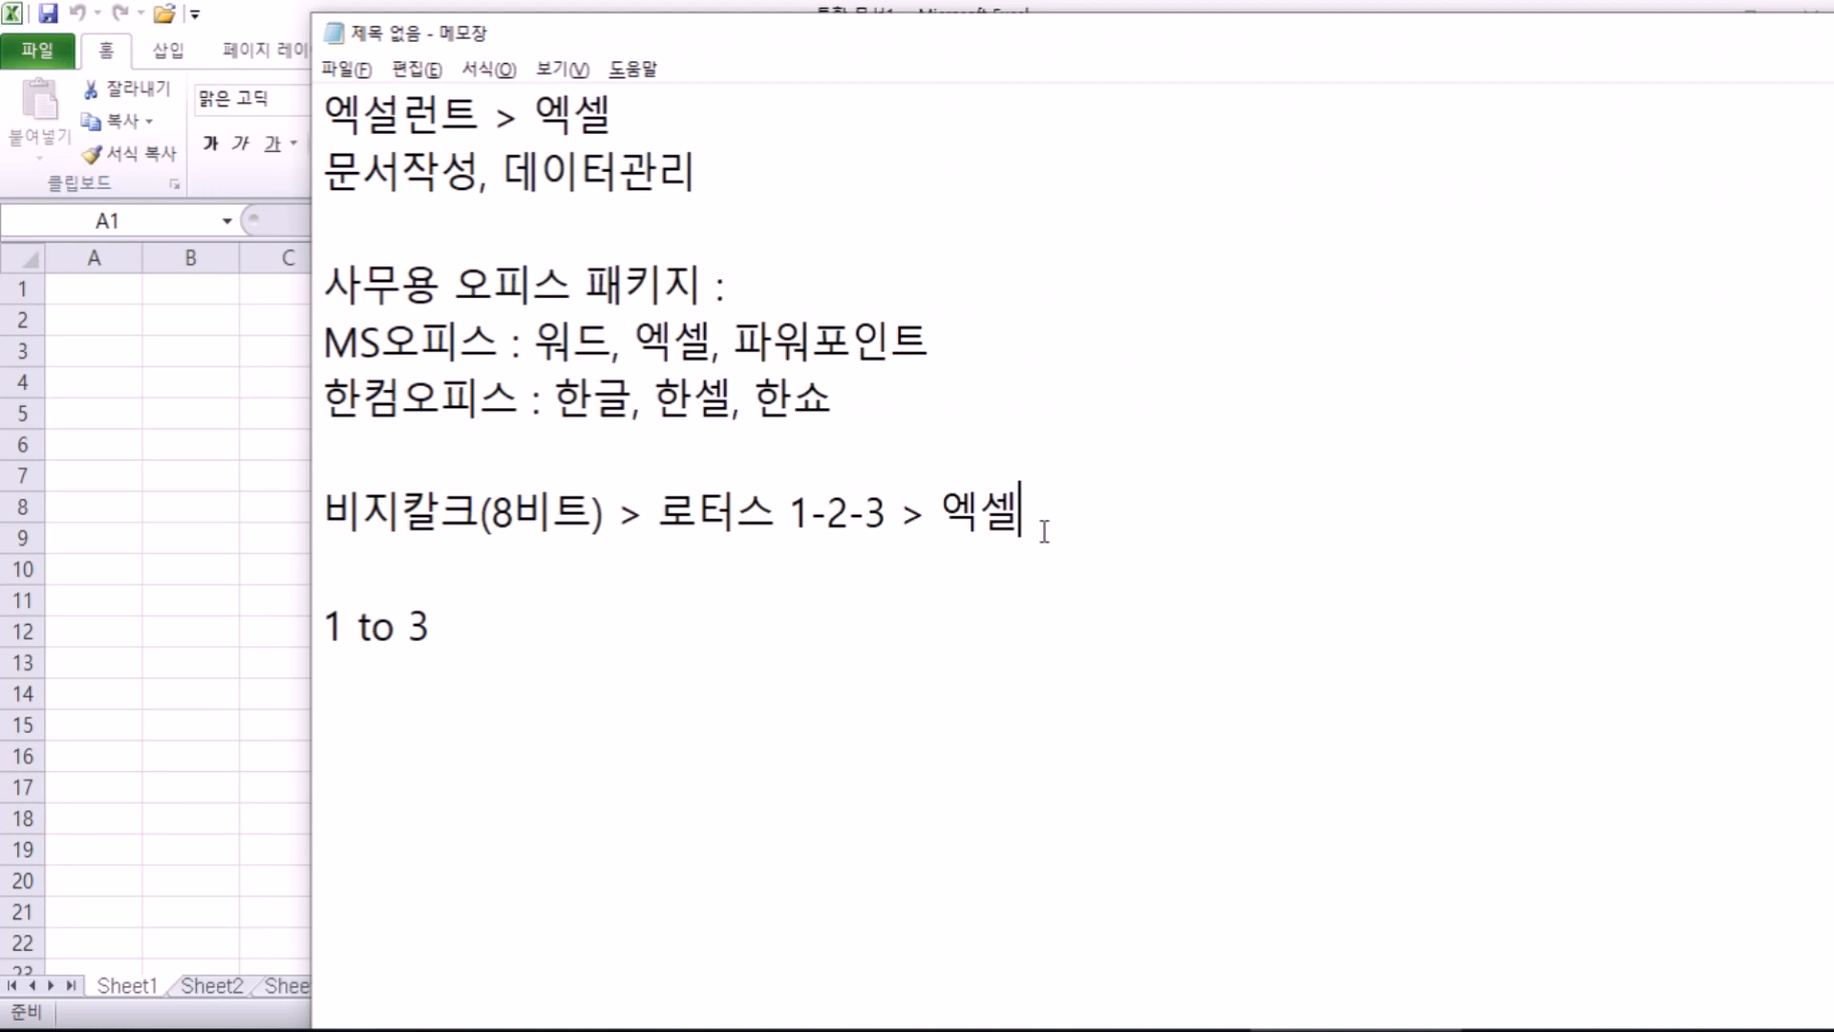
left_click_drag(889, 524, 686, 492)
left_click(1019, 511)
left_click_drag(941, 511, 1050, 508)
left_click(1070, 510)
Step: Delete the '1 to 3' line, leaving an empty line after the history line
key("Return")
key("Down")
key("Down")
key("shift+End")
key("BackSpace")
key("BackSpace")
key("BackSpace")
key("Return")
Step: Bring the Excel workbook forward and select cells E2, G4, H12, D8, E4 and C3
left_click(101, 685)
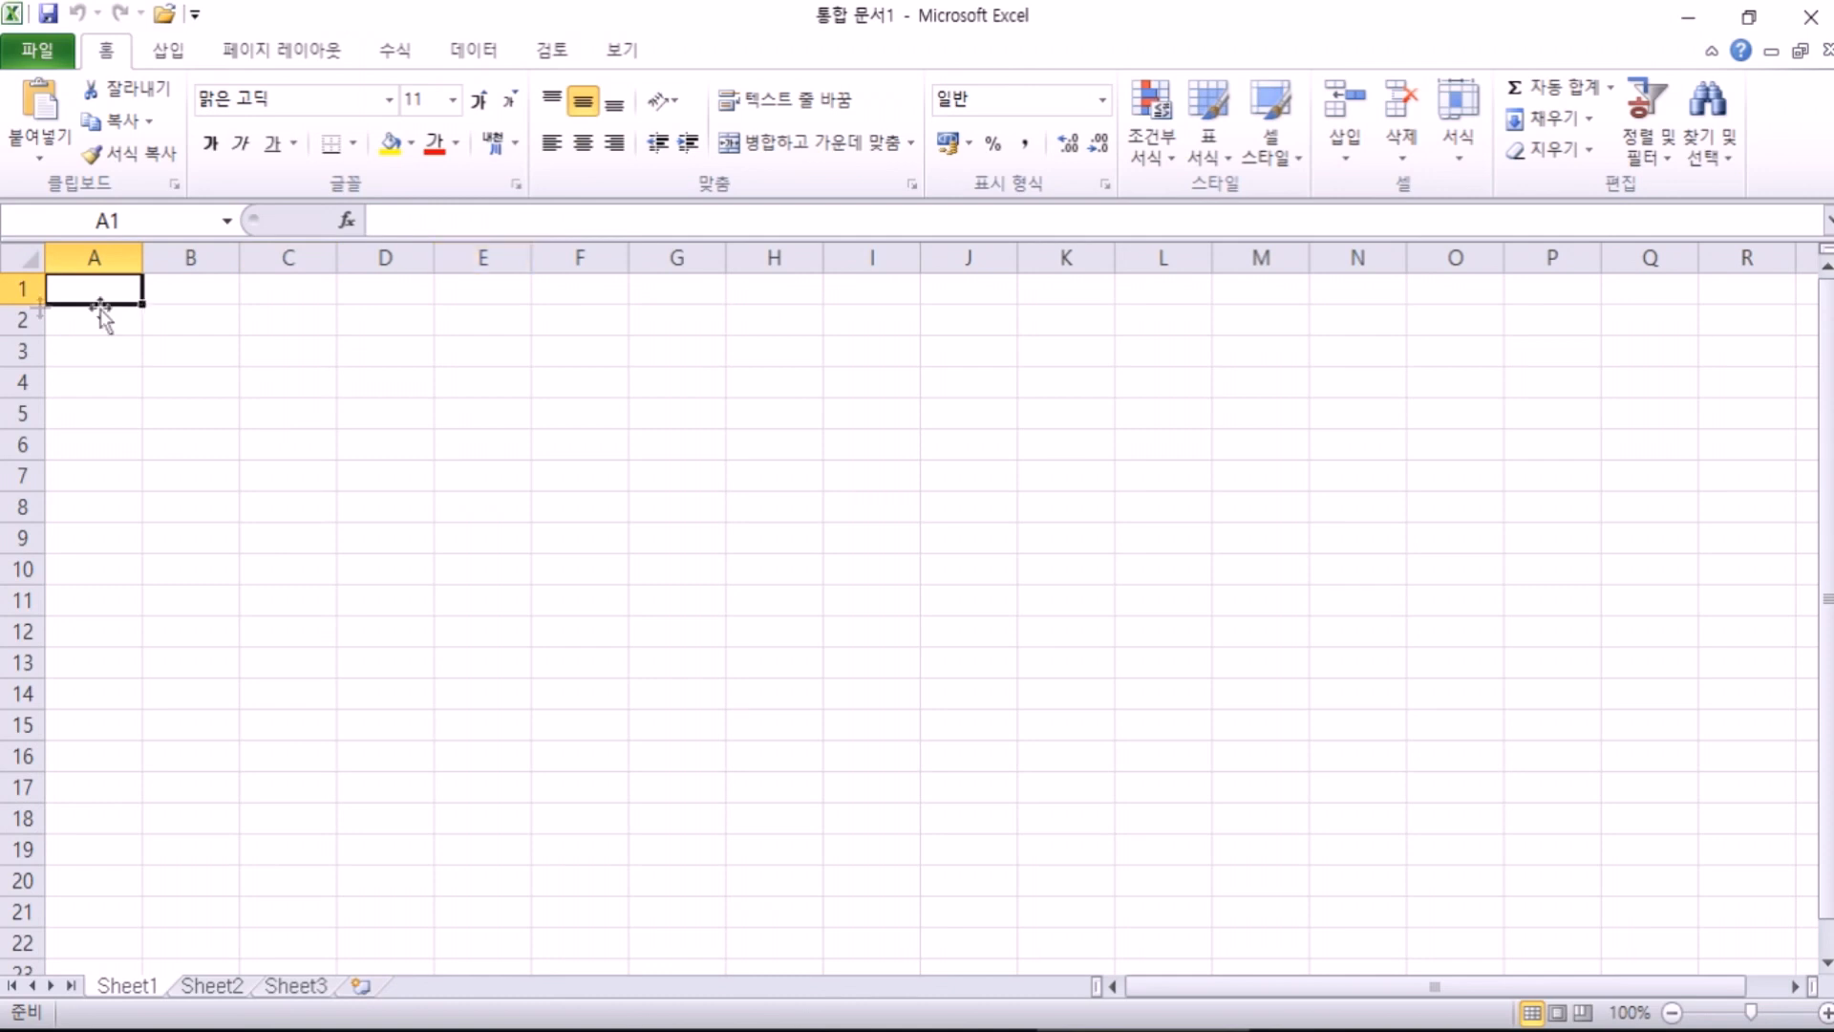
left_click(468, 321)
left_click(667, 373)
left_click(749, 634)
left_click(369, 514)
left_click(446, 382)
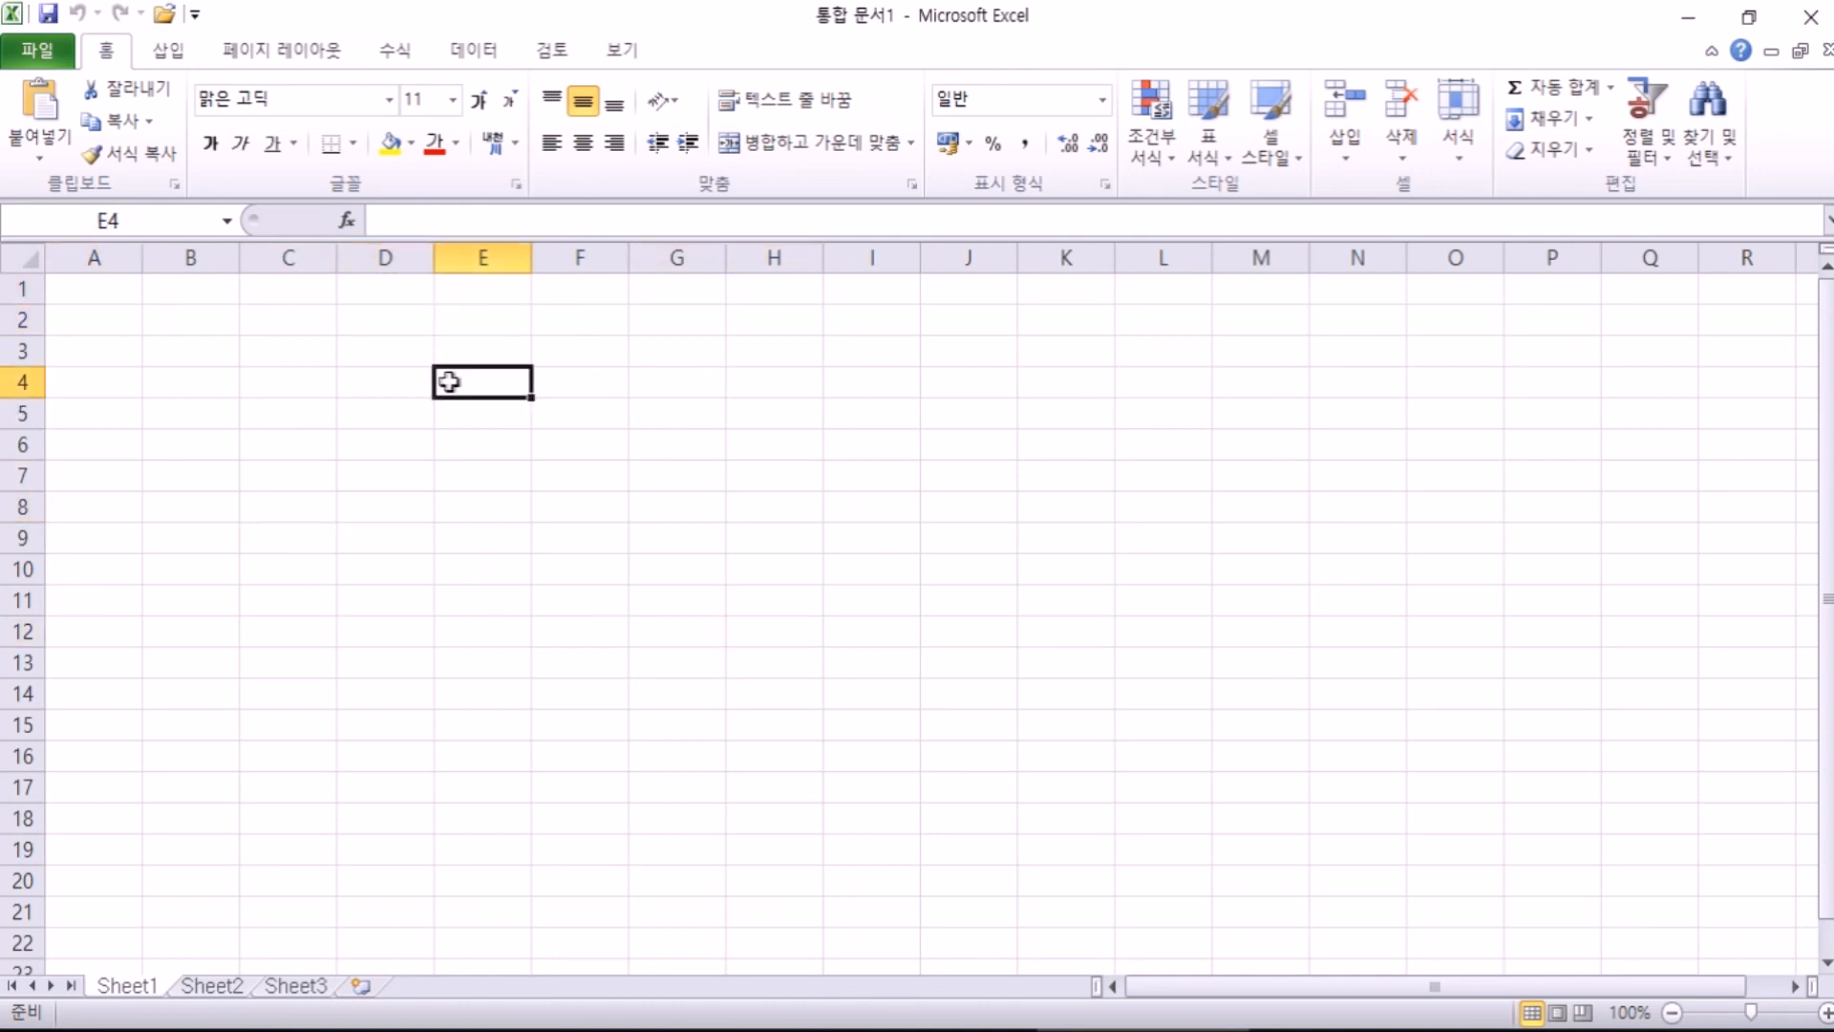
left_click(246, 349)
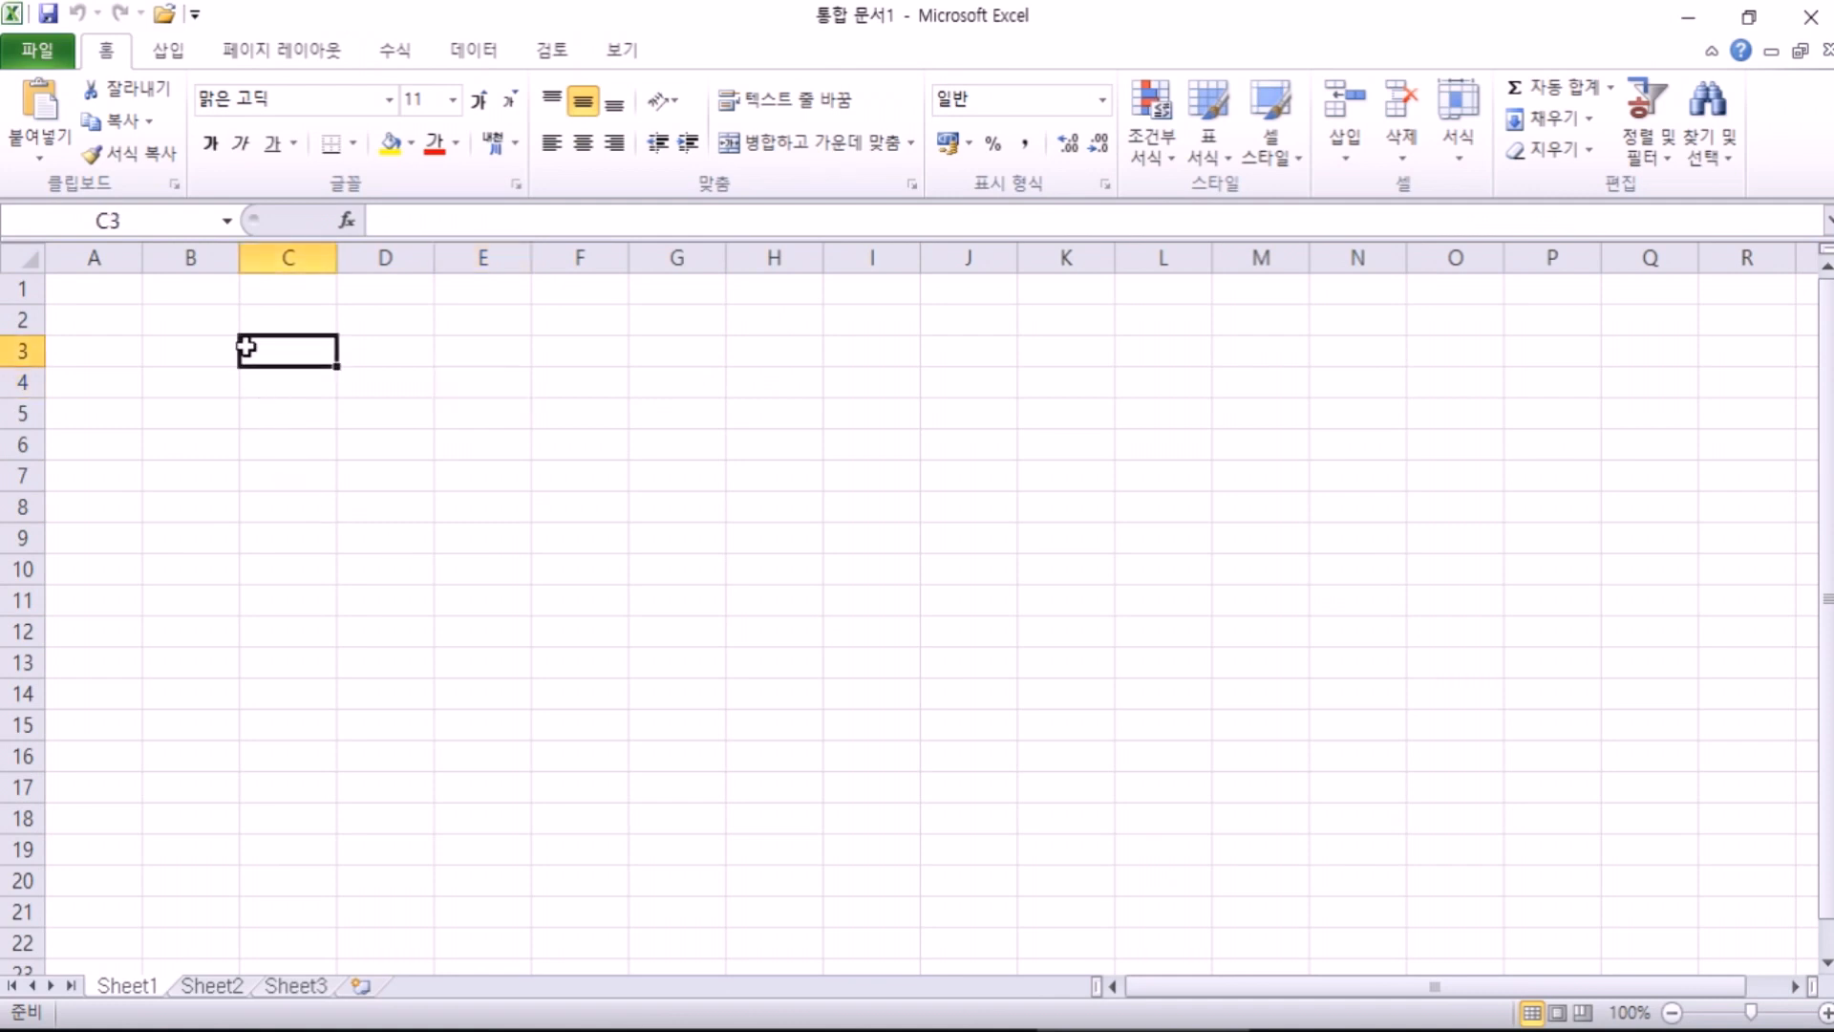
Step: Select E3:M18, move the block to I13:Q28, then select and clear D3:I11
left_click_drag(1011, 360, 1526, 814)
left_click_drag(465, 356, 1269, 820)
left_click_drag(435, 477, 928, 810)
left_click(653, 508)
left_click(330, 373)
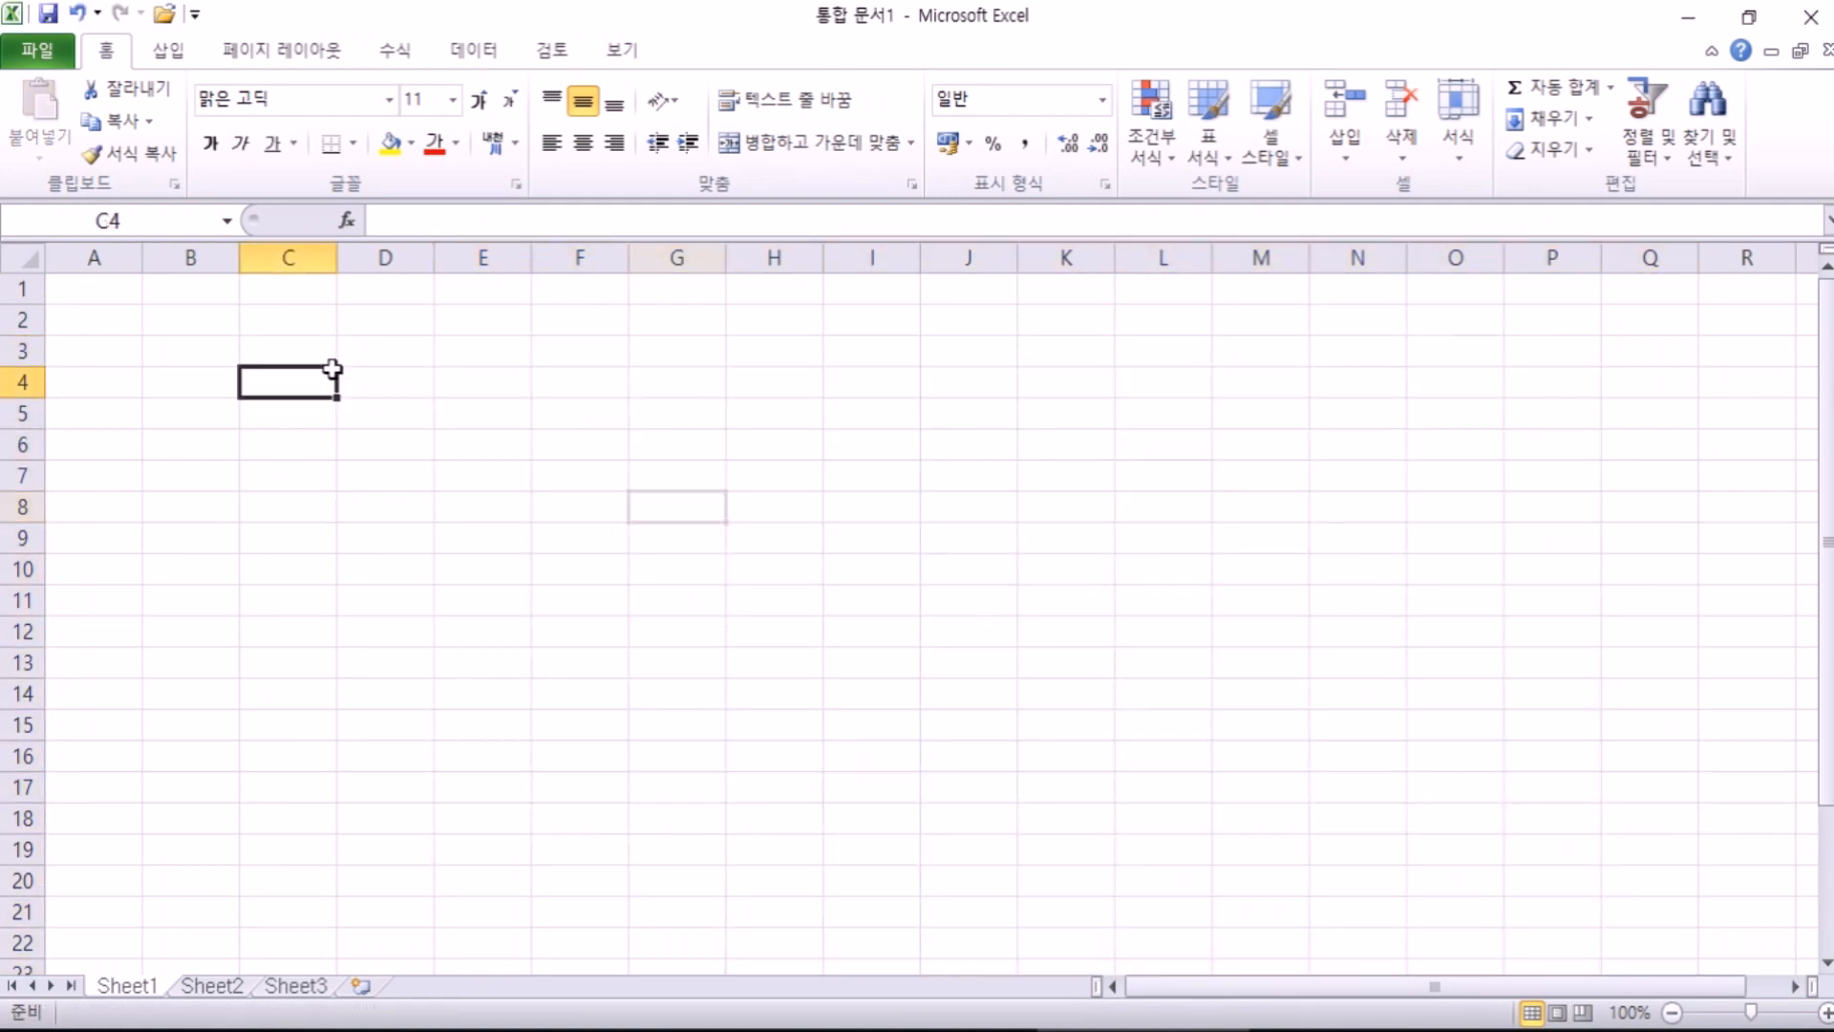
left_click_drag(373, 354, 880, 586)
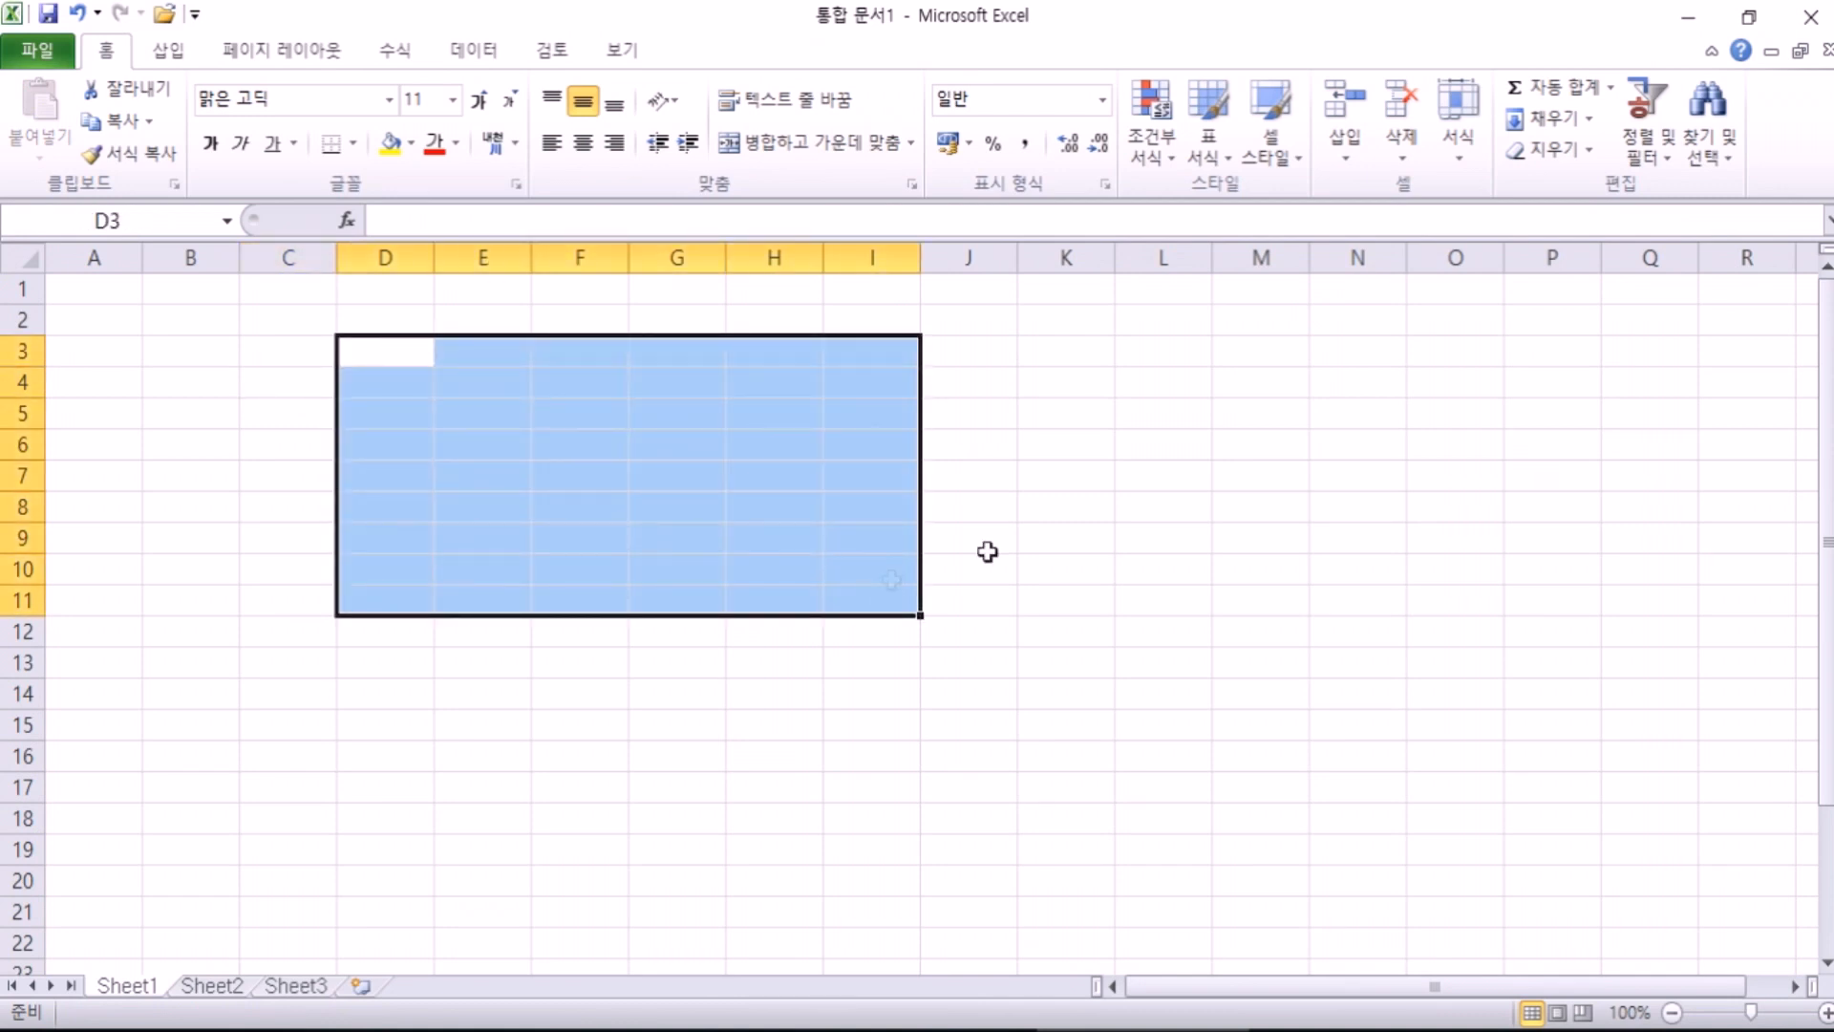
left_click(1073, 329)
left_click(425, 447)
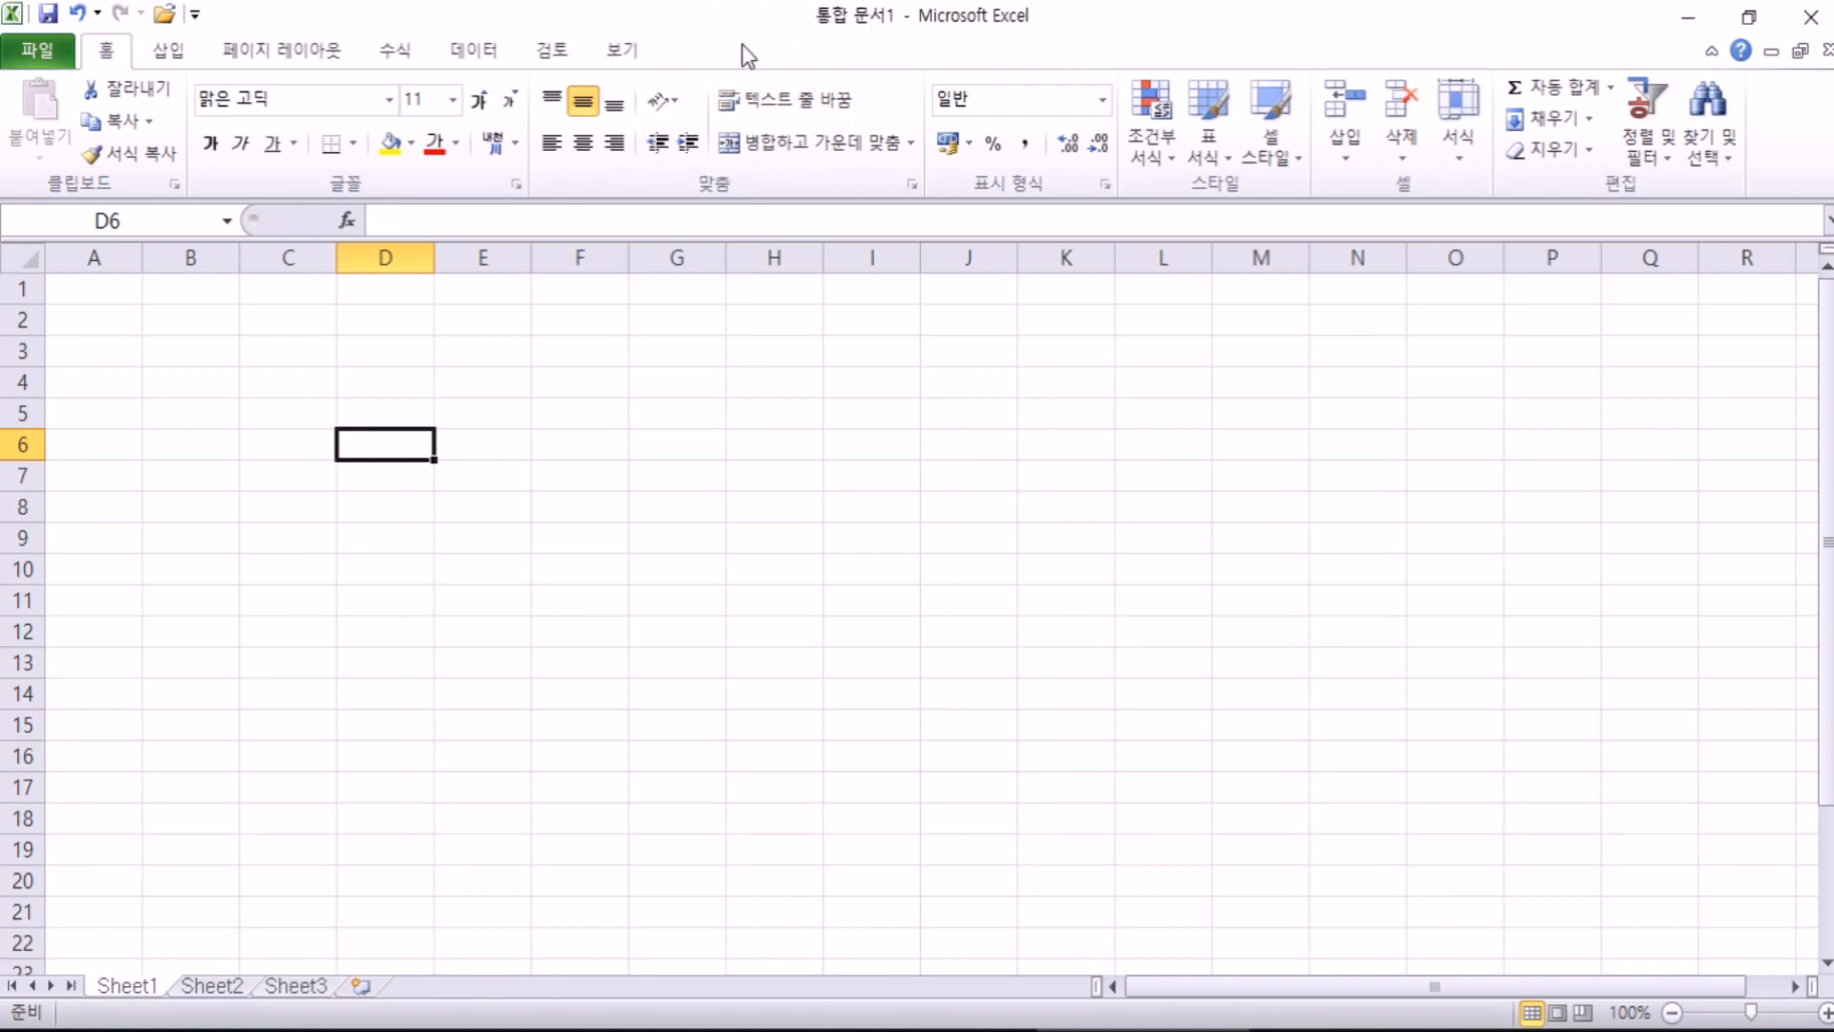
Step: Step between cells around G5–H7 with the arrow keys
key("Right")
key("Right")
key("Right")
key("Right")
key("Left")
key("Left")
key("Left")
key("Left")
key("Right")
key("Right")
key("Right")
key("Down")
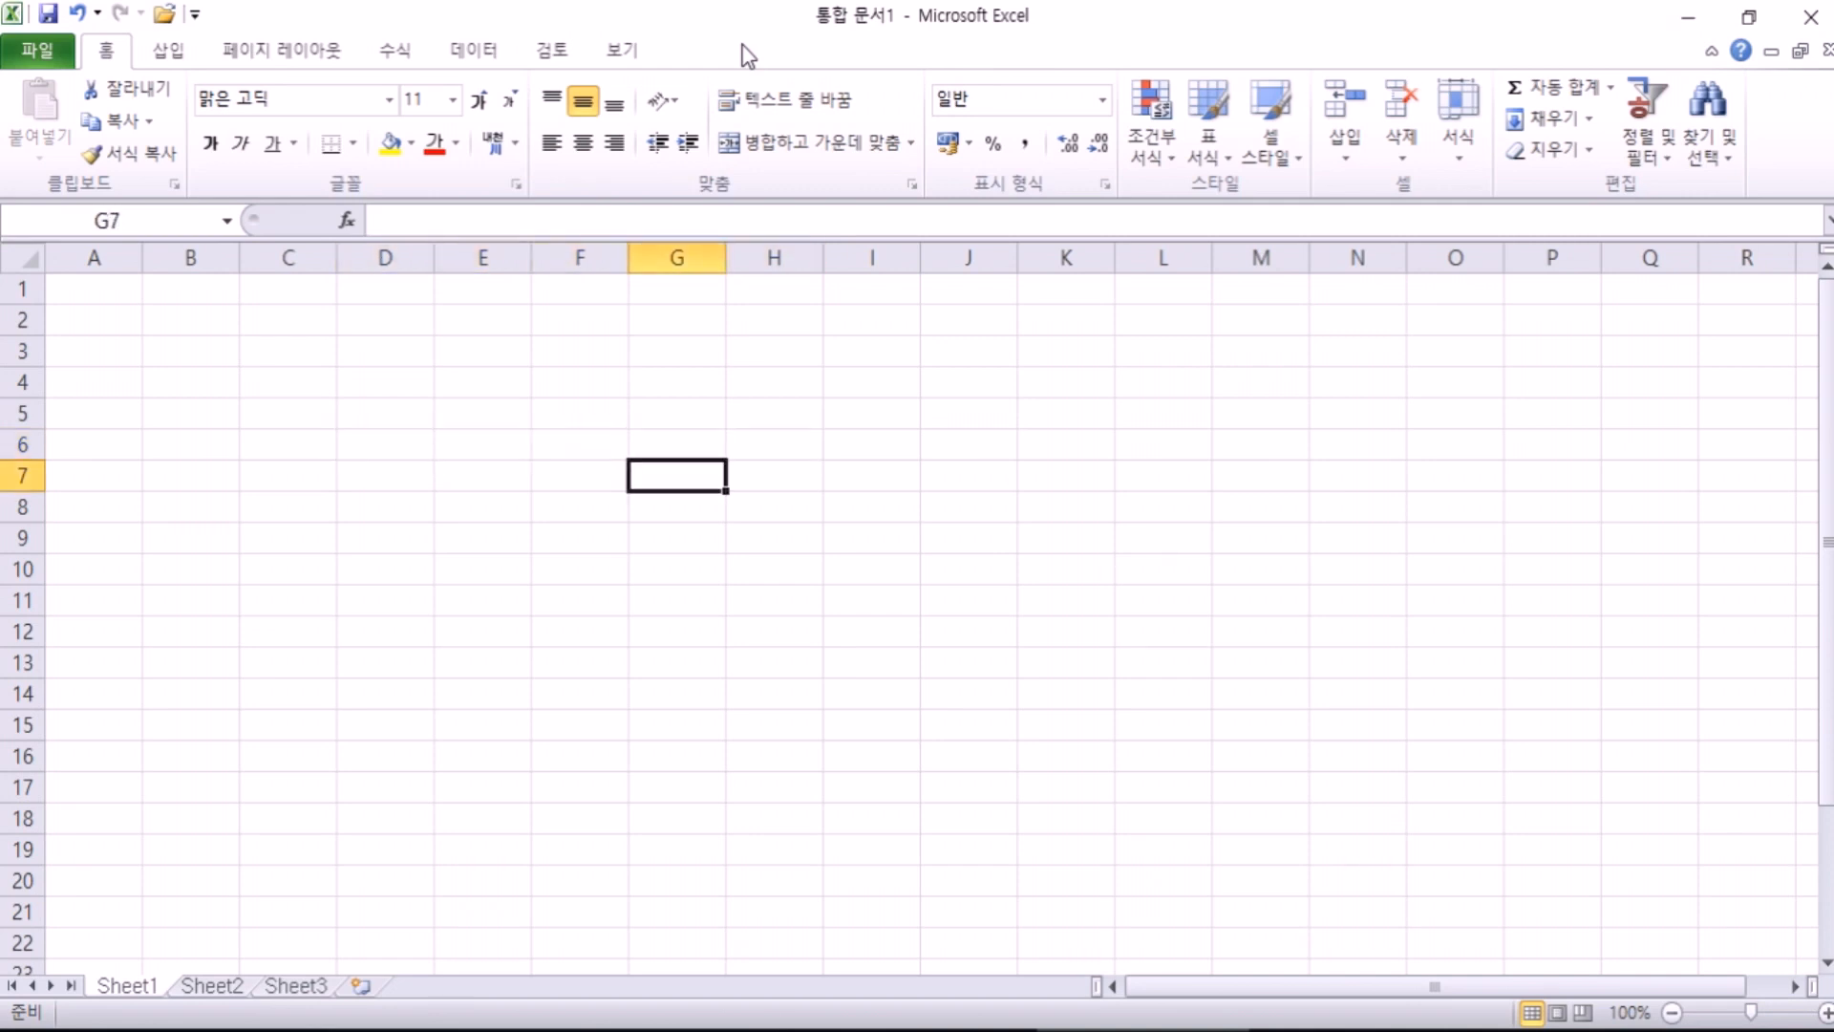
key("Left")
key("Left")
key("Up")
key("Up")
key("Right")
key("Right")
key("Right")
key("Left")
key("Left")
key("Left")
key("Left")
key("Left")
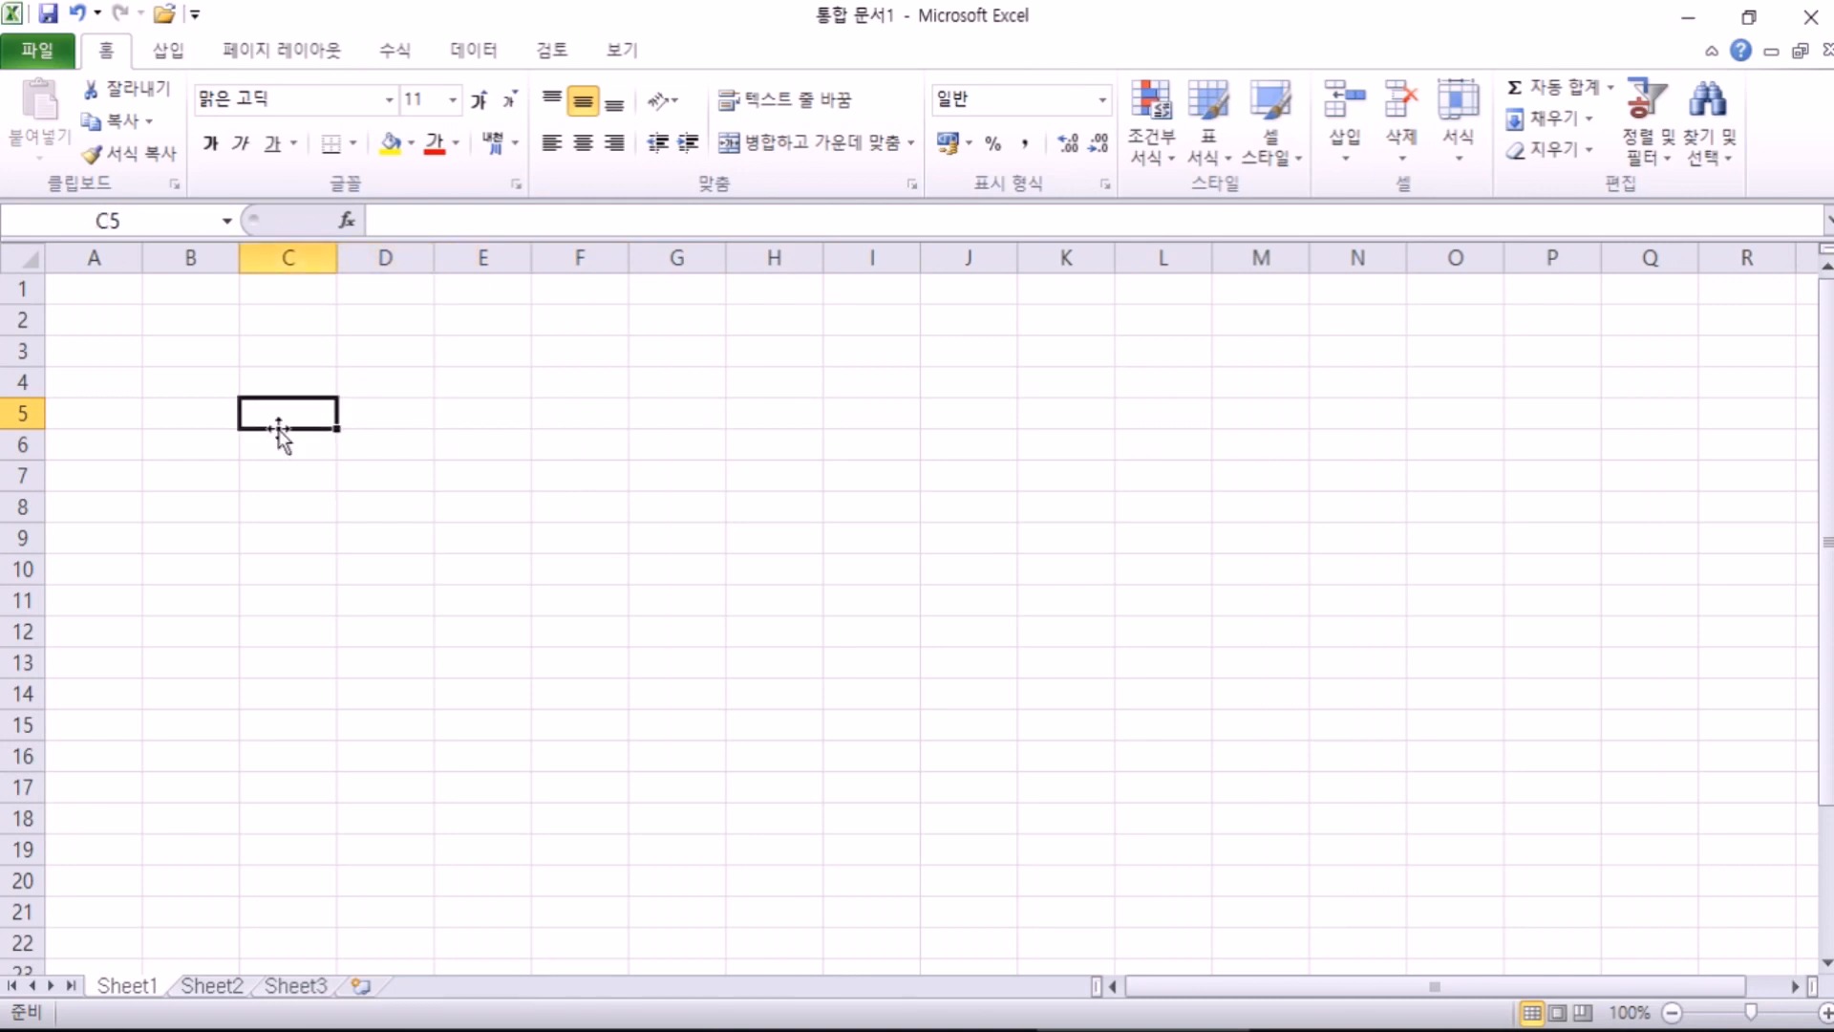
Step: Zoom Sheet1 to 175% from A1, then select A2, A3, A4, B1, B2, A1 and E3
left_click(77, 287)
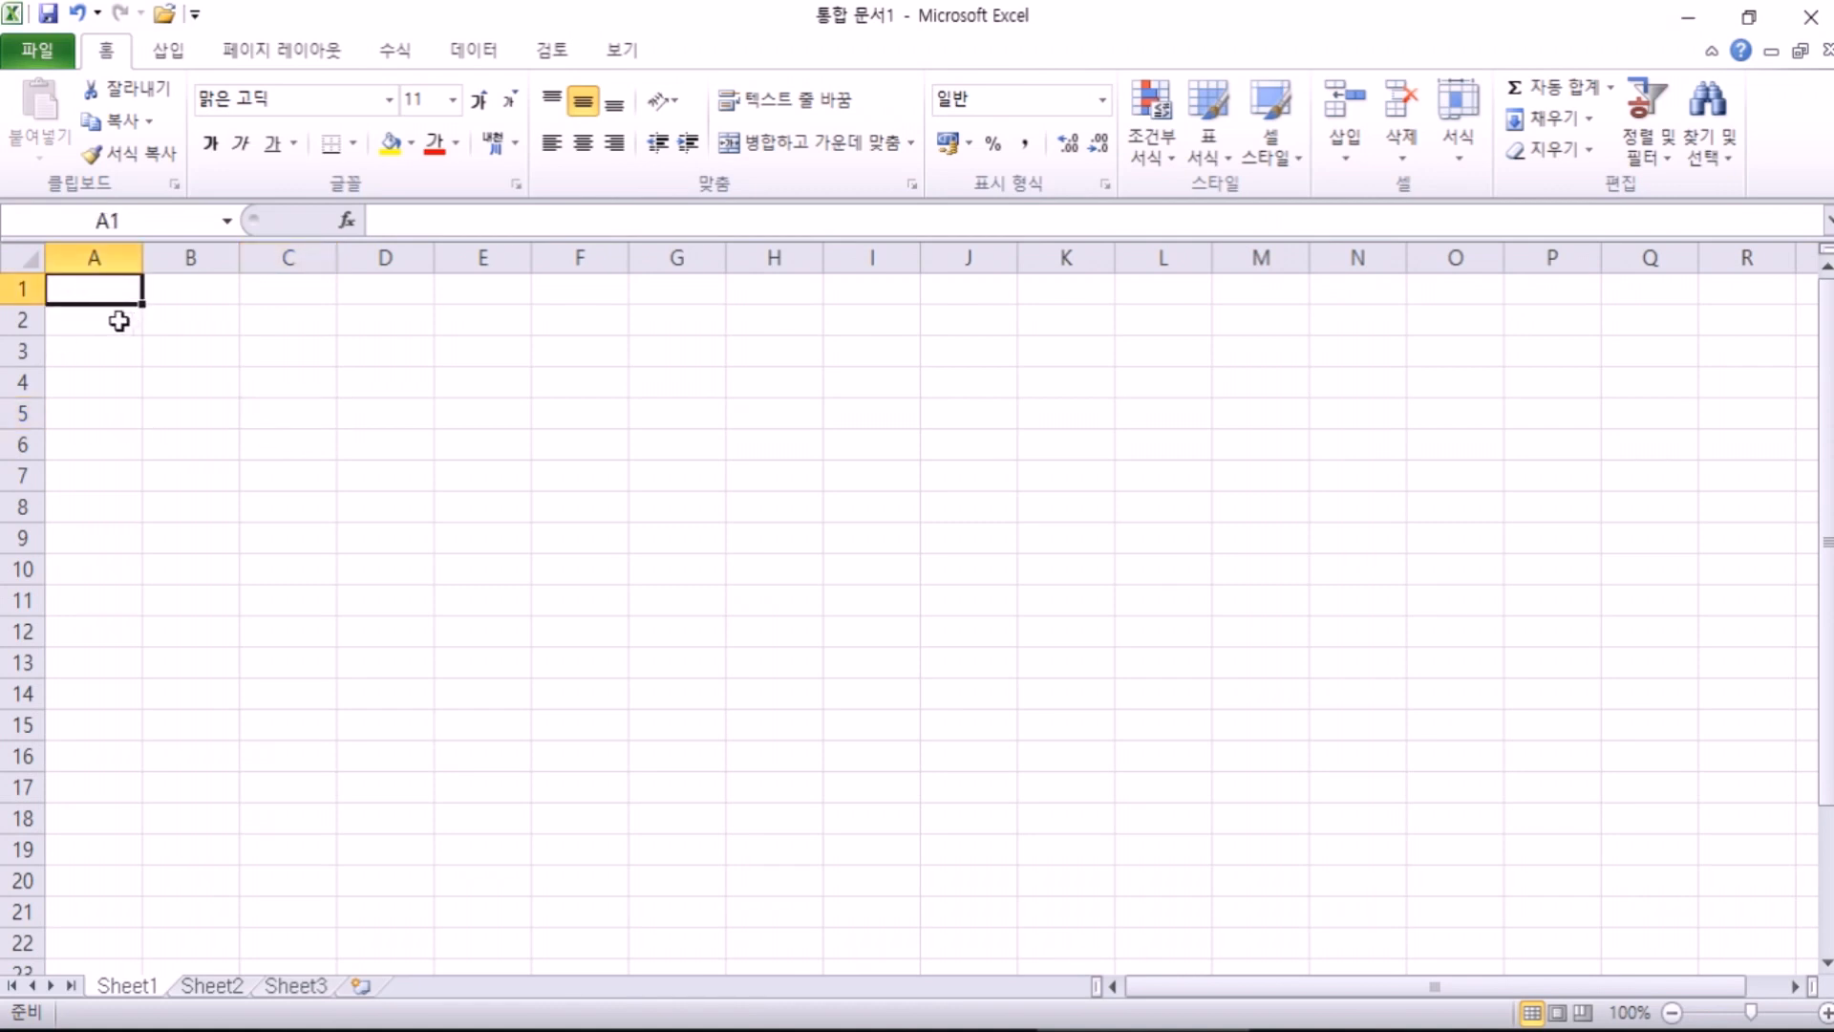
scroll(123, 316, "up", 5)
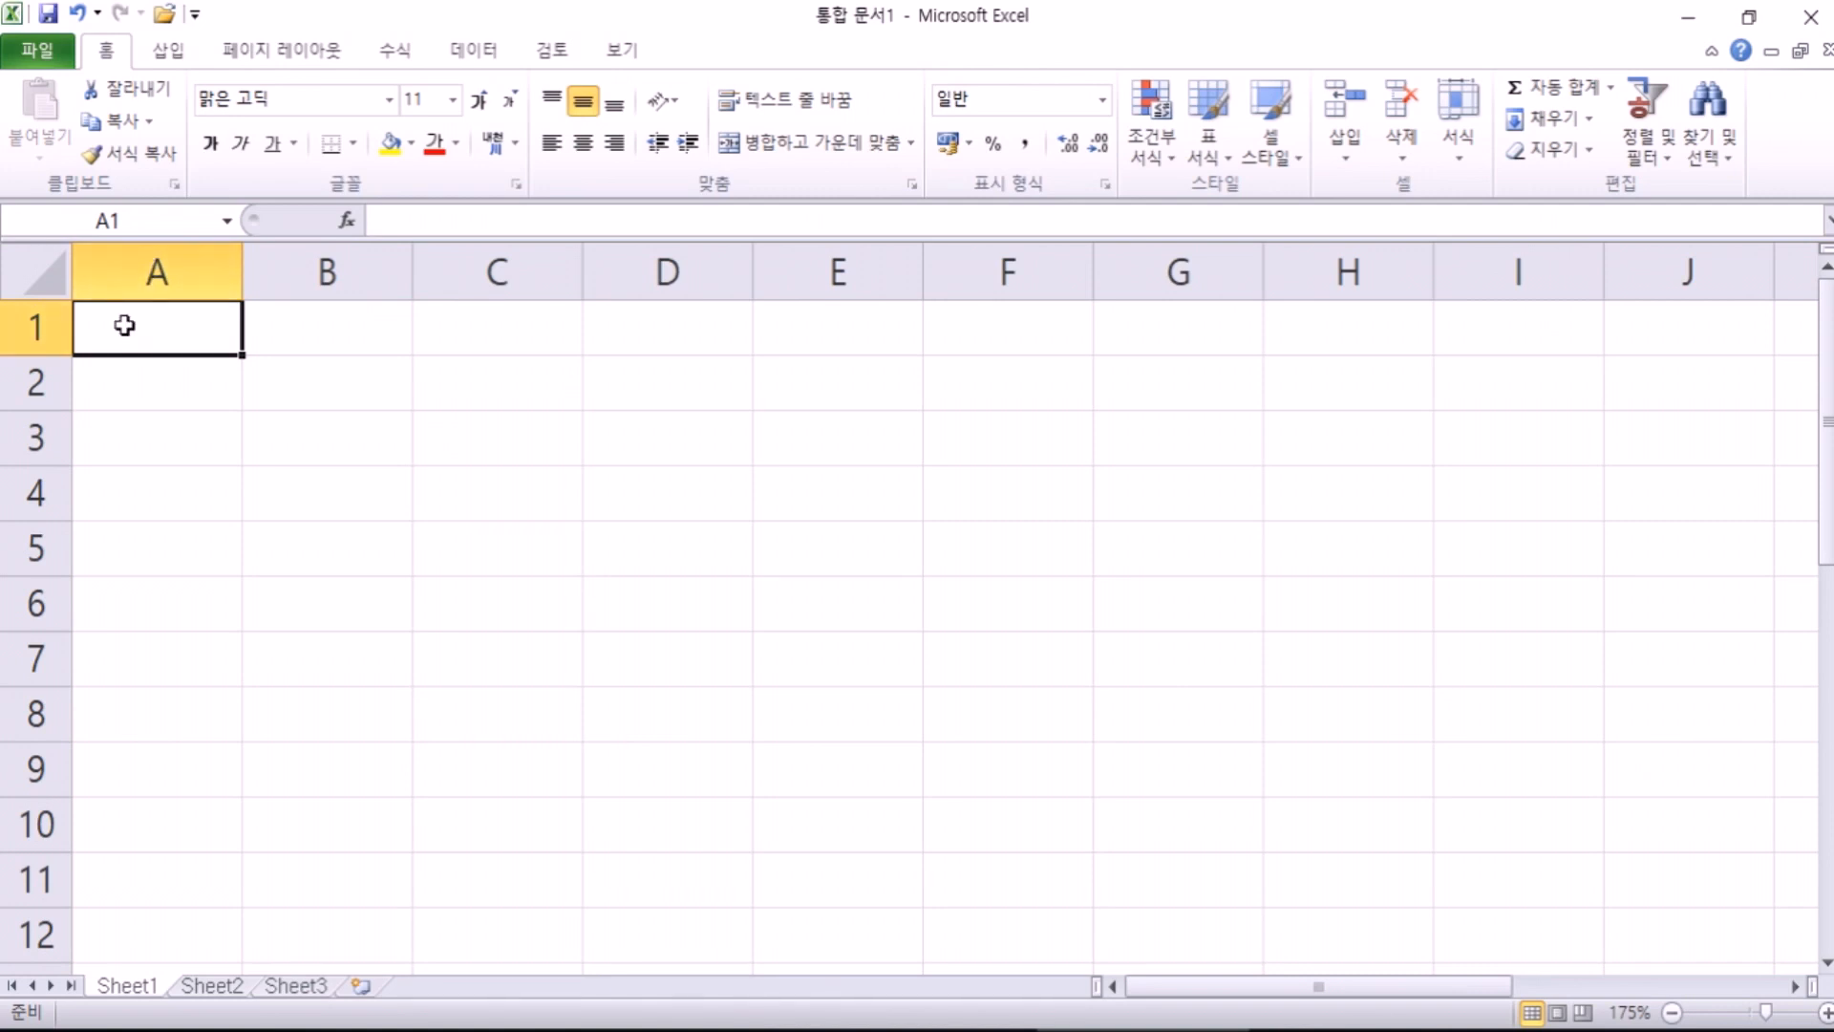
left_click(123, 377)
left_click(126, 436)
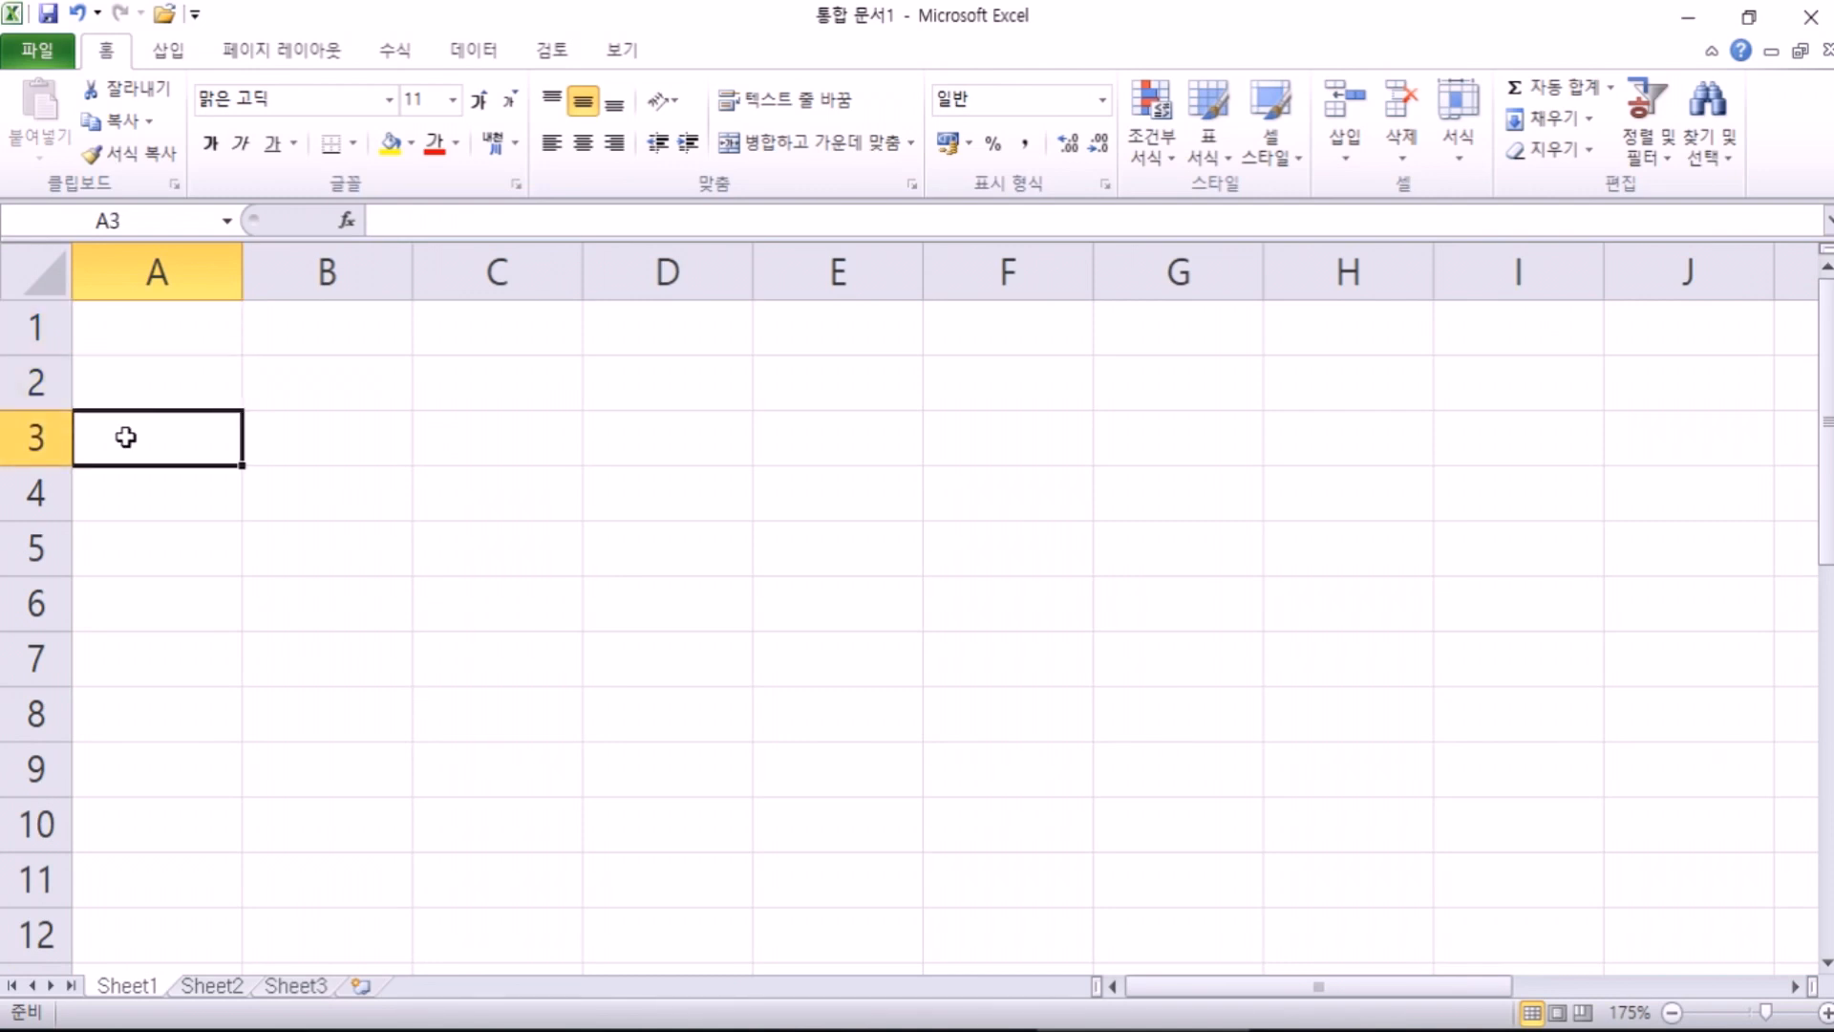
left_click(125, 490)
left_click(312, 326)
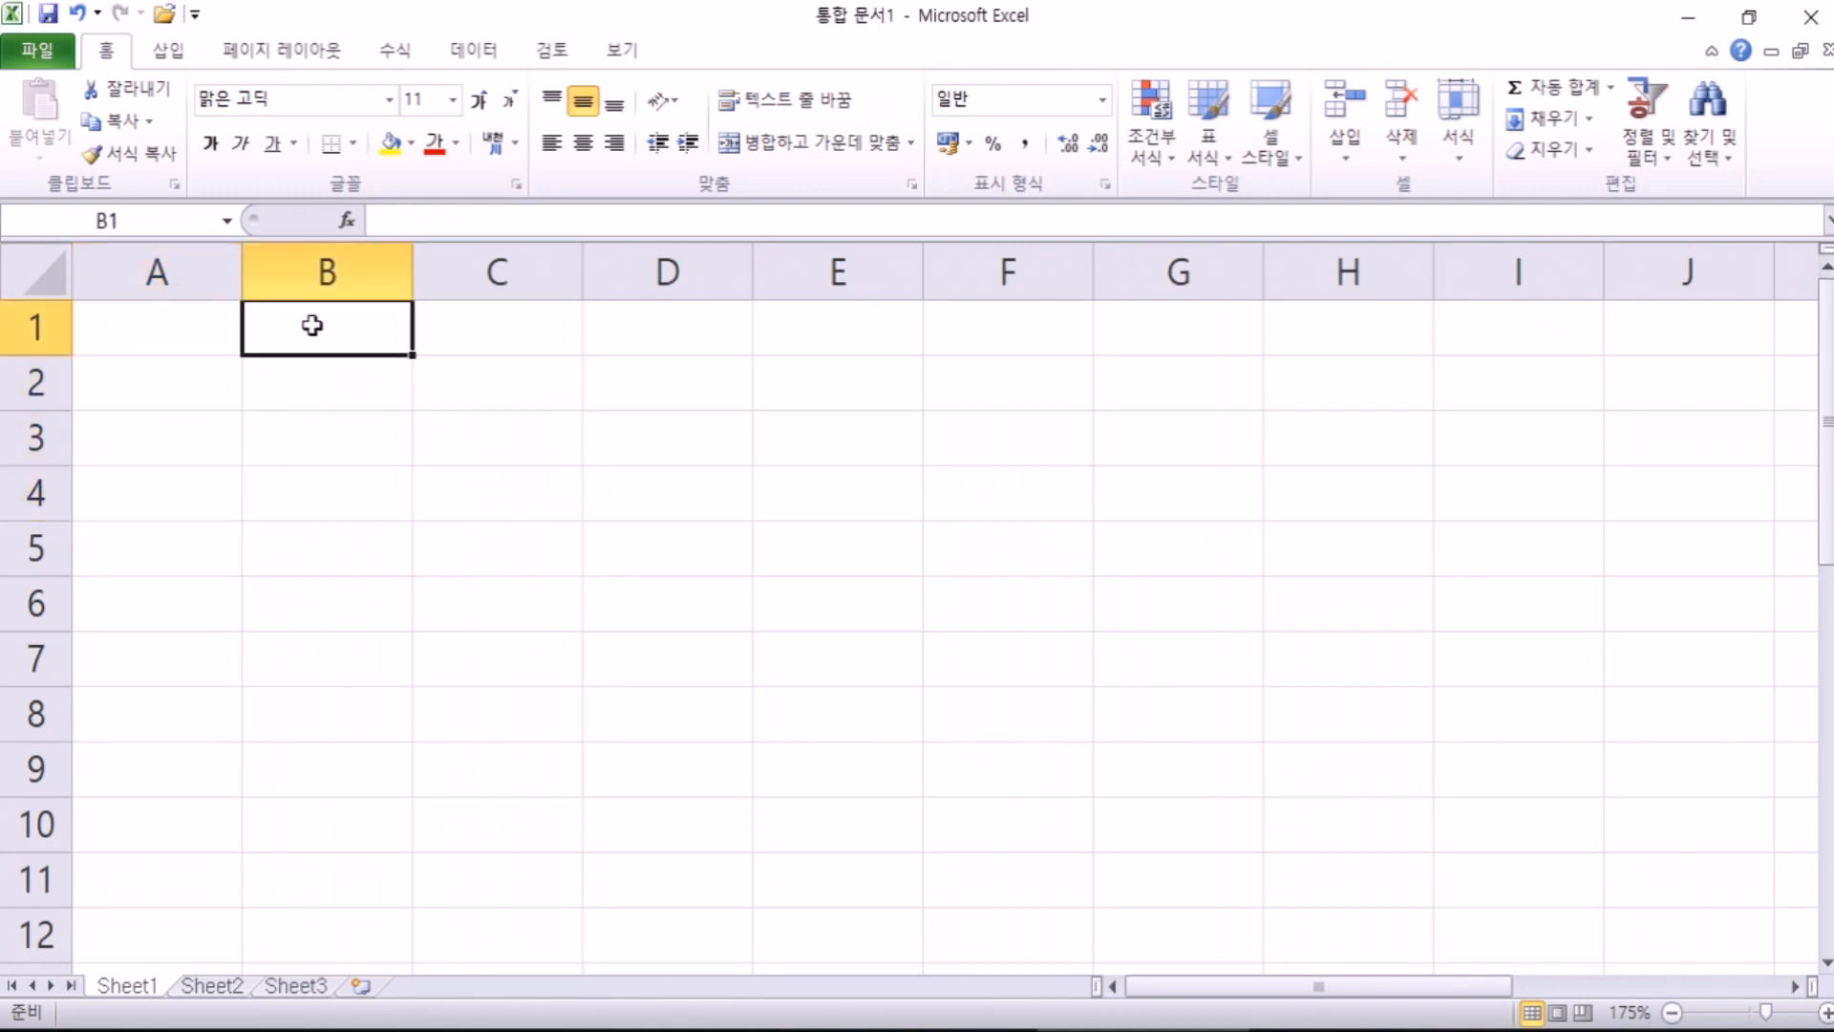
left_click(300, 374)
left_click(184, 320)
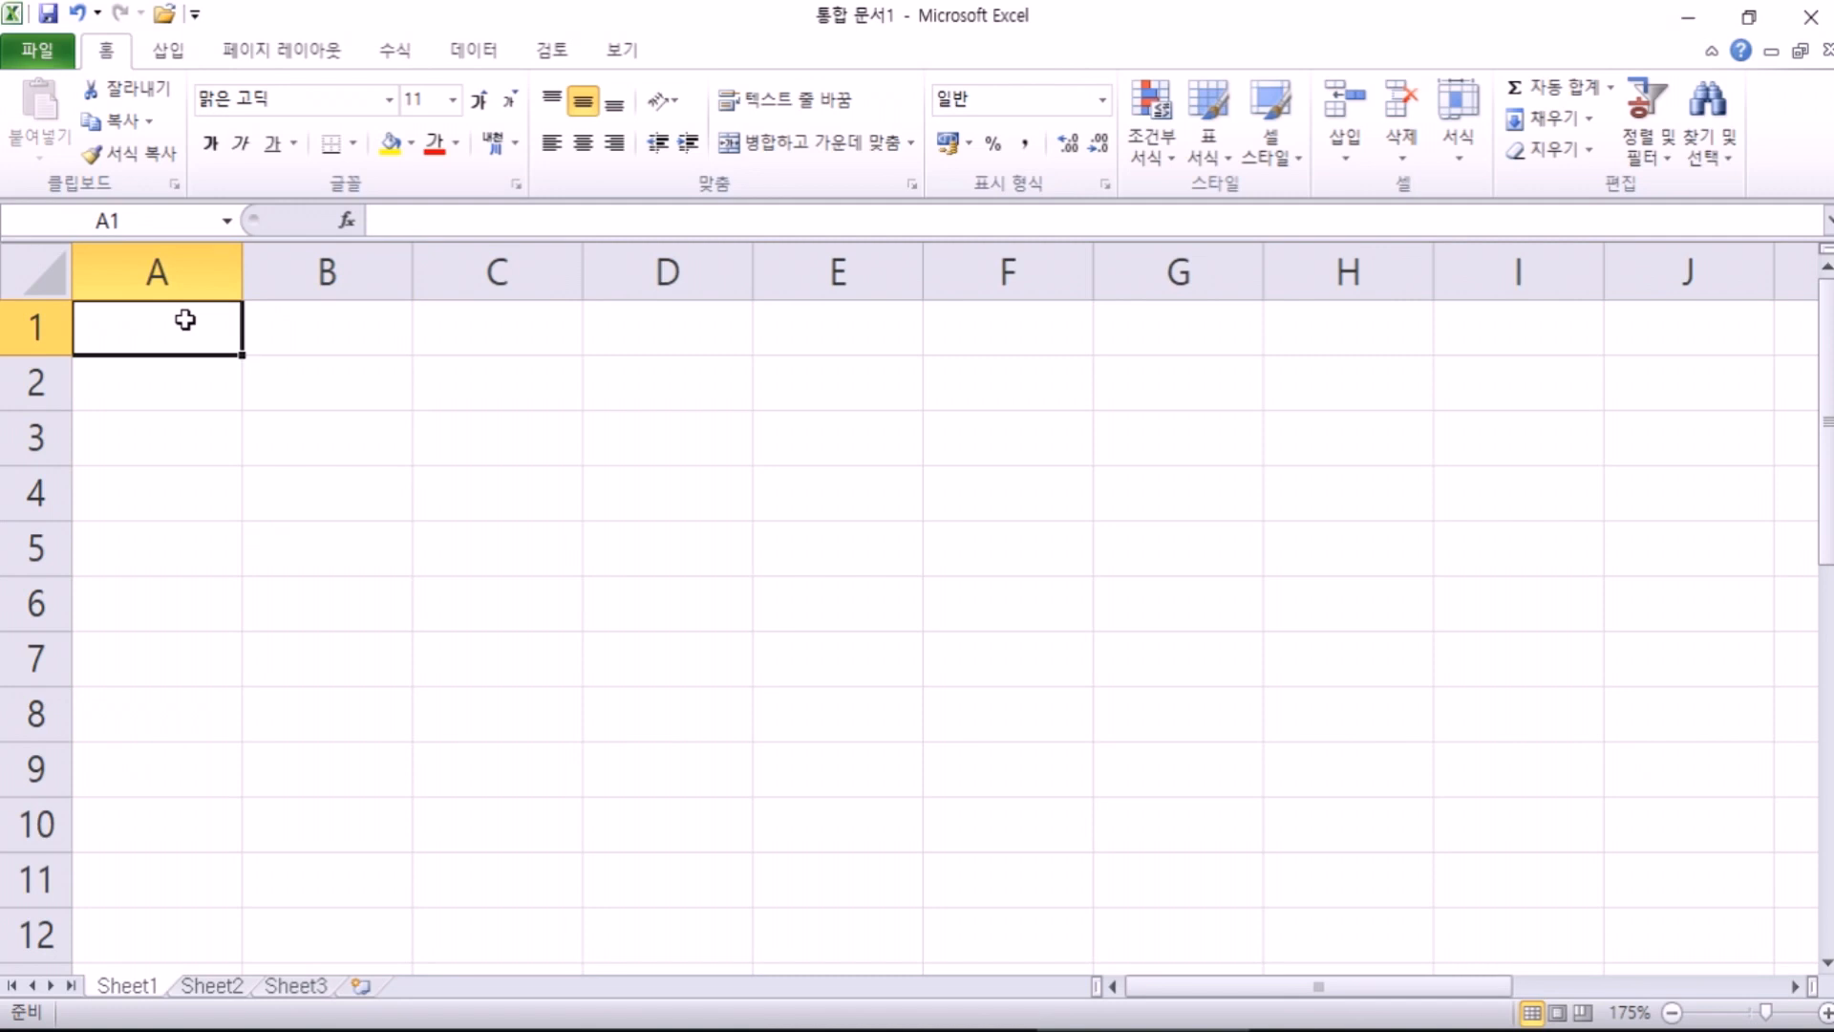
left_click(819, 421)
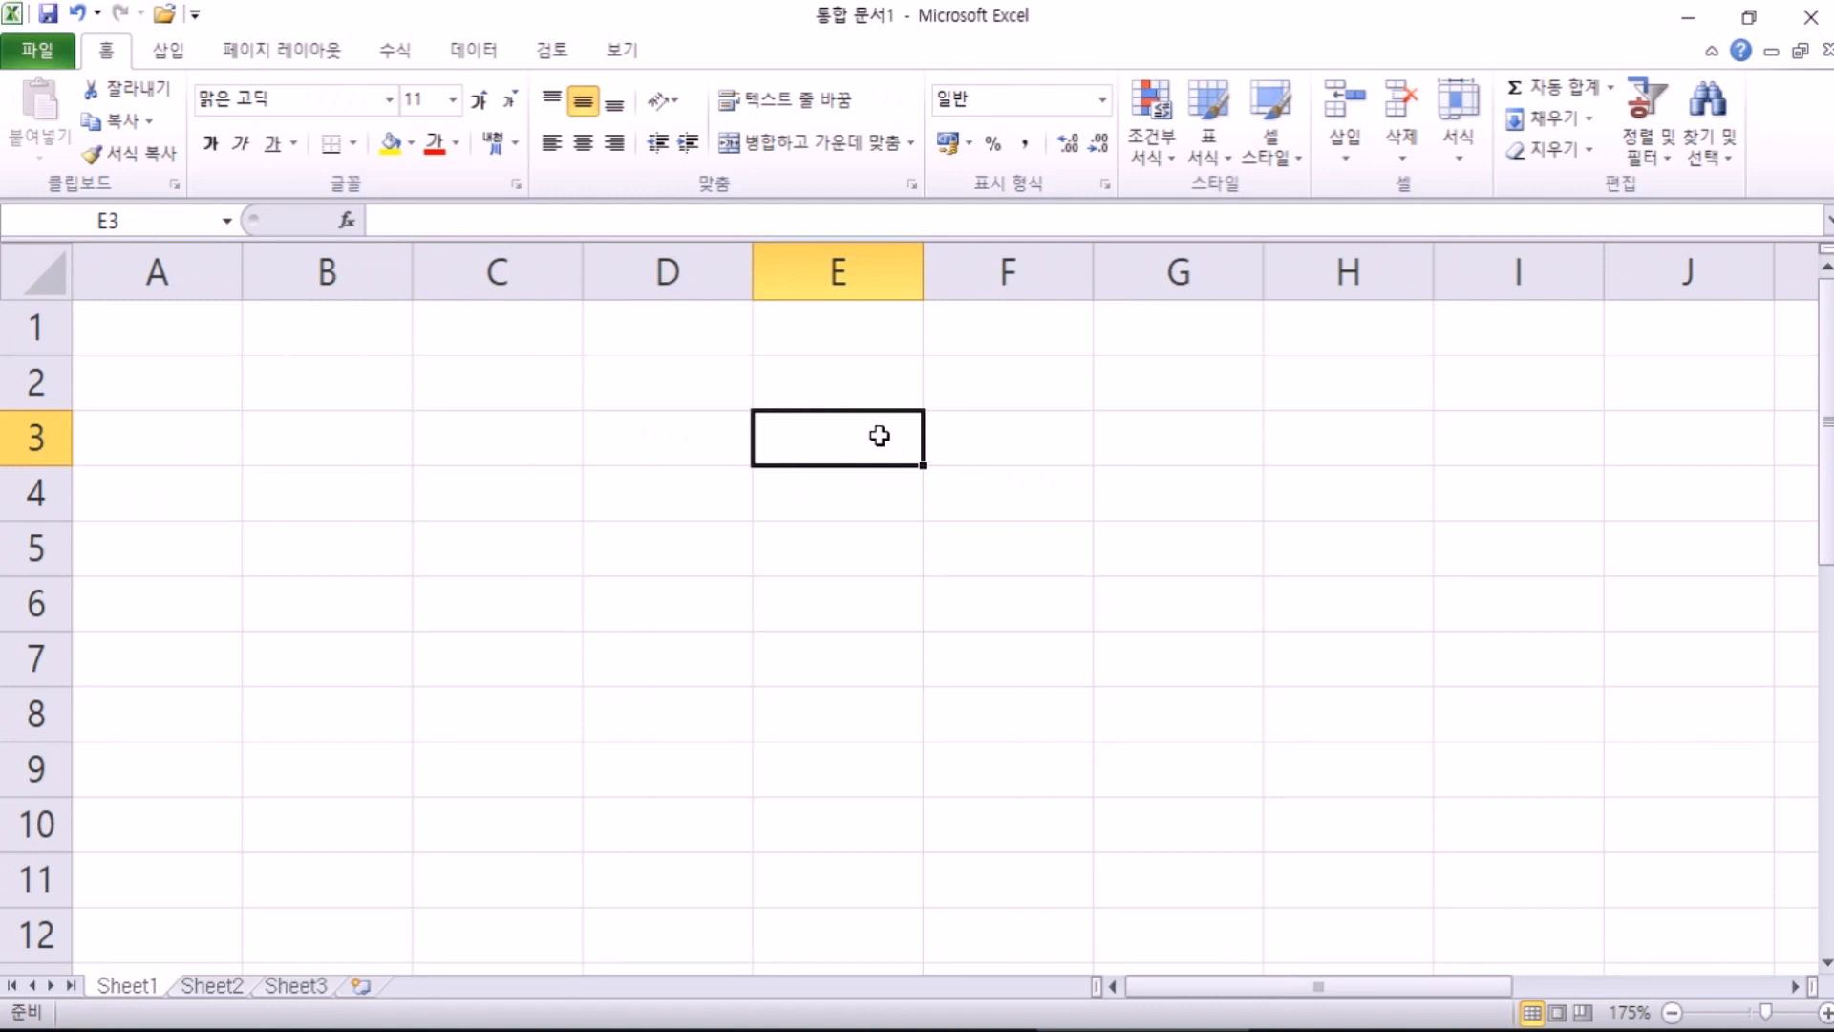
type("E3셀 주소")
key("Return")
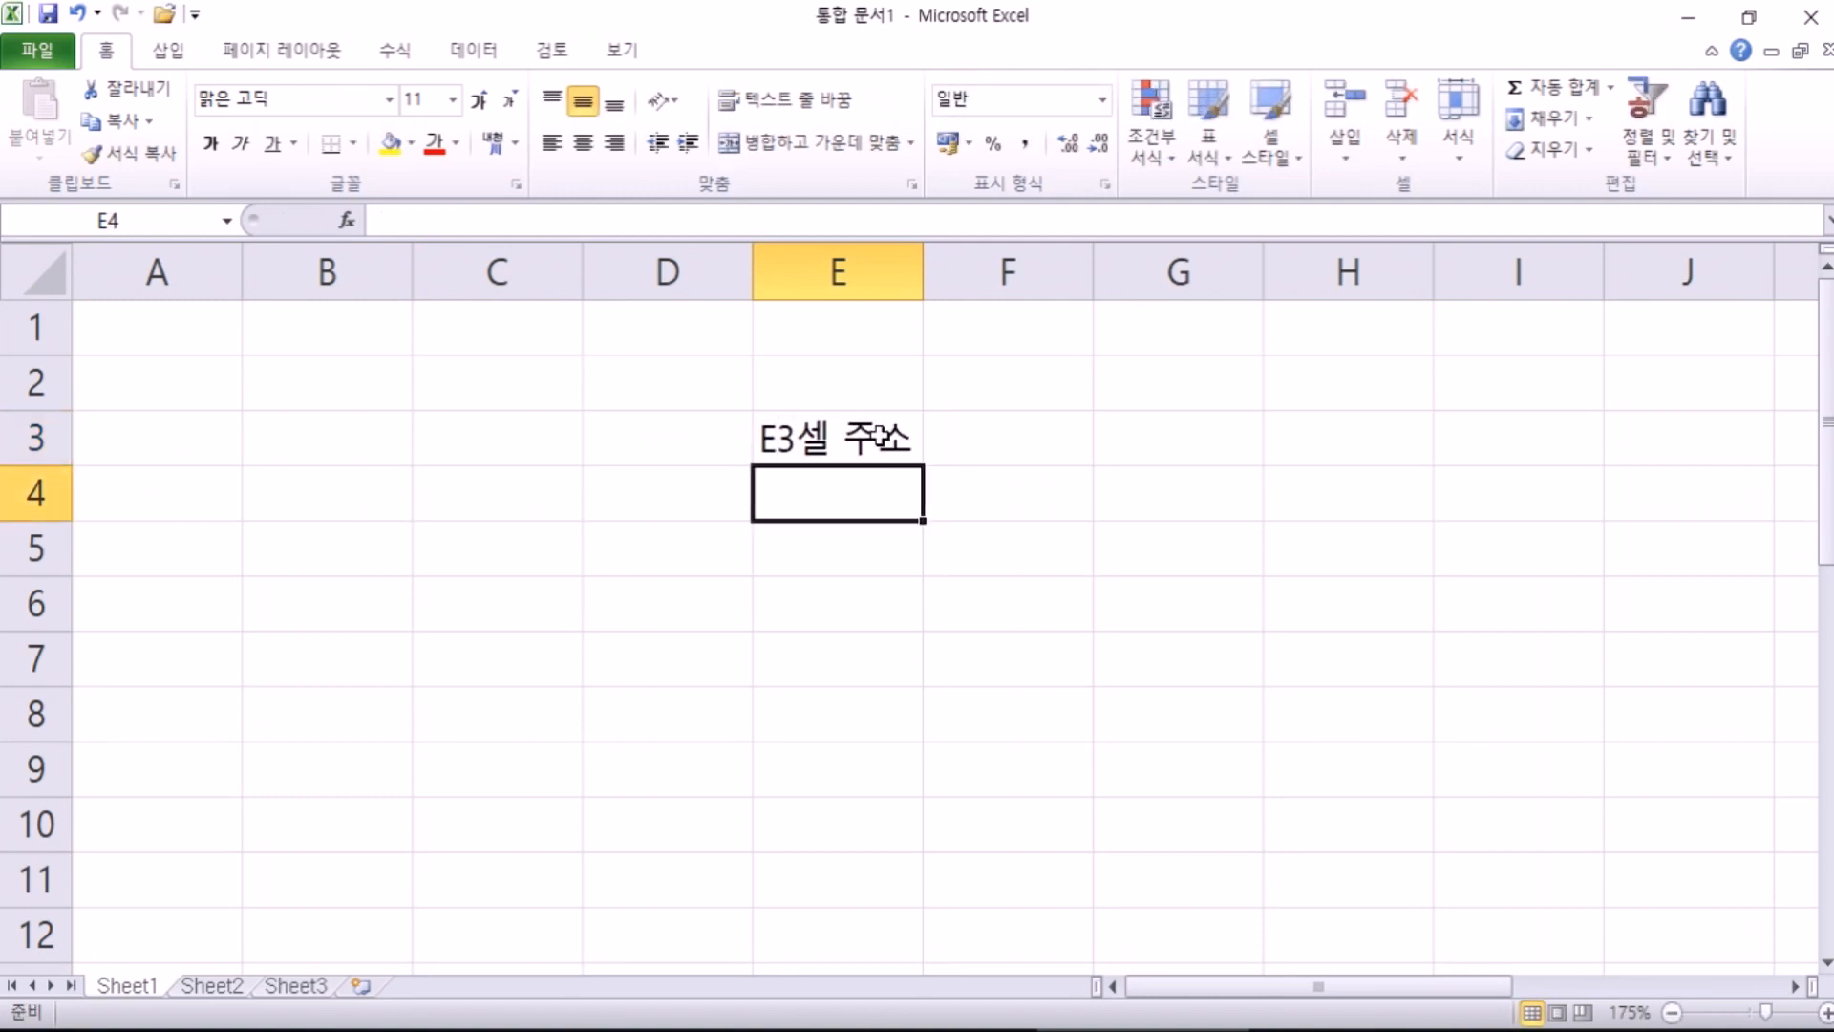
left_click(877, 437)
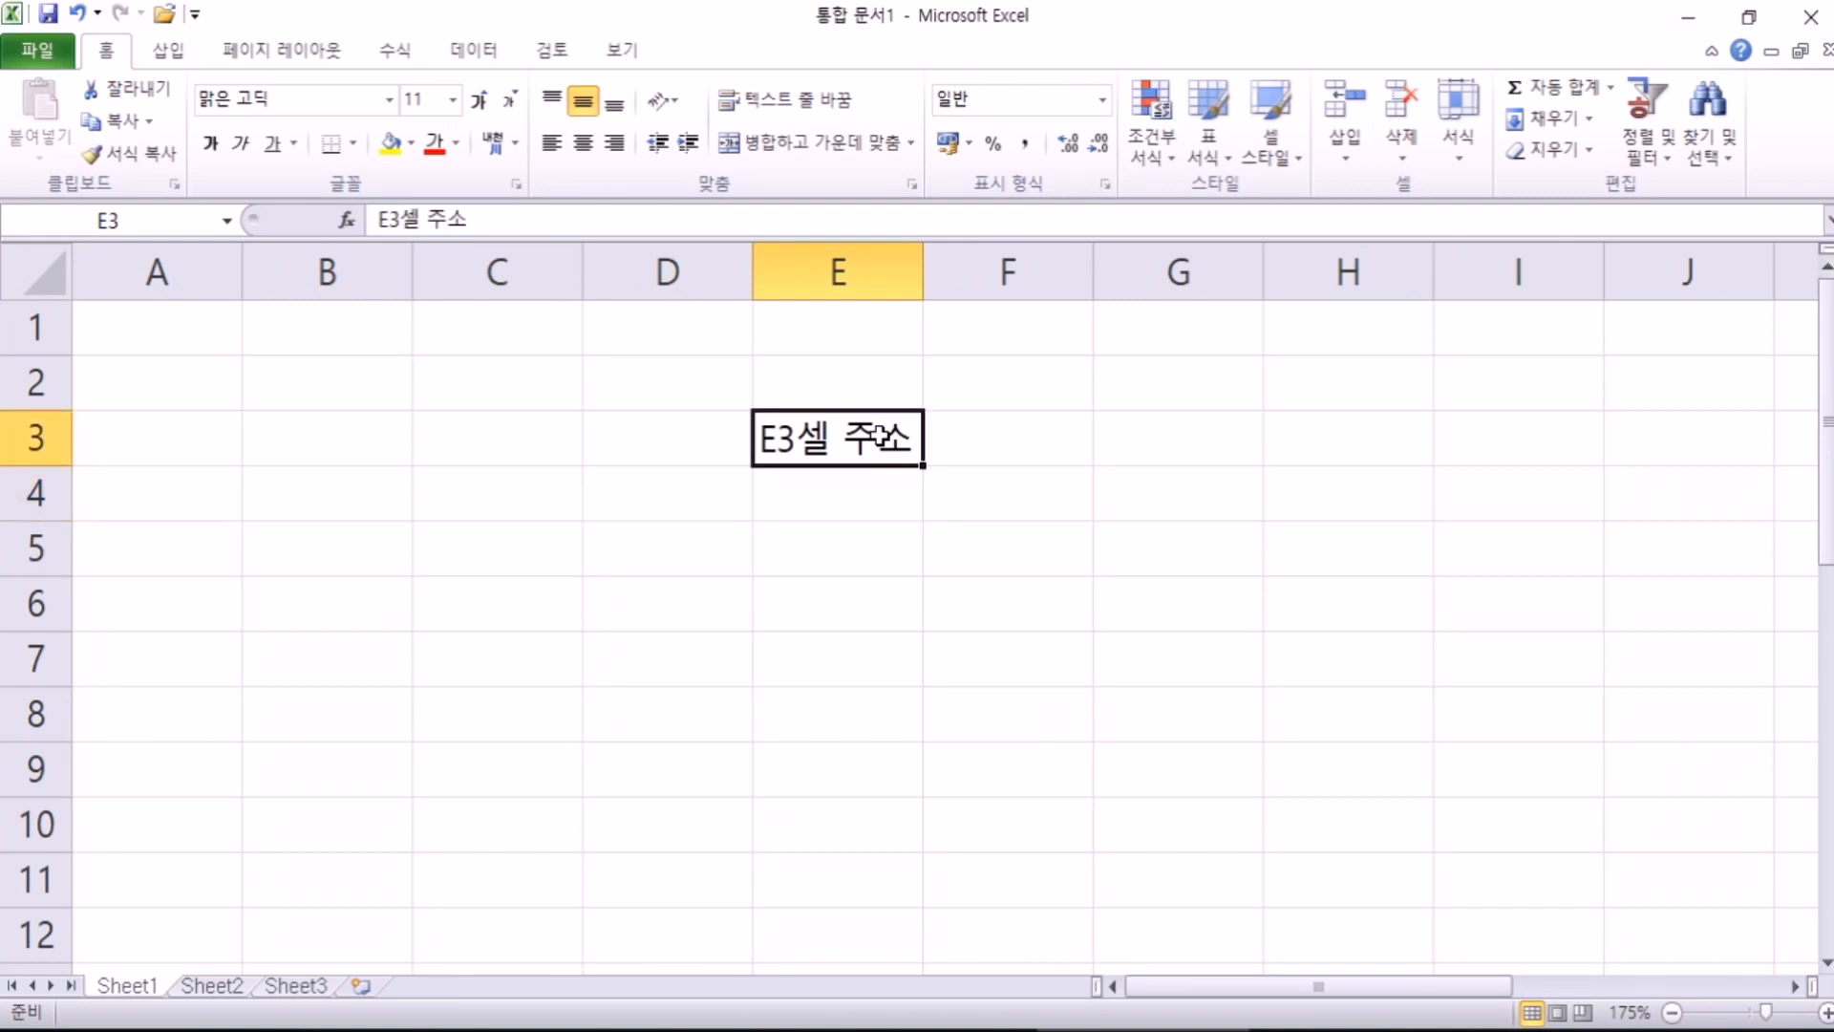
key("Delete")
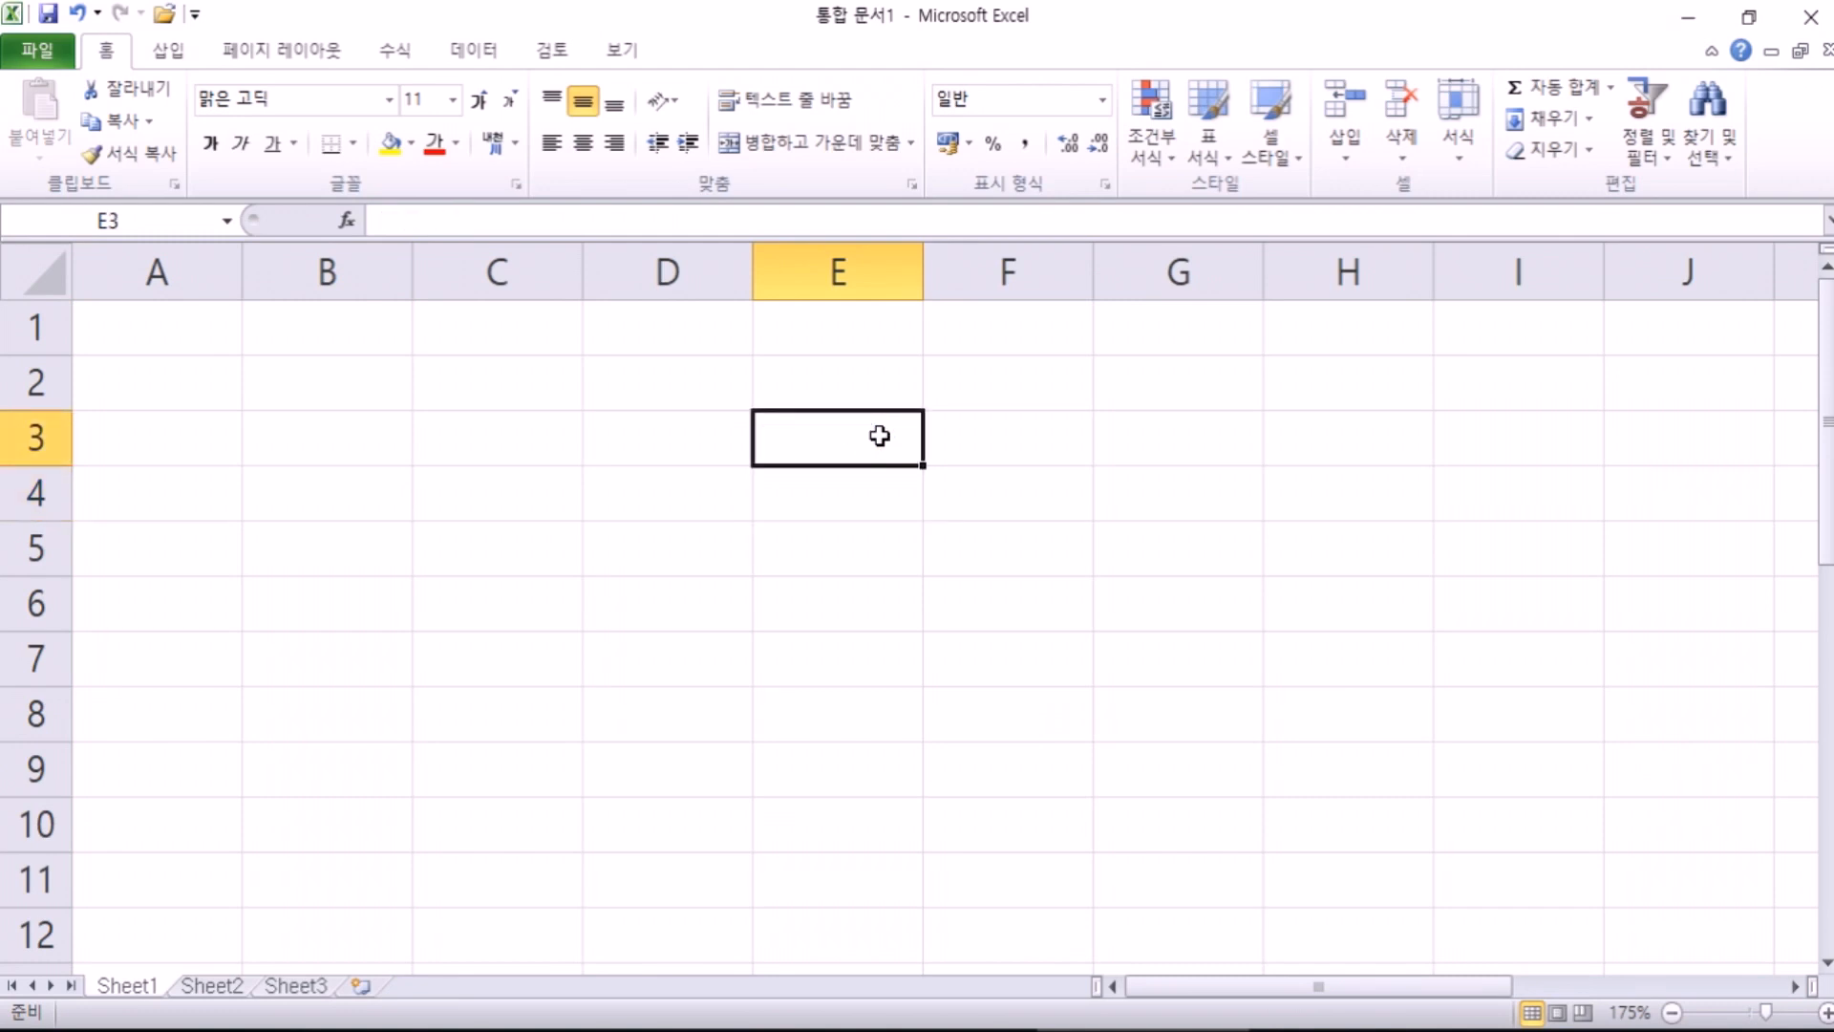
left_click(496, 434)
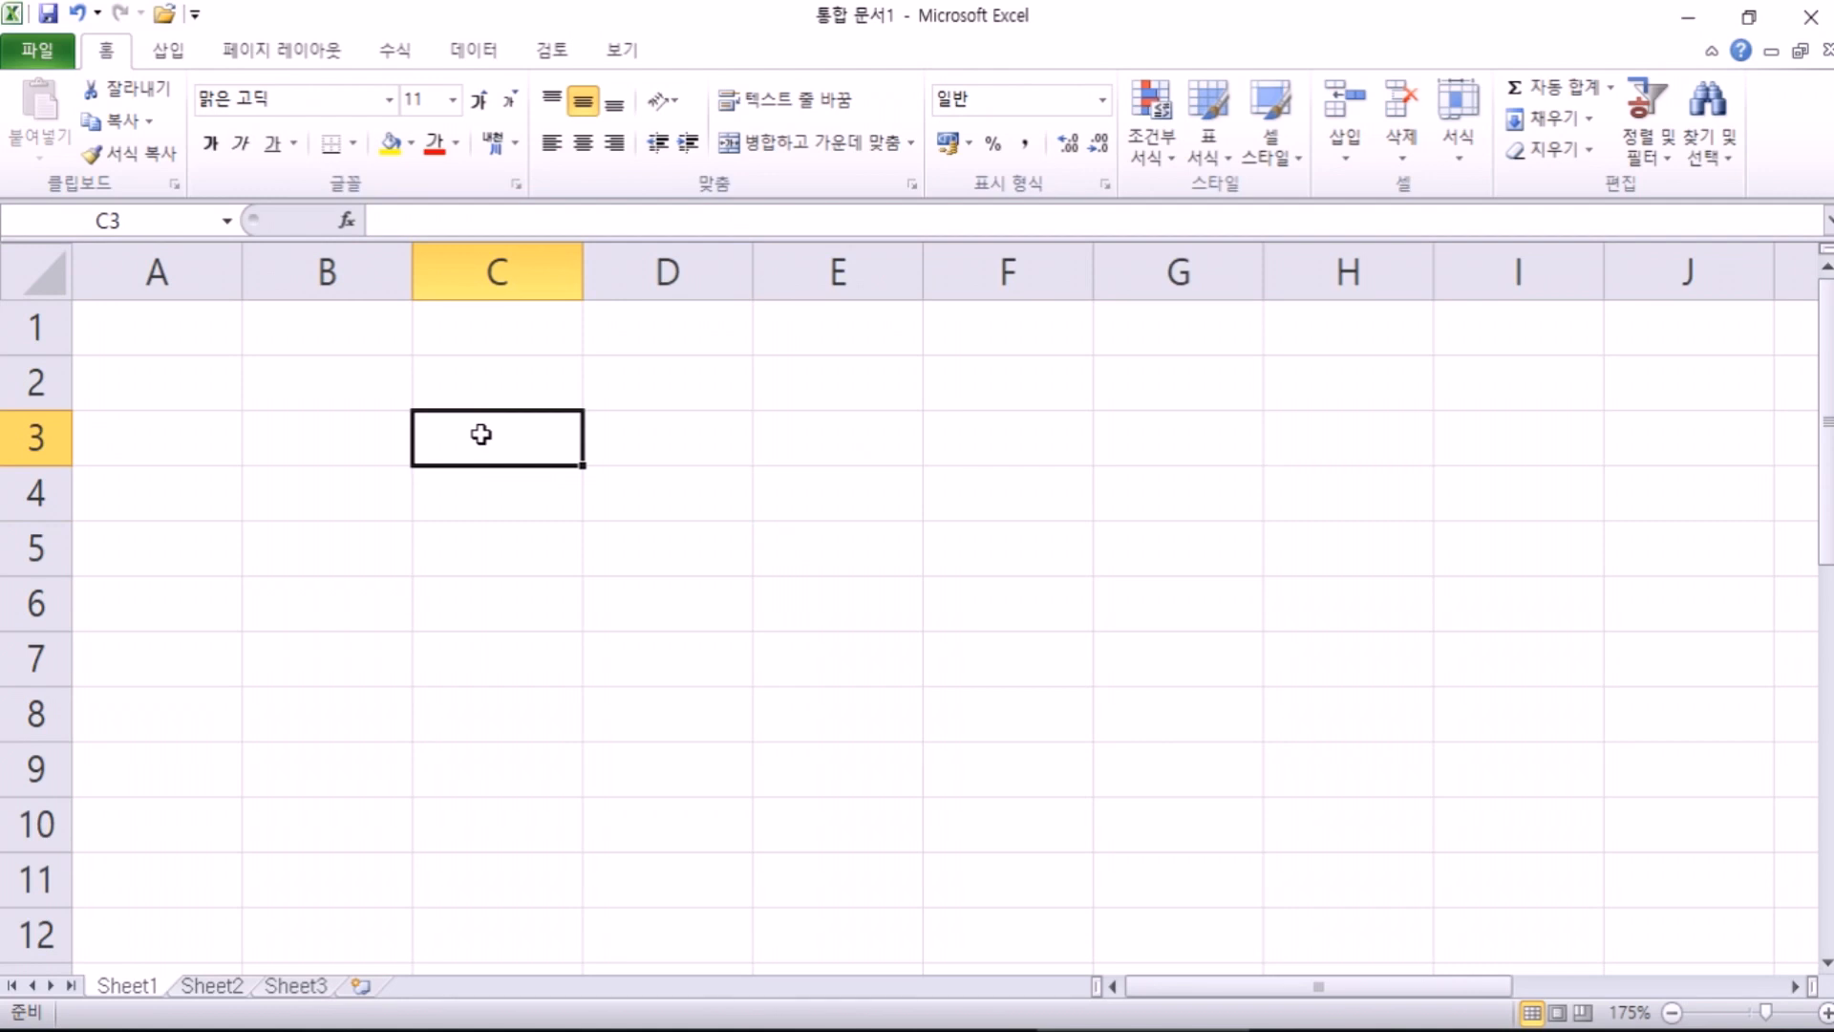
left_click(1241, 332)
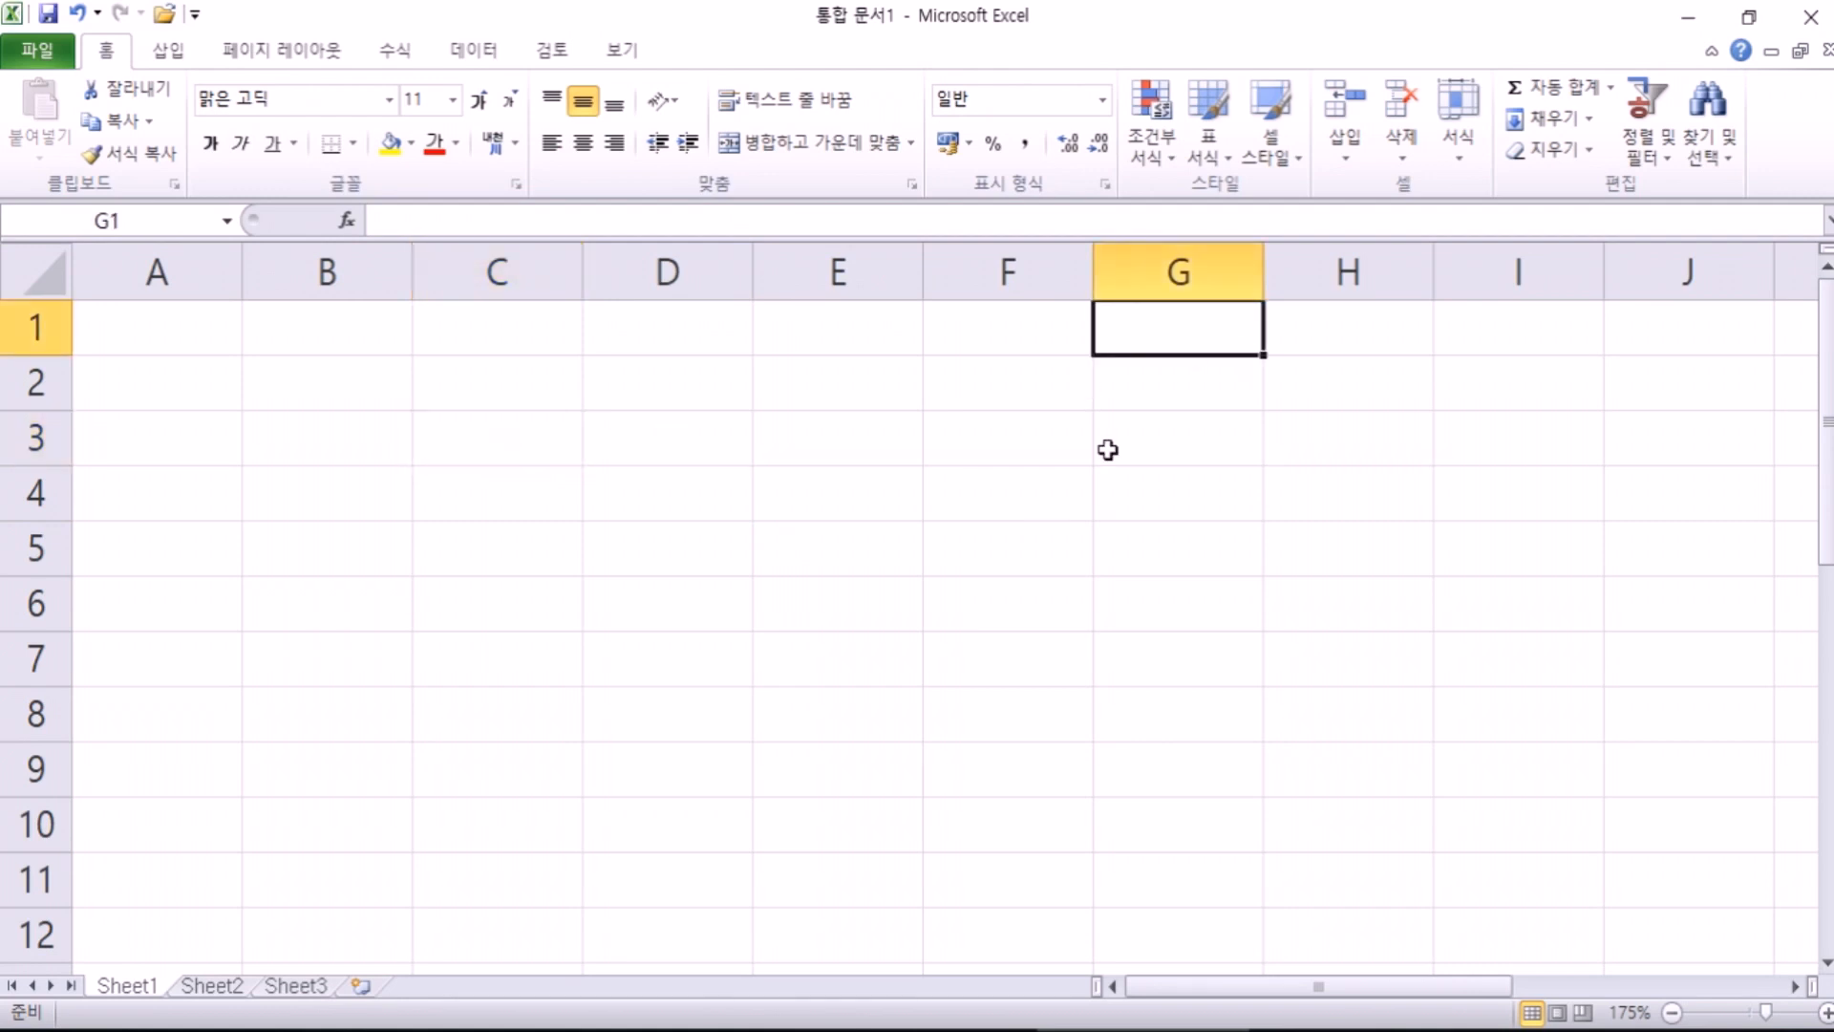
left_click(993, 625)
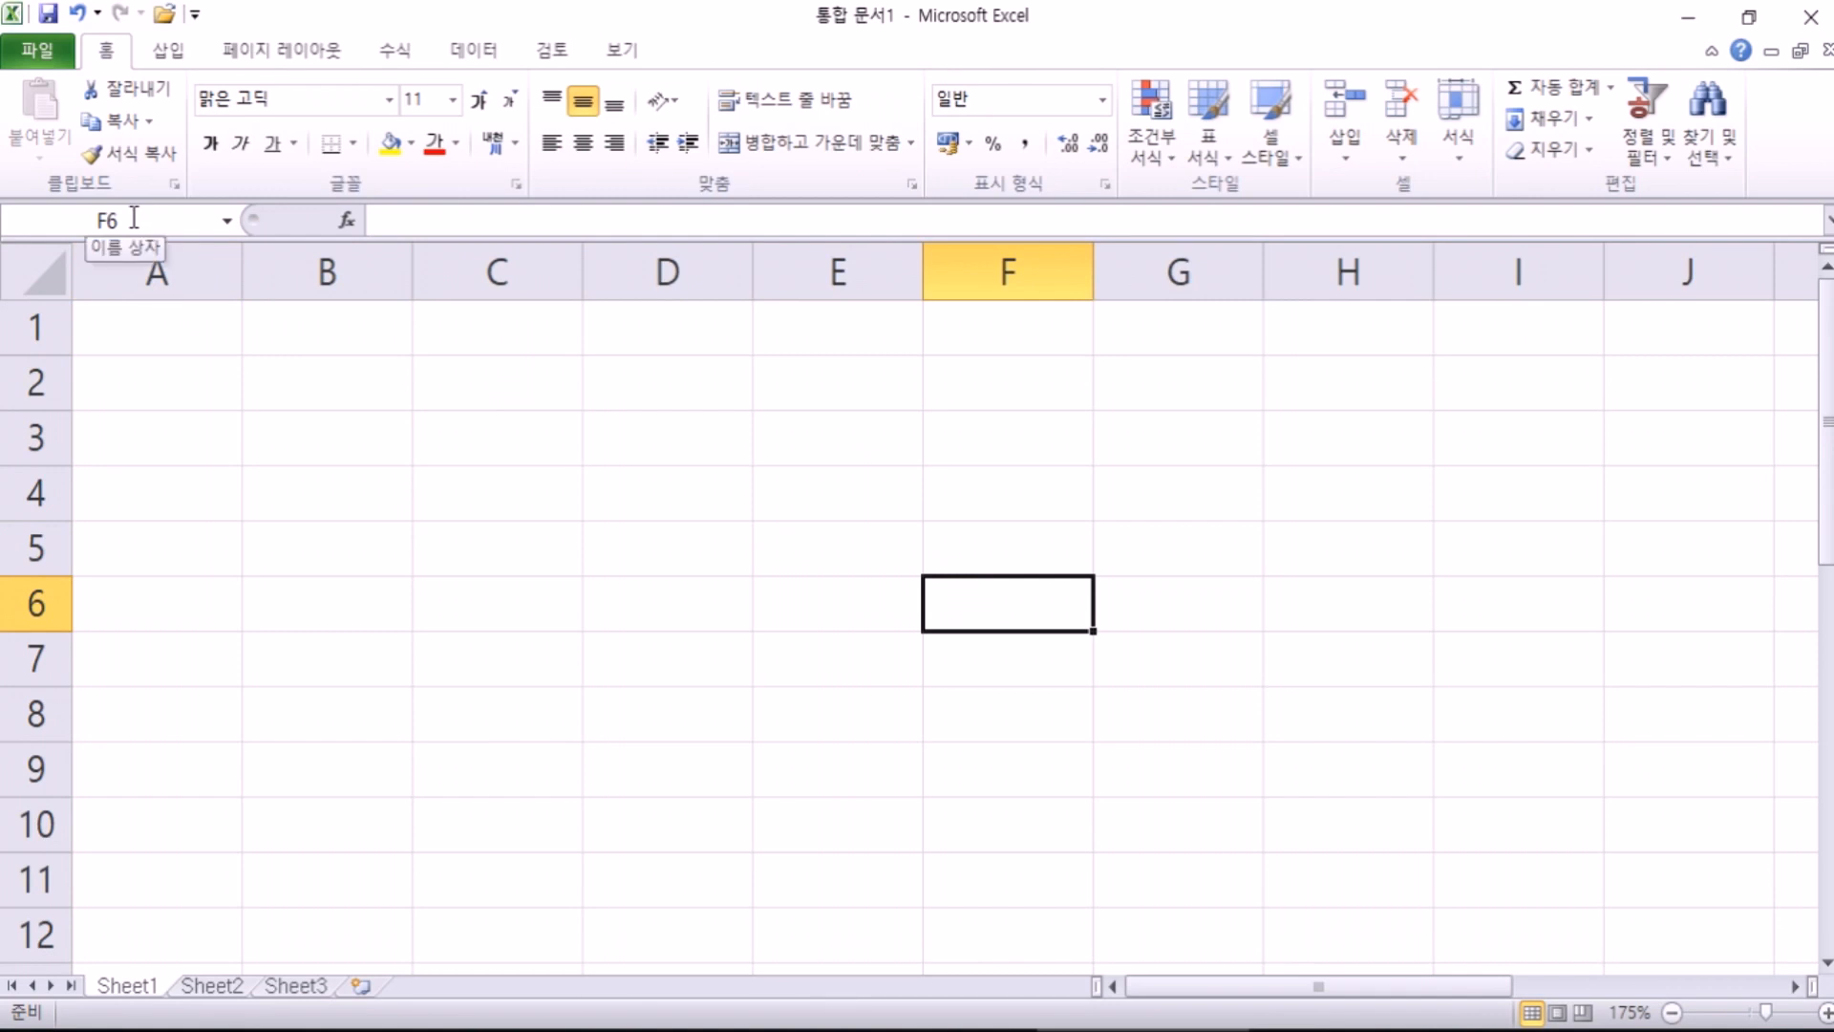
left_click(685, 492)
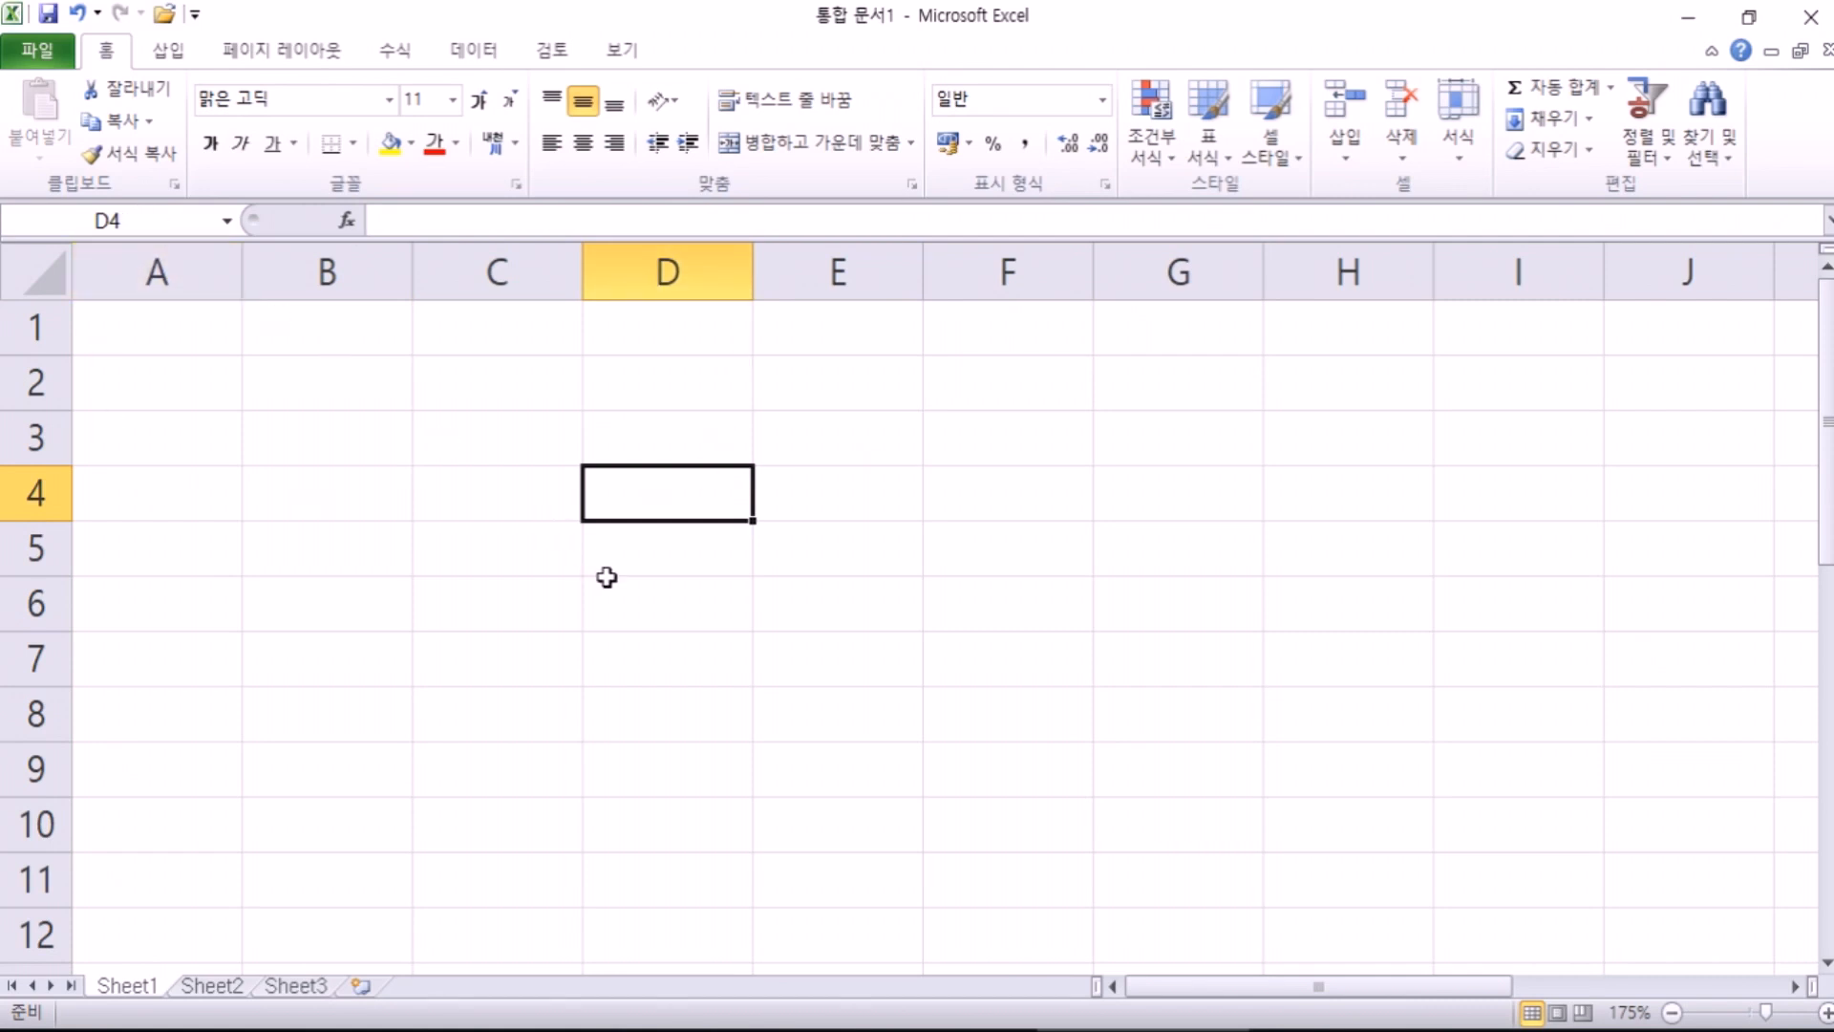
left_click(312, 380)
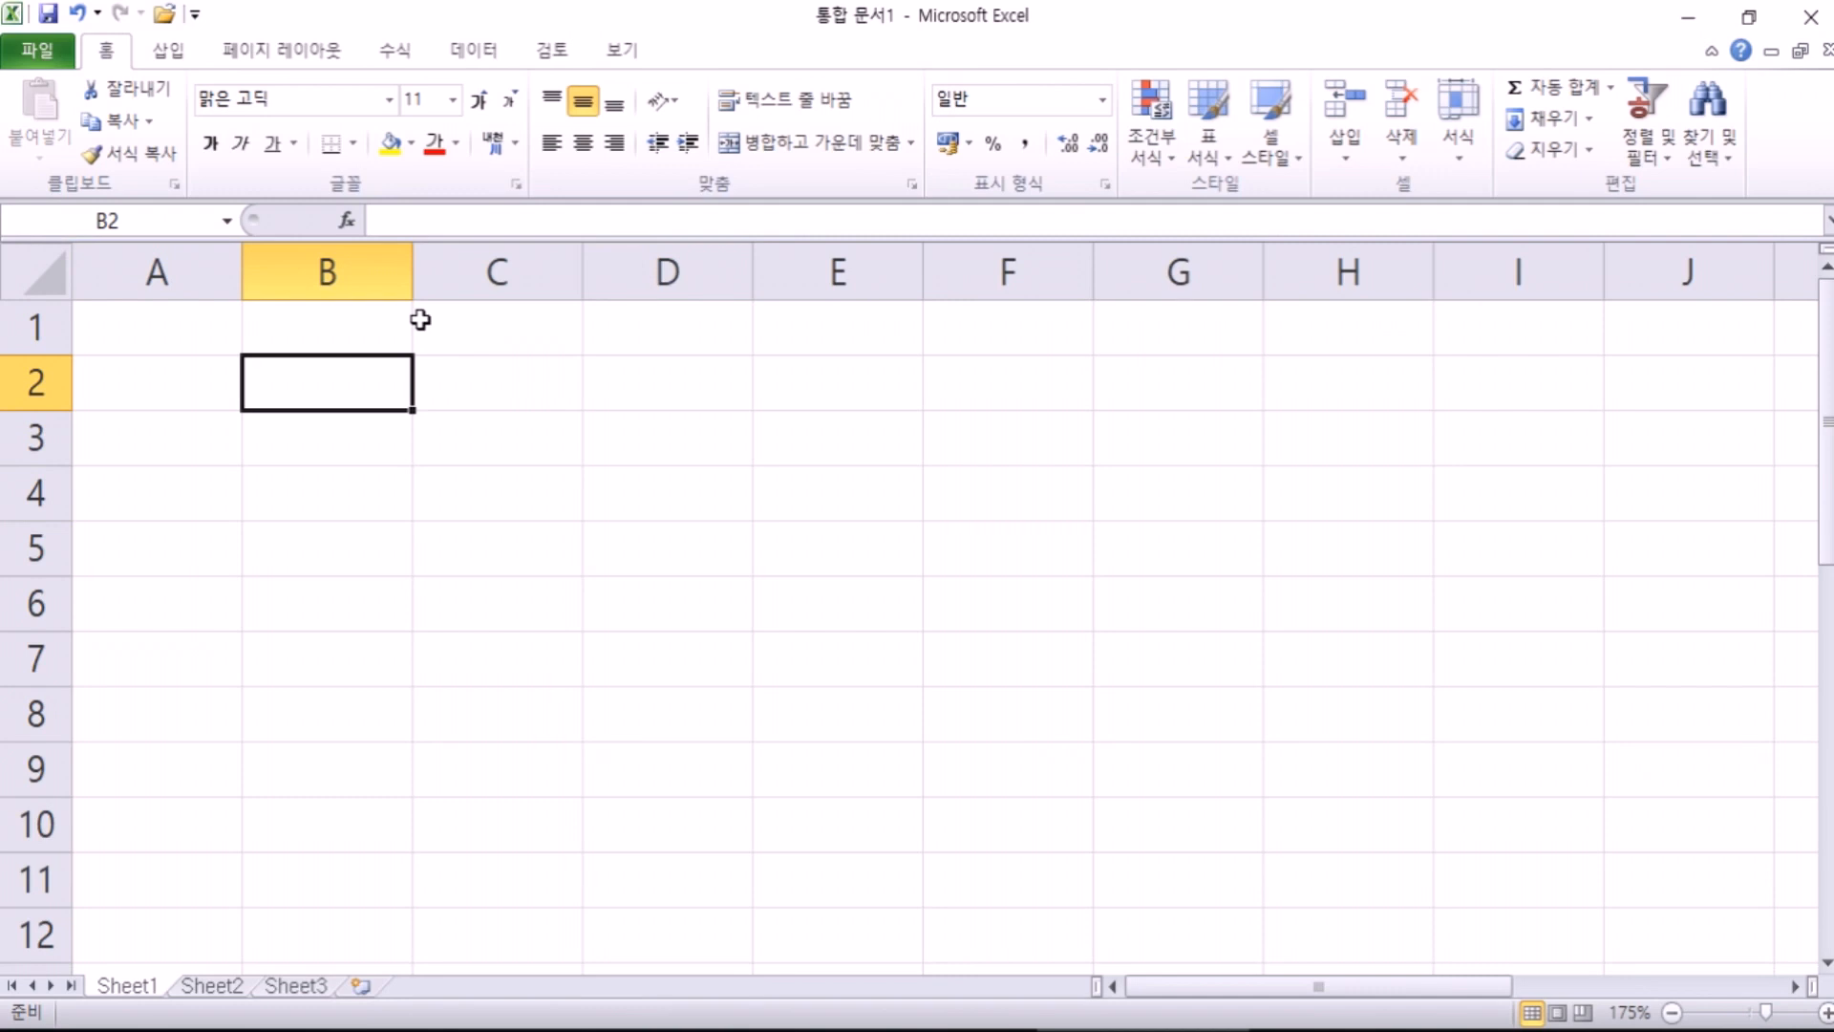
Step: Enter the headers 이름, 국어 and 영어 in B2:D2
type("이름")
key("Tab")
type("국어")
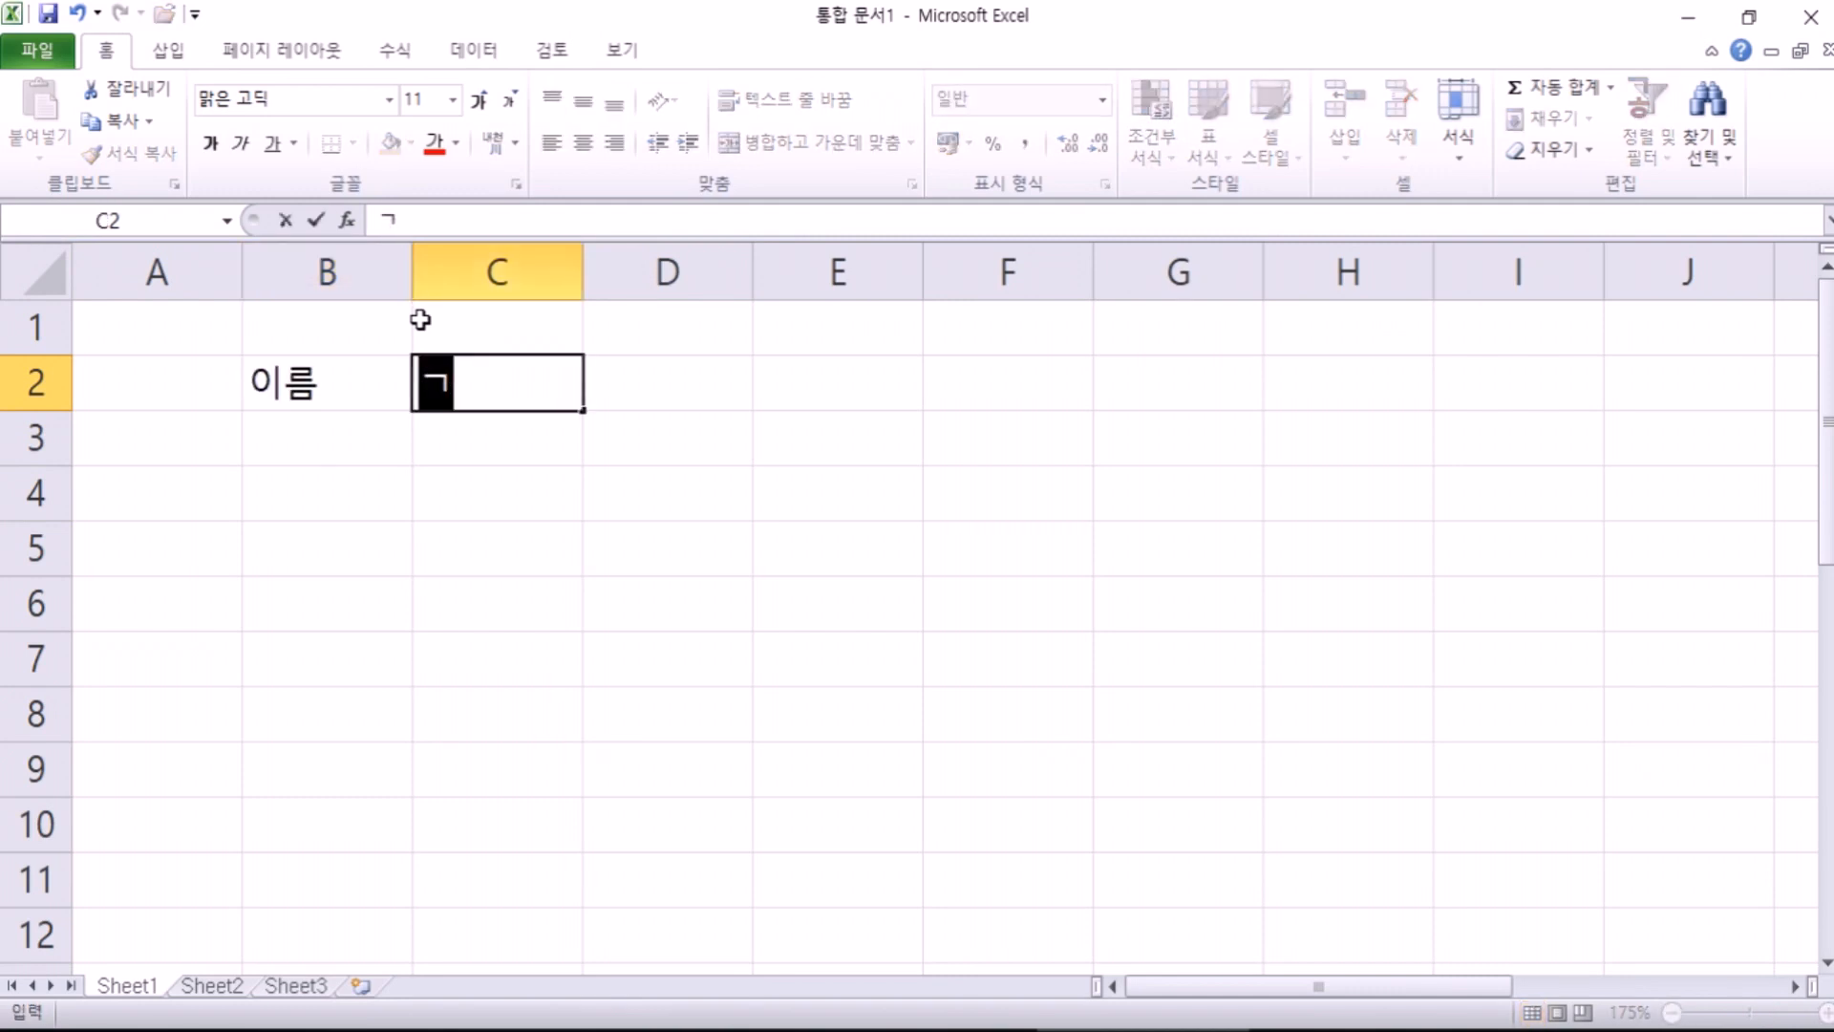
key("Tab")
type("영어")
key("Tab")
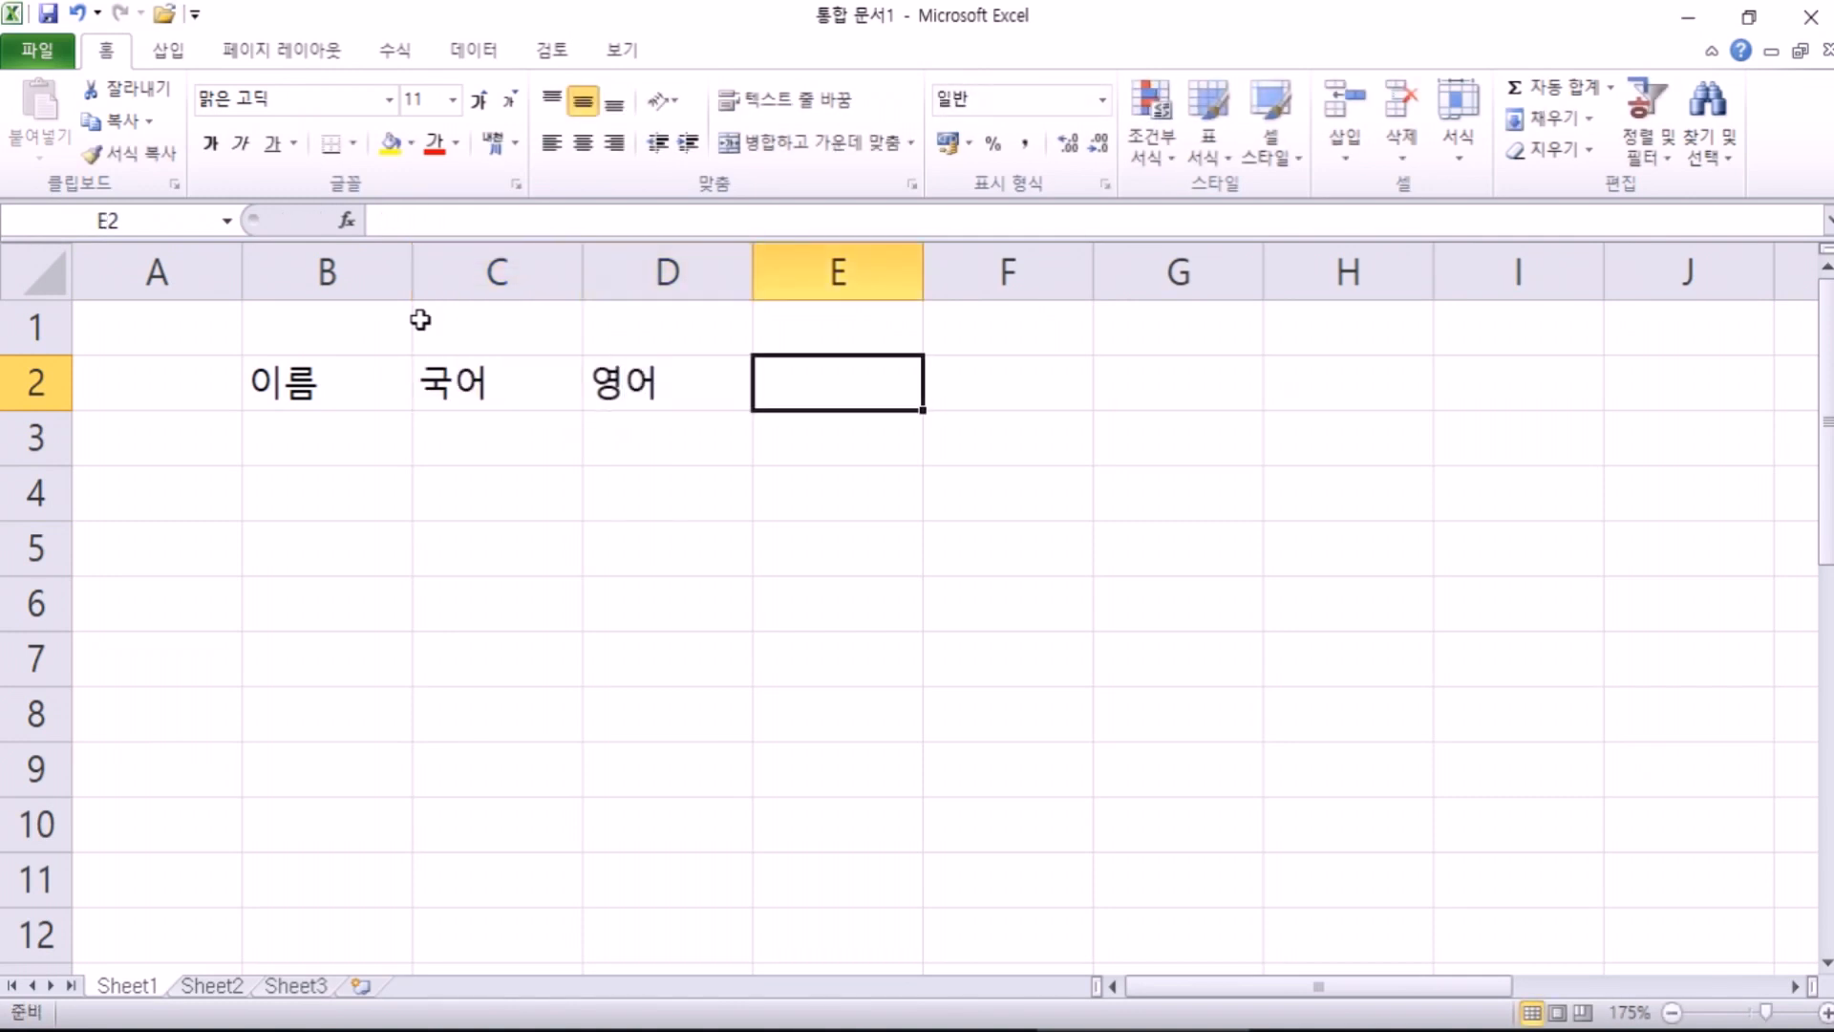
key("Return")
Step: Add a student row in B3:D3 with a name and scores 95 and 65
type("홍길ㅌ")
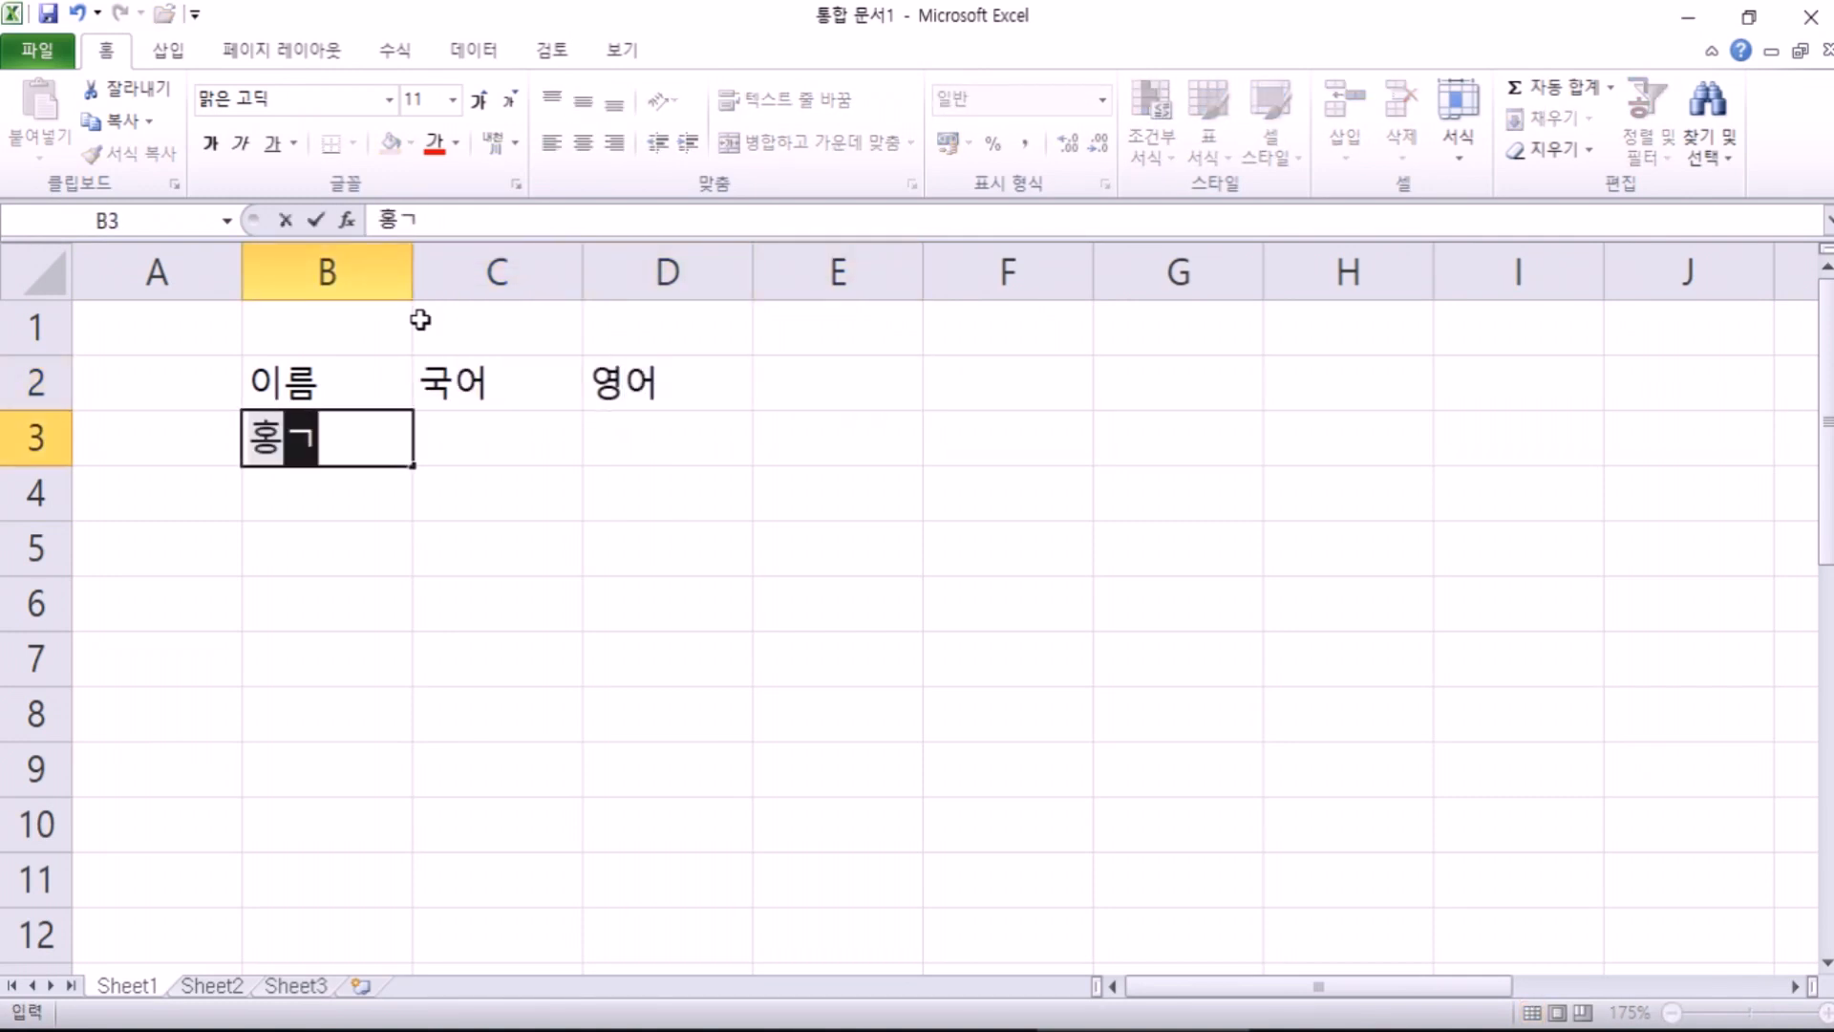
type("동")
key("Tab")
type("95")
key("Tab")
type("65")
key("Return")
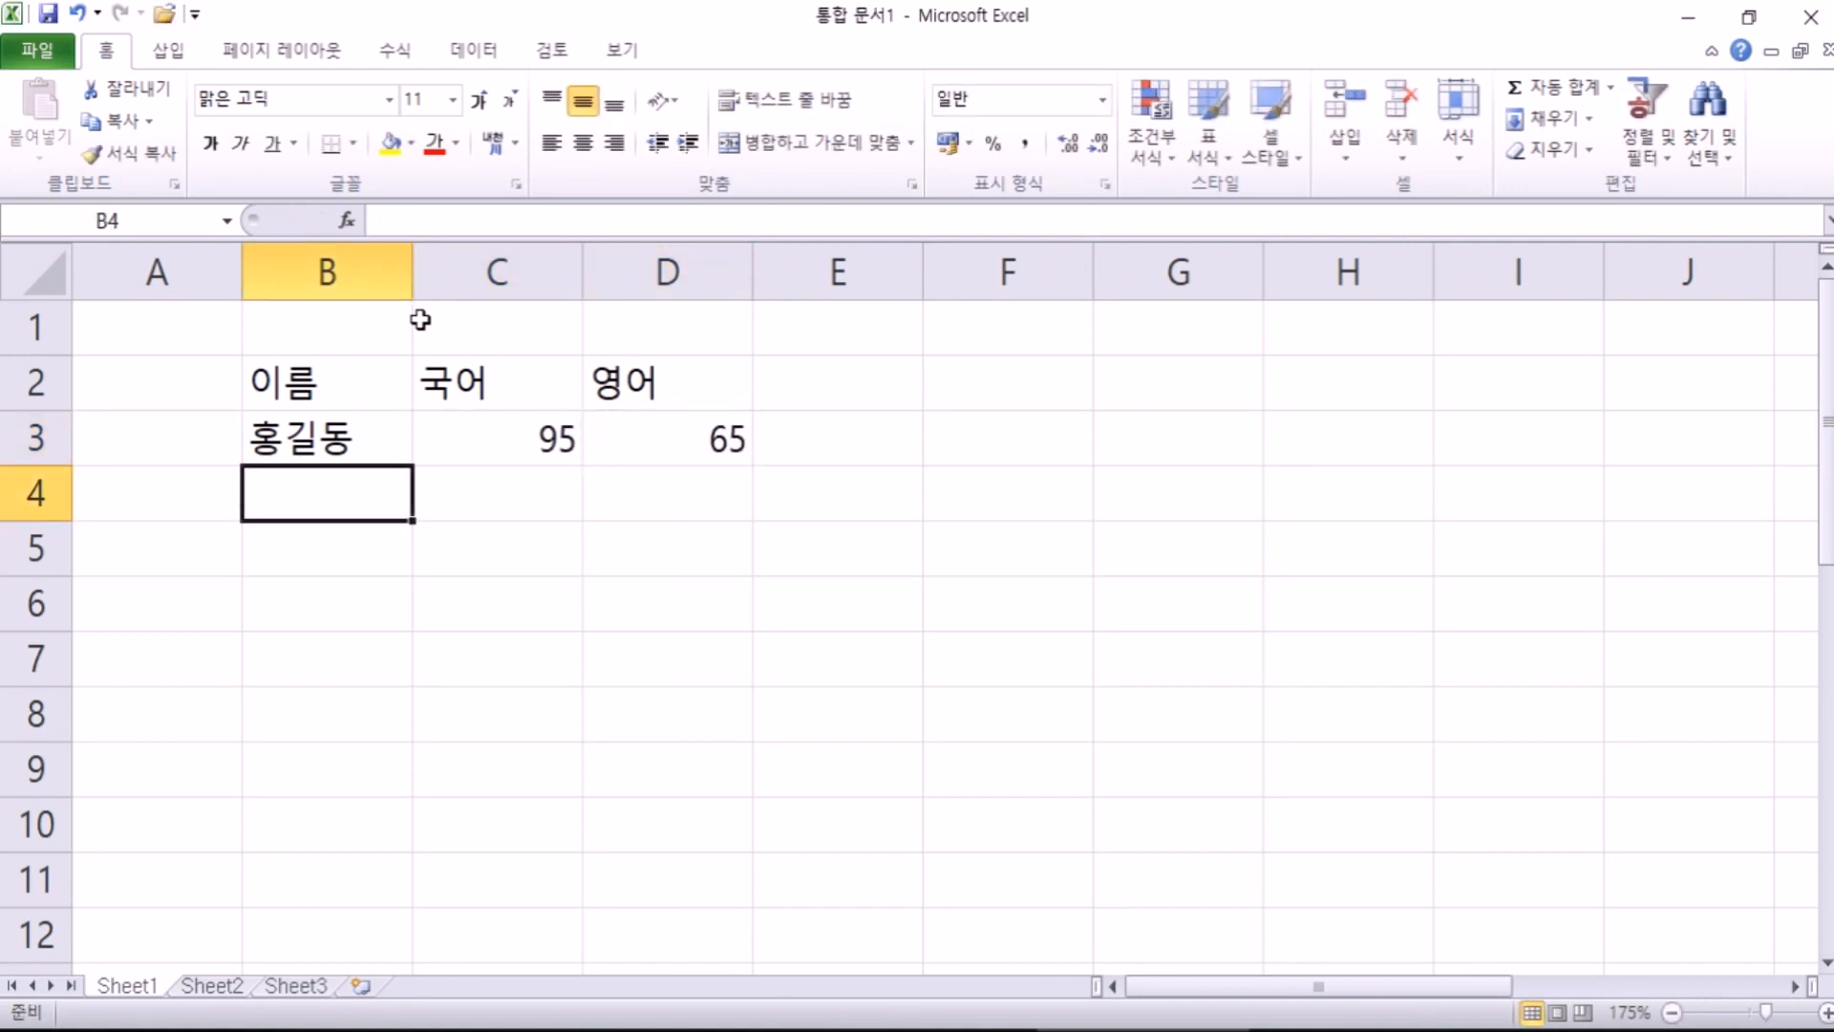
Step: Select cells G4, D6, F5, then the header cells B2, C2, D2 and back to B2
left_click(1205, 514)
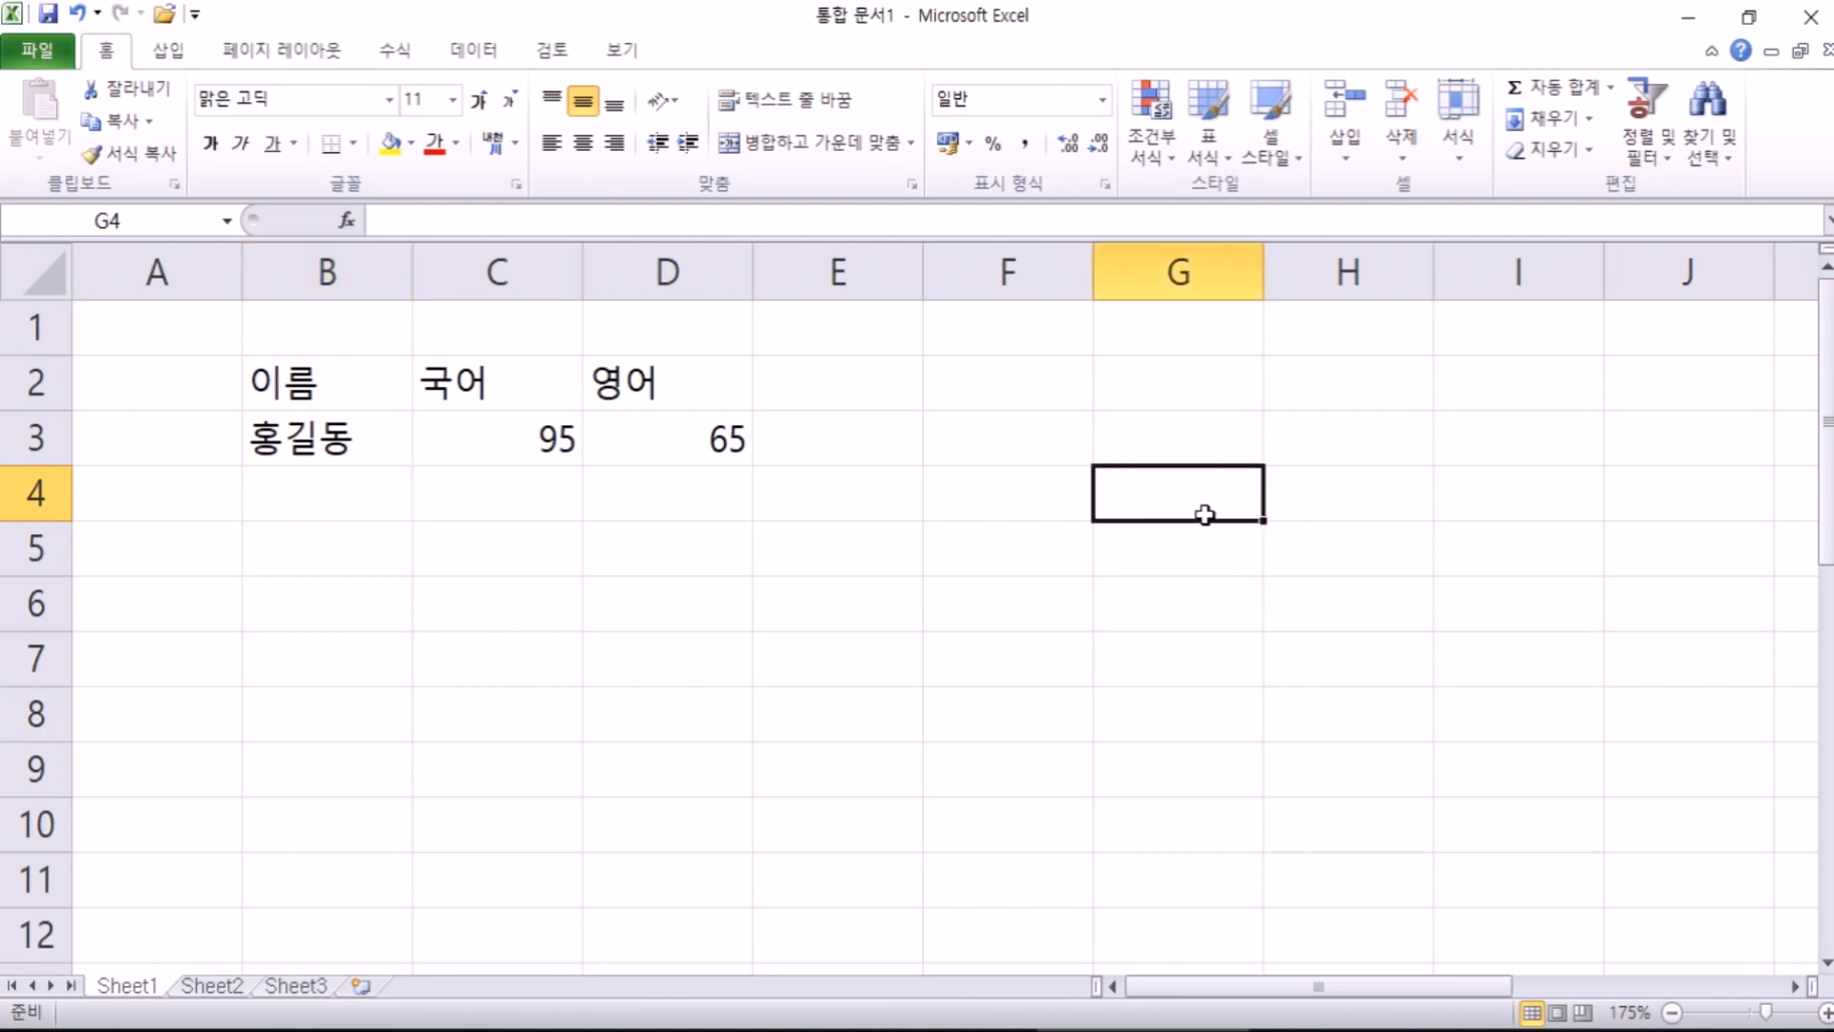
left_click(598, 585)
left_click(945, 550)
left_click(342, 400)
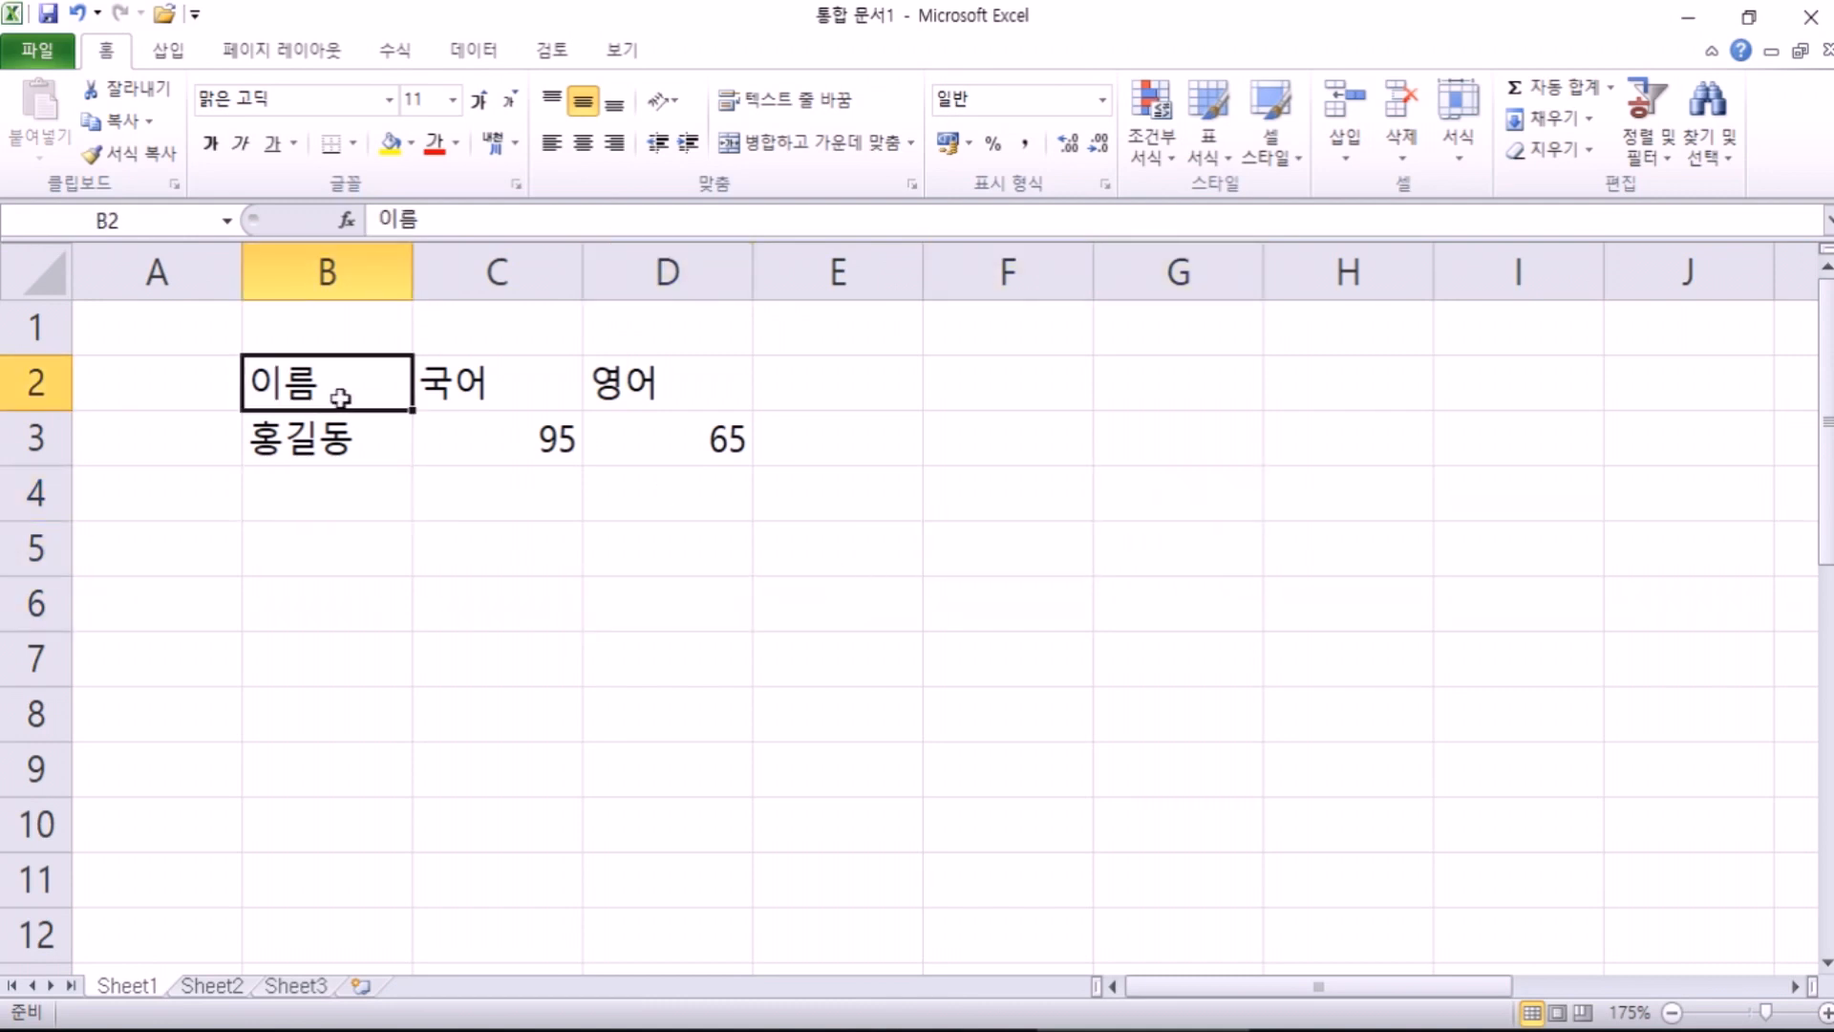
left_click(521, 399)
left_click(603, 383)
left_click(462, 381)
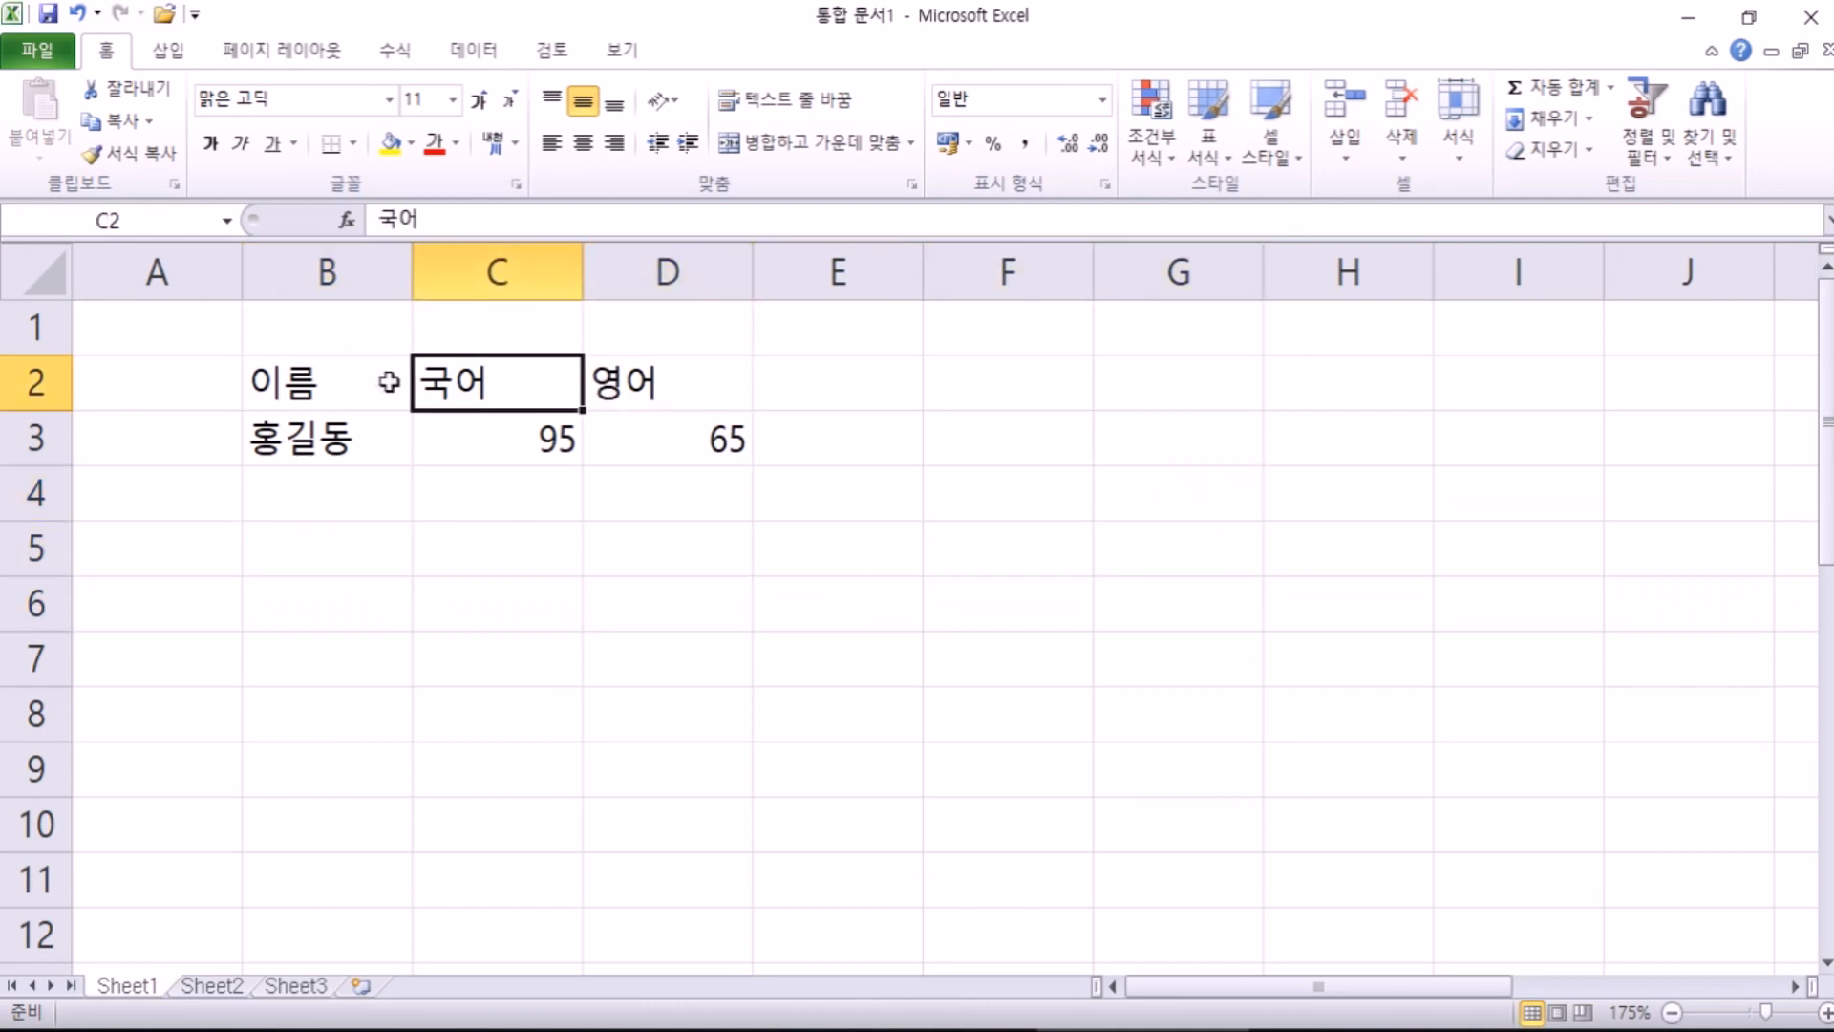
left_click(381, 381)
Step: Arrow through the table area B2–F8, then open the Quick Access Toolbar customize menu
key("Right")
key("Right")
key("Down")
key("Left")
key("Left")
key("Up")
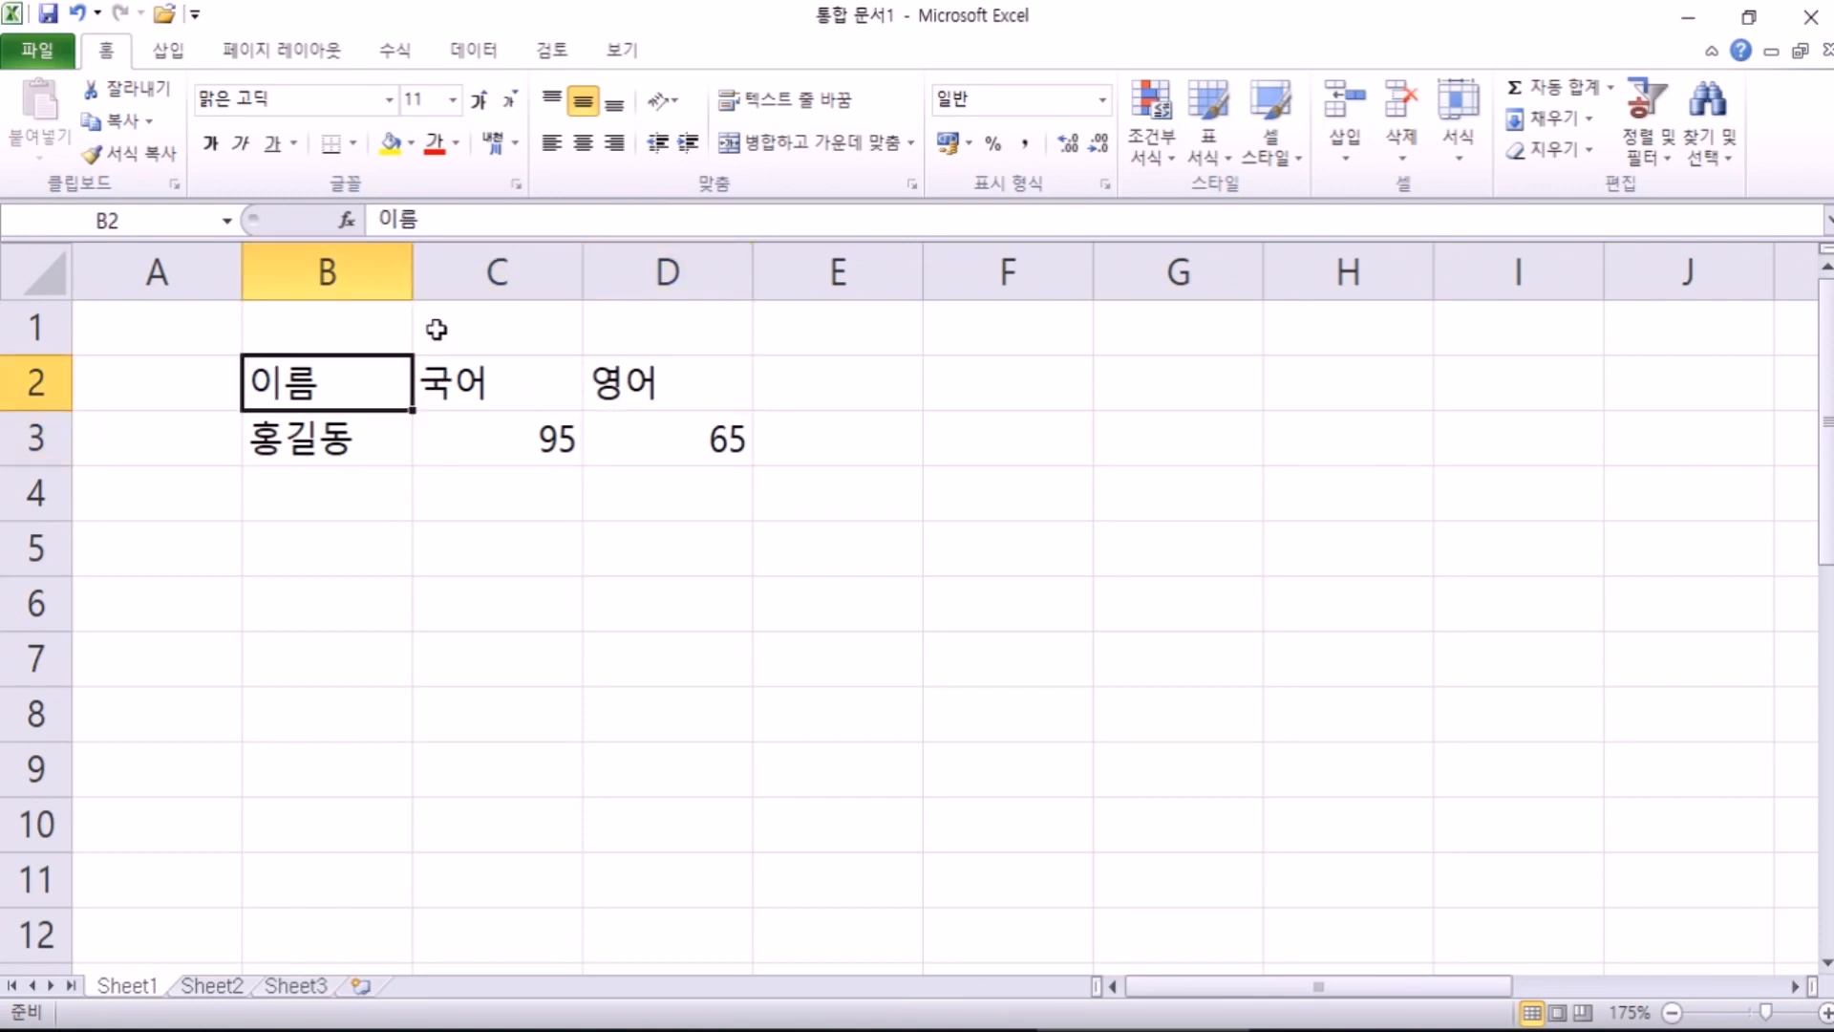
key("Down")
key("Down")
key("Down")
key("Down")
key("Down")
key("Down")
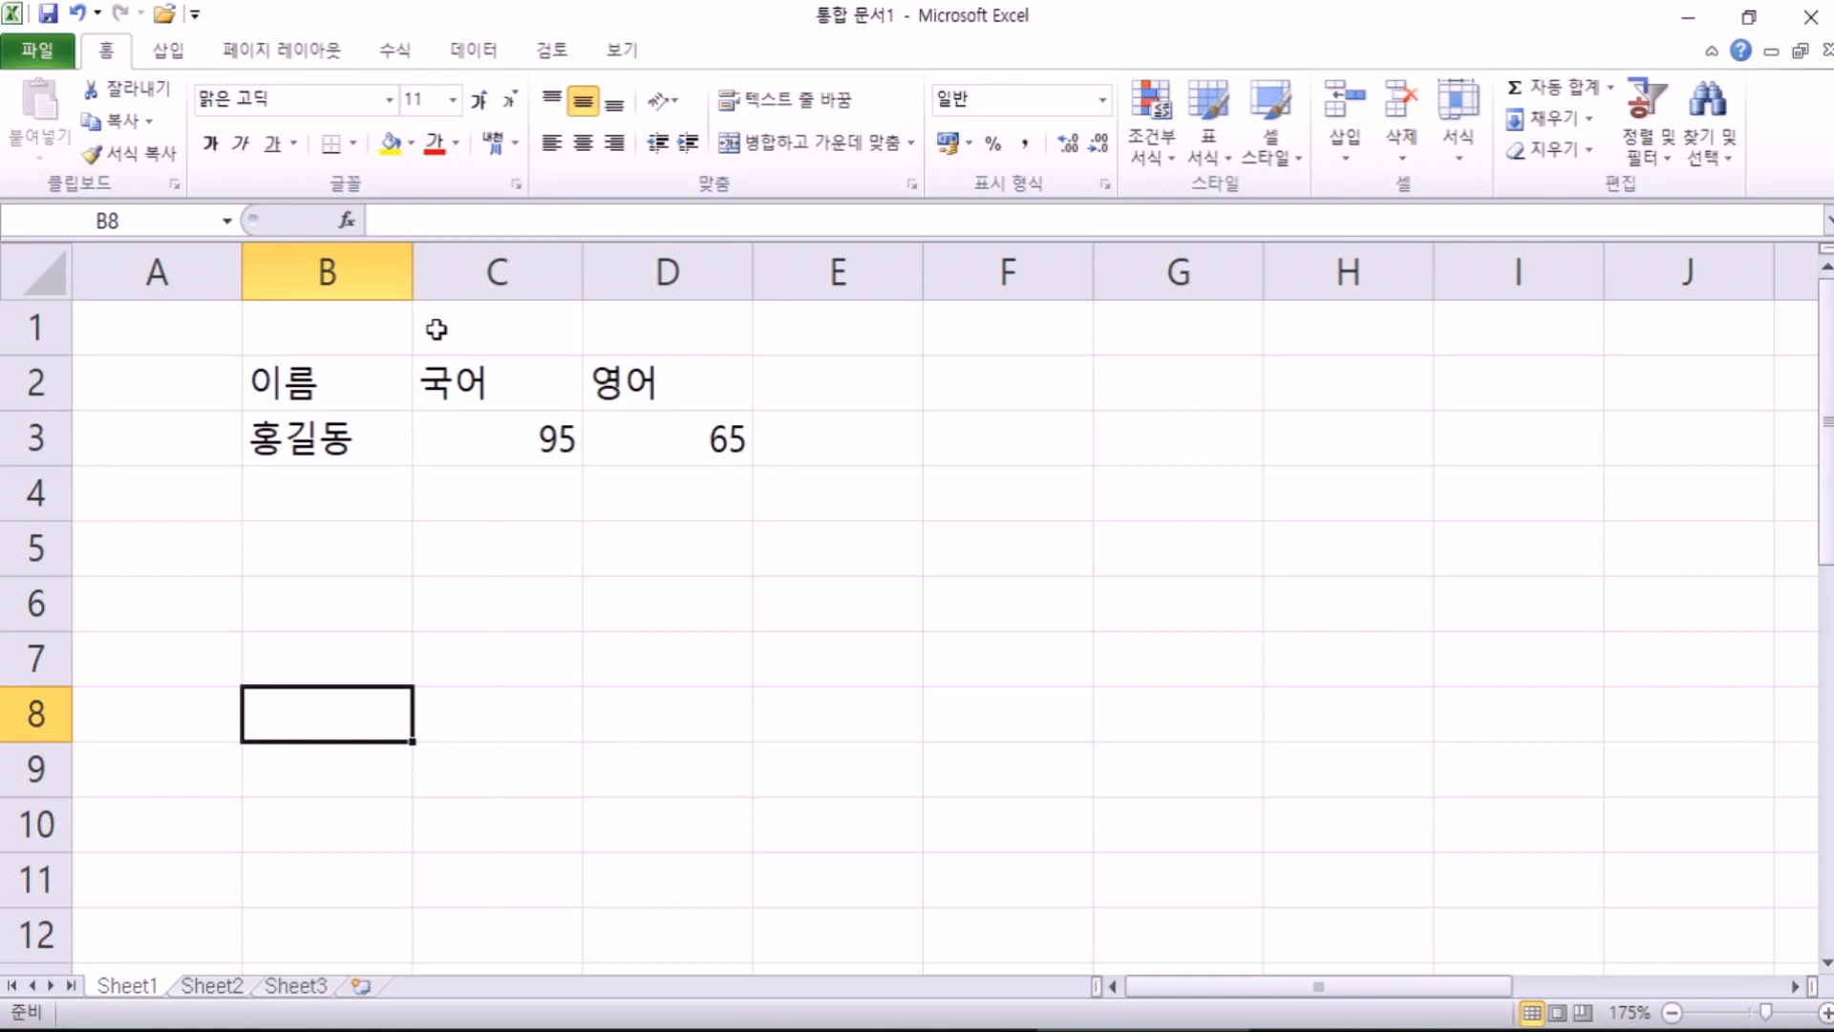
key("Right")
key("Right")
key("Right")
key("Right")
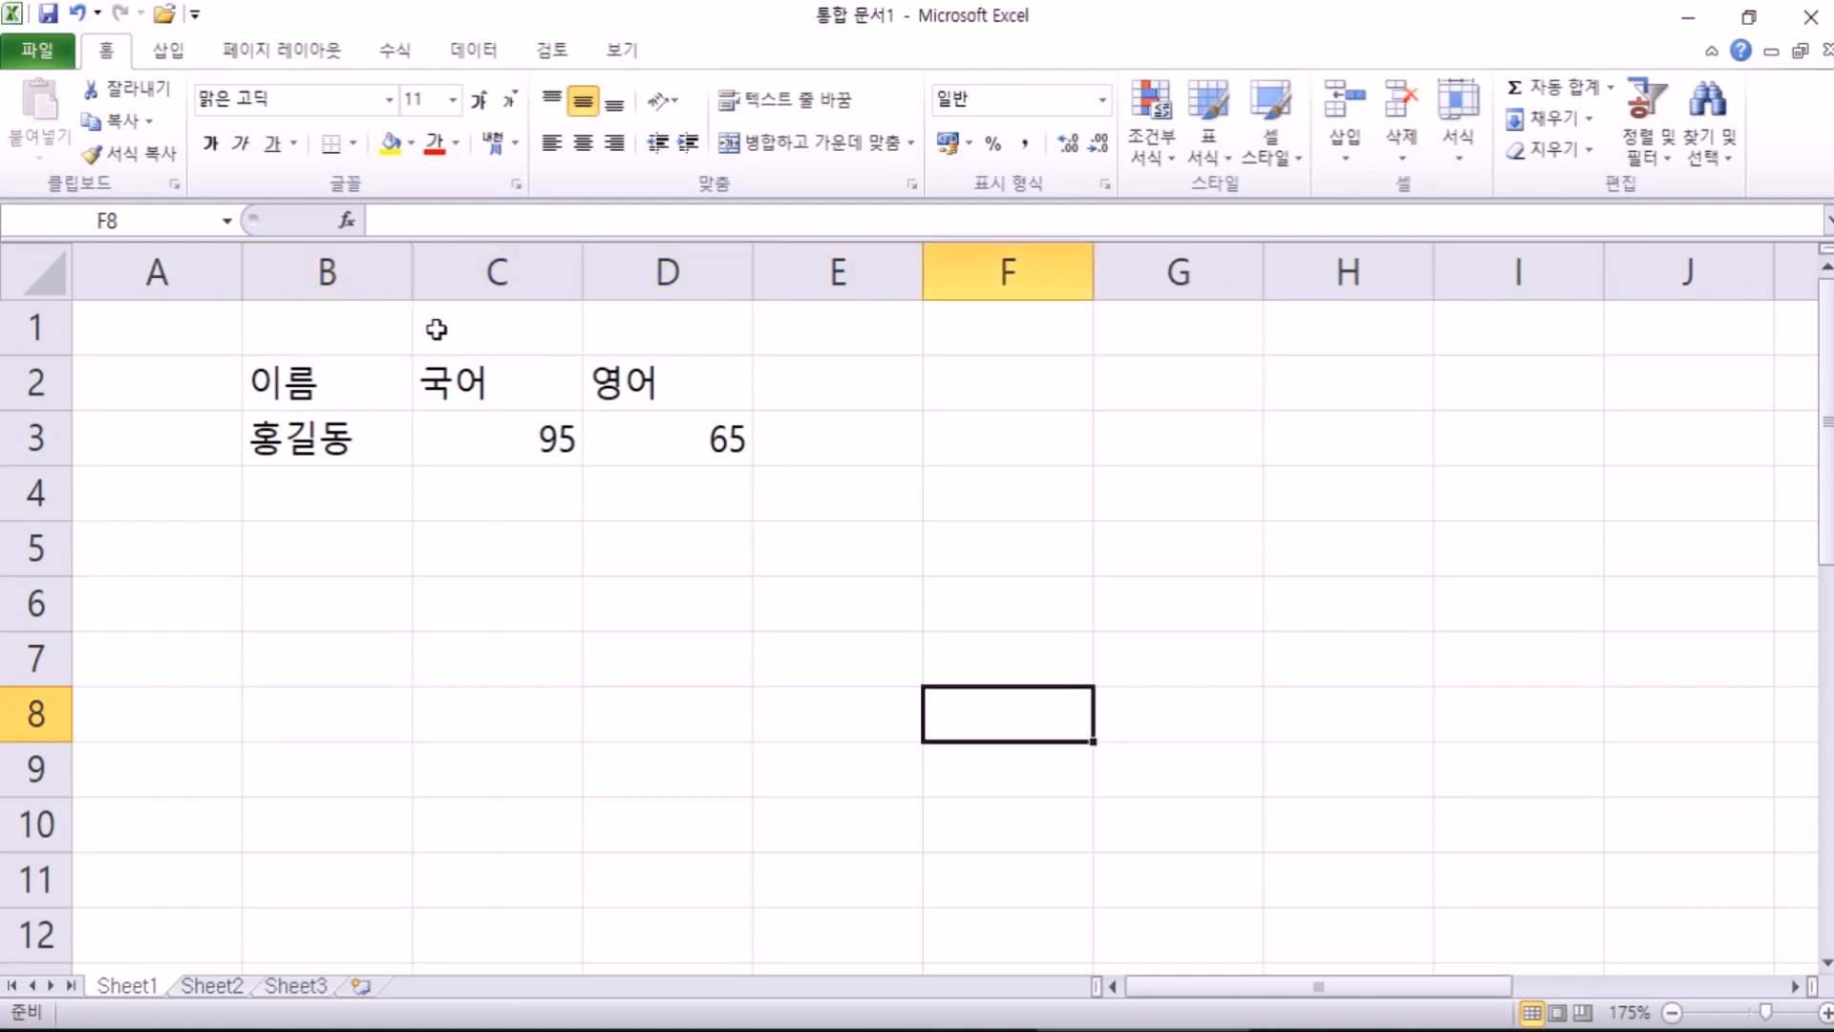
key("Up")
key("Up")
key("Up")
key("Up")
key("Up")
key("Up")
key("Left")
key("Left")
key("Left")
key("Left")
key("Down")
key("Down")
key("Down")
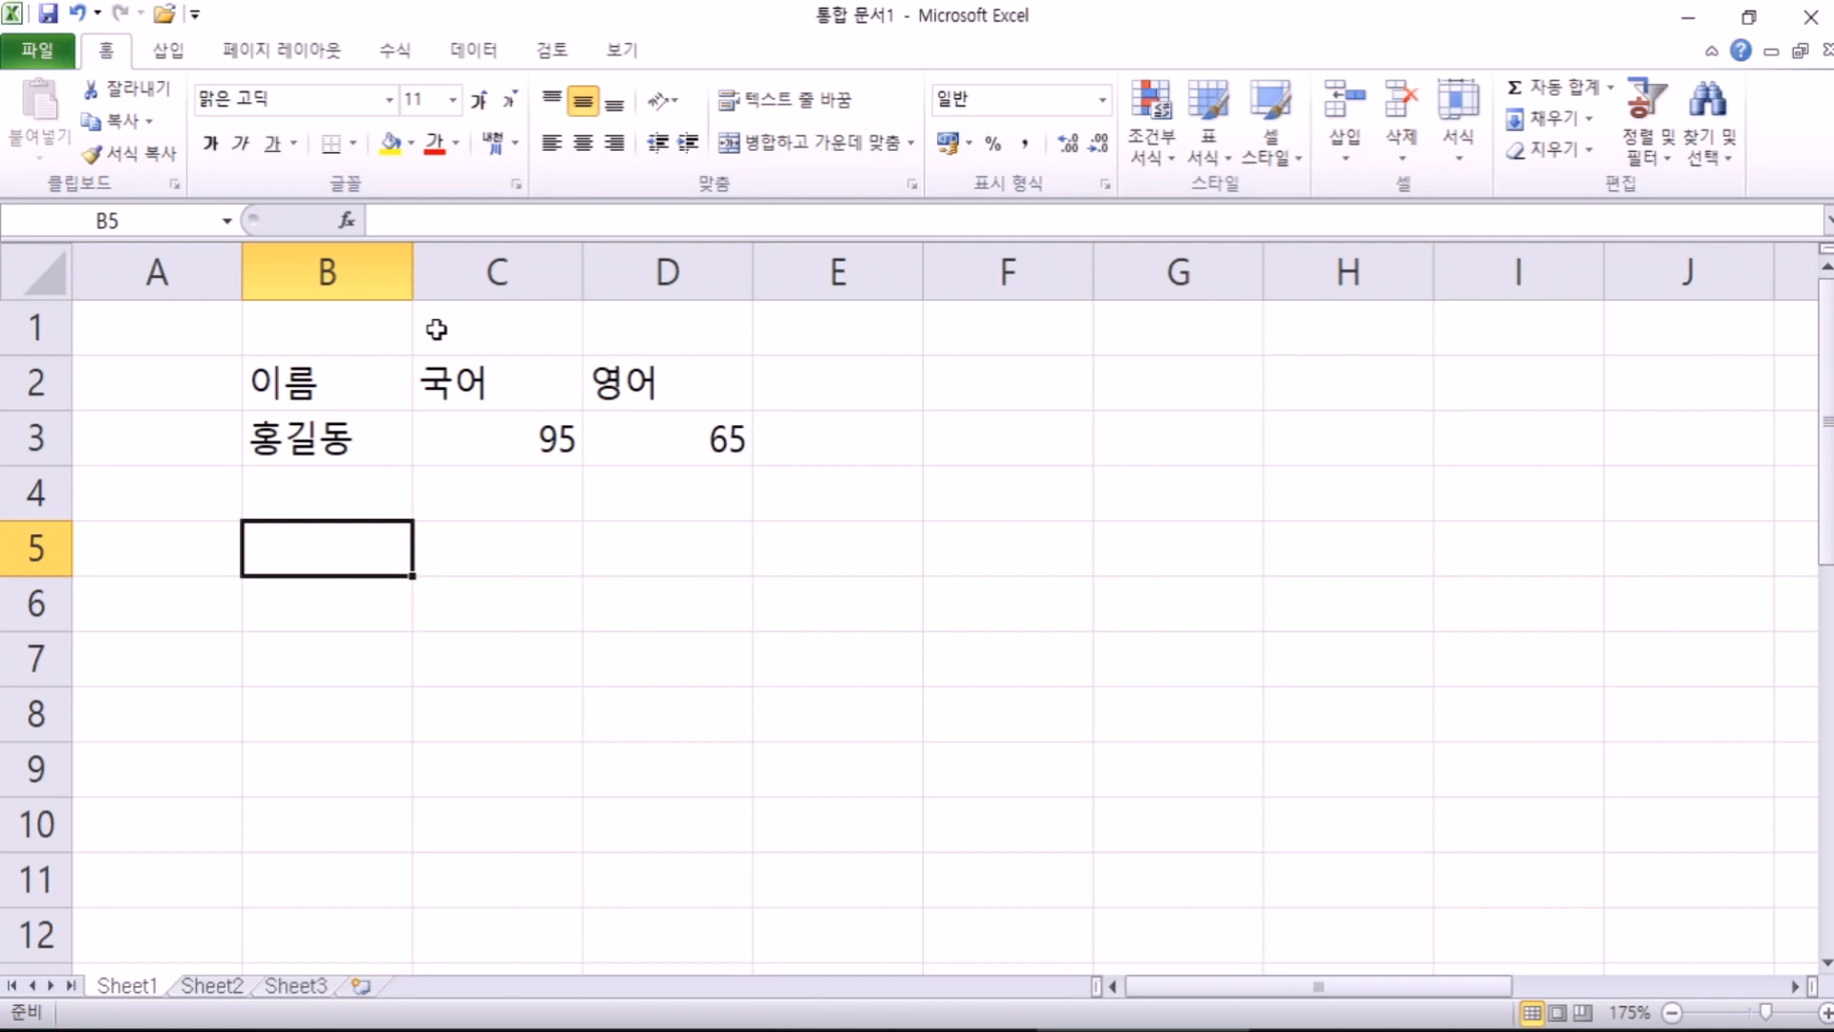
left_click(194, 14)
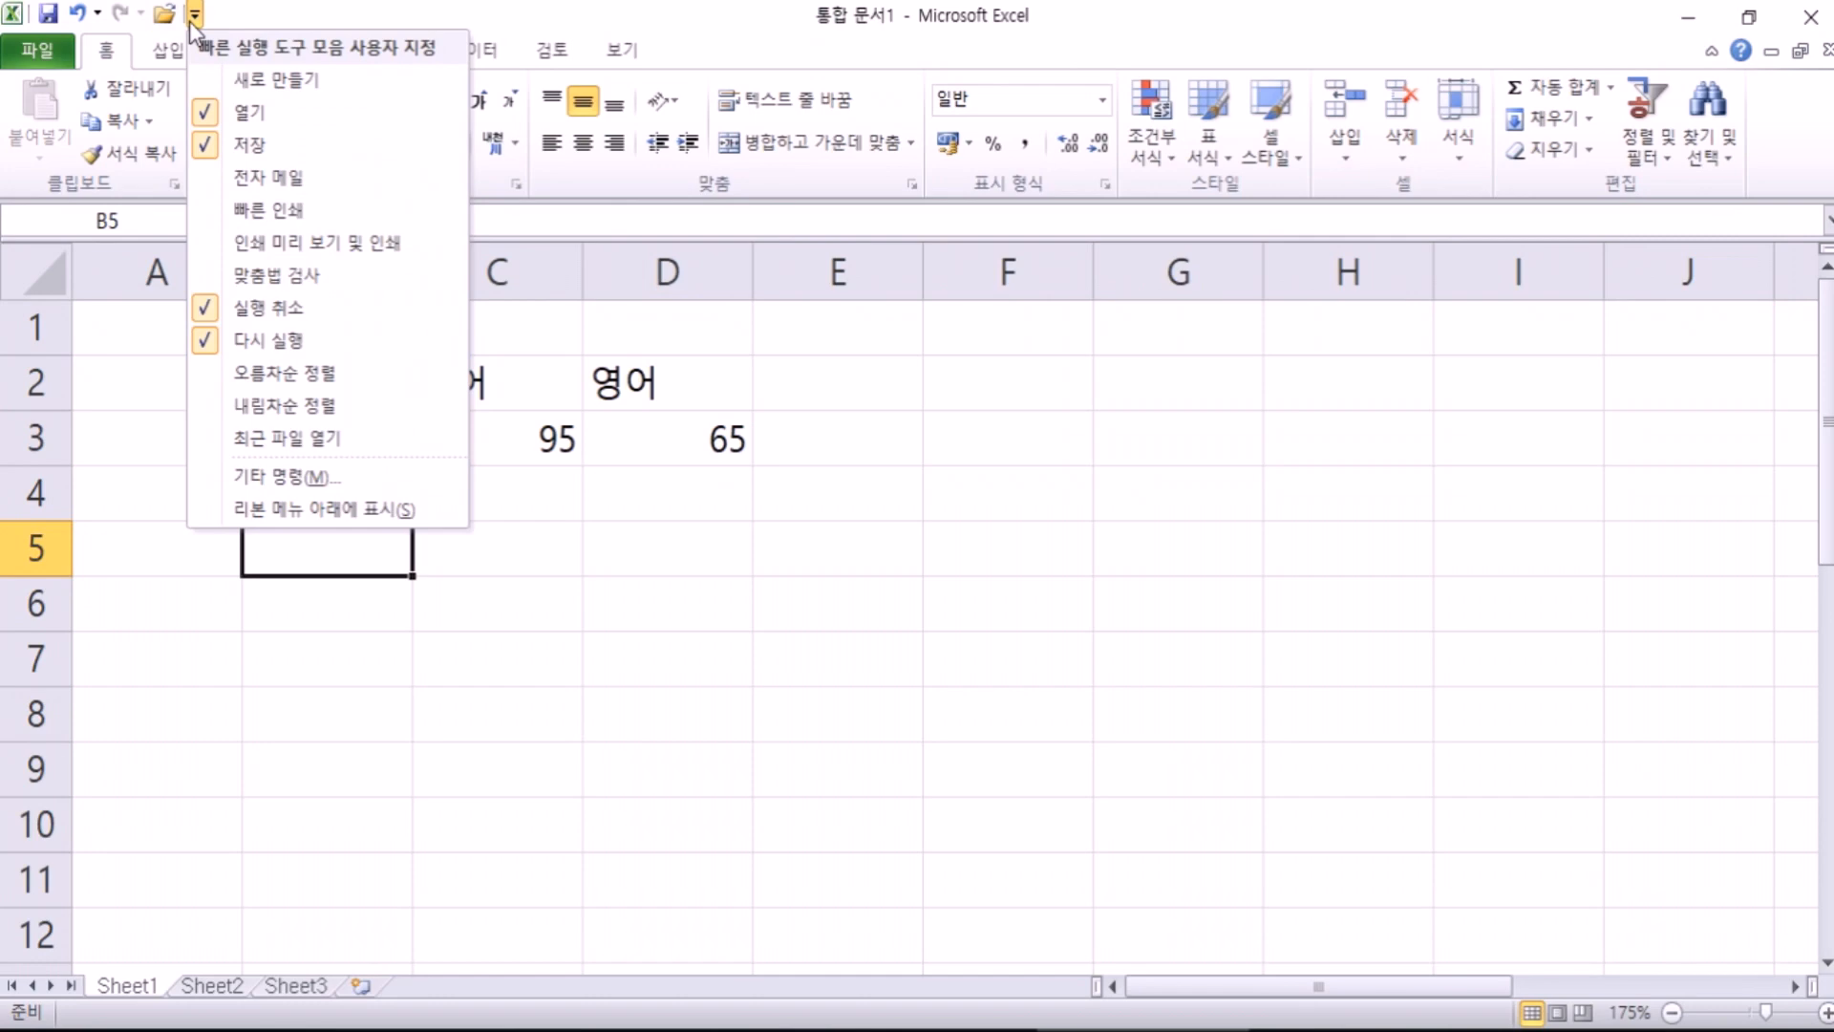
left_click(193, 19)
key("super")
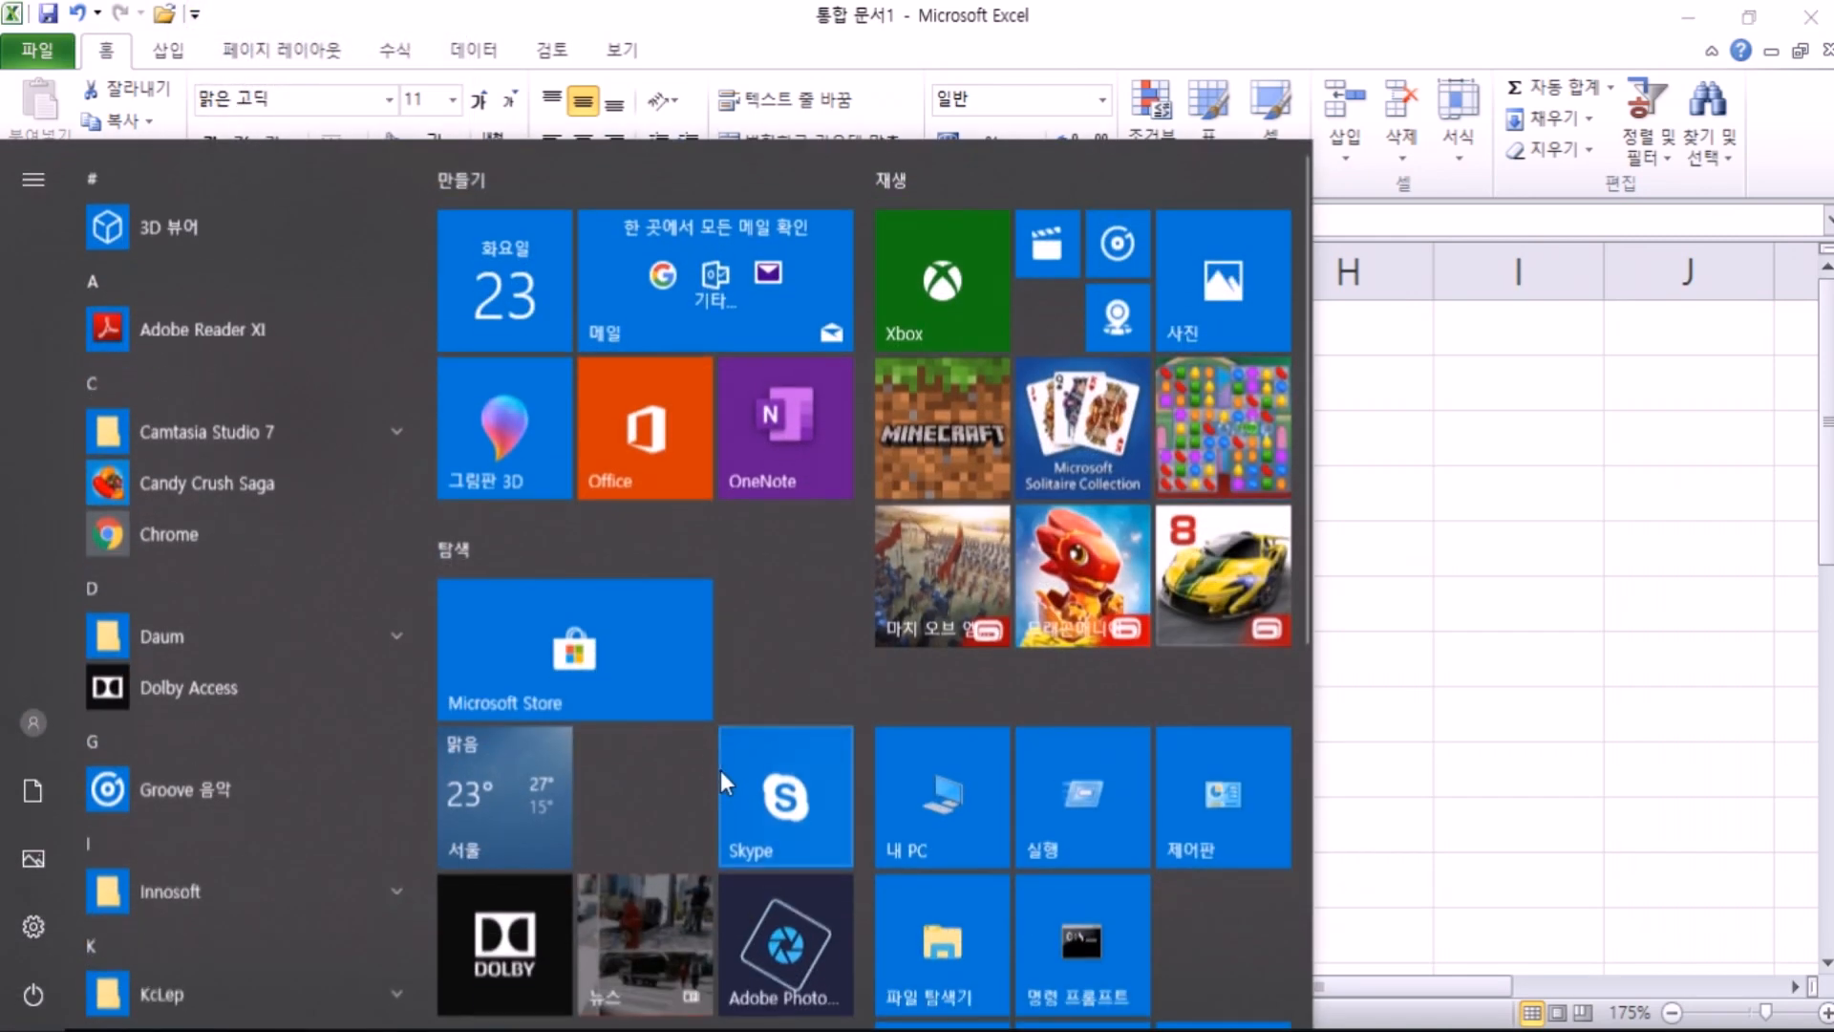
left_click(631, 659)
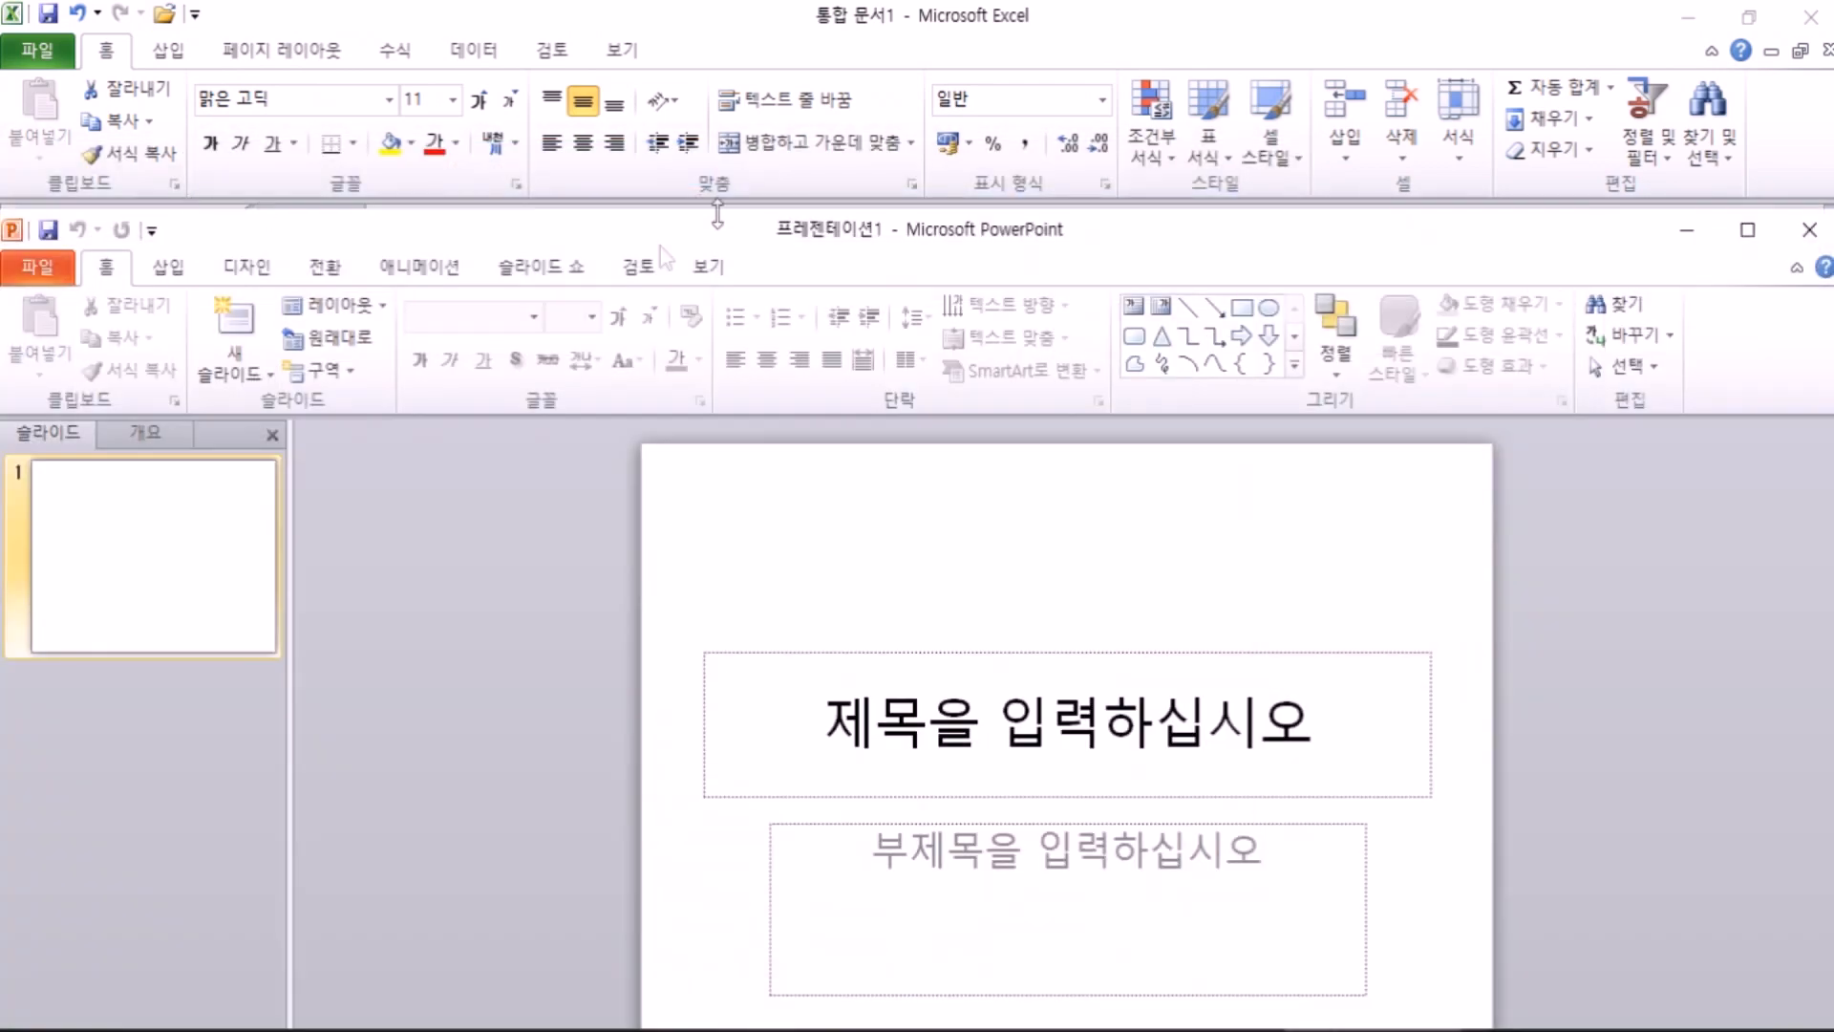
left_click(150, 231)
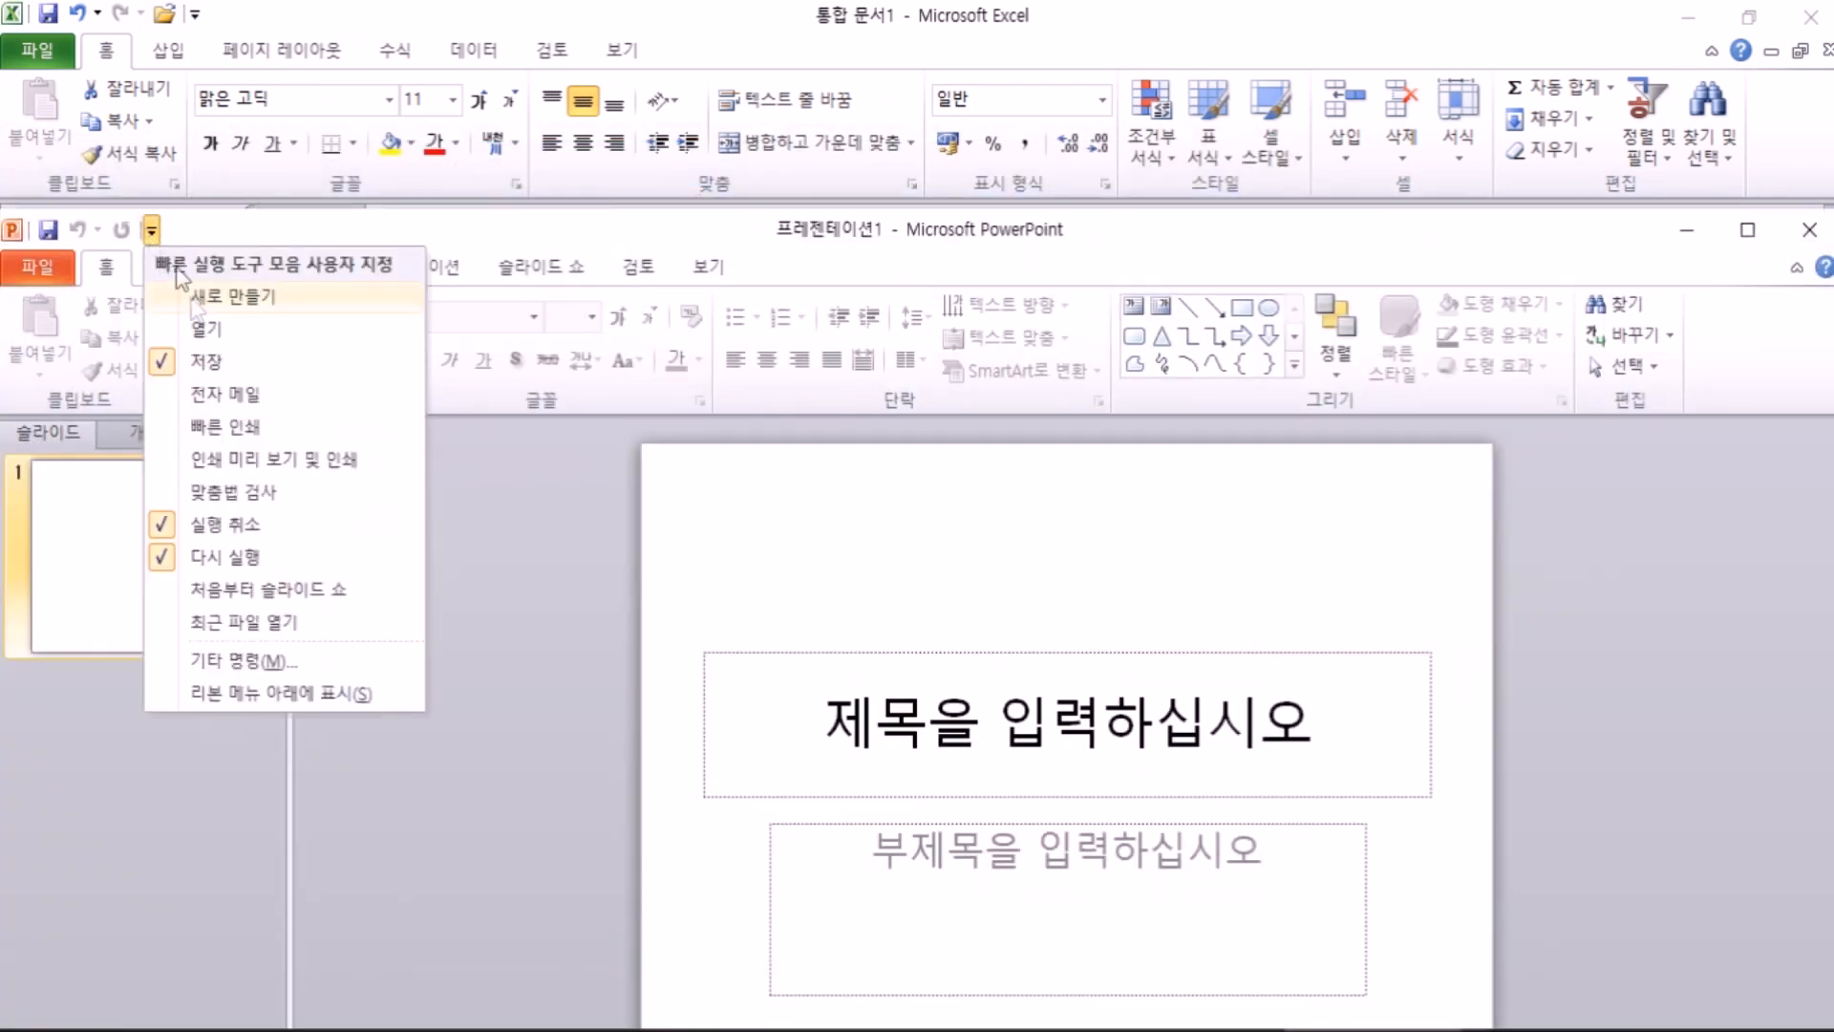
left_click(151, 231)
left_click(151, 230)
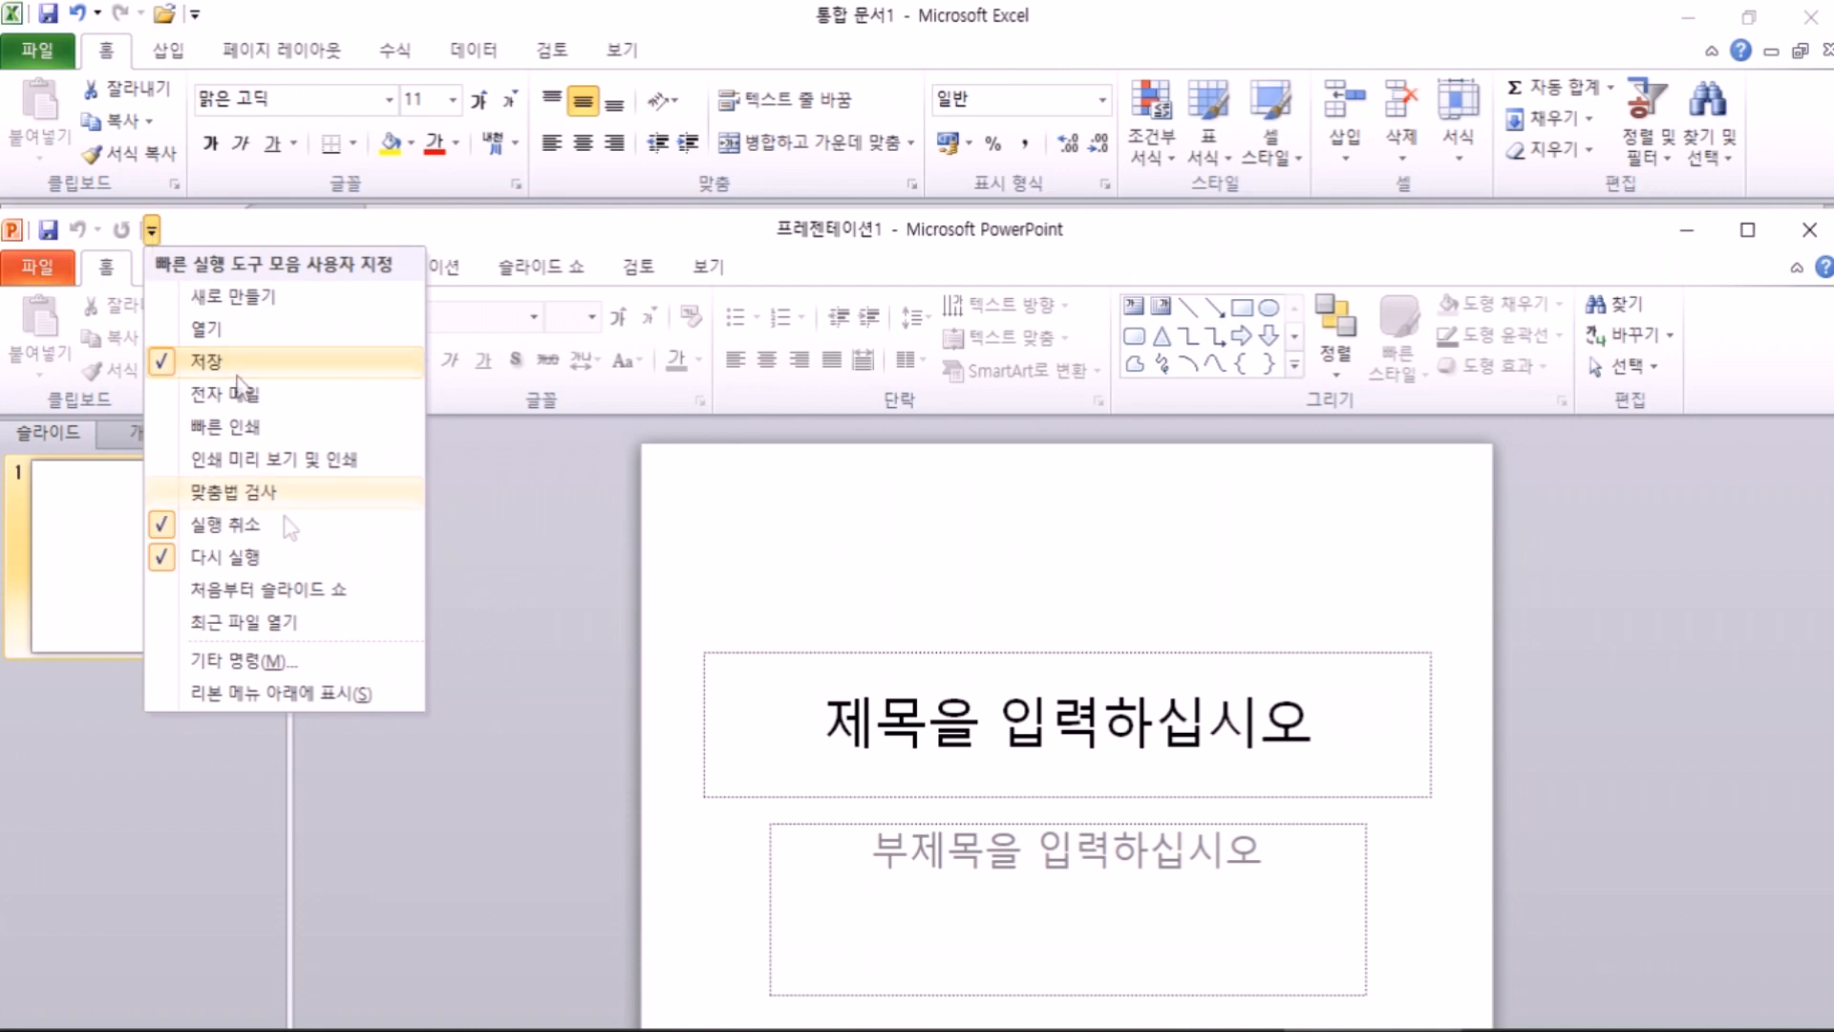
left_click(151, 232)
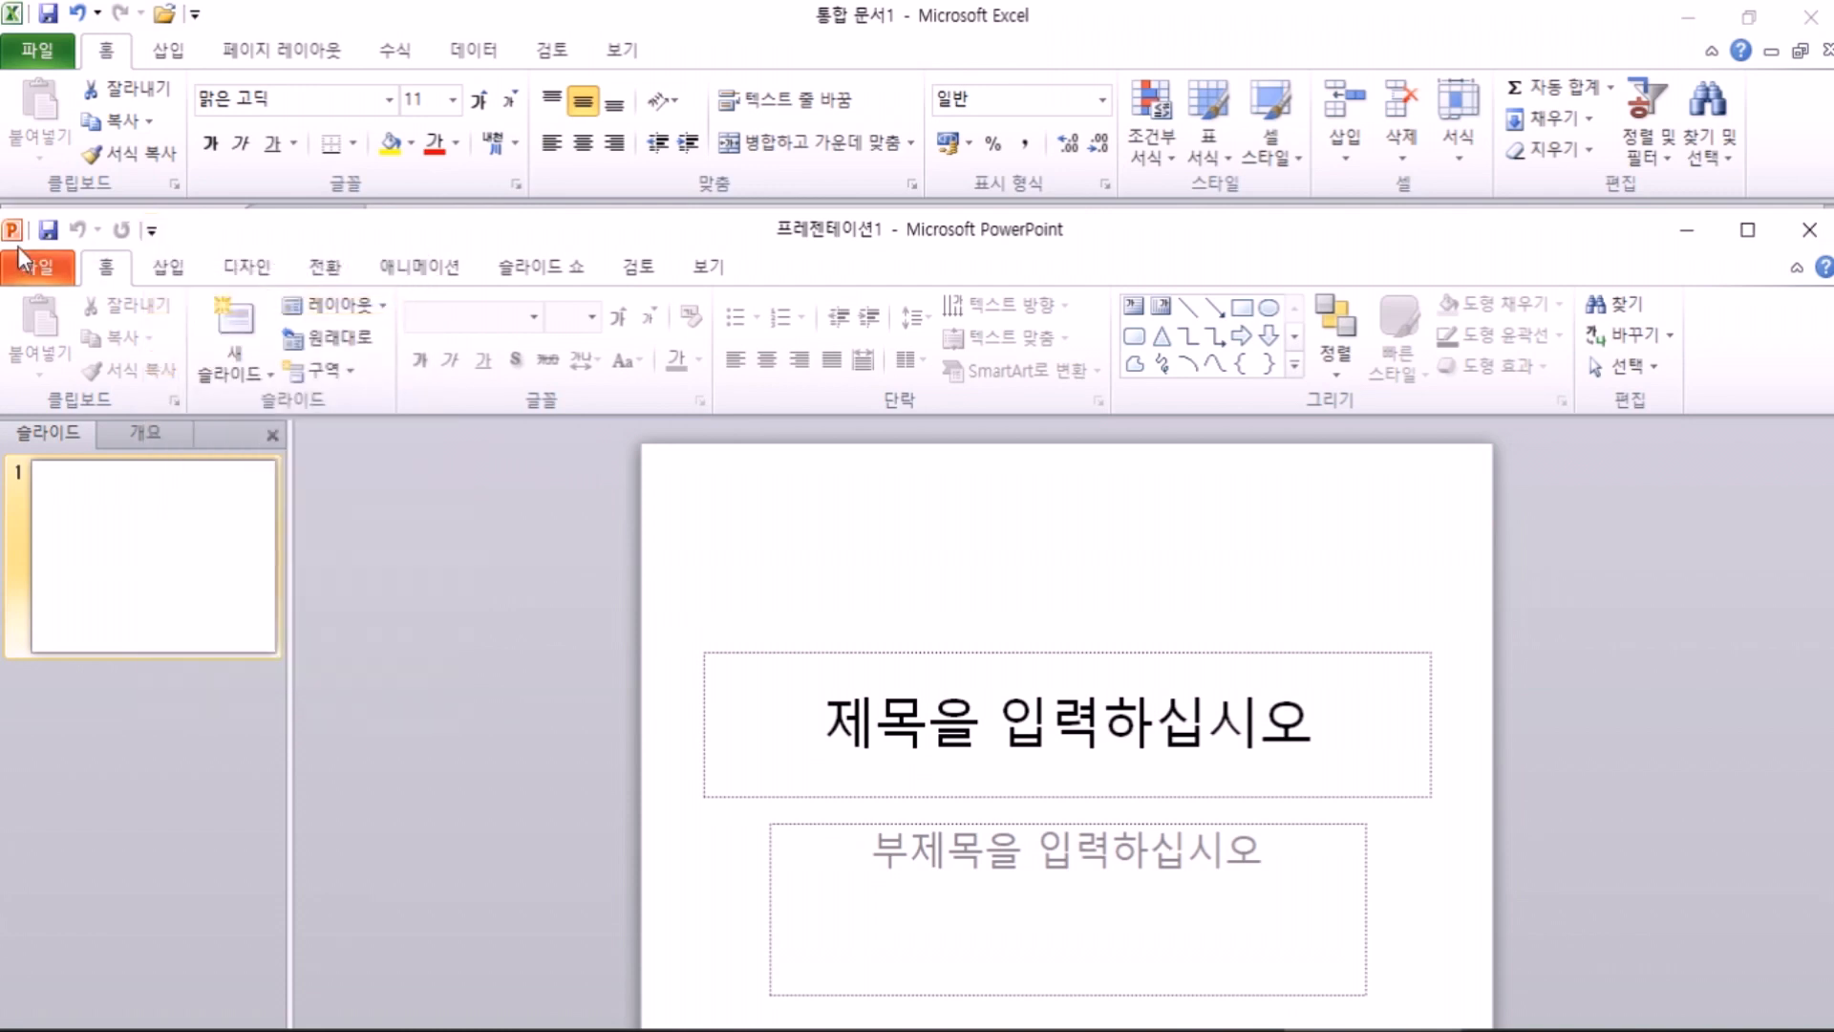
left_click(46, 268)
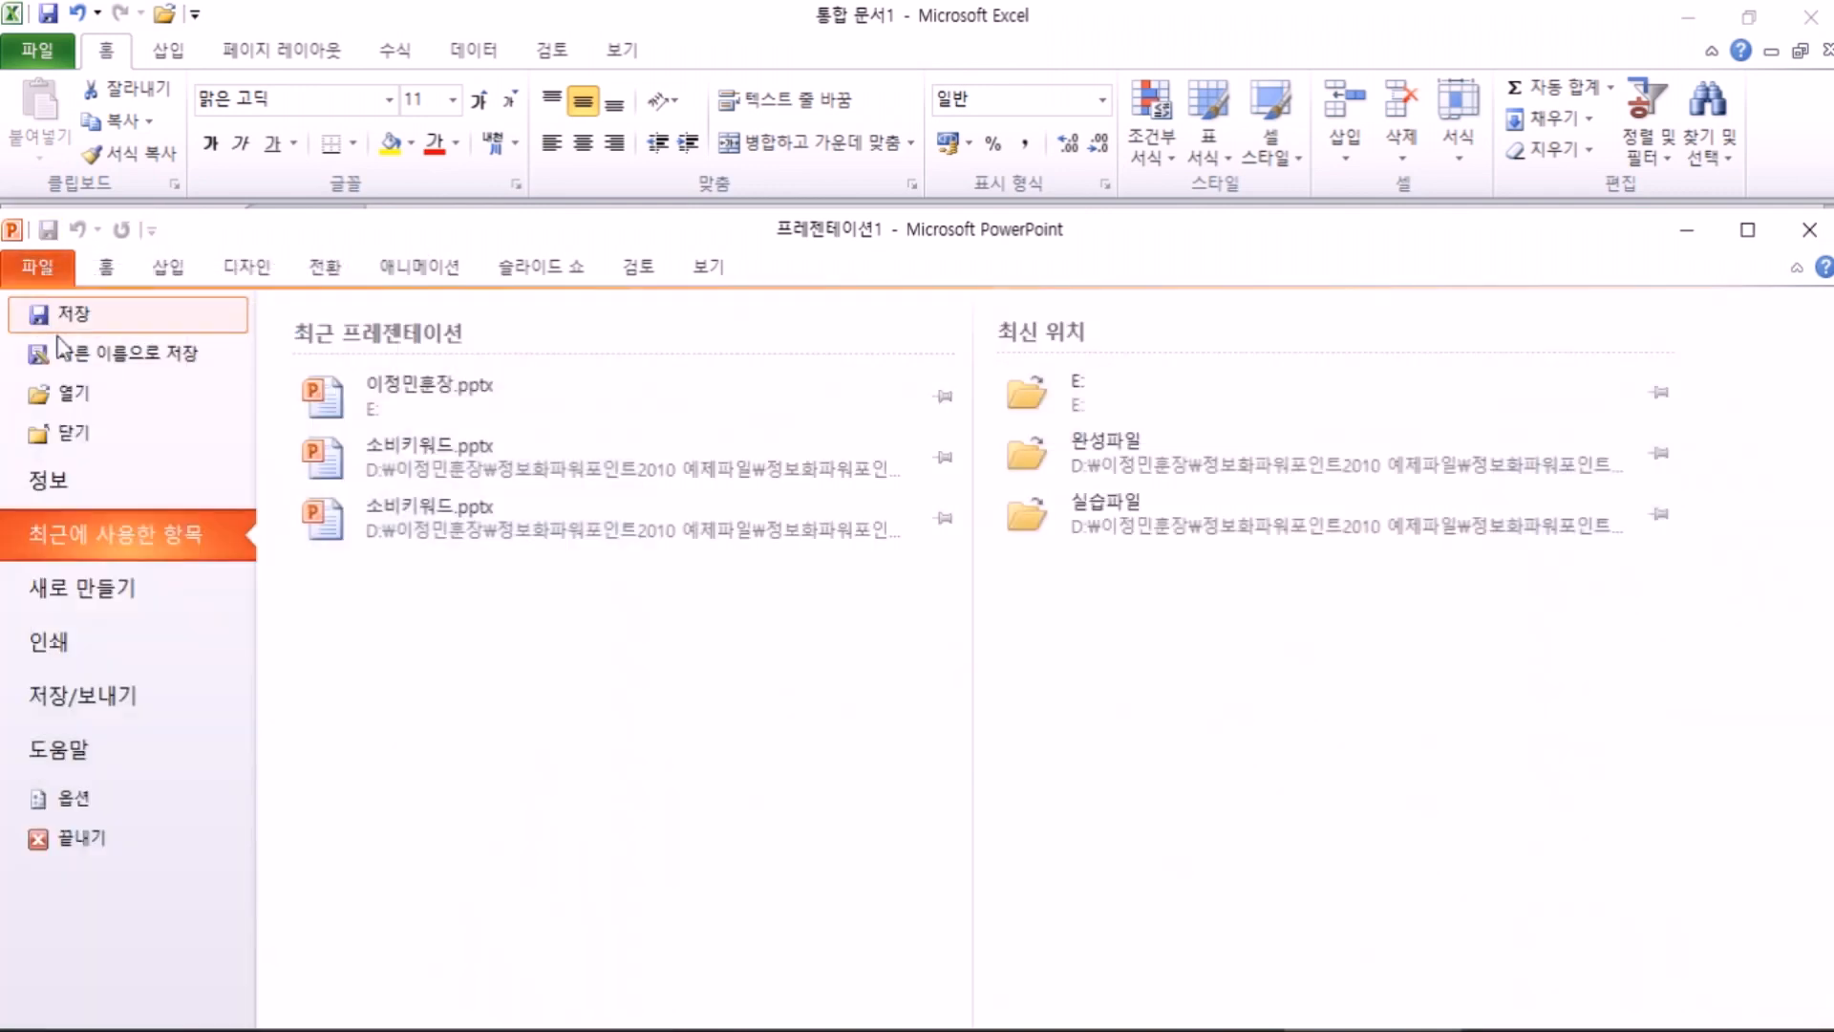
left_click(49, 267)
left_click(47, 232)
left_click(891, 230)
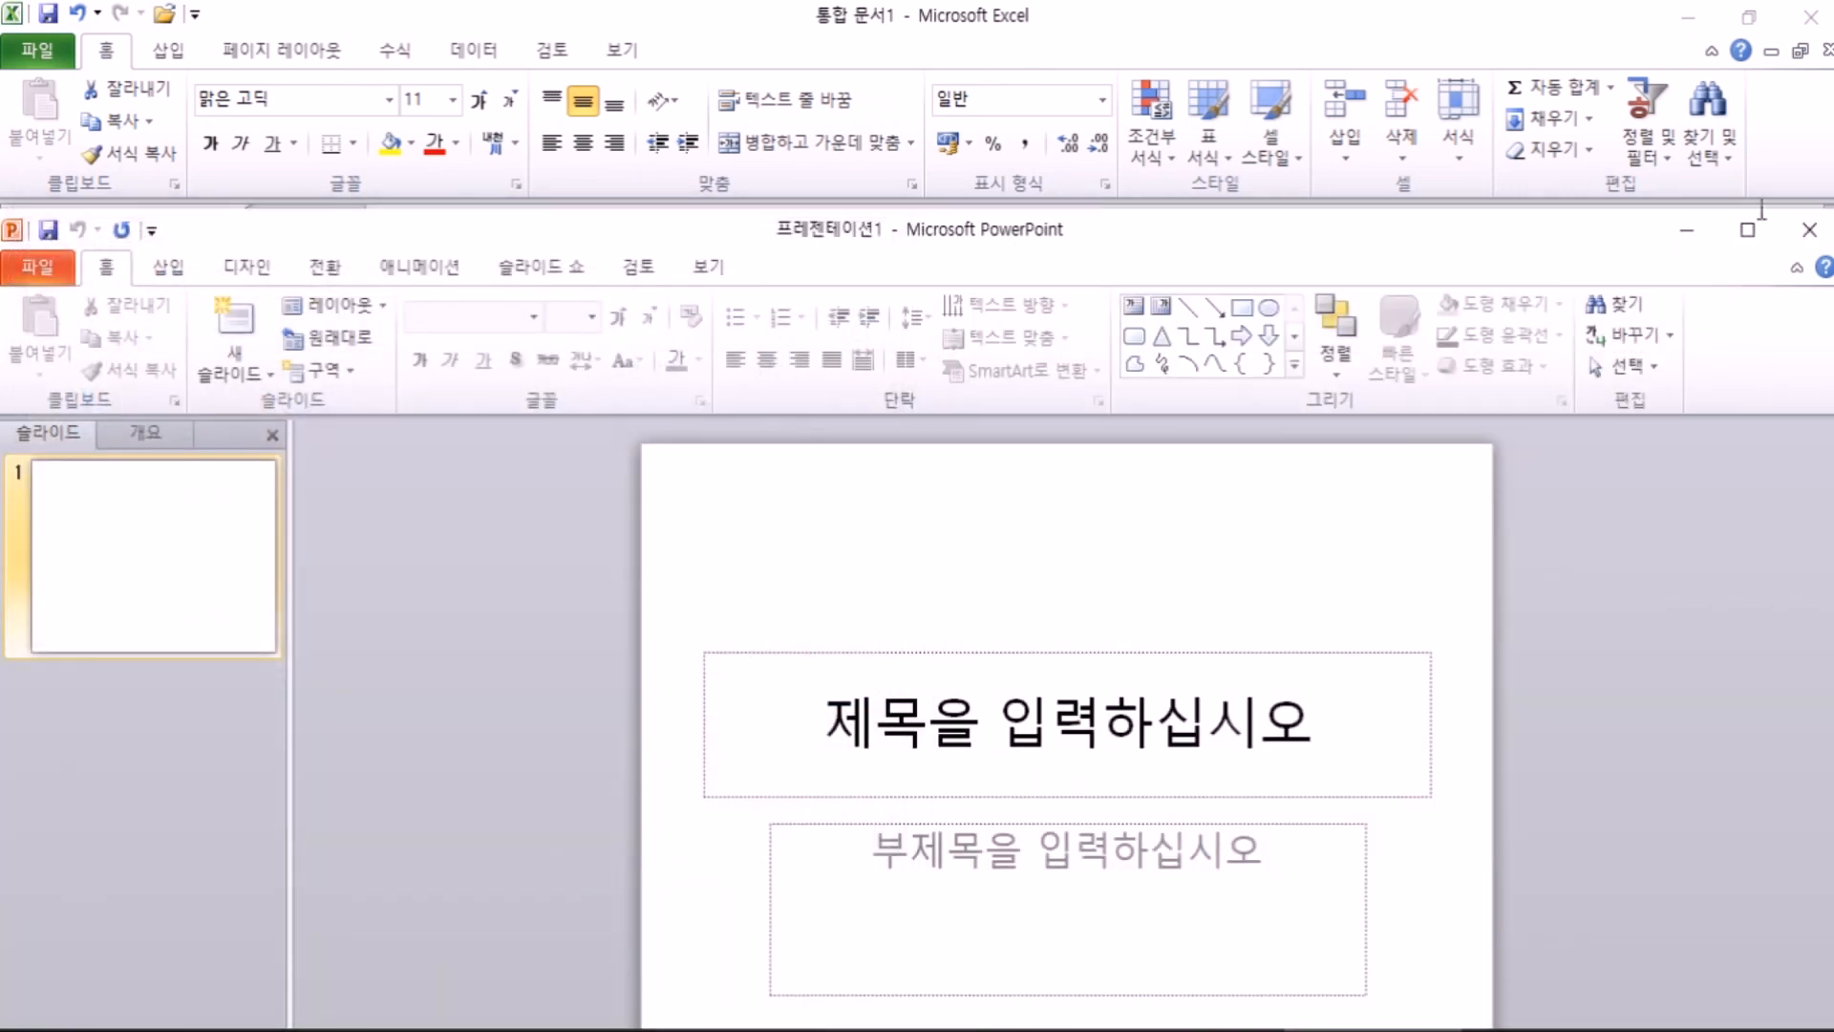
left_click(1810, 230)
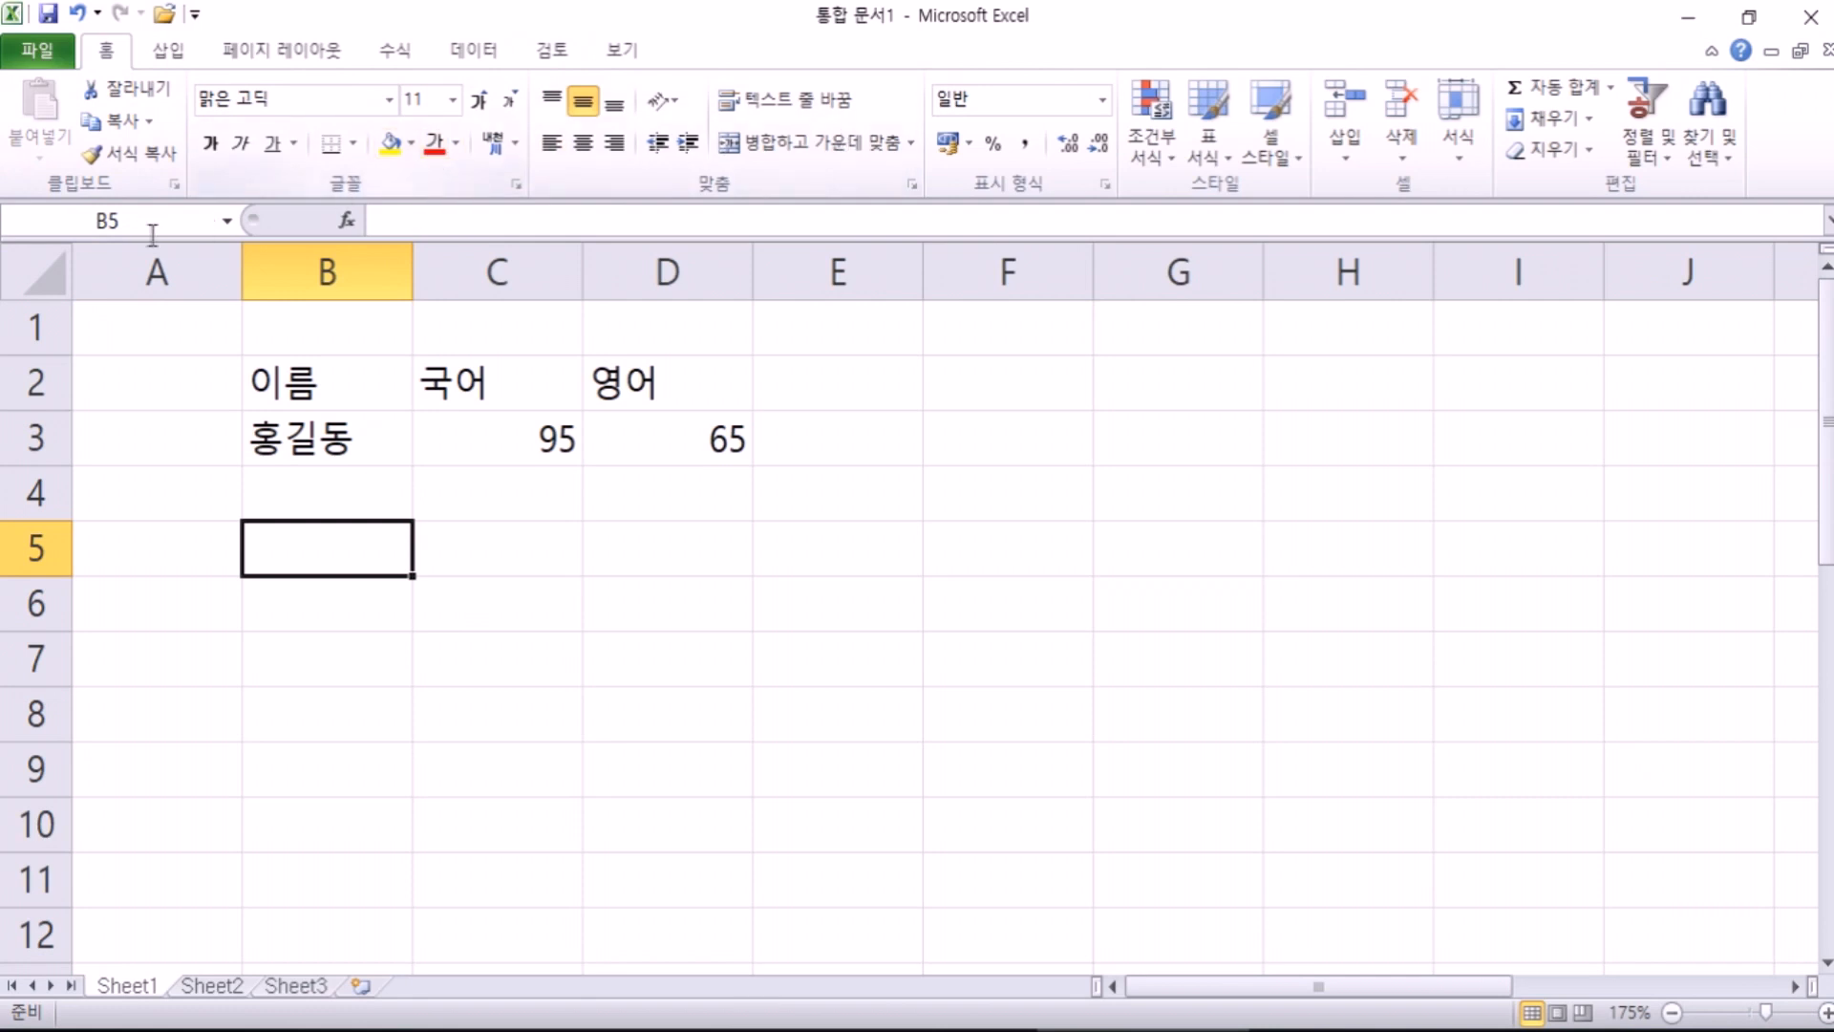
left_click(998, 440)
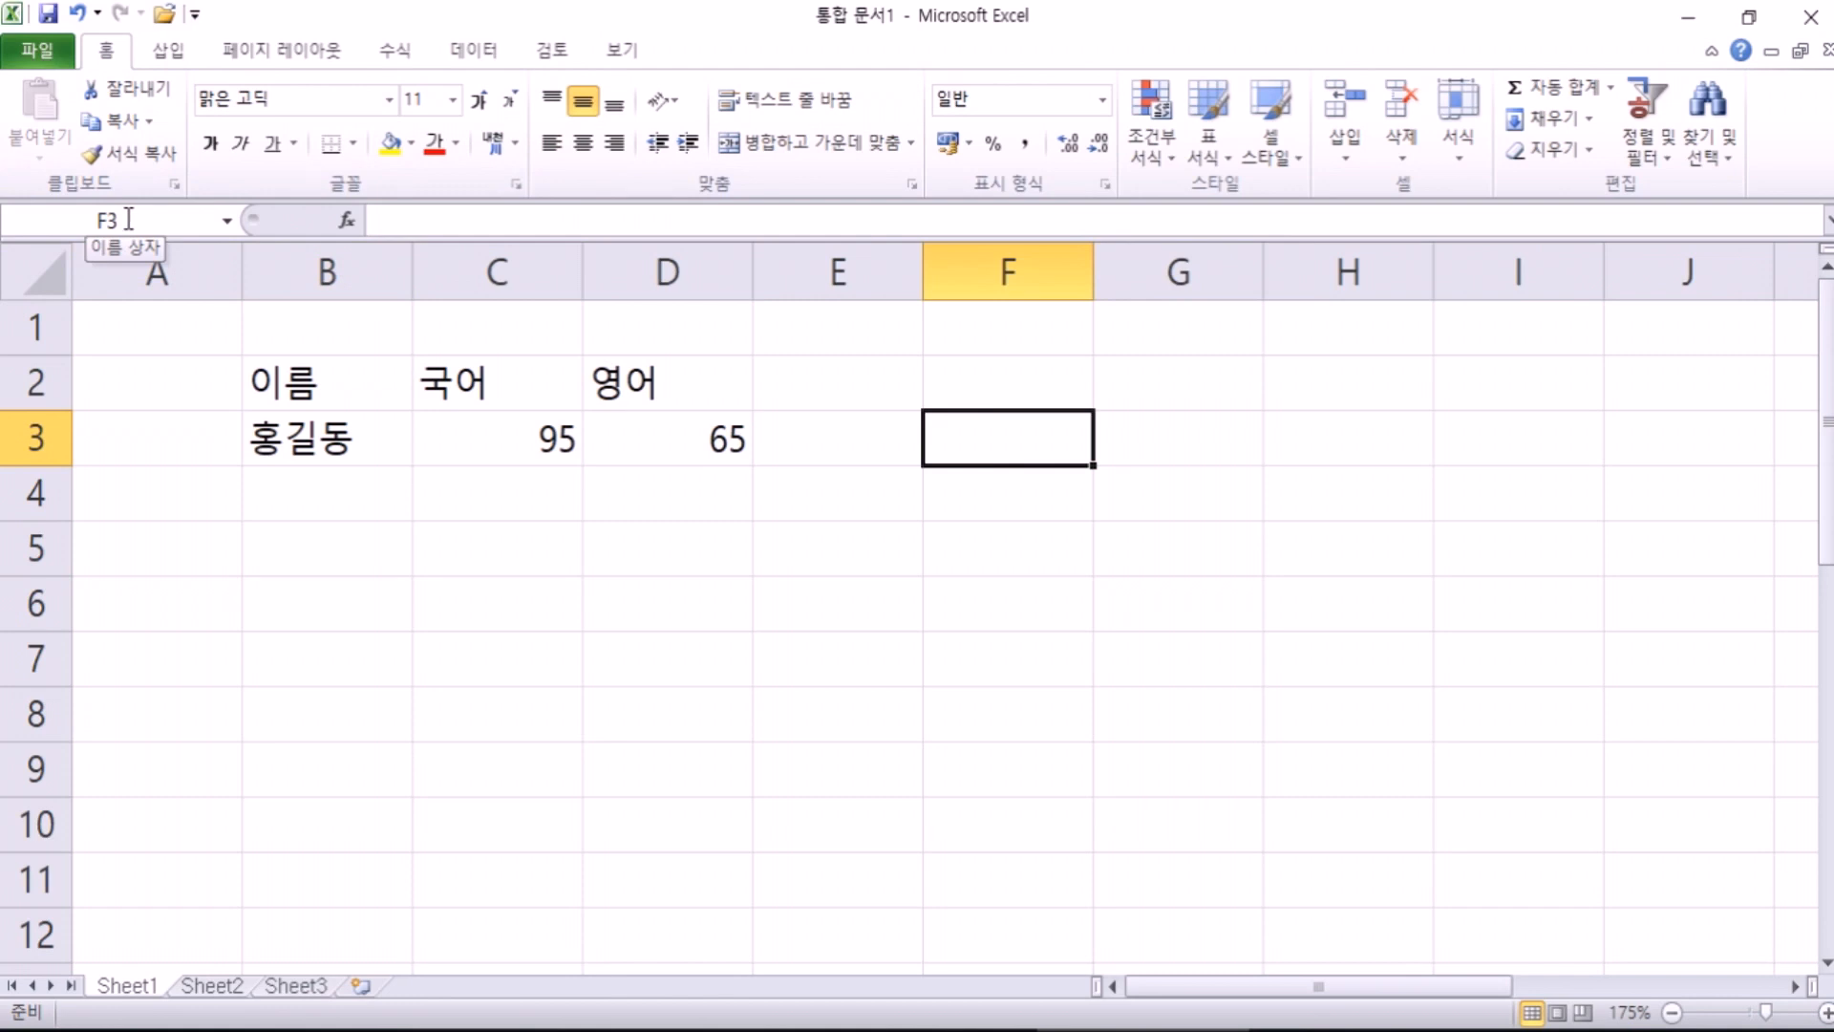
left_click(255, 606)
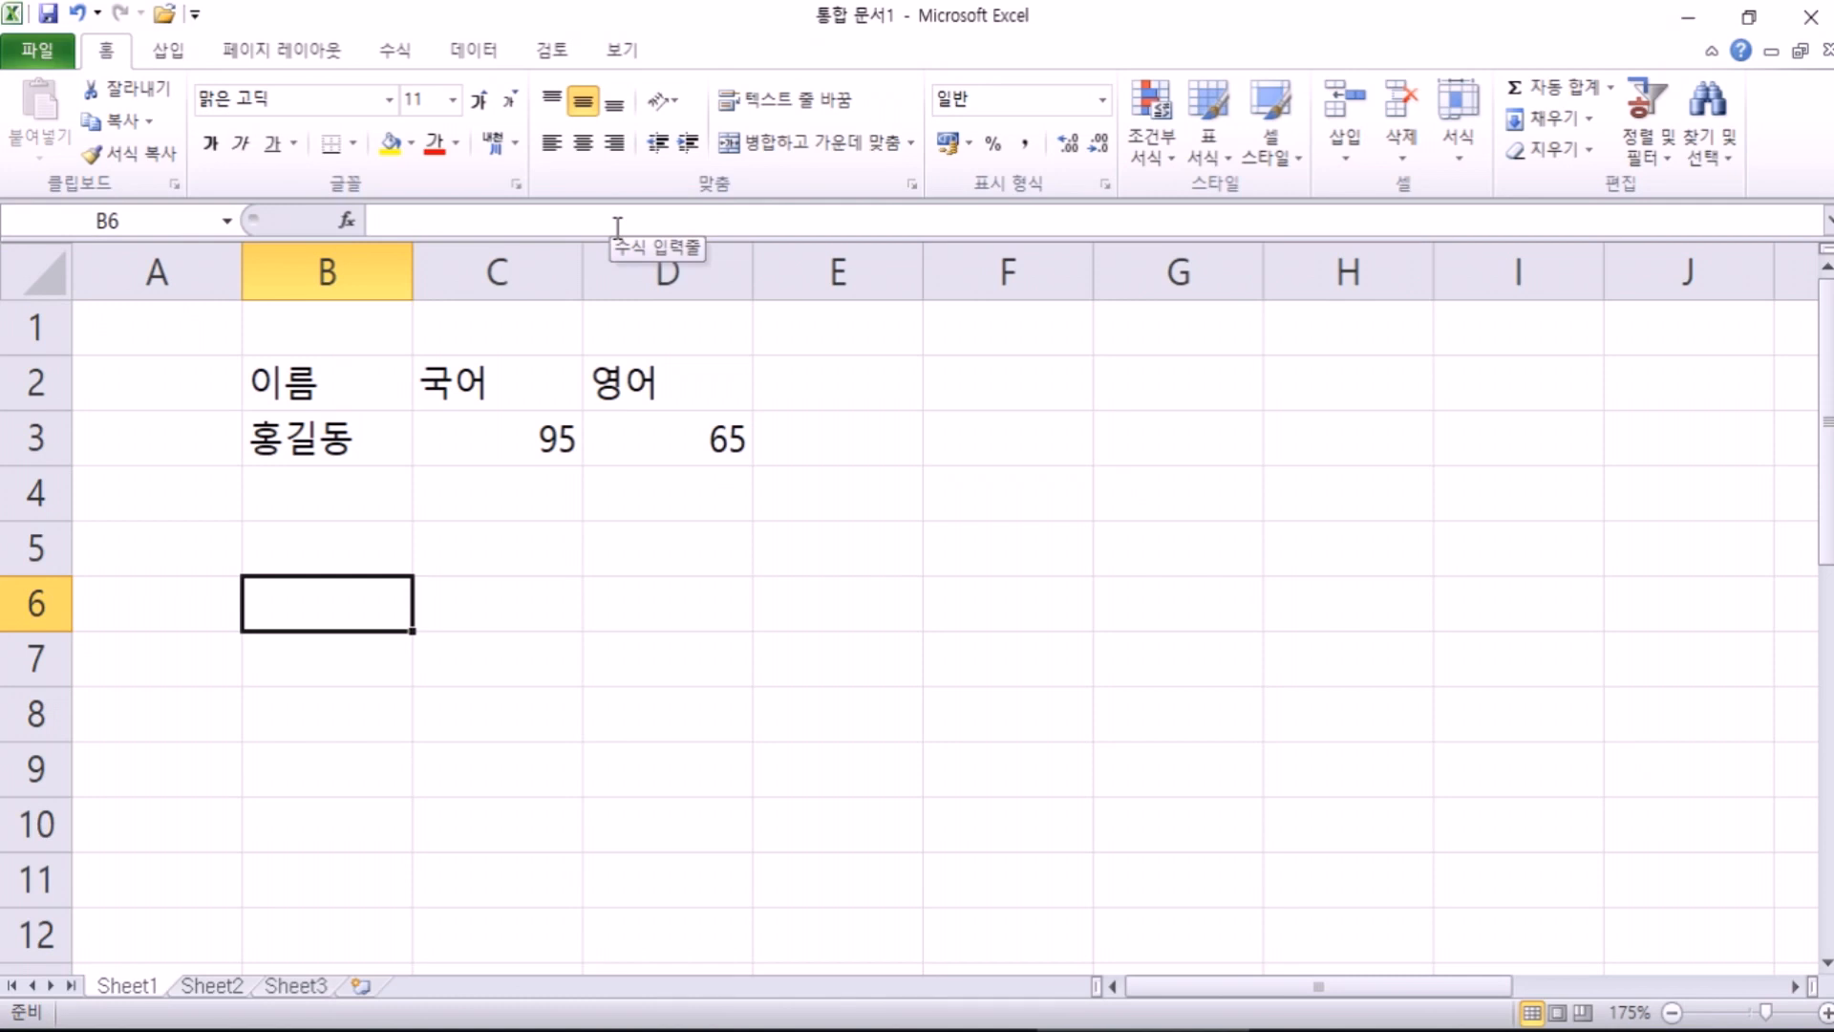
Step: Delete the contents of B2:D4 and return to cell A1
left_click_drag(299, 382, 669, 484)
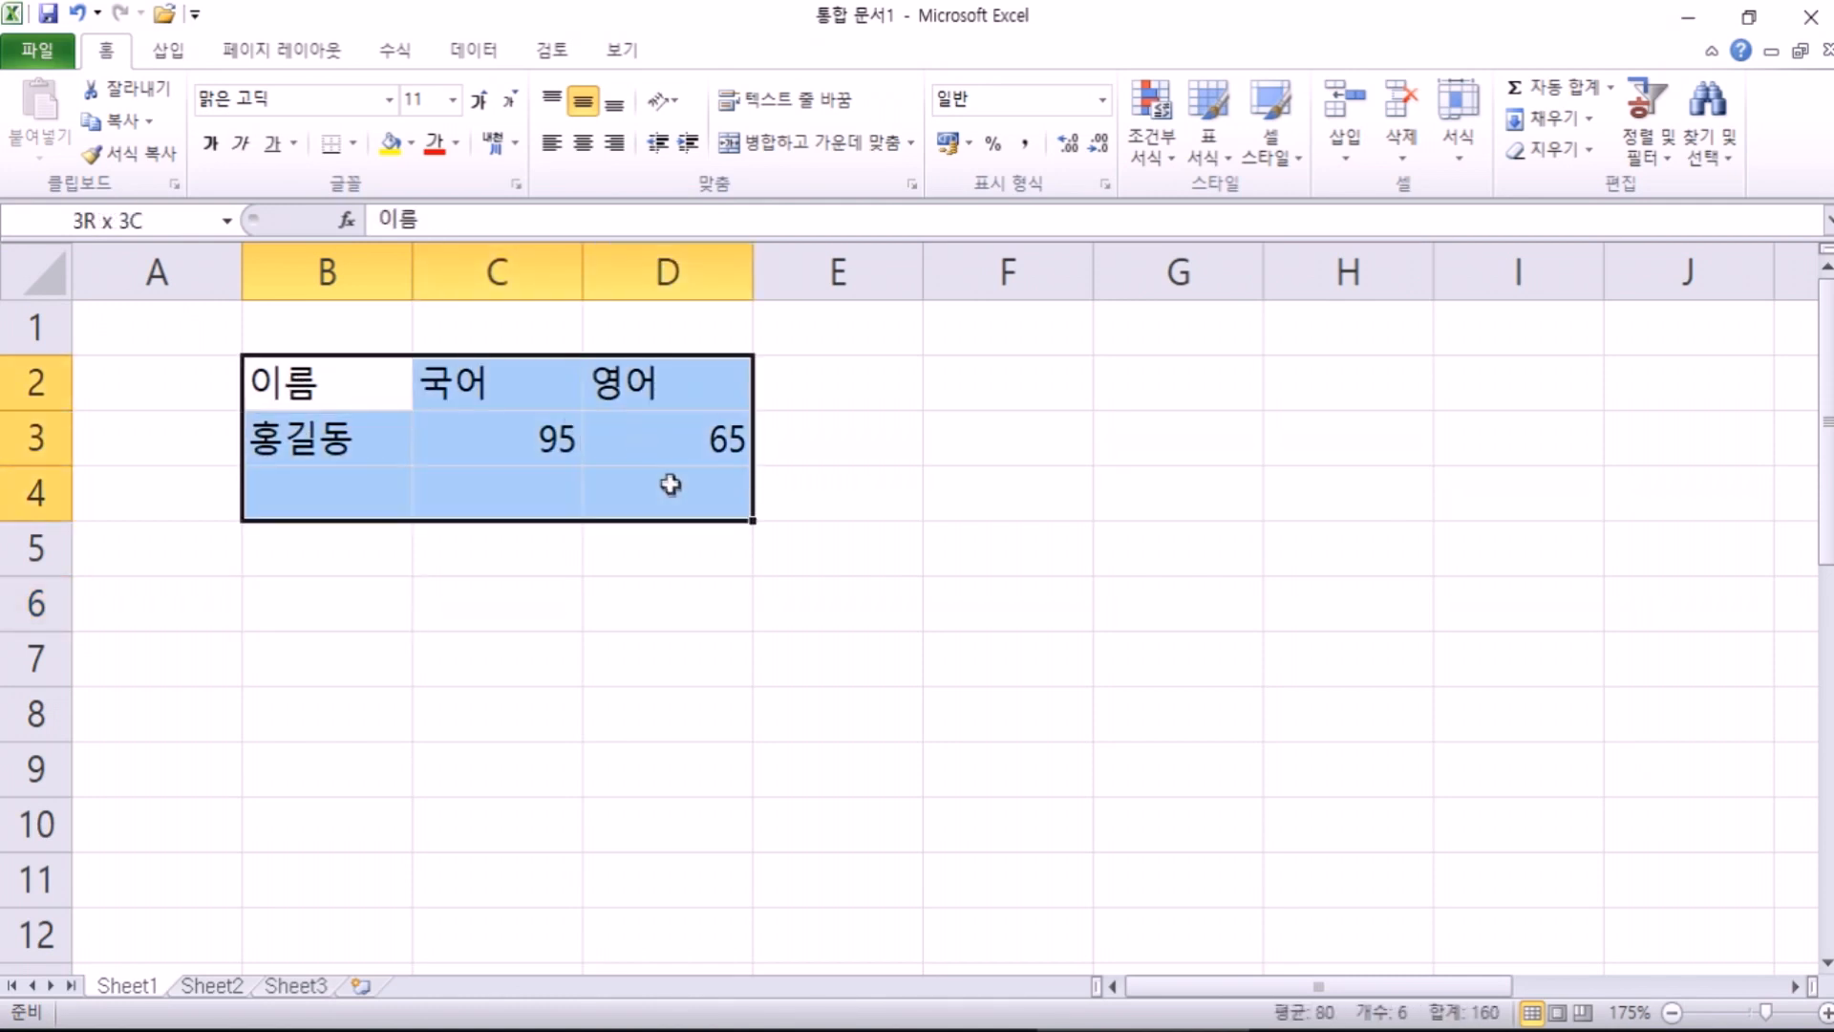
key("Delete")
left_click(267, 388)
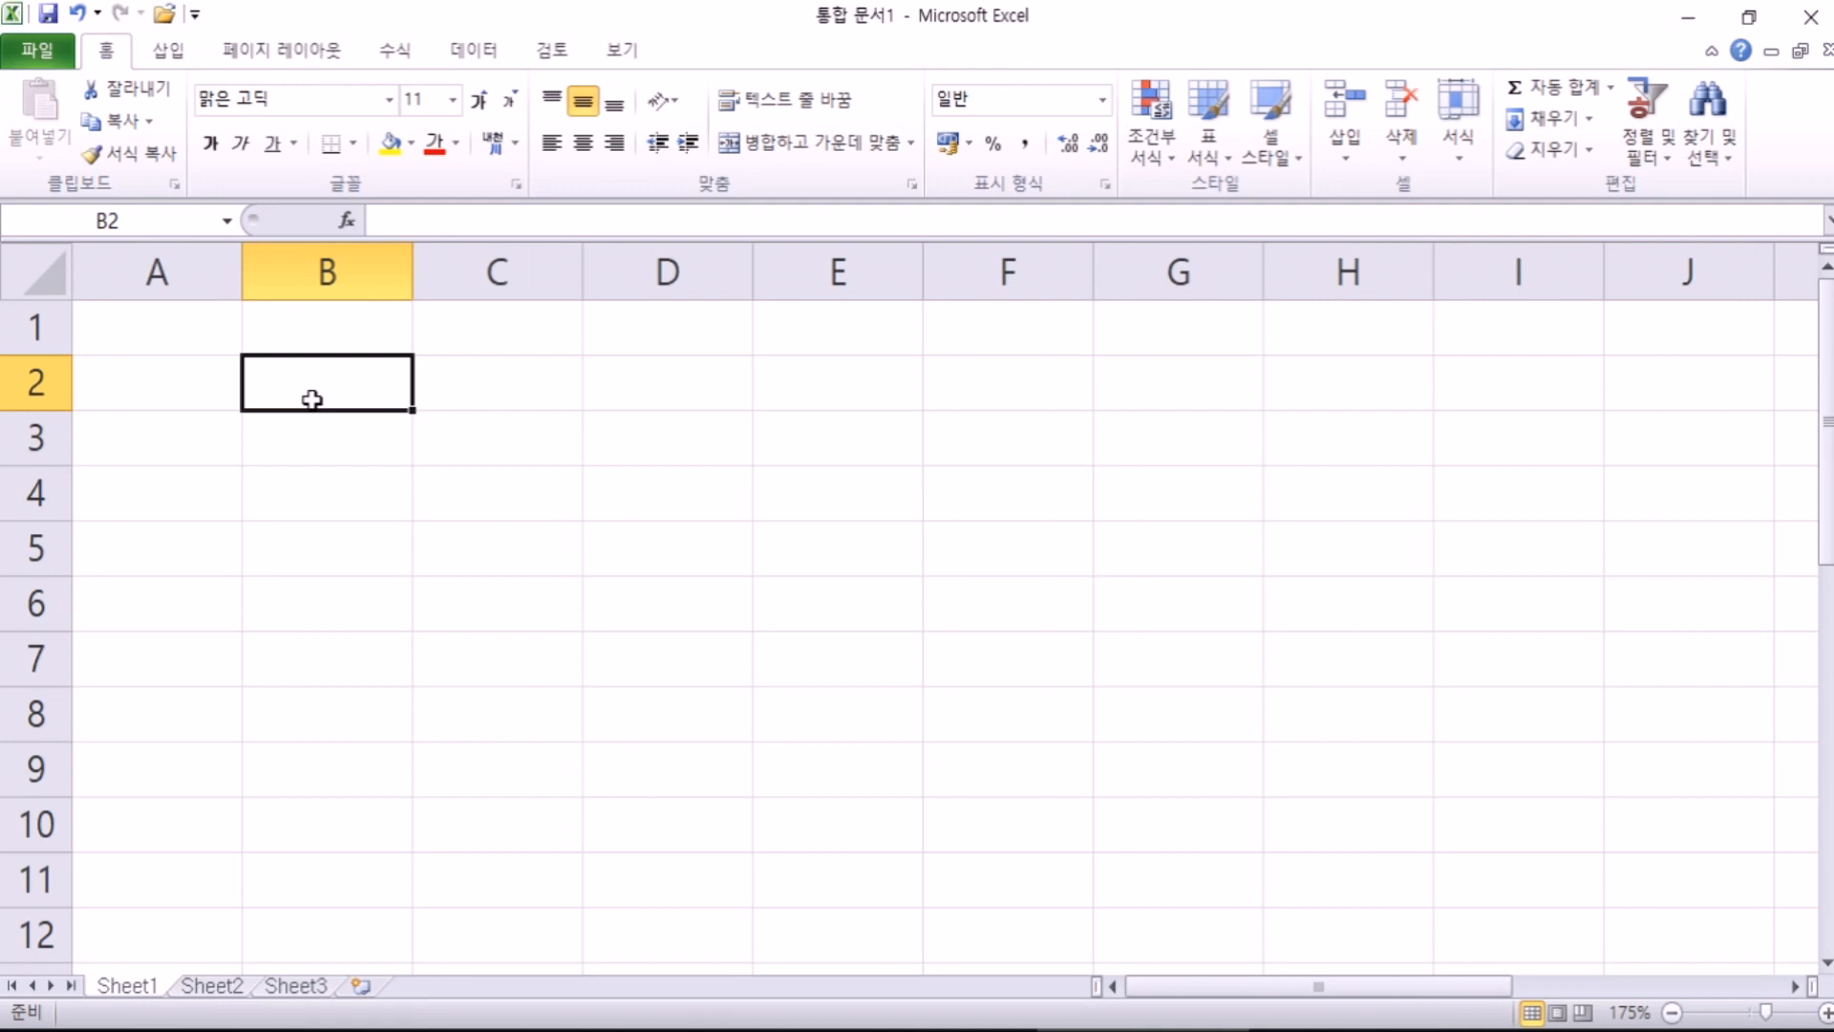
left_click(153, 342)
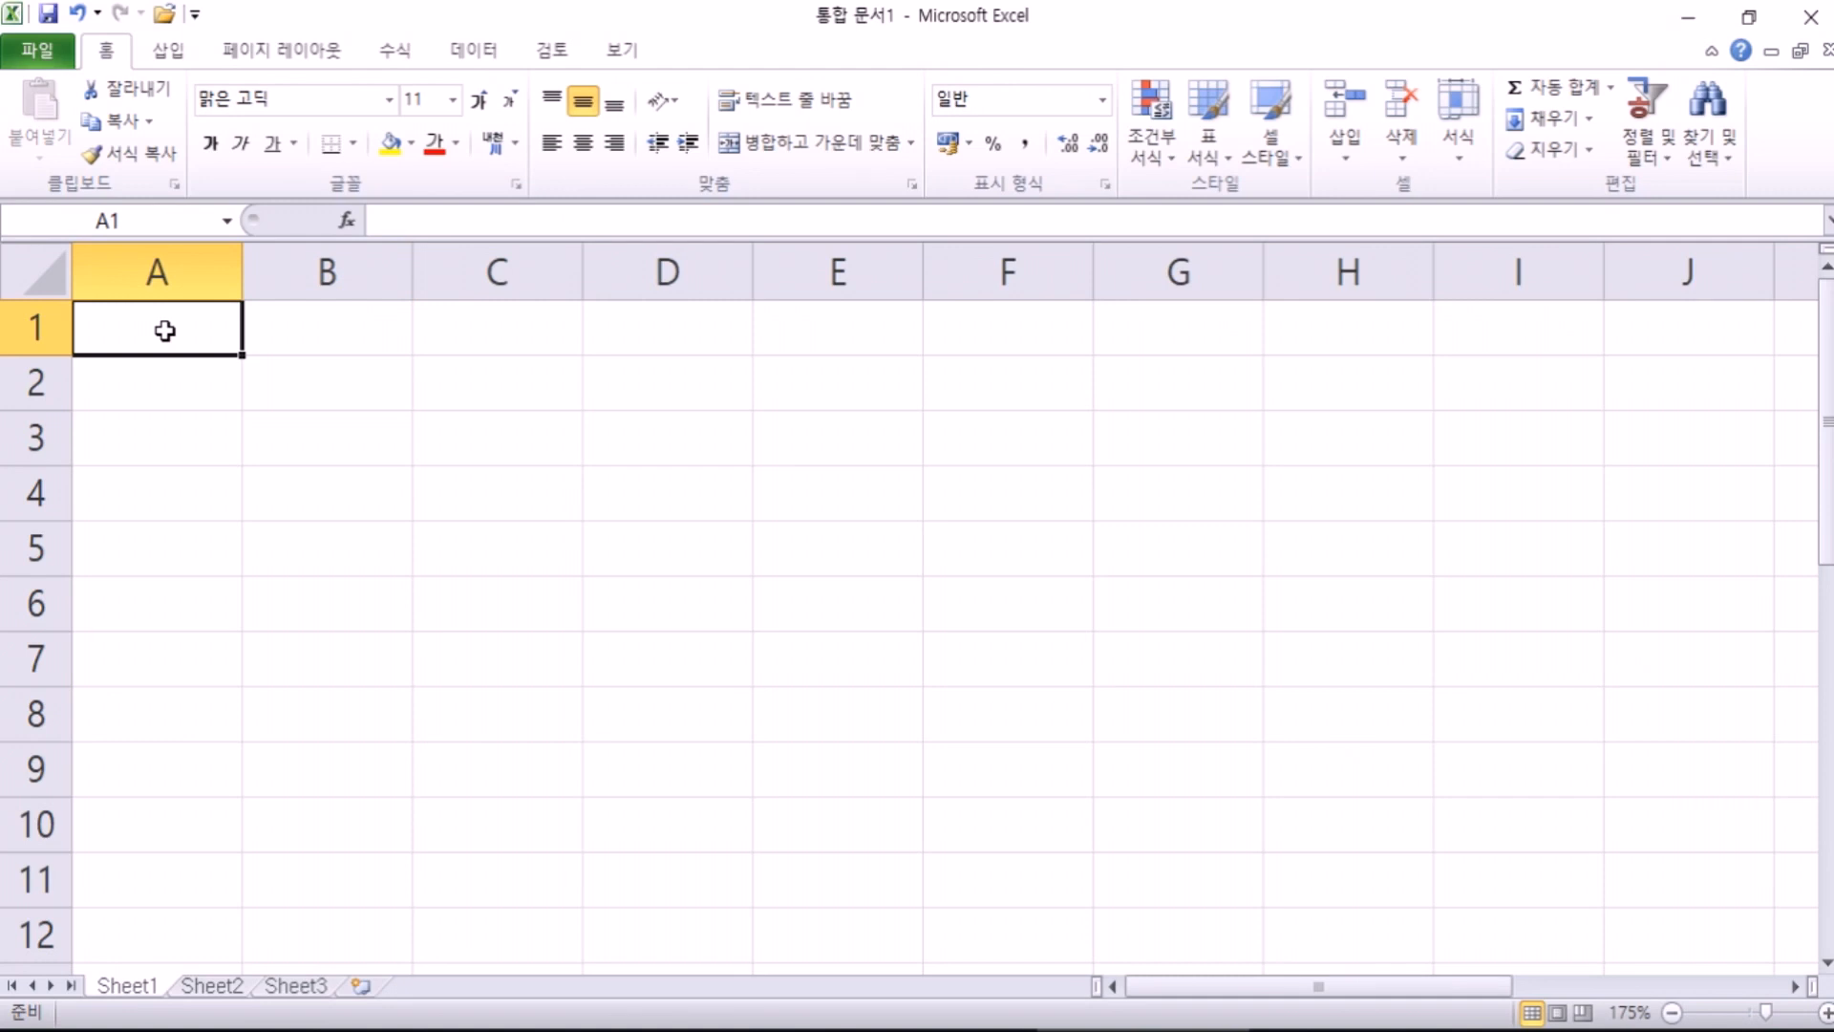
Step: Enter 안녕? in A1 and 반갑다 친구야 in A2, correcting typos along the way
double_click(165, 330)
type("안녕?")
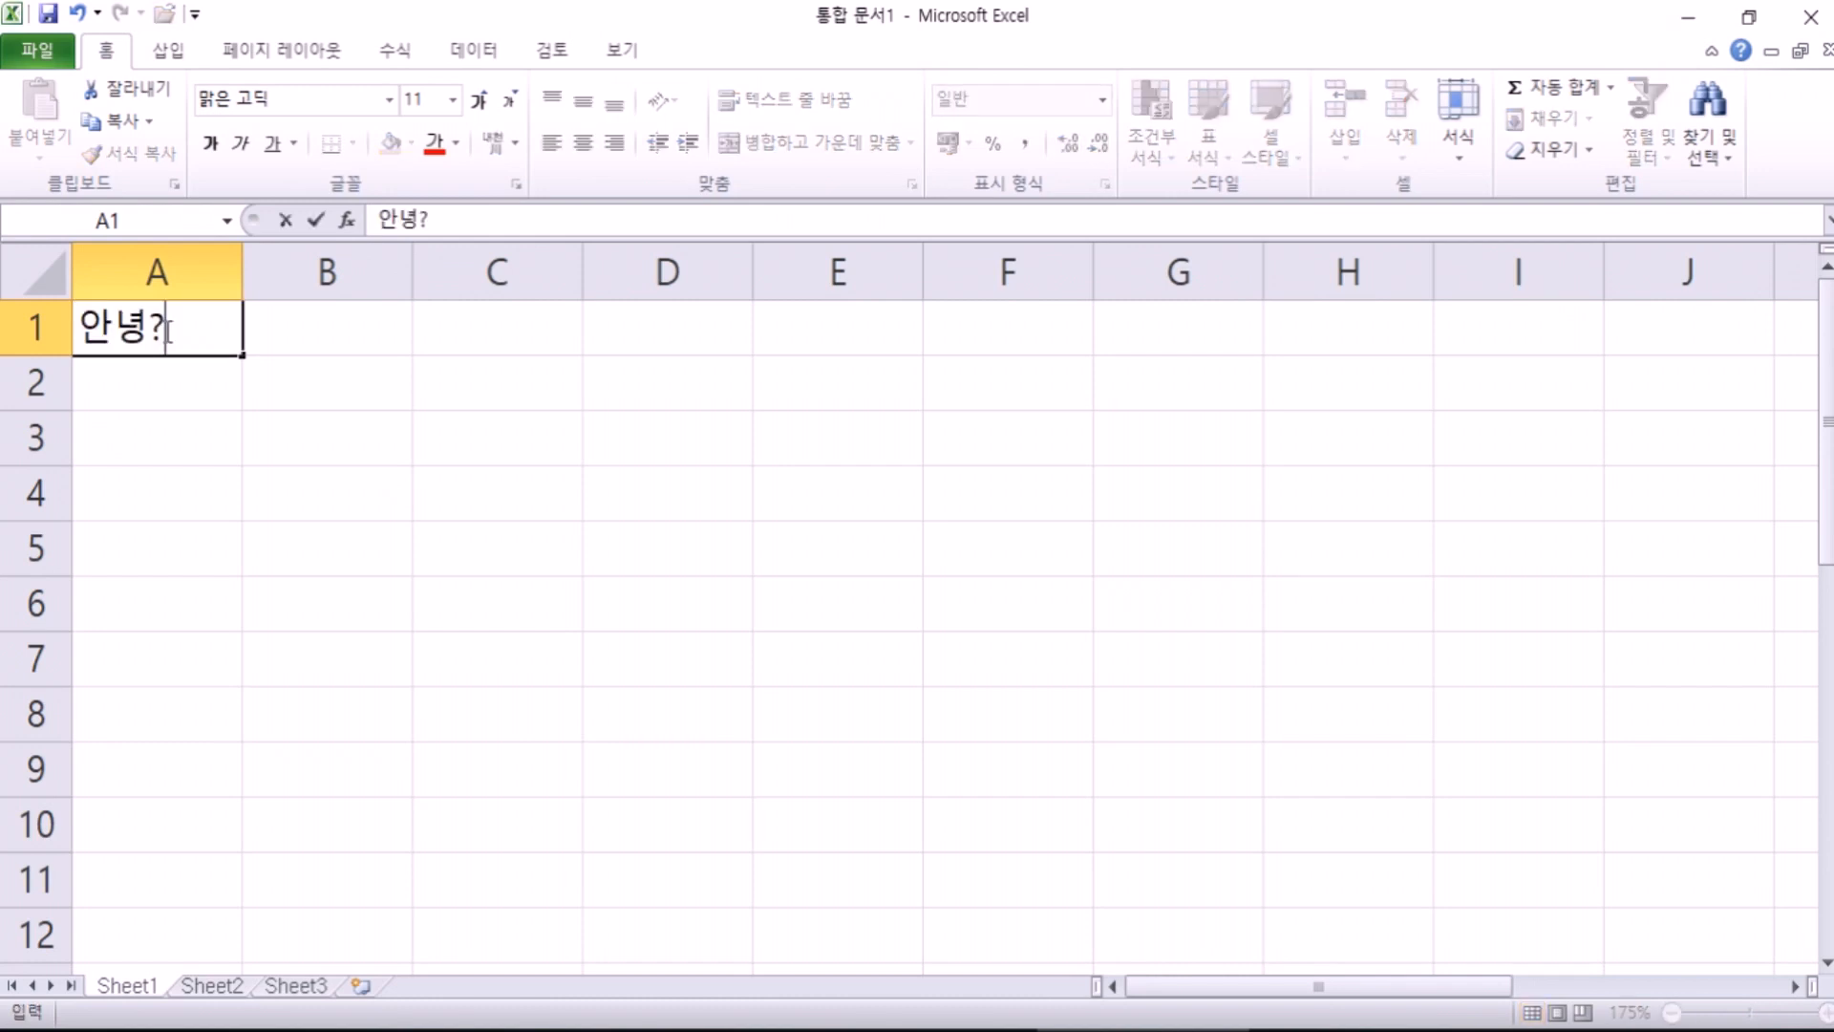
key("Return")
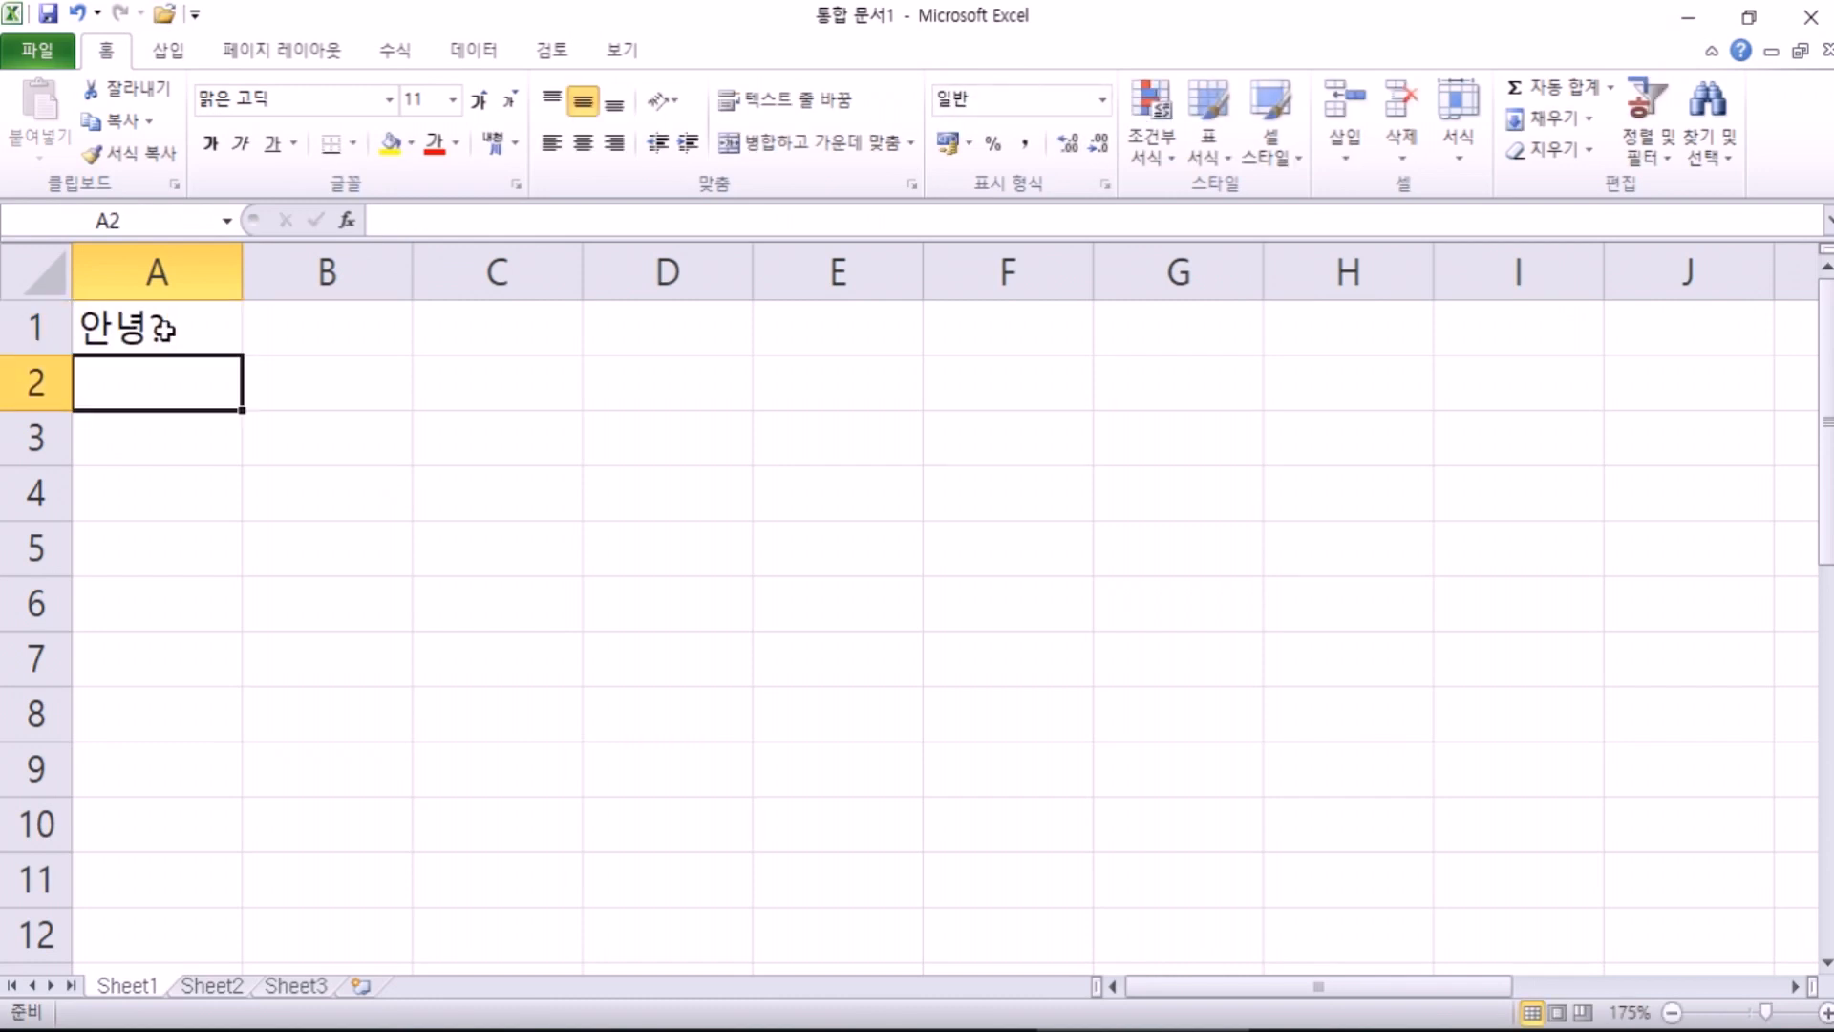
type("반갑다")
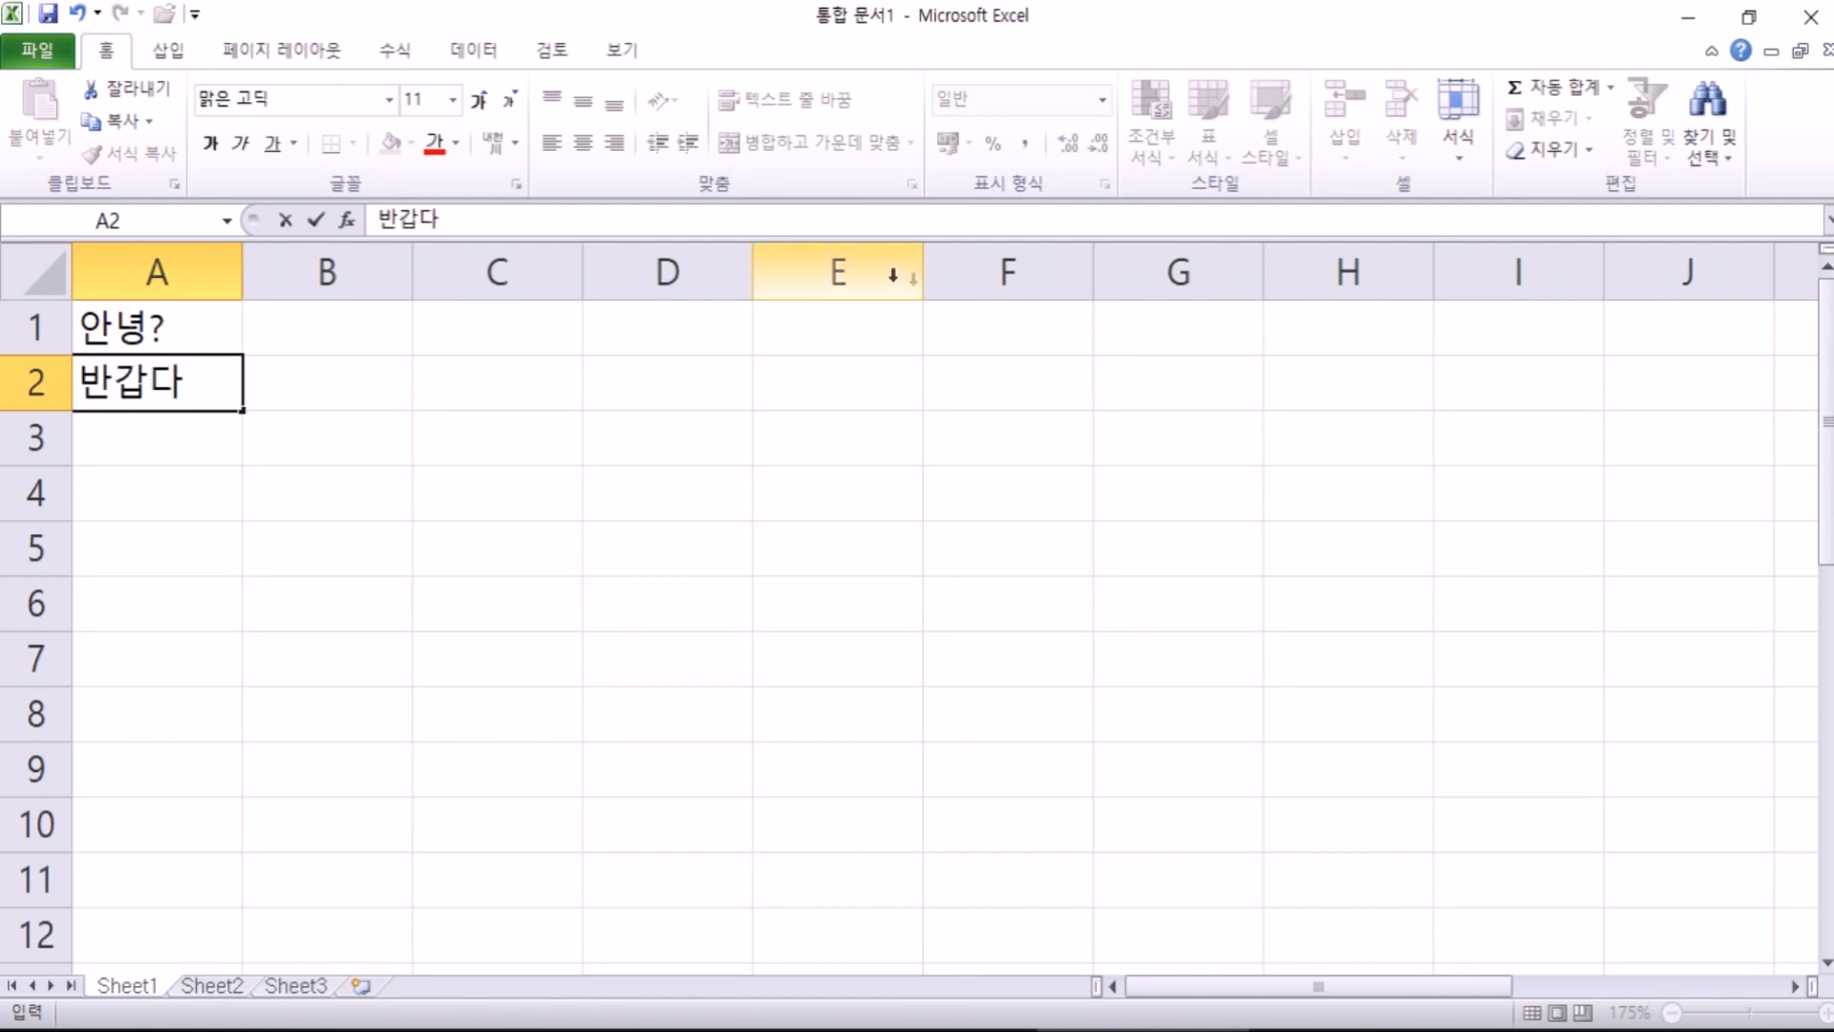
type(" 인구")
key("BackSpace")
key("BackSpace")
key("BackSpace")
type("친")
type("구애")
key("BackSpace")
type("ㅑ")
key("Return")
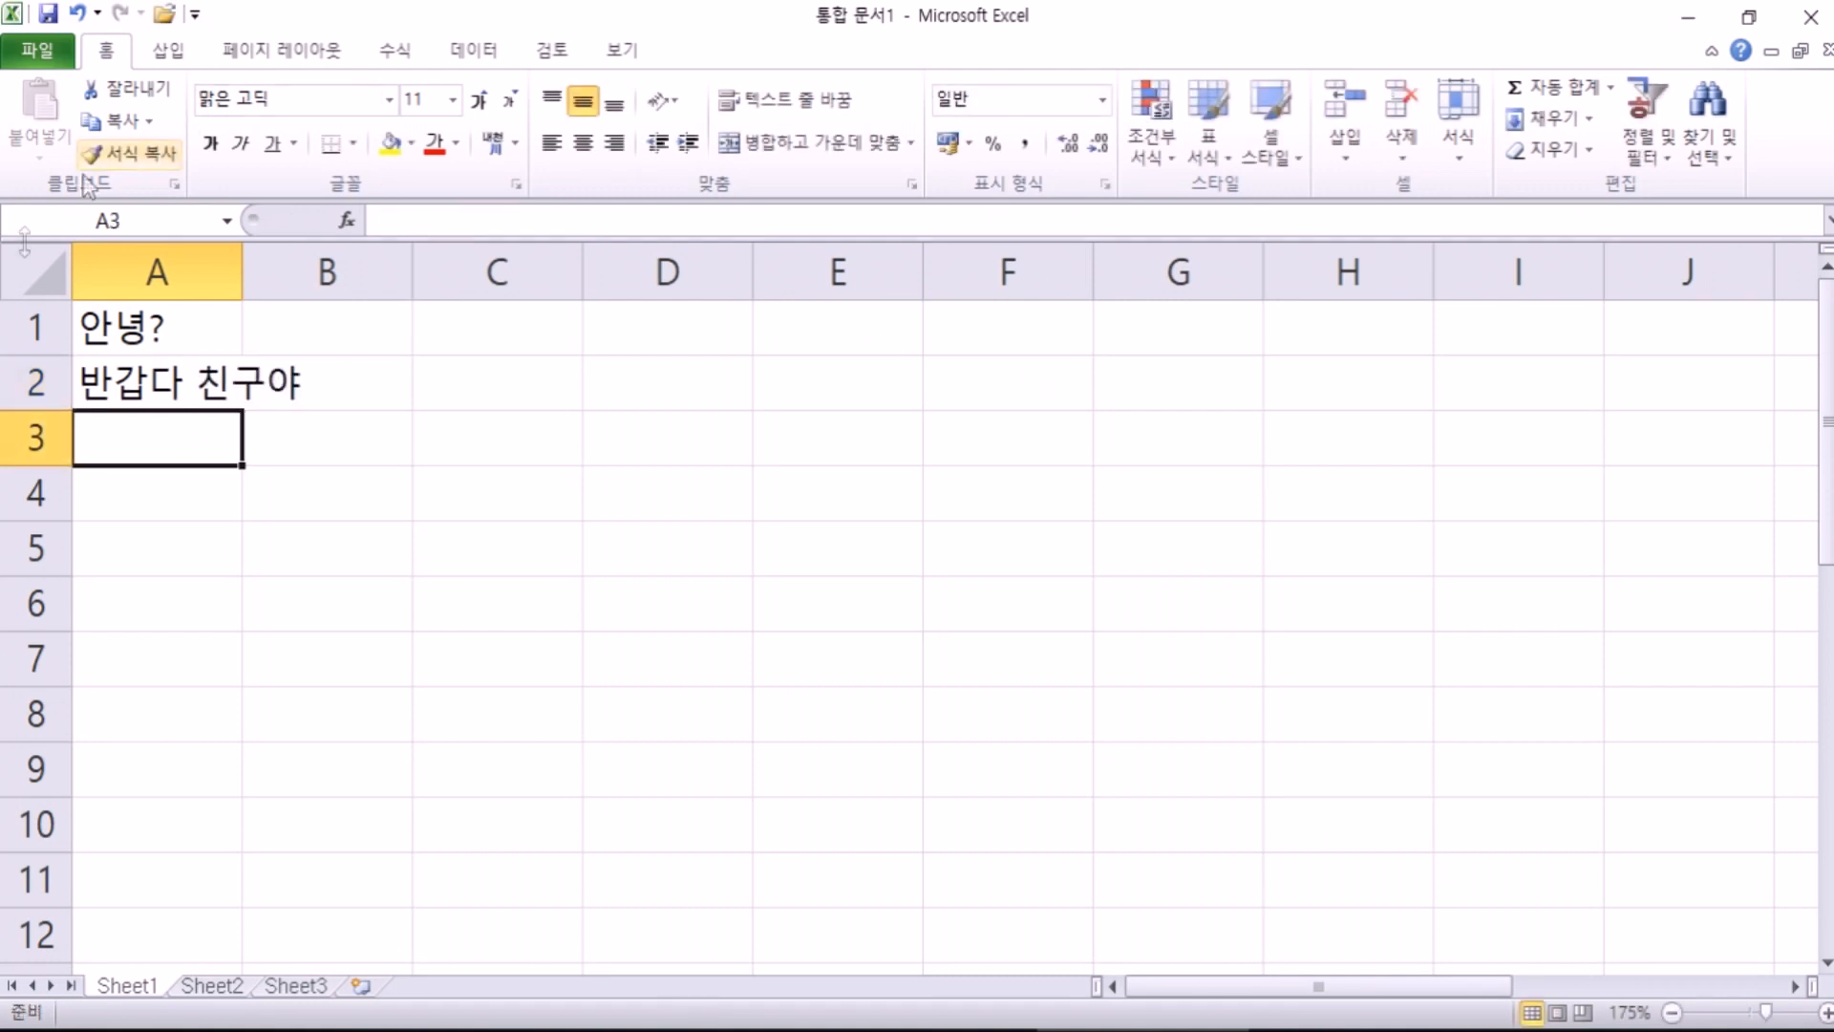
left_click(241, 271)
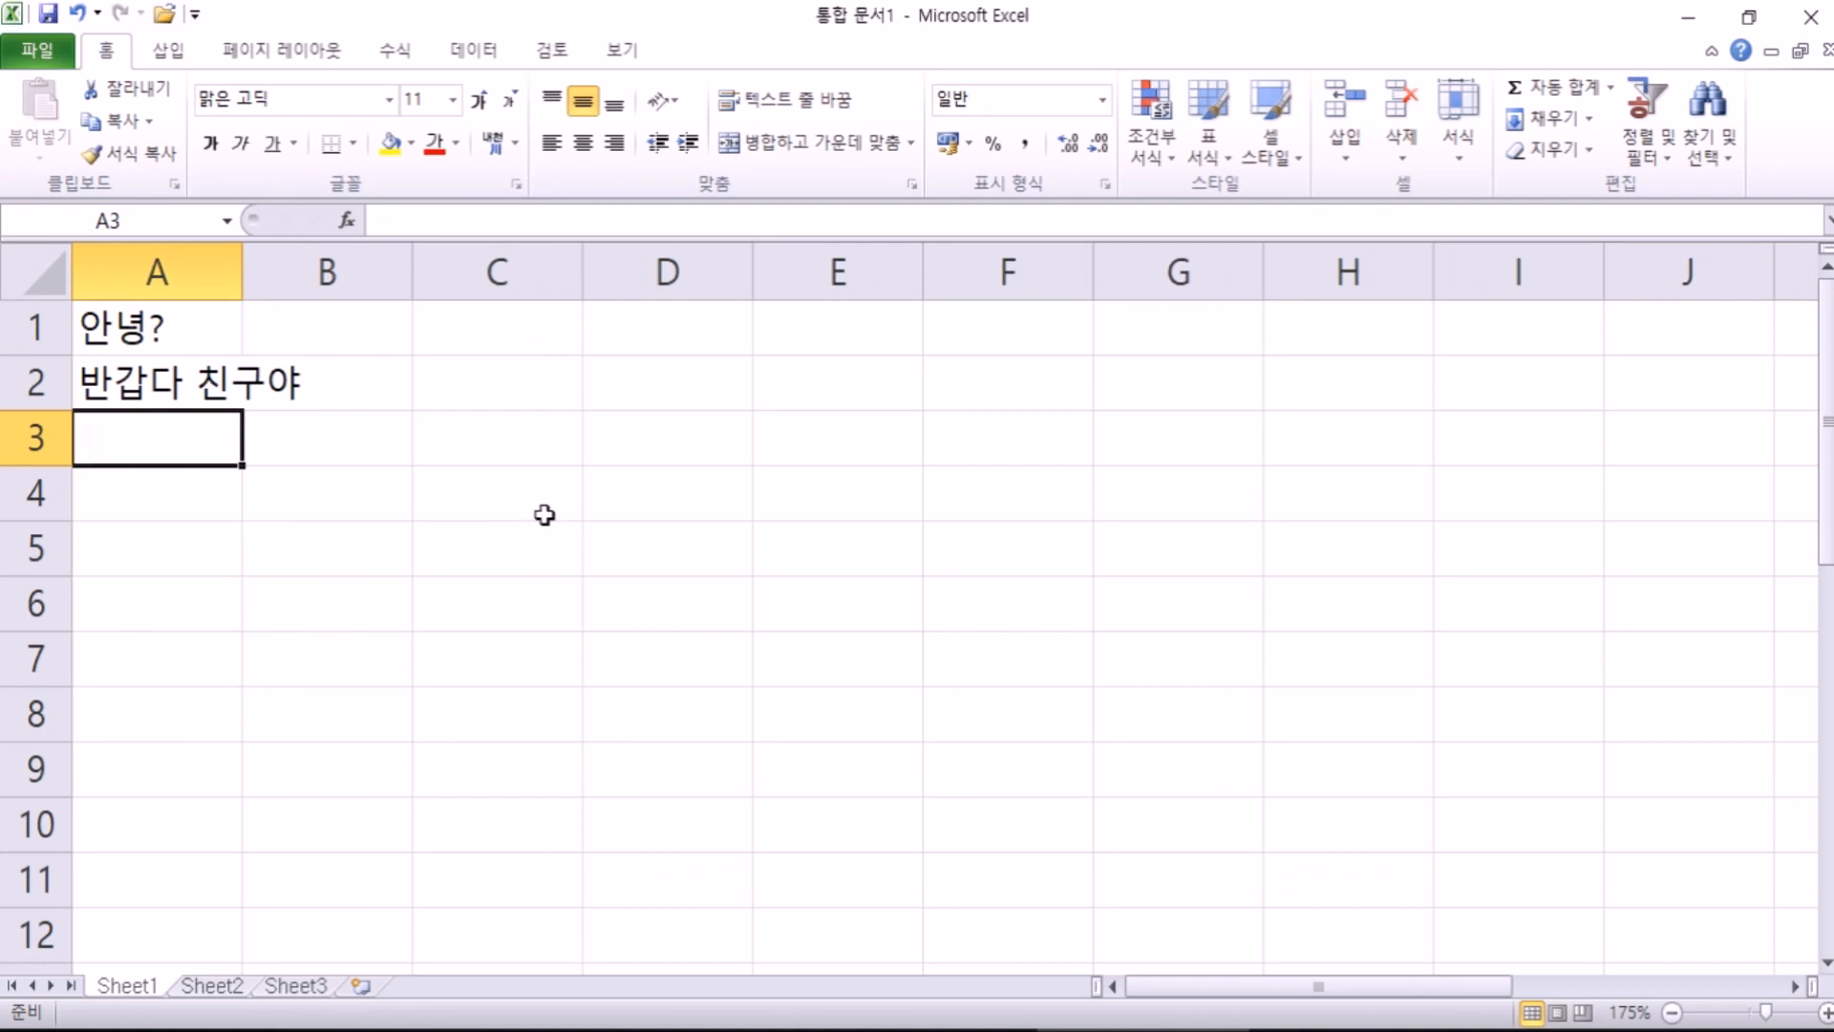
type("123")
key("Return")
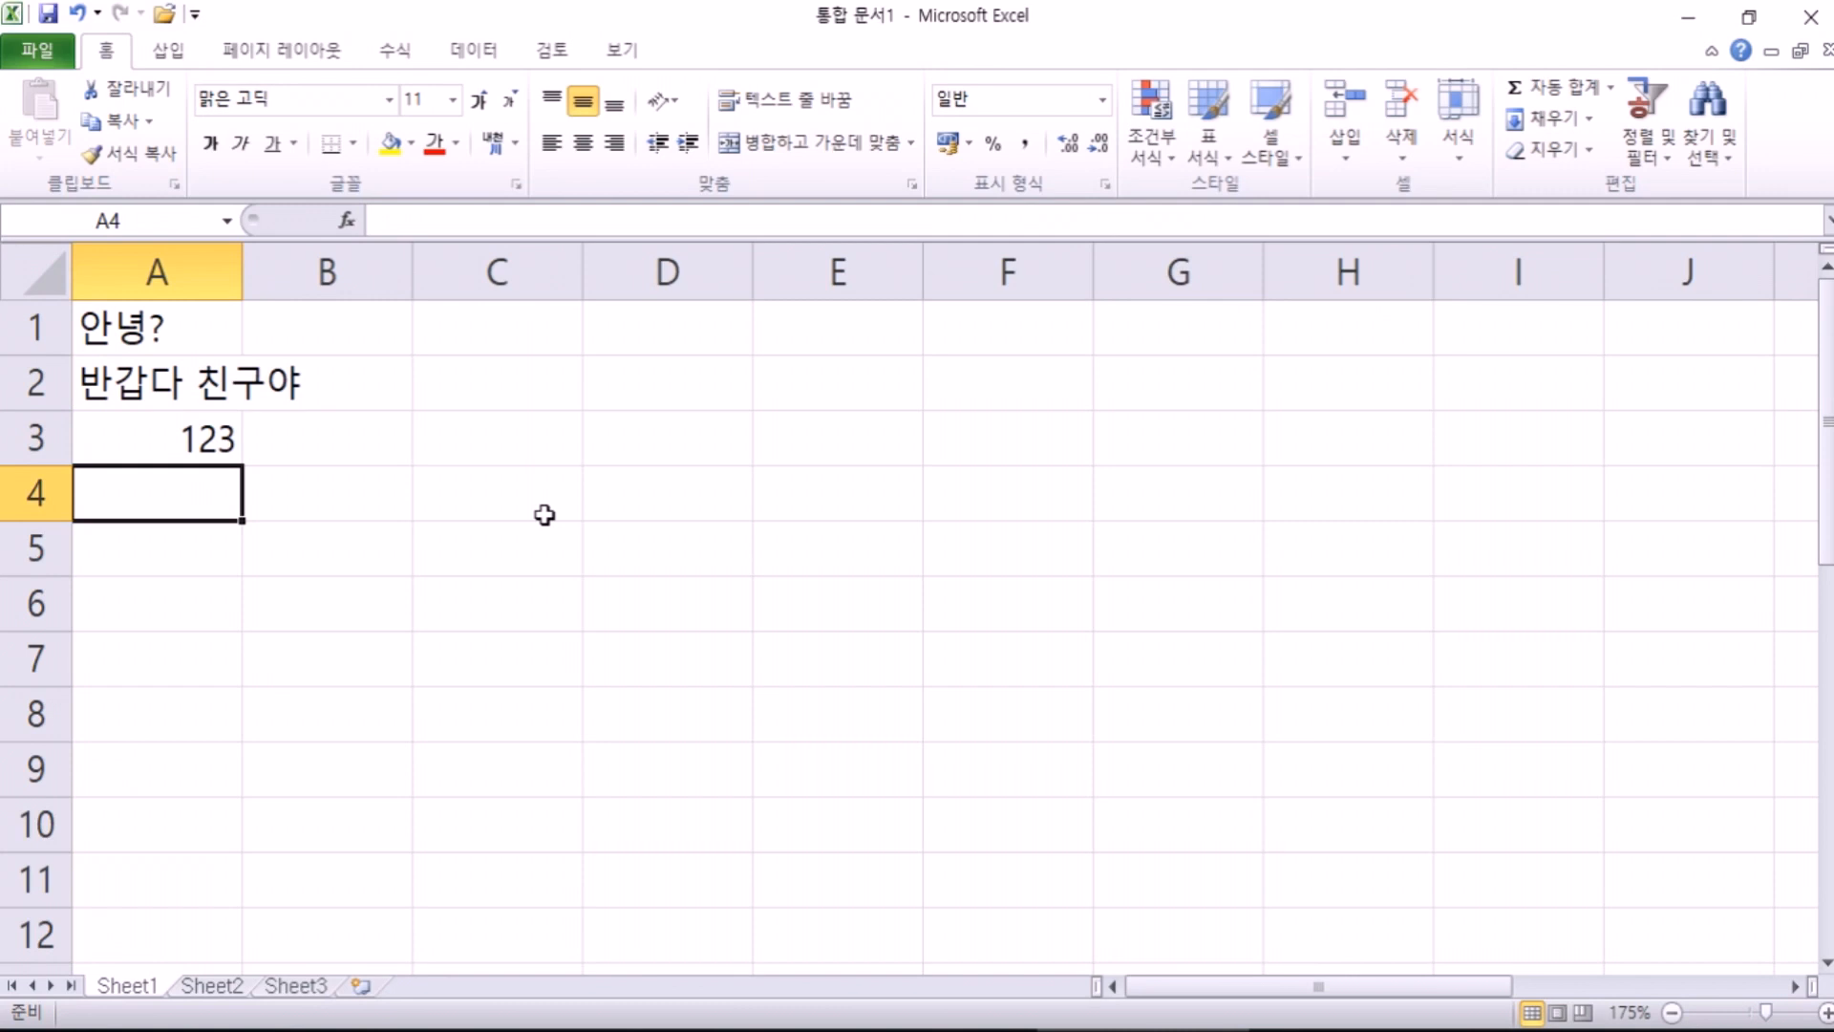
type("32132131333")
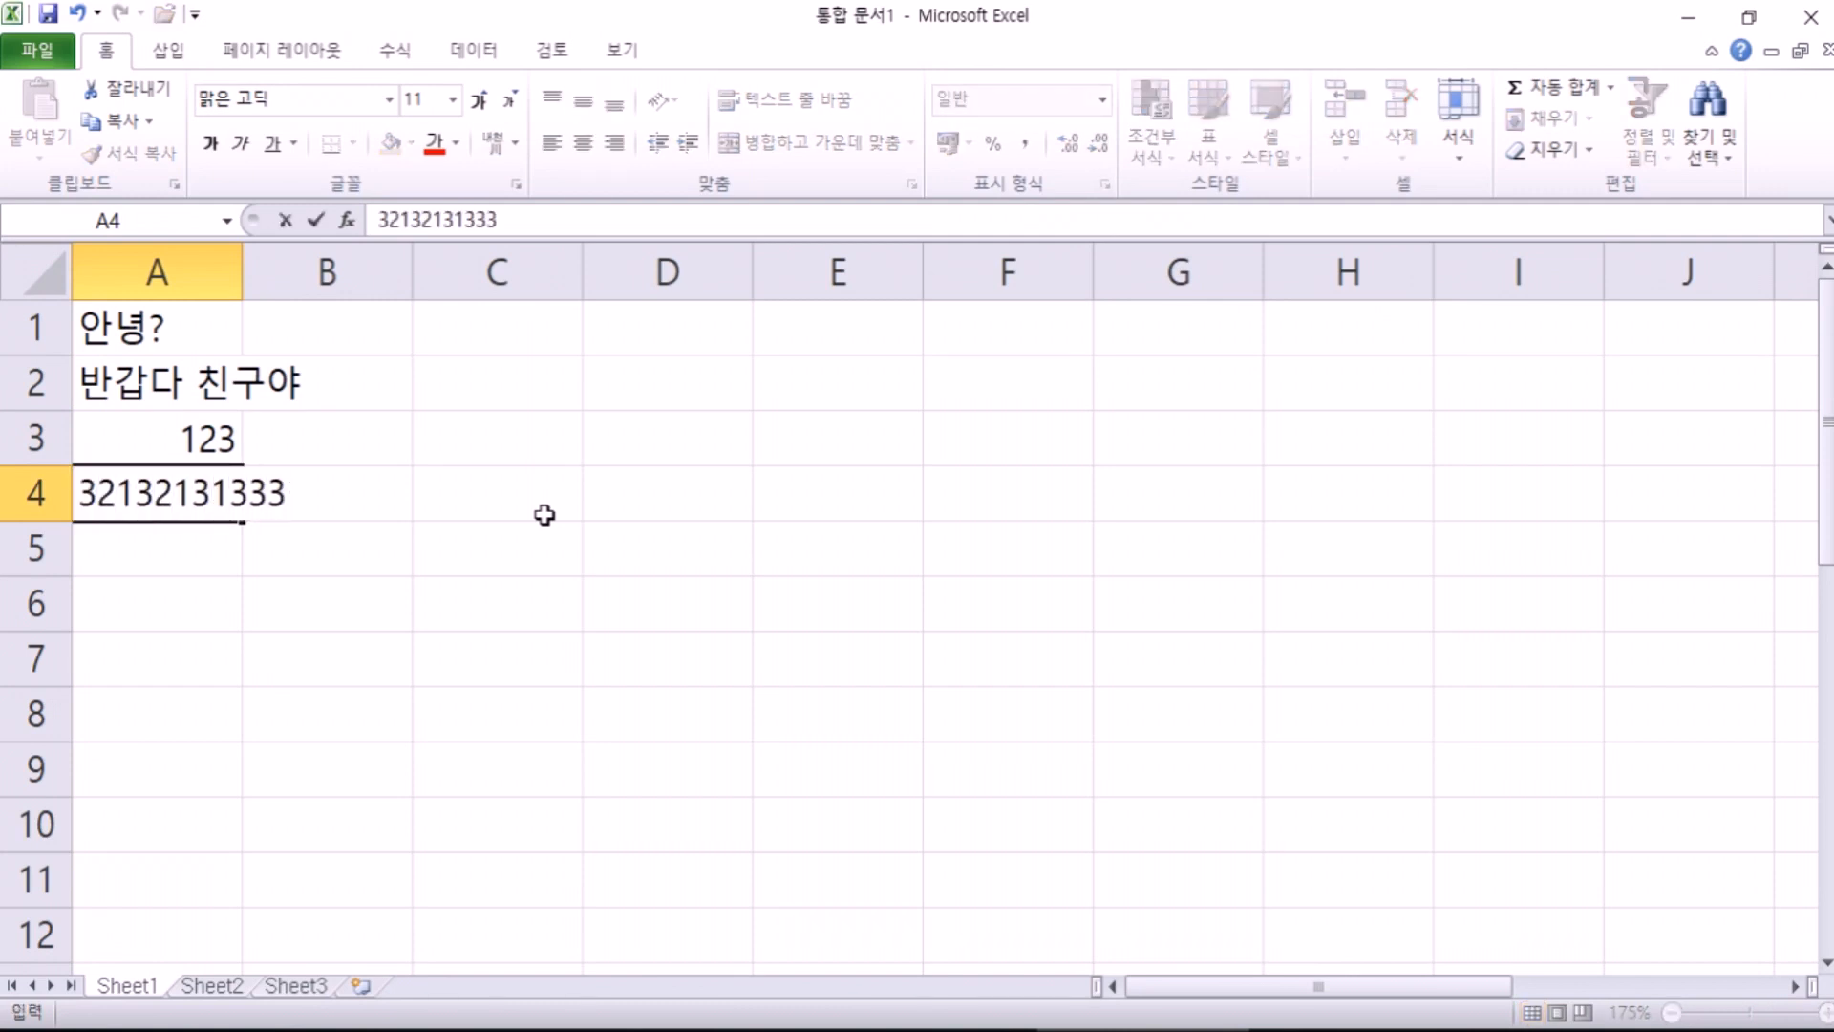
type("1")
key("Return")
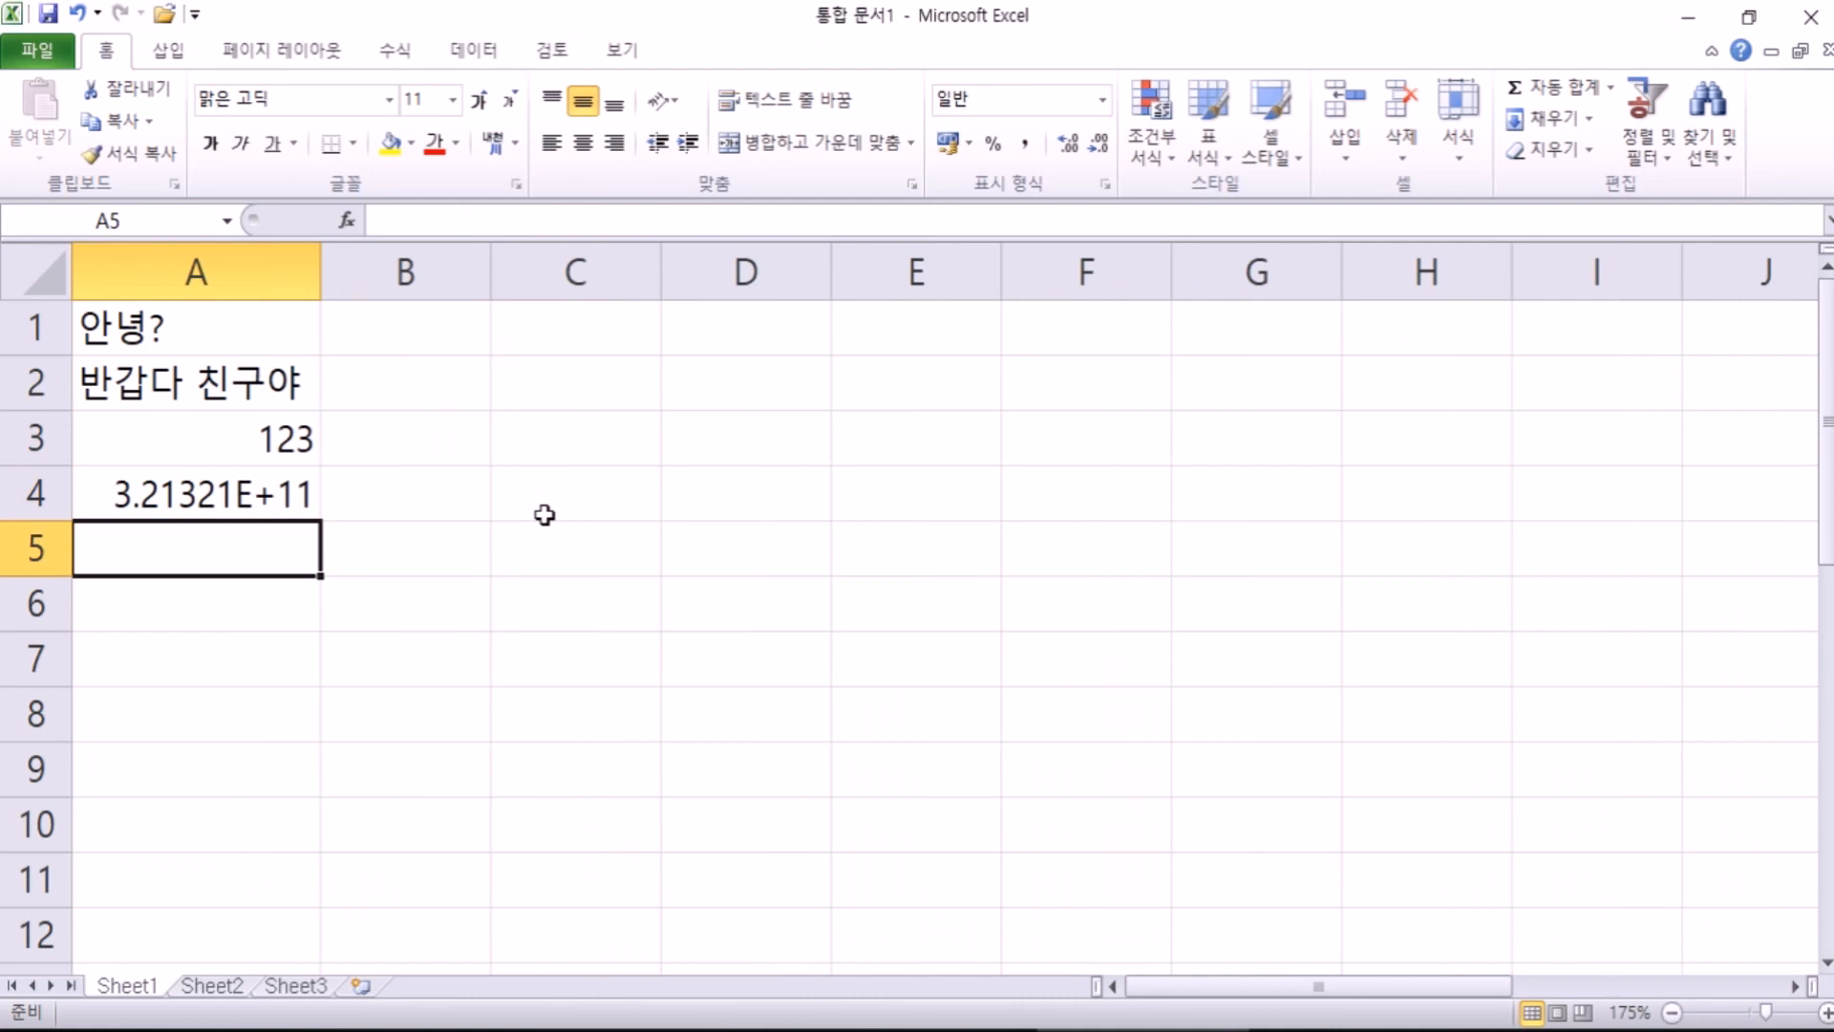
key("Up")
key("Down")
key("Up")
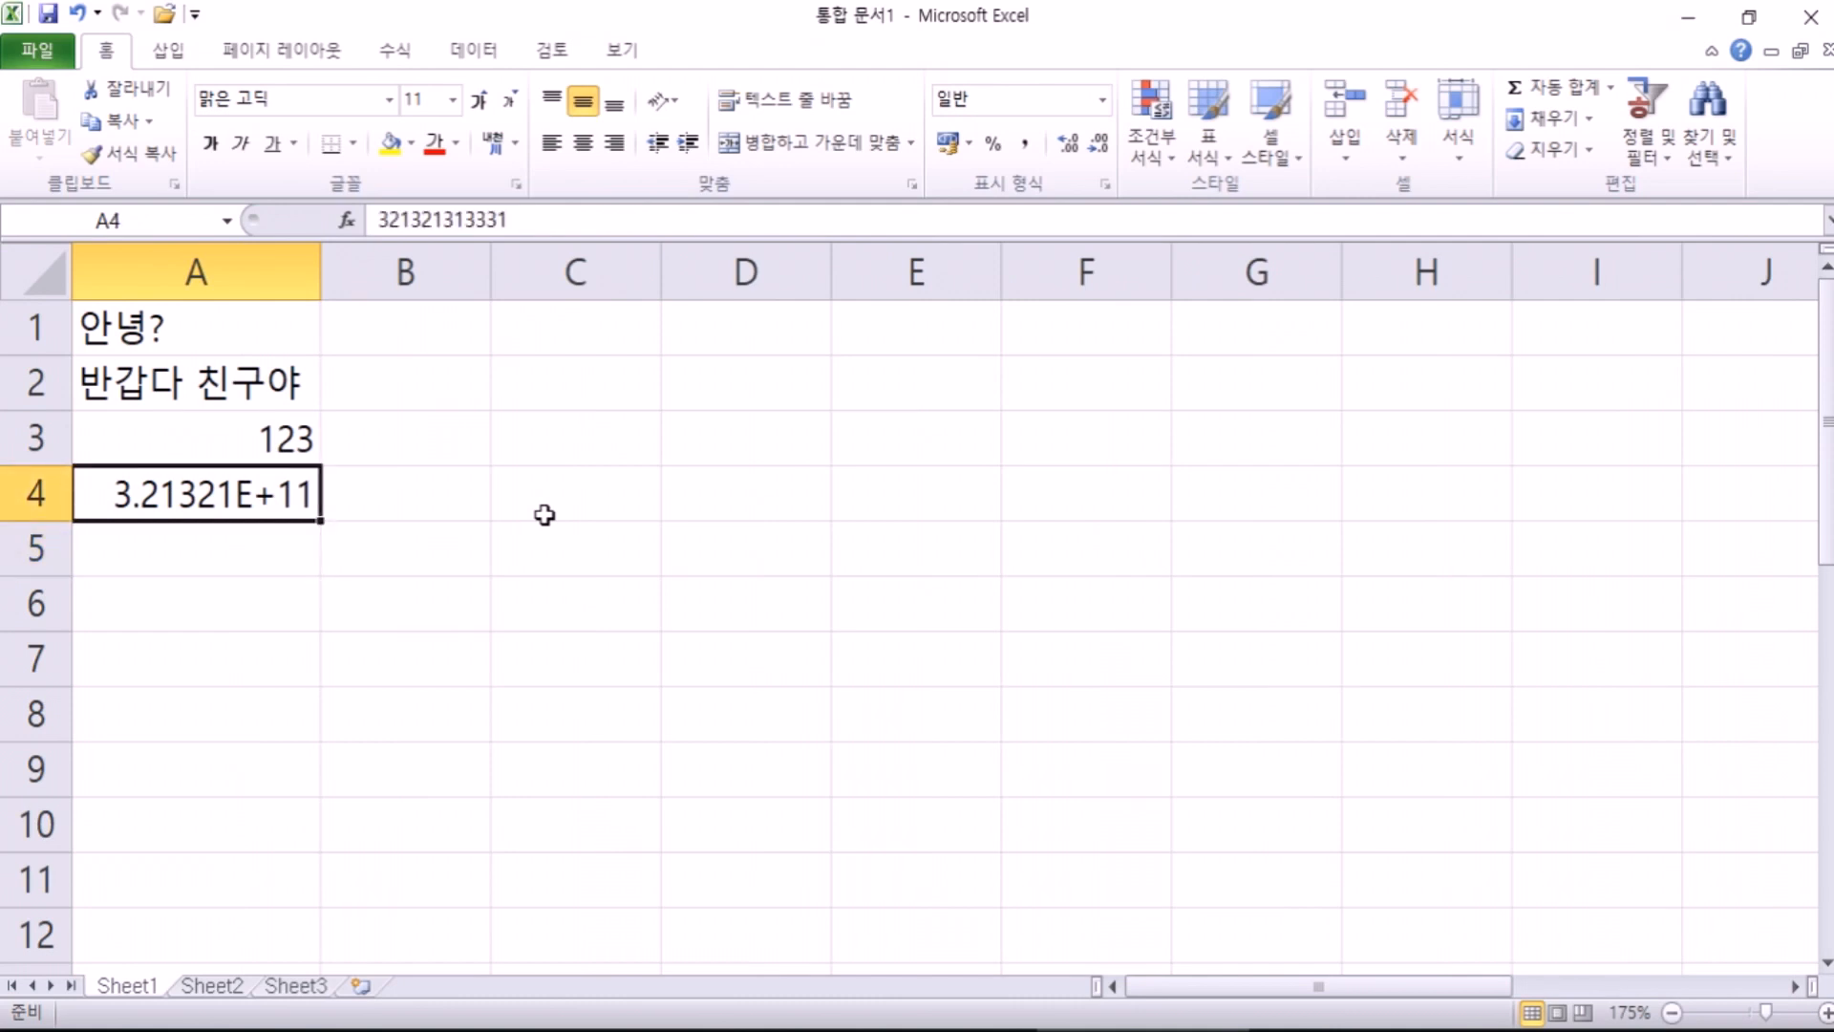
type("1234567890")
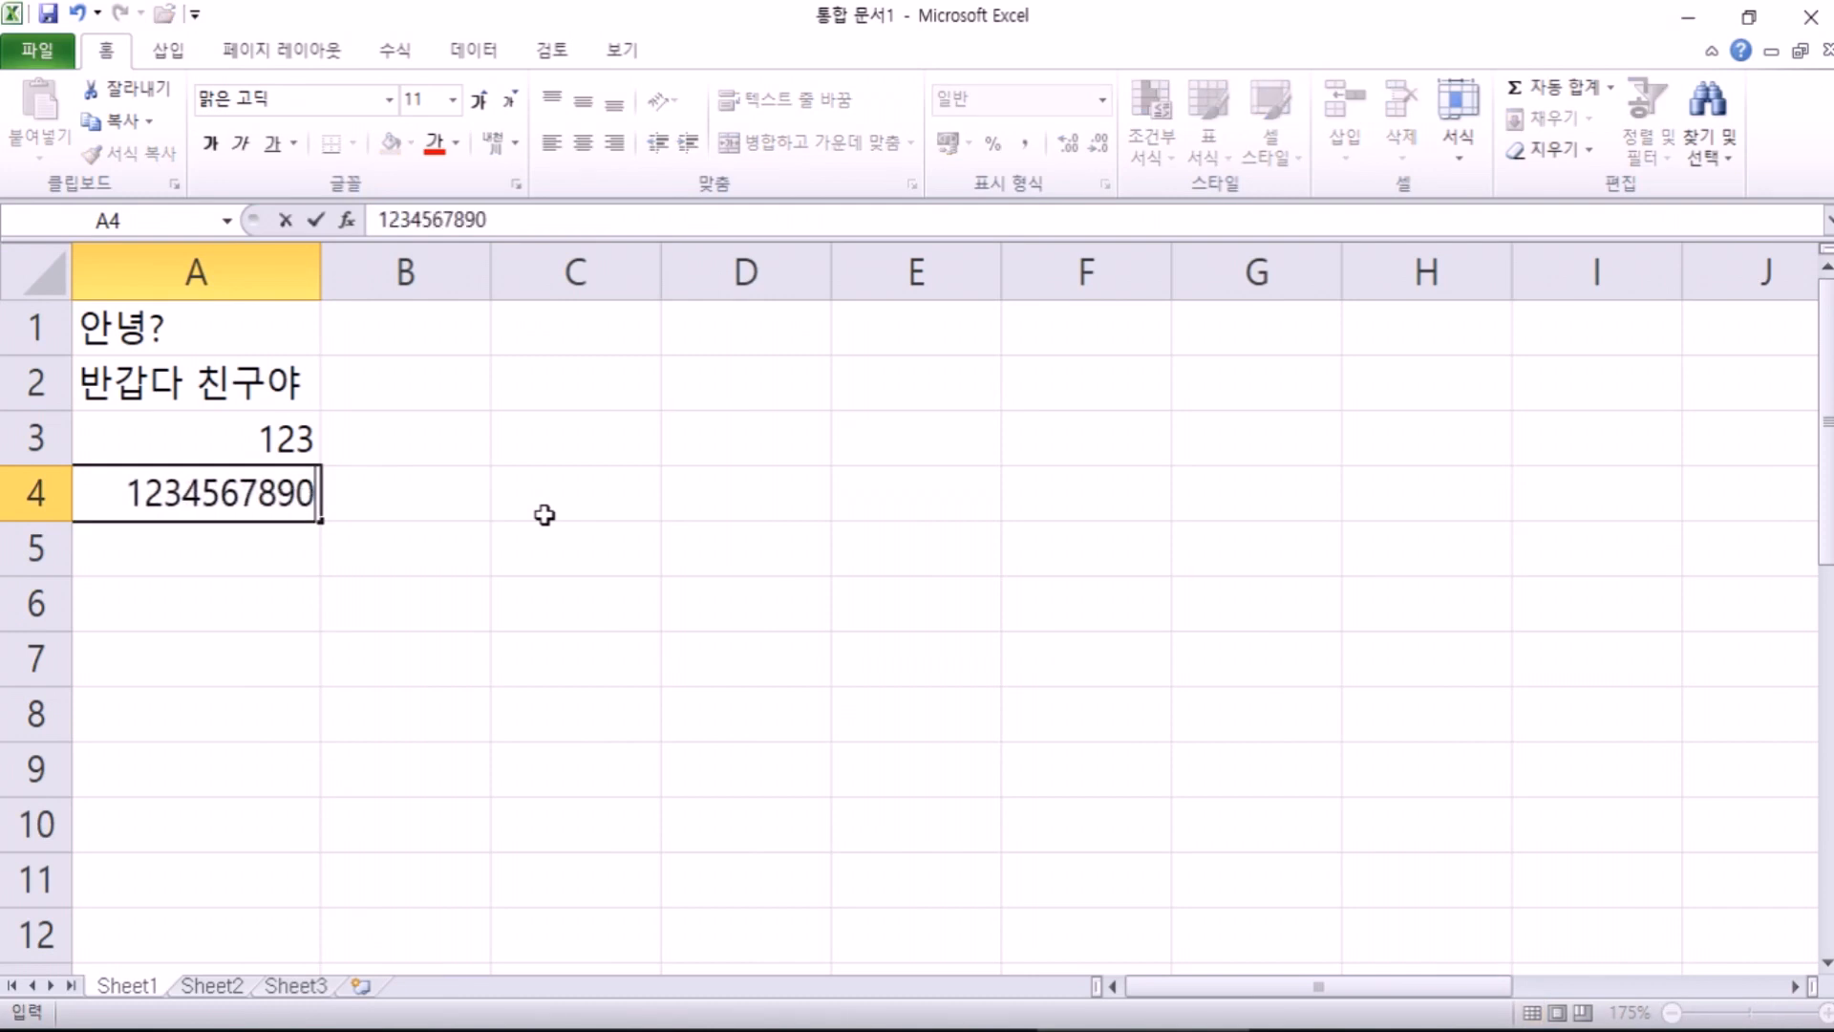
key("Return")
key("Up")
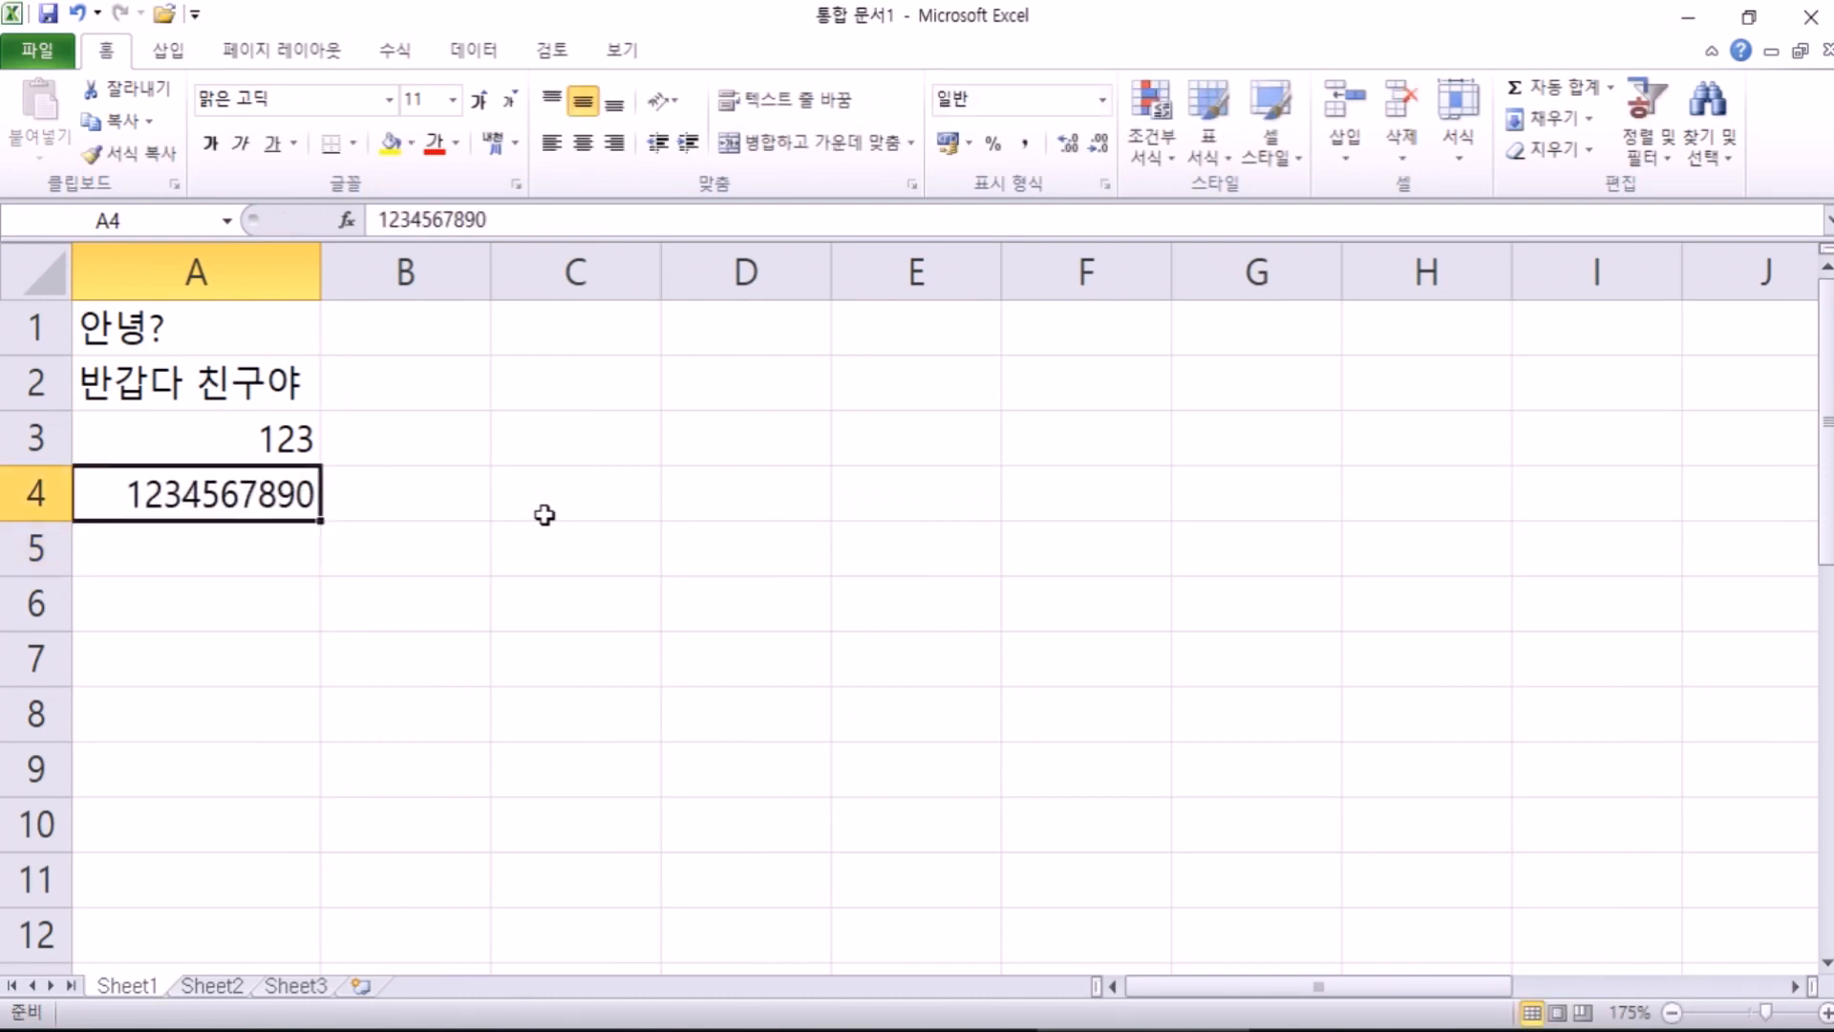
type("12390")
key("Escape")
type("12345678901234")
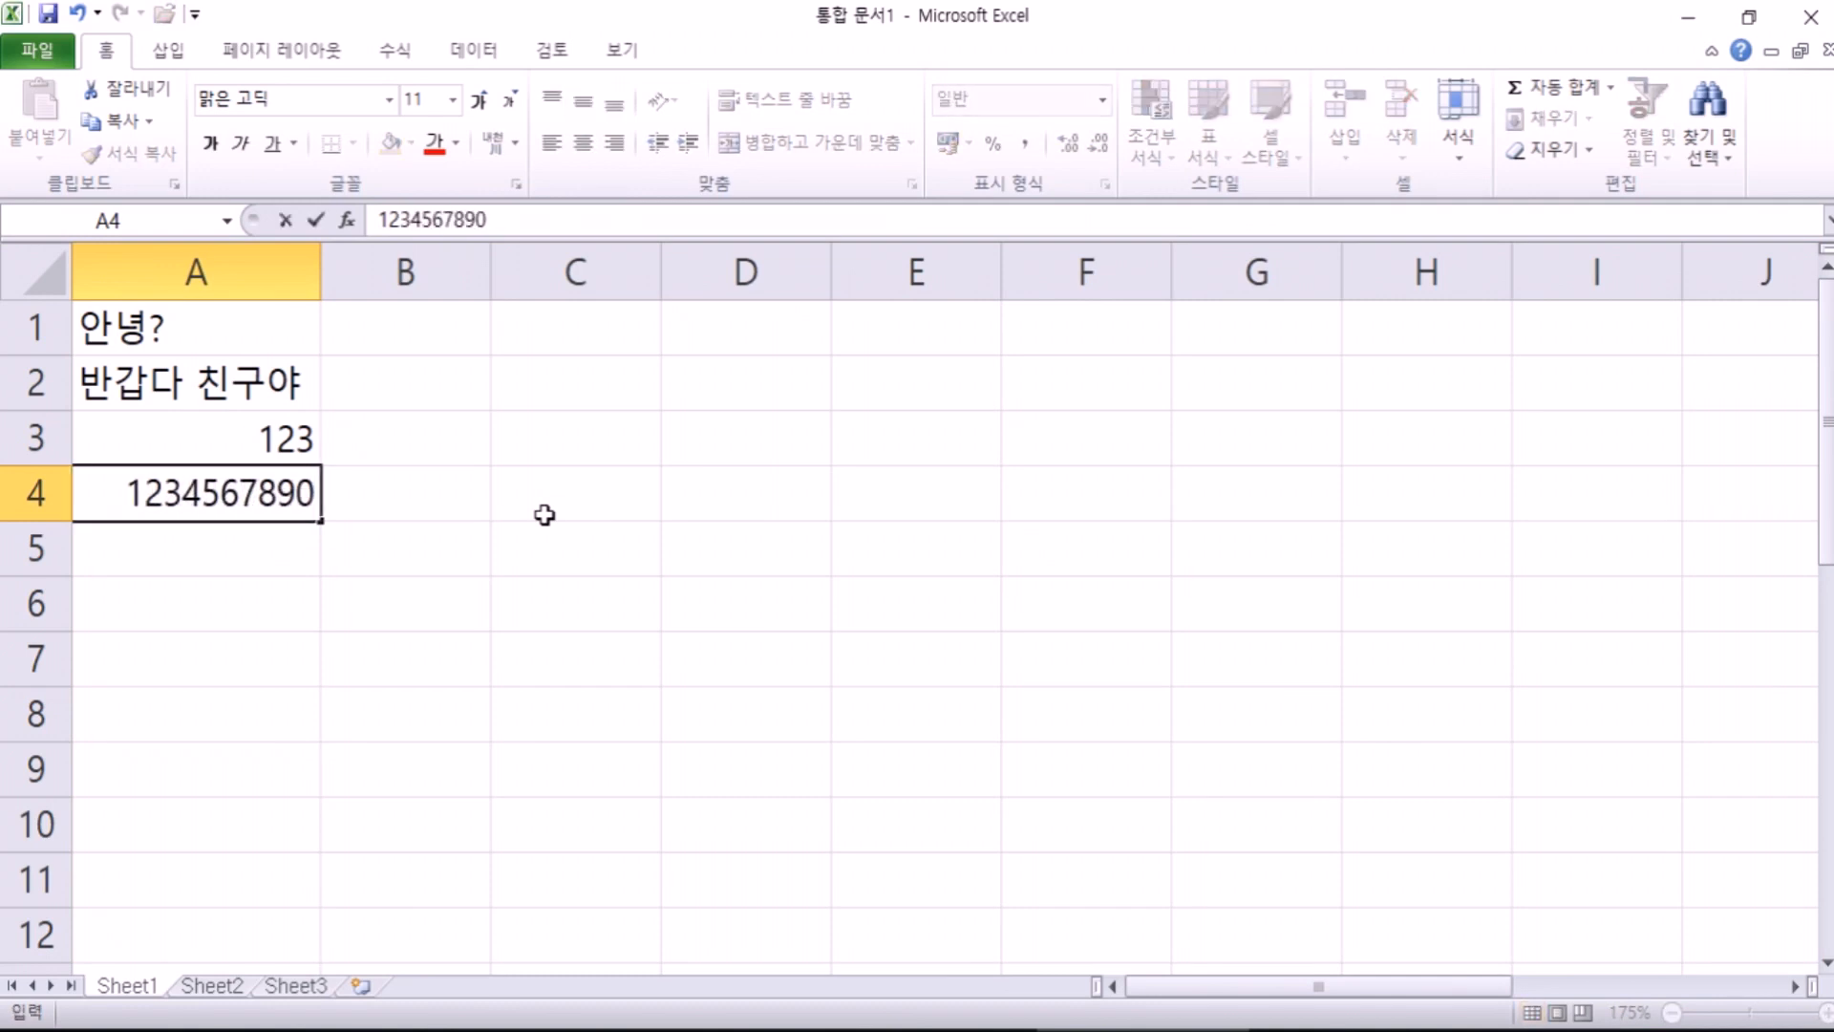
type("567890")
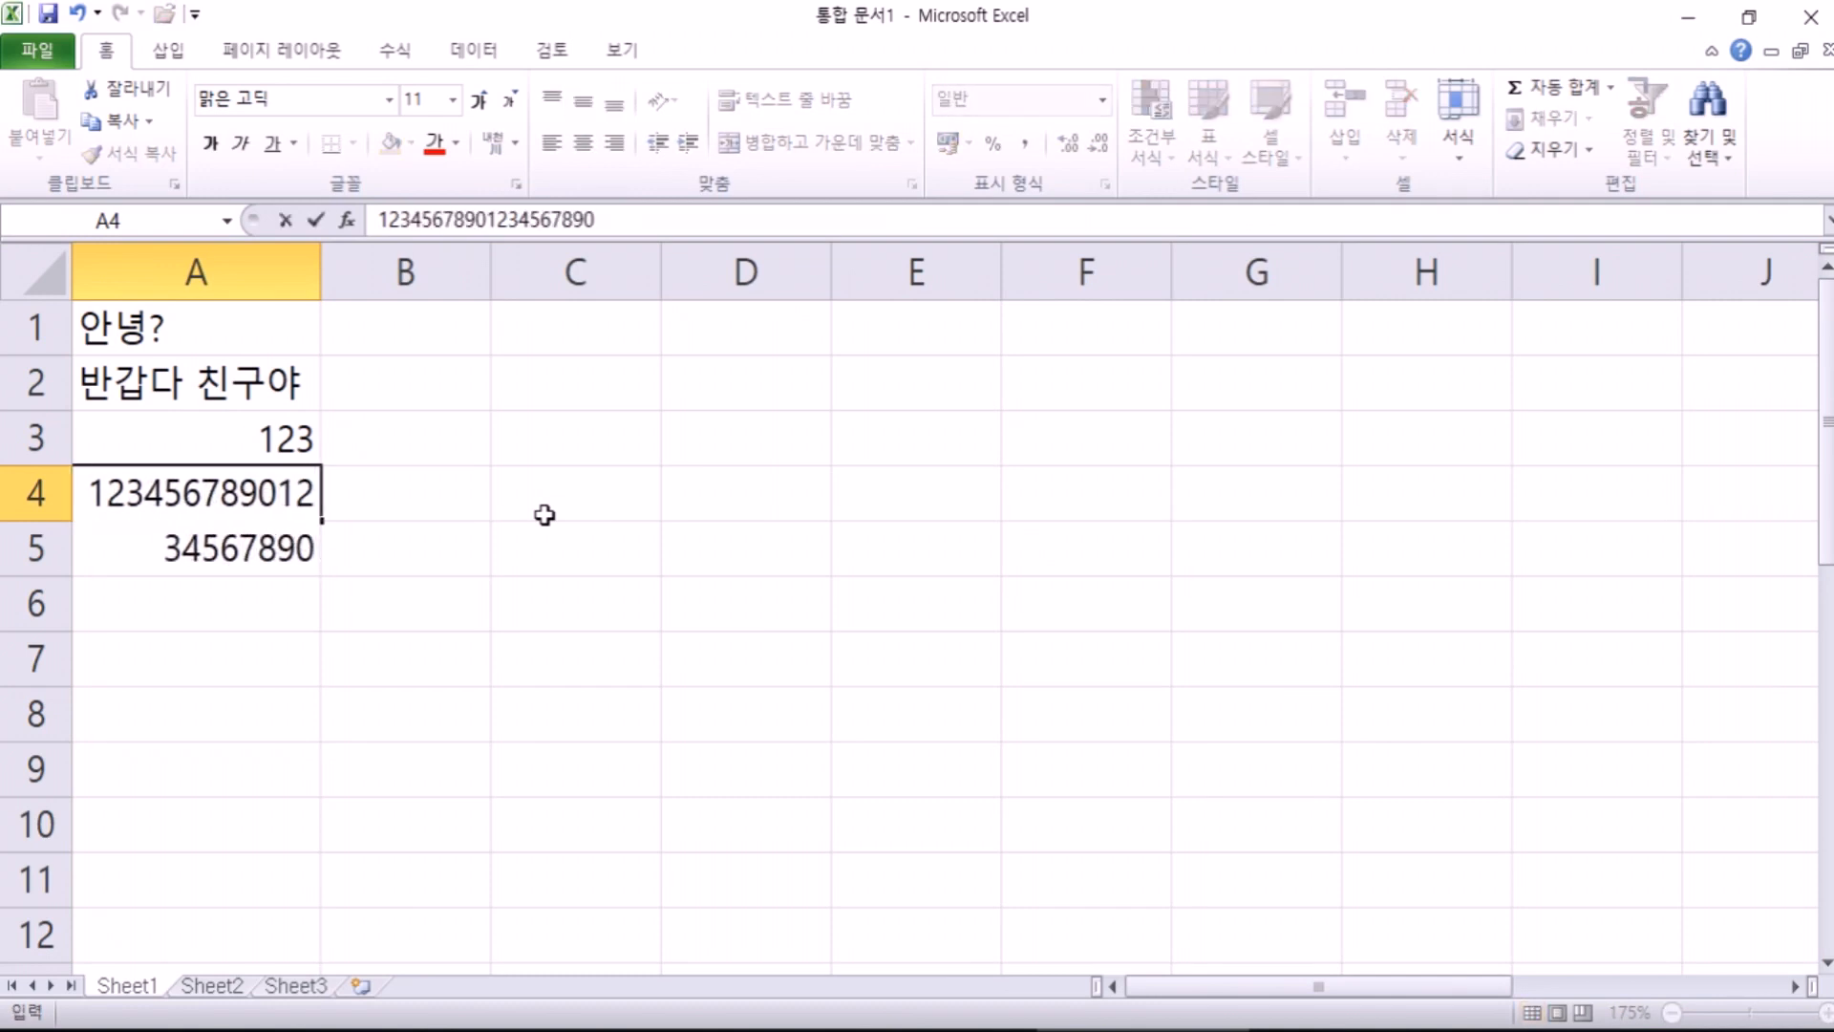
key("Return")
key("Up")
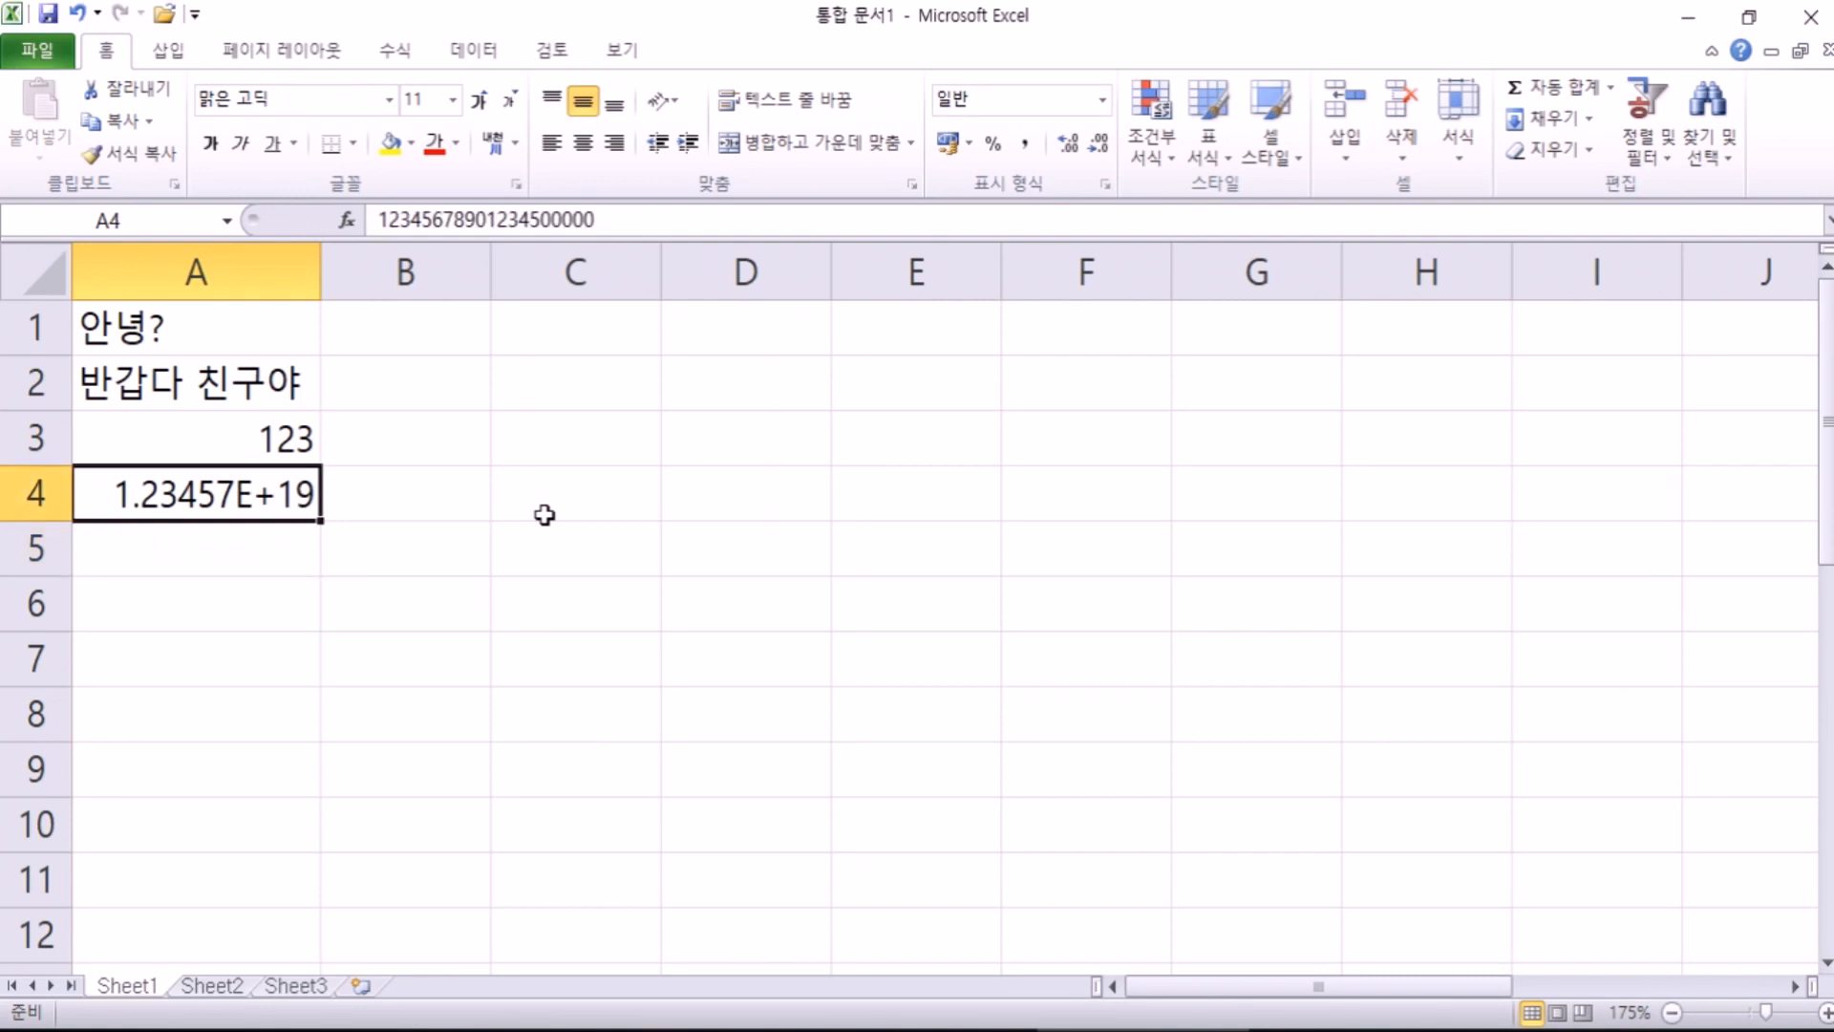
key("F2")
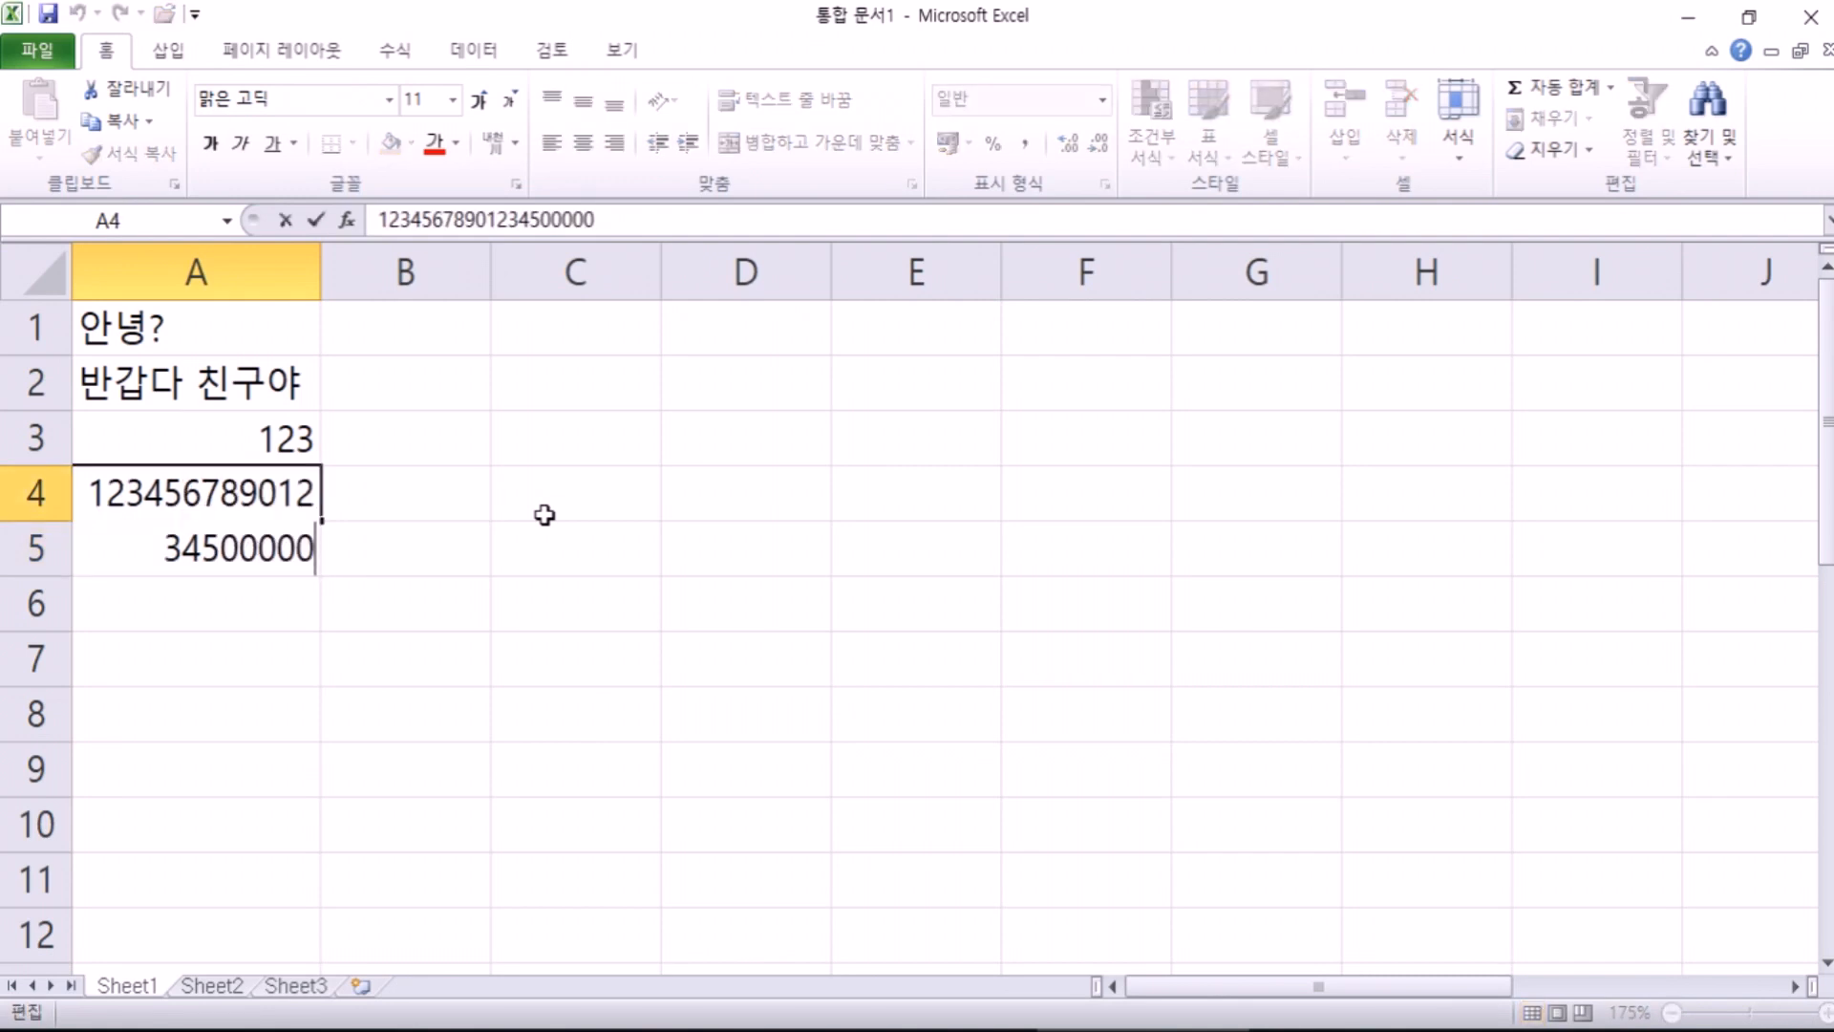
key("Escape")
type("1234567890")
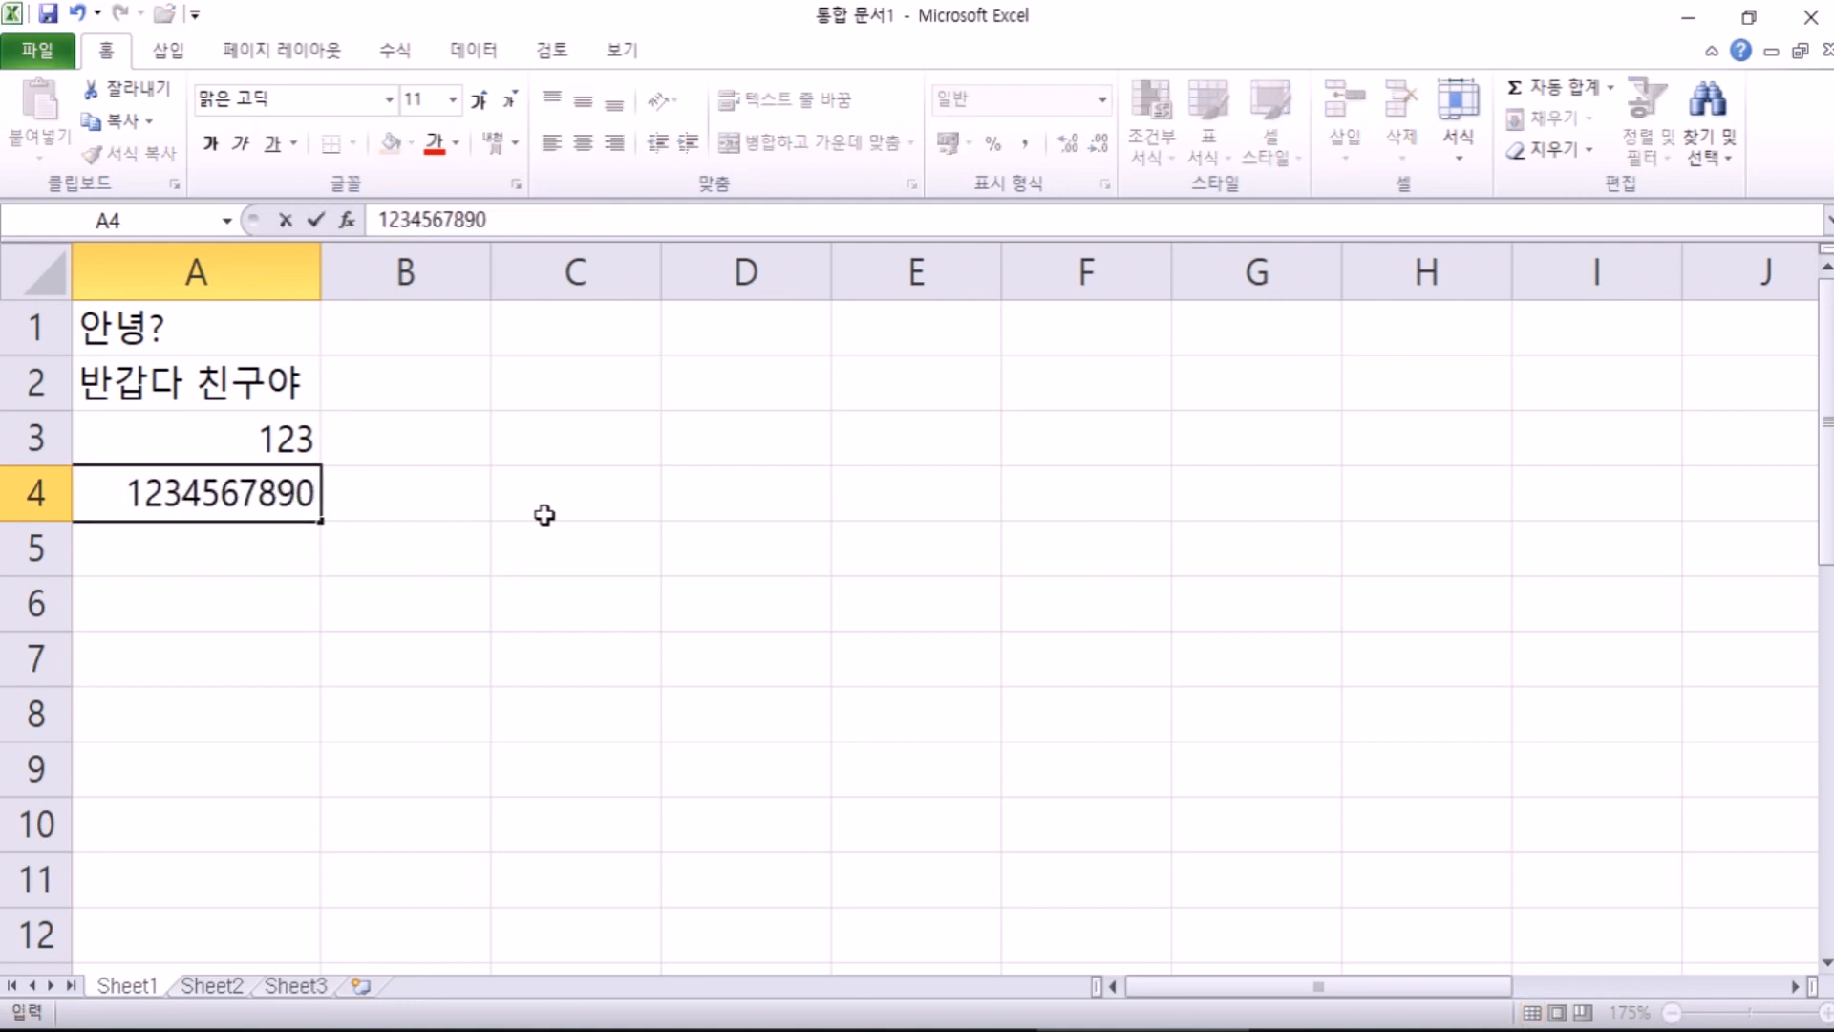
key("Return")
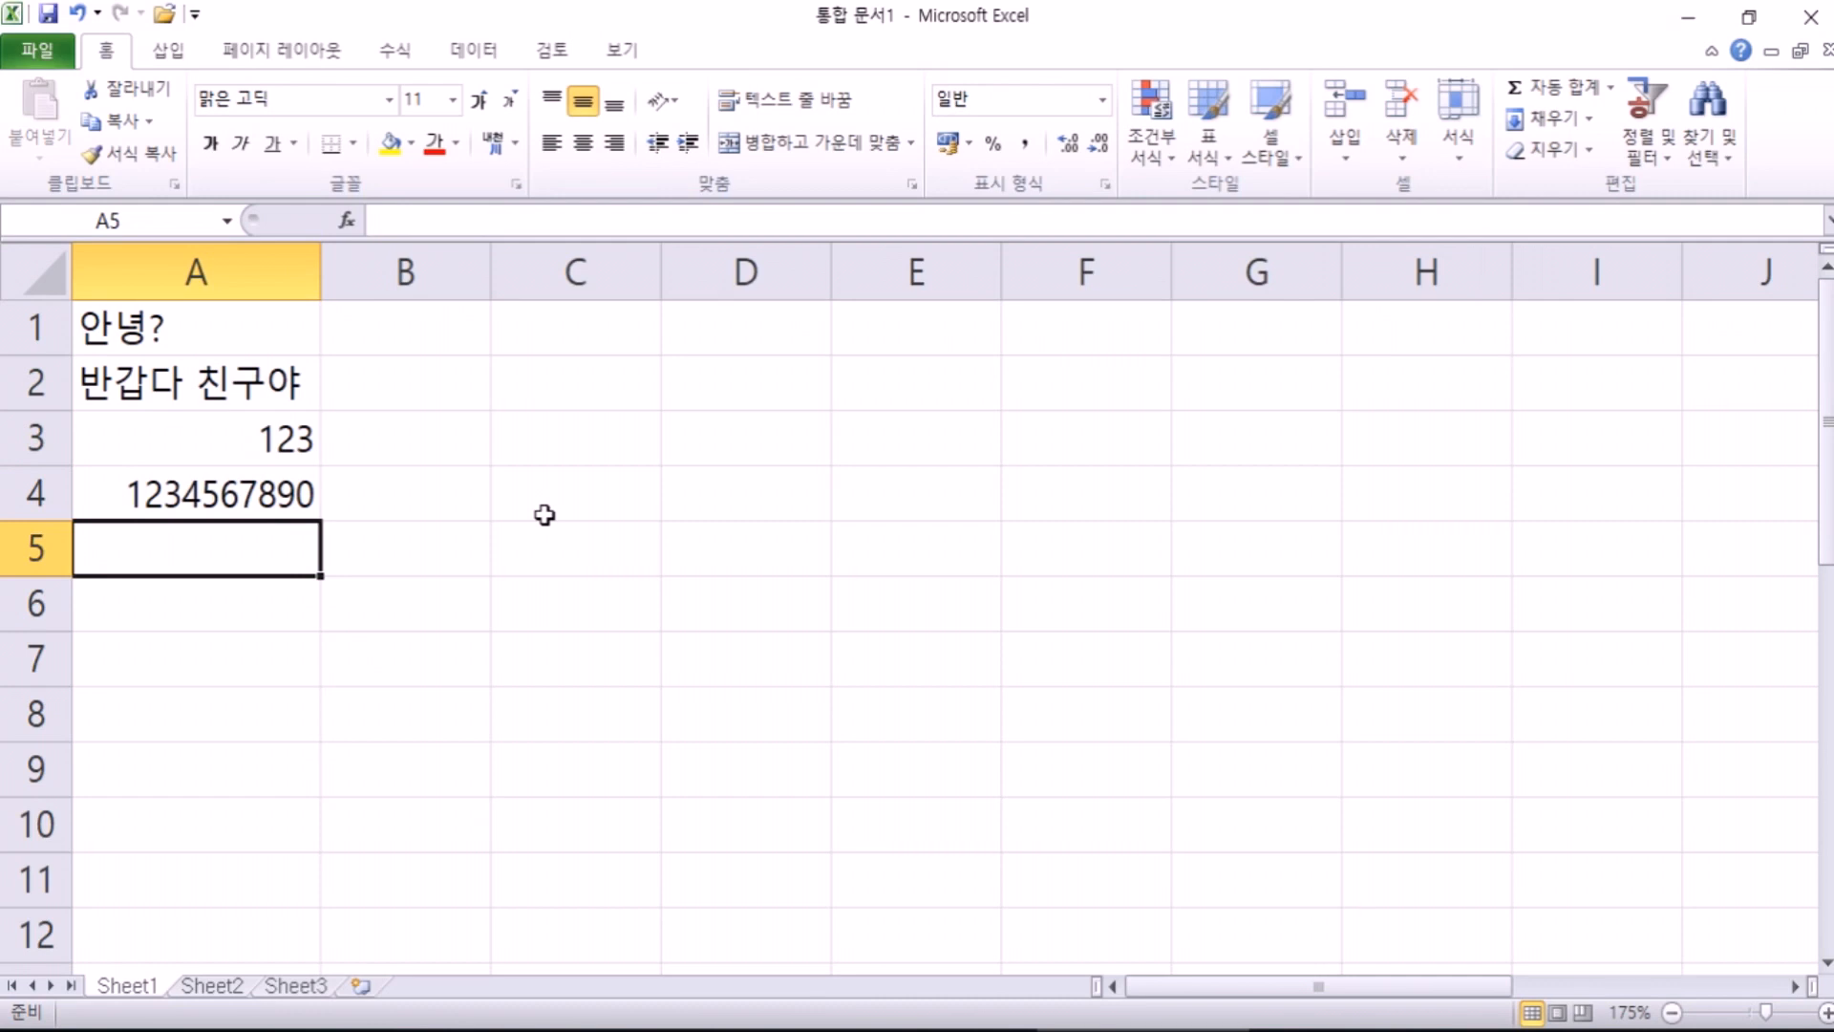
type("4-5")
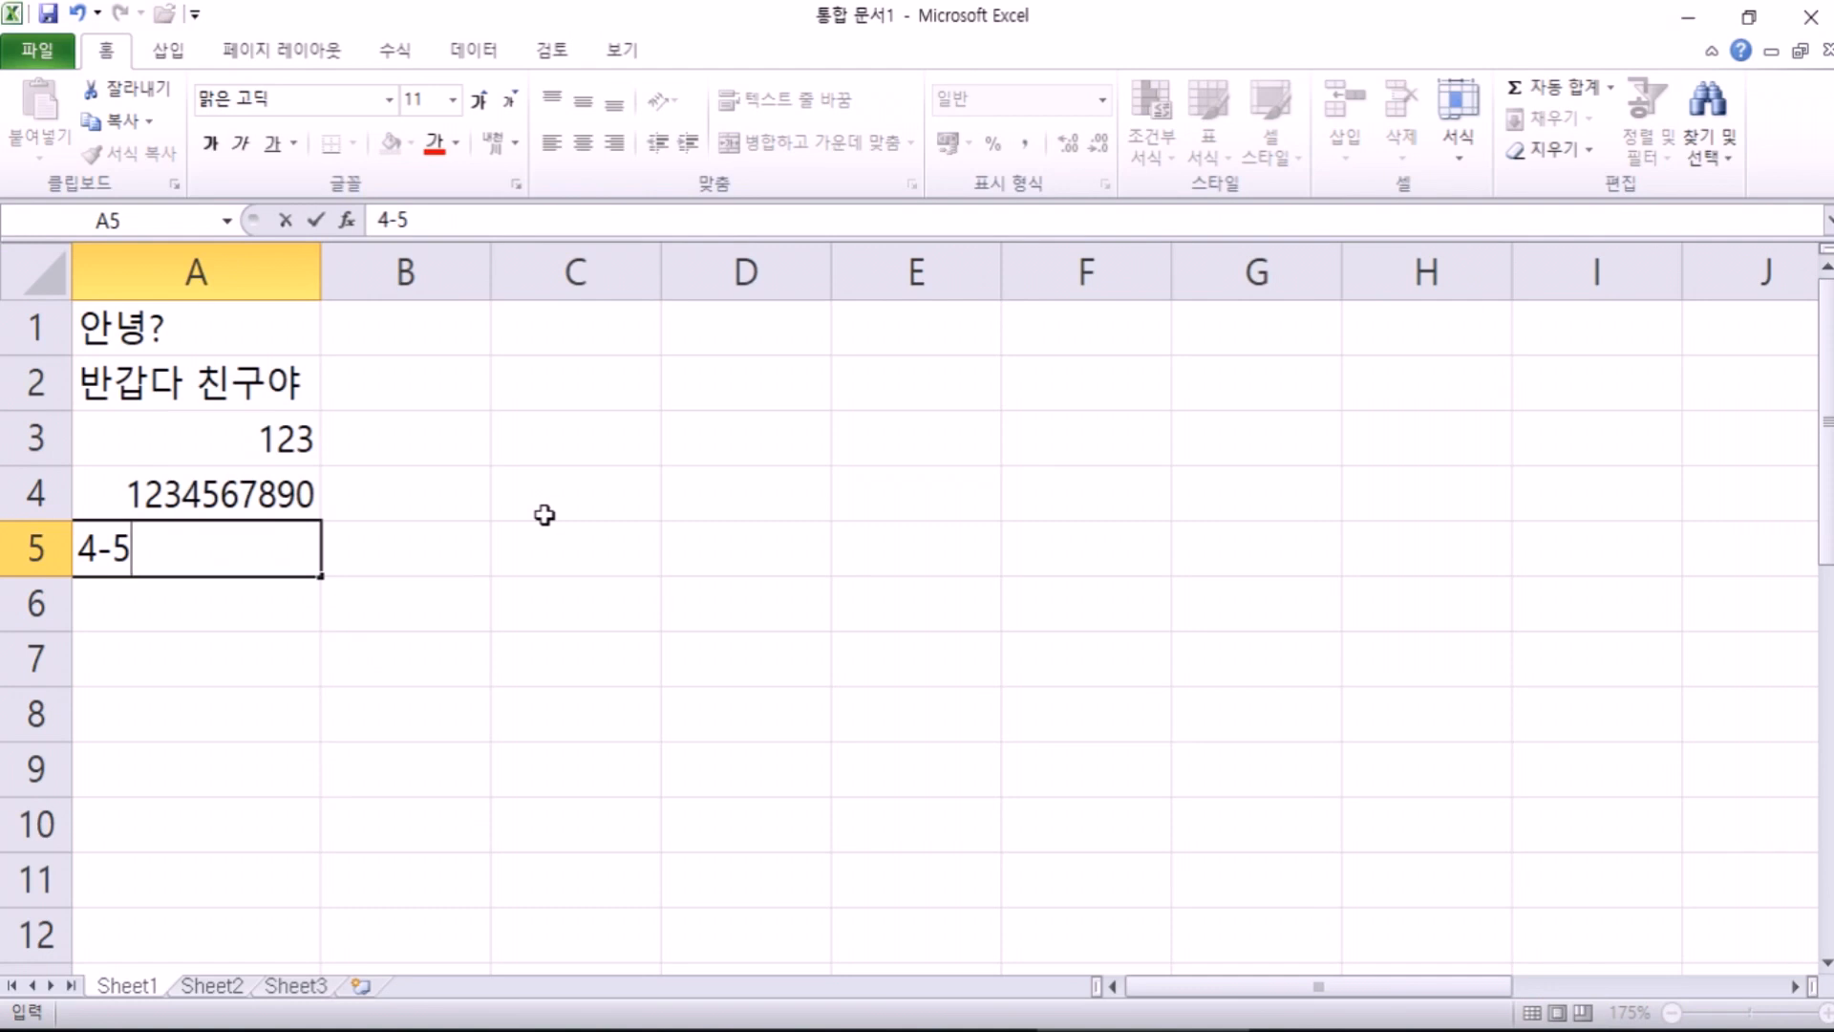
Step: Commit 4-5 in A5, then enter =4-5, 4/23 and 2019-4-23 in A6:A8
key("Return")
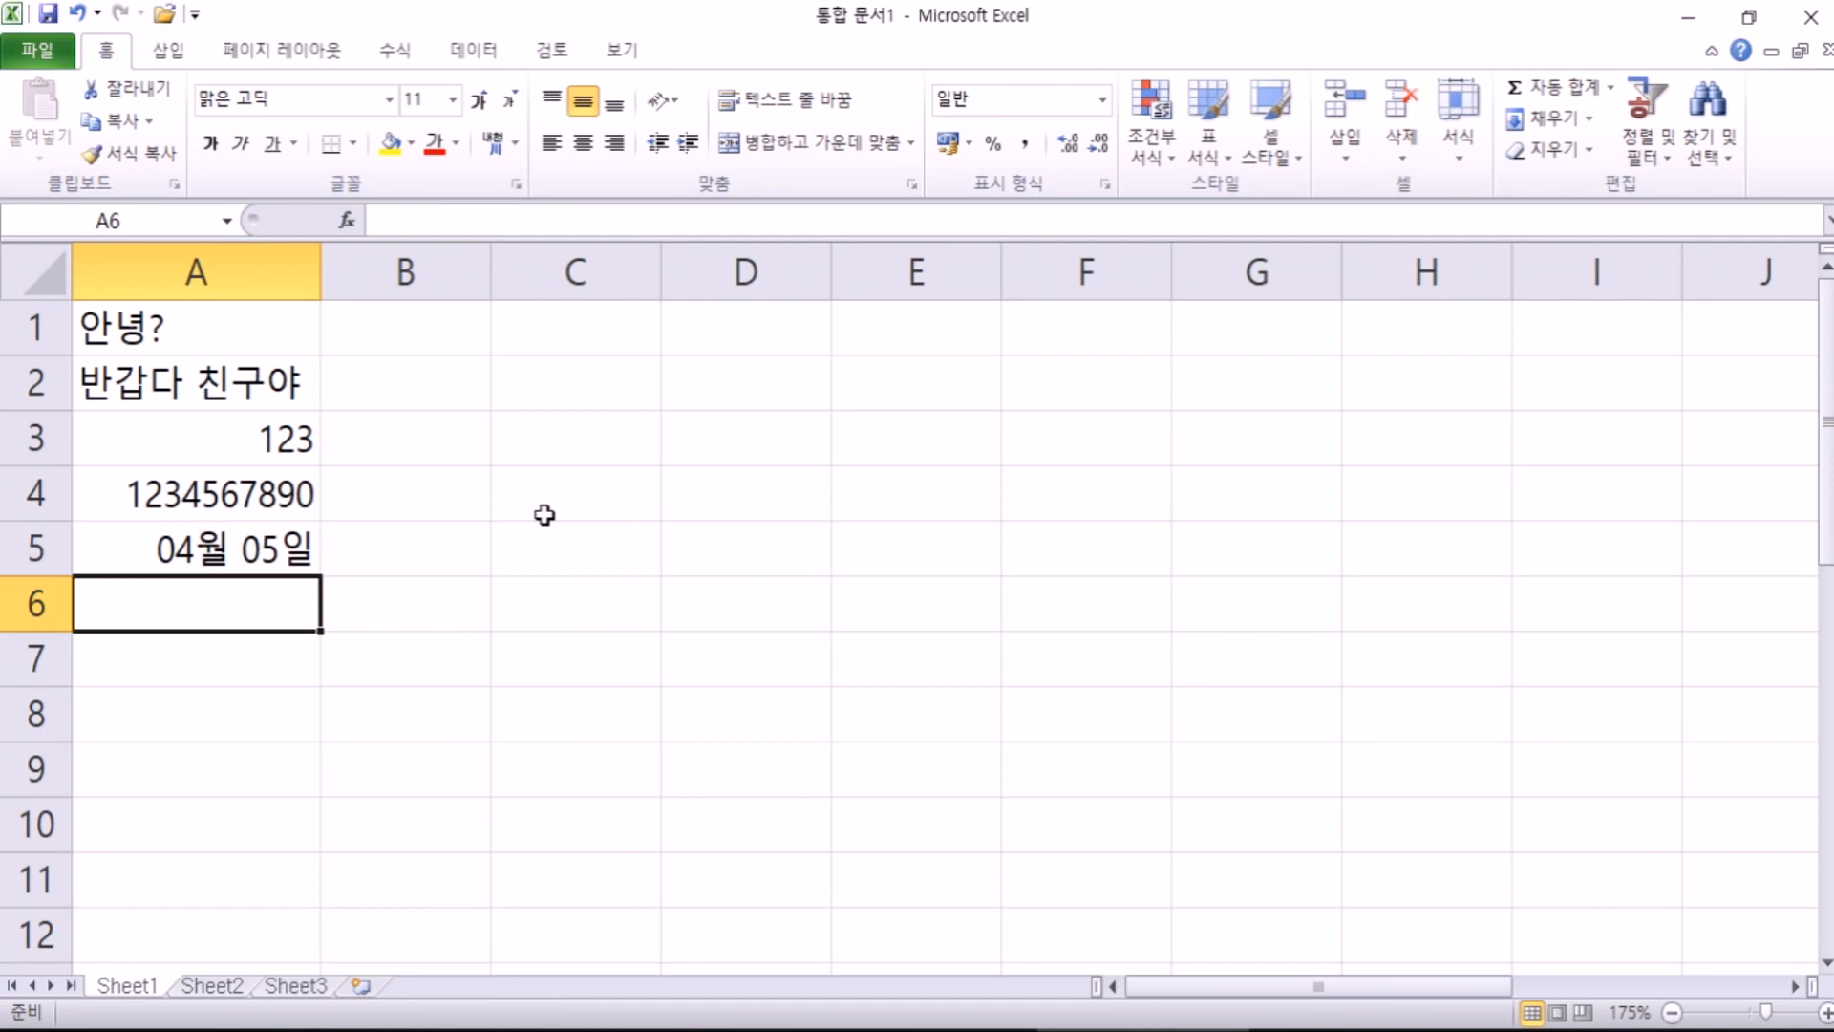
type("=")
scroll(545, 515, "down", 1)
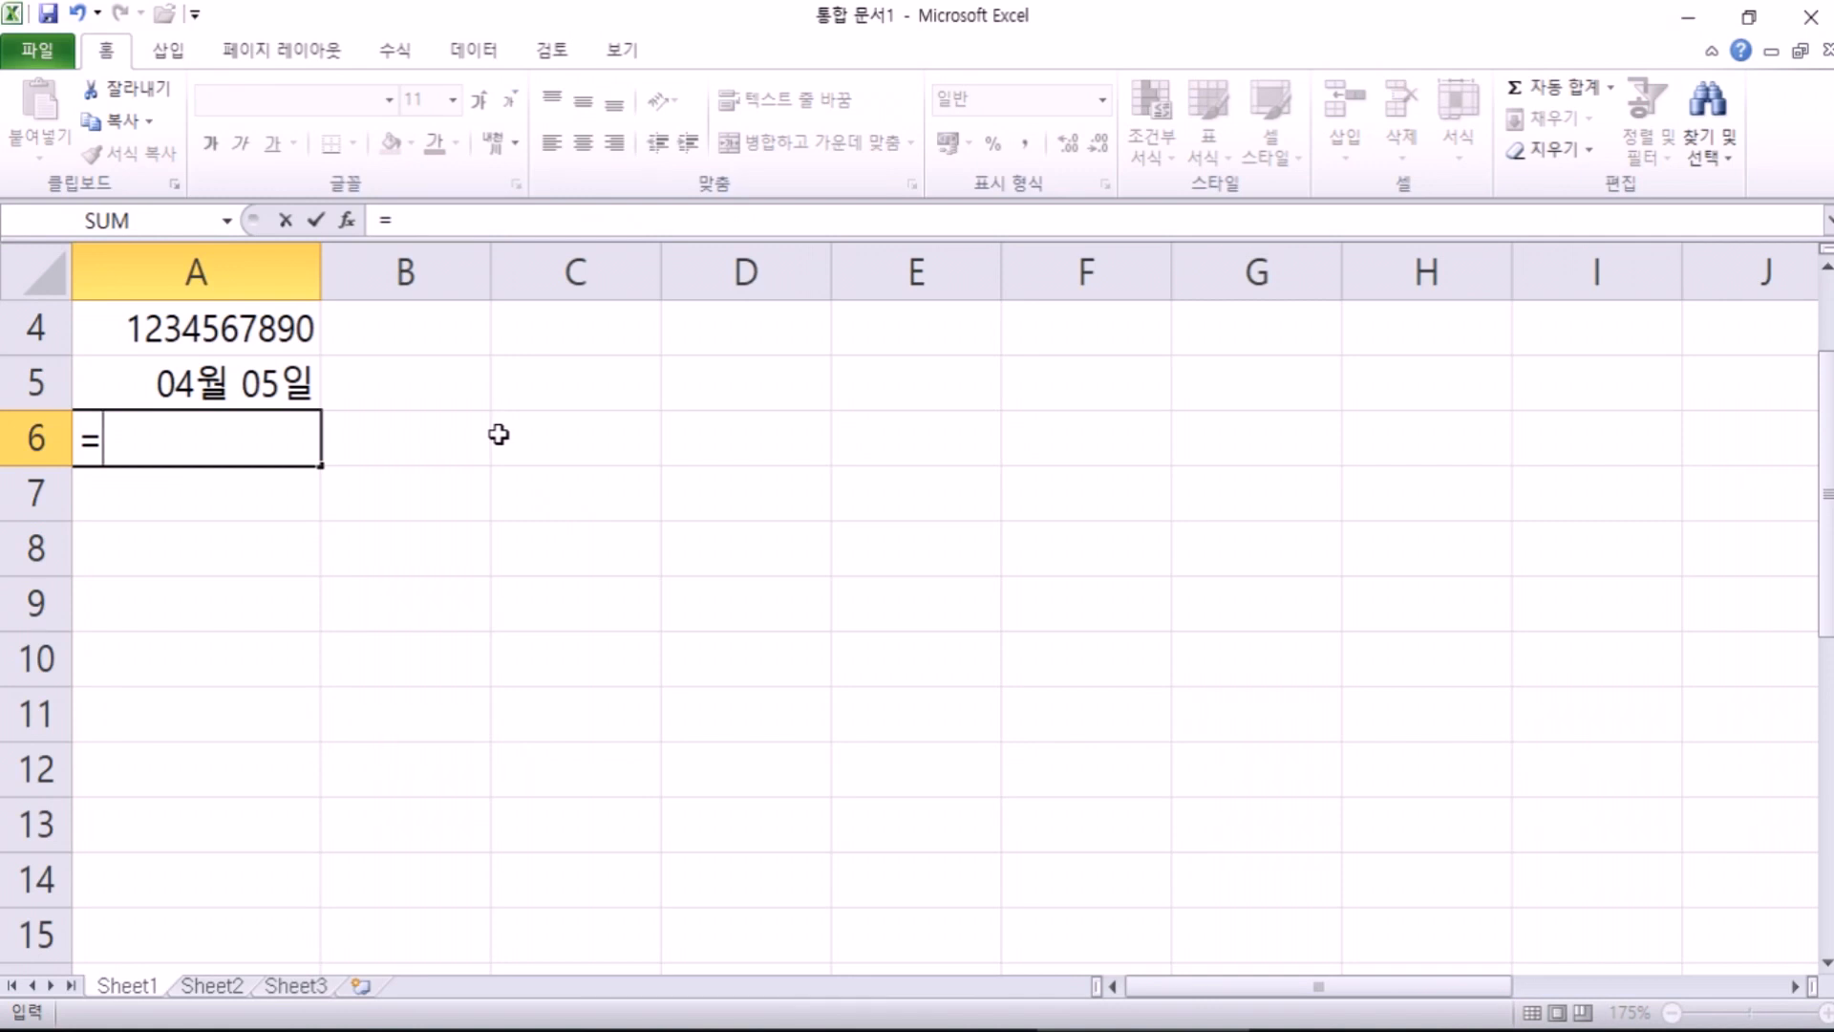
type("4-5")
key("Return")
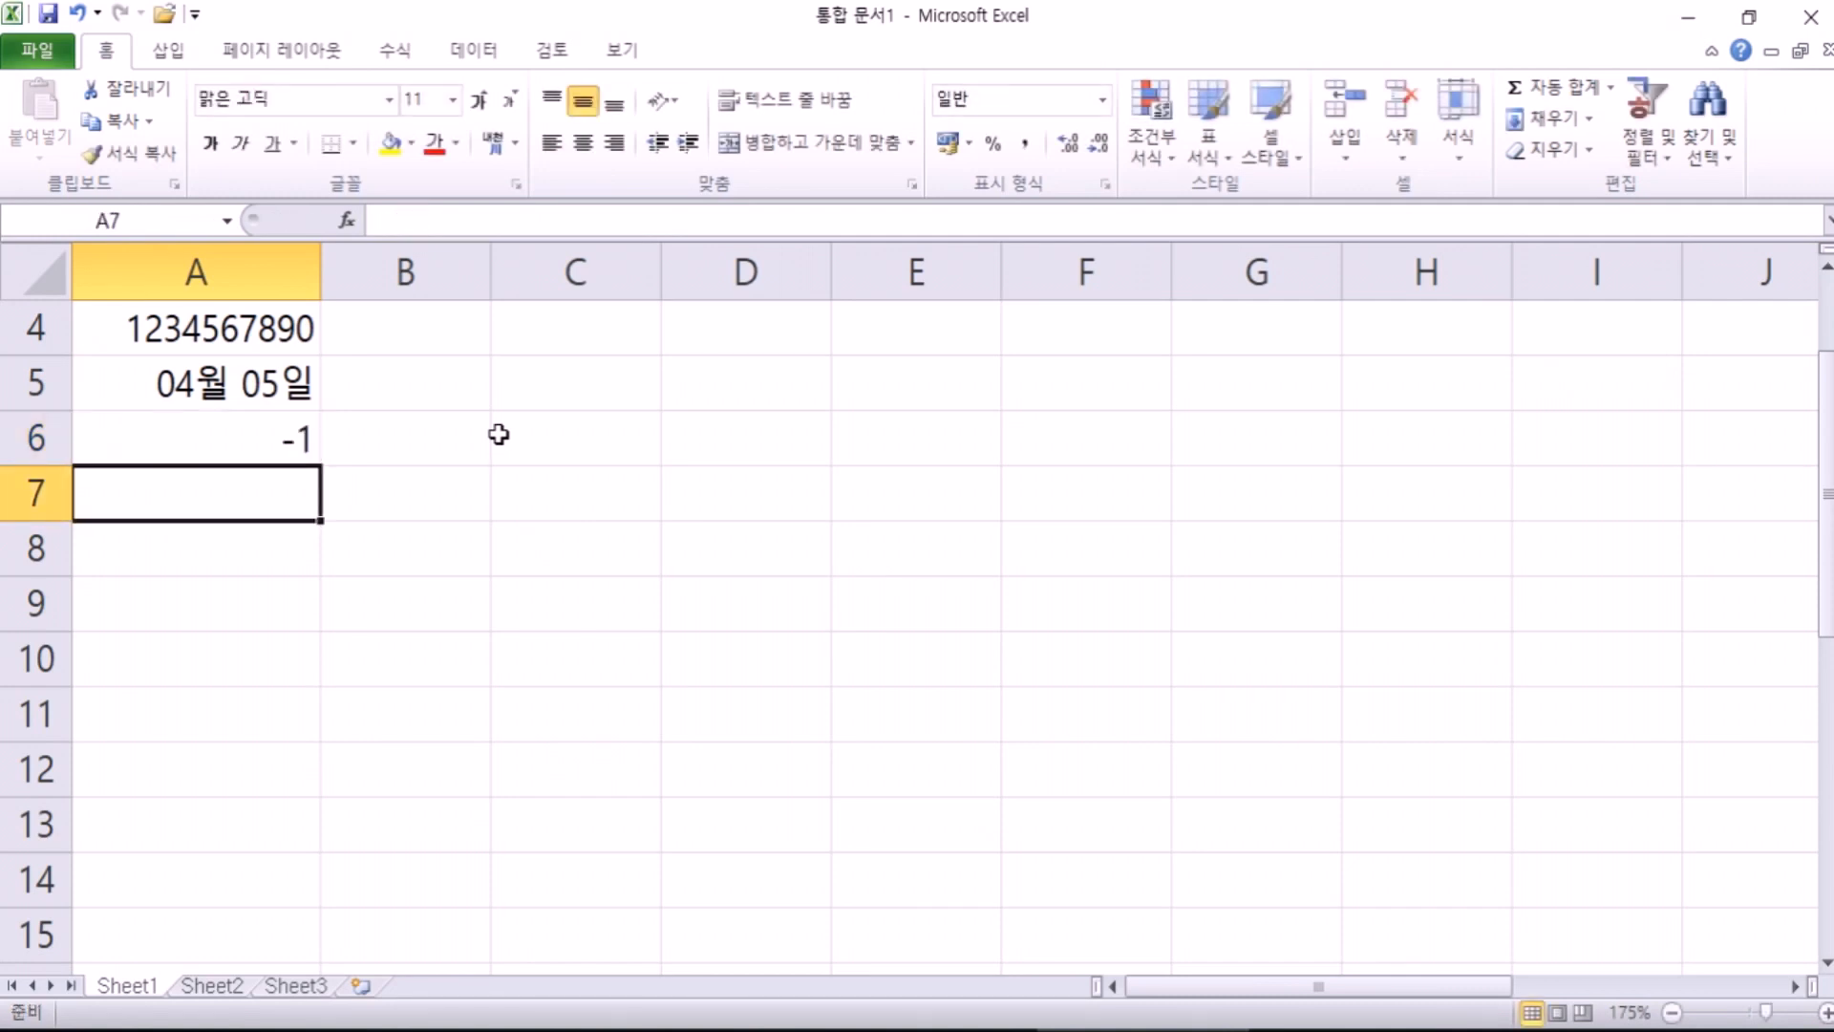
type("4")
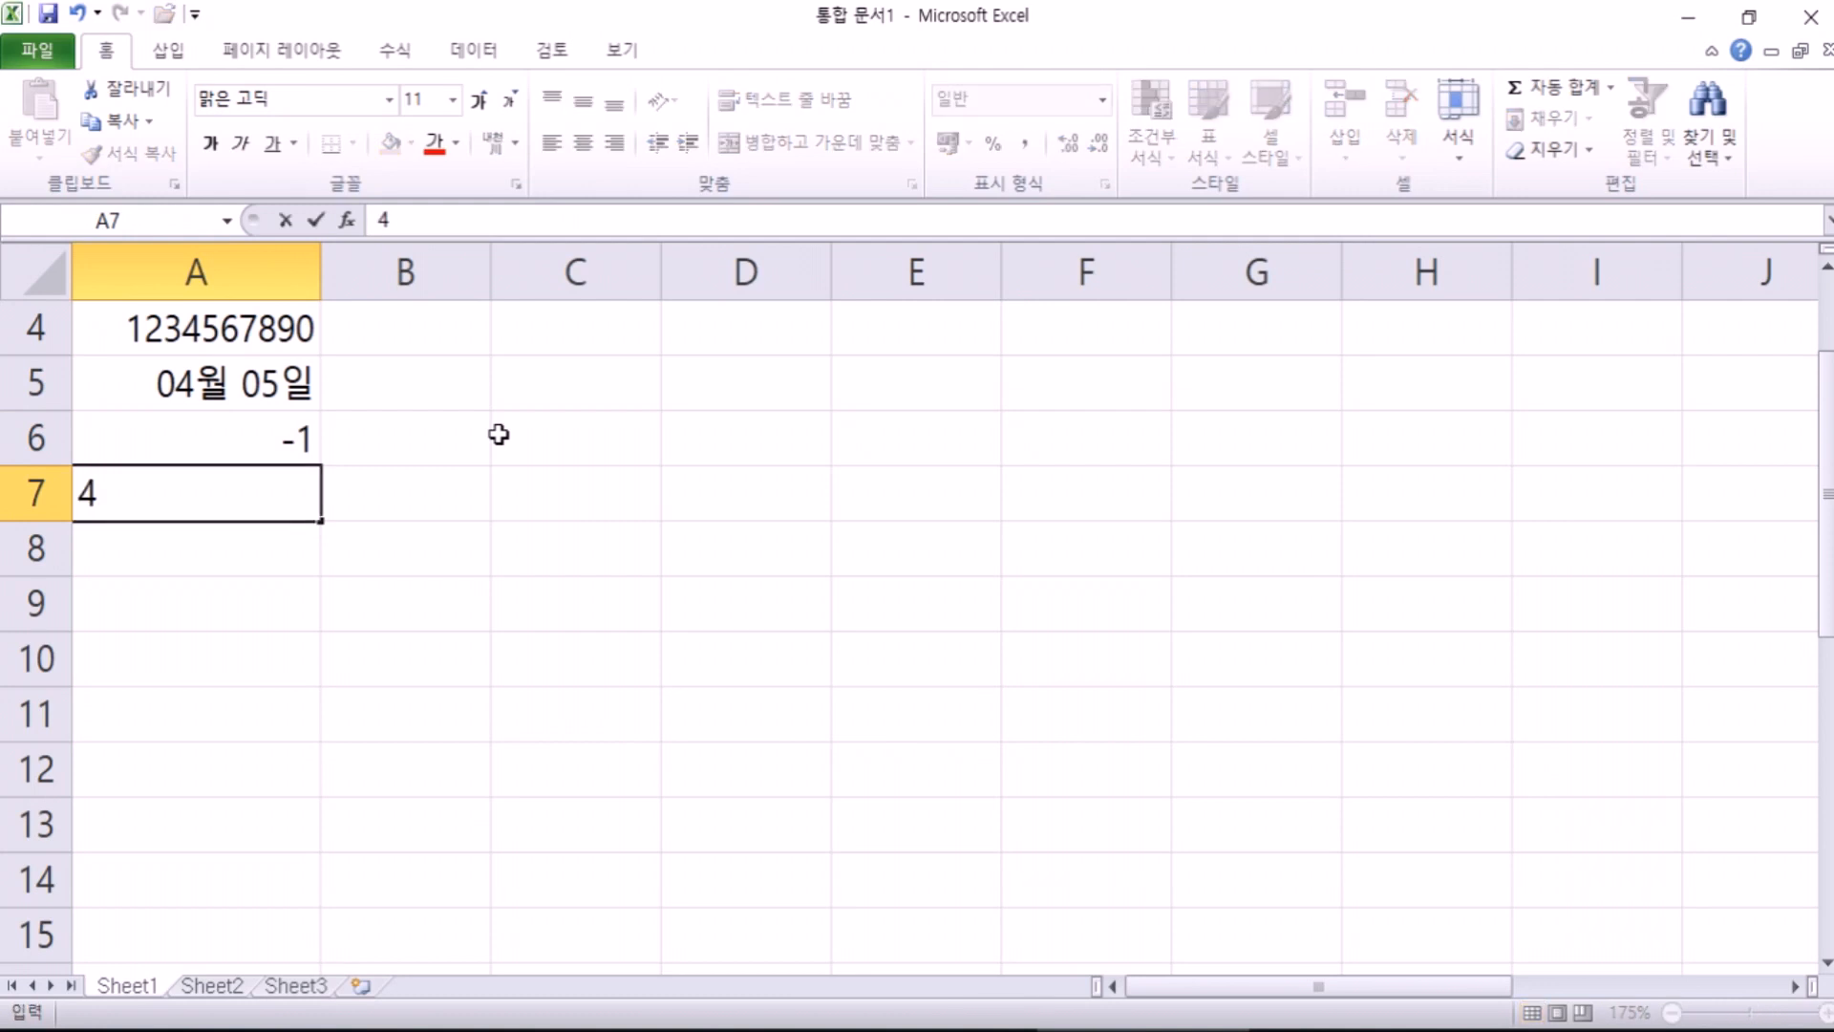
type("/23")
key("Return")
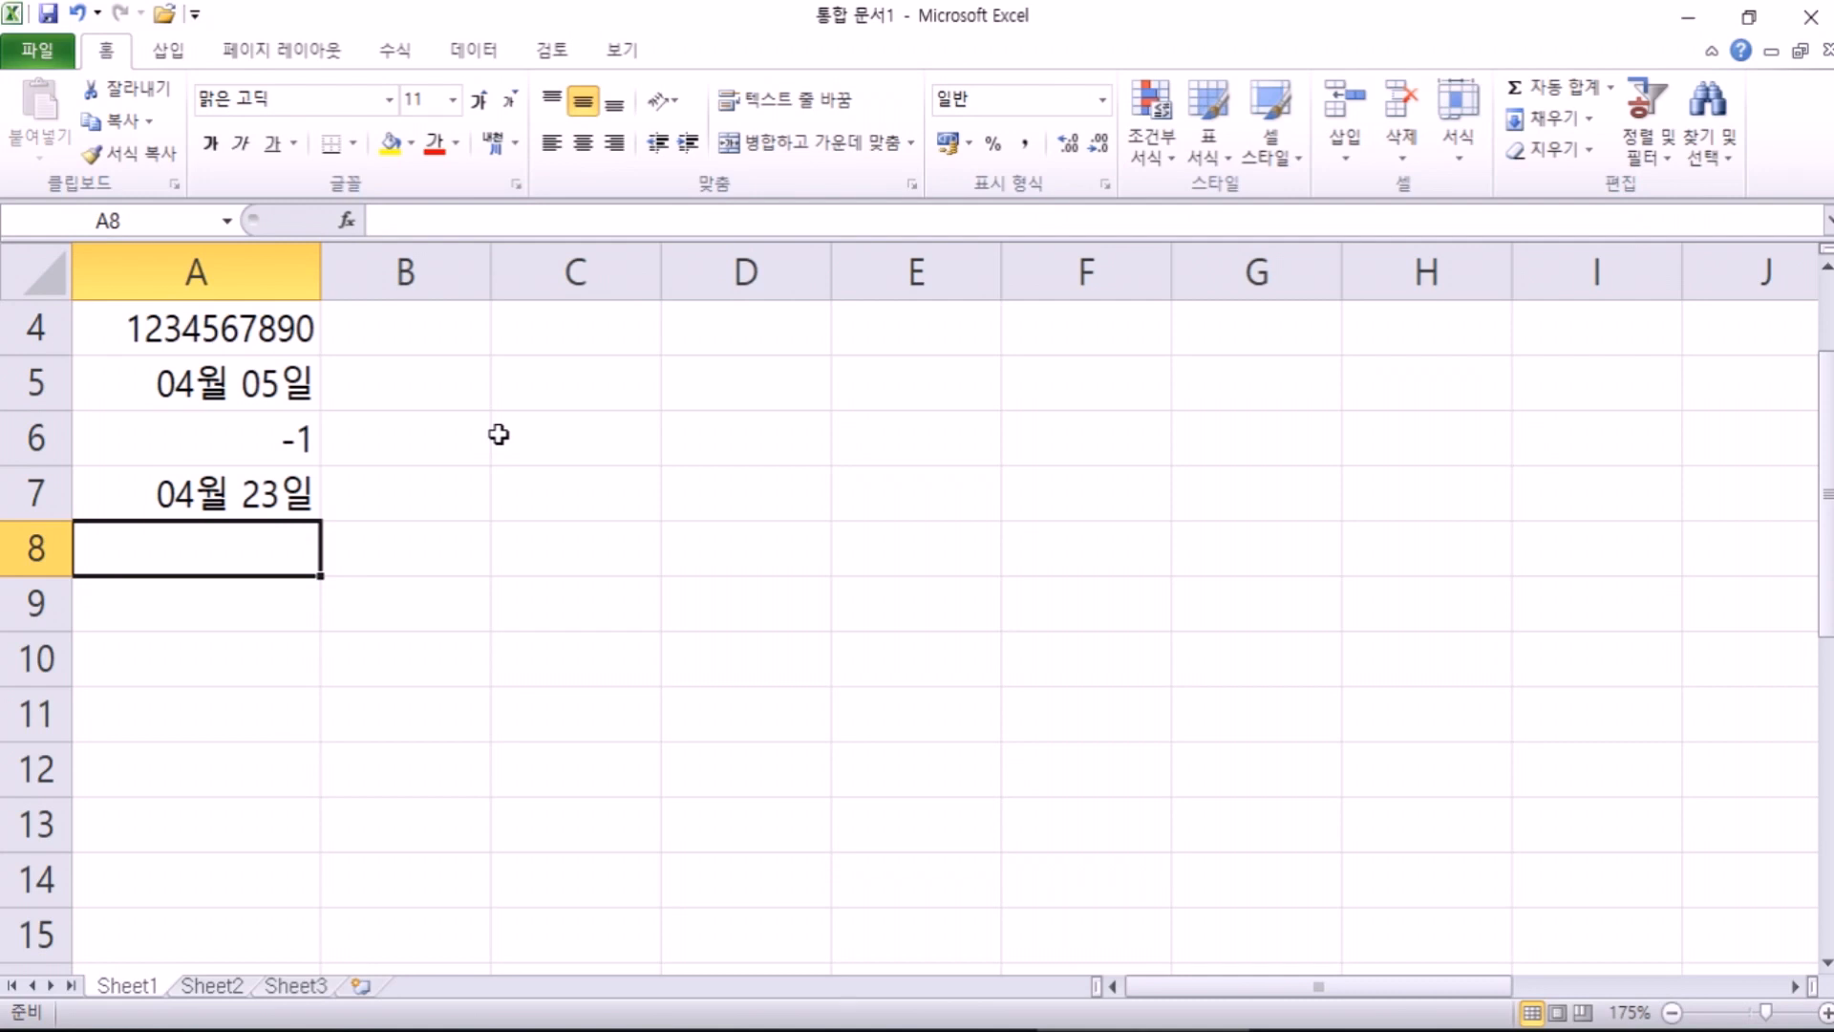
type("2019-")
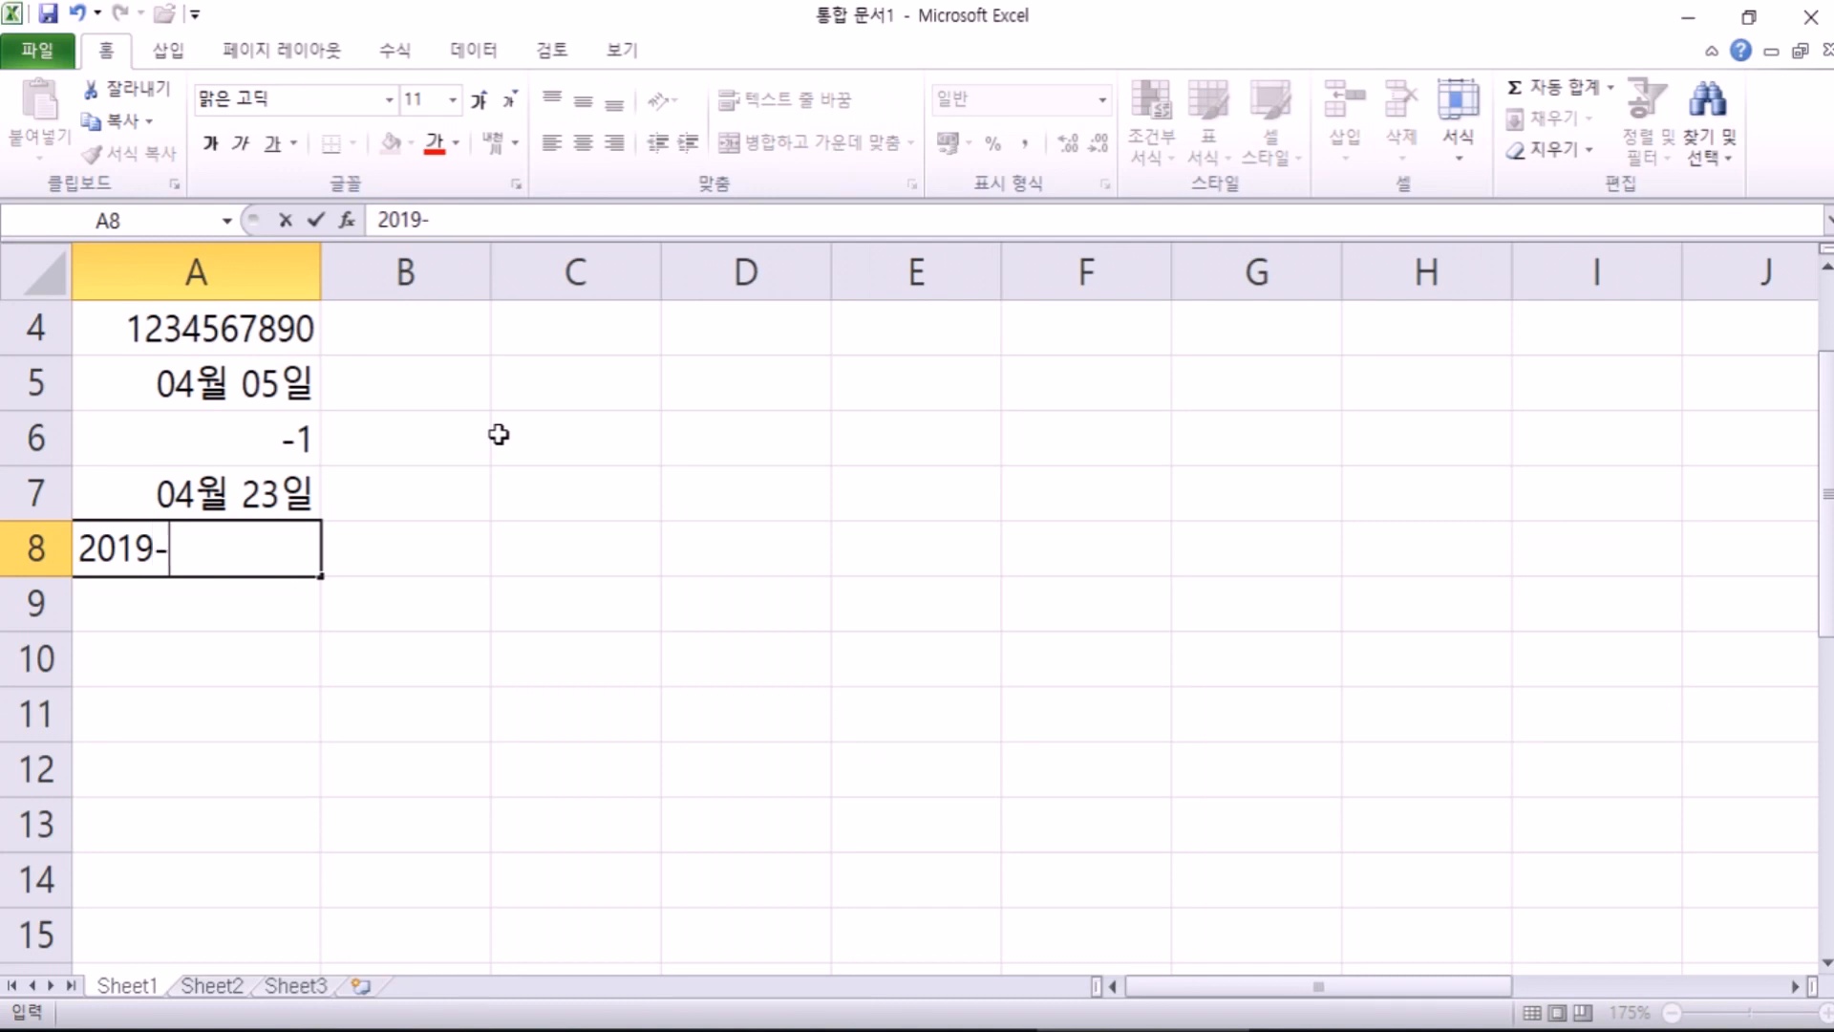
type("4-23")
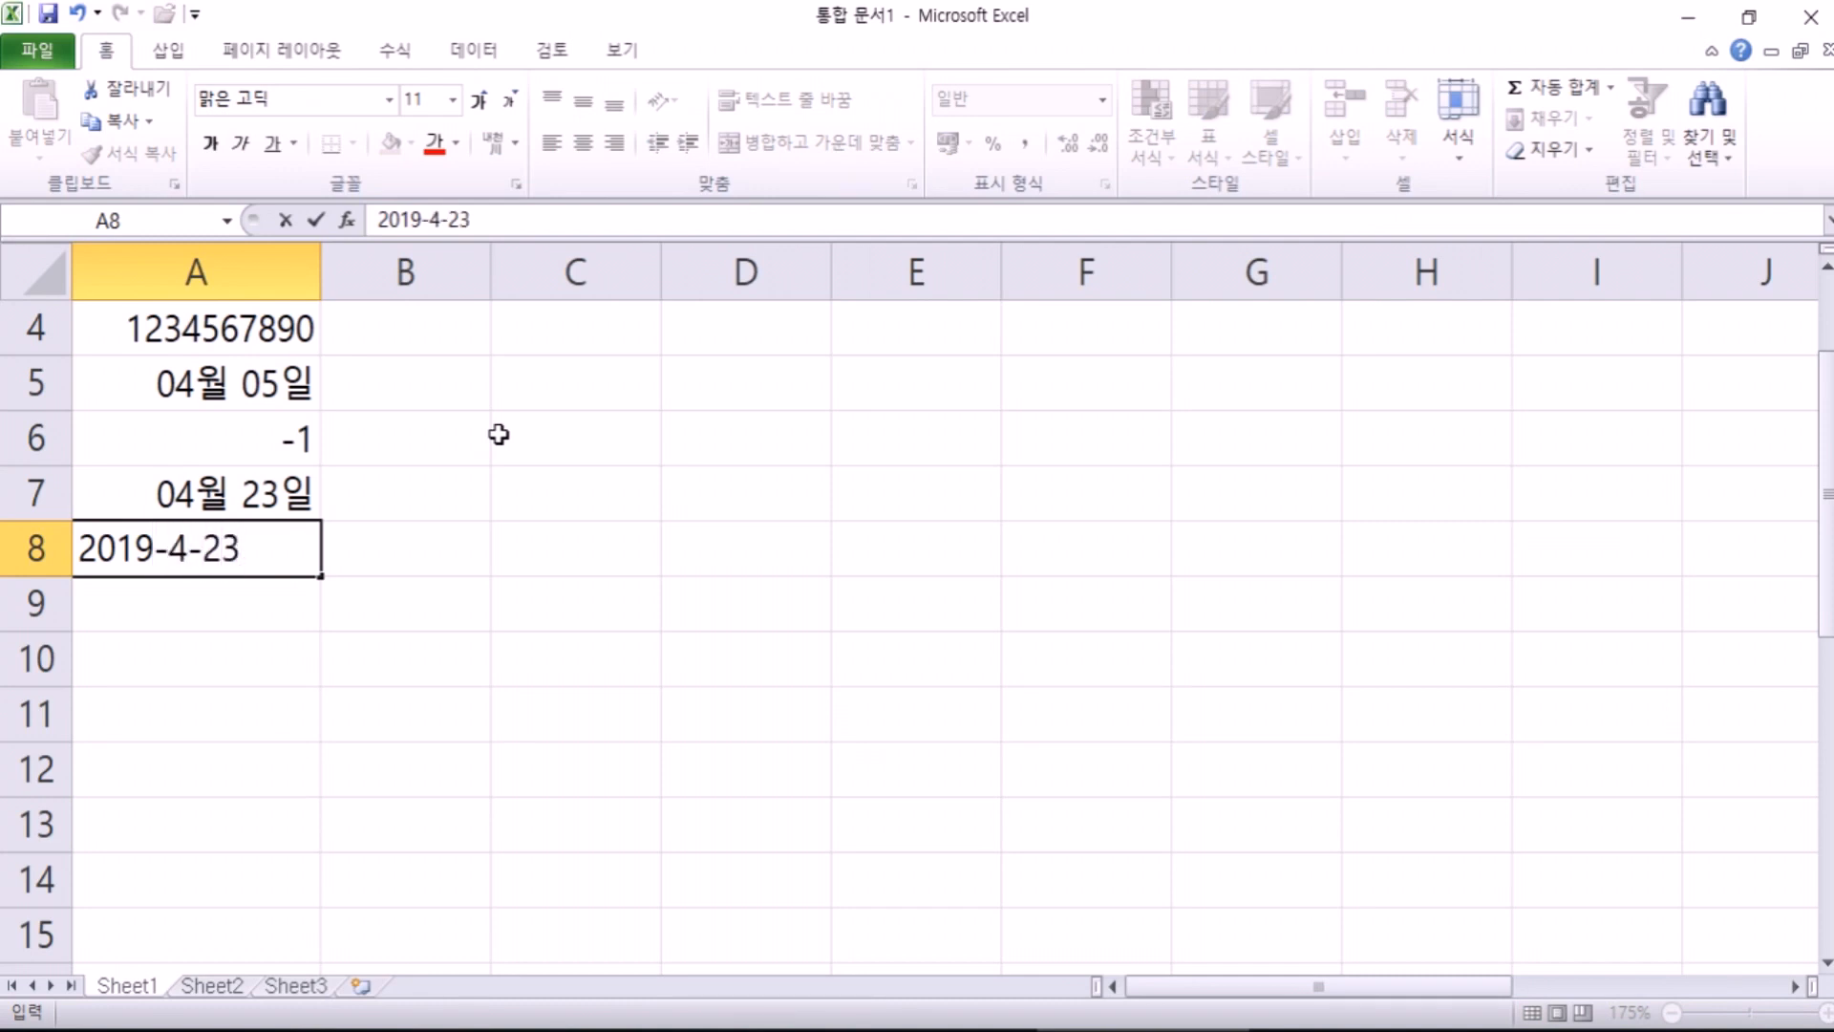
key("Return")
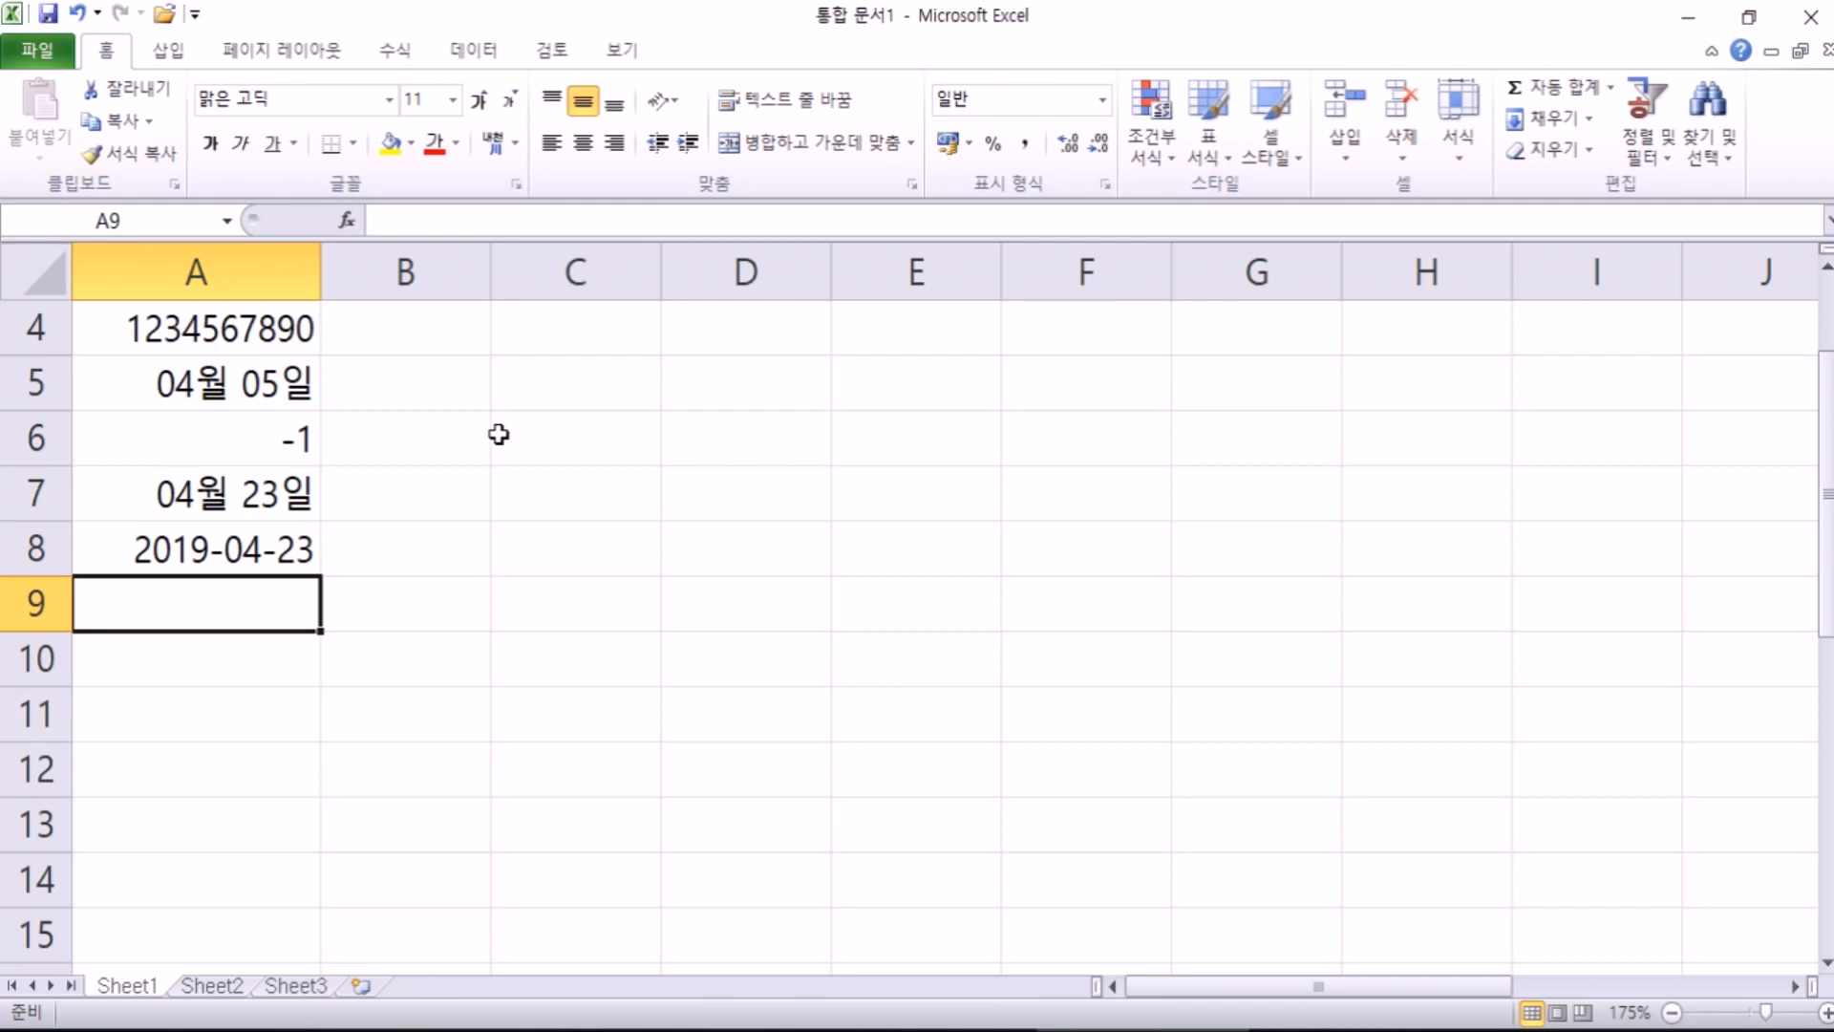
Step: Enter the time 19:23 in cell A9
type("19:23")
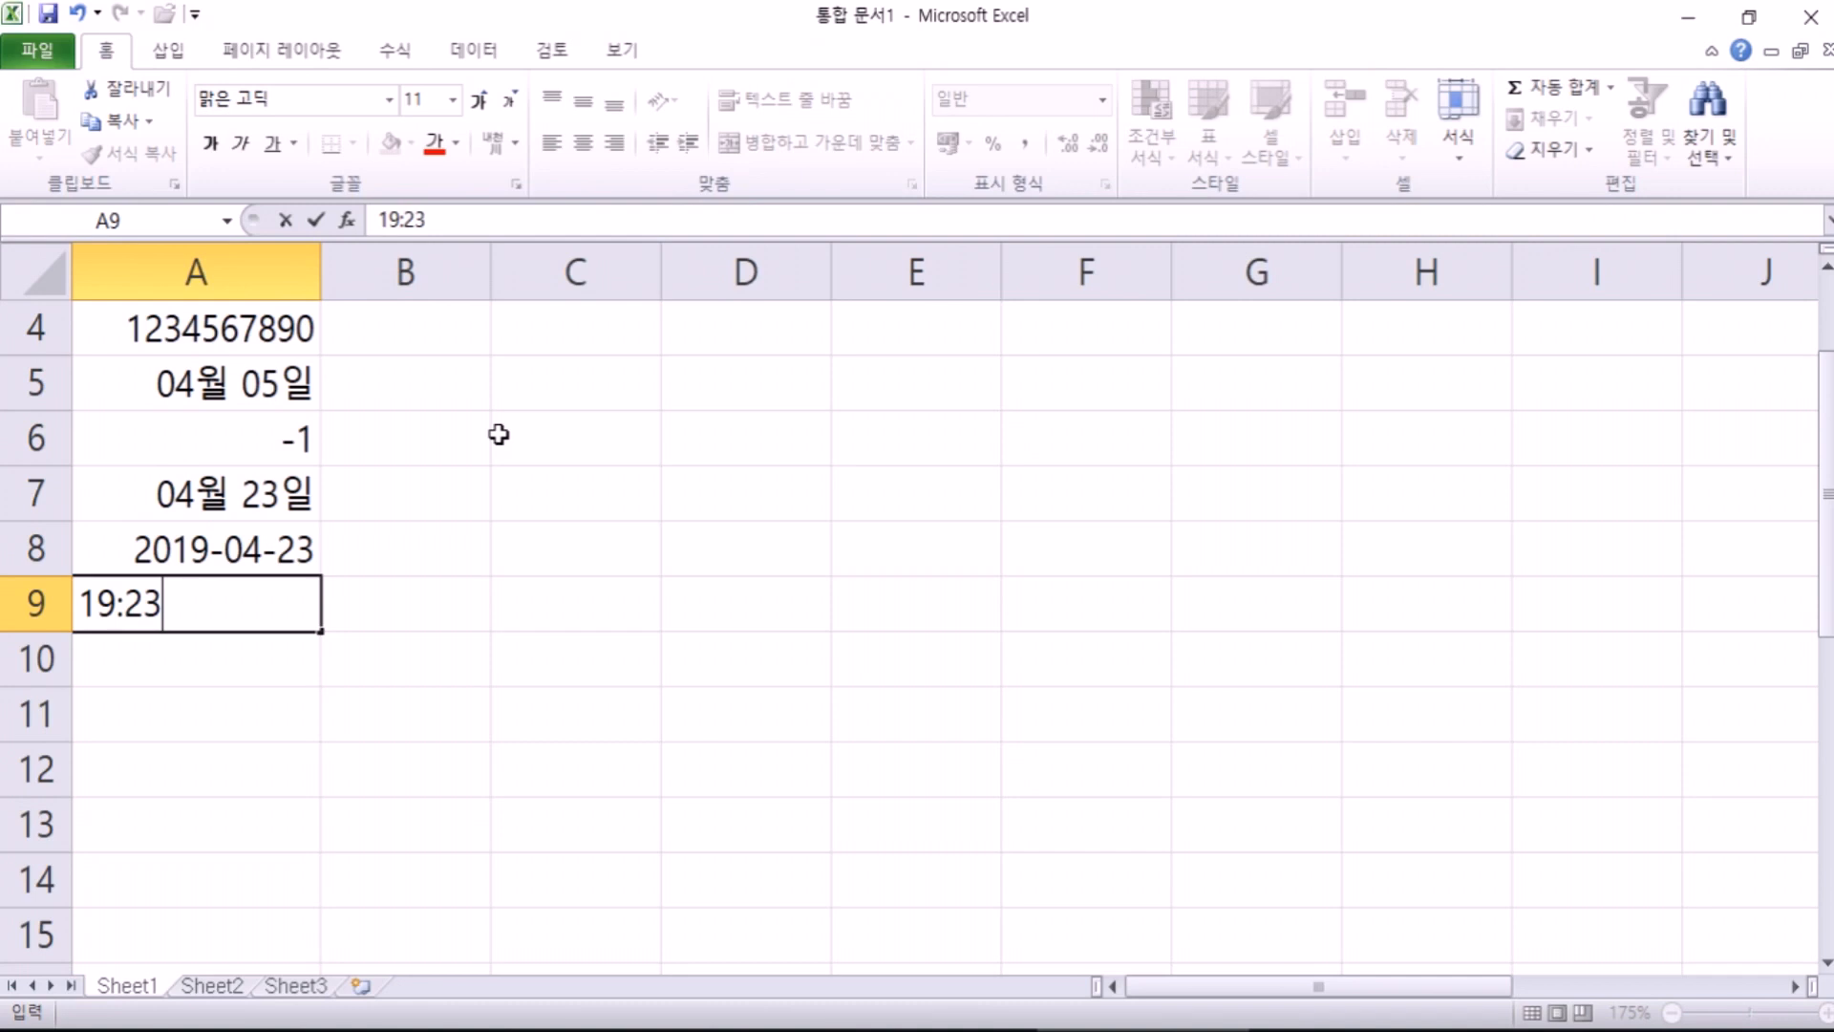
key("Return")
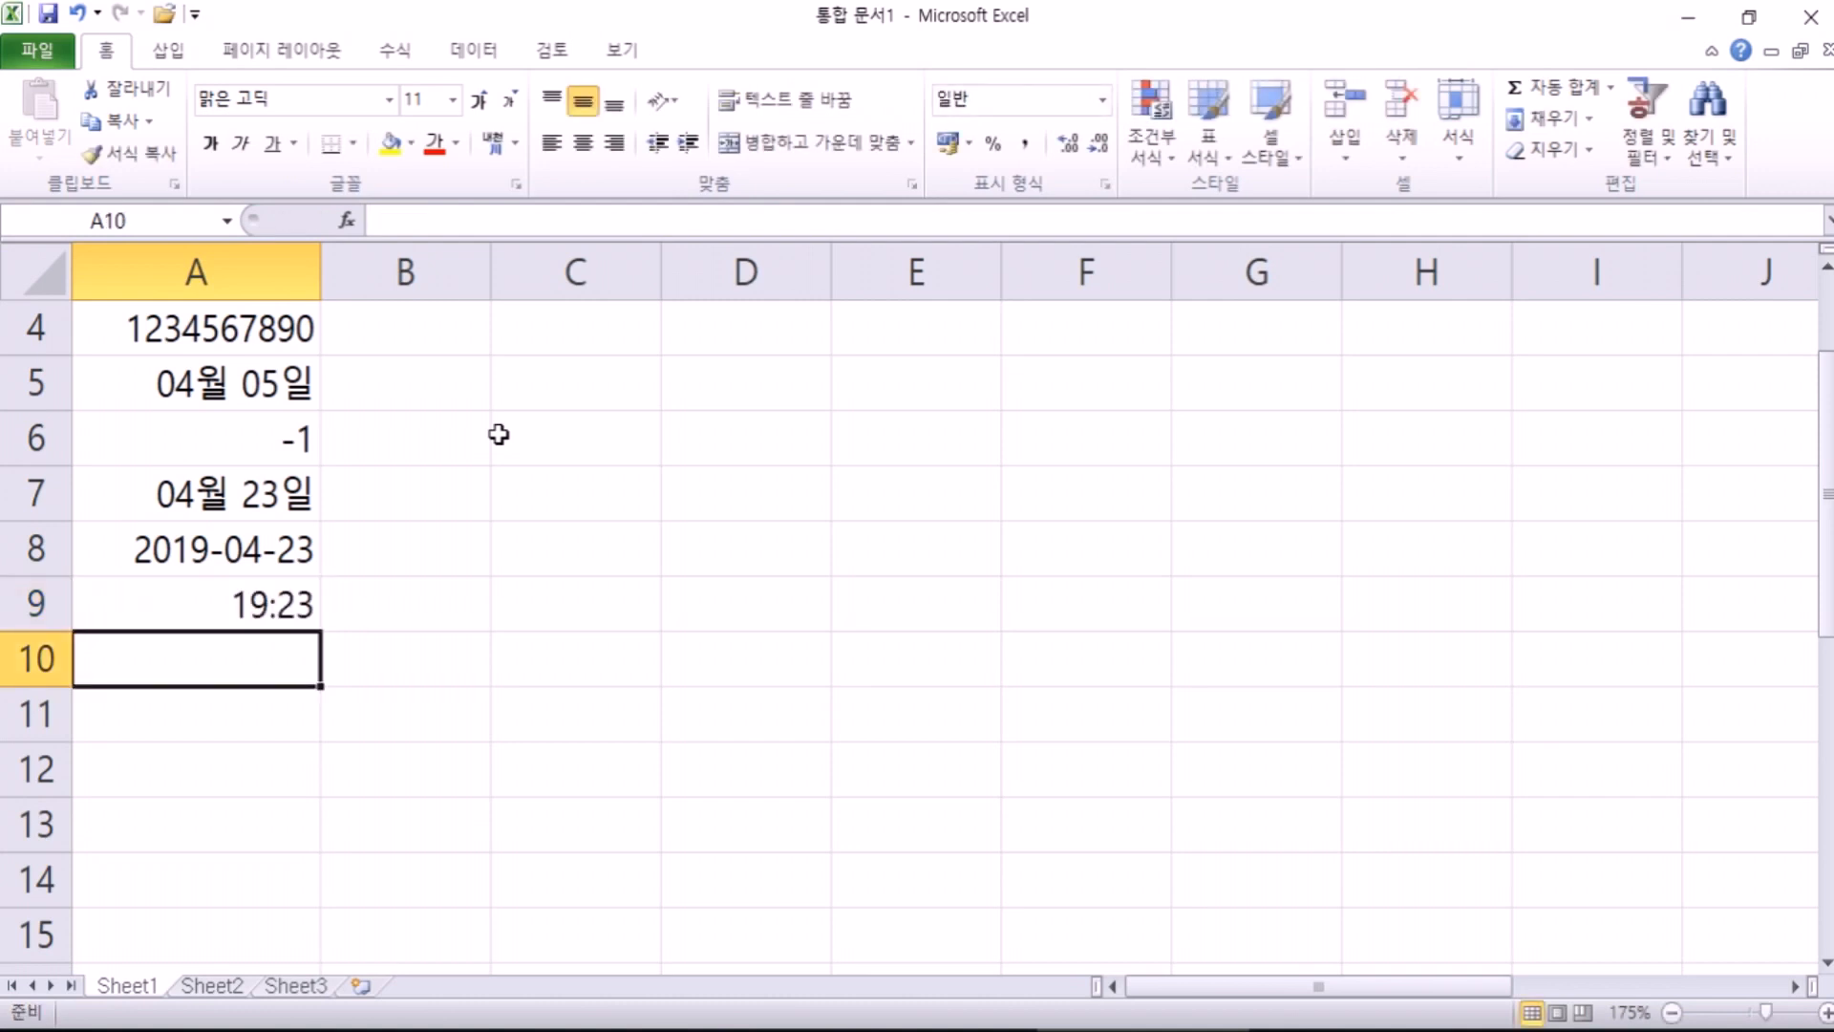
scroll(480, 430, "up", 1)
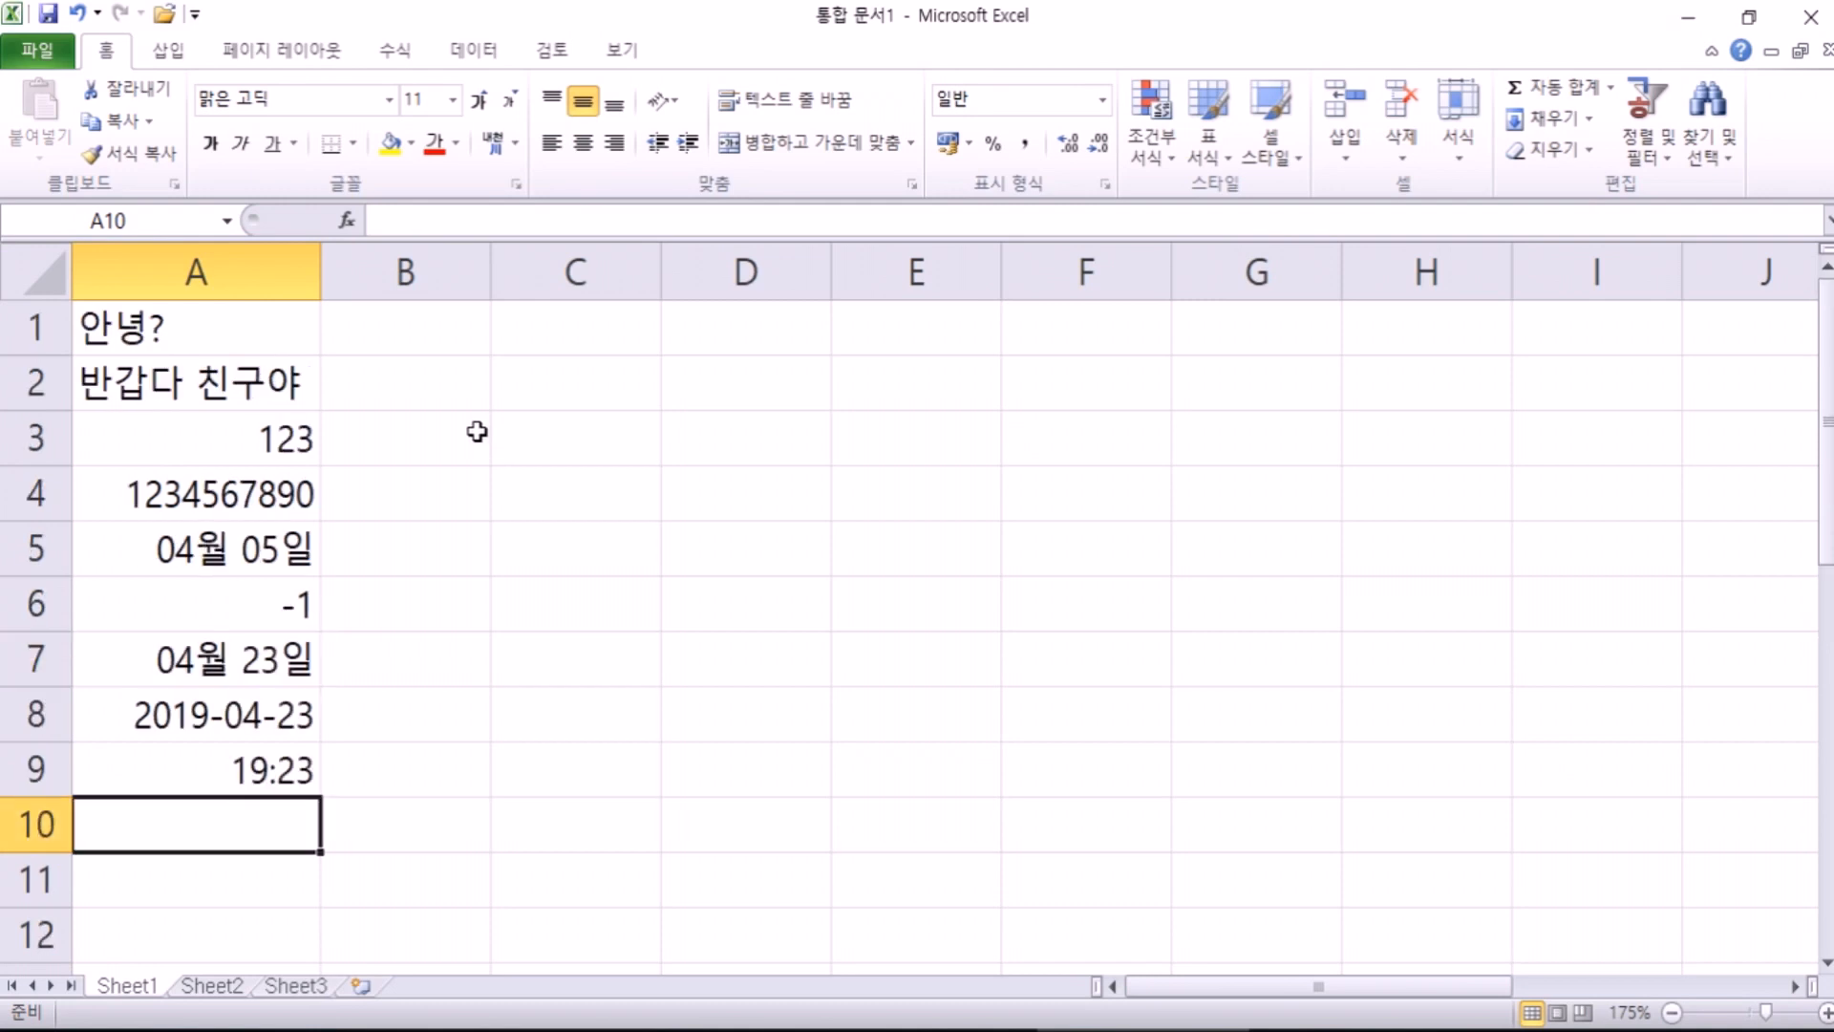
left_click(150, 337)
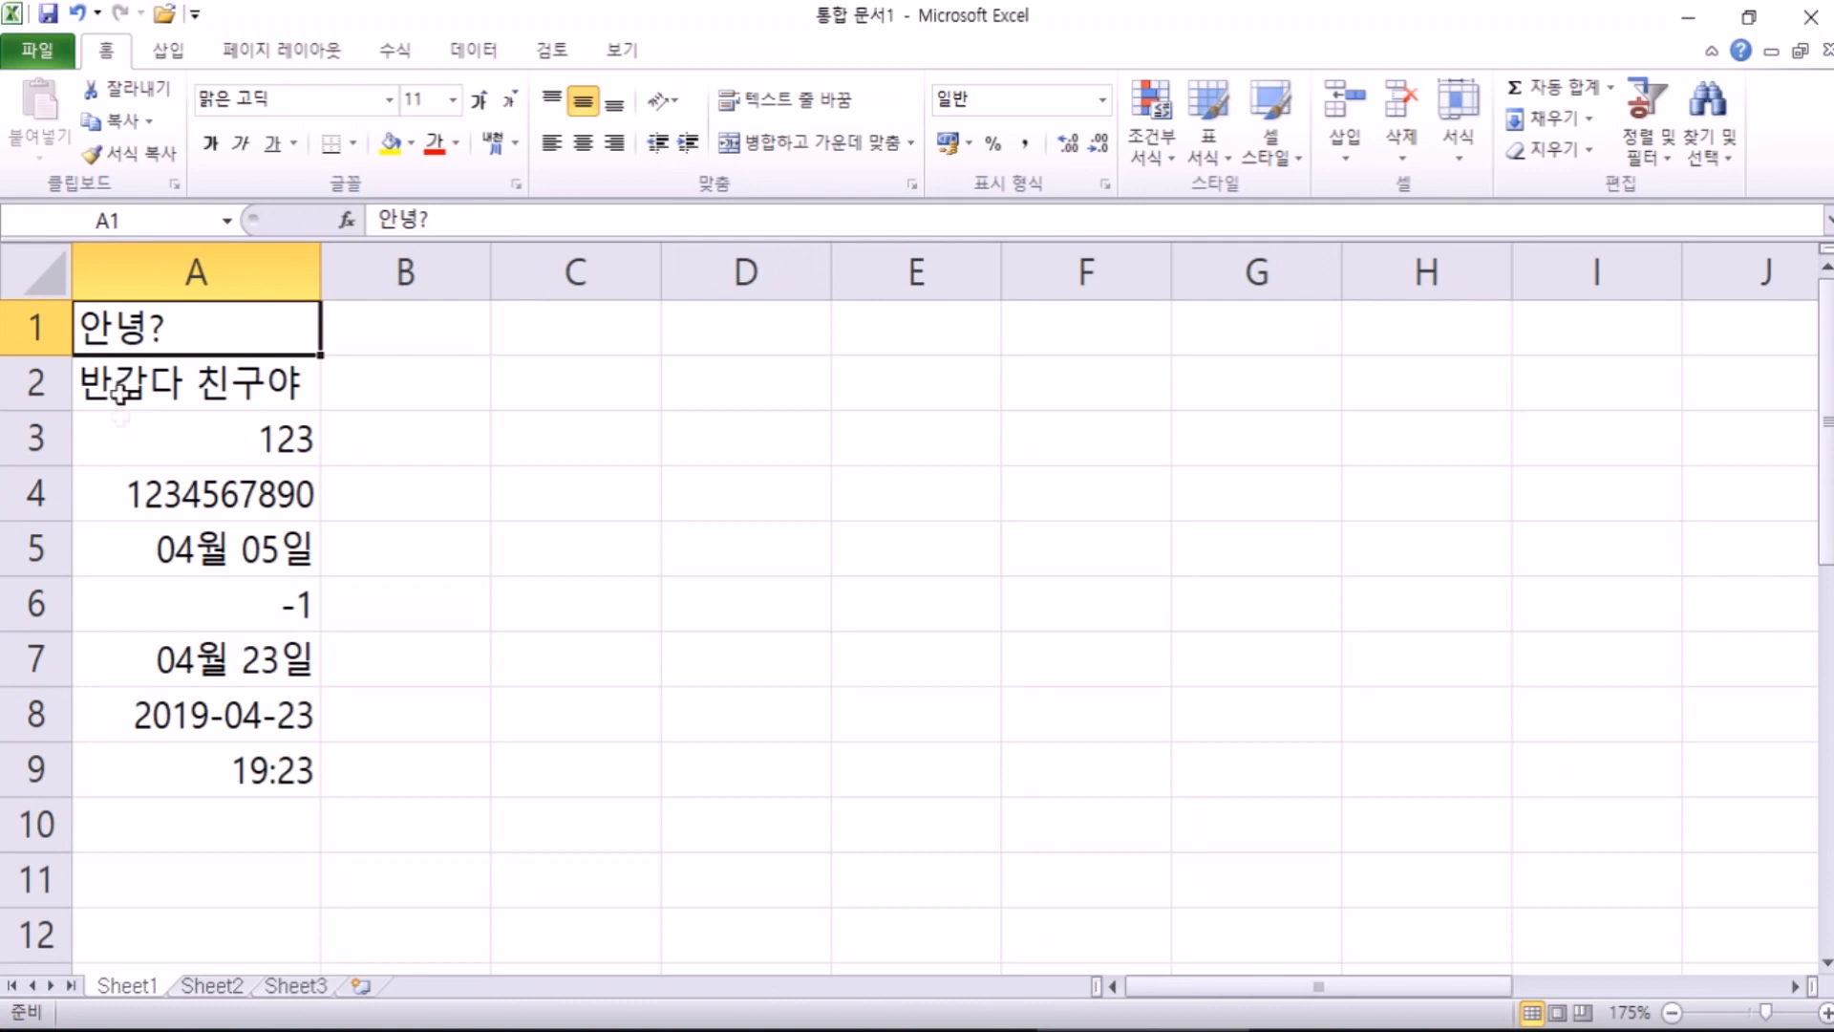
left_click(134, 455)
left_click(145, 540, "ctrl")
left_click(145, 540)
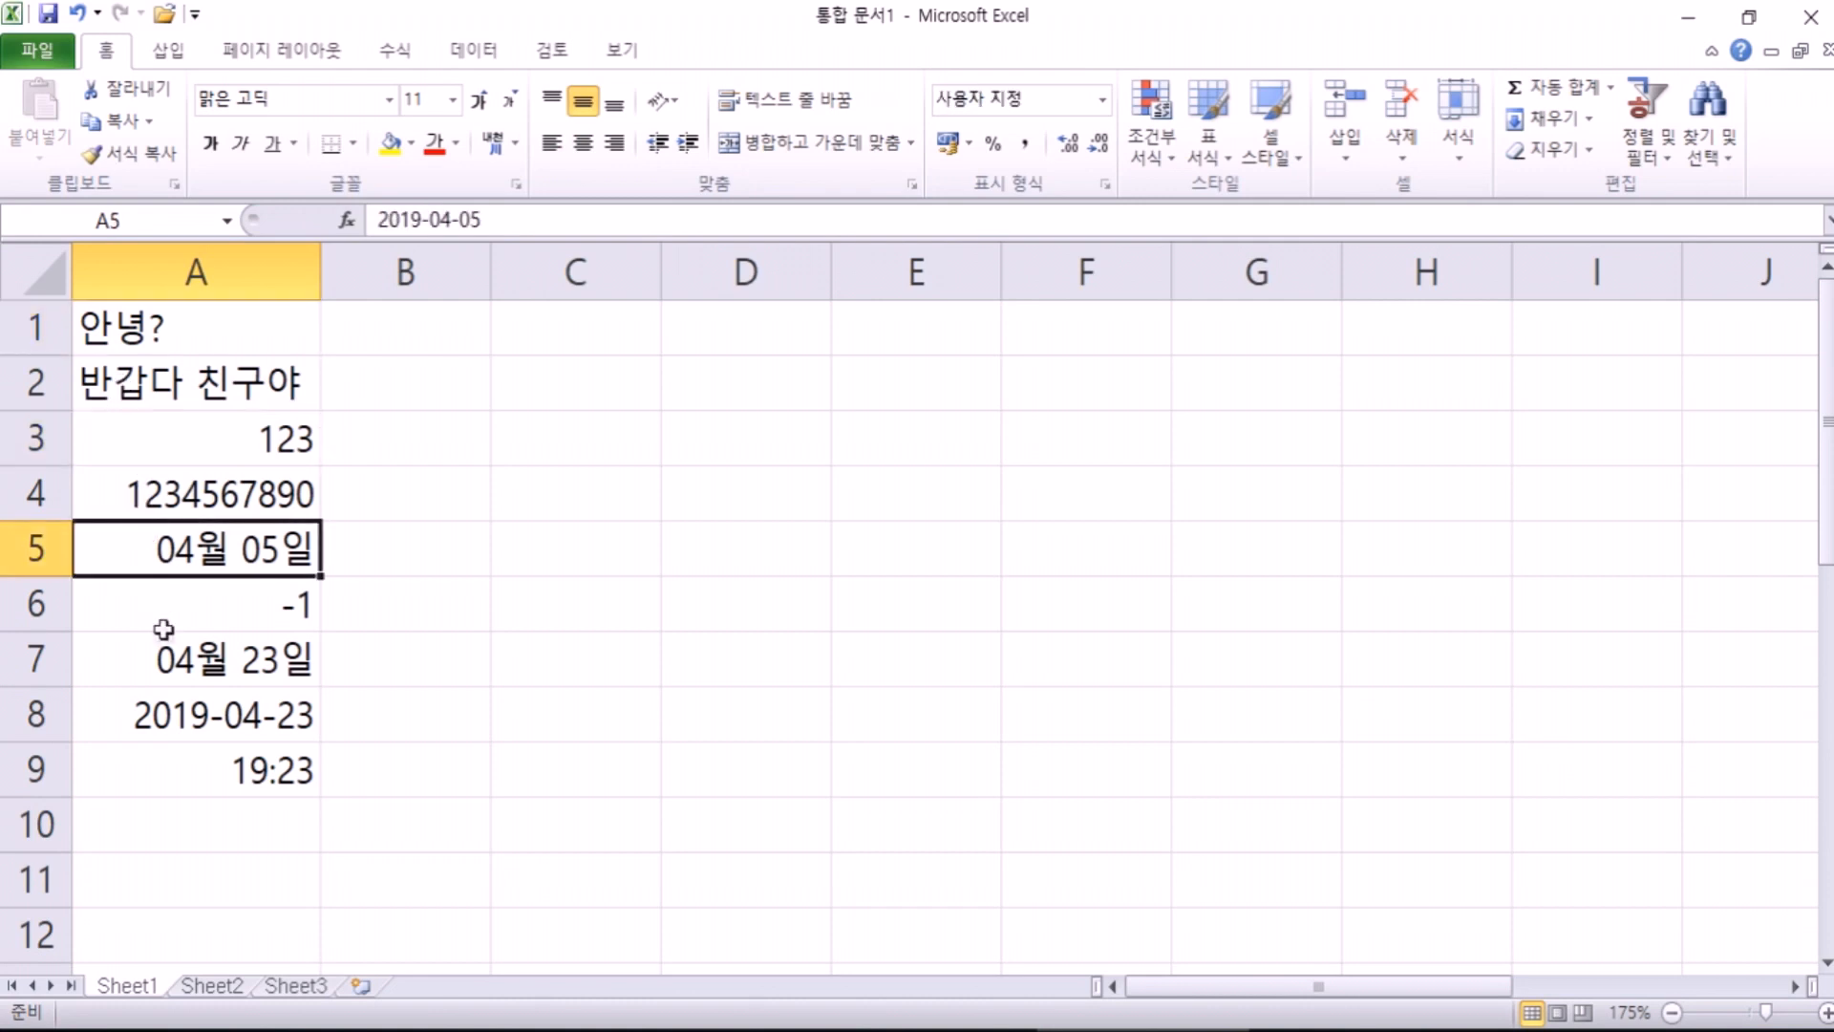
left_click(172, 760)
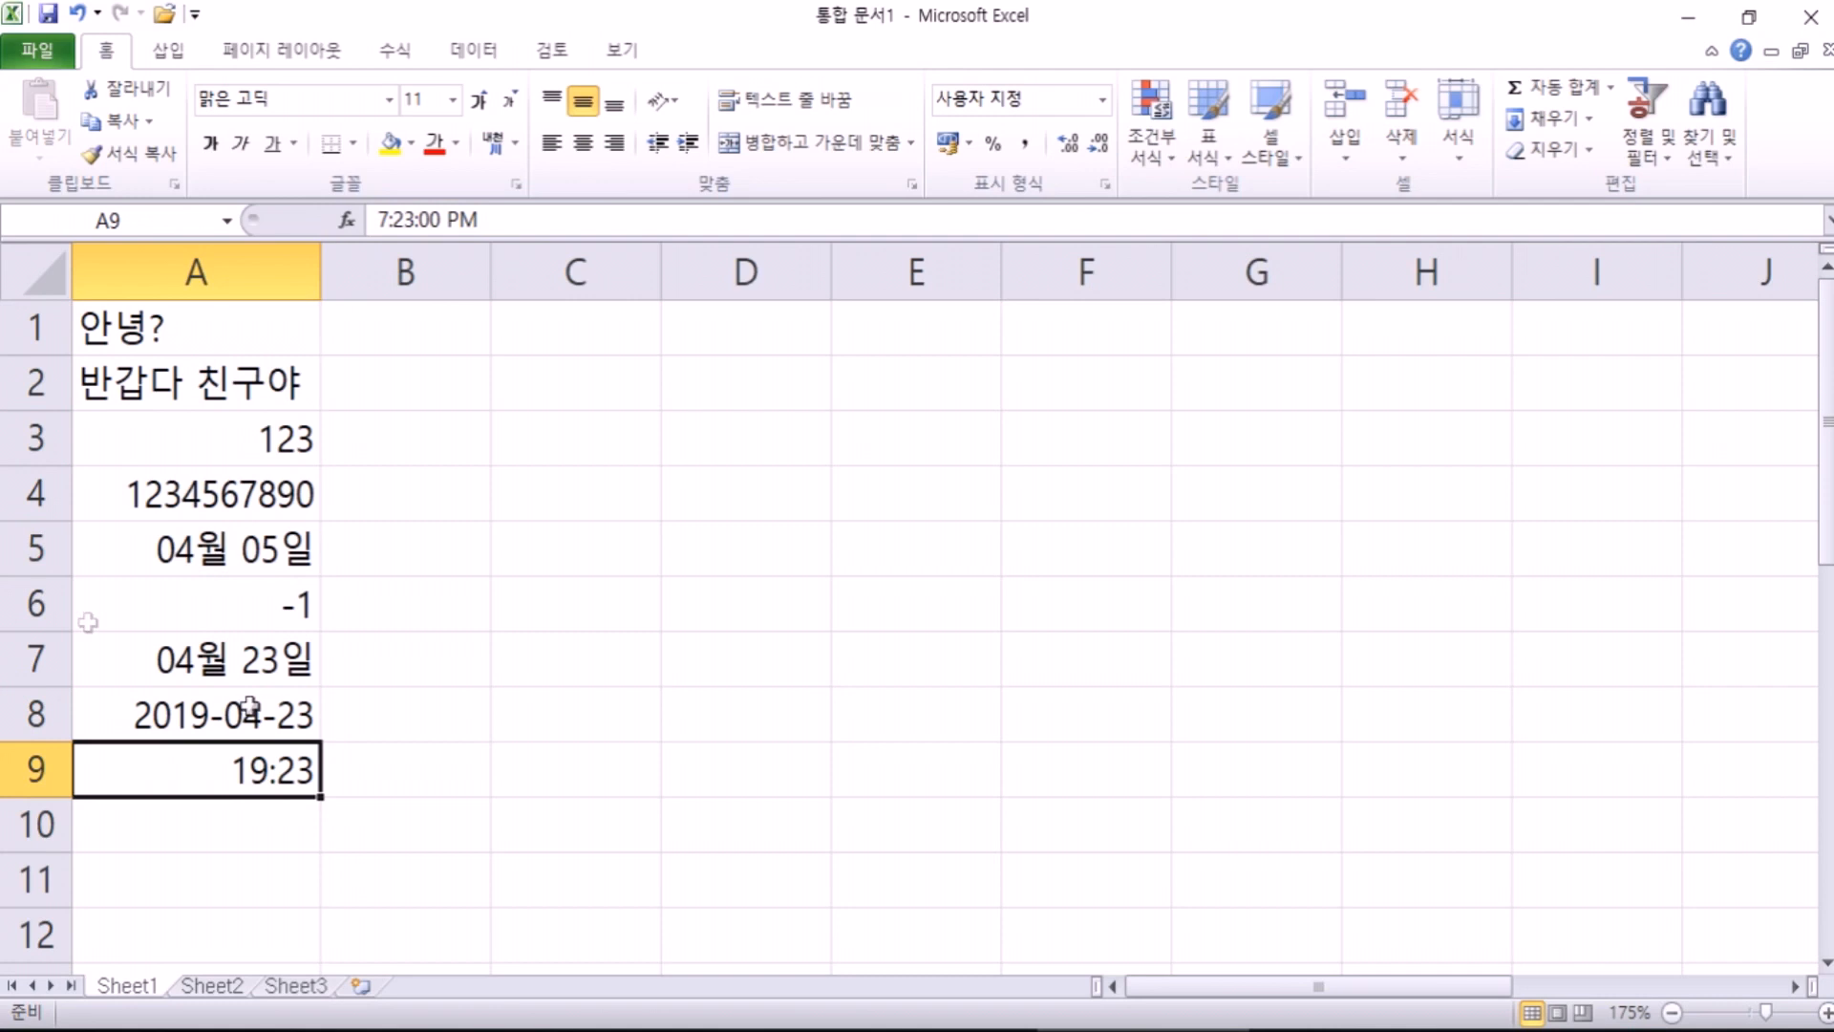
left_click_drag(215, 398, 254, 661)
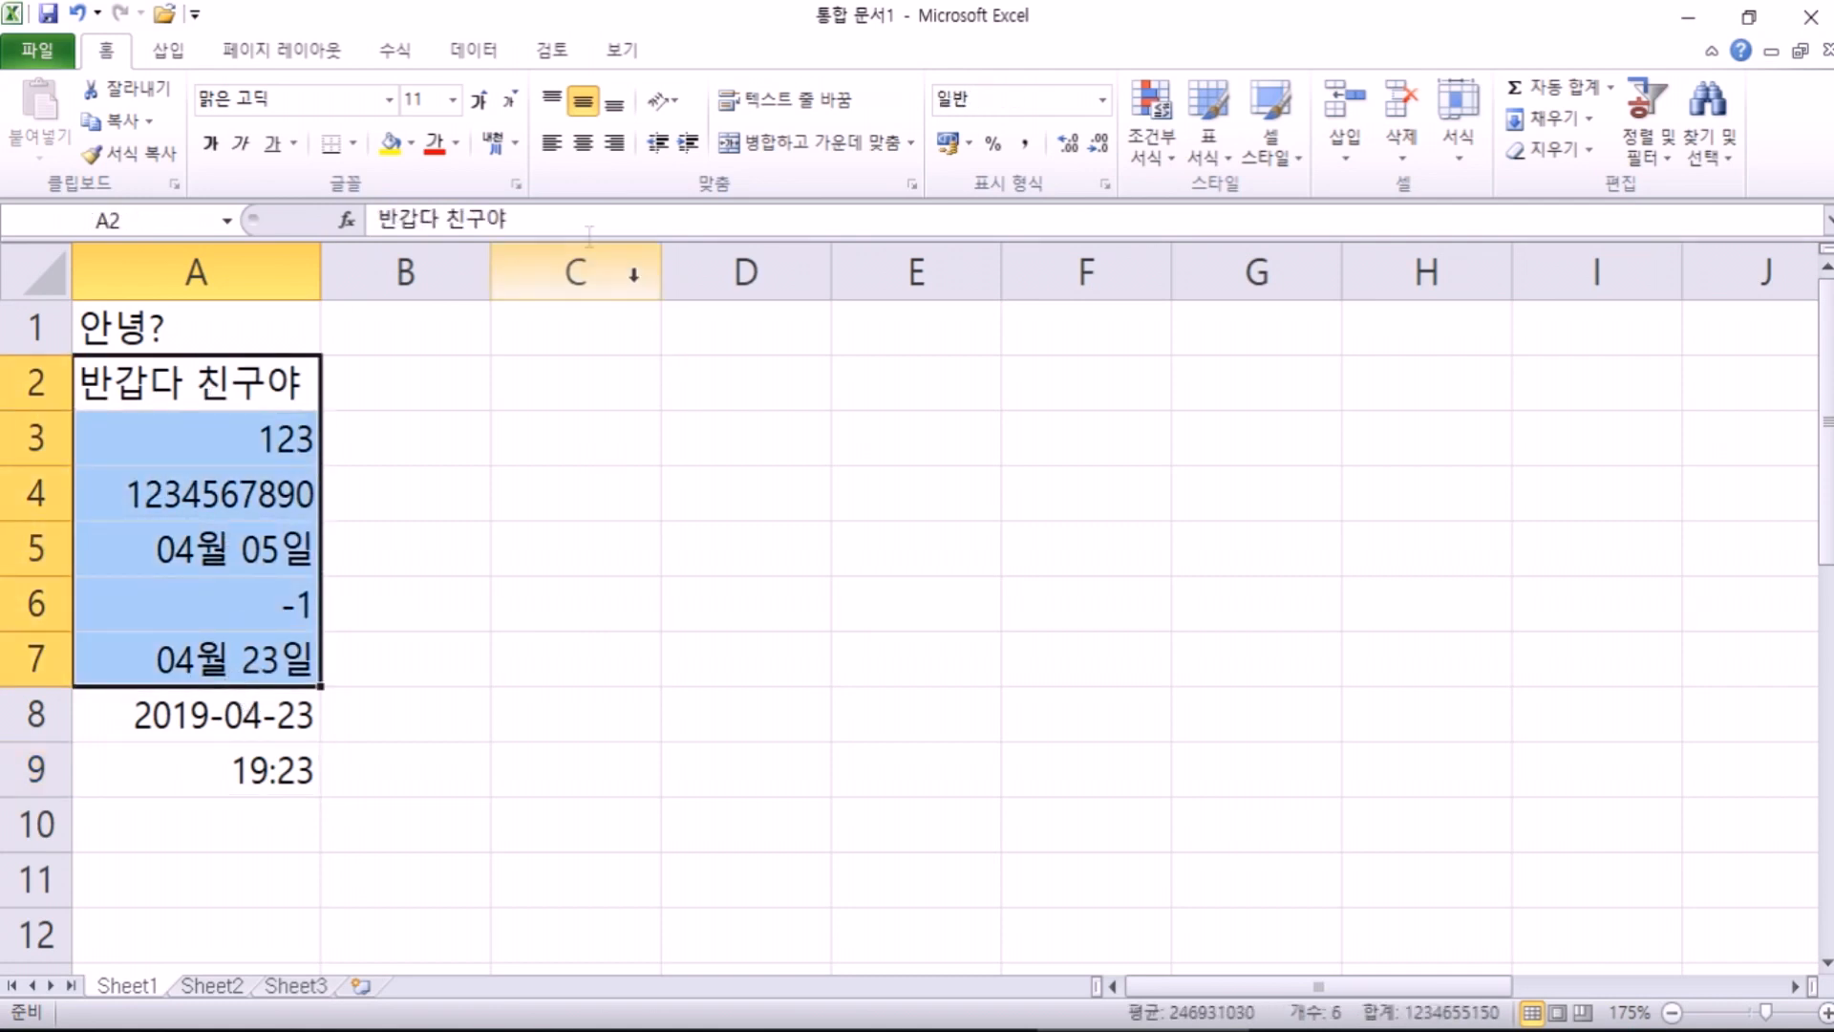
left_click(583, 143)
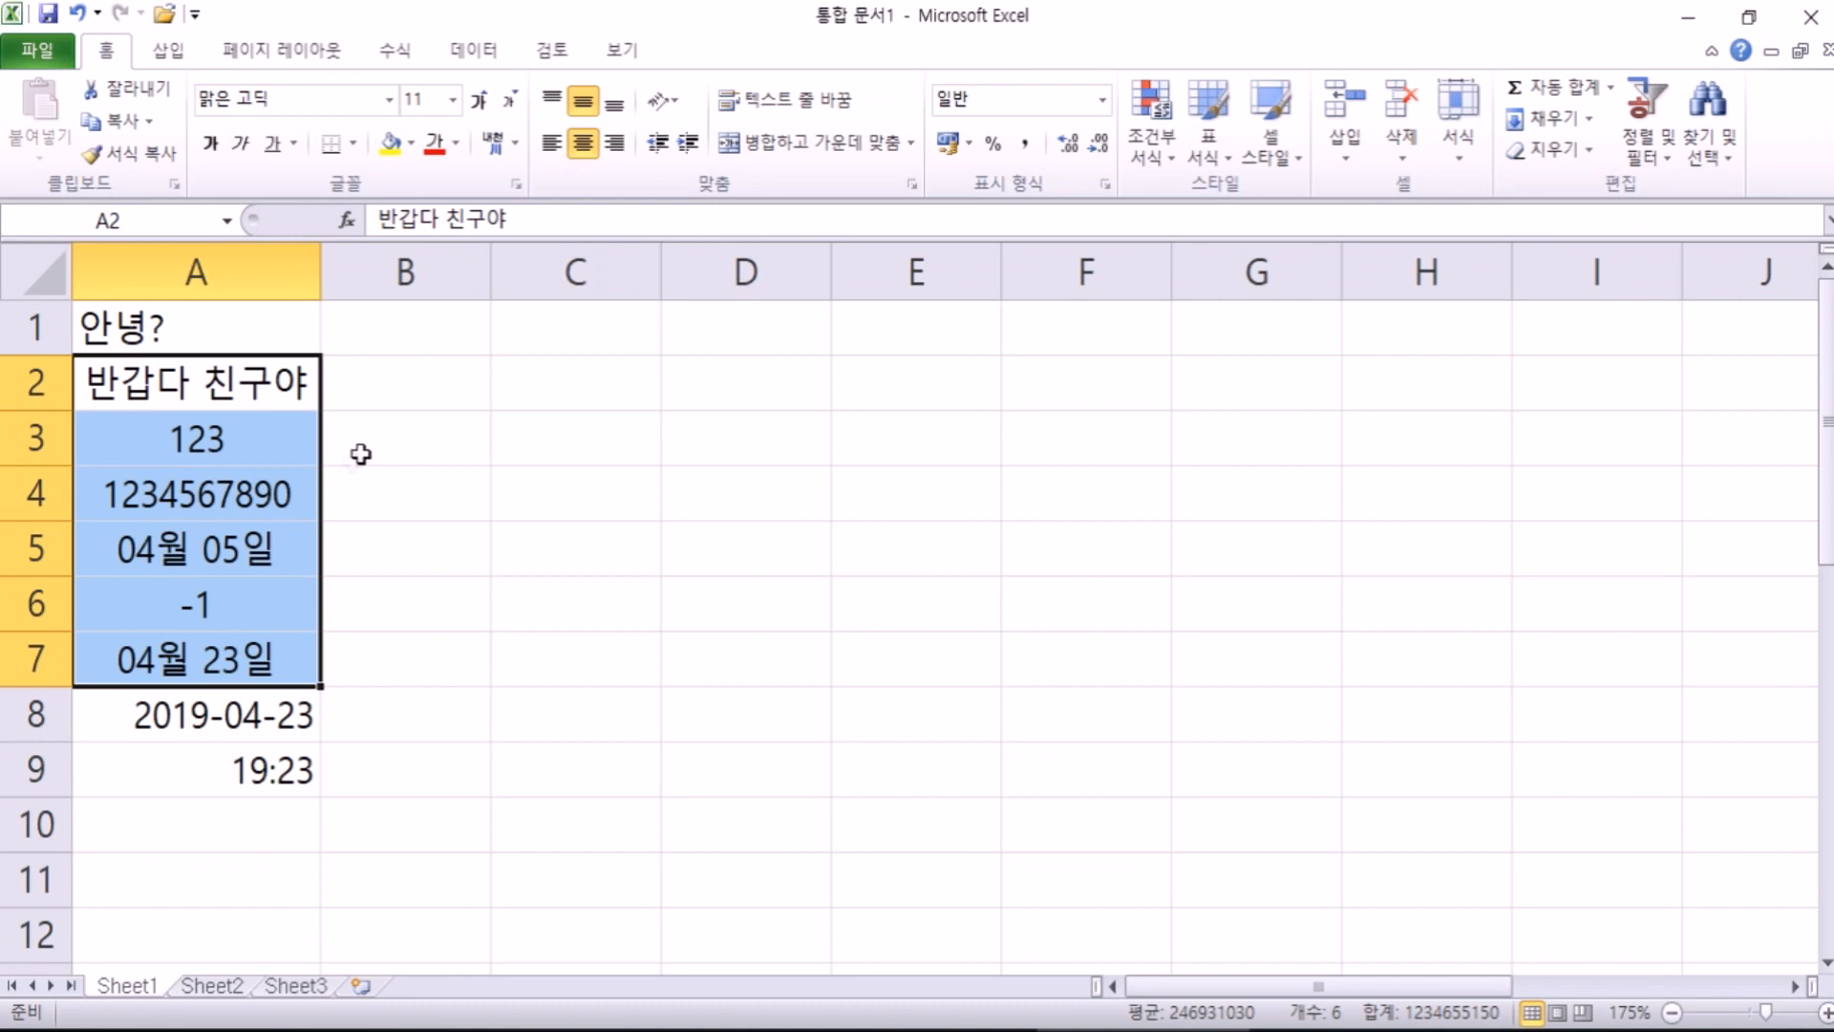
left_click(615, 148)
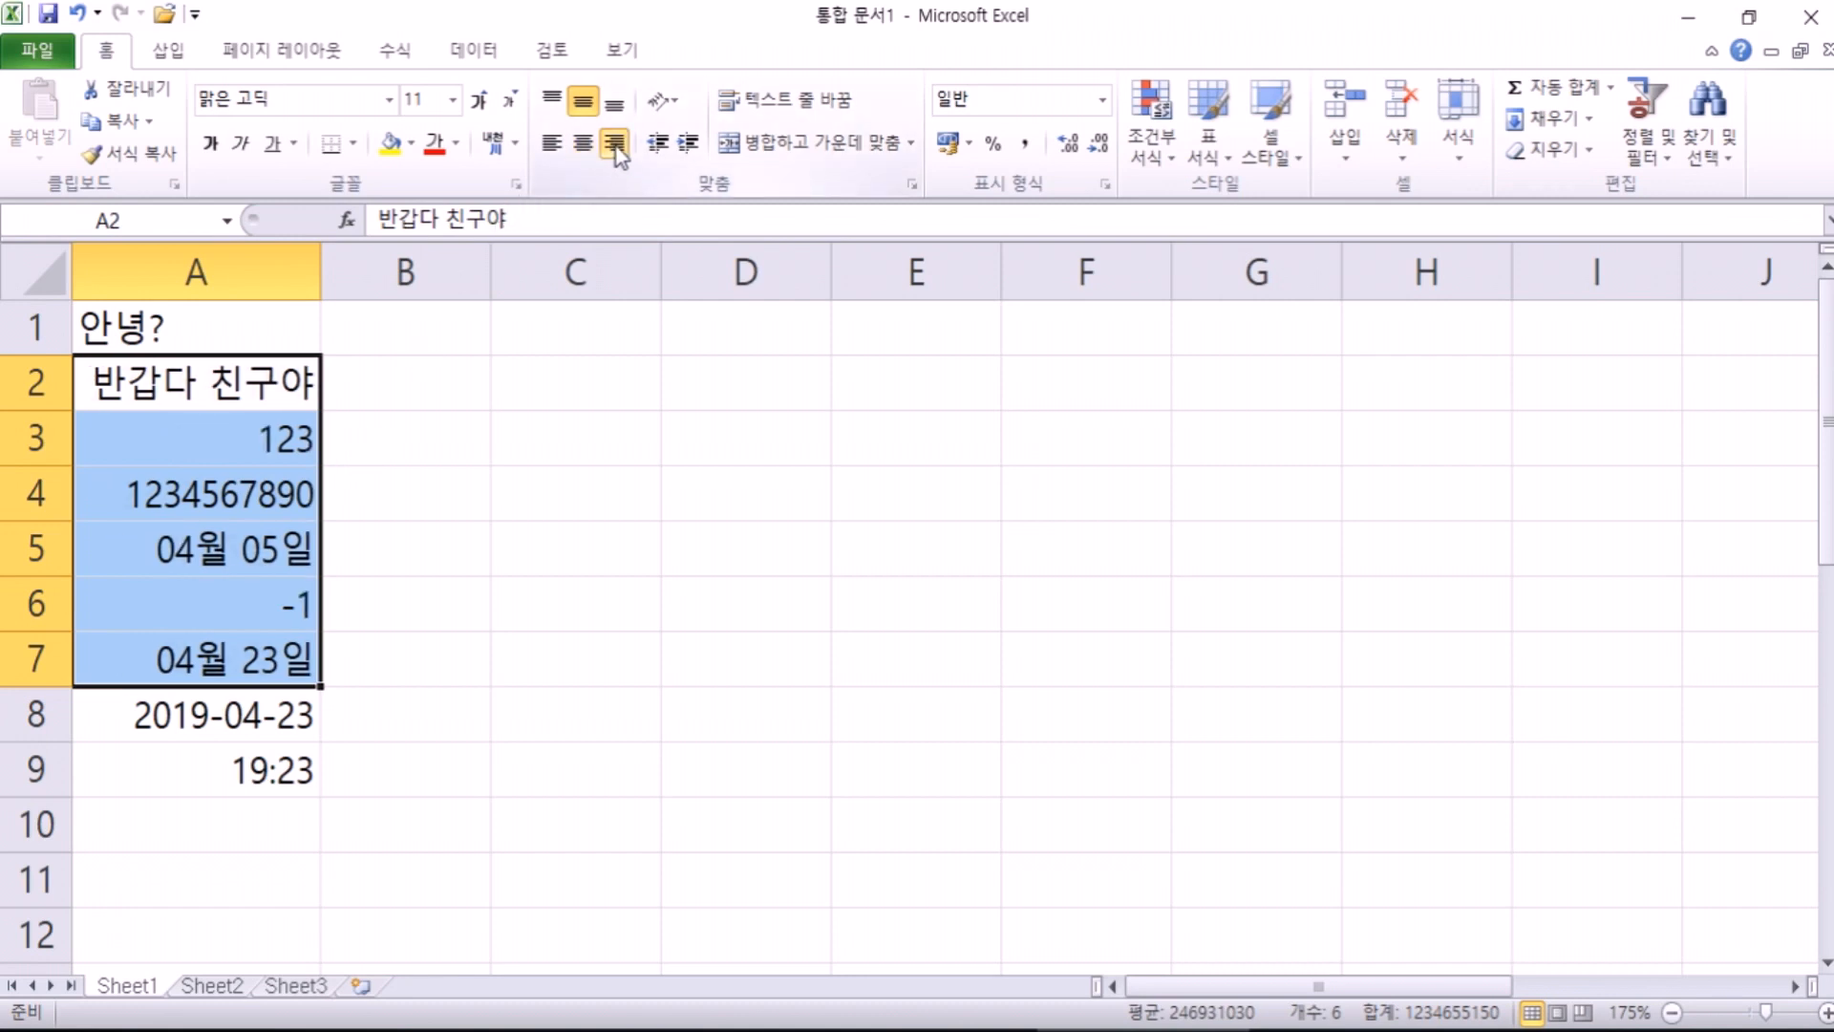
left_click(552, 153)
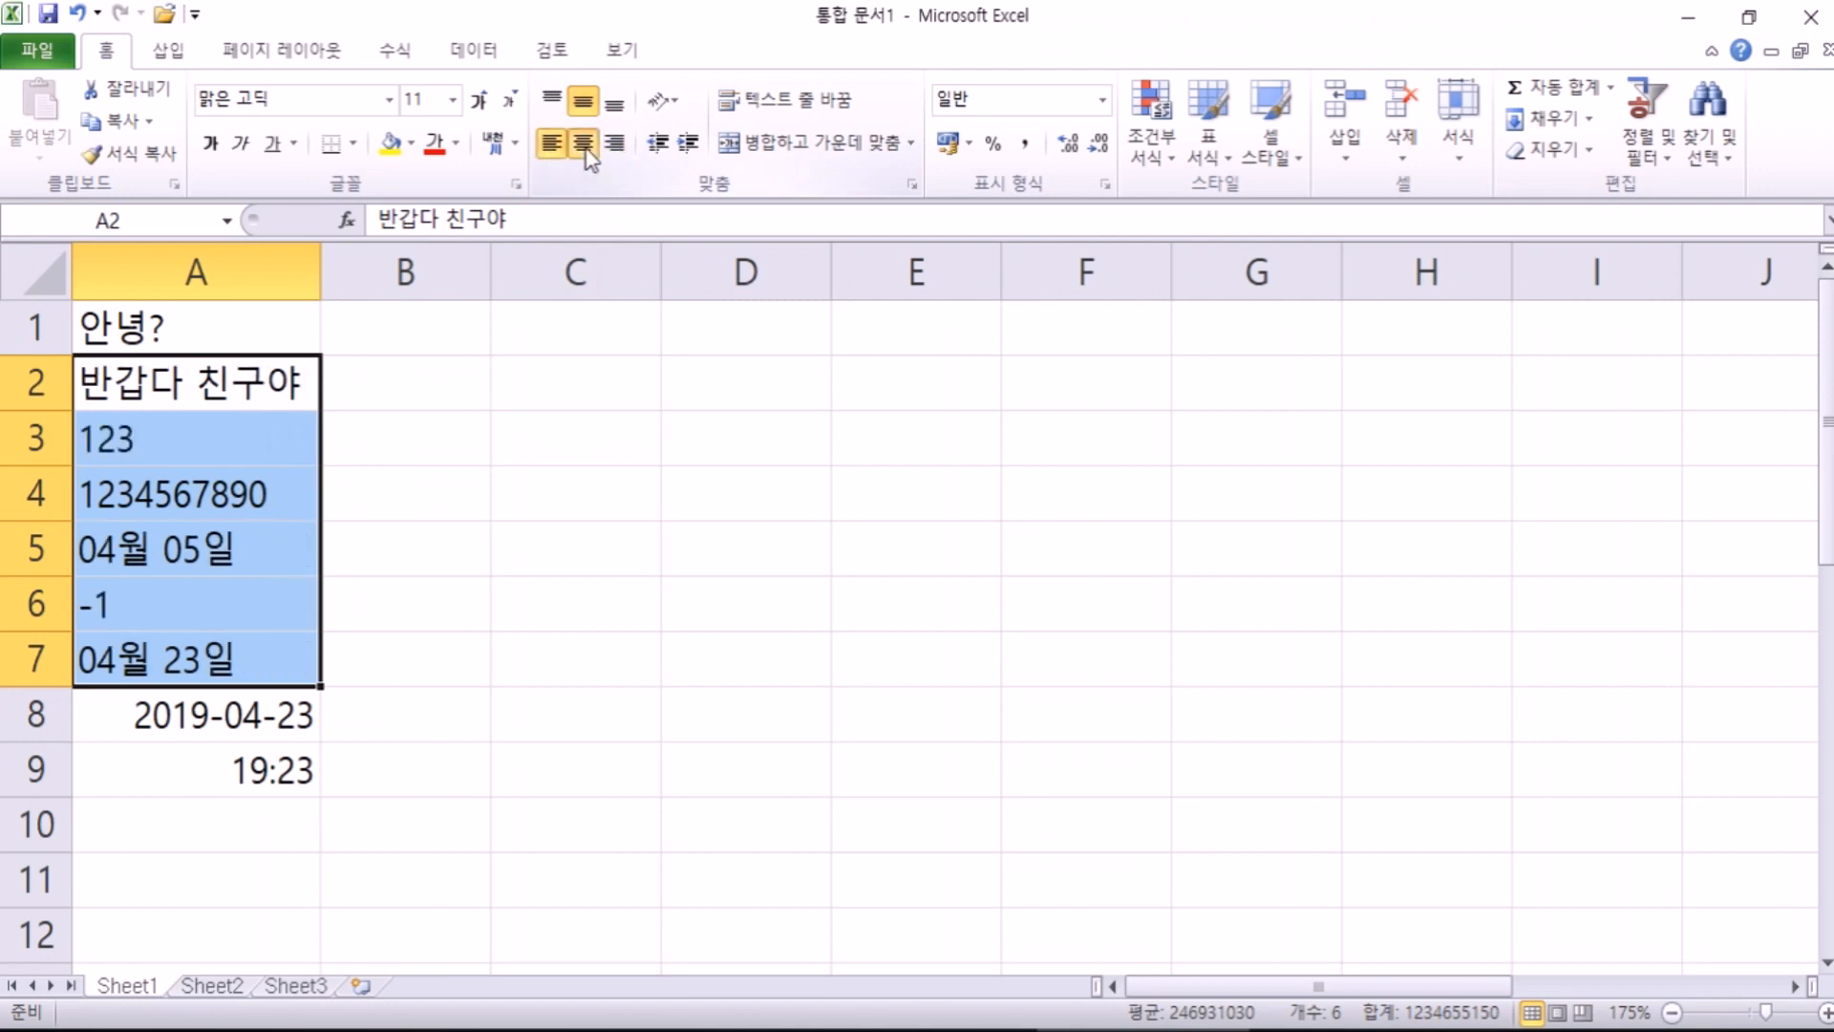
left_click(583, 145)
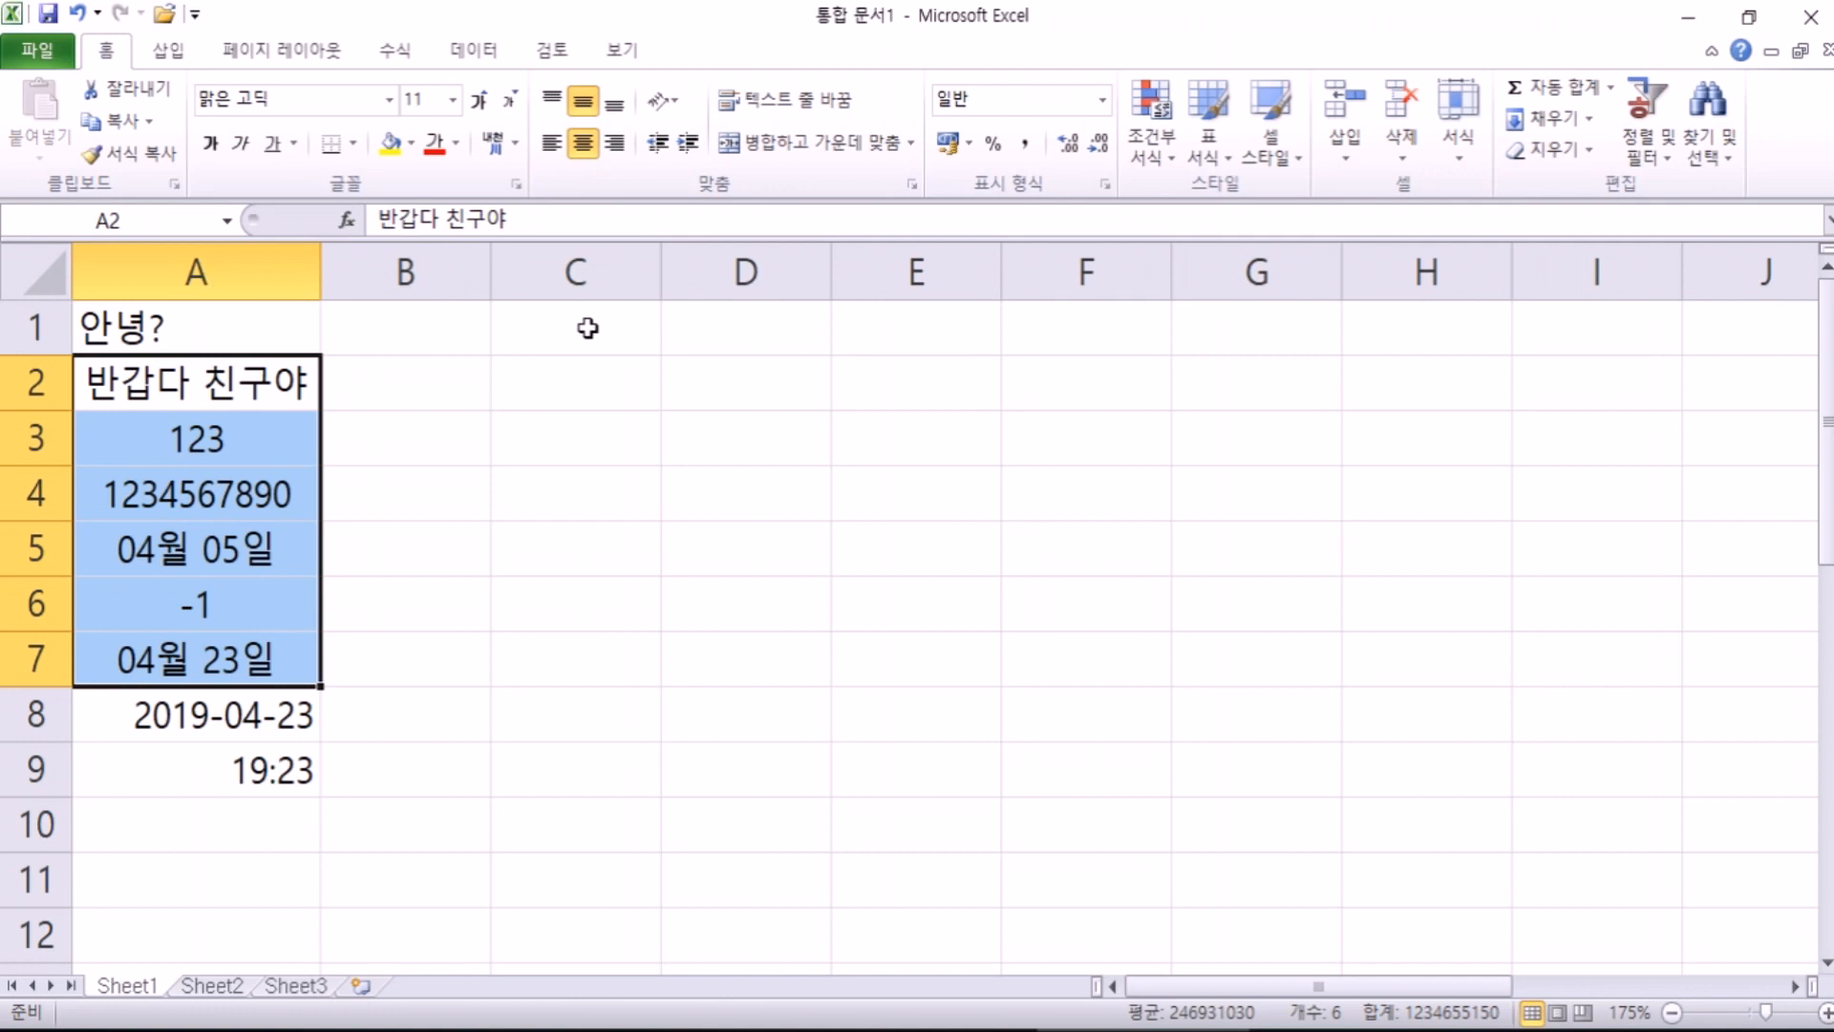
left_click(585, 143)
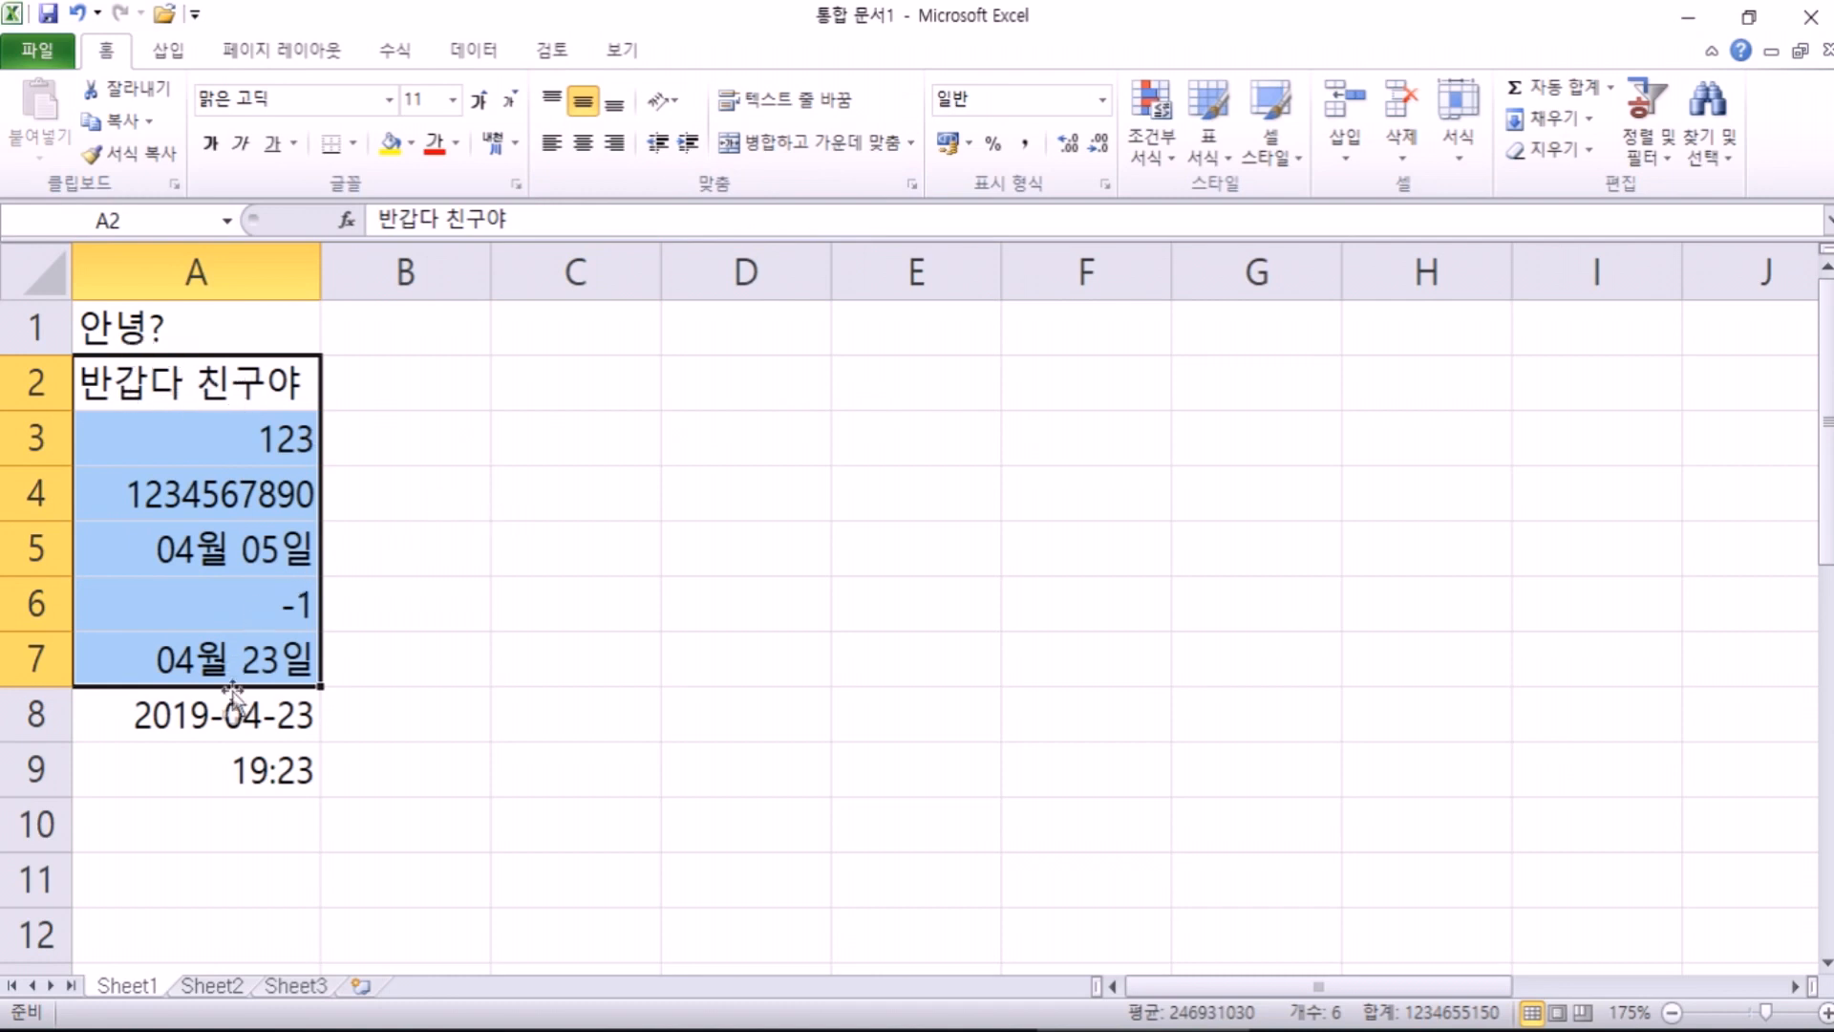
left_click(225, 761)
left_click_drag(186, 442, 226, 762)
left_click(119, 335)
left_click_drag(118, 334, 118, 371)
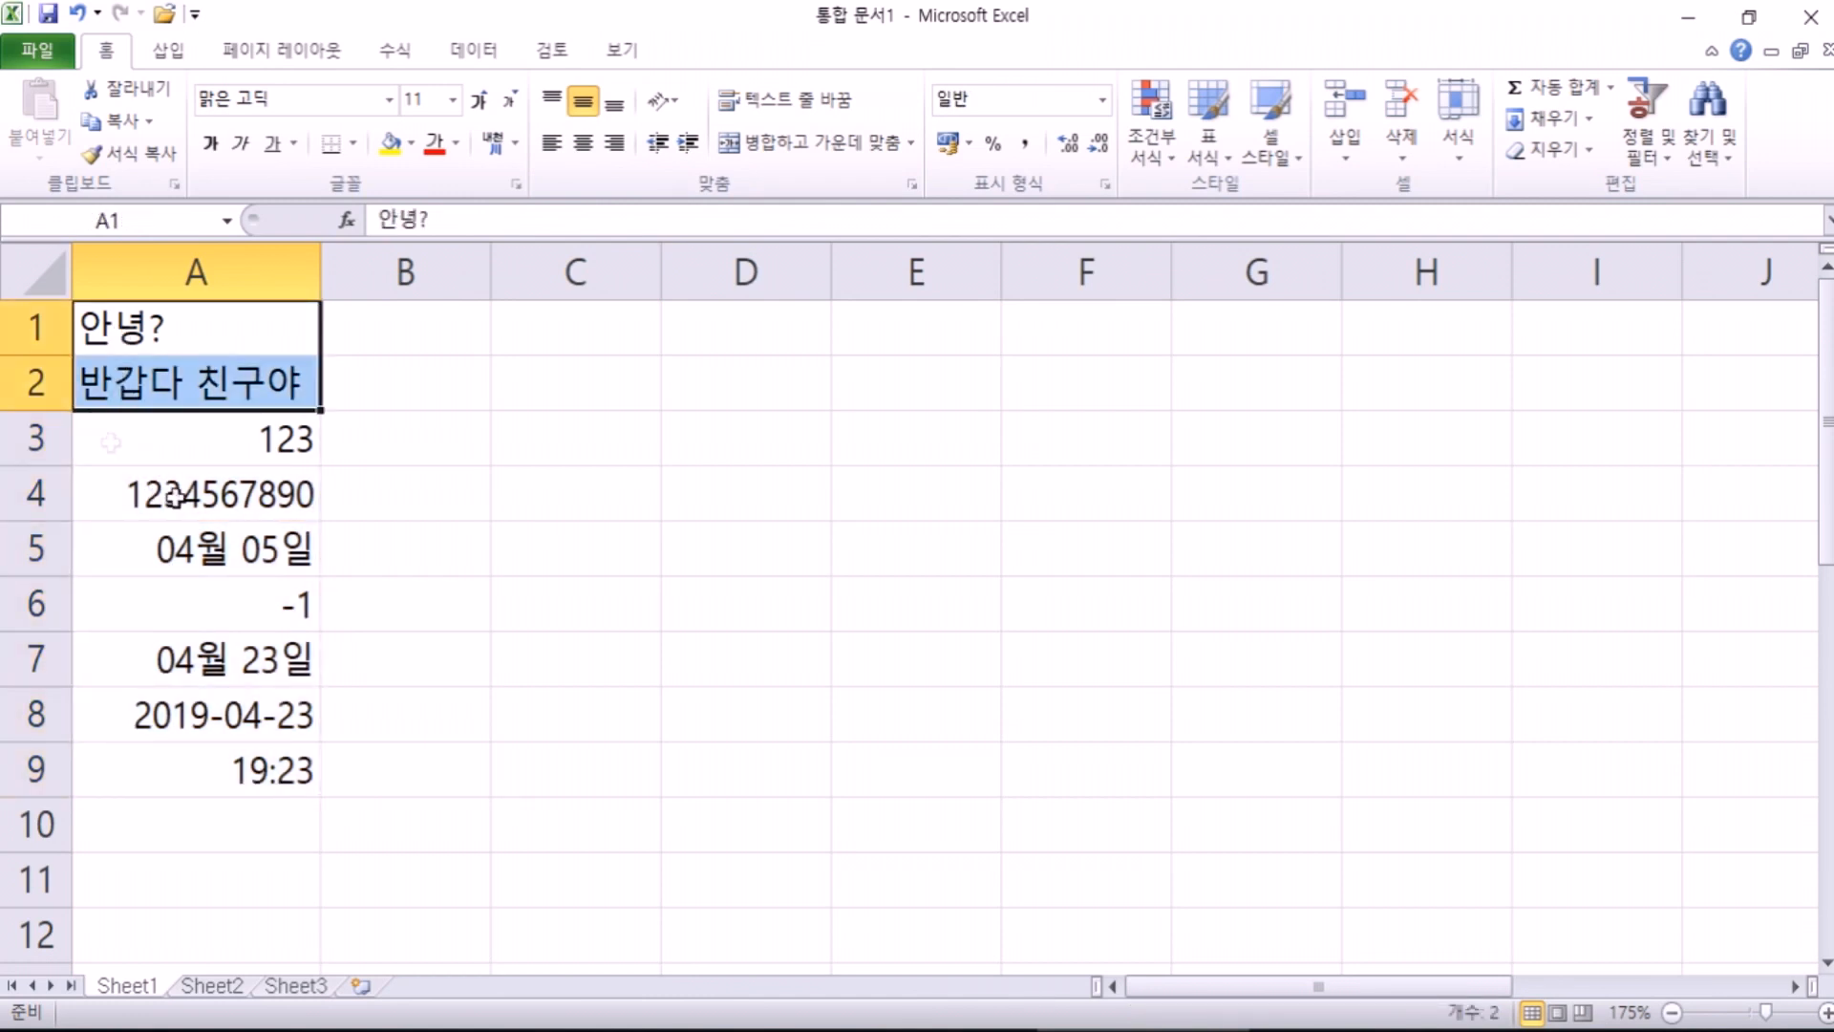
left_click(614, 456)
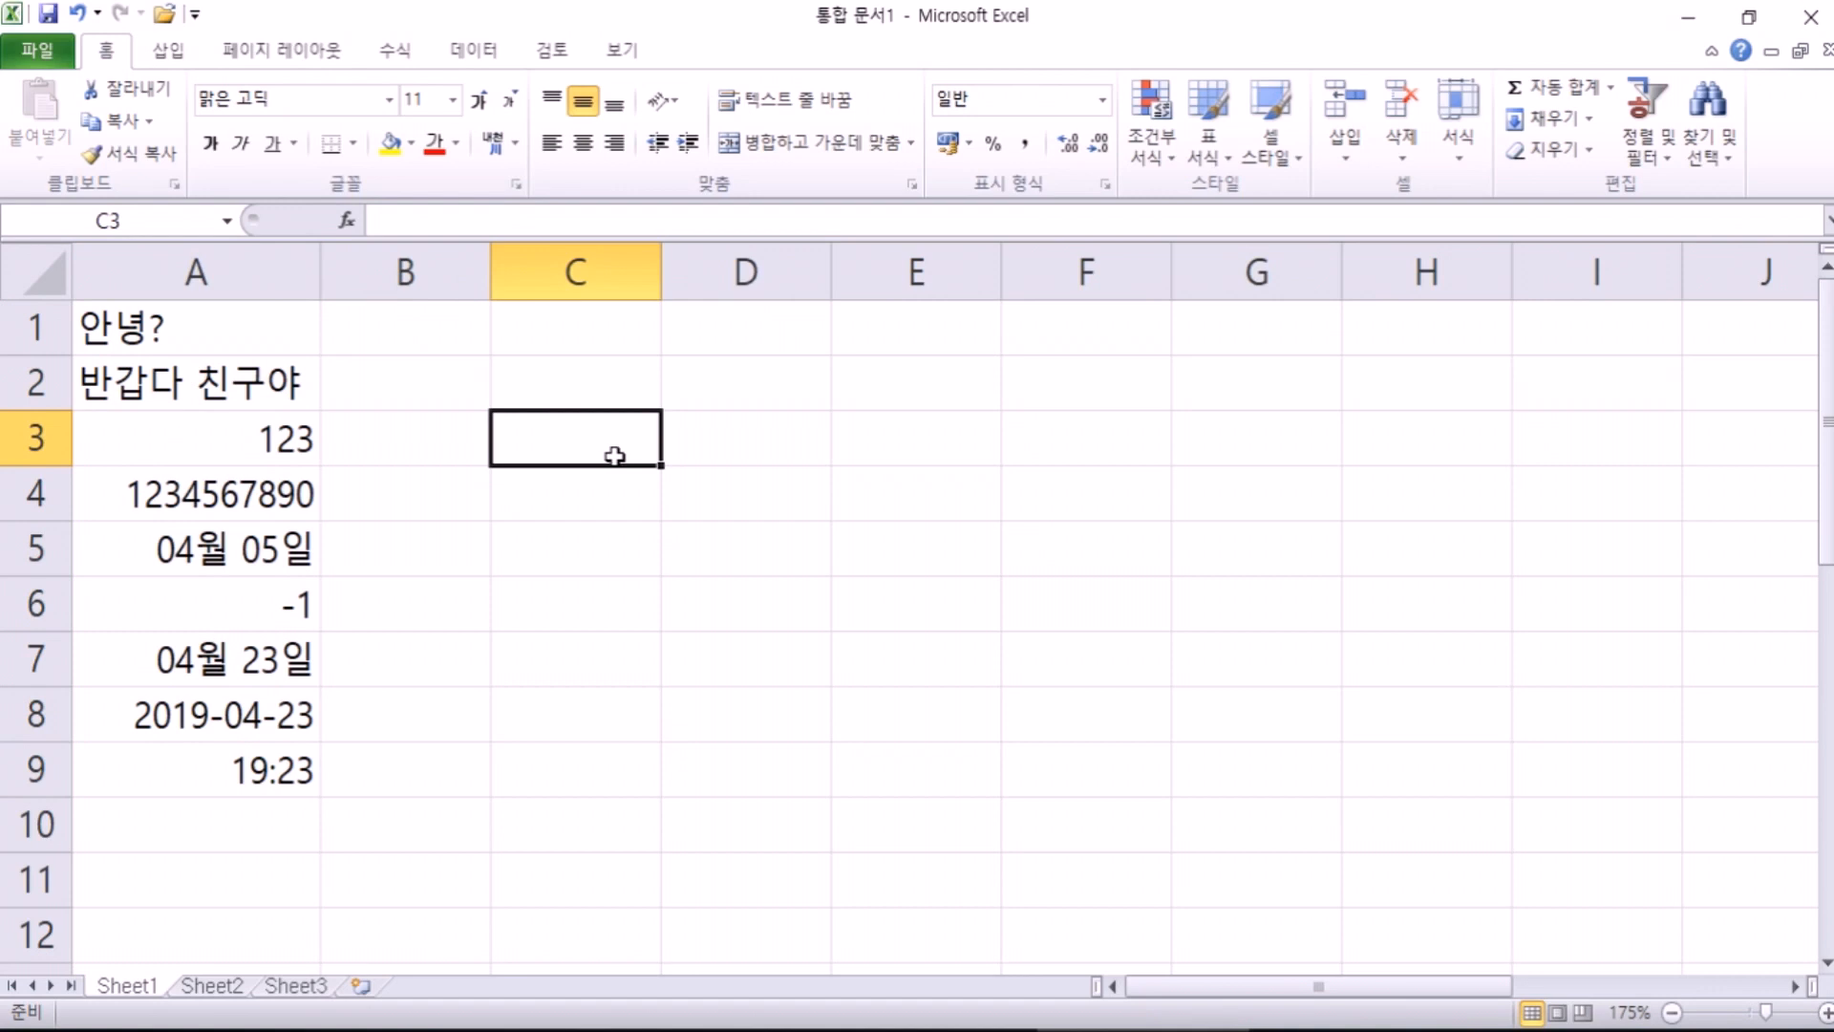
left_click(554, 337)
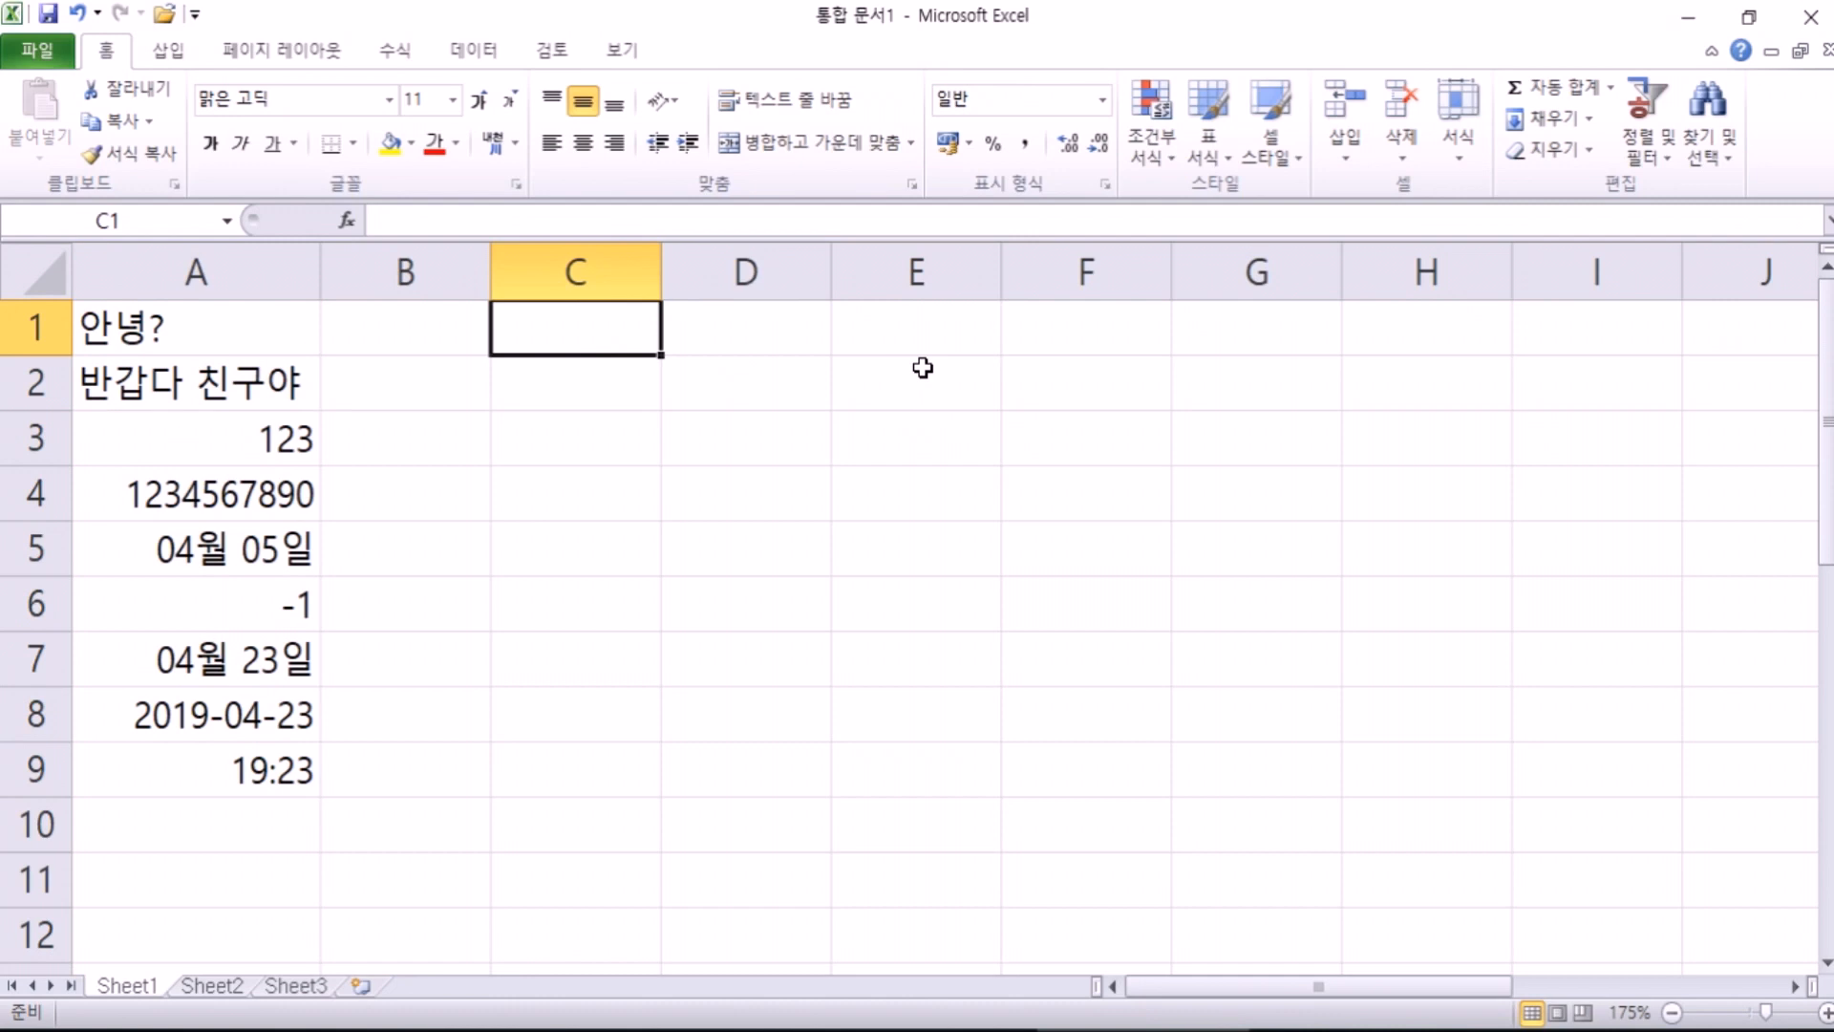
key("Right")
key("Right")
key("Right")
key("Right")
key("Right")
key("Right")
key("Right")
key("Right")
key("Right")
key("Right")
key("Right")
key("Right")
key("Right")
key("Right")
key("Right")
key("Right")
key("Right")
key("Right")
key("Right")
key("Right")
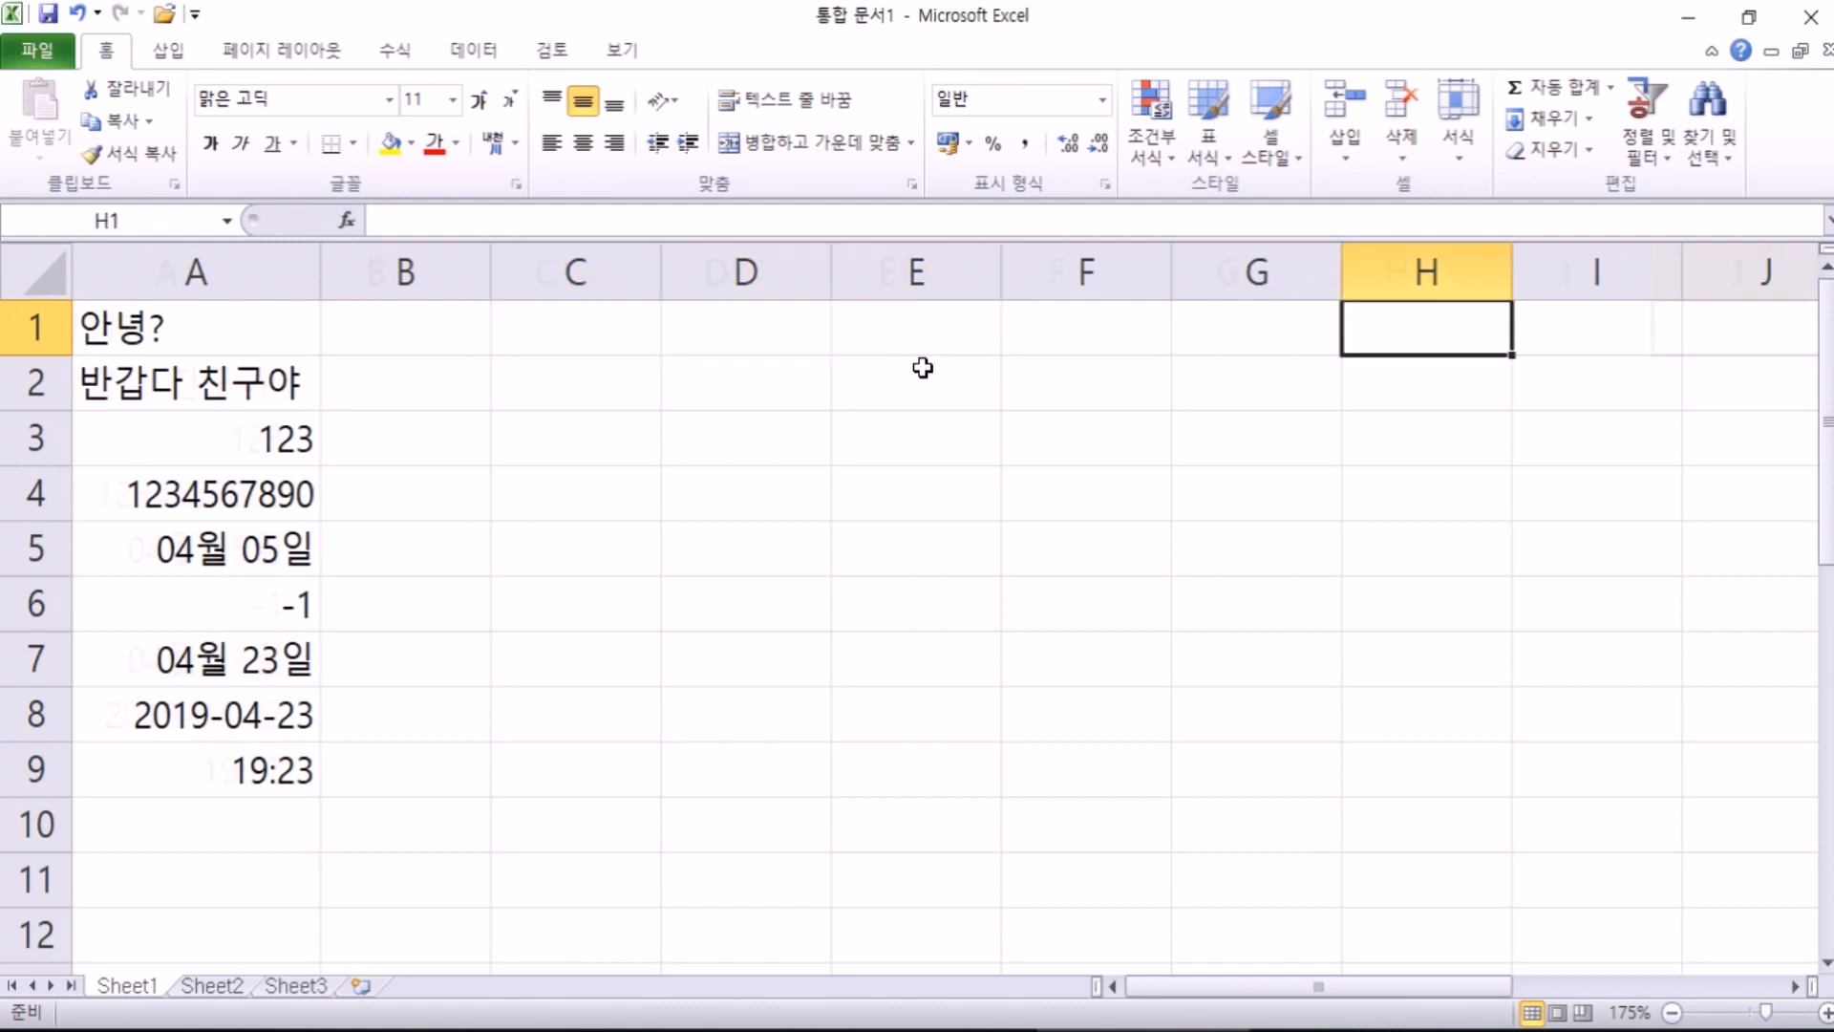
key("Right")
key("Right")
key("Right")
key("Right")
key("Right")
key("Right")
key("Right")
key("Right")
key("Right")
key("Right")
key("Right")
key("Right")
key("Right")
key("Right")
key("Right")
key("Right")
key("Right")
key("Right")
key("Right")
key("Right")
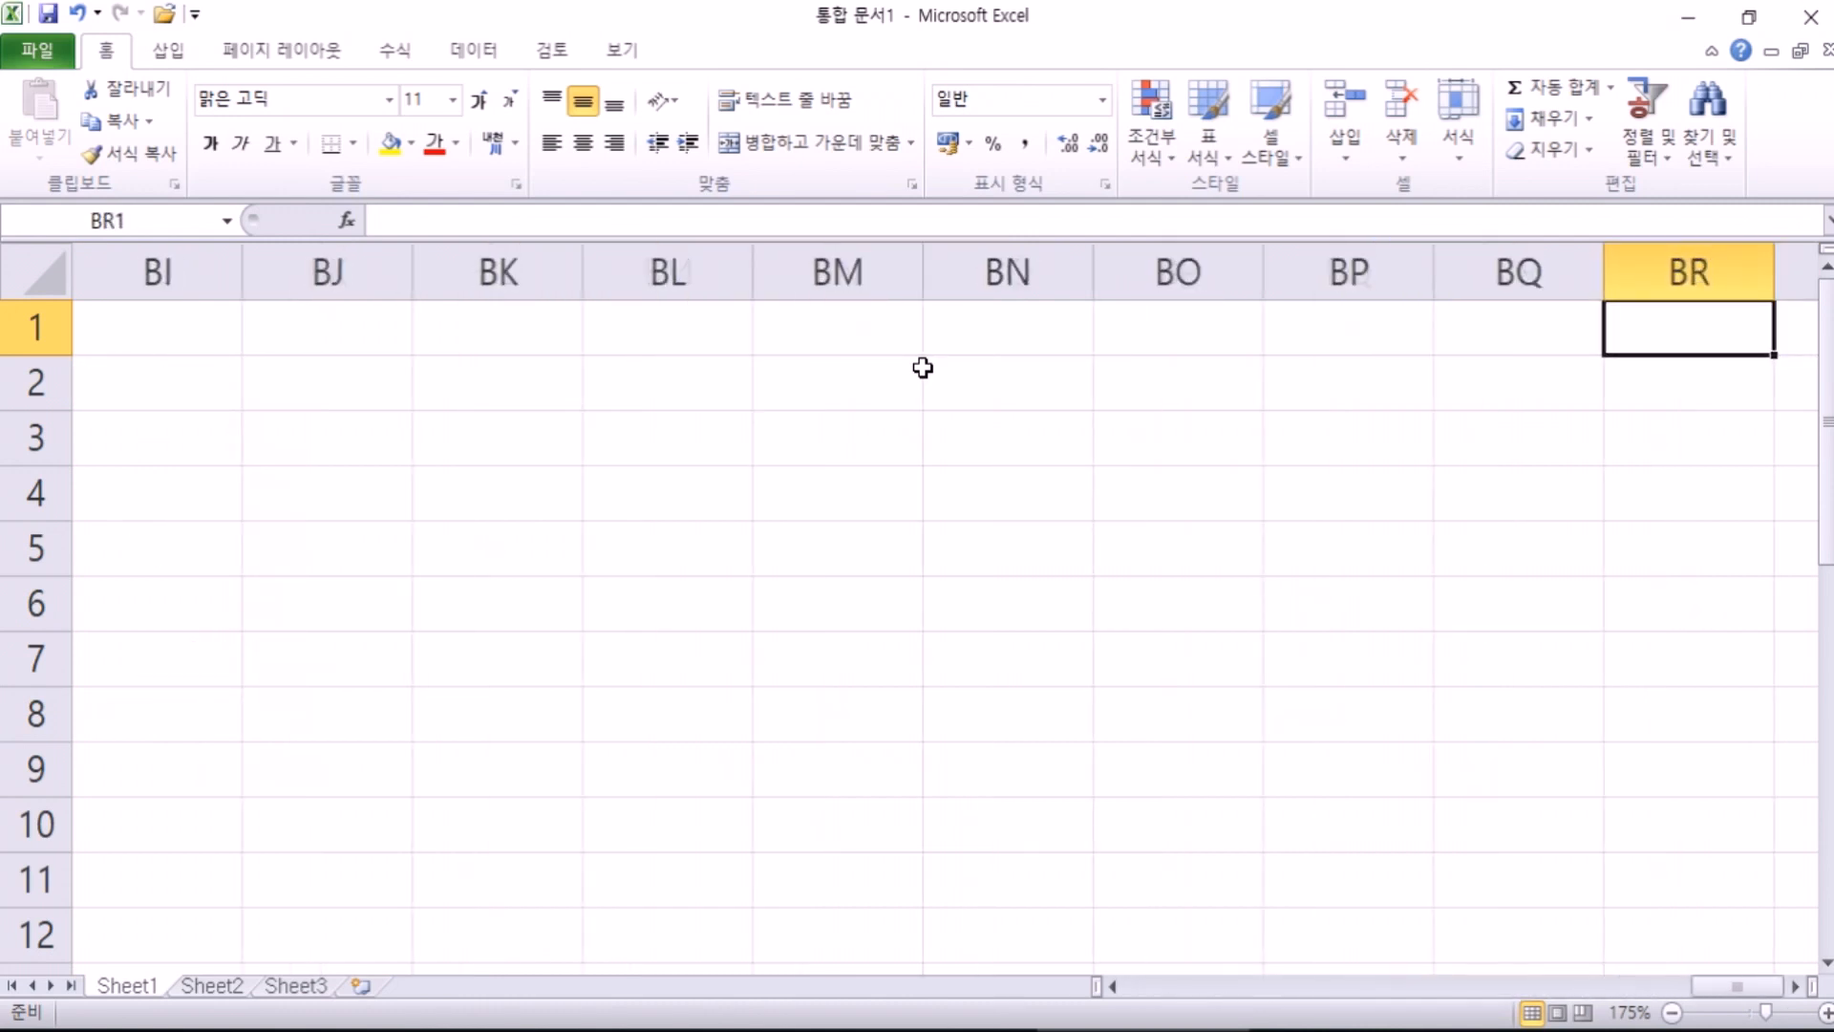
key("ctrl+Home")
key("Right")
key("Right")
key("Right")
key("Right")
key("Right")
key("Right")
key("Right")
key("Right")
key("Right")
key("Right")
key("Right")
key("Right")
key("Right")
key("Right")
key("Right")
key("Right")
key("Right")
key("Right")
key("Right")
key("Right")
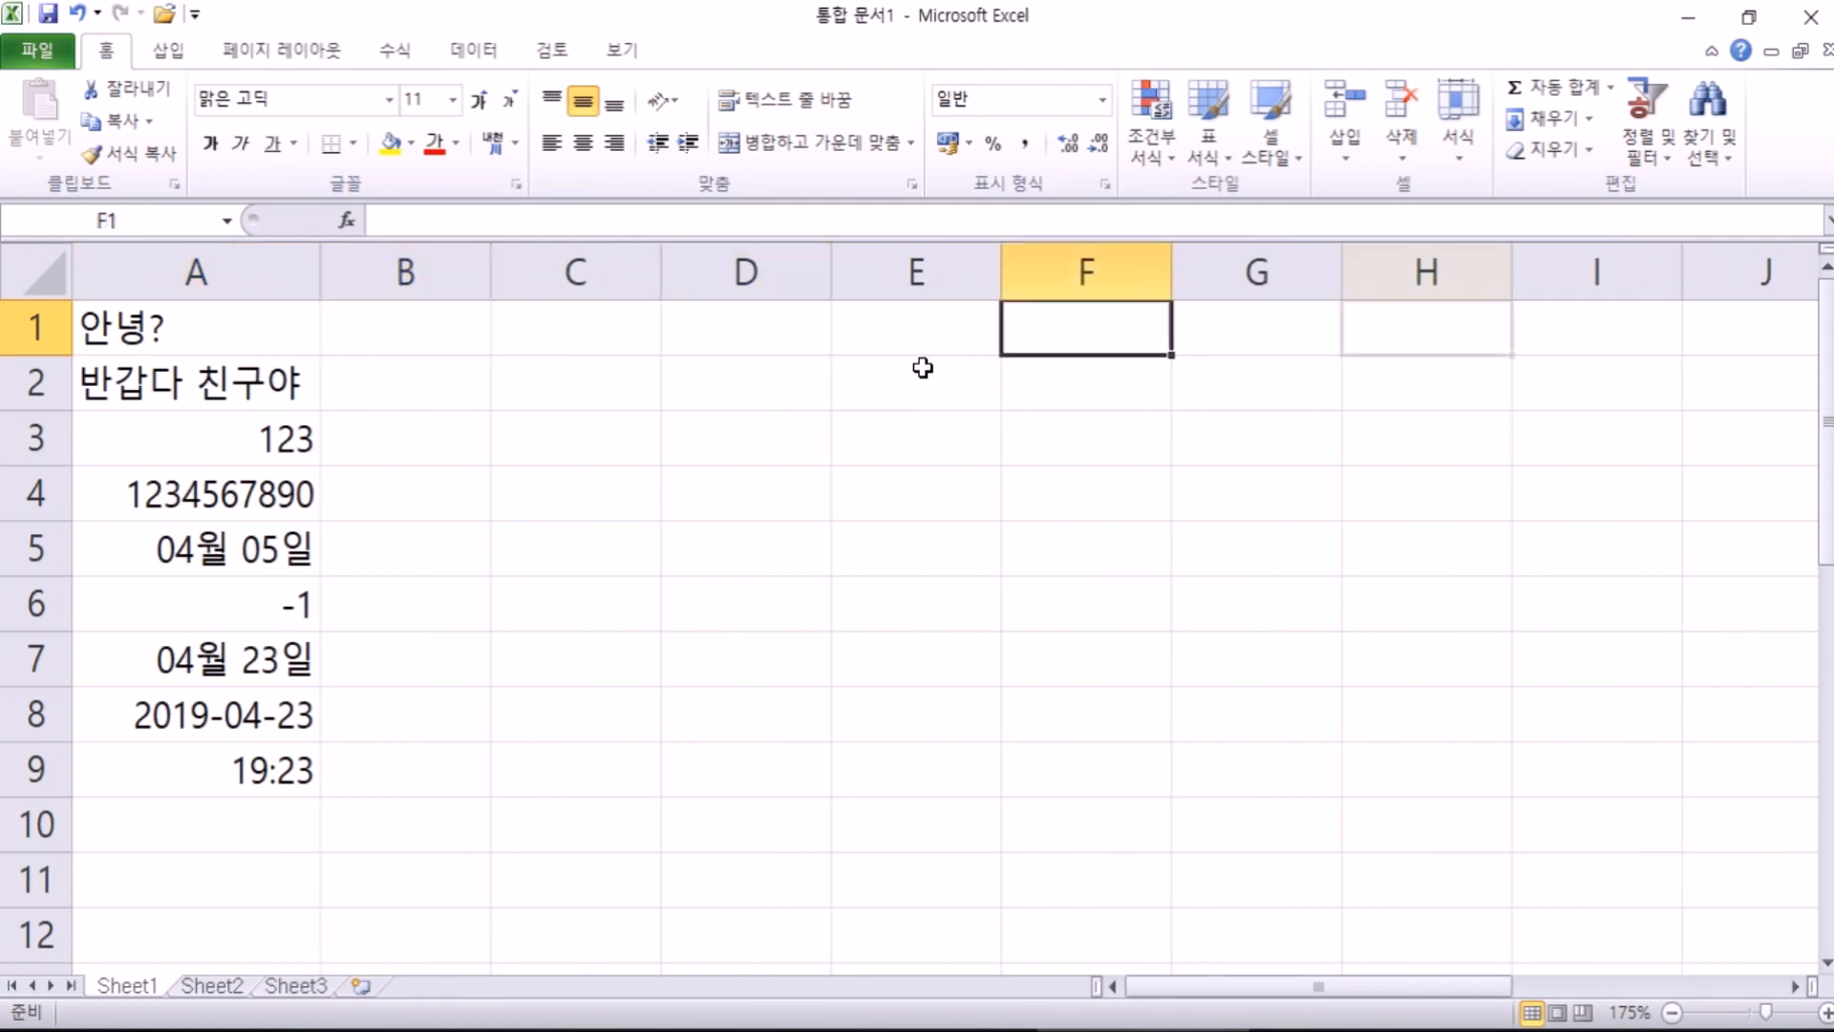
key("Right")
key("Right")
key("Right")
key("Right")
key("Right")
key("Right")
key("Right")
key("Right")
key("Right")
key("Right")
key("Right")
key("Right")
key("Right")
key("Right")
key("Right")
key("Right")
key("Right")
key("Right")
key("Right")
key("Right")
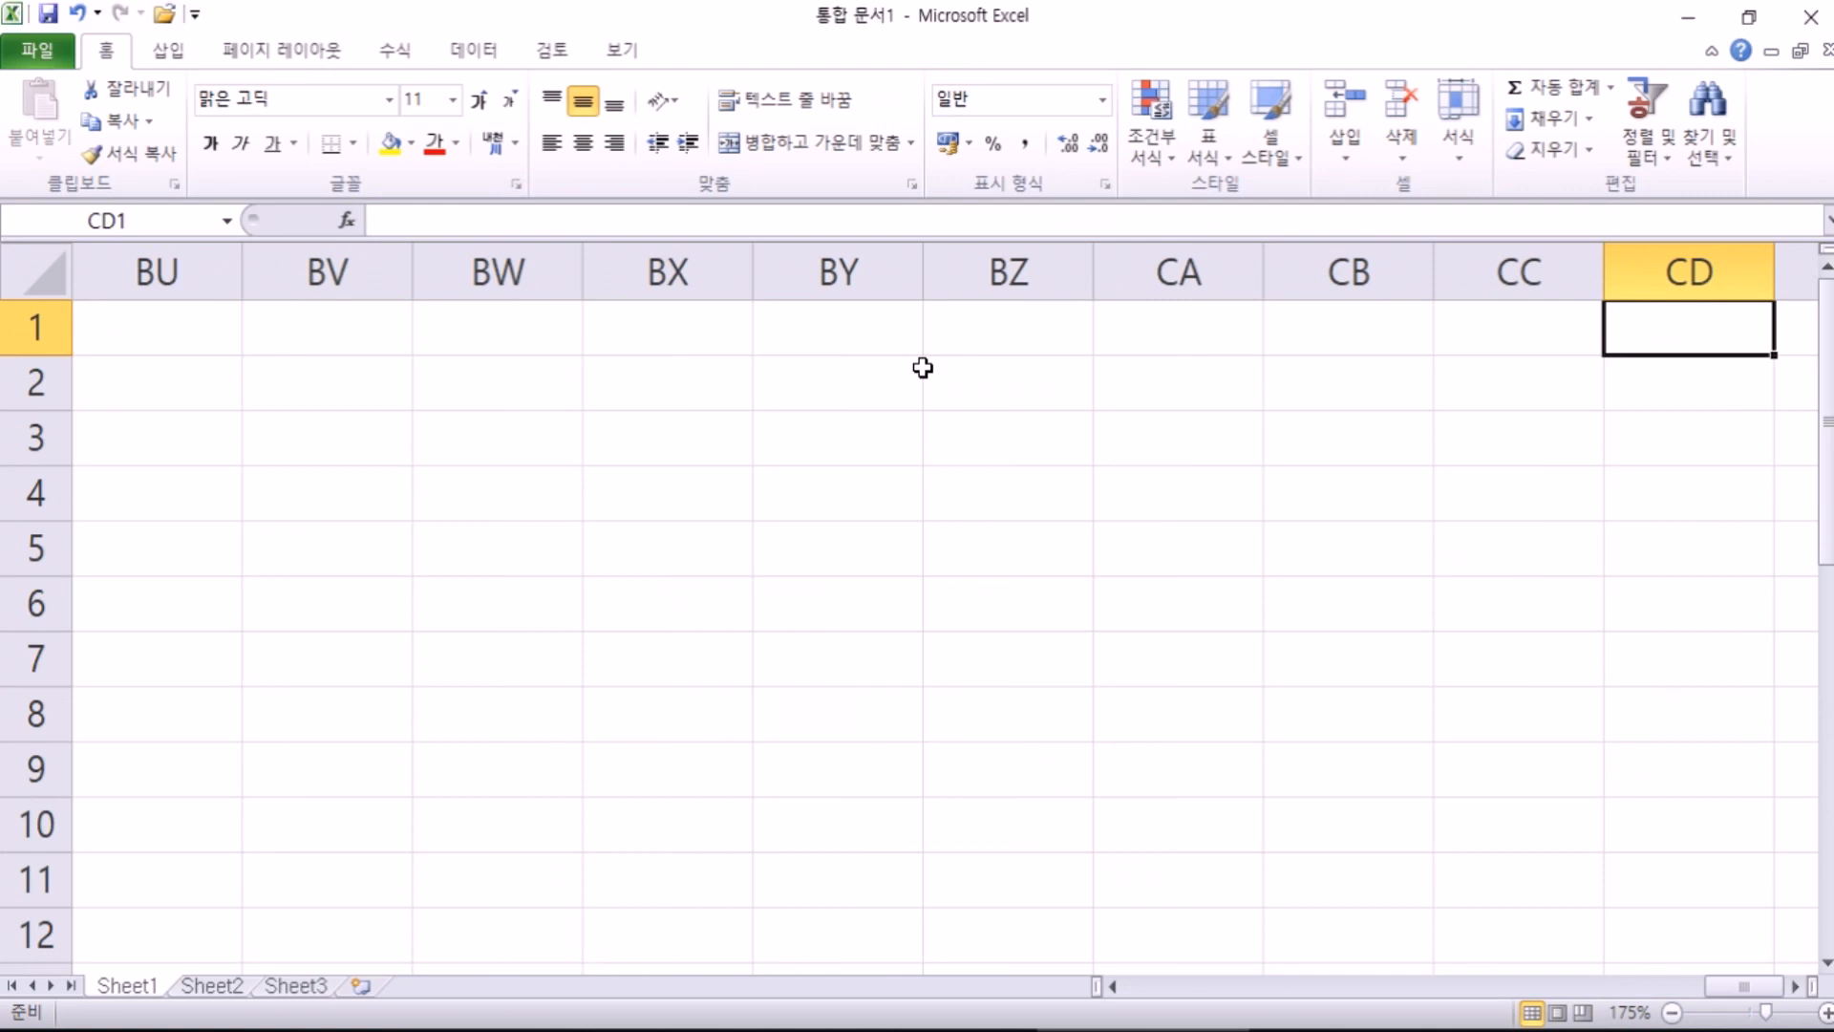
key("ctrl+Home")
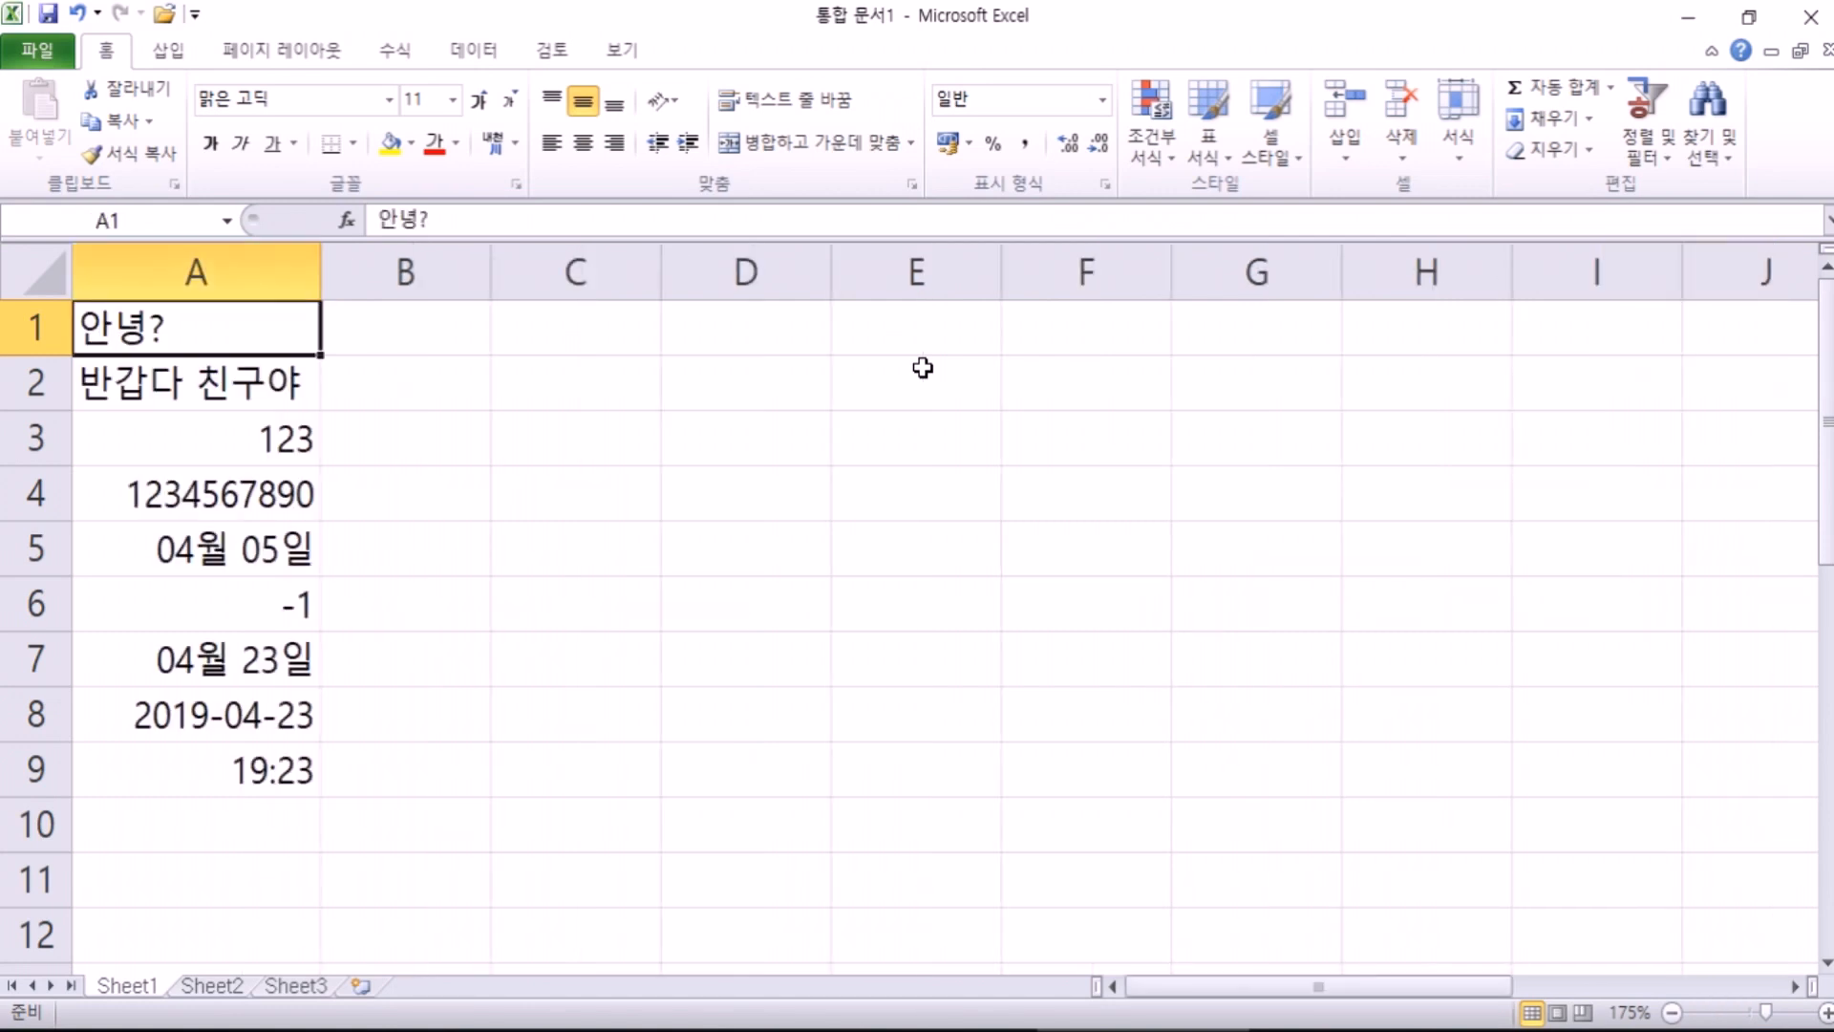
key("Right")
key("Right")
key("Right")
key("Right")
key("Right")
key("Right")
key("Right")
key("Right")
key("Right")
key("Right")
key("Right")
key("Right")
key("Right")
key("Right")
key("Right")
key("Right")
key("Right")
key("Right")
key("Right")
key("Right")
key("Right")
key("Right")
key("Right")
key("Right")
key("Right")
key("Right")
key("Right")
key("Right")
key("Right")
key("Right")
key("Right")
key("Right")
key("Right")
key("Right")
key("Right")
key("Right")
key("Right")
key("Right")
key("Right")
key("Right")
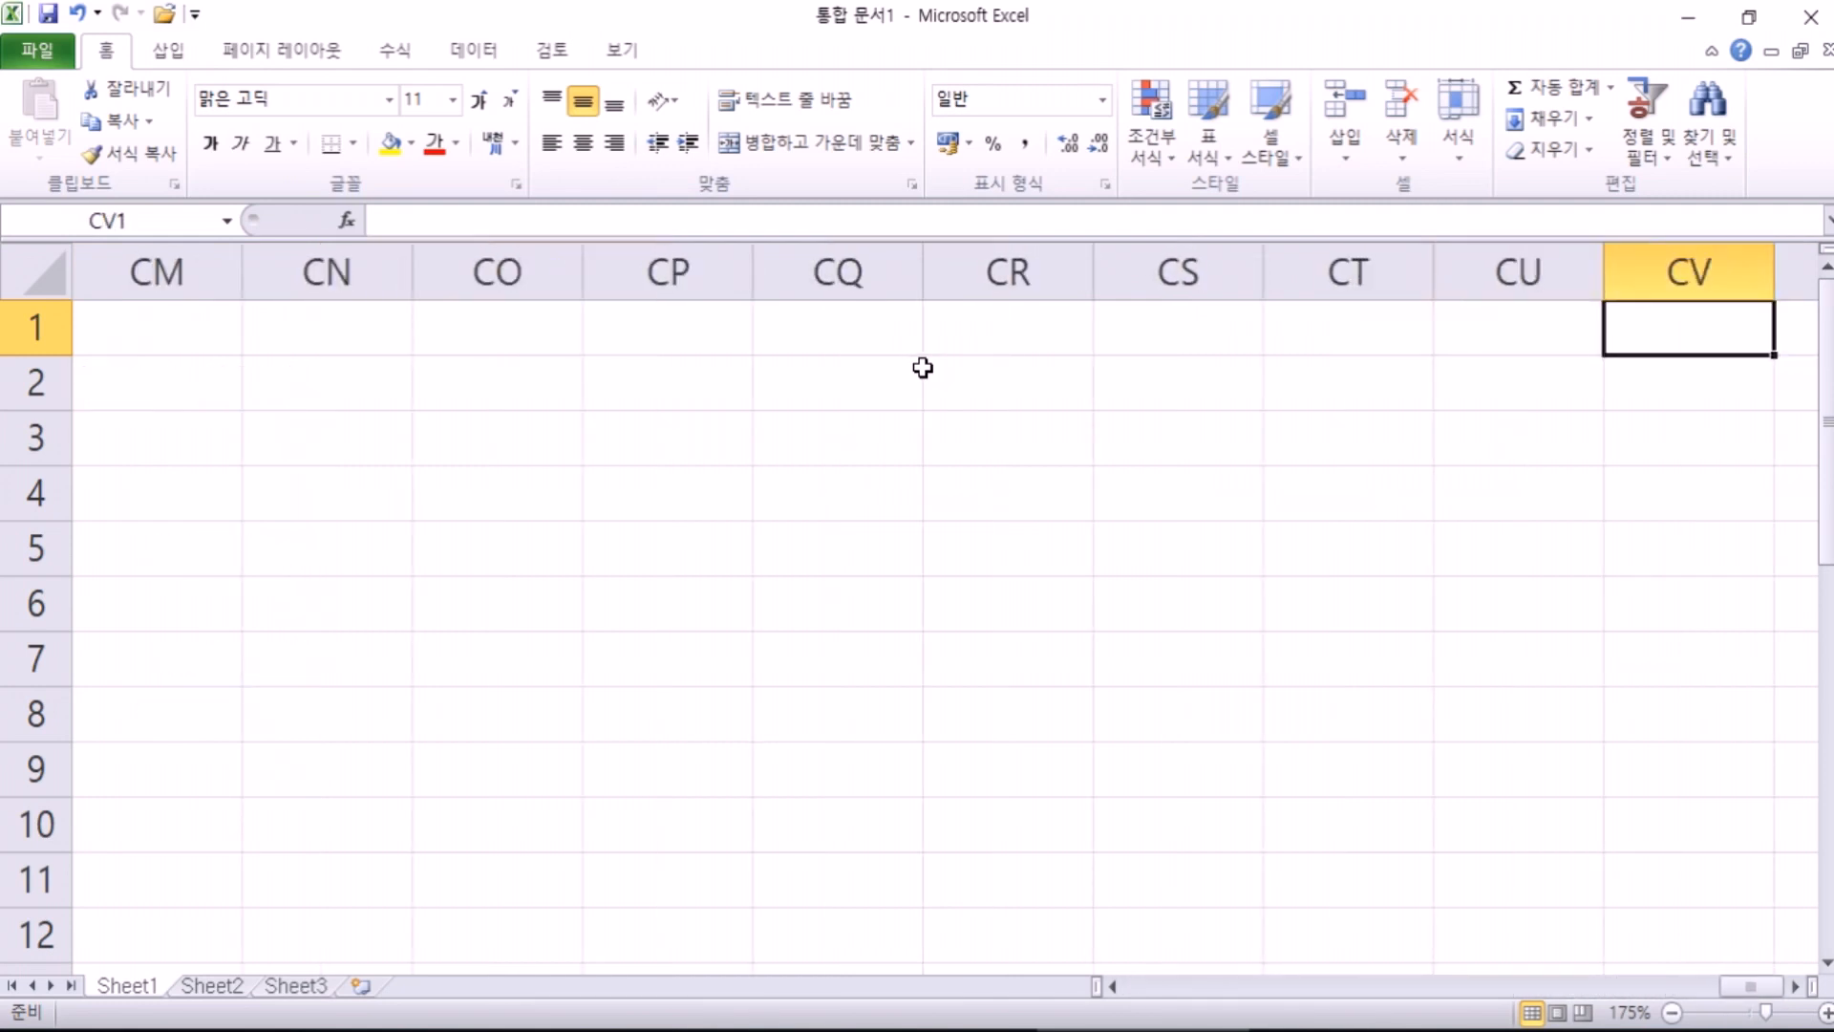
key("ctrl+Home")
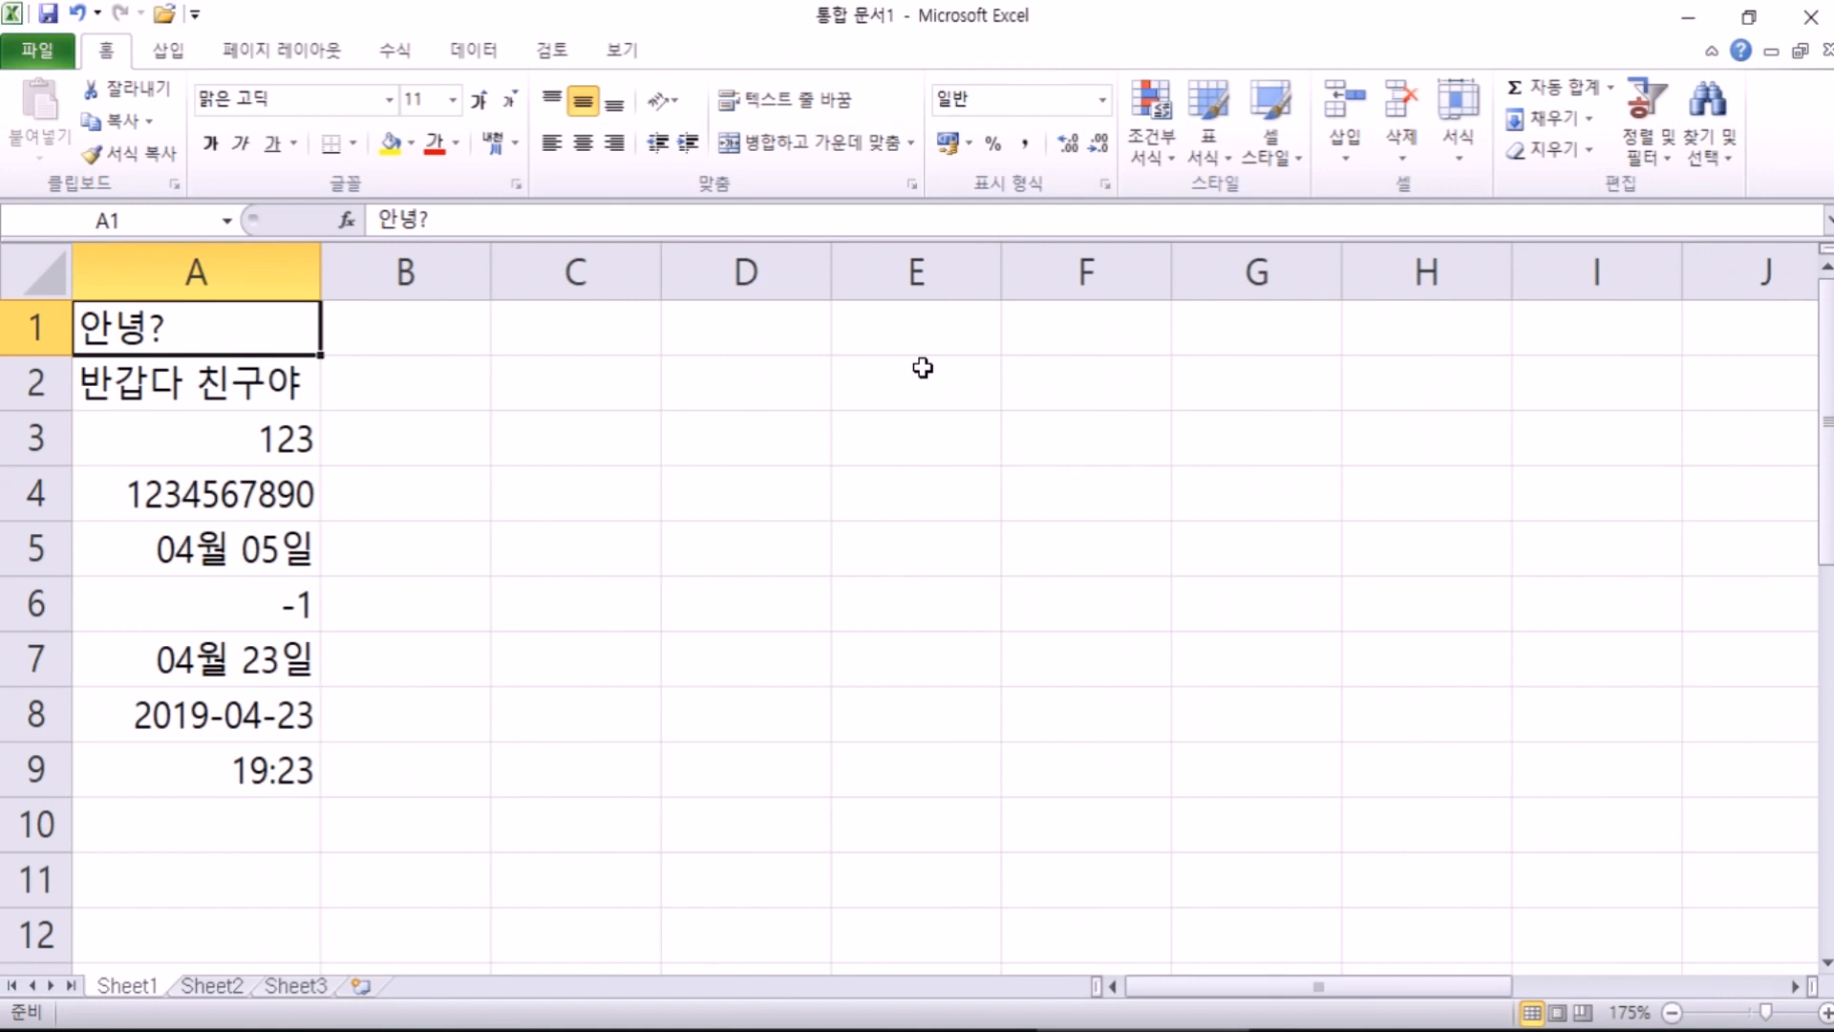
key("Right")
key("Right")
key("Right")
key("Right")
key("Right")
key("Right")
key("Right")
key("Right")
key("Right")
key("Right")
key("Right")
key("Right")
key("Right")
key("Right")
key("Right")
key("Right")
key("Right")
key("Right")
key("Right")
key("Right")
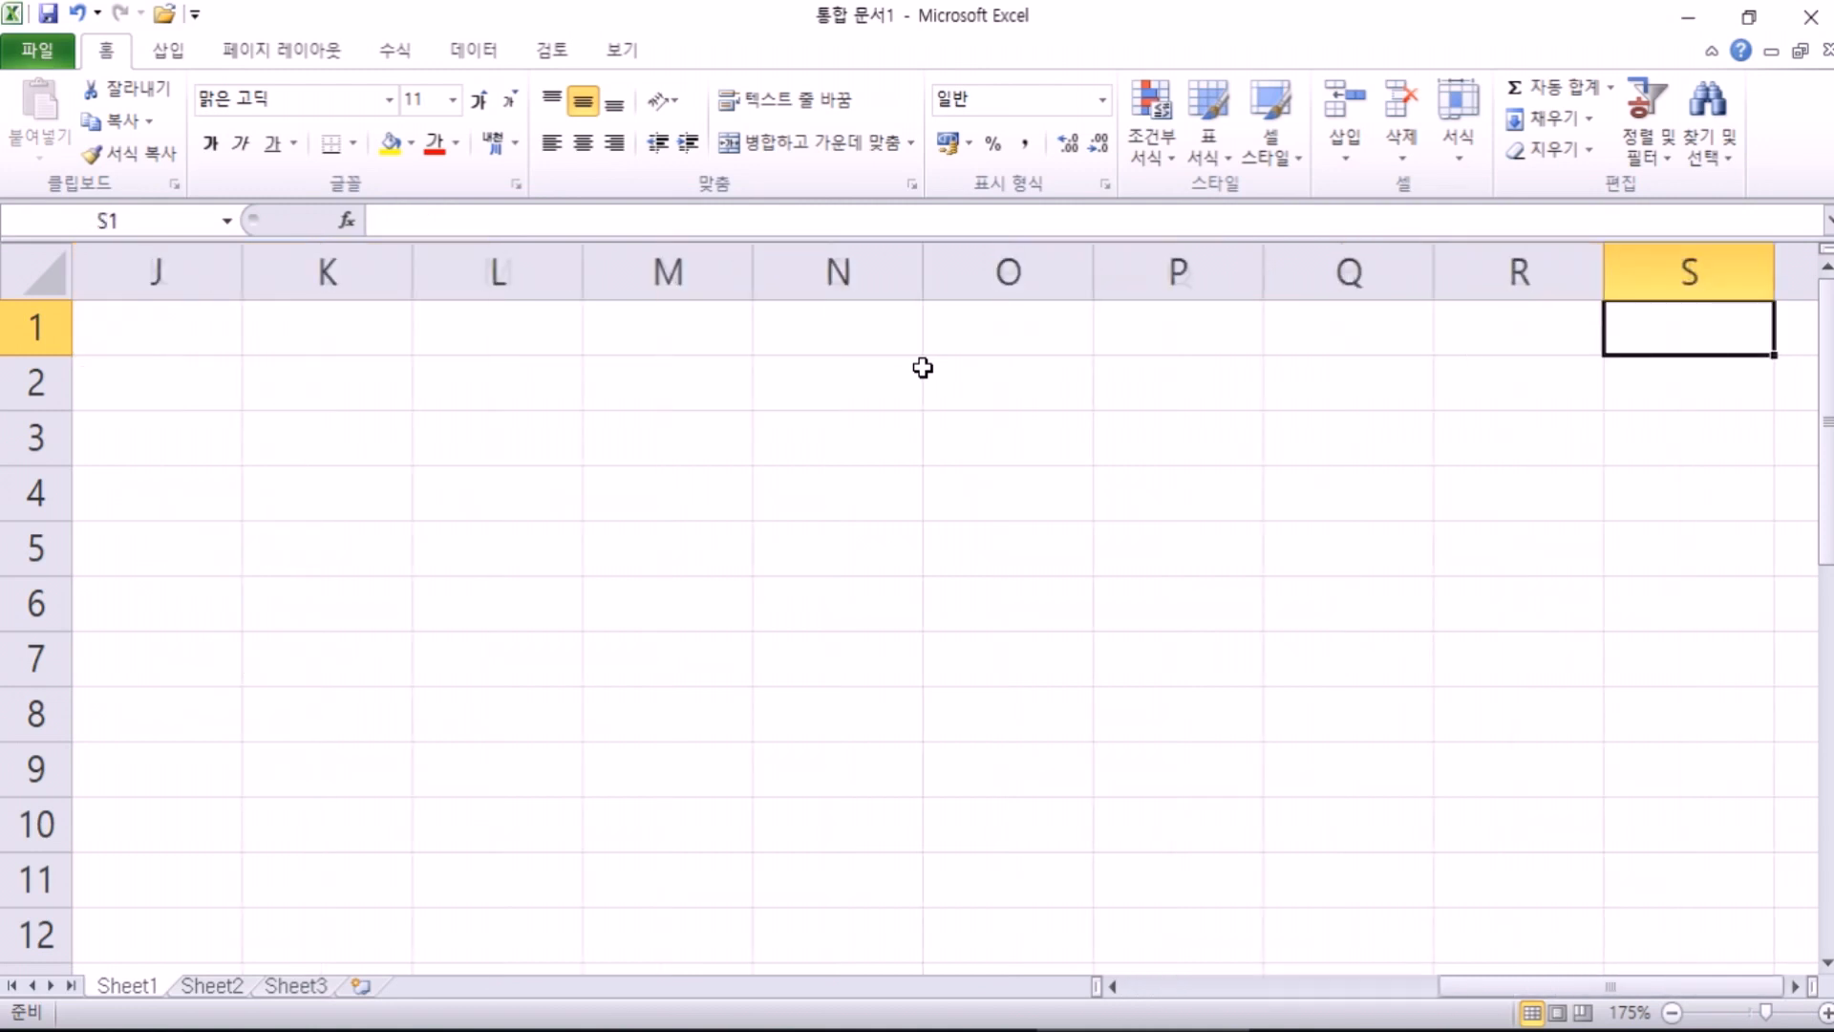
key("Right")
key("Right")
key("Right")
key("Right")
key("Right")
key("Right")
key("Right")
key("Right")
key("Right")
key("Right")
key("Right")
key("Right")
key("Right")
key("Right")
key("Right")
key("Right")
key("Right")
key("Right")
key("Right")
key("Right")
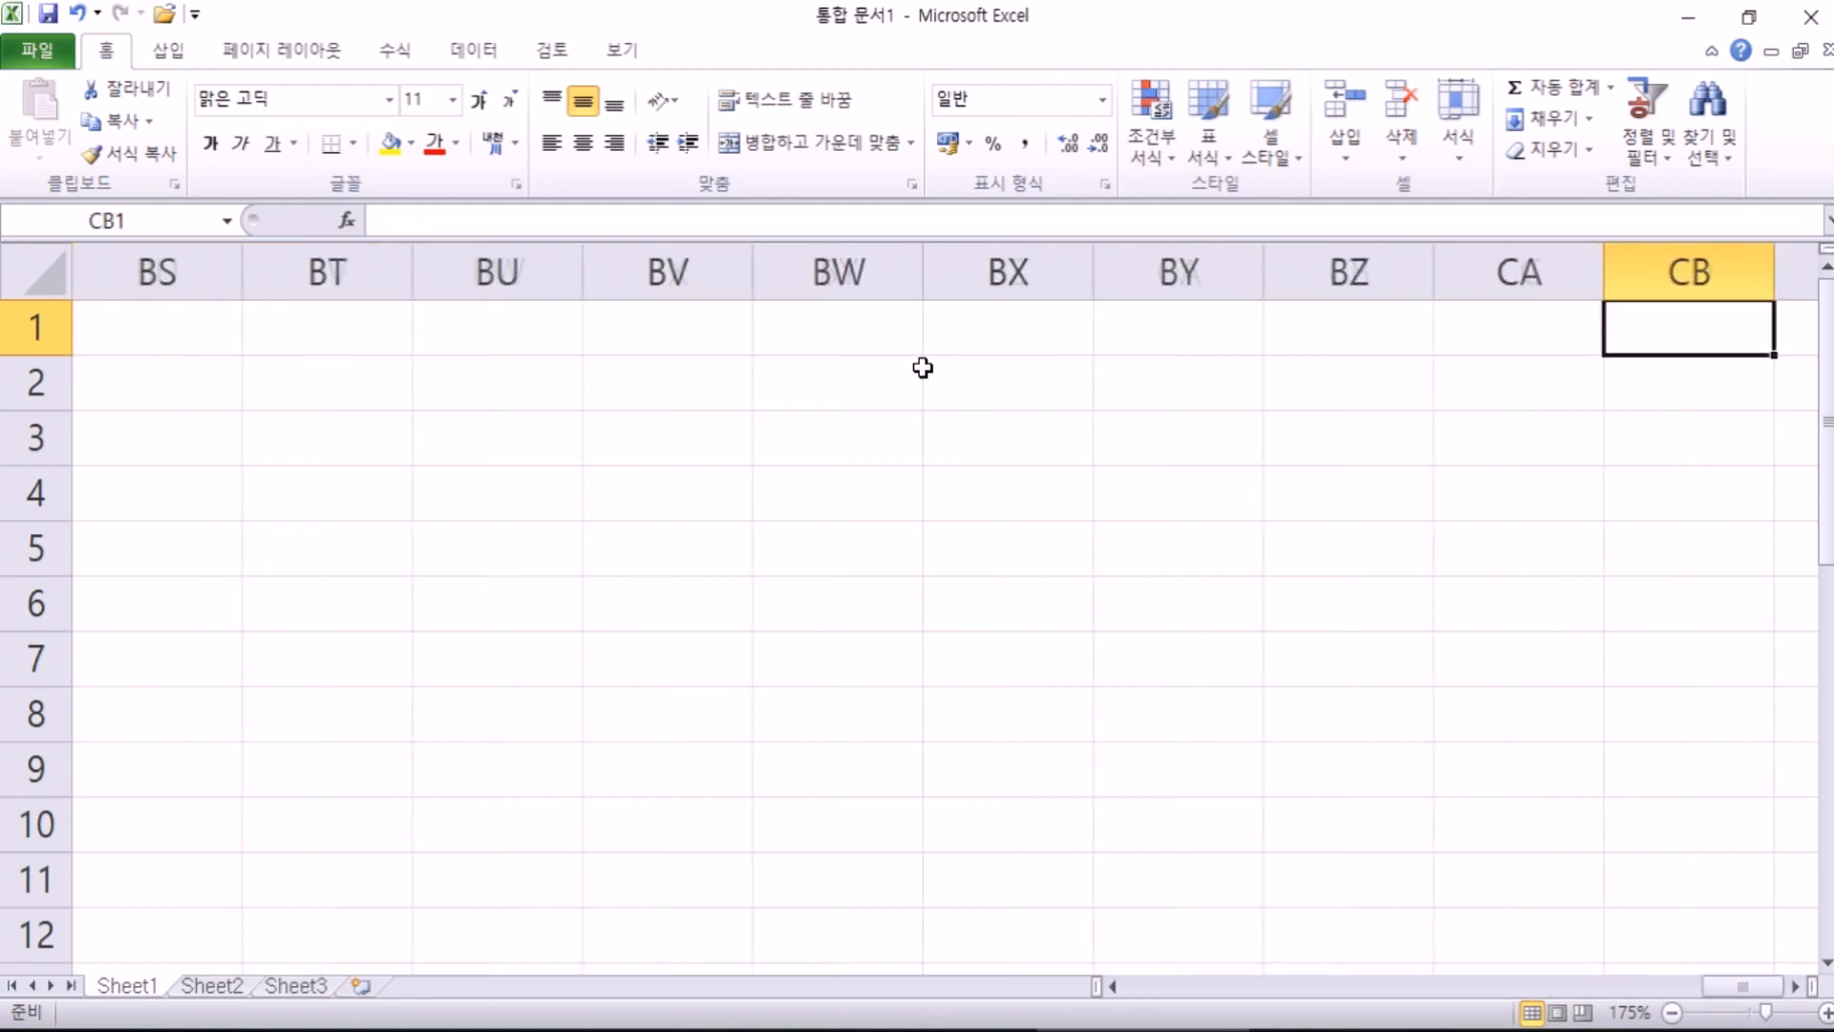
key("Right")
key("Right")
key("Right")
key("Right")
key("Right")
key("Right")
key("Right")
key("Right")
key("Right")
key("Right")
key("Right")
key("Right")
key("Right")
key("Right")
key("Right")
key("Right")
key("Right")
key("Right")
key("Right")
key("Right")
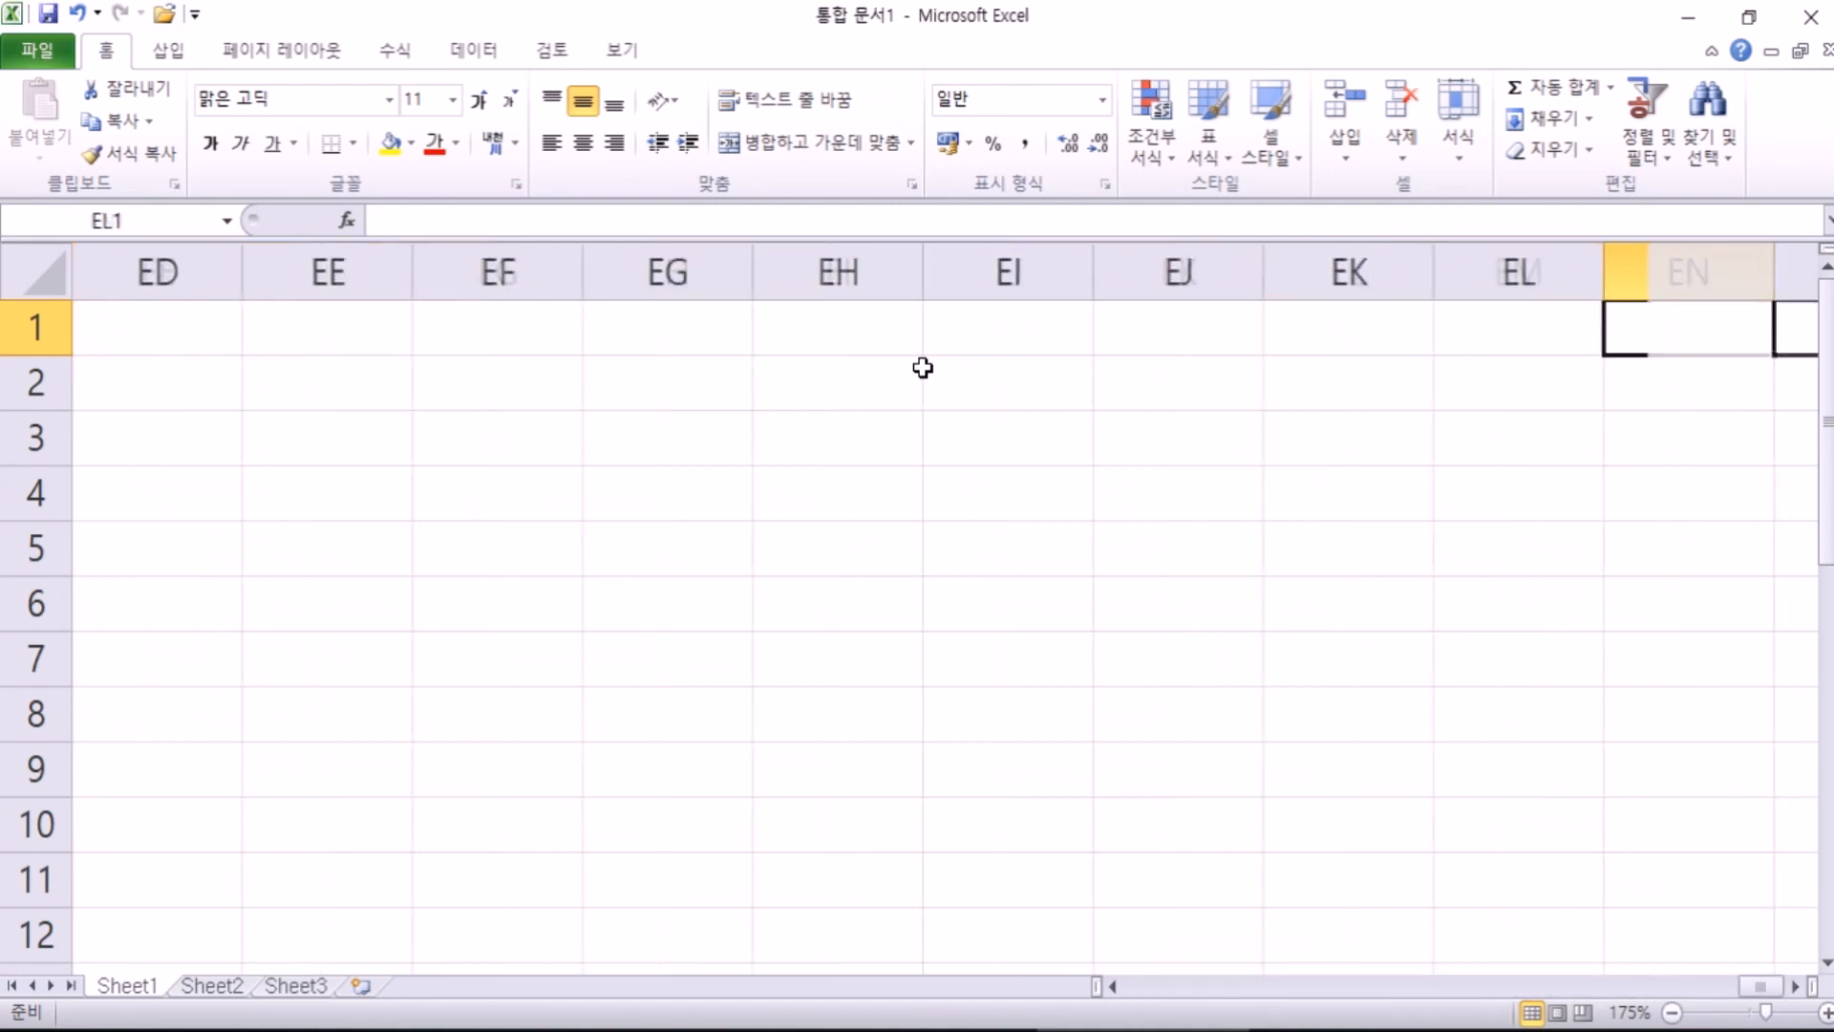
key("Right")
key("Right")
key("Right")
key("Right")
key("Right")
key("Right")
key("Right")
key("Right")
key("Right")
key("Right")
key("Right")
key("Right")
key("Right")
key("Right")
key("Right")
key("Right")
key("Right")
key("Right")
key("Right")
key("Right")
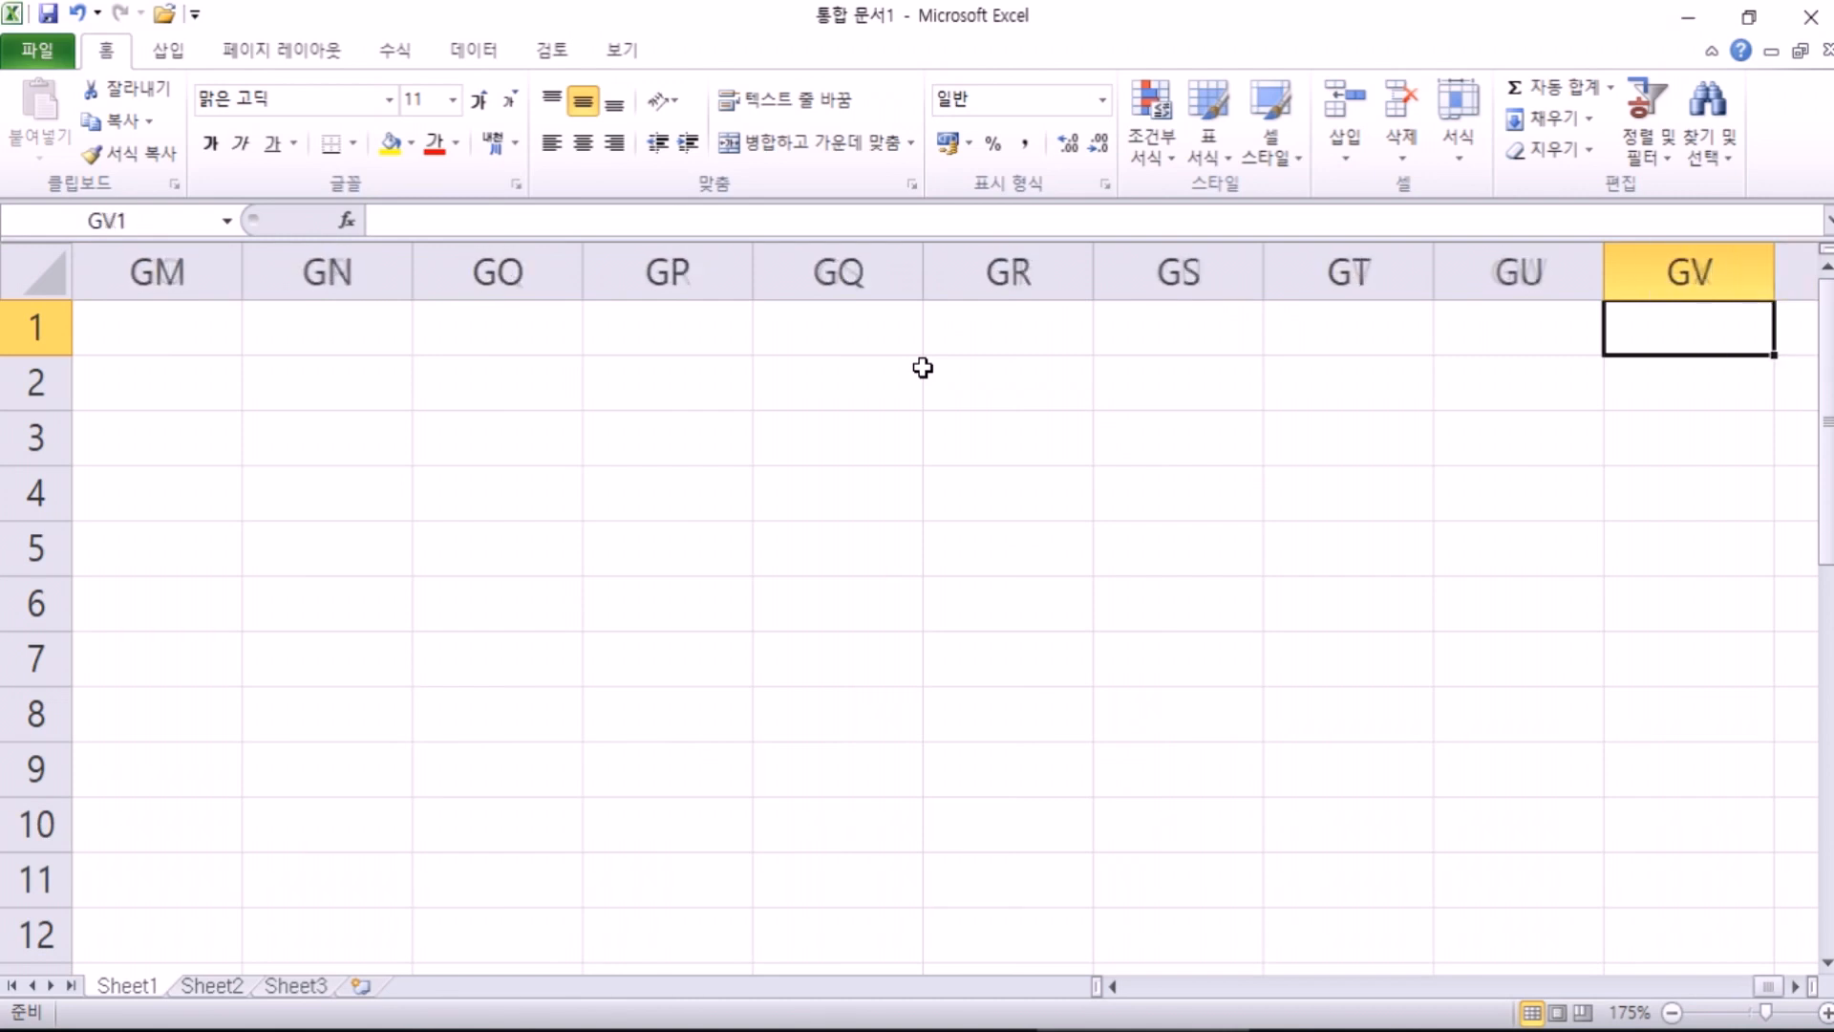
key("Right")
key("Right")
key("Right")
key("Right")
key("Right")
key("Right")
key("Right")
key("Right")
key("Right")
key("Right")
key("Right")
key("Right")
key("Right")
key("Right")
key("Right")
key("ctrl+Home")
key("Right")
key("Right")
key("Right")
key("Right")
key("Right")
key("Right")
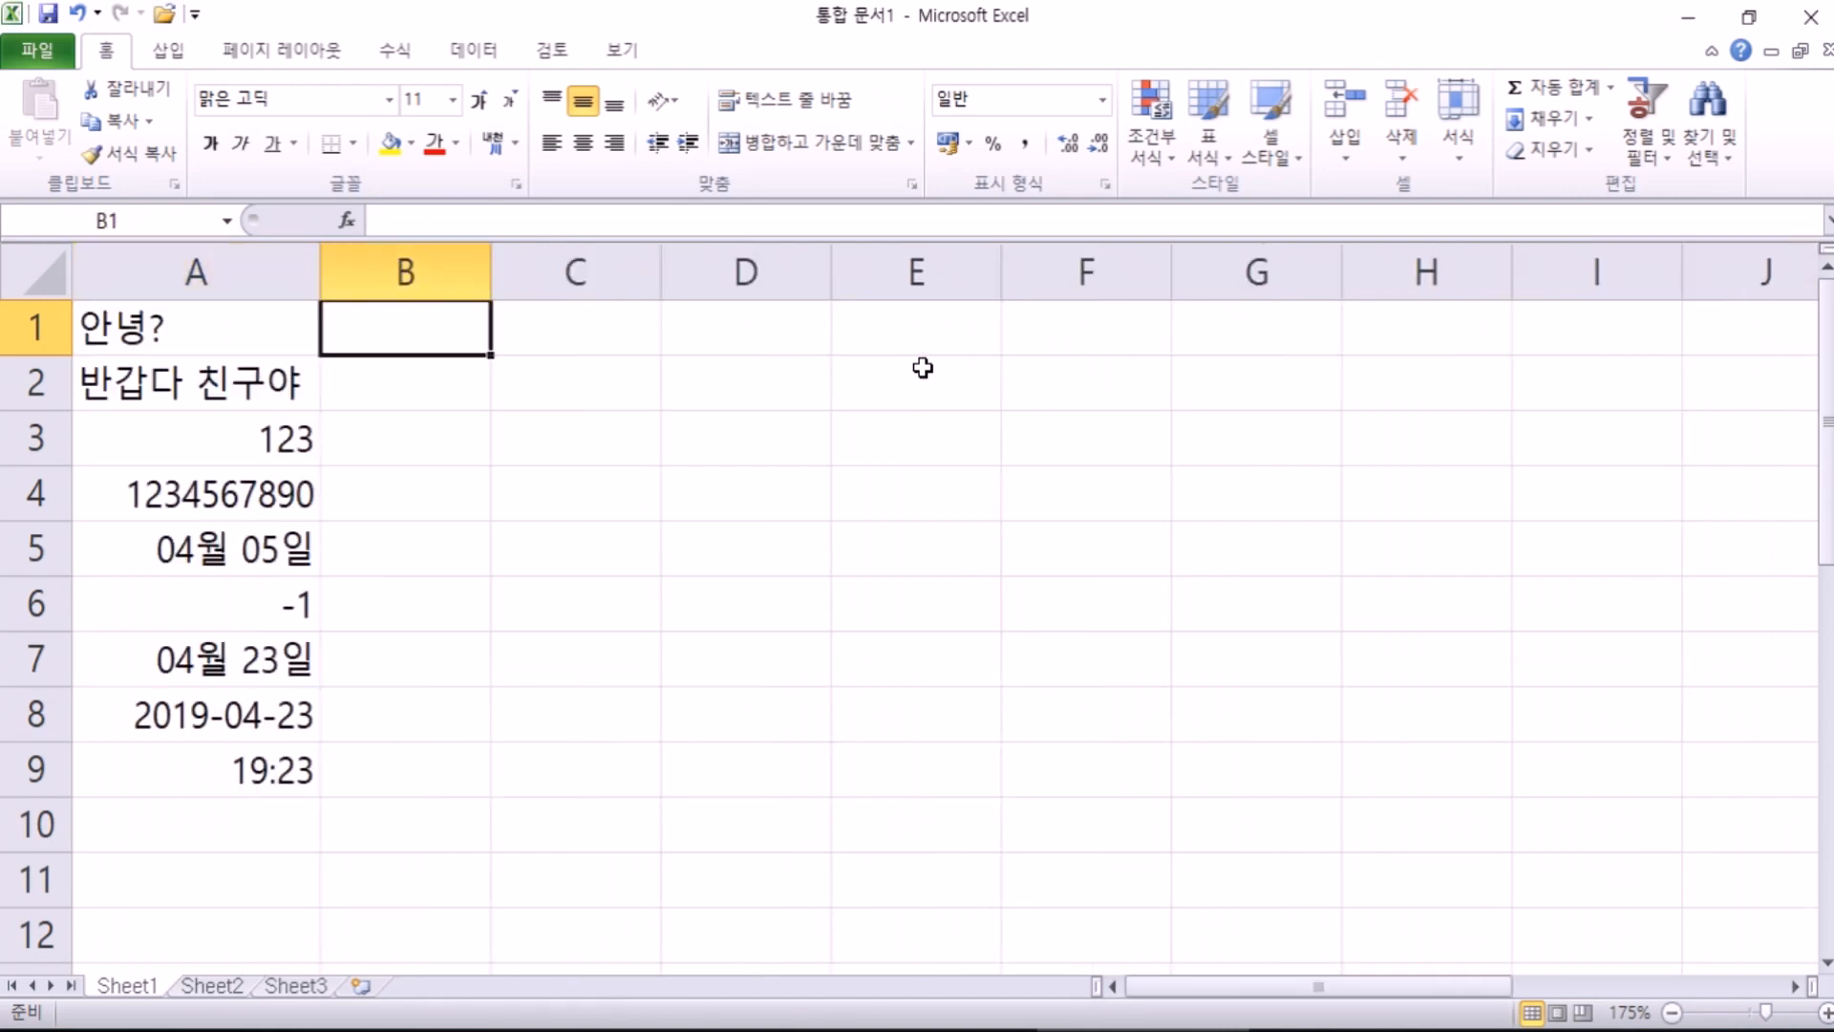
Step: Step along row 1 past columns Z through CD, then jump with Ctrl+Right to XFD1
key("Right")
key("Right")
key("Right")
key("Right")
key("Right")
key("Right")
key("Right")
key("Right")
key("Right")
key("Right")
key("Right")
key("Right")
key("Right")
key("Right")
key("Right")
key("Right")
key("Right")
key("Right")
key("Right")
key("Right")
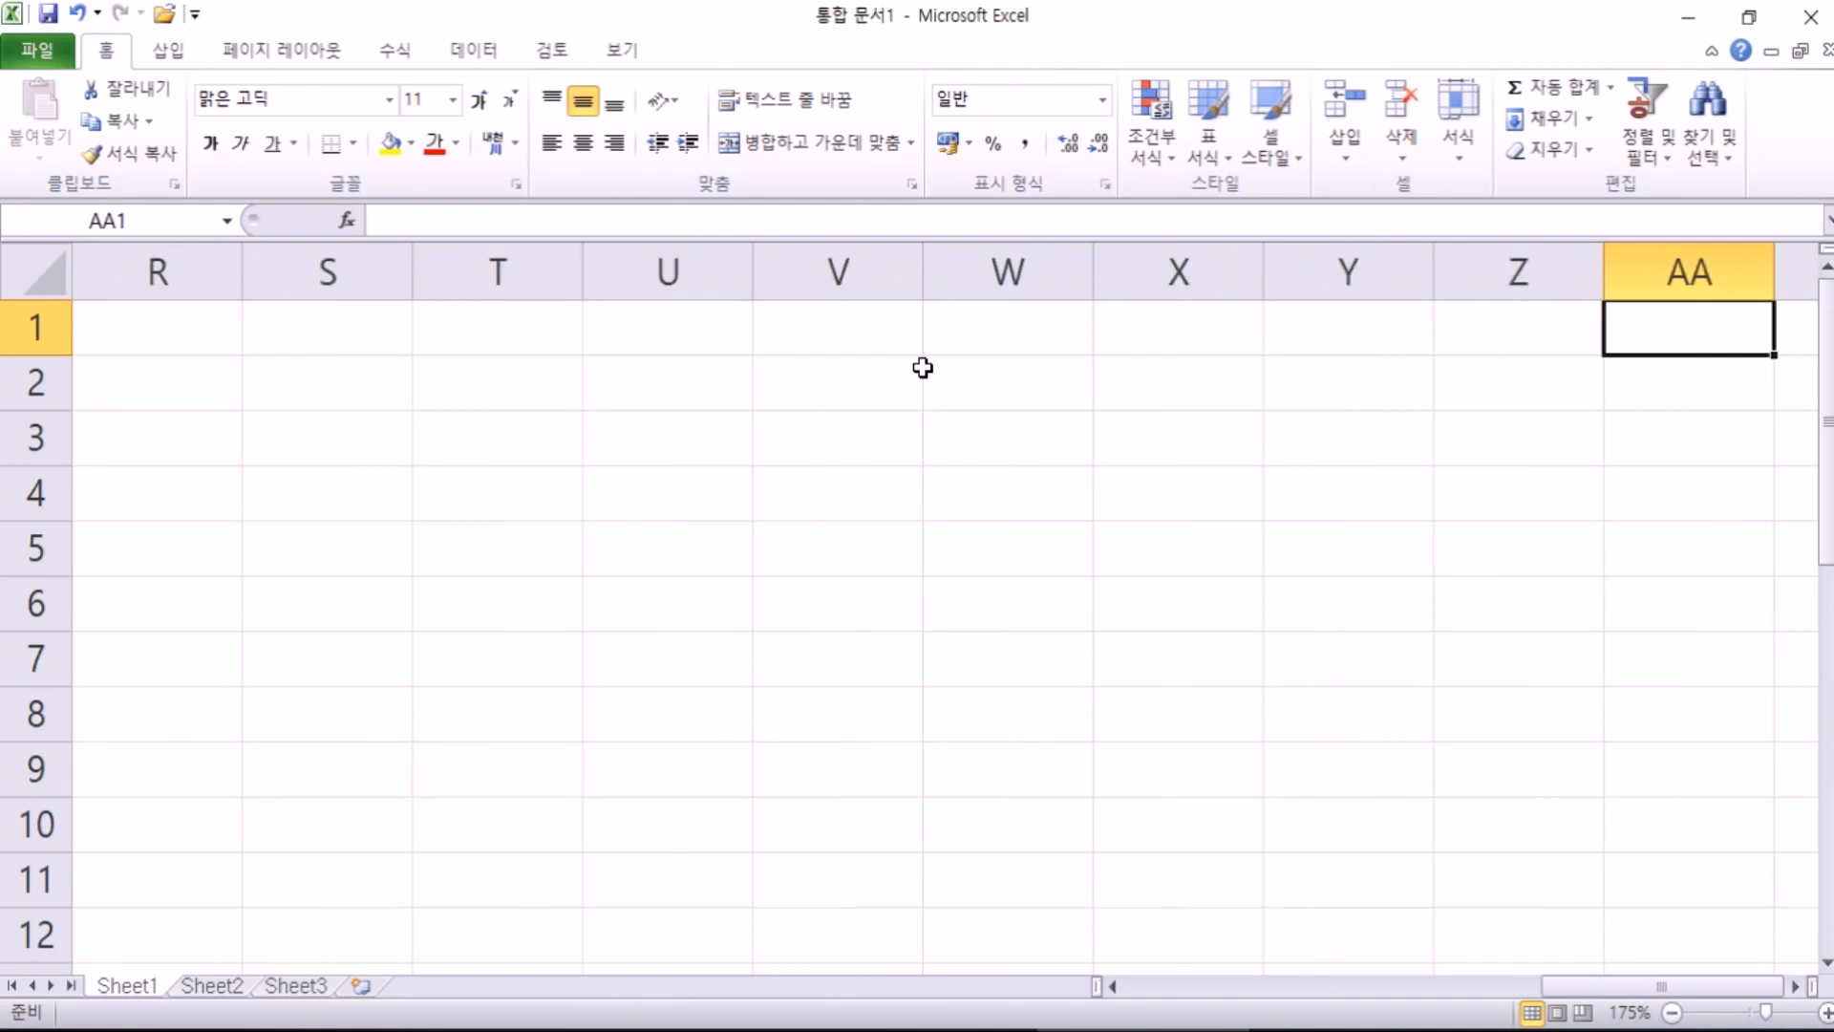
key("Left")
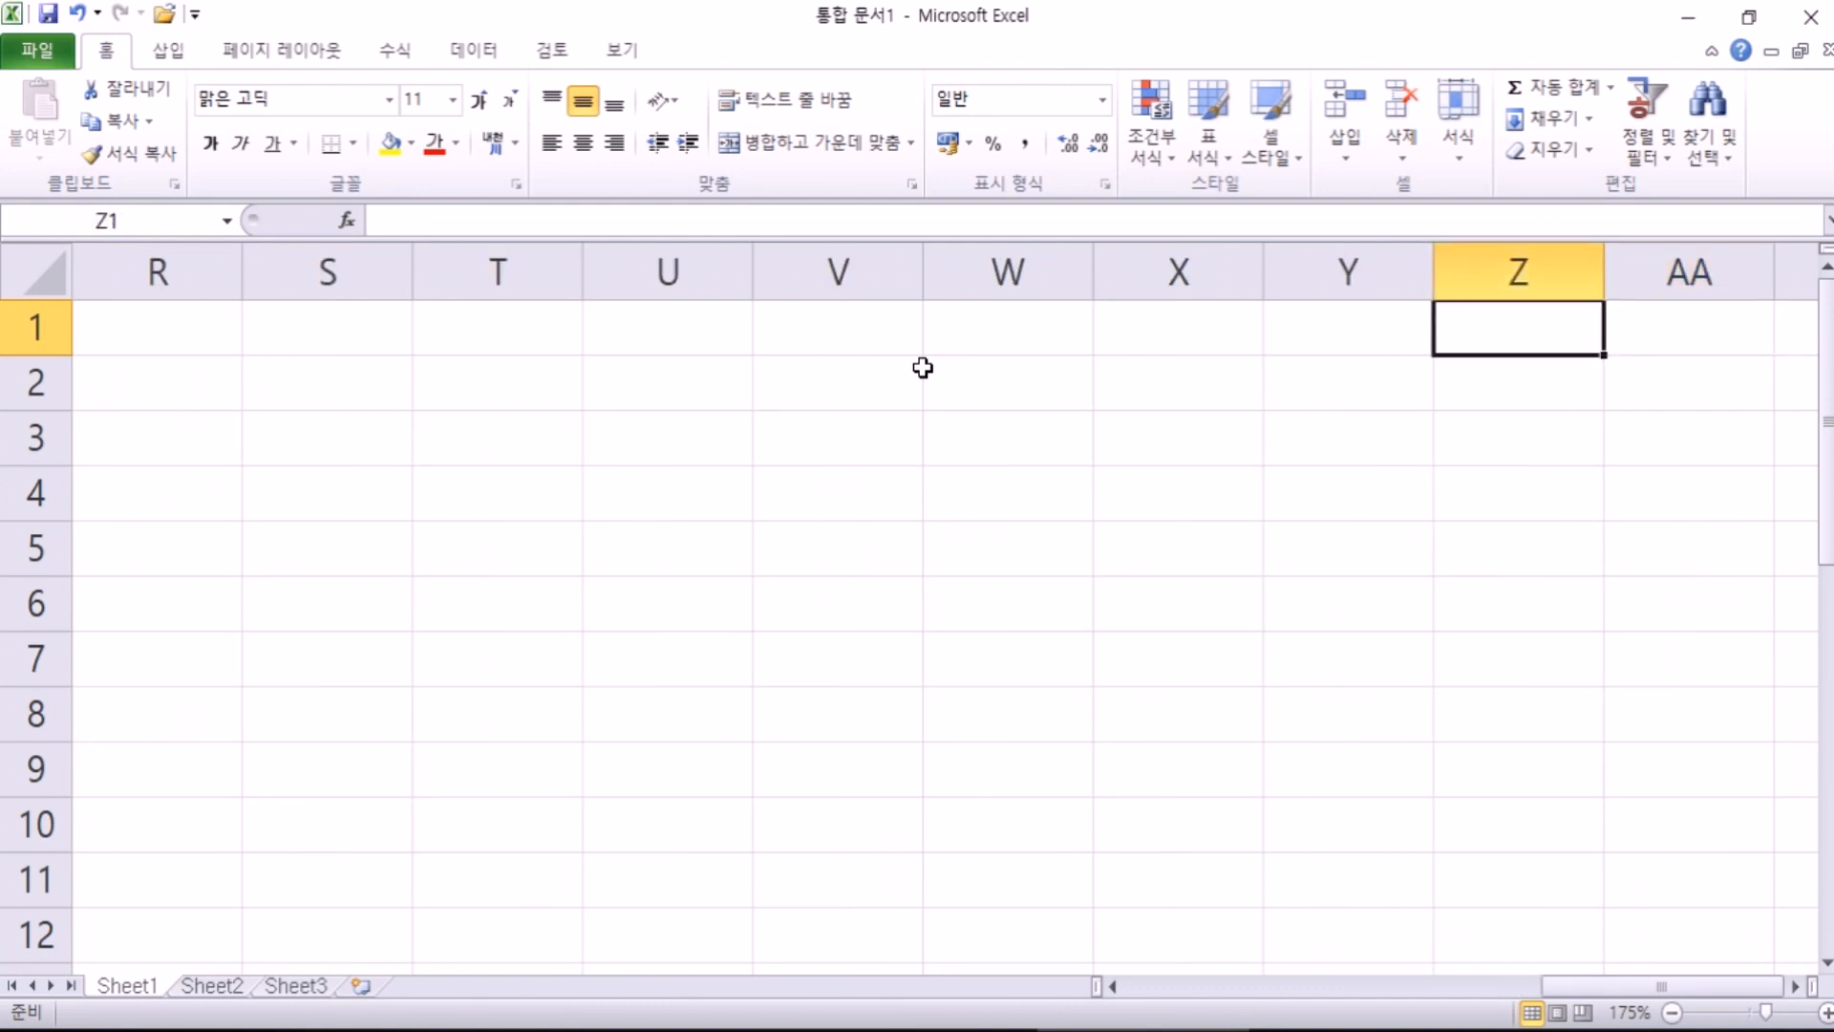
key("Right")
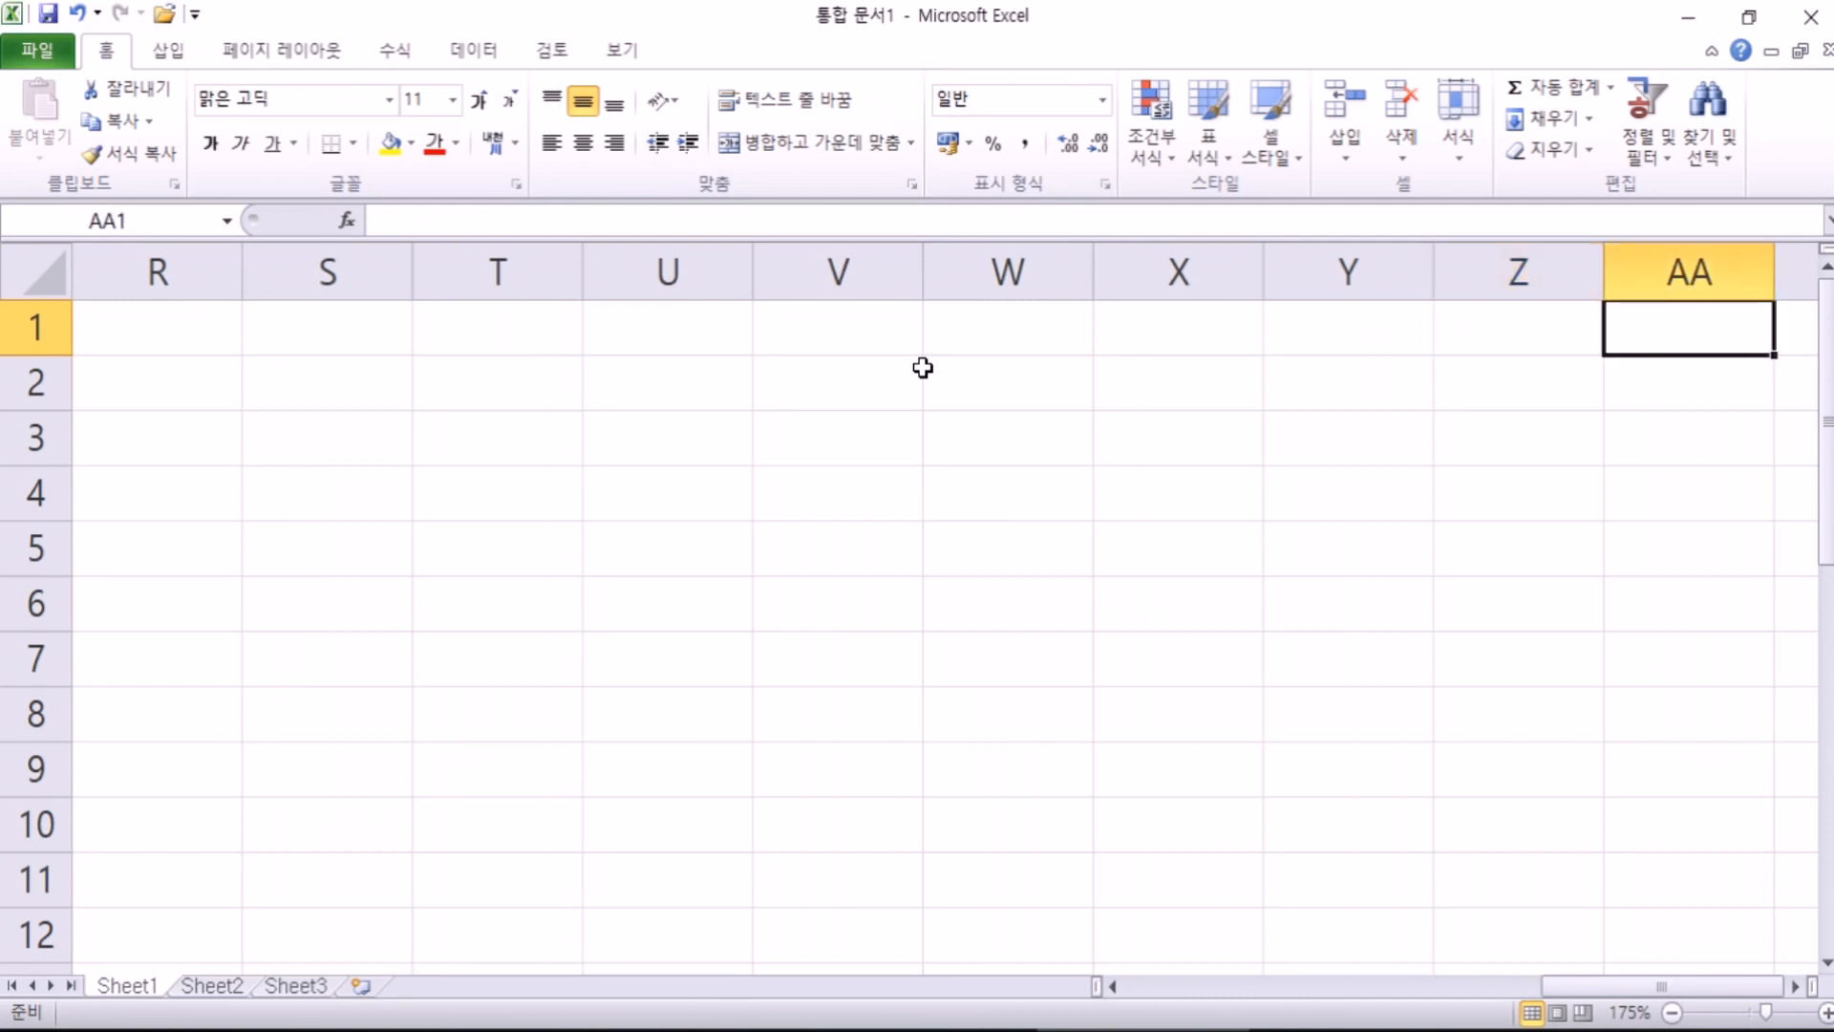
key("Right")
key("Right")
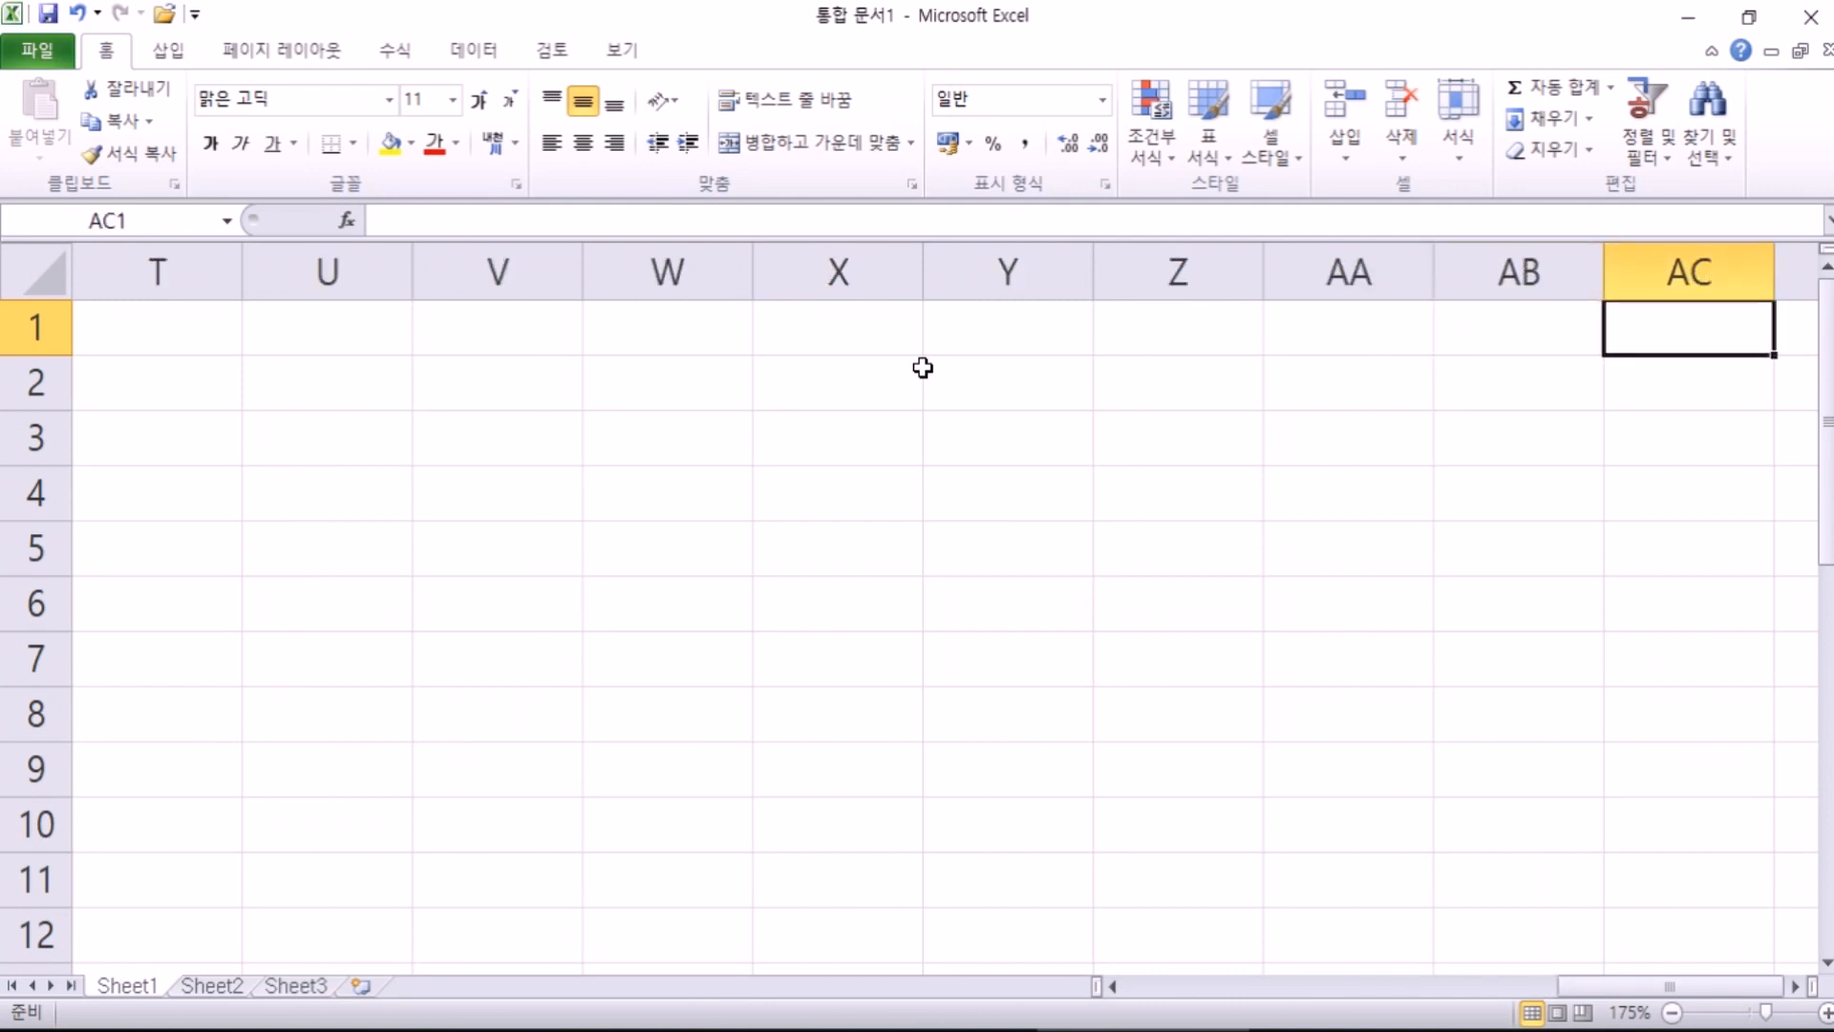
key("Right")
key("Right")
key("Right")
key("Right")
key("Right")
key("Right")
key("Right")
key("Right")
key("Right")
key("Right")
key("Right")
key("Right")
key("Right")
key("Right")
key("Right")
key("Right")
key("Right")
key("Right")
key("Right")
key("Right")
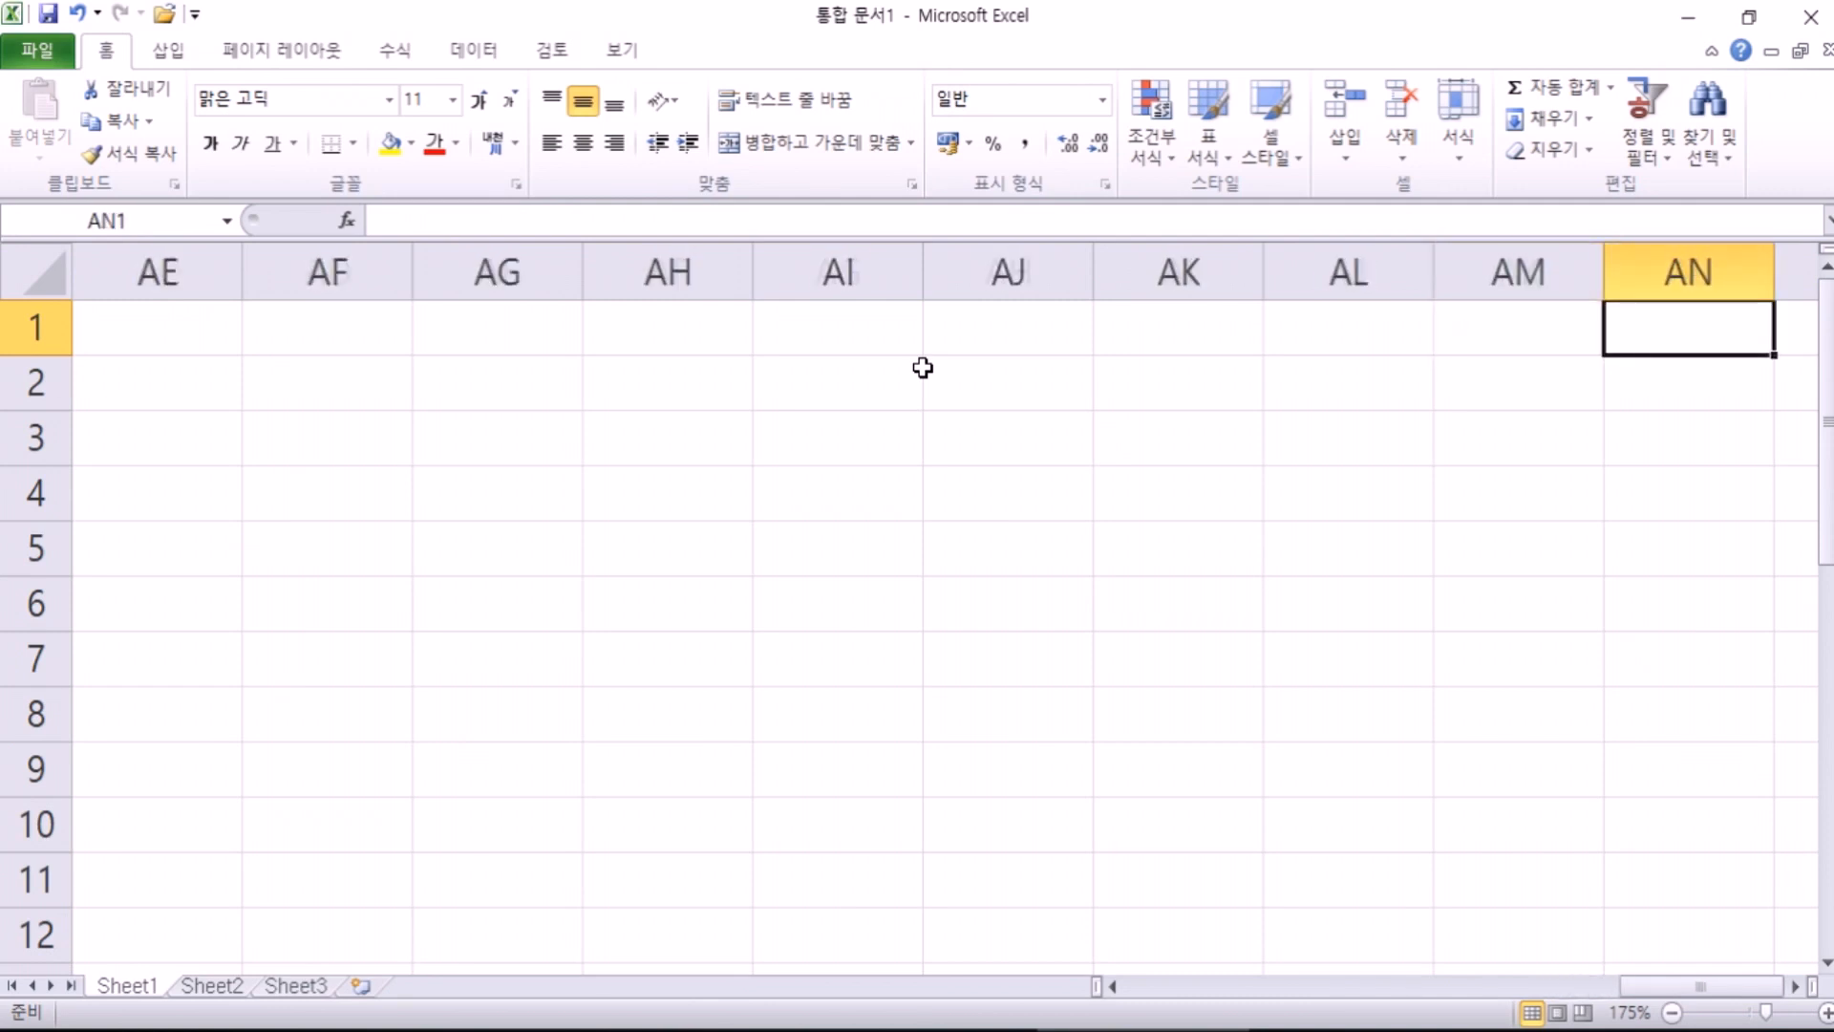
key("Left")
key("Left")
key("Left")
key("Left")
key("Left")
key("Left")
key("Left")
key("Left")
key("Left")
key("Left")
key("Left")
key("Left")
key("Left")
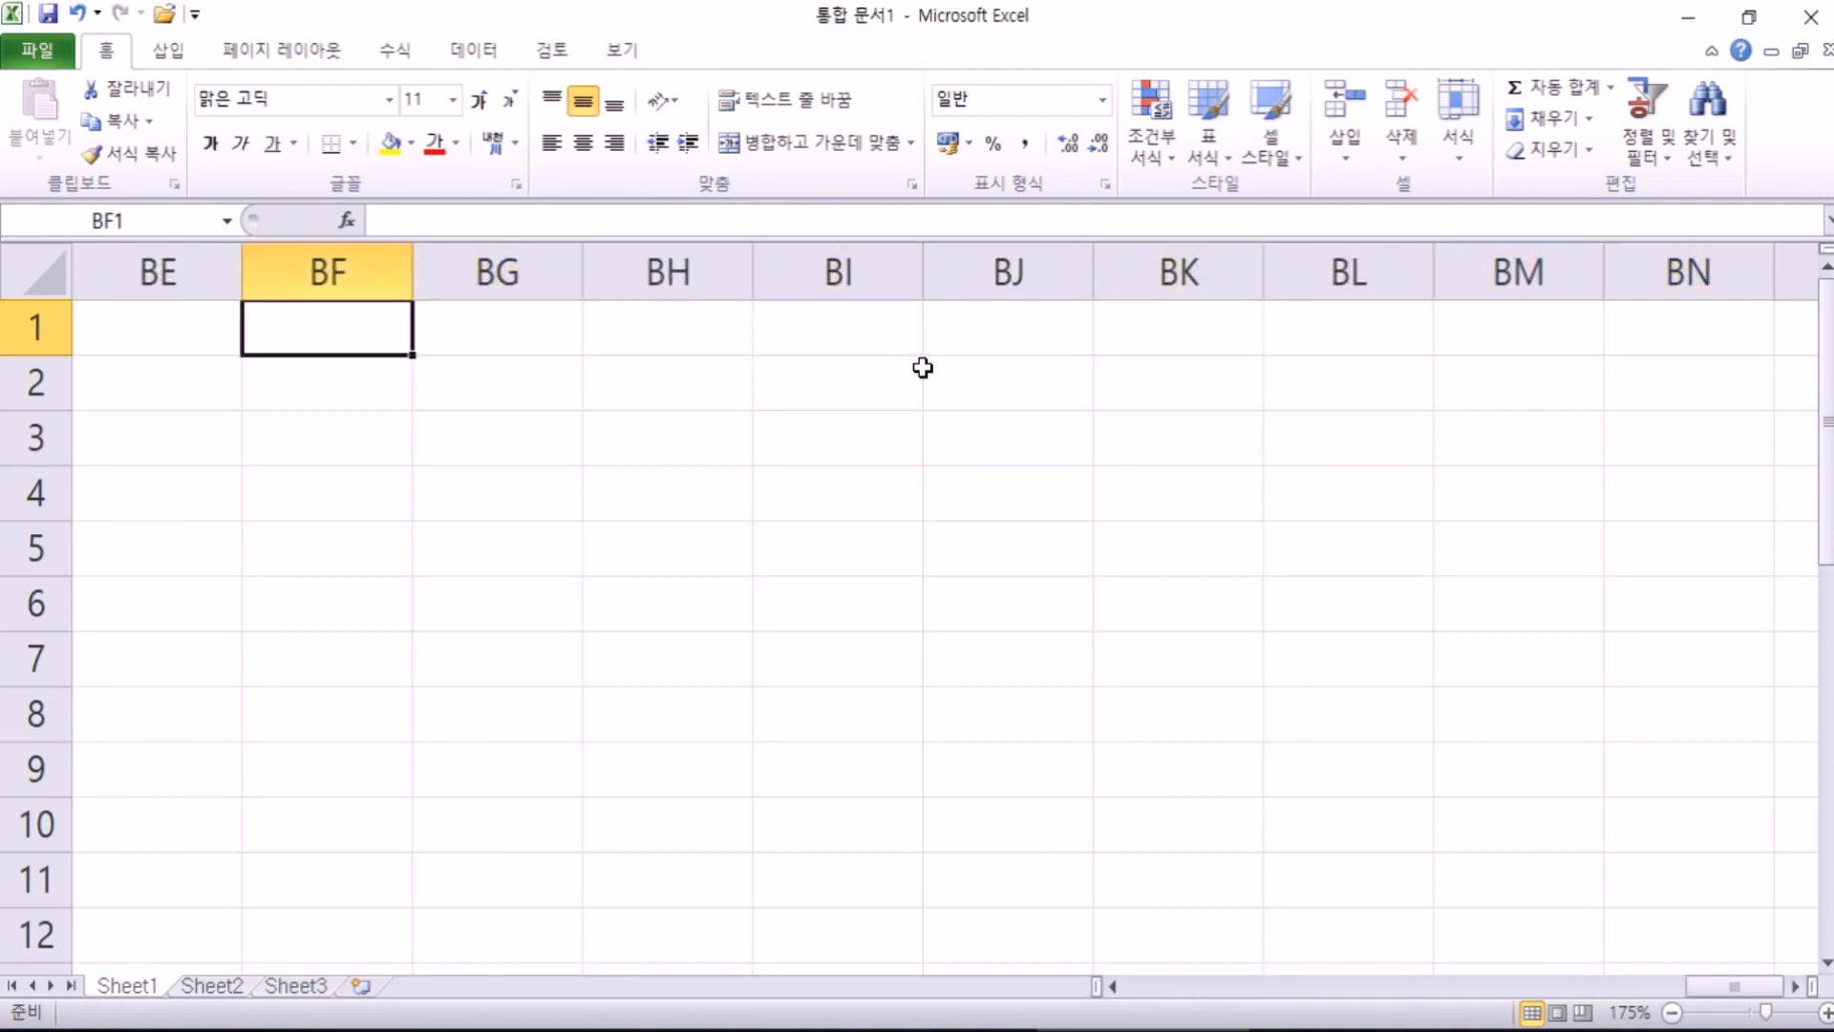
key("Left")
key("Left")
key("Left")
key("Right")
key("Right")
key("Right")
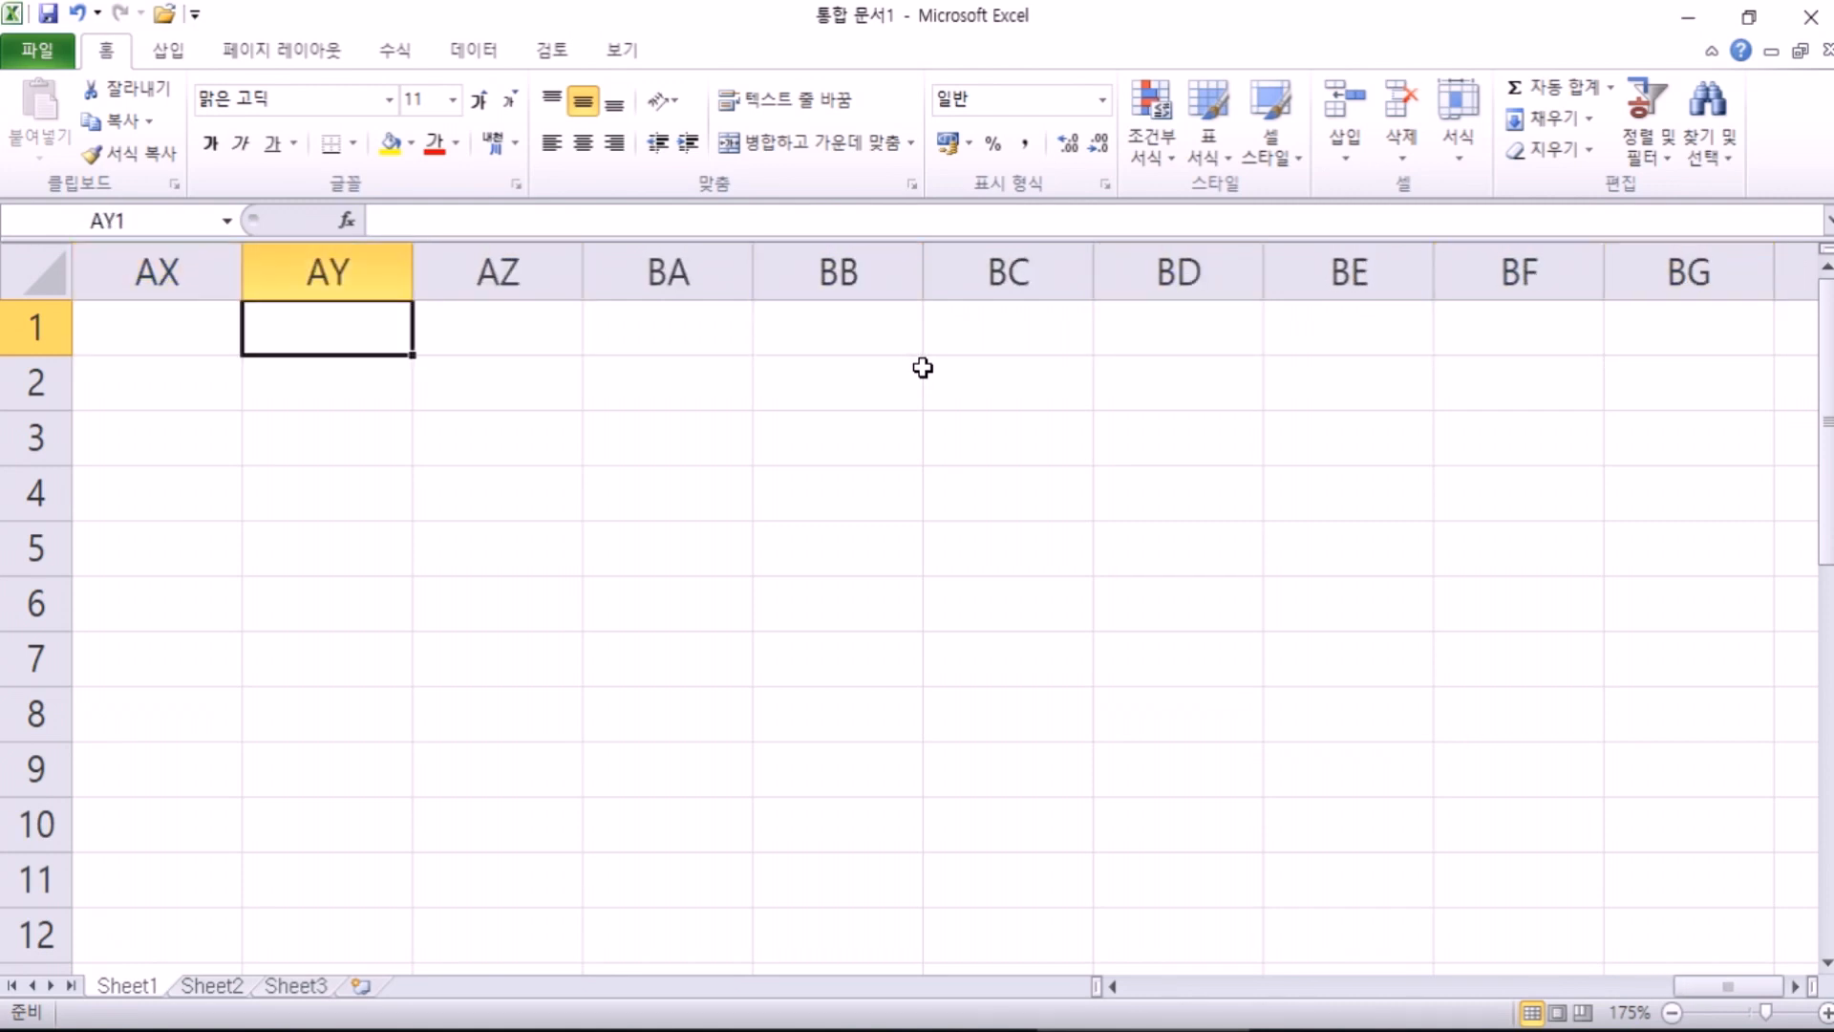
key("Left")
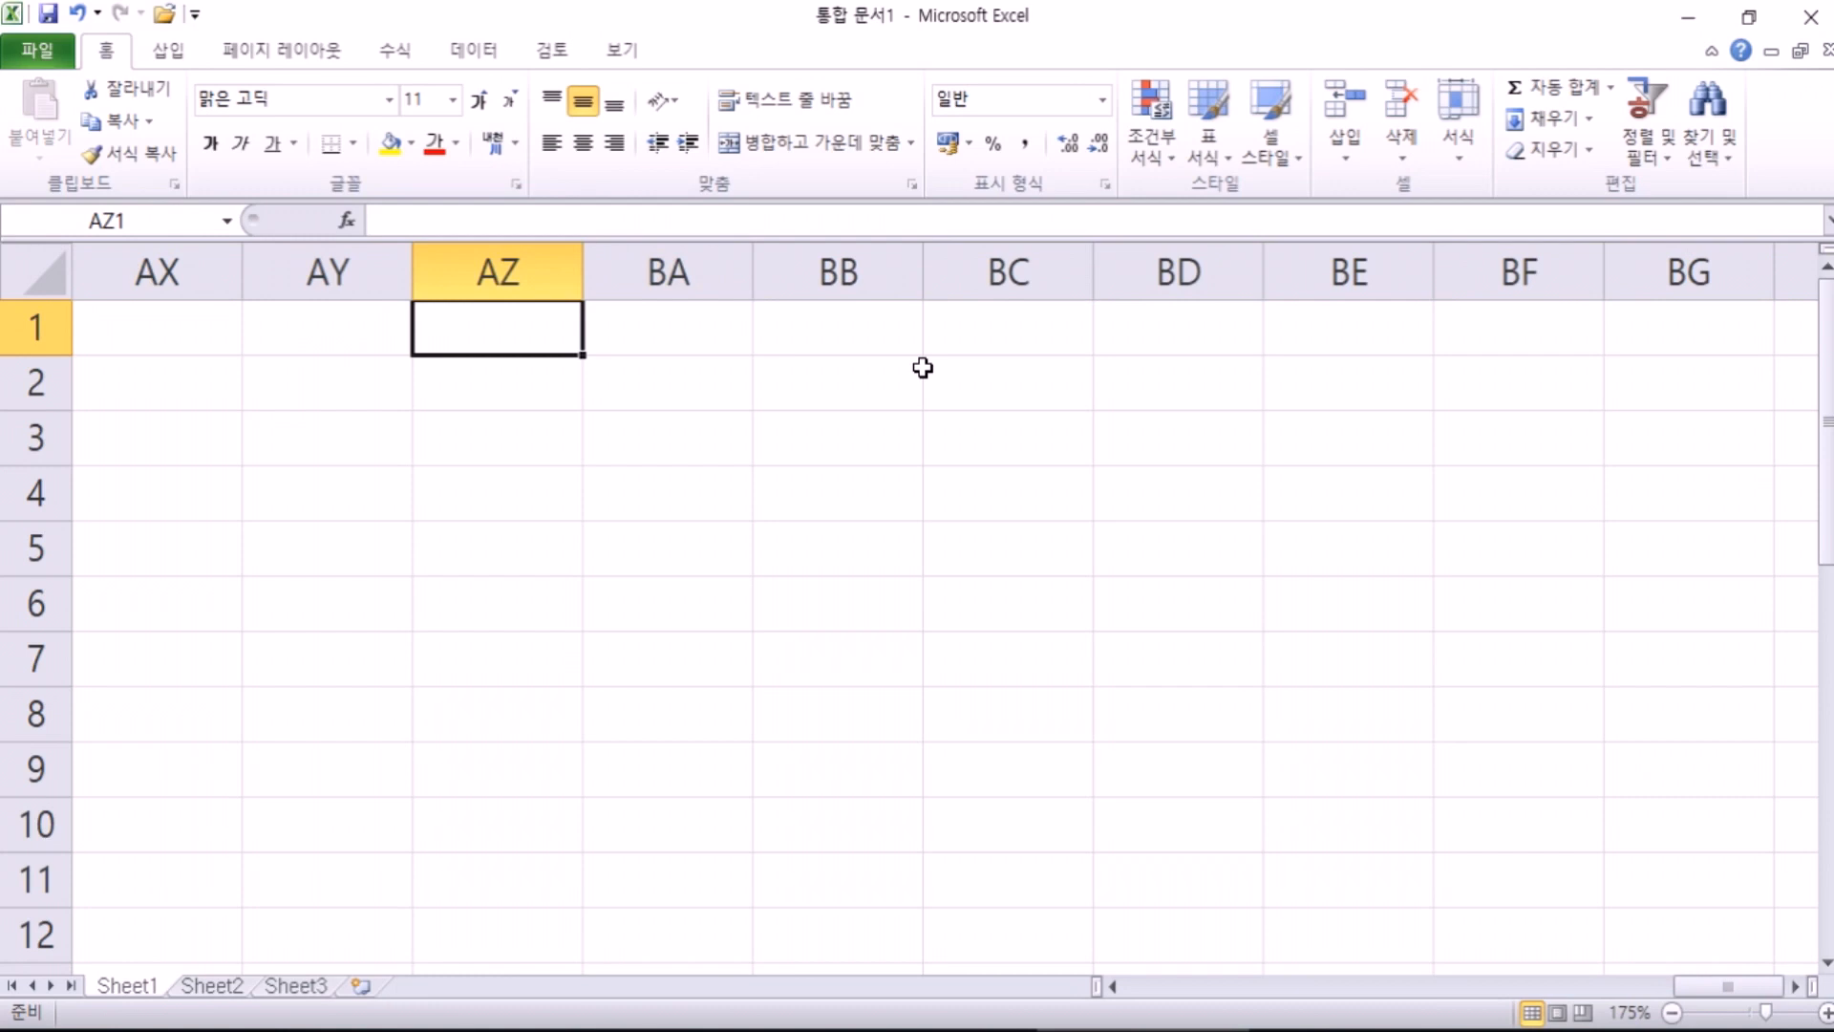
key("Right")
key("Right")
key("Right")
key("Right")
key("Right")
key("Right")
key("Right")
key("Right")
key("Right")
key("Right")
key("Right")
key("Right")
key("Right")
key("Right")
key("Right")
key("Right")
key("Right")
key("Right")
key("Right")
key("Right")
key("Right")
key("Right")
key("Right")
key("Right")
key("Right")
key("Right")
key("Right")
key("Right")
key("Right")
key("Right")
key("Right")
key("Right")
key("Right")
key("Right")
key("Right")
key("Right")
key("Right")
key("Right")
key("Right")
key("Right")
key("Right")
key("Right")
key("Right")
key("Right")
key("Right")
key("Right")
key("Right")
key("Right")
key("Right")
key("Right")
key("Right")
key("Right")
key("Right")
key("Right")
key("Right")
key("Right")
key("Right")
key("Right")
key("Right")
key("Right")
key("Right")
key("Right")
key("Right")
key("Right")
key("Right")
key("Right")
key("Right")
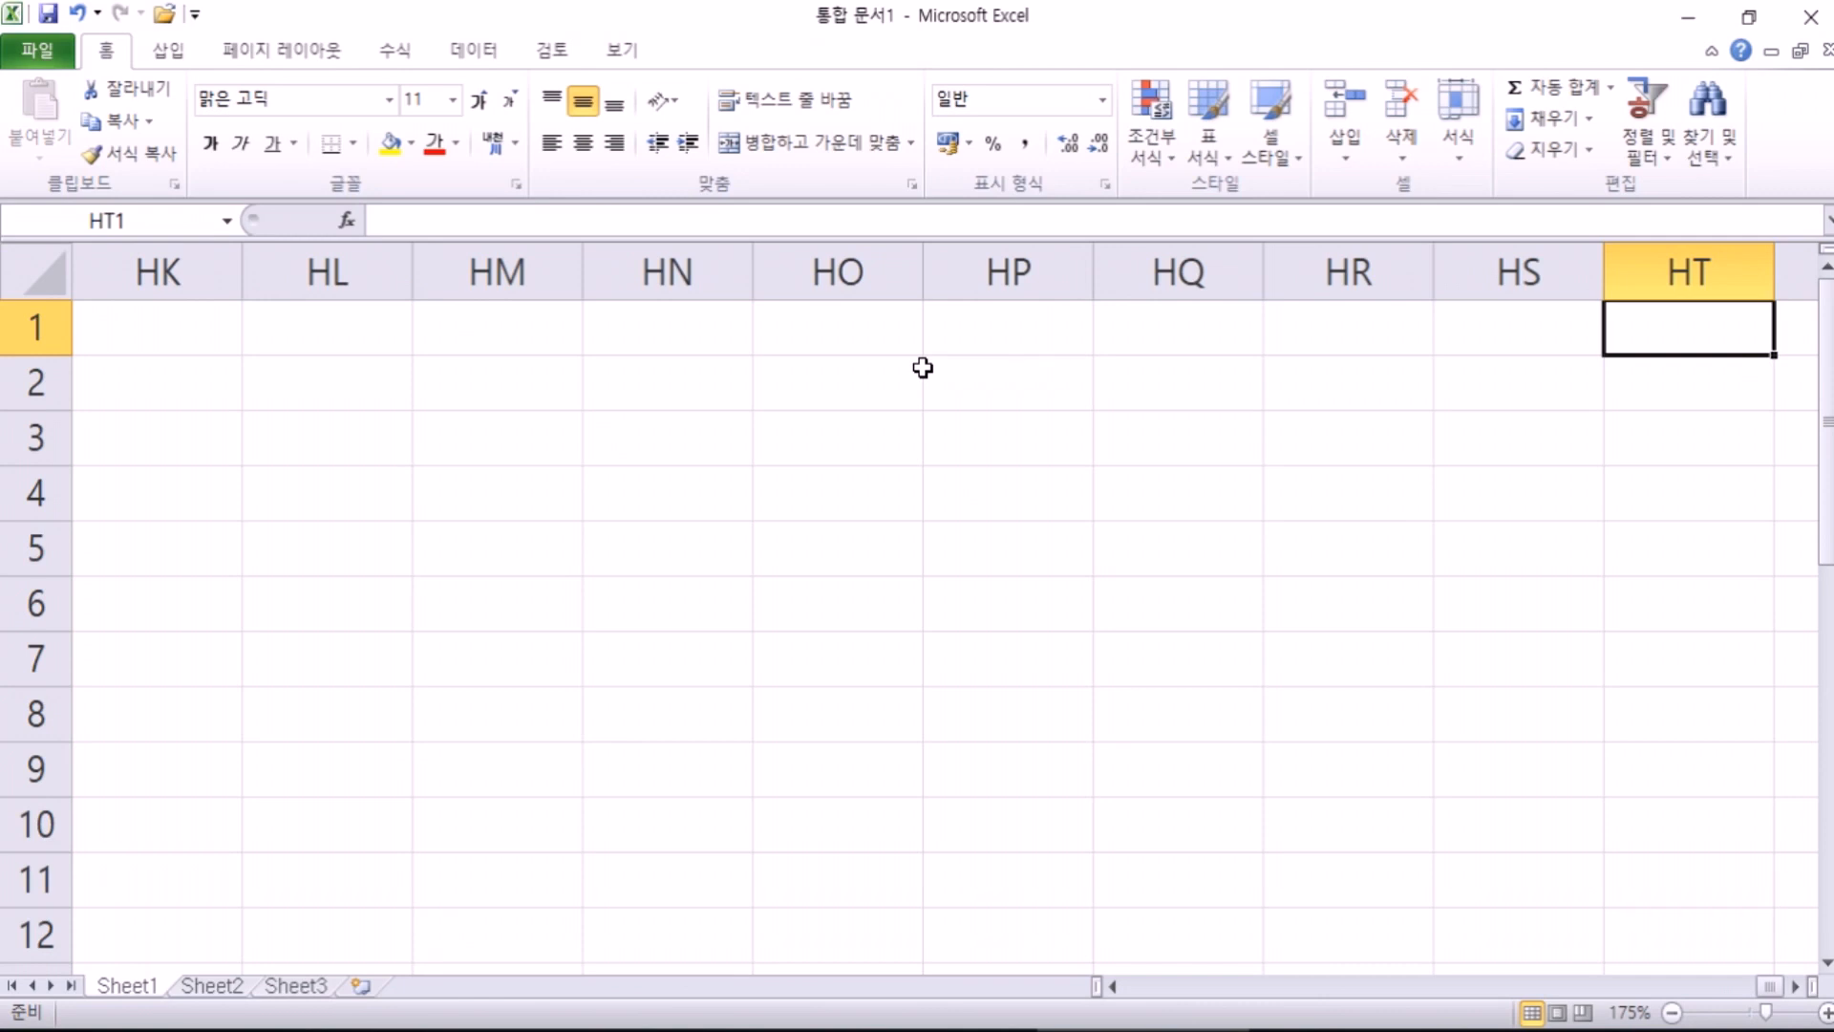
key("ctrl+Right")
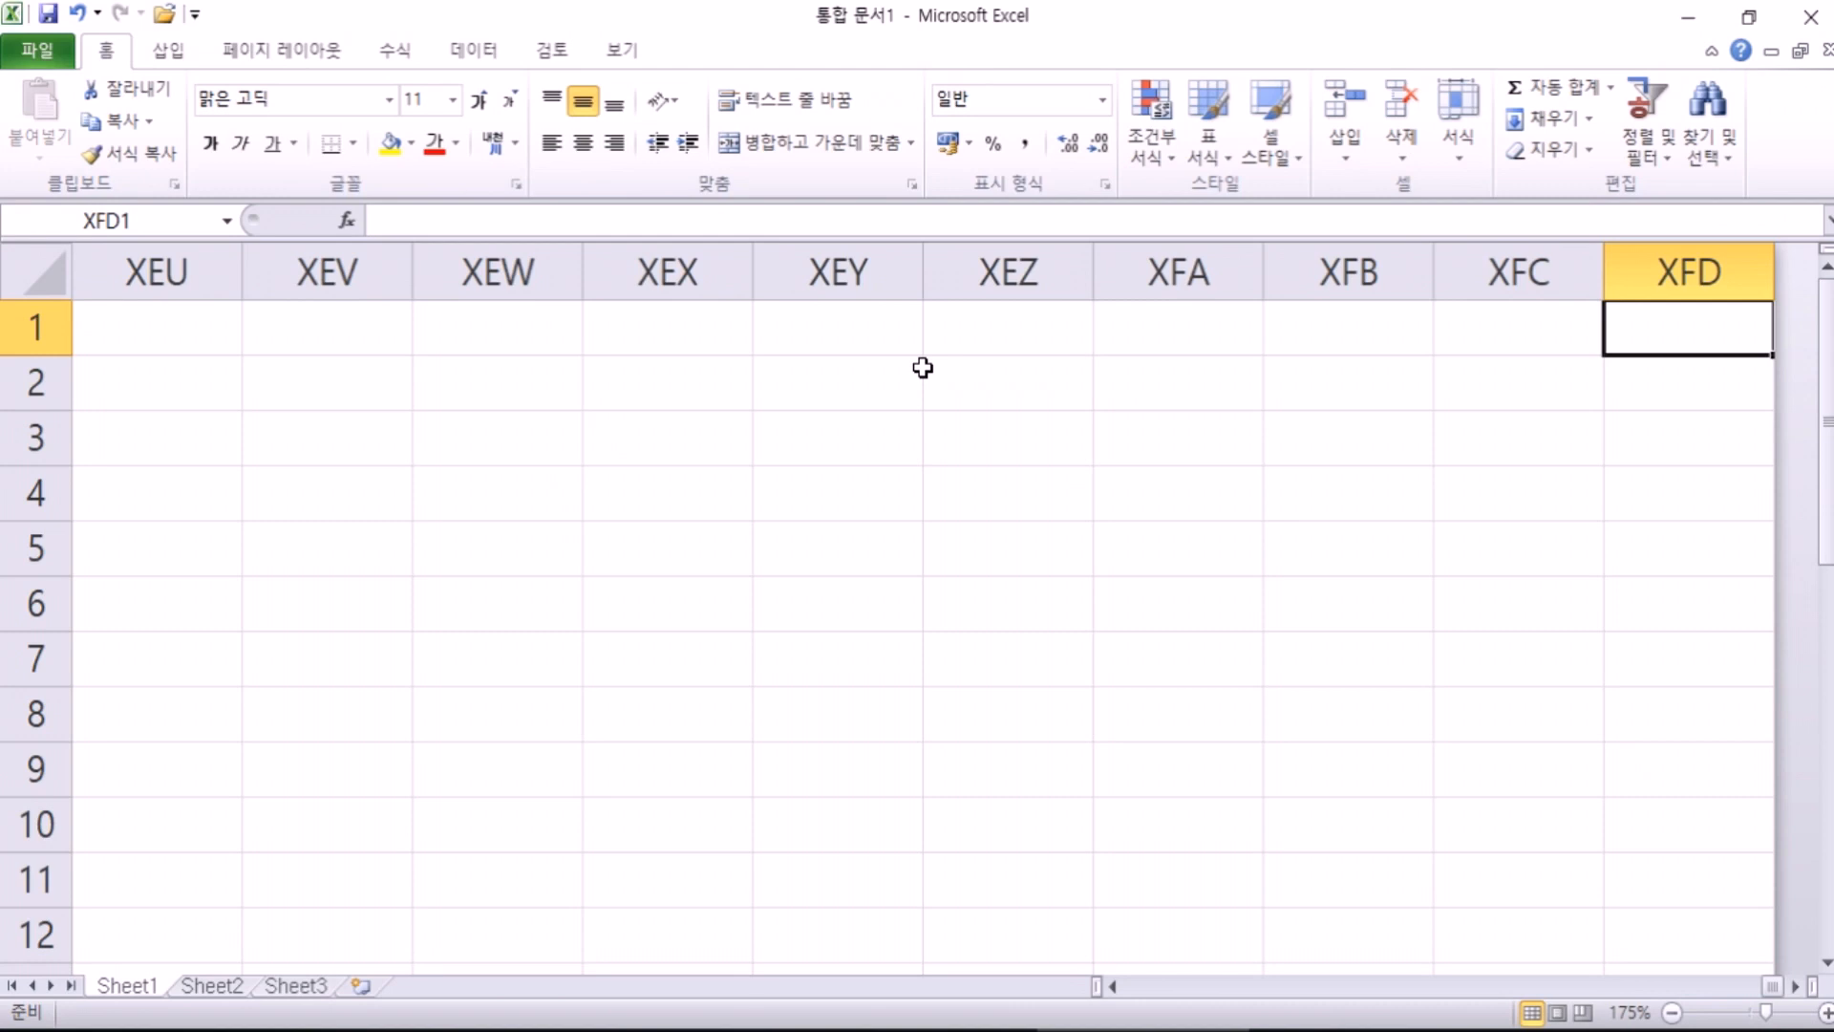
Step: Discard a trial entry of 16384 in XFD1, then jump down to the final cell XFD1048576
type("16384")
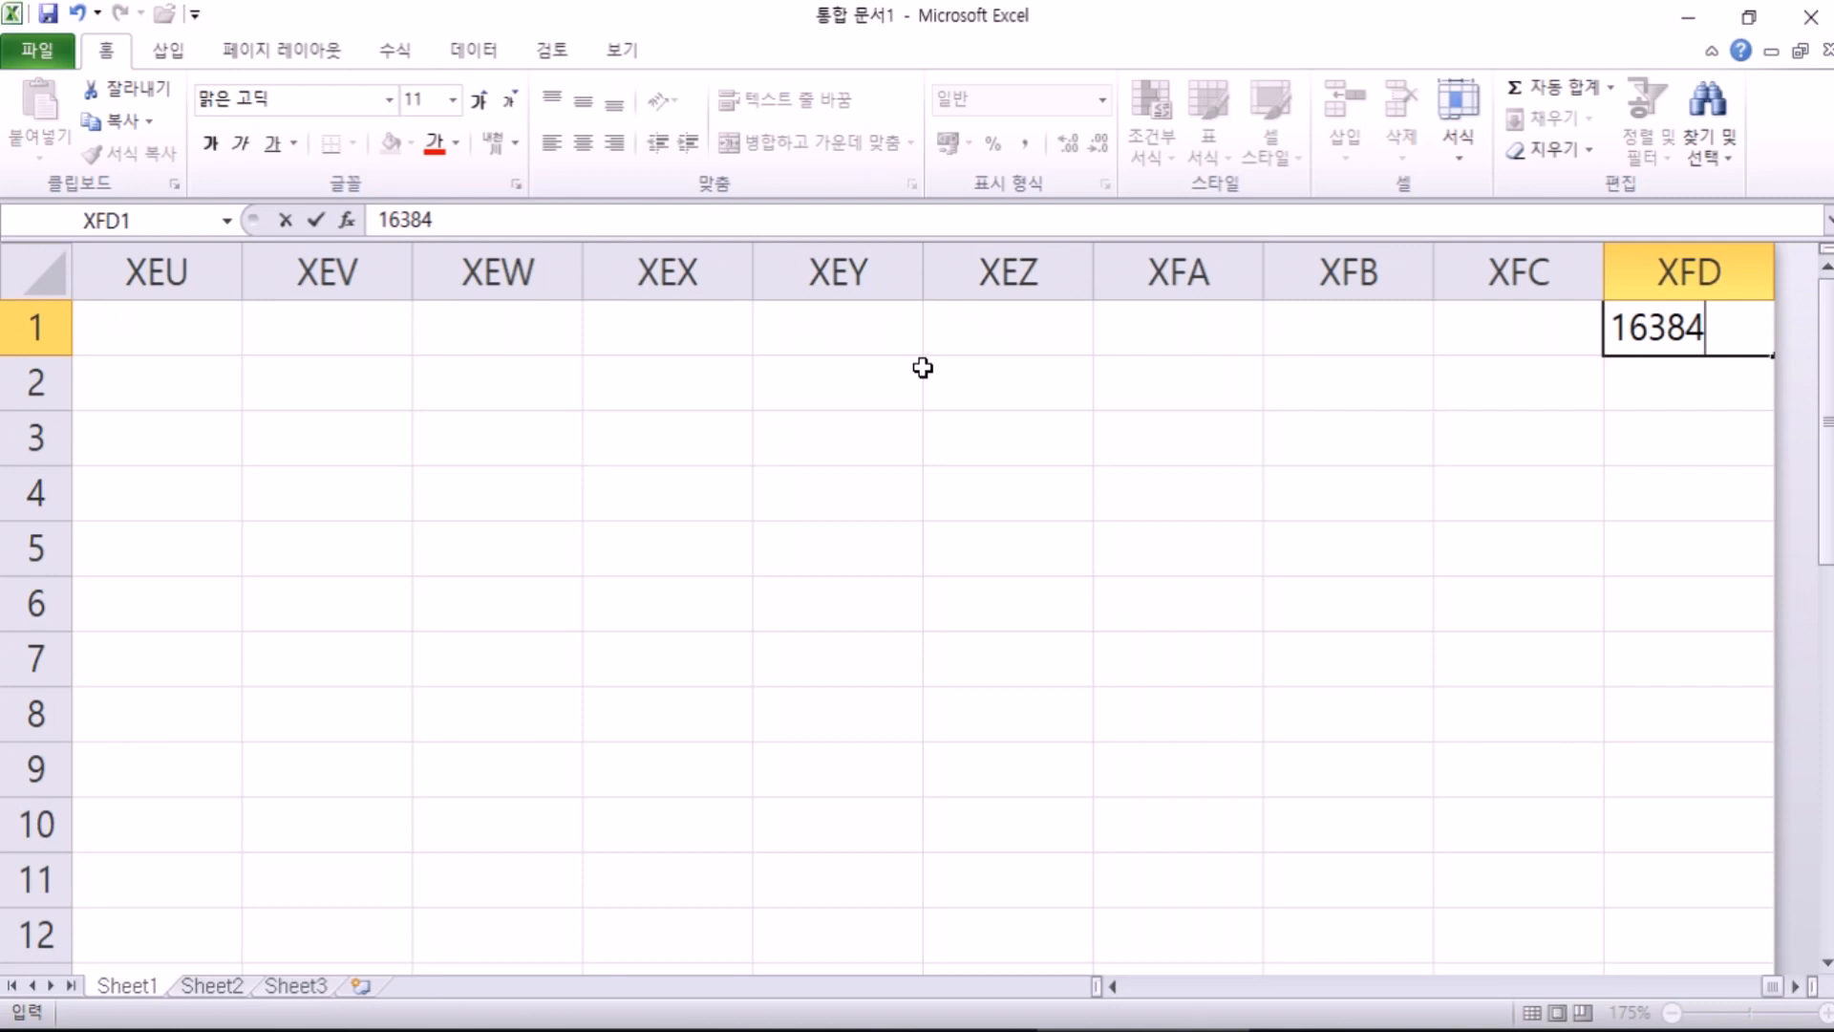
key("Escape")
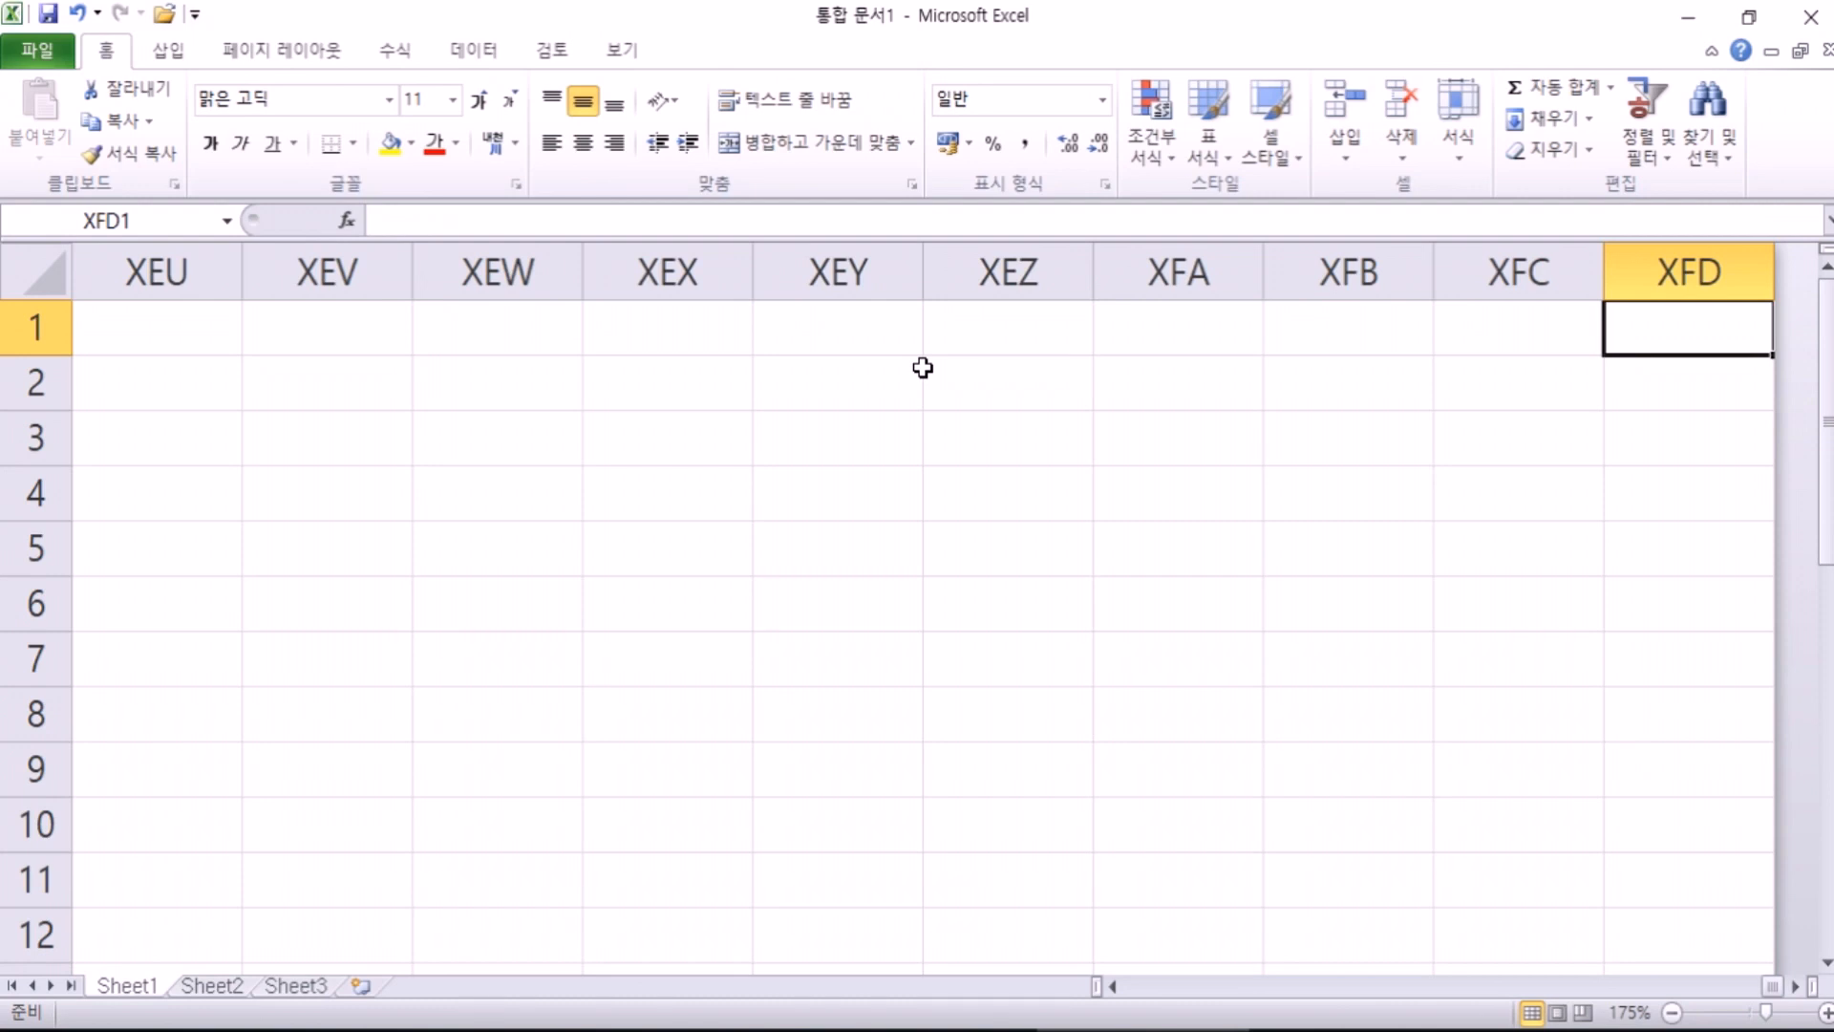
key("ctrl+Down")
scroll(983, 381, "down", 3)
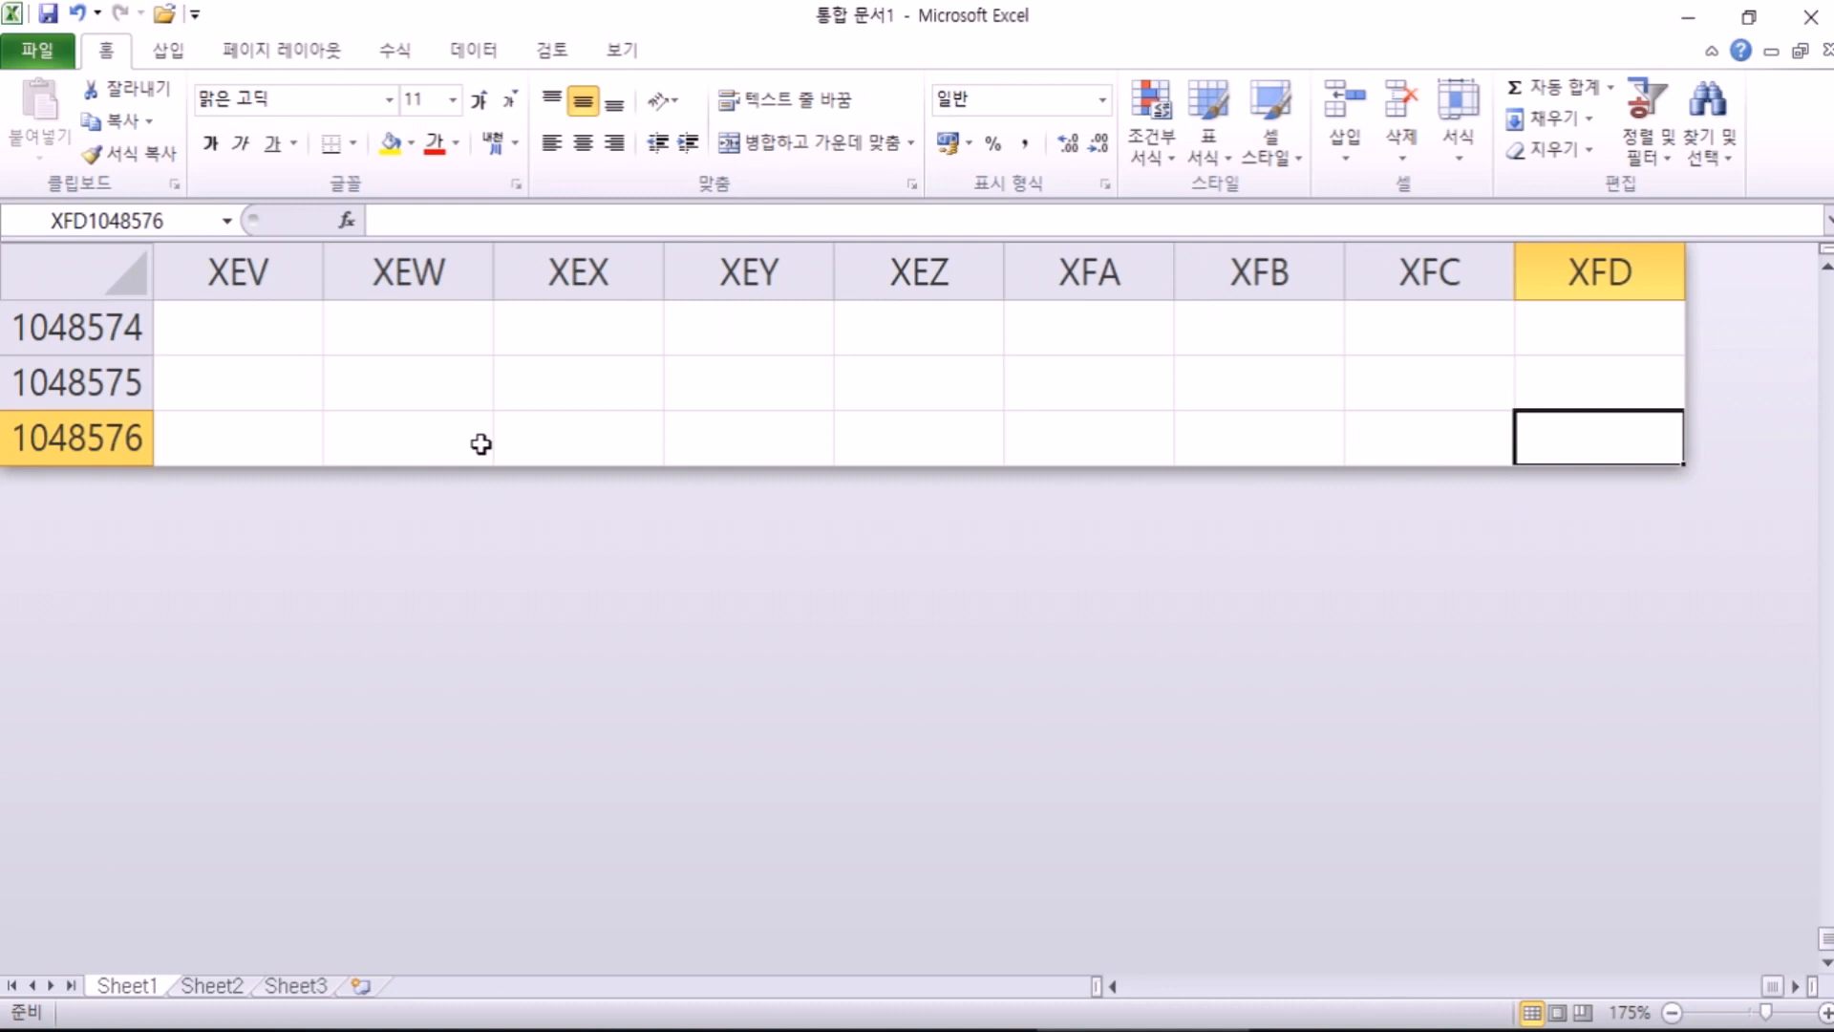
Step: Jump from XFD1048576 back to column A, then up to cell A1
key("ctrl+Left")
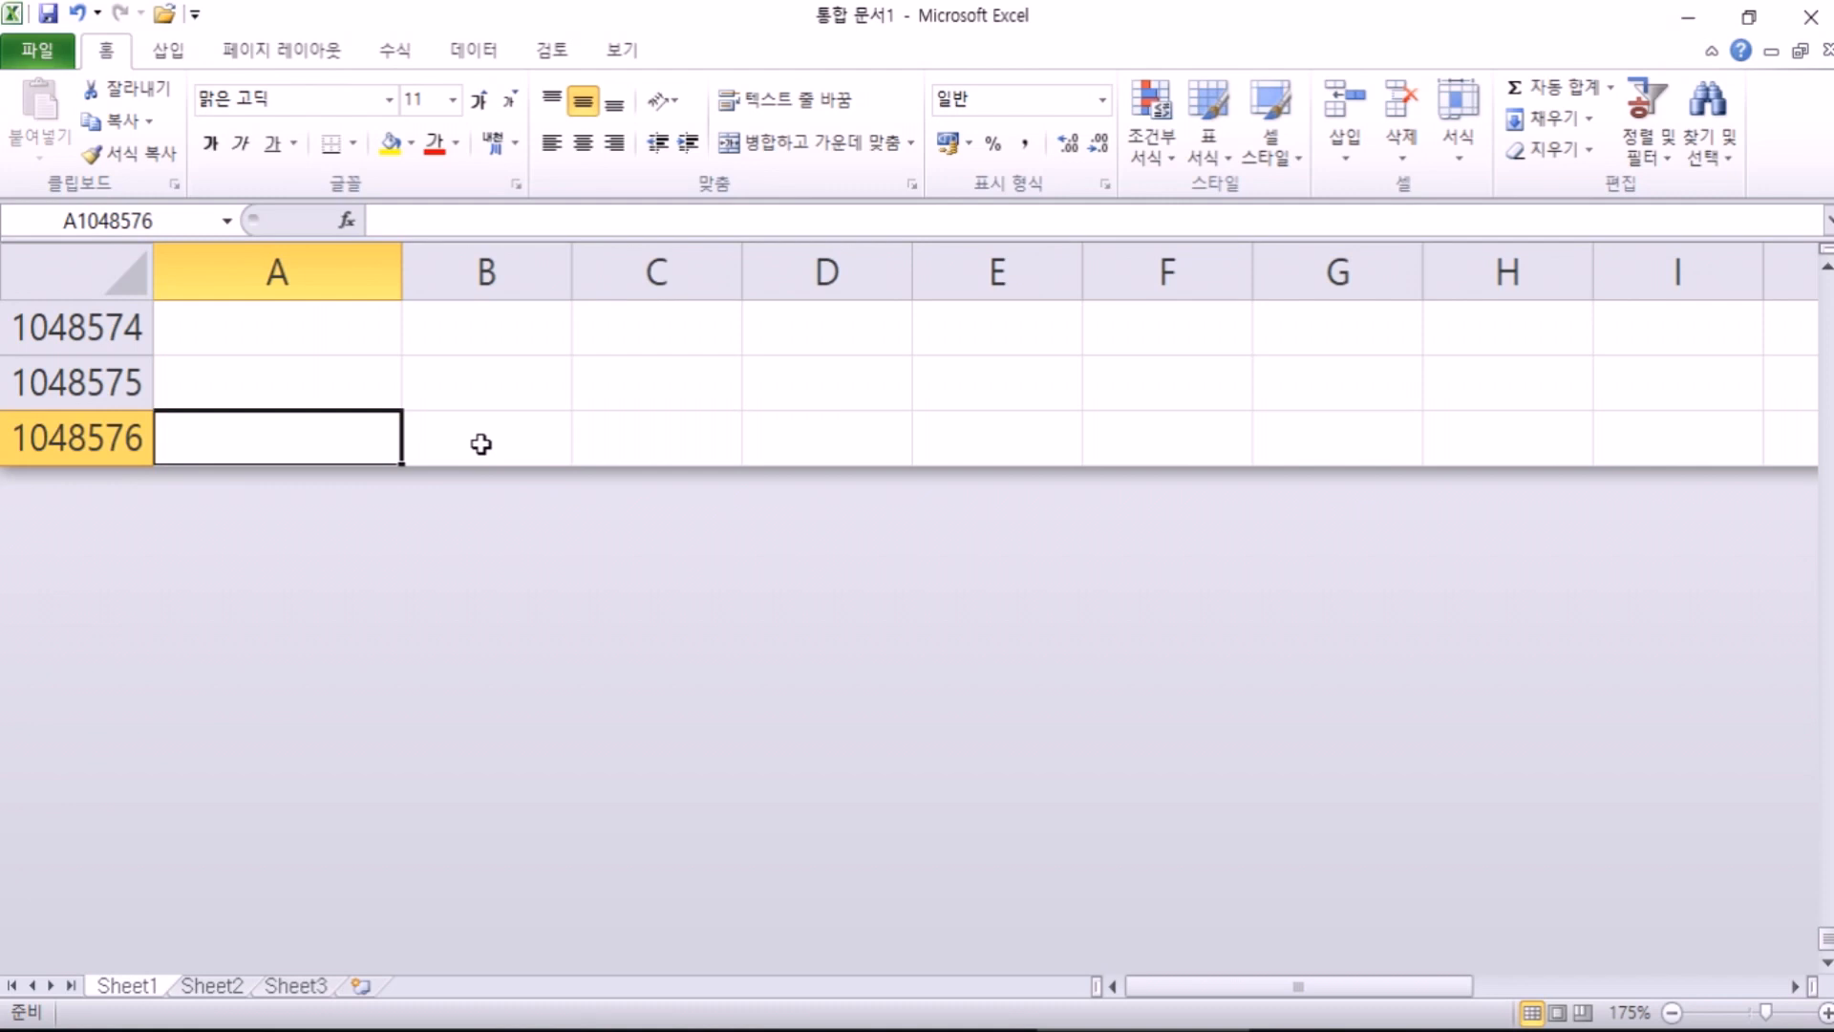
key("ctrl+Up")
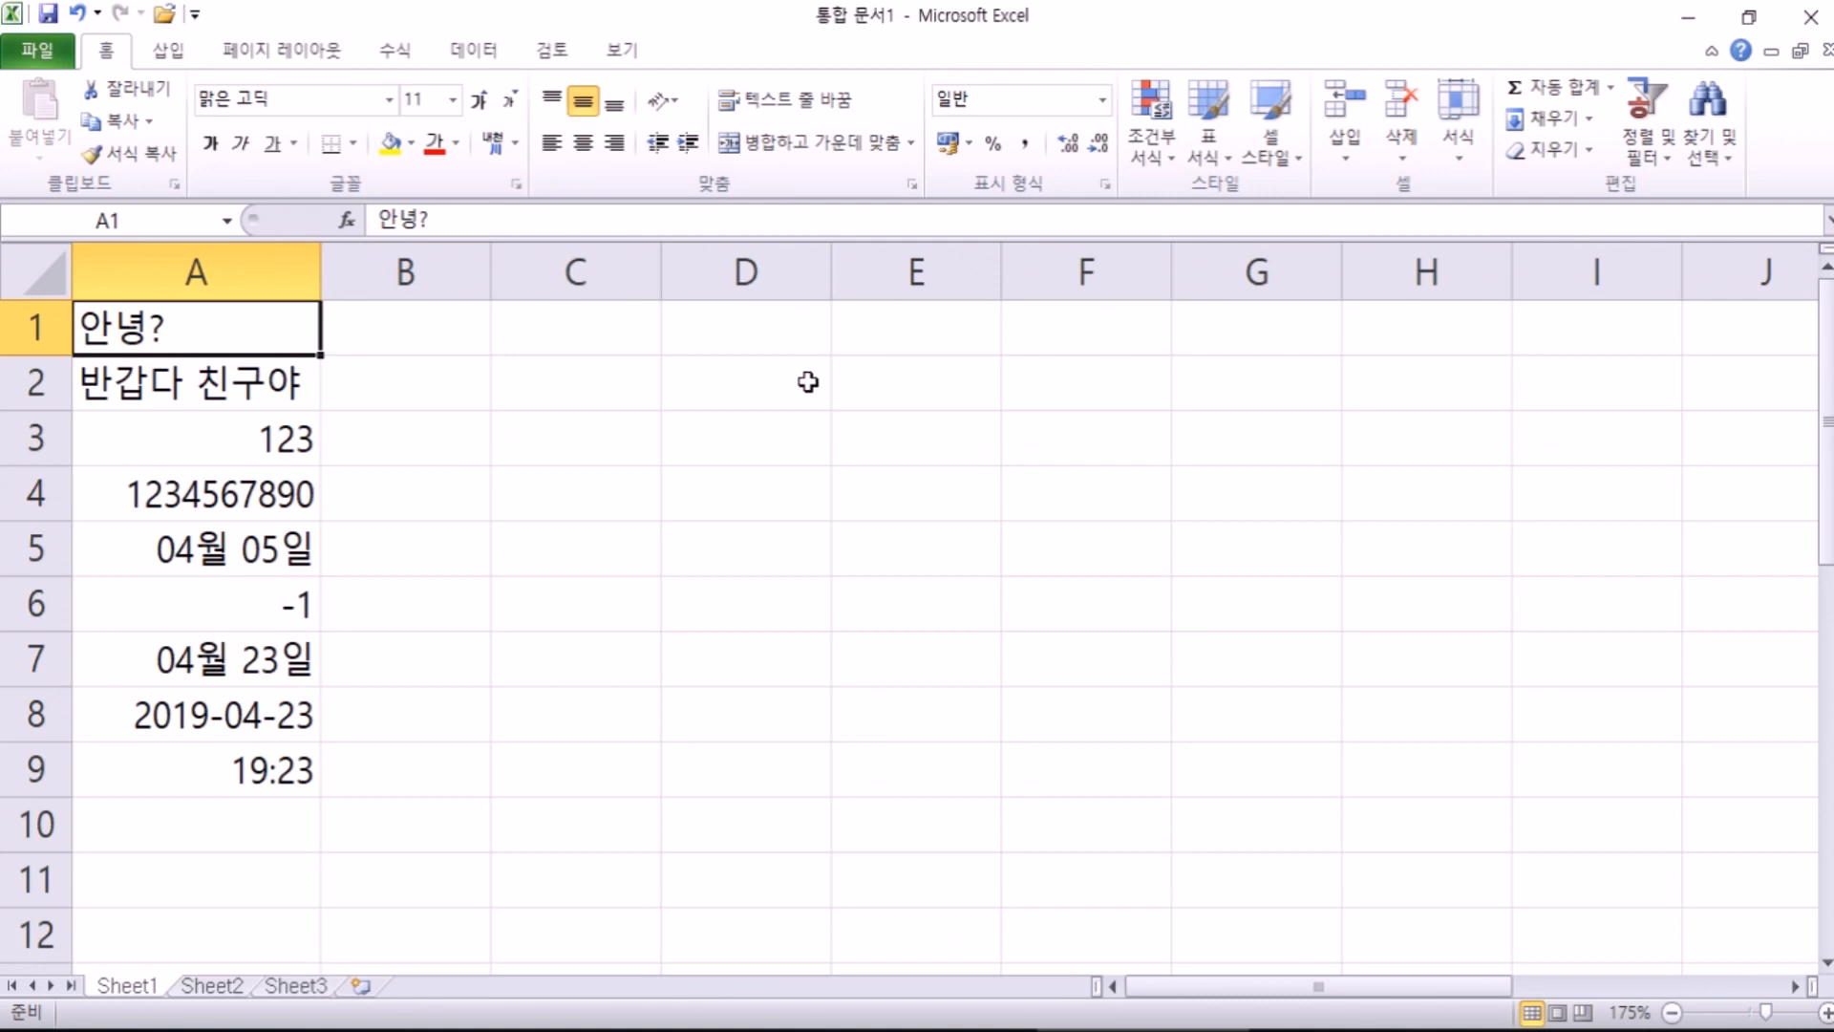
Step: Scroll below the data through cells B80, B129, B62 and B59, settling on empty B117
scroll(725, 614, "down", 9)
scroll(734, 616, "down", 9)
scroll(738, 607, "up", 8)
scroll(746, 578, "down", 13)
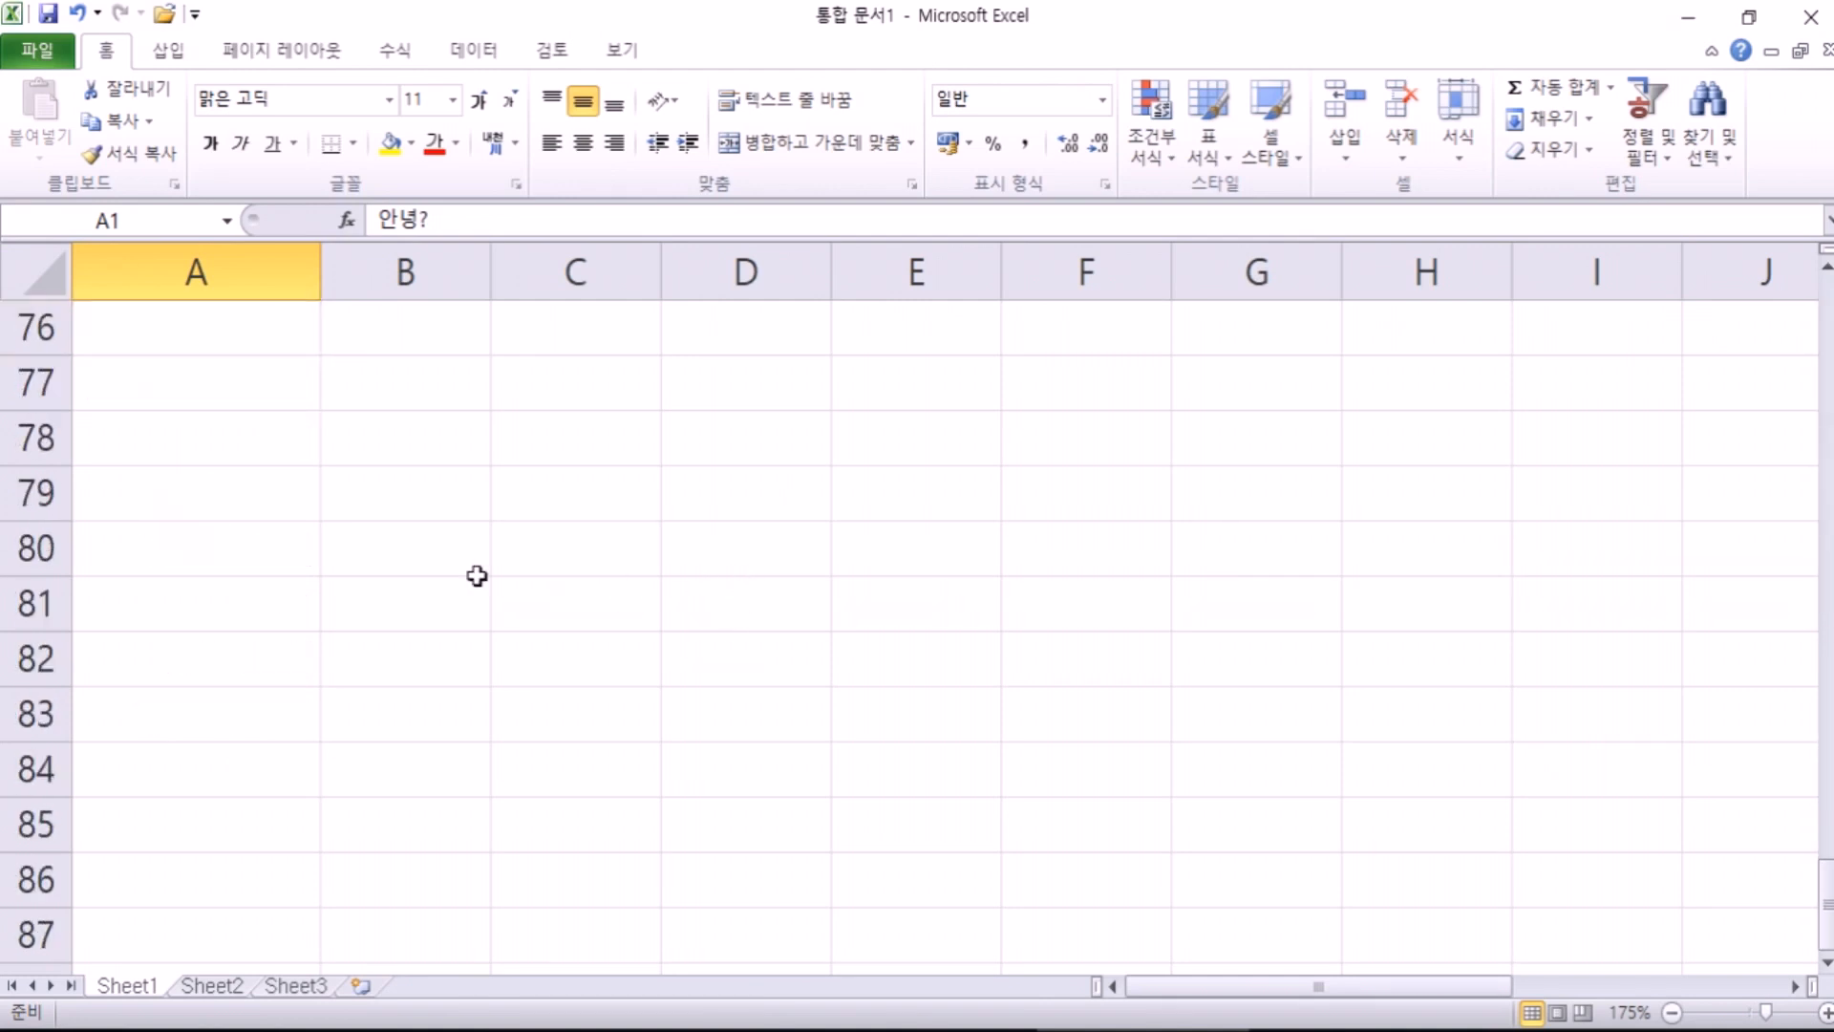
left_click(450, 559)
scroll(475, 573, "down", 16)
left_click(449, 589)
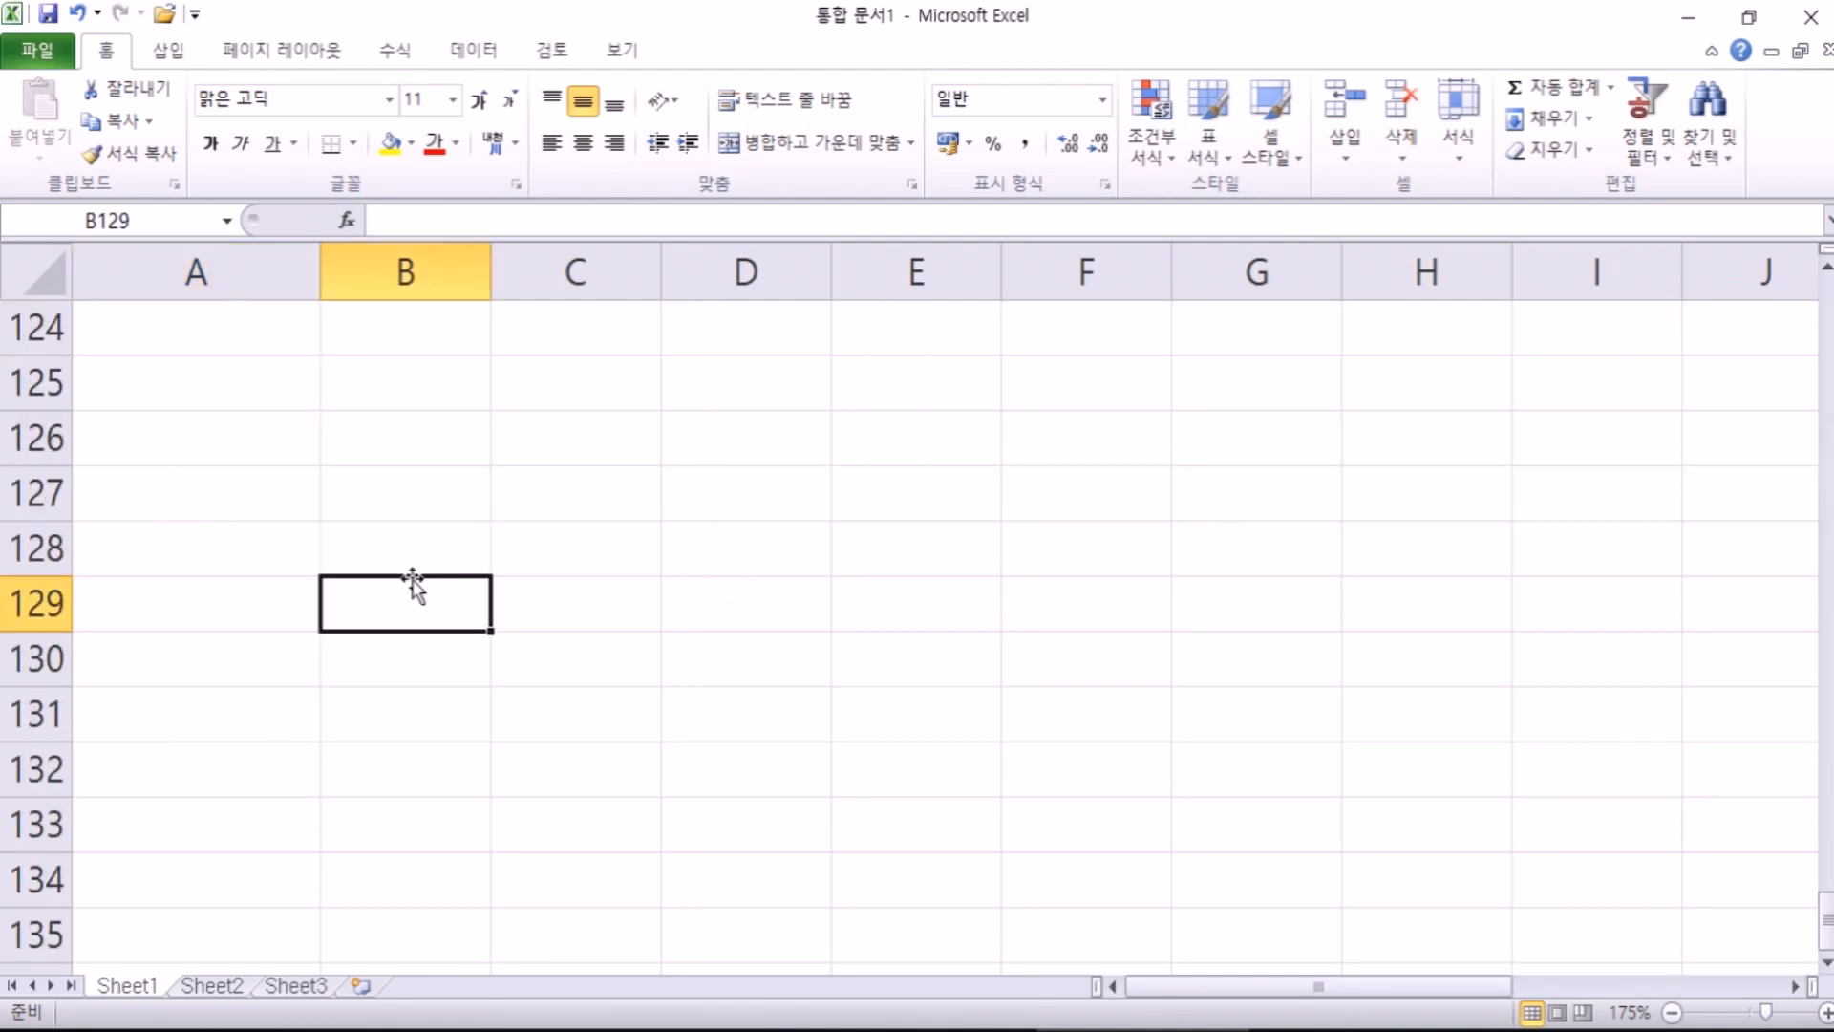
scroll(465, 578, "up", 20)
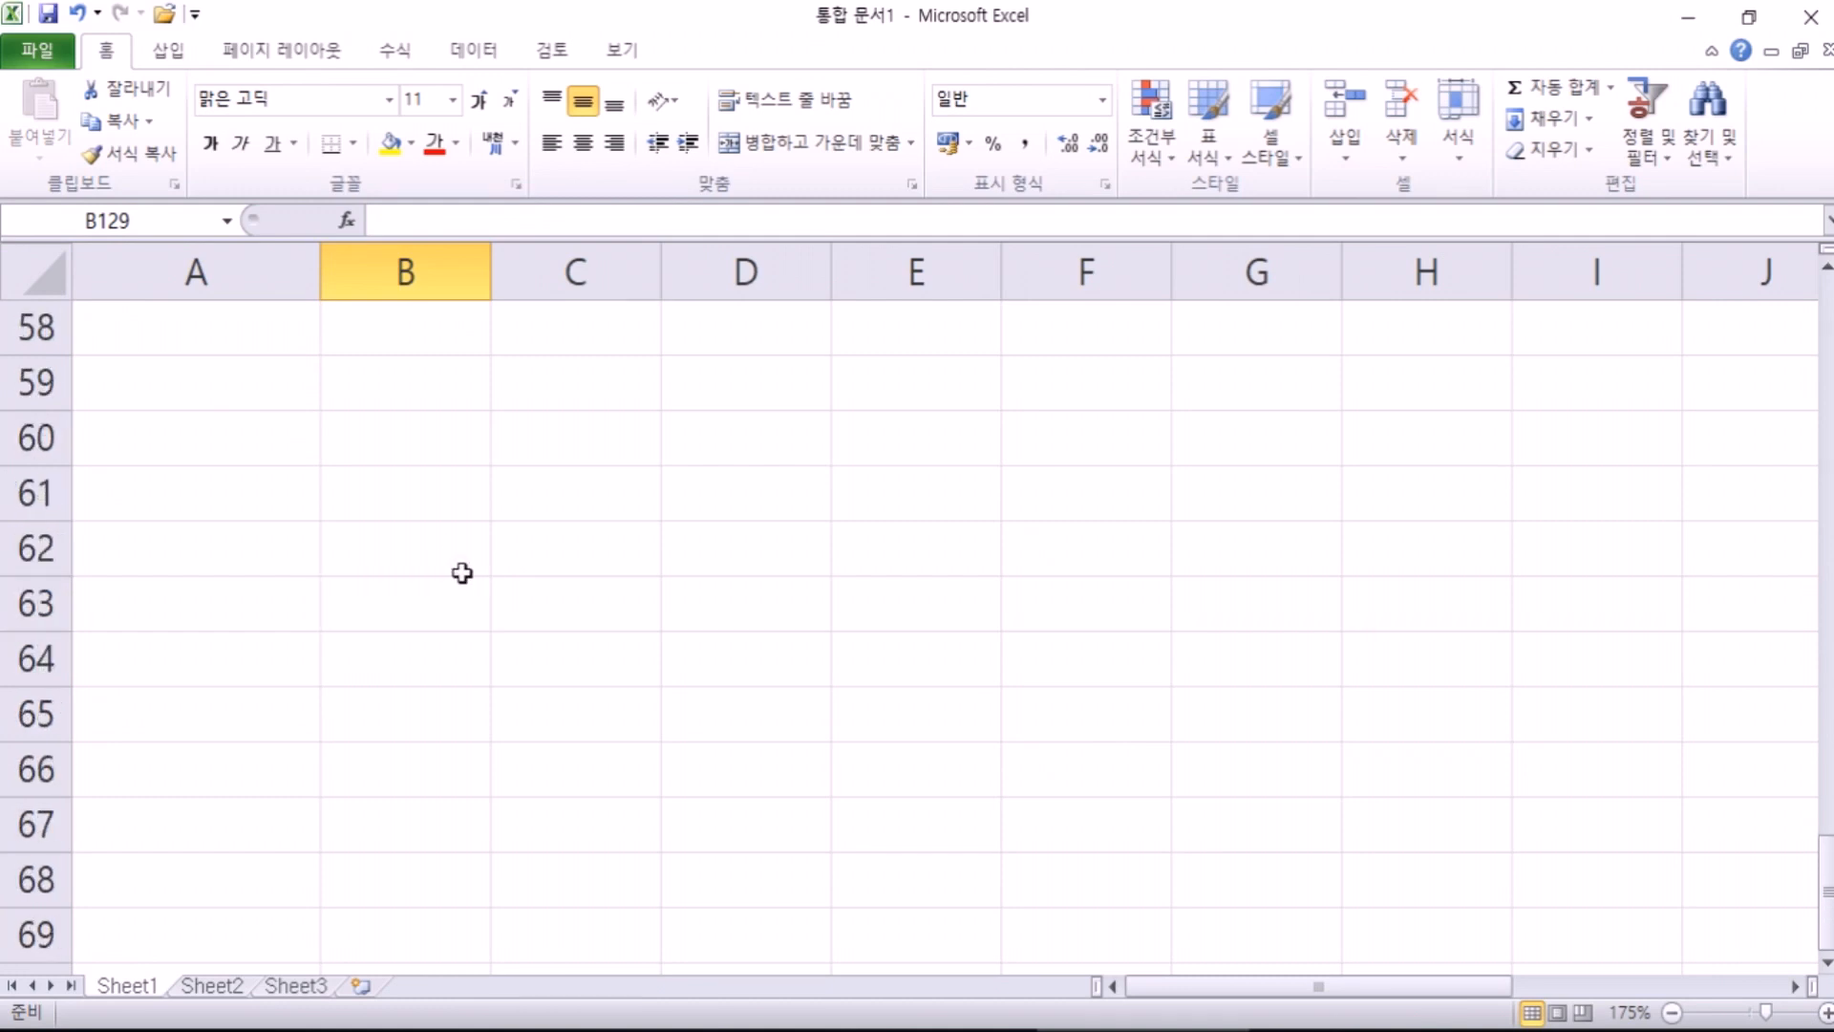
left_click(450, 551)
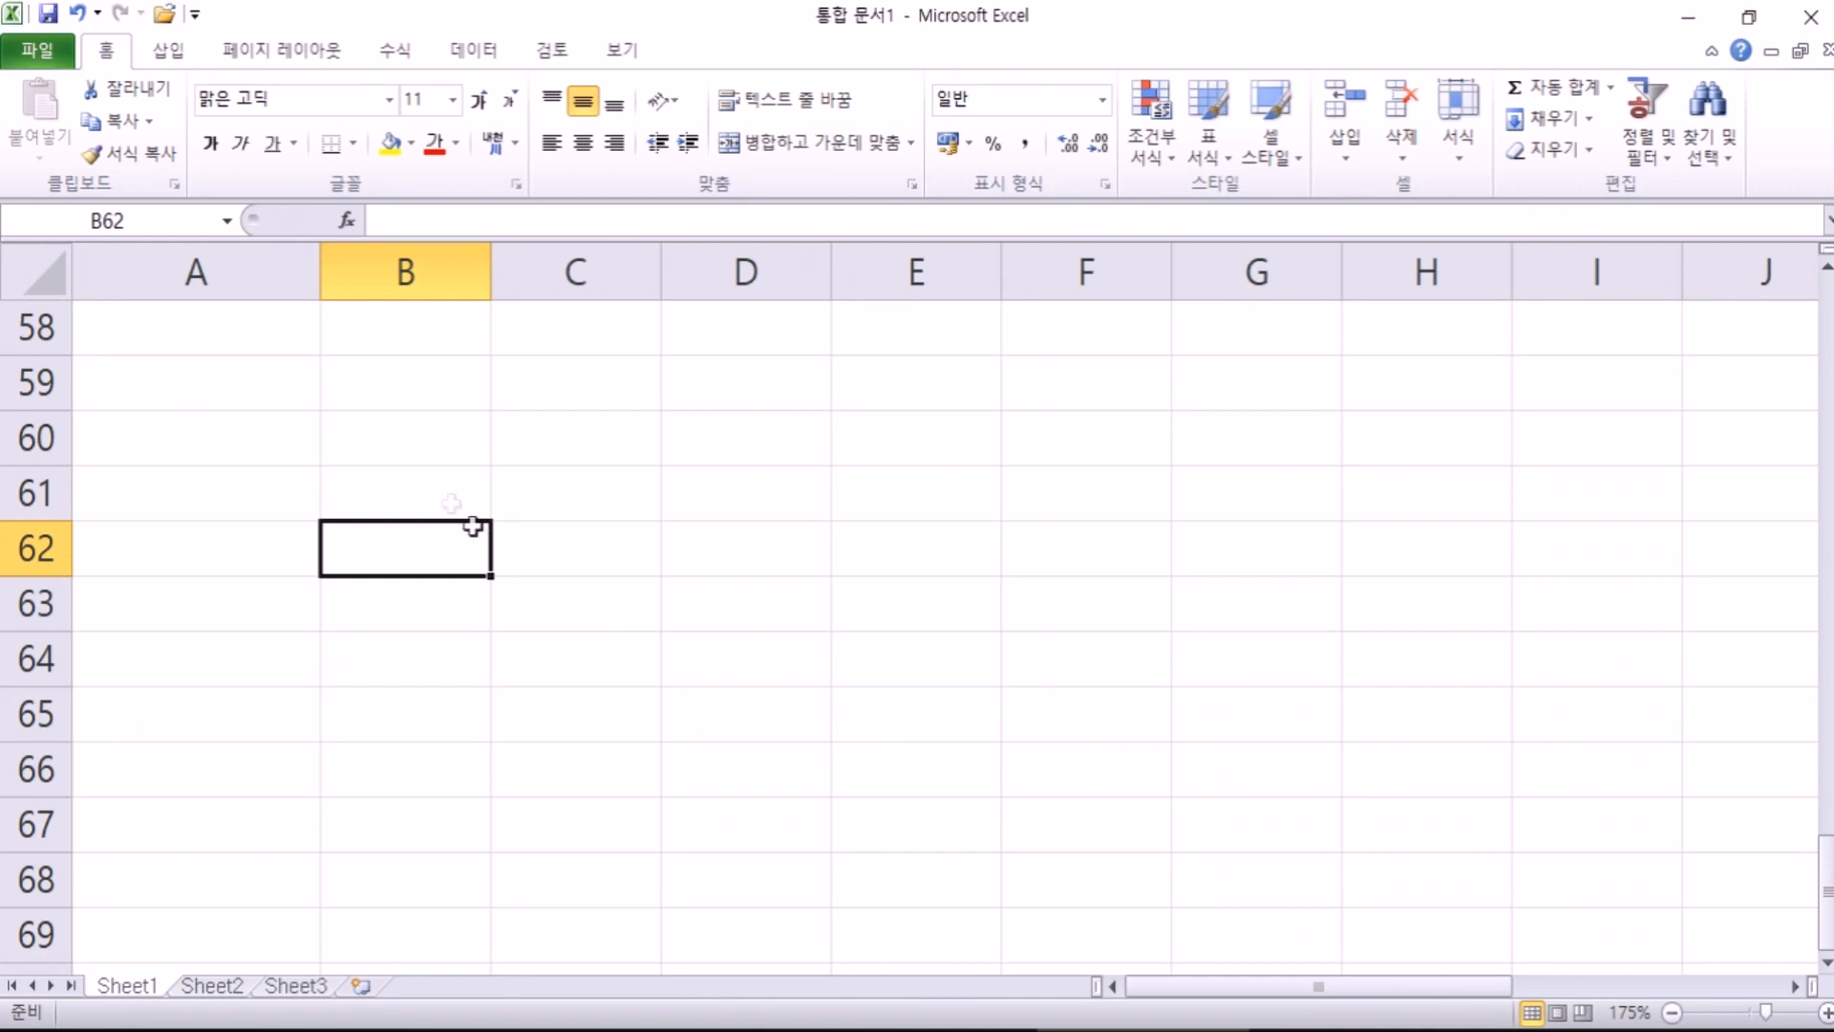
left_click(403, 396)
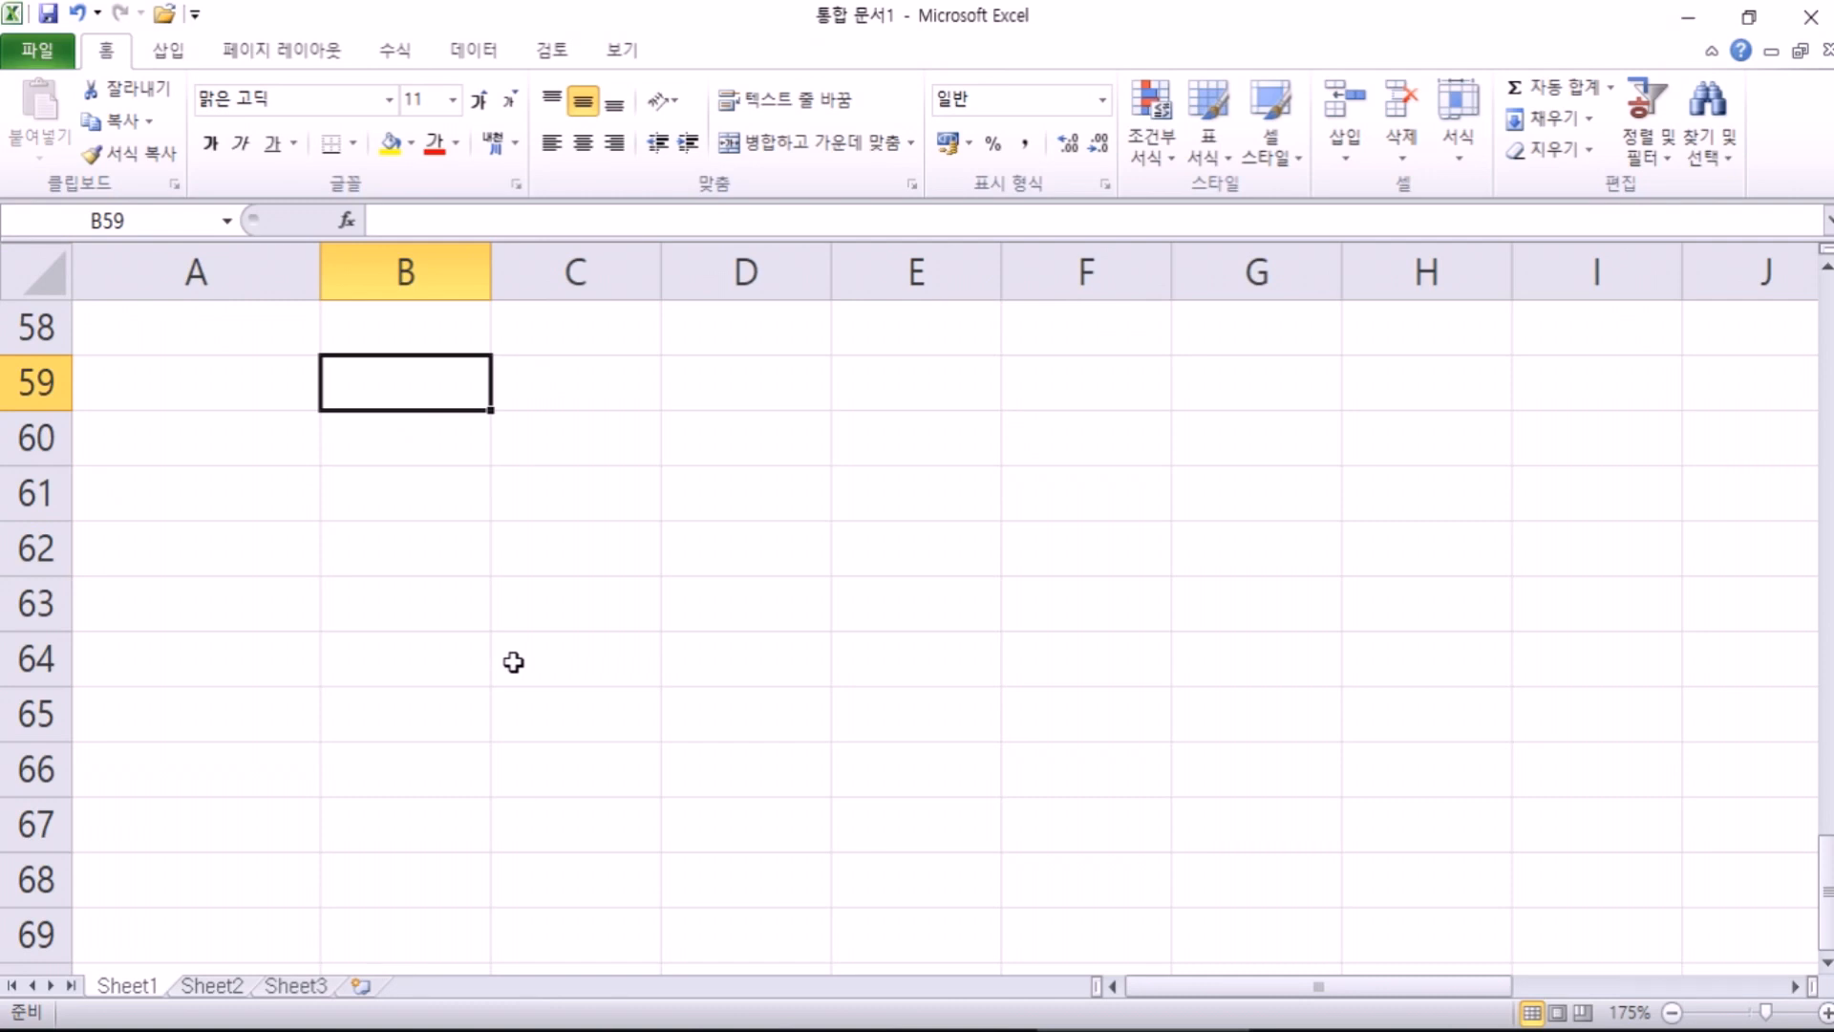
scroll(513, 661, "down", 18)
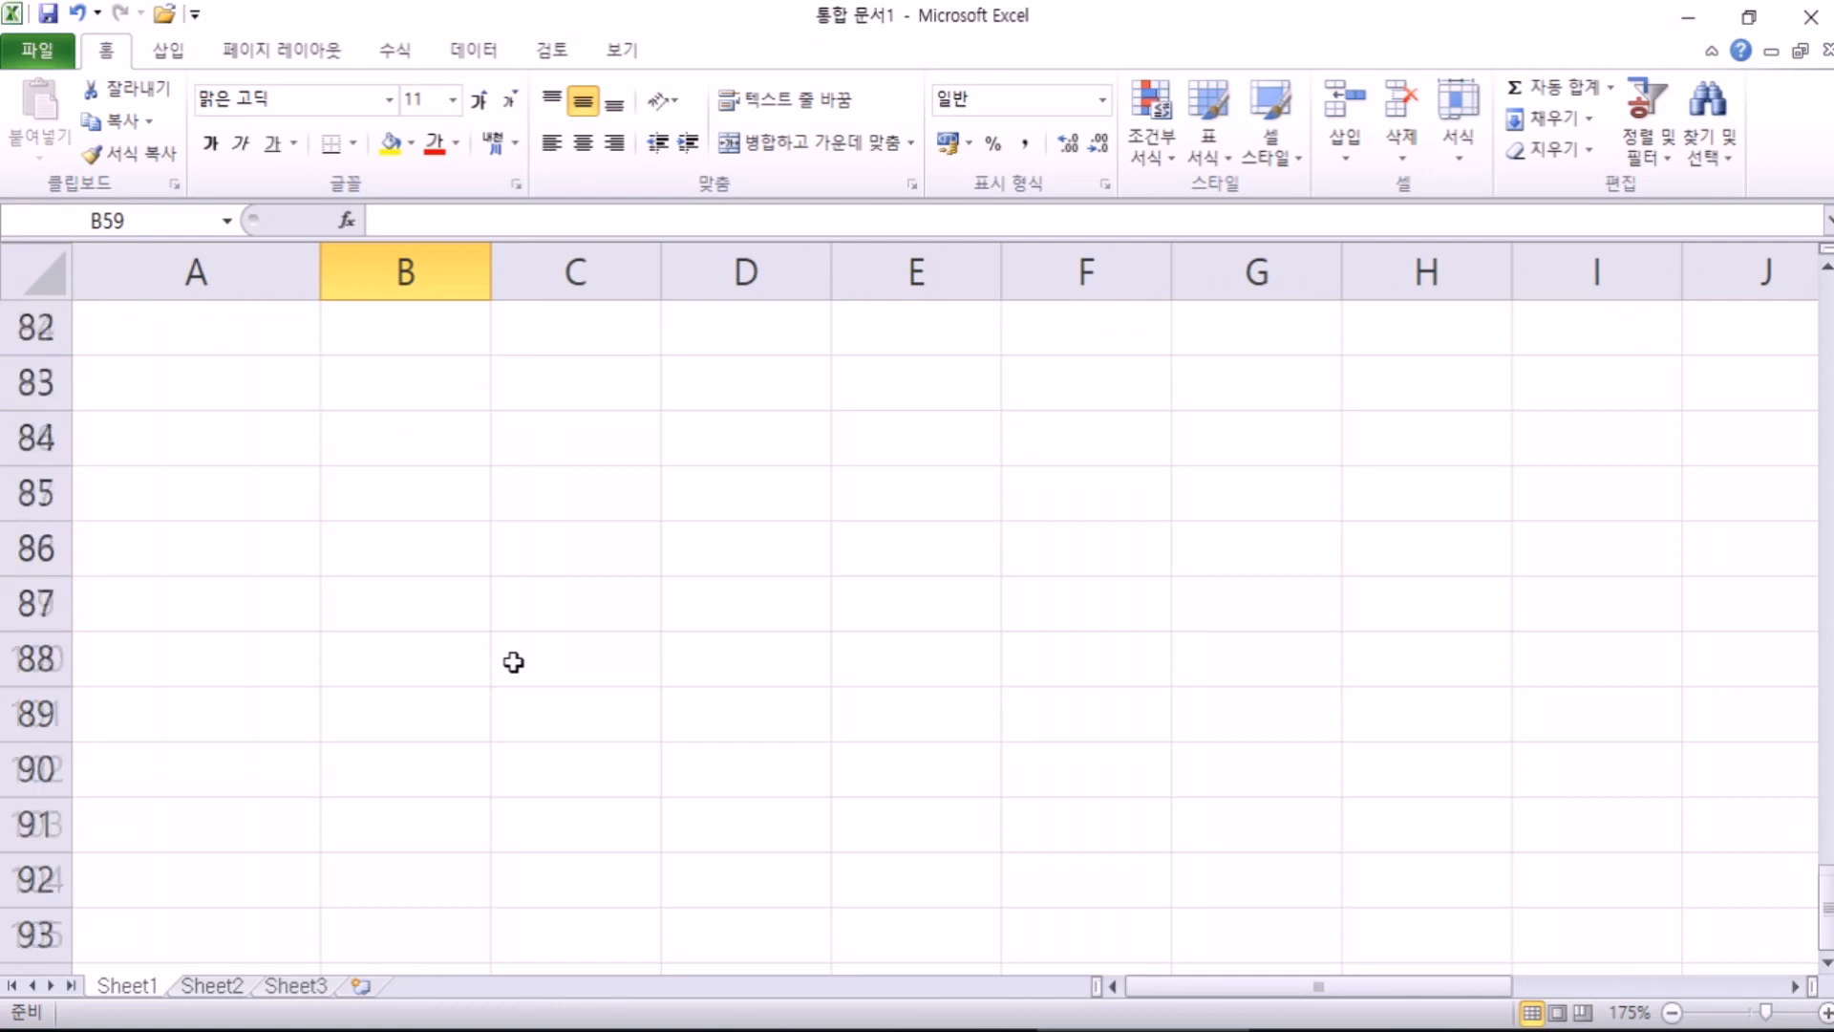
left_click(467, 601)
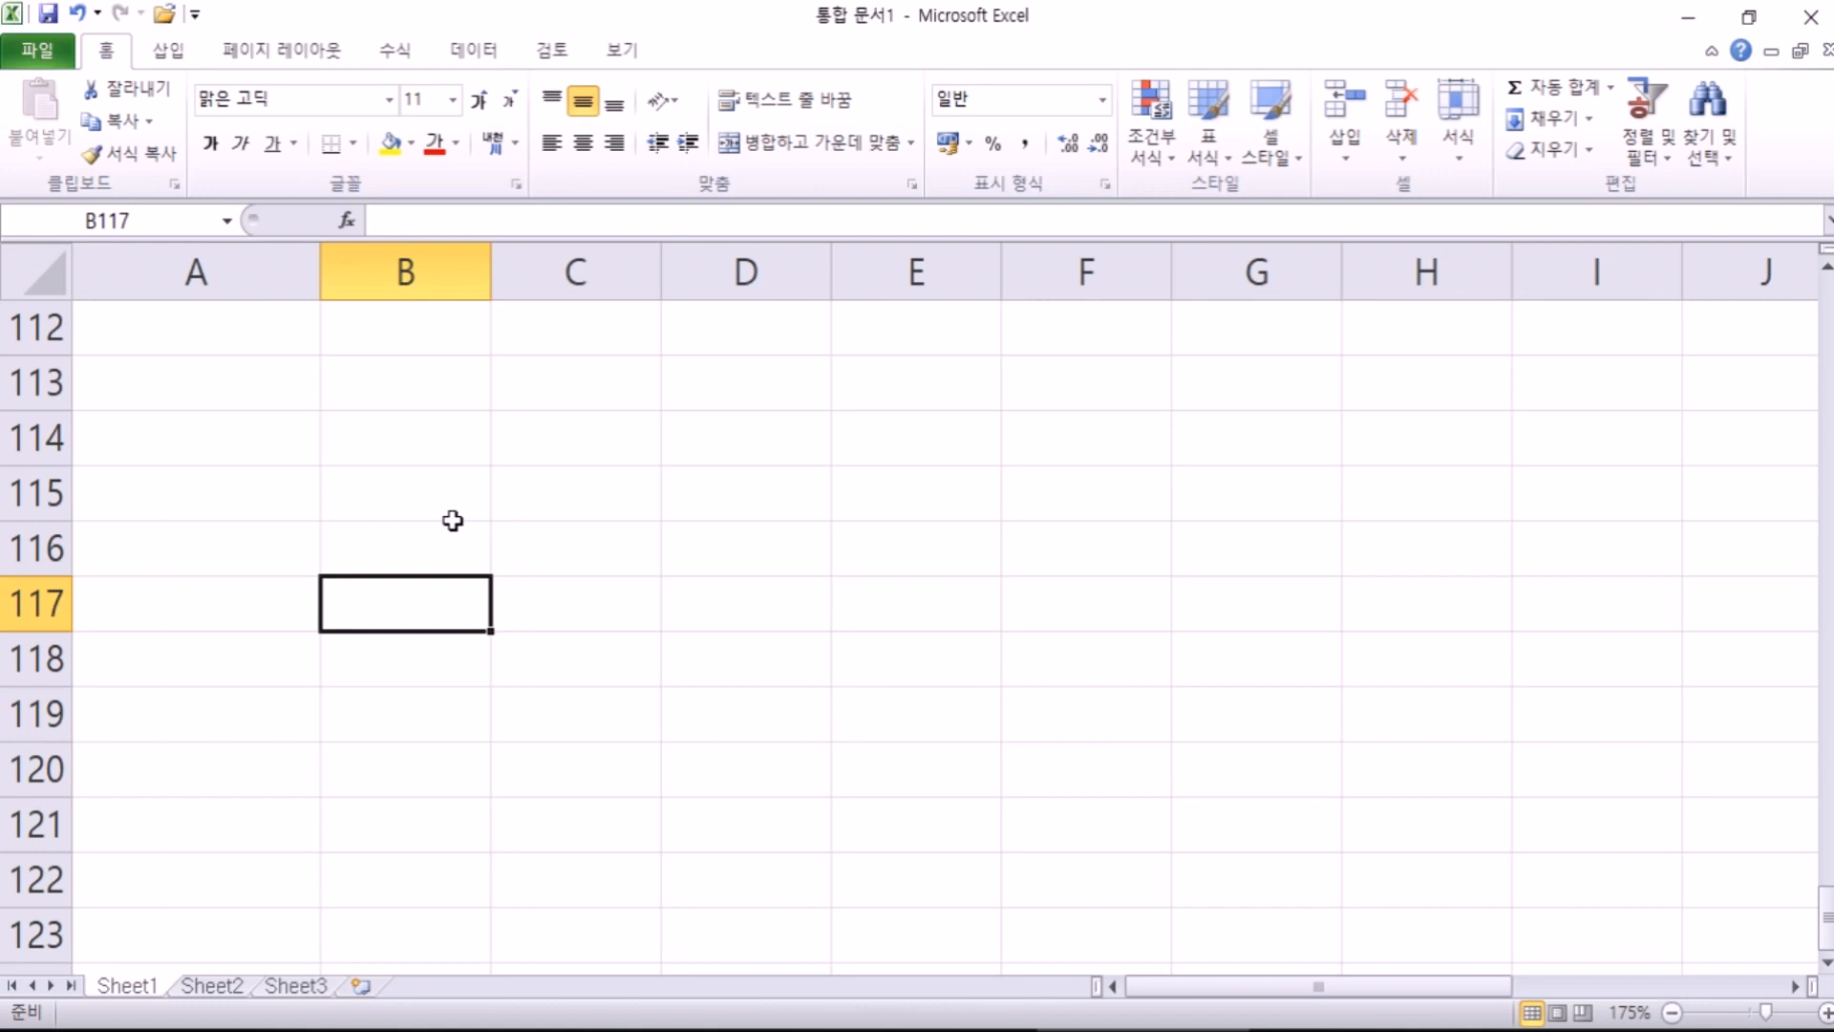
Step: Enter the formula =1000*365 in B117, giving 365000
type("=10000")
key("BackSpace")
type("*365")
key("Return")
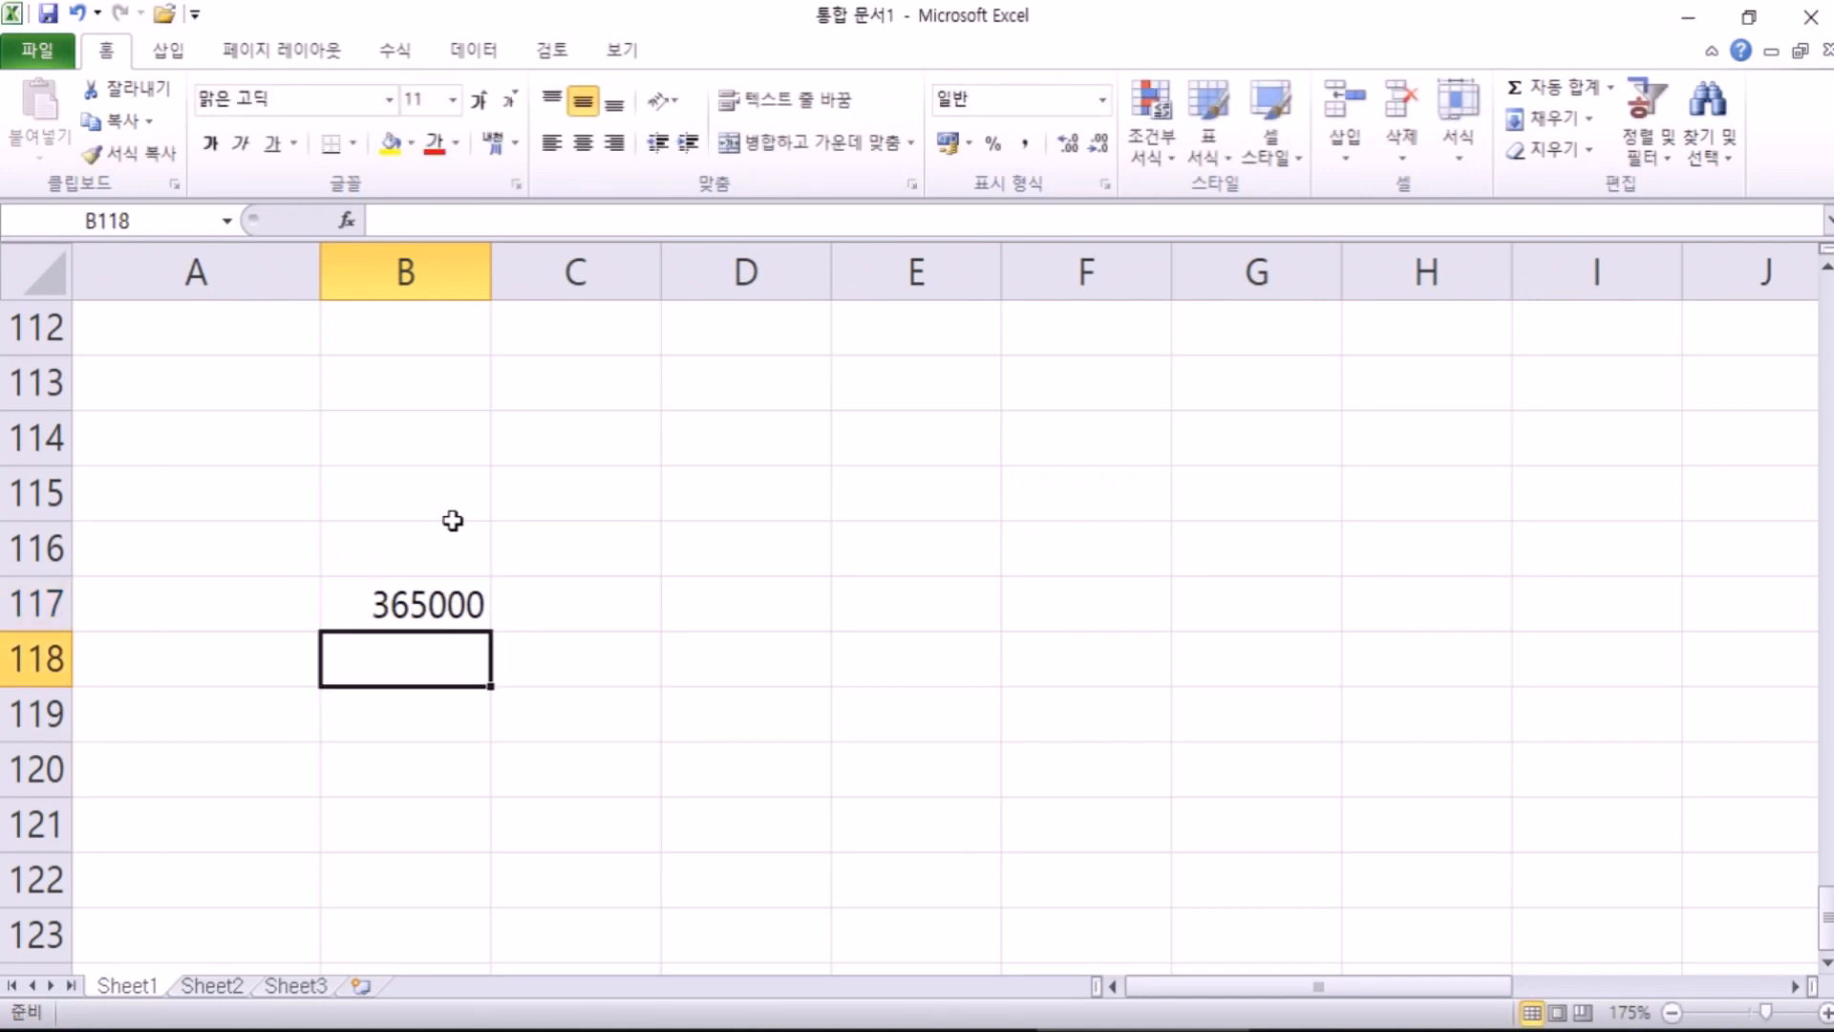
Step: Edit the B117 formula to =3000*365, giving 1095000
key("Up")
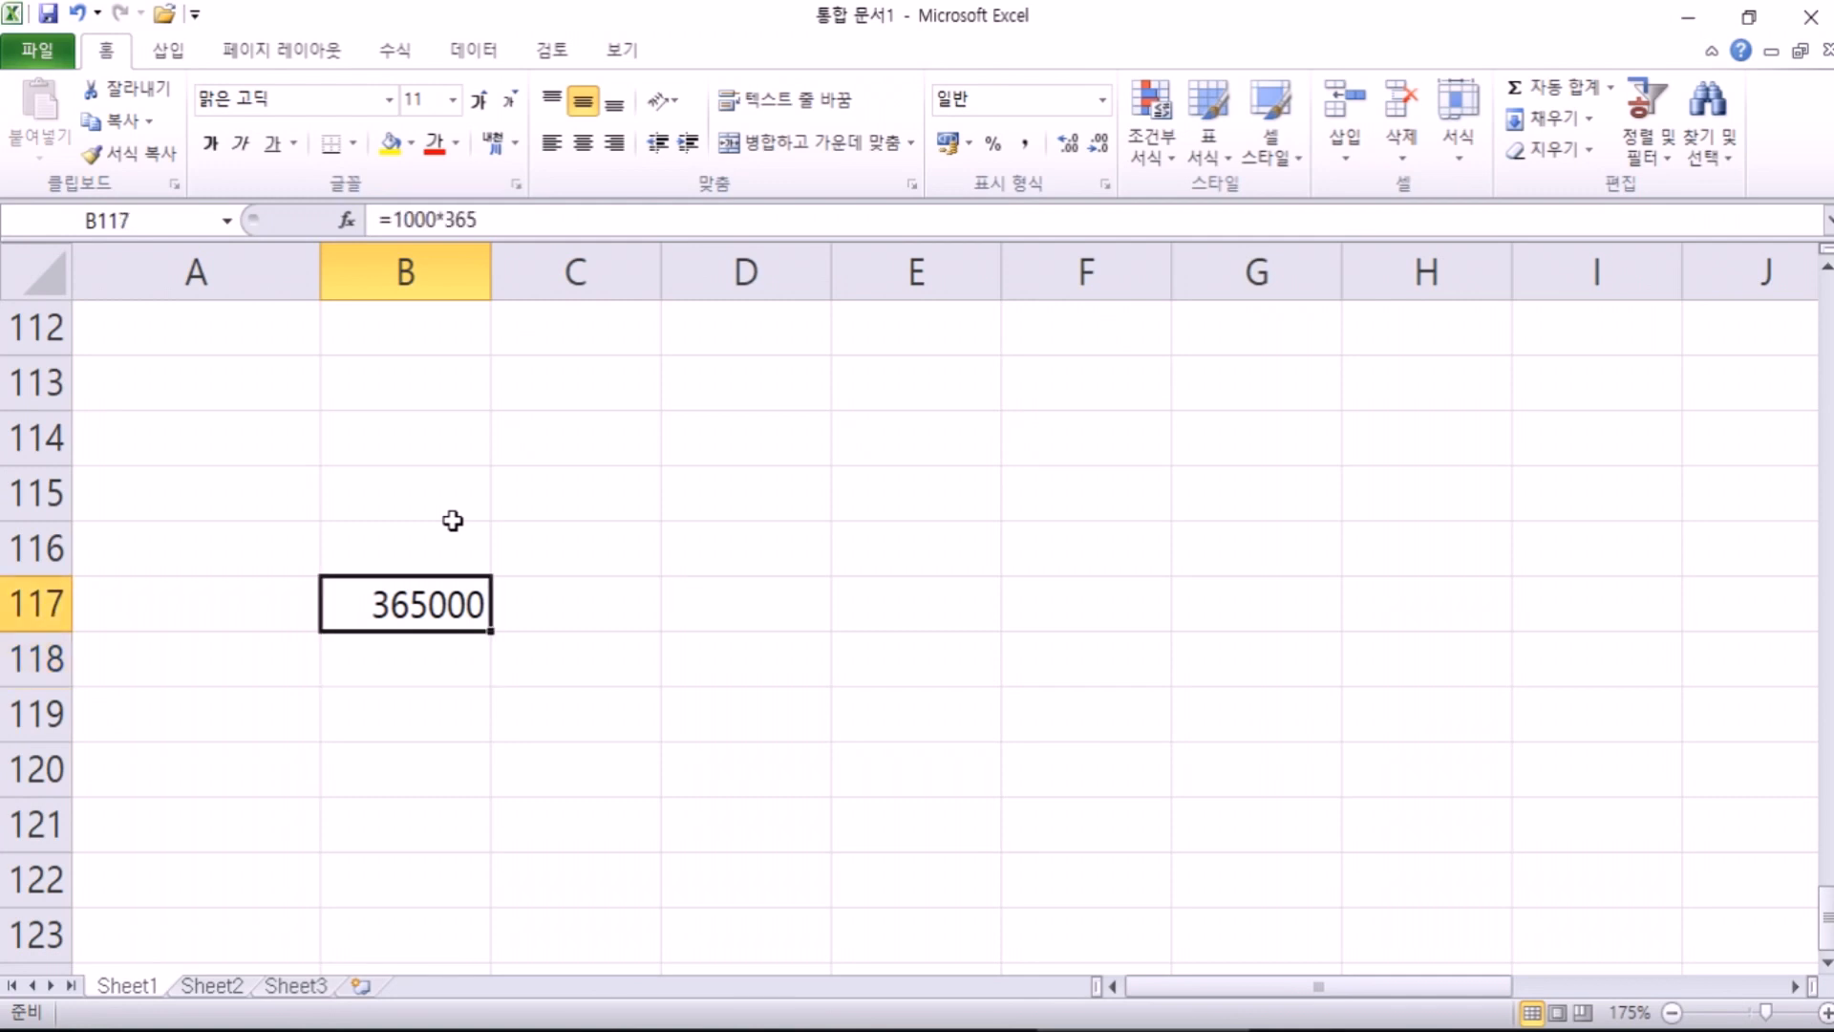
key("F2")
key("Left")
key("Left")
key("Left")
key("Left")
key("Left")
key("Left")
key("Left")
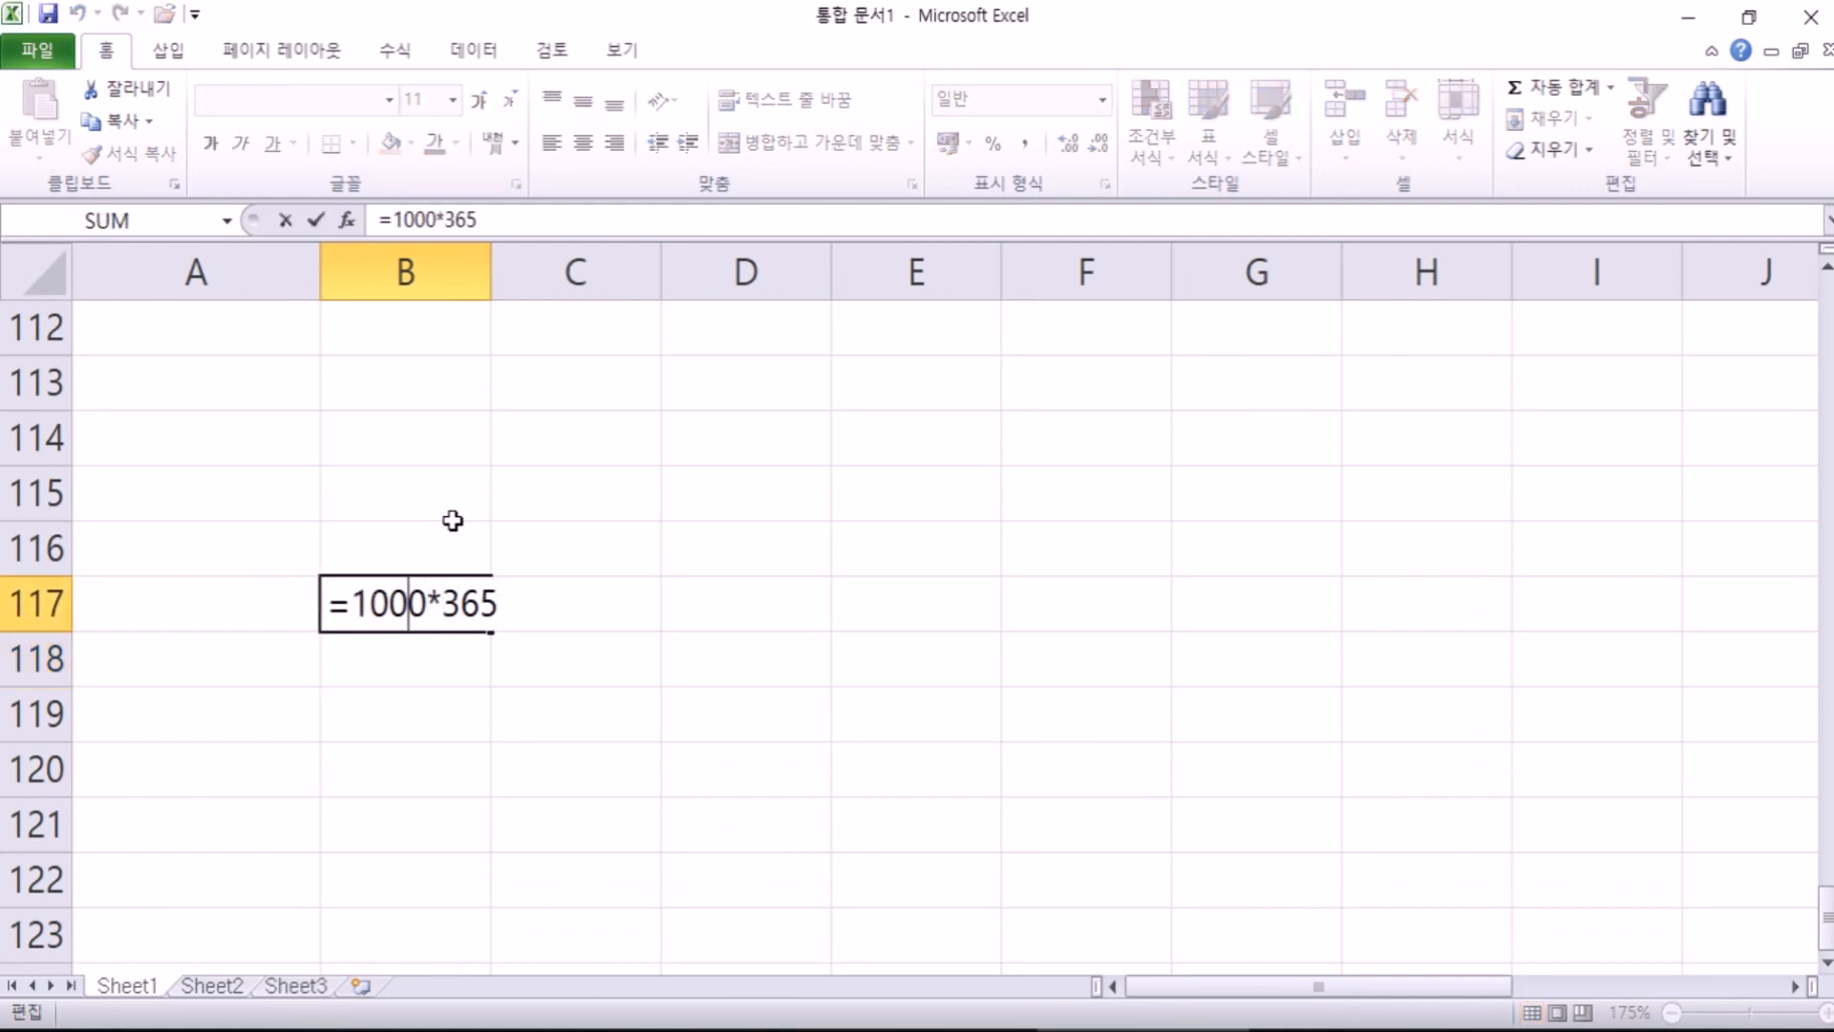
key("Left")
type("3")
key("Delete")
key("Return")
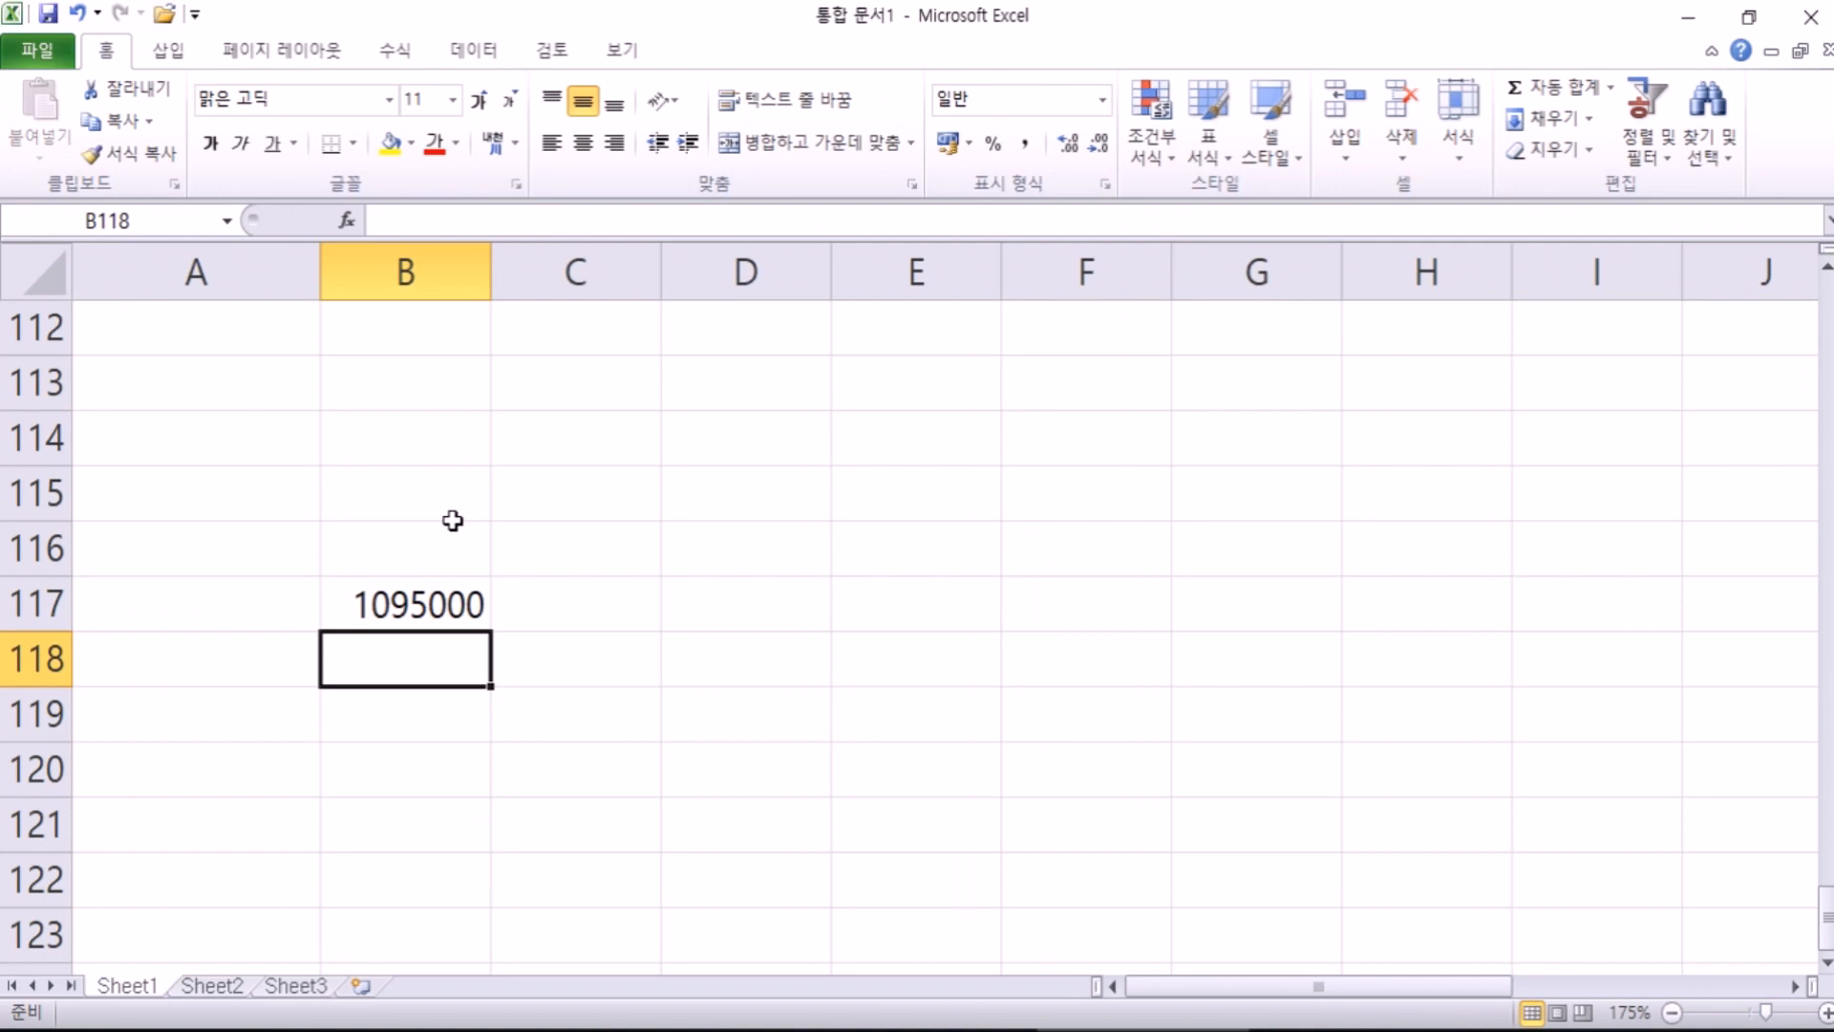
key("Up")
key("F2")
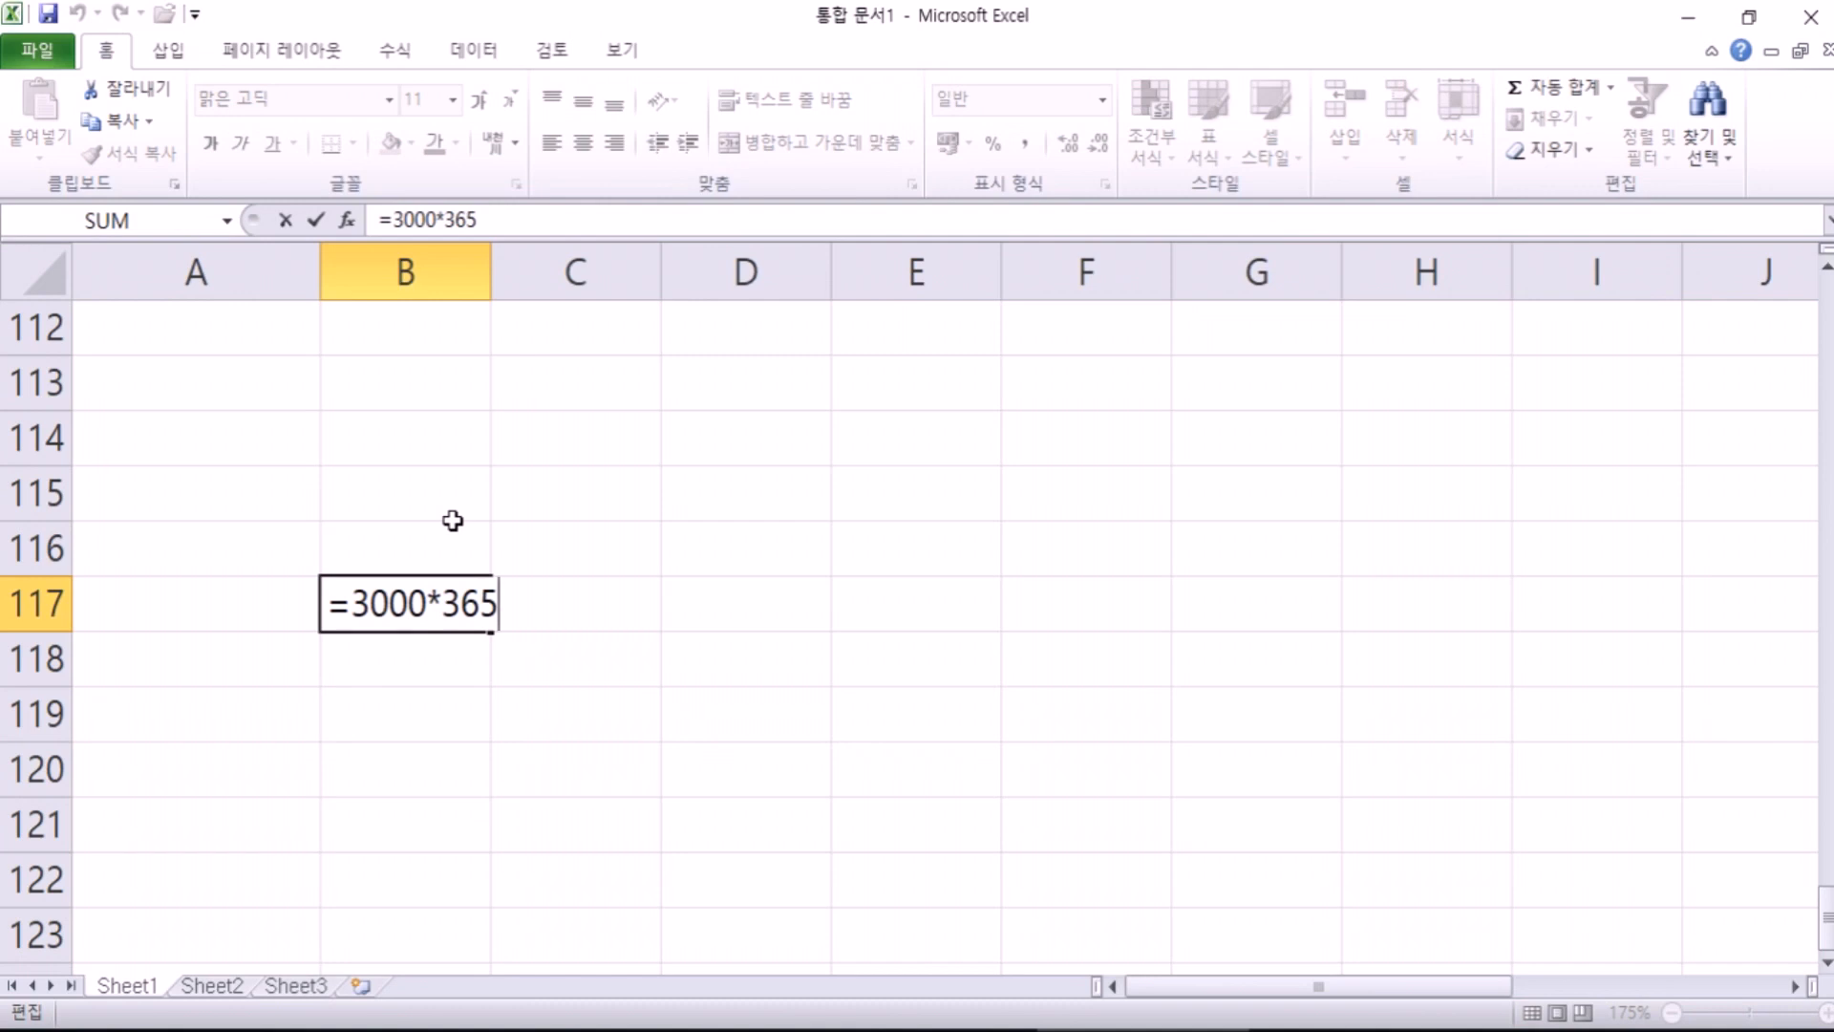
key("Left")
key("Left")
key("Left")
key("Left")
key("Left")
key("Left")
key("Left")
key("Left")
type("25")
key("Delete")
key("Delete")
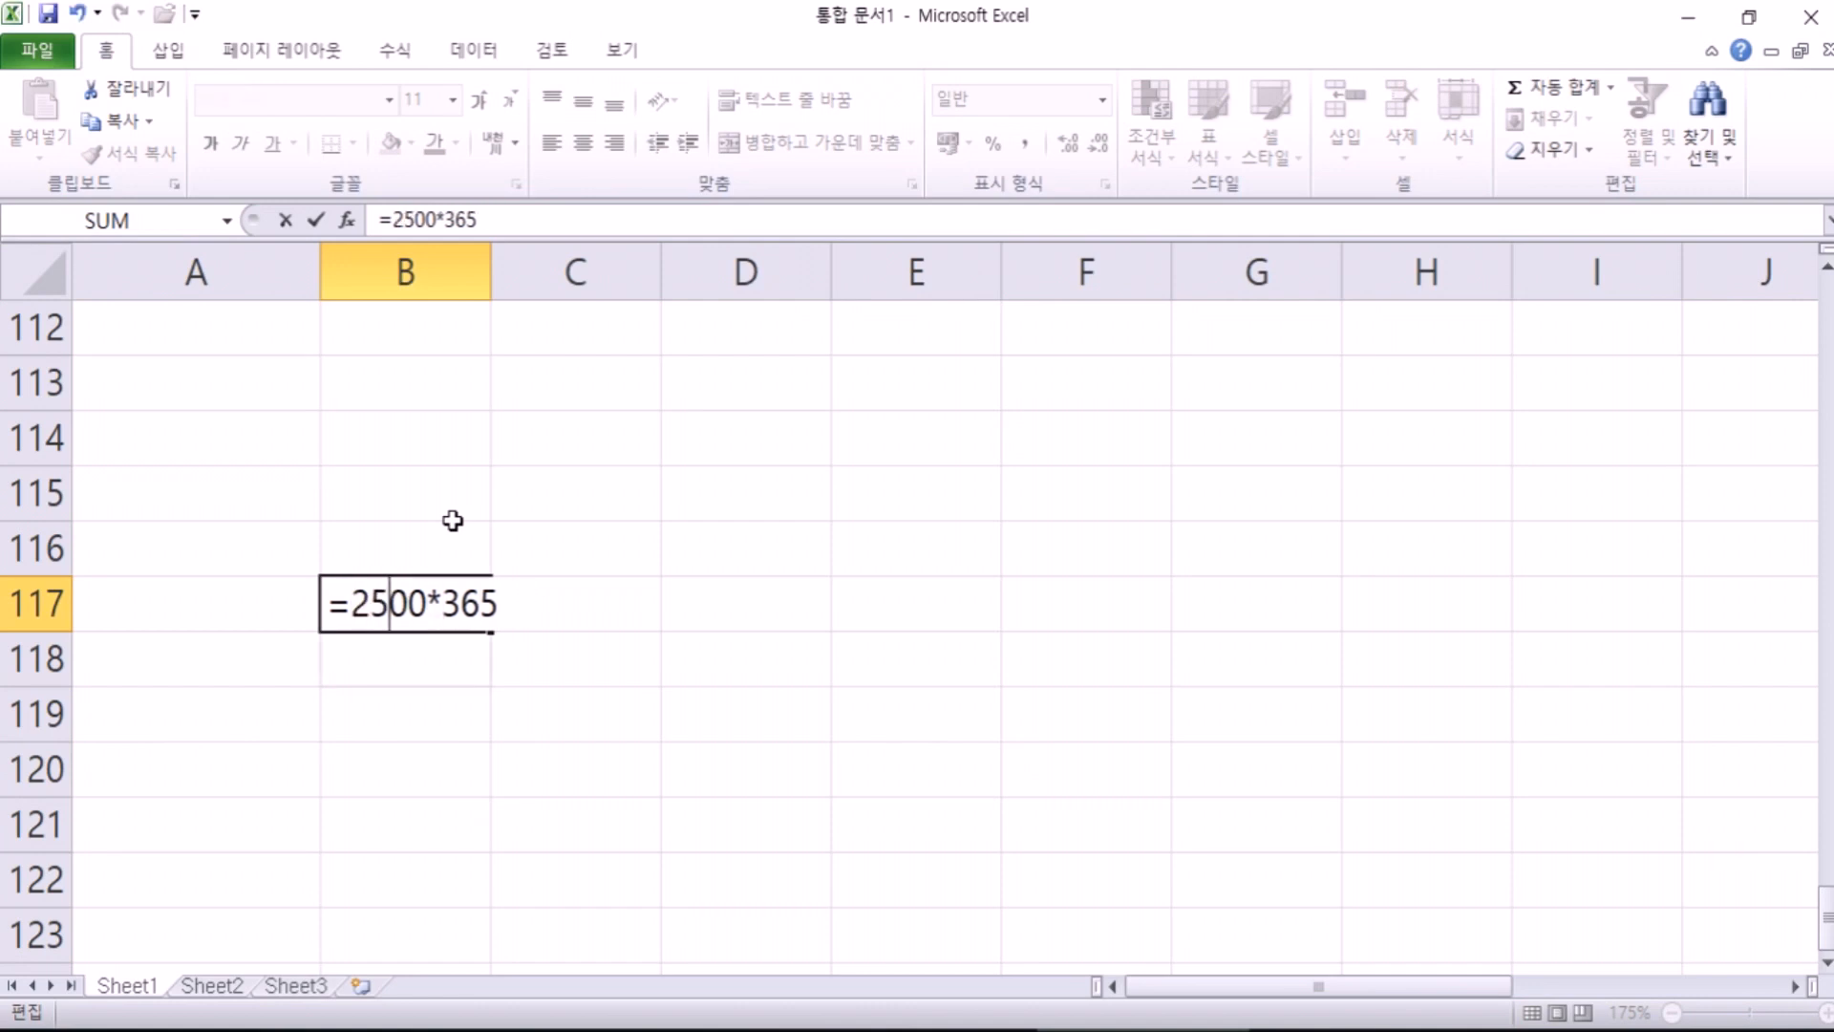
key("Return")
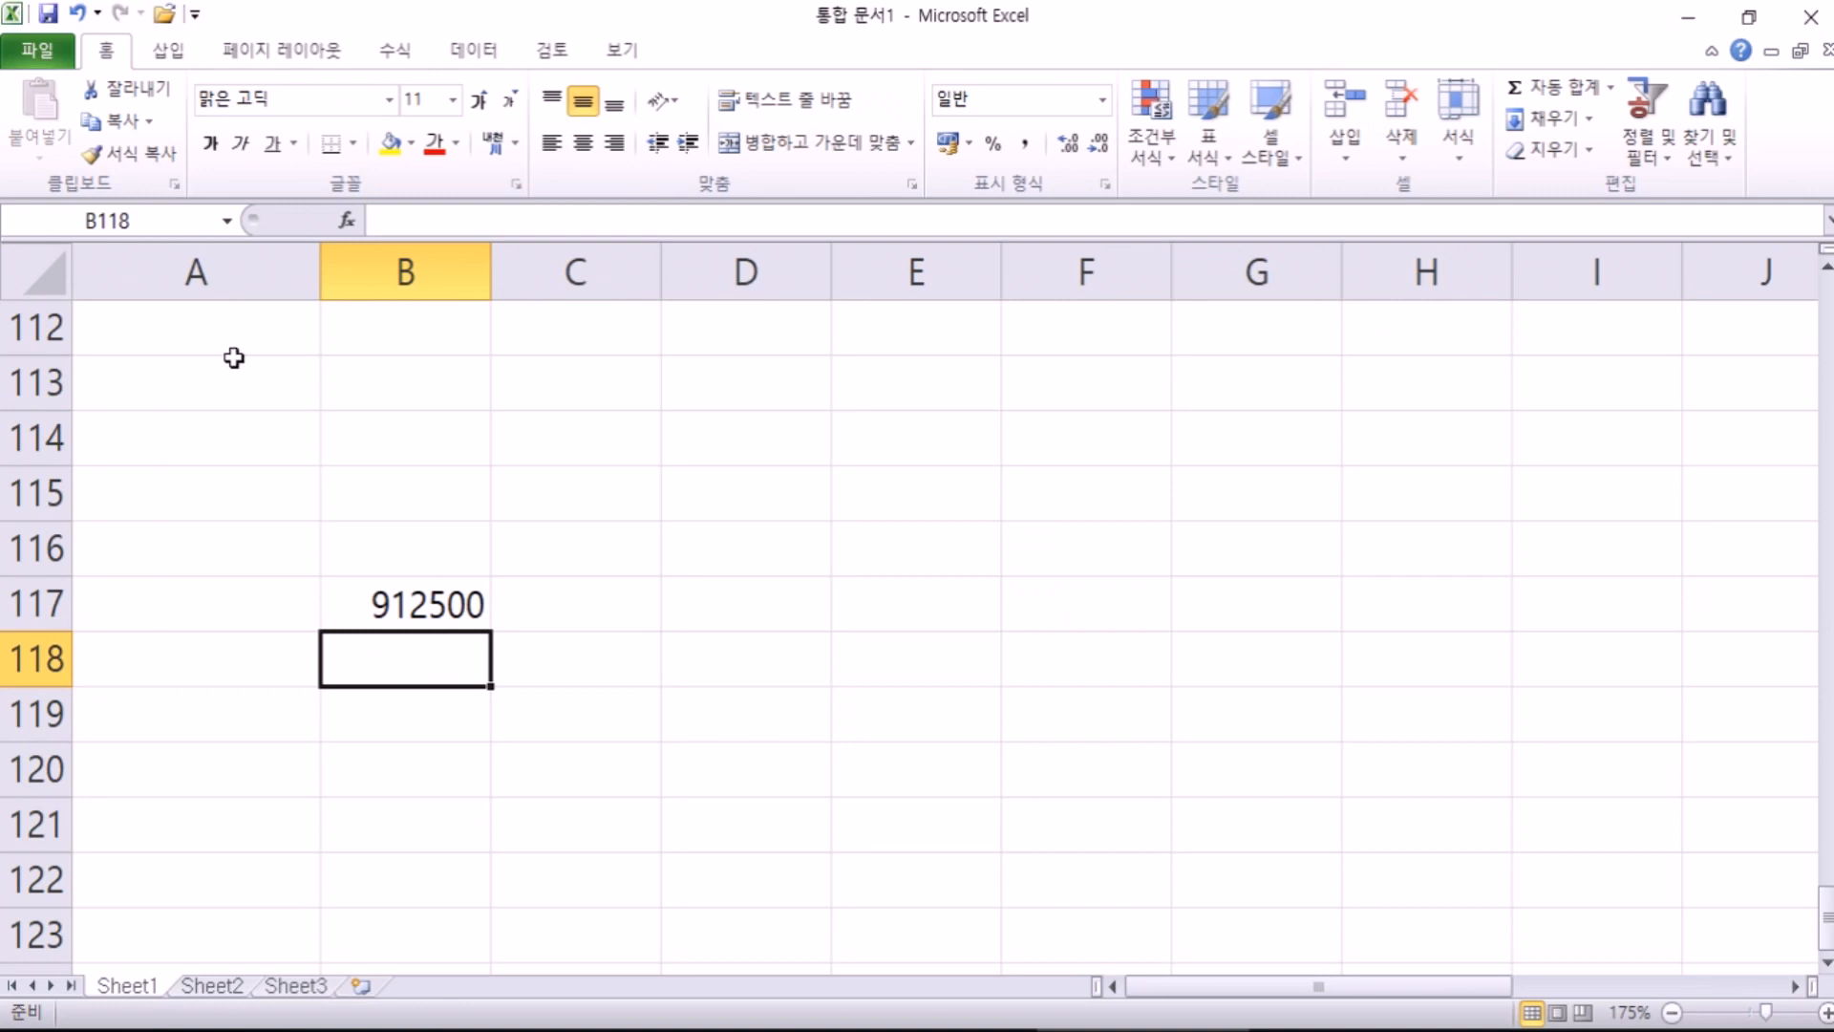
Step: Clear cell B117 and return to A1
key("Up")
key("Delete")
key("ctrl+Home")
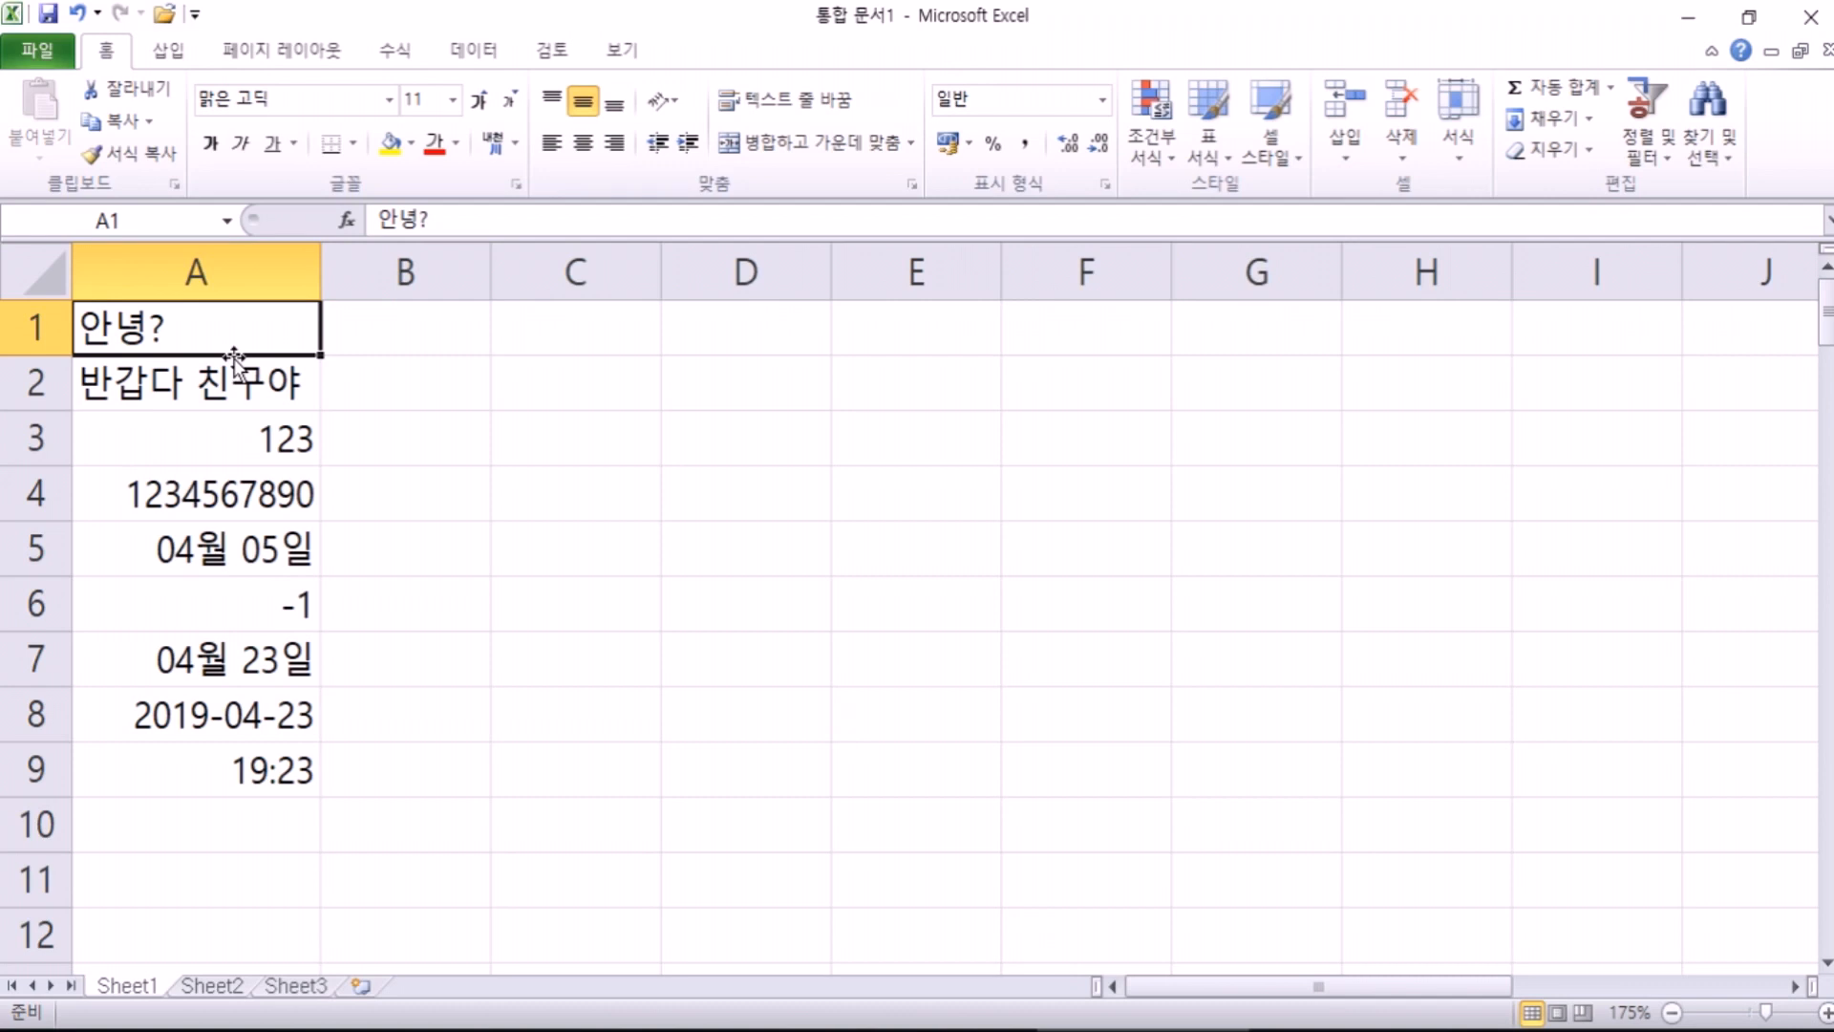
Step: Select D3:H10 on Sheet1, then move through Sheet2 to the empty Sheet3
left_click_drag(731, 436, 1351, 844)
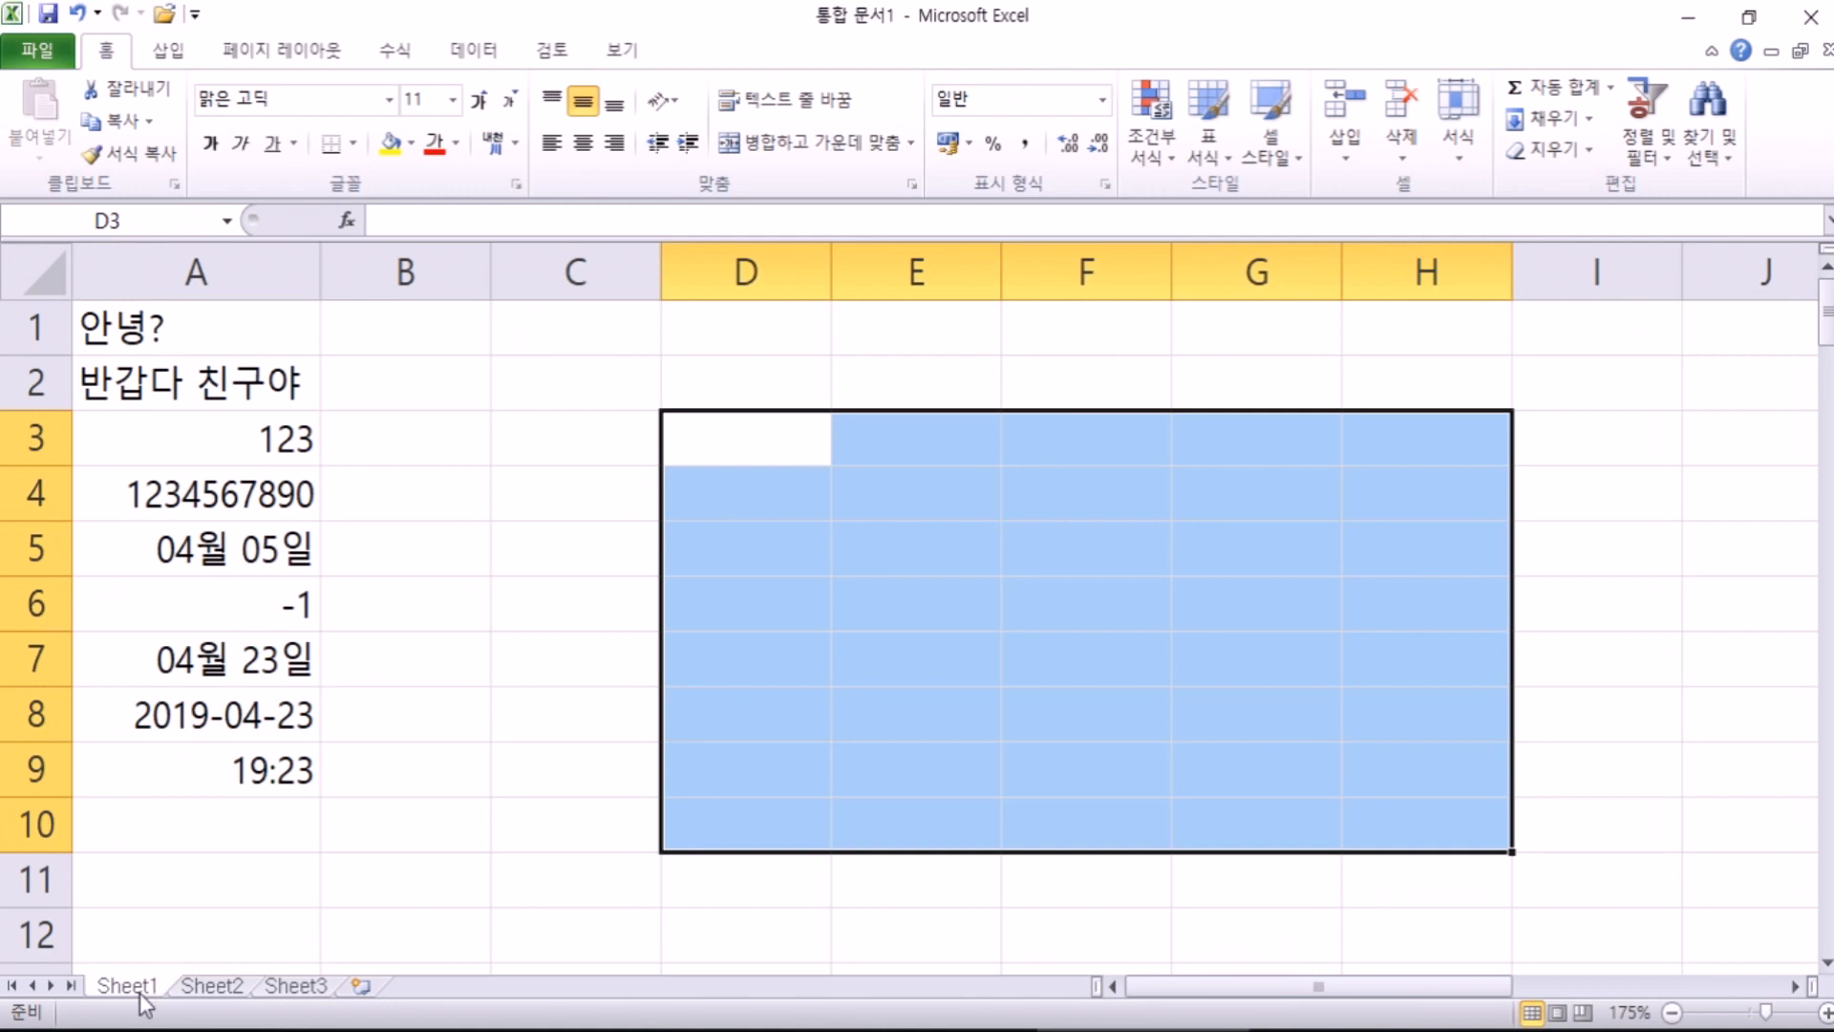
left_click(218, 989)
left_click(298, 989)
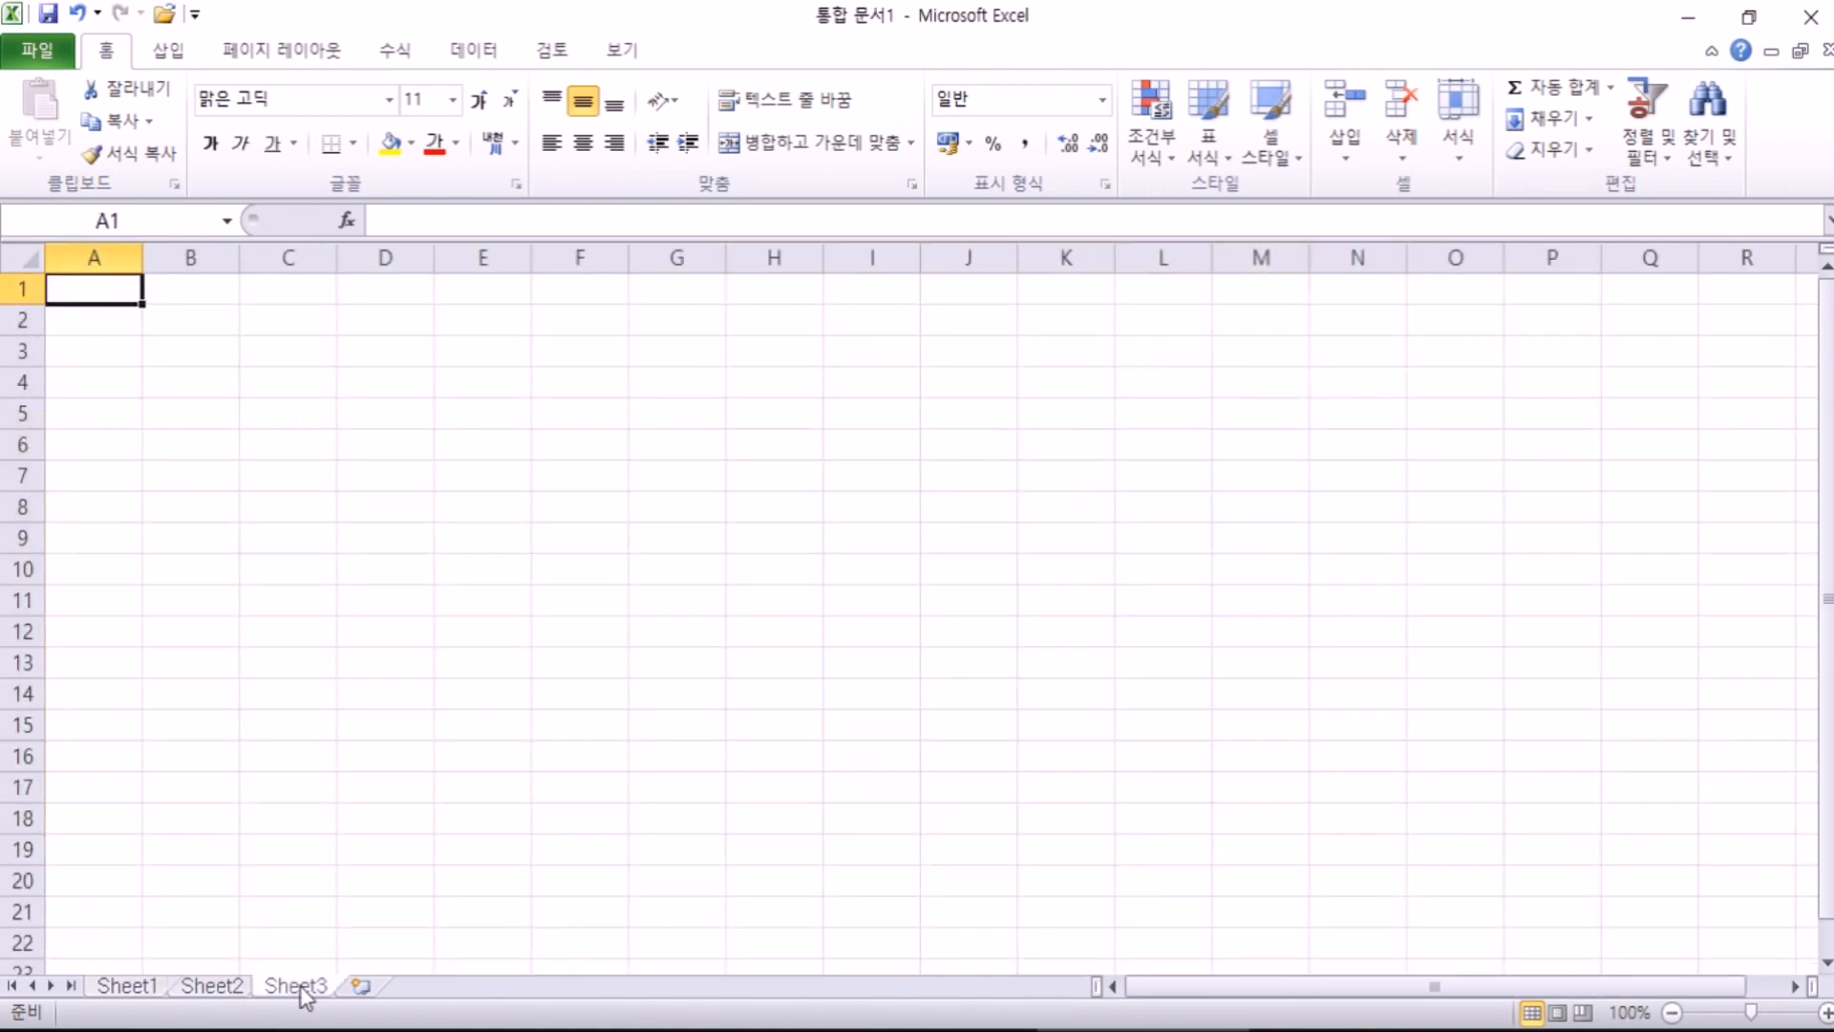
Step: Insert Sheet4, Sheet5 and Sheet6, then return to Sheet1 and select cell C3
left_click(362, 992)
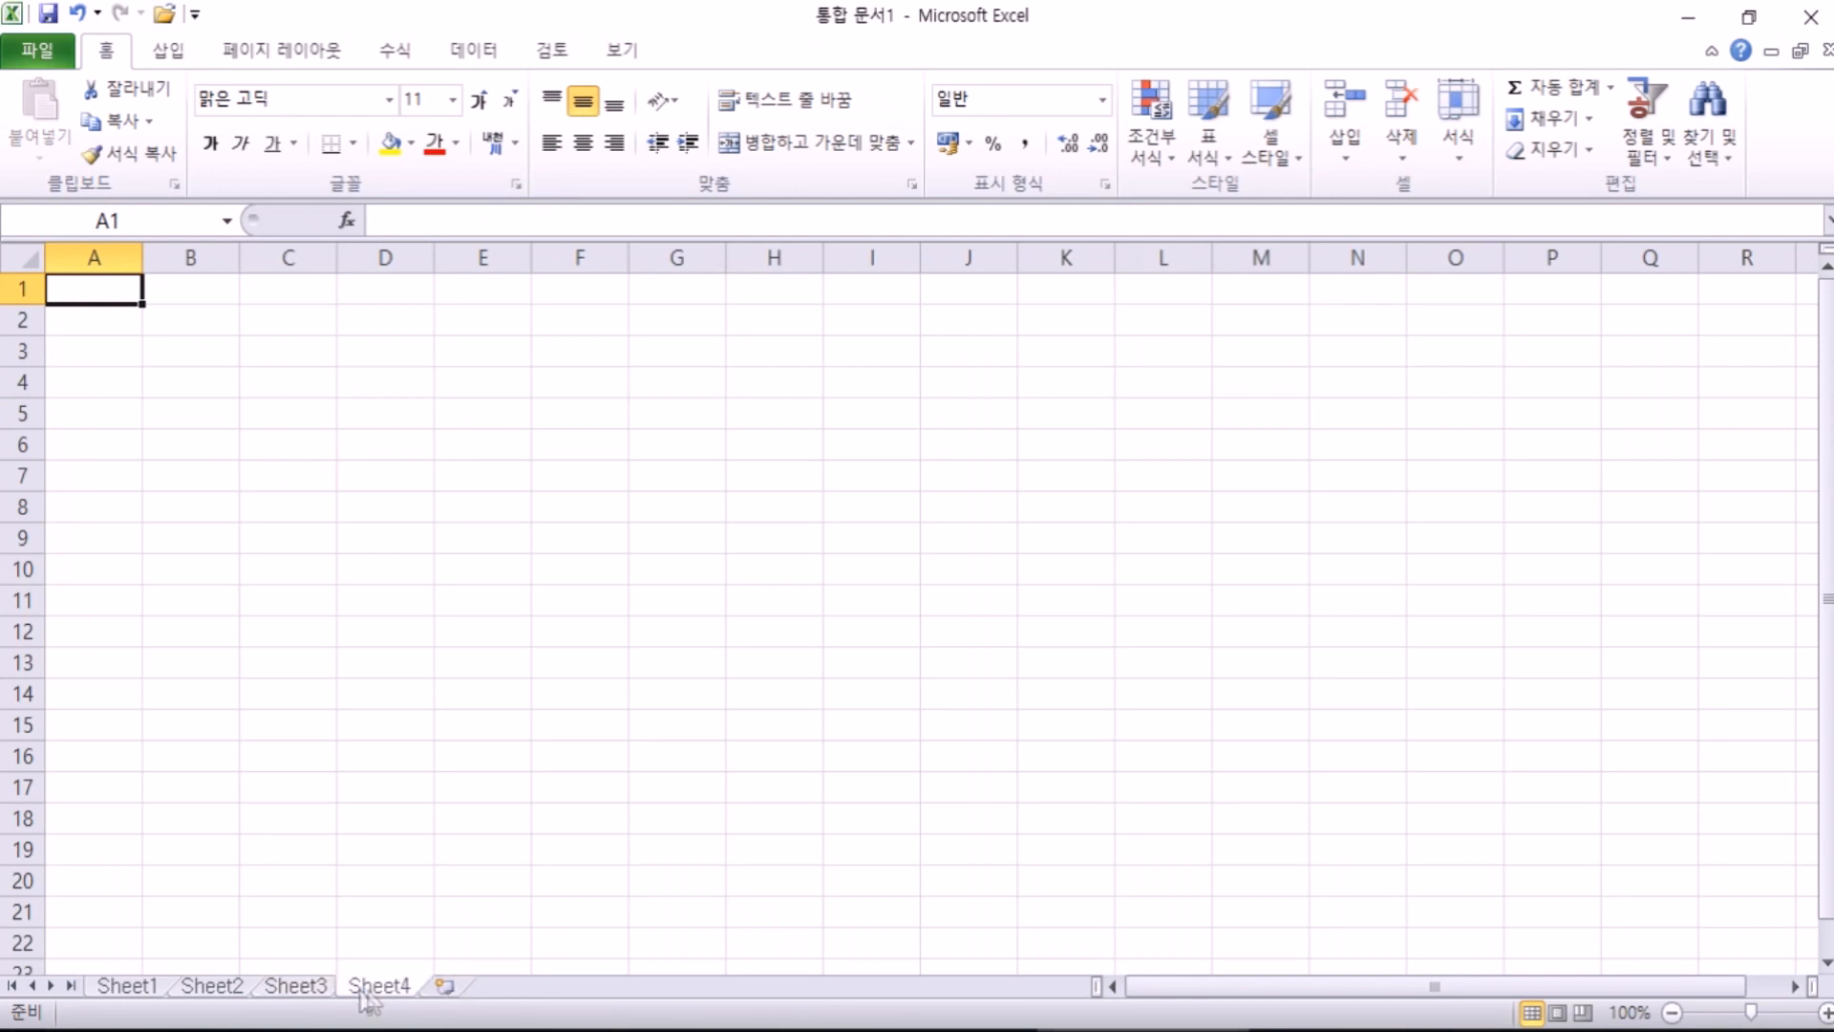
left_click(441, 990)
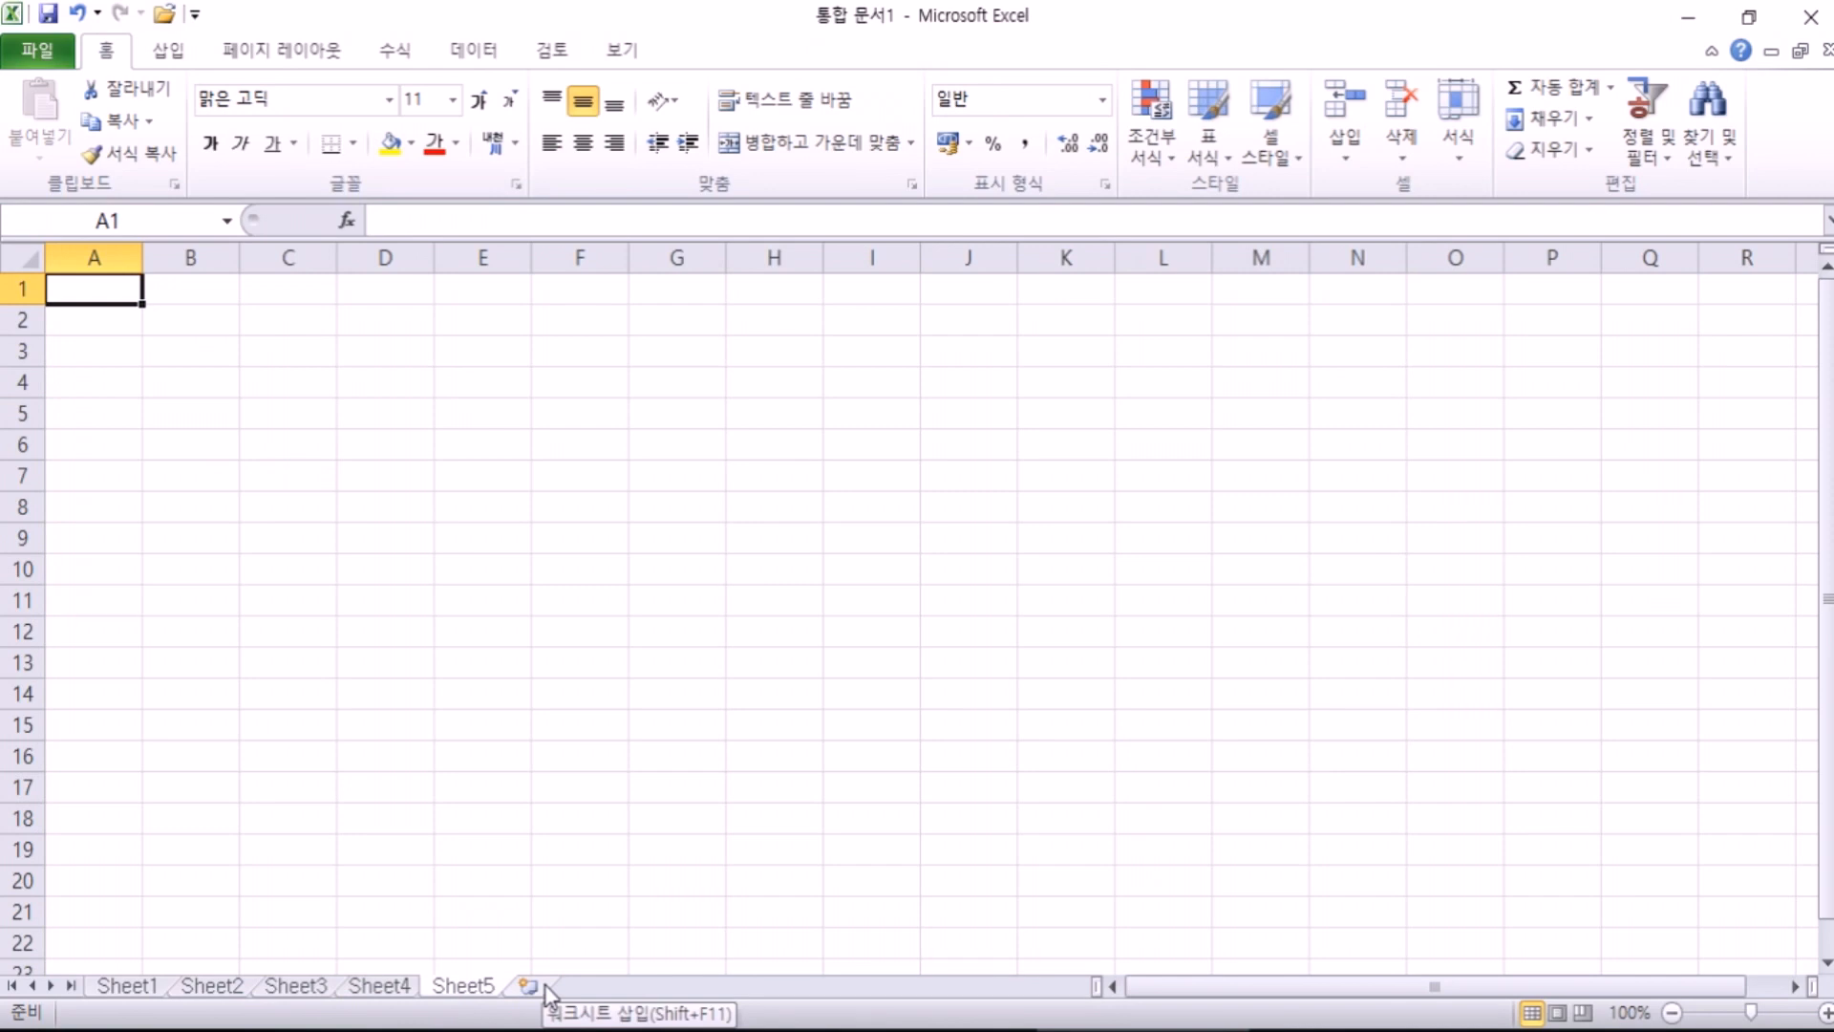
left_click(531, 990)
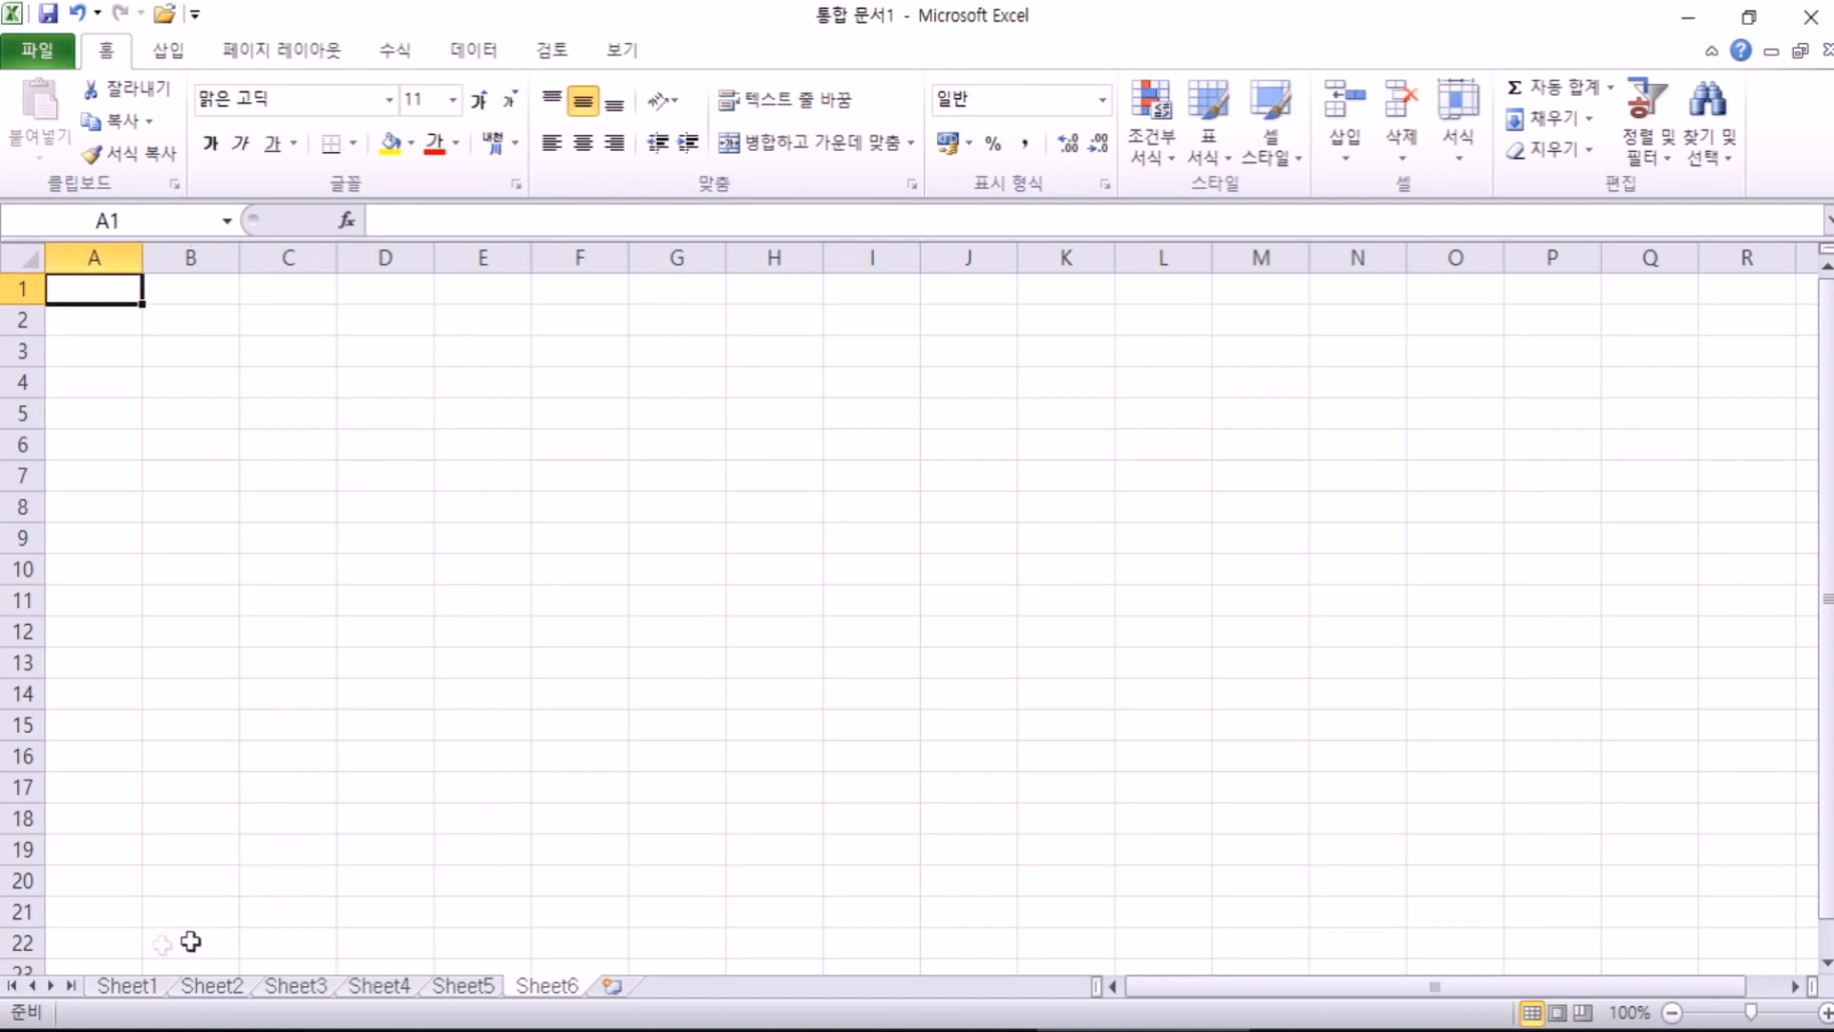
left_click(119, 987)
left_click(604, 440)
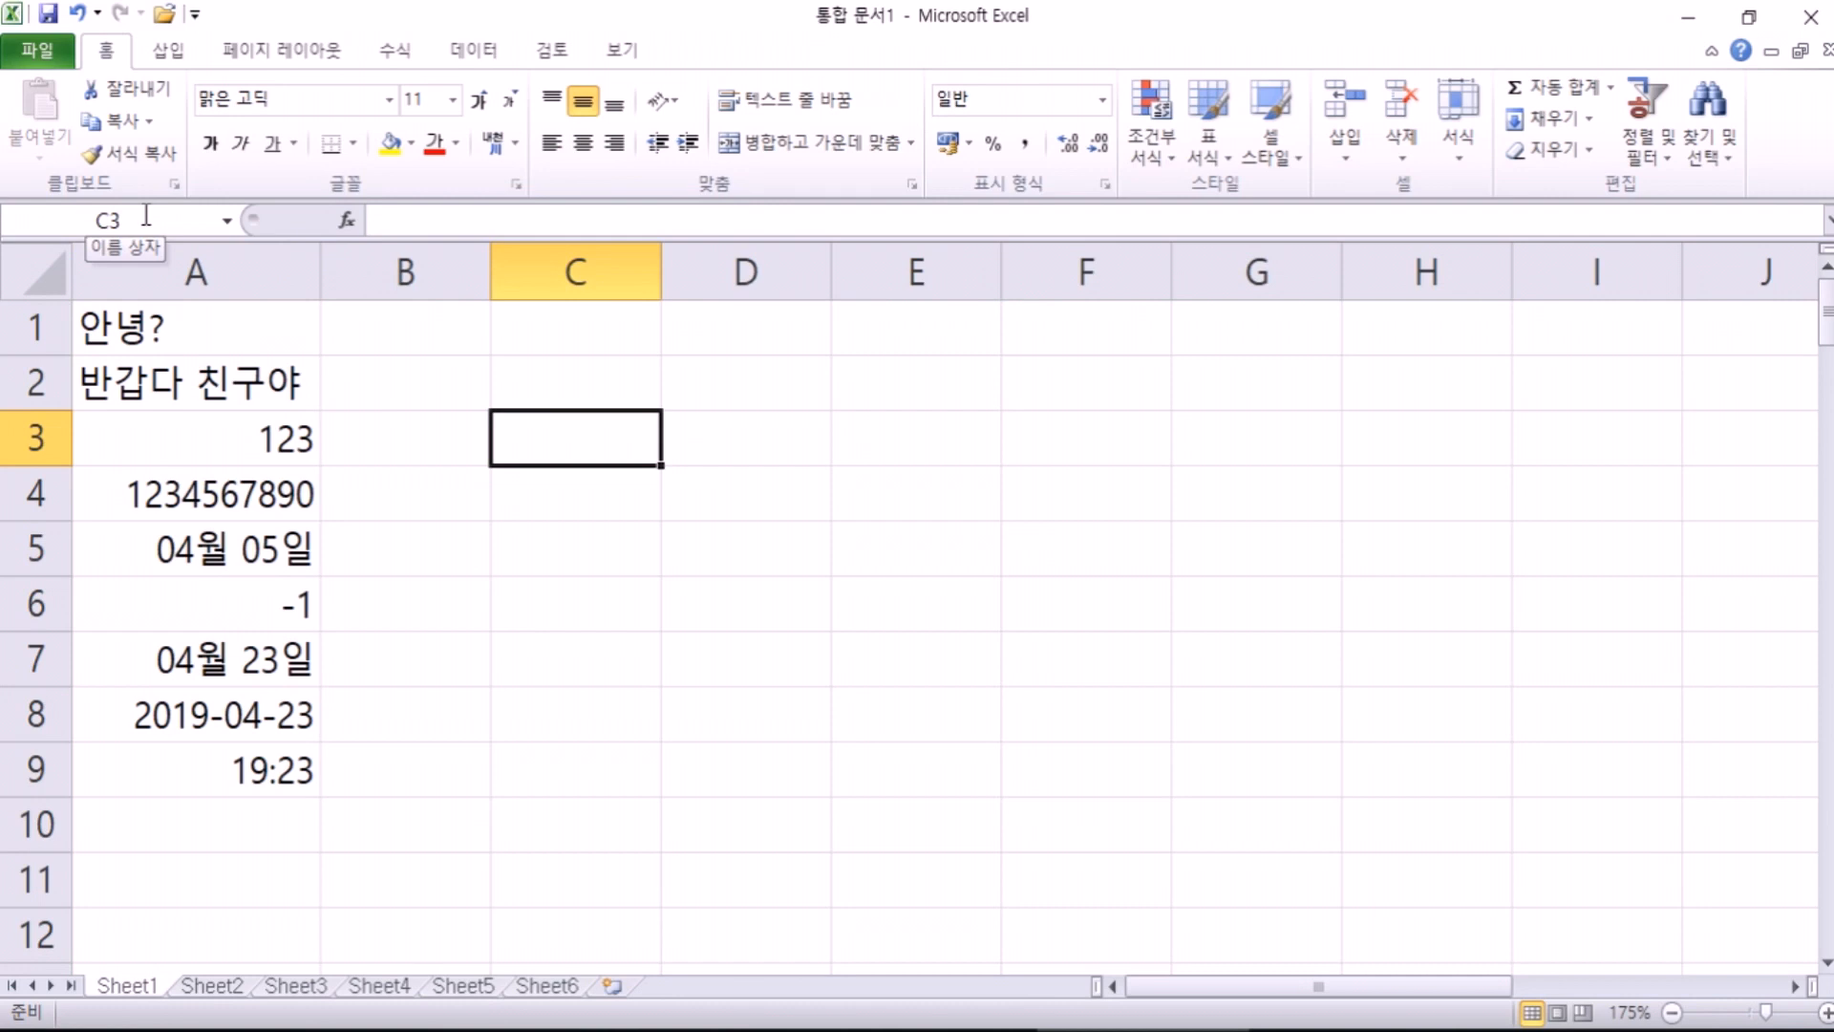
Step: Move from F6 right to column Z and down to row 2910, then select U2910
left_click(1032, 581)
key("Right")
key("Right")
key("Right")
key("Right")
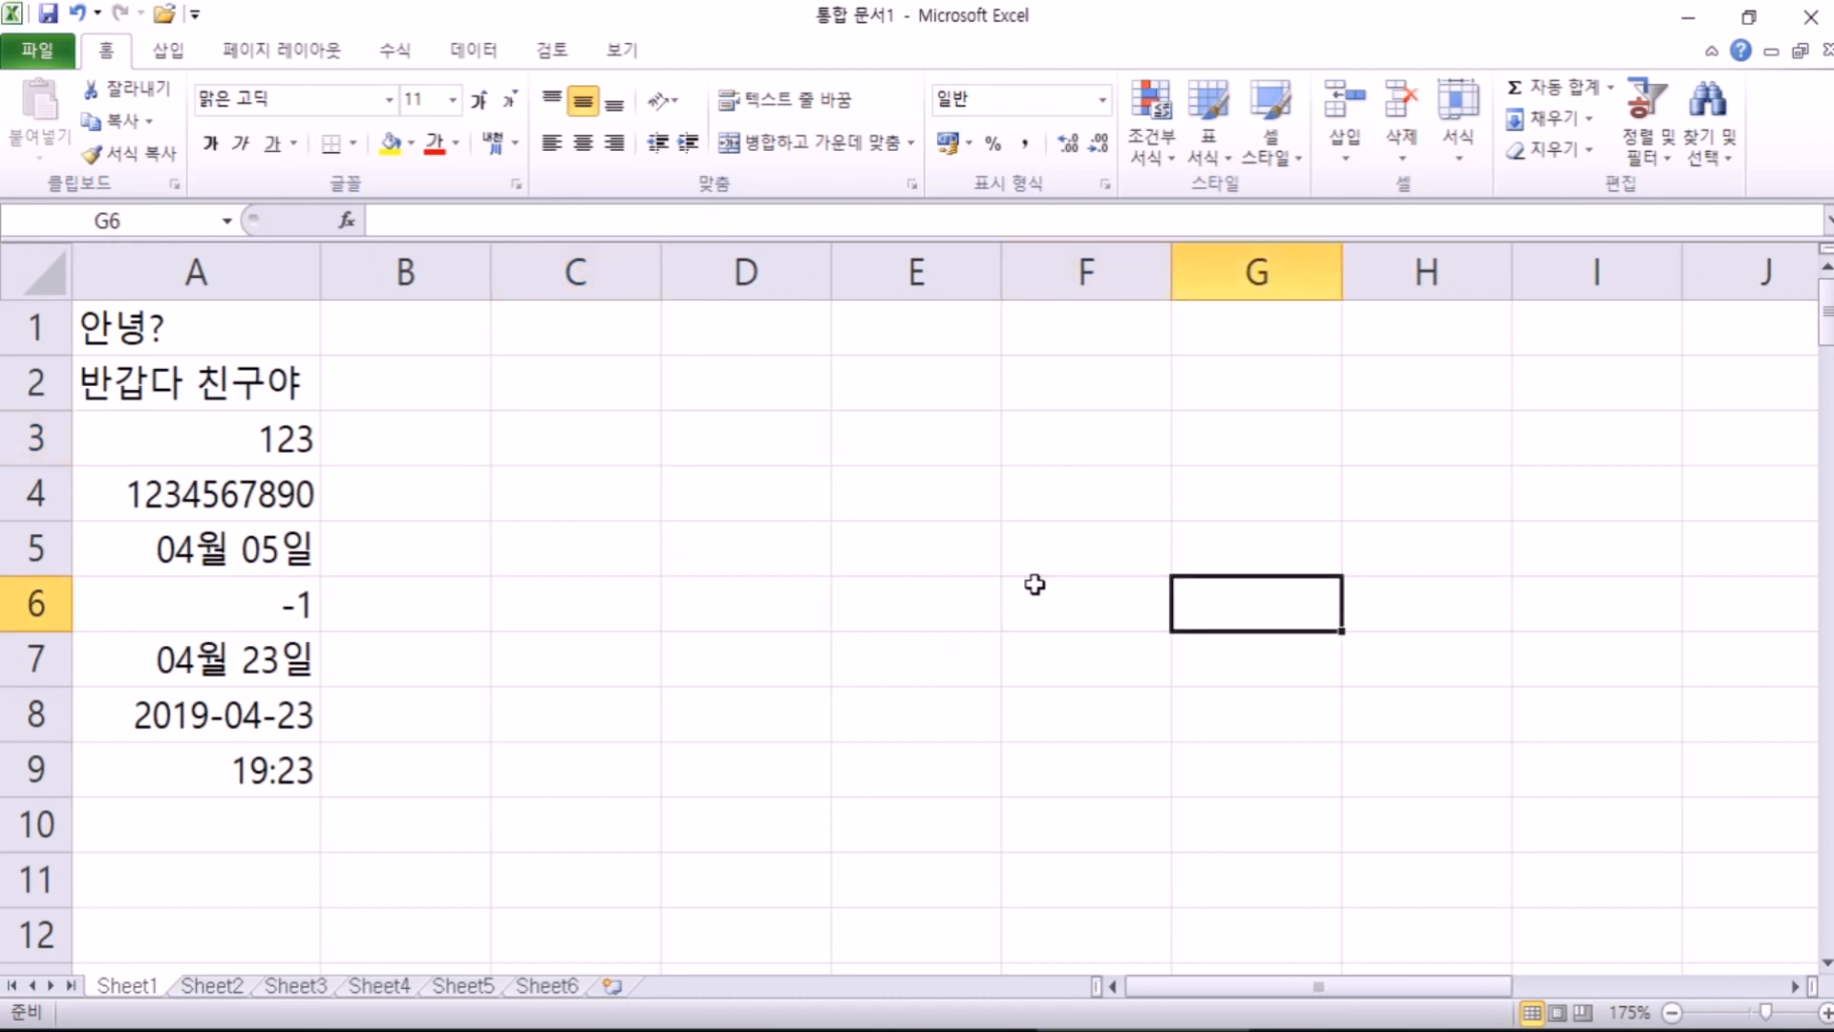
key("Right")
key("Right")
key("Right")
key("Right")
key("Right")
key("Right")
key("Right")
key("Right")
key("Right")
key("Right")
key("Right")
key("Right")
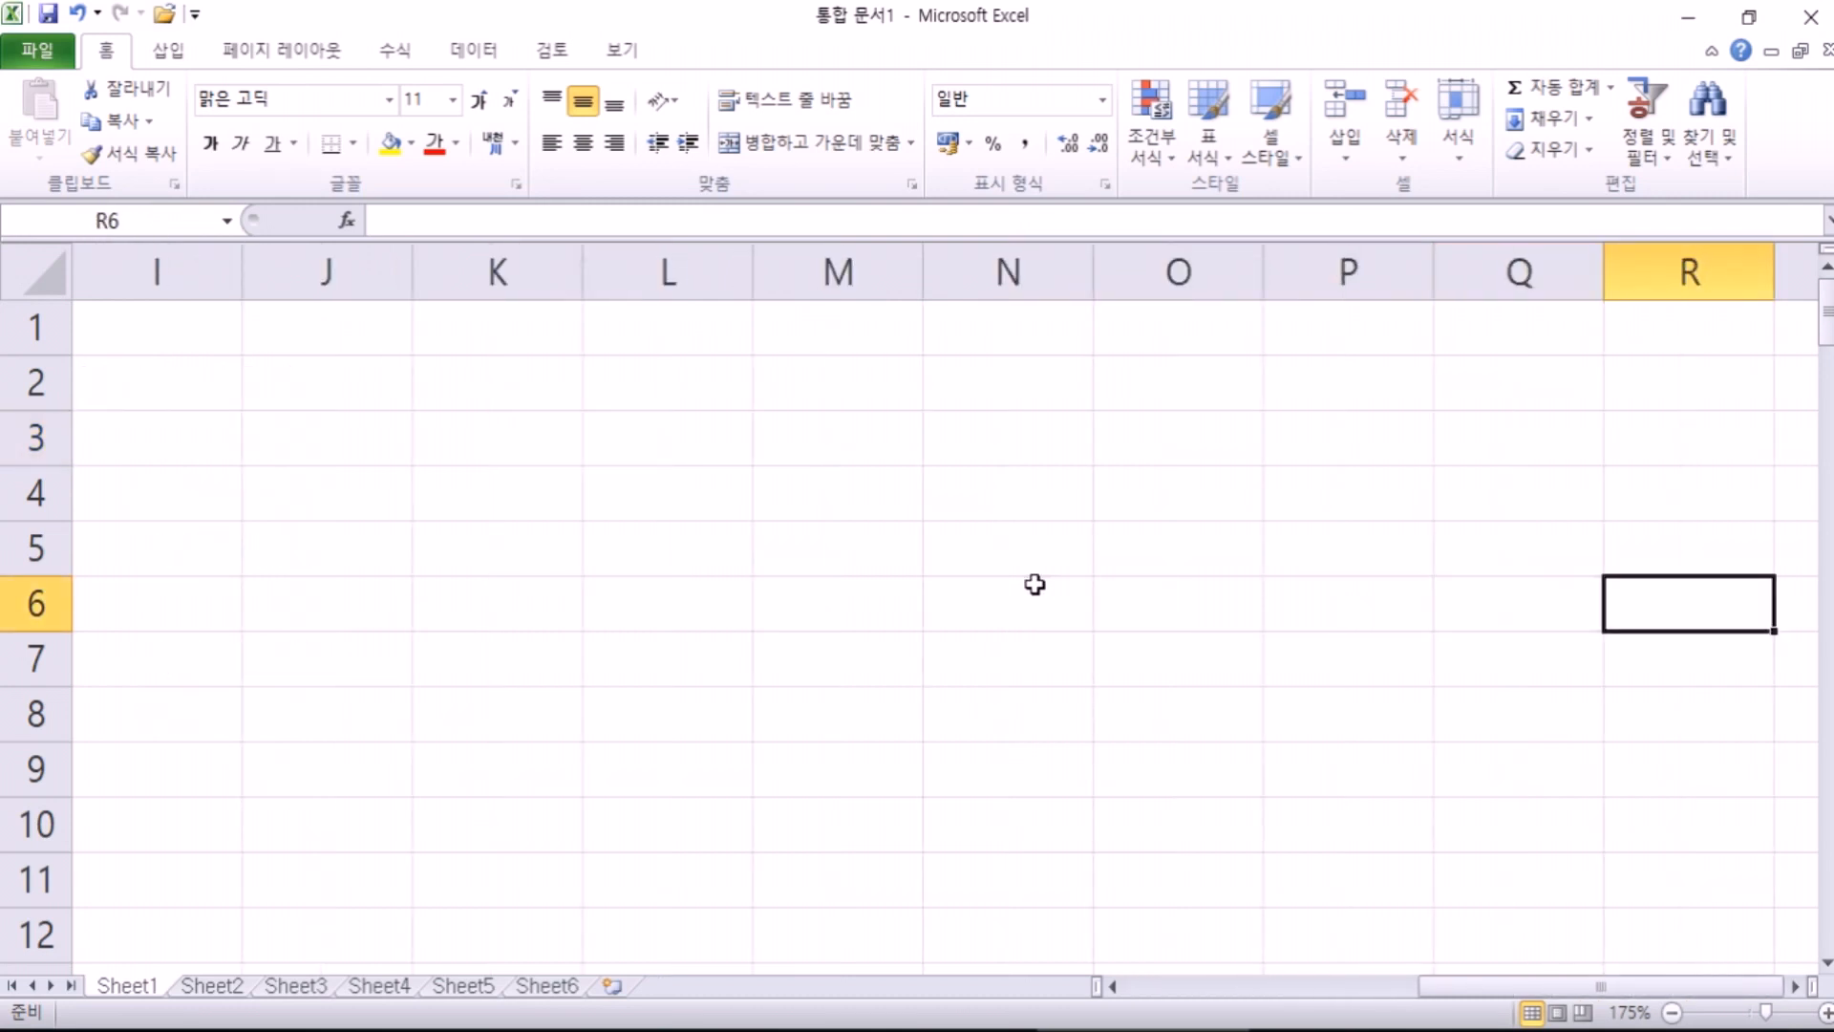
key("Right")
key("Right")
key("Right")
key("Right")
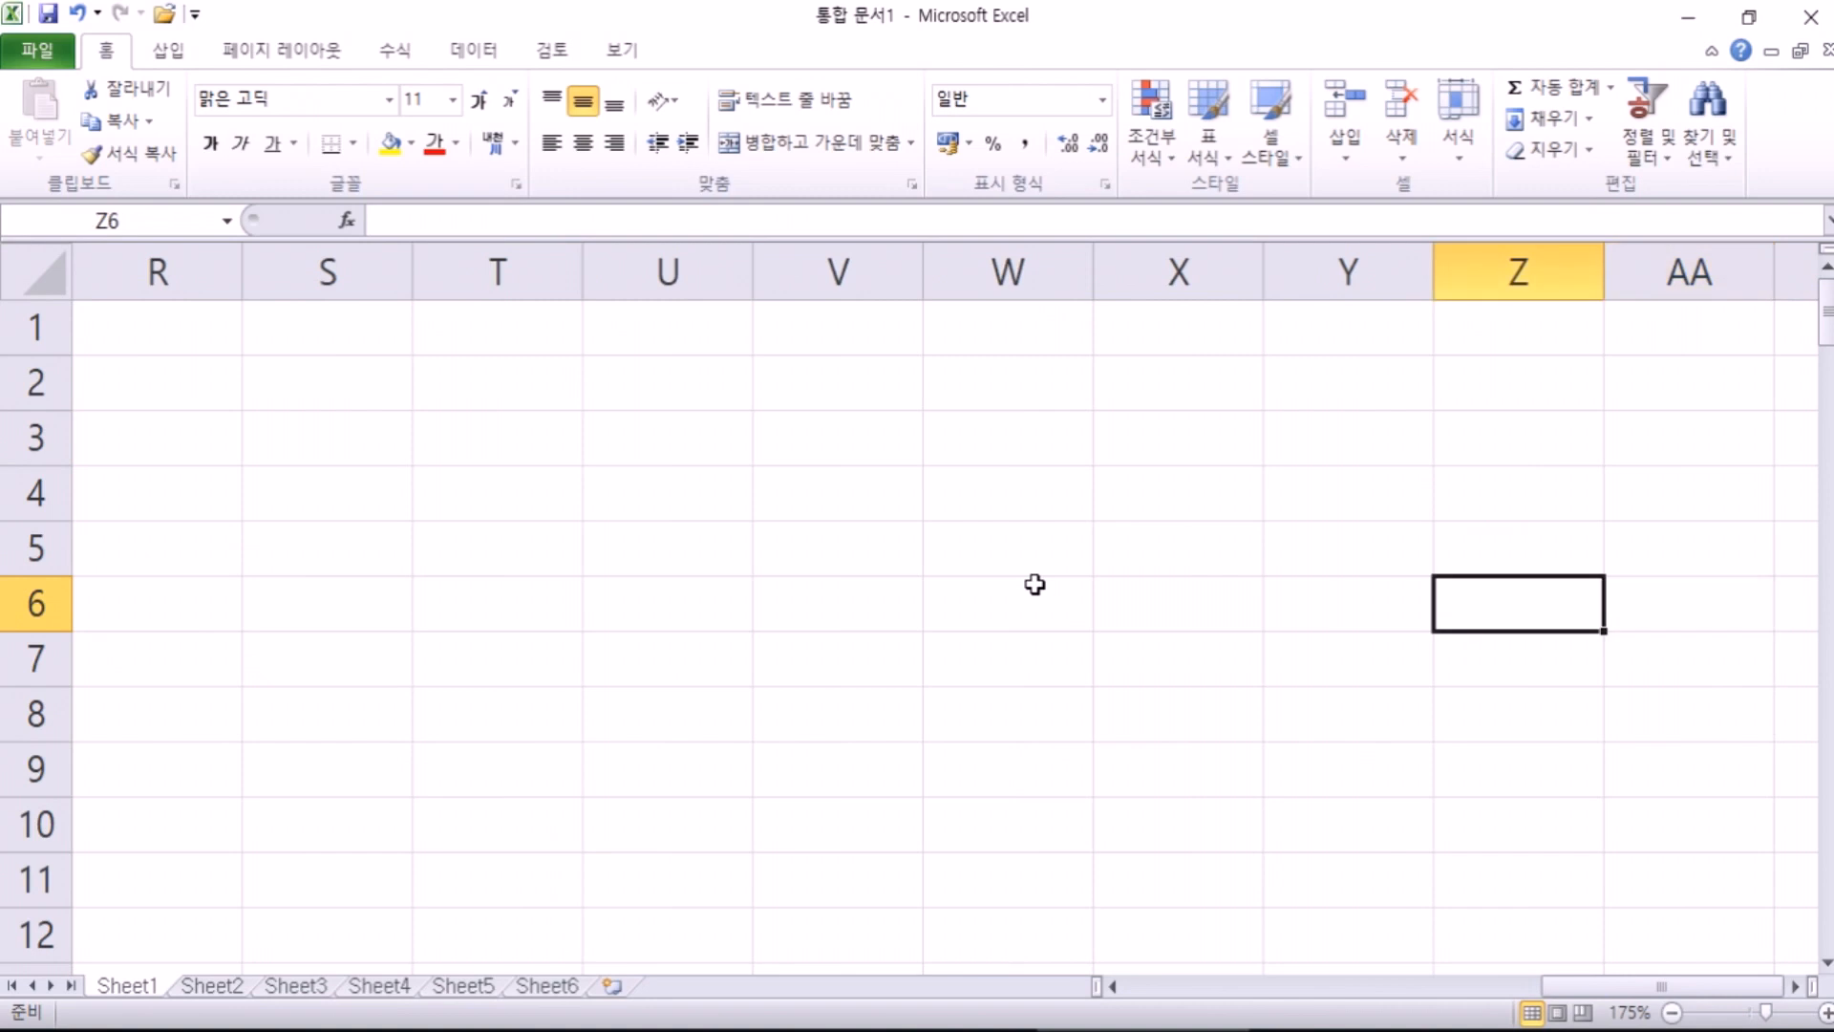
key("Down")
key("Down")
key("Down")
key("Down")
key("Down")
key("Down")
key("Down")
key("Down")
key("Down")
key("Down")
key("Down")
key("Down")
key("Down")
key("Down")
key("Down")
key("Down")
key("Down")
key("Down")
key("Down")
key("Down")
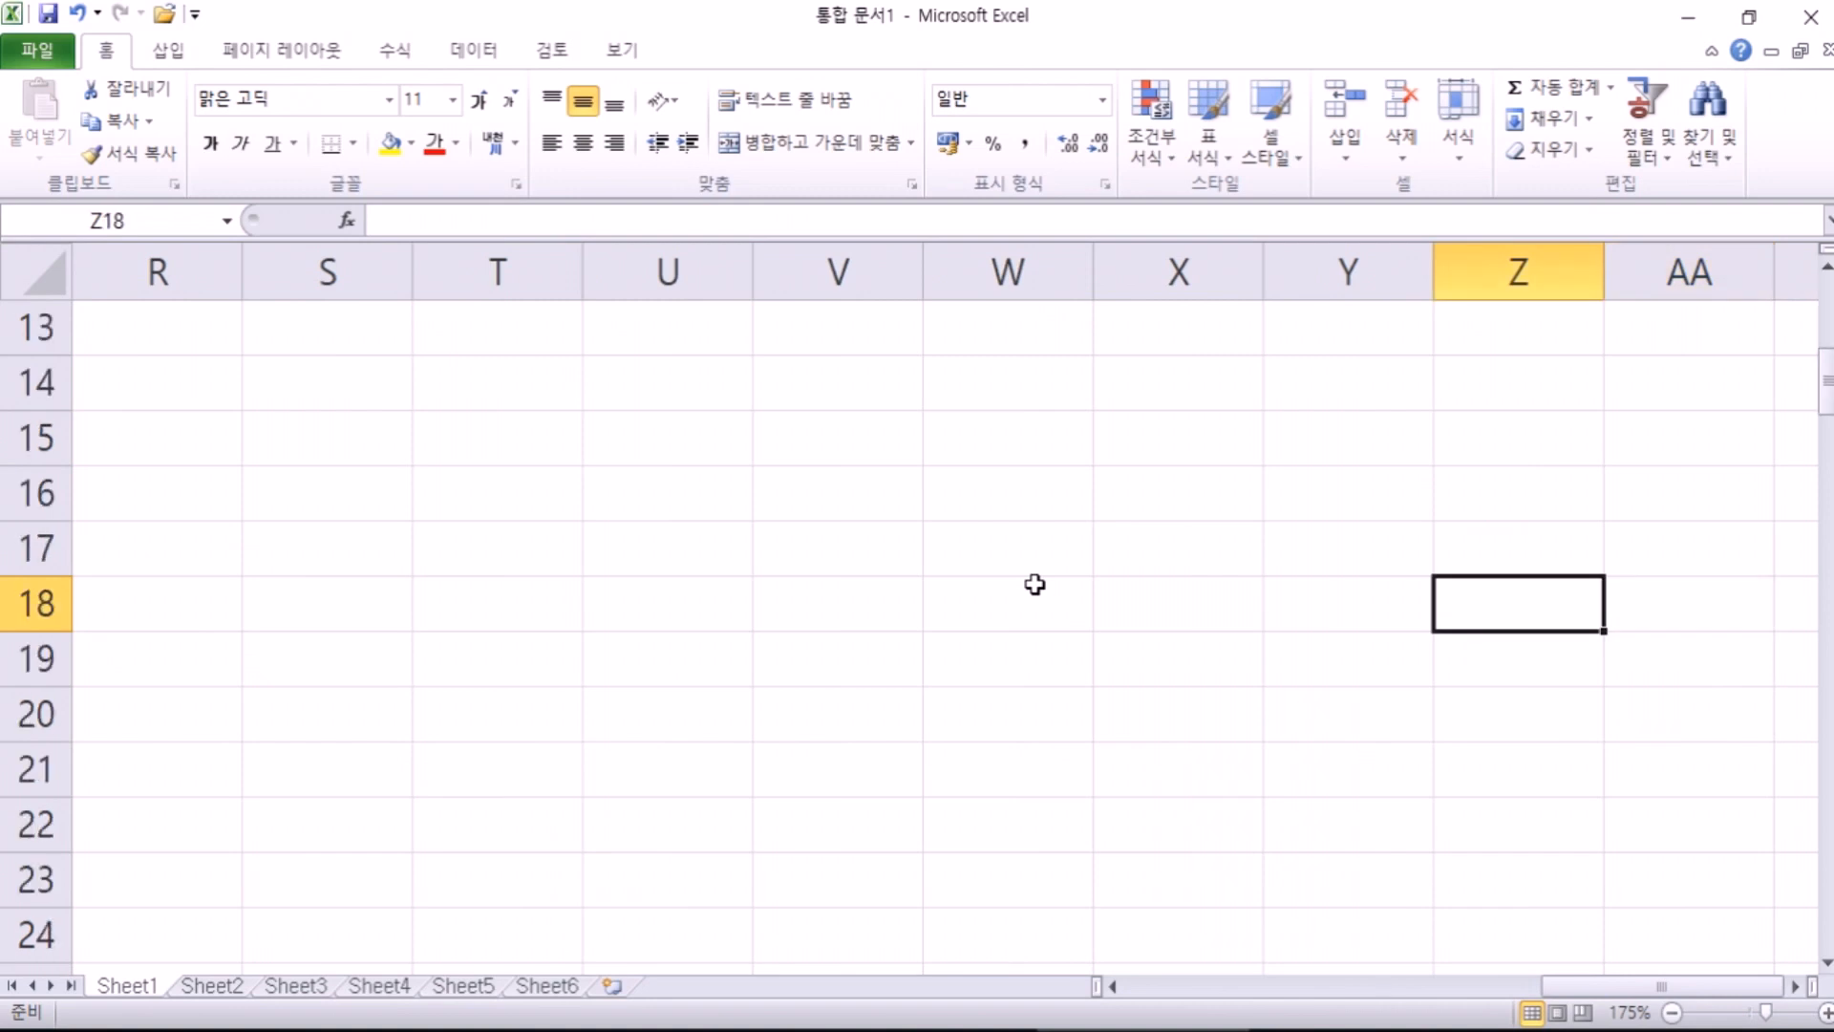
key("Down")
key("Down")
key("Down")
key("Down")
key("Down")
key("Down")
key("Down")
key("Down")
key("Down")
key("Down")
key("Down")
key("Down")
key("Down")
key("Down")
key("Down")
key("Down")
key("Down")
key("Down")
key("Down")
key("Down")
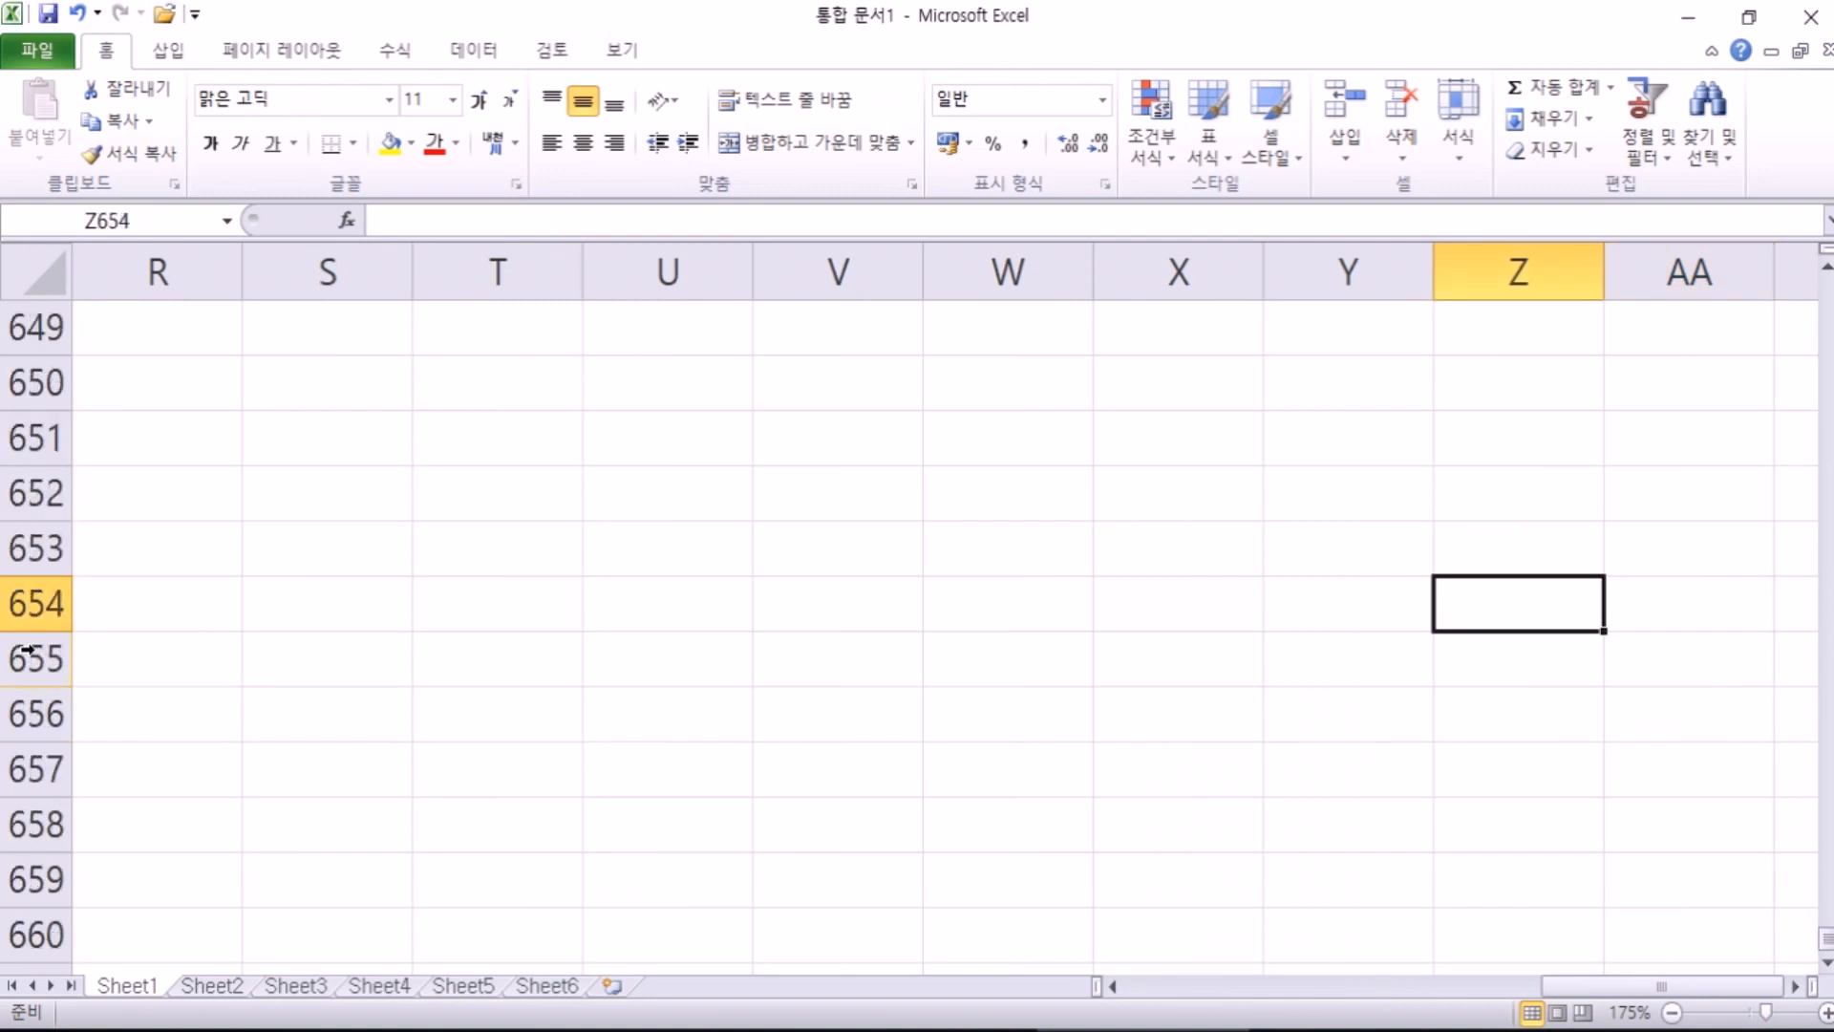
key("Down")
key("Down")
key("Down")
key("Down")
key("Down")
key("Down")
key("Down")
key("Down")
key("Down")
key("Down")
key("Down")
key("Down")
key("Down")
key("Down")
key("Down")
key("Down")
key("Down")
key("Down")
key("Down")
key("Down")
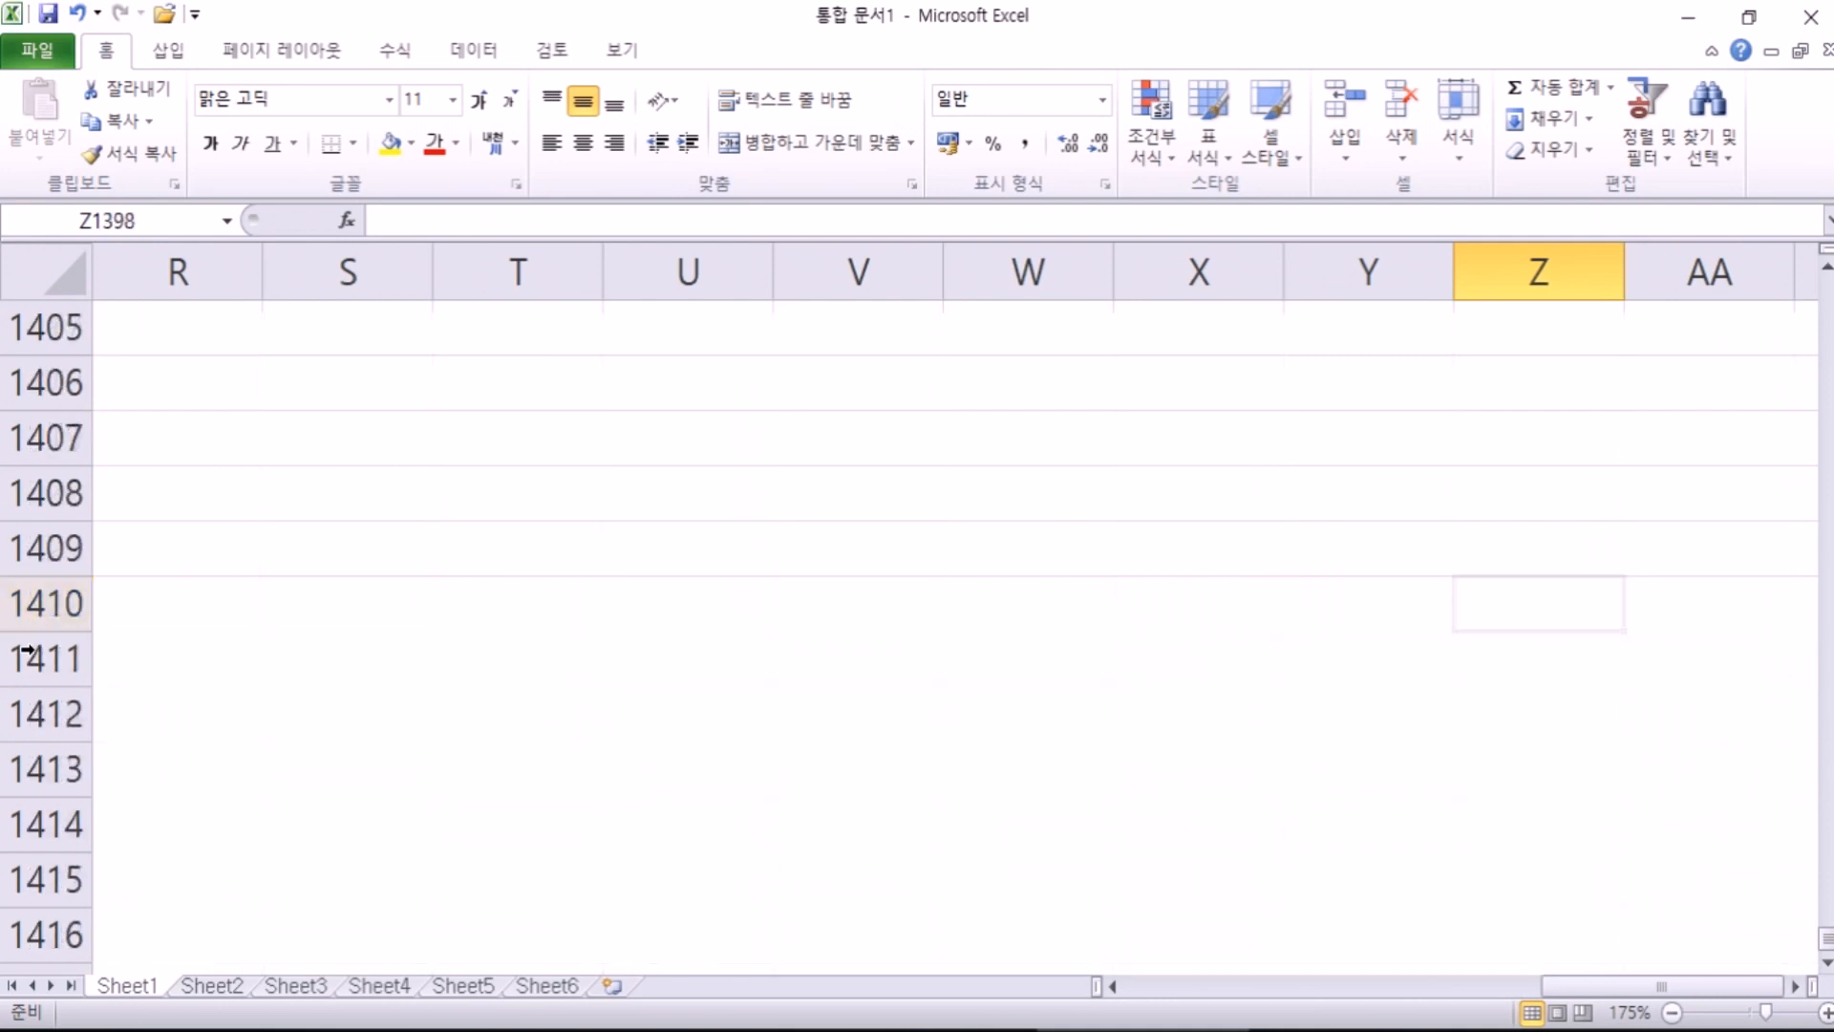
key("Down")
key("Down")
key("Down")
key("Down")
key("Down")
key("Down")
key("Down")
key("Down")
key("Down")
key("Down")
key("Down")
key("Down")
key("Down")
key("Down")
key("Down")
key("Down")
key("Down")
key("Down")
key("Down")
key("Down")
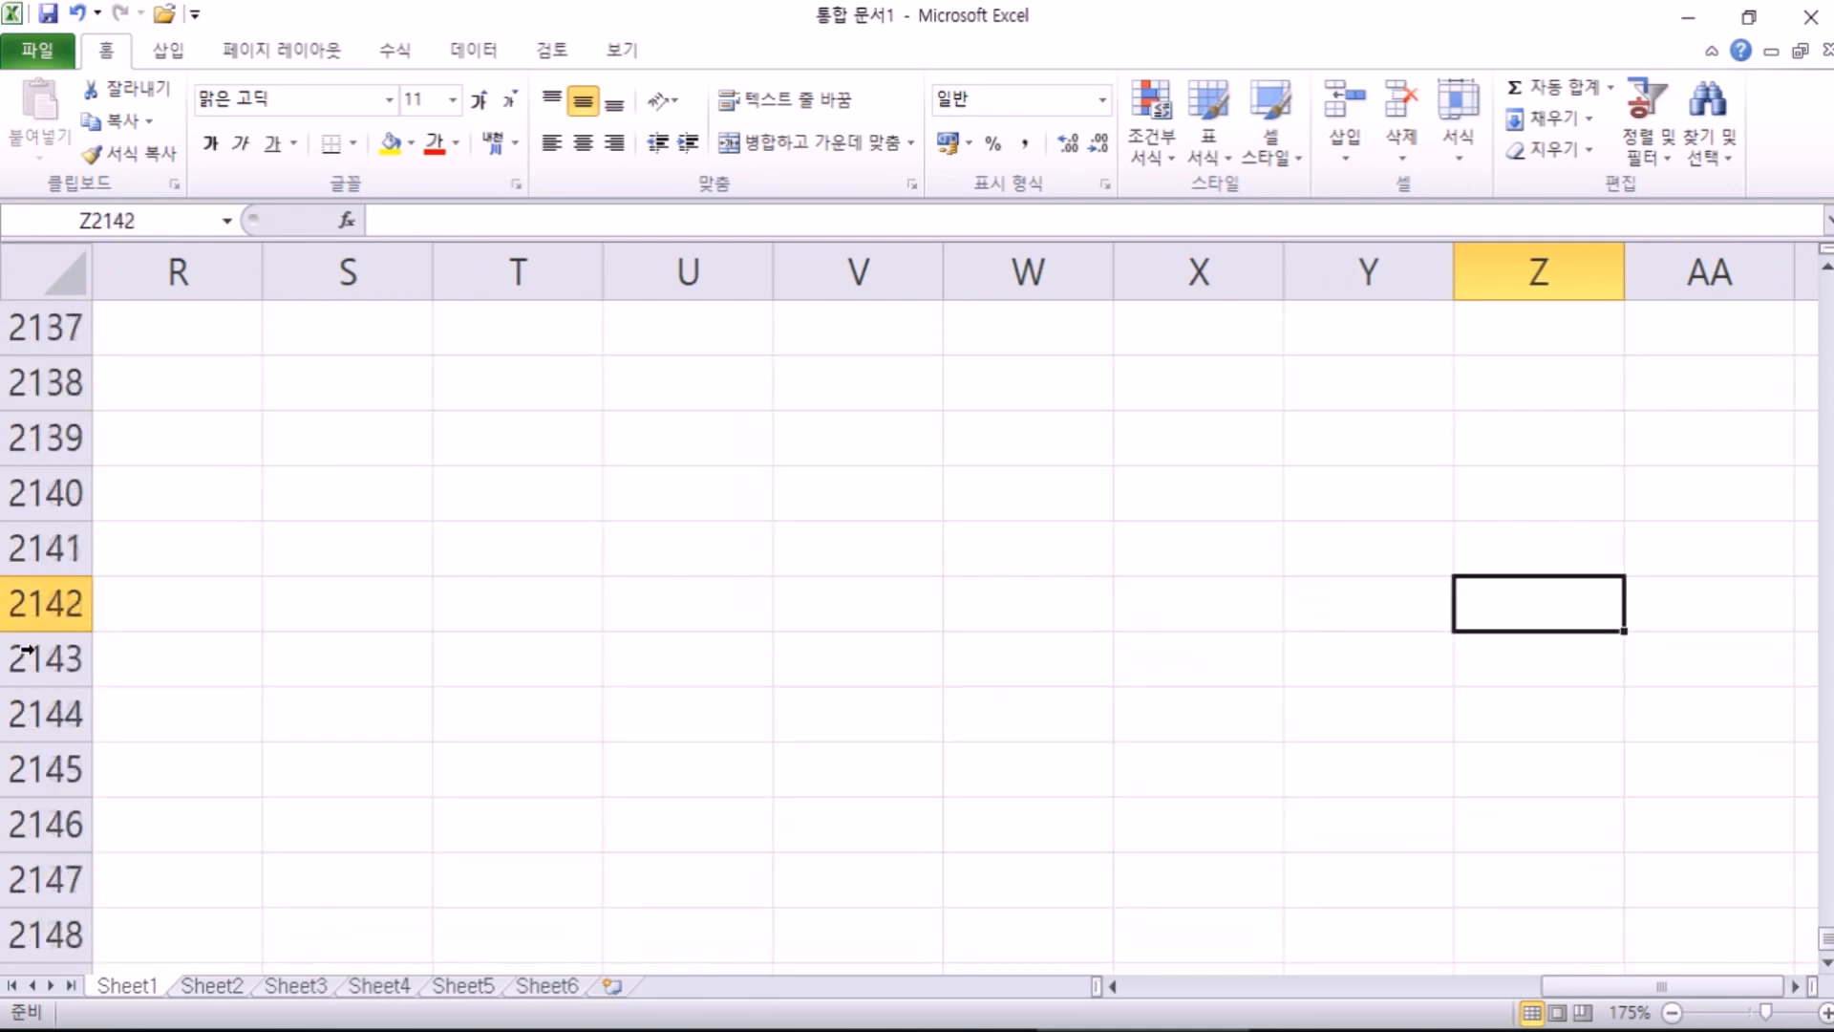
key("Down")
key("Down")
key("Down")
key("Down")
key("Down")
key("Down")
key("Down")
key("Down")
key("Down")
key("Down")
key("Down")
key("Down")
key("Down")
key("Down")
key("Down")
key("Down")
key("Down")
key("Down")
key("Down")
key("Down")
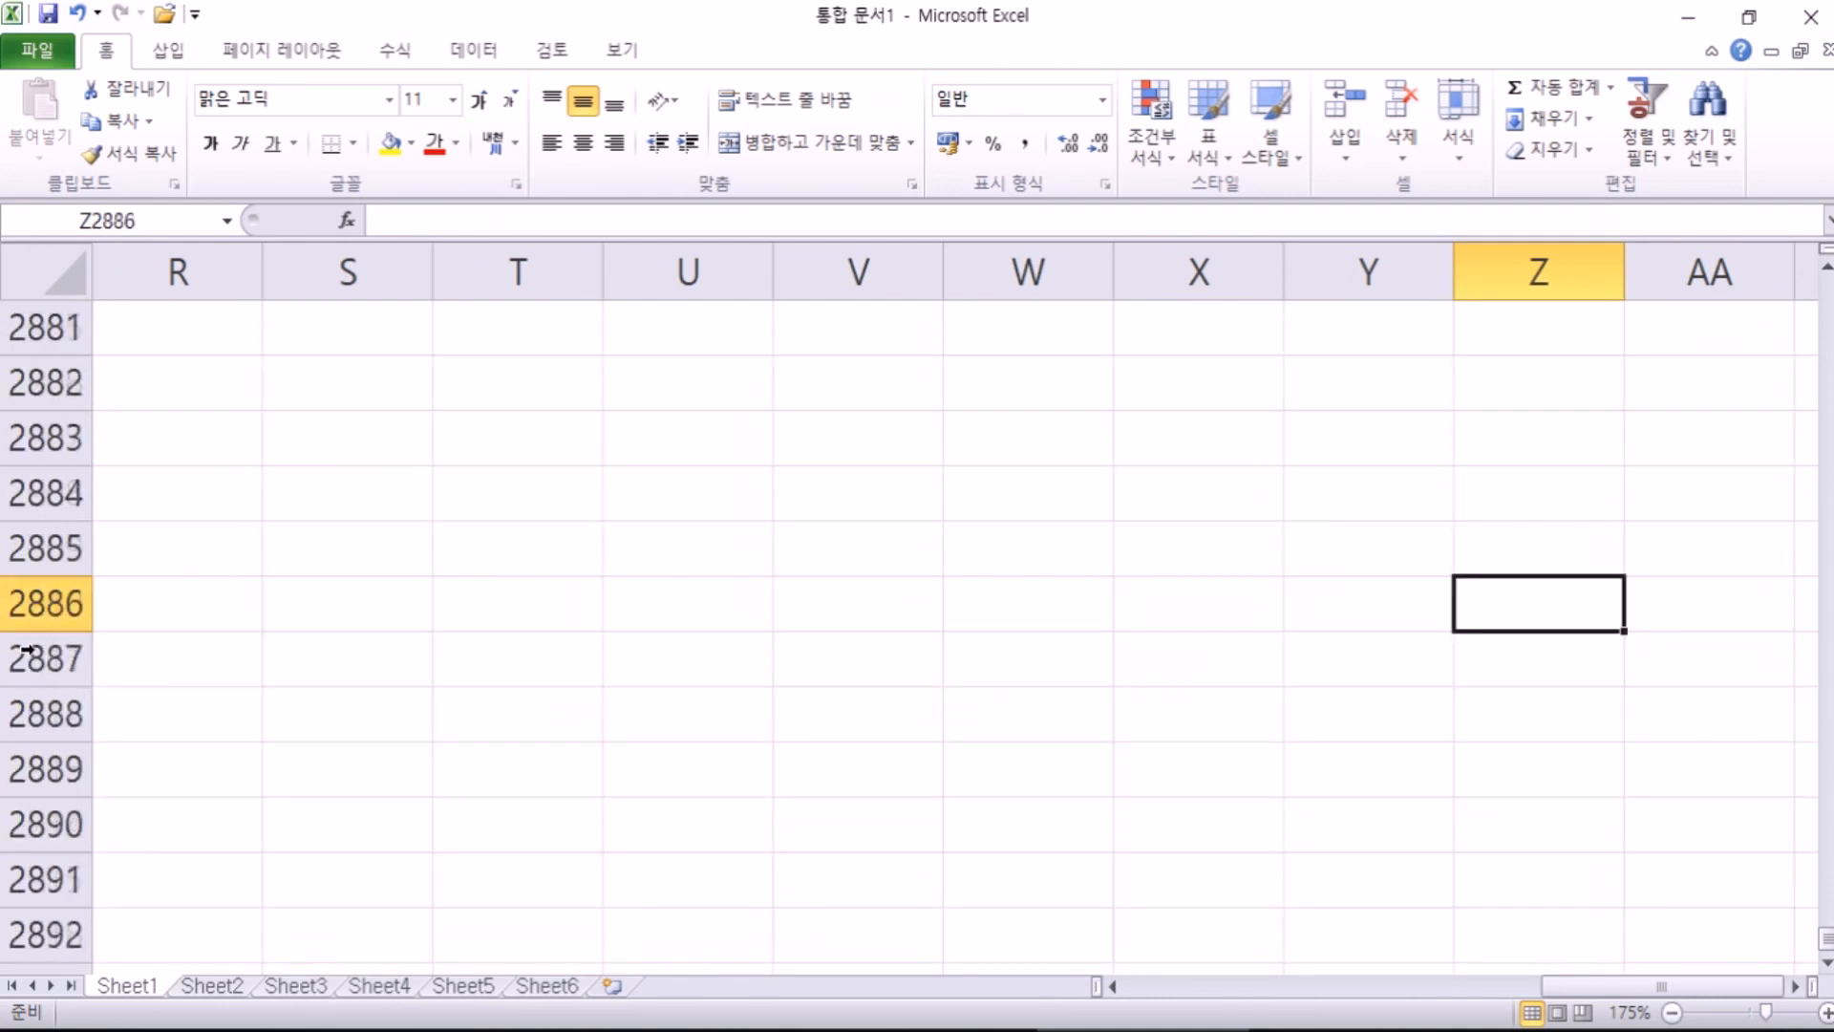
left_click(628, 614)
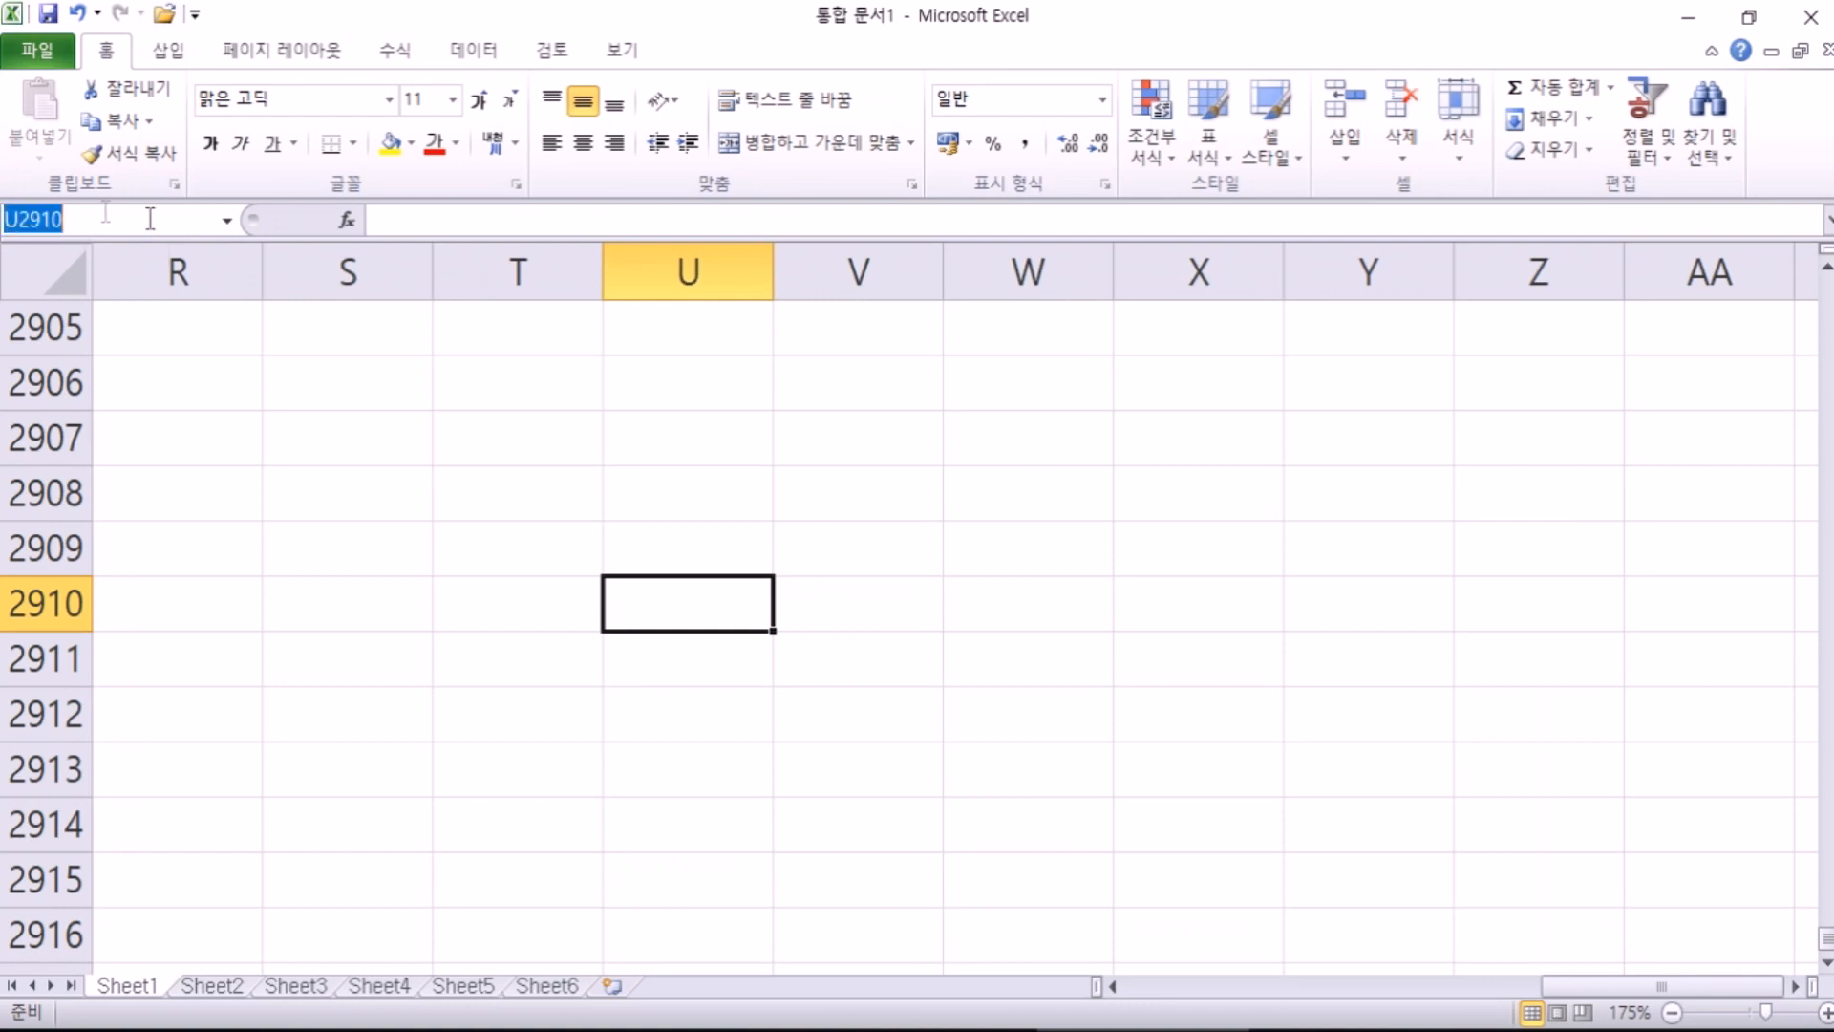
Step: Go to cell Z500000 via the Name Box
left_click(164, 216)
key("BackSpace")
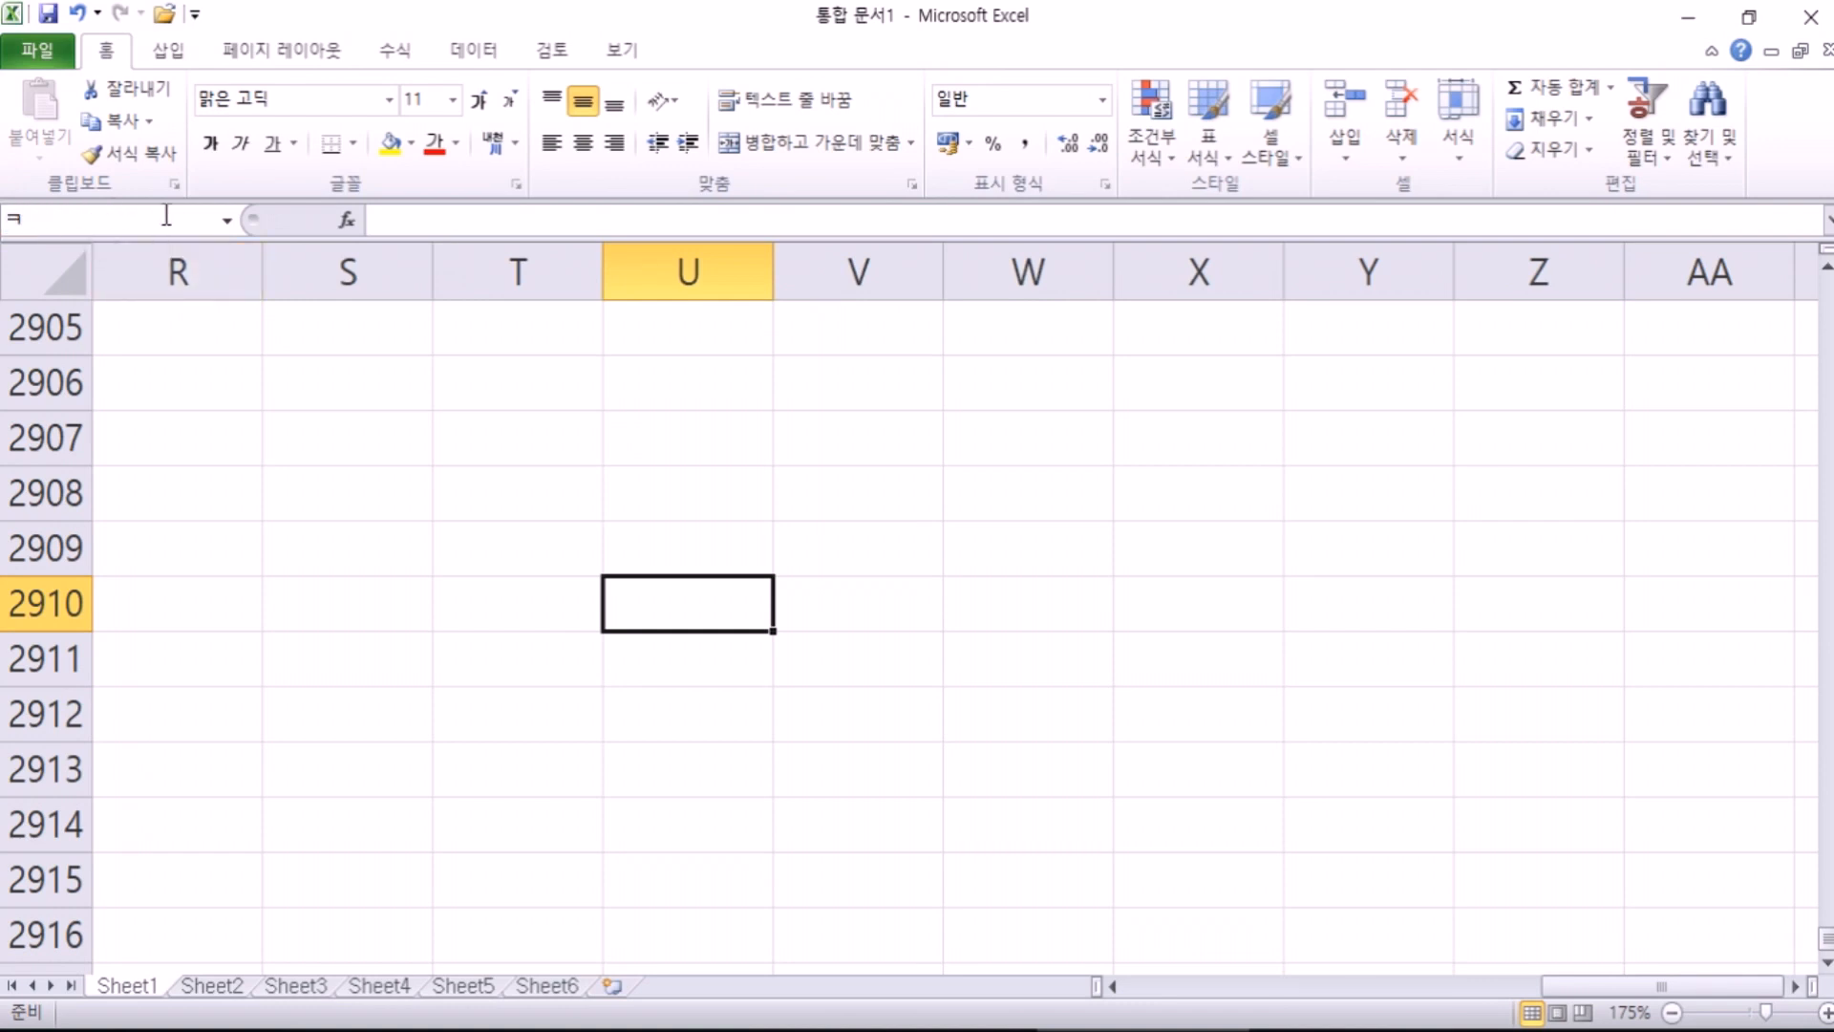
type("z500000")
key("Return")
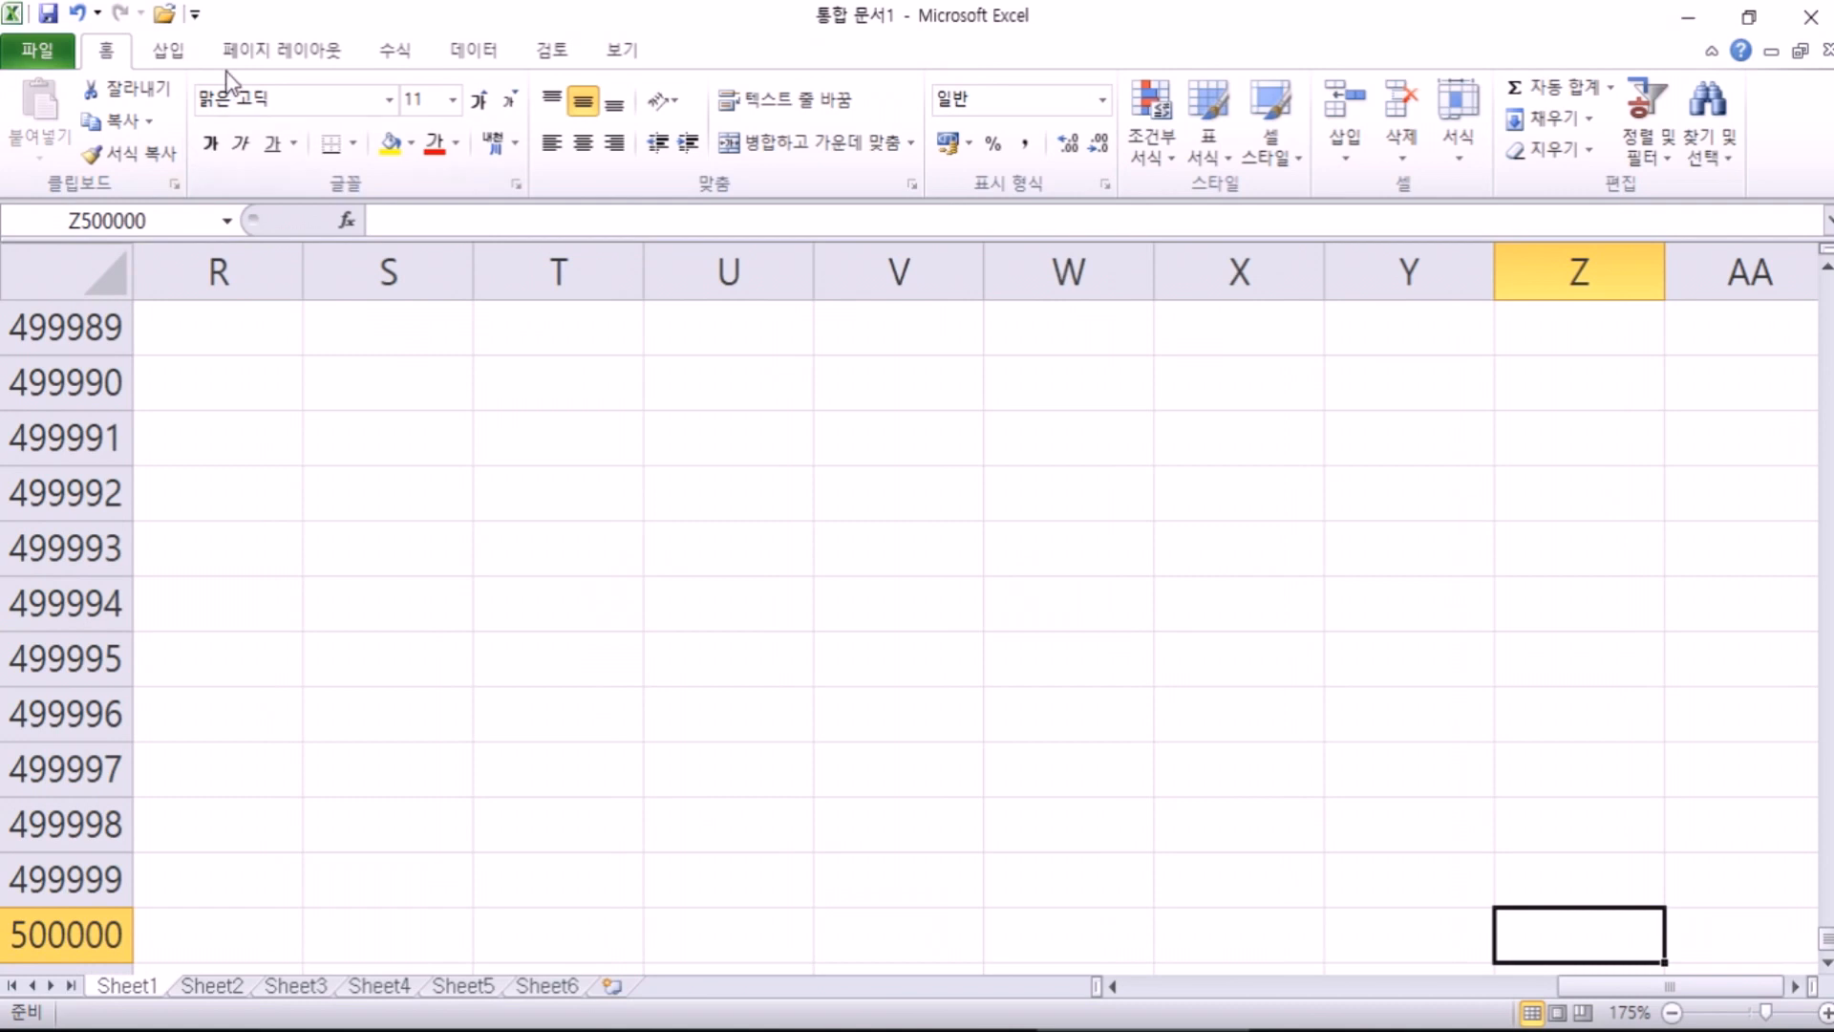
scroll(233, 83, "down", 2)
scroll(811, 424, "down", 2)
scroll(233, 127, "up", 2)
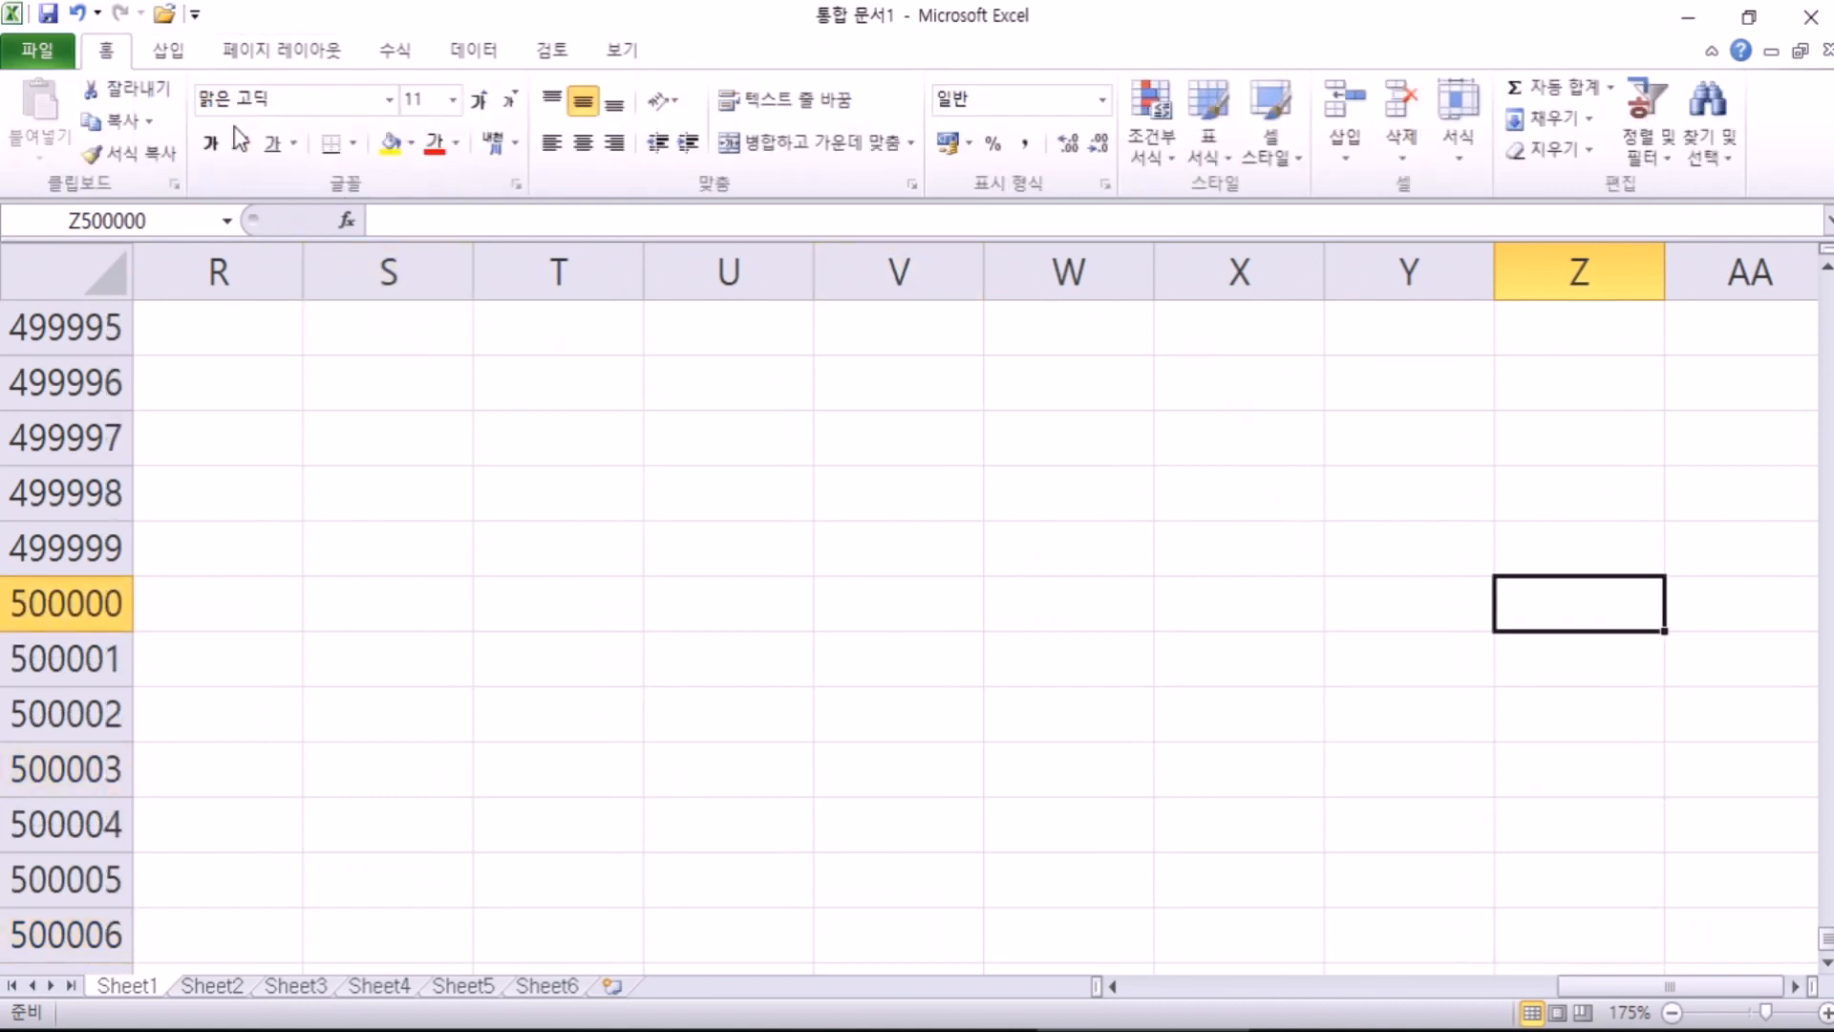
Step: Go to cell KKK1000000 via the Name Box, then return to A1
left_click(147, 218)
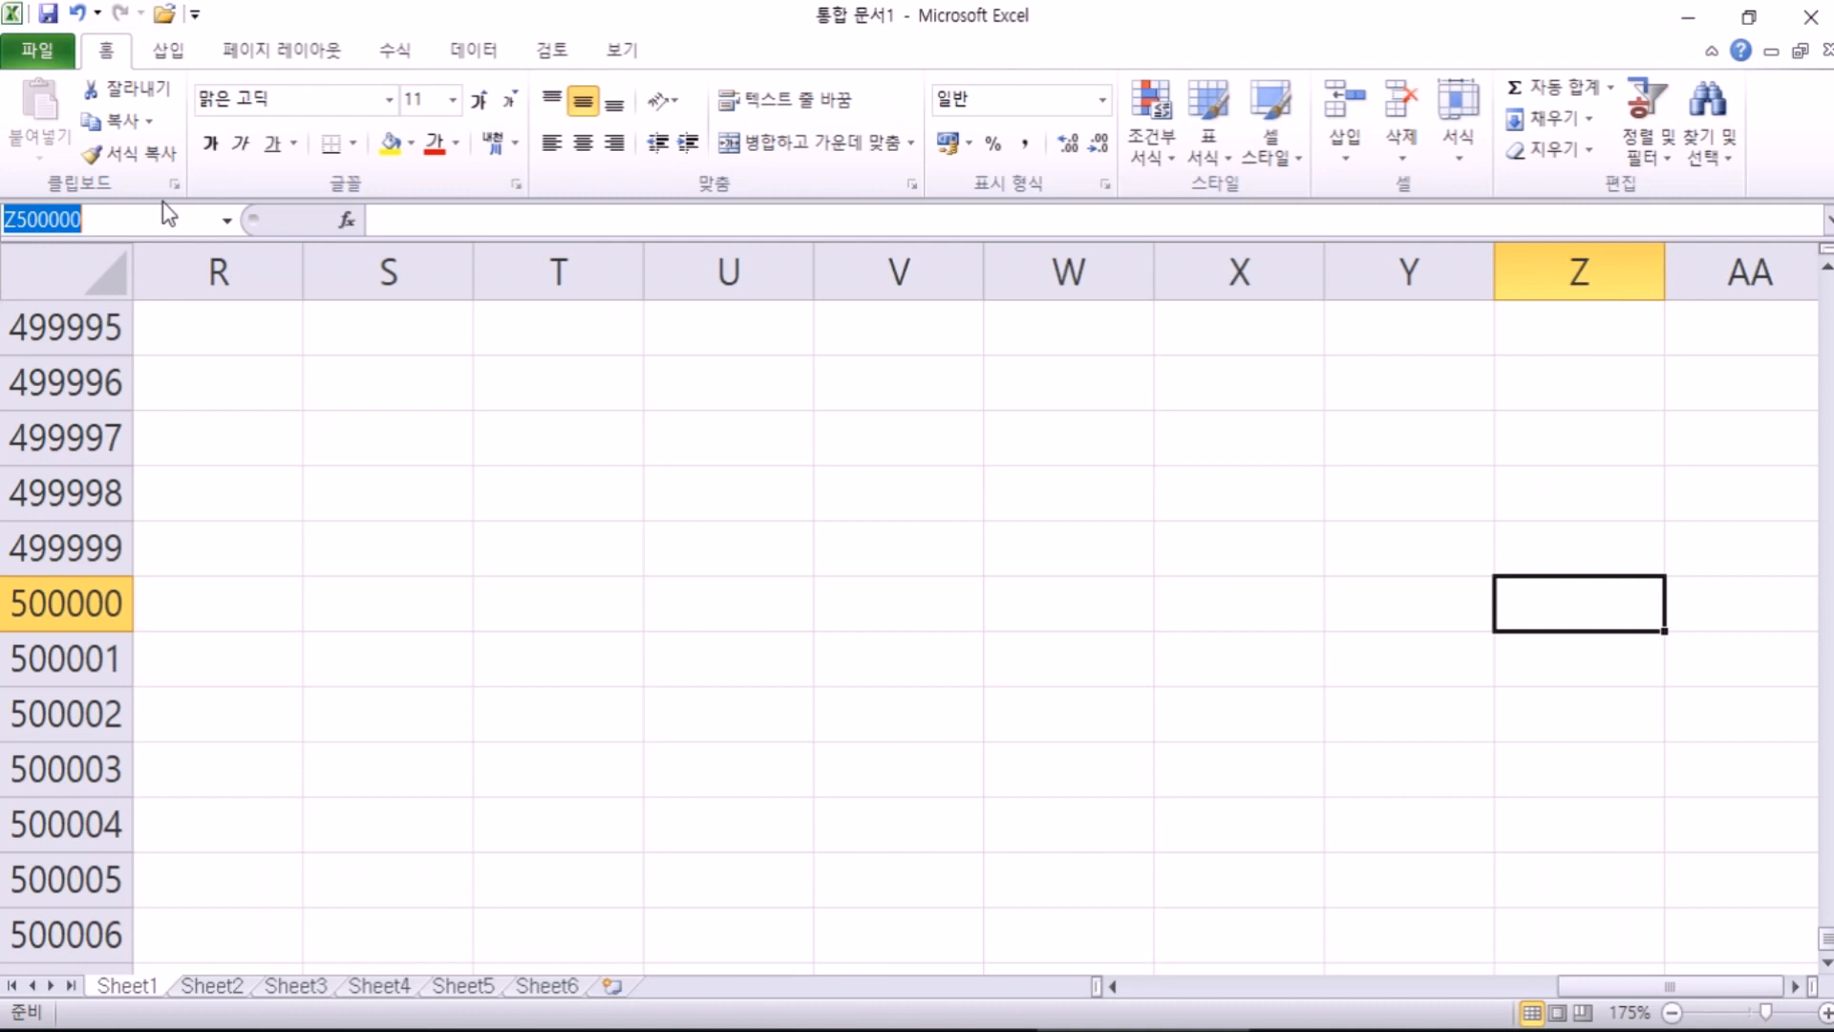
type("k")
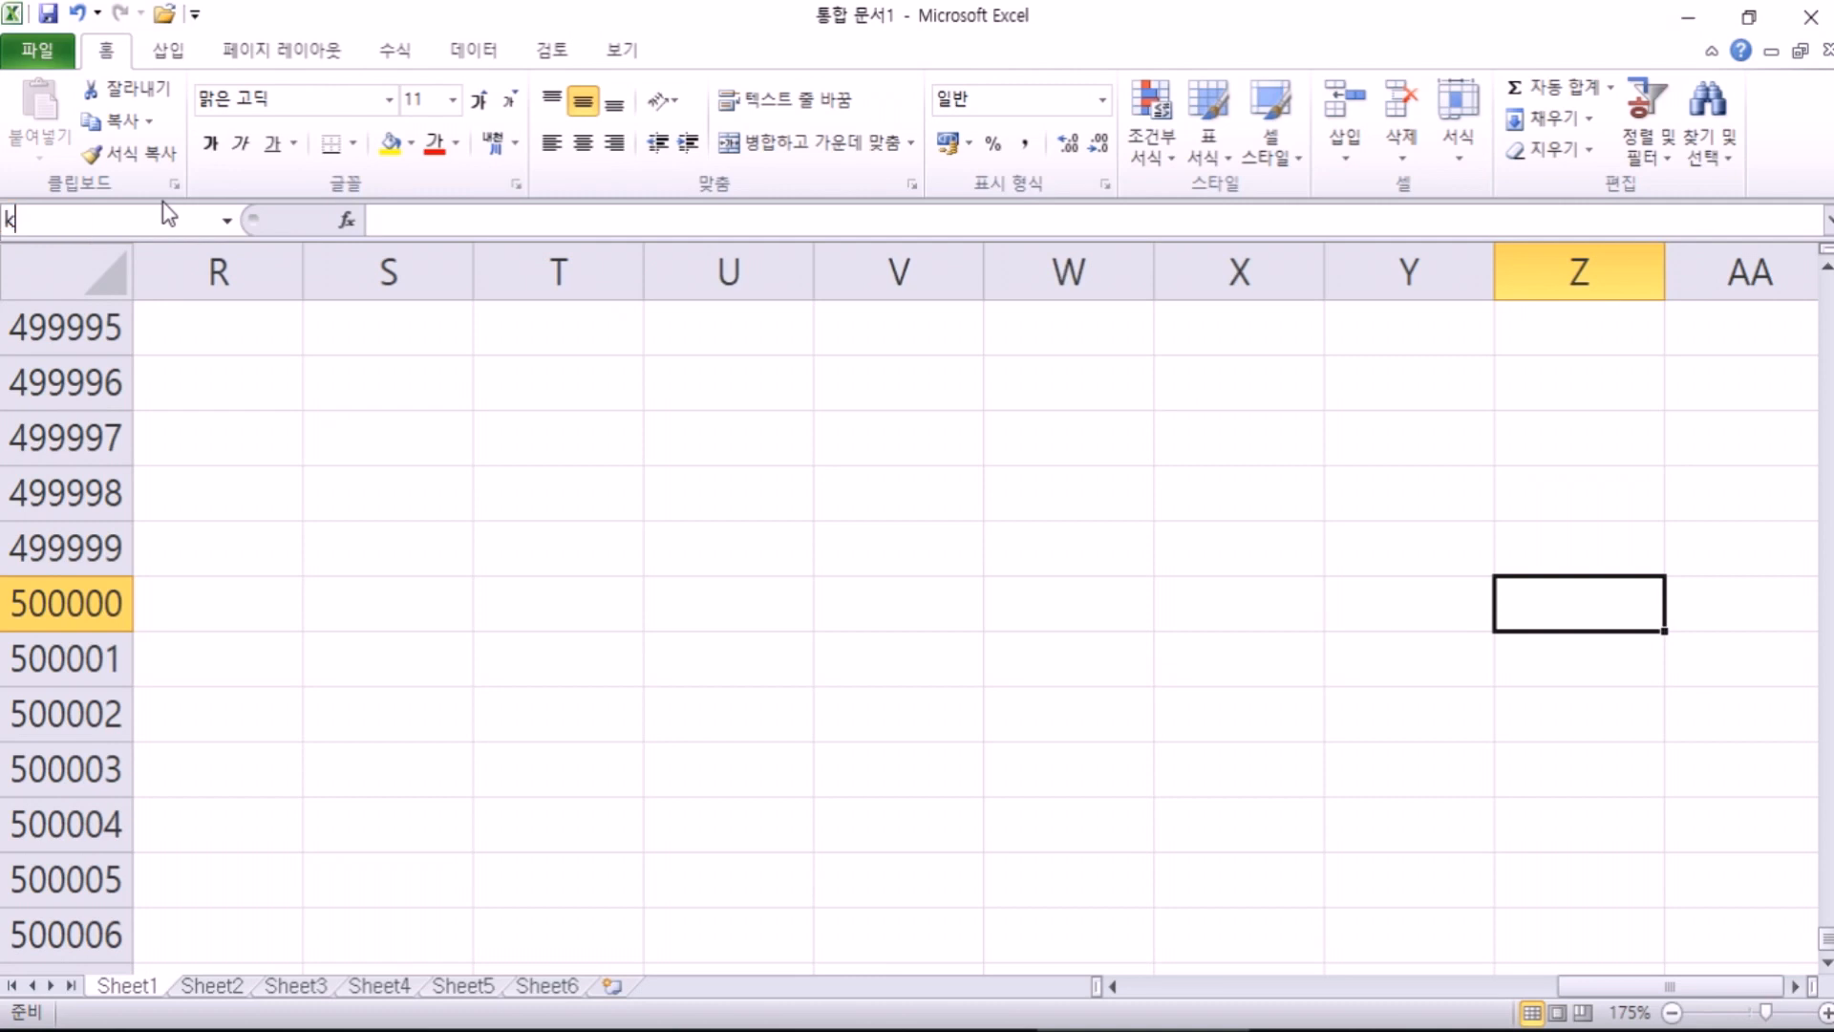
type("kk1000000")
key("Return")
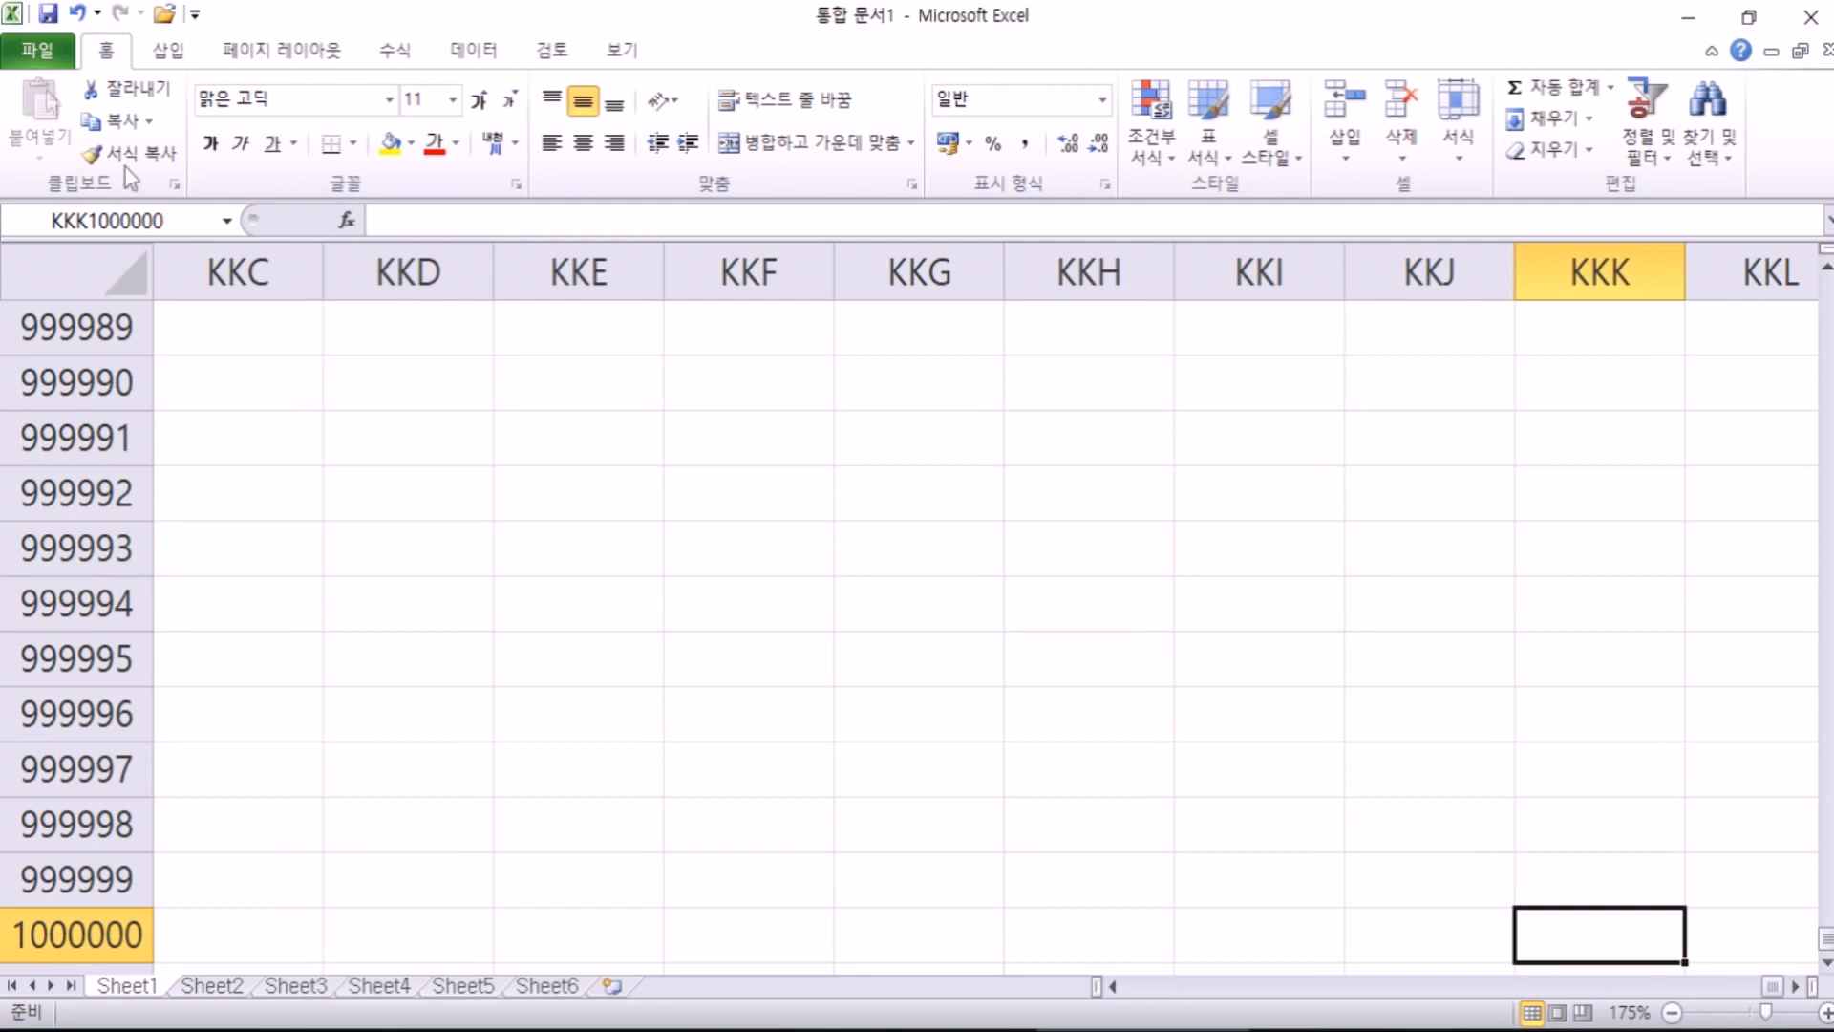
scroll(123, 167, "down", 1)
scroll(524, 311, "down", 2)
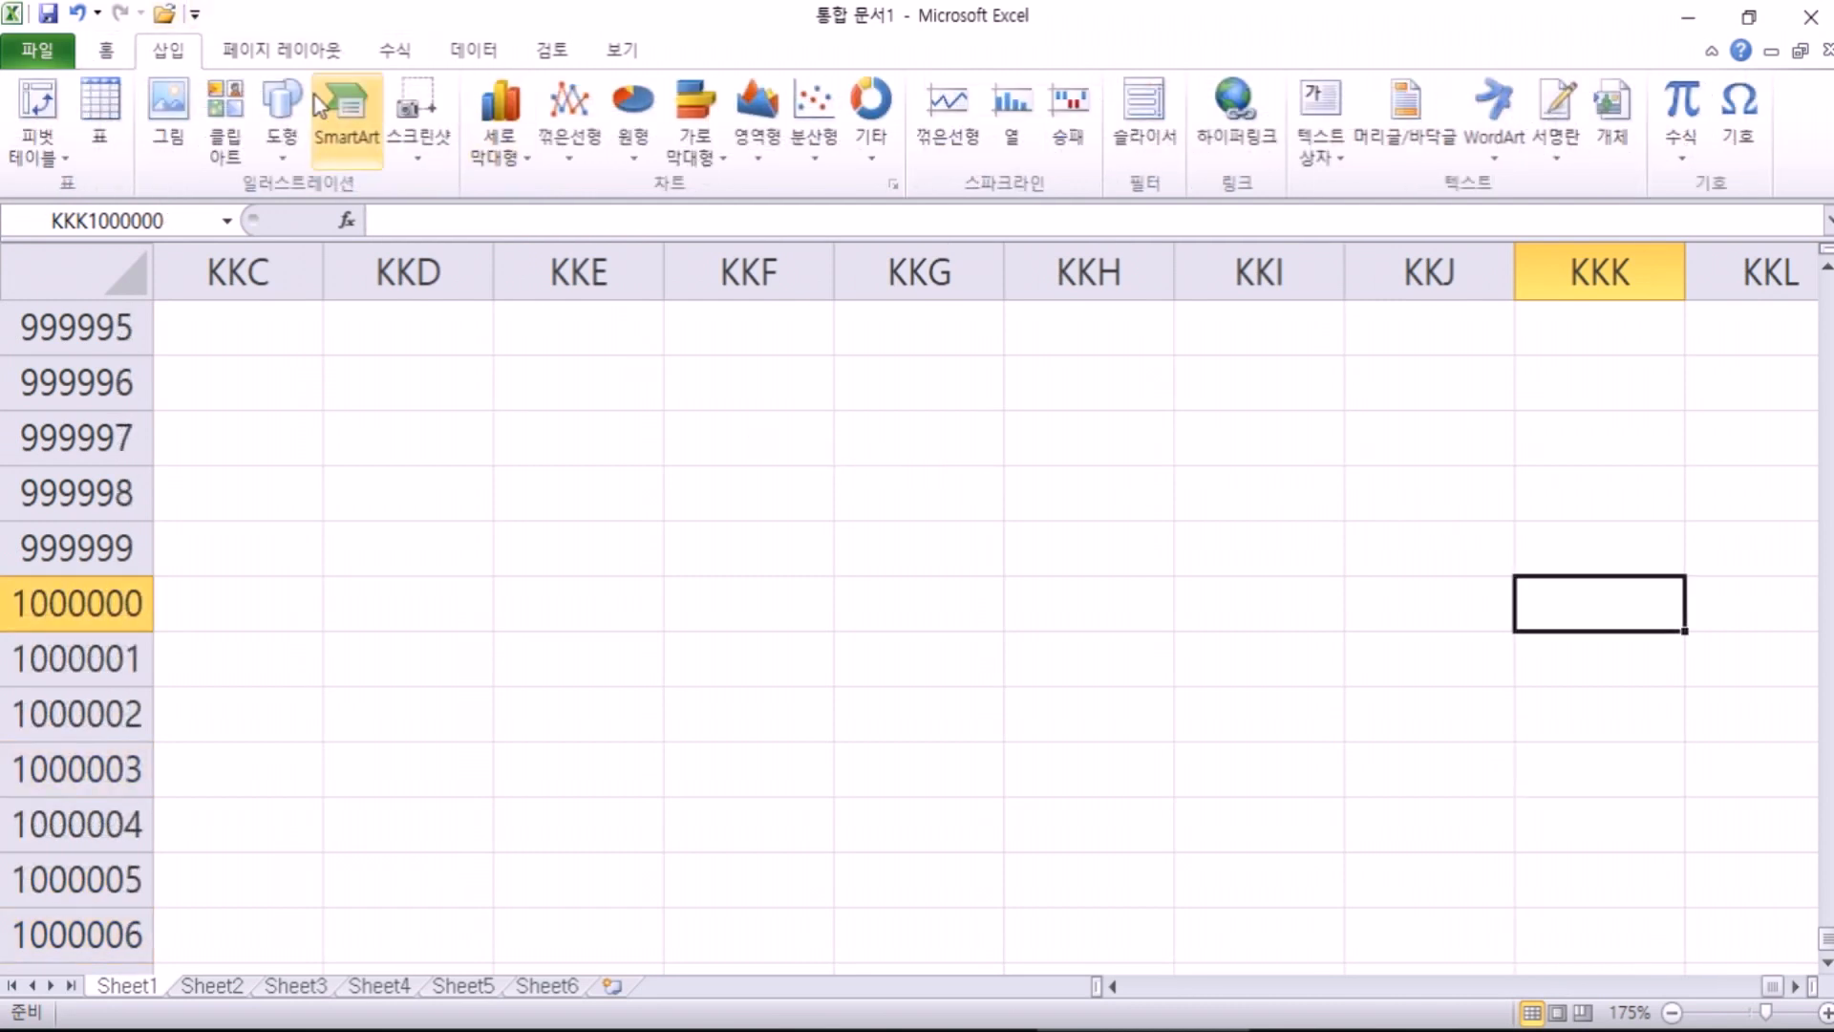
scroll(346, 124, "up", 1)
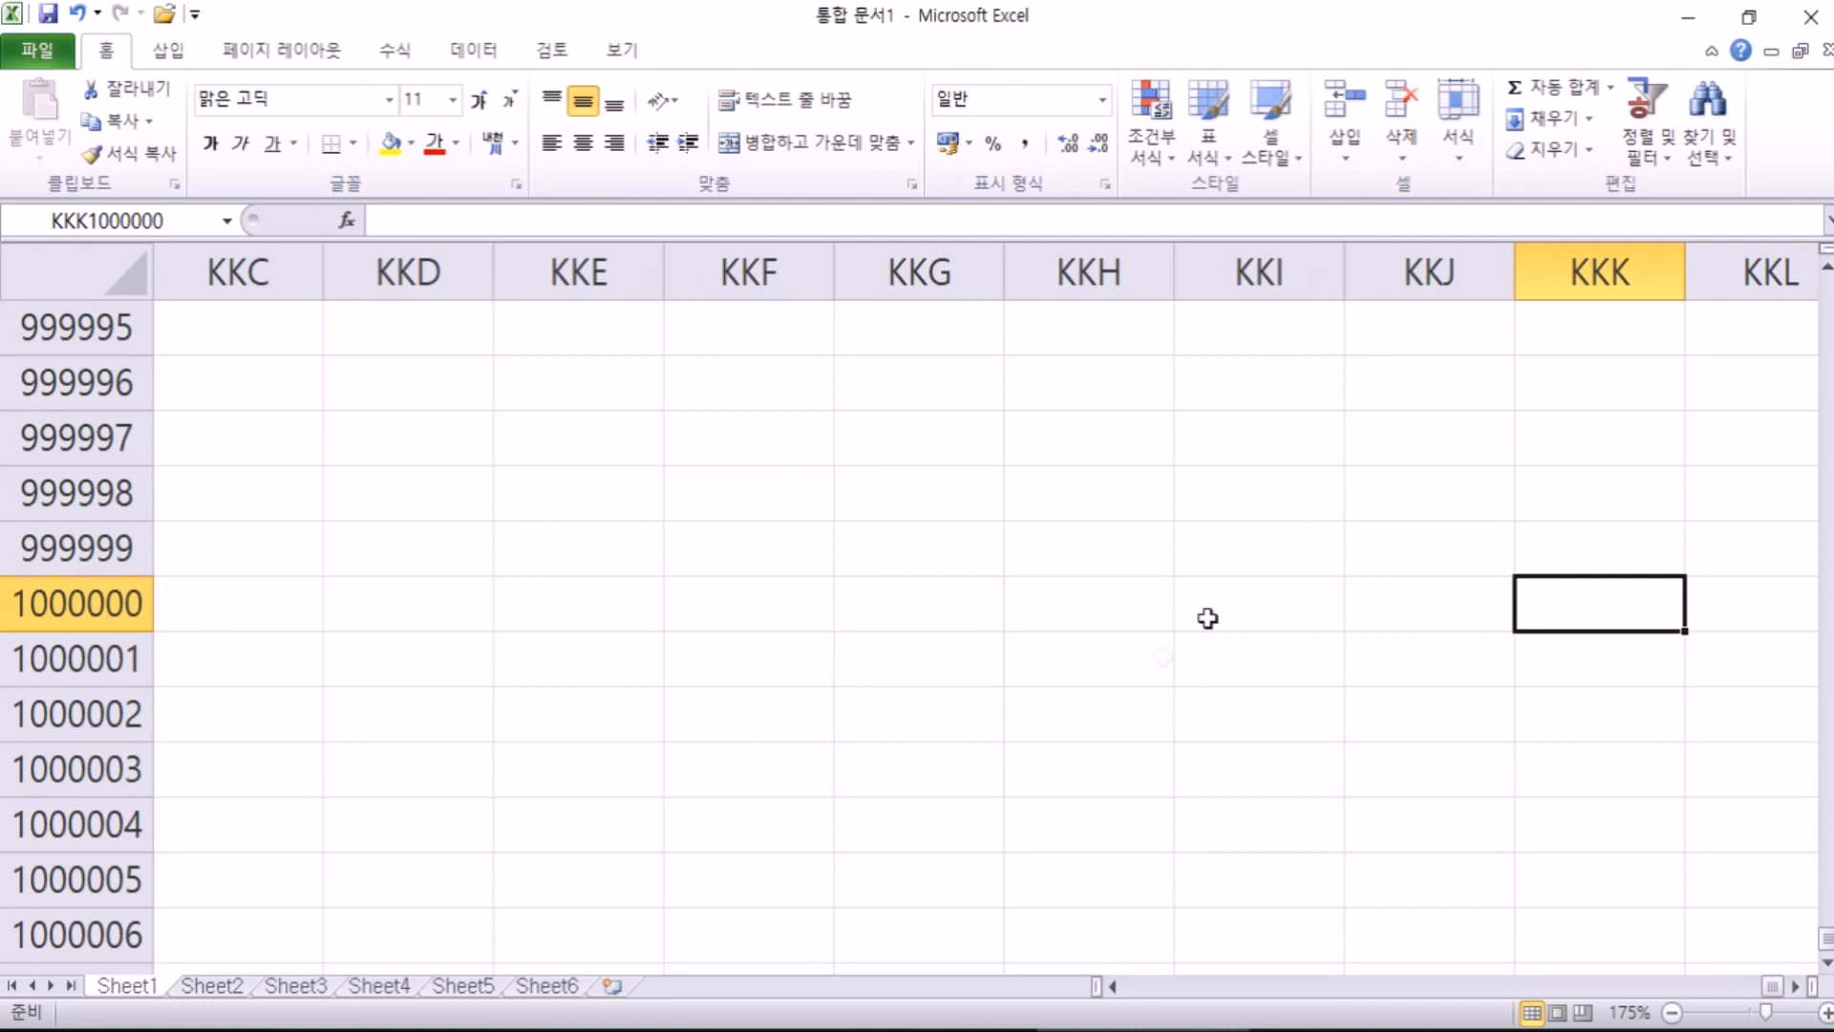
left_click(382, 704)
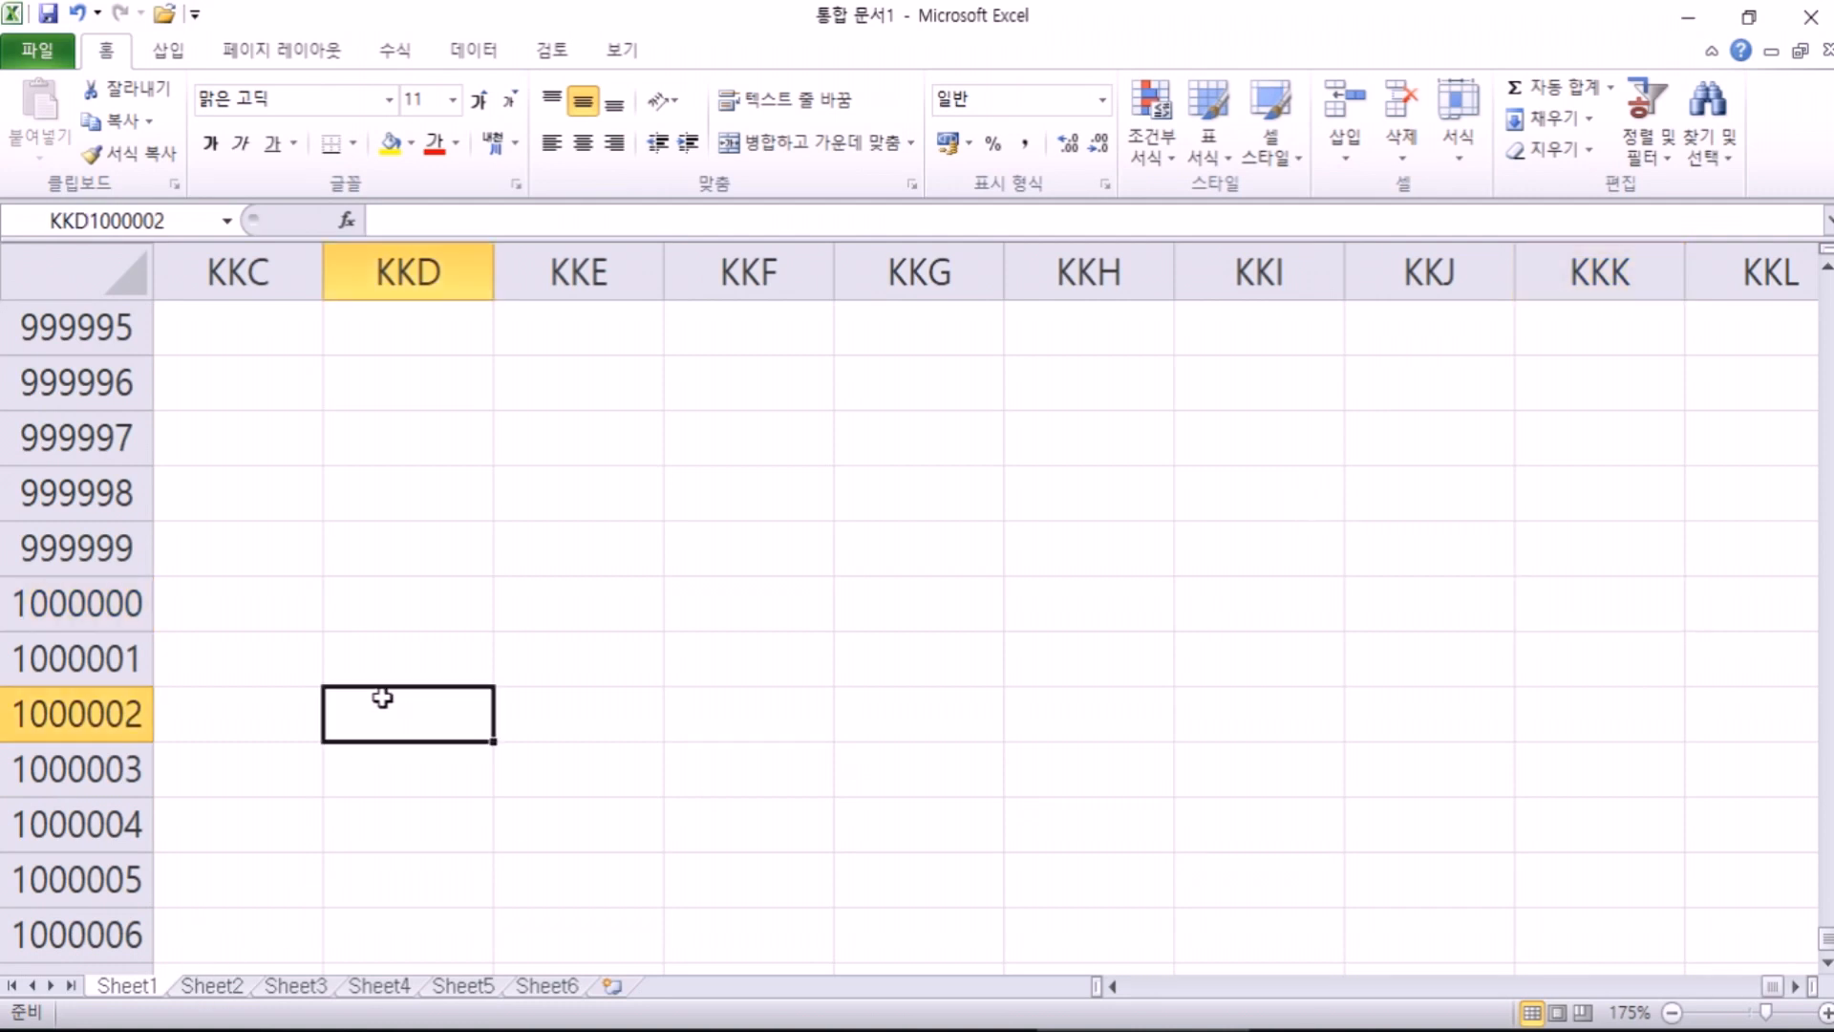
scroll(382, 704, "up", 9)
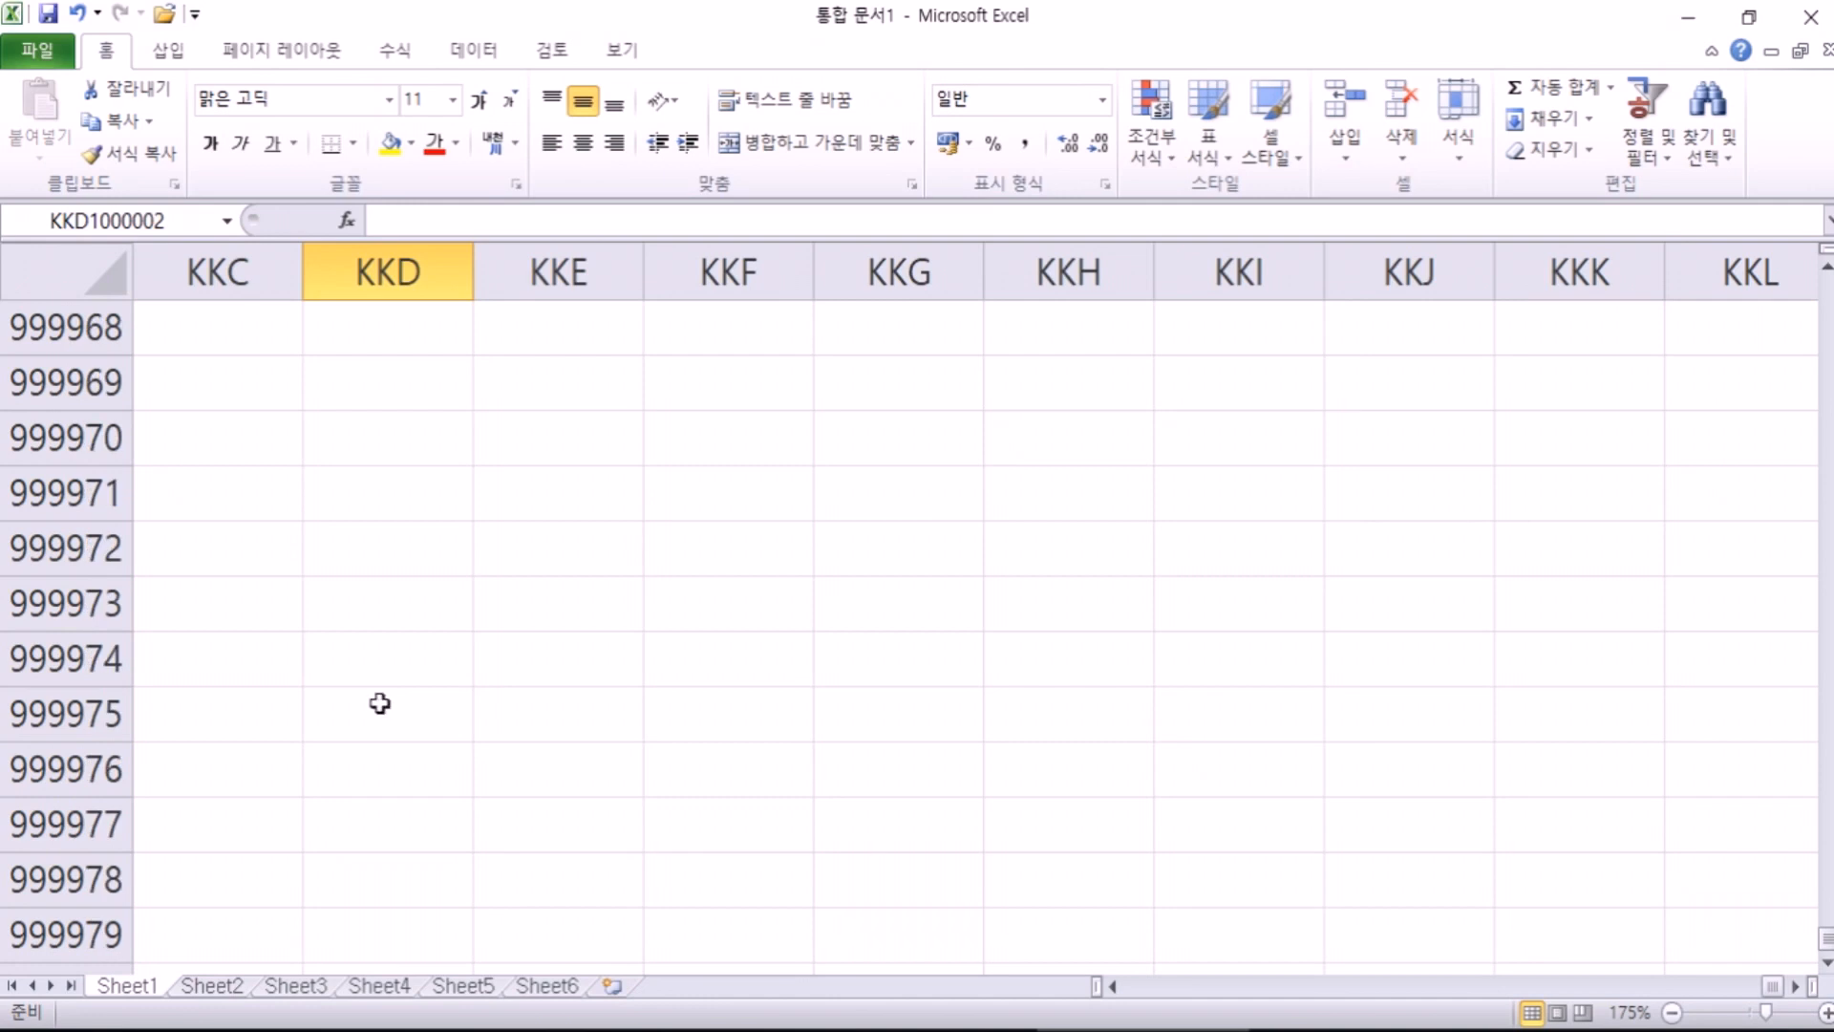
key("ctrl+Home")
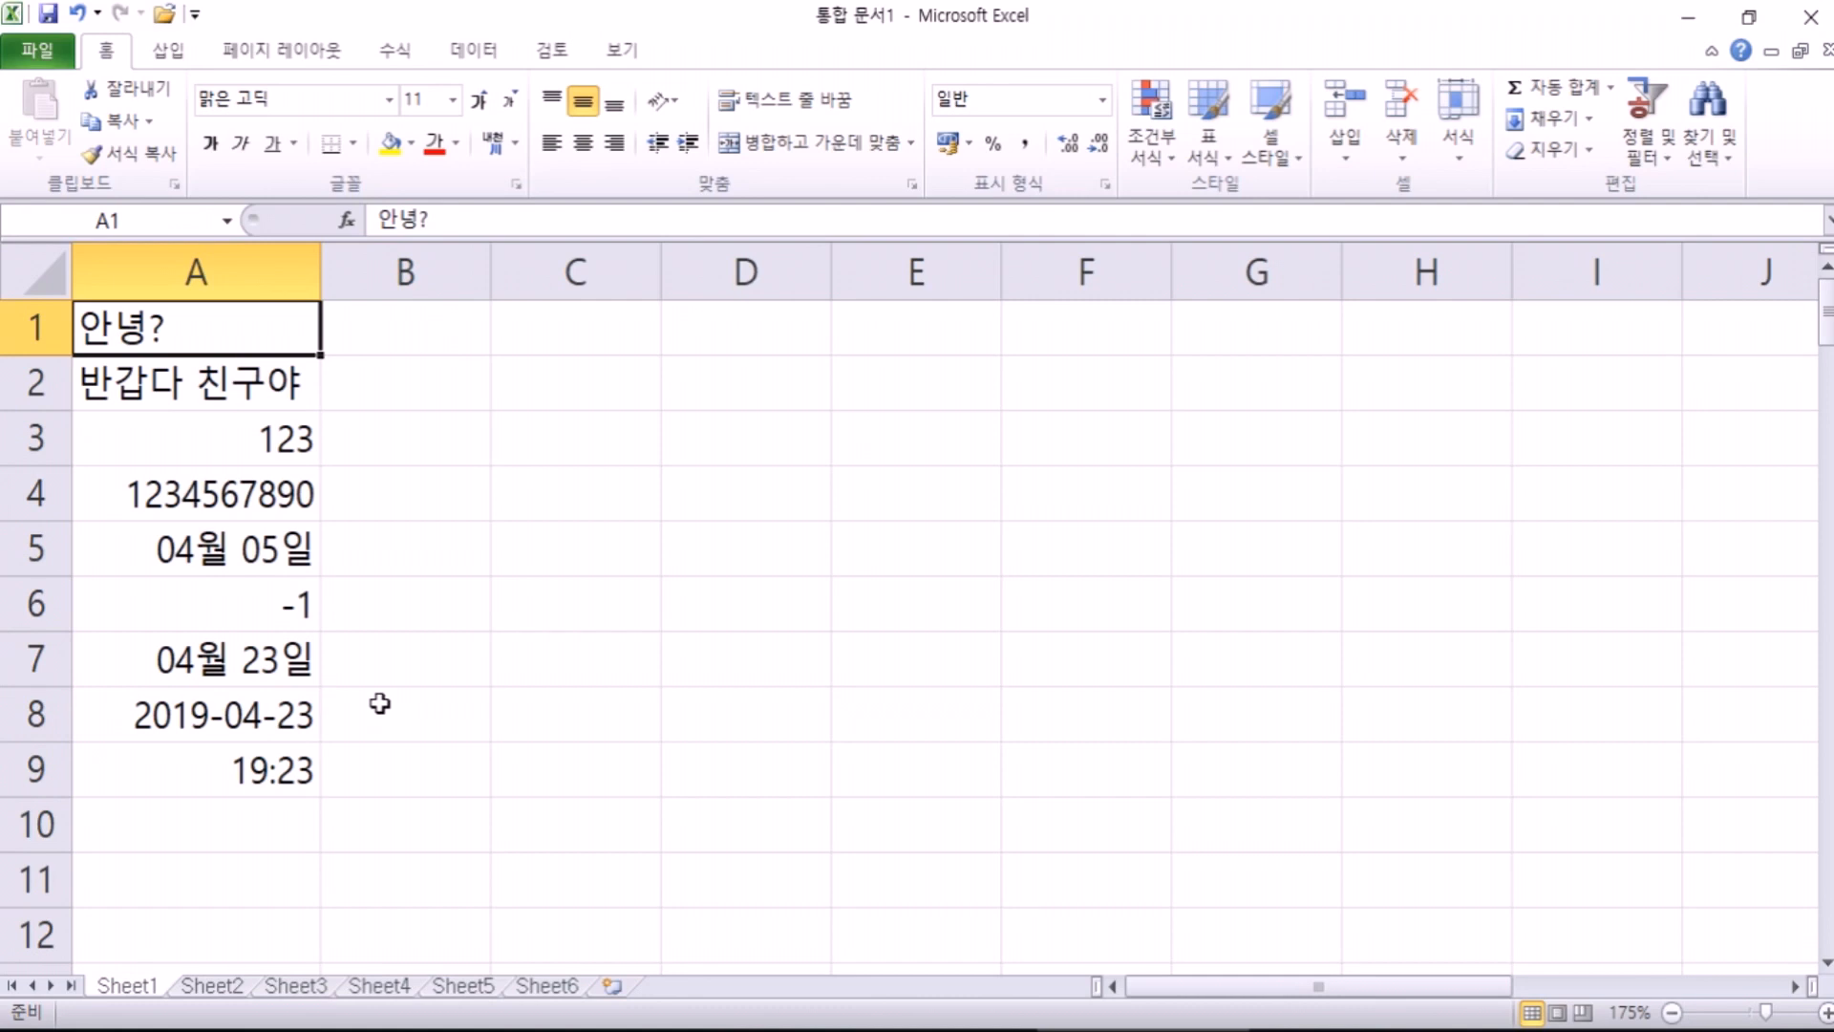
Step: Show Sheet2 and restore the Excel window to a smaller size
left_click(212, 987)
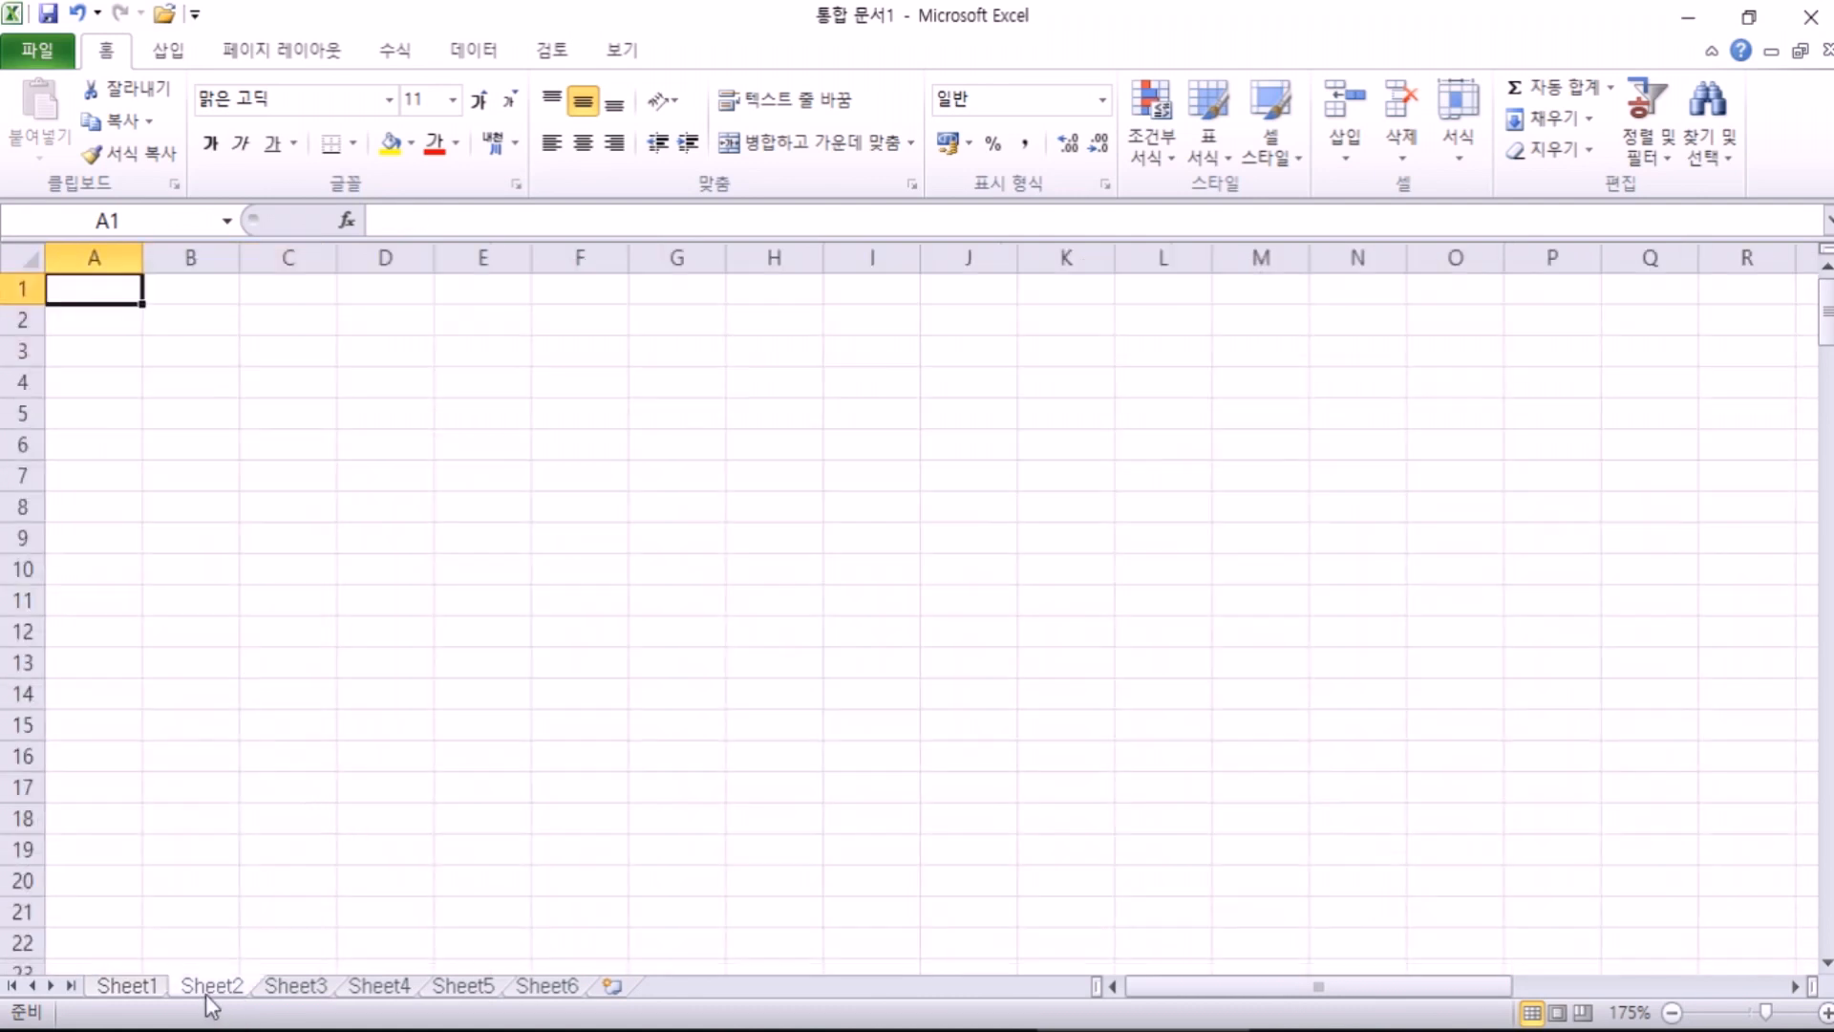
left_click(321, 992)
left_click(226, 991)
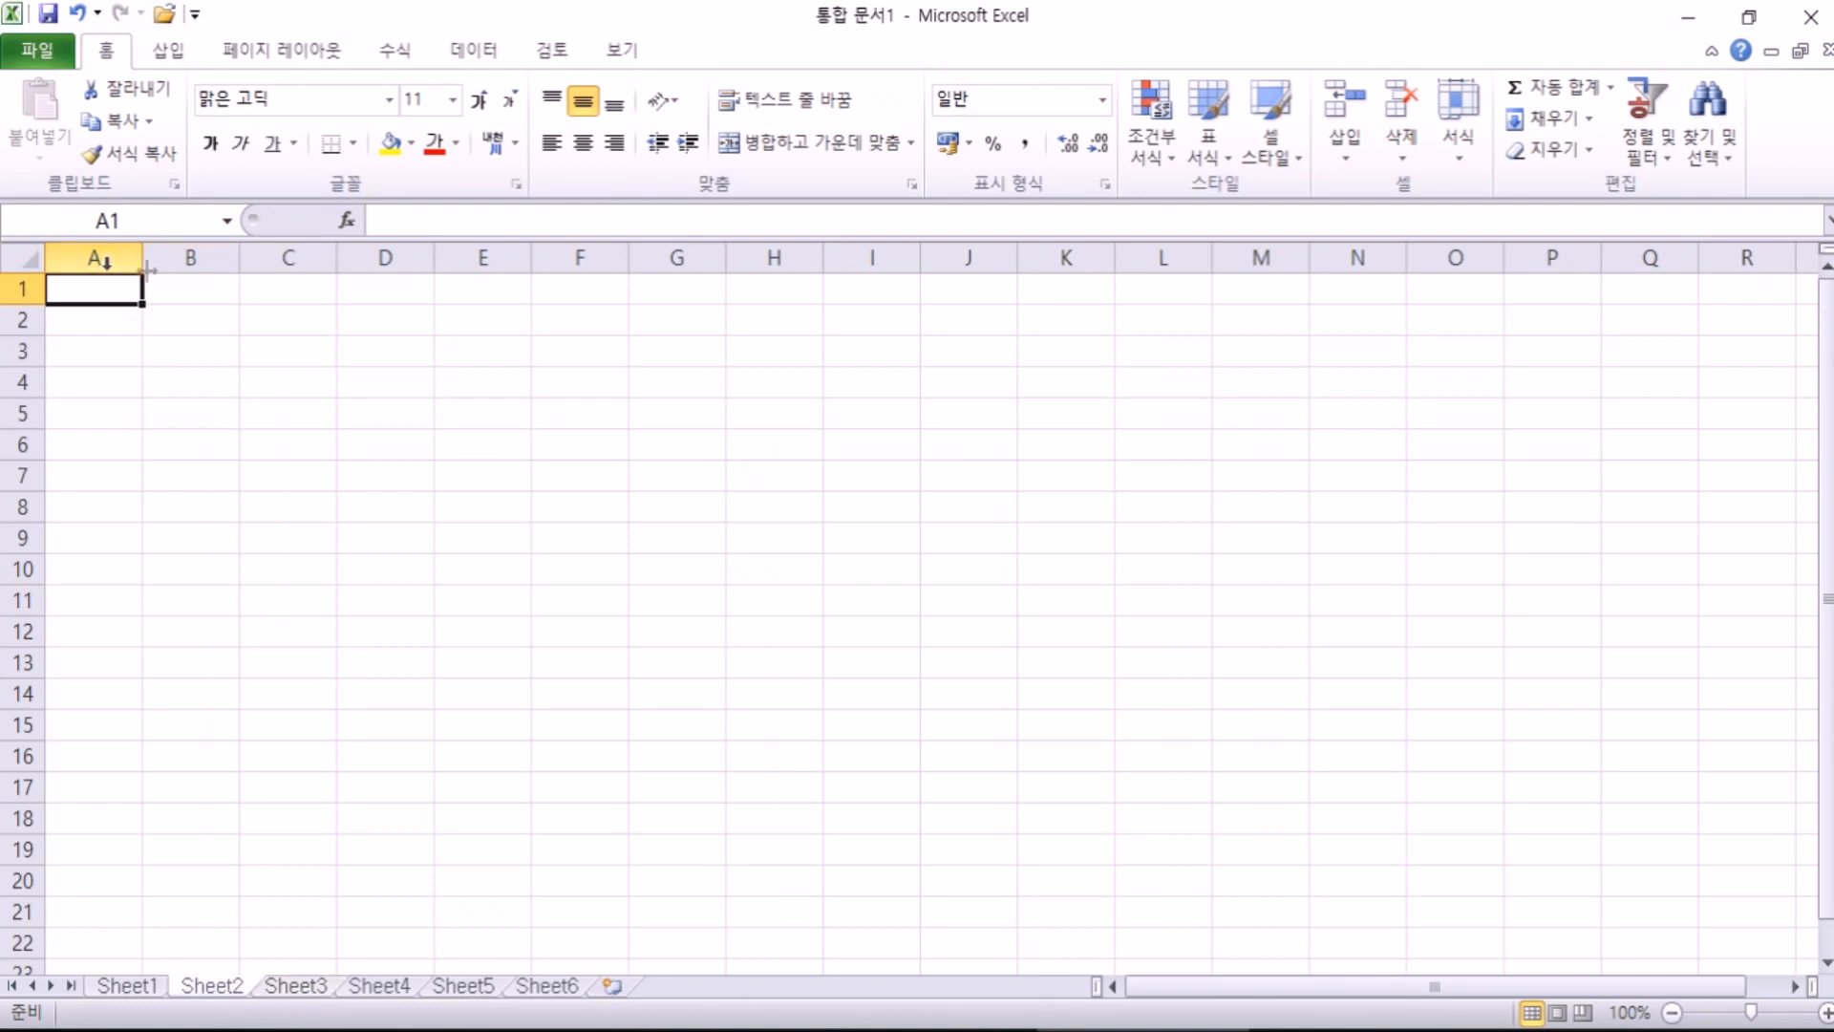
left_click(1749, 16)
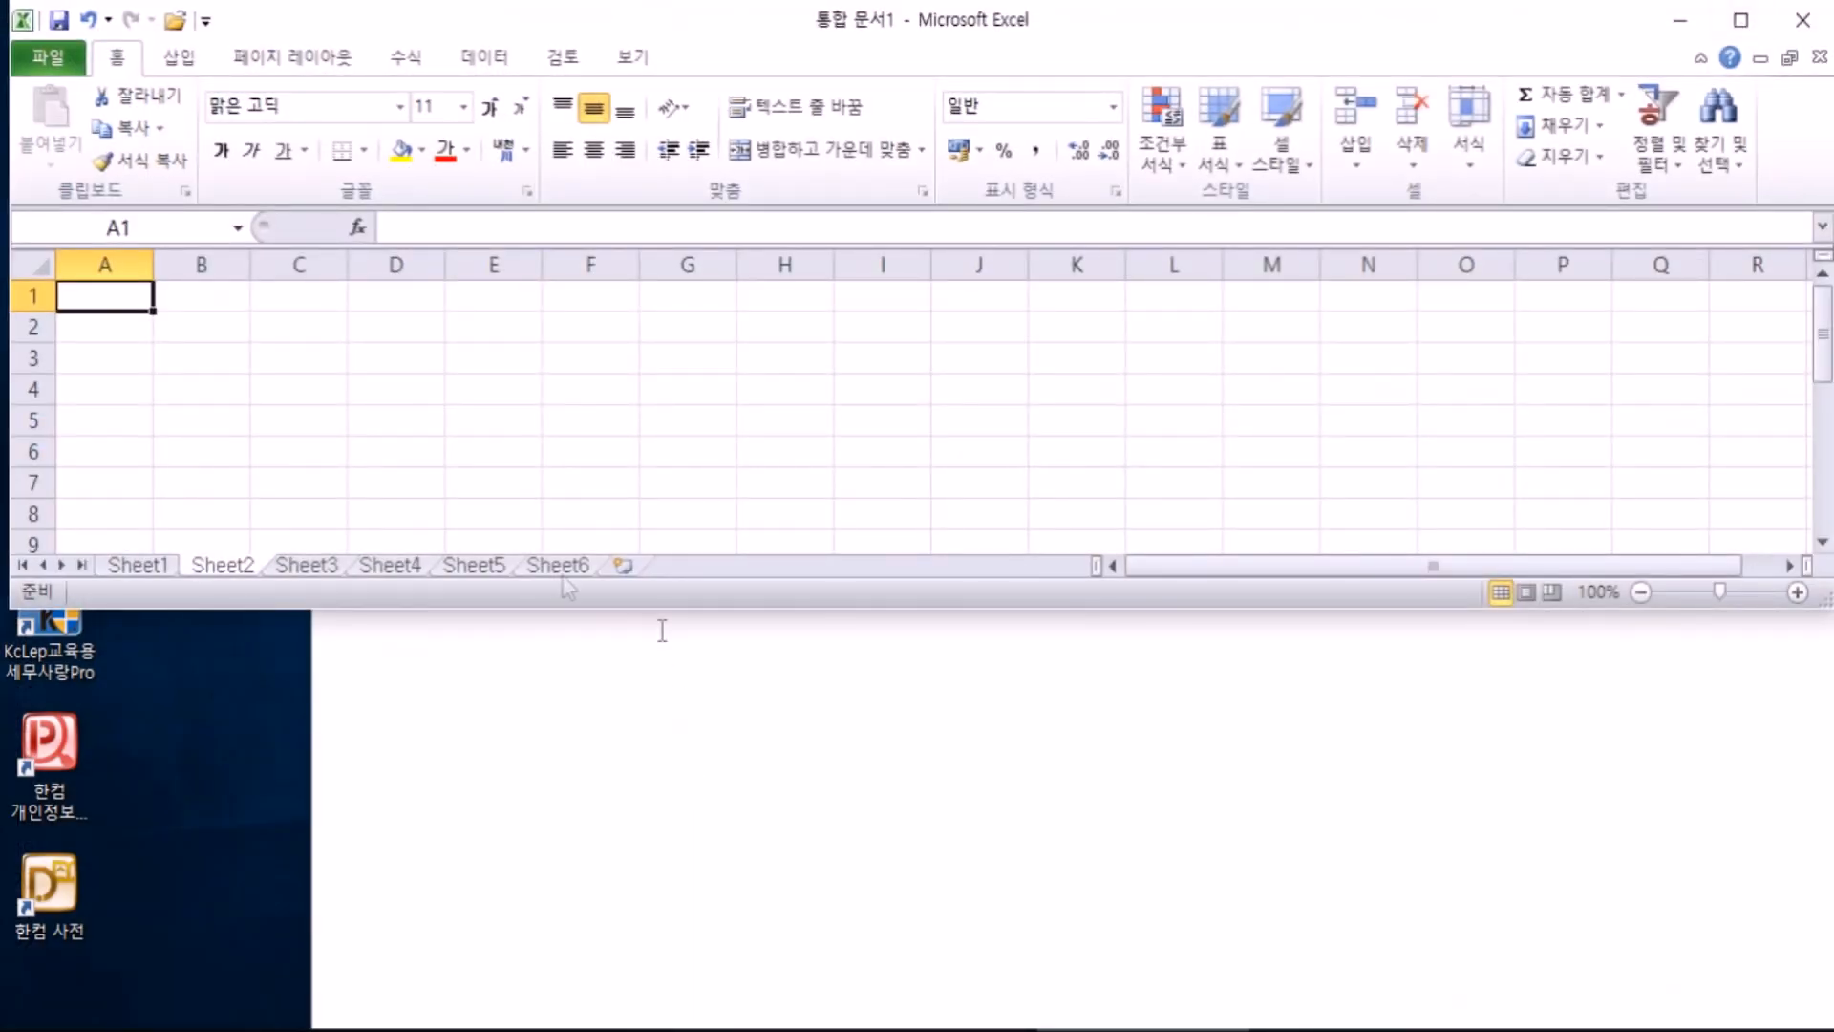
Step: Flip between sheet tabs, entering and cancelling rename on Sheet1 and Sheet2, ending on Sheet2
left_click(120, 568)
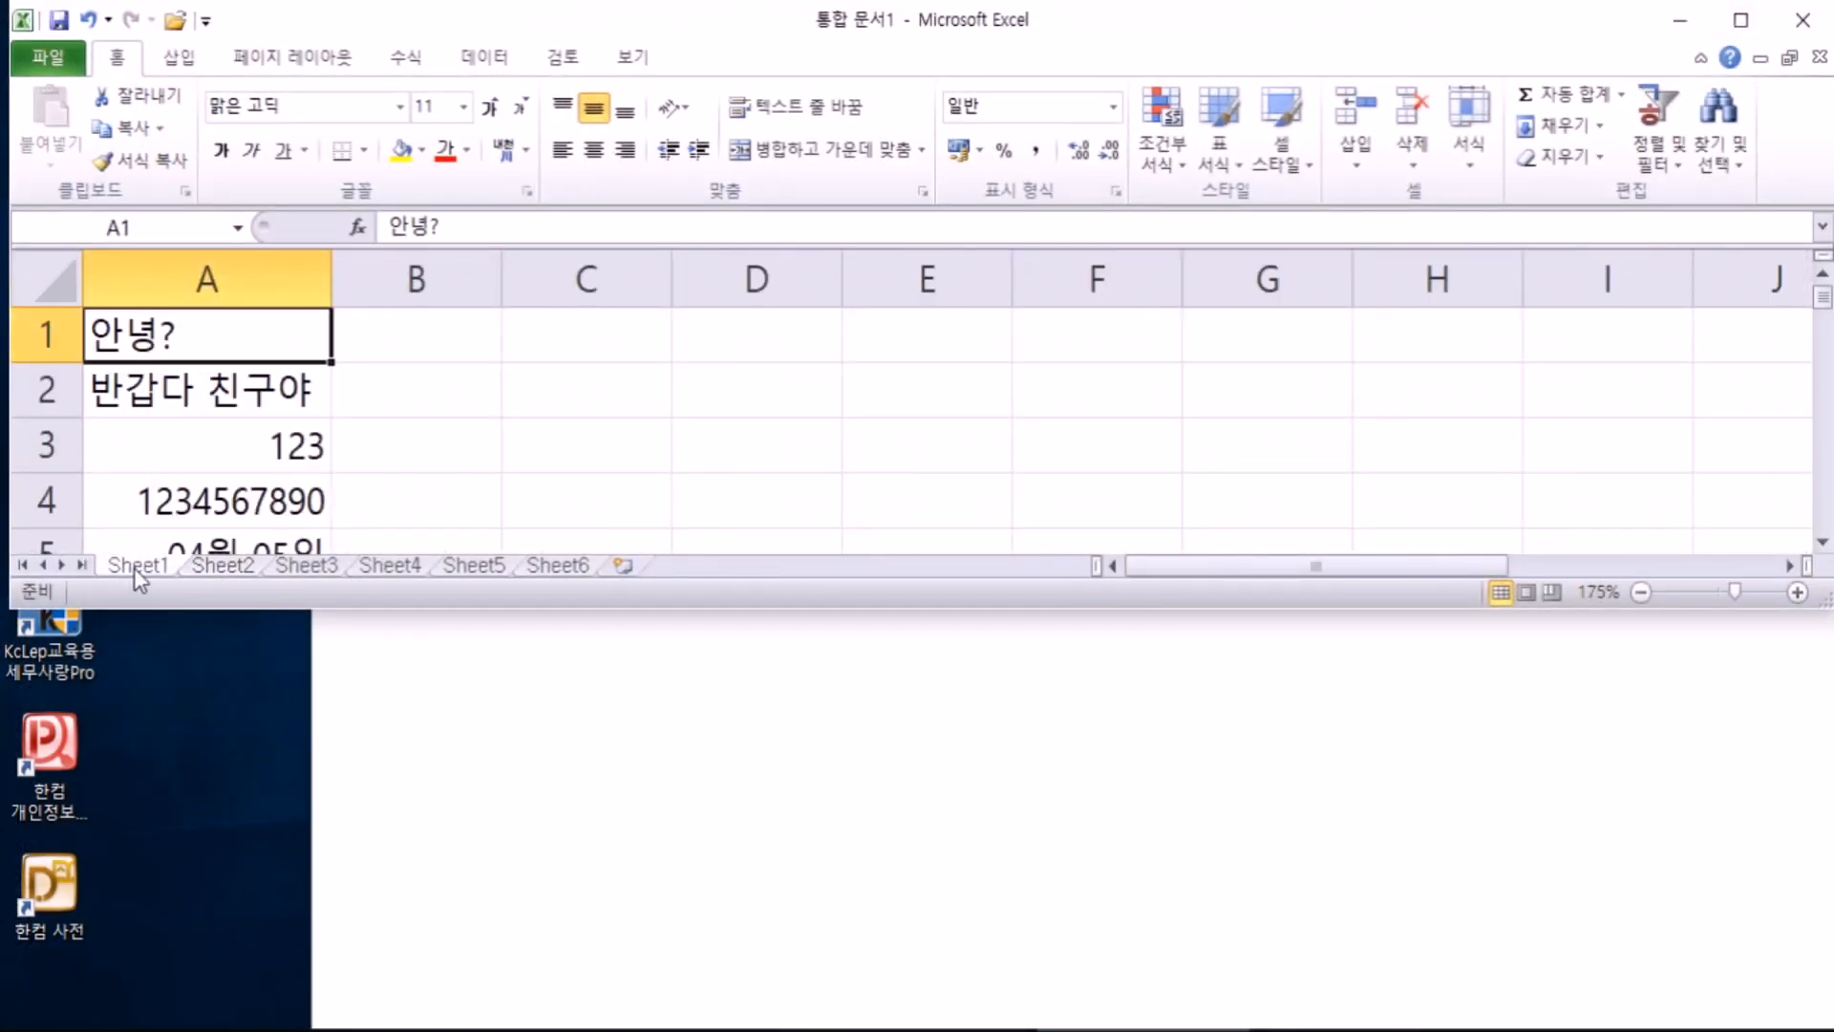
double_click(134, 567)
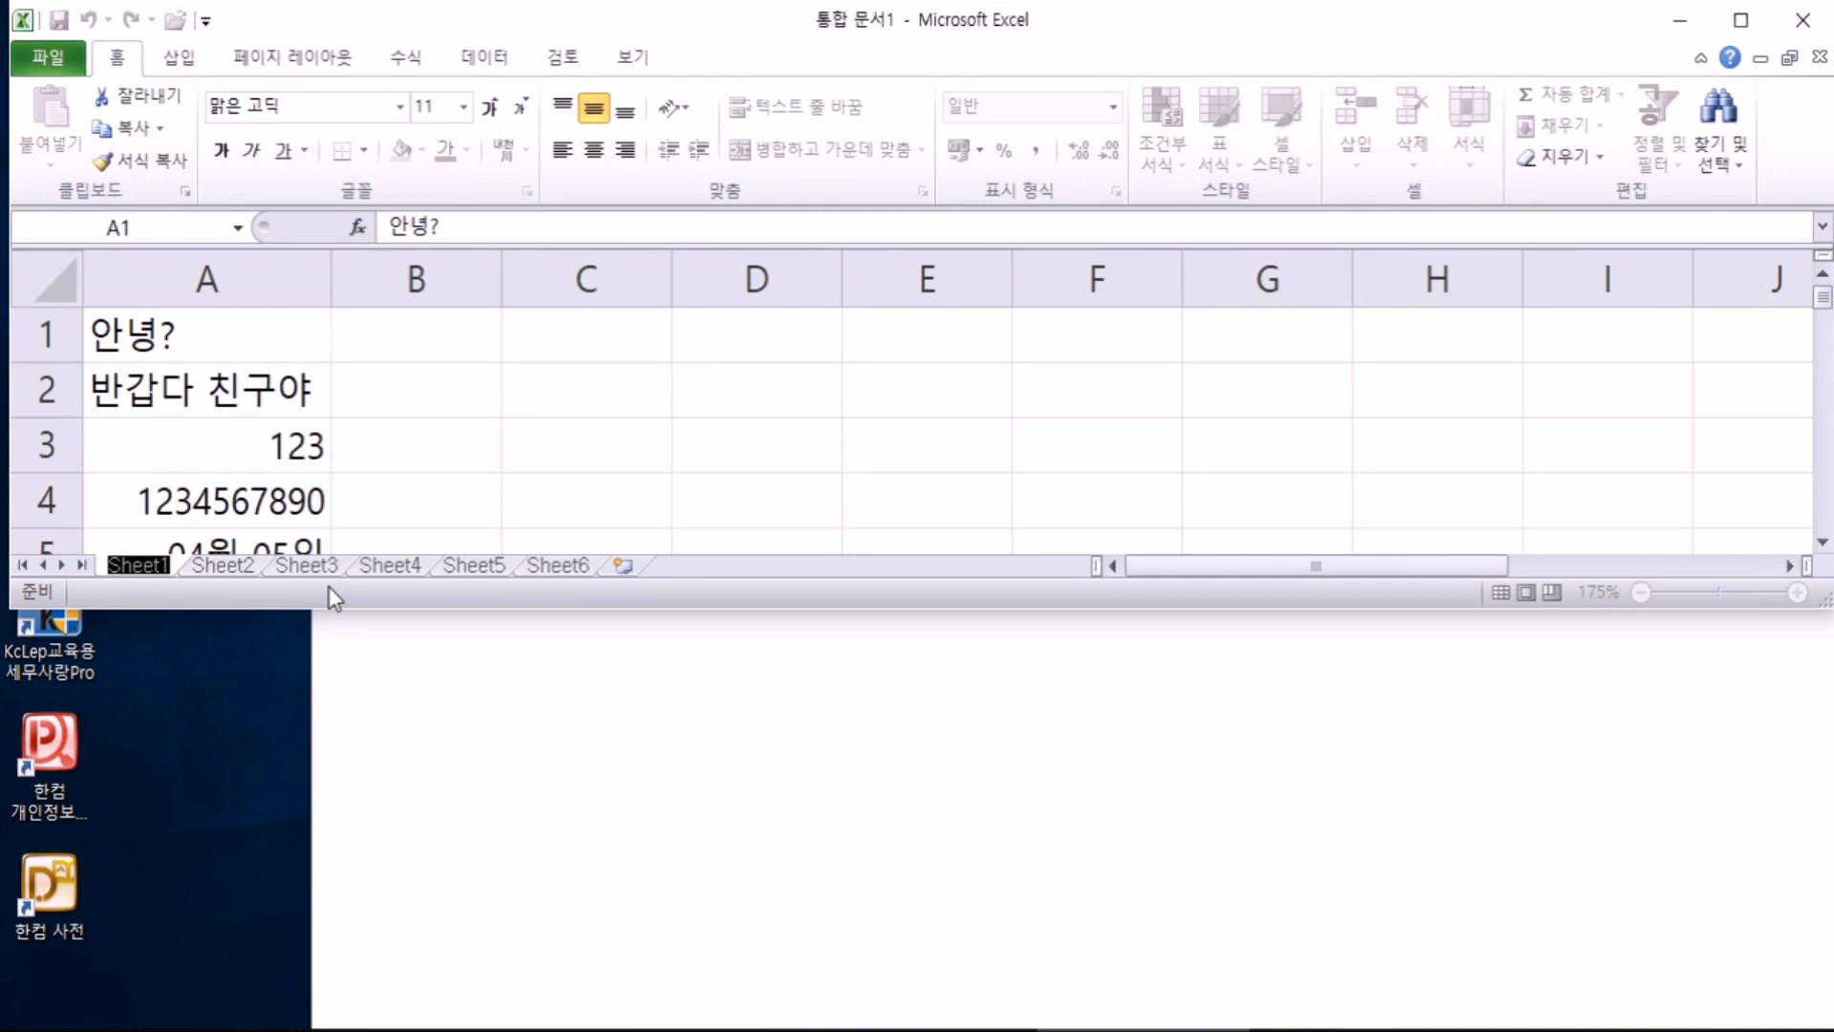
left_click(214, 569)
left_click(291, 571)
left_click(237, 571)
left_click(164, 571)
left_click(215, 571)
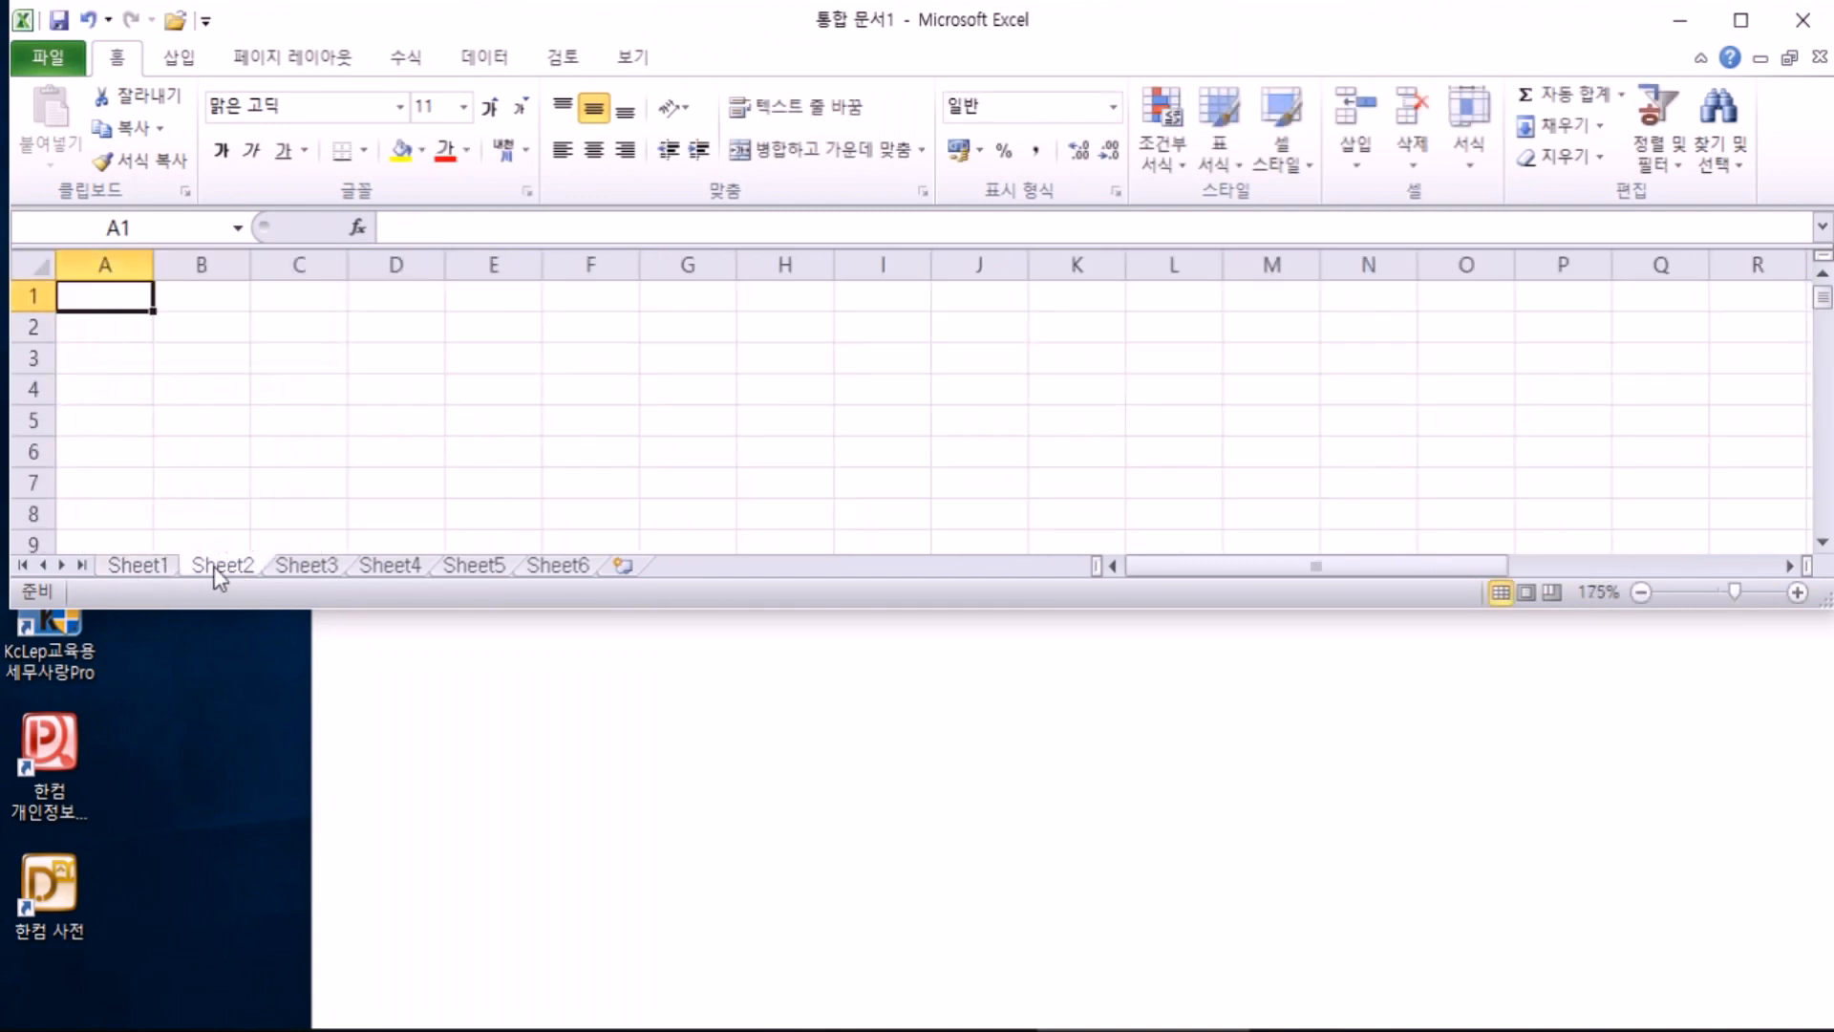
double_click(222, 567)
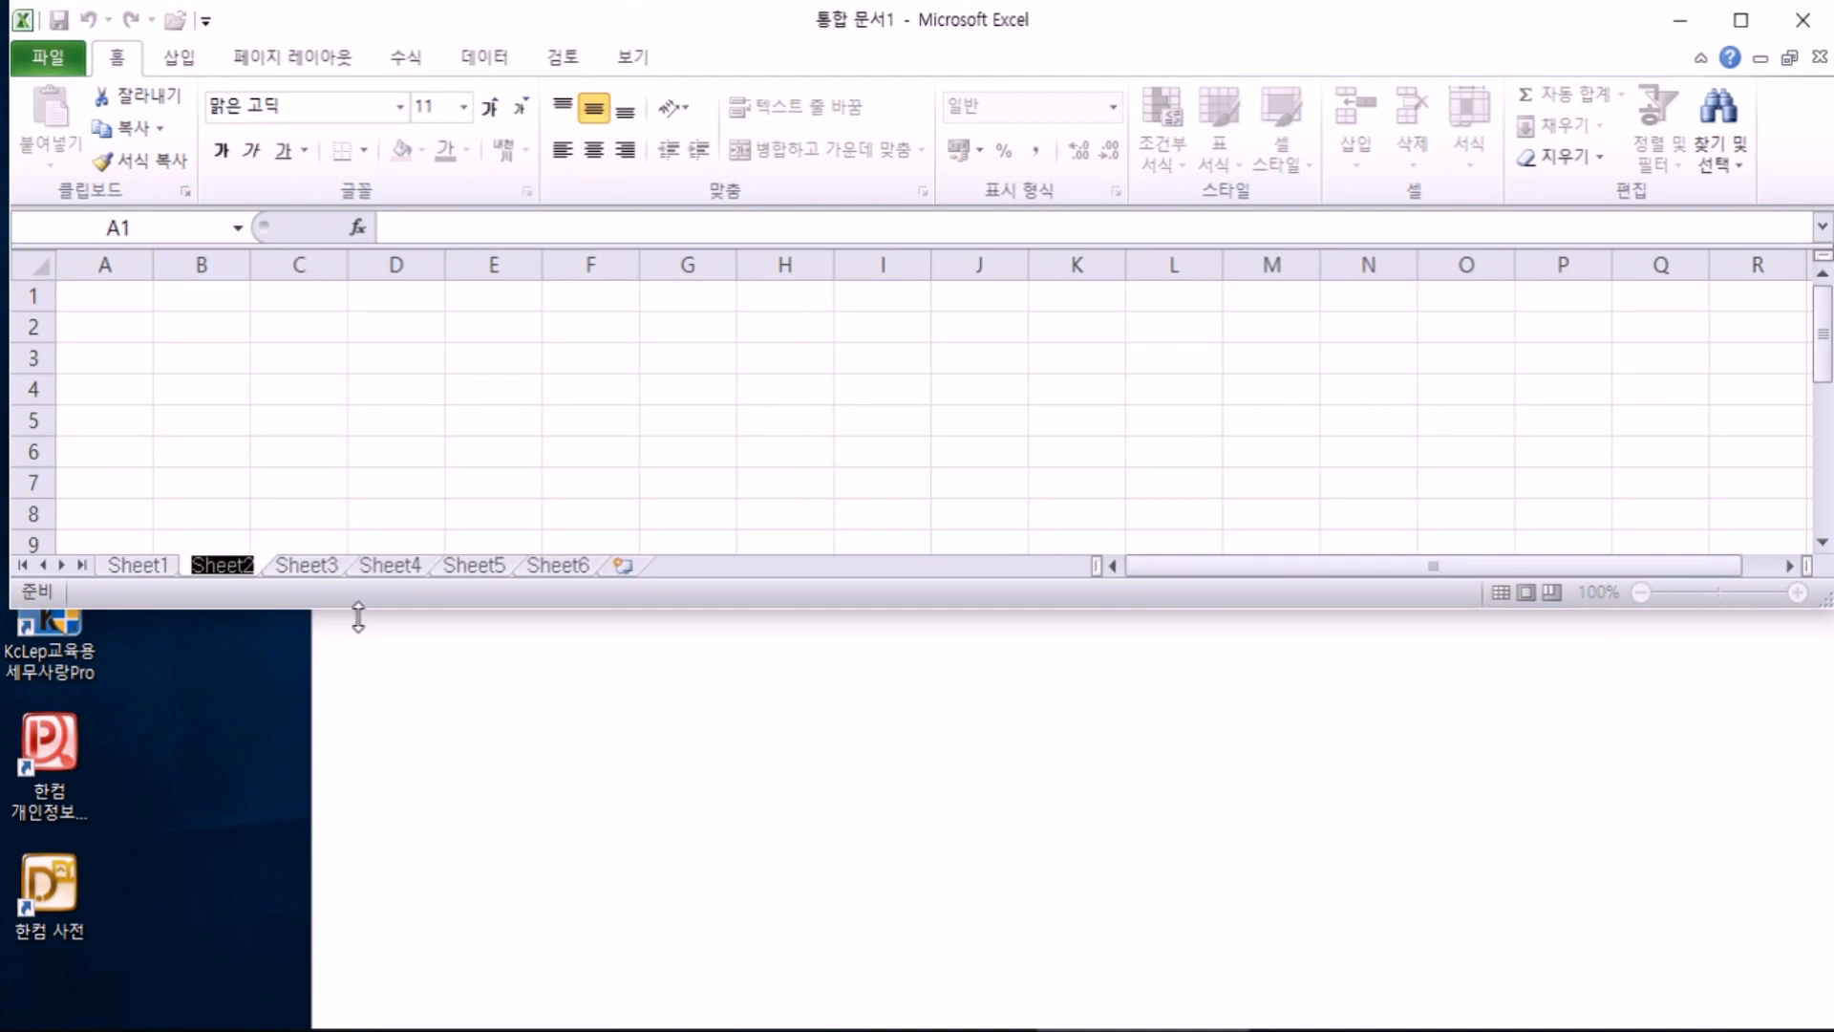
key("Return")
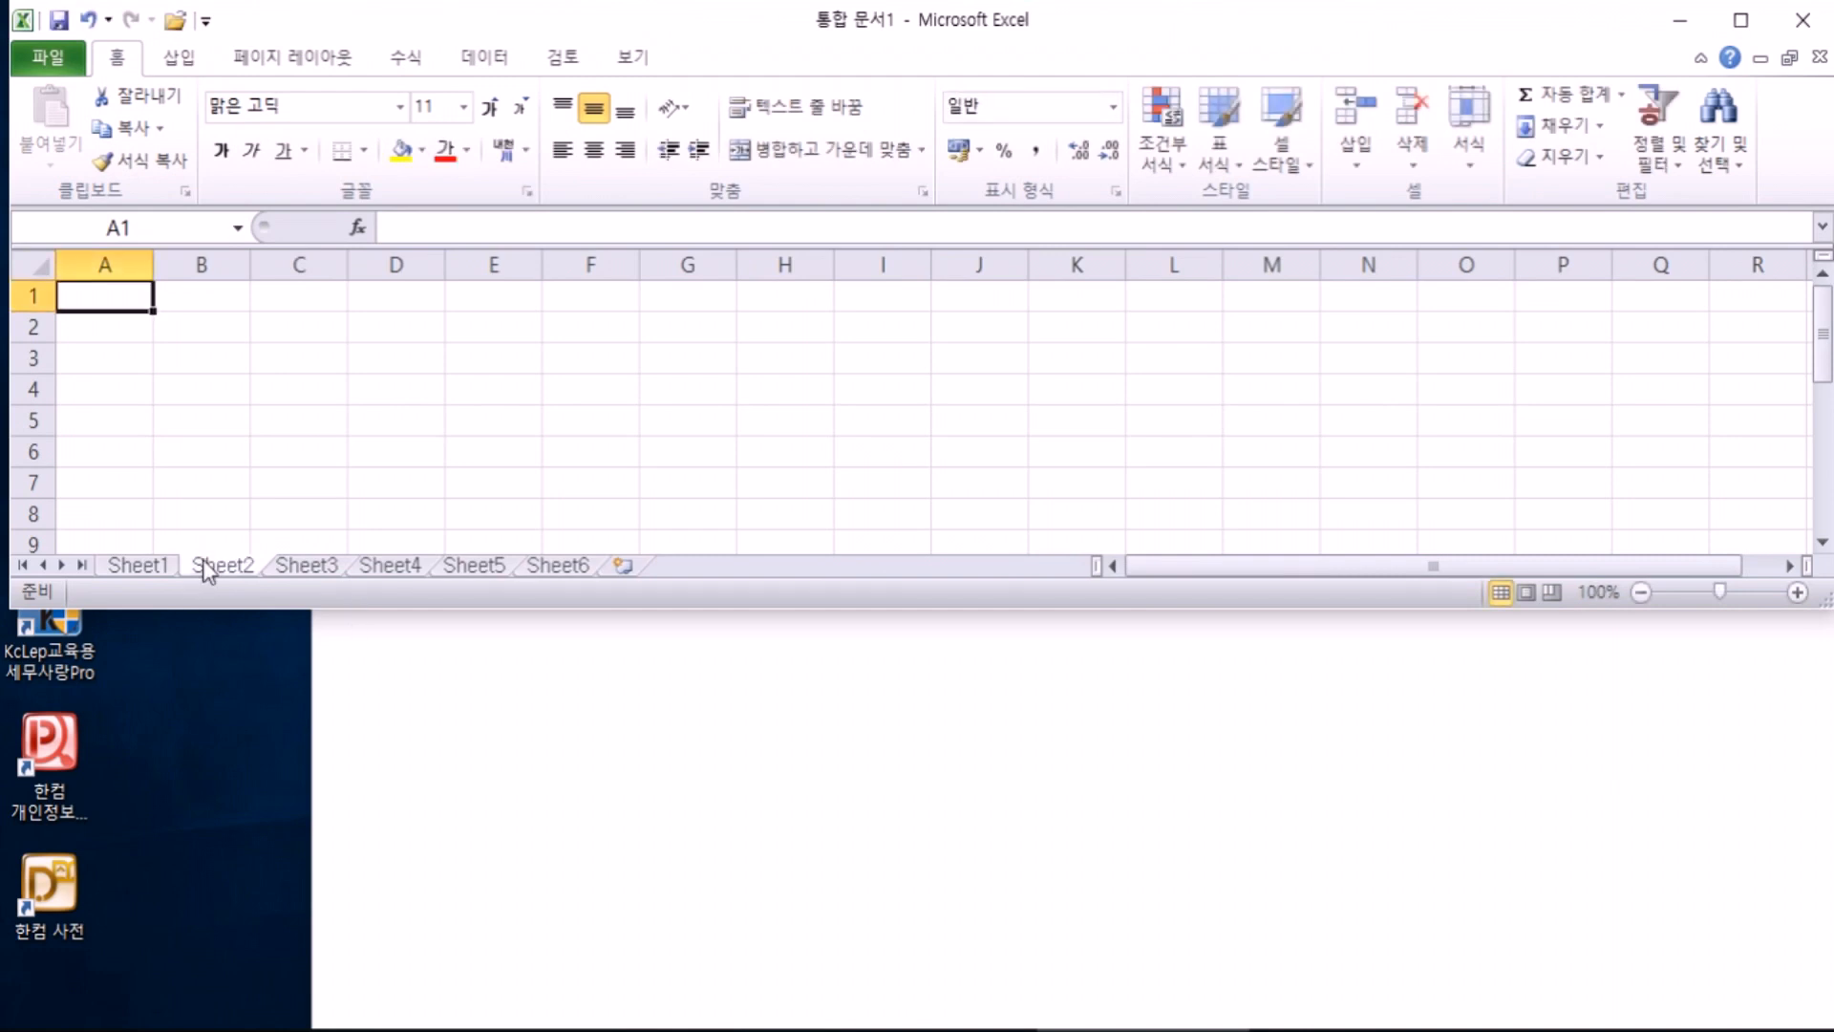
Step: Open Sheet2's tab menu and the Home > Format dropdown, closing both unused
right_click(213, 567)
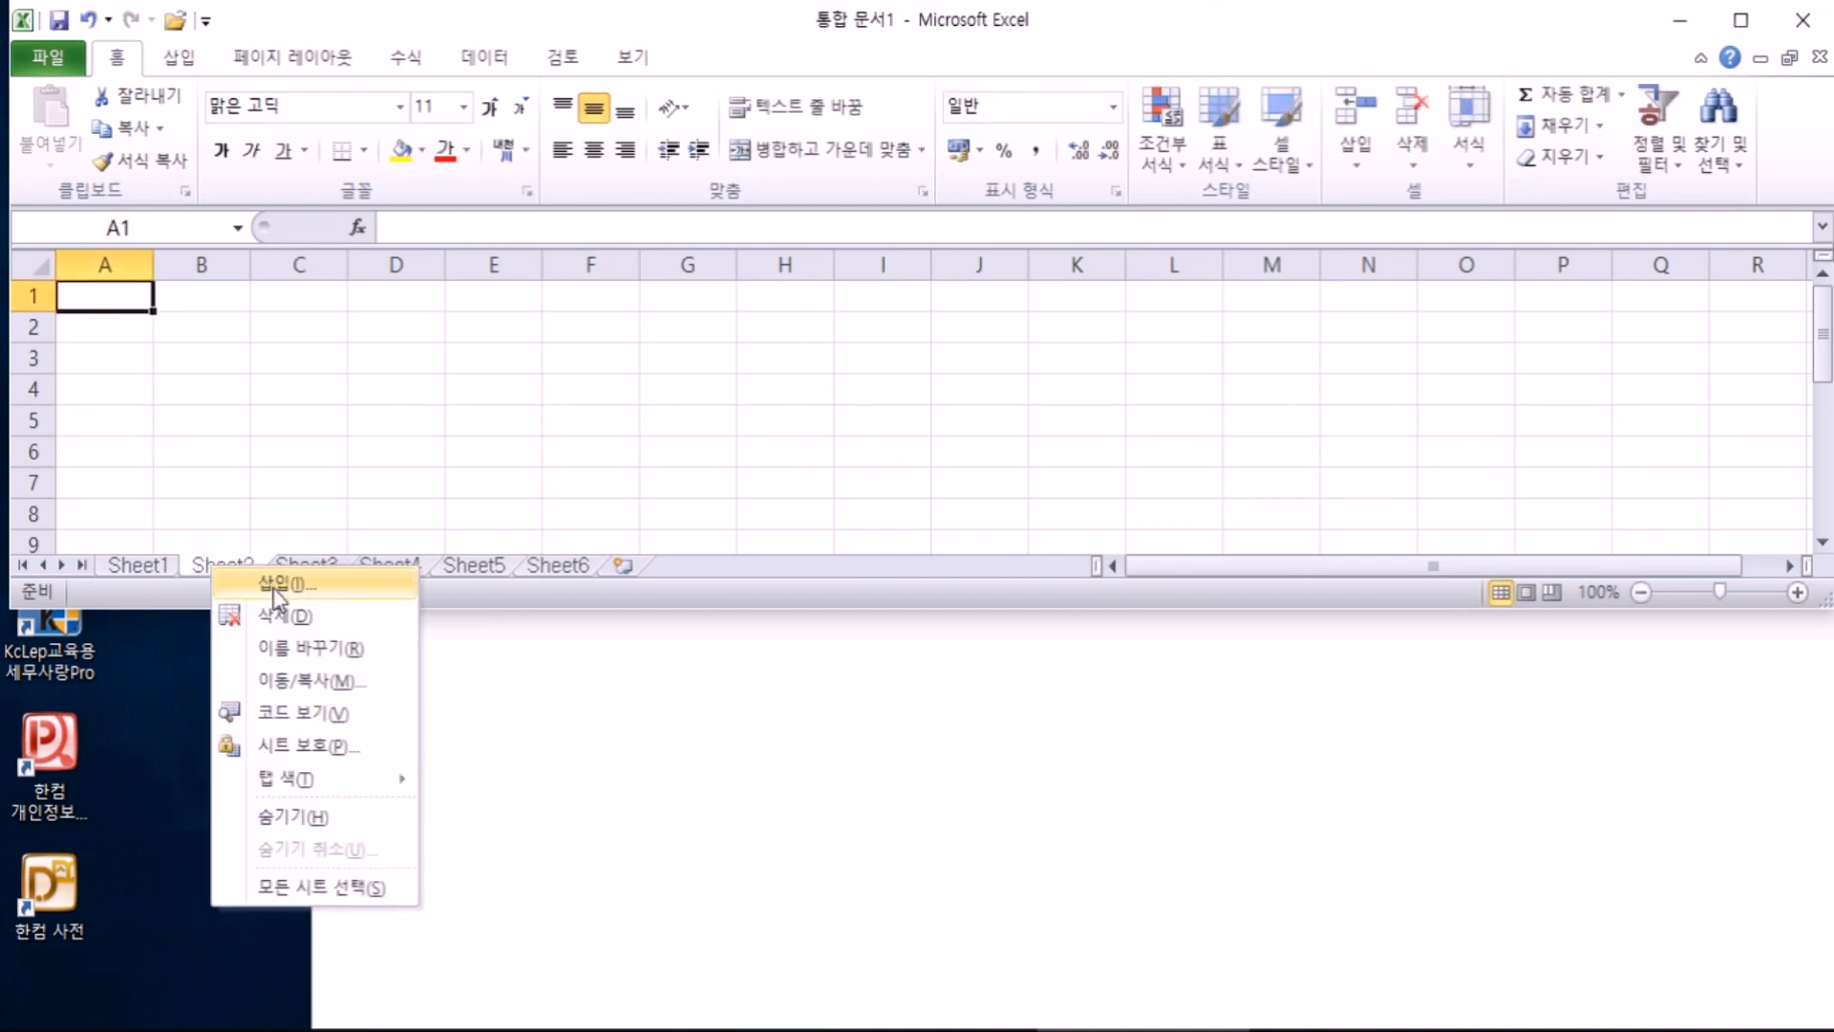
left_click(185, 541)
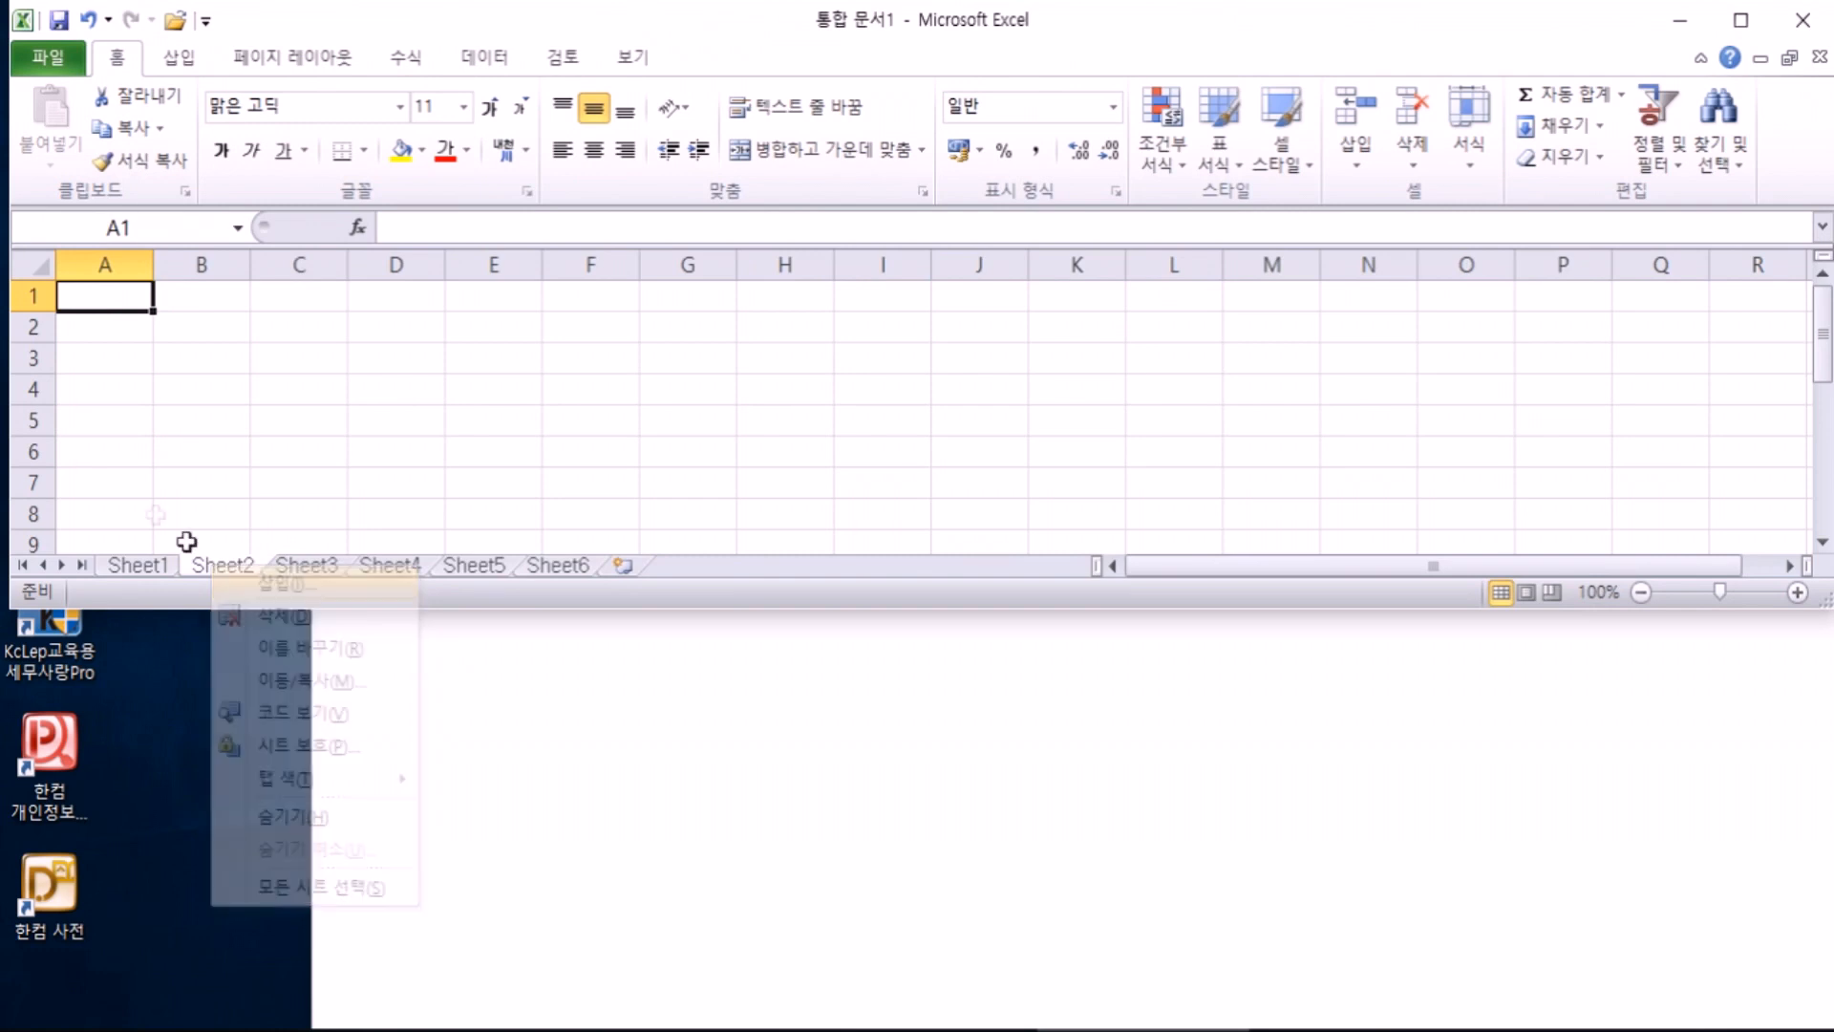
left_click(1476, 177)
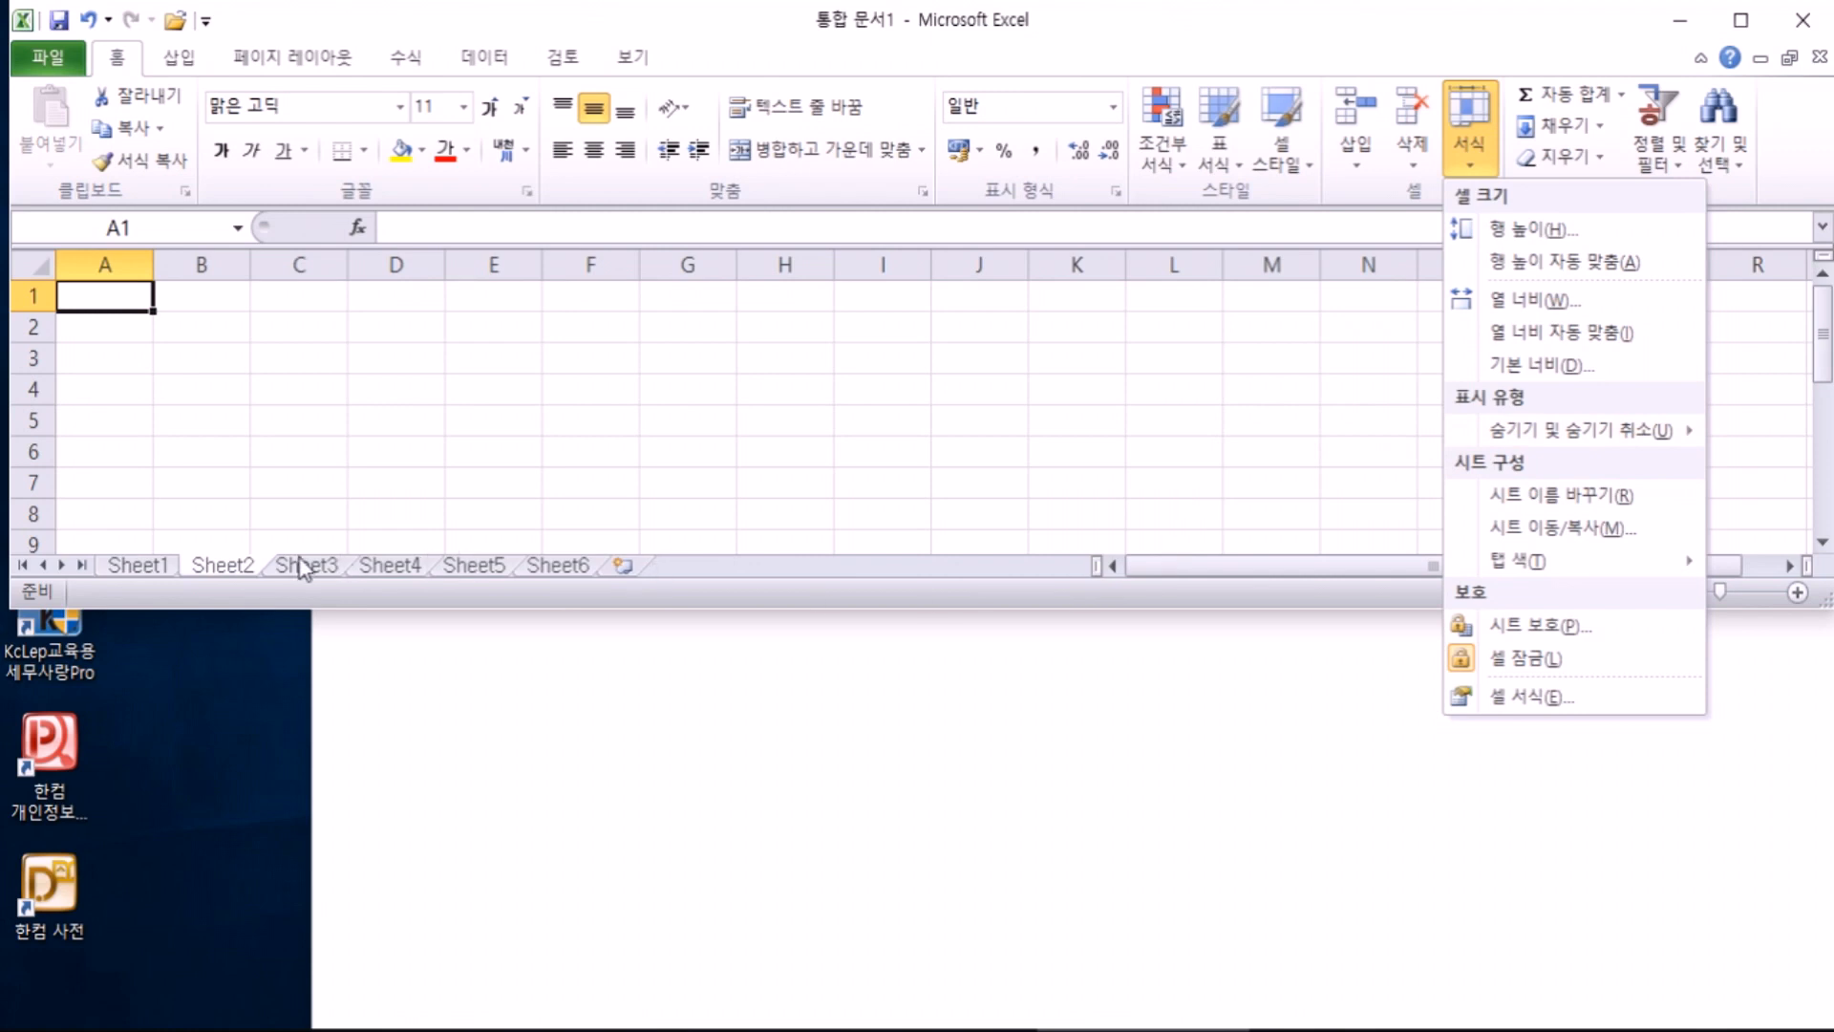
left_click(220, 573)
Step: Rename Sheet2 to 중간고사
double_click(221, 573)
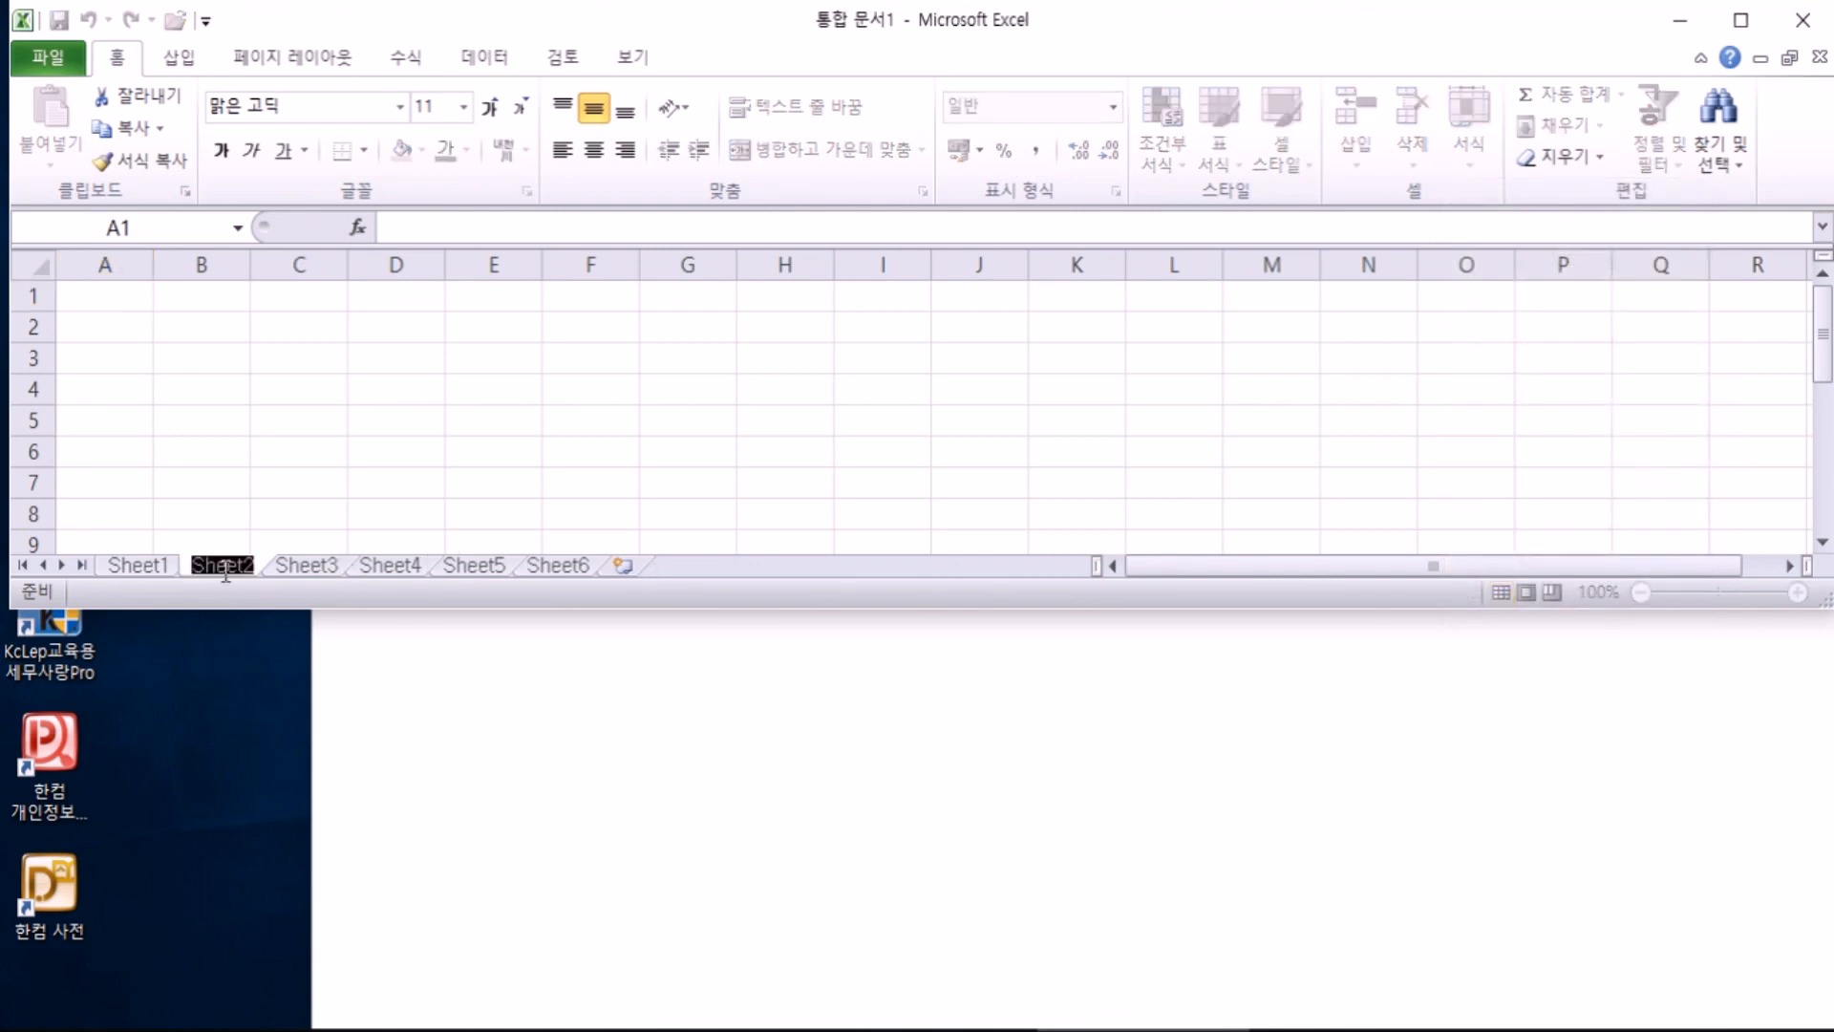
key("Return")
double_click(234, 572)
type("wn")
key("BackSpace")
key("BackSpace")
key("Hangul")
type("중ㄱ")
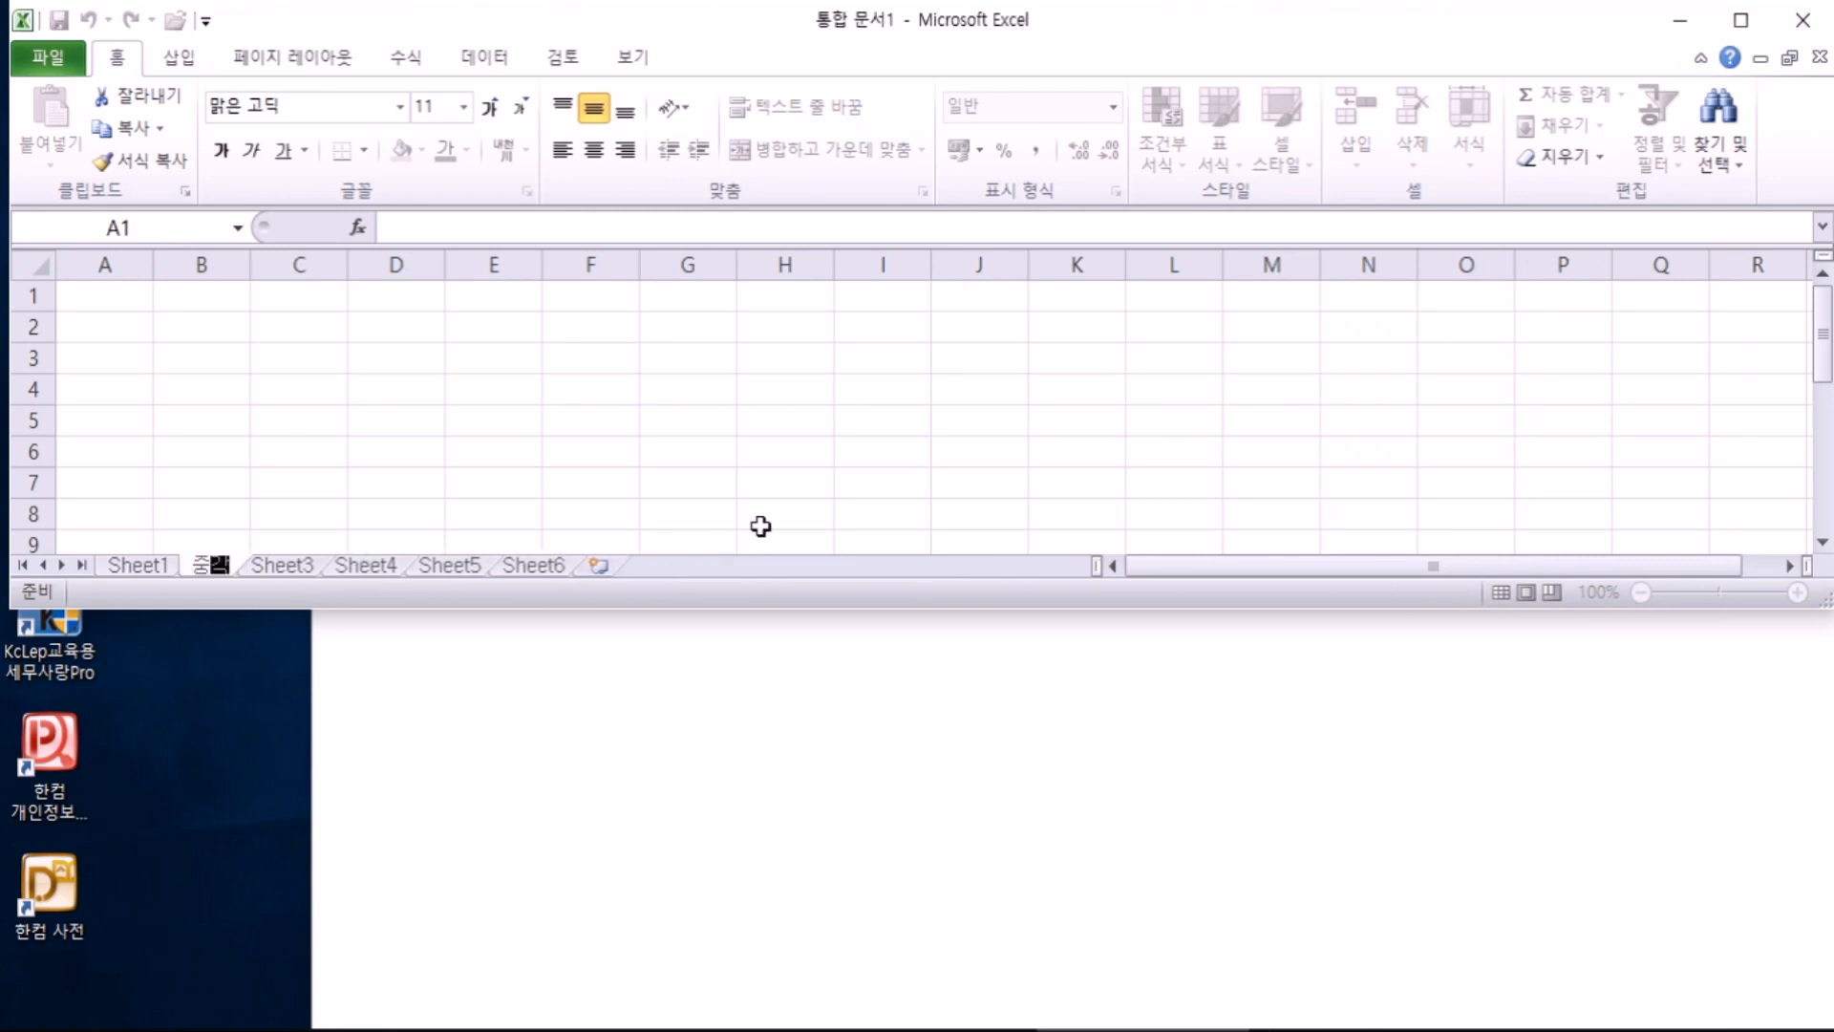
type("간고사")
key("Return")
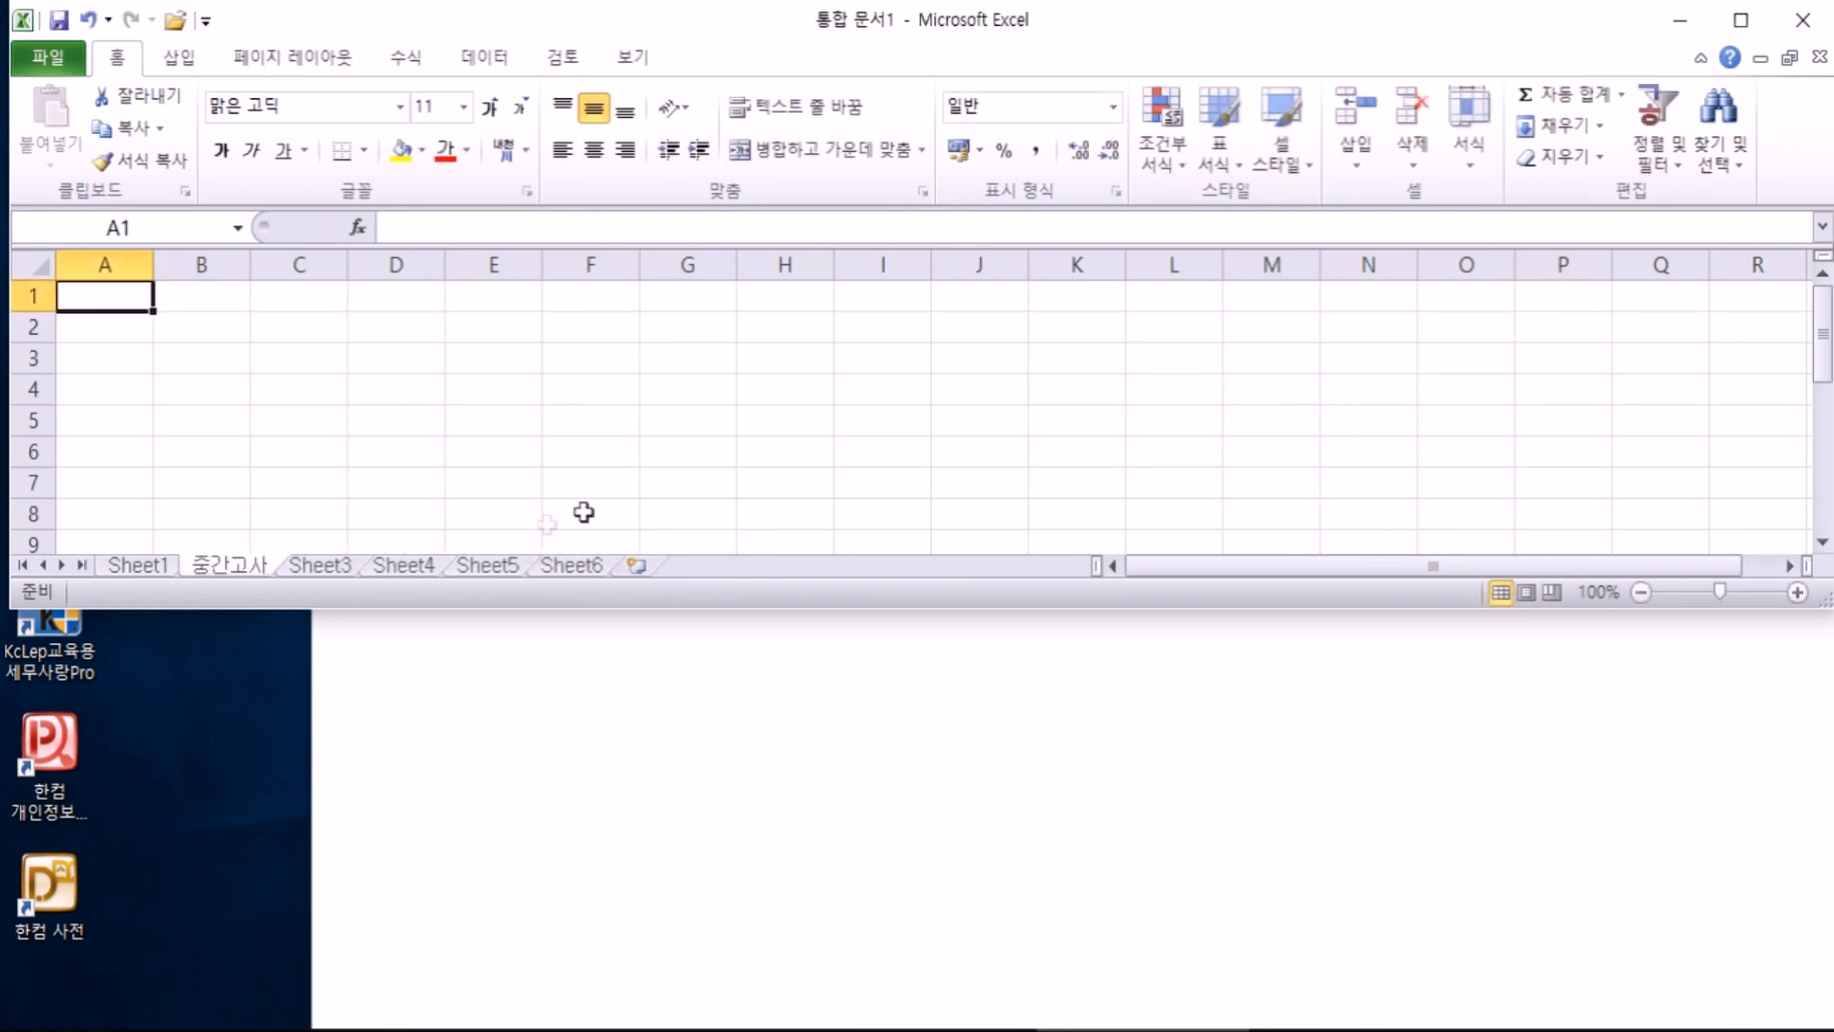
Step: Rename Sheet3 to 기말고사, then check the 중간고사 and 기말고사 tabs
double_click(323, 566)
type("기말고사")
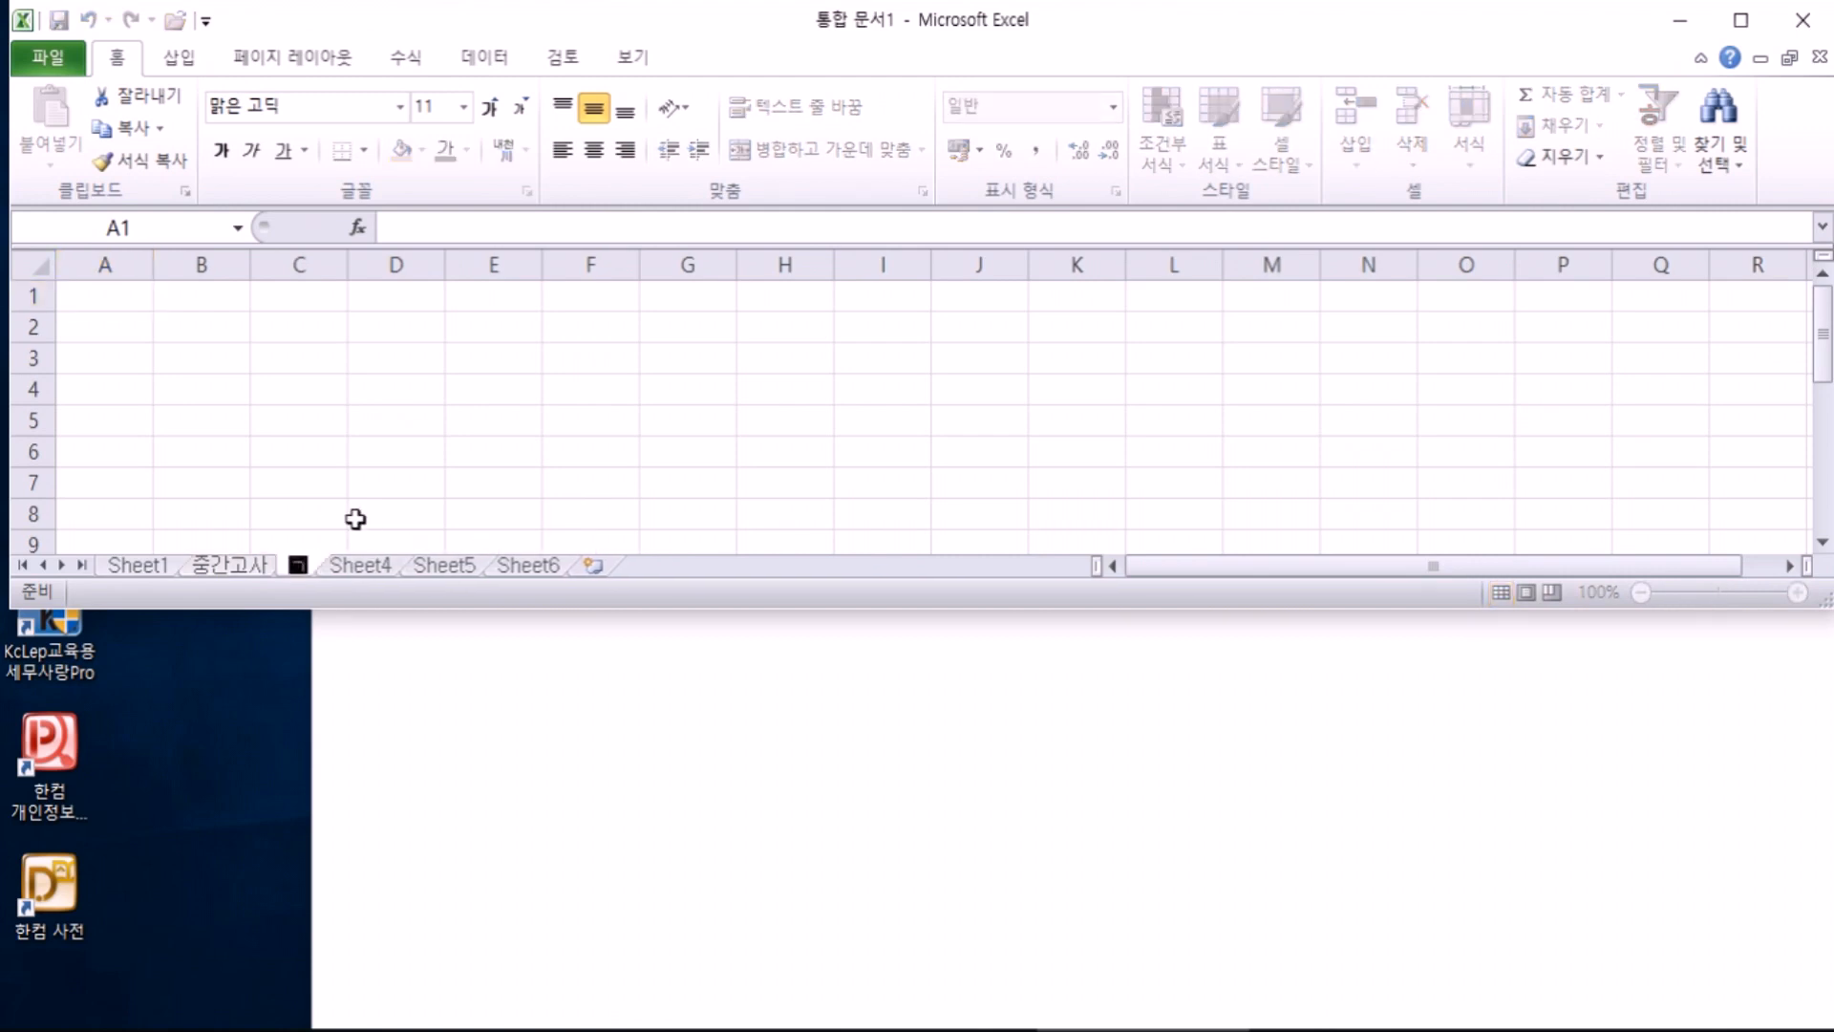
key("Return")
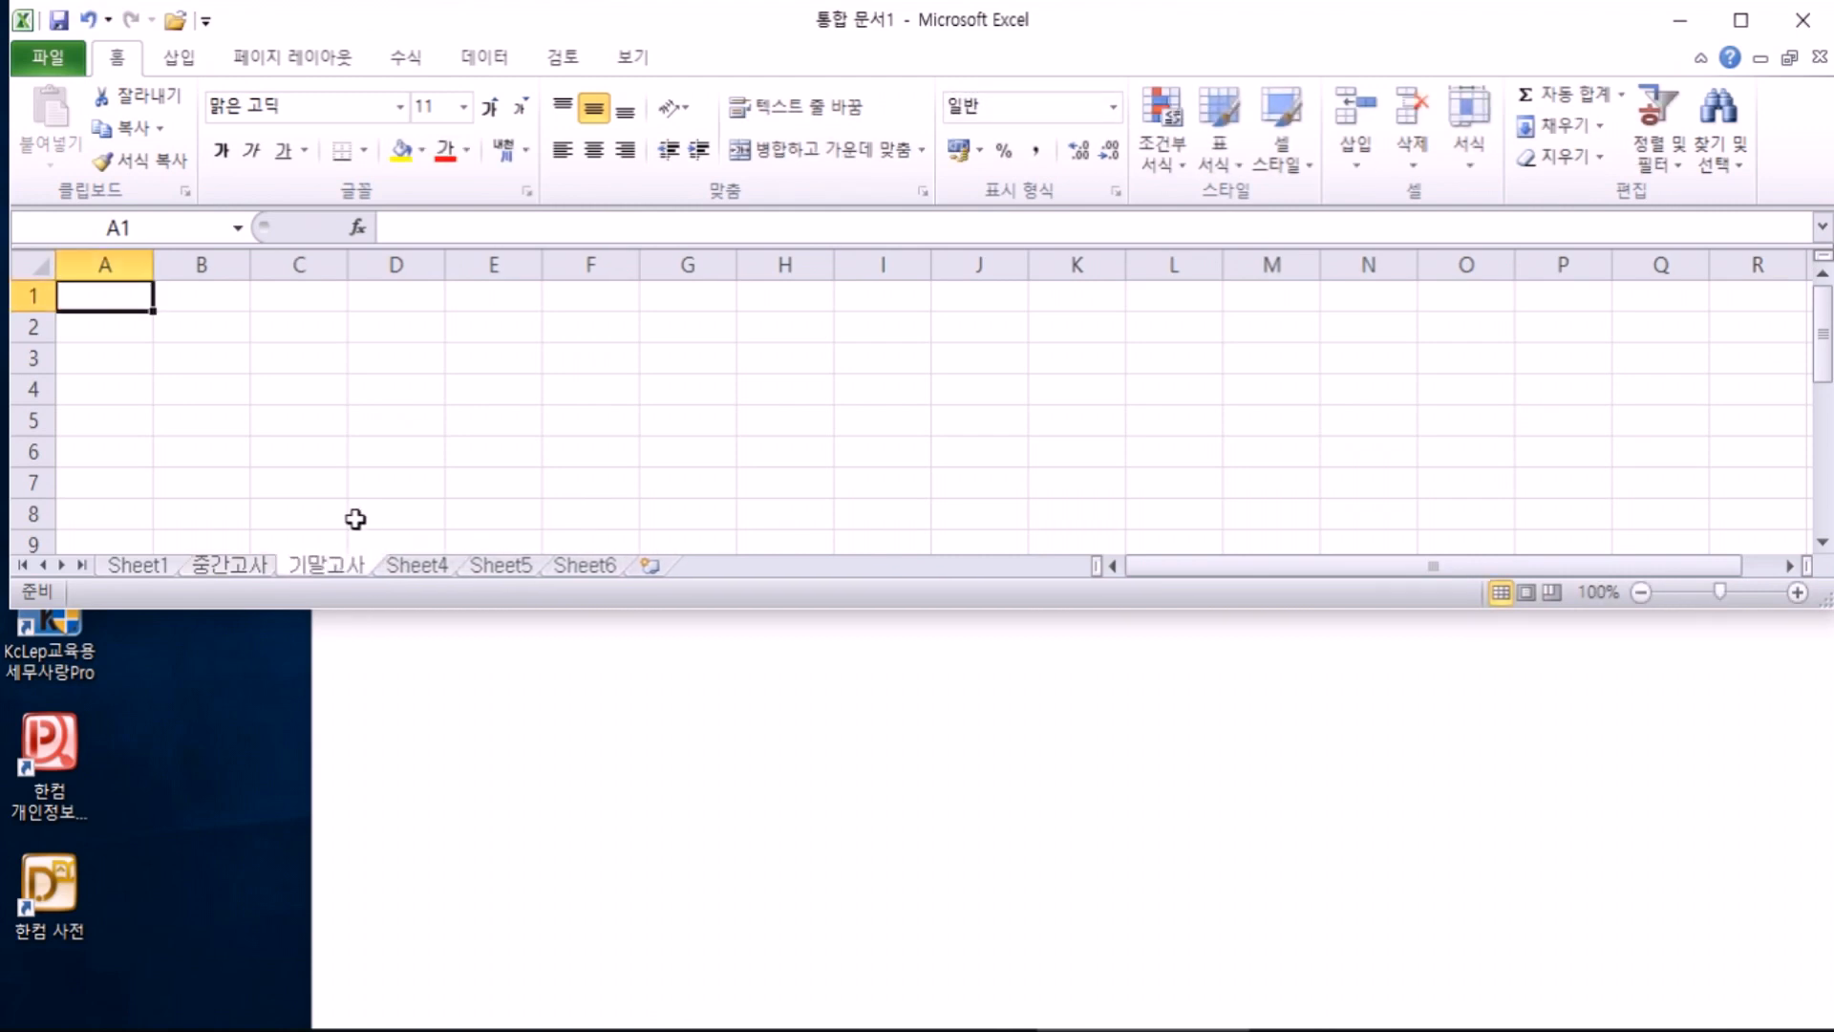
left_click(247, 570)
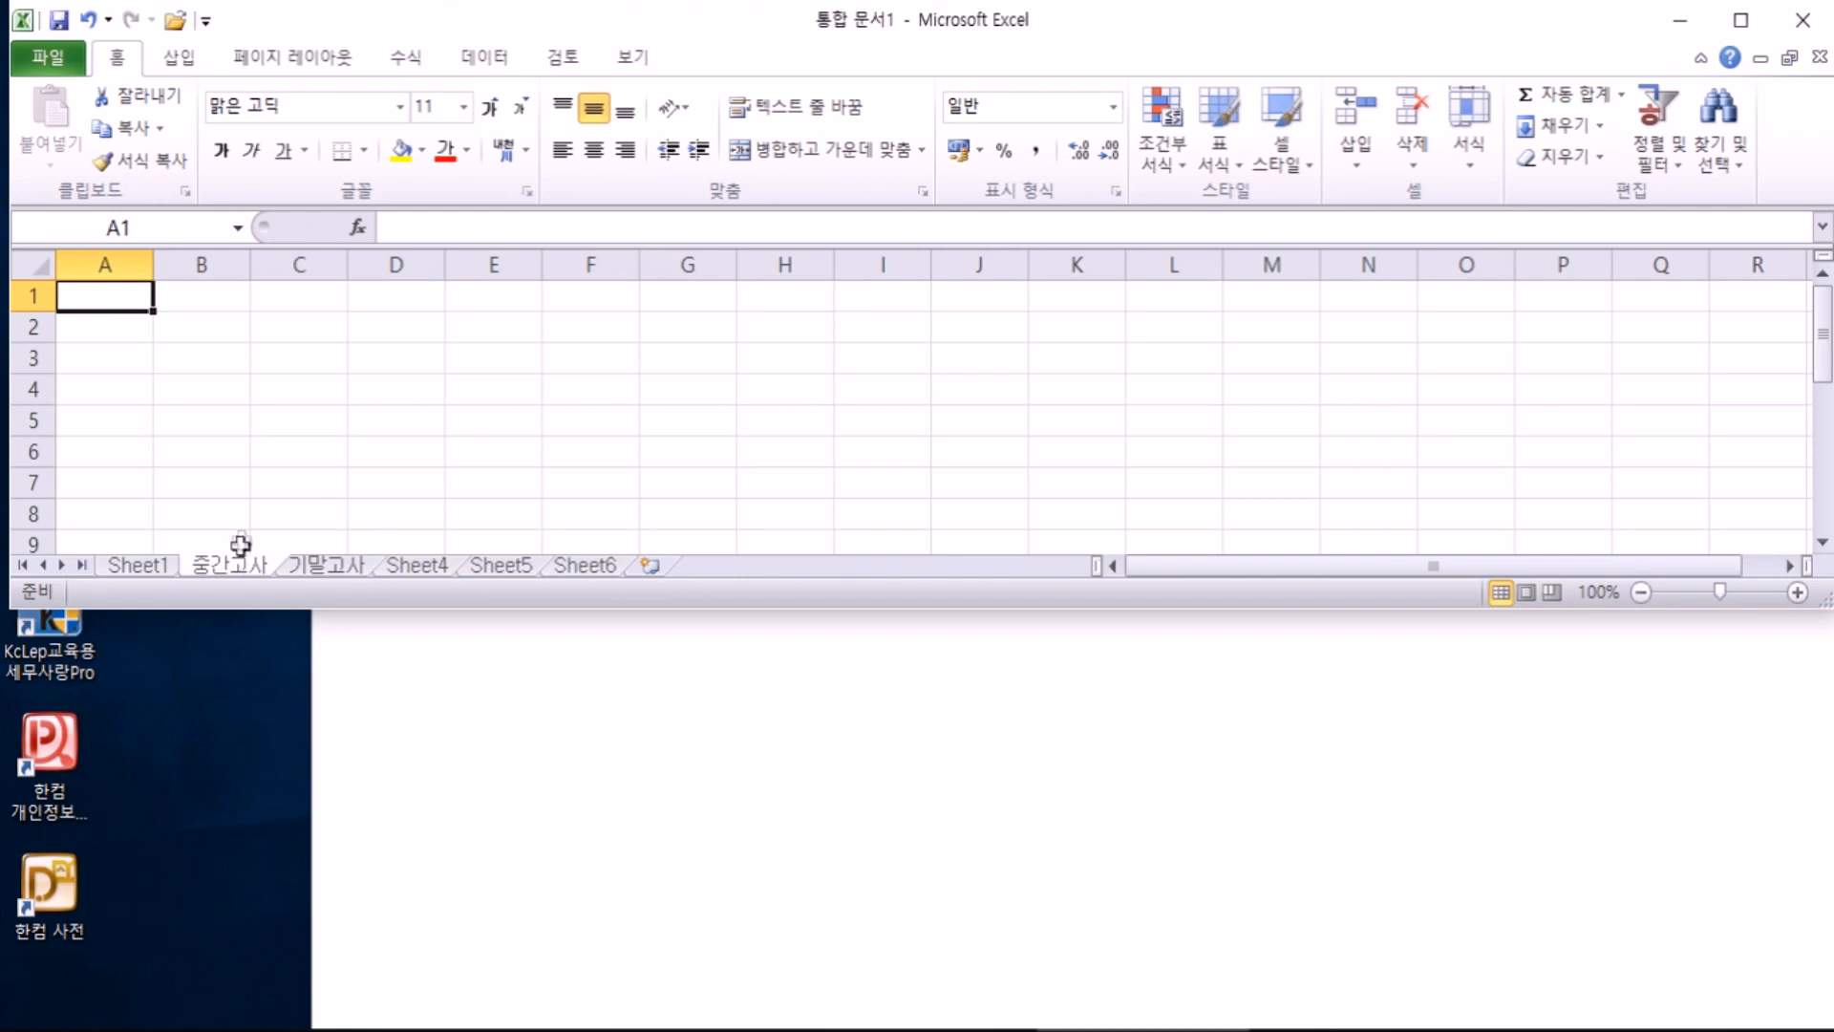
left_click(291, 570)
Step: Switch to Sheet1, maximize the workbook window and look over cells A2, A3, C3, D2, E3 and G3
left_click(134, 567)
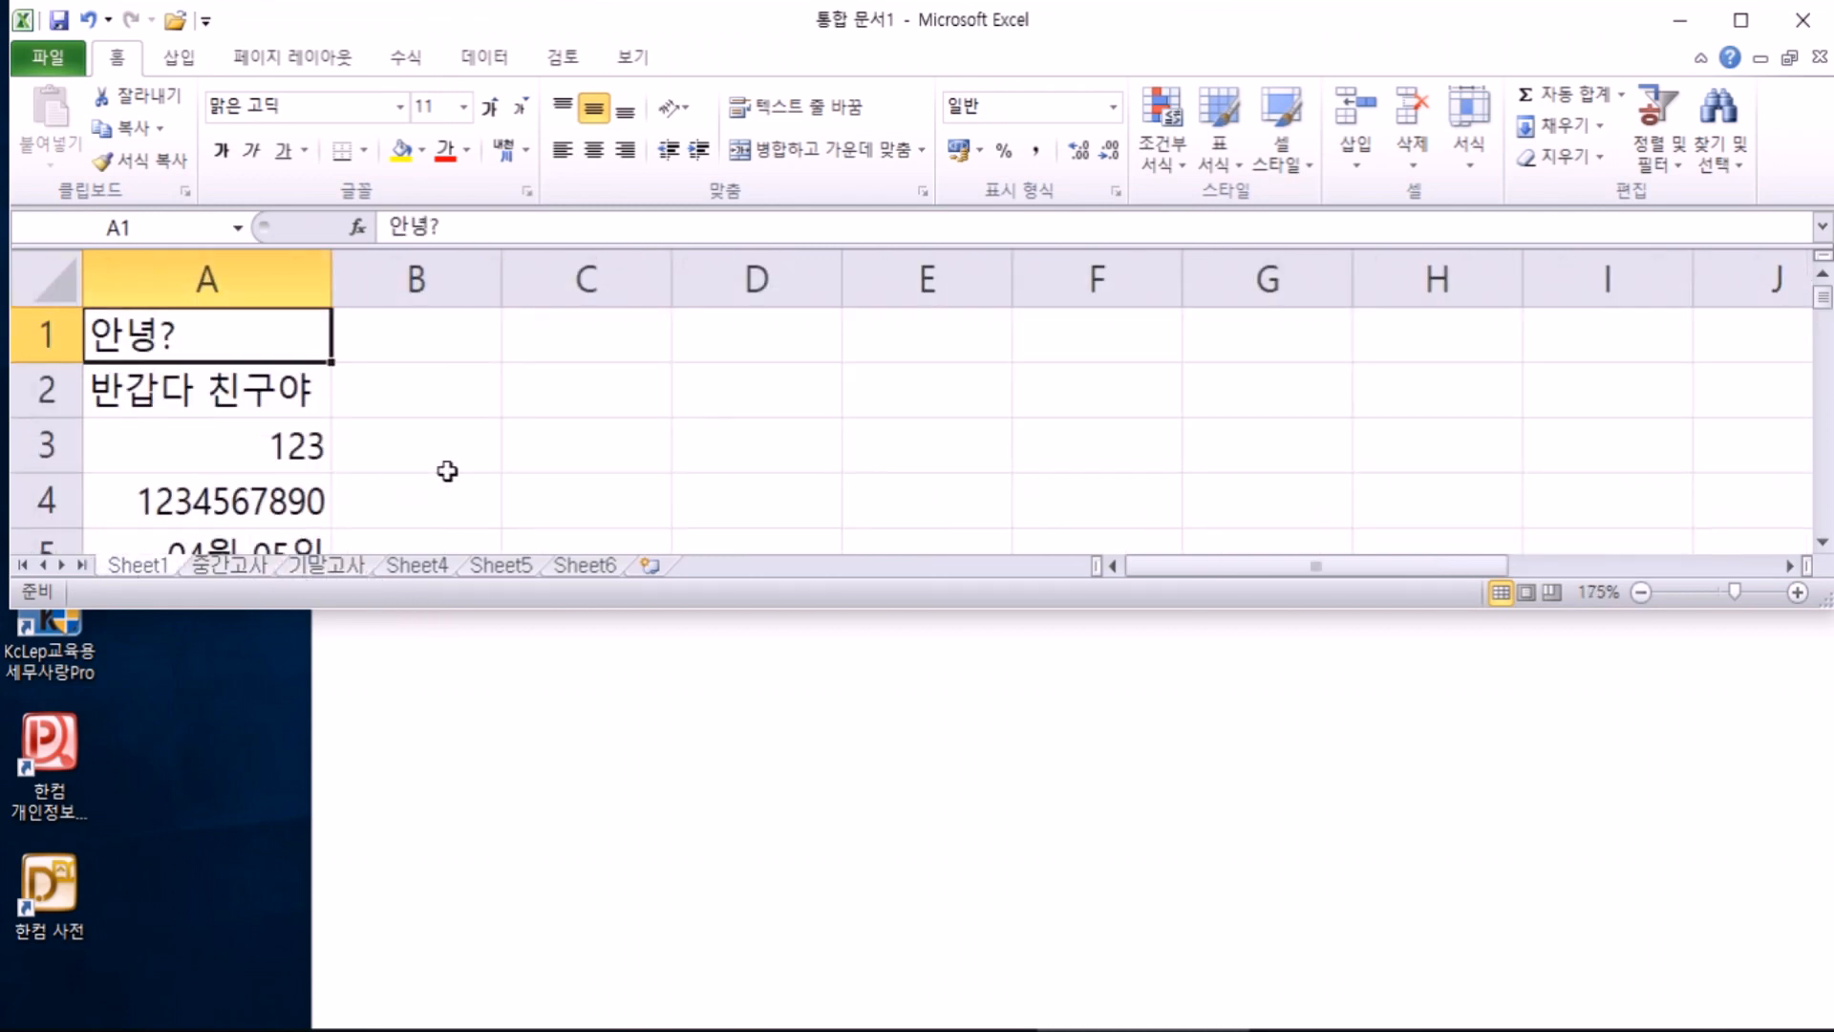
double_click(840, 17)
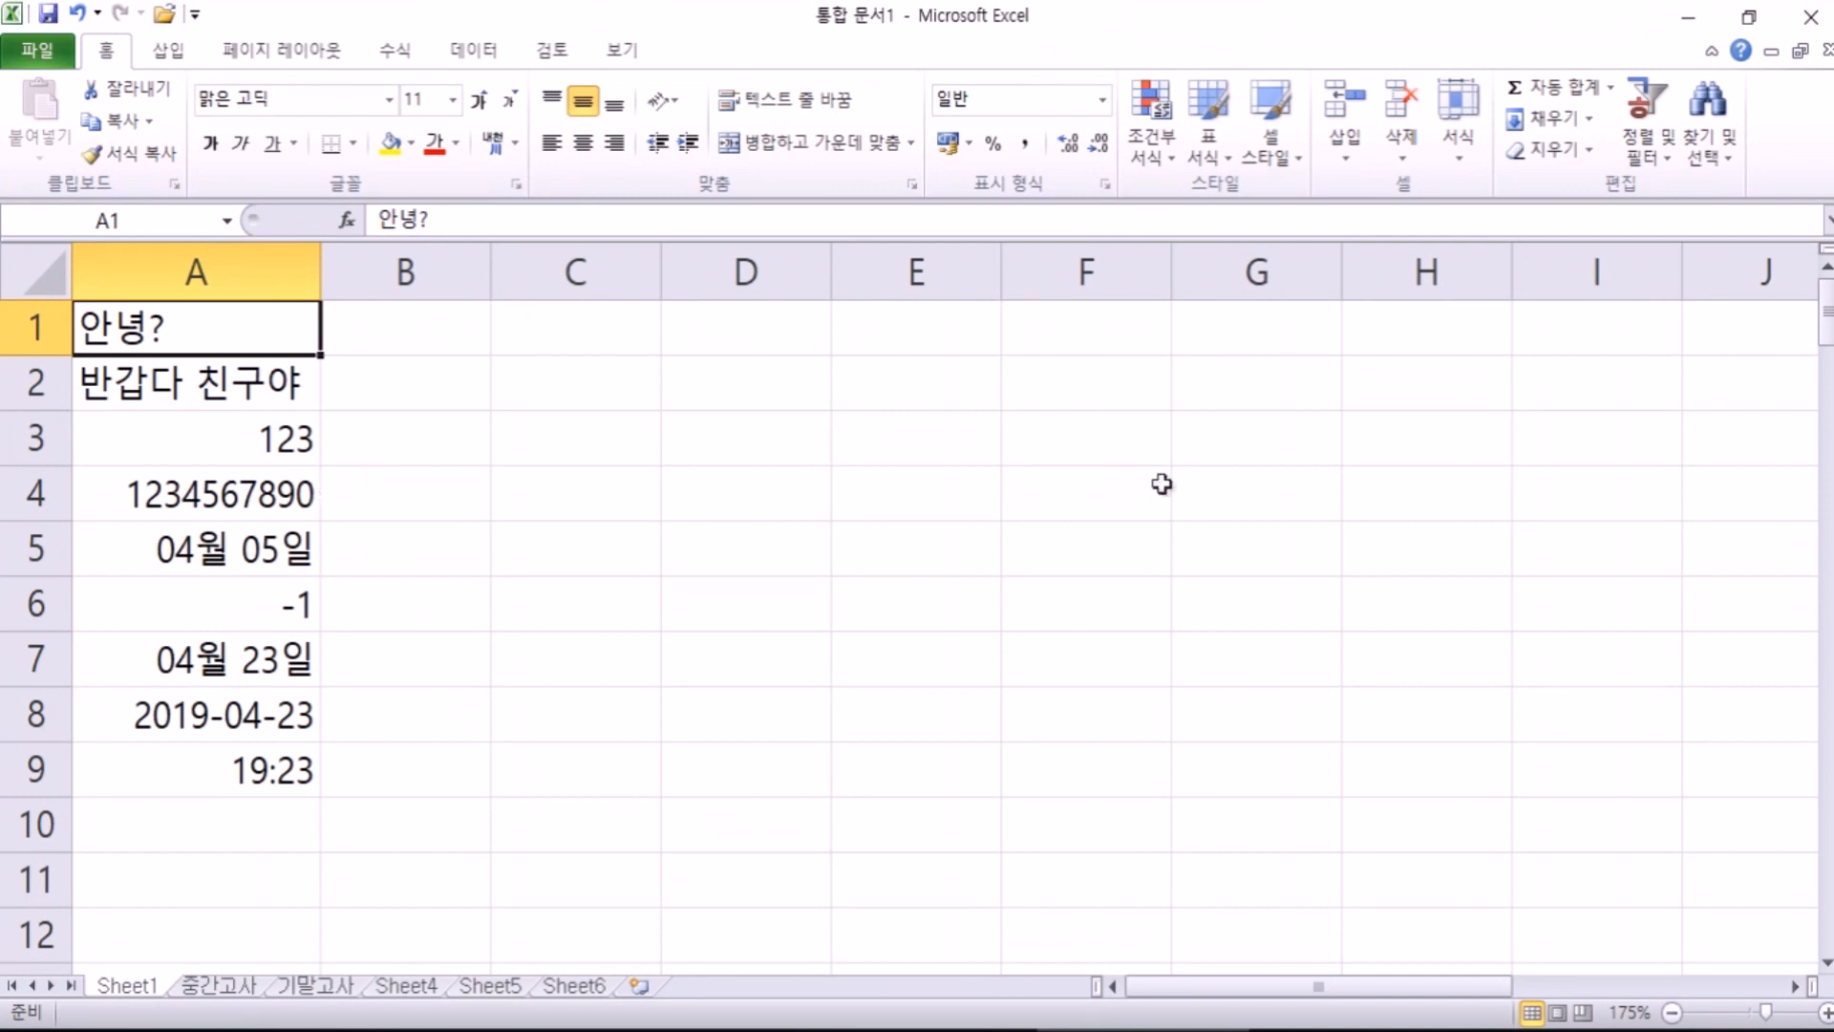
left_click(721, 377)
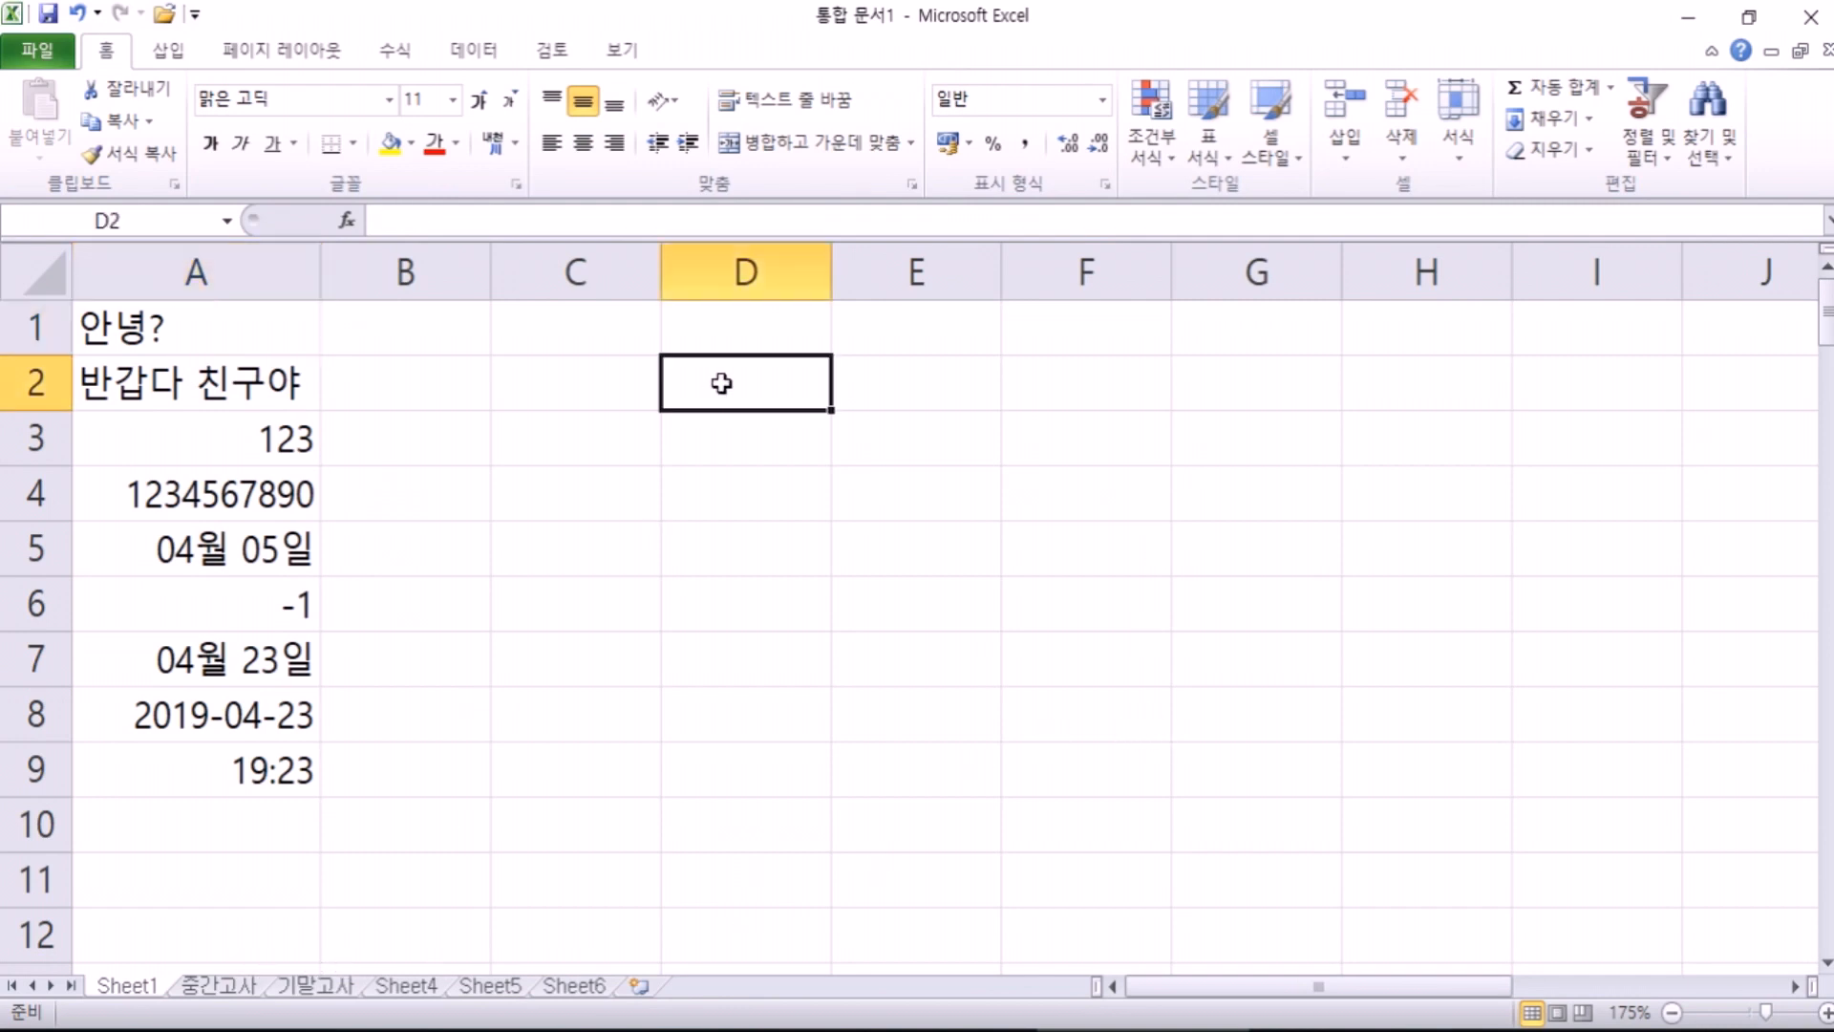
double_click(201, 387)
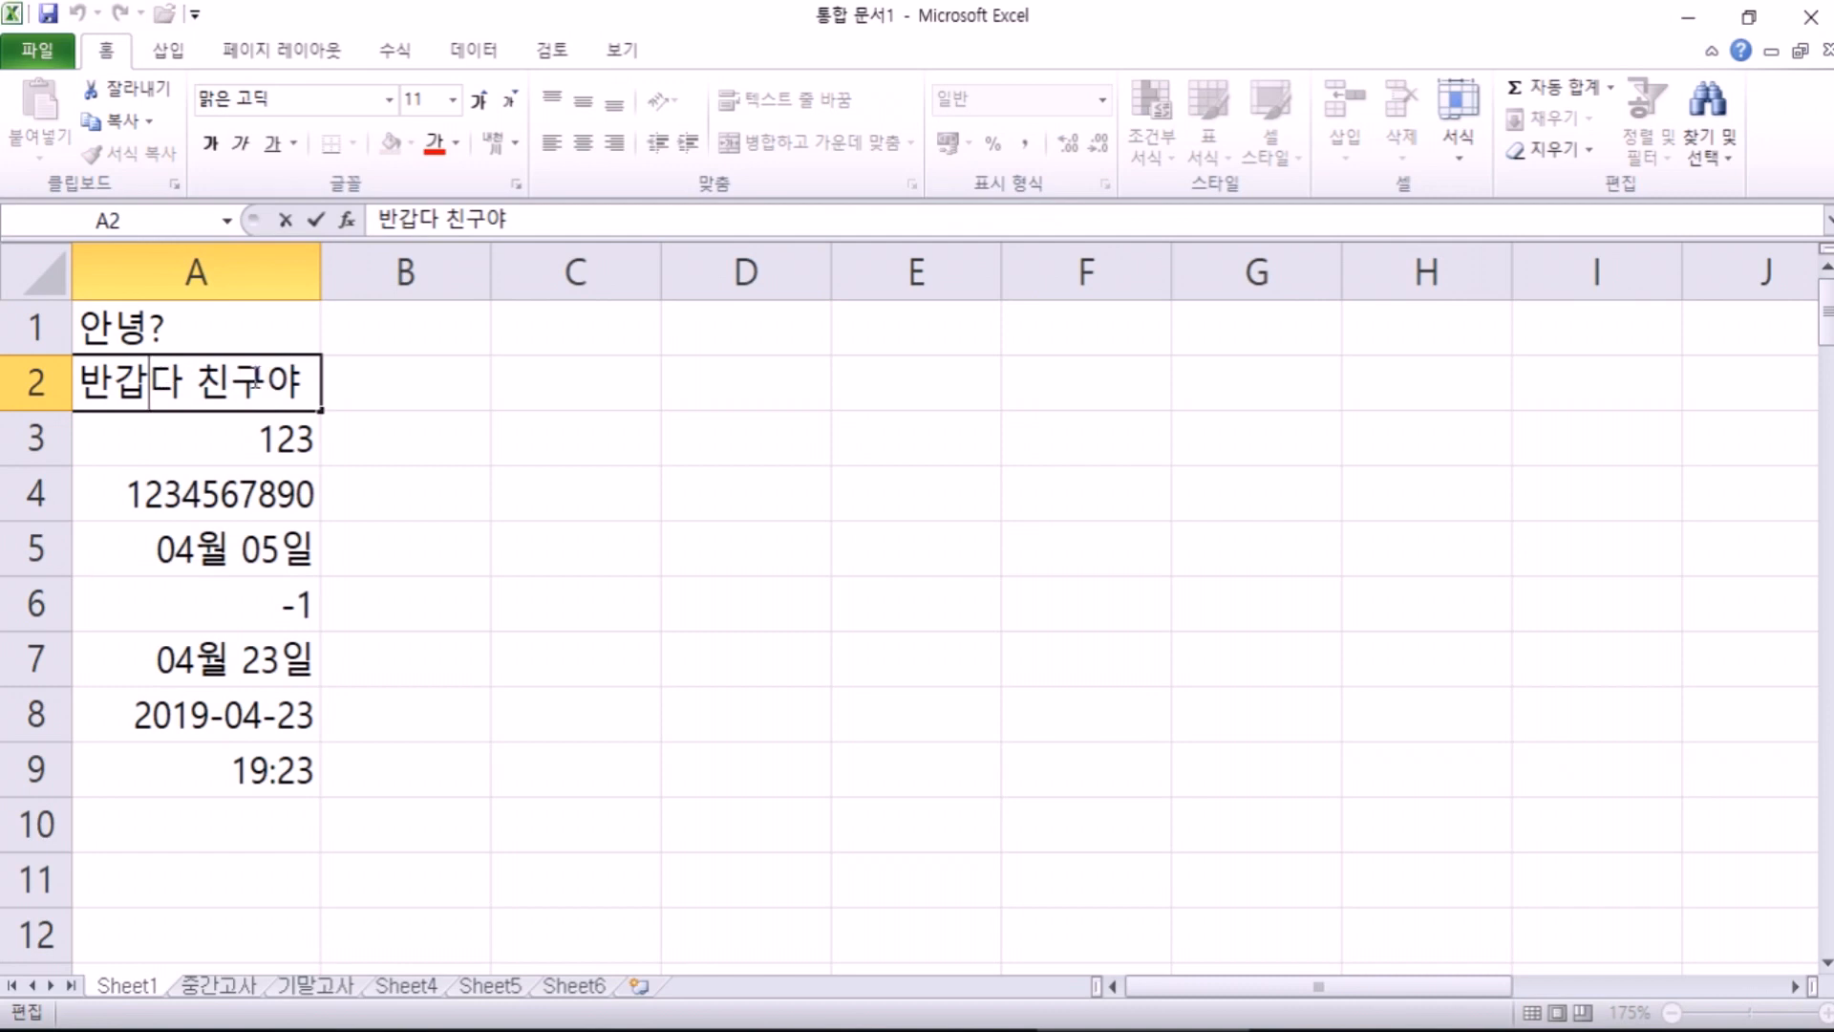
left_click(245, 420)
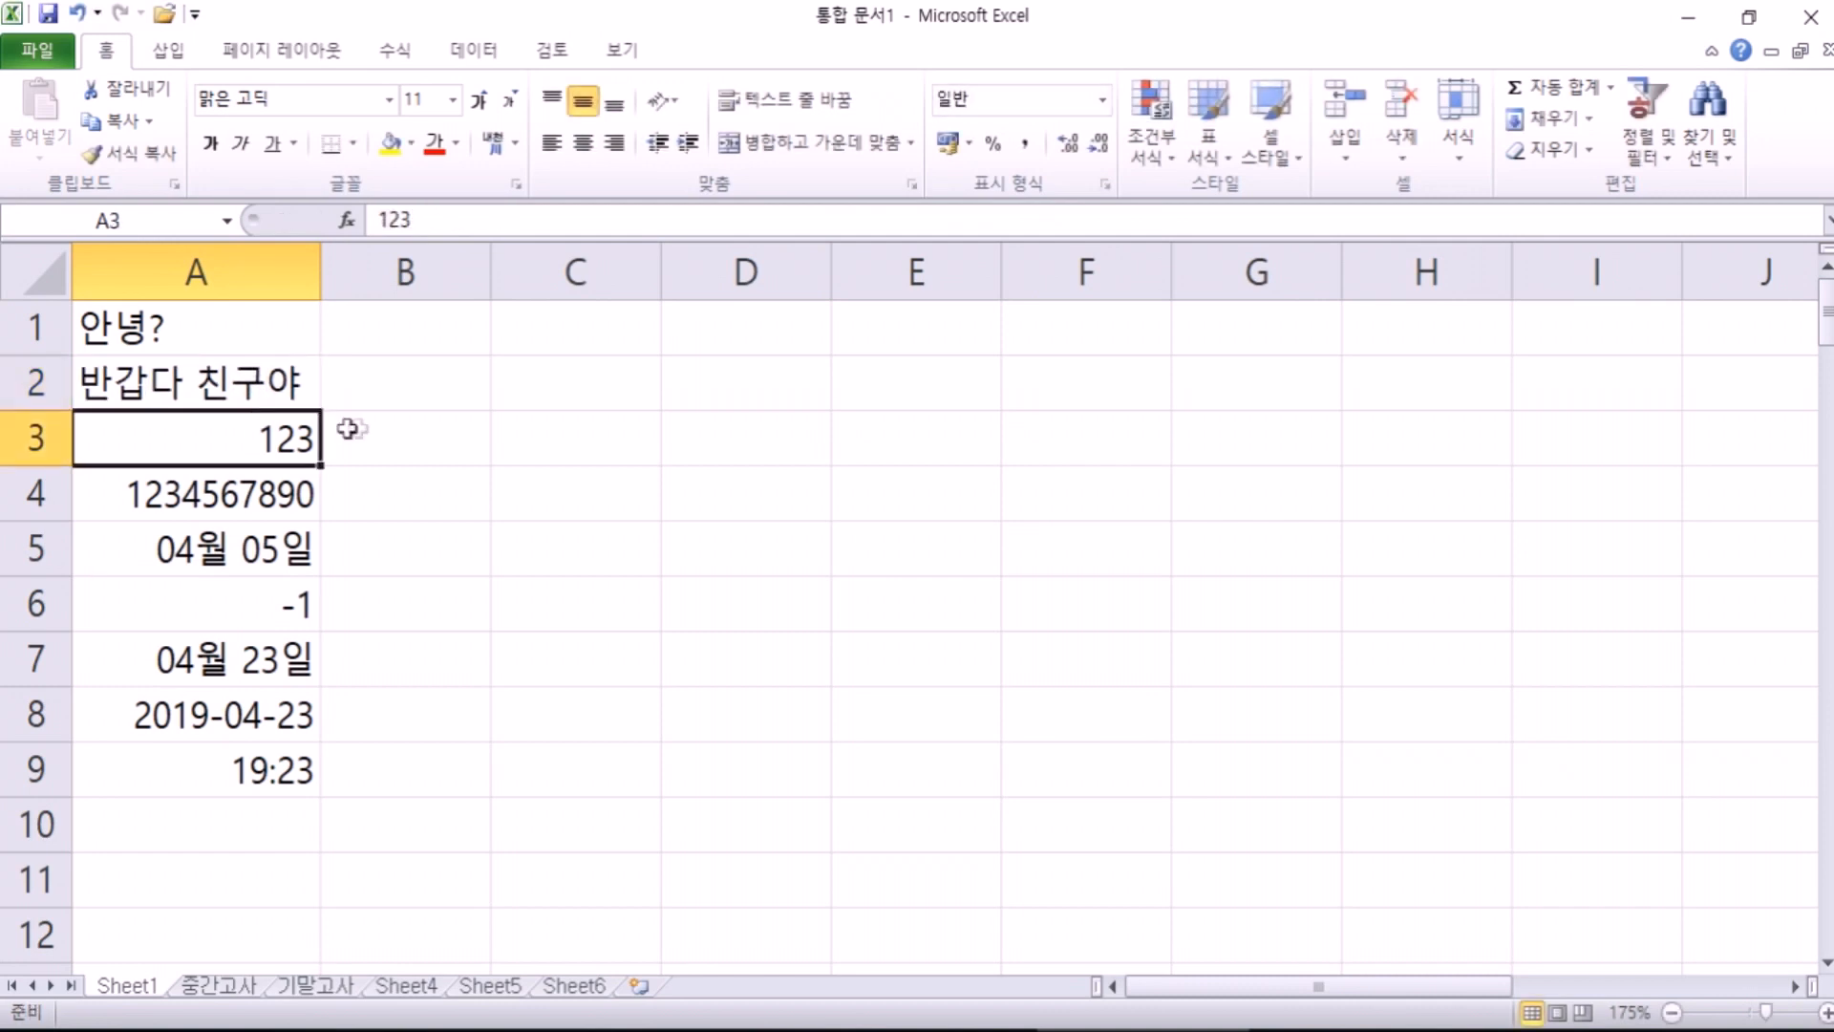
left_click(262, 375)
left_click(880, 439)
left_click(1303, 439)
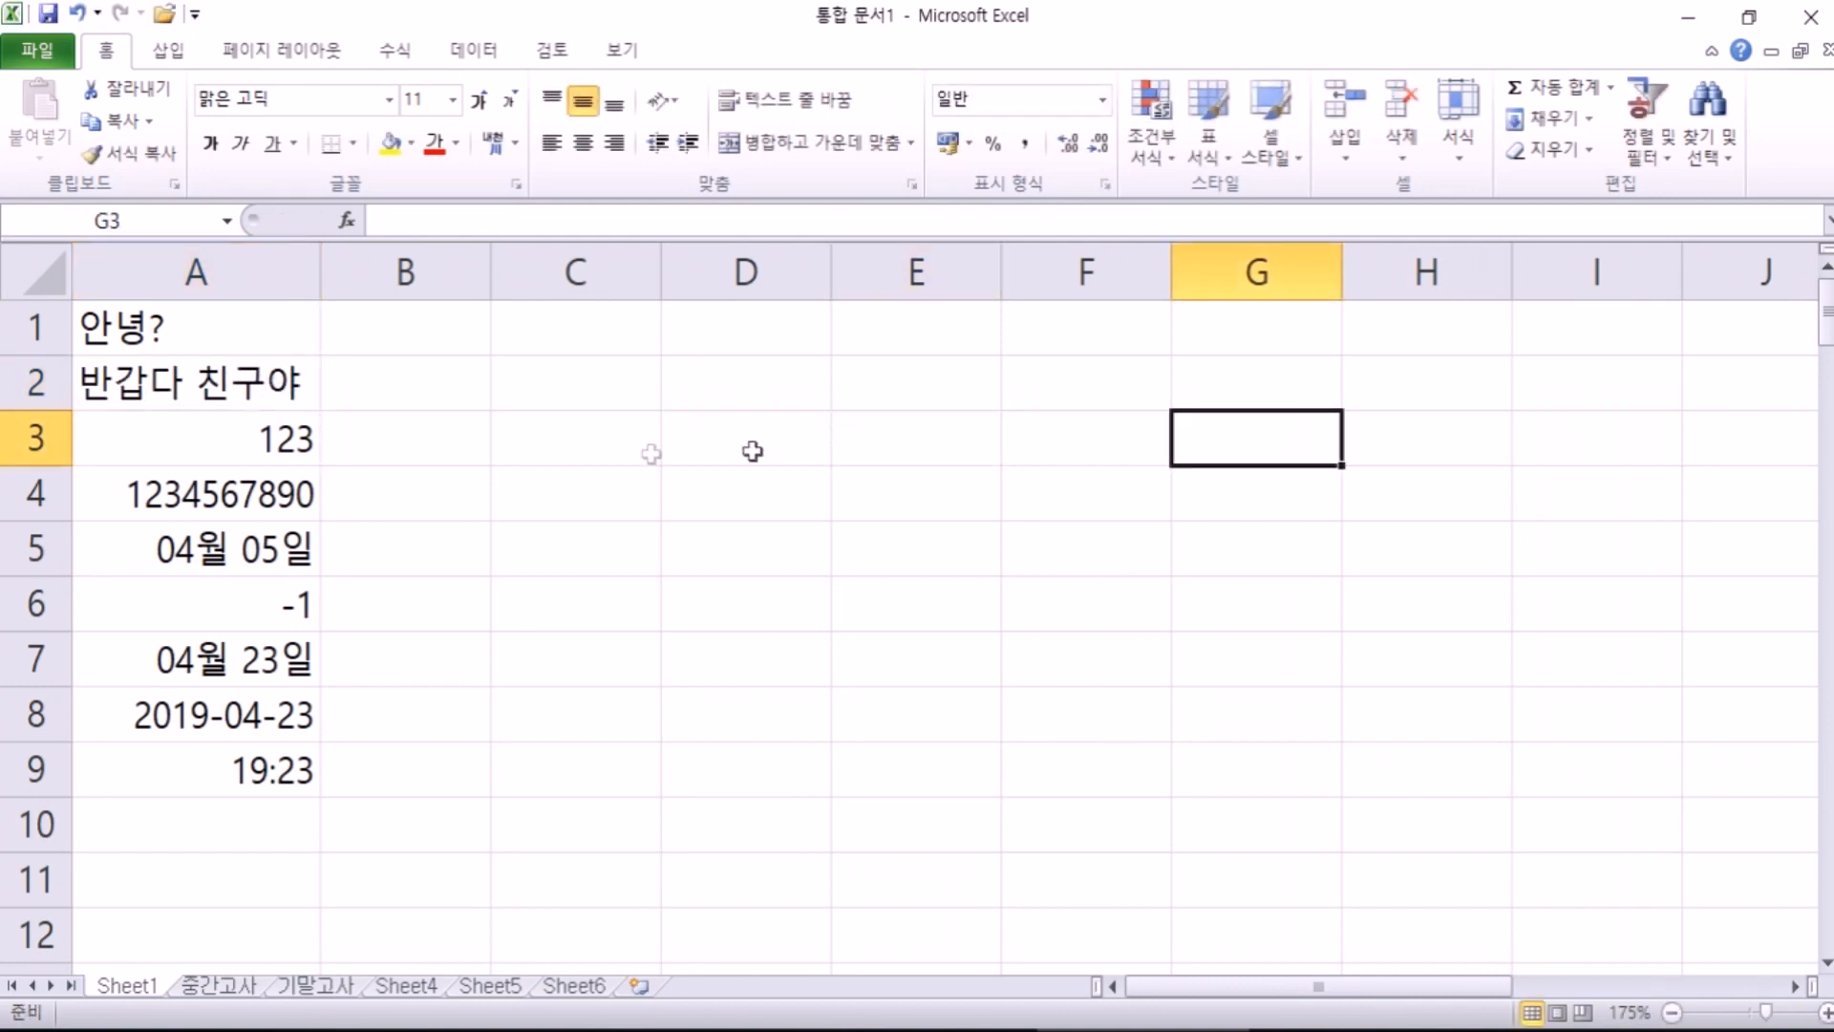
left_click(497, 453)
Step: Open cell A3 for editing with the cursor placed after 123
double_click(168, 383)
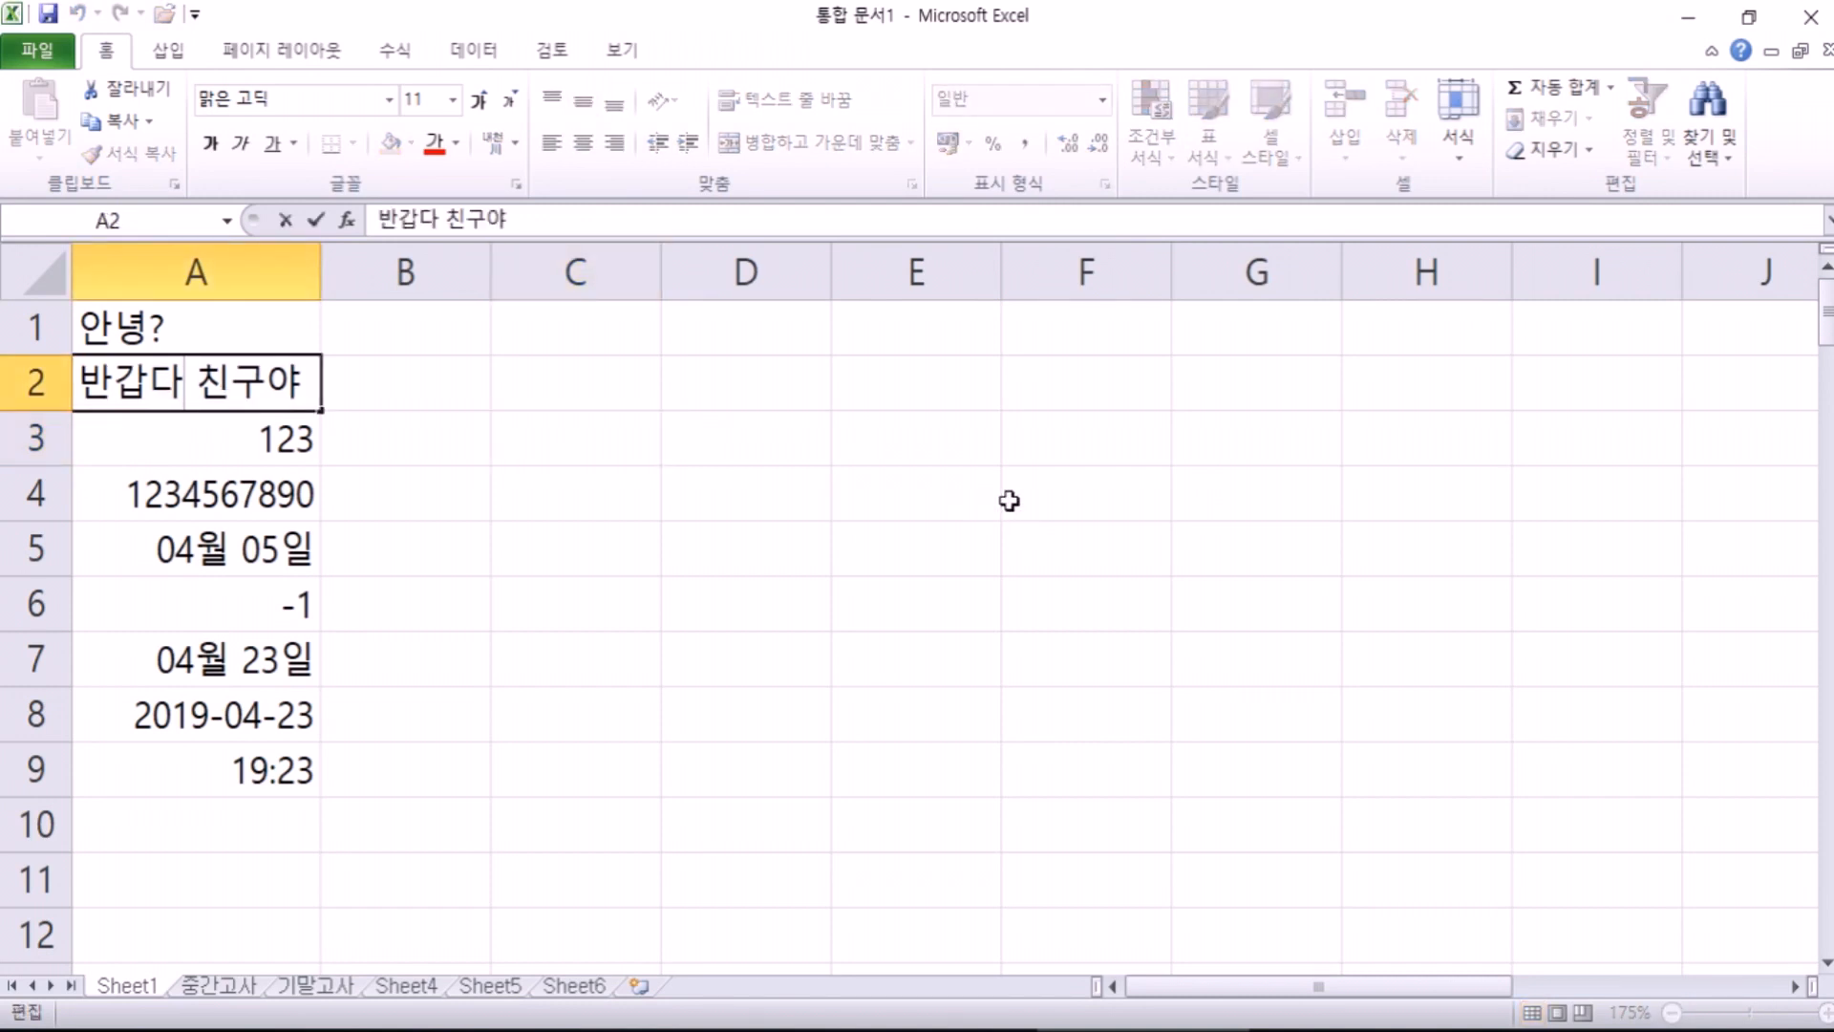
key("Escape")
left_click(260, 437)
double_click(260, 436)
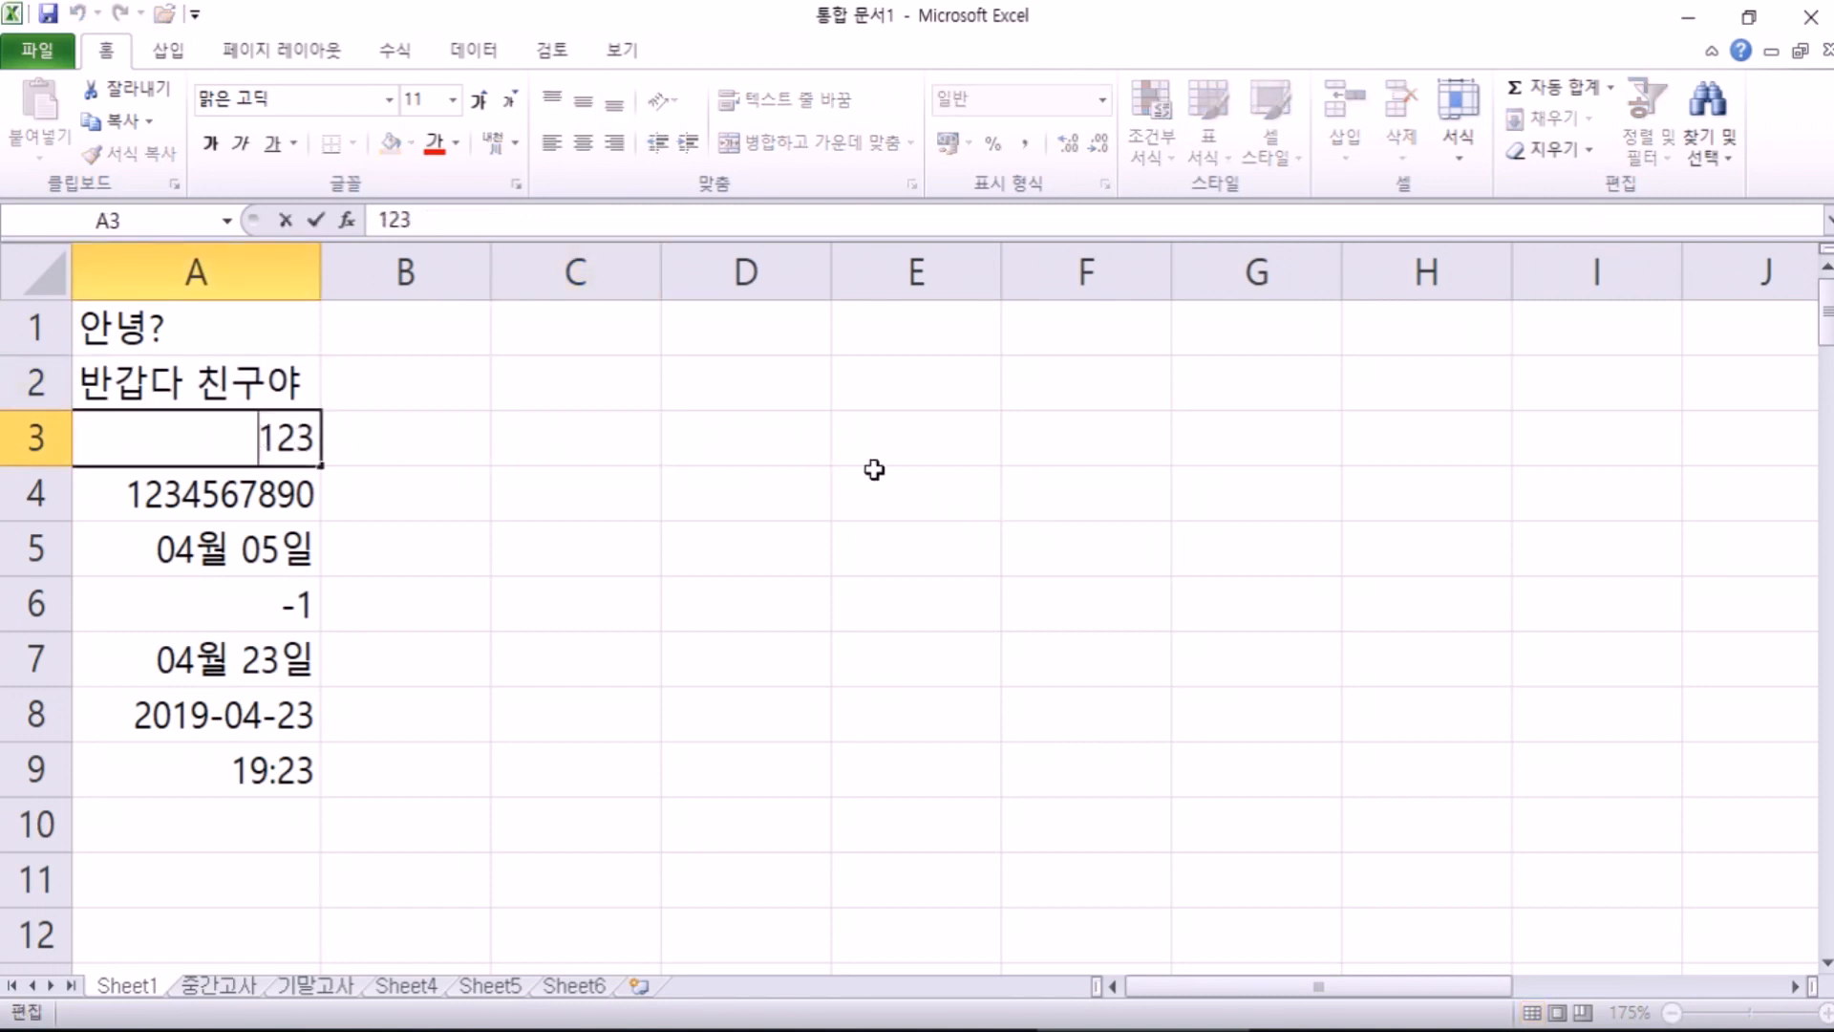
type("654")
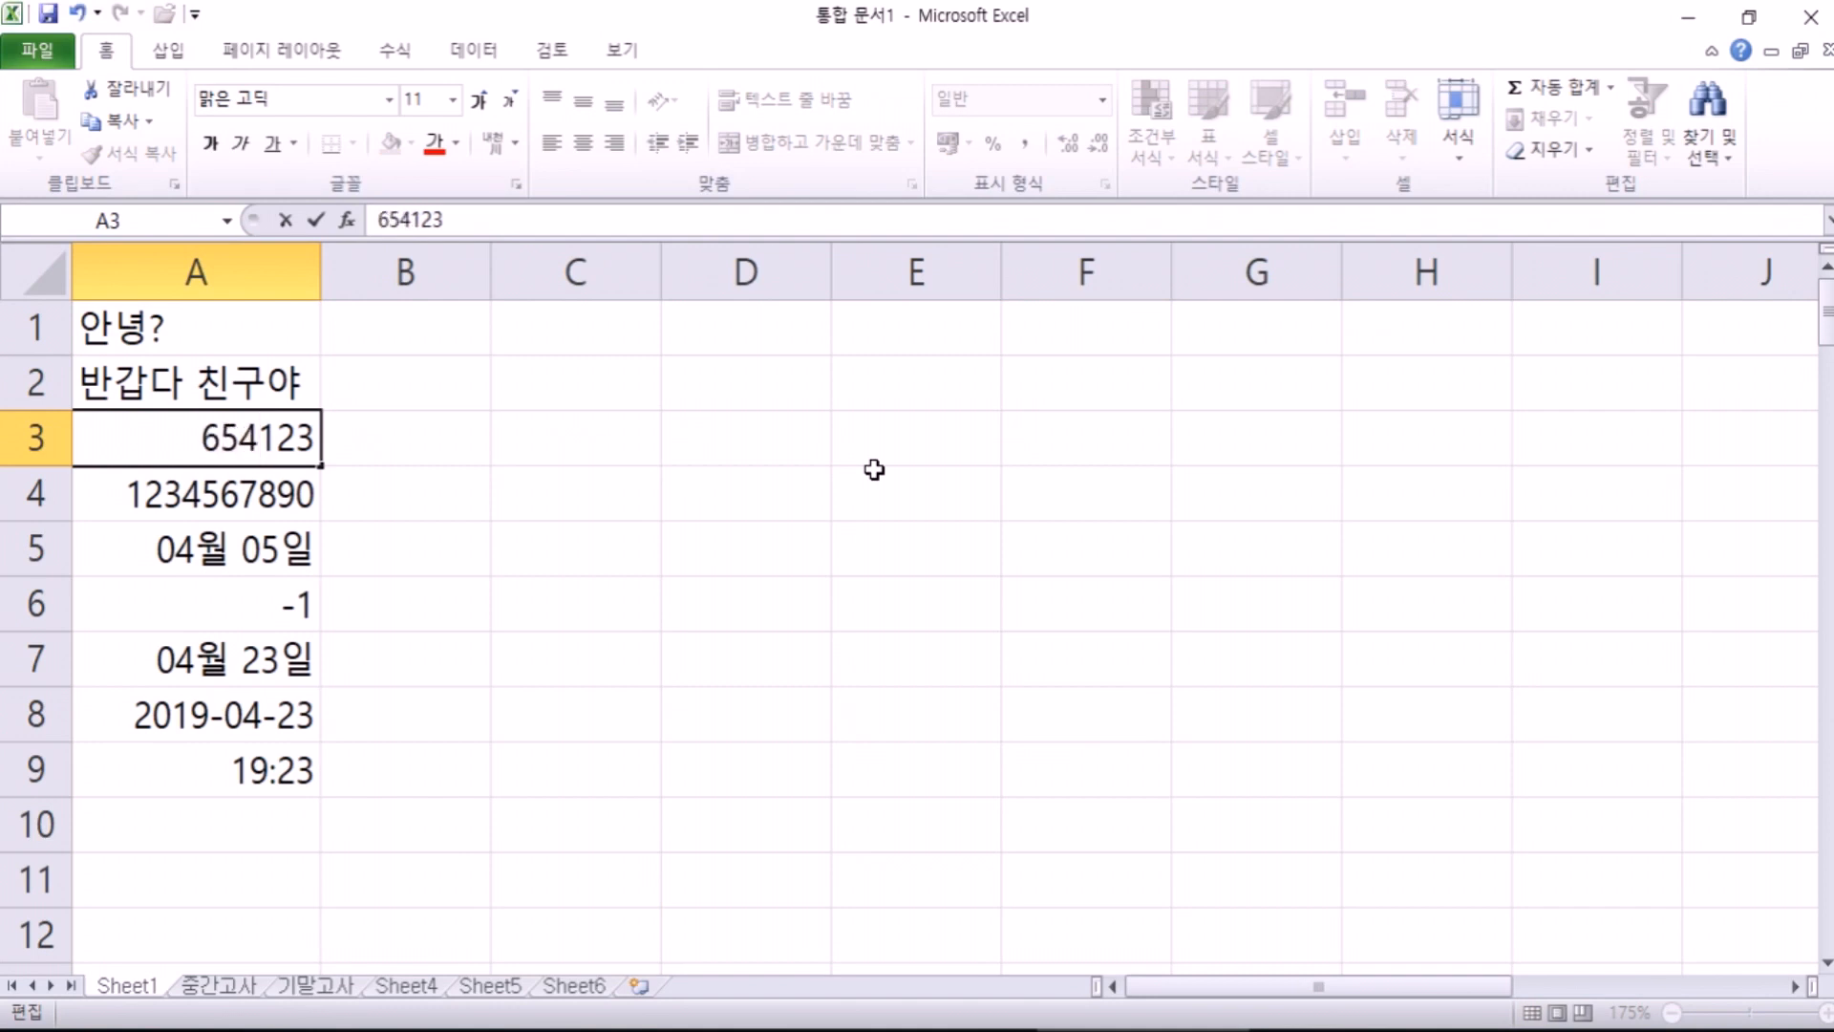
key("BackSpace")
key("BackSpace")
key("BackSpace")
key("Right")
key("Right")
key("Right")
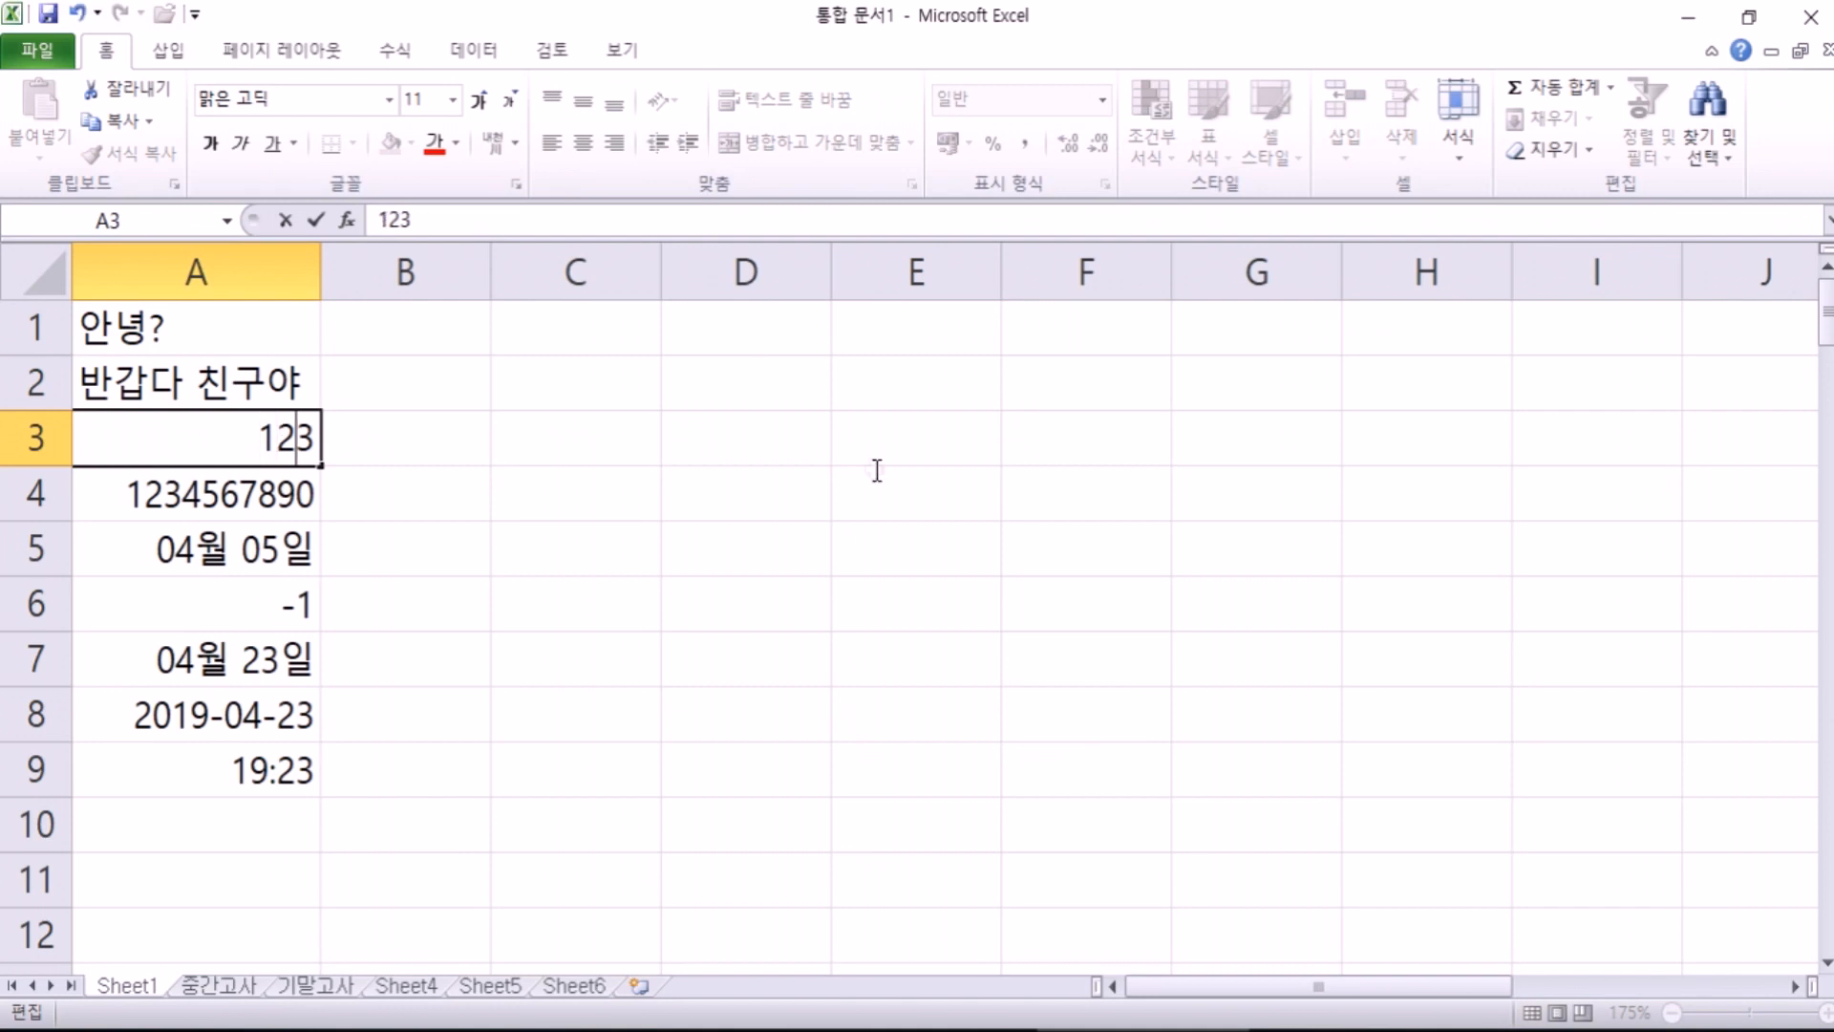
Step: Commit 123456 in A3, then enter the title 장난감 판매 현황 in B2
type("456")
key("Return")
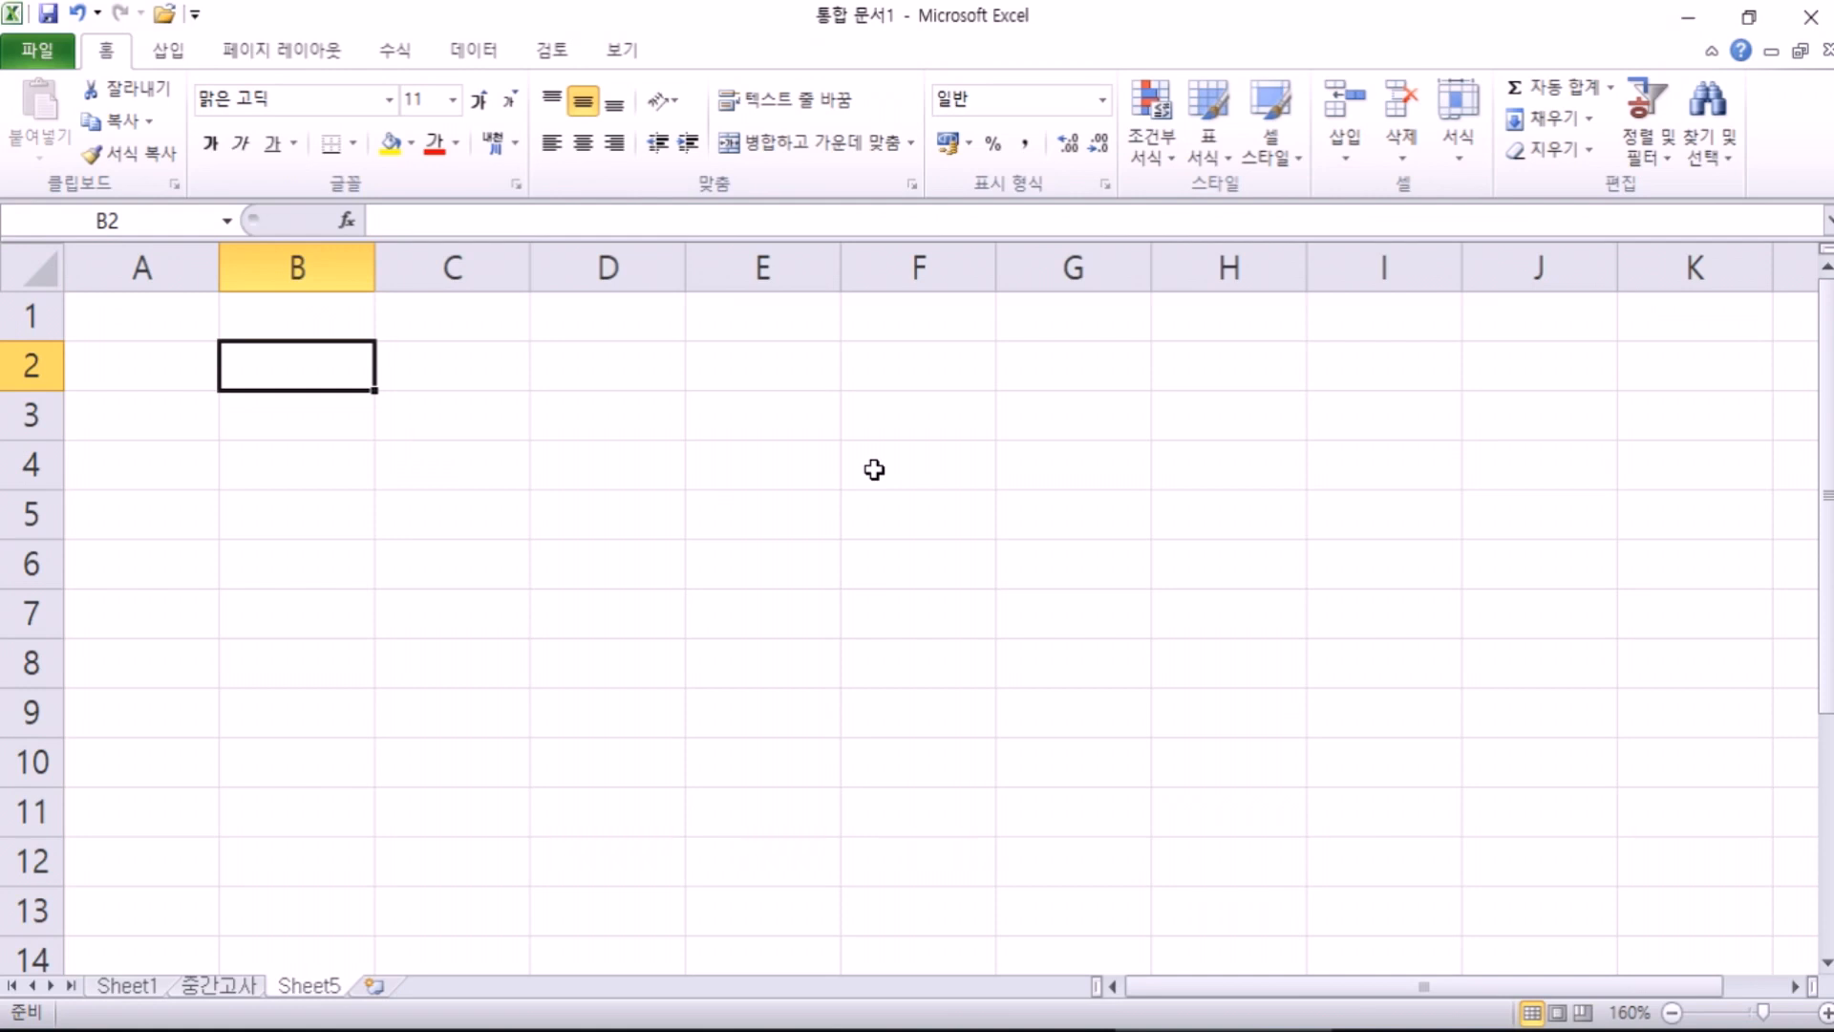
type("wk")
key("BackSpace")
key("BackSpace")
type("wk")
key("BackSpace")
key("BackSpace")
key("Hangul")
type("자ㅇ남감")
key("BackSpace")
key("BackSpace")
type("난감 파")
type("ㄴ매 현황")
key("Return")
key("Return")
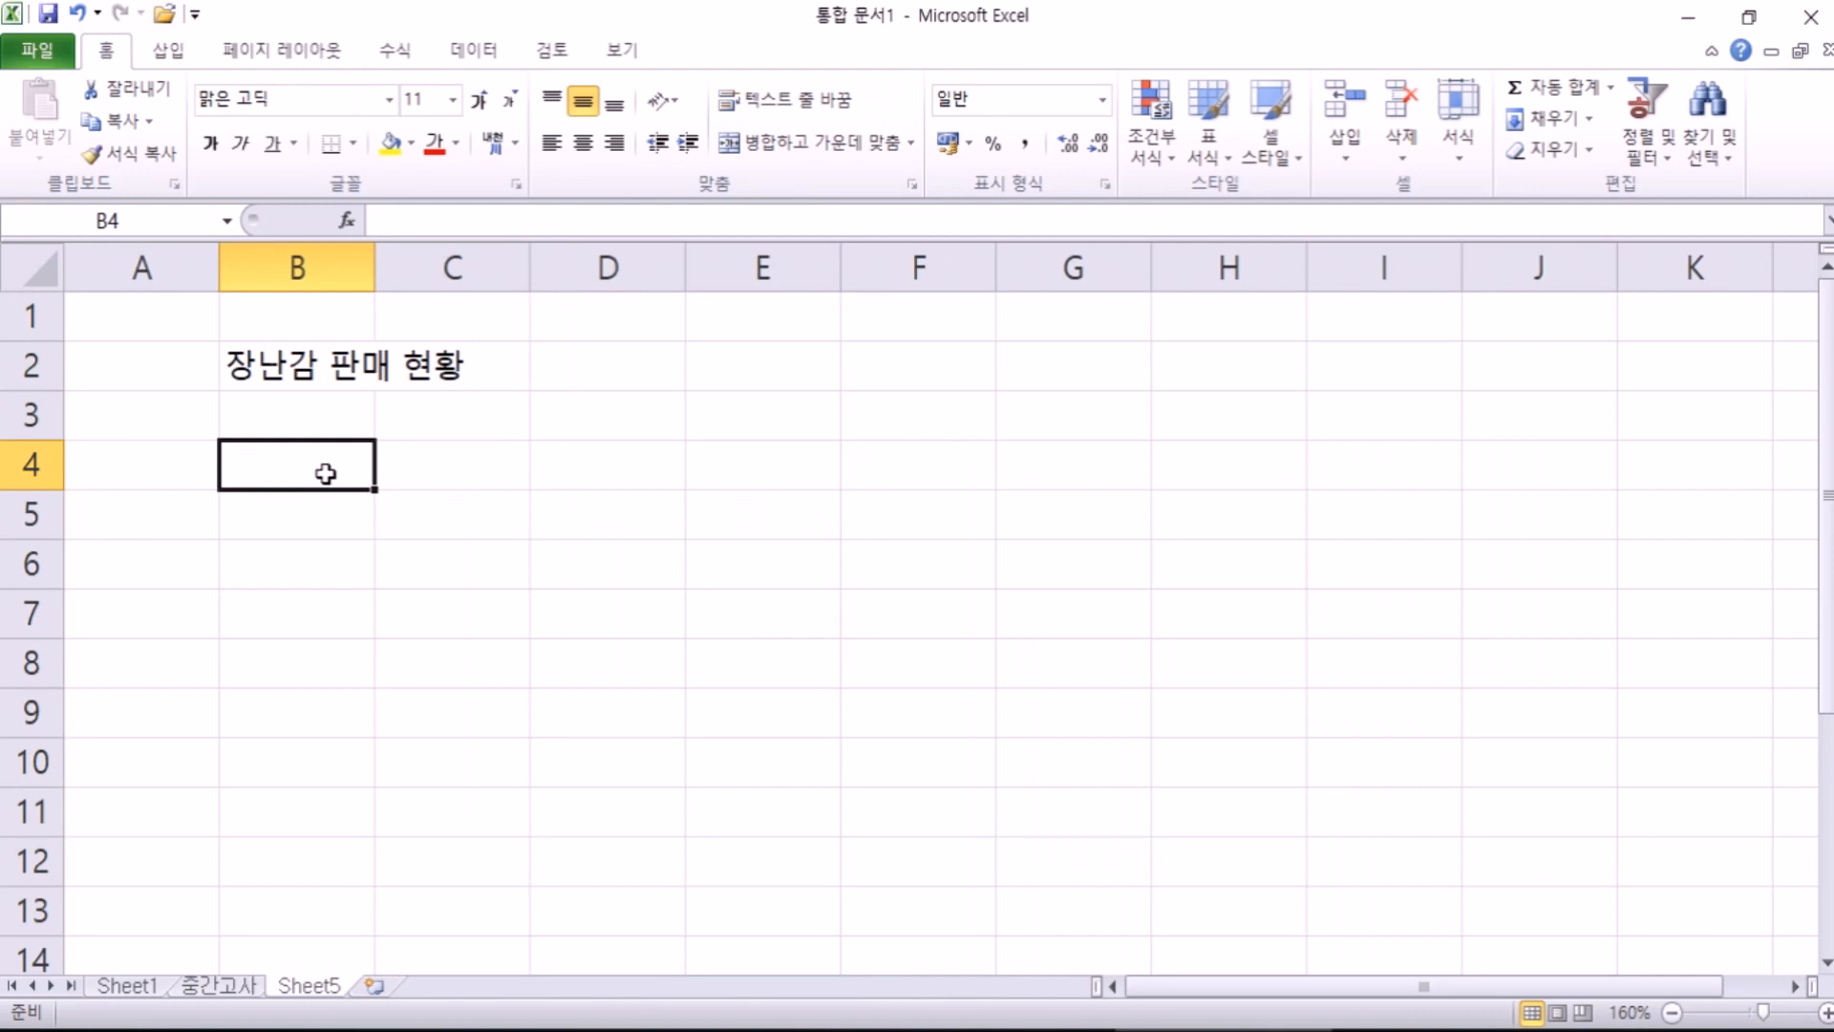
Step: Enter the headers 제품코드, 제품명, 단가, 판매량 and 판매담당 across B4:F4
type("제품")
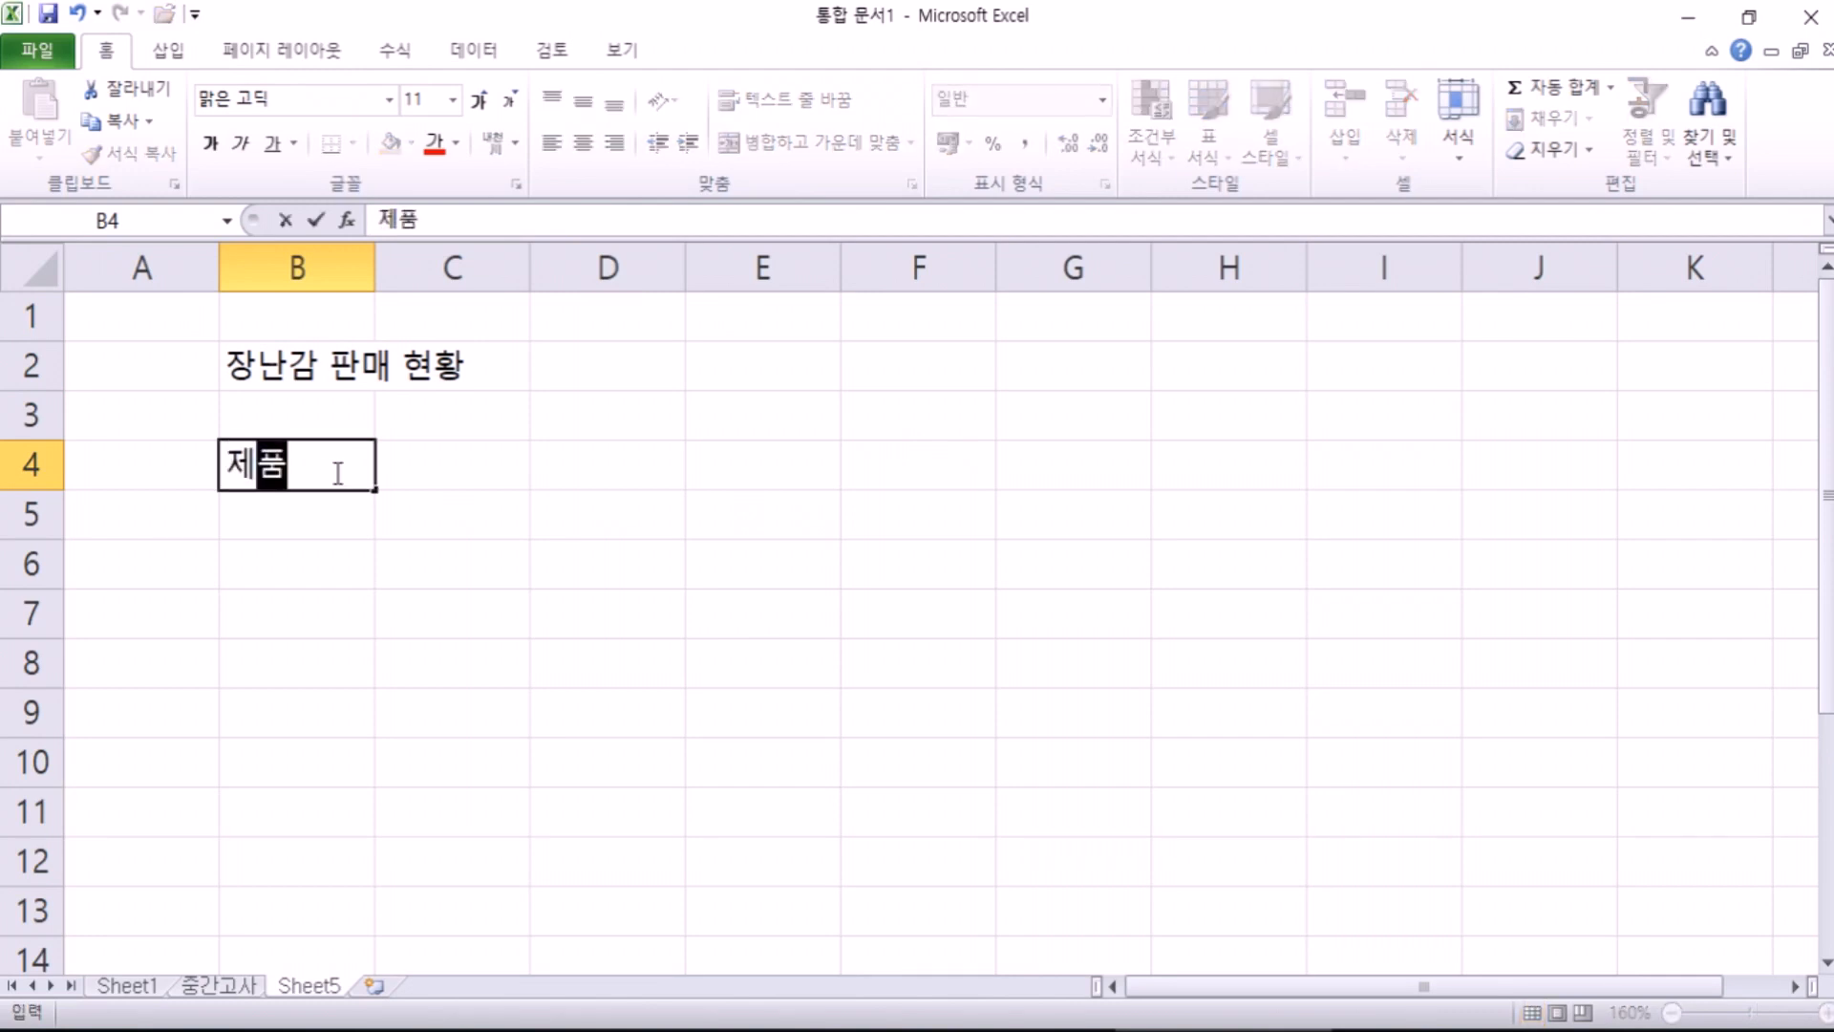
type("코드")
key("Tab")
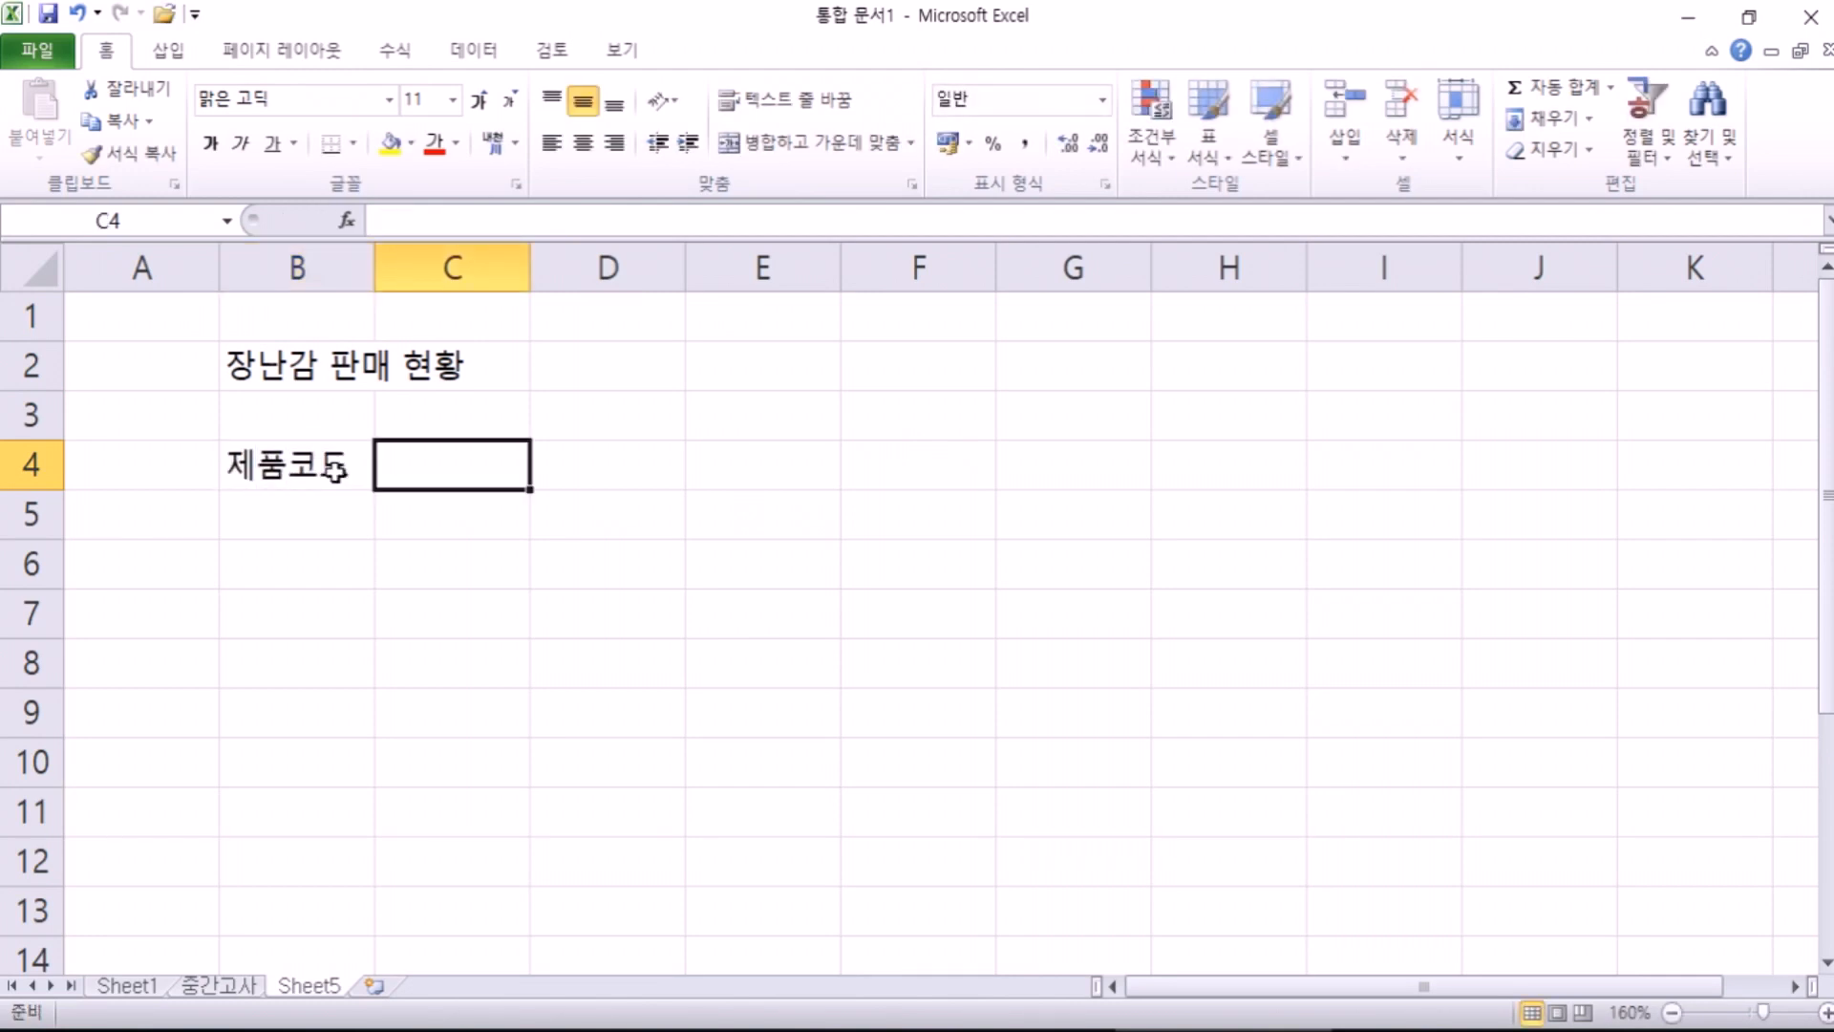
type("제품명")
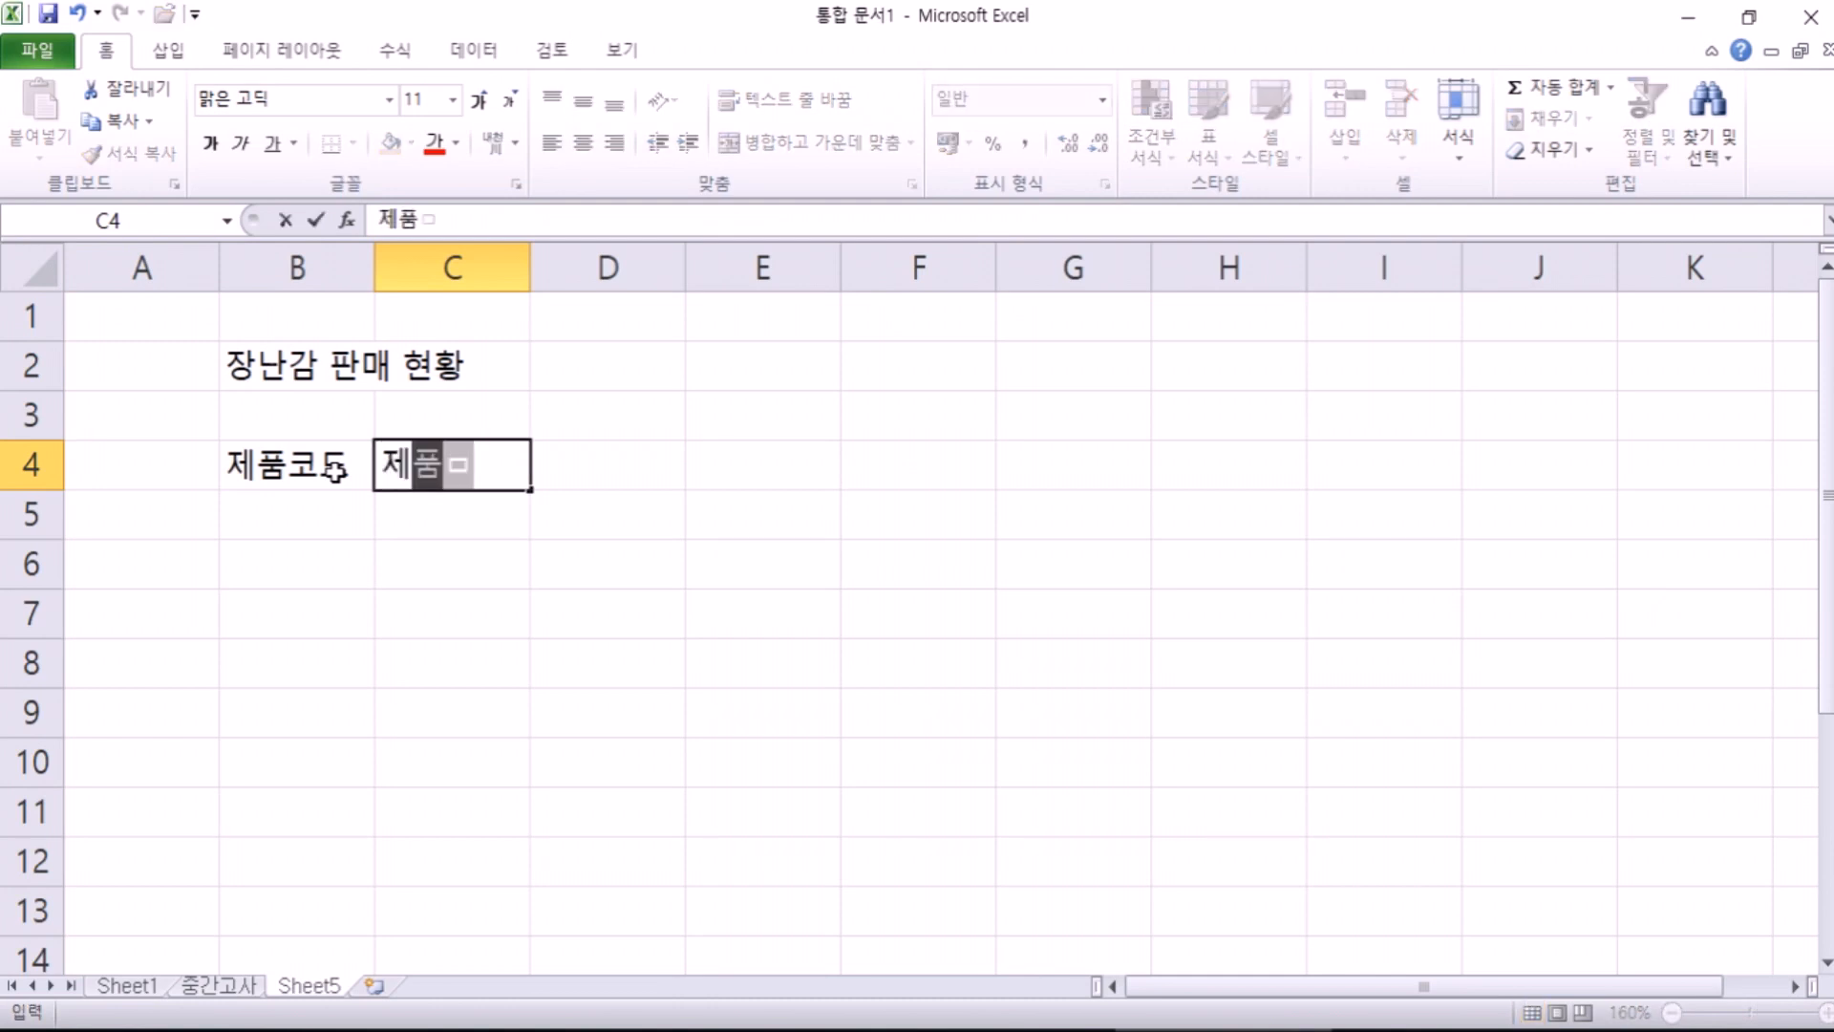
key("Tab")
type("다ㄴ가")
key("Tab")
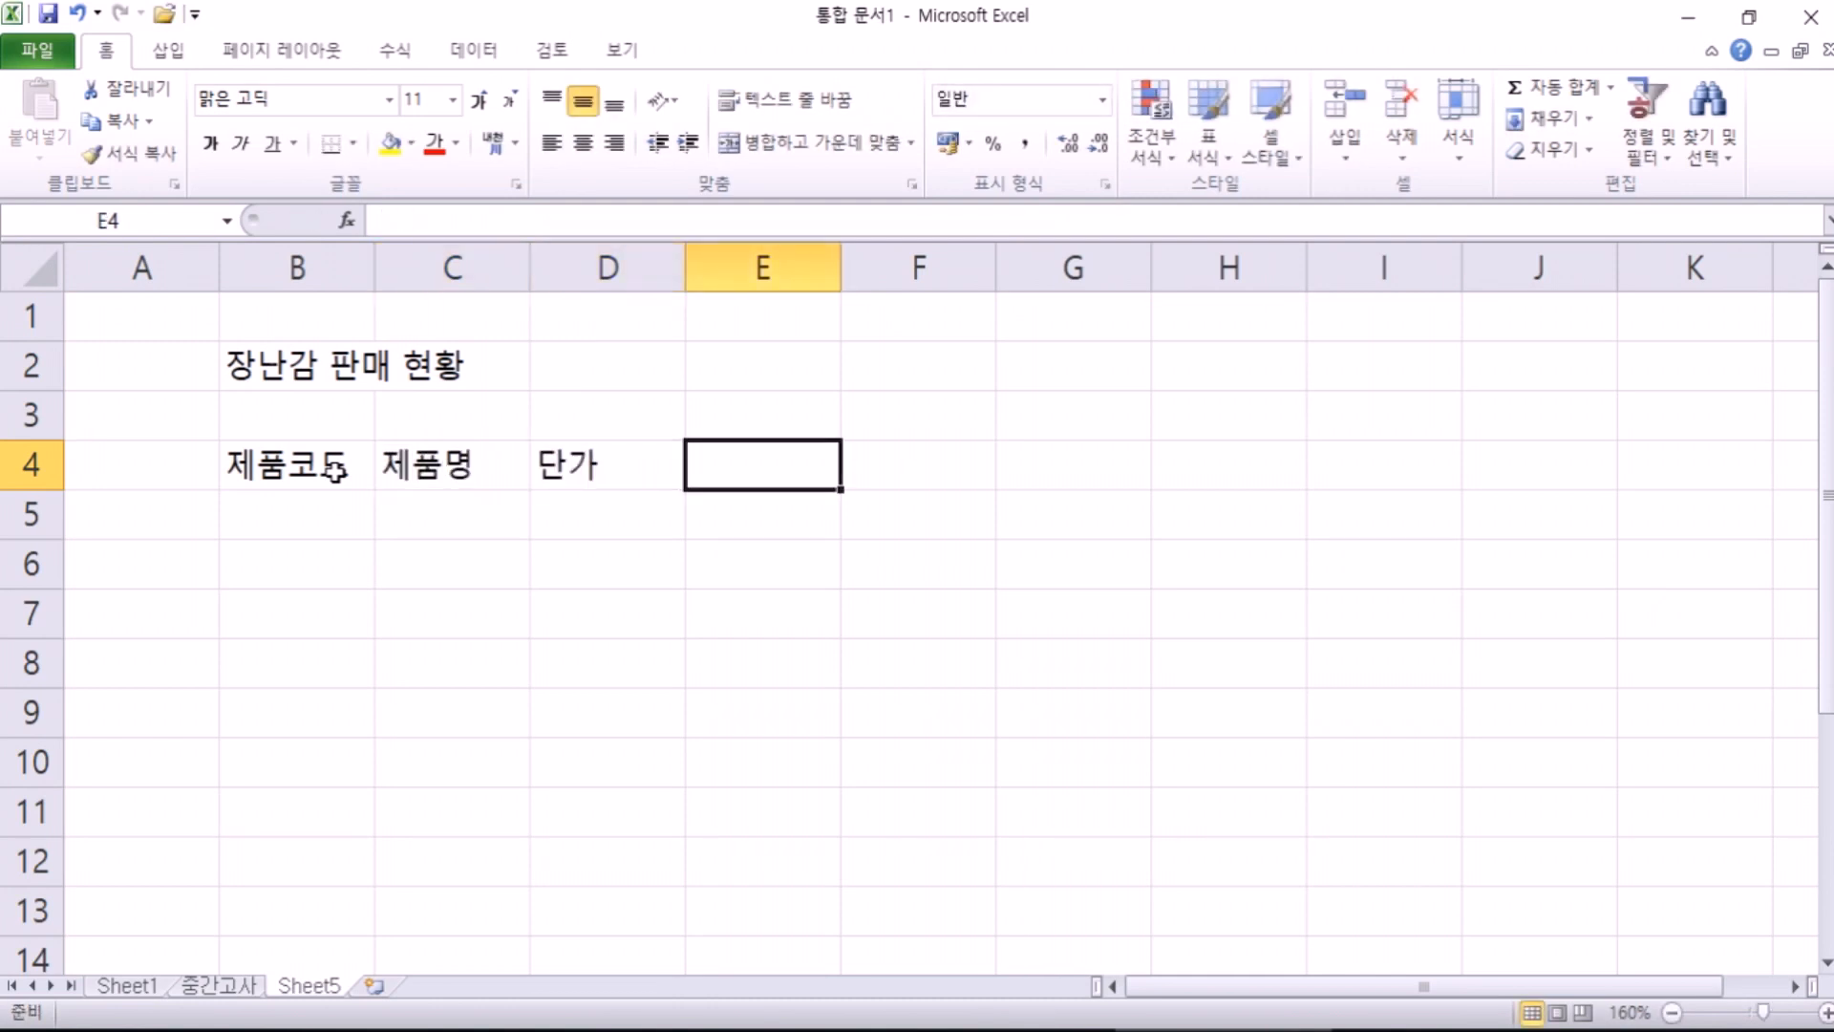
type("판매량")
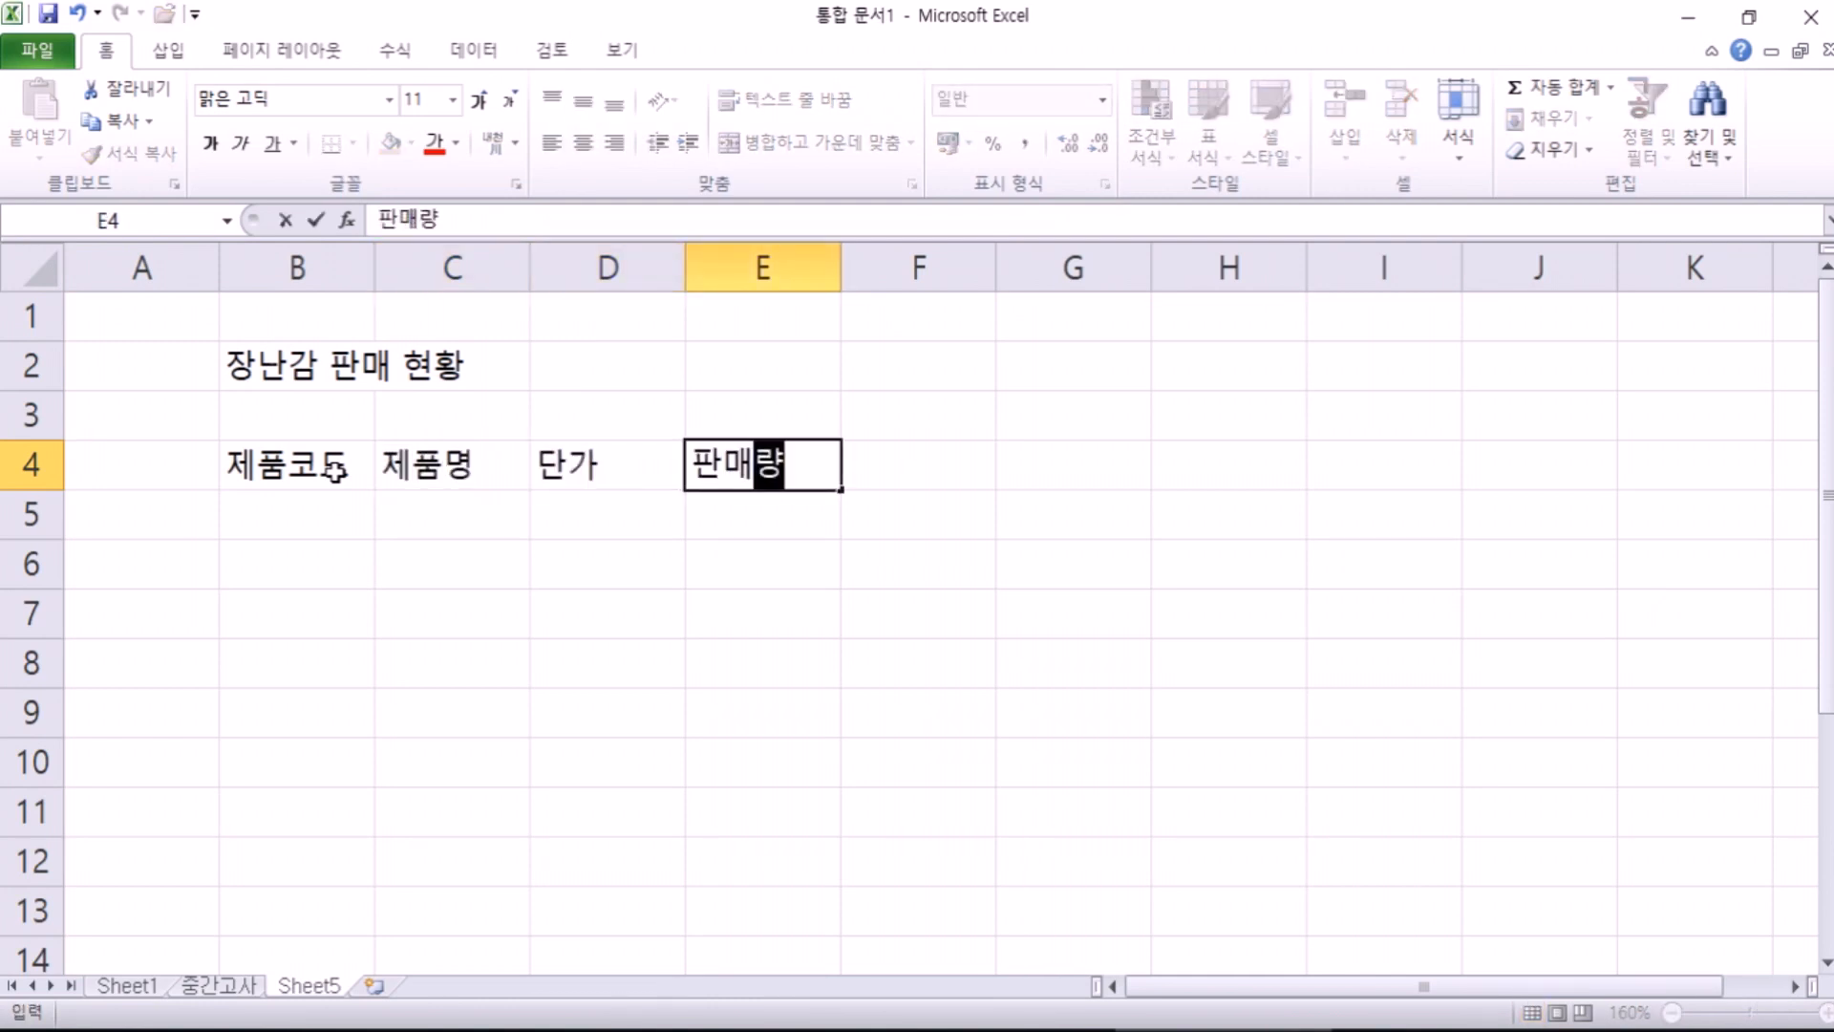
key("Tab")
type("판ㅁㅐ담당")
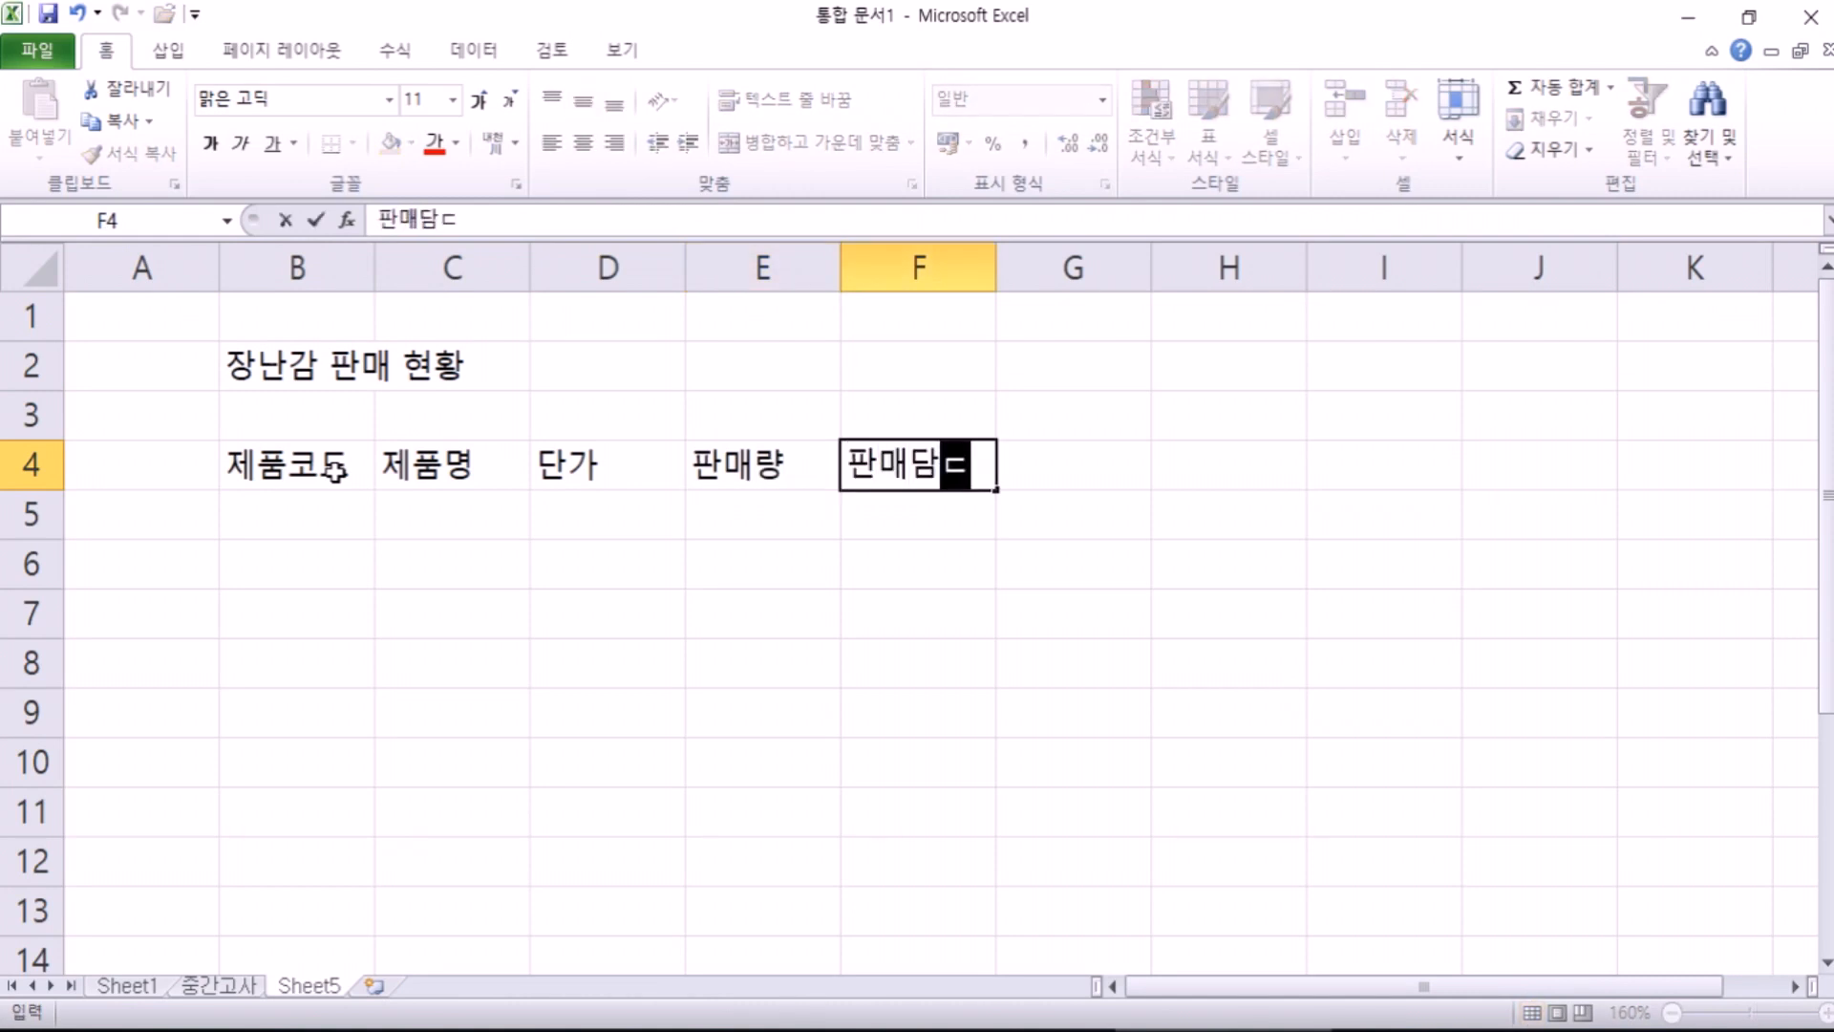
key("Return")
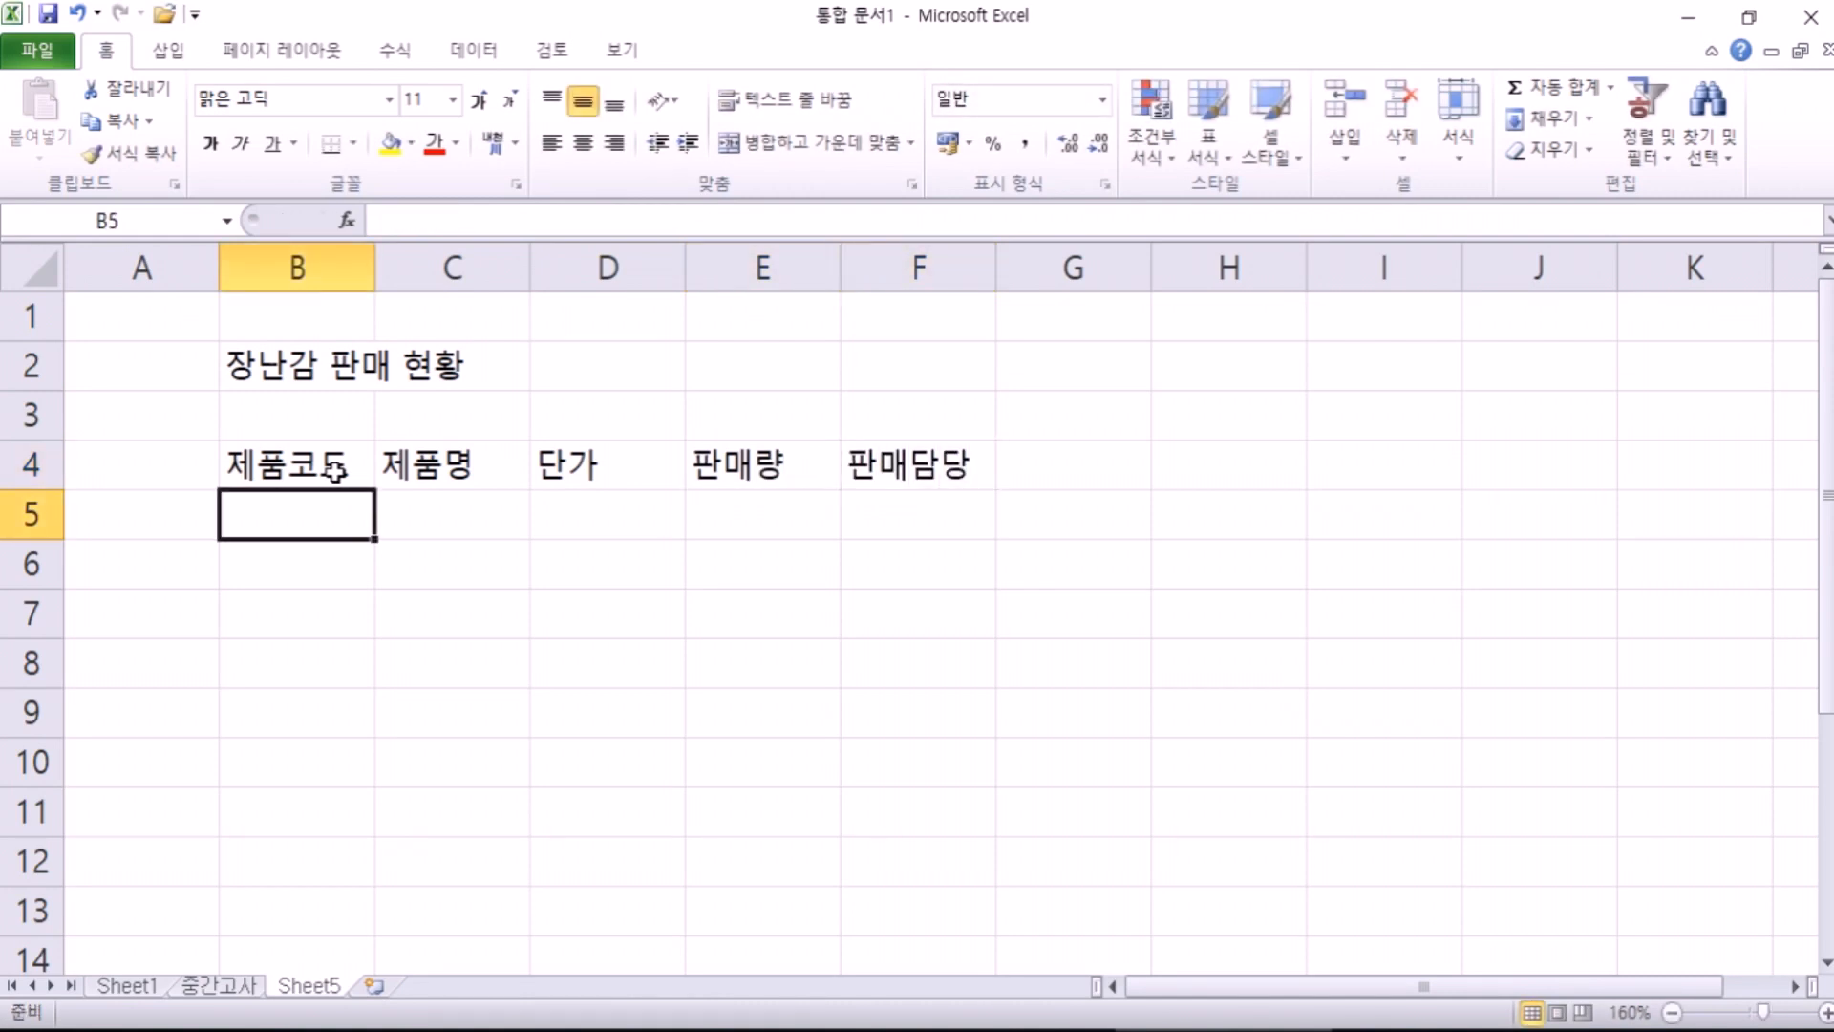
left_click(334, 468)
Step: Step across the header cells B4:F4 and into the empty row 5 below them
key("Right")
key("Right")
key("Right")
key("Right")
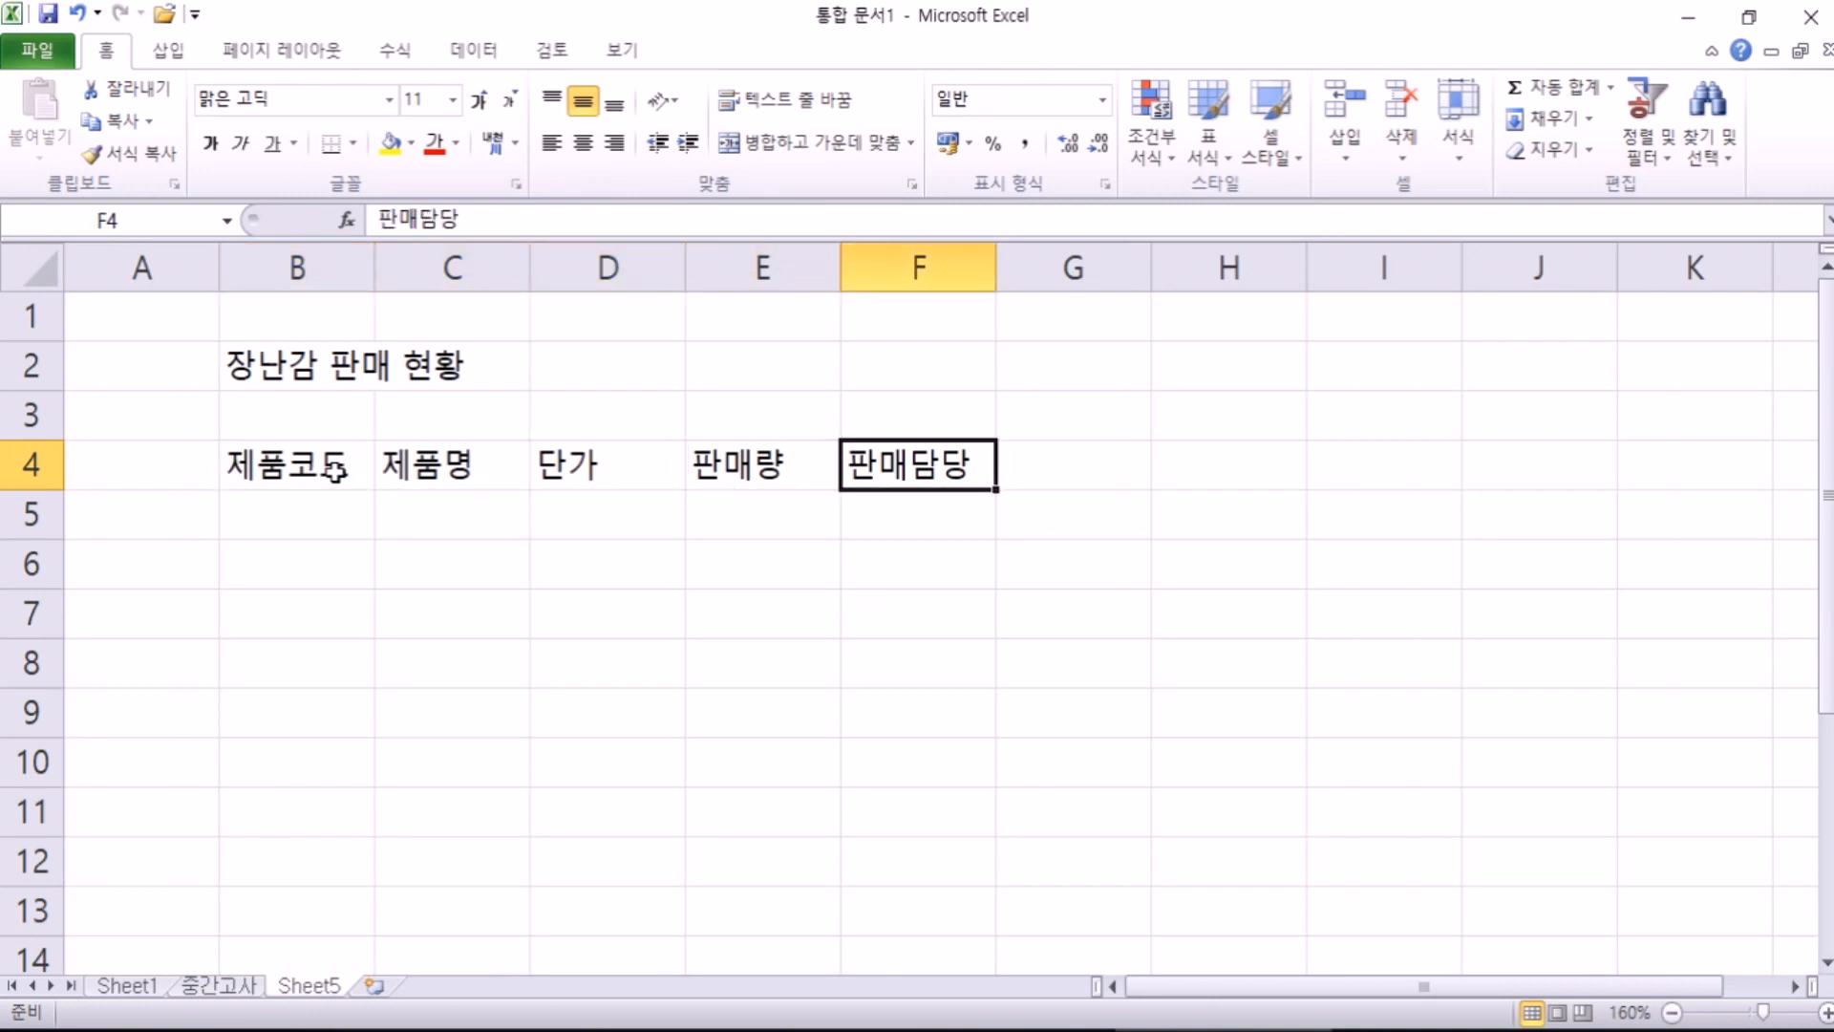
left_click(369, 467)
left_click(455, 473)
left_click(676, 470)
left_click(745, 472)
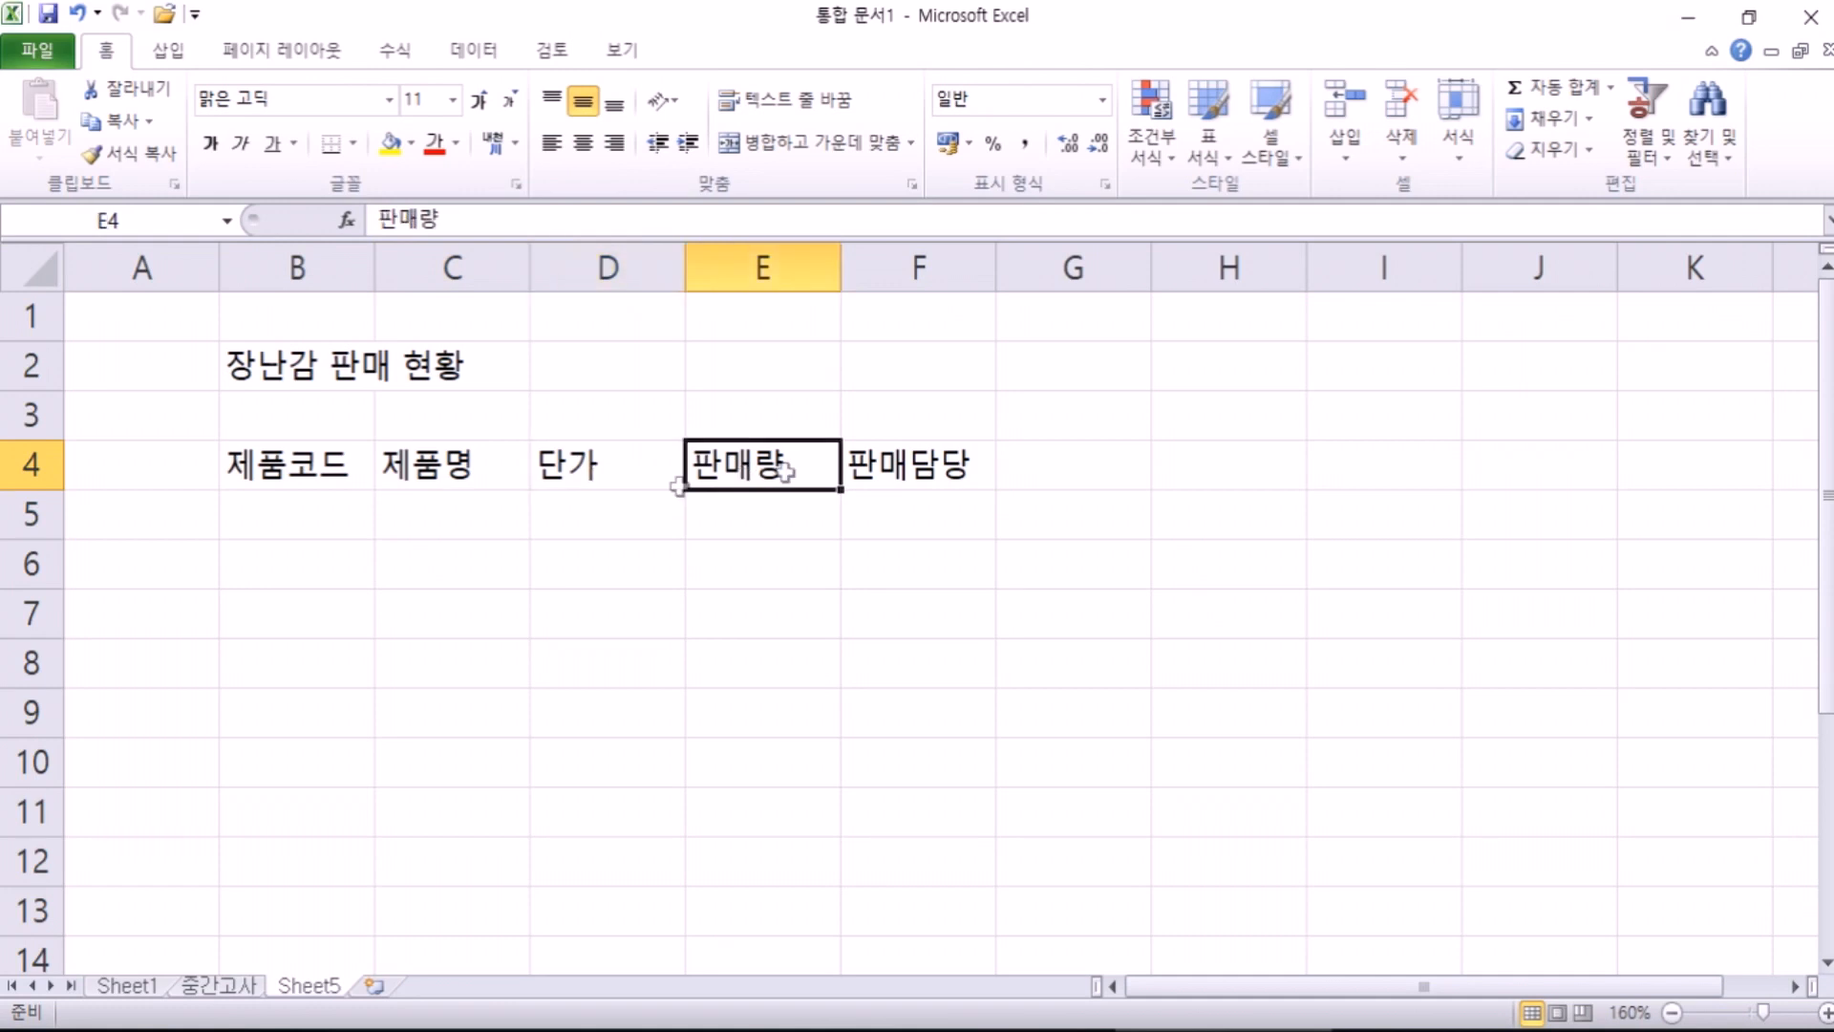
left_click(287, 472)
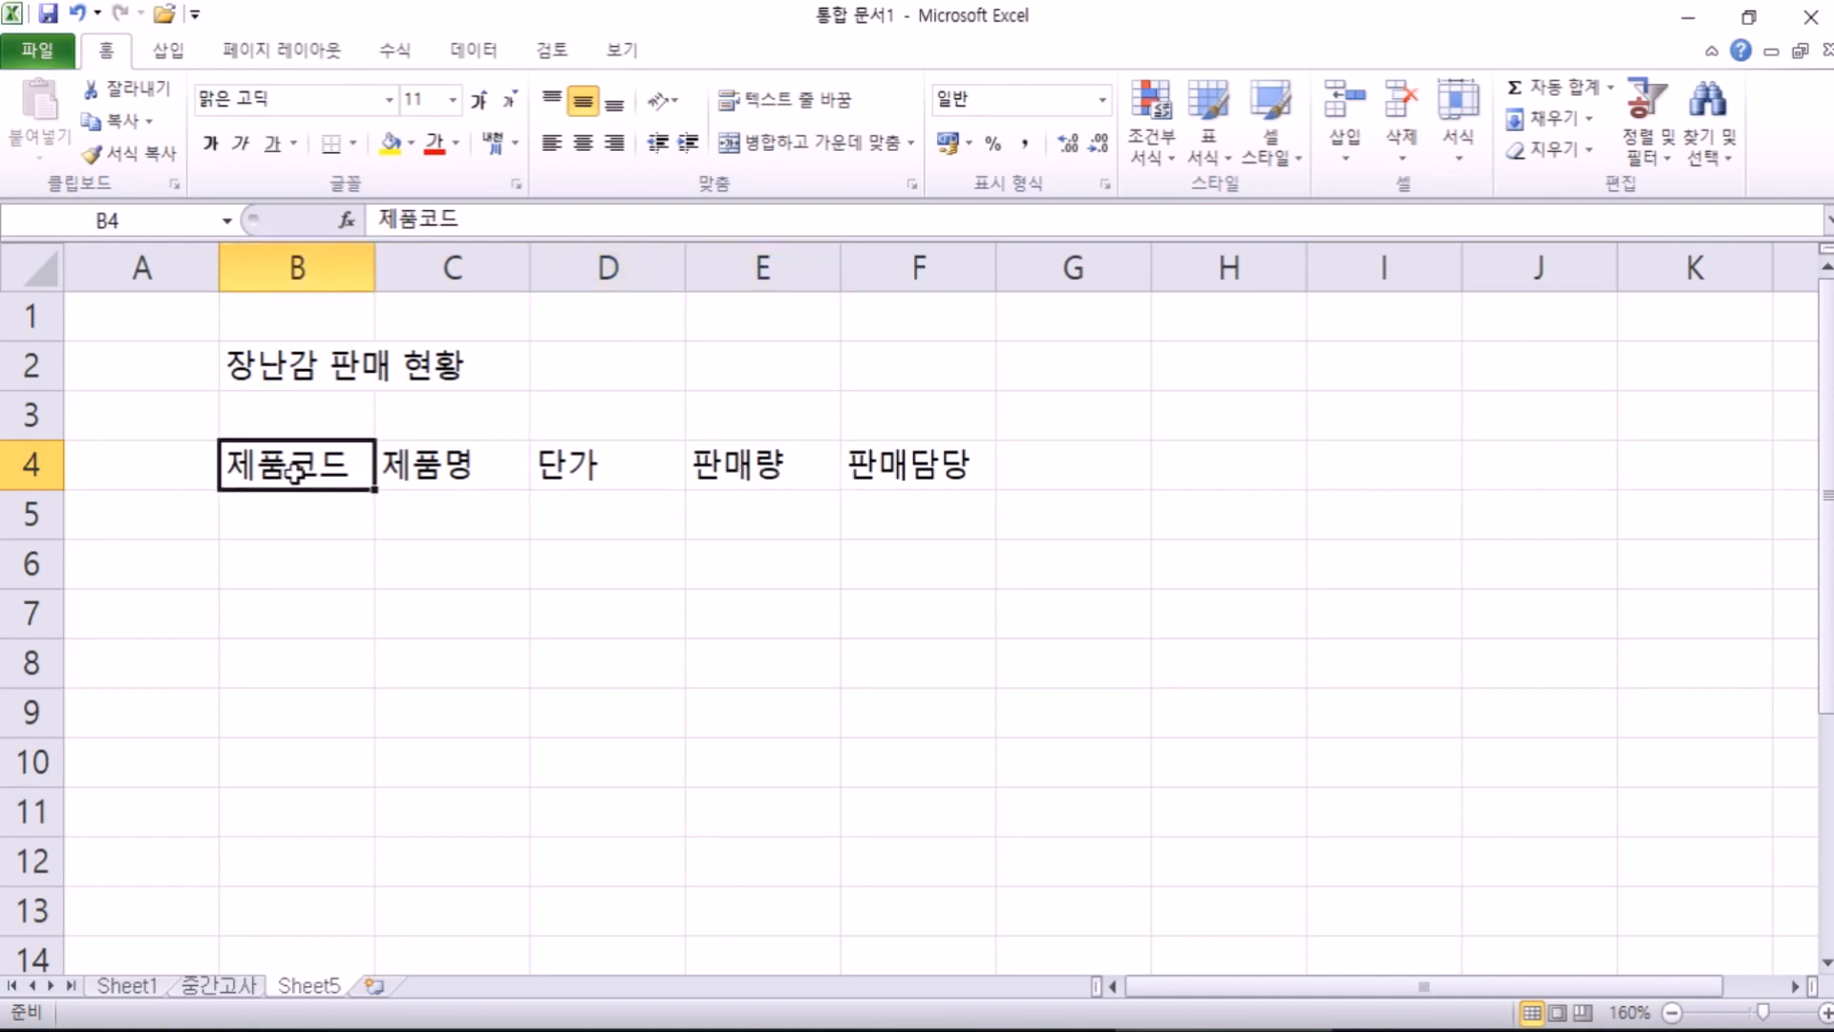
key("Right")
key("Right")
key("Right")
key("Right")
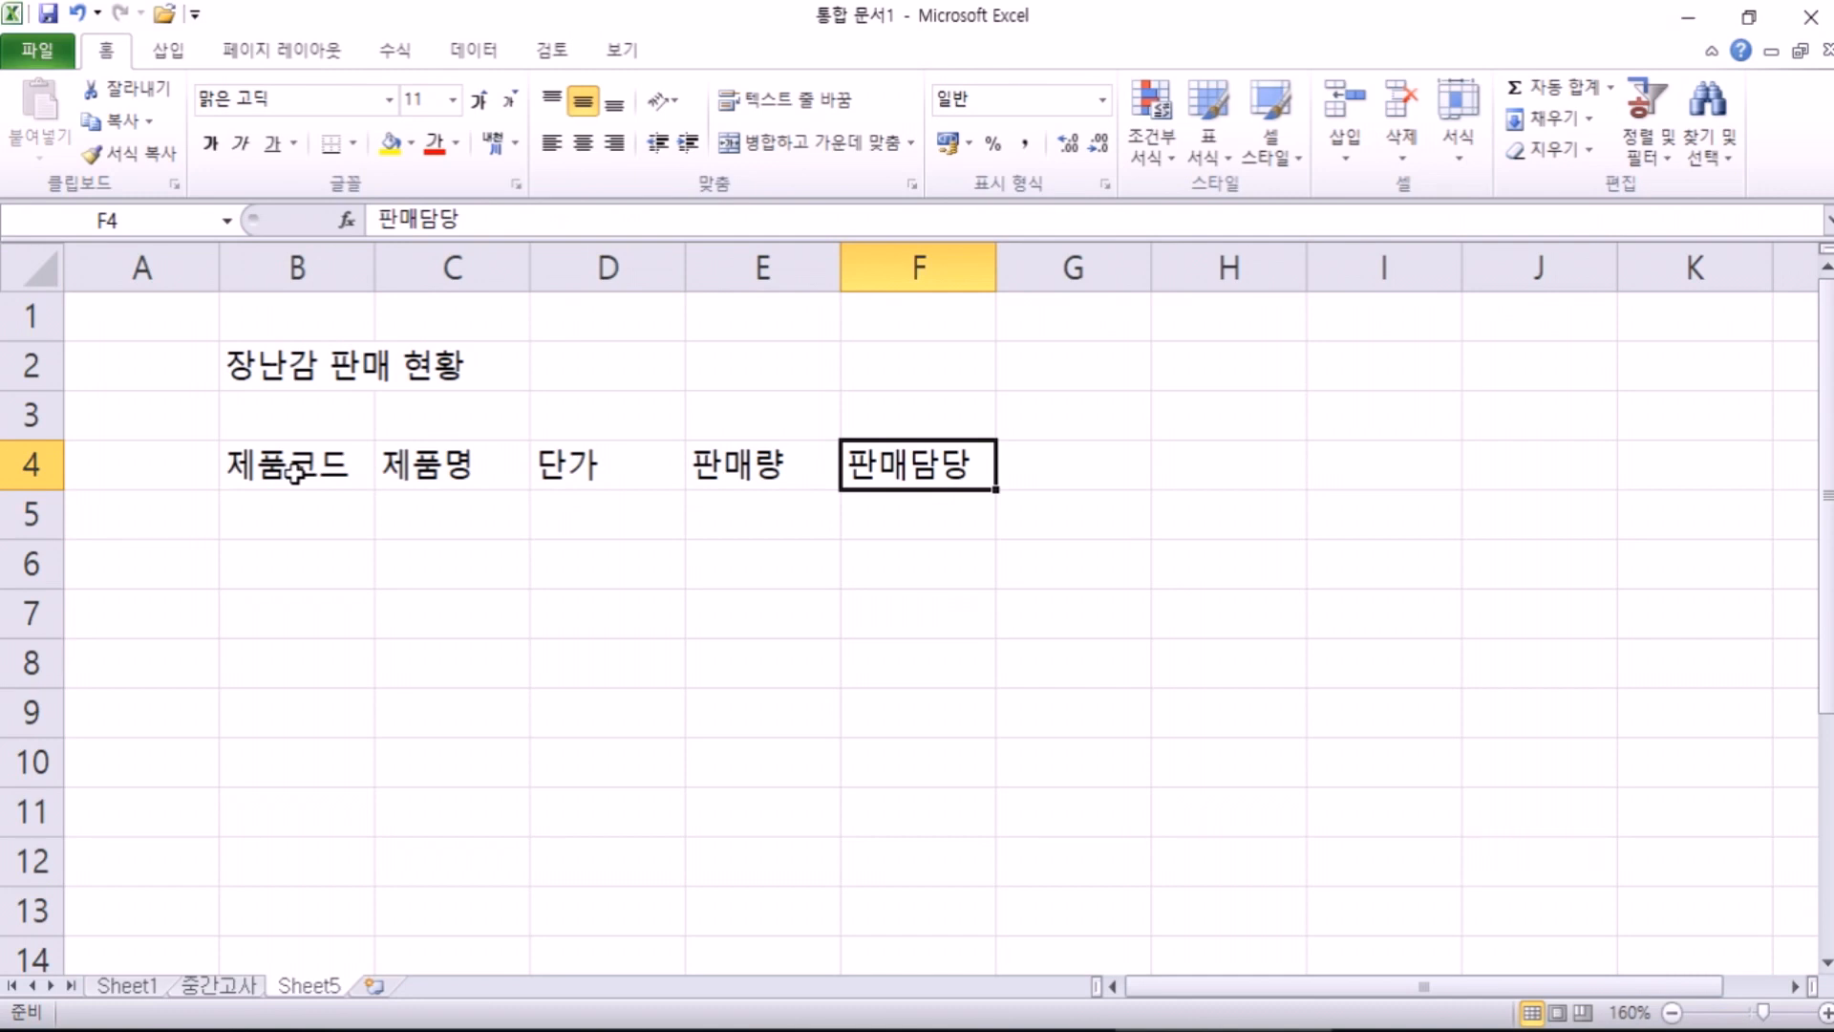
key("Return")
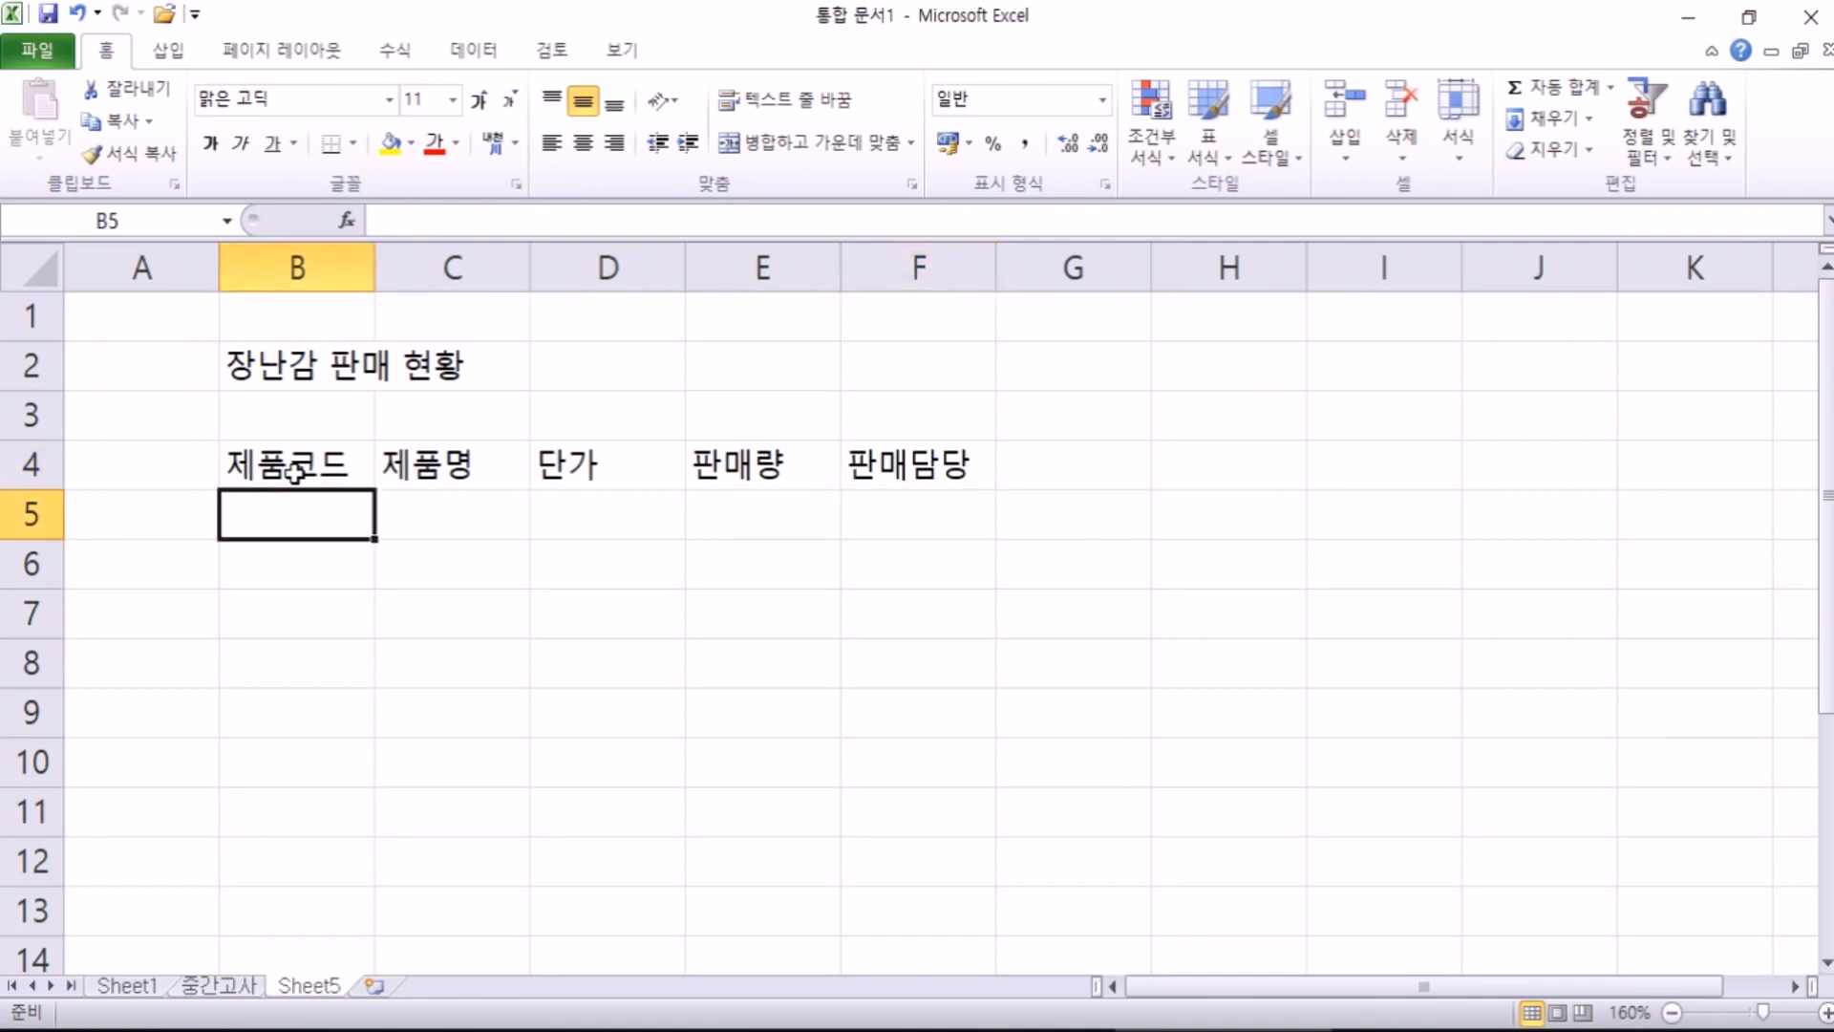
key("Tab")
key("Tab")
key("Tab")
key("Tab")
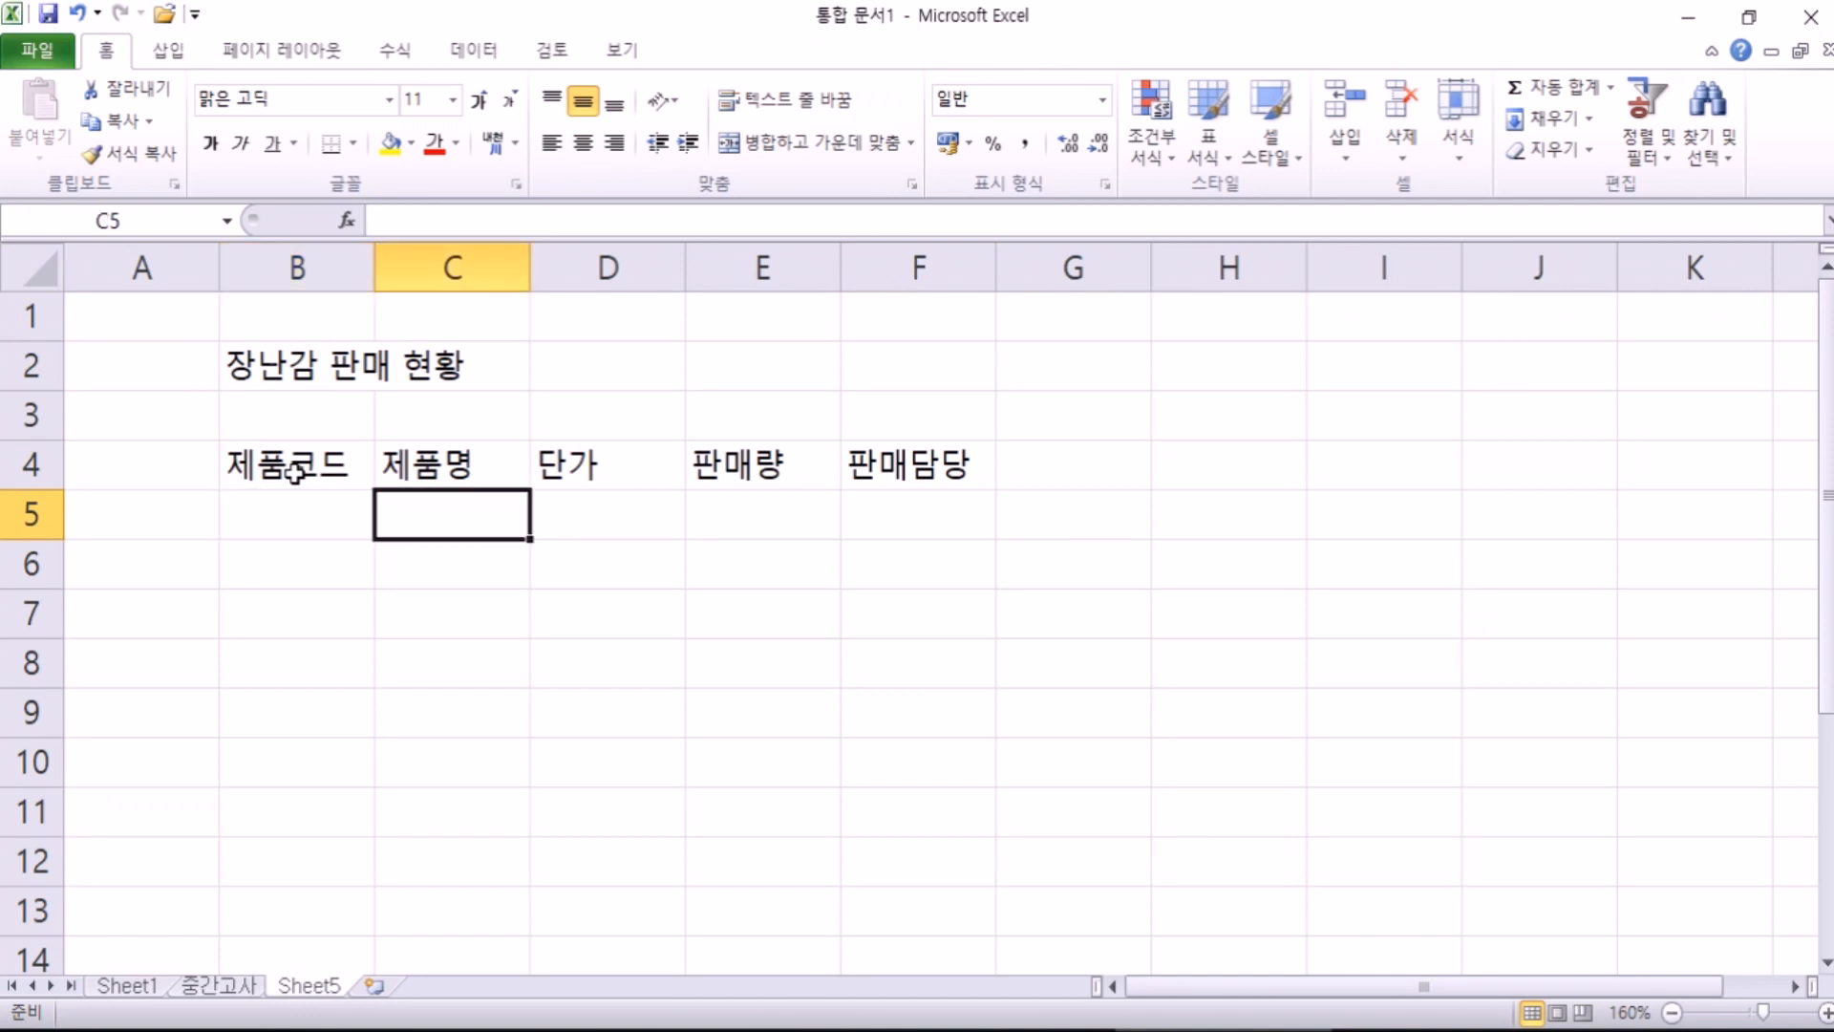
key("Return")
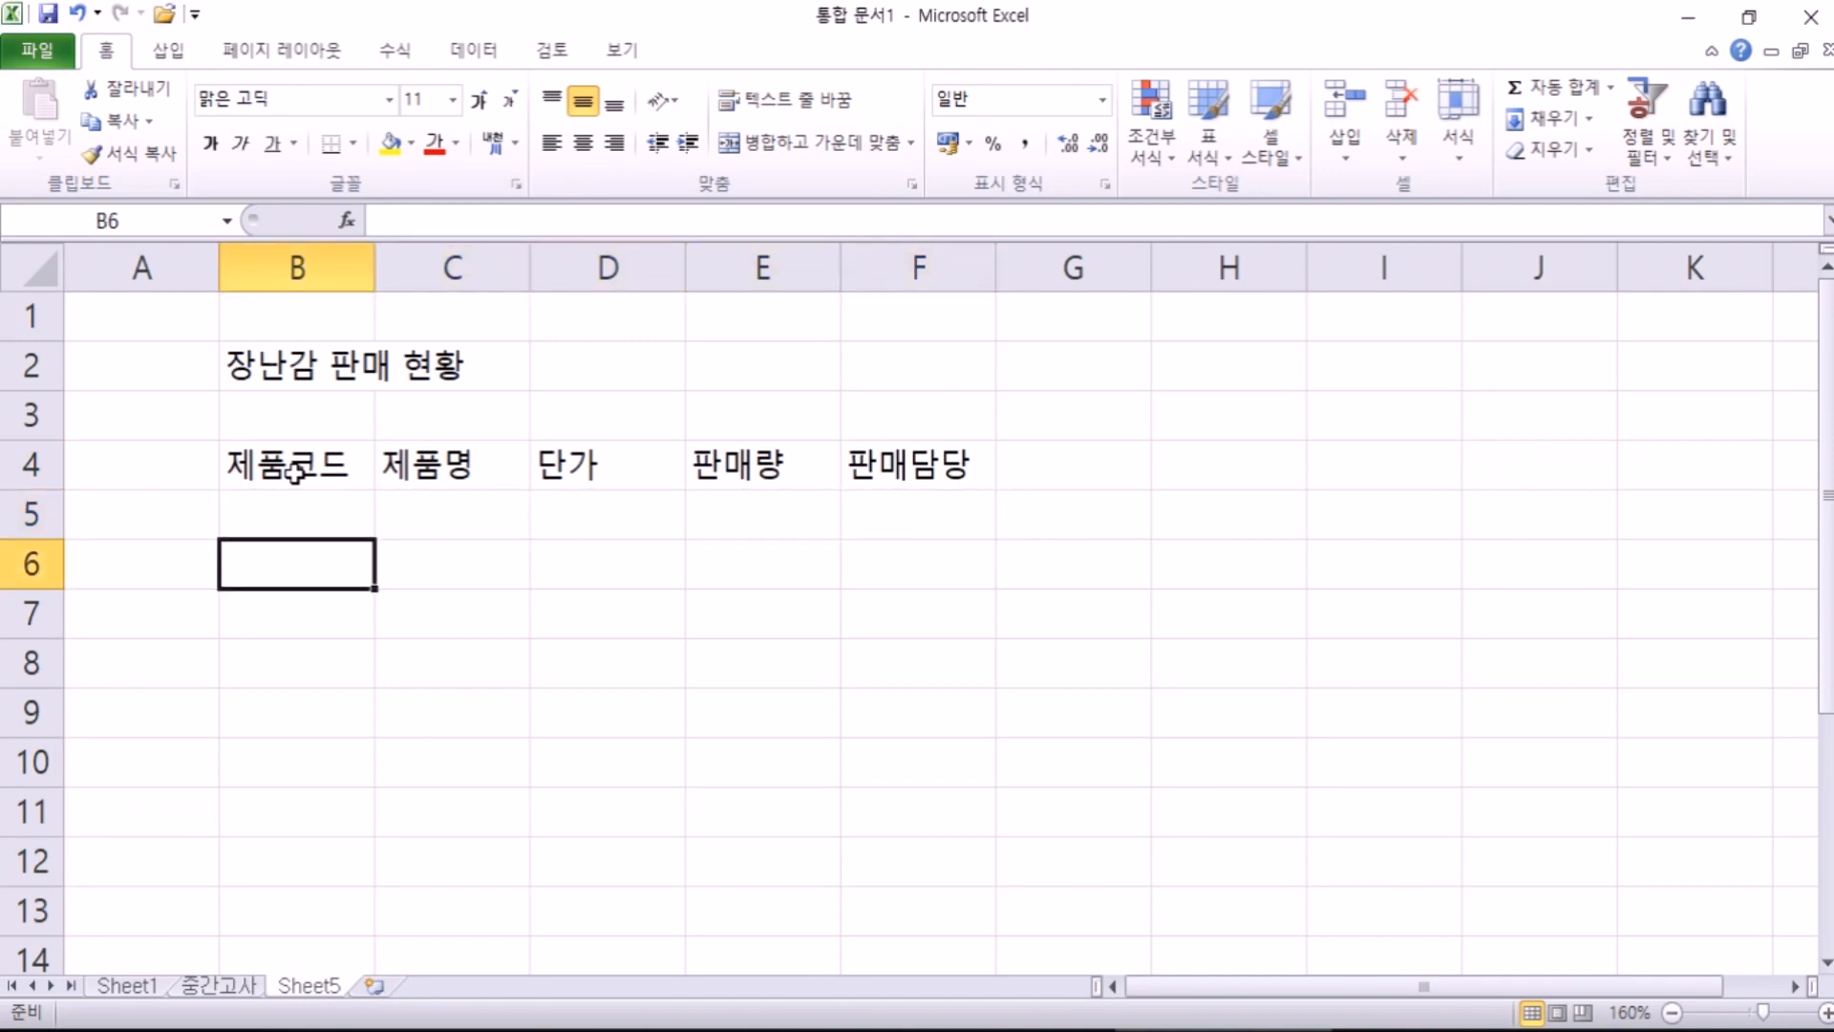
key("Up")
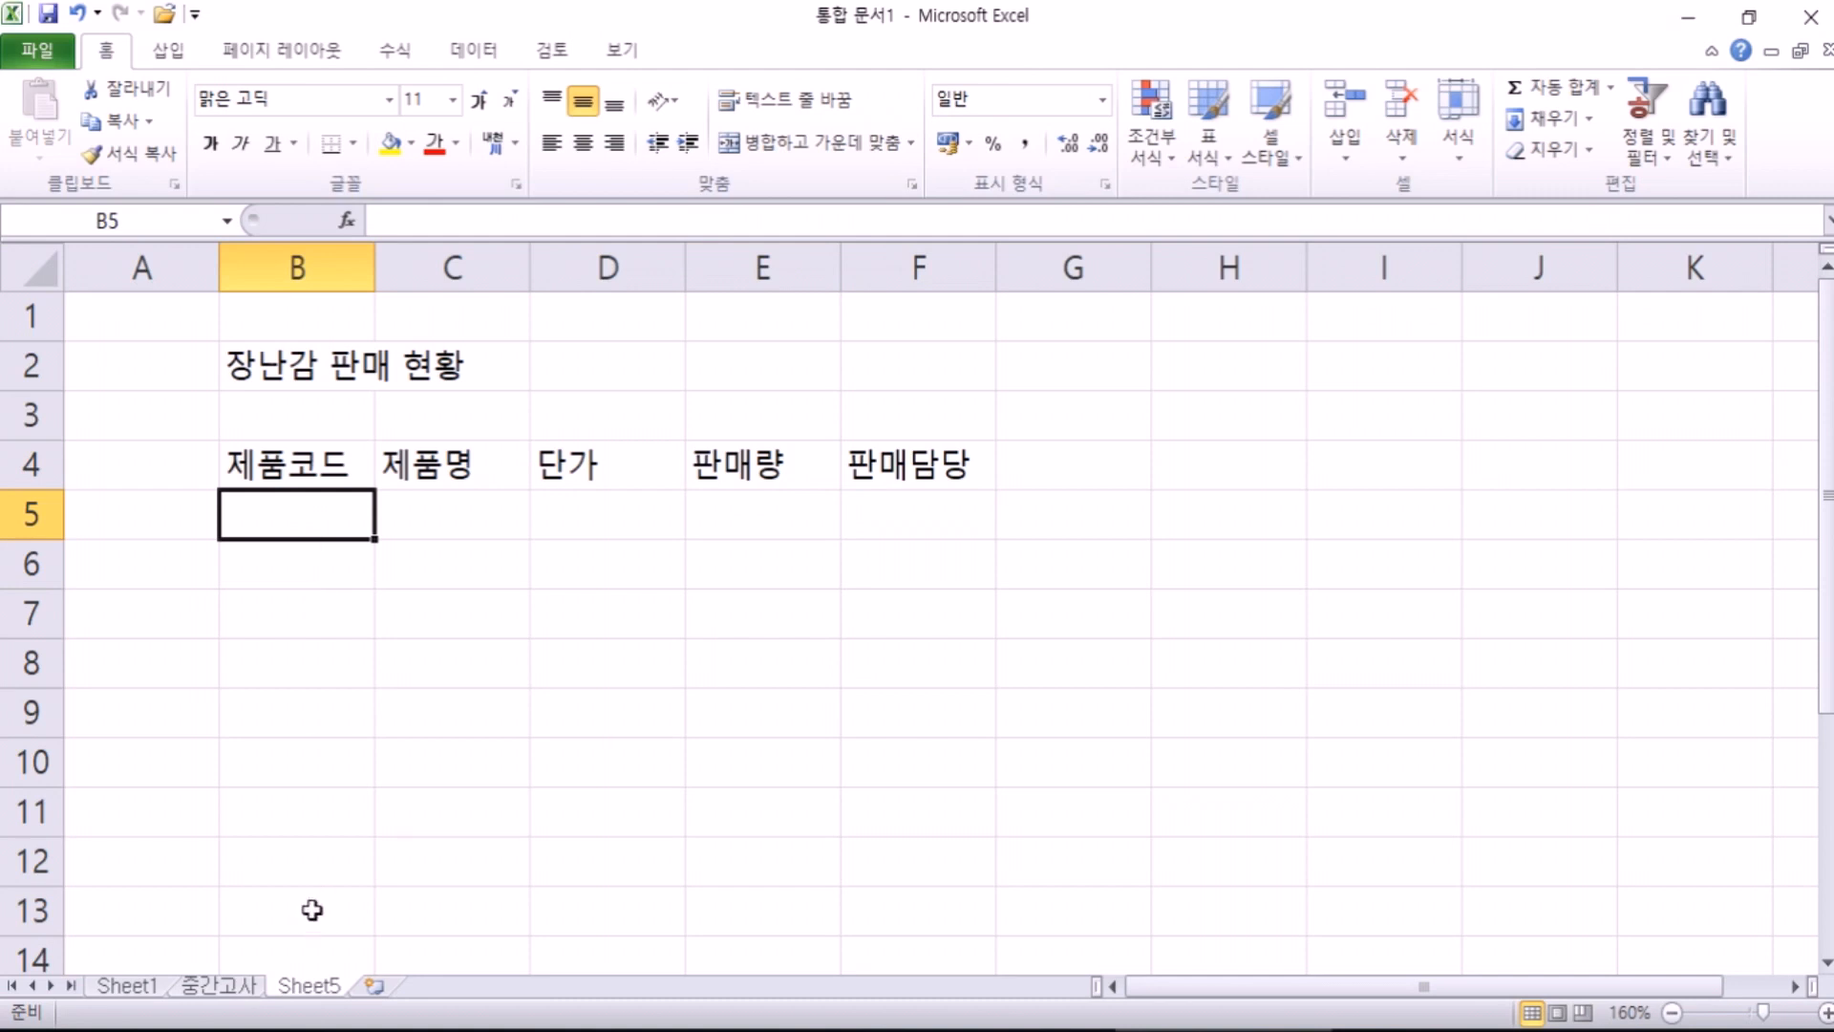
Step: Drag through rows 5–12 under each header, then select the whole block B5:F12
left_click_drag(291, 520, 306, 863)
left_click(305, 863)
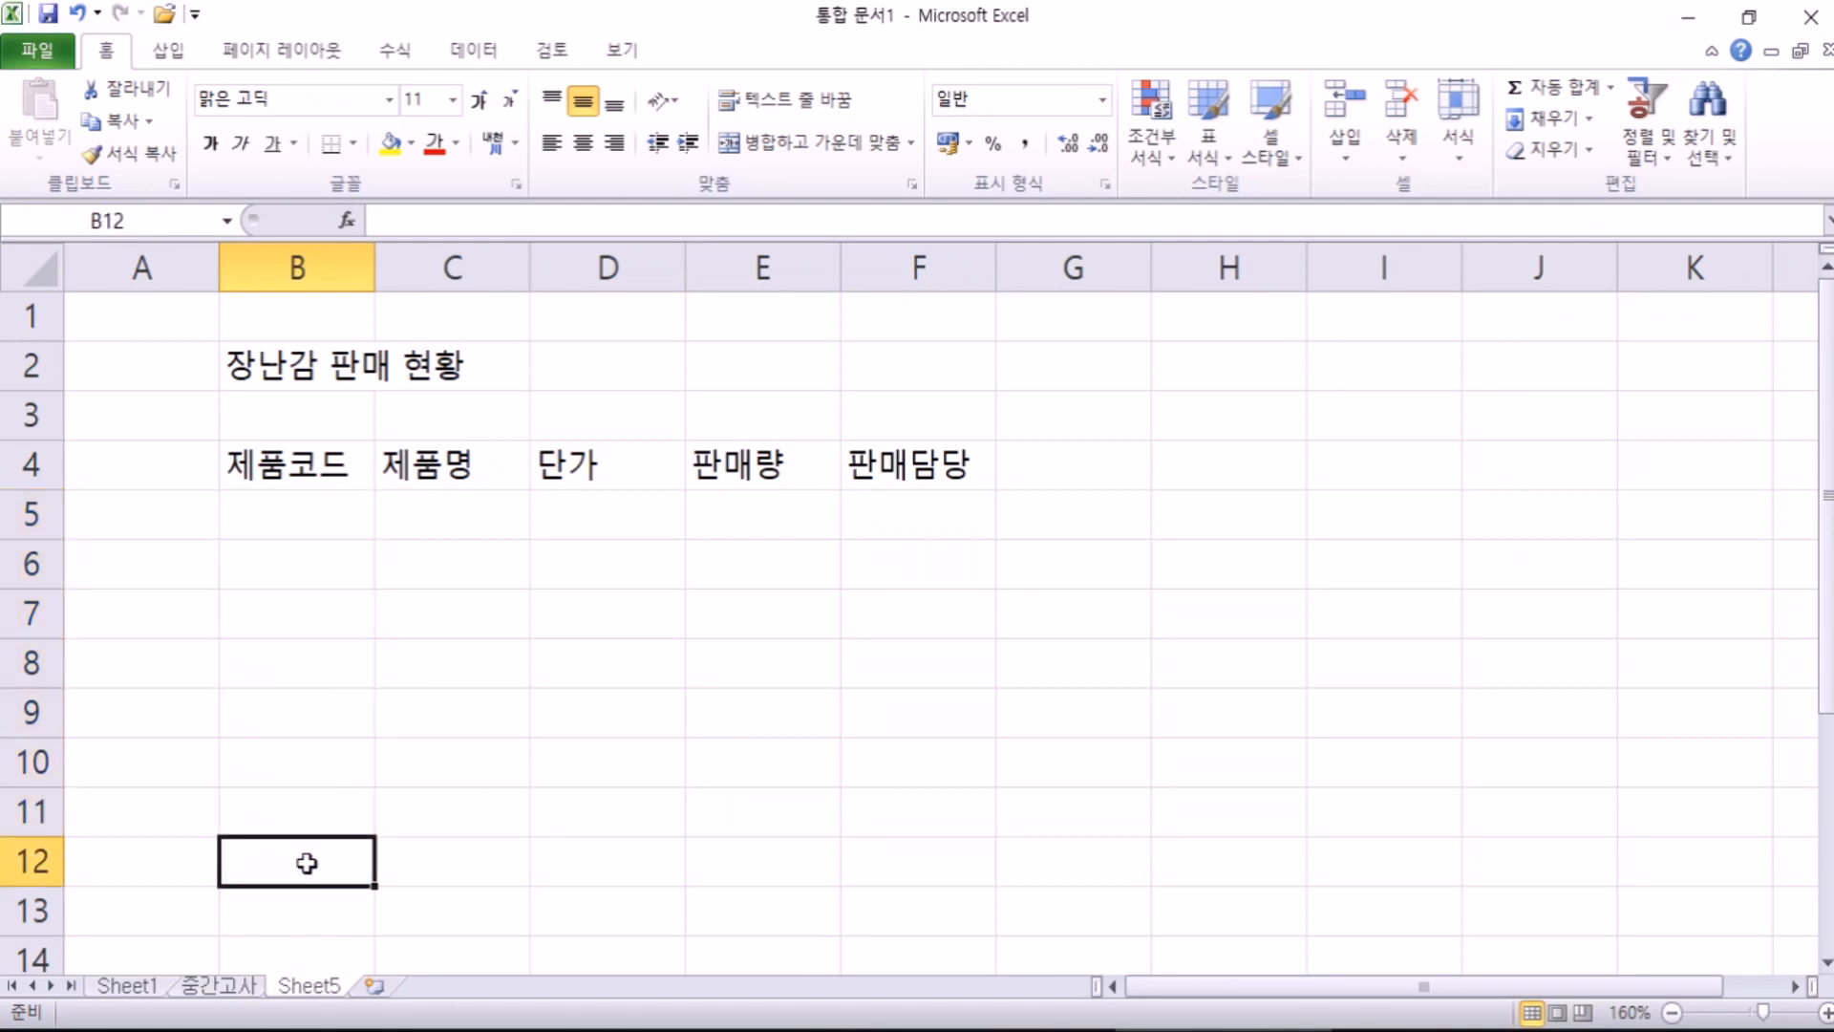
left_click(420, 509)
left_click_drag(422, 510, 421, 841)
left_click(421, 841)
left_click(593, 499)
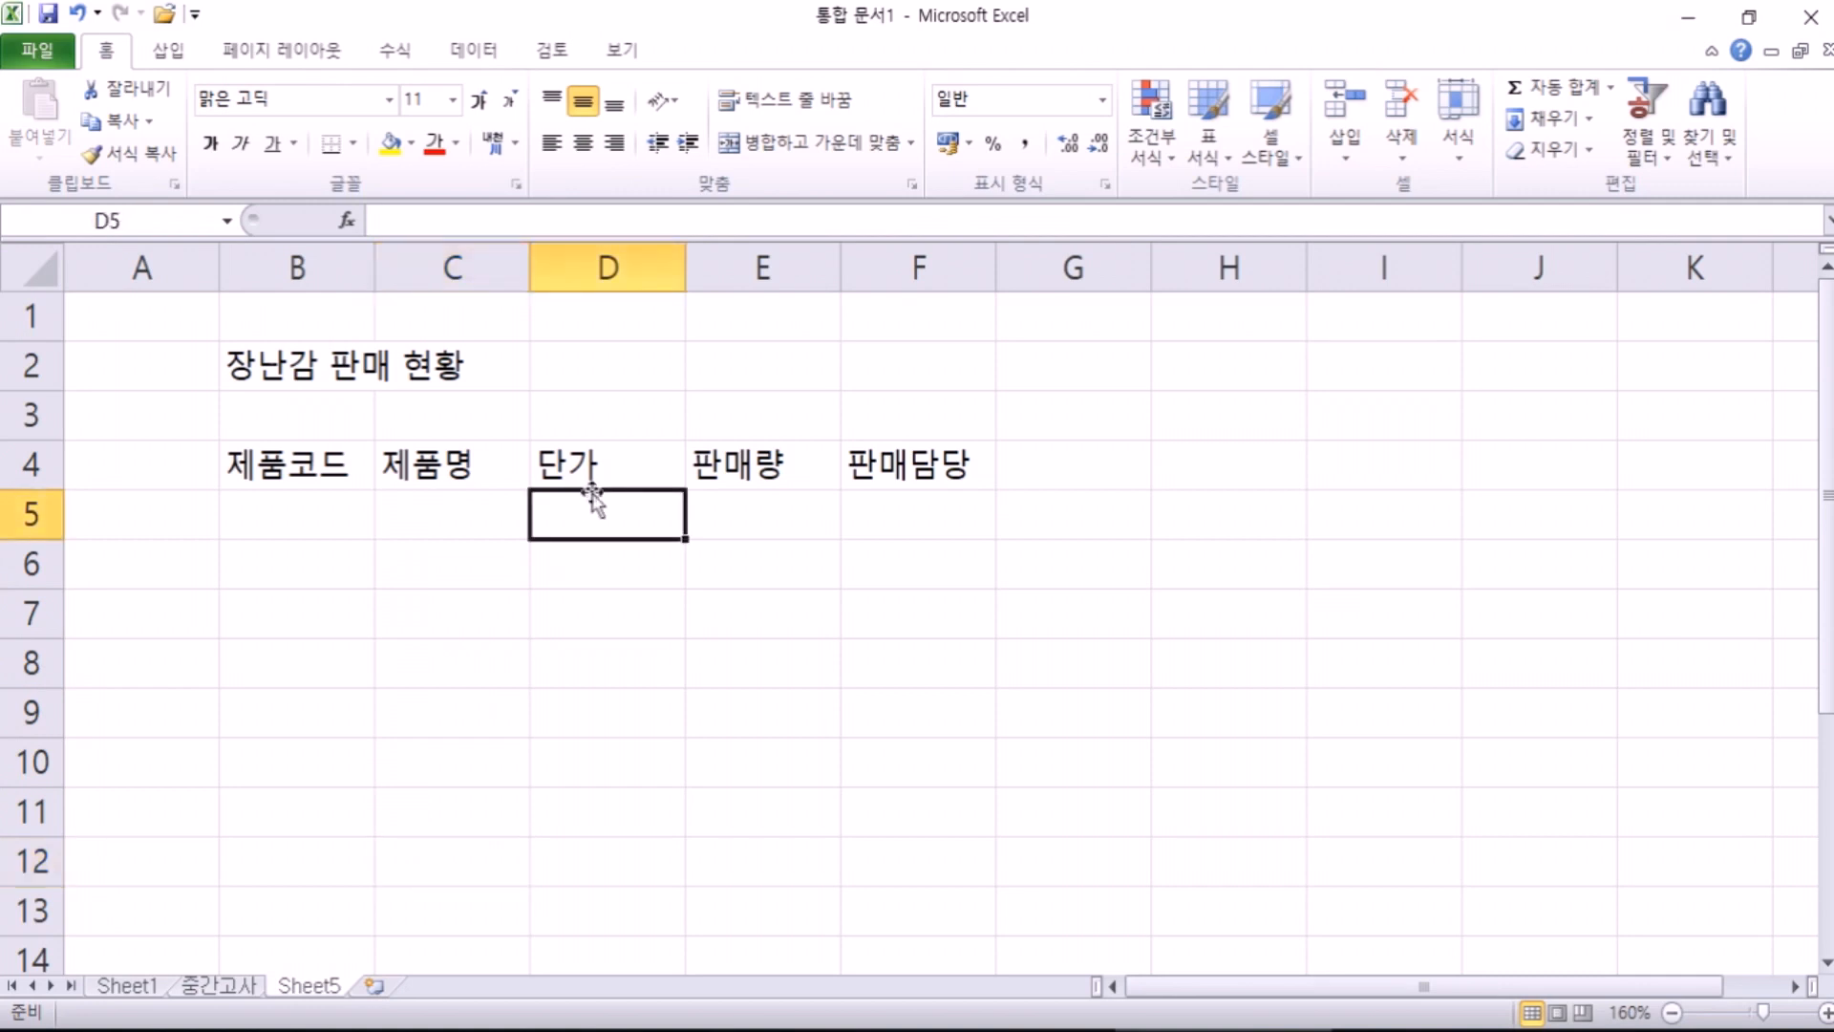
left_click_drag(737, 498, 762, 868)
left_click(761, 868)
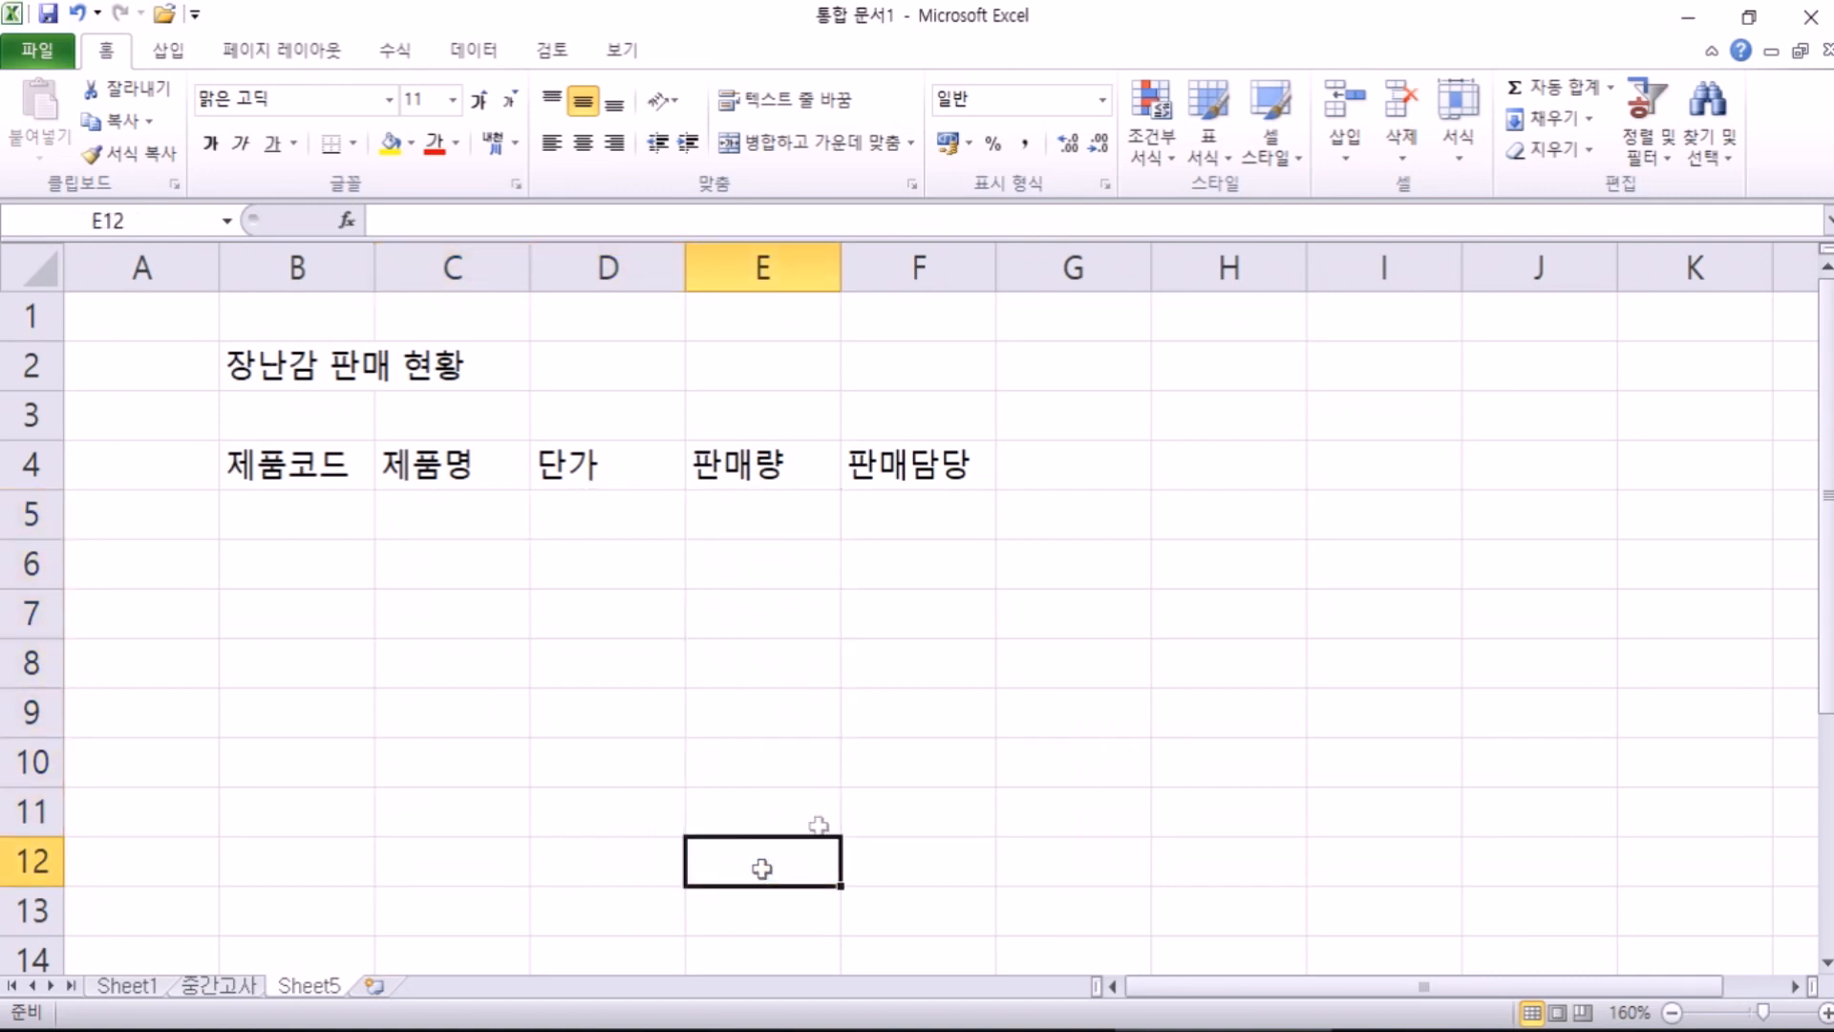
left_click(920, 508)
left_click_drag(299, 516, 914, 878)
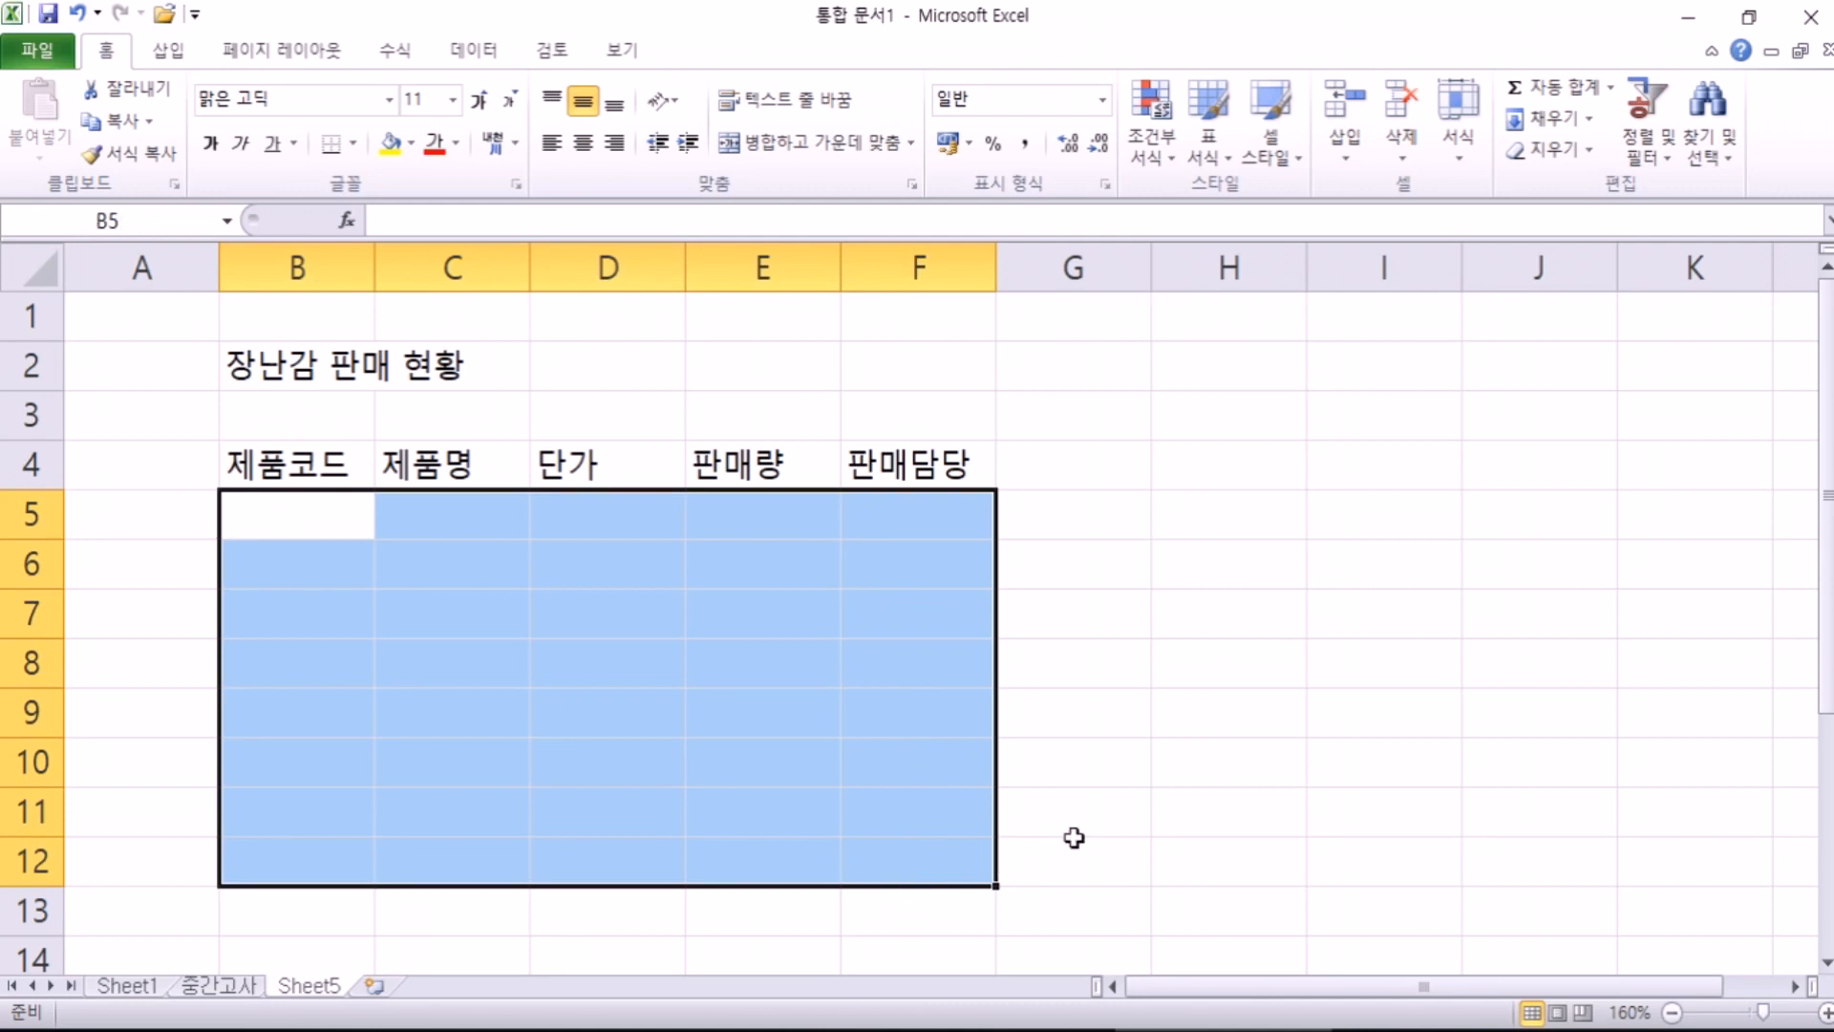
Step: Type test characters into the selected block, then clear B5:F12 with Delete
key("shift+Return")
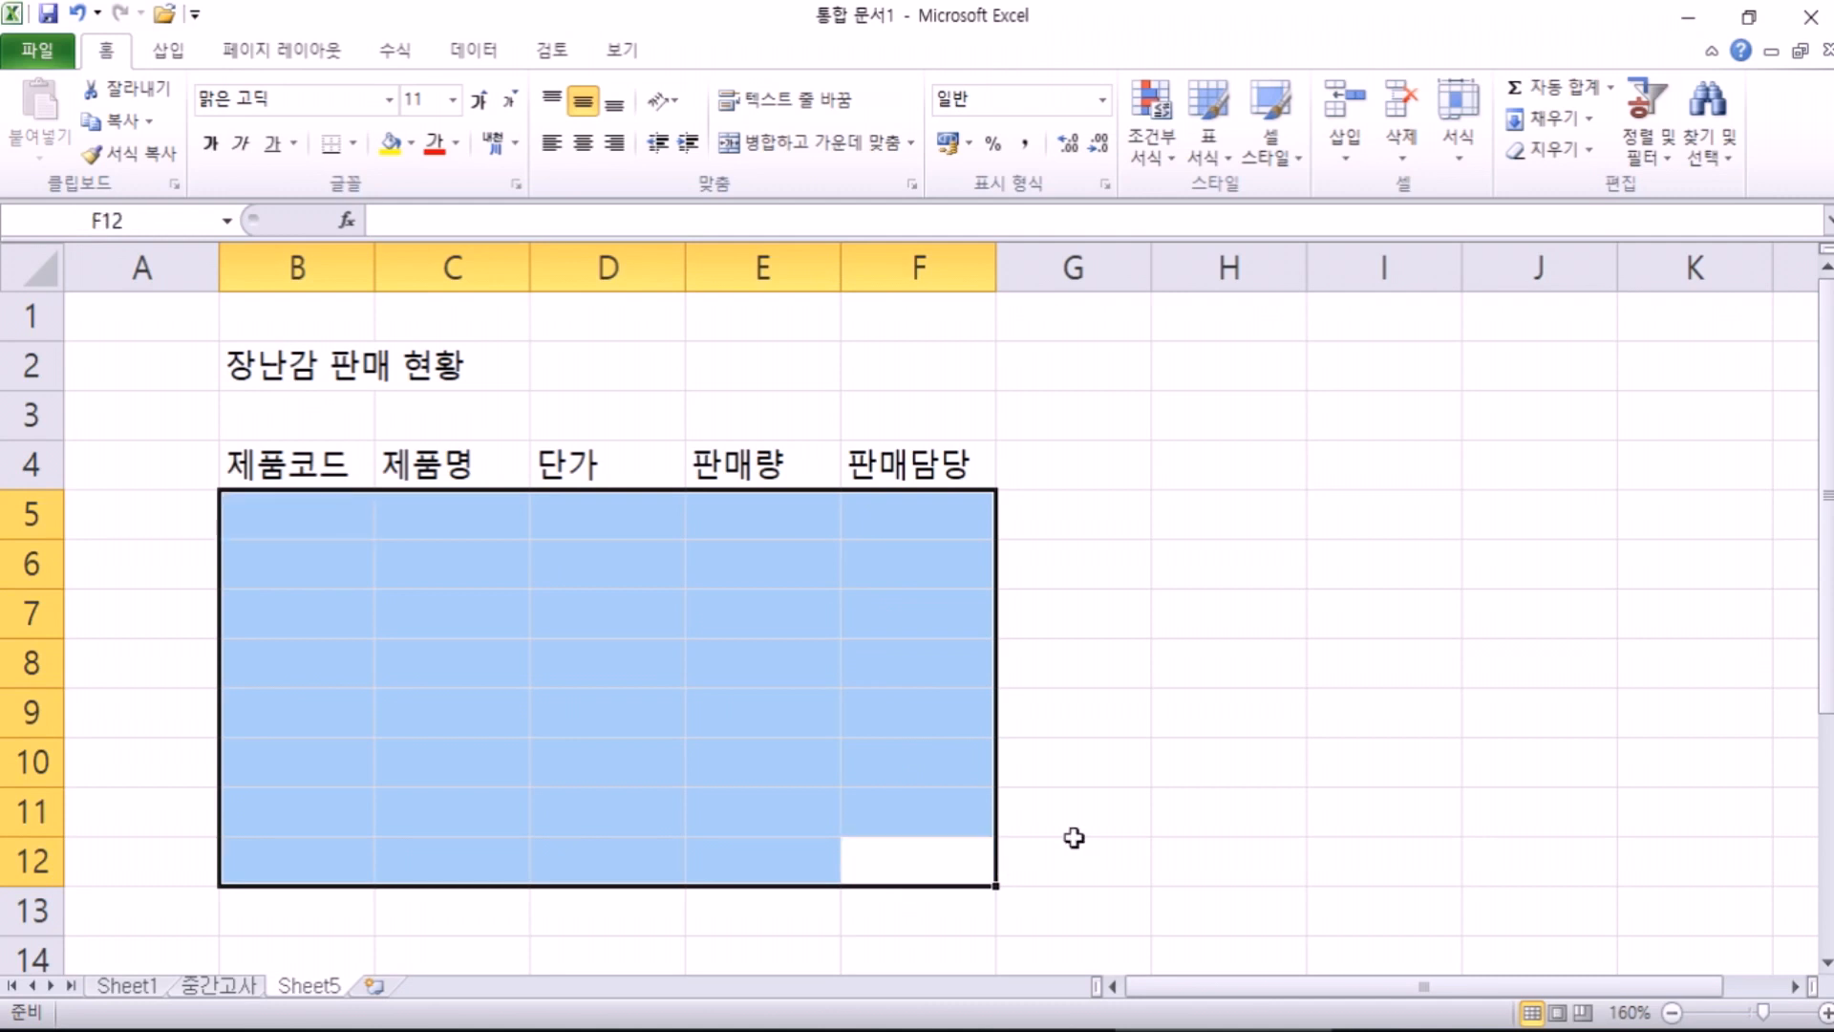
key("shift+Return")
key("Return")
key("Return")
type("ㅇ")
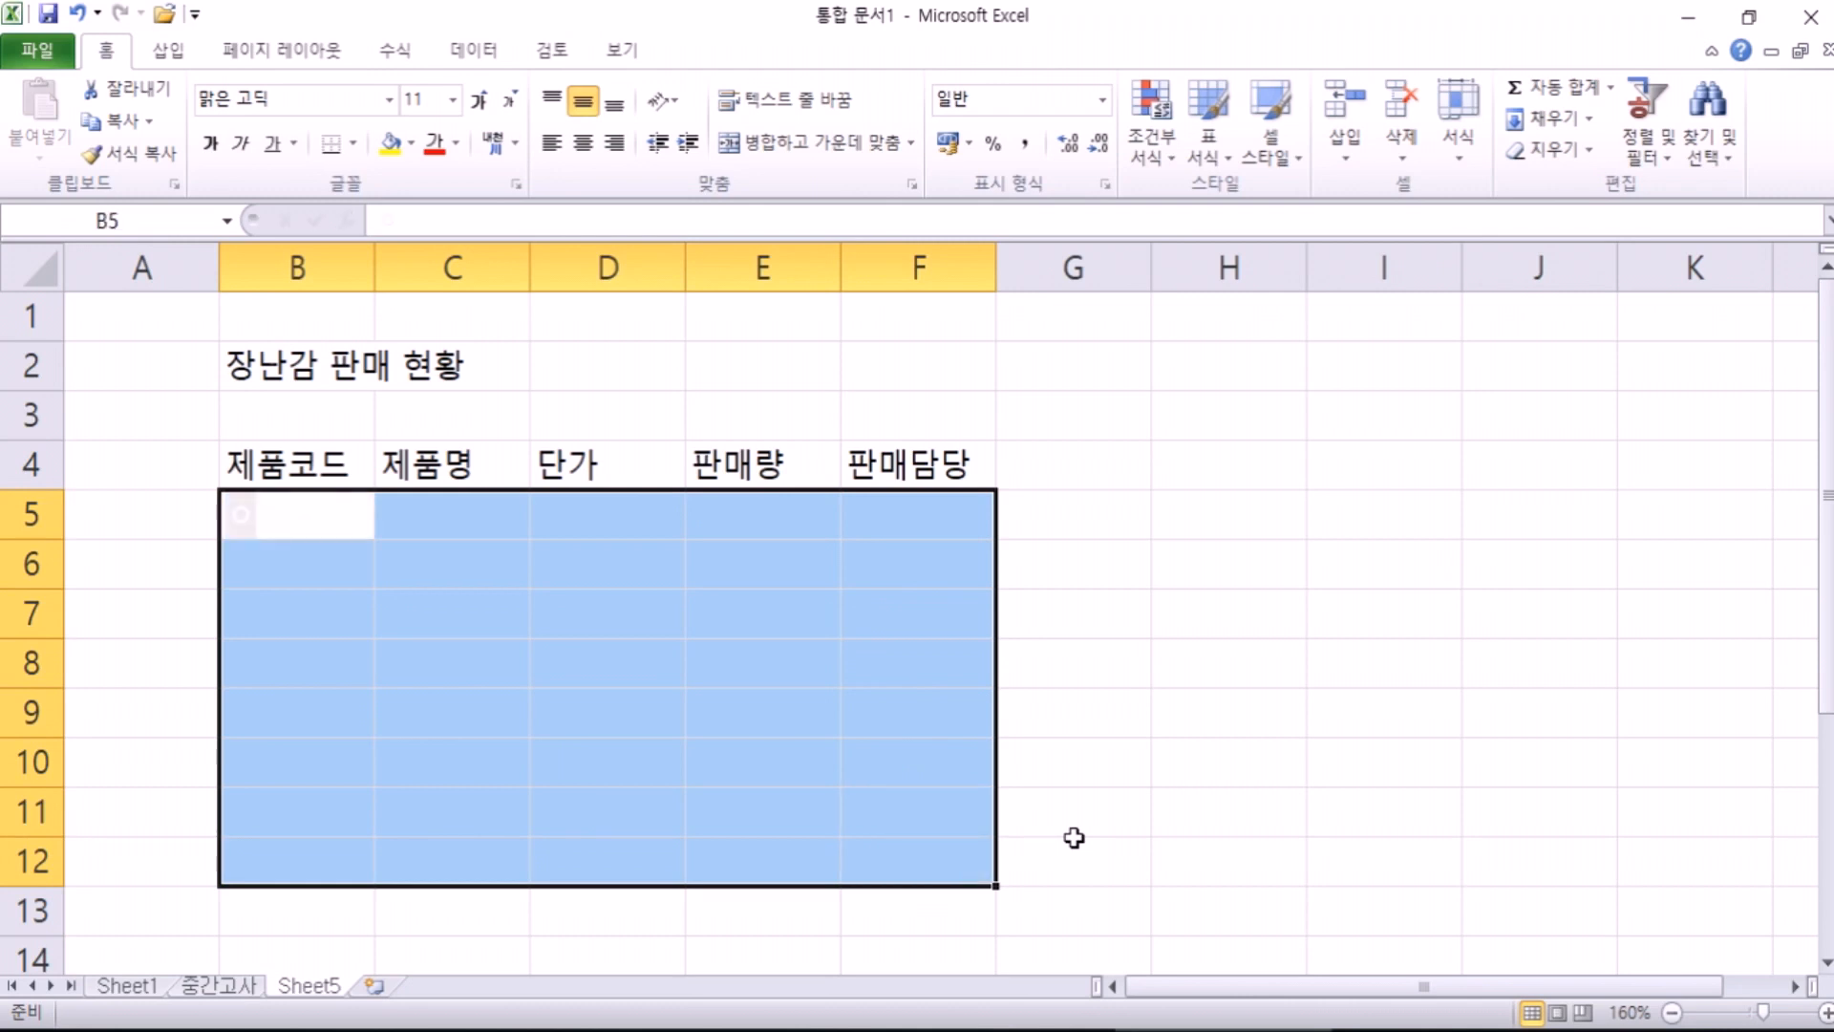
key("Return")
type("ㅇ")
key("Return")
type("ㅇ")
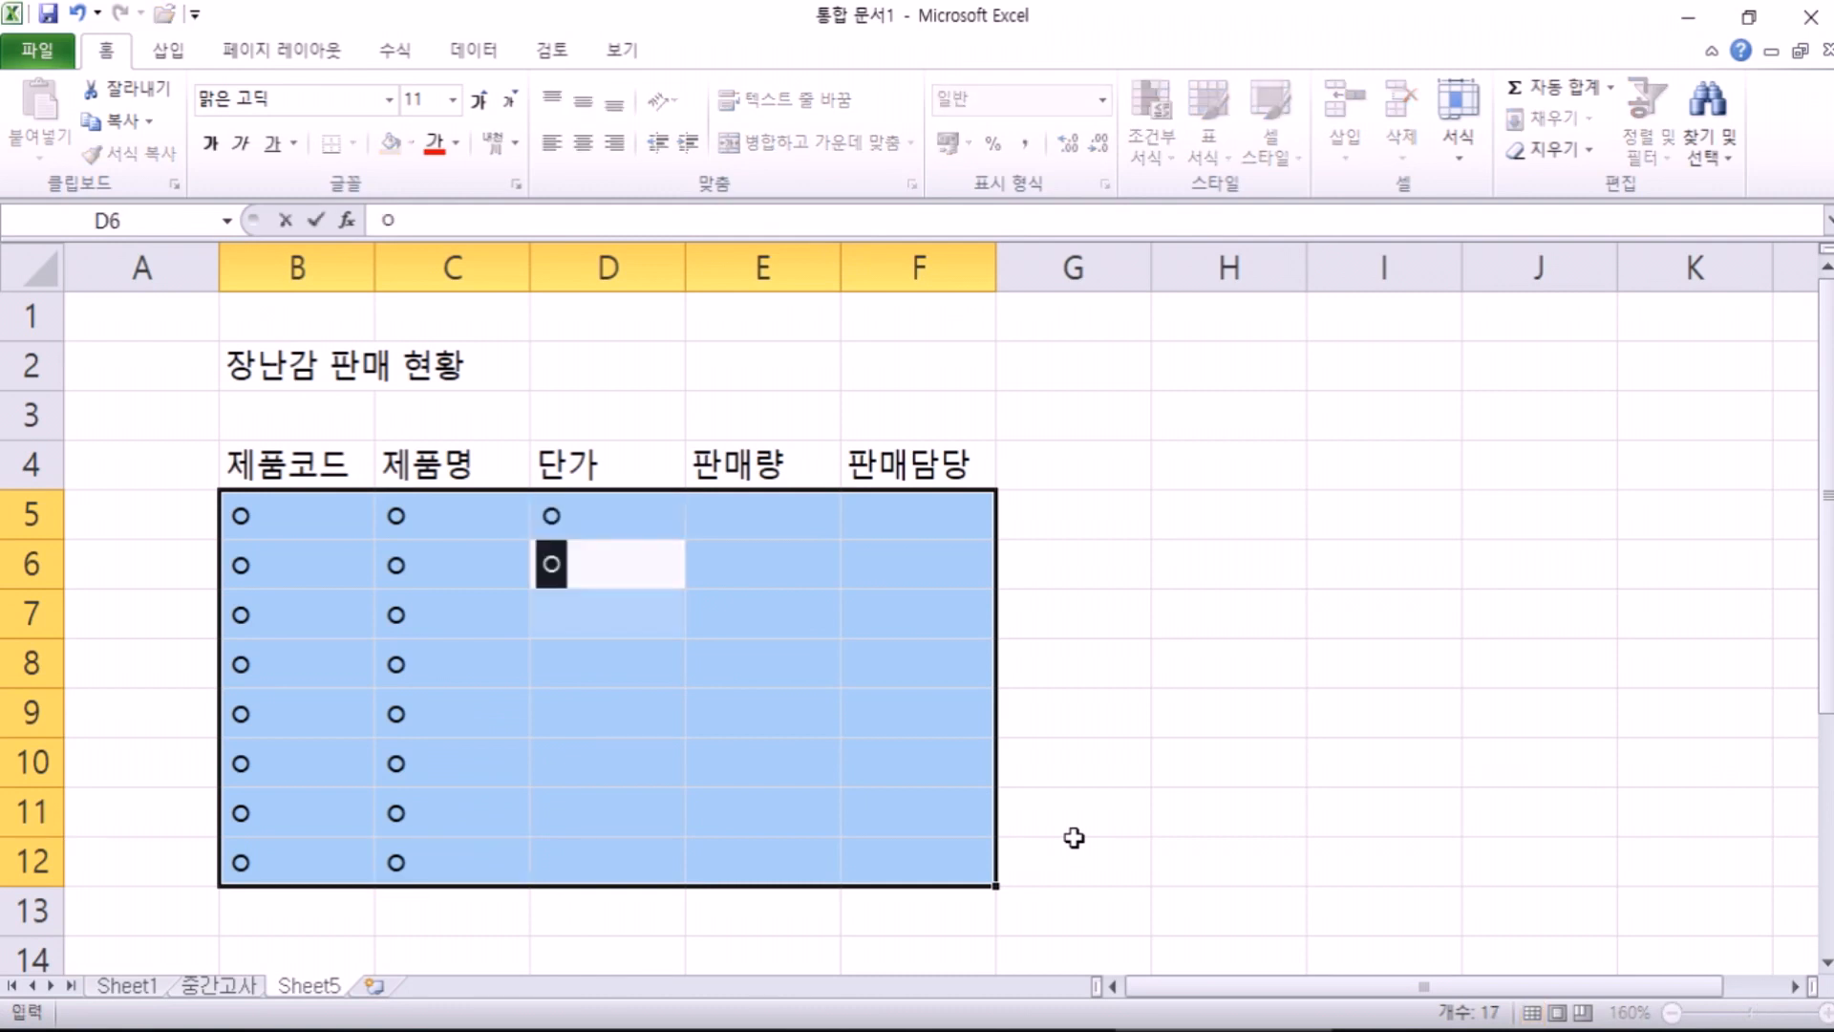
type(" ㅇ ㅇ ㅇ ㅇ ㅇ ㅇ ㅇ ㅇ ㅇ ㅇ ㅇ ㅇ ㅇ ㅇ ㅇ ㅇ ㅇ ㅇ ㅇ ㅇ ㅇ ㅇ ㄷ ㄷ ㄷ ㄷ ㄷ ㄷ ㄷ ㄷ ㄷ tr tr tr tr tr tr tr")
key("Return")
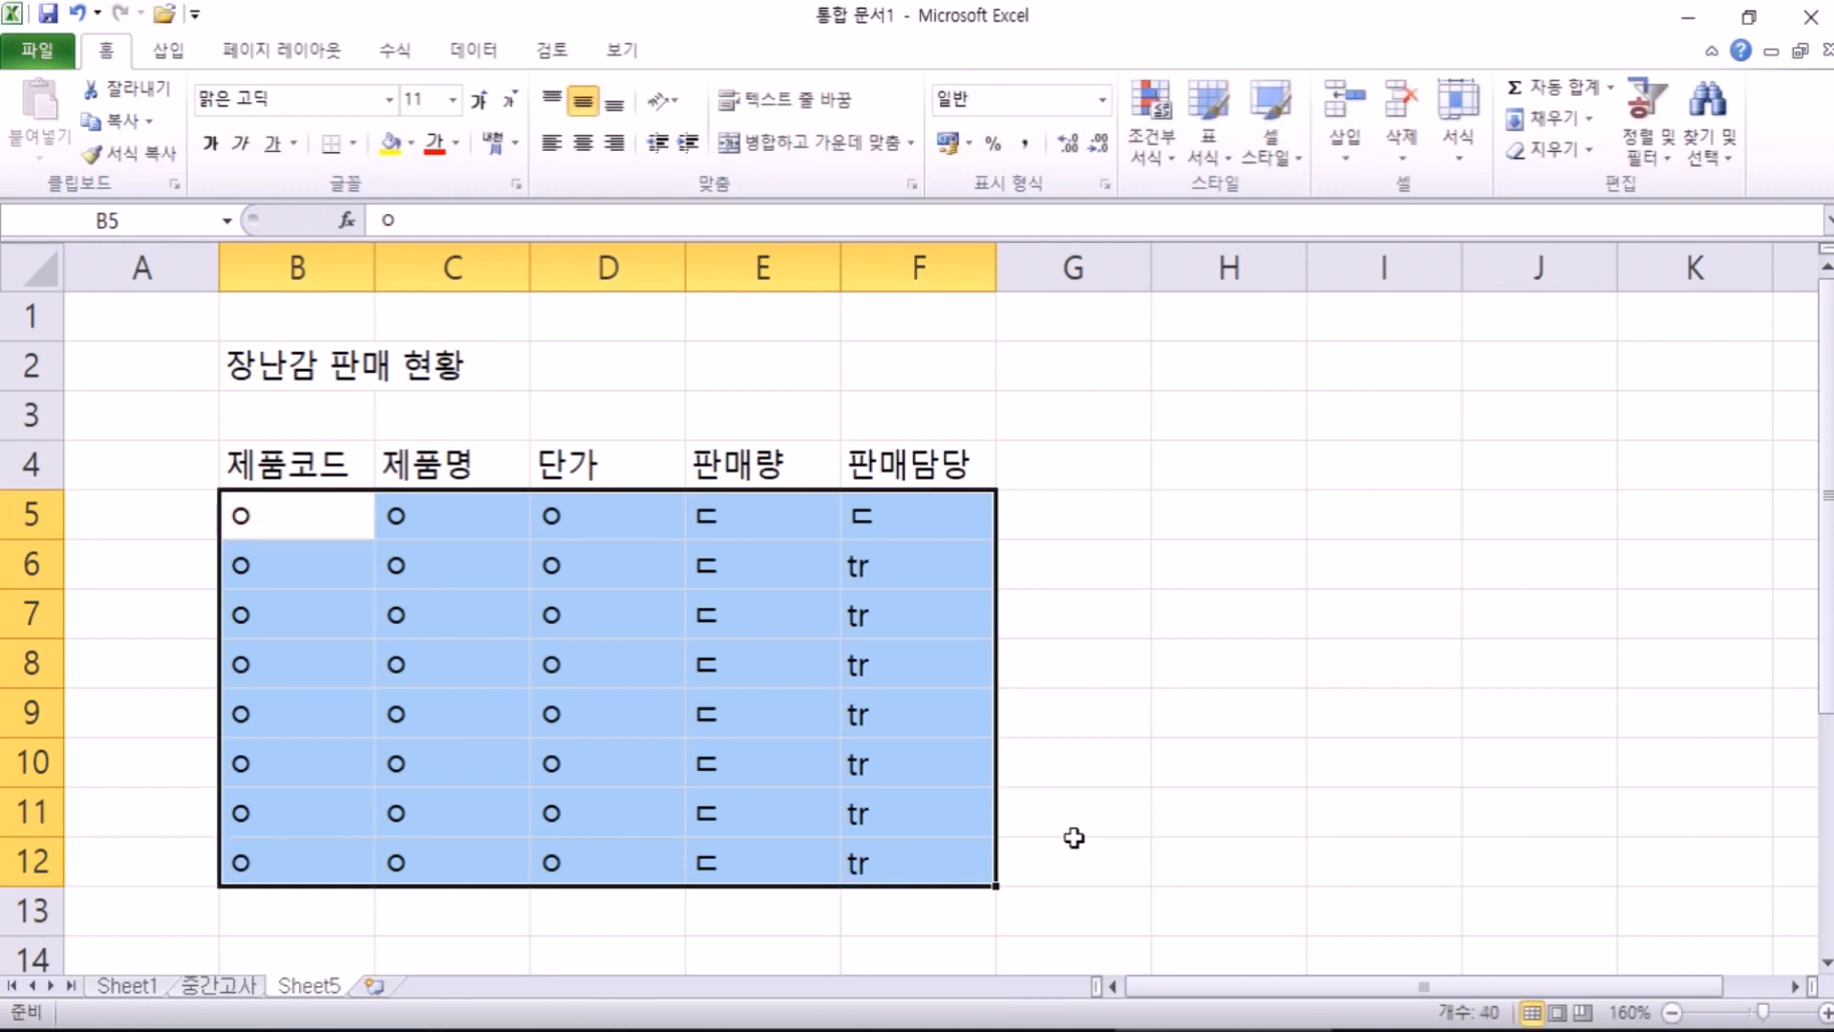
key("Delete")
Step: Enter the product code K-001 in B5, then remove a trial K-002 from B6
type("ㅏ")
key("BackSpace")
key("Hangul")
type("k-001")
key("BackSpace")
key("BackSpace")
key("BackSpace")
key("BackSpace")
key("BackSpace")
type("K_")
key("BackSpace")
type("0")
key("BackSpace")
type("-001")
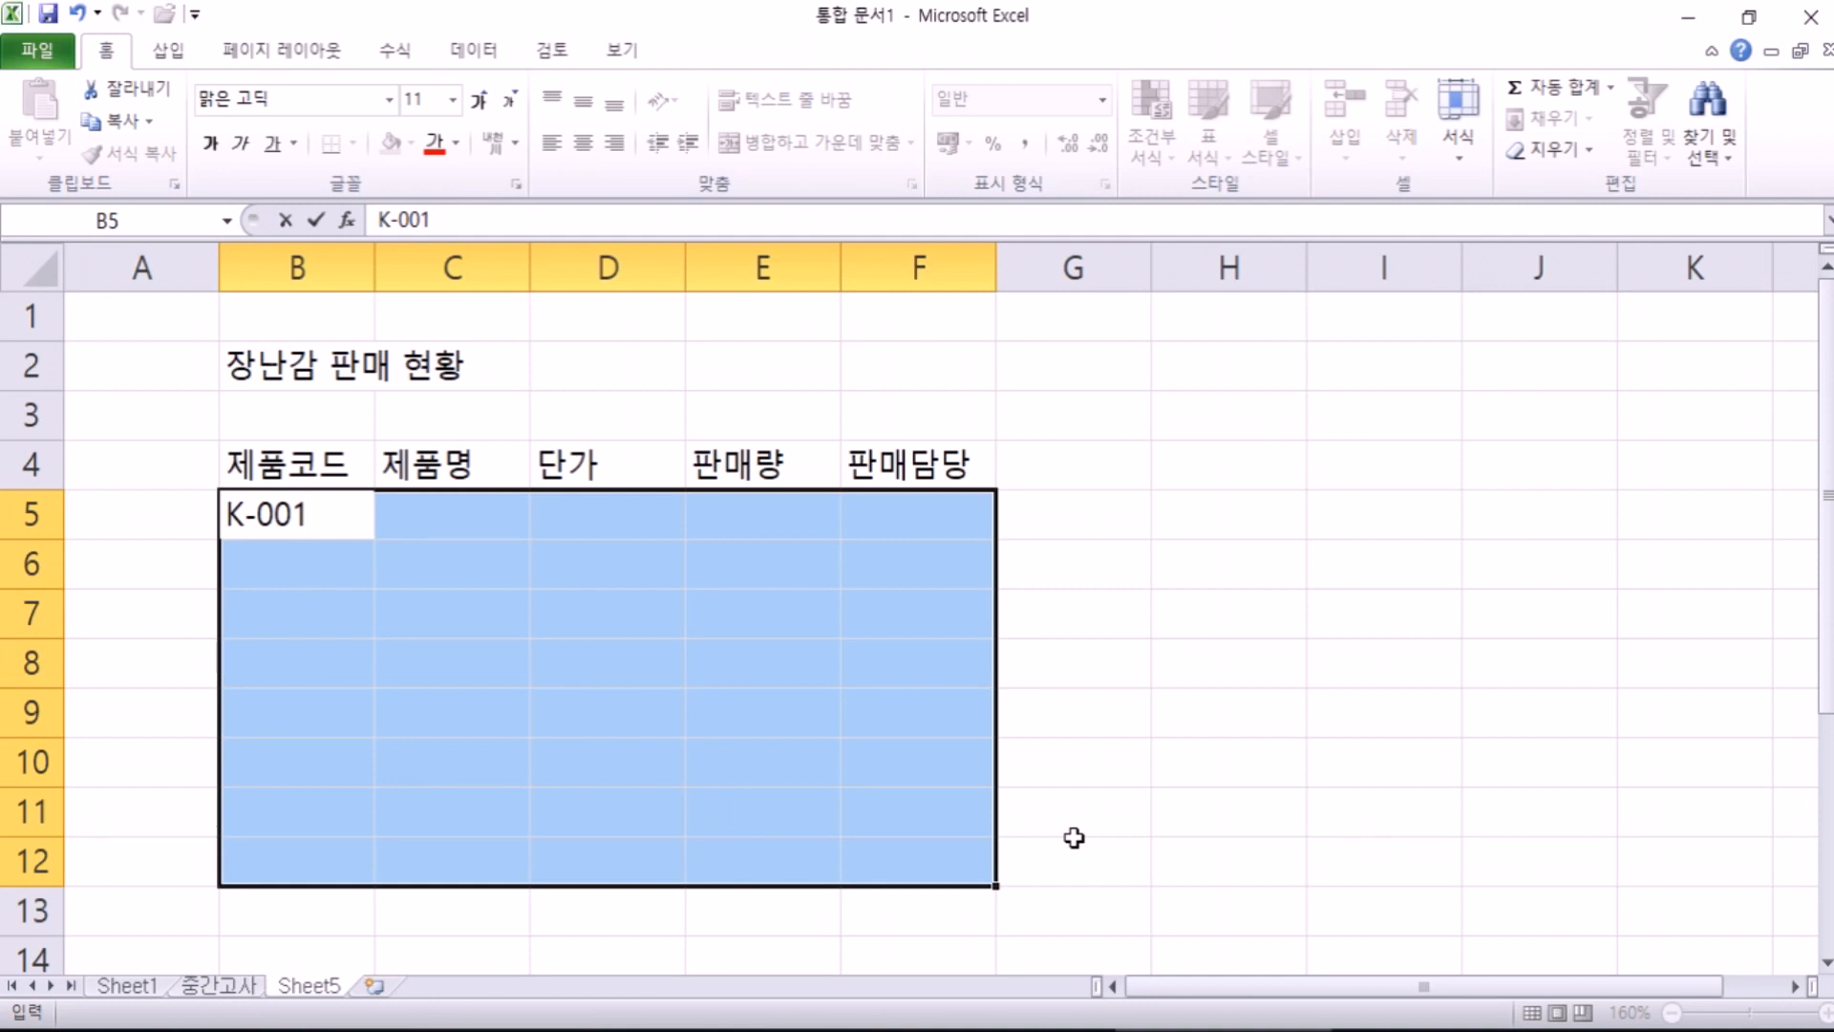
key("Return")
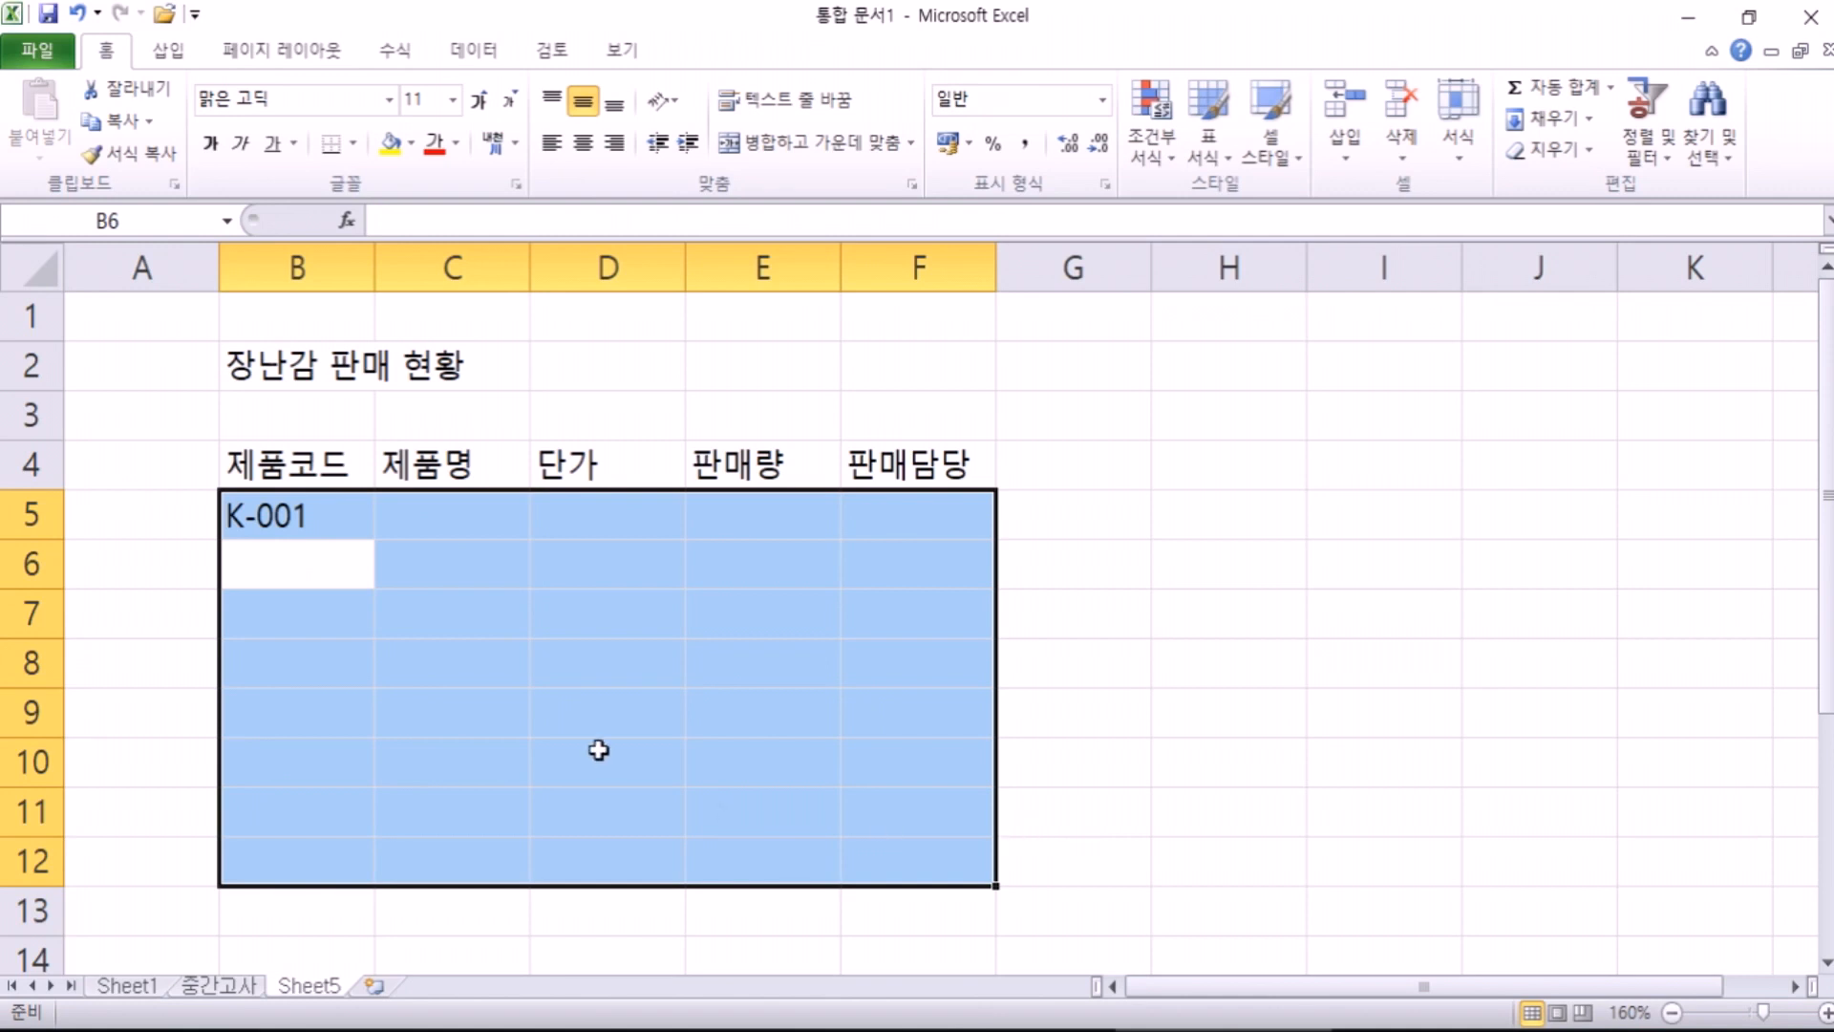
type("K-002")
key("Return")
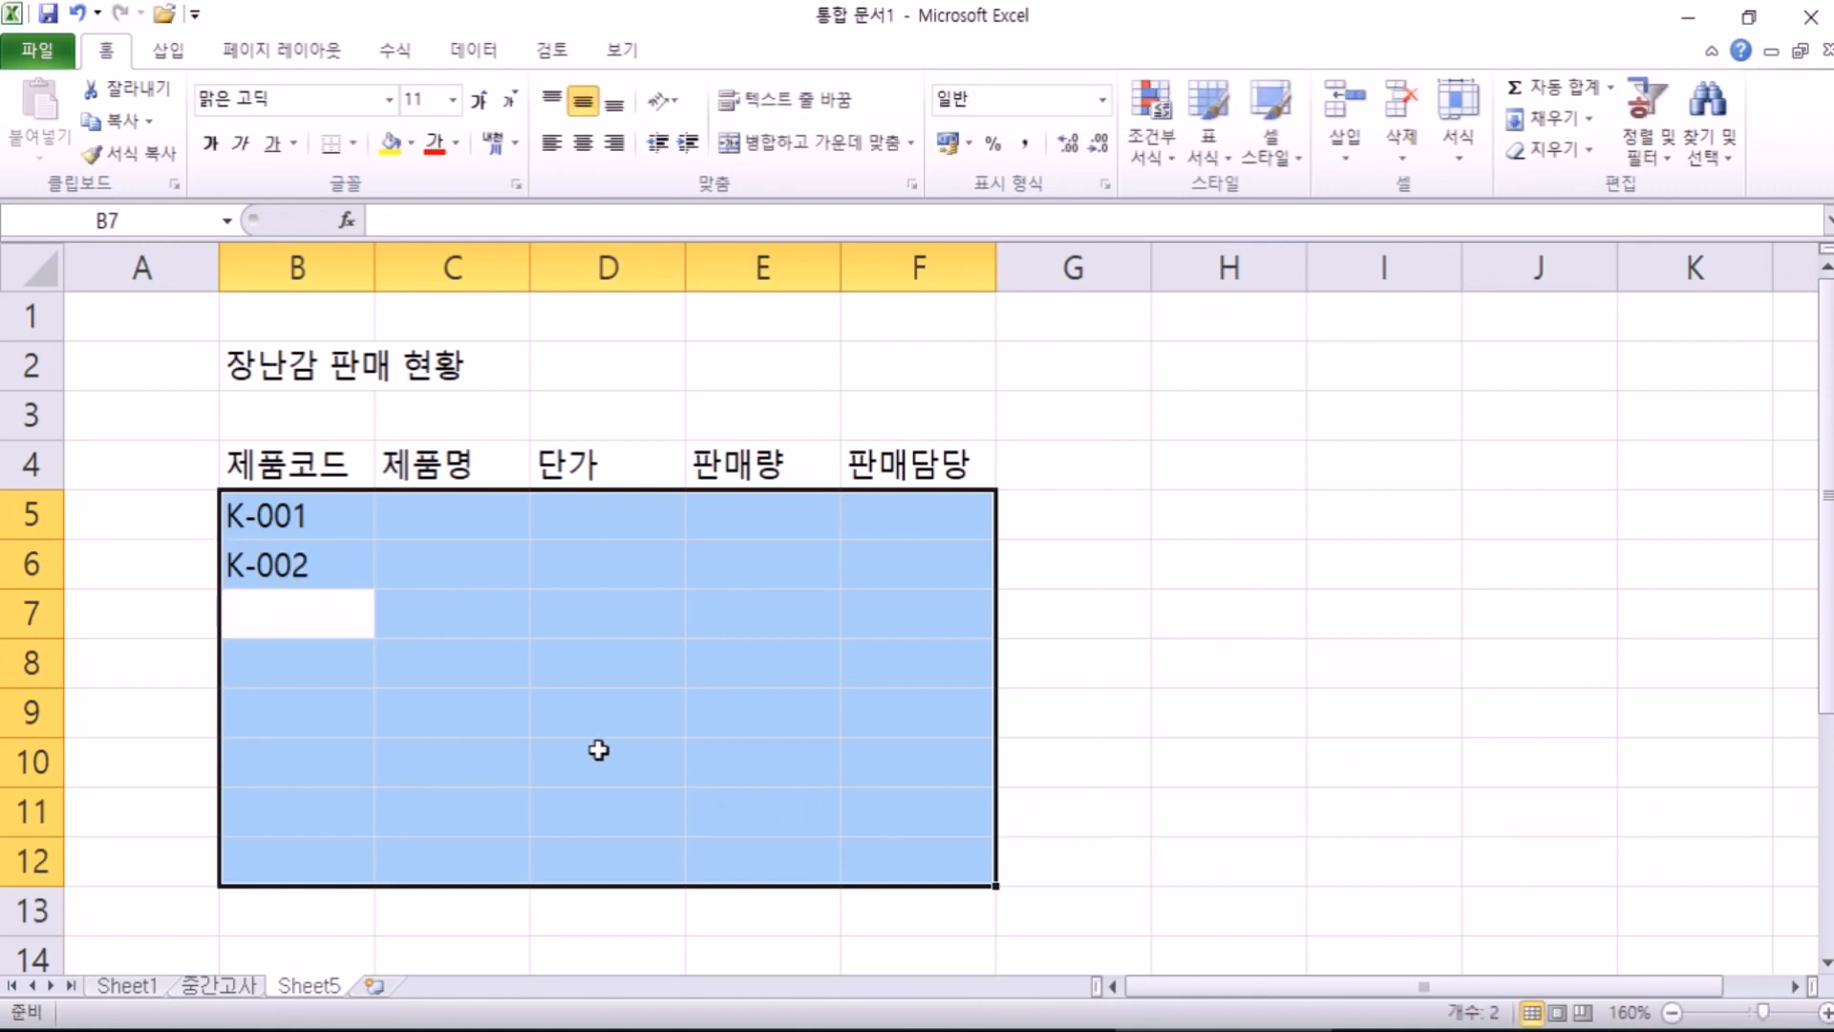
key("Up")
key("Delete")
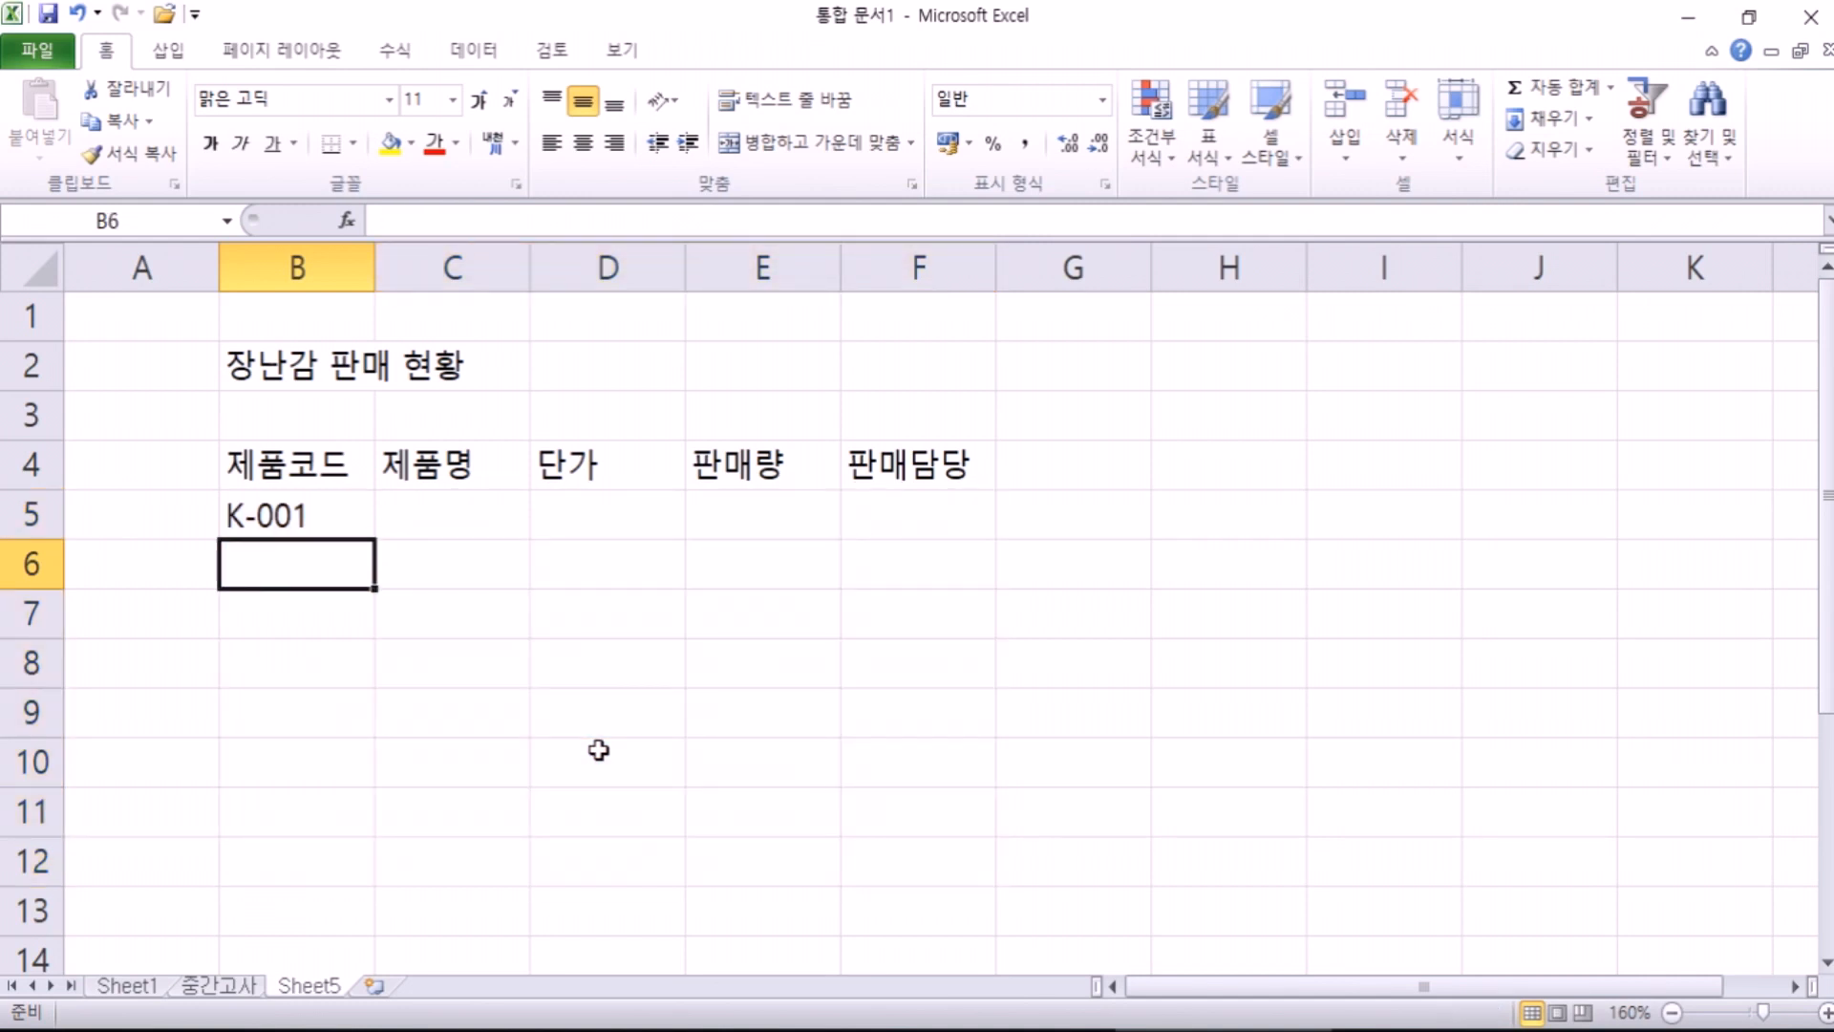
Step: Drag B5's fill handle down to B12 to extend K-001 into the series K-001 to K-008
left_click(330, 517)
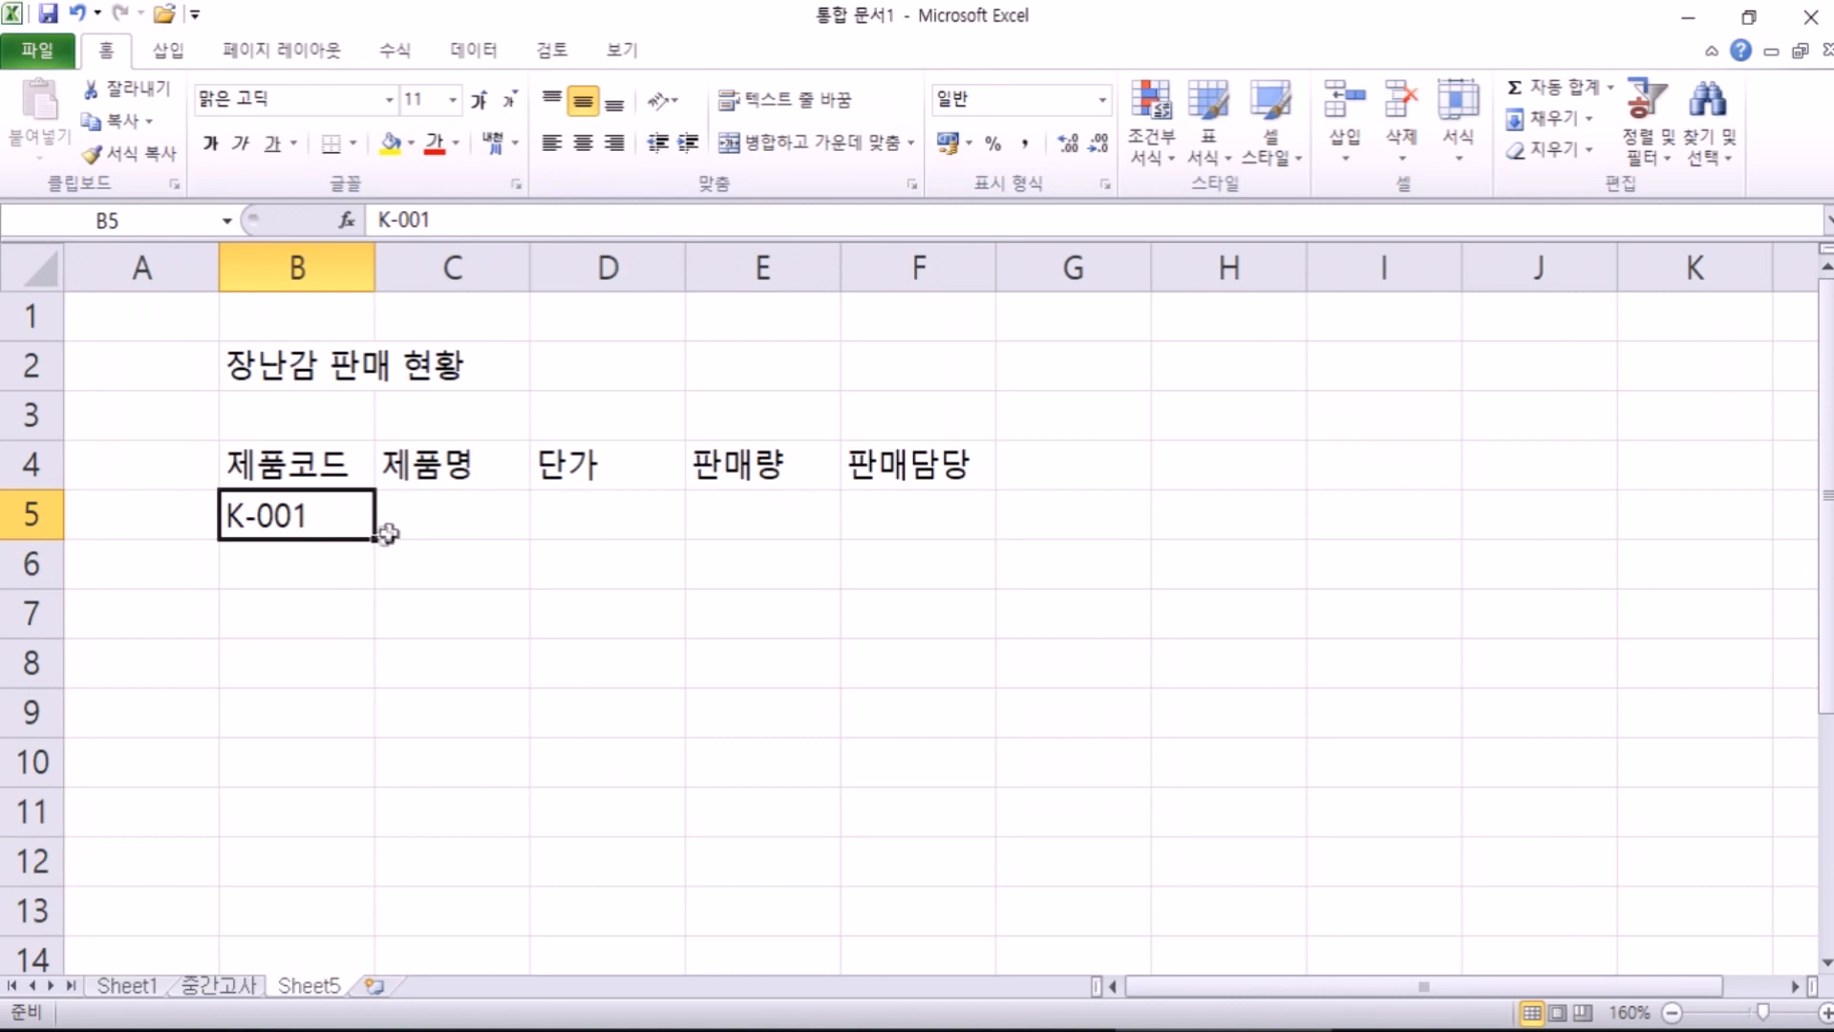
scroll(349, 552, "up", 6)
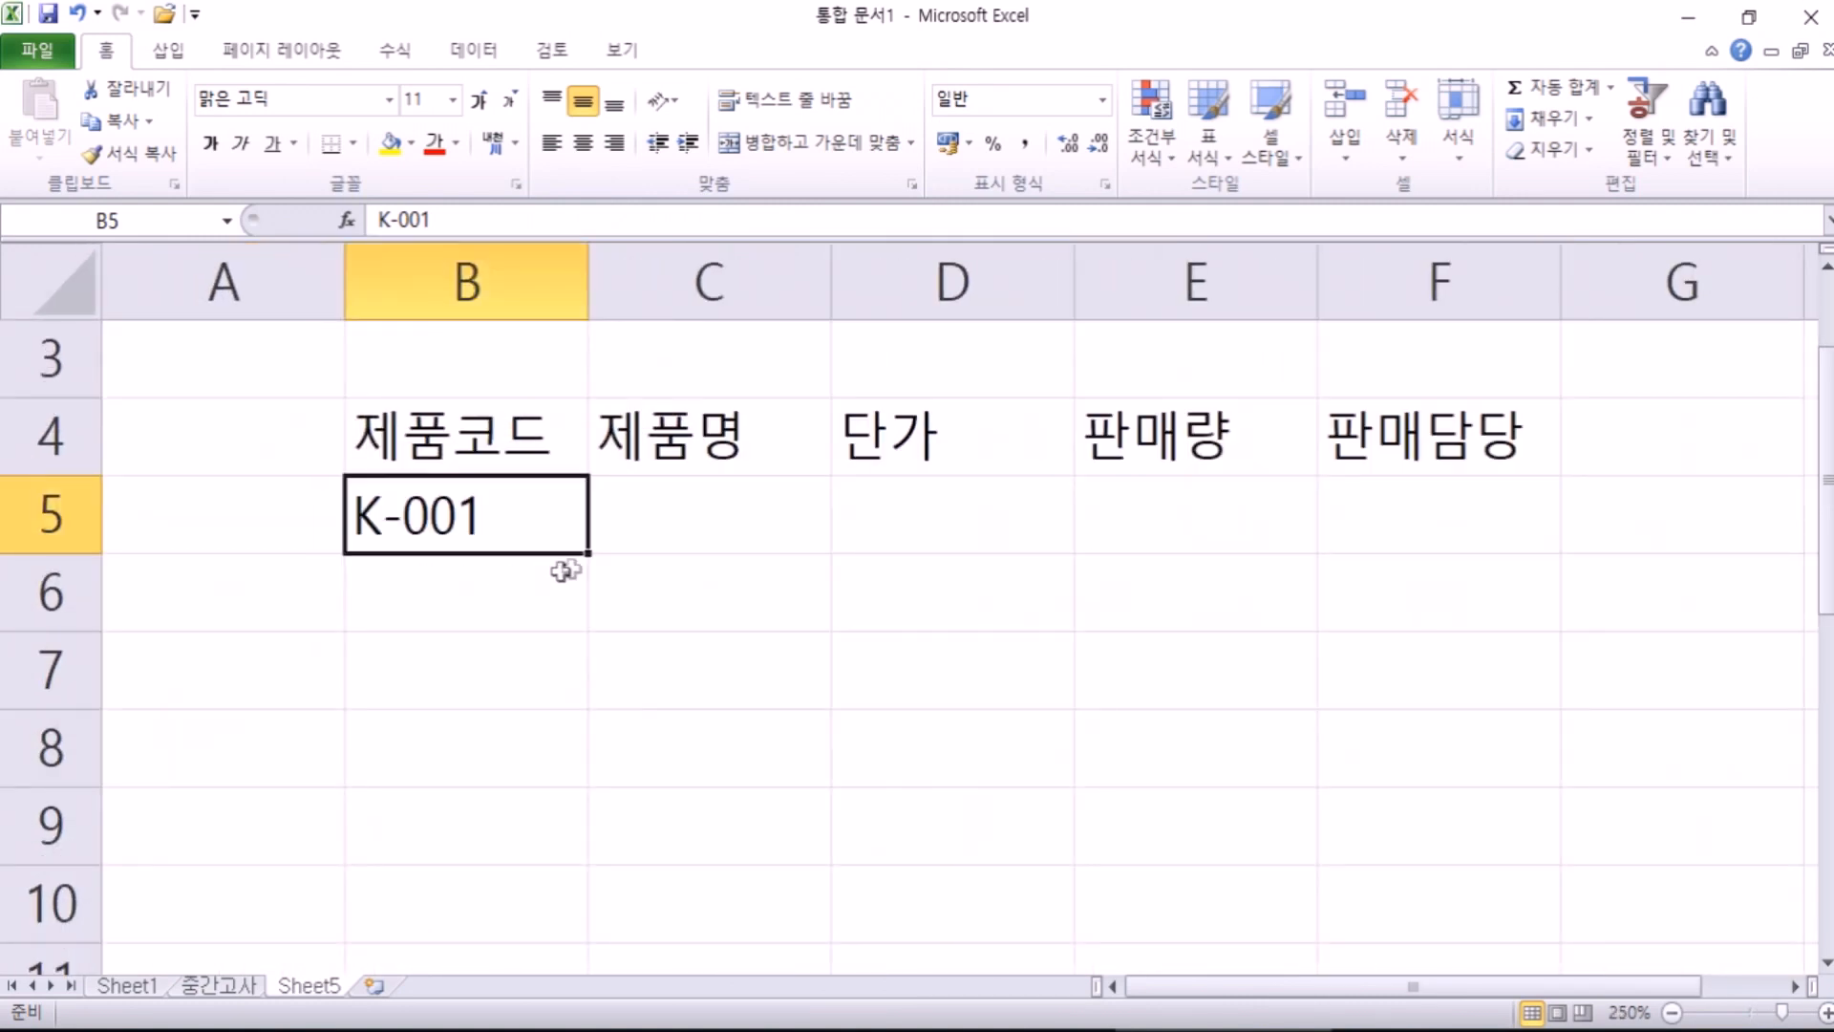
left_click(998, 605)
left_click(741, 598)
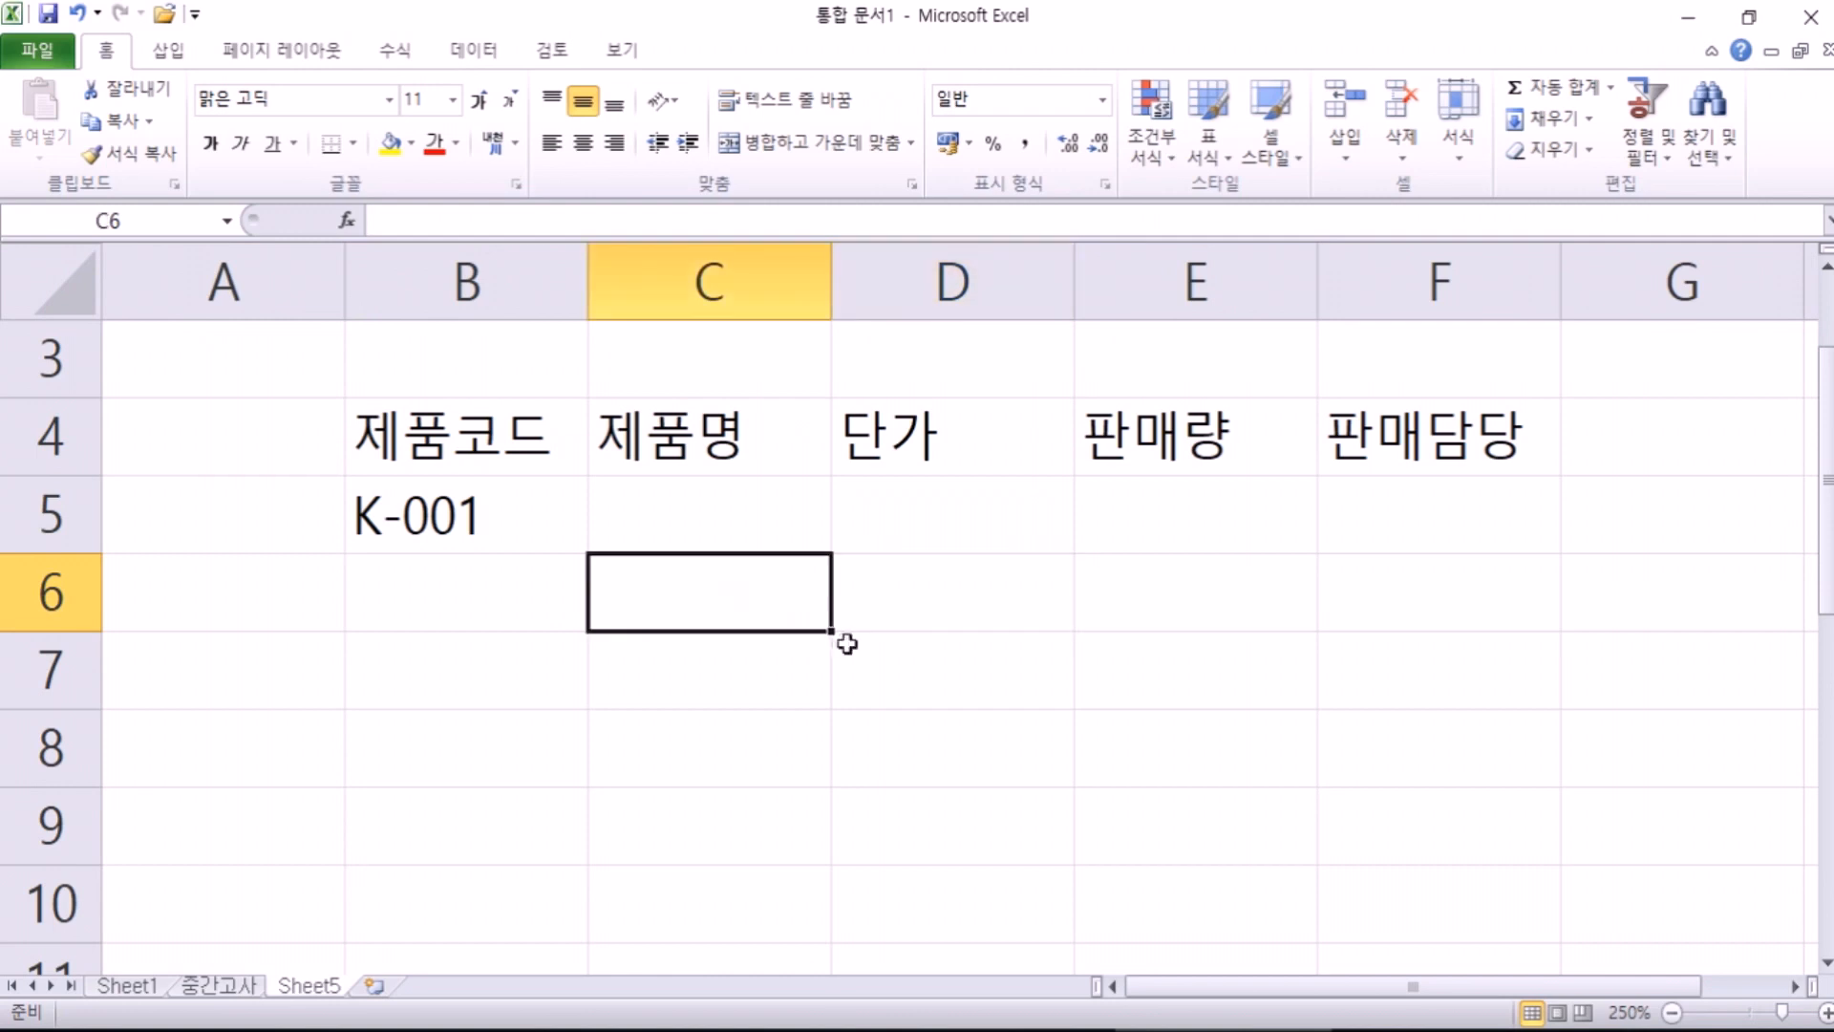
left_click(512, 507)
left_click_drag(588, 553, 595, 834)
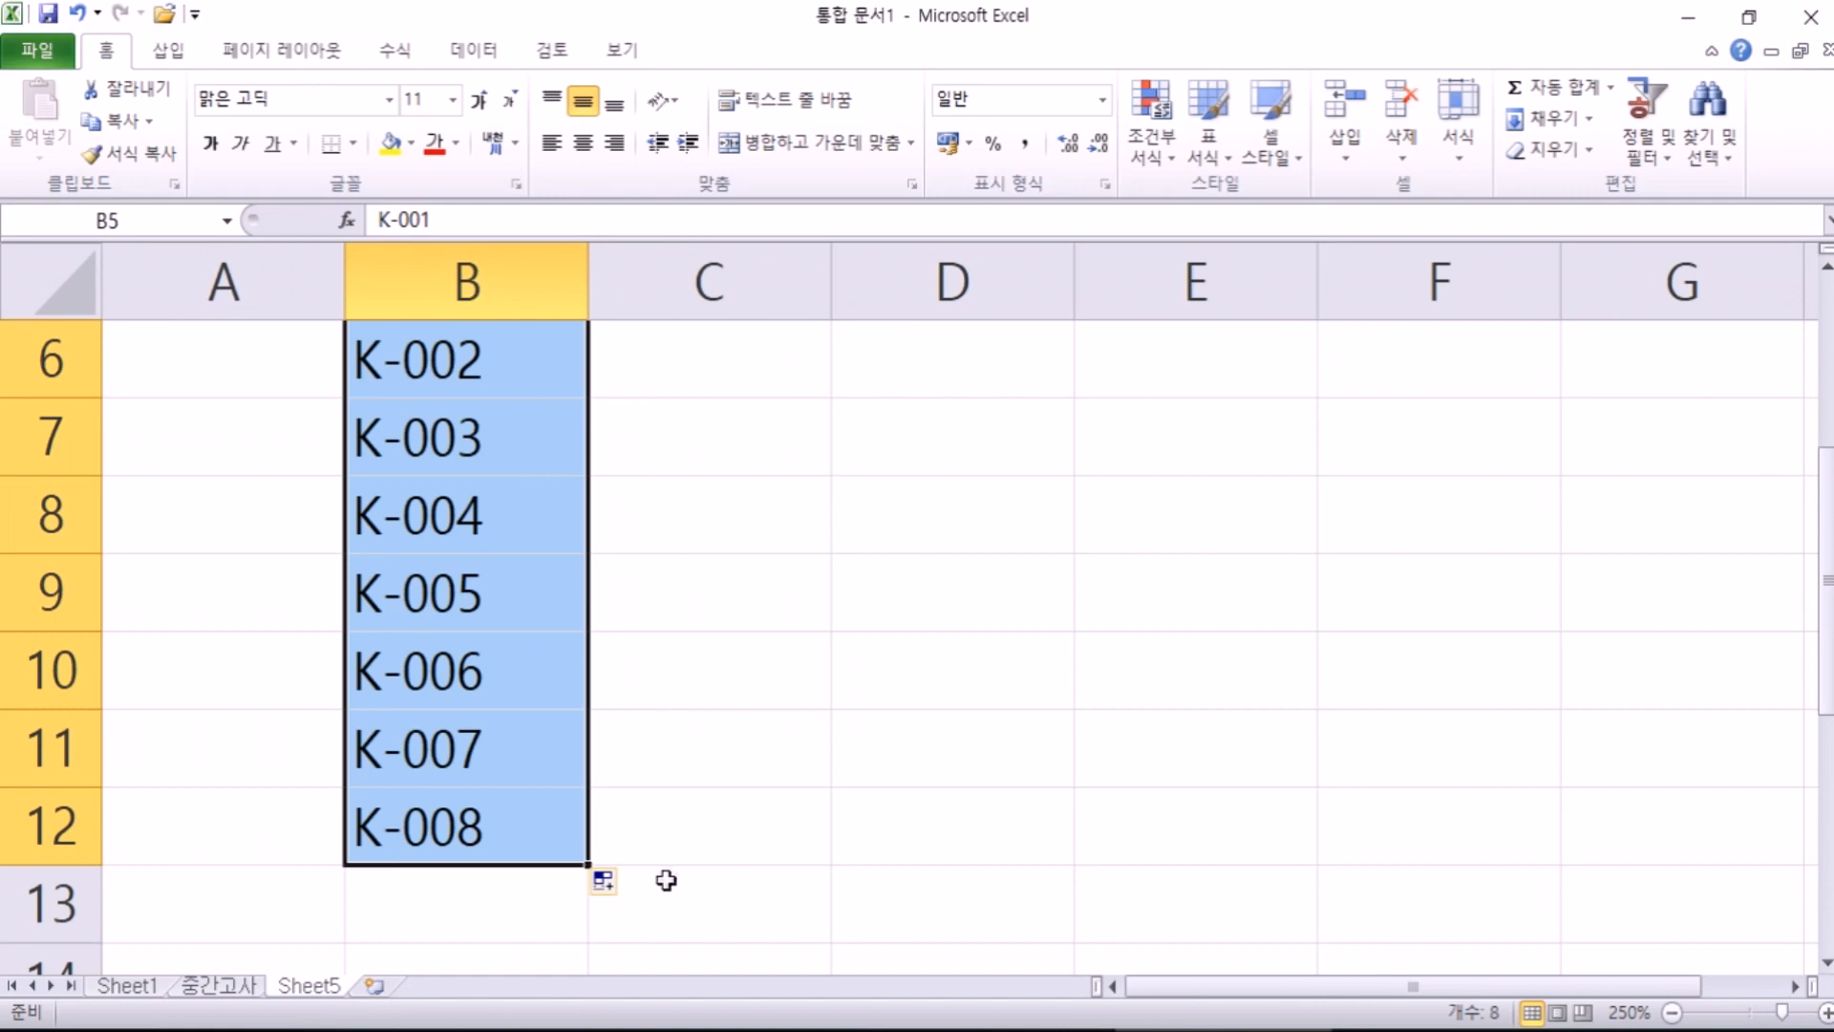
scroll(666, 880, "down", 8, "ctrl")
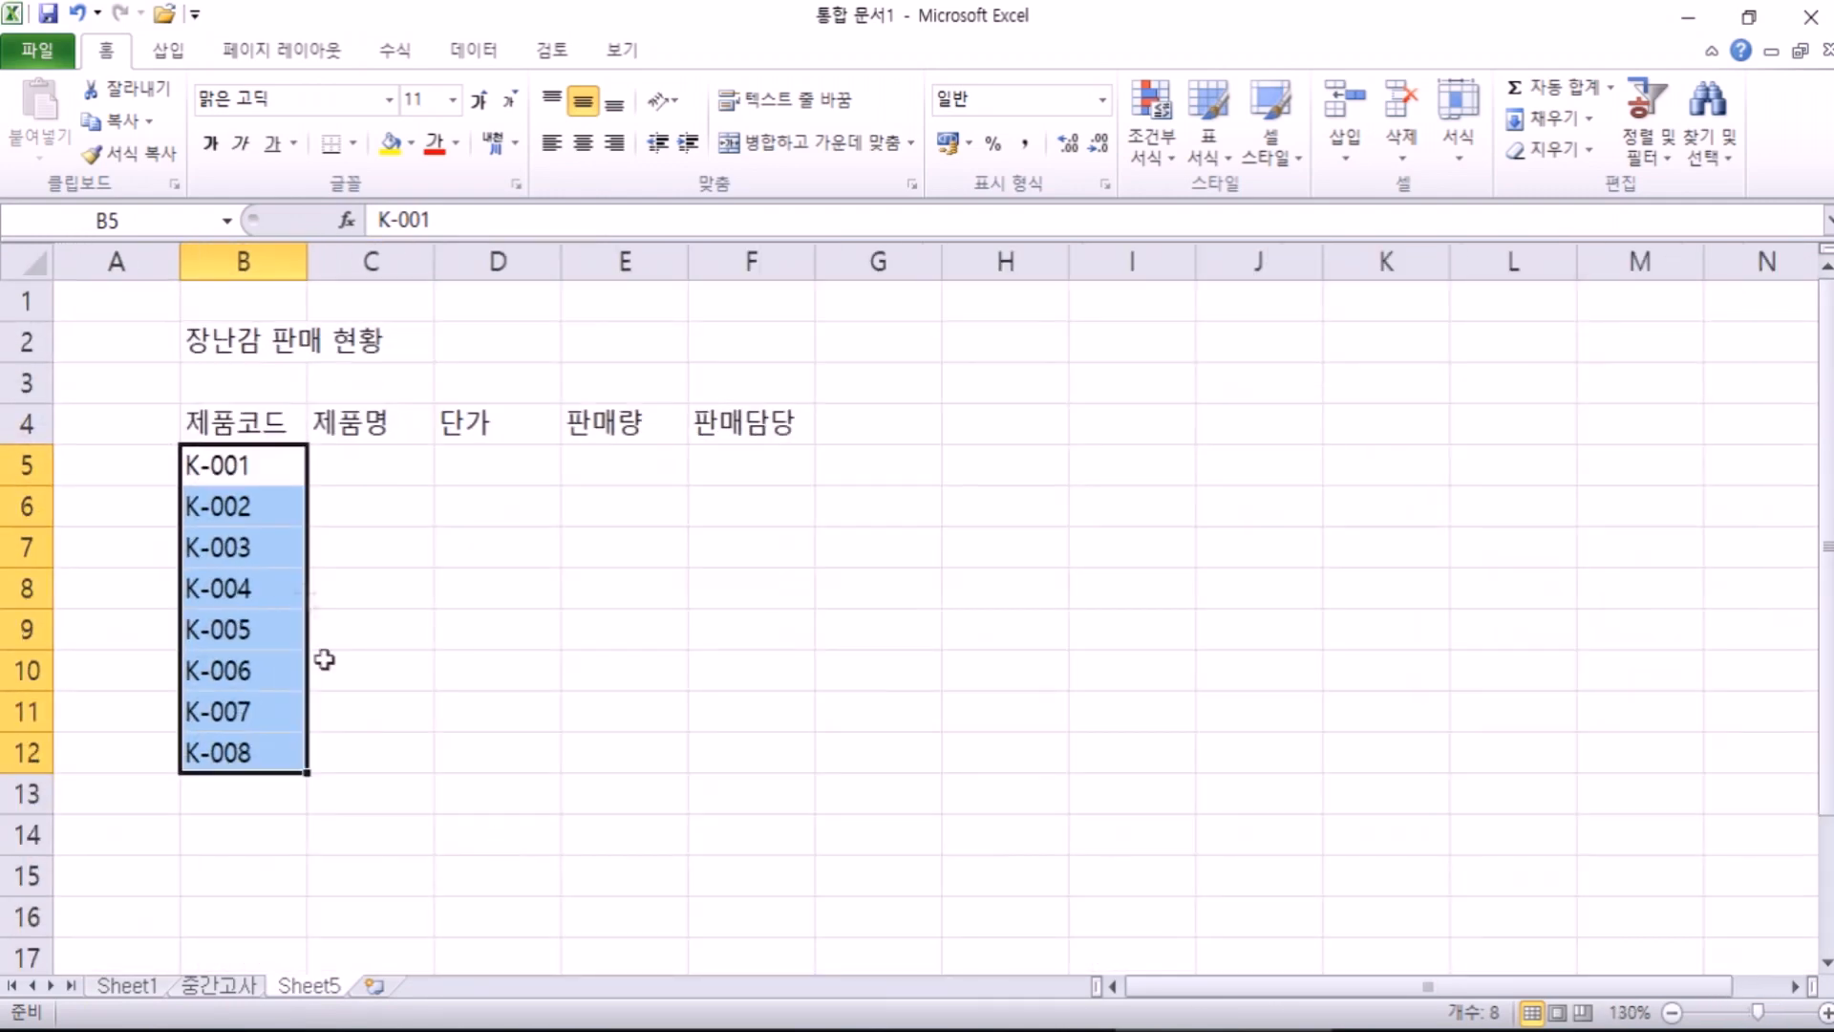
scroll(292, 478, "up", 2, "ctrl")
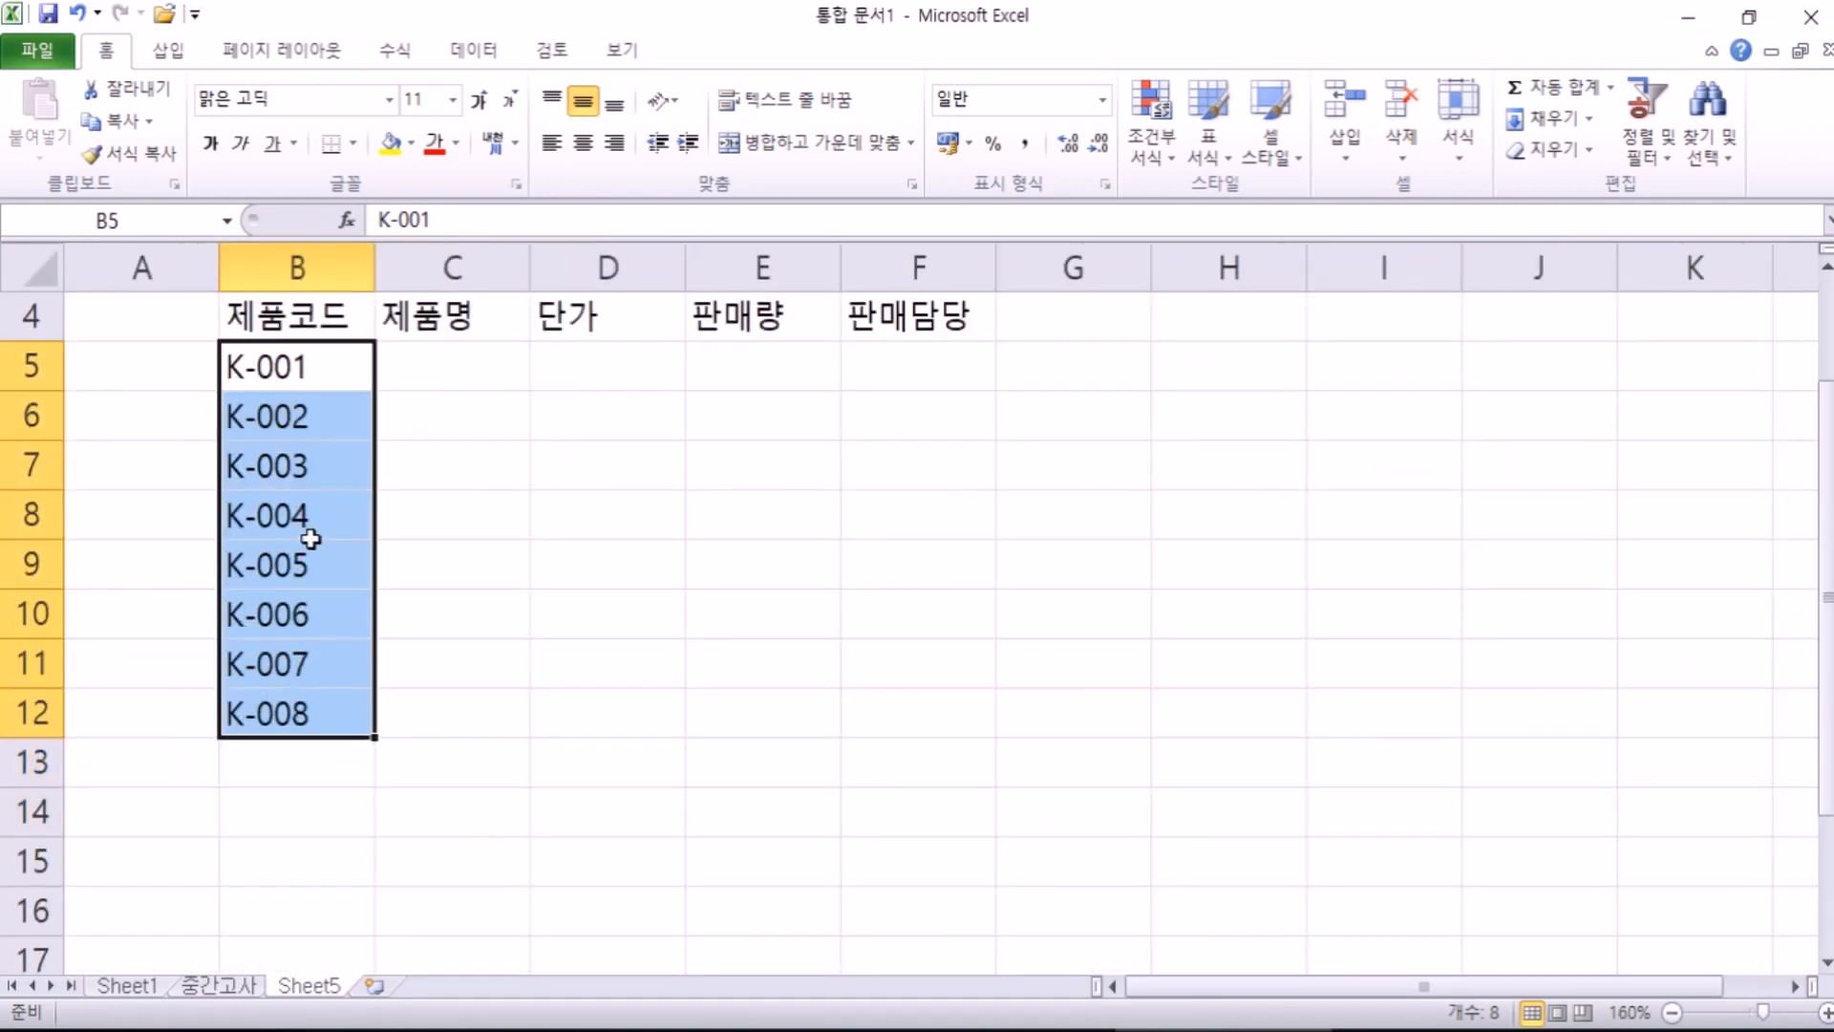
mouse_move(374, 737)
left_mouse_down()
mouse_move(372, 382)
mouse_move(374, 717)
left_mouse_up()
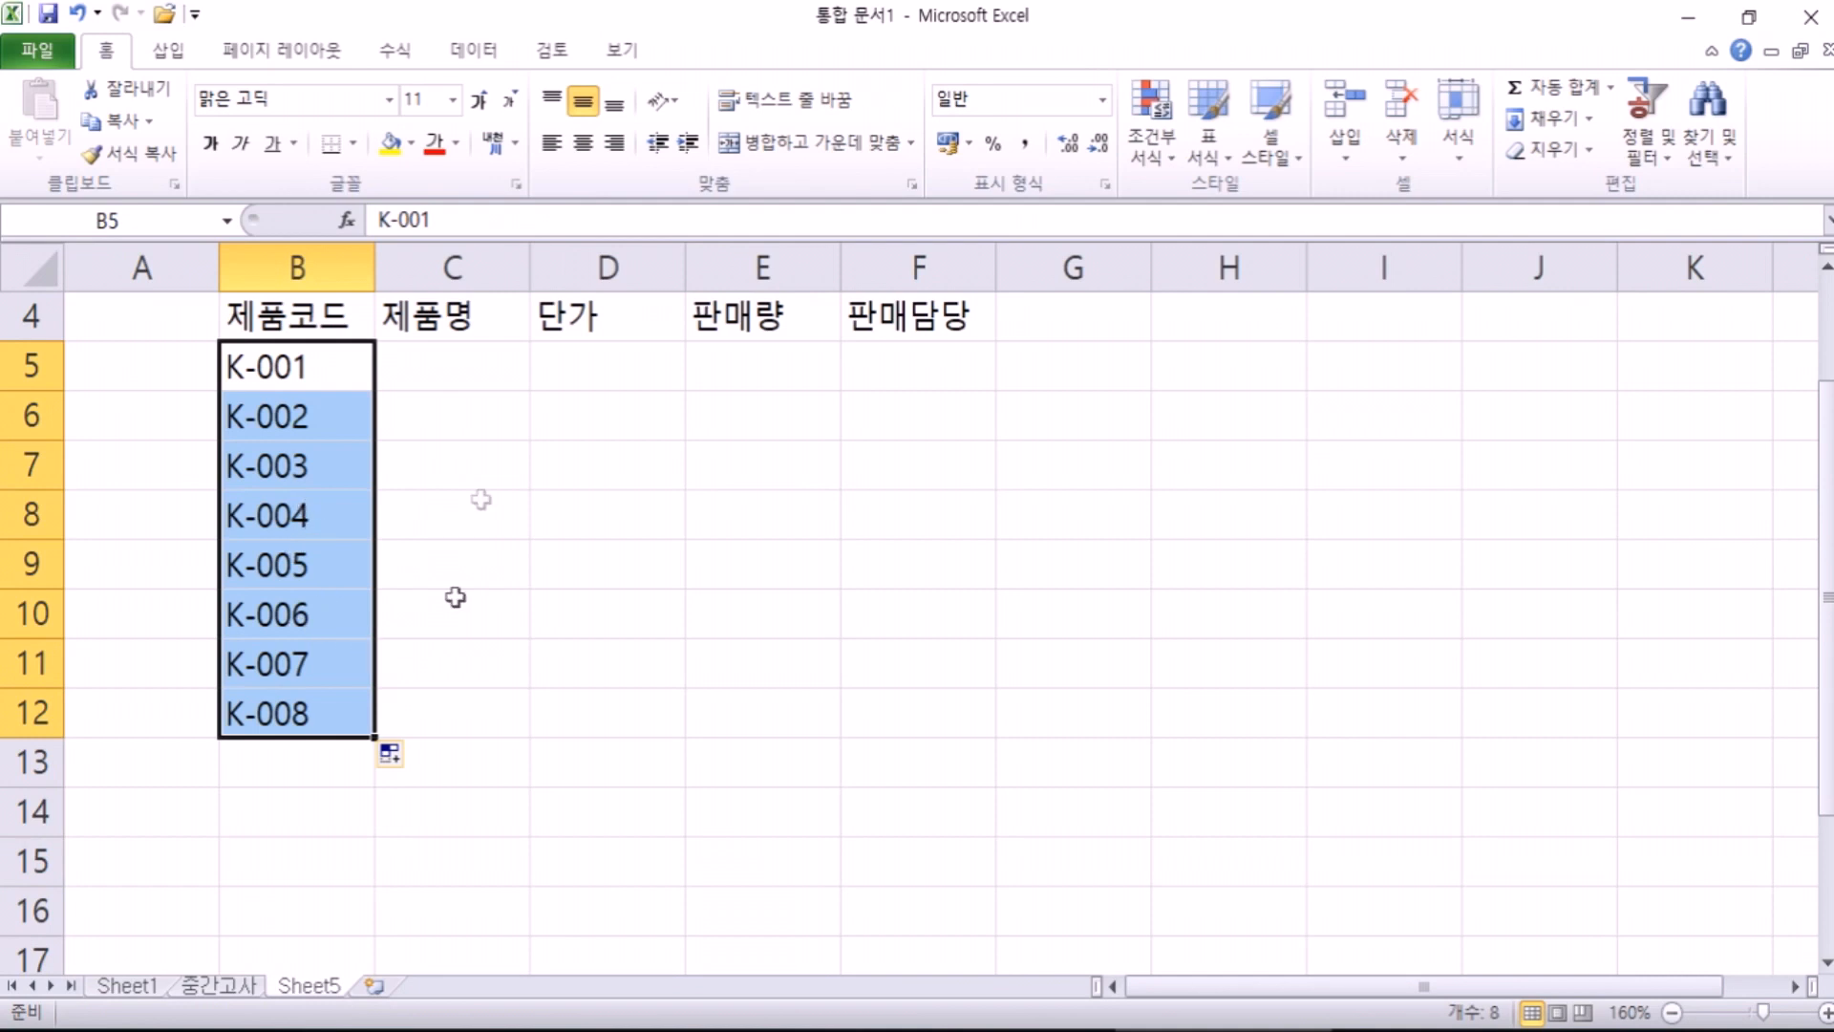
Step: Select C5:F12, move to F5 and enter the salespeople's names in F5:F8
left_click(467, 368)
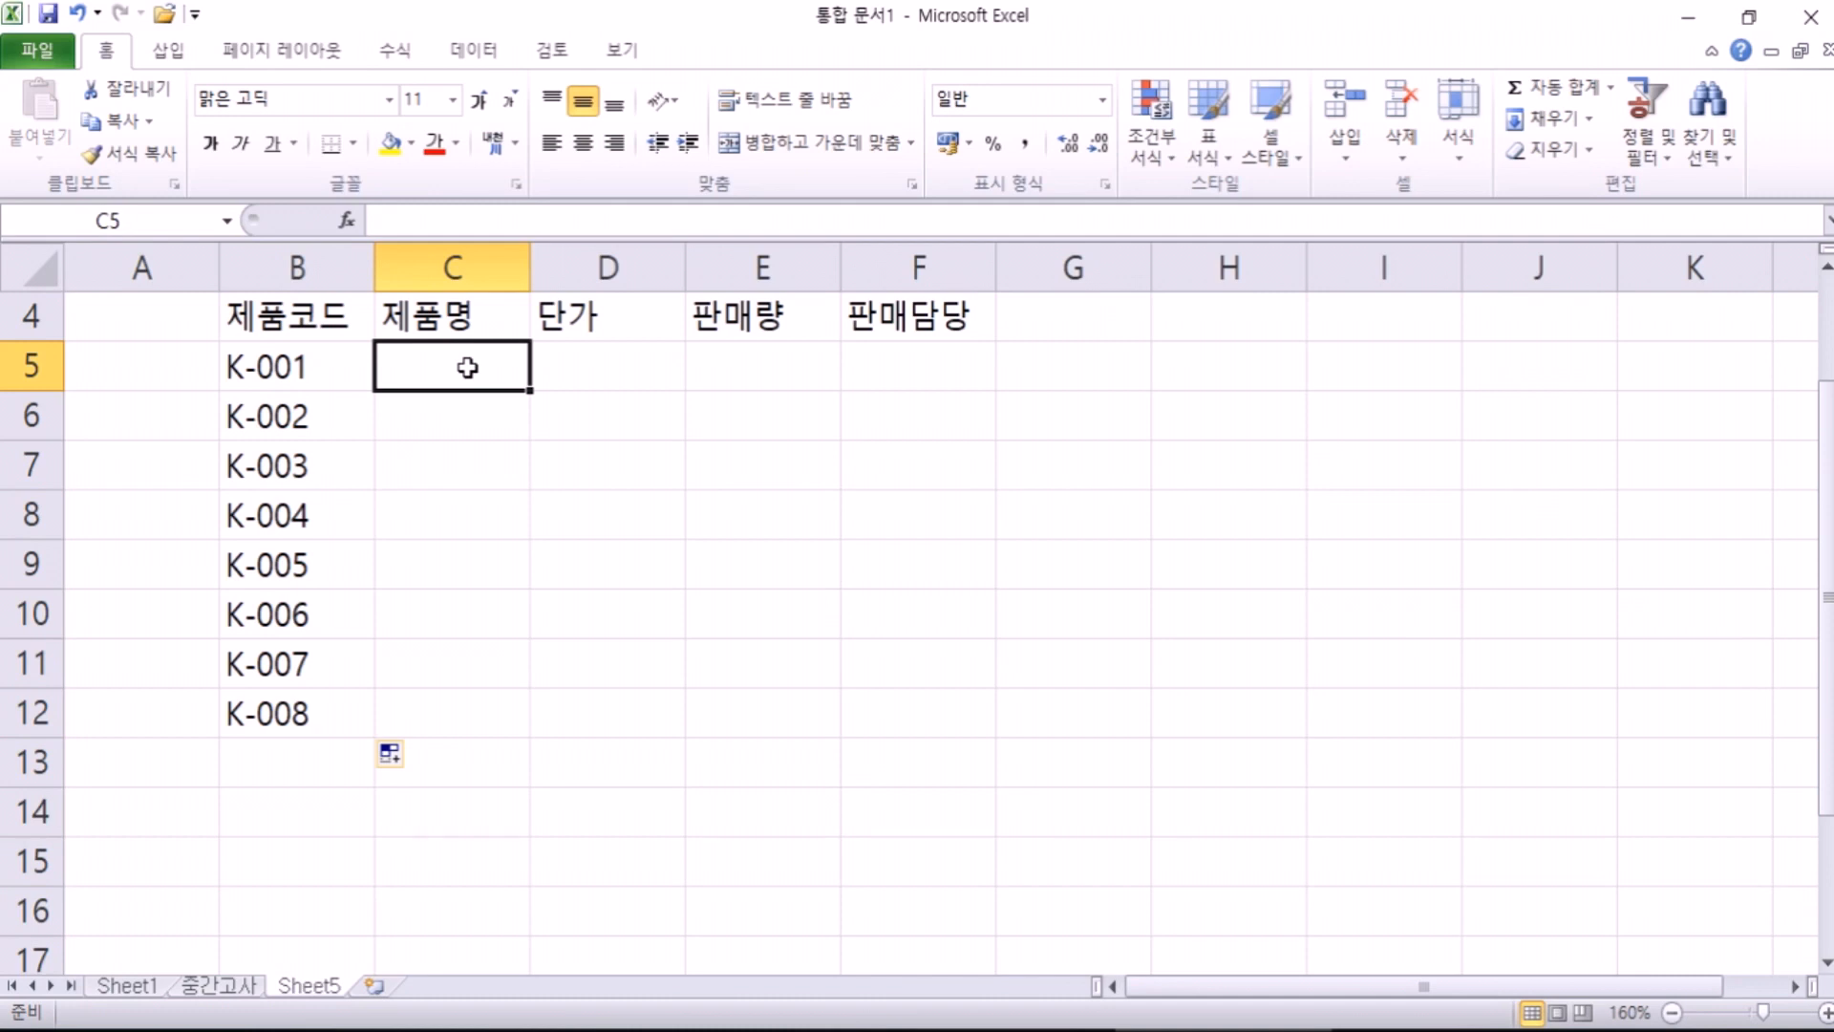
left_click_drag(467, 368, 926, 707)
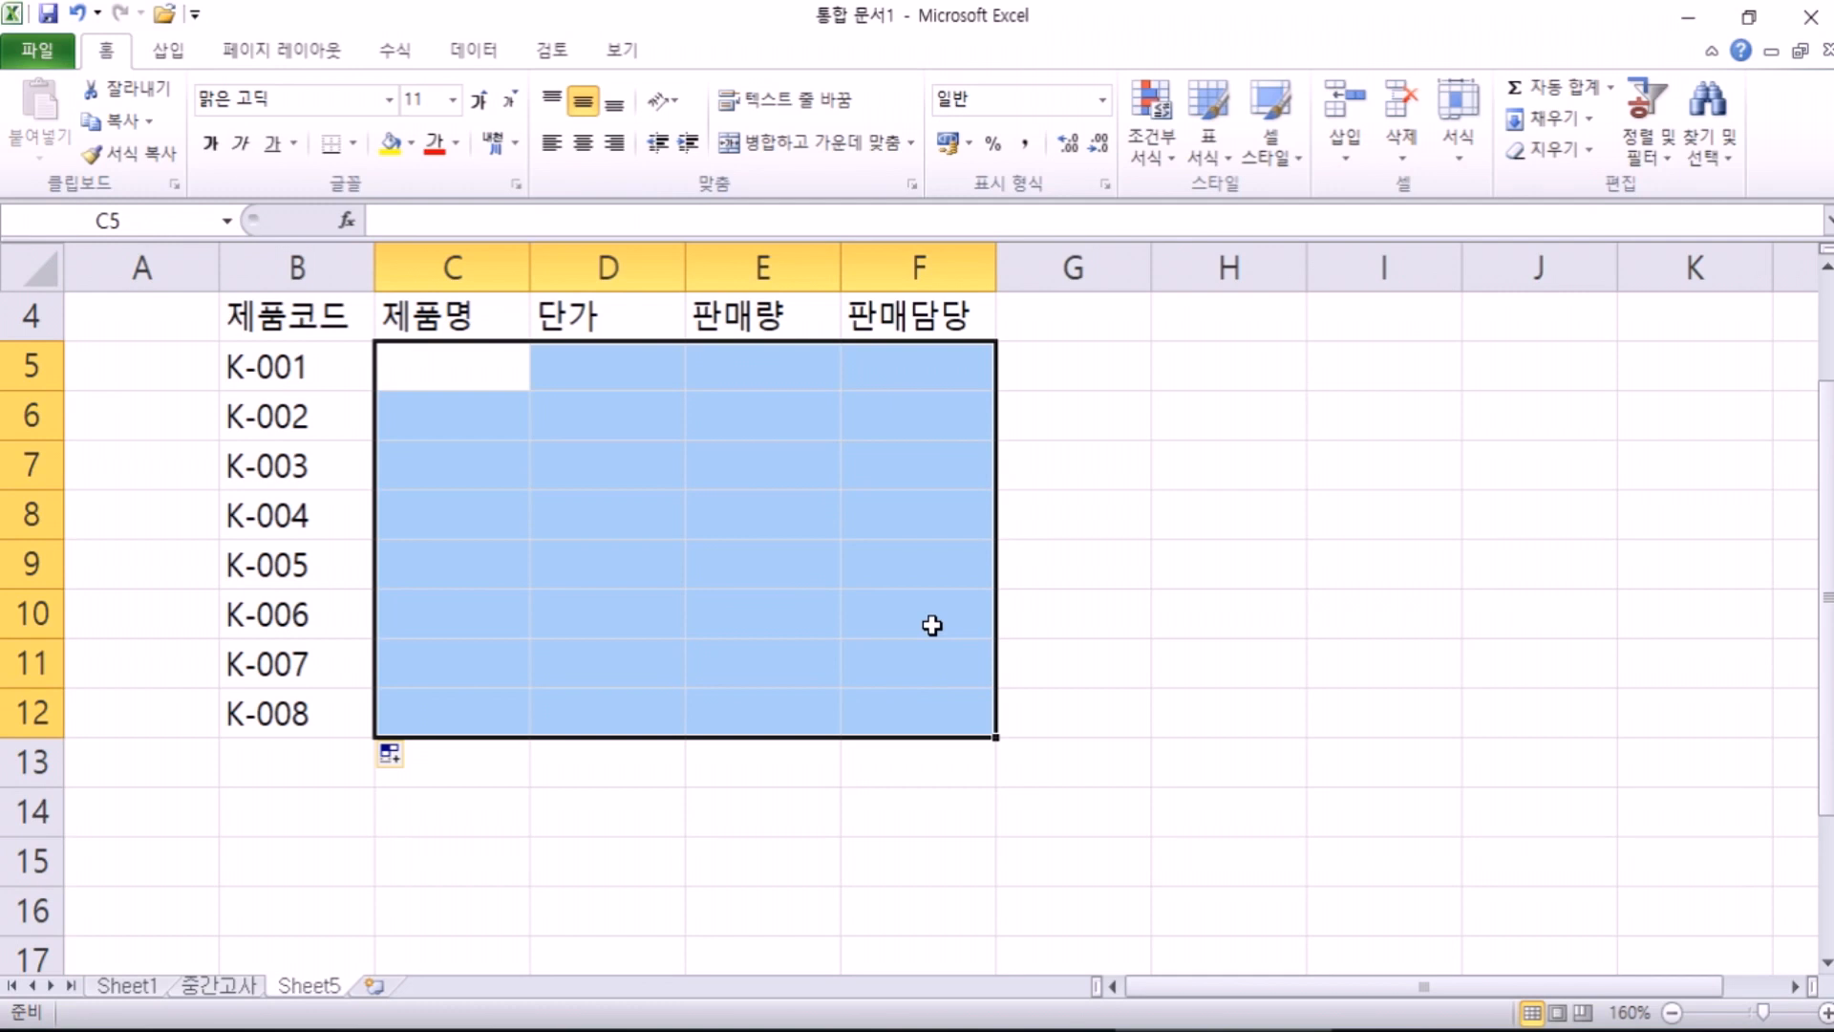
key("Tab")
key("Tab")
key("Tab")
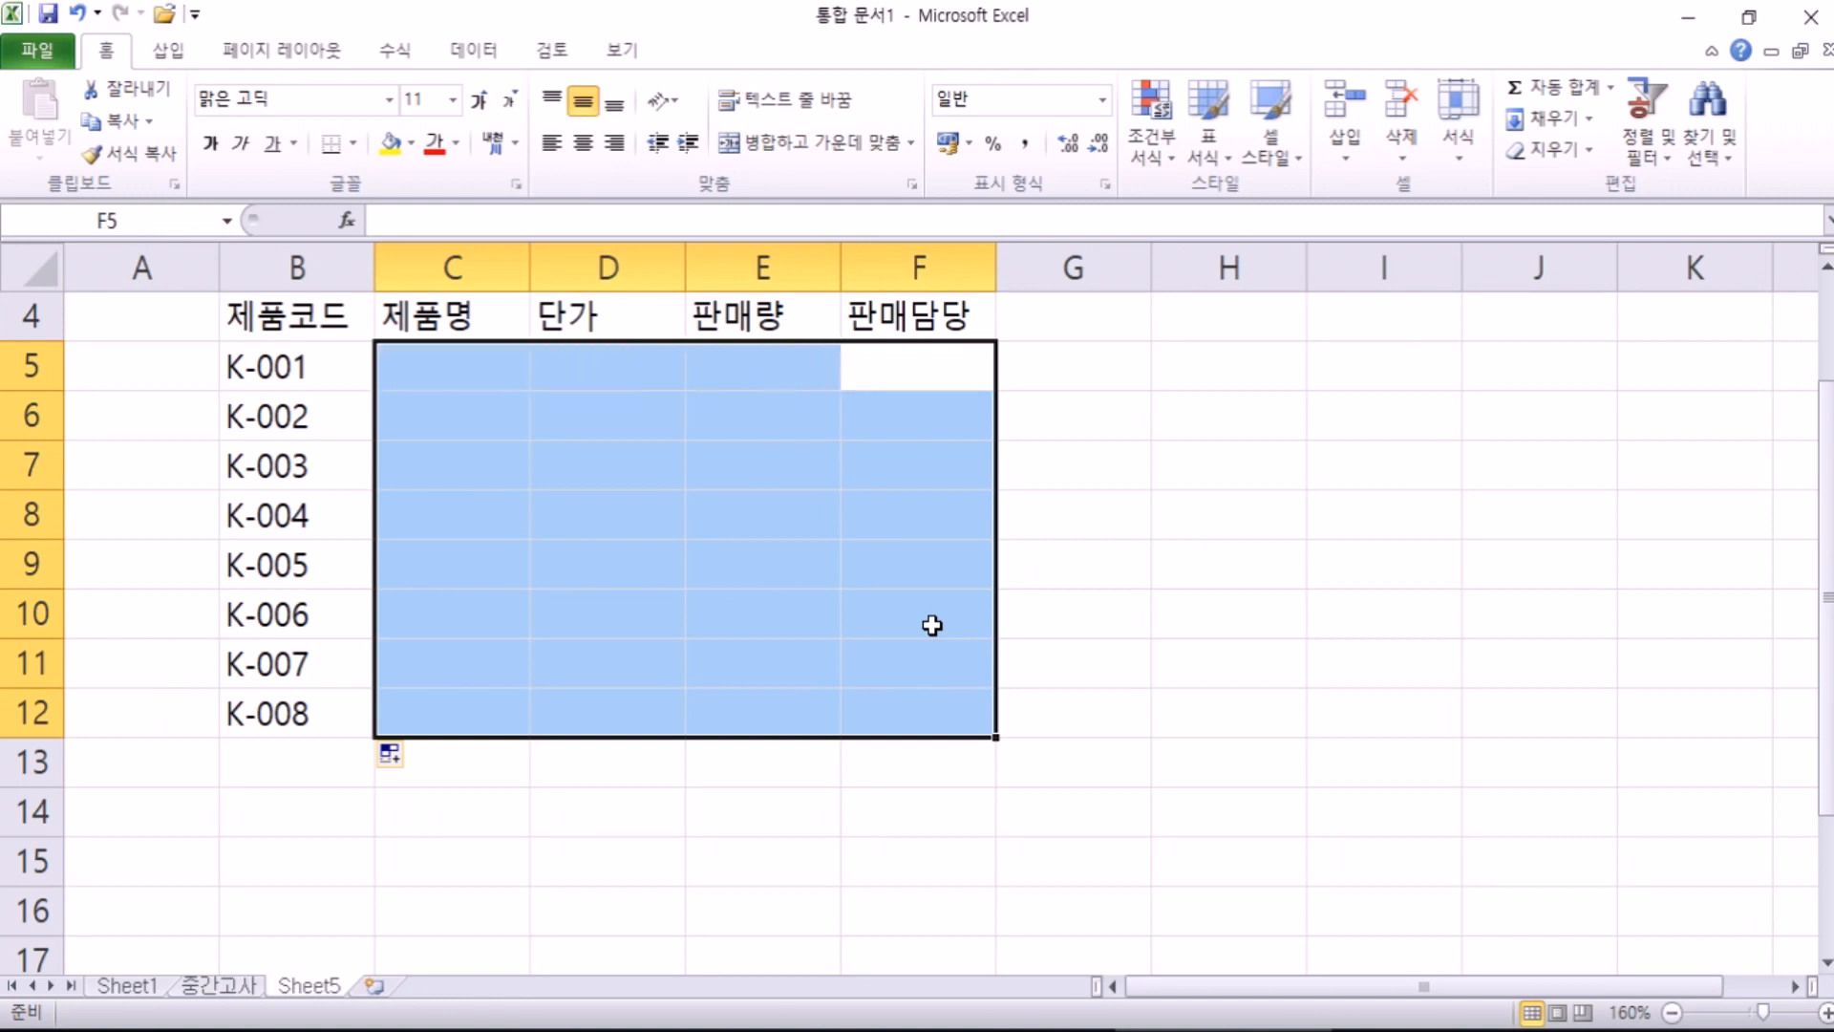
key("Return")
key("Return")
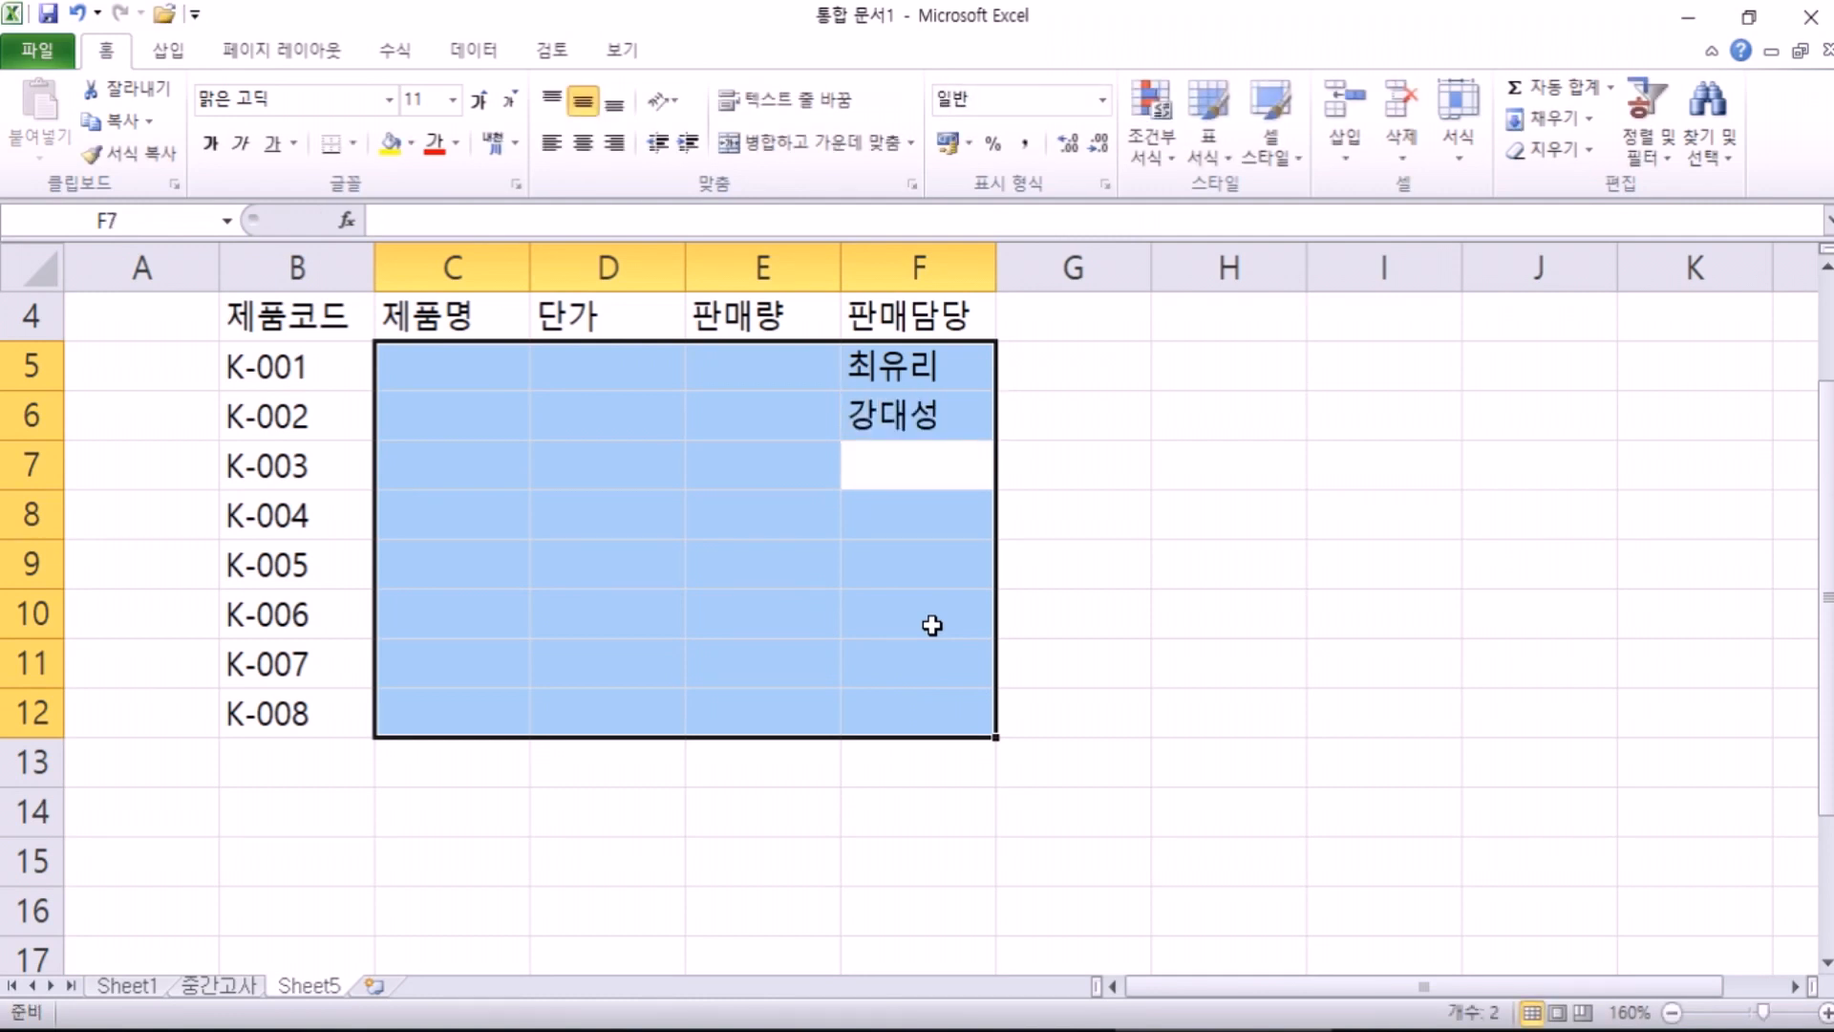
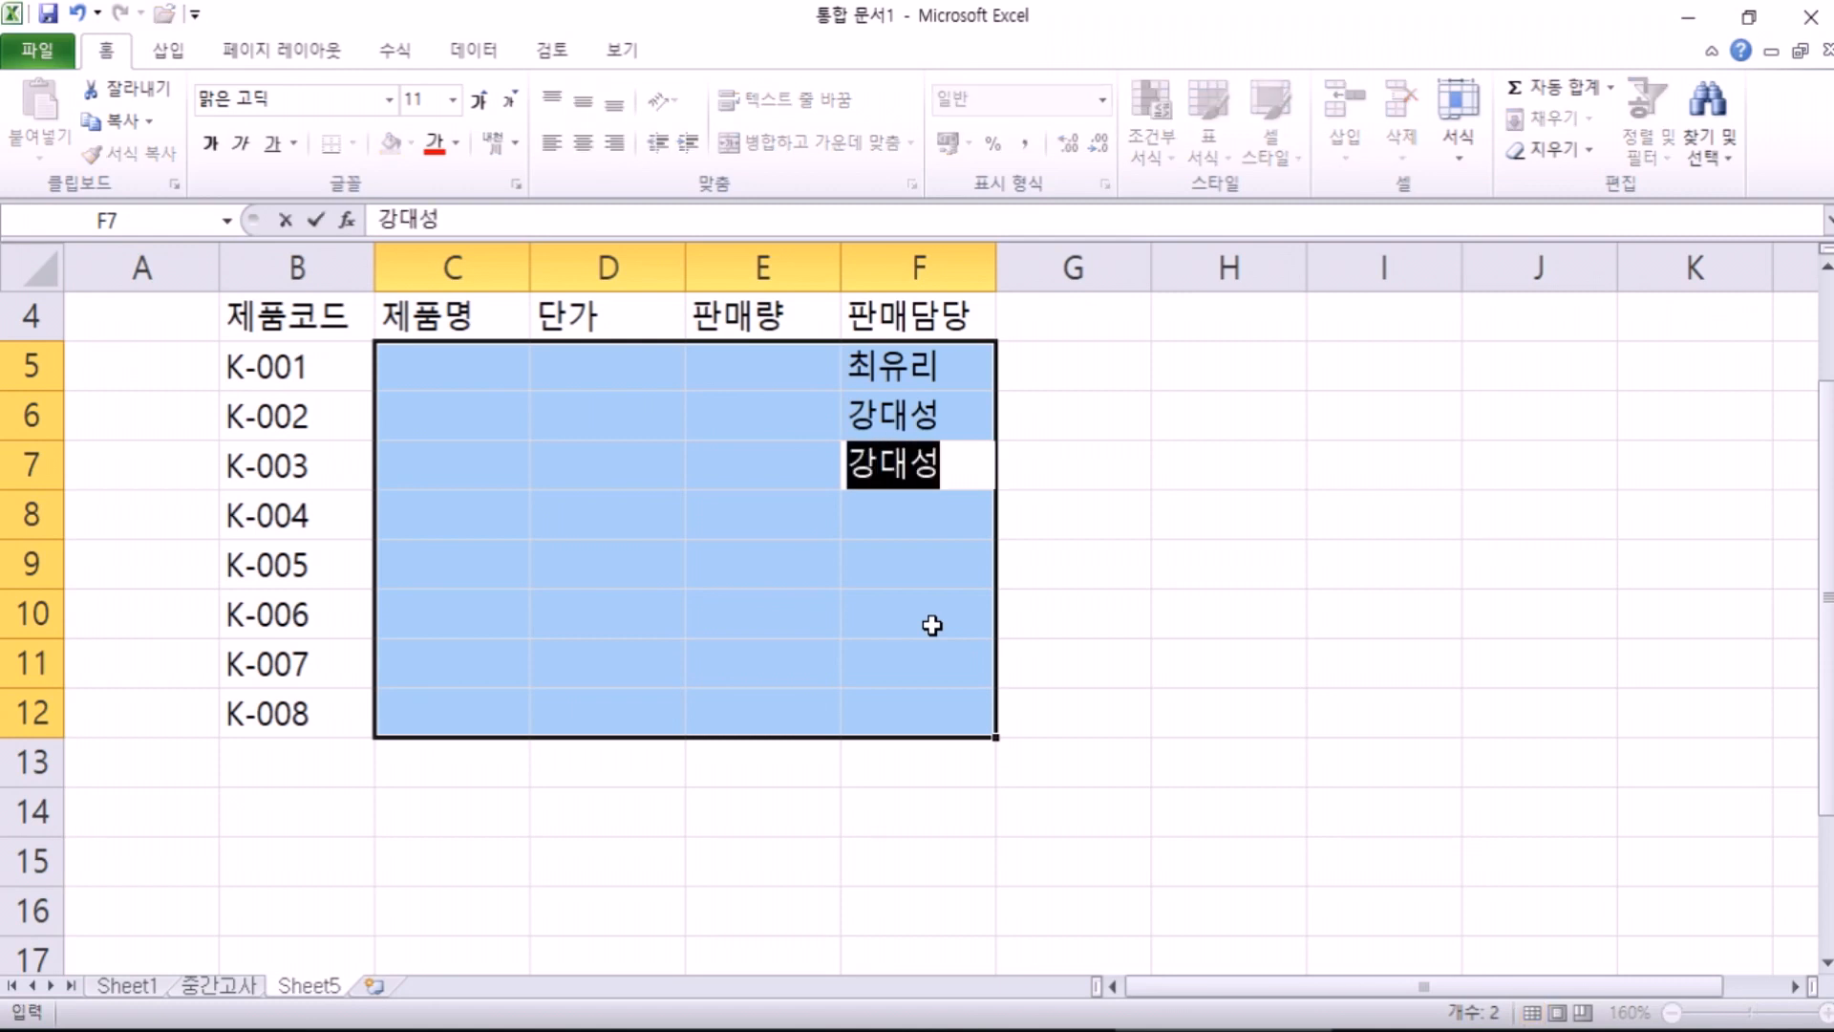
key("Return")
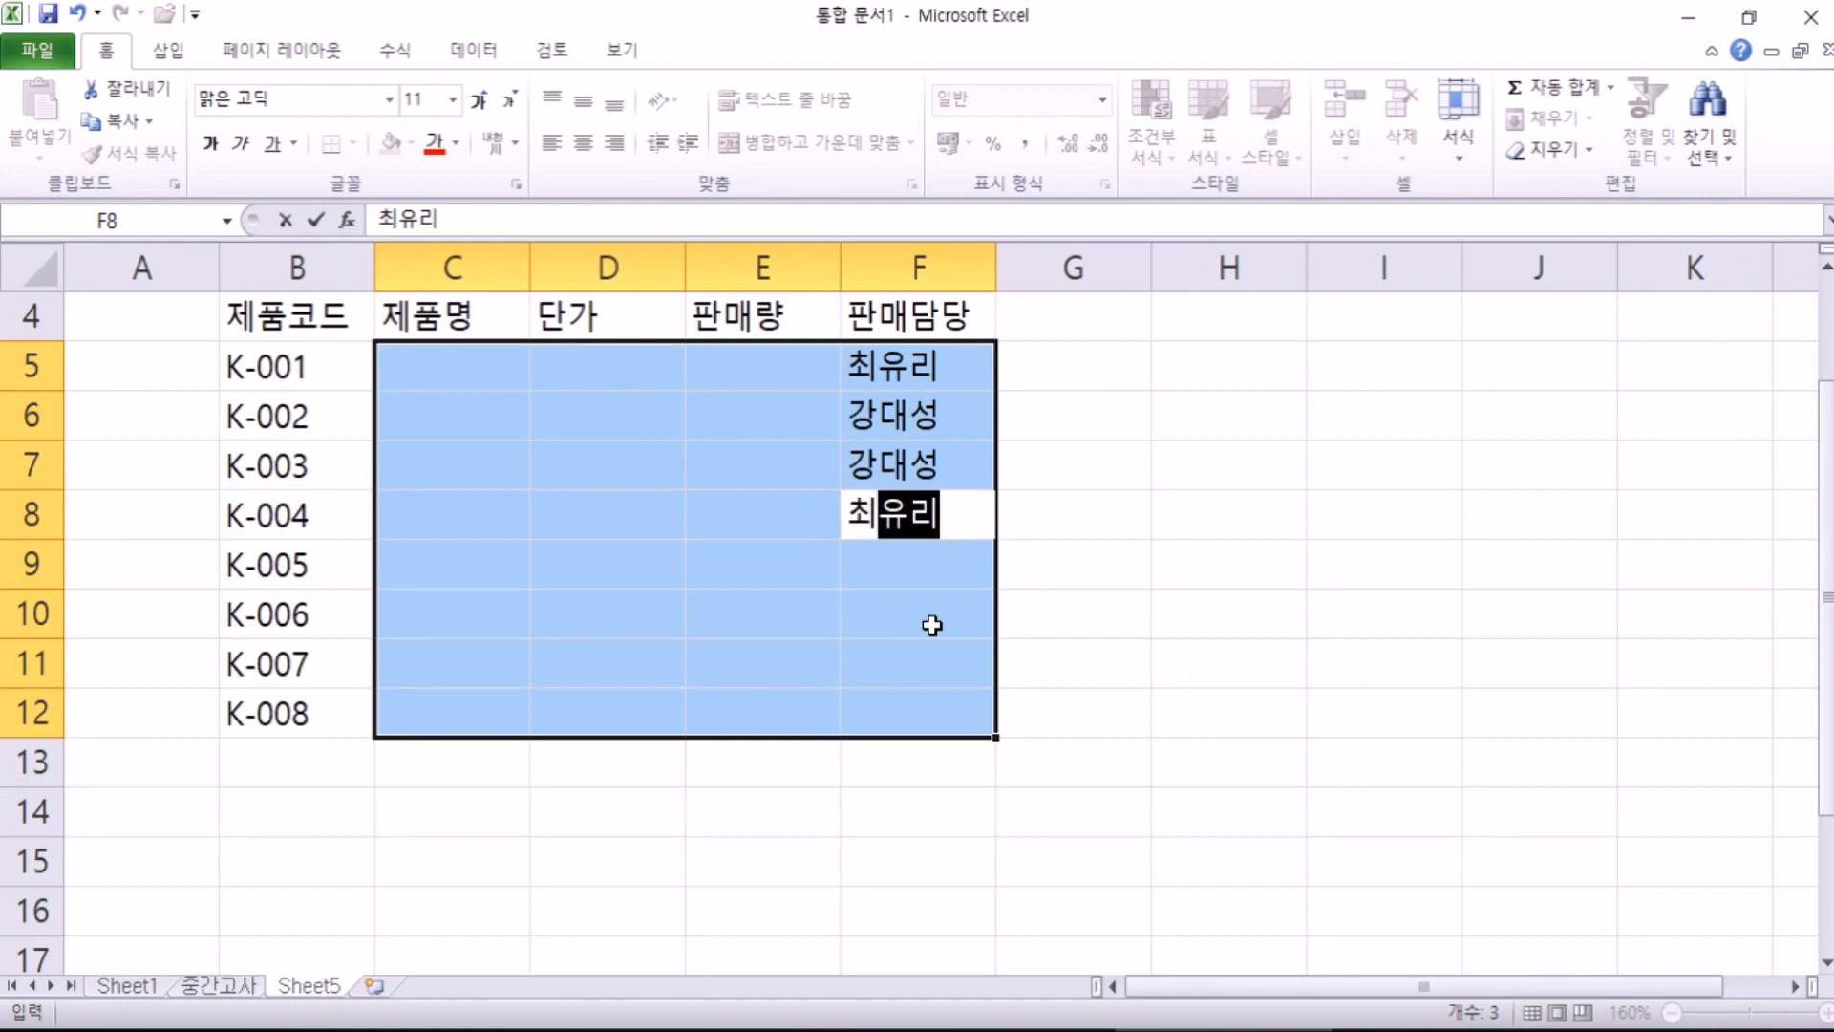
key("Return")
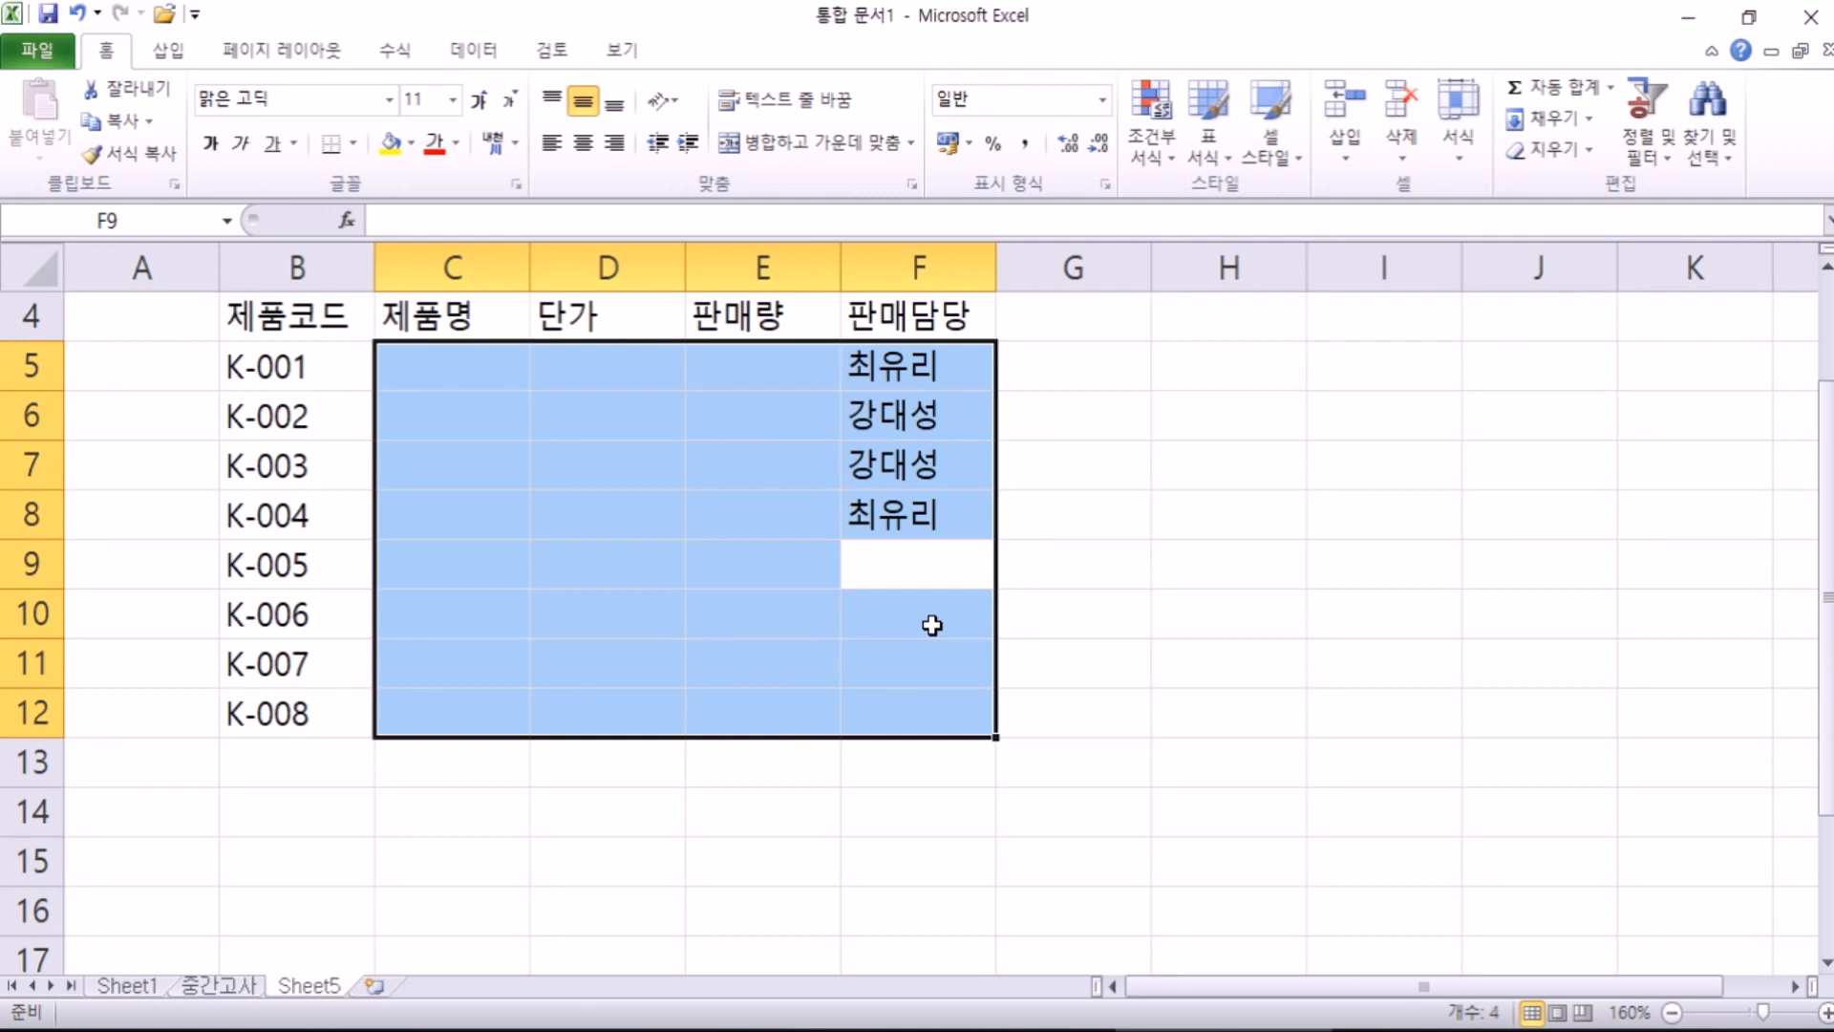
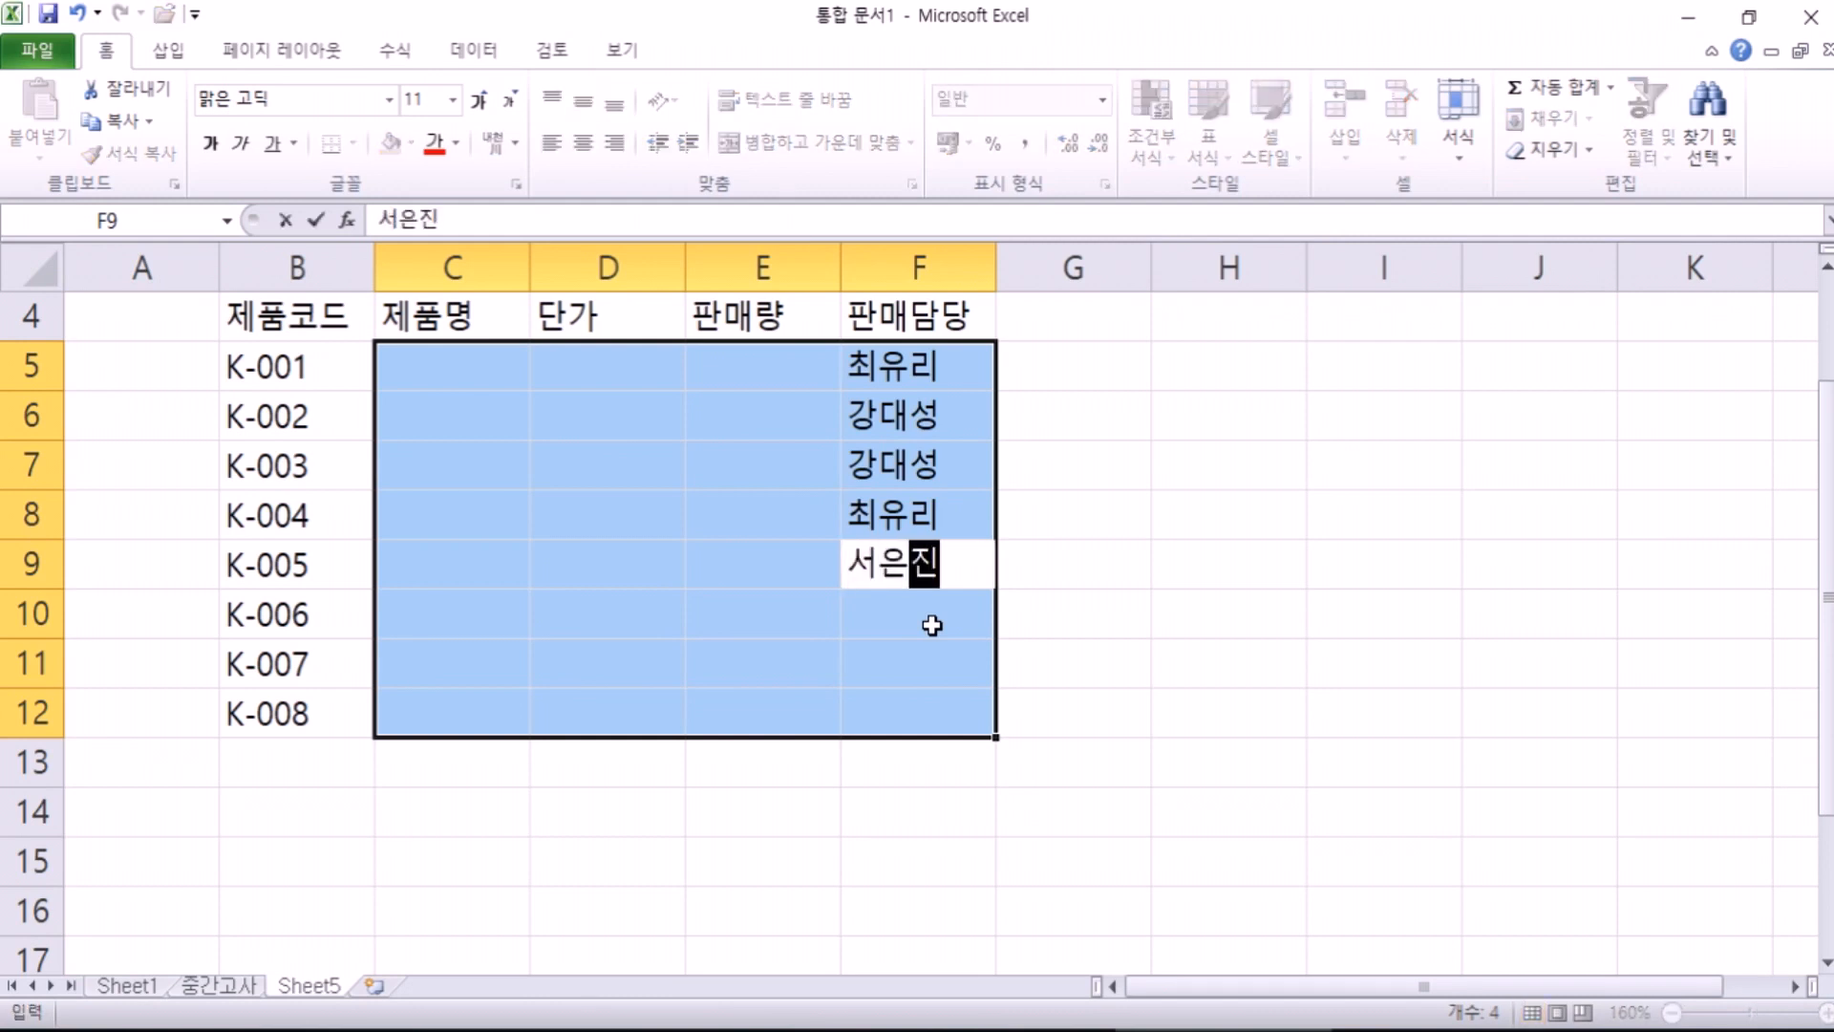
Step: Enter the remaining salespeople's names in F9:F12, accepting AutoComplete suggestions
key("Return")
key("Return")
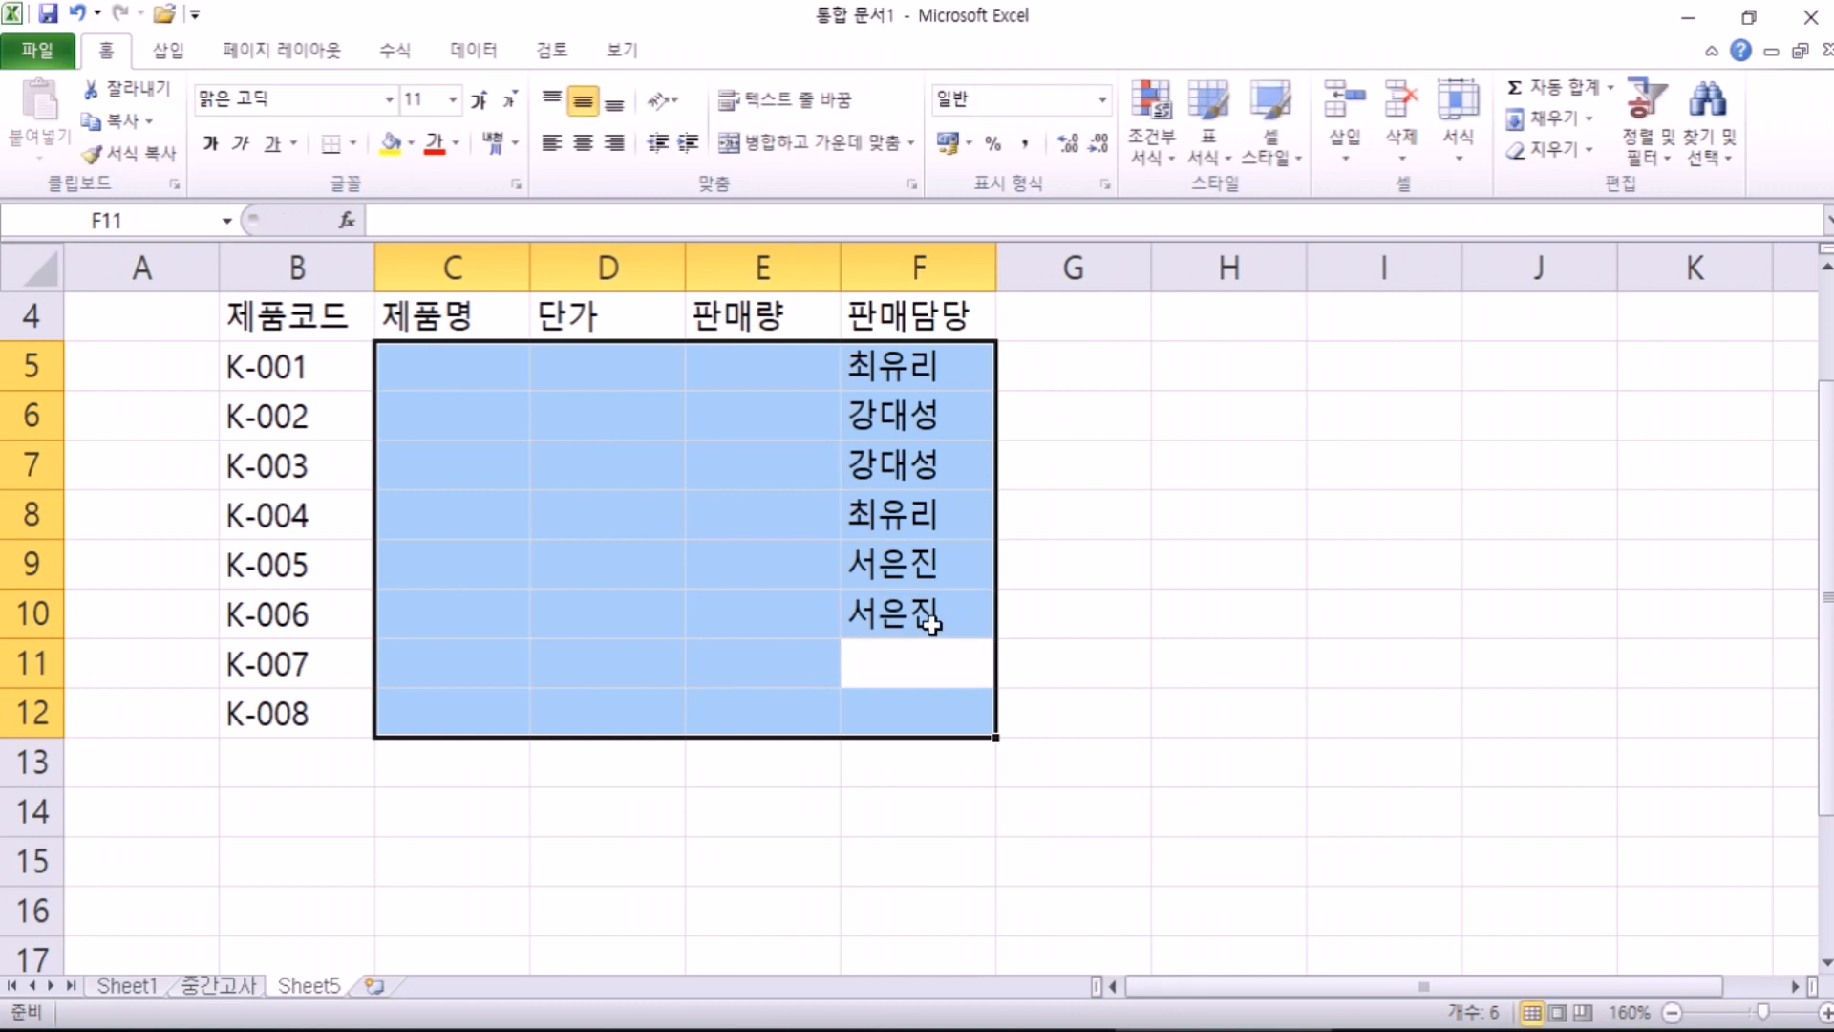
key("Return")
key("Return")
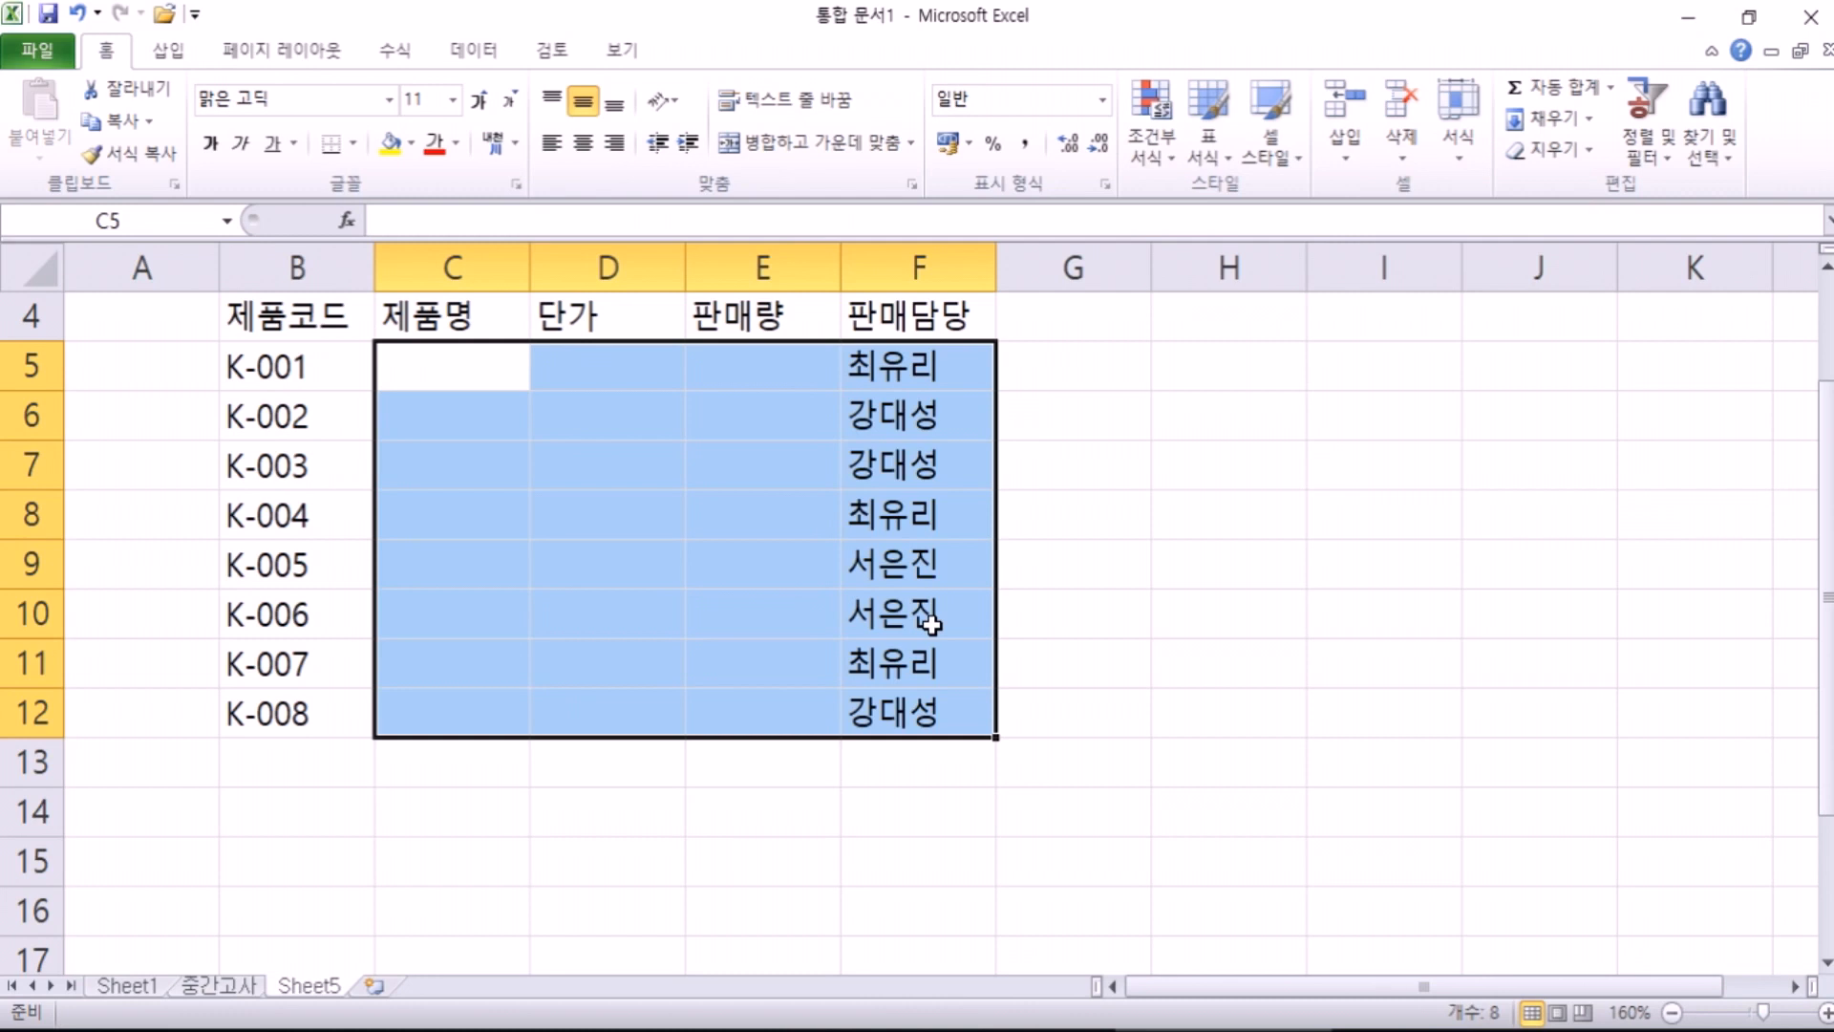
Step: Enter the product names 용요, 비행기, 자동차 and 딸랑이 in C5:C8
type("용요")
key("Return")
type("비행")
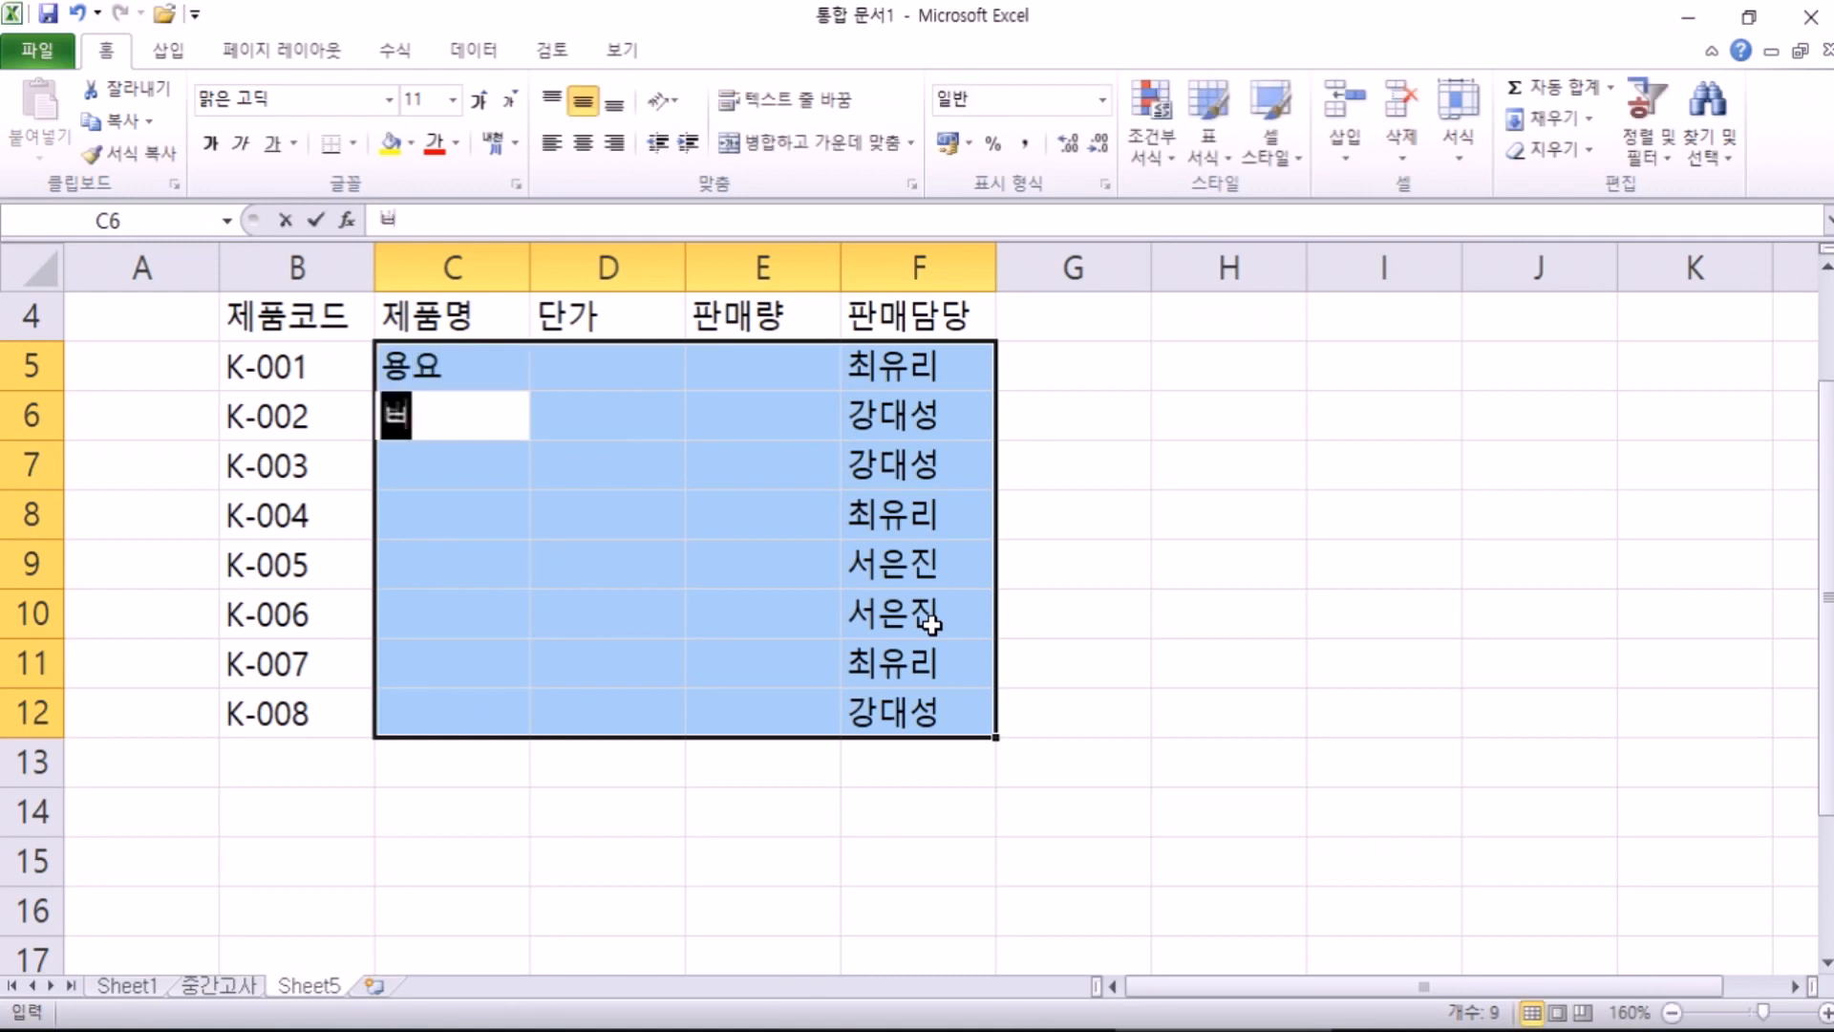
type("기")
key("Return")
type("자동차")
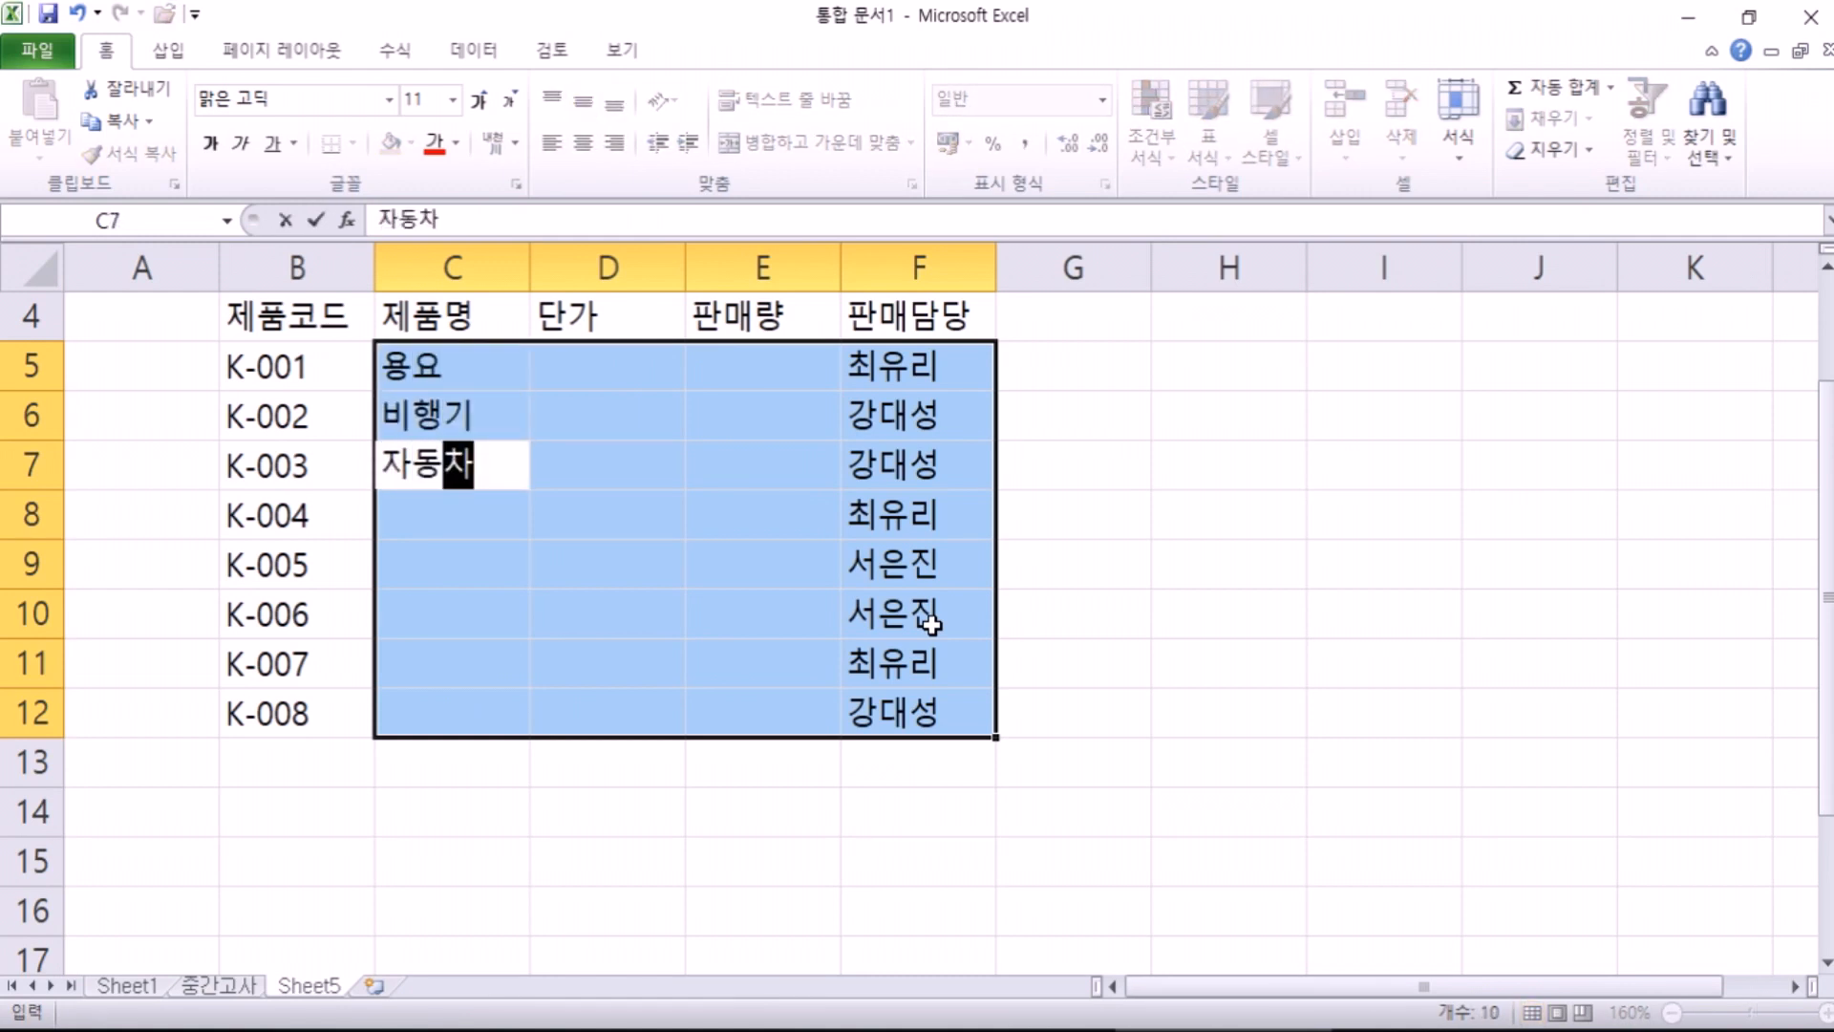
key("Return")
type("딸라")
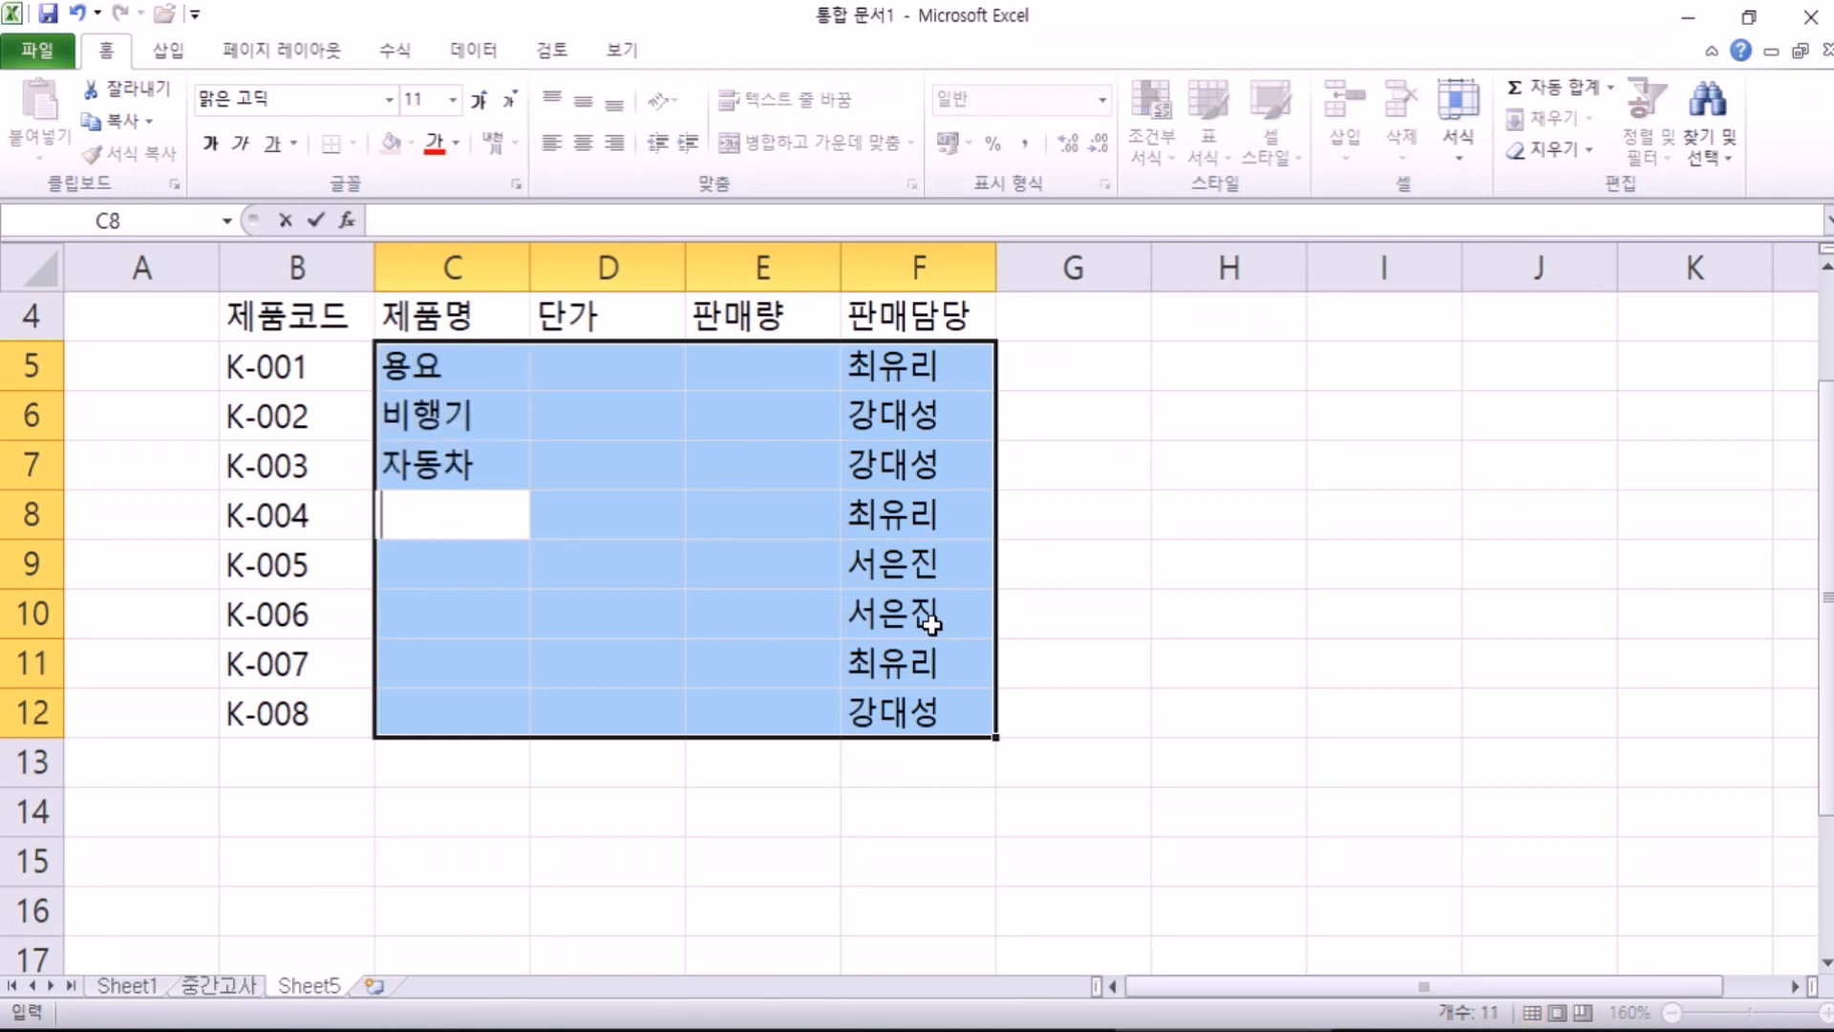
type("랑이")
key("Return")
Step: Enter the product names 소꿉놀이, 피아노, 악기세트 and 미끄럼틀 in C9:C12
type("숙")
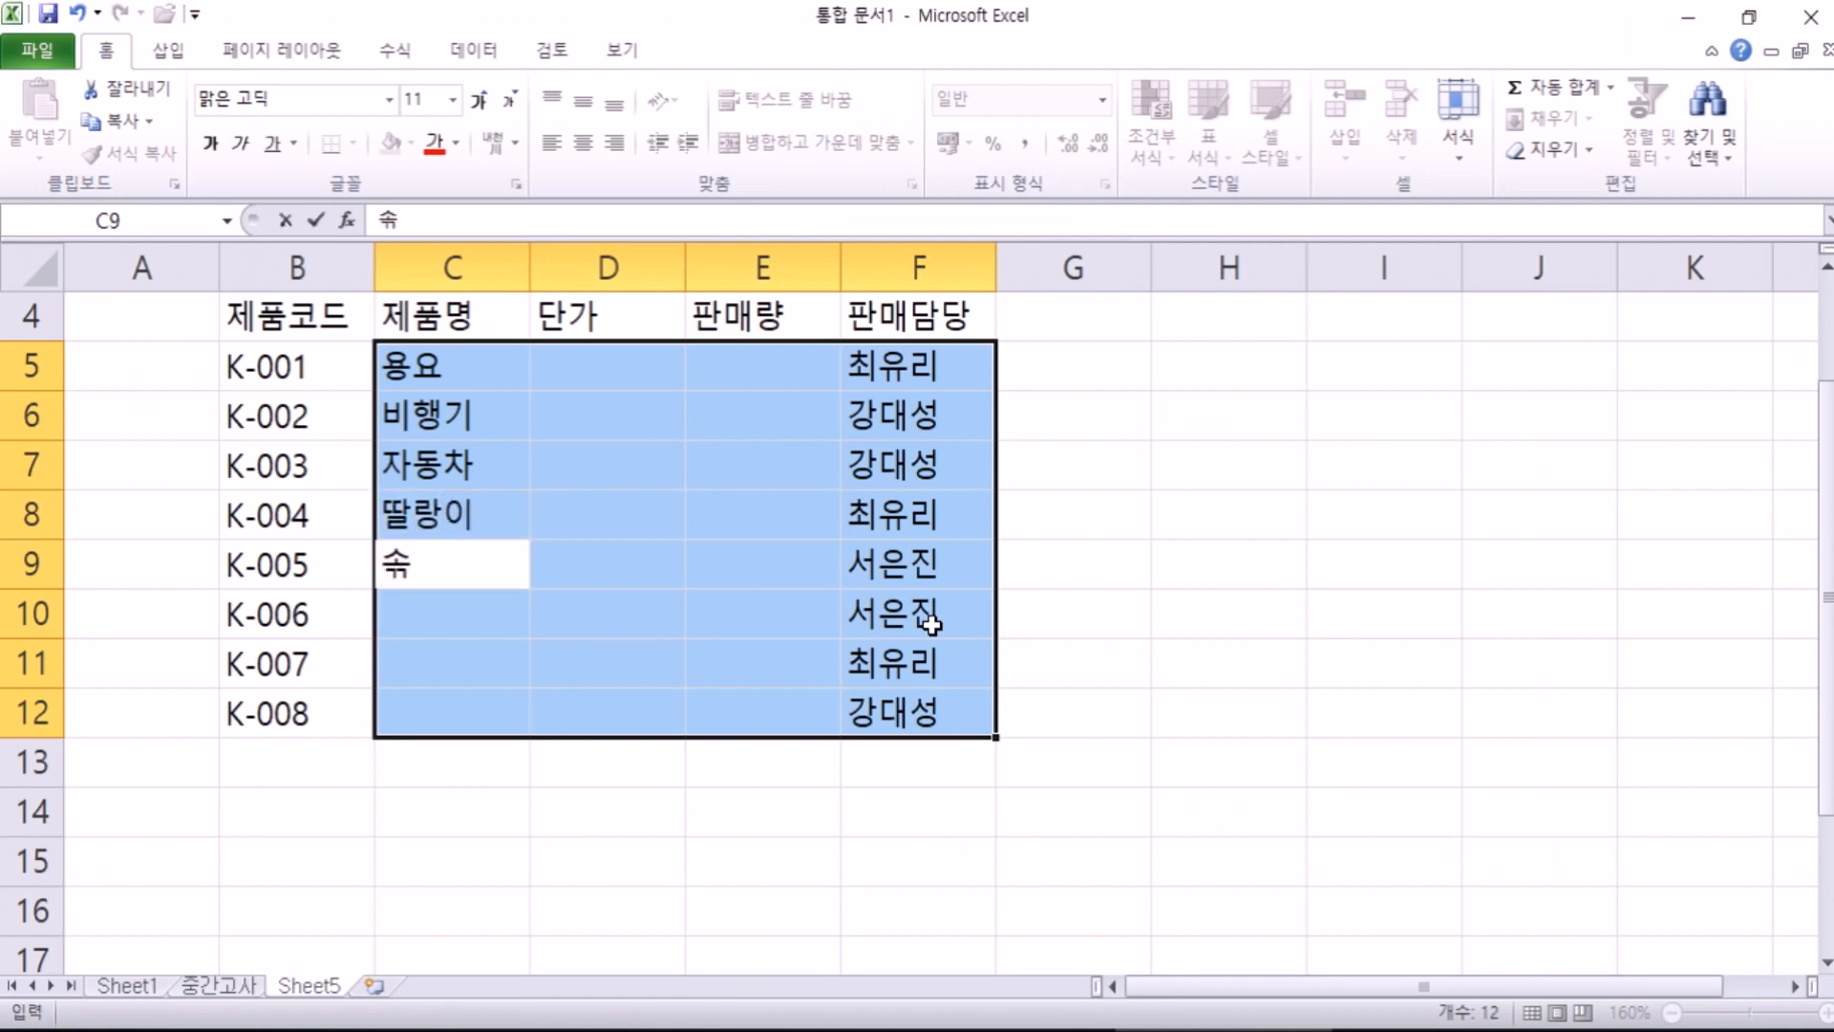
type("소꼽놀이")
key("Return")
type("피아노")
key("Return")
type("악")
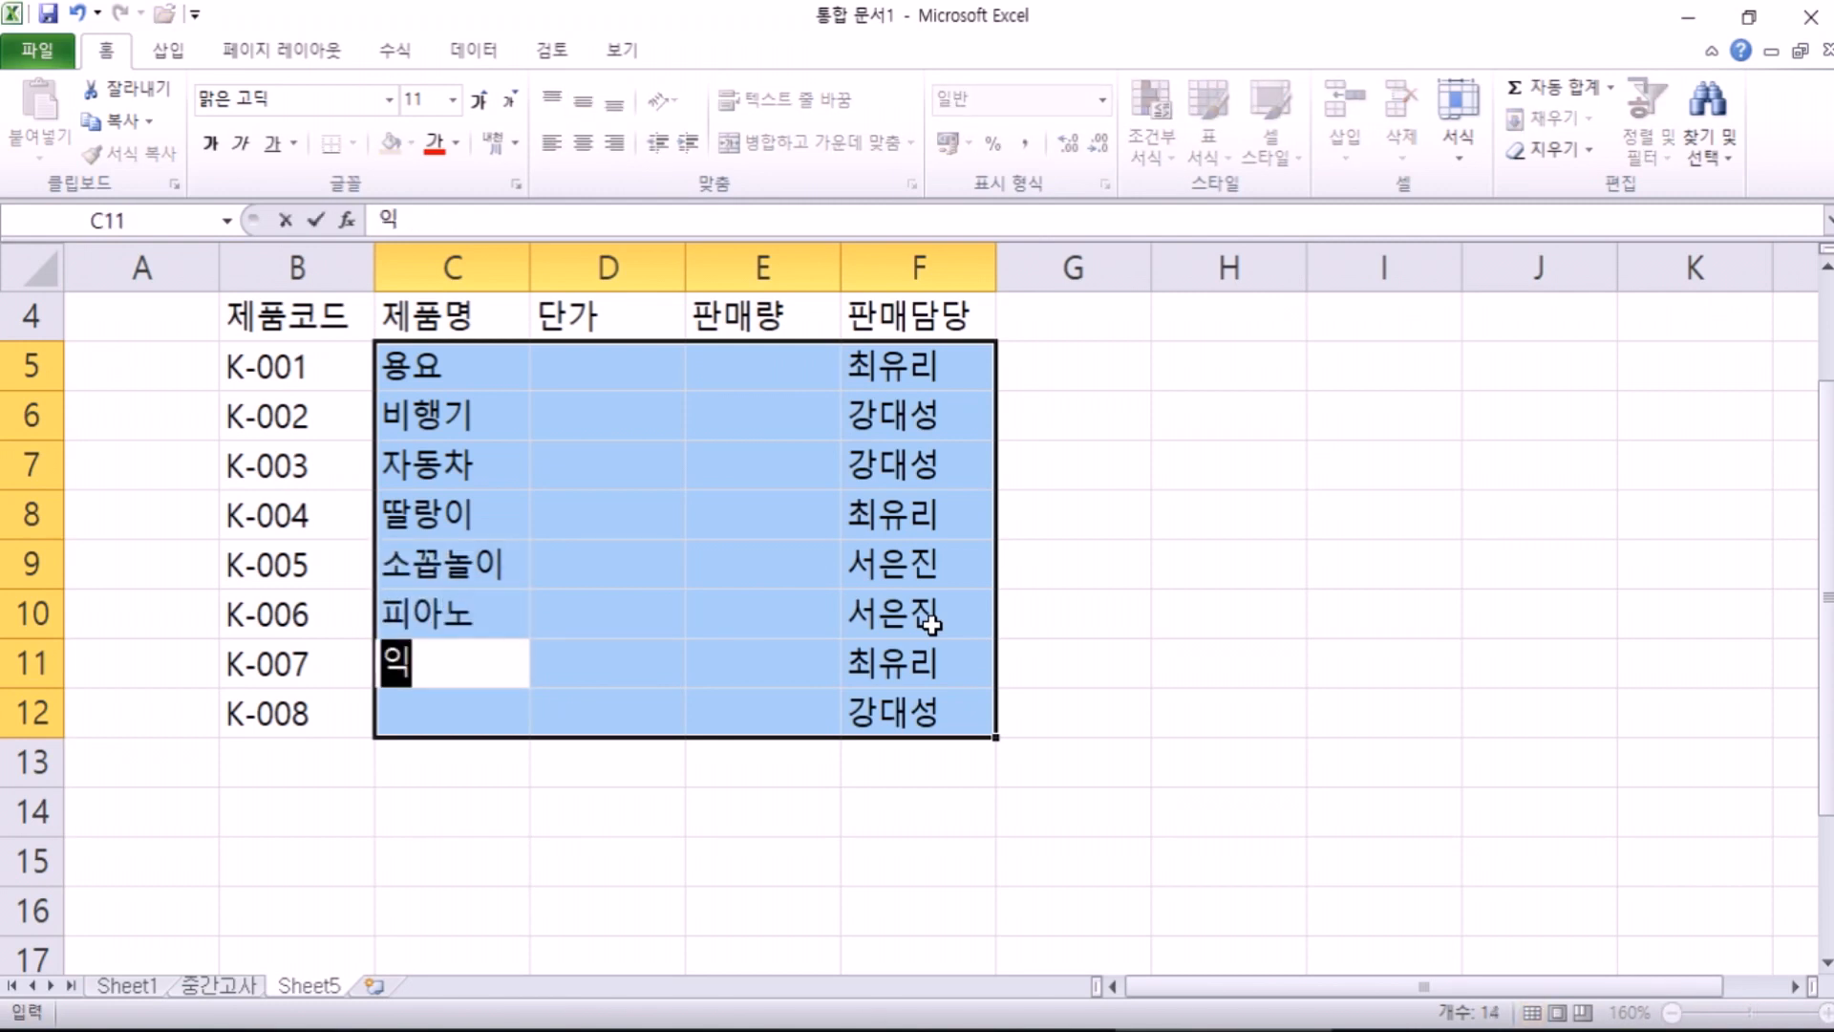
type("기세트")
key("Return")
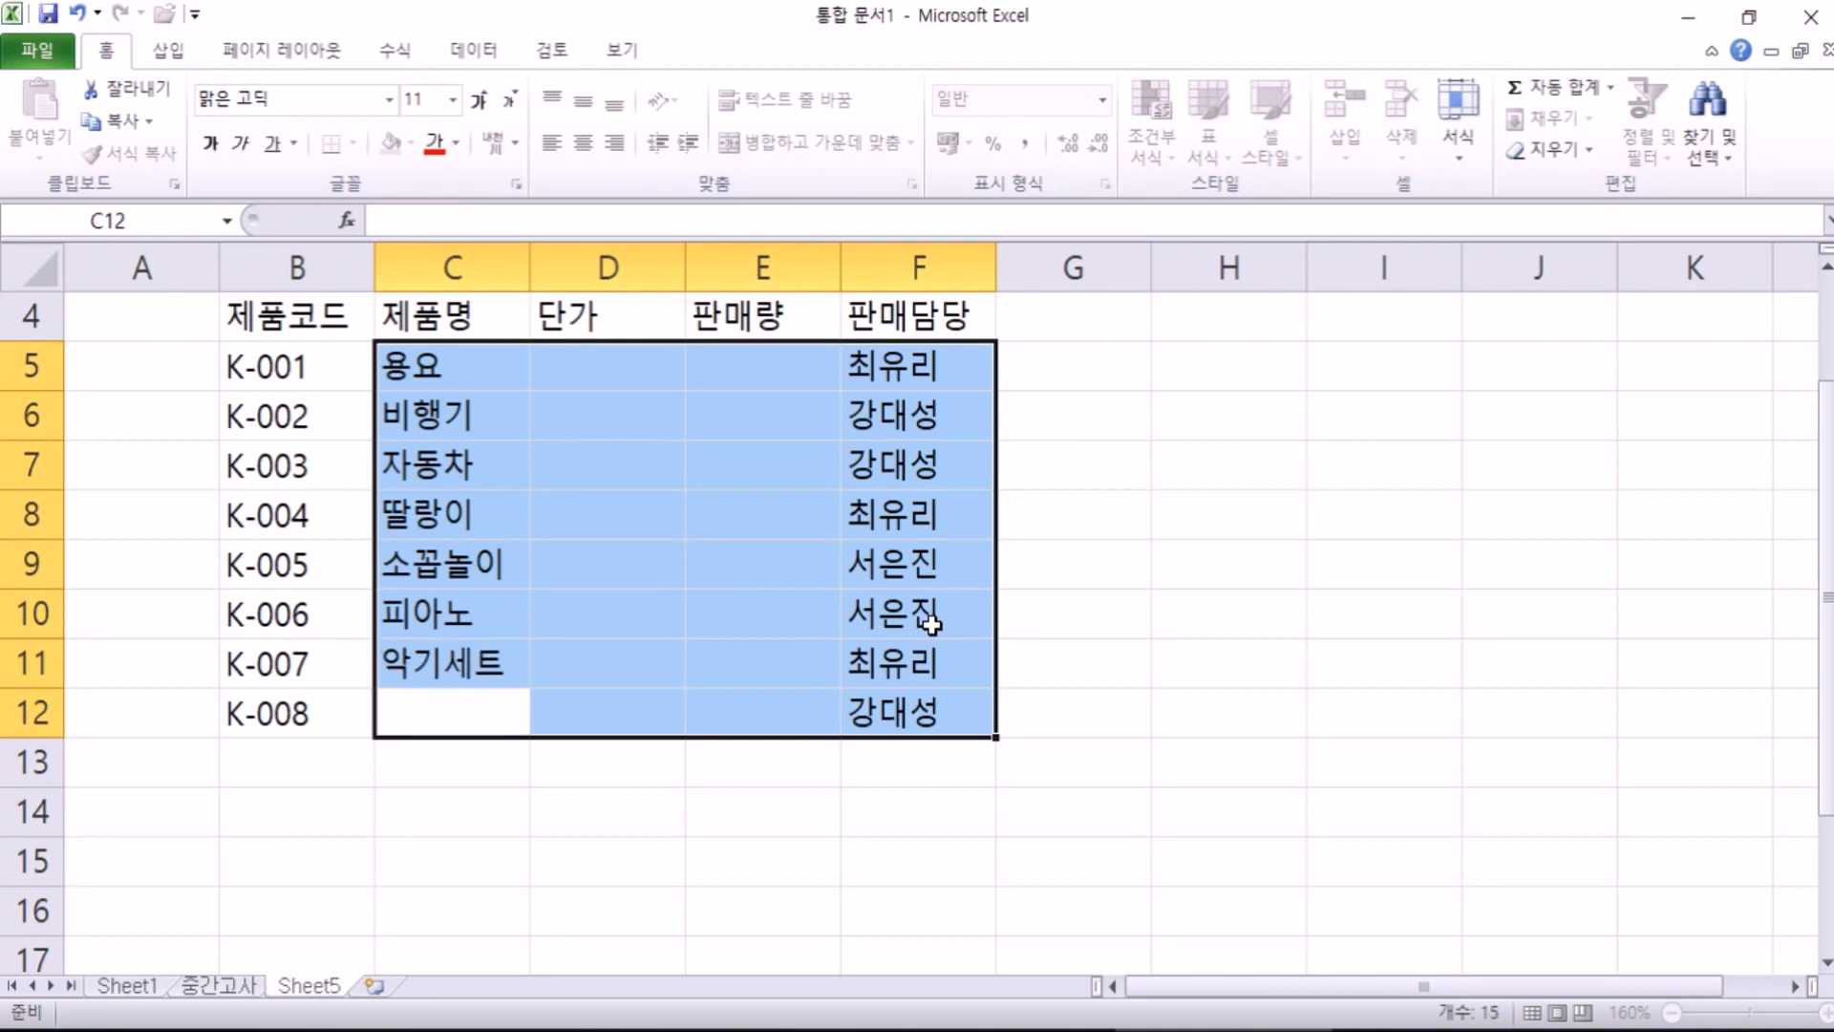
type("미끄럼틀")
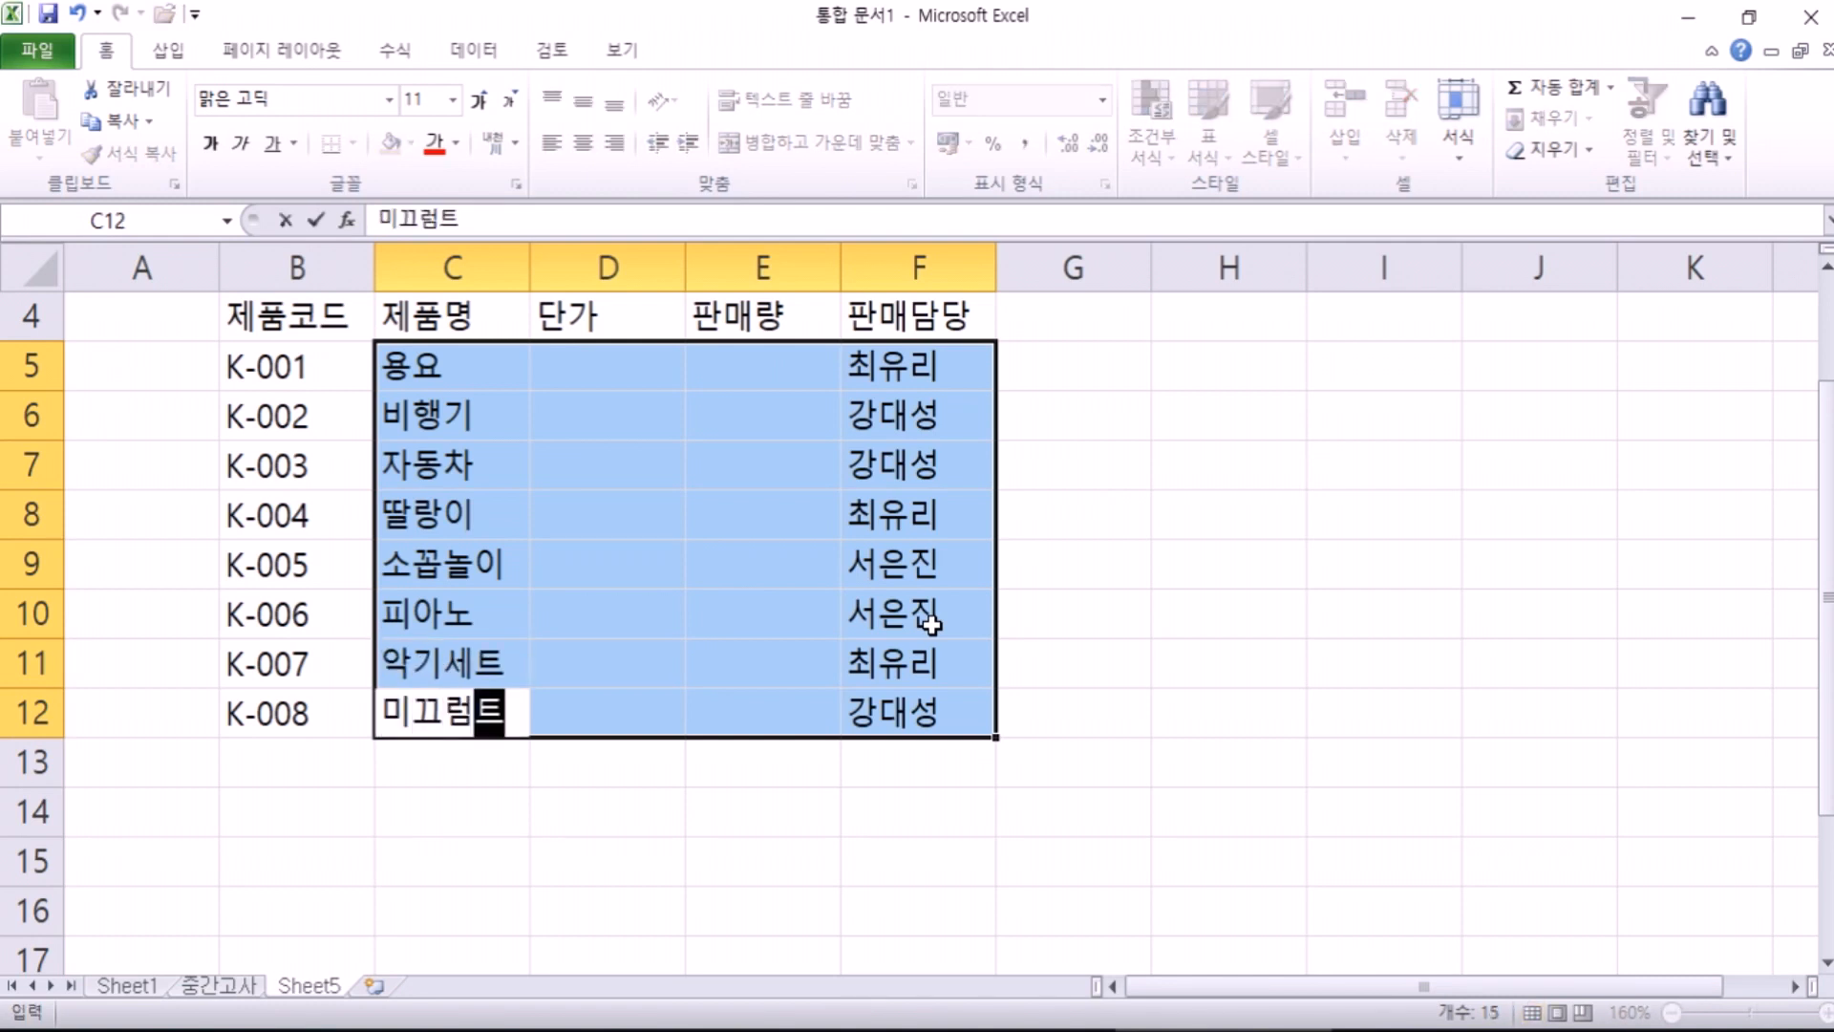
key("Return")
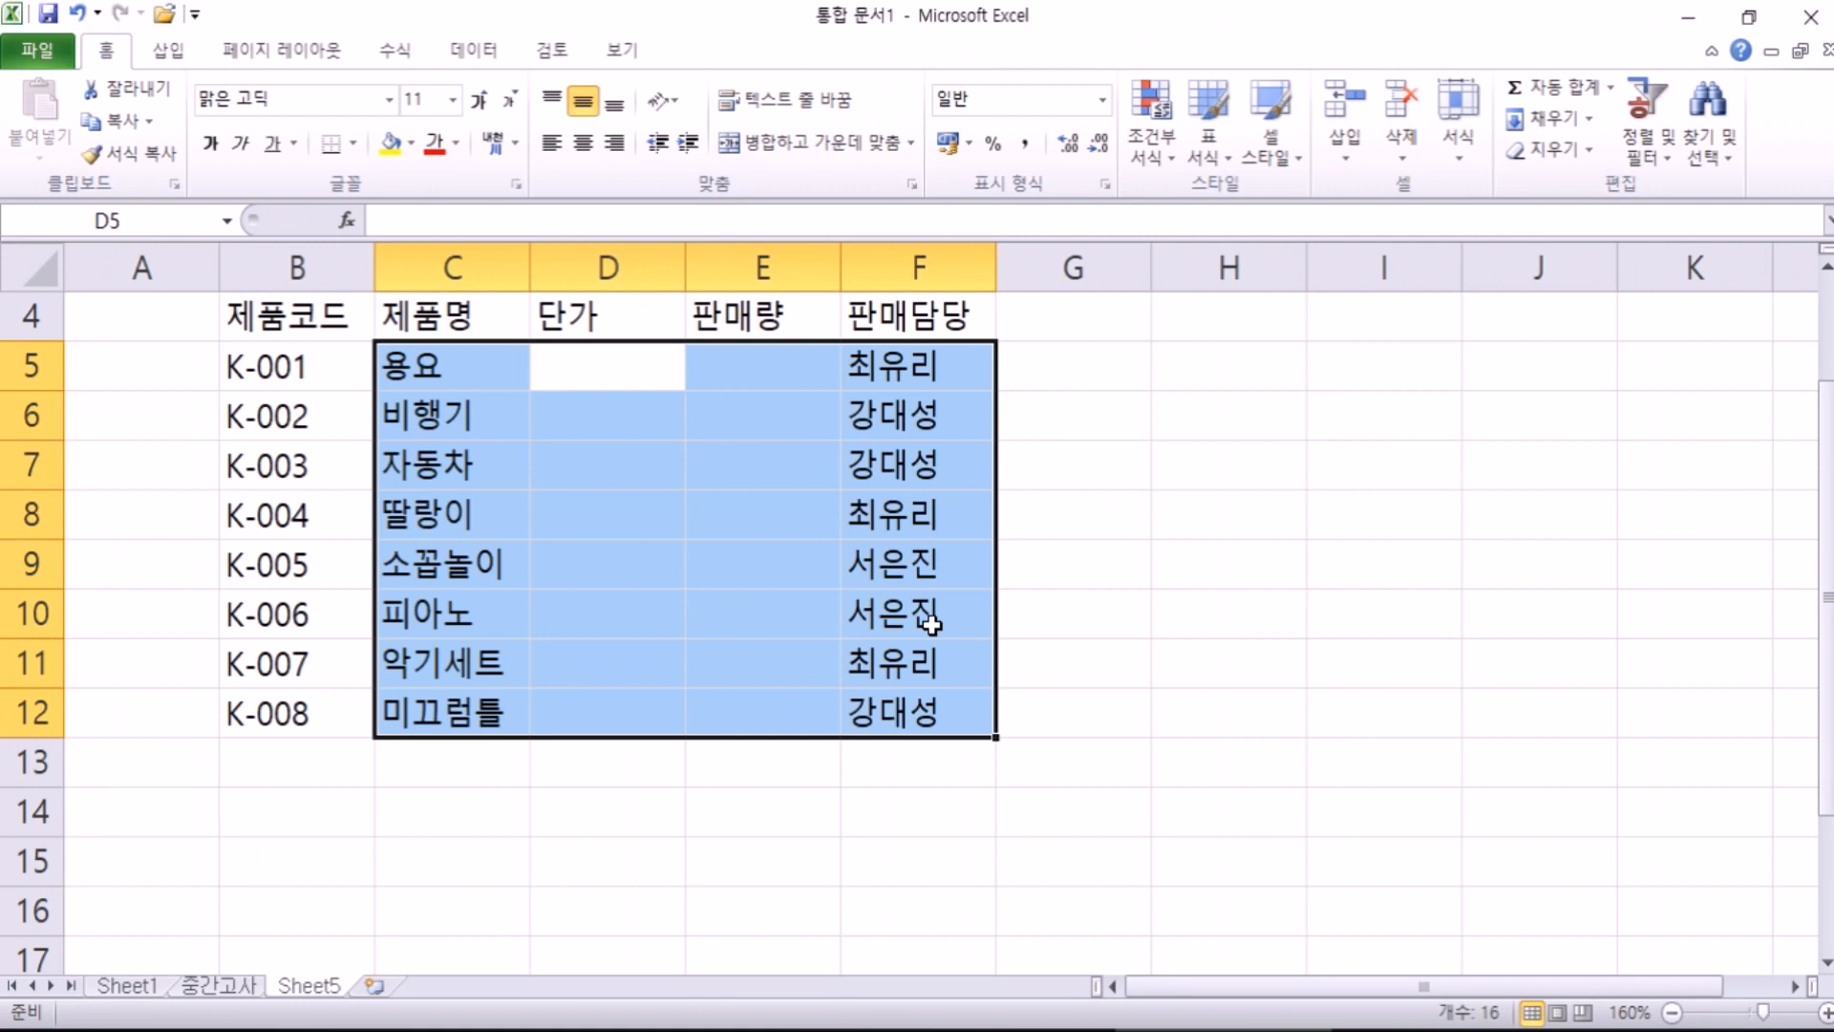
Step: Enter unit prices 1500, 25000, 13500, 900, 18300, 22000, 17400 and 28000 in D5:D12
type("1500")
key("Return")
type("25000")
key("Return")
type("13500")
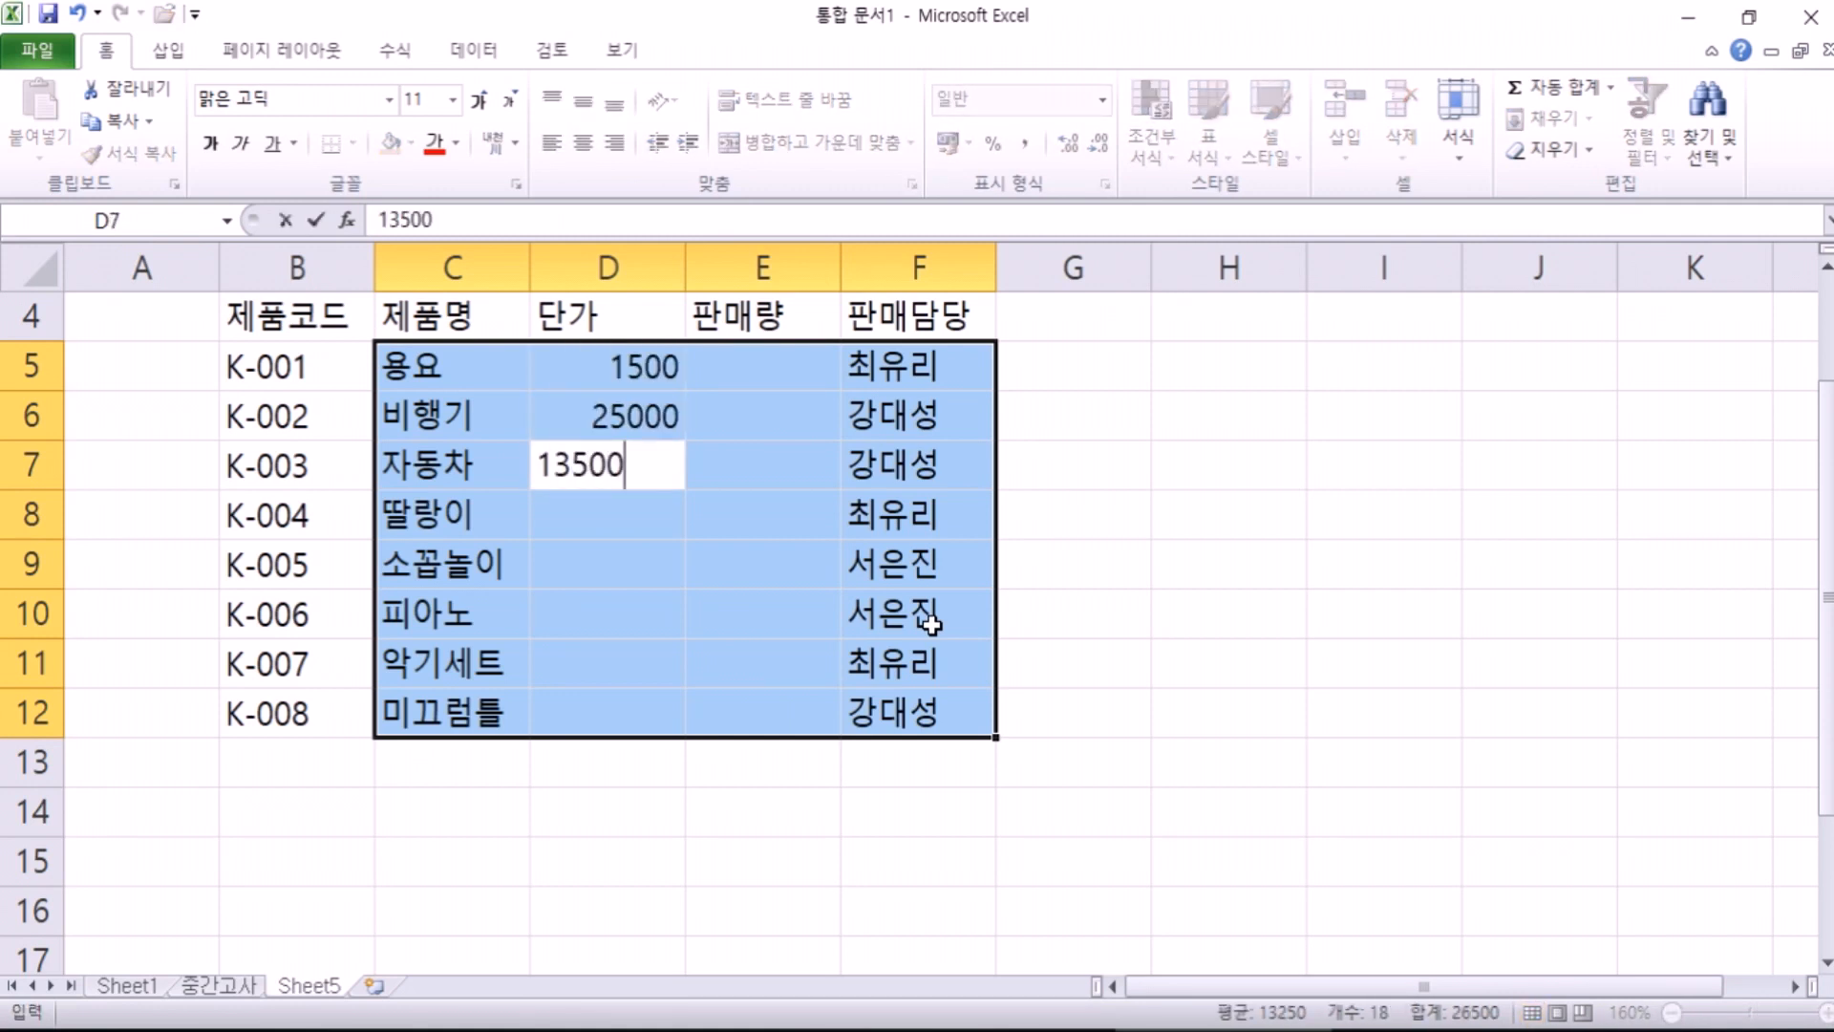
key("Return")
type("900")
key("Return")
type("18300")
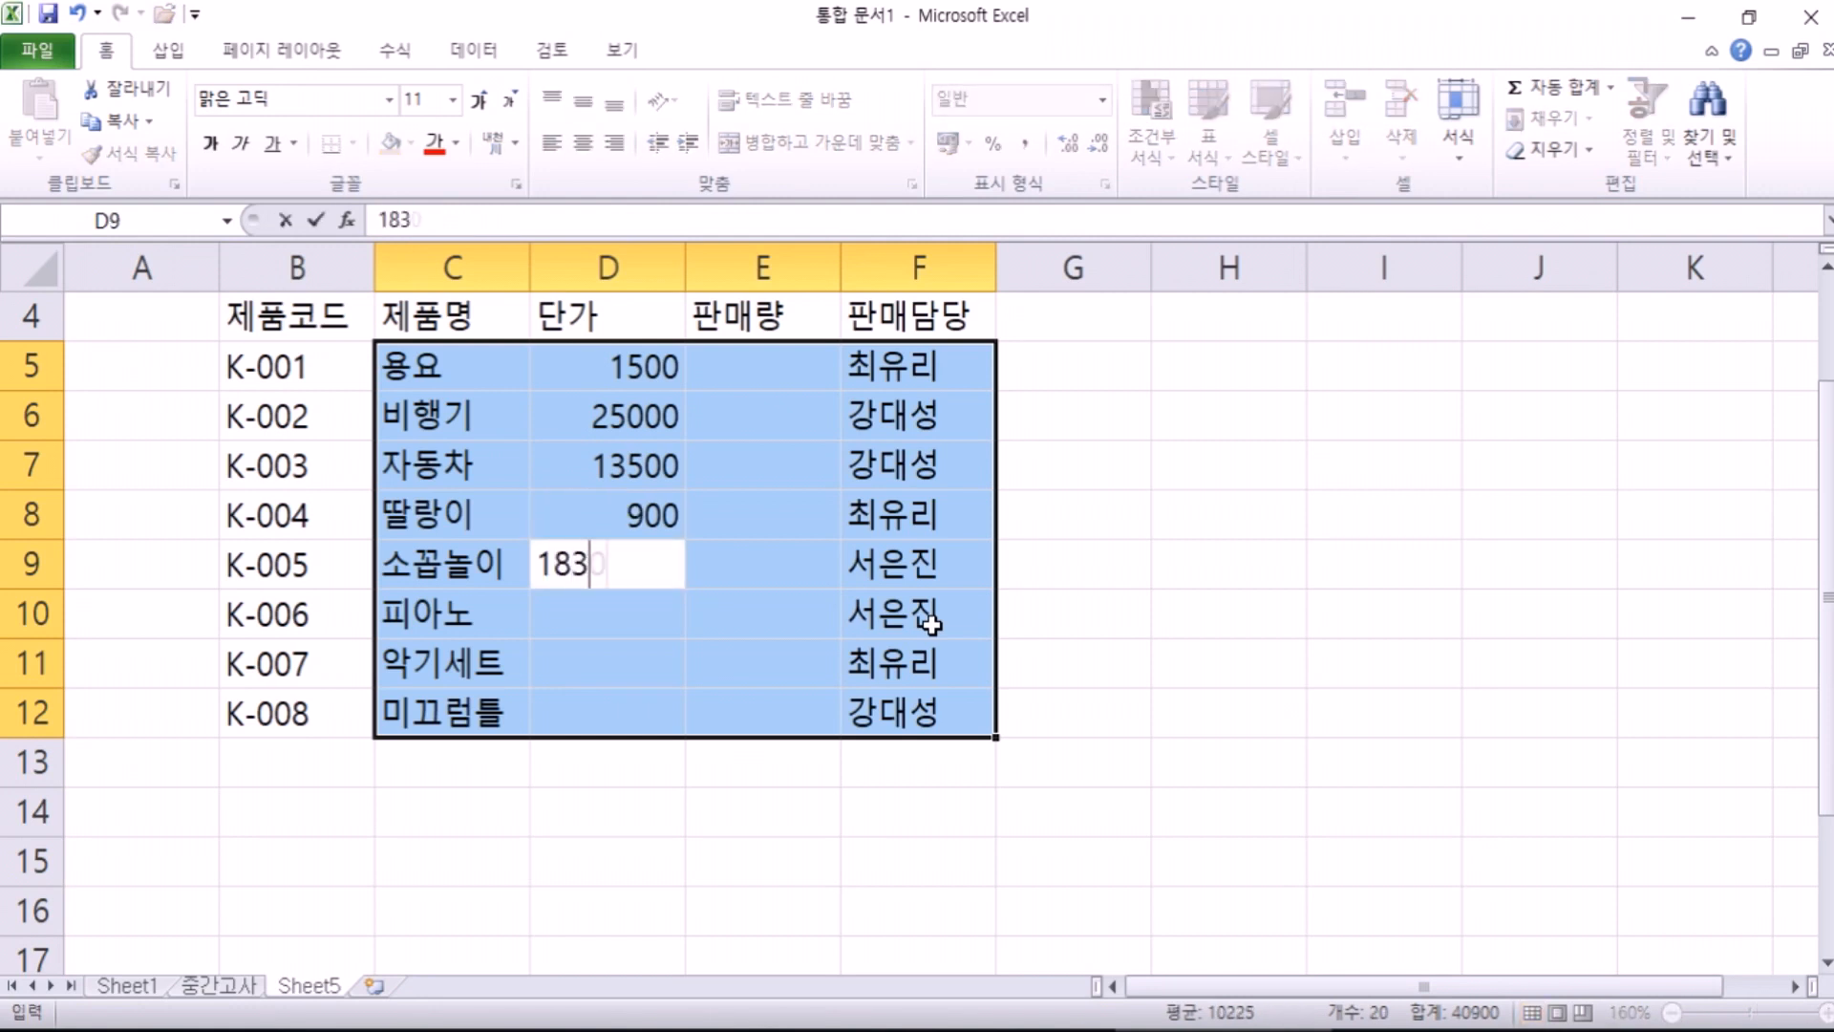
key("Return")
type("22000")
key("Return")
type("17400")
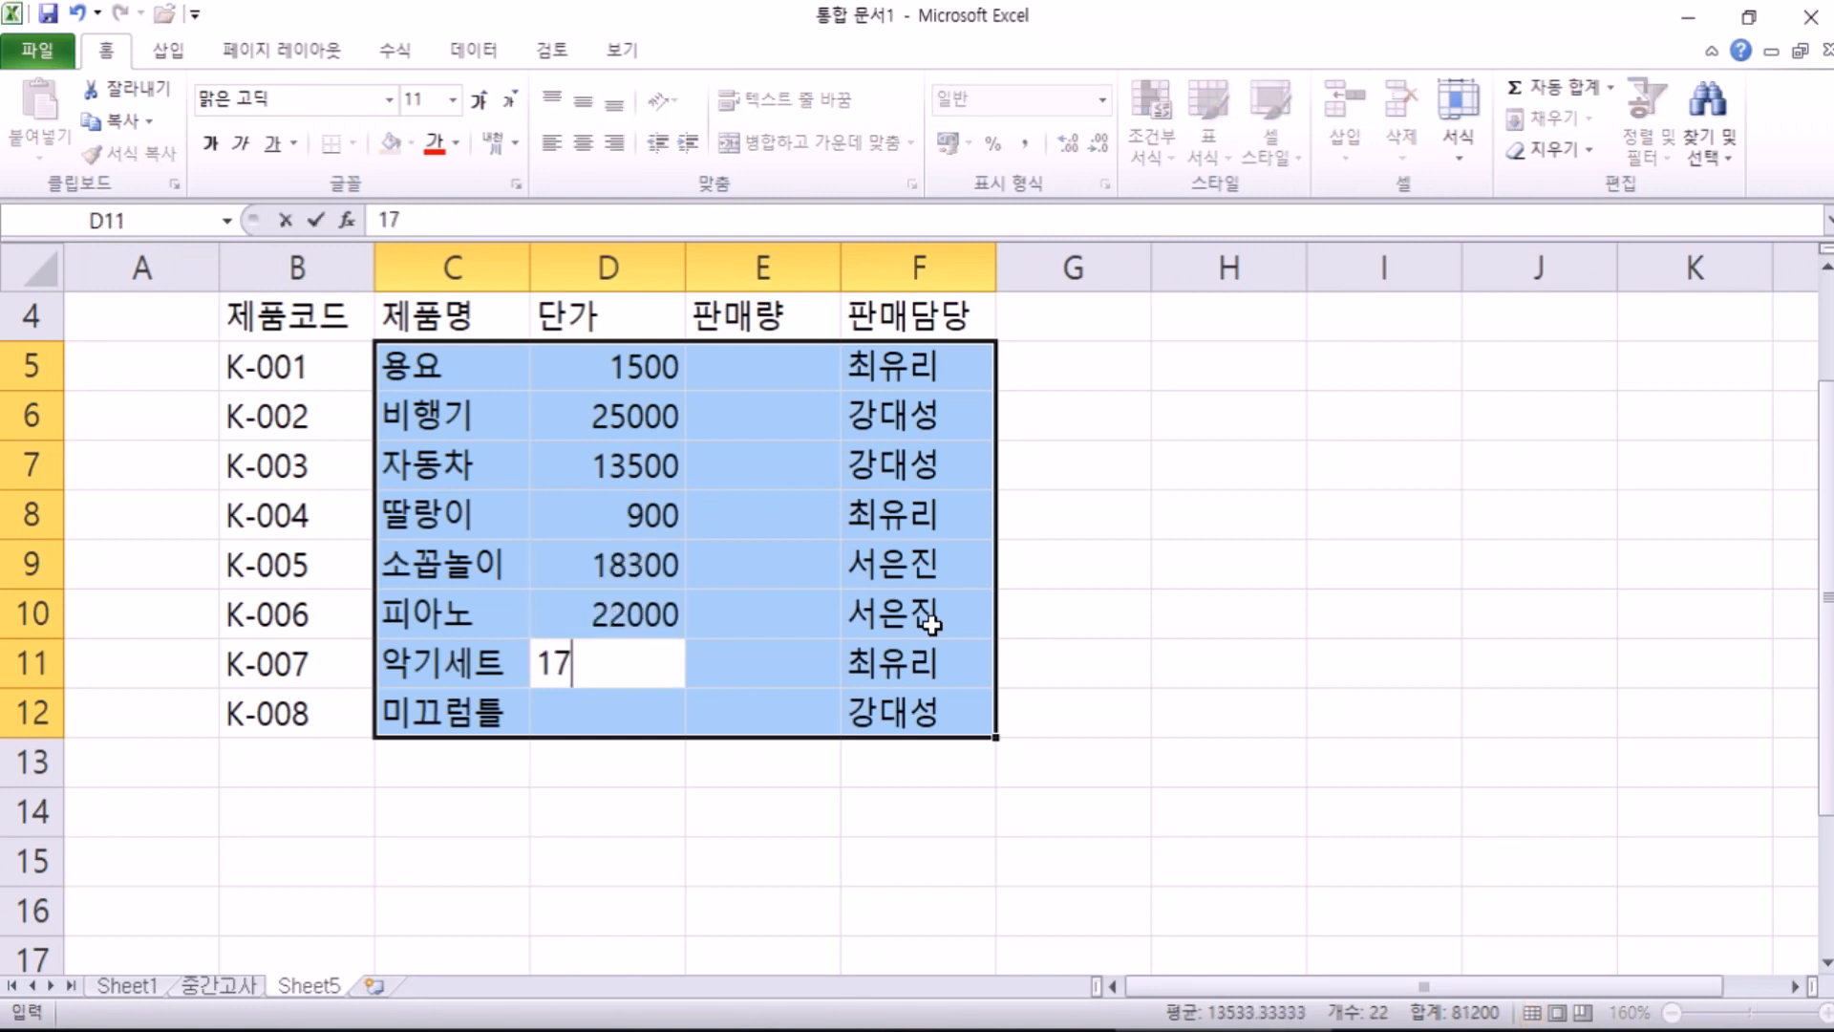
key("Return")
type("1")
key("BackSpace")
type("28000")
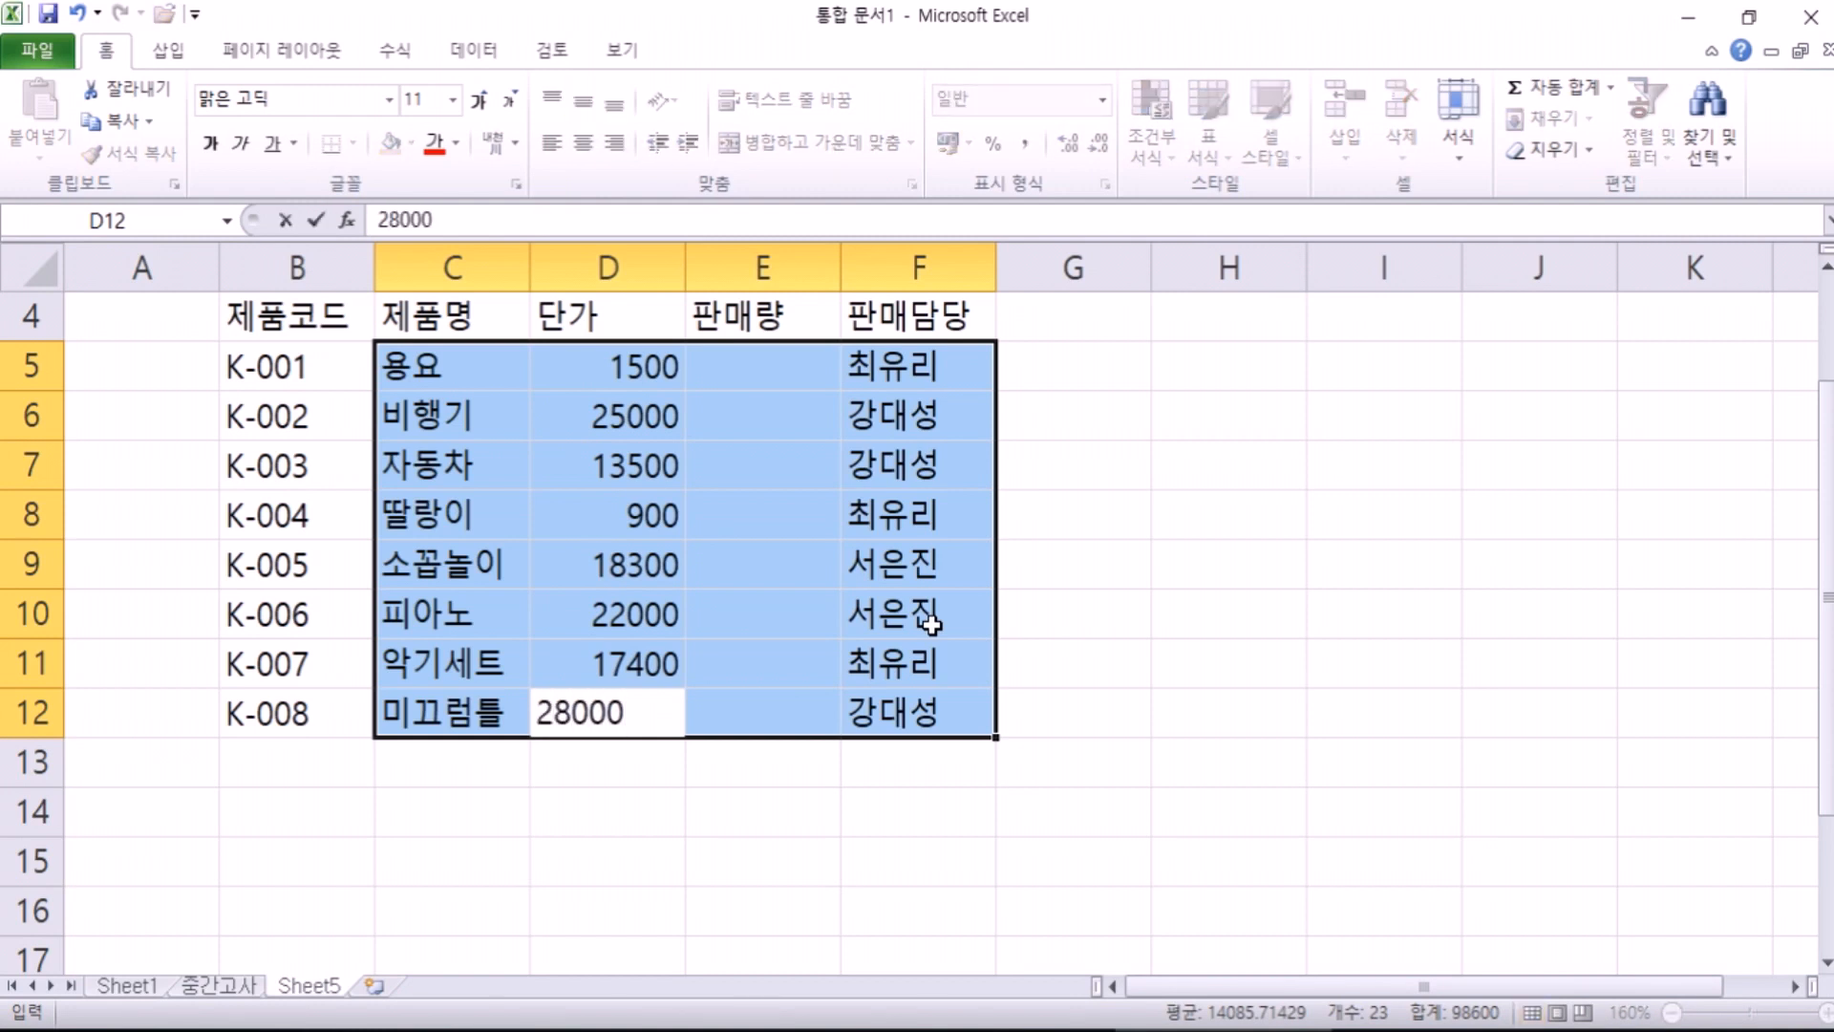
key("Return")
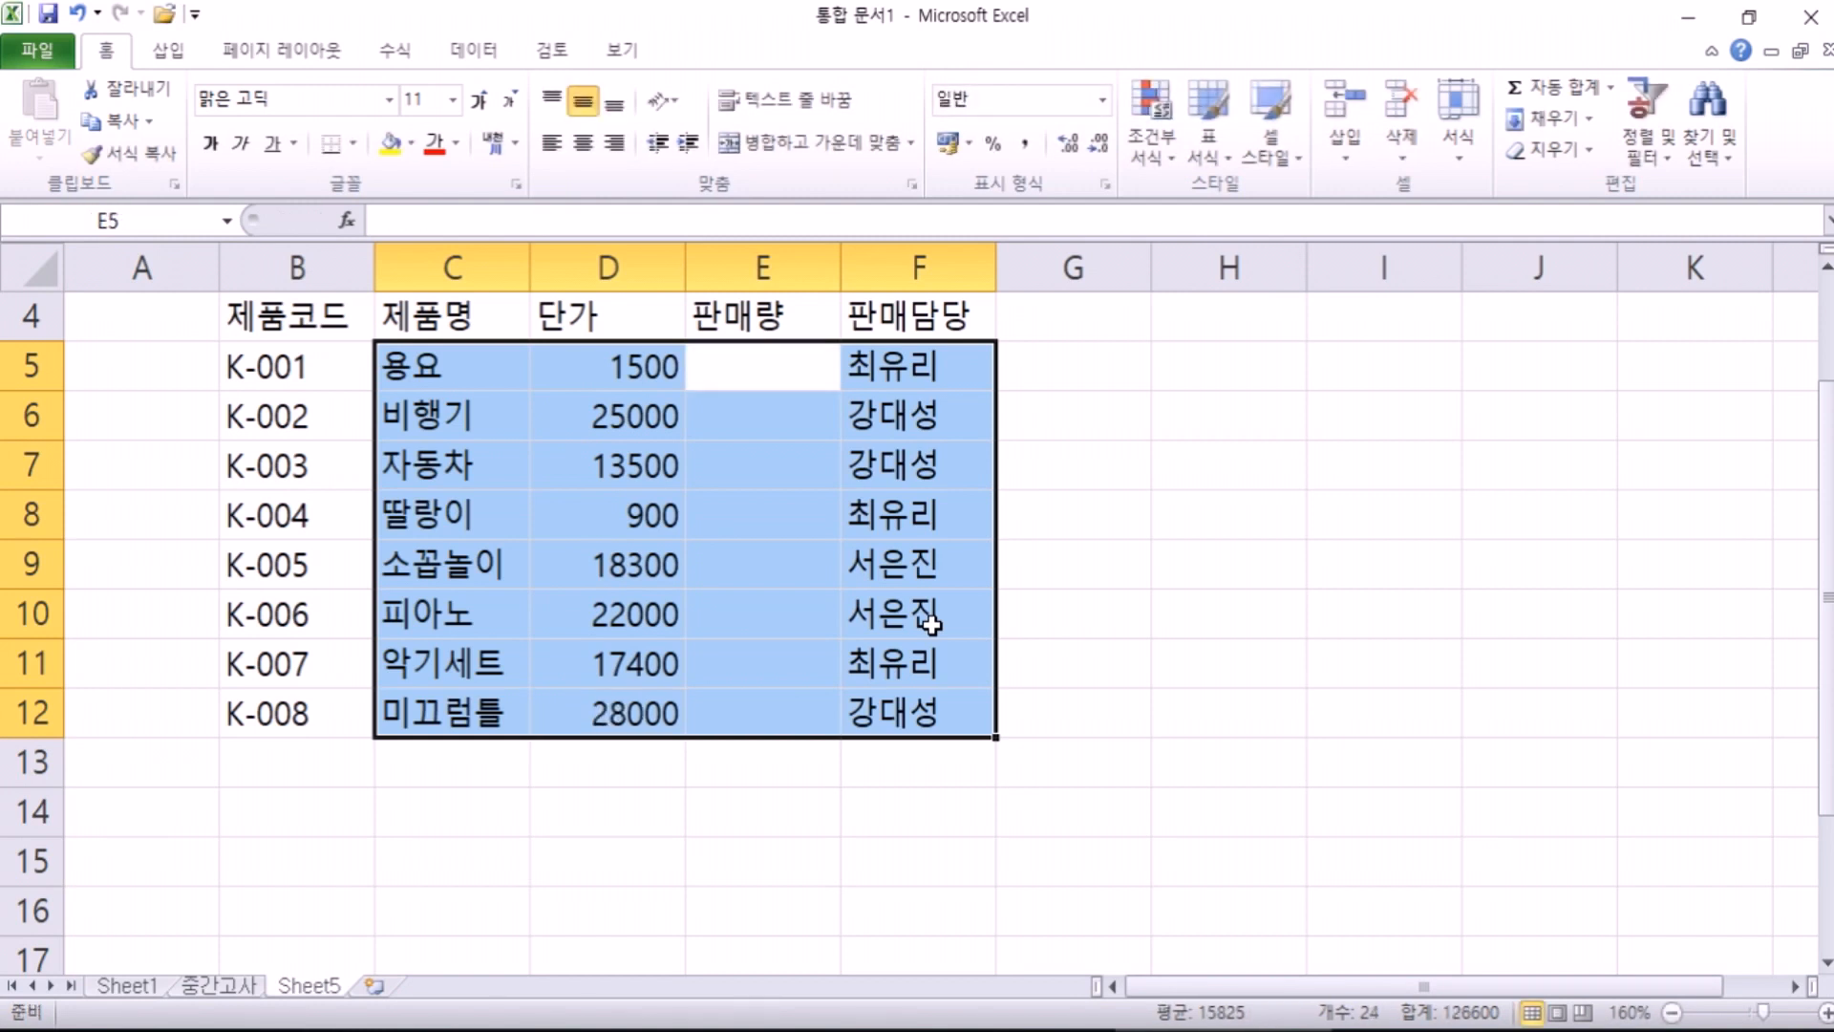
Step: Enter sales quantities 25, 8, 30, 28, 12, 9, 16 and 20 in E5:E12
type("25")
key("Return")
type("8")
key("Return")
type("30")
key("Return")
type("28")
key("Return")
type("12")
key("Return")
type("9")
key("Return")
type("16")
key("Return")
type("20")
key("Return")
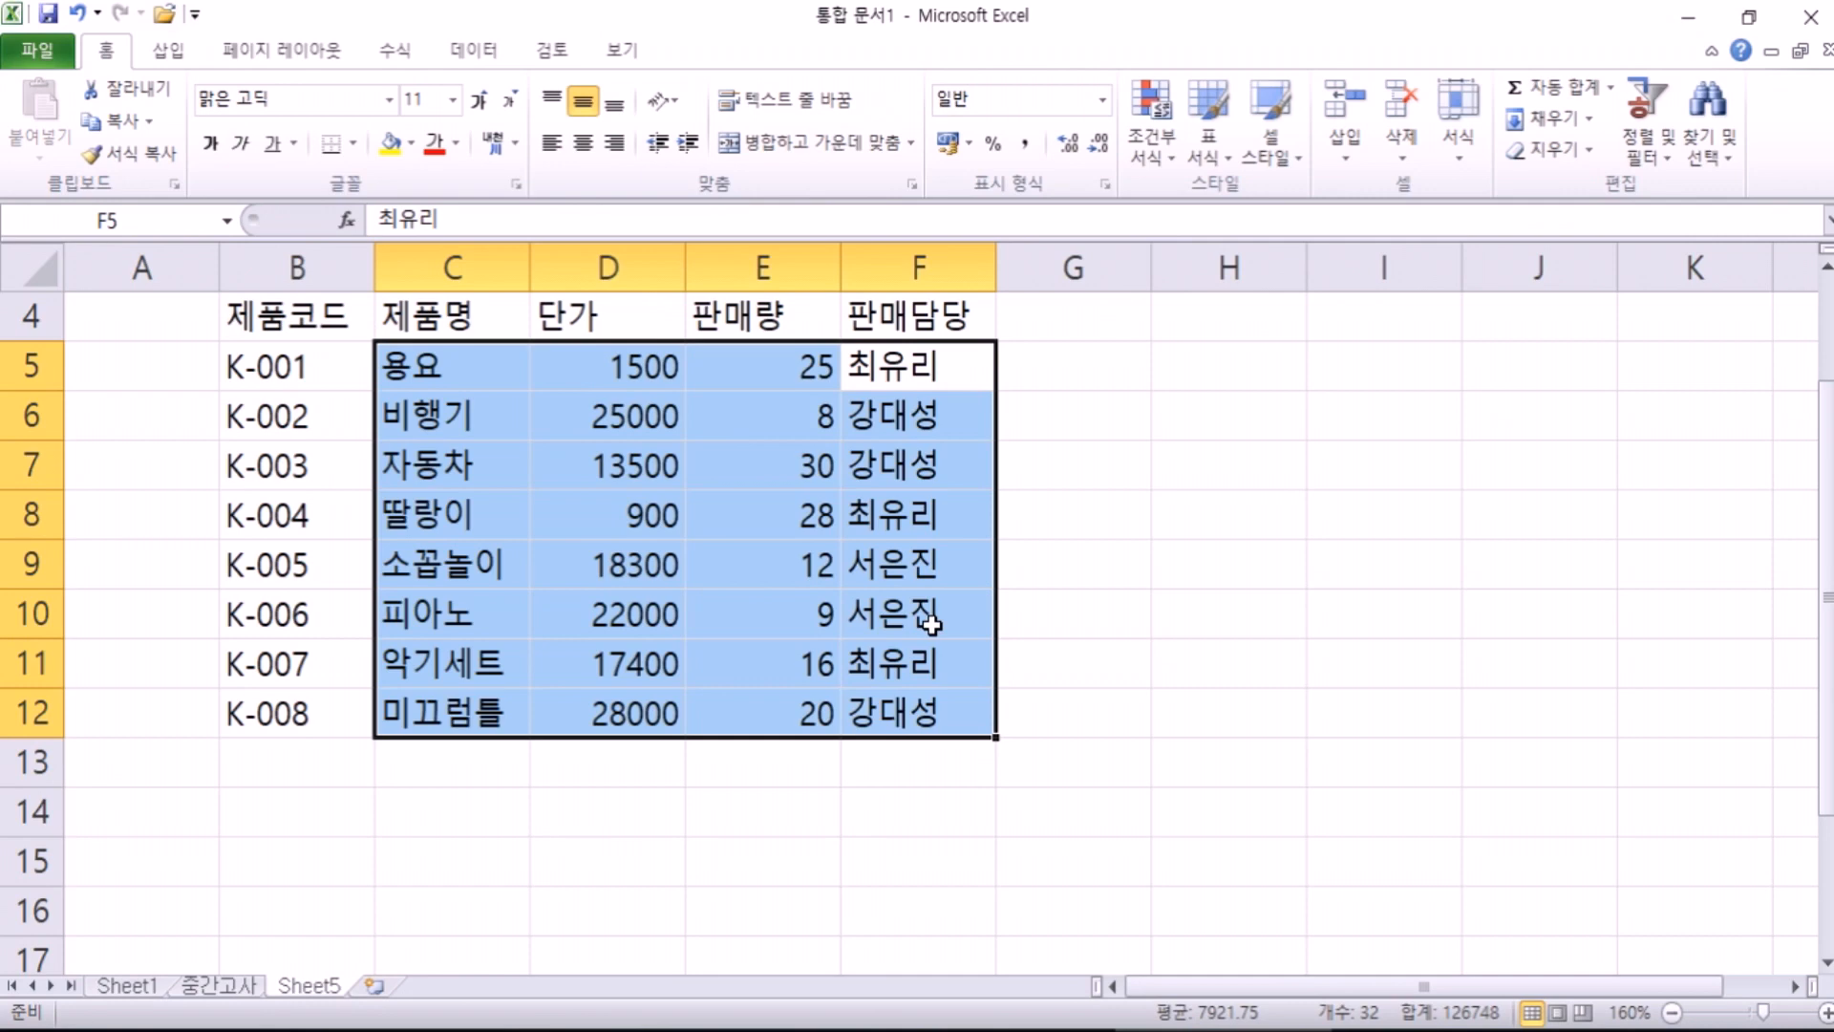
left_click(344, 365)
scroll(435, 562, "up", 1)
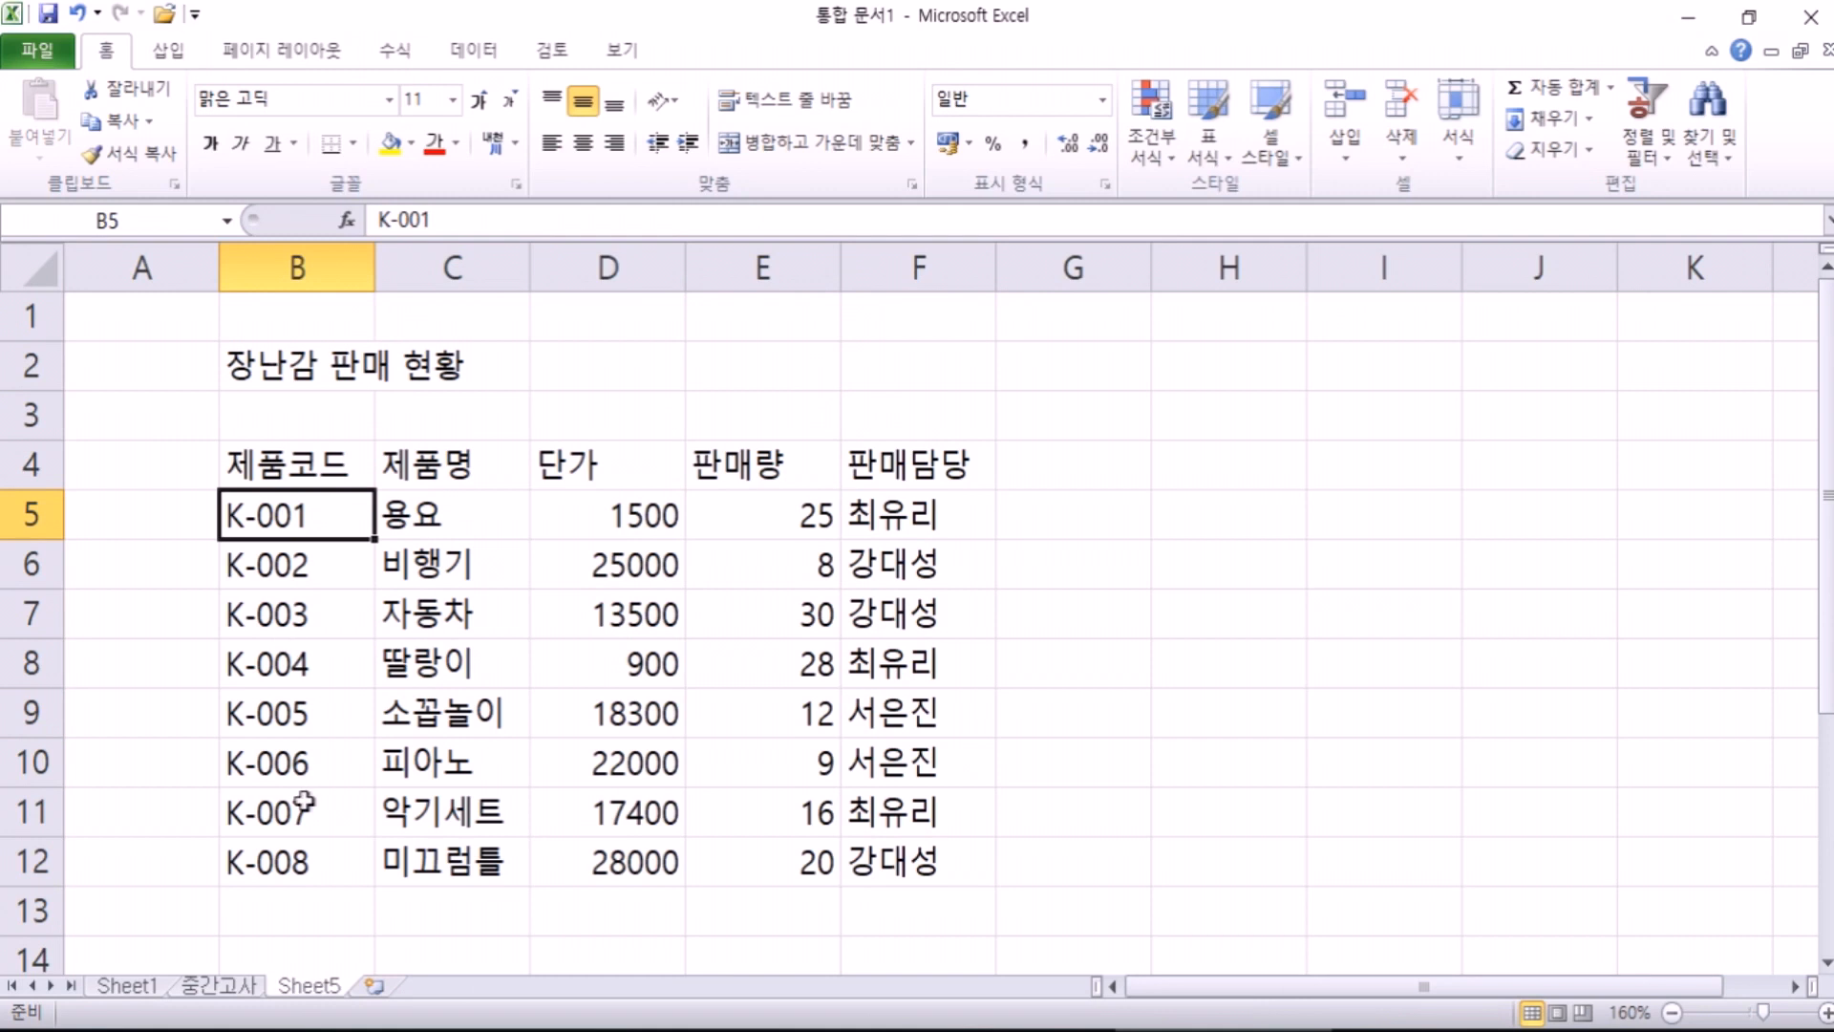
Step: Replace the product name in C5 with 요요
left_click(432, 521)
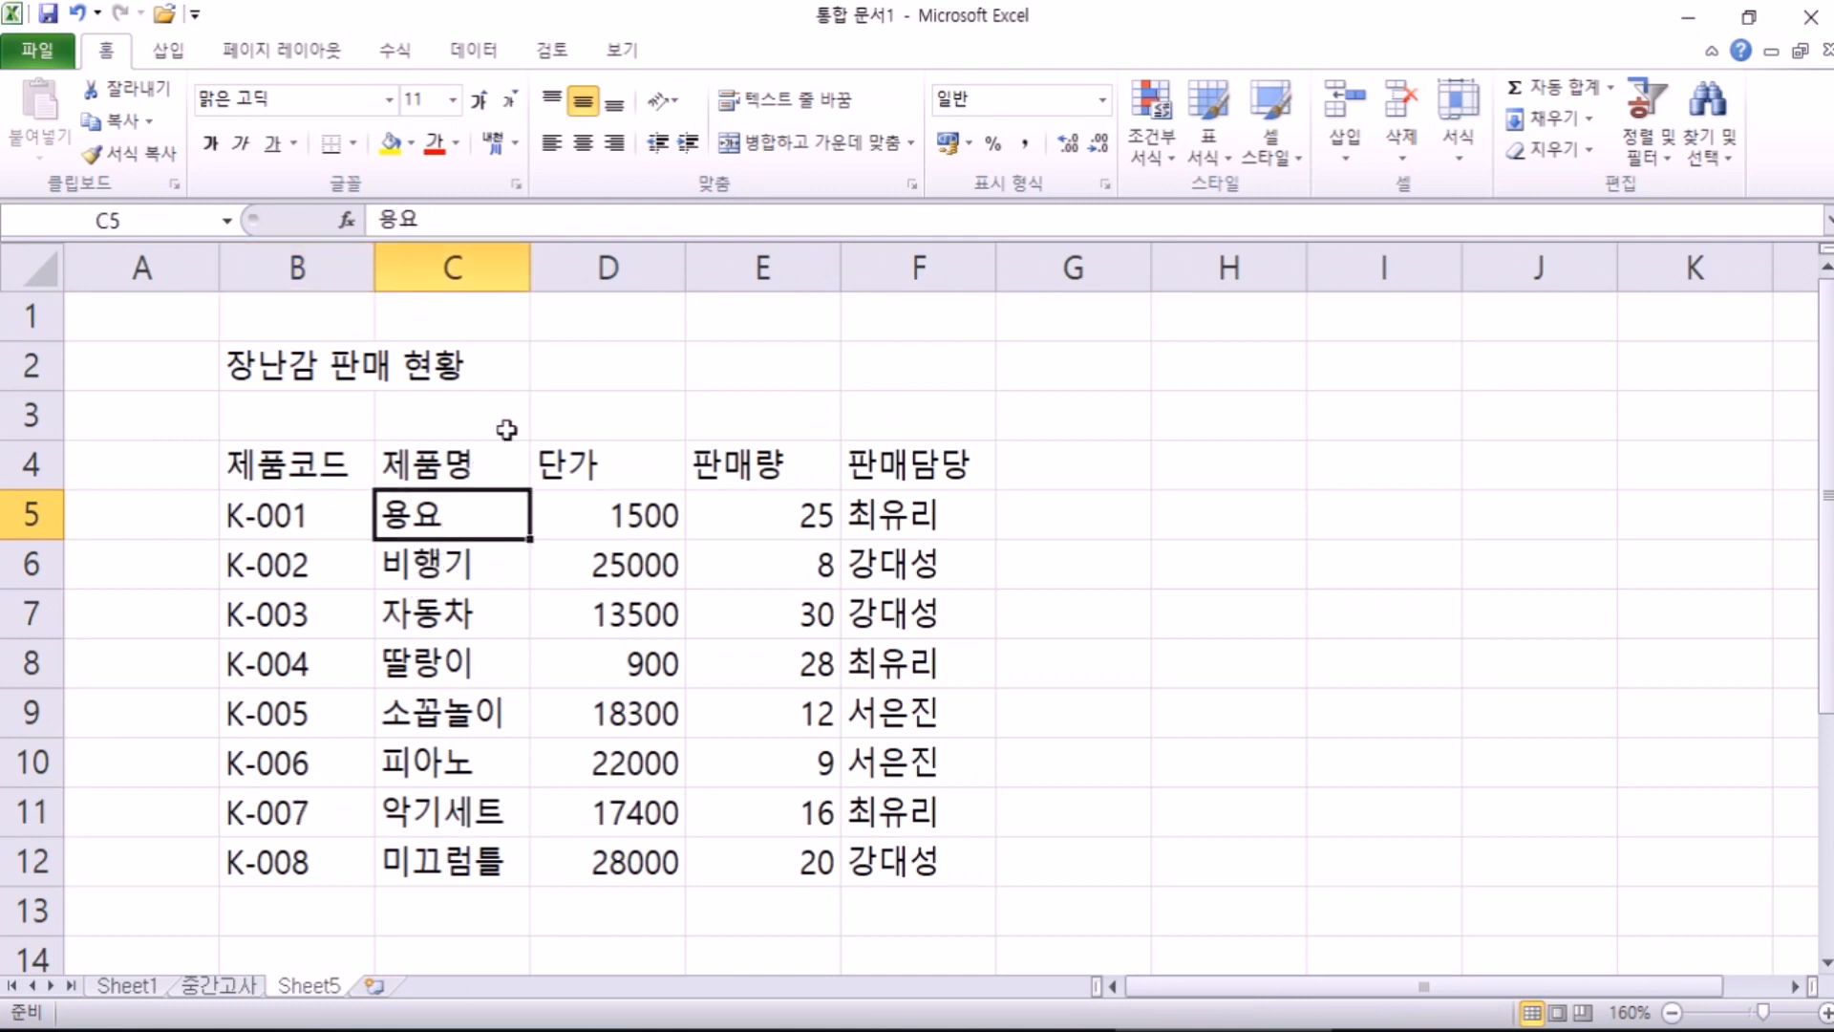
type("요요")
key("Return")
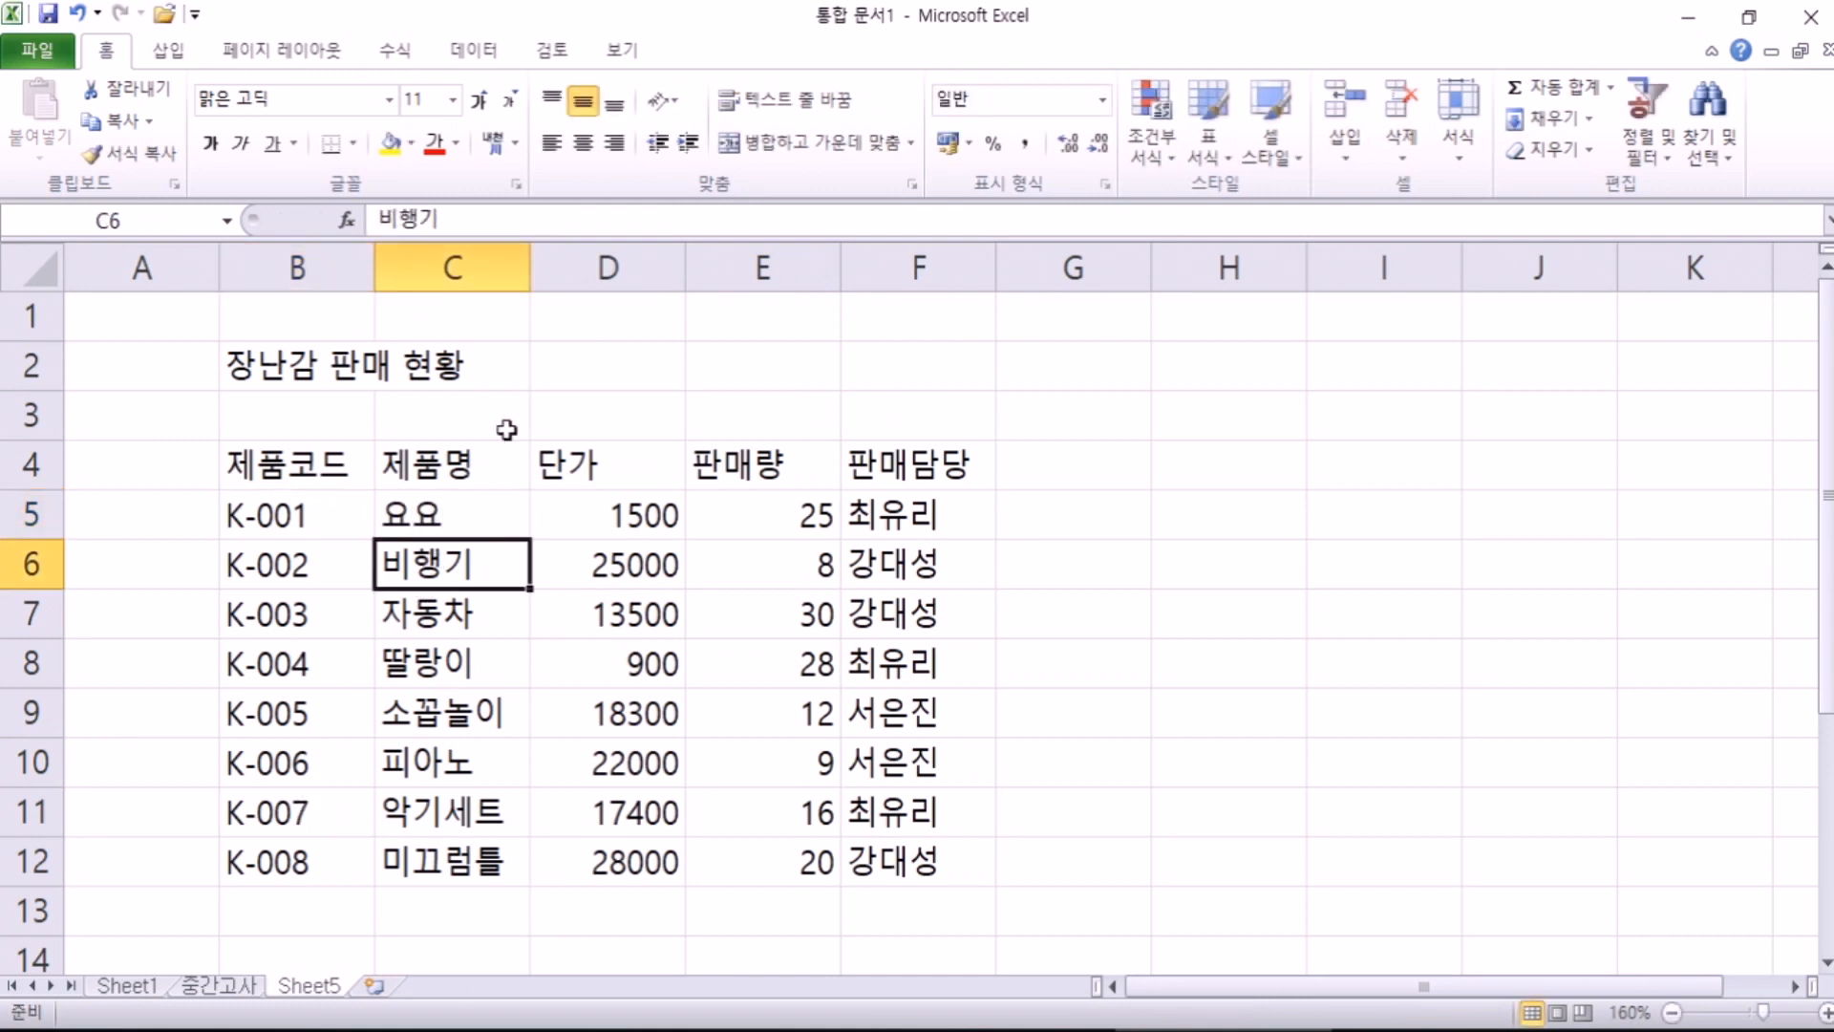
Step: Review the table by selecting the row 2 title cells, the range B4:F12 and row 3
left_click(932, 517)
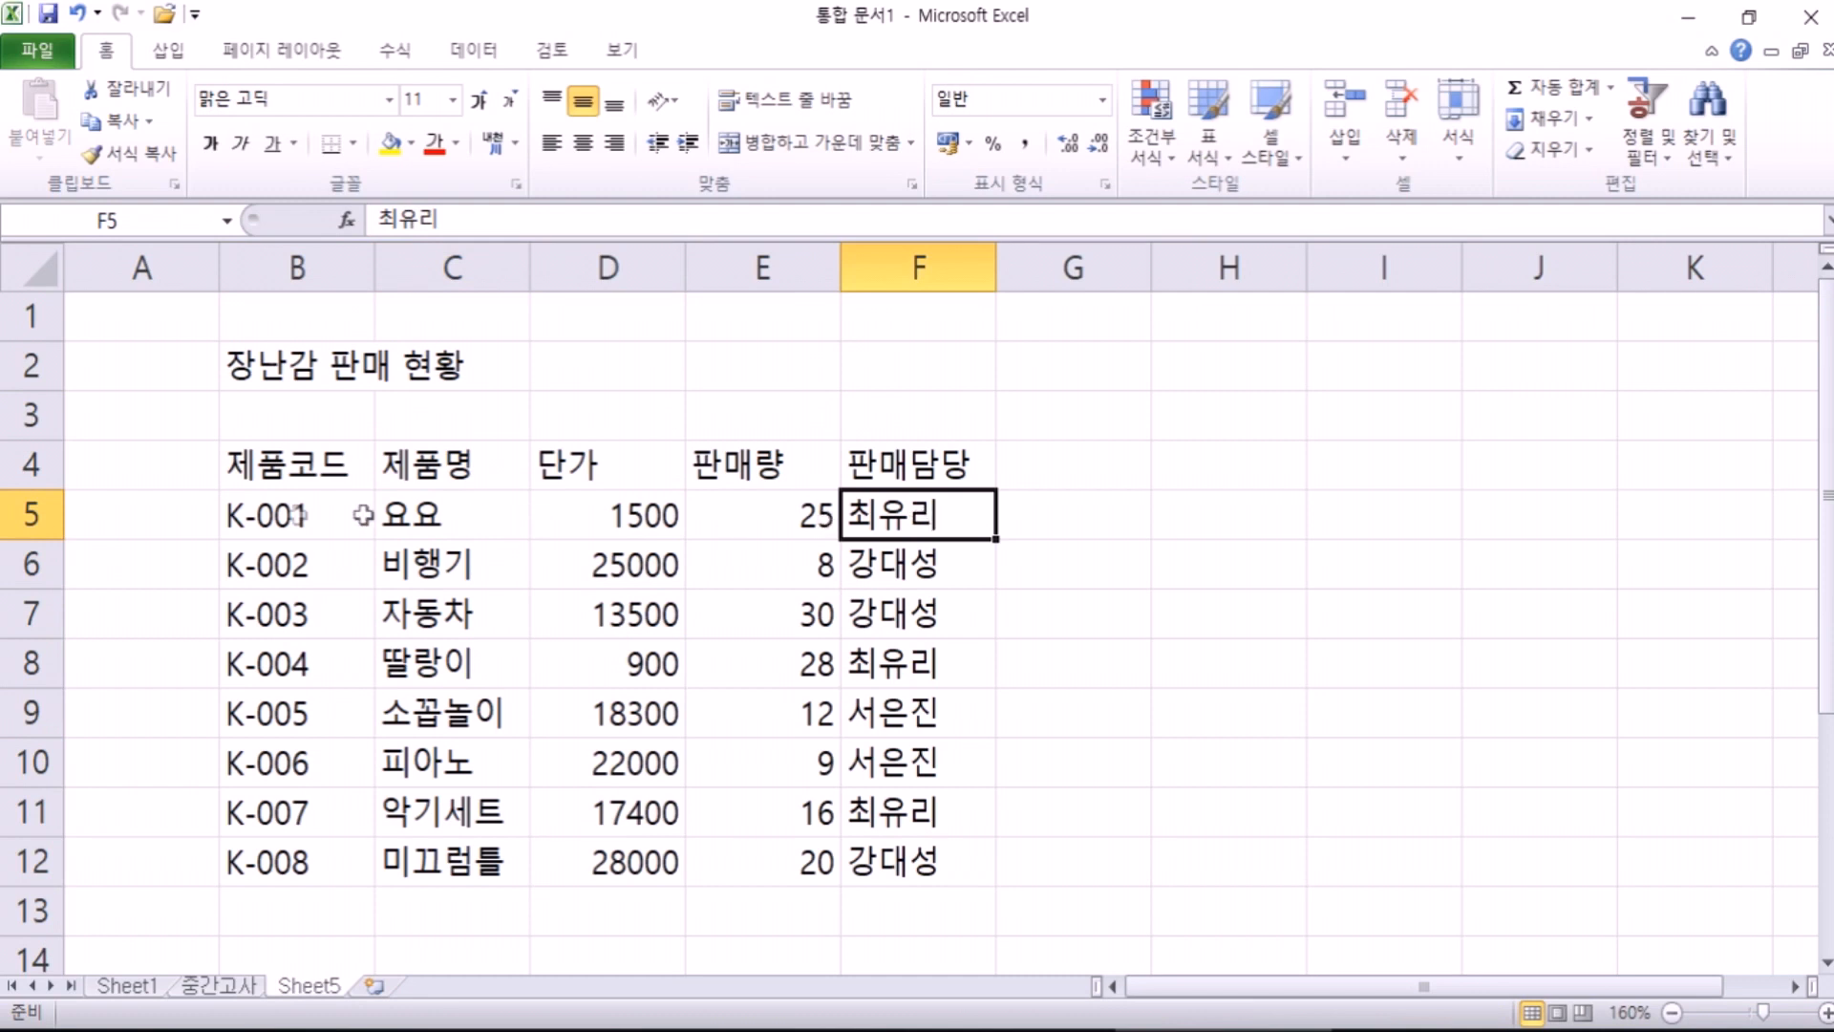
left_click(282, 515)
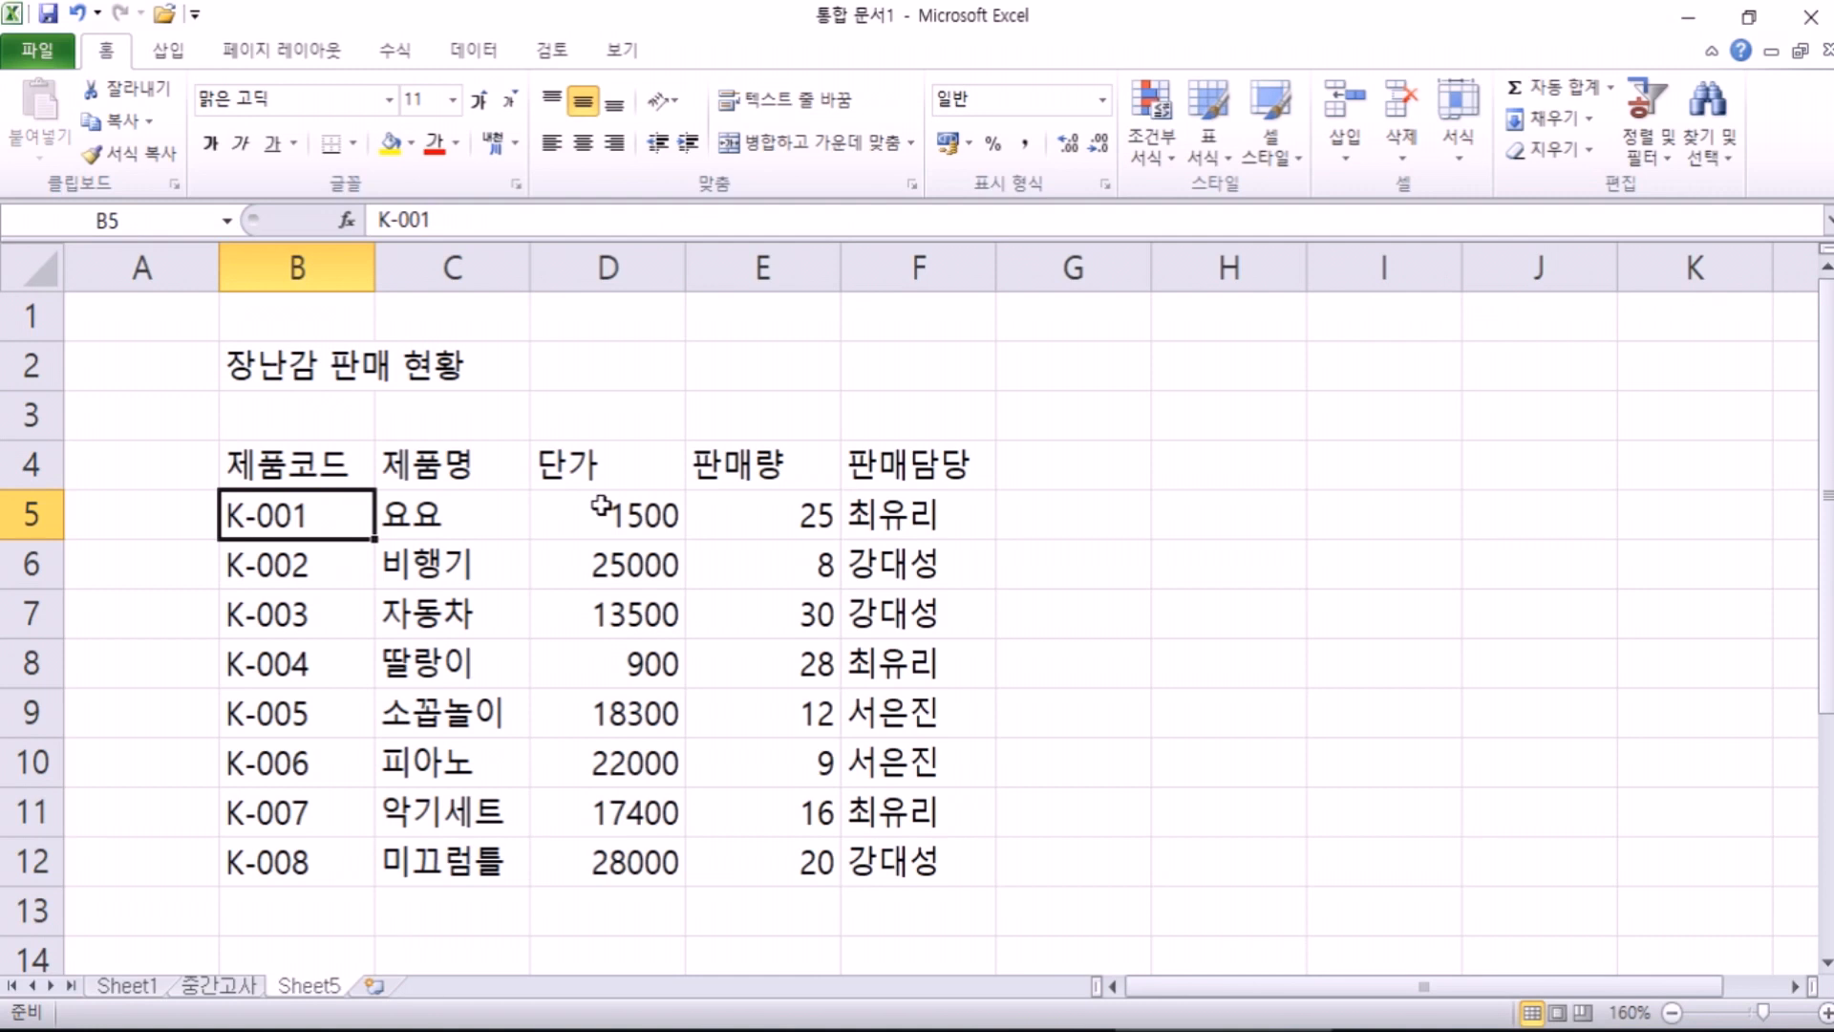
left_click_drag(285, 368, 361, 352)
left_click_drag(296, 460, 895, 853)
left_click(349, 355)
left_click(324, 466)
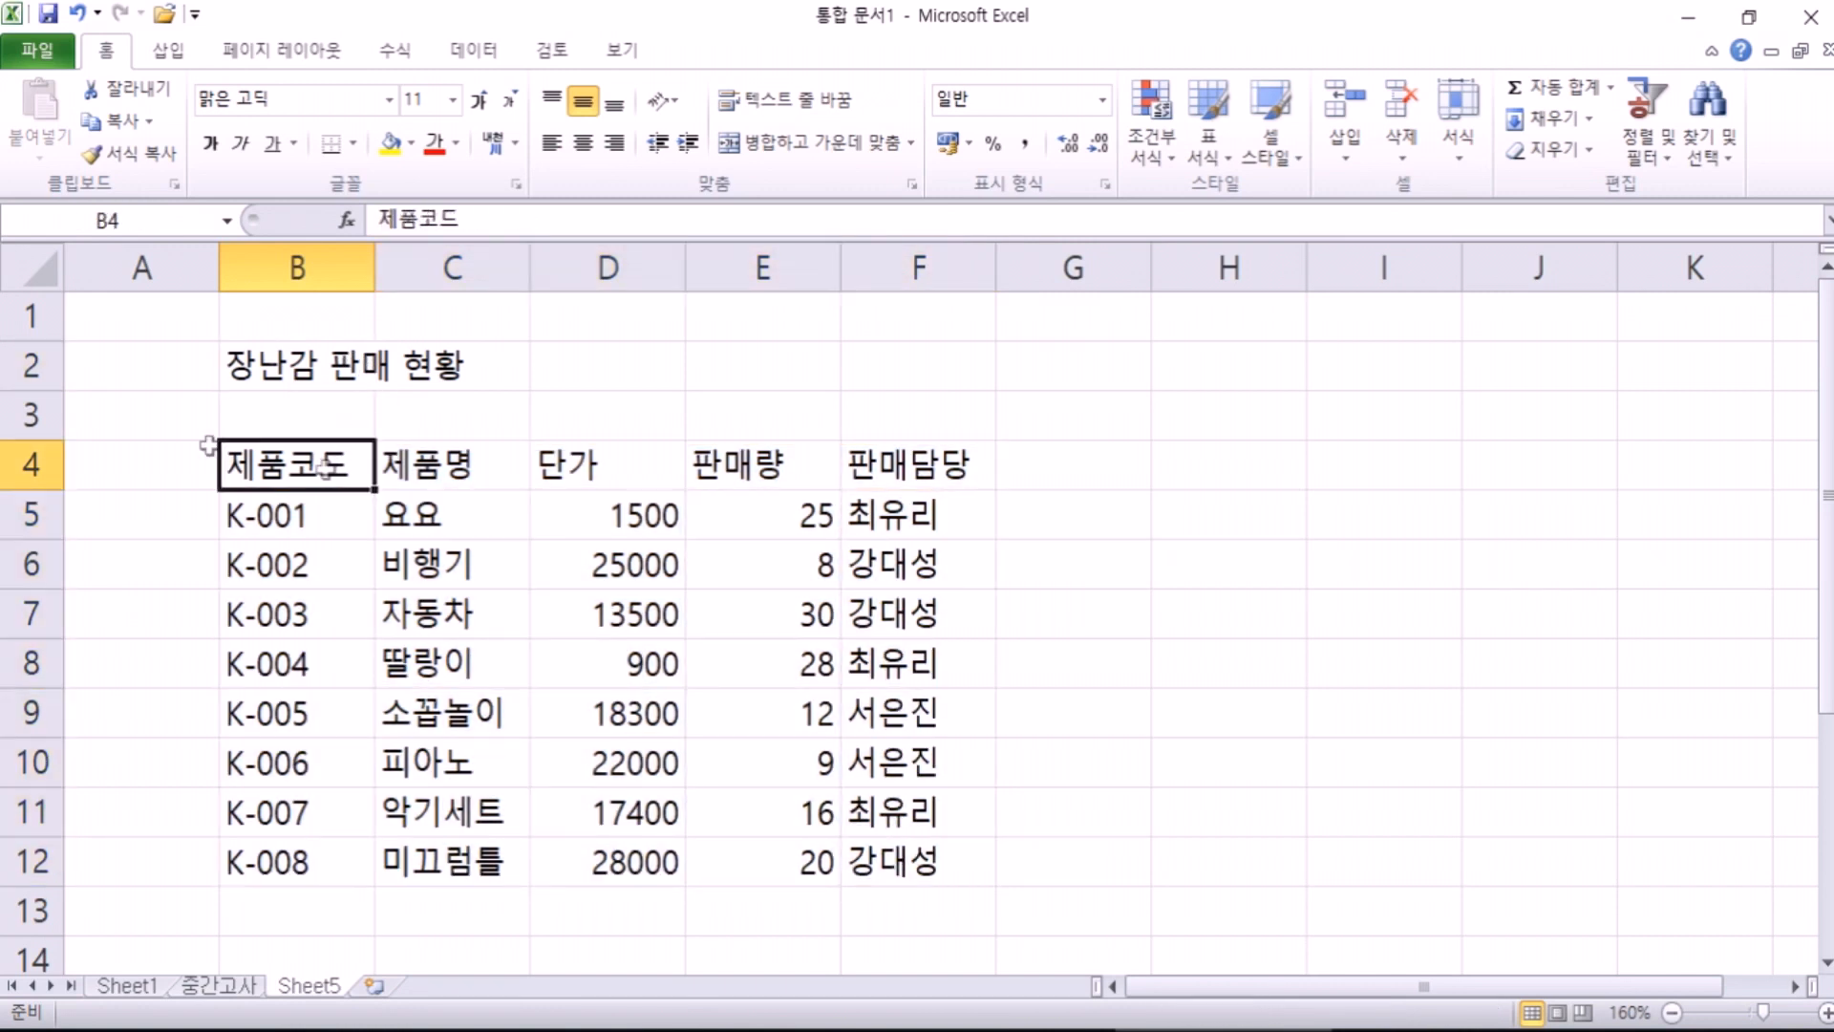
left_click(29, 406)
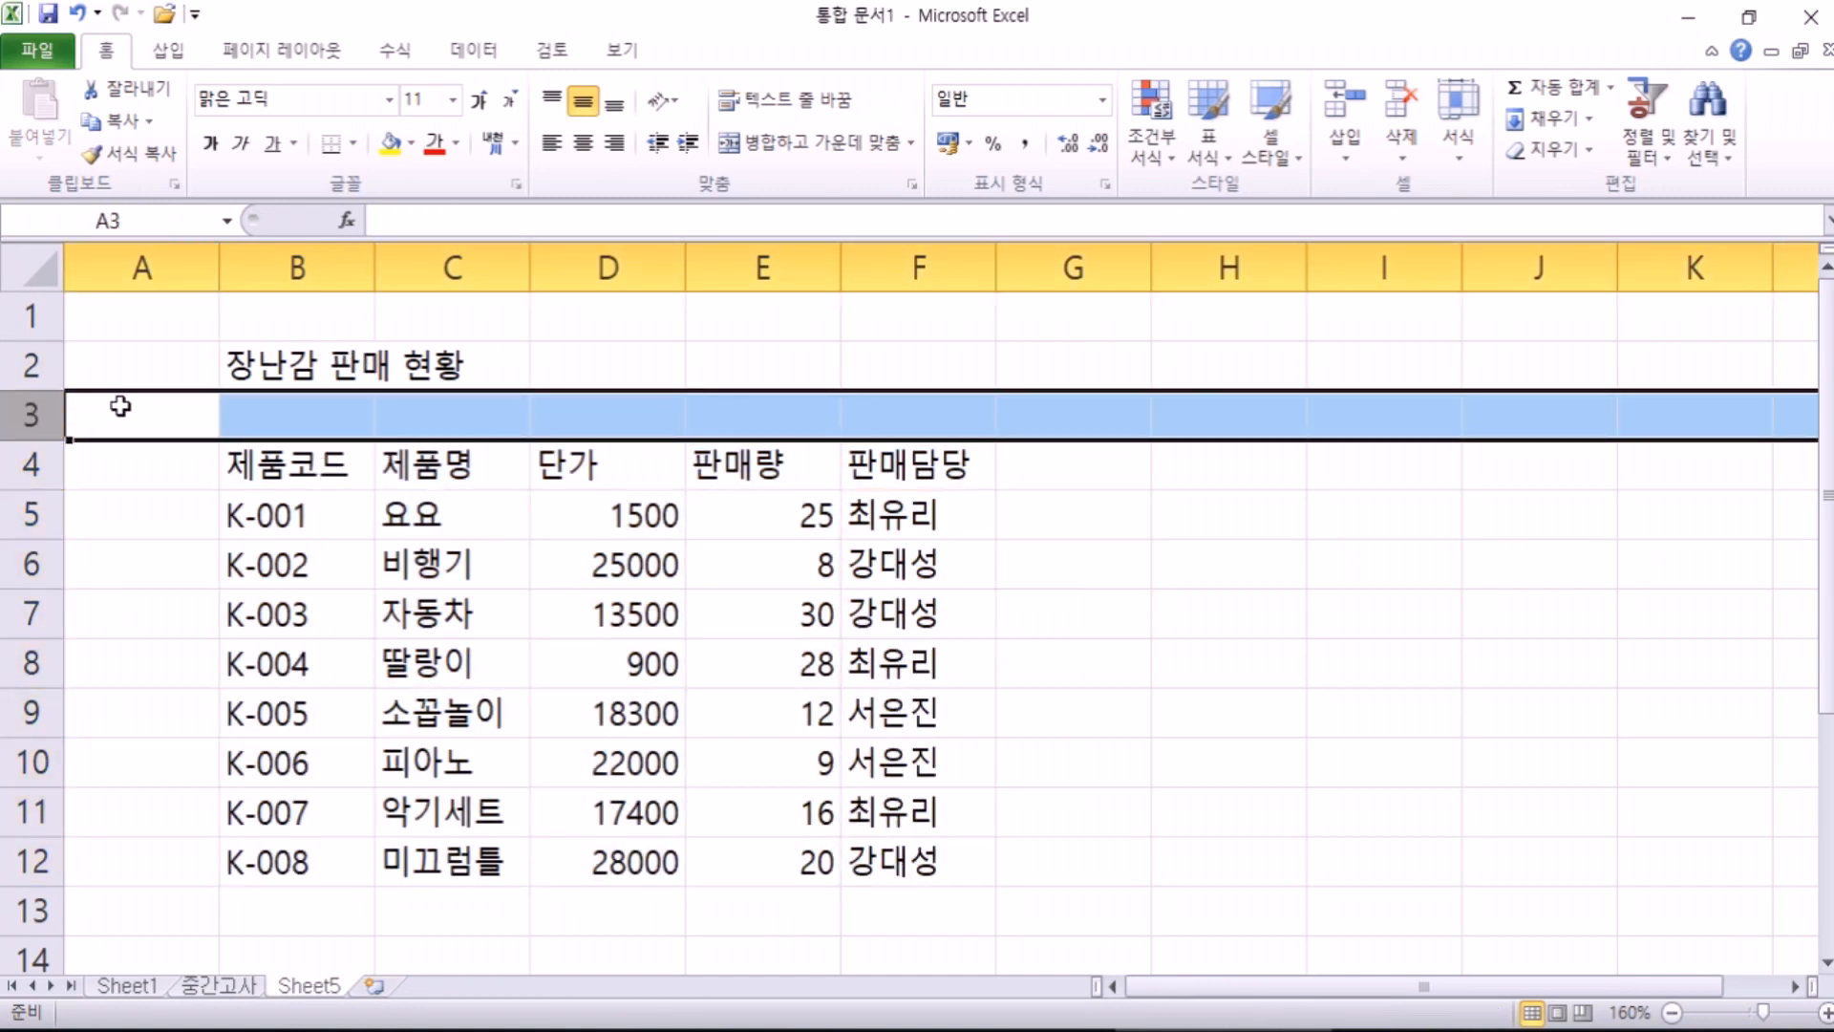
left_click(277, 466)
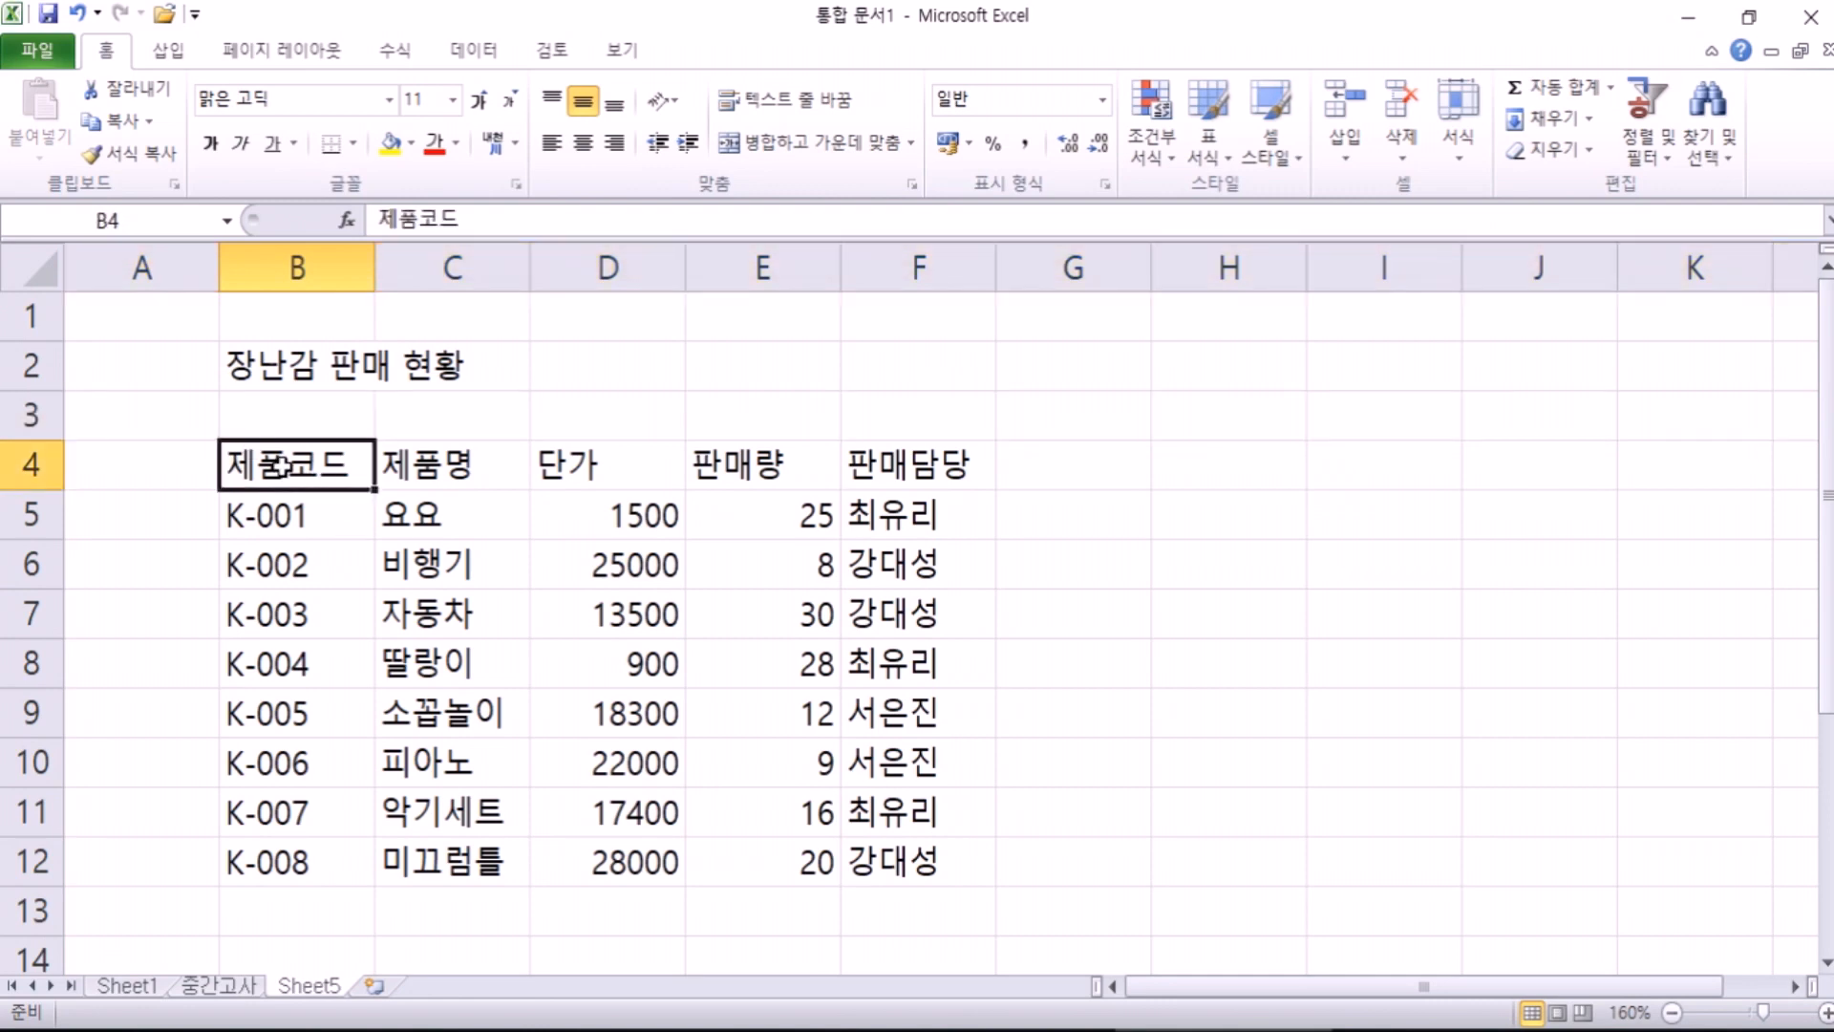
right_click(29, 414)
left_click(145, 643)
key("Right")
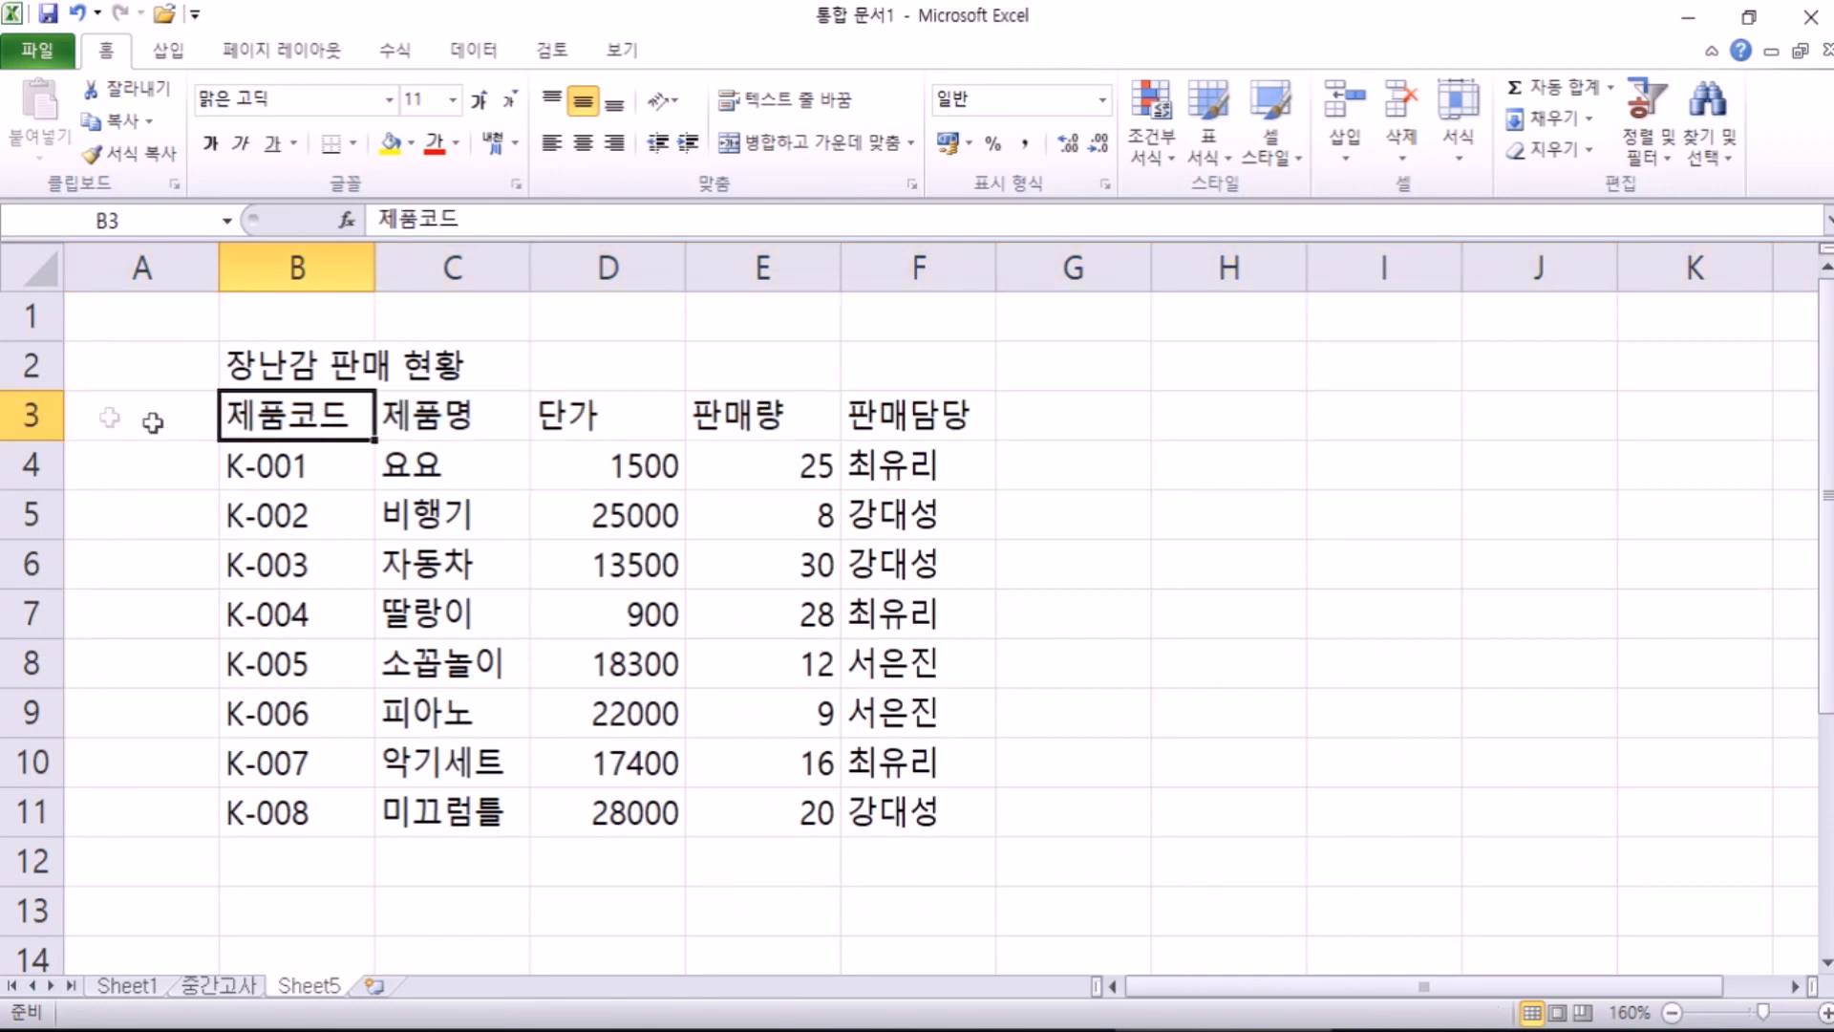
right_click(15, 416)
left_click(122, 608)
left_click(287, 516)
left_click(285, 454)
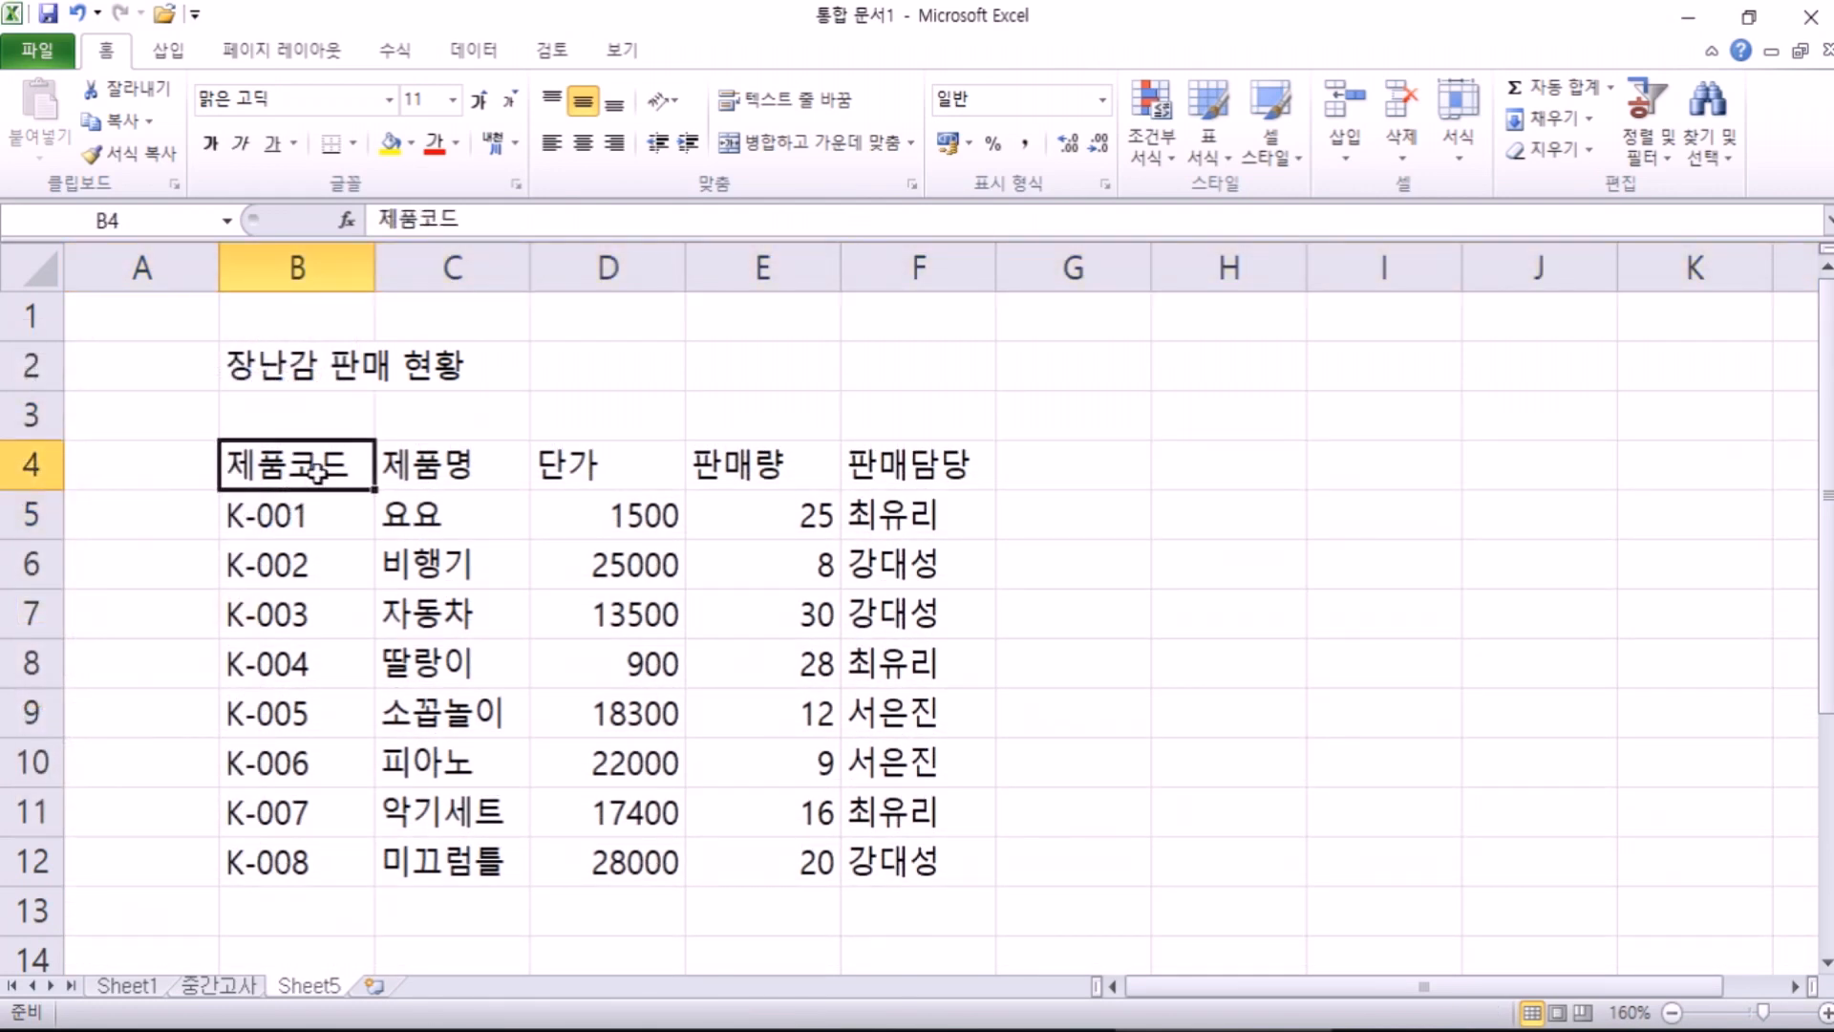
left_click(139, 268)
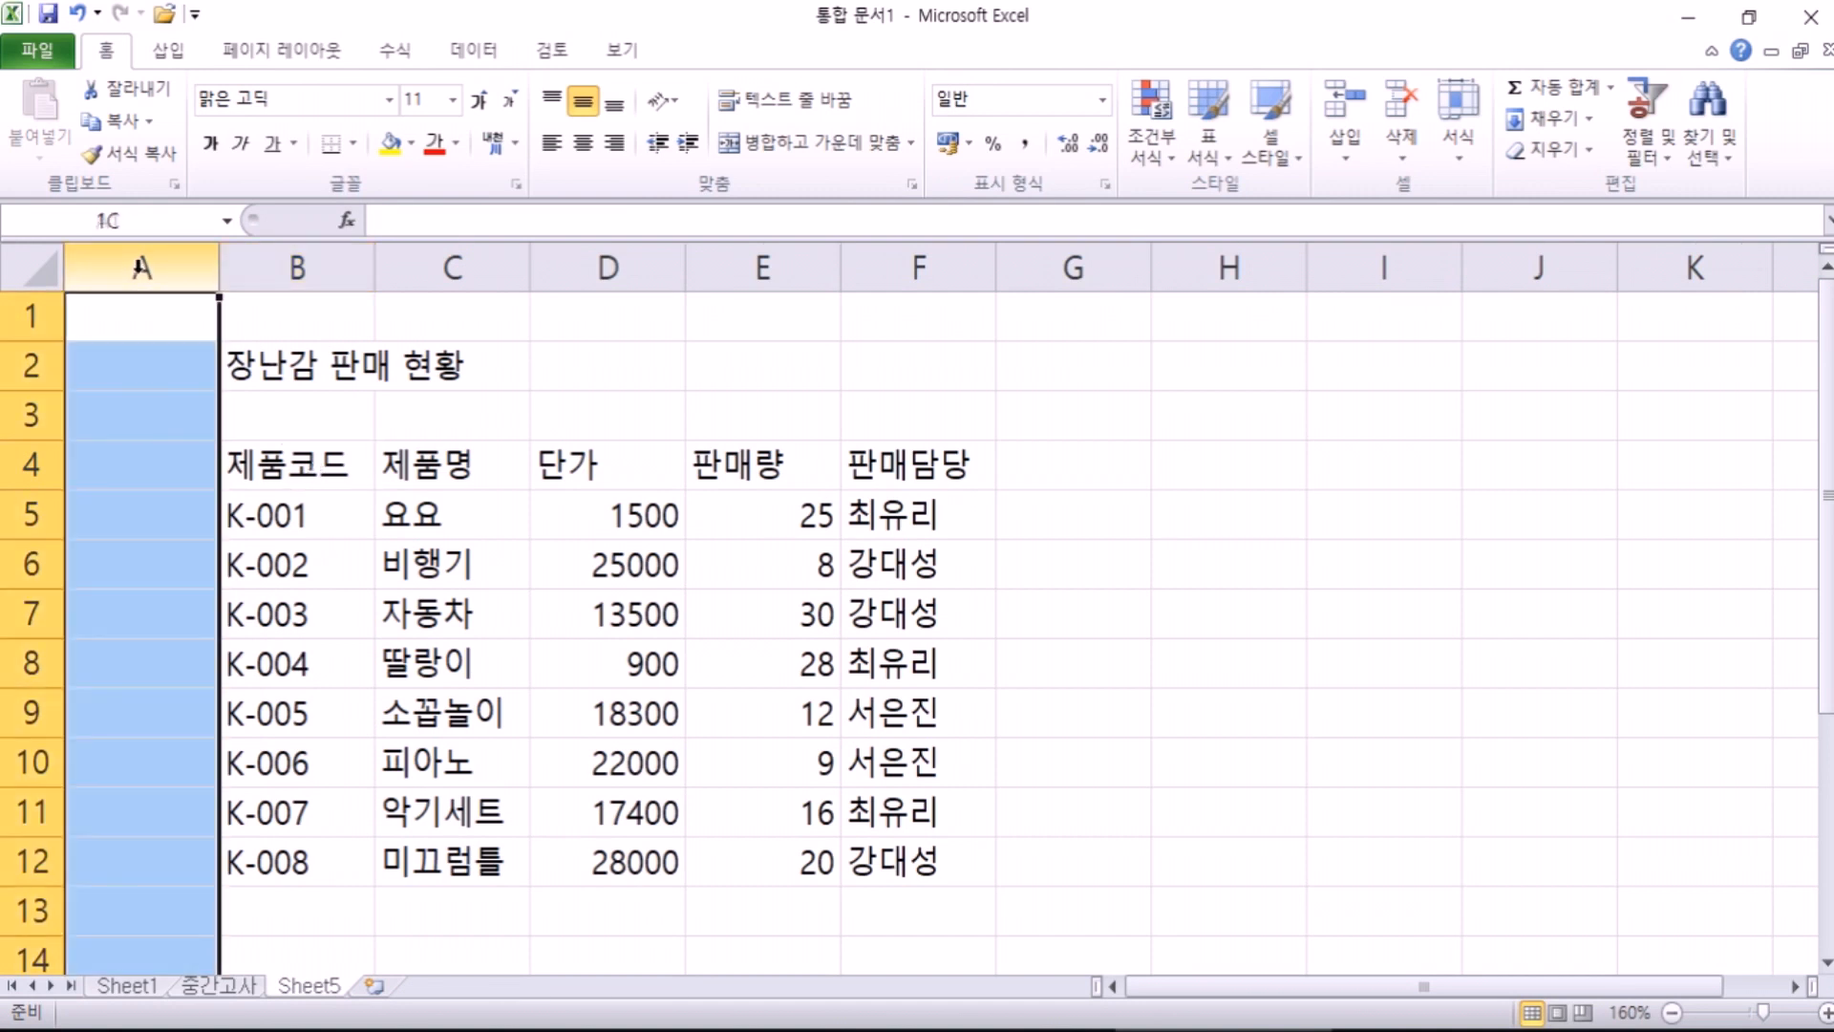
left_click(366, 556)
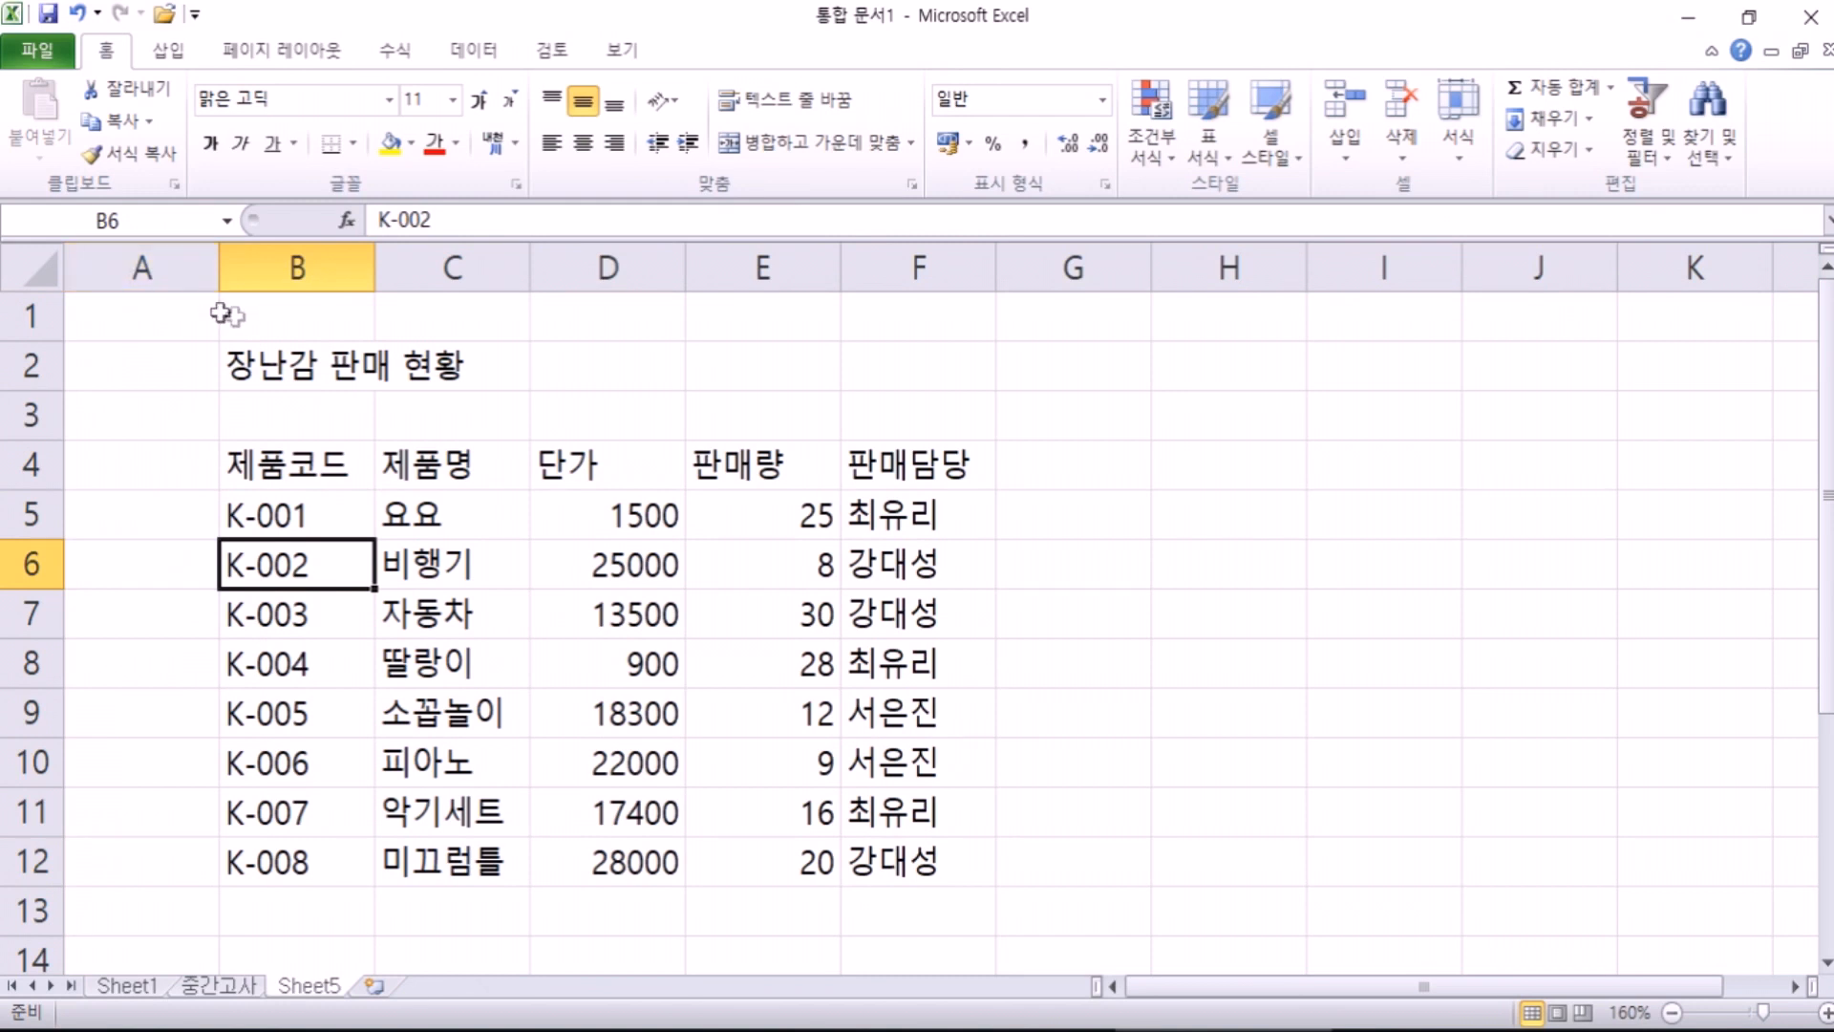
left_click_drag(34, 319, 32, 323)
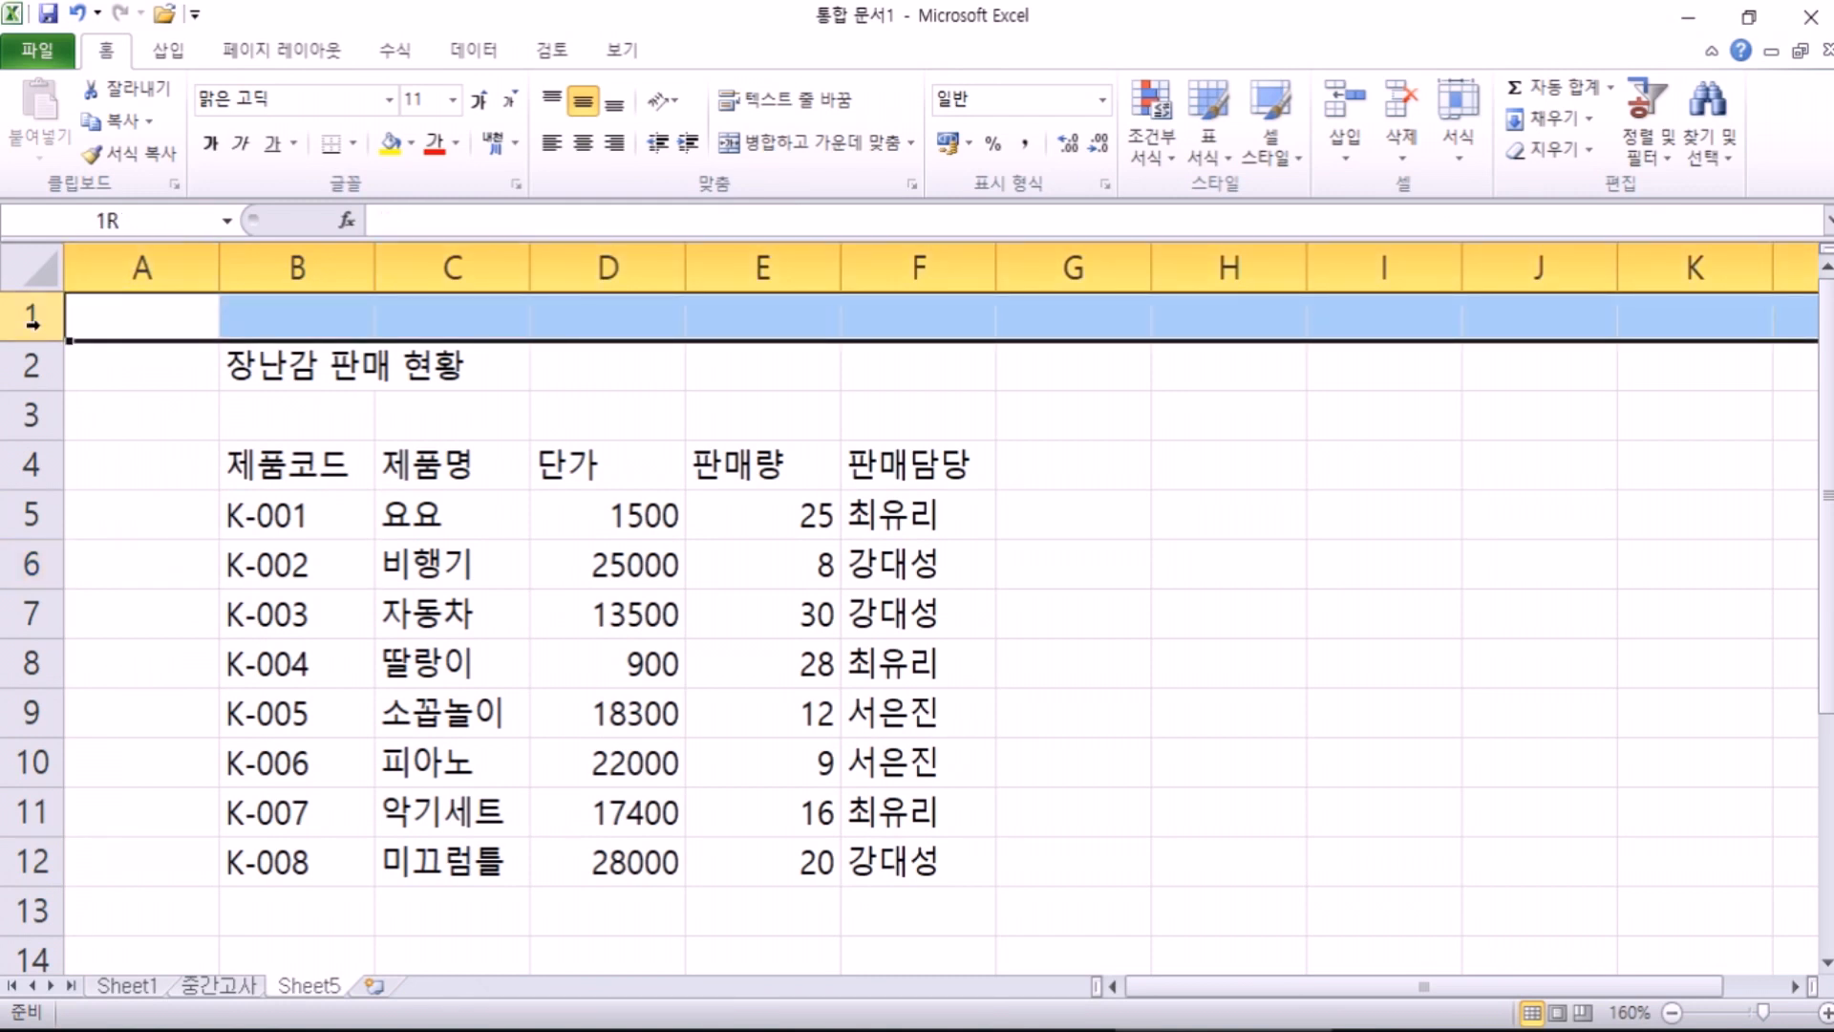
left_click(284, 363)
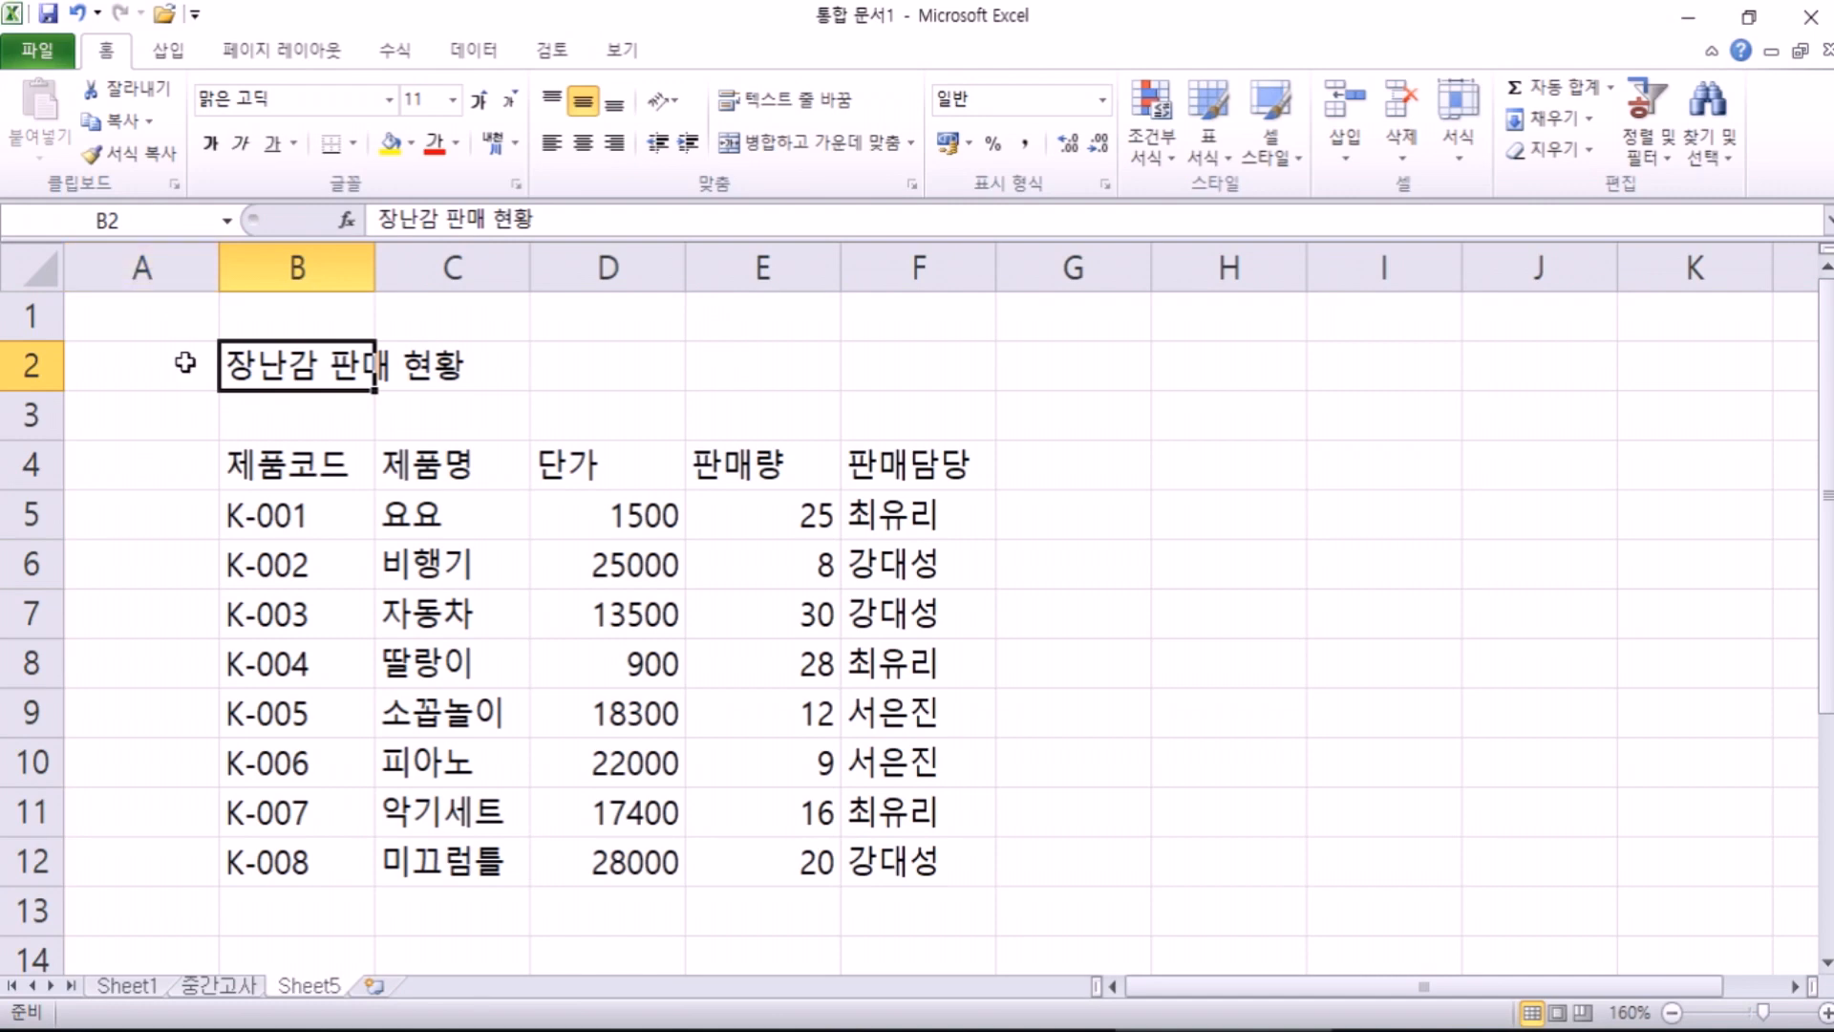
scroll(191, 355, "up", 3)
left_click(378, 262)
left_click(406, 531)
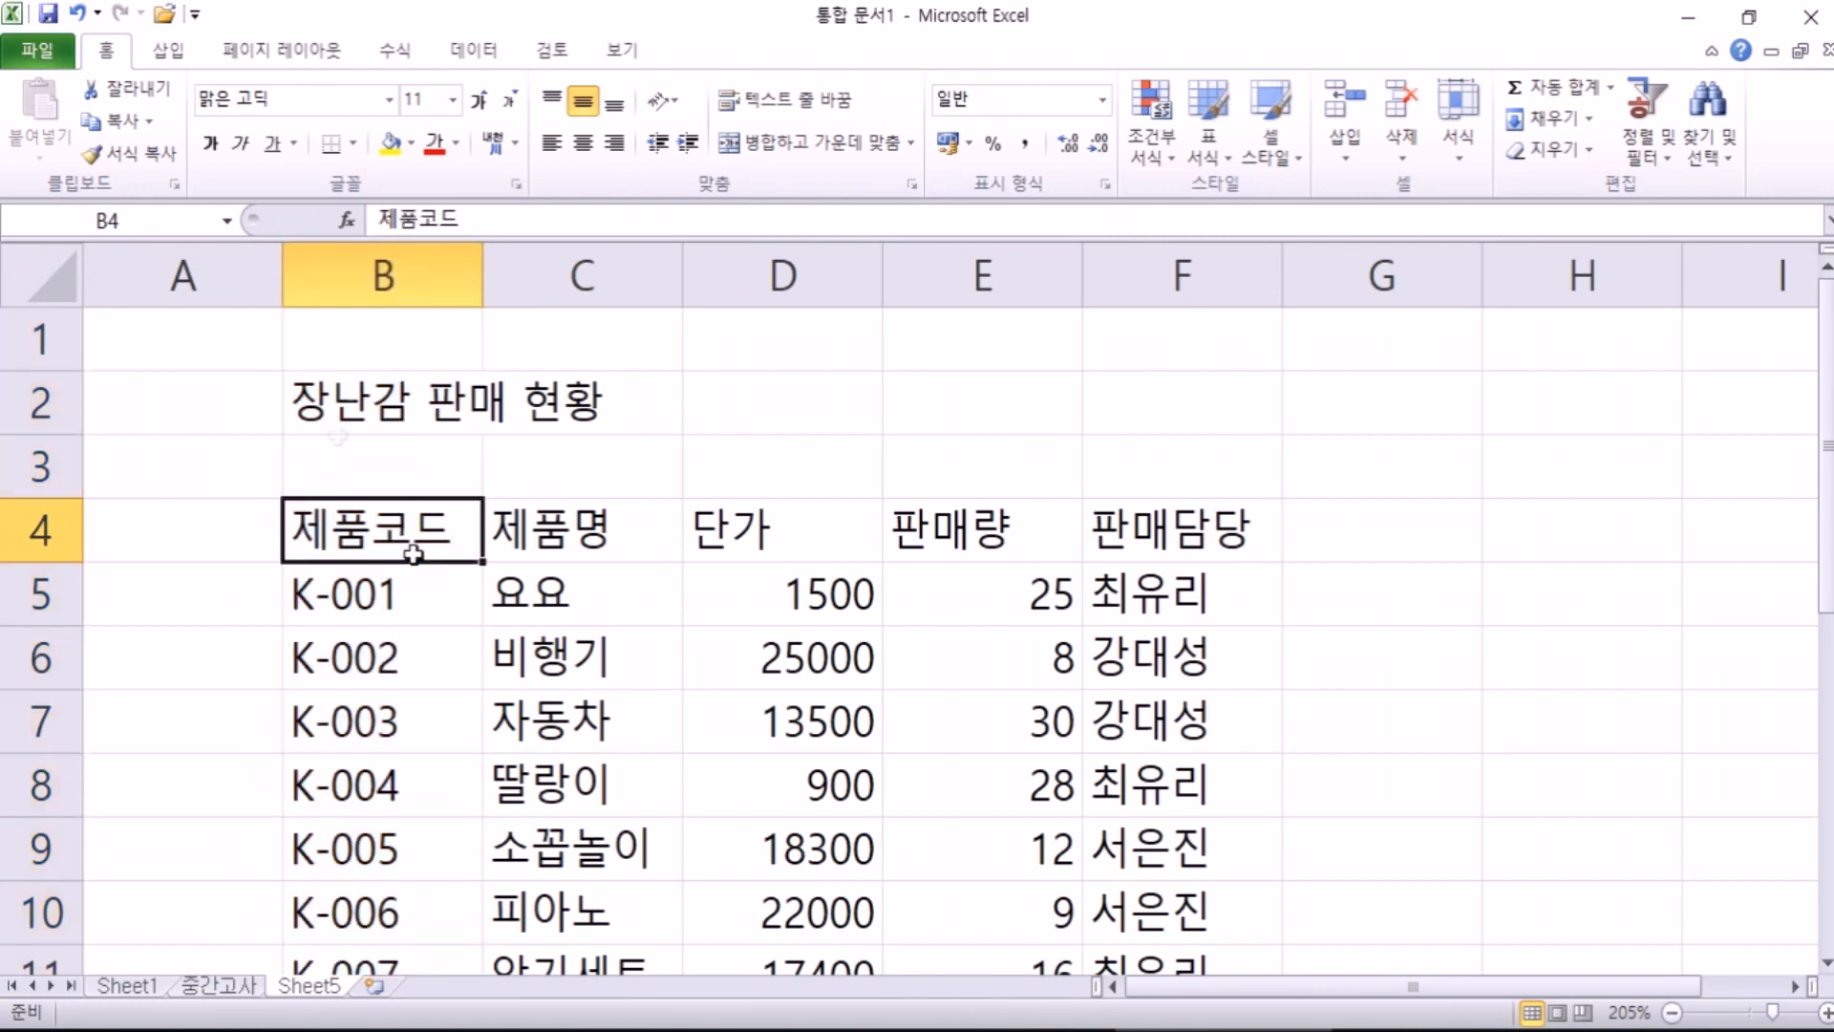
left_click(206, 279)
left_click(380, 274)
left_click(535, 277)
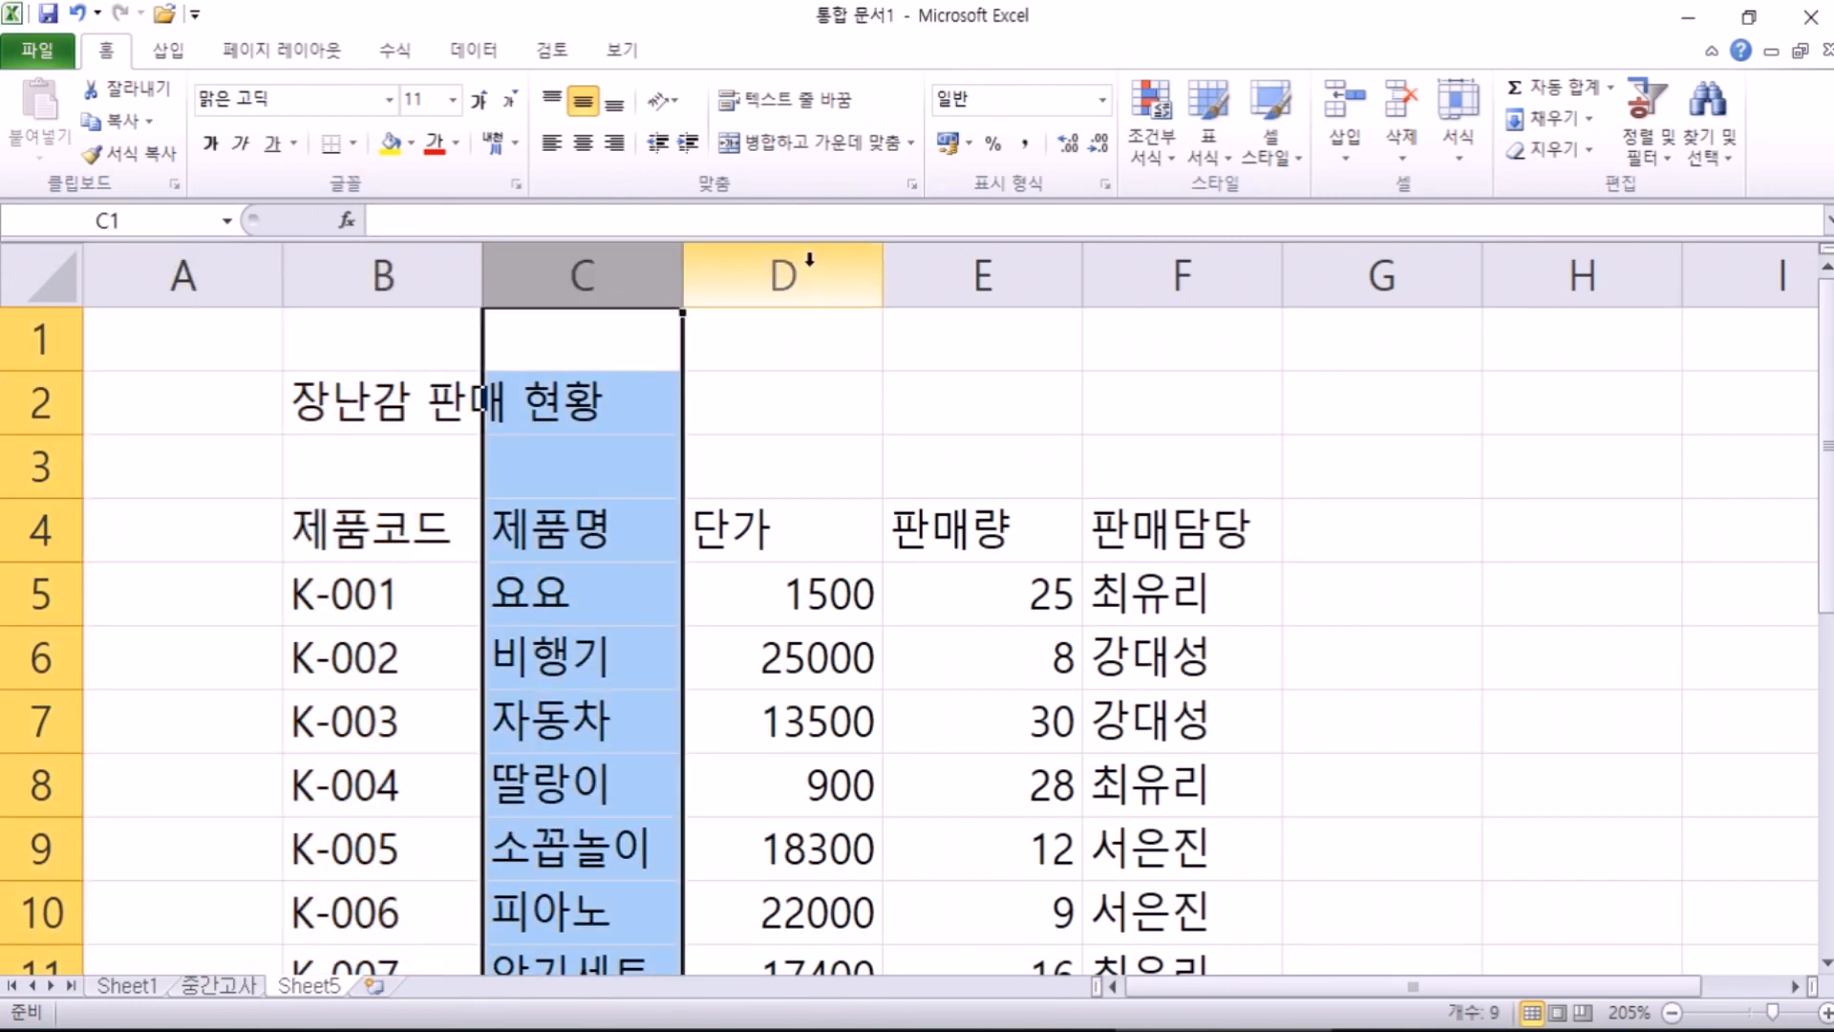
left_click(809, 258)
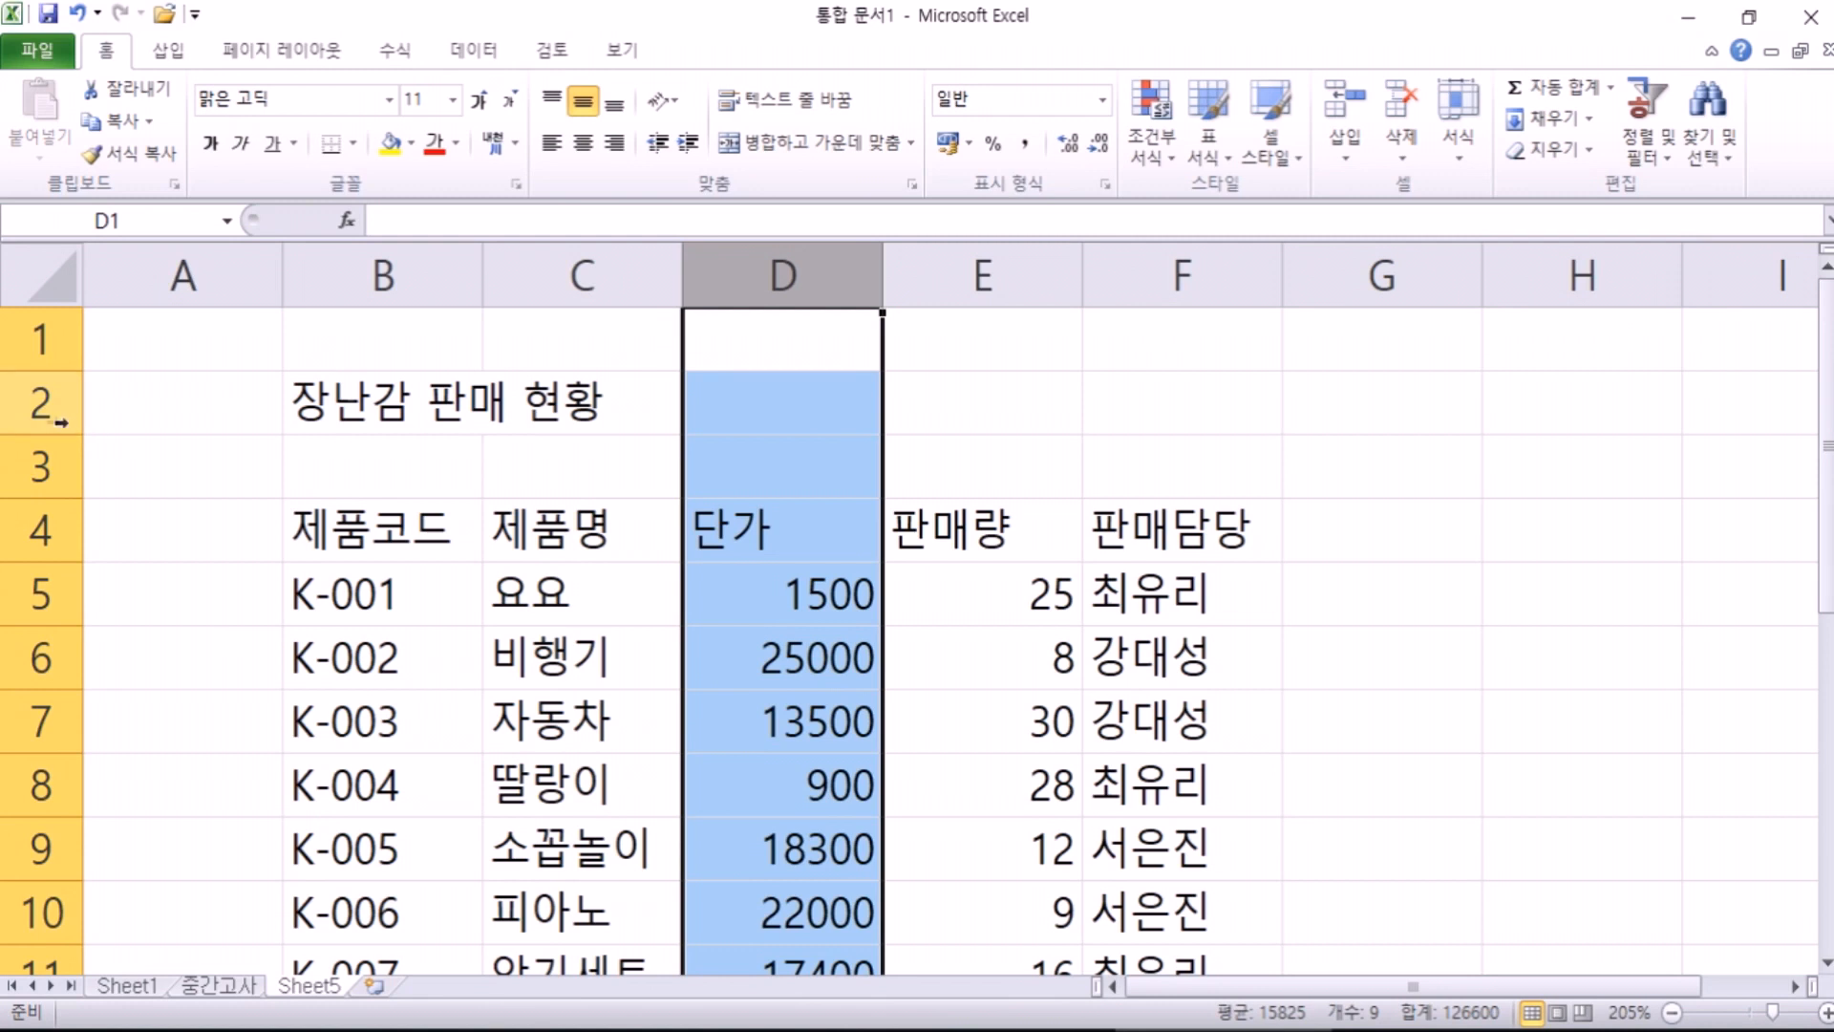
left_click(36, 410)
left_click(32, 465)
left_click(34, 531)
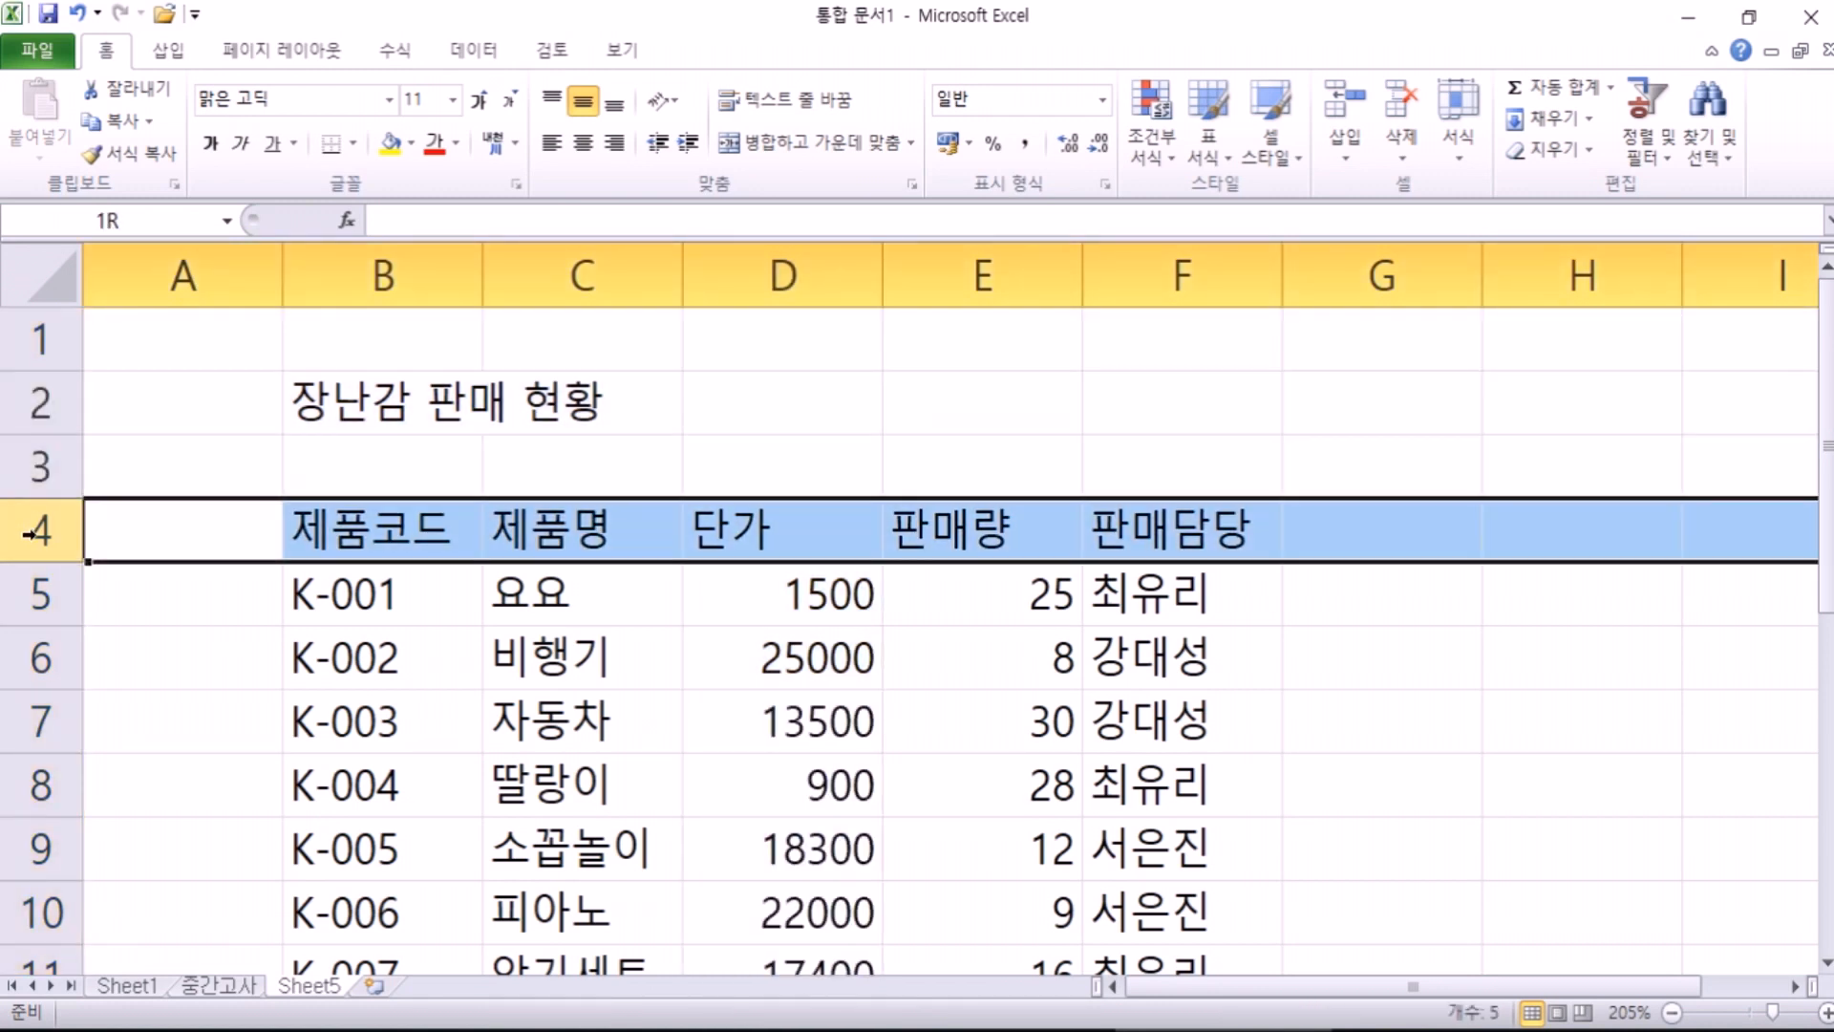
left_click(43, 346)
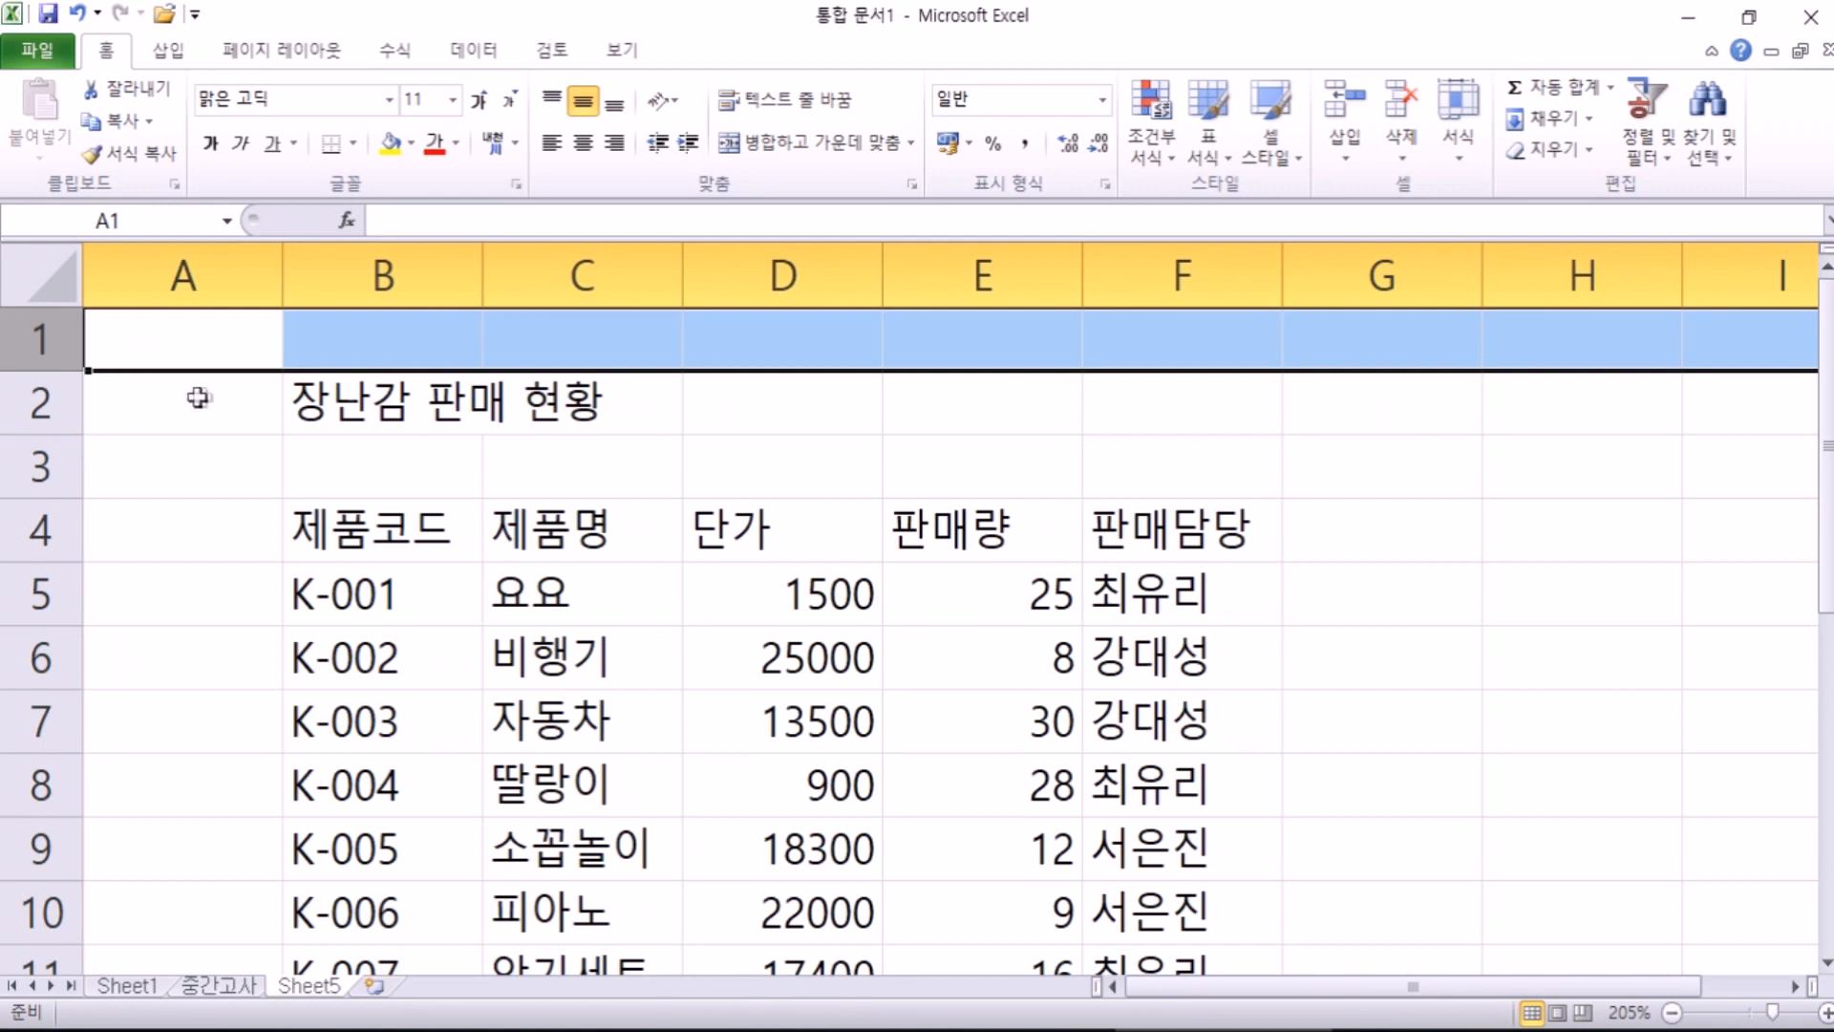
left_click(203, 270)
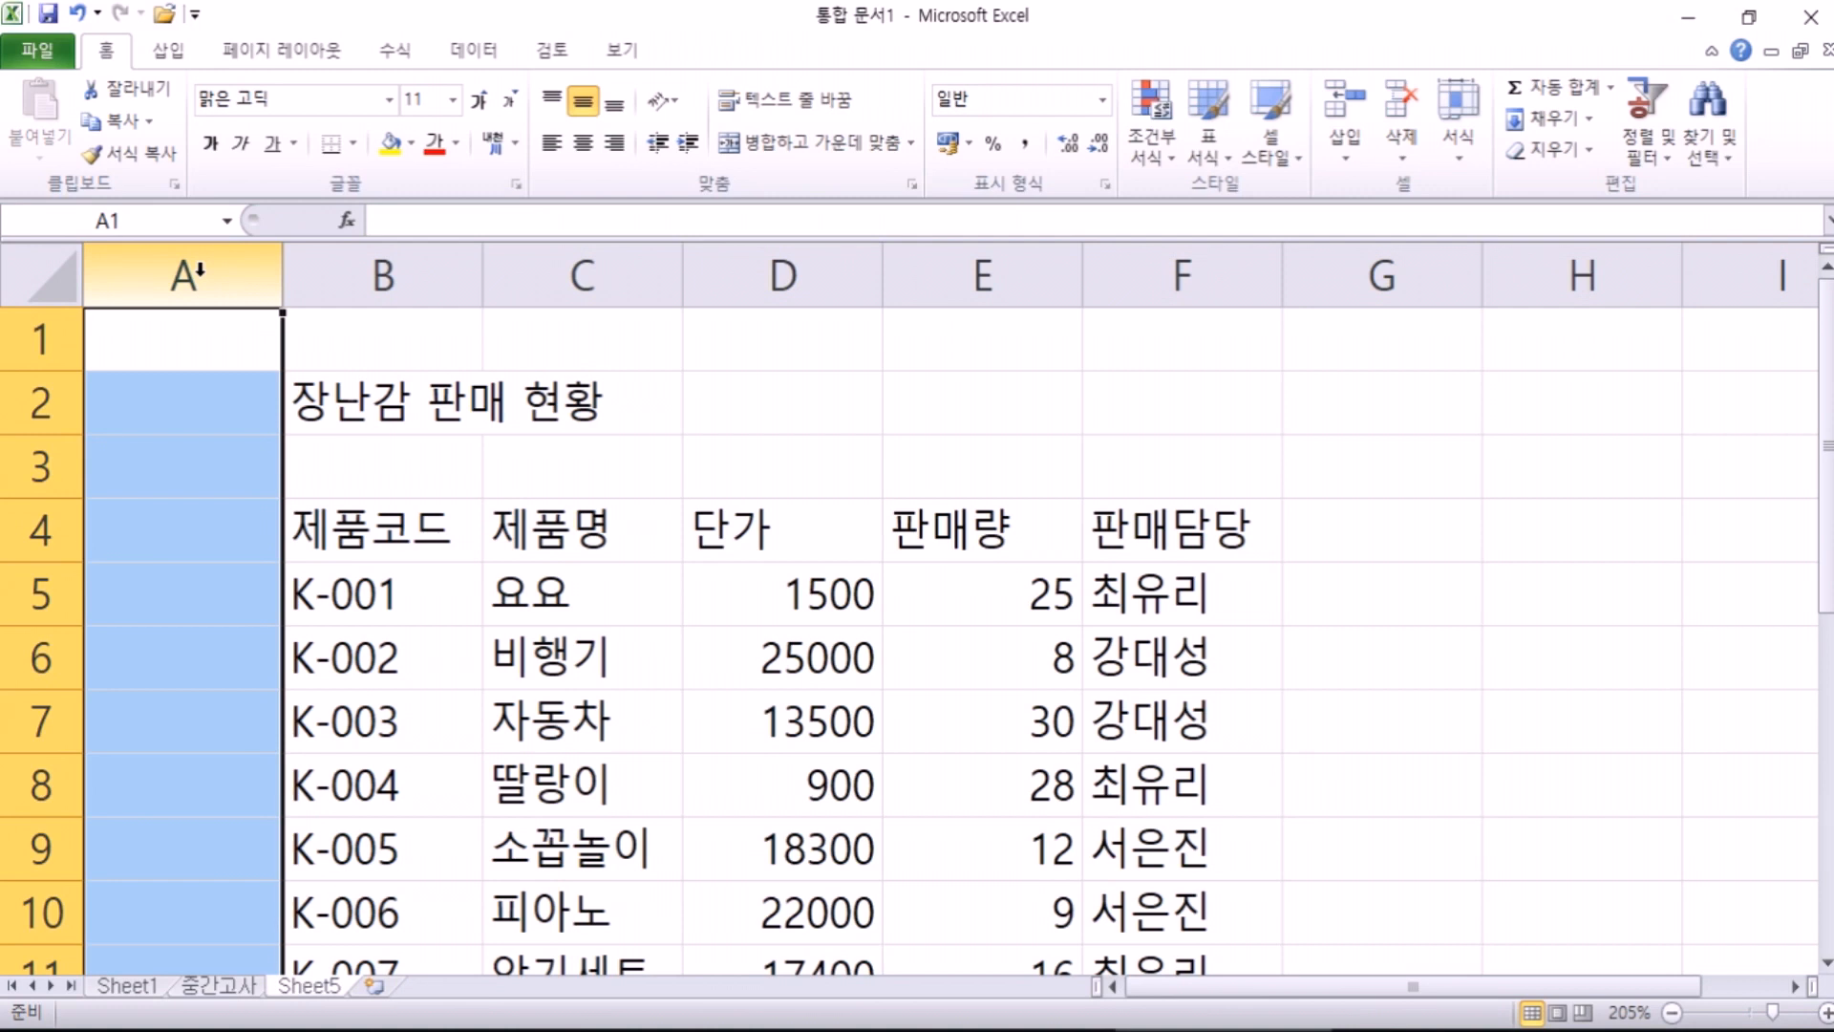
left_click_drag(196, 274, 1003, 256)
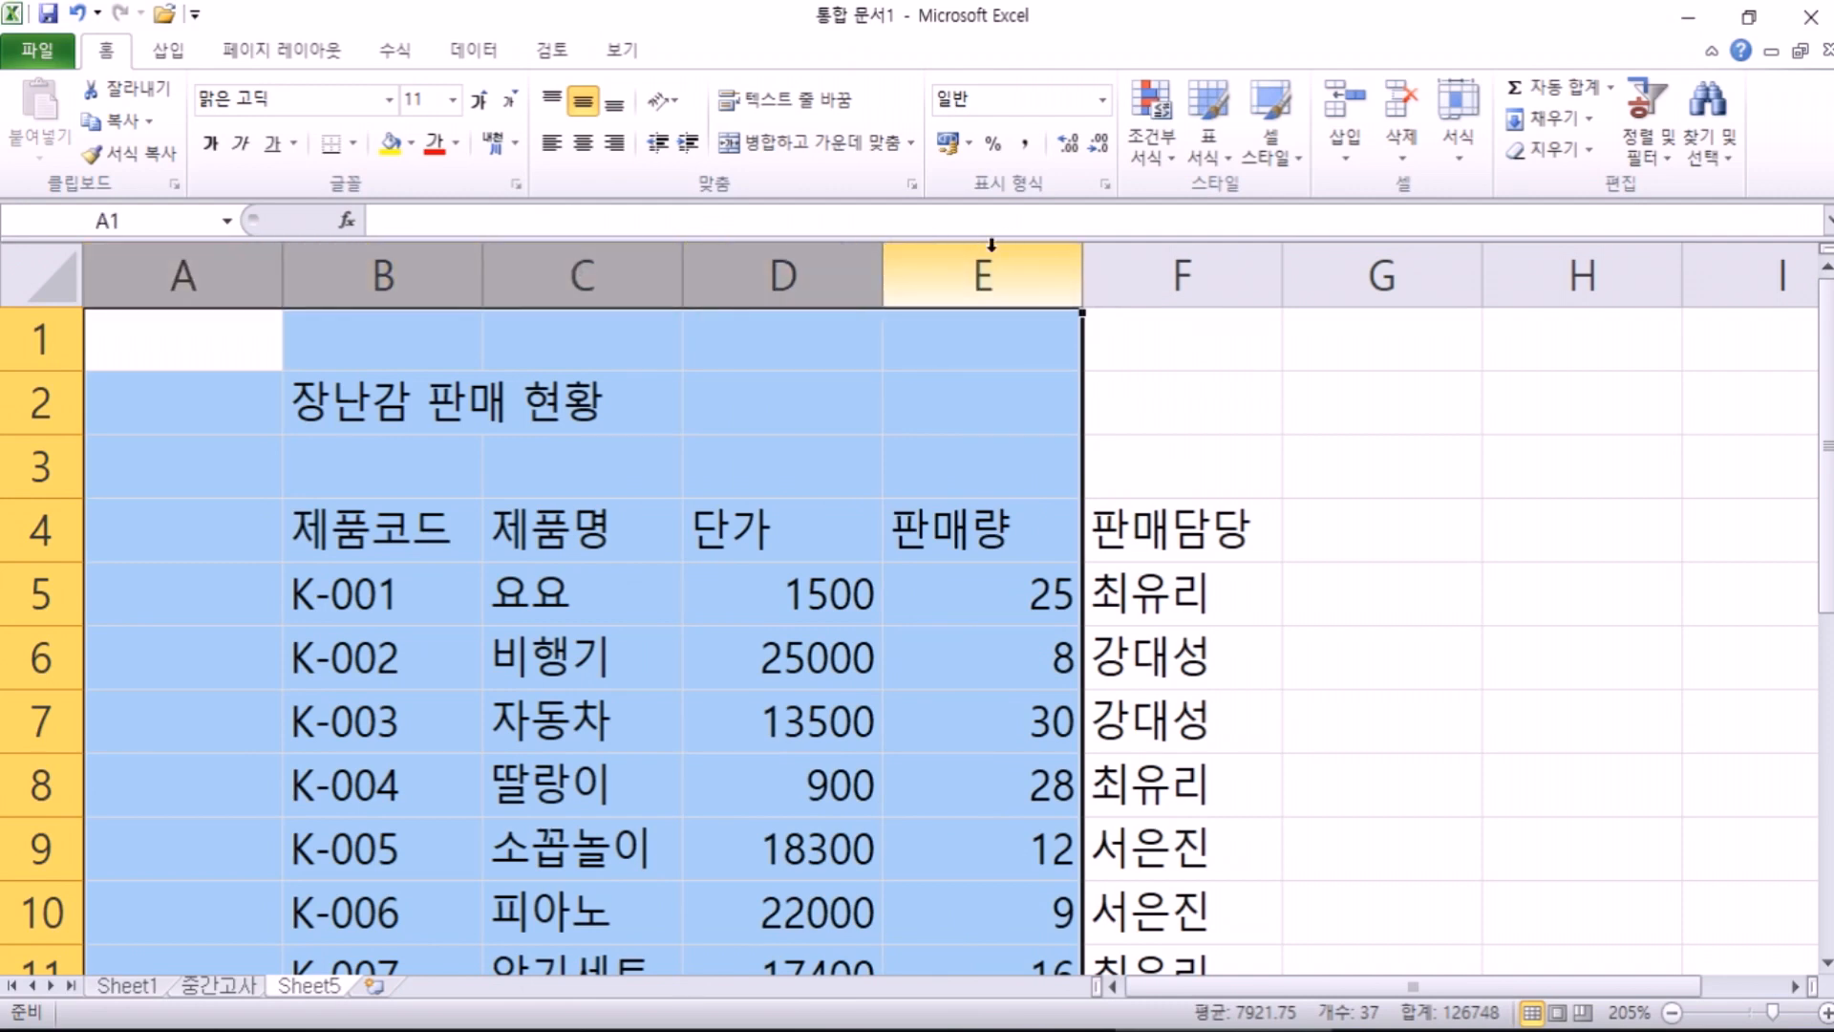
left_click_drag(32, 340, 30, 460)
left_click(34, 343)
left_click(41, 403)
left_click(43, 465)
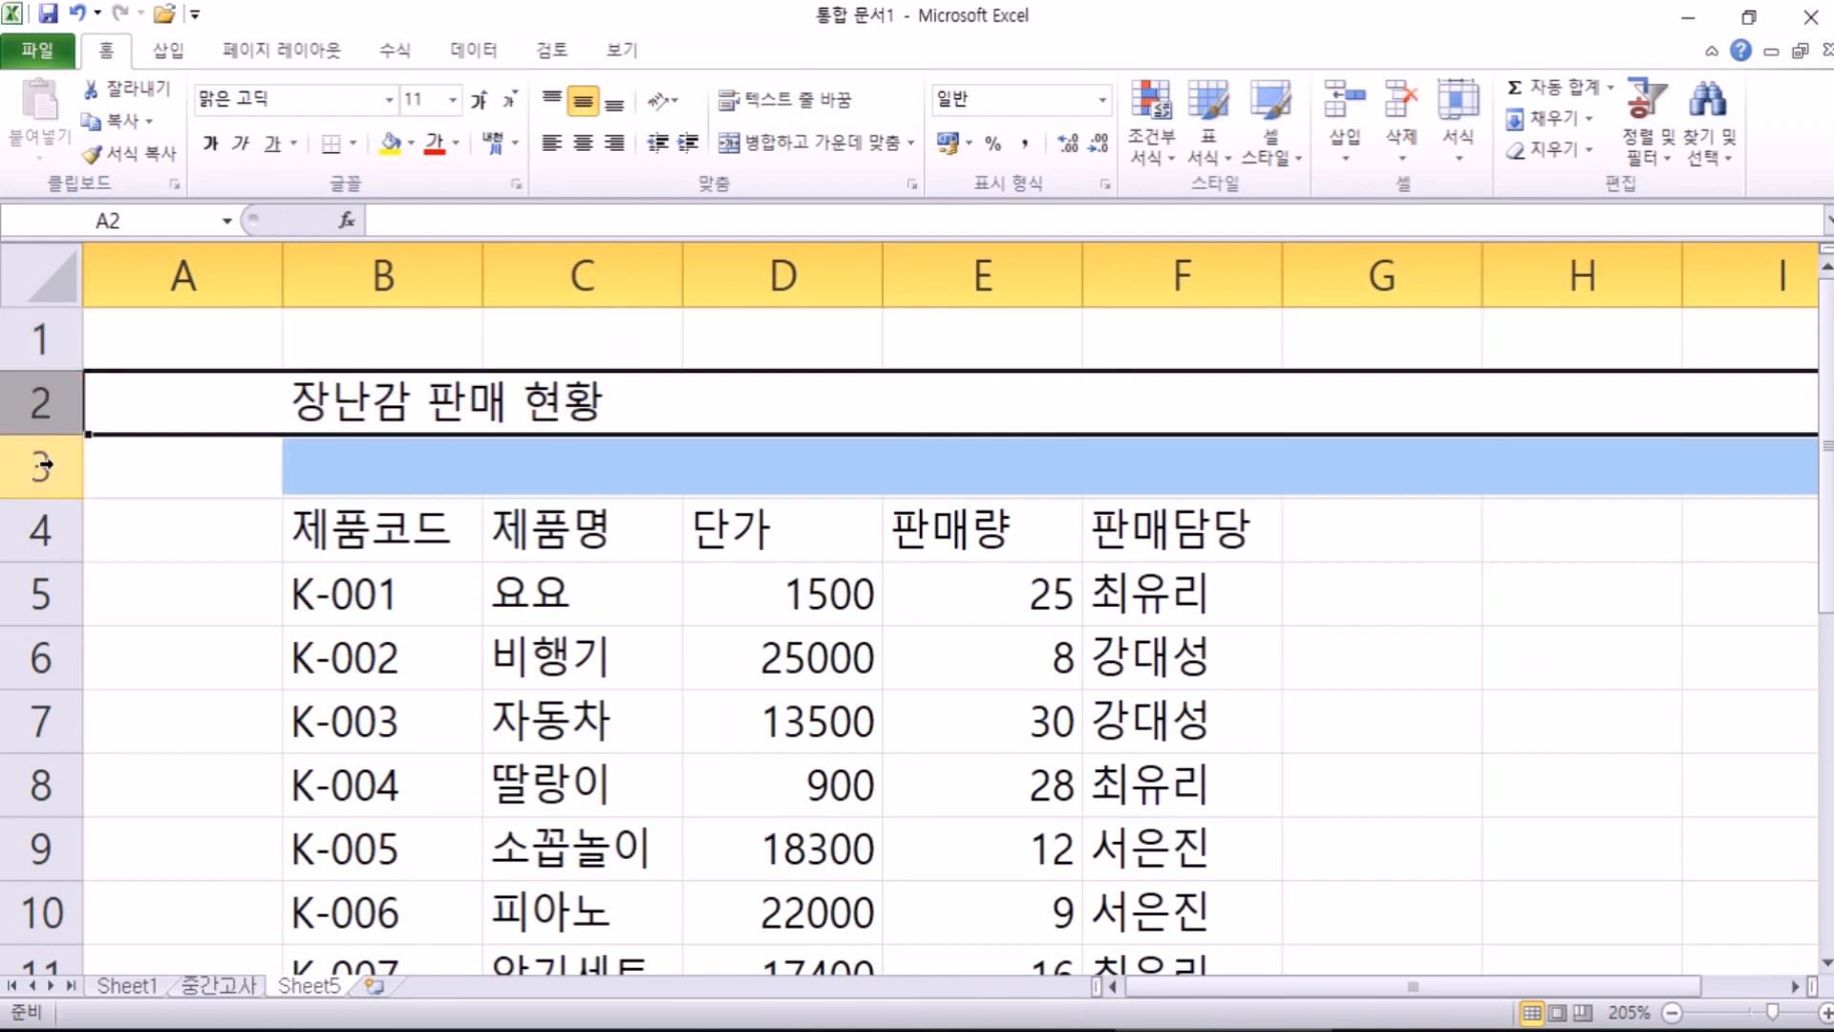
left_click(41, 403)
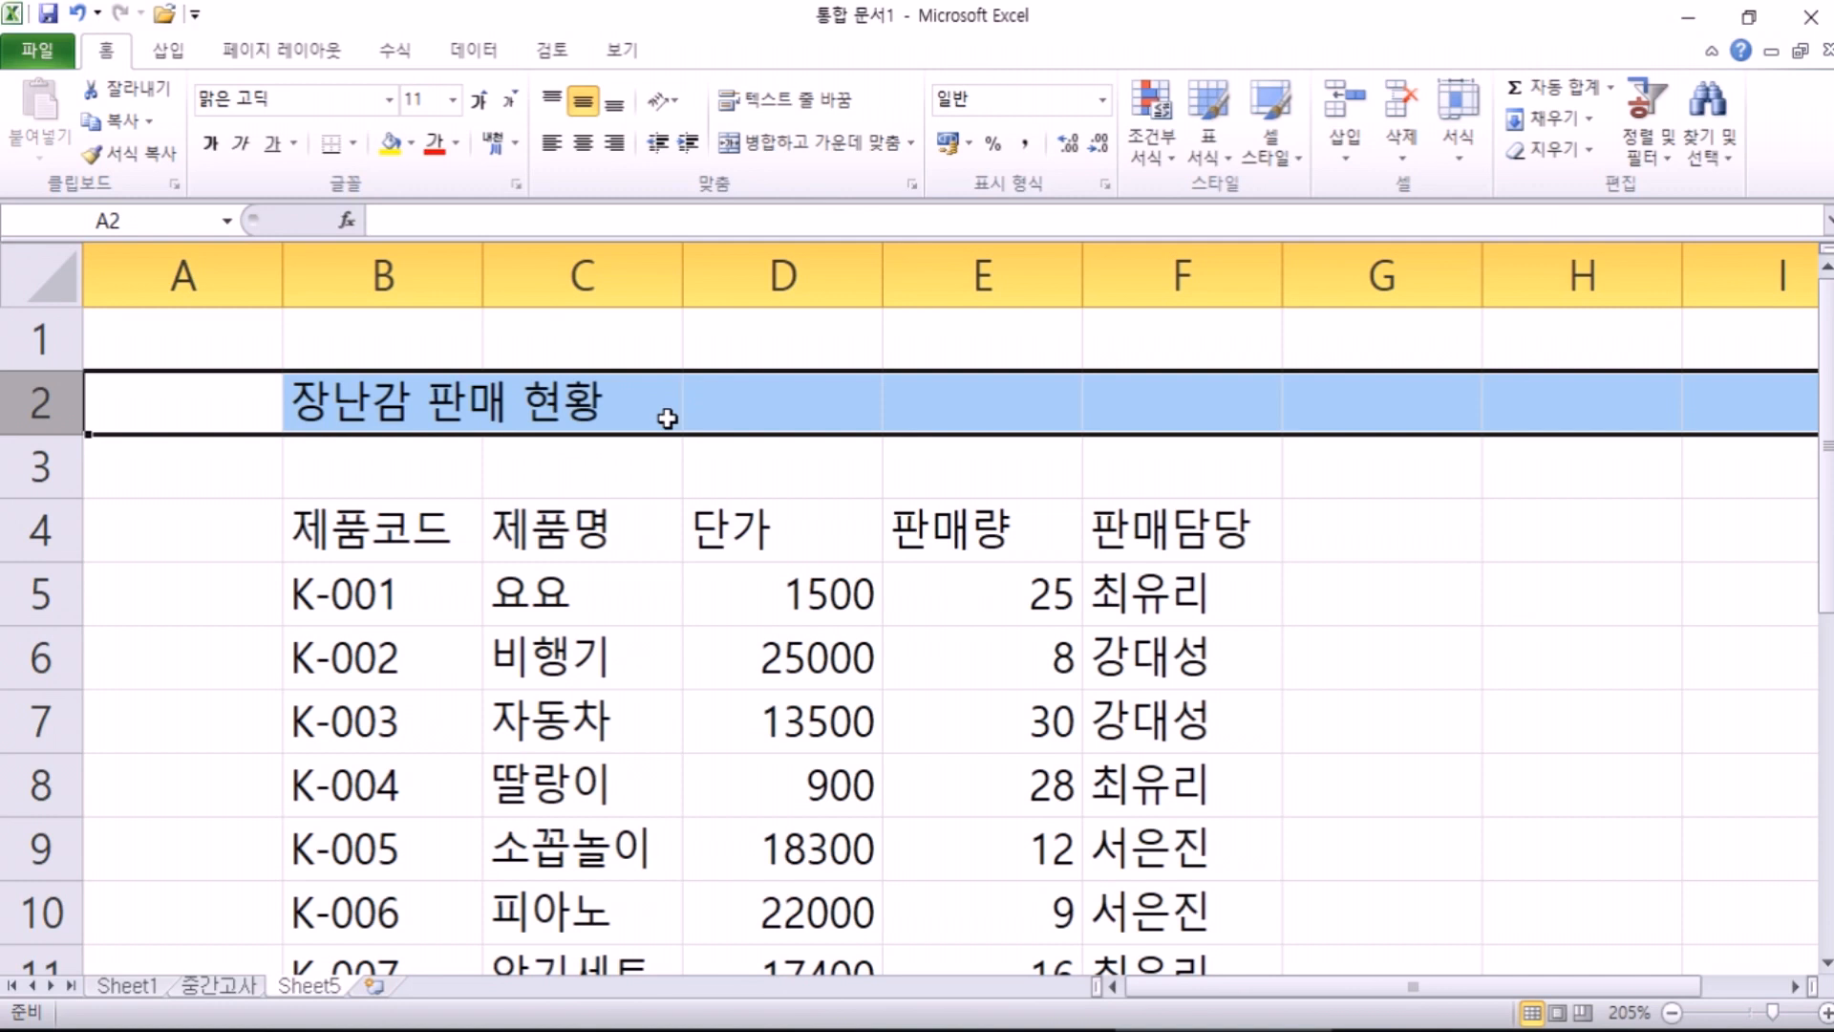
left_click(222, 272)
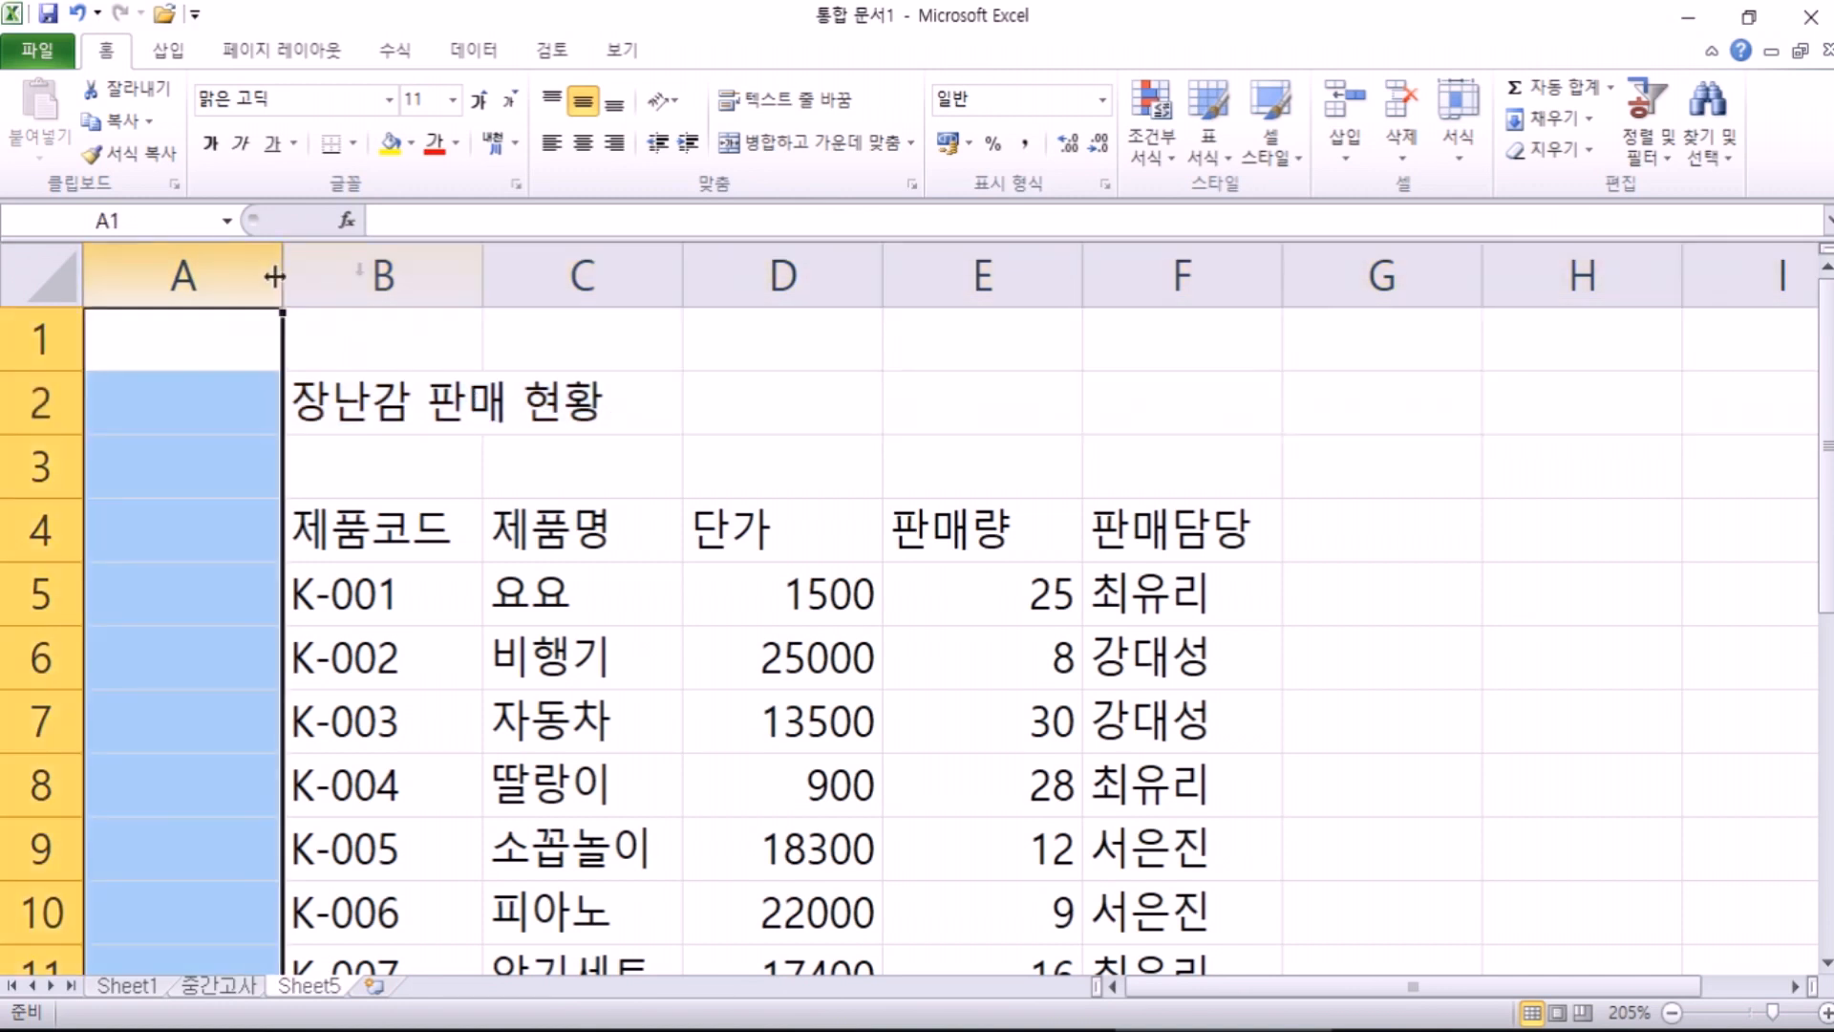
left_click(377, 277)
left_click(459, 525)
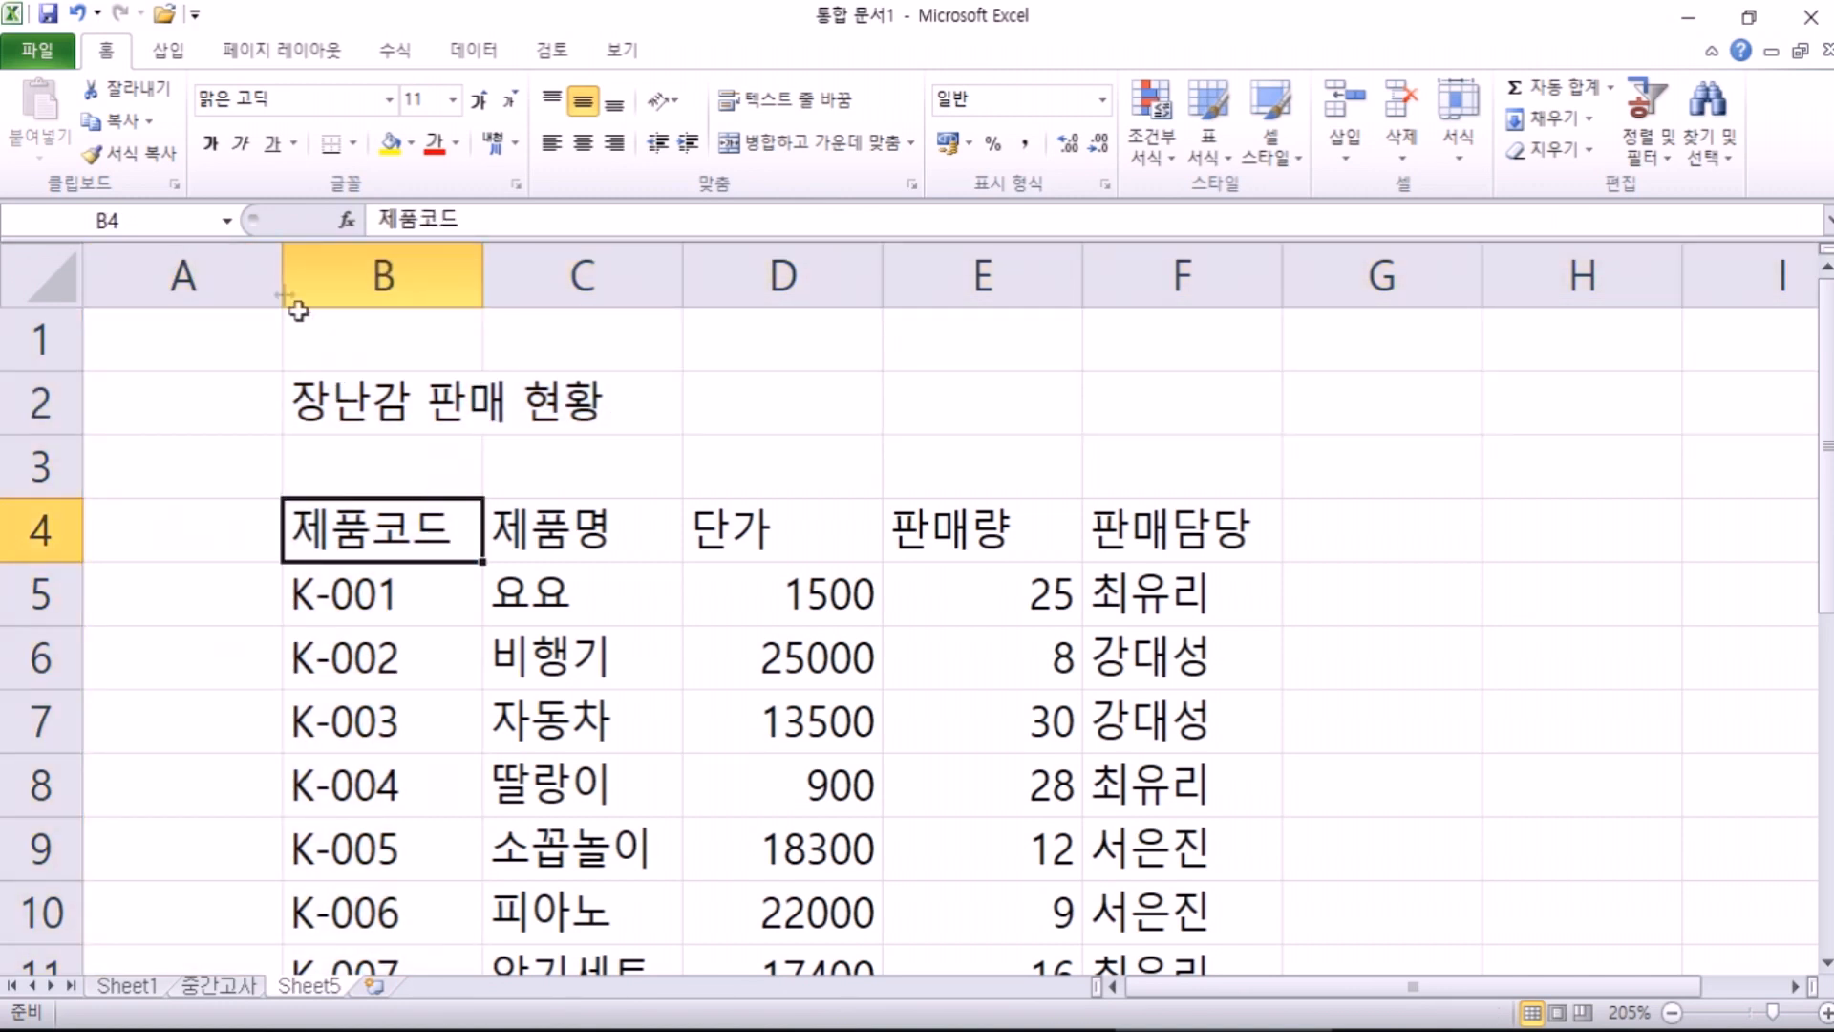
left_click(392, 272)
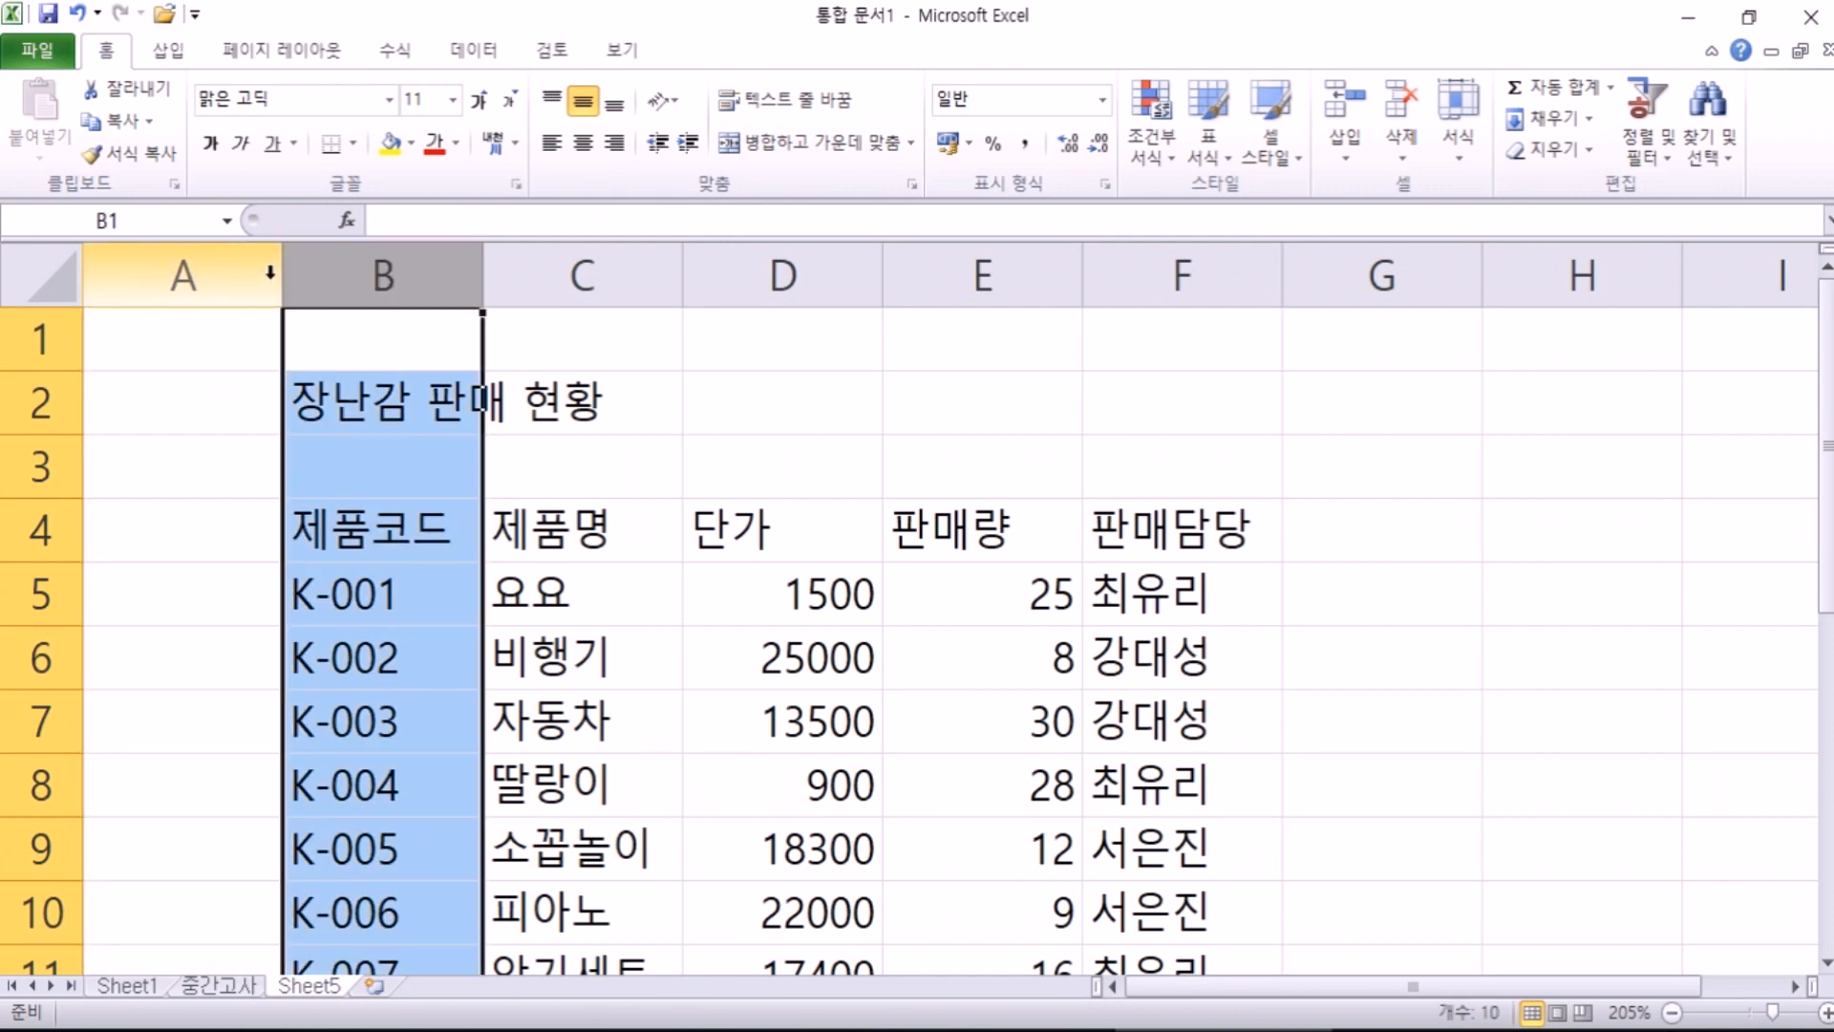
left_click(638, 569)
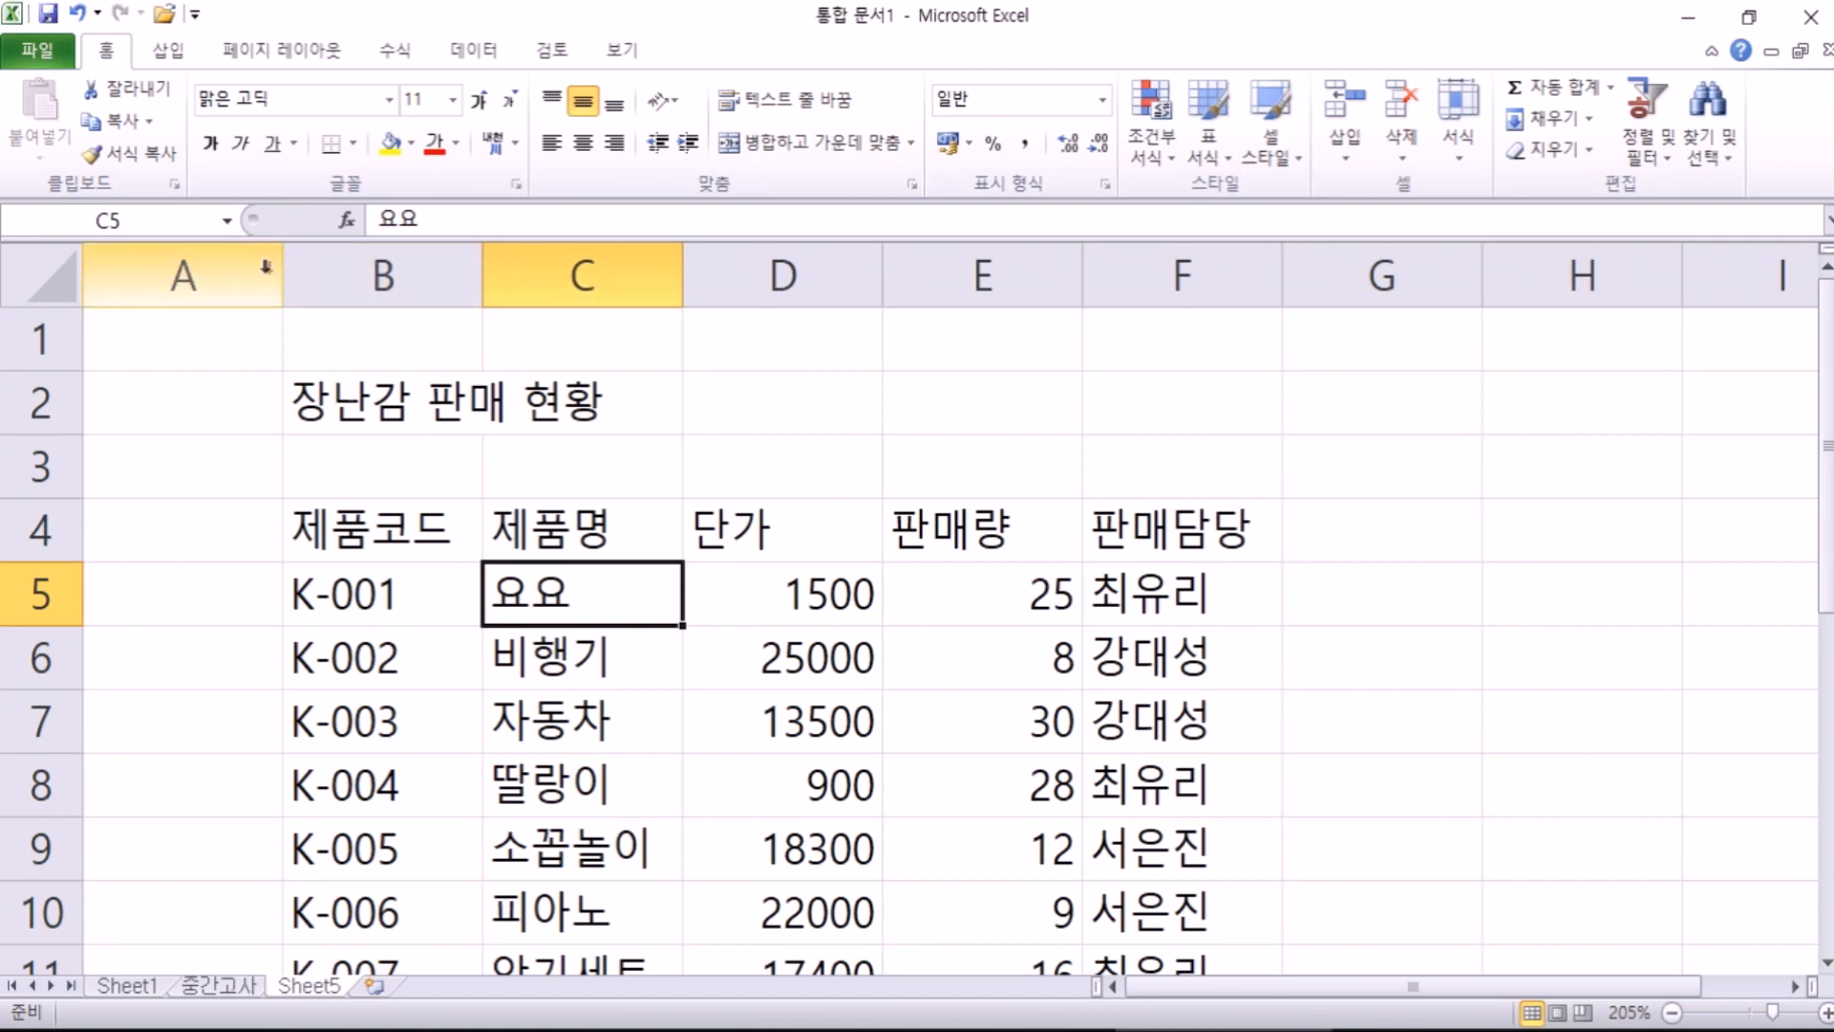
Step: Narrow column A to a slim margin about 1.25 (15 pixels) wide
left_click_drag(280, 277, 115, 278)
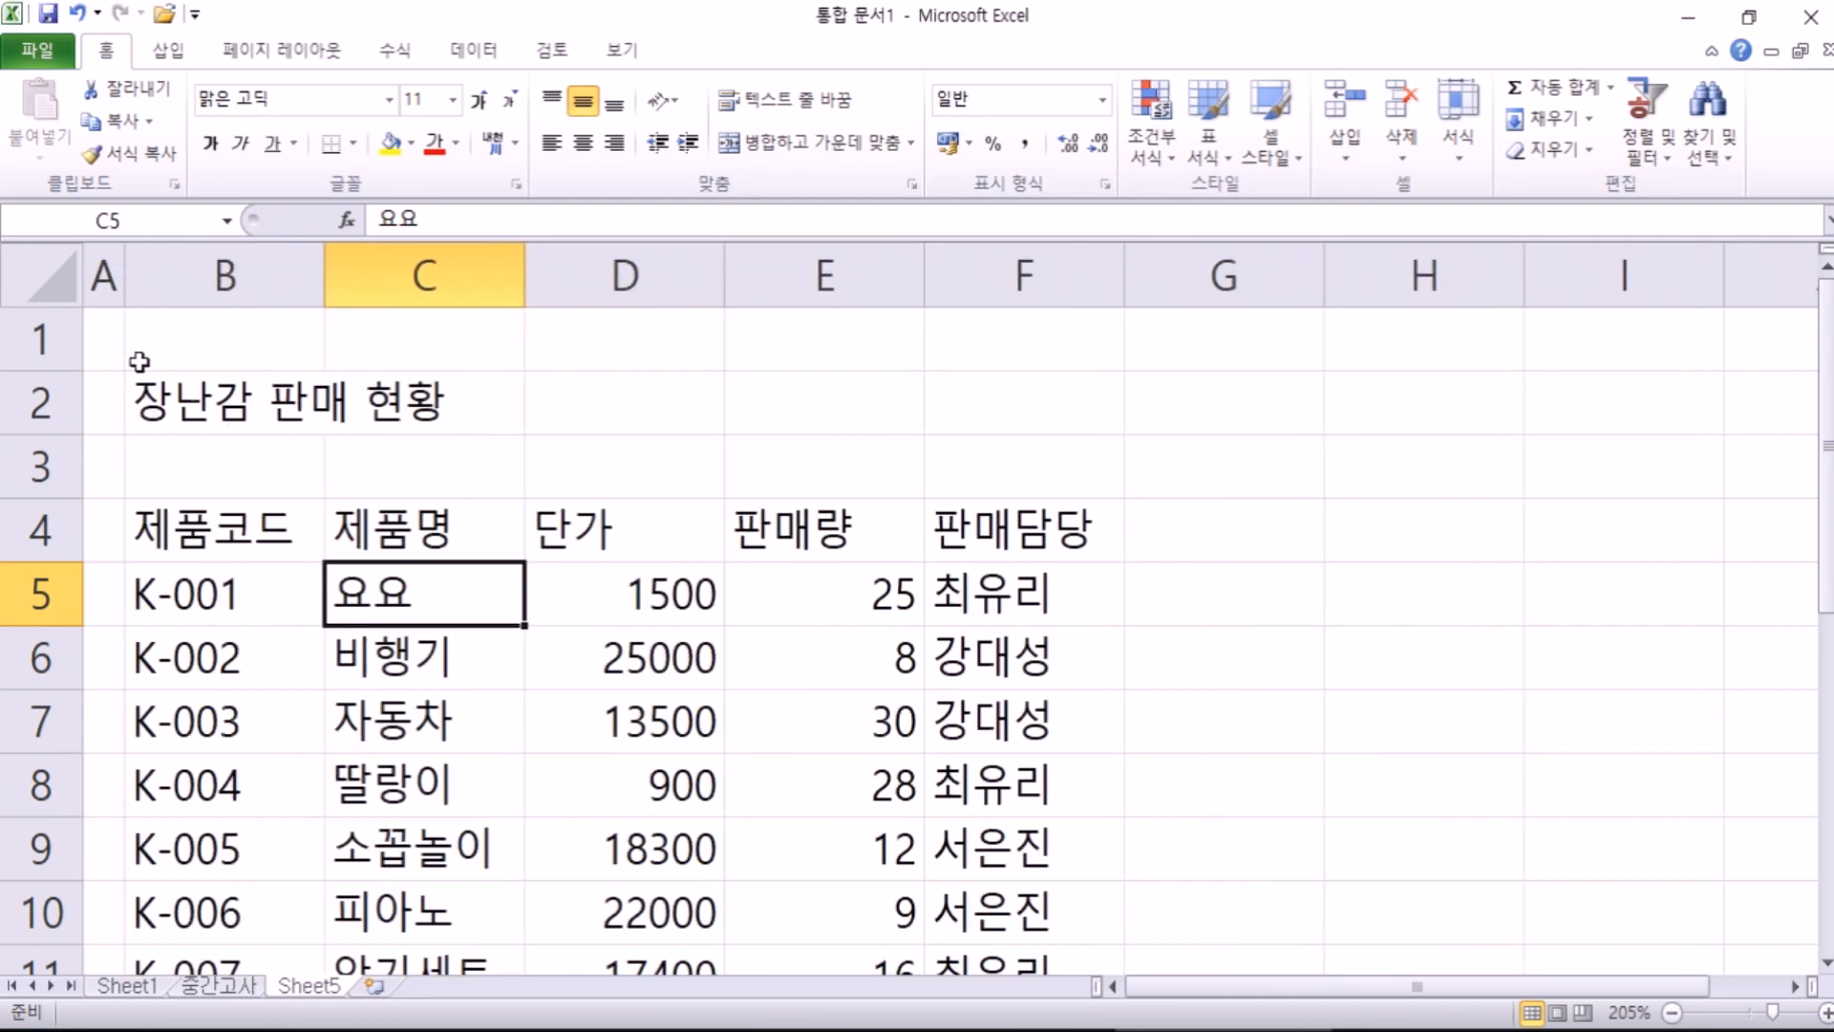
left_click_drag(124, 277, 103, 277)
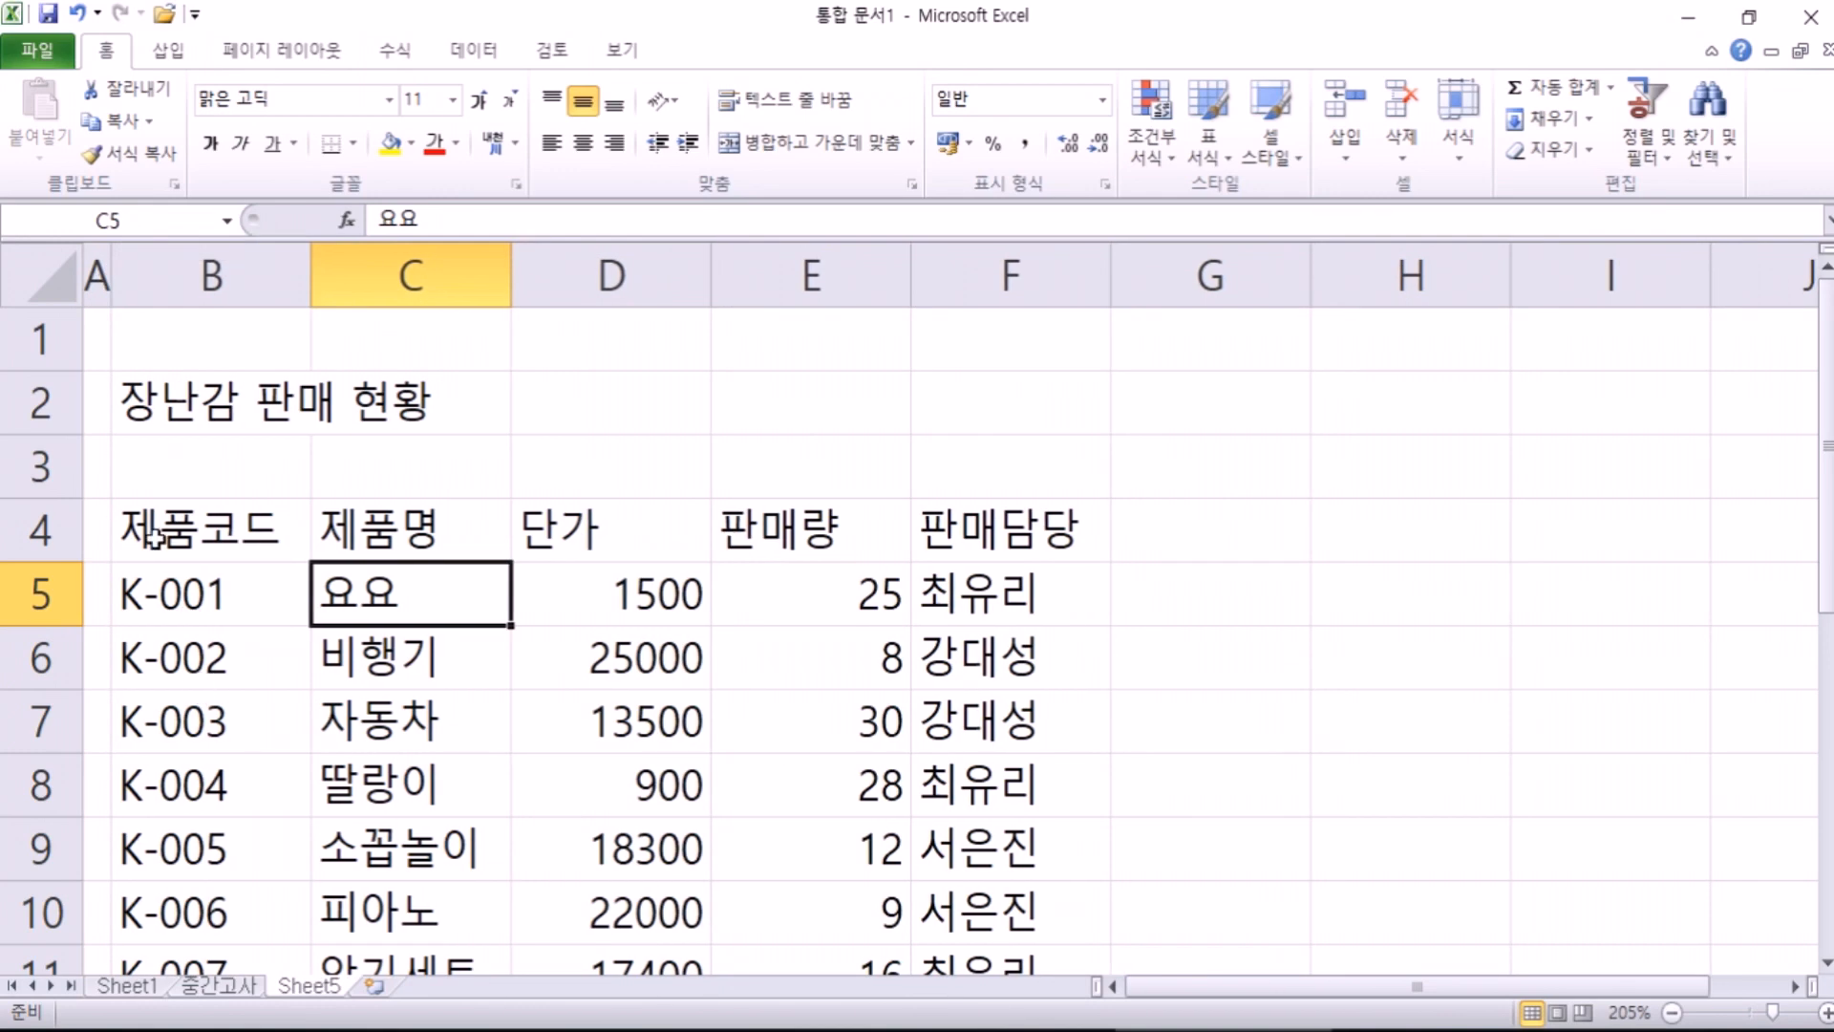
mouse_move(111, 275)
left_mouse_down()
mouse_move(526, 276)
mouse_move(96, 276)
left_mouse_up()
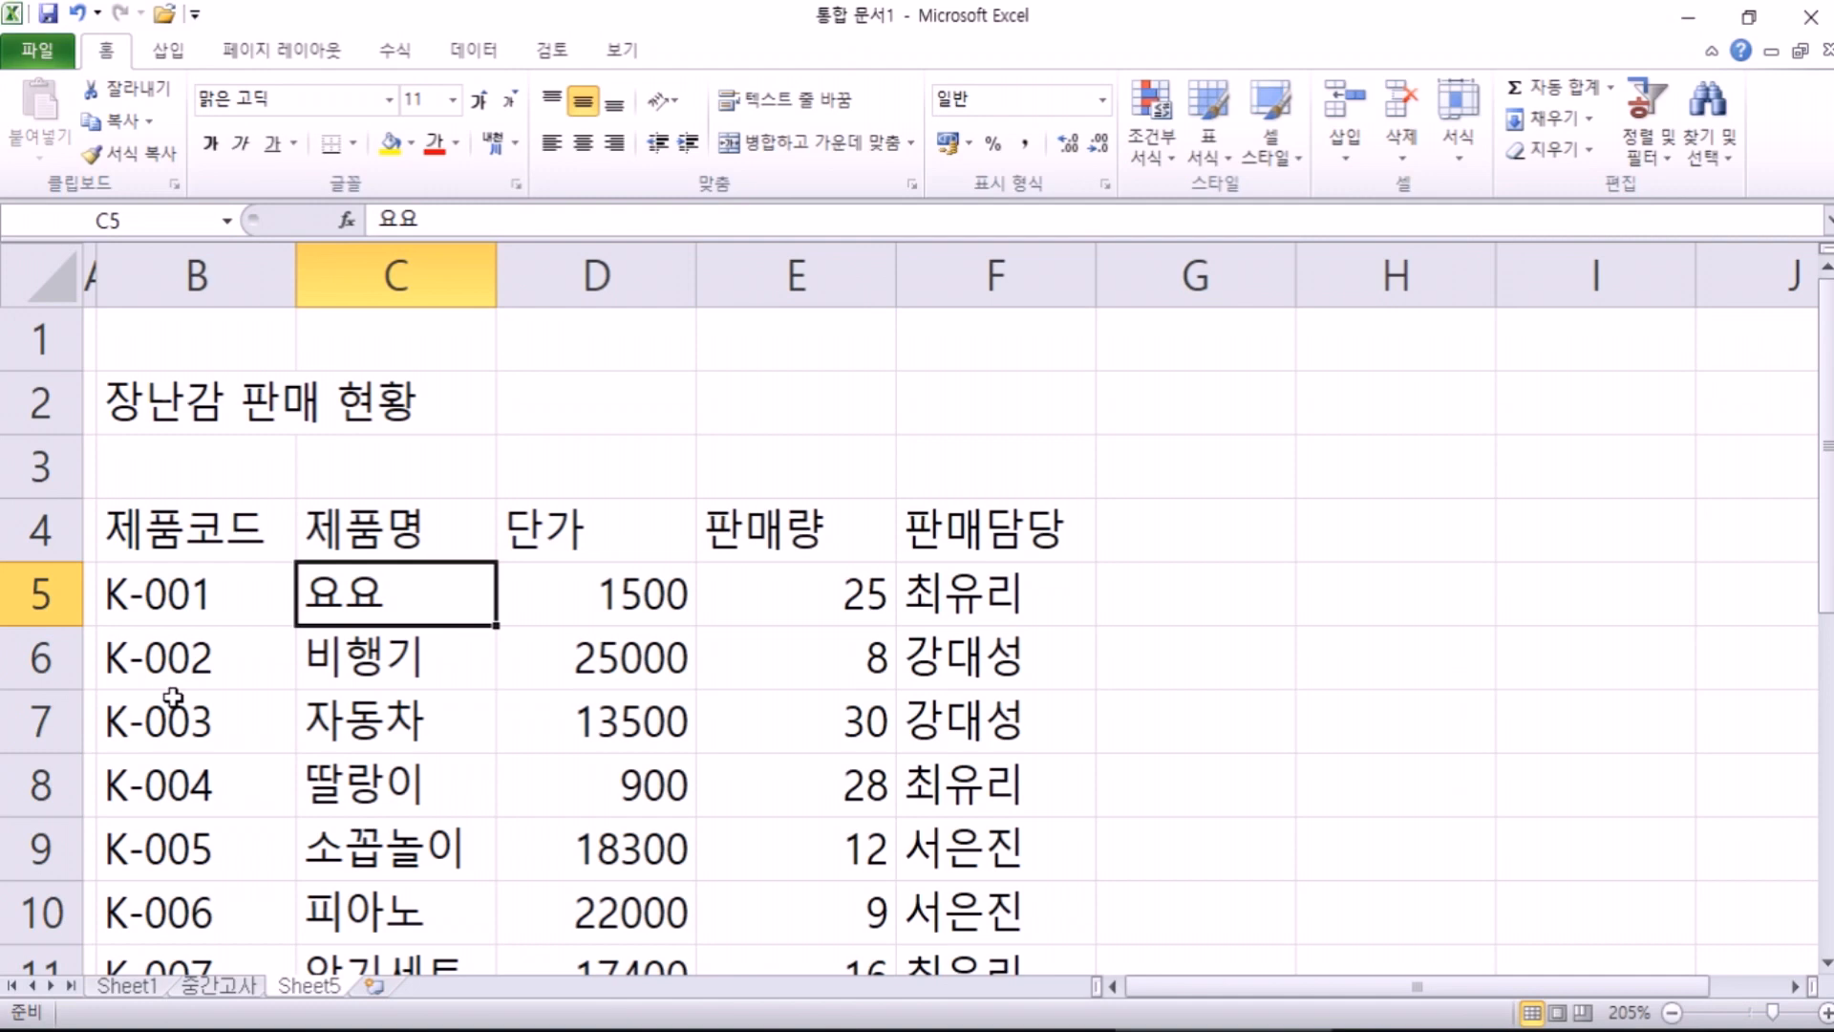
left_click(132, 407)
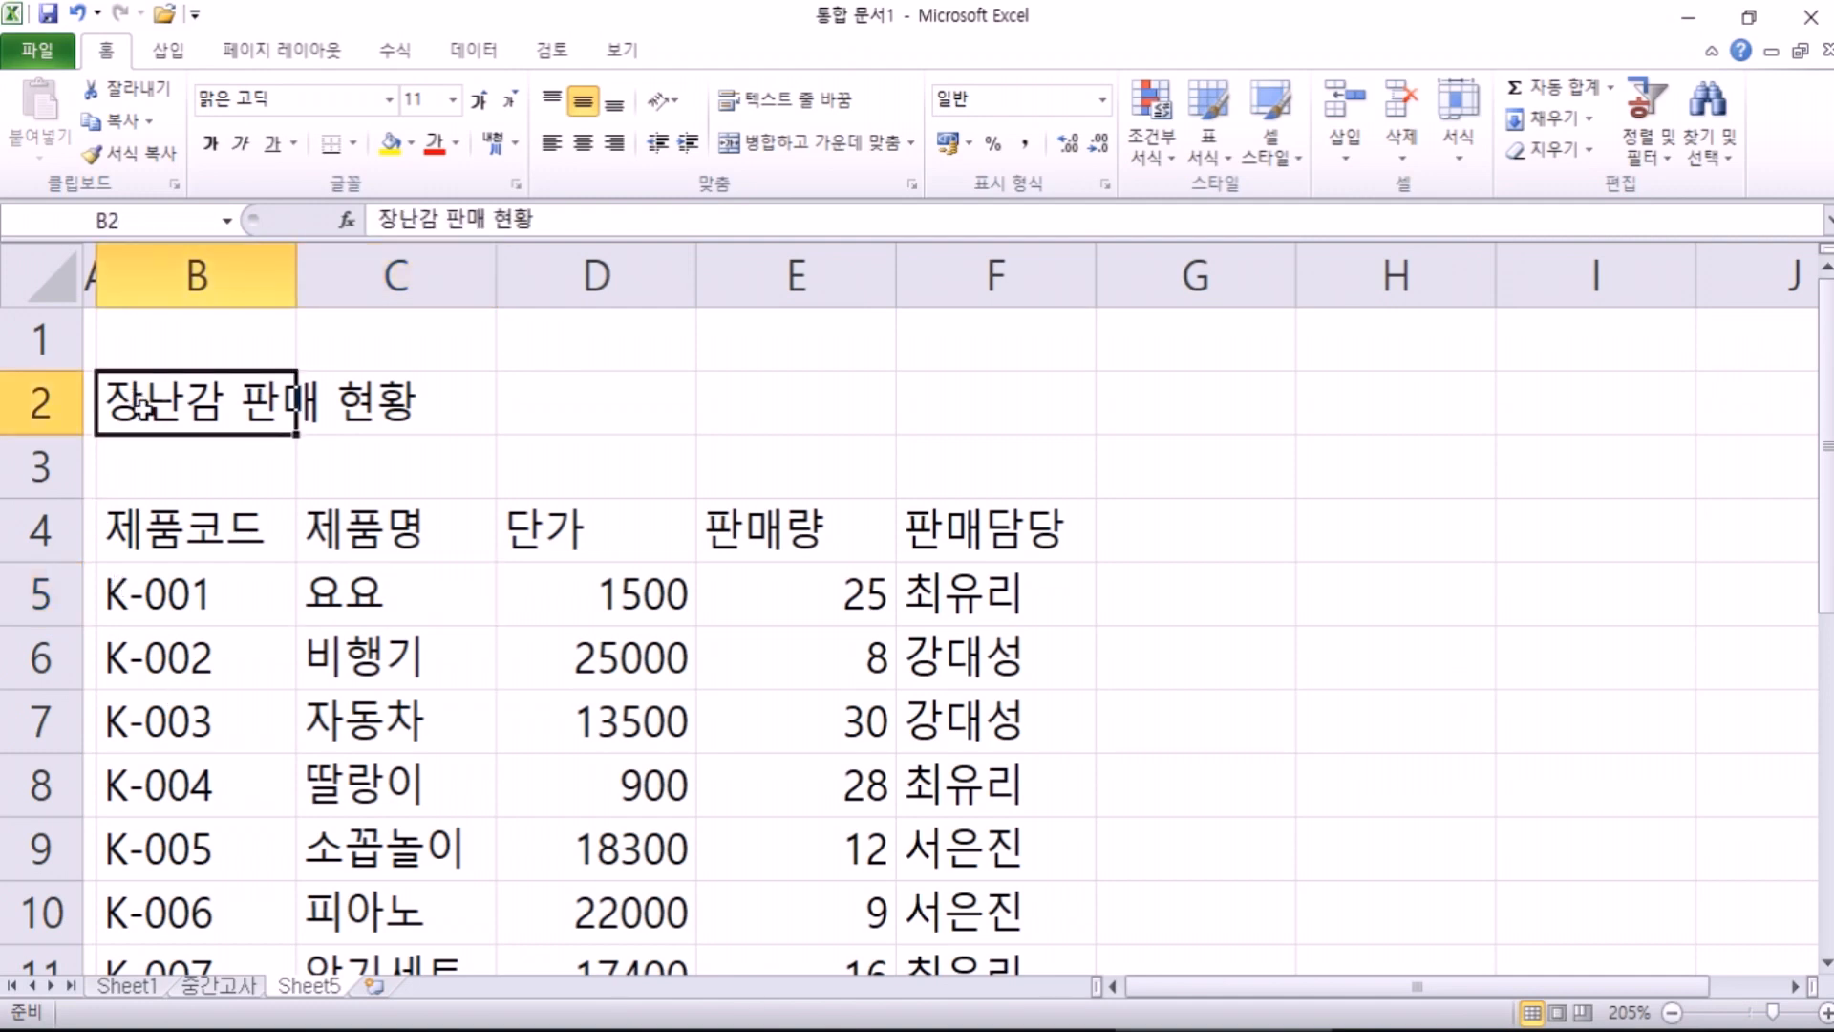
left_click_drag(95, 276, 125, 284)
left_click(432, 779)
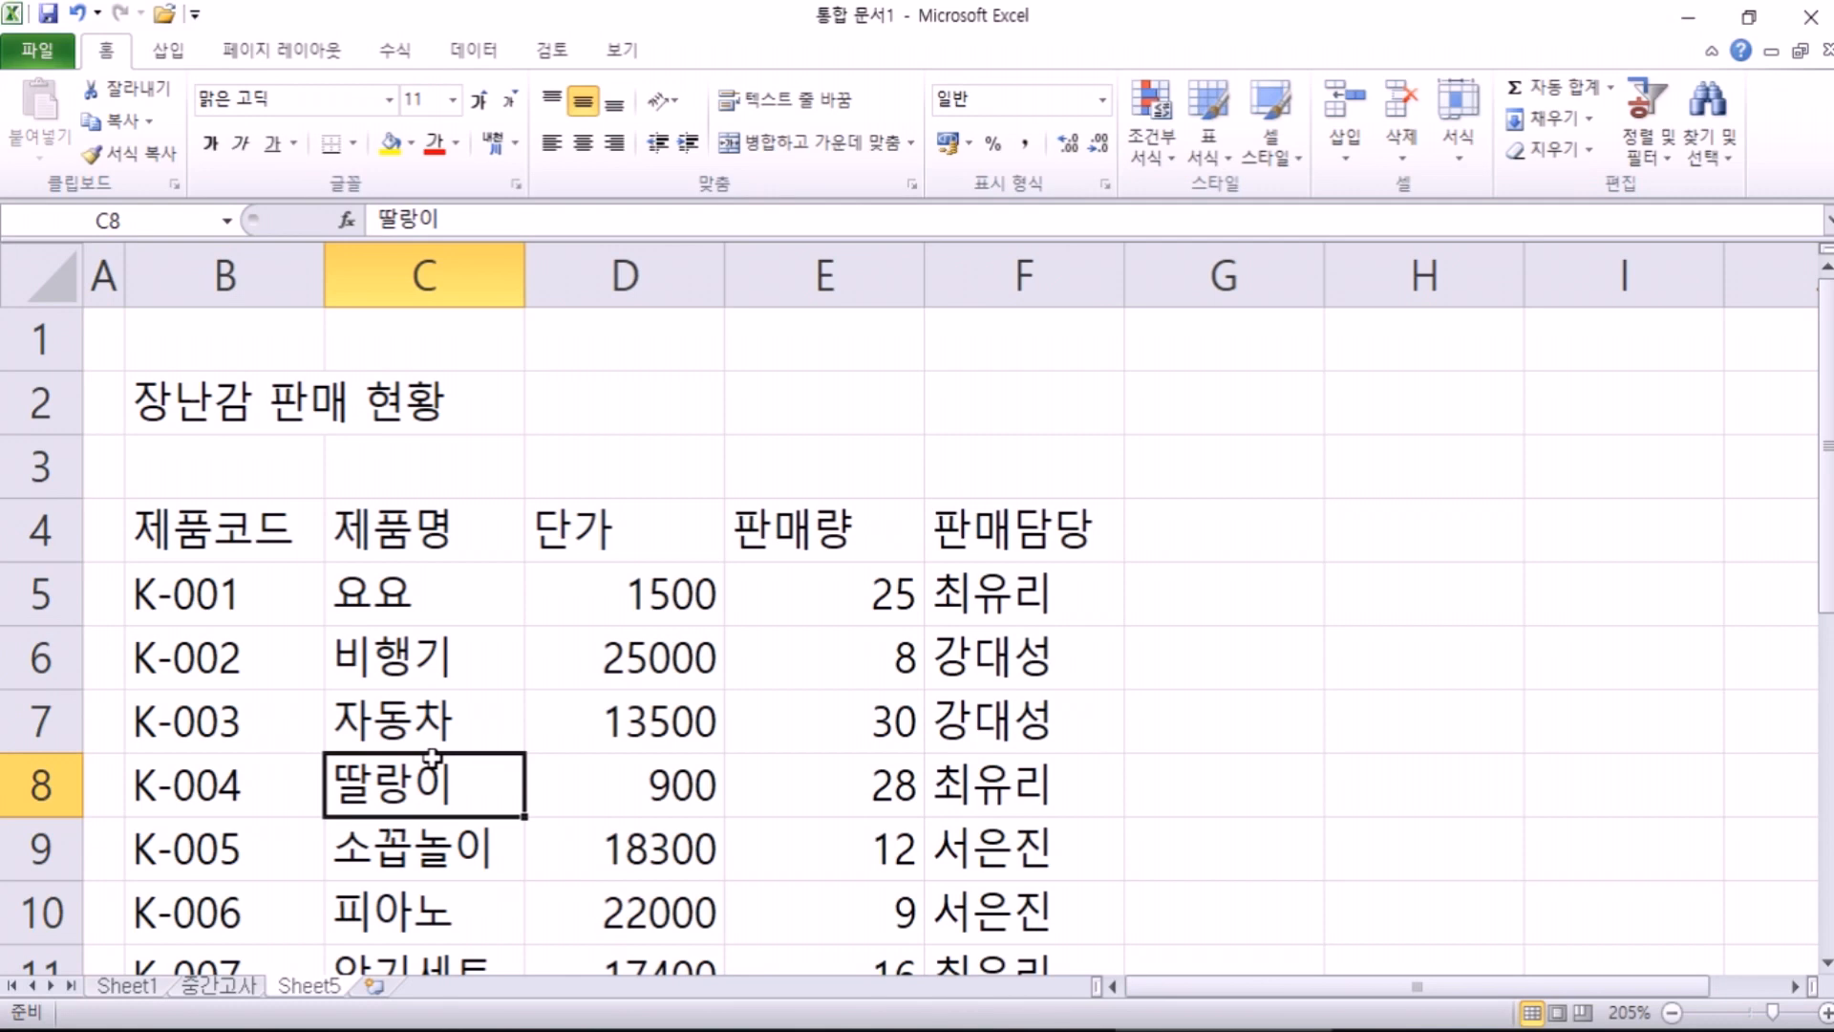
Step: Erase all the existing notes in Notepad
key("alt+Tab")
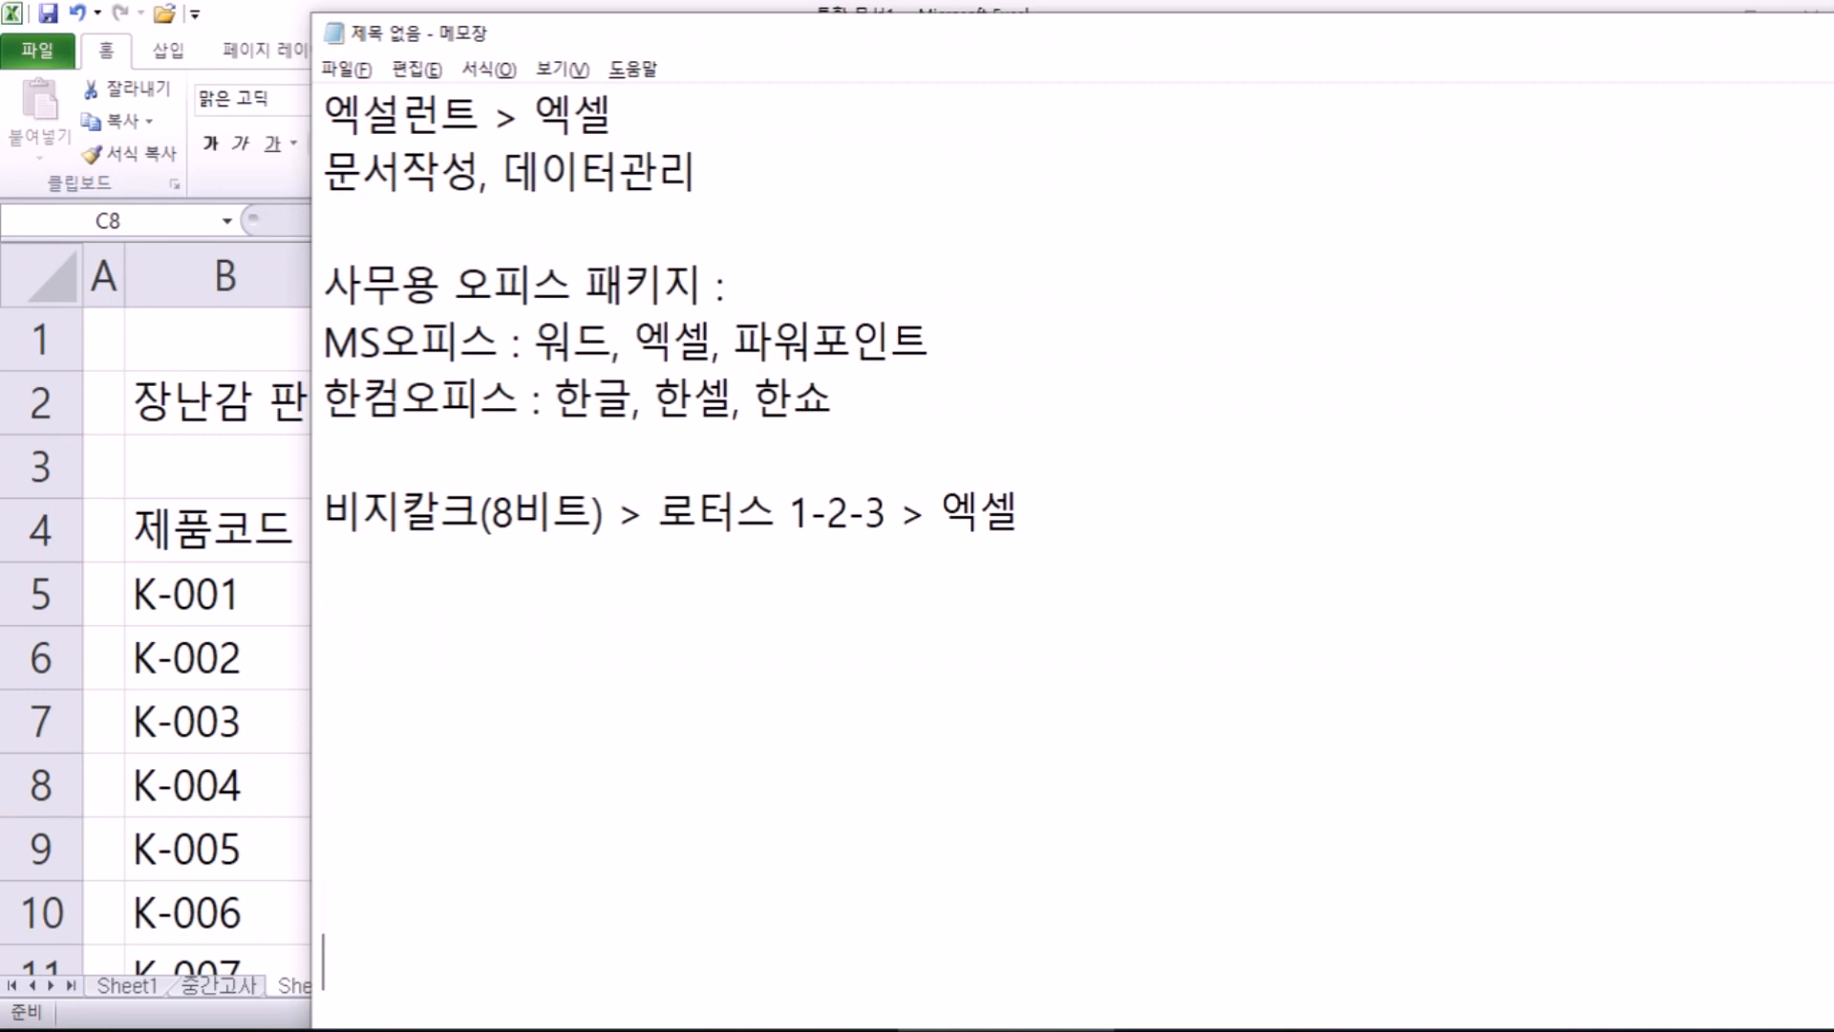
key("ctrl+a")
key("Delete")
Step: Type '문서를 작성하는 이유 : 전달, 보존' in Notepad and return to the Excel workbook
type("AN")
key("BackSpace")
key("BackSpace")
type("무ㄴ서를 작성하")
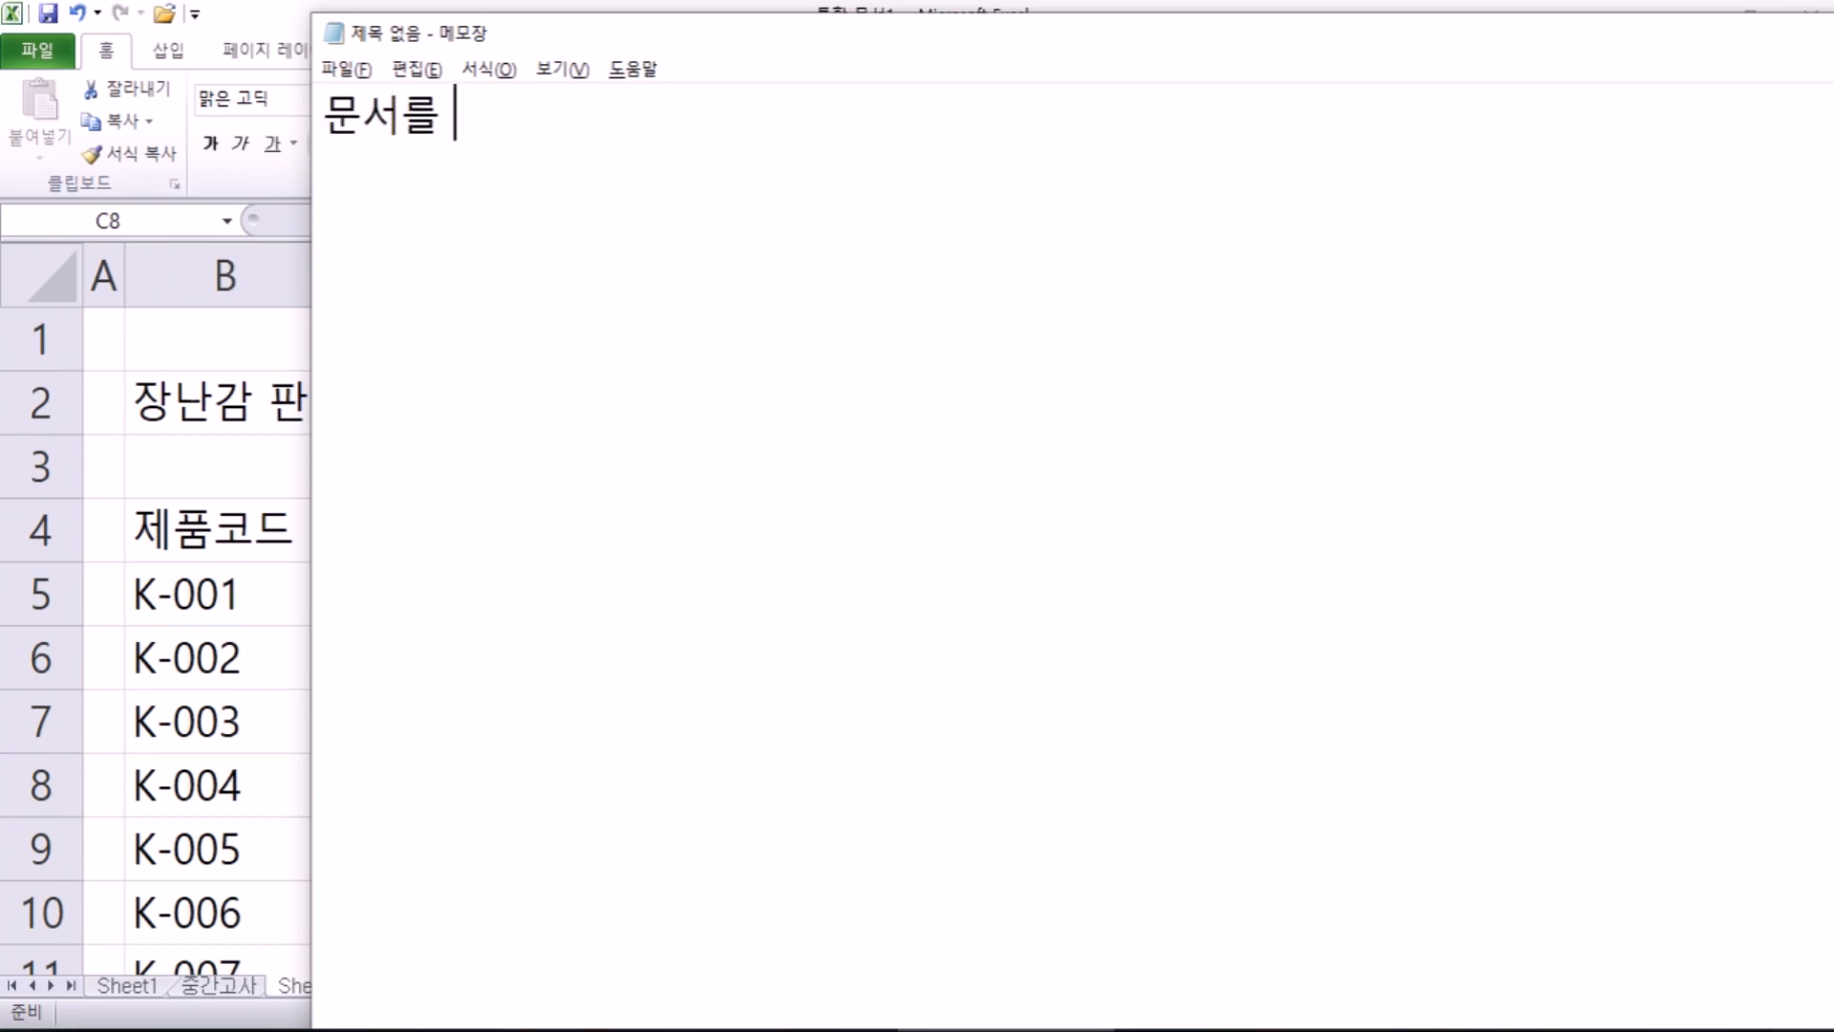
type("는 이유")
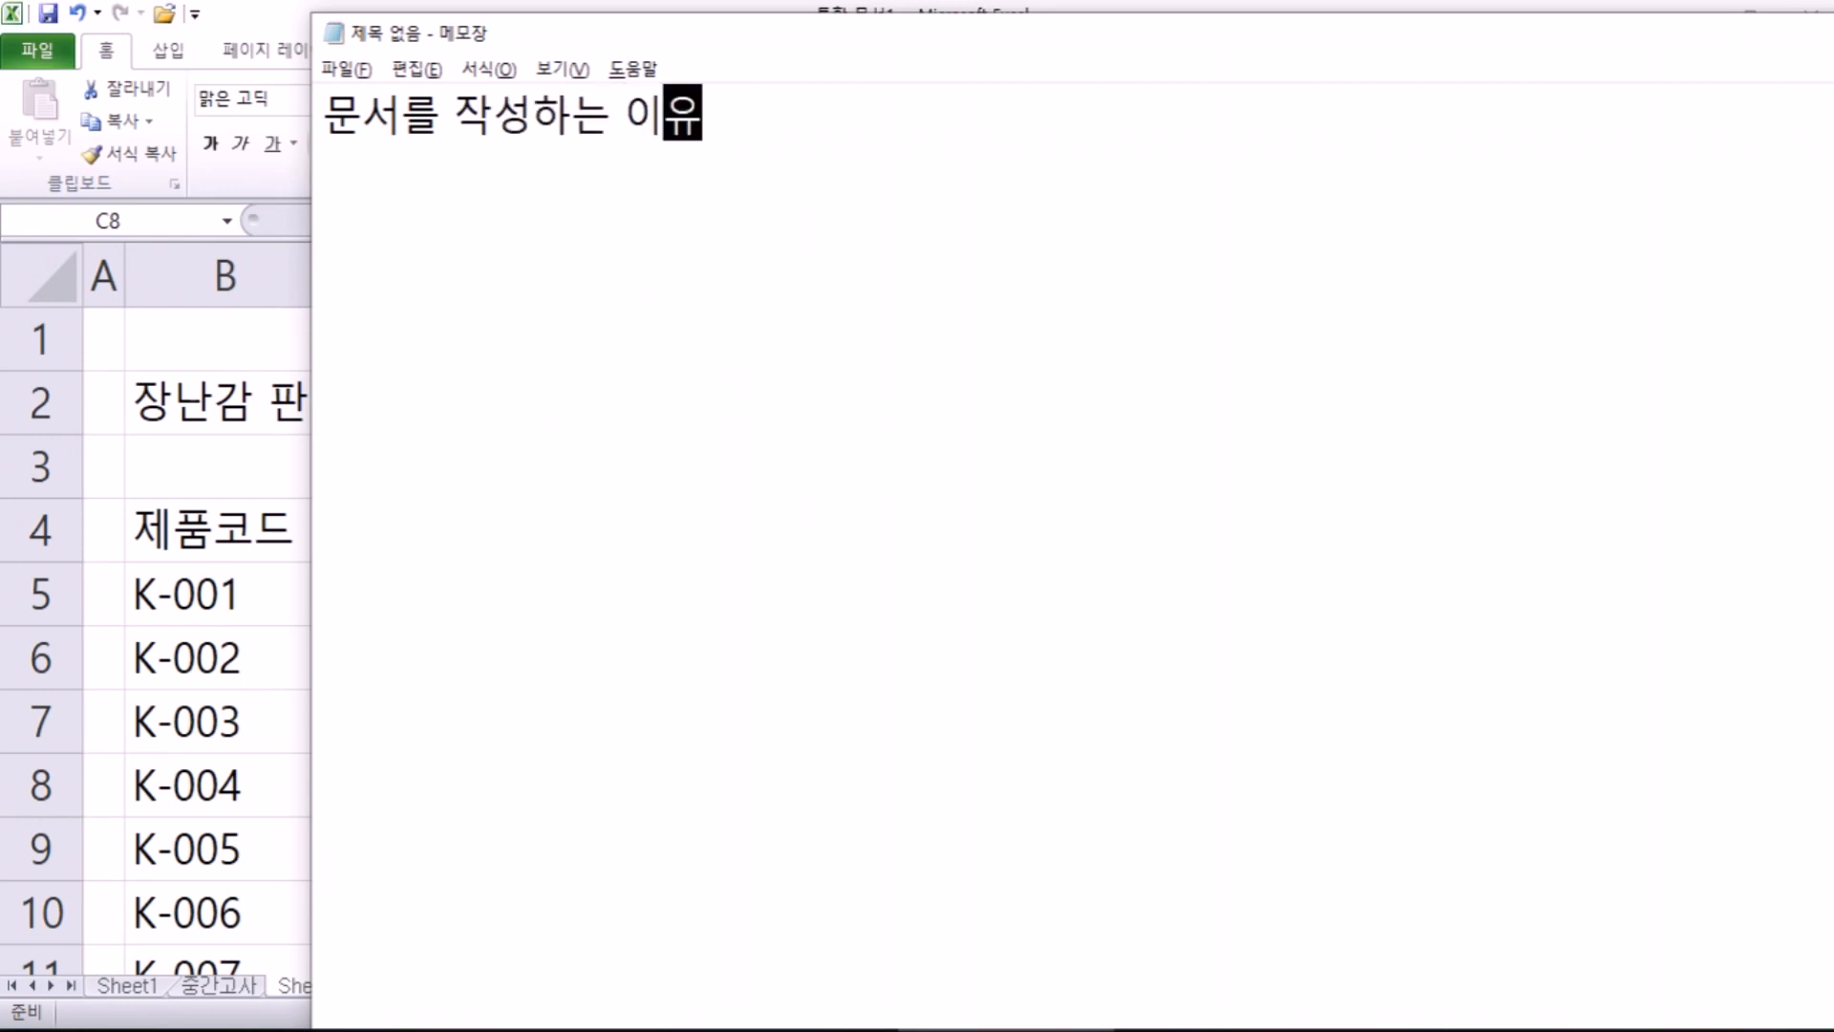
type(" : ㅈㅓㄴ달,")
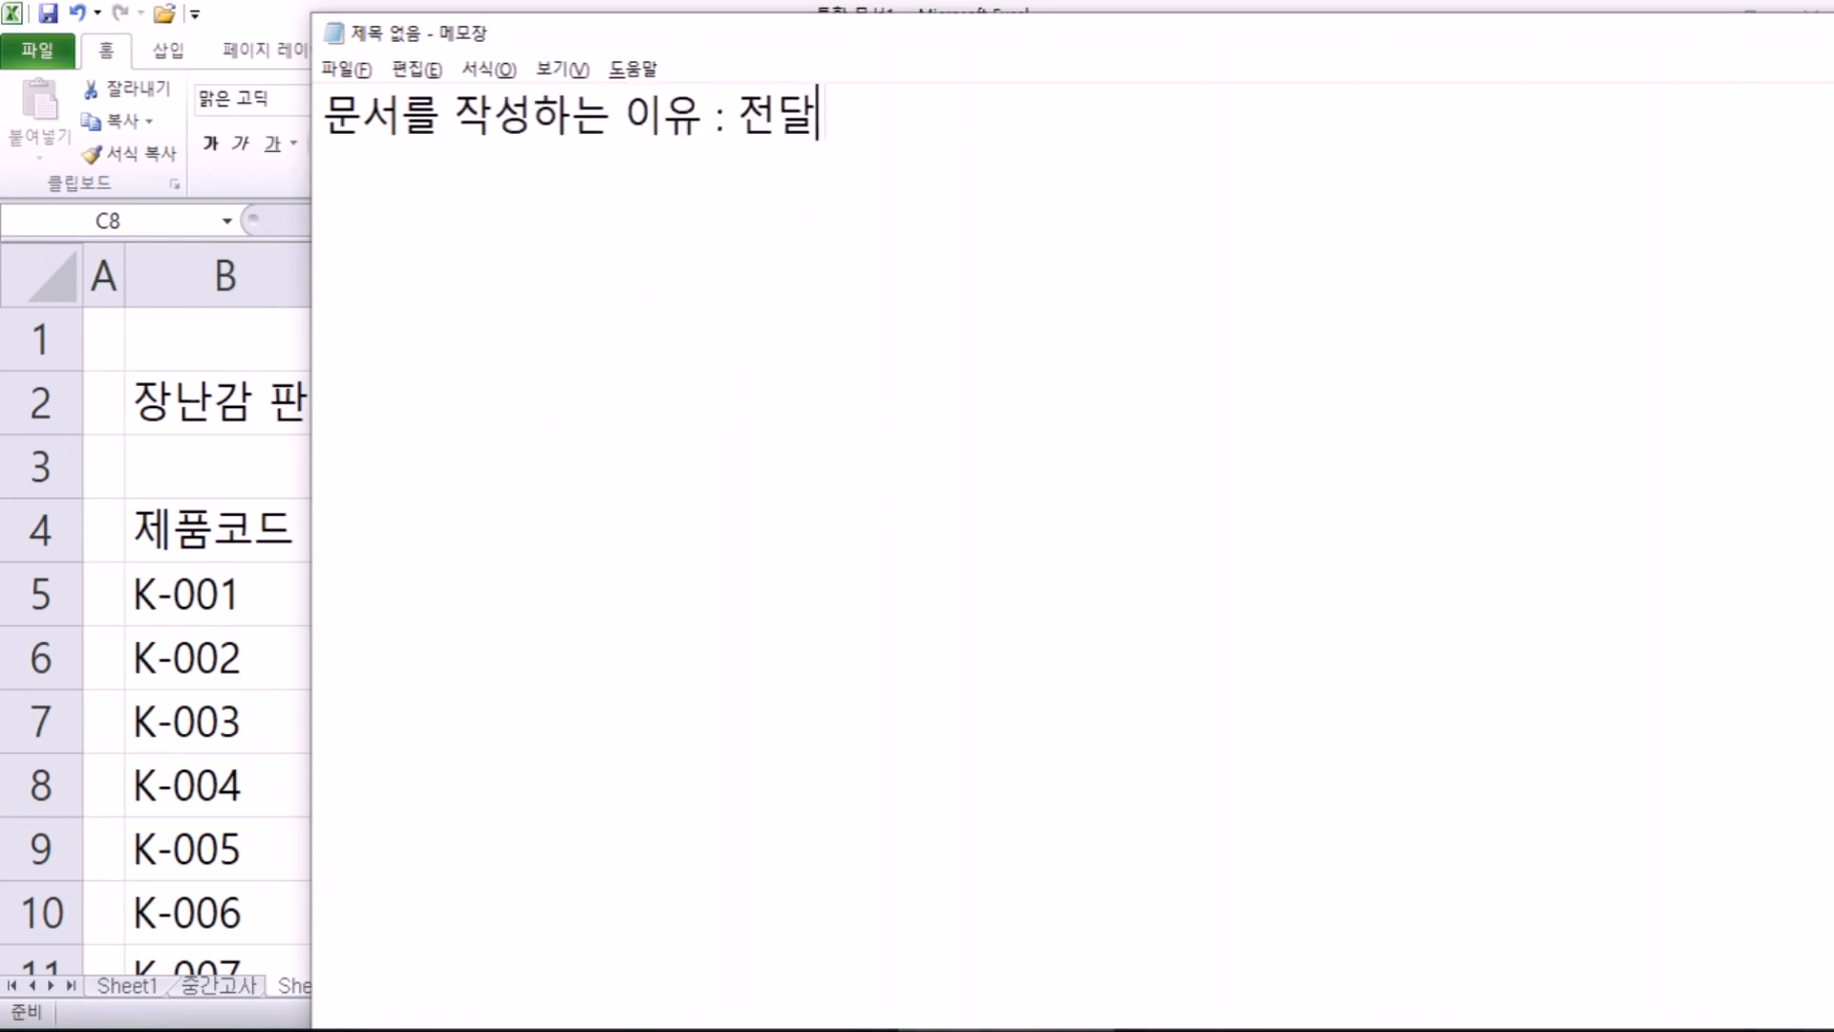
type(" ㅂㅗㅈㅗㄴ")
key("Return")
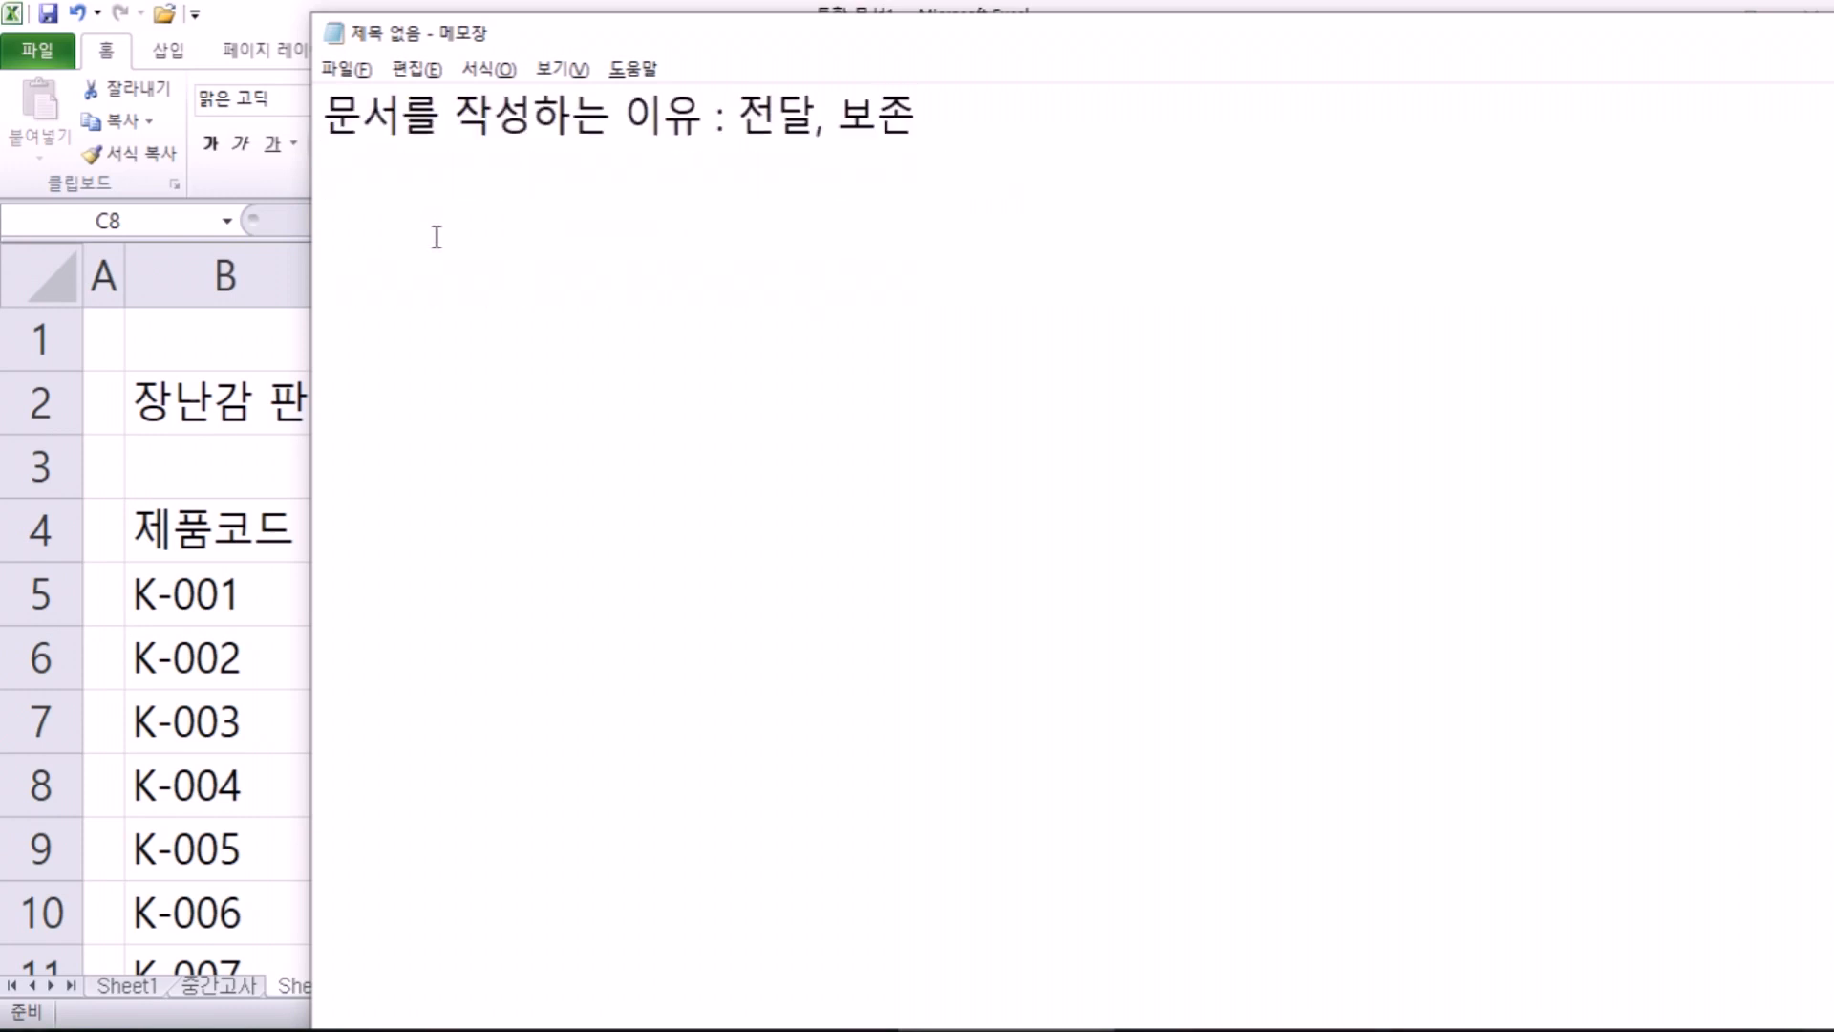
left_click(226, 442)
left_click(218, 392)
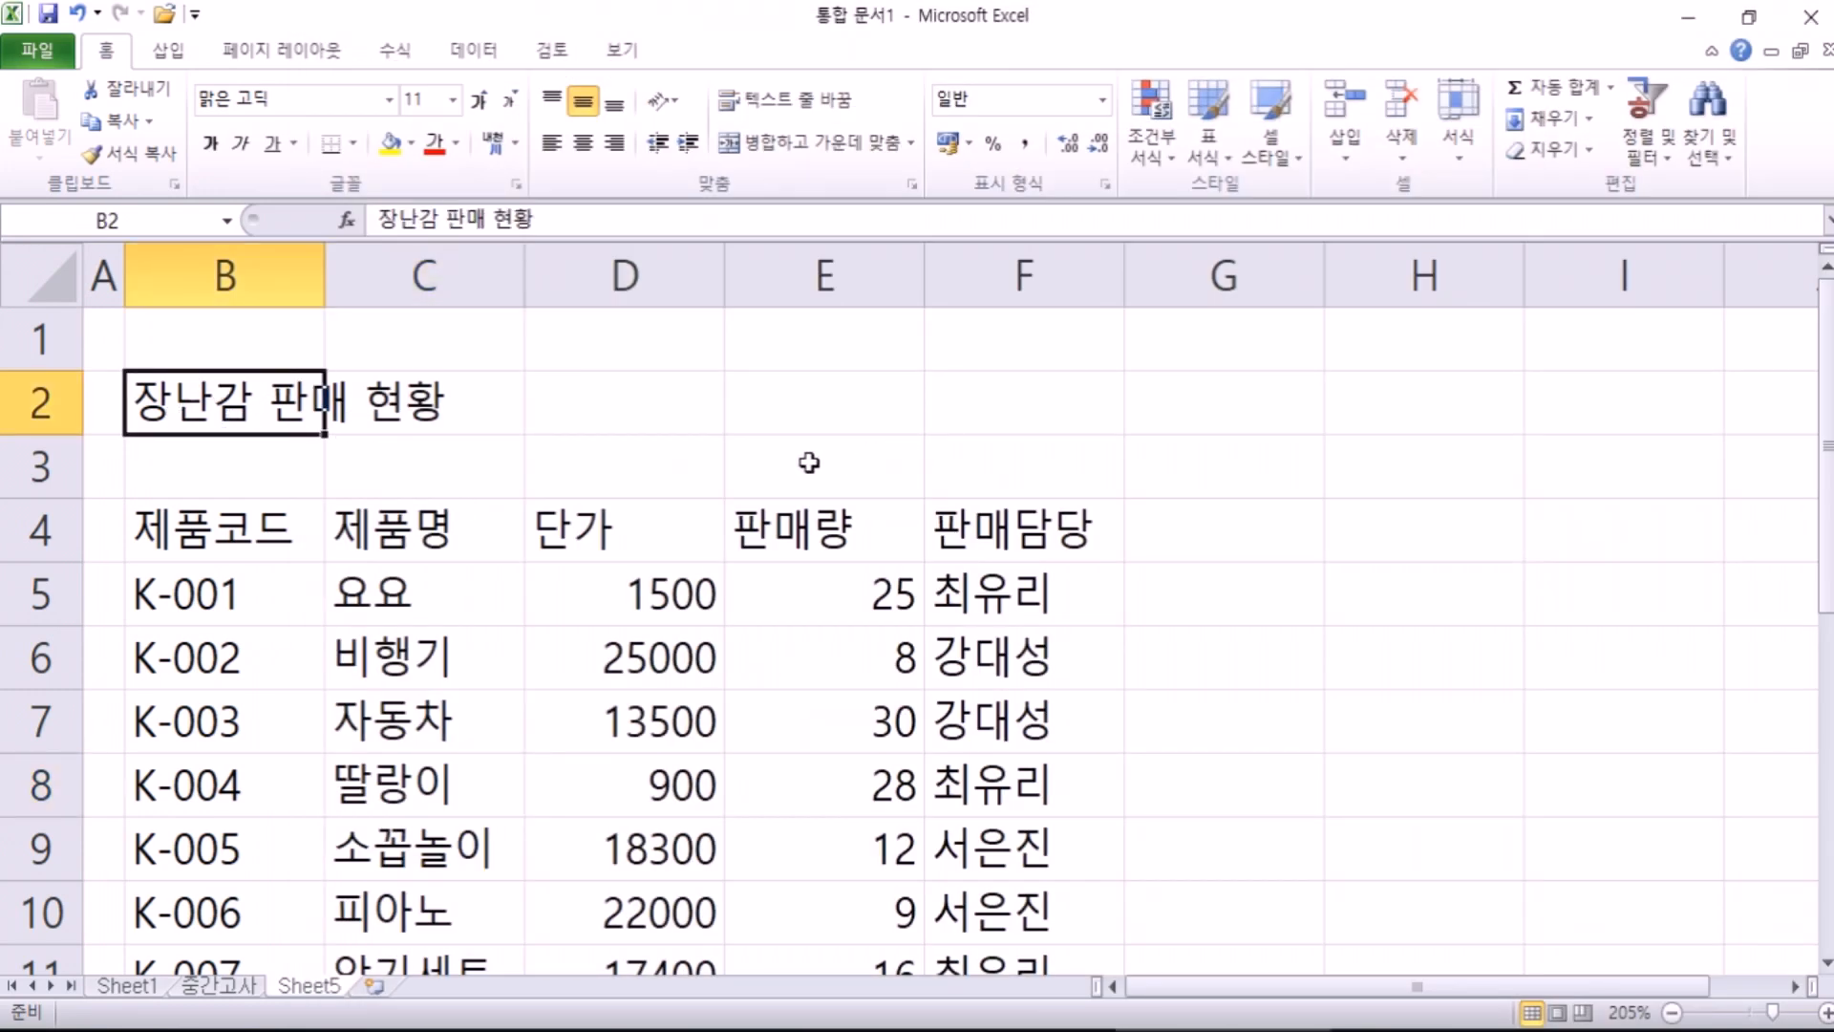
scroll(468, 514, "down", 1)
scroll(290, 532, "down", 2)
scroll(552, 517, "up", 2)
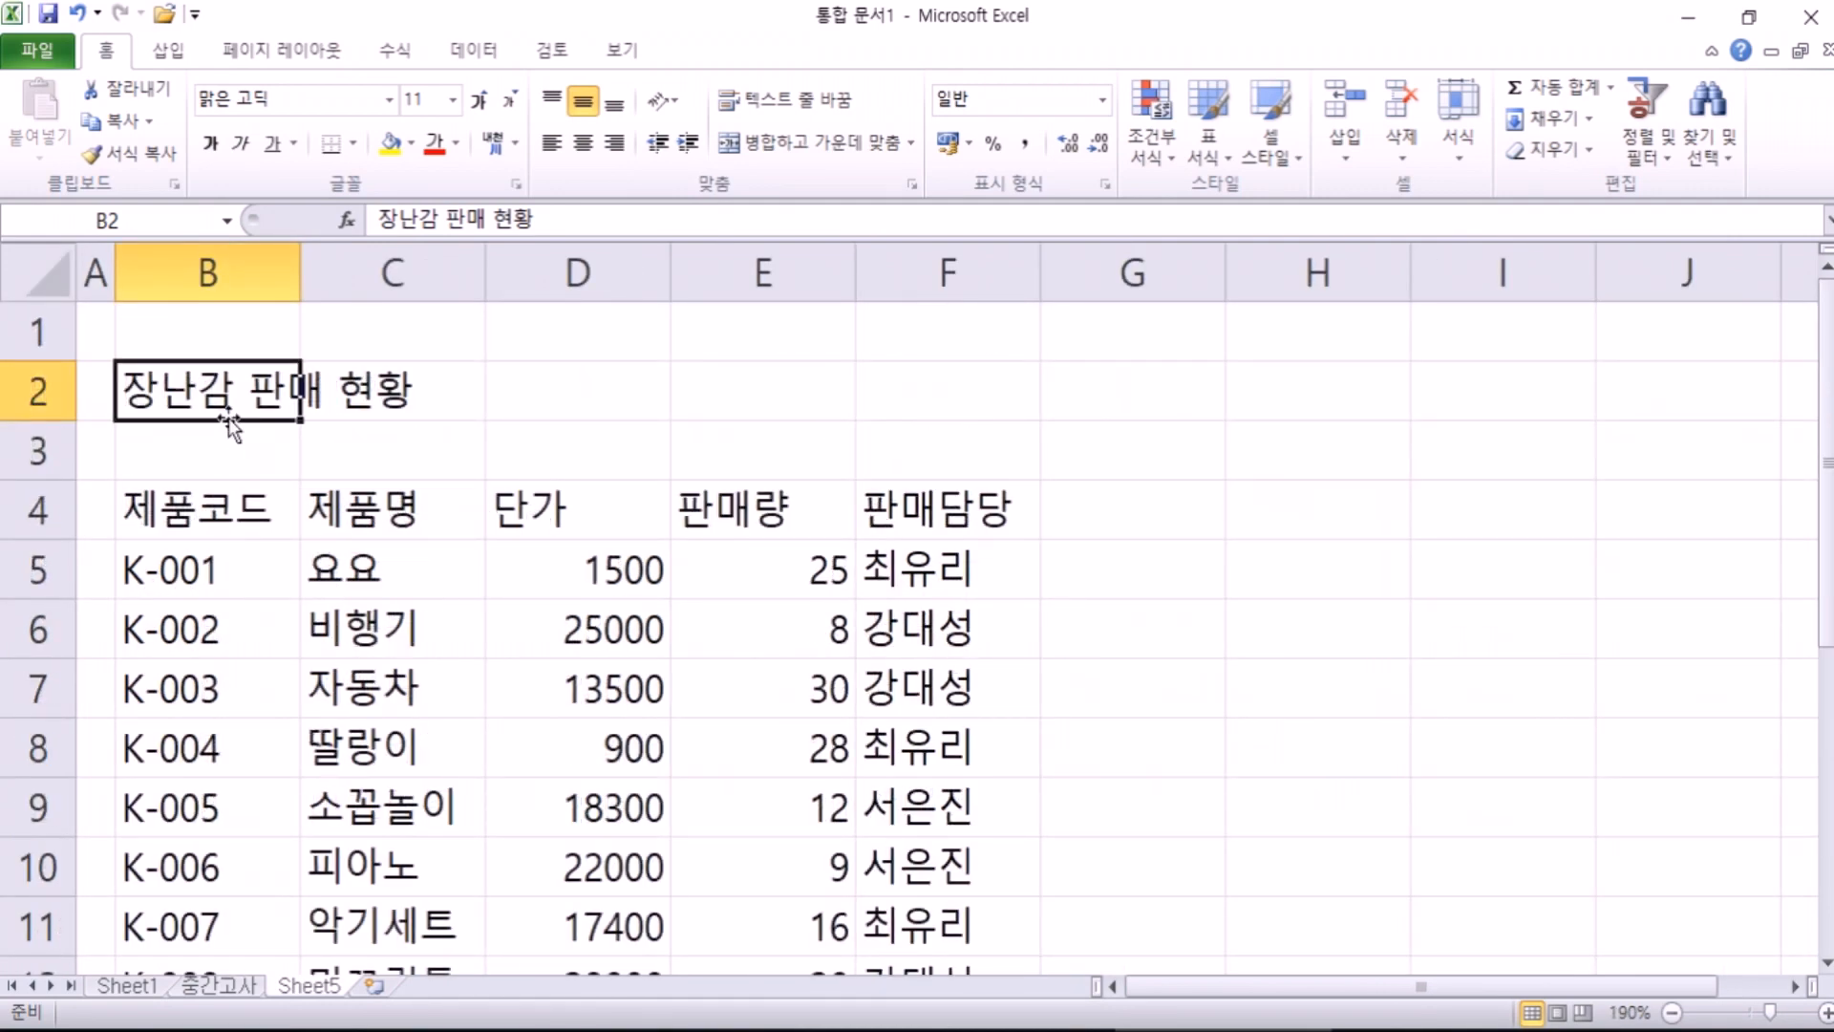
key("alt+Tab")
left_click(770, 115)
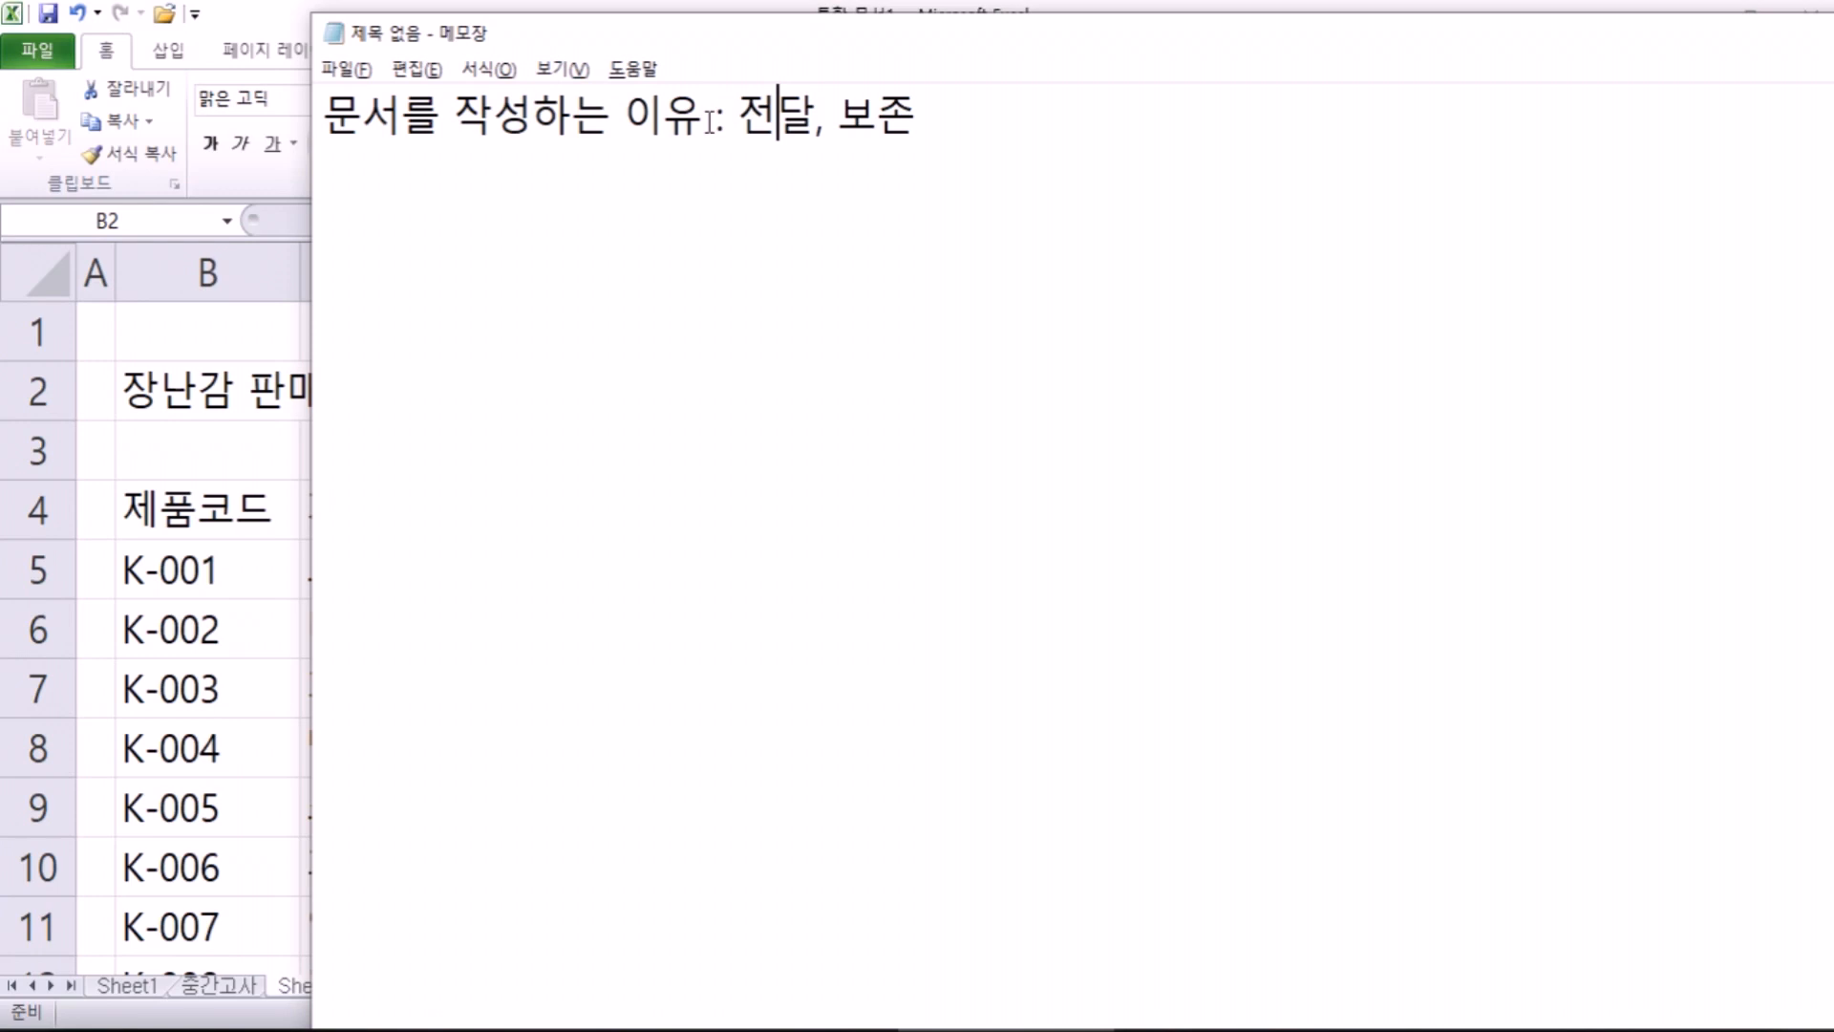
left_click(197, 409)
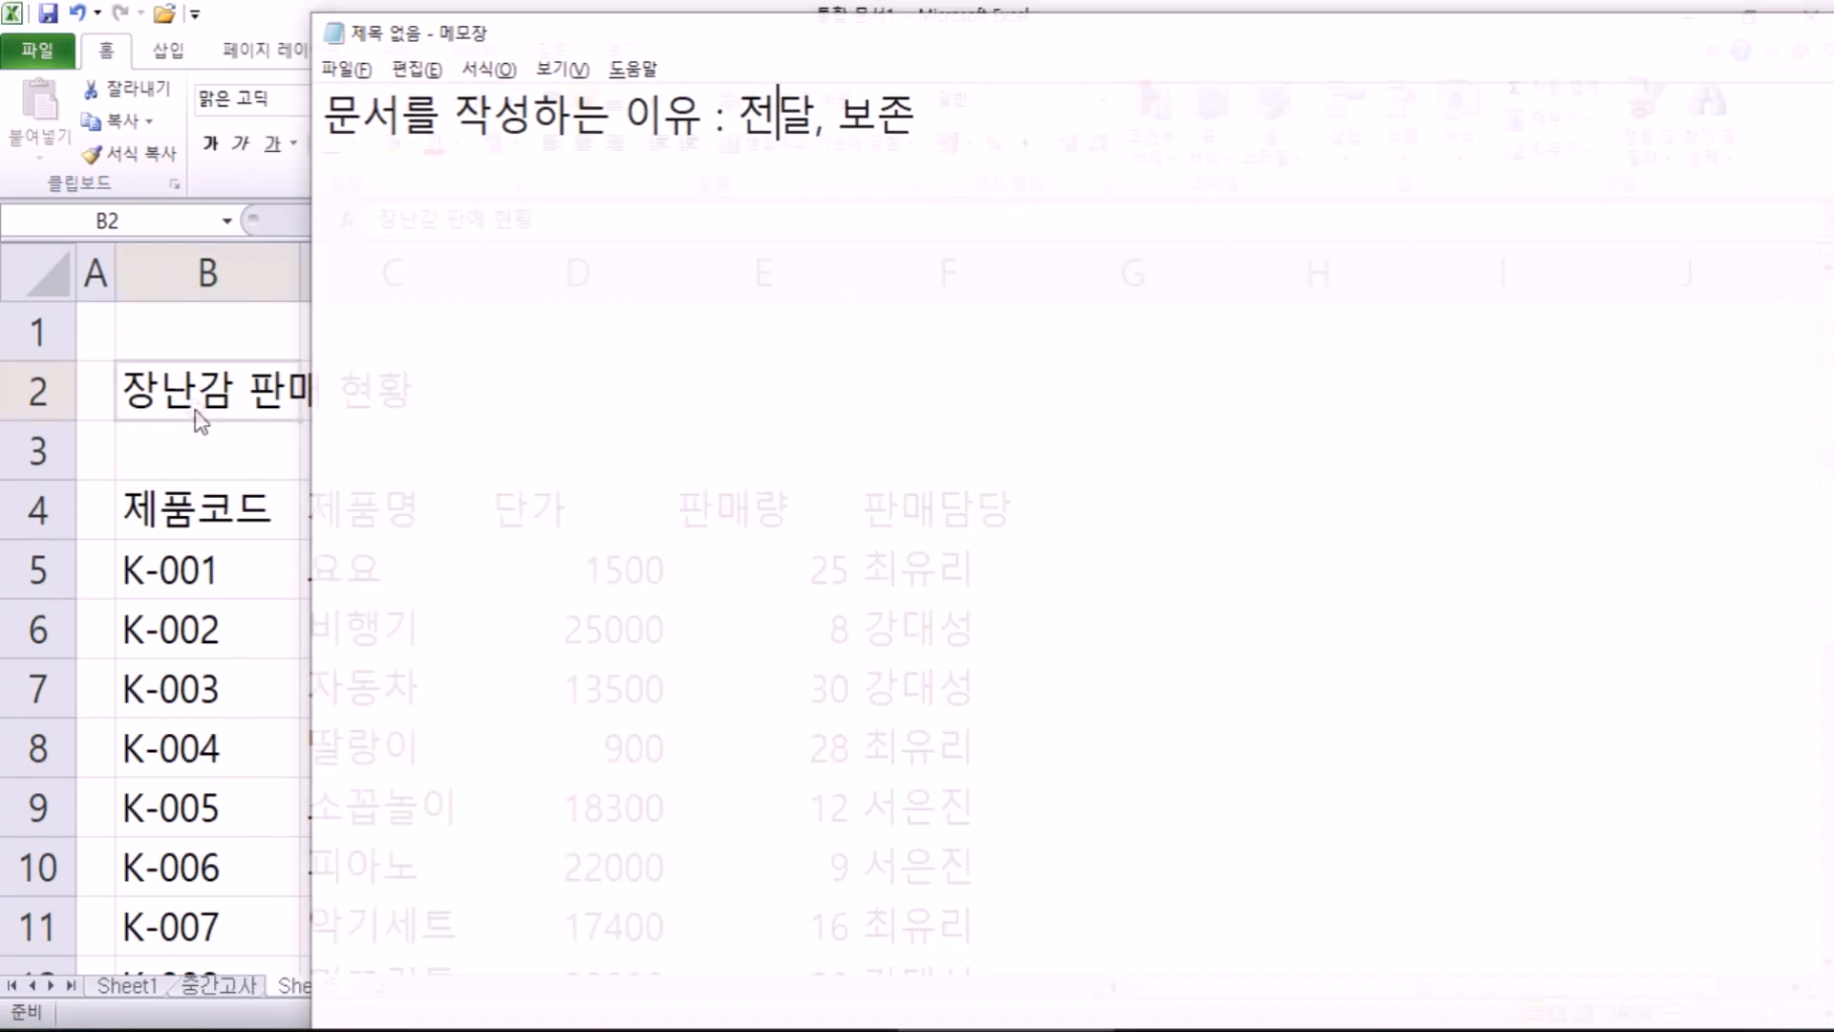
left_click(878, 370)
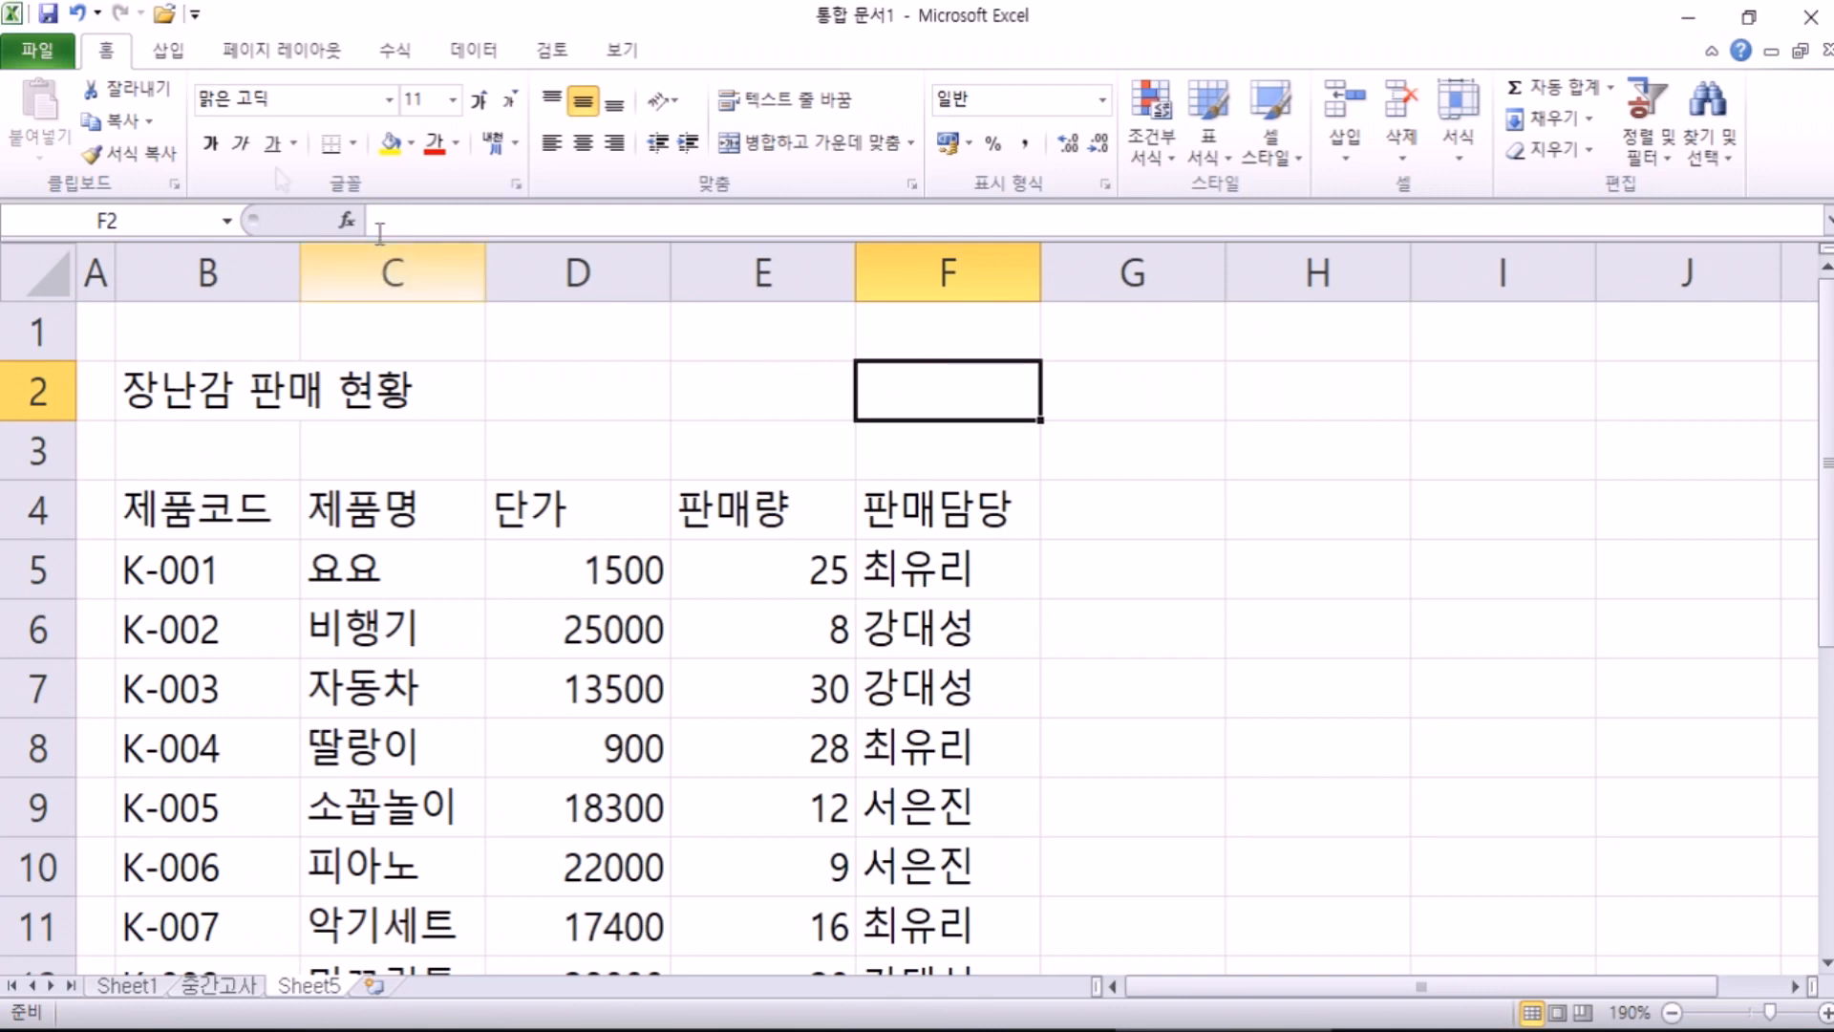
Step: Start a Save As for the workbook, then cancel it and return to the sheet
left_click(37, 52)
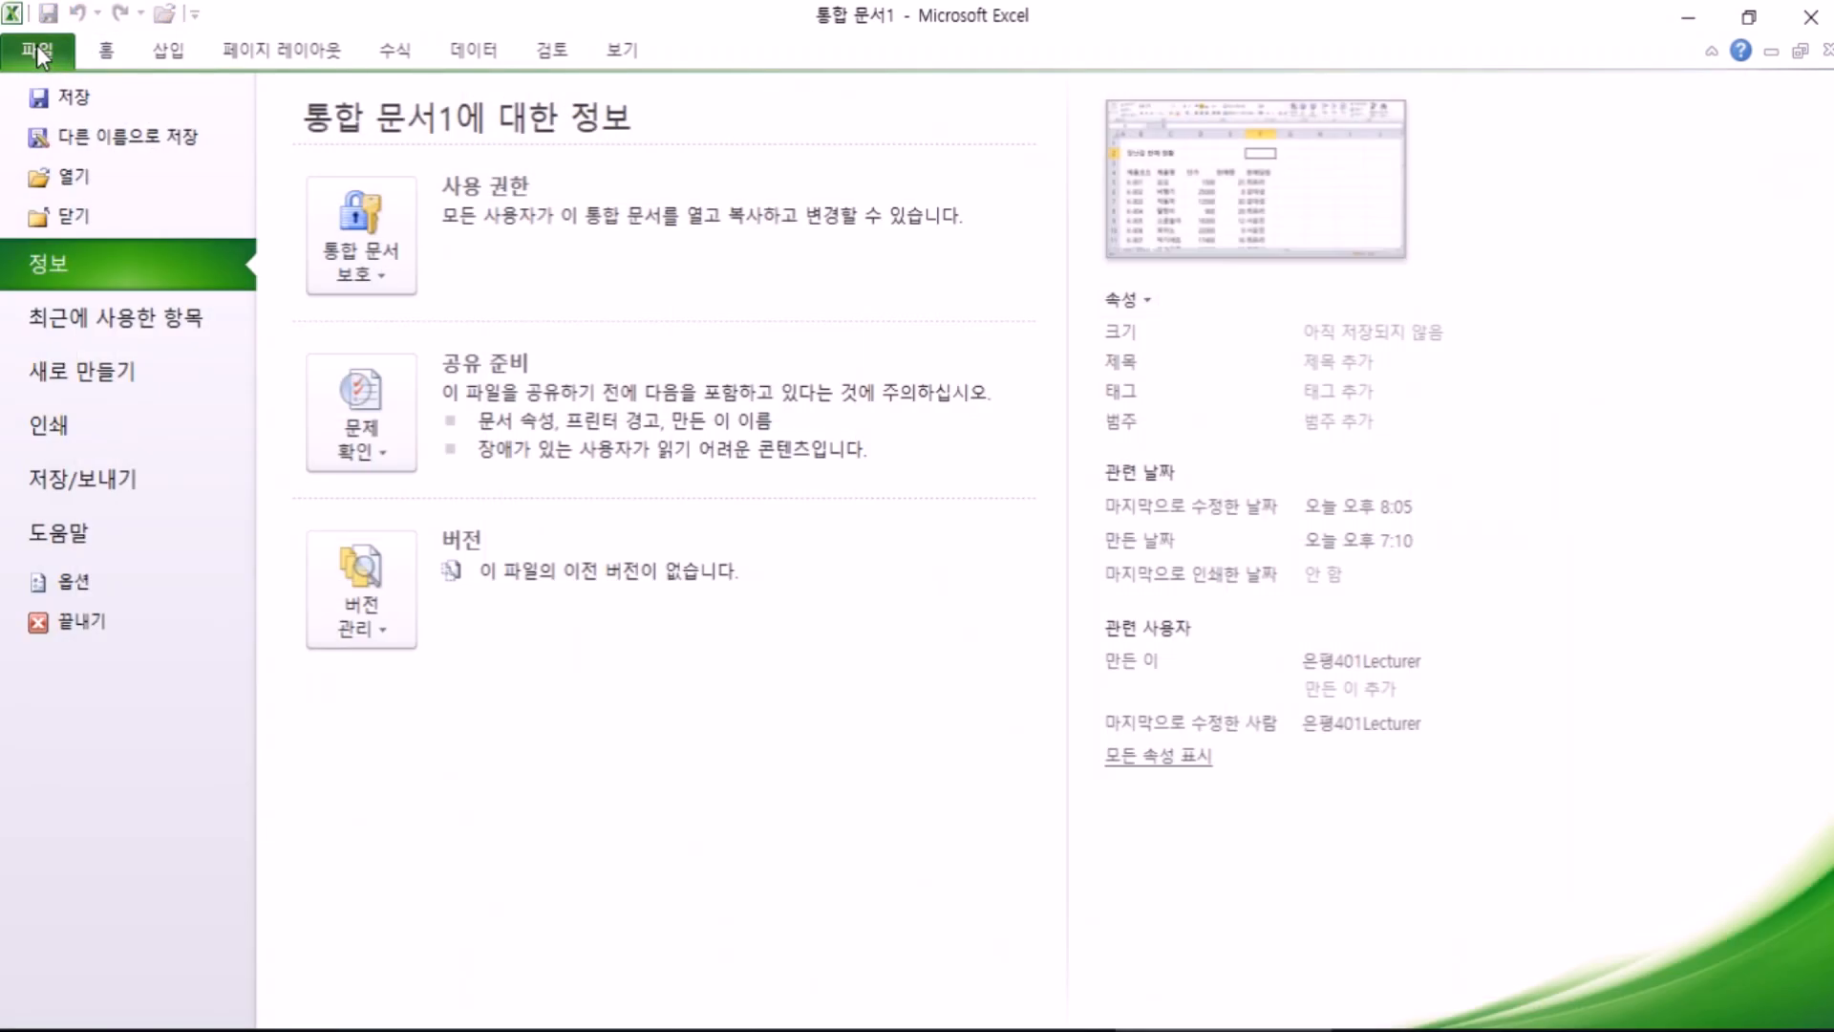
left_click(89, 107)
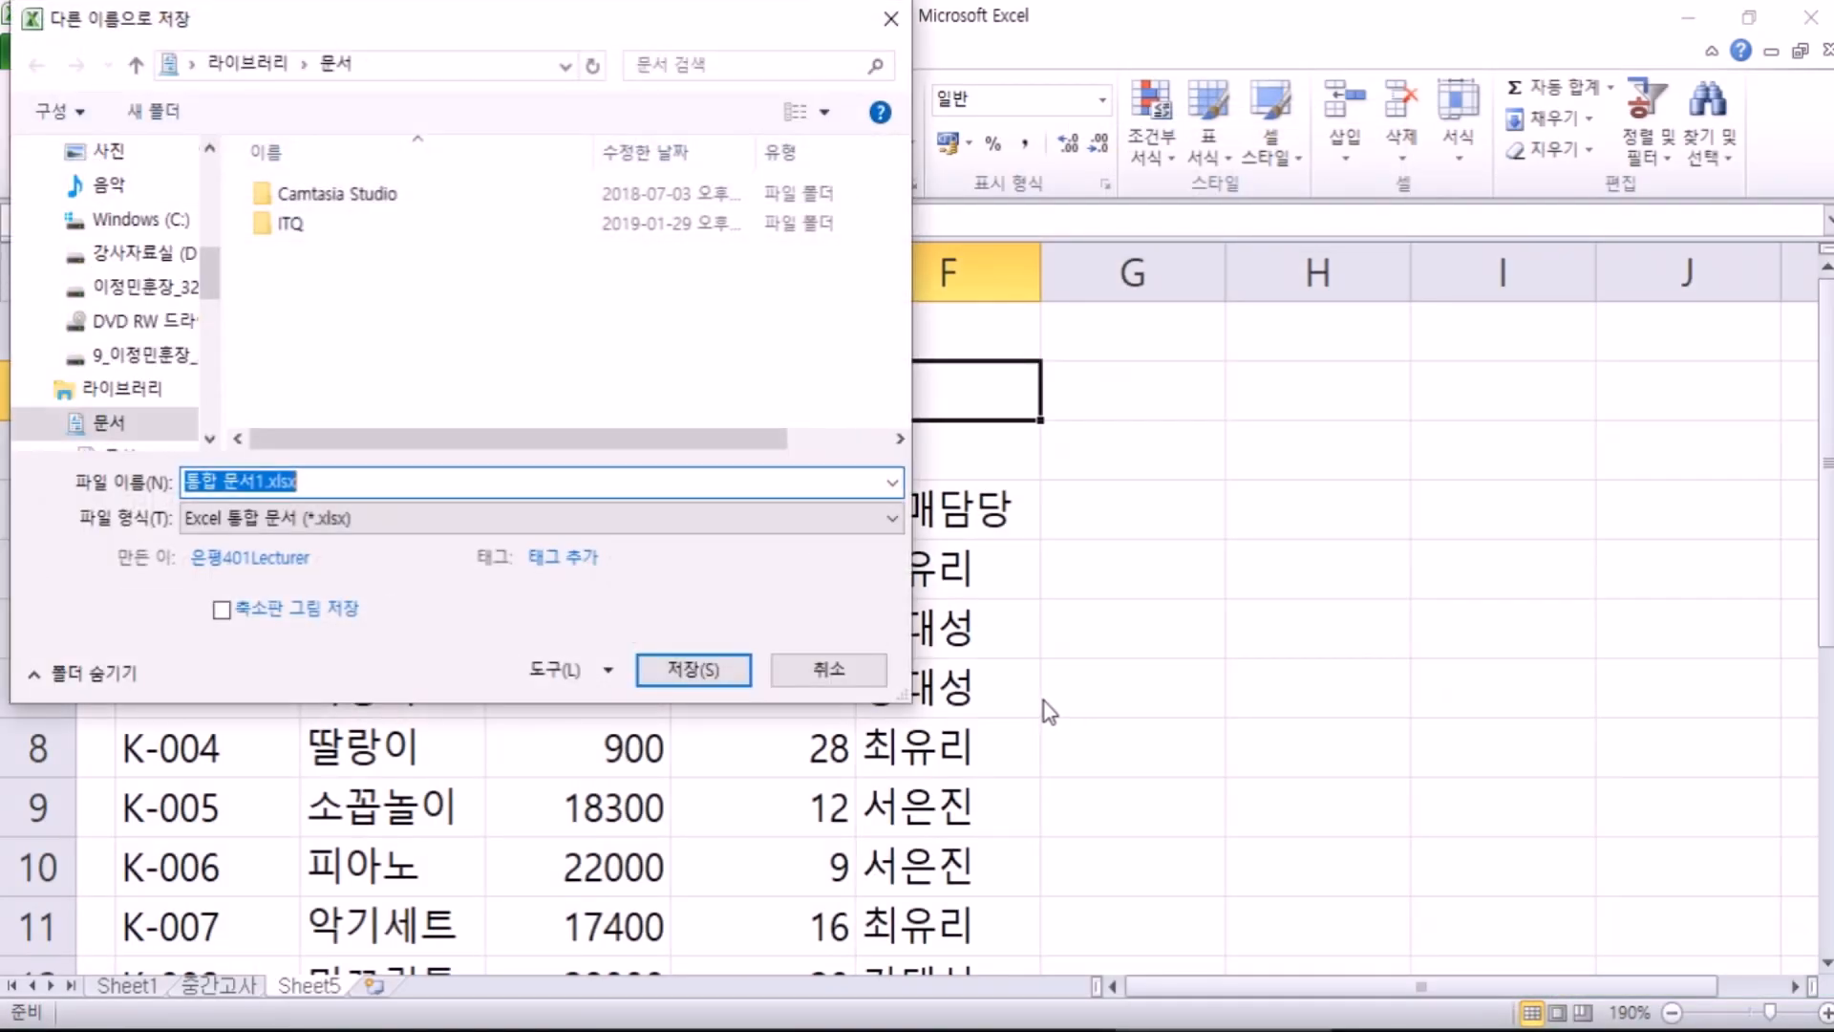
left_click_drag(573, 37, 1000, 27)
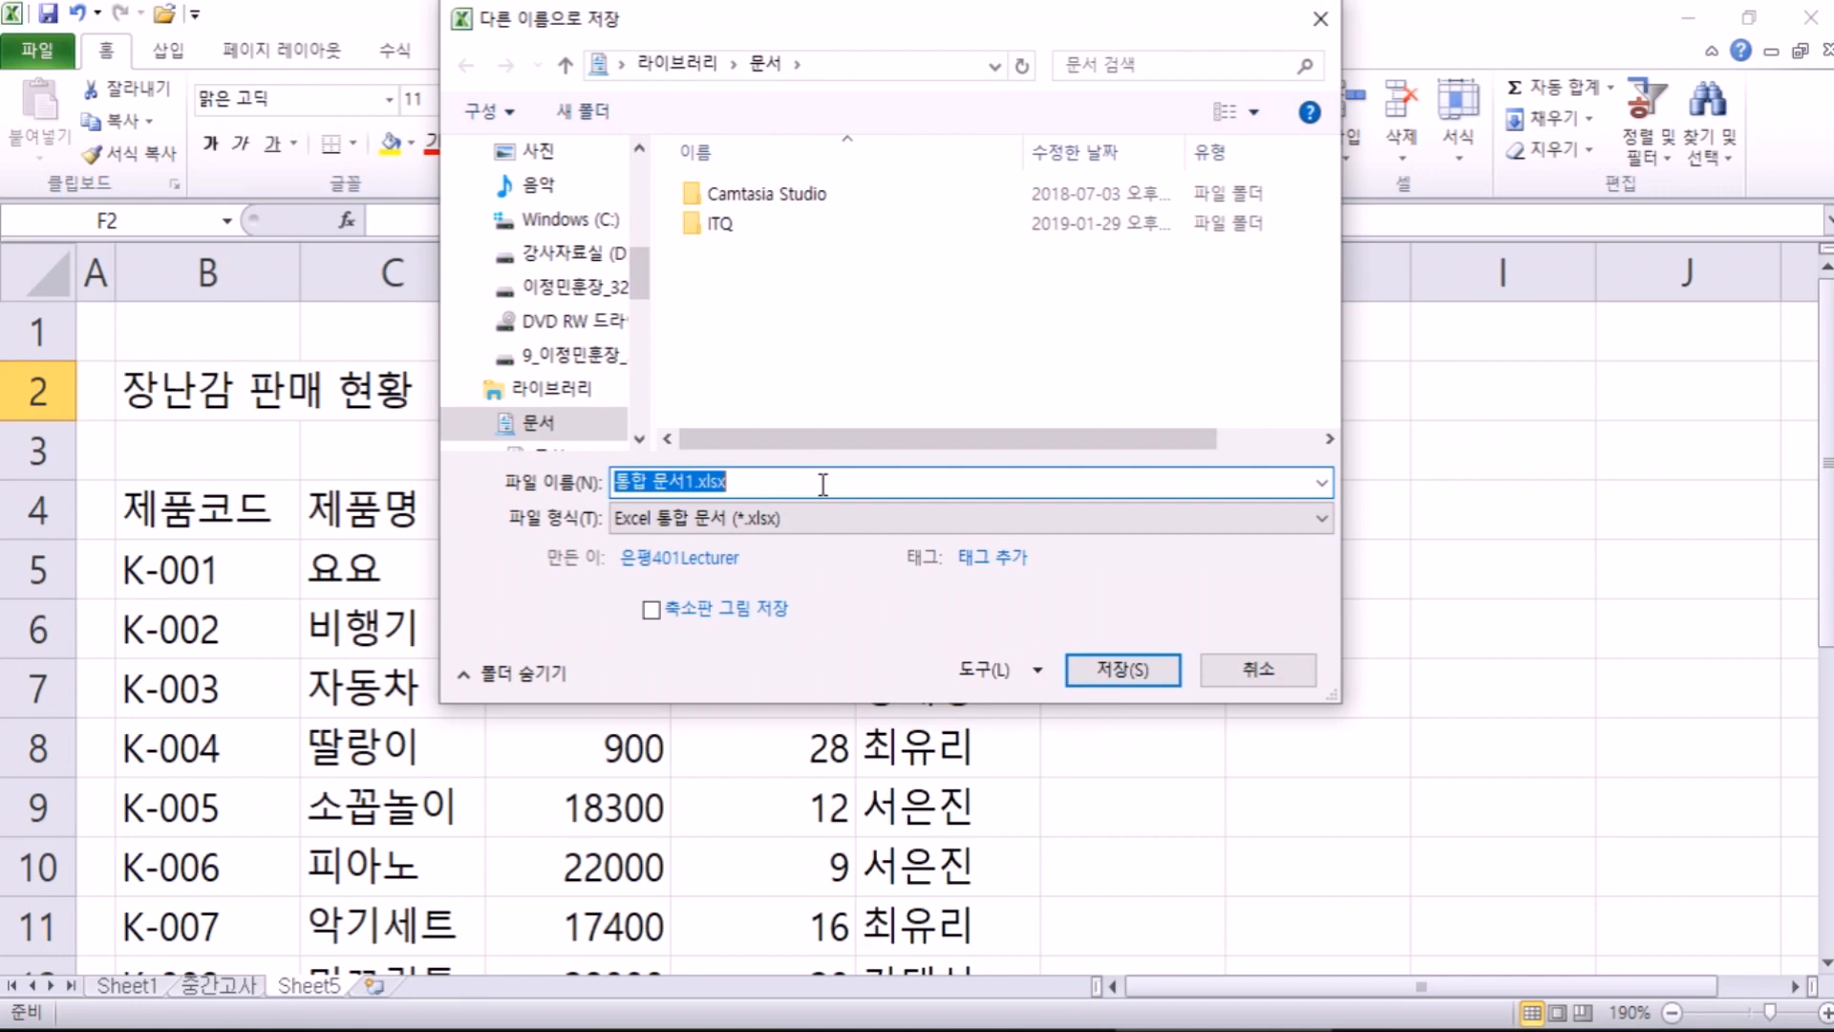
key("Escape")
left_click(187, 395)
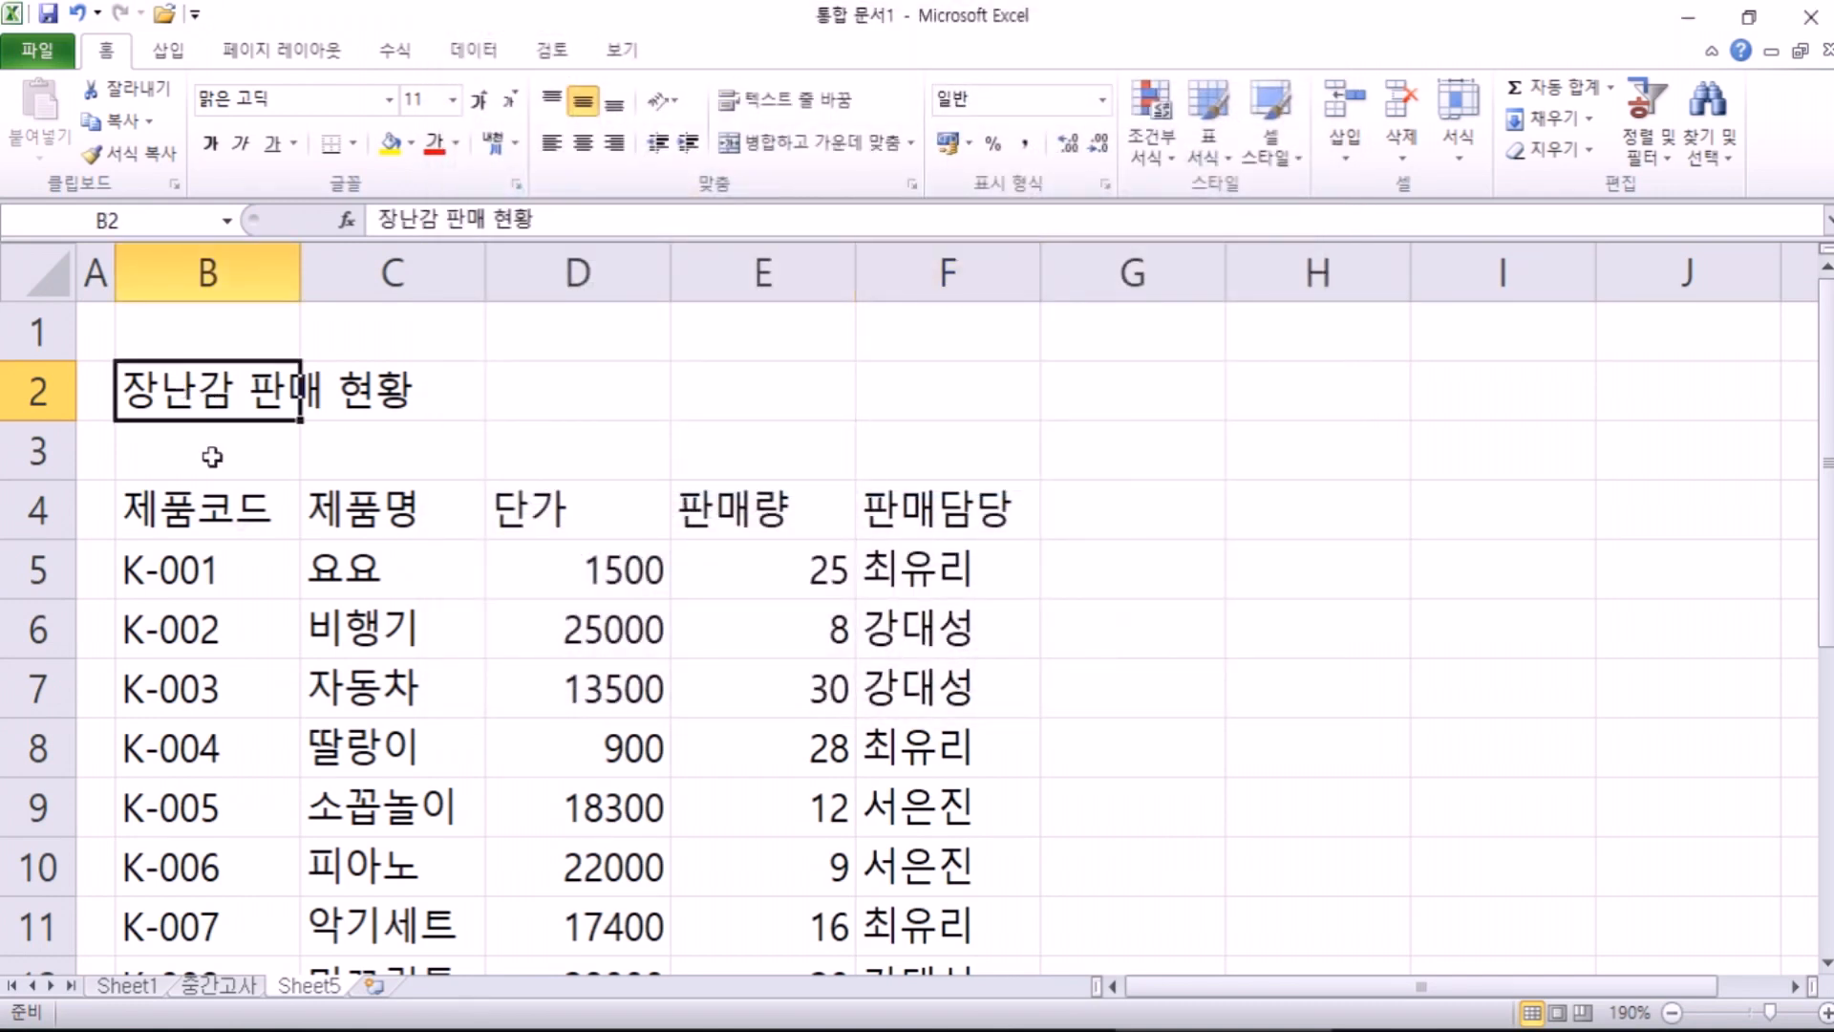
left_click(196, 511)
left_click(407, 636)
scroll(1200, 643, "down", 2)
scroll(500, 731, "up", 2)
left_click(244, 403)
Step: Save the workbook in Documents as '장난감판매현황 2019년1월.xlsx'
left_click(38, 53)
left_click(65, 95)
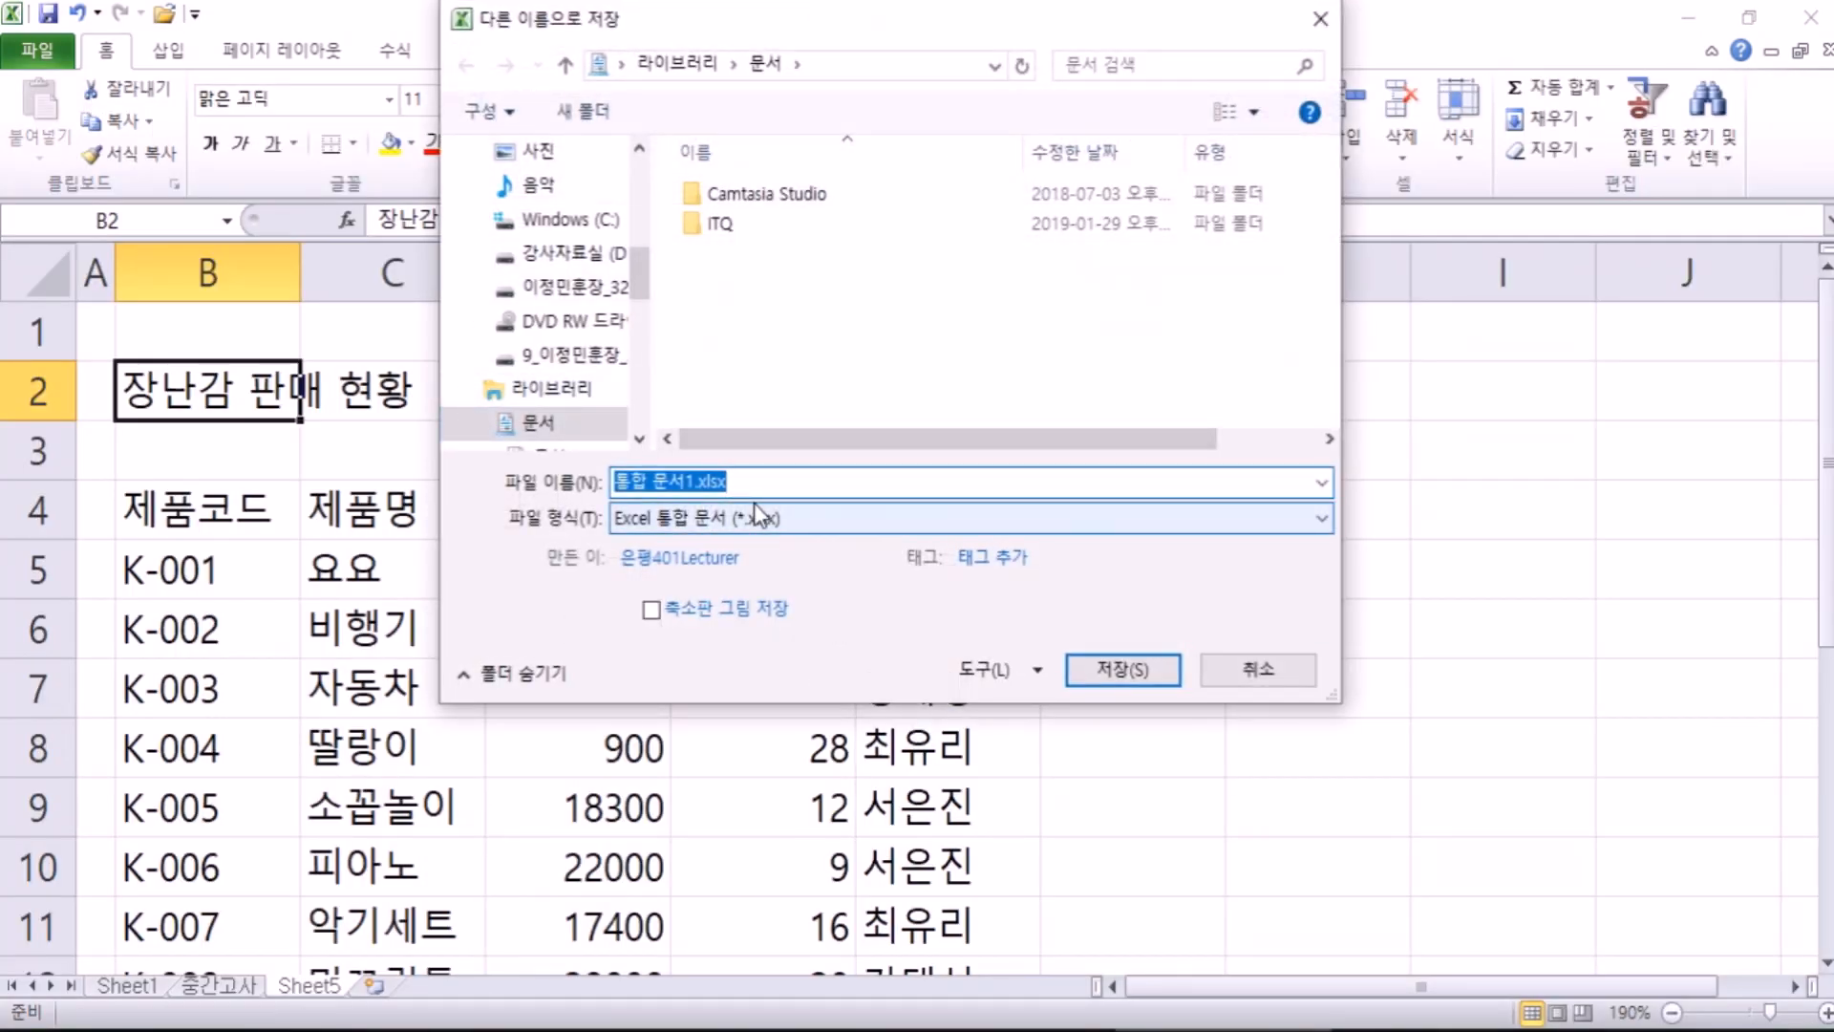
type("장")
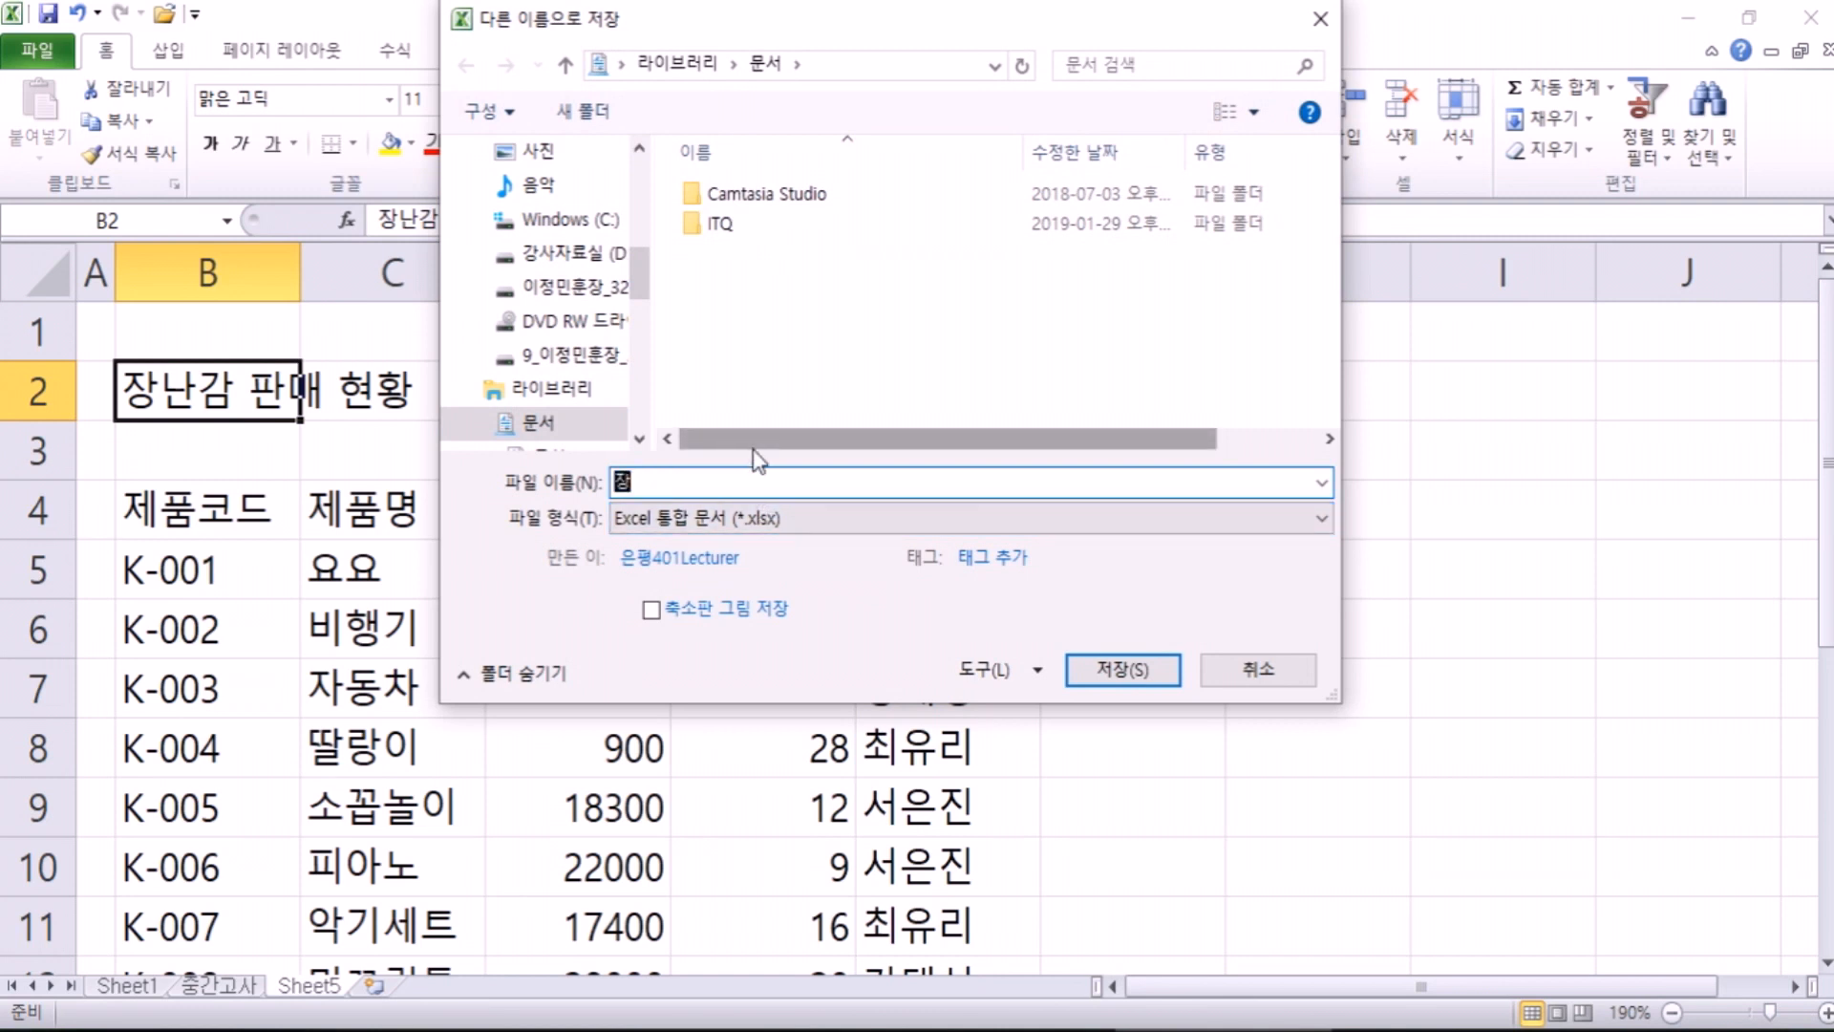
type("나난감판매현황")
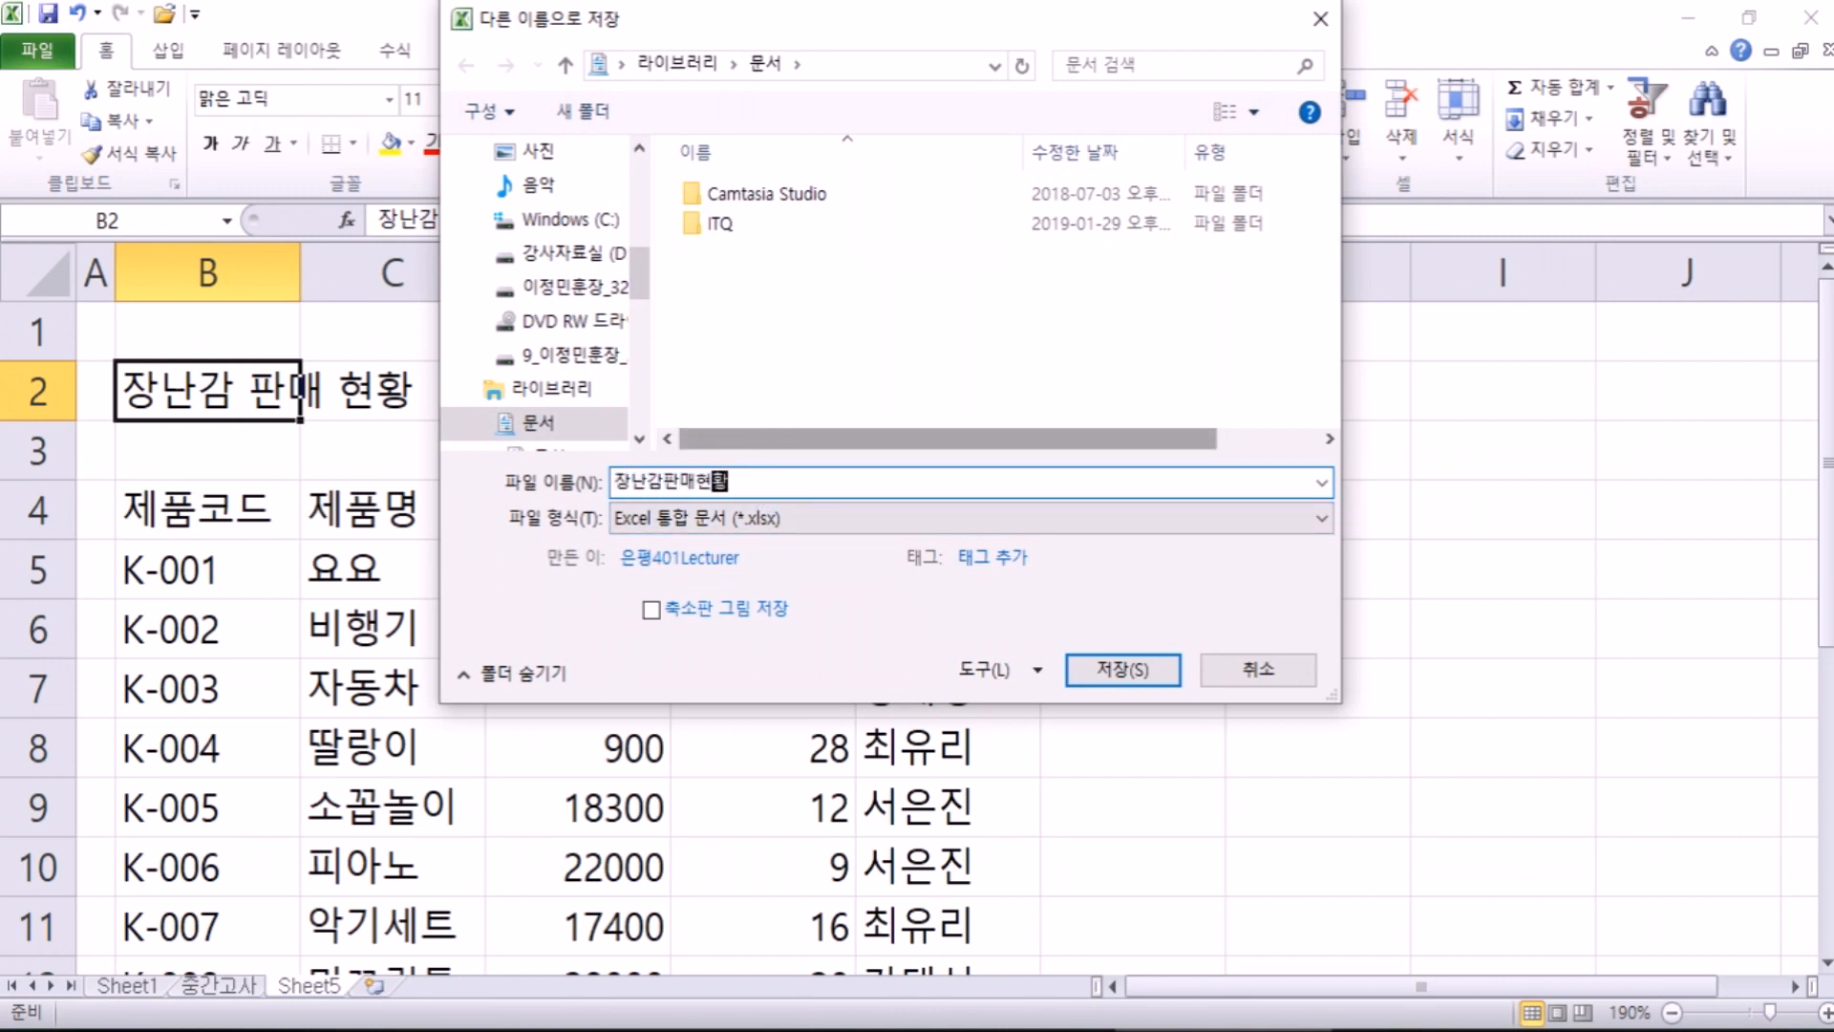
key("Left")
key("Left")
key("Right")
key("Right")
key("Left")
key("Left")
key("Left")
key("BackSpace")
key("Right")
key("Delete")
key("End")
type("2019년1월")
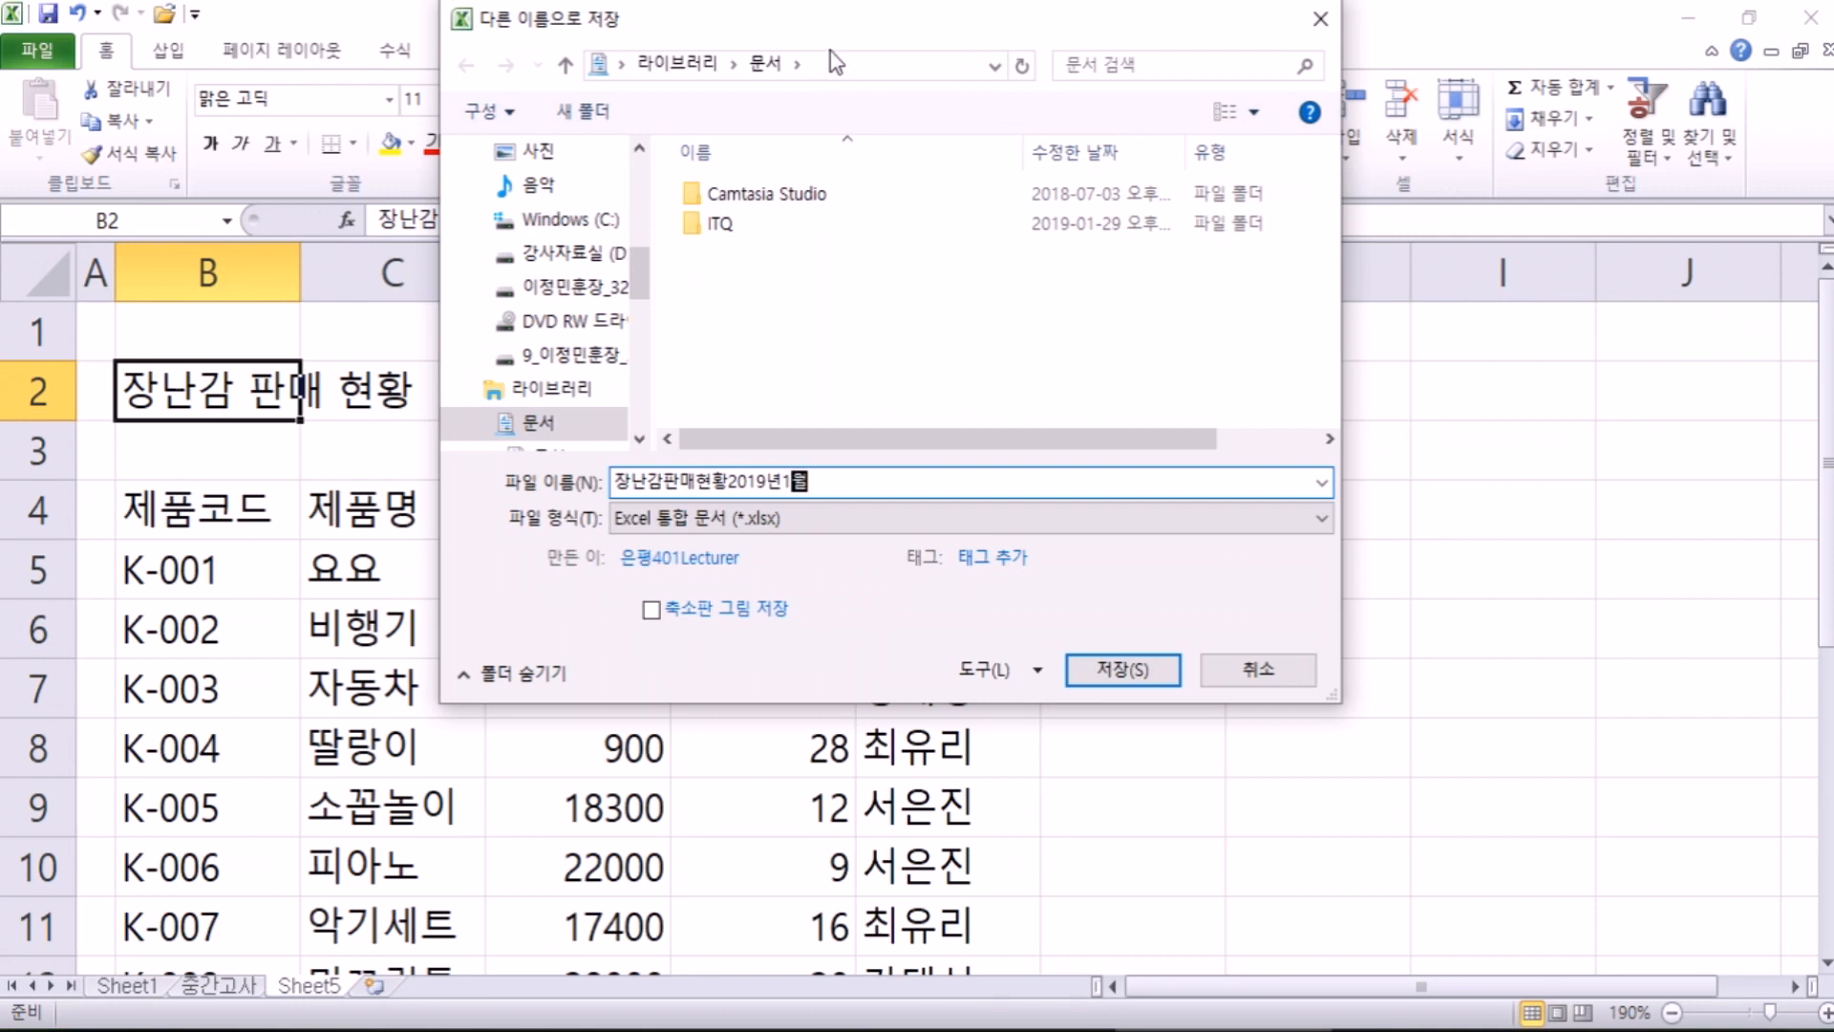
left_click(729, 483)
left_click(883, 479)
left_click(1093, 675)
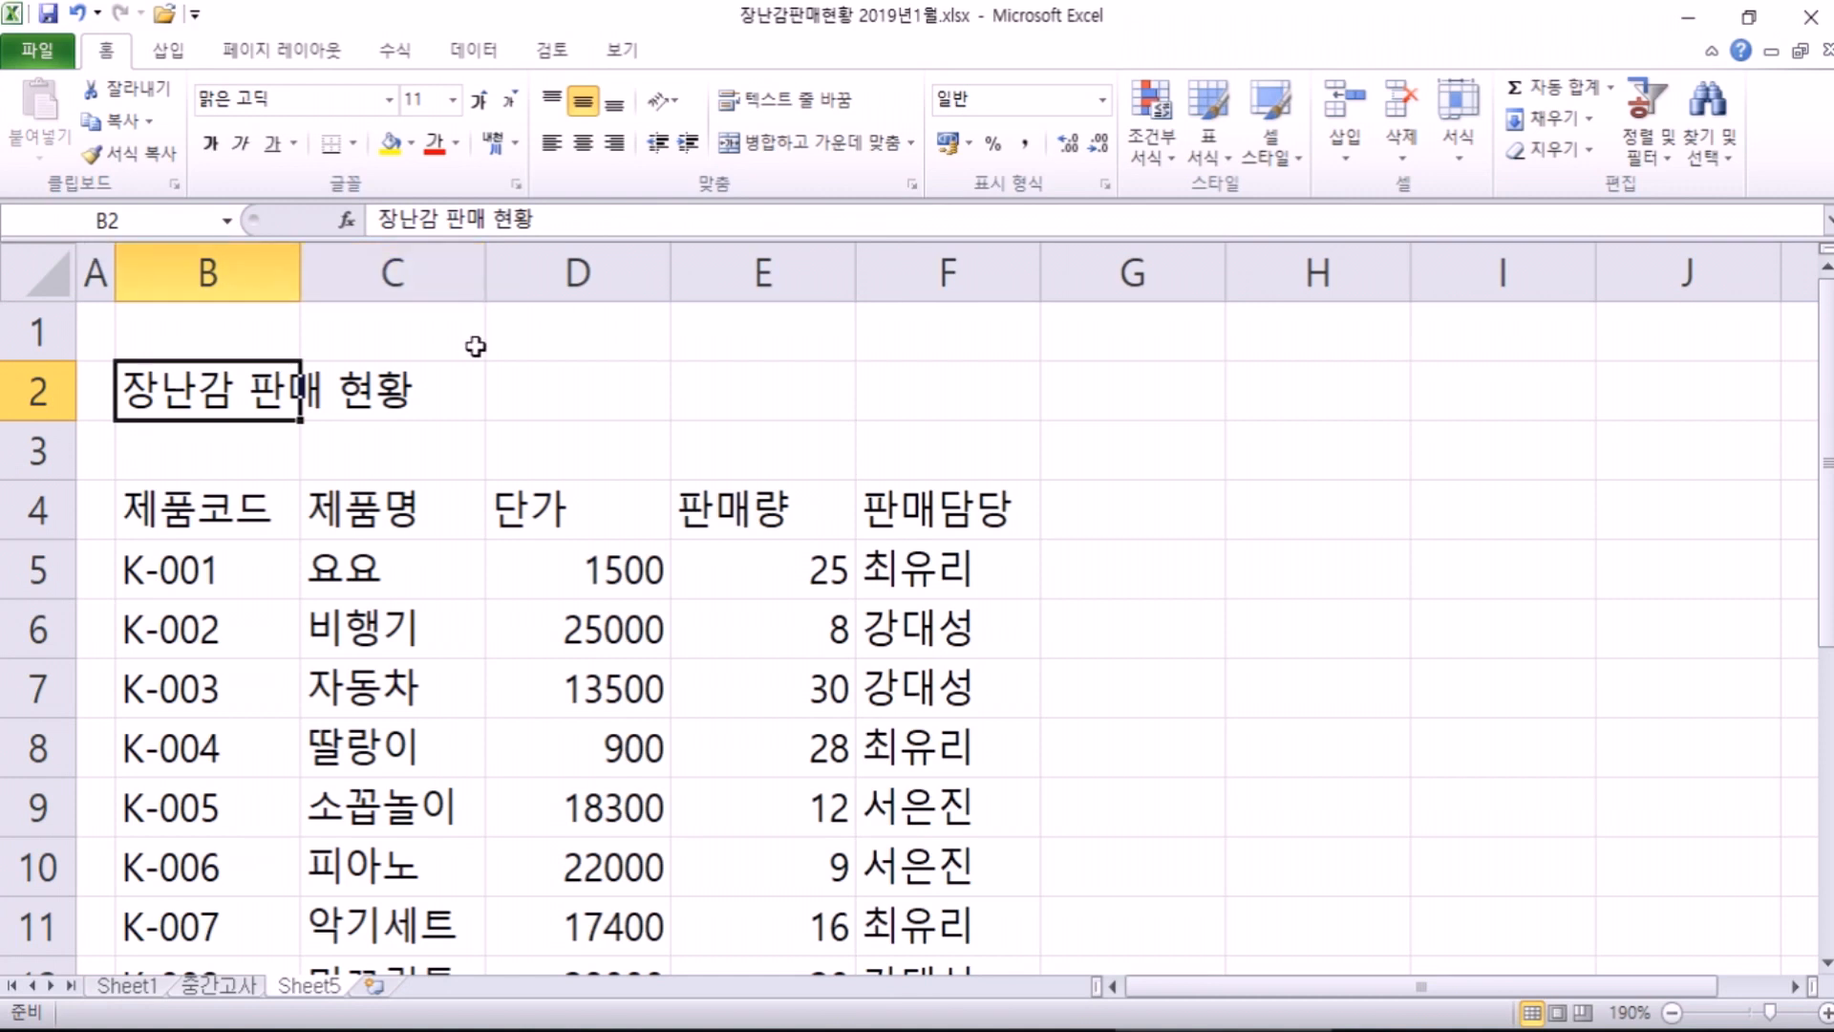
Step: Enter K-009, 딱지, price 800 and quantity 35 across B13:E13
scroll(316, 420, "down", 3)
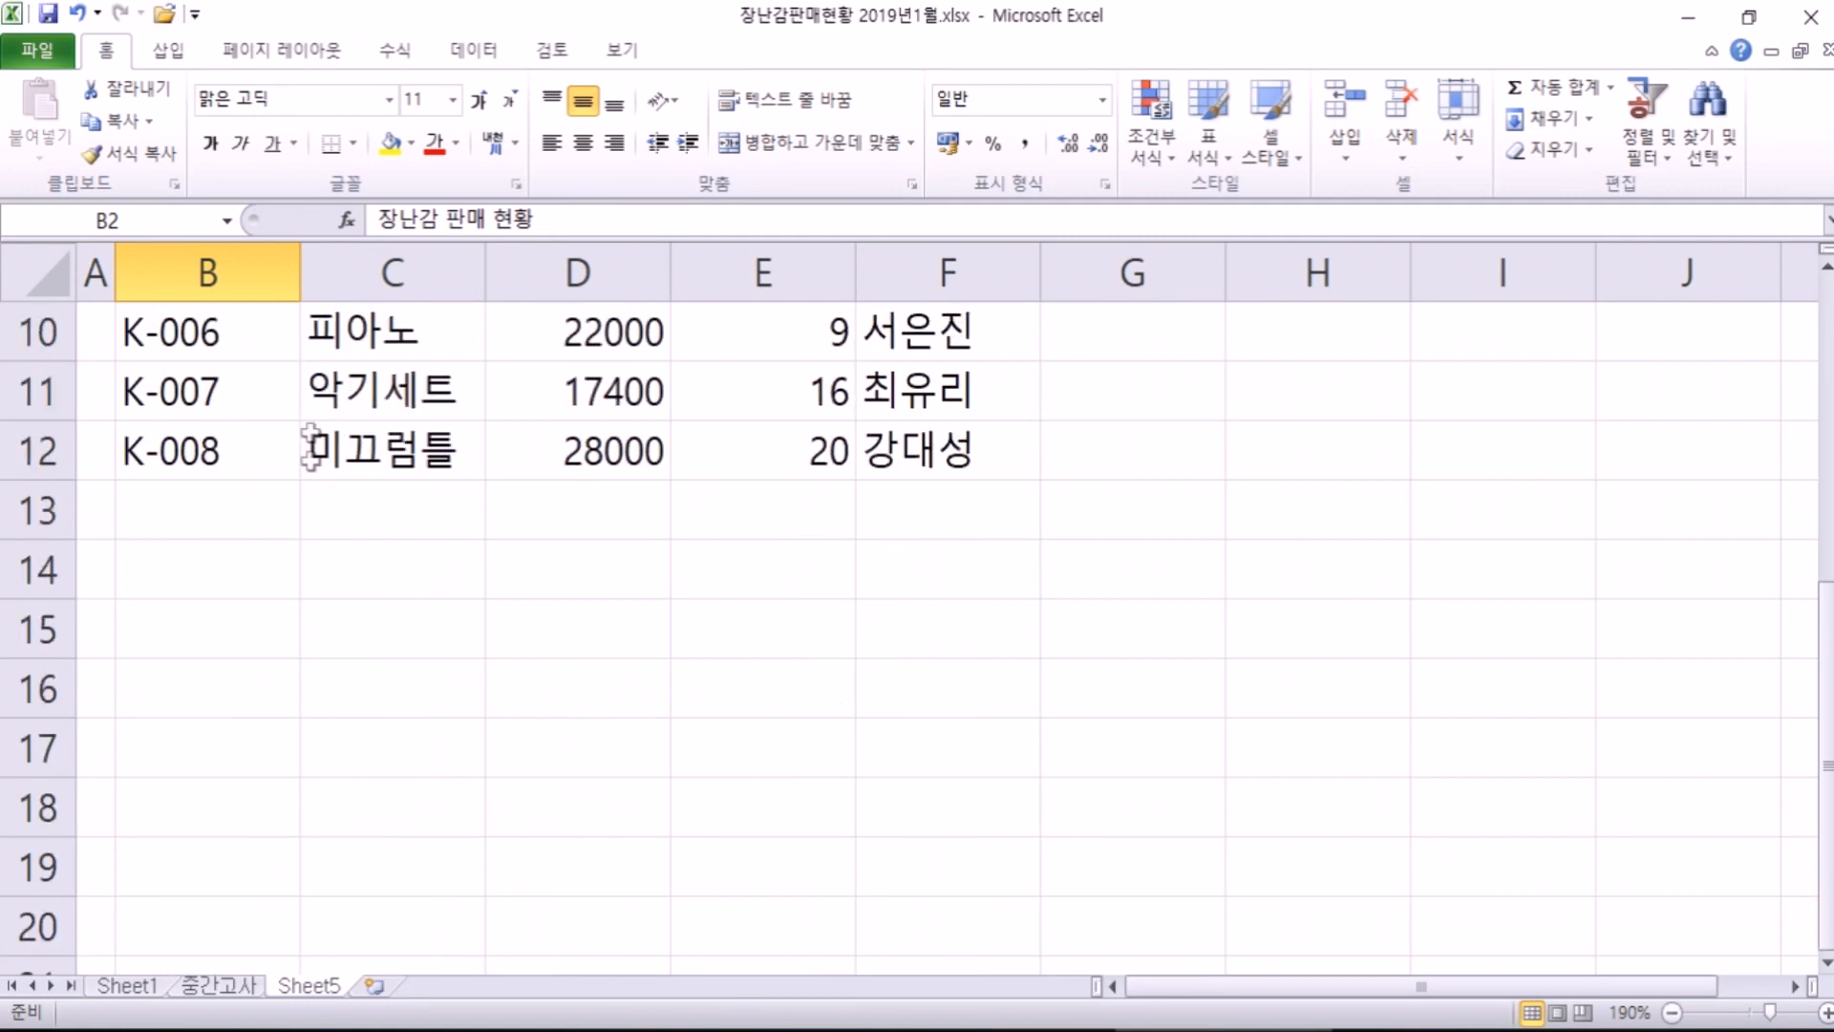
left_click(231, 507)
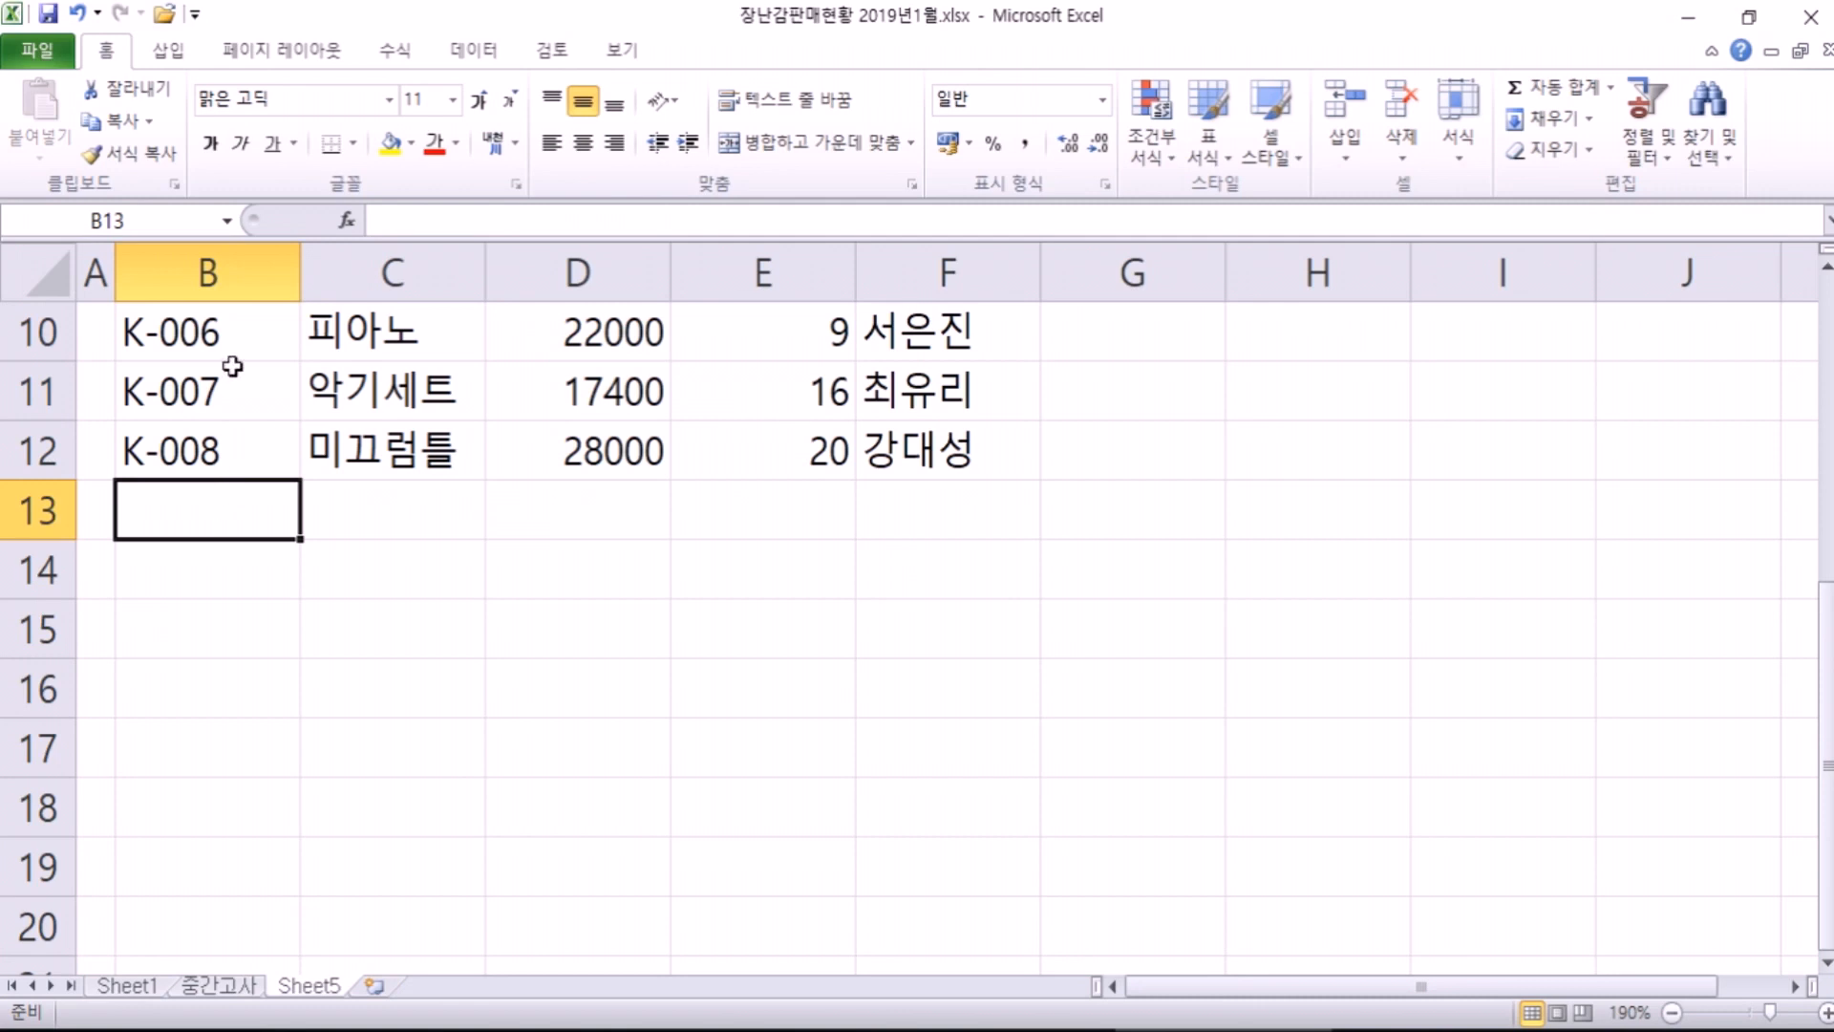
type("K-00")
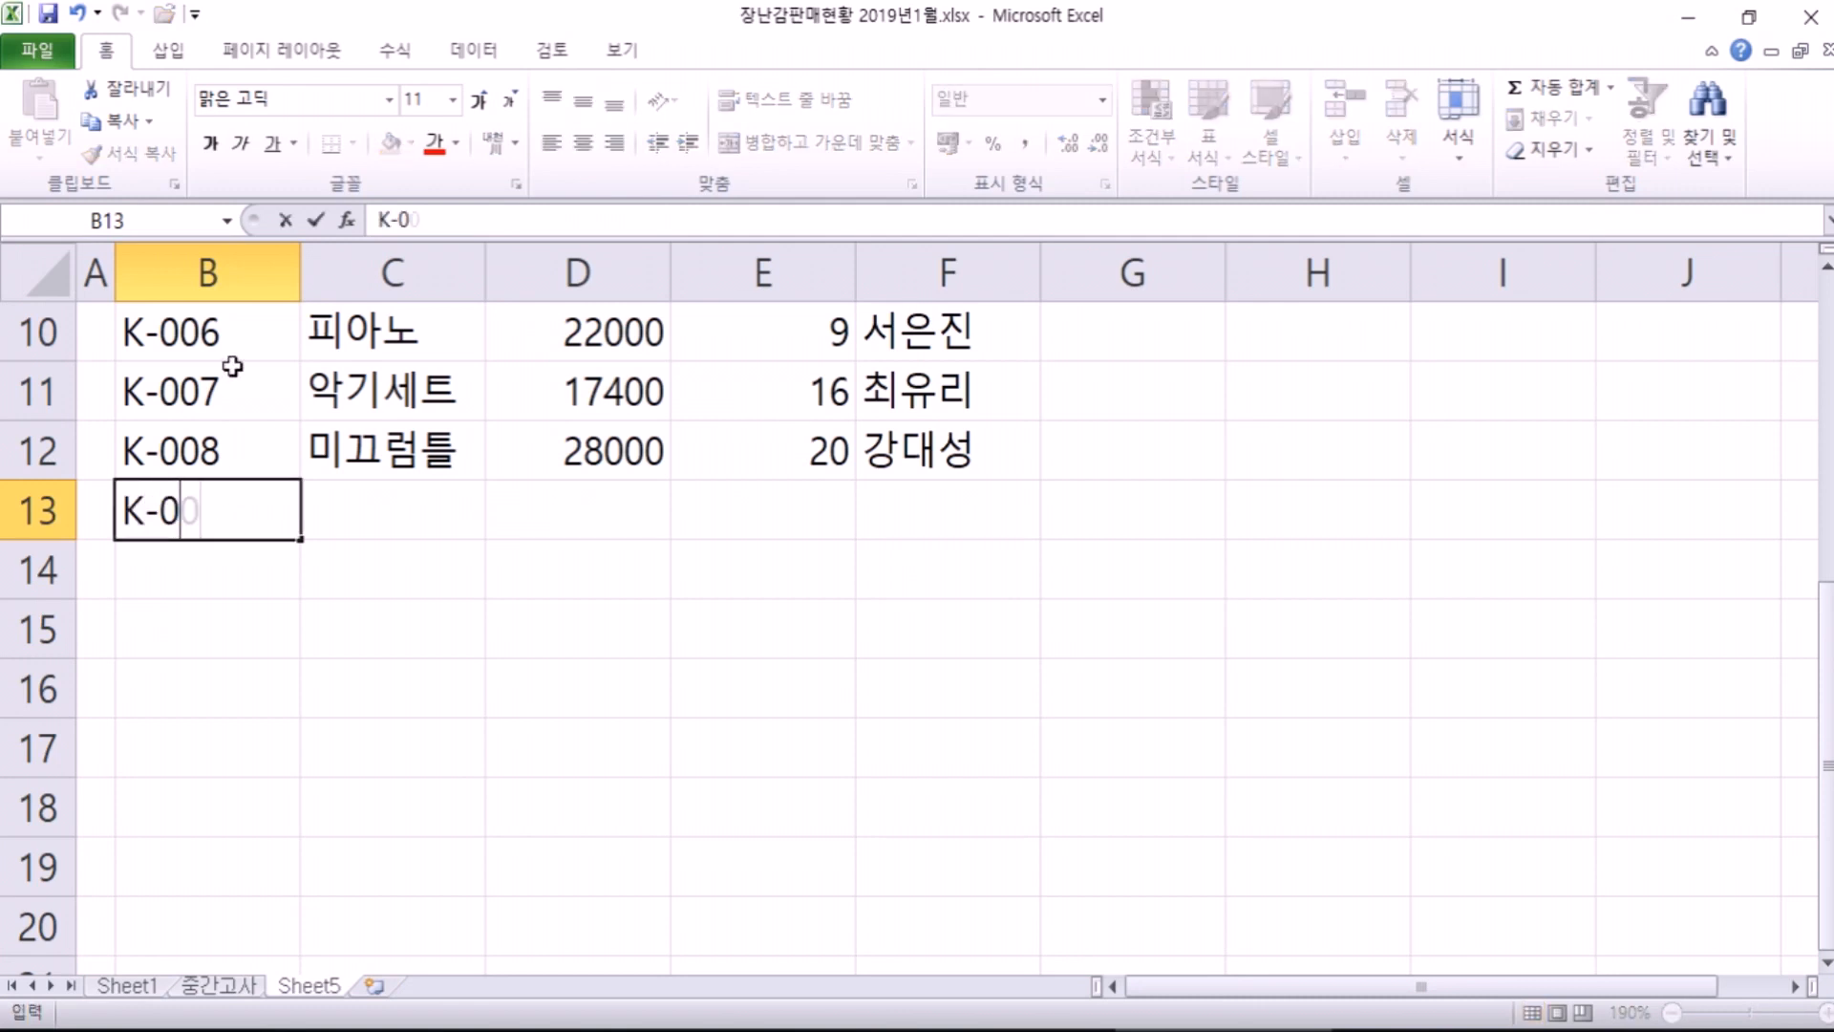
type("9")
key("Tab")
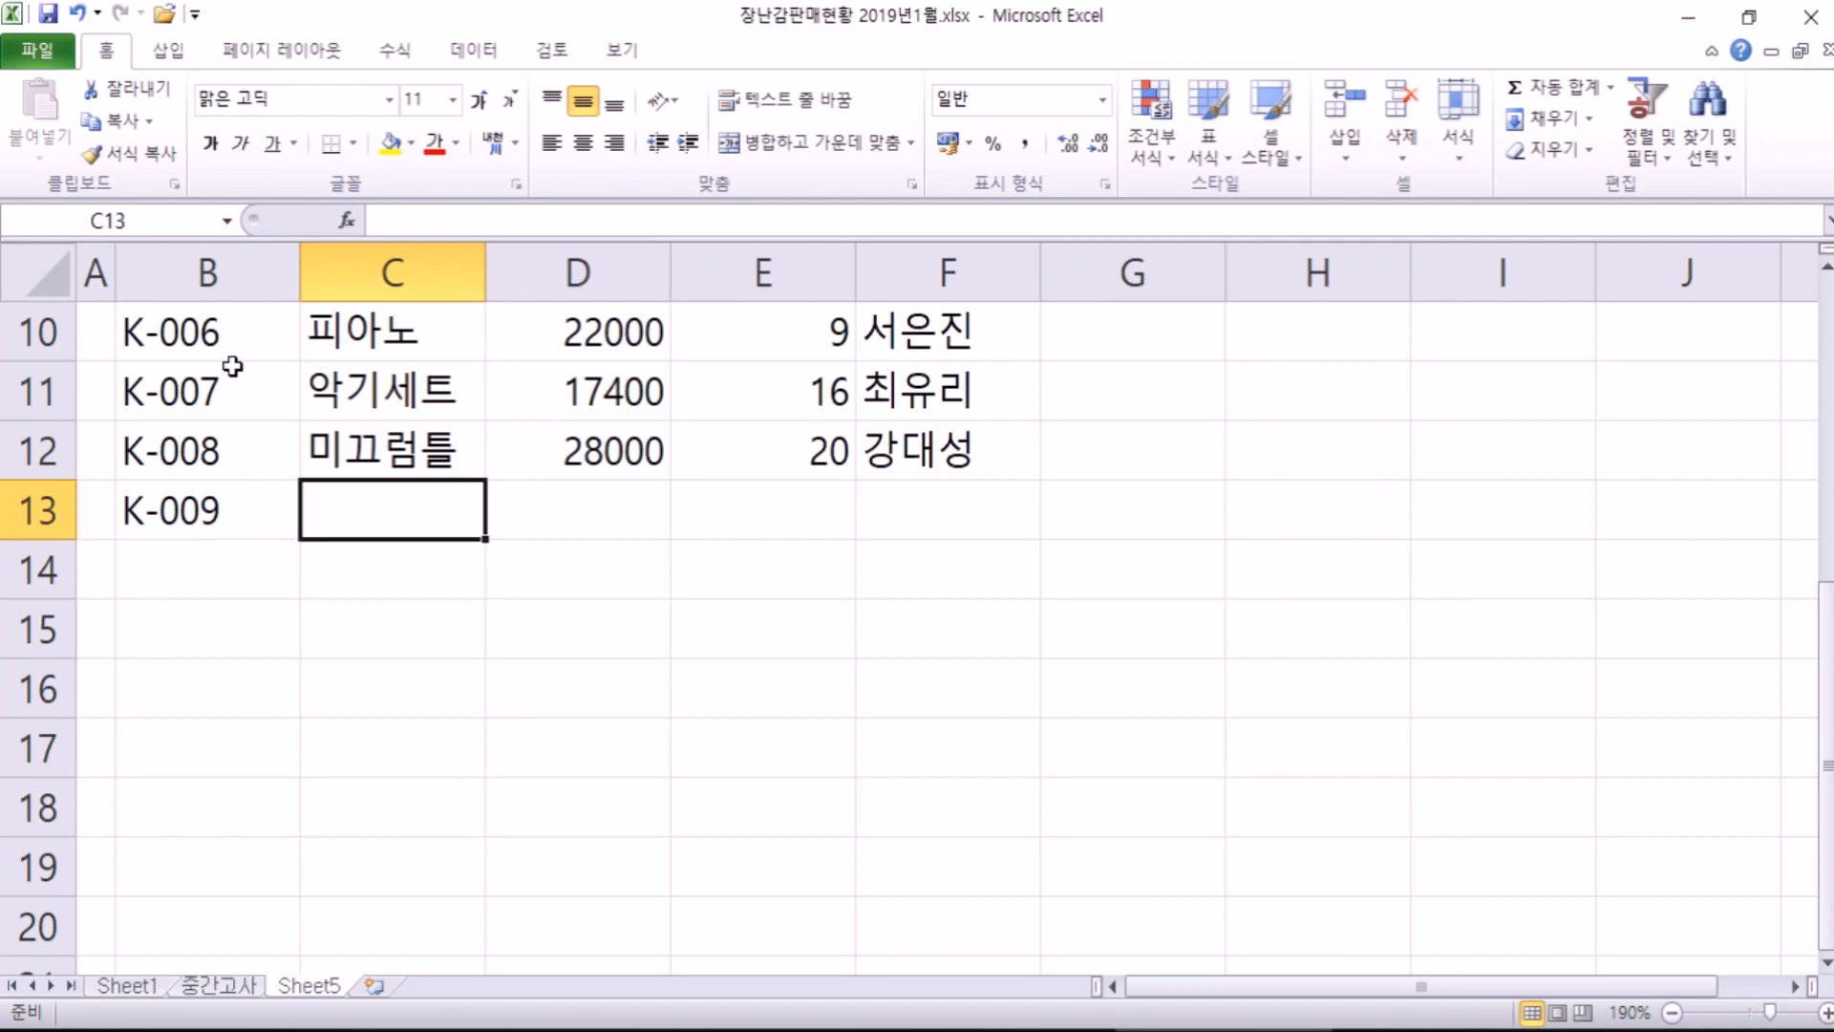
type("딱지")
key("Tab")
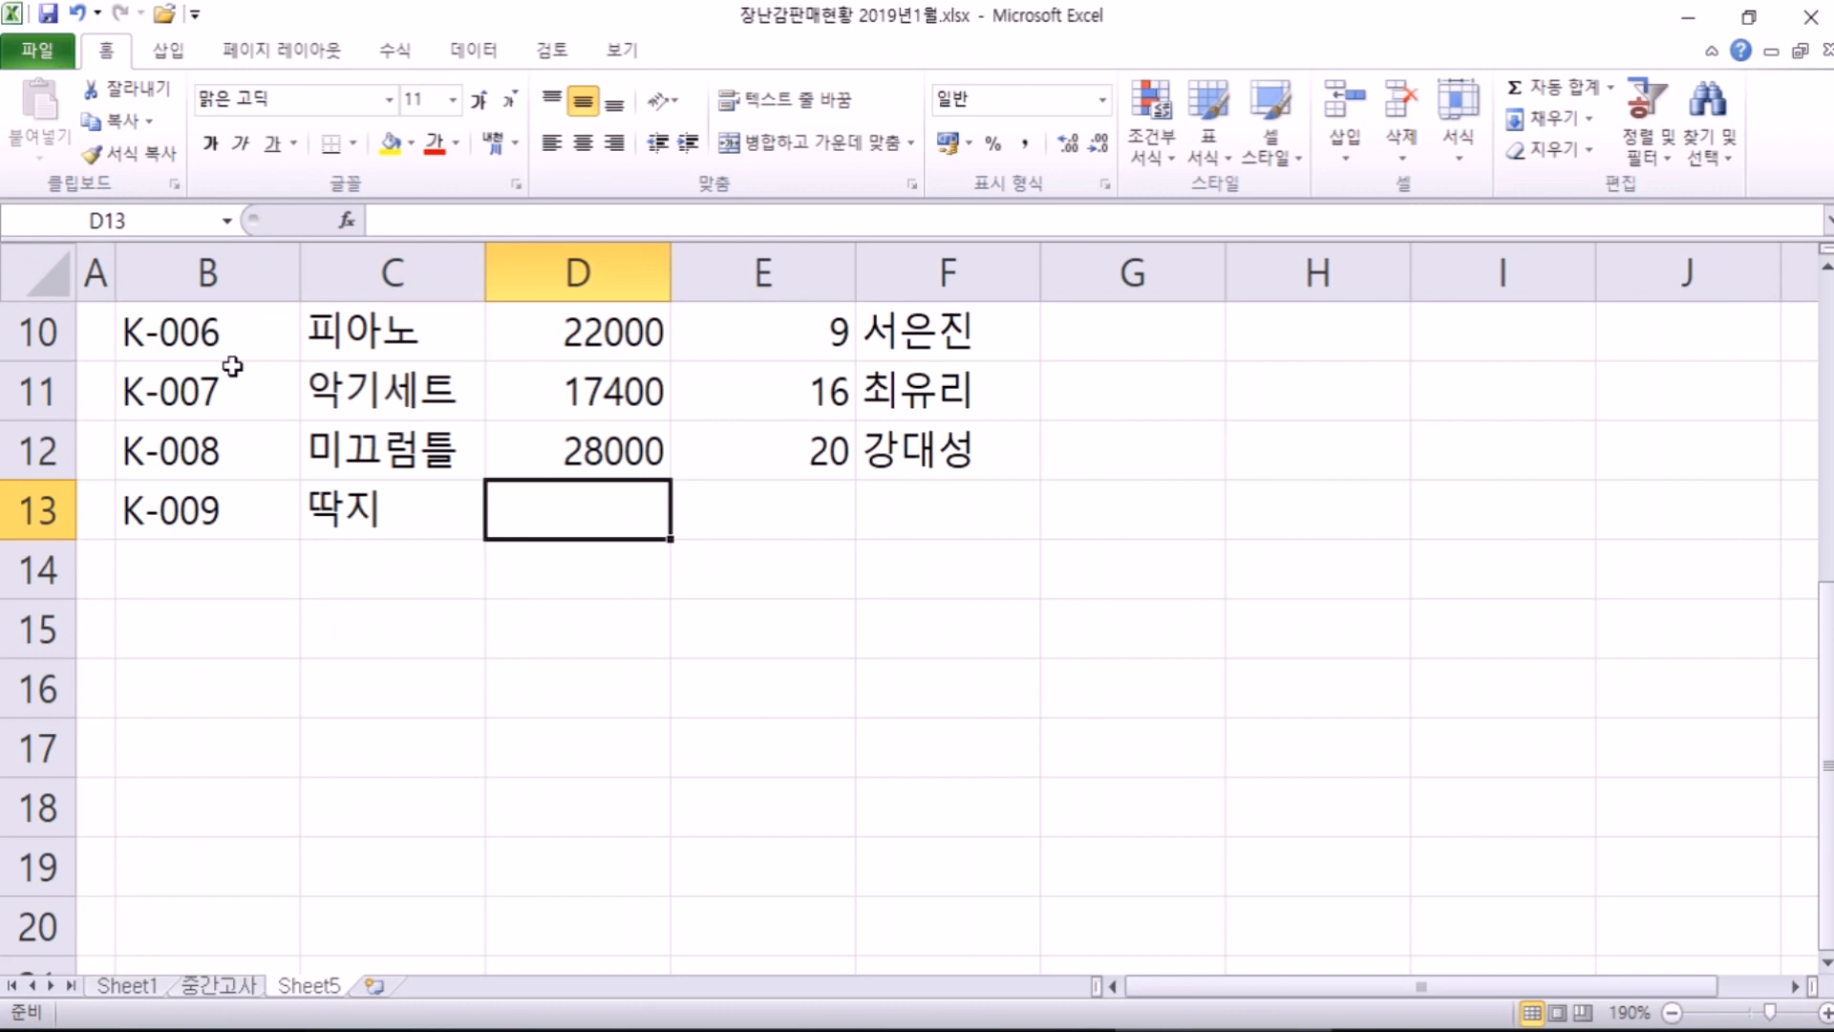
type("800")
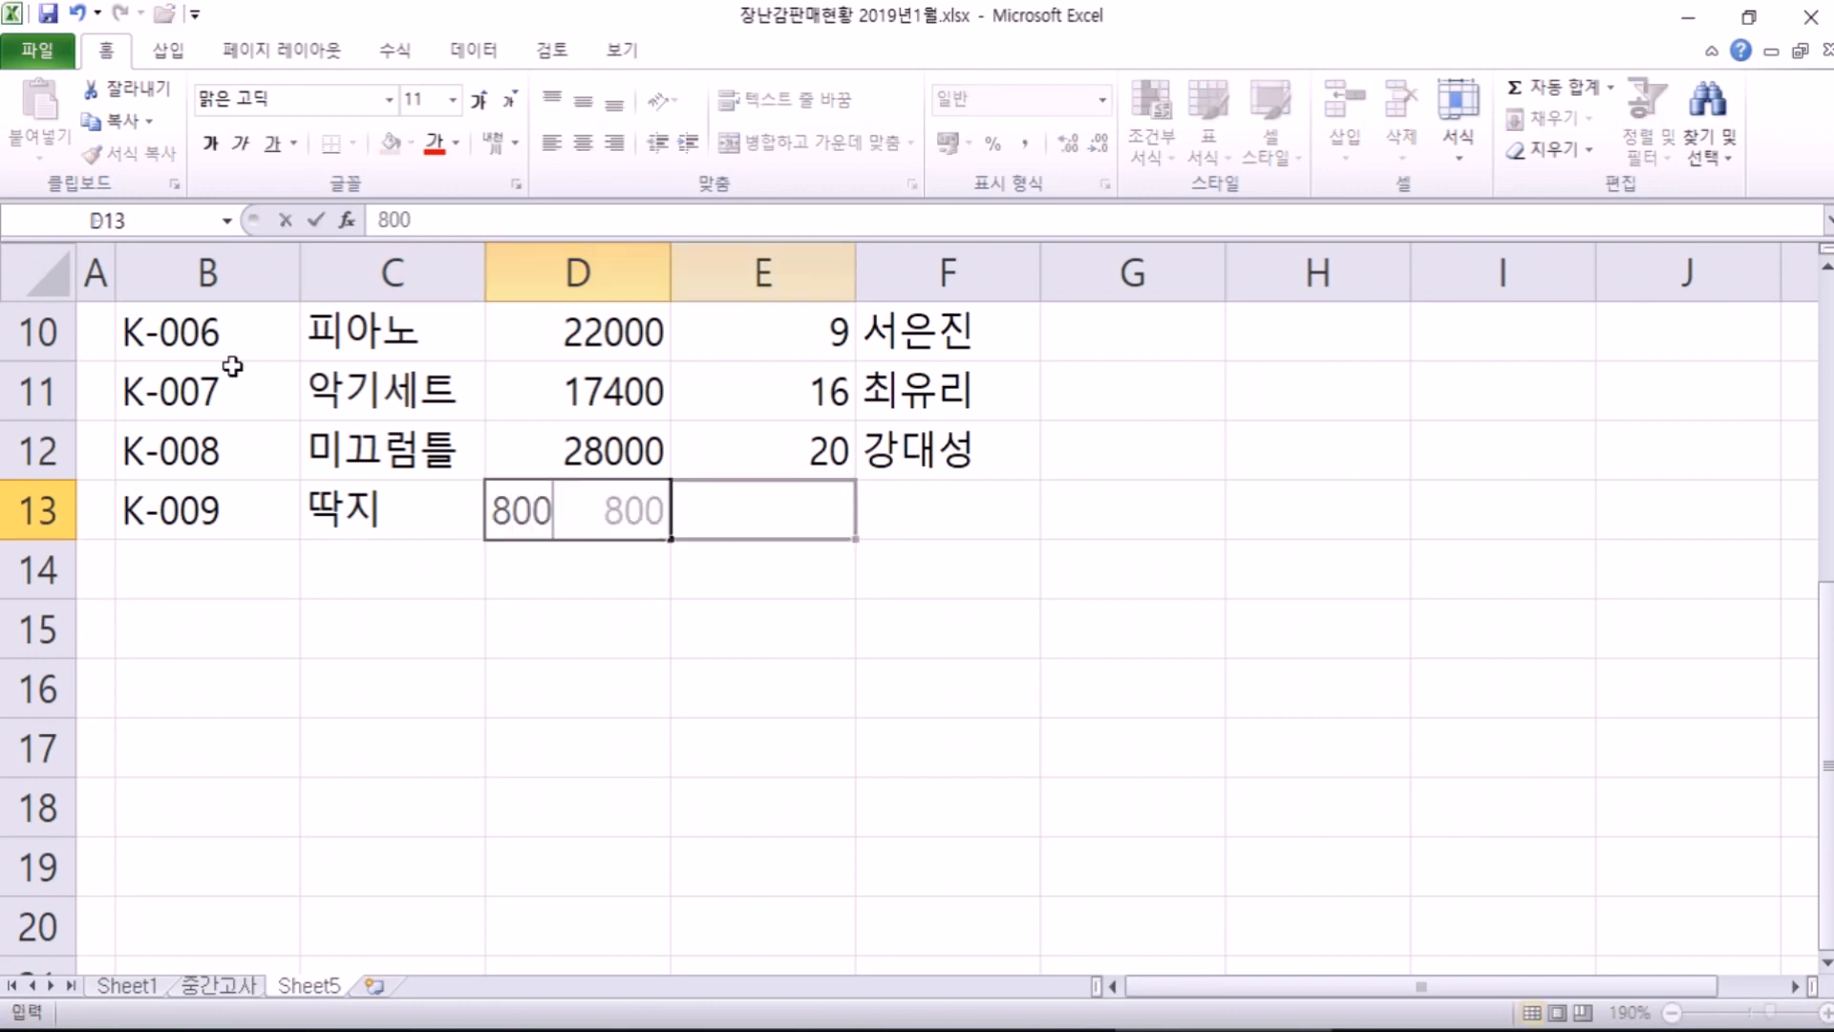
key("Tab")
type("35")
key("Tab")
Step: Fill in the salesperson's name for the new row in F13
type("CHL")
key("BackSpace")
key("BackSpace")
key("BackSpace")
key("Caps_Lock")
type("초ㅣ")
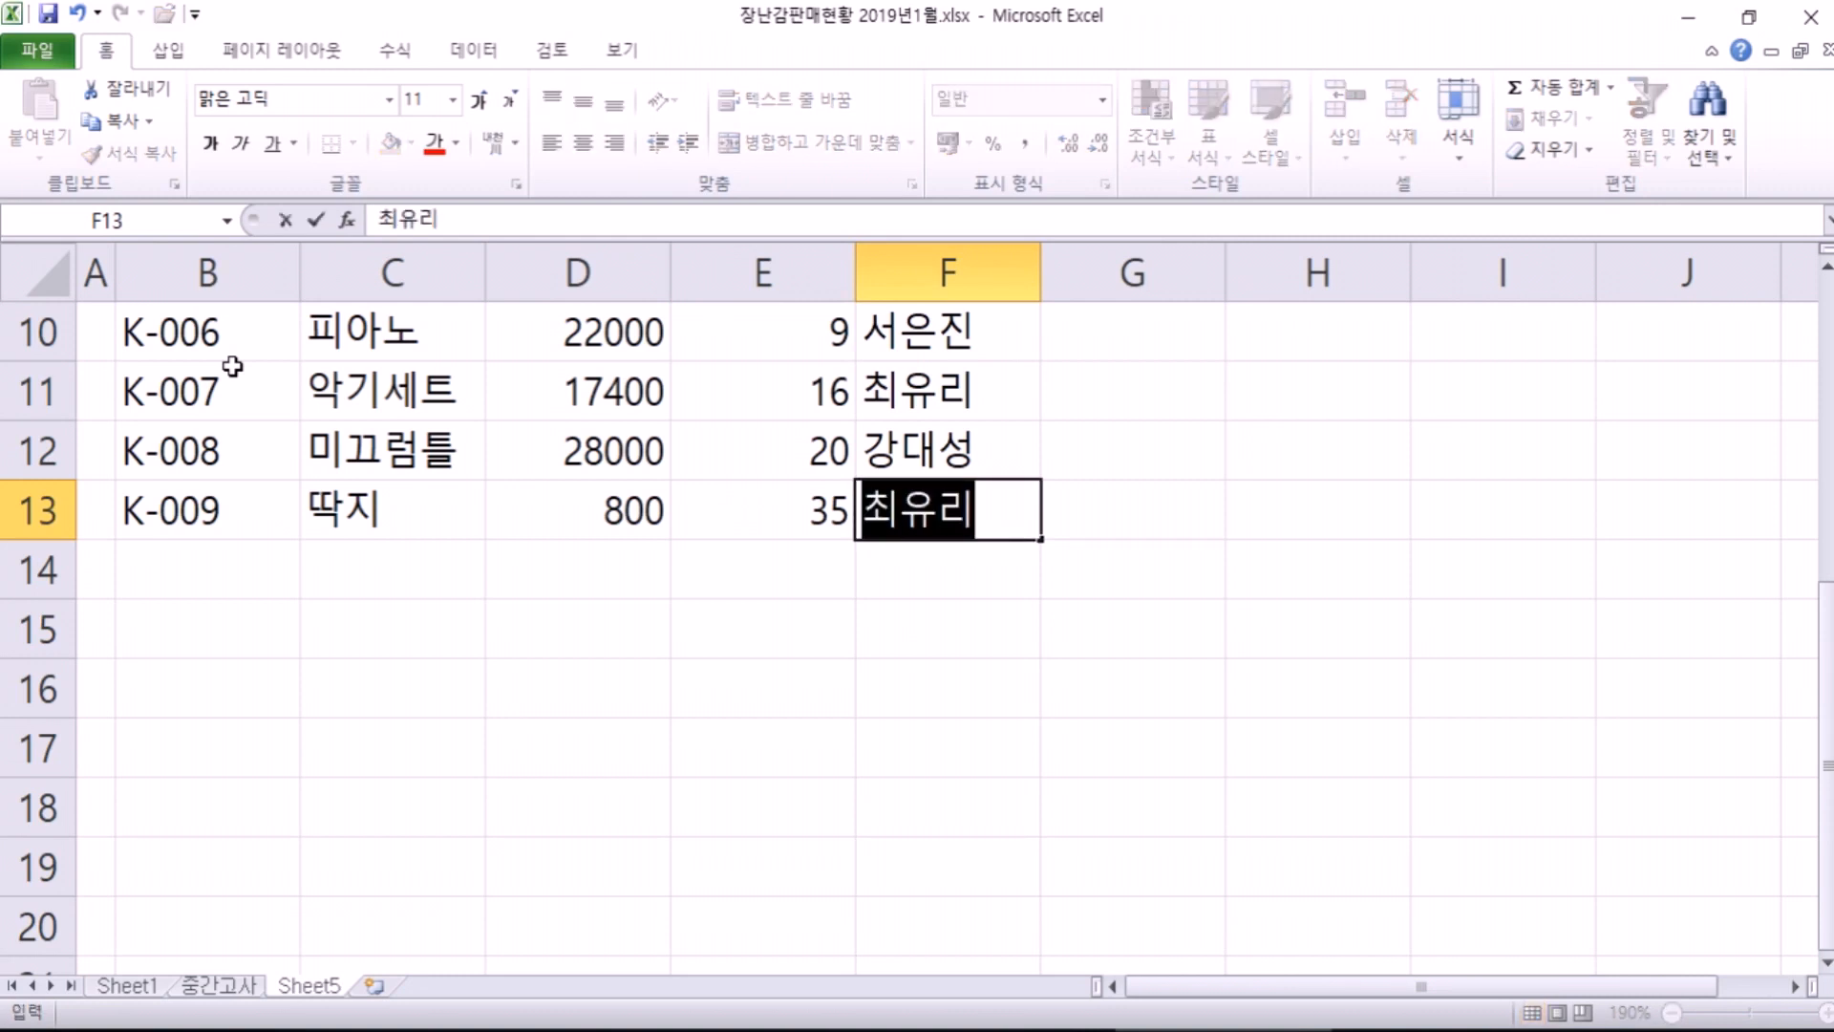
key("Return")
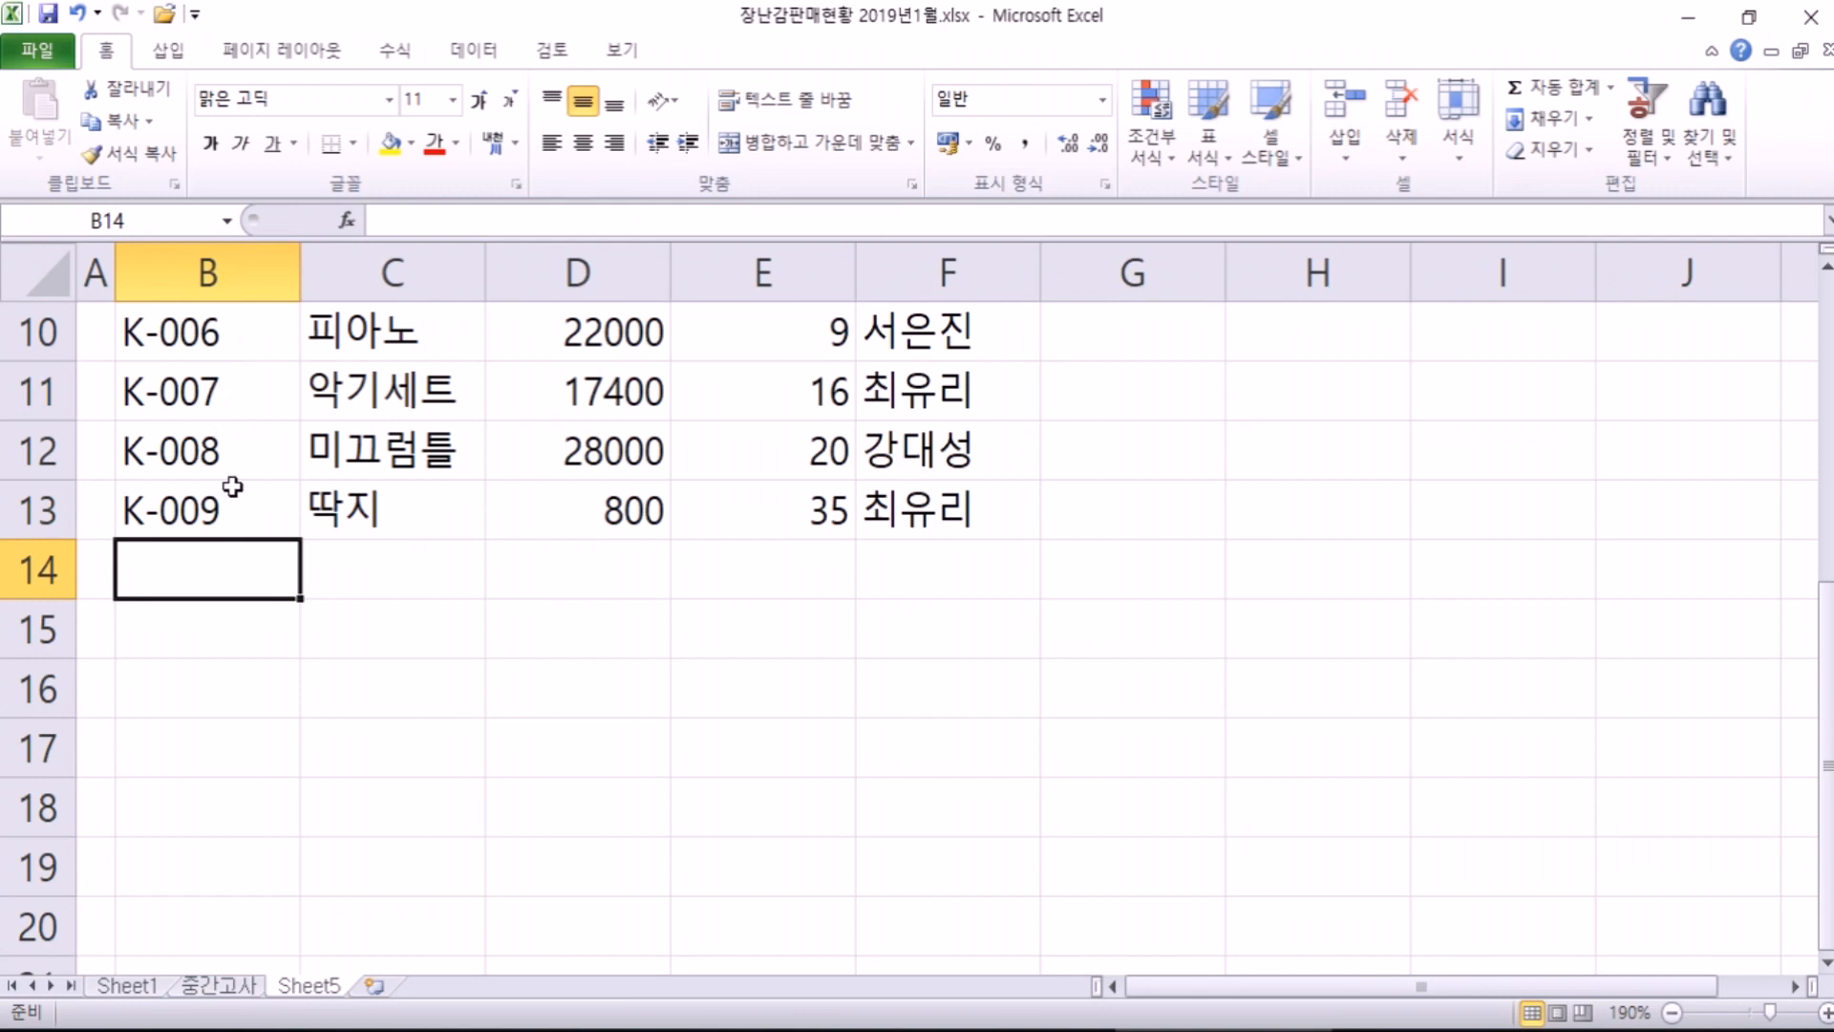
left_click(38, 50)
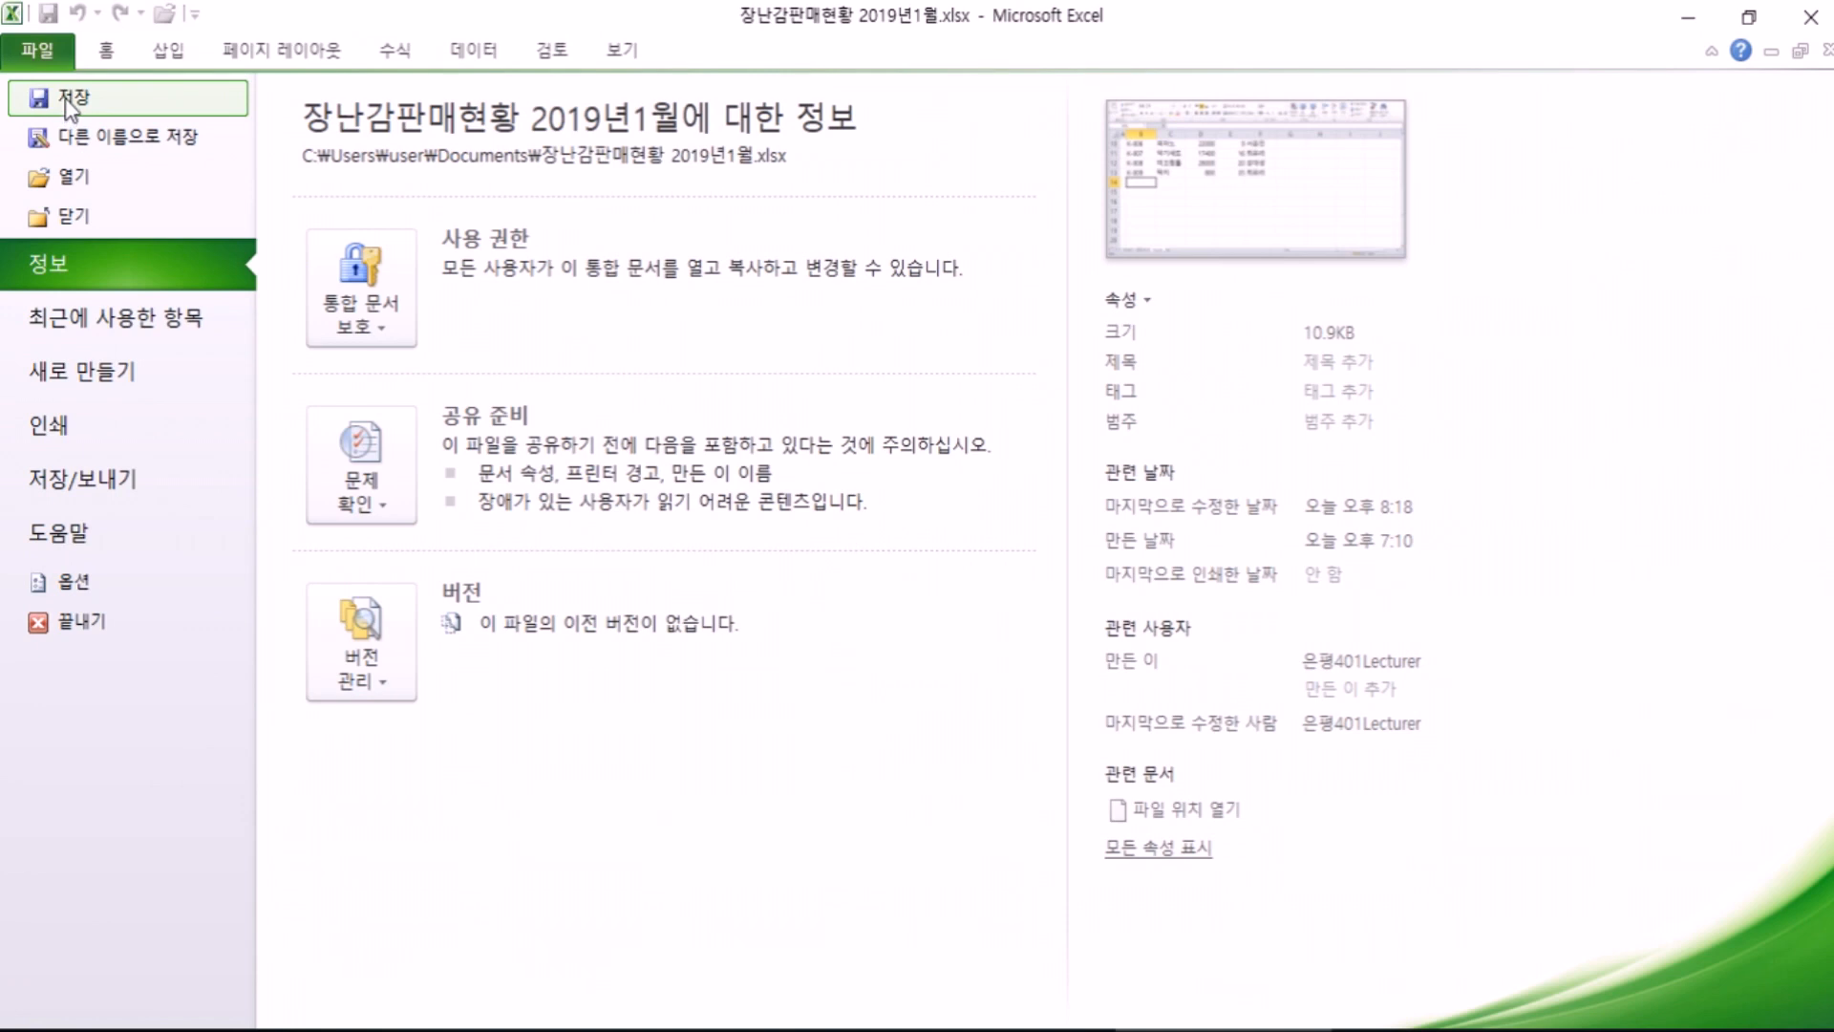
left_click(122, 142)
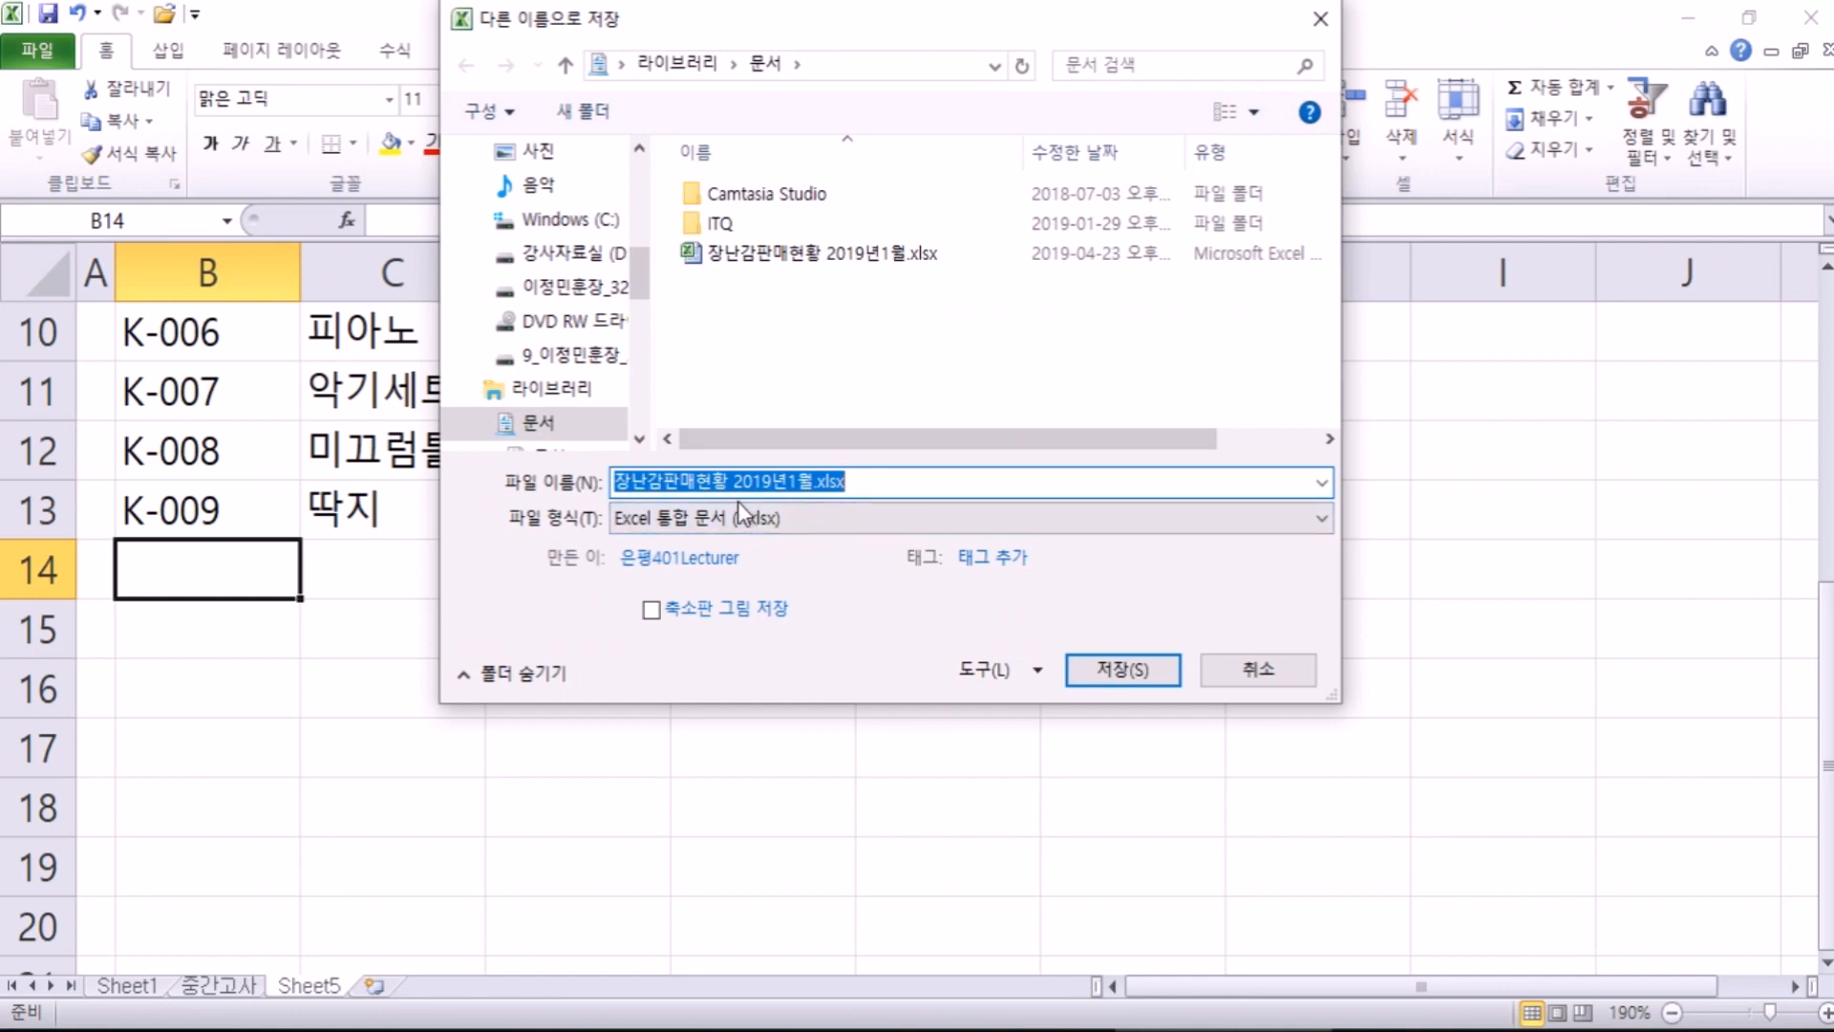
key("Escape")
left_click(57, 52)
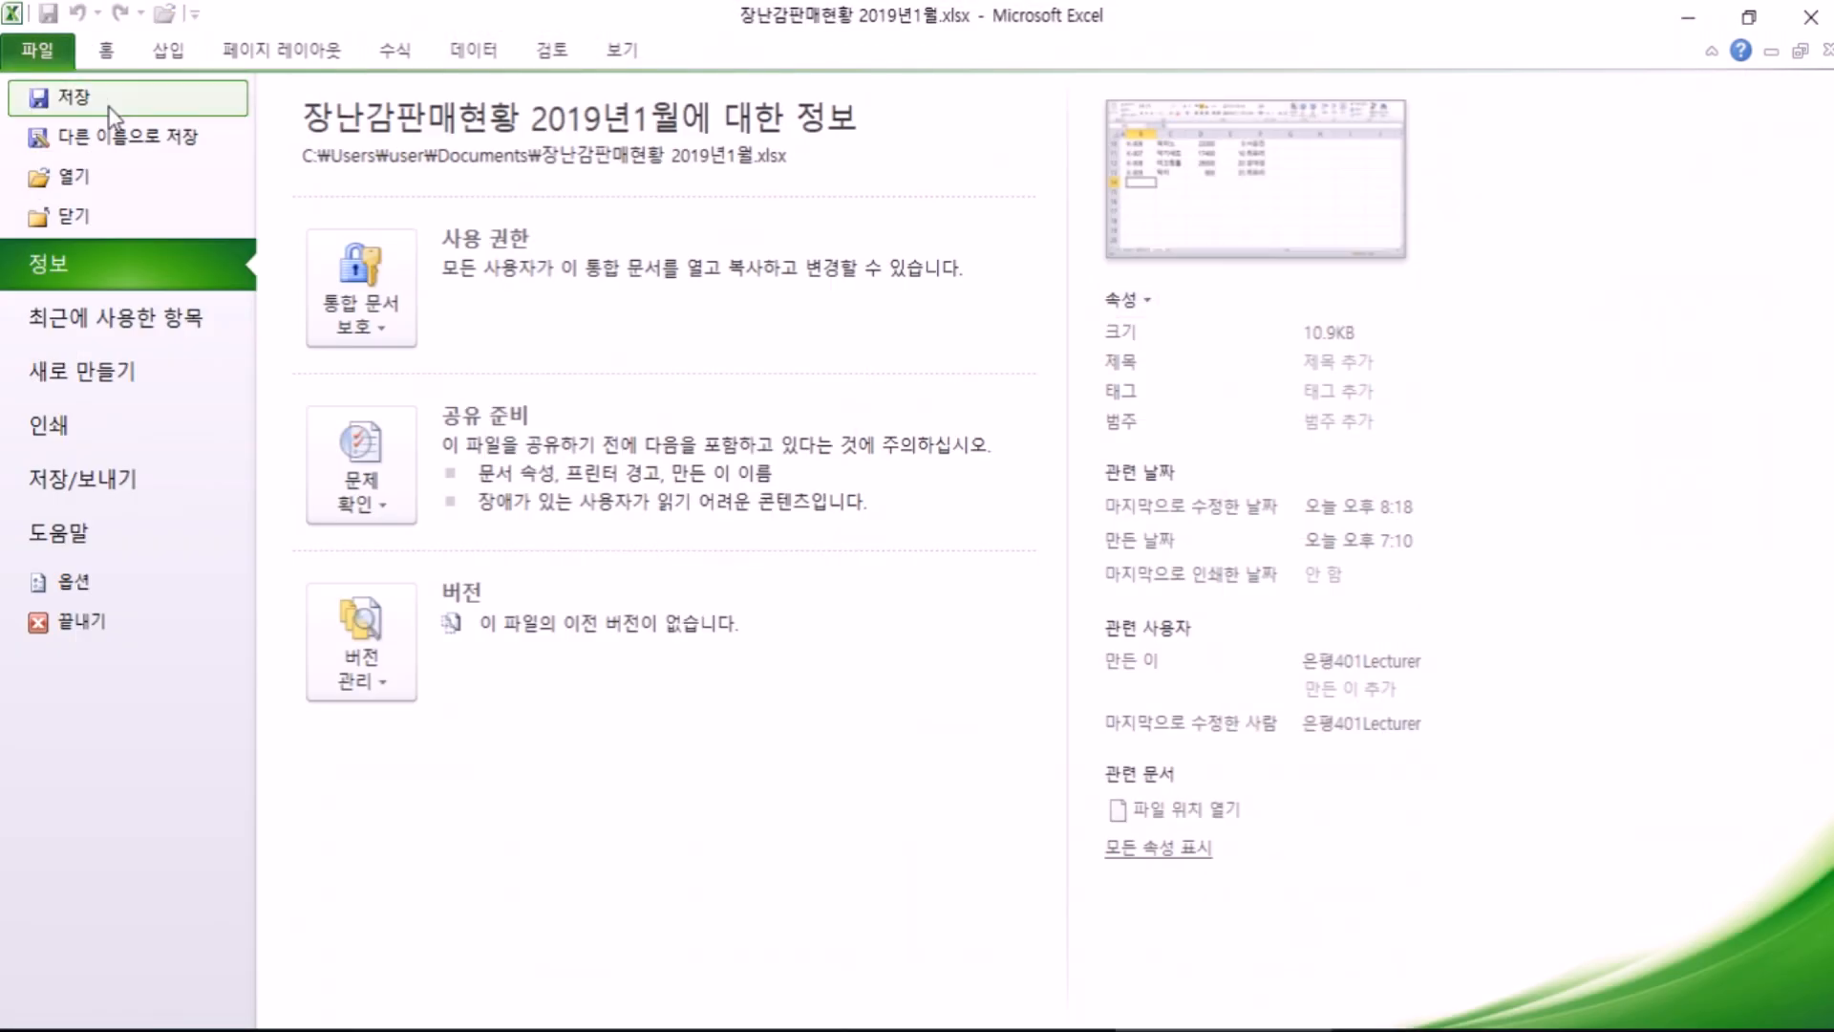
left_click(107, 99)
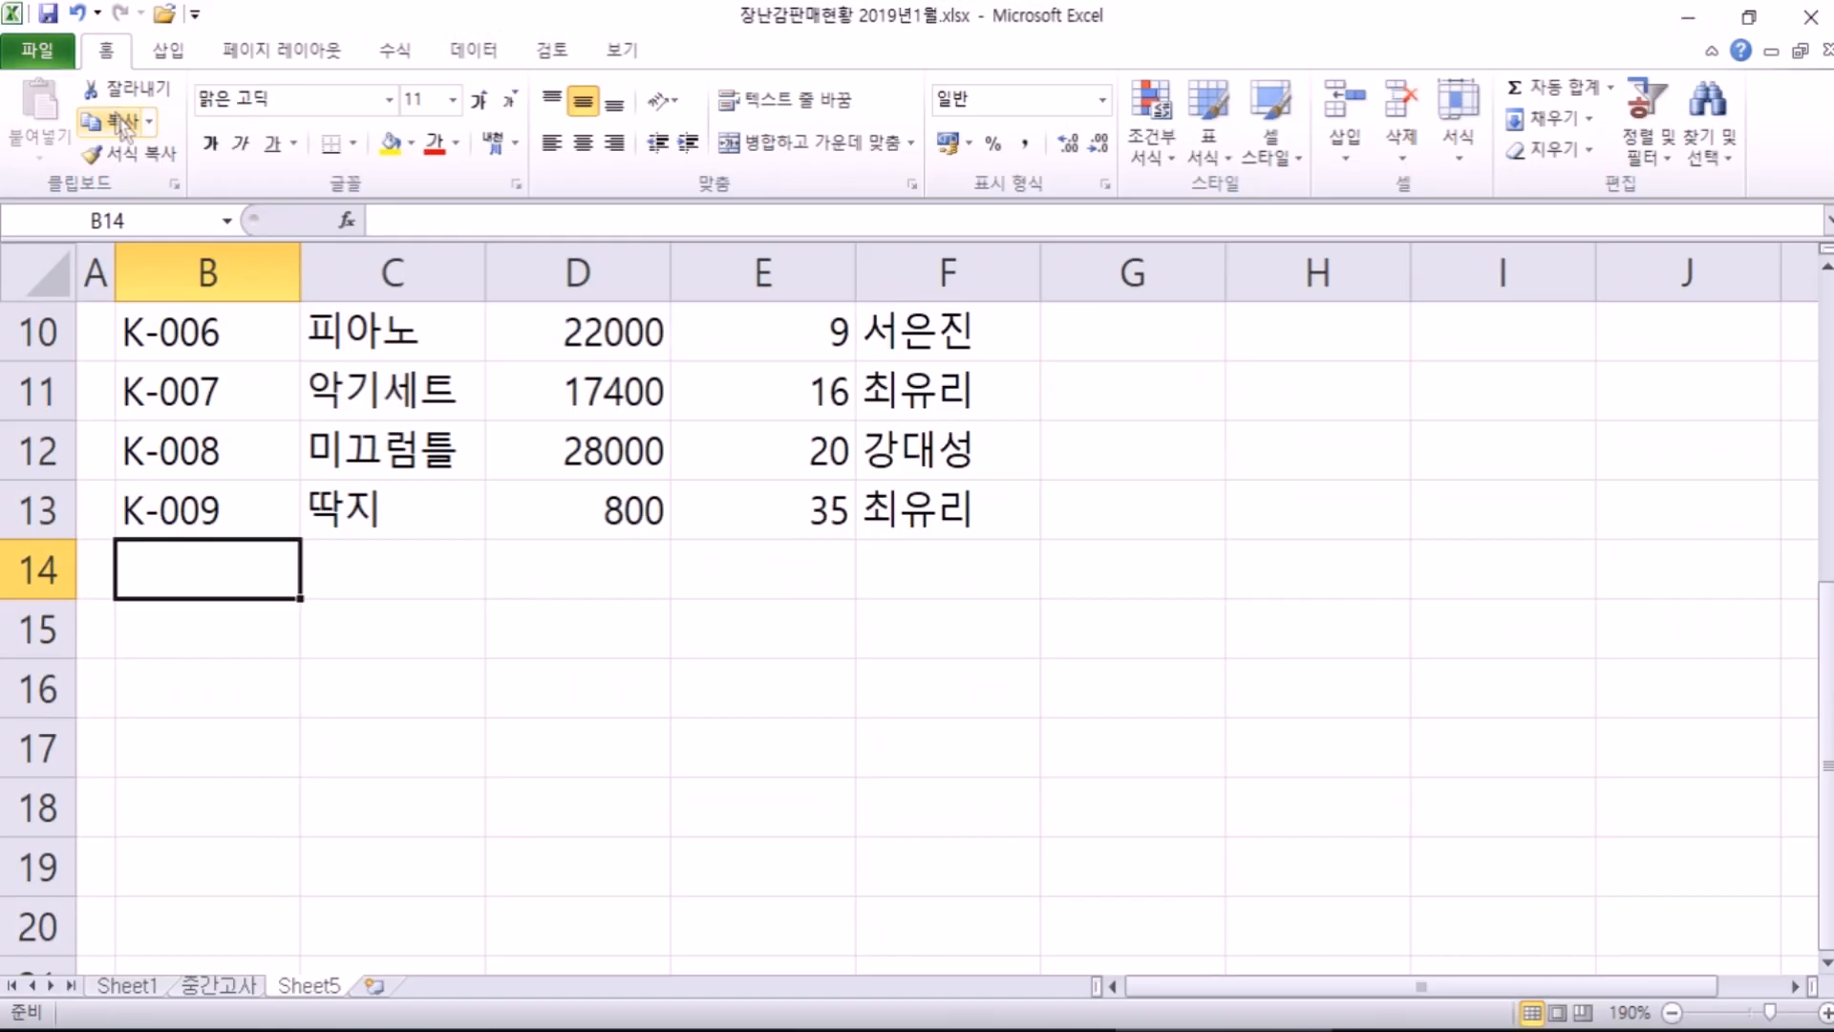
left_click(85, 21)
key("ctrl")
key("ctrl")
key("ctrl")
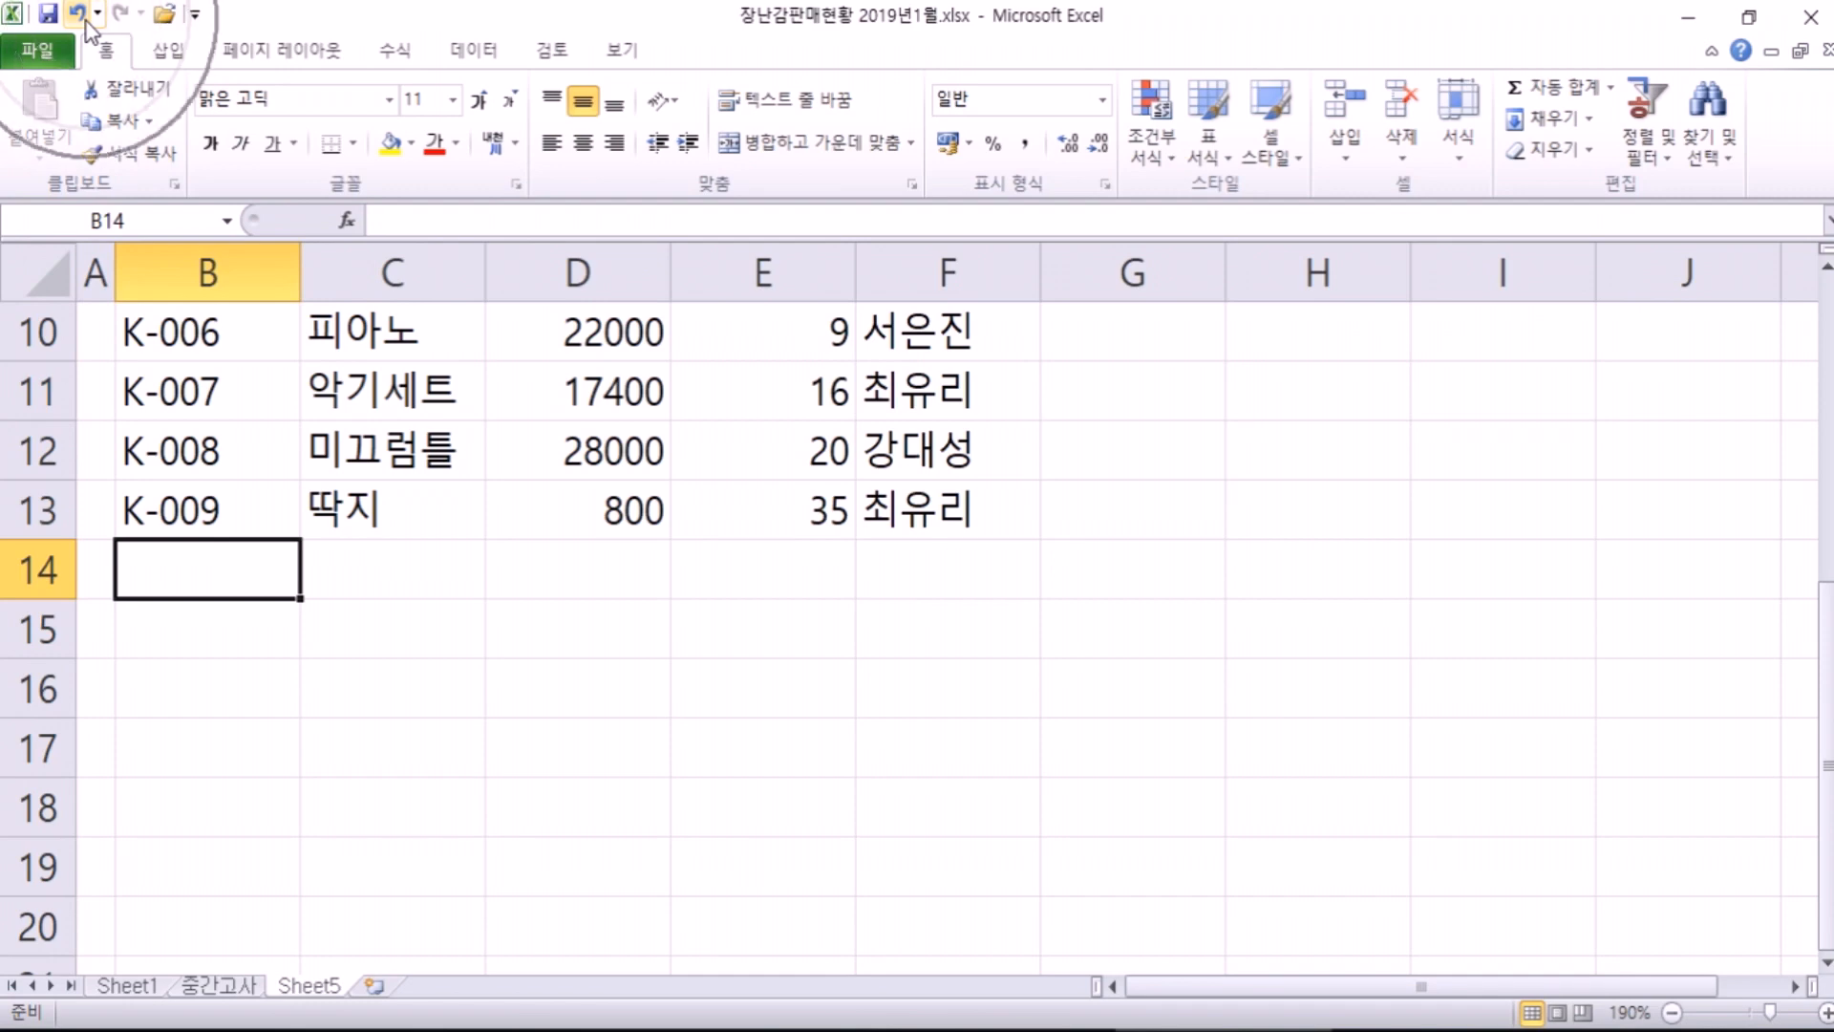
left_click(47, 57)
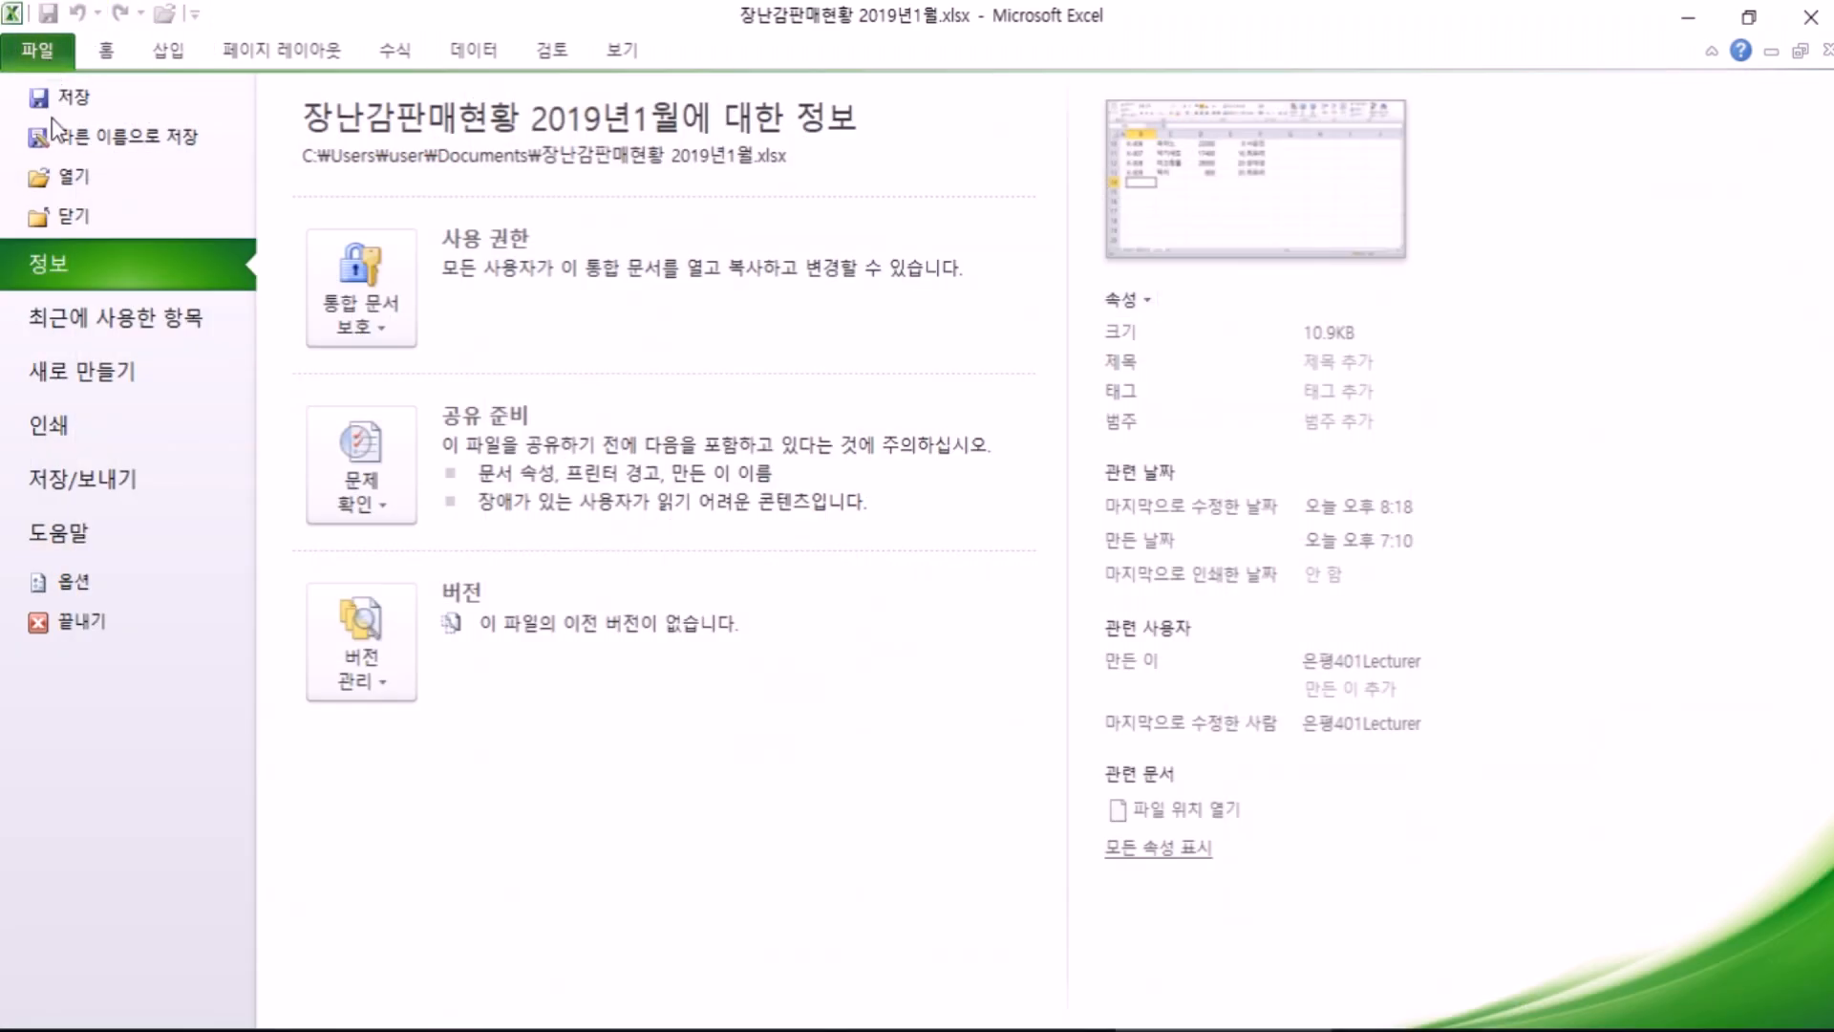
left_click(46, 55)
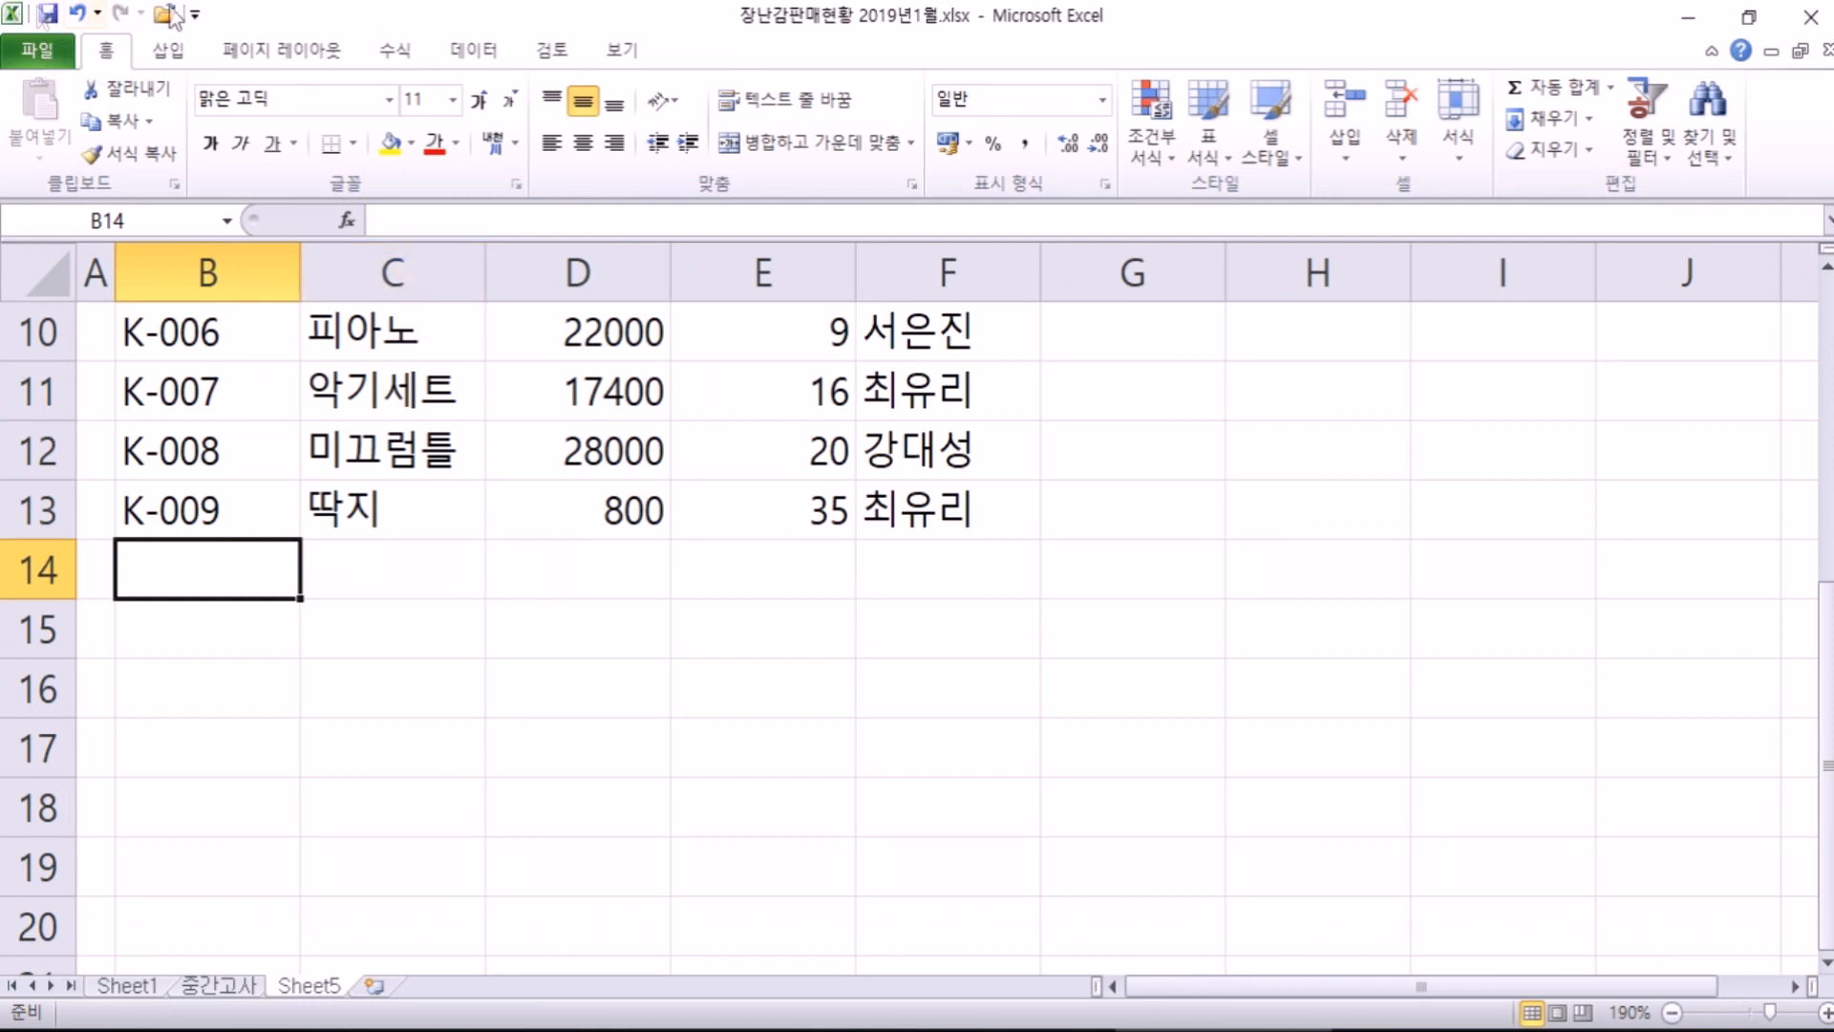
left_click(36, 53)
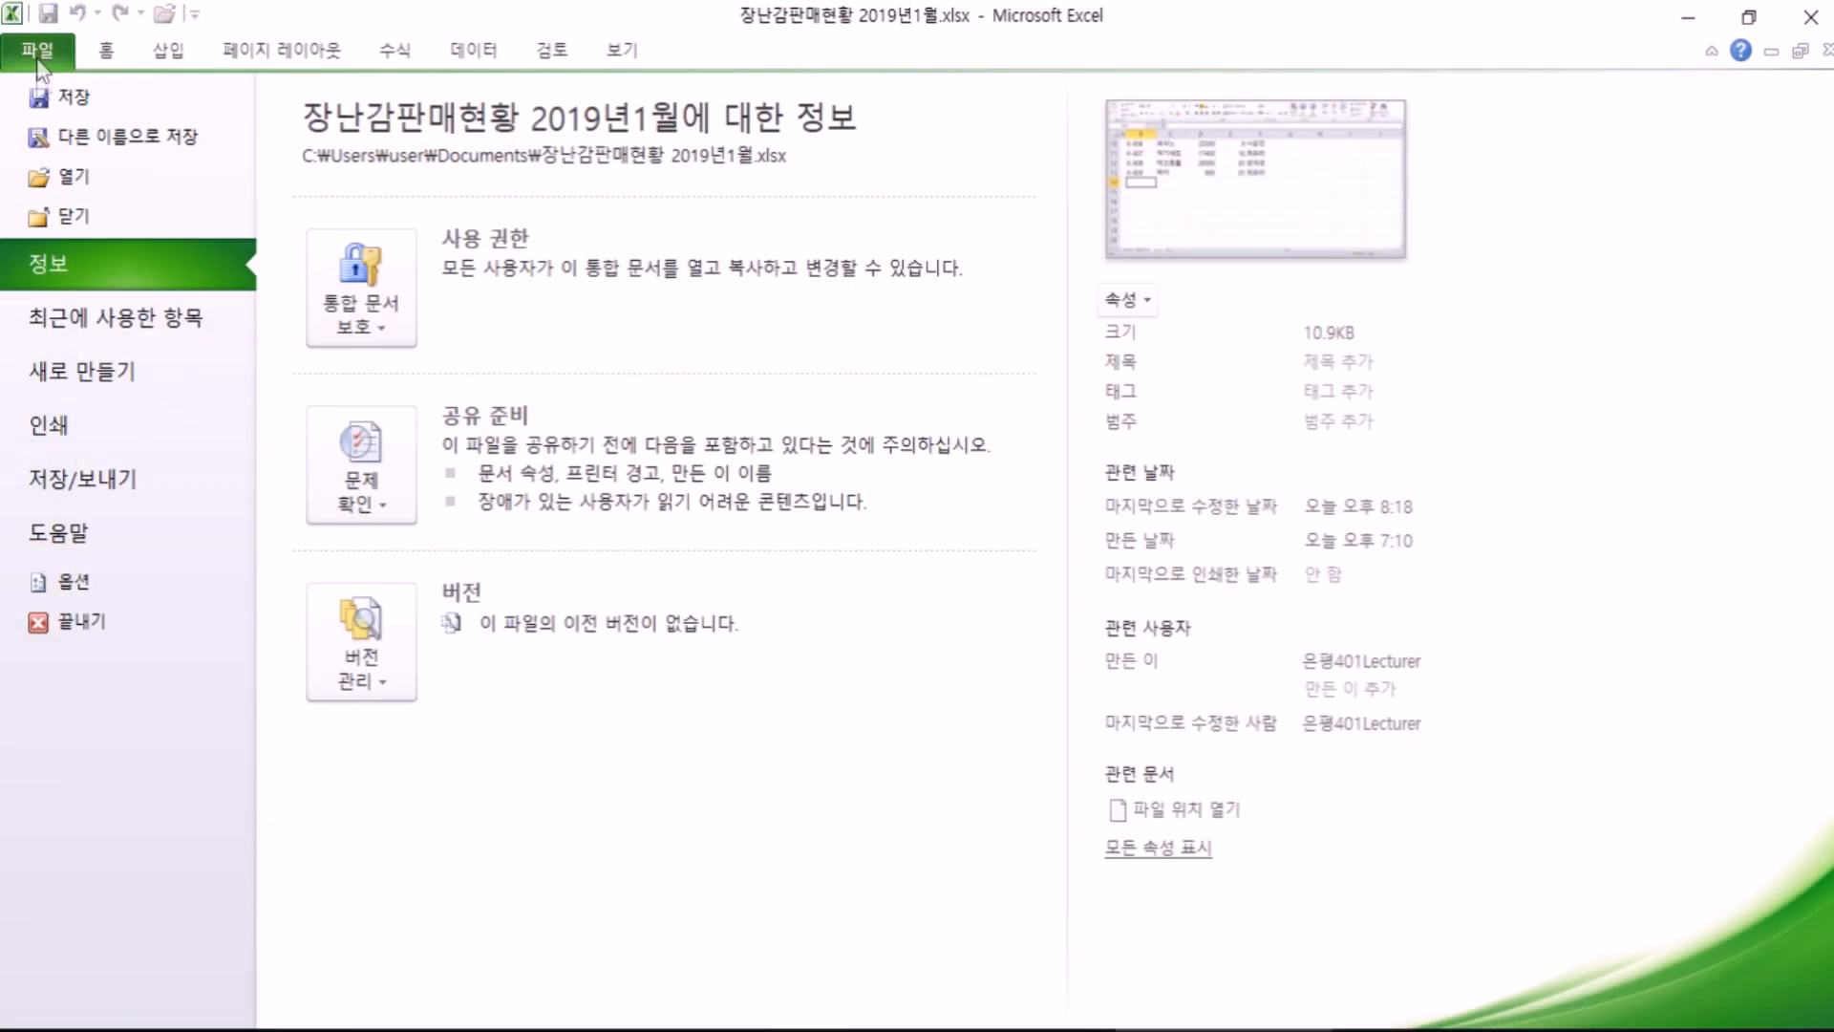
left_click(46, 58)
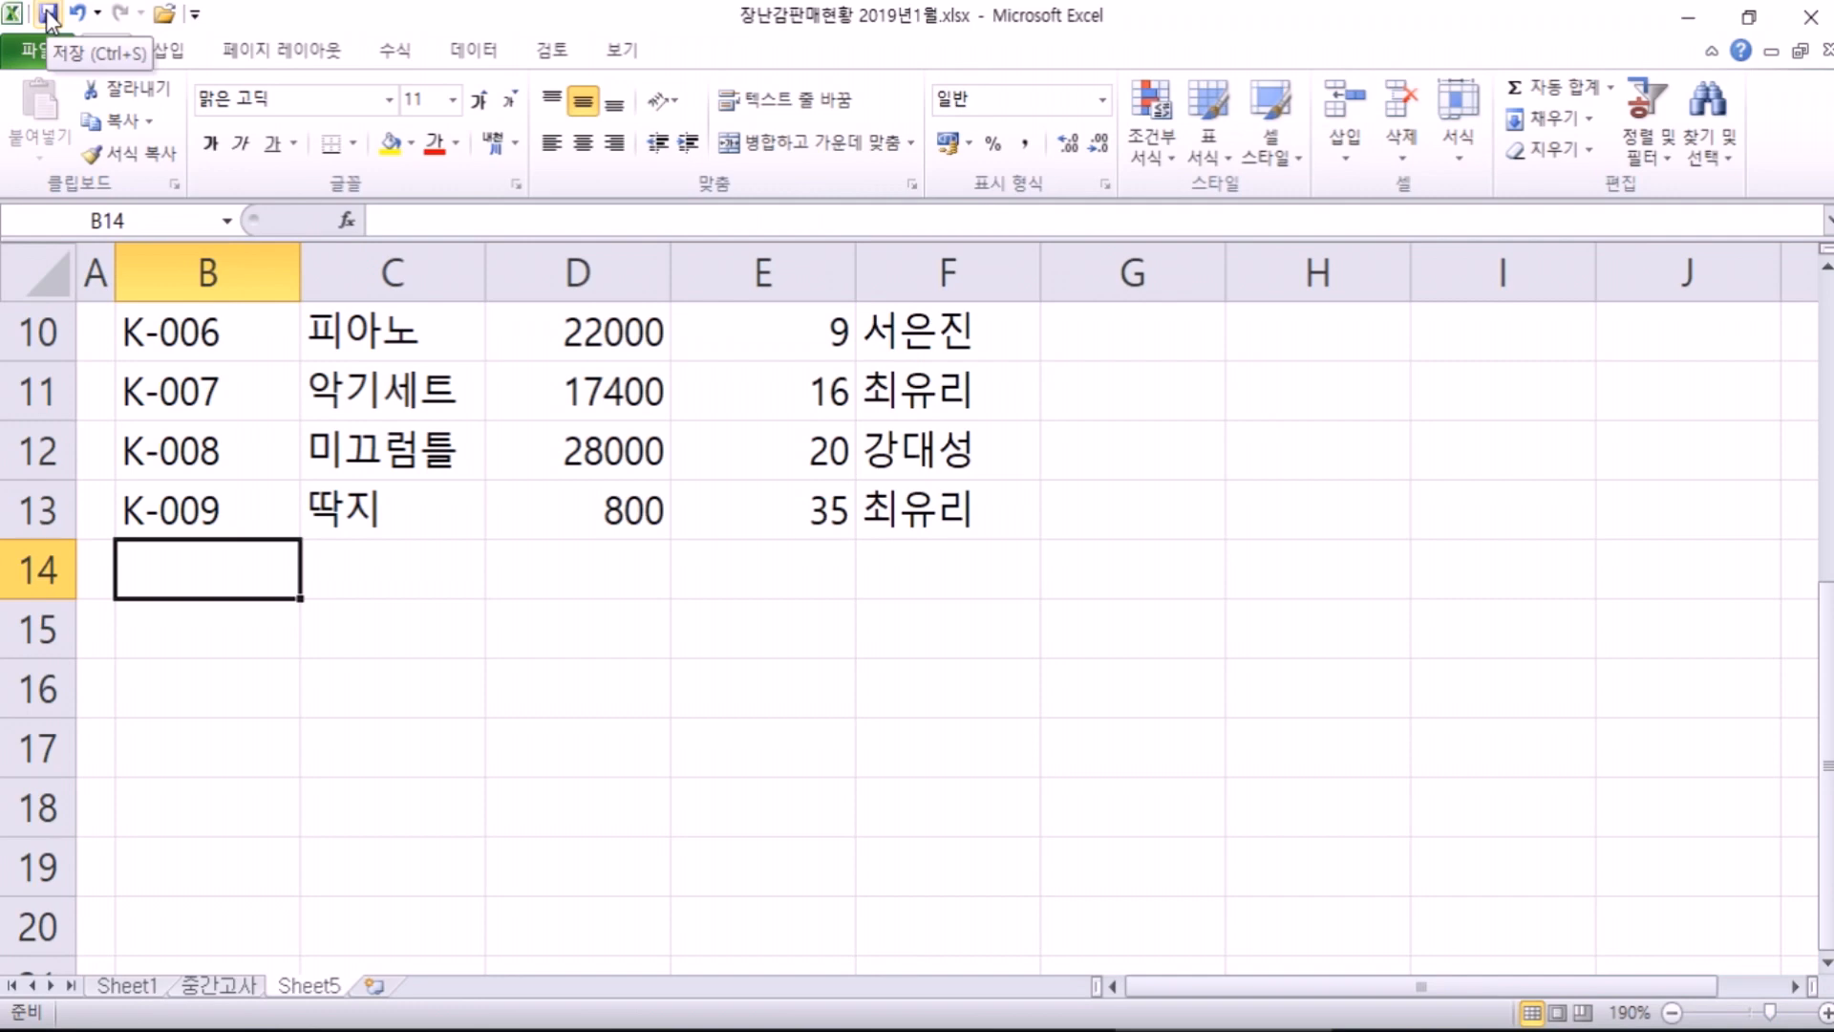
scroll(358, 559, "up", 3)
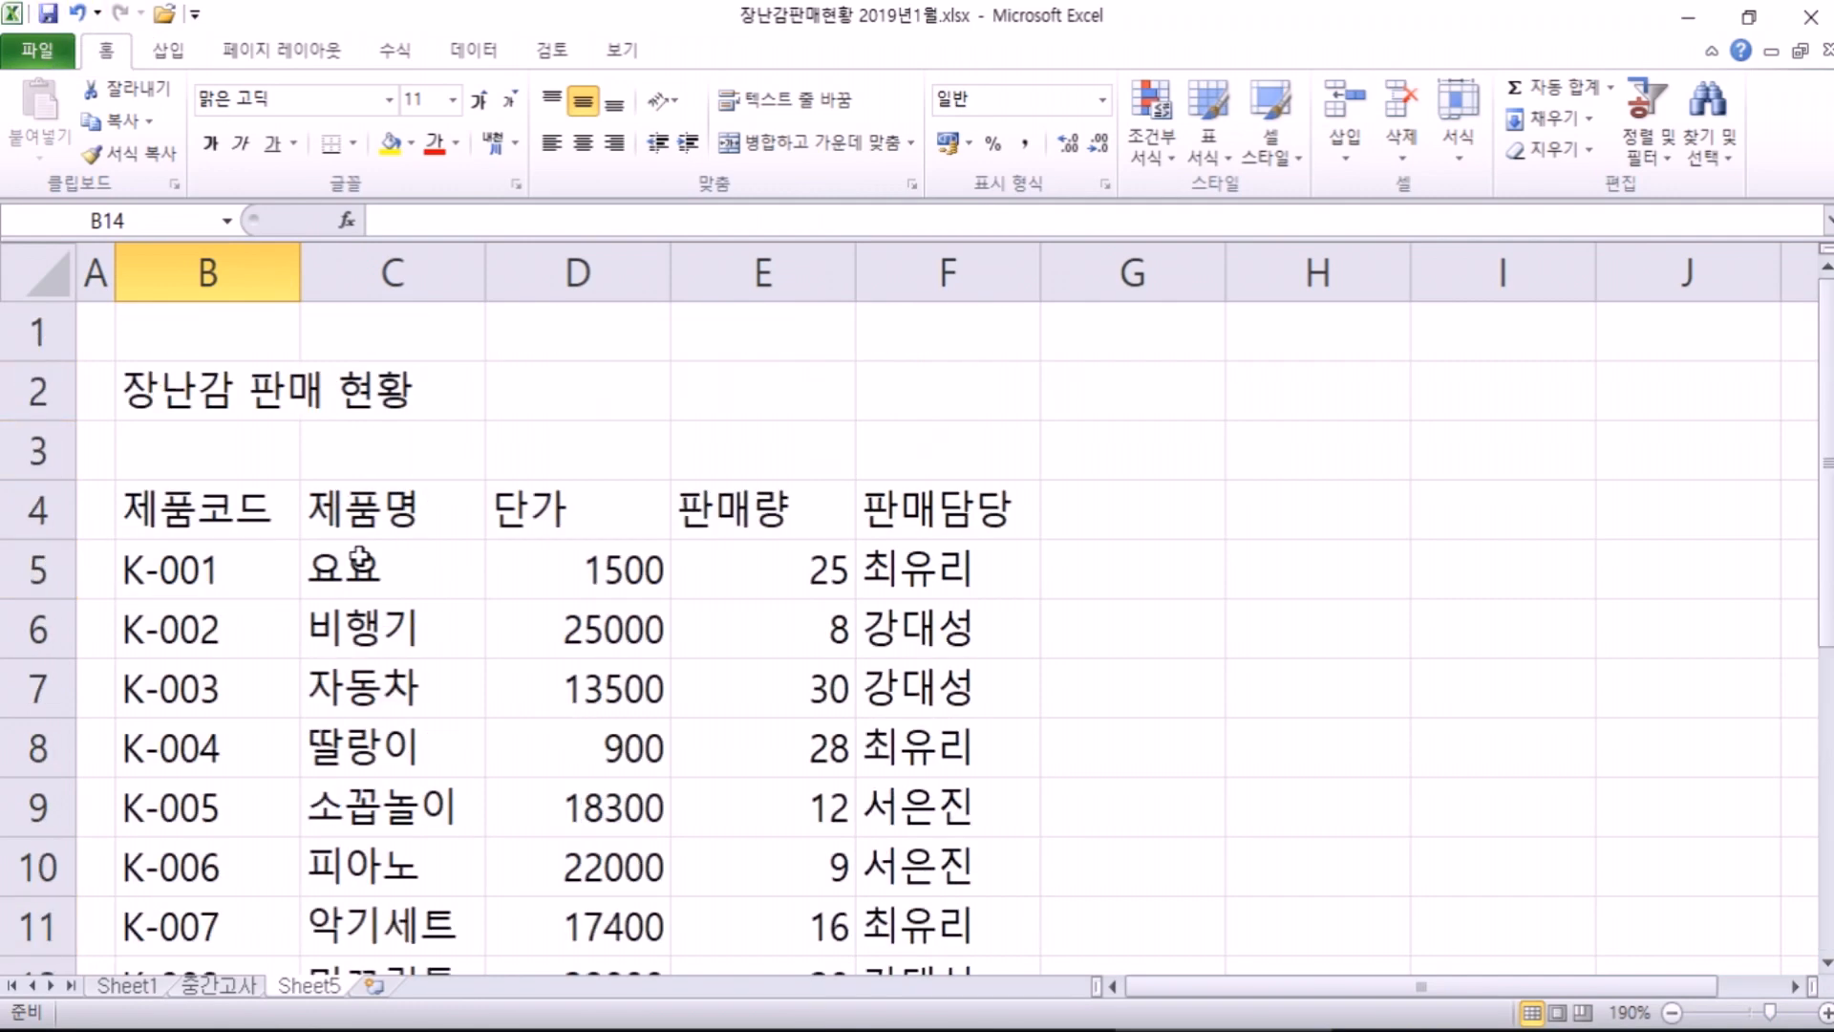
scroll(287, 525, "down", 3)
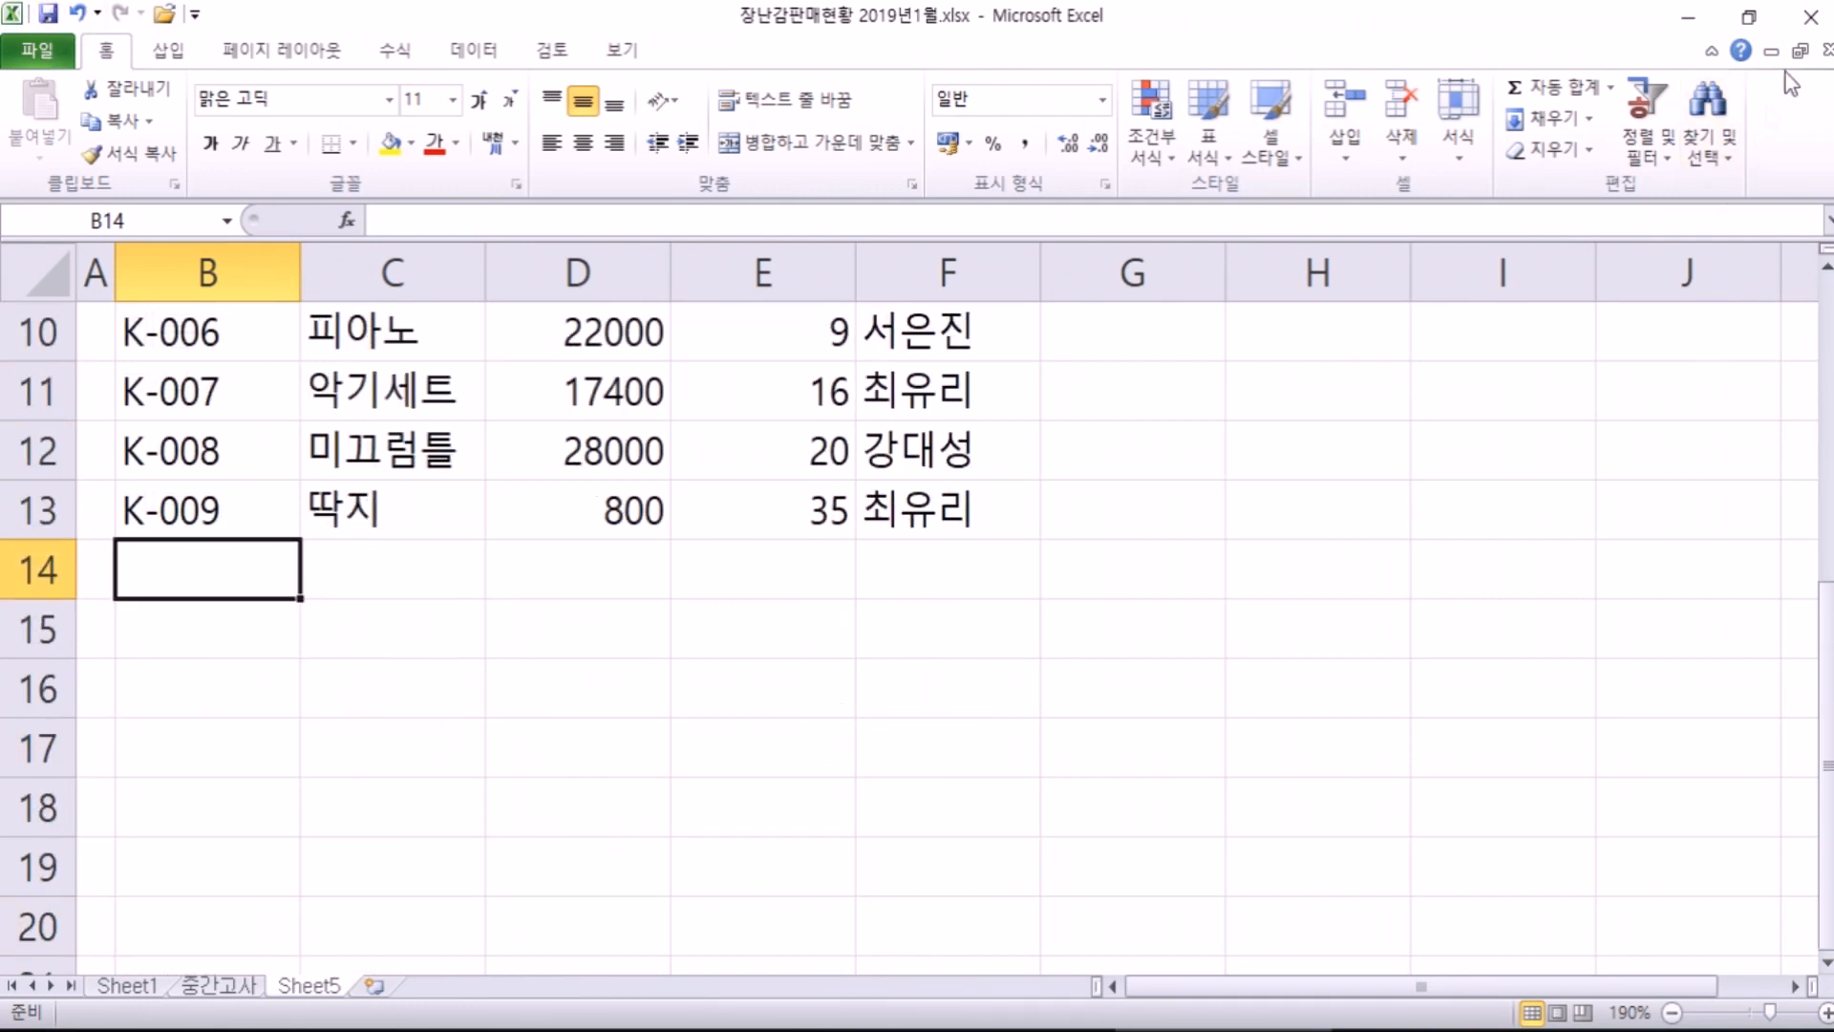
Step: Close Excel and minimize the Notepad window to reveal the desktop
left_click(1814, 21)
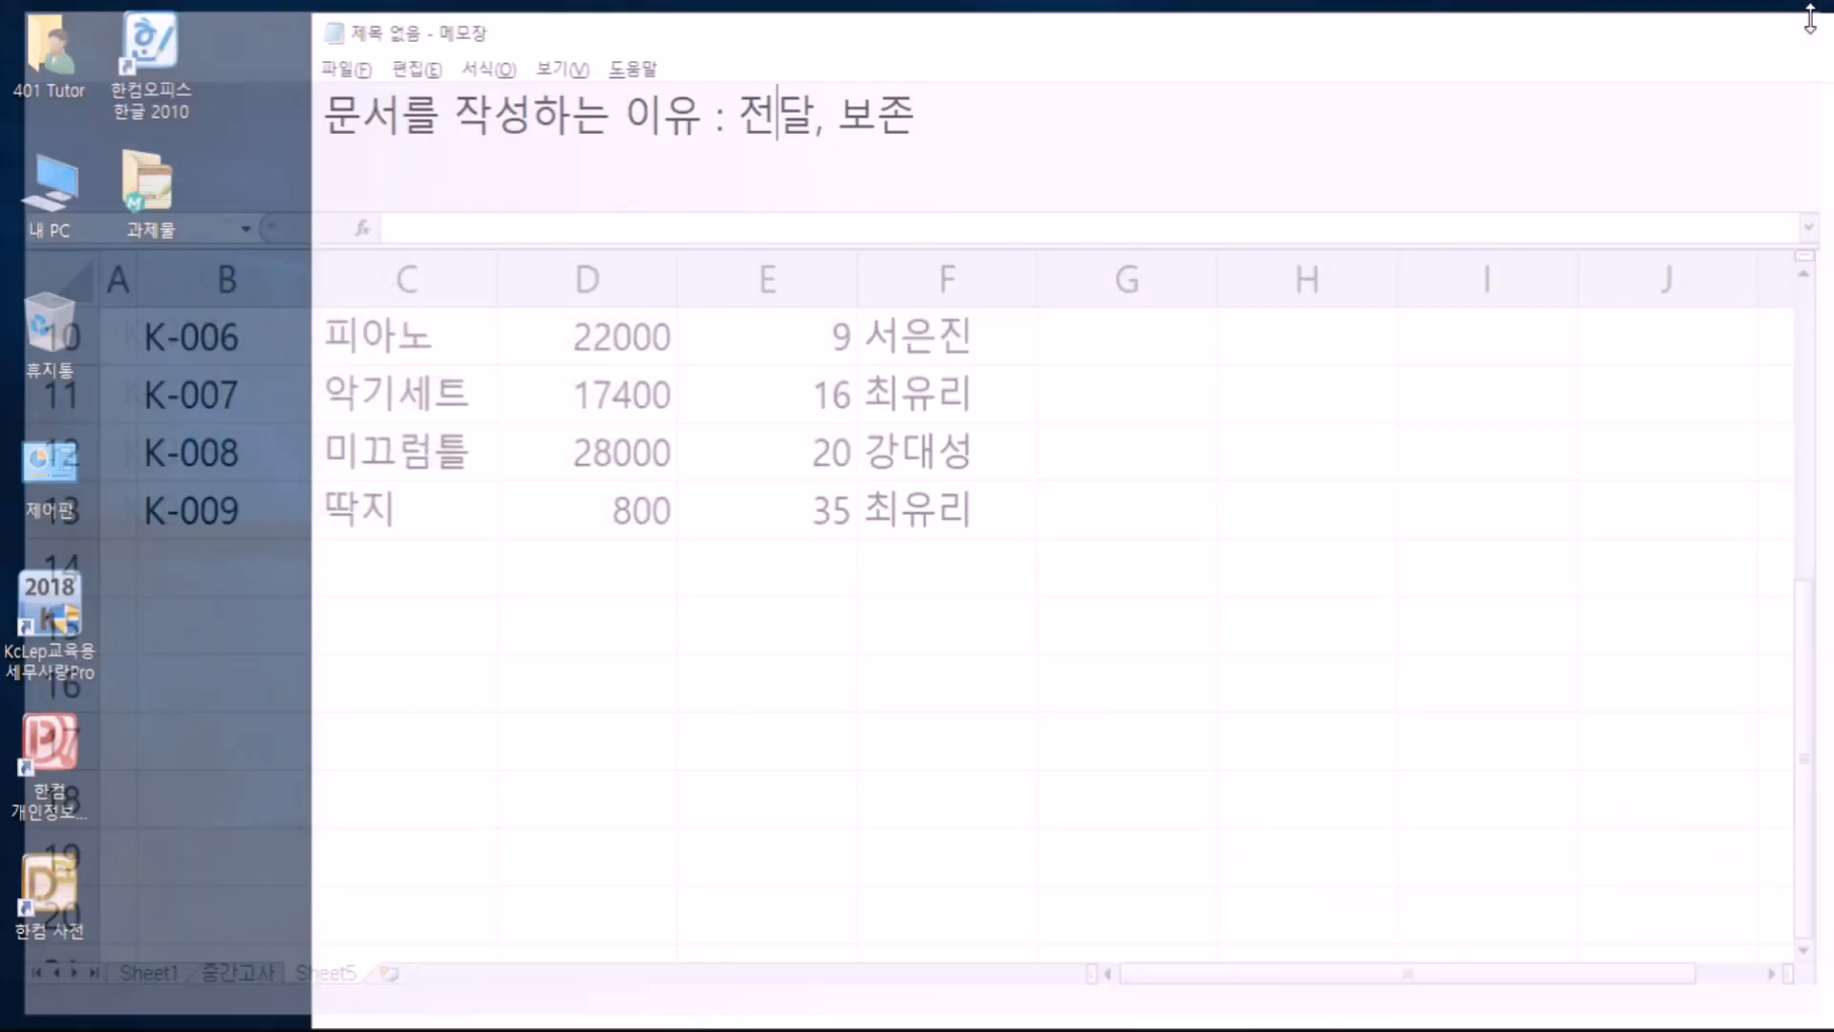
left_click_drag(1720, 48, 1567, 84)
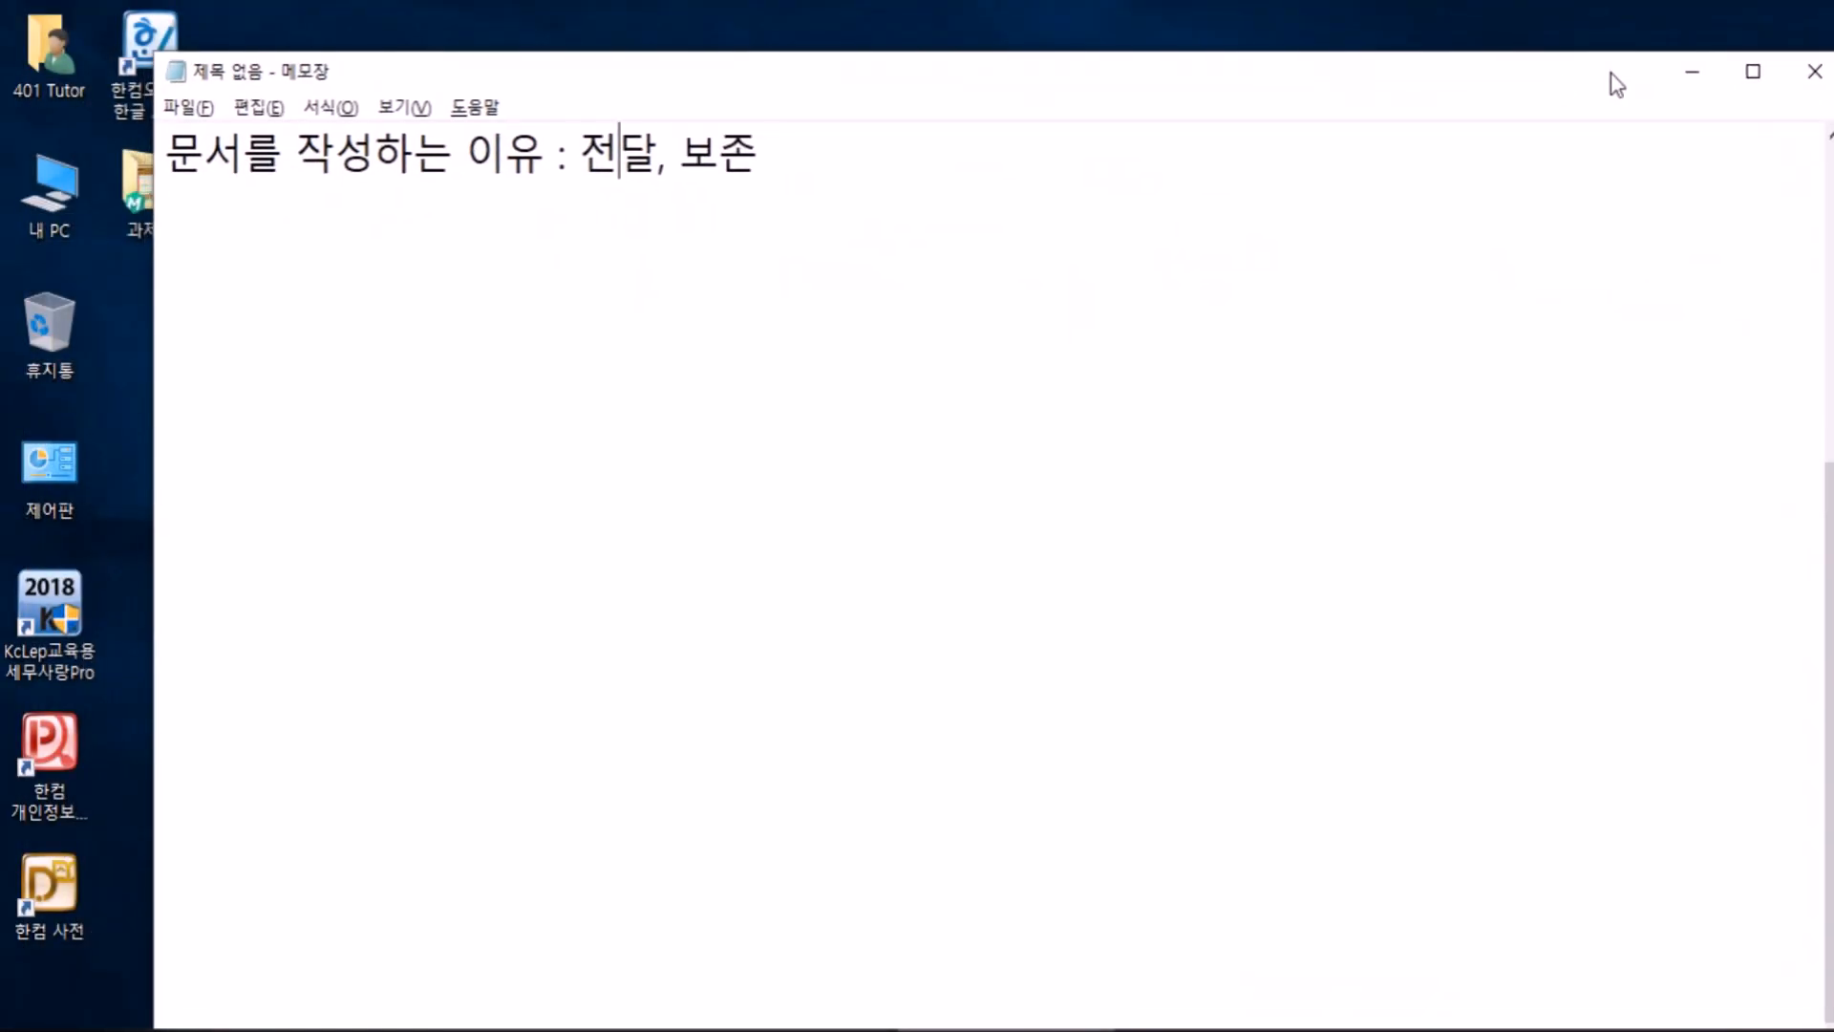
left_click(1686, 73)
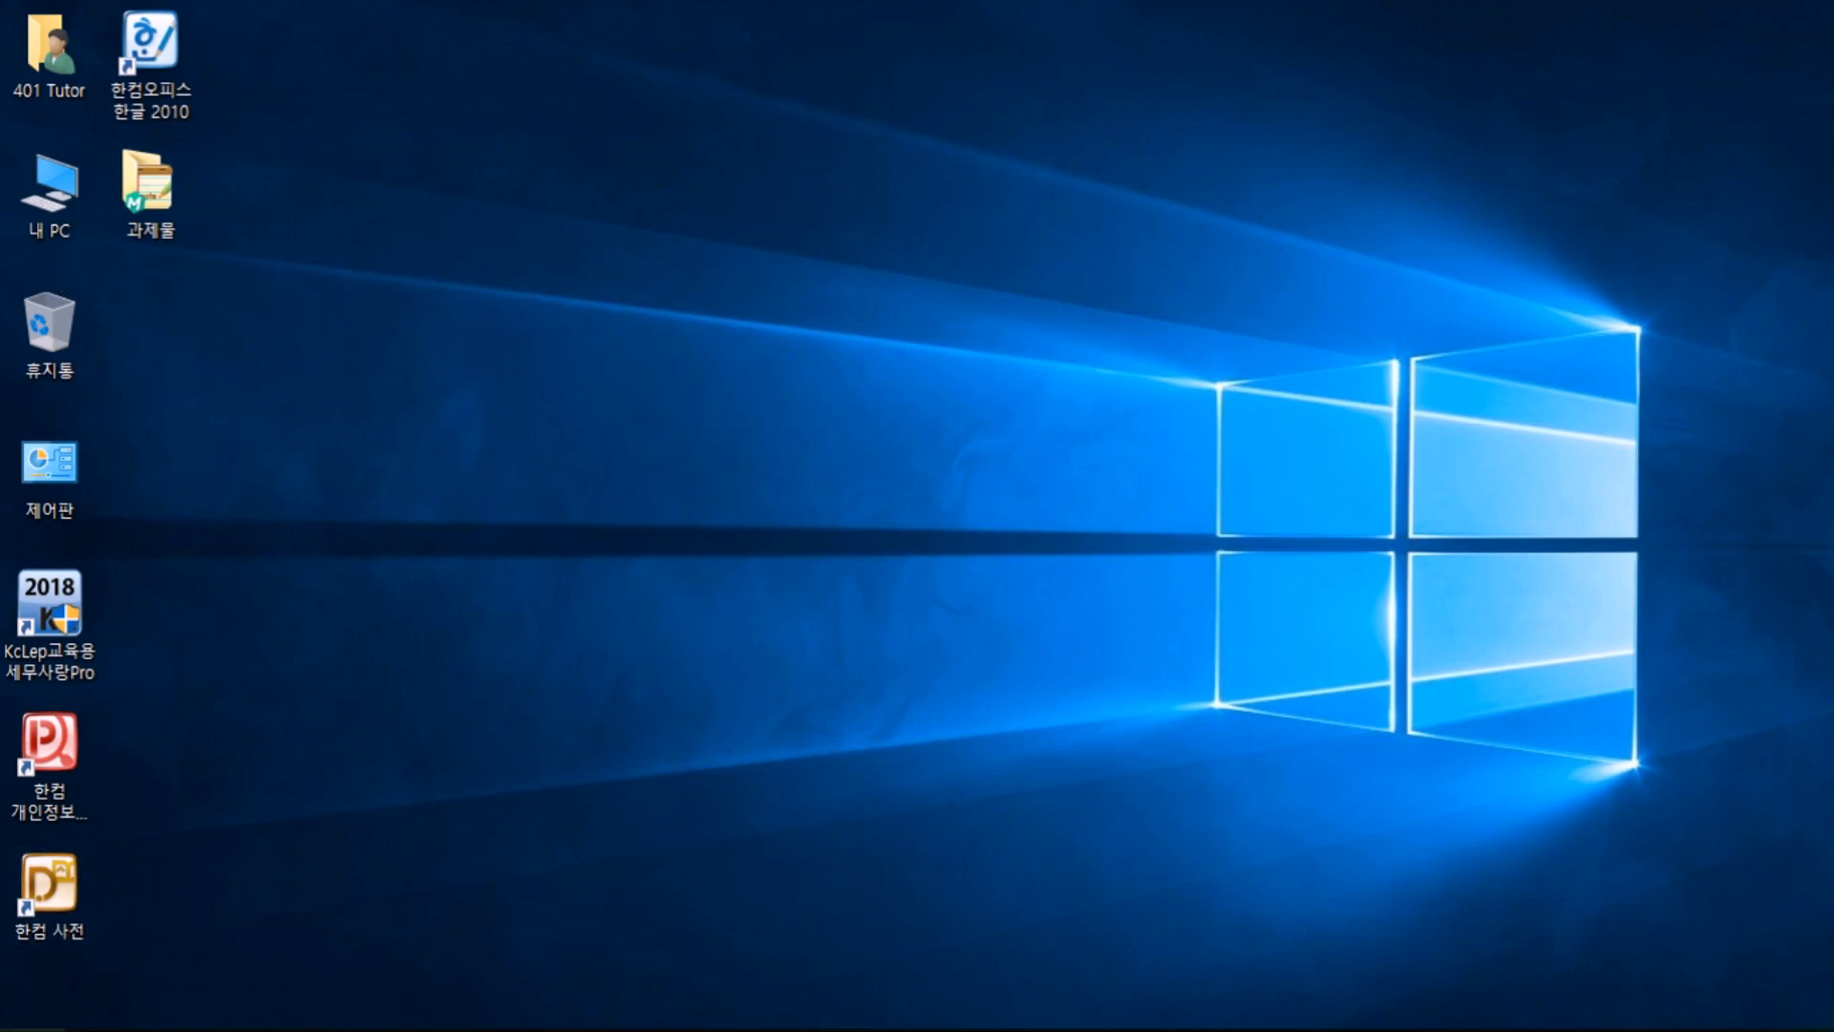
left_click(29, 1015)
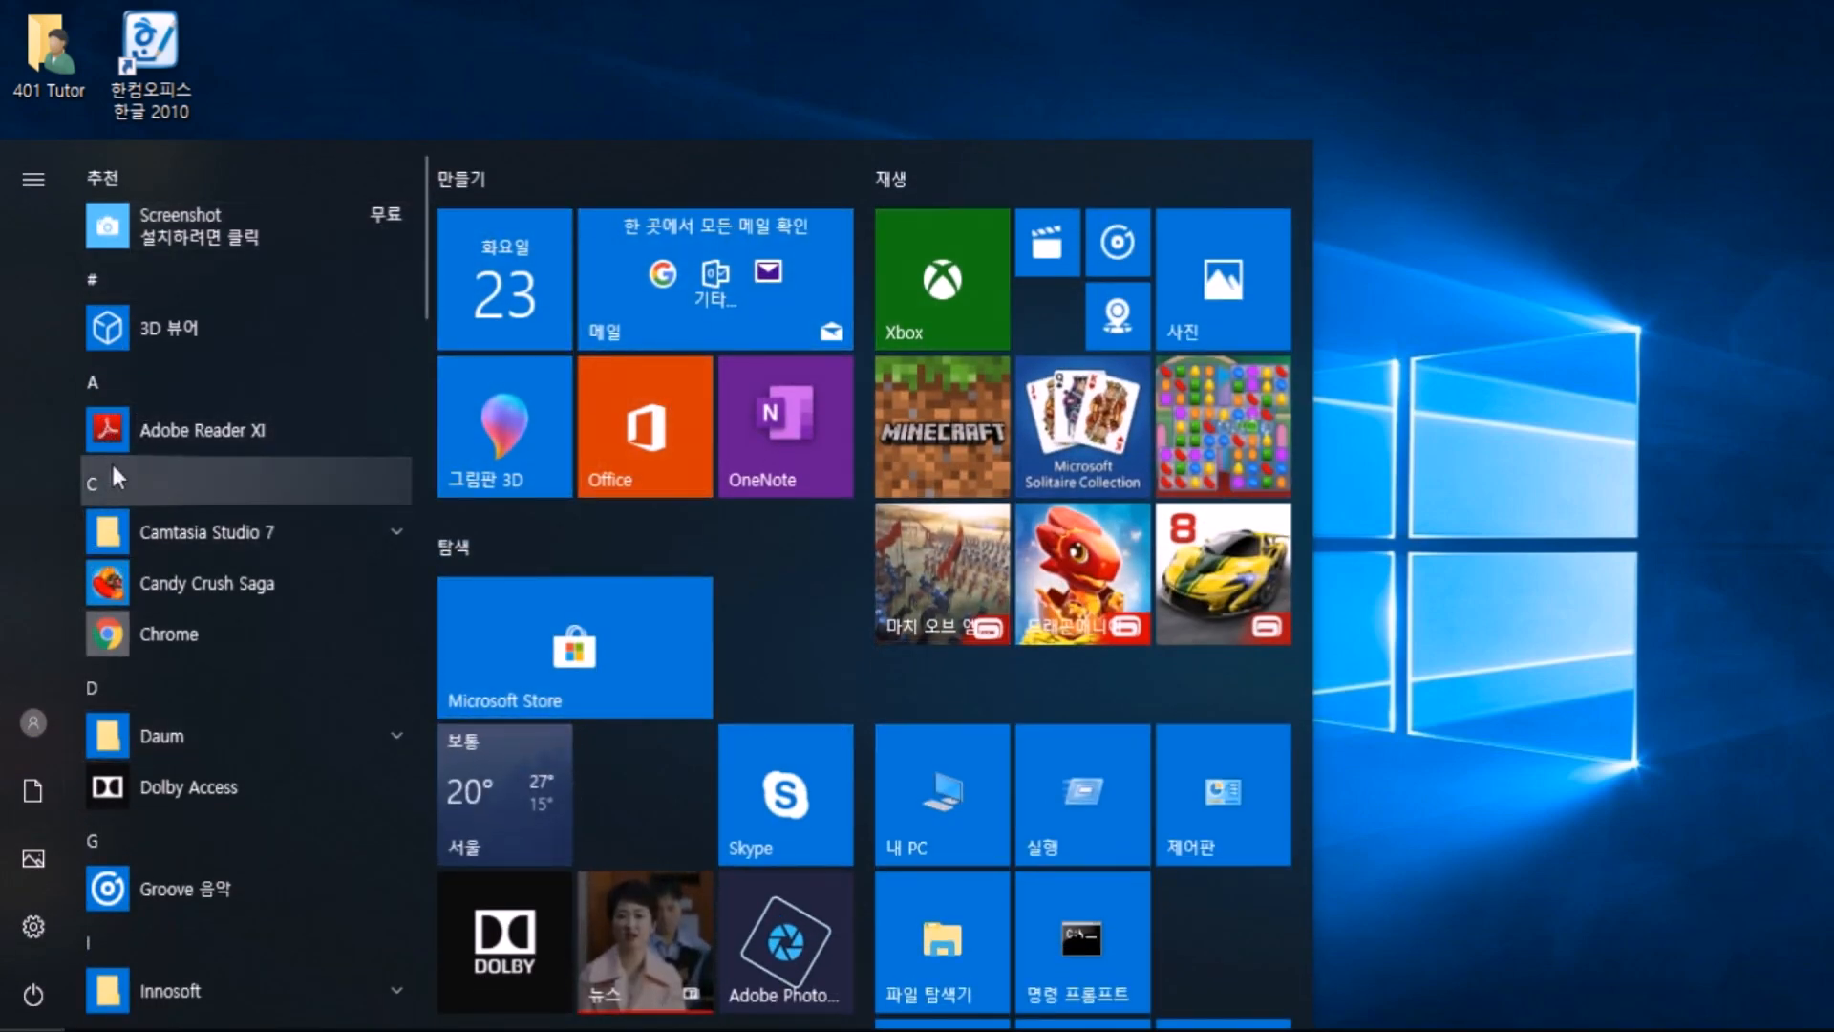
scroll(146, 560, "down", 5)
left_click(724, 3)
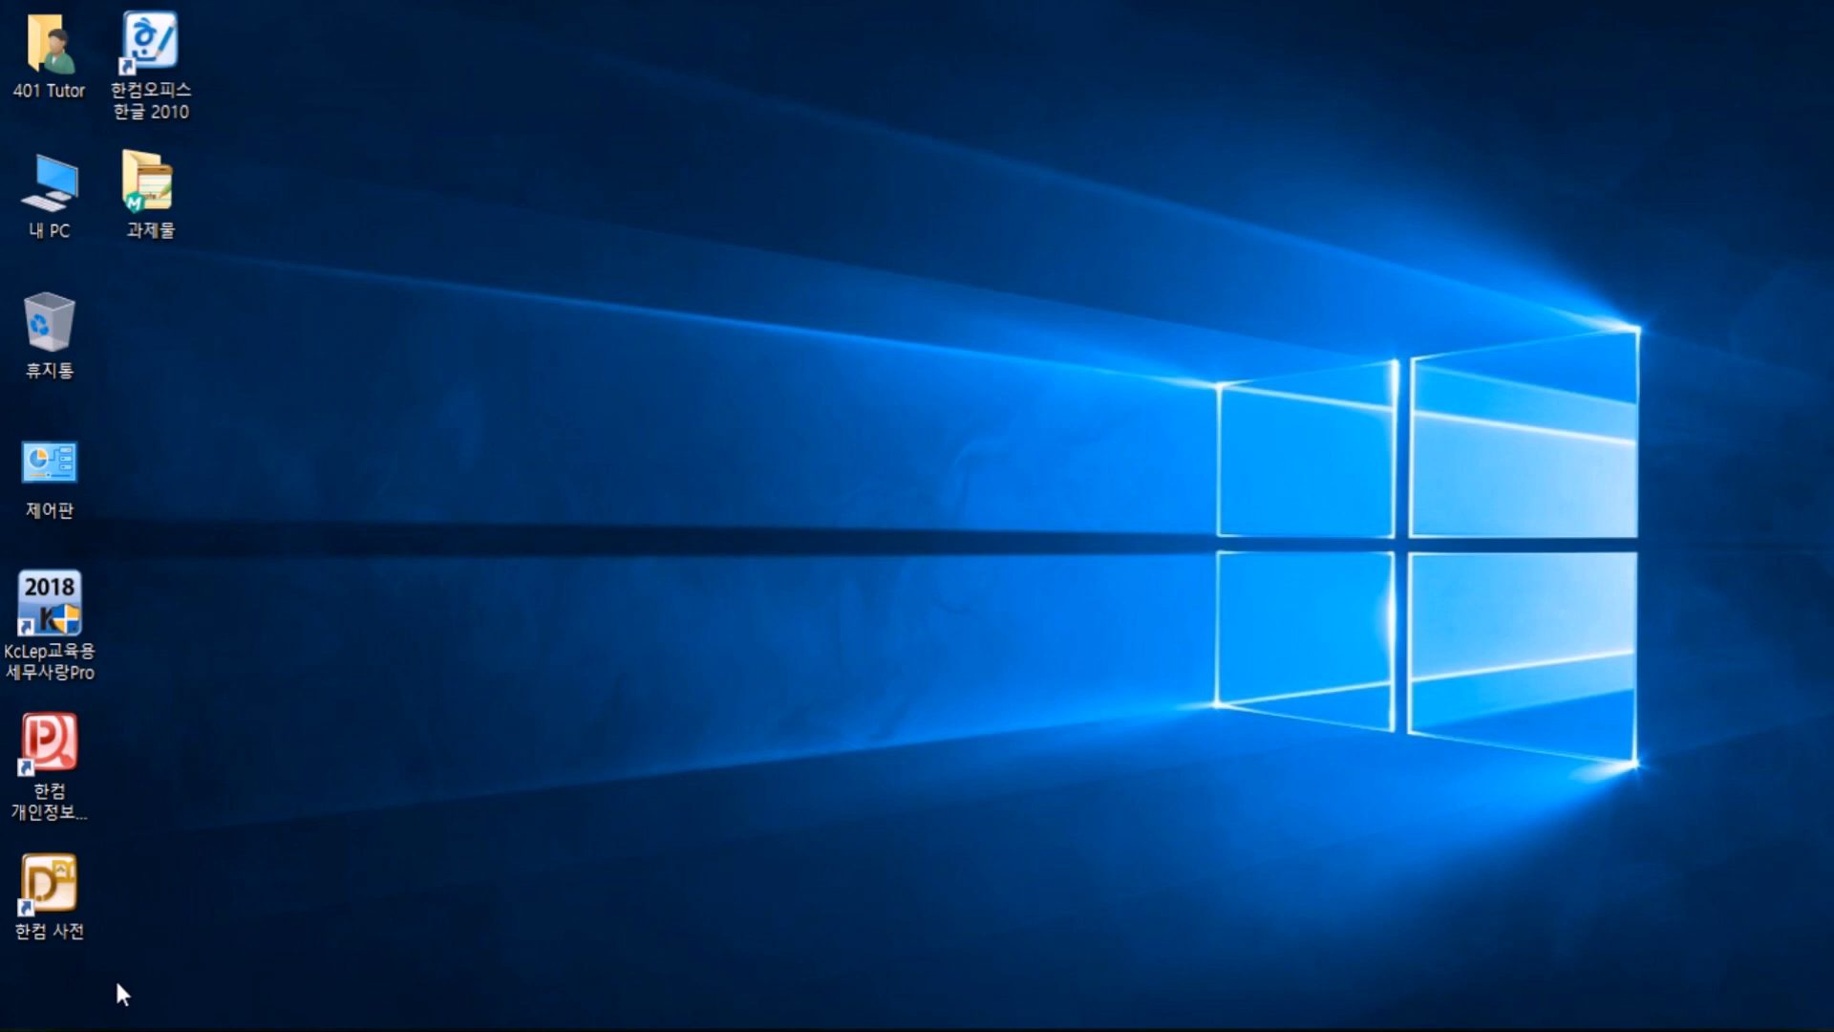
key("super")
key("super+e")
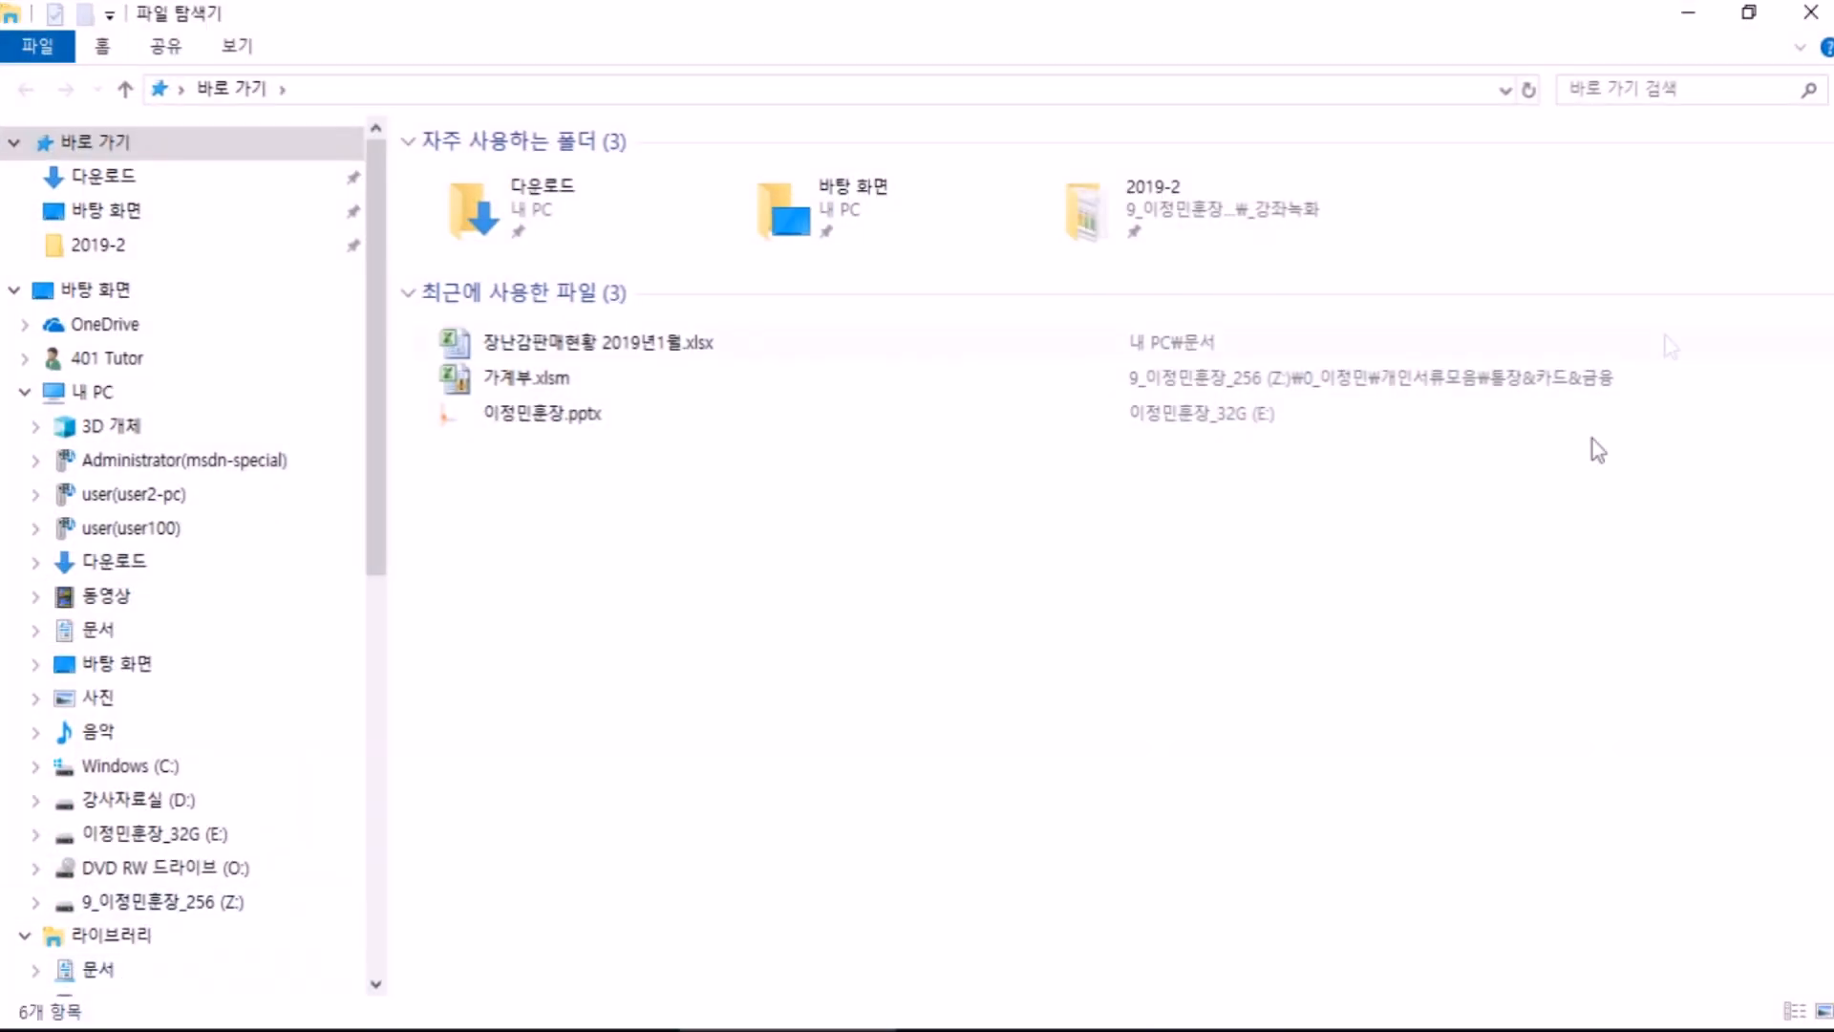
left_click(1811, 12)
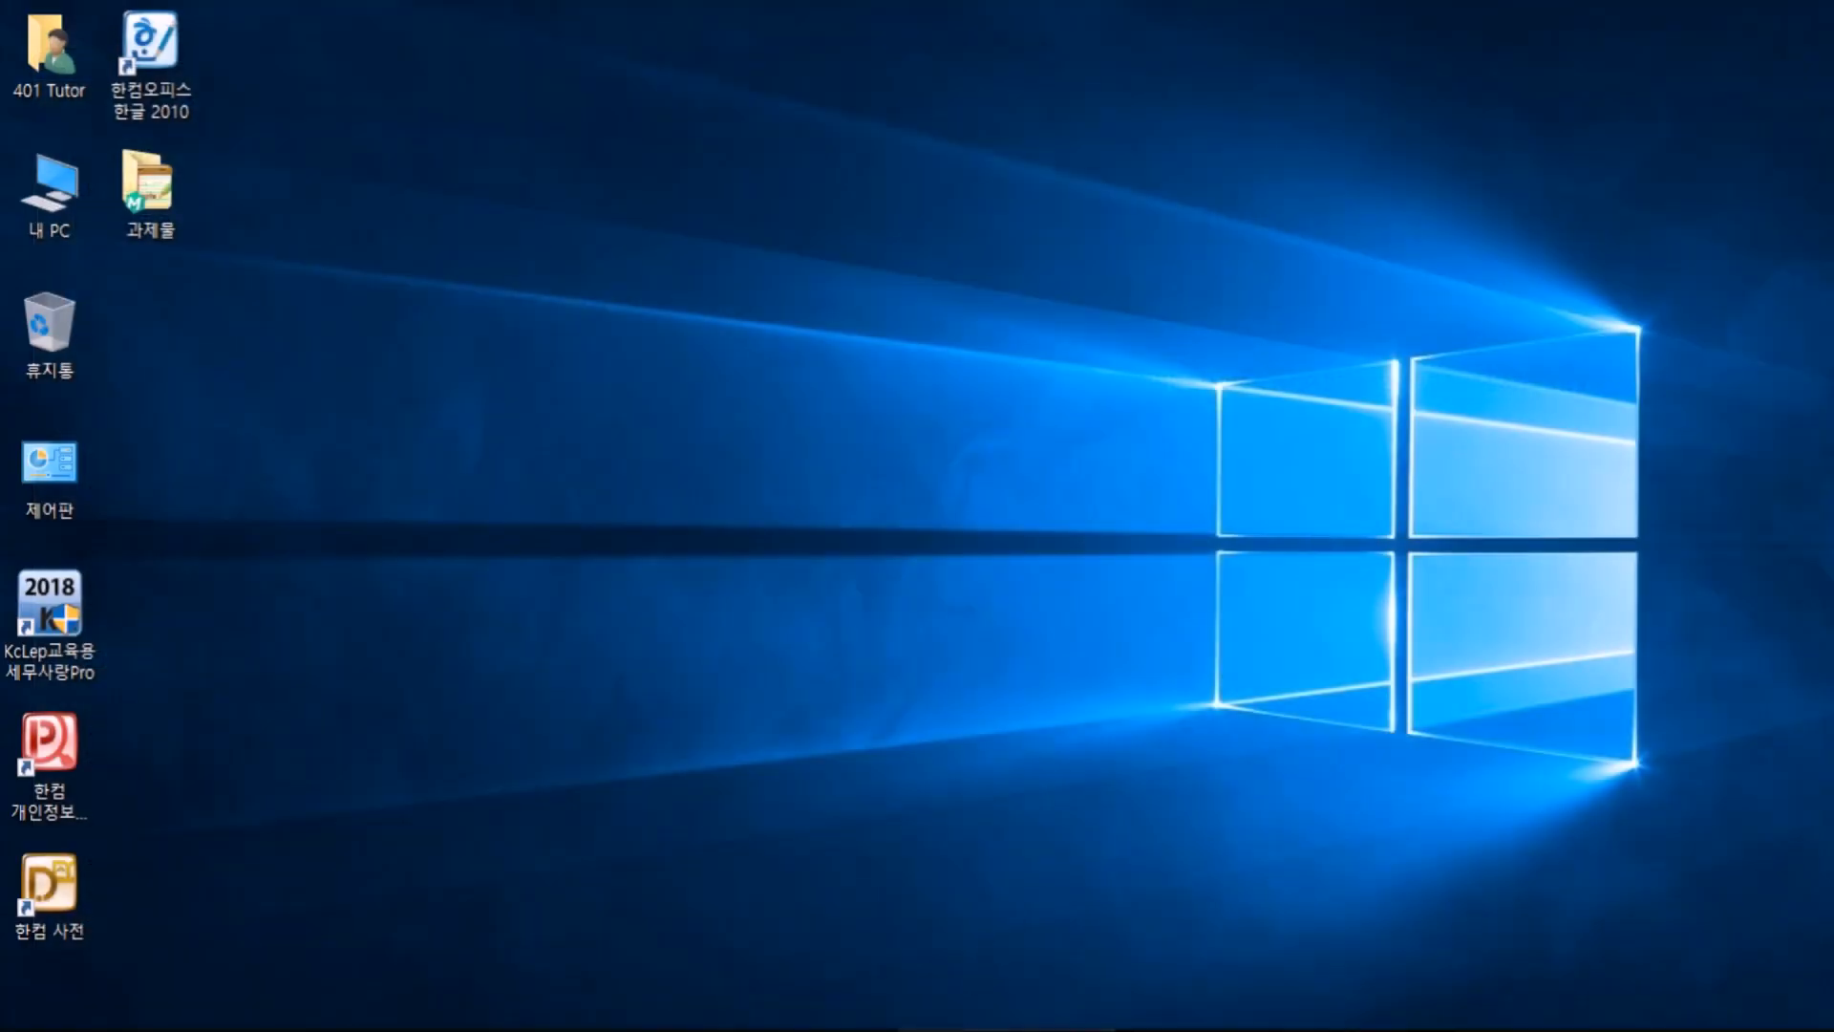
Step: Add the Notepad line '로고 + e(E) : 탐색기' under the first note, then launch File Explorer with Win+E
left_click(1007, 1030)
left_click(318, 267)
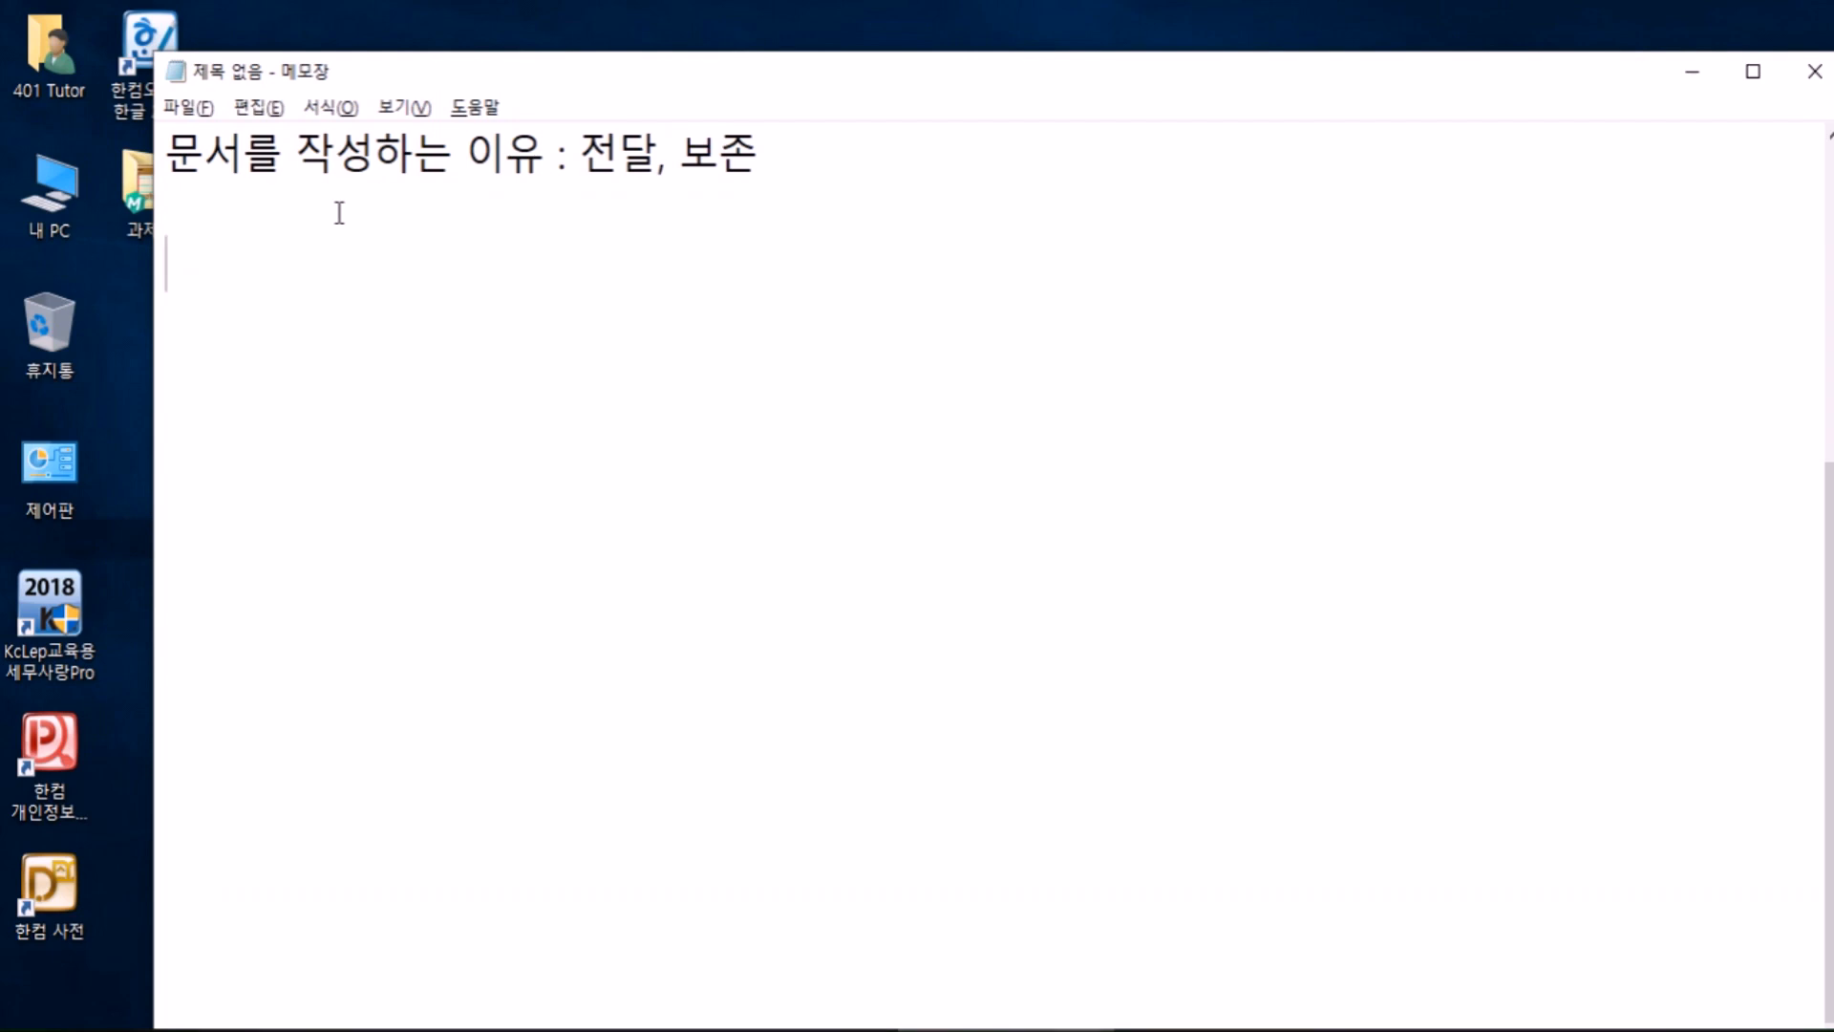
type("DNLS")
key("BackSpace")
key("BackSpace")
key("BackSpace")
key("BackSpace")
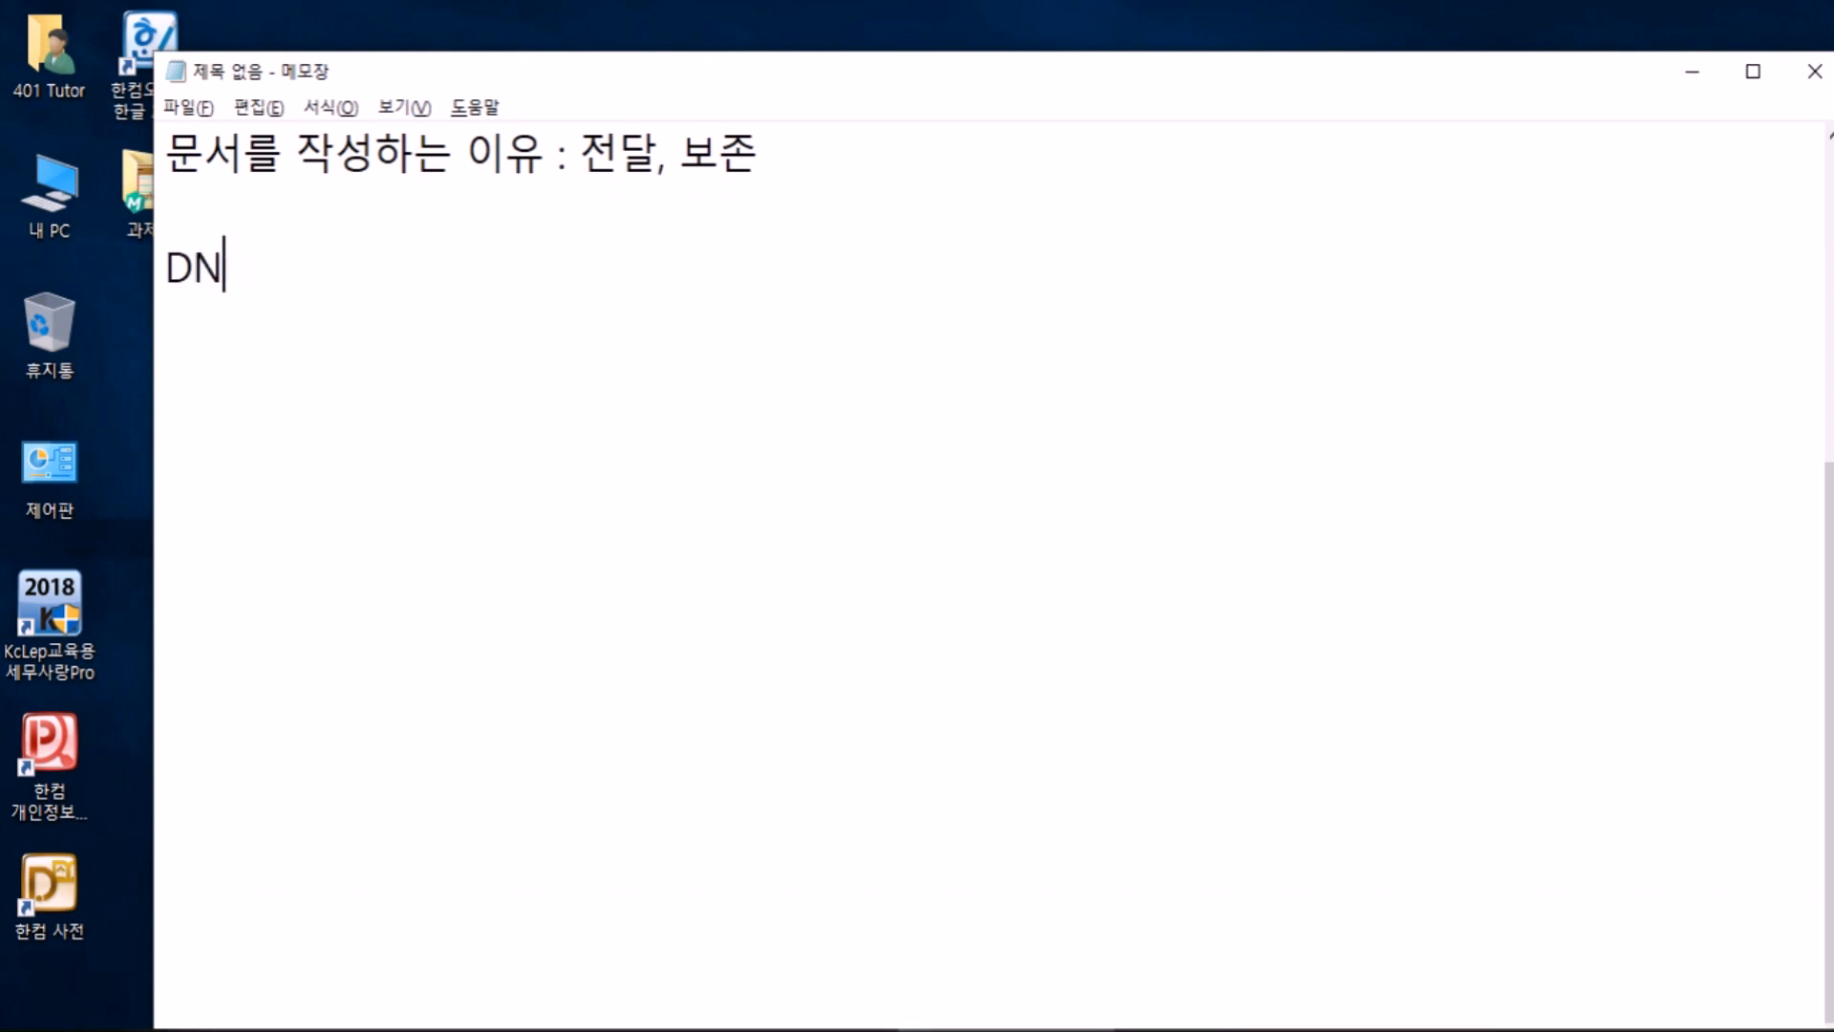
key("Hangul")
type("오")
key("BackSpace")
type("로고 ")
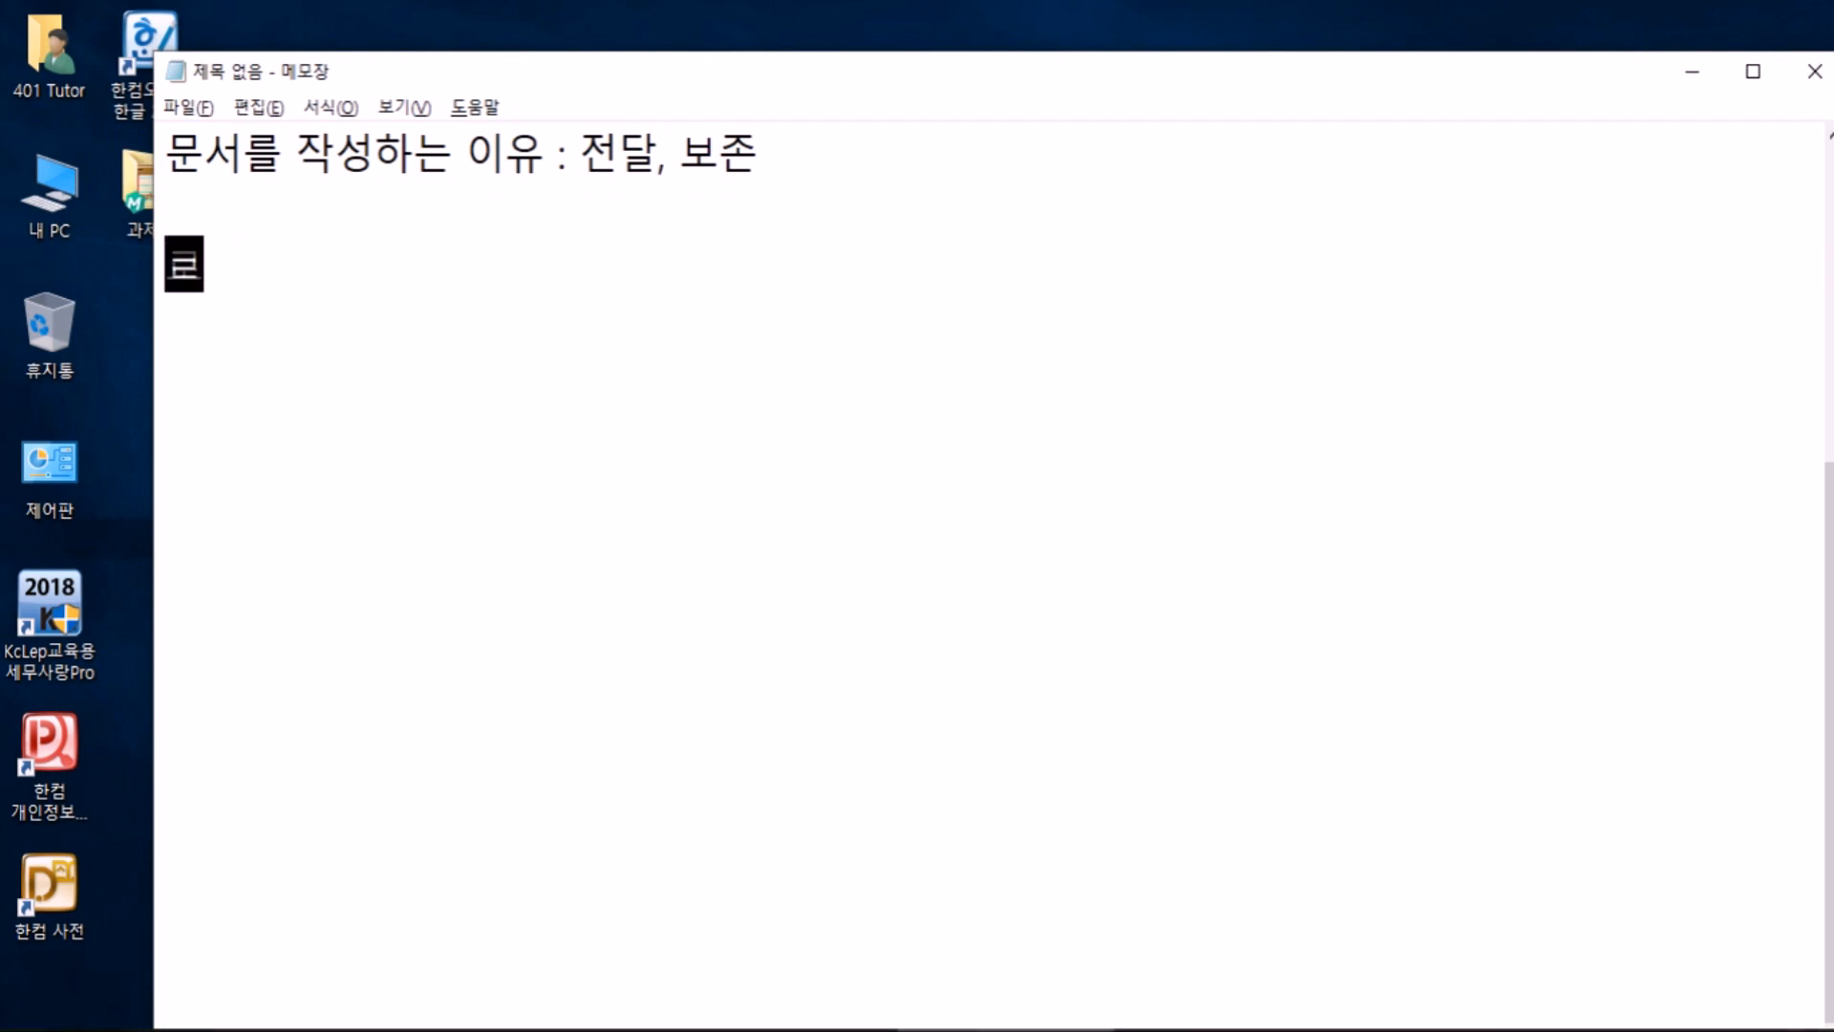
type("+ e")
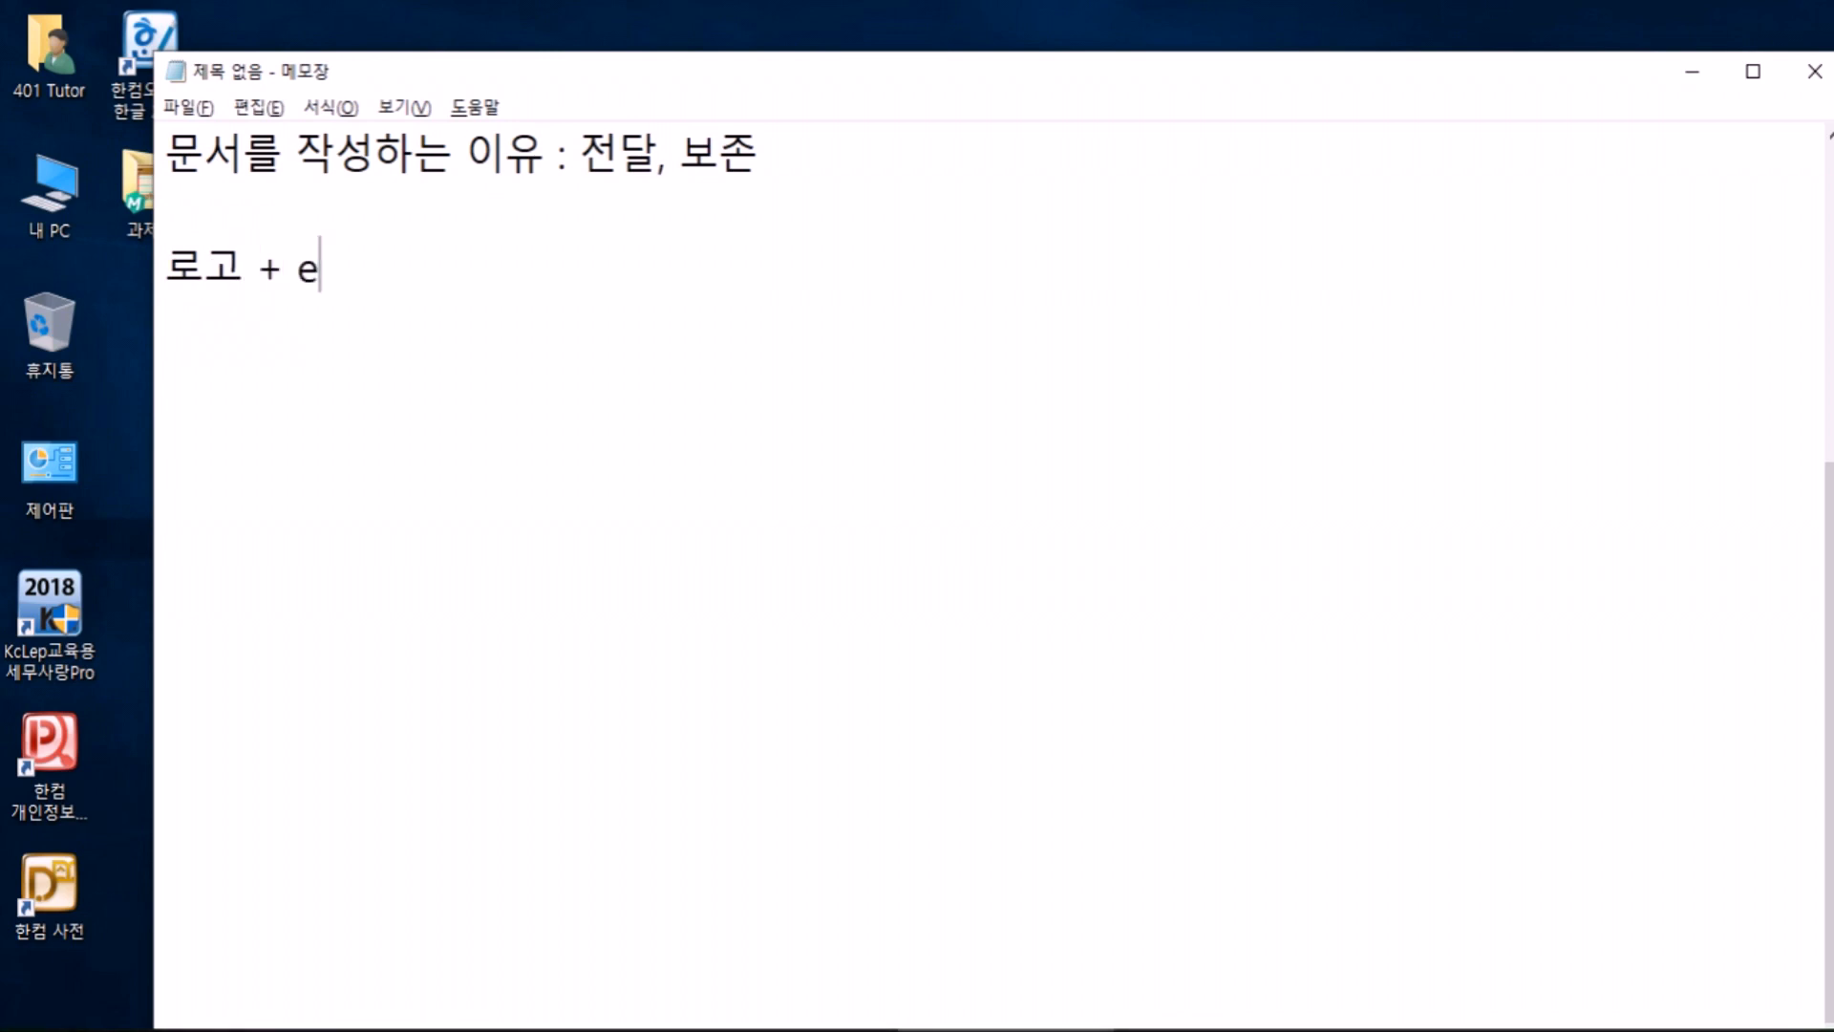
type("(E) ")
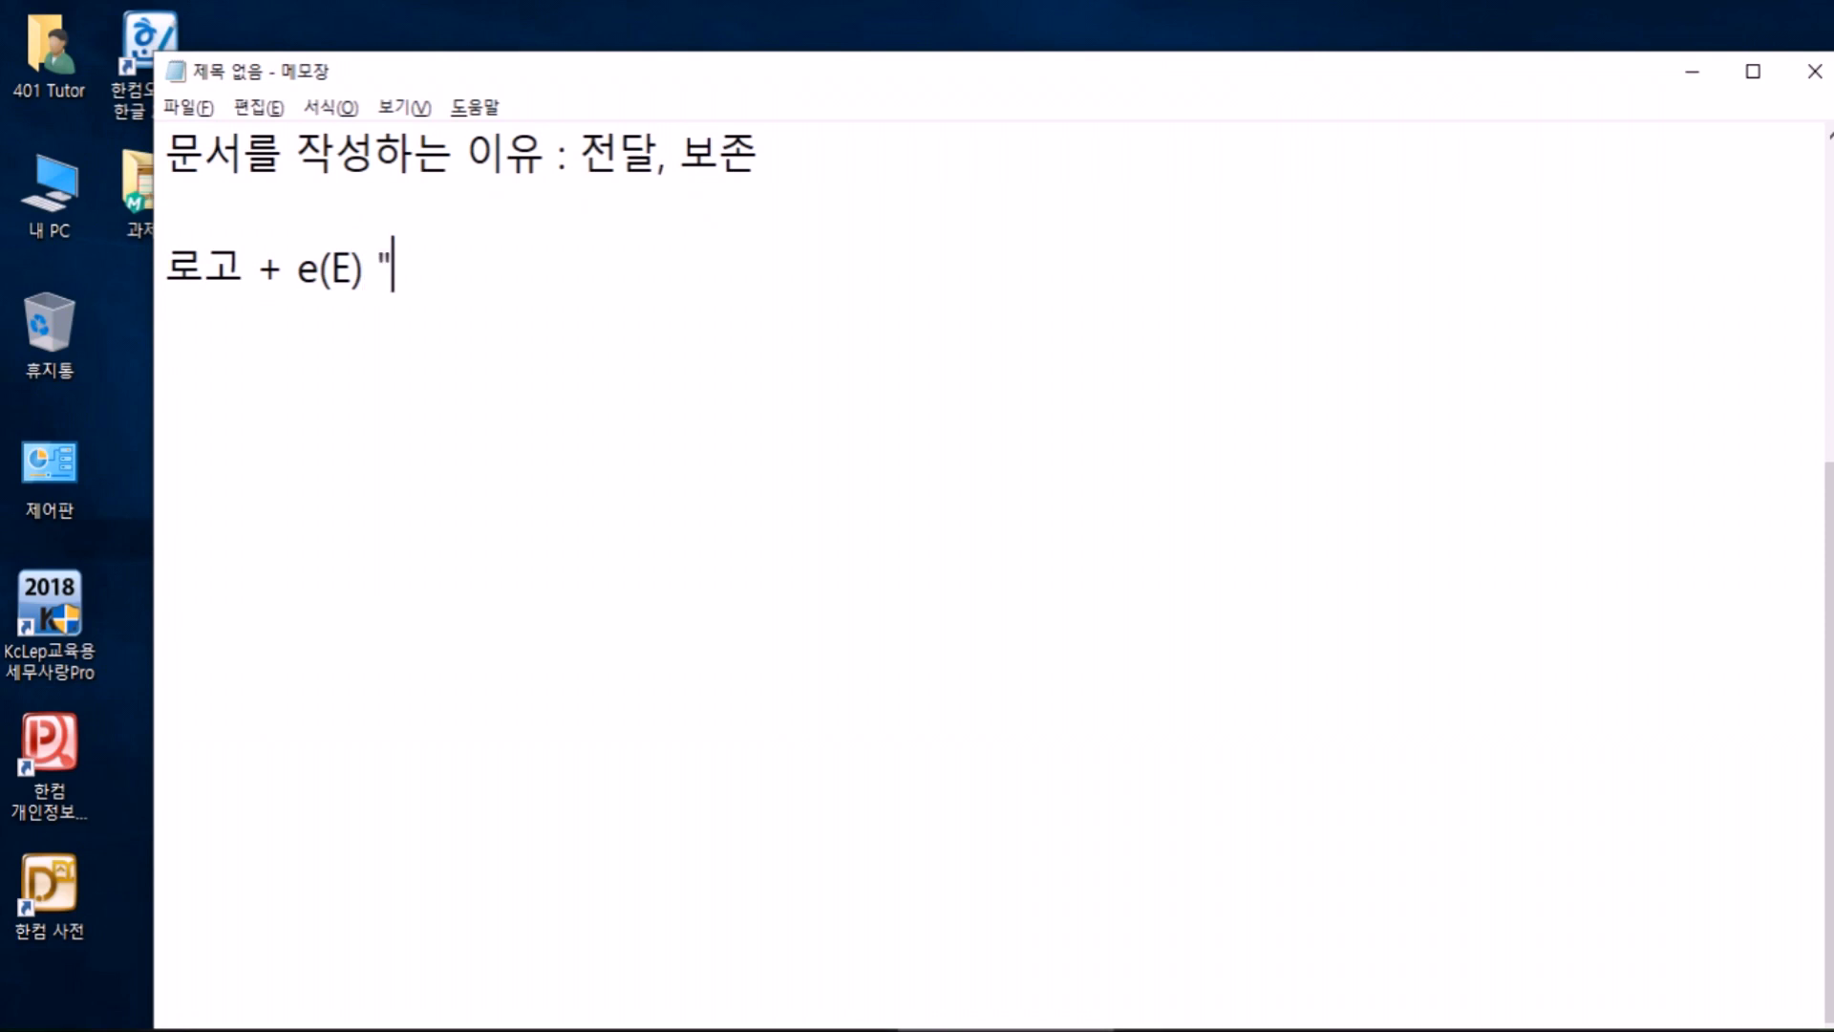
type(": 타ㅁ색기")
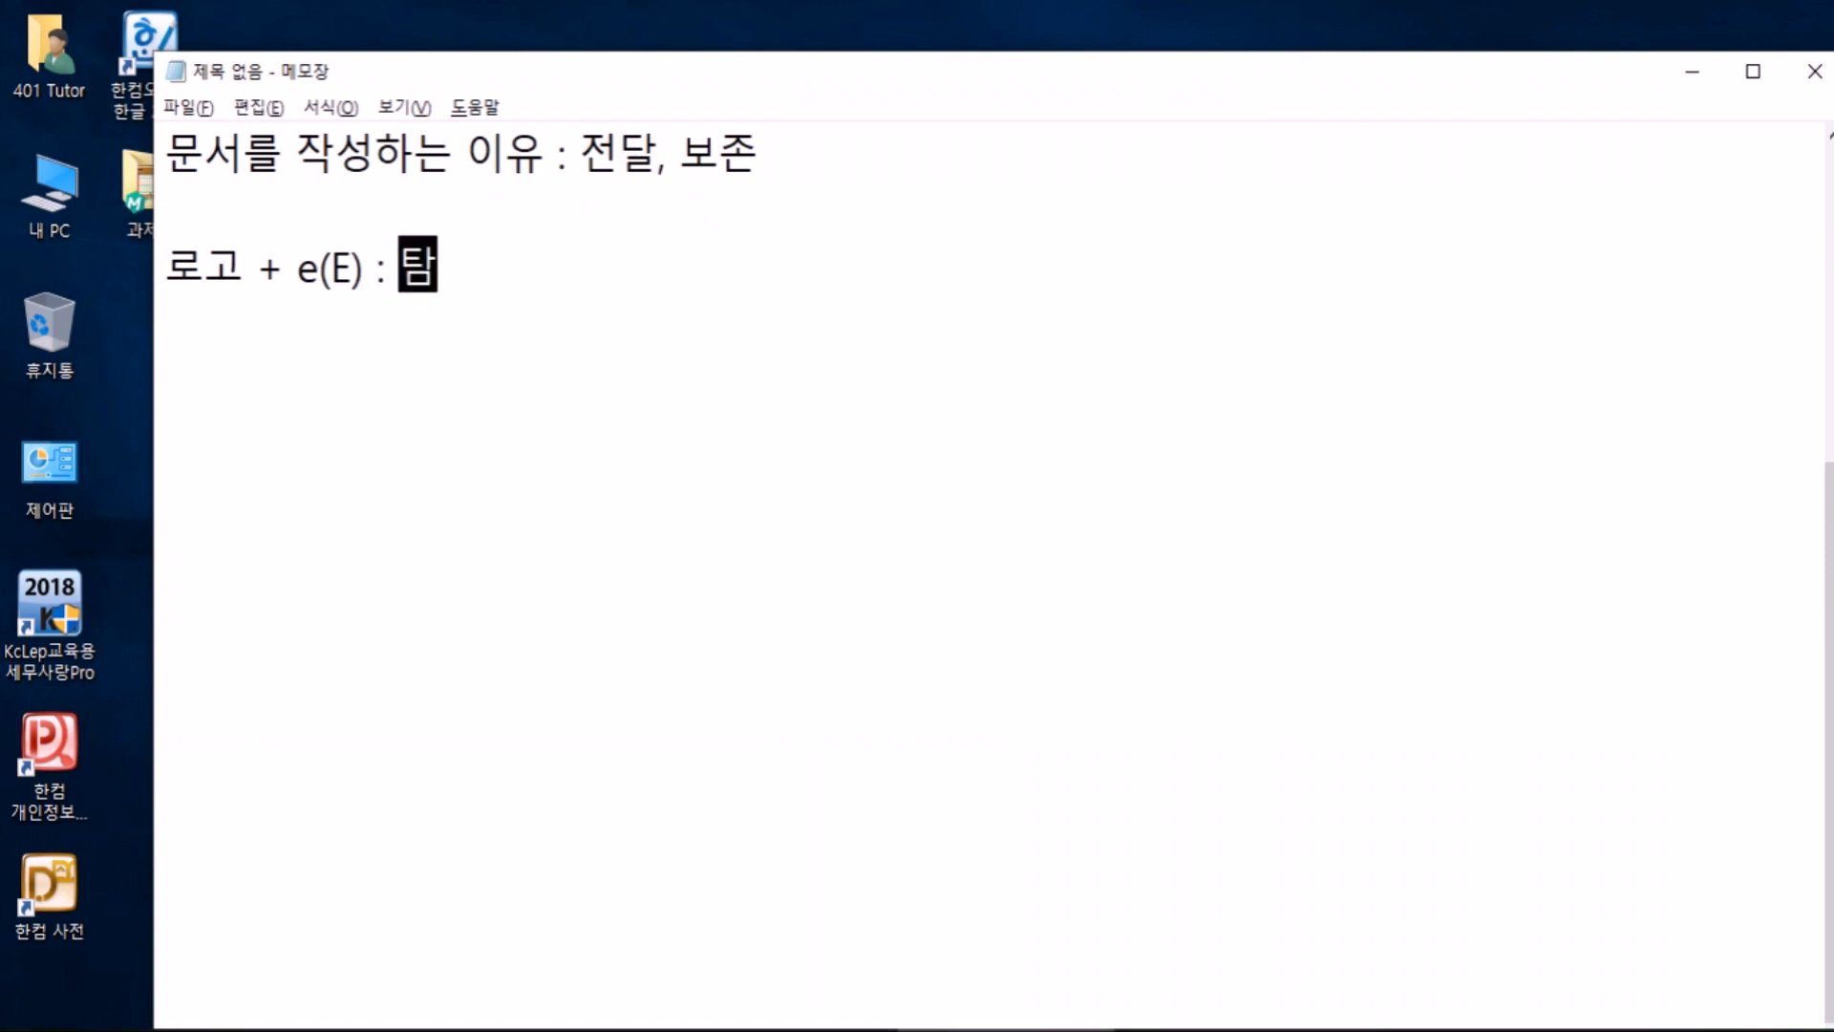
key("Return")
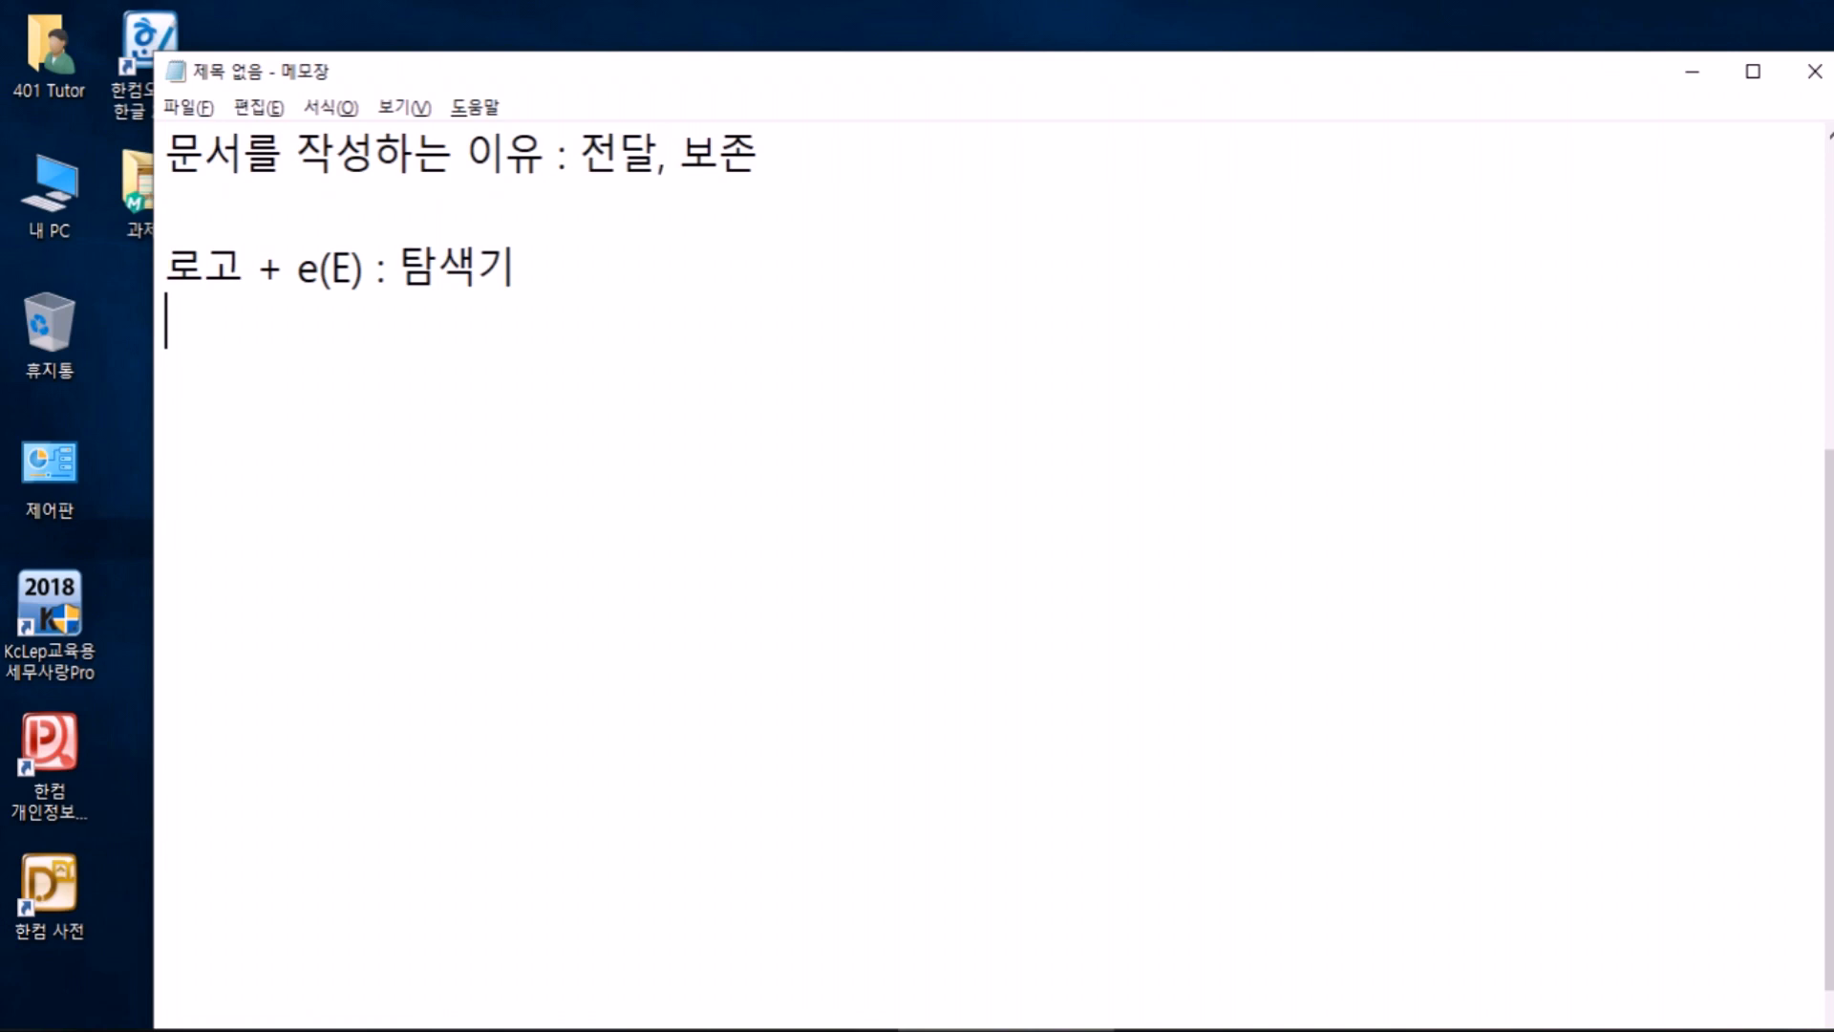
key("super+e")
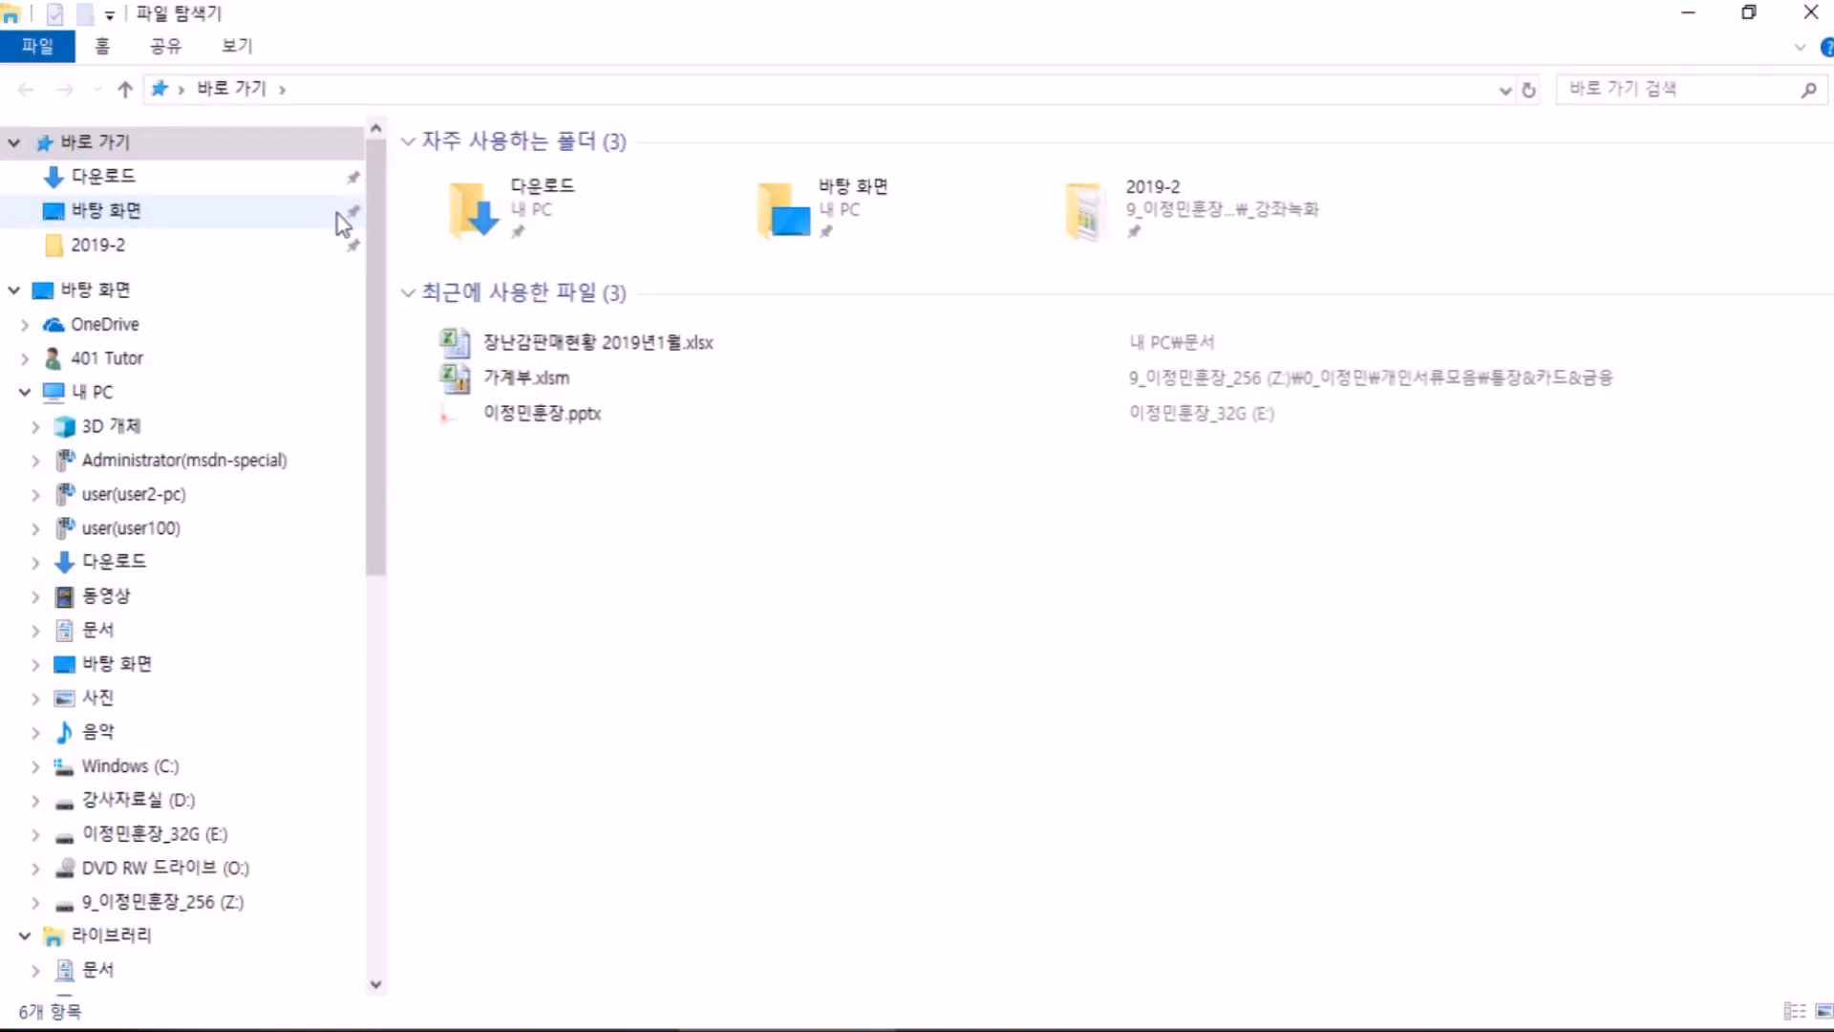
Step: Close the stray Explorer windows and reopen File Explorer with Win+E
double_click(307, 29)
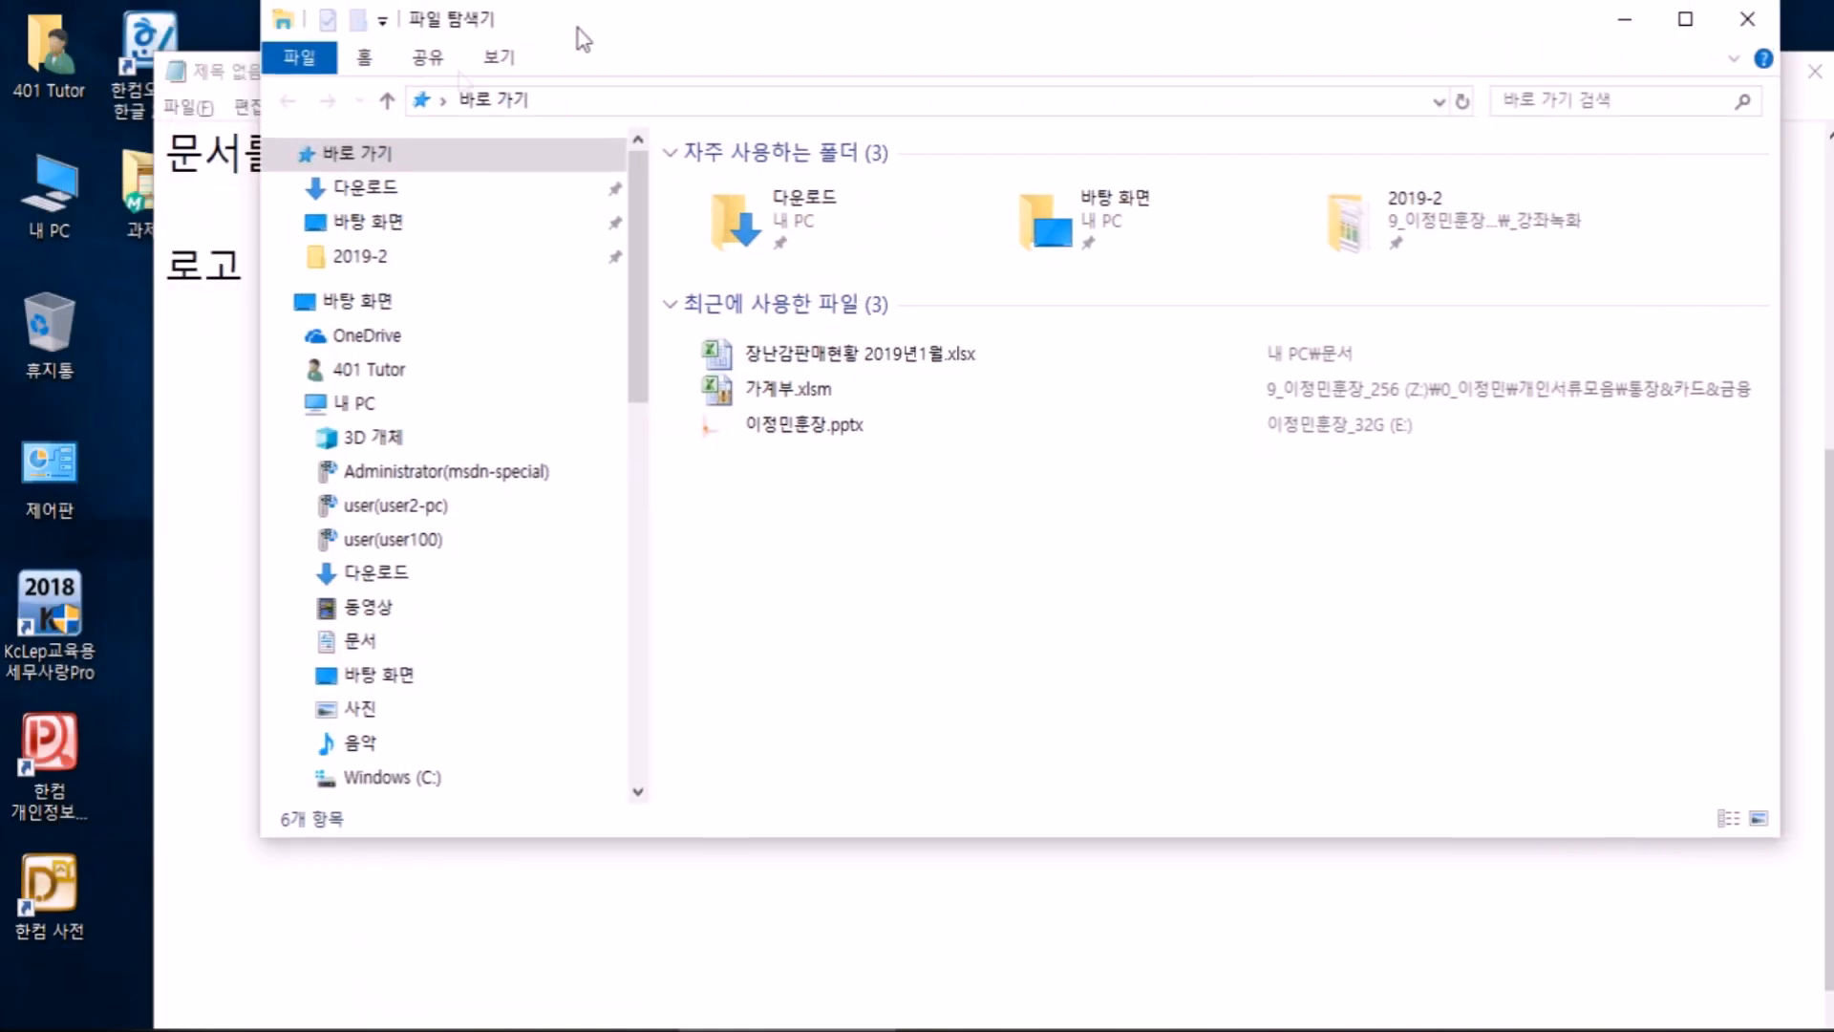
double_click(55, 196)
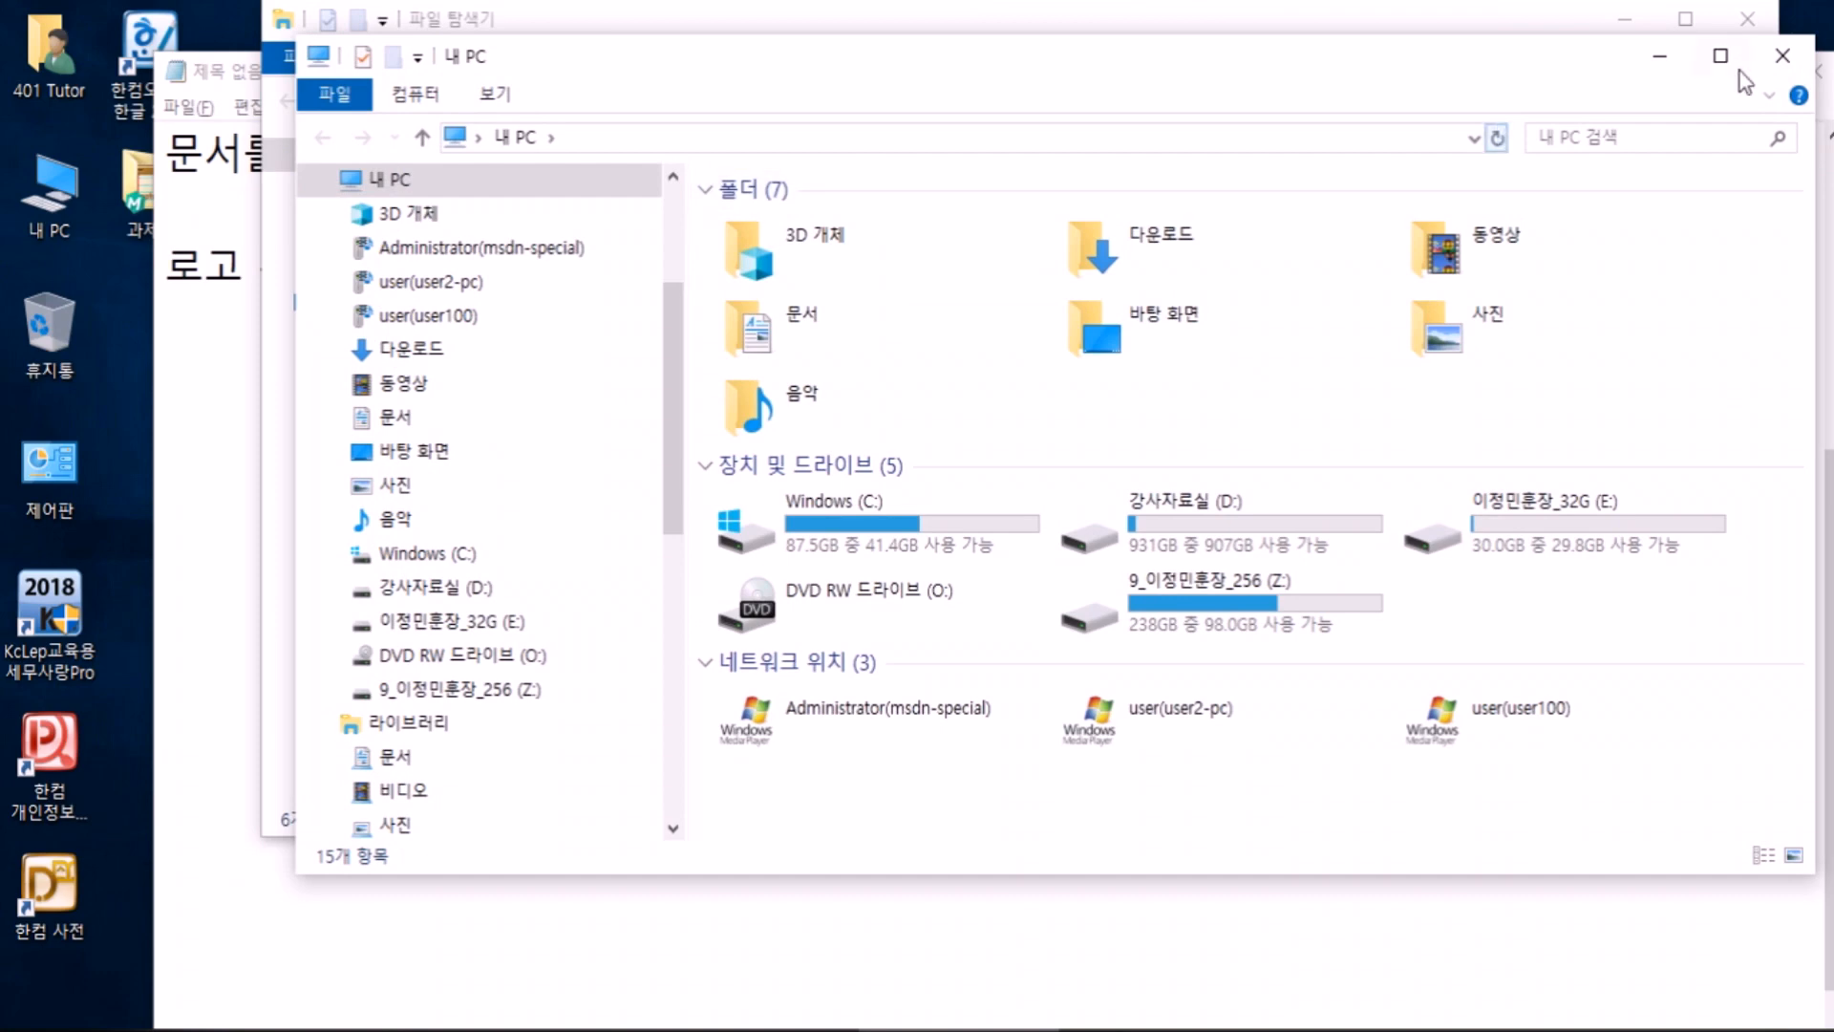
left_click(1783, 60)
left_click(1748, 18)
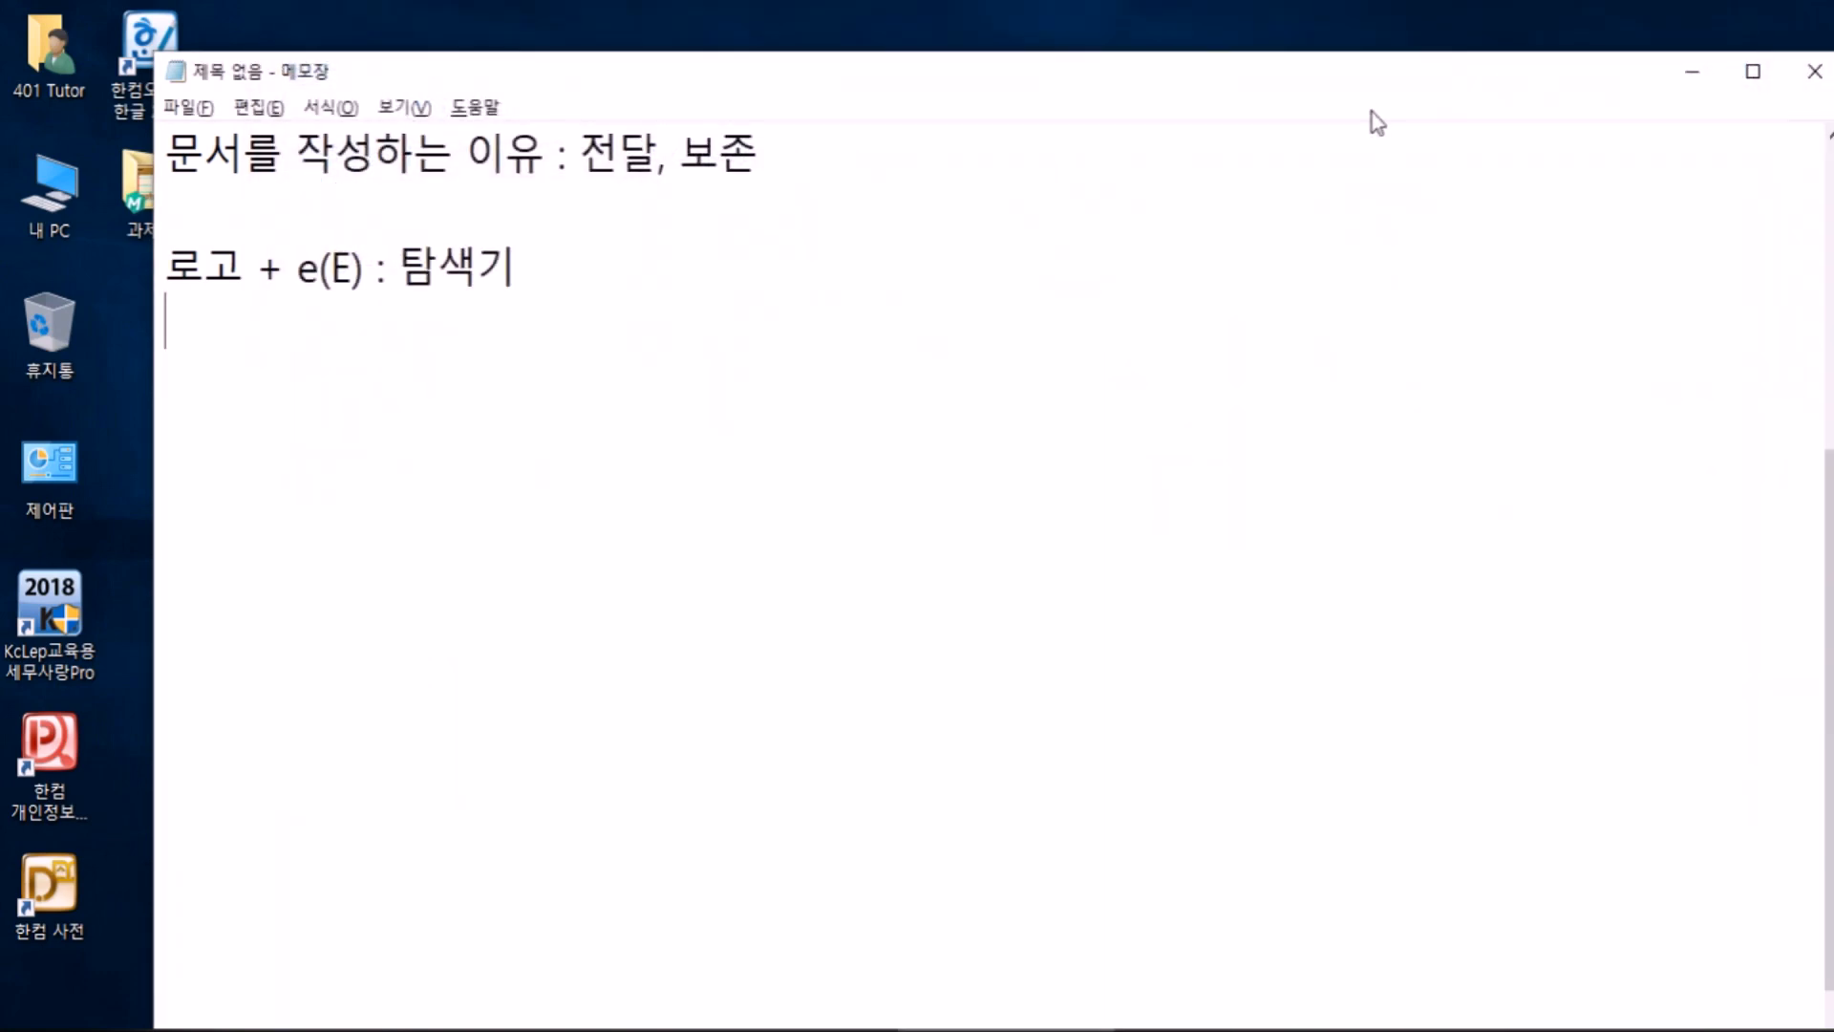
key("super+e")
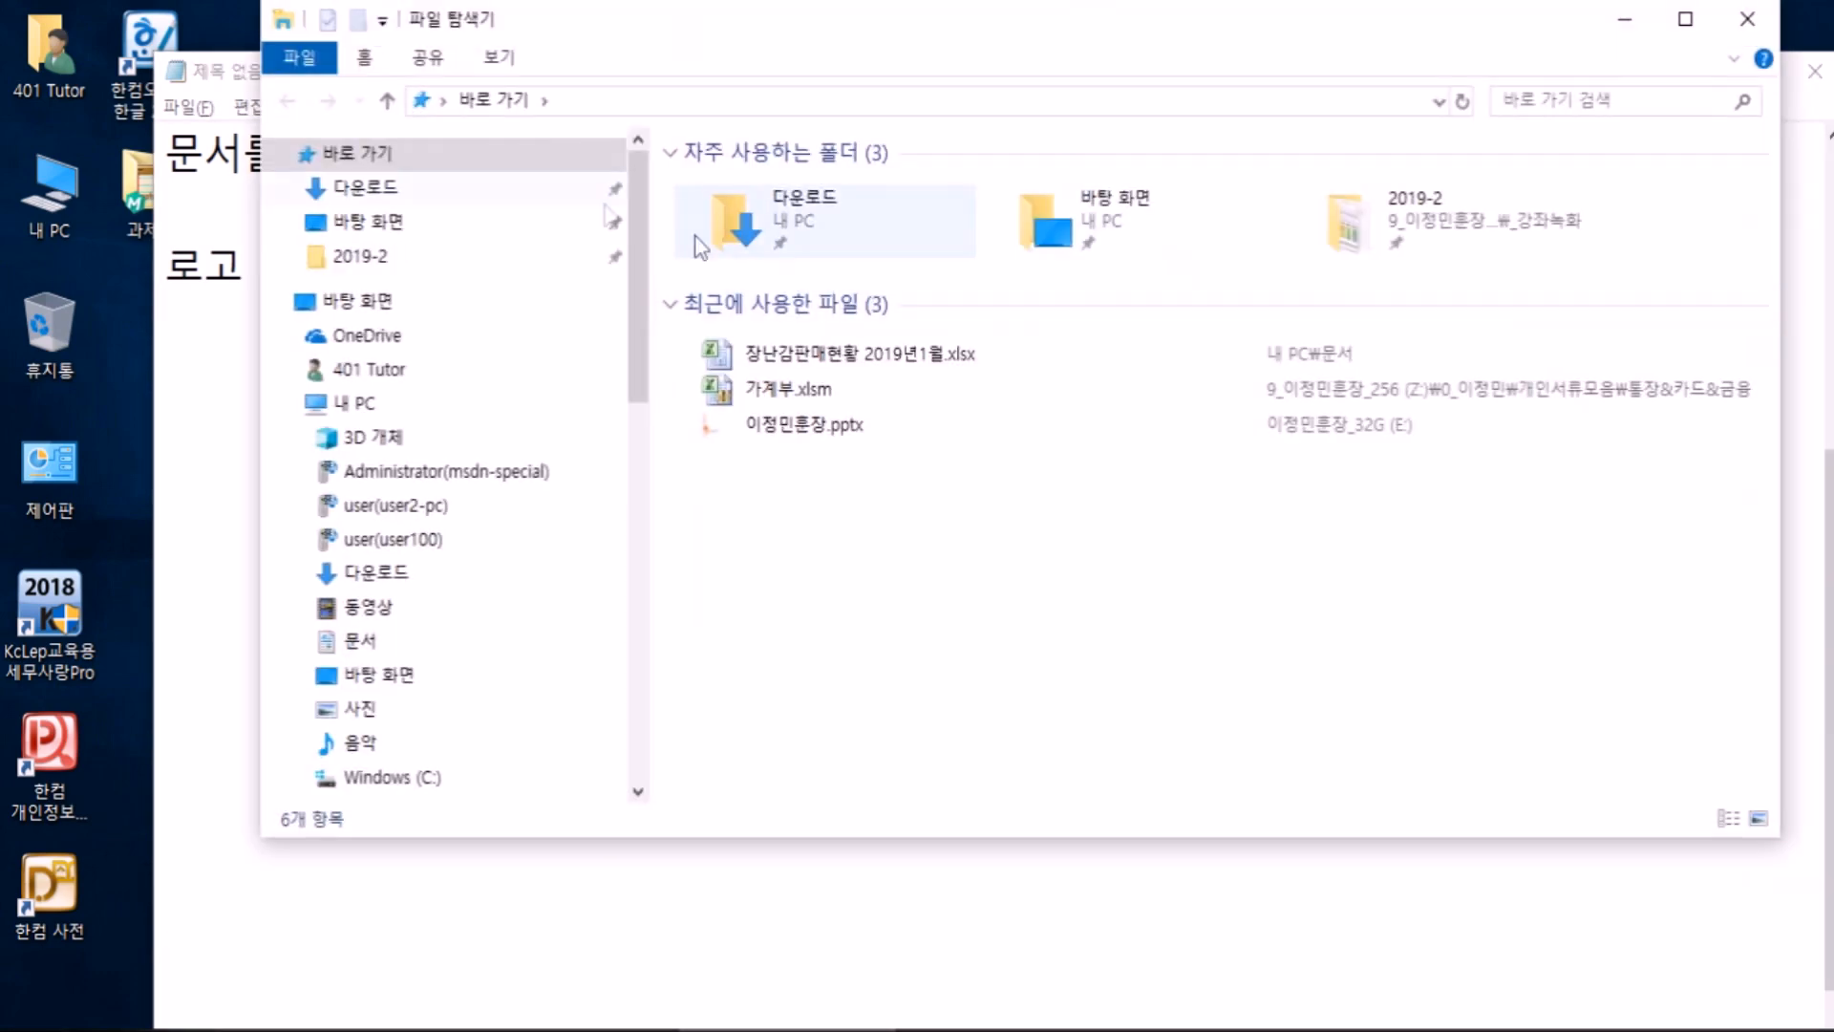
Step: Maximize File Explorer and open the 문서 folder under 내 PC
double_click(643, 29)
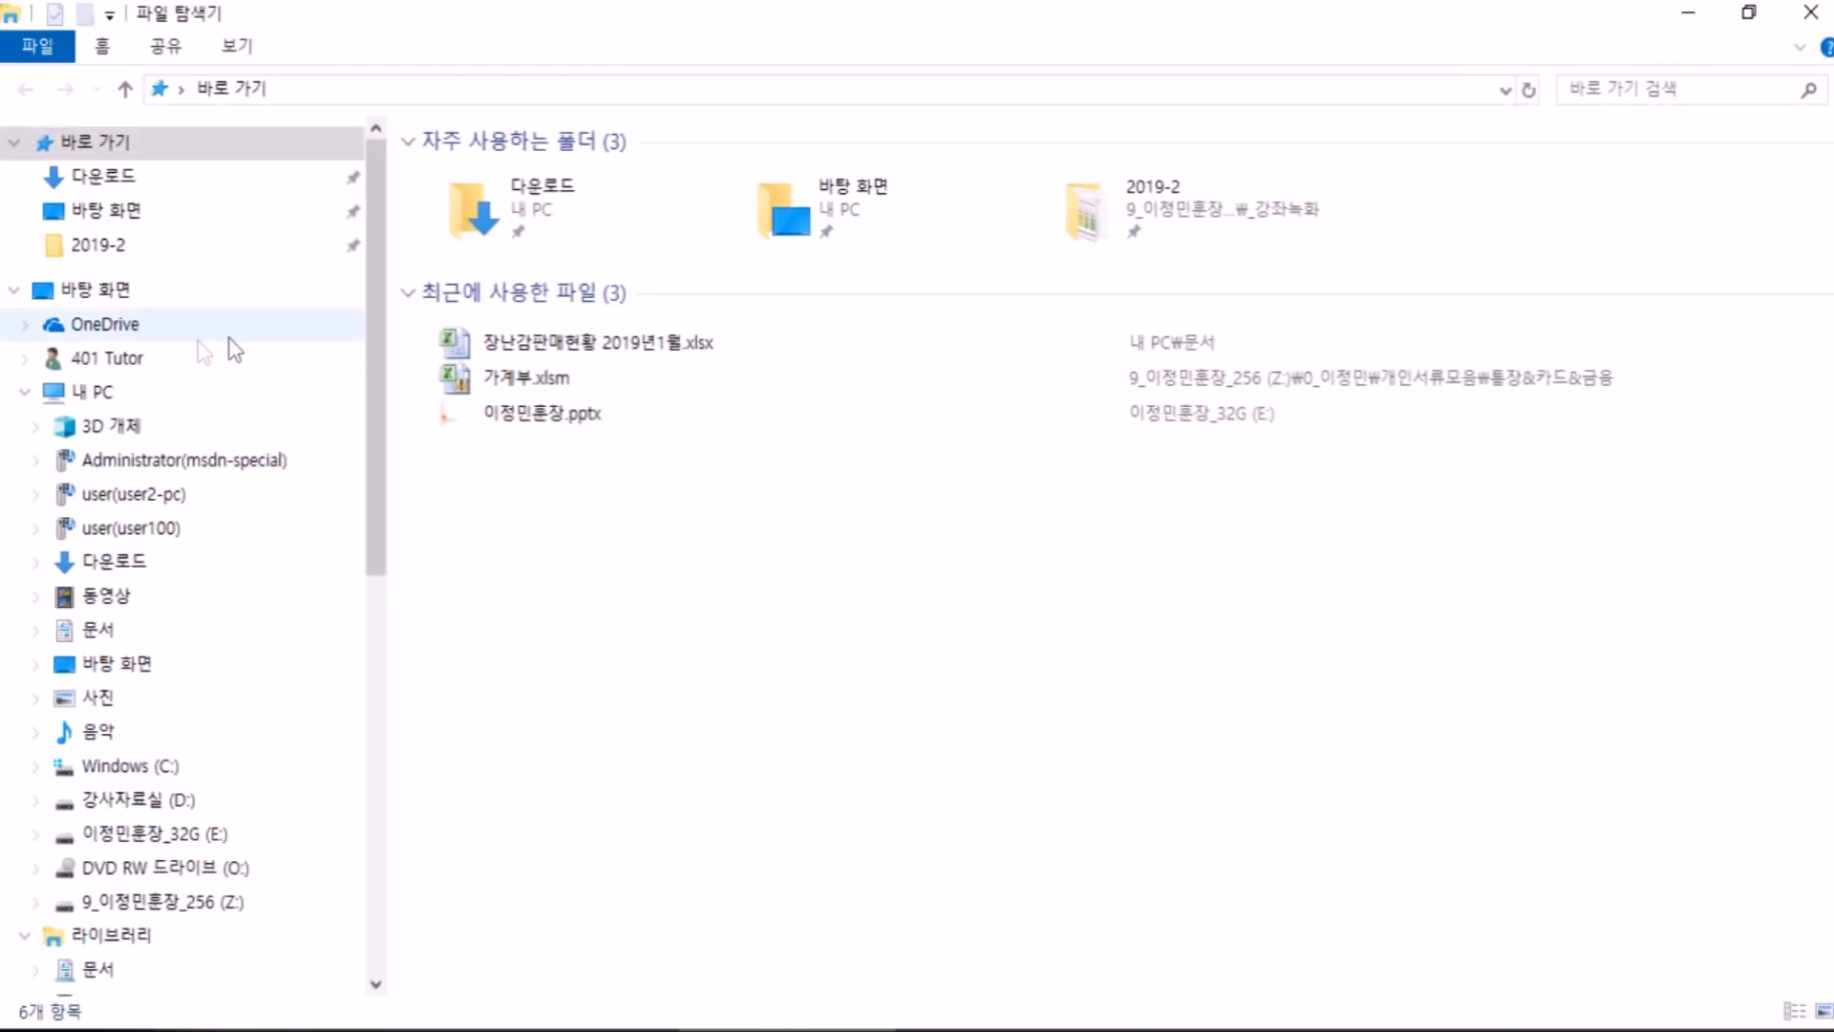
left_click(105, 390)
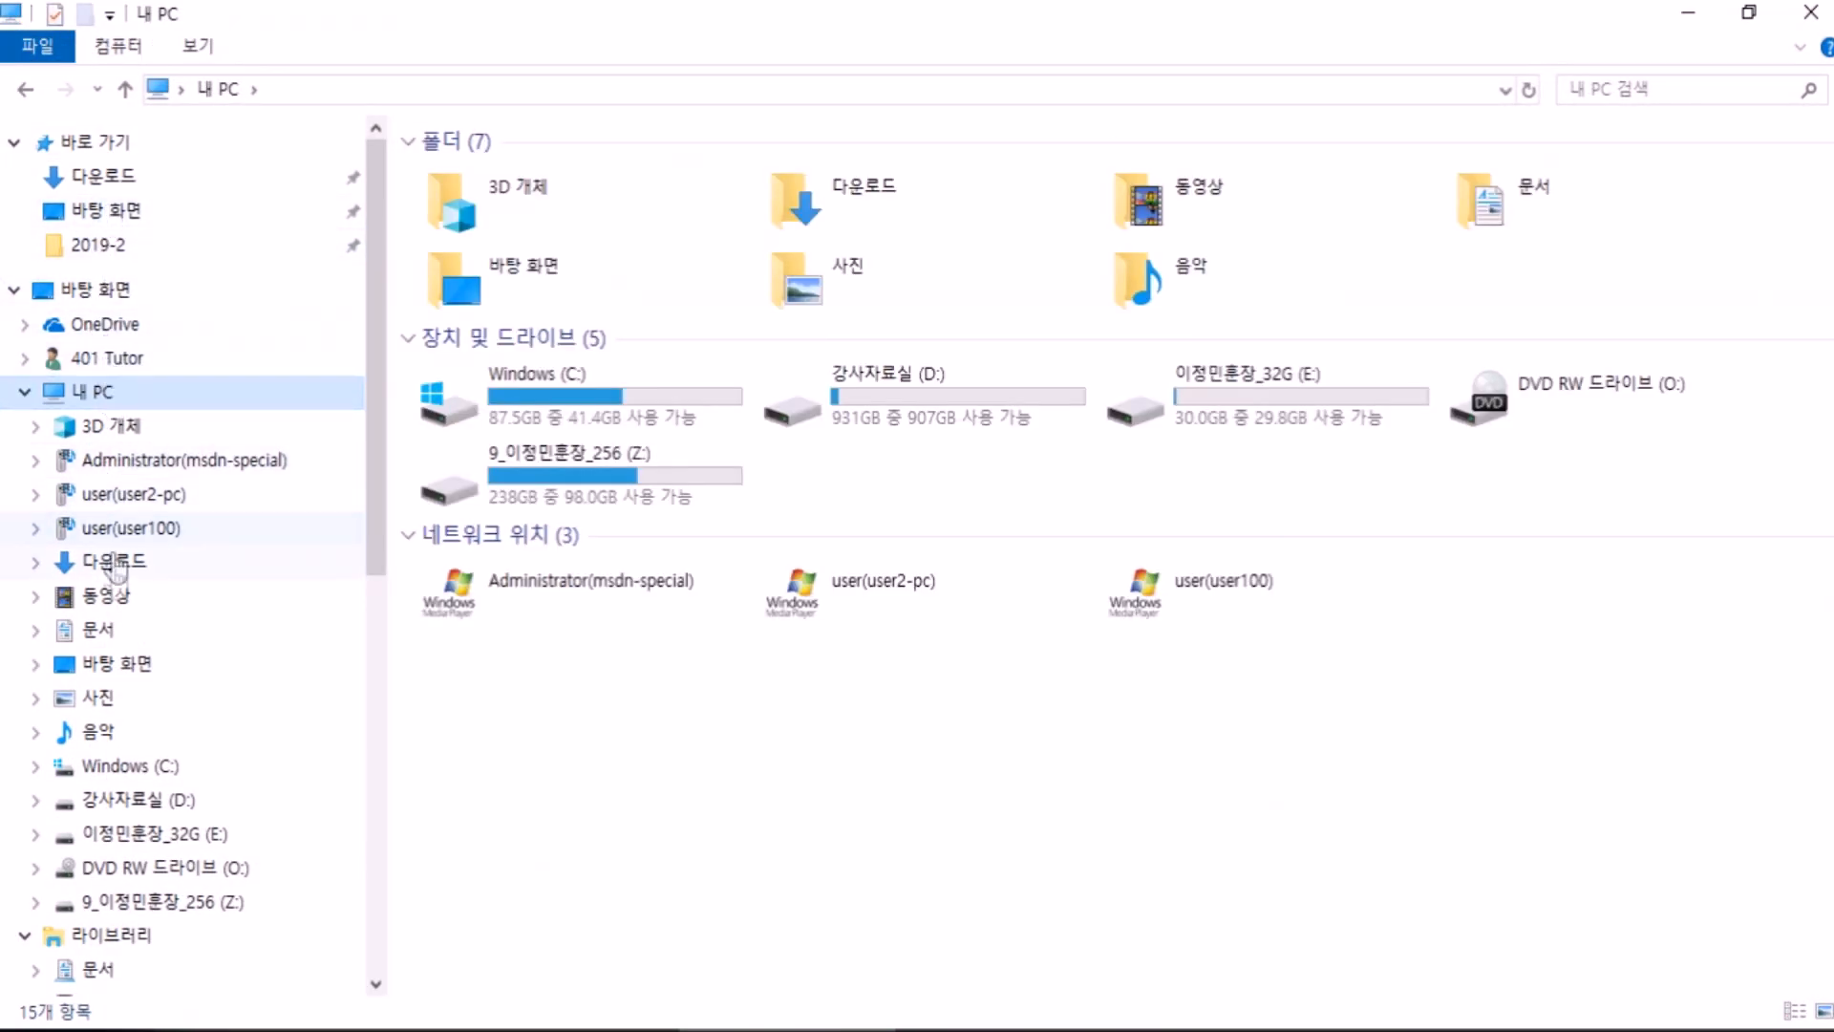
left_click(107, 631)
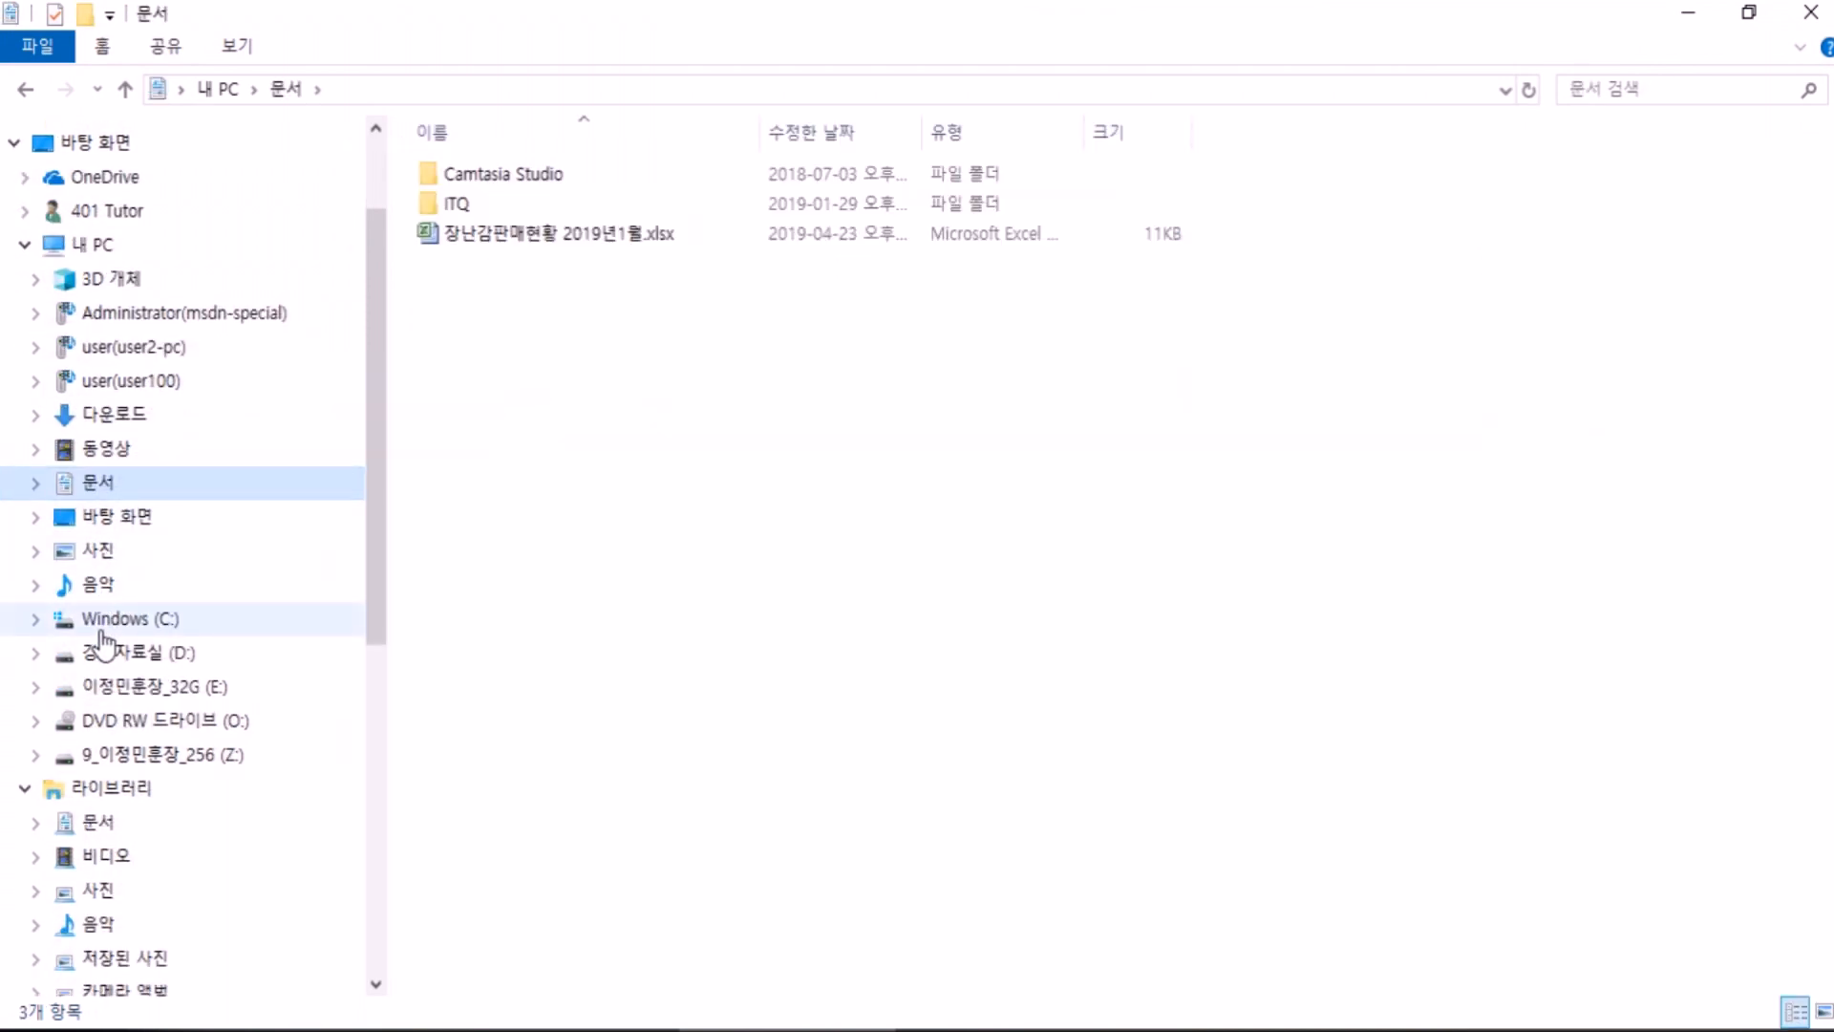
scroll(103, 636, "down", 1)
scroll(109, 612, "up", 1)
scroll(112, 617, "up", 1)
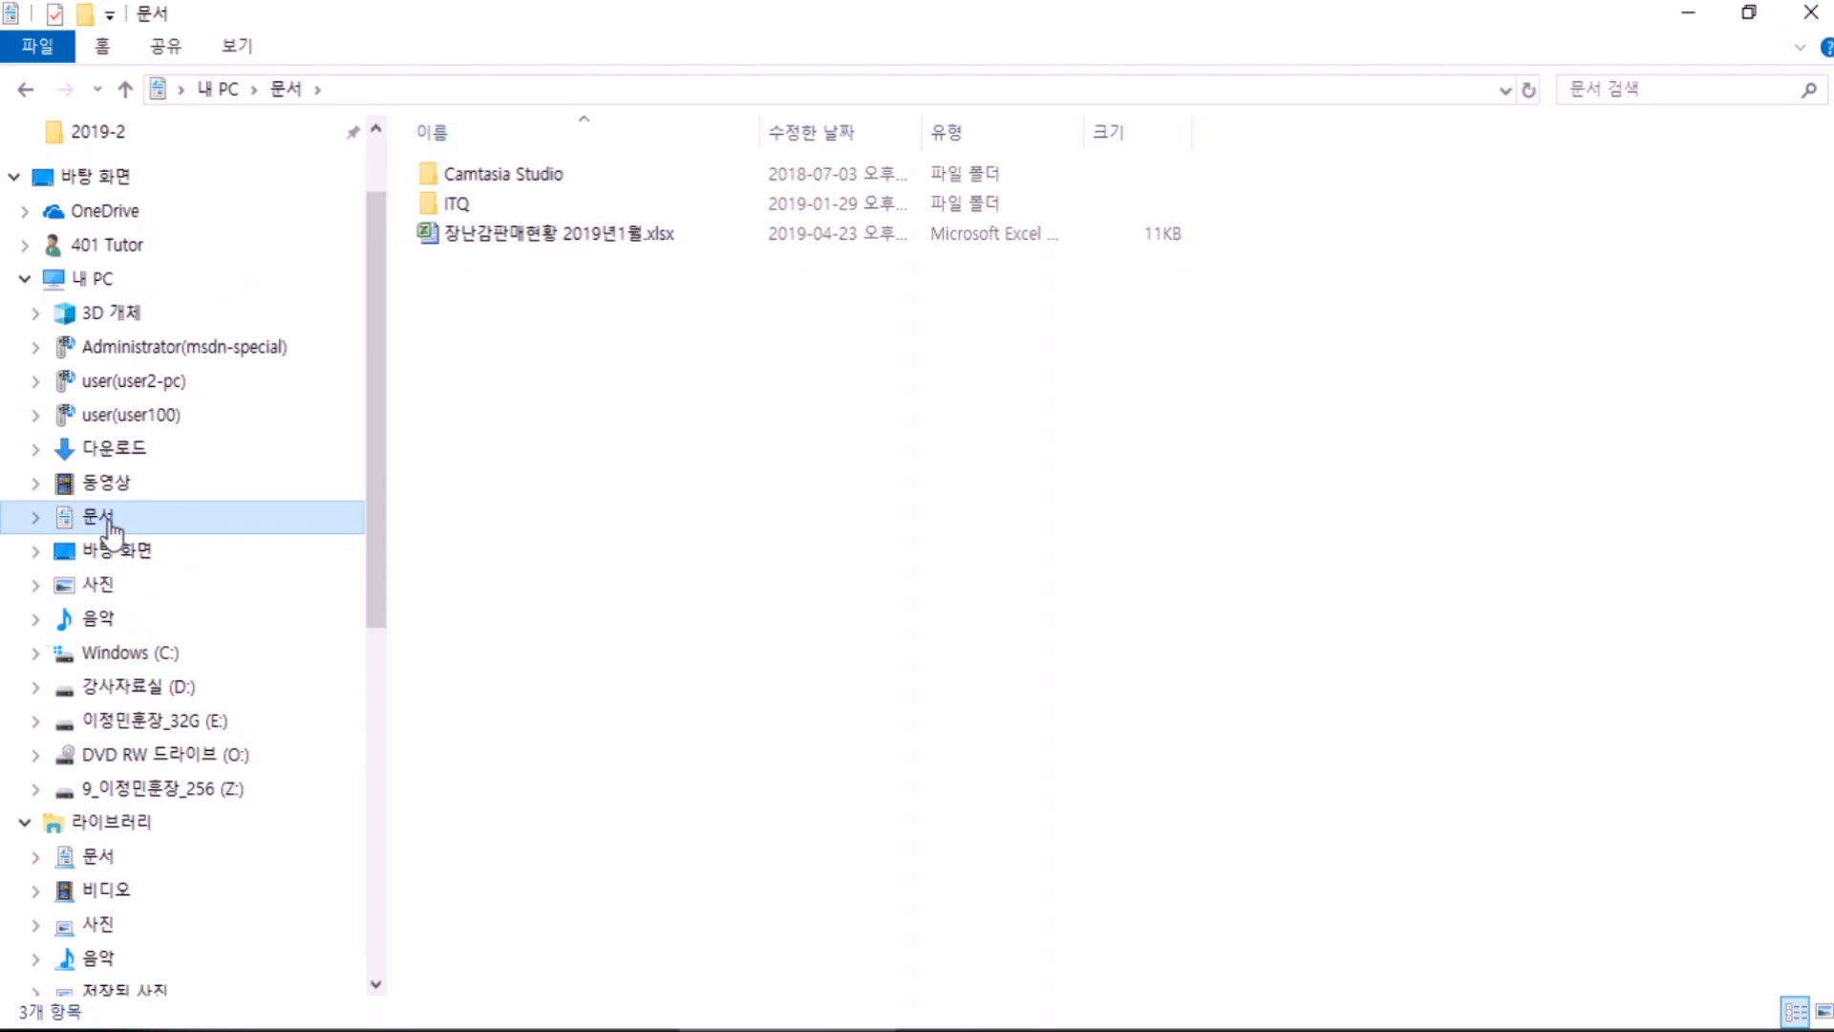
Step: Browse the 3D 개체 and 다운로드 folders, ending back in 문서
left_click(98, 282)
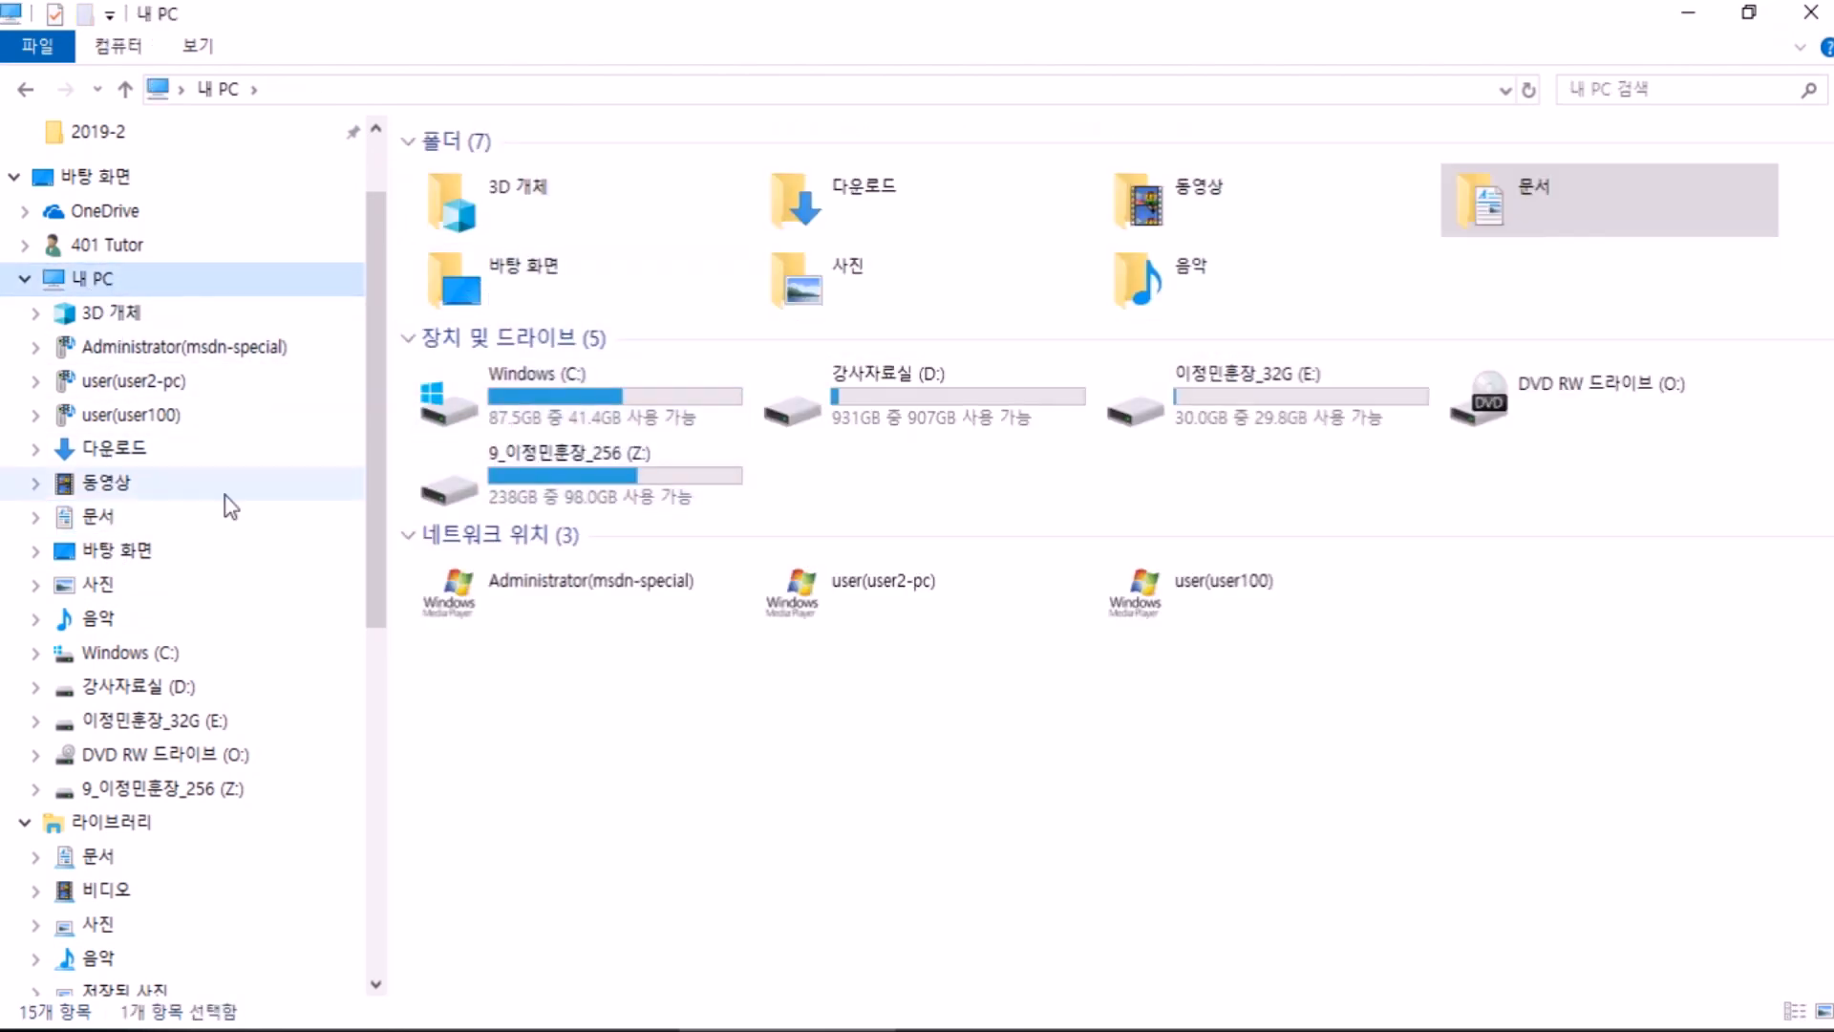
scroll(110, 502, "up", 1)
scroll(110, 500, "down", 3)
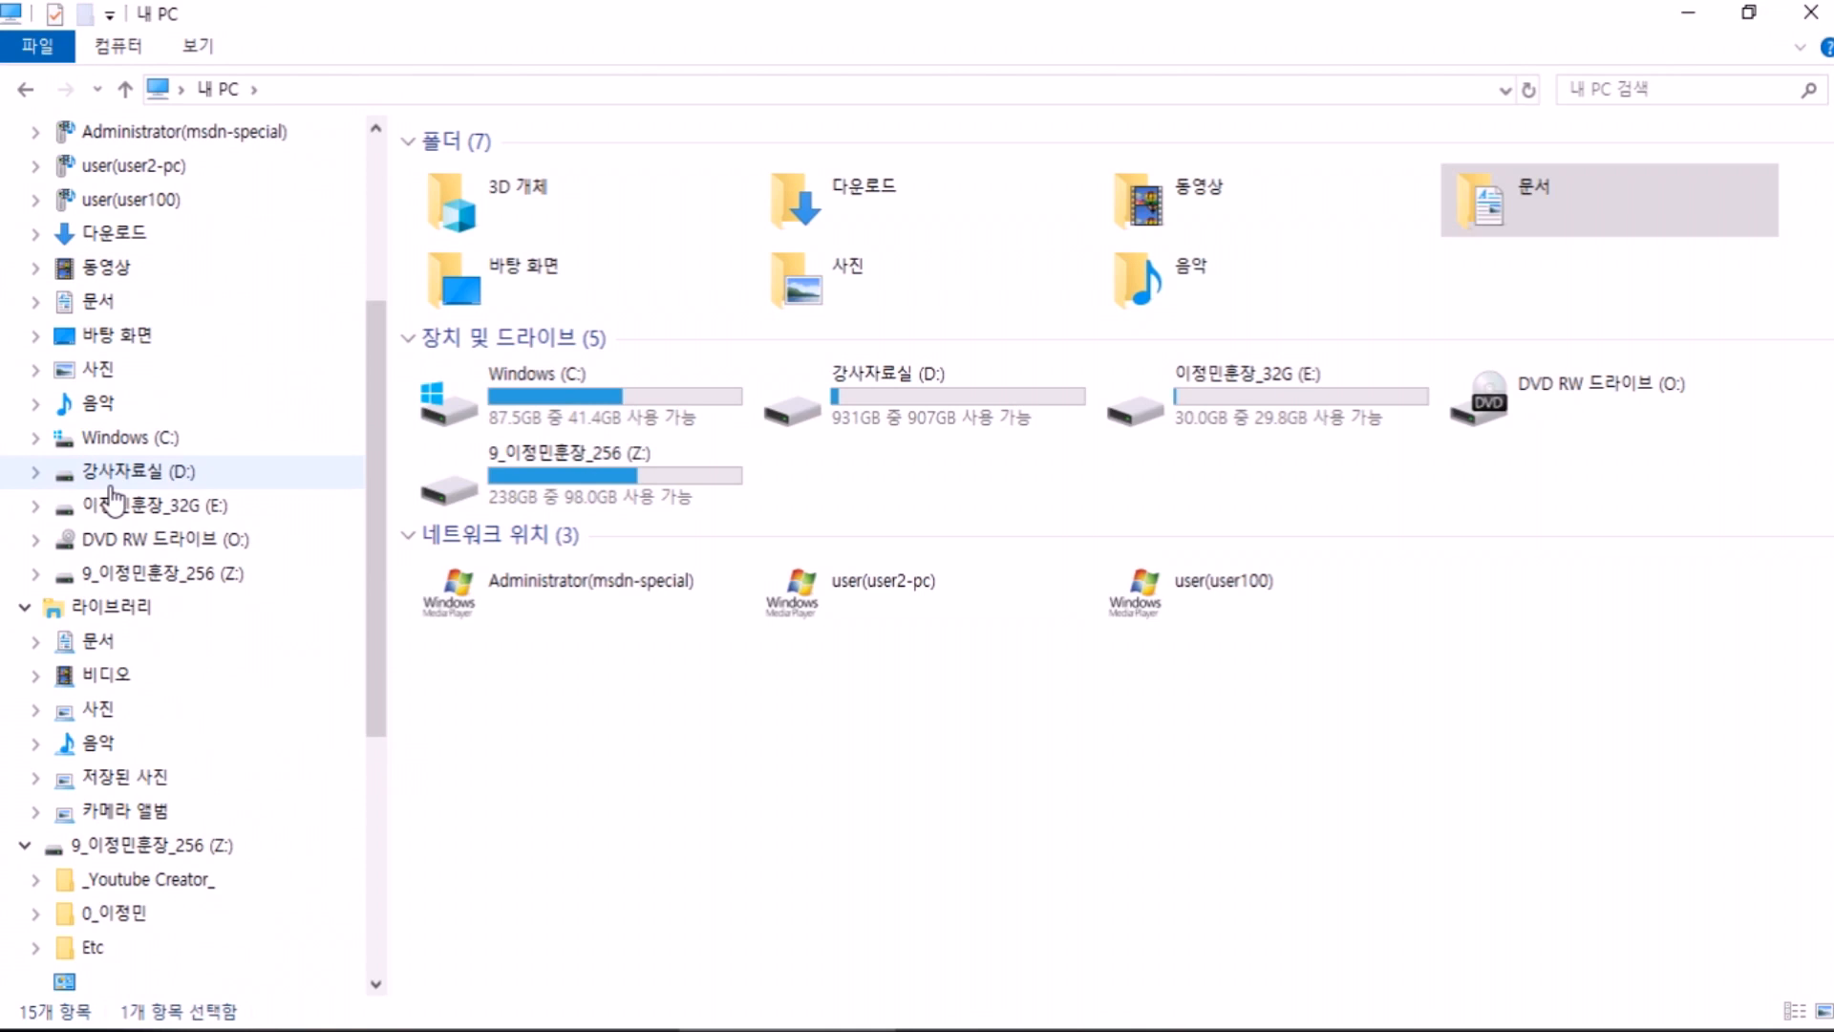
scroll(112, 497, "up", 2)
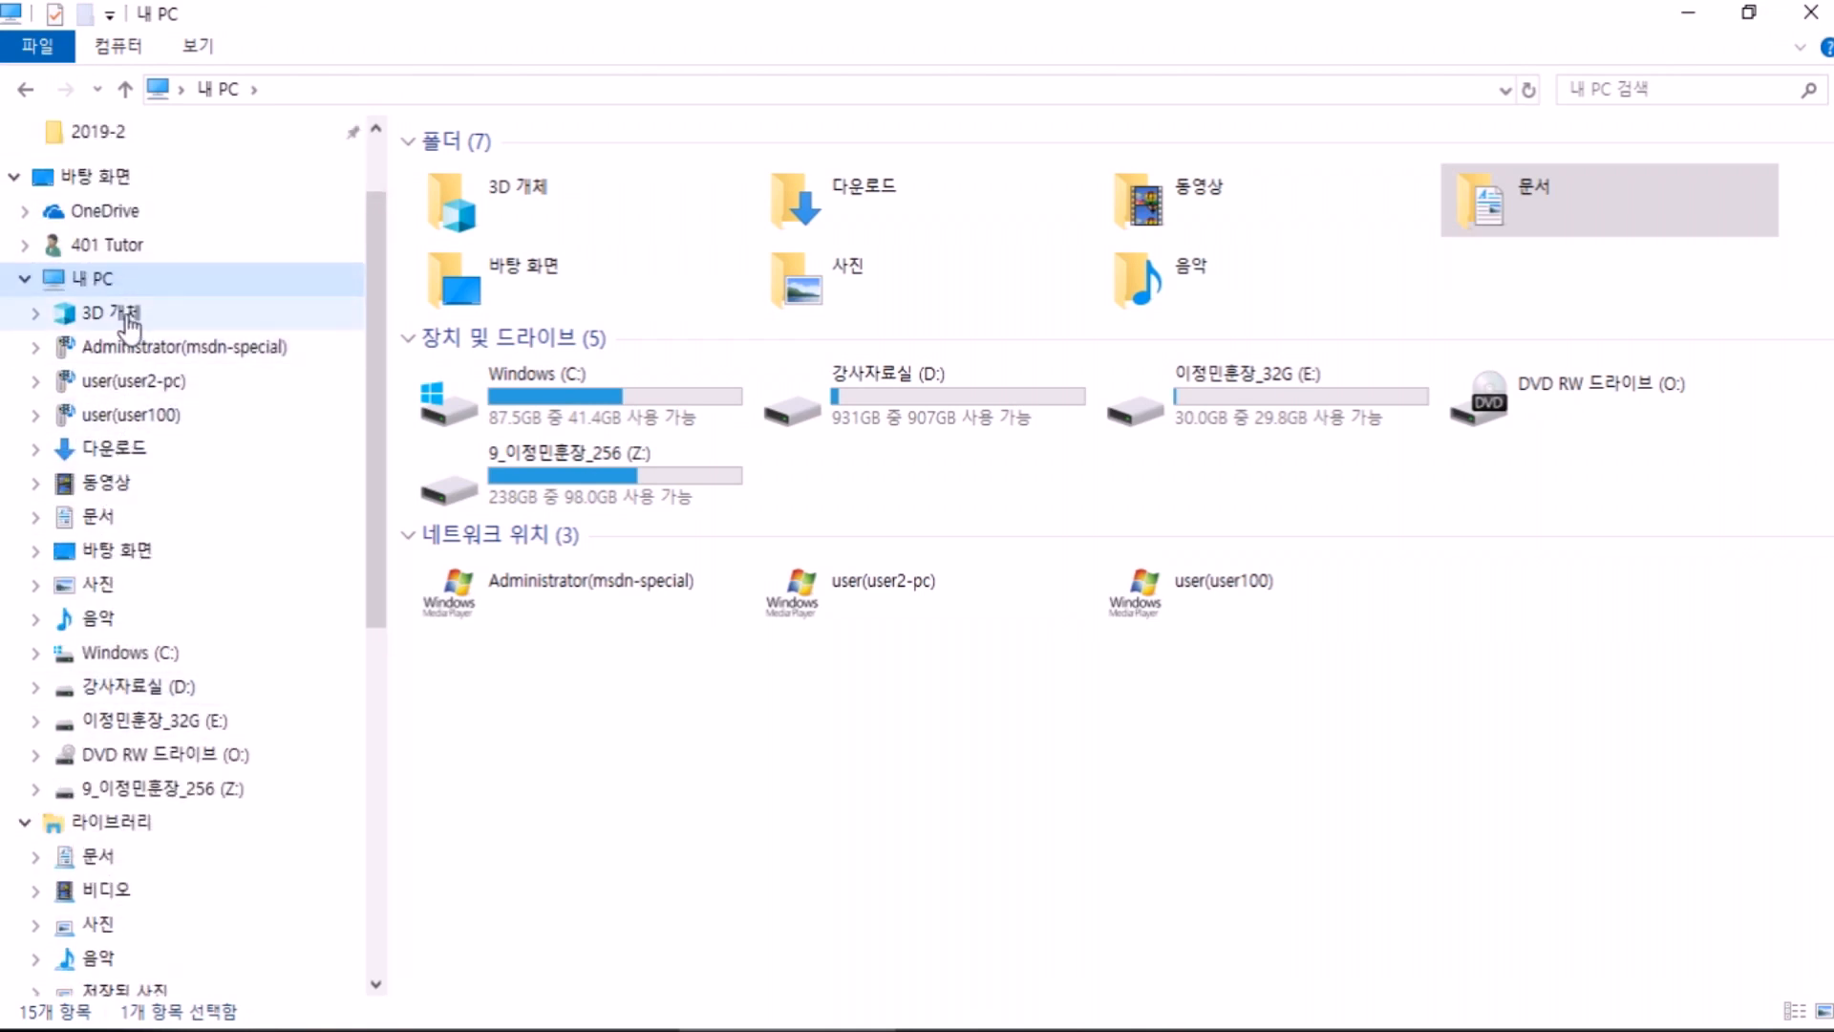
left_click(129, 316)
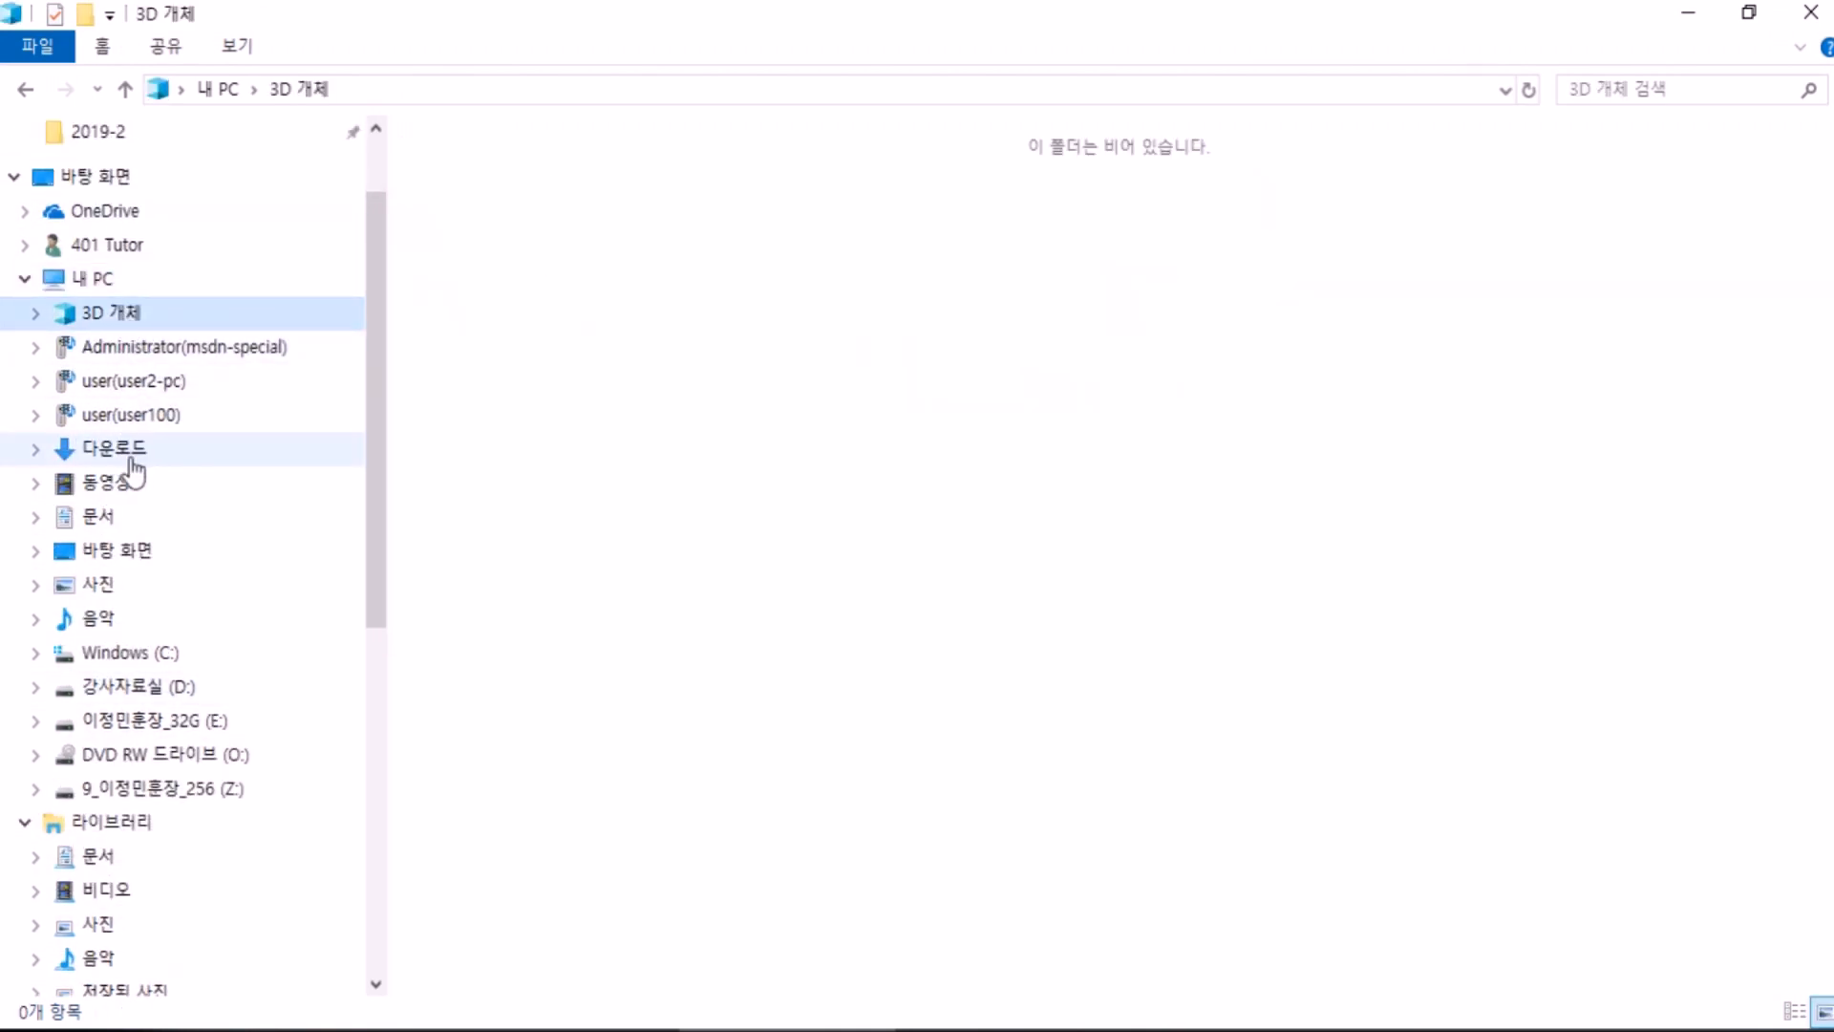
left_click(132, 458)
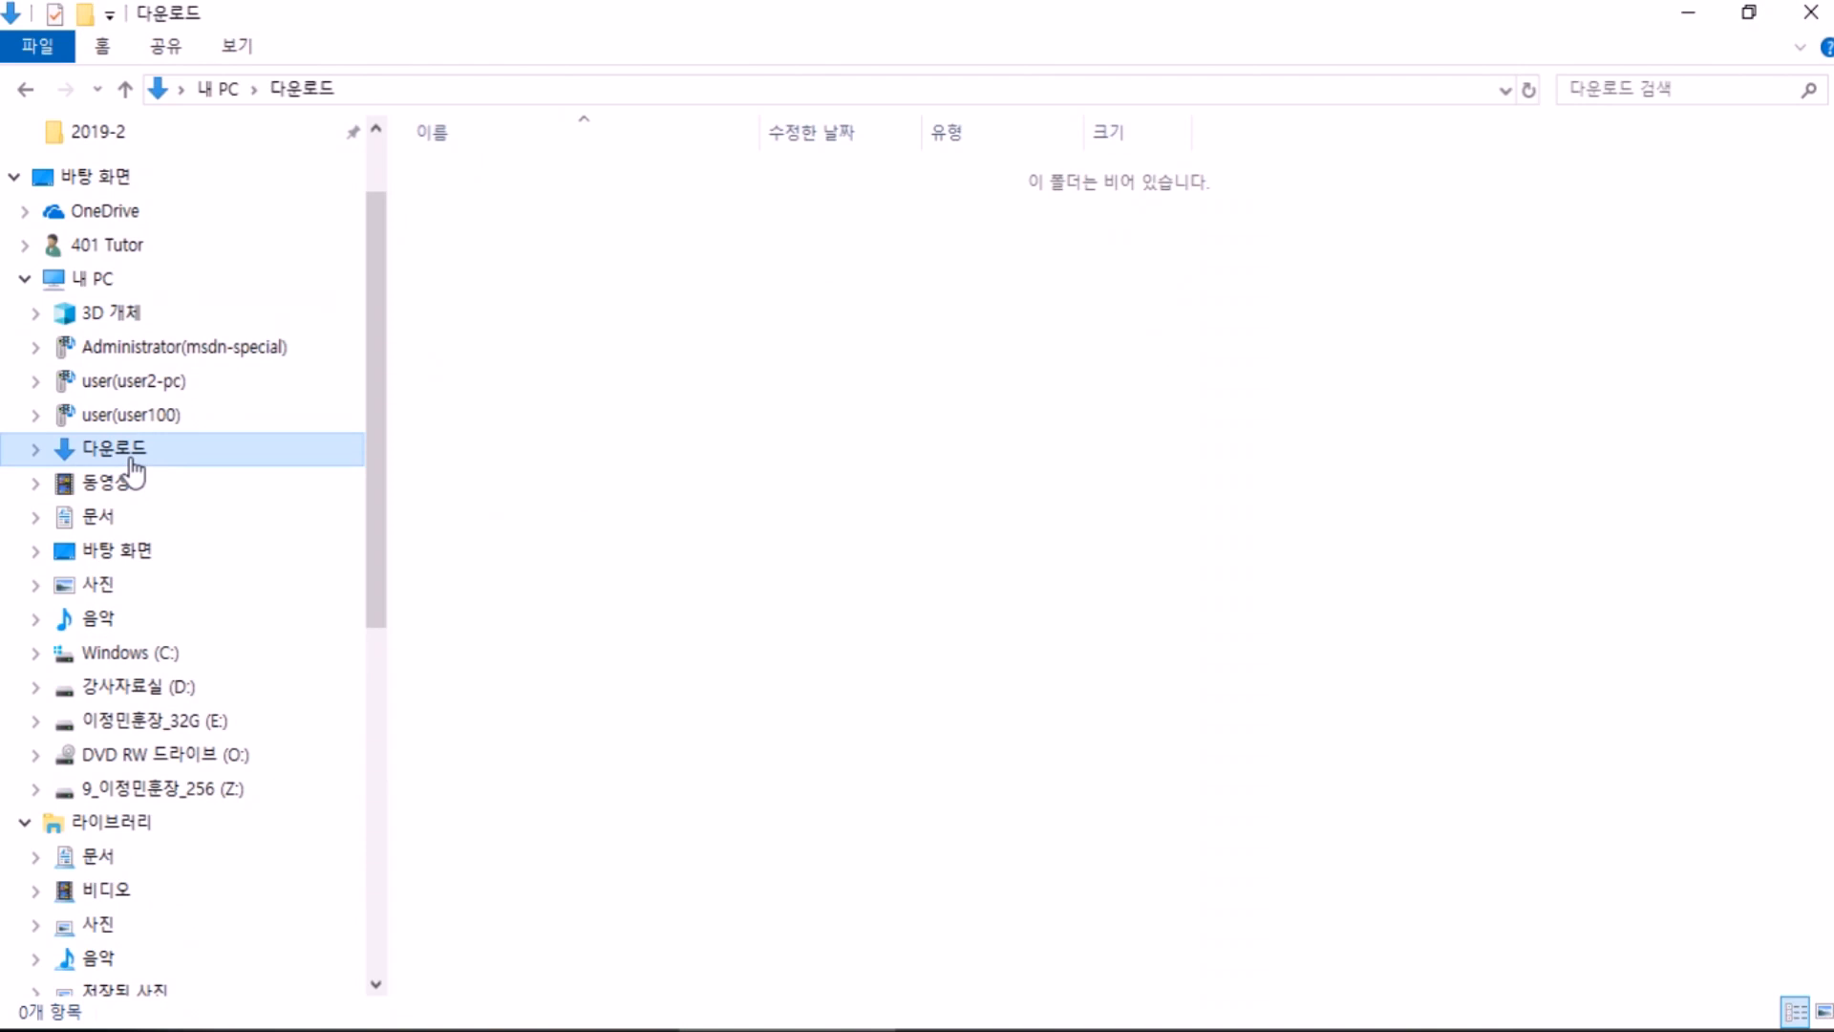
left_click(112, 518)
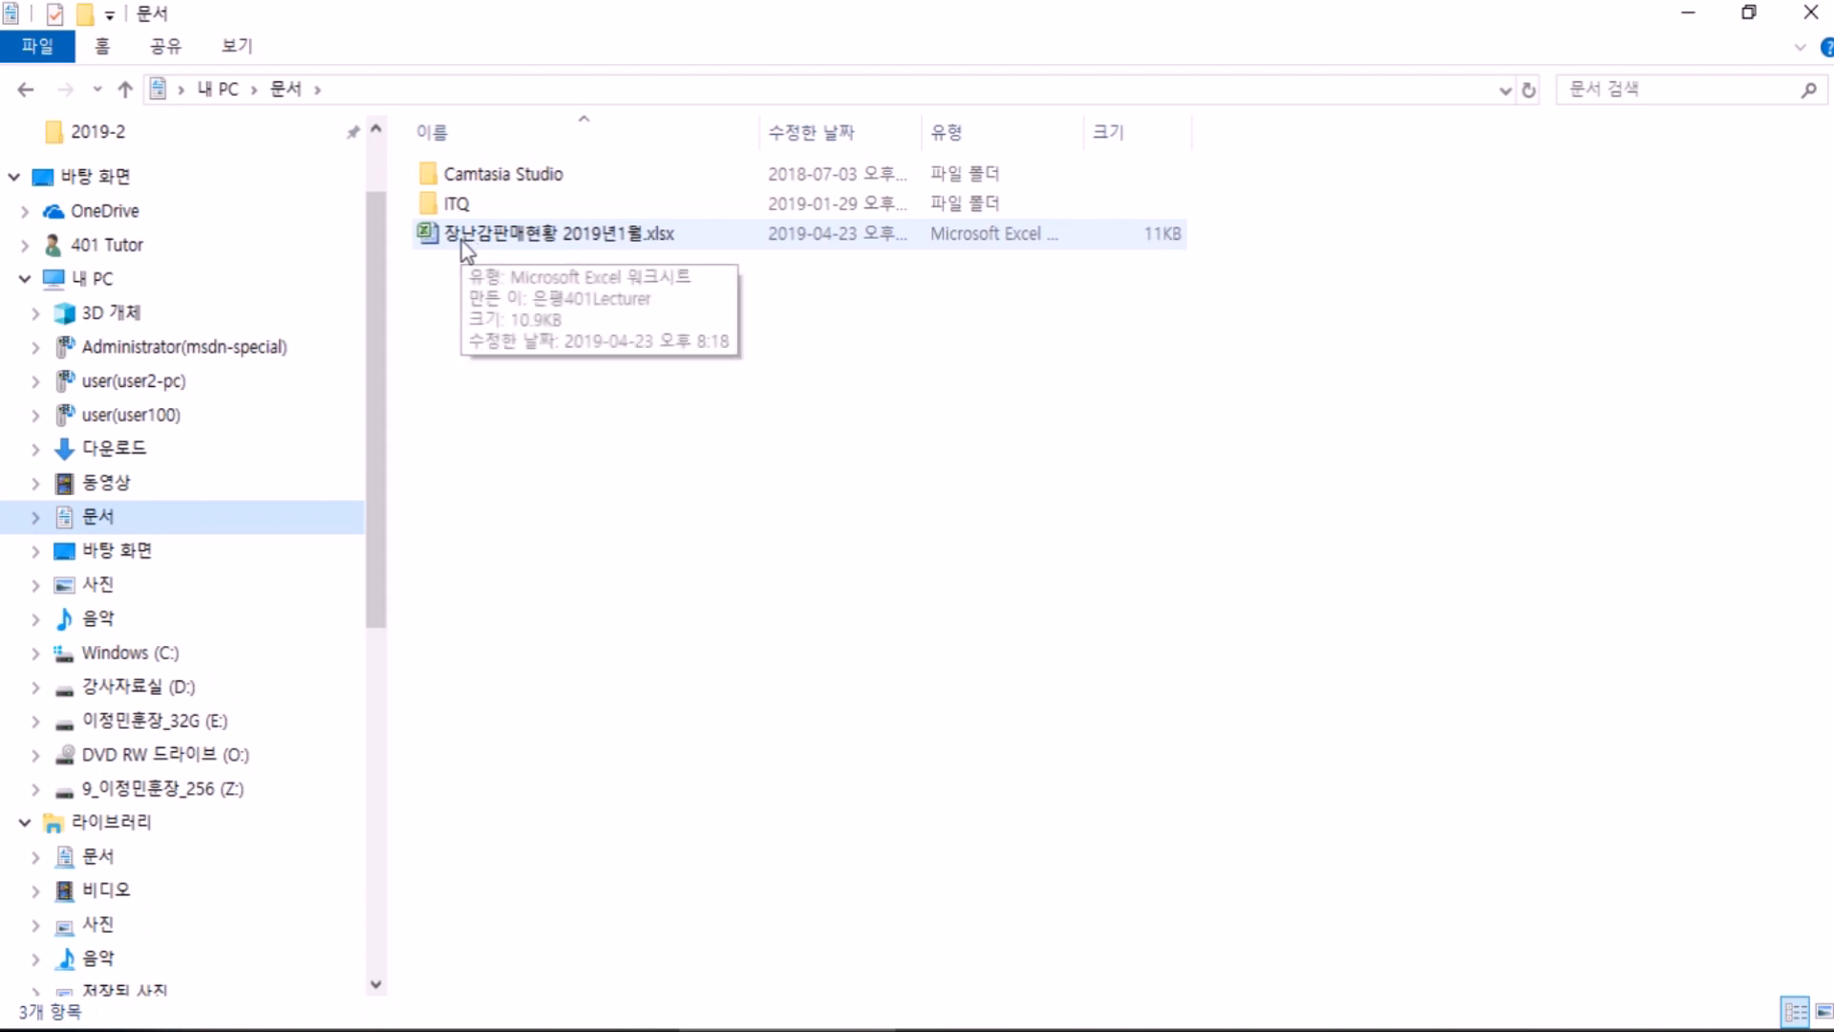
Step: Open the toy sales workbook from Explorer, then close its Excel window
double_click(465, 250)
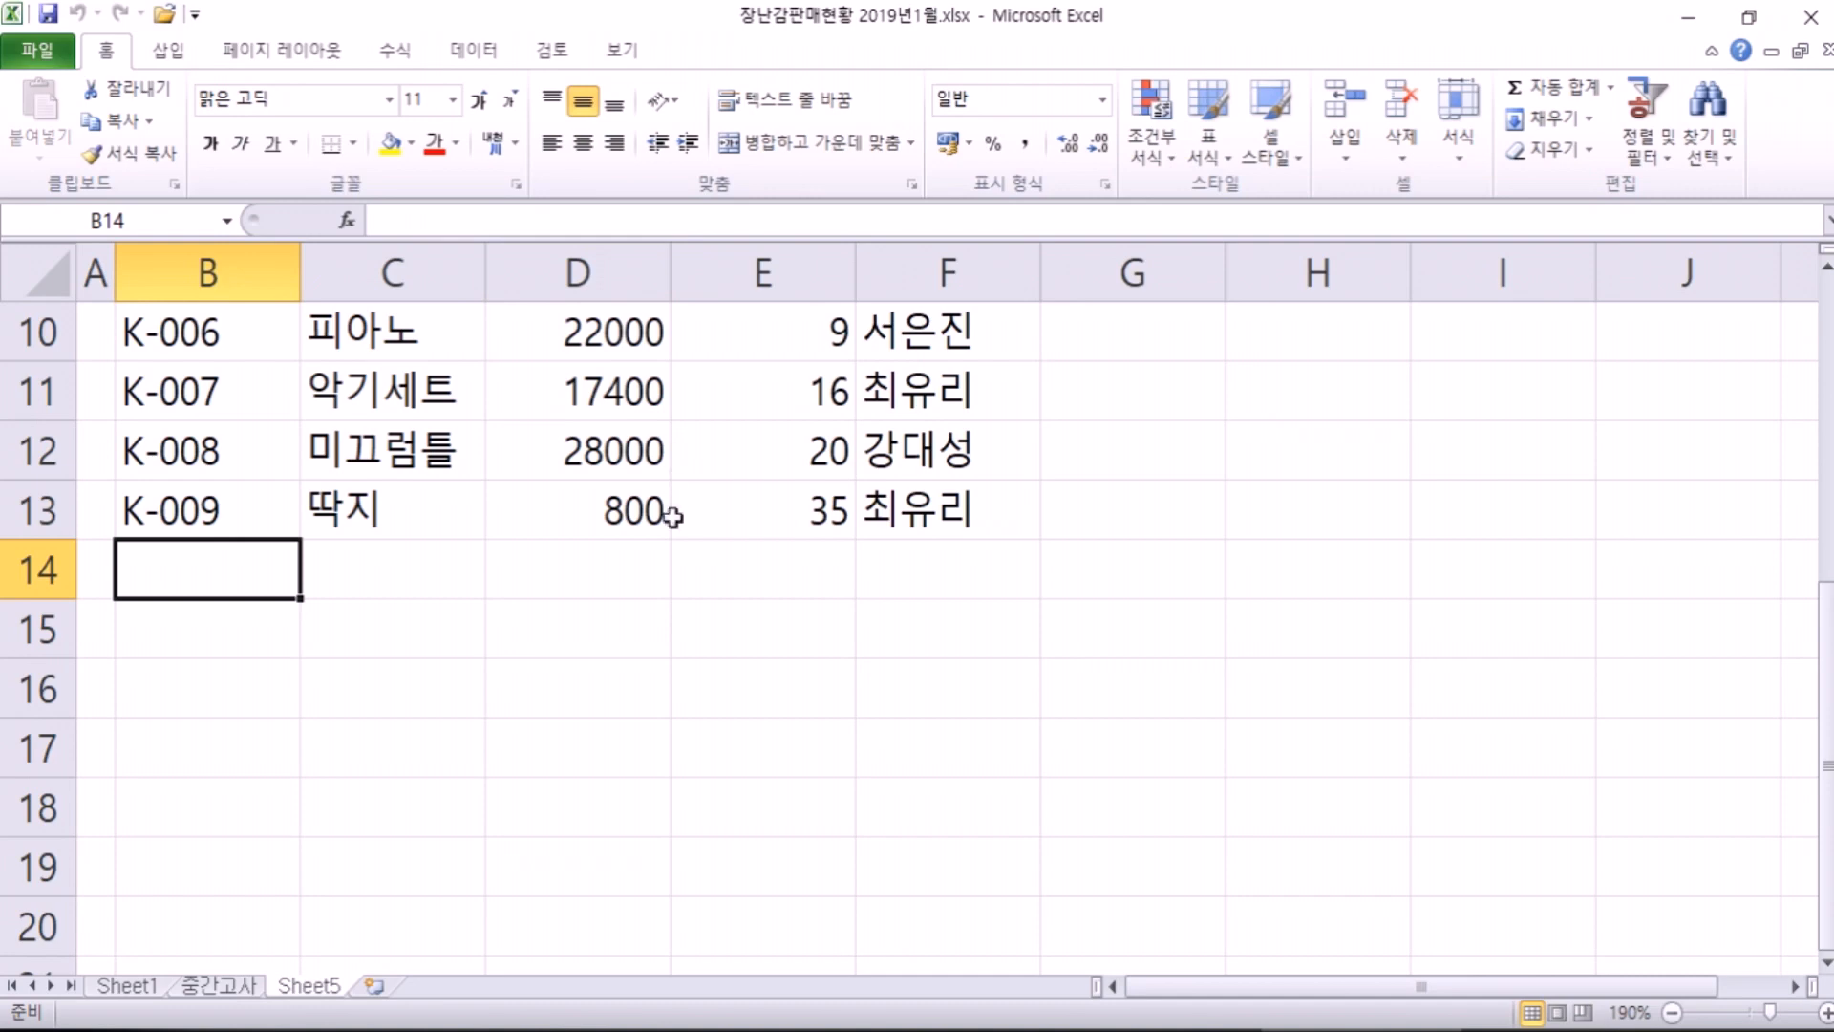
scroll(669, 526, "up", 3)
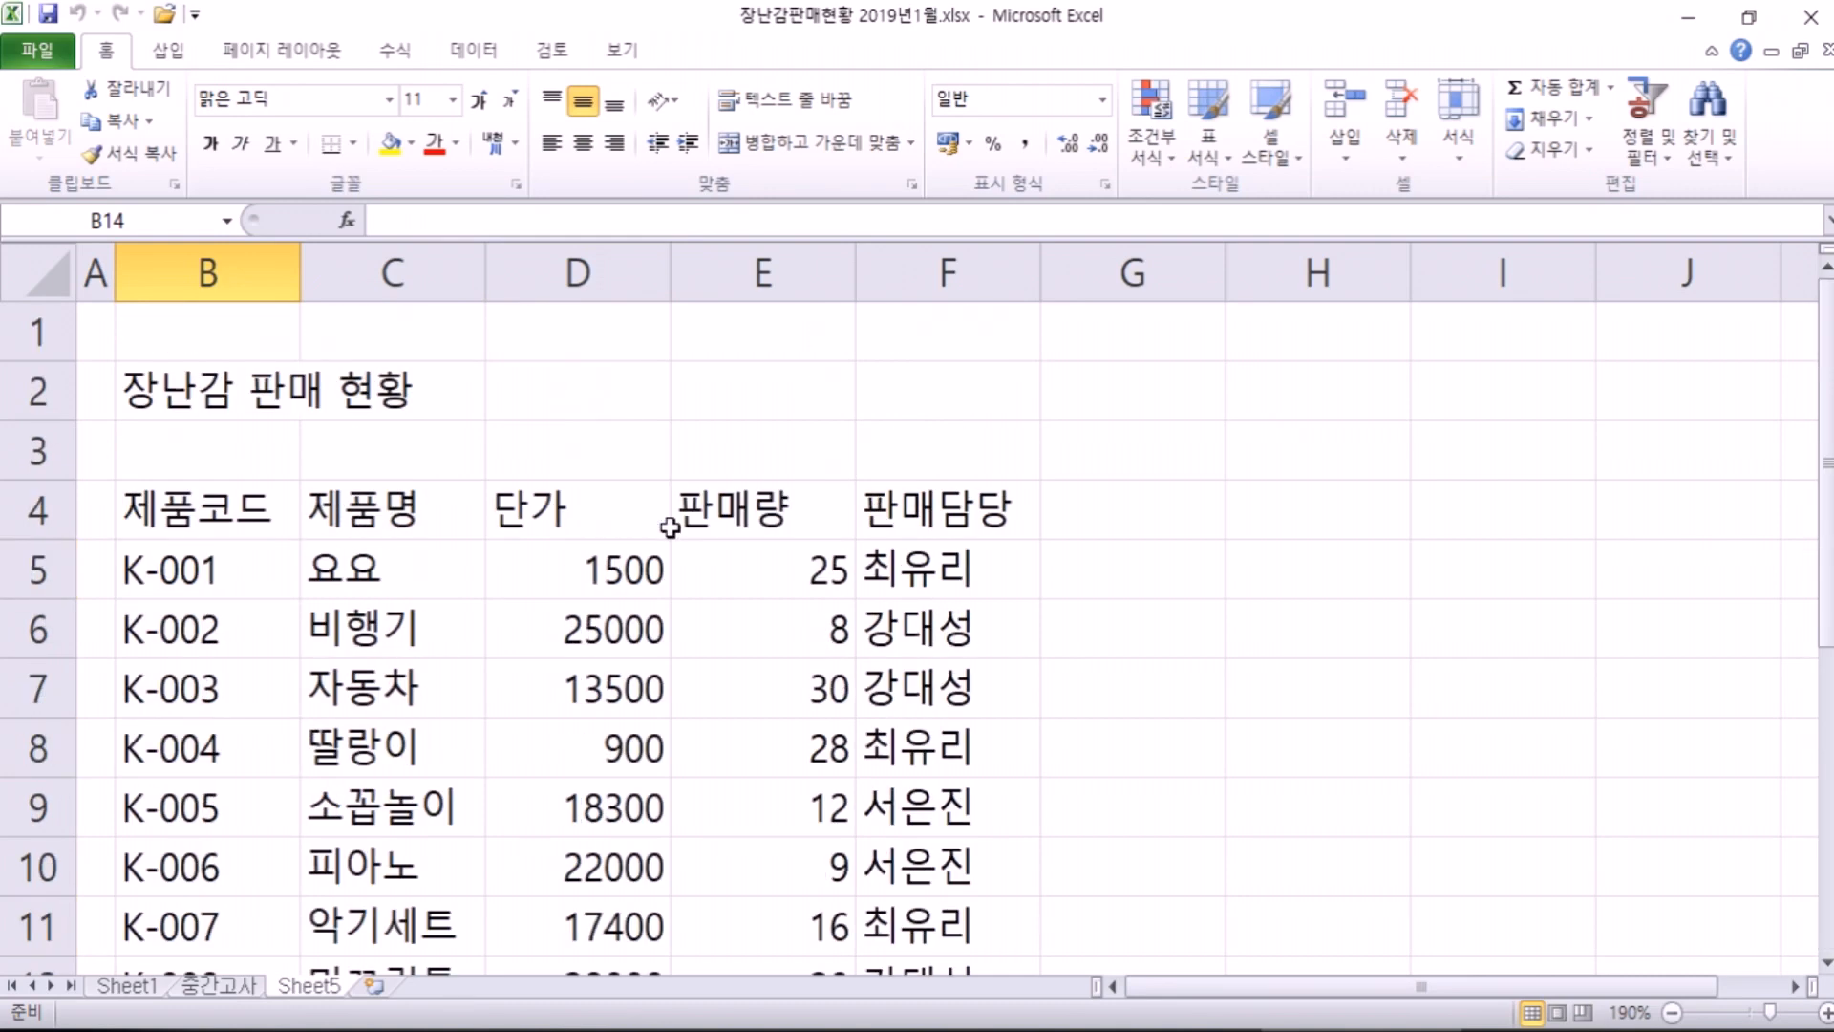
scroll(669, 526, "down", 3)
left_click(1811, 16)
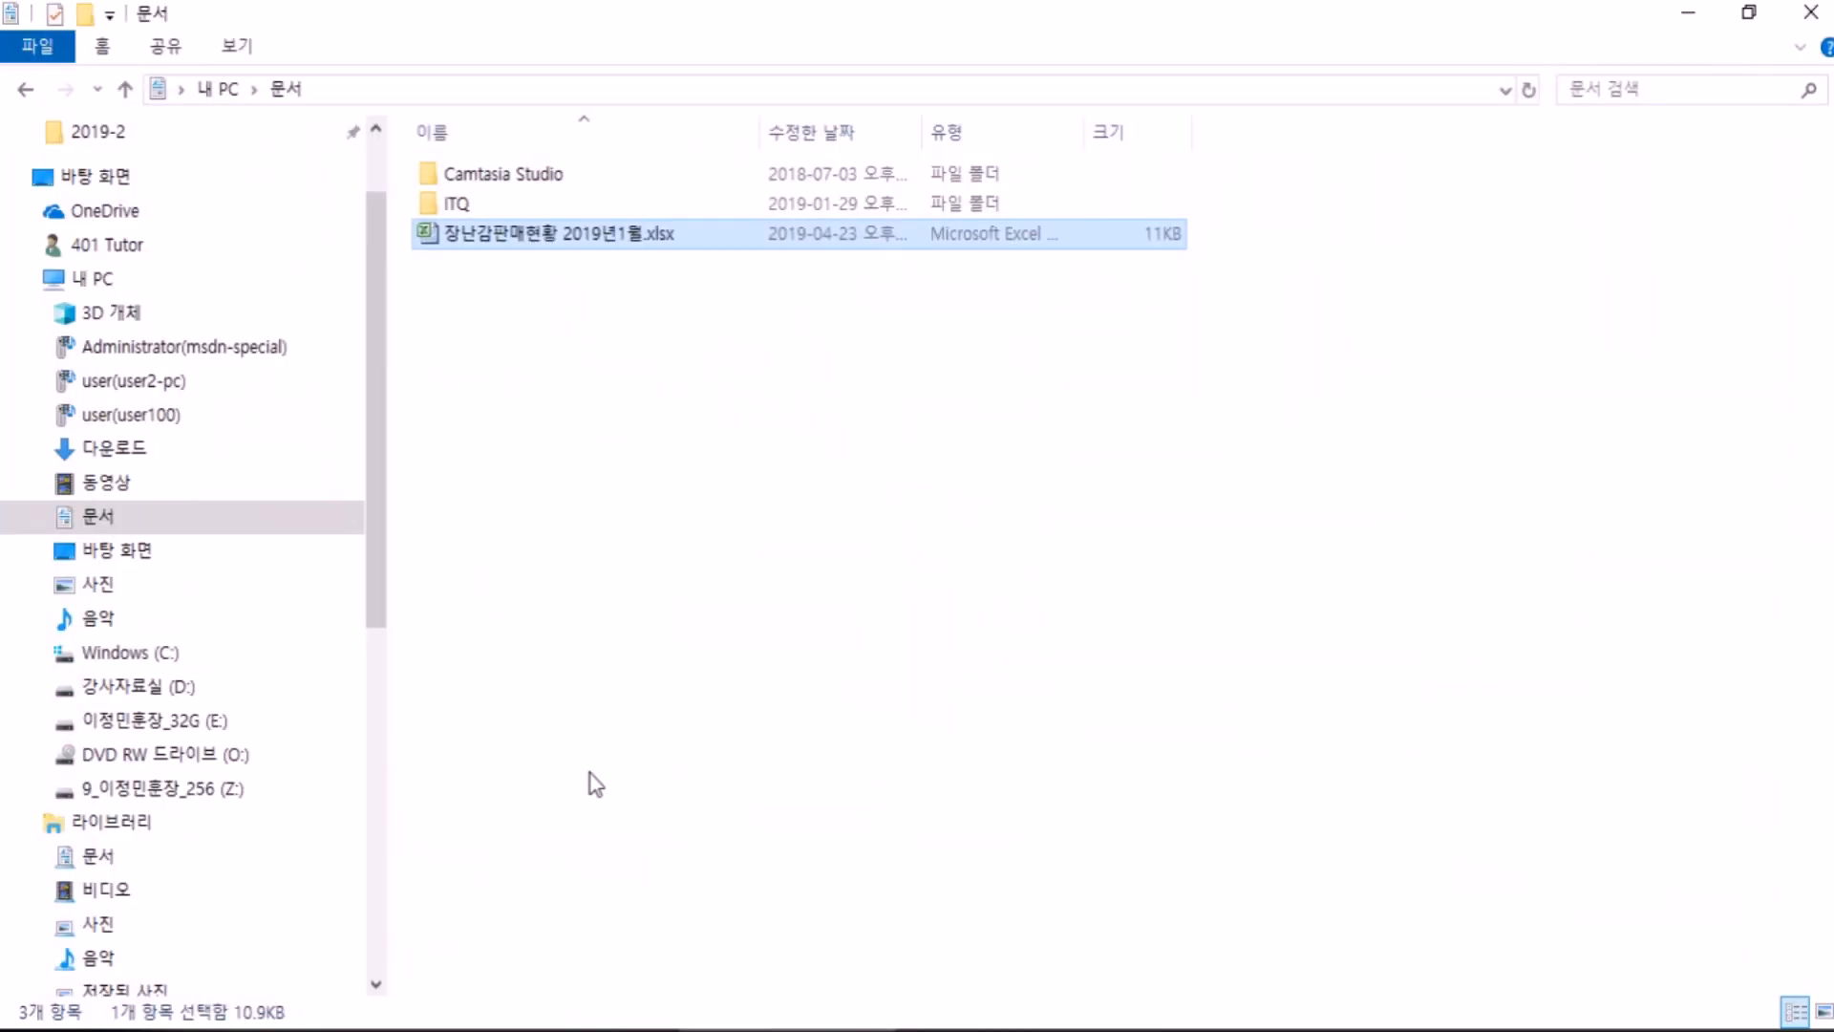
Step: Launch Excel 2010 from the Start menu and show the Recent workbooks list
left_click(32, 1028)
scroll(837, 587, "down", 5)
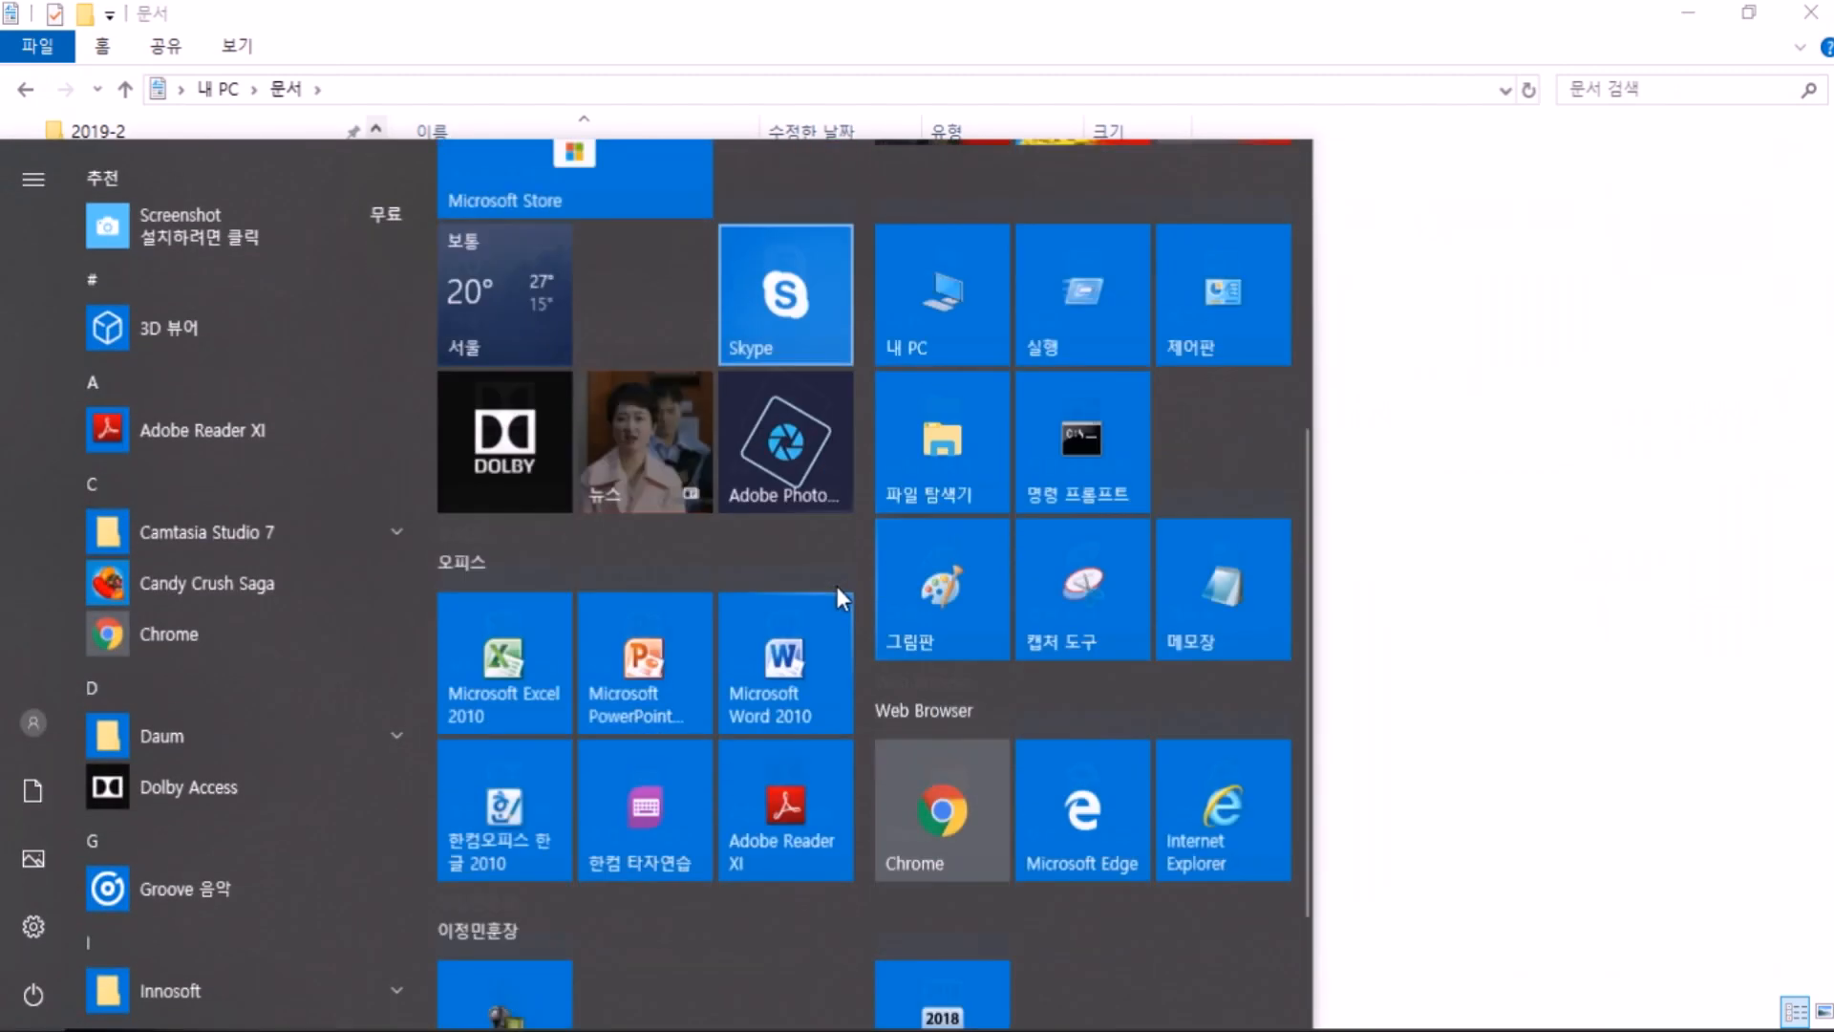
left_click(476, 535)
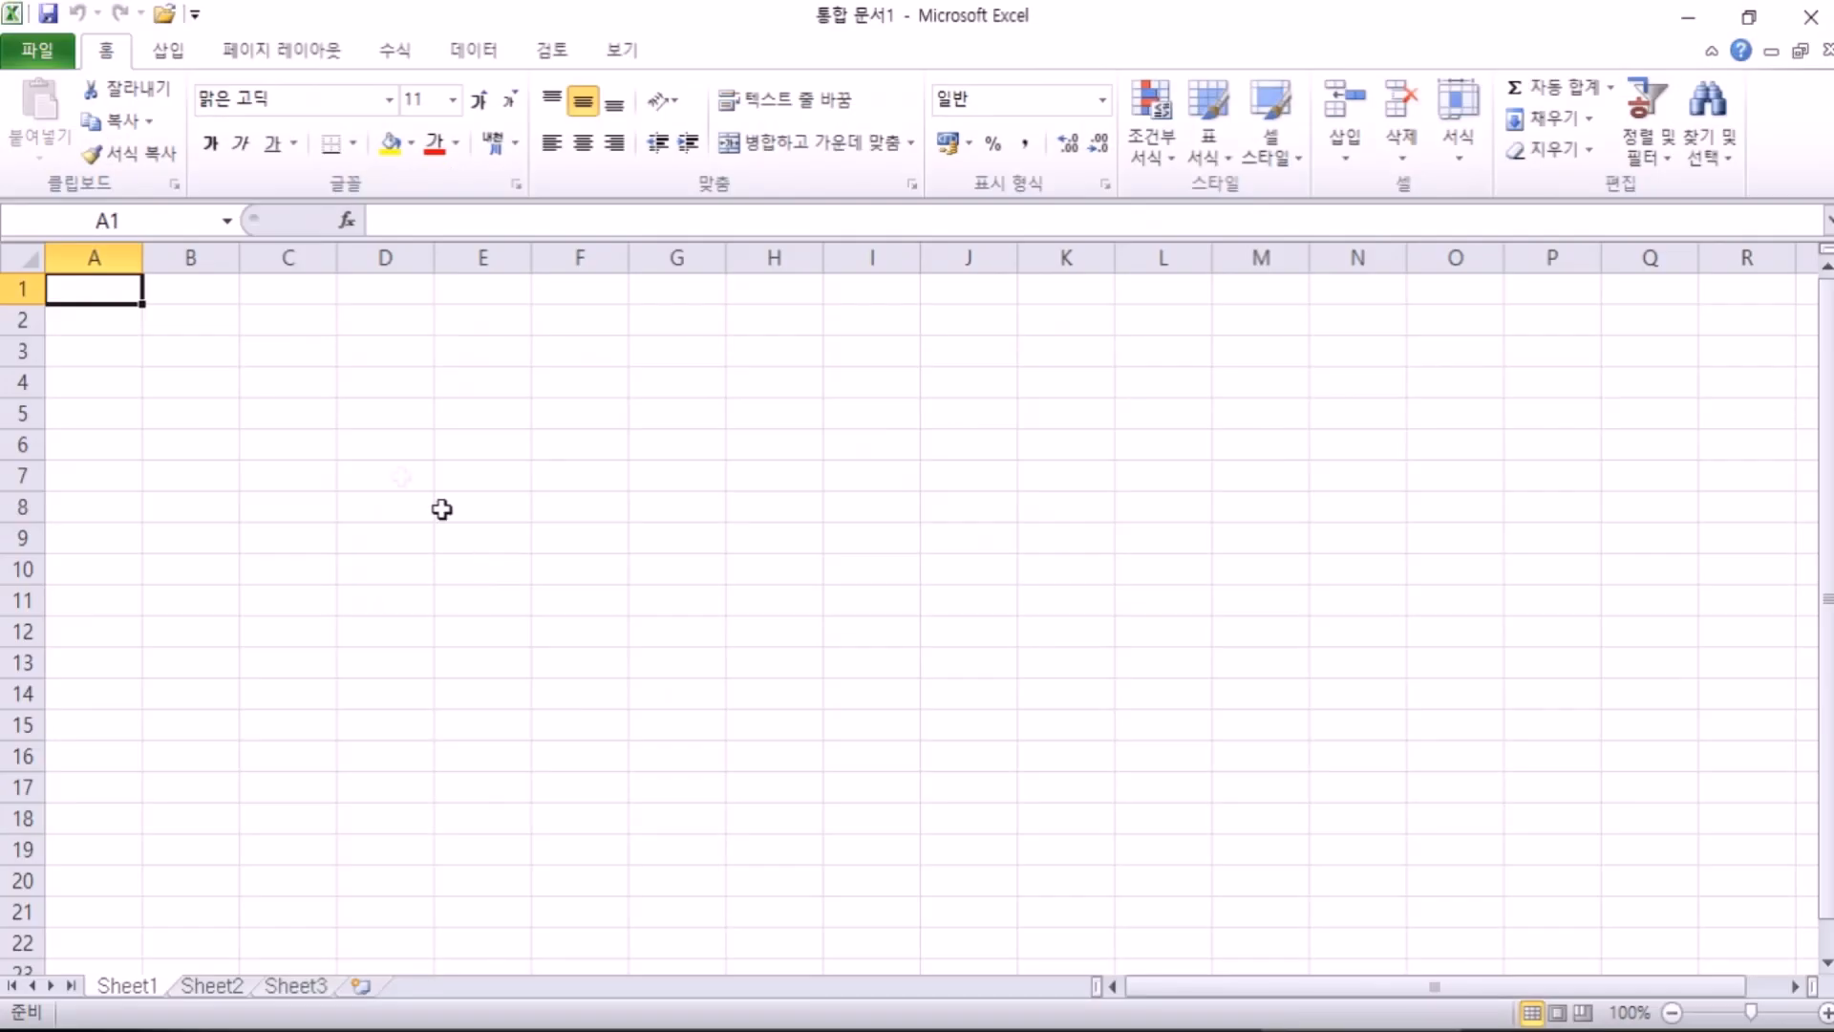
left_click(31, 48)
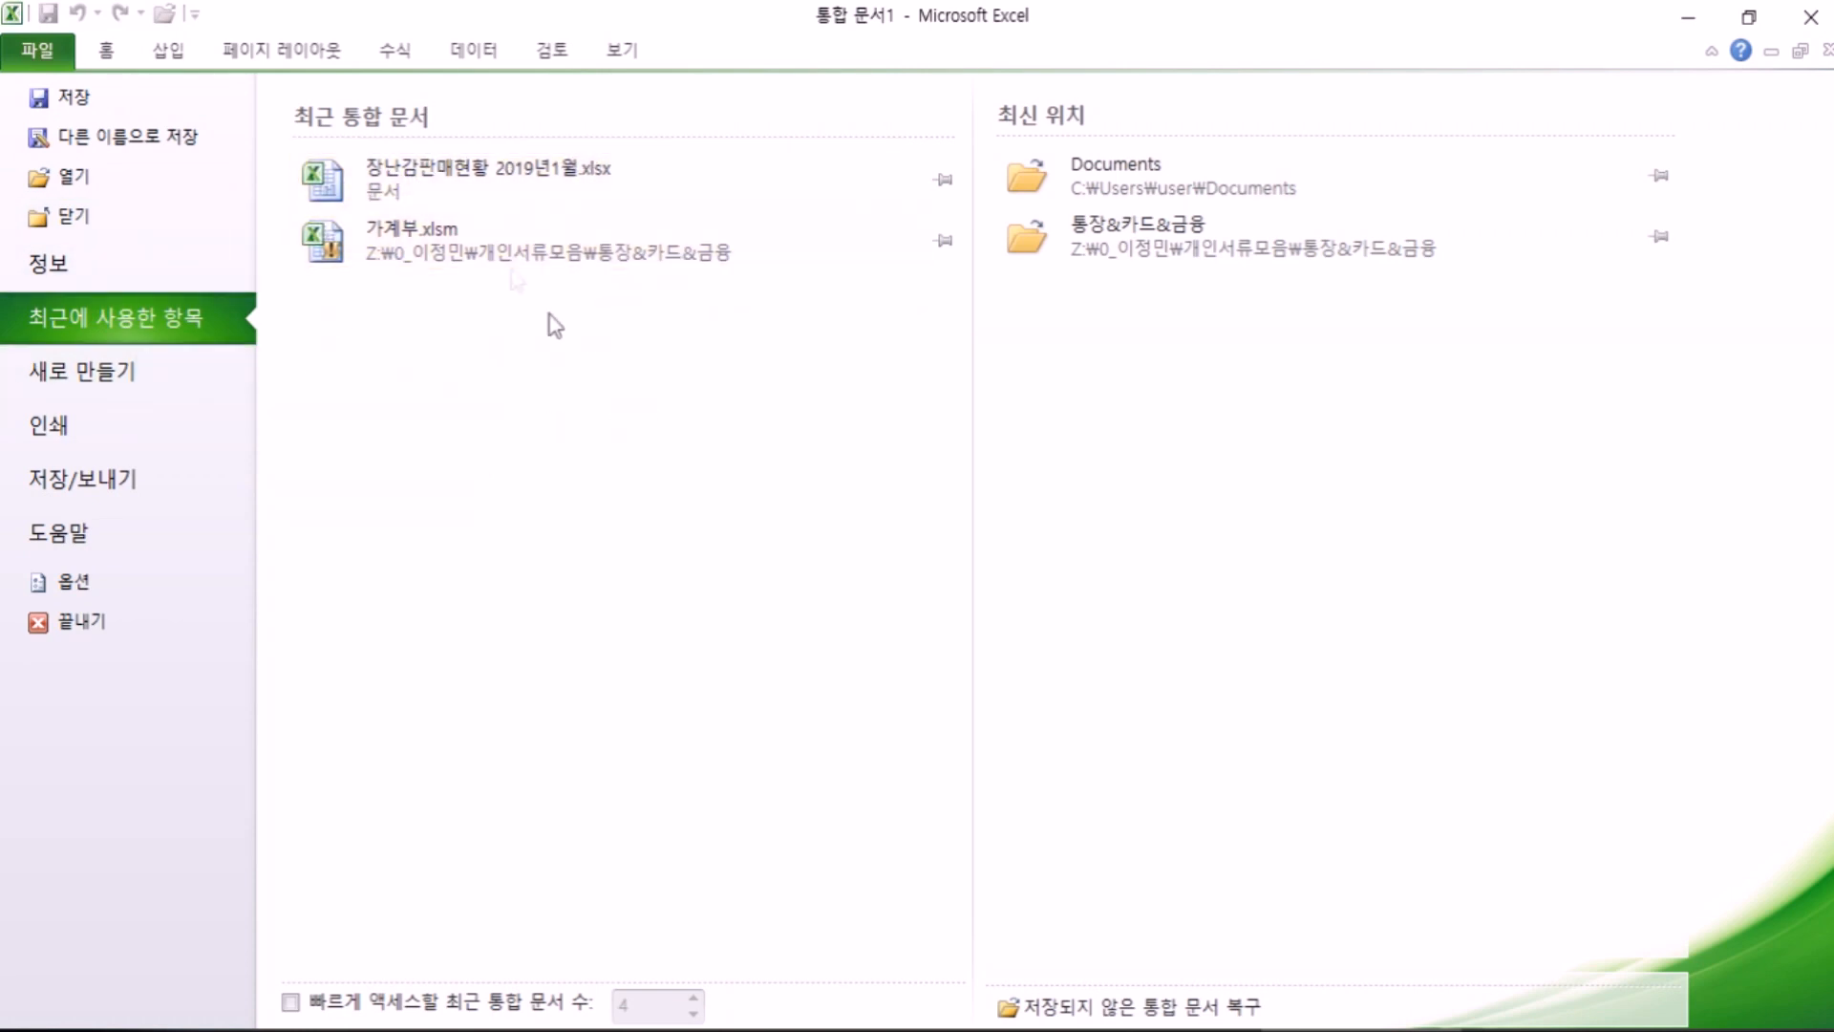
Step: Remove 가계부.xlsm and the 통장&카드&금융 location from the recent lists
right_click(476, 253)
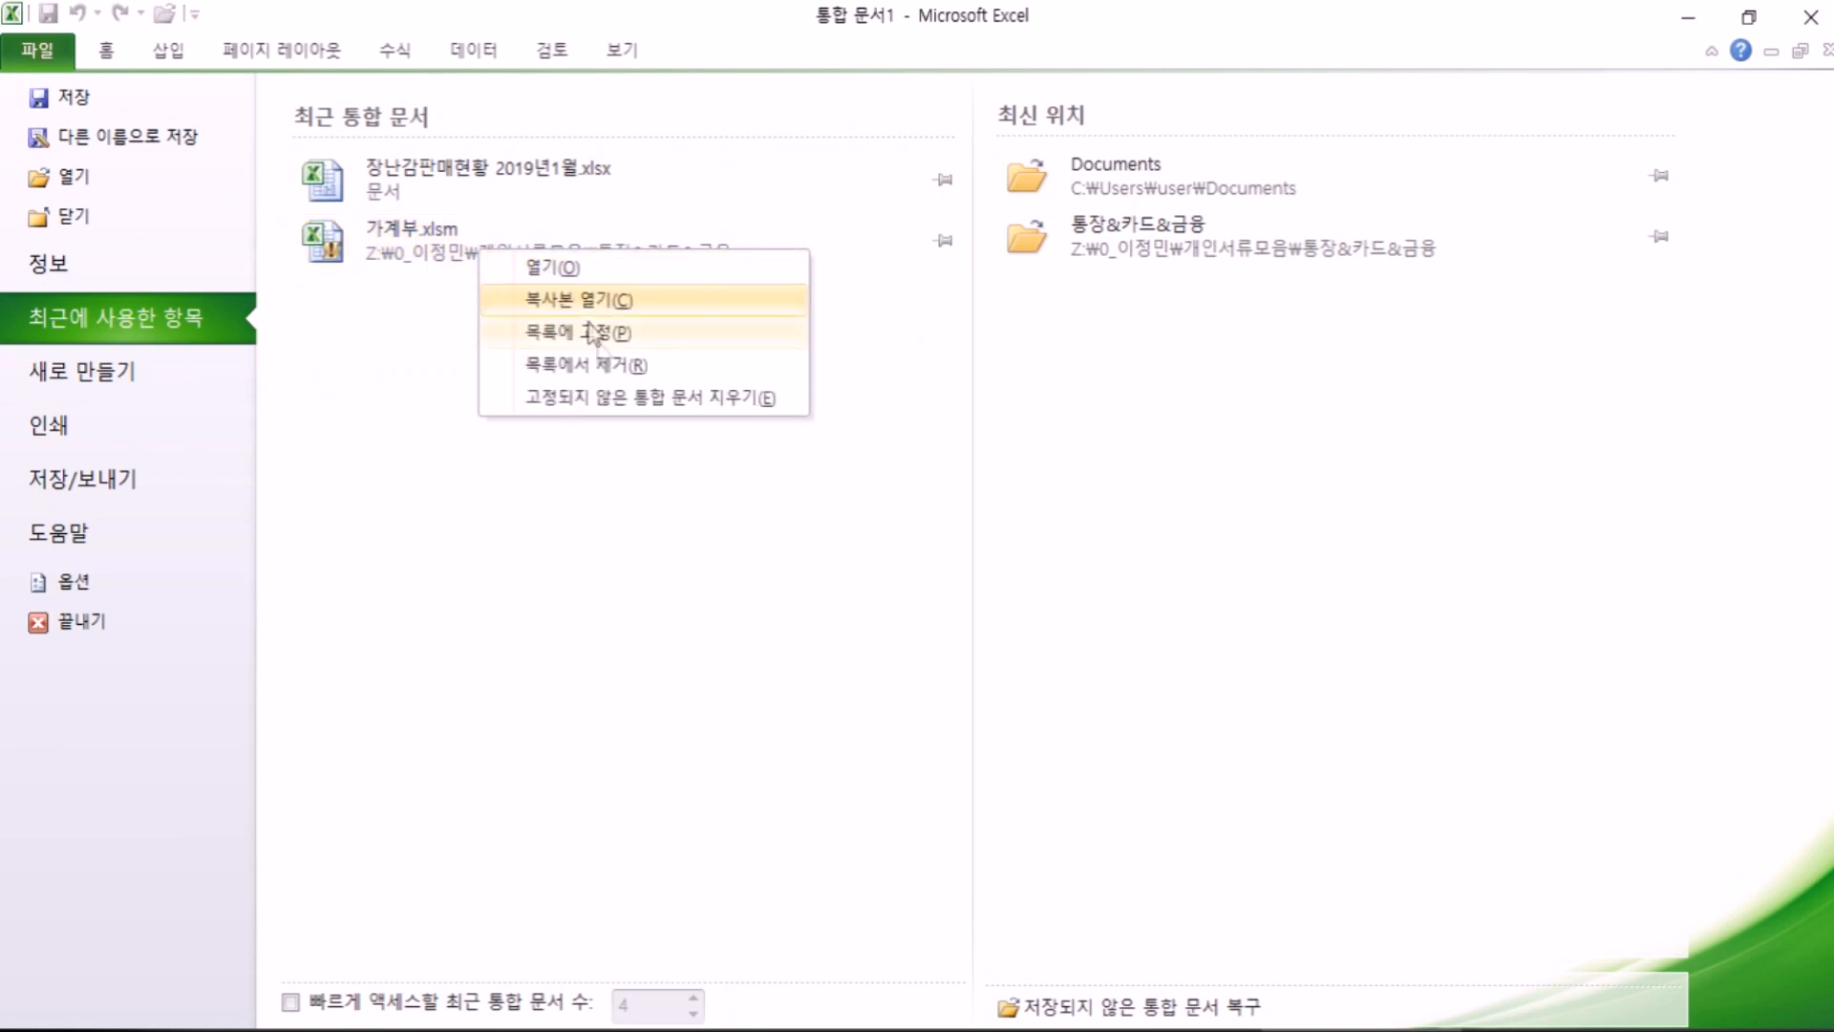
left_click(604, 368)
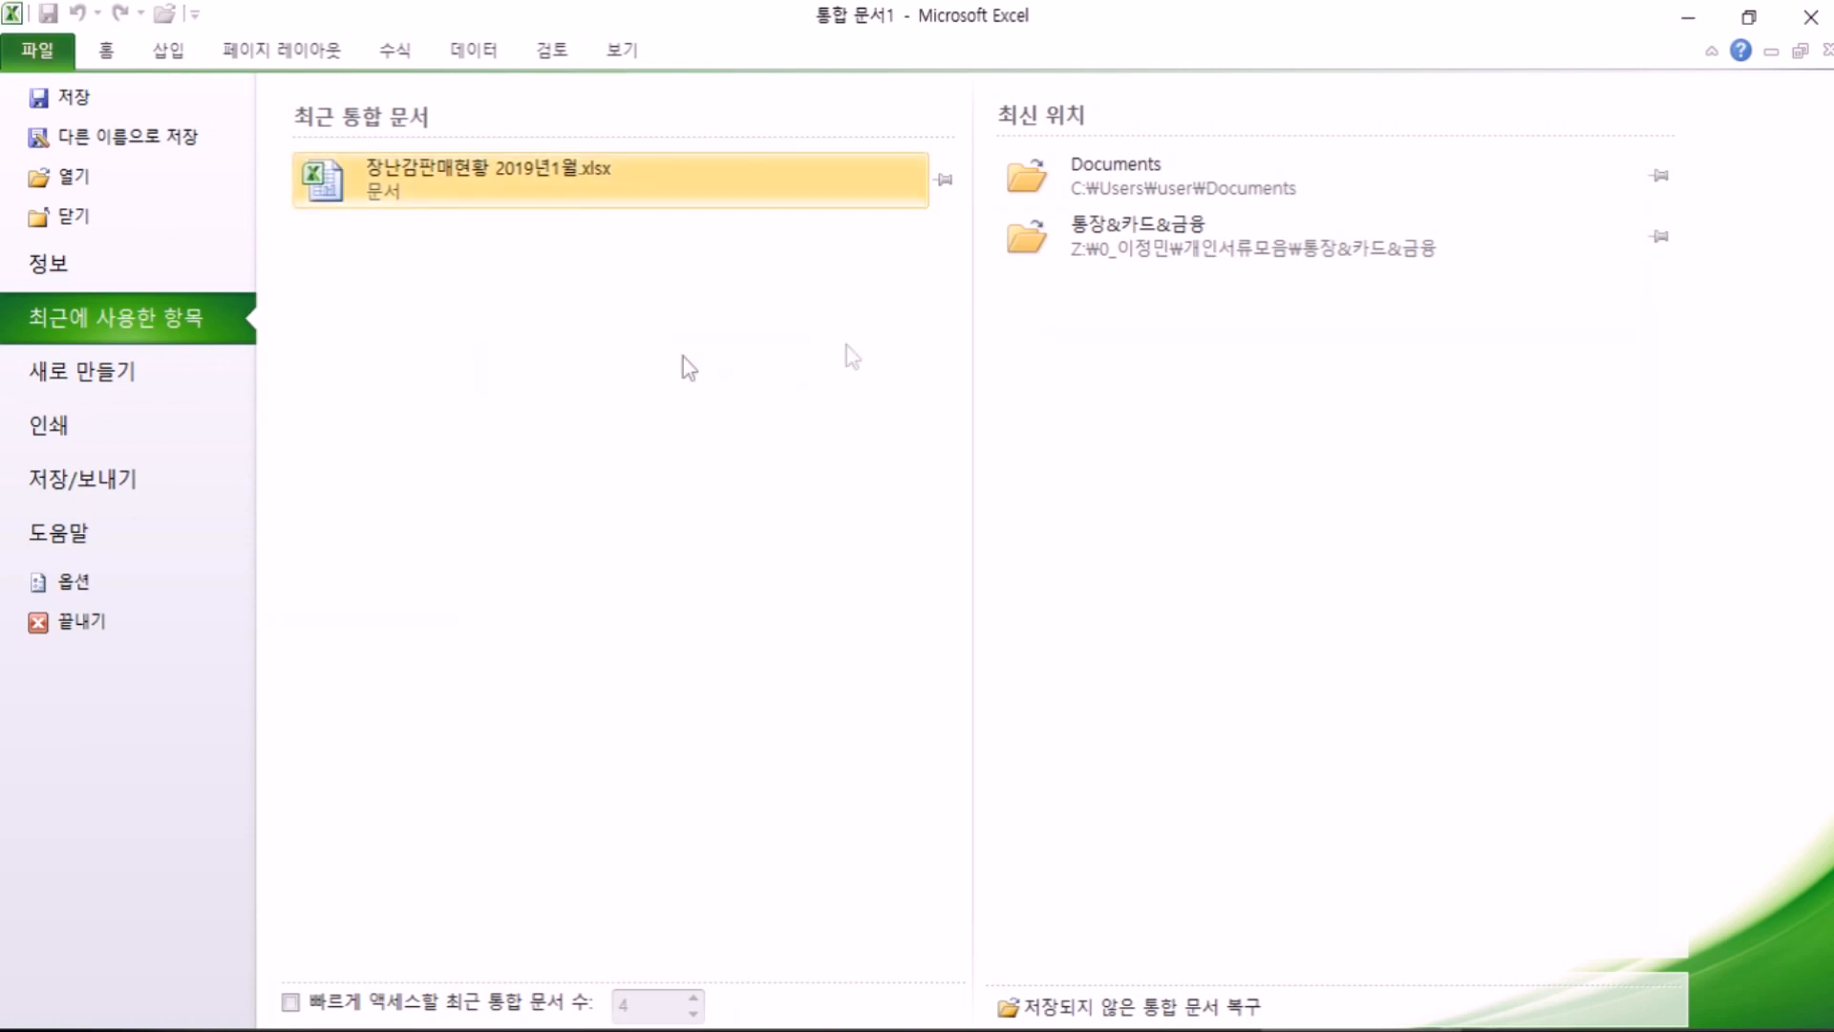
right_click(1175, 256)
left_click(1232, 332)
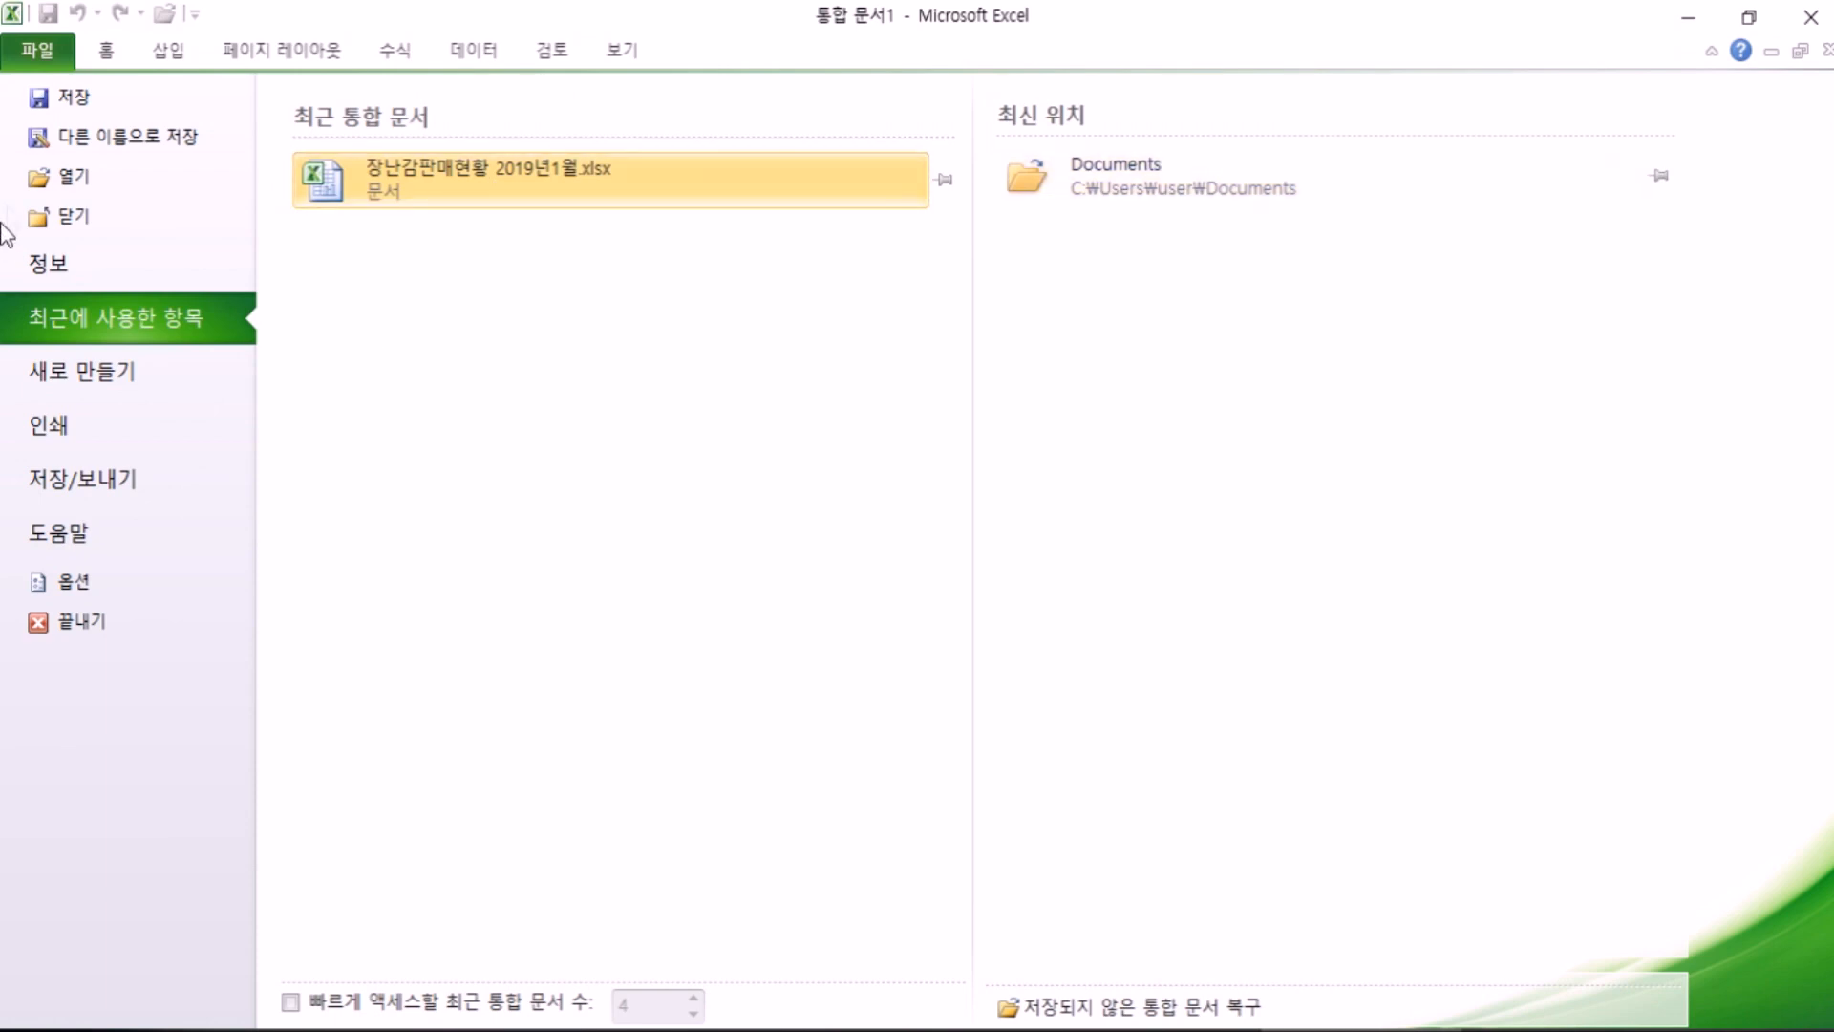
Step: Open and cancel the Open dialog, returning to the Recent workbooks list
left_click(111, 185)
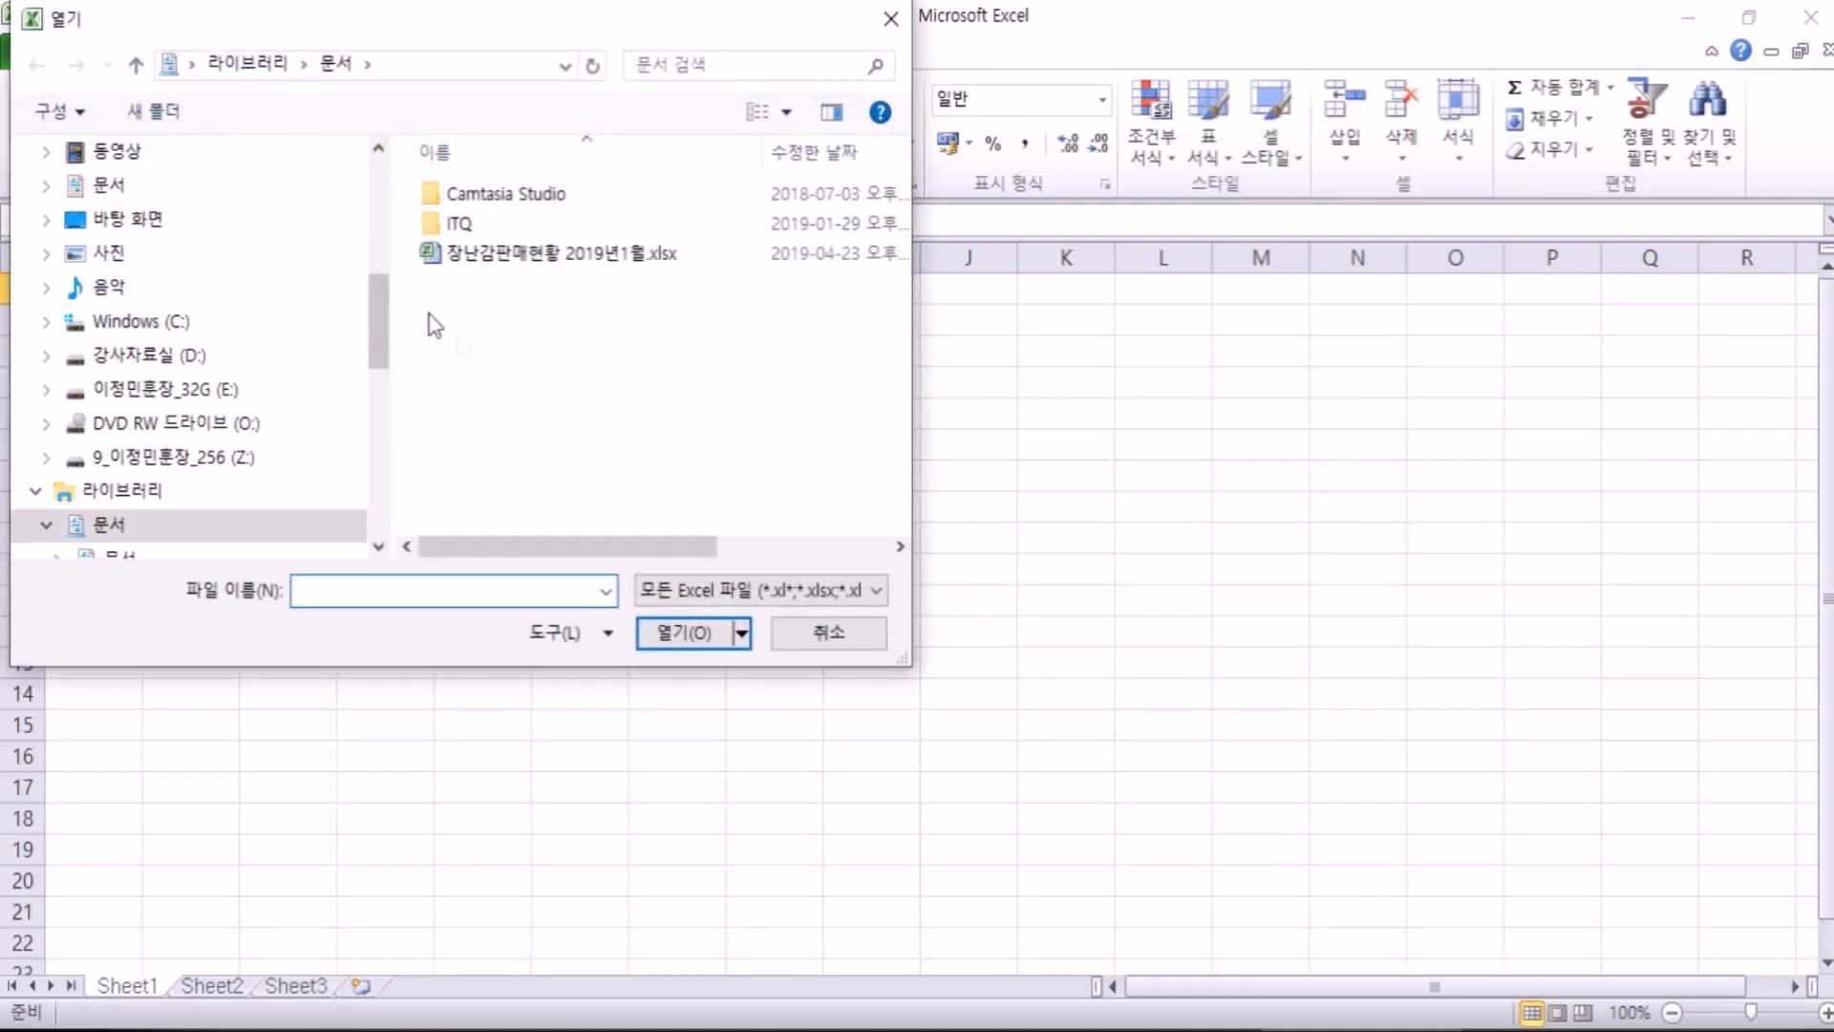
left_click(808, 631)
left_click(39, 50)
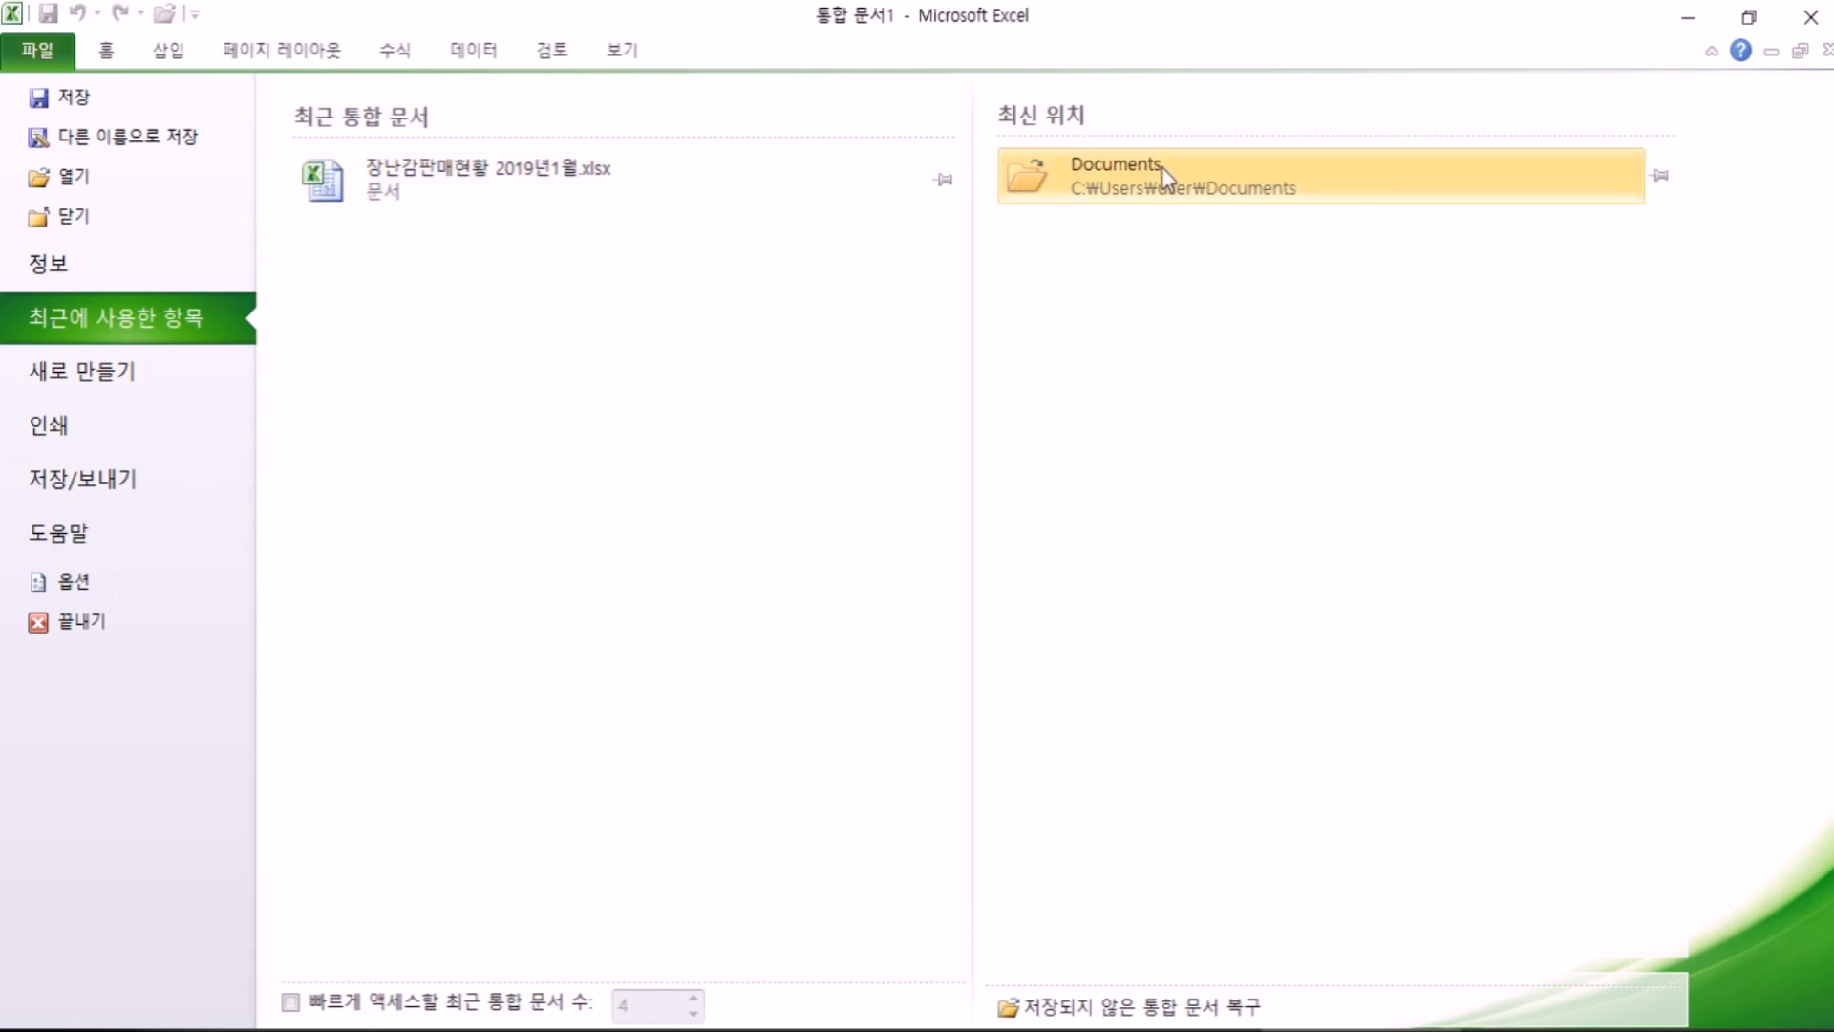
Step: Open 장난감판매현황 2019년1월.xlsx from the recent list and restore down its window
left_click(516, 171)
scroll(330, 554, "up", 3)
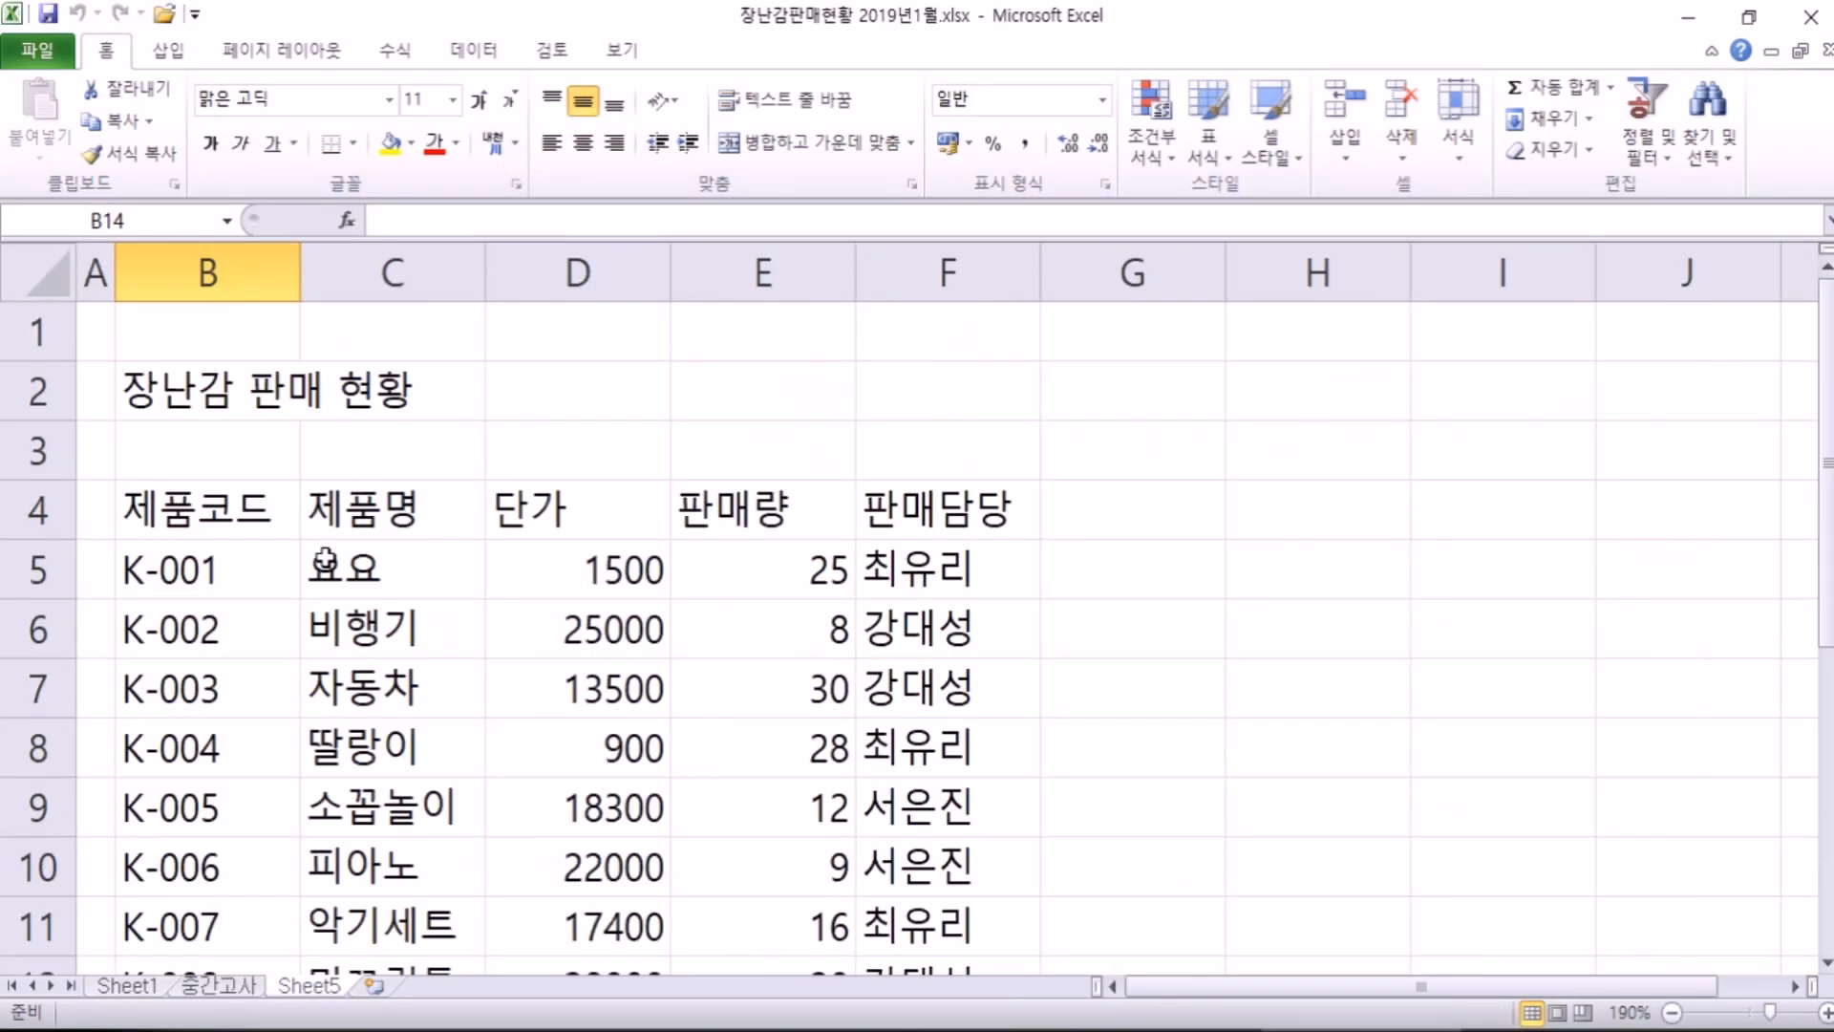
scroll(323, 558, "down", 4)
scroll(321, 557, "up", 2)
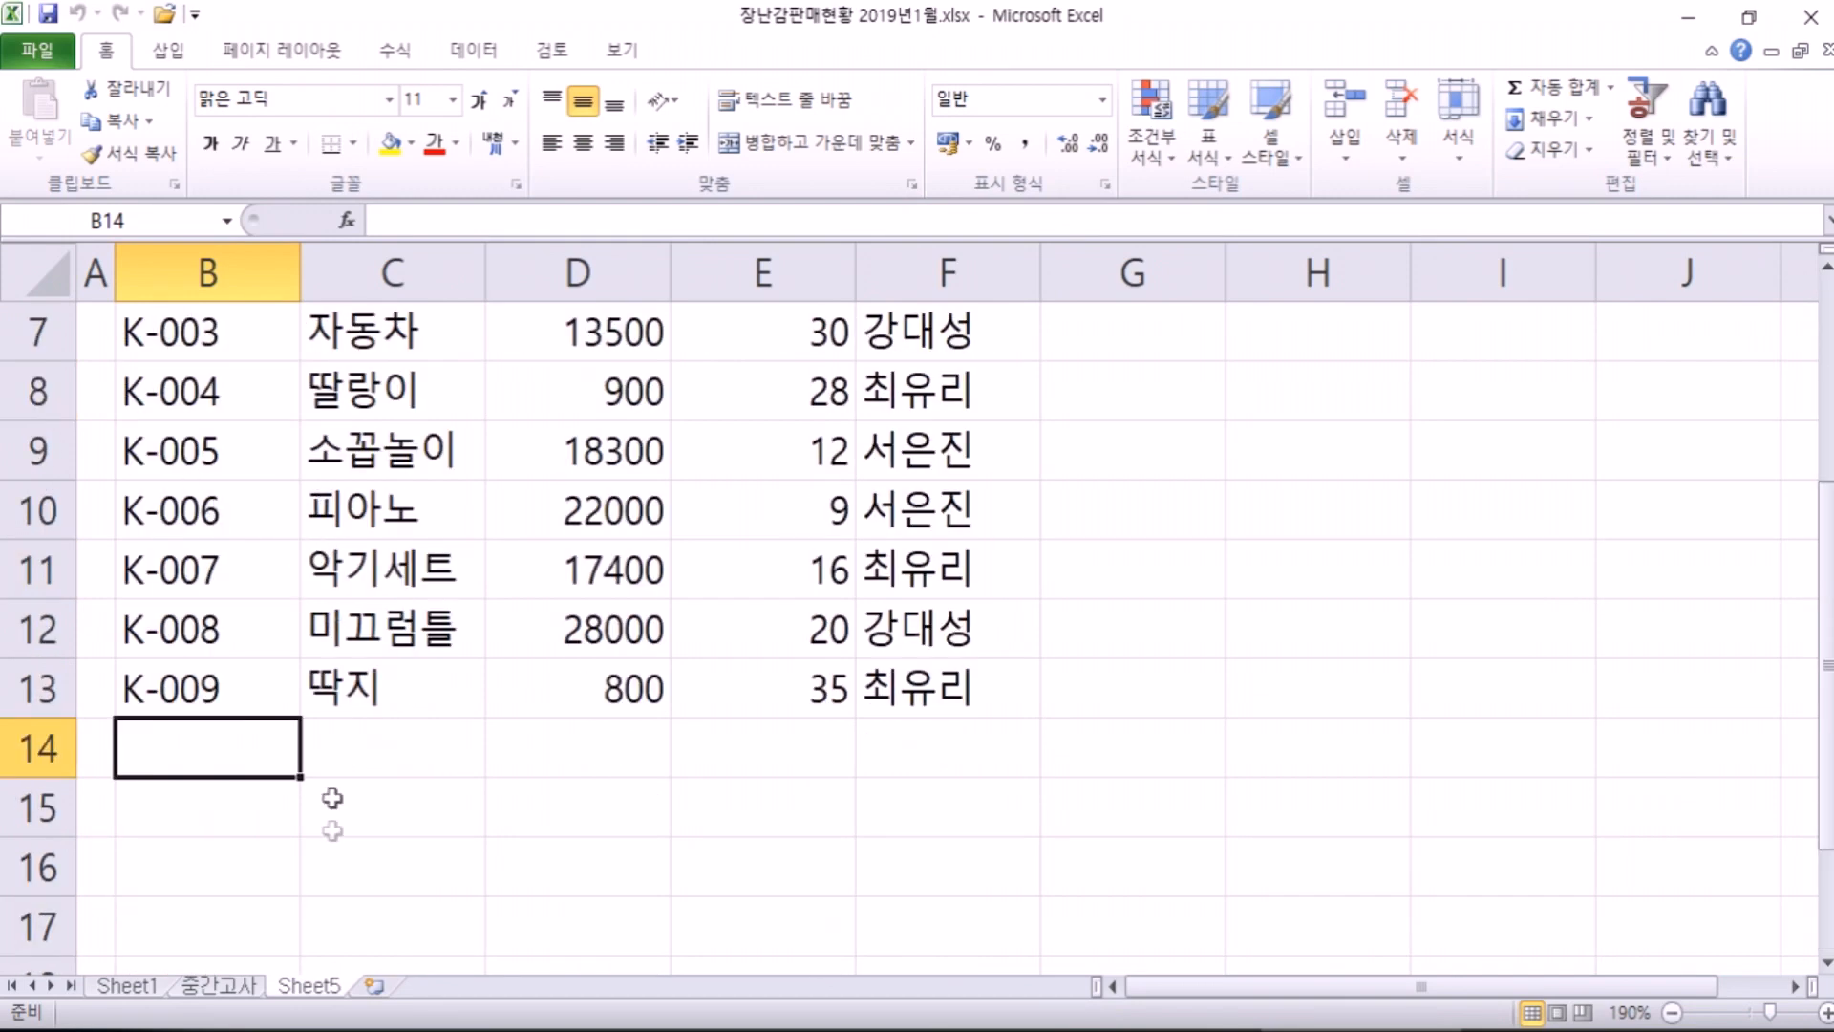
left_click(1748, 18)
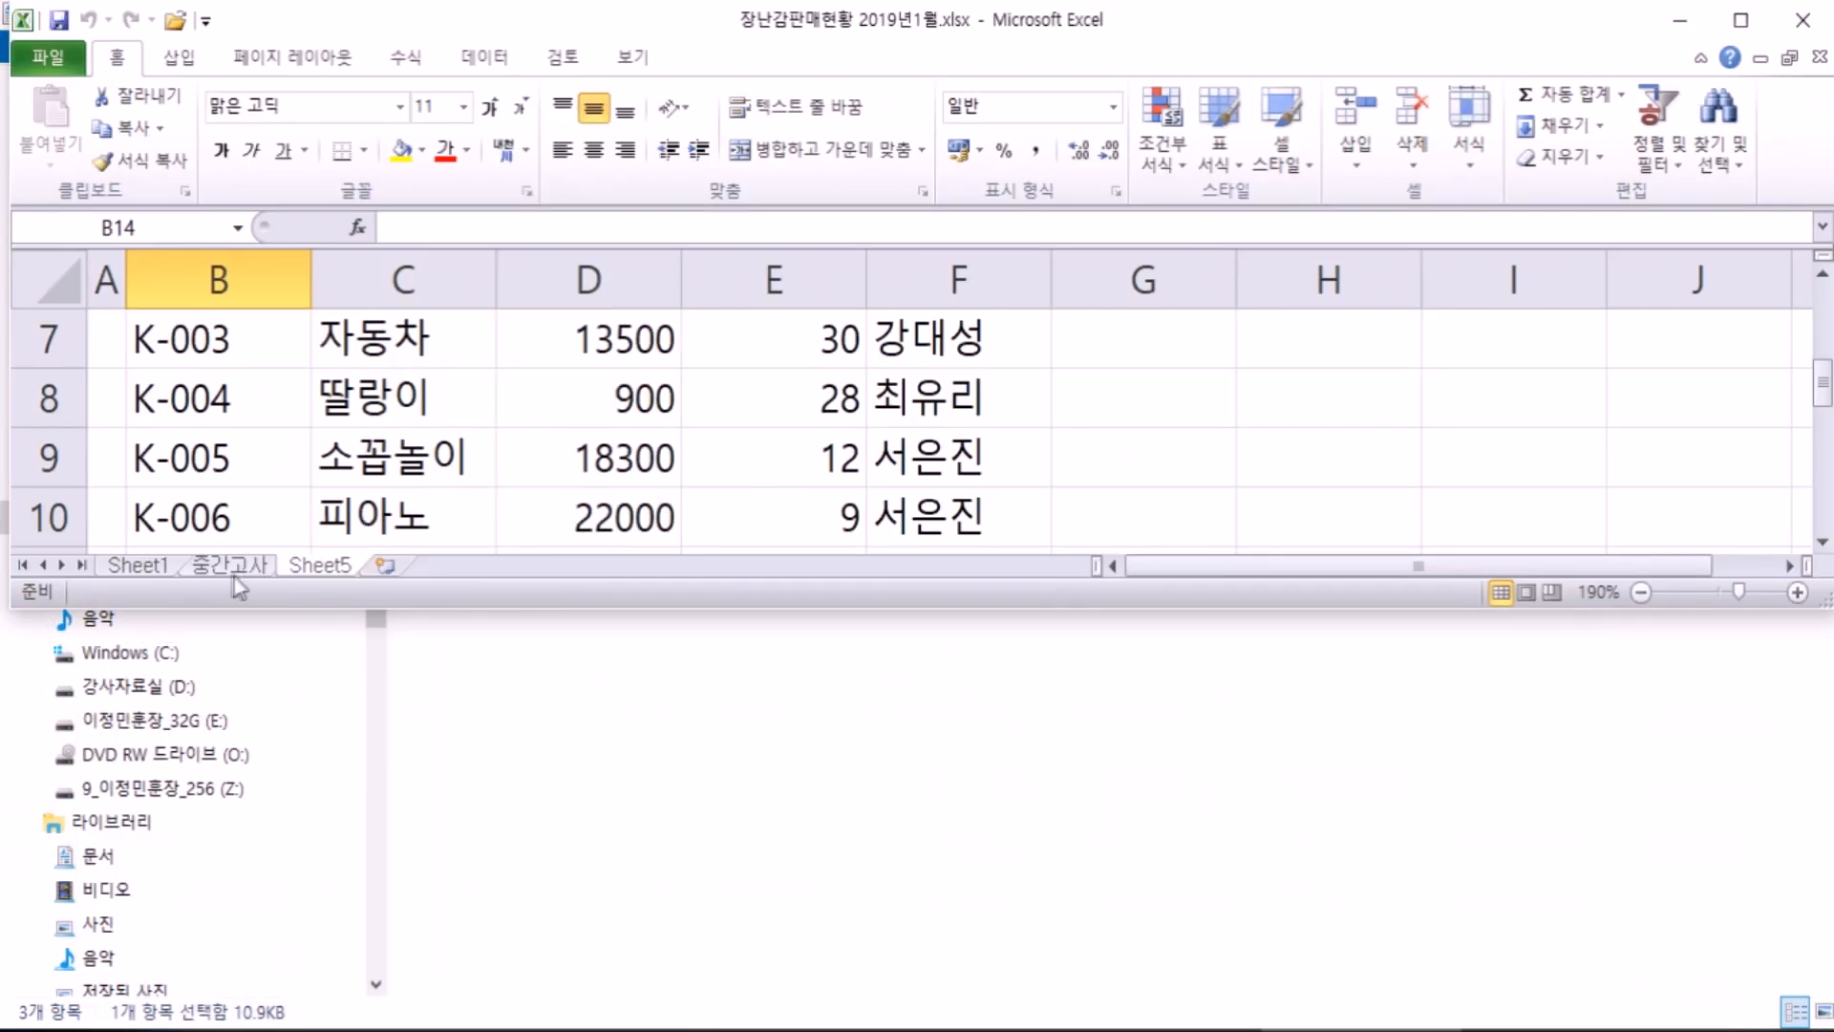
scroll(325, 566, "down", 2)
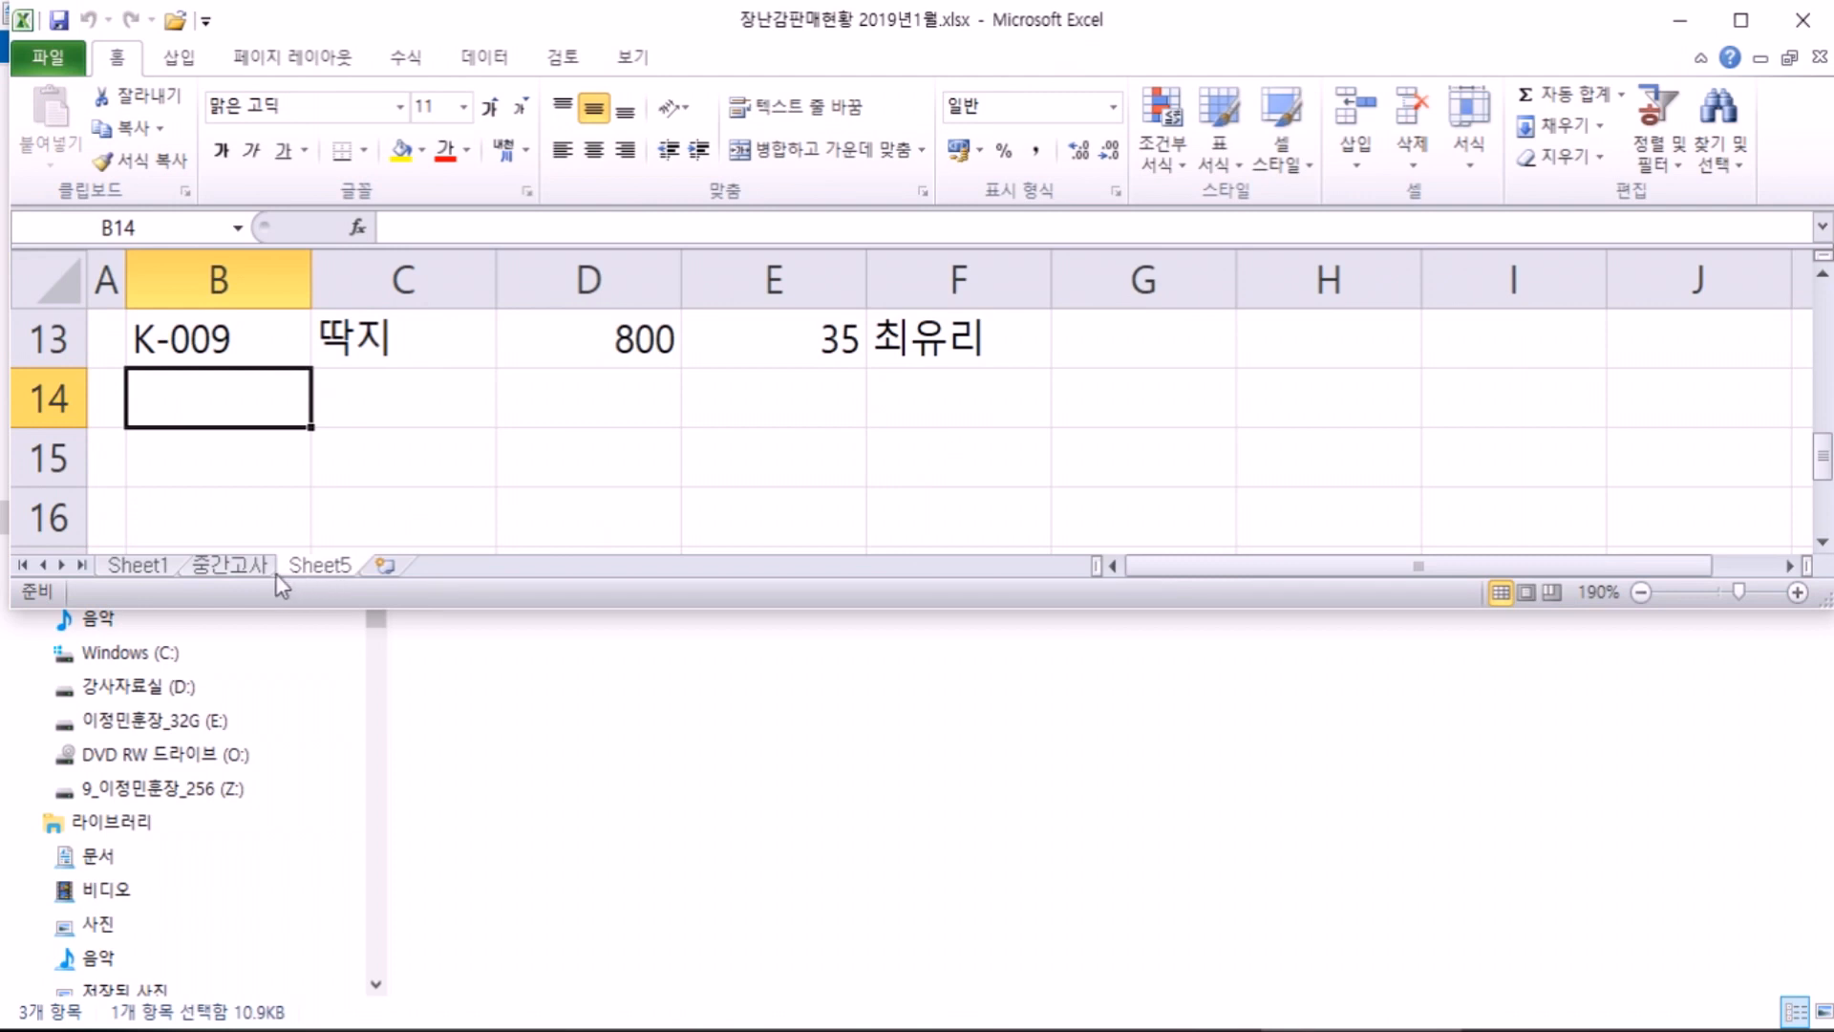
Step: Delete the 중간고사 sheet, then check Sheet1 and Sheet5
left_click(246, 569)
right_click(252, 571)
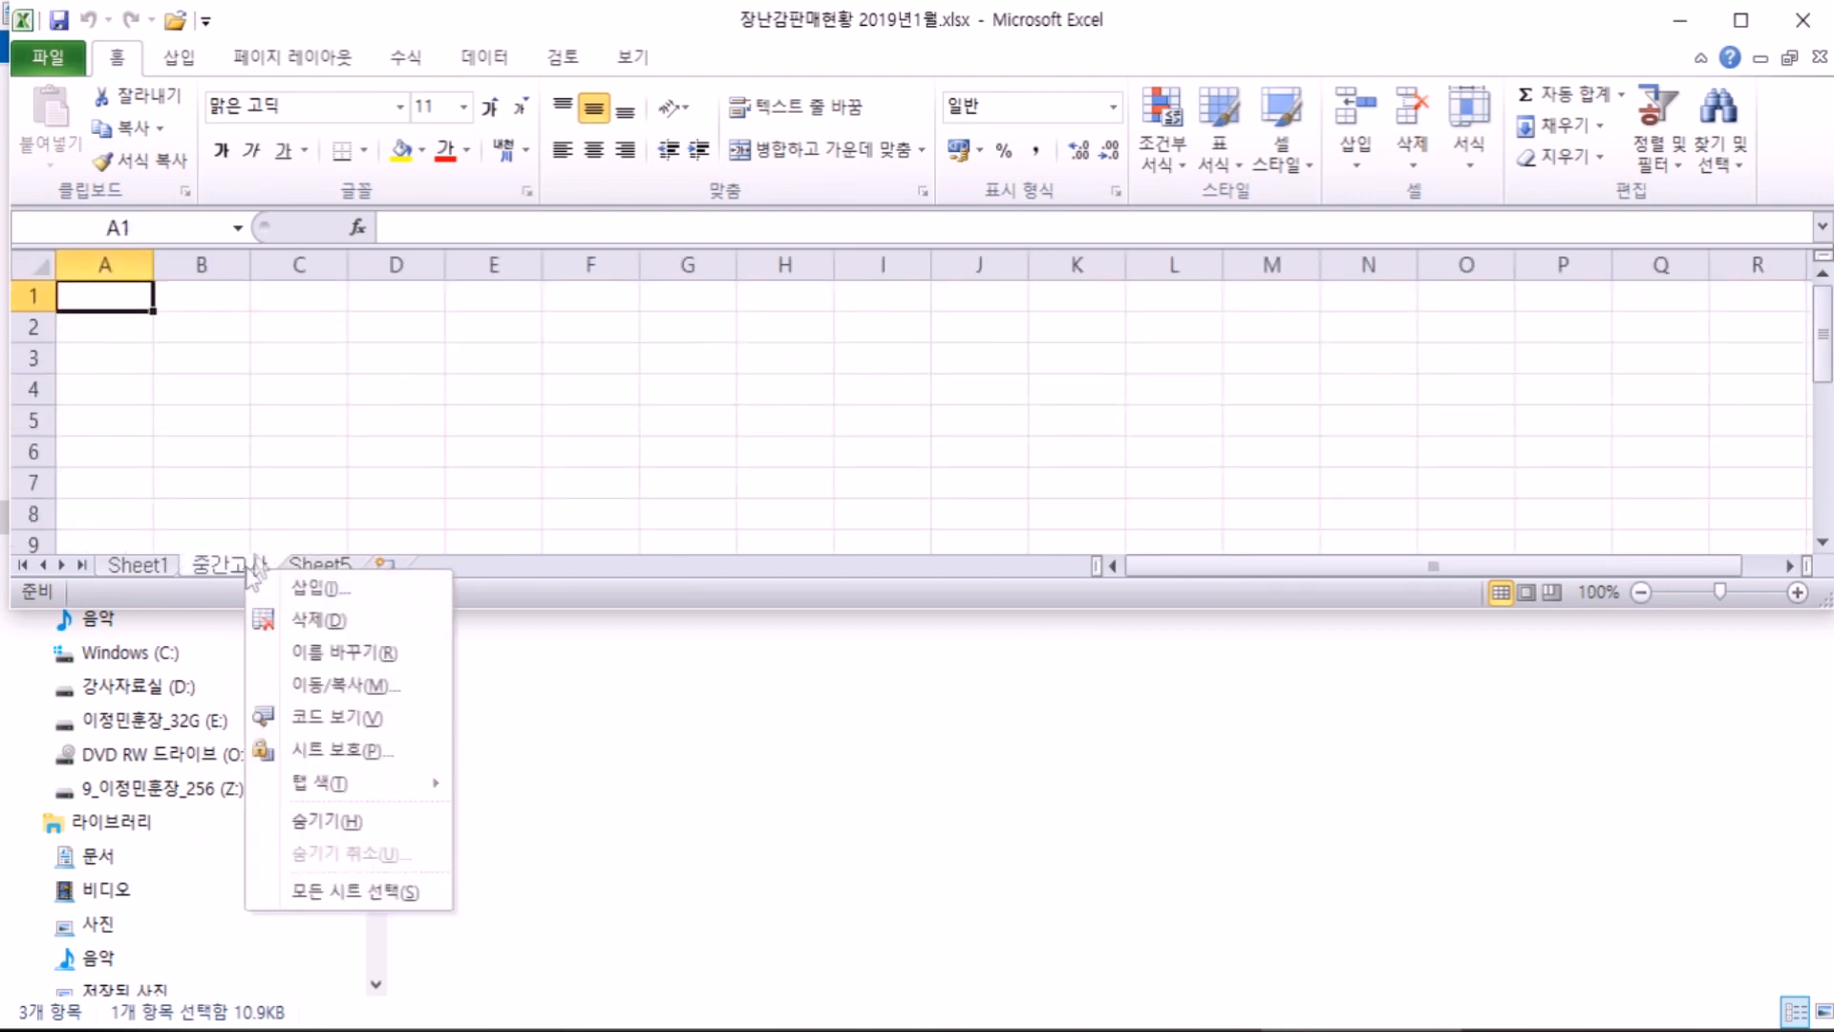
left_click(308, 620)
left_click(167, 571)
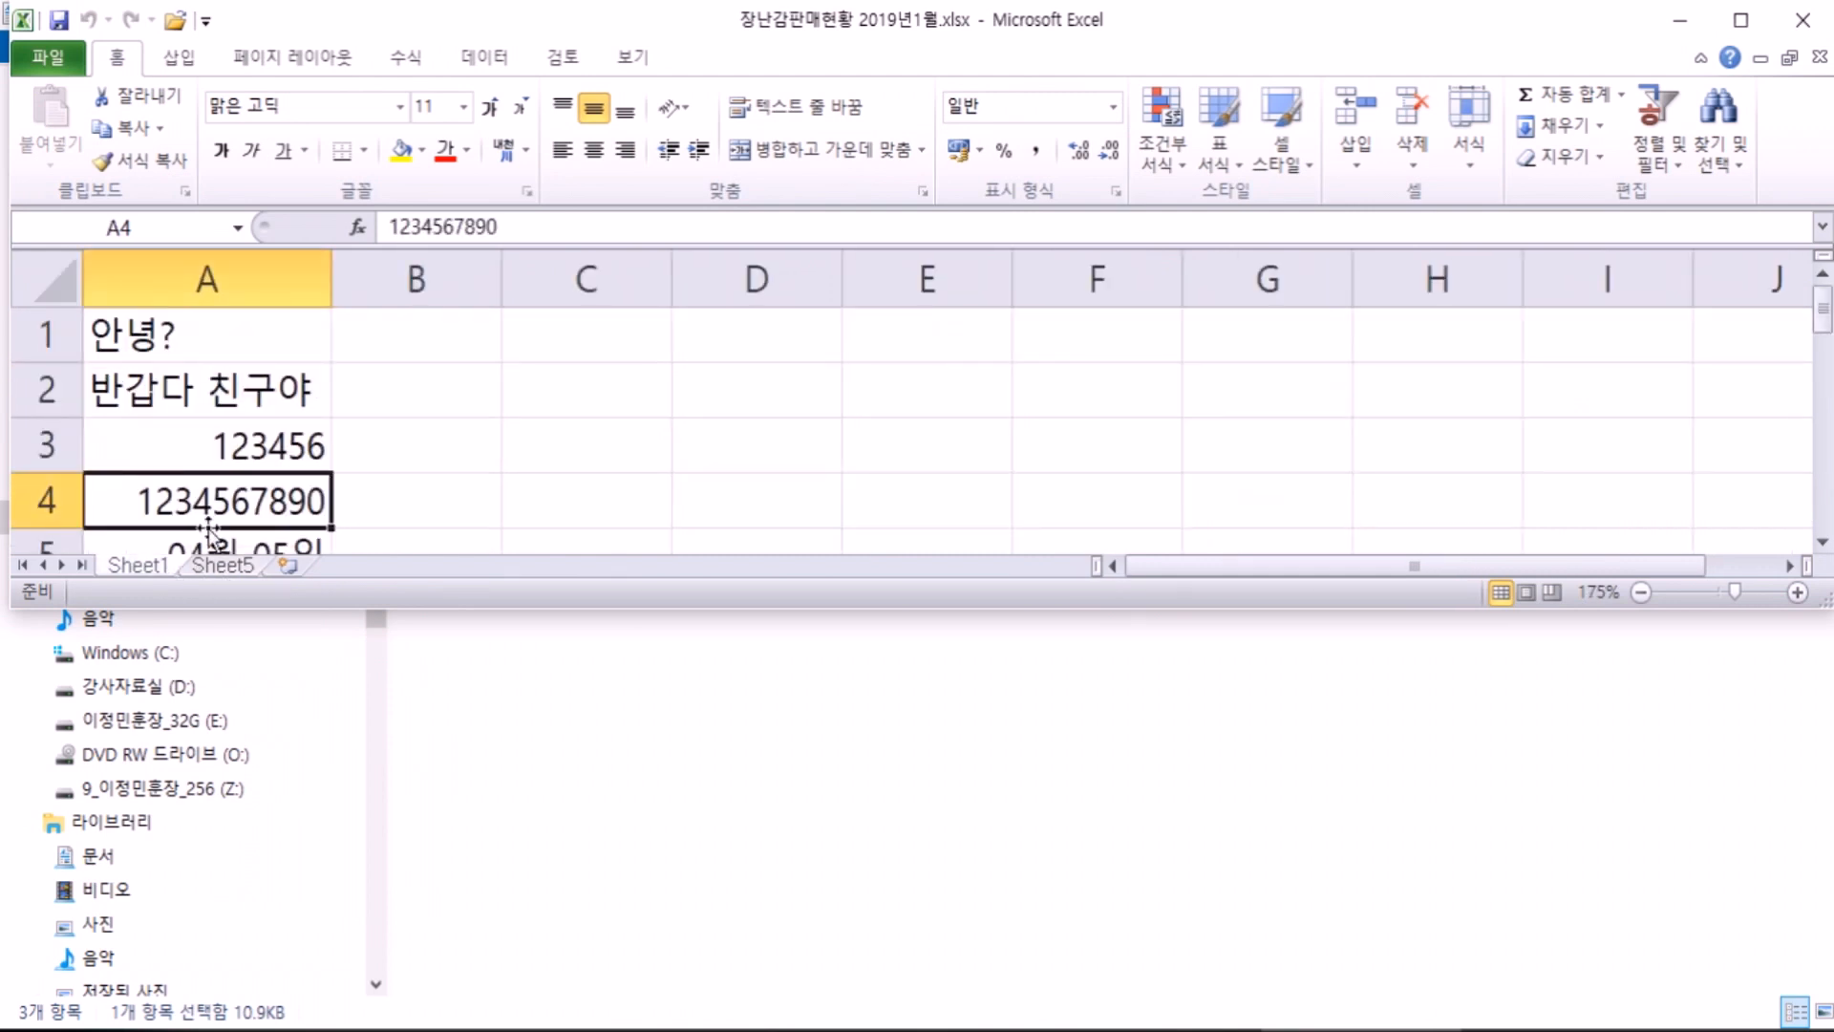
left_click(214, 569)
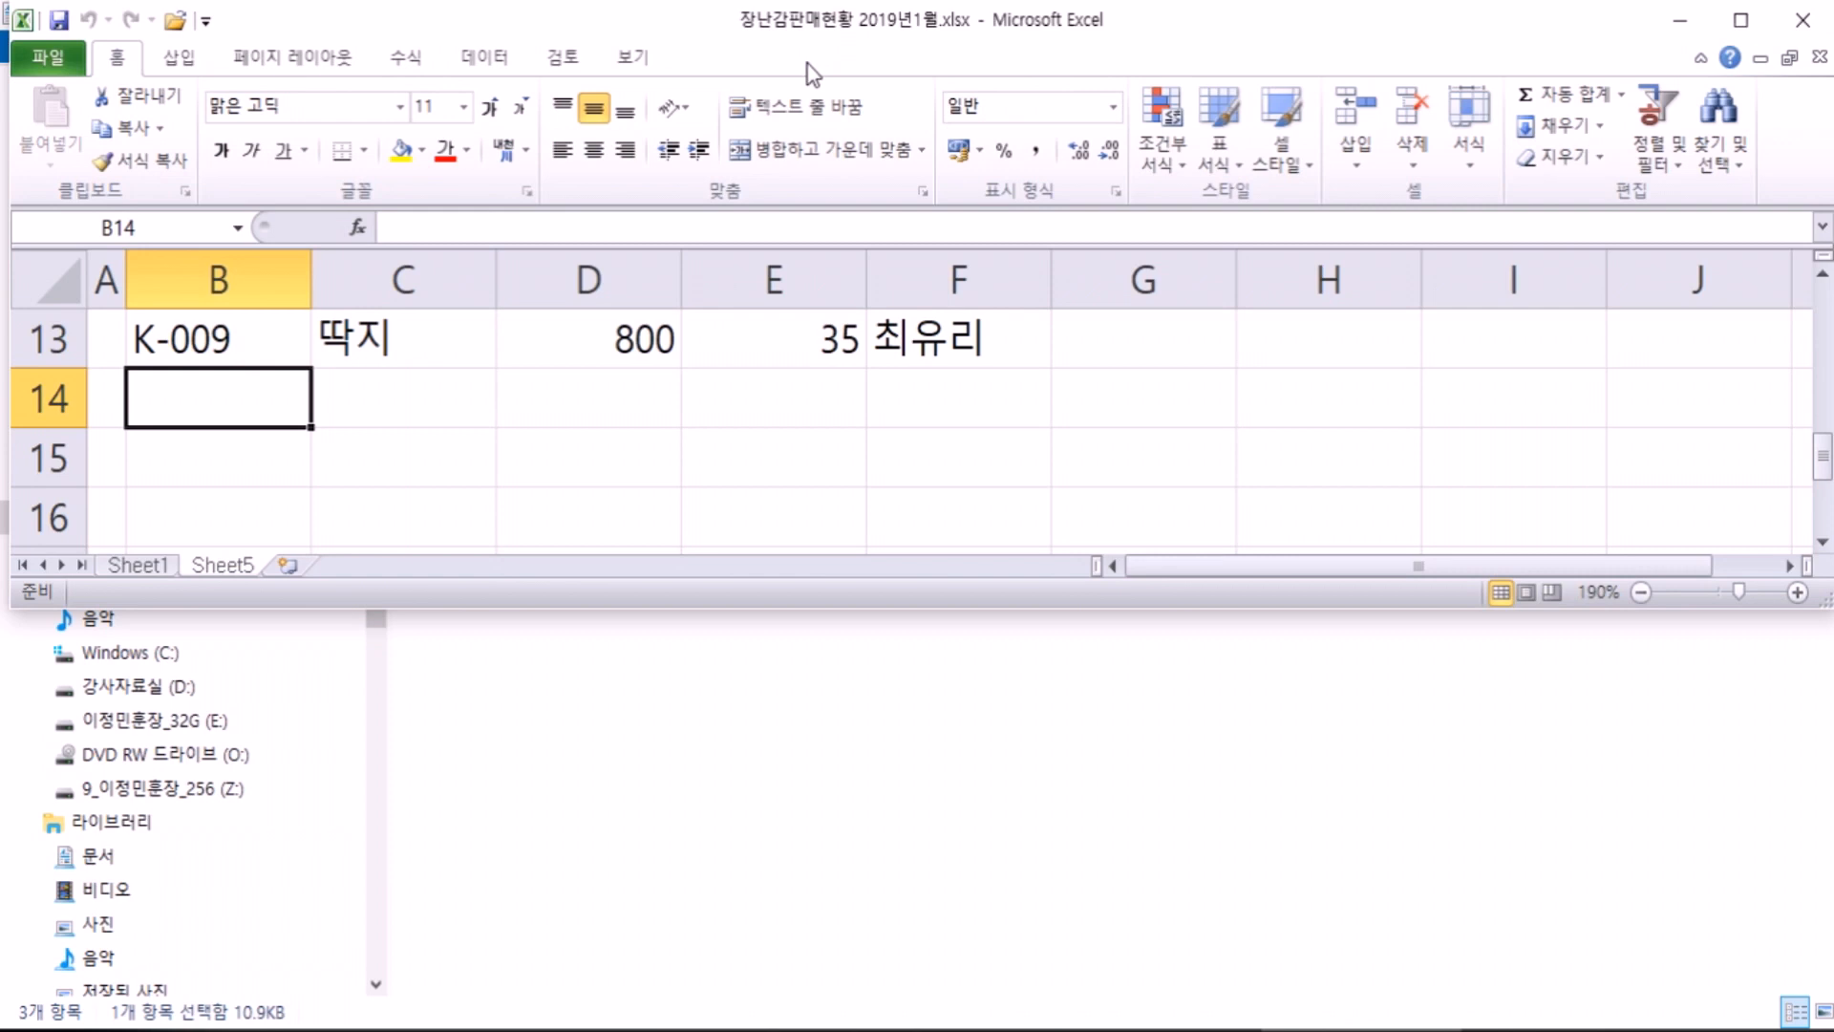
Step: Rename the Sheet5 tab to 은평대리점, switching input to Korean
double_click(225, 565)
type("DMSV")
key("BackSpace")
key("BackSpace")
key("BackSpace")
key("BackSpace")
key("Hangul")
type("은평대리점")
key("Return")
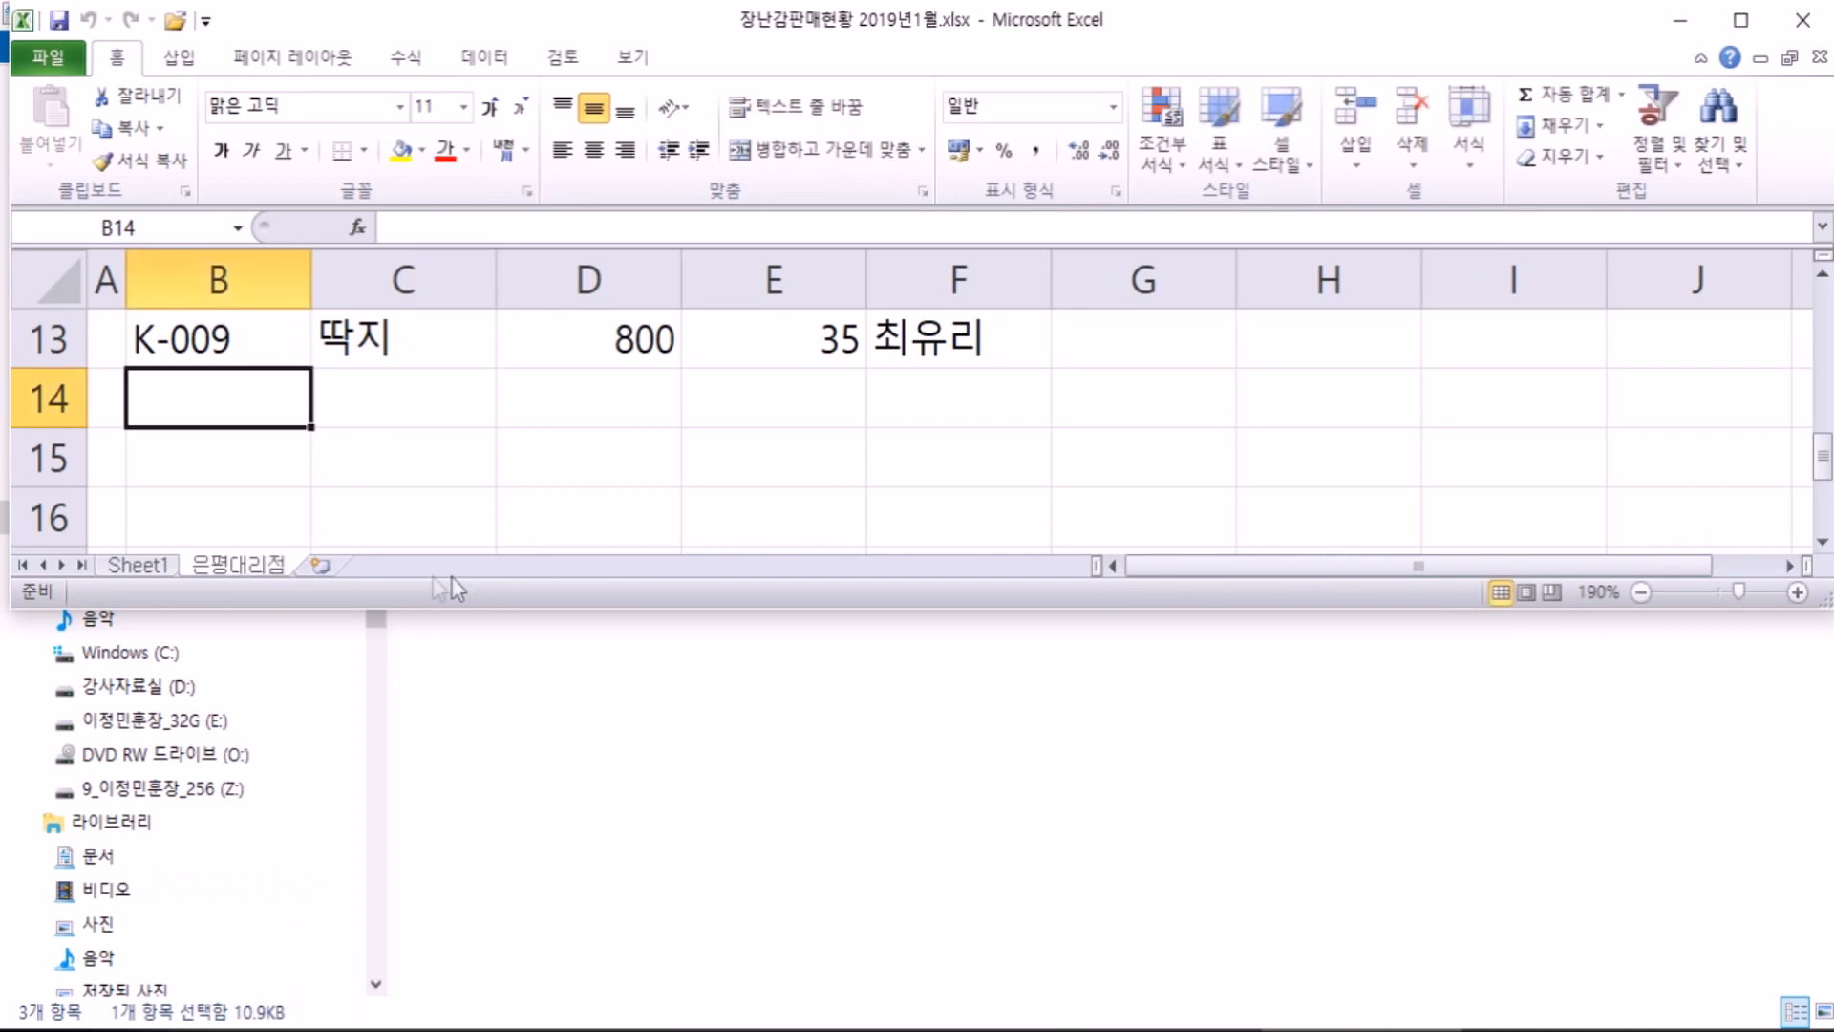
Step: Drag the Excel window's bottom edge to make it taller
scroll(411, 521, "up", 4)
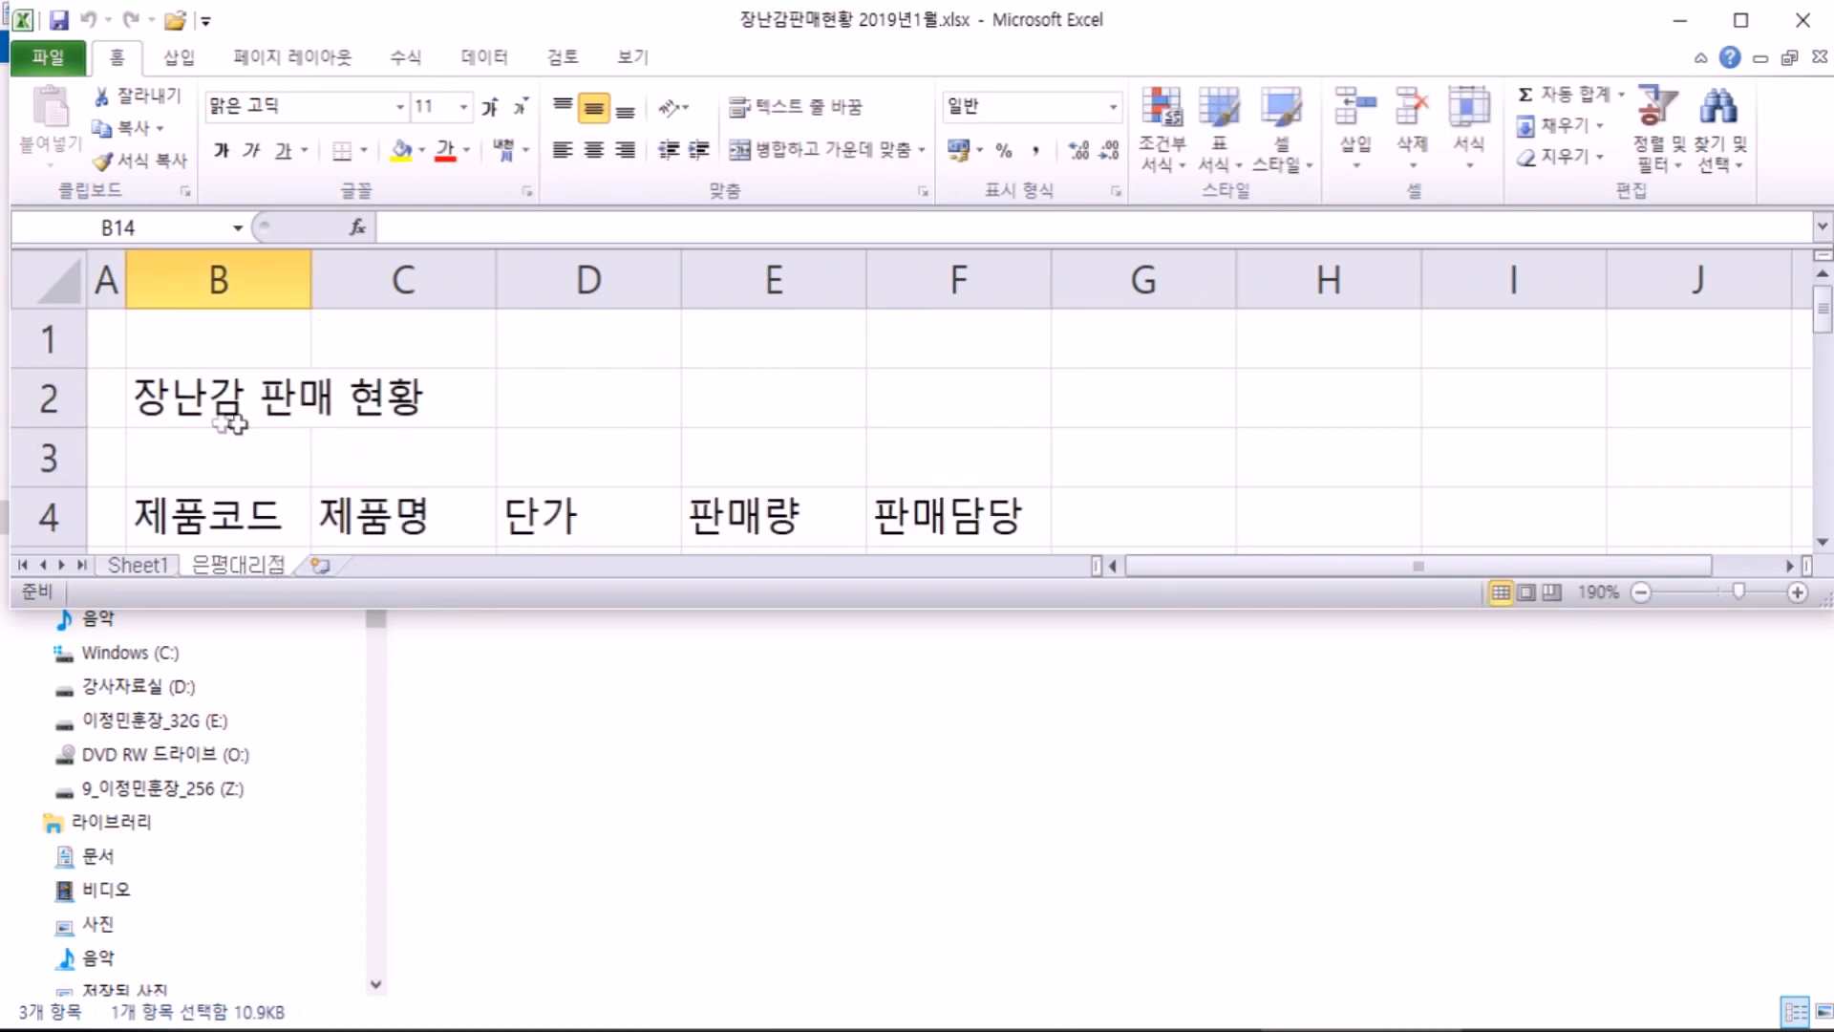
scroll(222, 420, "down", 2)
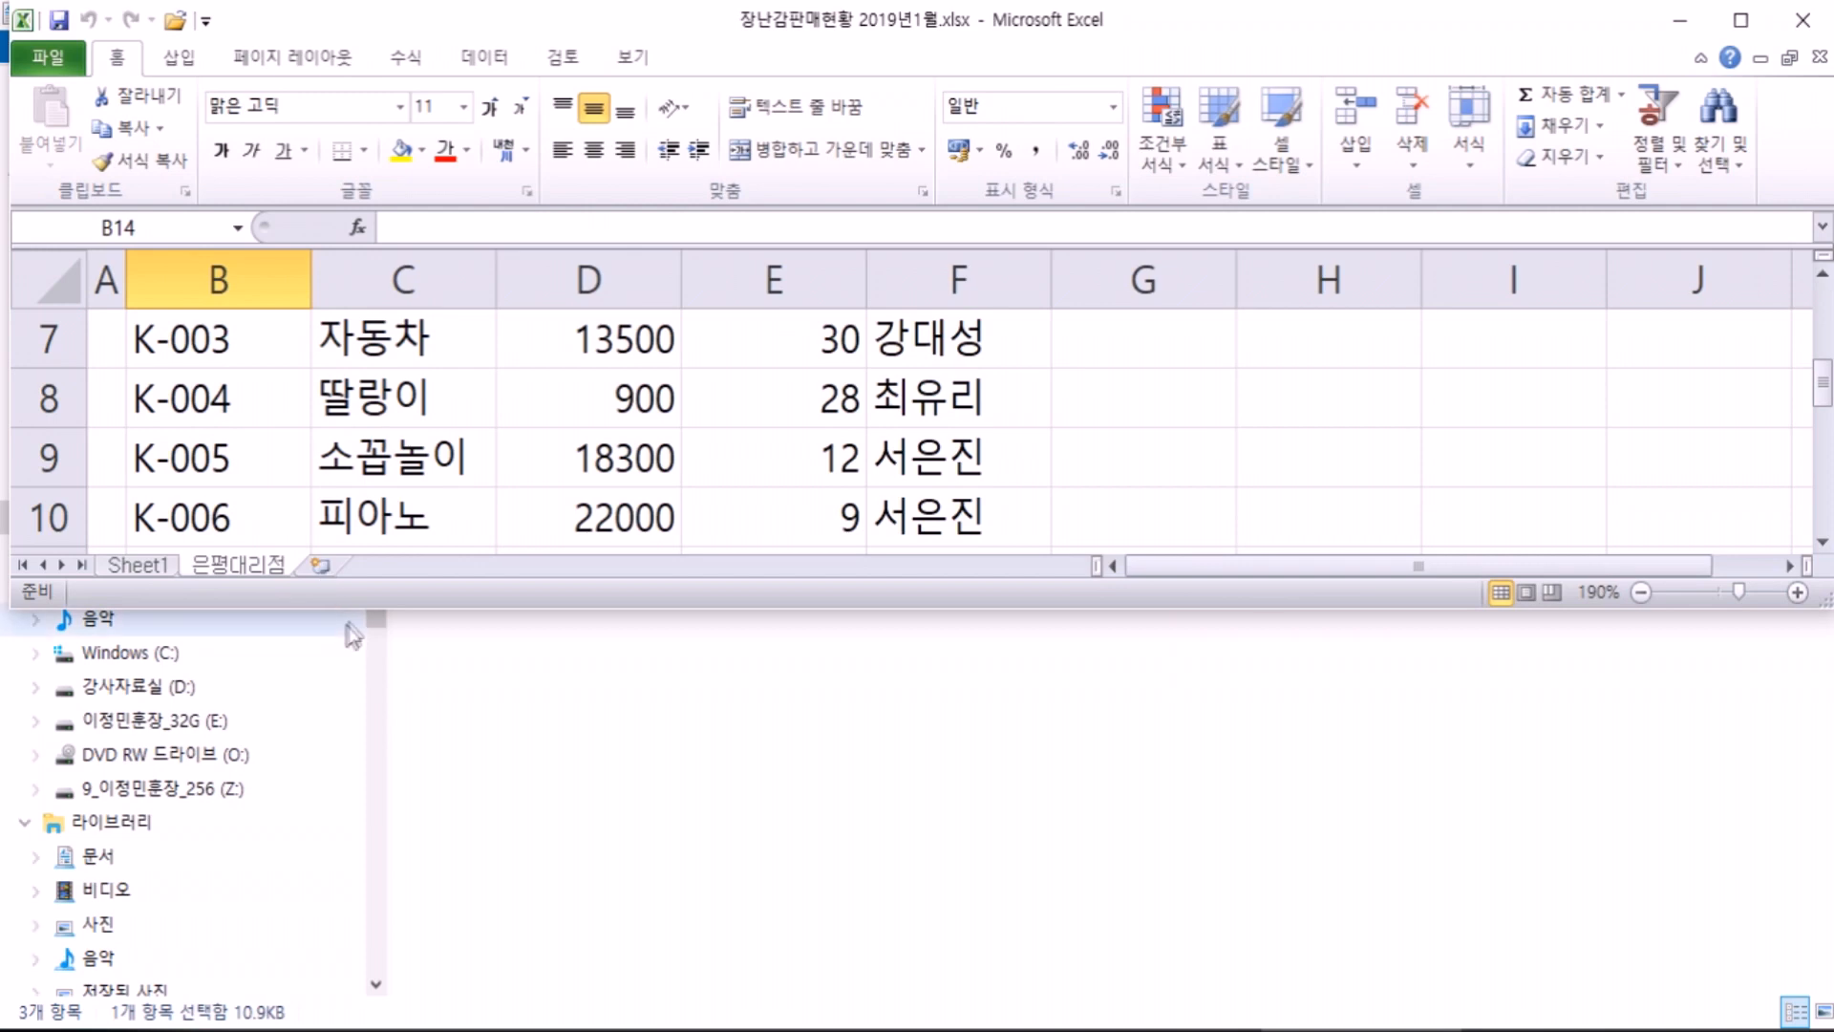
mouse_move(375, 619)
left_mouse_down()
mouse_move(376, 800)
mouse_move(344, 750)
mouse_move(355, 638)
left_mouse_up()
scroll(383, 555, "down", 2)
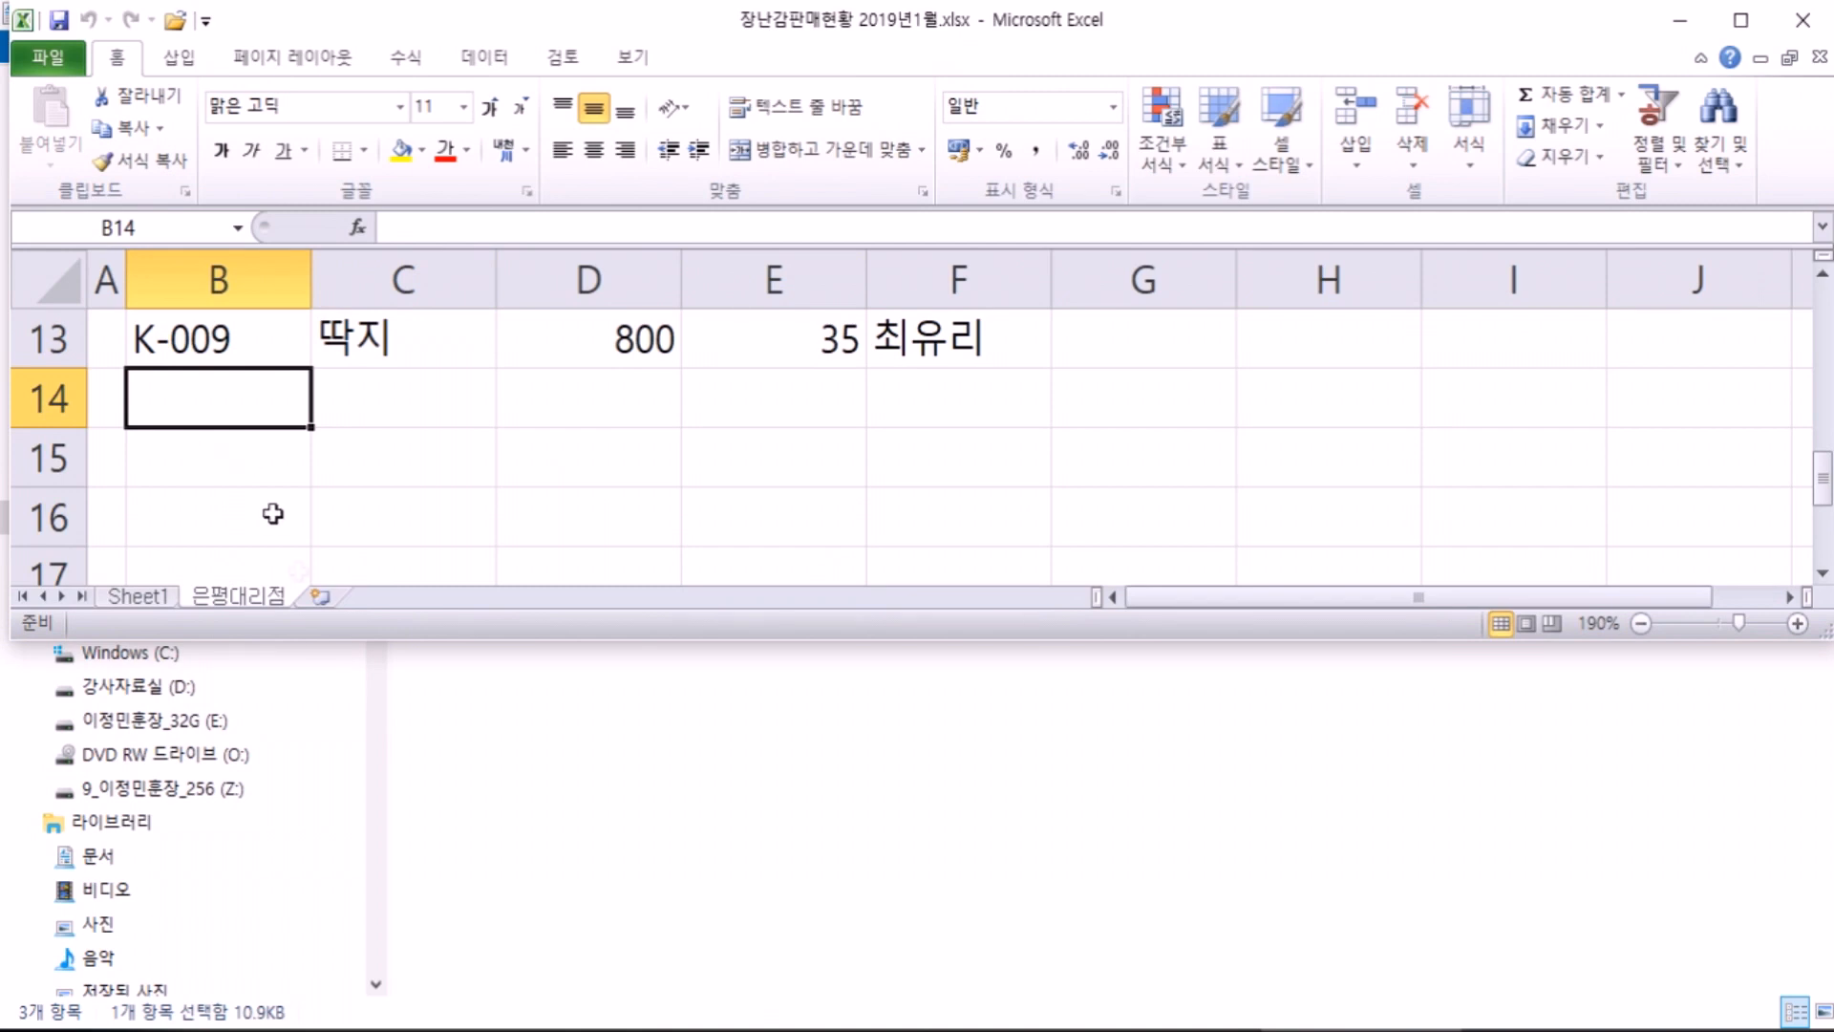
Step: Insert a new blank worksheet, Sheet2, and select cells on it
left_click(320, 602)
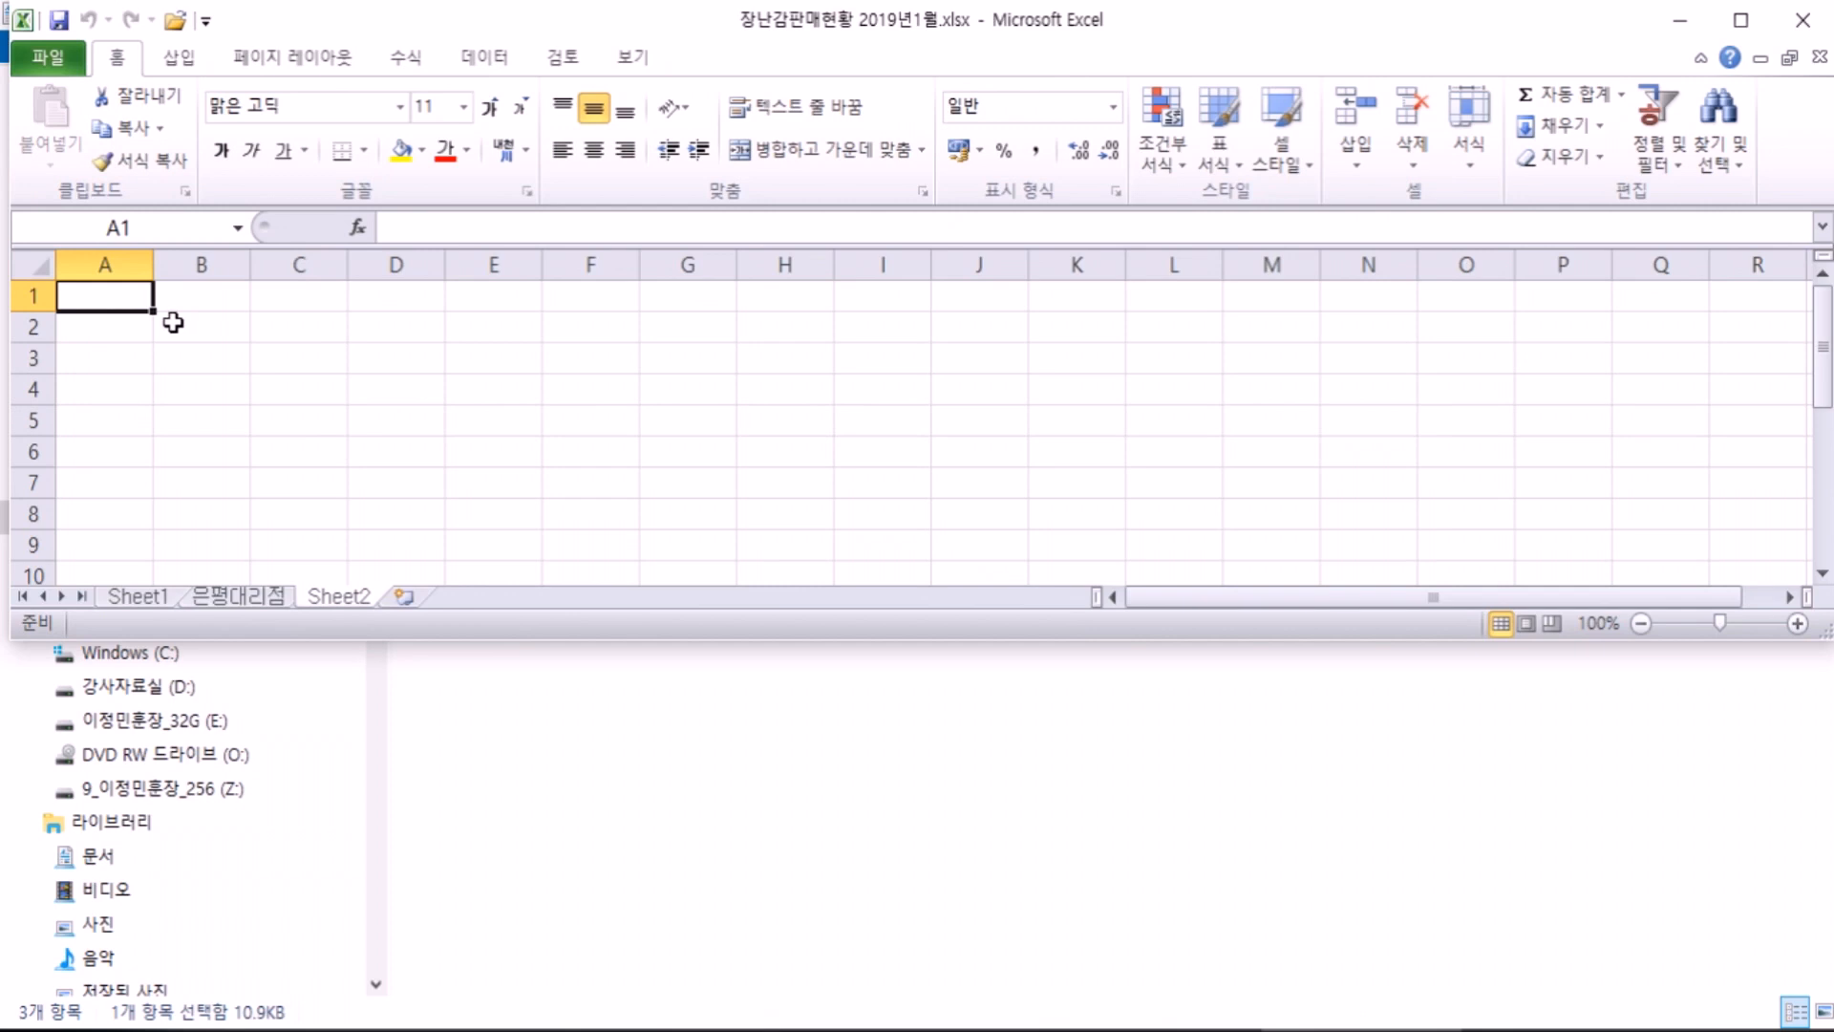
left_click_drag(192, 325, 528, 500)
left_click(256, 390)
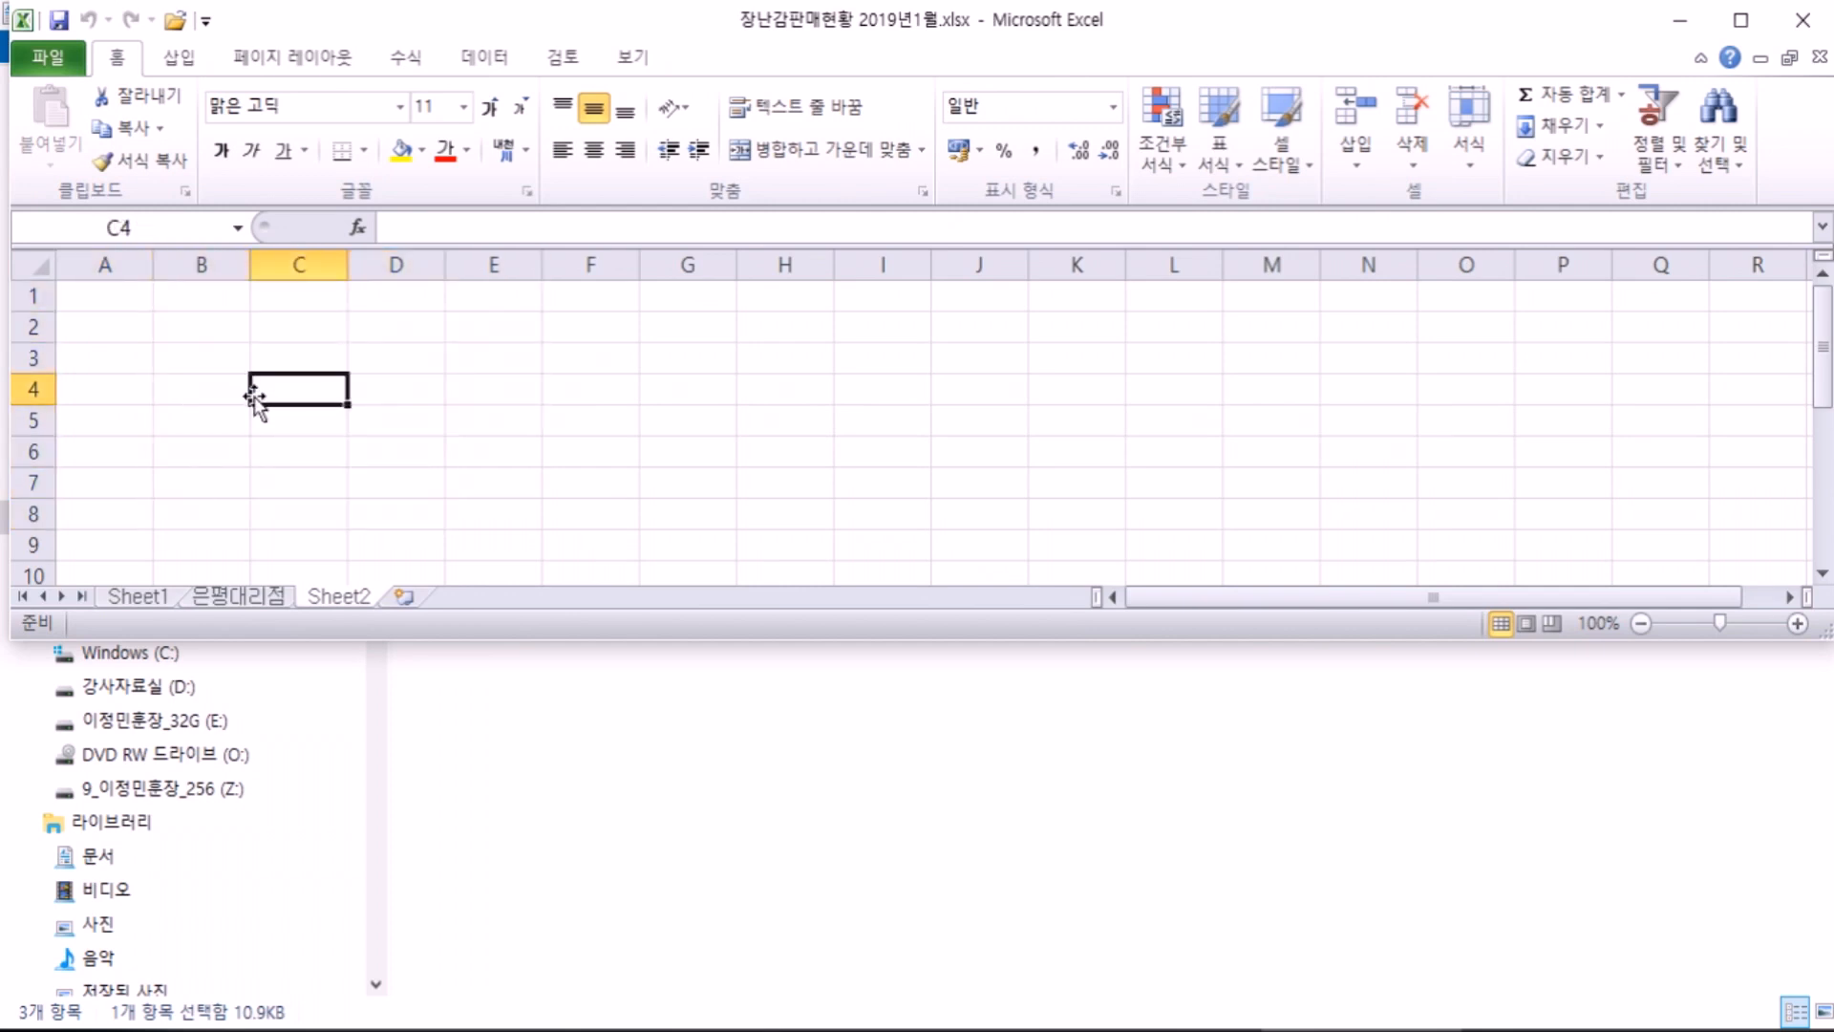
Step: Go back to the 은평대리점 sales table, select cells in column G, and maximize the window
left_click(254, 606)
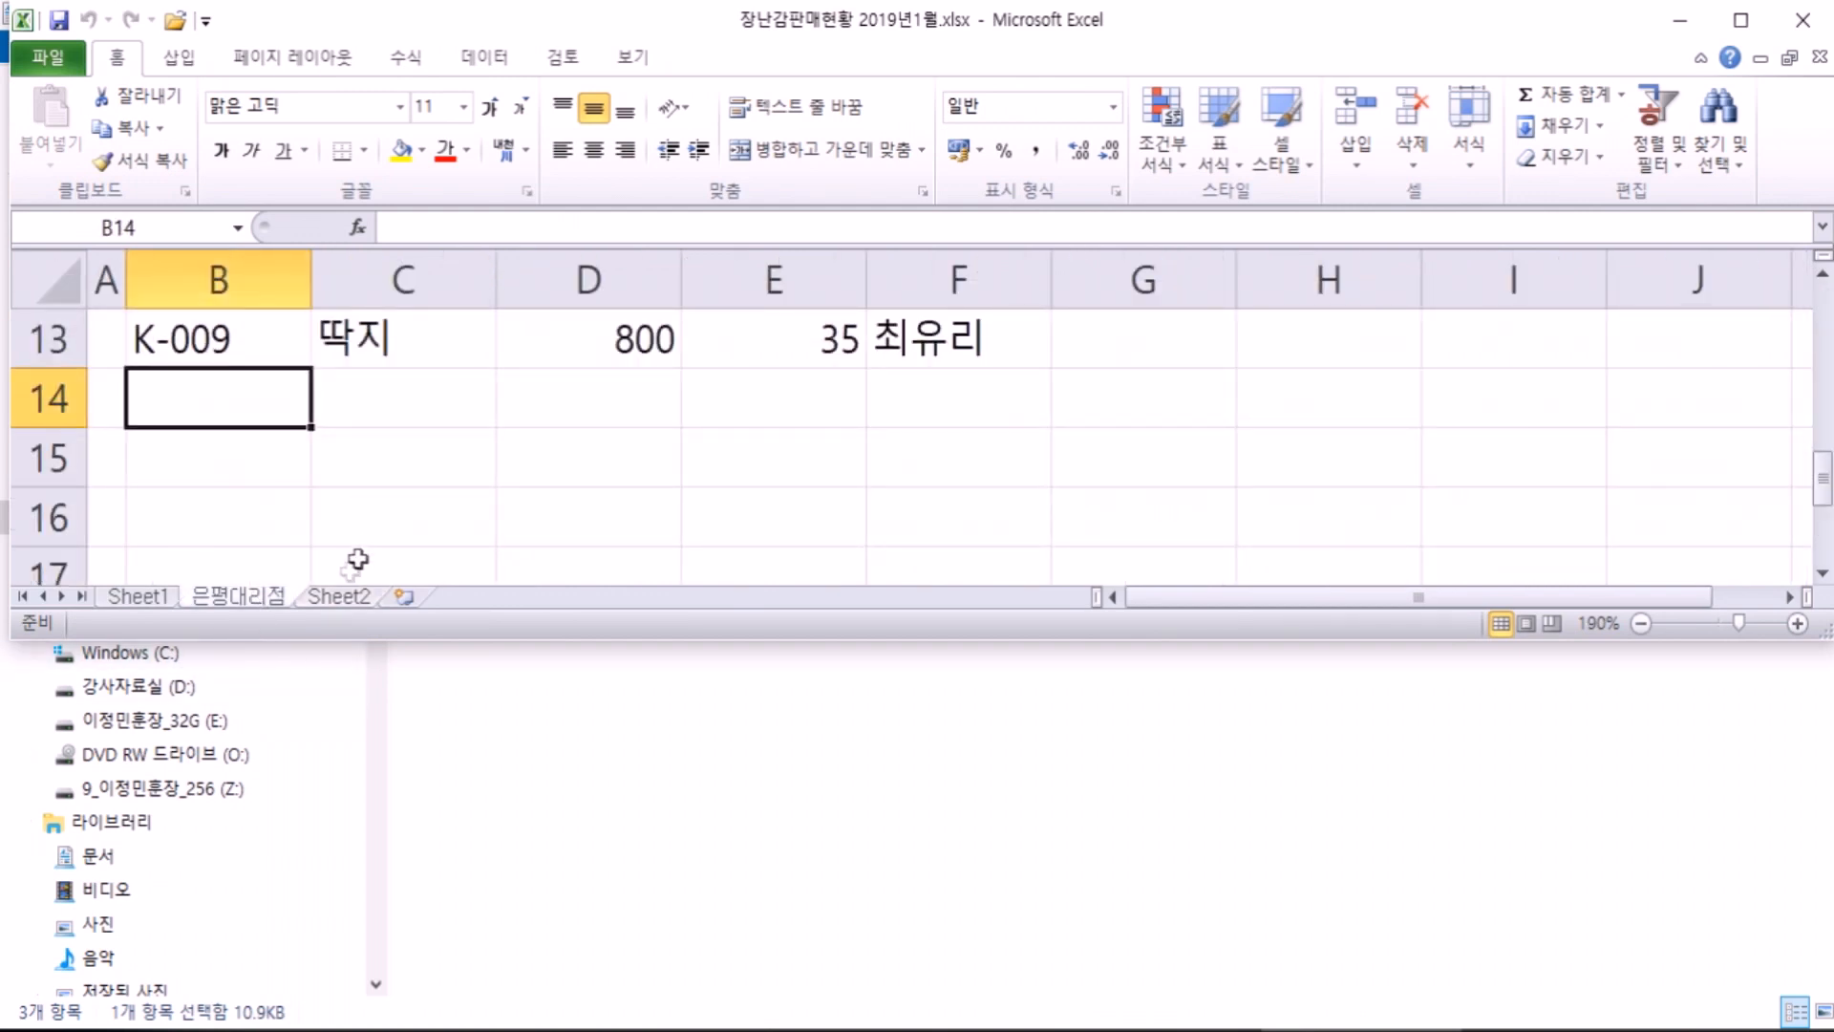
left_click(1159, 516)
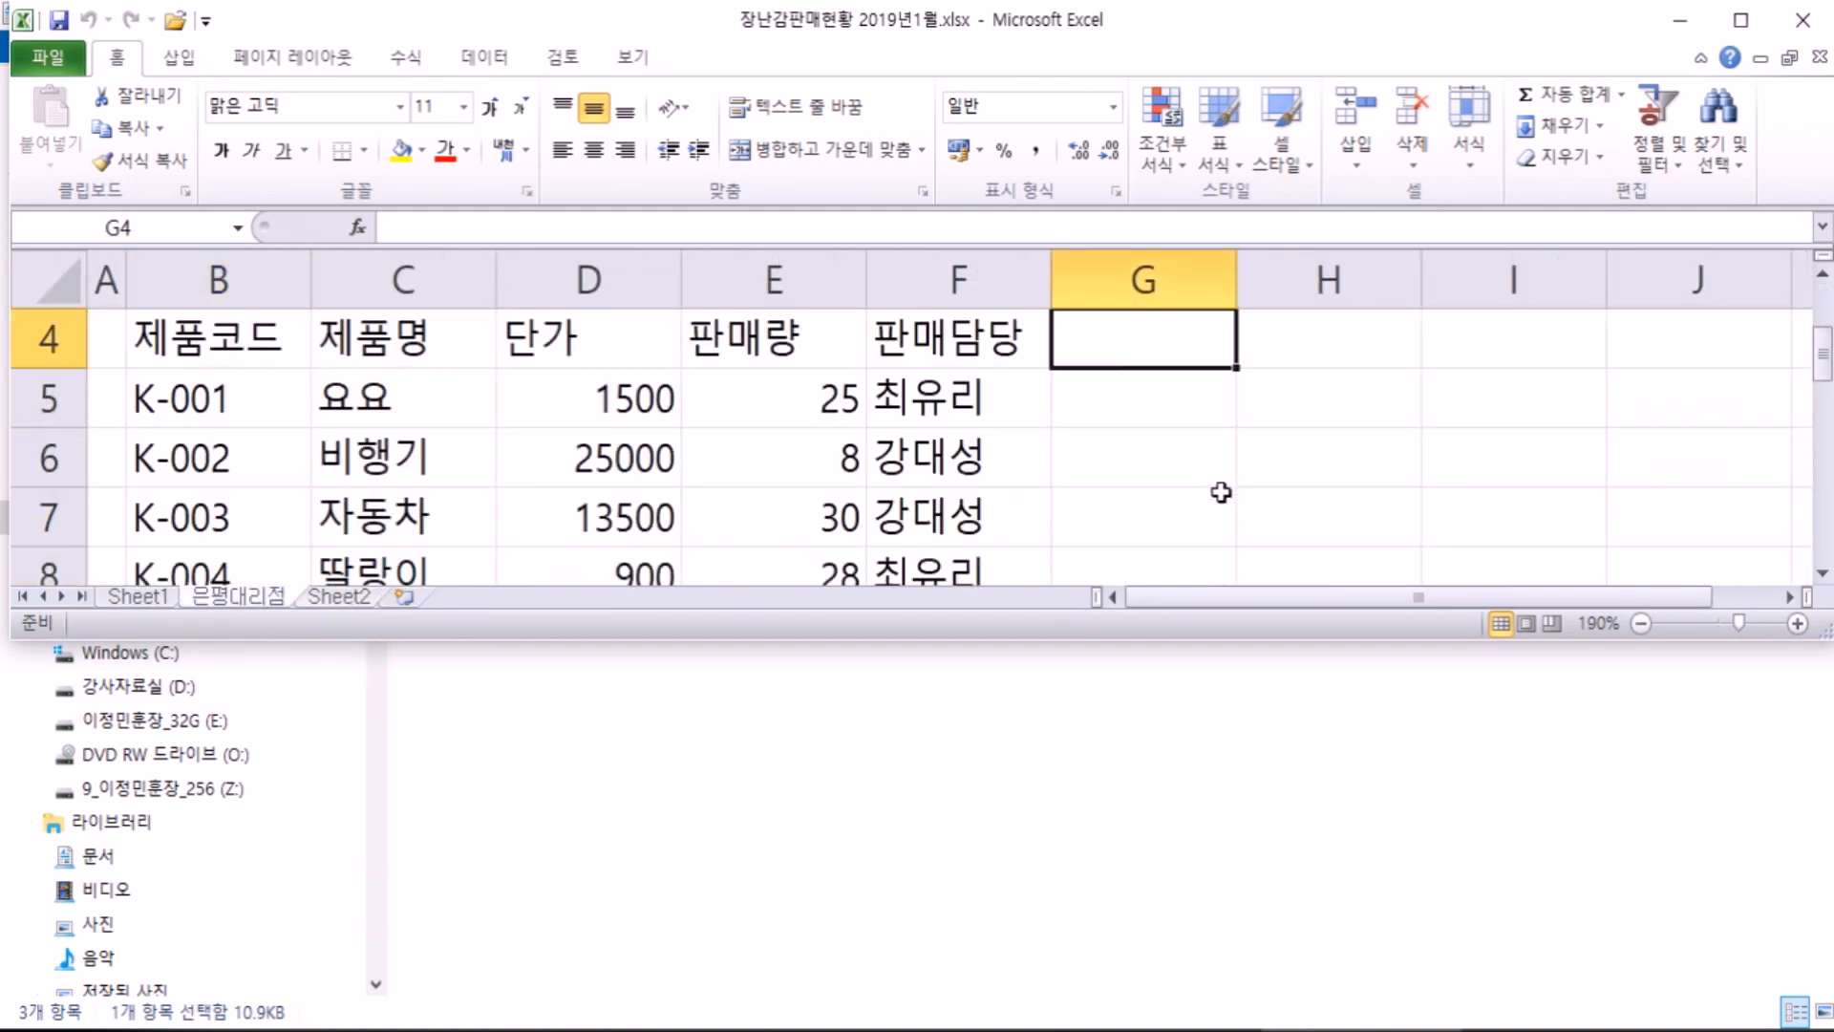
left_click(1098, 419)
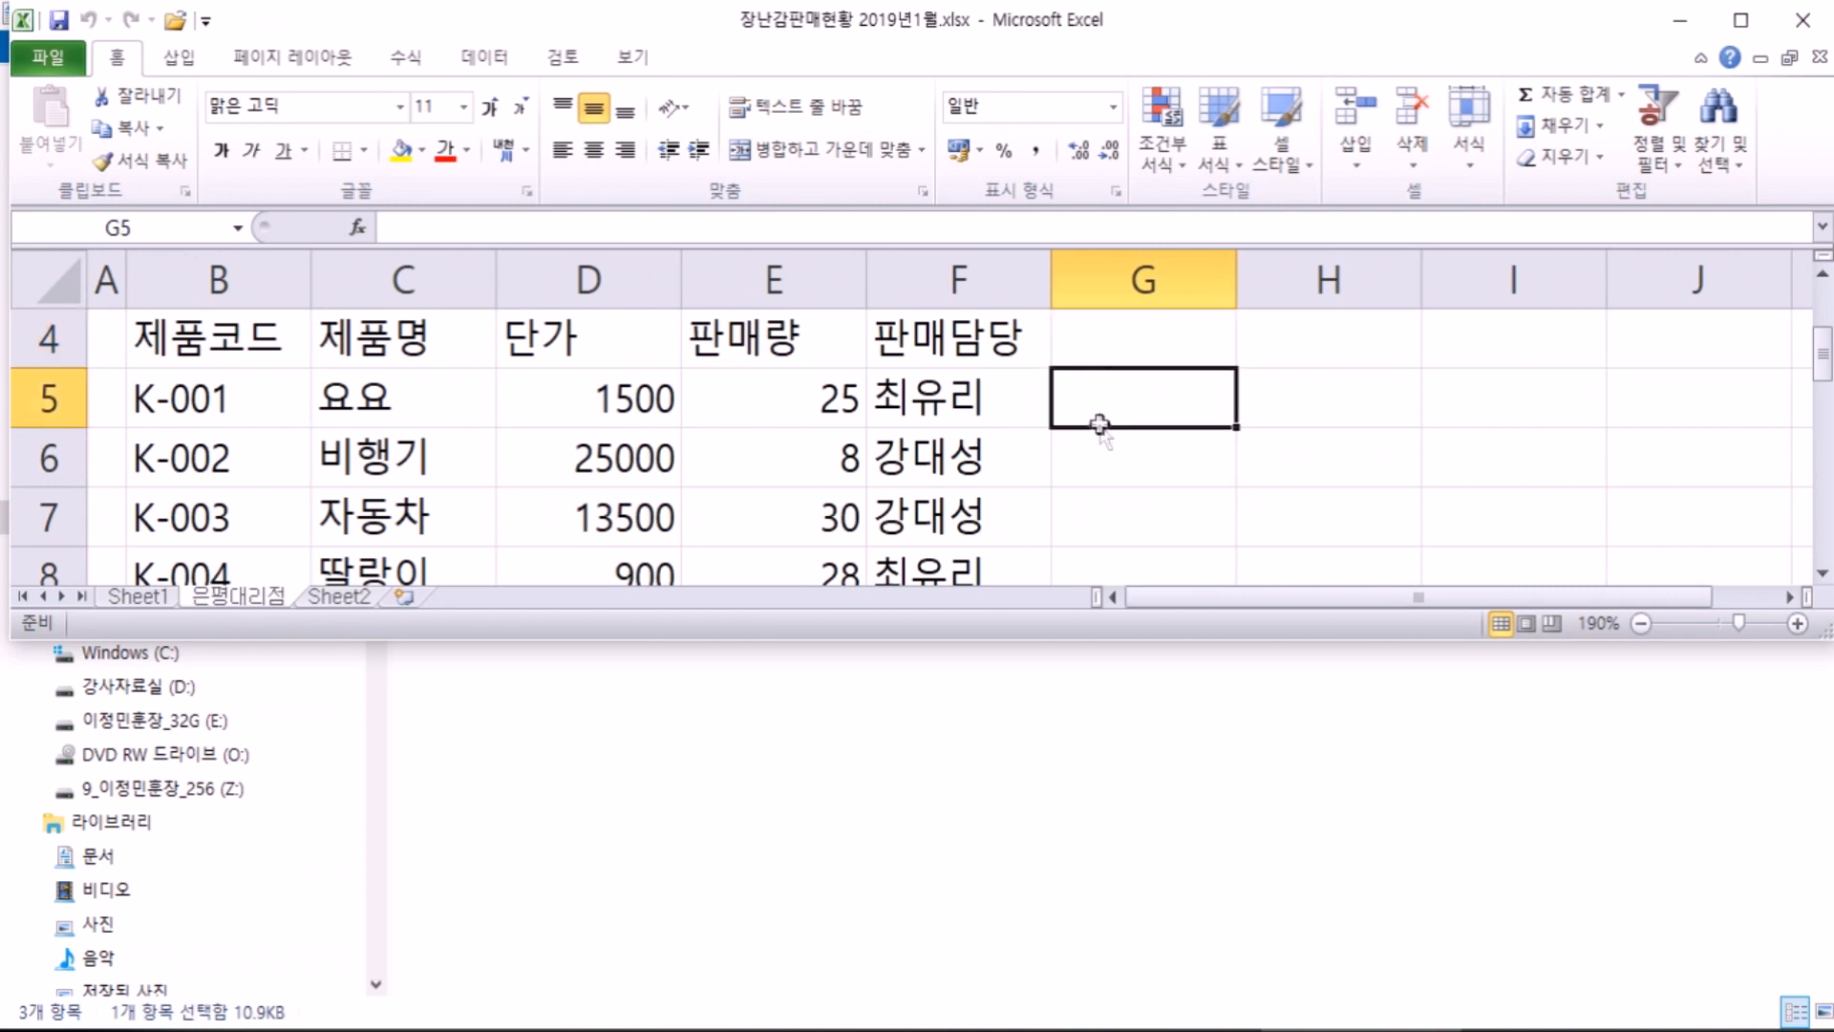
left_click(1090, 483)
left_click(1089, 535)
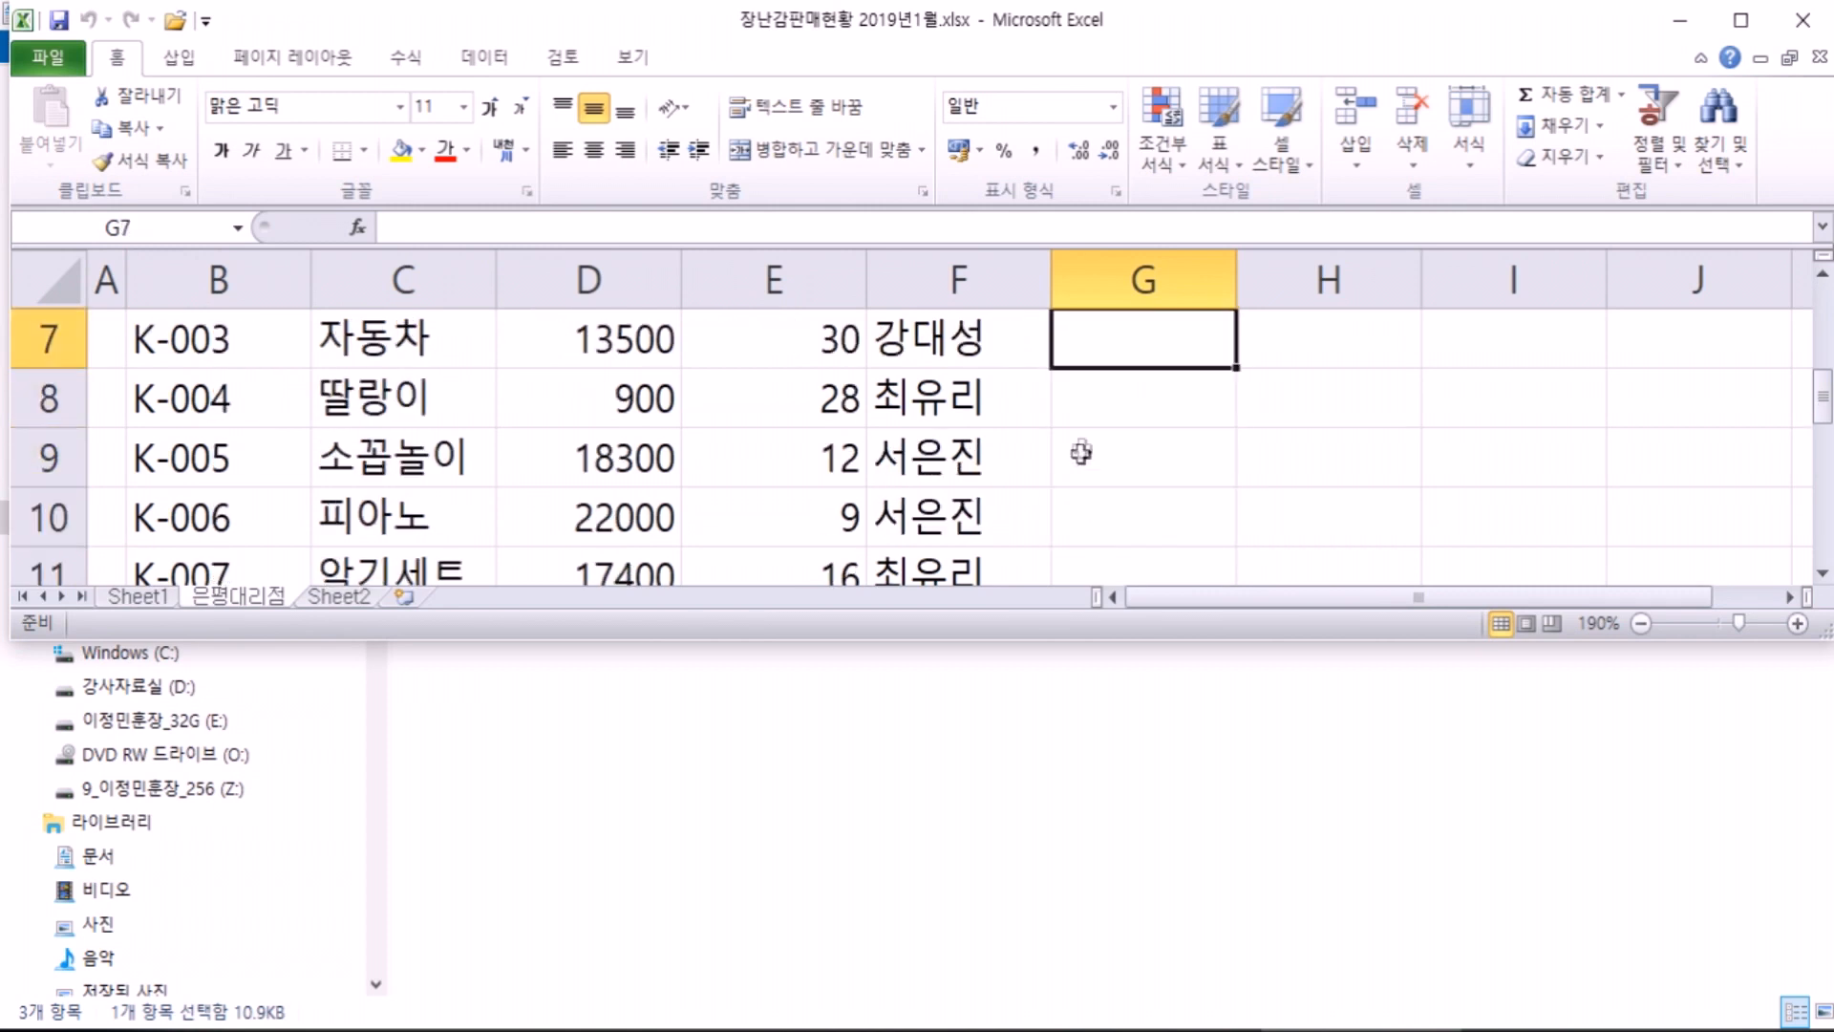
left_click(1075, 466)
left_click(1085, 501)
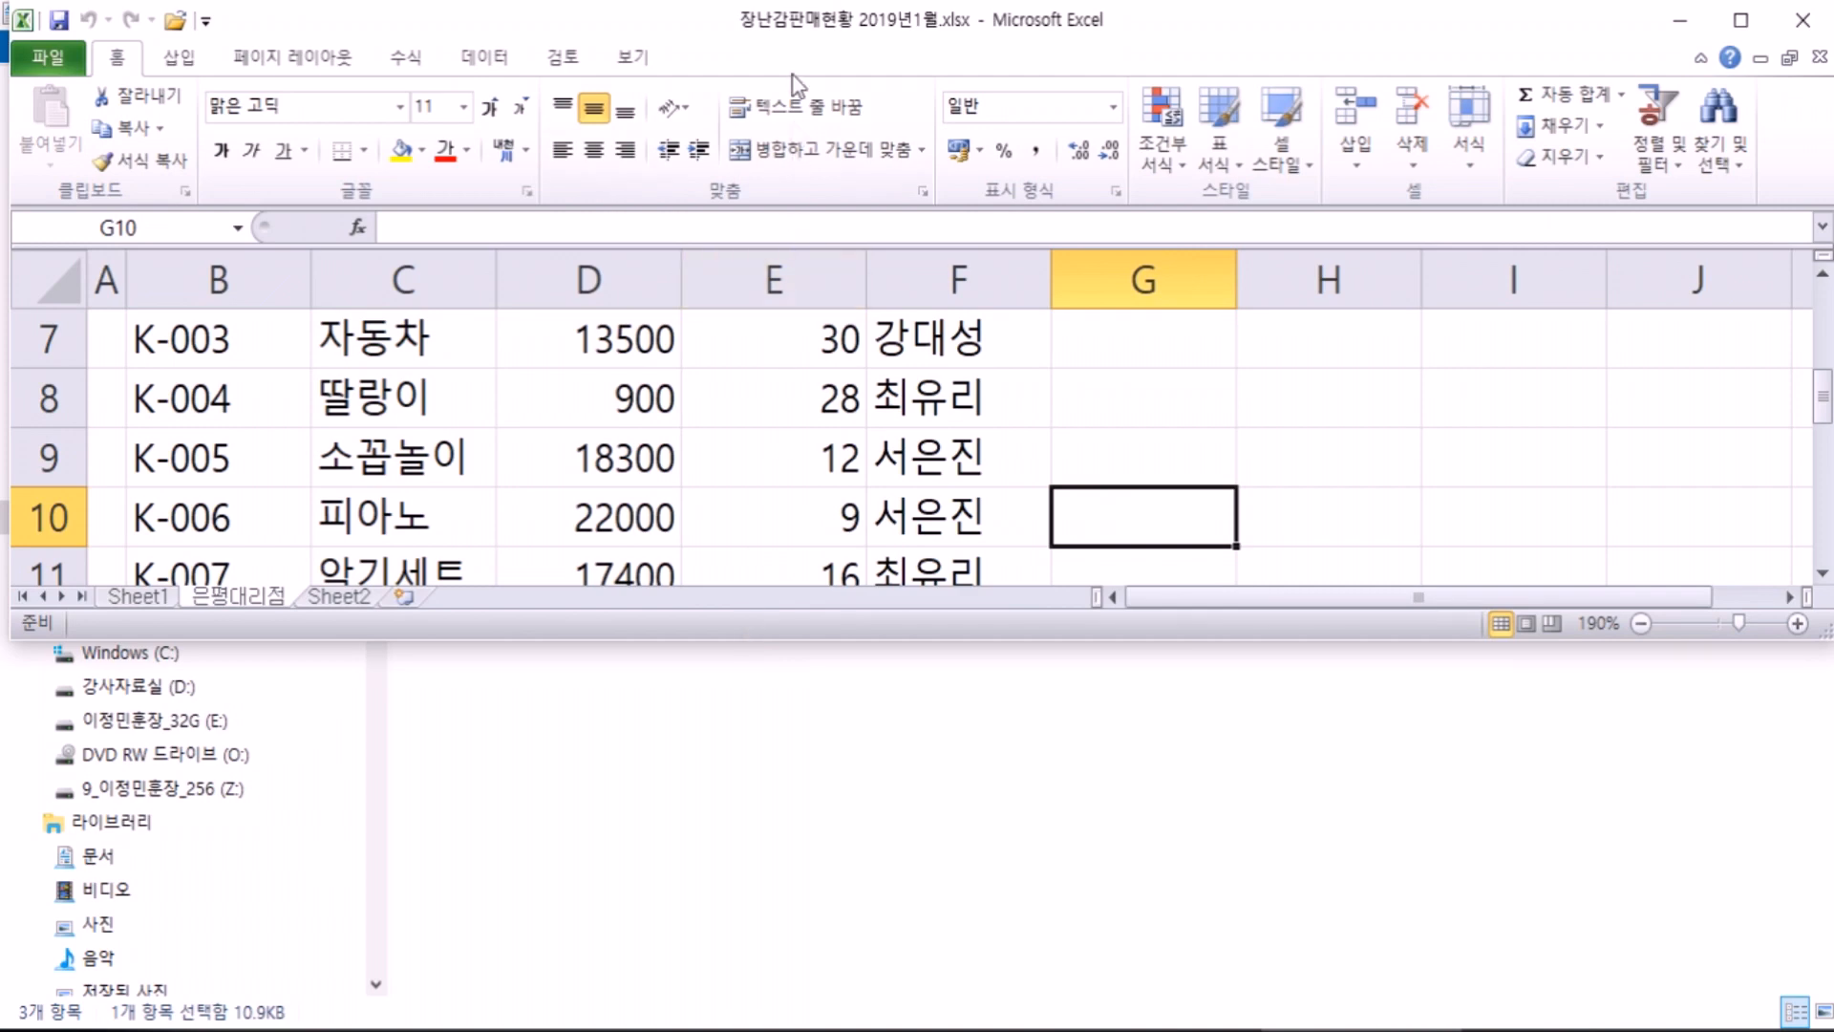
double_click(789, 38)
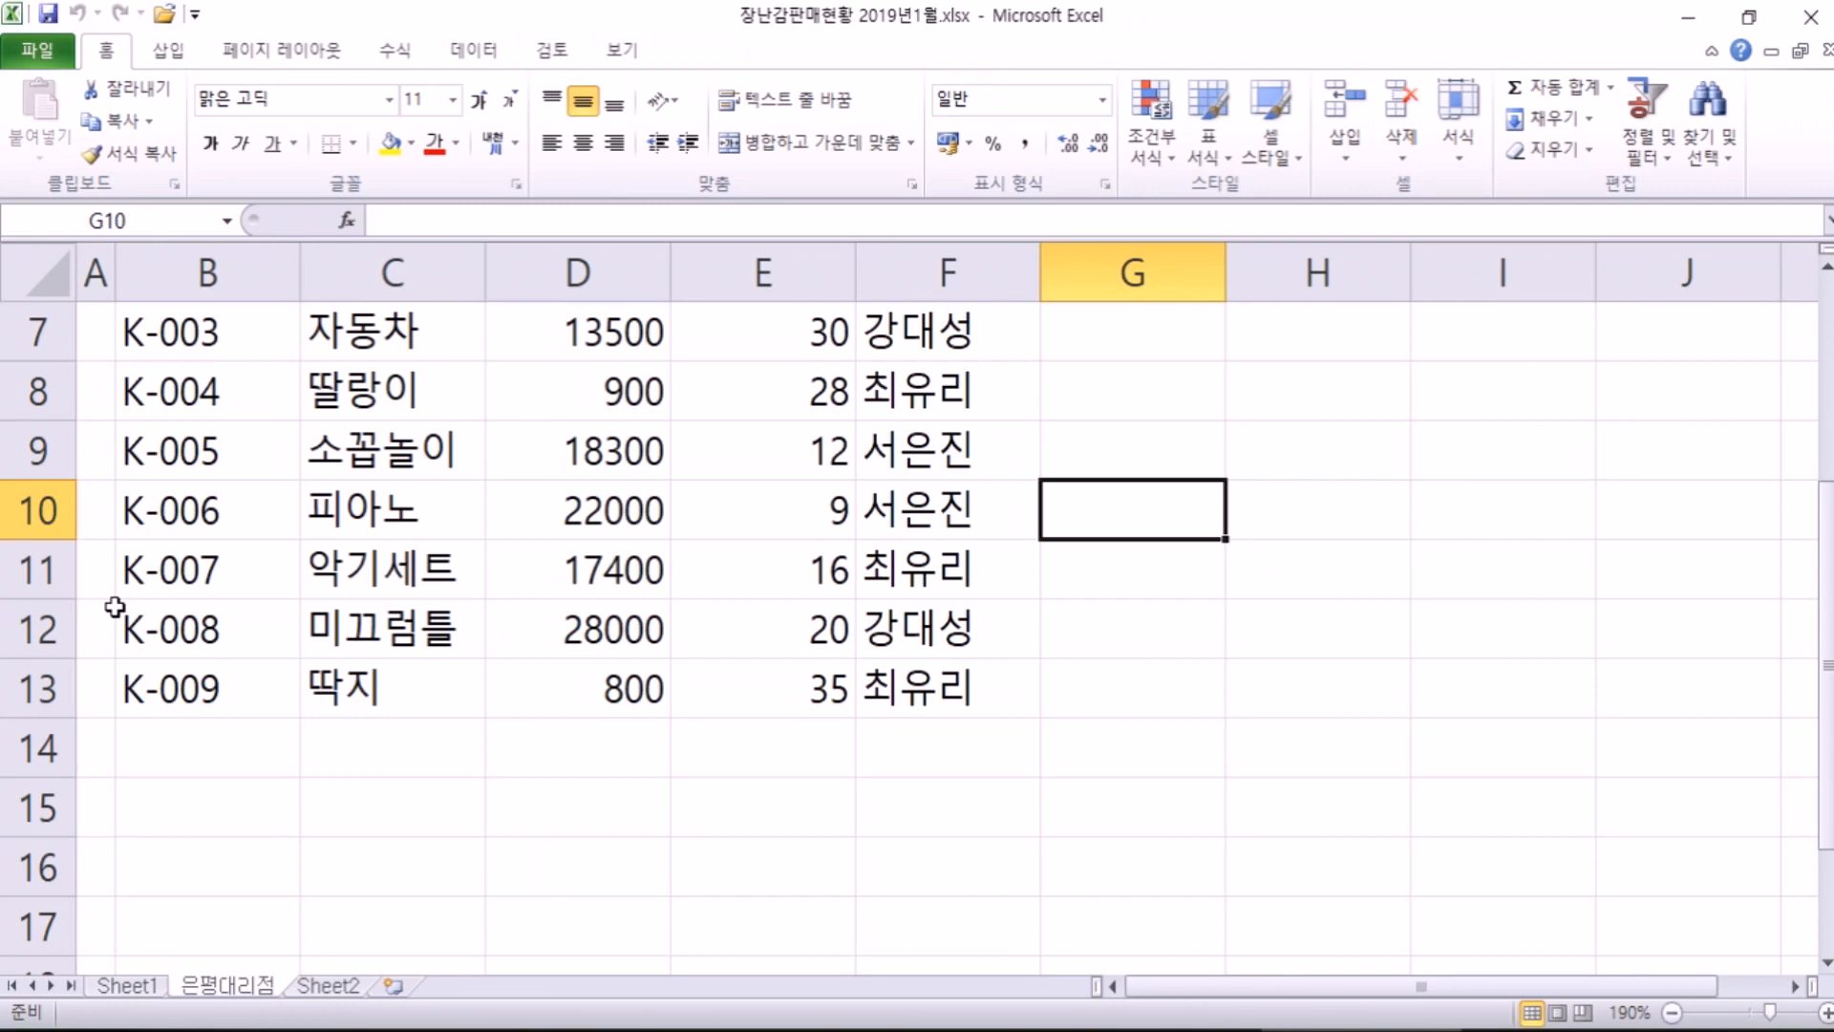
Step: Open the File tab's New page and scroll through the Office.com template categories, keeping Blank workbook selected
left_click(53, 44)
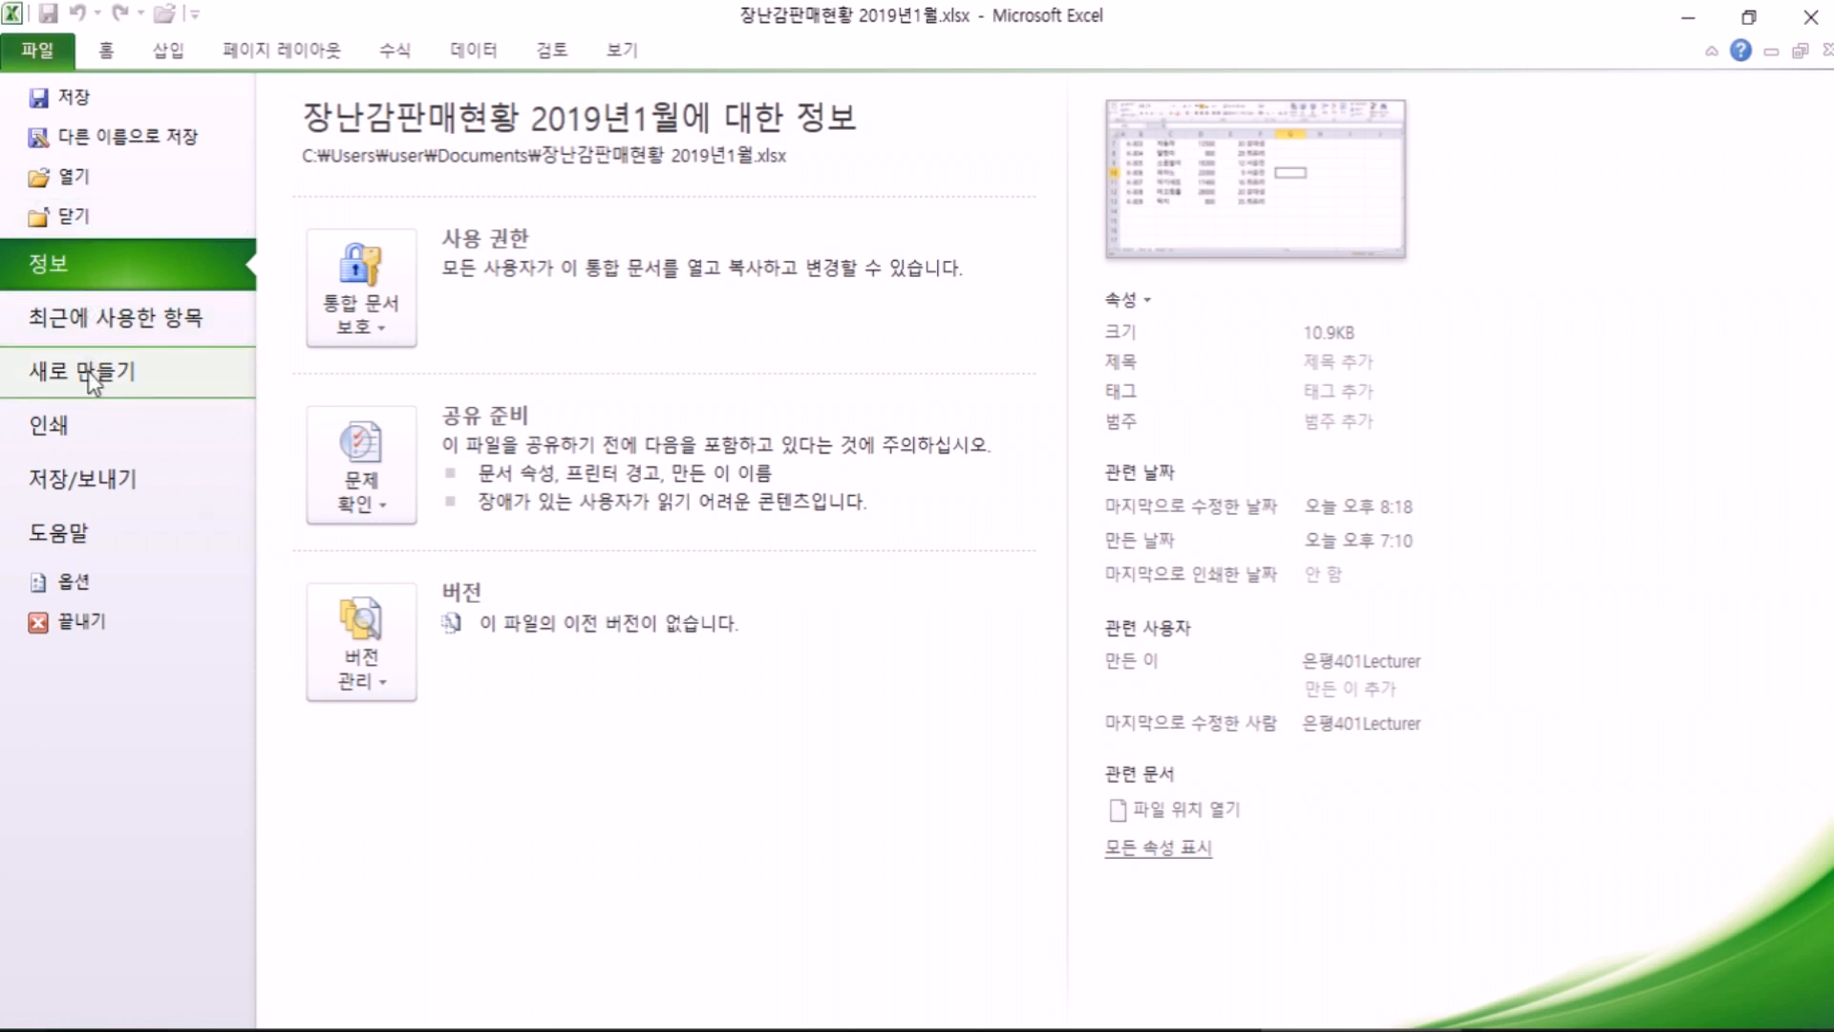
left_click(61, 54)
left_click(63, 59)
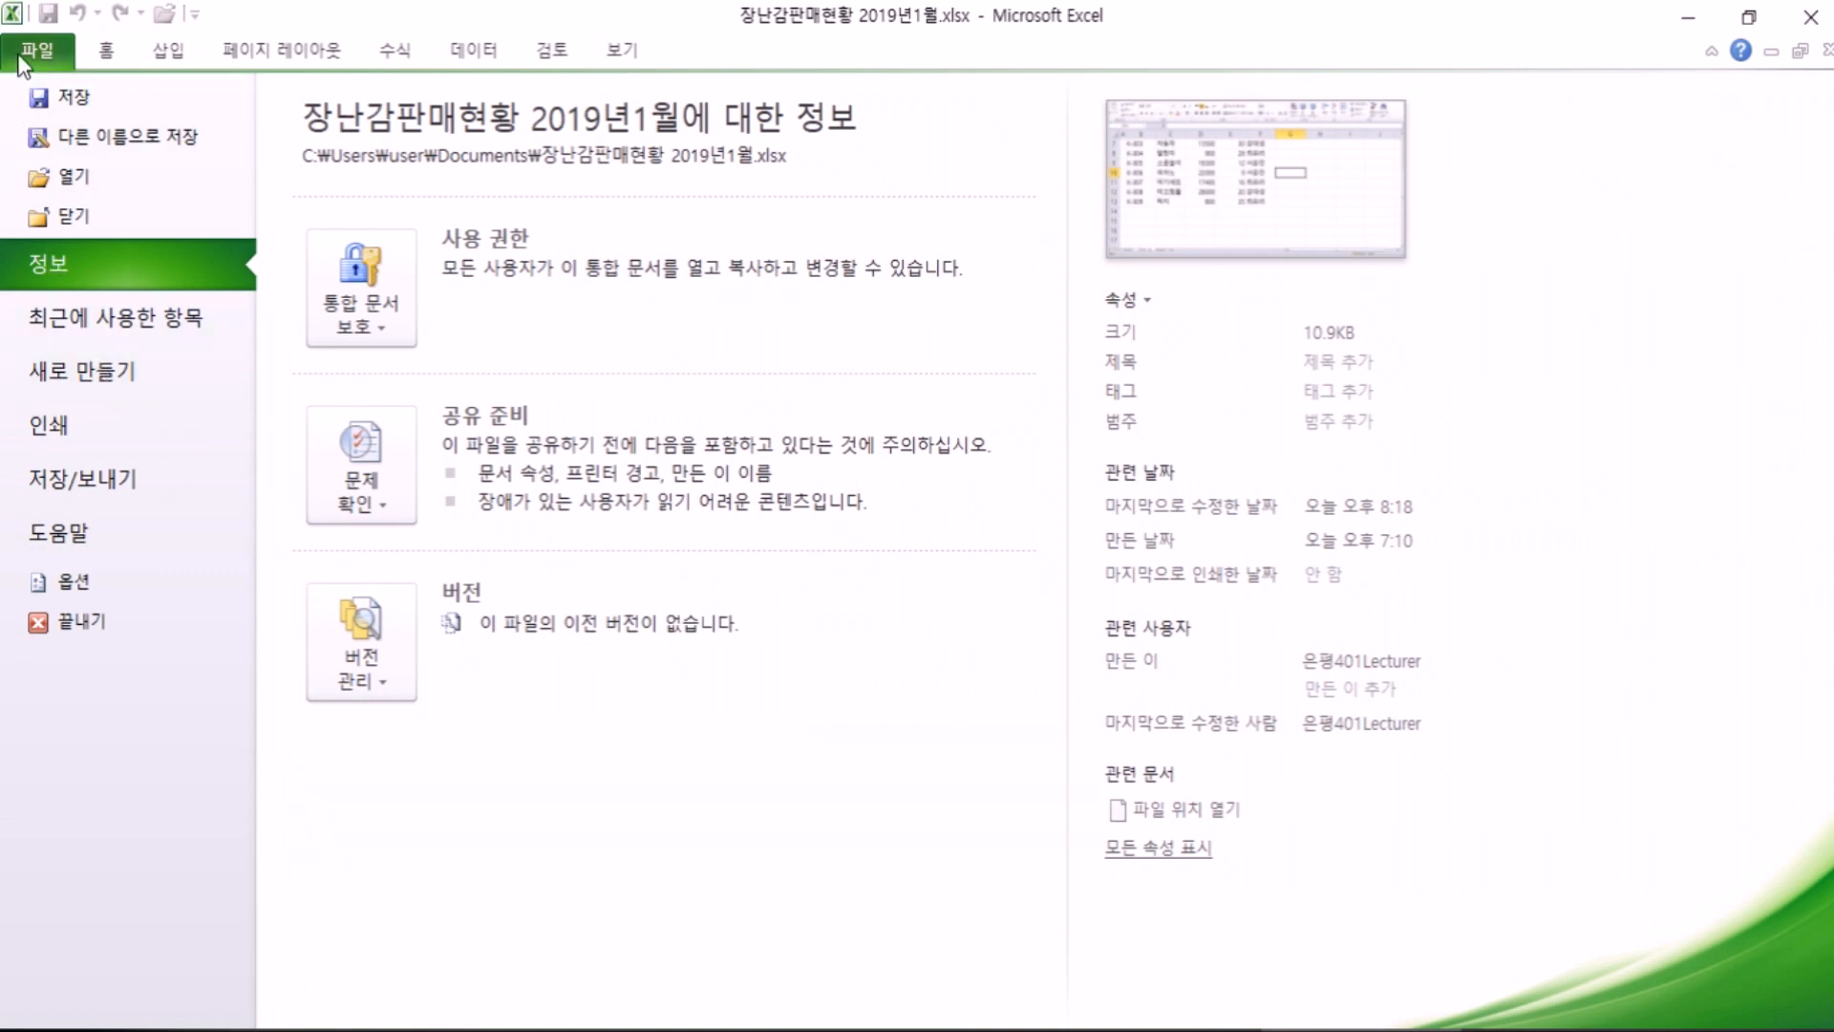
left_click(124, 391)
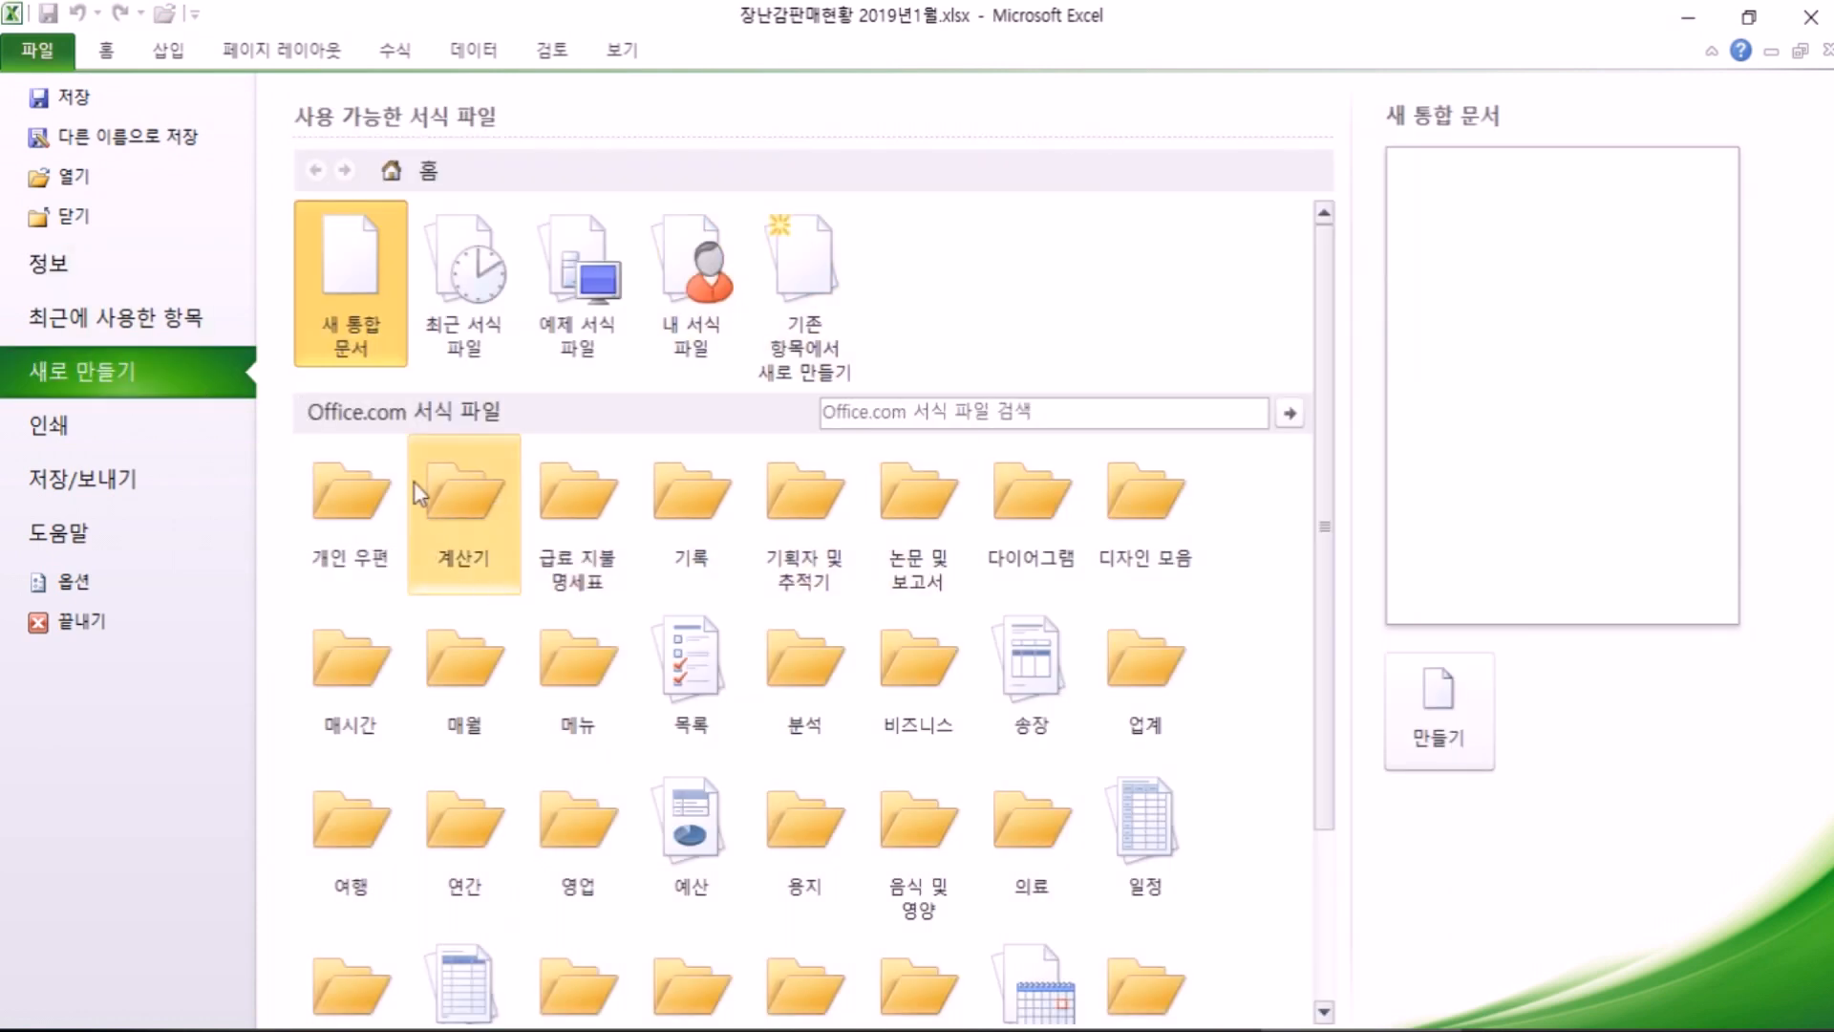
scroll(1231, 640, "down", 1)
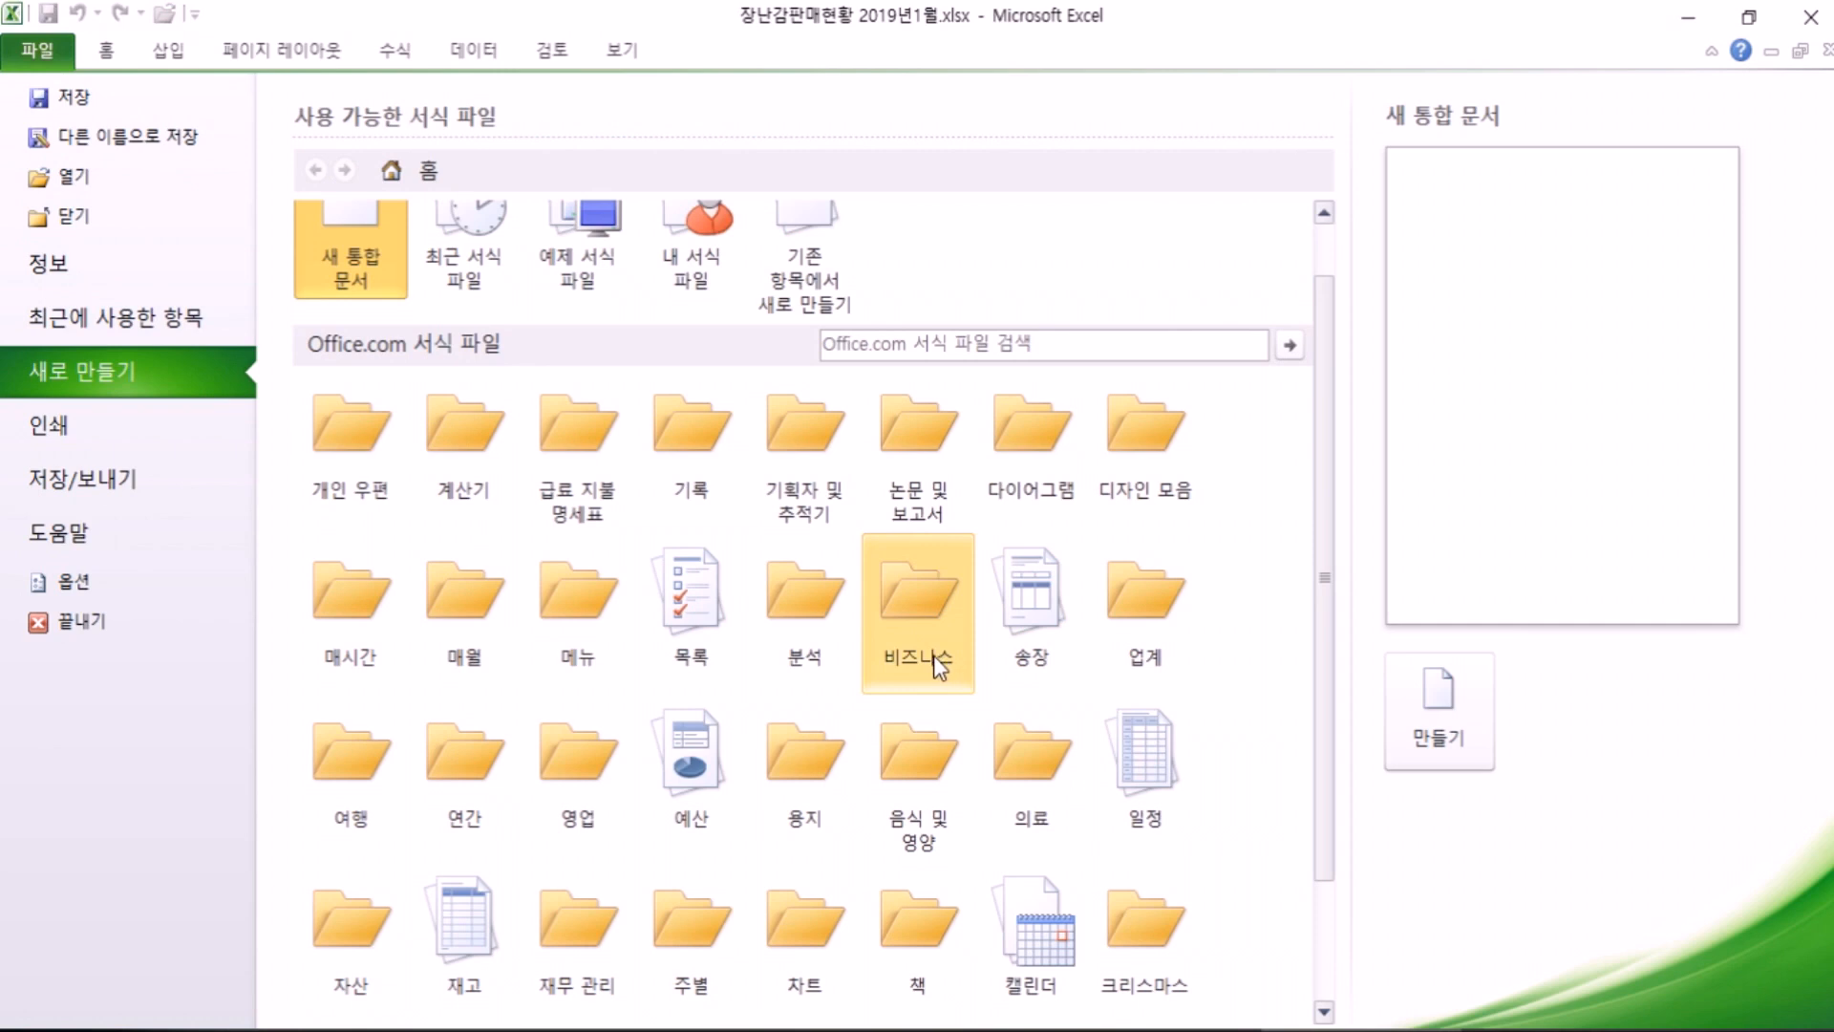
scroll(932, 655, "down", 1)
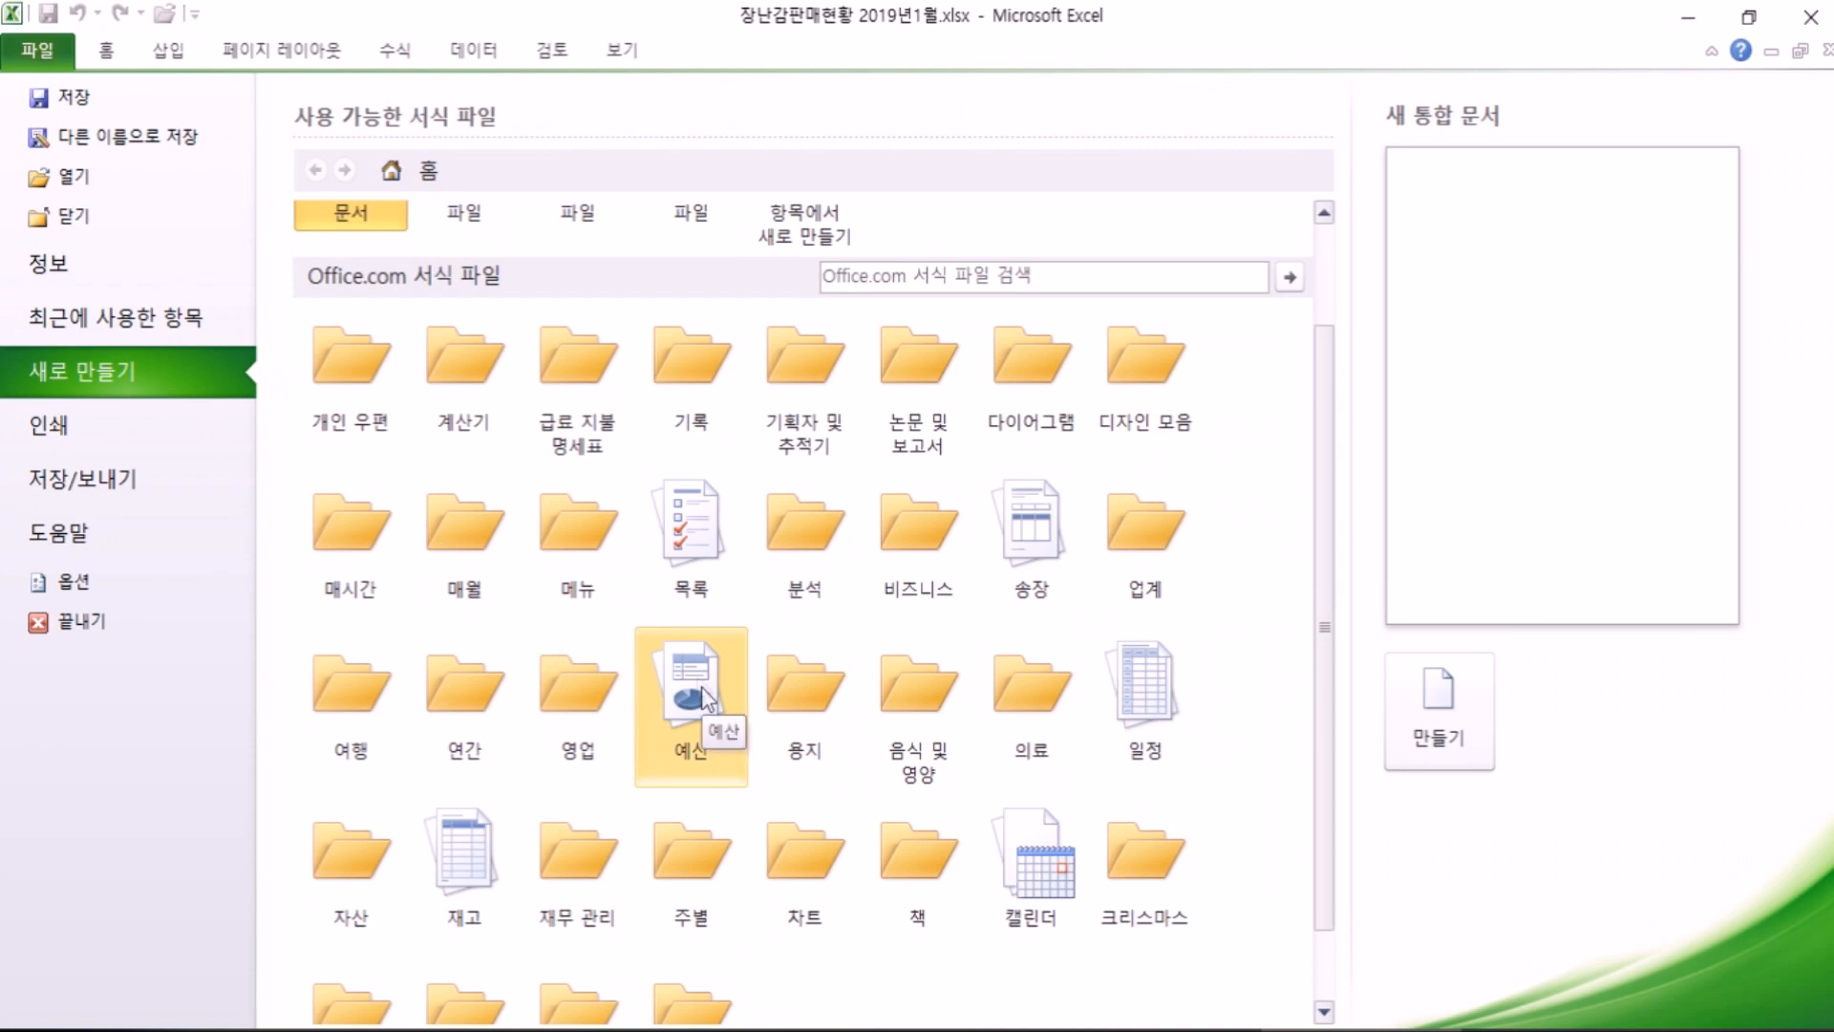
scroll(478, 602, "down", 1)
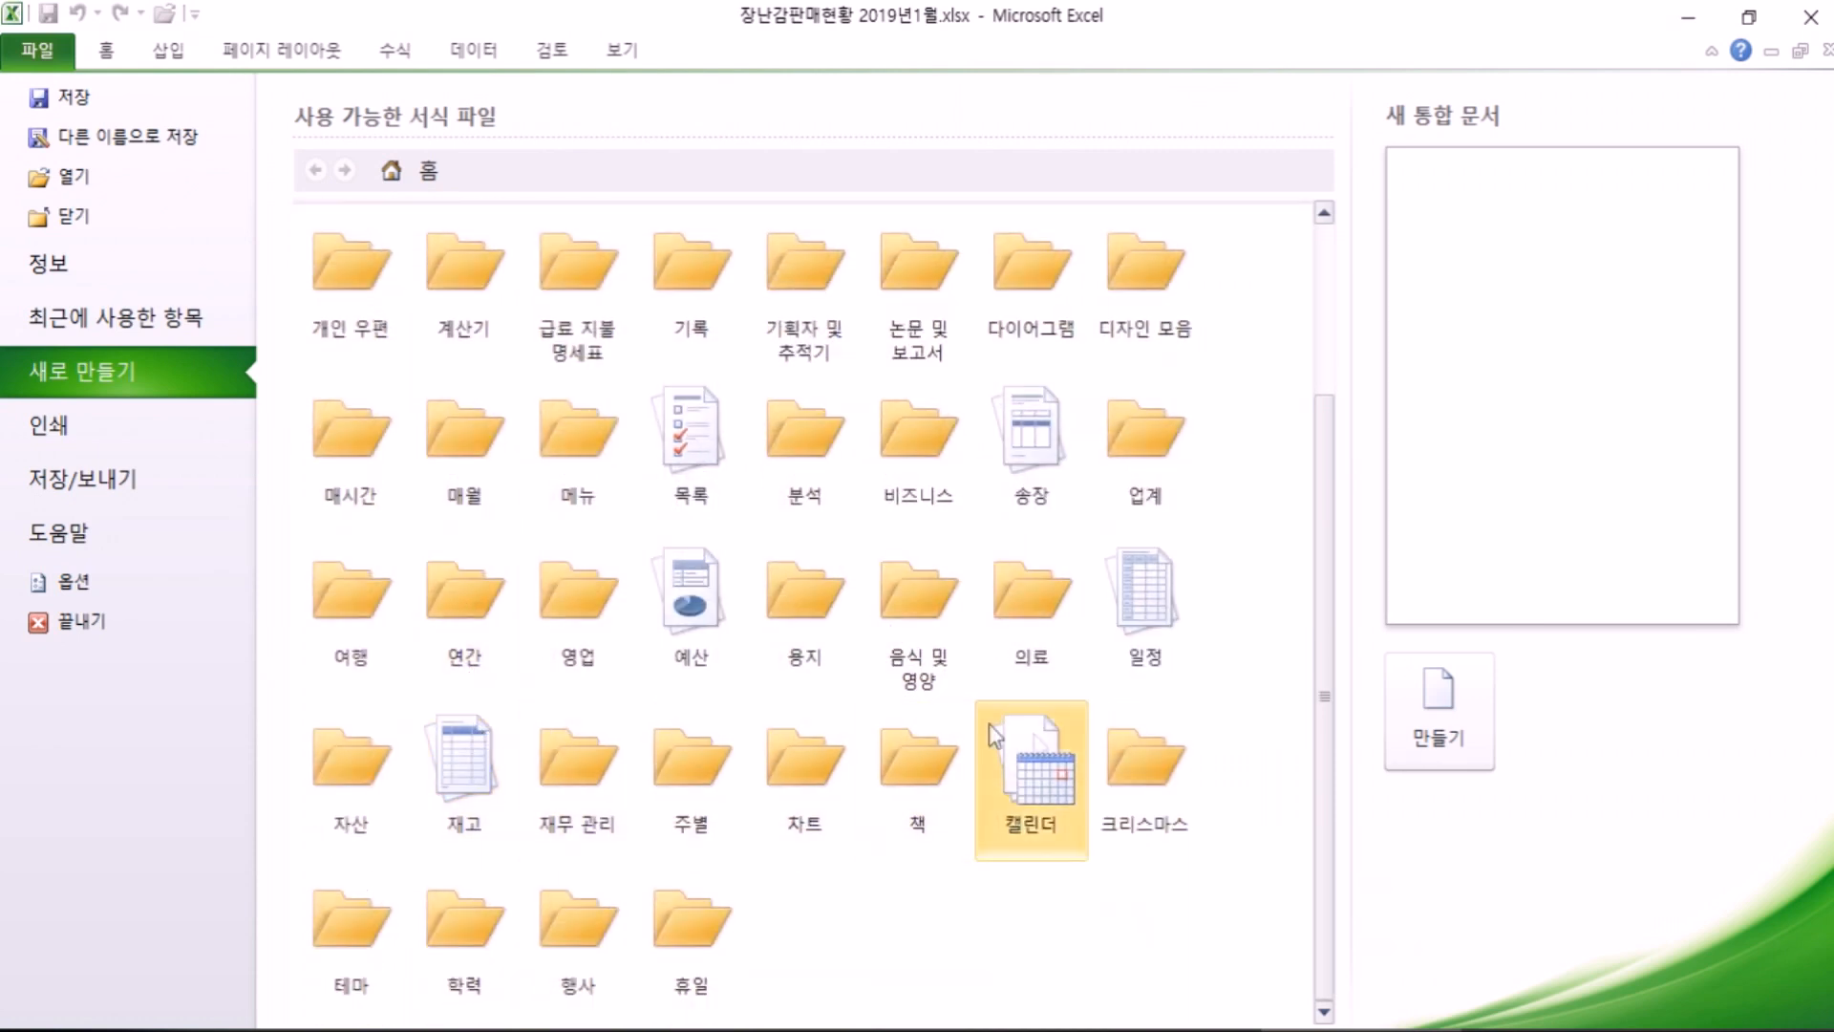
scroll(1042, 746, "up", 3)
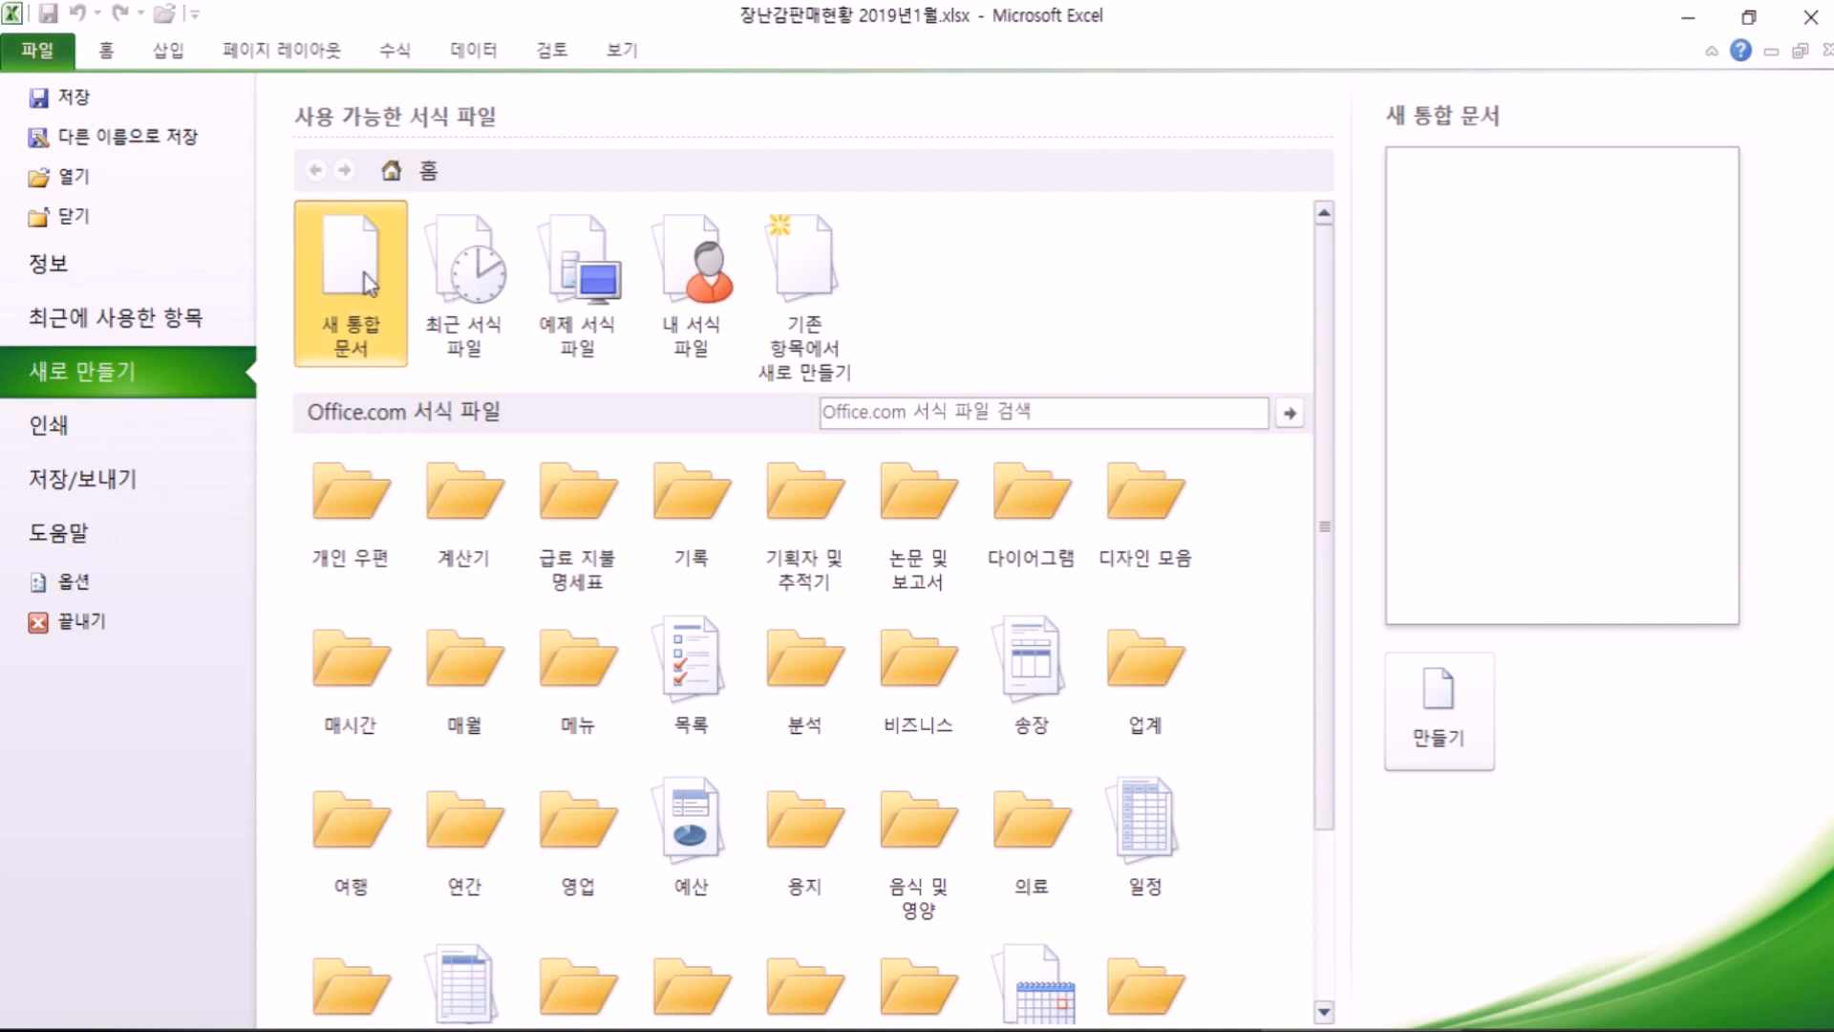
Step: Create a blank workbook and enter the title 'DREAM 오피스텔 입주현황' in B2
left_click(1445, 721)
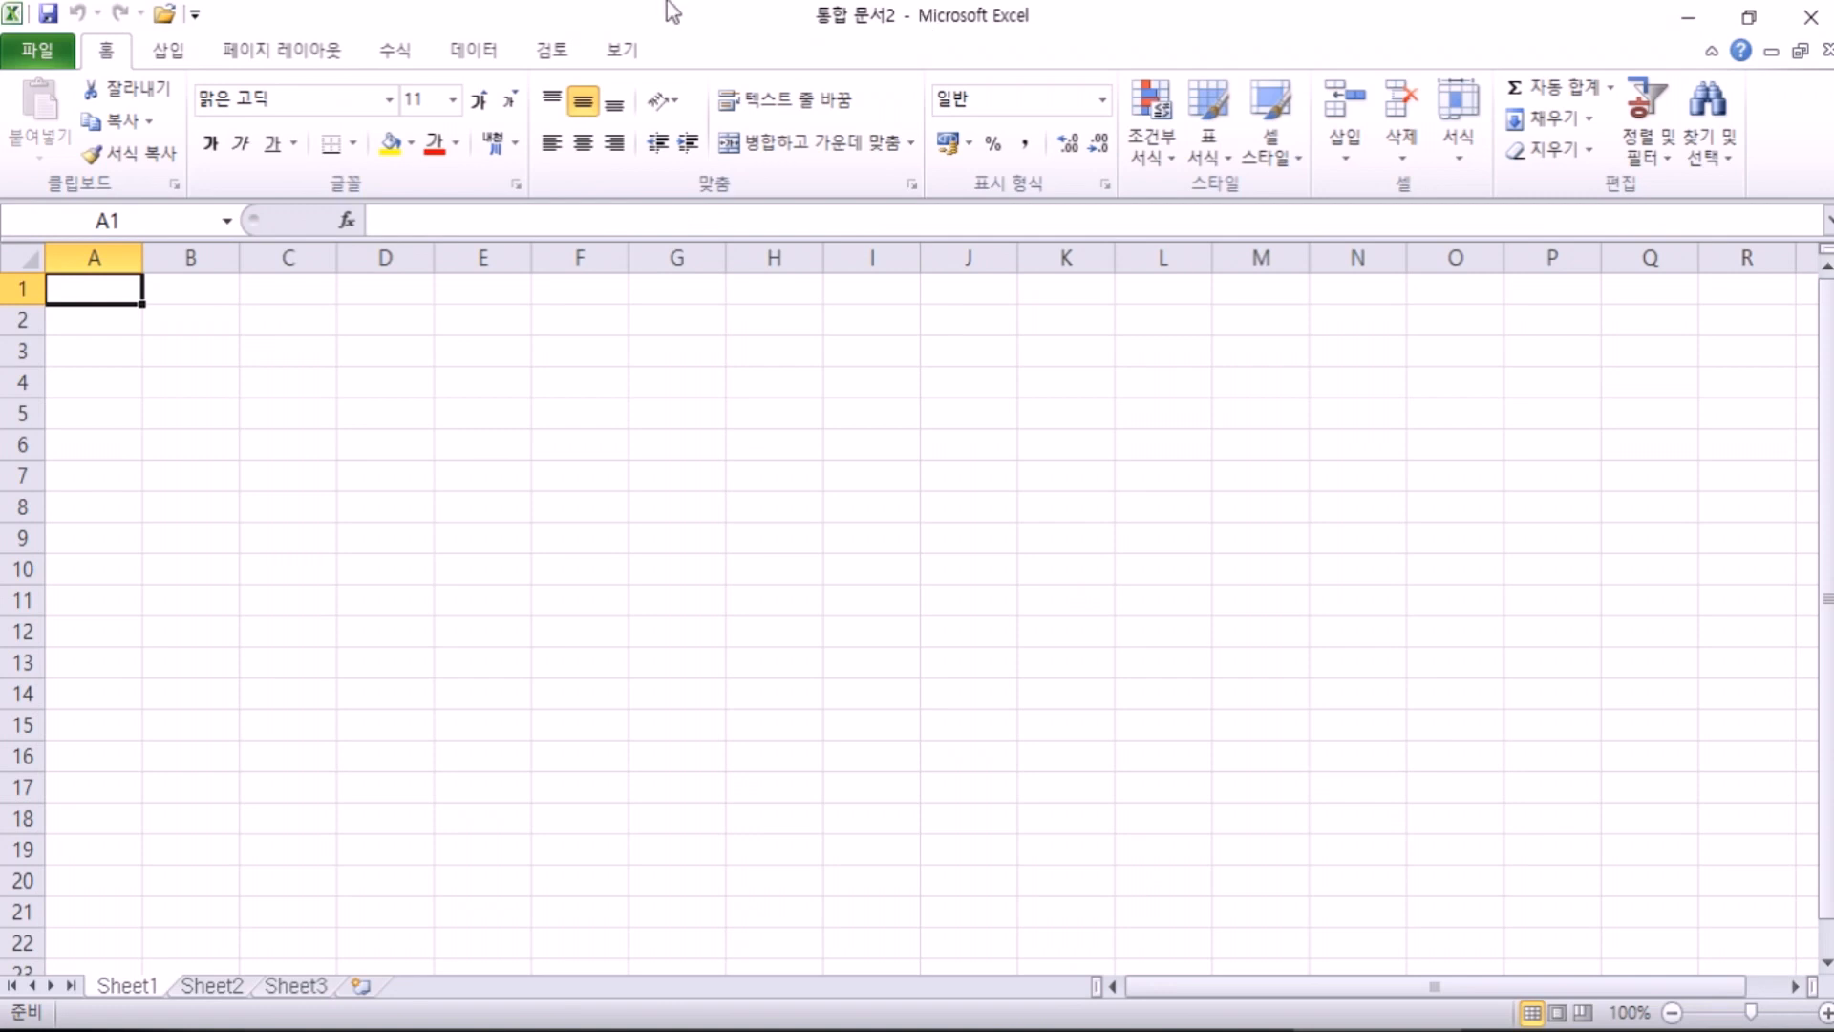
scroll(313, 373, "up", 5)
left_click(312, 373)
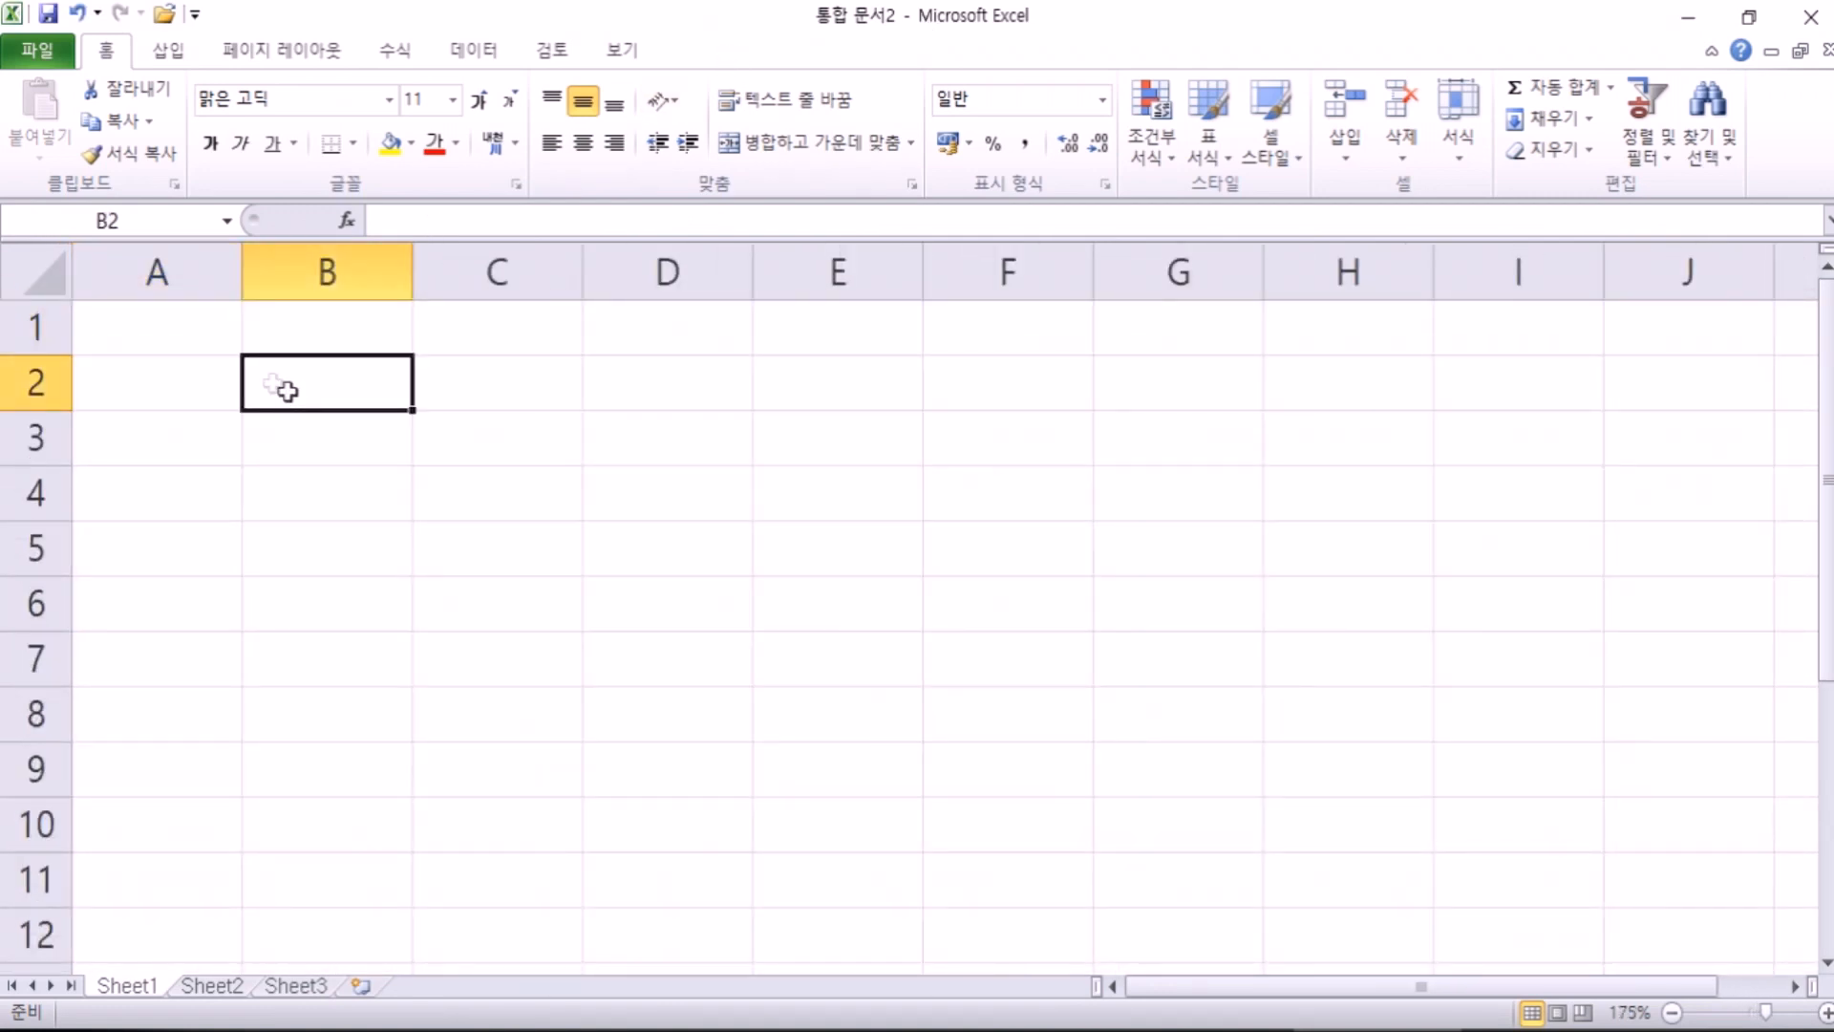
type("DREAM 오피스")
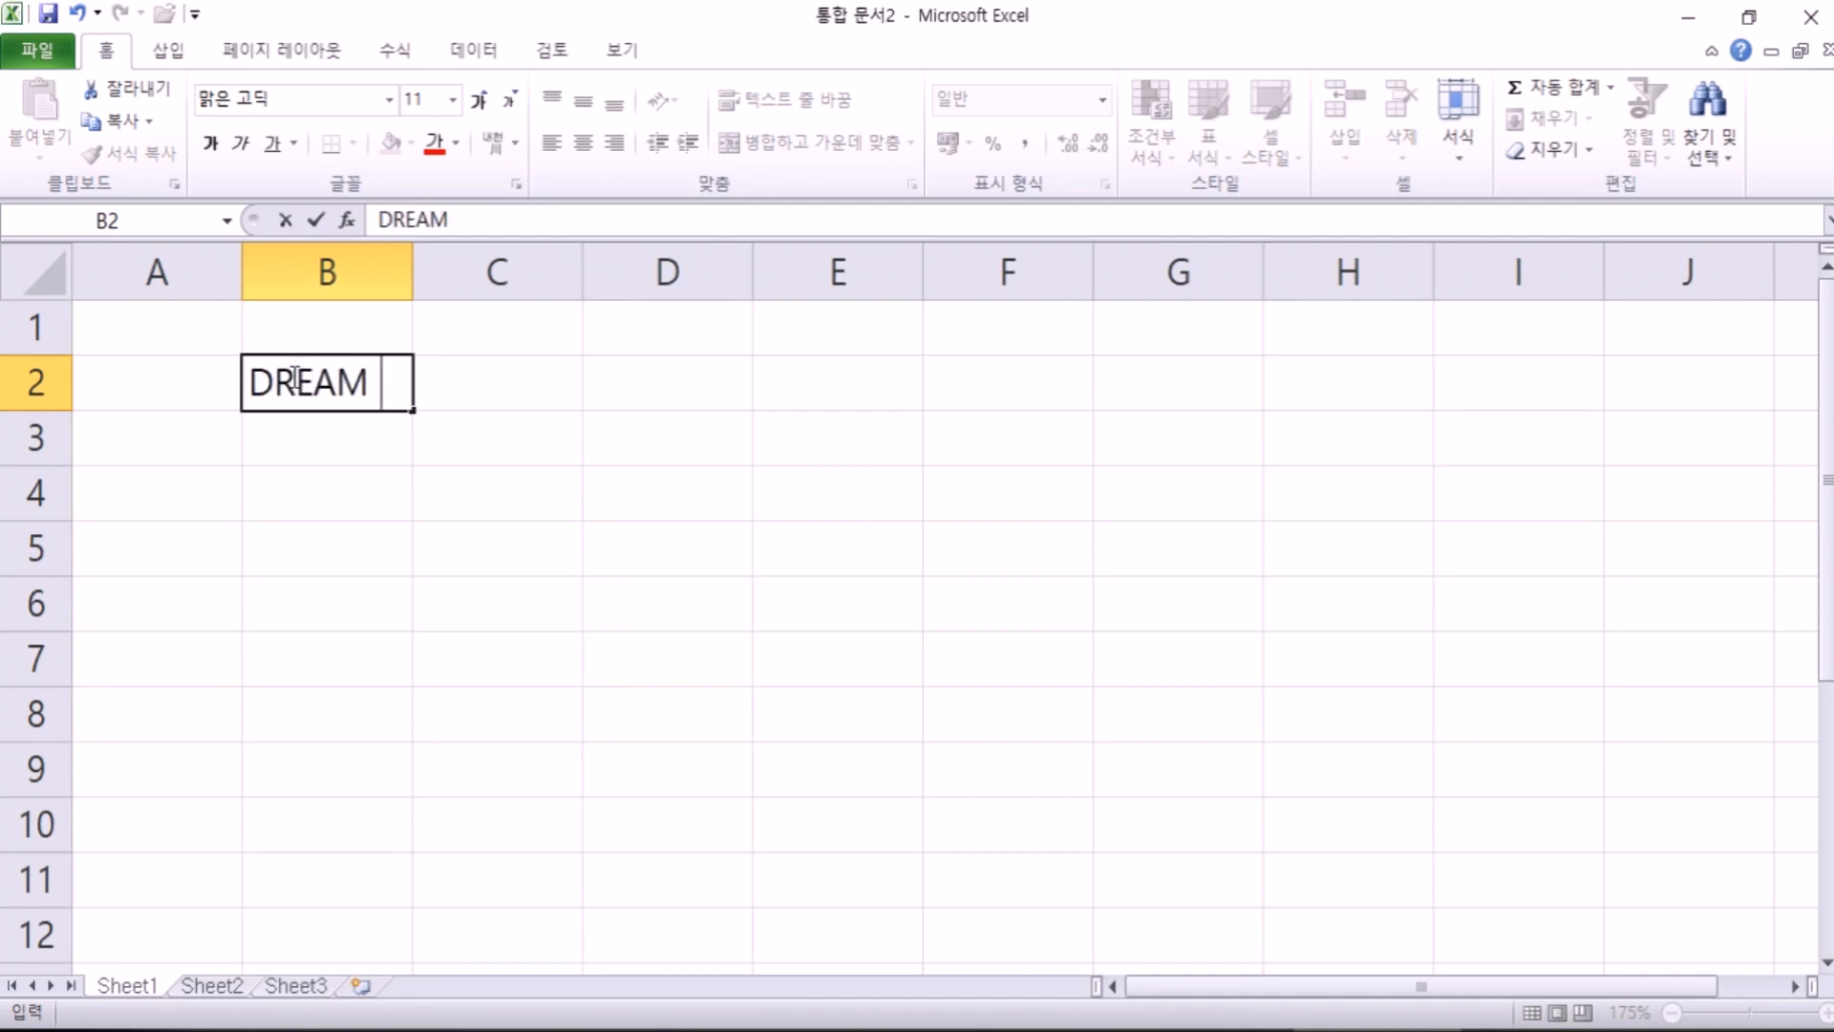
type("텔 ")
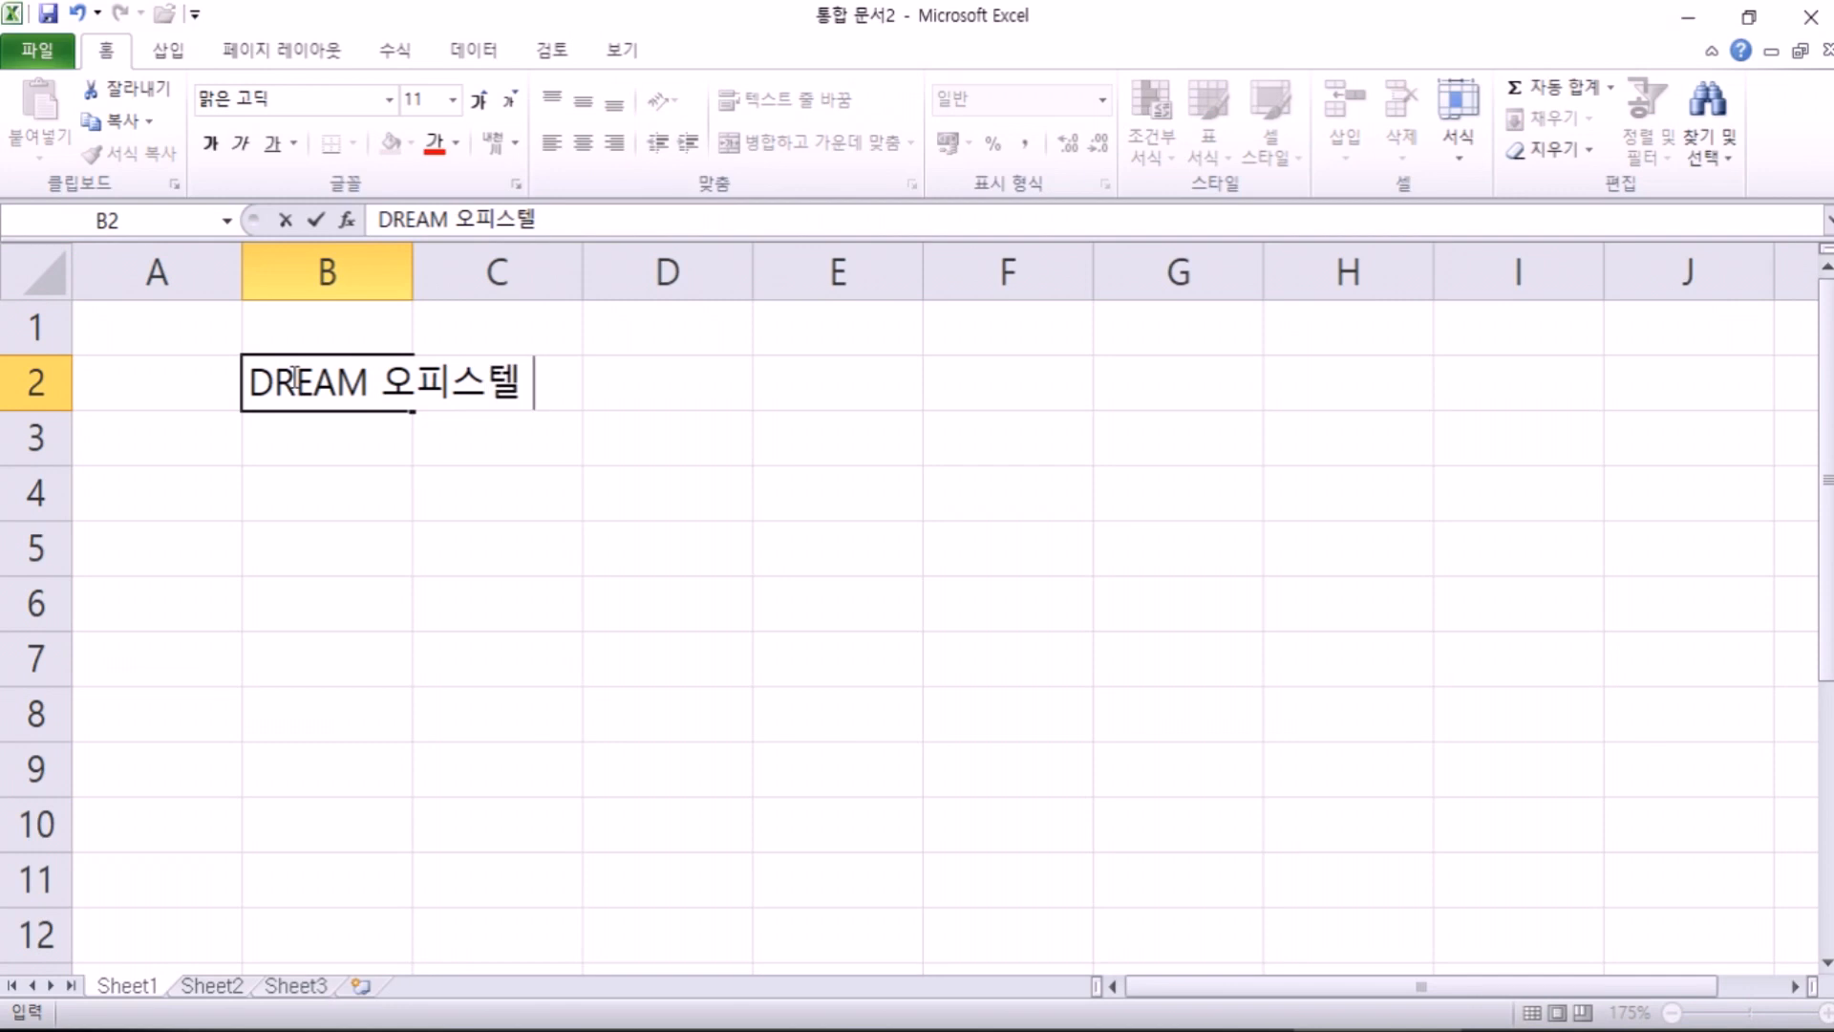
type("입주현황")
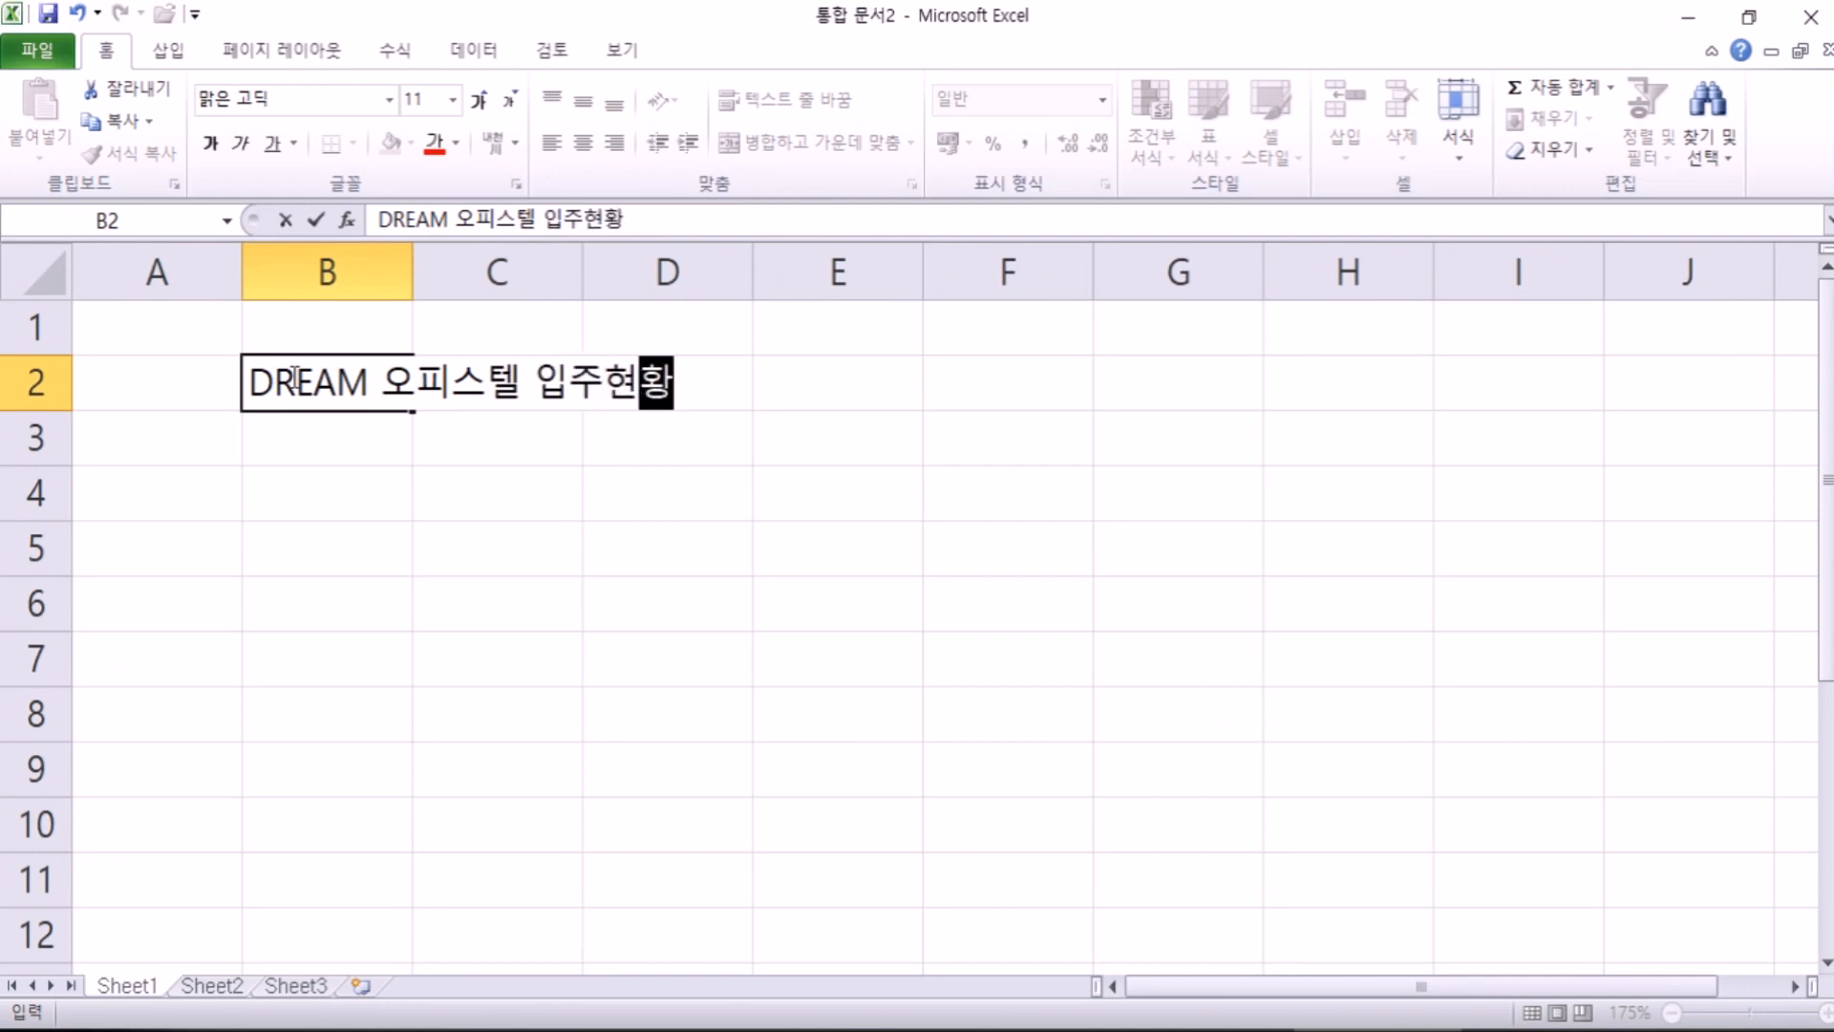
key("Return")
key("Return")
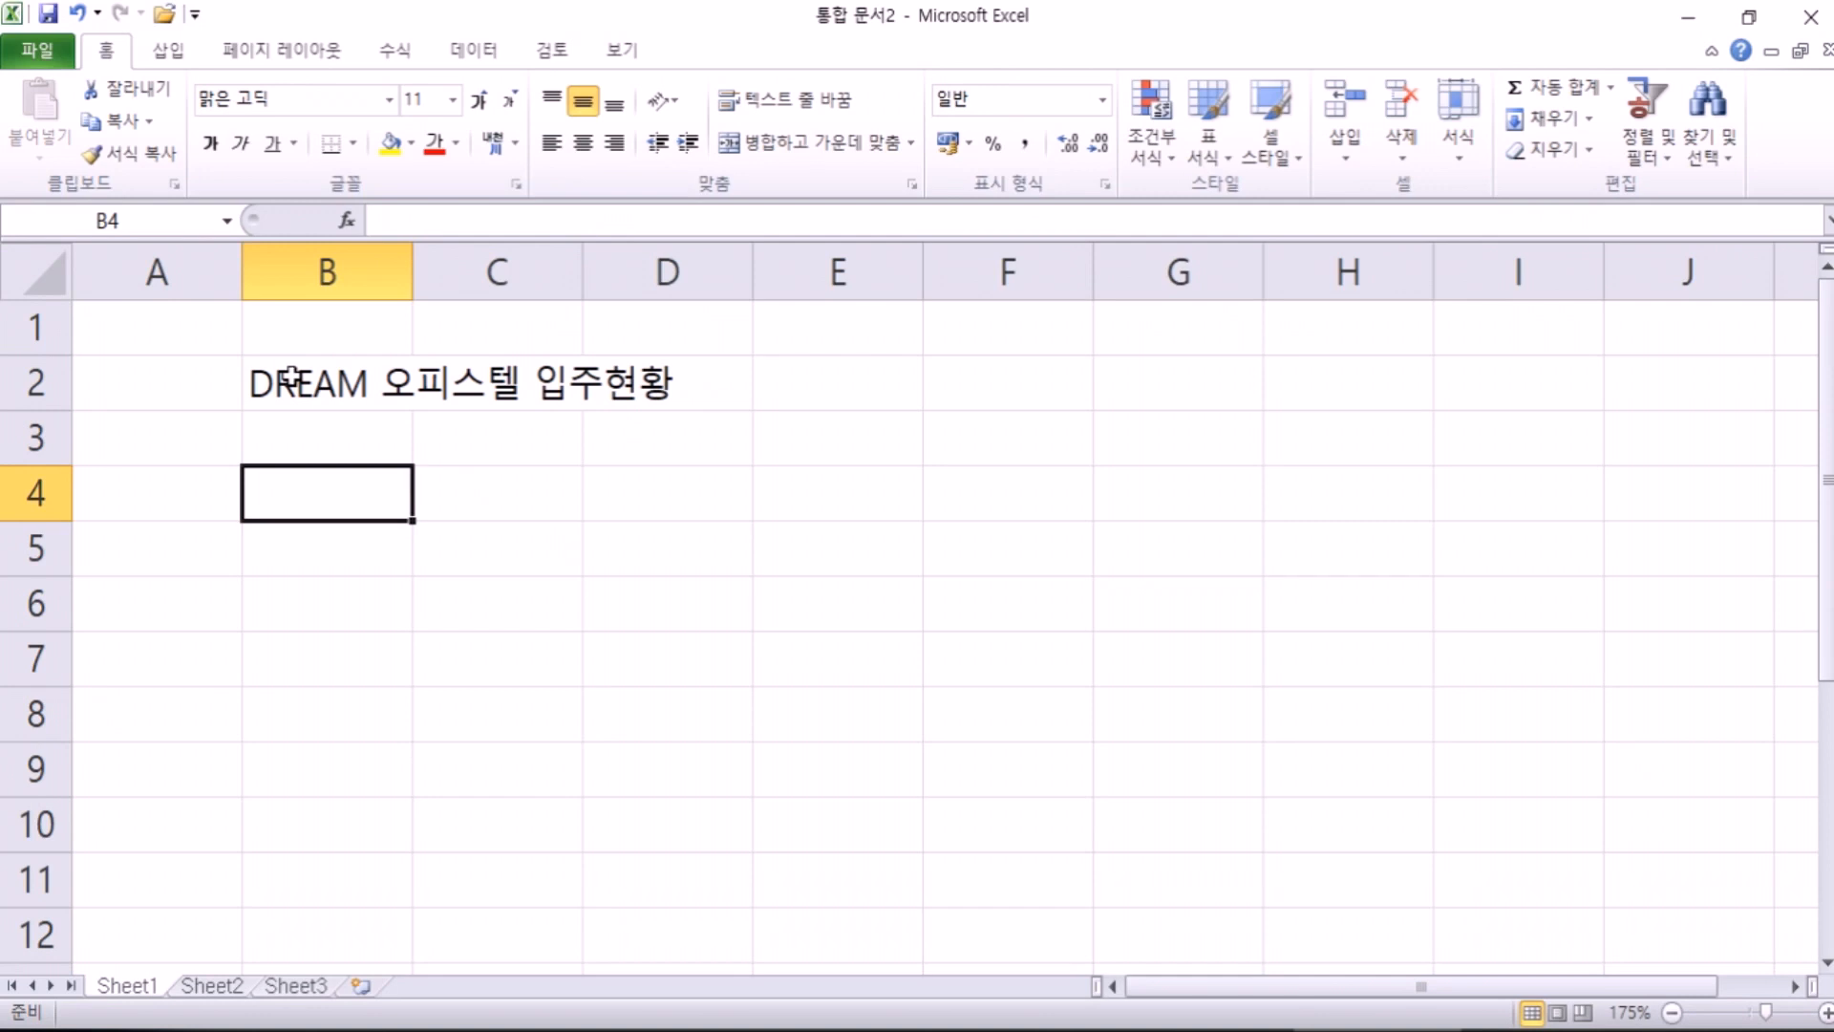
Step: Enter the headings 호수, 이름 and 계약일자 in B4:D4
type("호수")
key("Tab")
type("이름")
key("Tab")
type("계야ㅐㄱ")
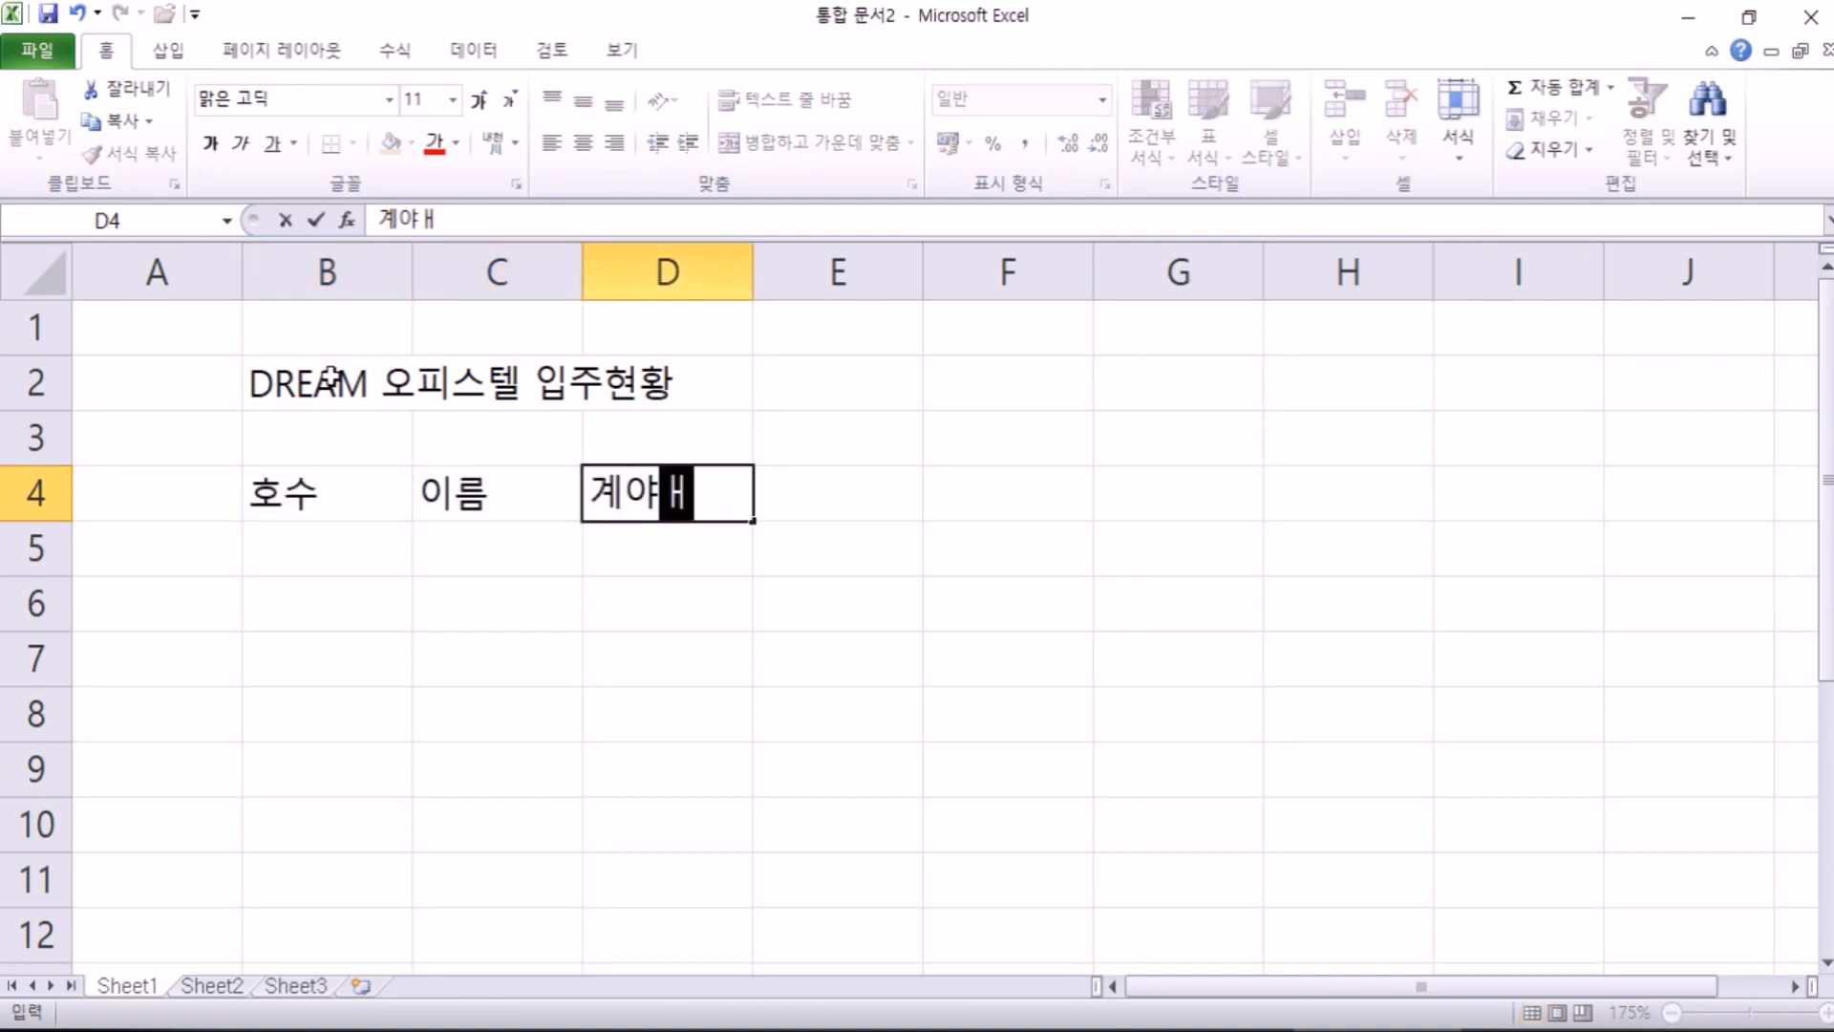
key("BackSpace")
key("BackSpace")
key("BackSpace")
type("약일자")
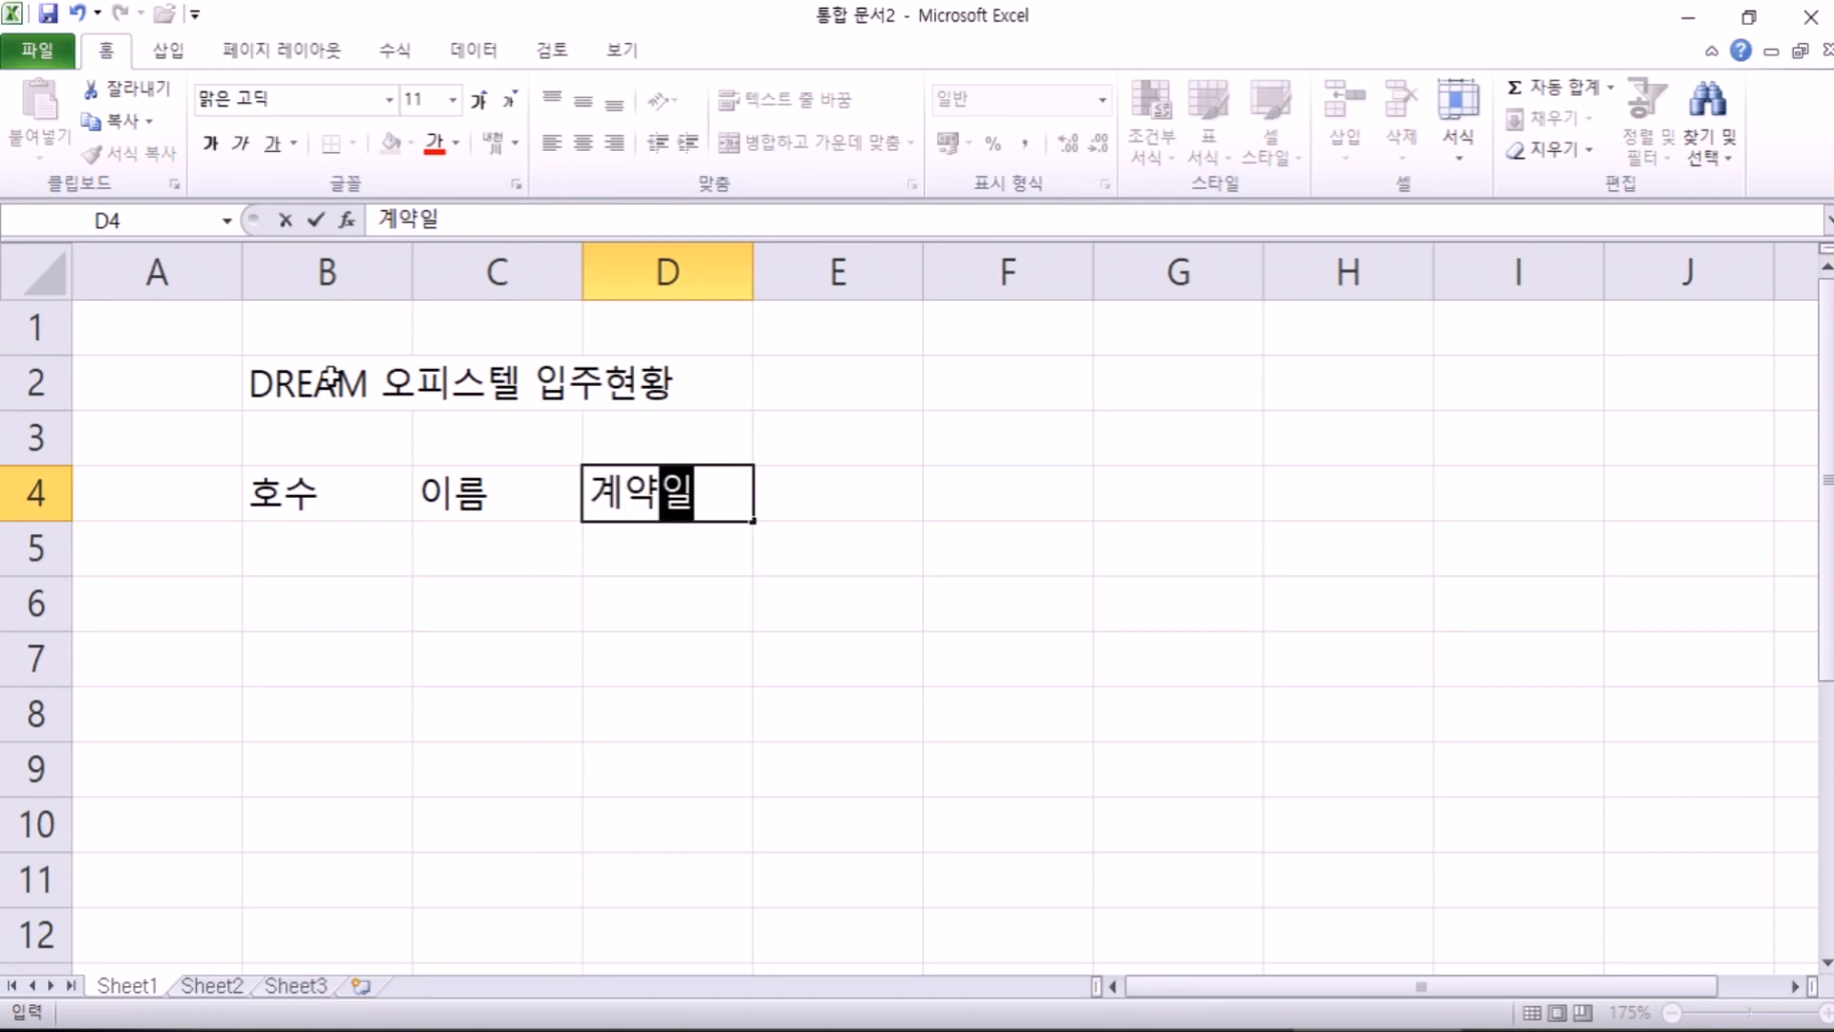
key("Tab")
Step: Add the headings 계약기간, 보증금 and 임대료 in E4:G4
type("ㅇㅖㅇㅣ")
key("BackSpace")
key("BackSpace")
key("BackSpace")
type("ㄱㅕㅇ")
key("BackSpace")
key("BackSpace")
type("ㅖㅇㅑㄱㄱㅣㄱㅏㄴ")
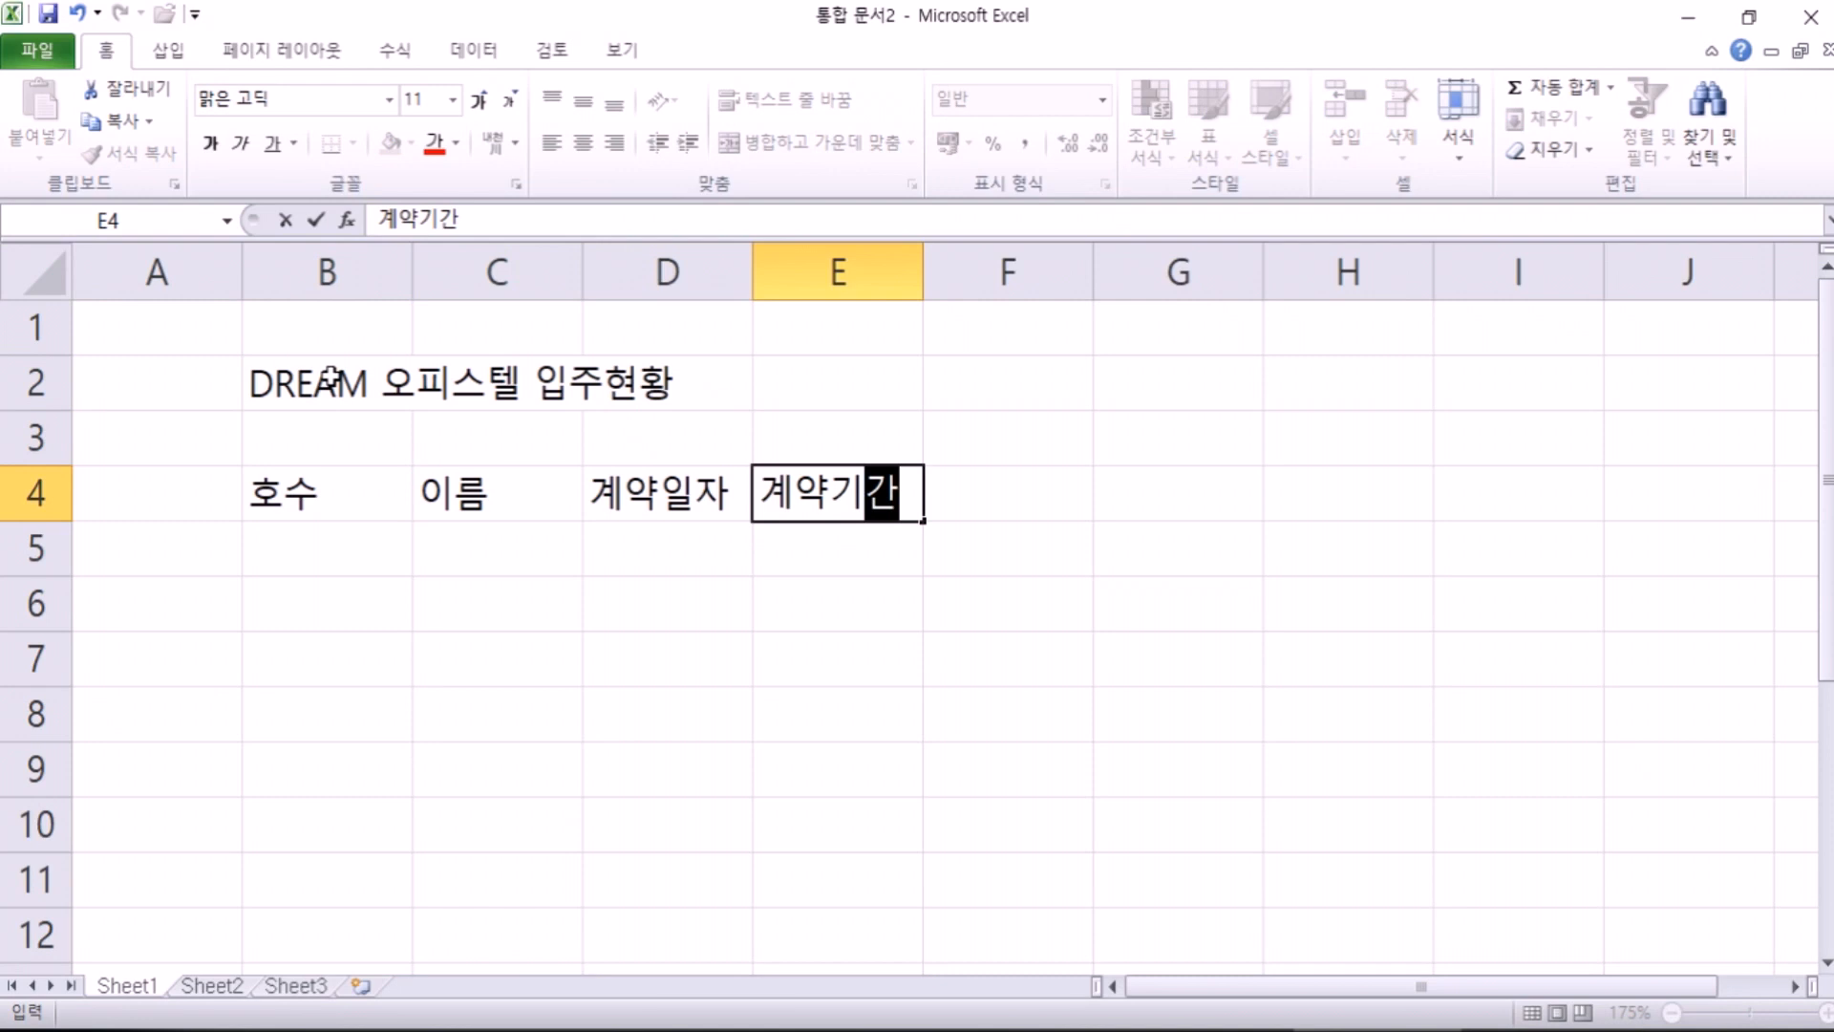
key("Tab")
type("ㅂㅗㅈㅡㅇㄱㅡㅁ")
key("Tab")
type("ㅇㅣㅁㄷㅐㄹㅛ")
key("Return")
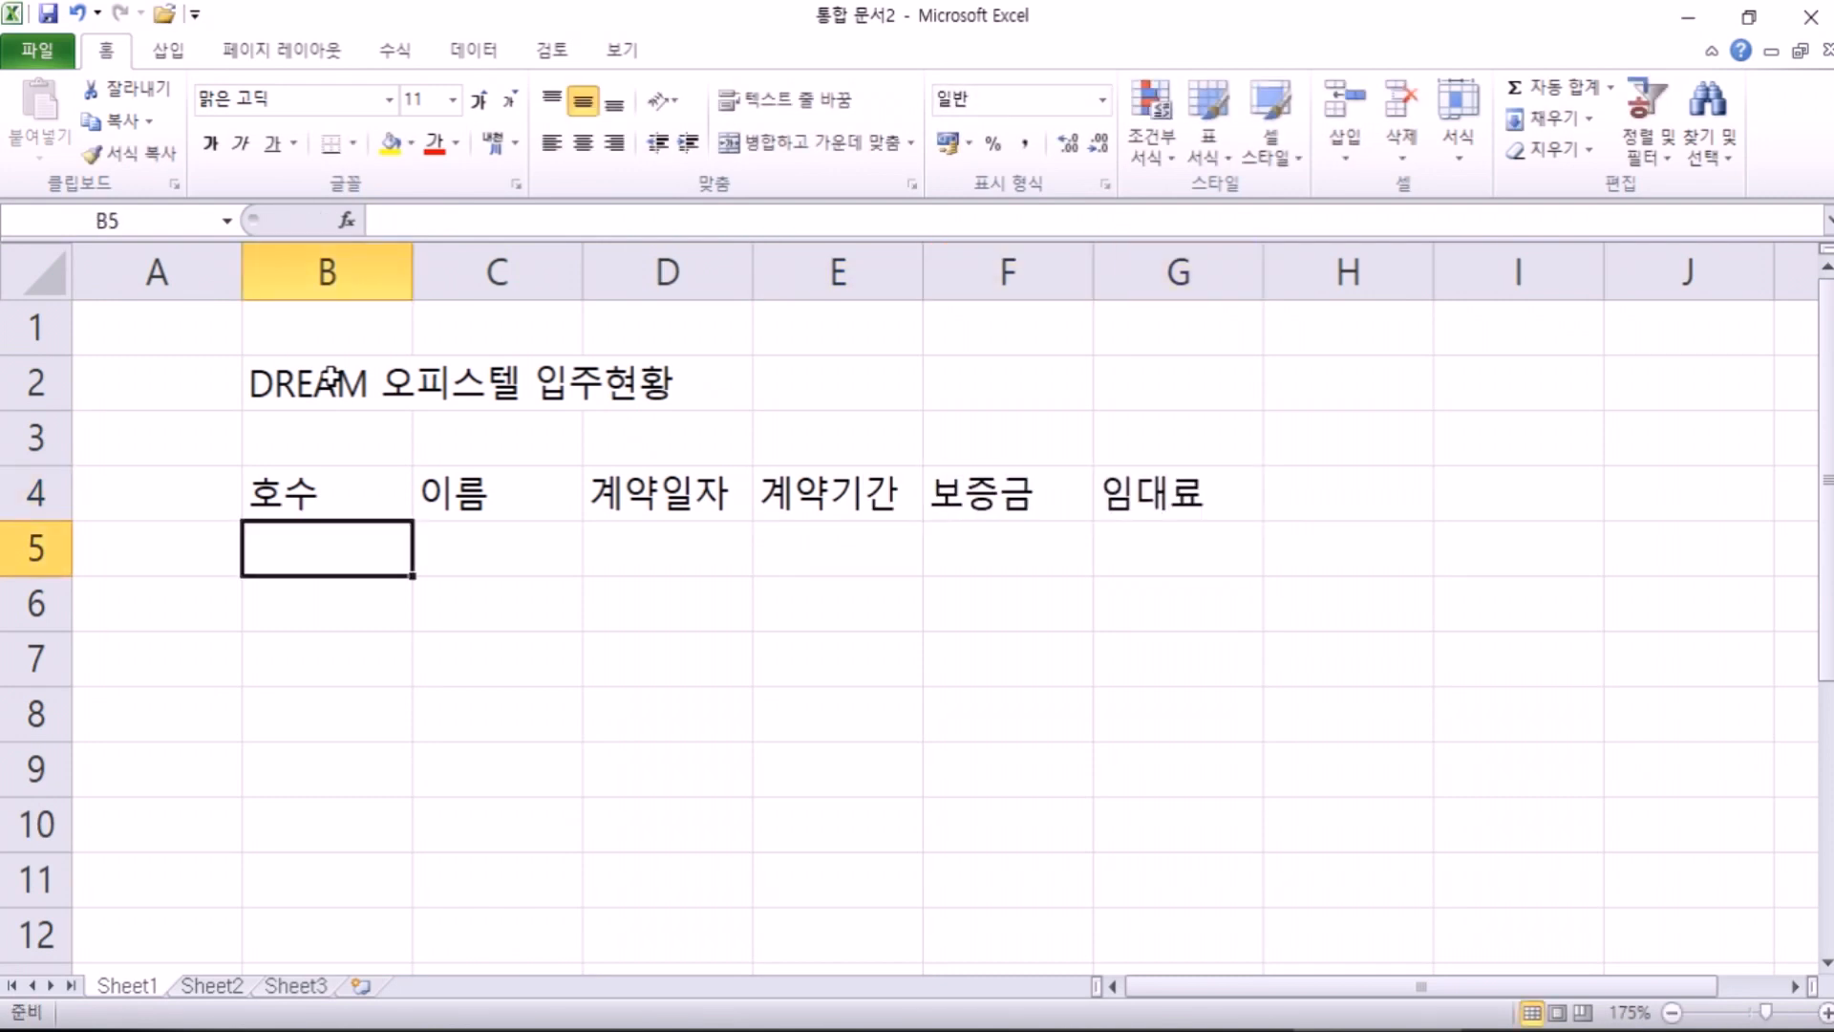
Step: Enter 201호 in B5 and fill it down to 204호 in B8
type("201ㅎㅗ")
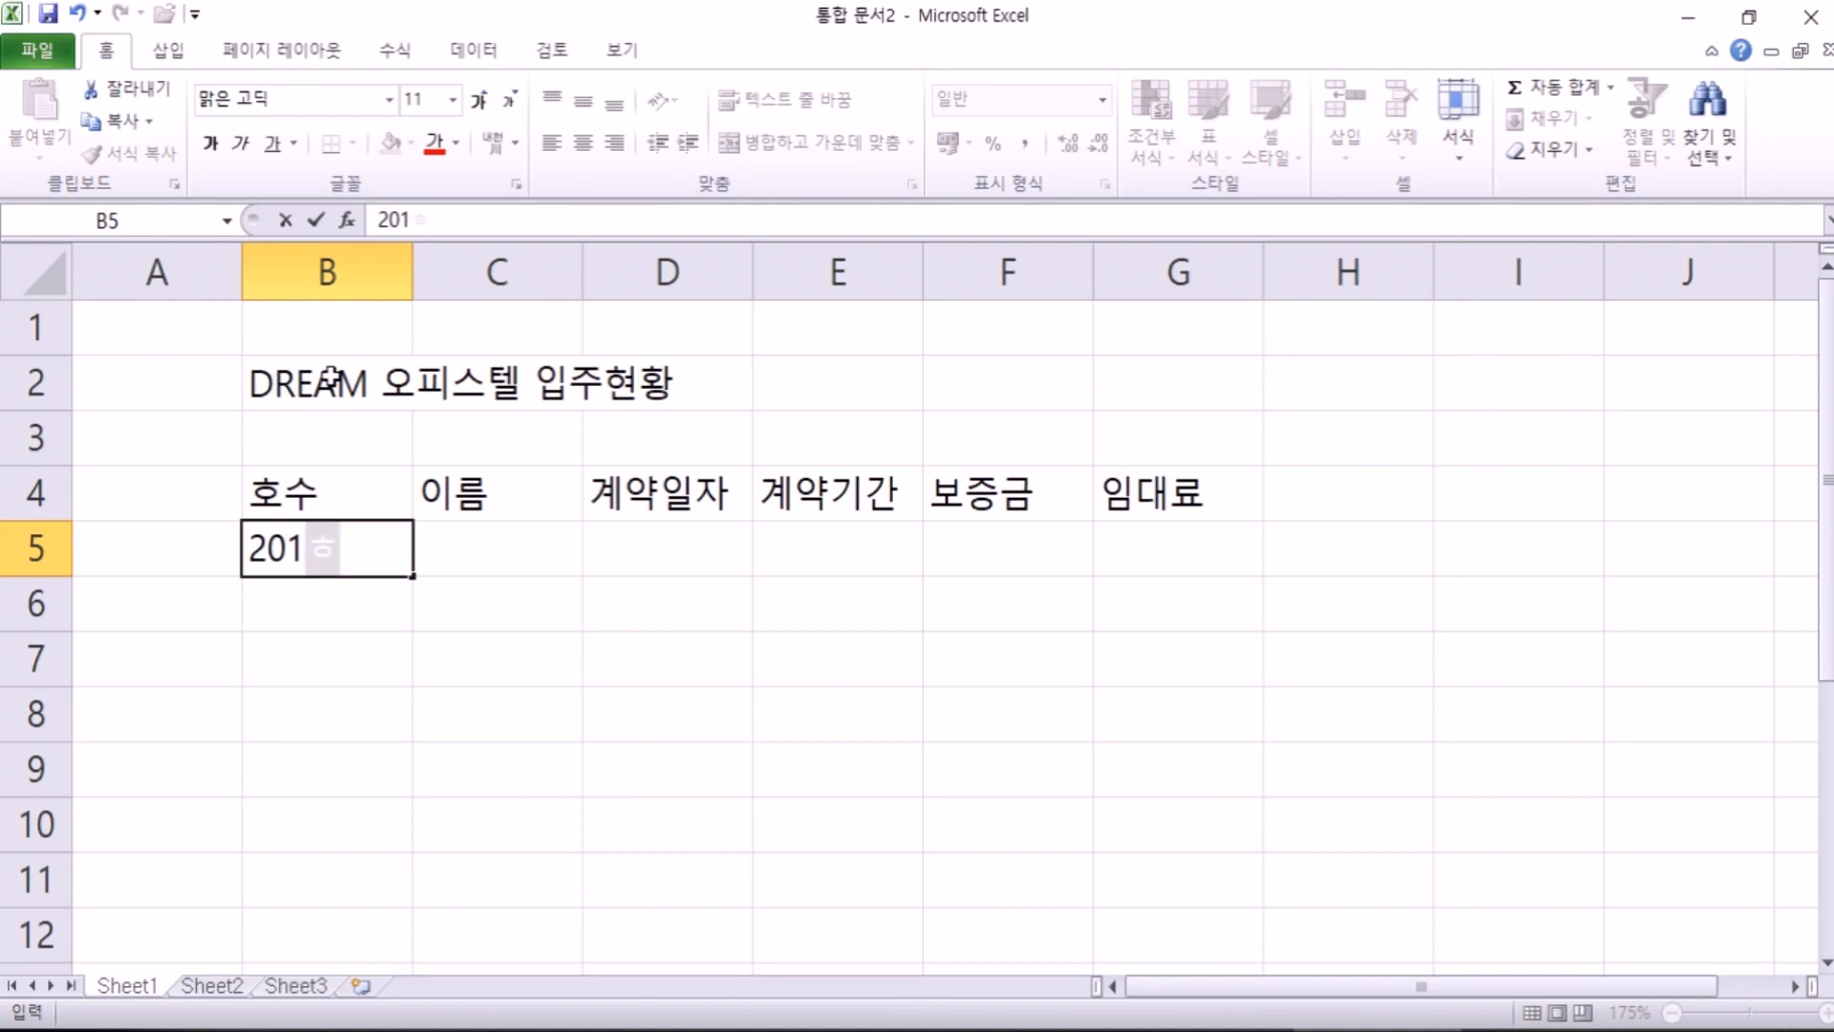
key("Return")
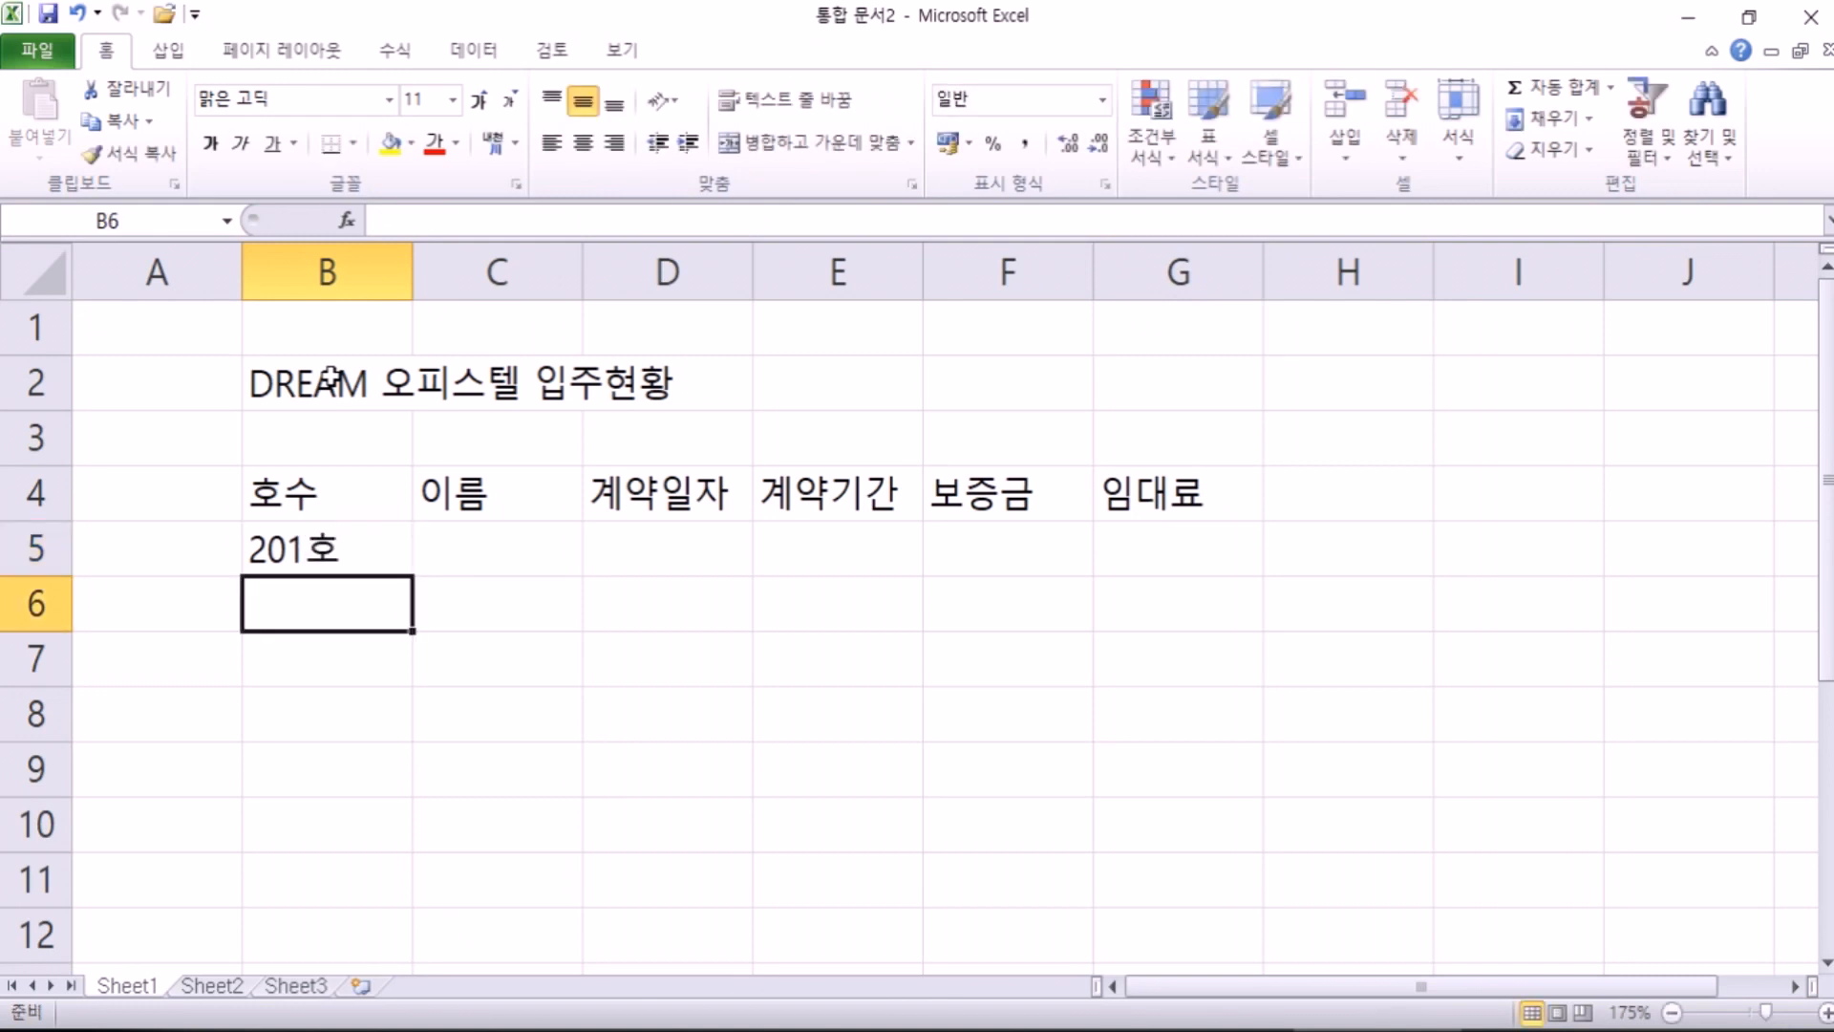
left_click(387, 554)
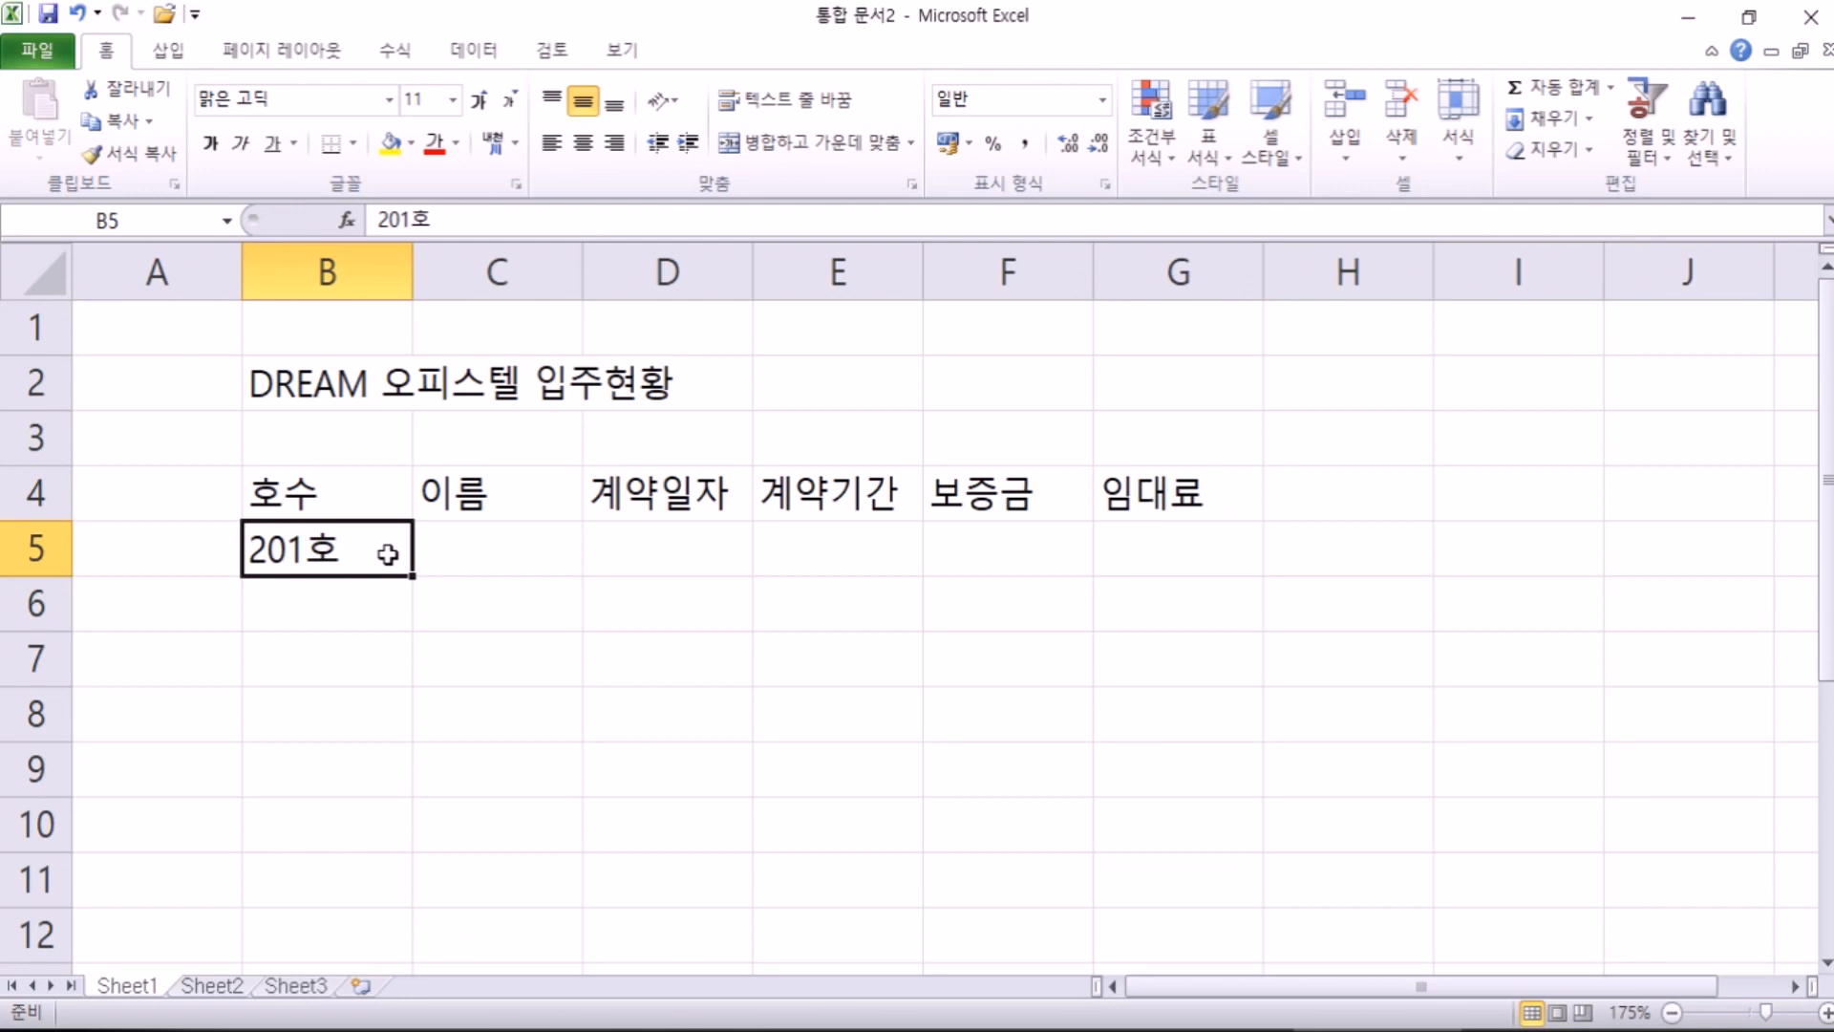
left_click_drag(413, 577, 413, 740)
Step: Enter 301호 in B9 and fill it down to 304호 in B12
left_click(352, 765)
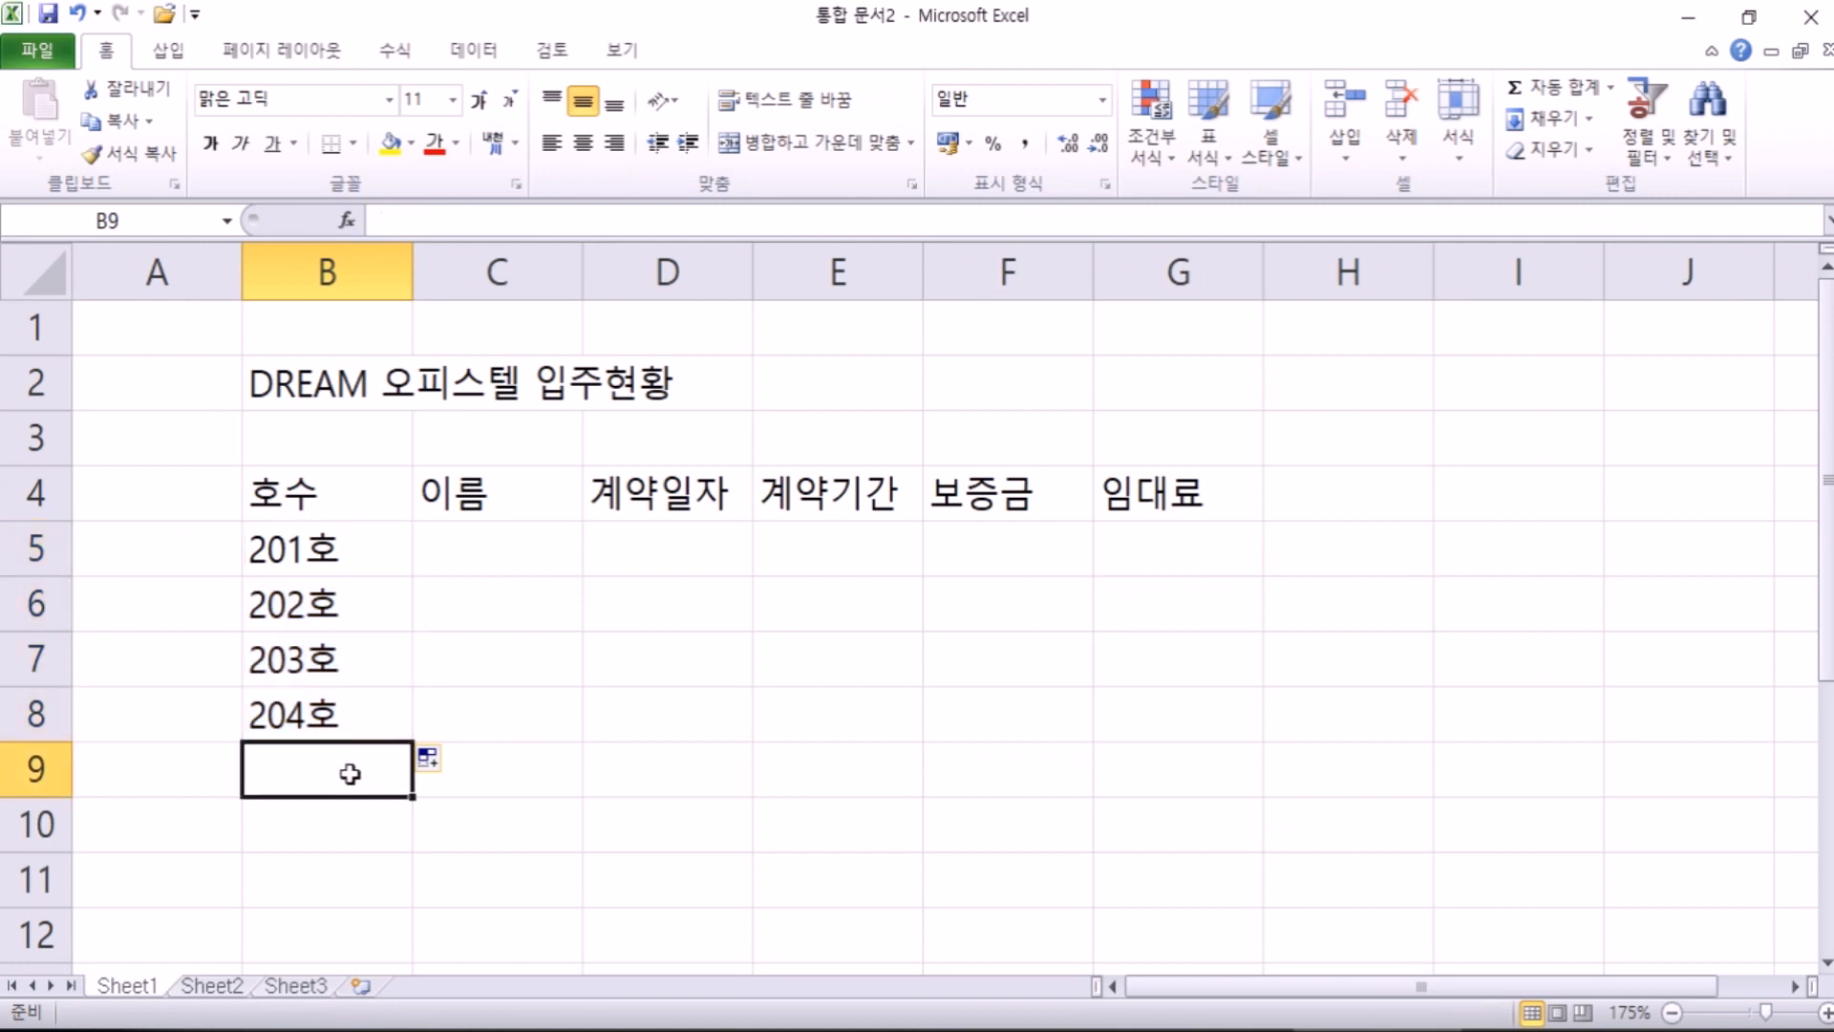
type("301호")
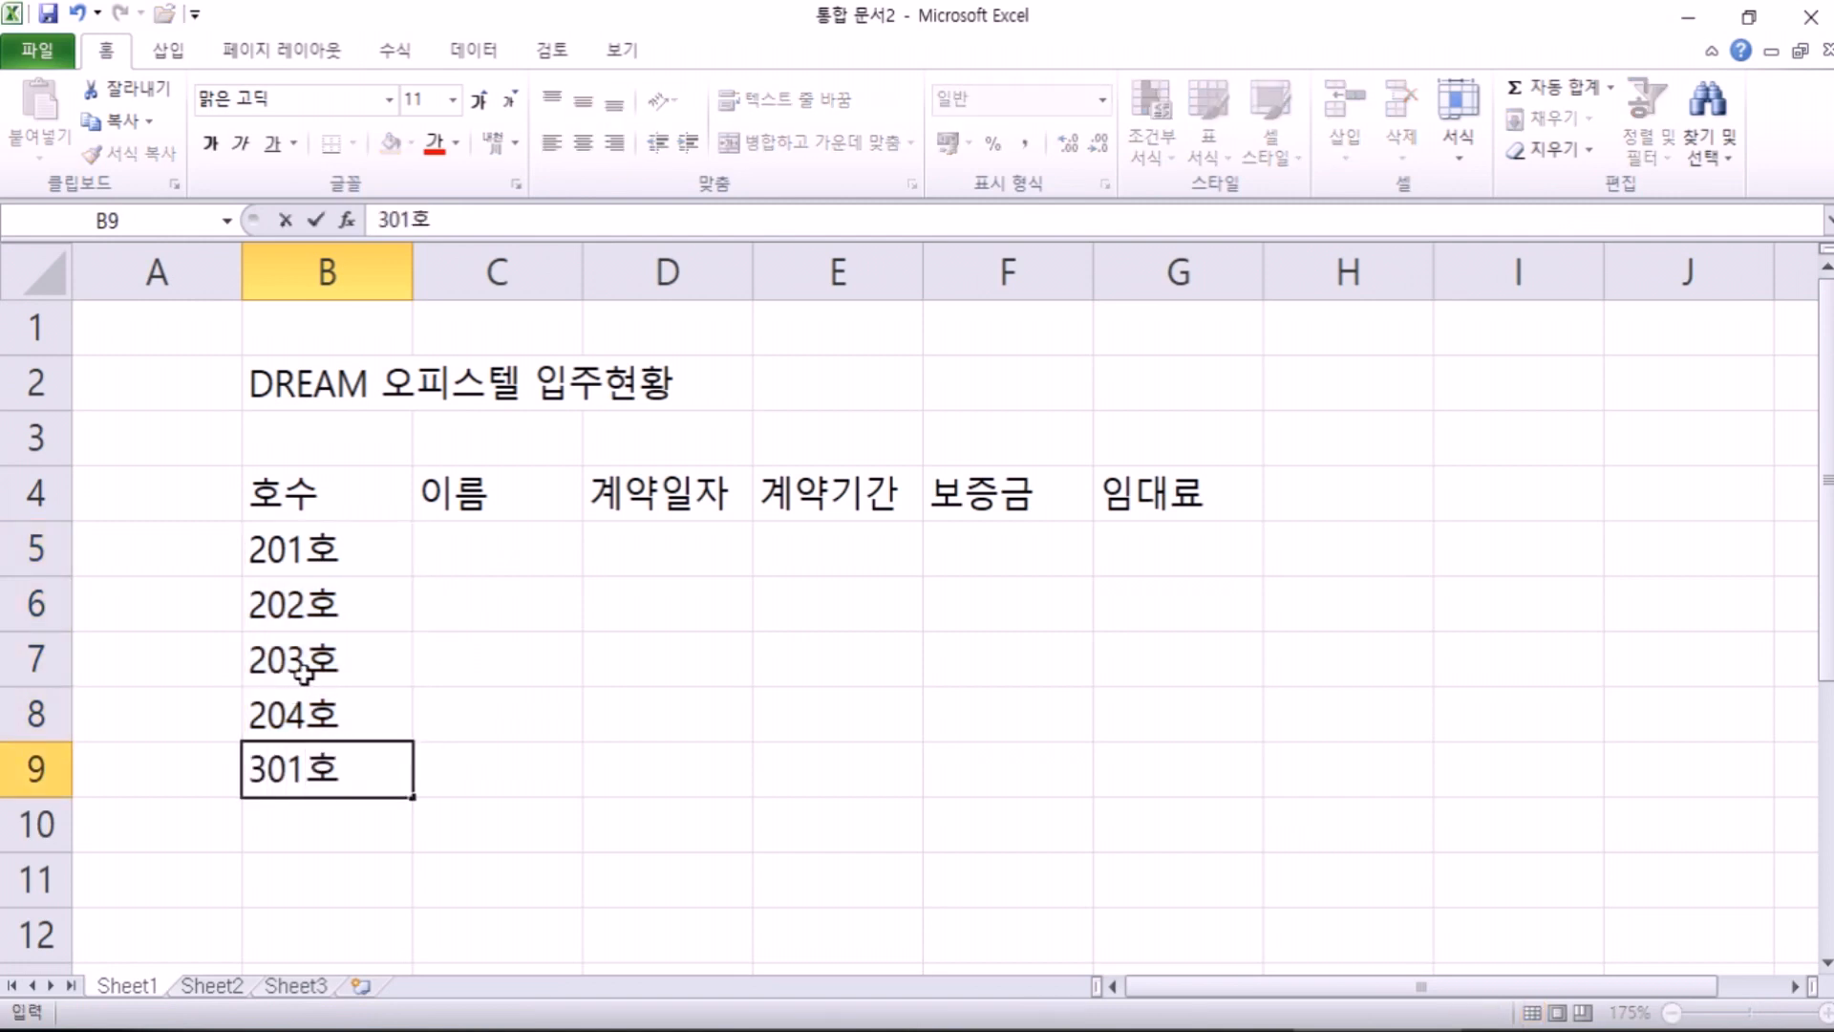
key("Return")
left_click(360, 764)
scroll(421, 749, "down", 1)
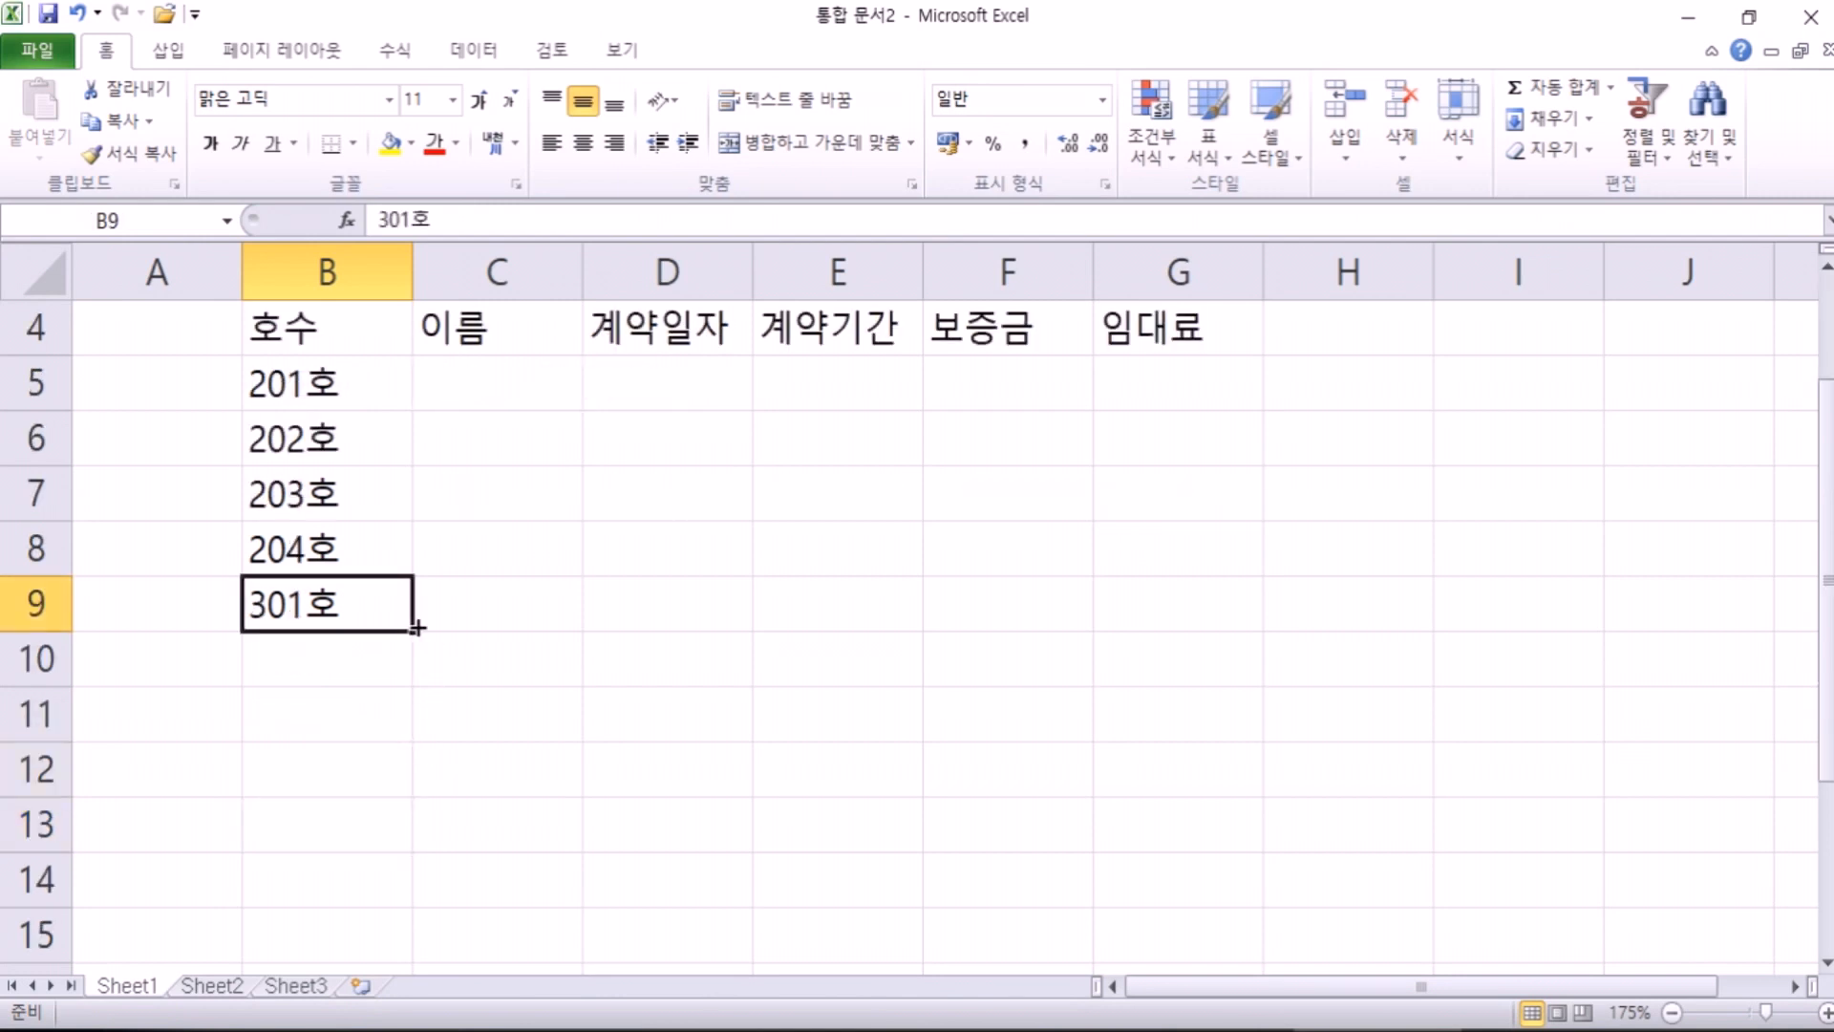
left_click_drag(409, 632, 342, 807)
scroll(342, 808, "up", 1)
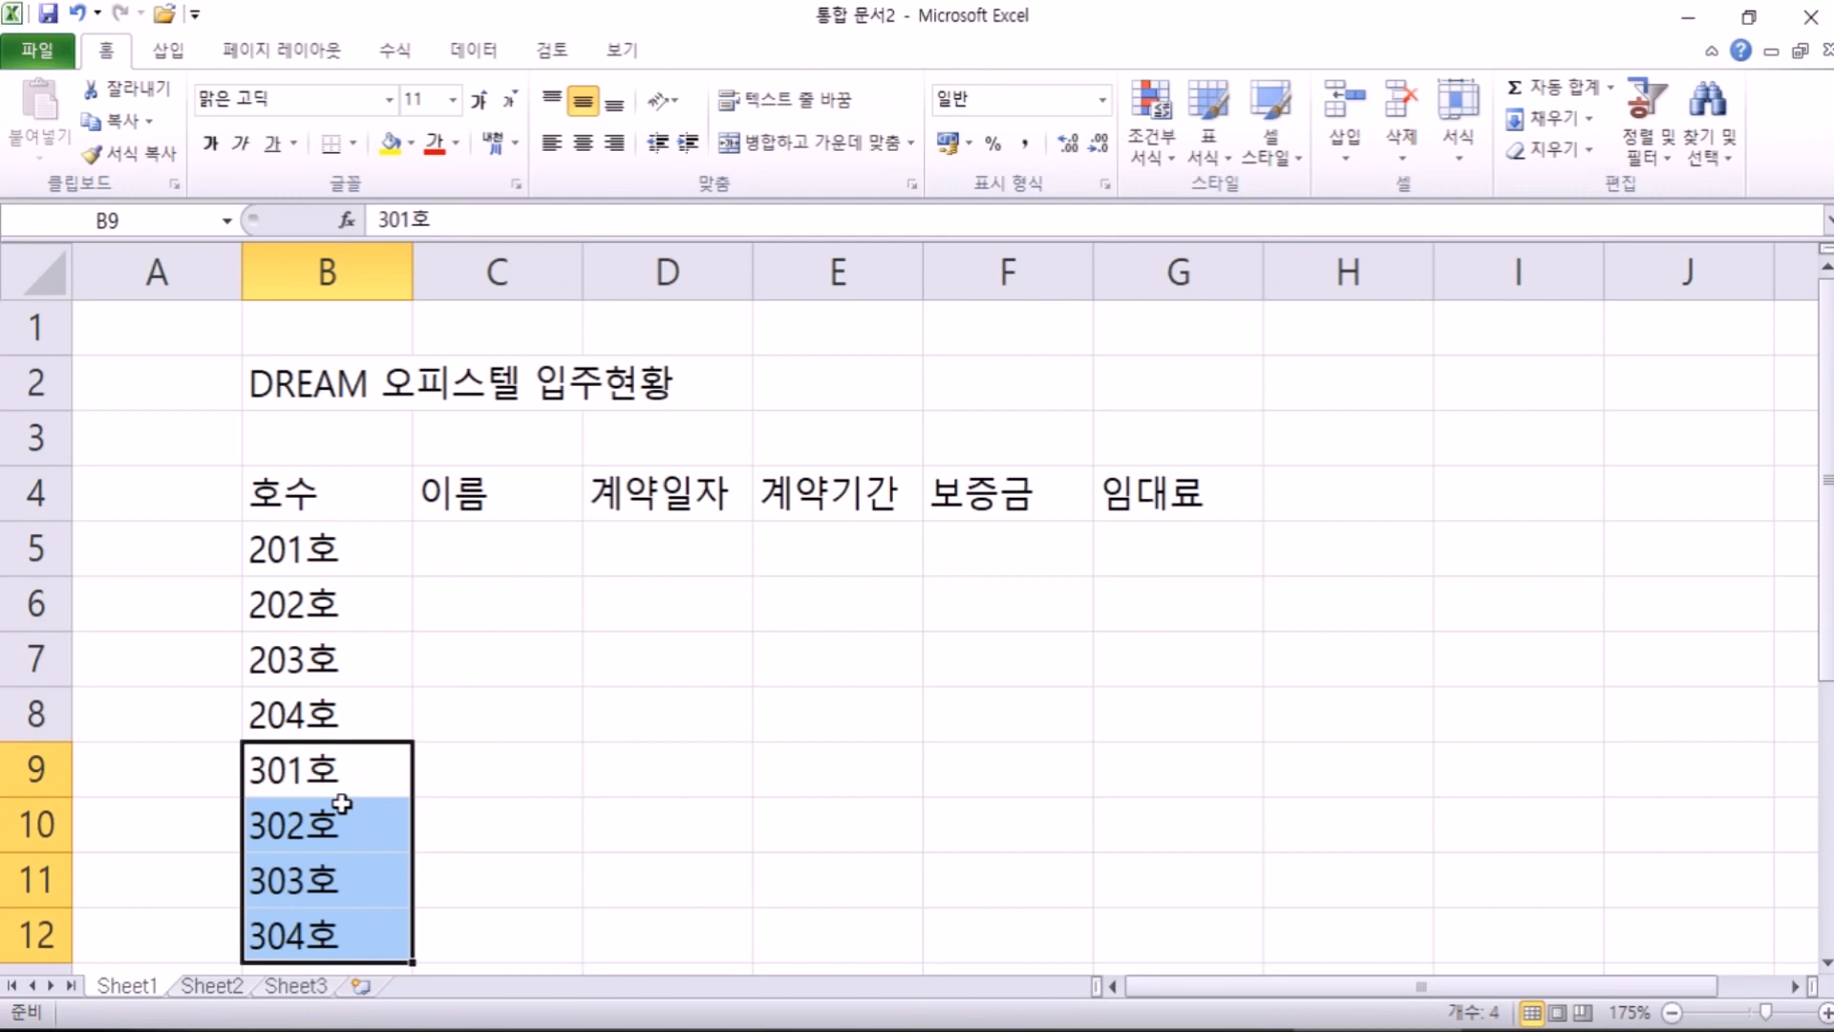
left_click(445, 546)
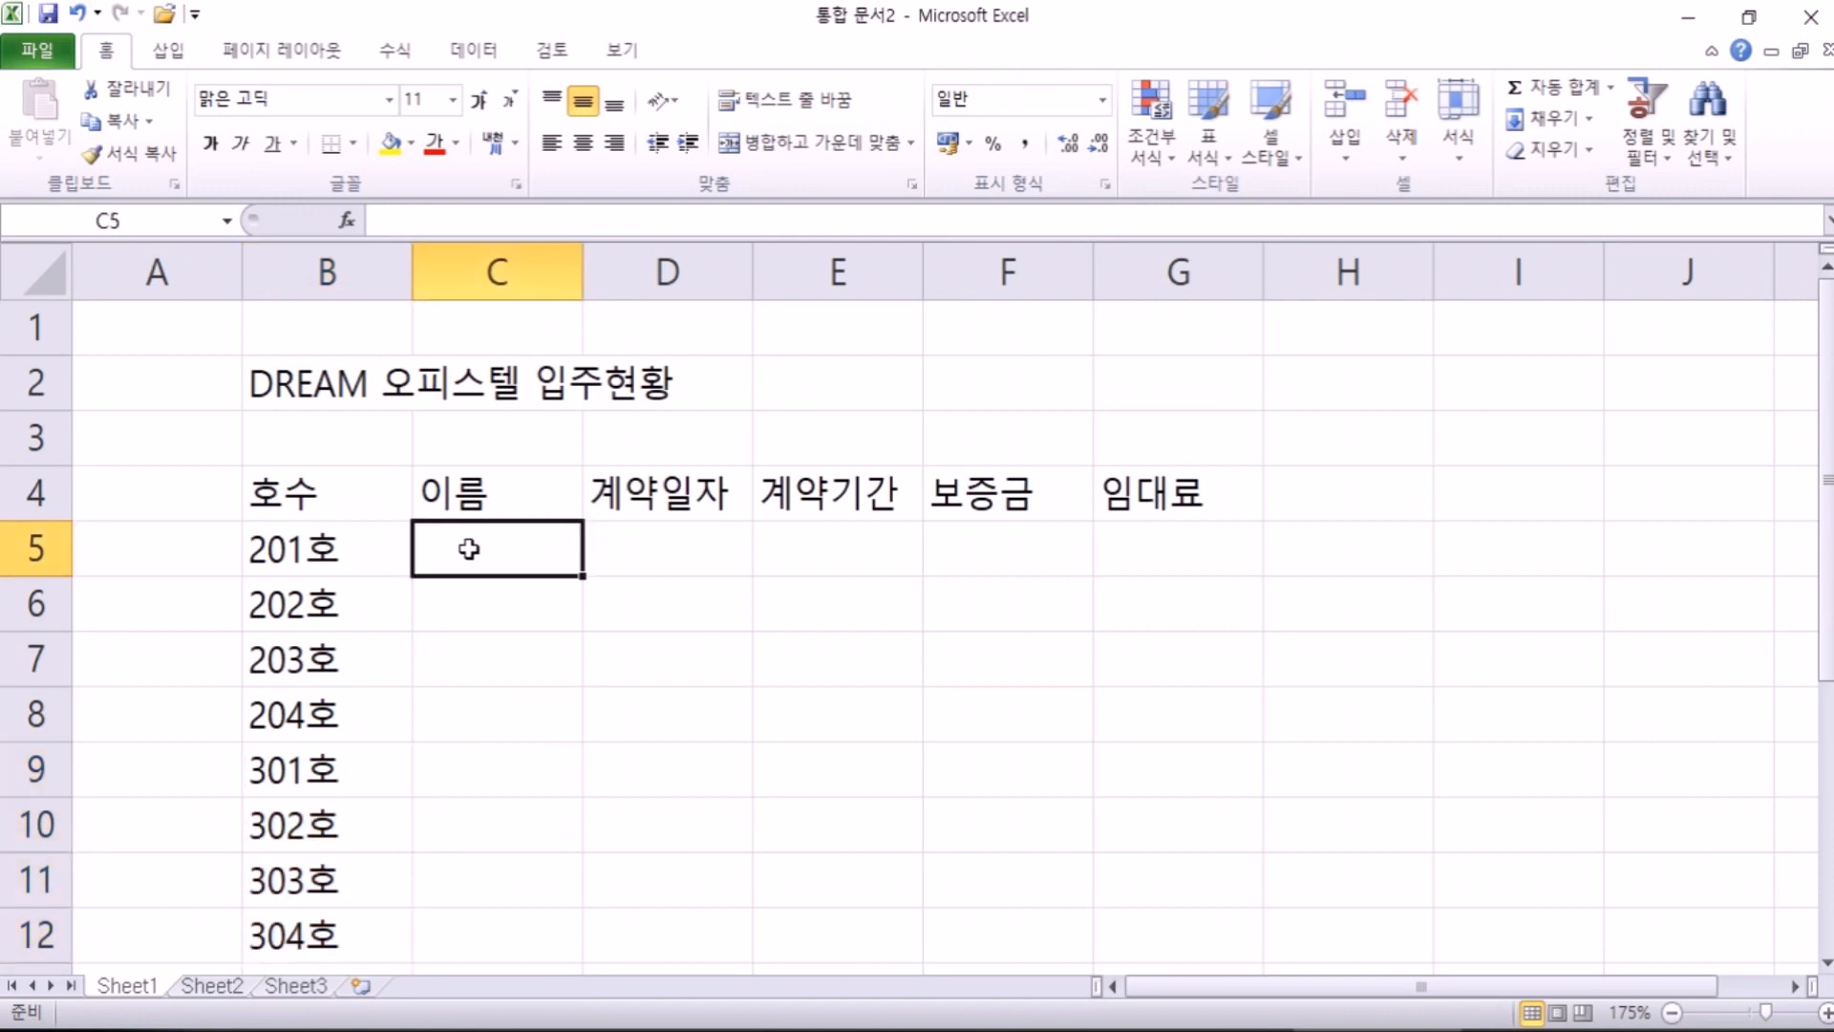
scroll(472, 549, "down", 1)
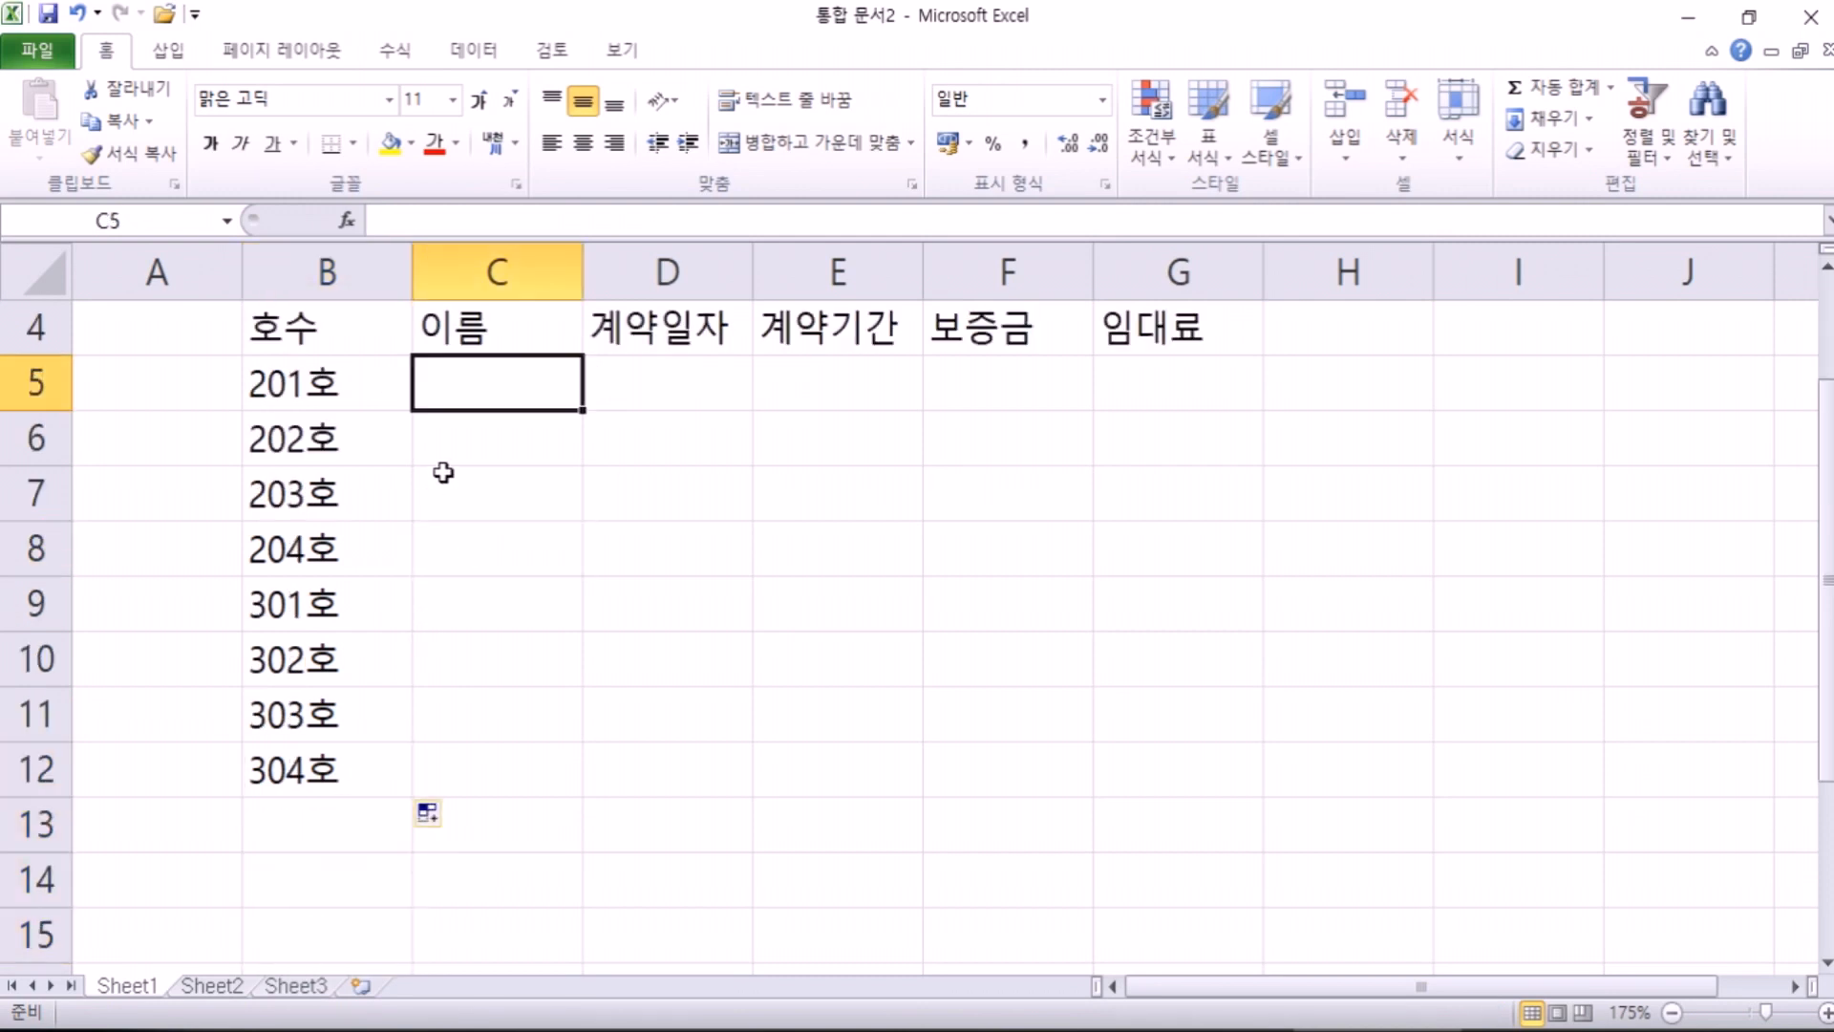
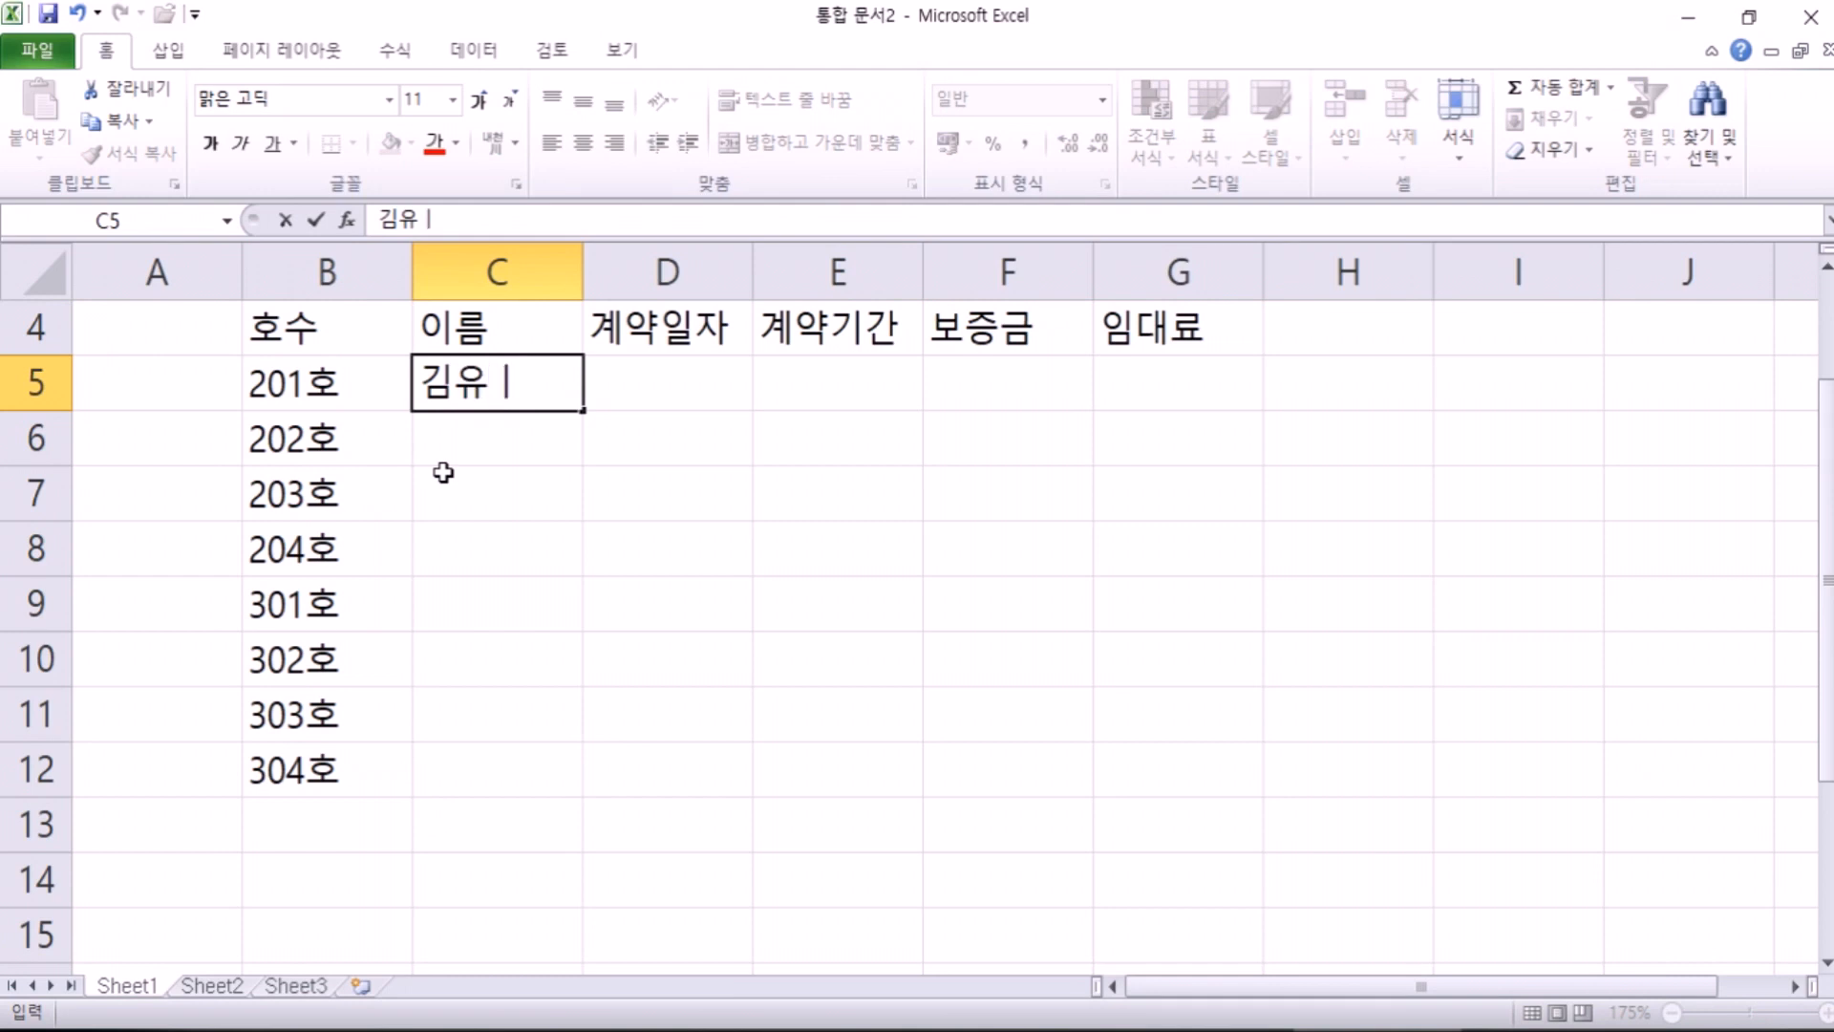
Step: Enter the tenant names for rooms 201호–204호 in C5:C8
key("Return")
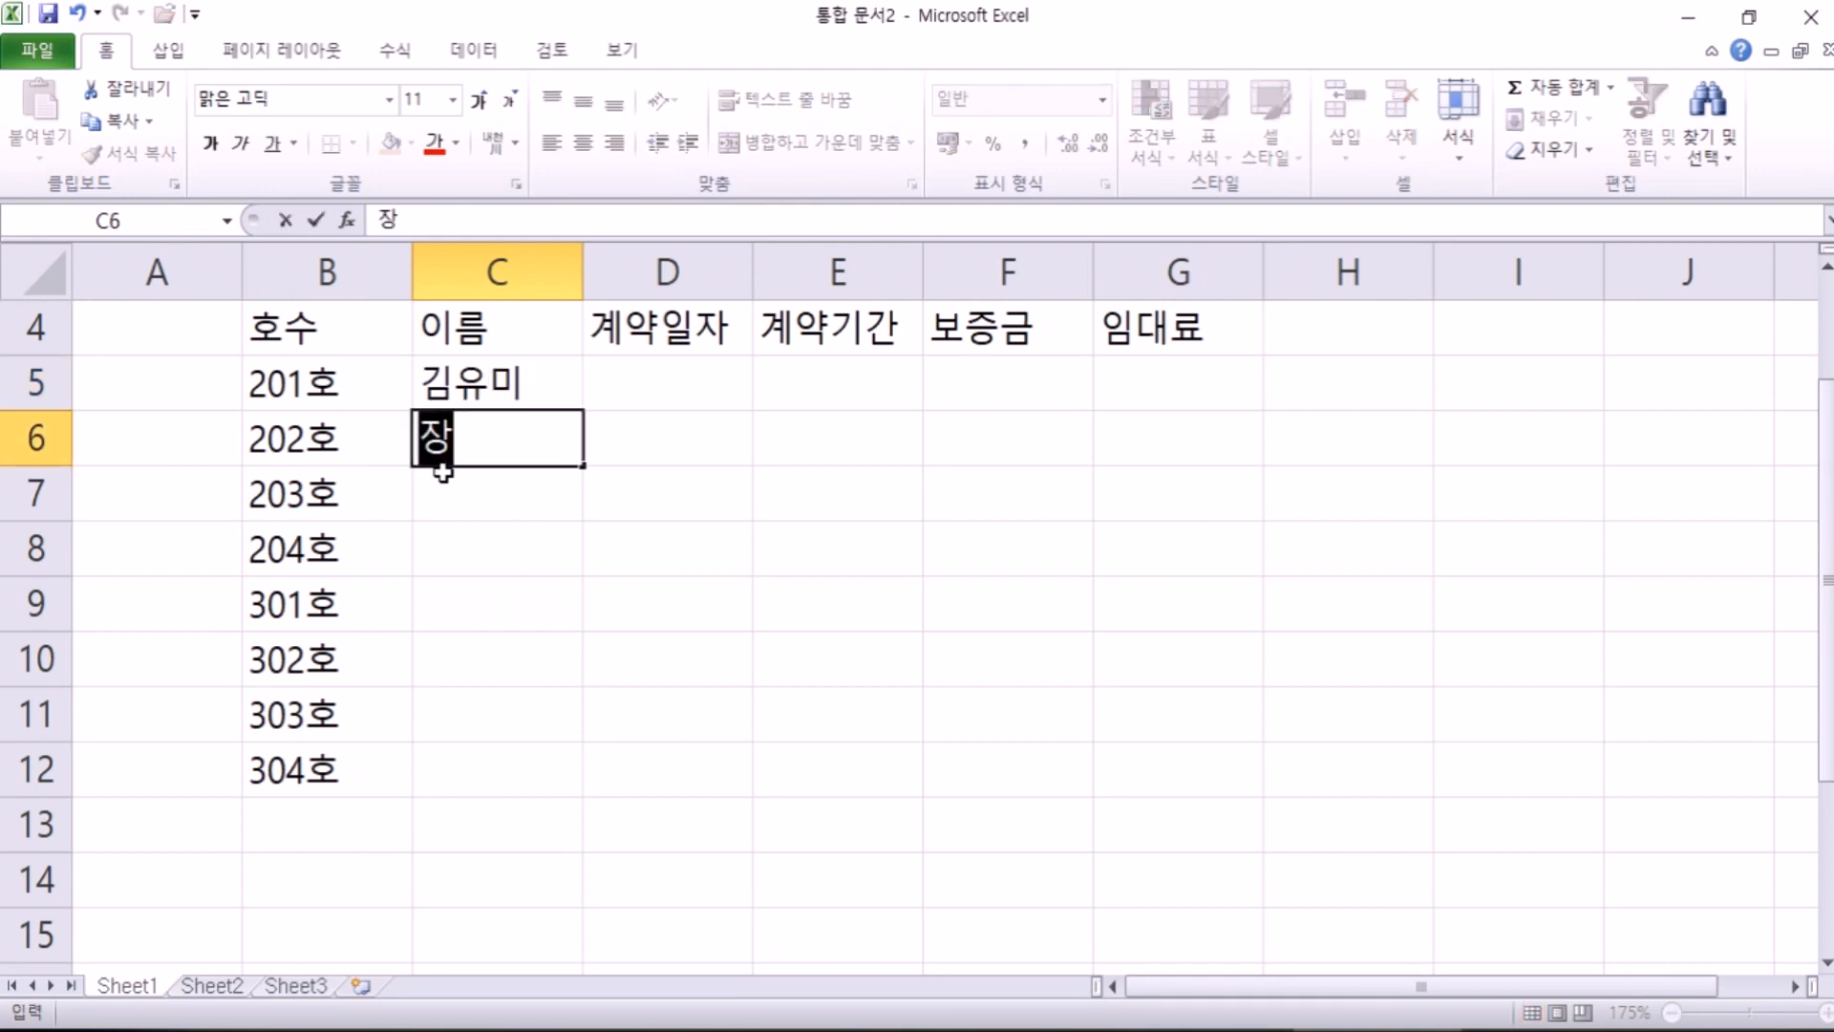
key("Return")
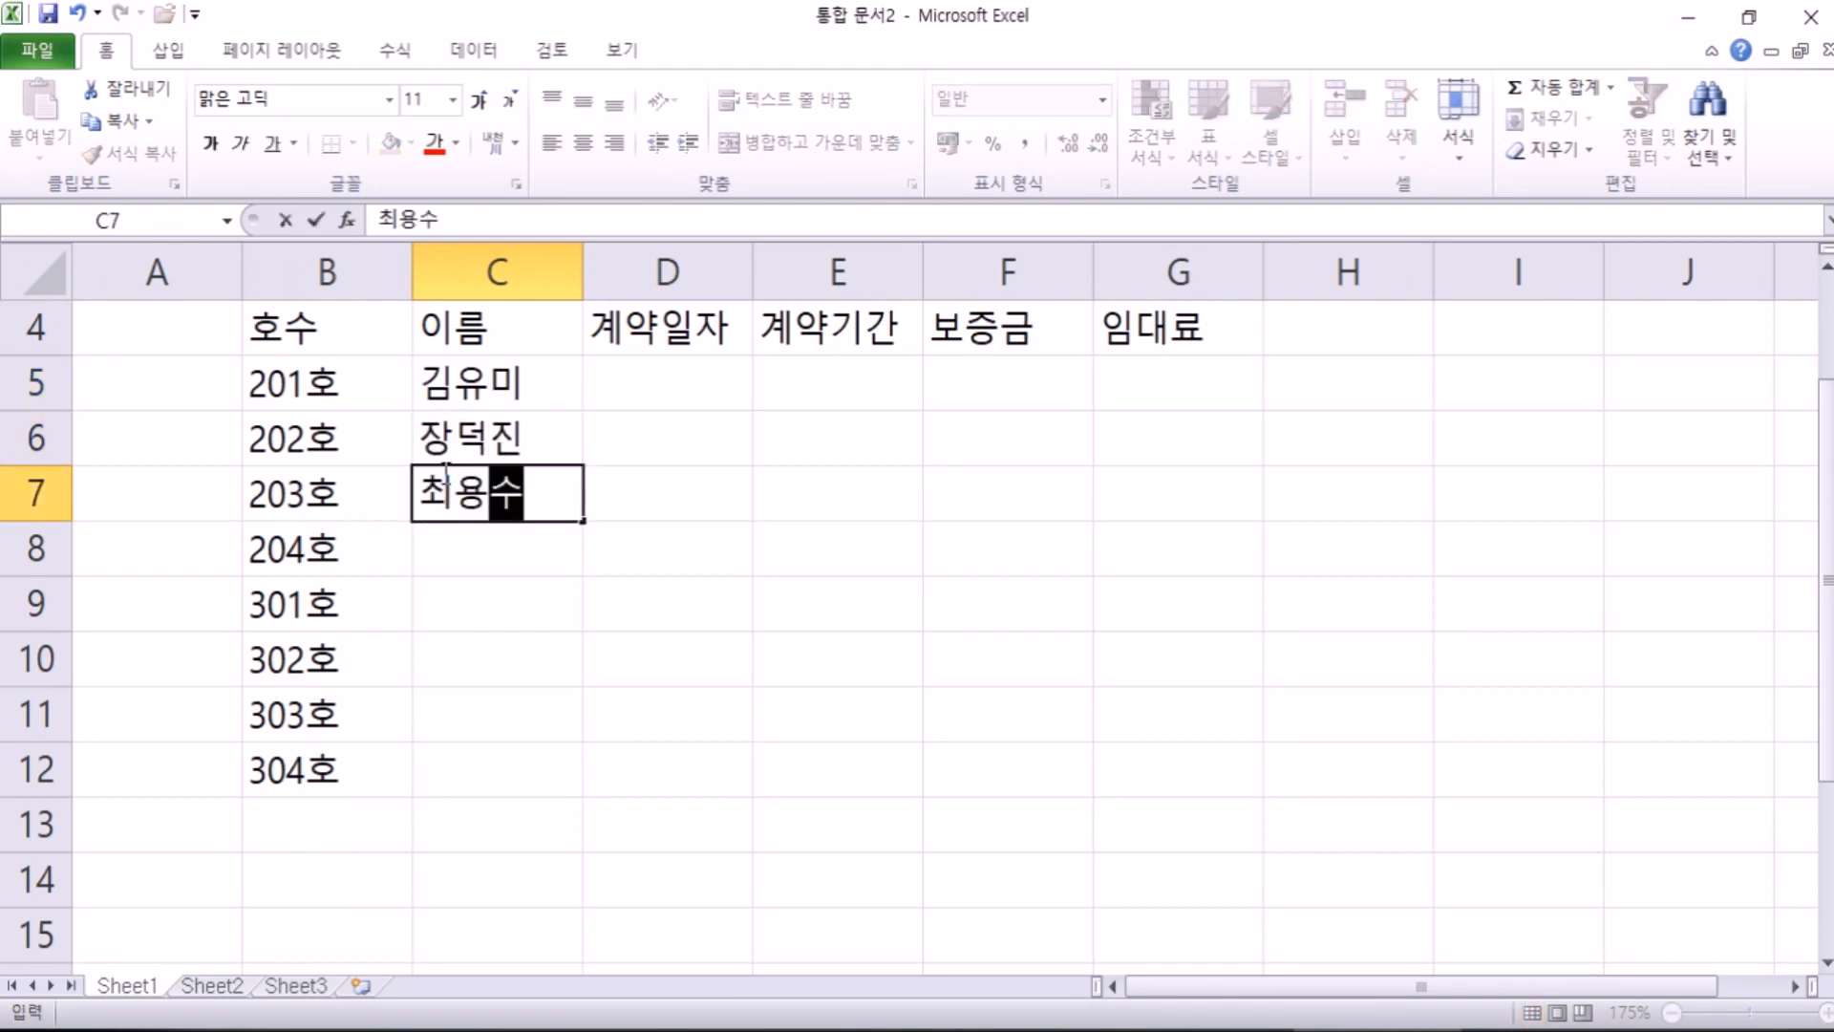
key("Return")
key("Return")
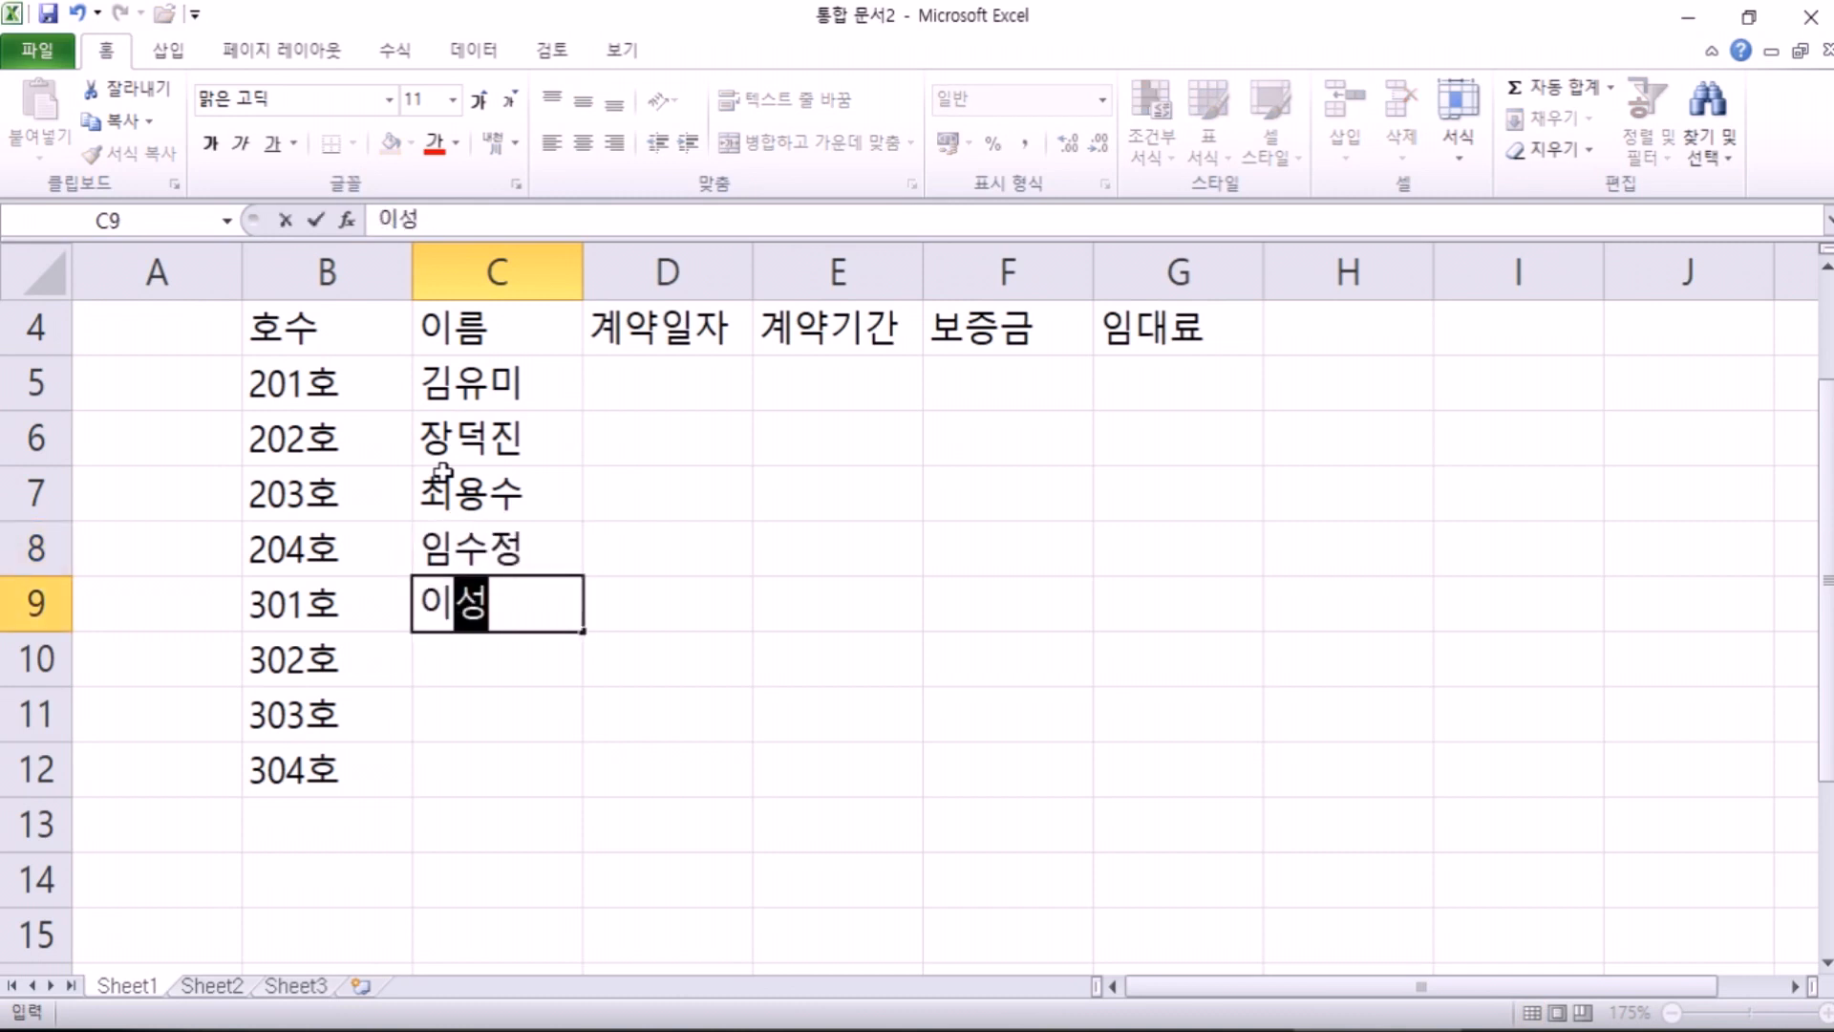
Step: Enter the tenant names for rooms 301호–304호 in C9:C12
key("Return")
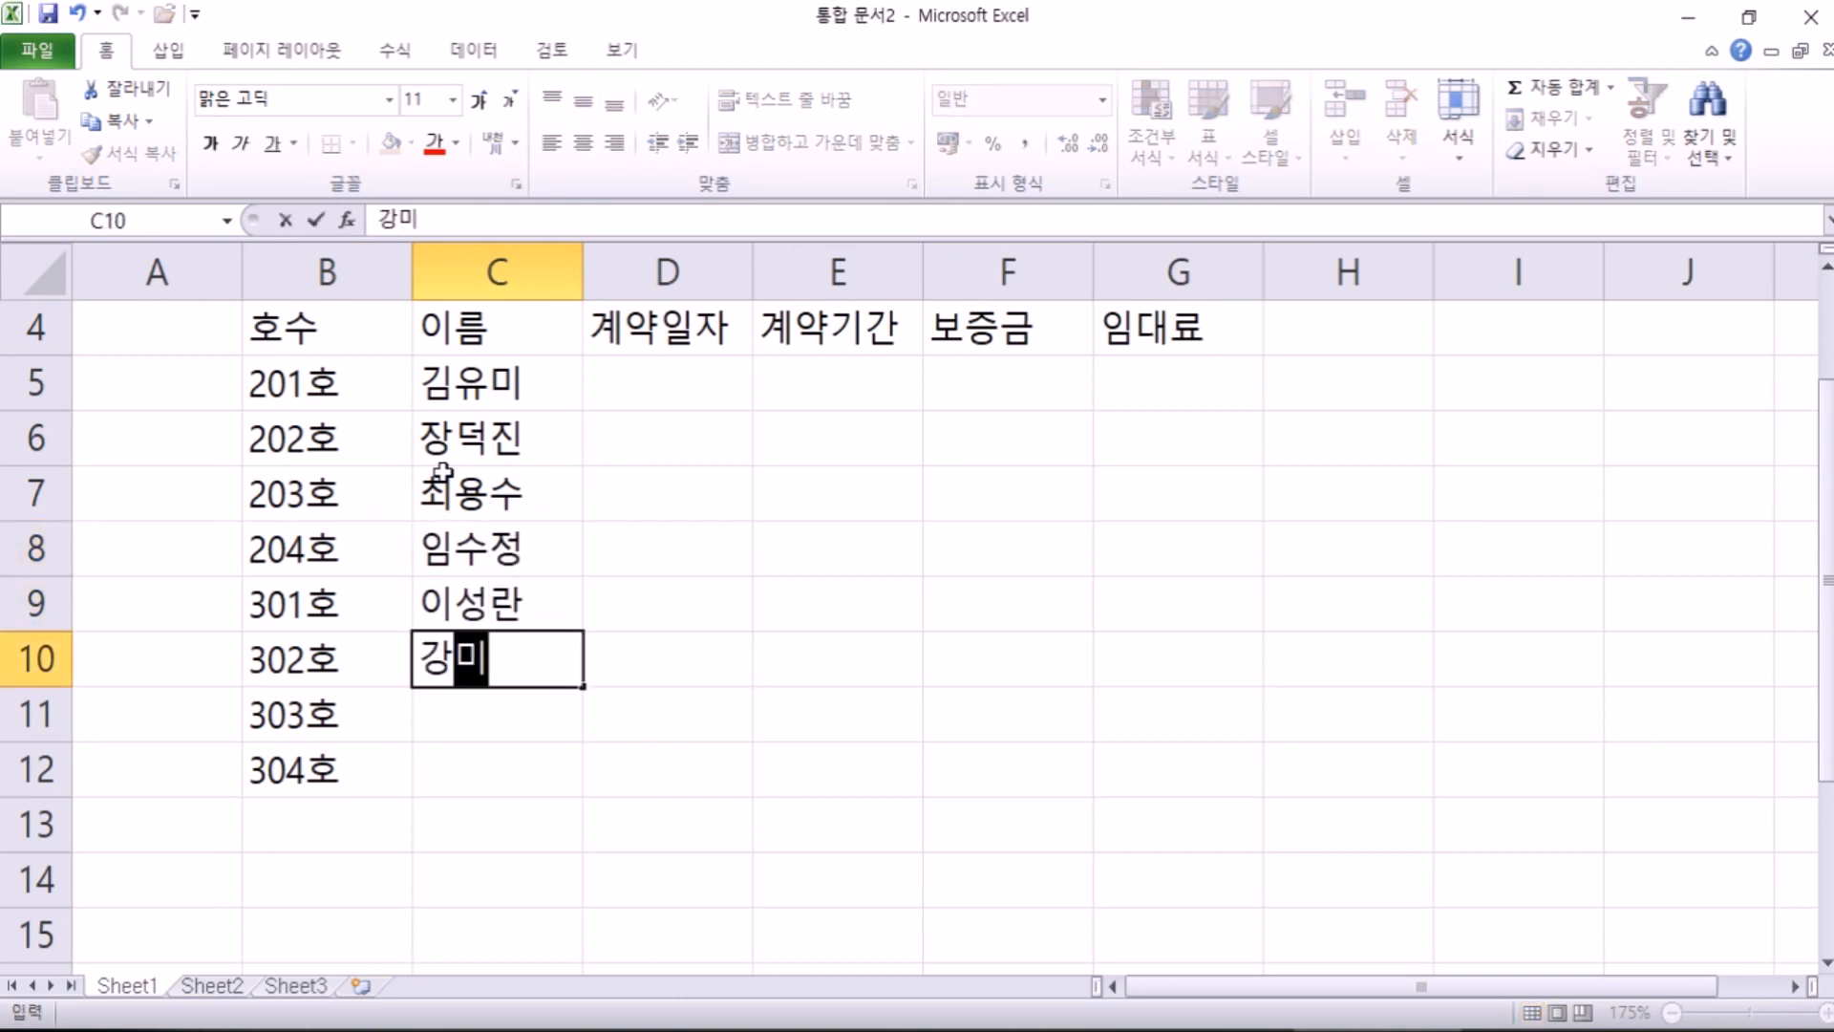
key("Return")
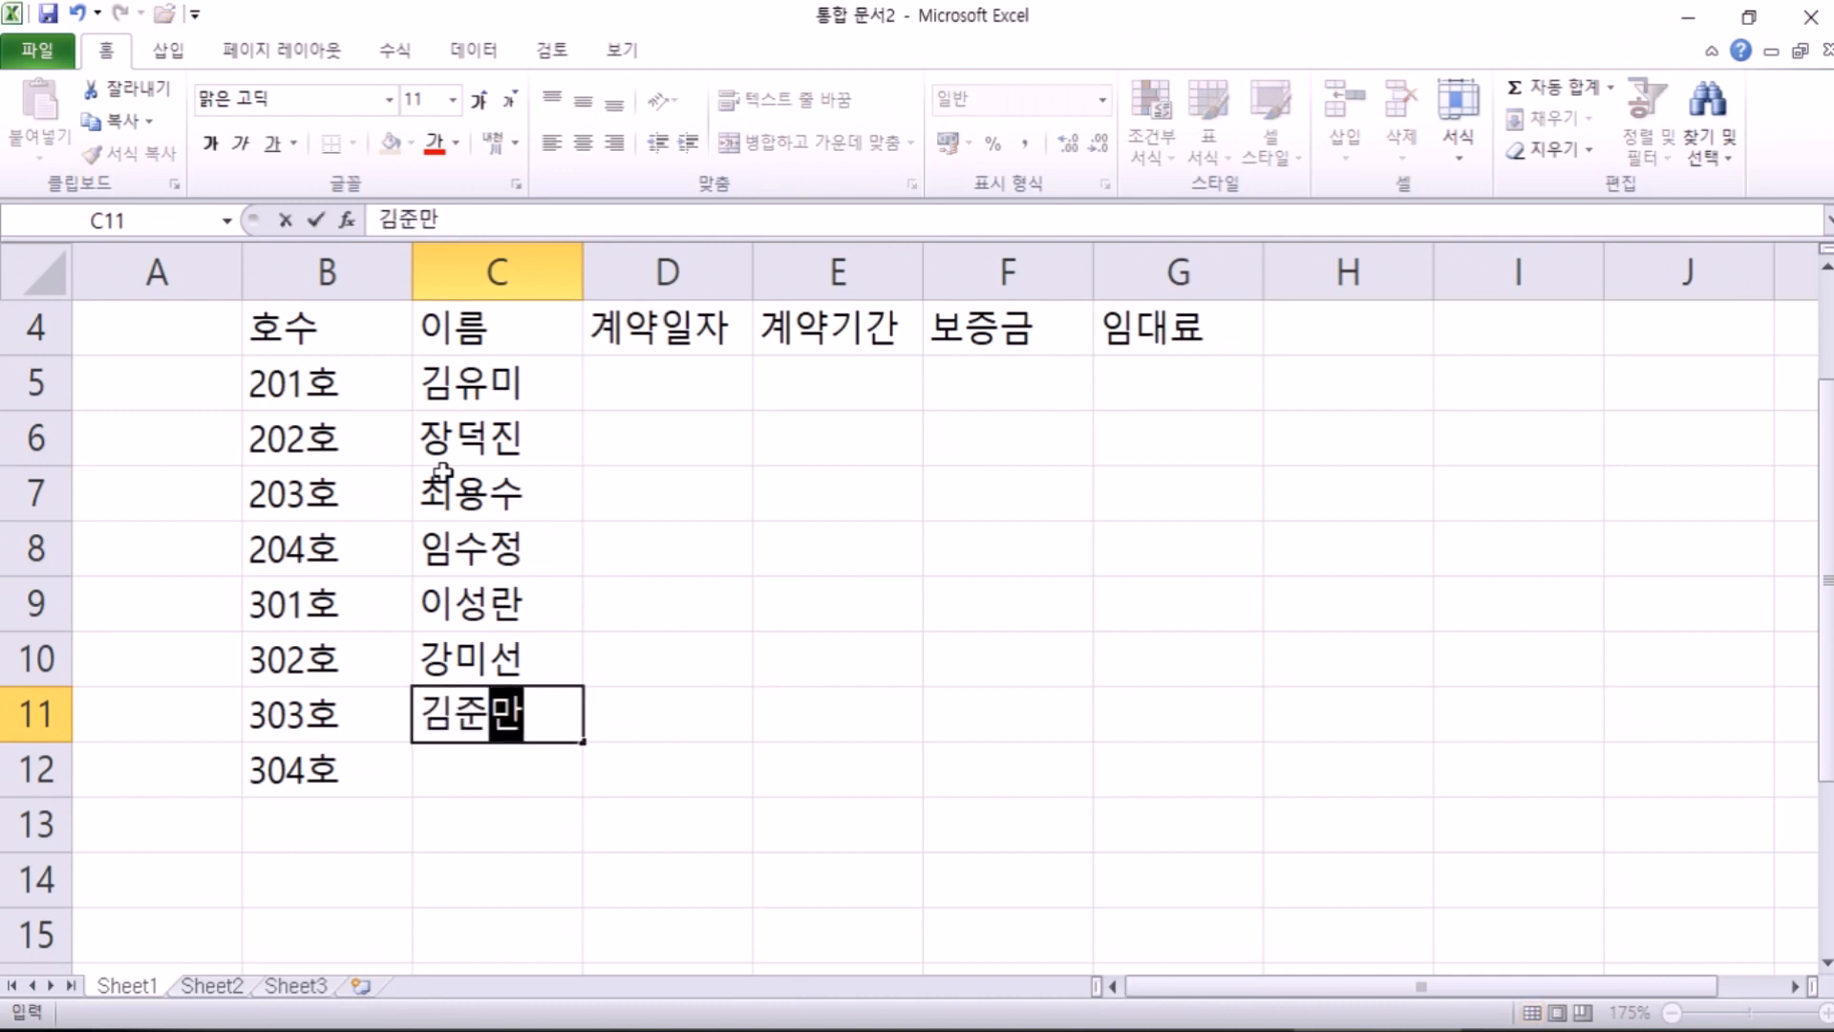
key("Return")
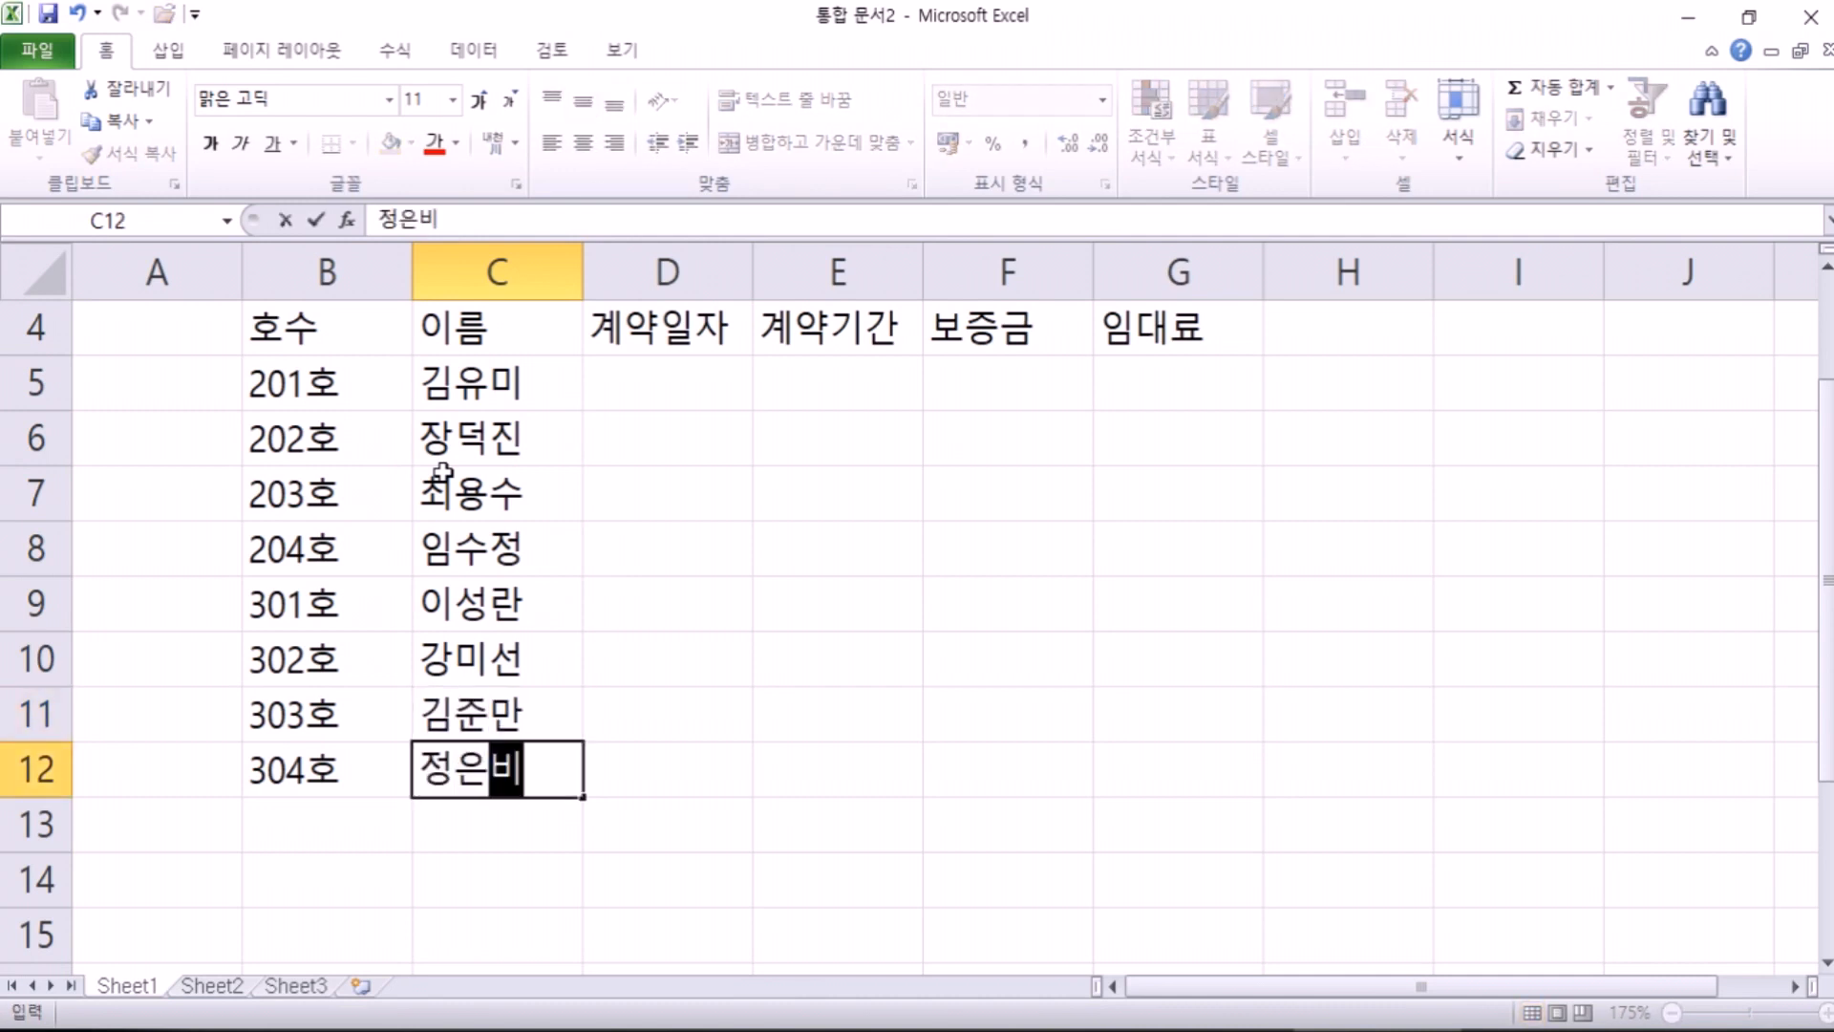
key("Tab")
key("Up")
key("Up")
key("Up")
key("Up")
key("Up")
key("Up")
key("Up")
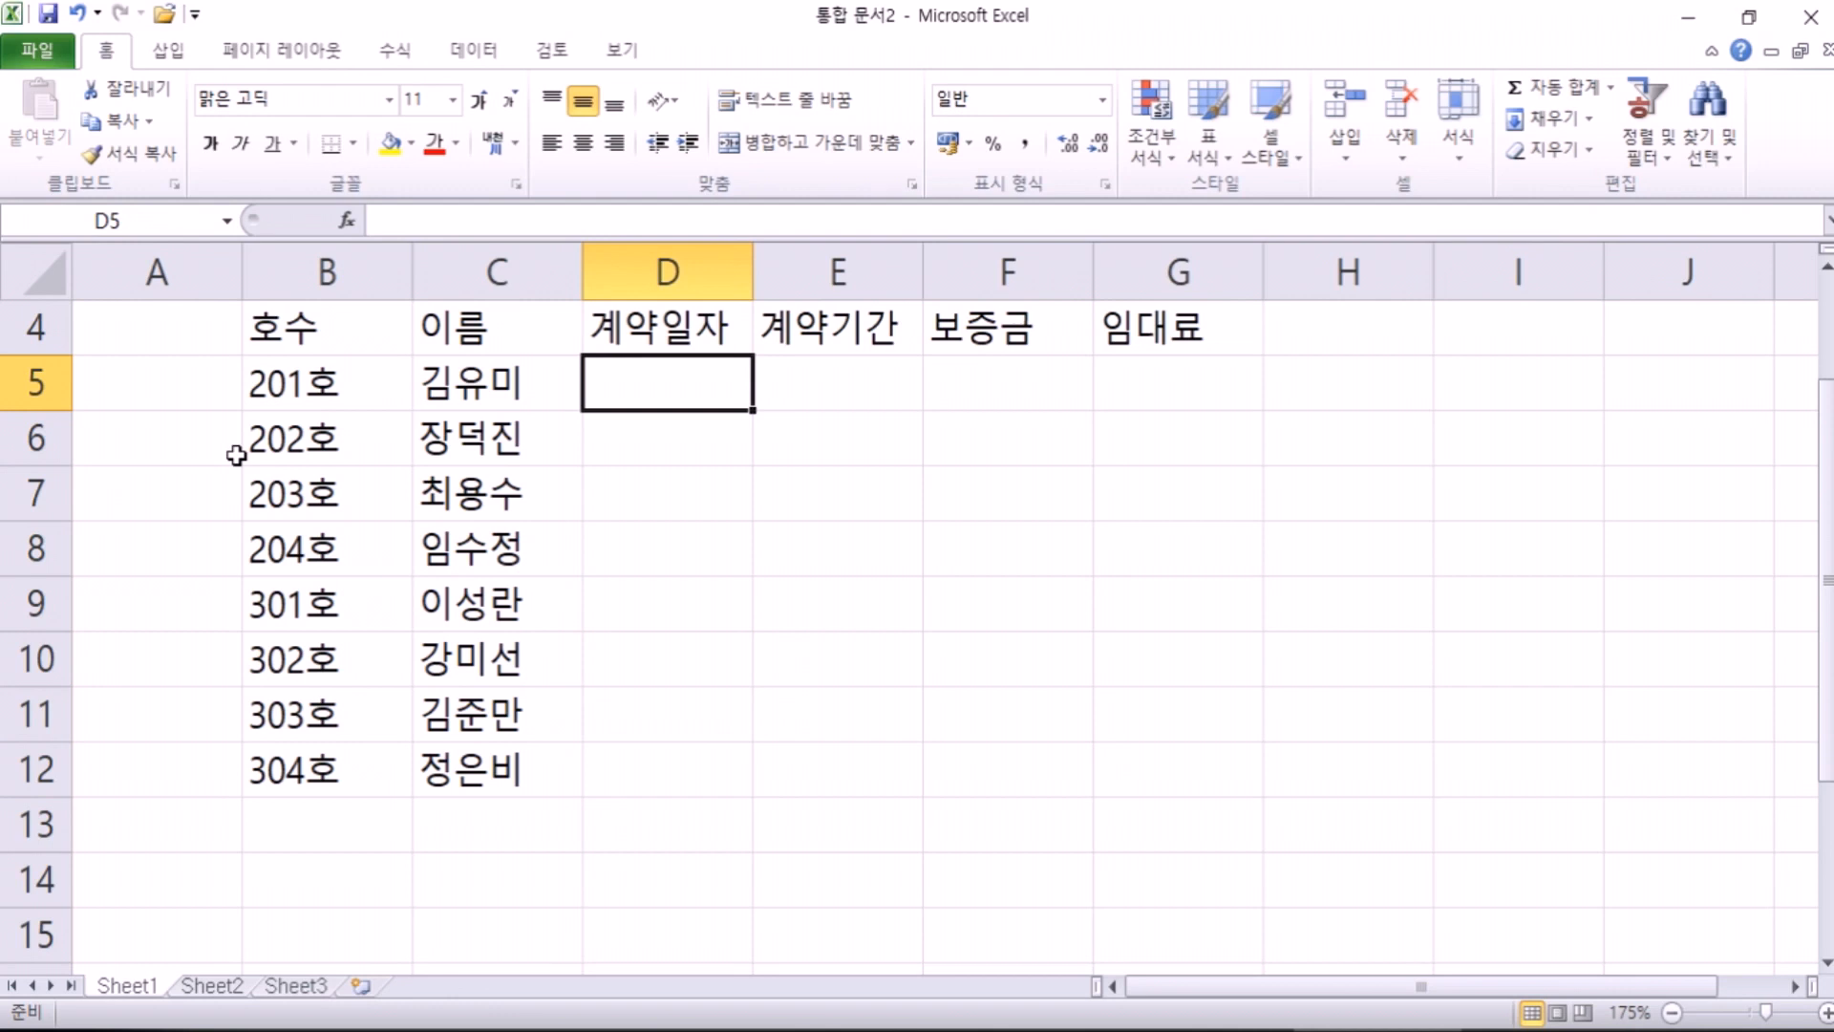
Step: Enter contract dates 2009-05-10, 2009-07-15, 2008-10-09 and 2008-12-07 in D5:D8
type("200")
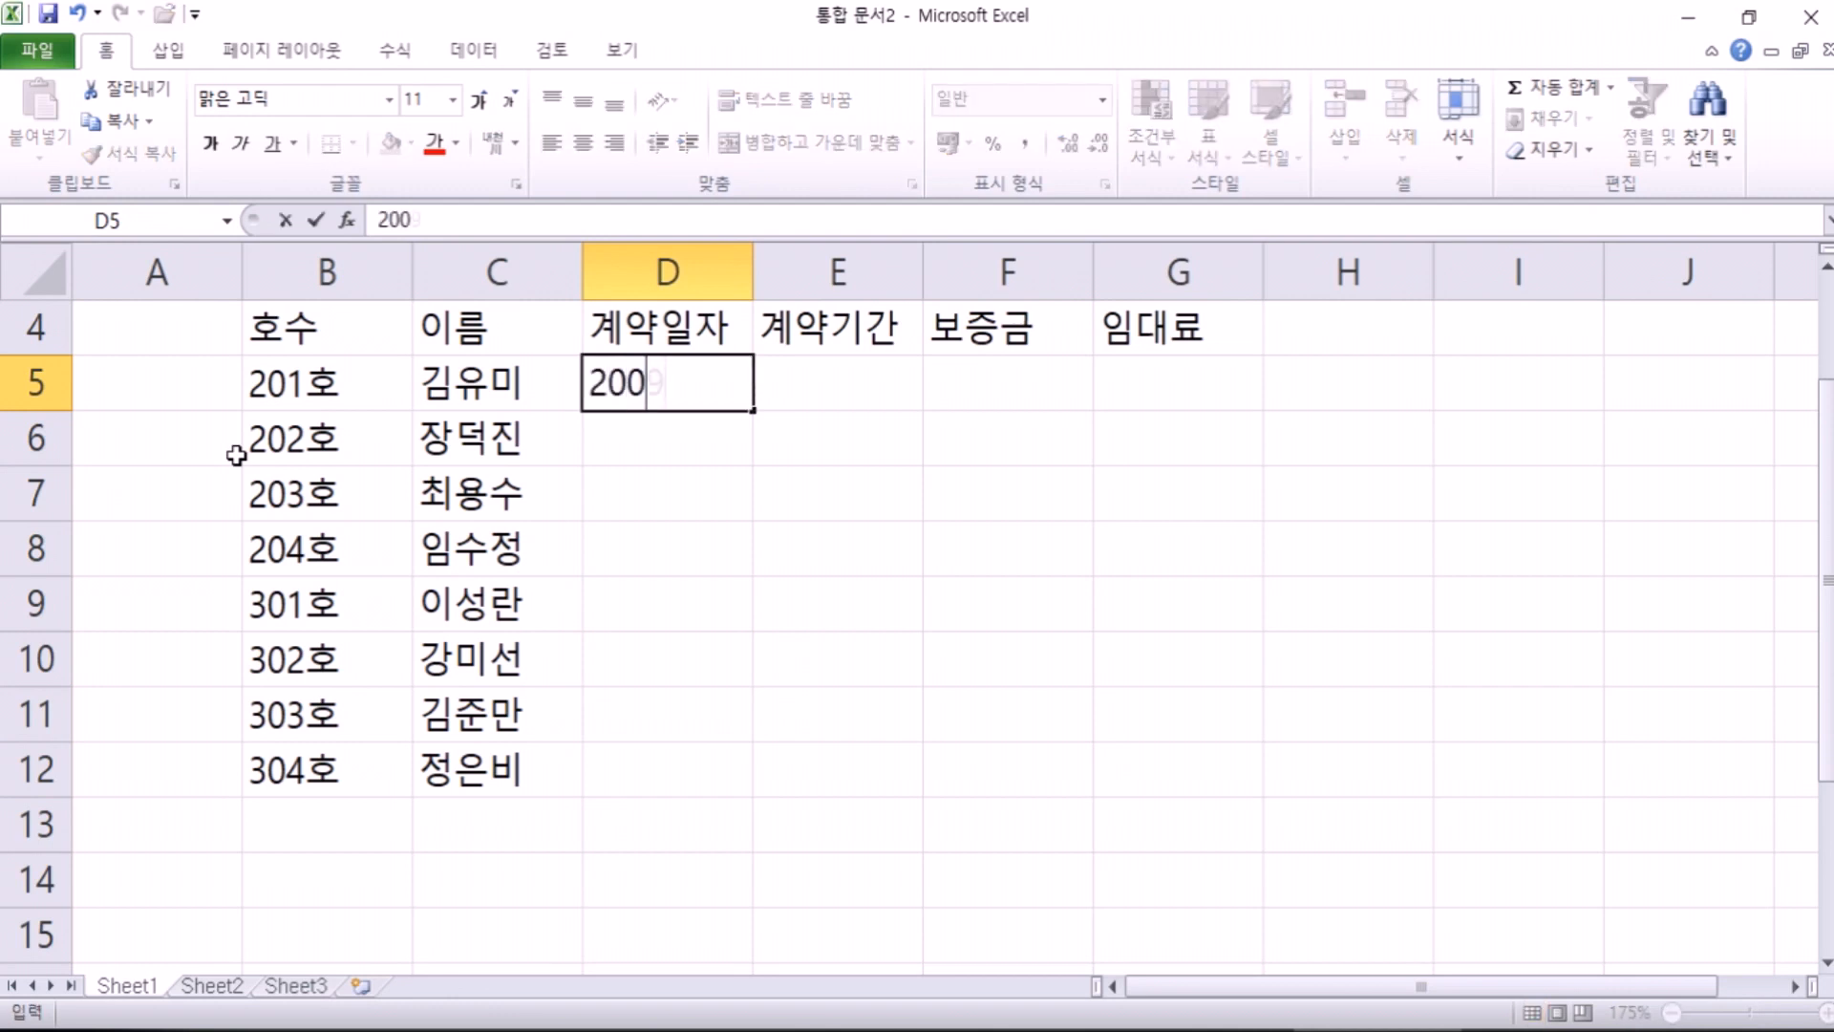
type("9-05-10")
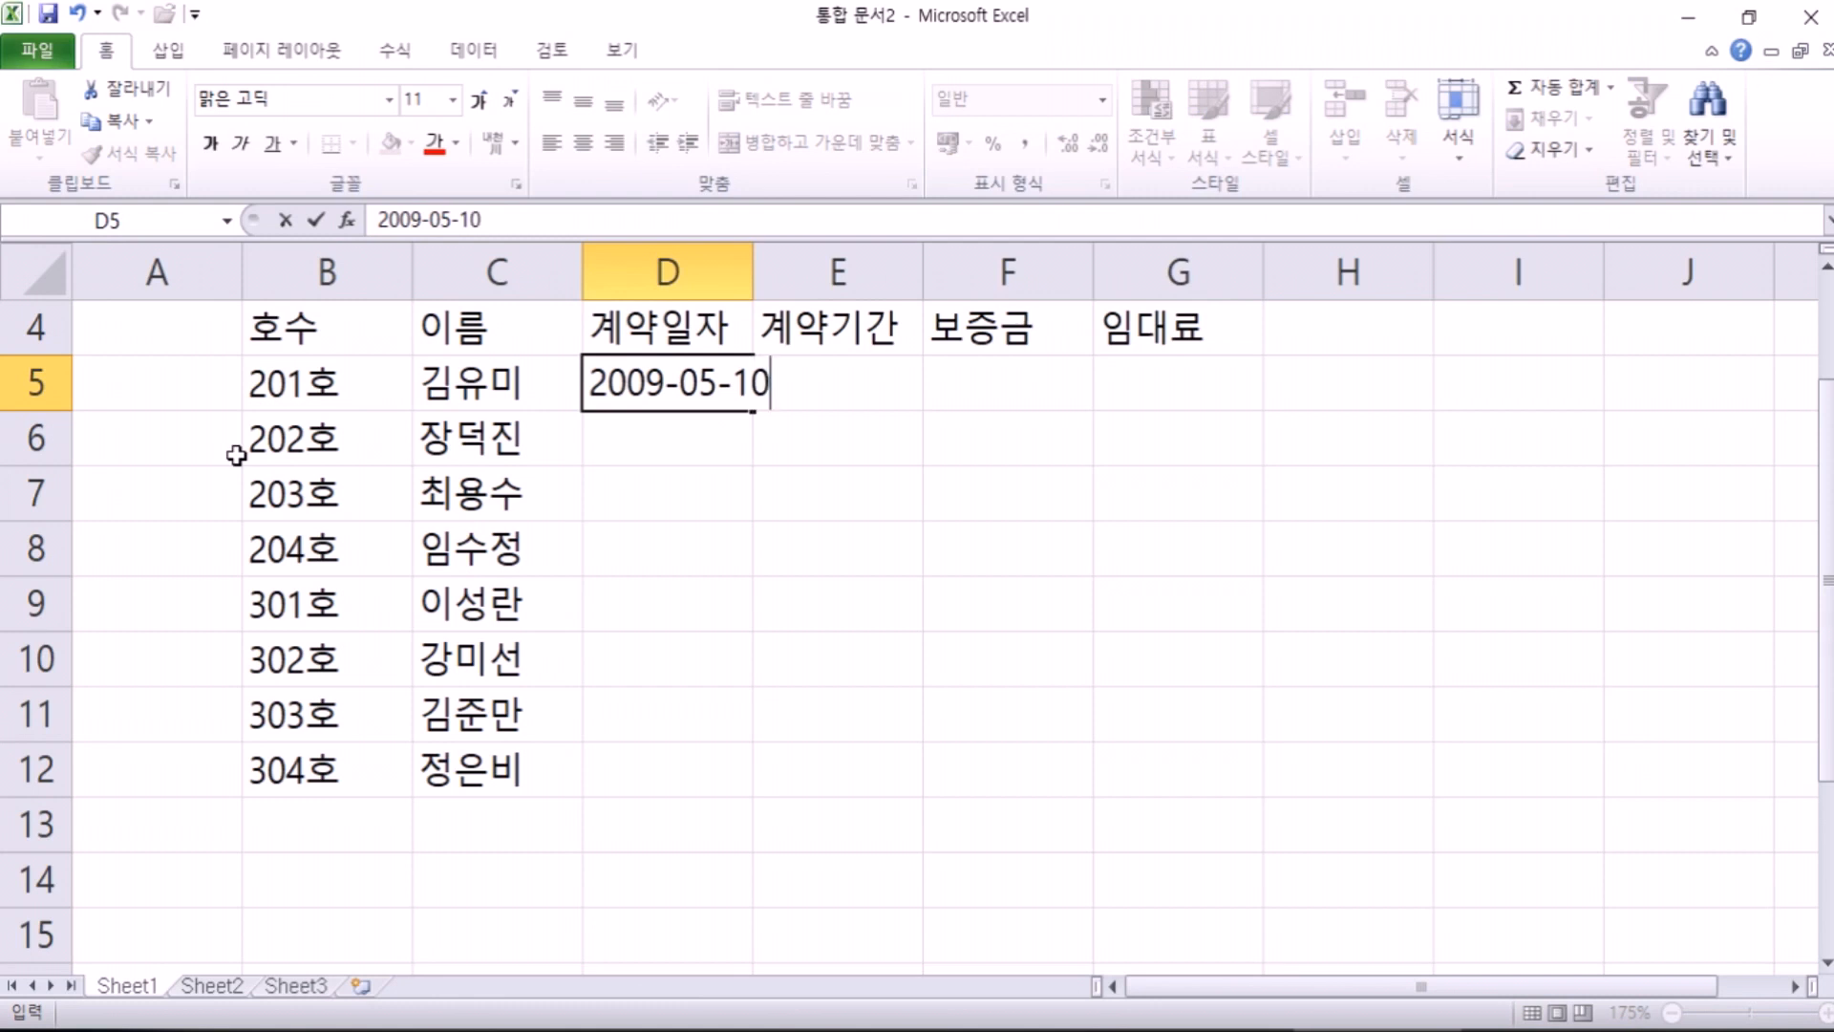
key("Escape")
type("9-")
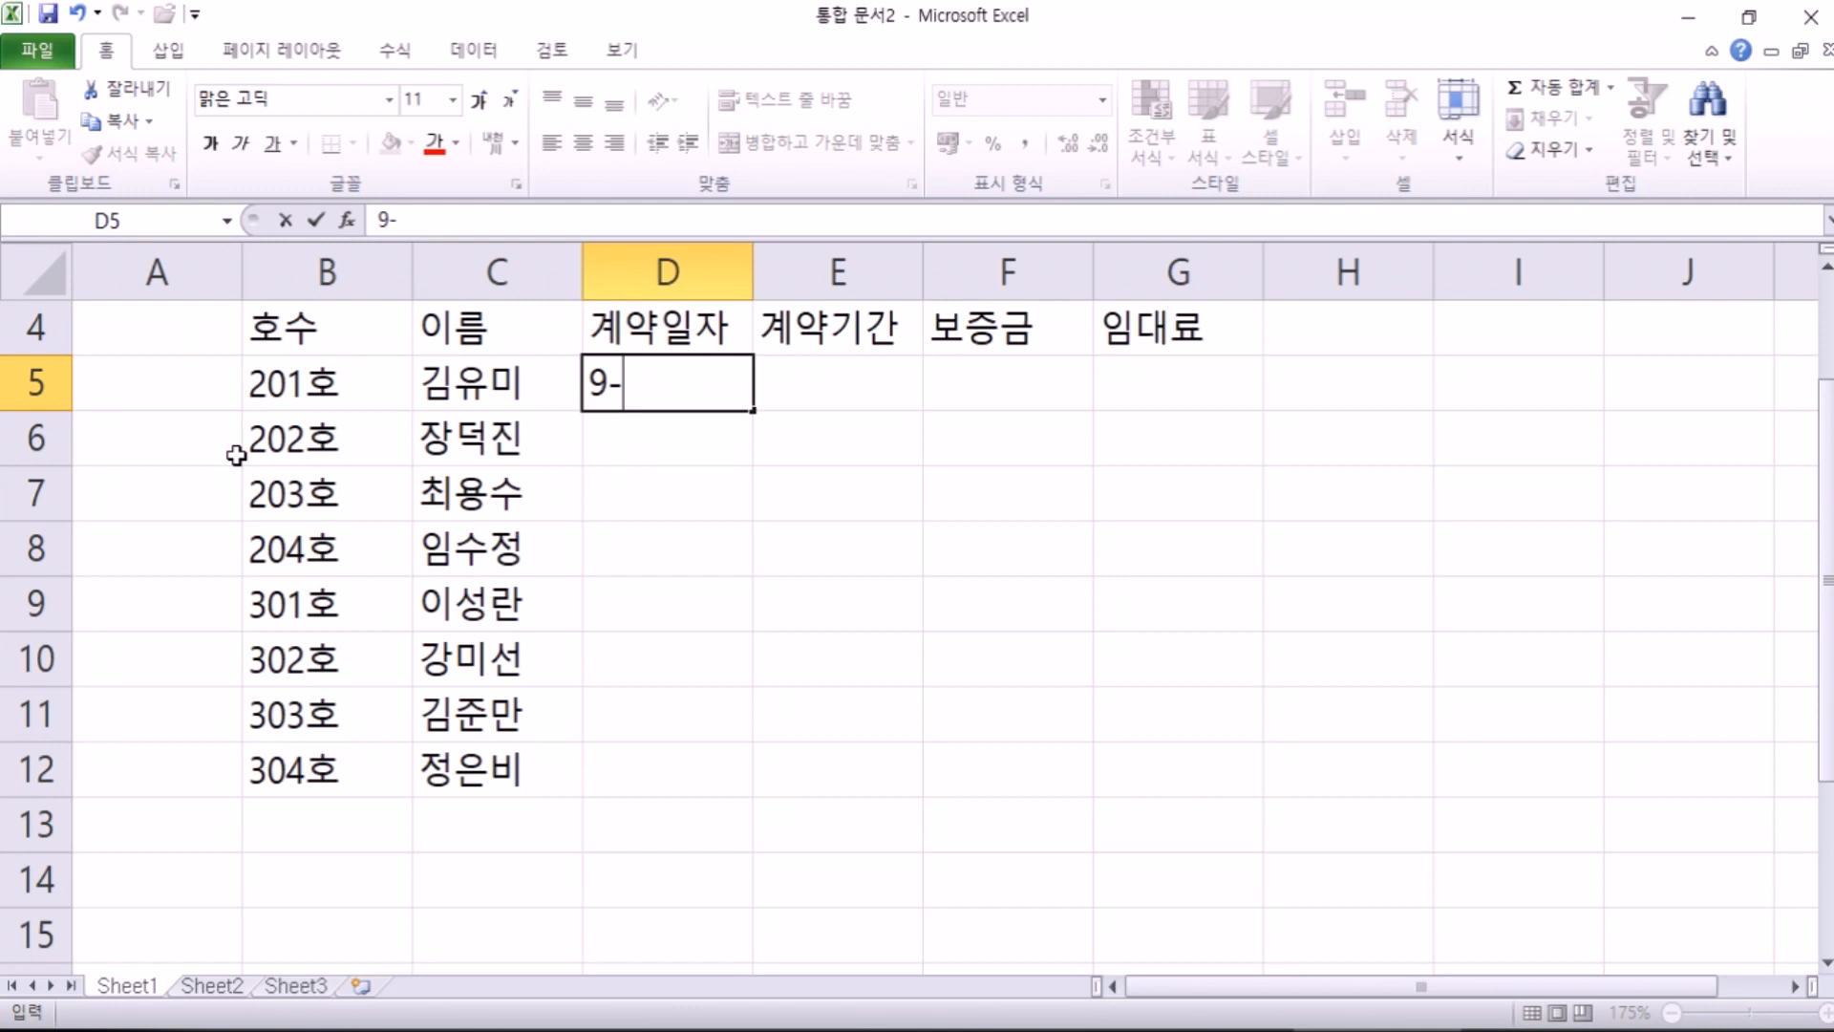
type("5-10")
key("Return")
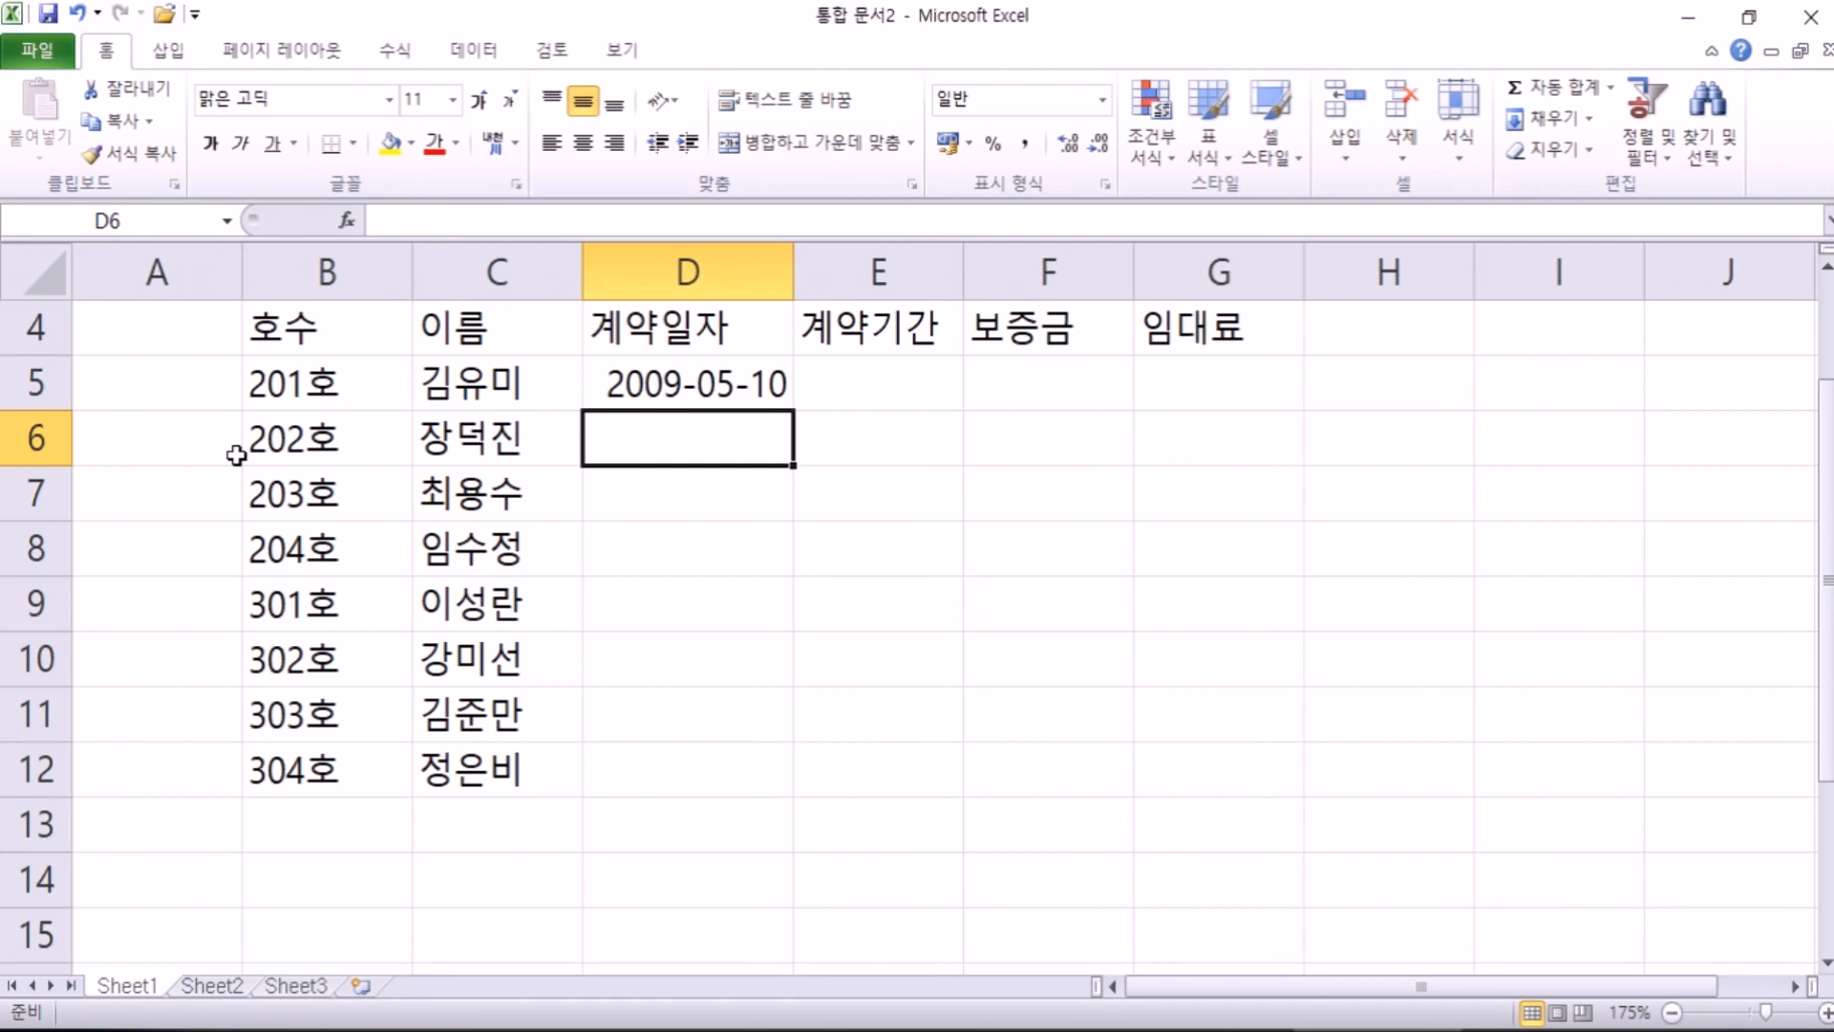
type("9-")
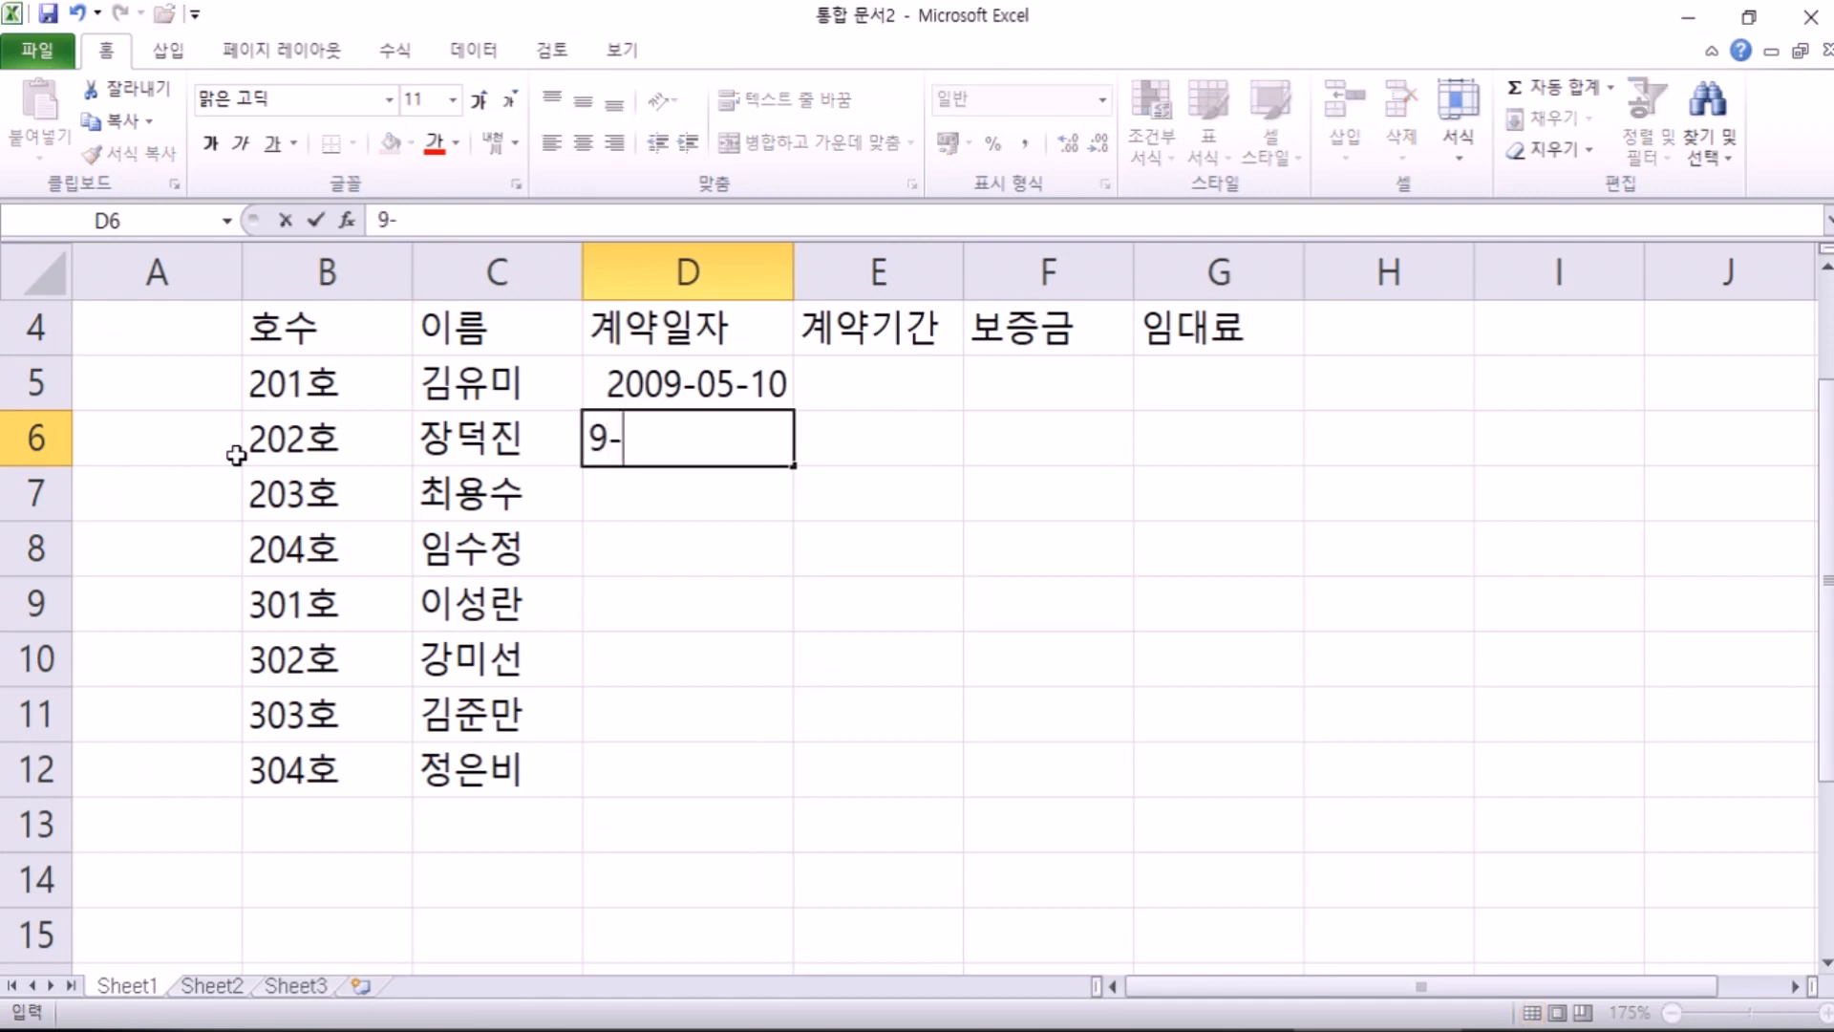
type("7-15")
key("Return")
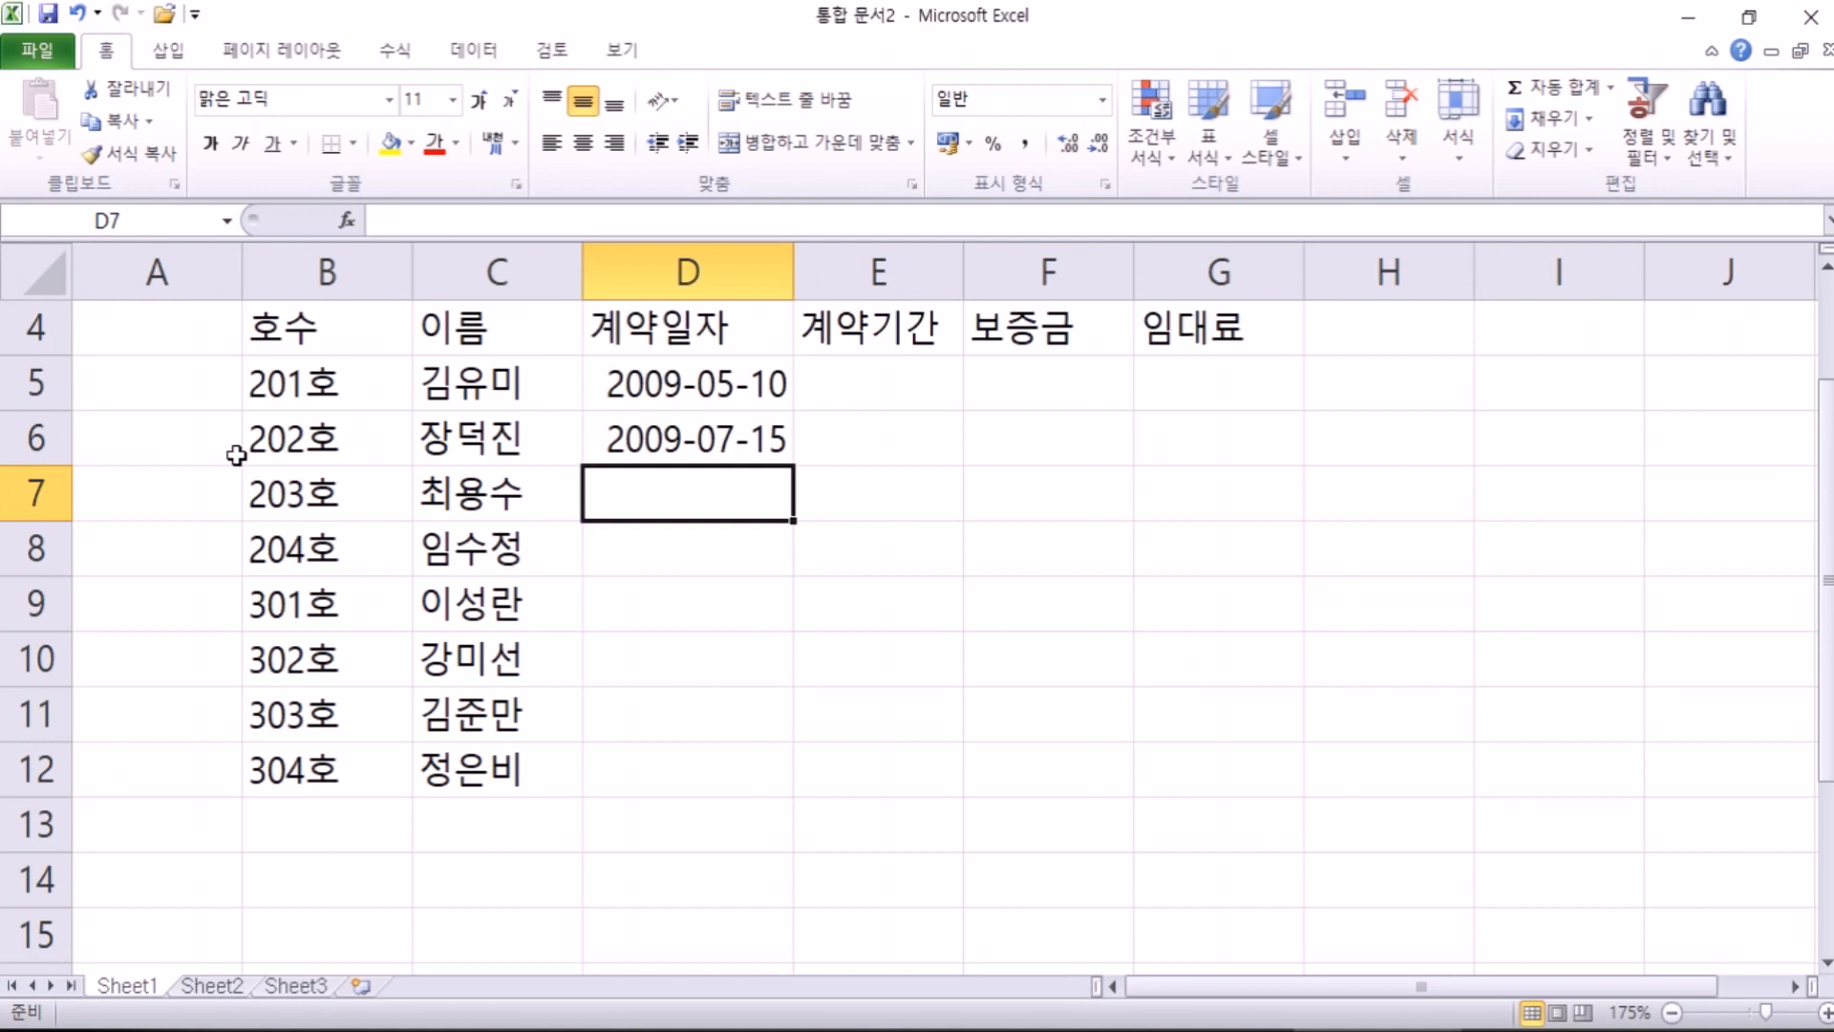
type("8-10-9")
key("Return")
type("8-12-07")
key("Return")
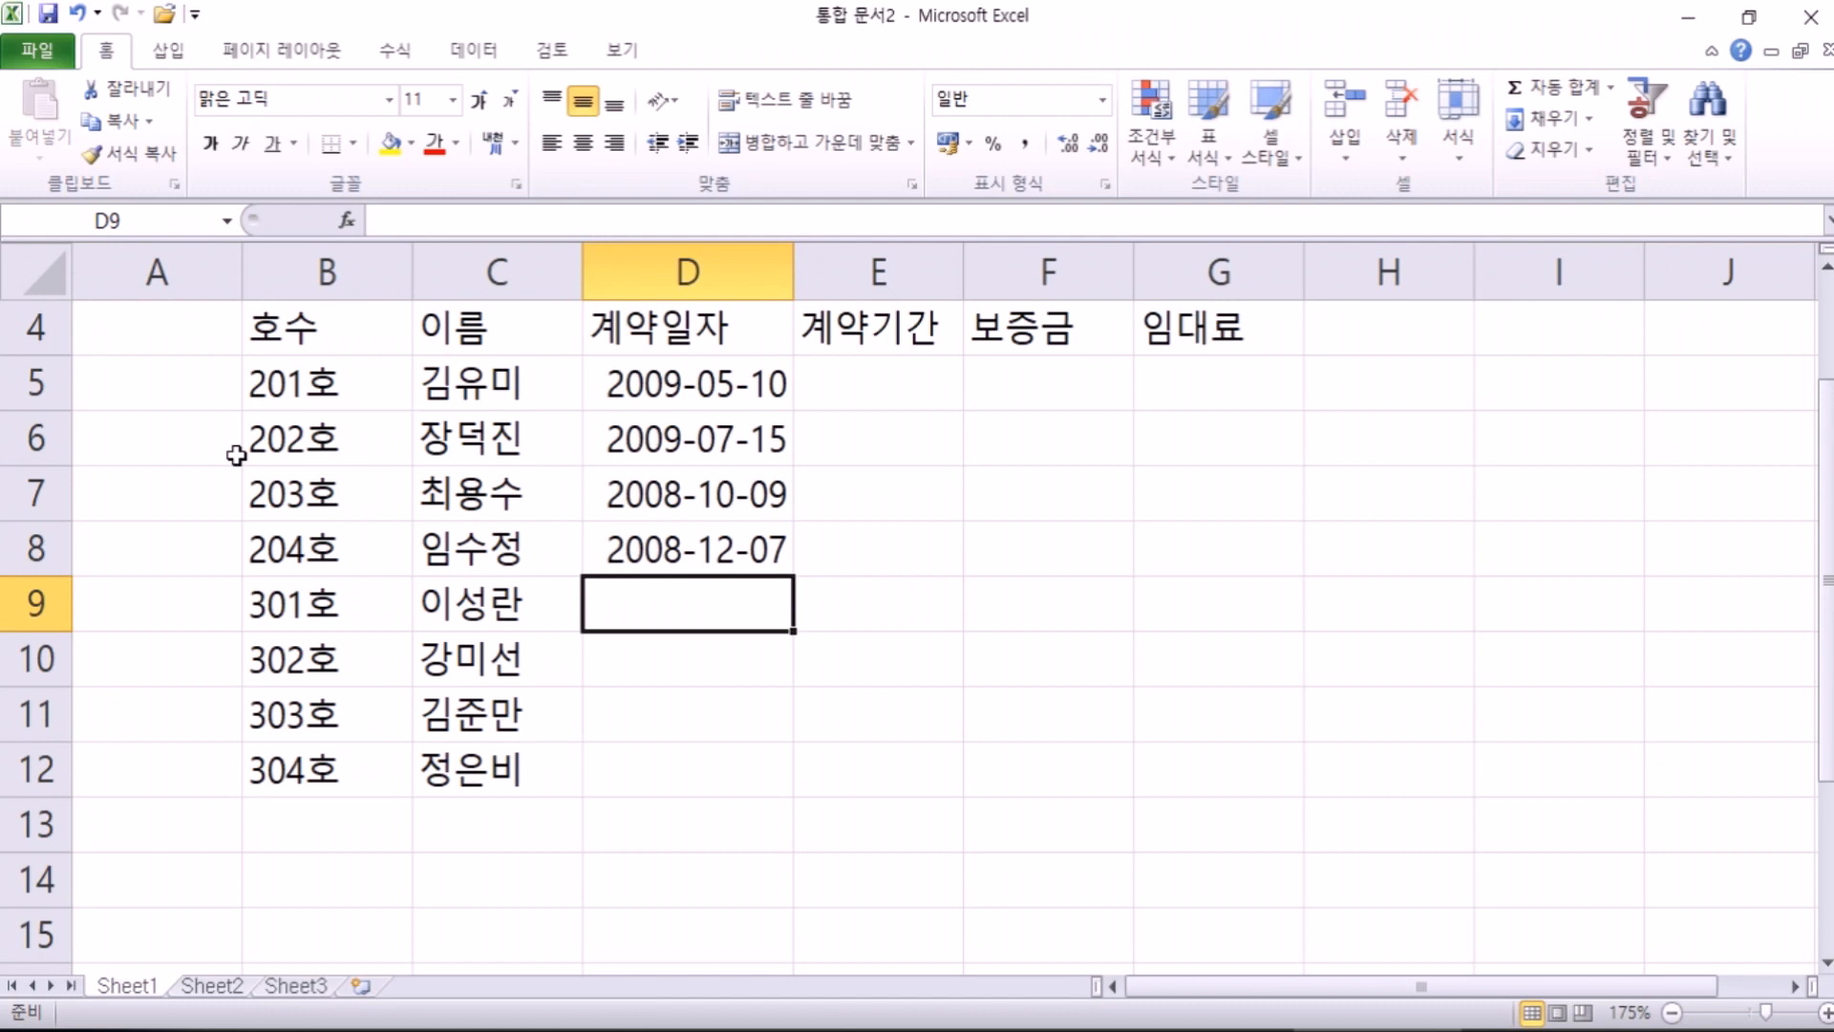
Step: Enter 2008-03-20 and 2008-09-15 in D9:D10, plus an initial date in D11
type("8-3-20")
key("Return")
type("8-09-")
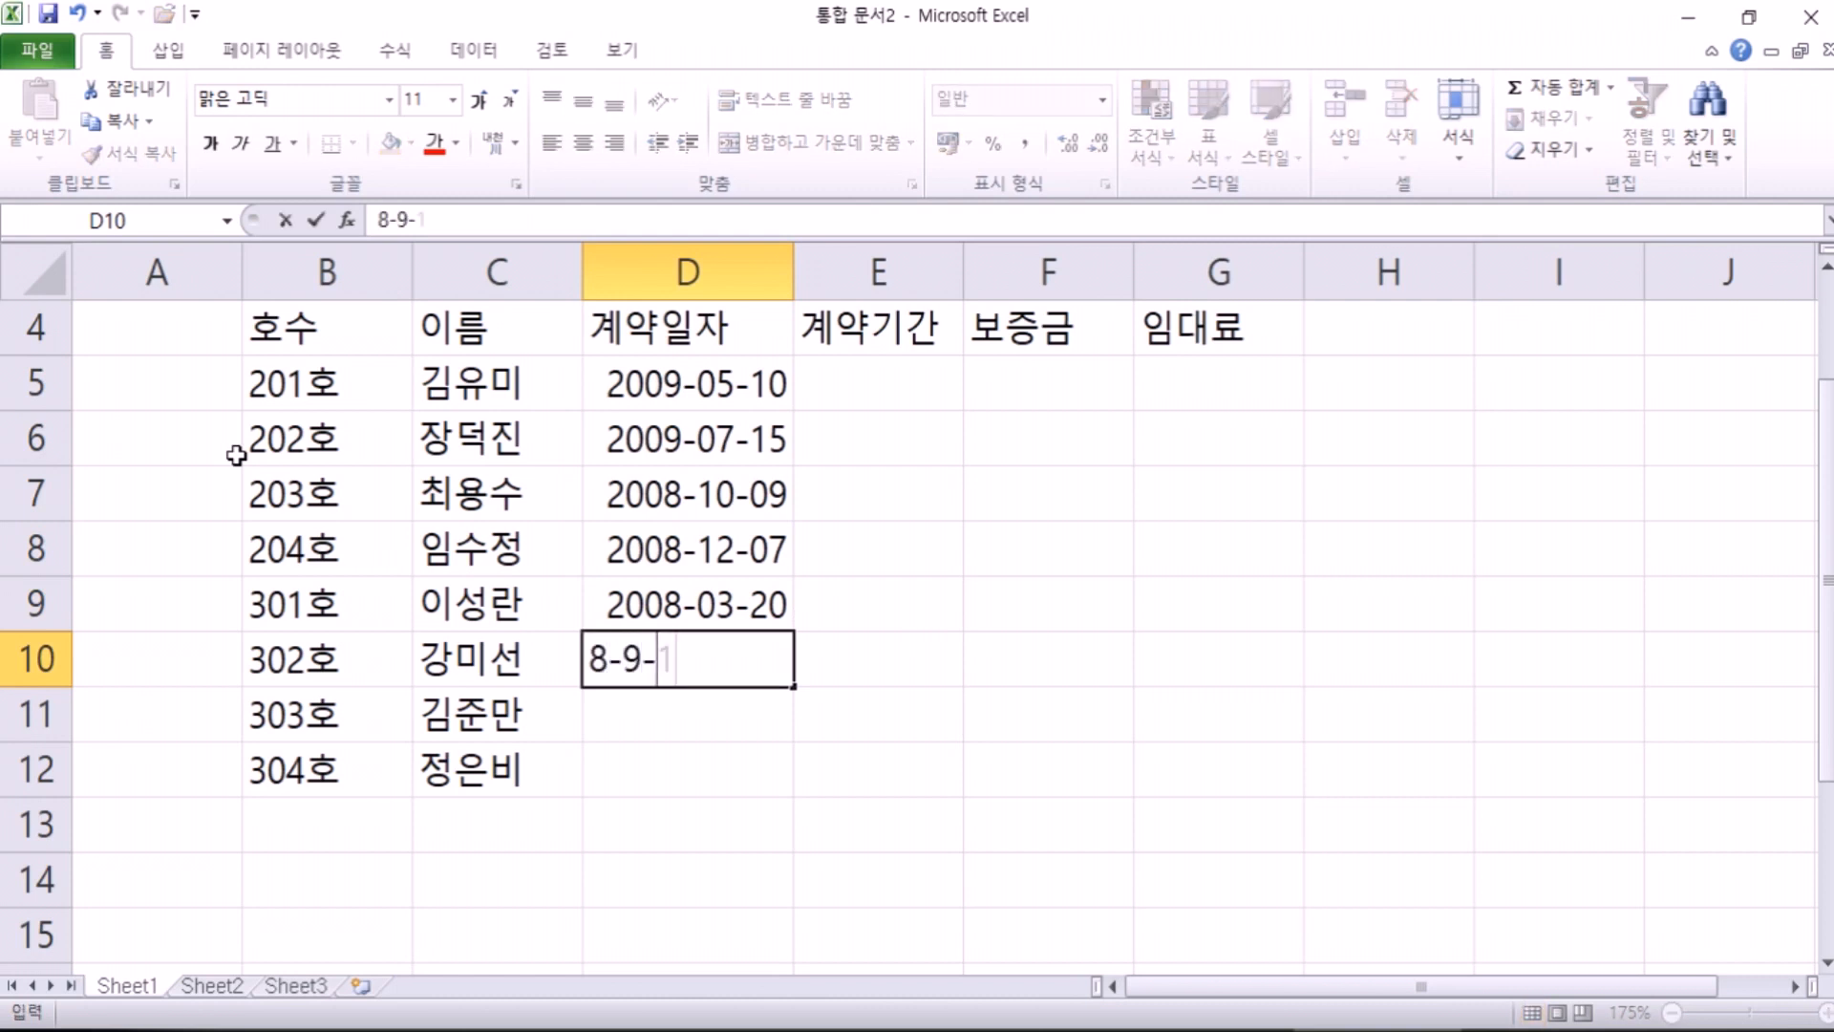
type("15")
key("Return")
type("8-9-15")
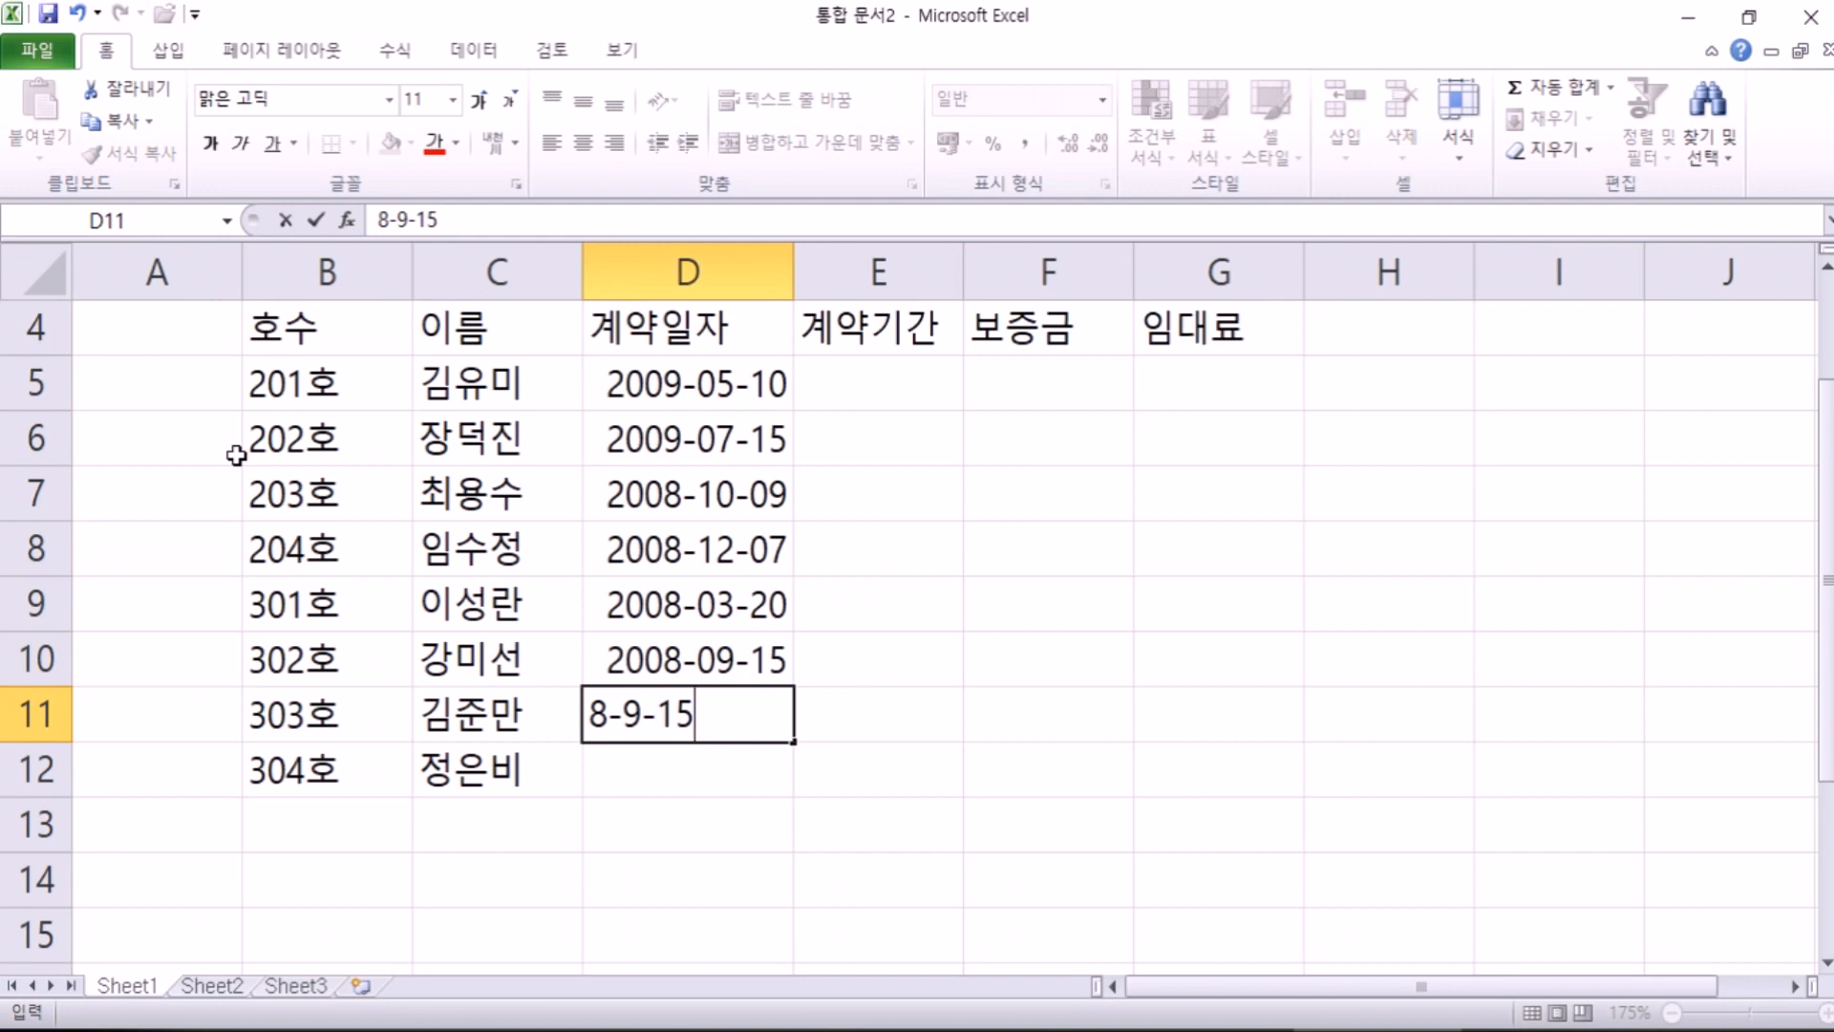
key("Return")
Step: Correct D11 to 2009-06-20 and enter 2009-02-08 in D12
key("Up")
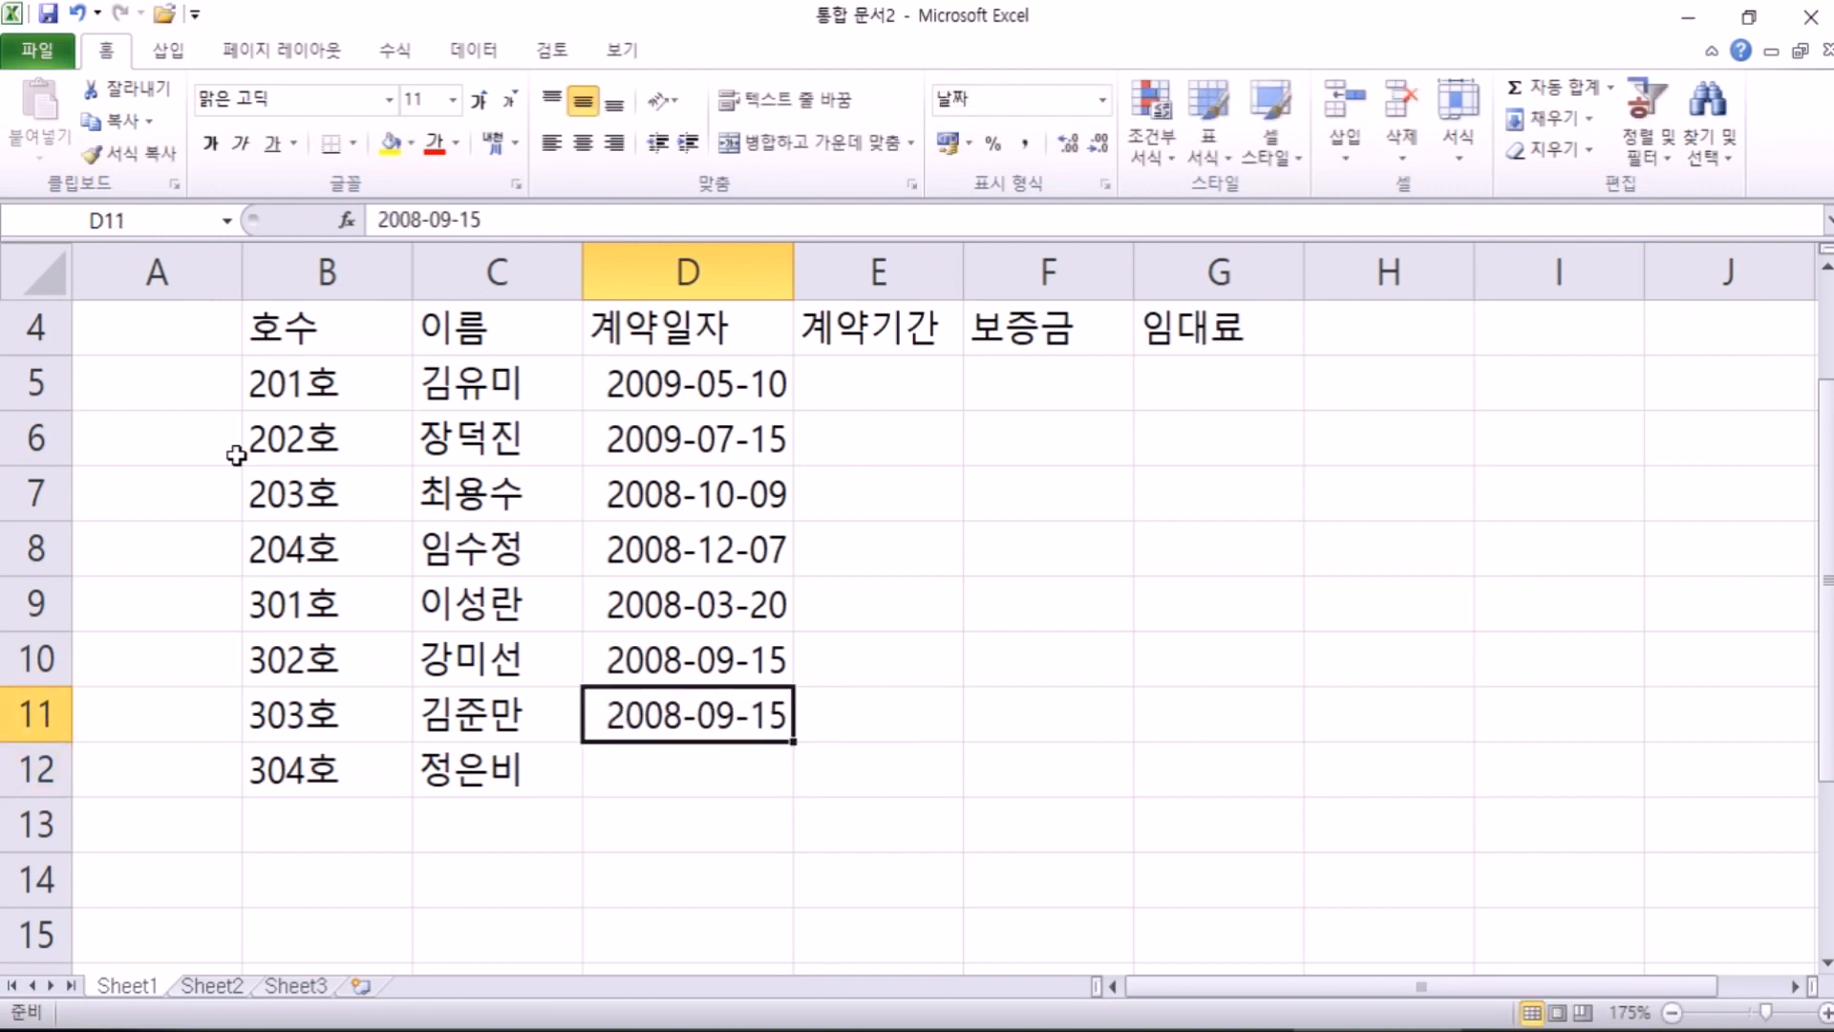
type("9-06-2")
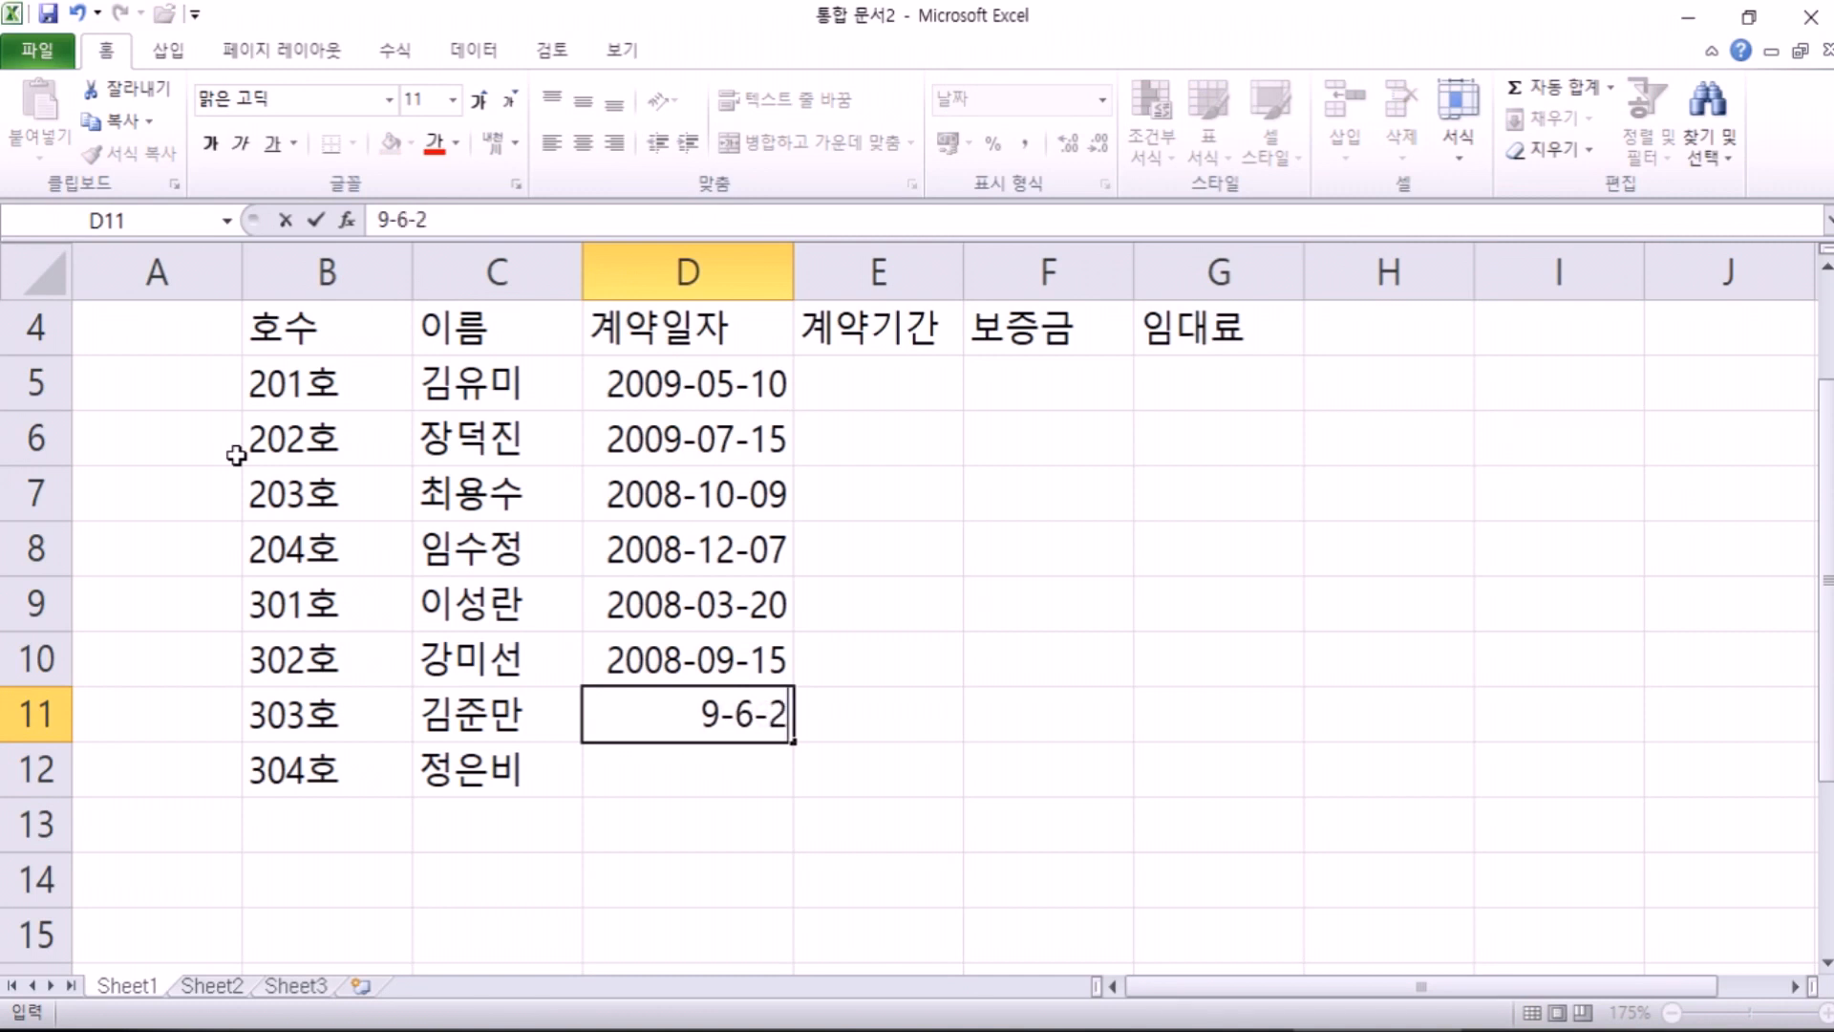
type("0")
key("Return")
type("9-2-8")
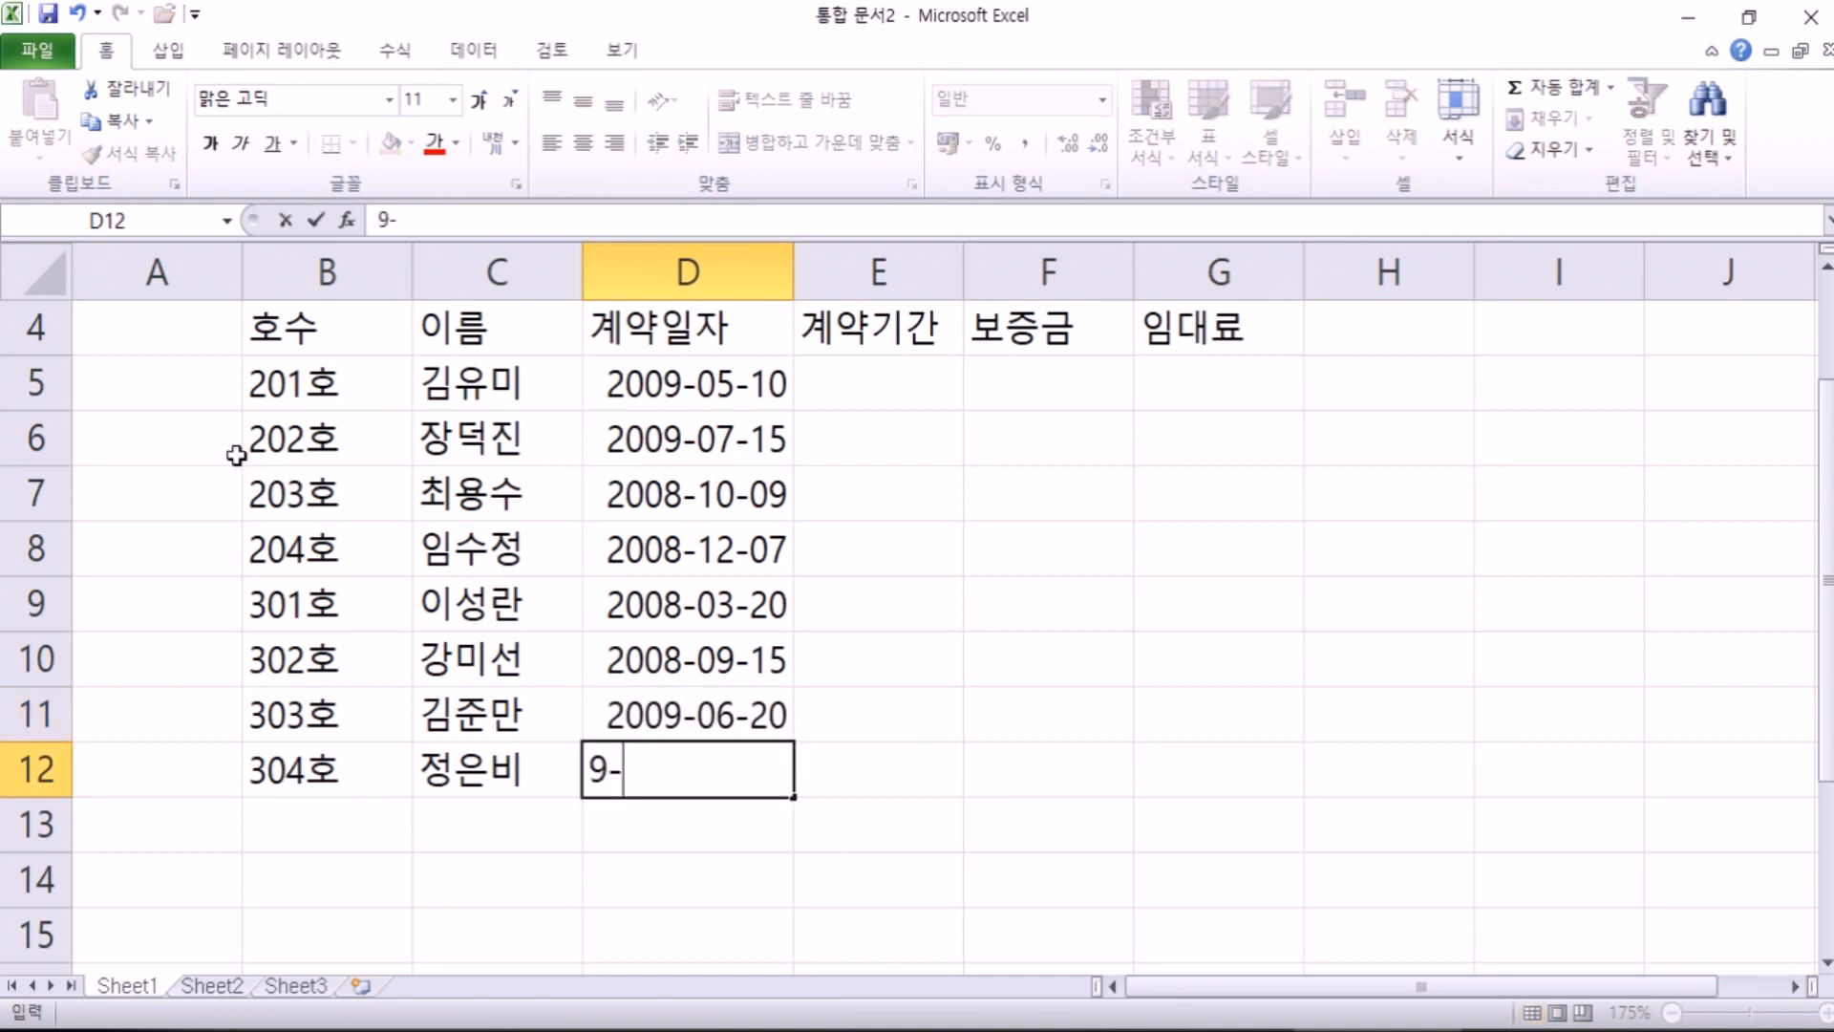
key("BackSpace")
type("08")
key("Return")
key("Up")
key("Up")
key("Up")
key("Up")
key("Up")
key("Up")
key("Up")
key("Up")
key("Up")
key("Up")
key("Down")
key("Down")
key("Down")
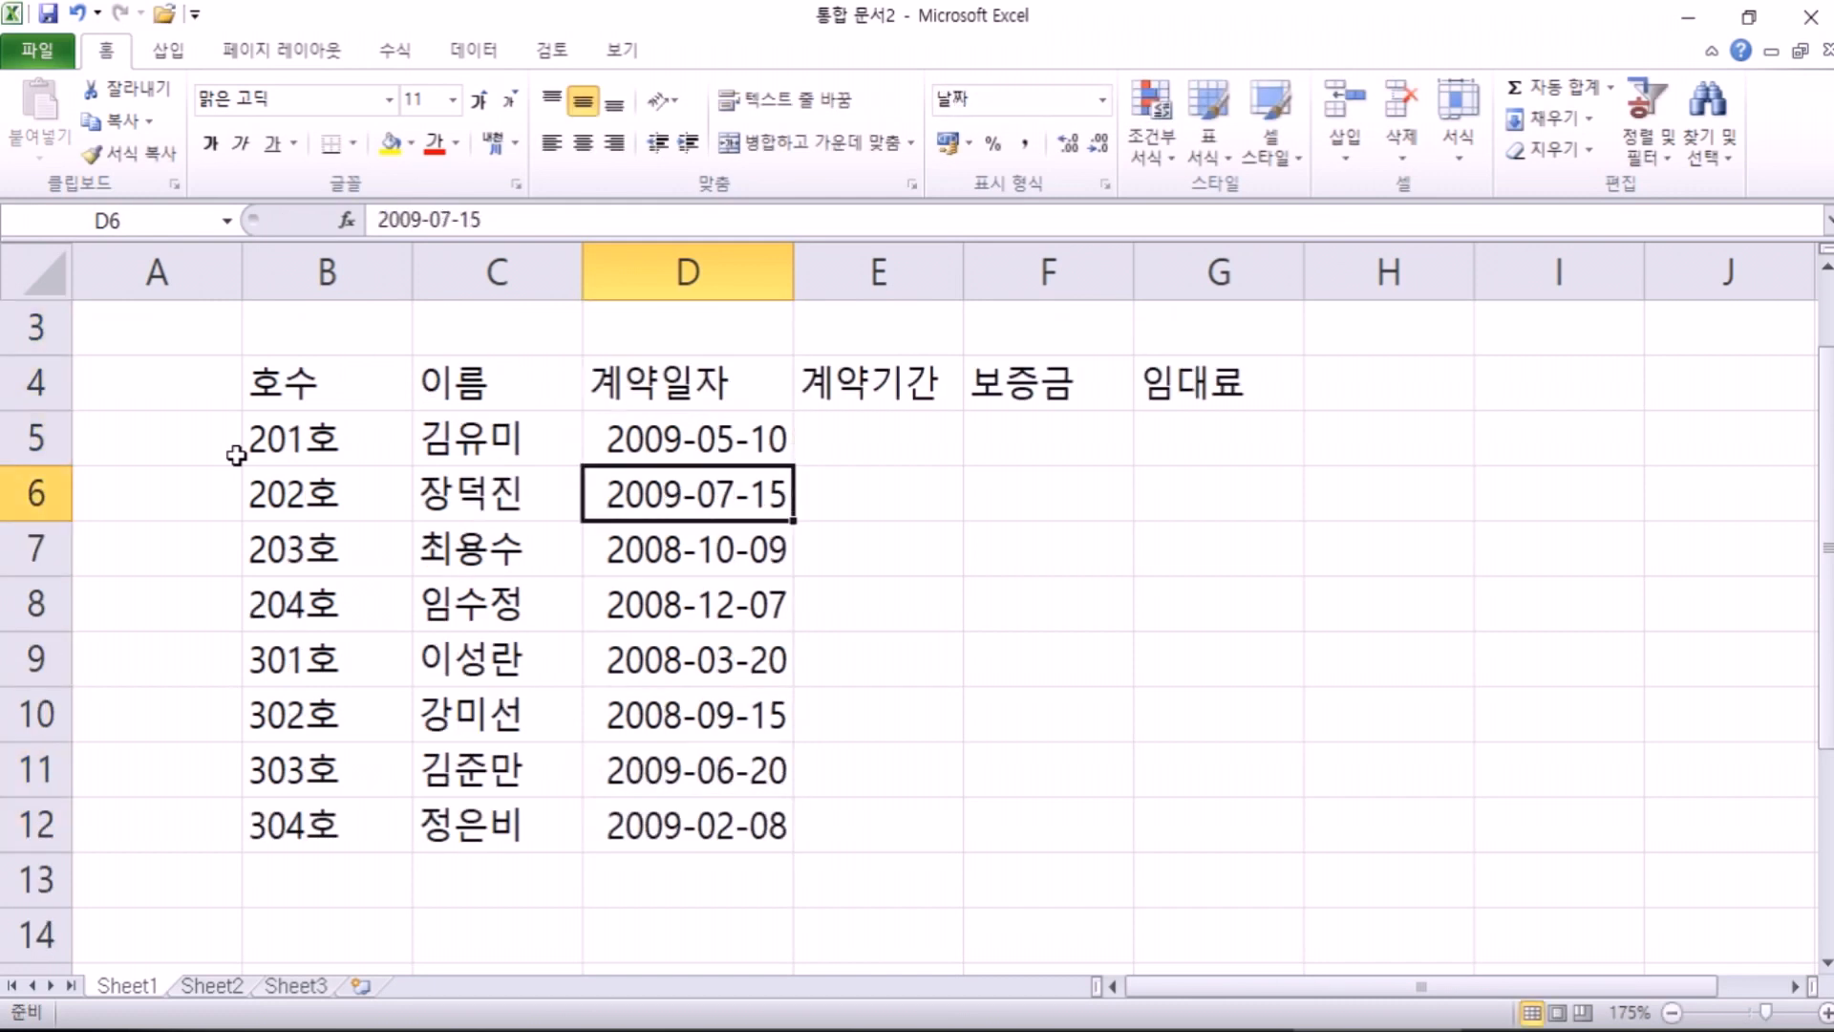
key("Up")
key("Right")
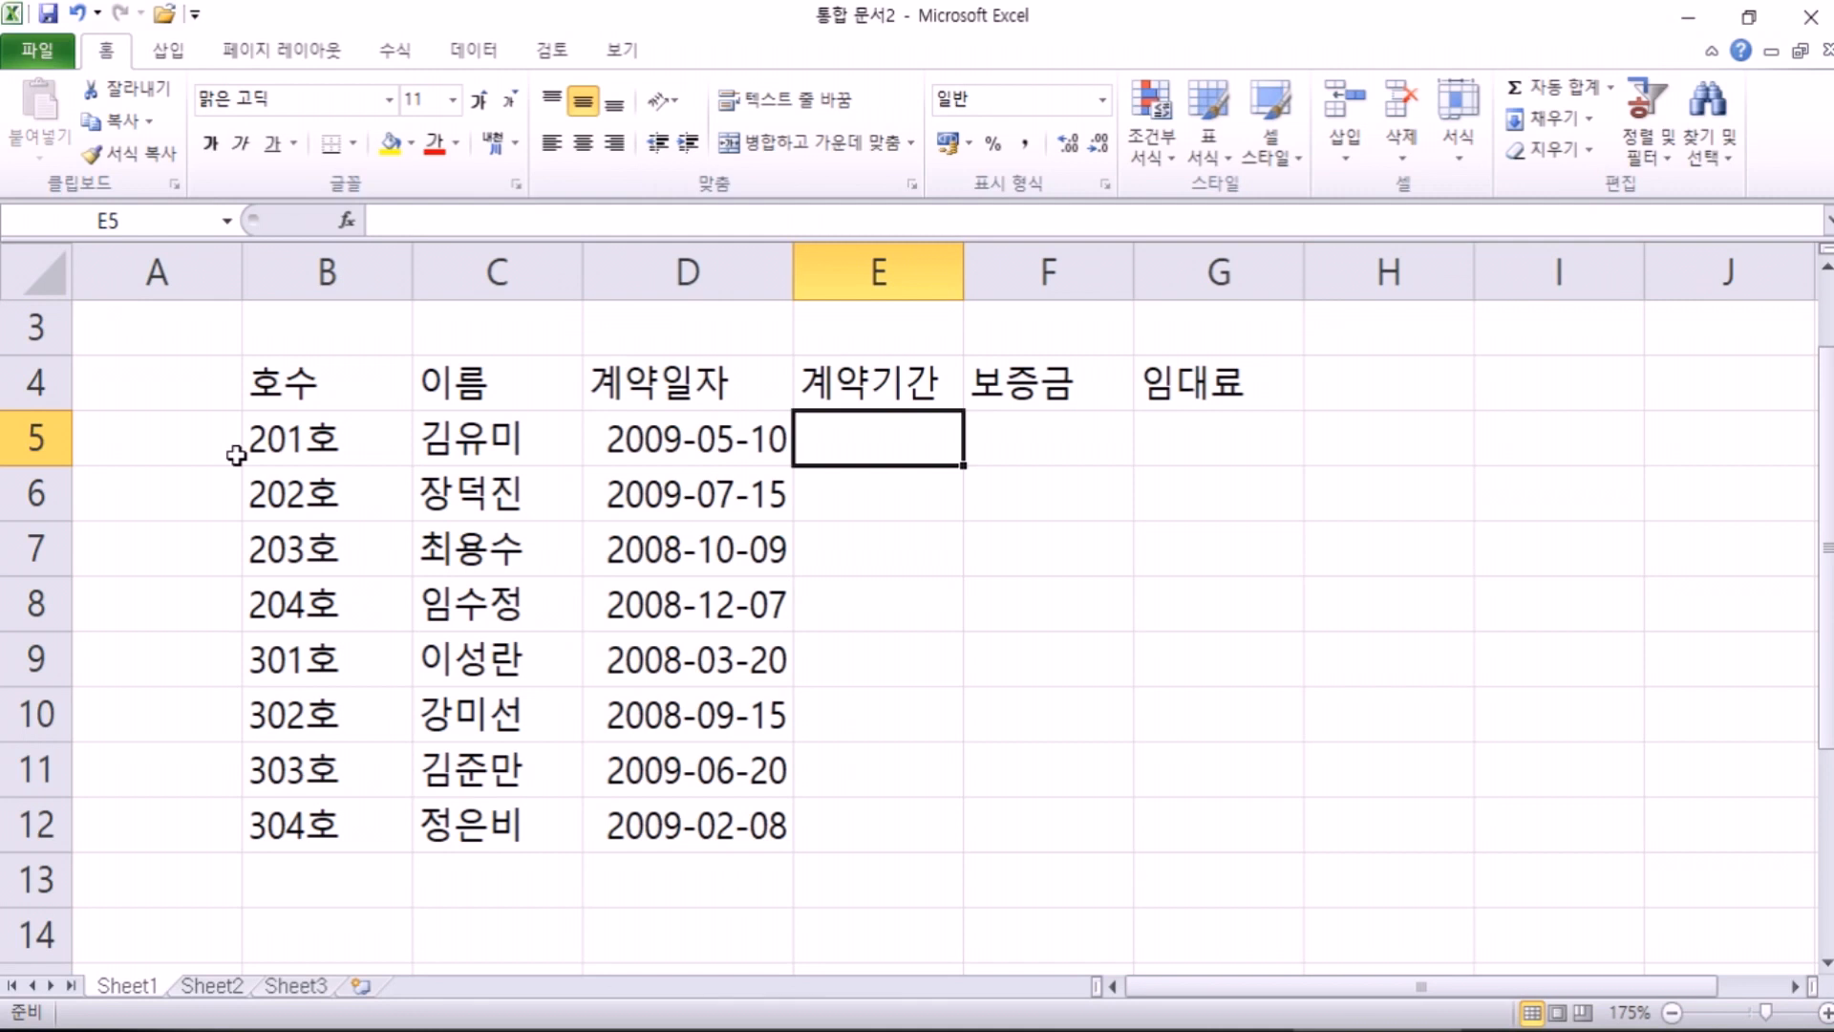
Step: Enter trial terms 1년, 1 and 2 in E5:E7, then change E5 to plain 1
type("1")
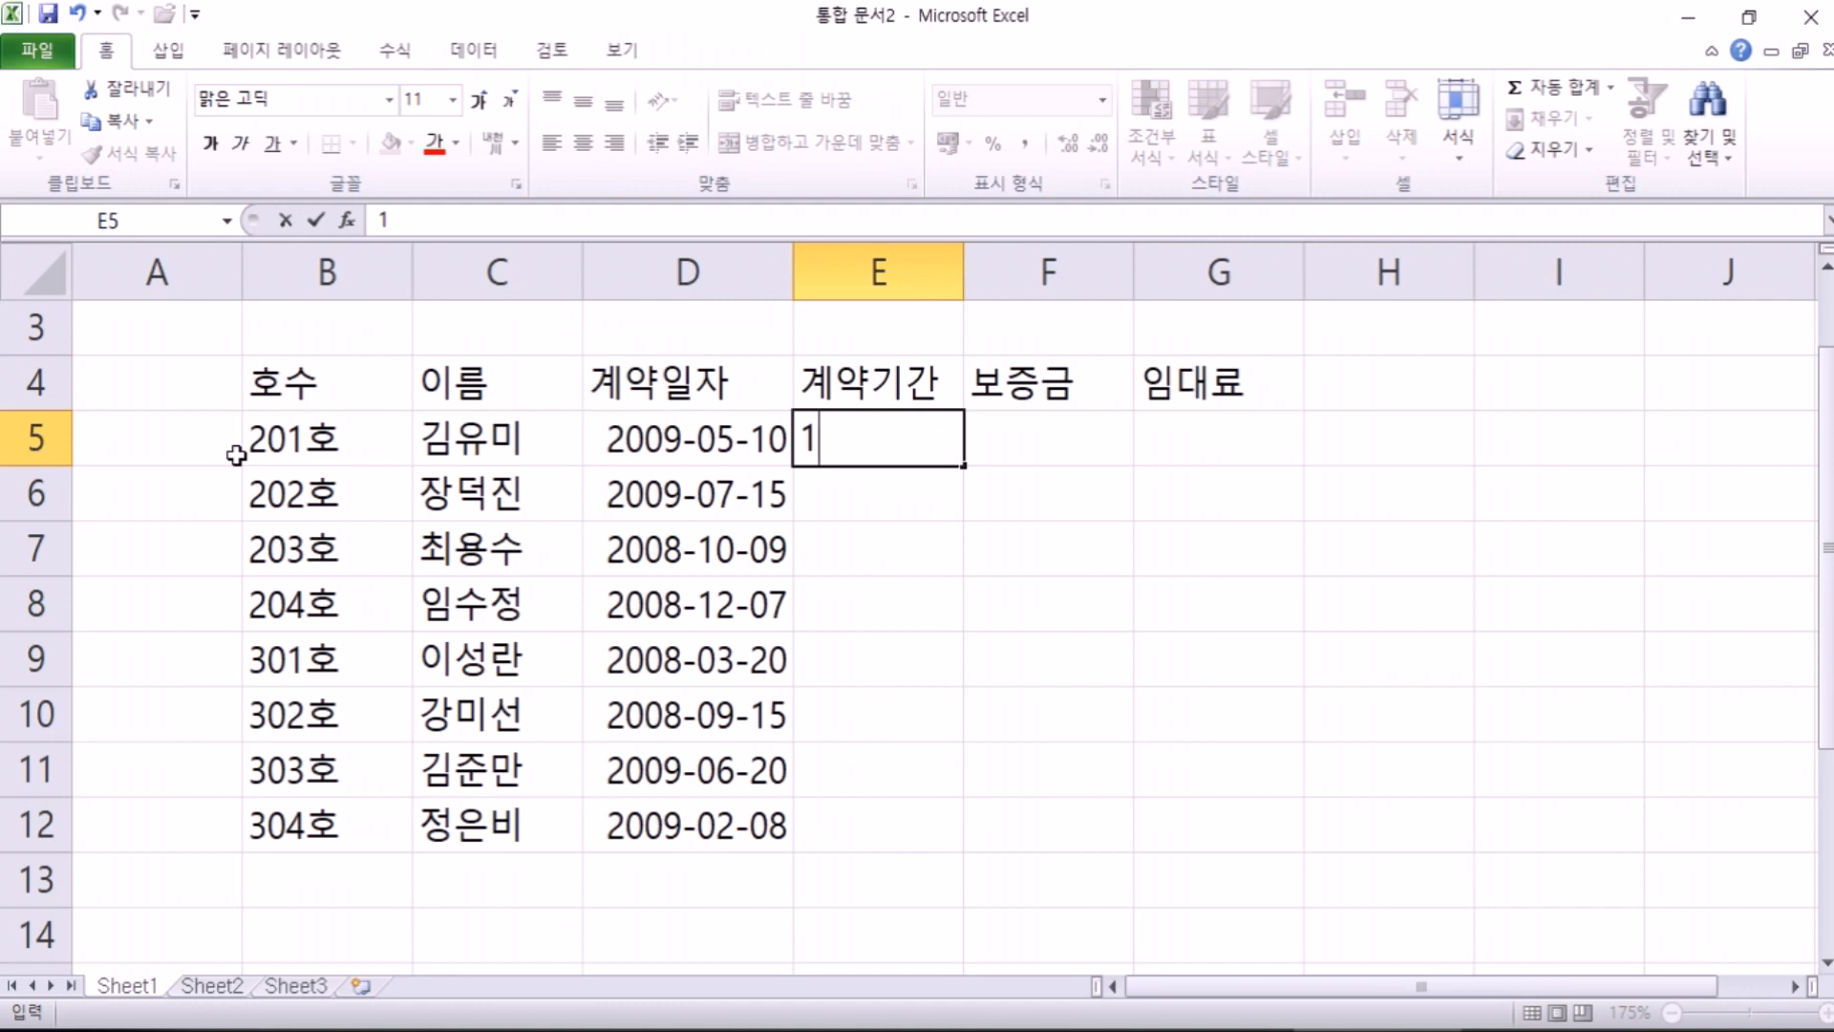
type("년")
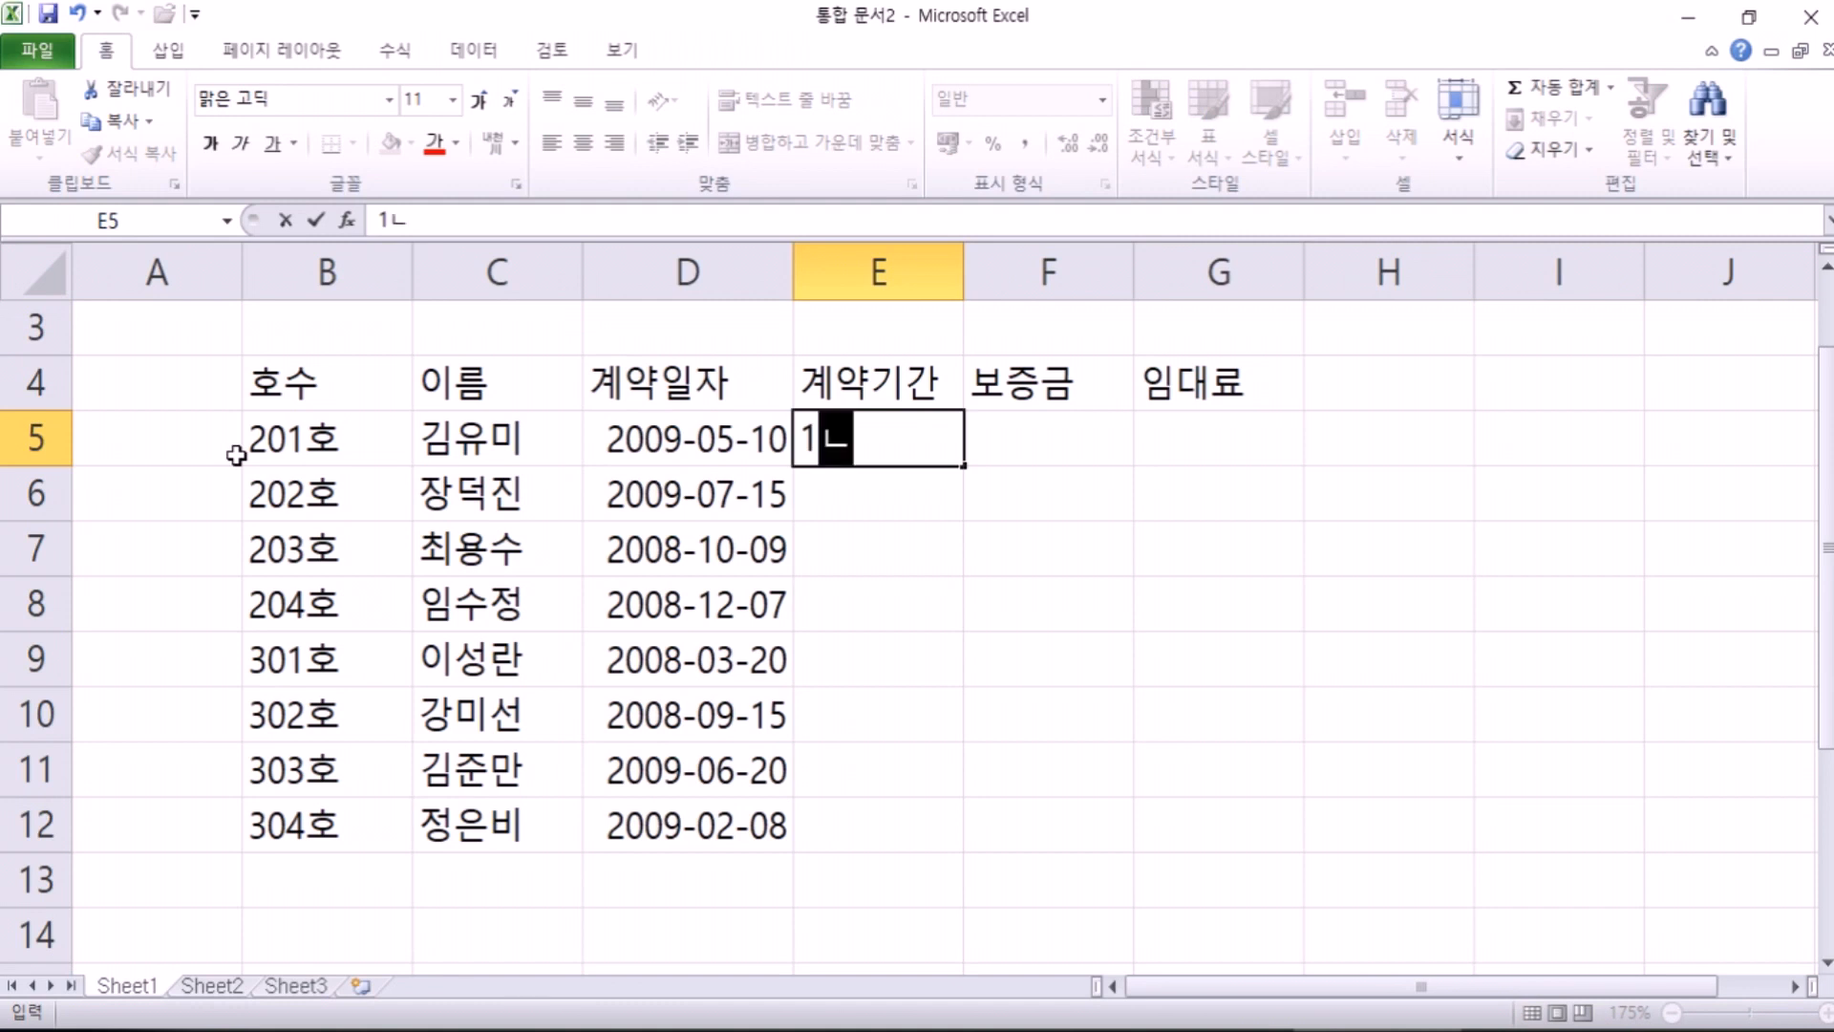
key("Return")
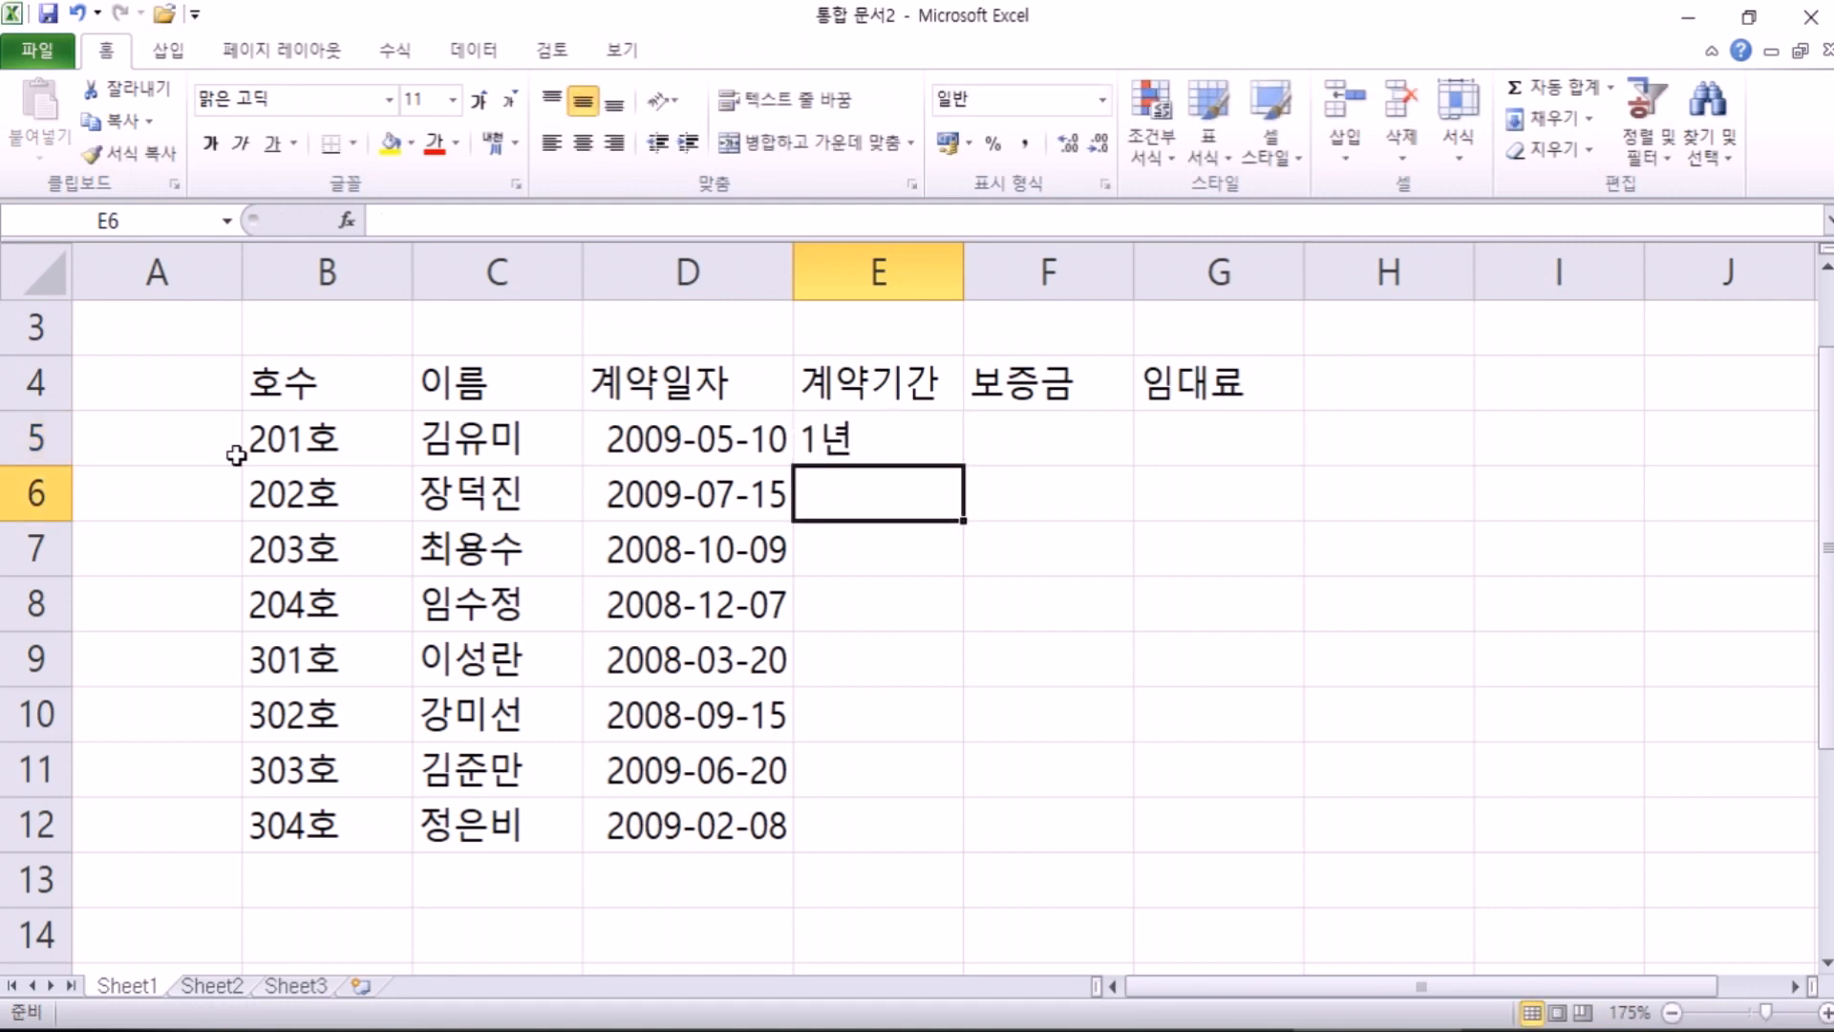
type("1")
key("Return")
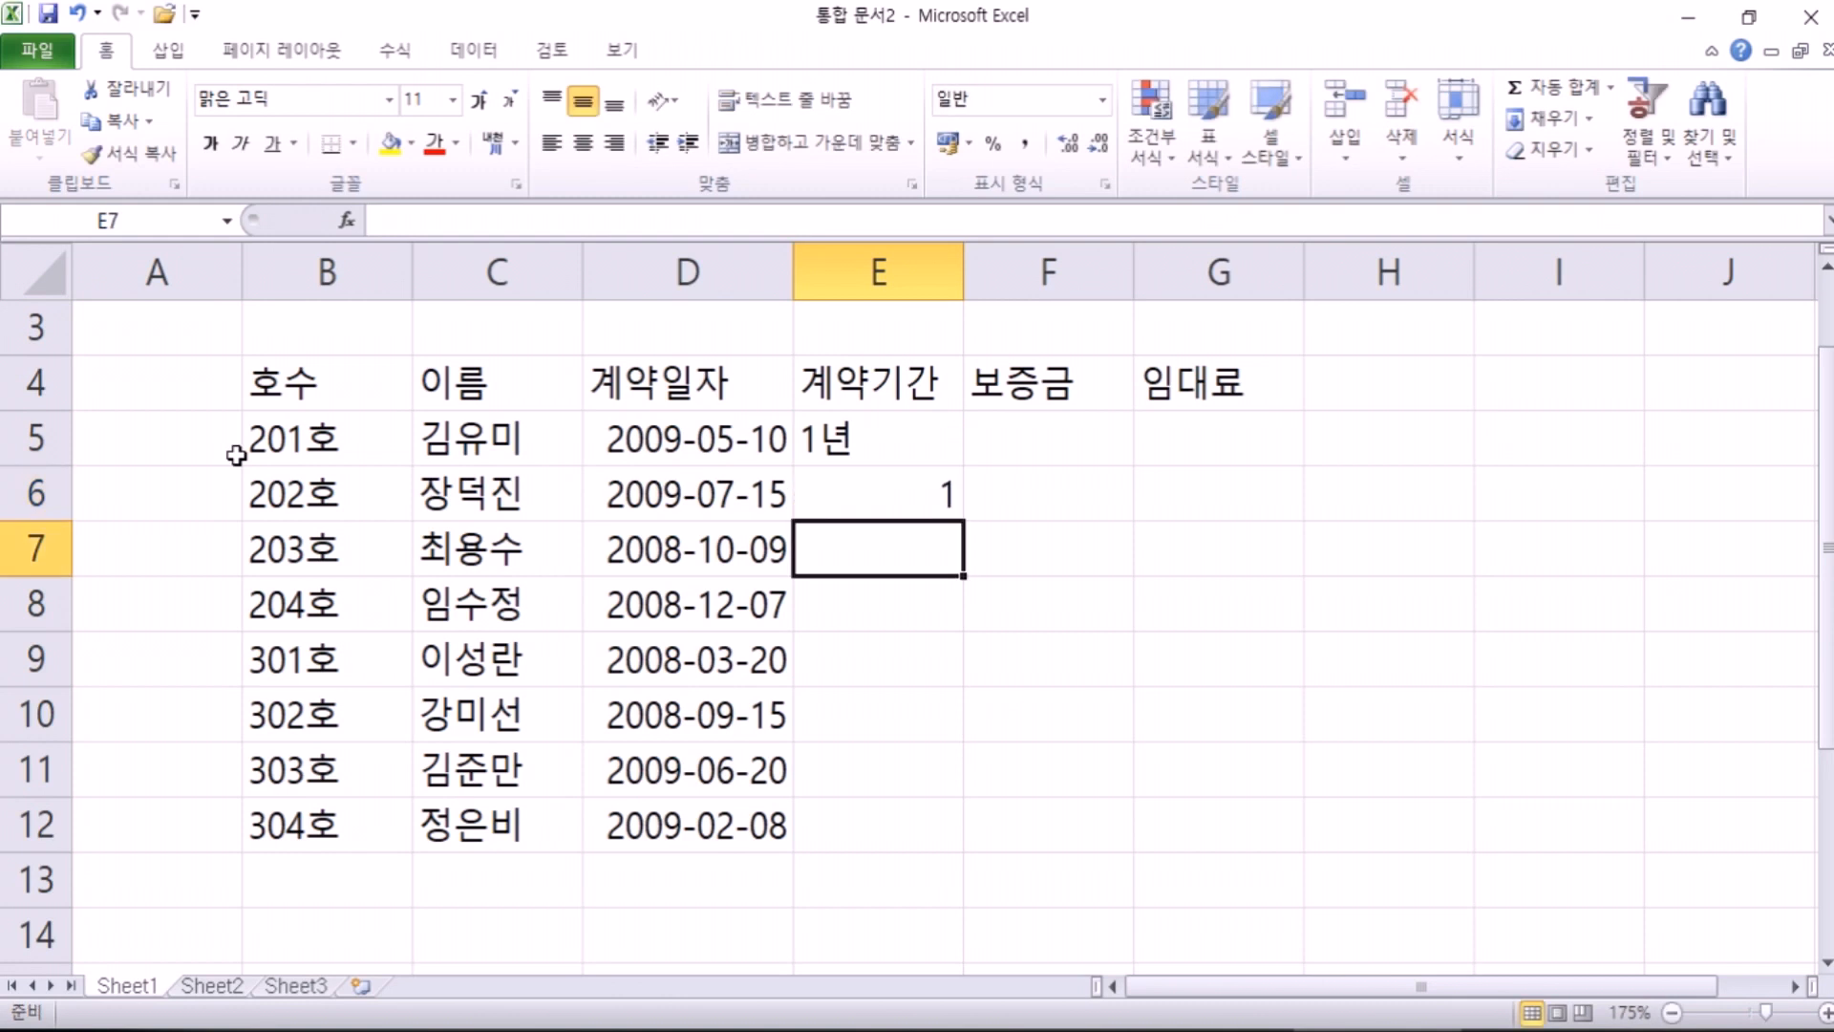
type("2")
key("Return")
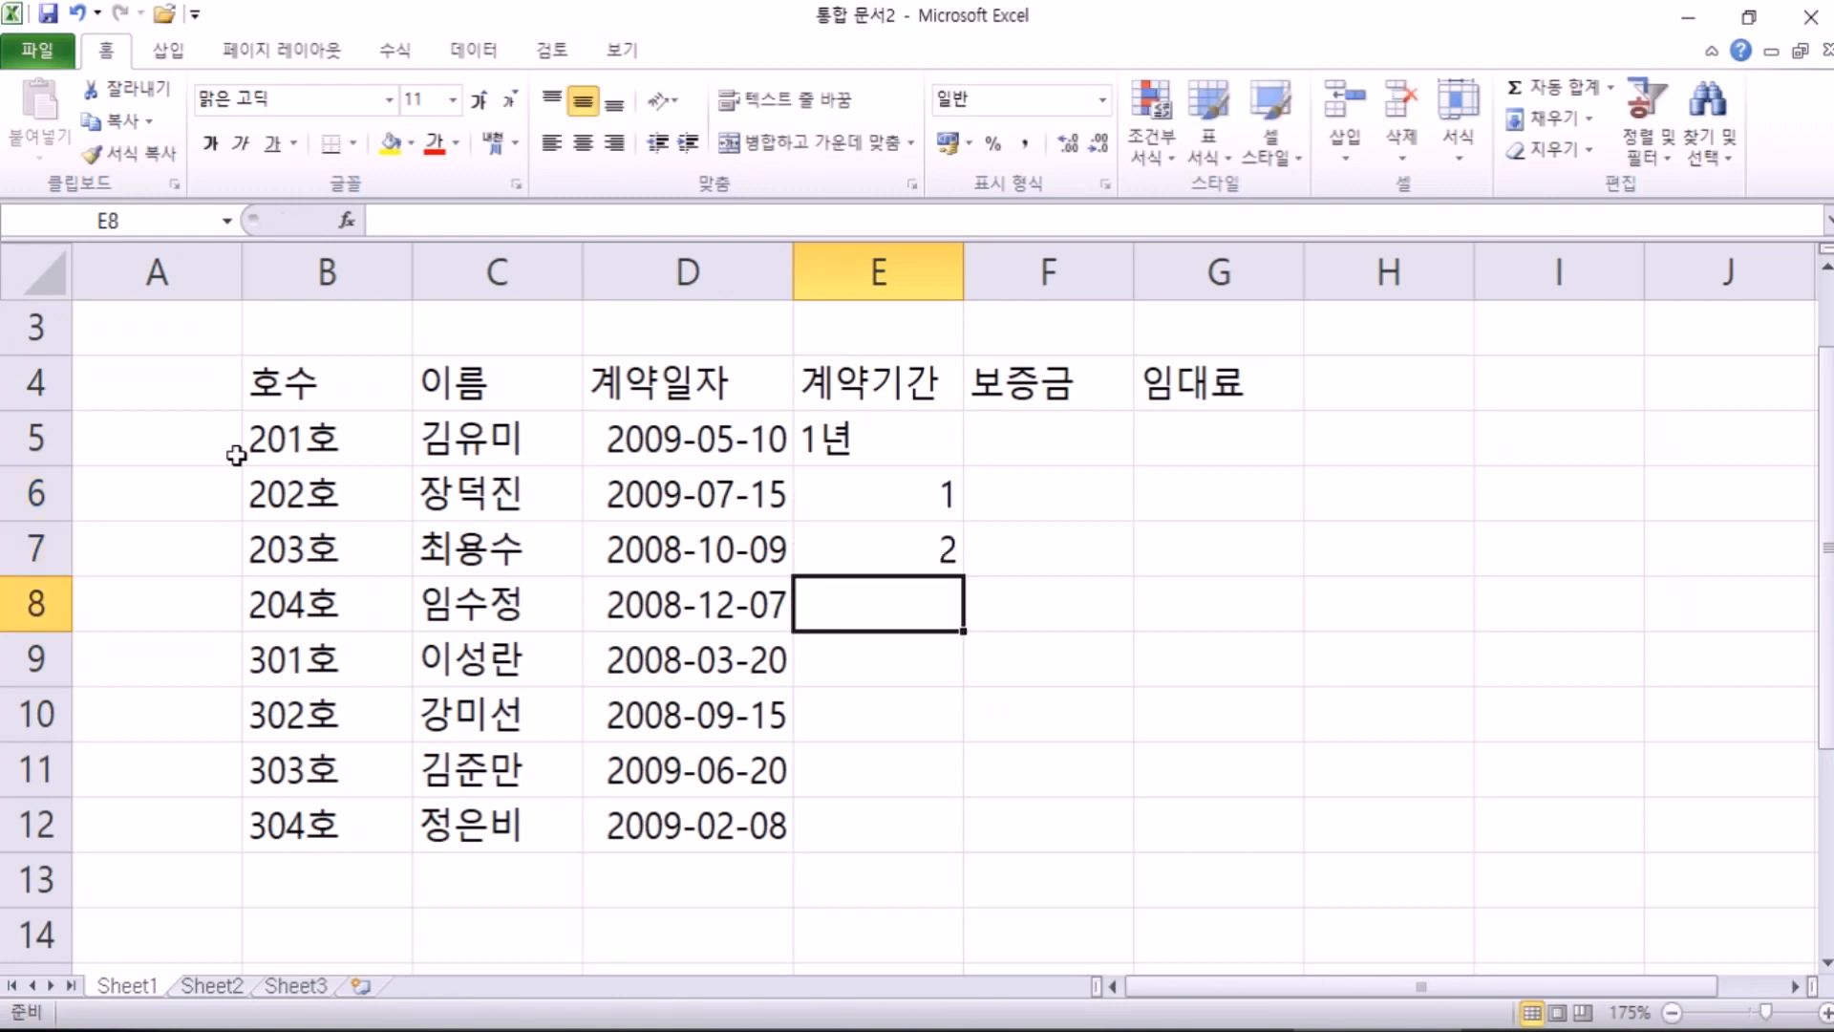
key("Up")
key("Up")
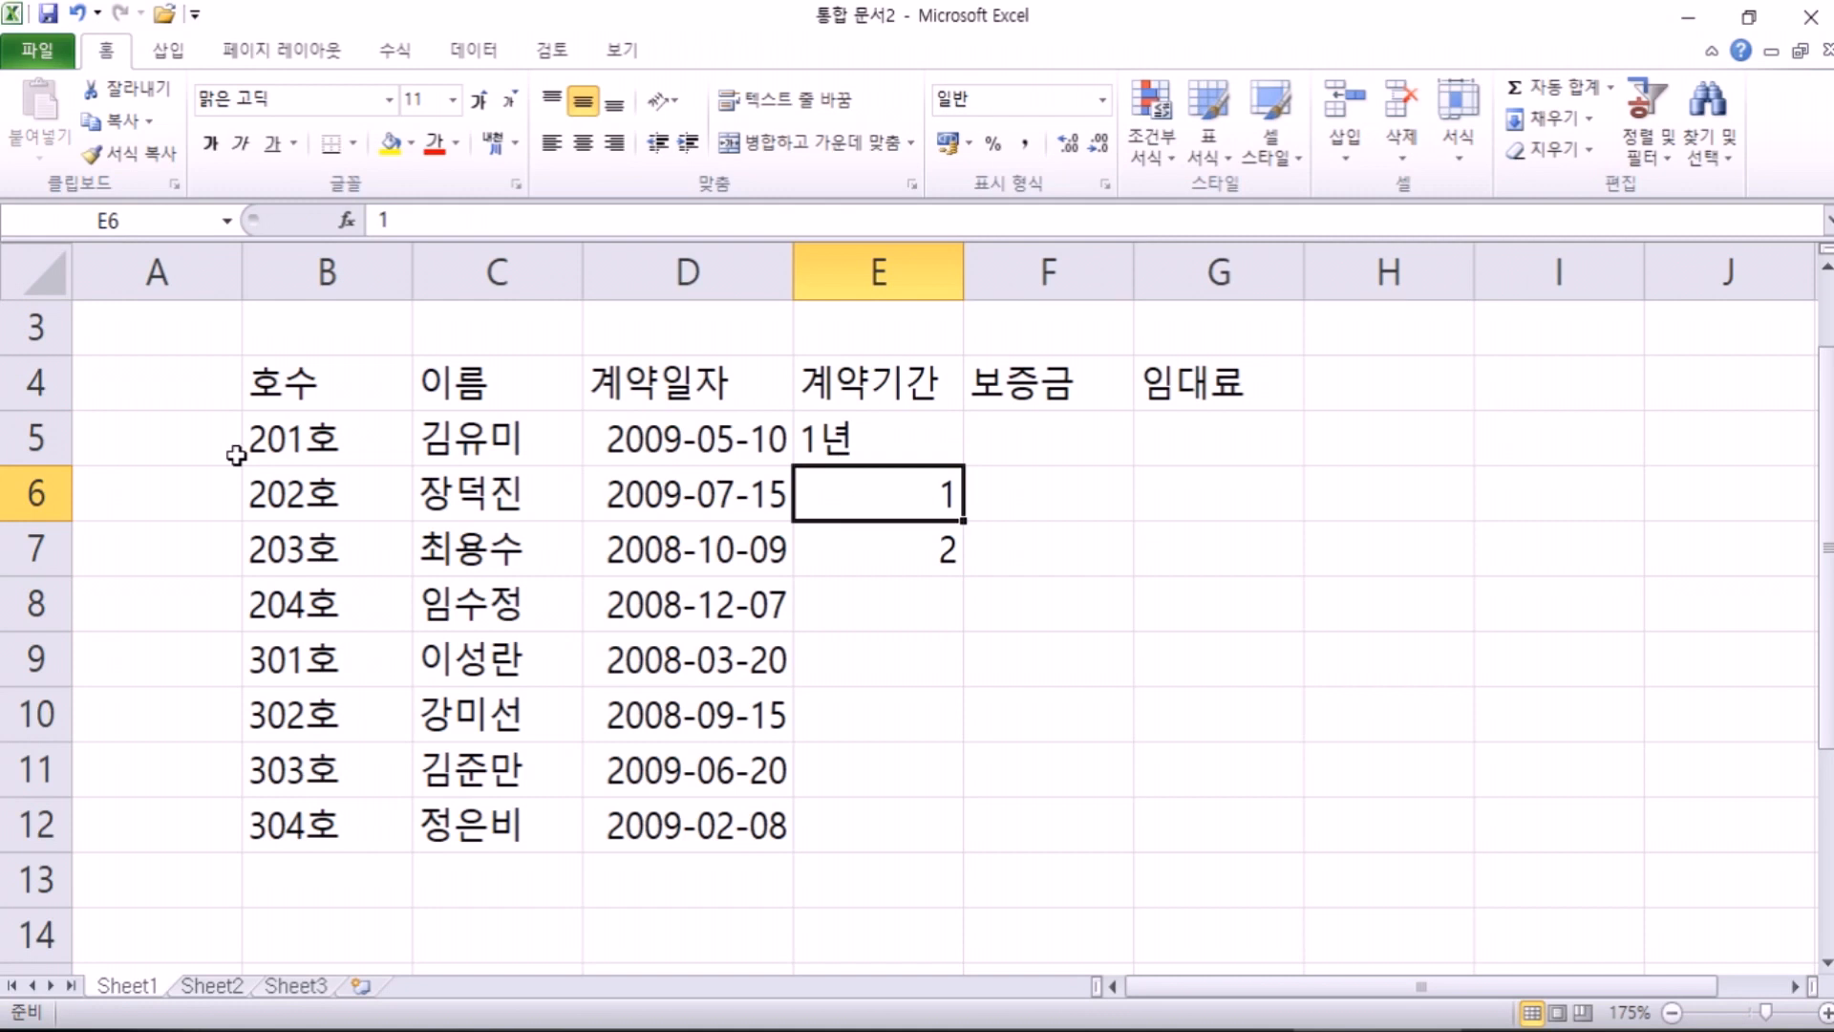
key("Up")
key("F2")
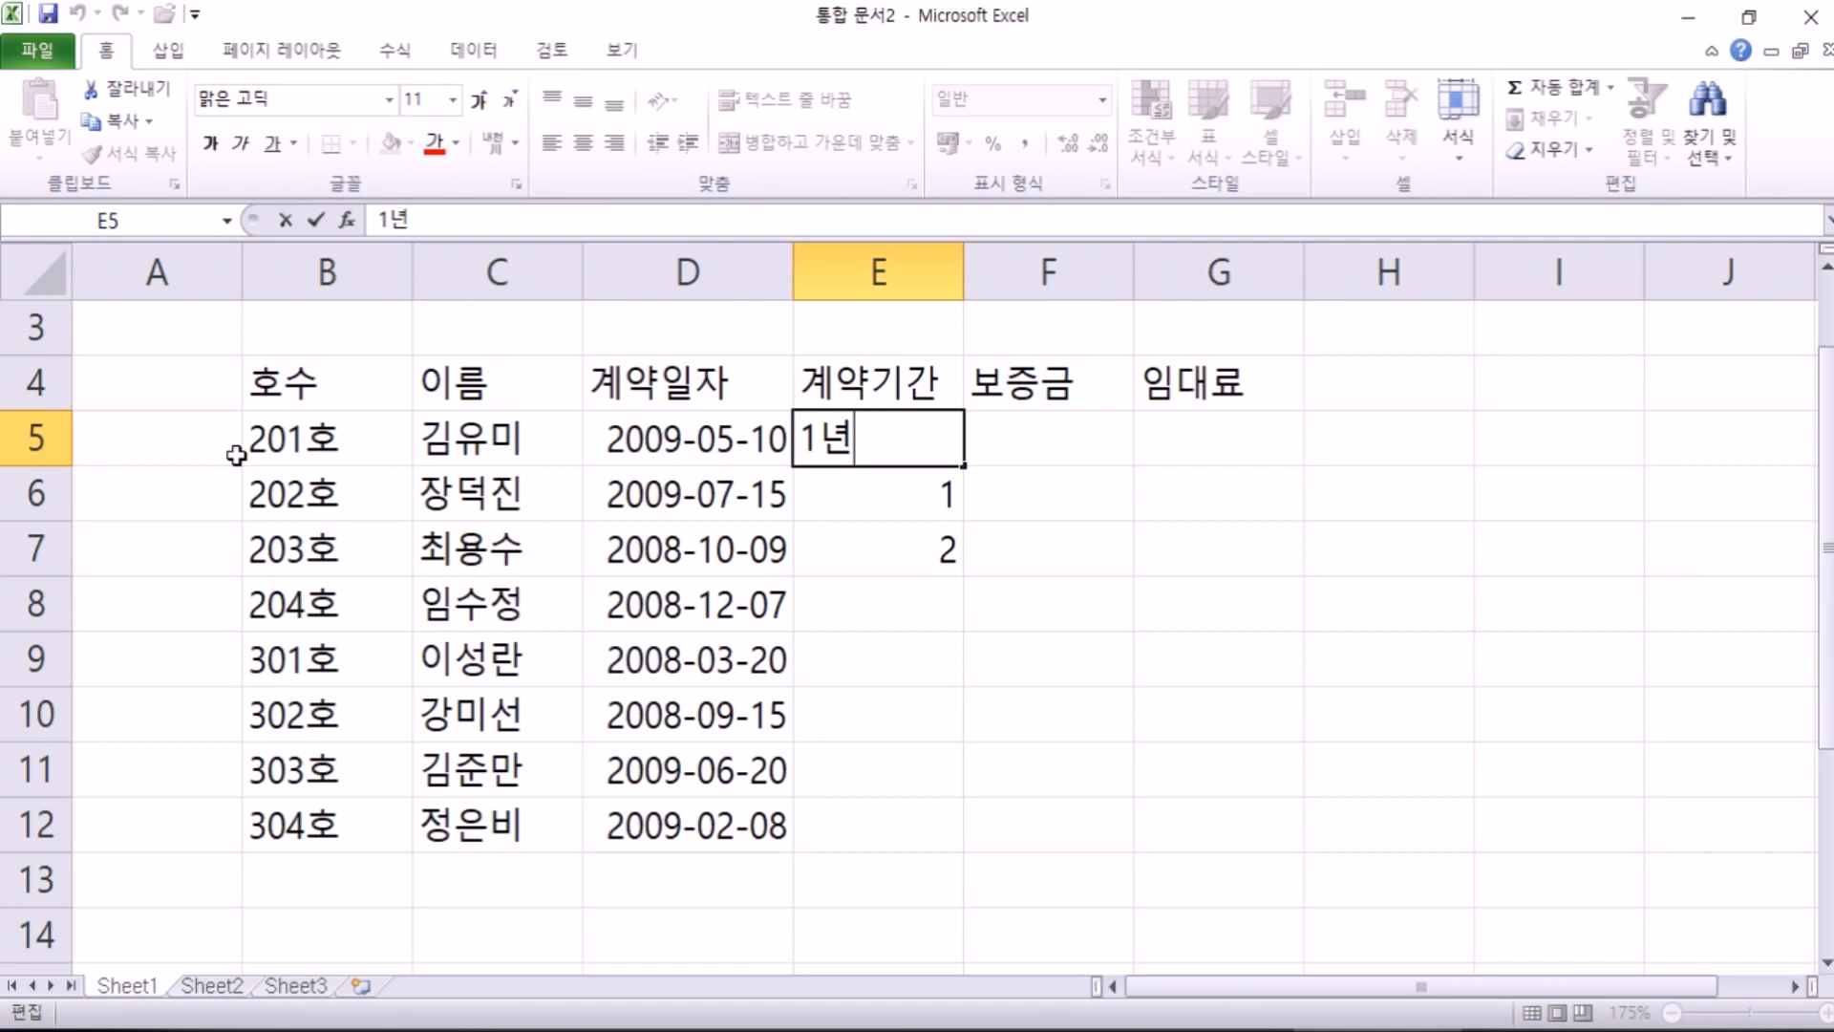
key("BackSpace")
key("Return")
key("Up")
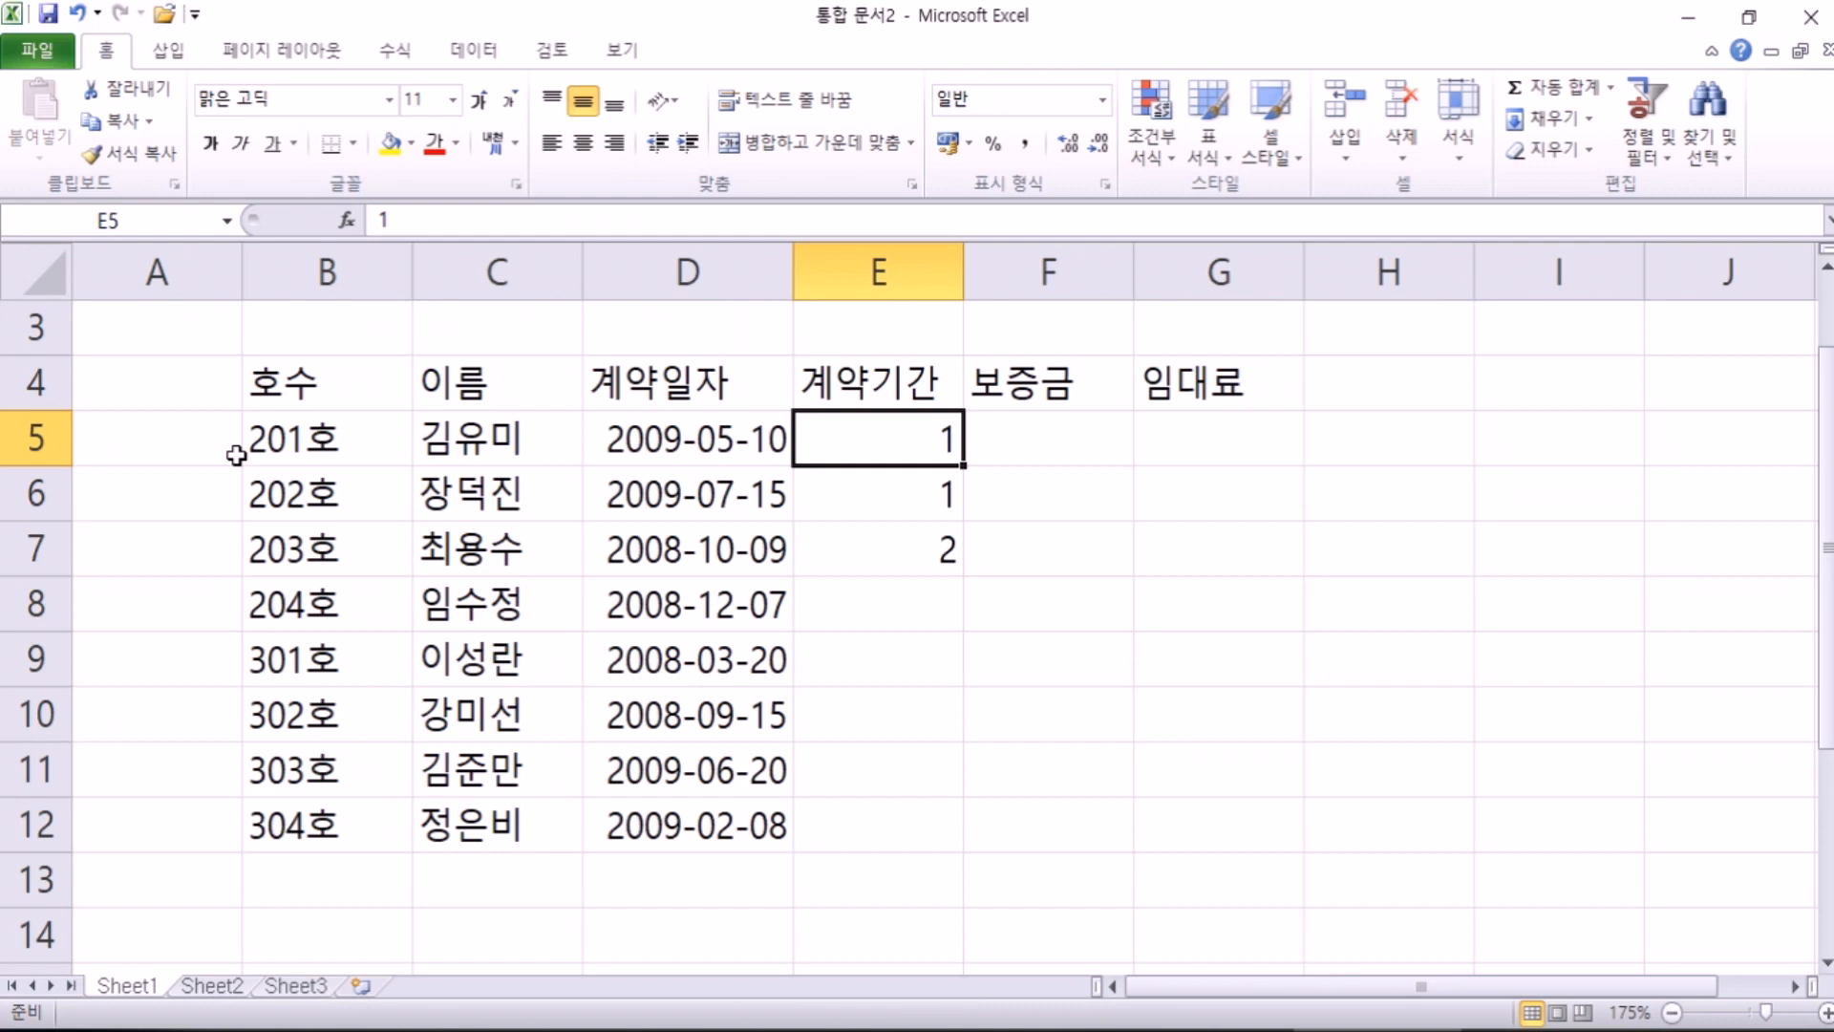
Step: Make E5:E7 read 1년, 1년 and 2년 with the year unit
type("1년")
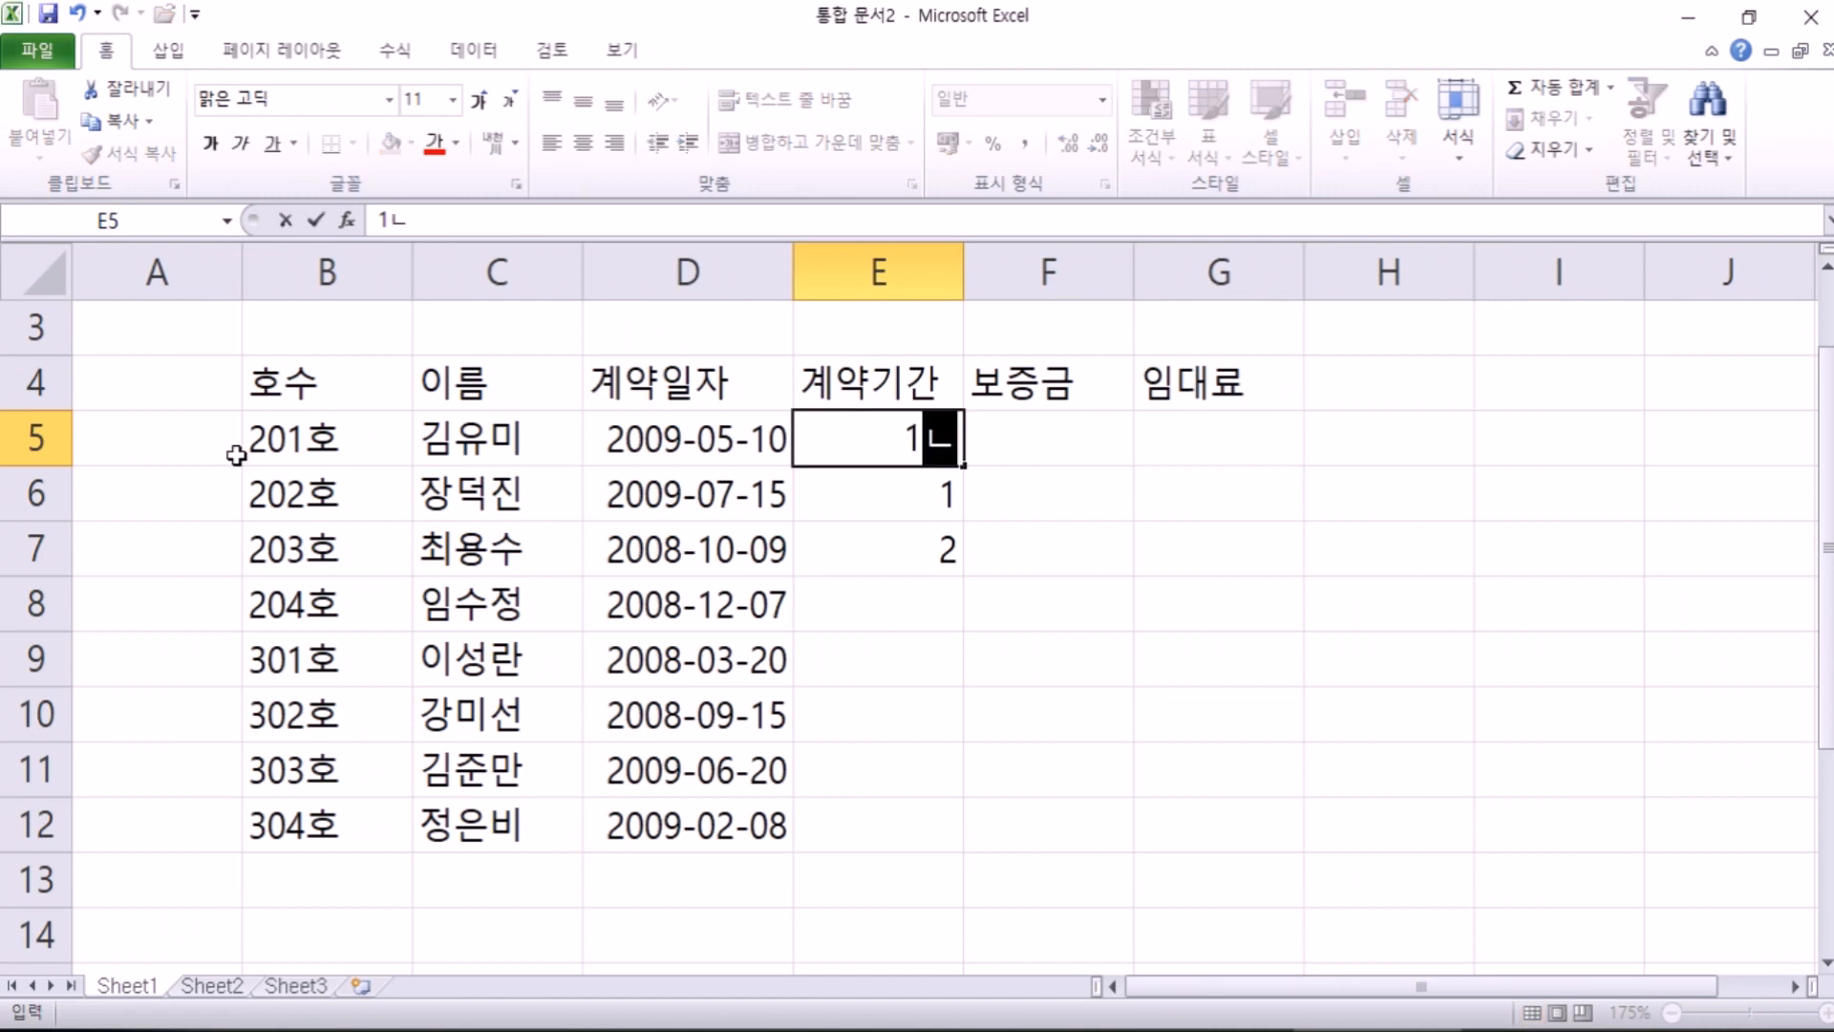
key("Return")
key("F2")
type("년")
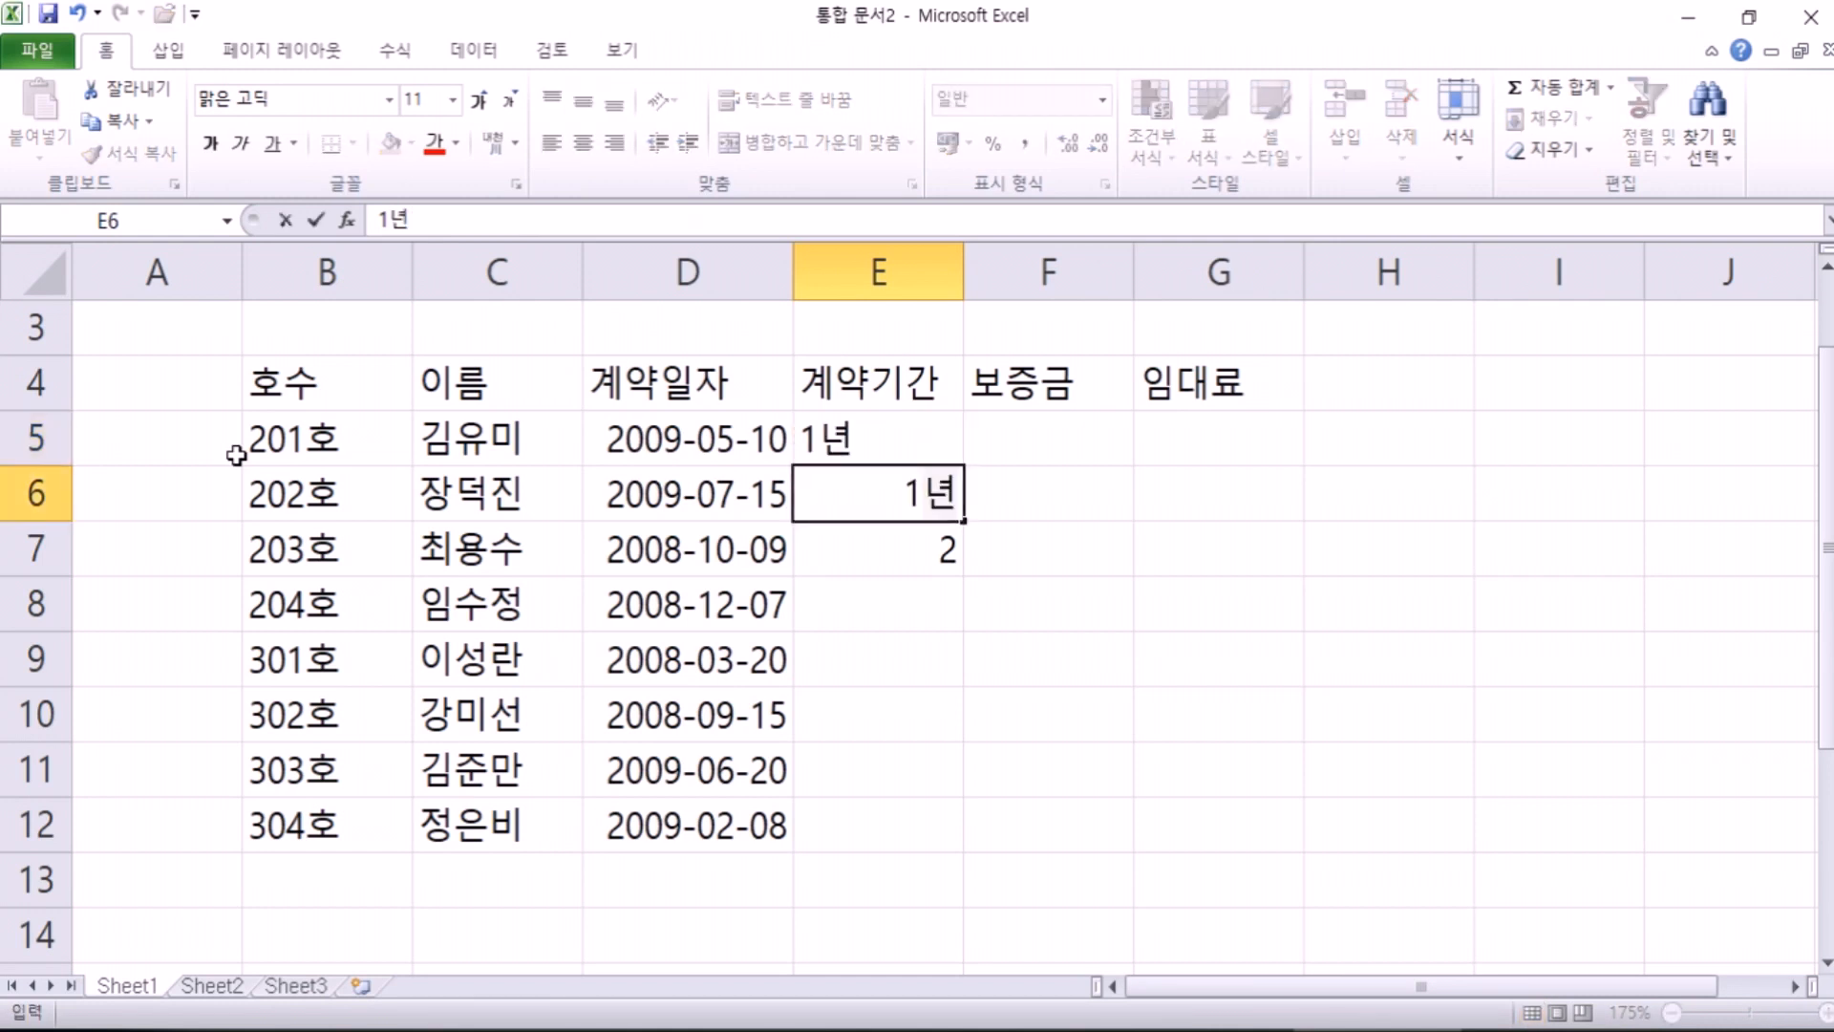
key("Return")
key("F2")
type("년")
key("Return")
Step: Enter lease terms 1년, 3년, 2년, 1년 and 1년 in E8:E12
type("1년")
key("Return")
type("3년")
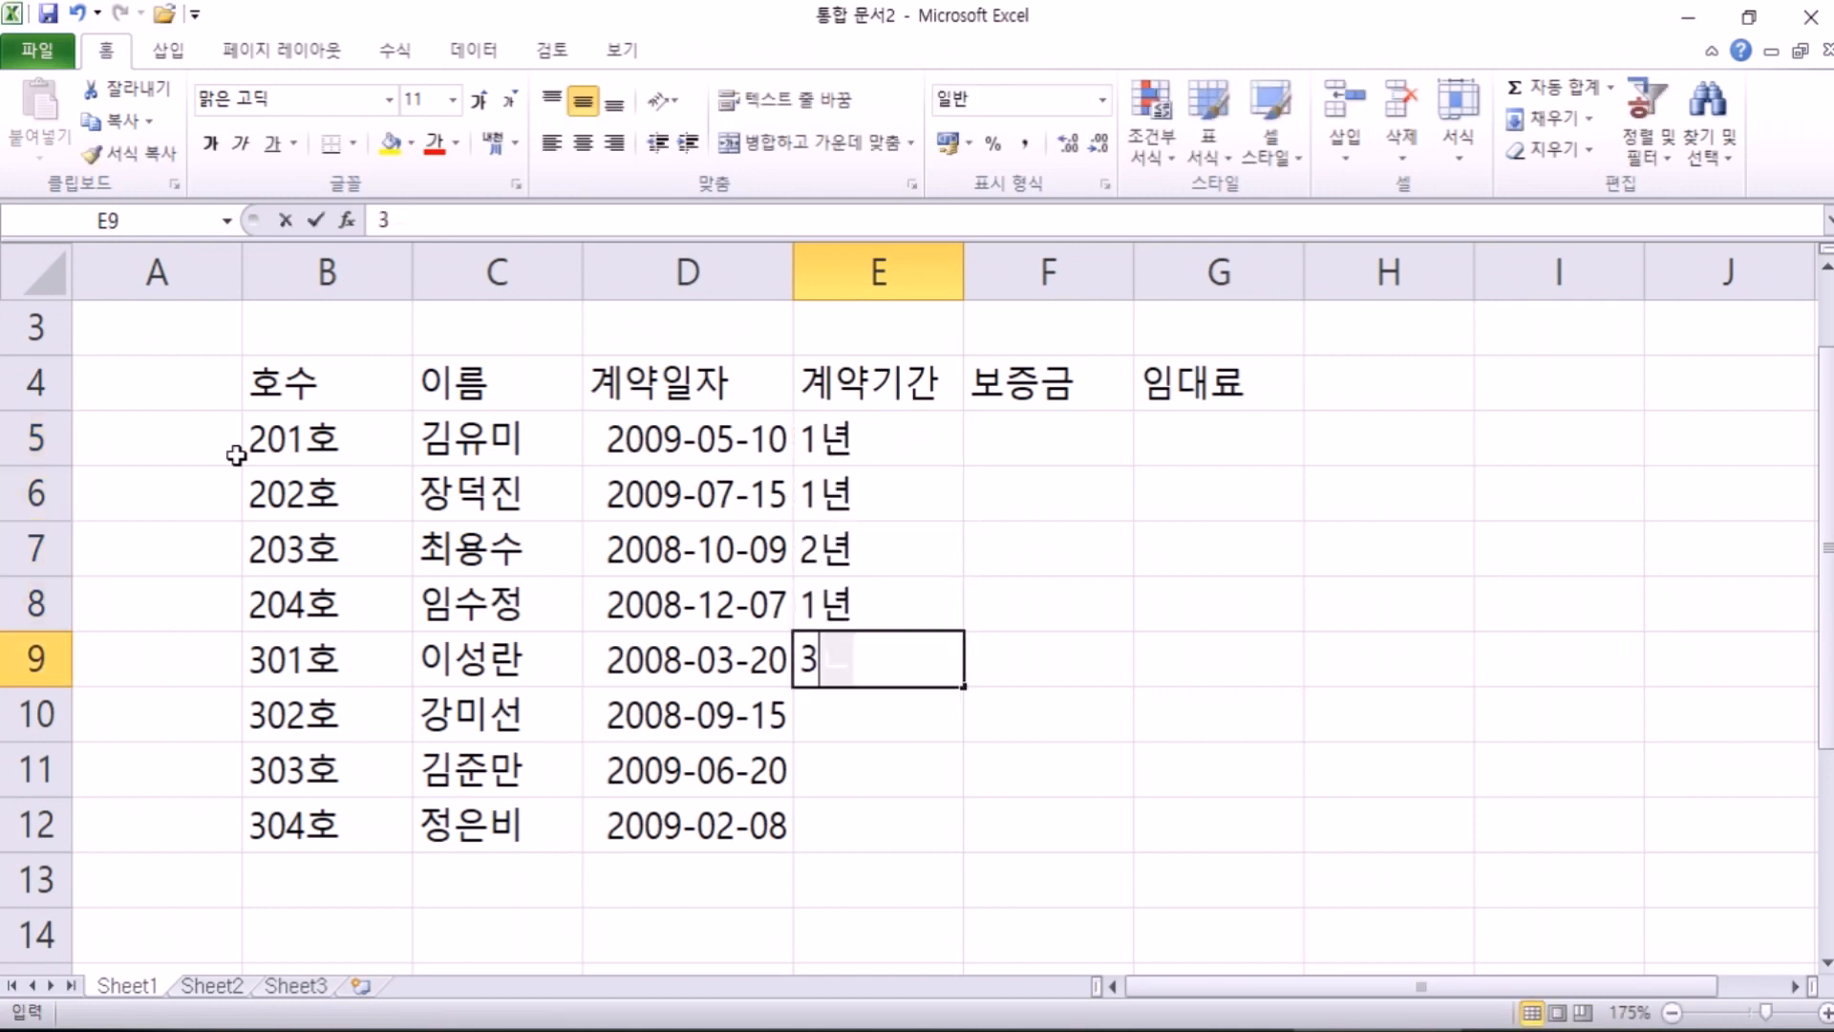
key("Return")
type("2년")
key("Return")
type("1년")
key("Return")
type("1년")
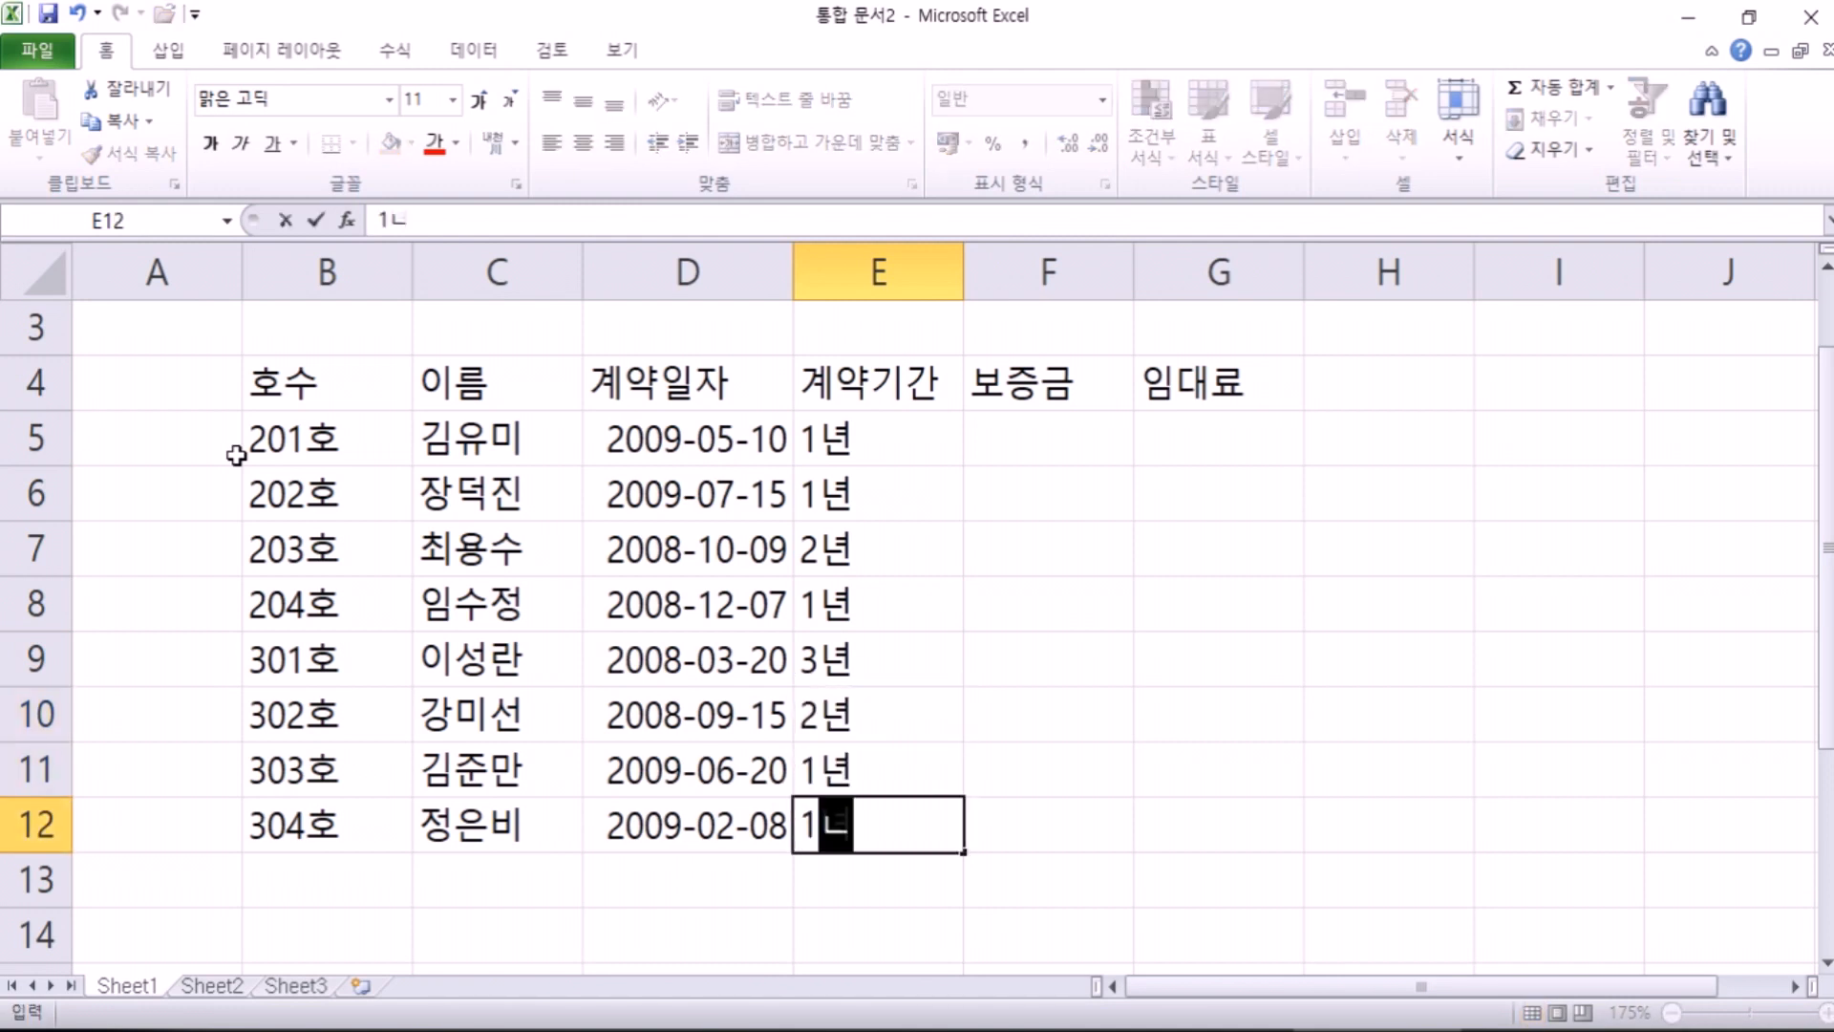
key("Return")
key("Up")
key("Up")
key("Up")
key("Up")
key("Up")
key("Up")
key("Up")
key("Up")
key("Right")
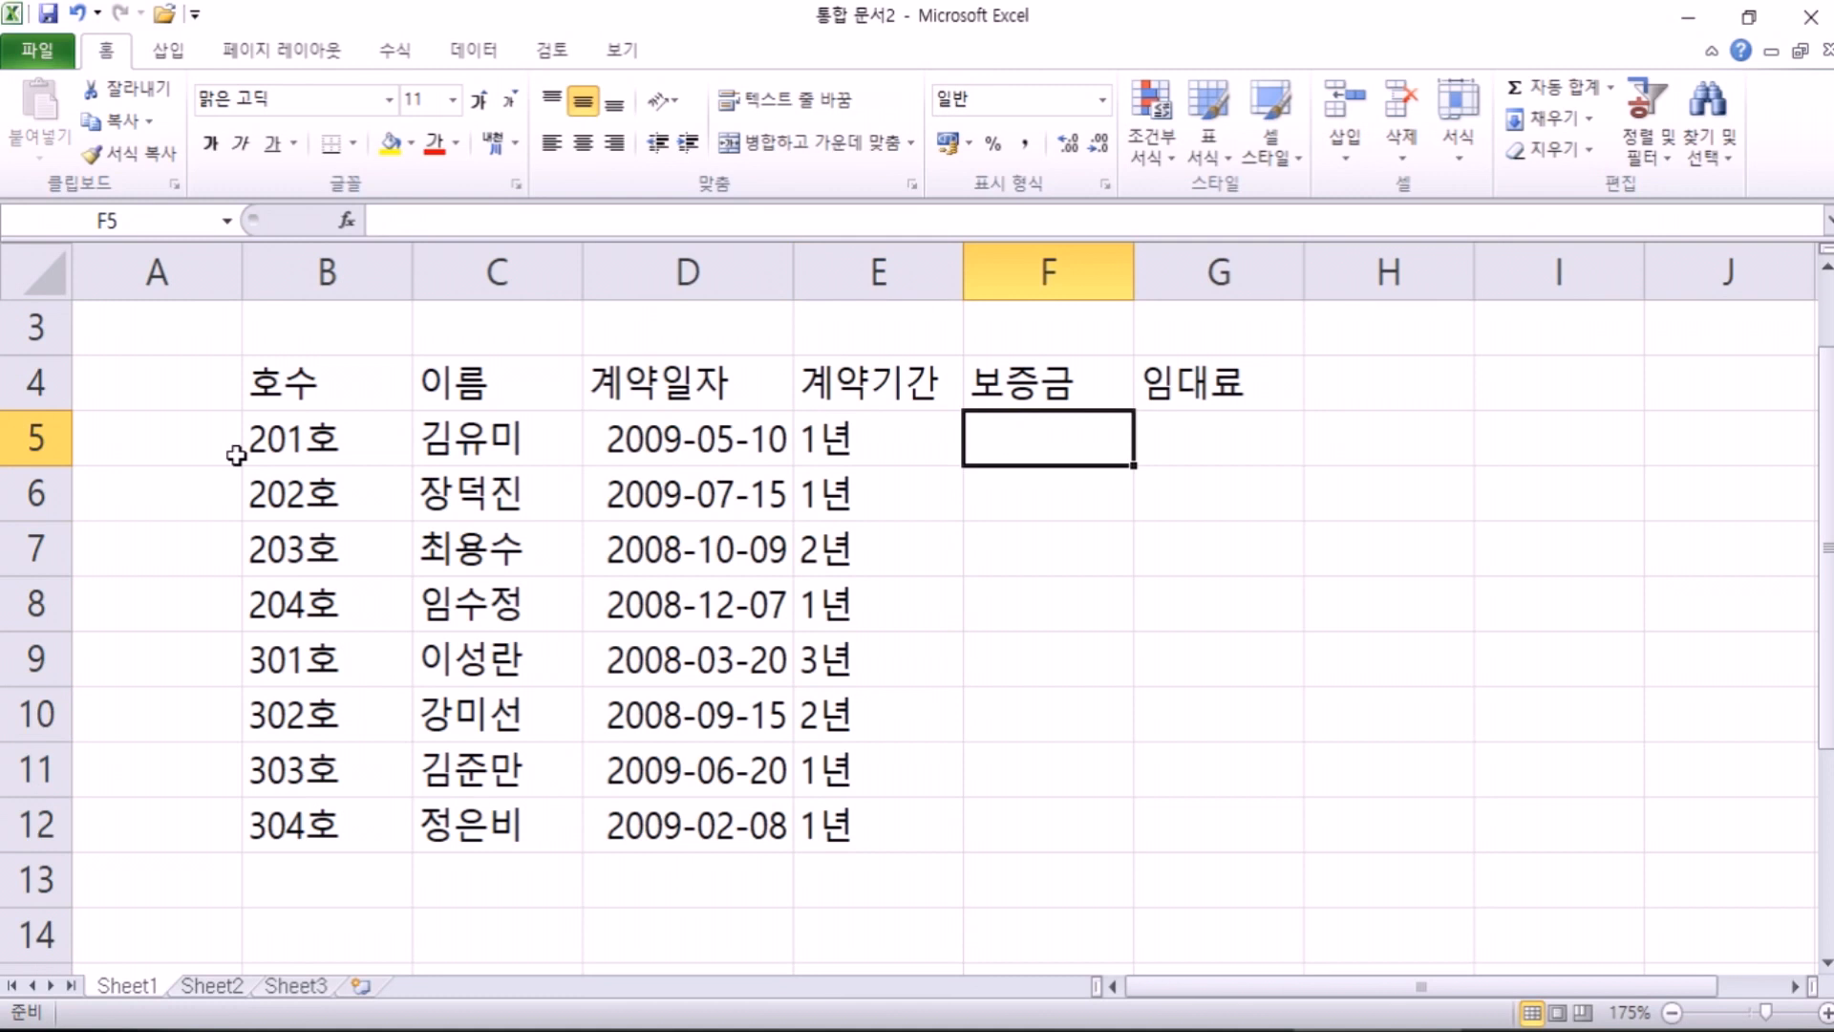
Step: Enter deposits 22000000, 24000000, 24000000 and 7000000 in F5:F8
type("2200")
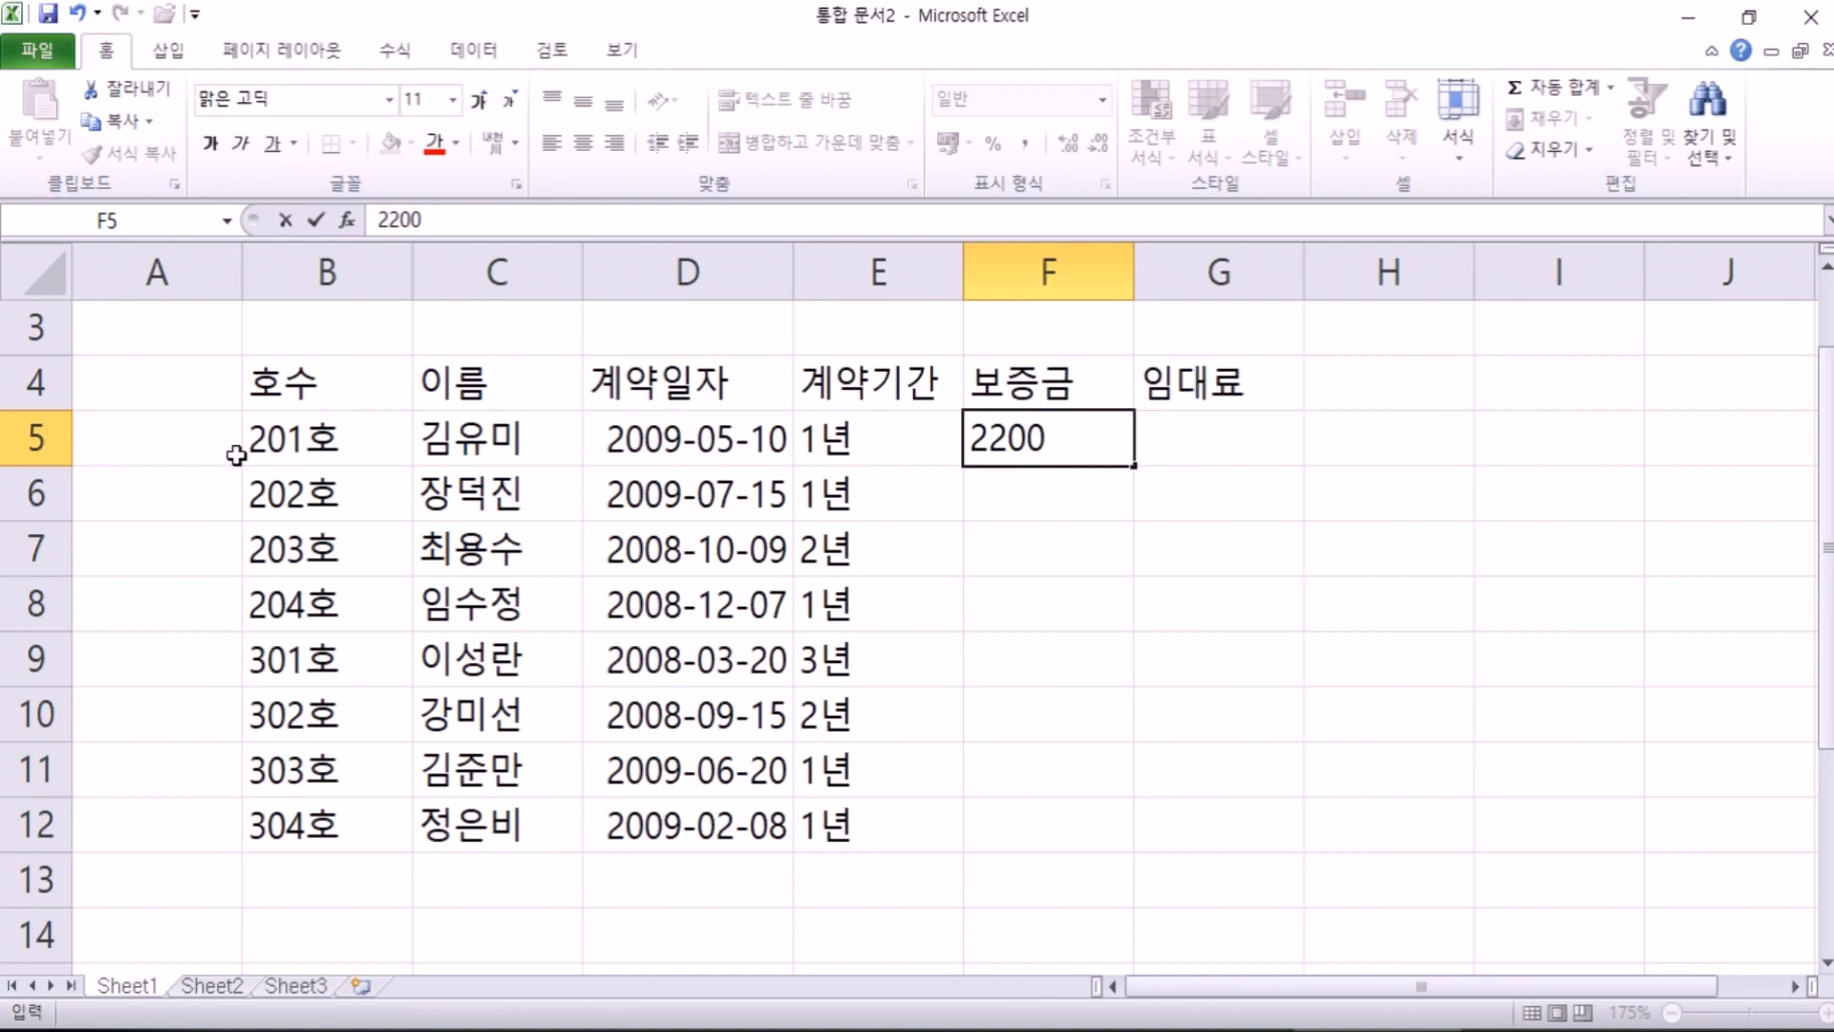
type("0000")
key("Return")
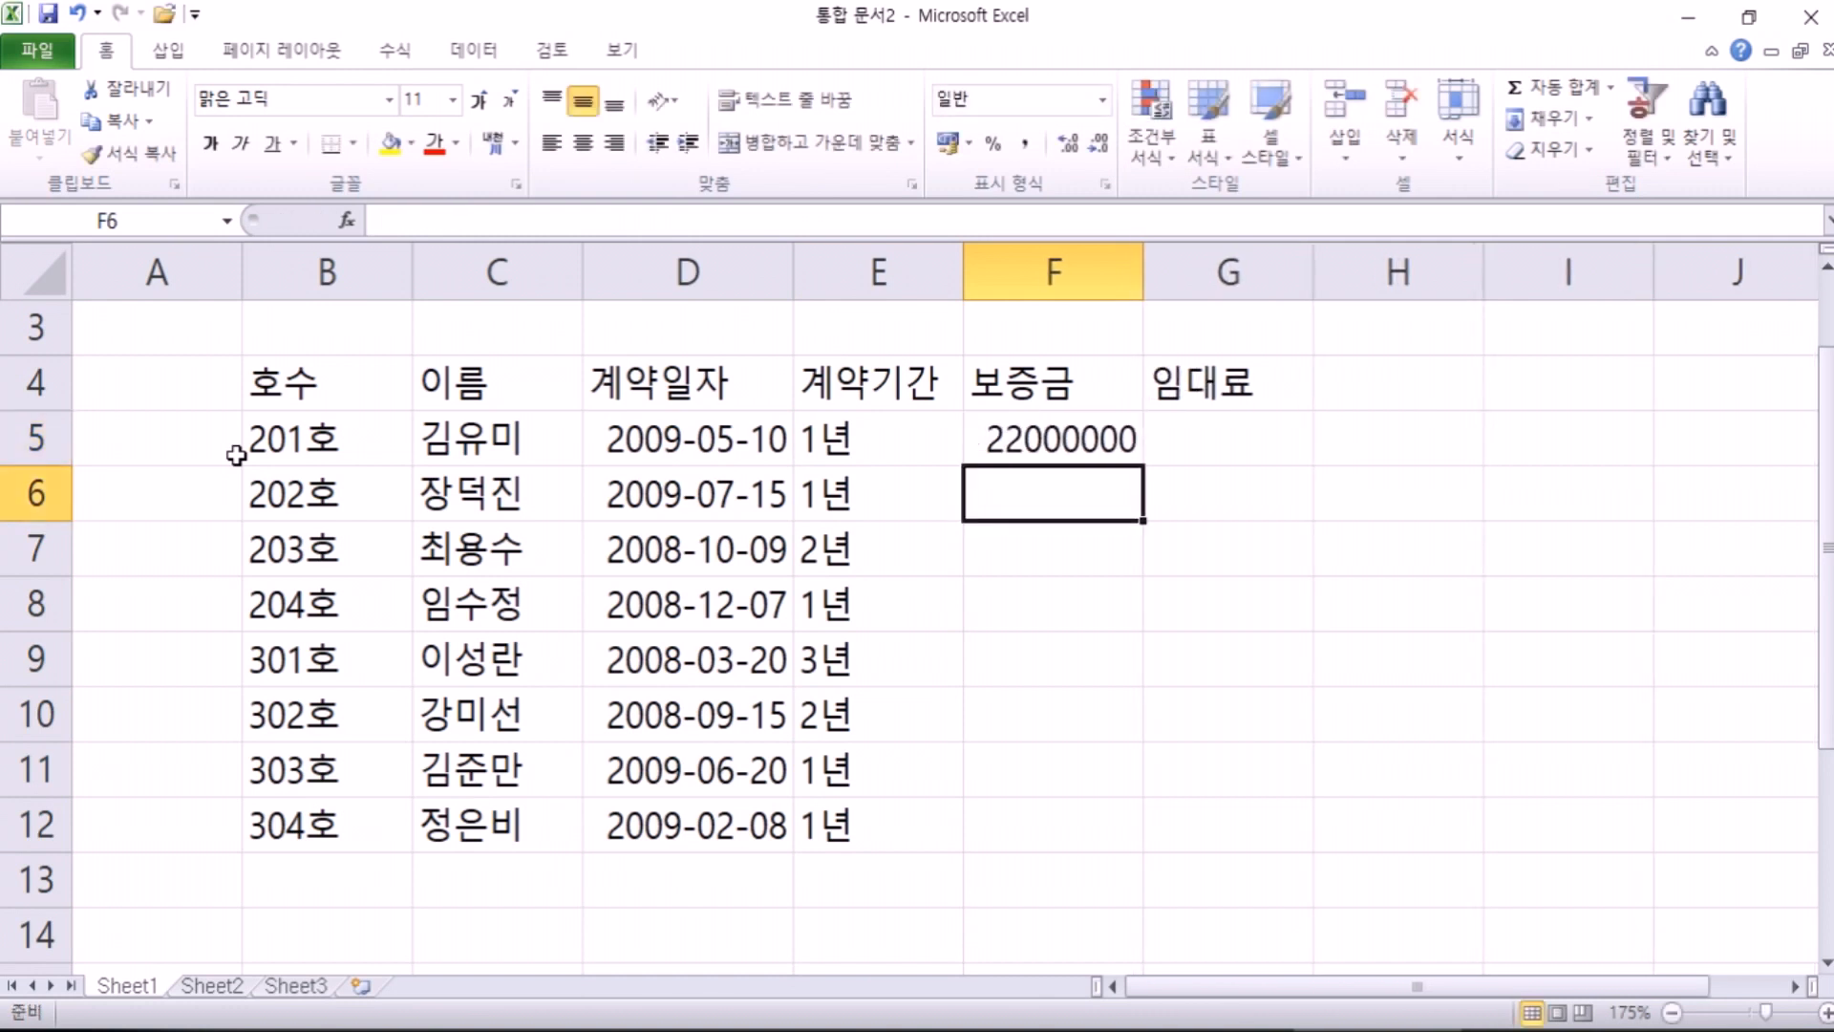
type("24000000")
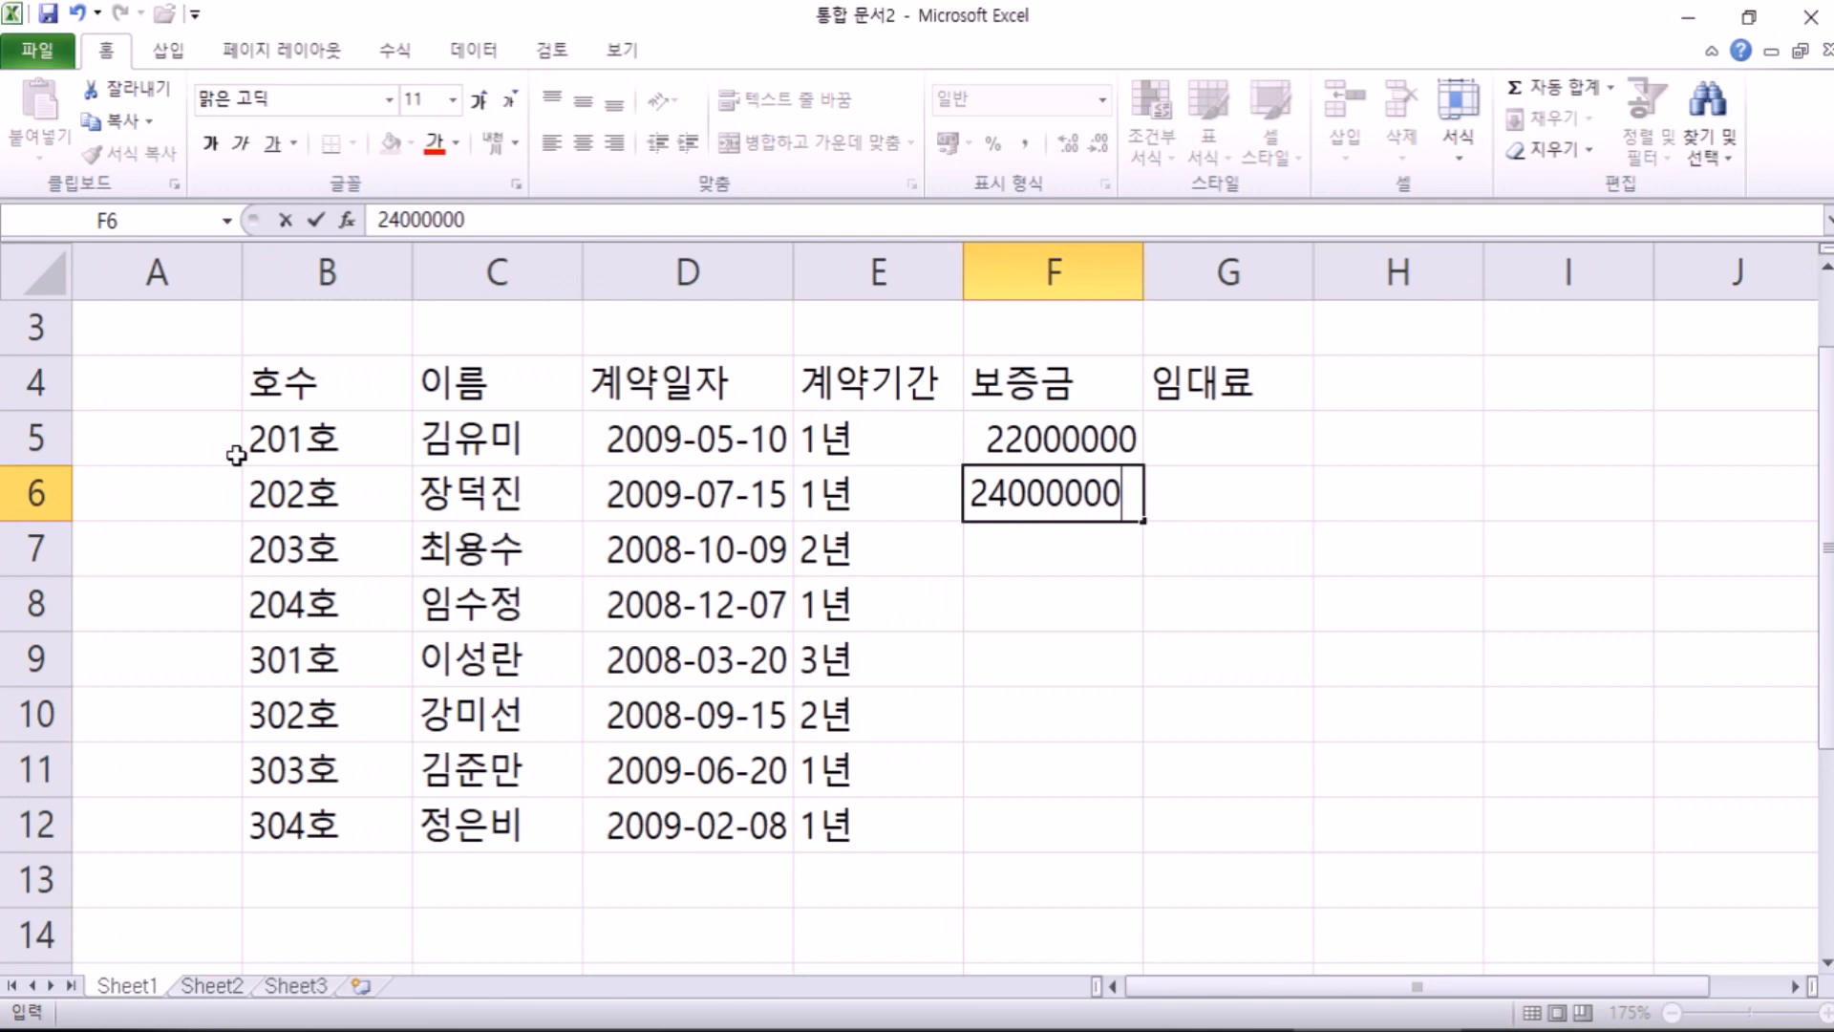
key("Return")
type("24000000")
key("Return")
type("70000000")
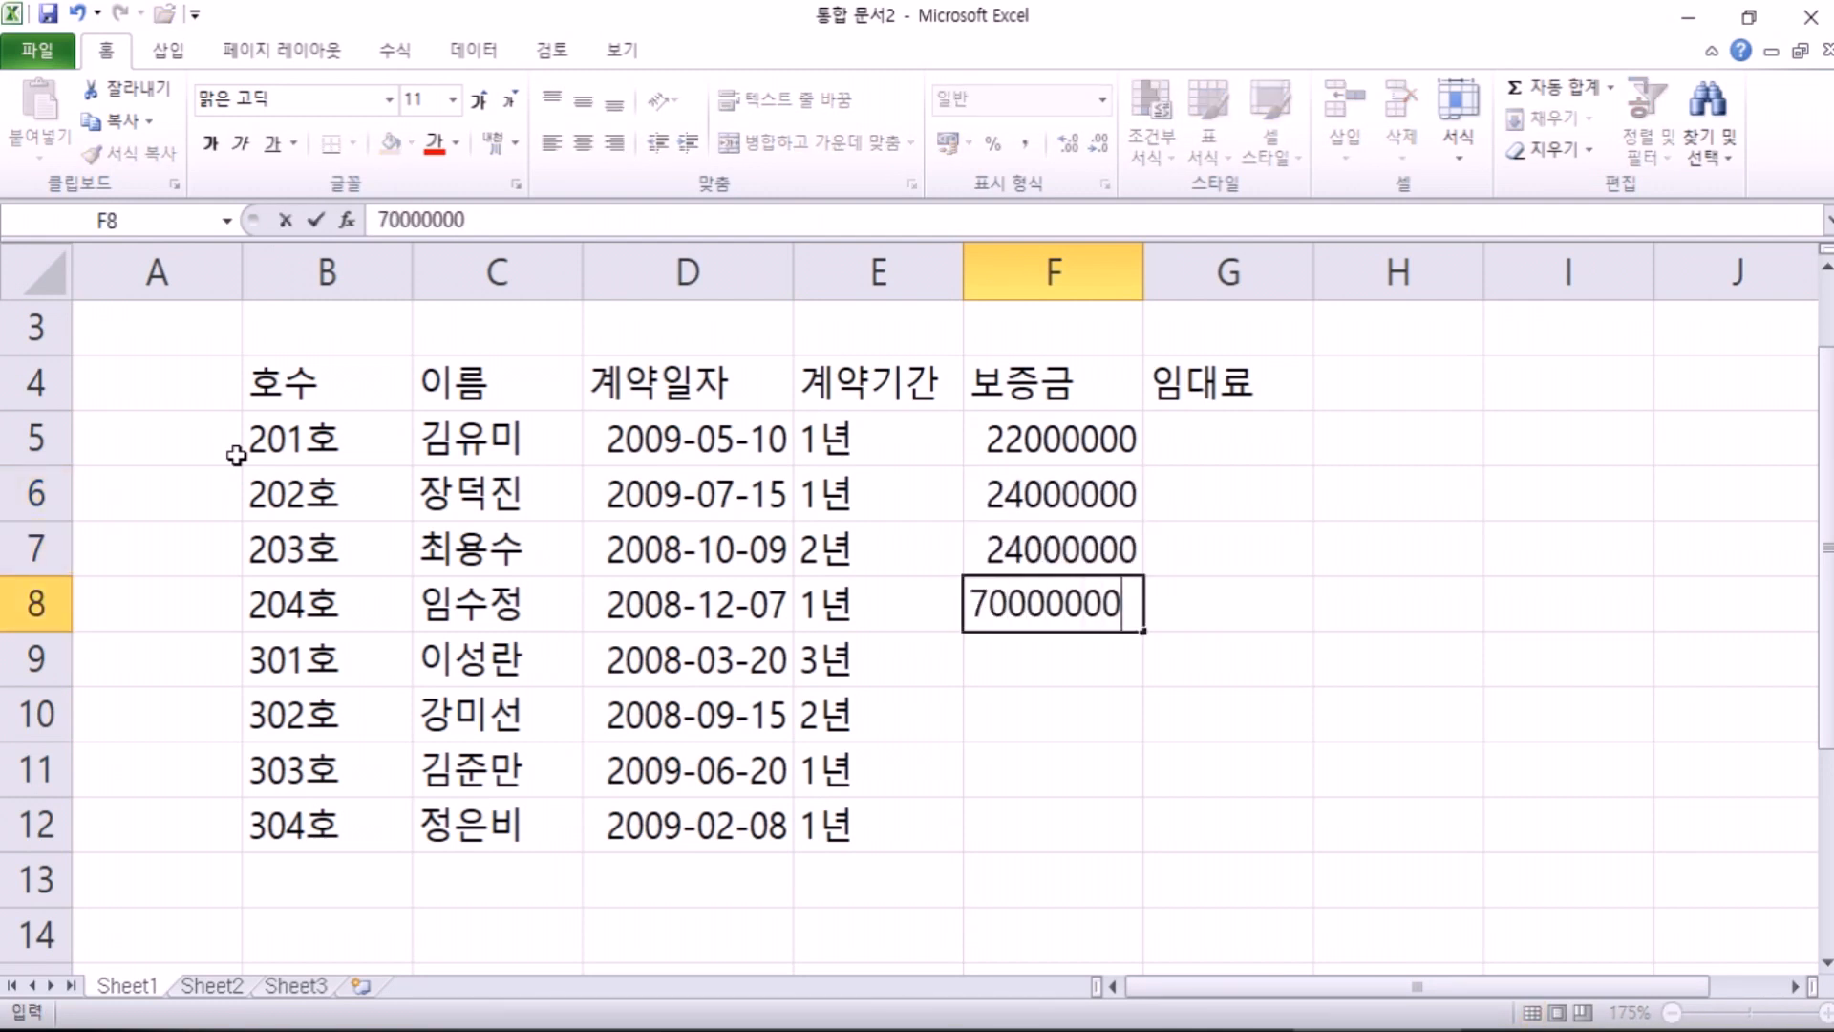
key("BackSpace")
key("Return")
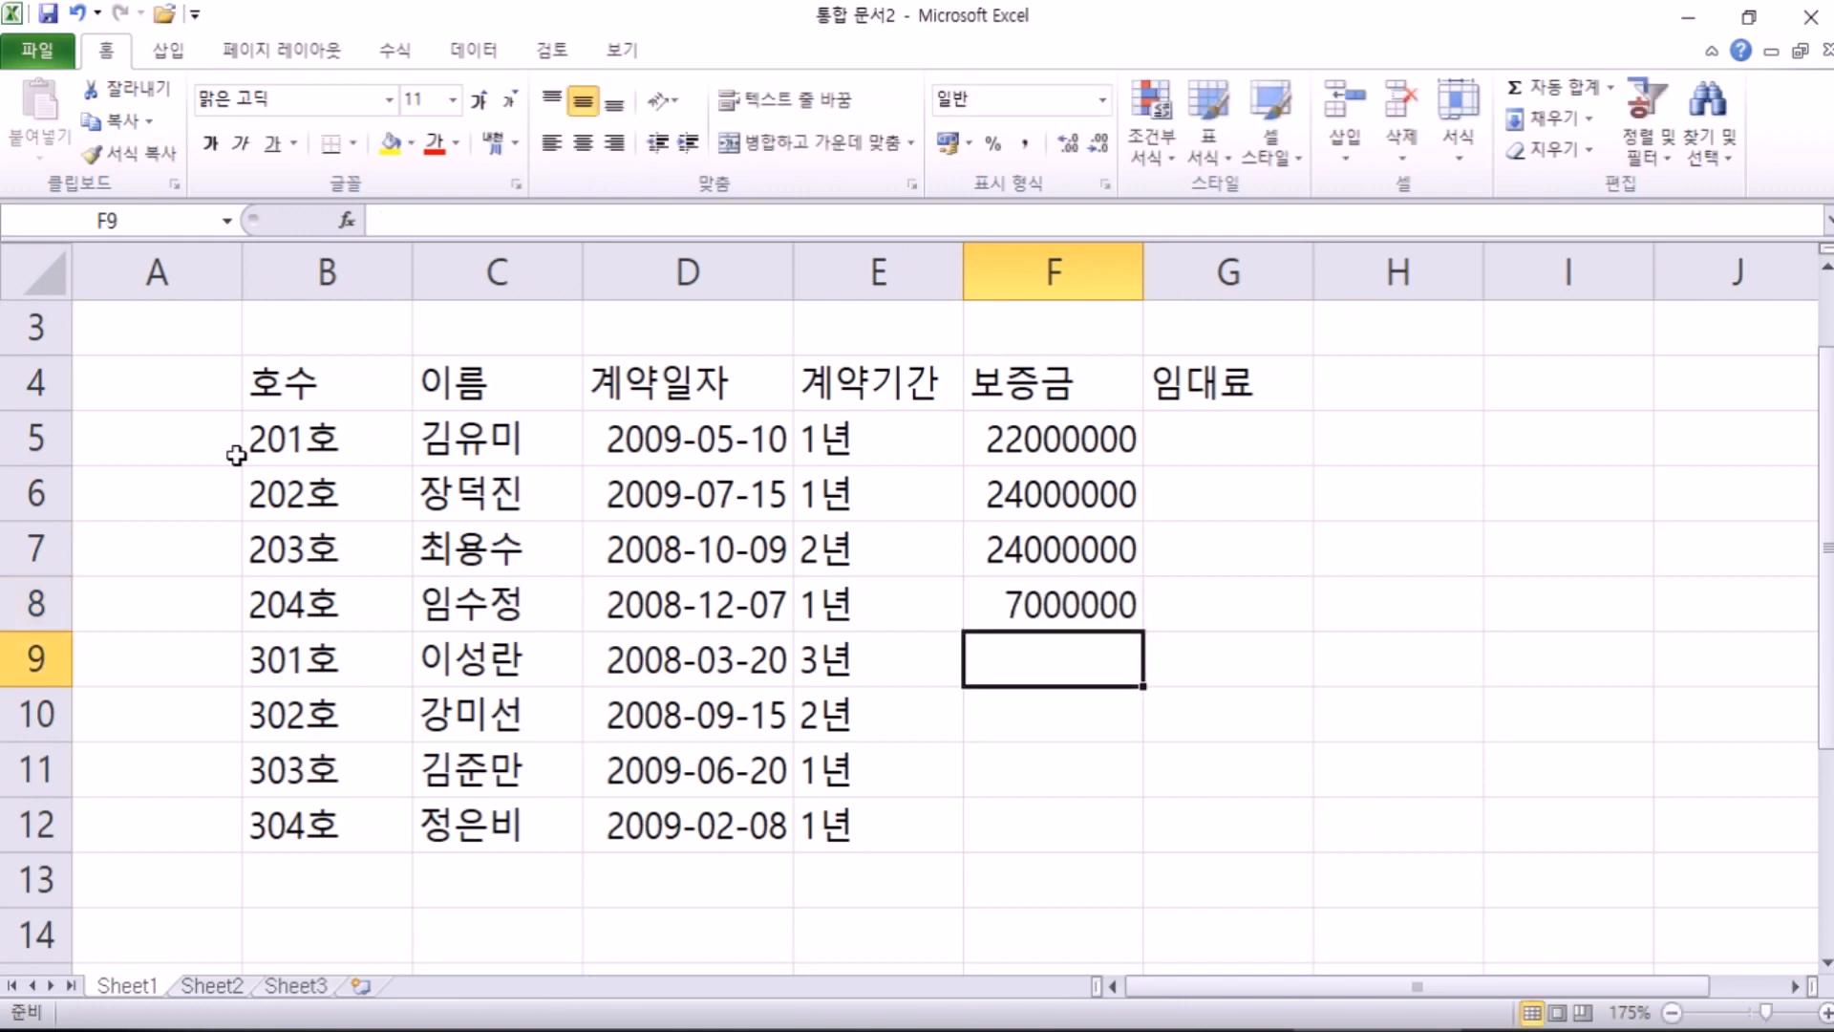
Step: Enter deposits 21000000, 6000000, 12000000 (corrected) and 13000000 in F9:F12
type("21000000")
key("Return")
type("6")
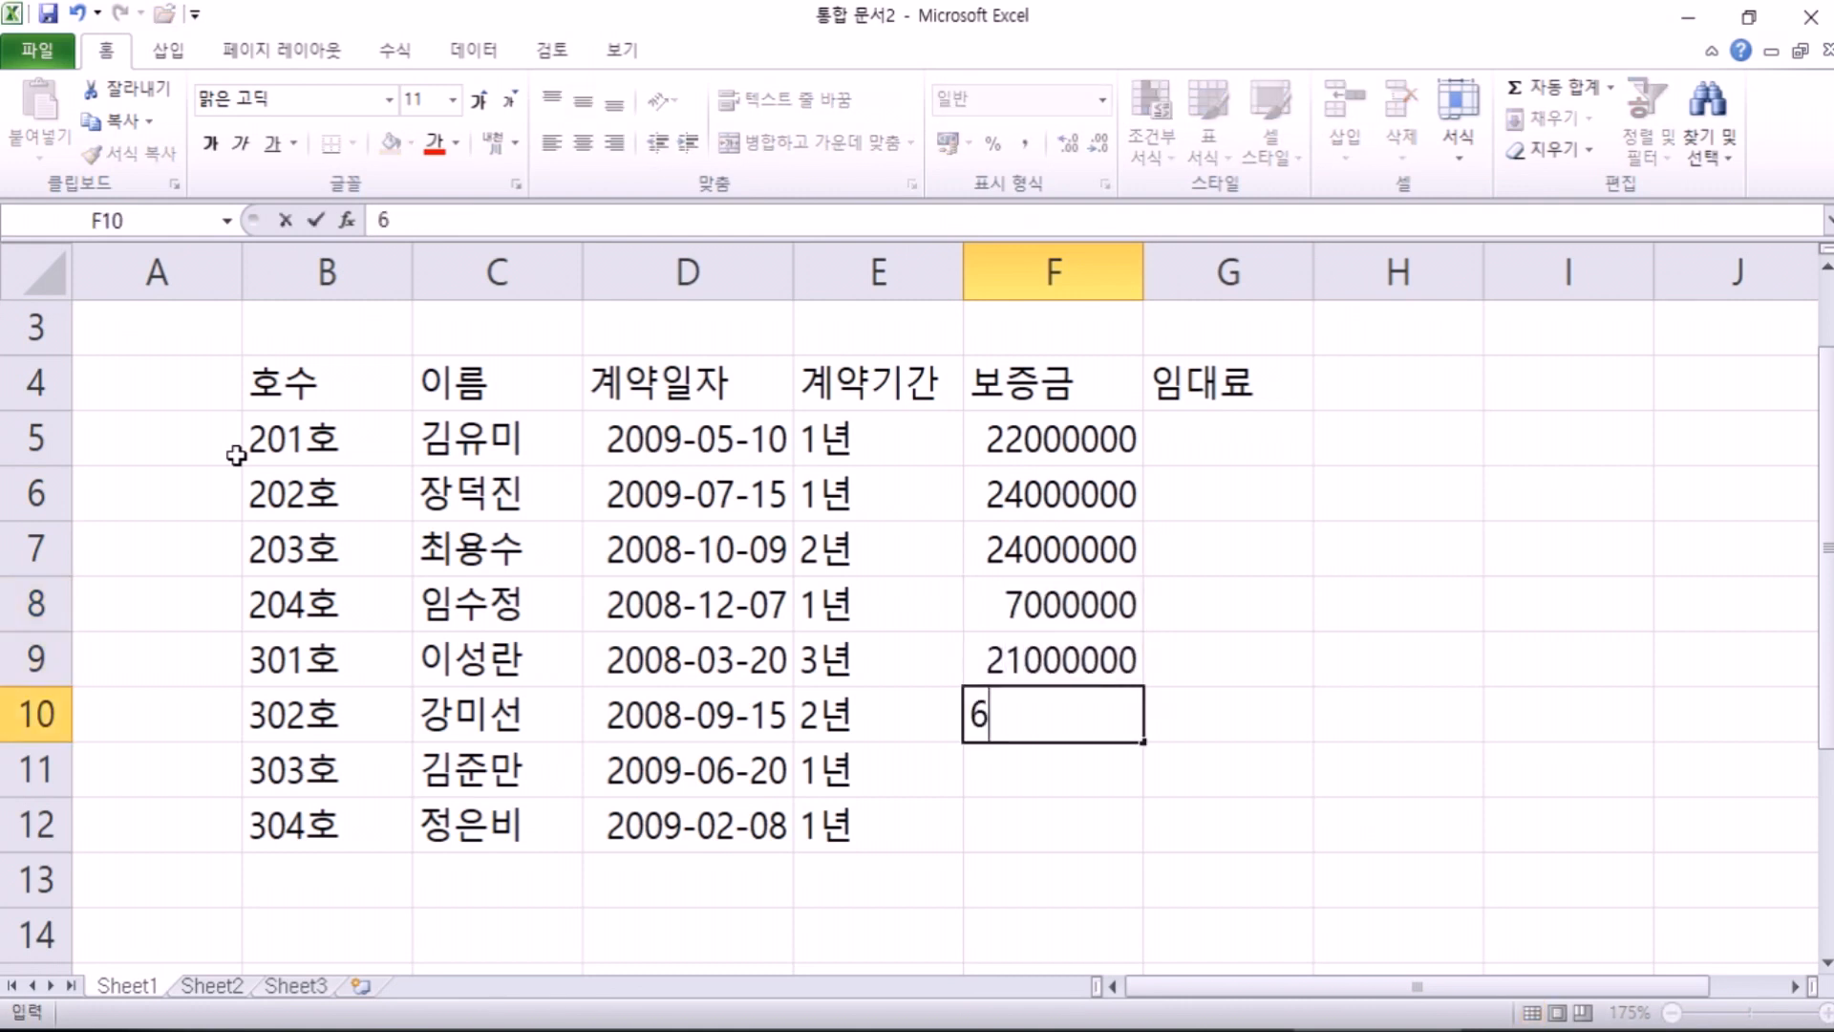
type("000000")
key("Return")
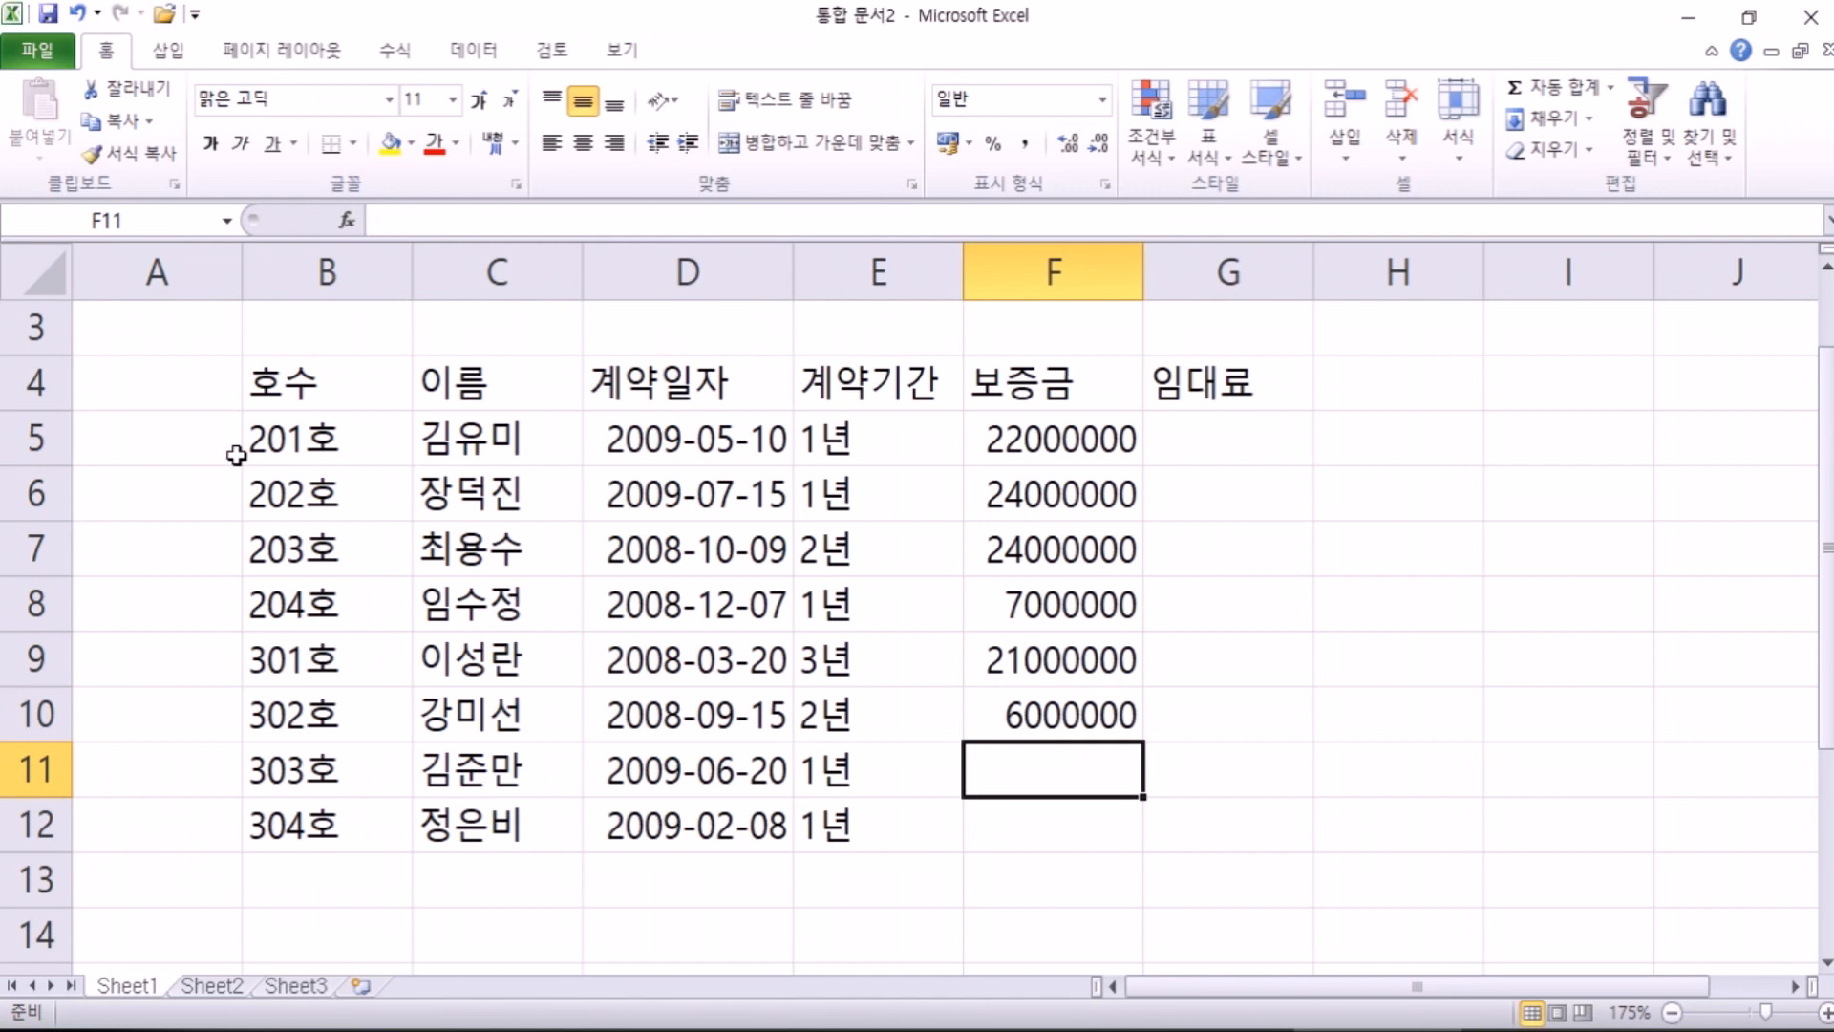
type("120000000")
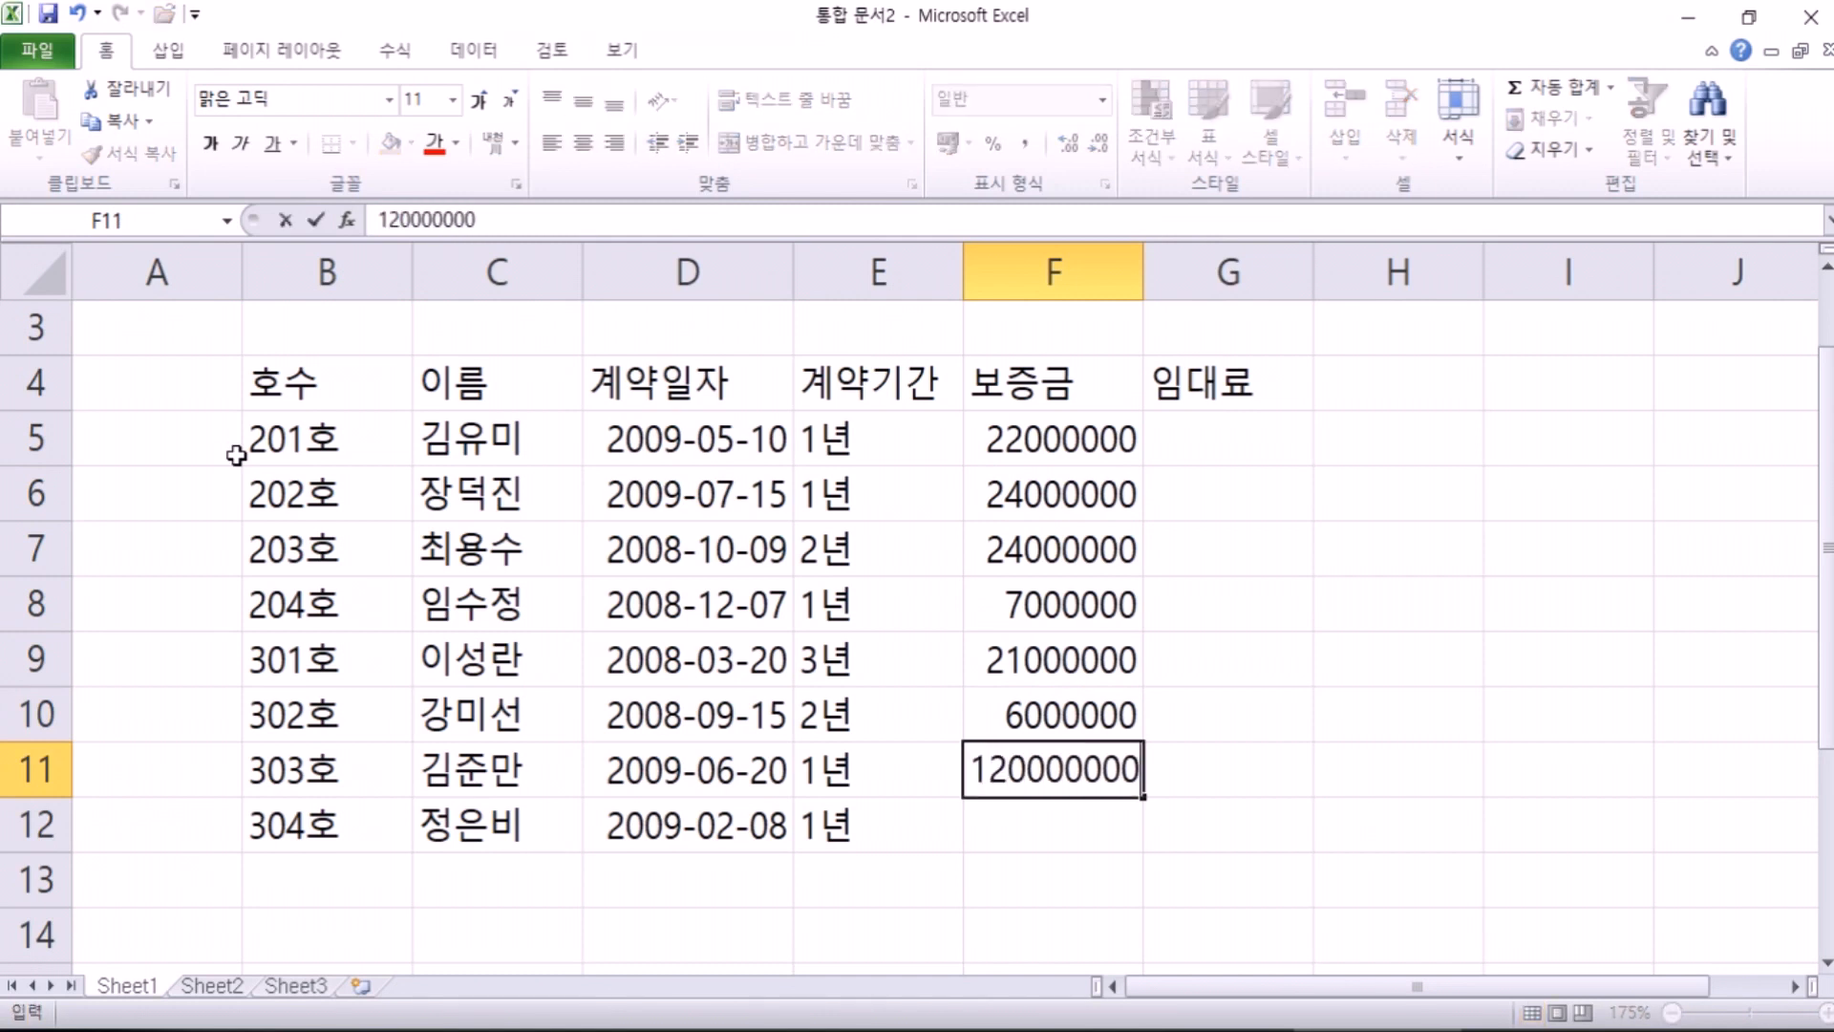
key("Return")
key("Up")
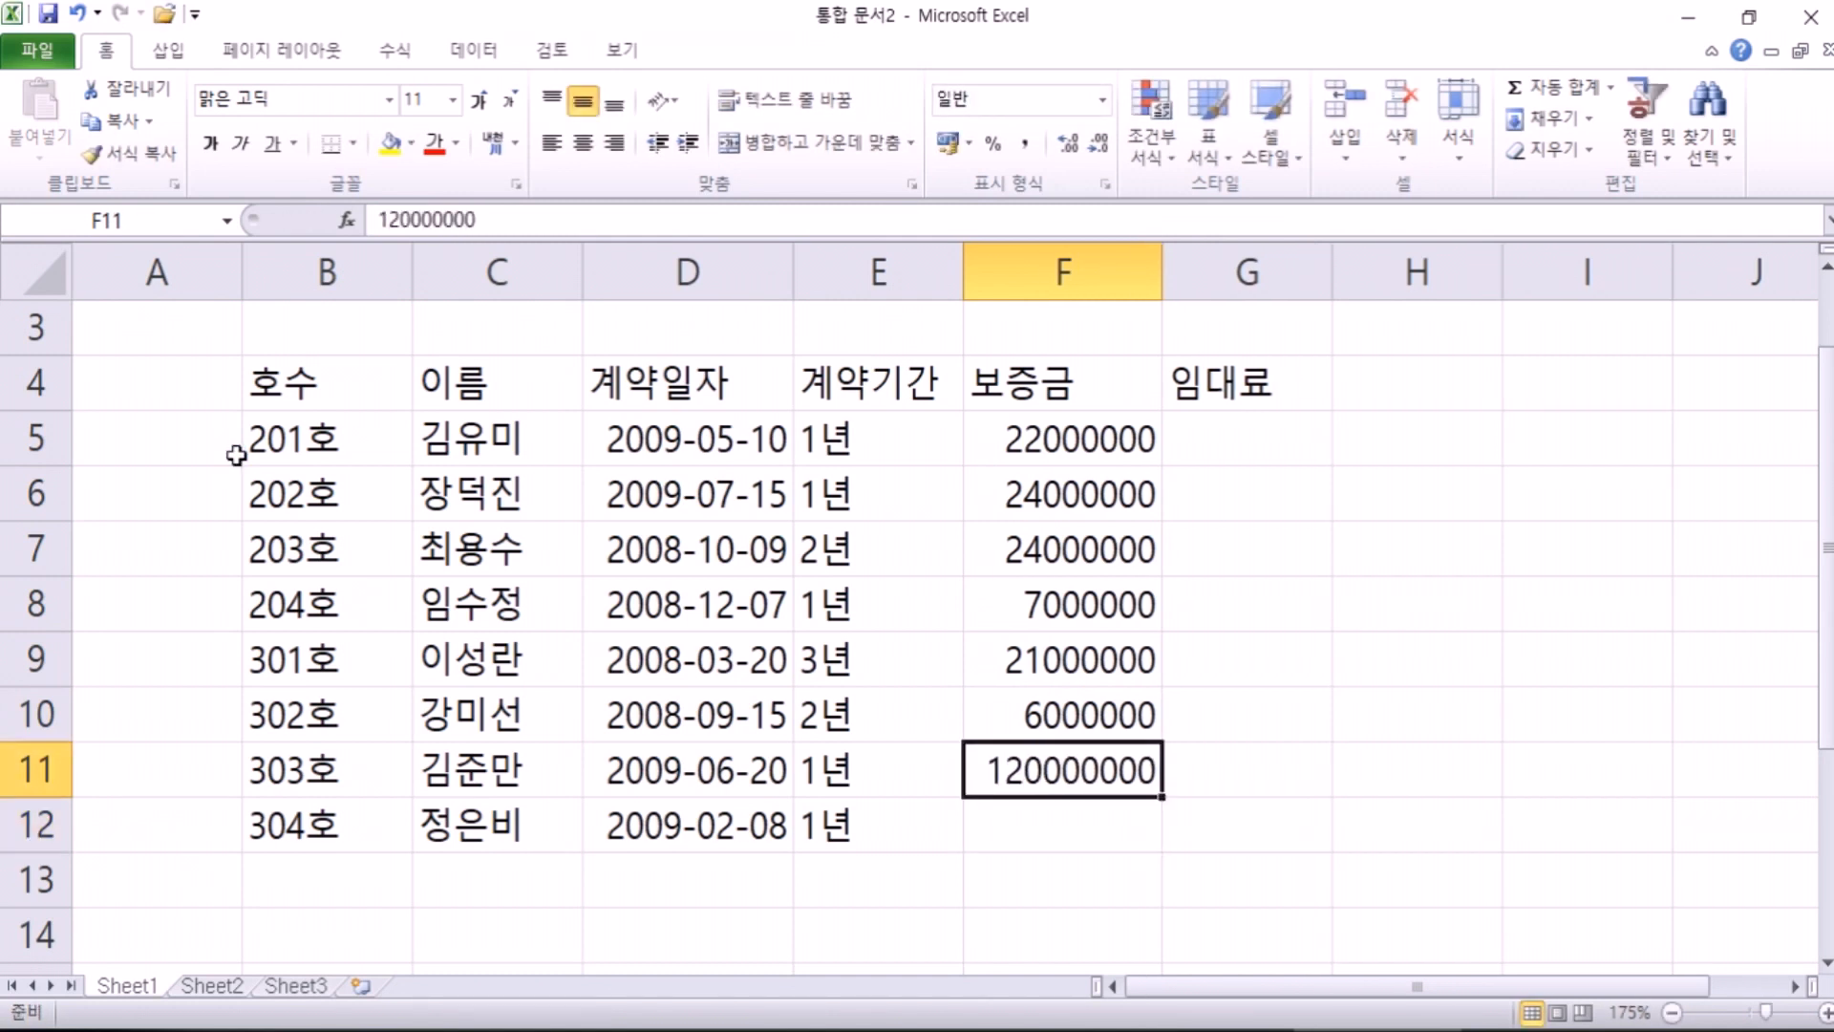
key("ctrl+z")
type("12000000")
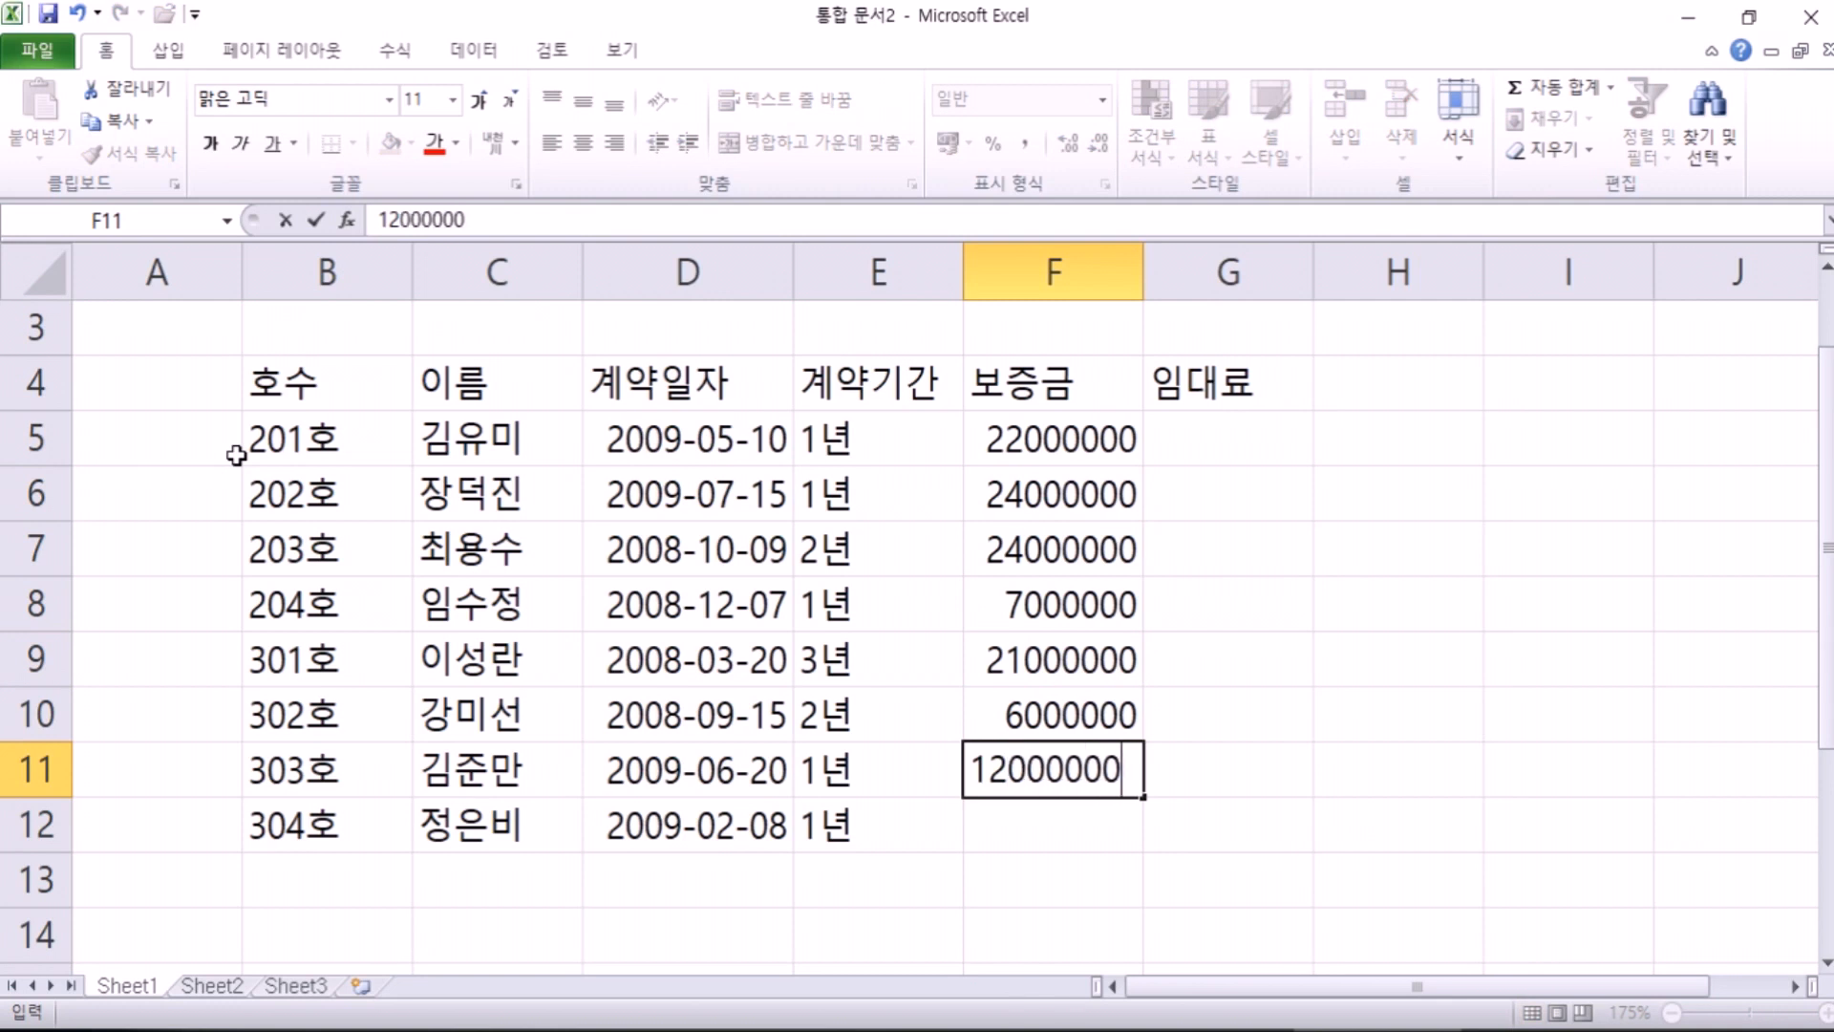
key("Return")
type("13000000")
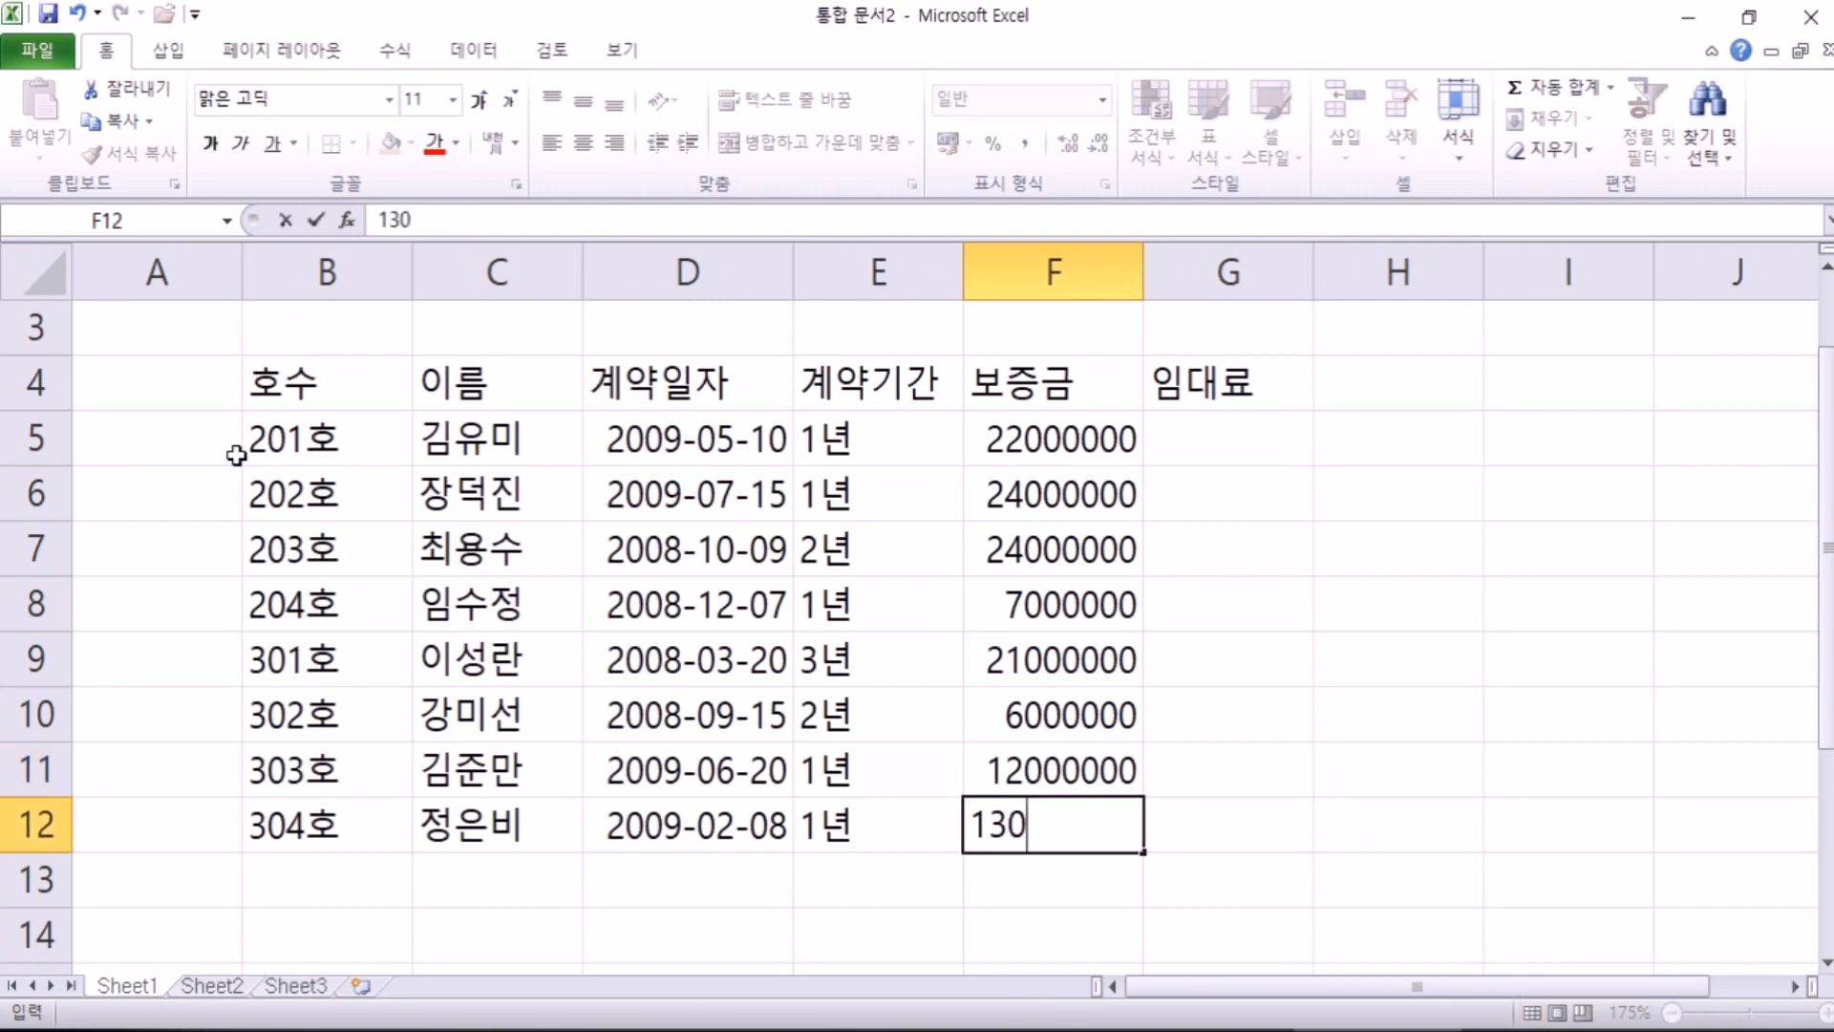
key("Return")
key("Up")
key("Up")
key("Up")
key("Up")
key("Up")
key("Up")
key("Up")
key("Up")
key("Up")
key("Up")
key("Down")
key("Down")
key("Right")
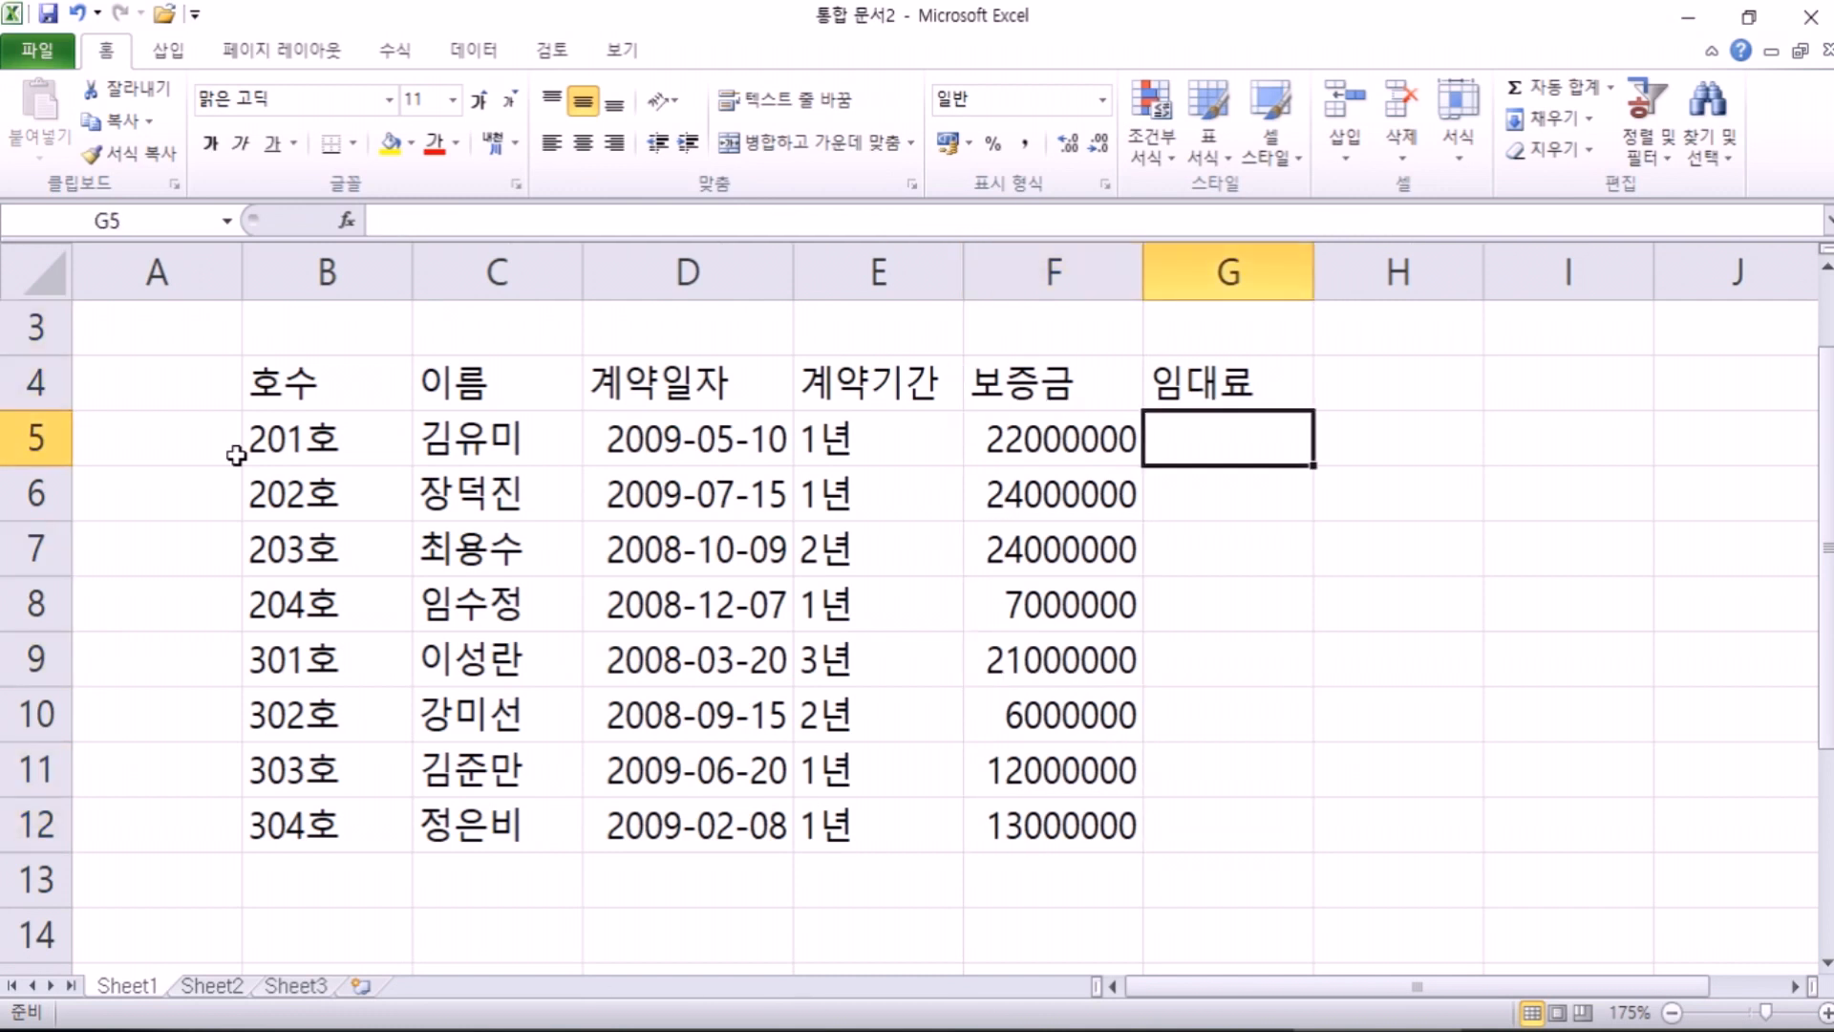
Step: Enter rents 990000, 450000, 680000 and 630000 in G5:G8
type("990000")
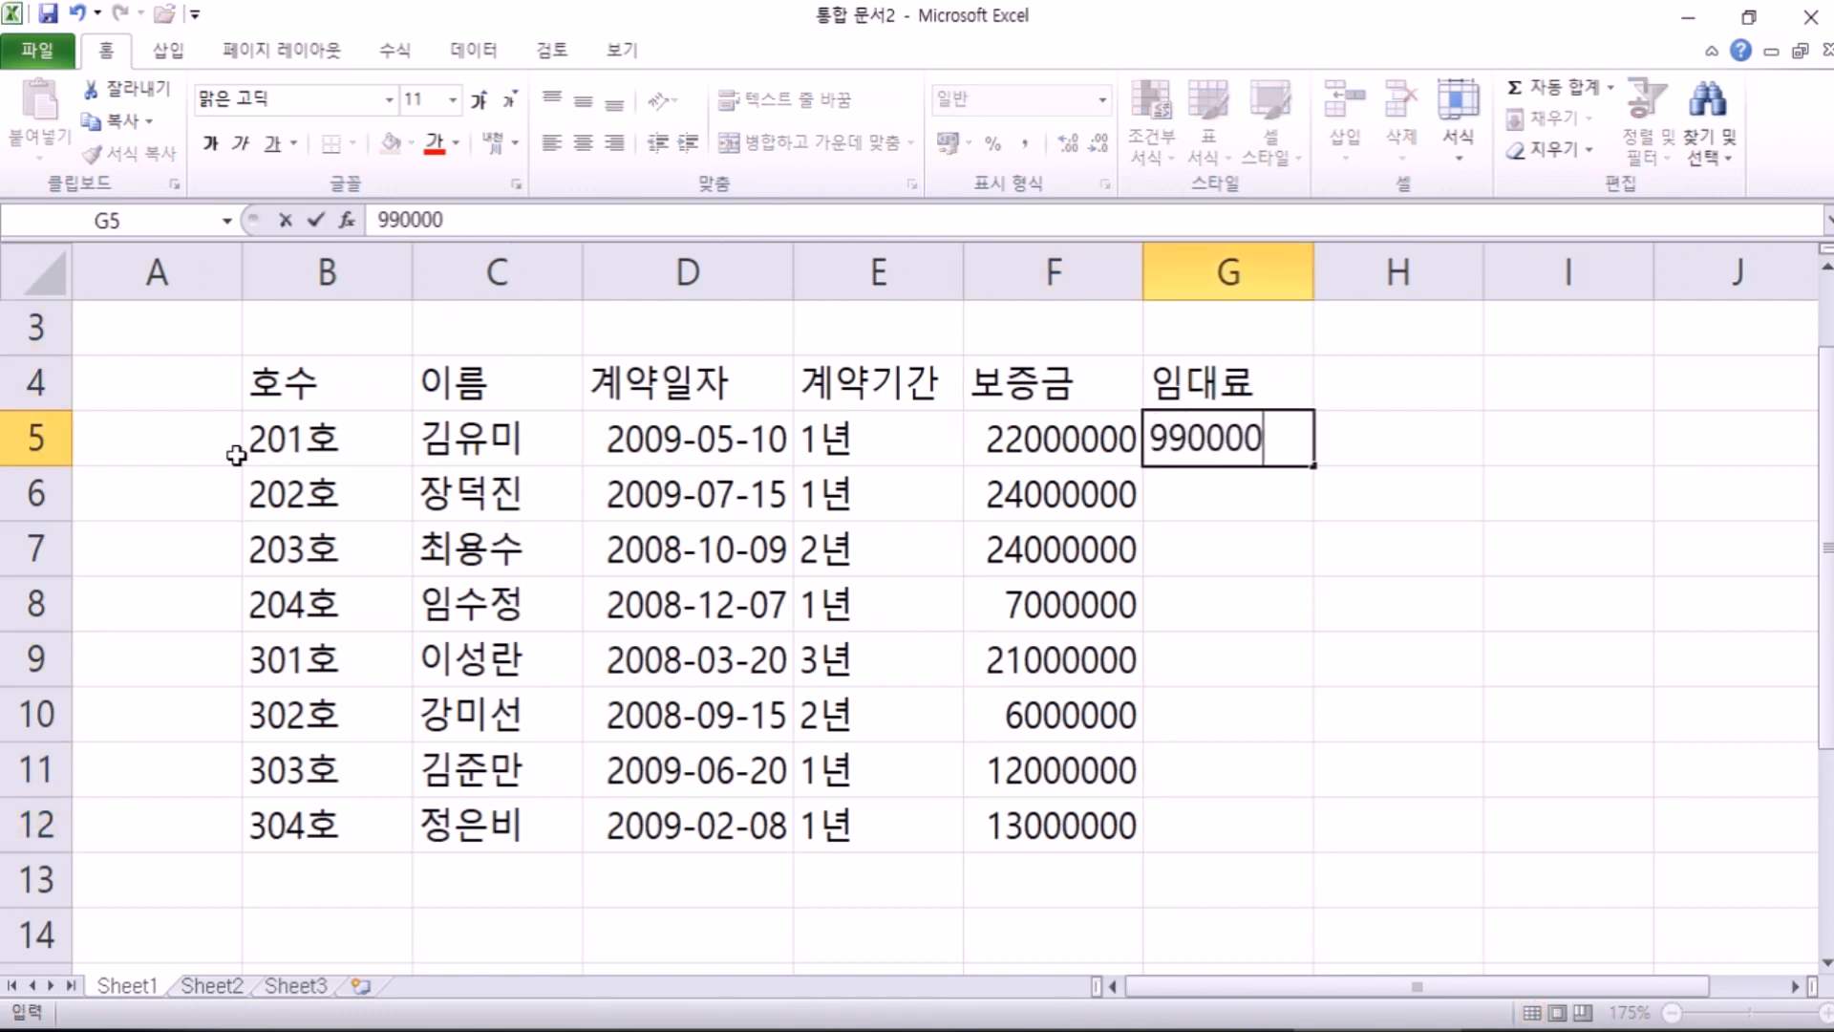
key("Return")
type("450000")
key("Return")
type("68")
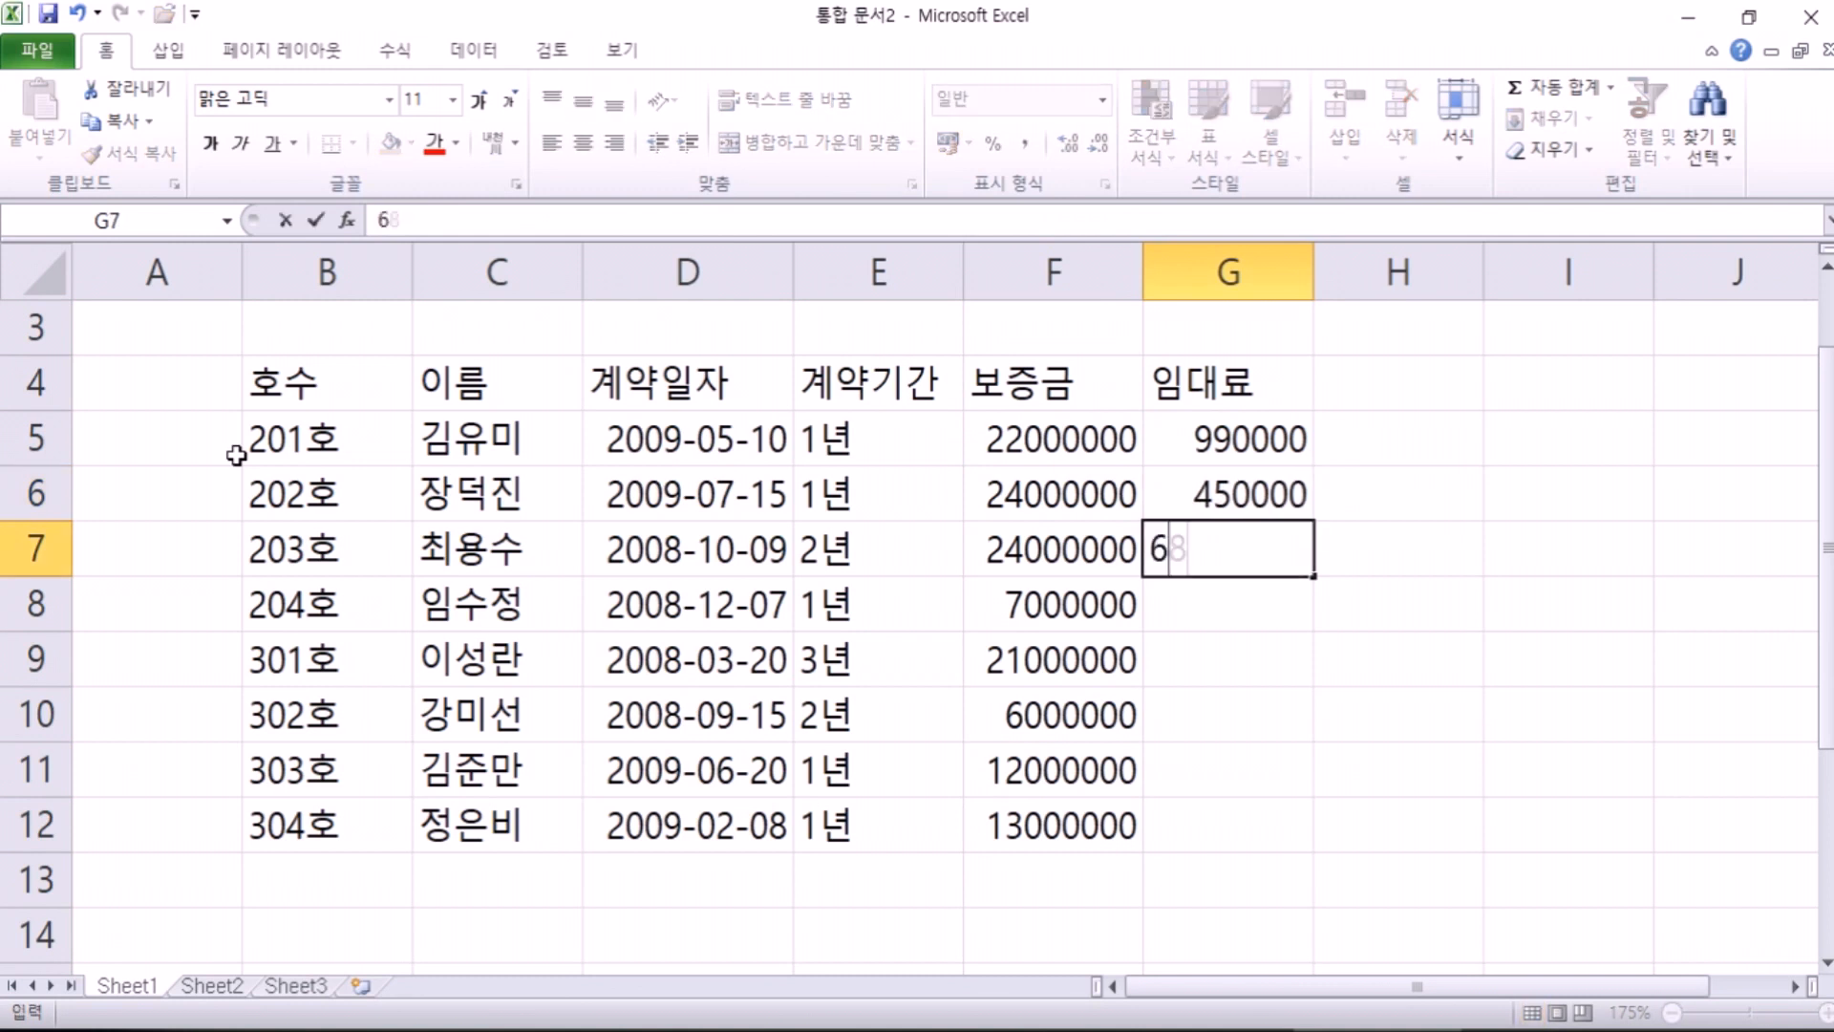
type("0000")
key("Return")
type("630000")
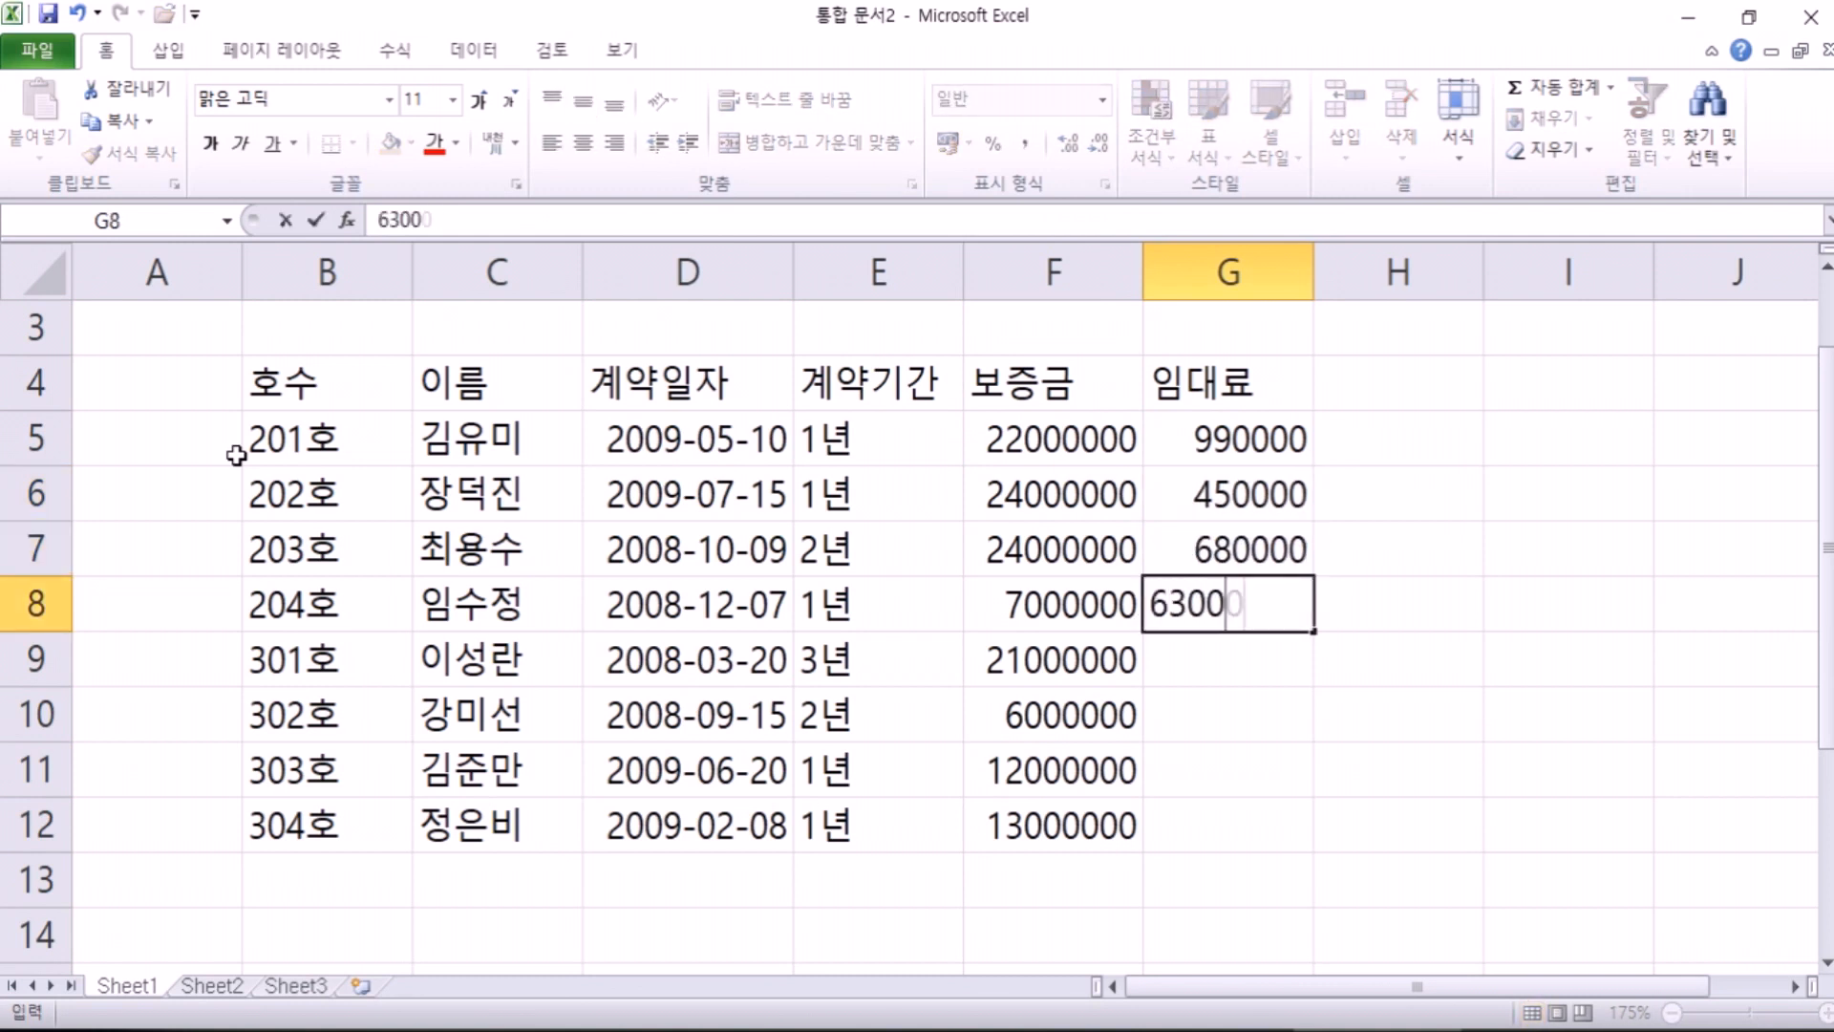
key("Return")
type("680000")
Step: Enter rents 680000, 660000, 400000 (corrected) and 640000 in G9:G12
key("Return")
type("660000")
key("Return")
type("40000")
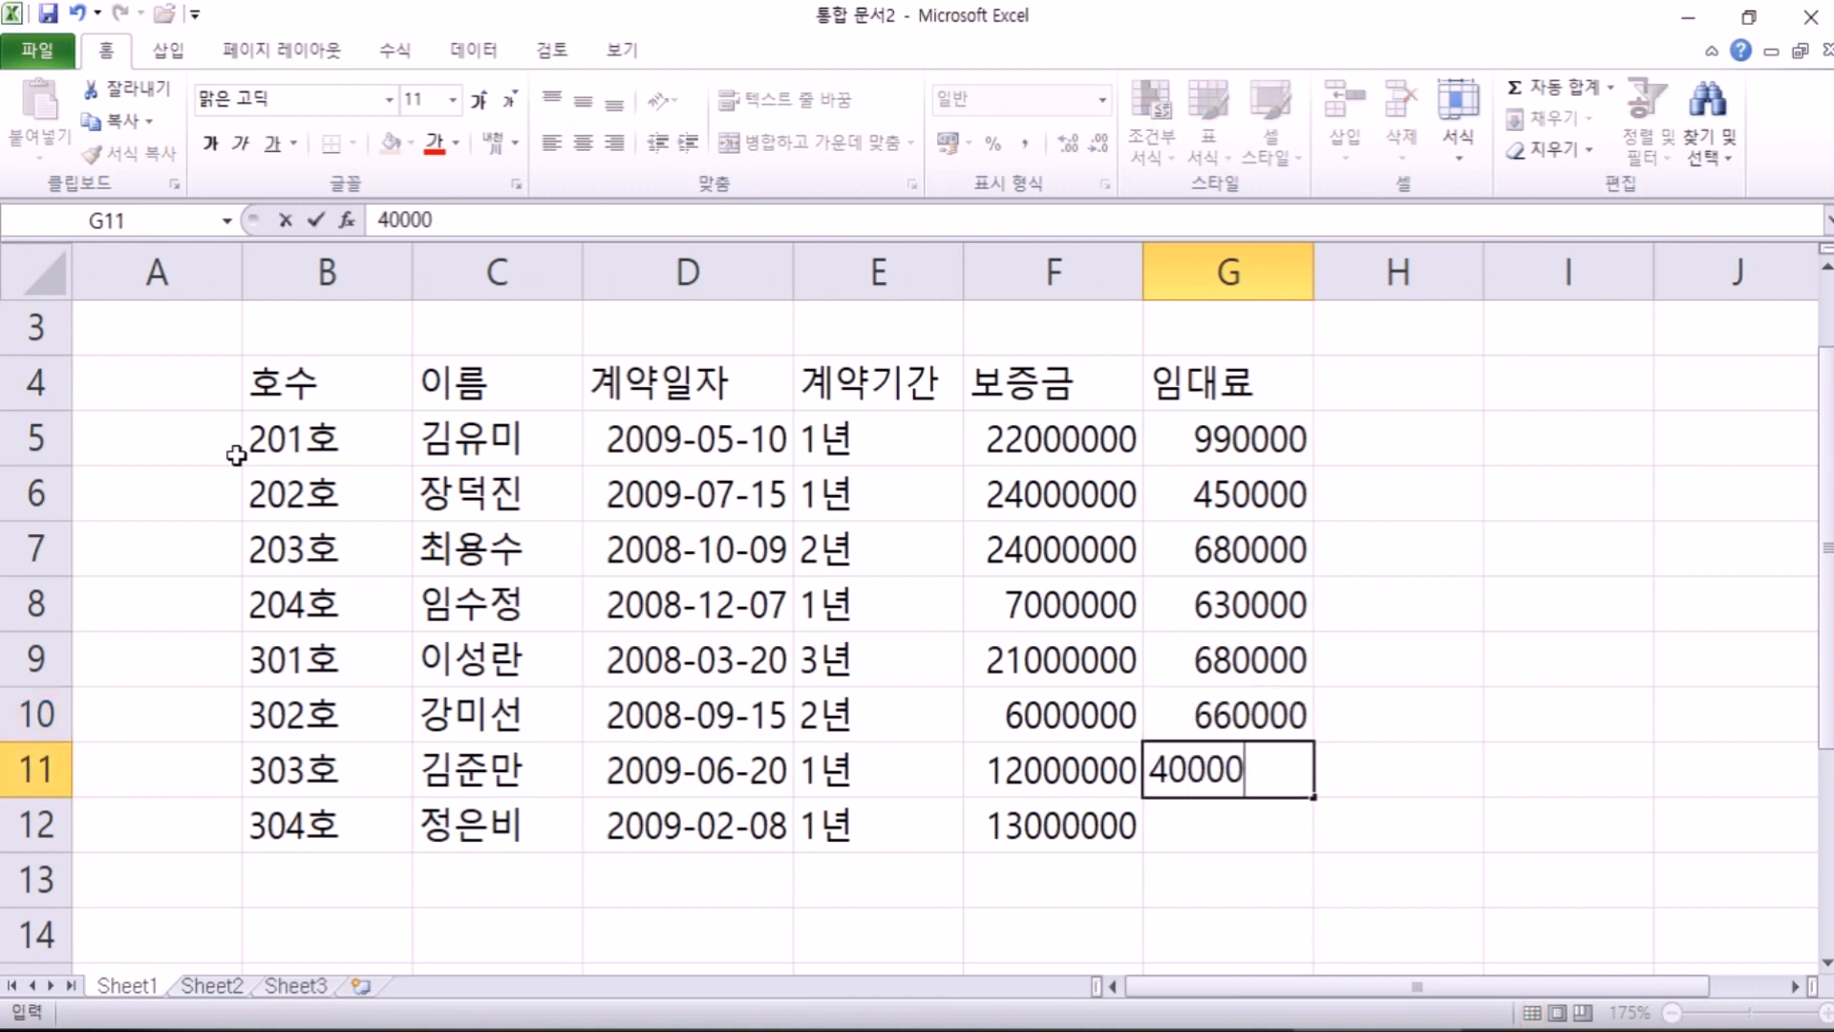
key("Return")
type("6")
key("Up")
type("400000")
key("Return")
type("640000")
key("Return")
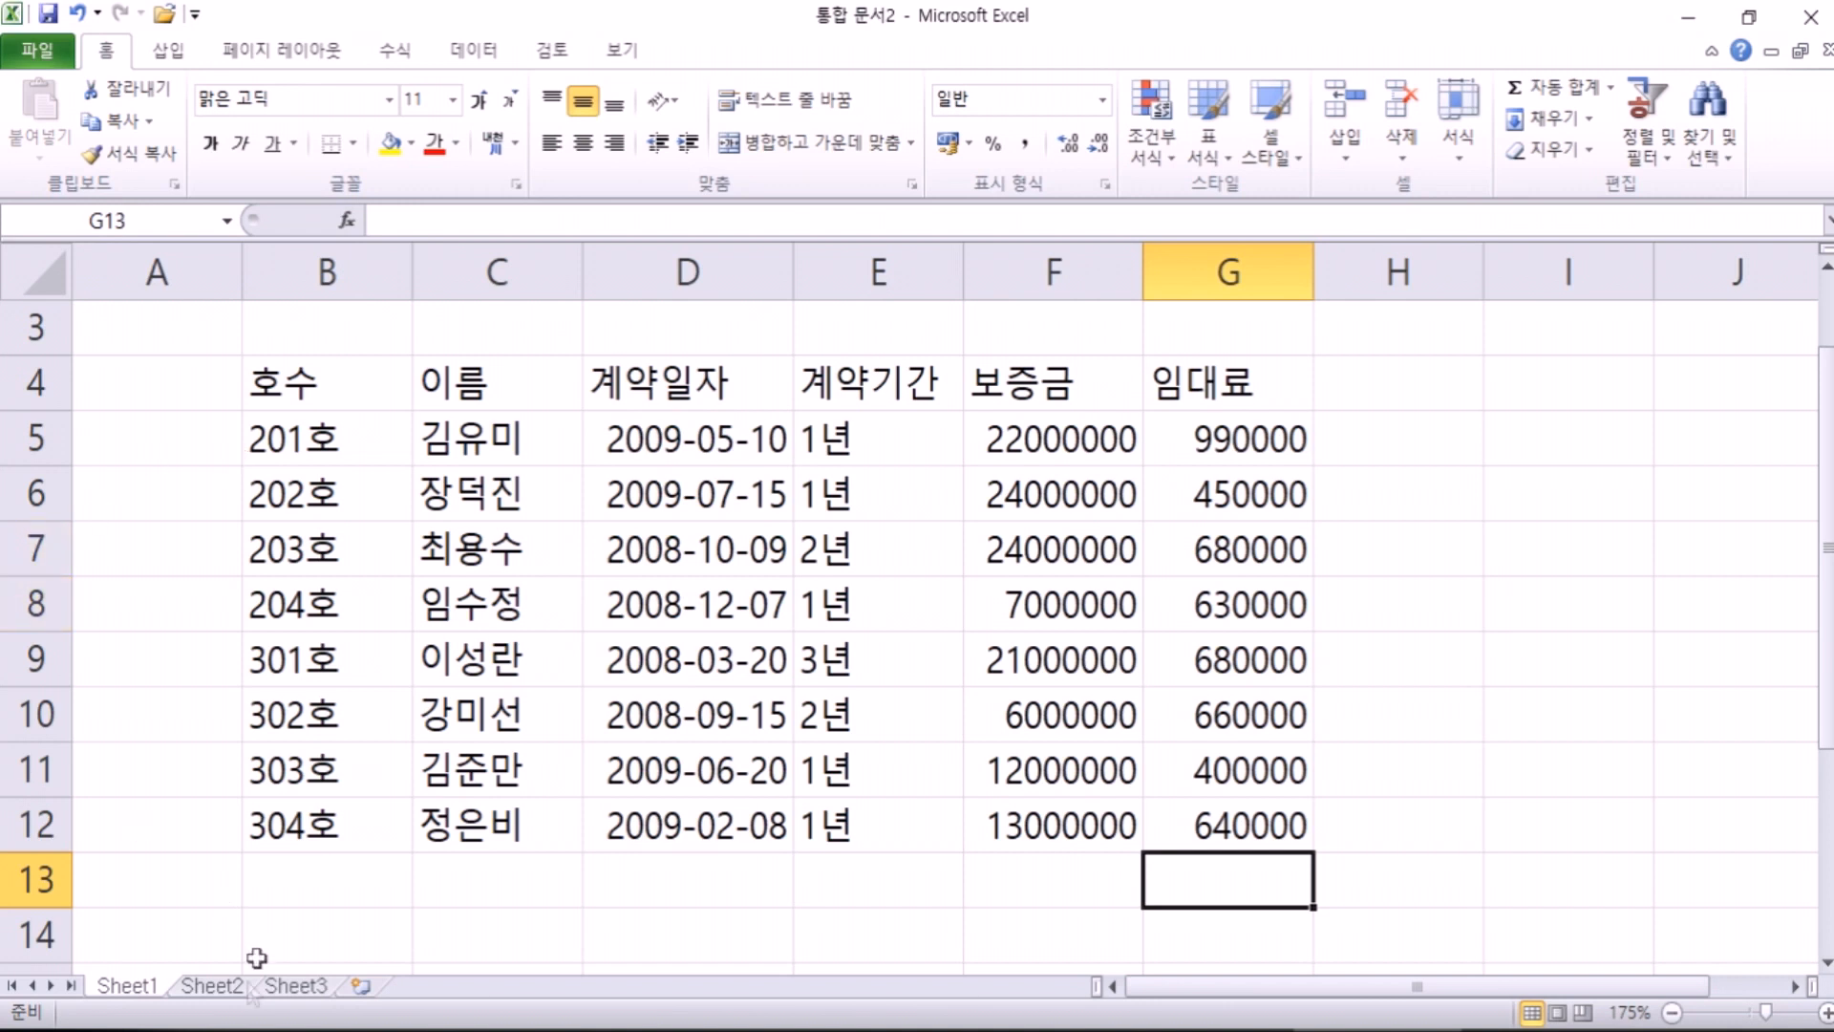
Step: Move to the empty Sheet2, glancing back at Sheet1's rental table on the way
left_click(212, 984)
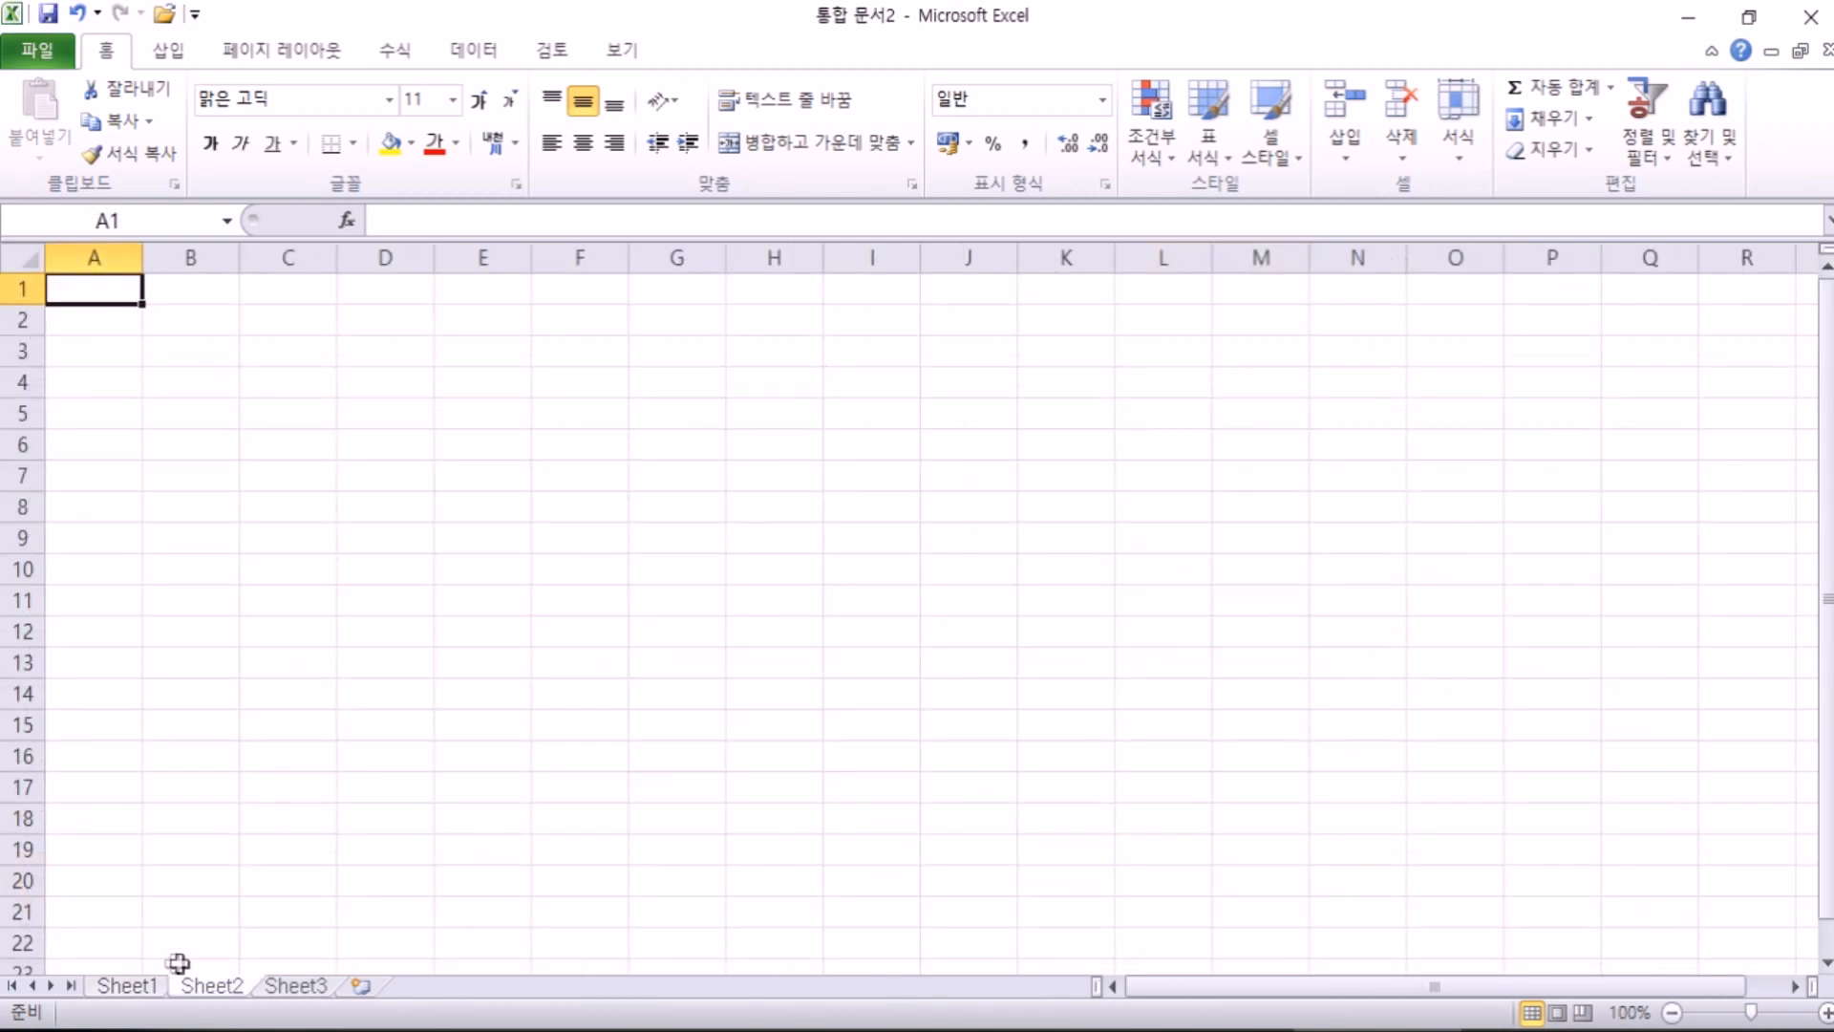
left_click(126, 986)
scroll(134, 647, "up", 1)
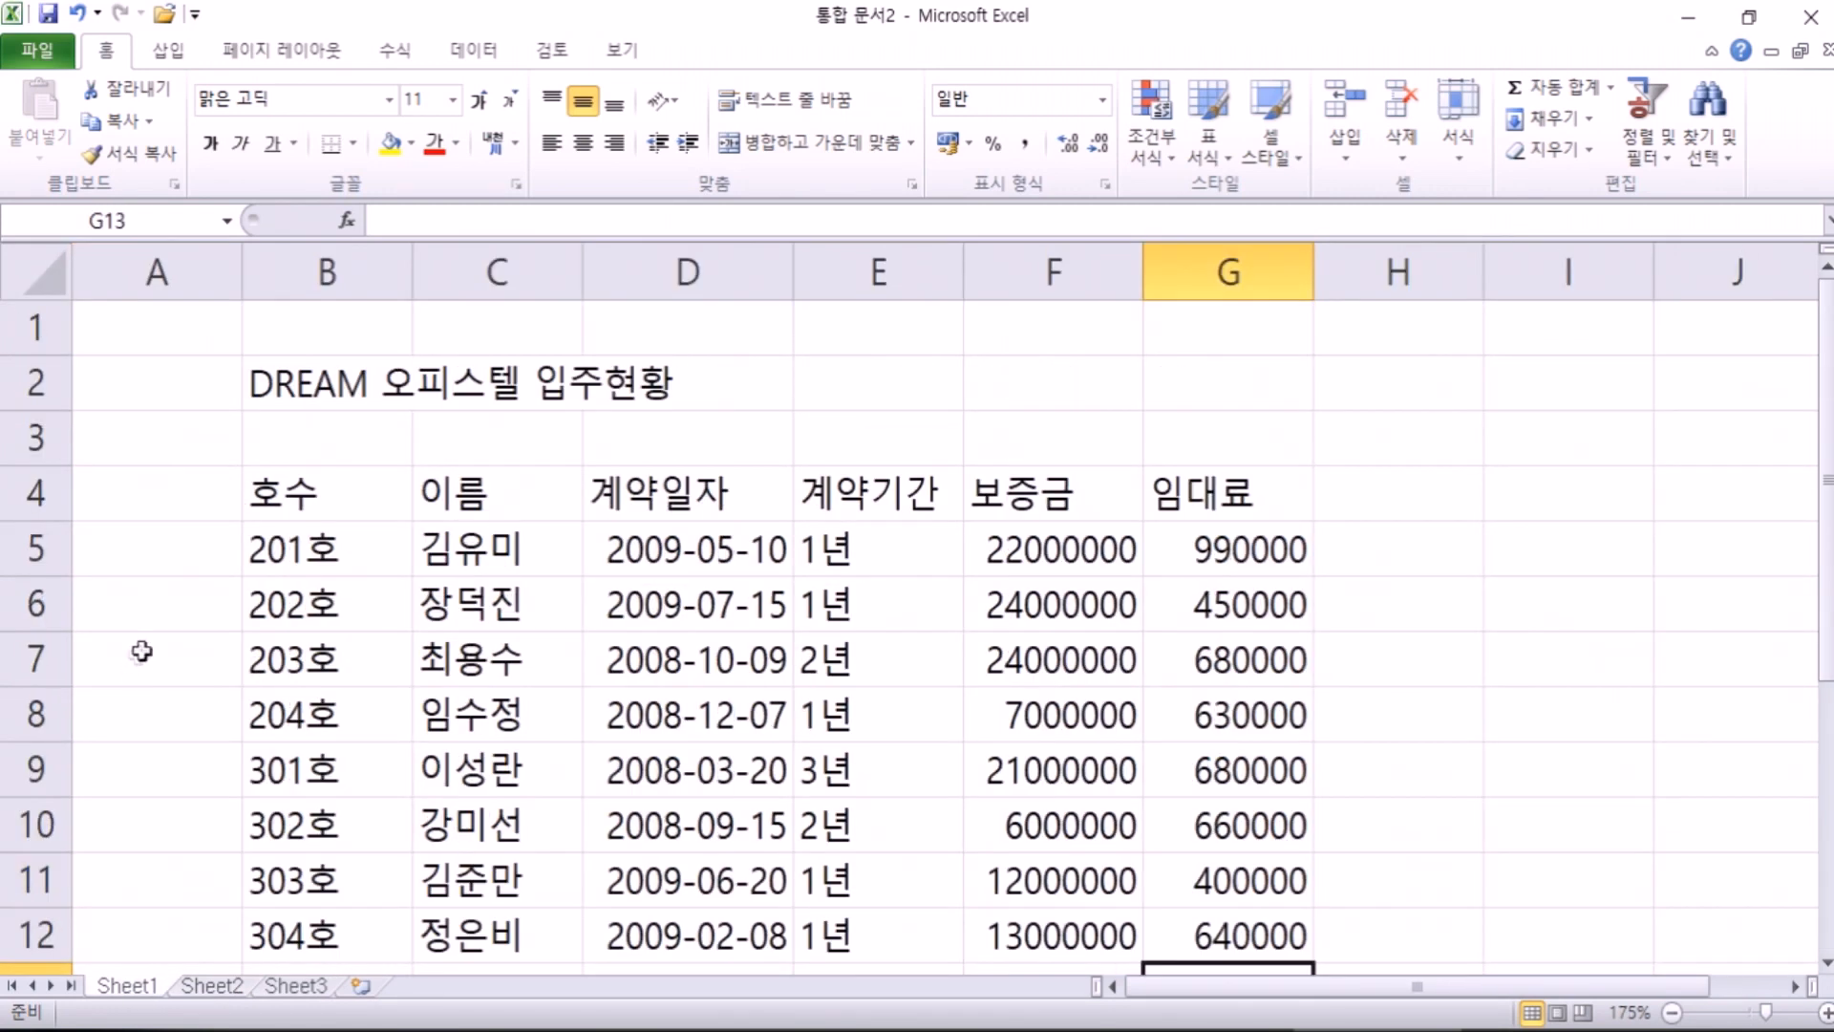
left_click(191, 989)
scroll(200, 706, "up", 4)
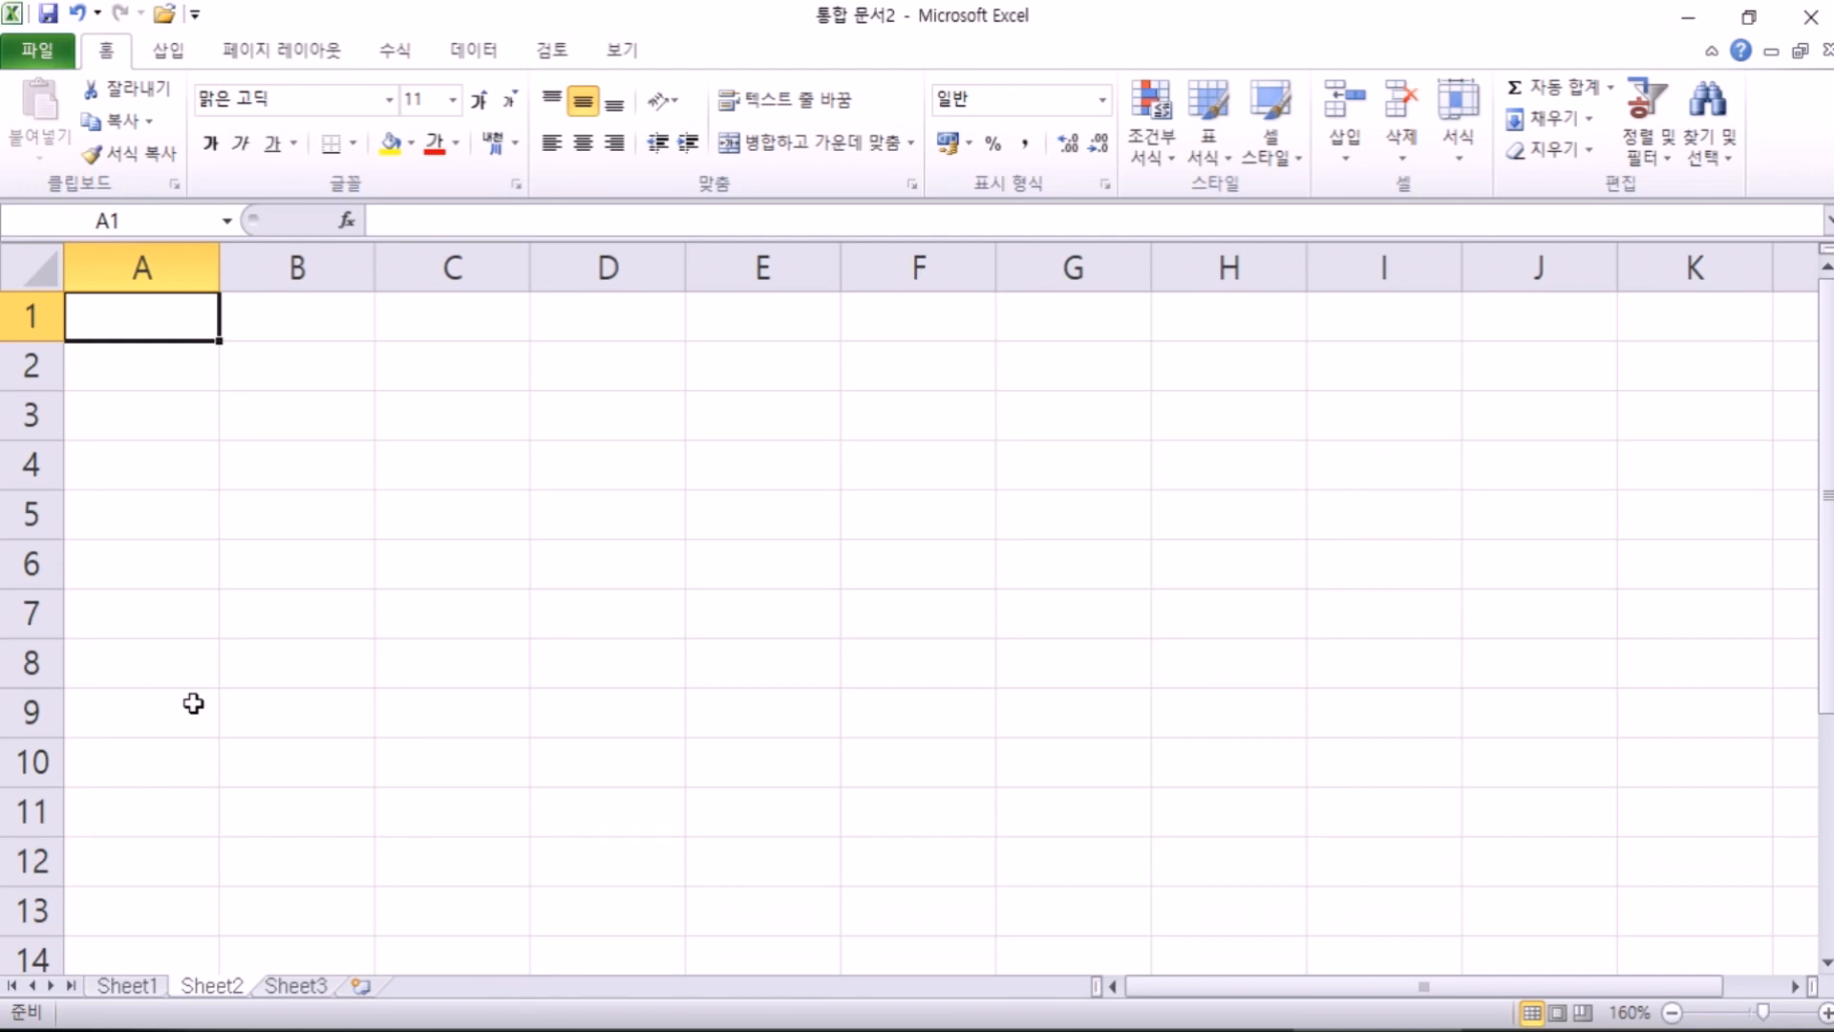
Step: Put the title 실습실 예약 현황 in B2 and headers 실습실, 사용료, 예약일, 사용시간 in B4:E4
left_click(256, 366)
type("쉽습실 예")
type("약 현황")
key("Return")
key("Return")
type("실습실")
key("Tab")
type("ㅅㅏ용료")
key("Tab")
type("예약일")
key("Tab")
type("사용식")
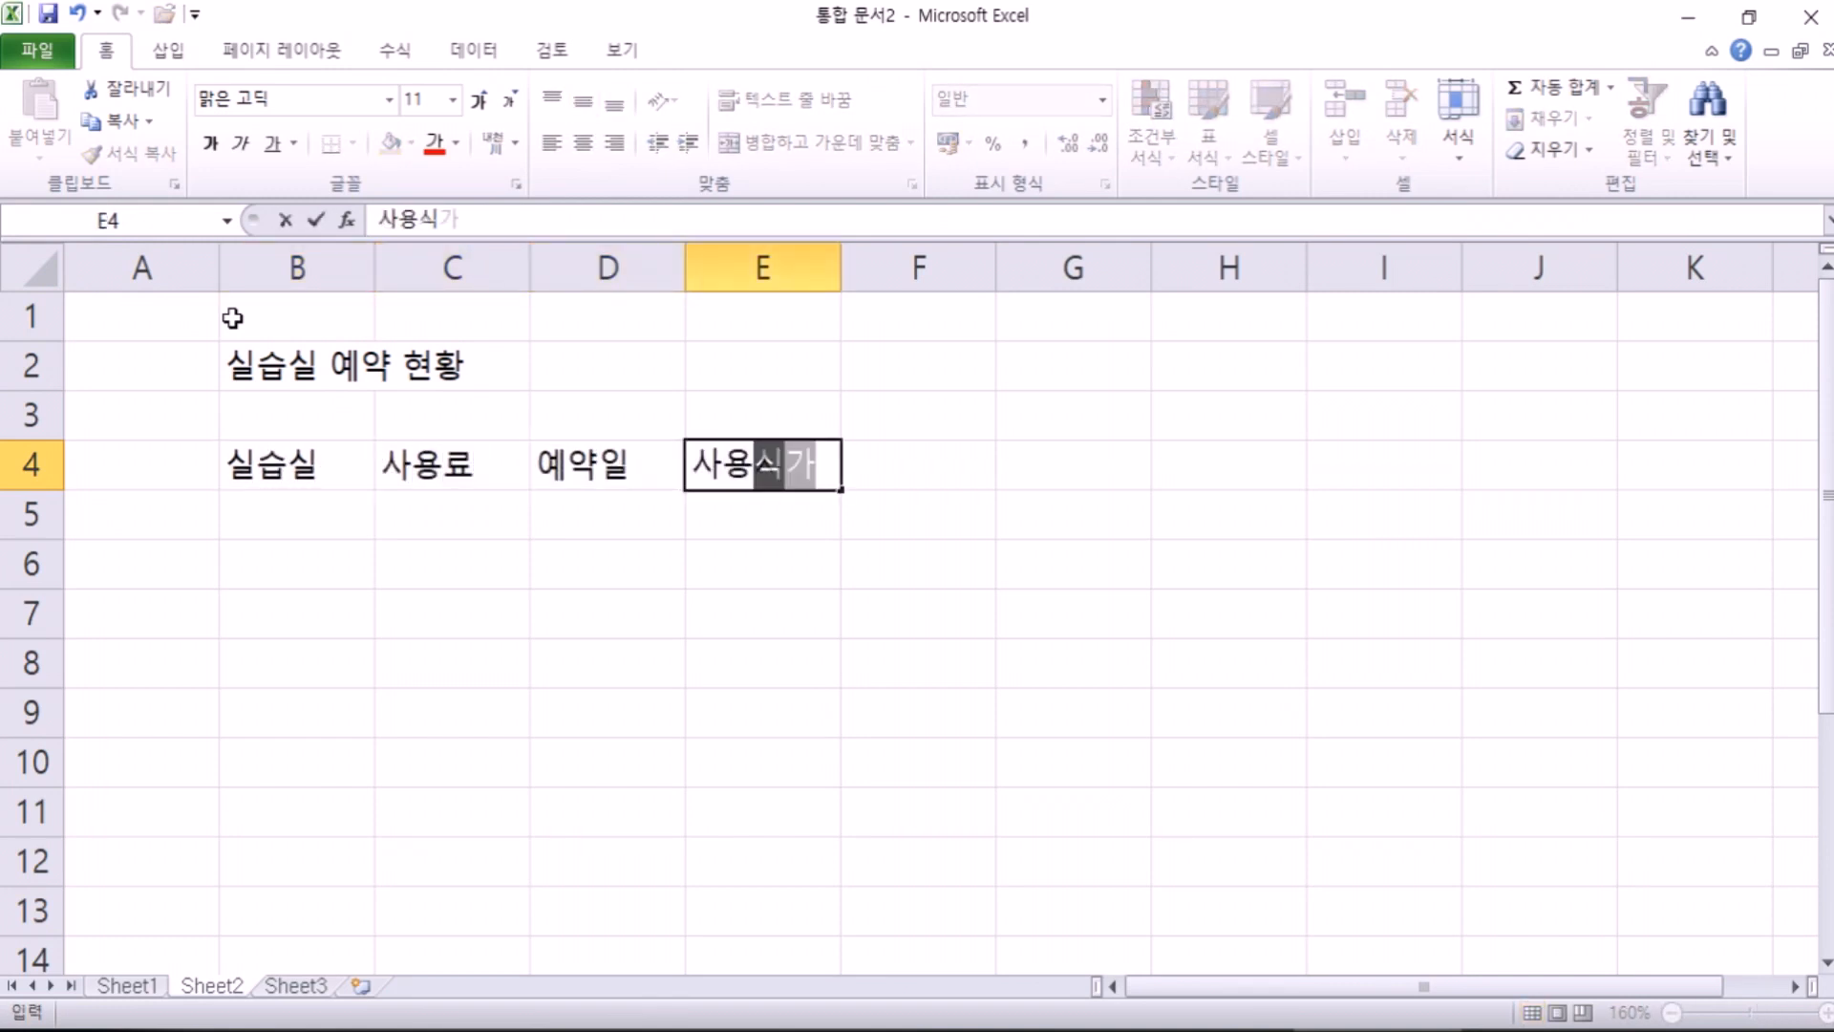
type("ㅏㄴ")
key("Return")
Step: Enter 실습실-1 in B5 and fill it down to 실습실-5 in B9
type("심")
key("BackSpace")
type("ㄴ스")
key("Escape")
type("ㄱ시")
key("BackSpace")
key("BackSpace")
key("BackSpace")
type("실스ㅂ실-1")
key("Return")
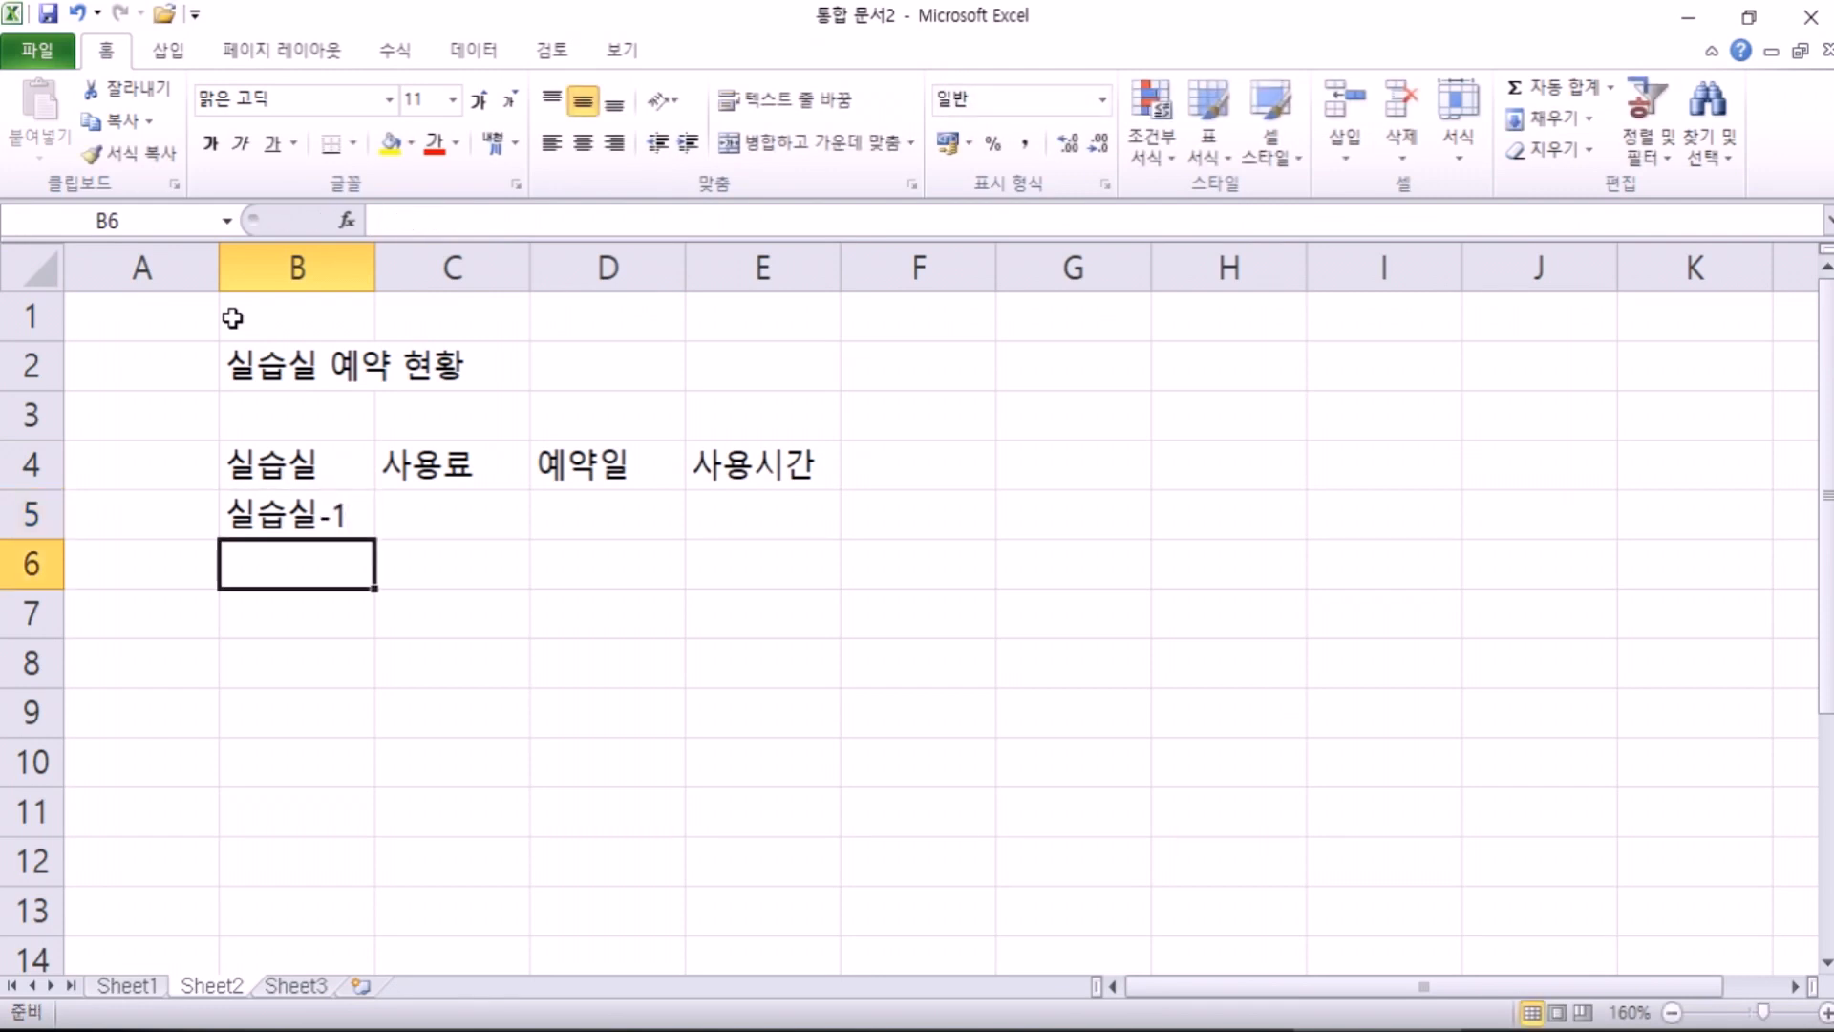
left_click(367, 525)
left_click_drag(372, 540, 408, 728)
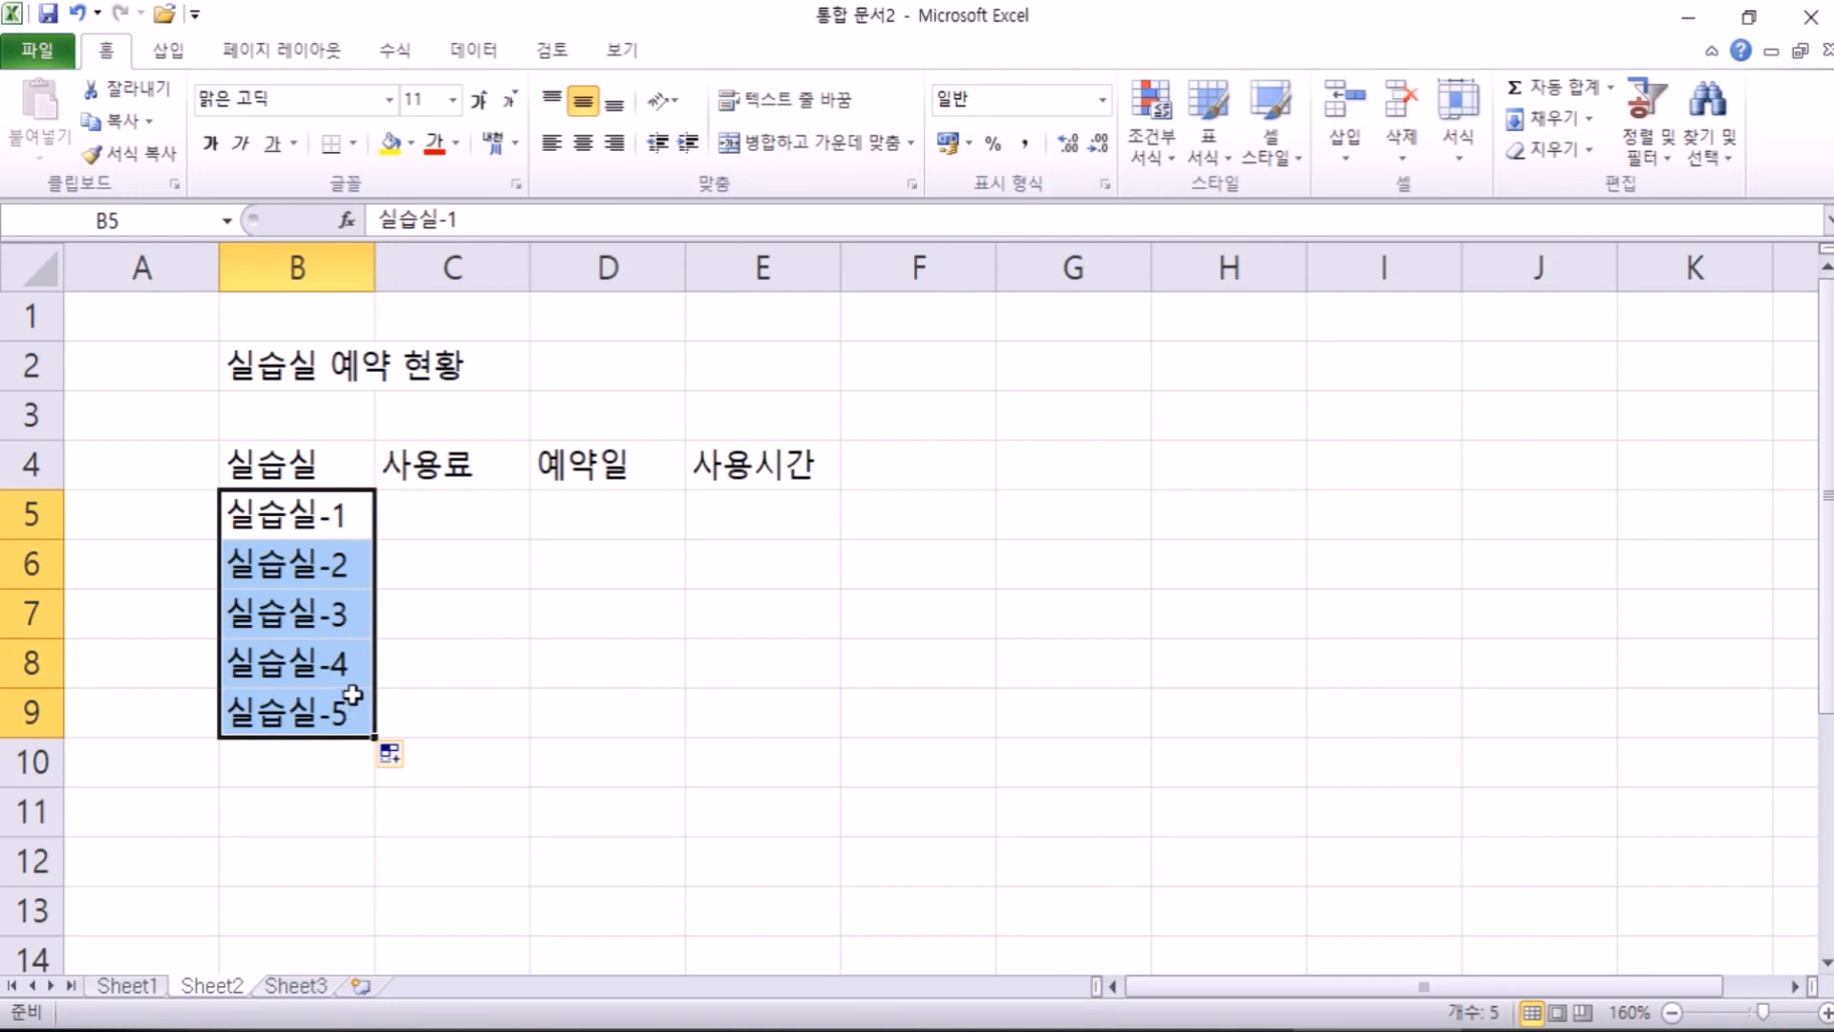
left_click(493, 526)
Step: Fill the 사용료 column C5:C9 with fees 200000, 100000, 150000, 100000 and 80000
type("200000")
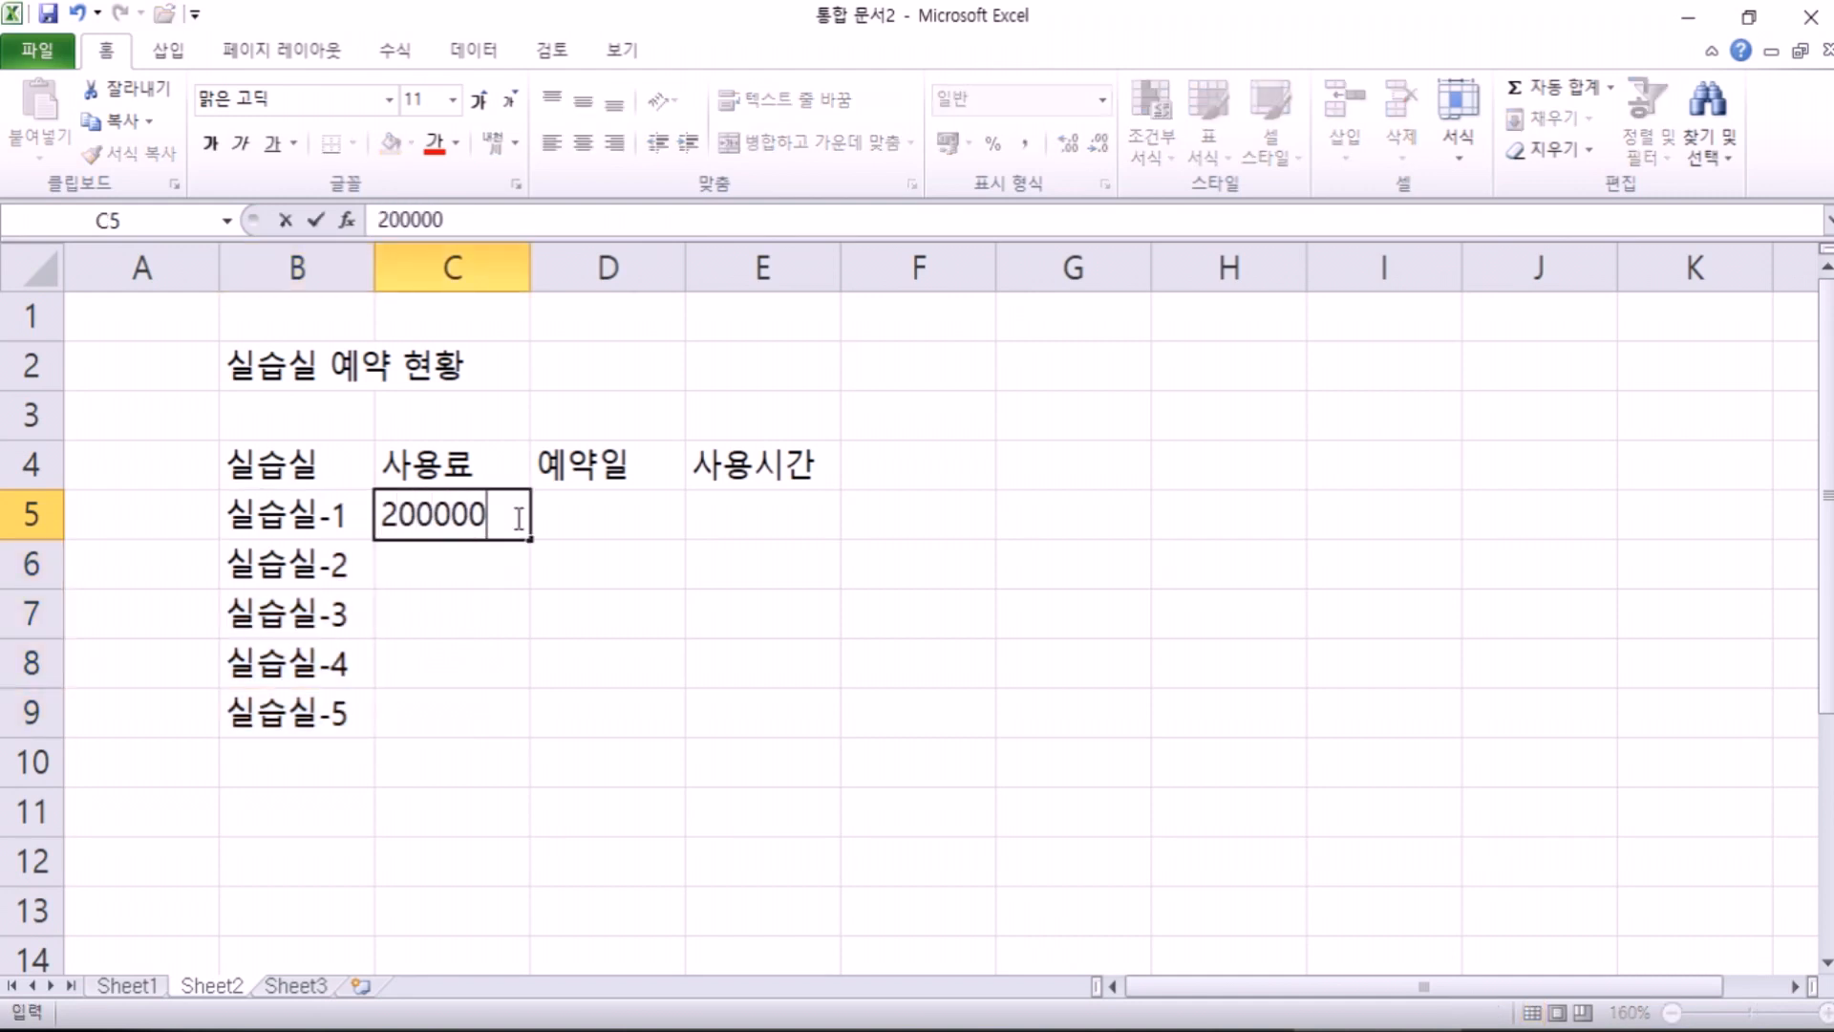
key("Return")
type("1000000")
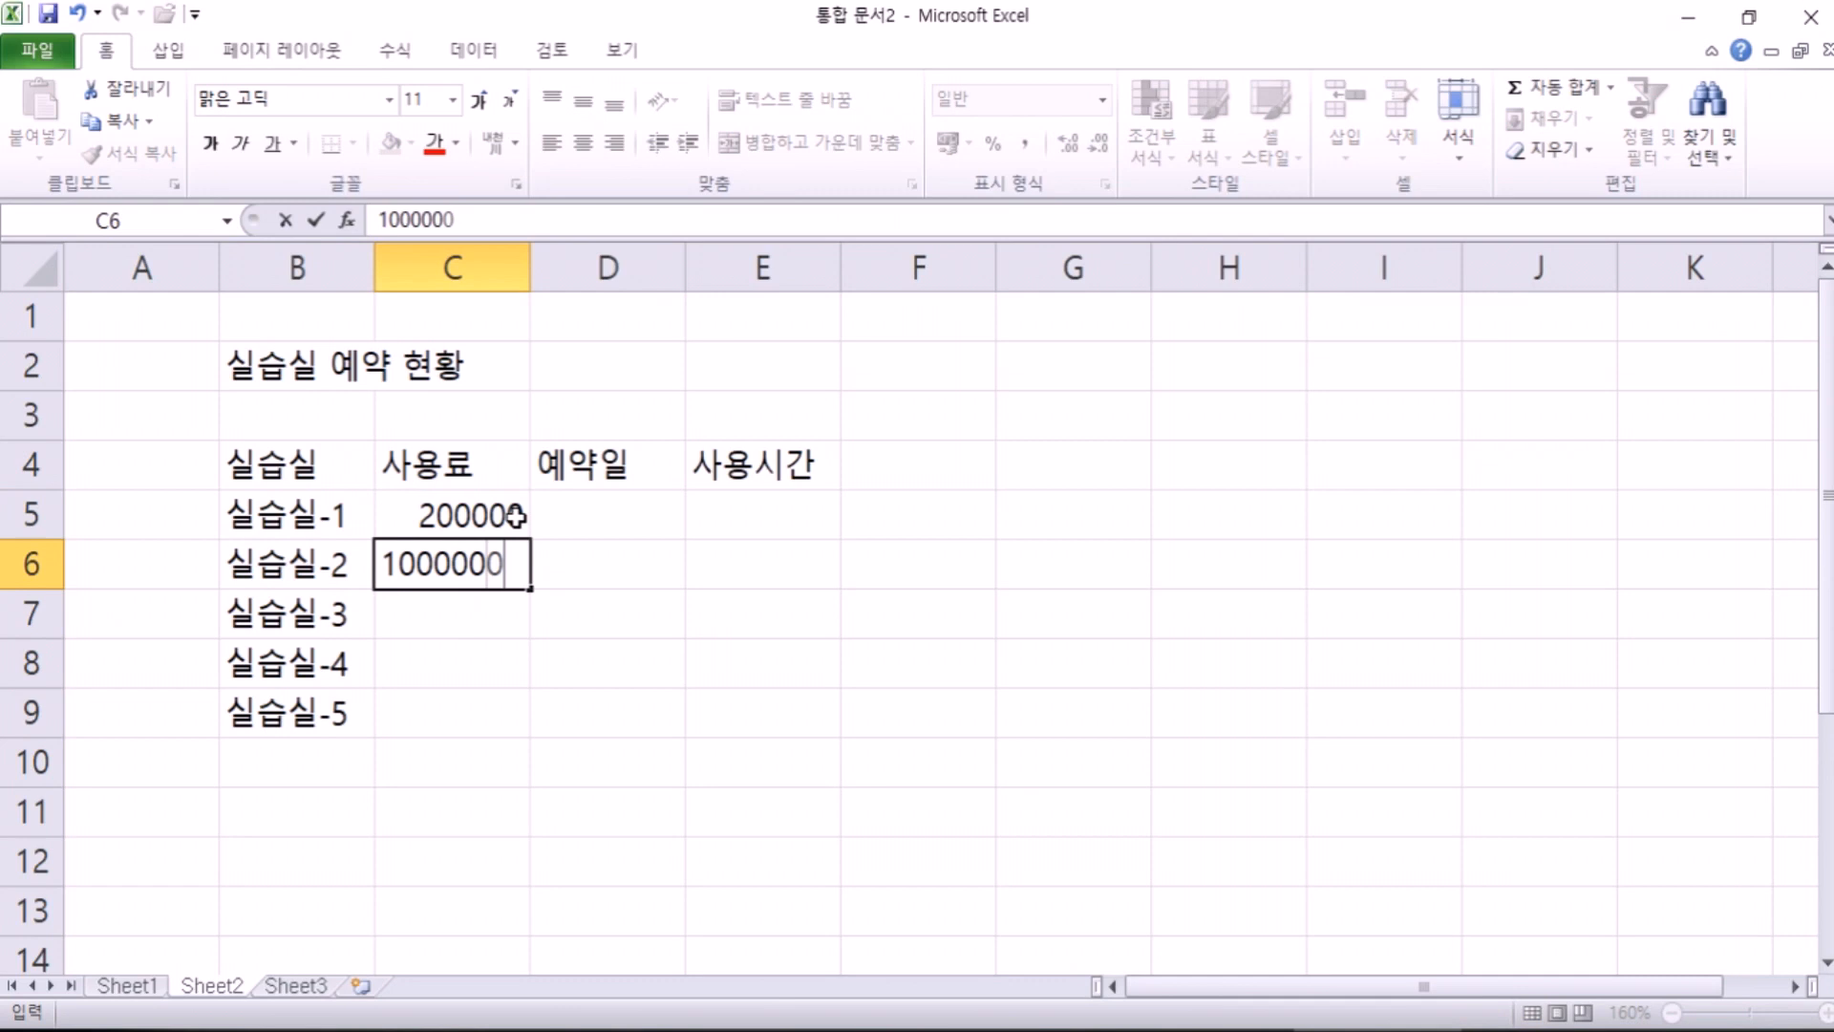
key("Return")
type("15000000")
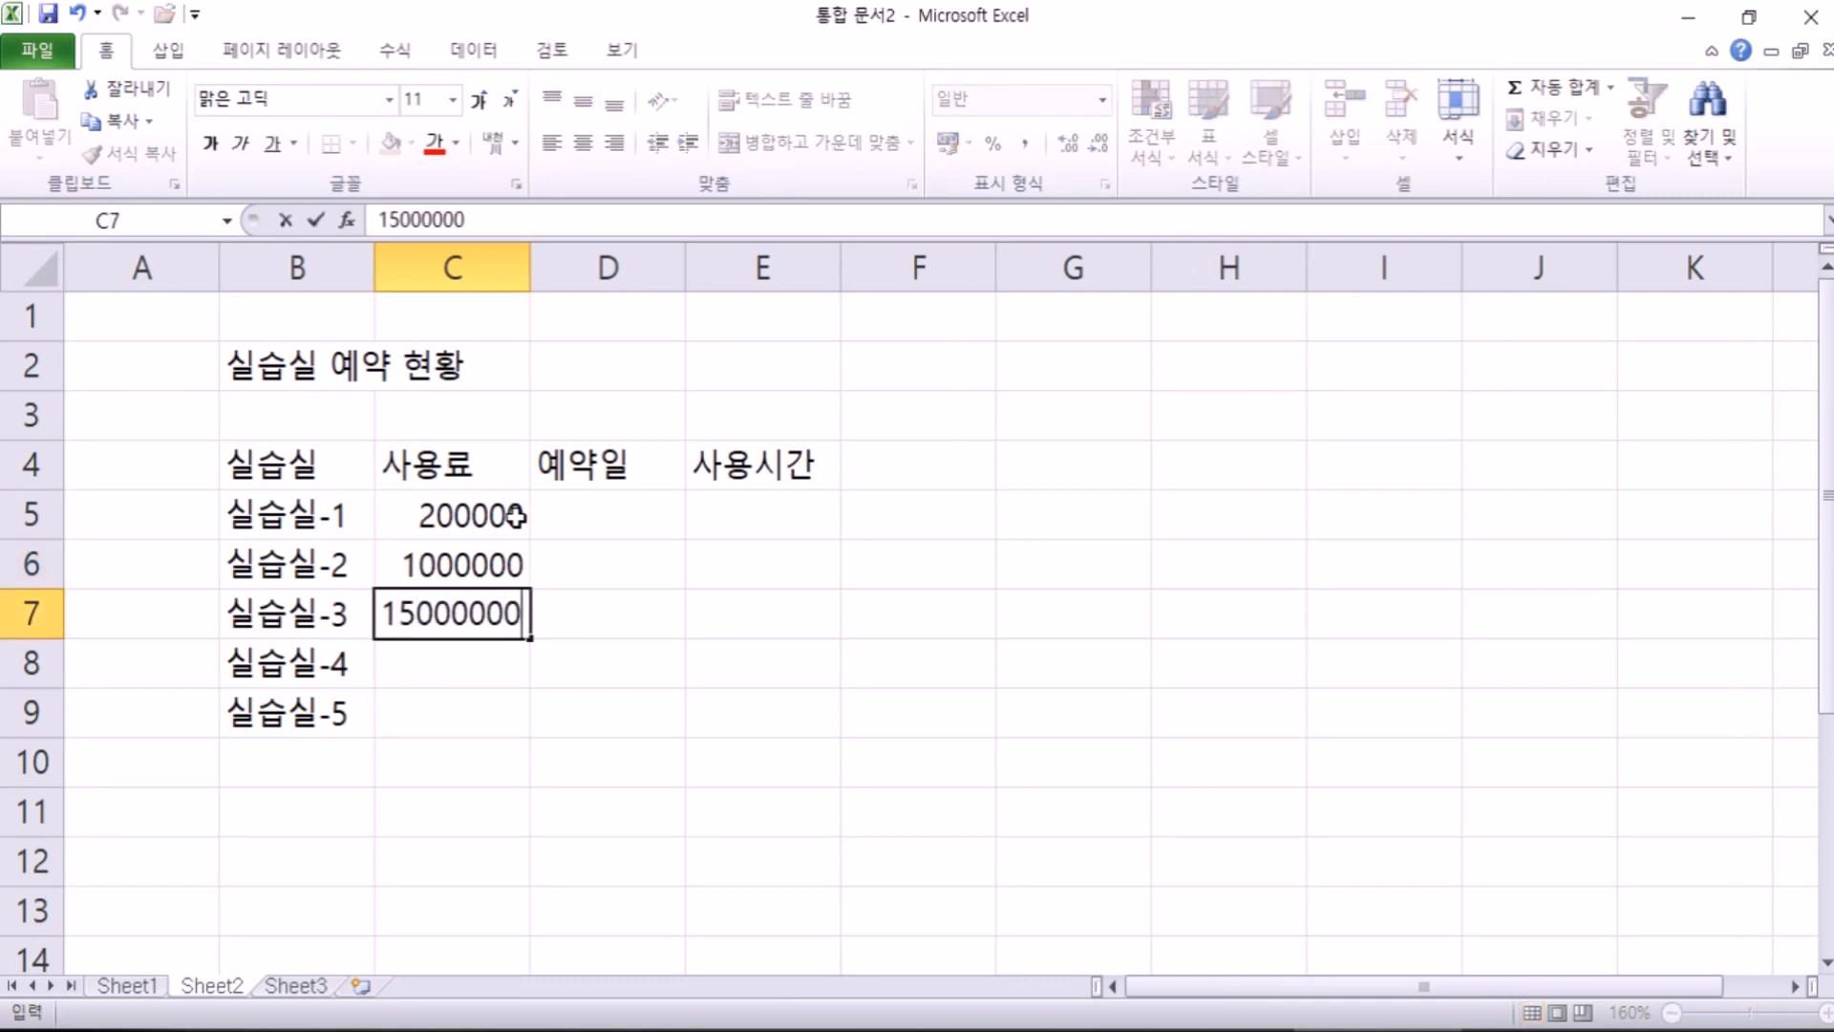
key("BackSpace")
key("BackSpace")
key("Return")
key("Up")
key("Up")
key("F2")
key("BackSpace")
key("Return")
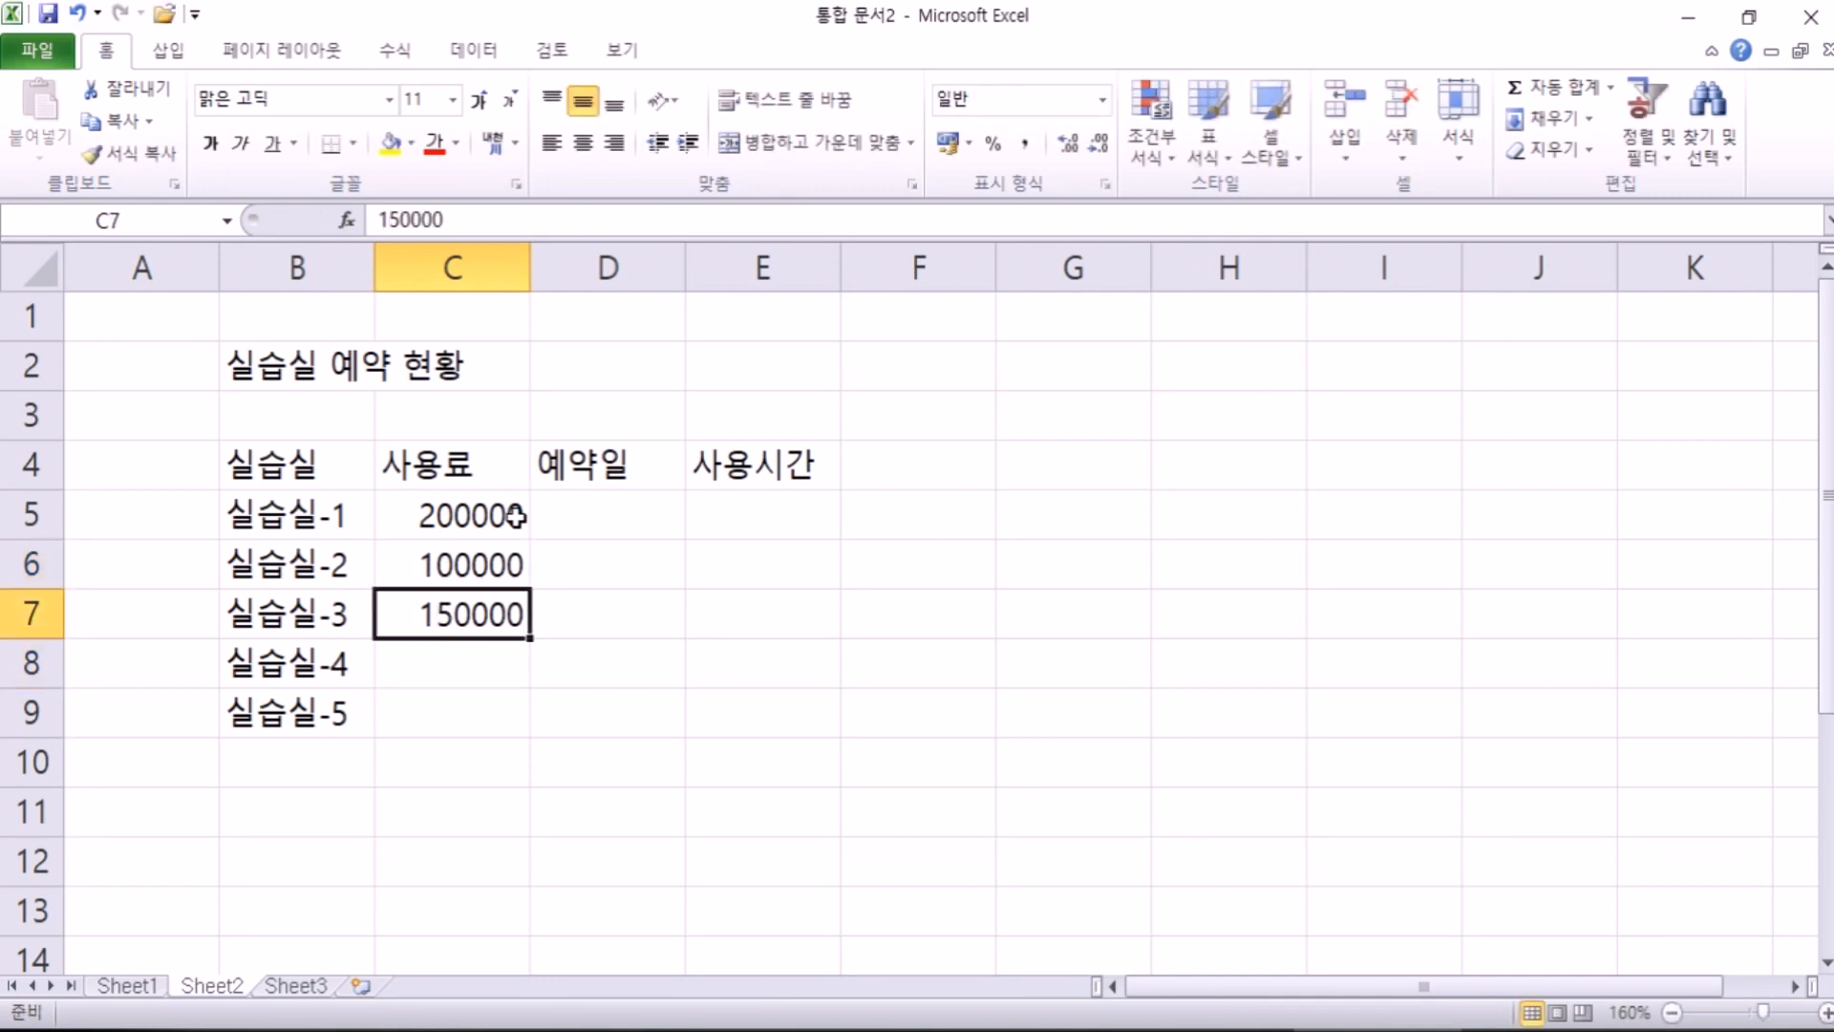
key("Return")
type("100000")
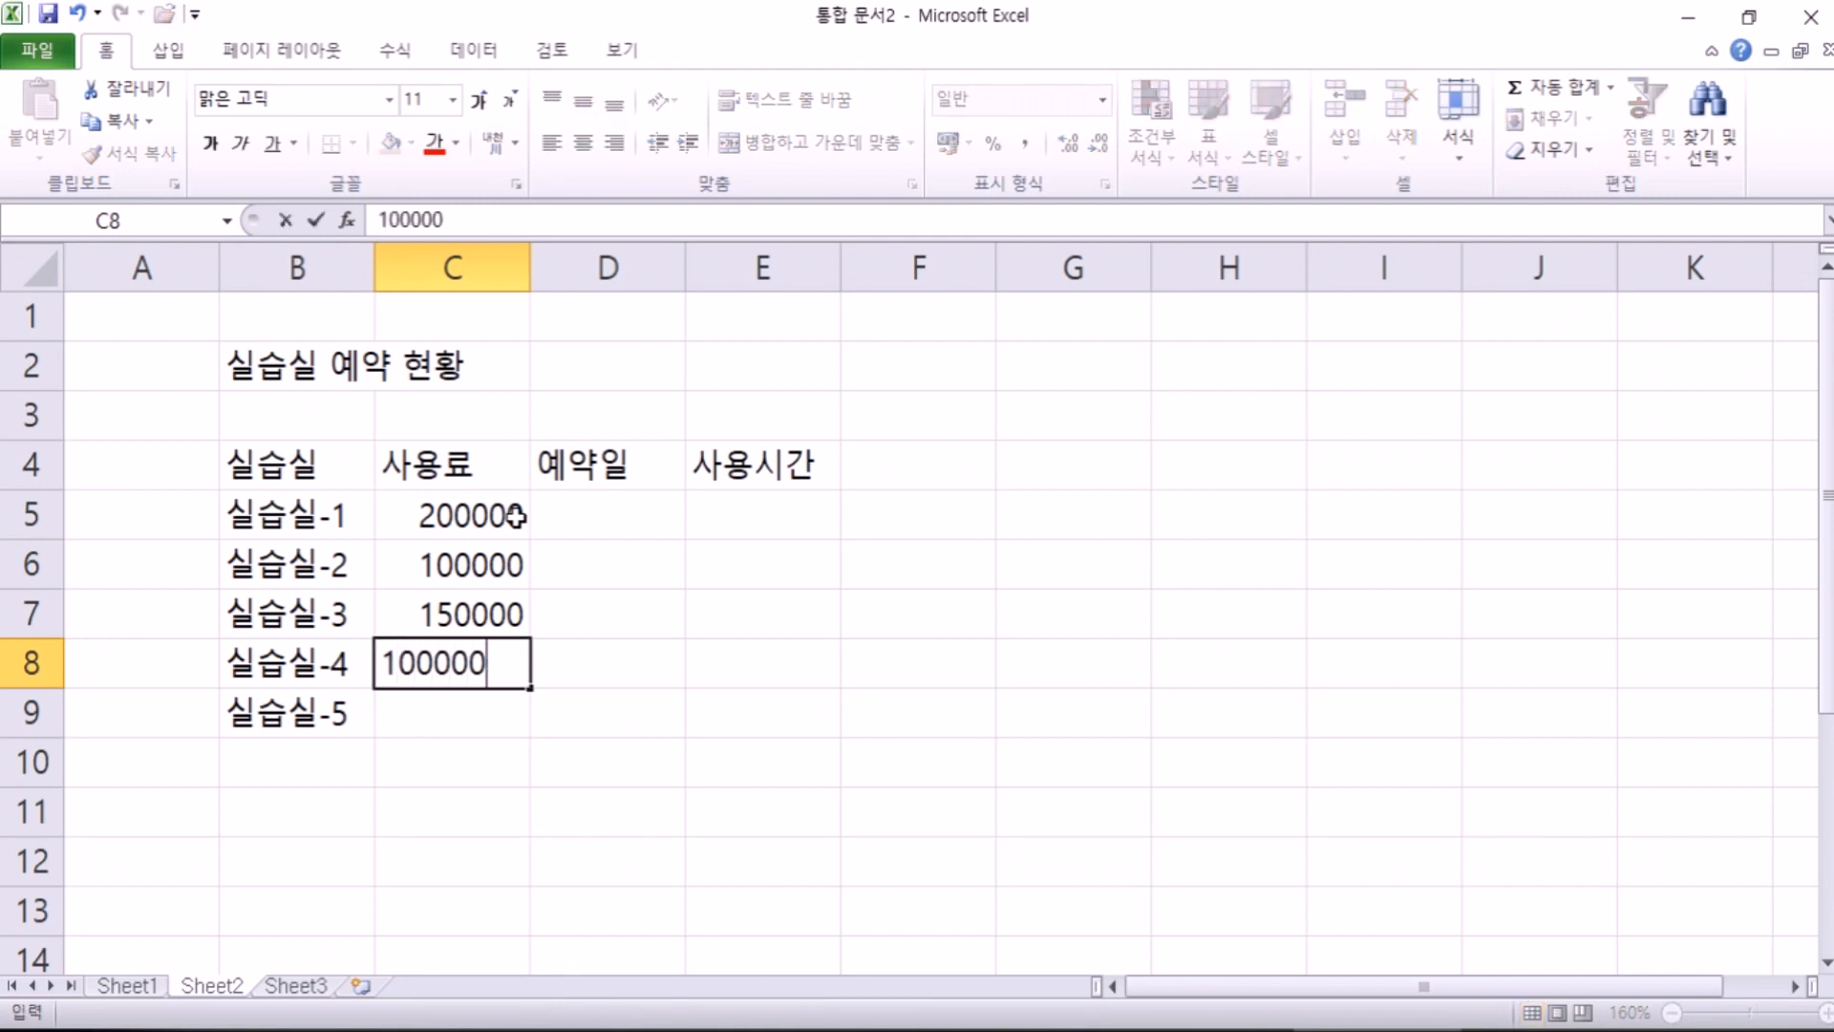
key("Return")
type("800000")
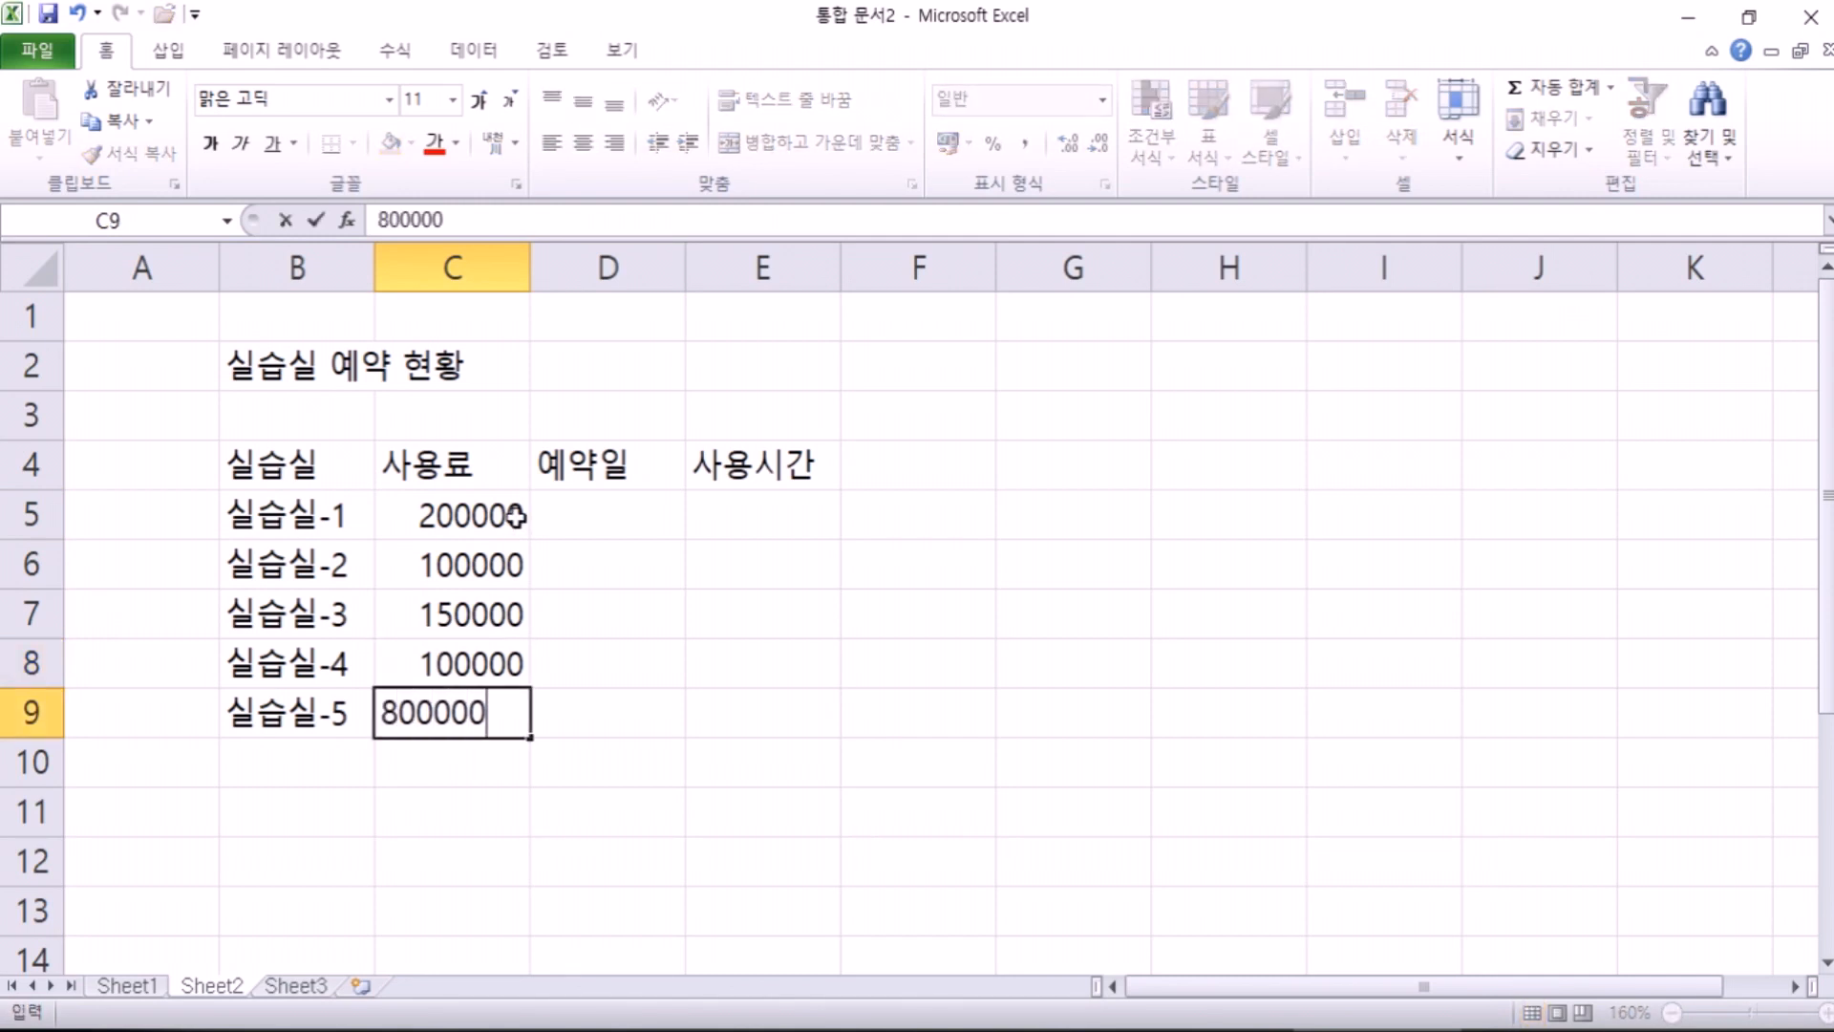
key("BackSpace")
type("₩")
key("BackSpace")
key("Right")
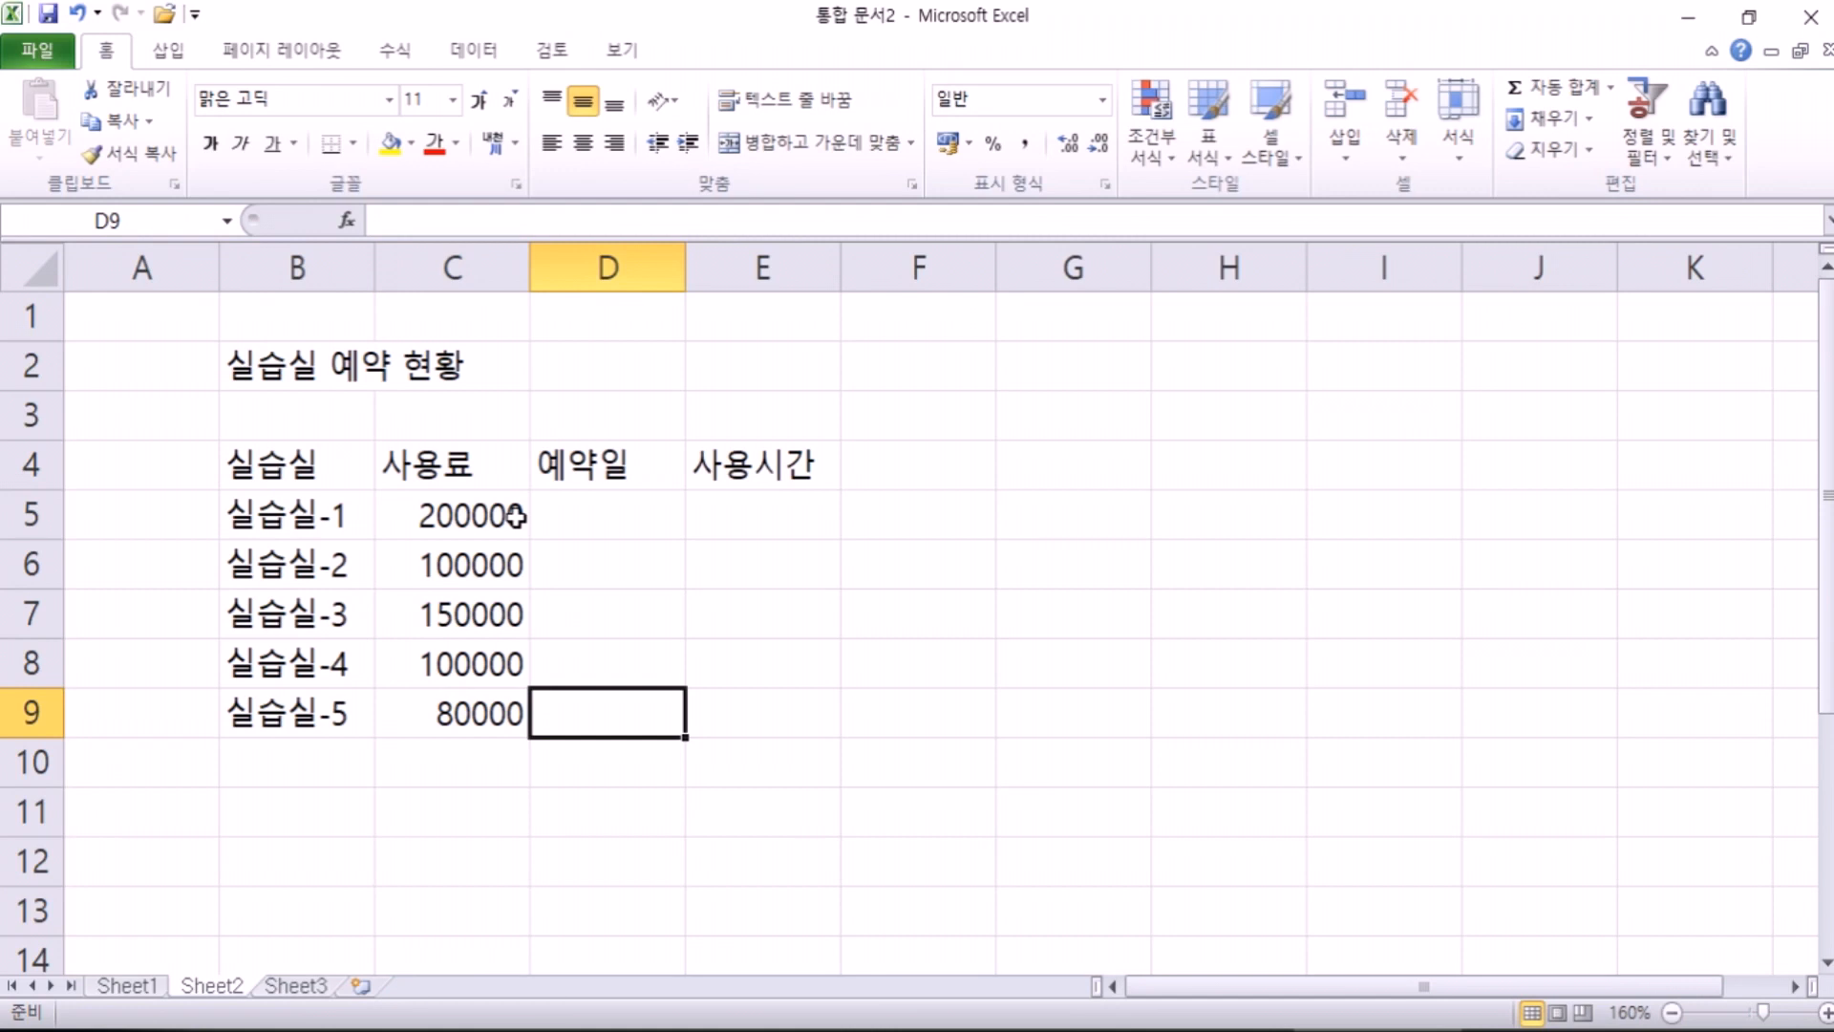
key("Up")
key("Up")
key("Up")
key("Up")
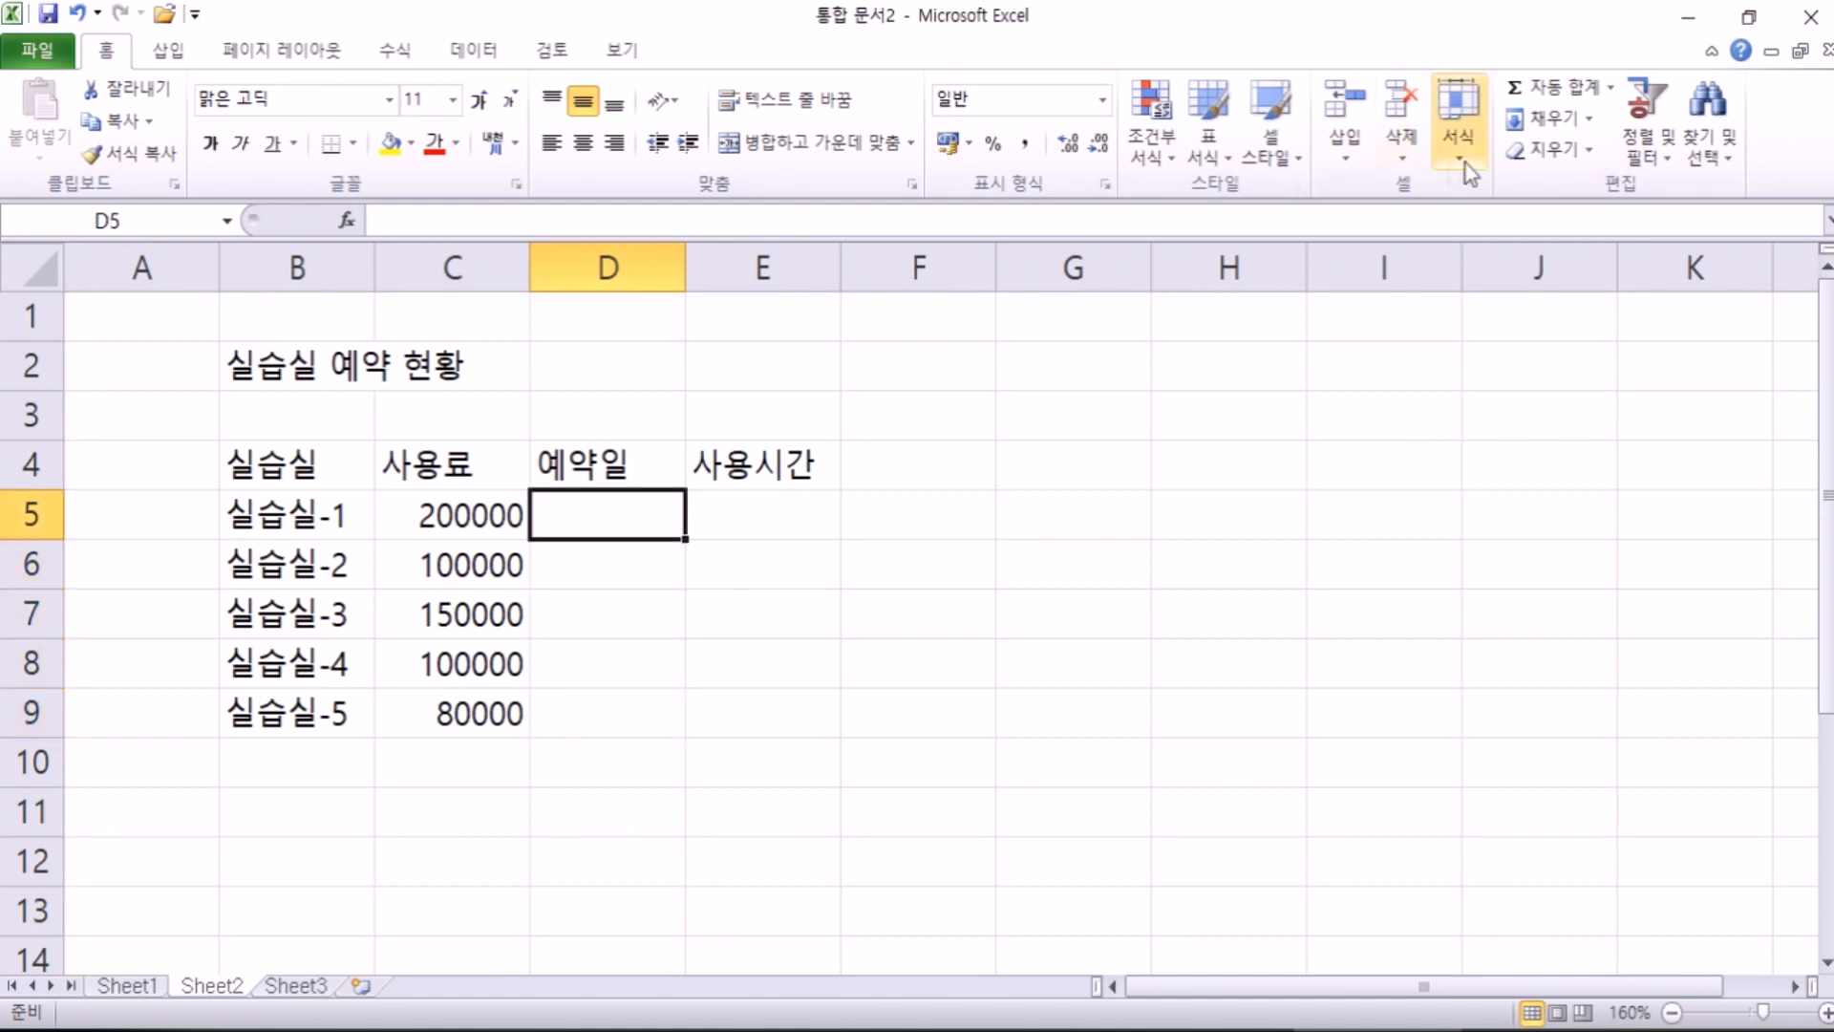
Step: Enter reservation dates 12-6-4, 12-7-7, 12-7-19, 12-8-3 and 12-8-14 in D5:D9
type("12")
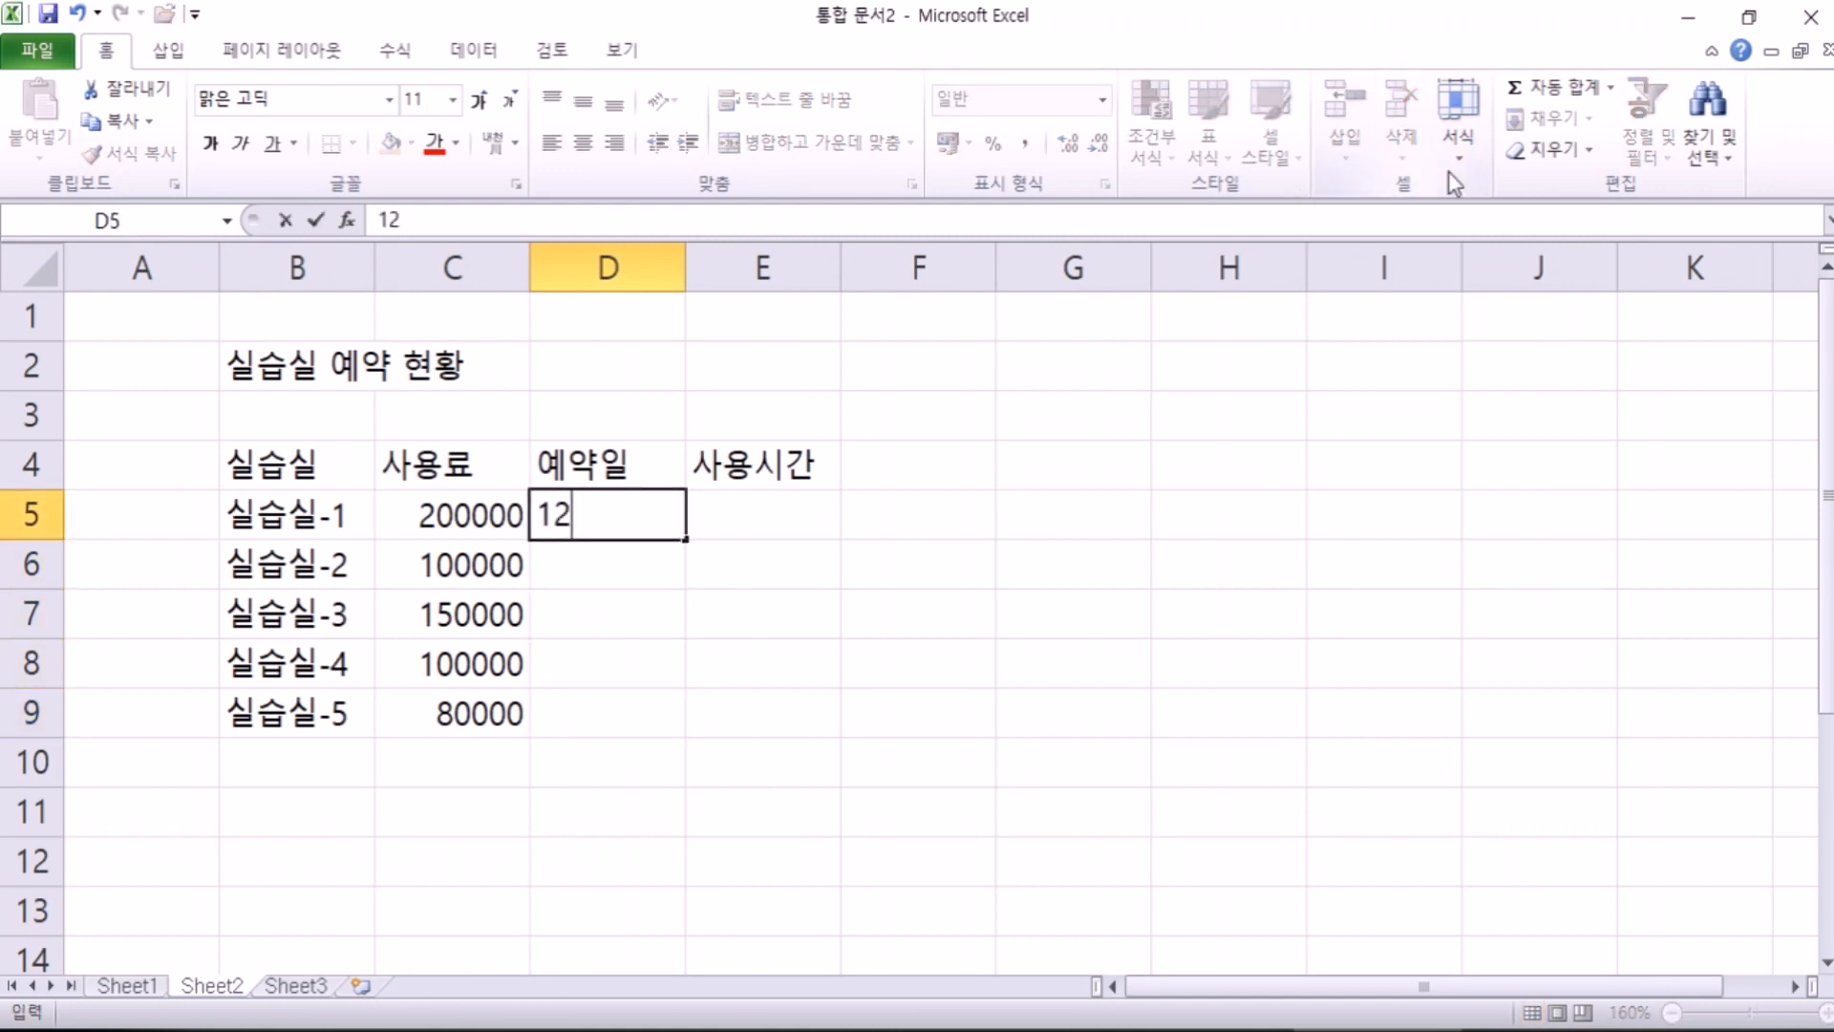
type("-6-4")
key("Return")
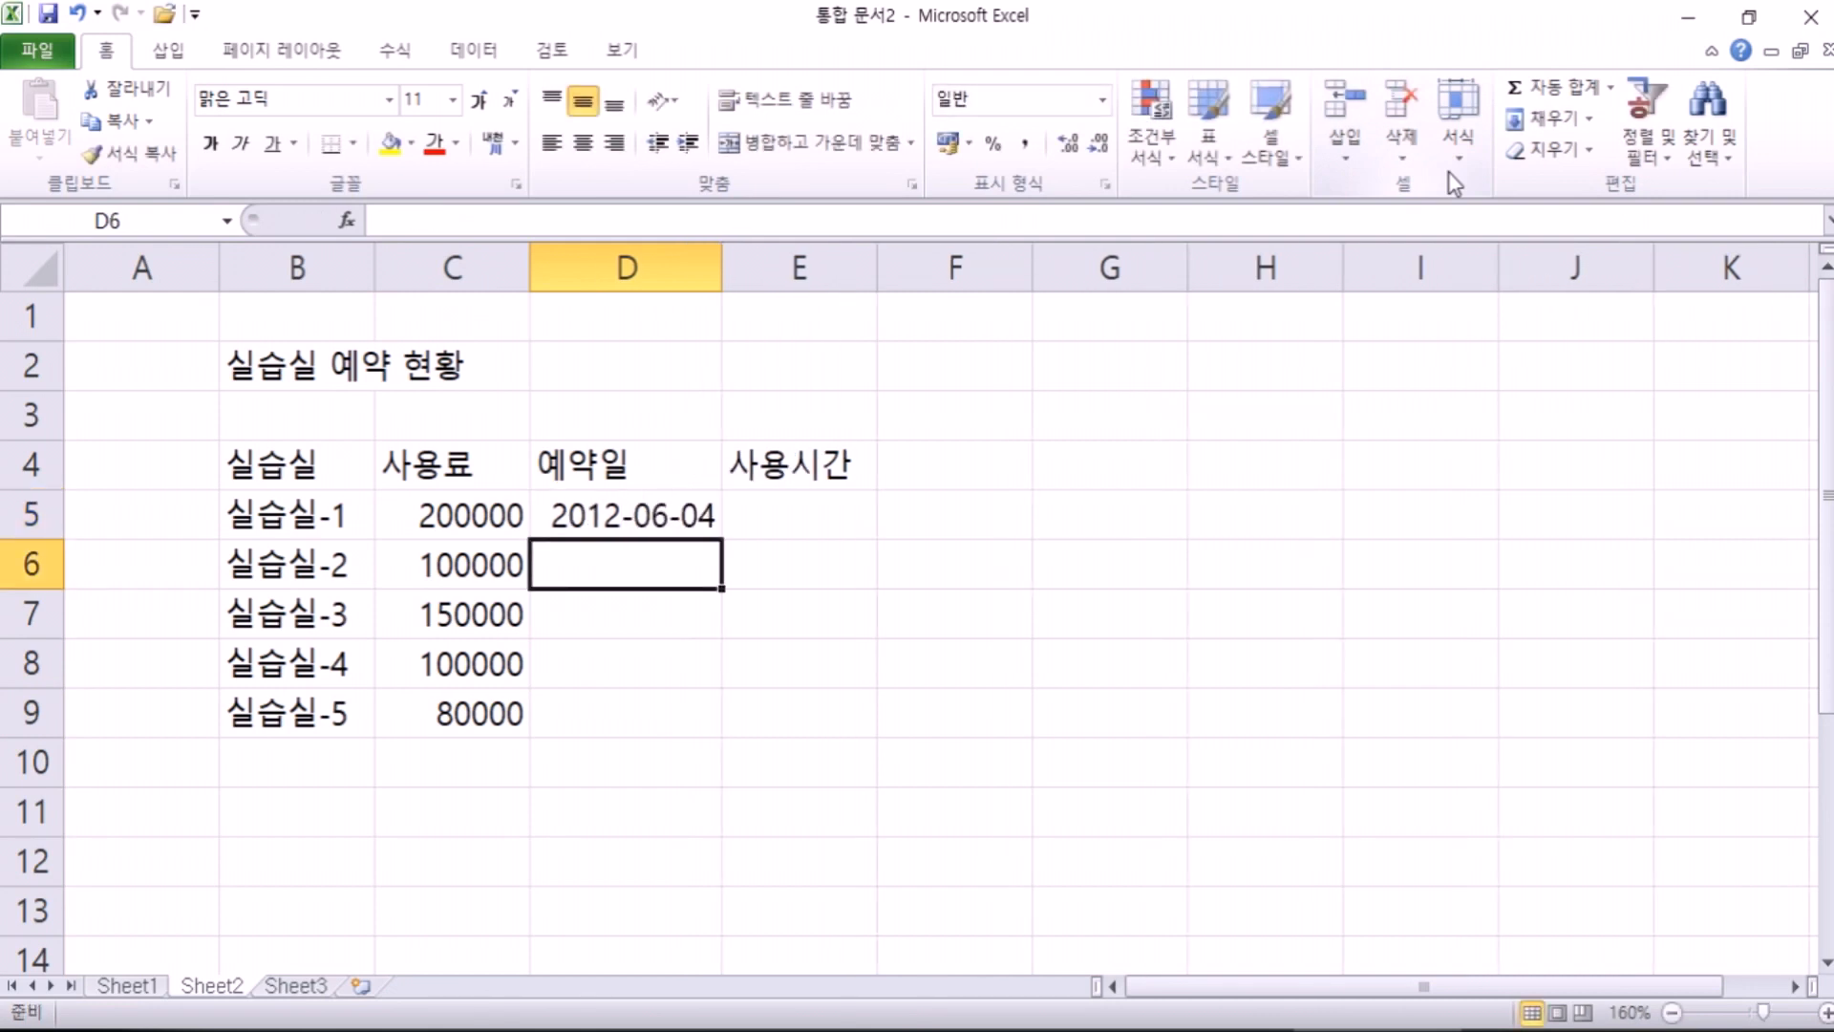
type("12-9-")
key("Escape")
type("12-7-7")
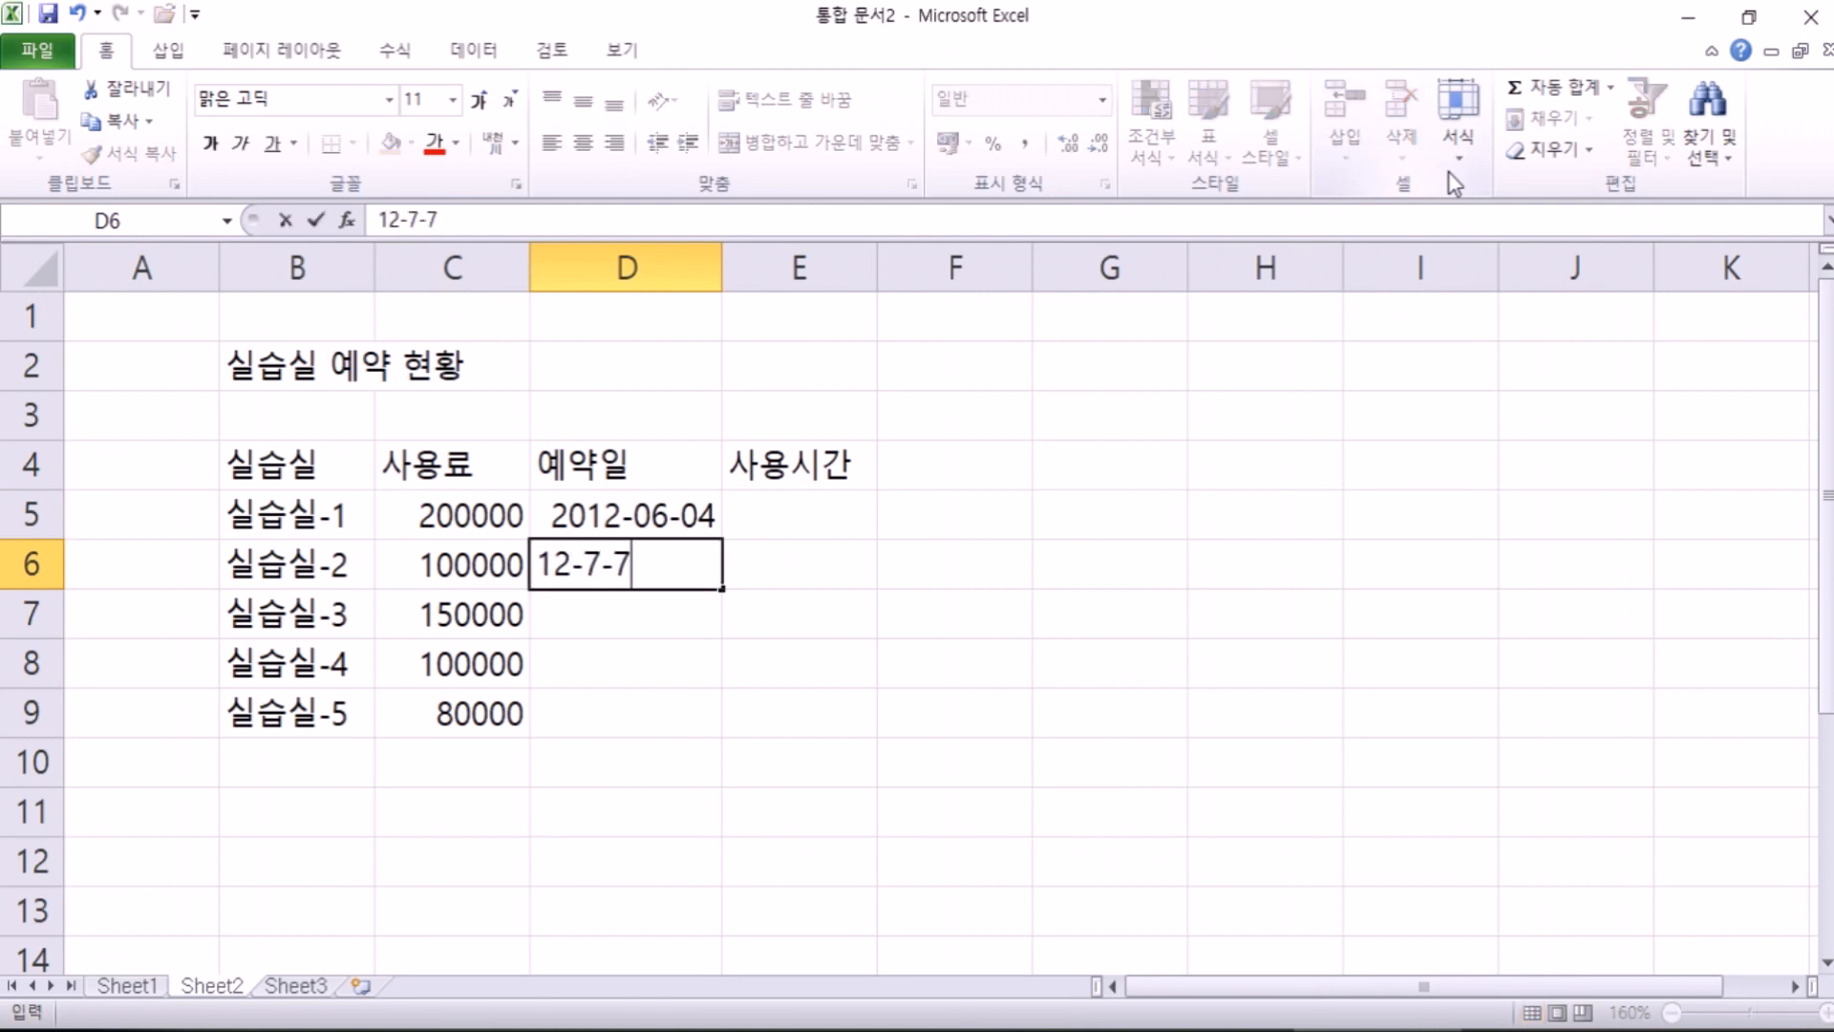
key("Return")
type("12-07-19")
key("Return")
type("12-*8")
key("BackSpace")
key("BackSpace")
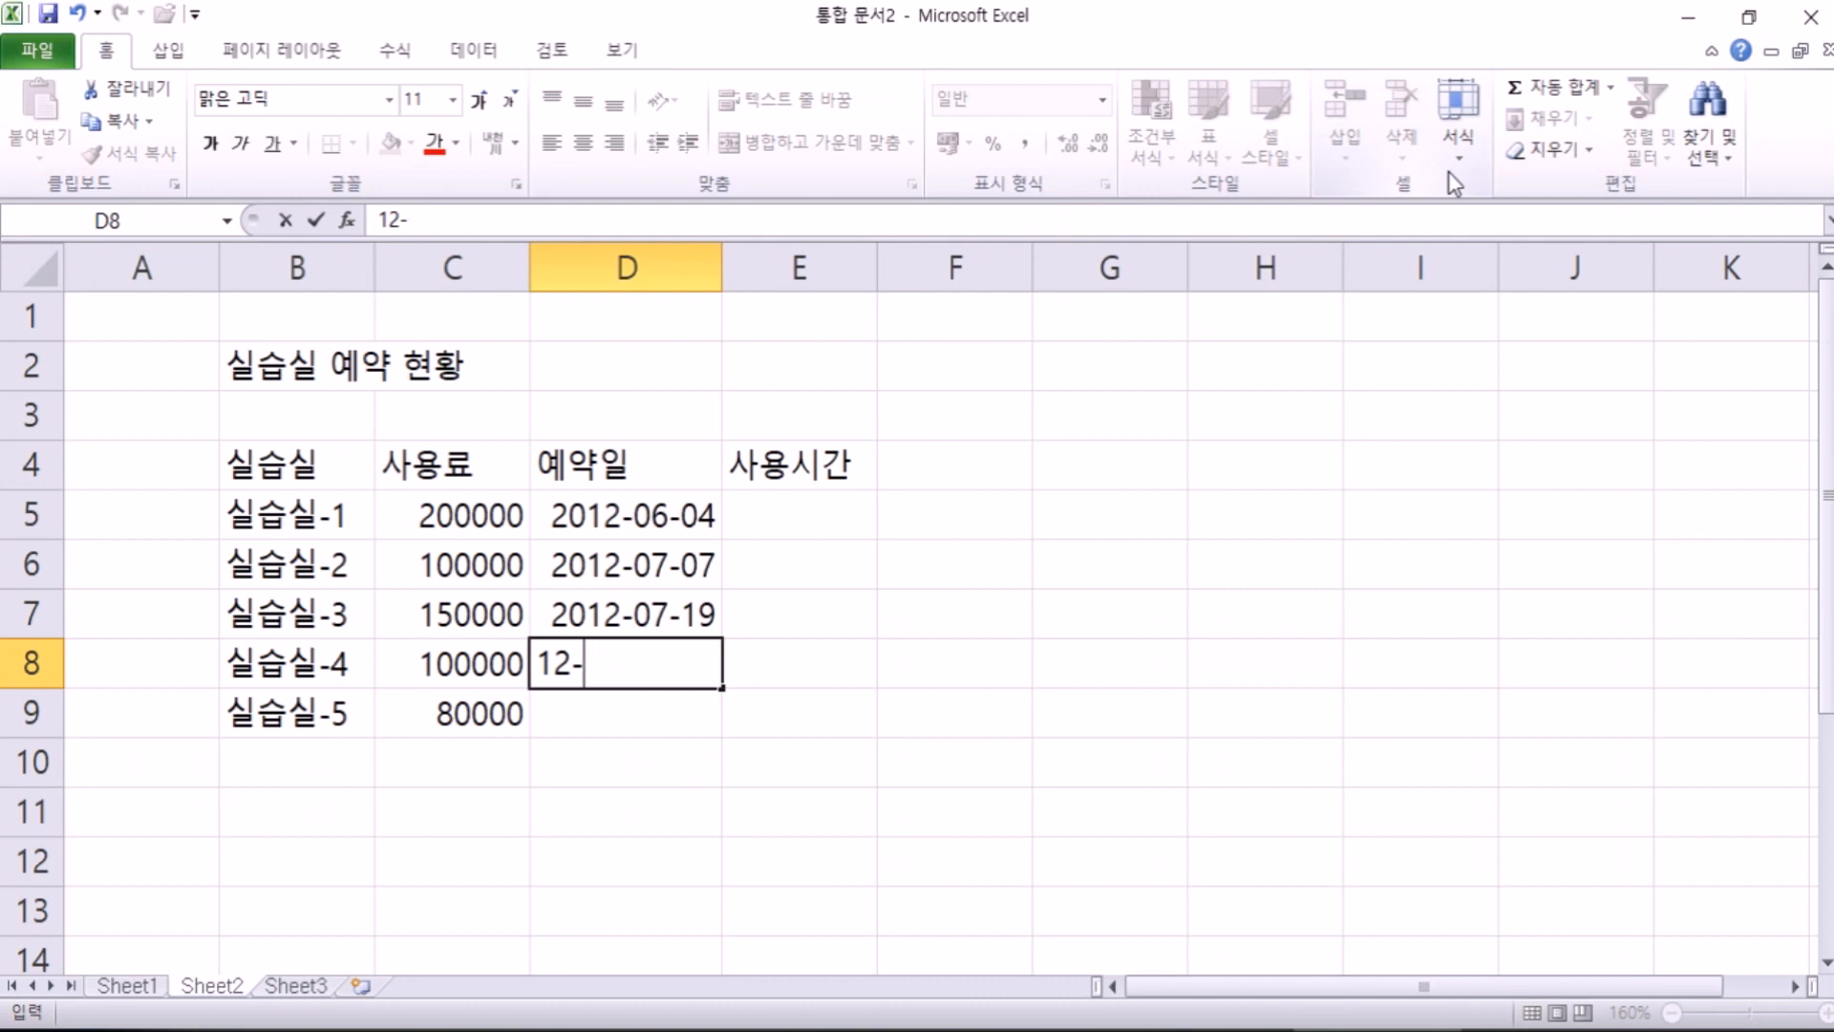
type("8*")
type("-")
key("BackSpace")
key("BackSpace")
type("-3")
key("Return")
type("12-08")
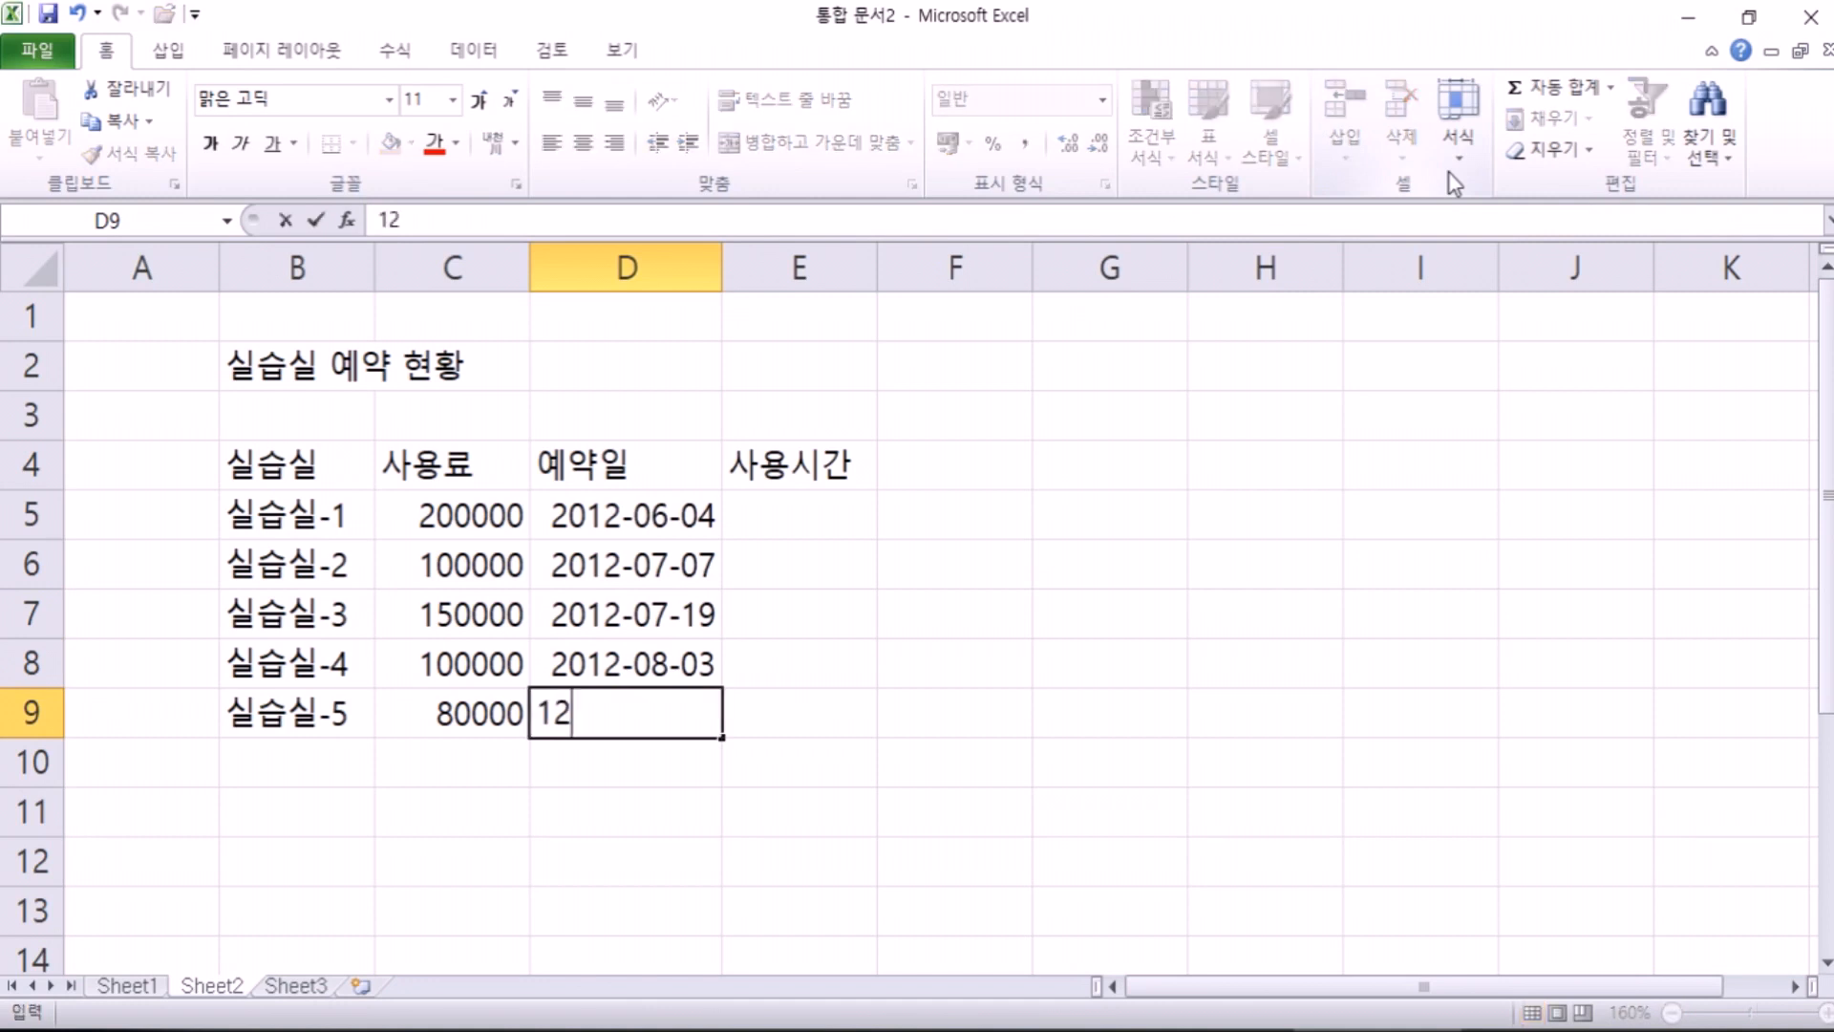
type("-14")
key("Tab")
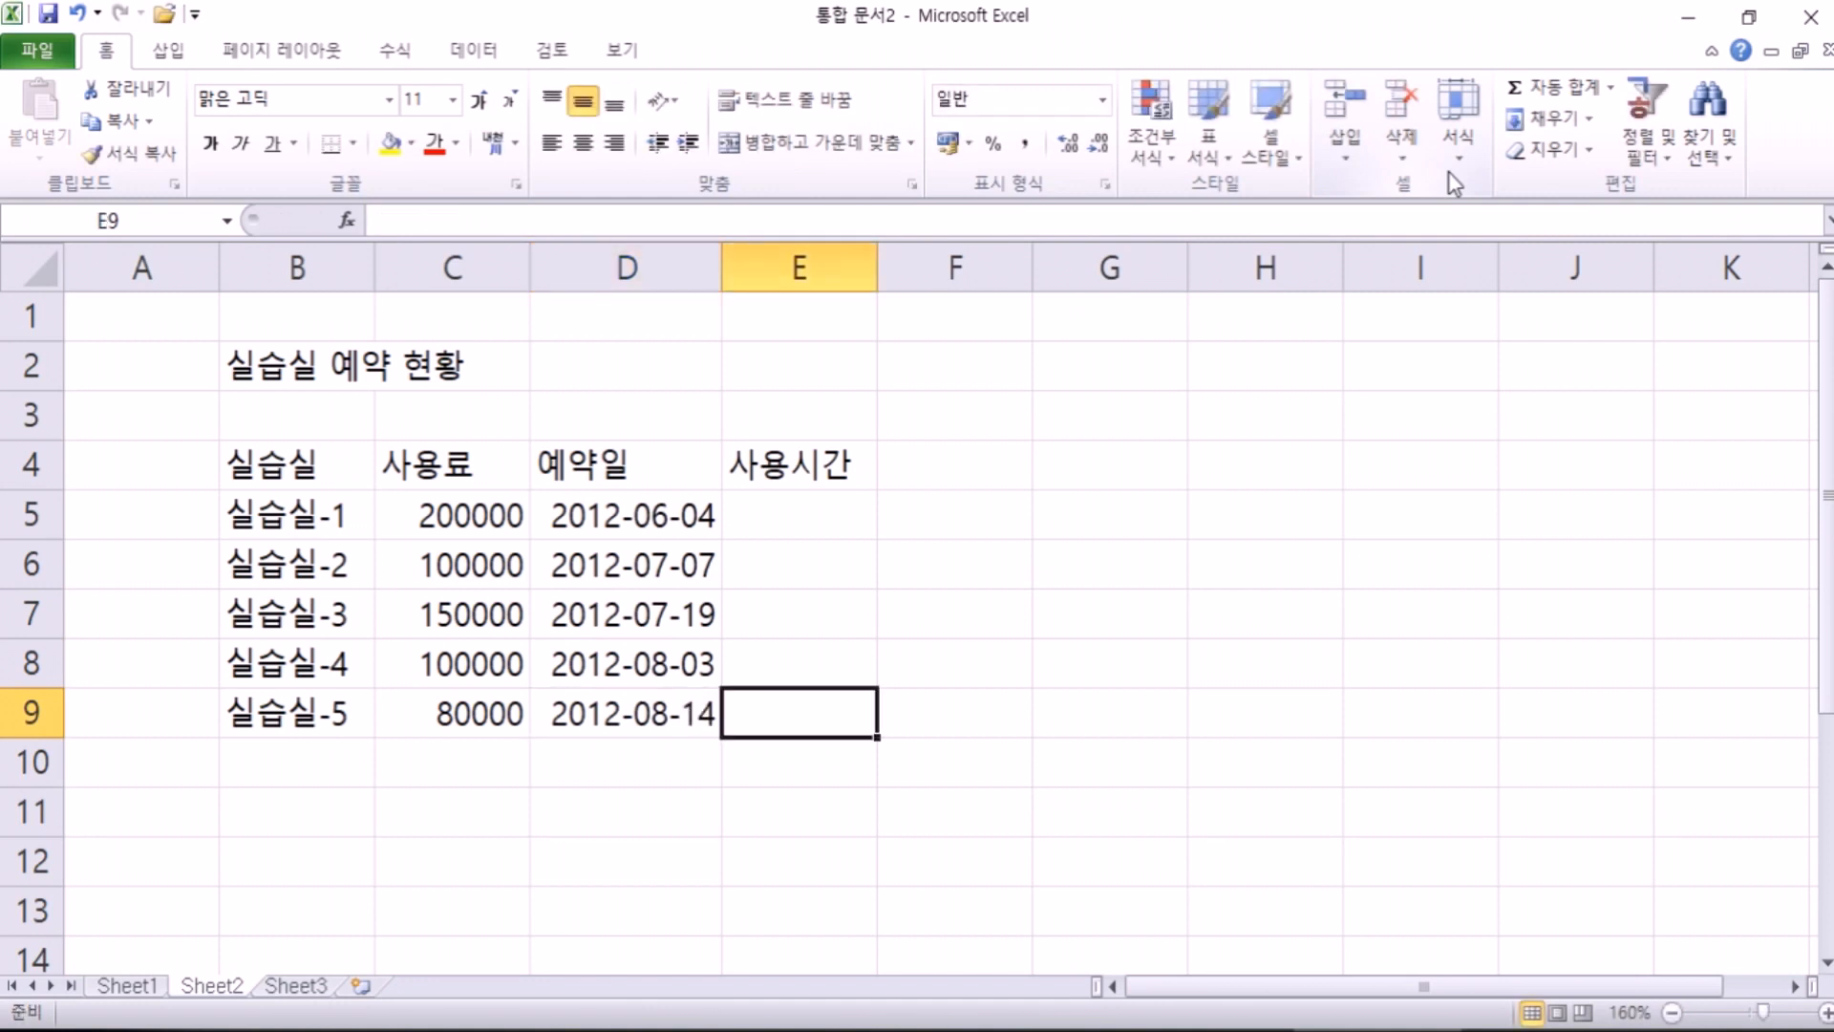
key("Up")
key("Up")
key("Up")
key("Up")
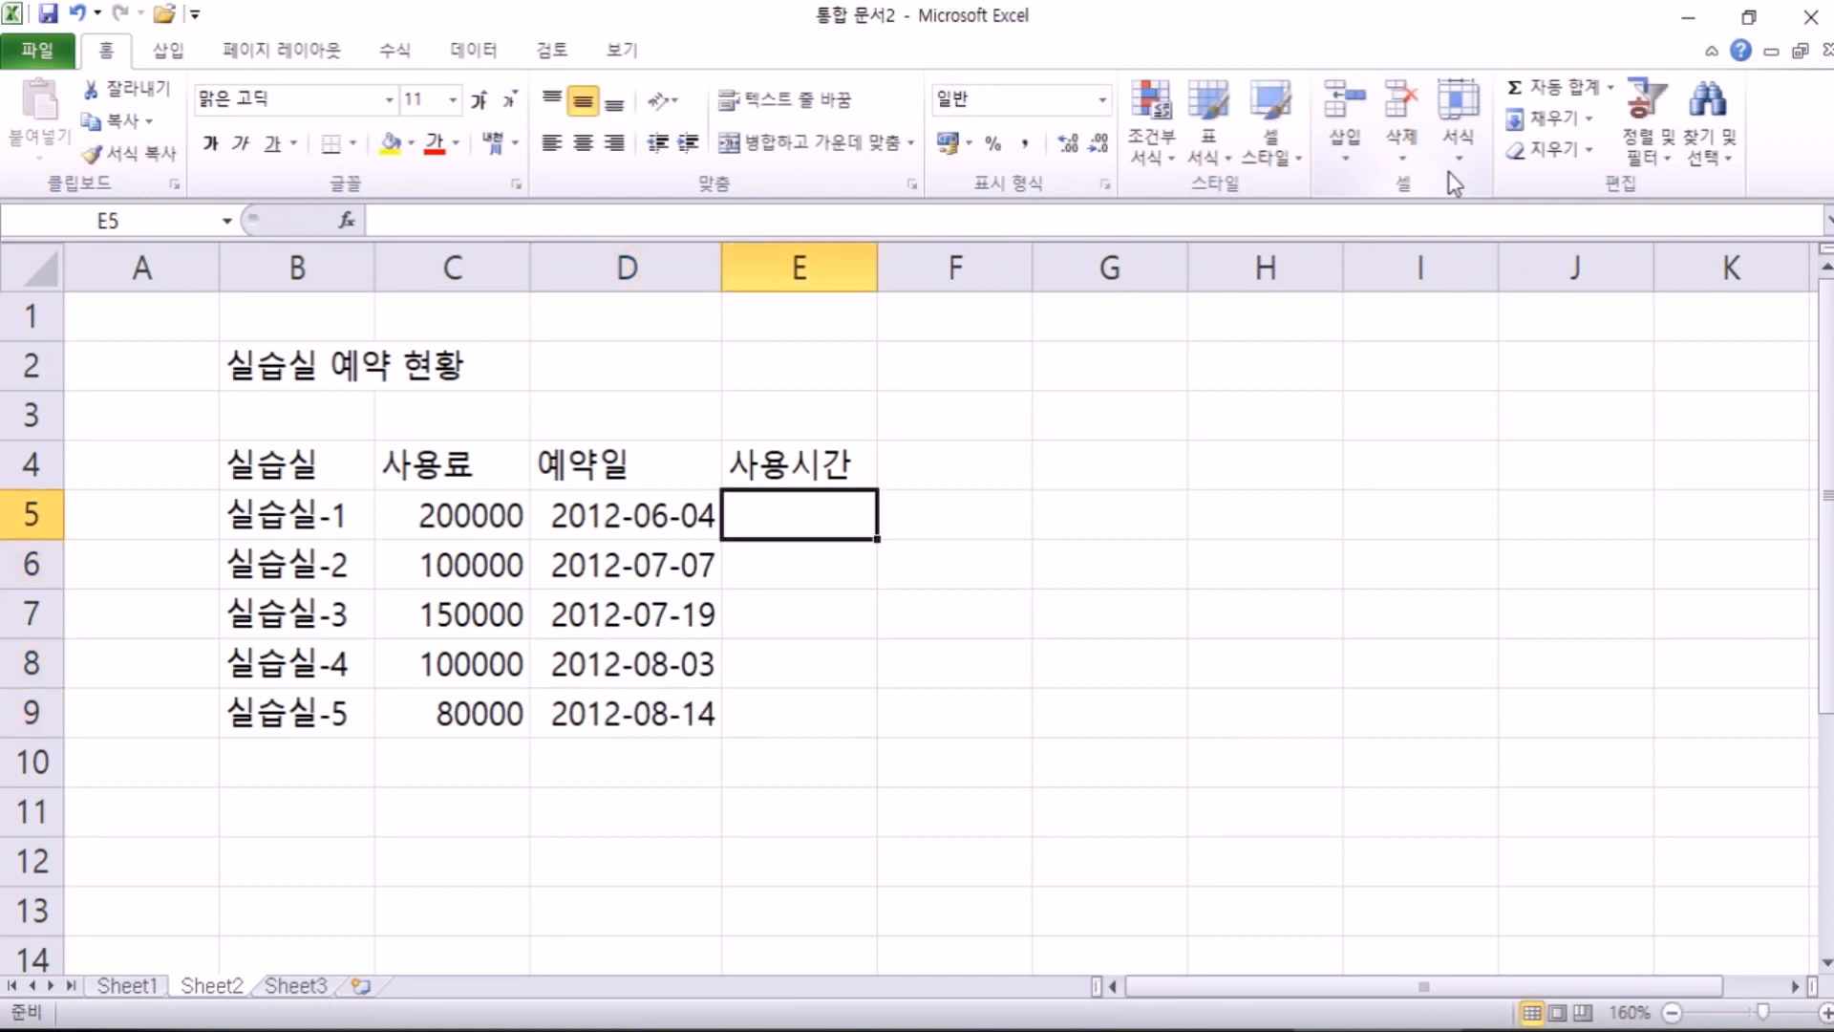
Step: Enter usage times 9:00, 10:30, 14:00, 9:10 and 15:20 in E5:E9
type("9:00")
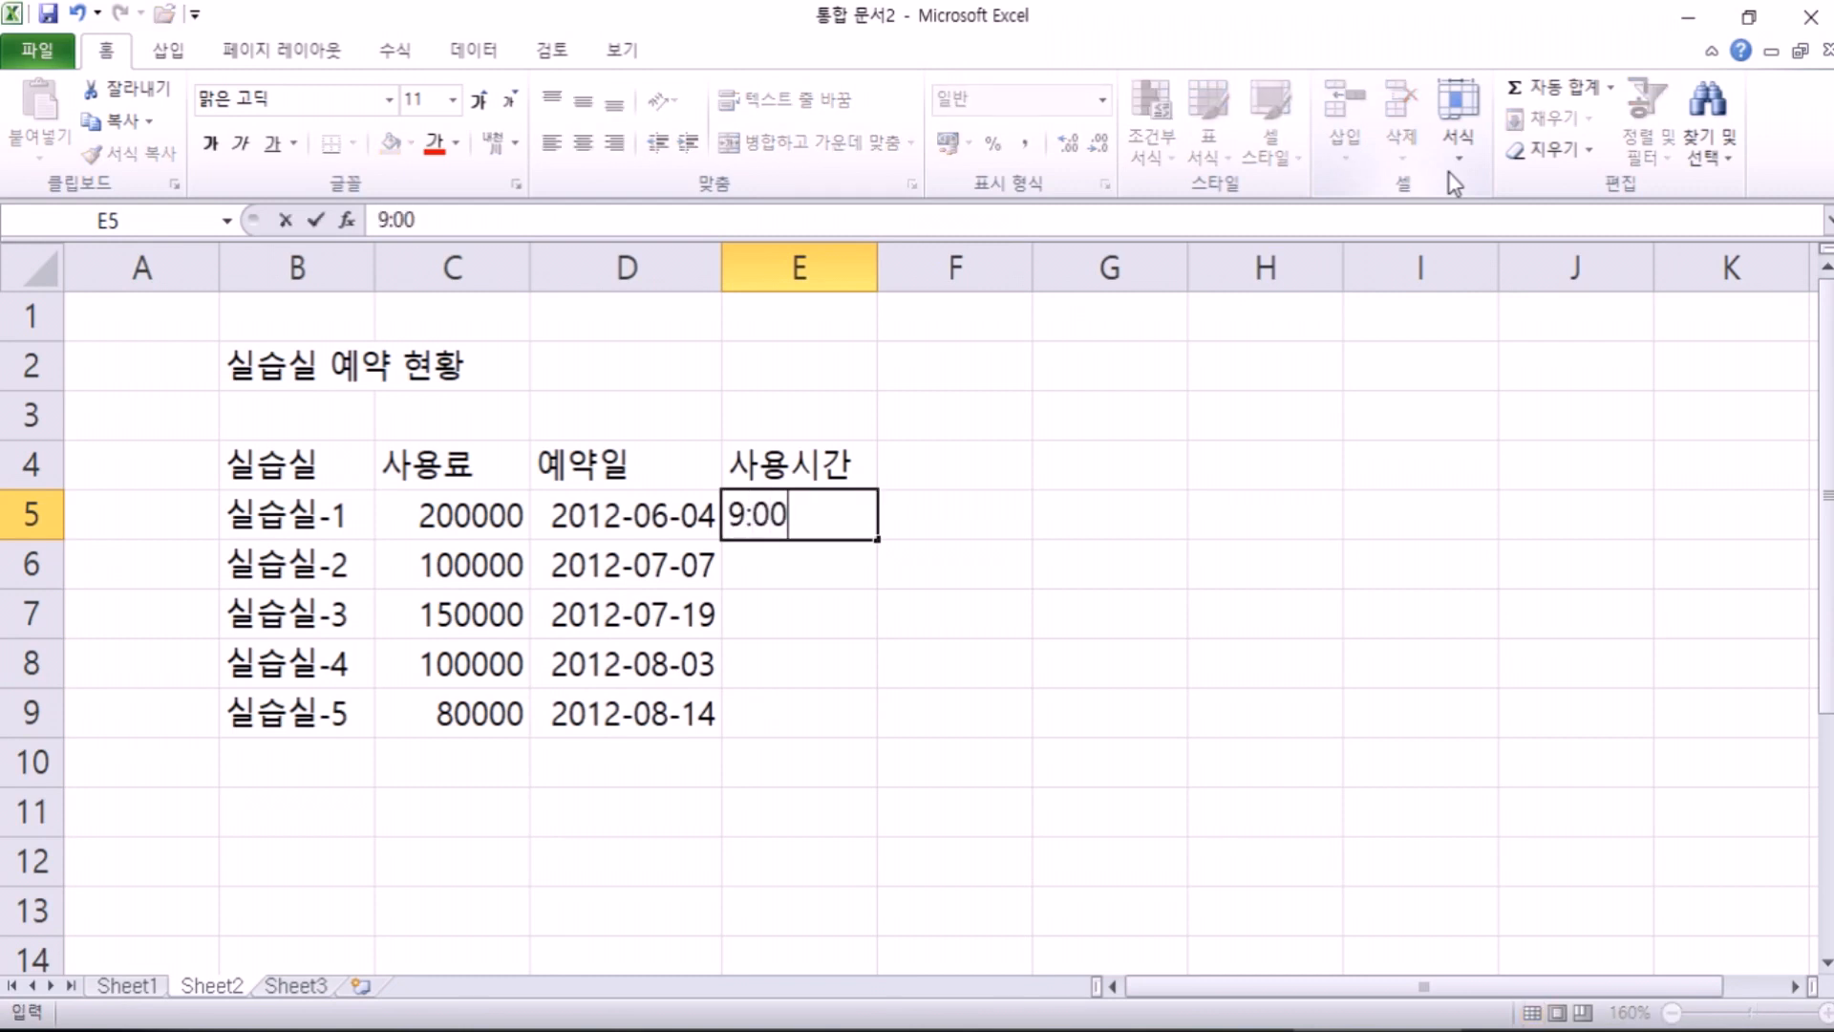
key("Return")
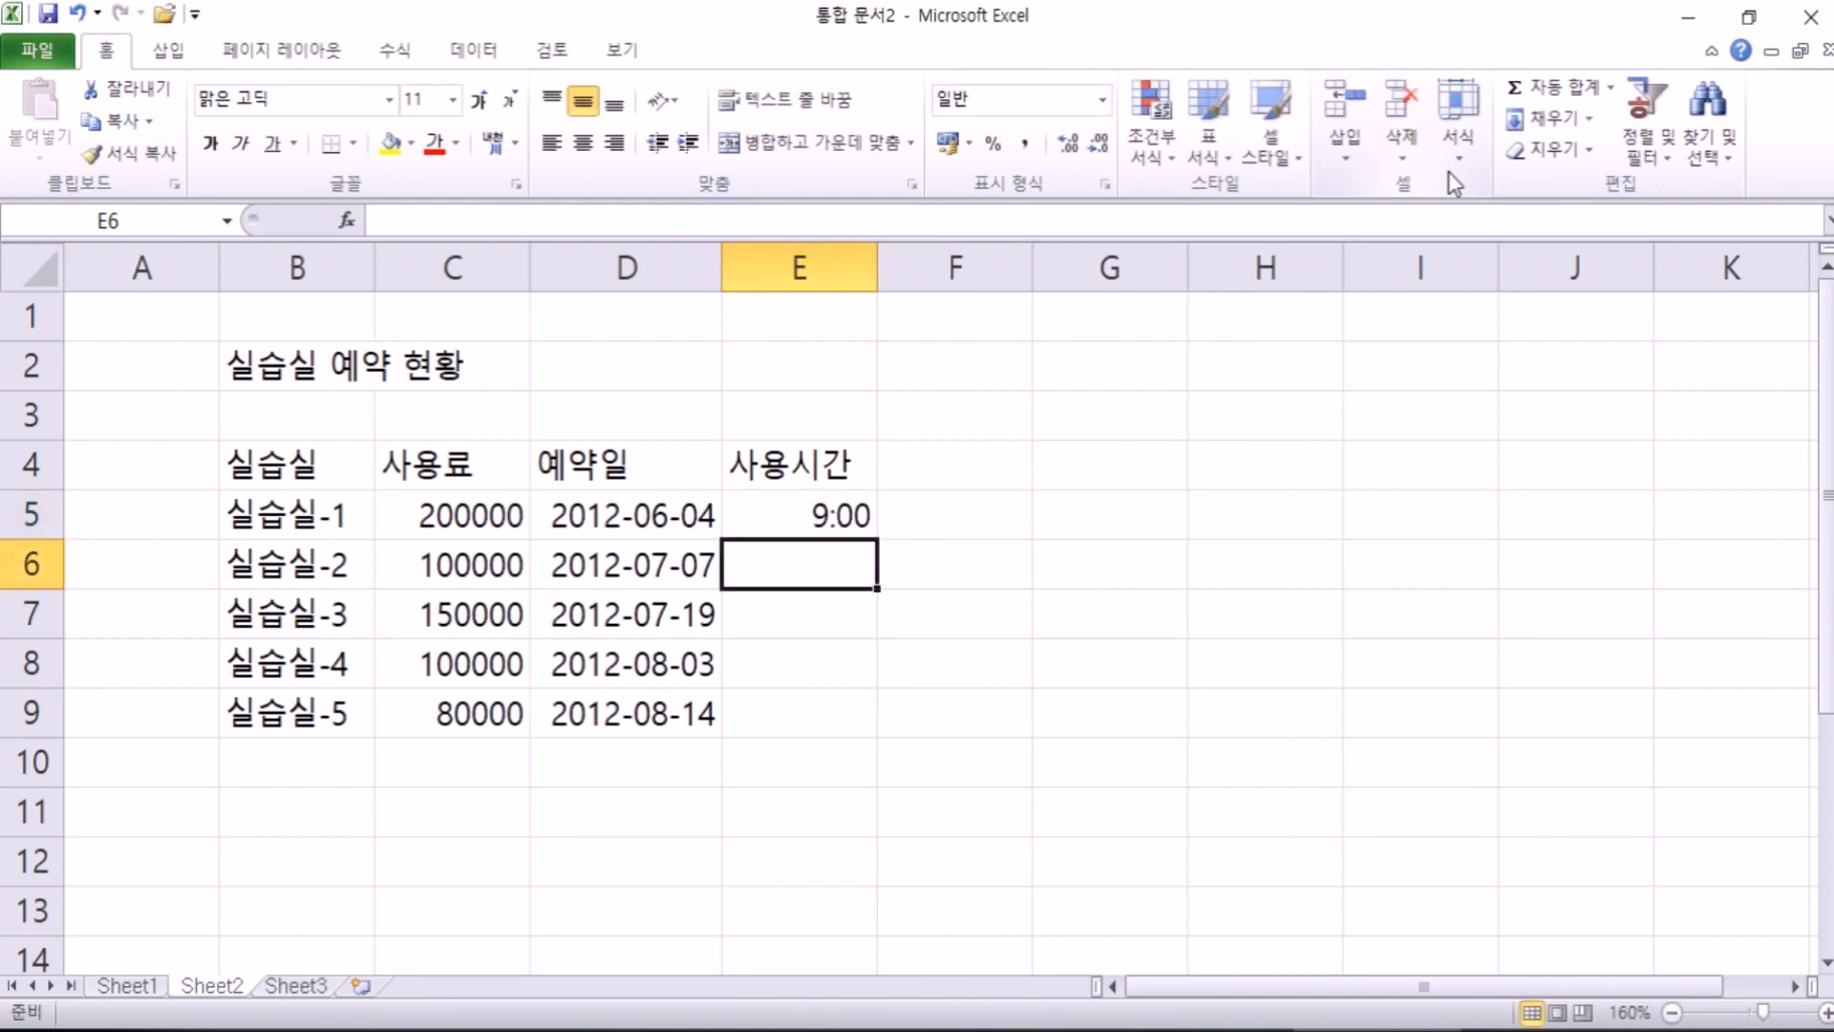
type("1:30")
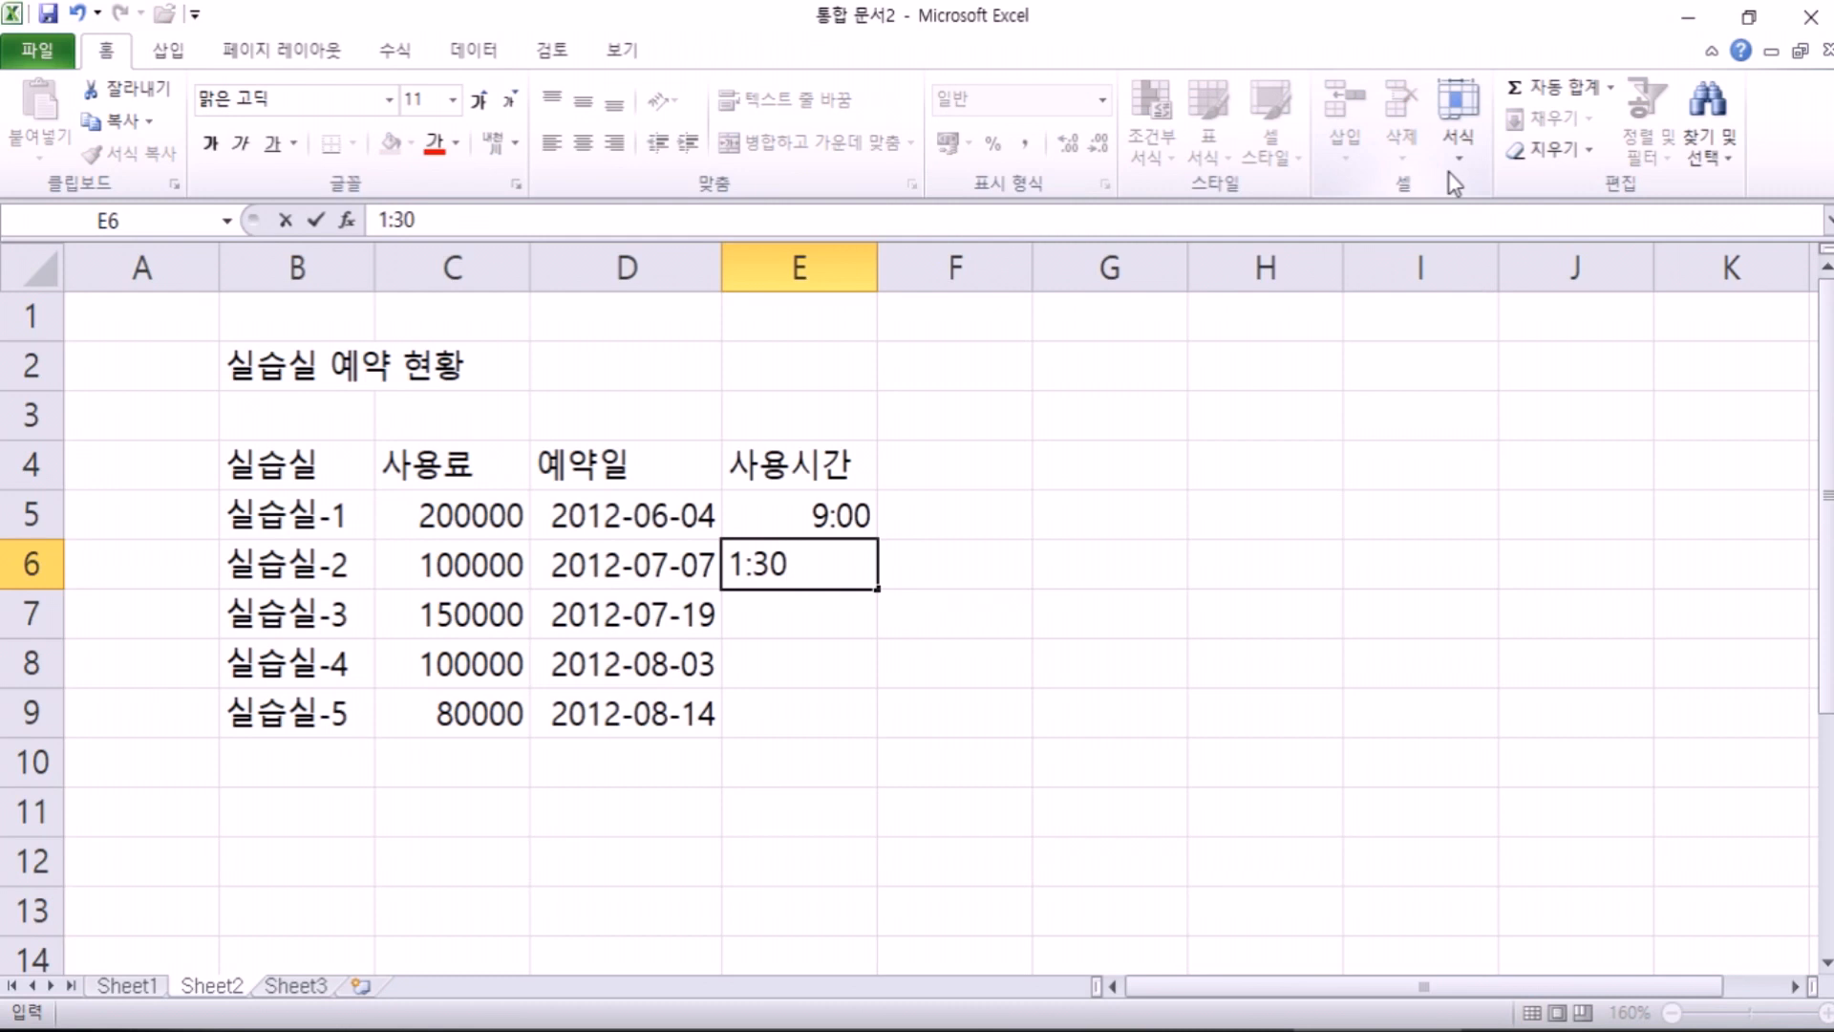
key("Left")
key("Left")
key("Left")
type("0")
key("Return")
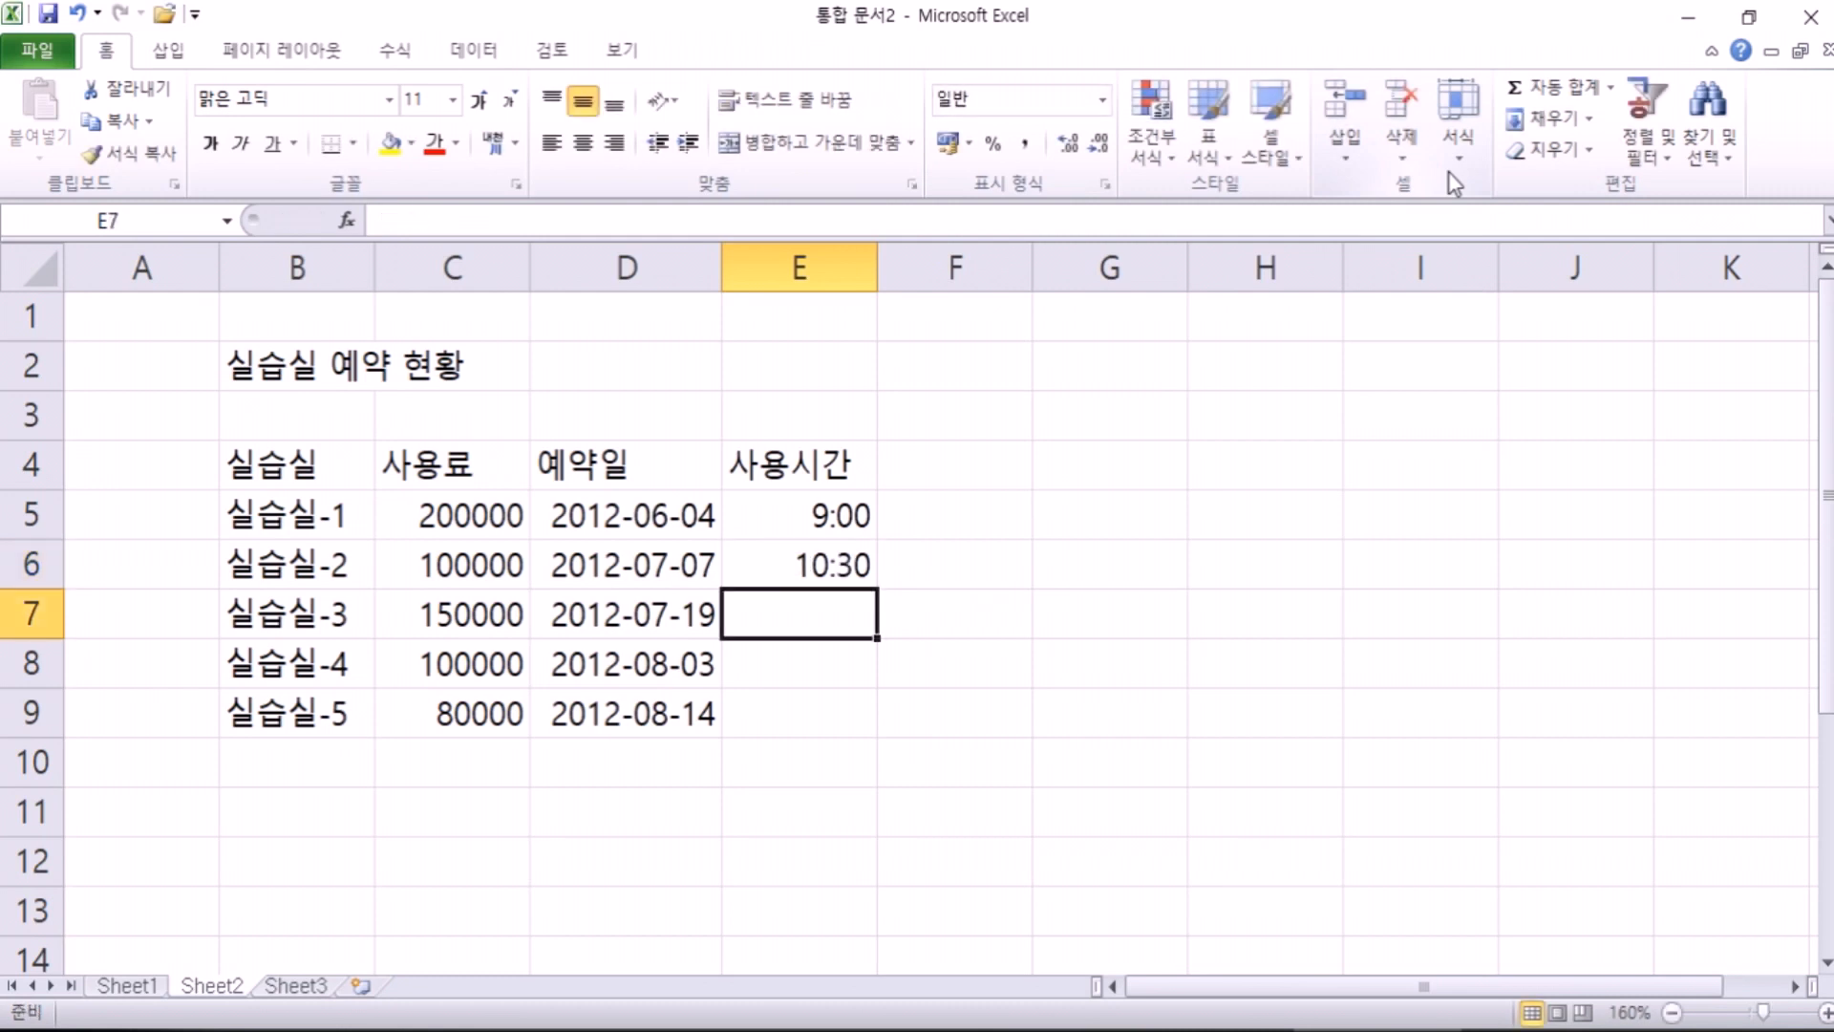
type("14:00")
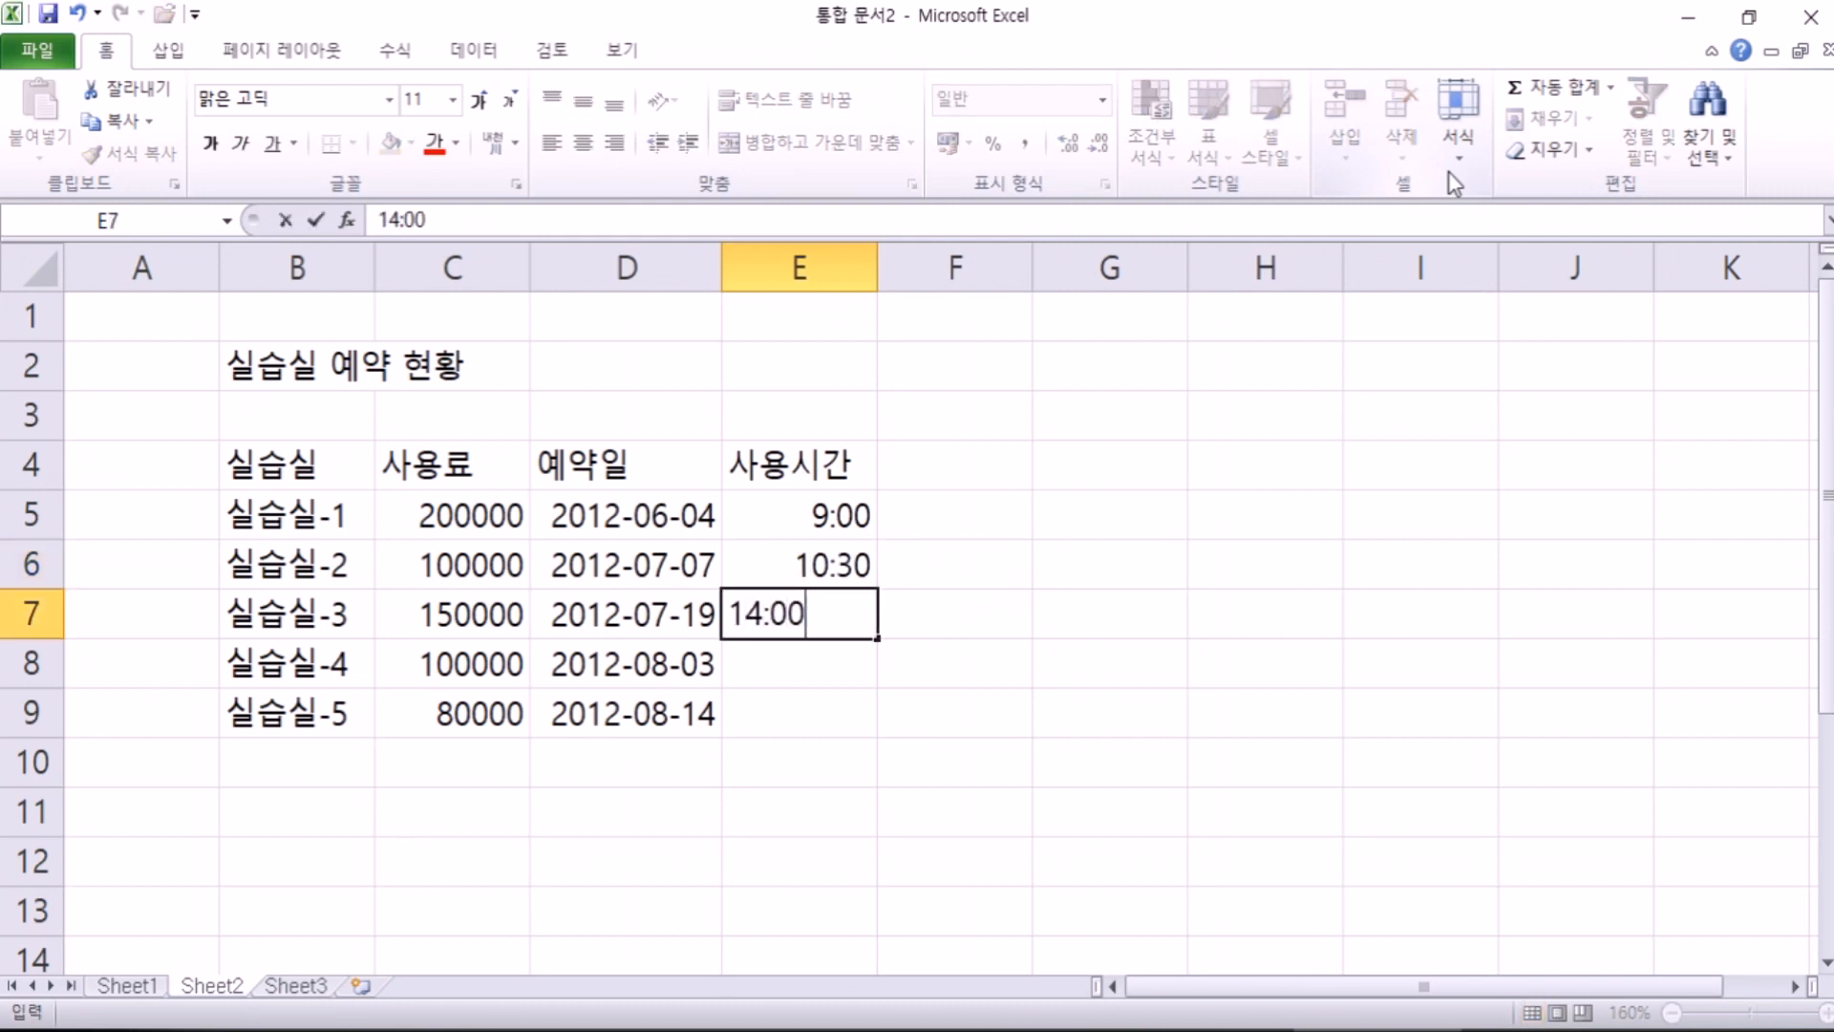
key("Return")
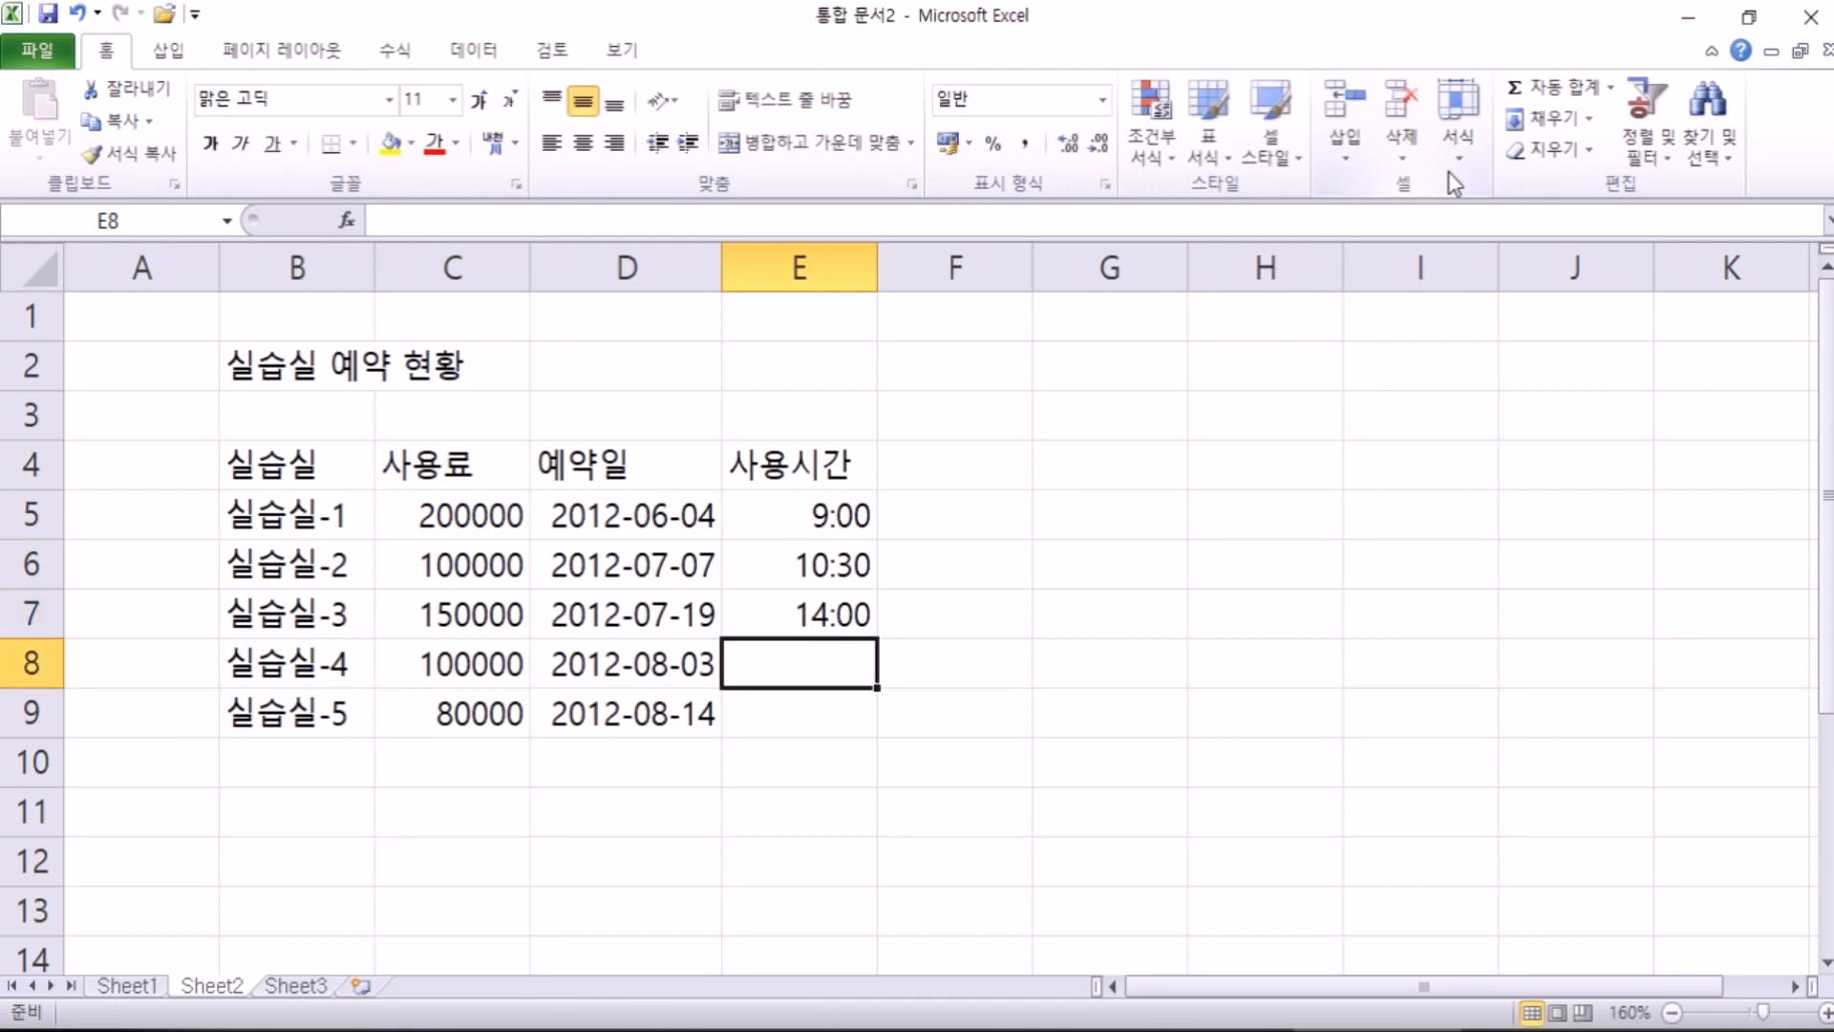
type("9:10")
key("Return")
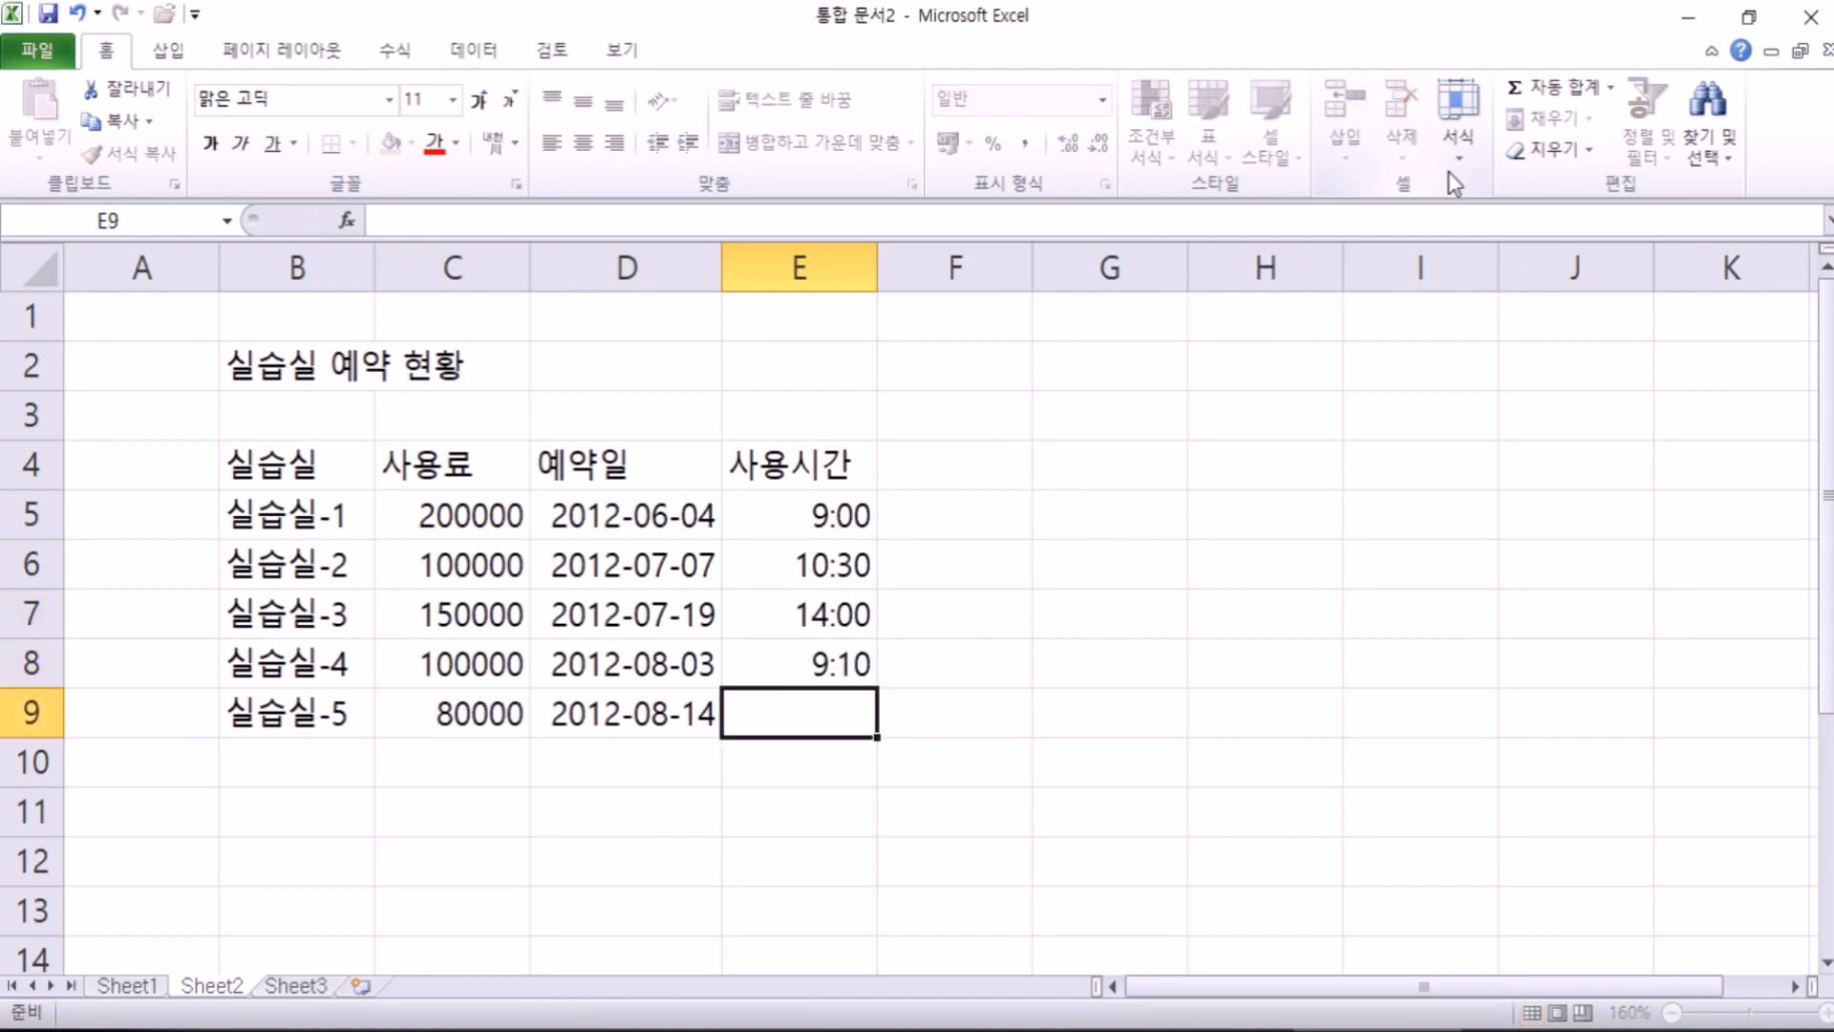
type("15:20")
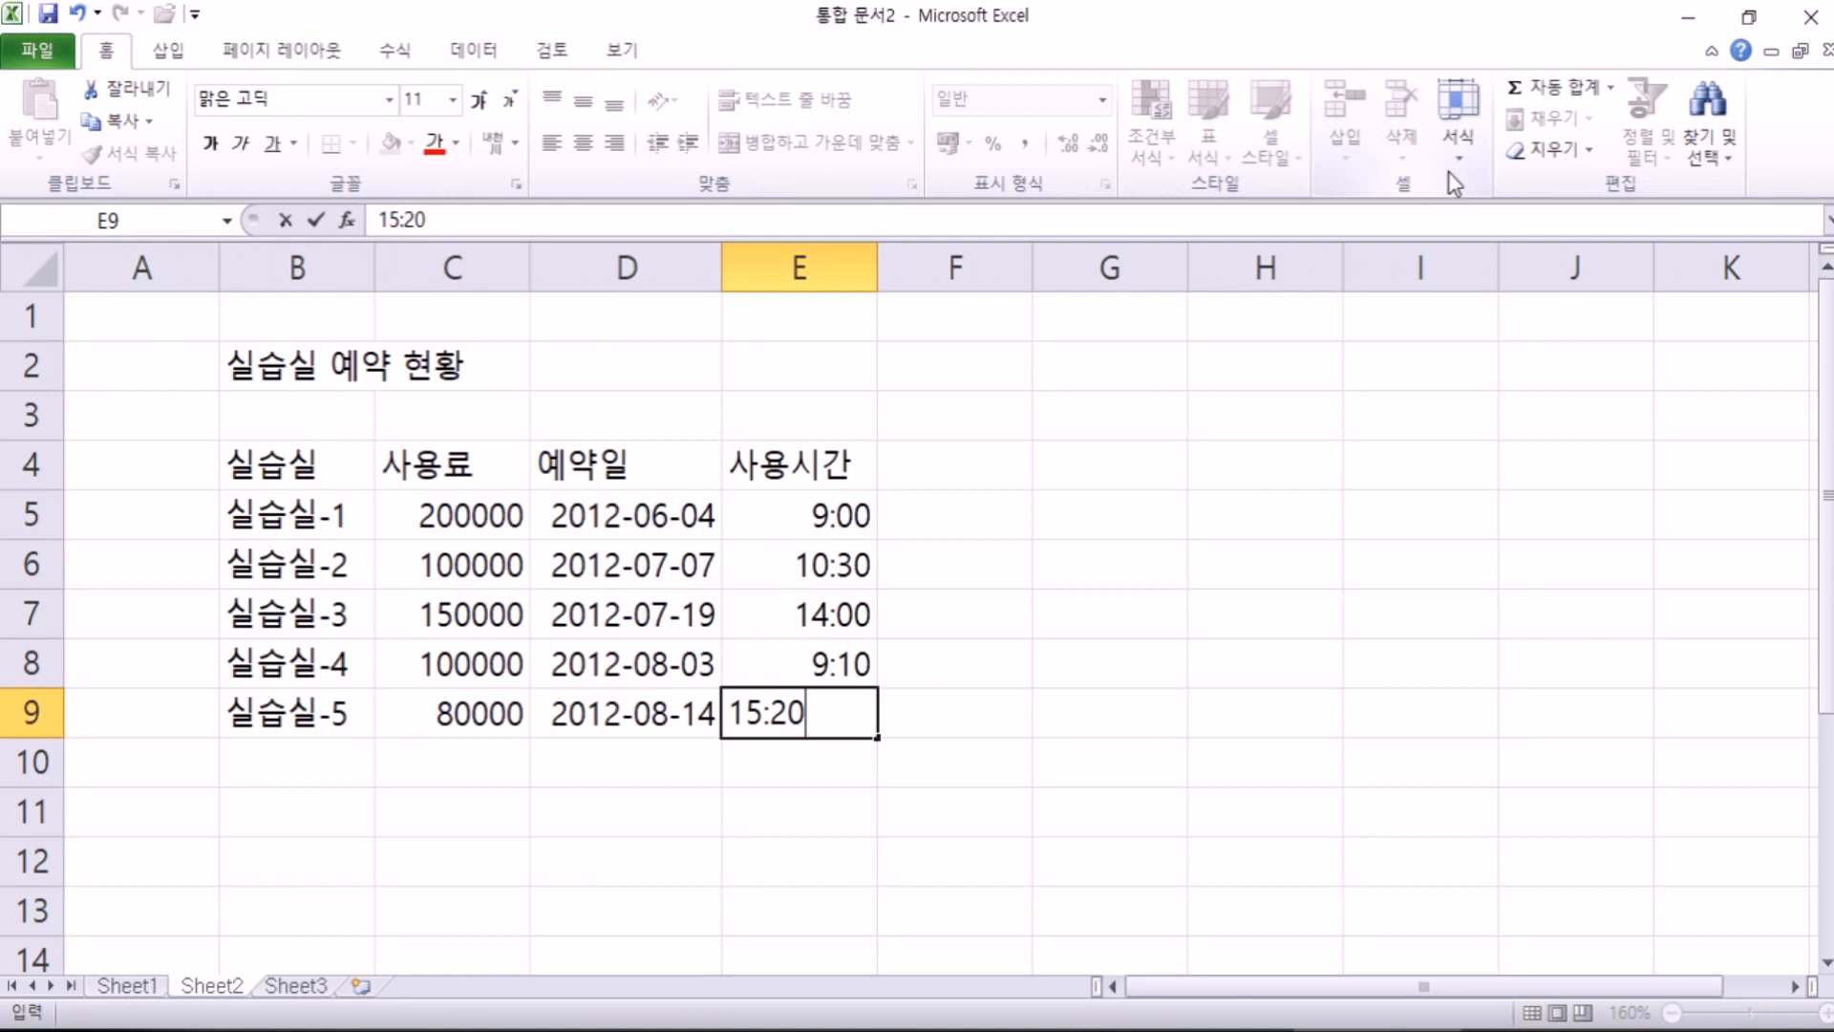
key("Return")
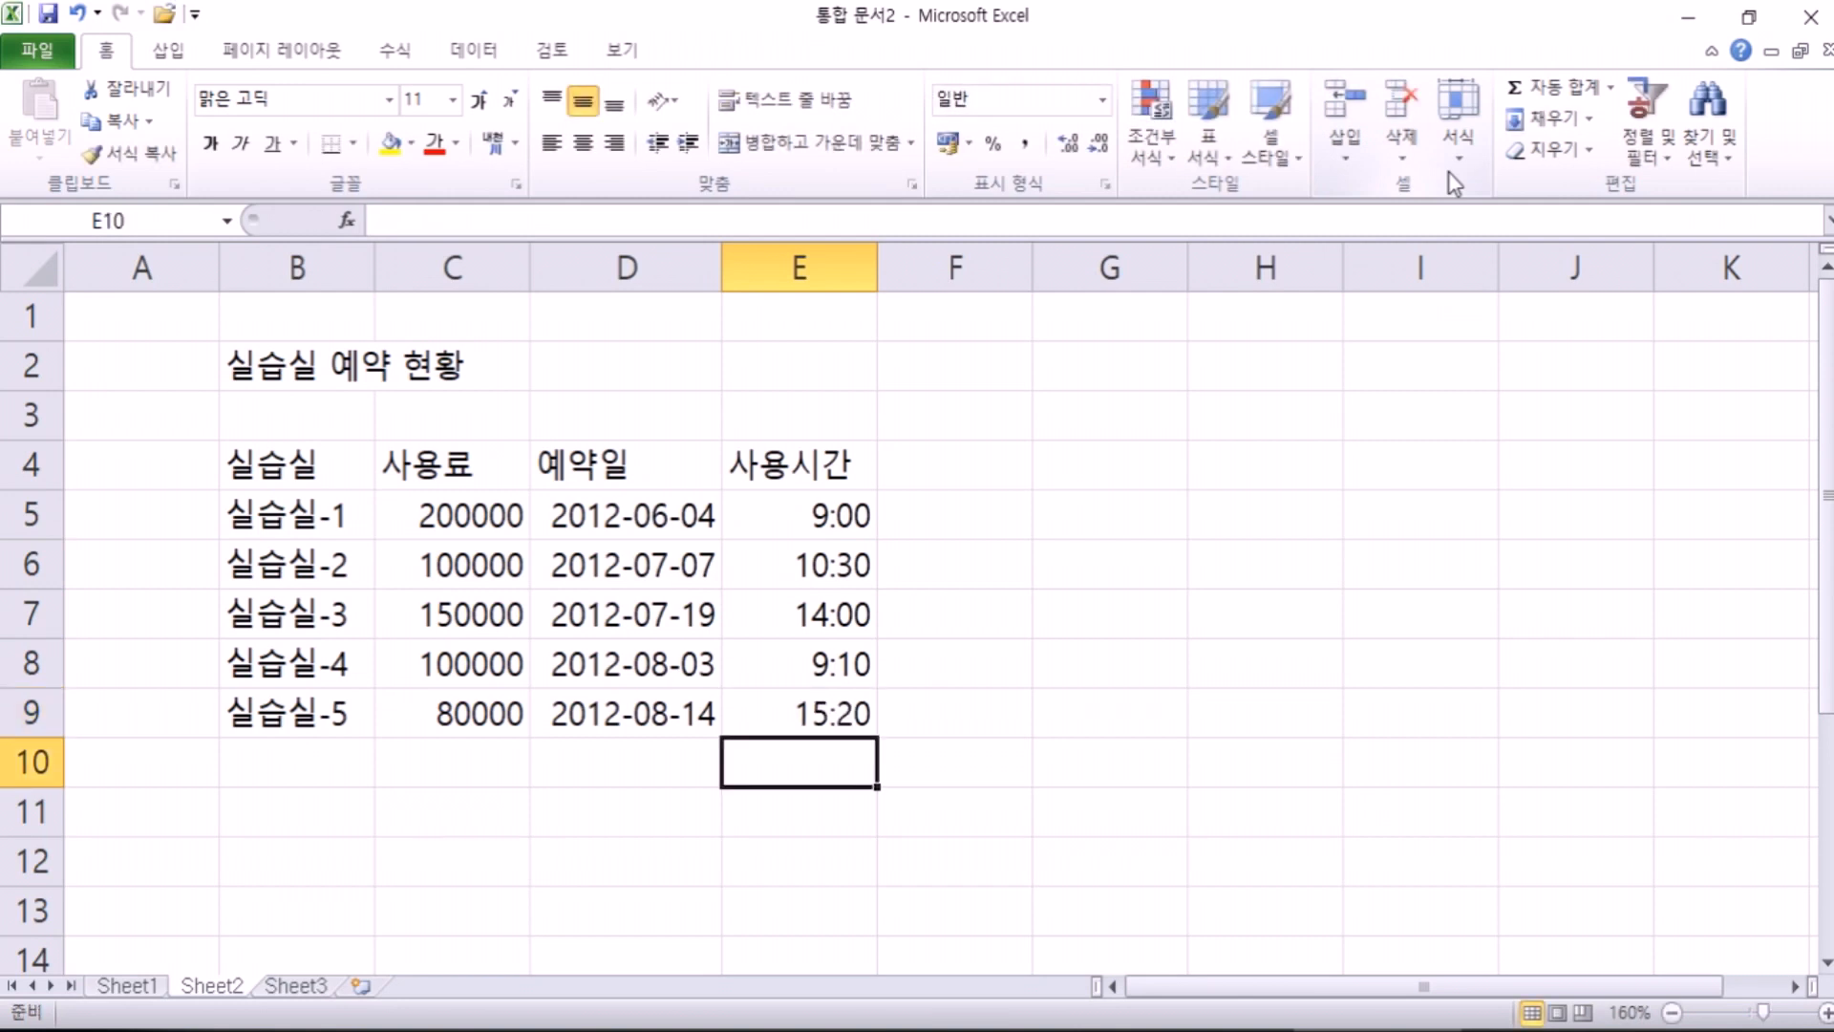
key("Up")
key("Up")
key("Up")
key("Up")
key("Up")
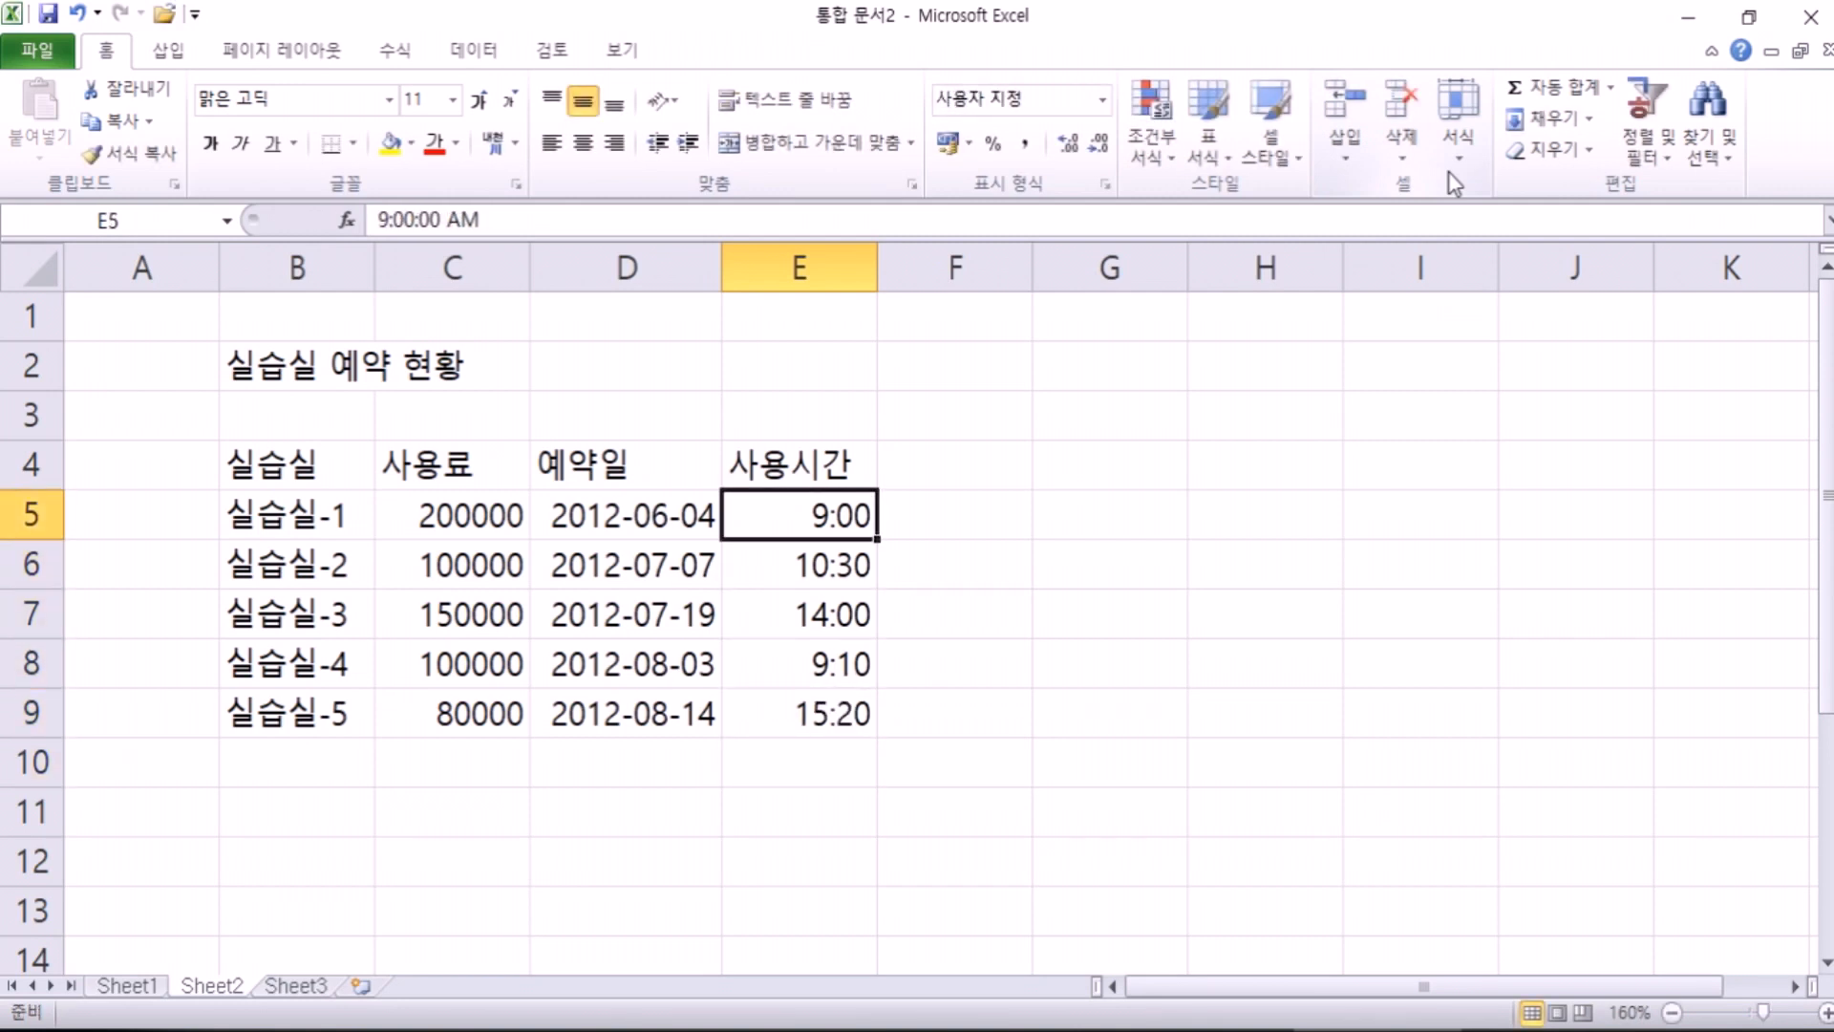
key("Left")
key("Left")
key("Left")
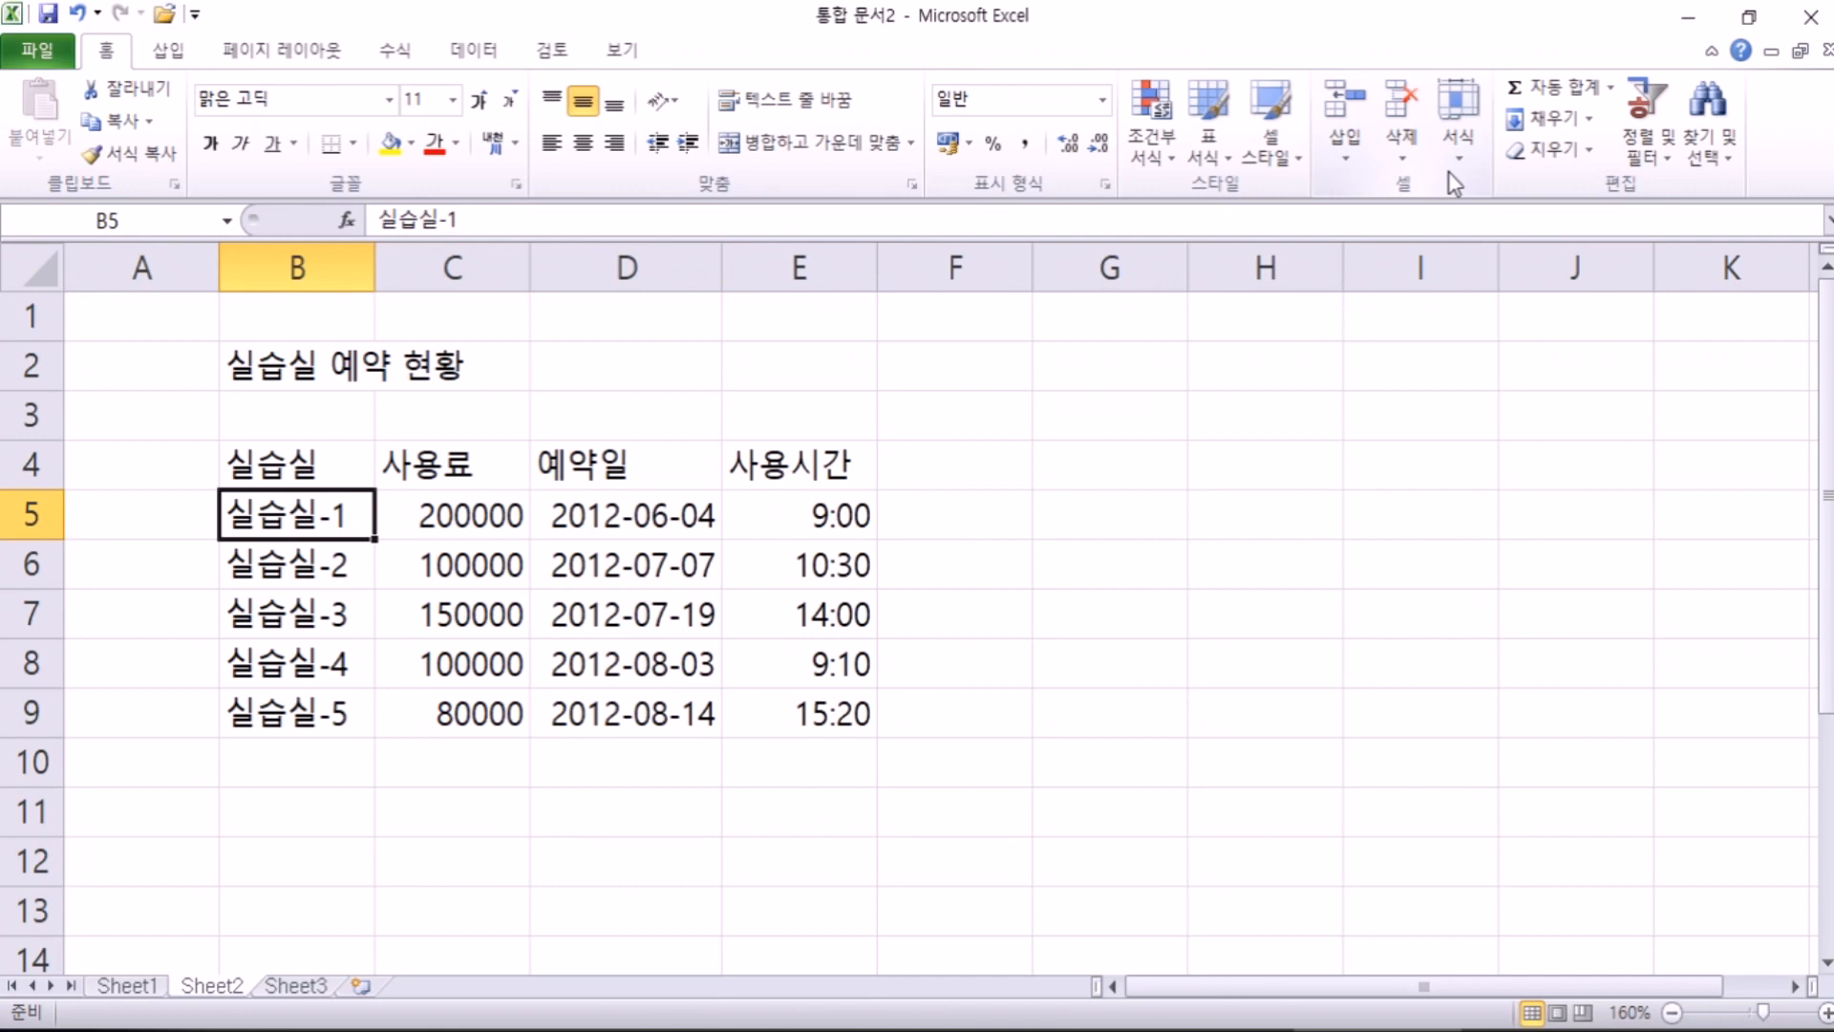
Step: Flip between Sheet1 and Sheet2 with Ctrl+PageUp/PageDown to compare the two tables
key("ctrl+Page_Up")
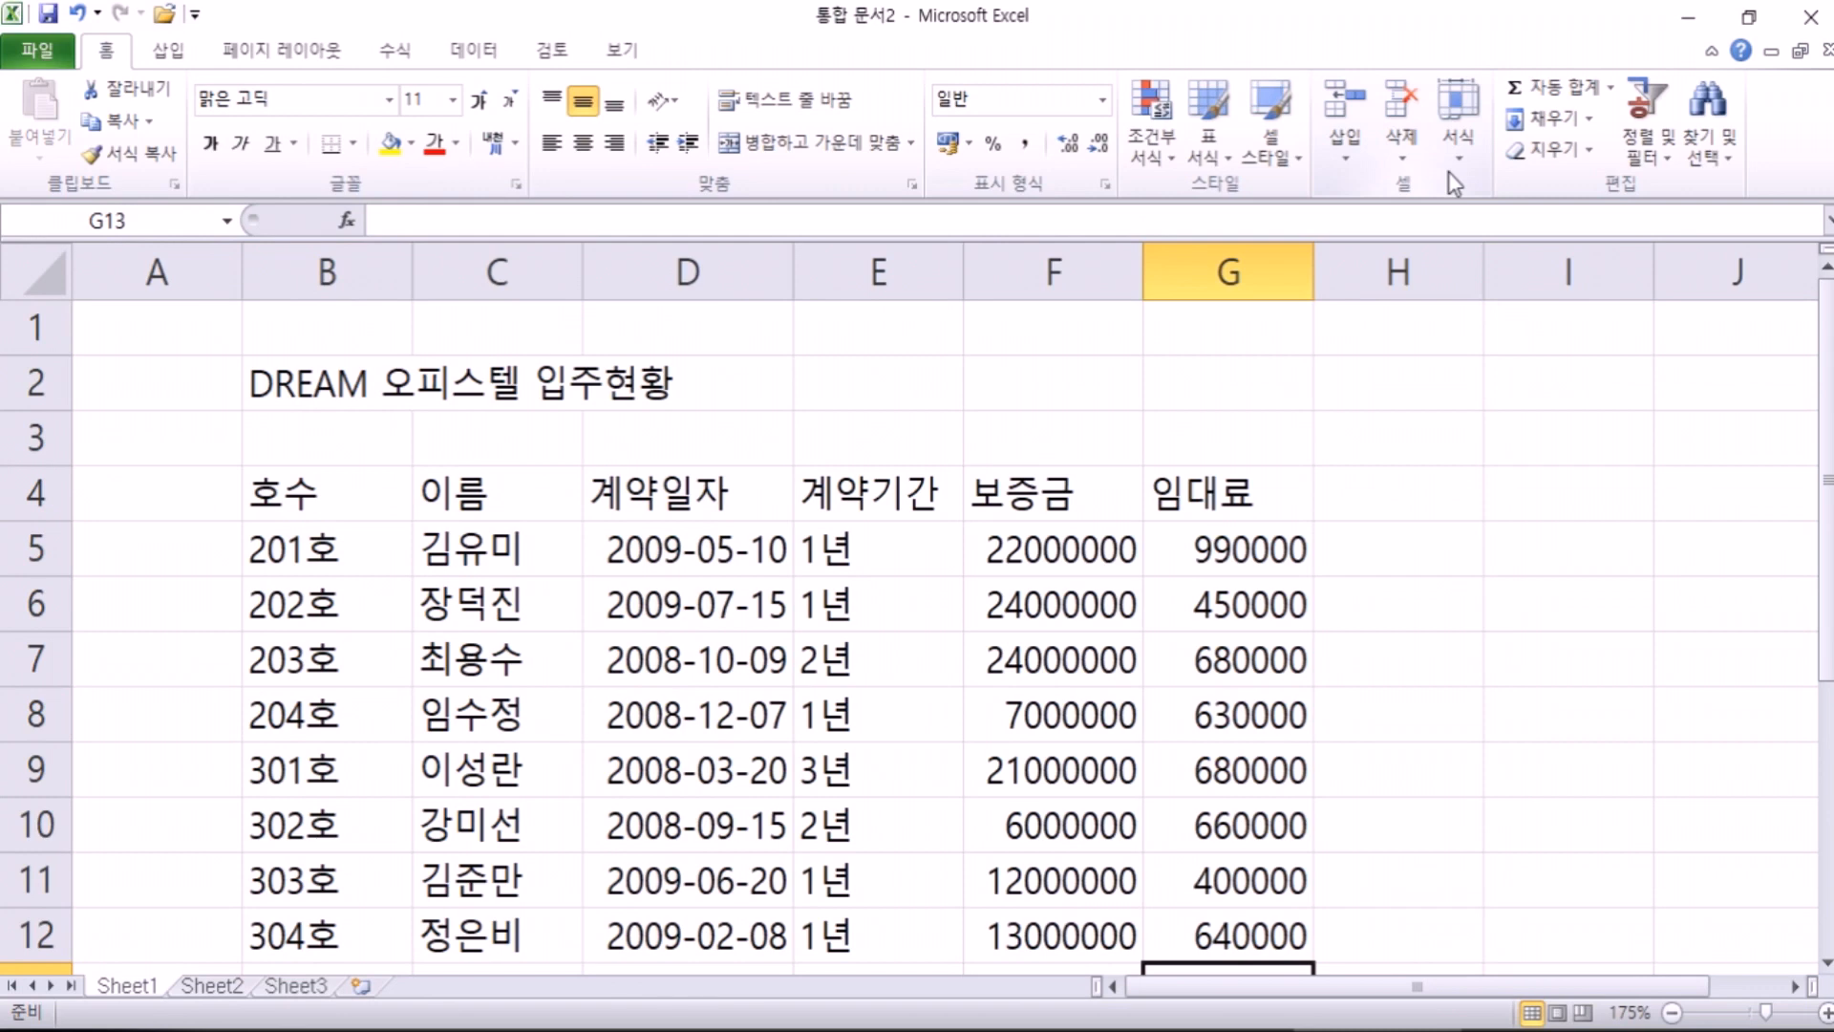
key("ctrl+Page_Down")
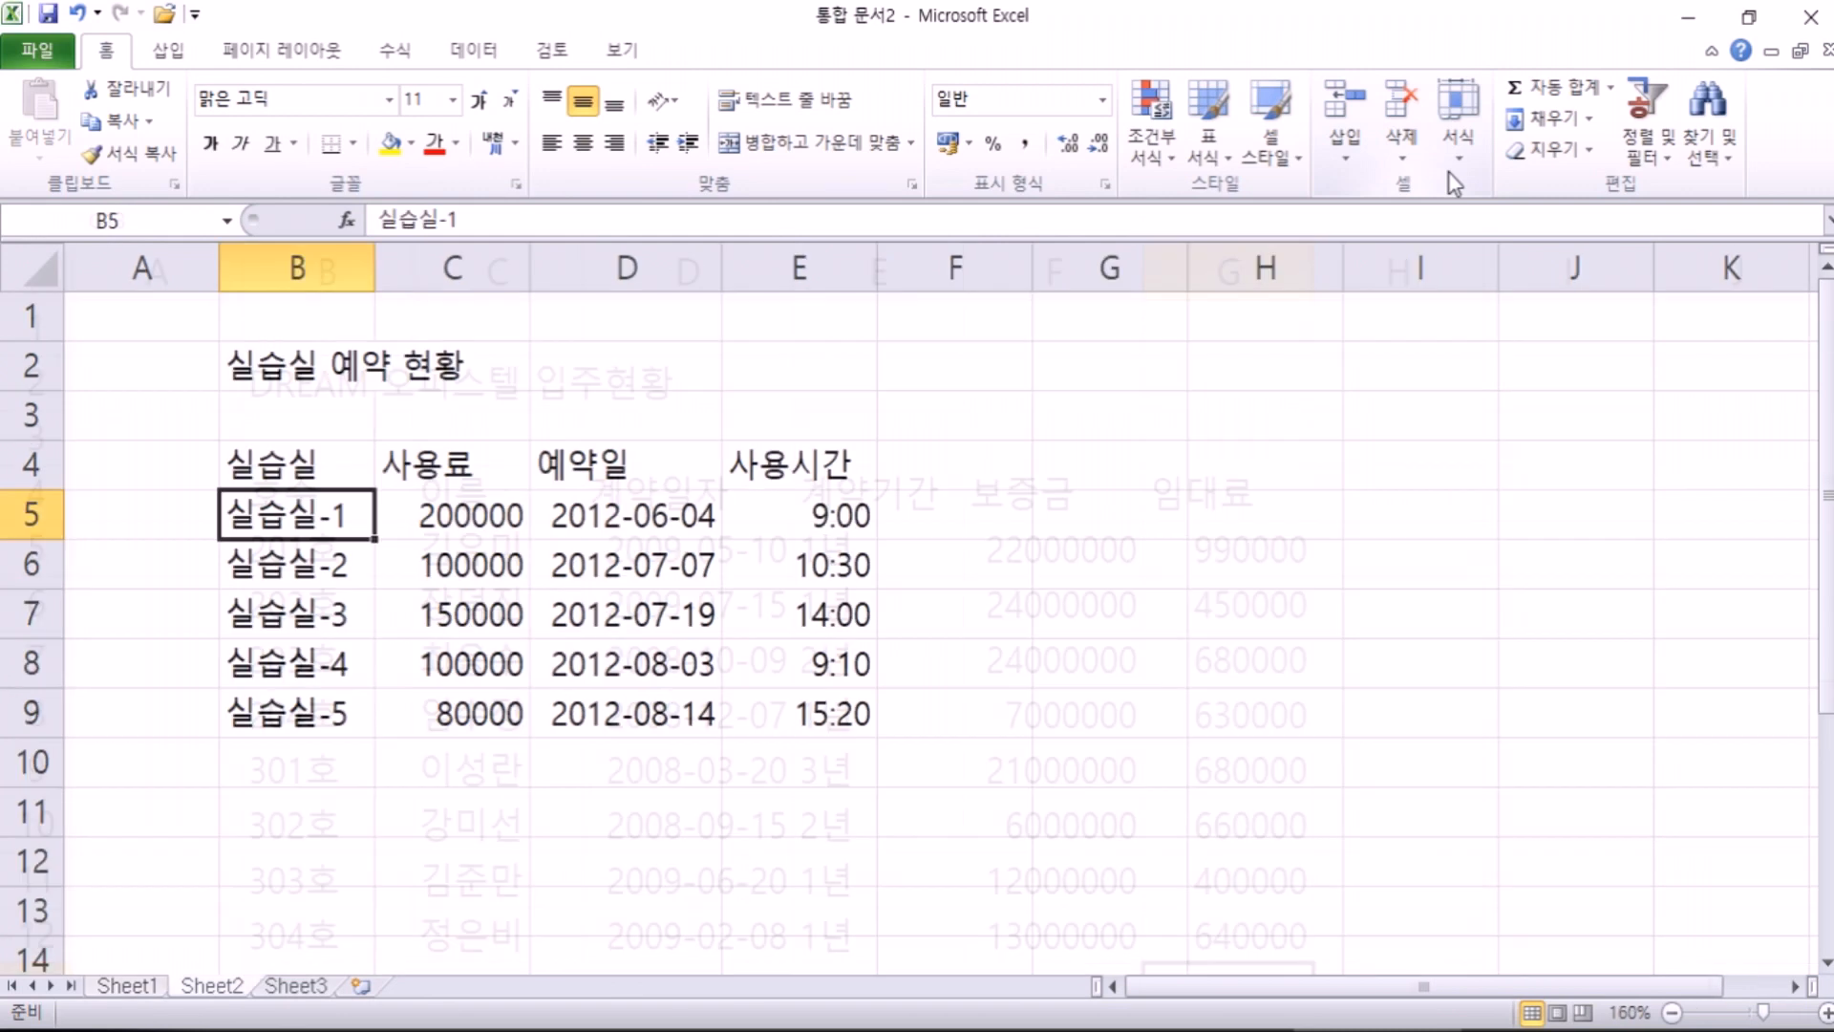
key("ctrl+Page_Up")
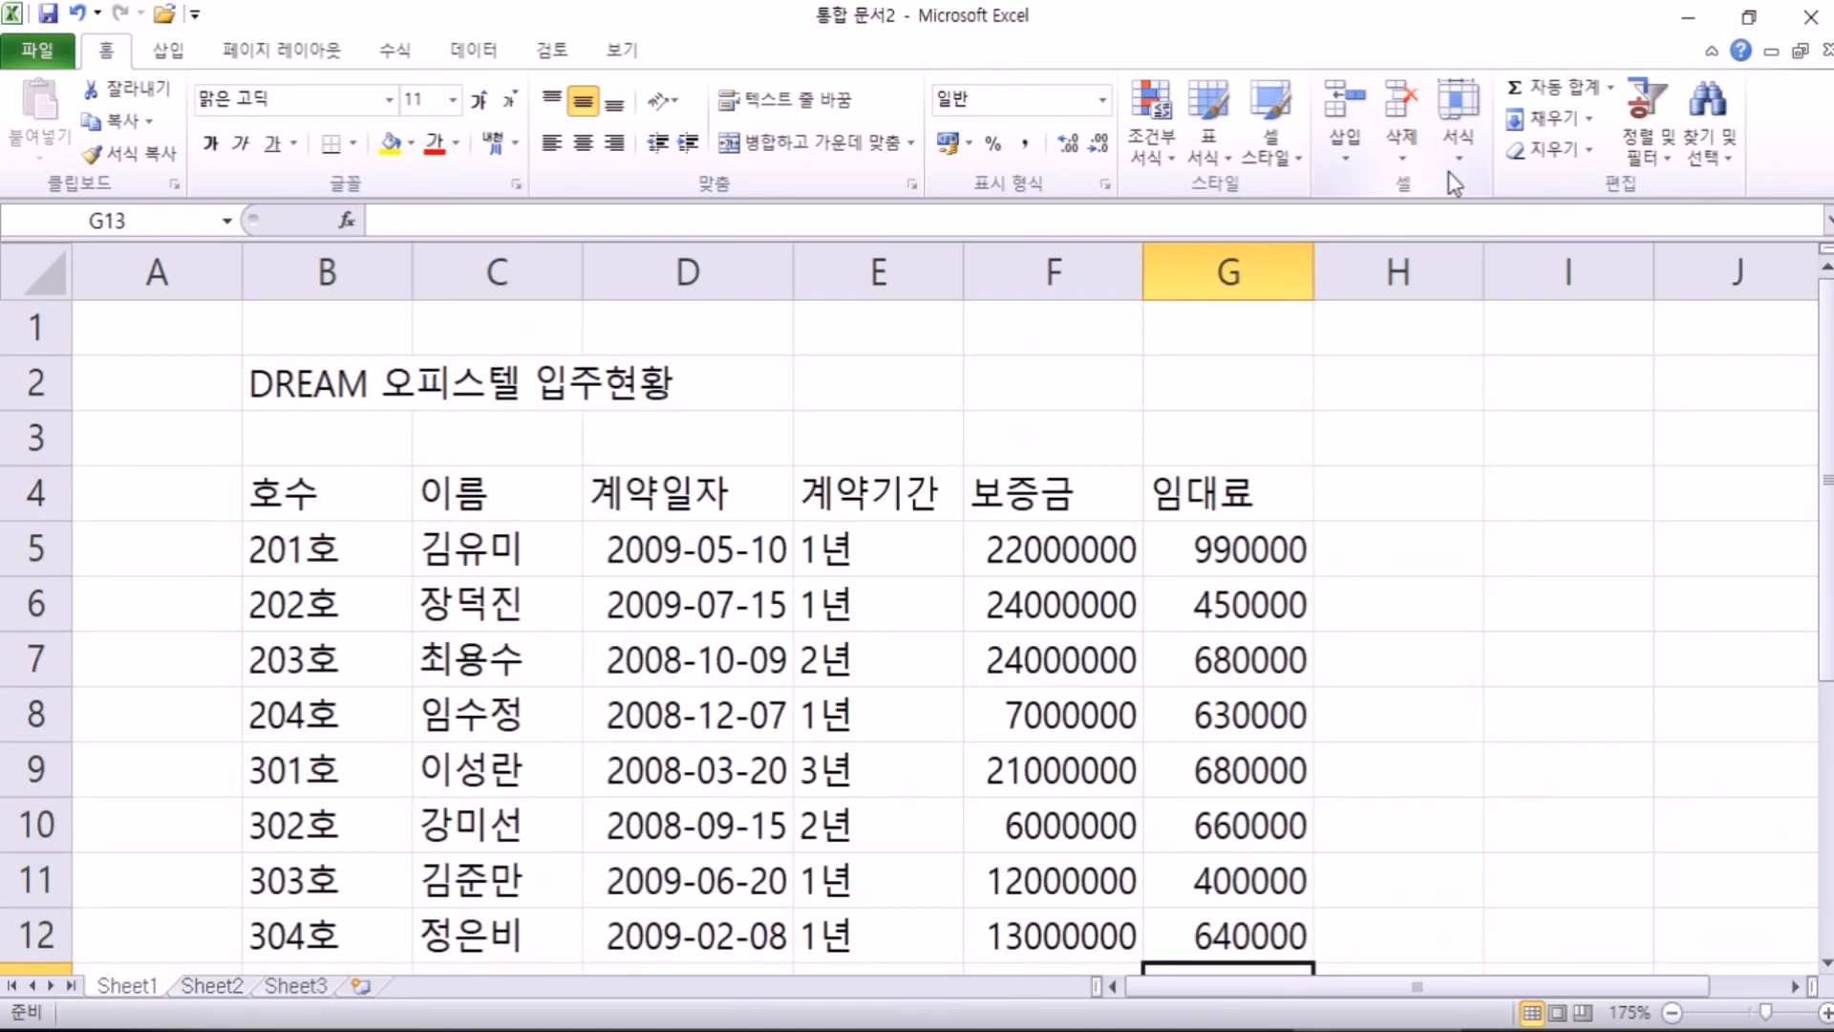
key("ctrl+Page_Down")
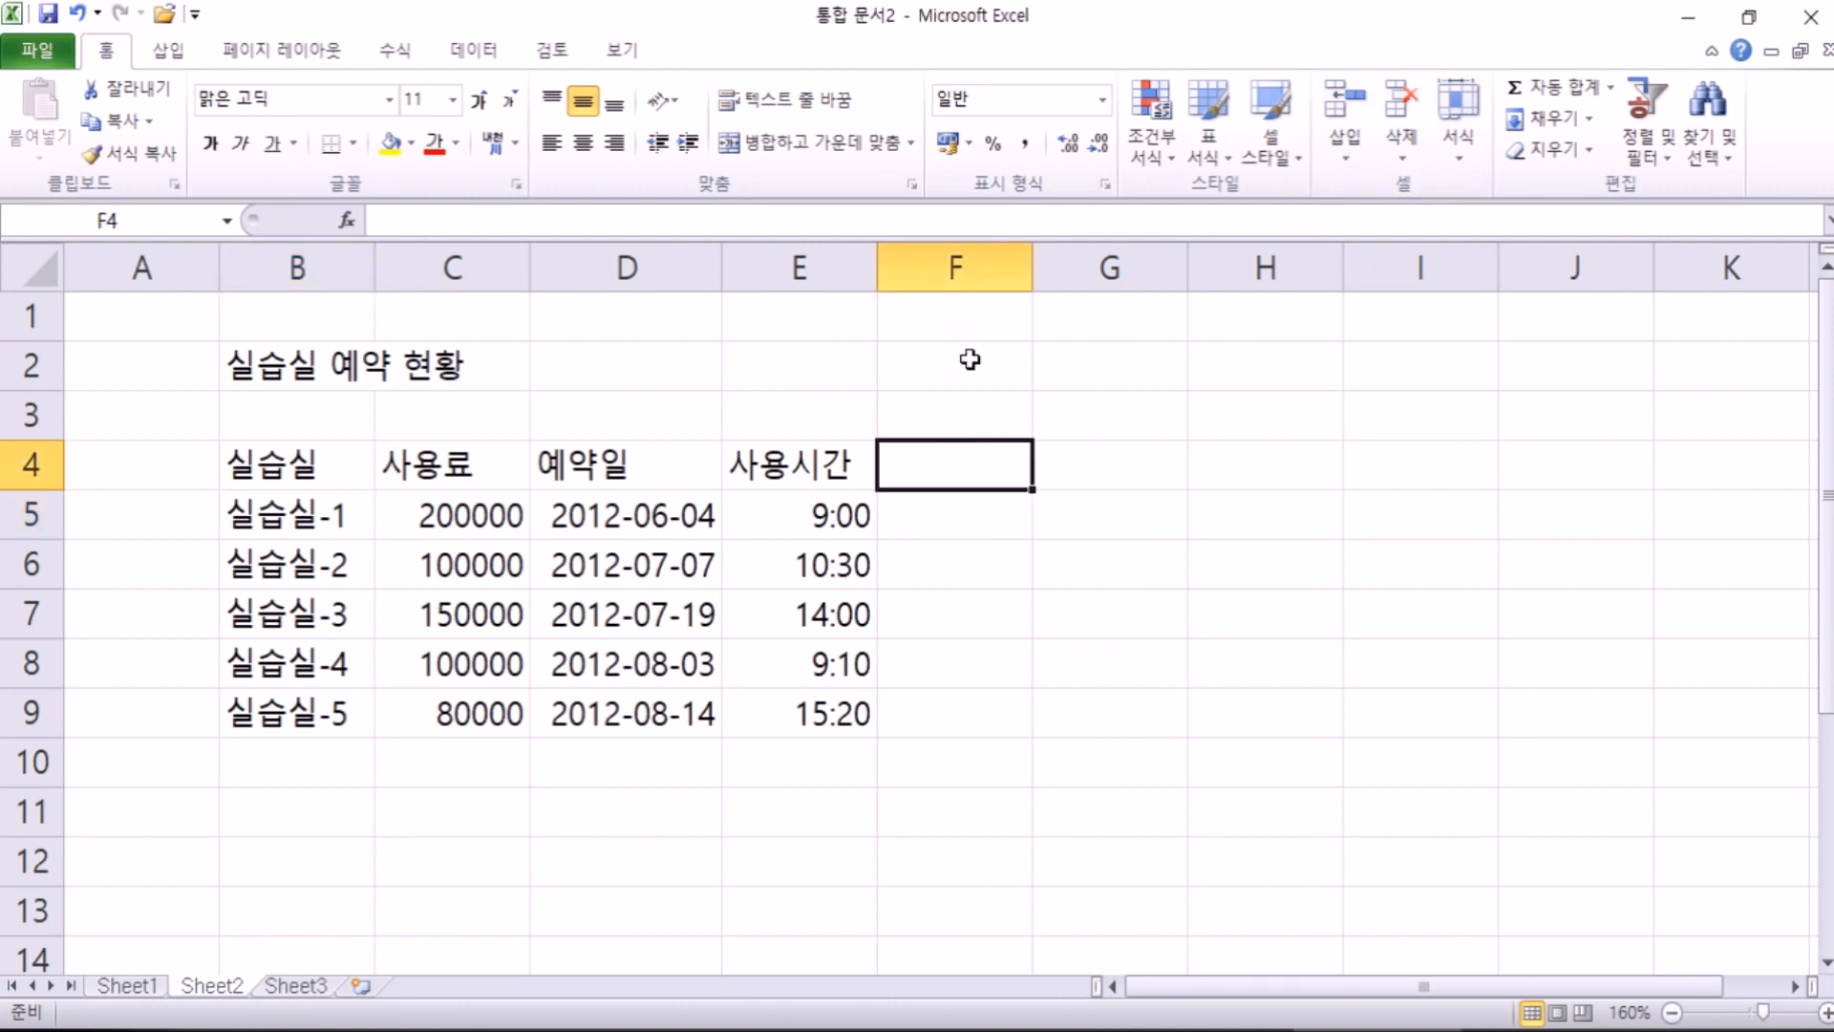
Step: Enter the heading 장비지원 in F4 of the Sheet2 reservation table
type("장비지원")
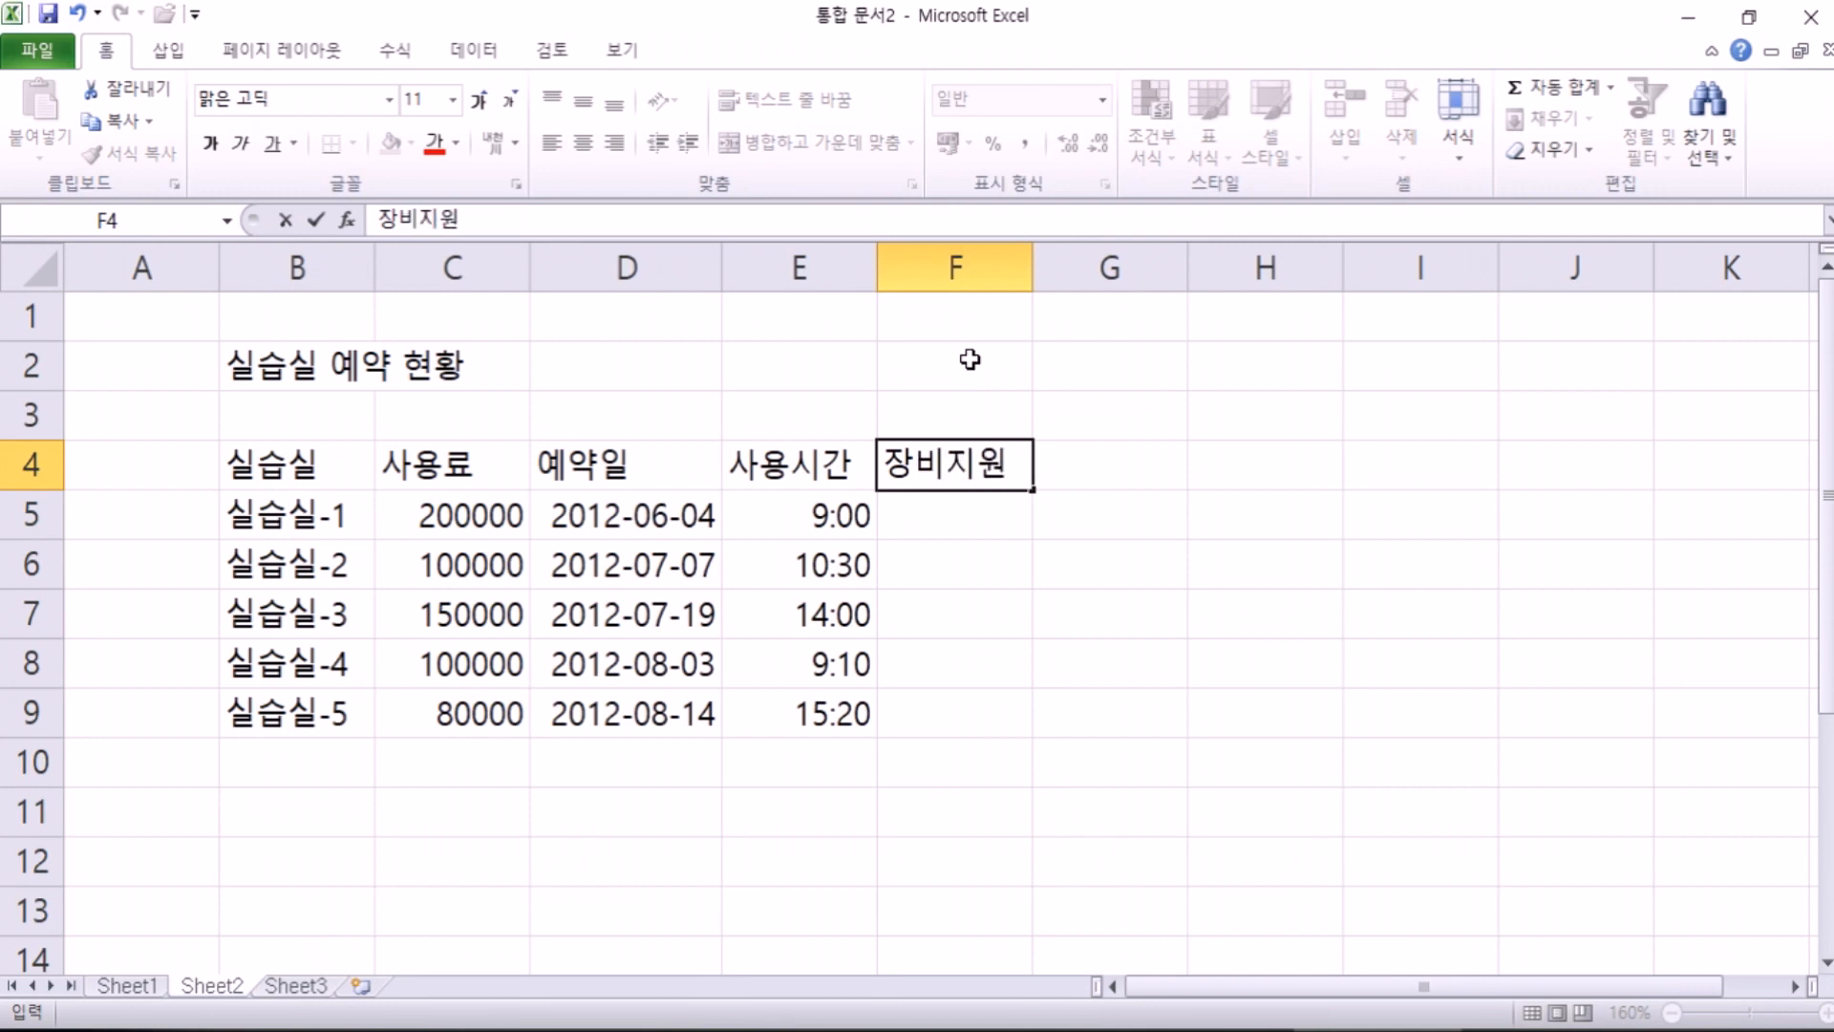
key("Return")
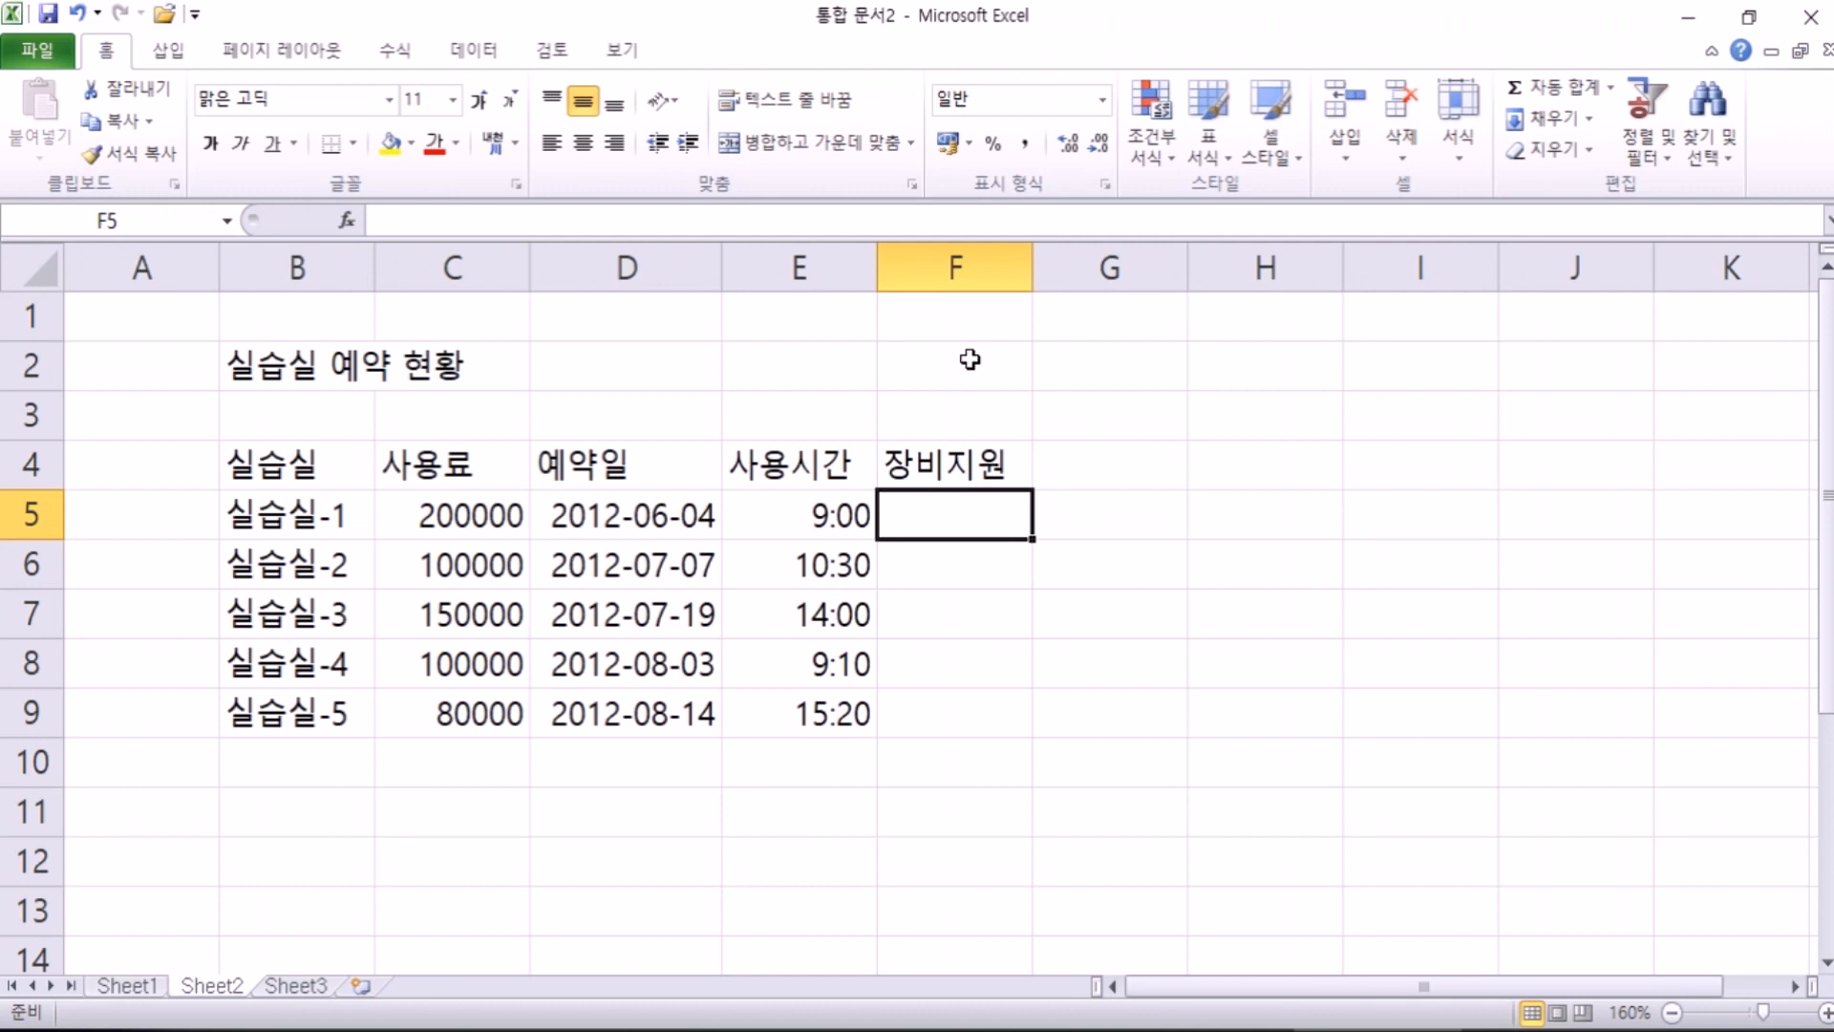
key("Up")
key("Down")
key("Down")
key("Down")
key("Down")
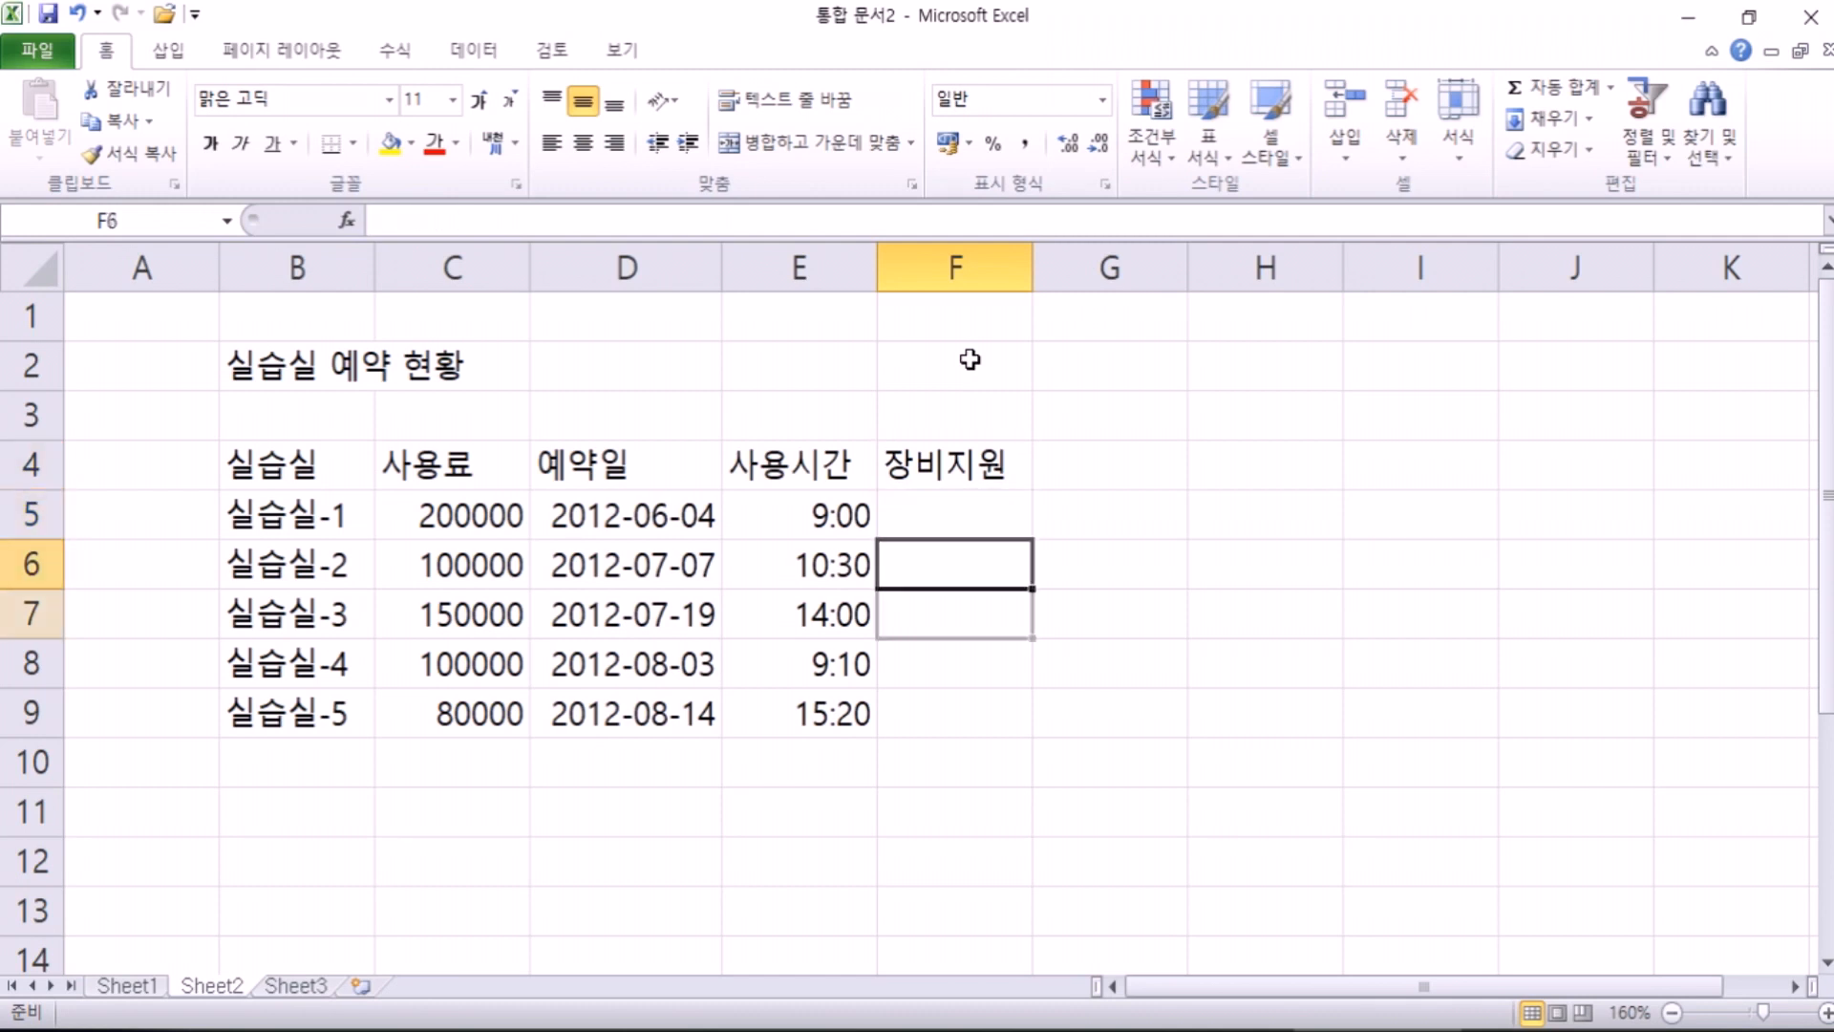
key("Up")
key("Up")
key("Up")
key("Up")
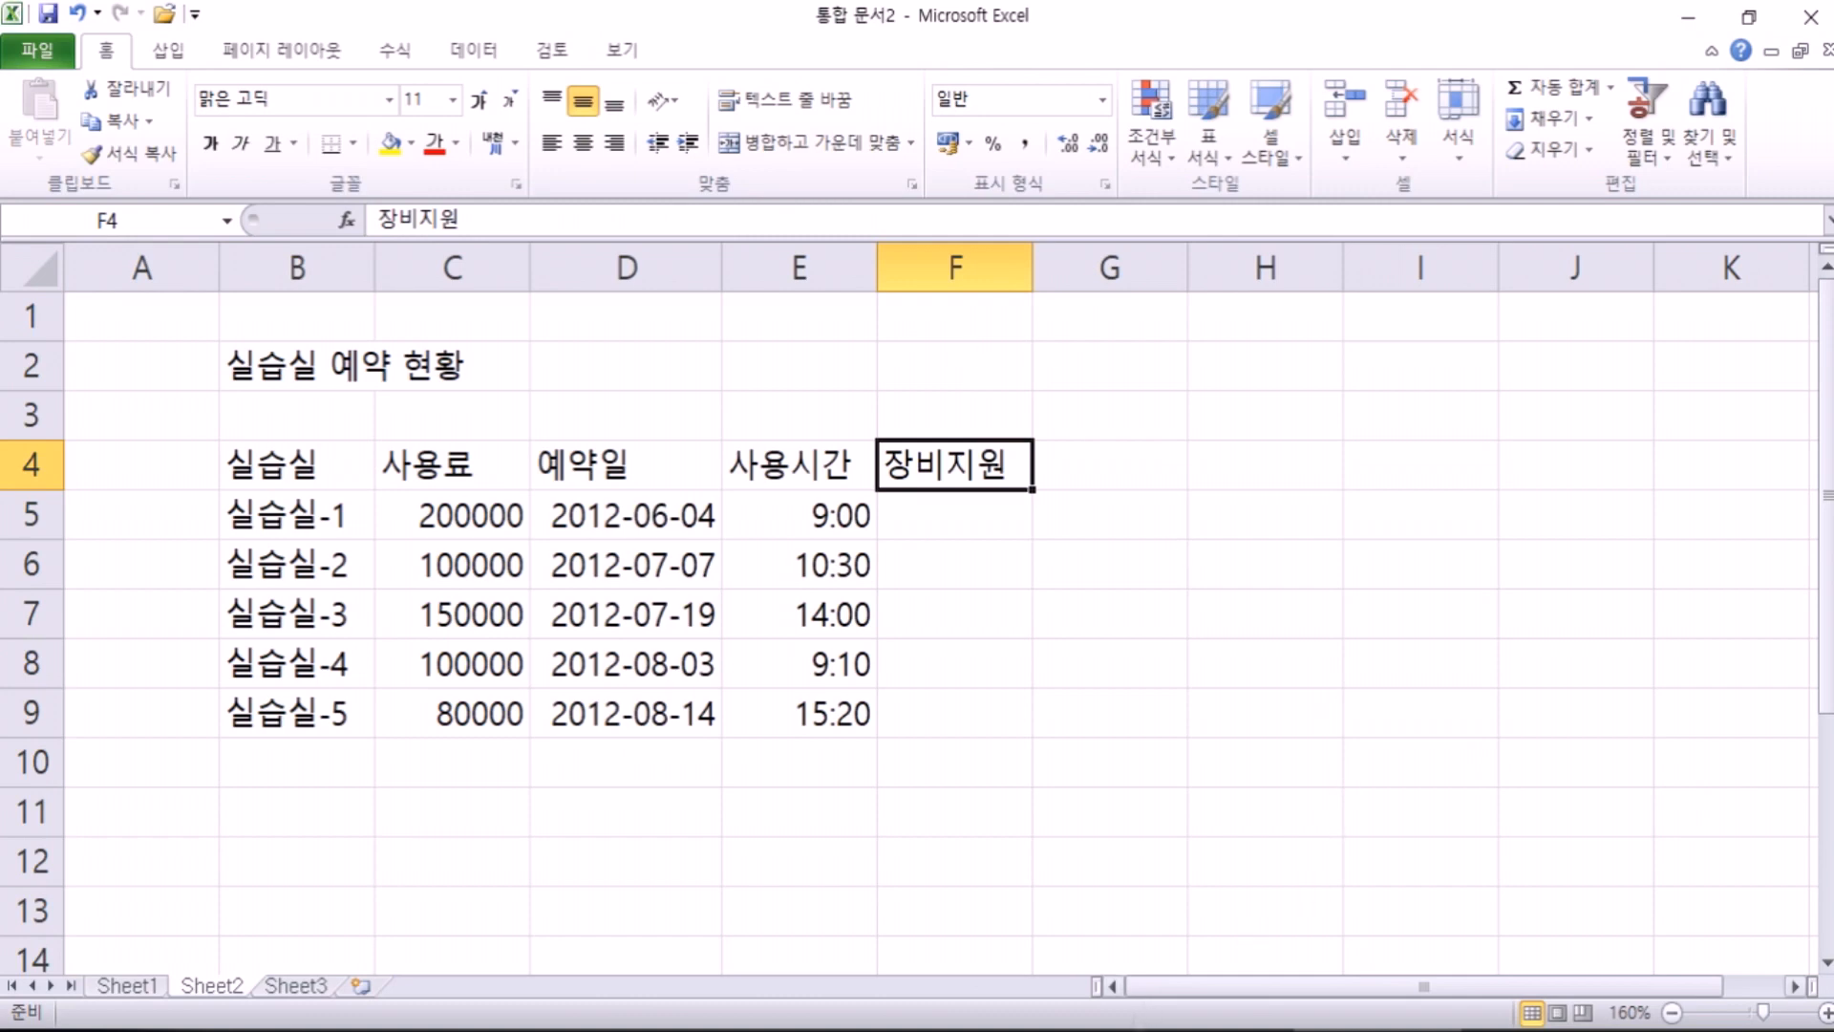
left_click(1079, 1030)
Step: In Notepad, add the heading 엑셀에서 셀 수정하기 and step '1. 셀을 더블클릭해서 수정', then return to Excel
key("Return")
type("엑세ㄹ에서 셀 수저")
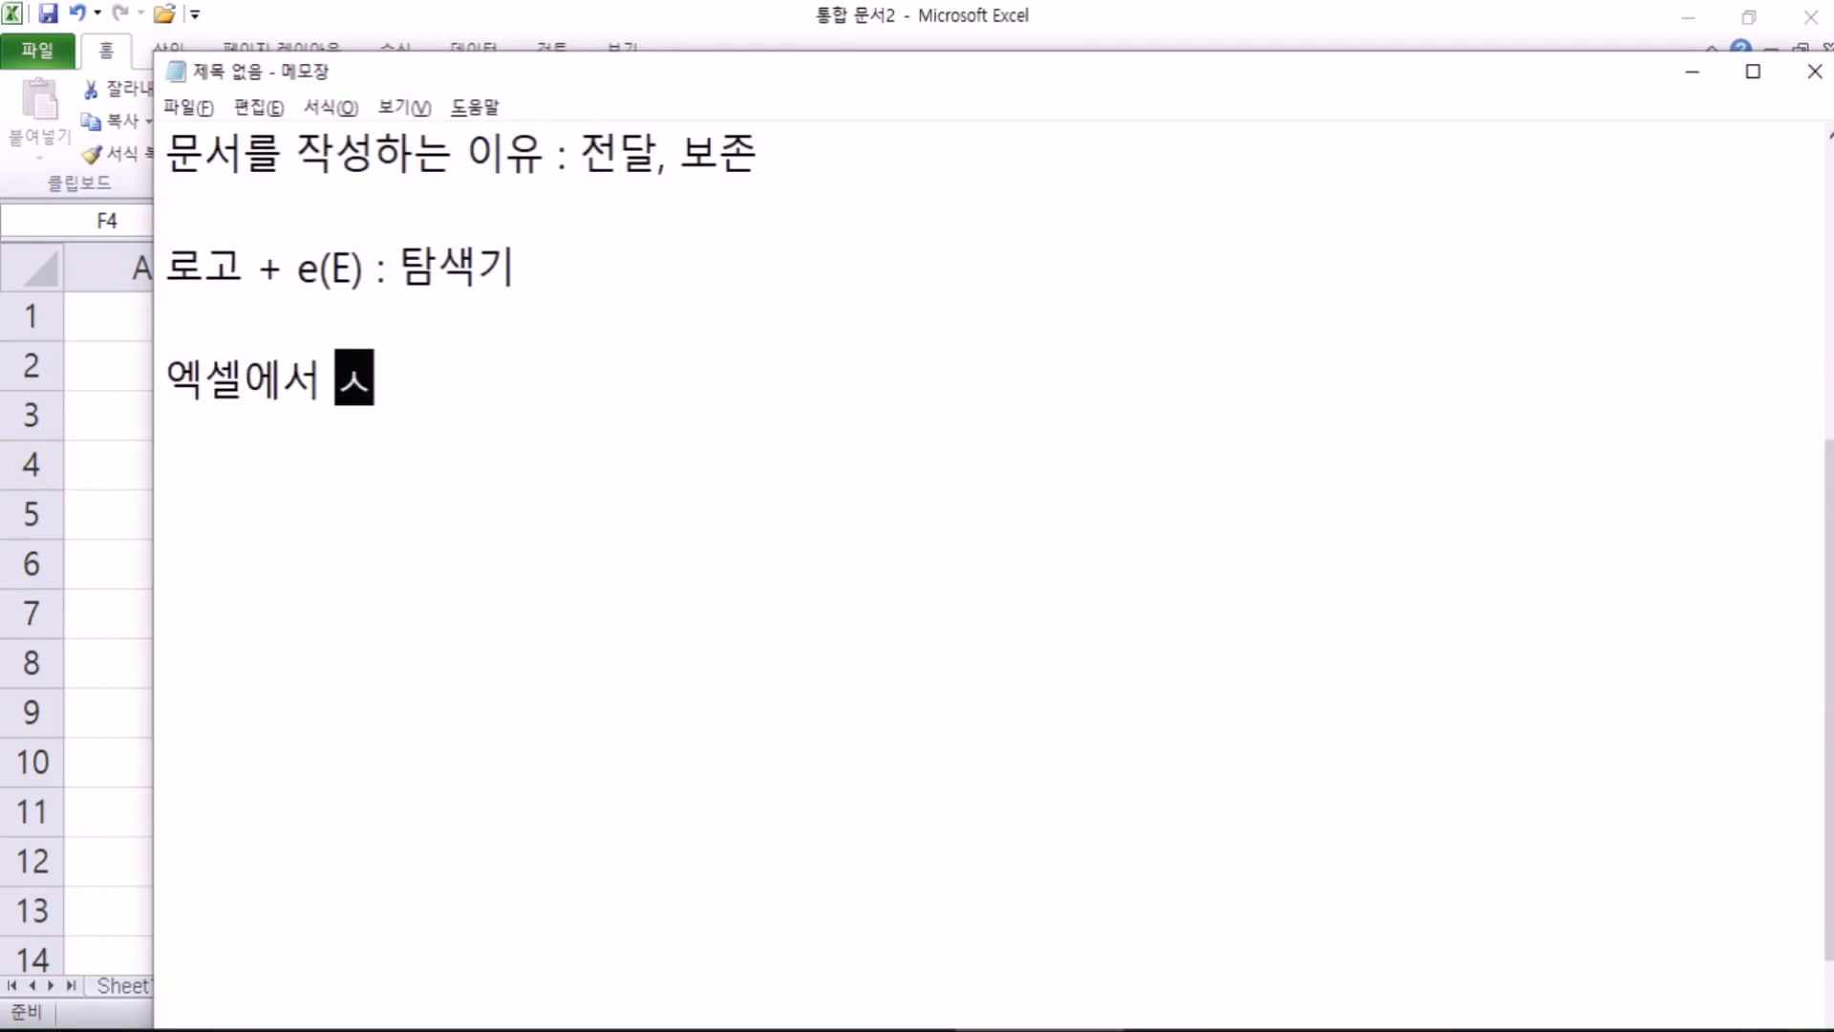
type("ㅇ하기")
key("Return")
type("1. 셀을 더")
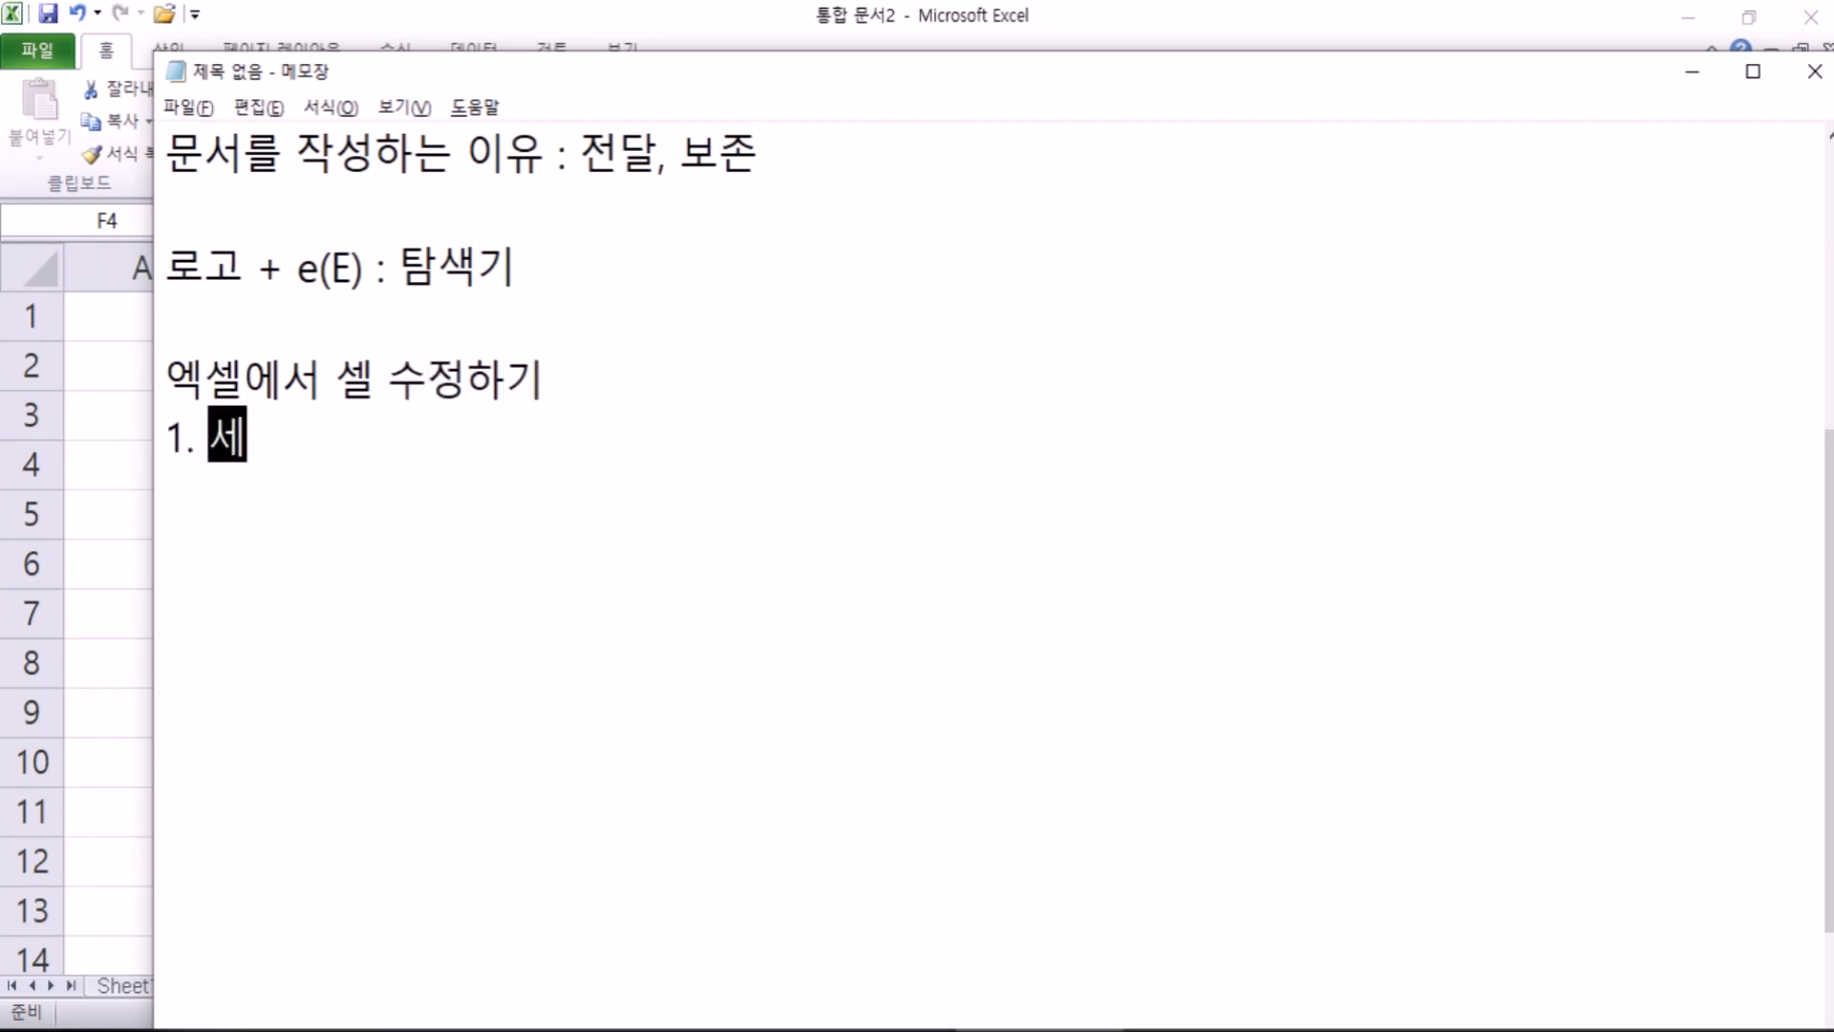
type("블클릭")
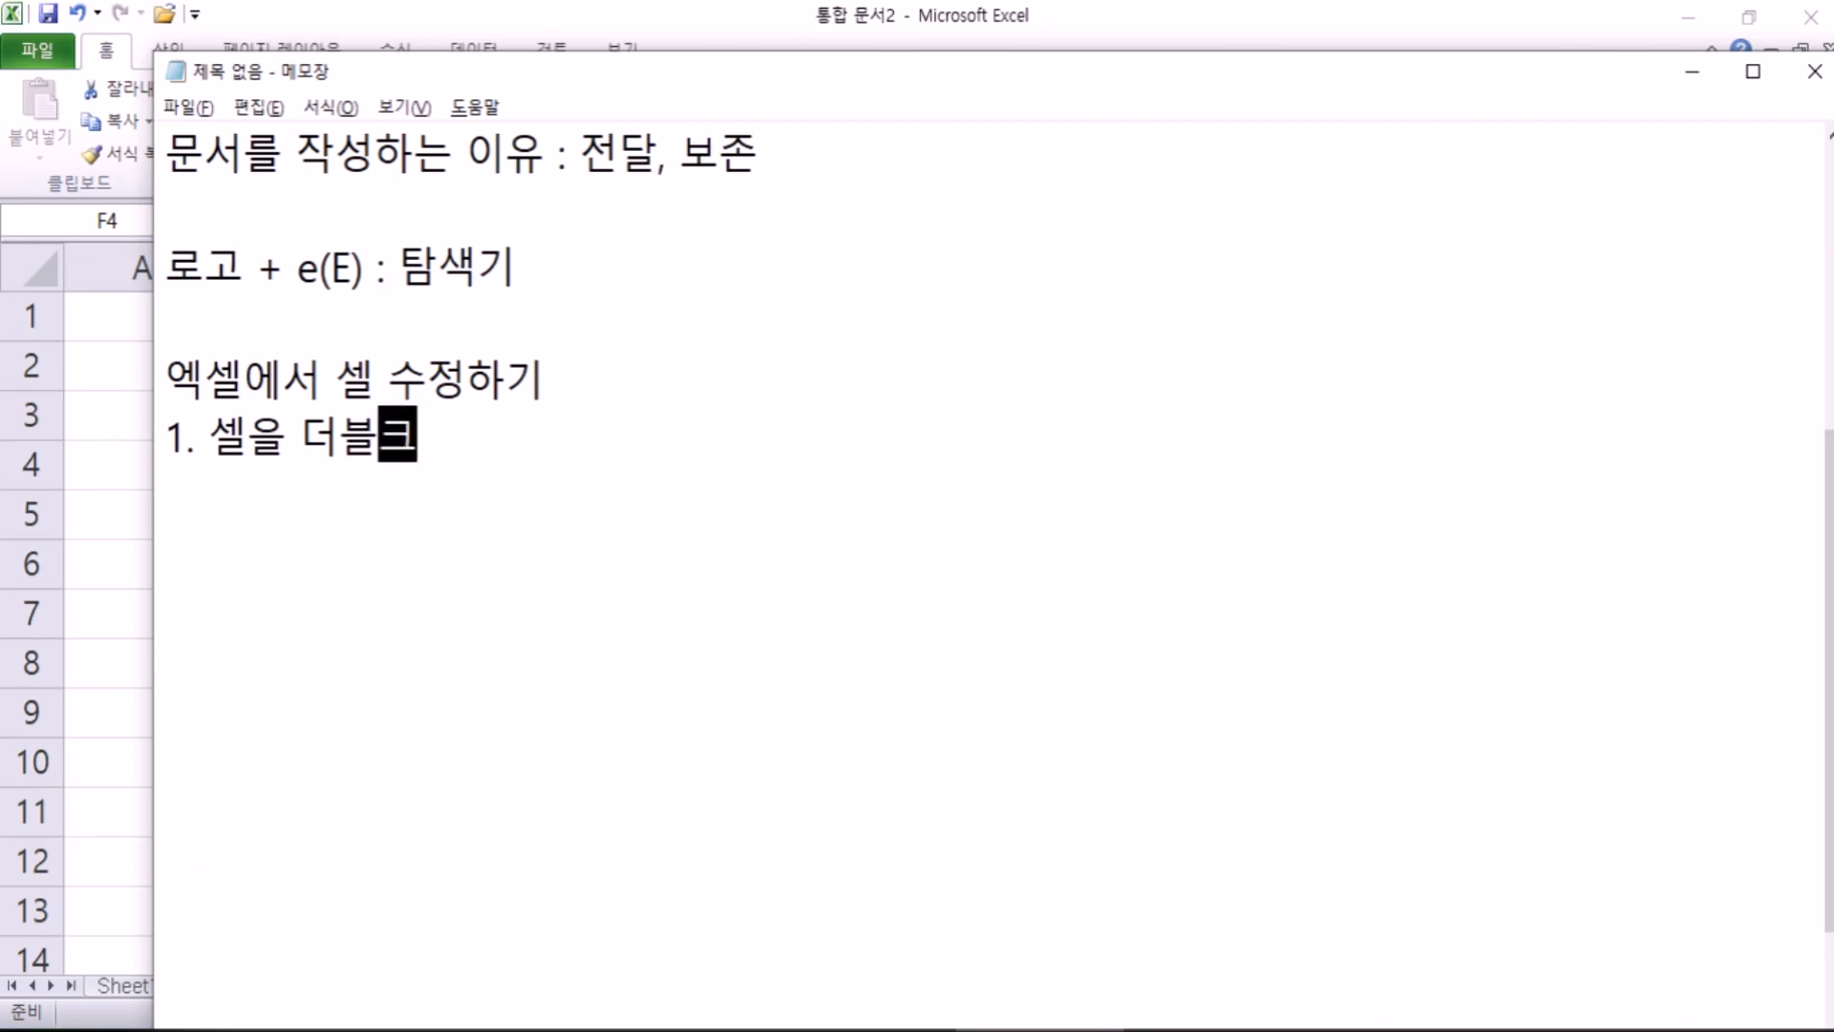
type("서 수정")
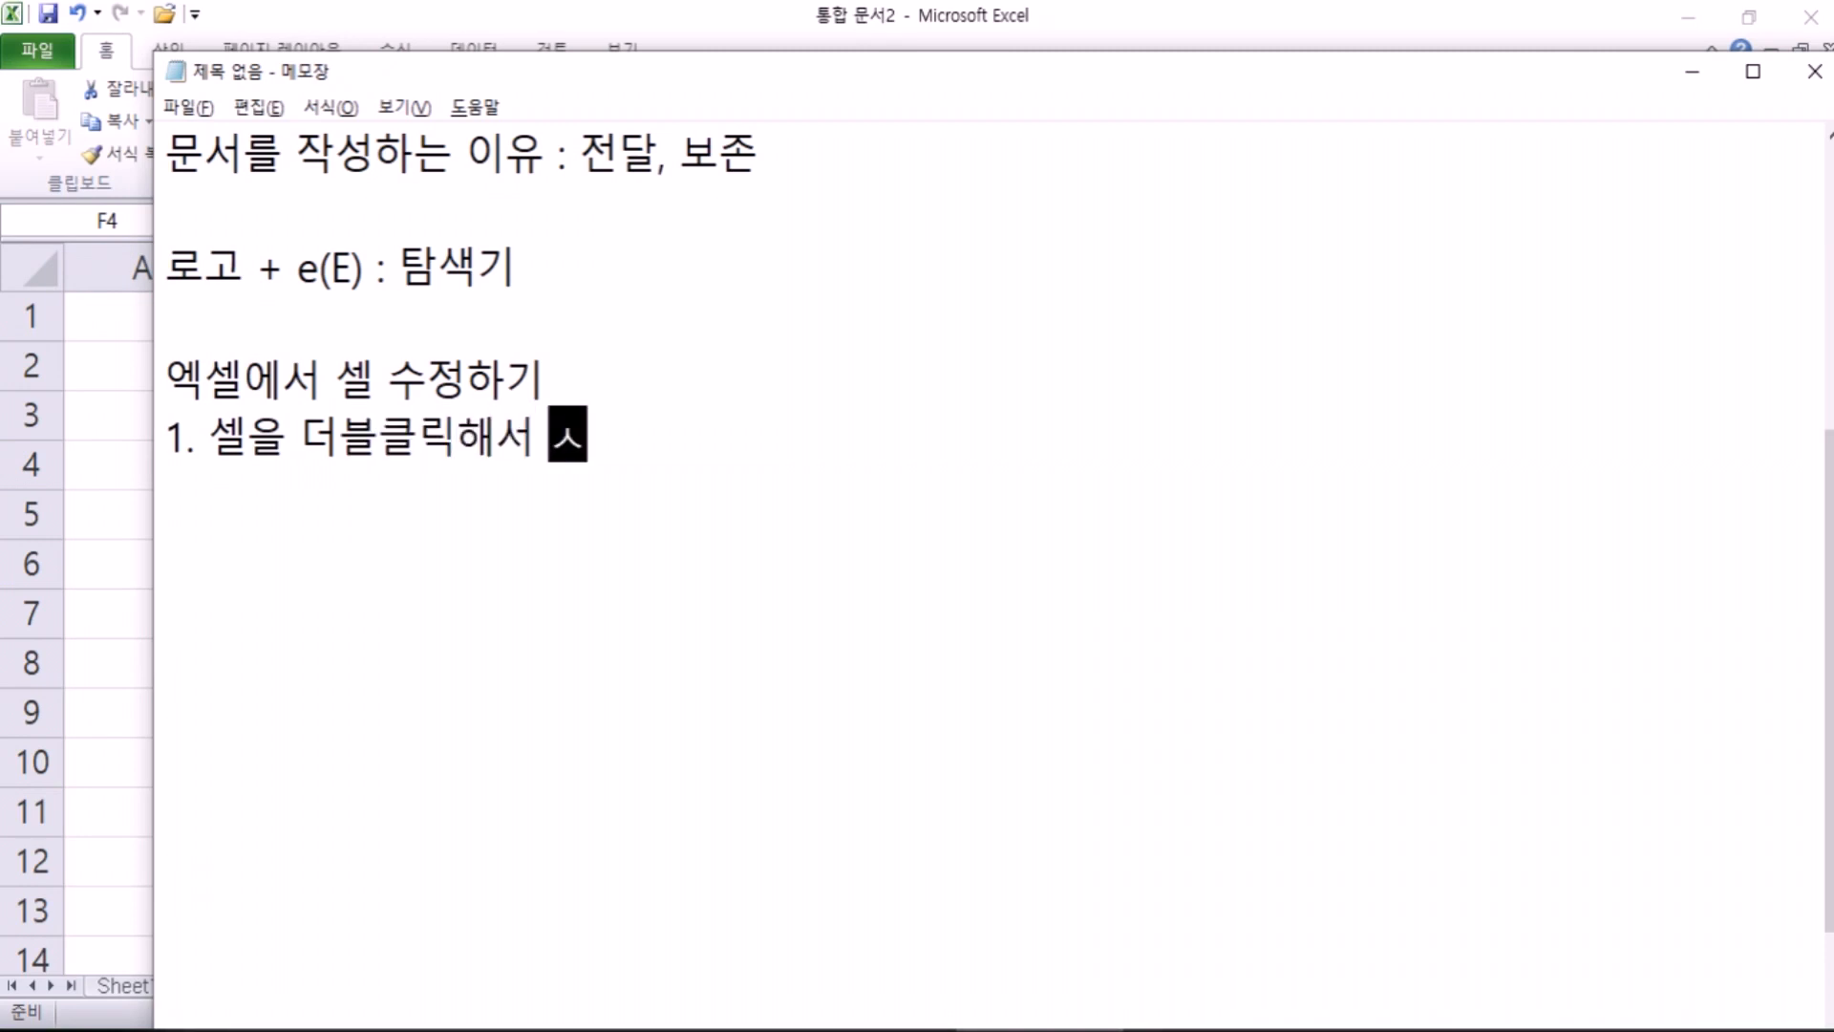
key("Return")
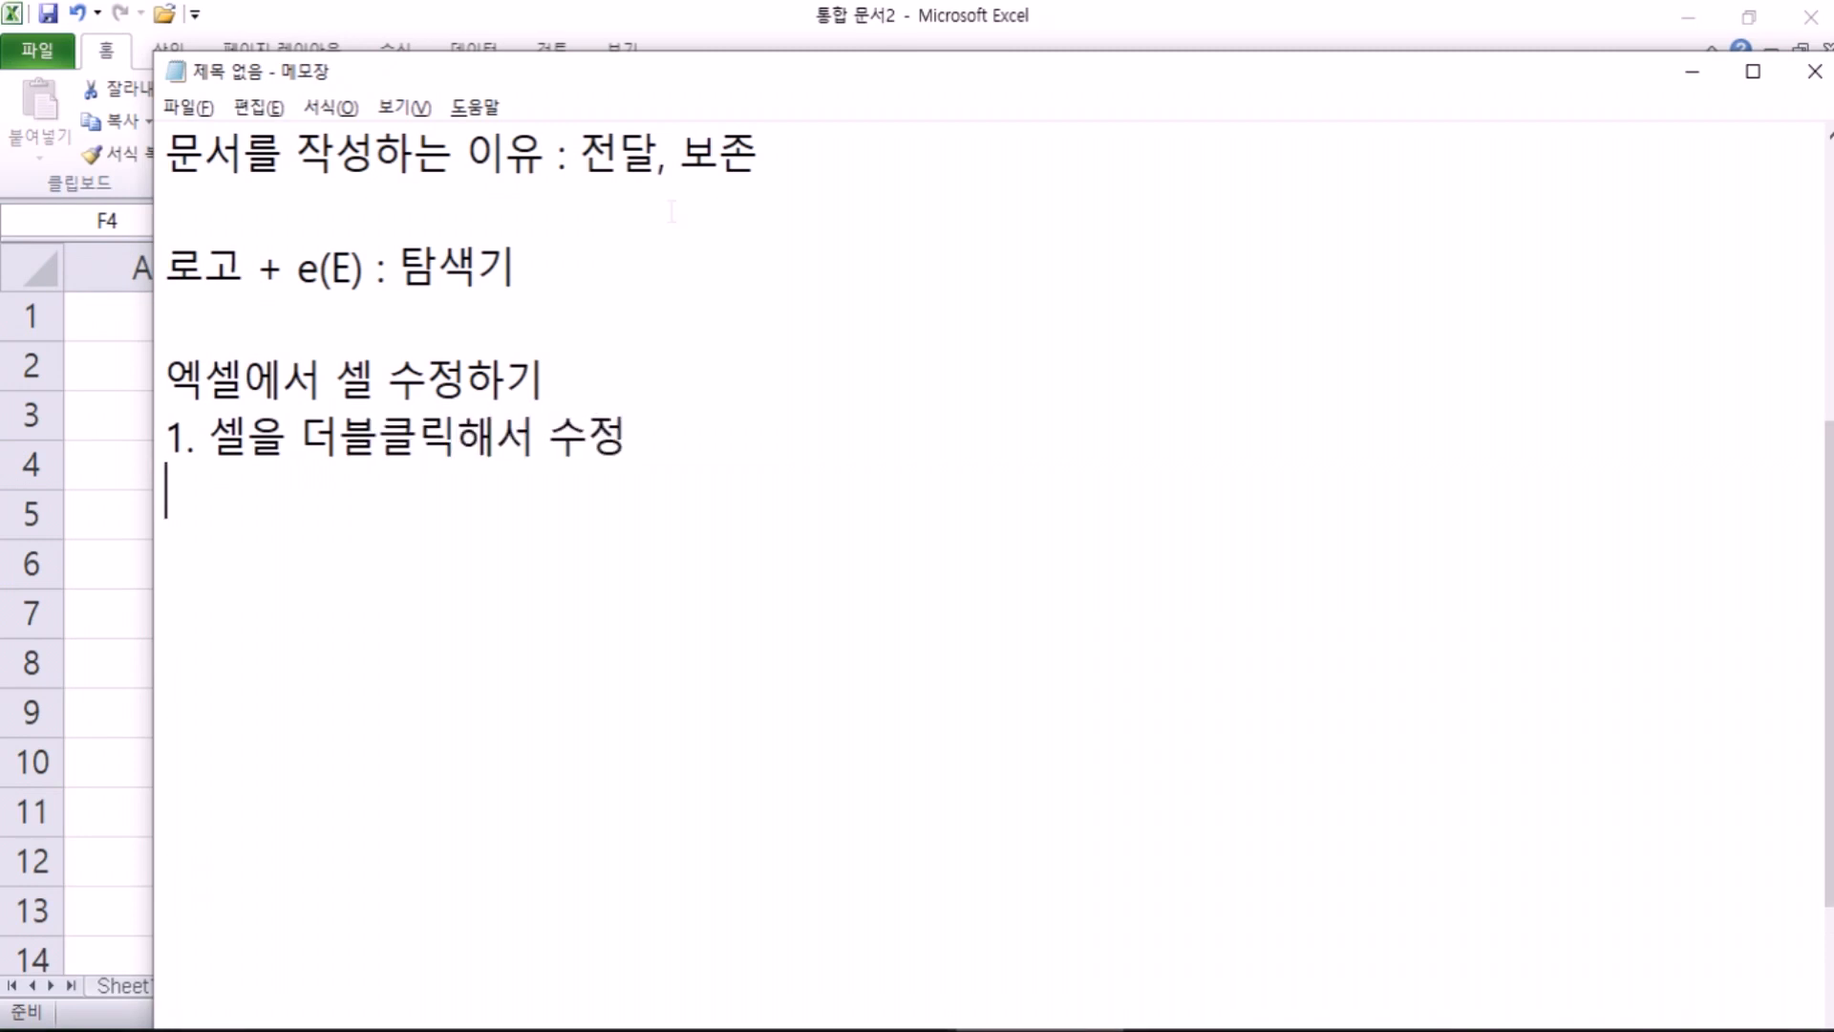
key("alt+Tab")
double_click(1010, 464)
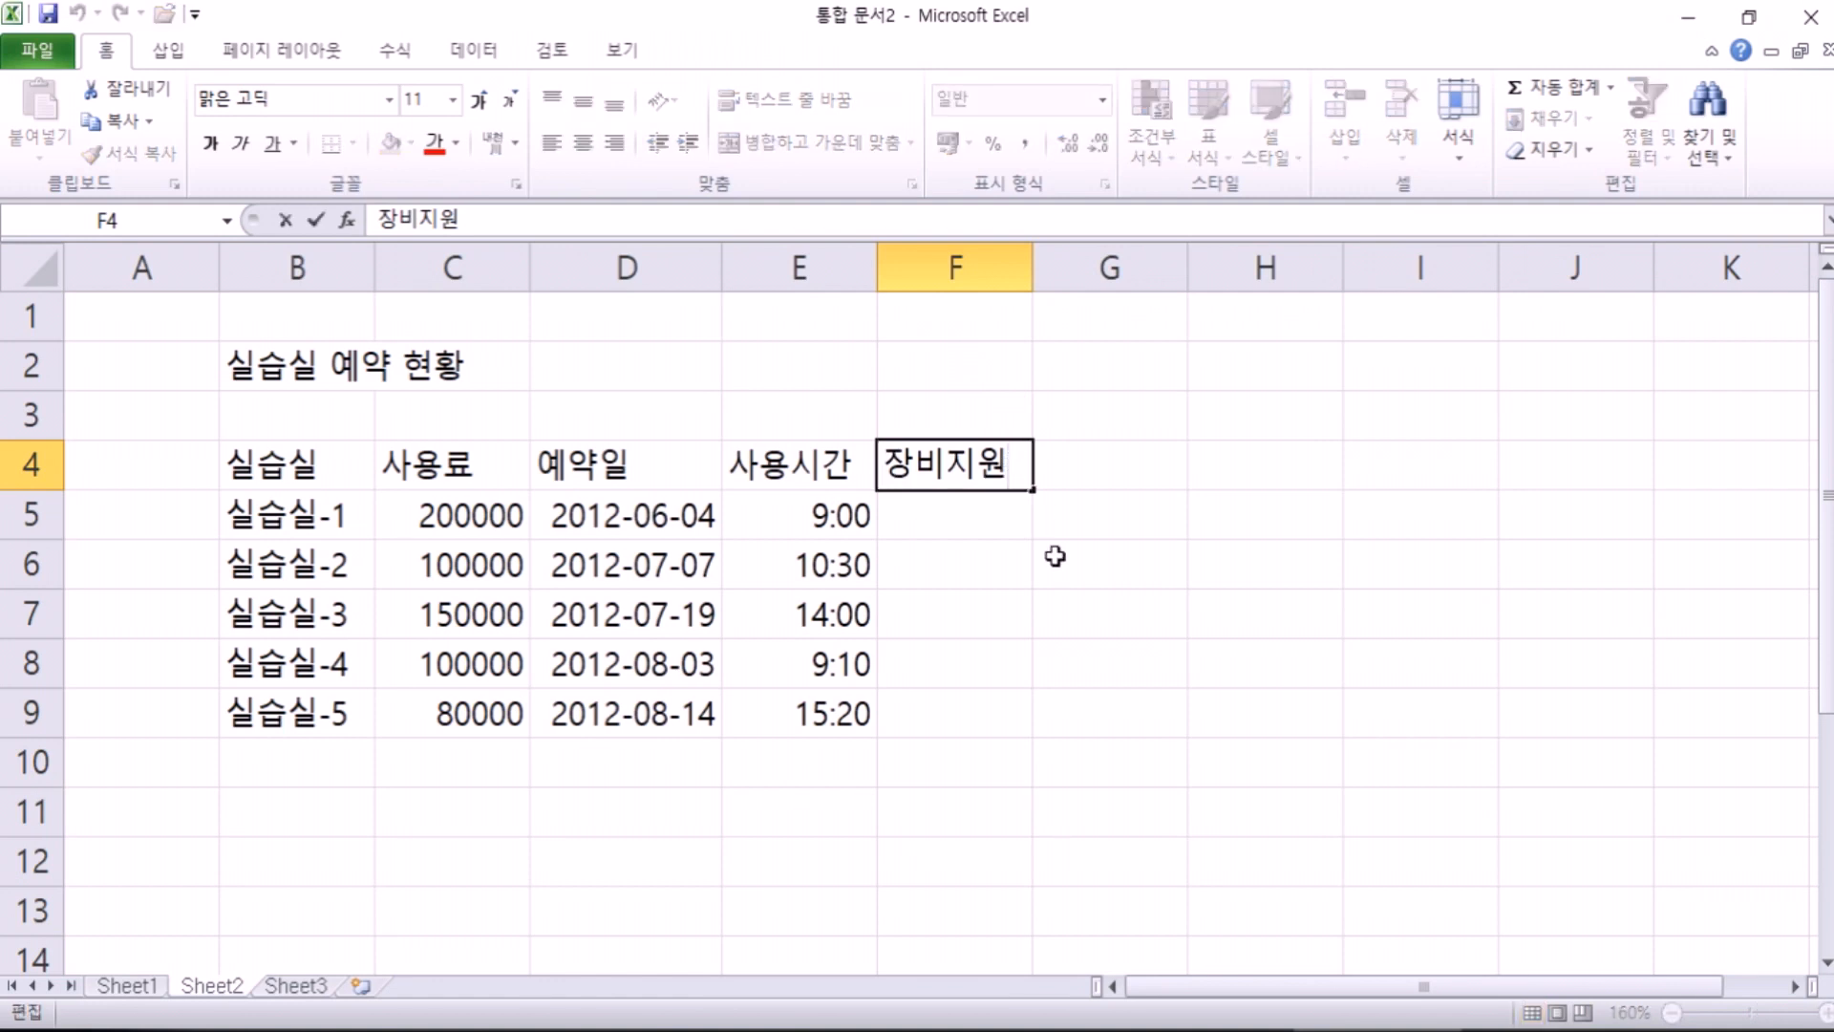
key("Escape")
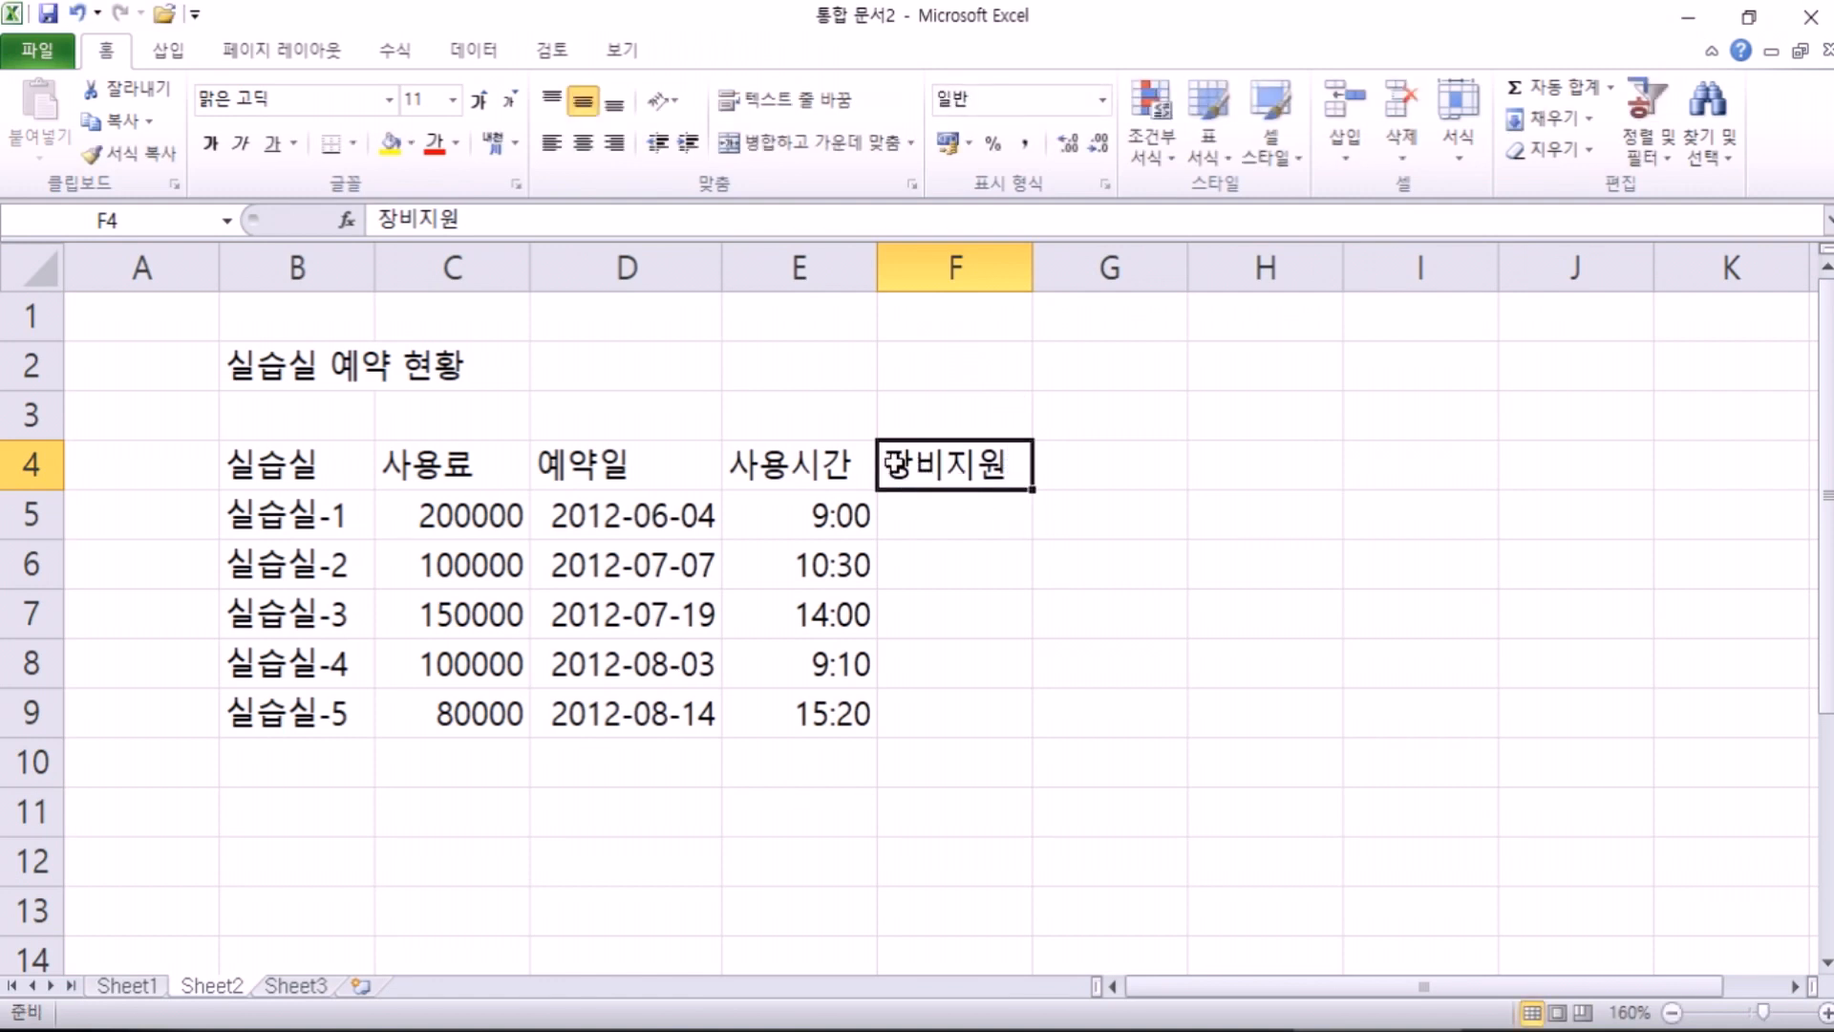
double_click(938, 466)
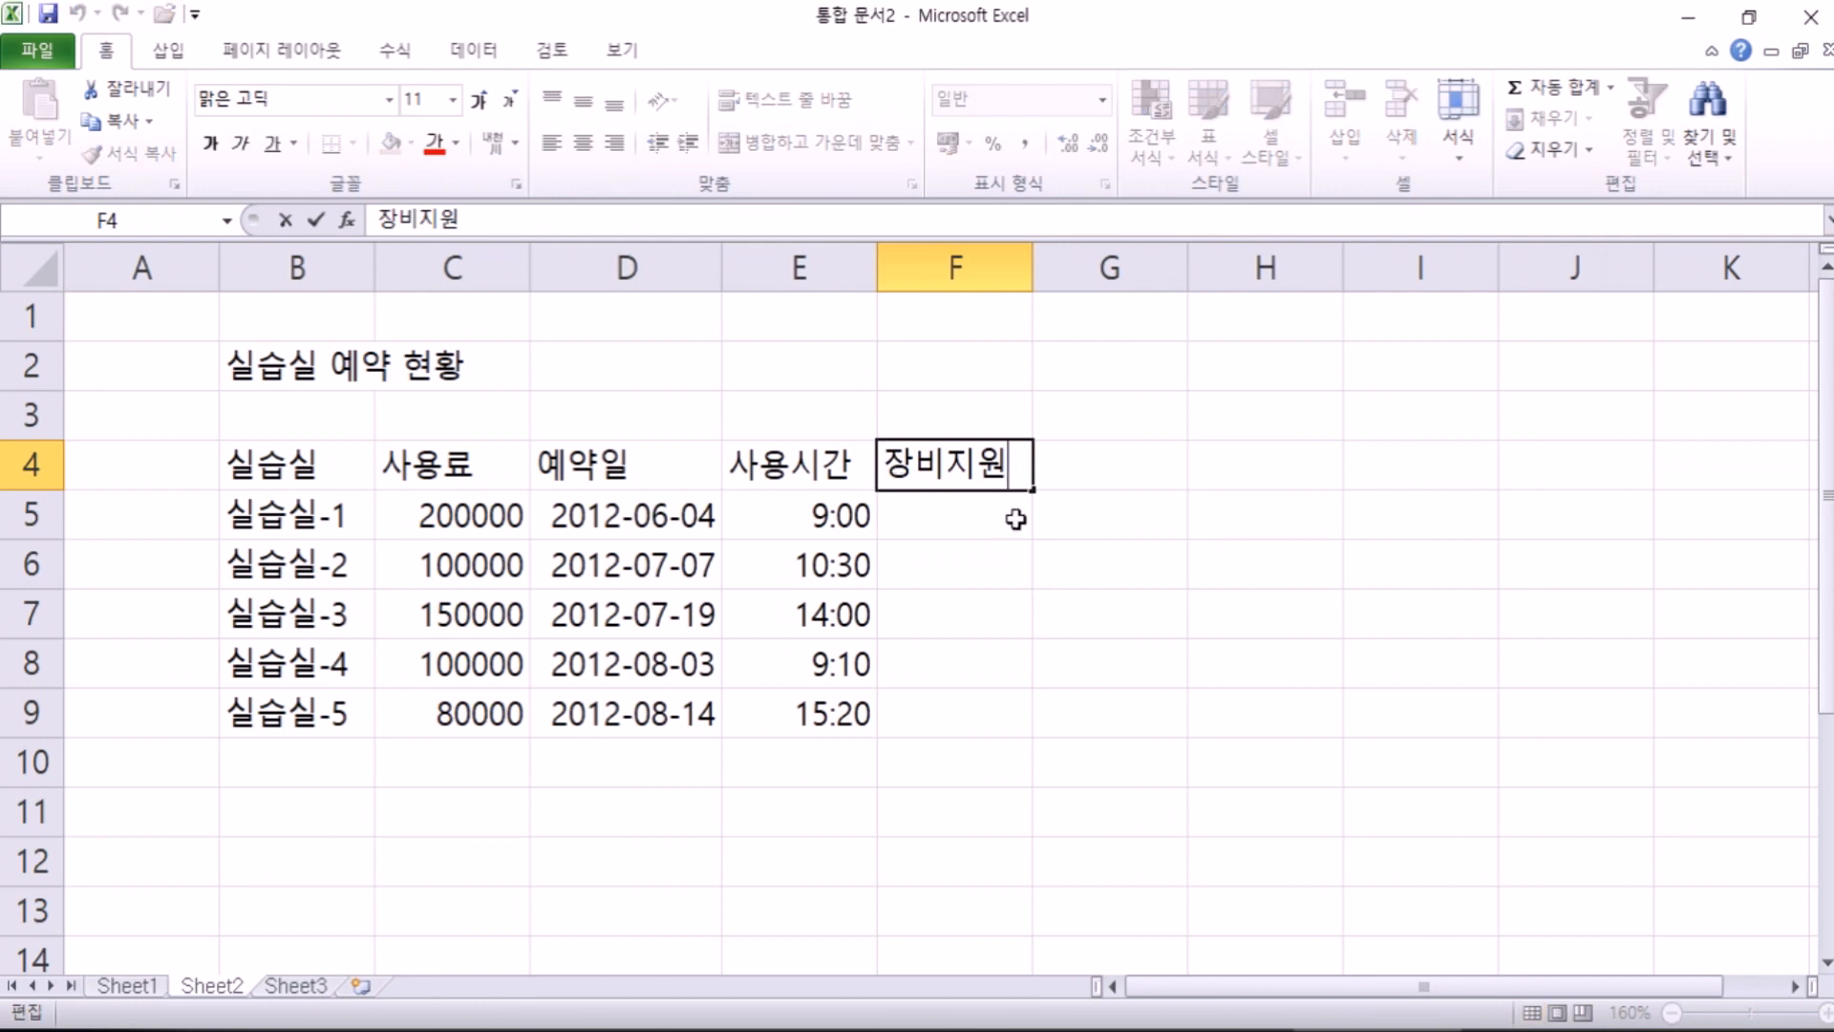
key("Escape")
double_click(1015, 462)
key("Escape")
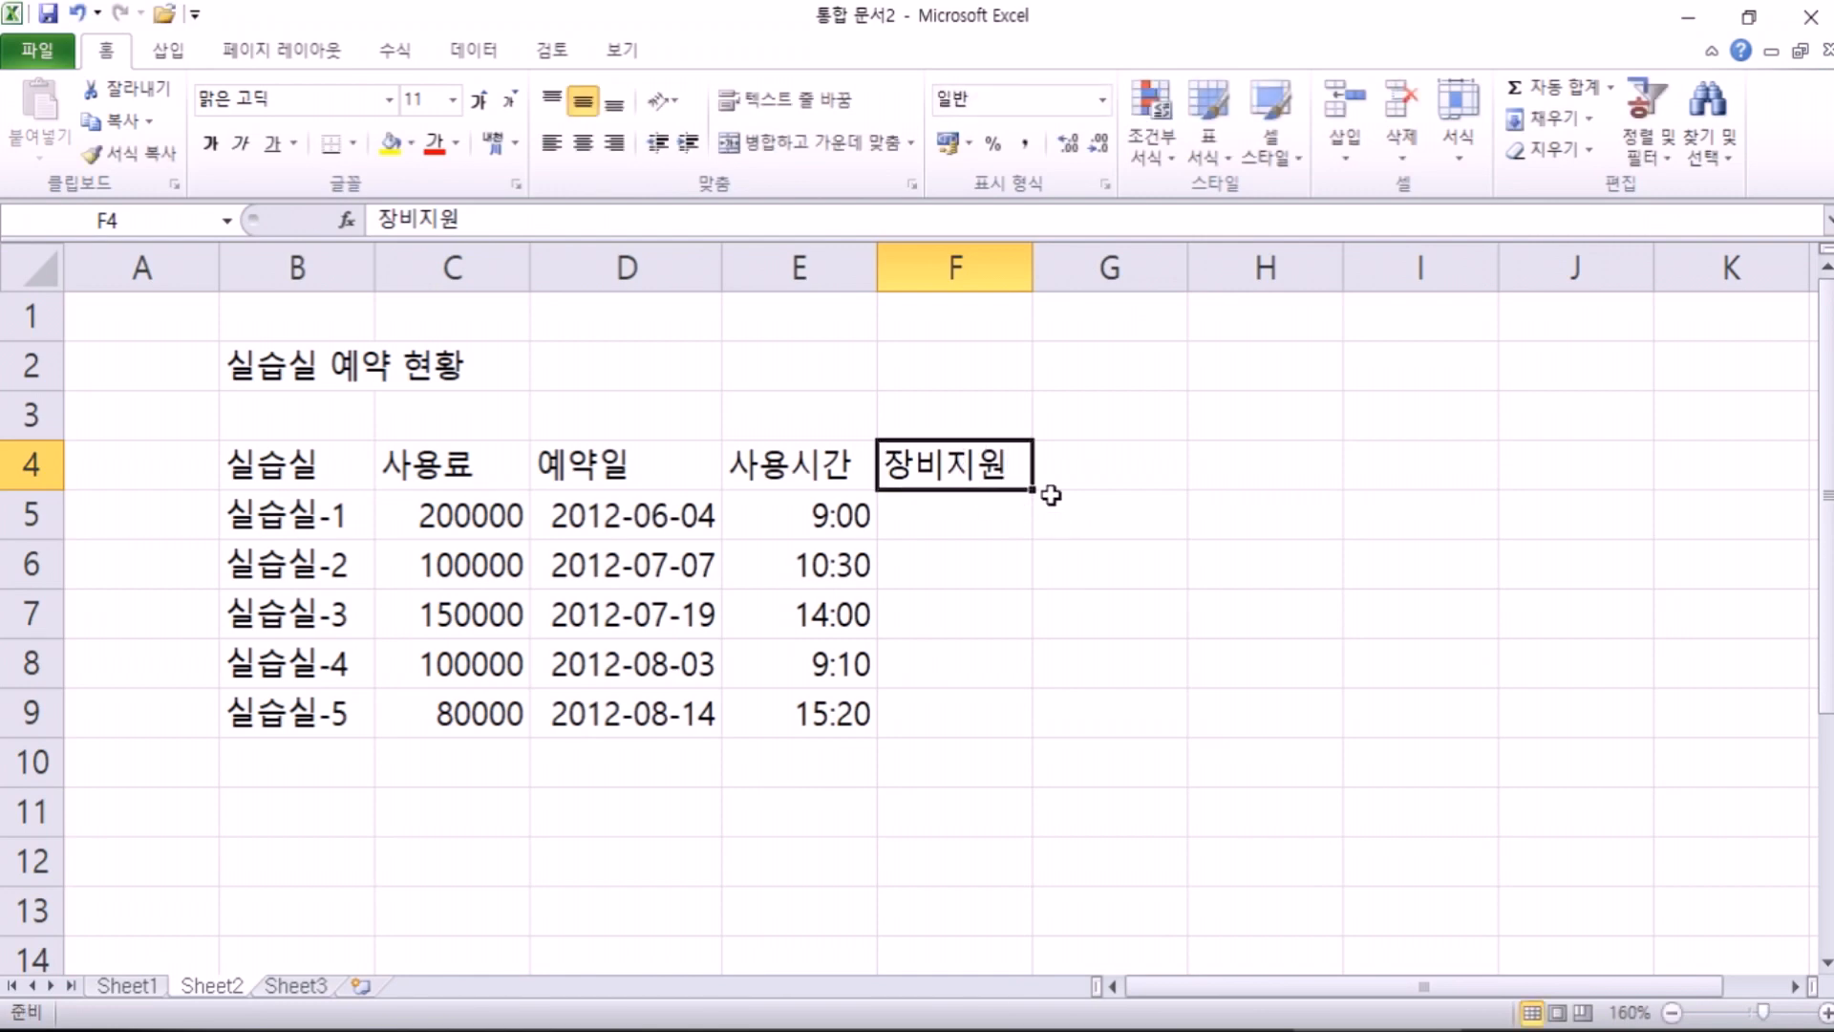
key("alt+Tab")
key("alt+Tab")
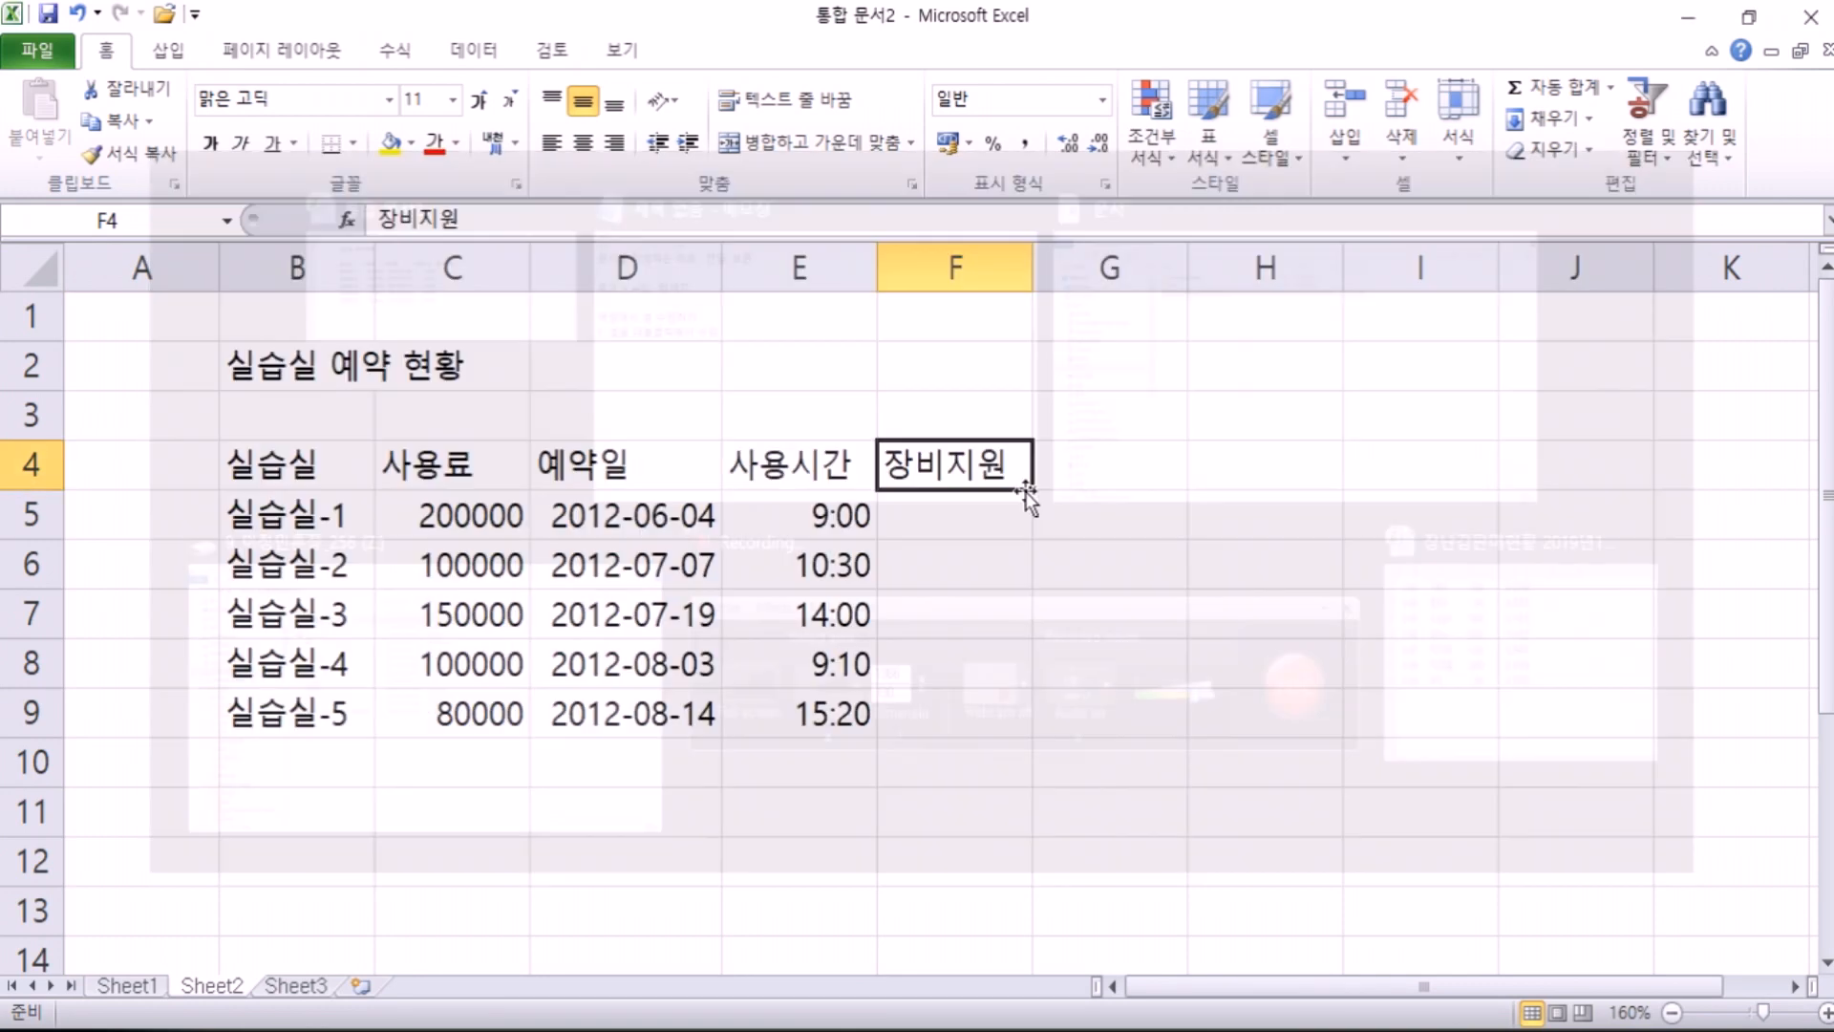
key("alt+Tab")
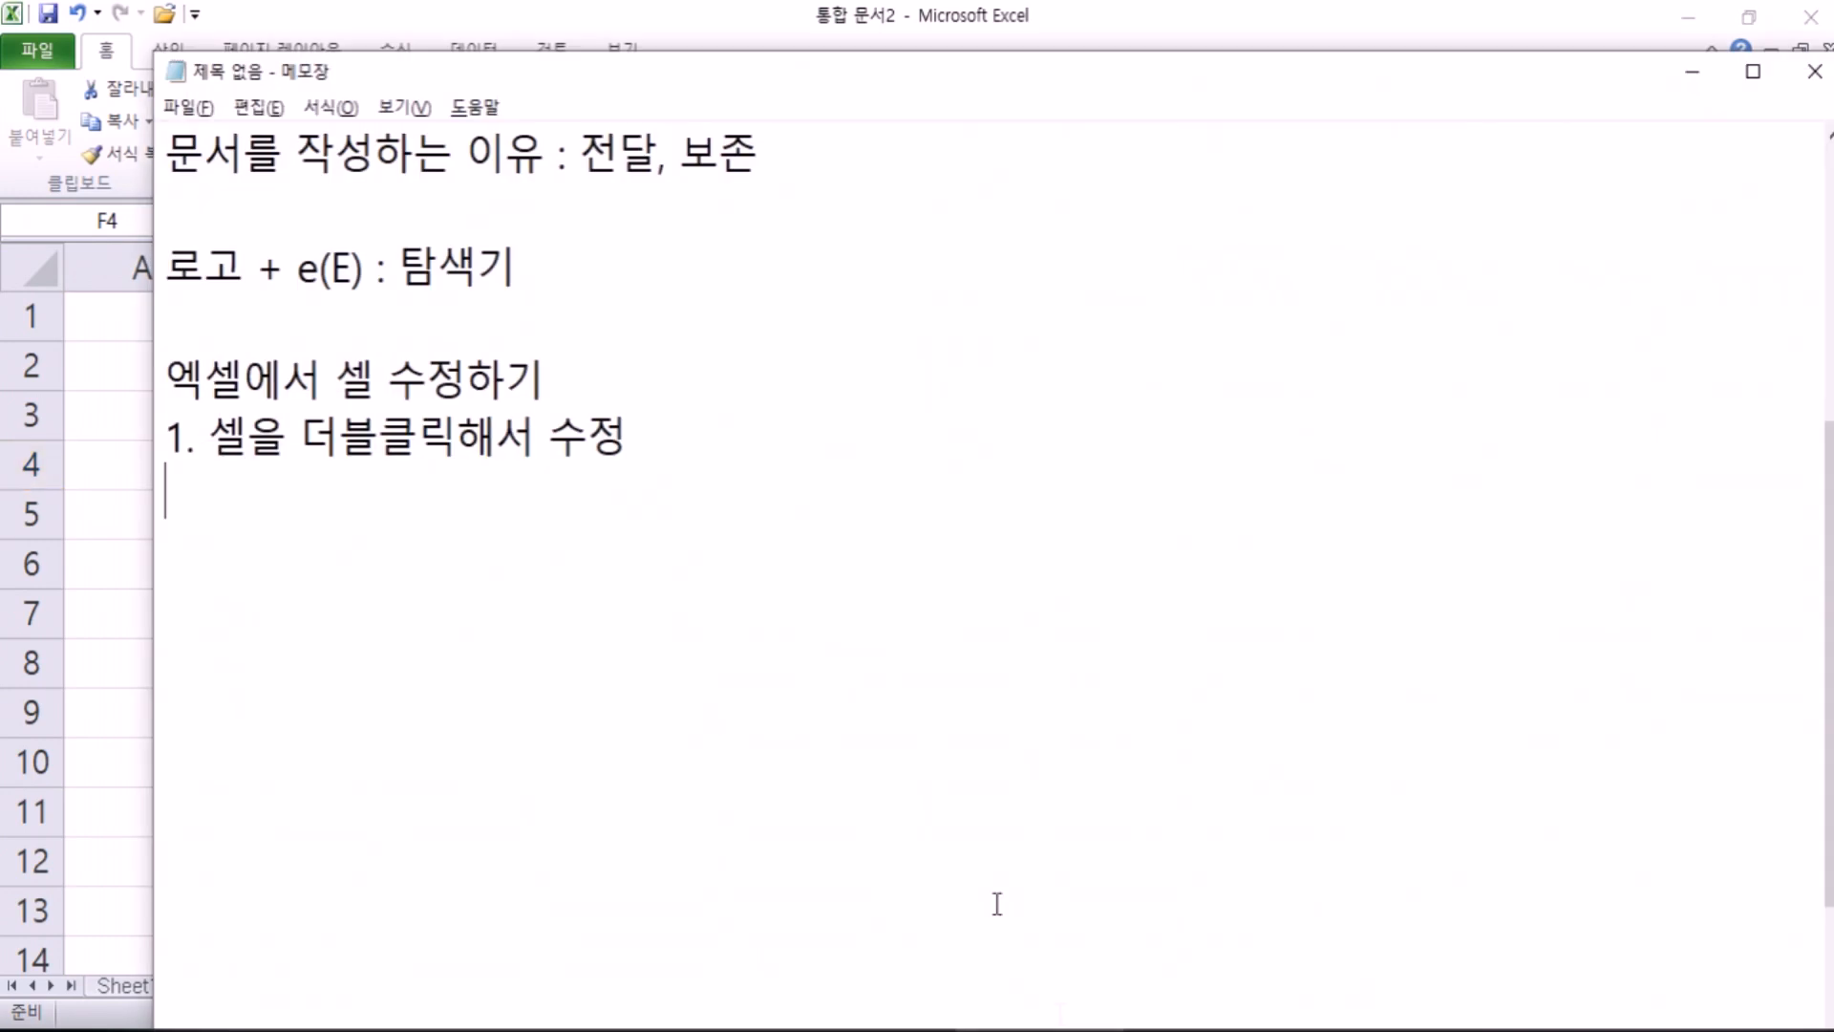
Step: Add the Notepad line '2. 셀에 F2키를 눌러서 수정' and return to Excel
type("2. ㅅ셀")
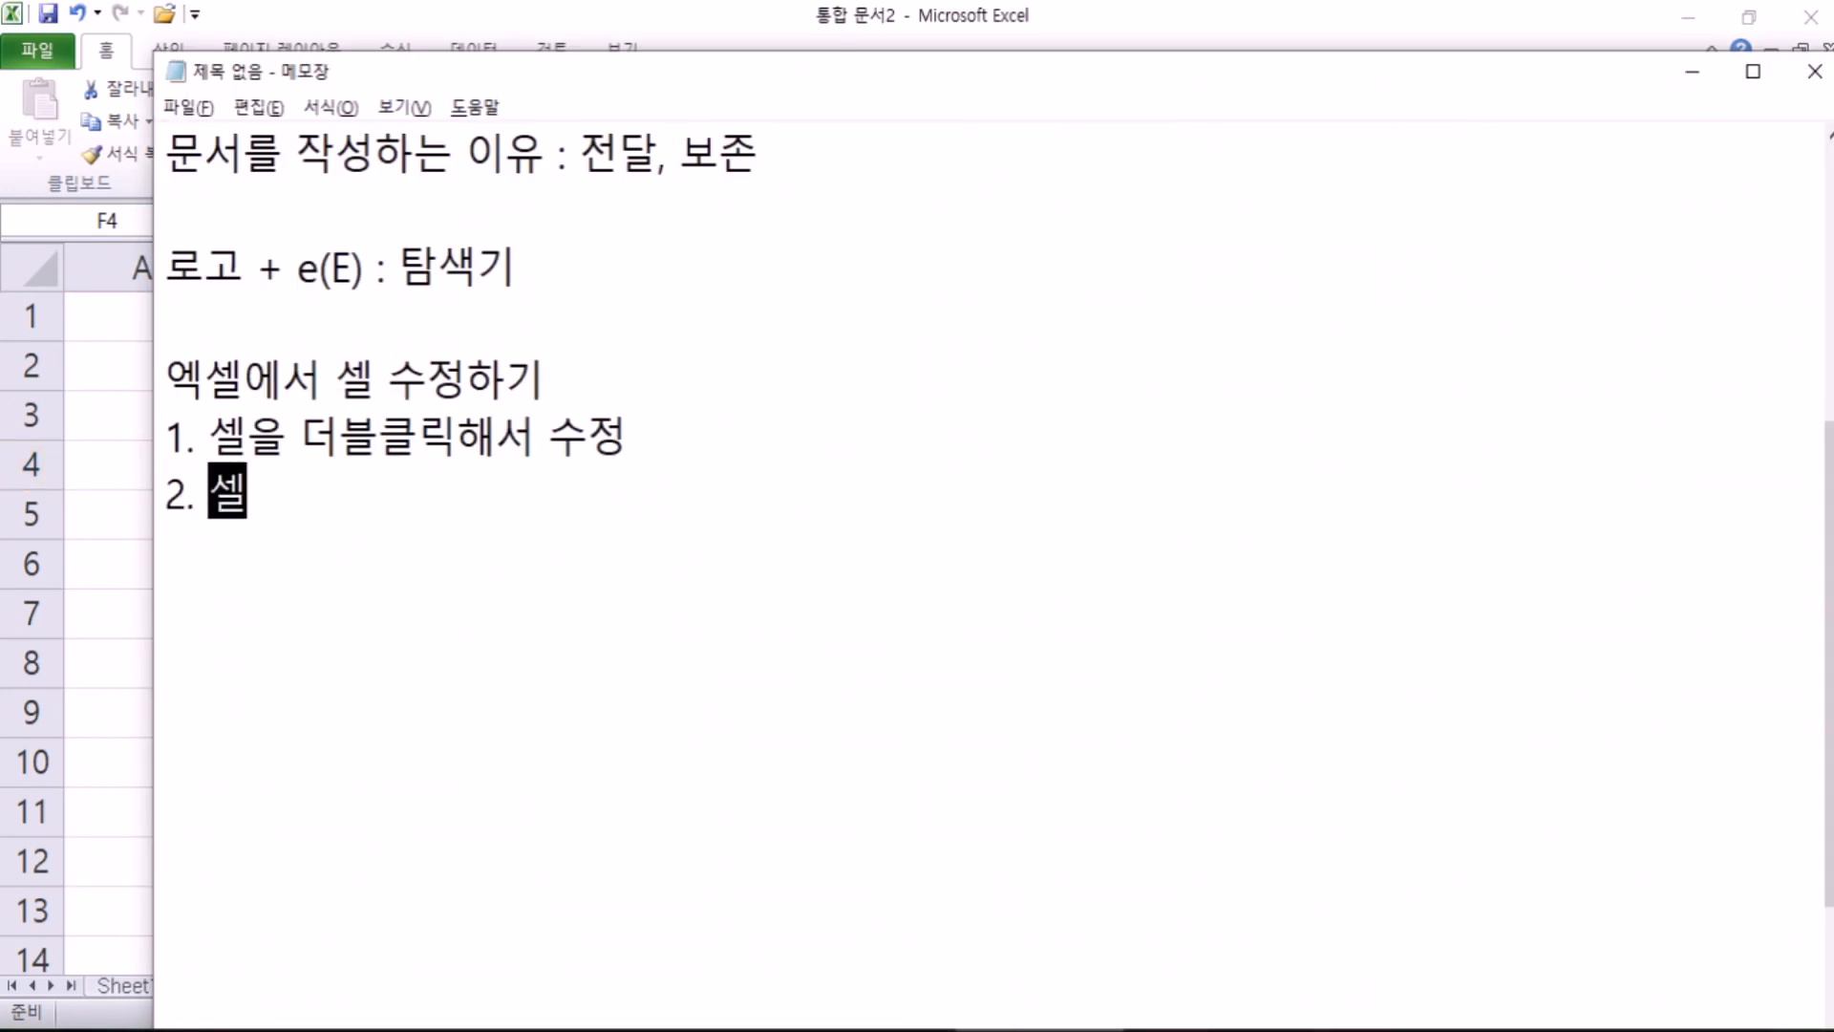
type("에 ")
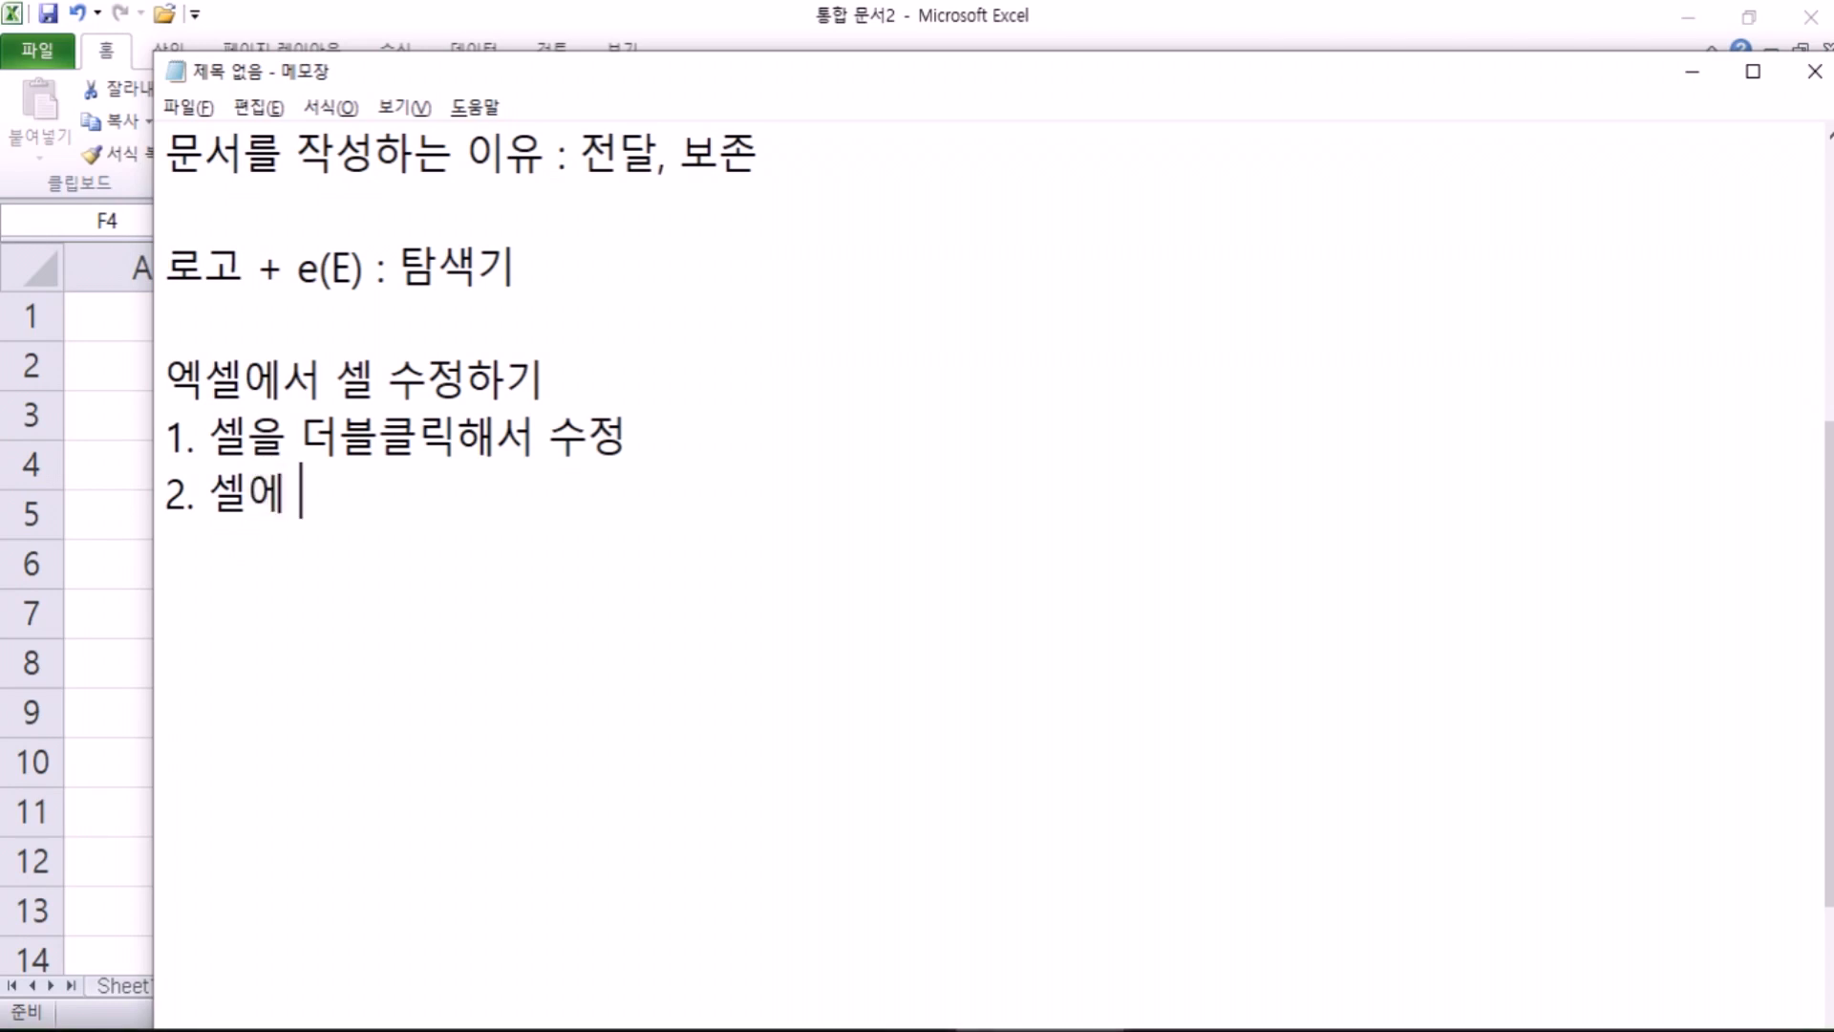
type("F2키")
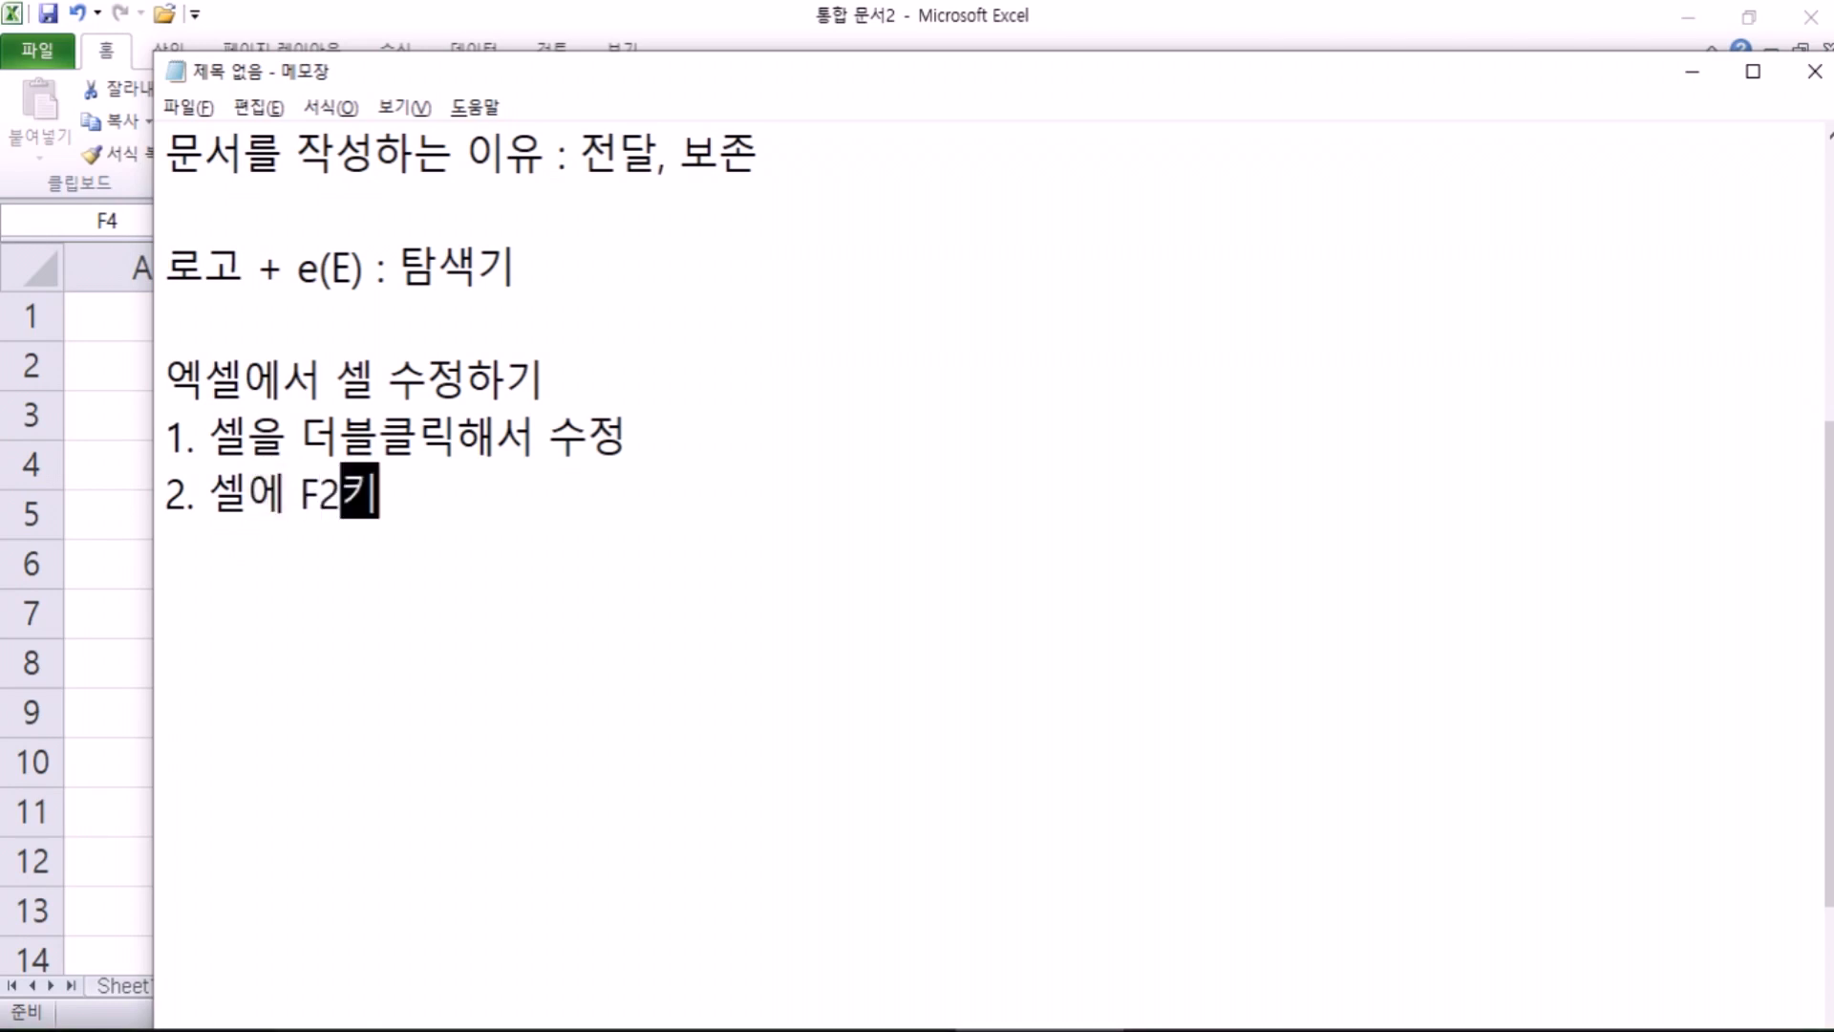
type("를 눌러서 수정")
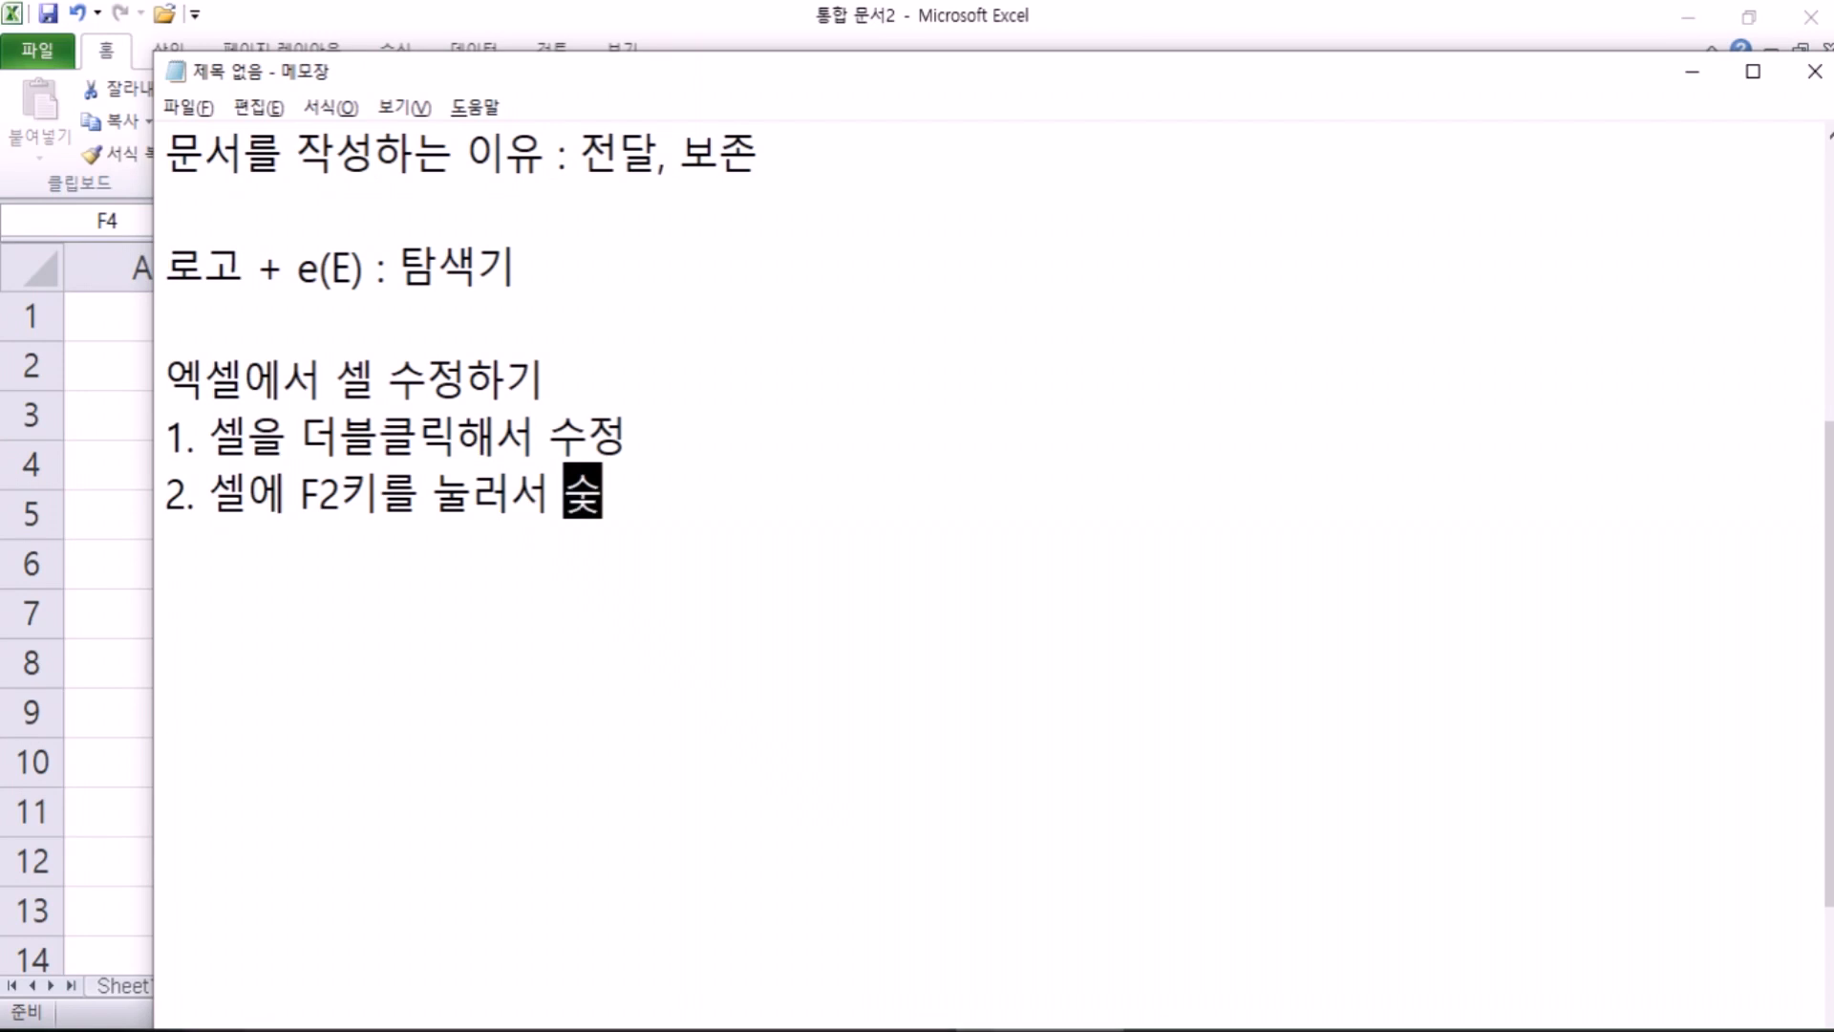
key("Return")
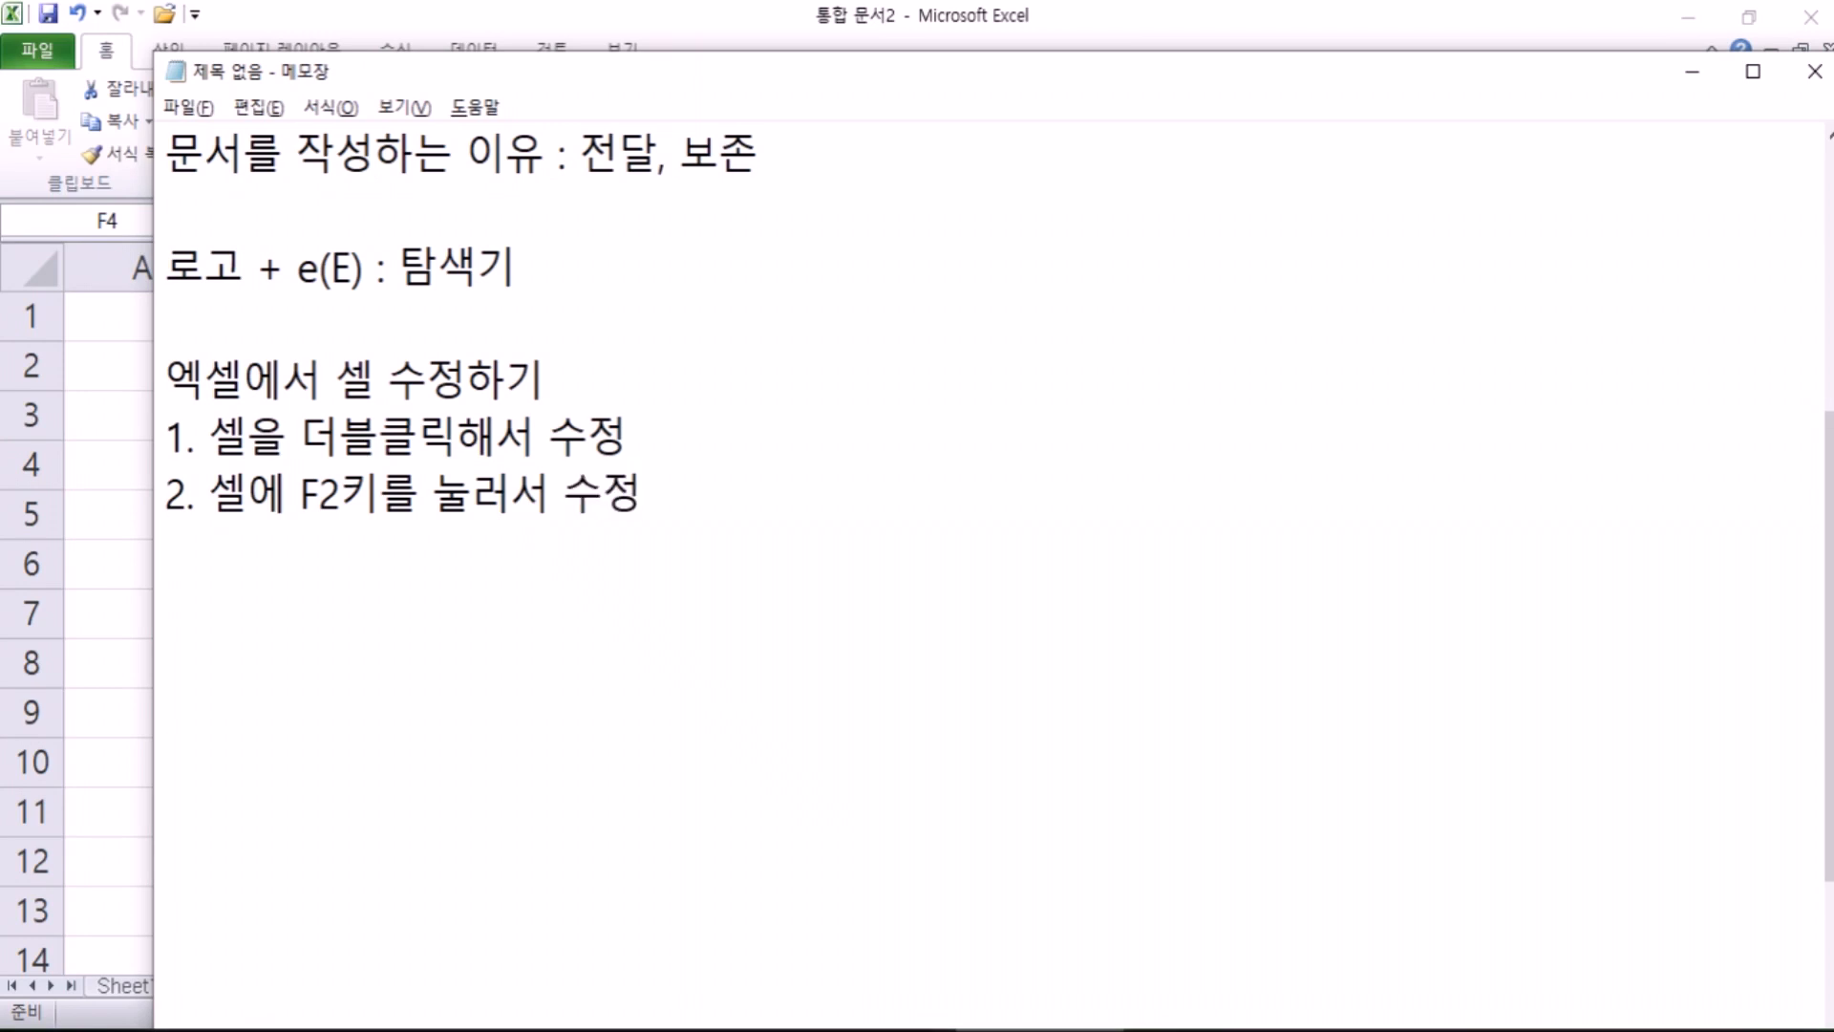
key("alt+Tab")
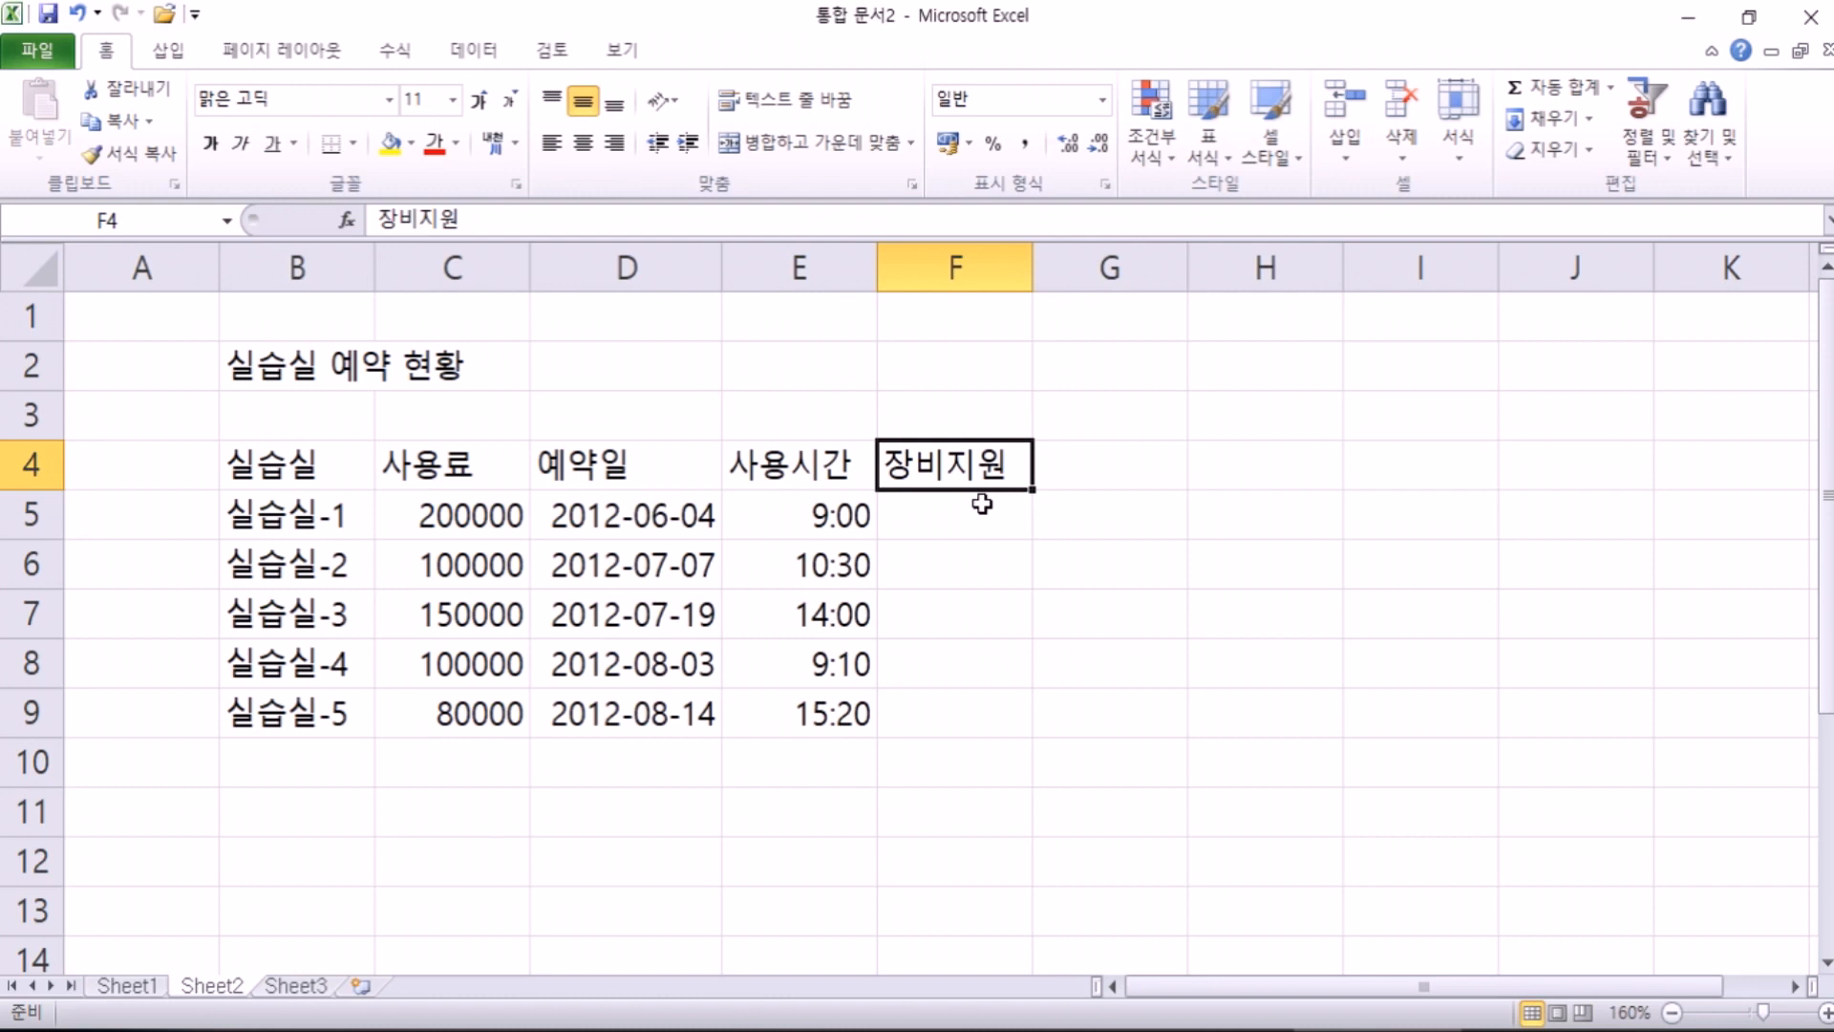
key("F2")
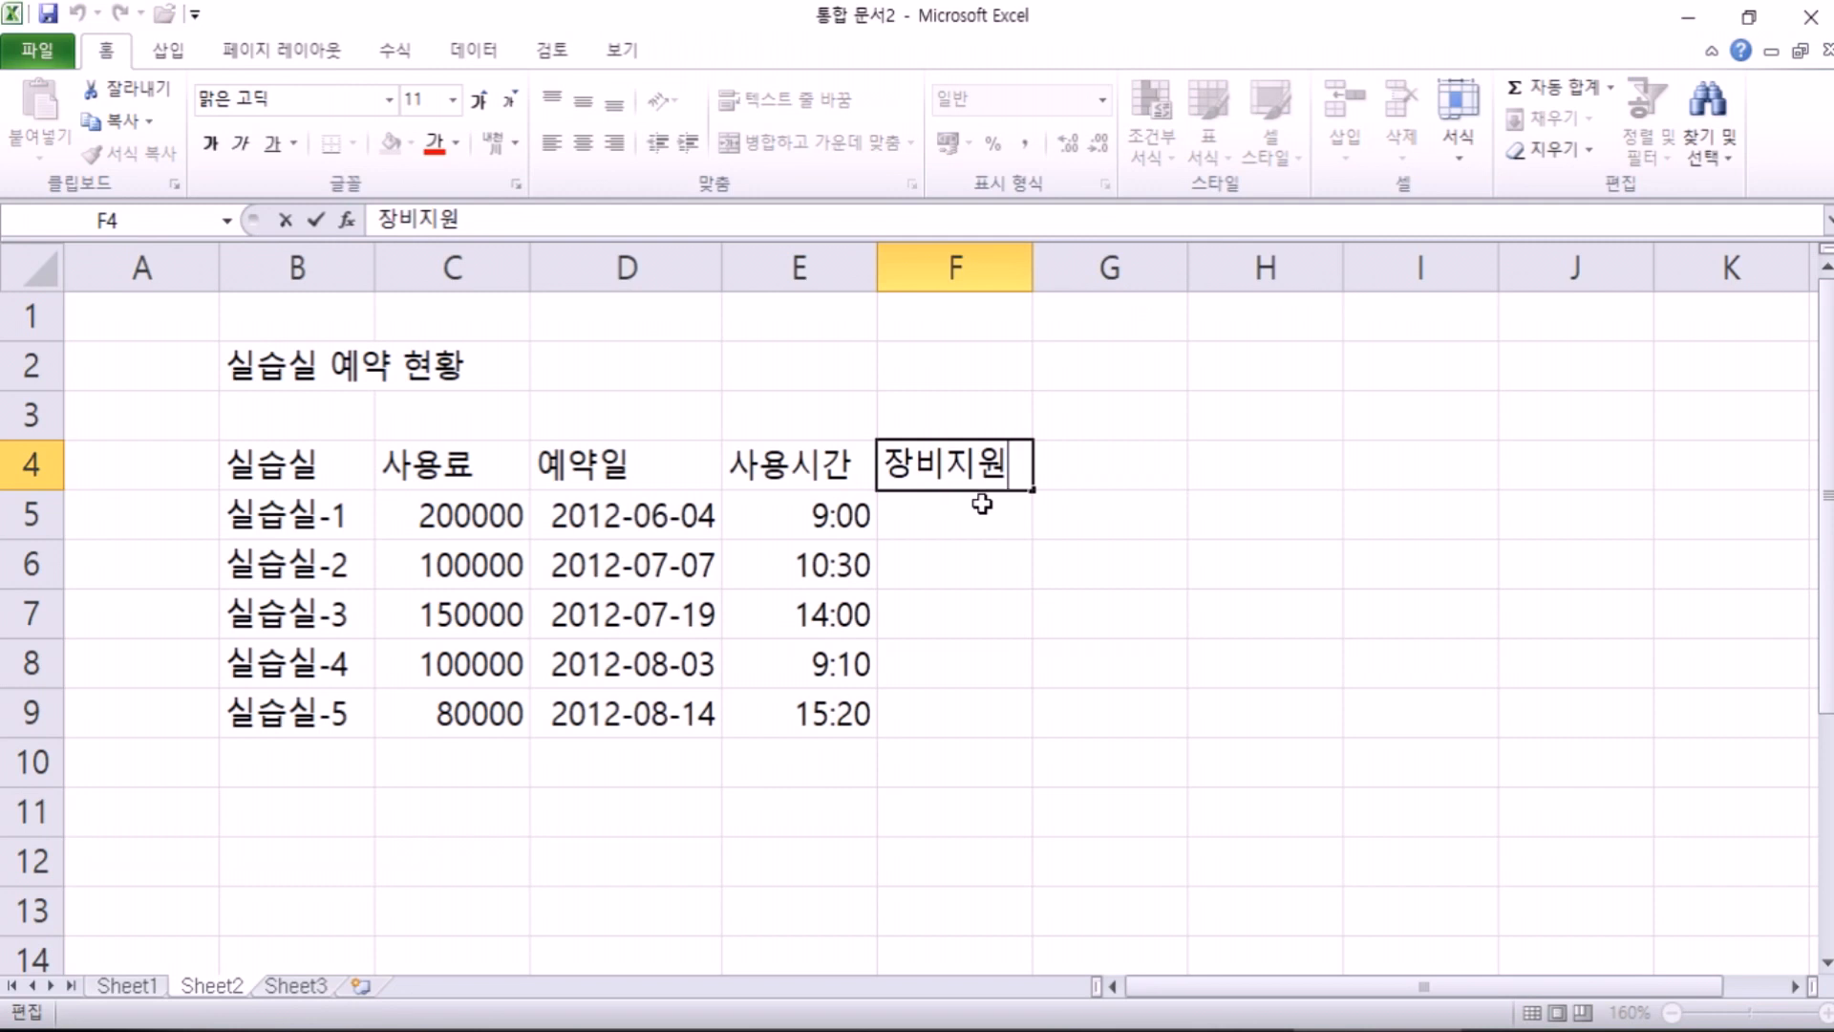
key("Escape")
key("F2")
key("Escape")
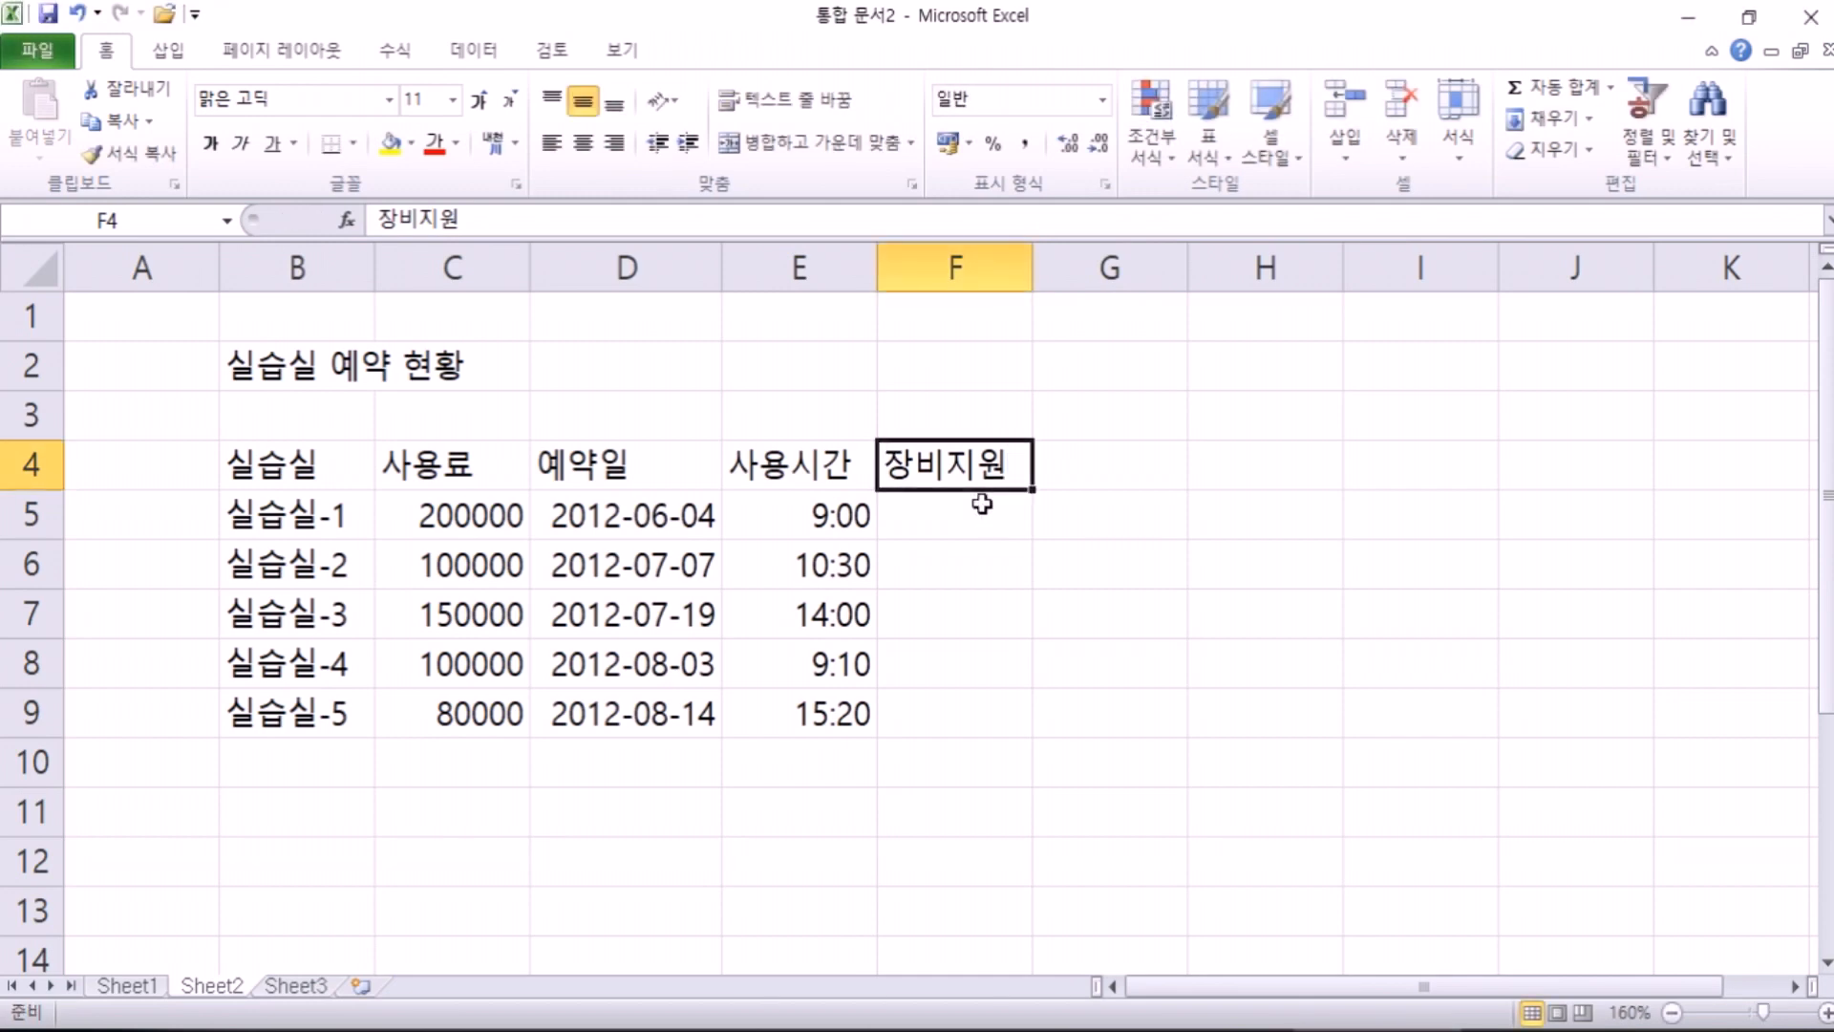
key("alt+Tab")
Step: Type the third note line '3. 수식입력줄을 클릭해서 수정' in Notepad
type(". 수")
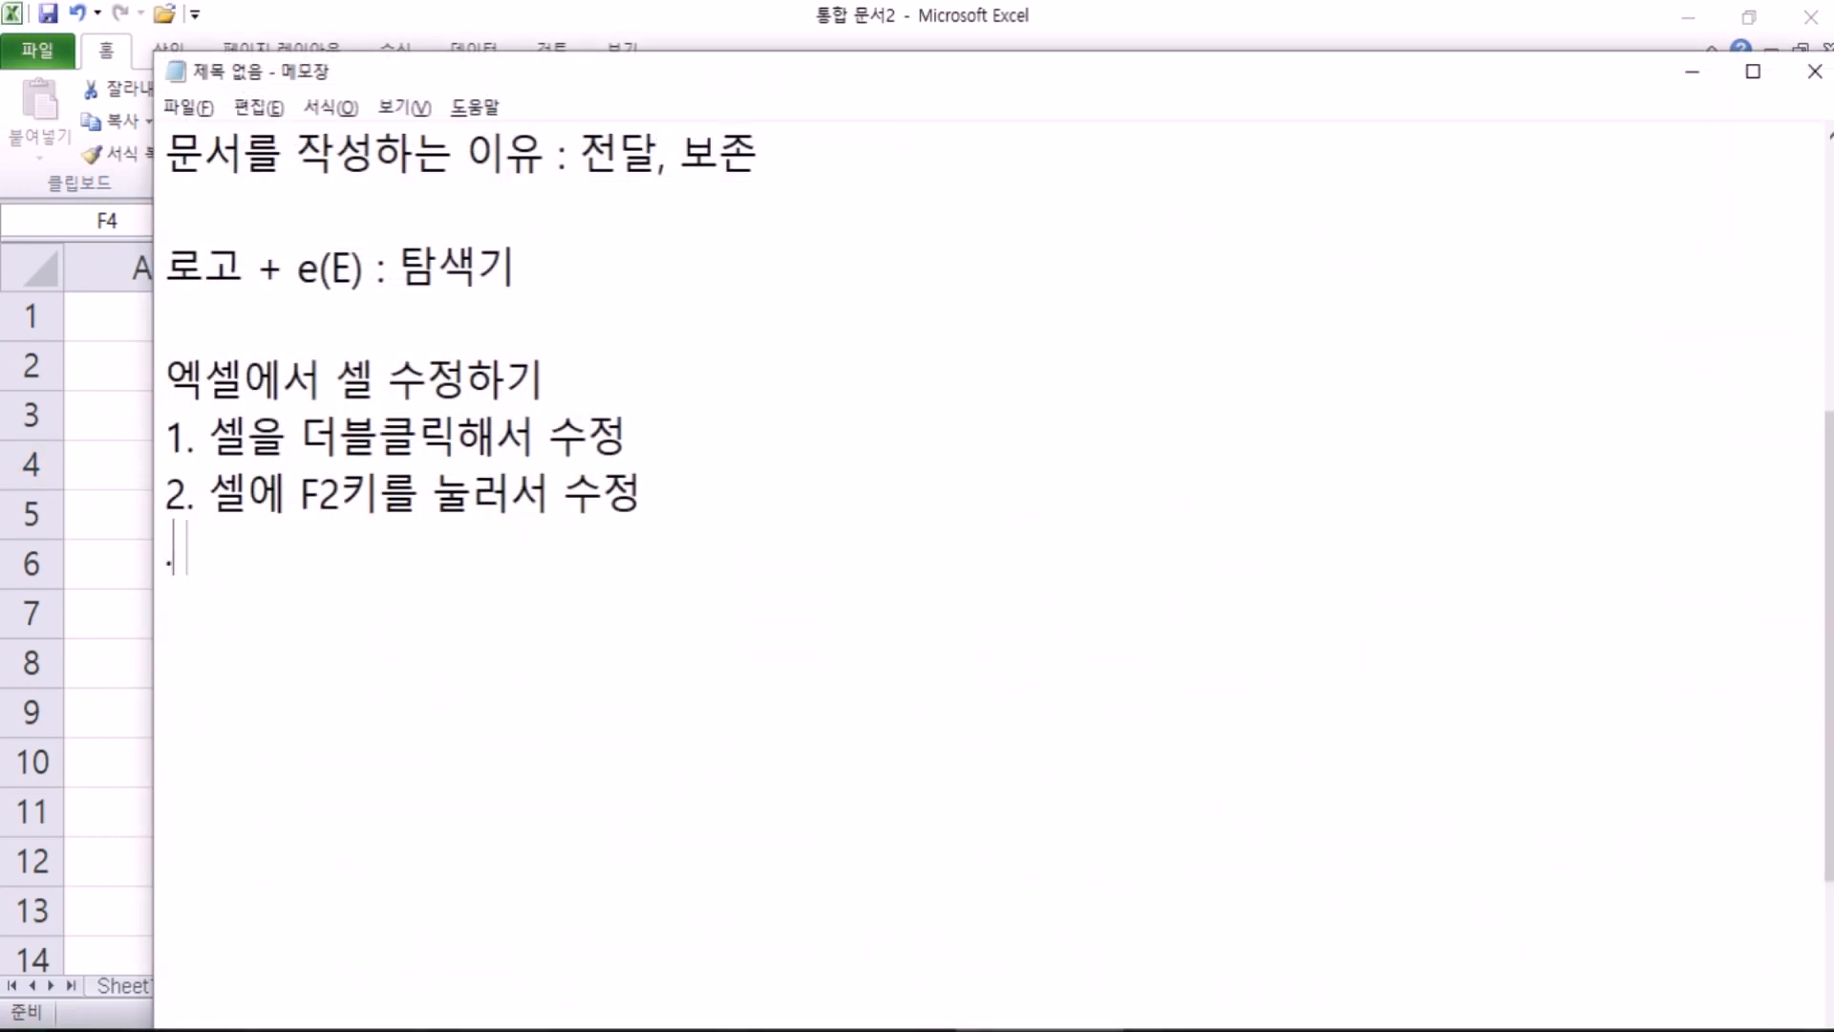
key("BackSpace")
key("BackSpace")
key("Home")
type("3")
key("End")
type("수식입")
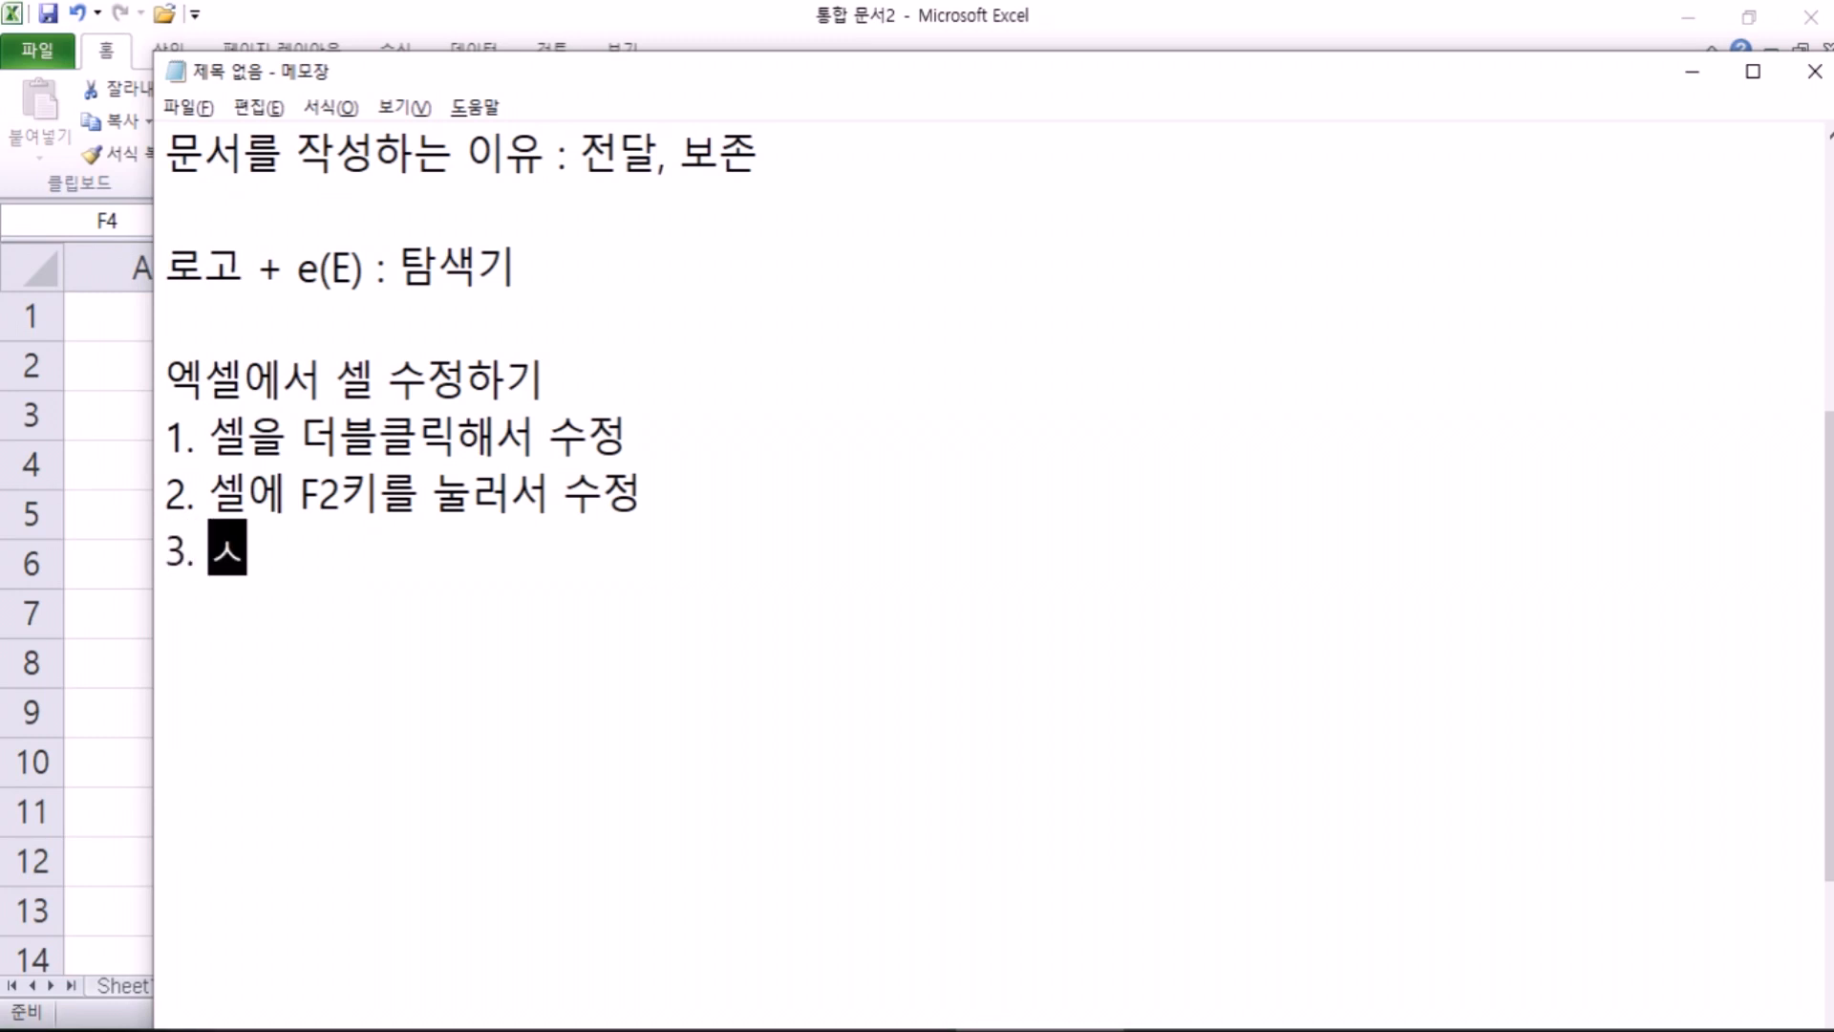
type("력줄")
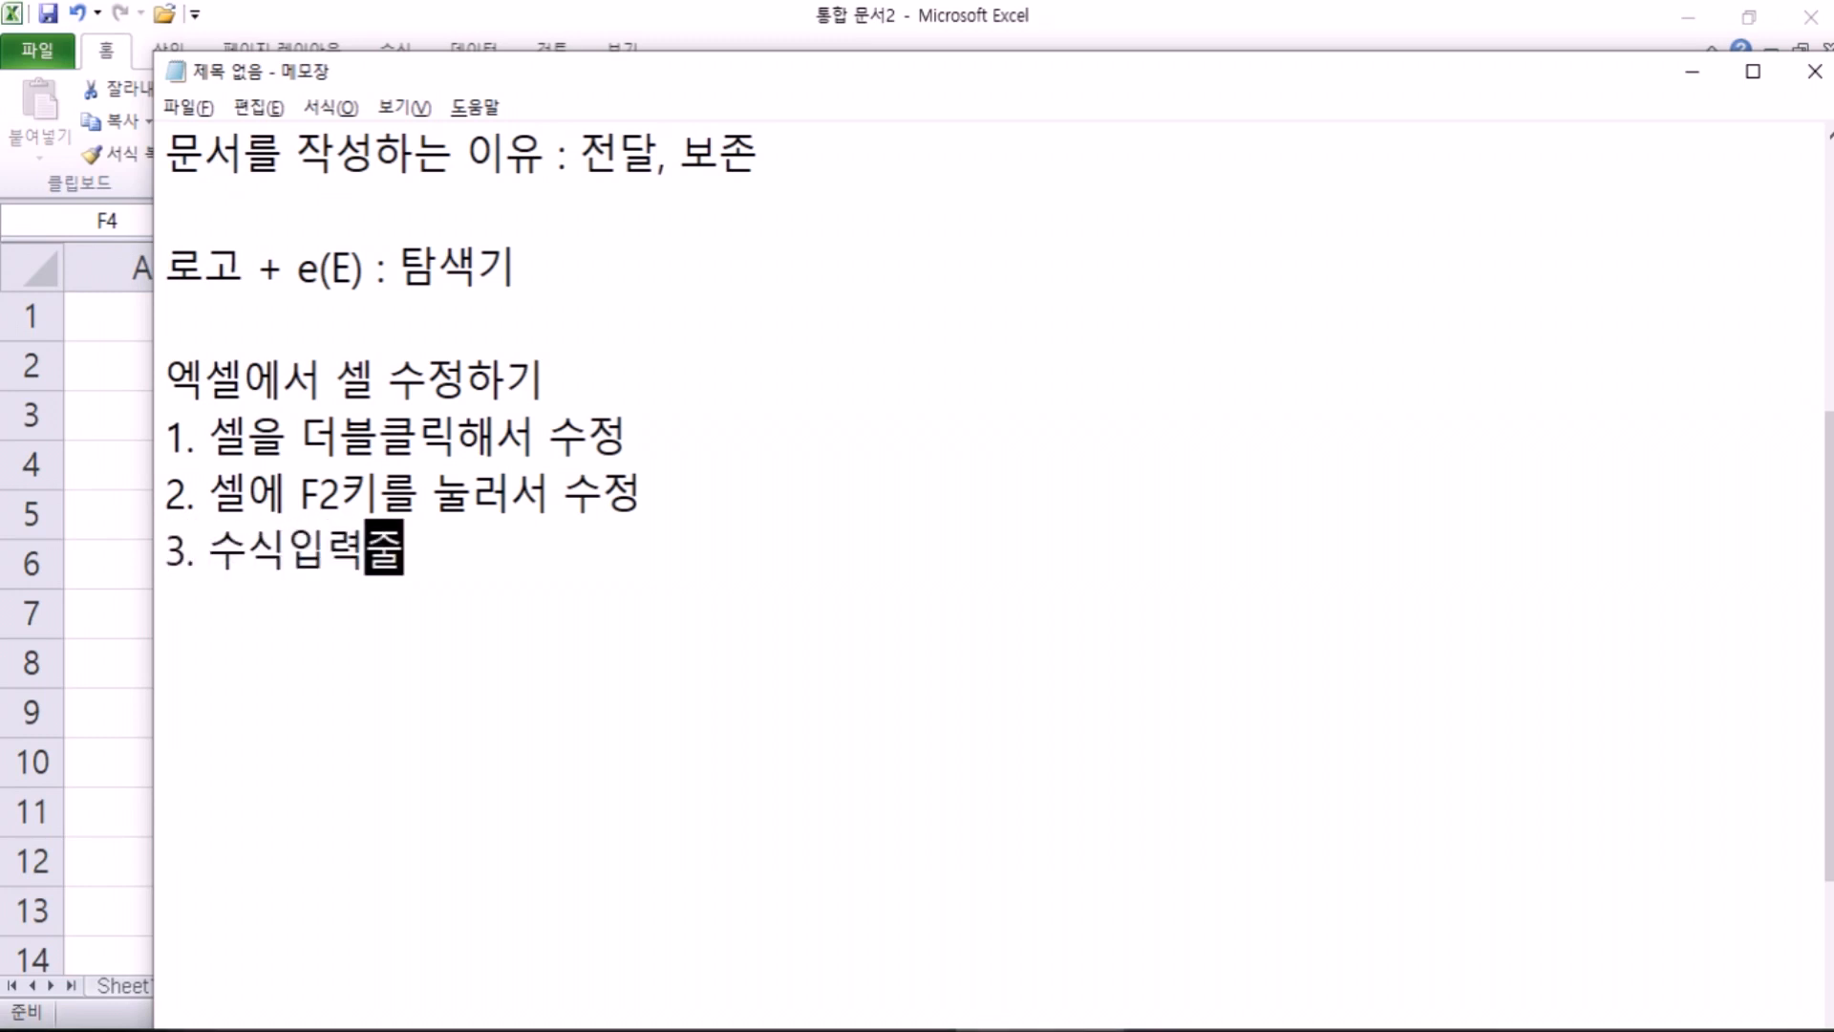
type("을 클ㄹ릭")
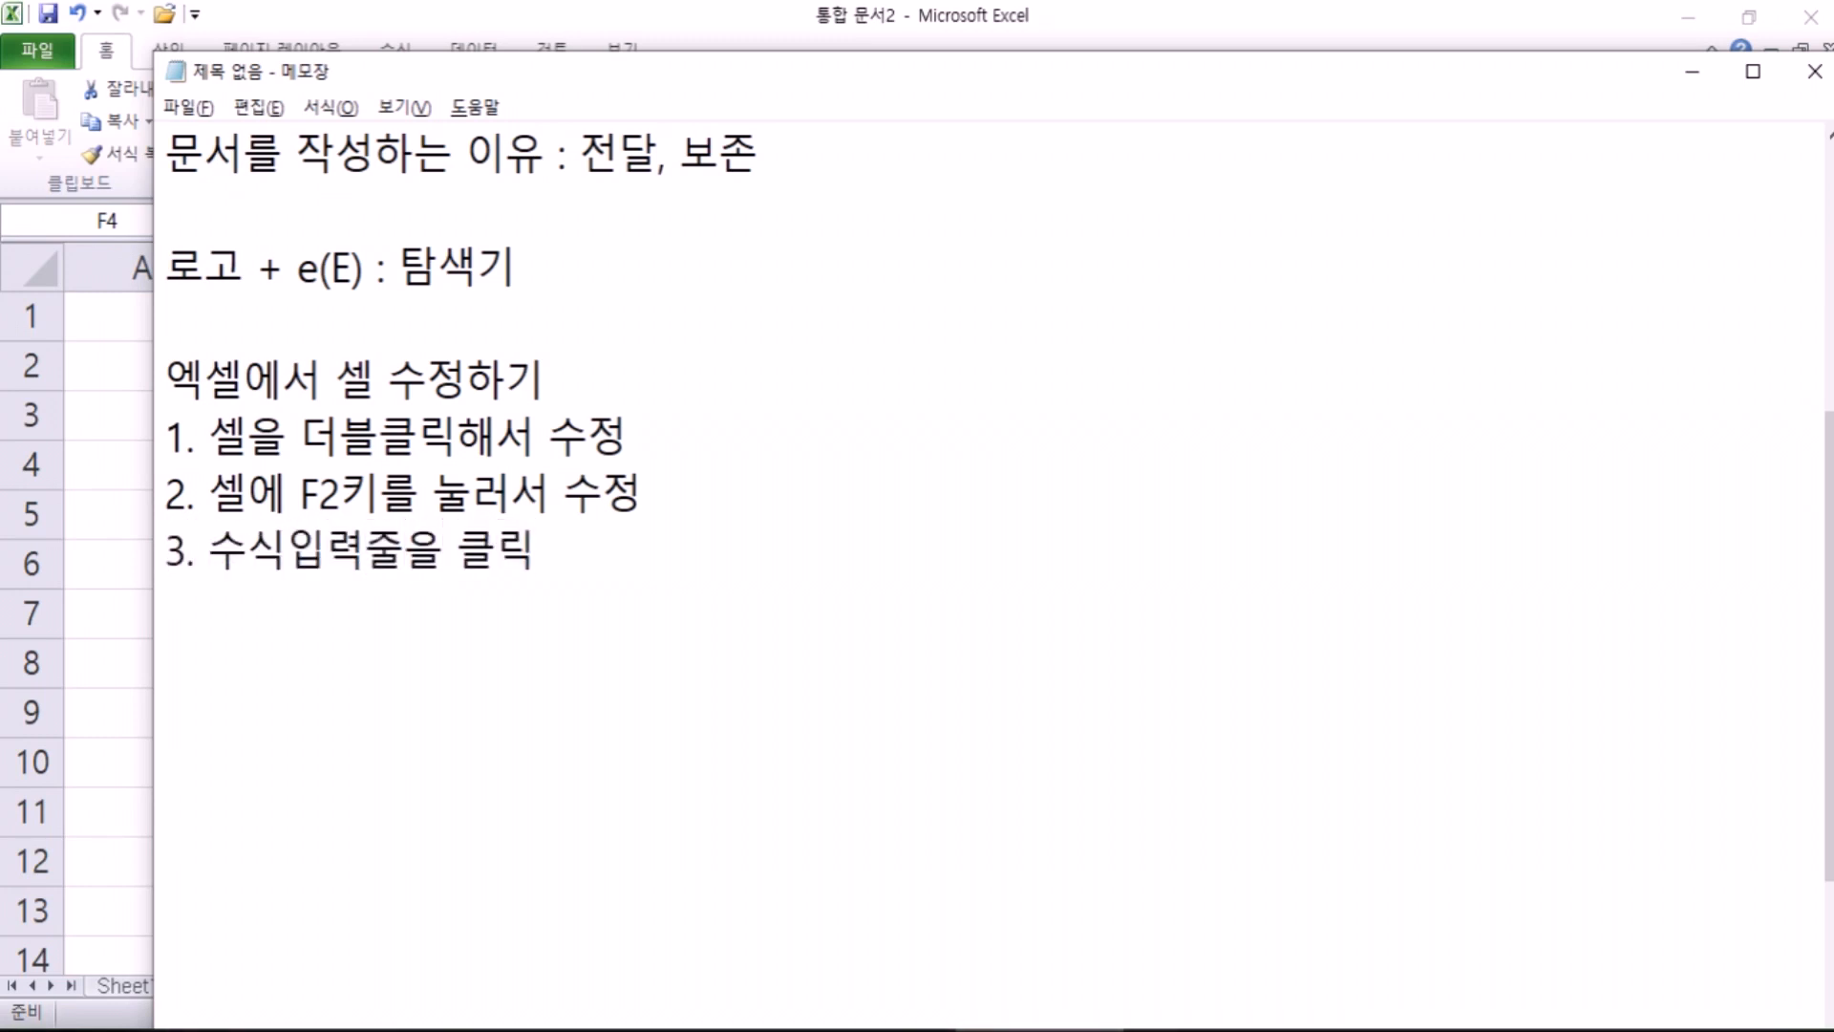
type("해서 수정")
key("Return")
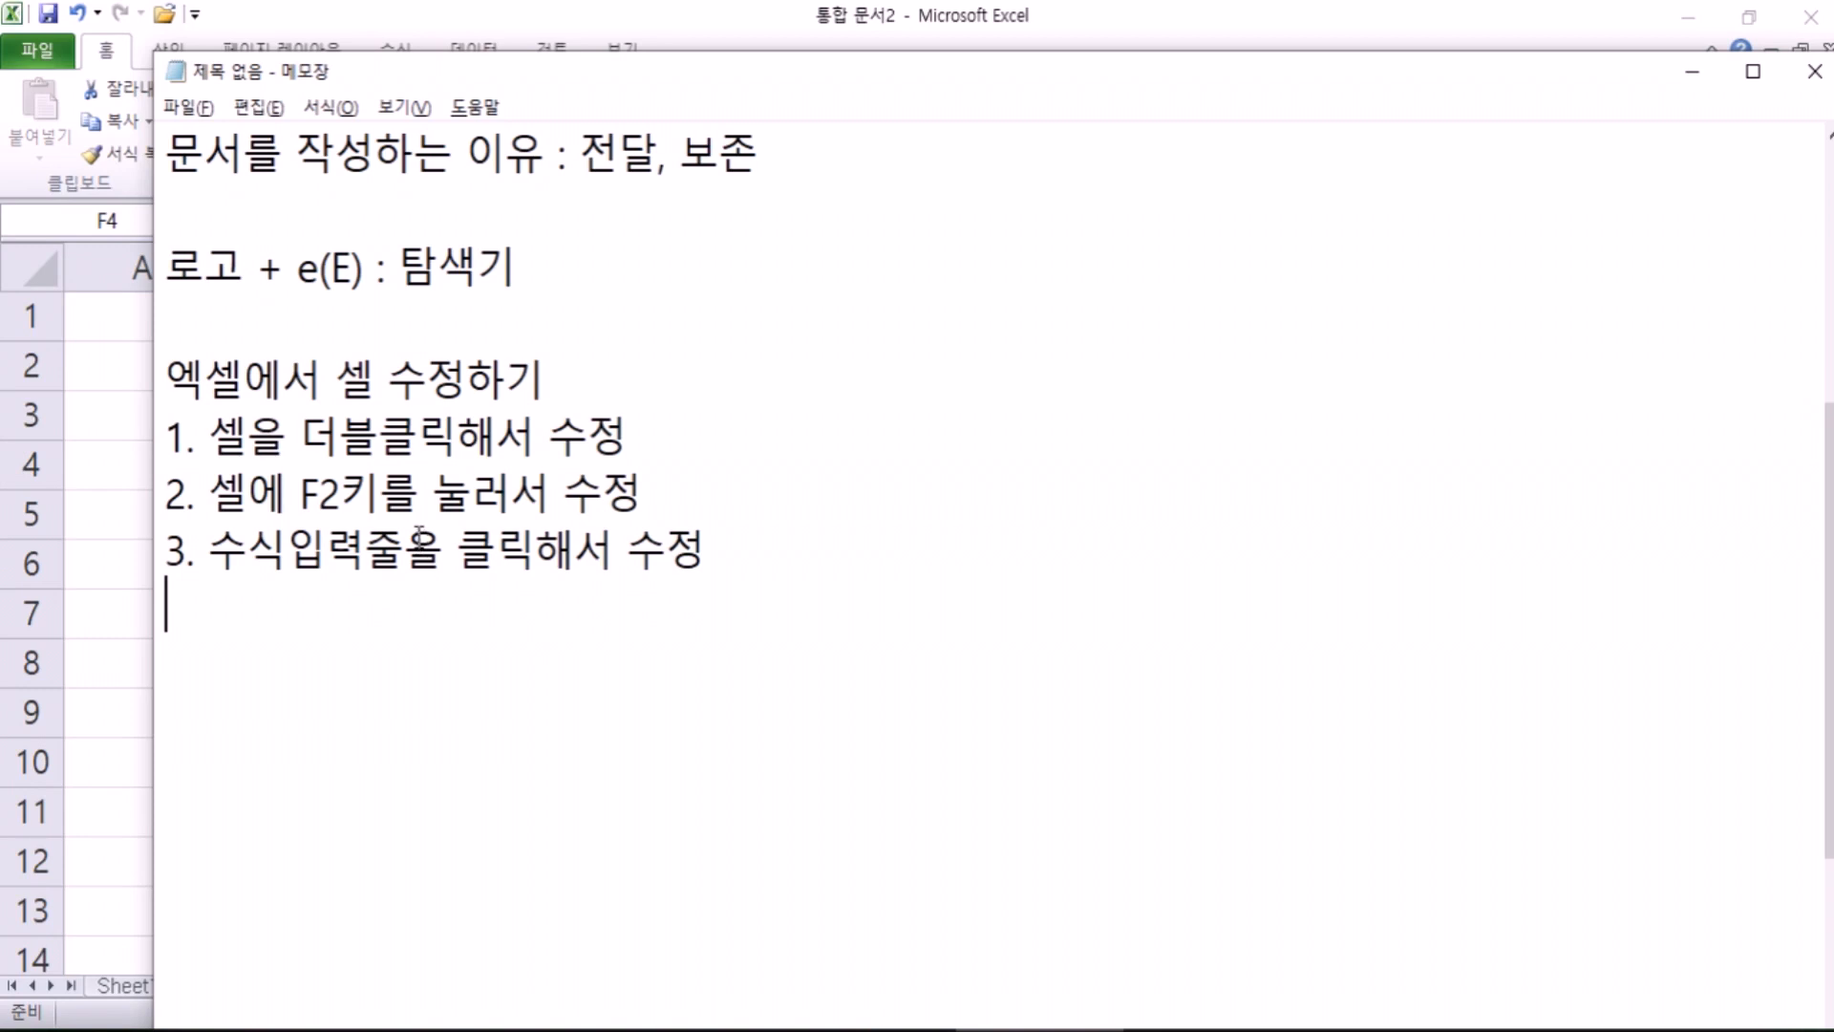
Step: Highlight the key editing phrase on each of the three note lines, then return to Excel
left_click_drag(248, 435, 678, 428)
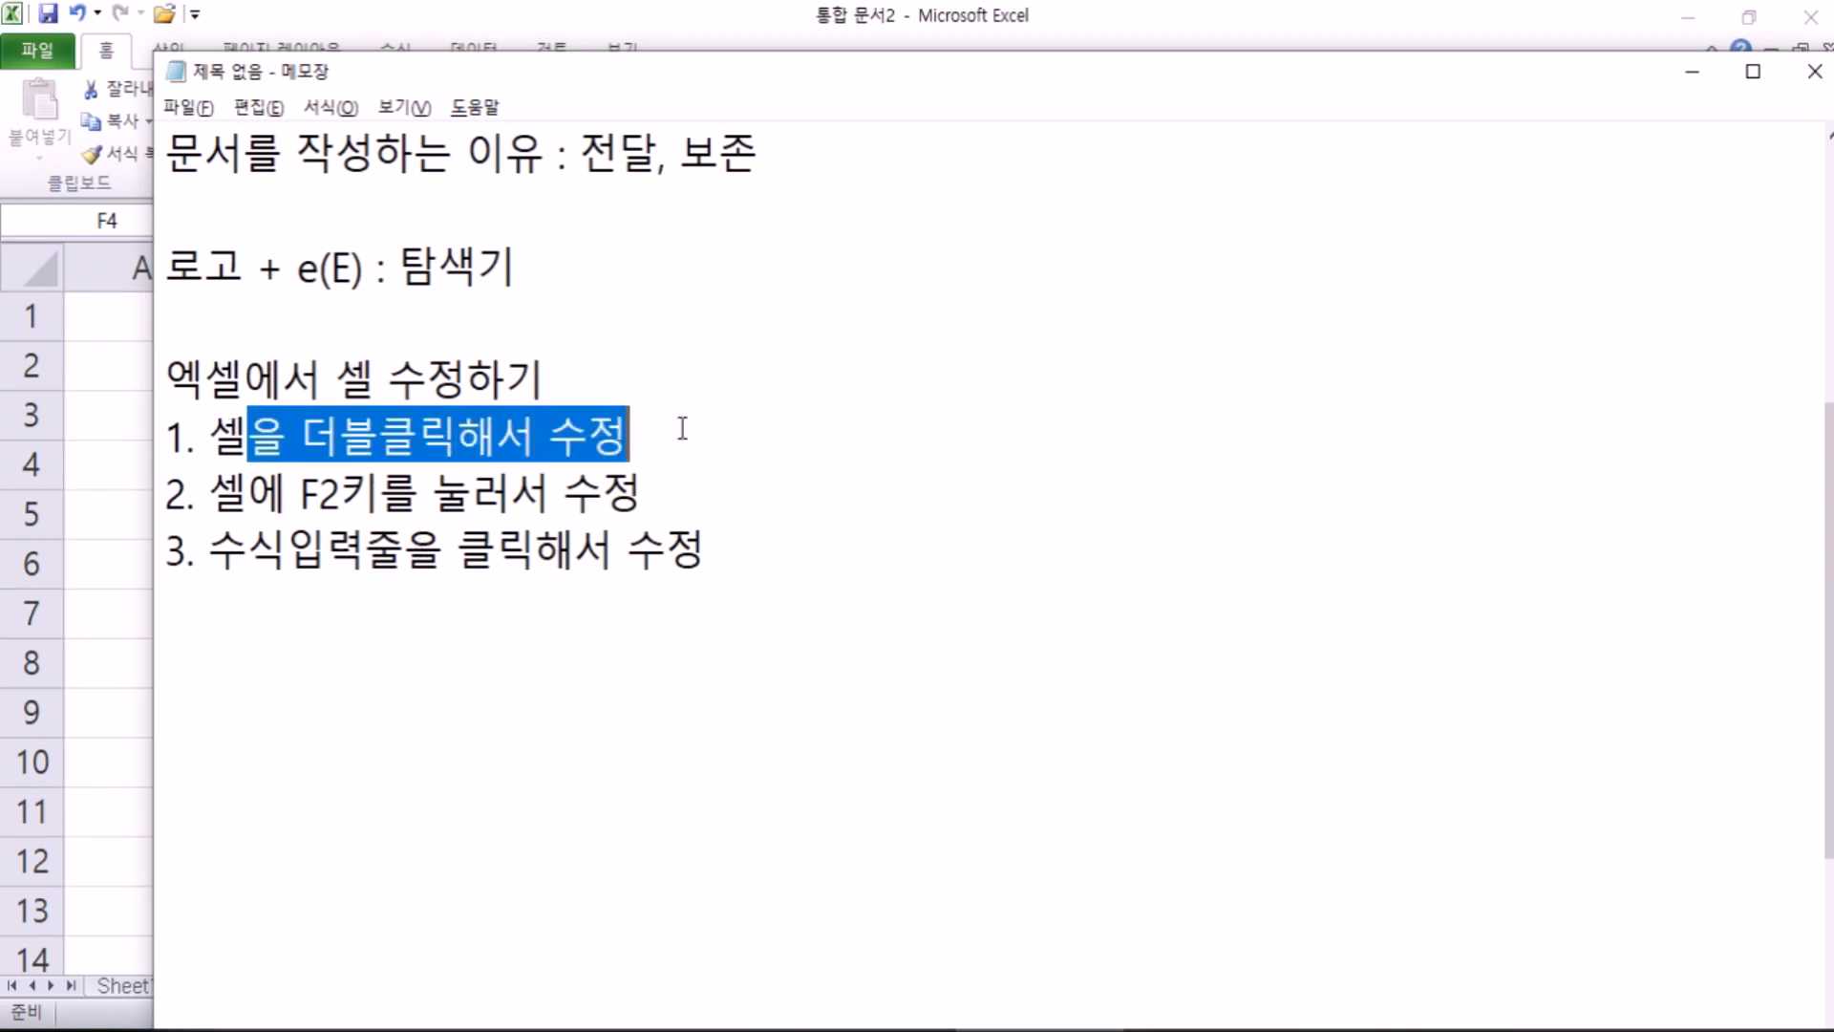
left_click_drag(300, 493, 550, 492)
left_click_drag(220, 554, 485, 555)
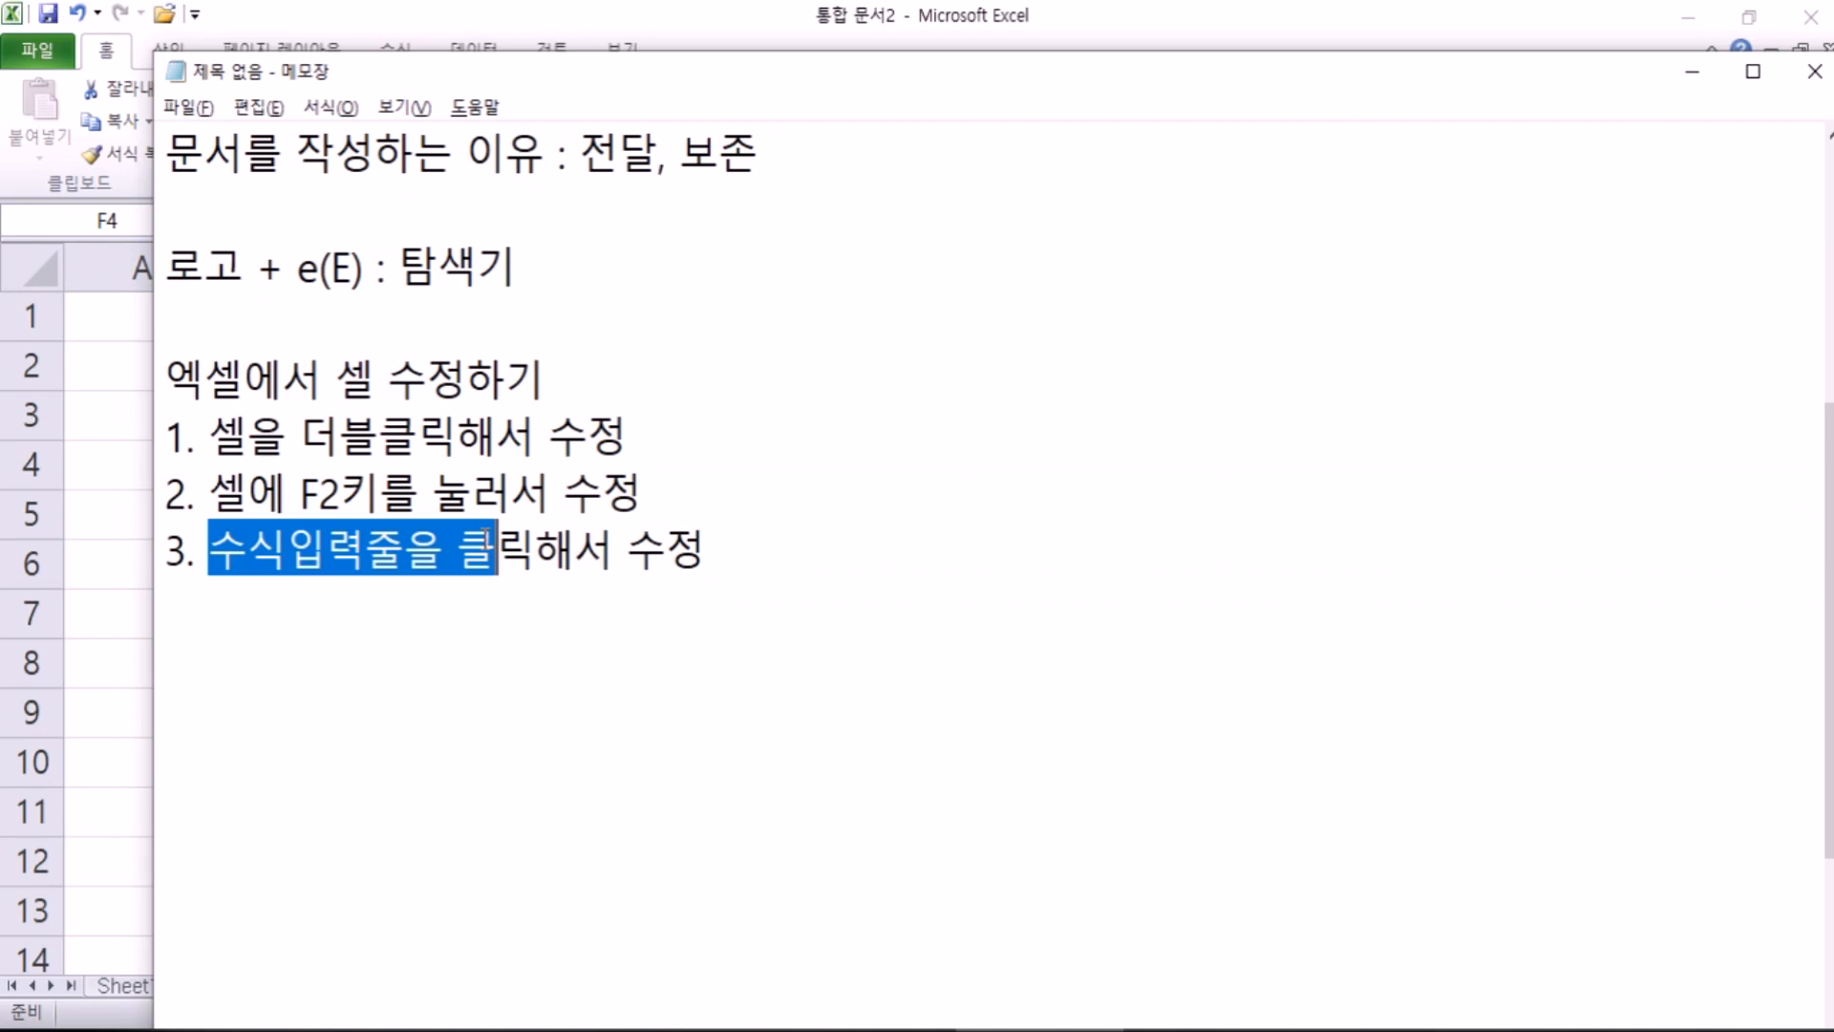
left_click(456, 591)
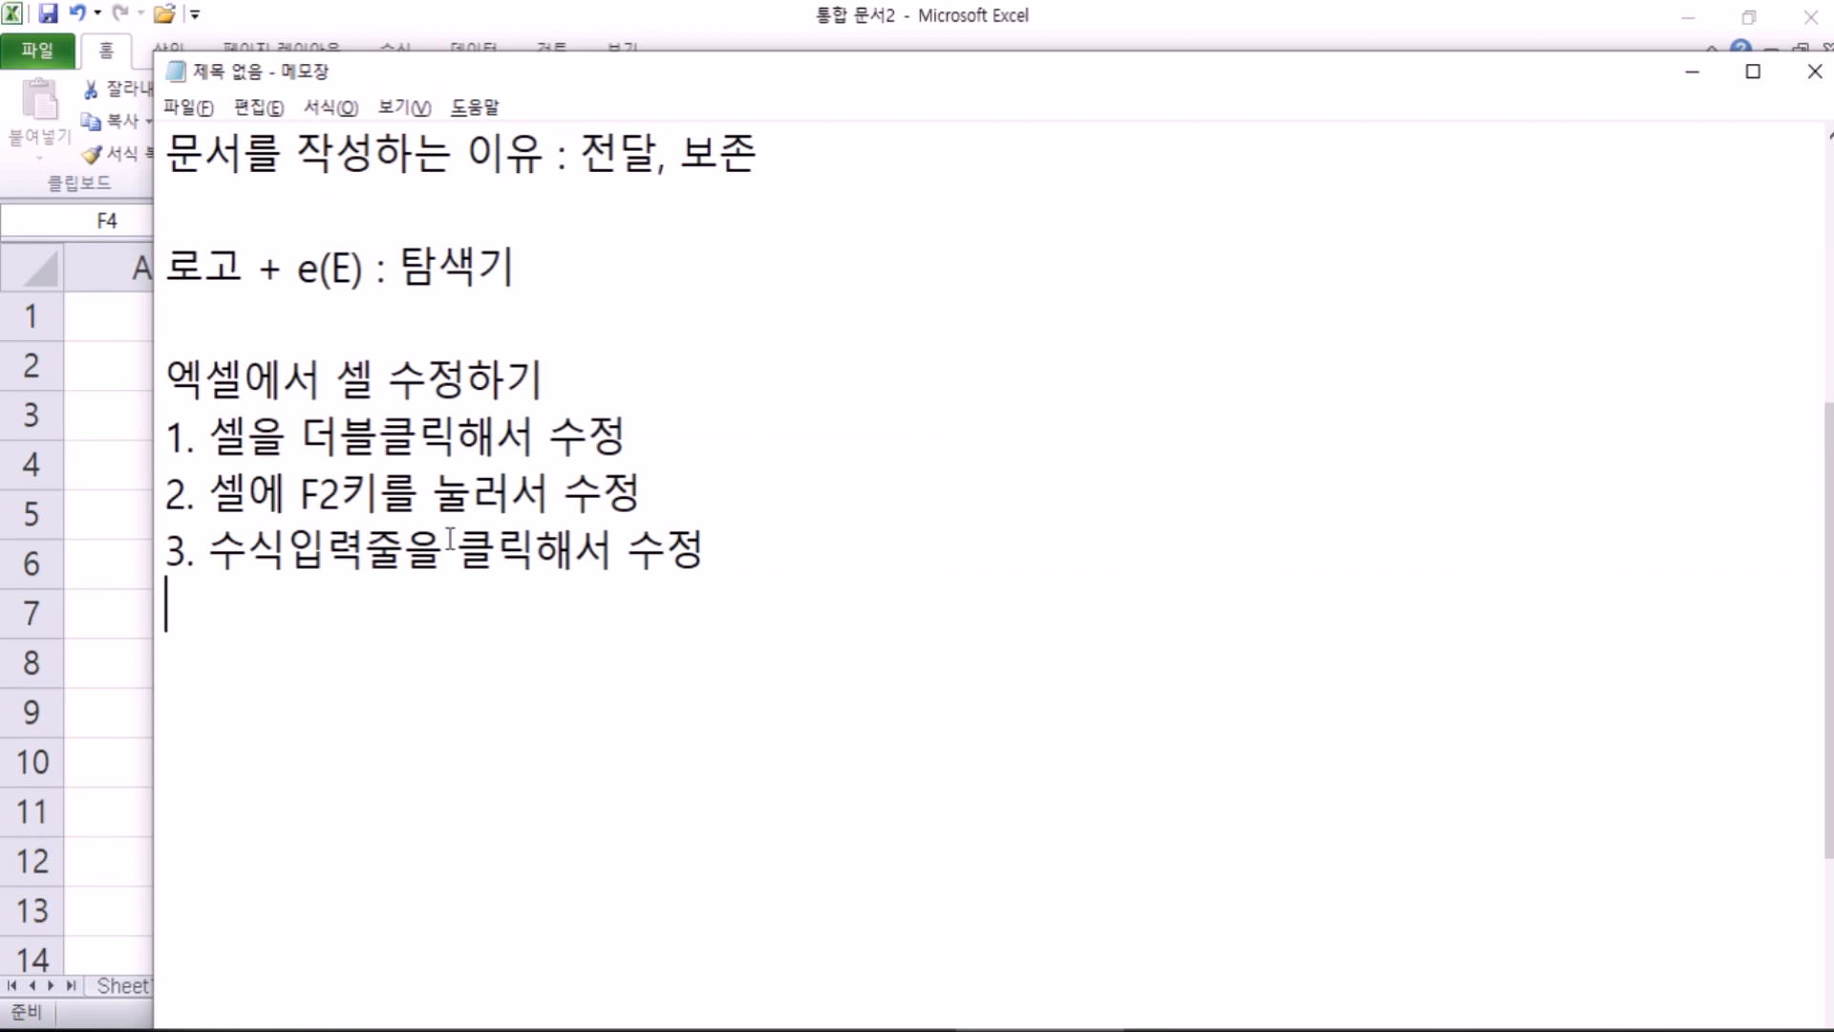
key("alt+Tab")
Step: Try editing F4's 장비지원 header in the cell and formula bar, cancelling each attempt
left_click(1124, 478)
left_click(941, 465)
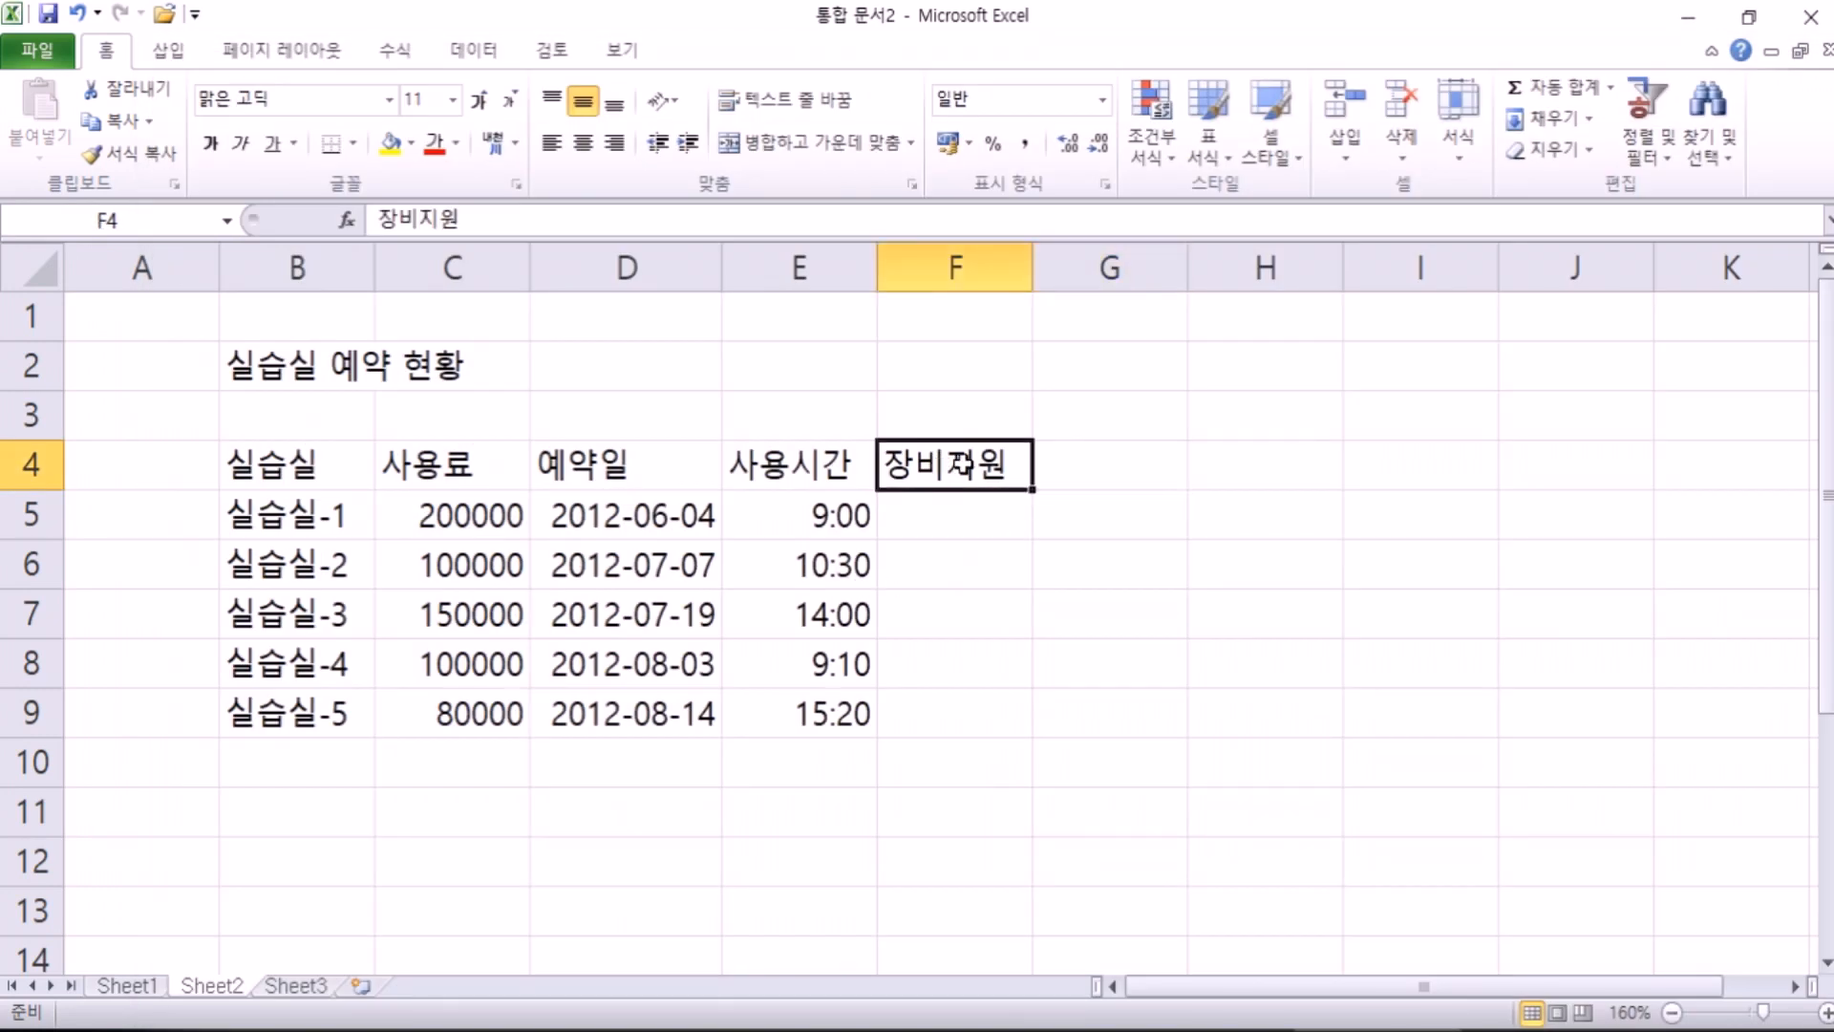
type("장")
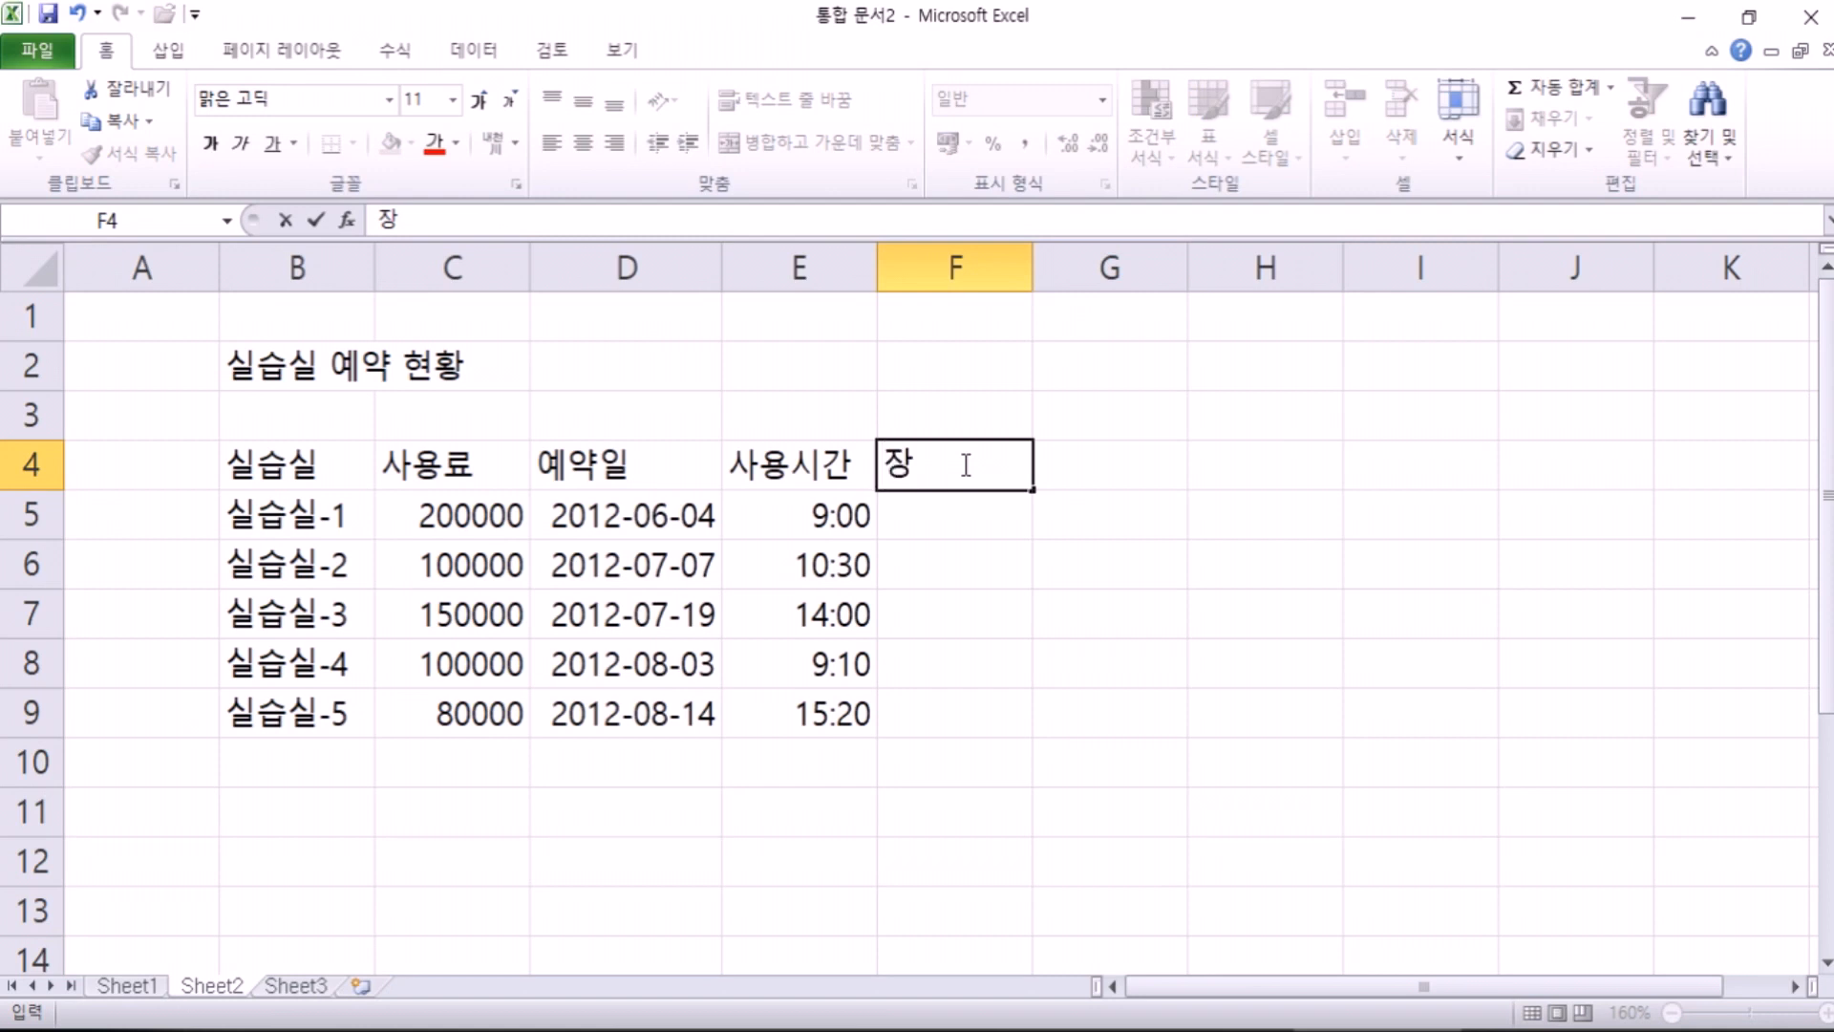
key("Escape")
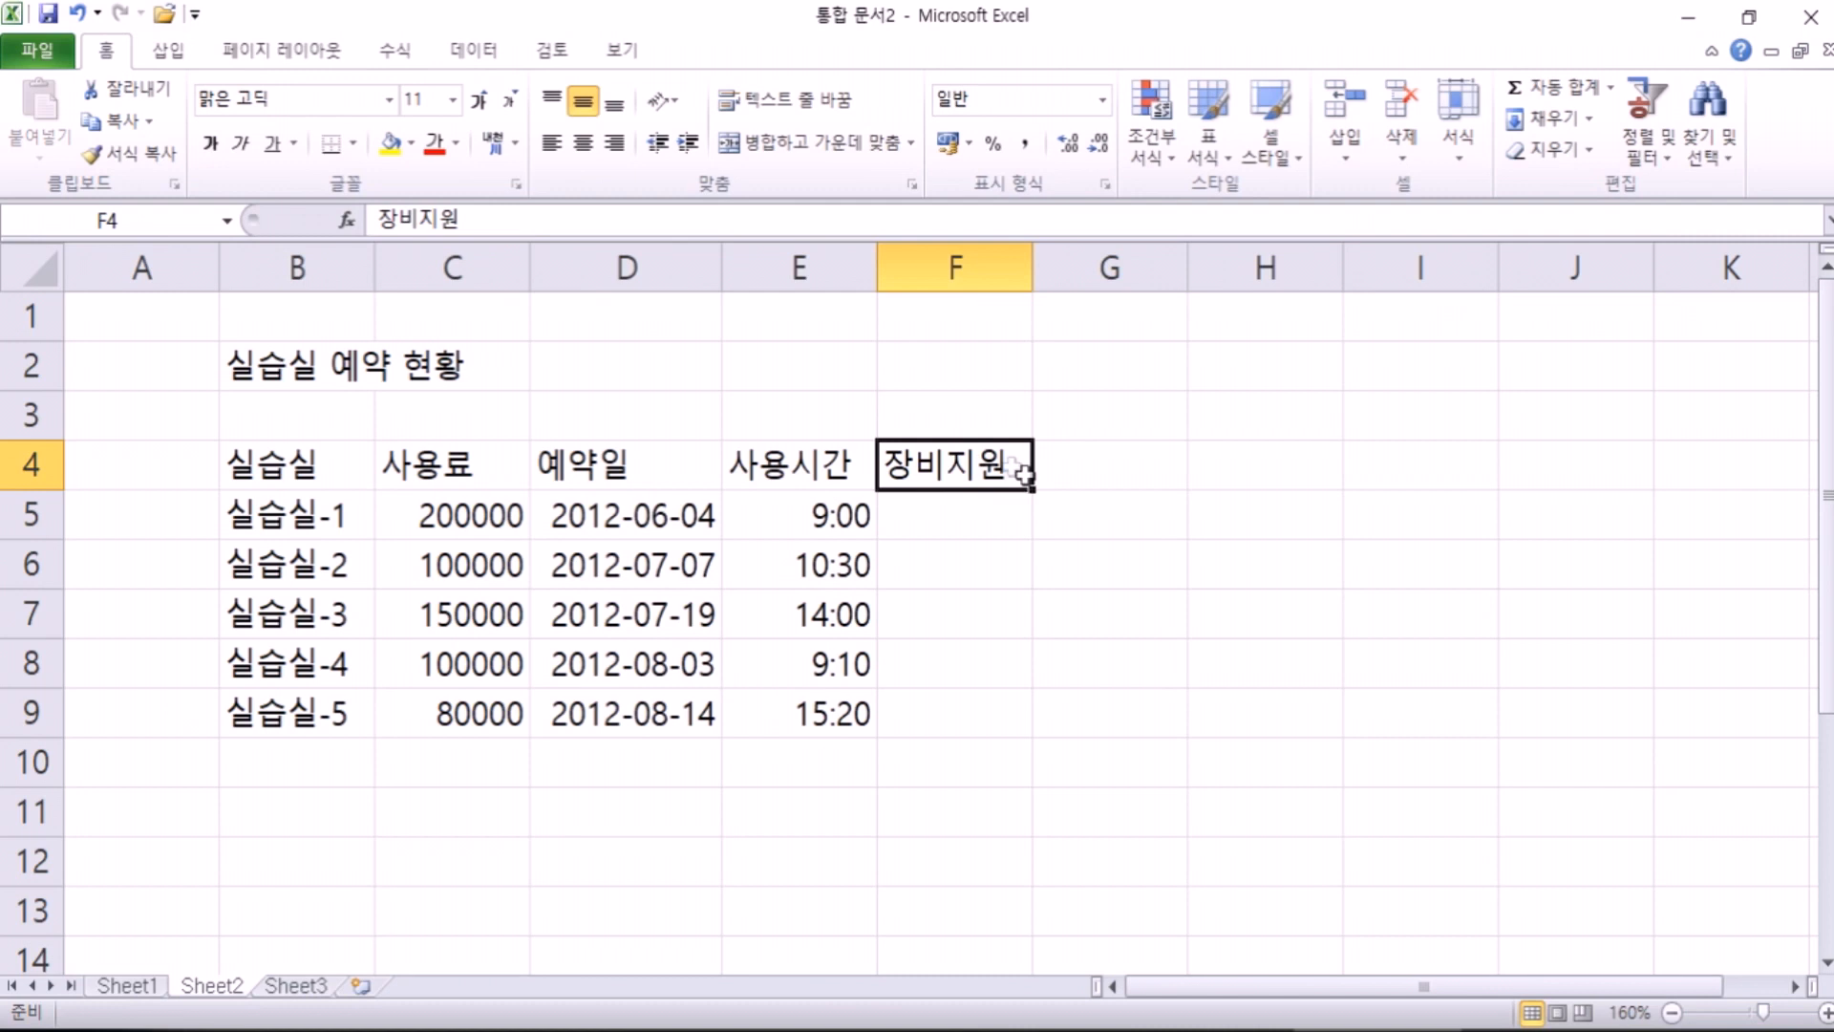
double_click(1007, 462)
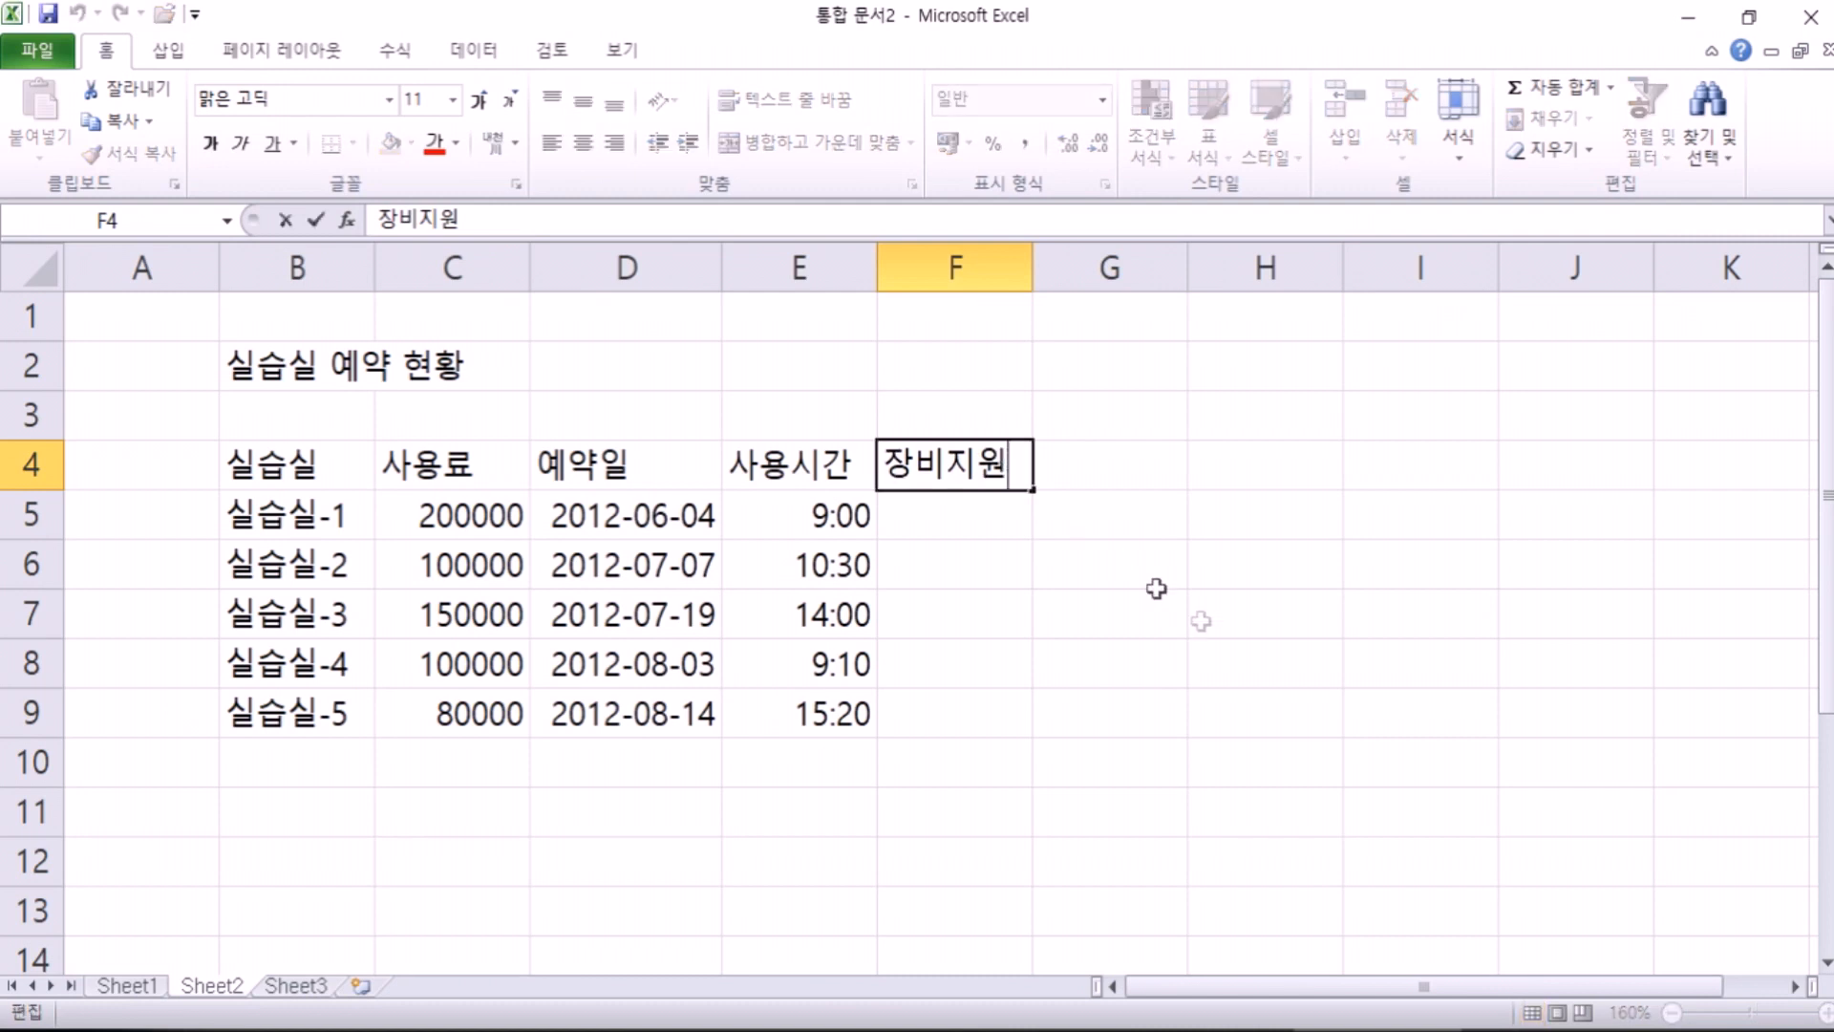
key("Escape")
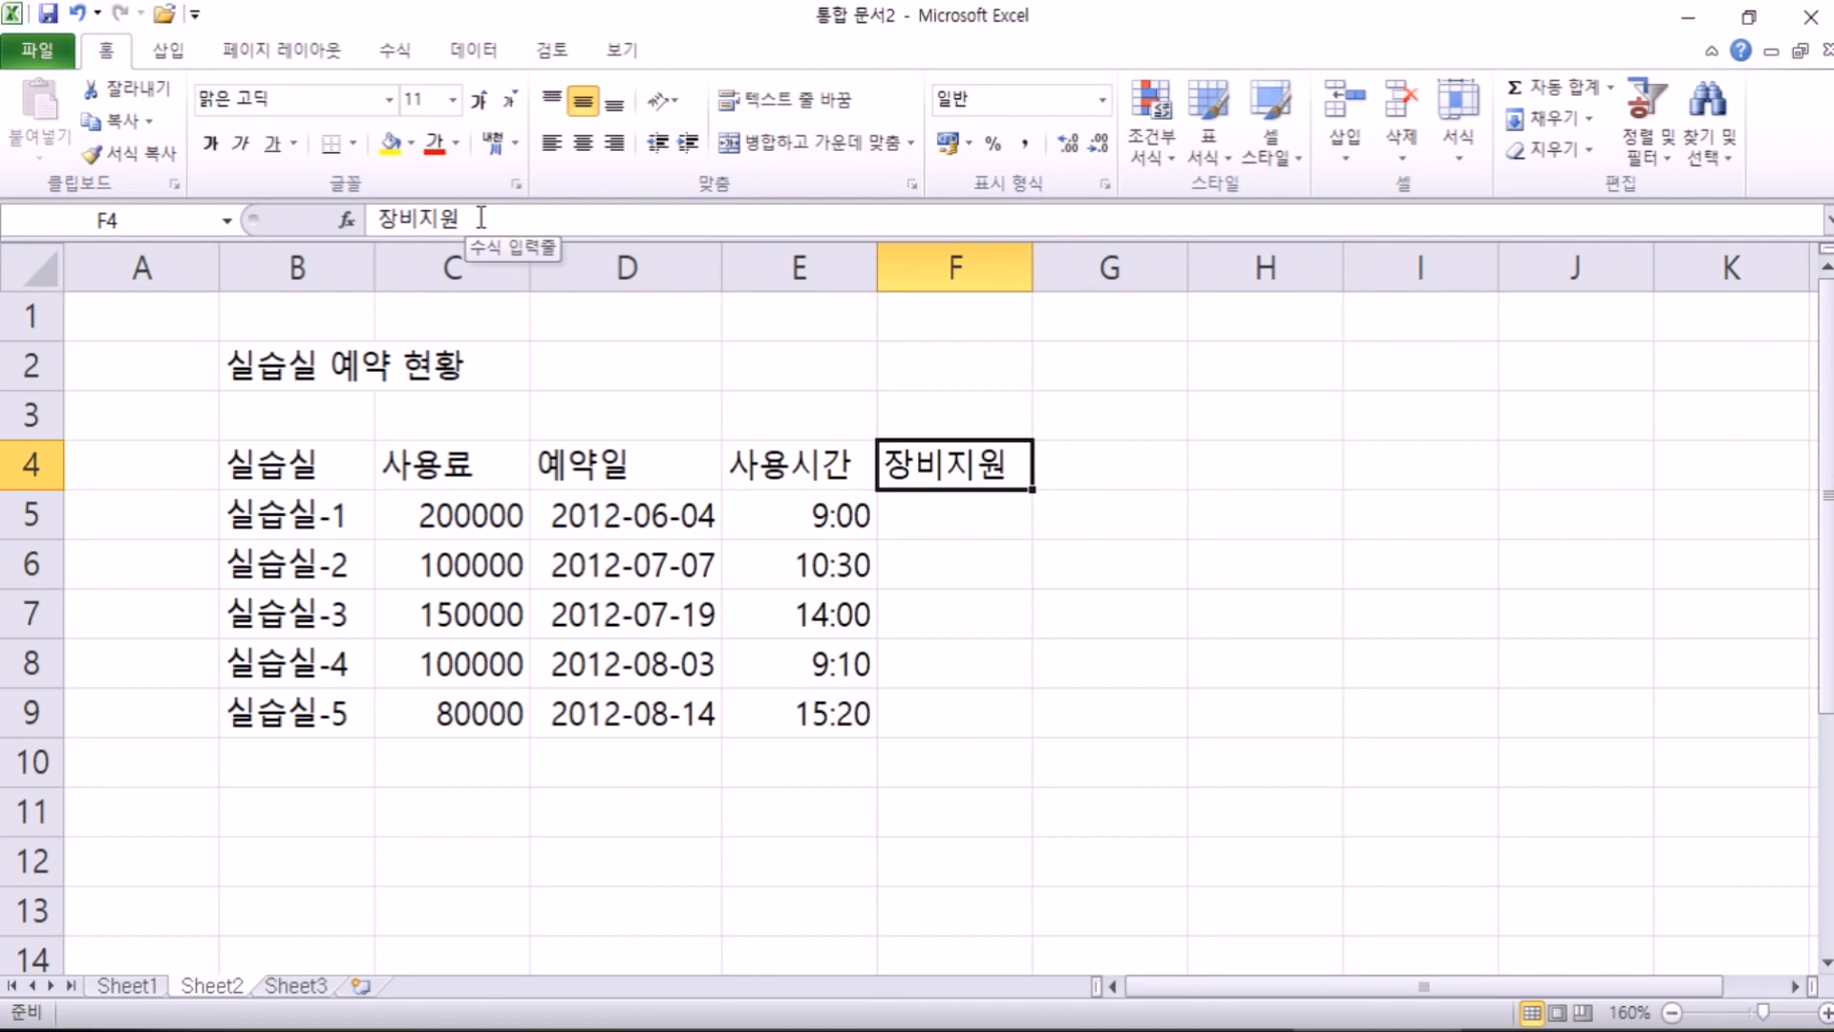
left_click(481, 218)
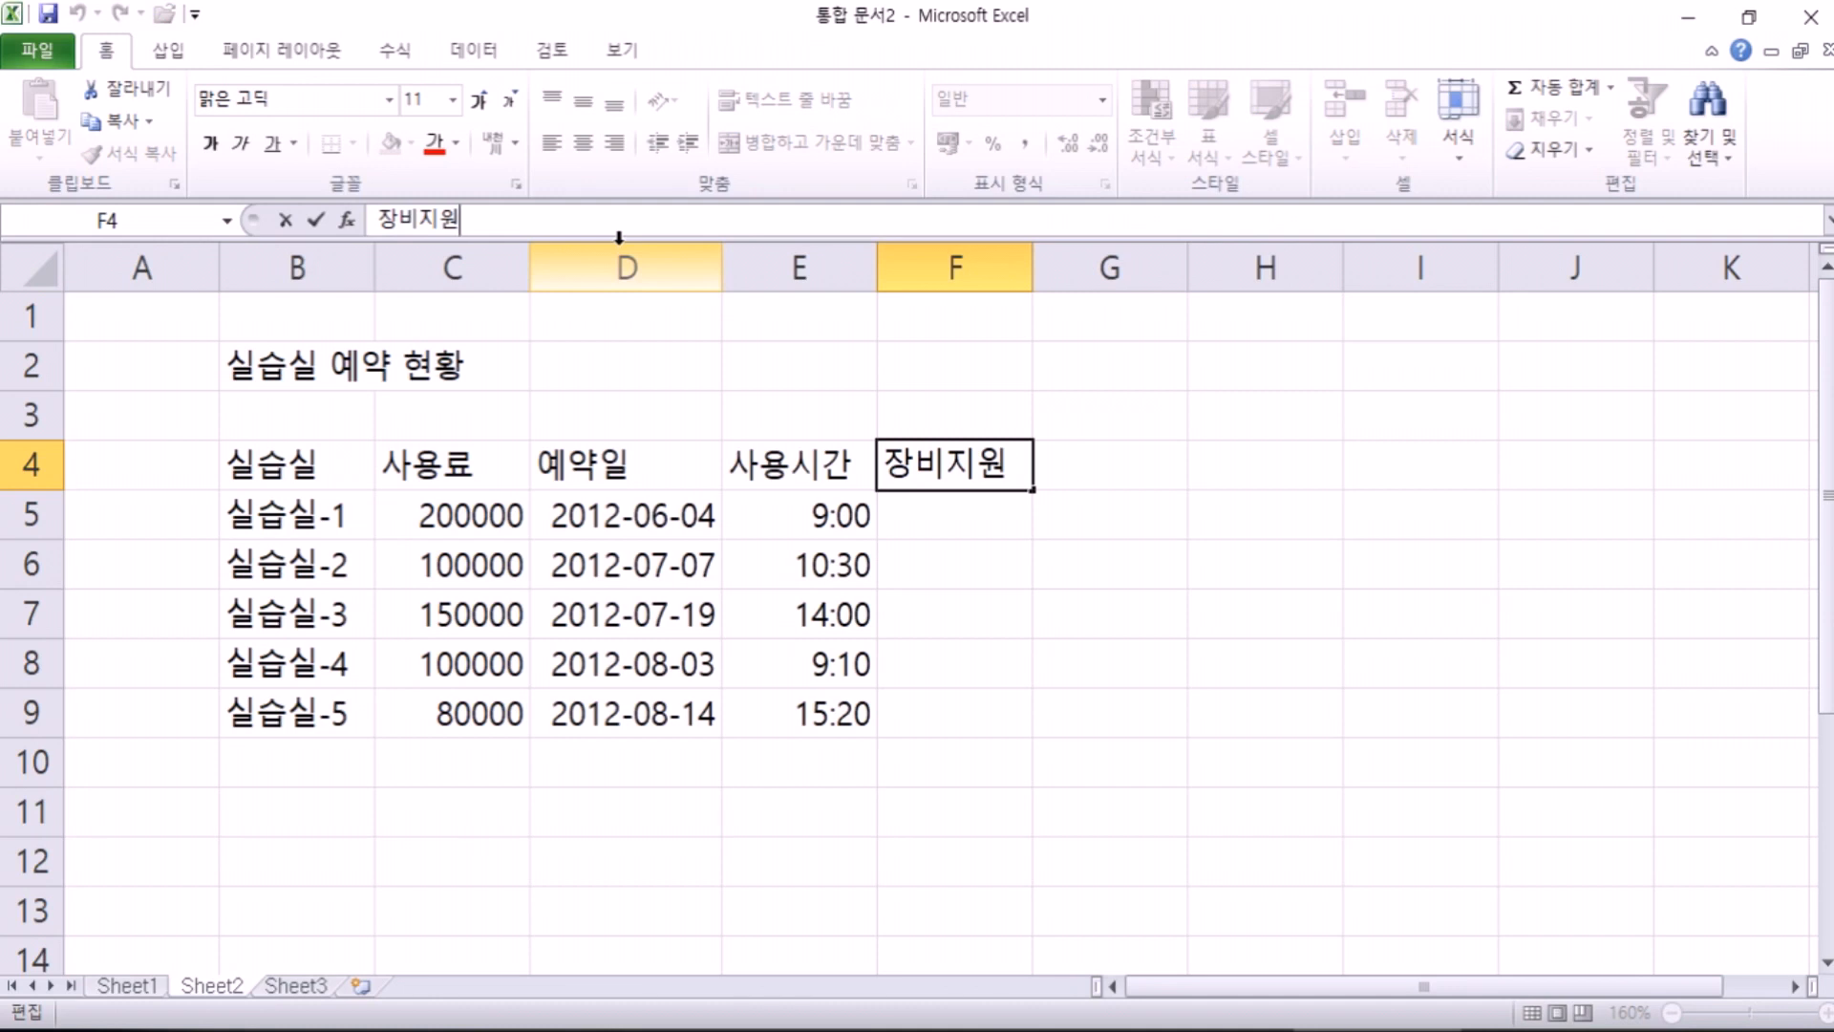
key("alt")
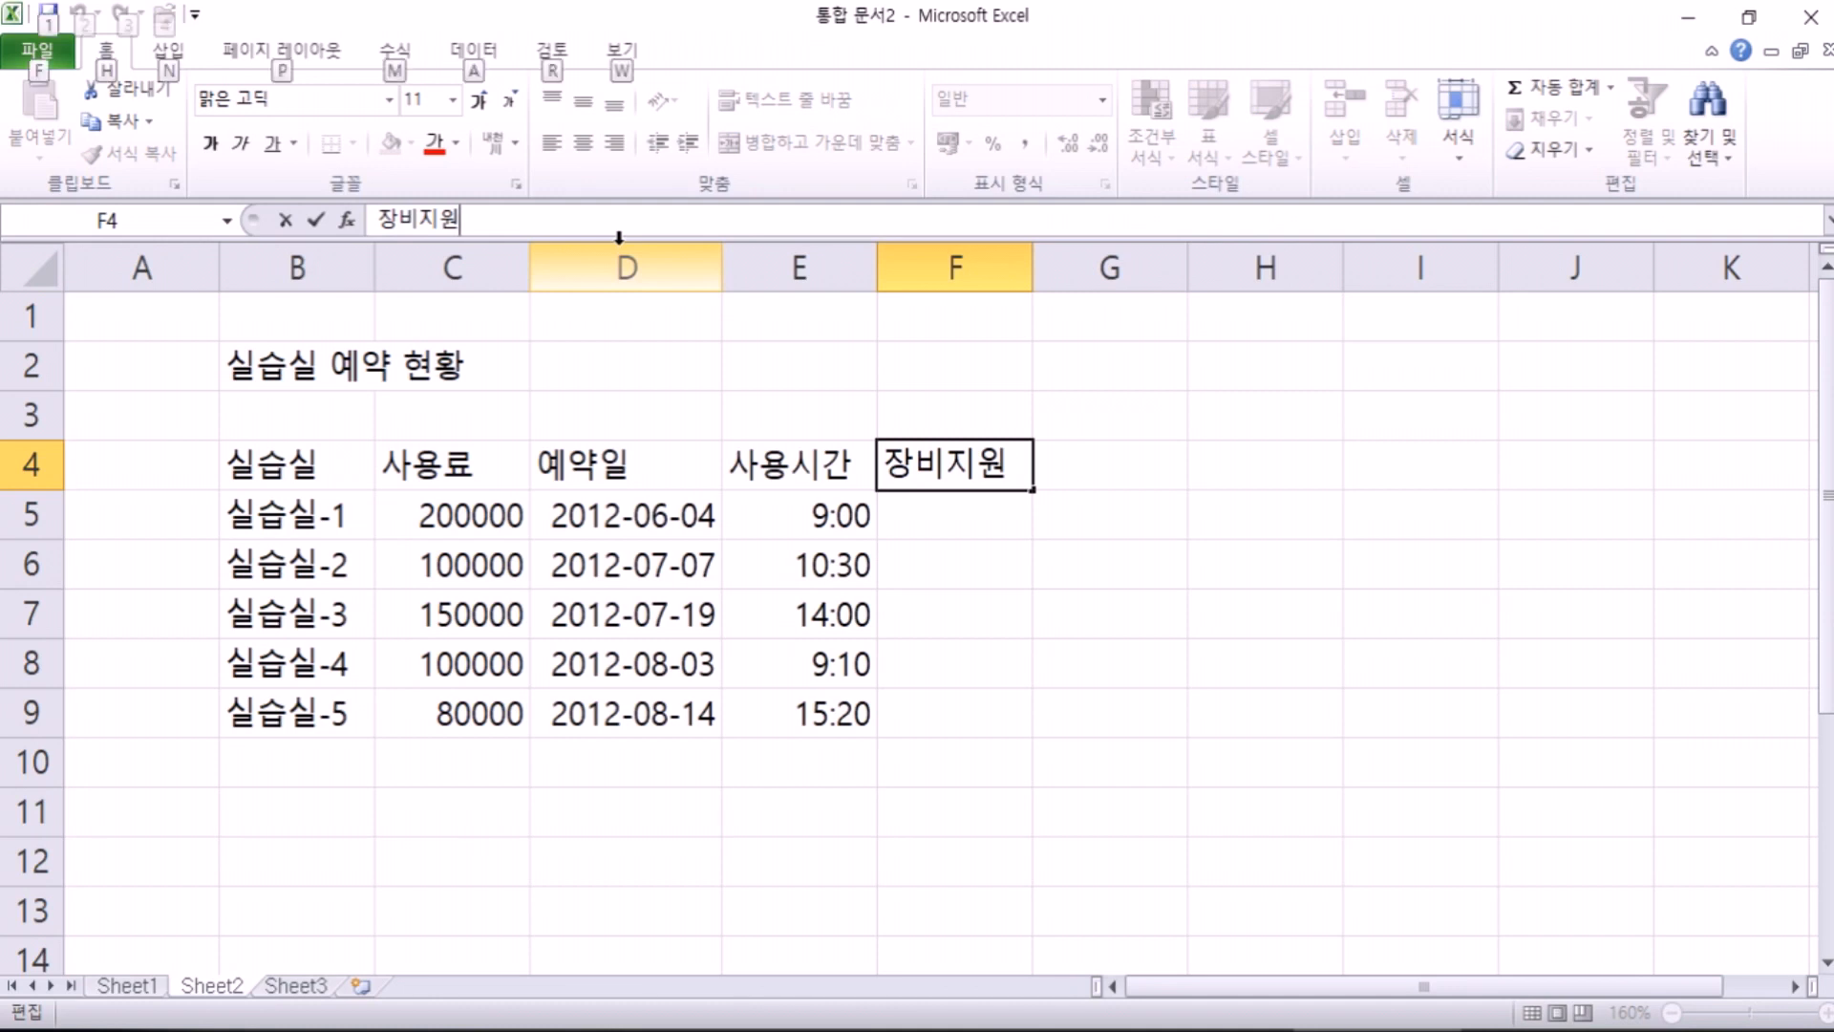
key("alt+Return")
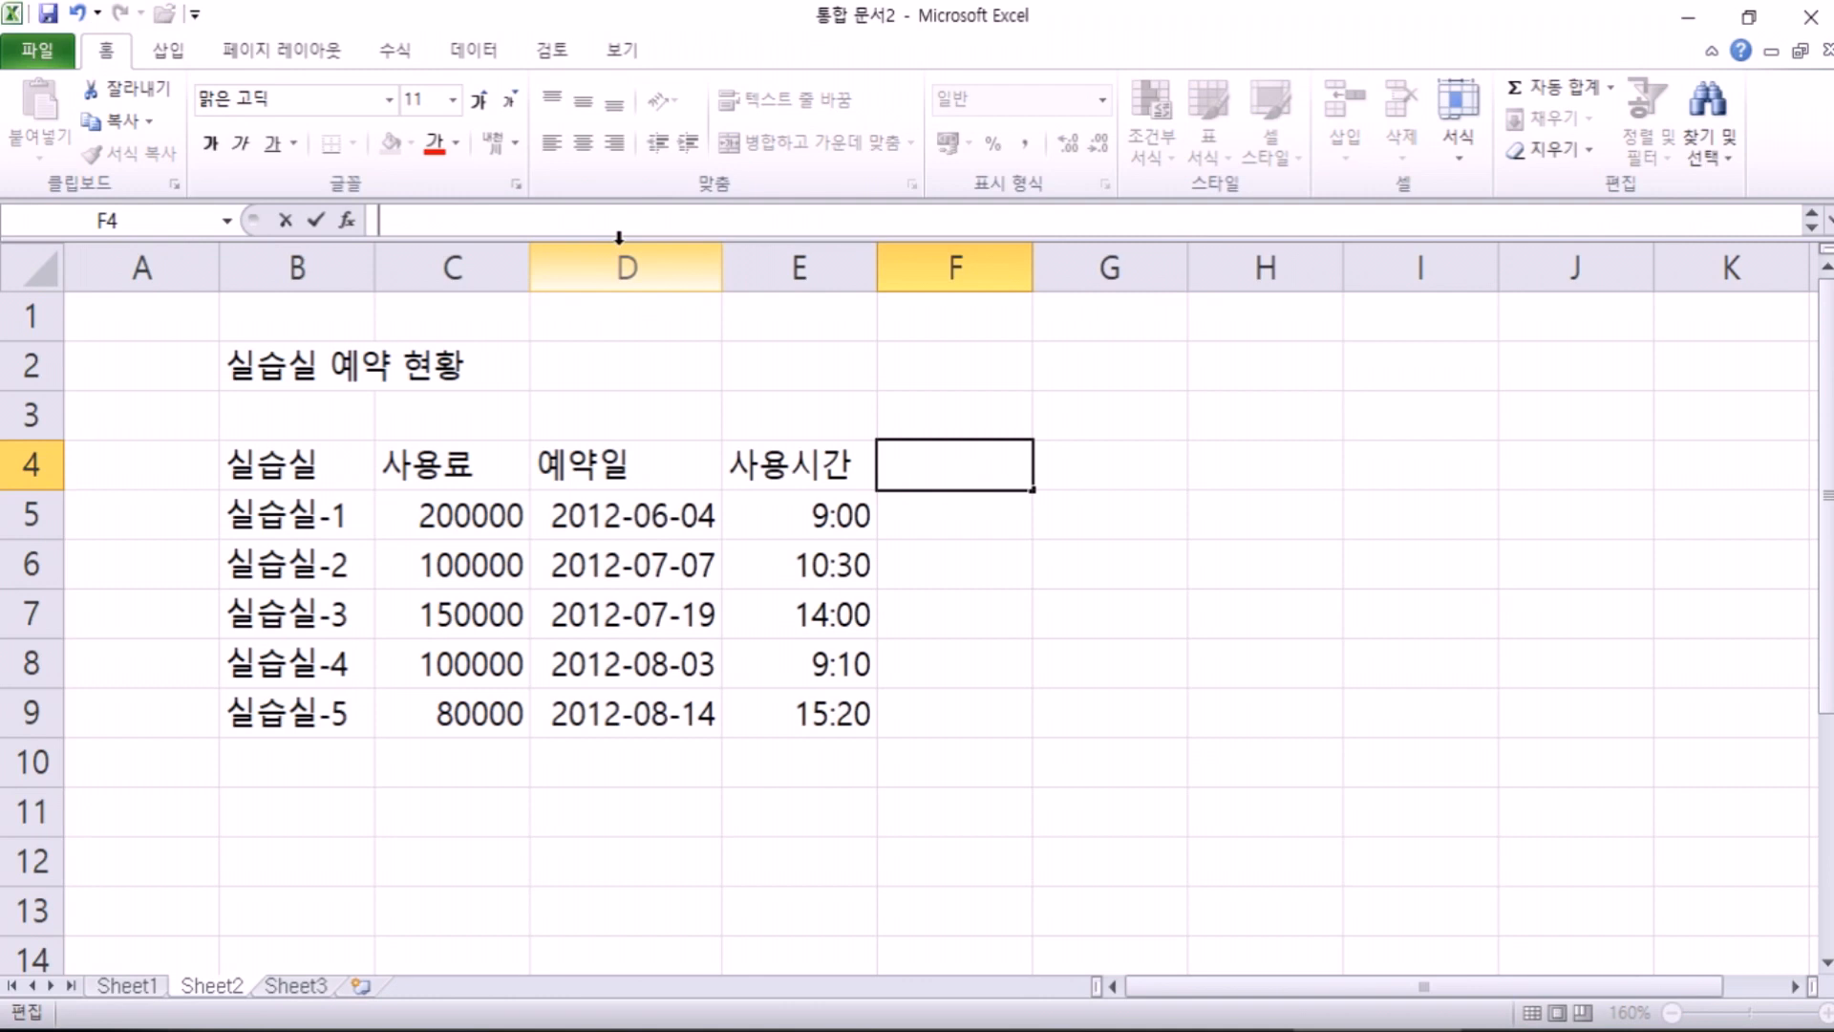
key("Escape")
Step: Add (무료) on a second line under 장비지원 in F4 and commit it
key("F2")
key("alt+Return")
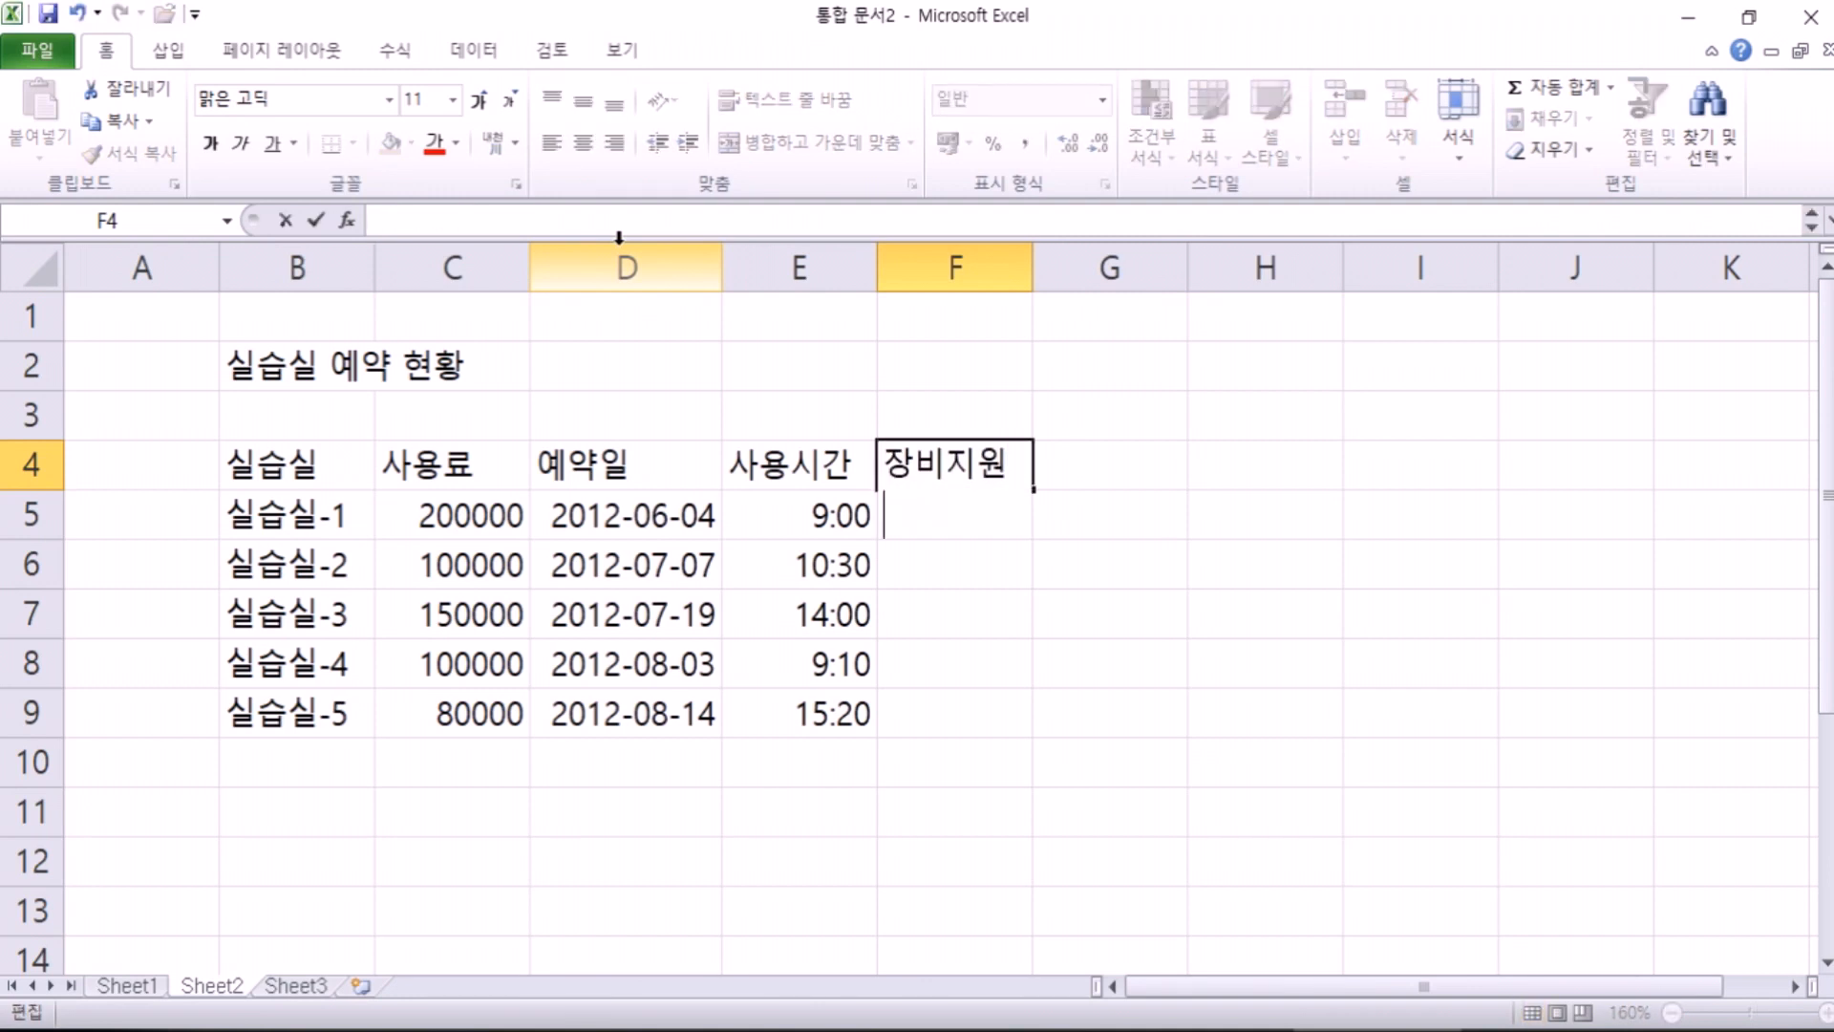
type("(ㅈ")
key("BackSpace")
type("무료")
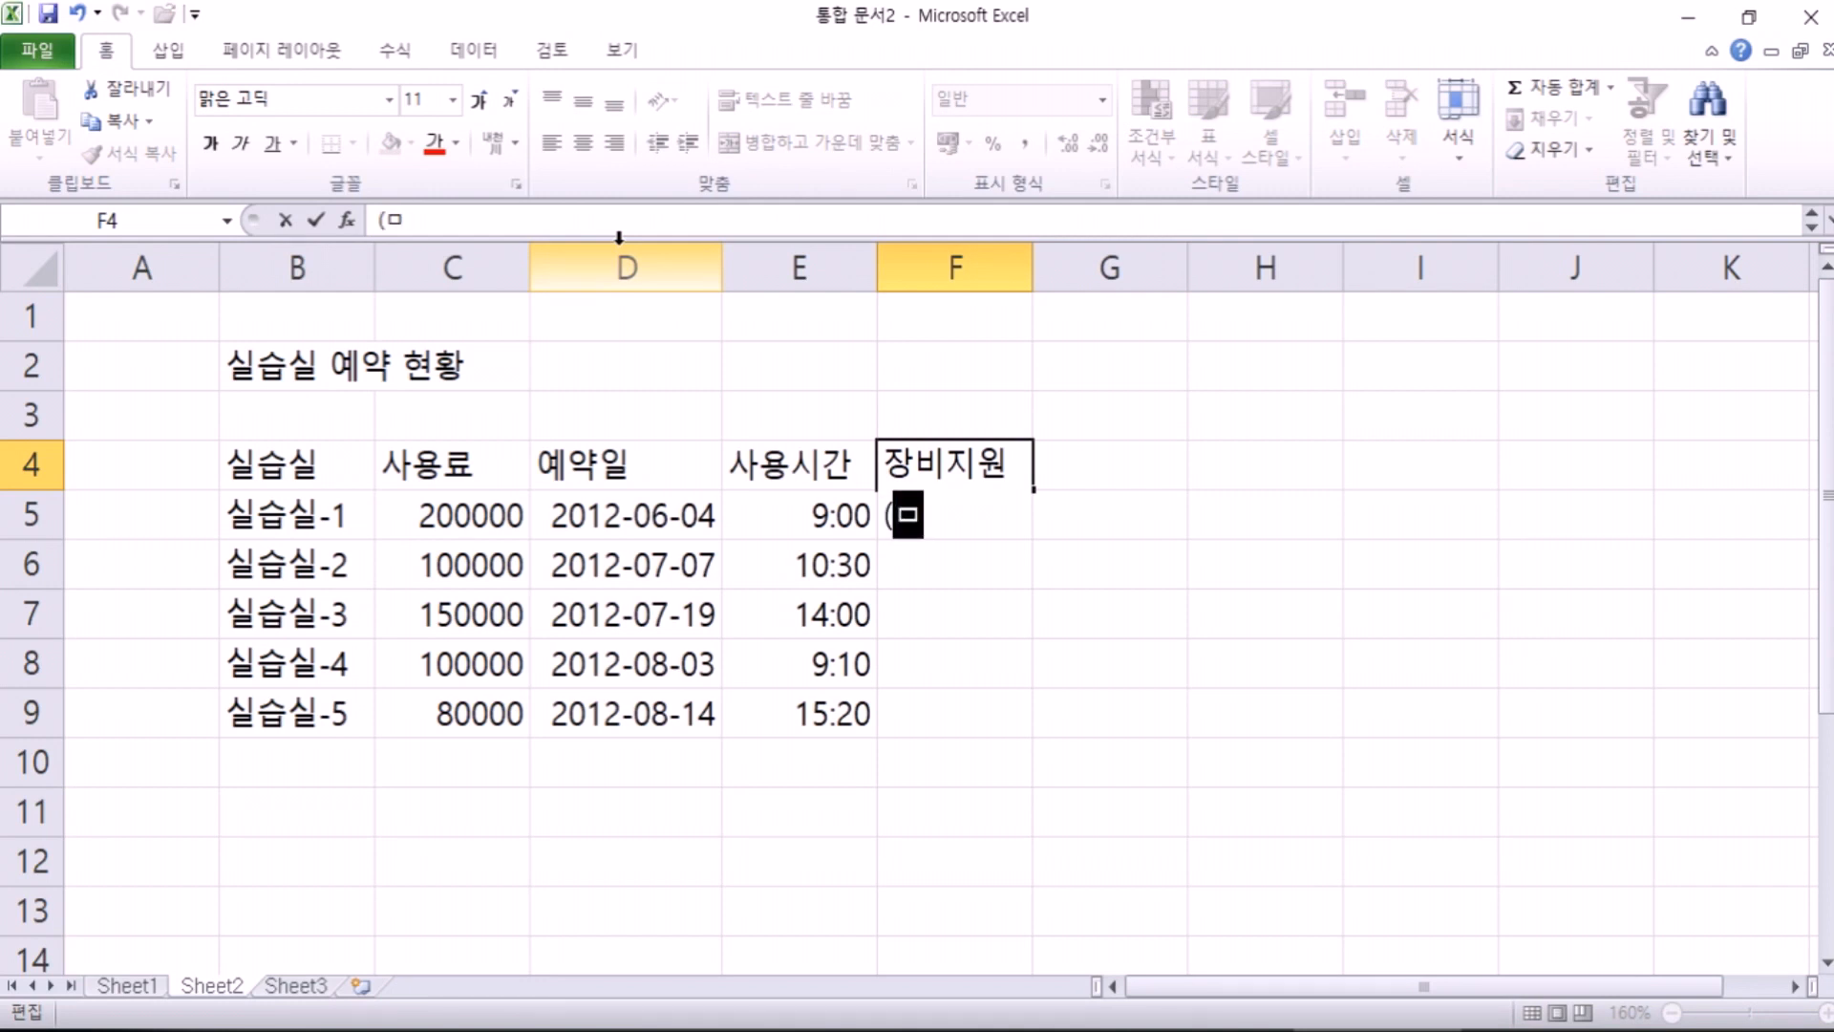
type(")")
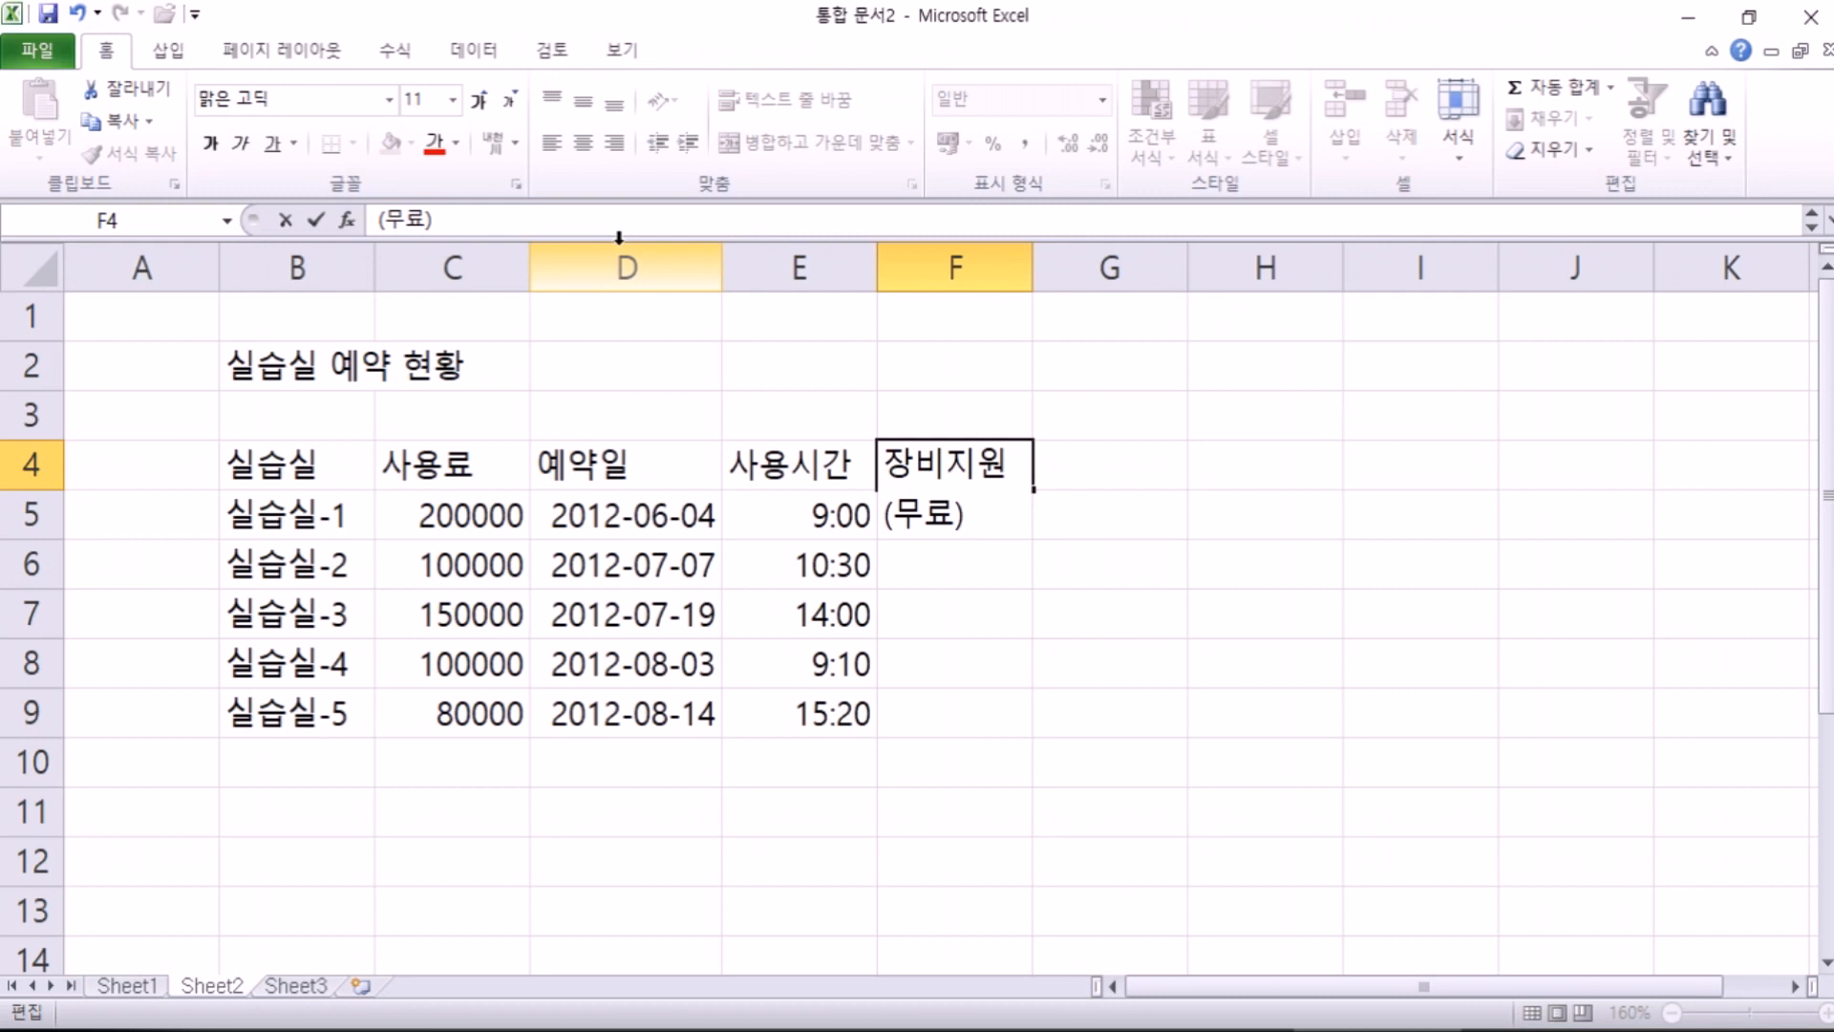
key("Return")
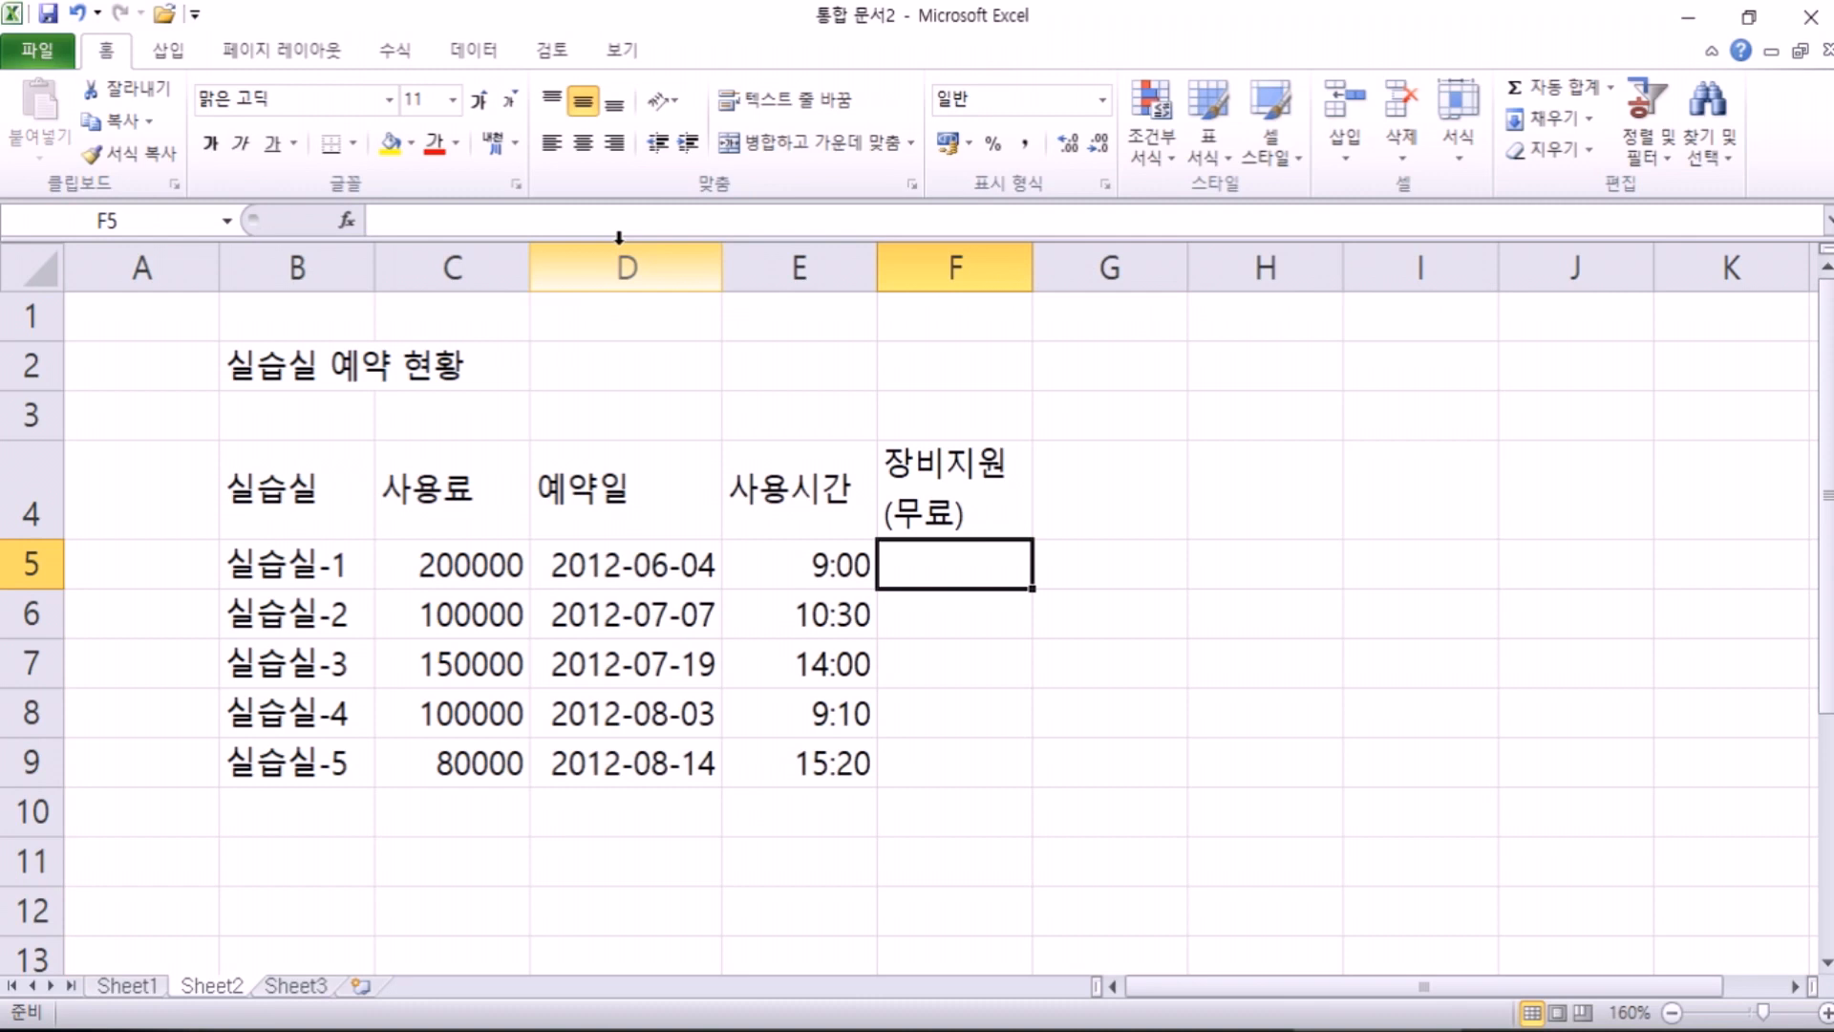
key("Right")
key("Up")
key("Down")
key("Down")
key("Down")
key("Down")
key("Down")
key("Down")
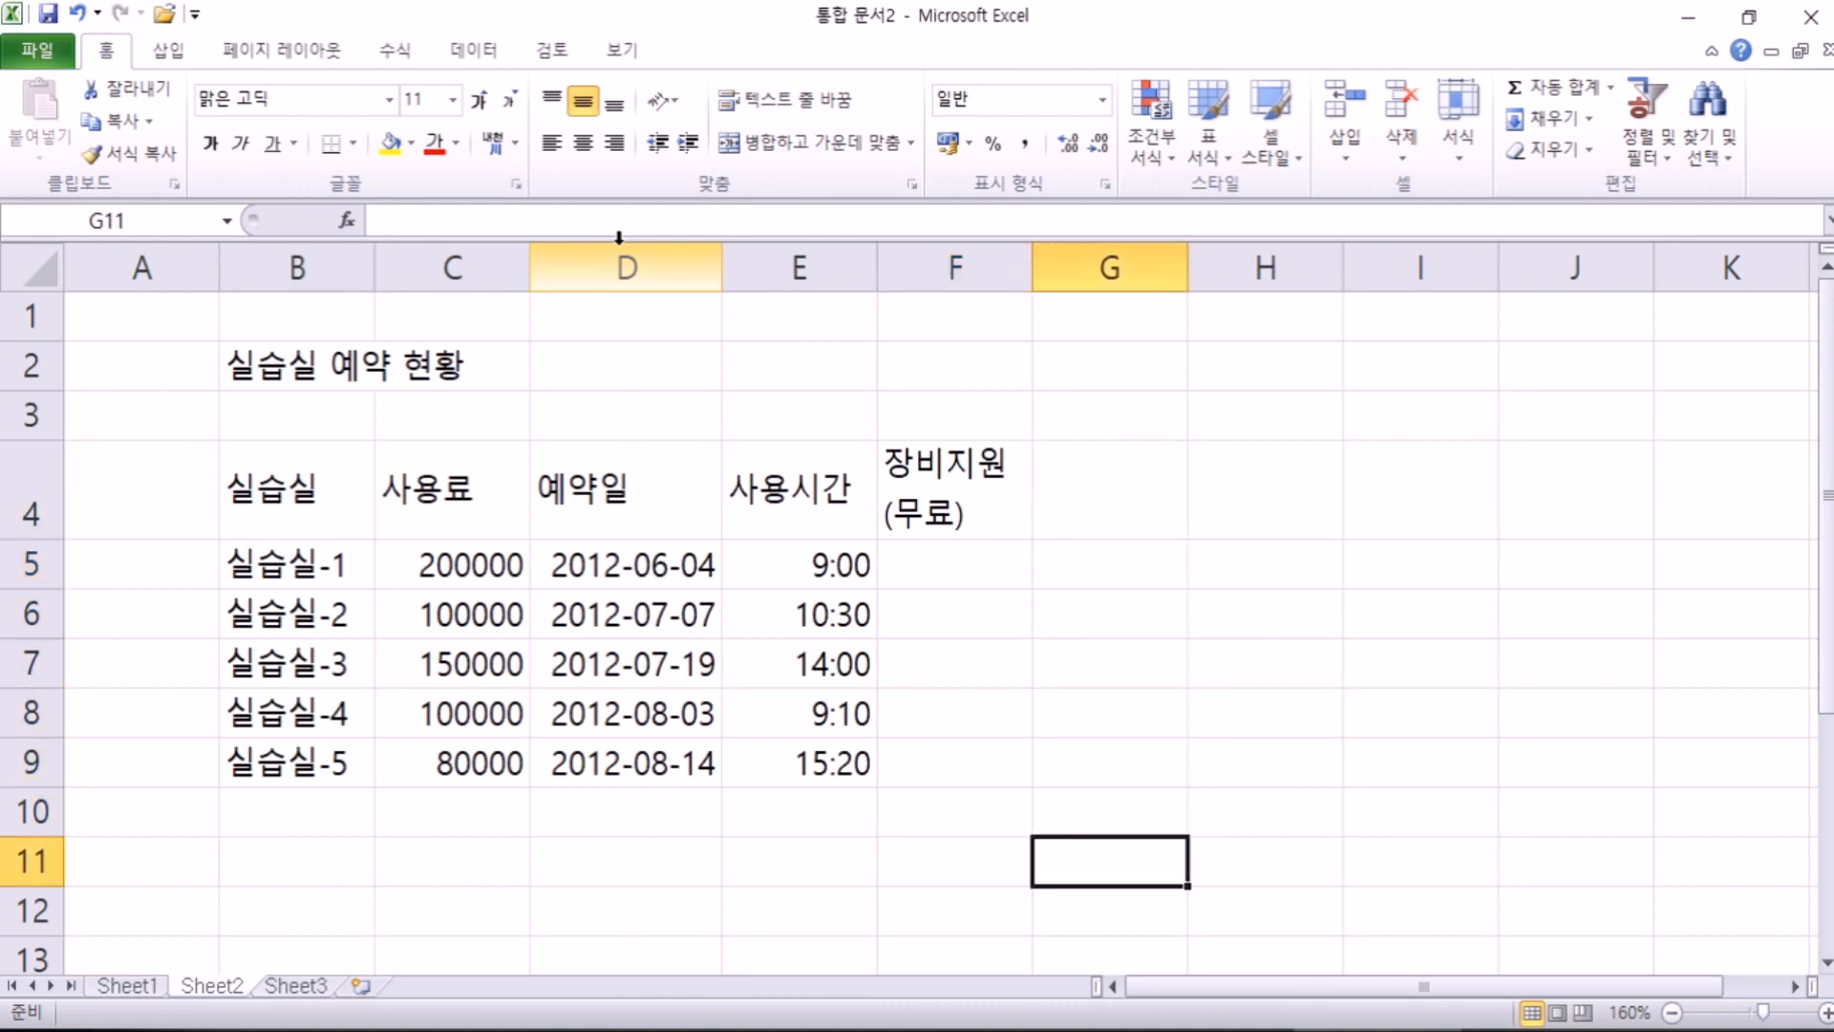
key("Up")
key("Up")
key("Up")
key("Down")
key("Down")
key("Down")
key("Down")
key("Up")
key("Up")
key("Up")
key("Up")
key("Up")
key("Up")
key("Up")
key("Up")
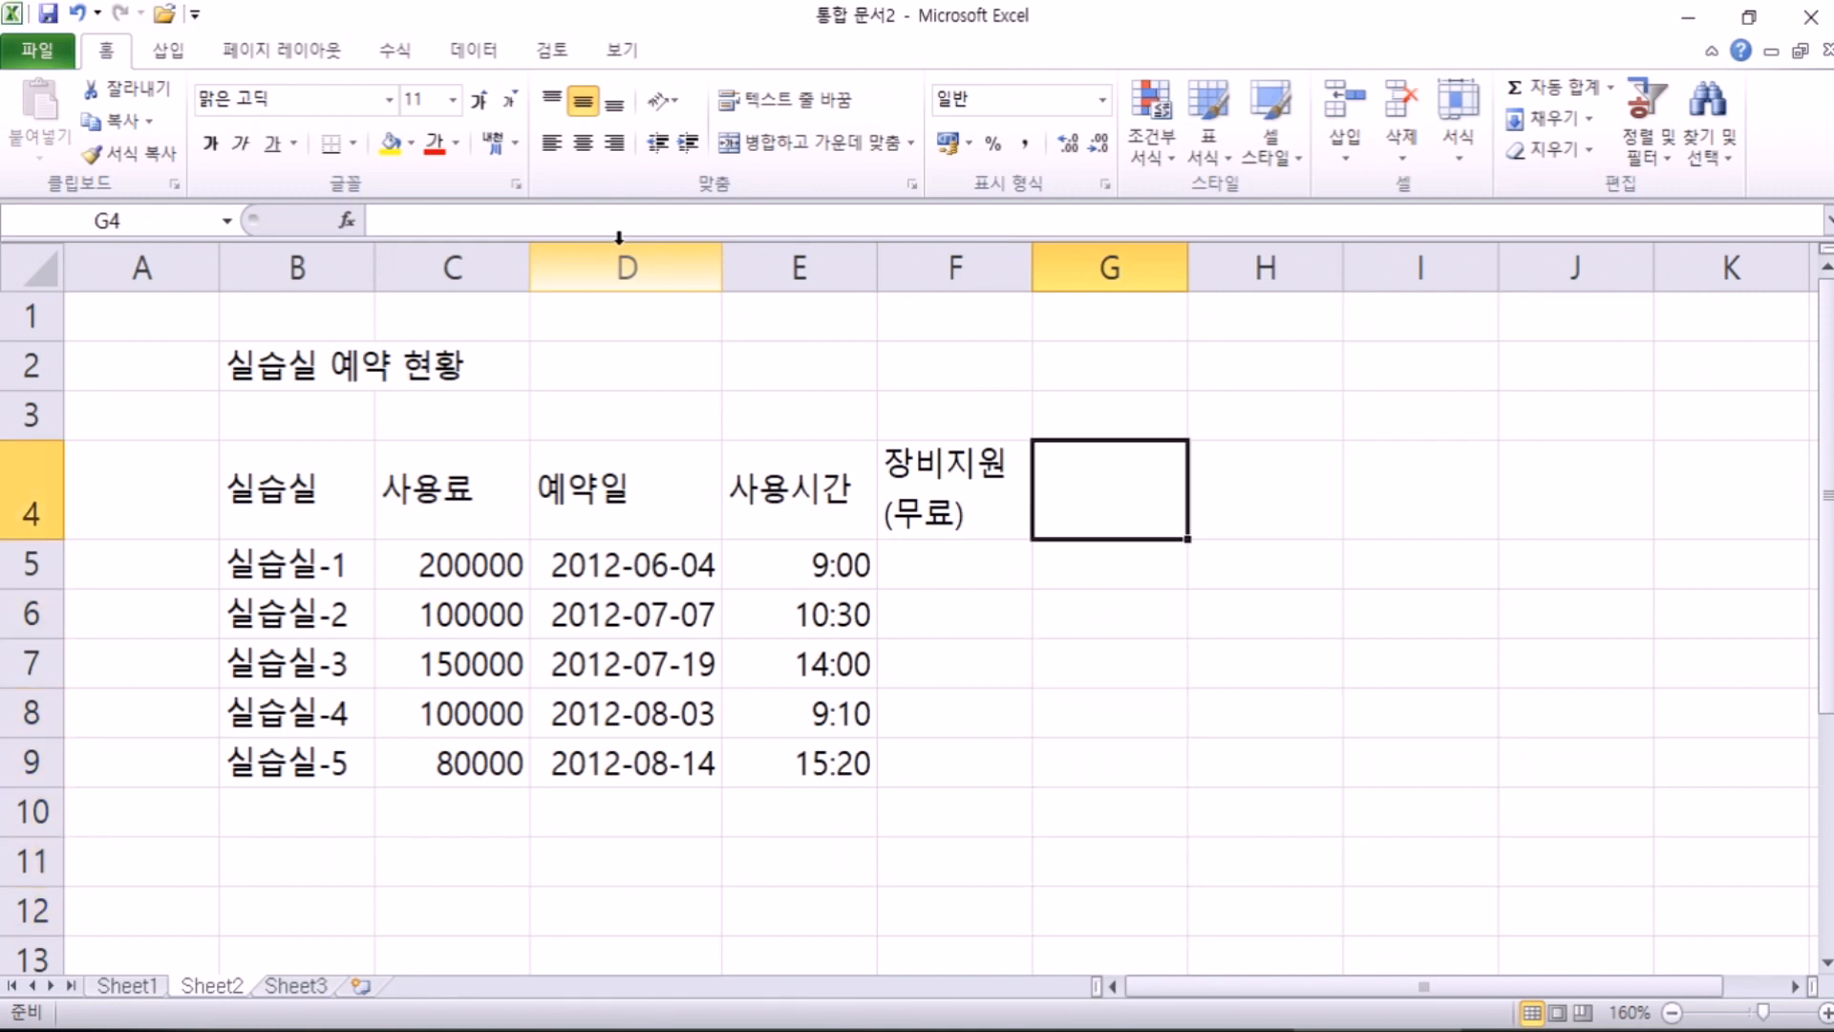
type("월")
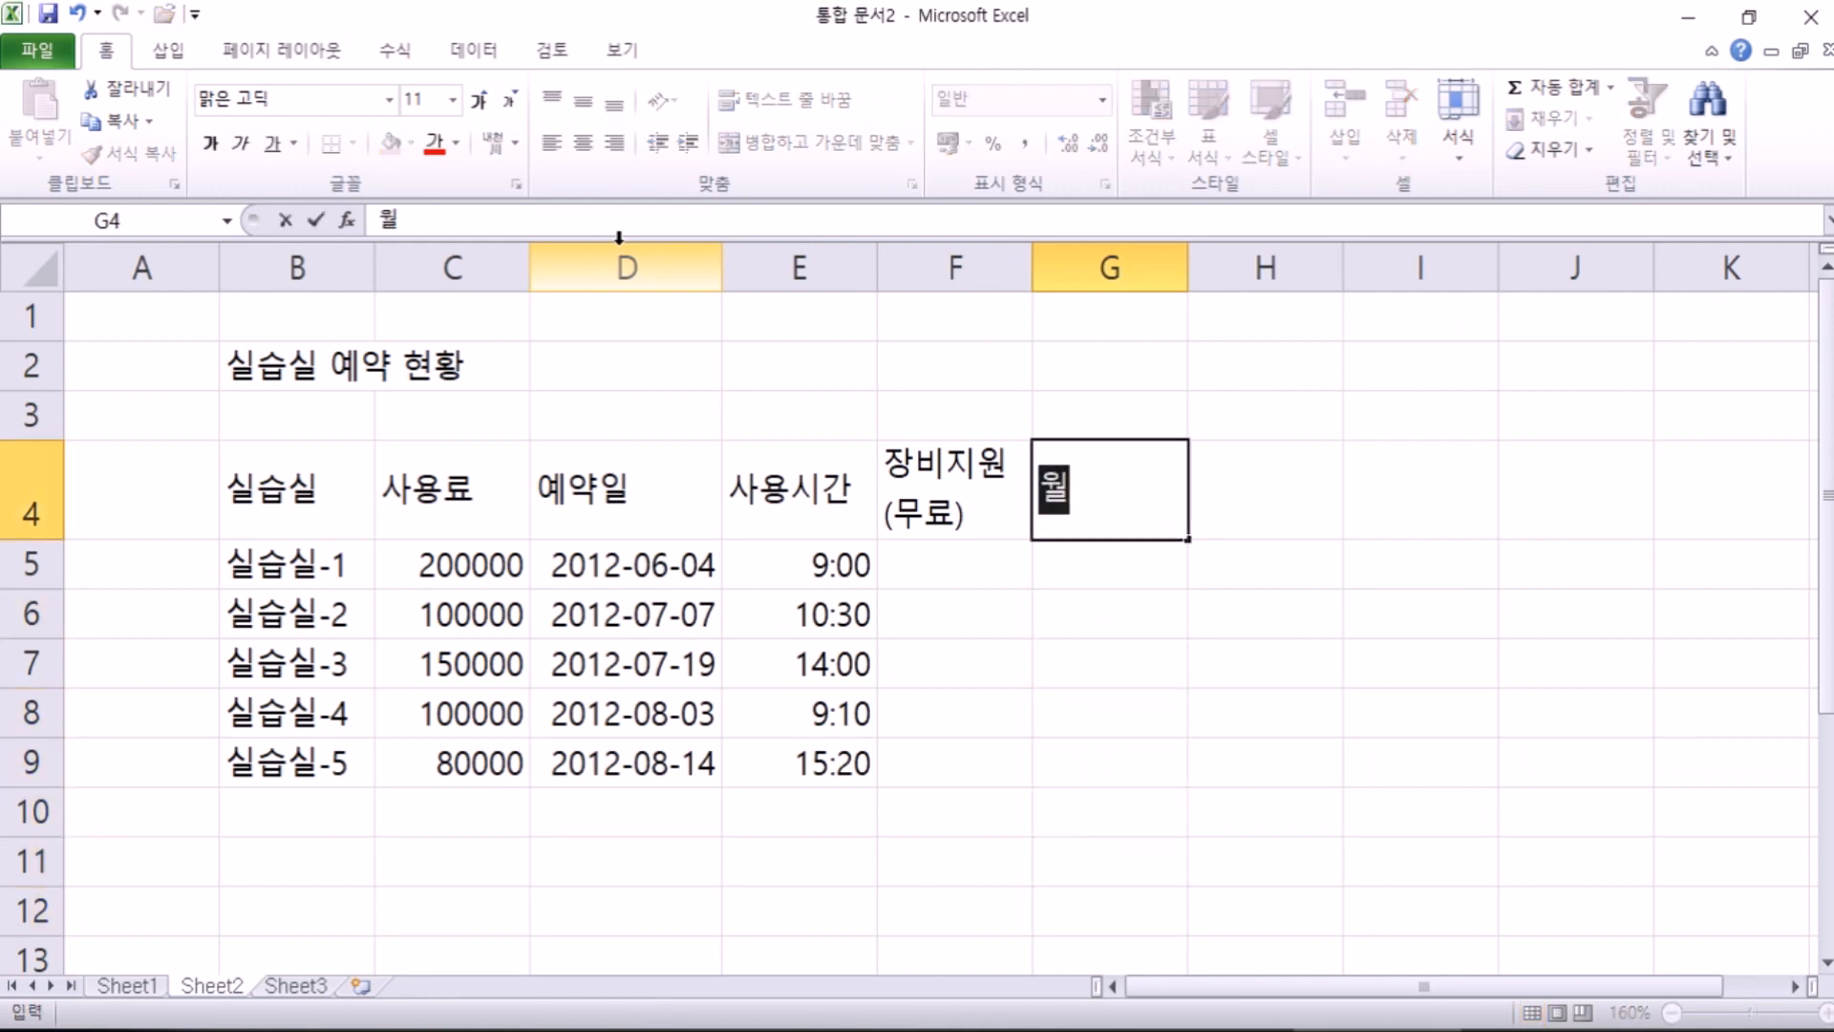
key("alt+Return")
type("시간")
key("Return")
key("Up")
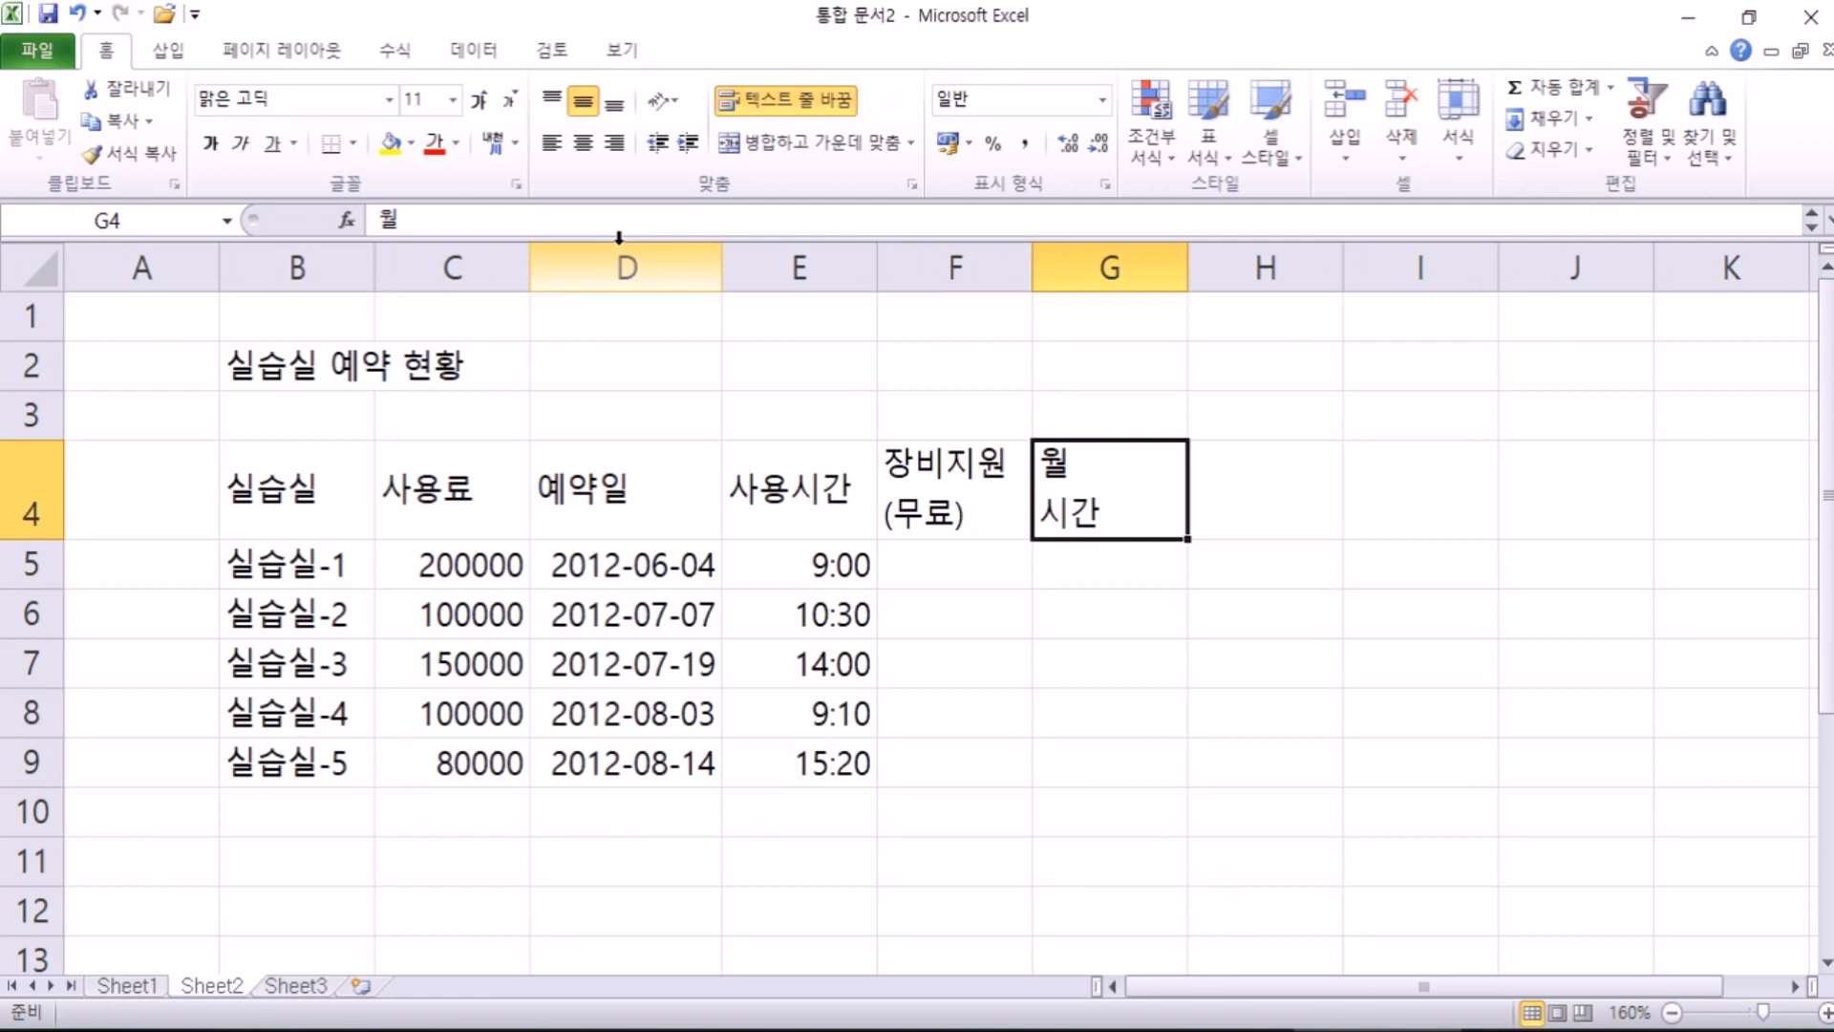
key("Delete")
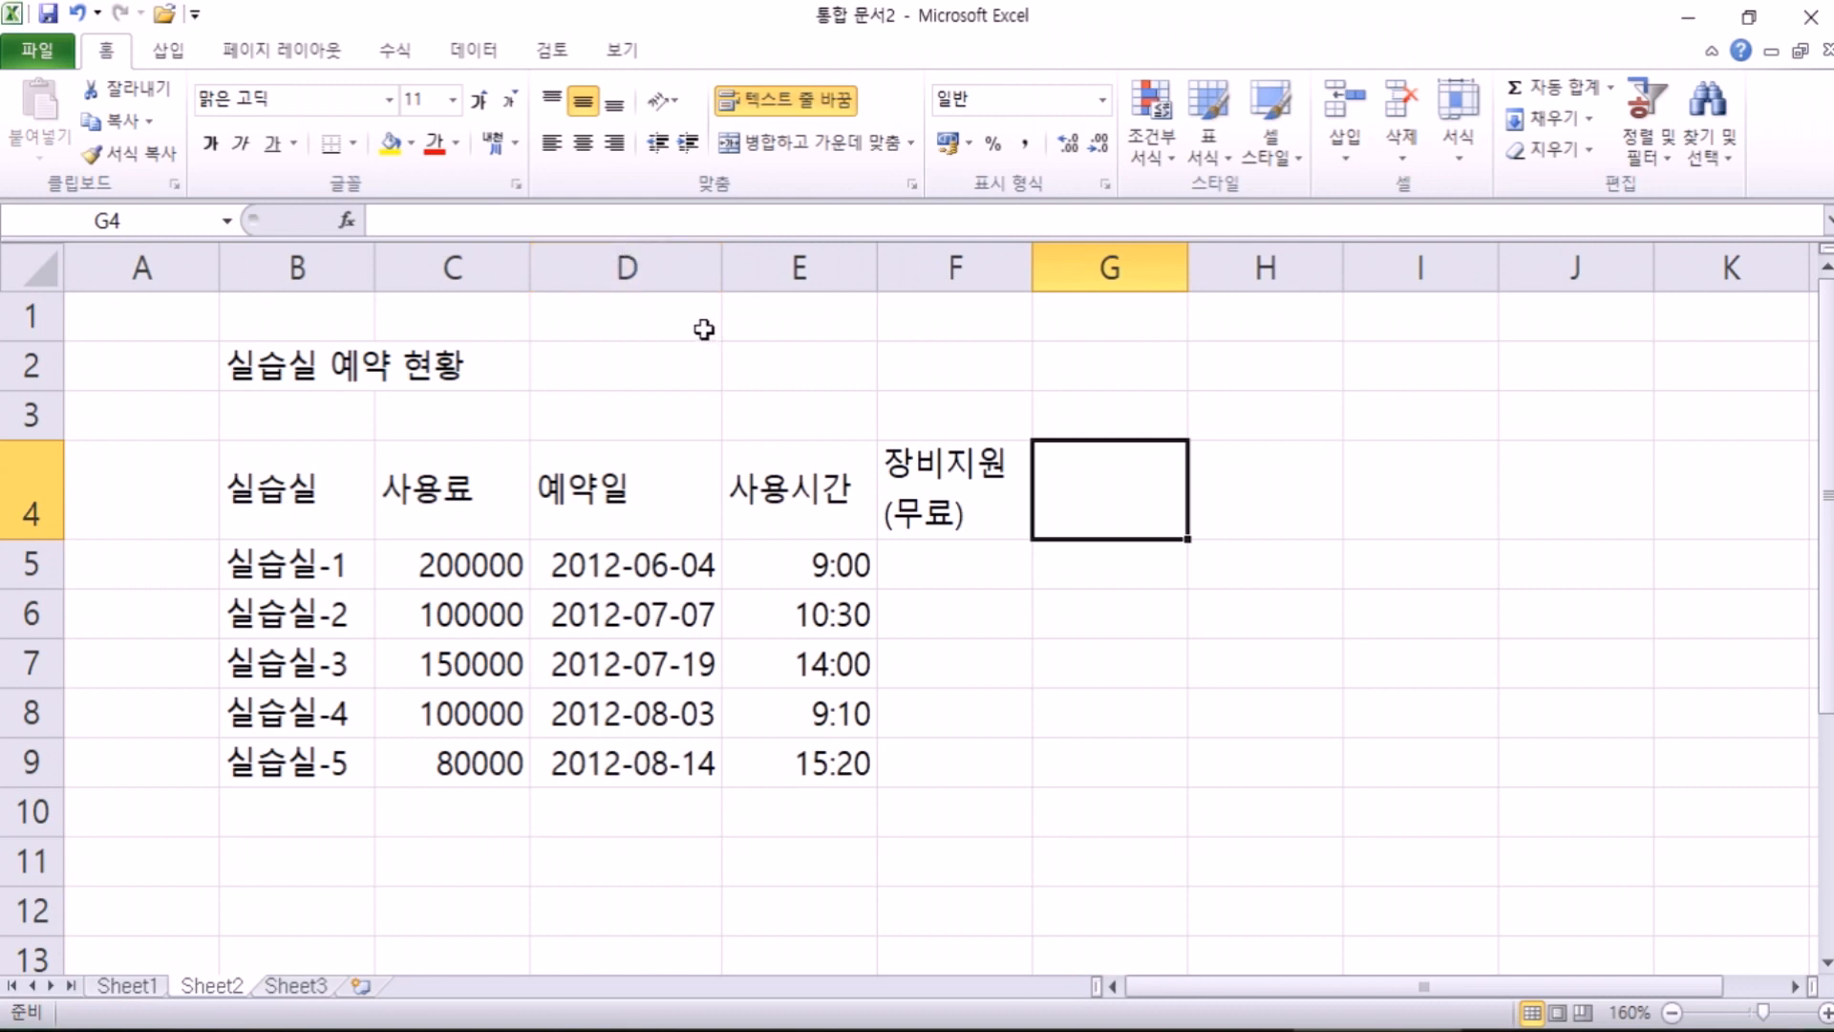
left_click(232, 362)
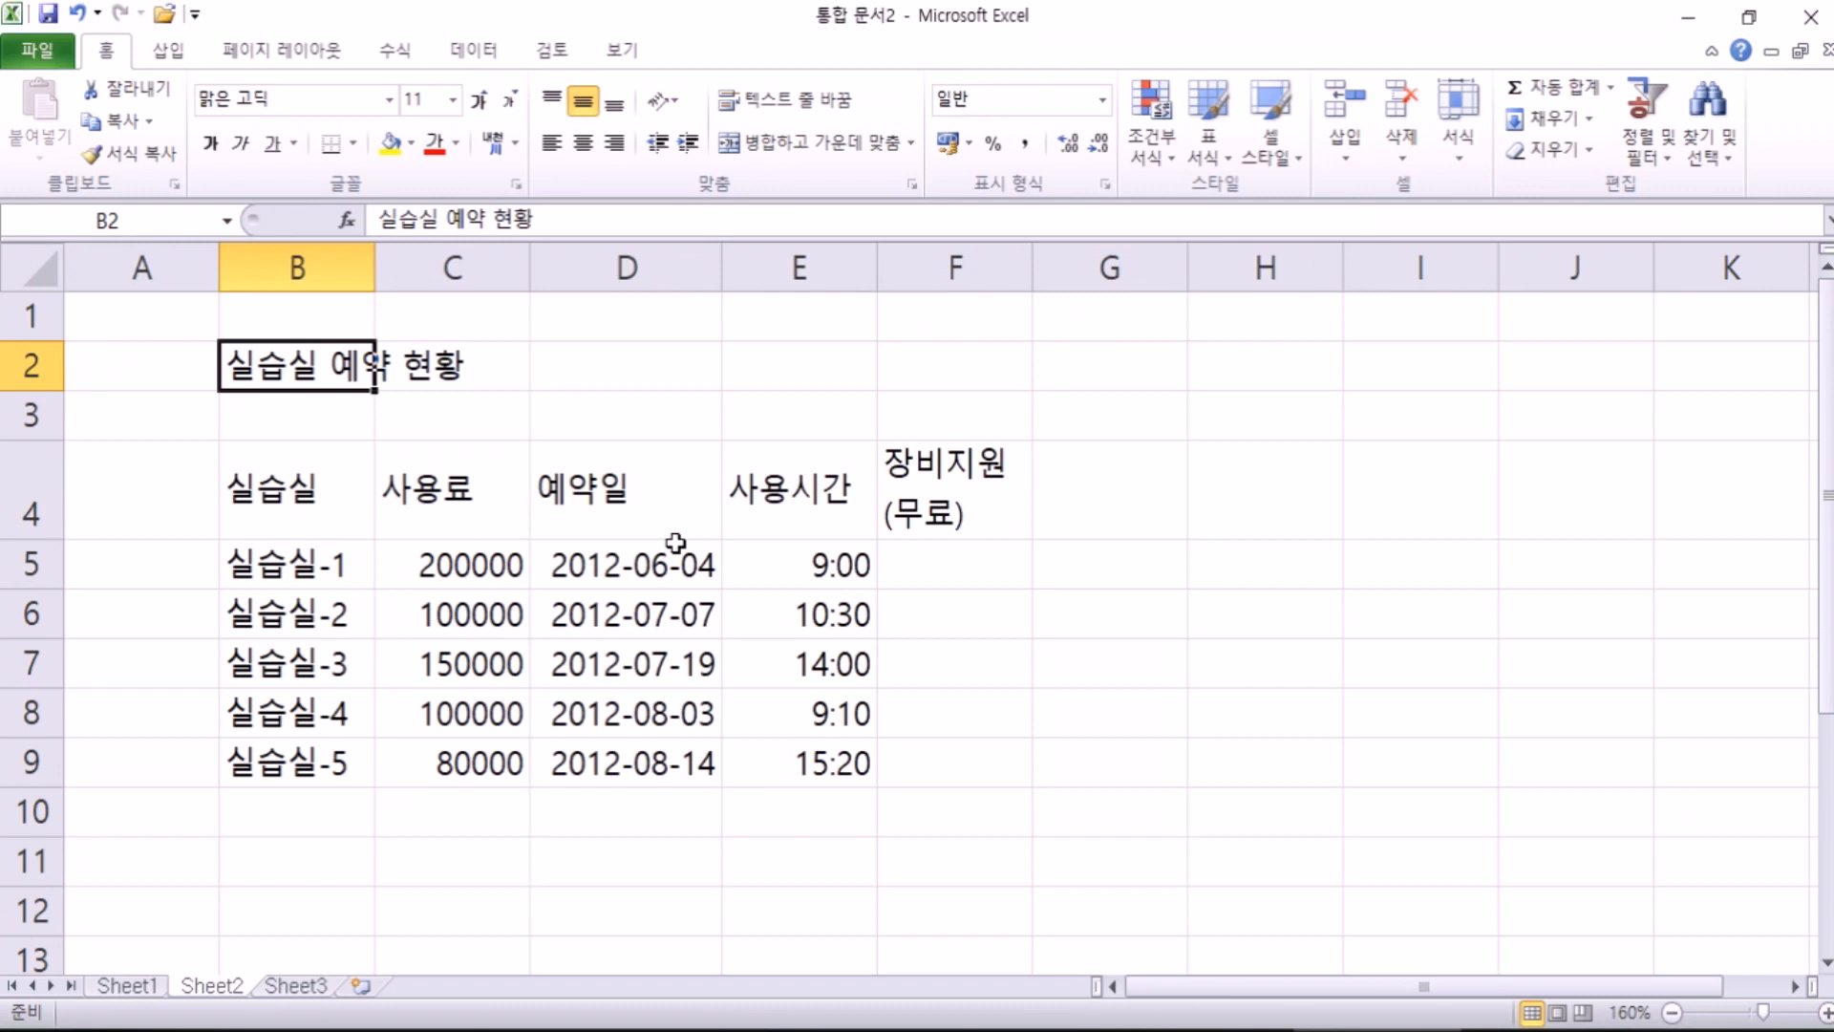
Step: Enter '예약금 : 사용료의 30%' in B11, then reopen the cell for editing
scroll(675, 542, "down", 1)
left_click(291, 707)
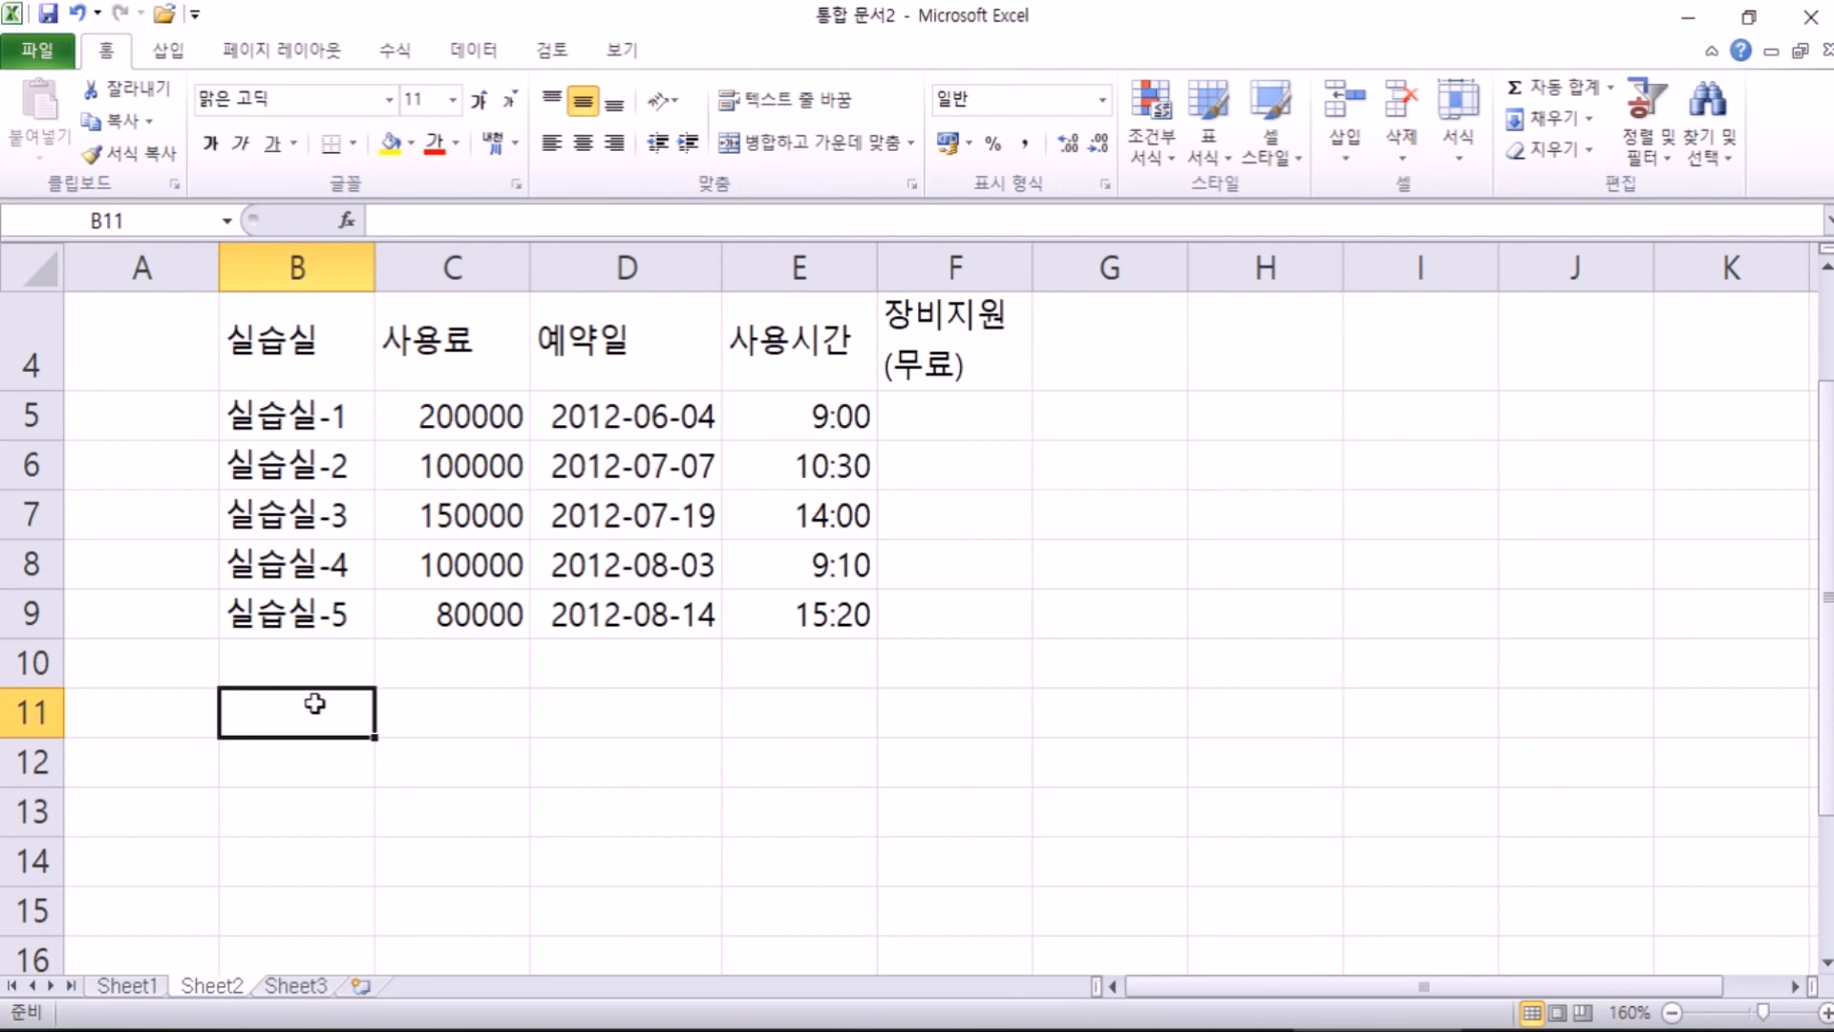
scroll(314, 704, "down", 1)
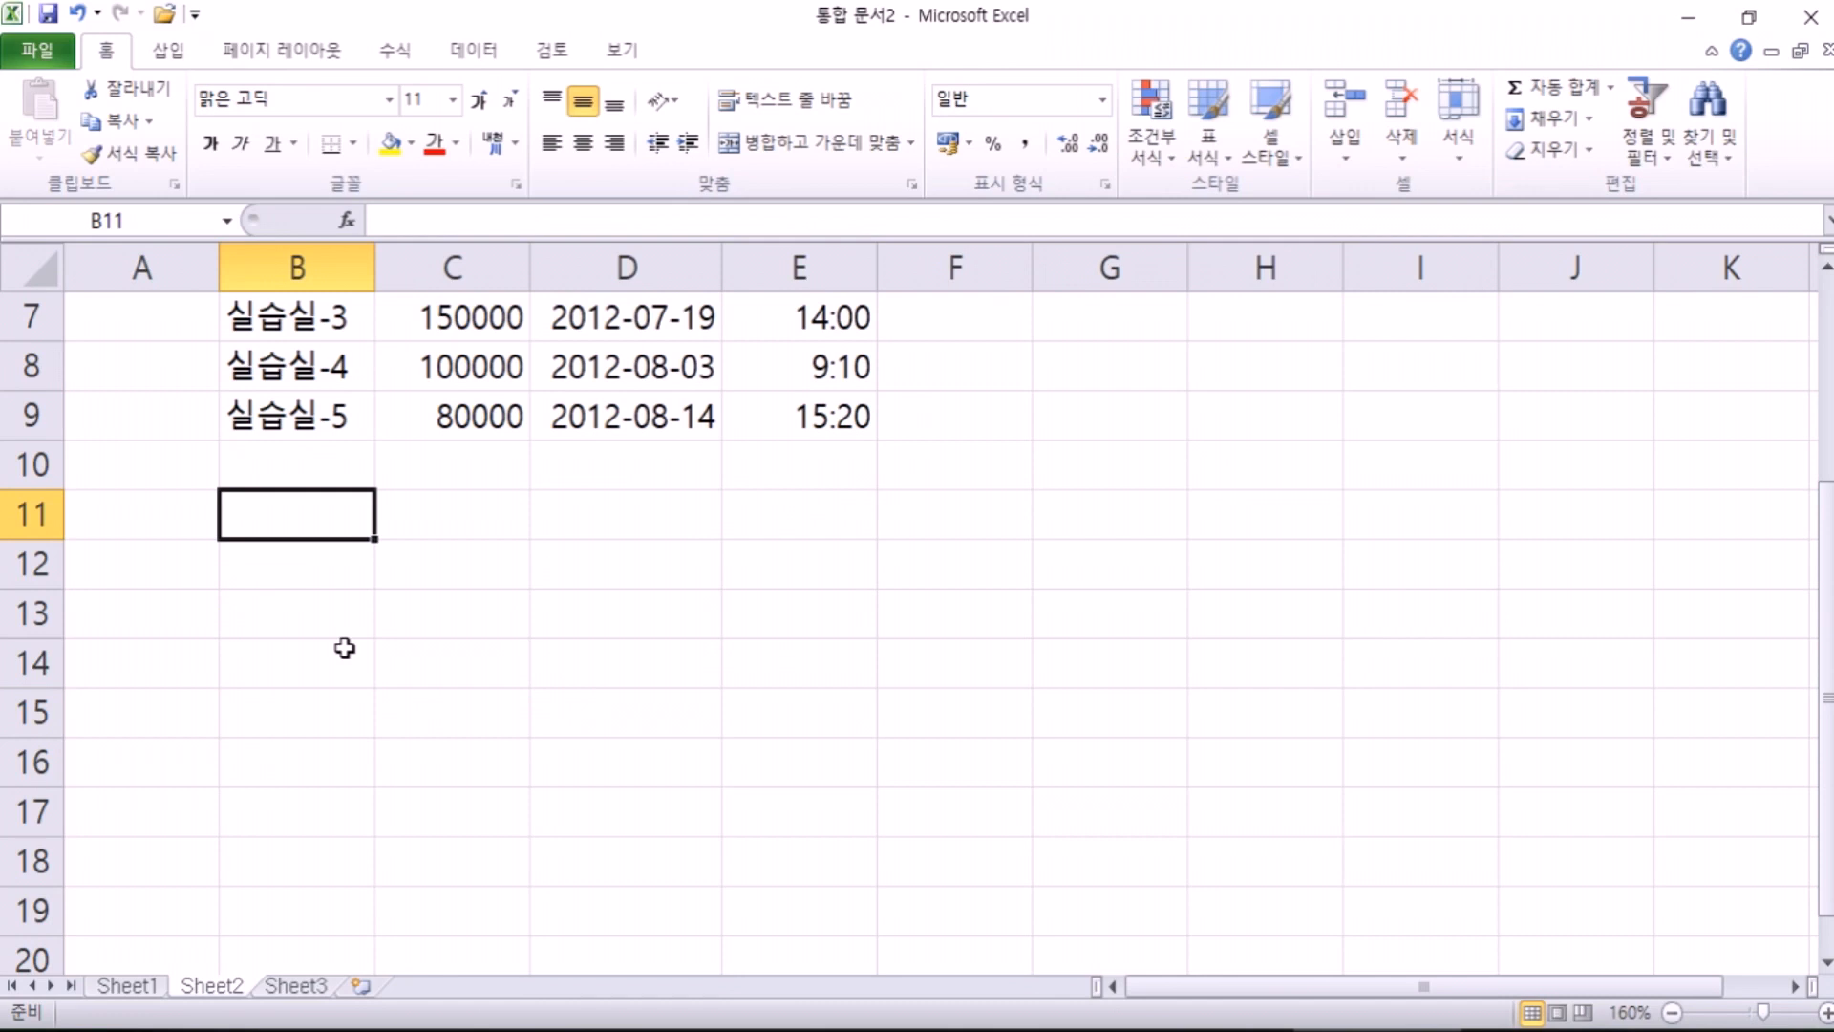
scroll(383, 602, "down", 1)
scroll(387, 598, "up", 1)
type("예")
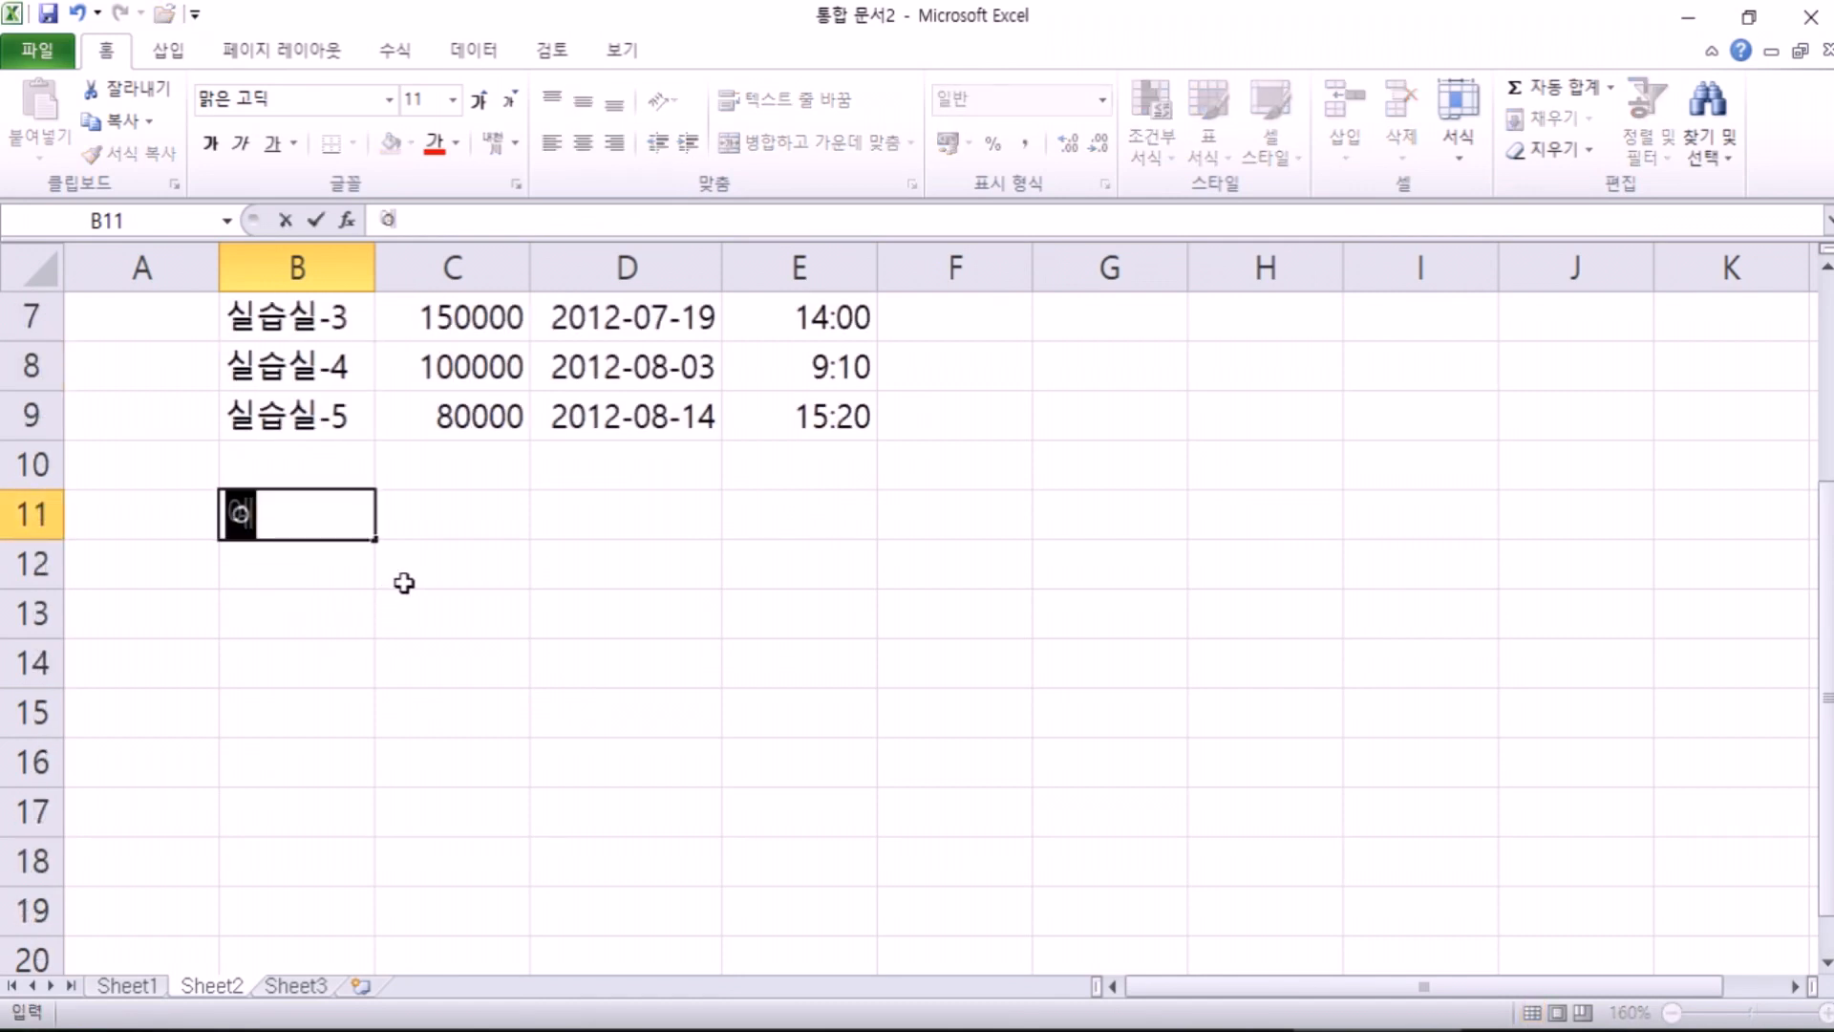
type("약")
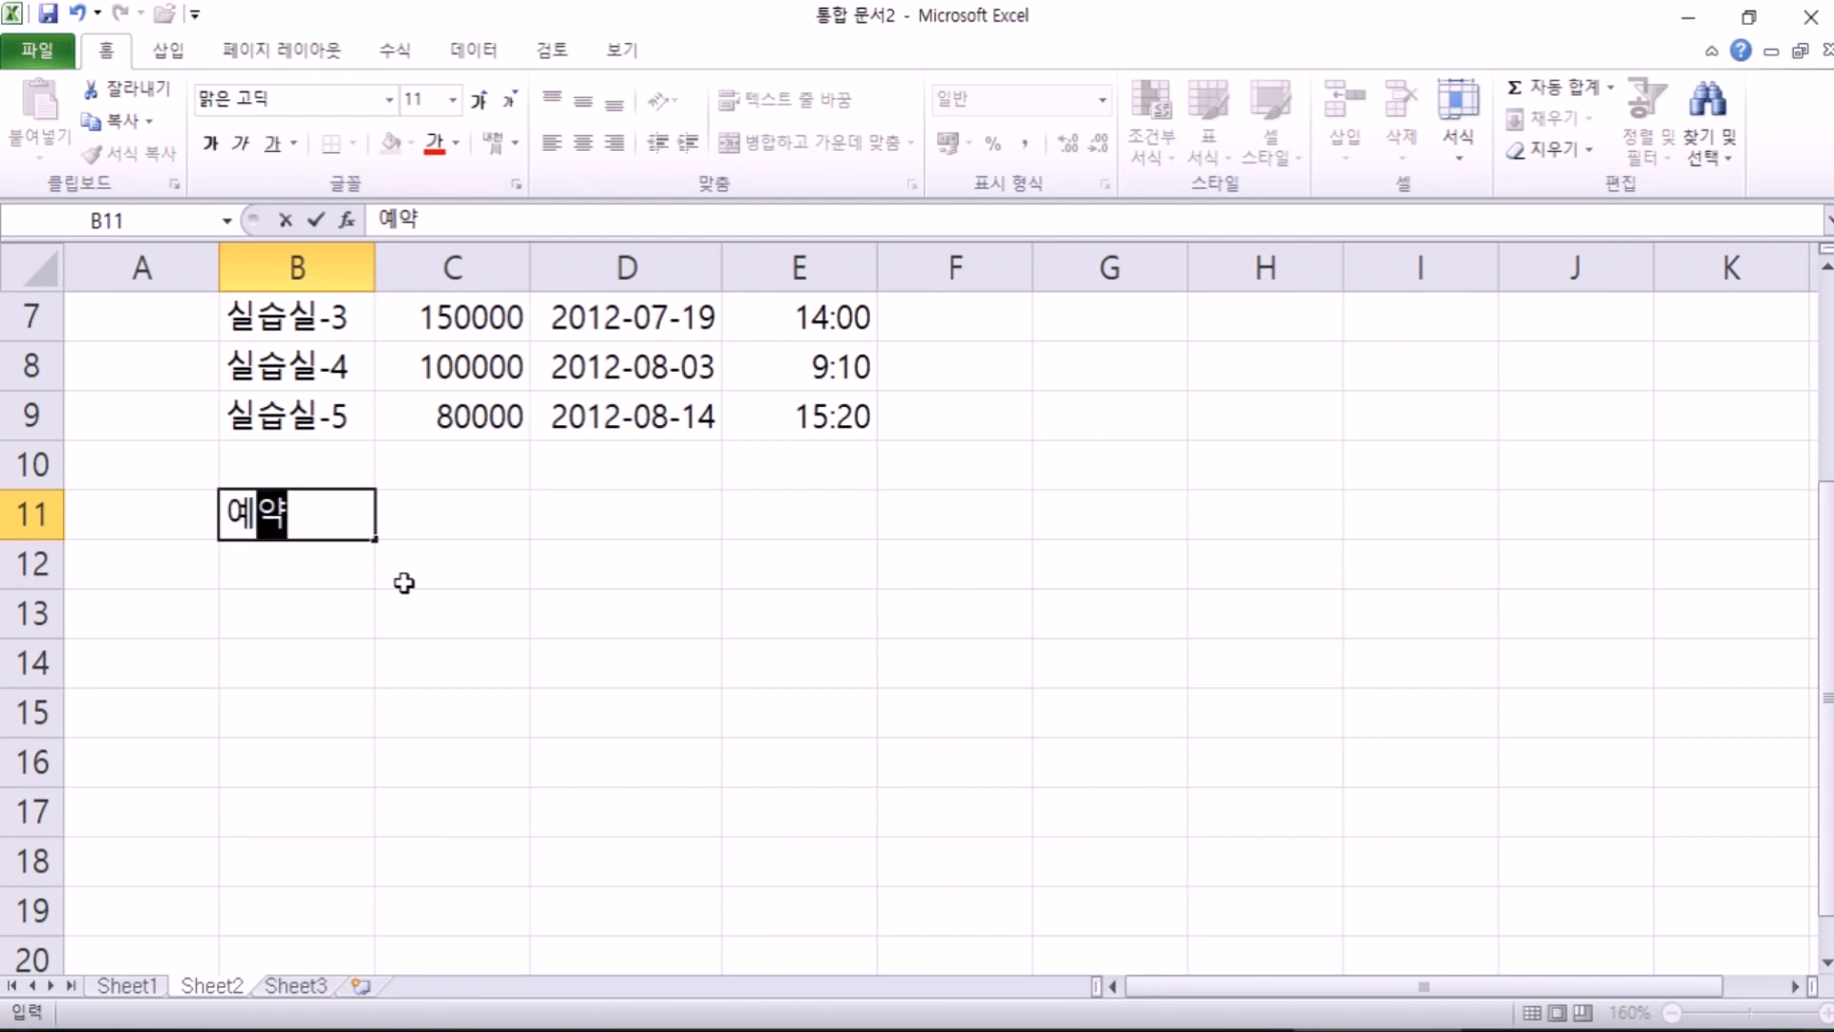
type("금 : 사용")
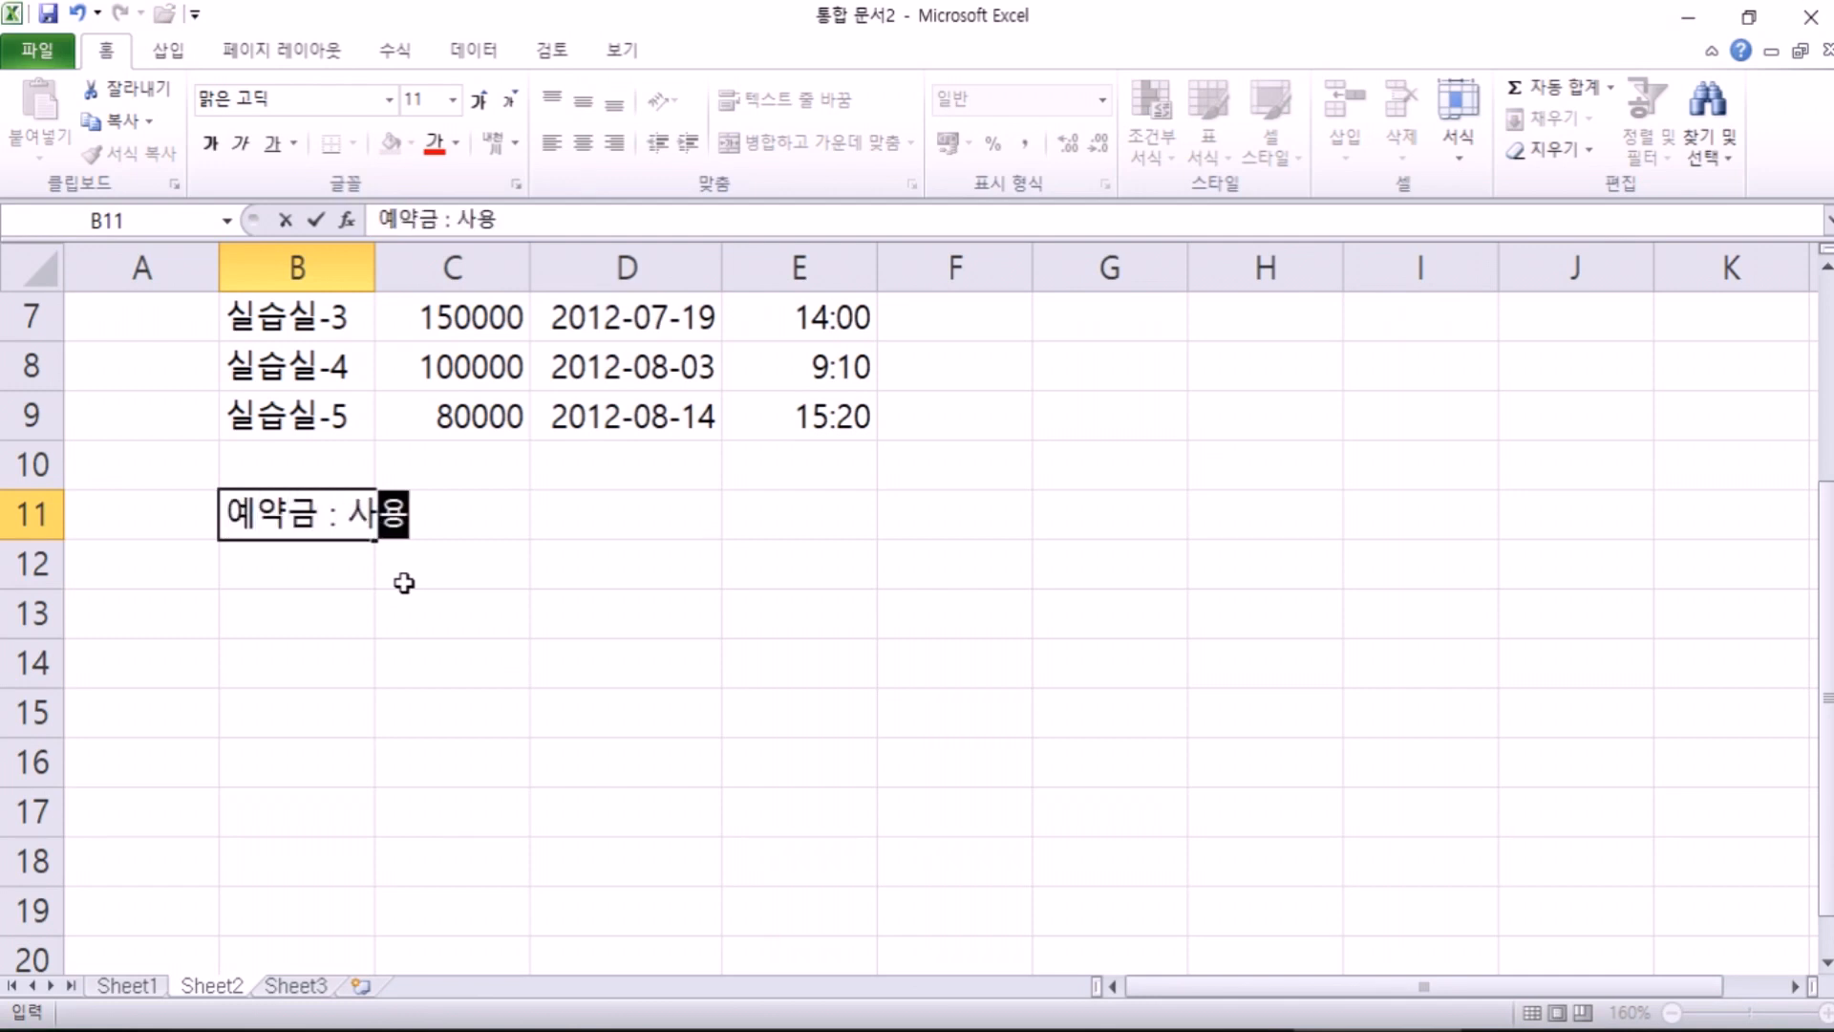
type("료의 30%")
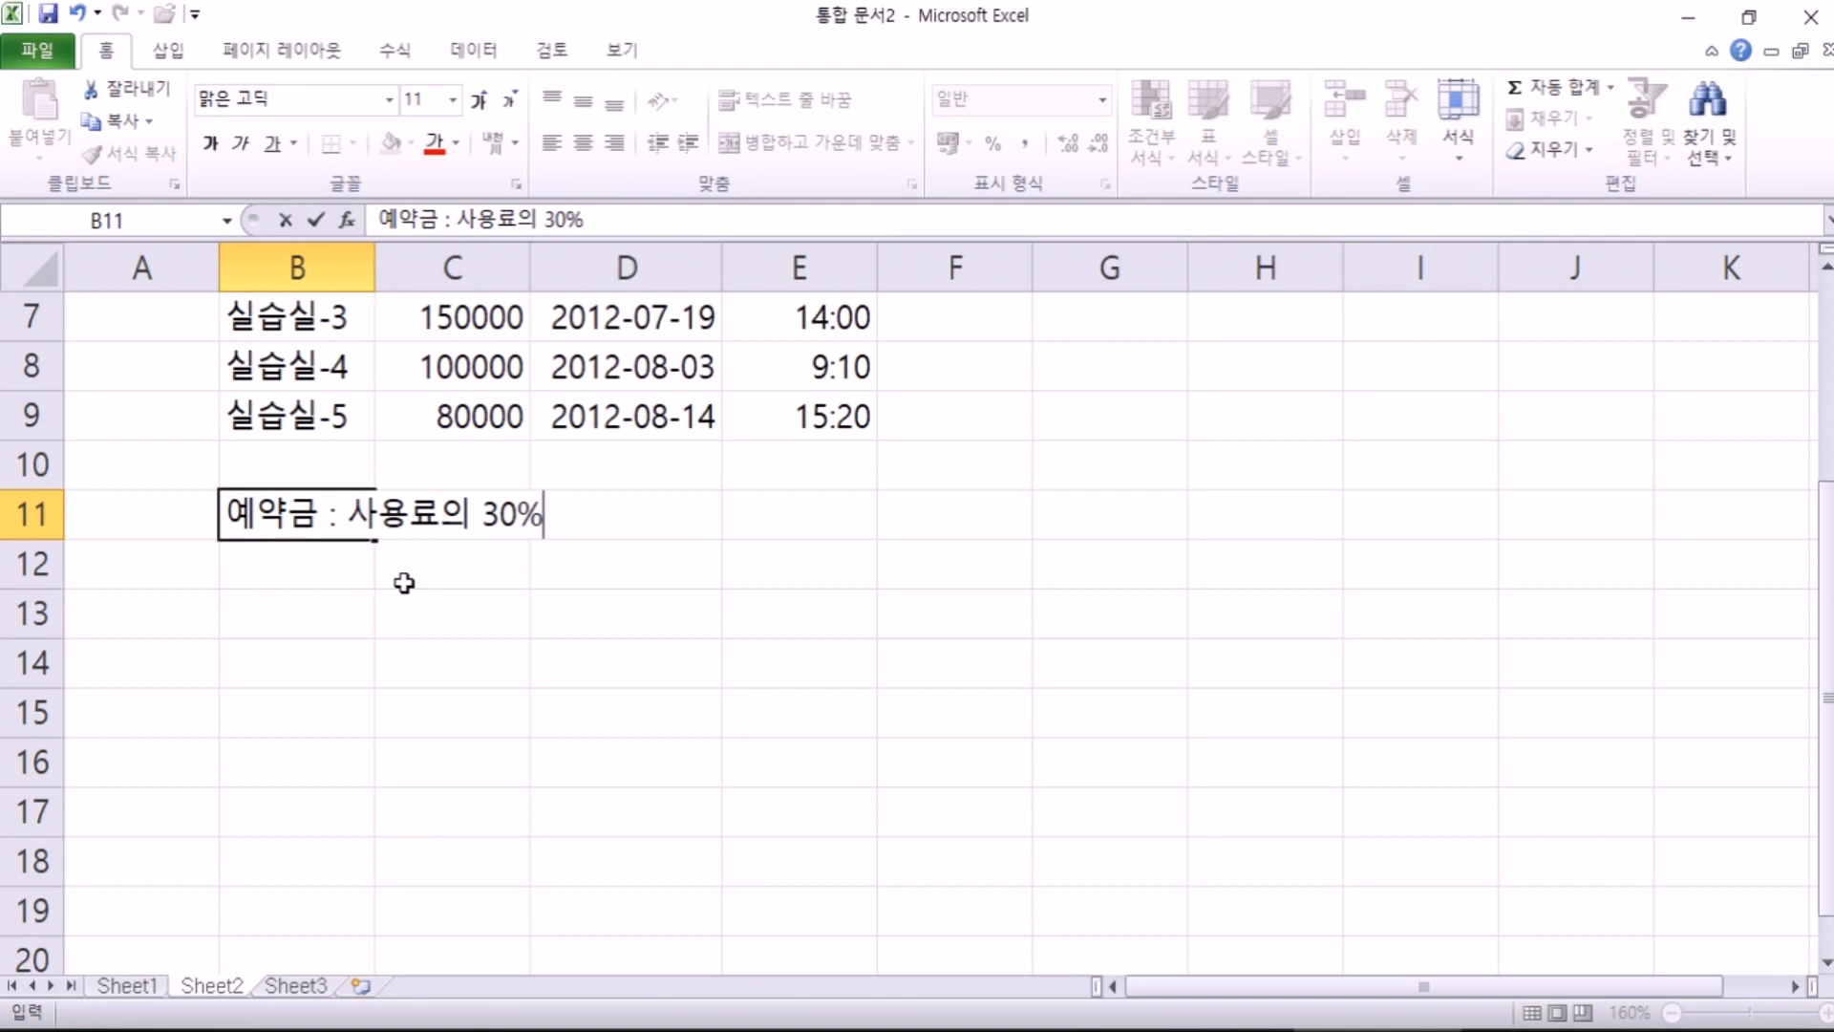
key("Return")
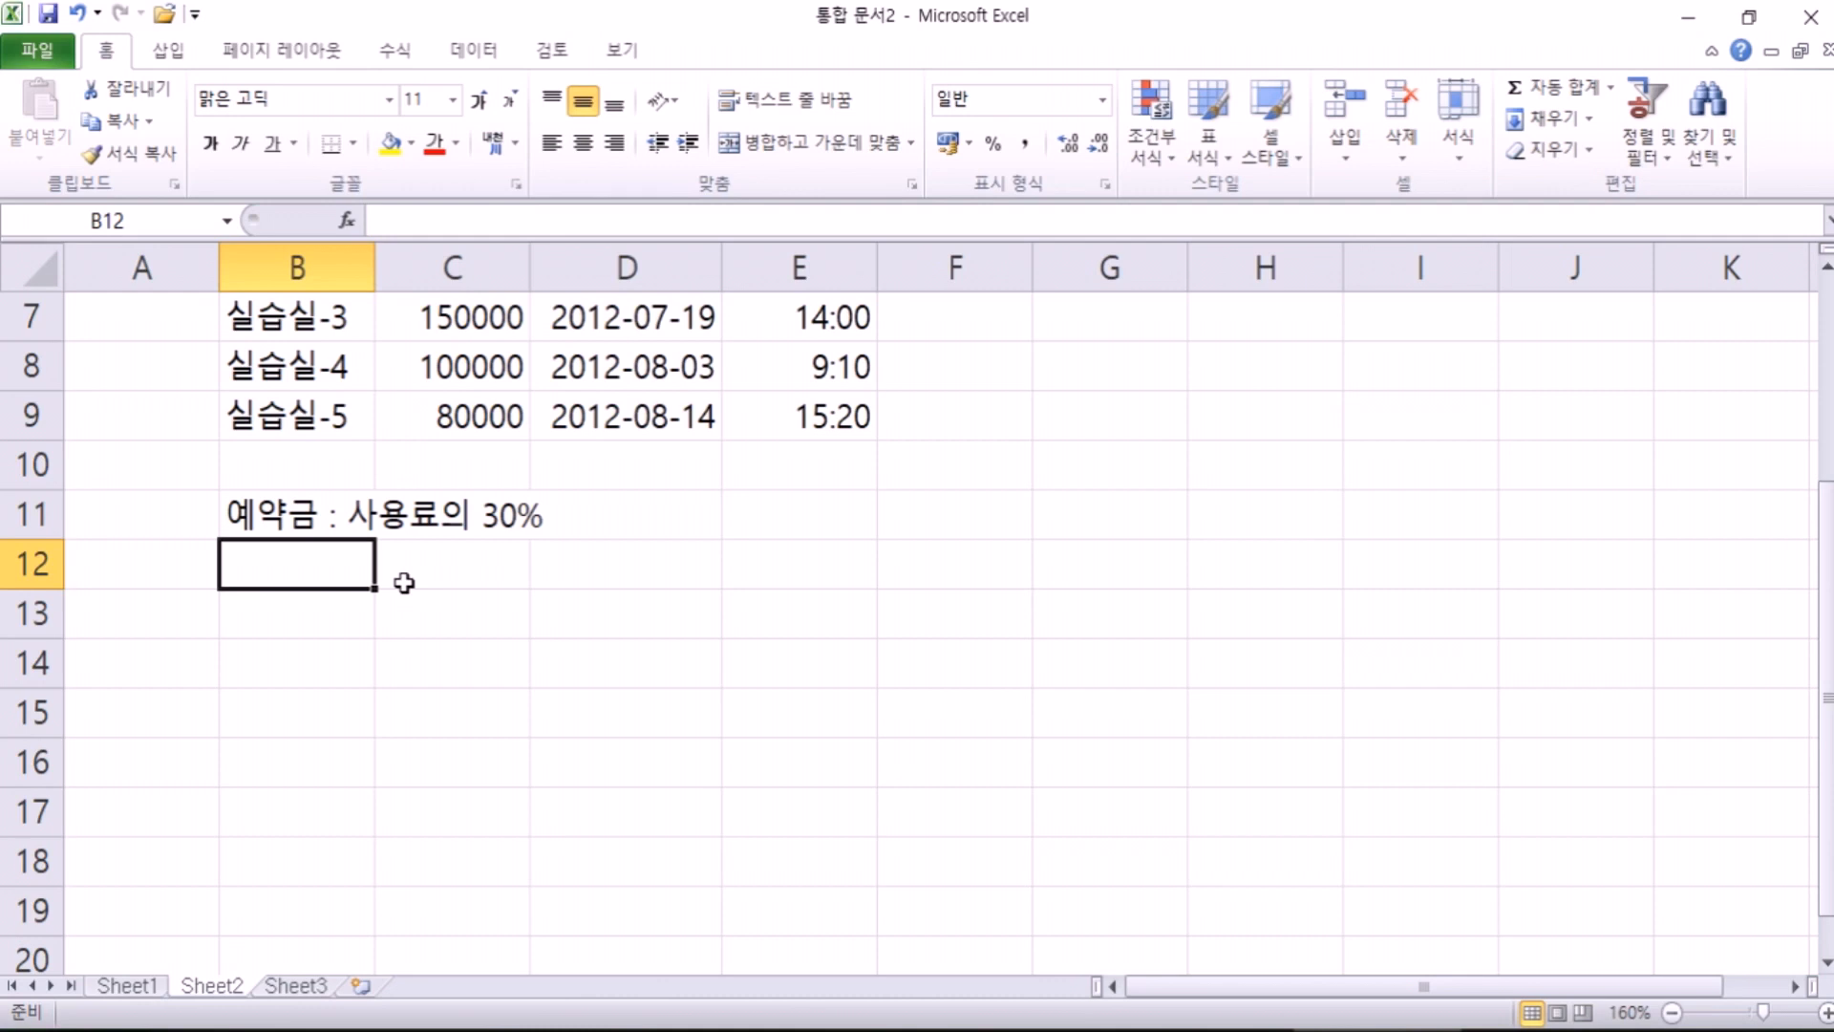
key("Up")
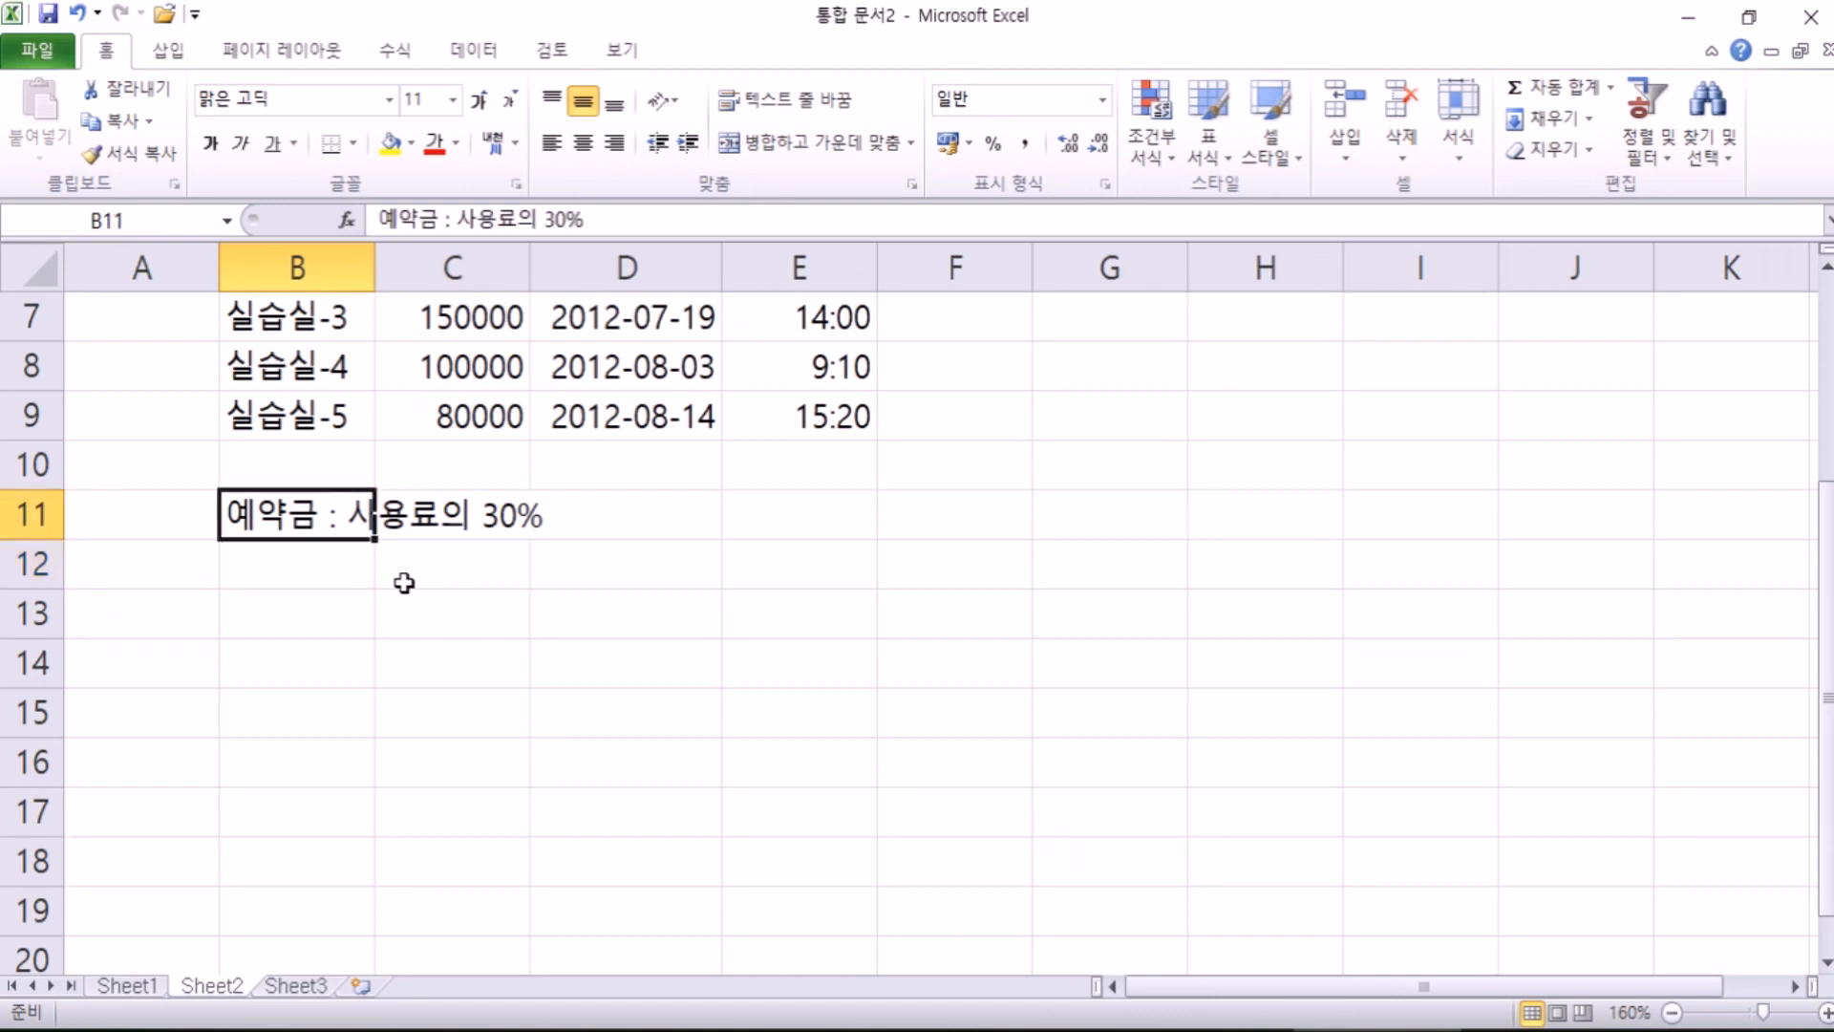
double_click(227, 514)
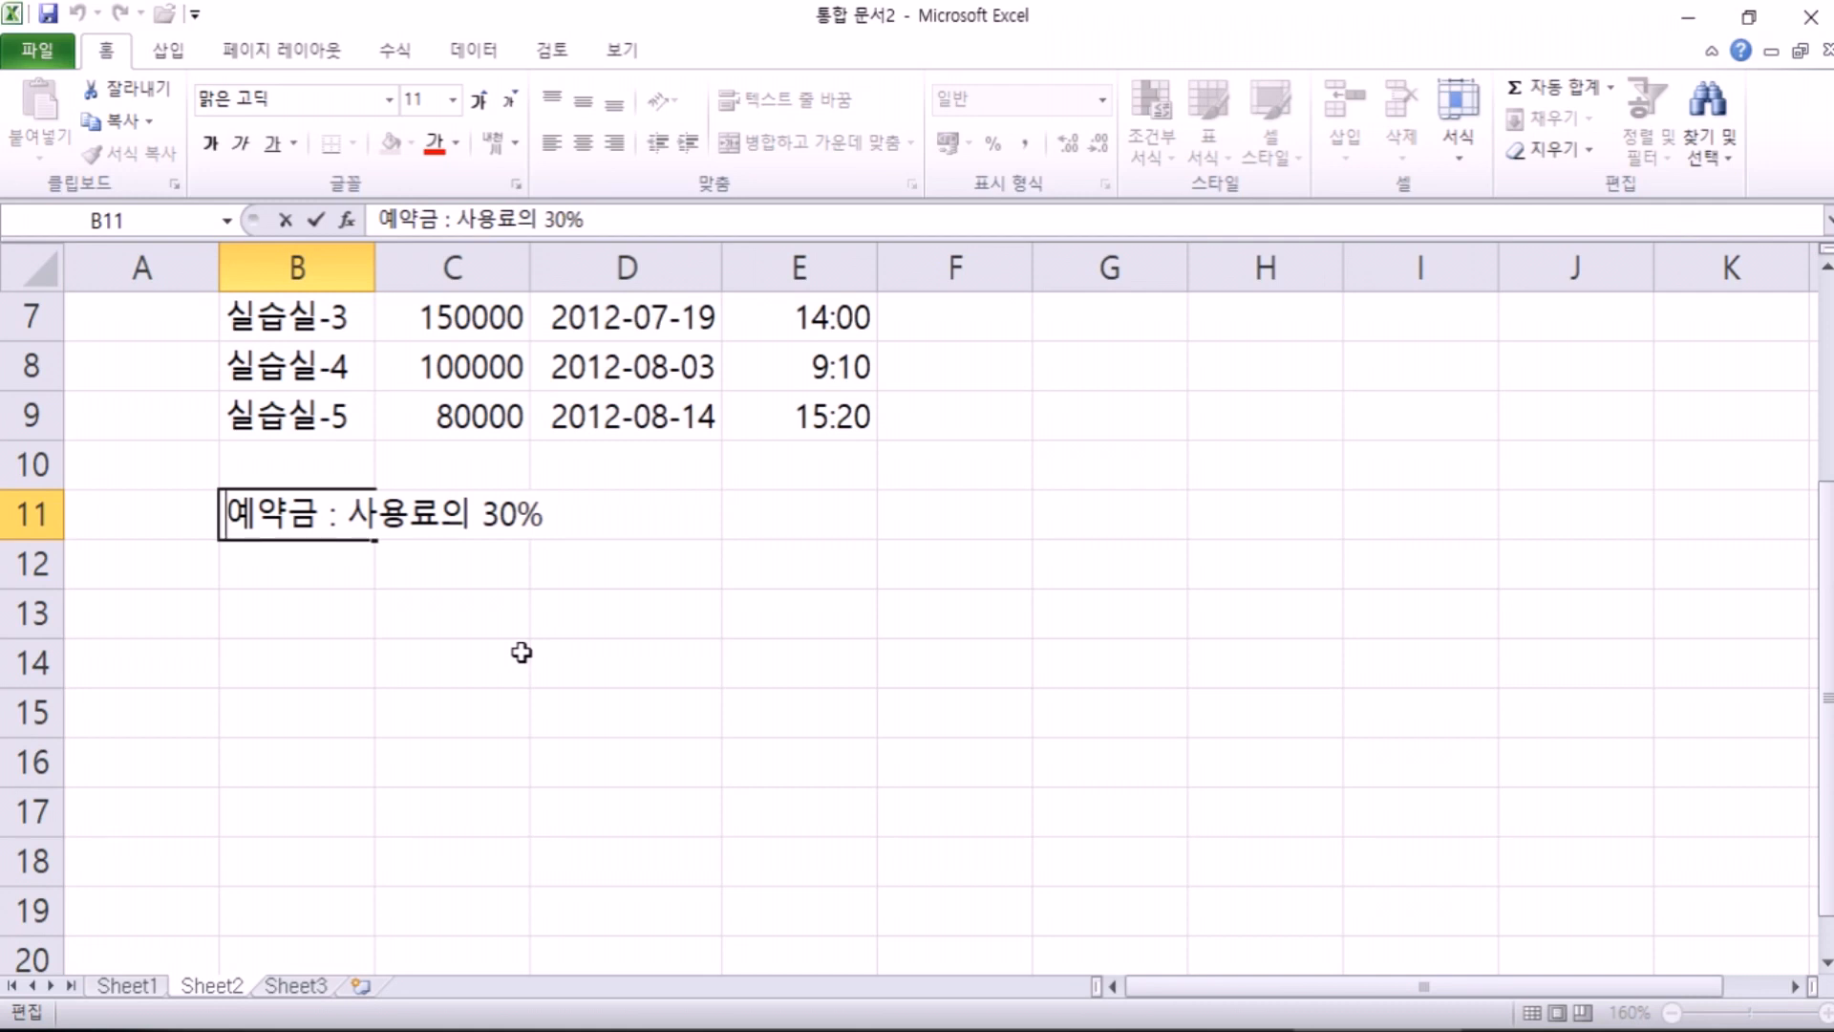
Step: Insert a ▶ symbol from the ㅁ Hanja symbol table at the start of B11's note
type("ㅁ")
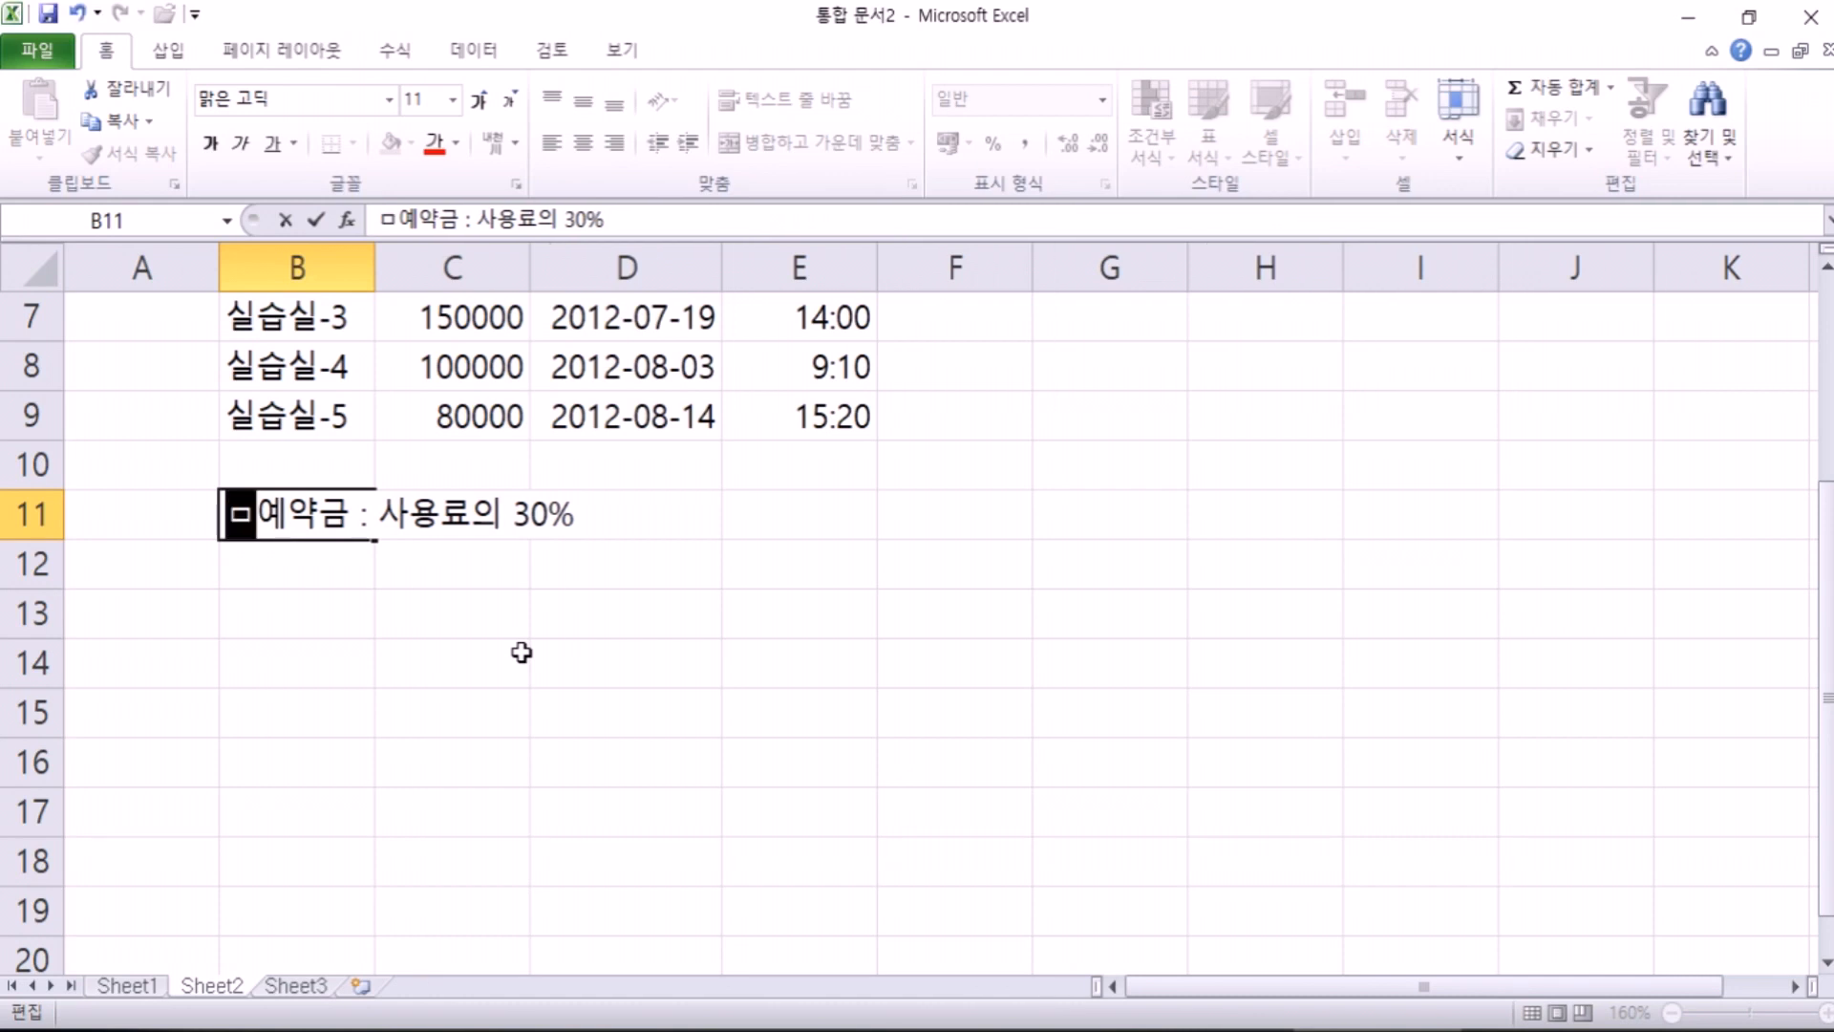
key("Hangul_Hanja")
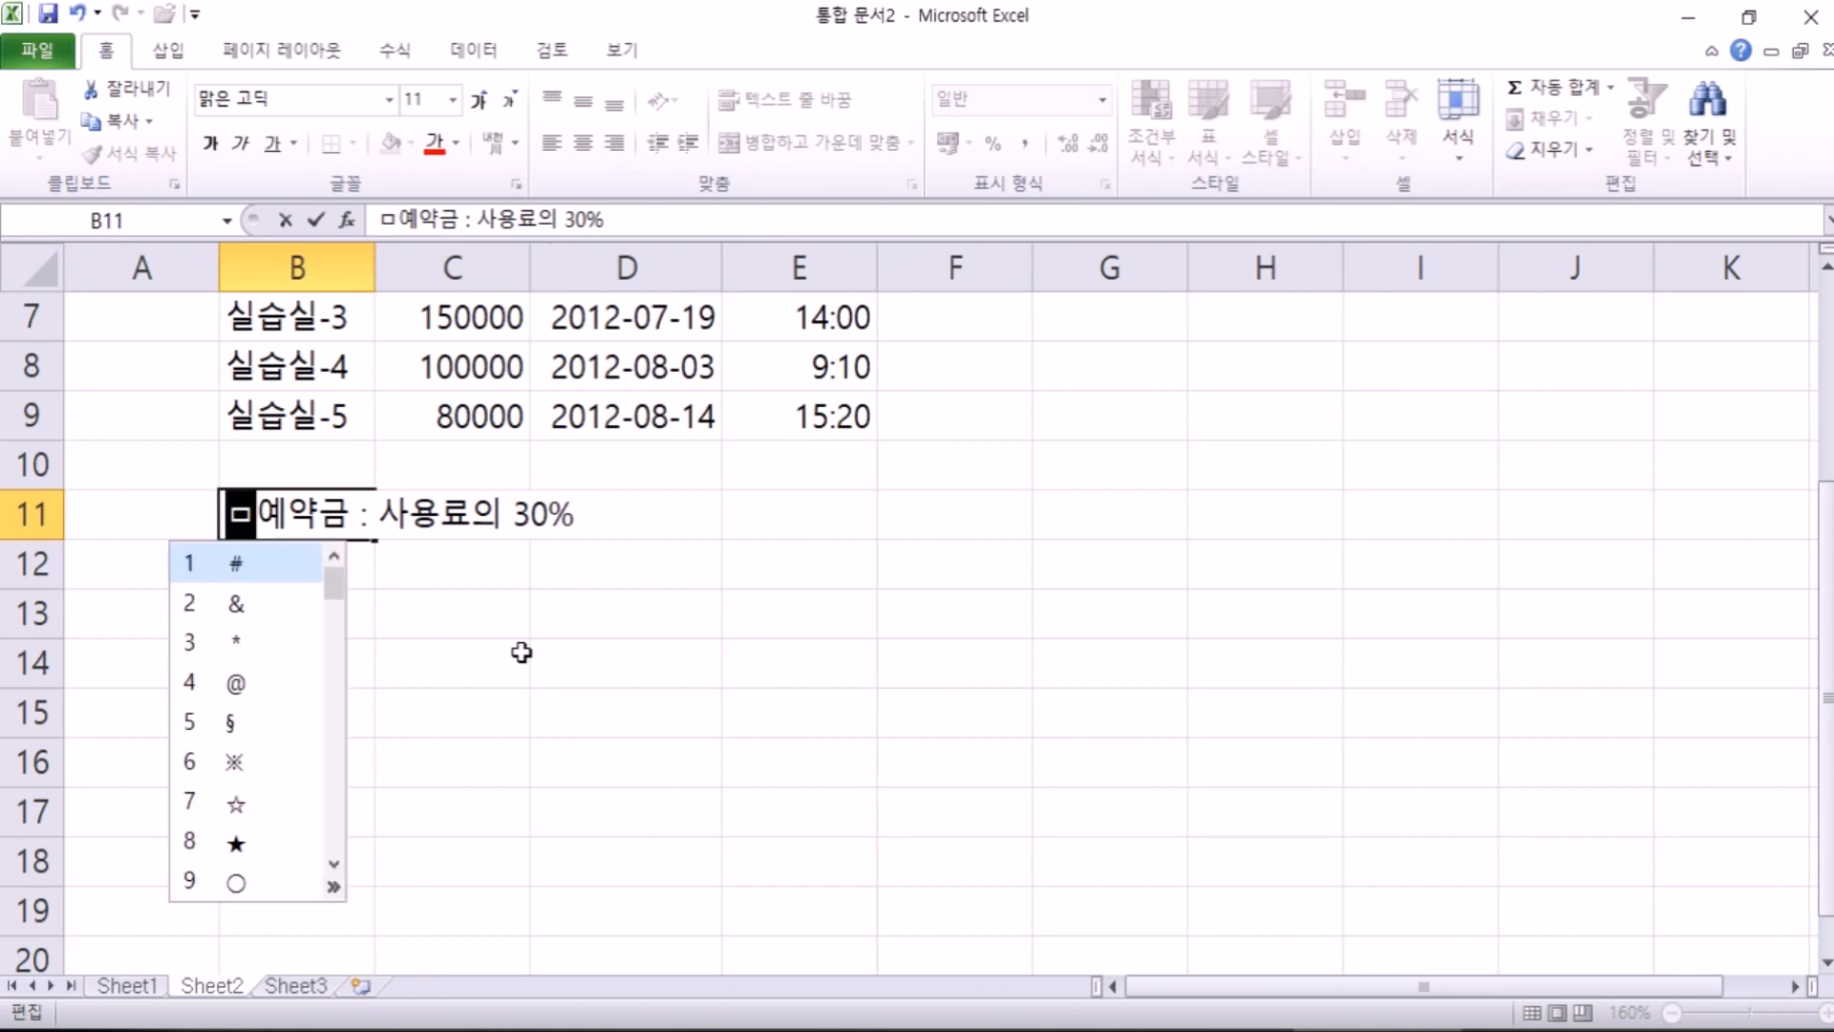
key("Tab")
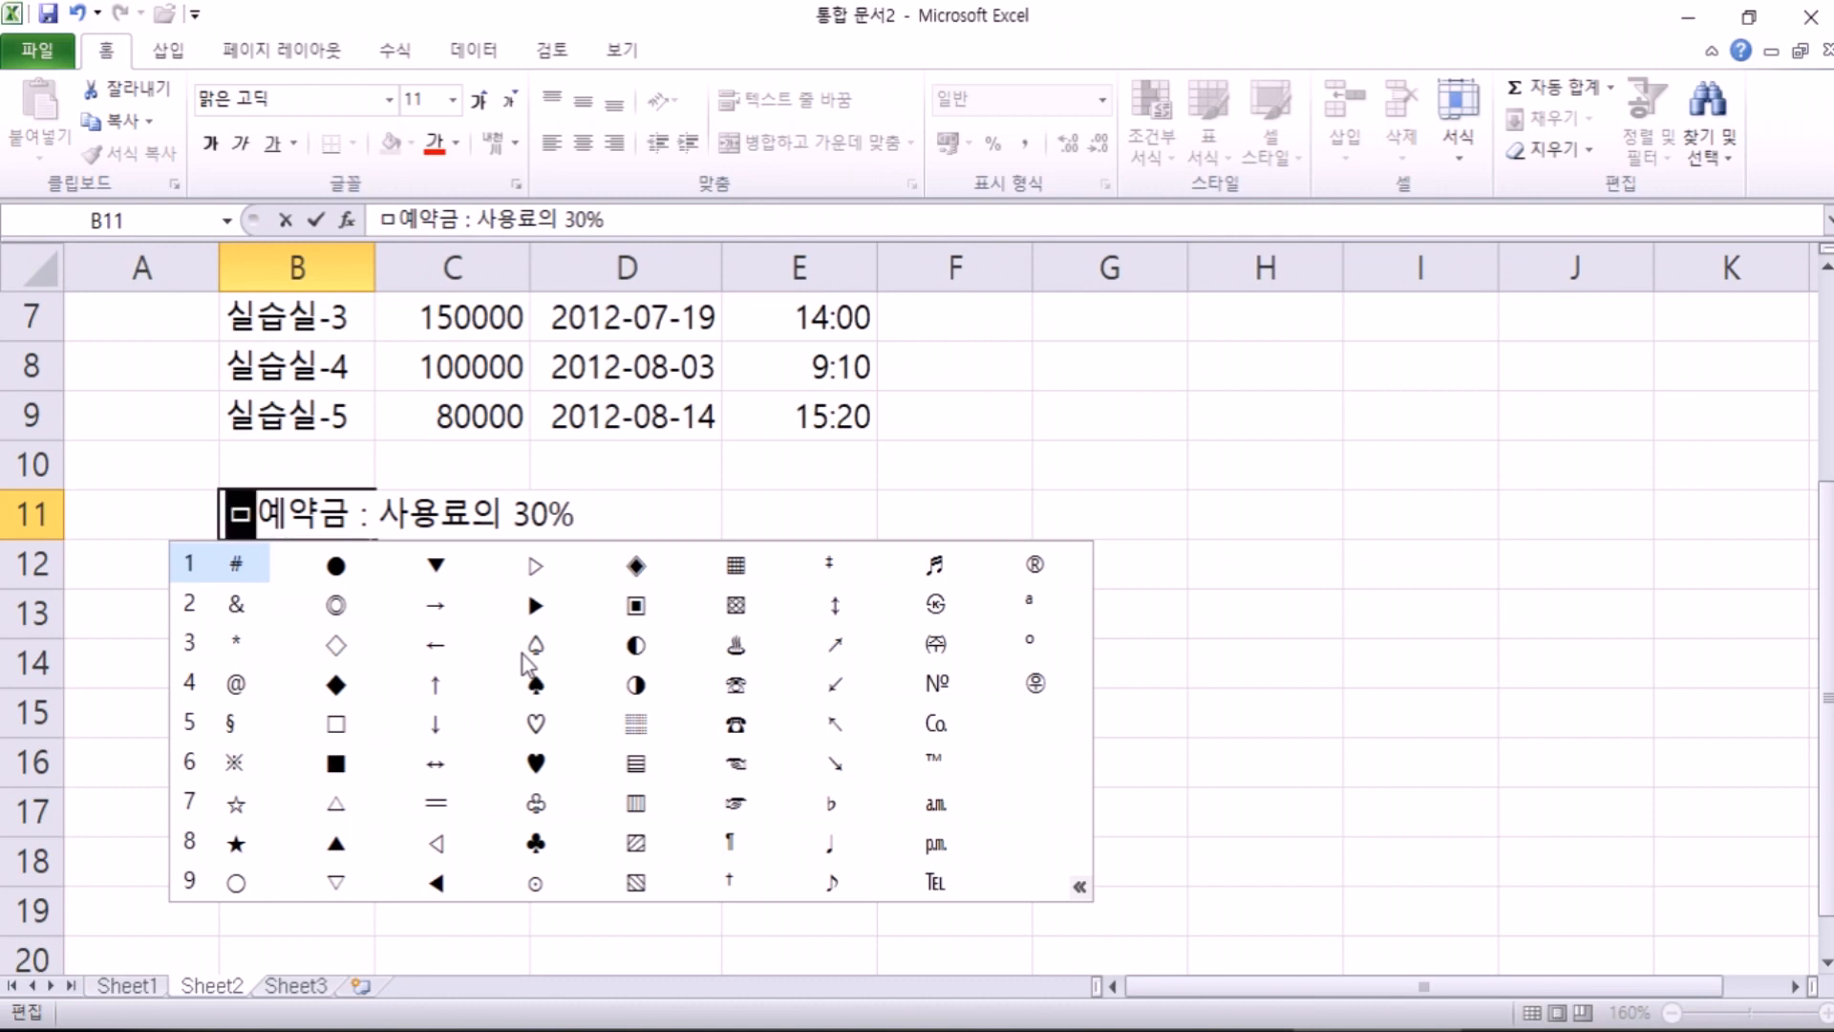
key("Escape")
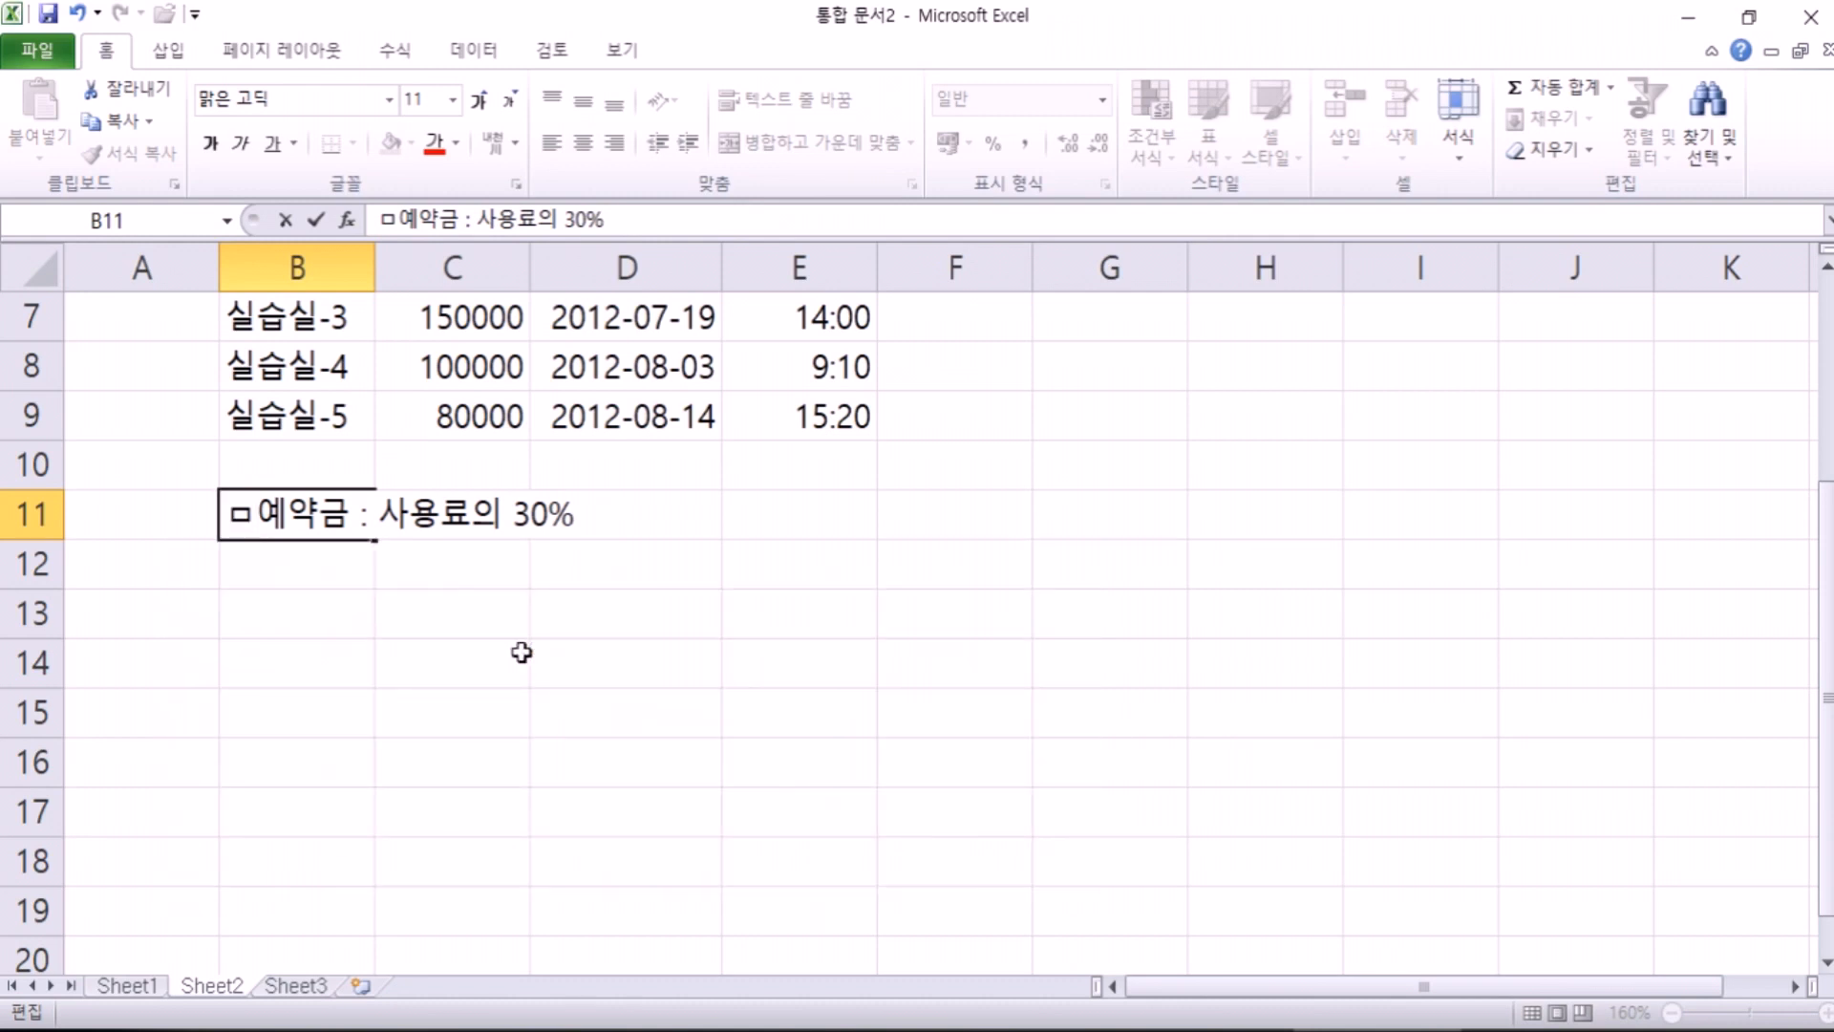
key("BackSpace")
type("ㅁ")
key("Hangul_Hanja")
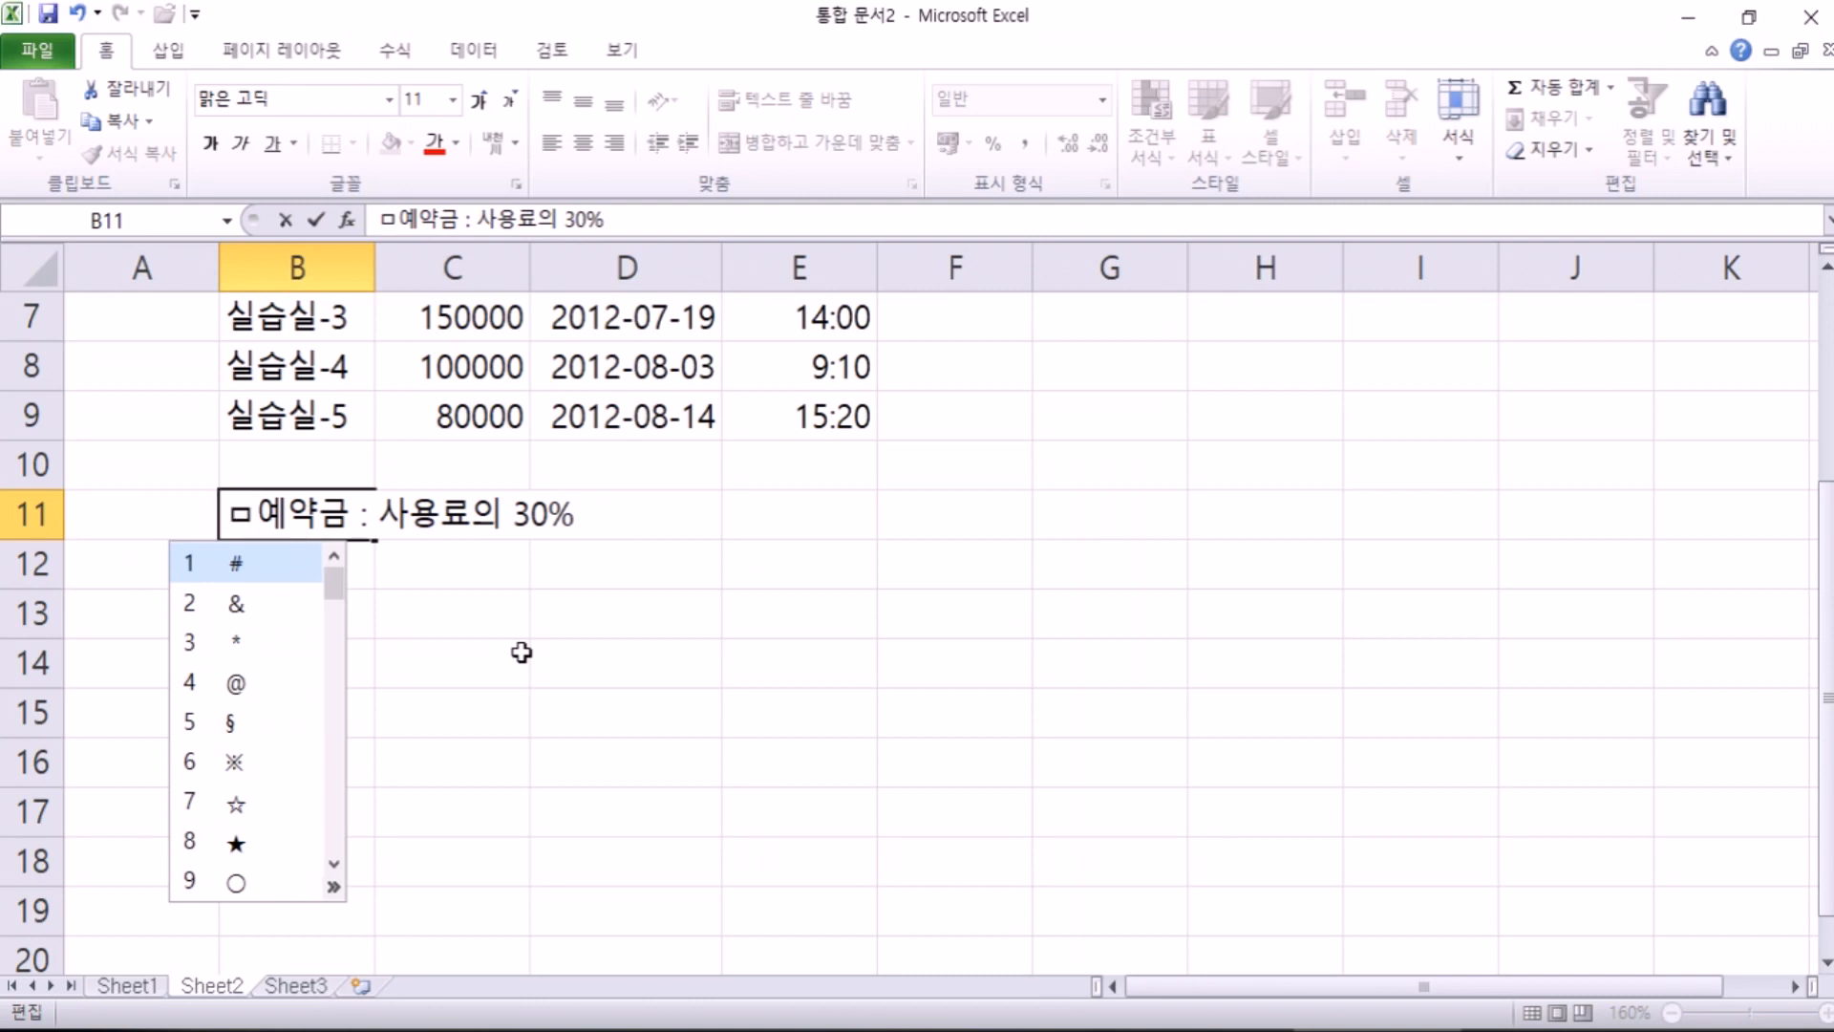
key("Tab")
key("Tab")
key("Tab")
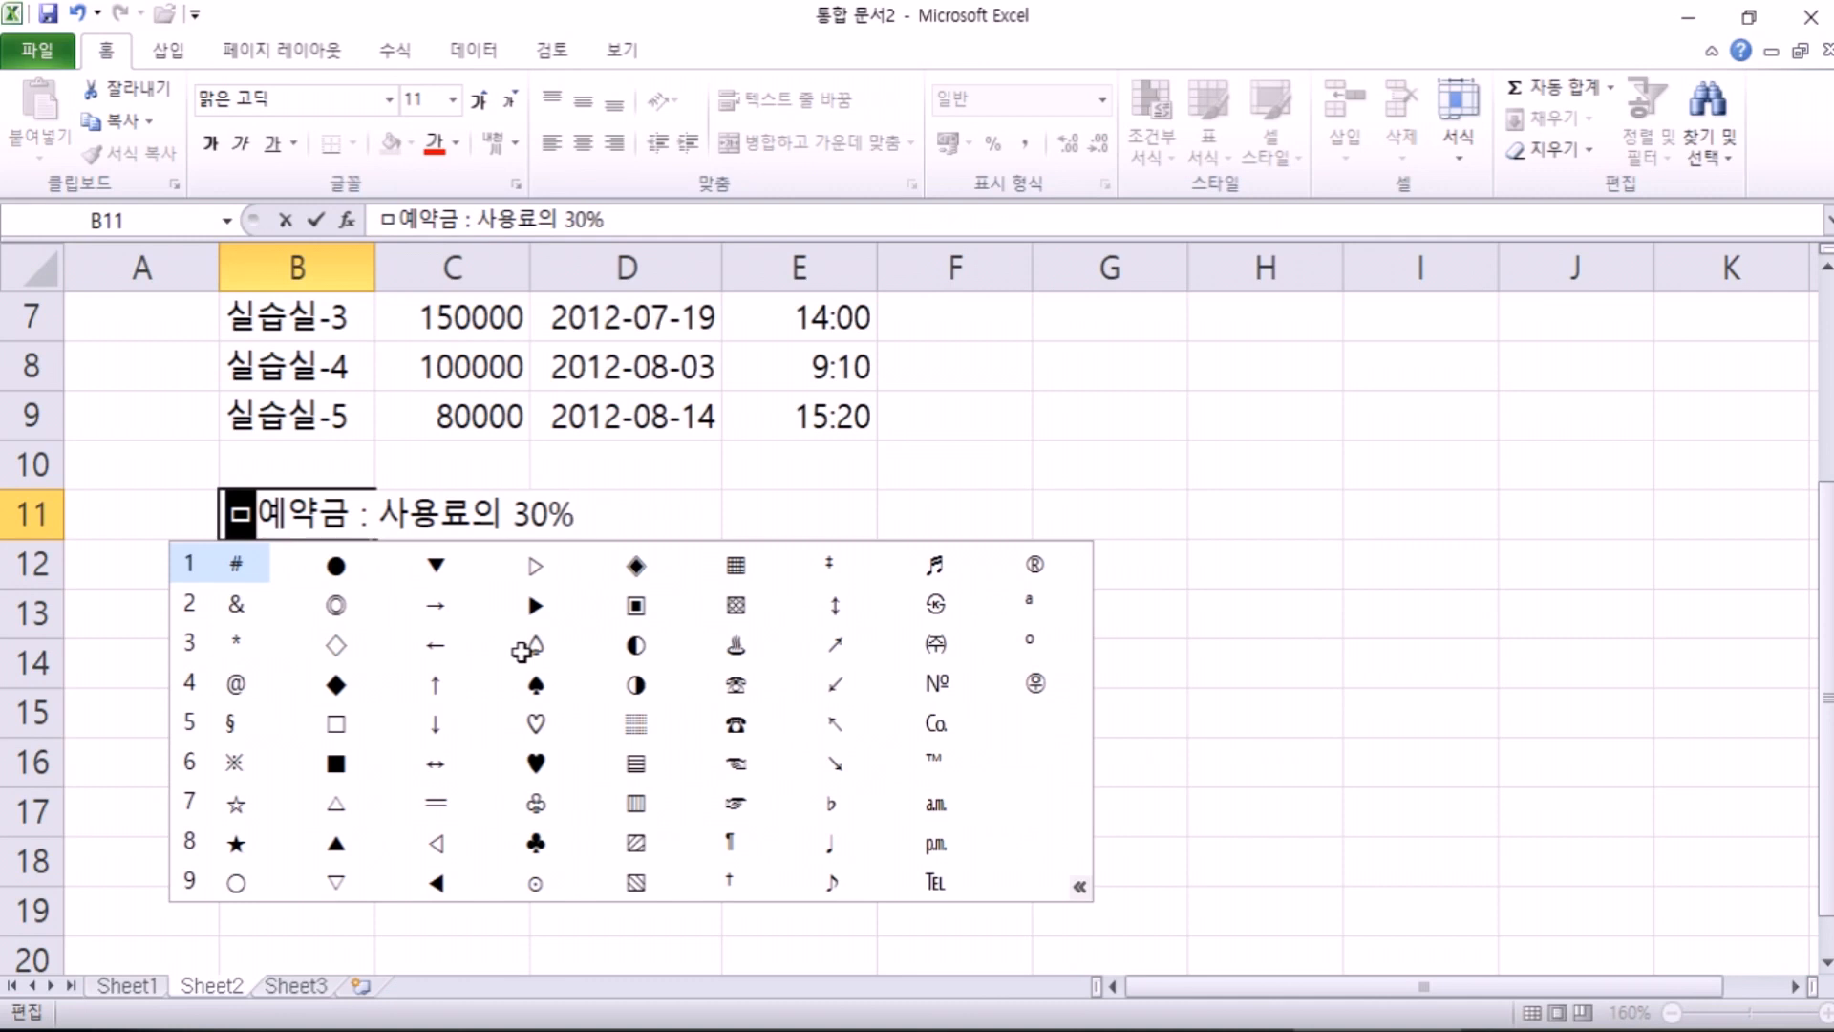
left_click(541, 606)
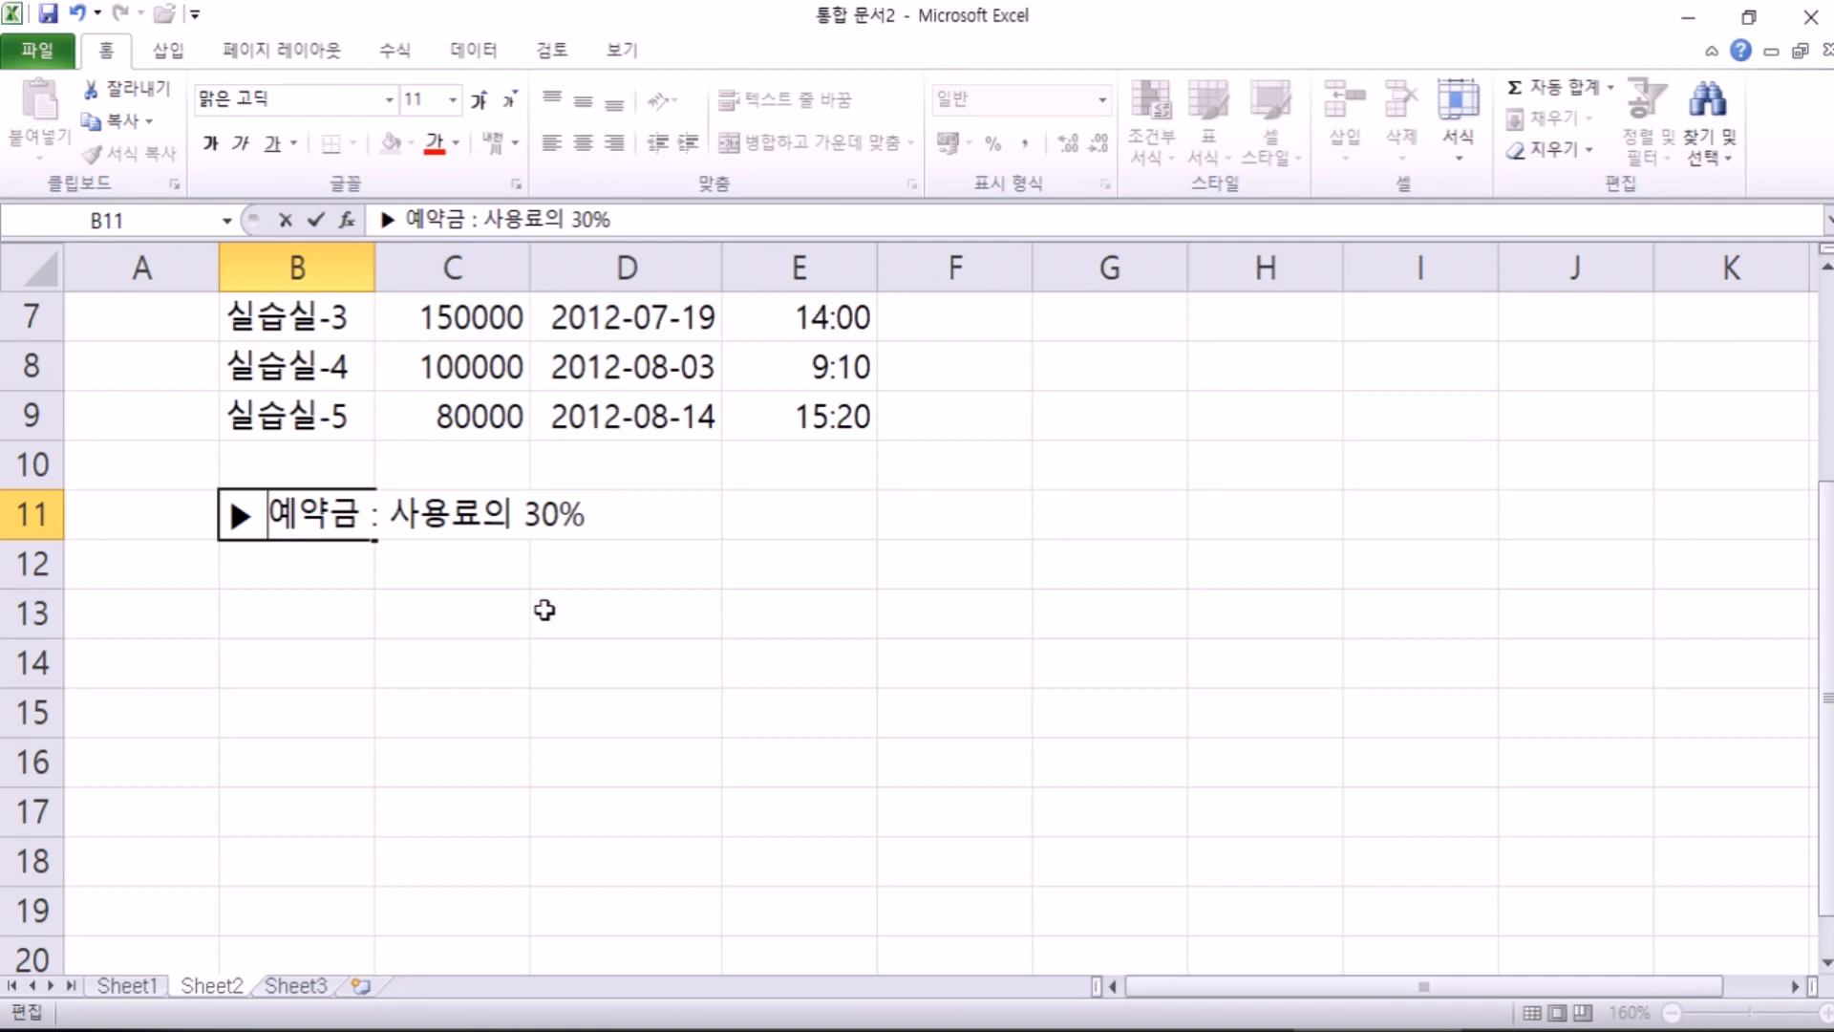
type("ㅁ")
key("Hangul_Hanja")
Step: Insert ☞ after the ▶, delete it again, and commit the B11 note
key("Tab")
key("Tab")
key("Tab")
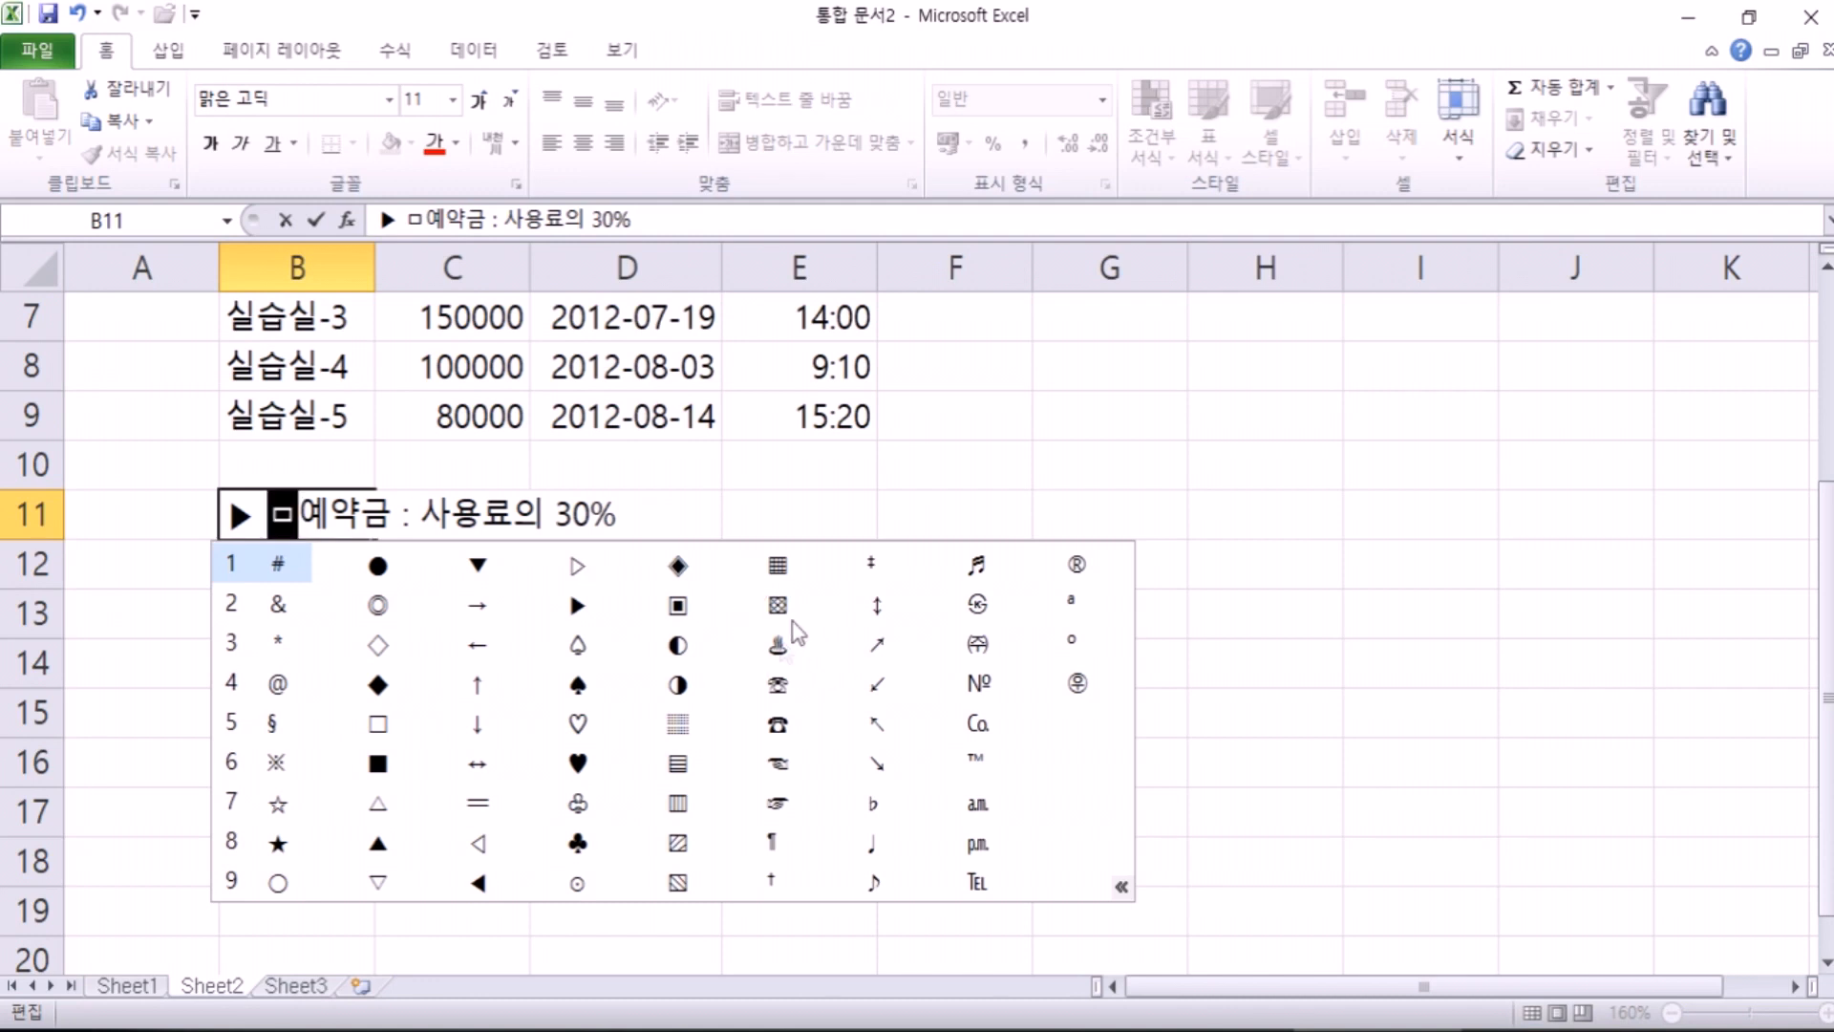
left_click(780, 803)
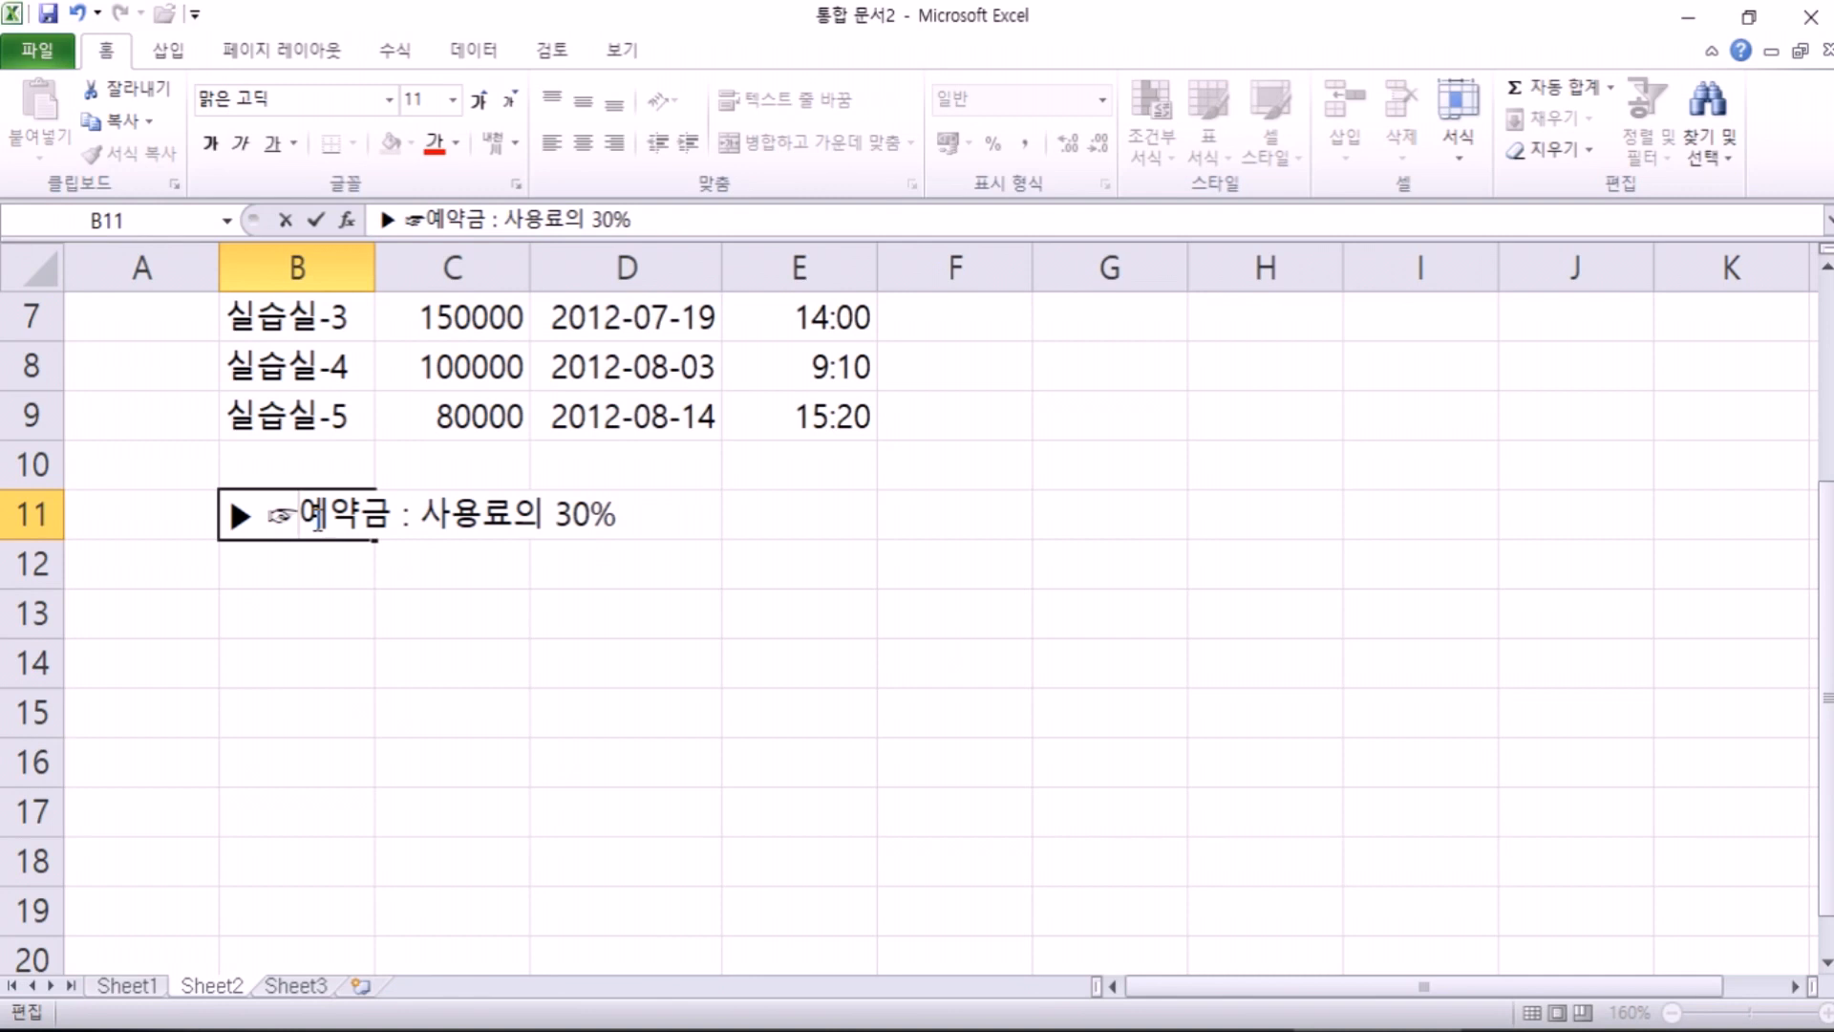
key("BackSpace")
key("Return")
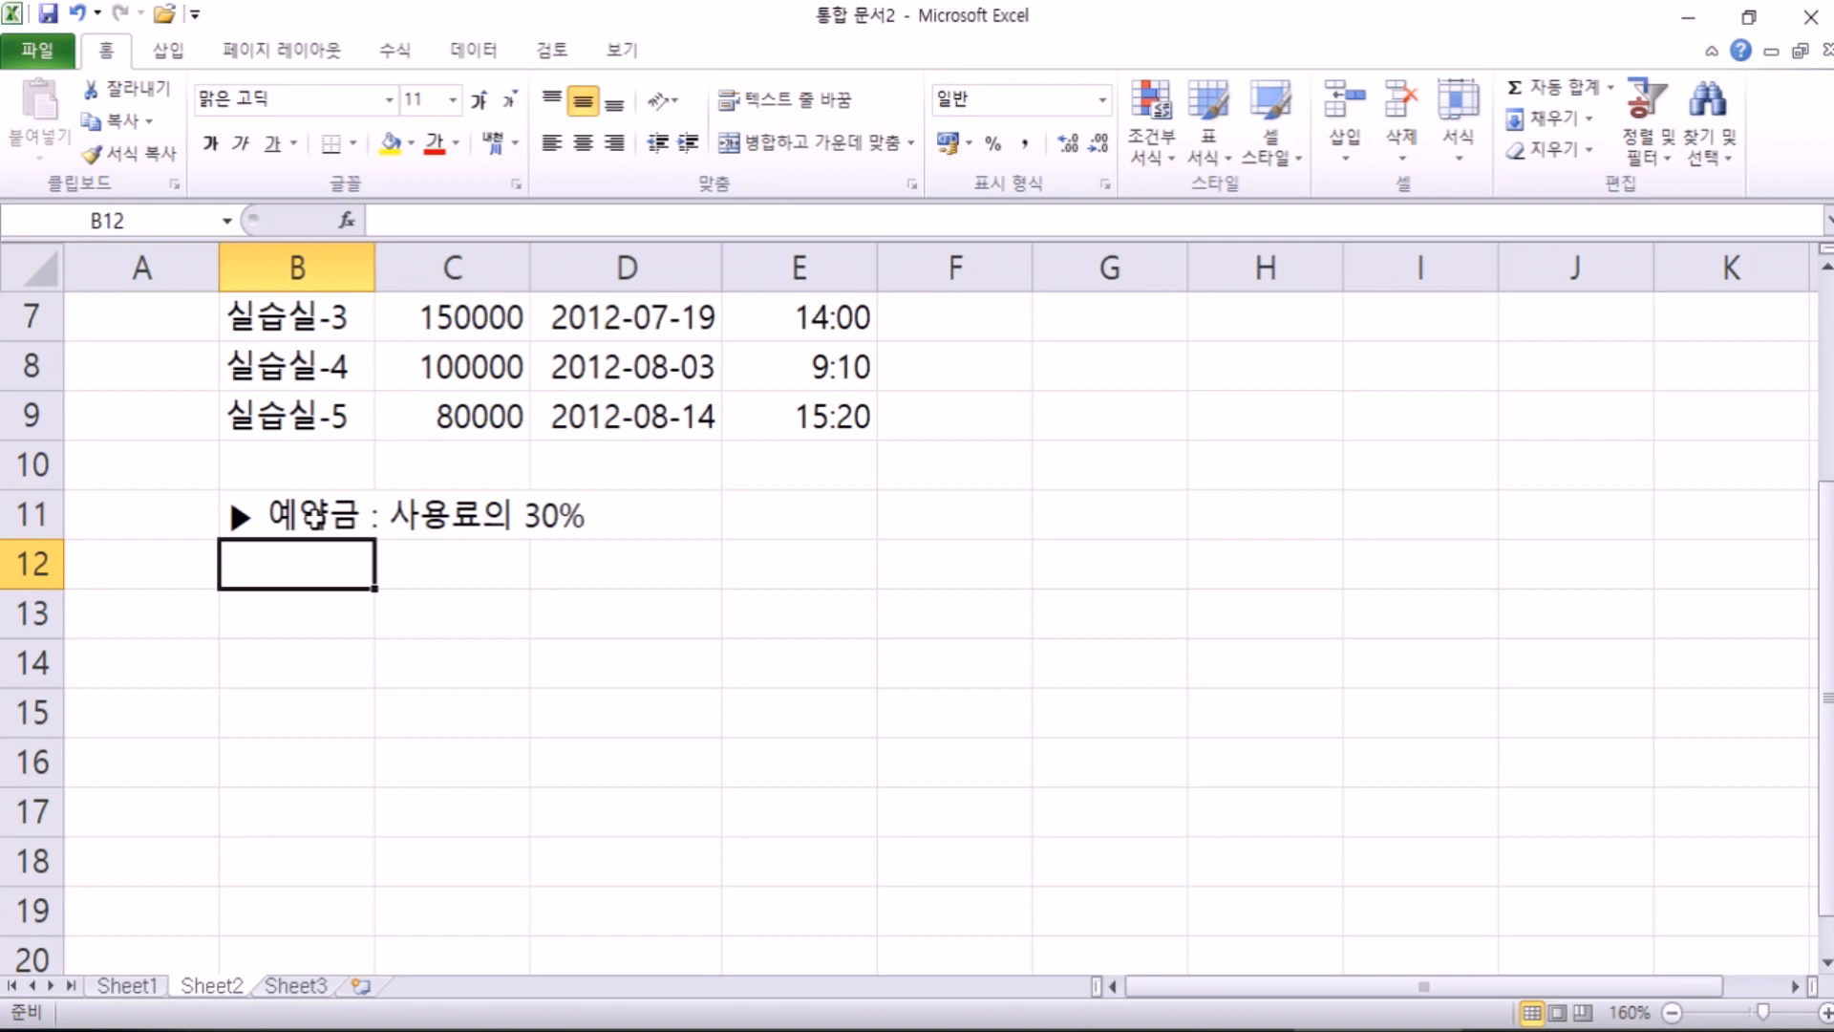
Step: Adjust the space after the ▶ in B11, deleting and restoring it
left_click(315, 518)
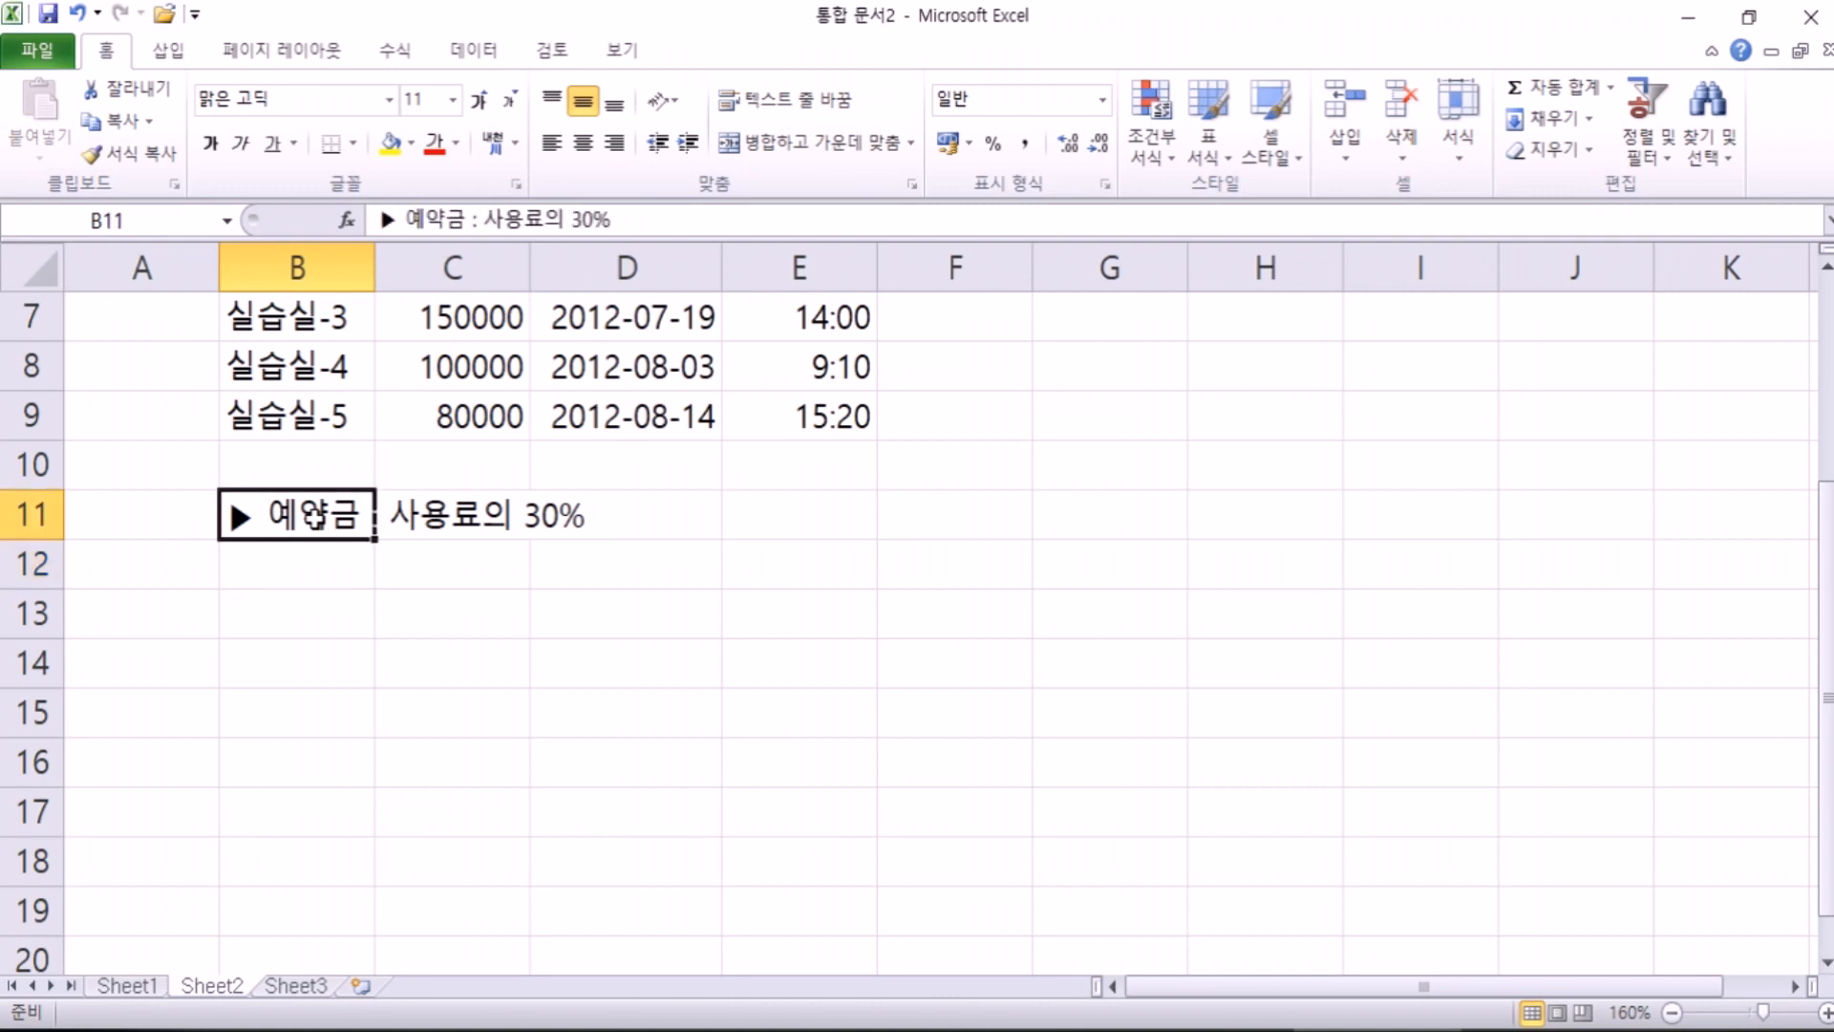
key("F2")
key("Home")
key("Right")
key("Delete")
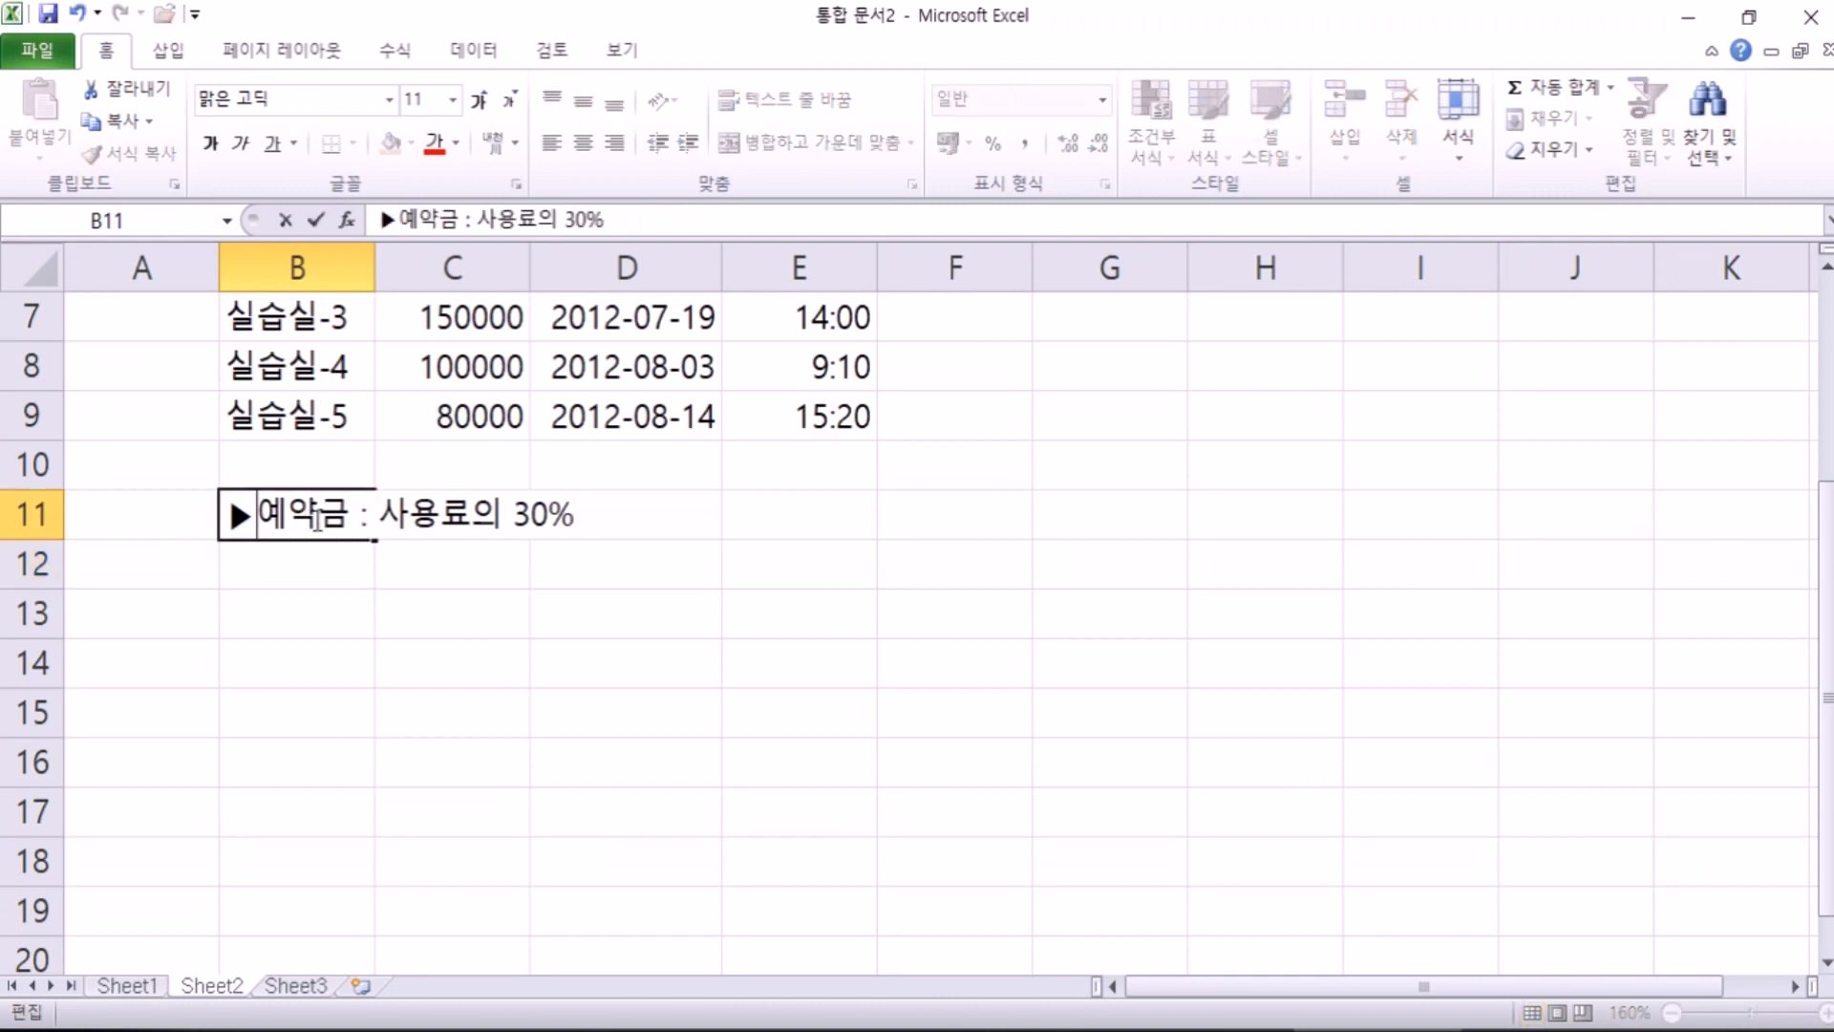
key("Return")
left_click(315, 516)
key("Left")
key("Right")
key("F2")
key("Home")
key("Right")
key("Left")
key("Right")
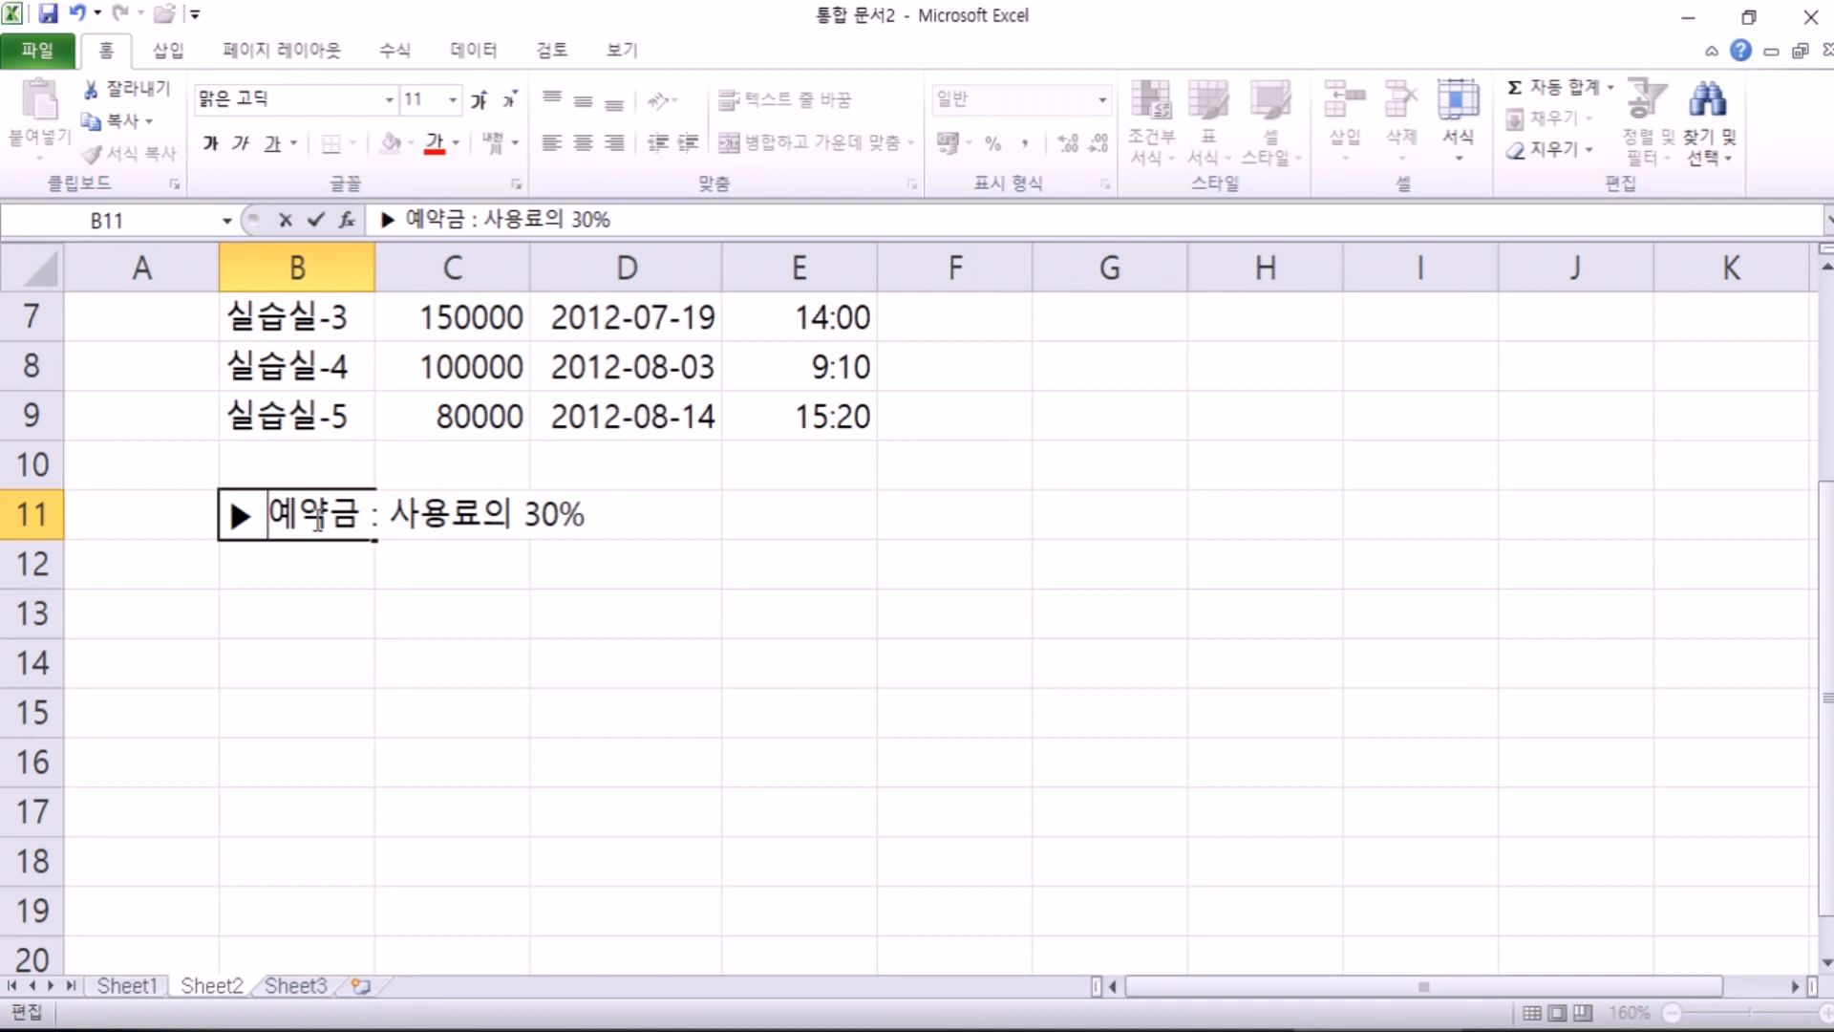
Step: Remove the space before the colon so B11 reads '▶ 예약금: 사용료의 30%'
left_click(364, 517)
key("Delete")
key("Left")
key("Delete")
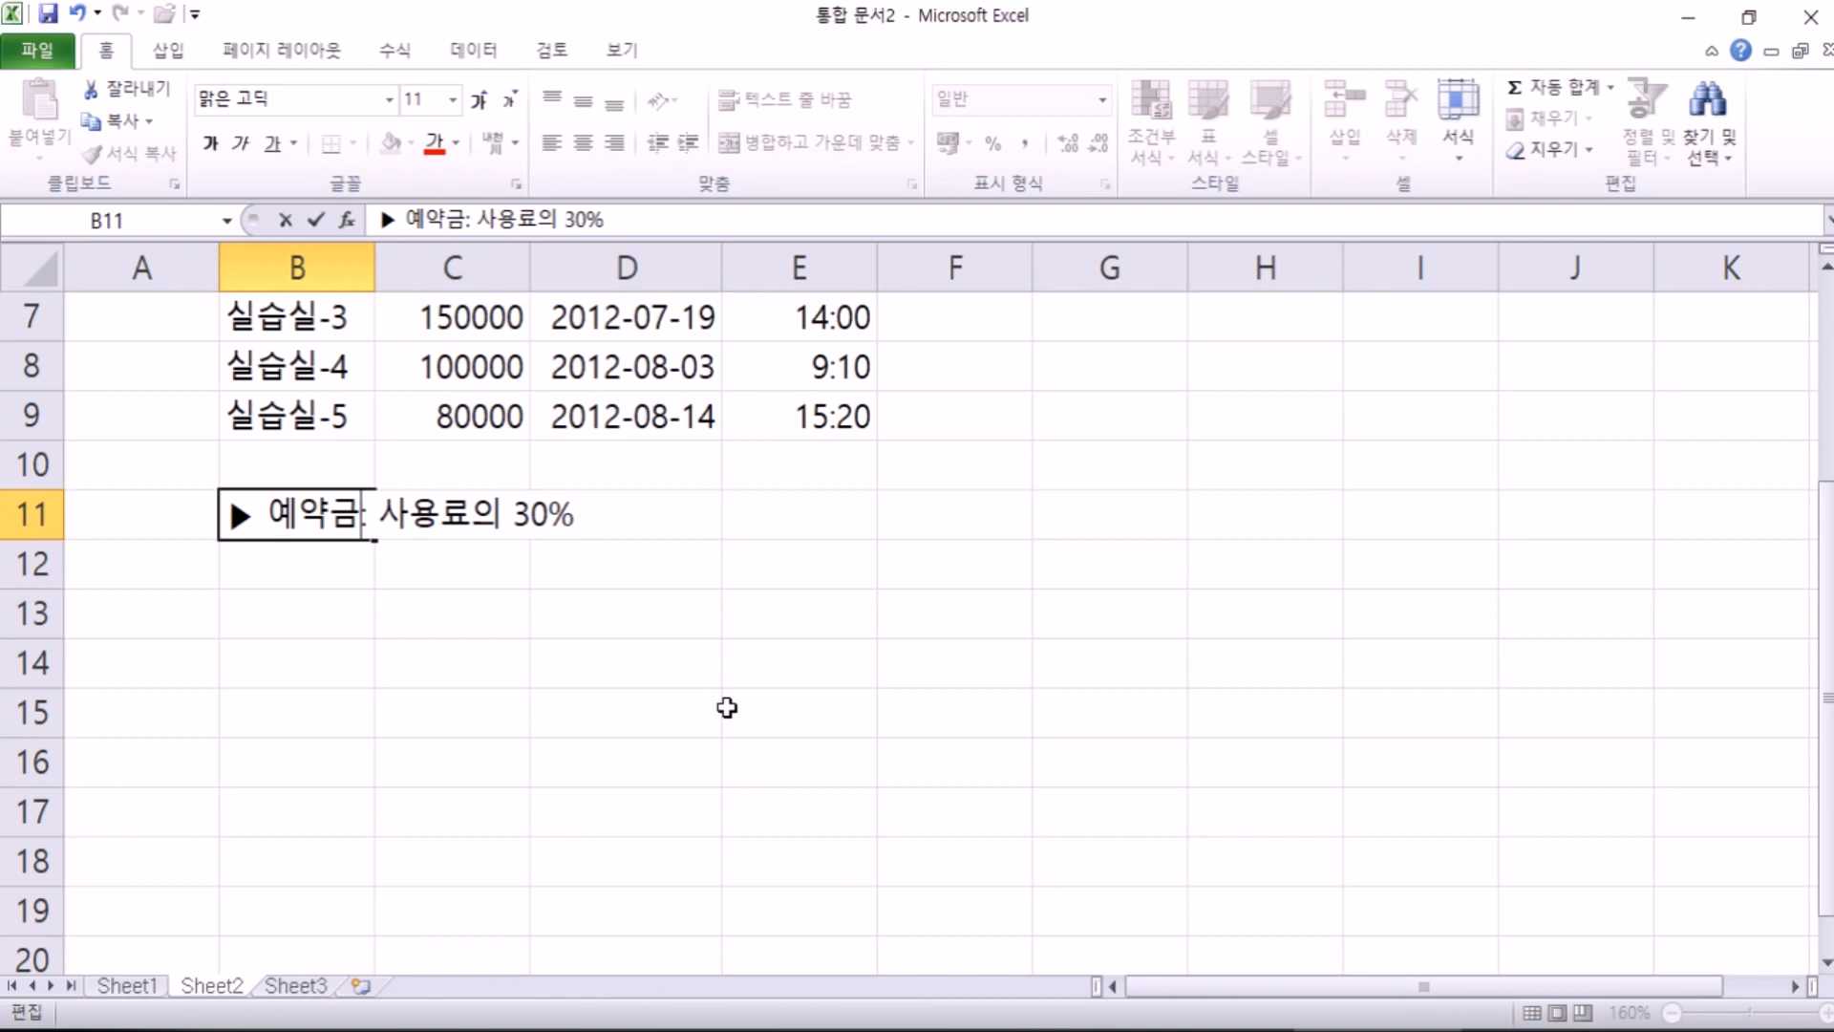
key("Return")
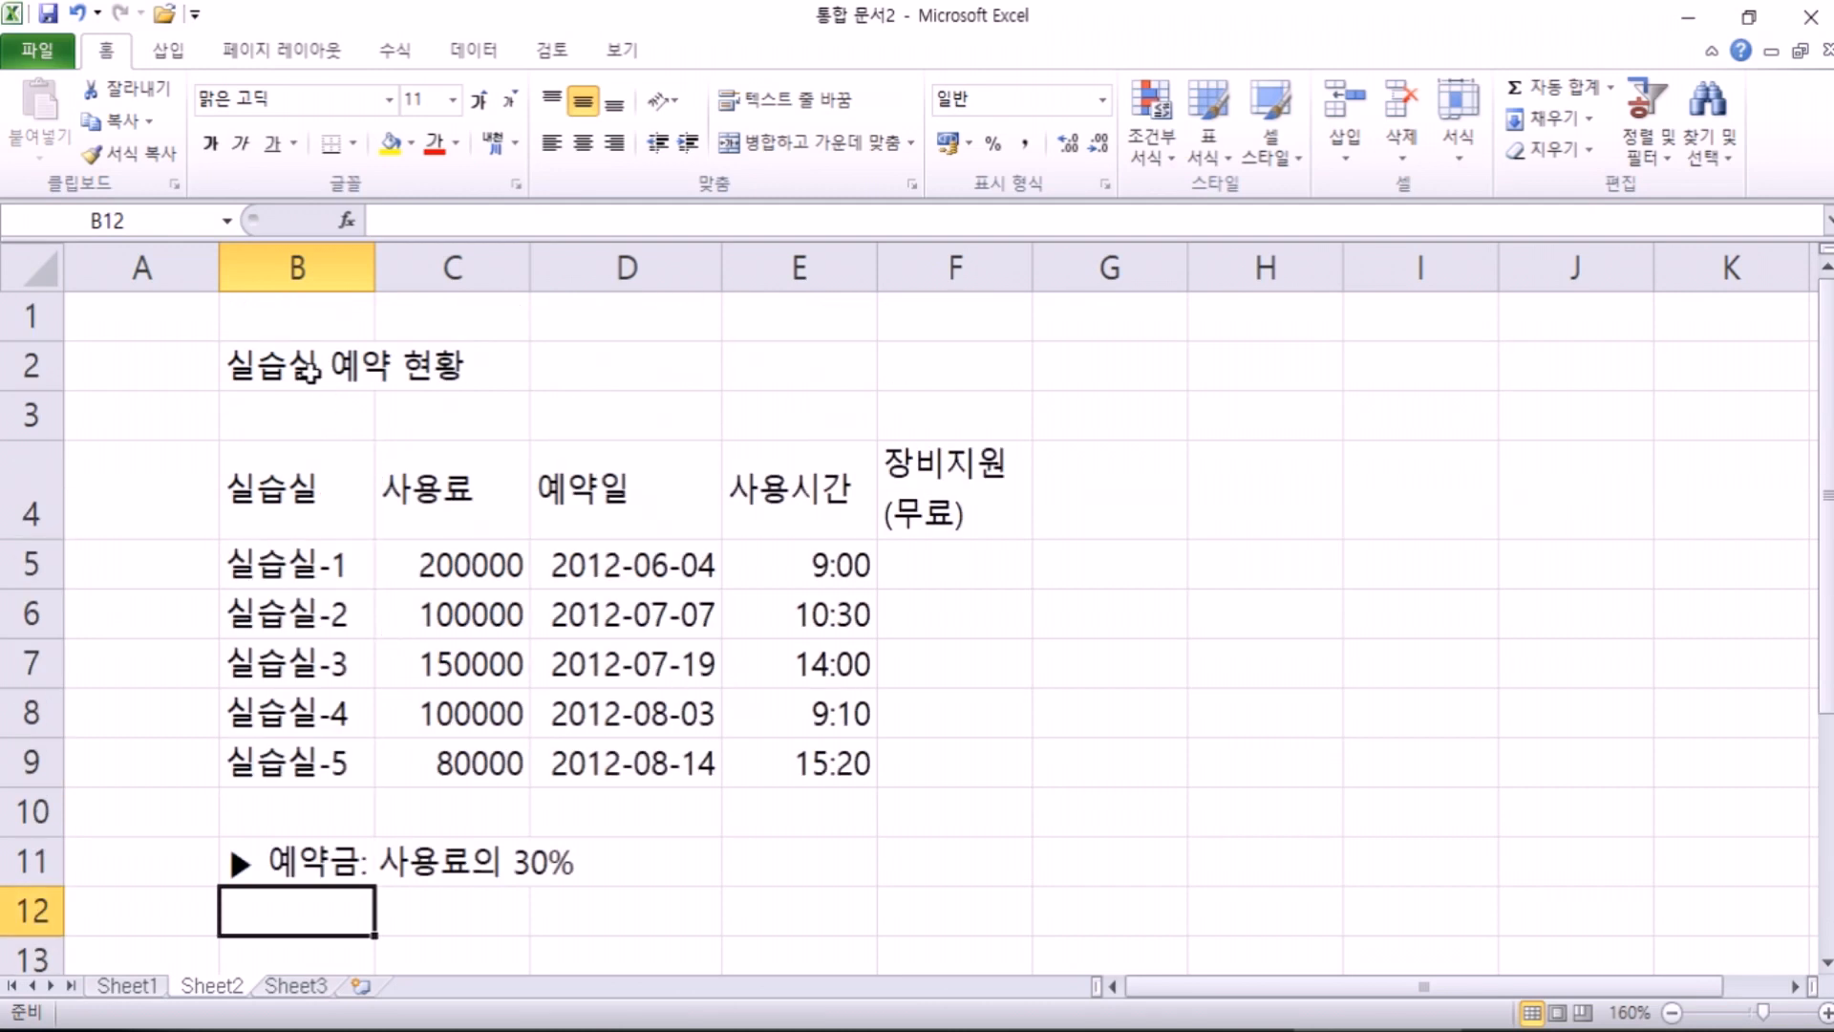
Step: Convert the B2 title words 실습실, 예약, 현황 to Hanja: 實習室 豫約 現況
left_click(308, 371)
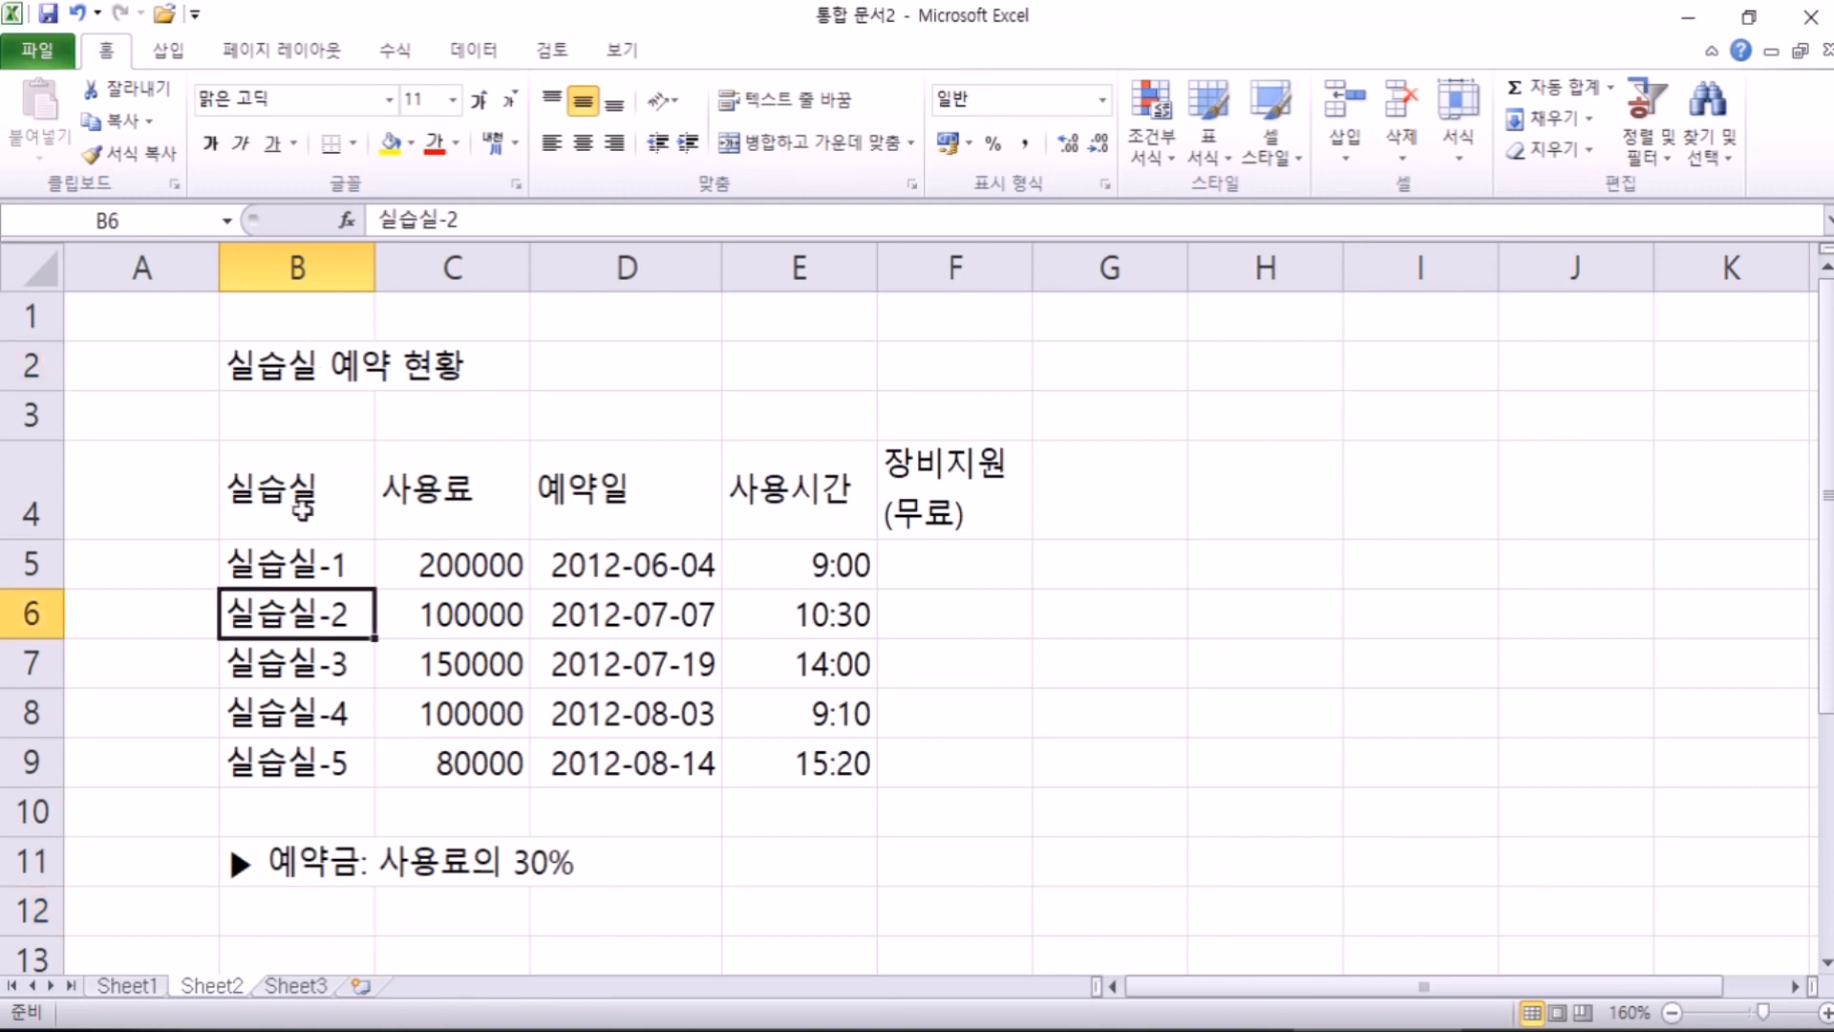
double_click(315, 366)
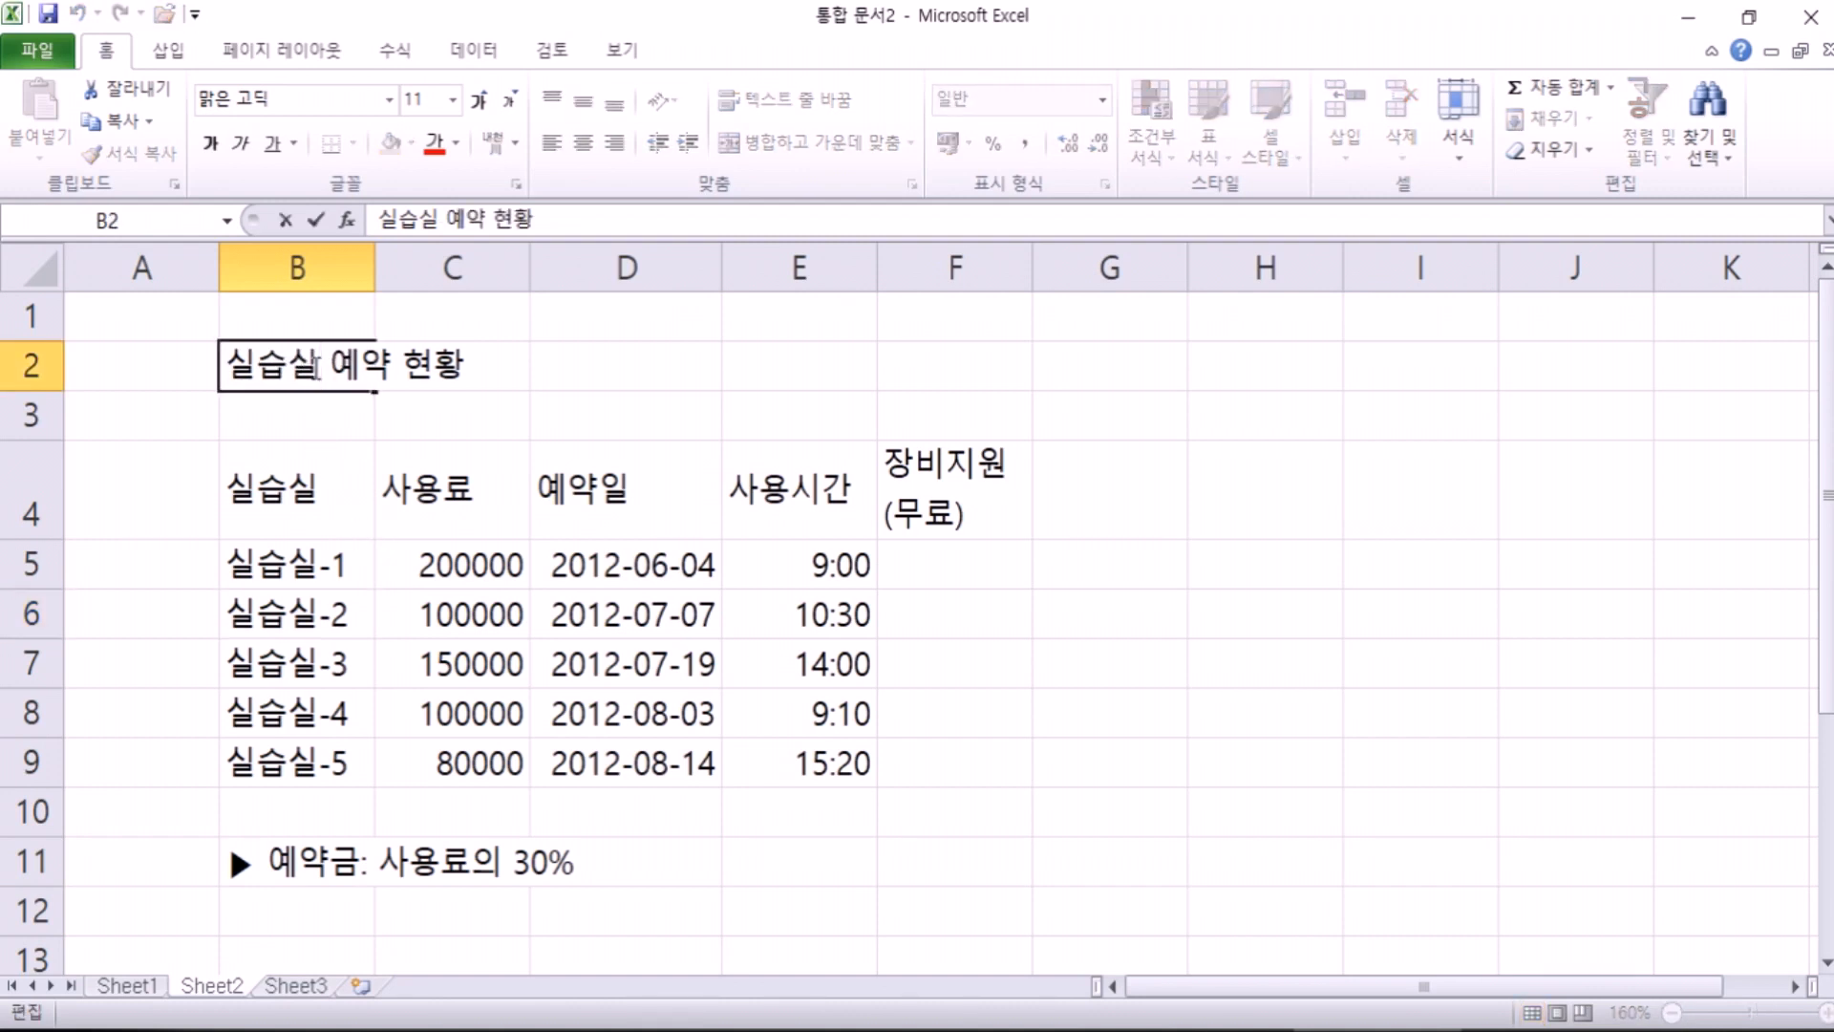
key("Hangul_Hanja")
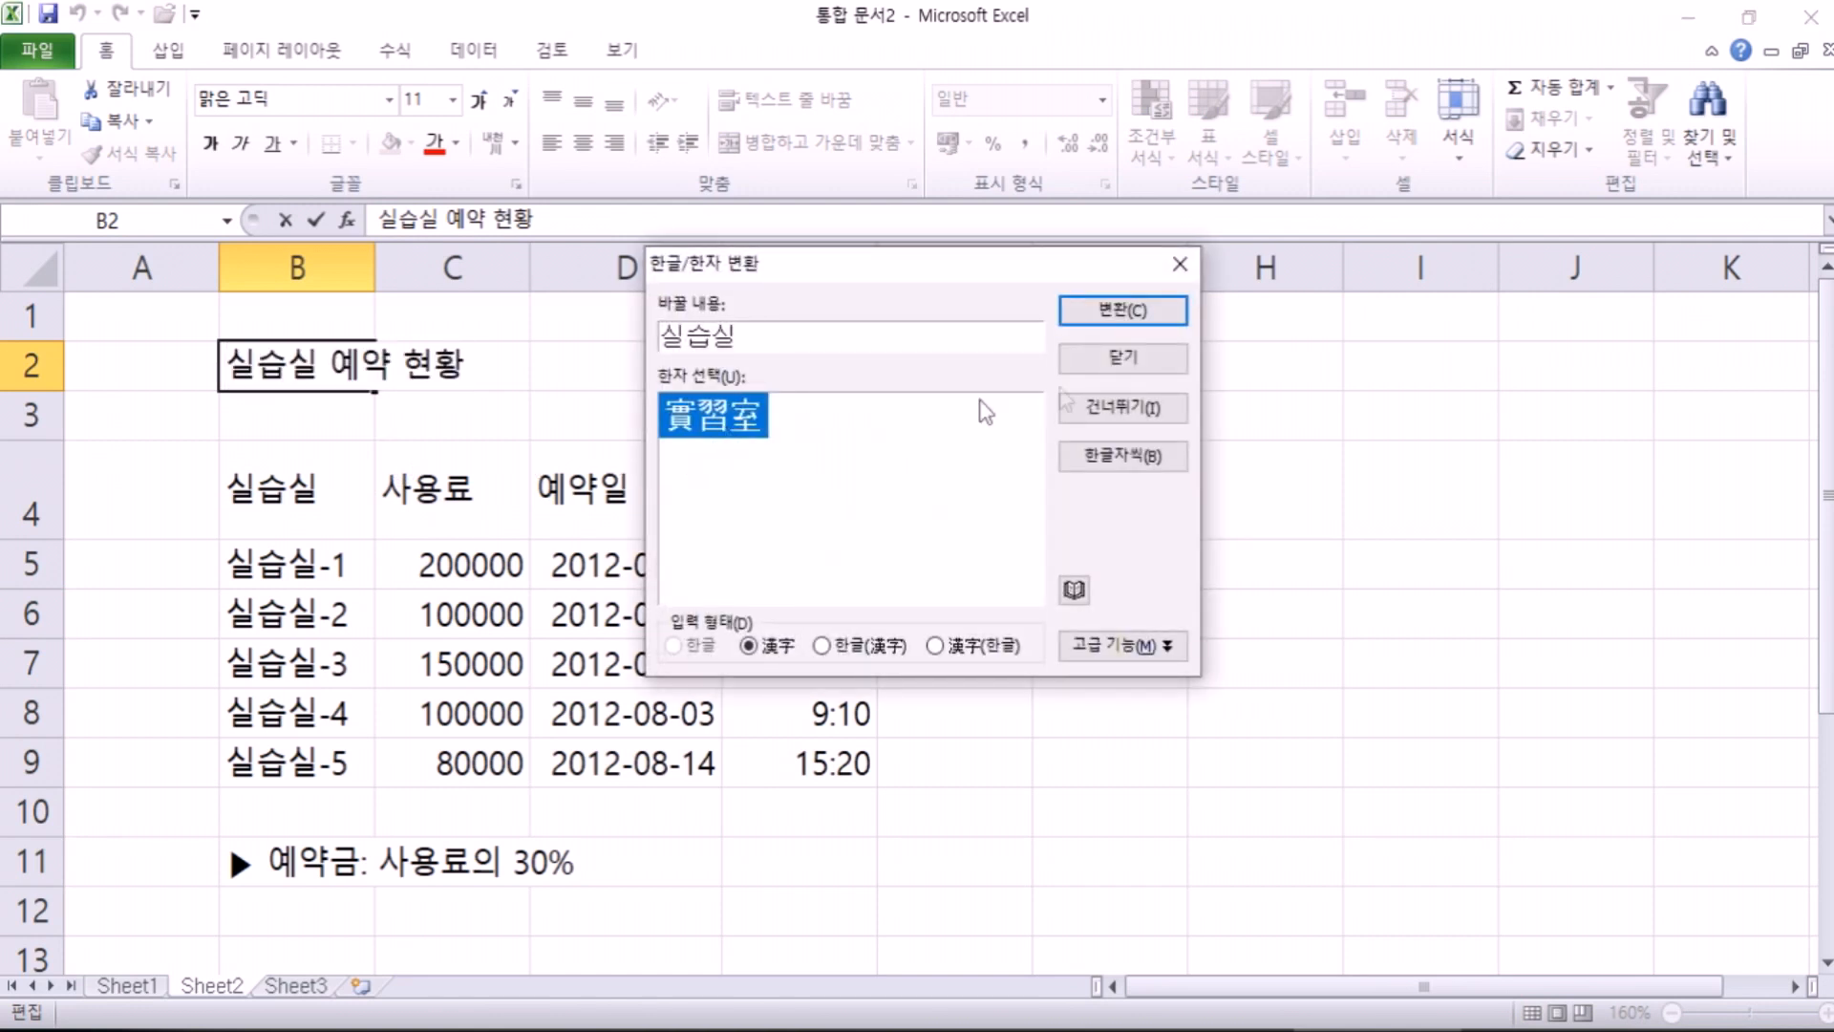
left_click(1122, 310)
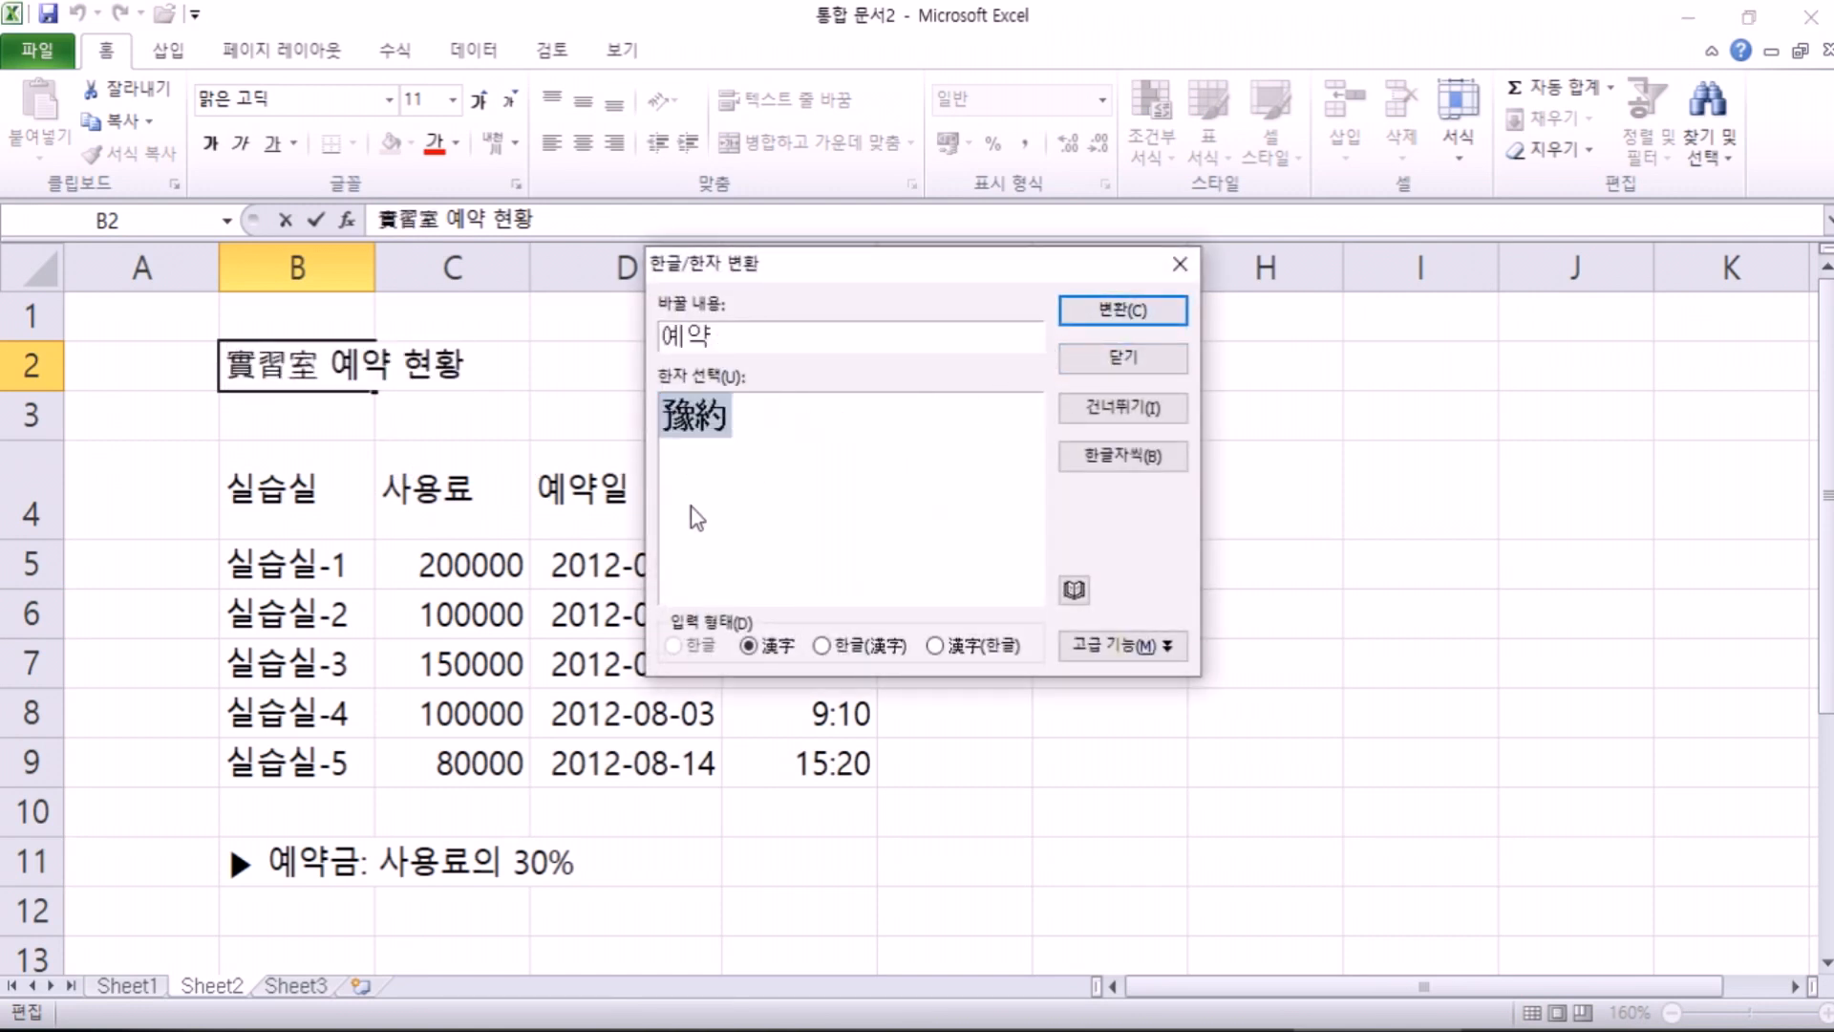
left_click(1099, 320)
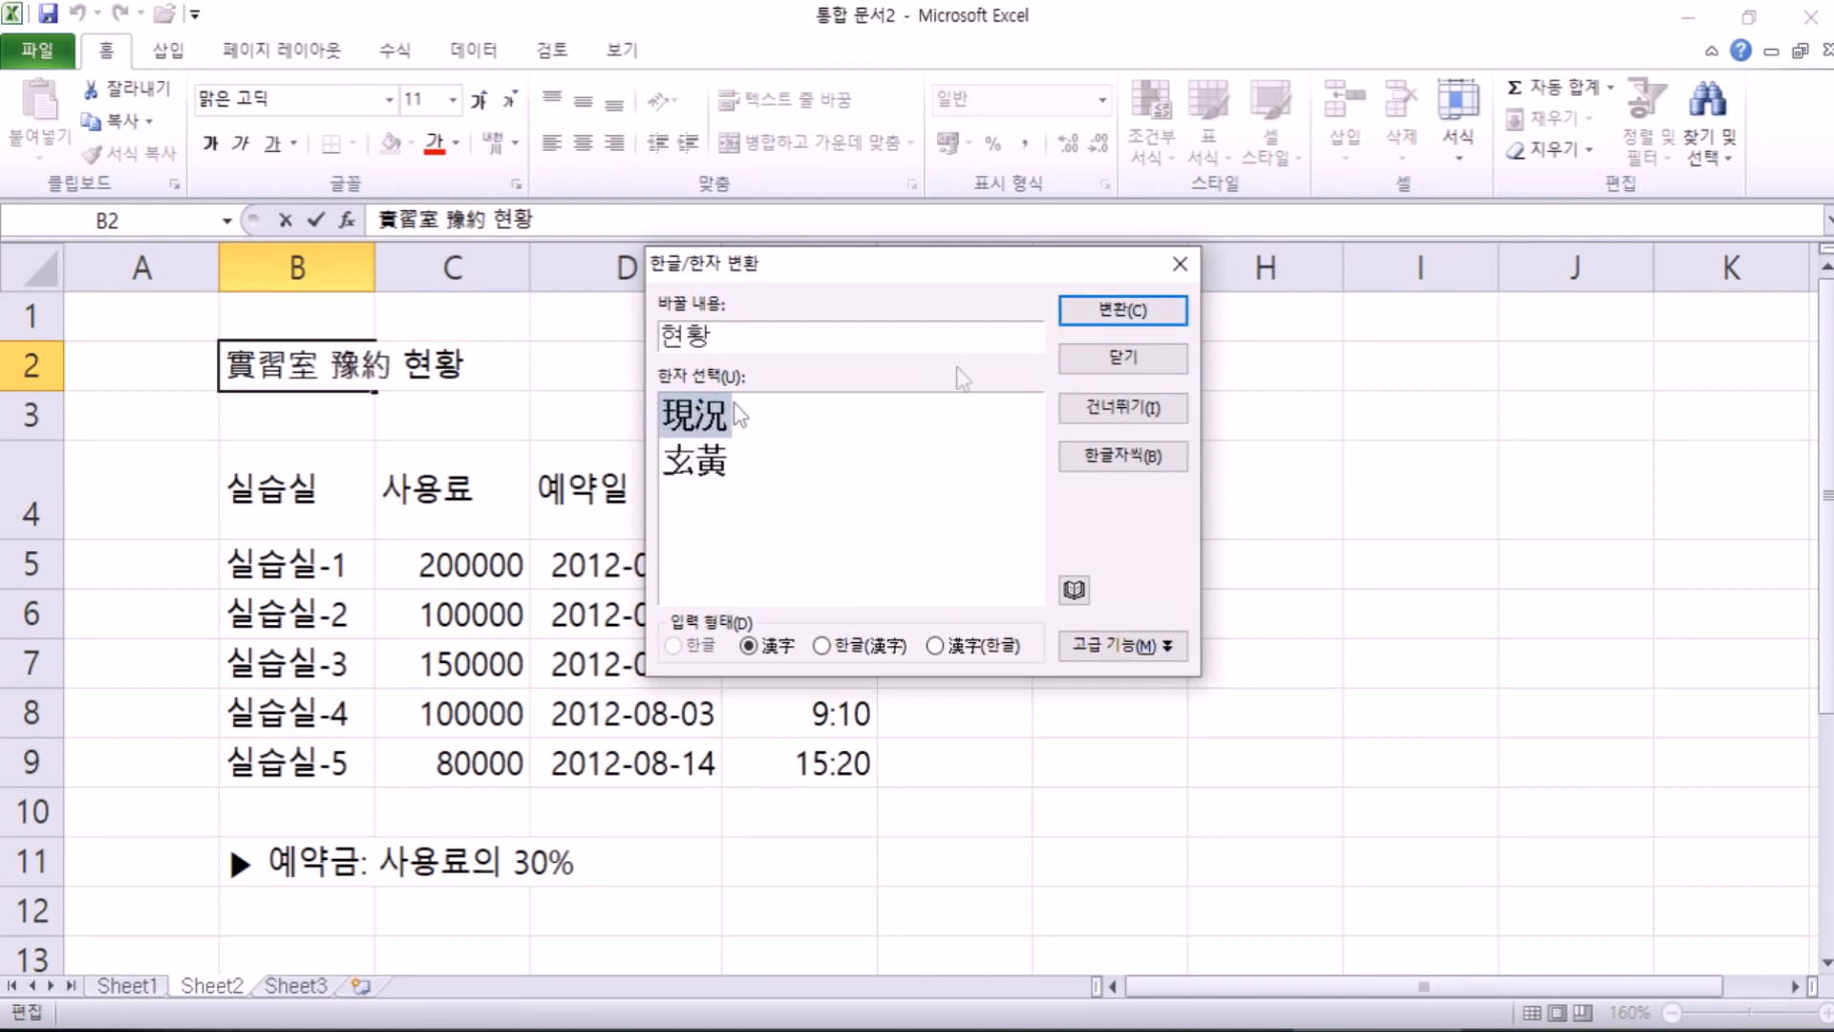
left_click(1118, 320)
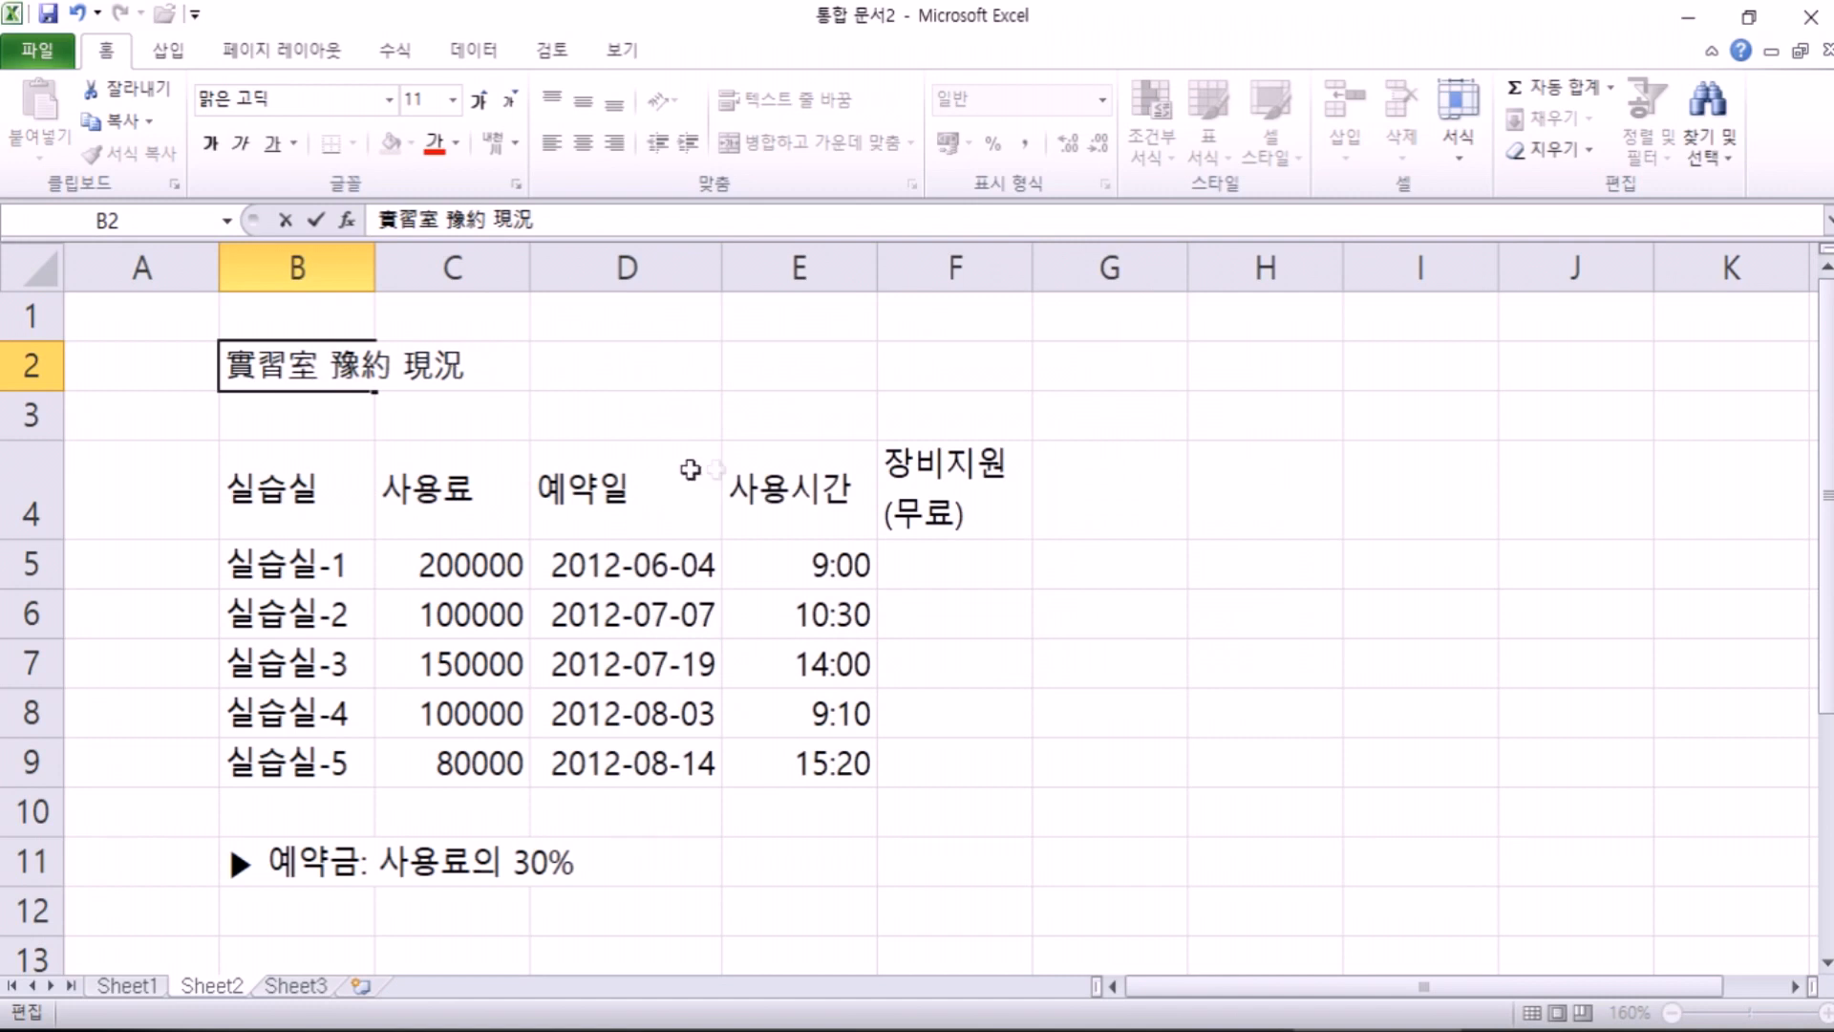
key("Return")
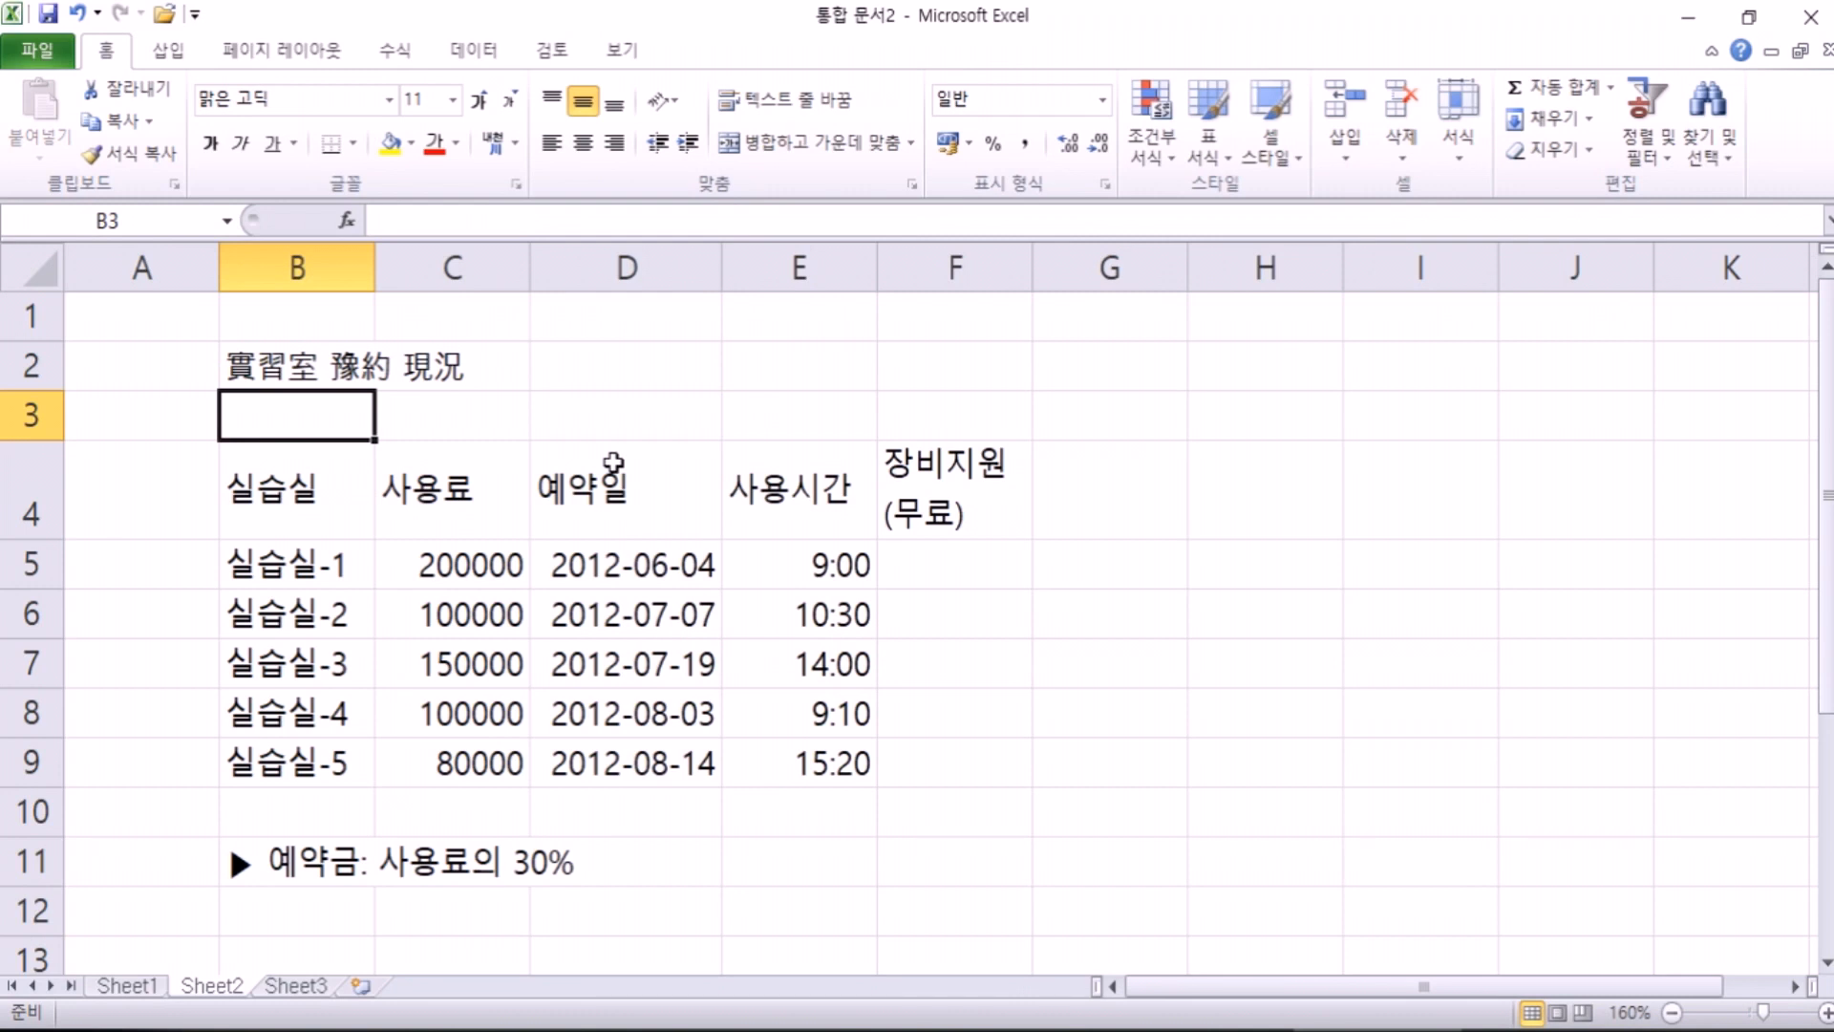
Step: Convert the B2 title words 實習室, 豫約, 現況 back to Hangul
double_click(323, 366)
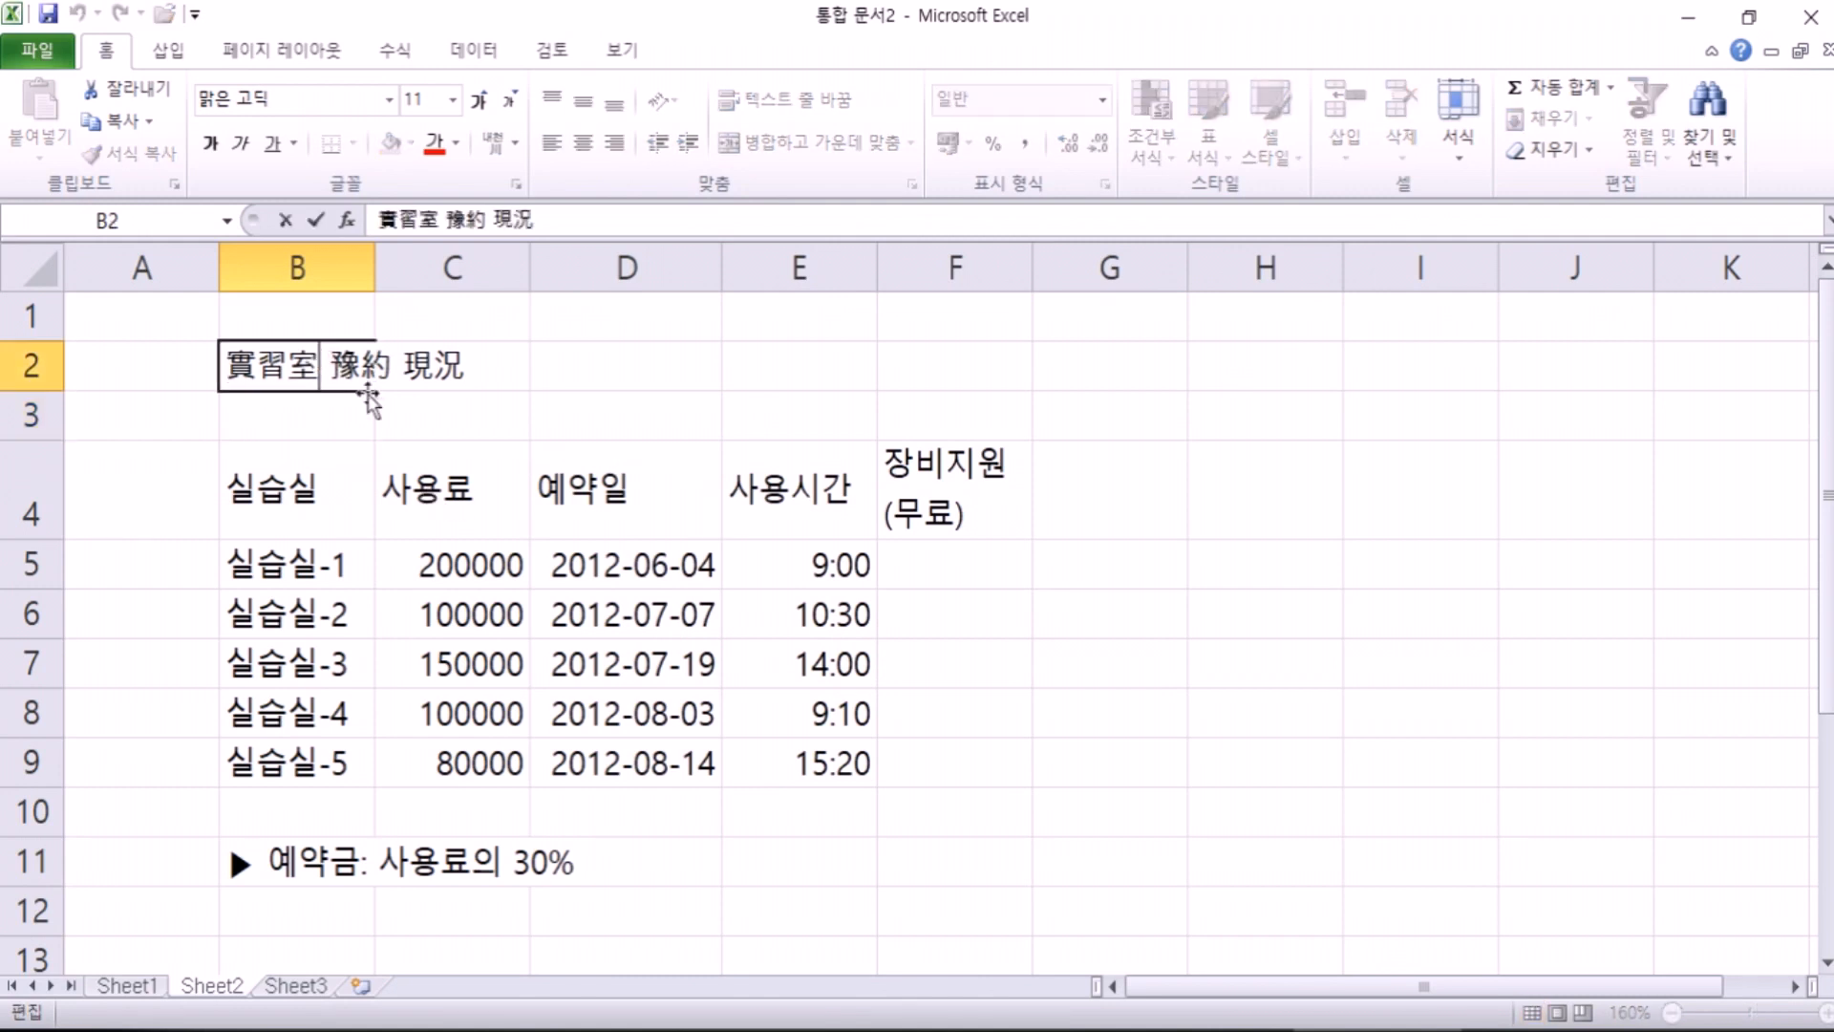
key("Hangul_Hanja")
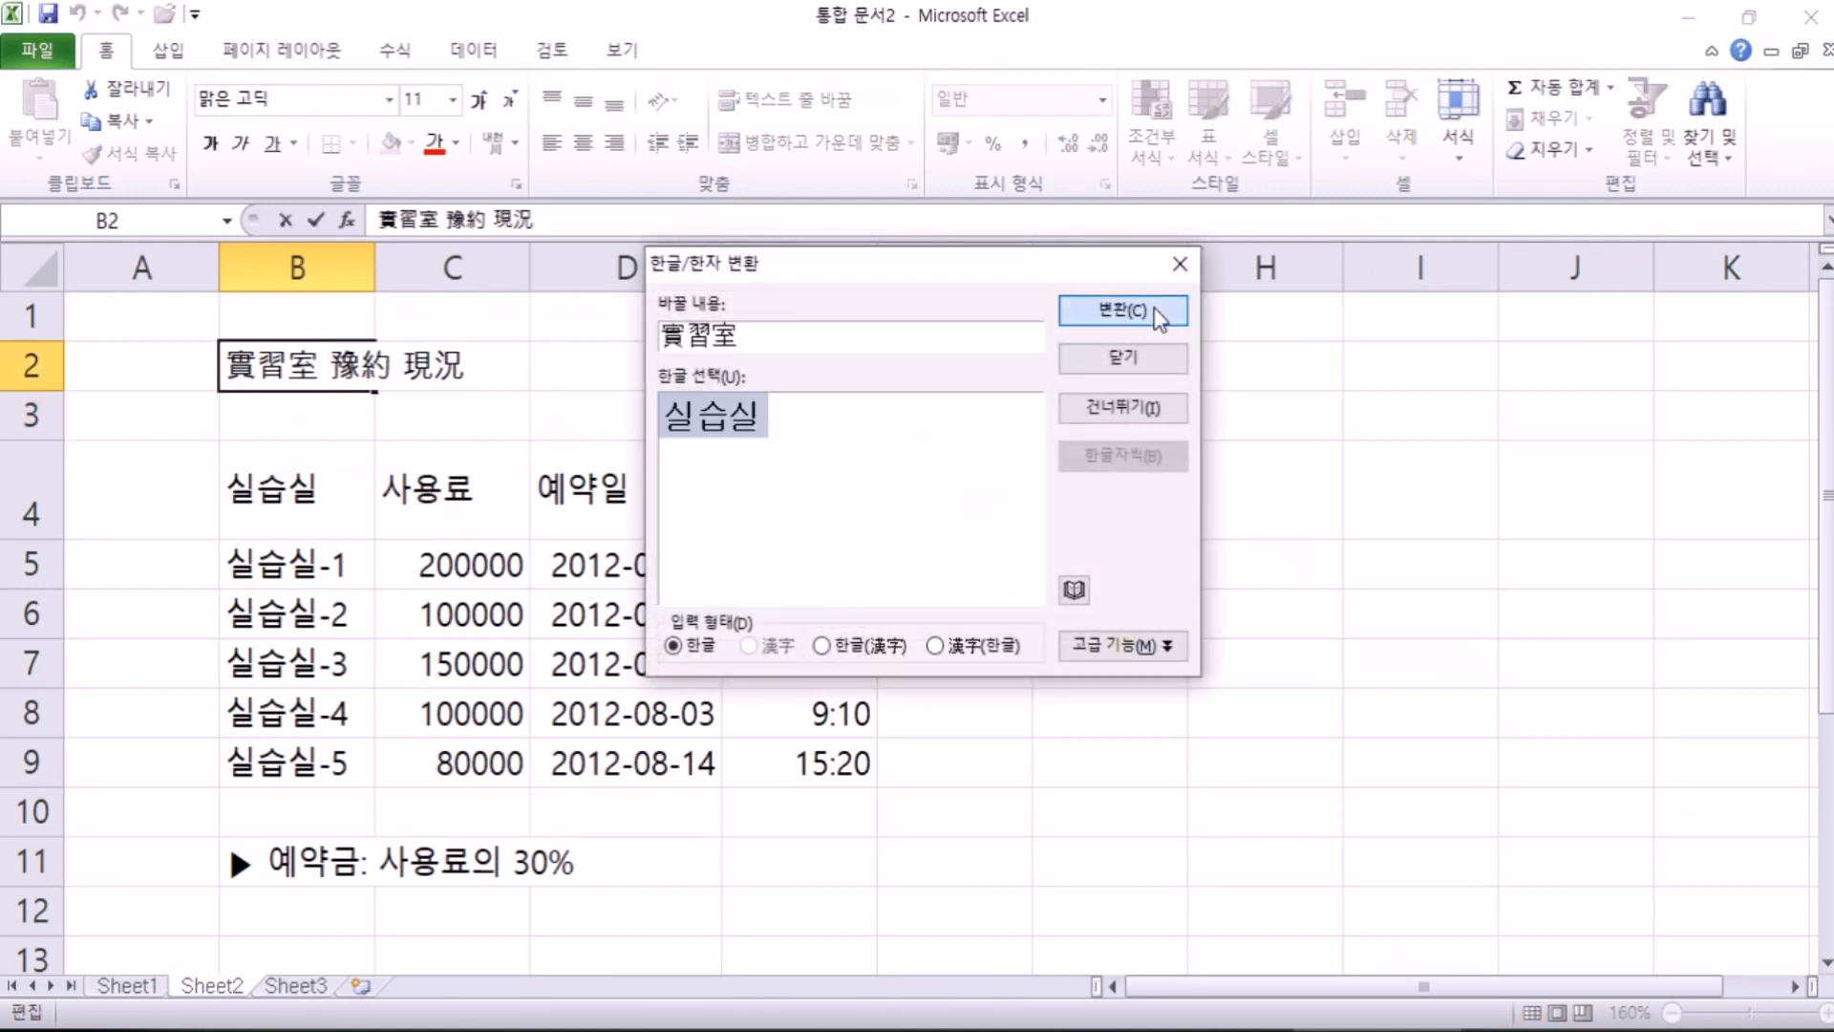
left_click(1159, 318)
left_click(1111, 317)
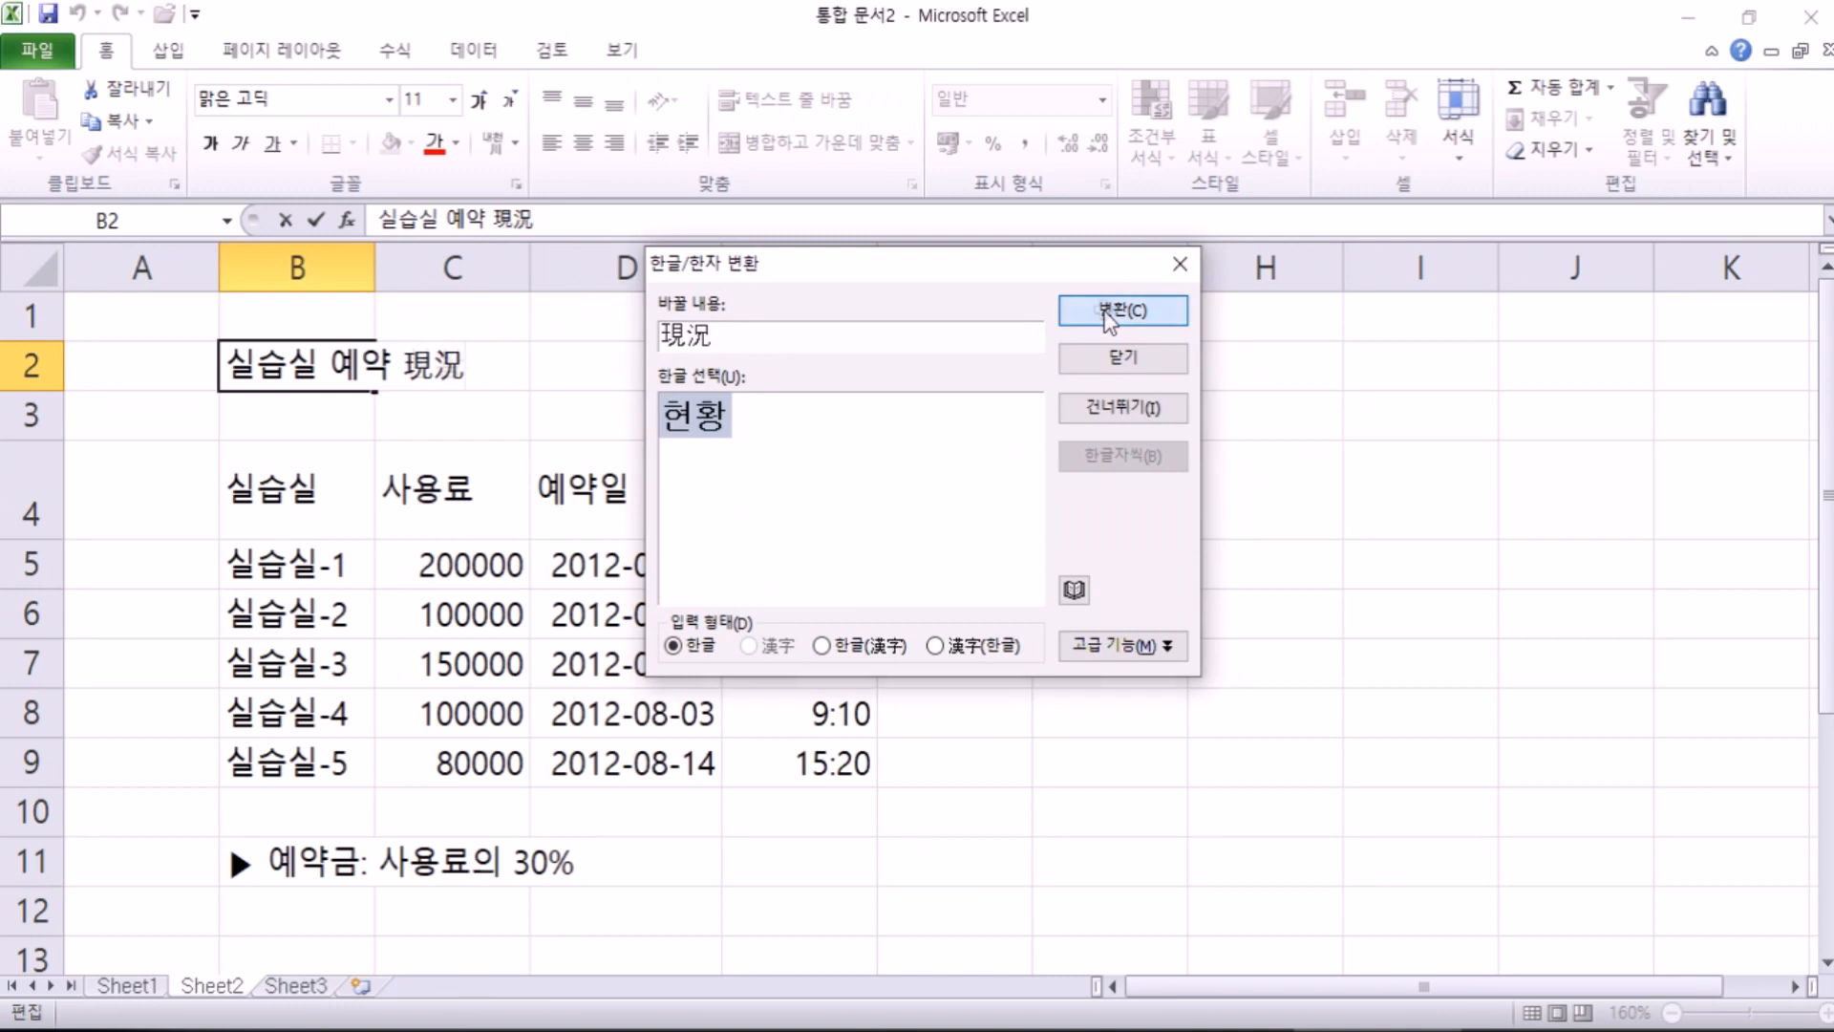
left_click(1110, 318)
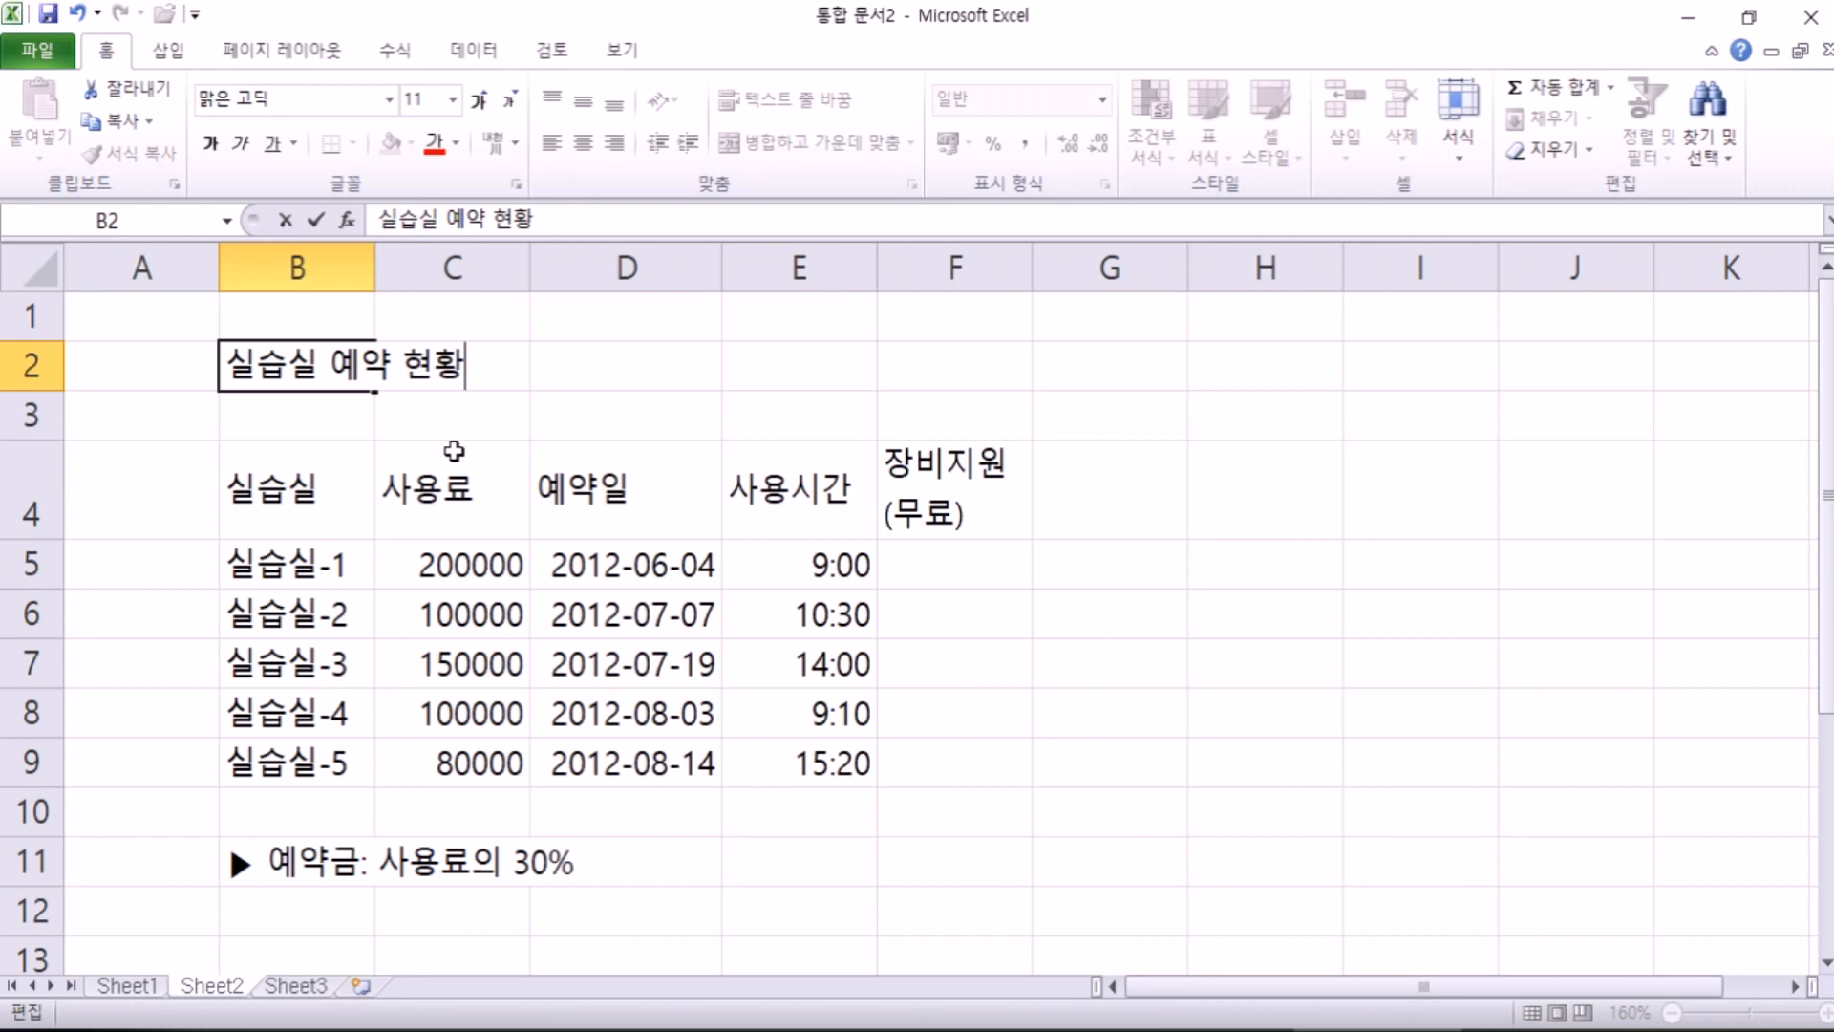
key("Return")
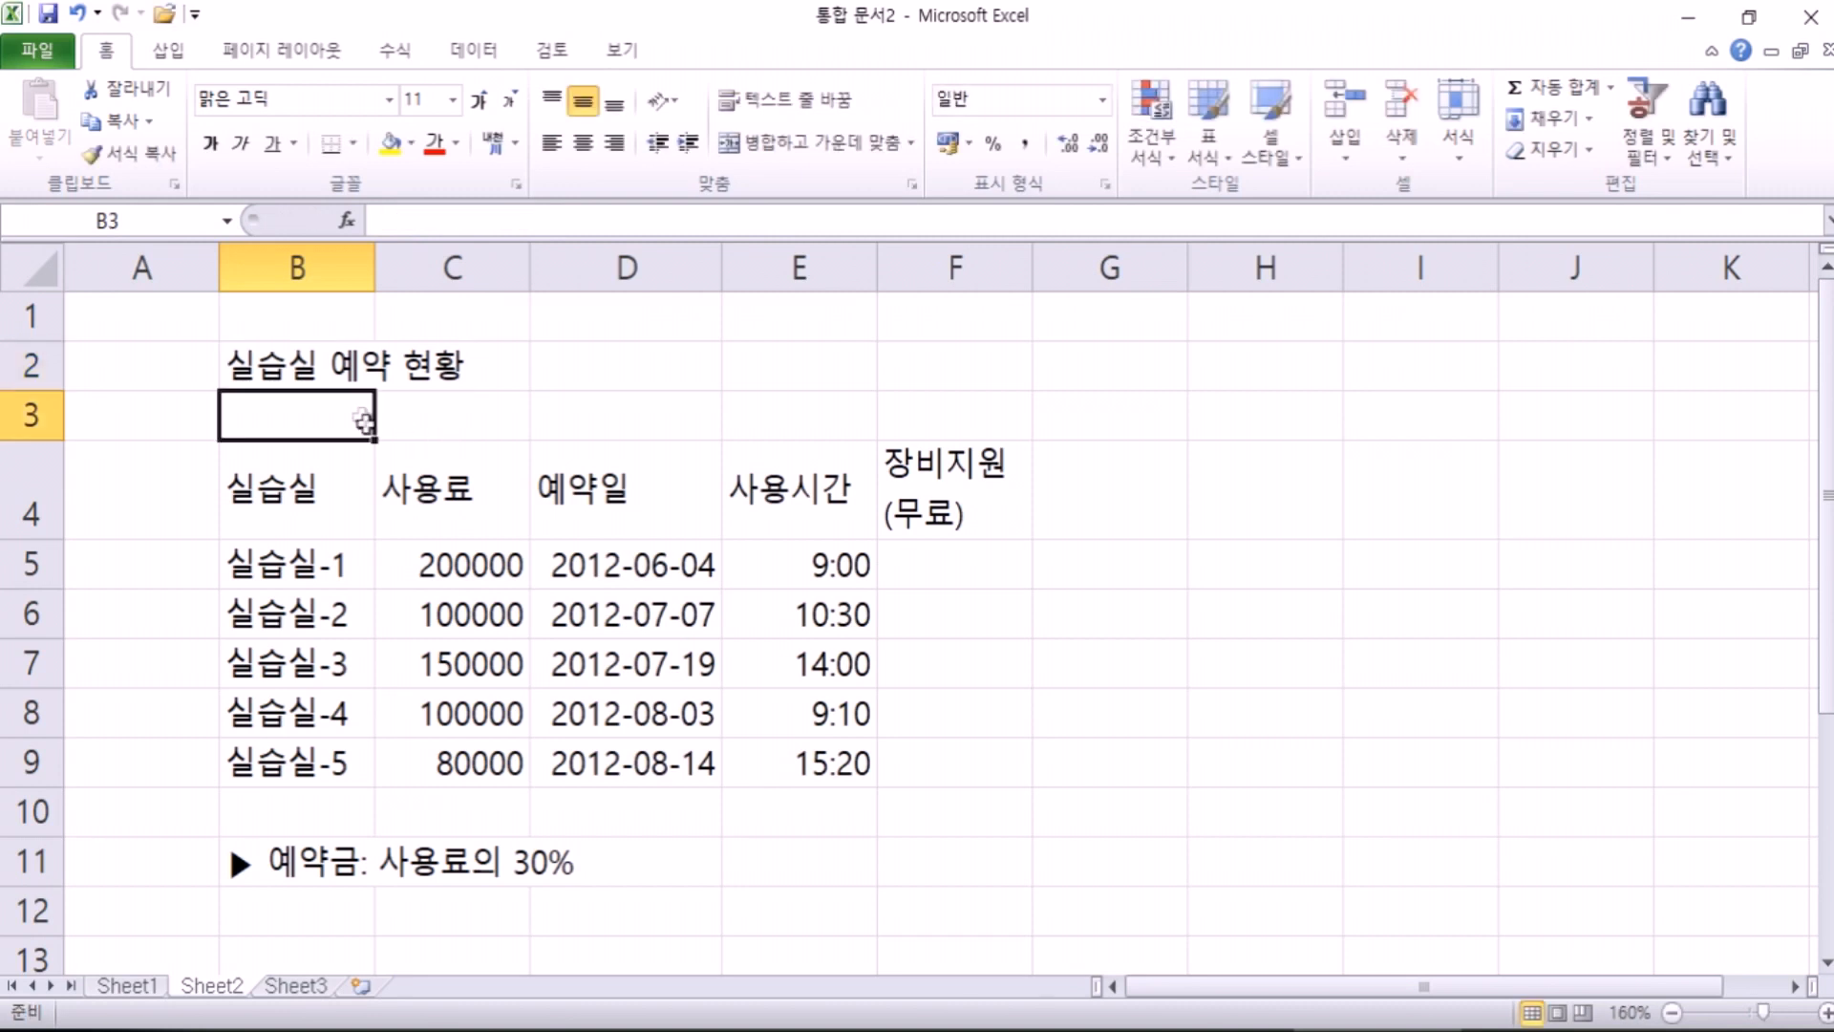
left_click(277, 353)
left_click_drag(277, 354, 972, 363)
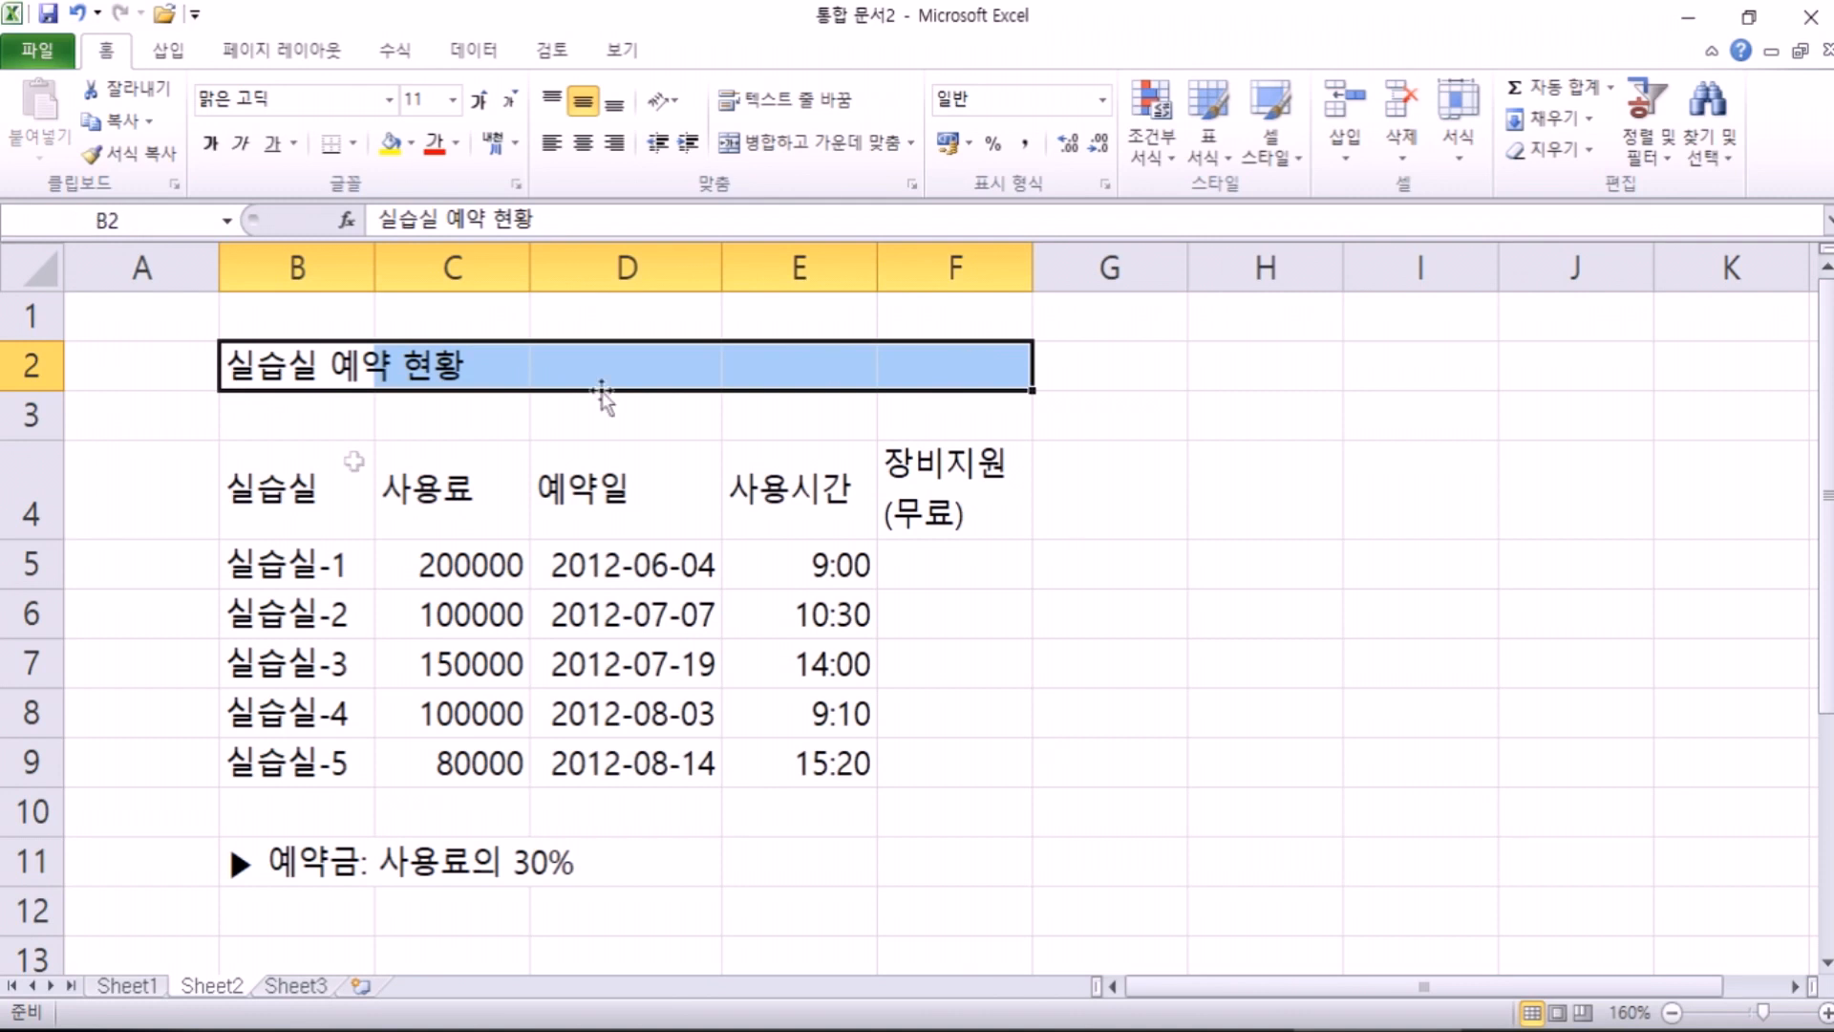
left_click(372, 510)
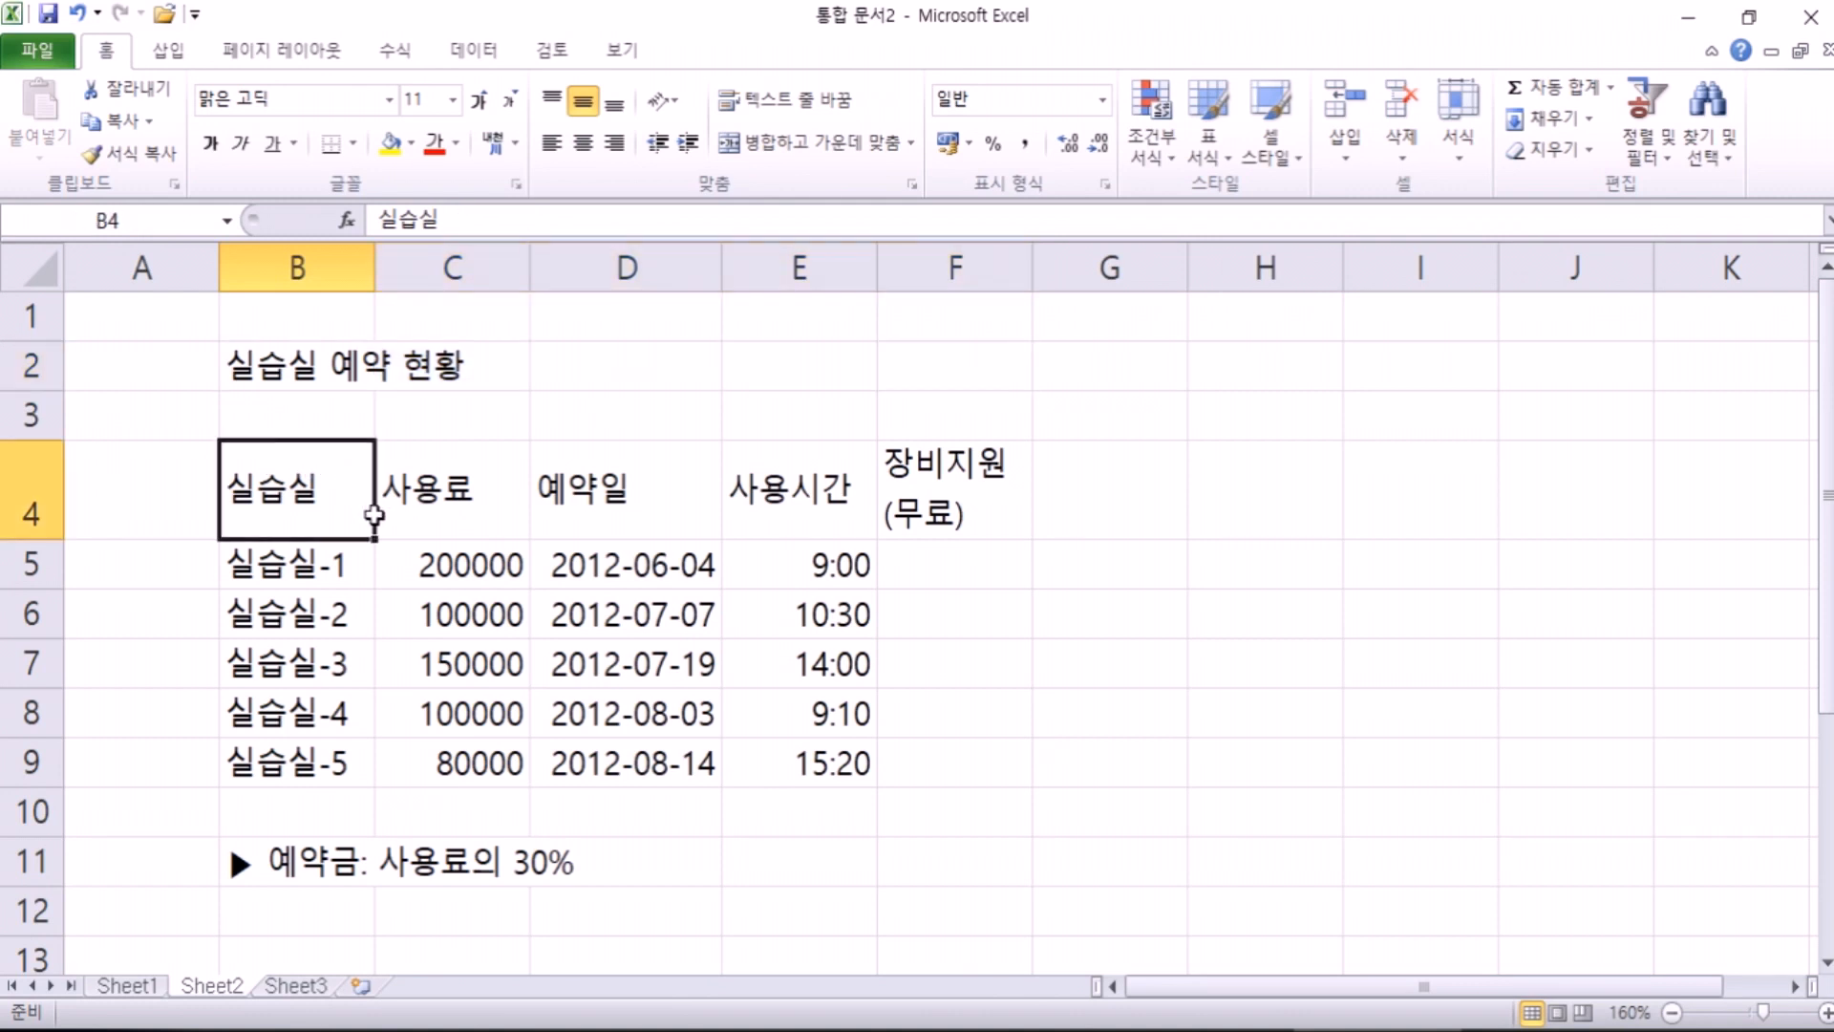
left_click(313, 354)
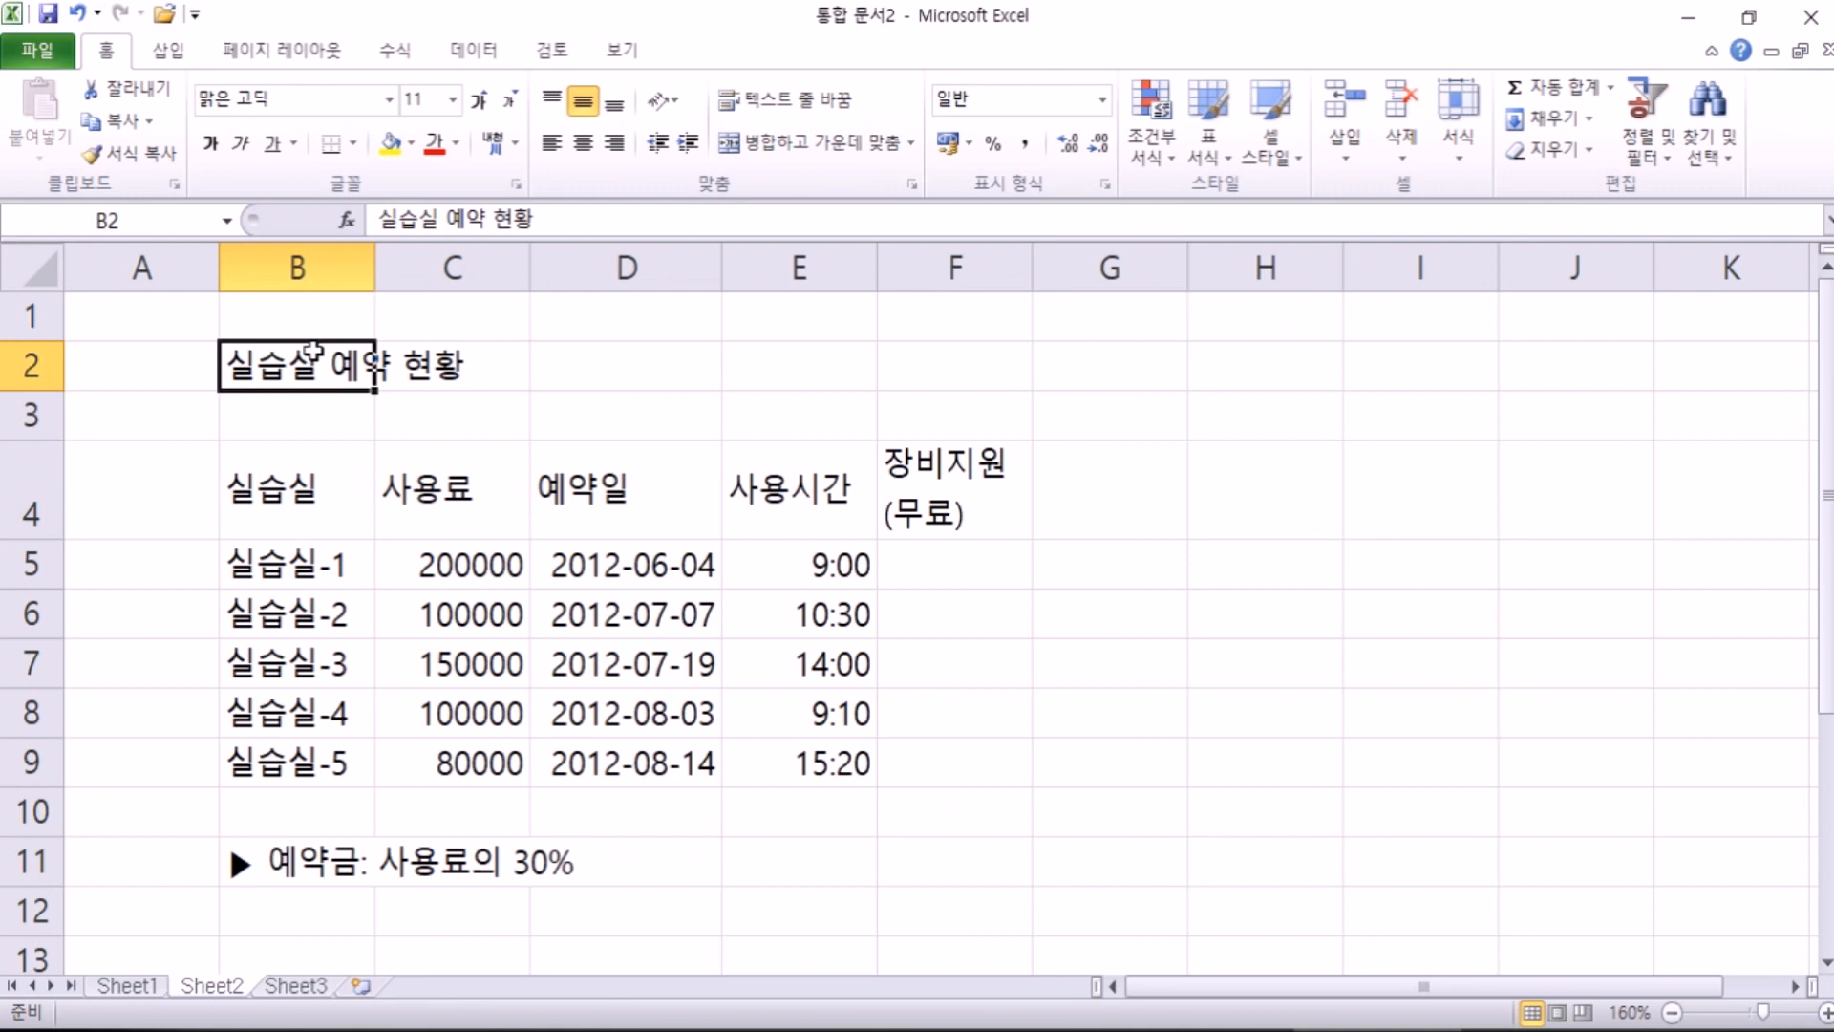
left_click(582, 144)
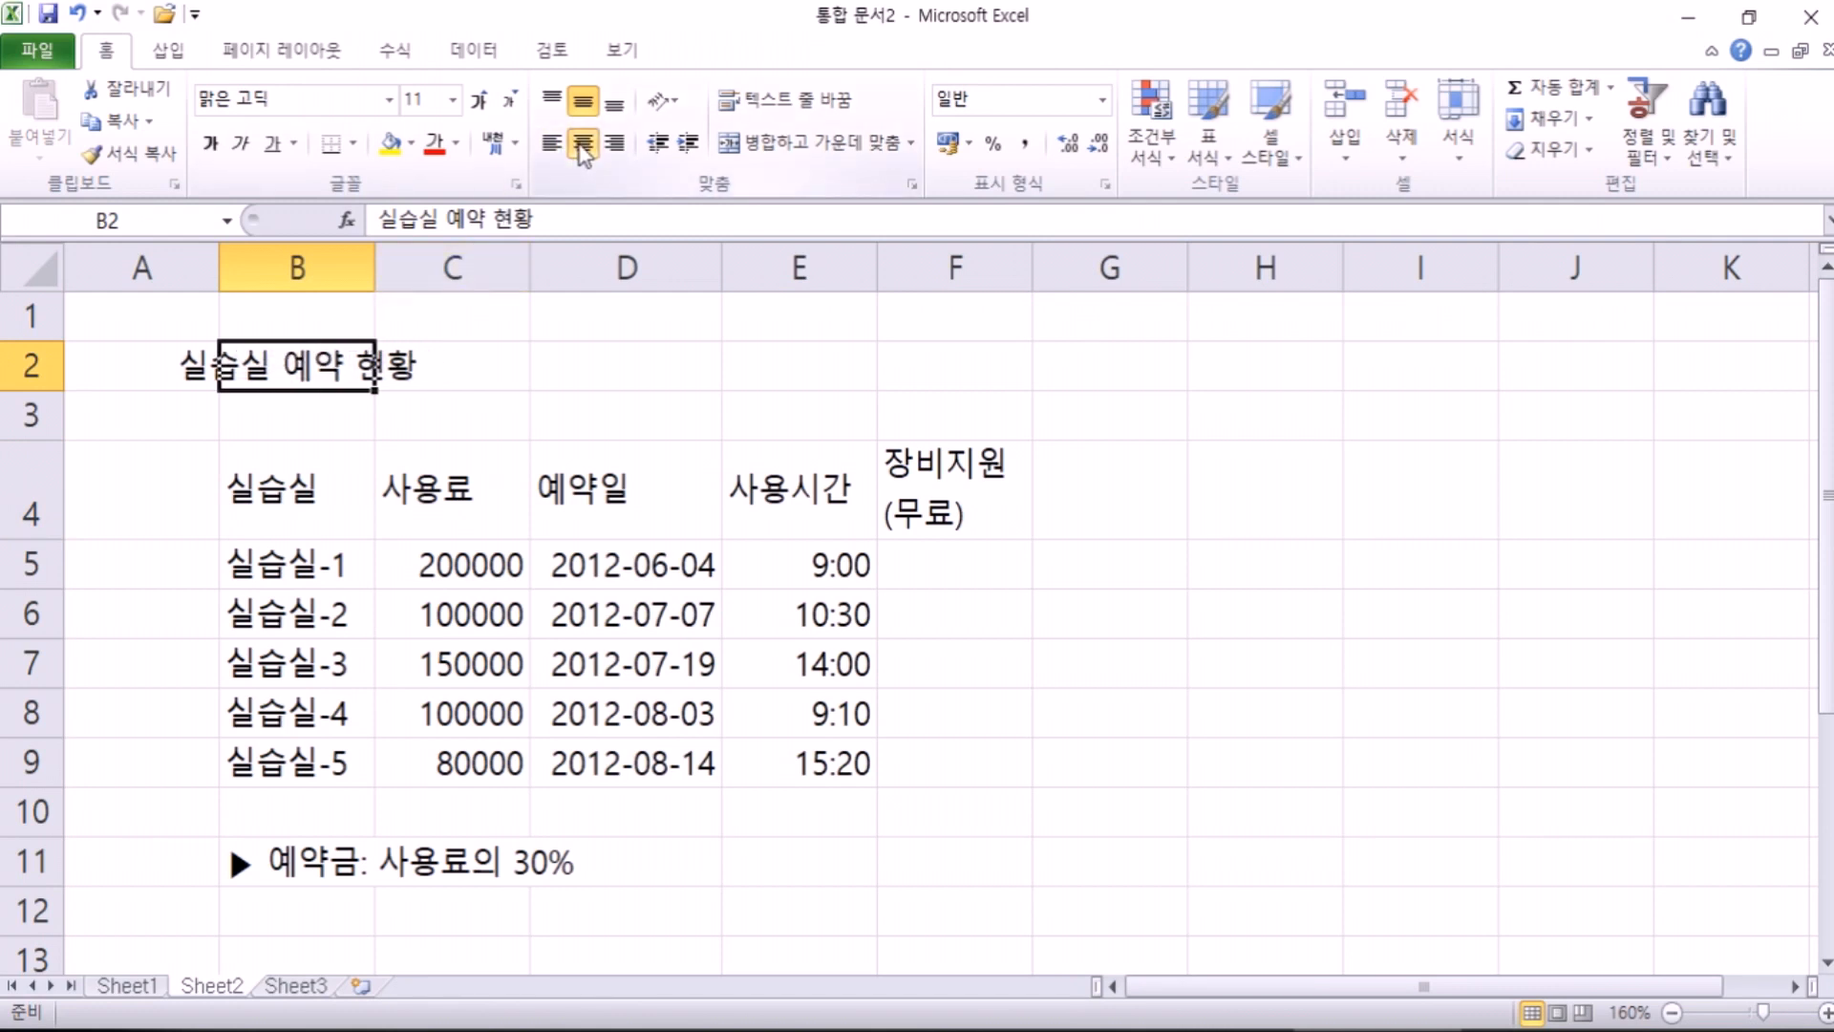
left_click(580, 145)
left_click(580, 145)
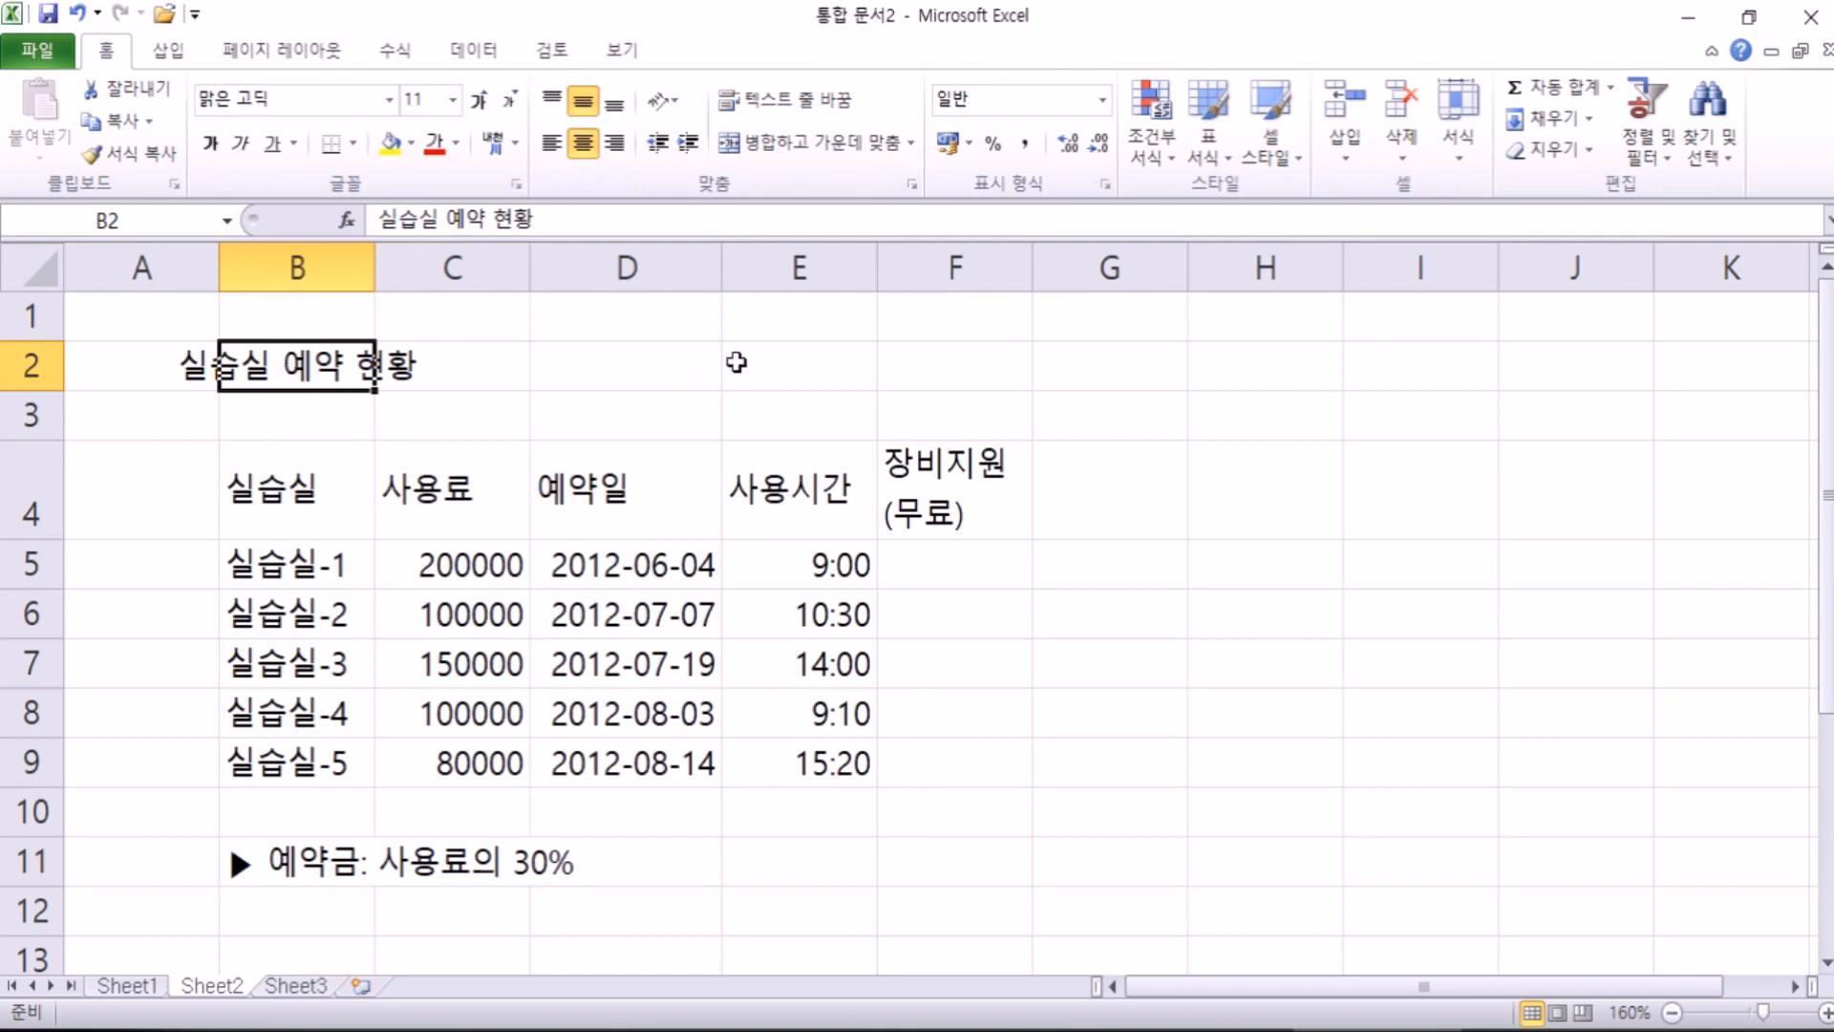
left_click(582, 144)
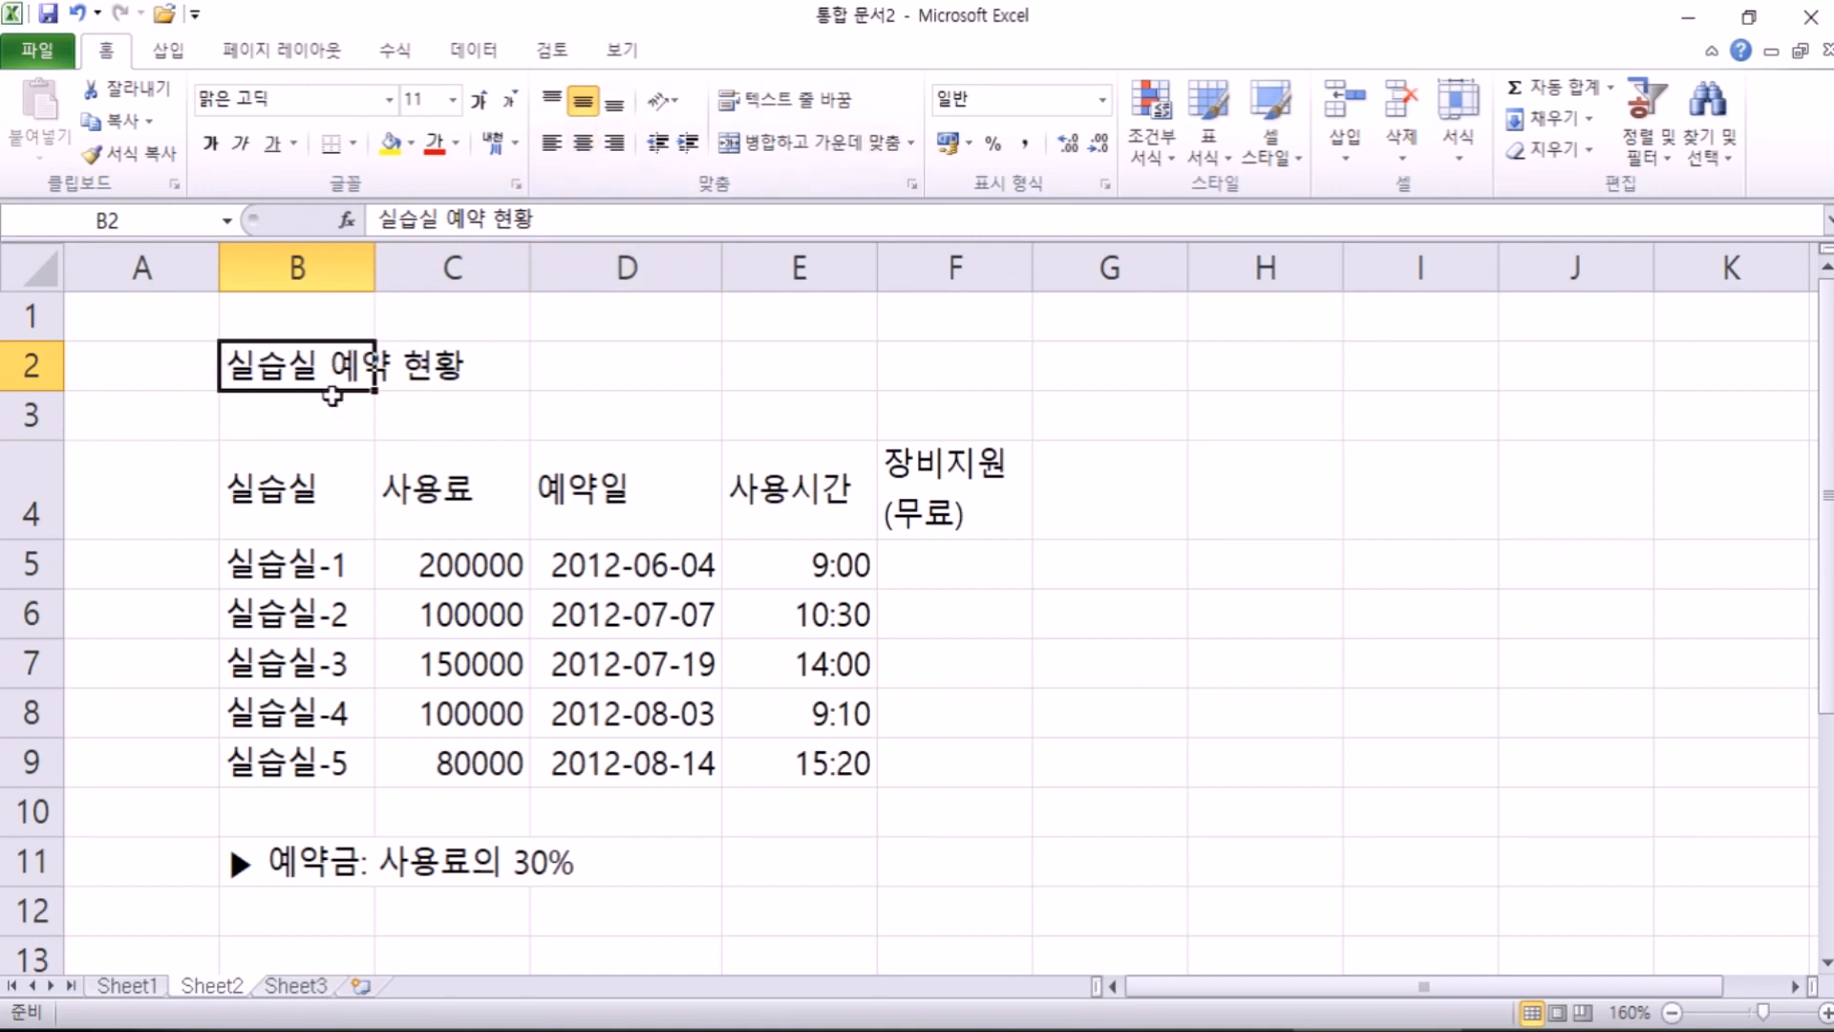
left_click_drag(340, 390, 636, 367)
left_click(626, 516)
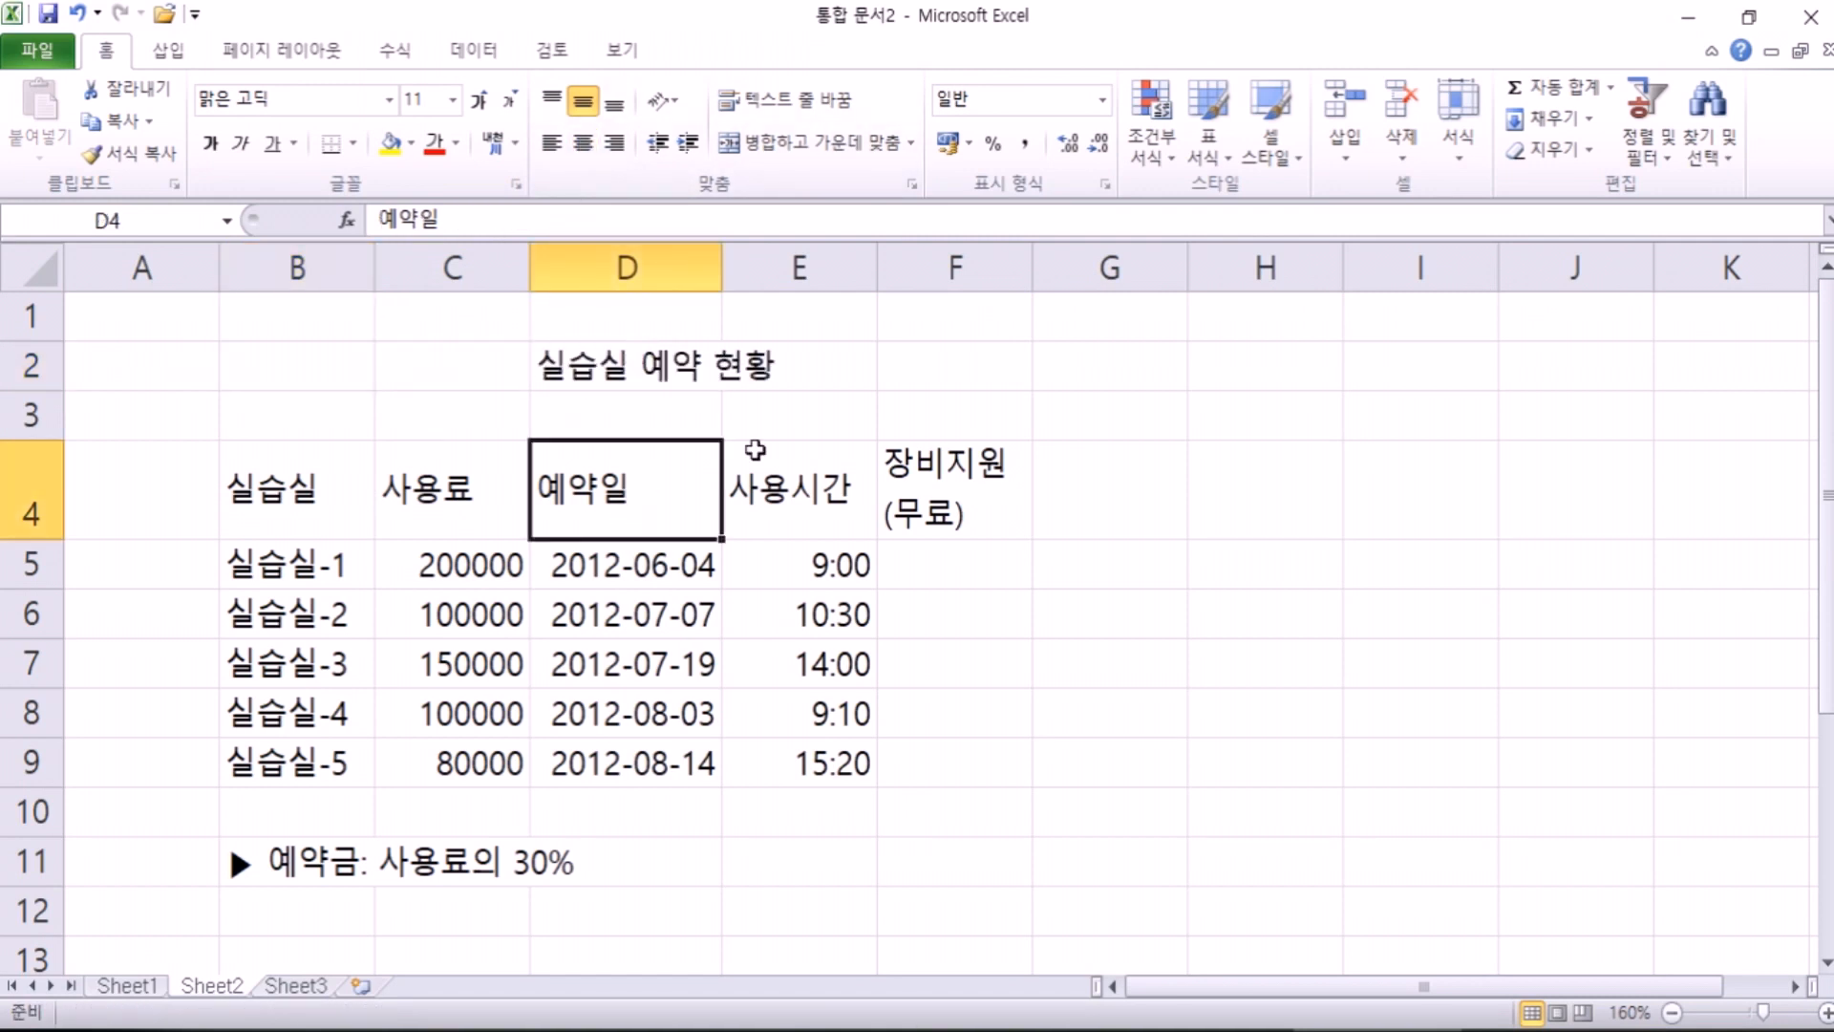
key("ctrl+z")
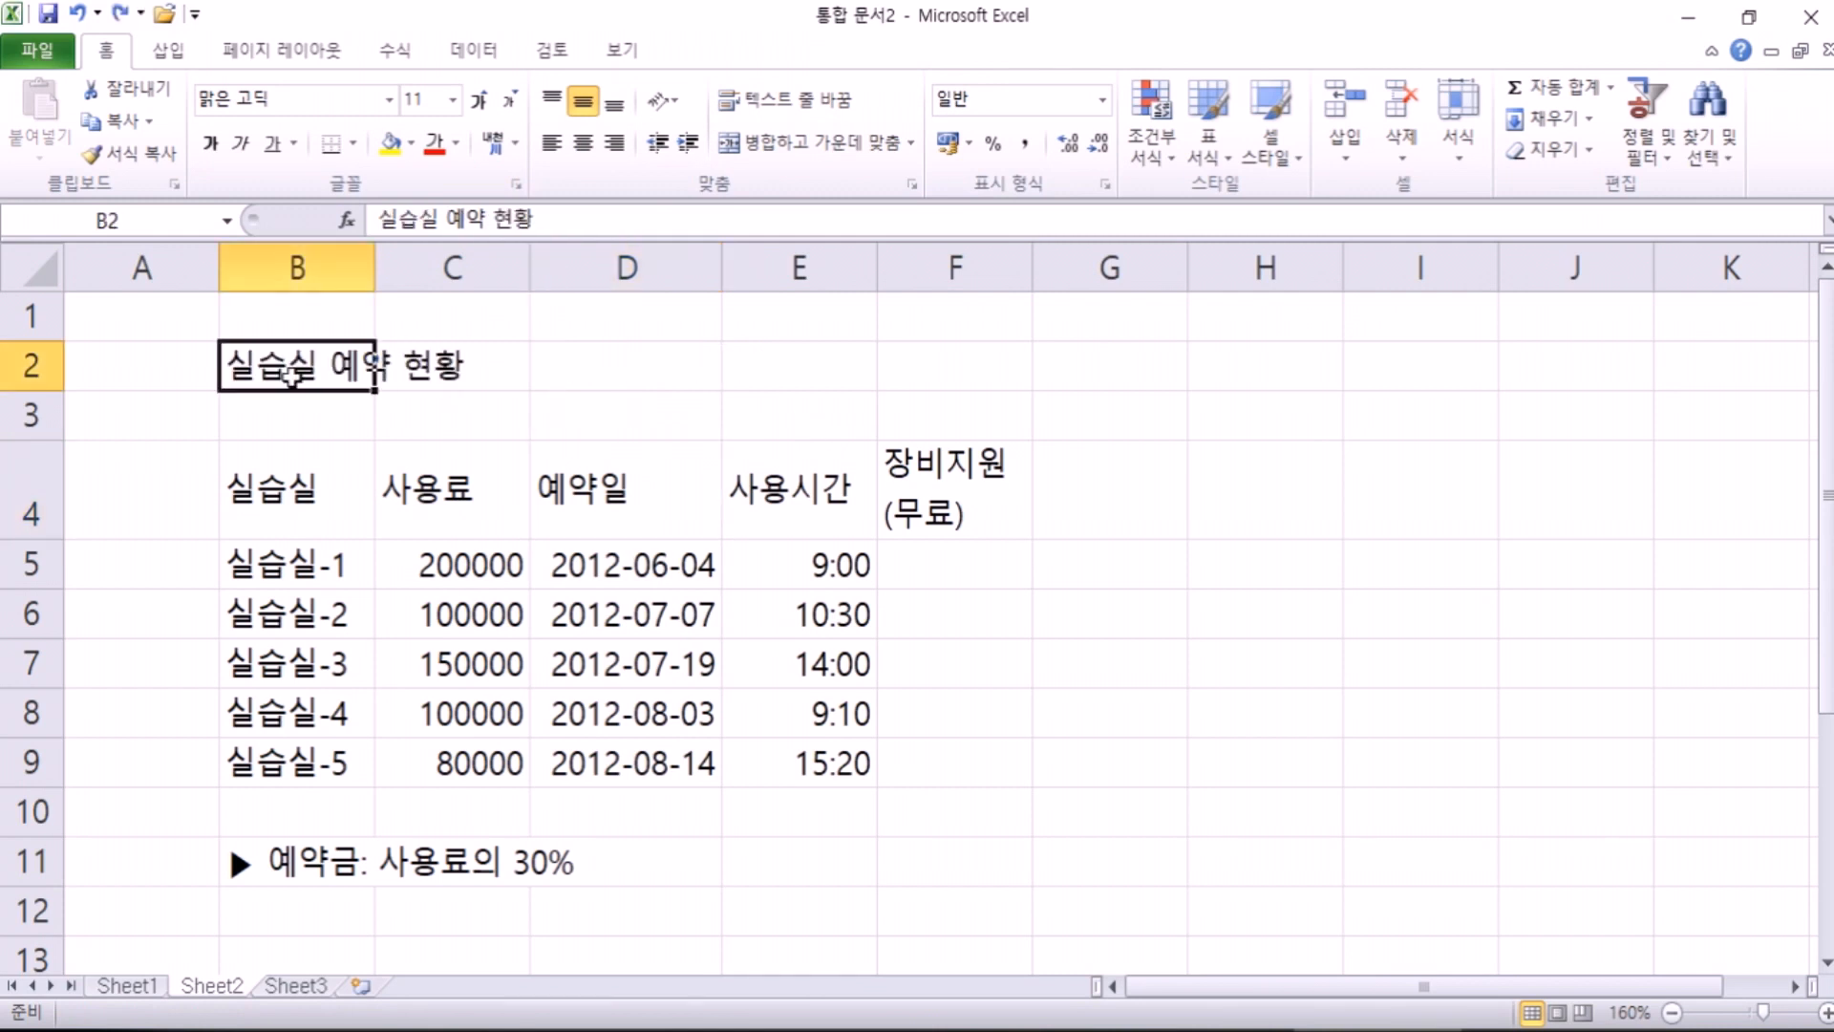
left_click_drag(278, 363, 973, 358)
left_click(960, 506)
left_click(298, 464)
left_click_drag(360, 363, 928, 376)
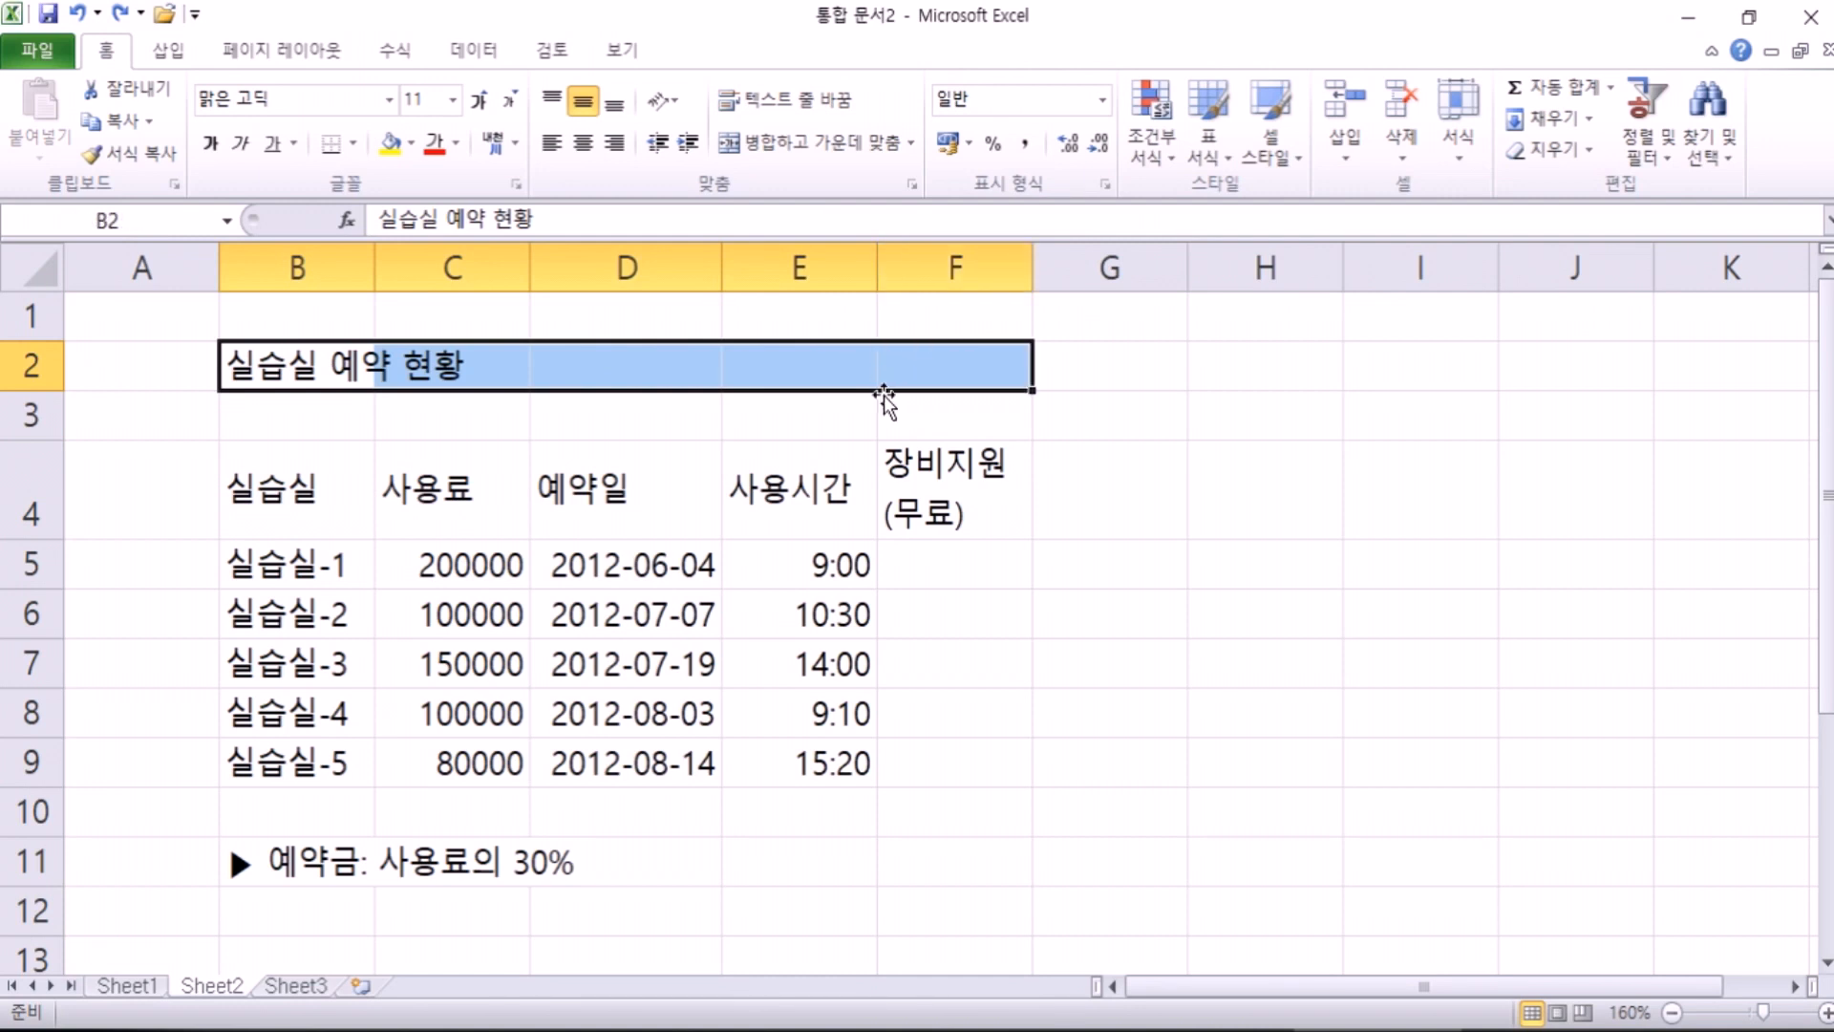
left_click_drag(323, 501, 1013, 726)
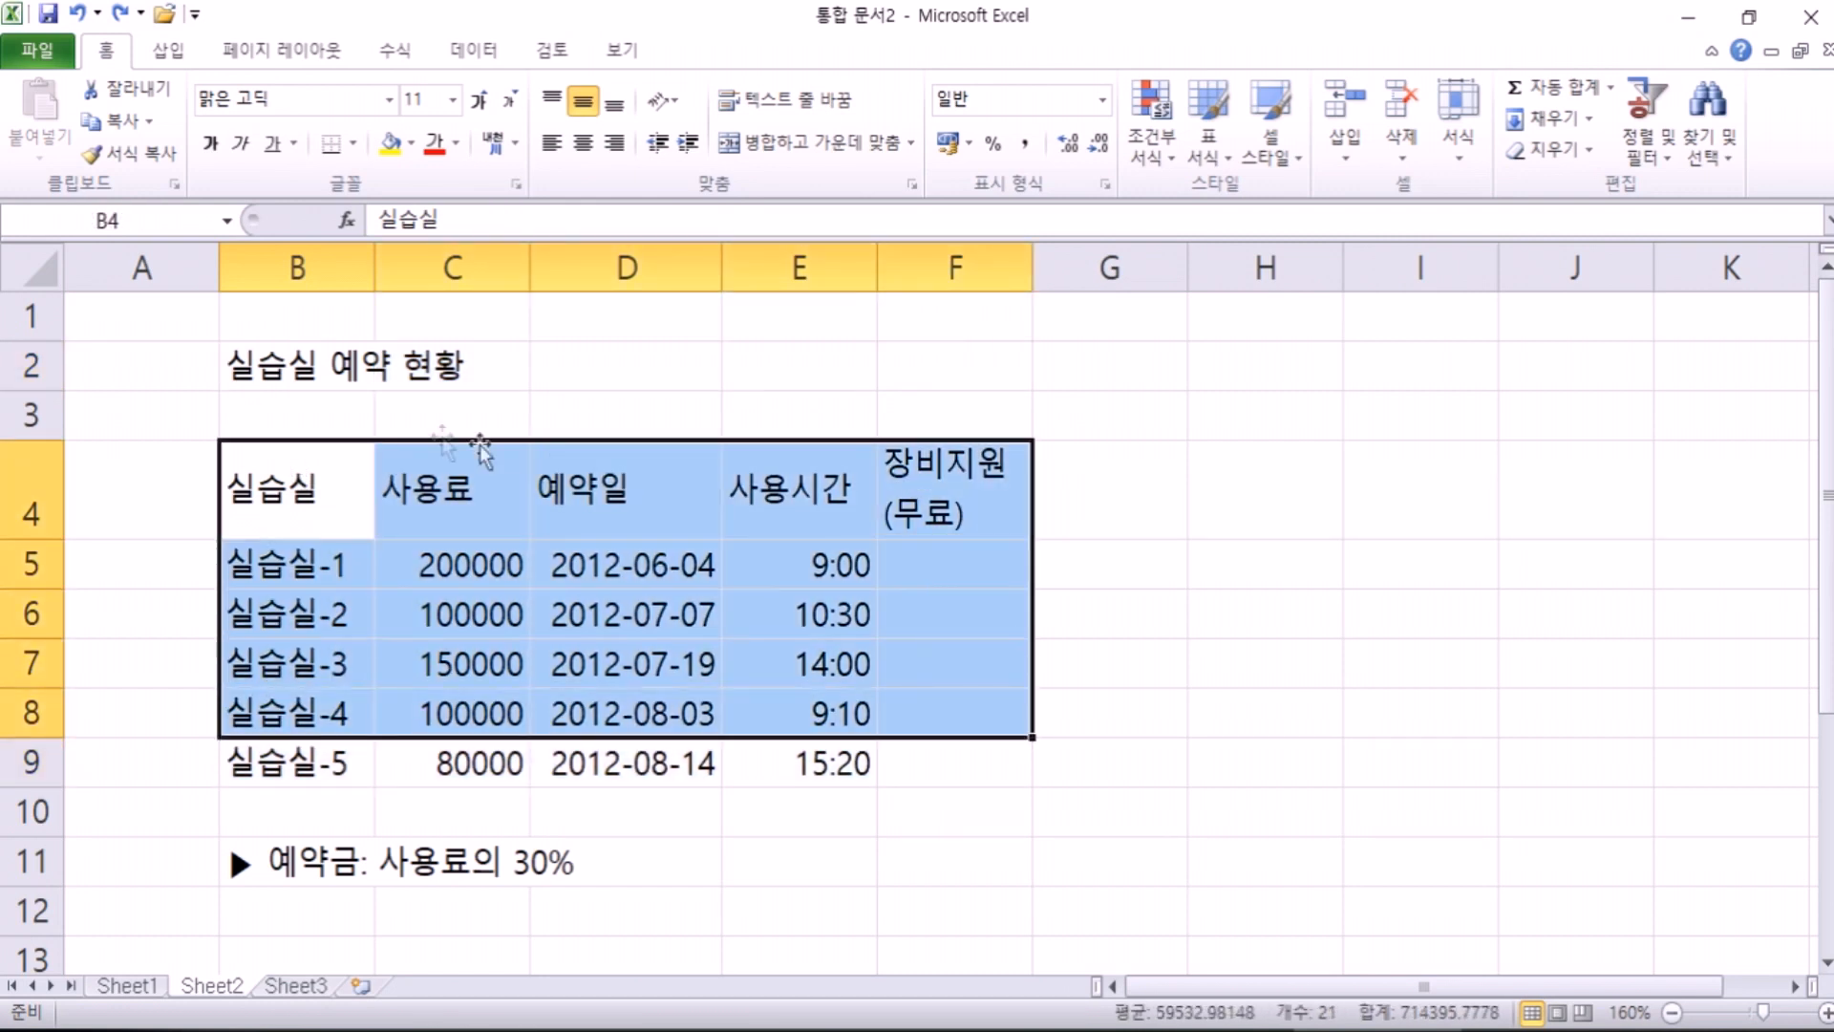
left_click_drag(320, 352, 924, 353)
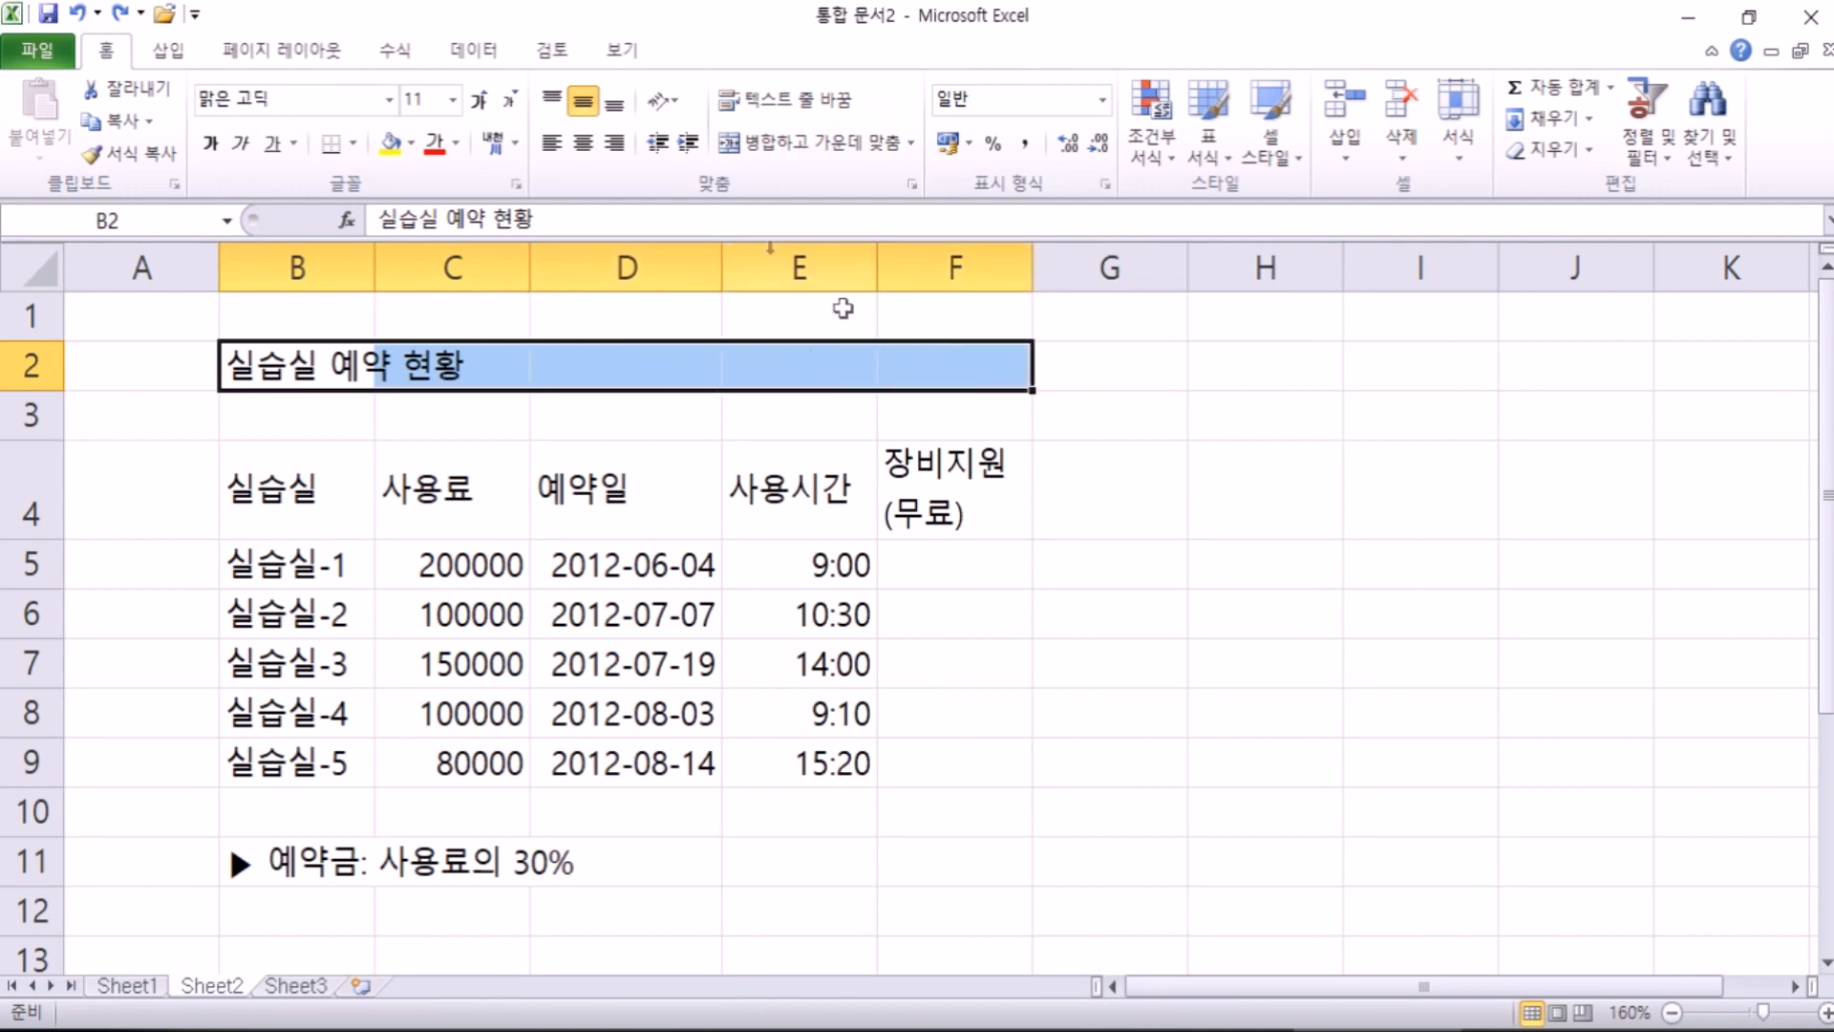
Step: Apply Merge & Center to B2:F2 so the 실습실 예약 현황 title spans the table
left_click(795, 139)
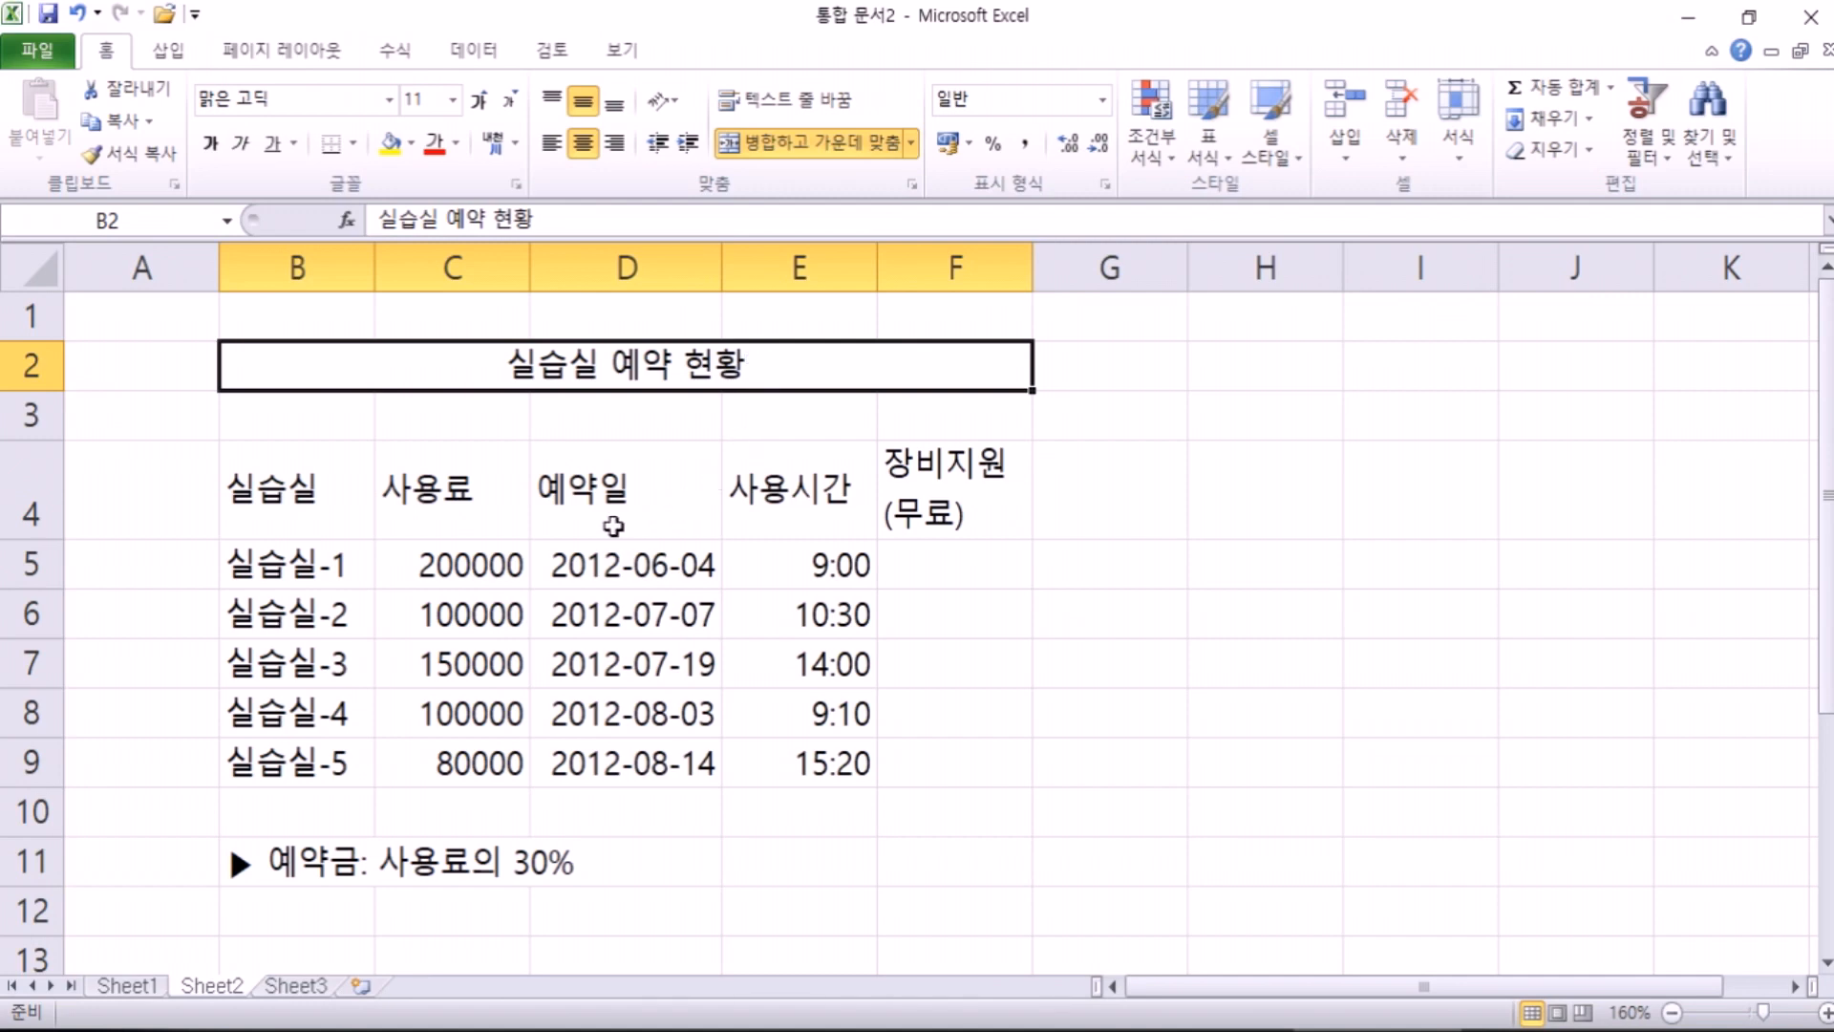
scroll(616, 523, "down", 3)
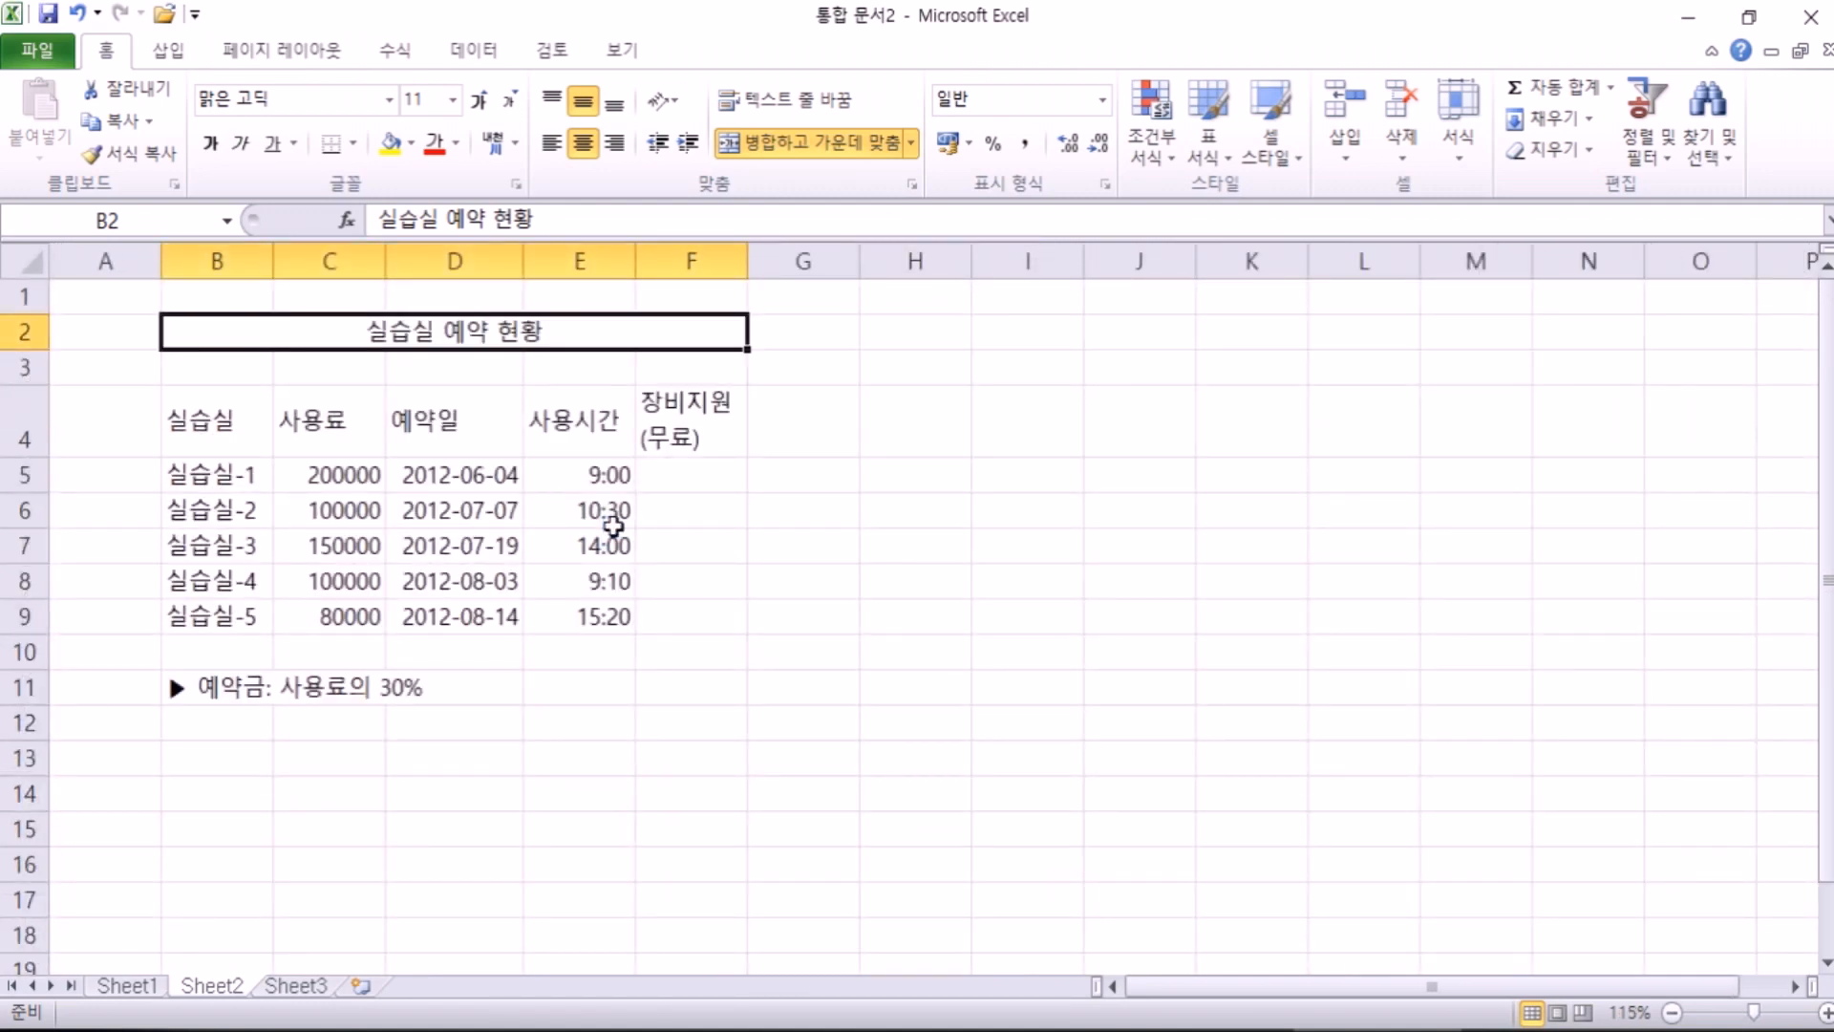
scroll(614, 525, "down", 1)
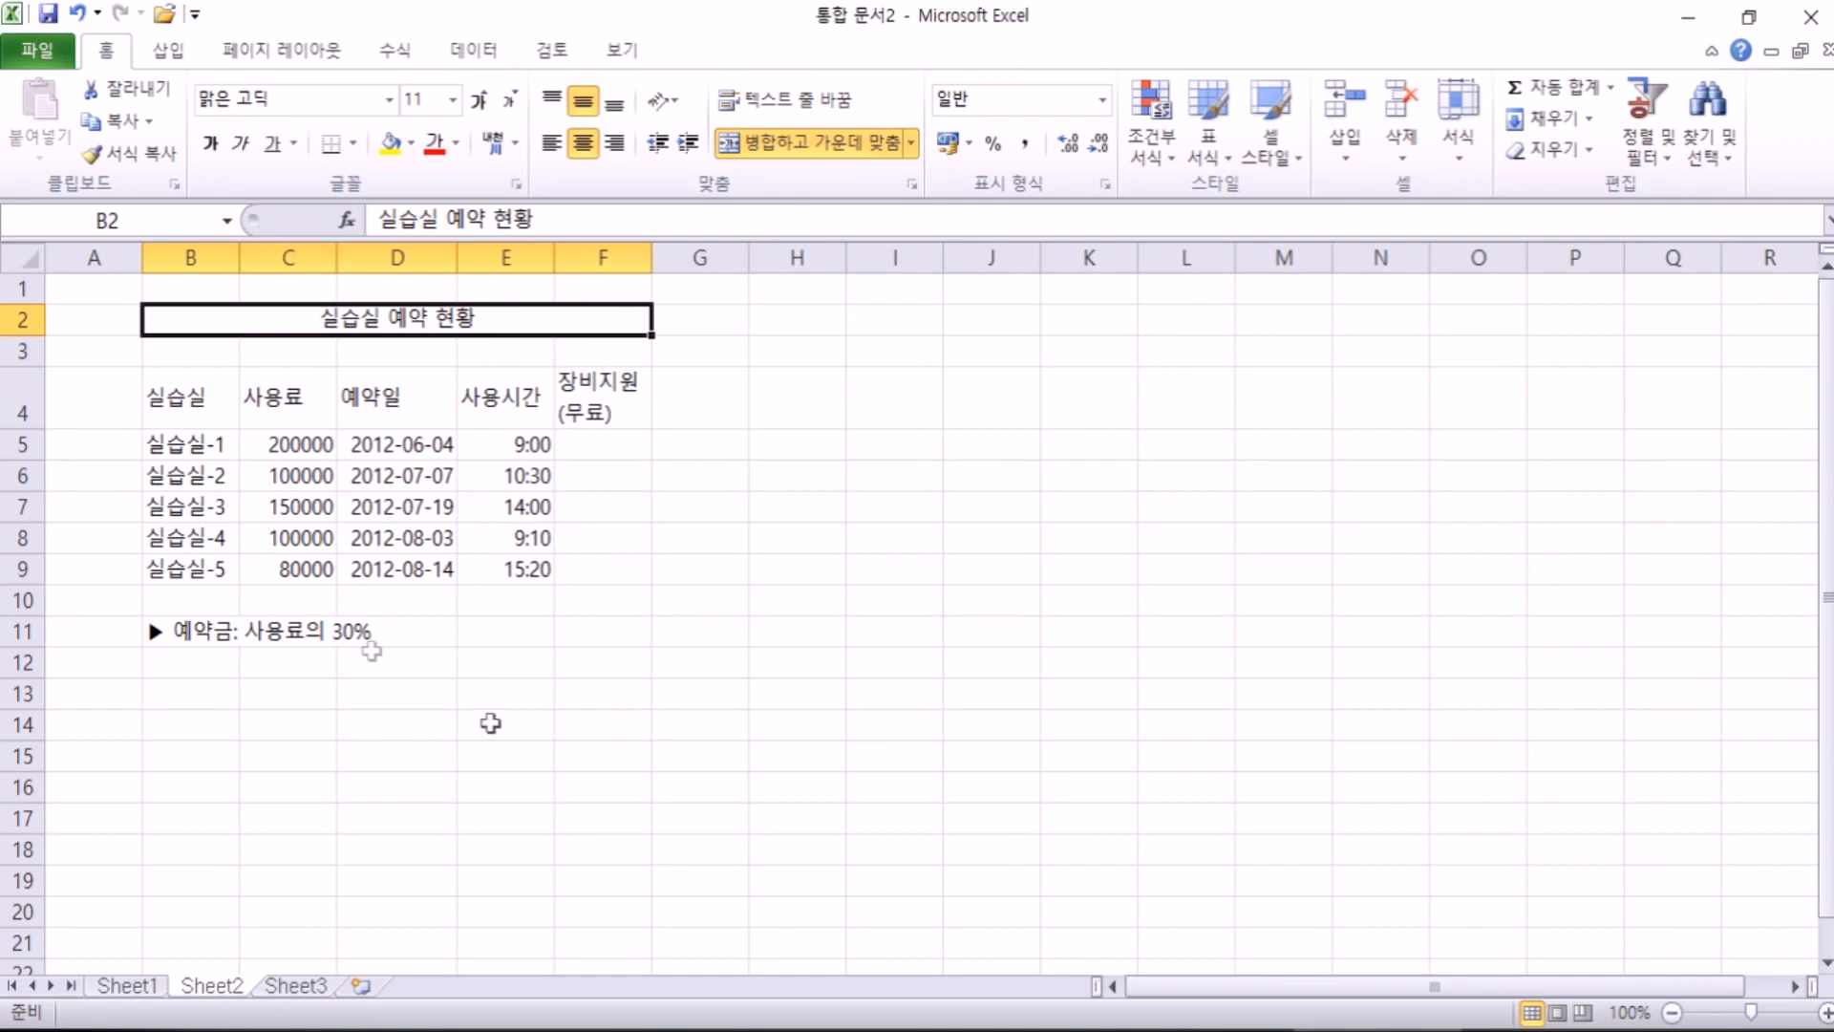
scroll(382, 463, "up", 3)
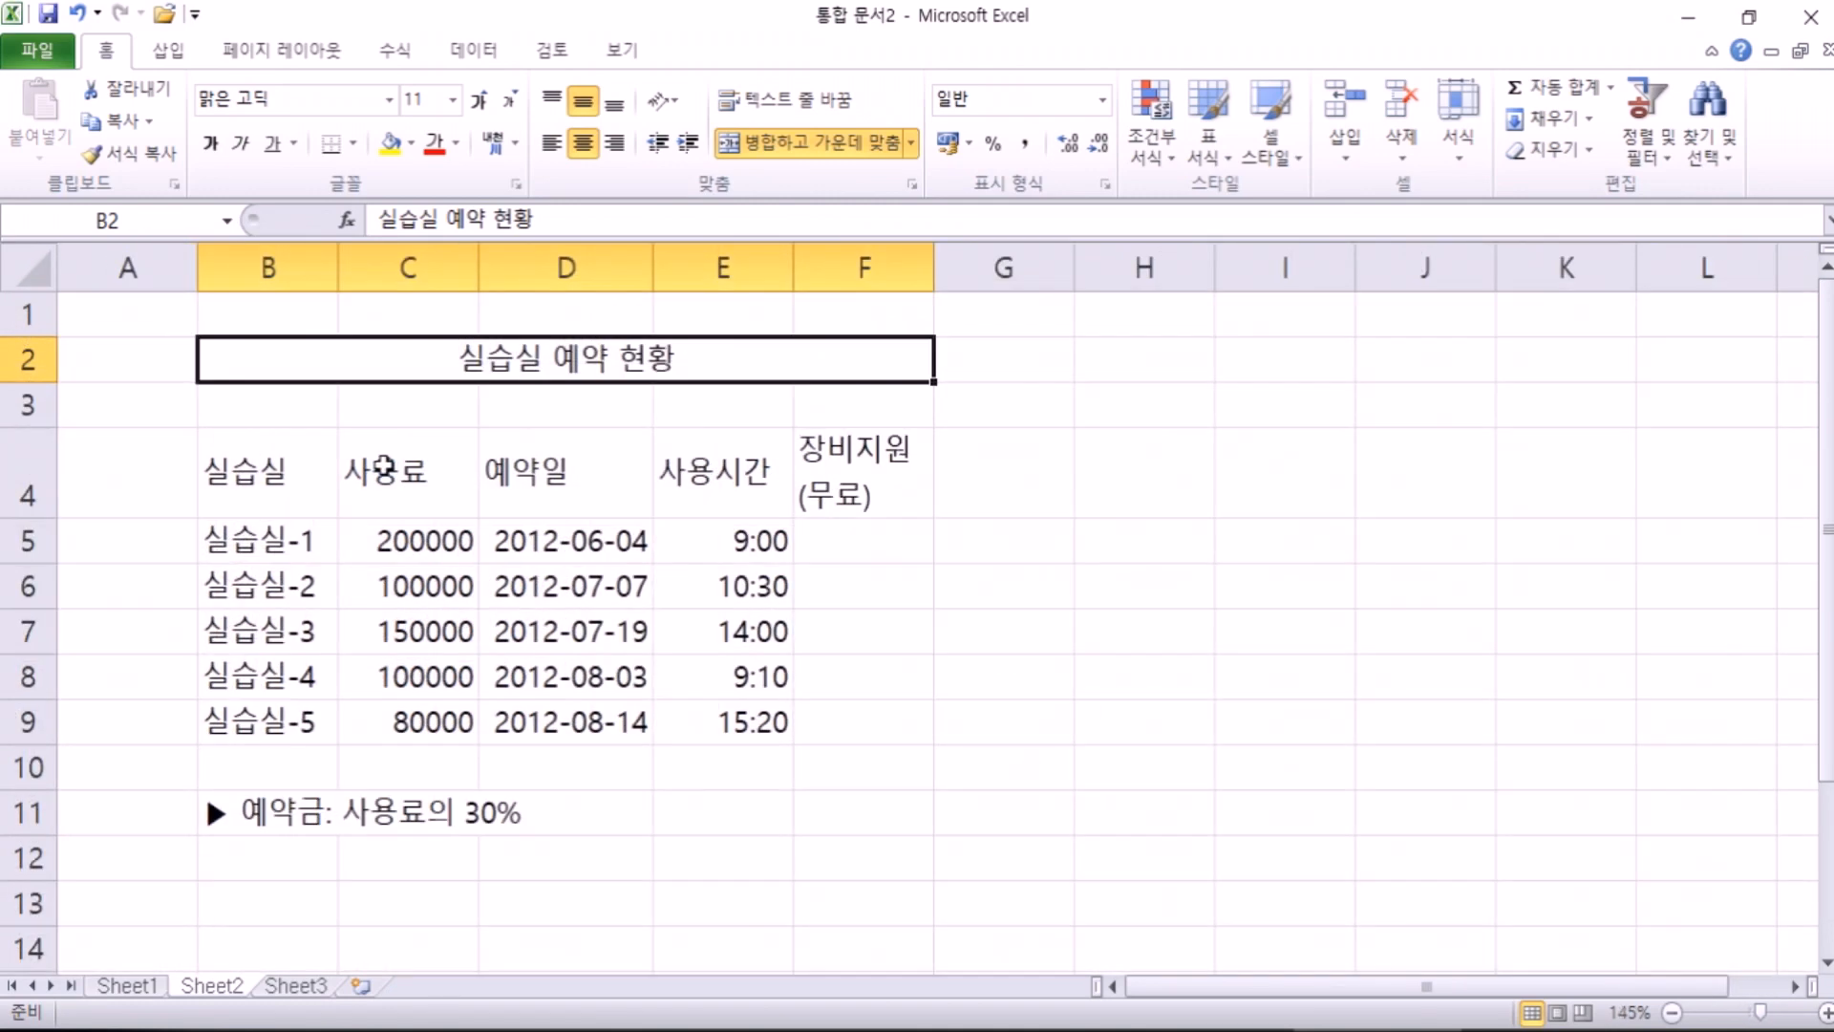
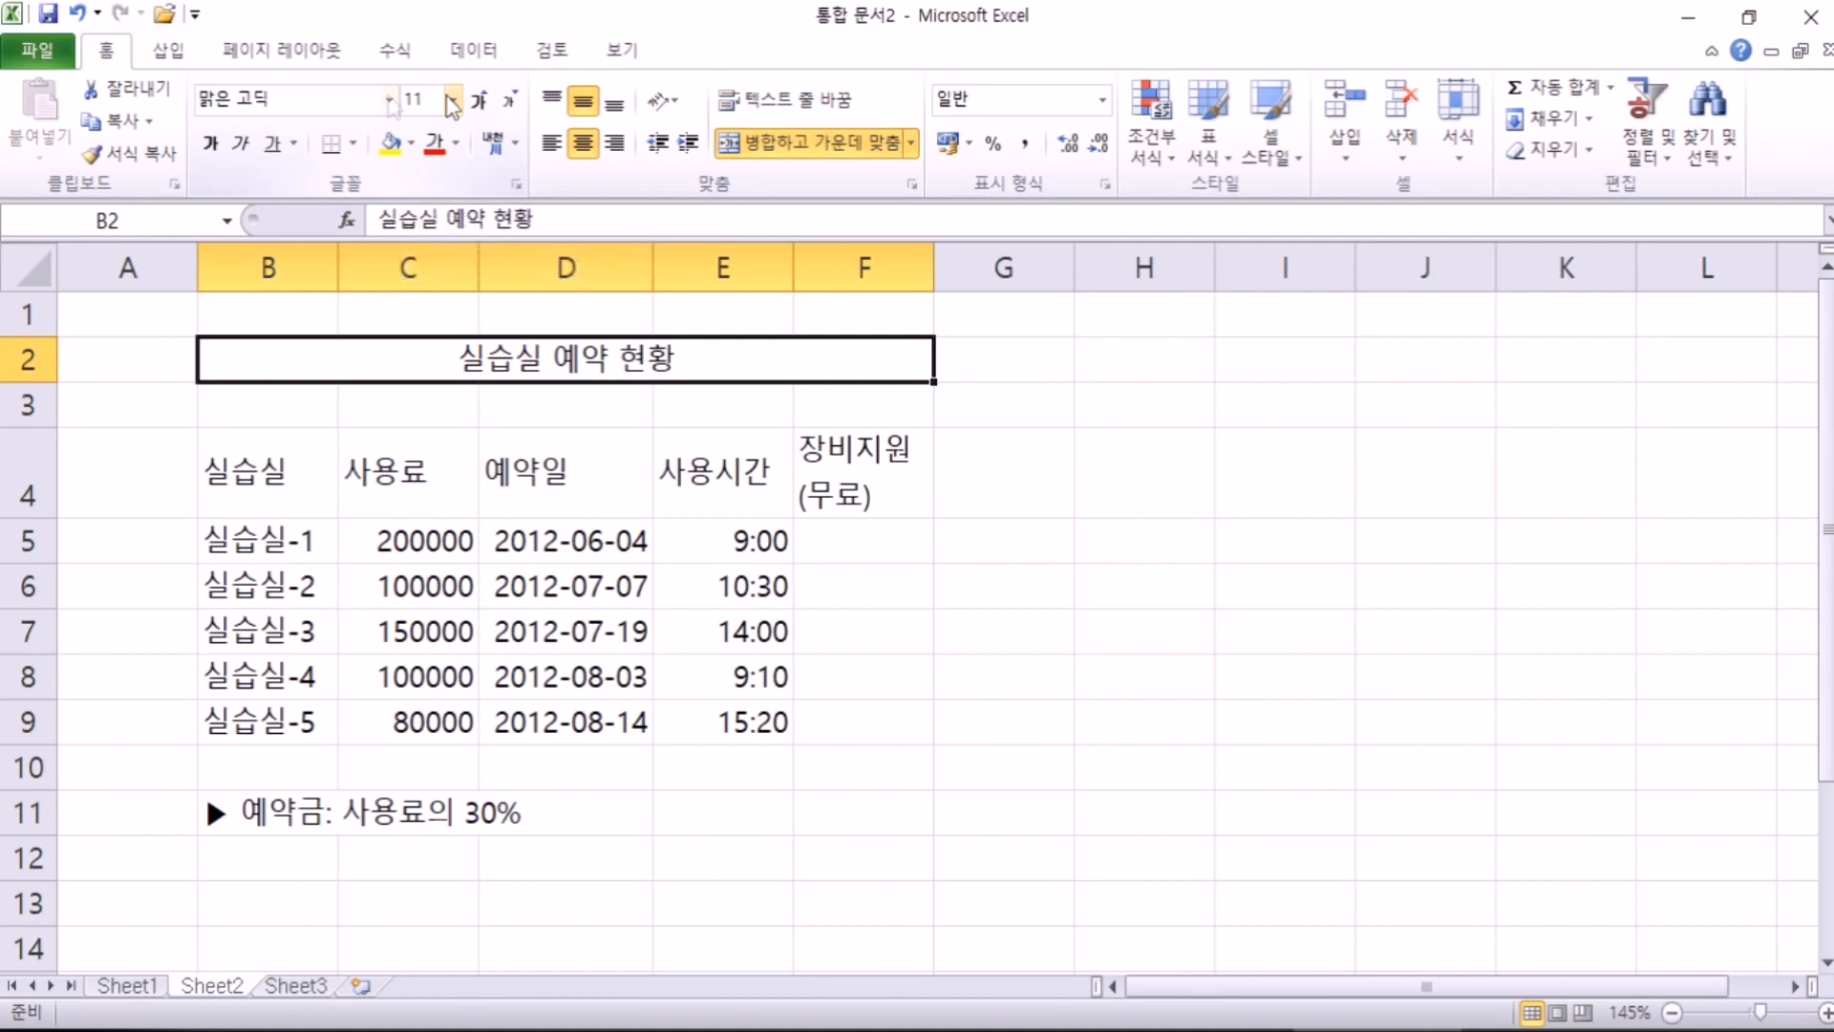
Step: Enlarge the merged 실습실 예약 현황 title using Increase Font Size and the Font Size list
left_click(480, 97)
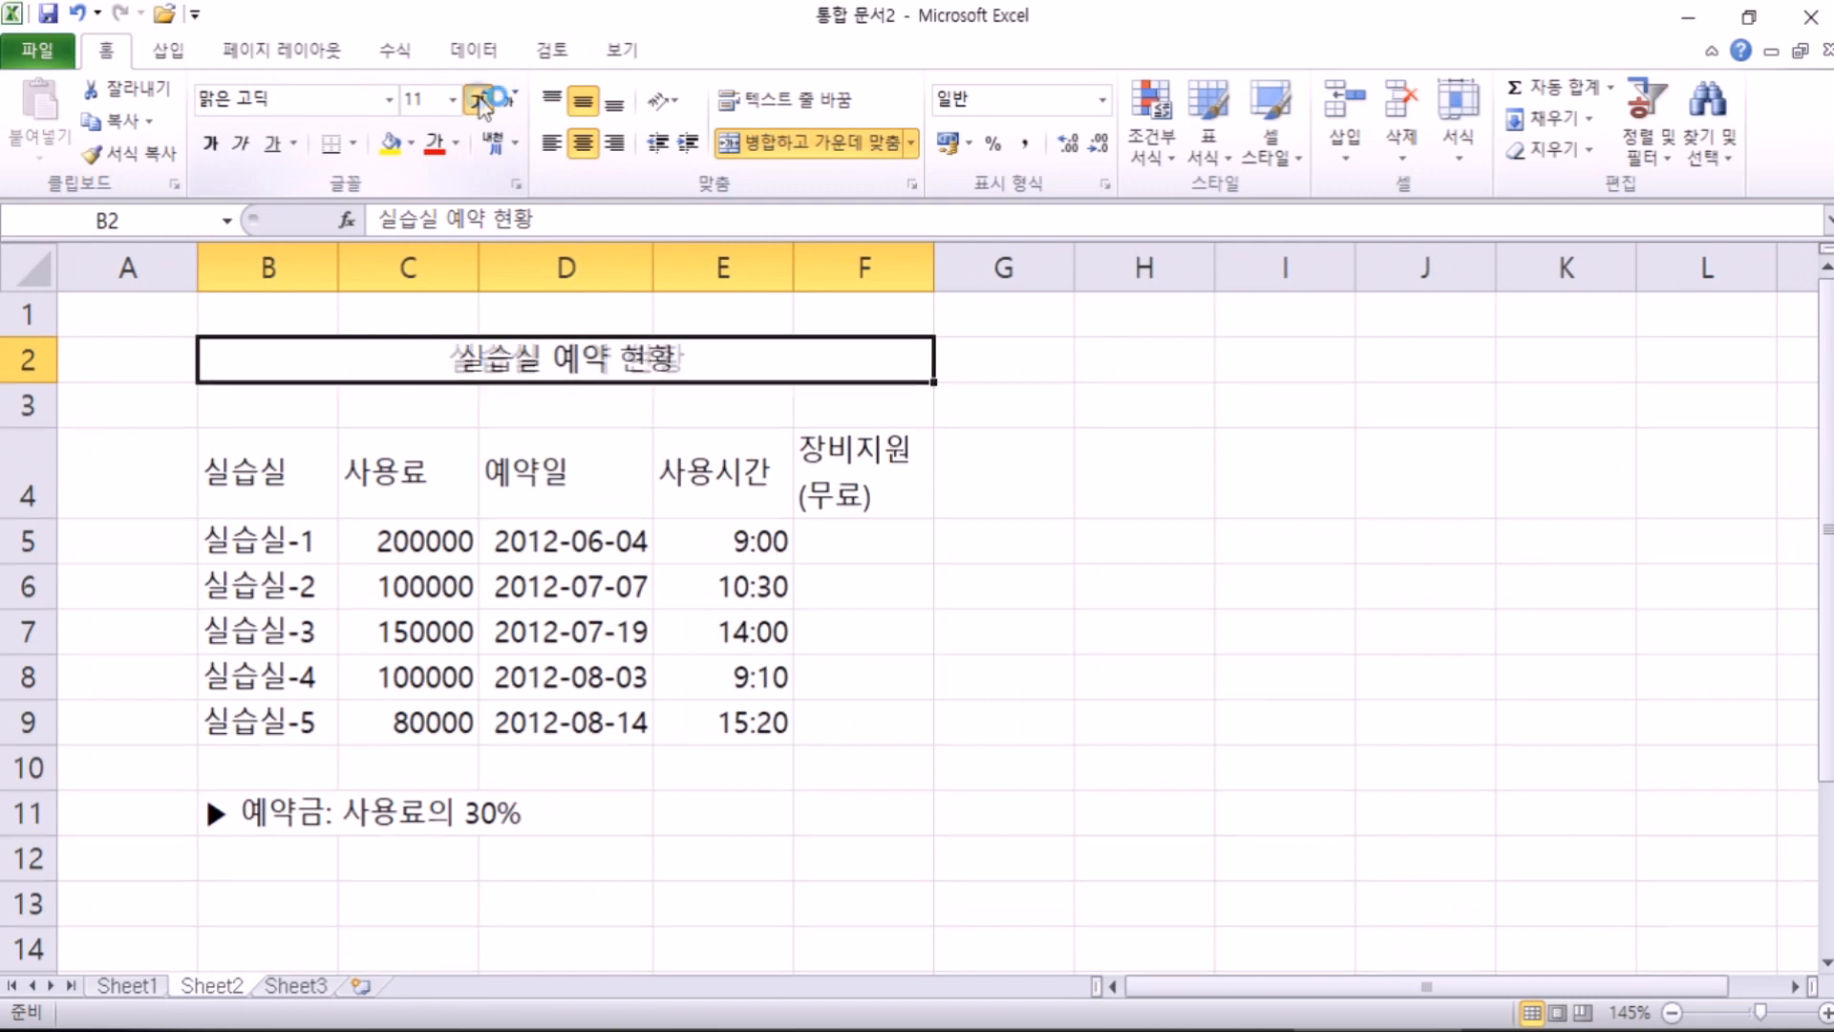
left_click(481, 101)
left_click(481, 101)
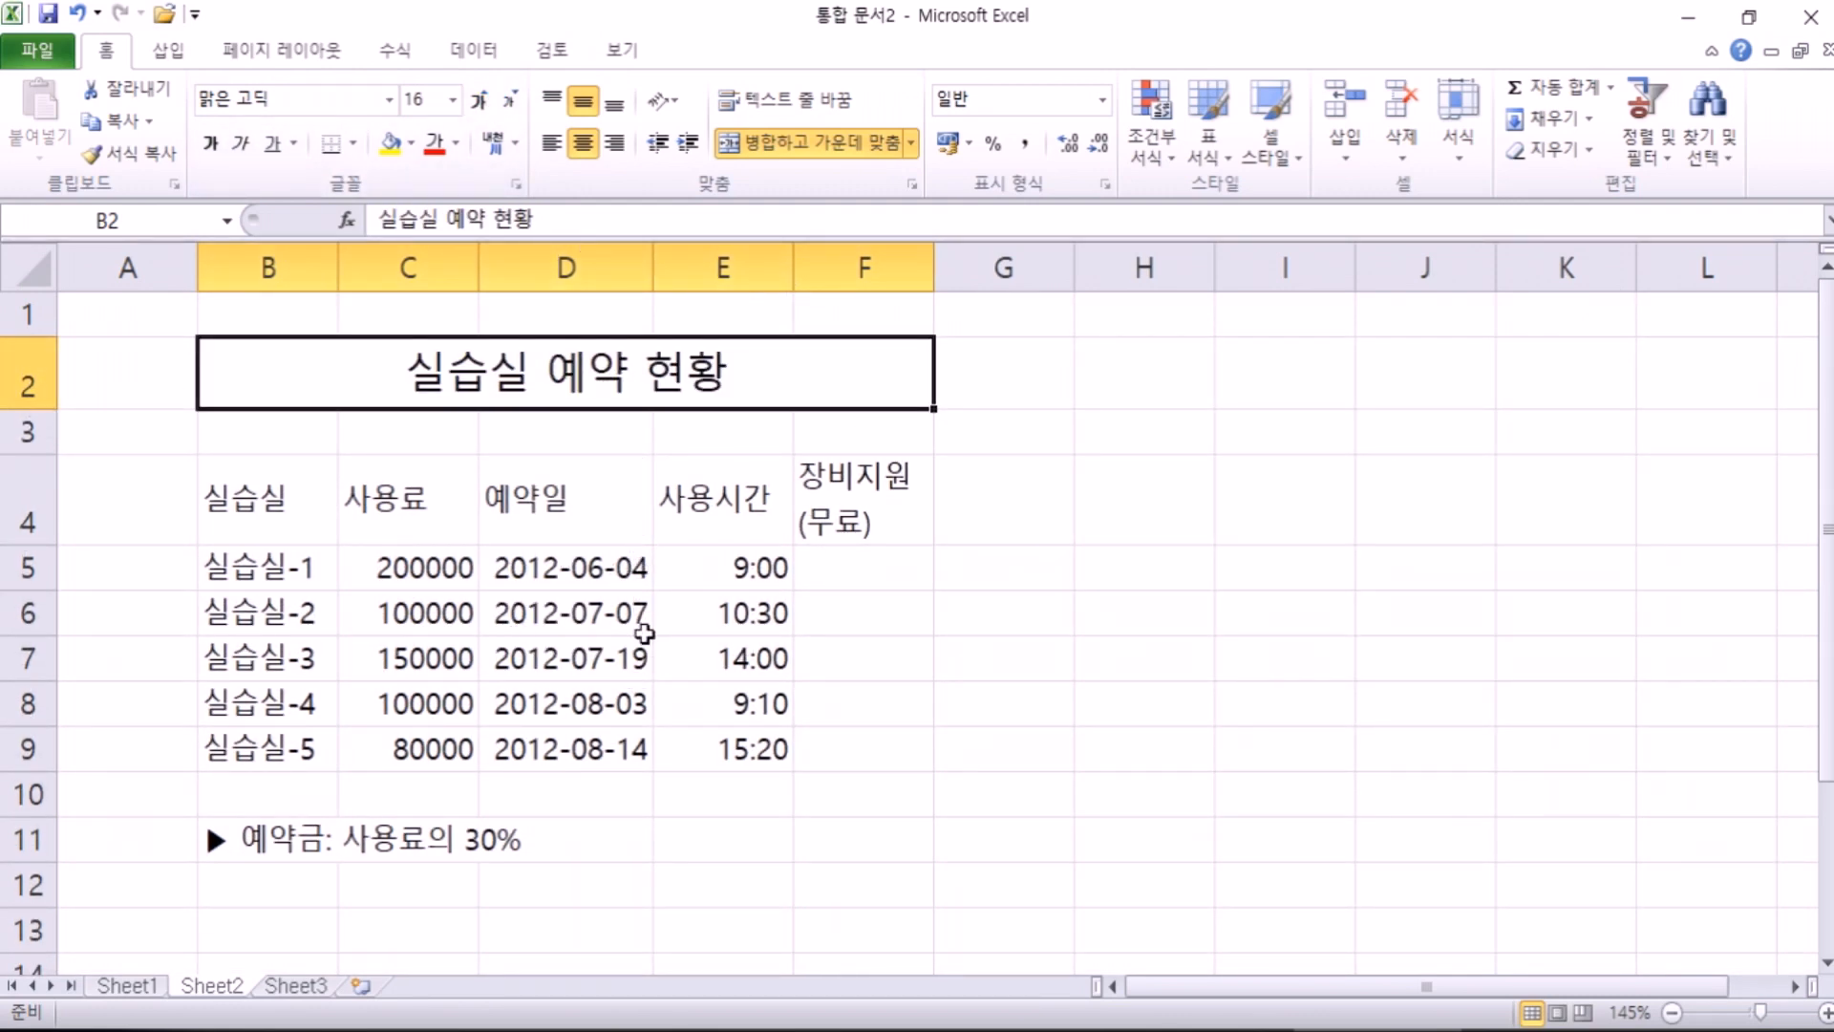
scroll(644, 634, "down", 2)
scroll(645, 634, "down", 1)
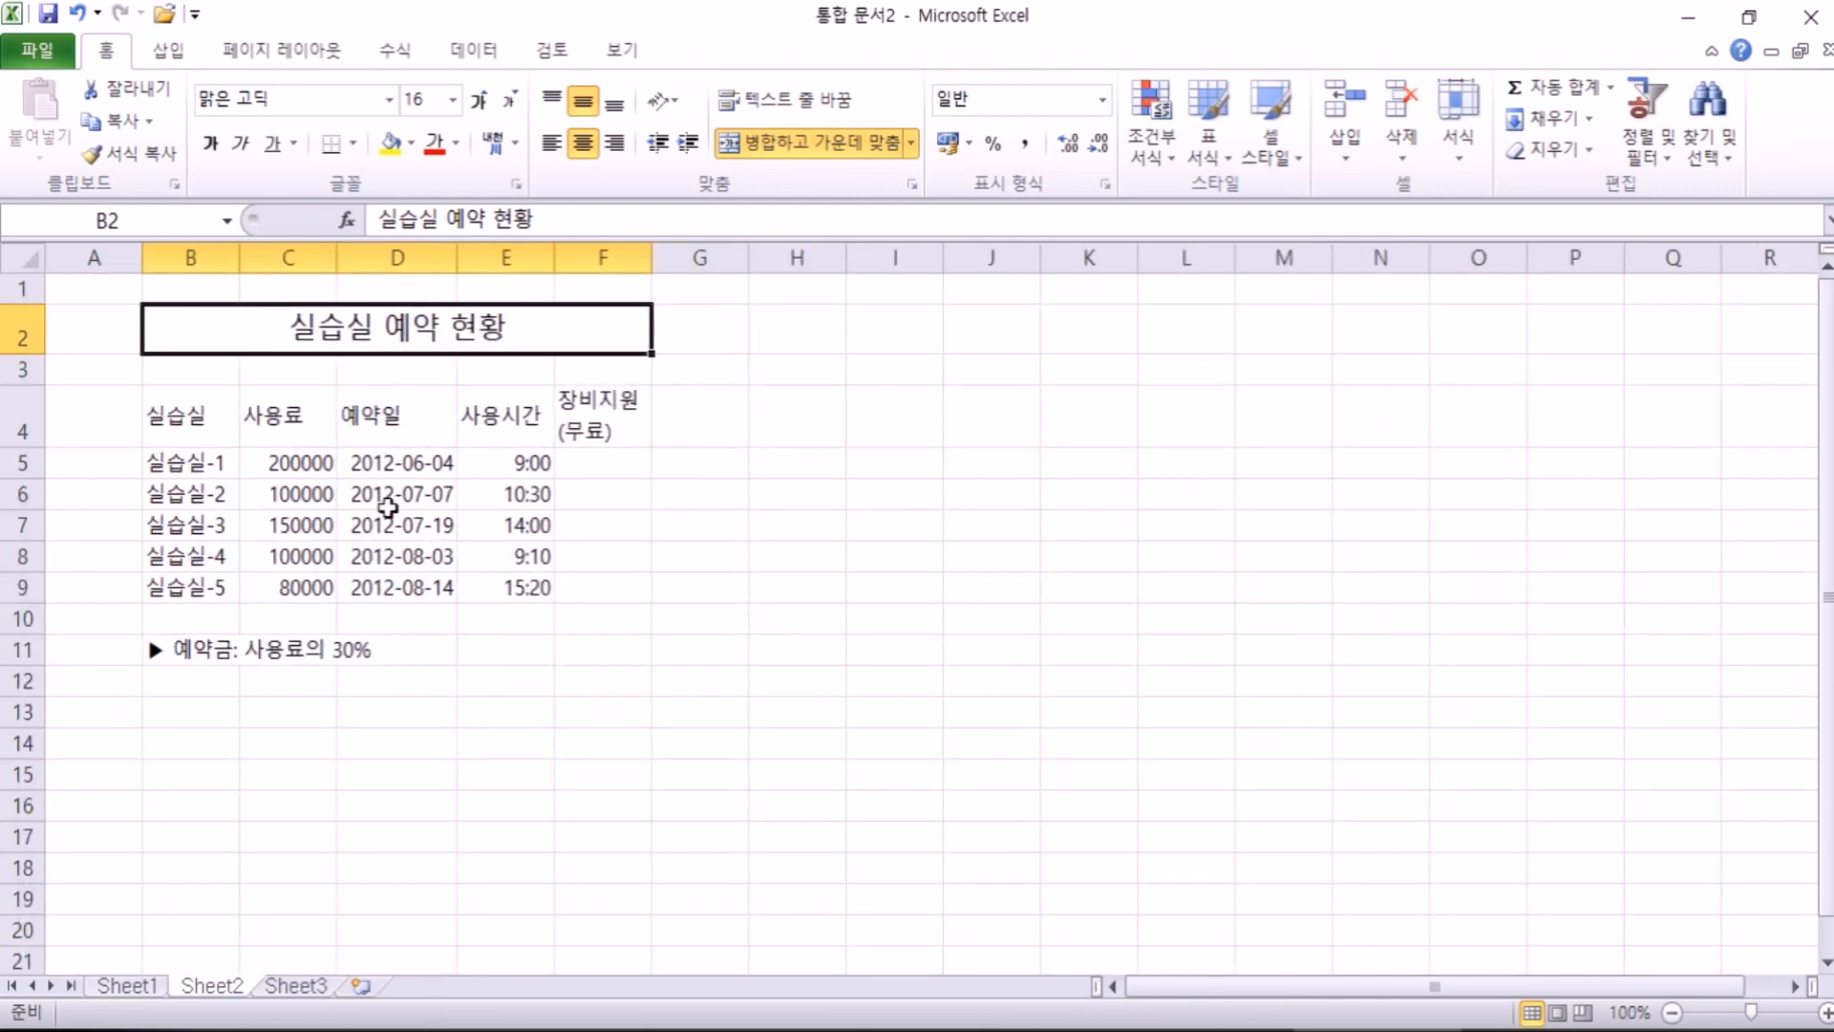
left_click(453, 99)
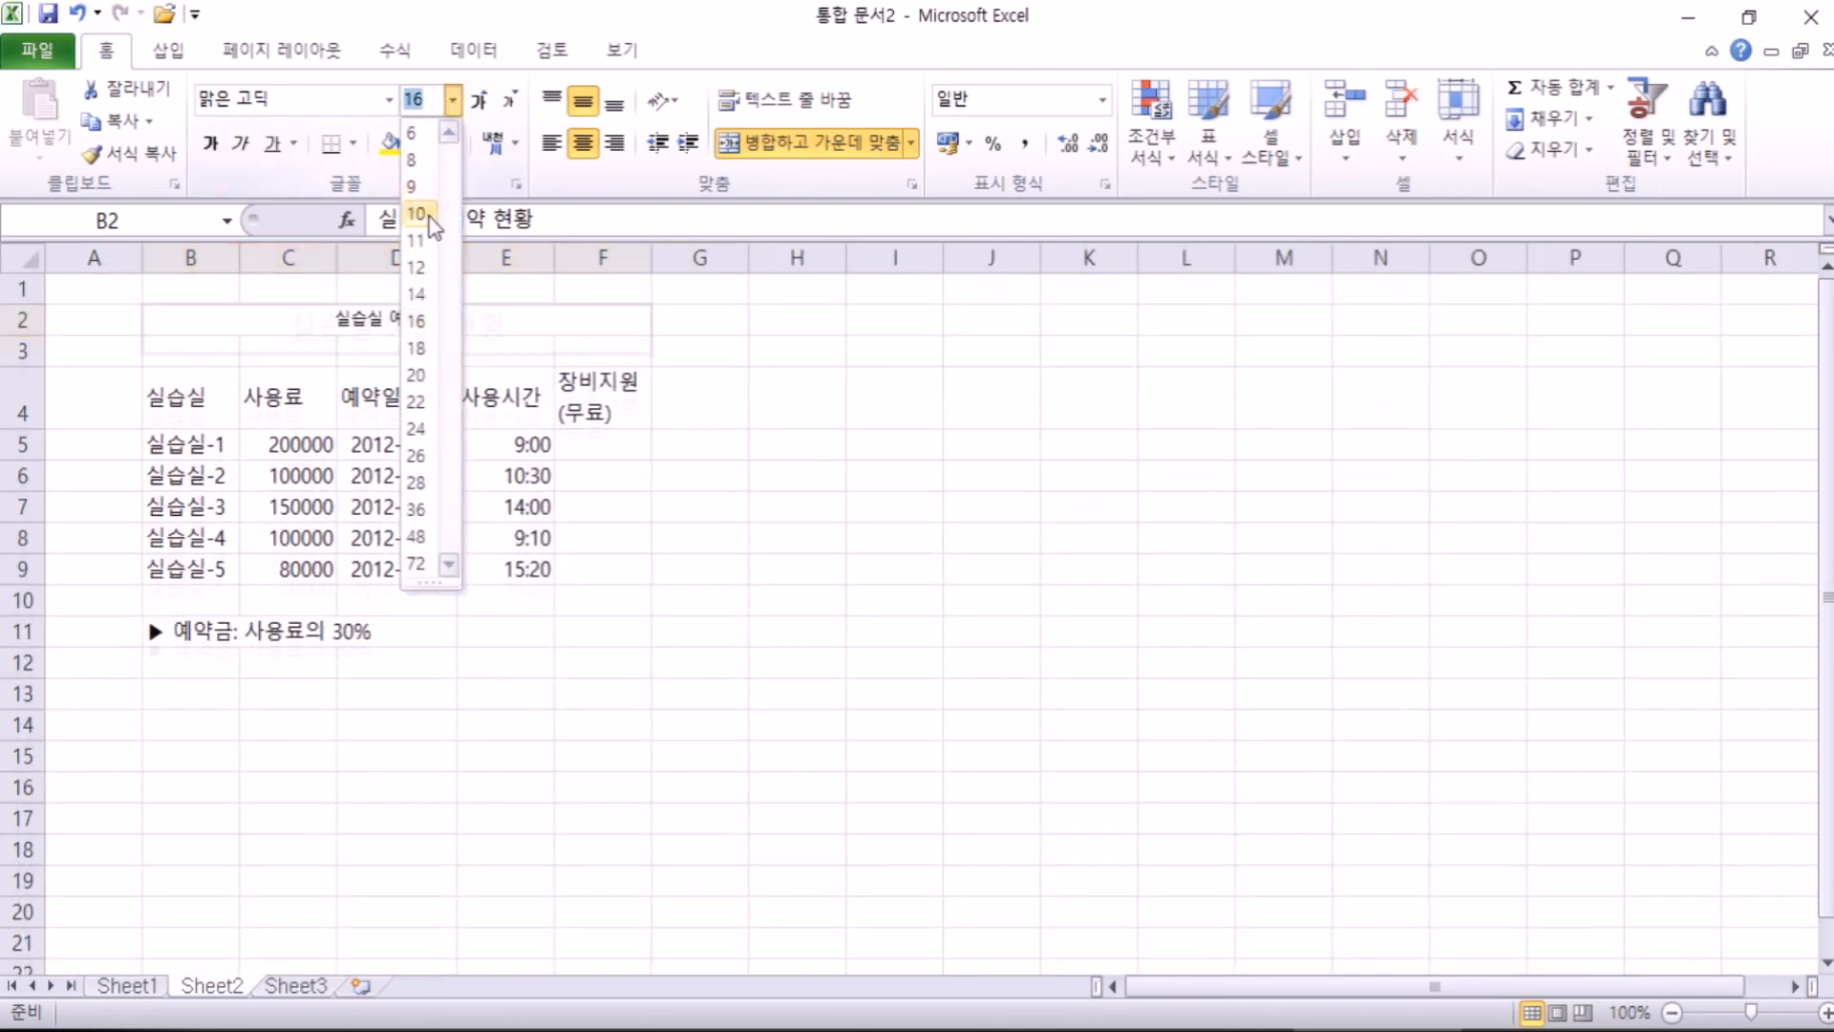
left_click(421, 241)
left_click(481, 102)
left_click(481, 99)
left_click(481, 99)
left_click(481, 100)
left_click(481, 99)
left_click(481, 99)
left_click(481, 99)
left_click(481, 99)
left_click(480, 100)
left_click(481, 99)
left_click(480, 99)
left_click(480, 99)
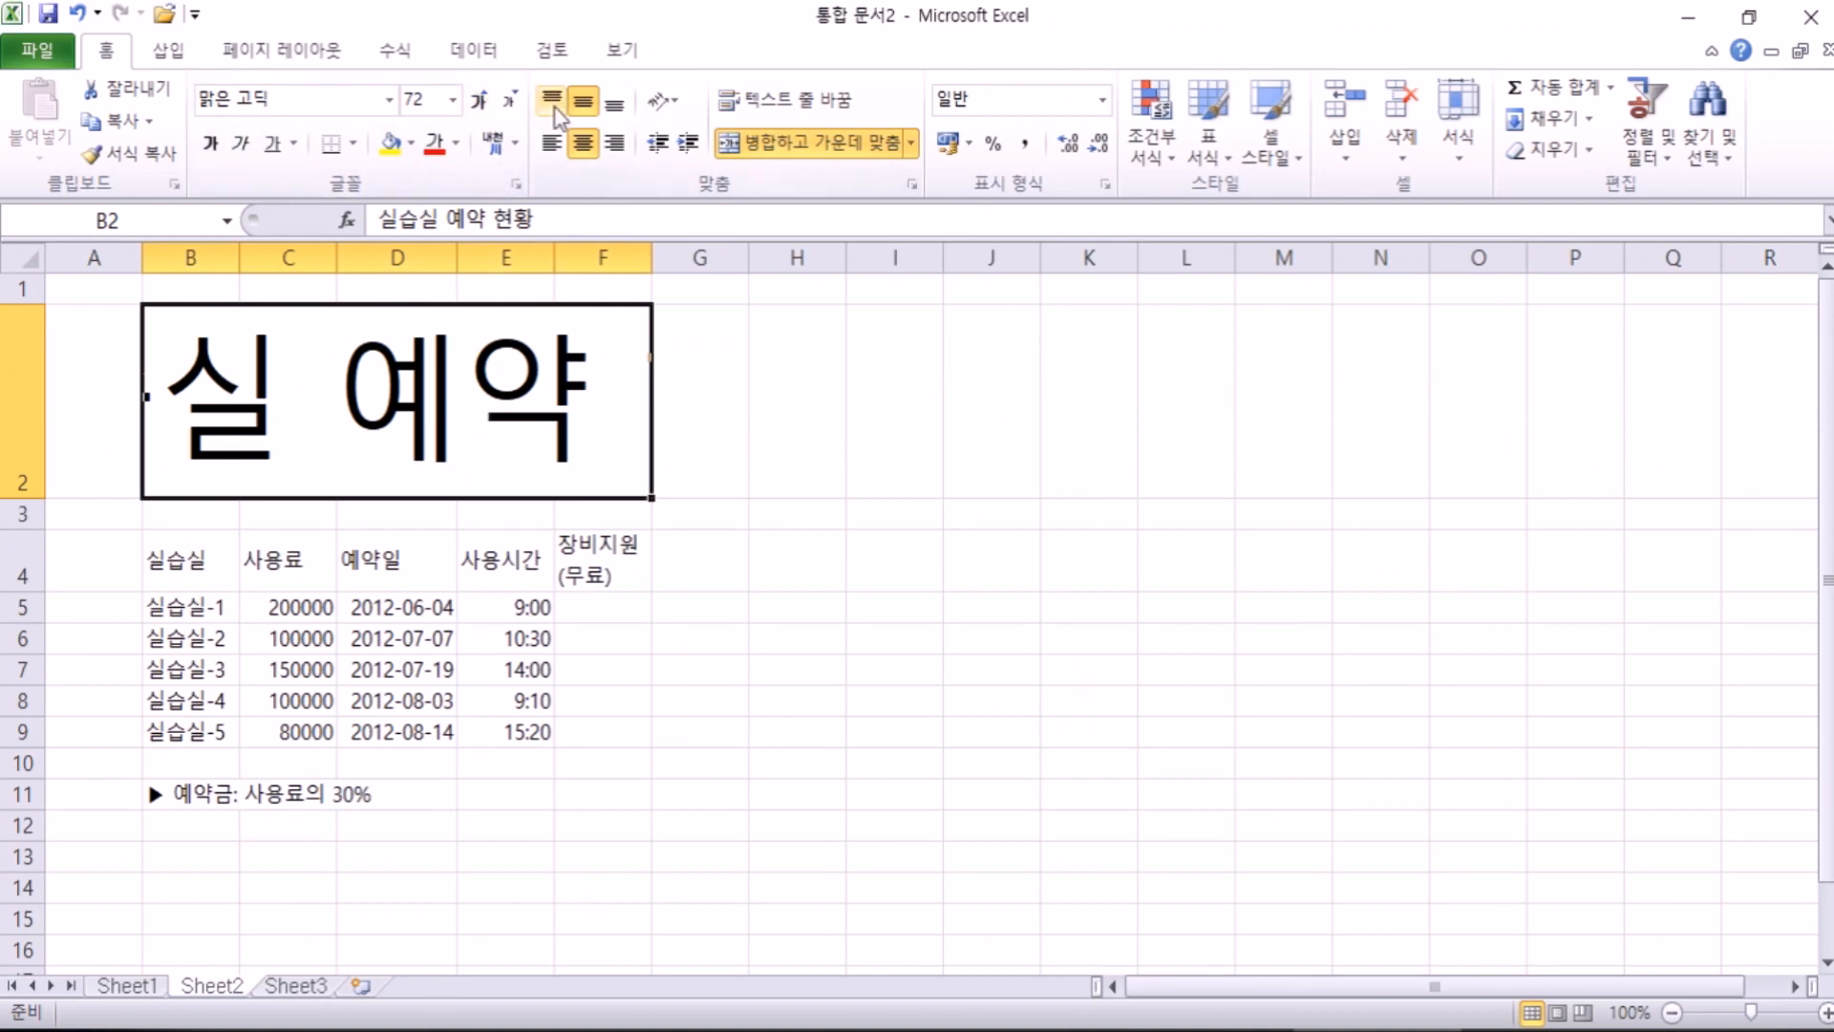
Step: Shrink the oversized title and adjust it until it settles at 16 points
left_click(512, 100)
left_click(516, 98)
left_click(516, 99)
left_click(516, 98)
left_click(516, 99)
left_click(515, 100)
left_click(516, 99)
left_click(516, 98)
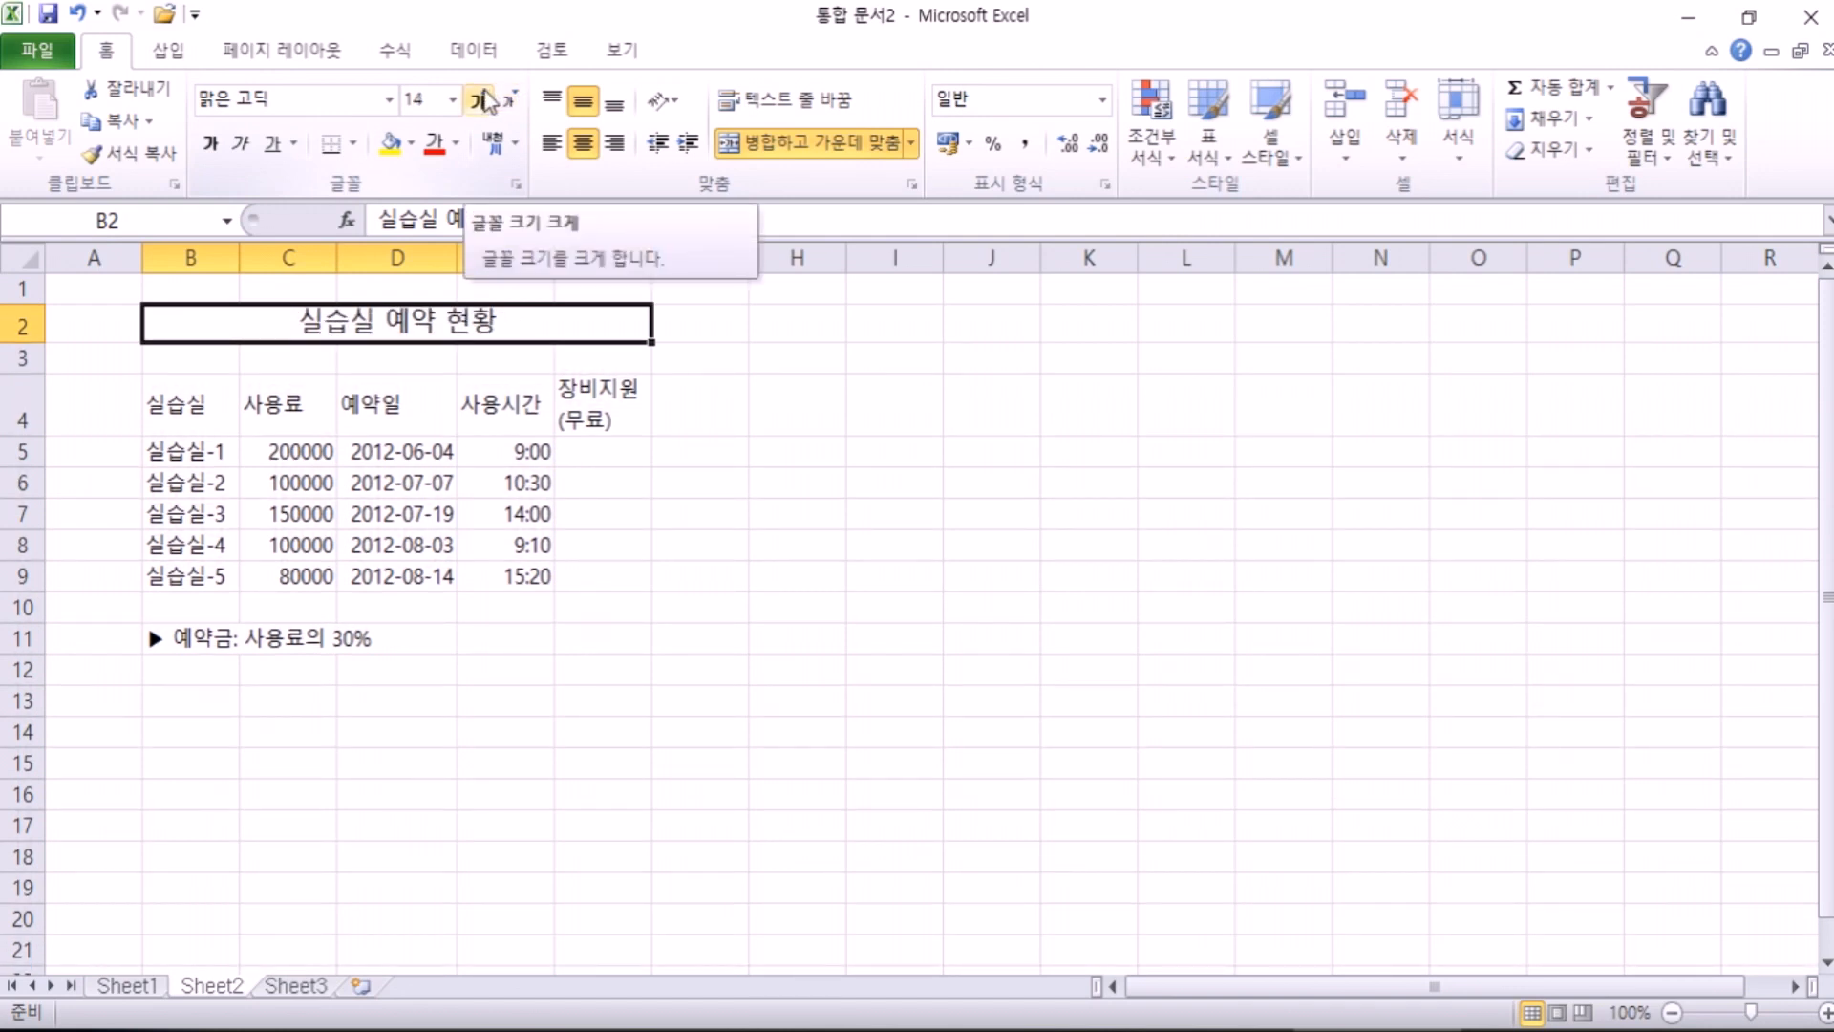
left_click(482, 99)
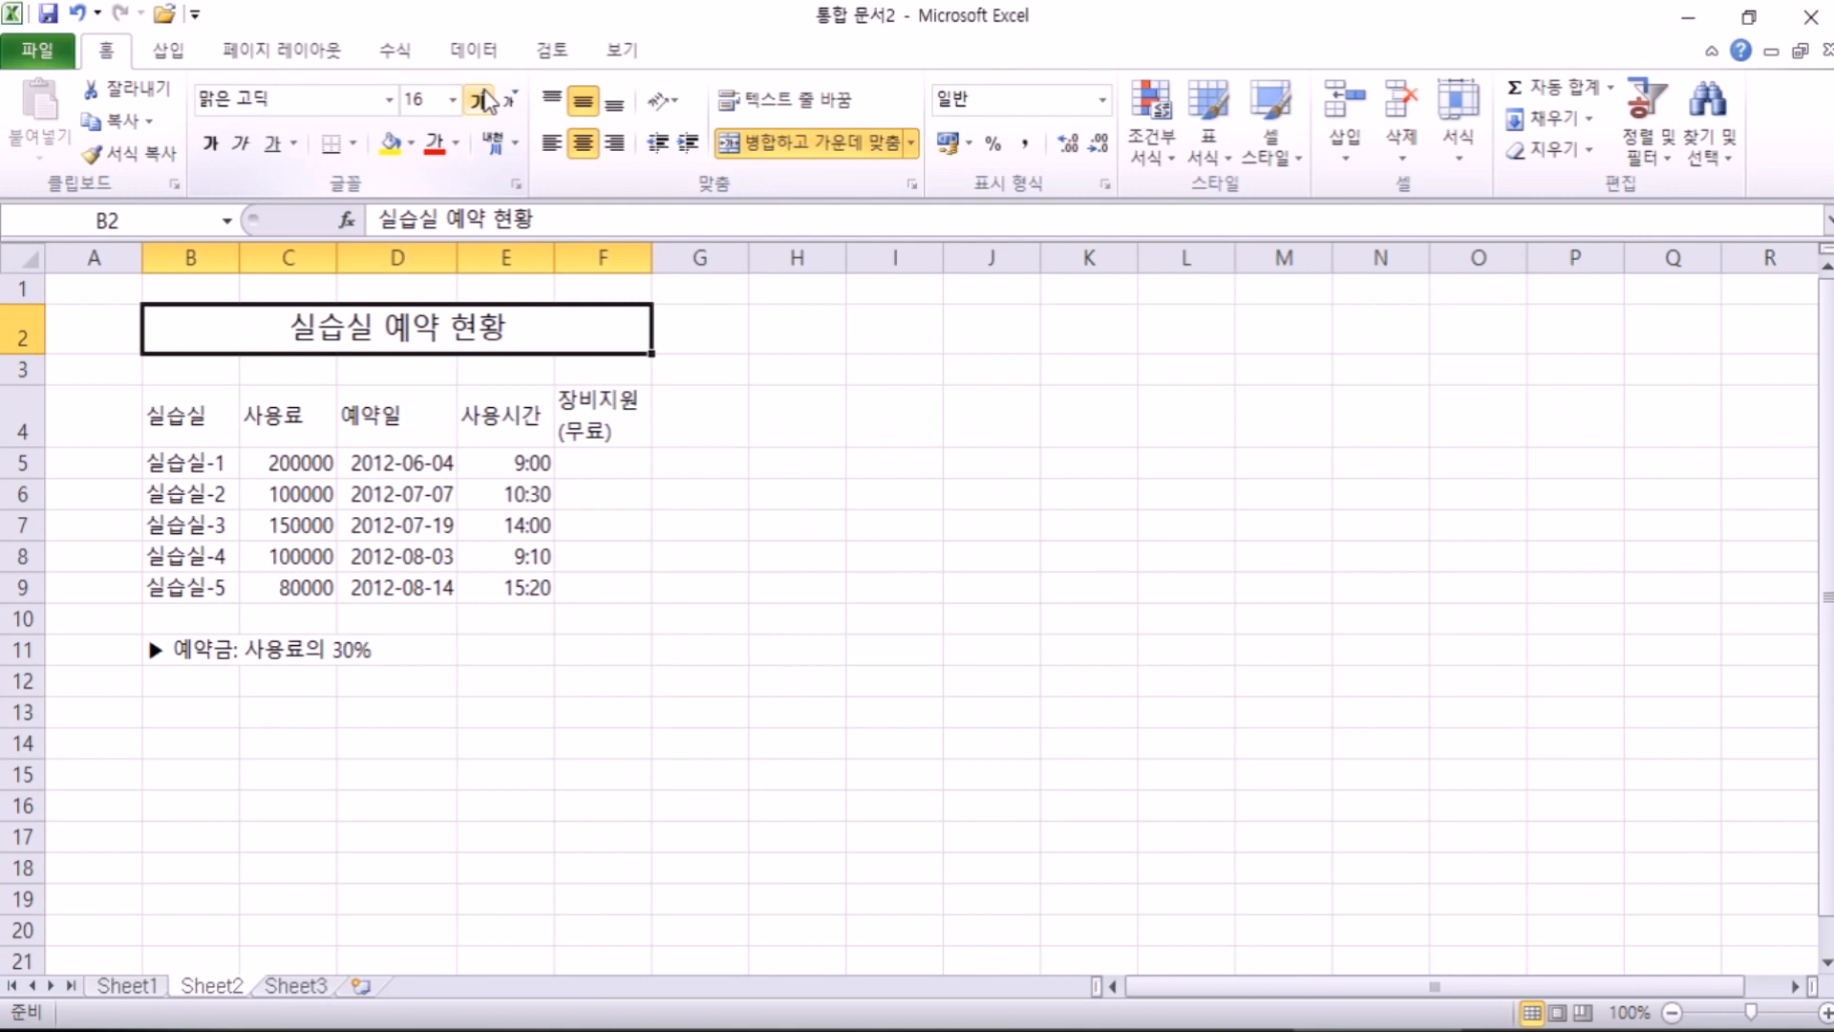
left_click(482, 99)
left_click(482, 99)
left_click(482, 99)
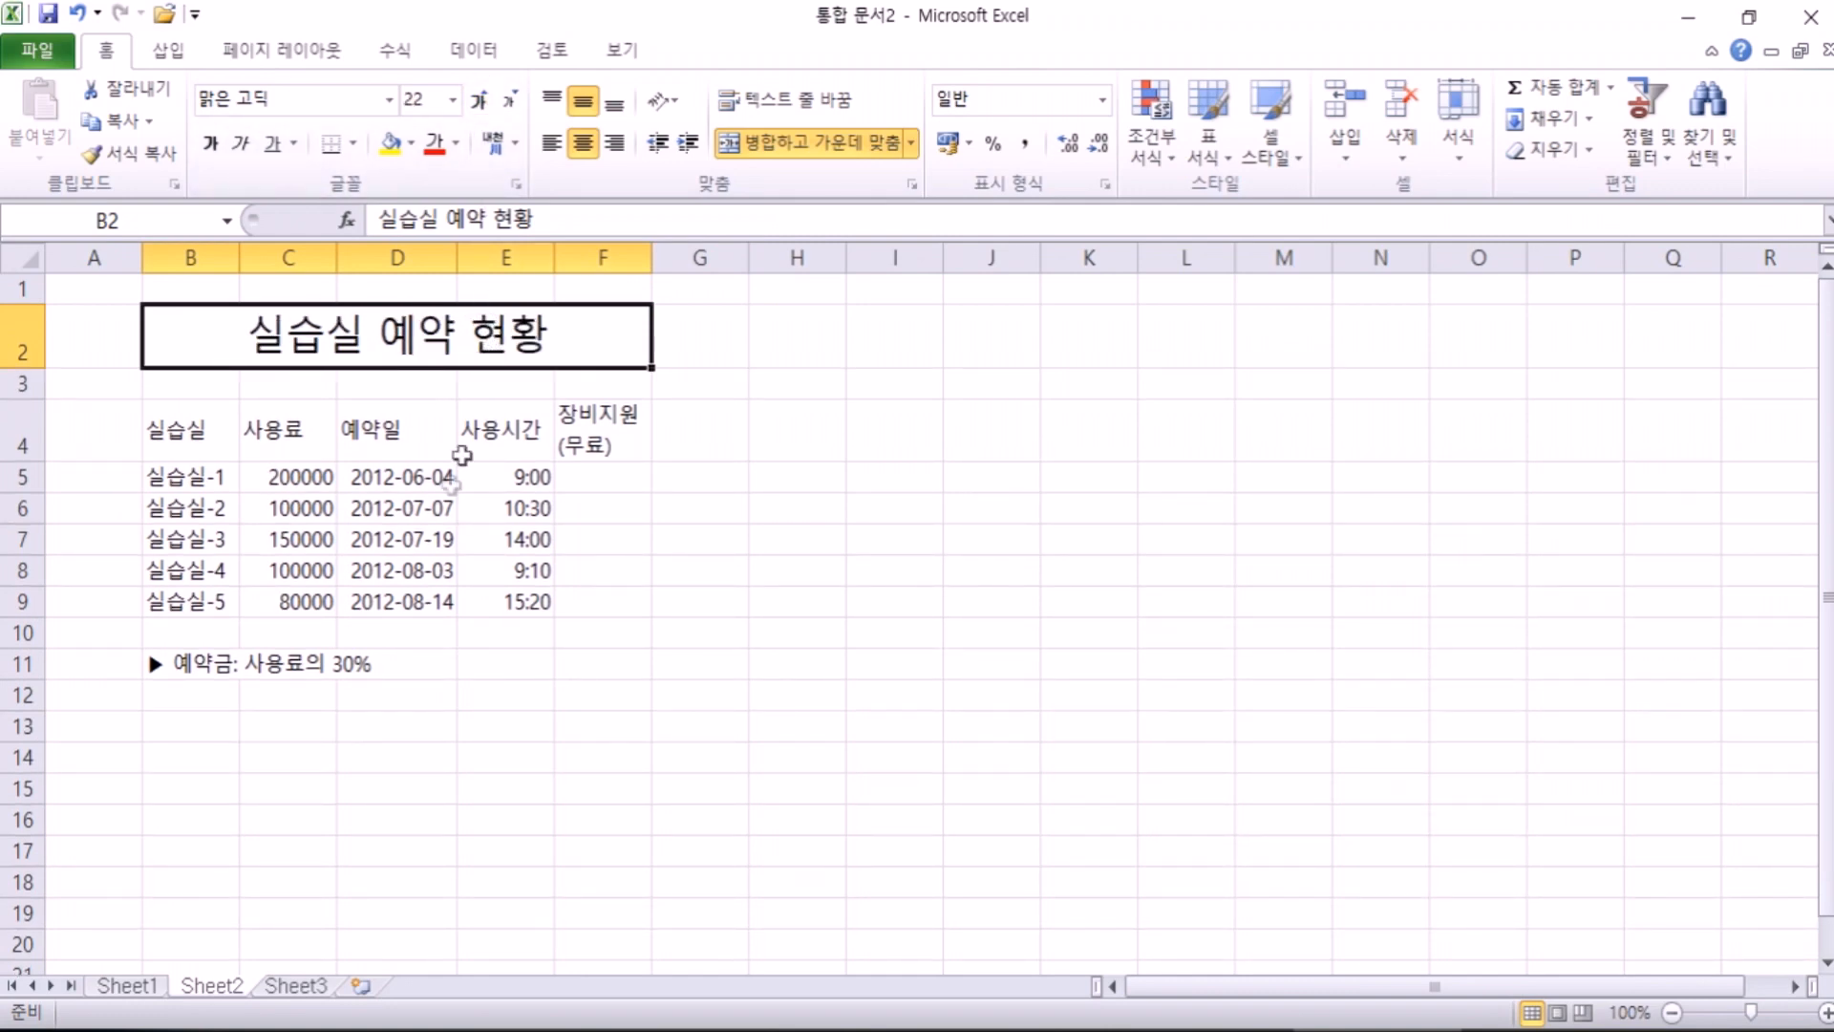
left_click(510, 99)
left_click(510, 99)
left_click(510, 100)
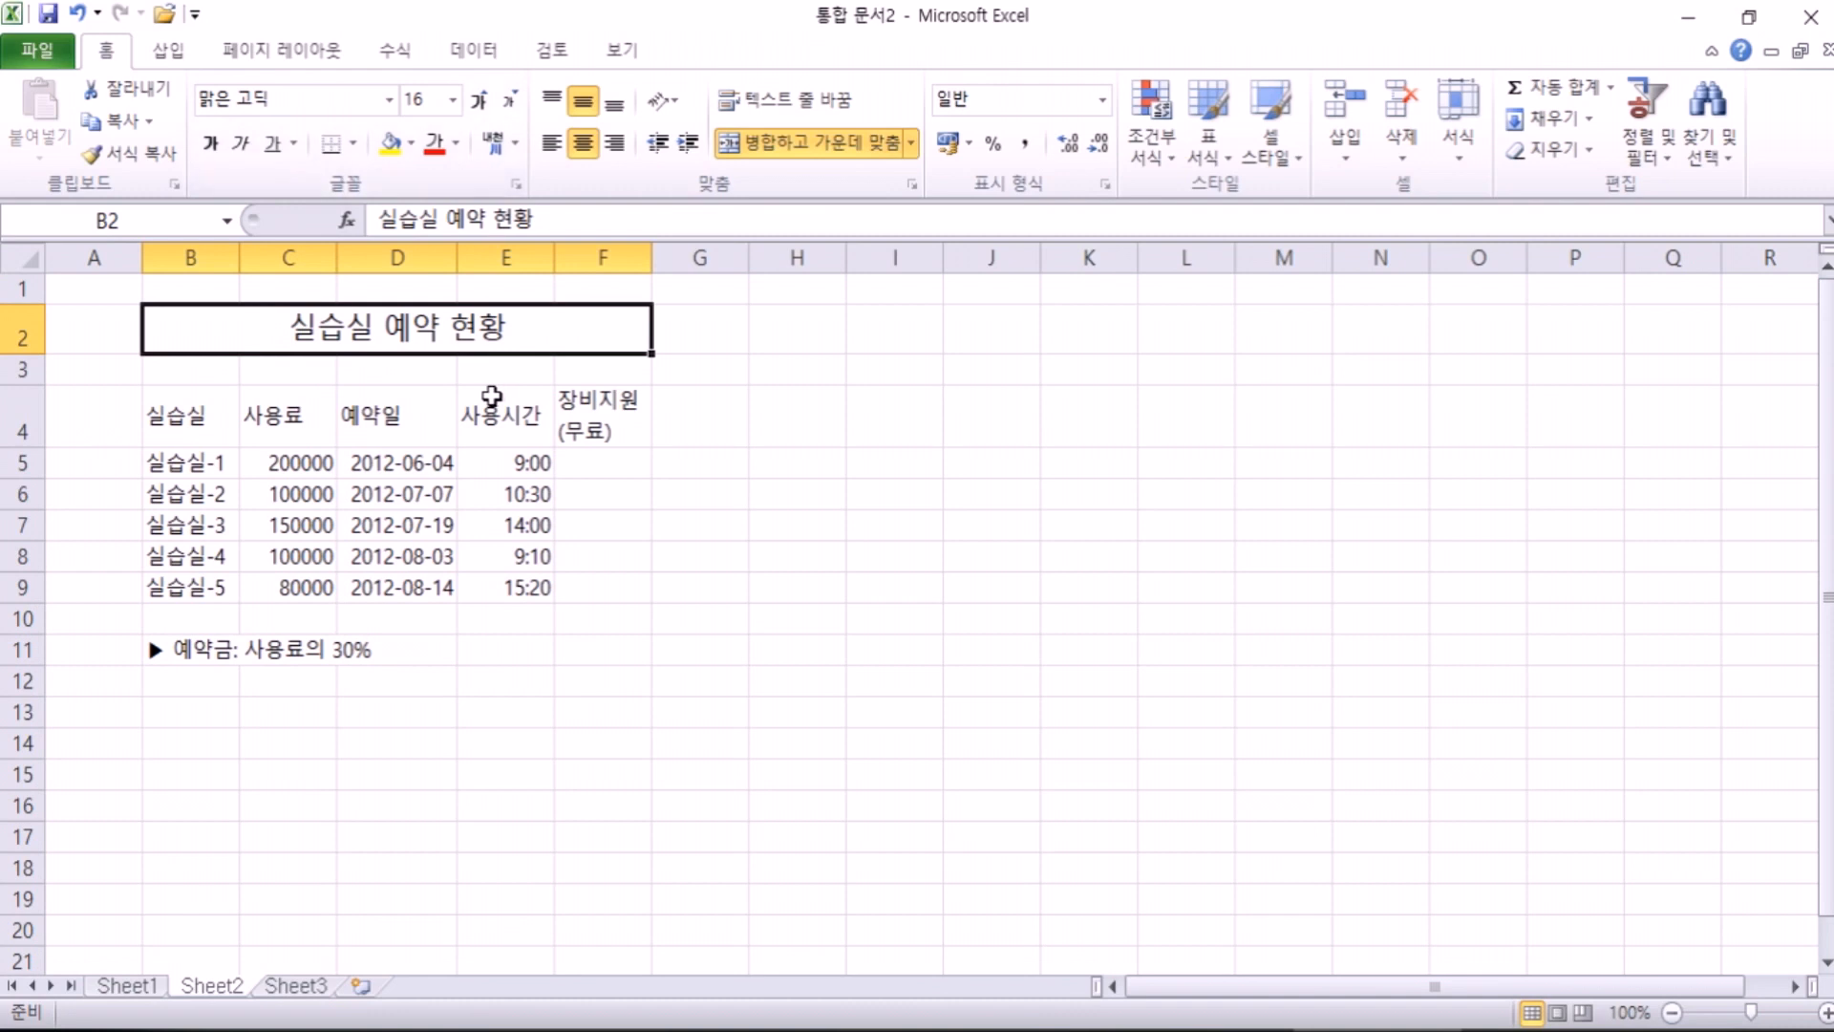
left_click_drag(184, 649, 590, 652)
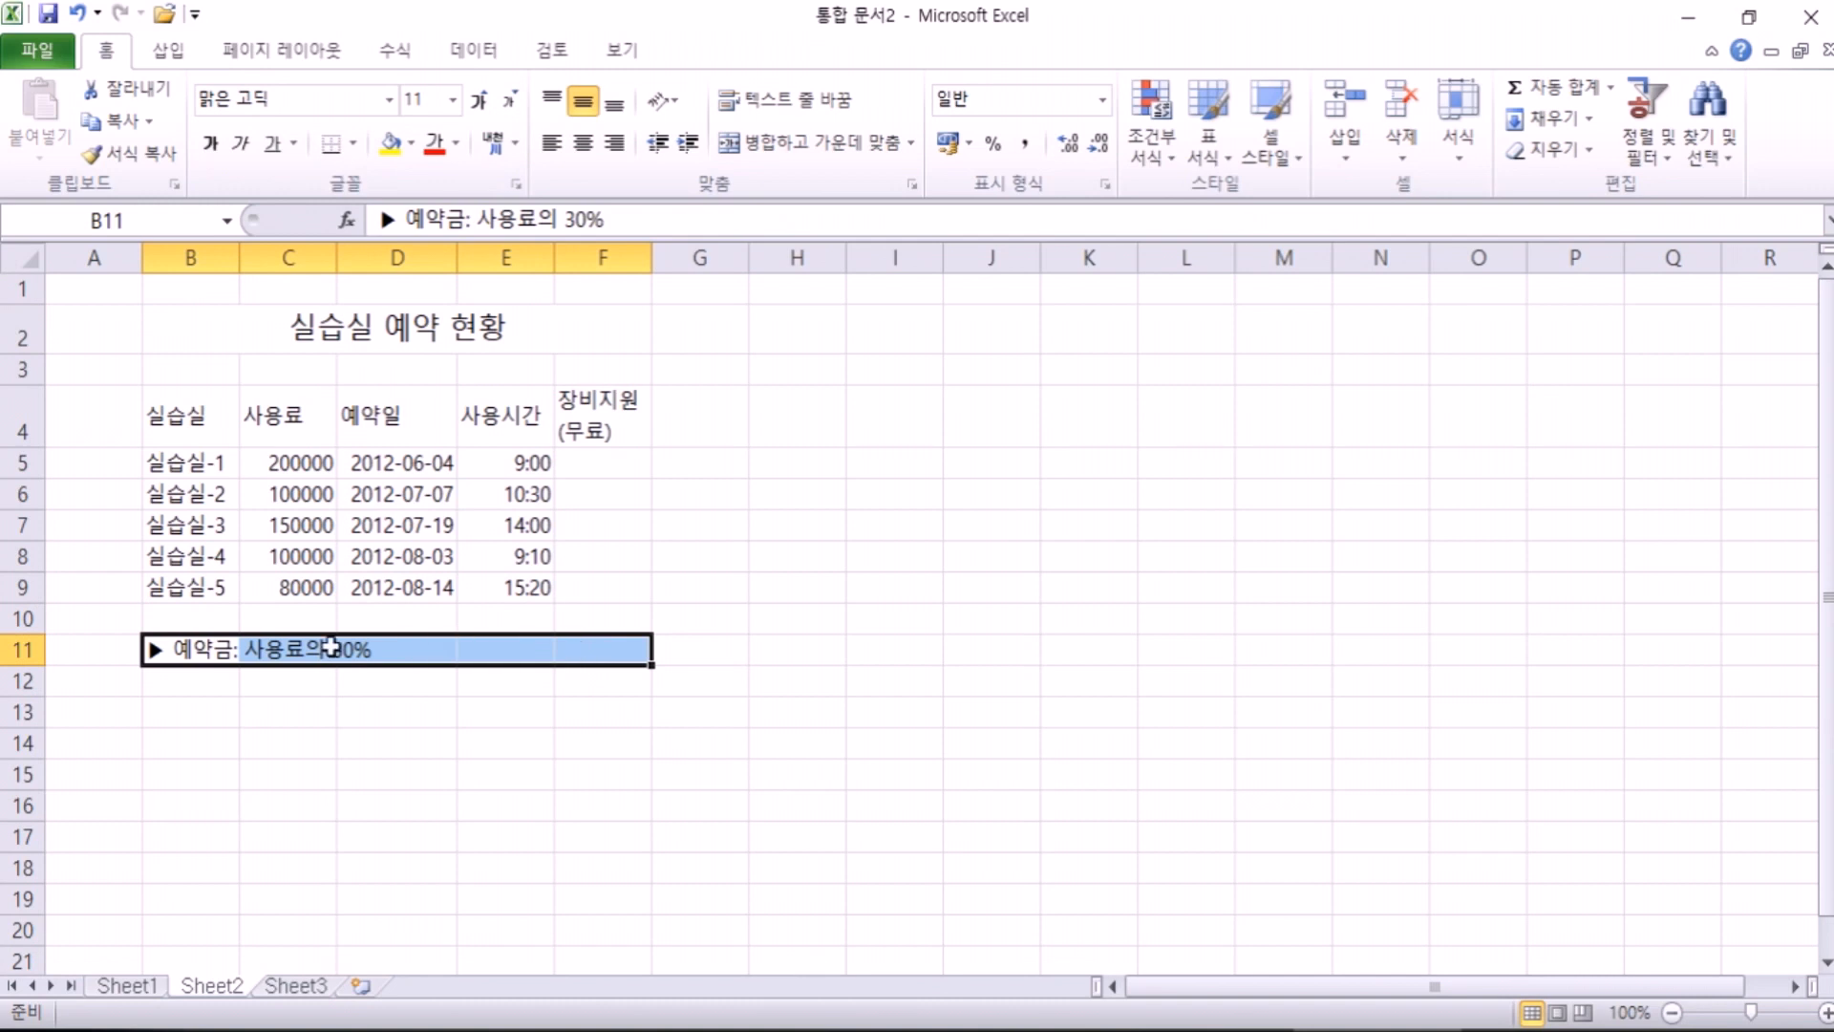
left_click_drag(158, 650, 603, 651)
left_click(816, 148)
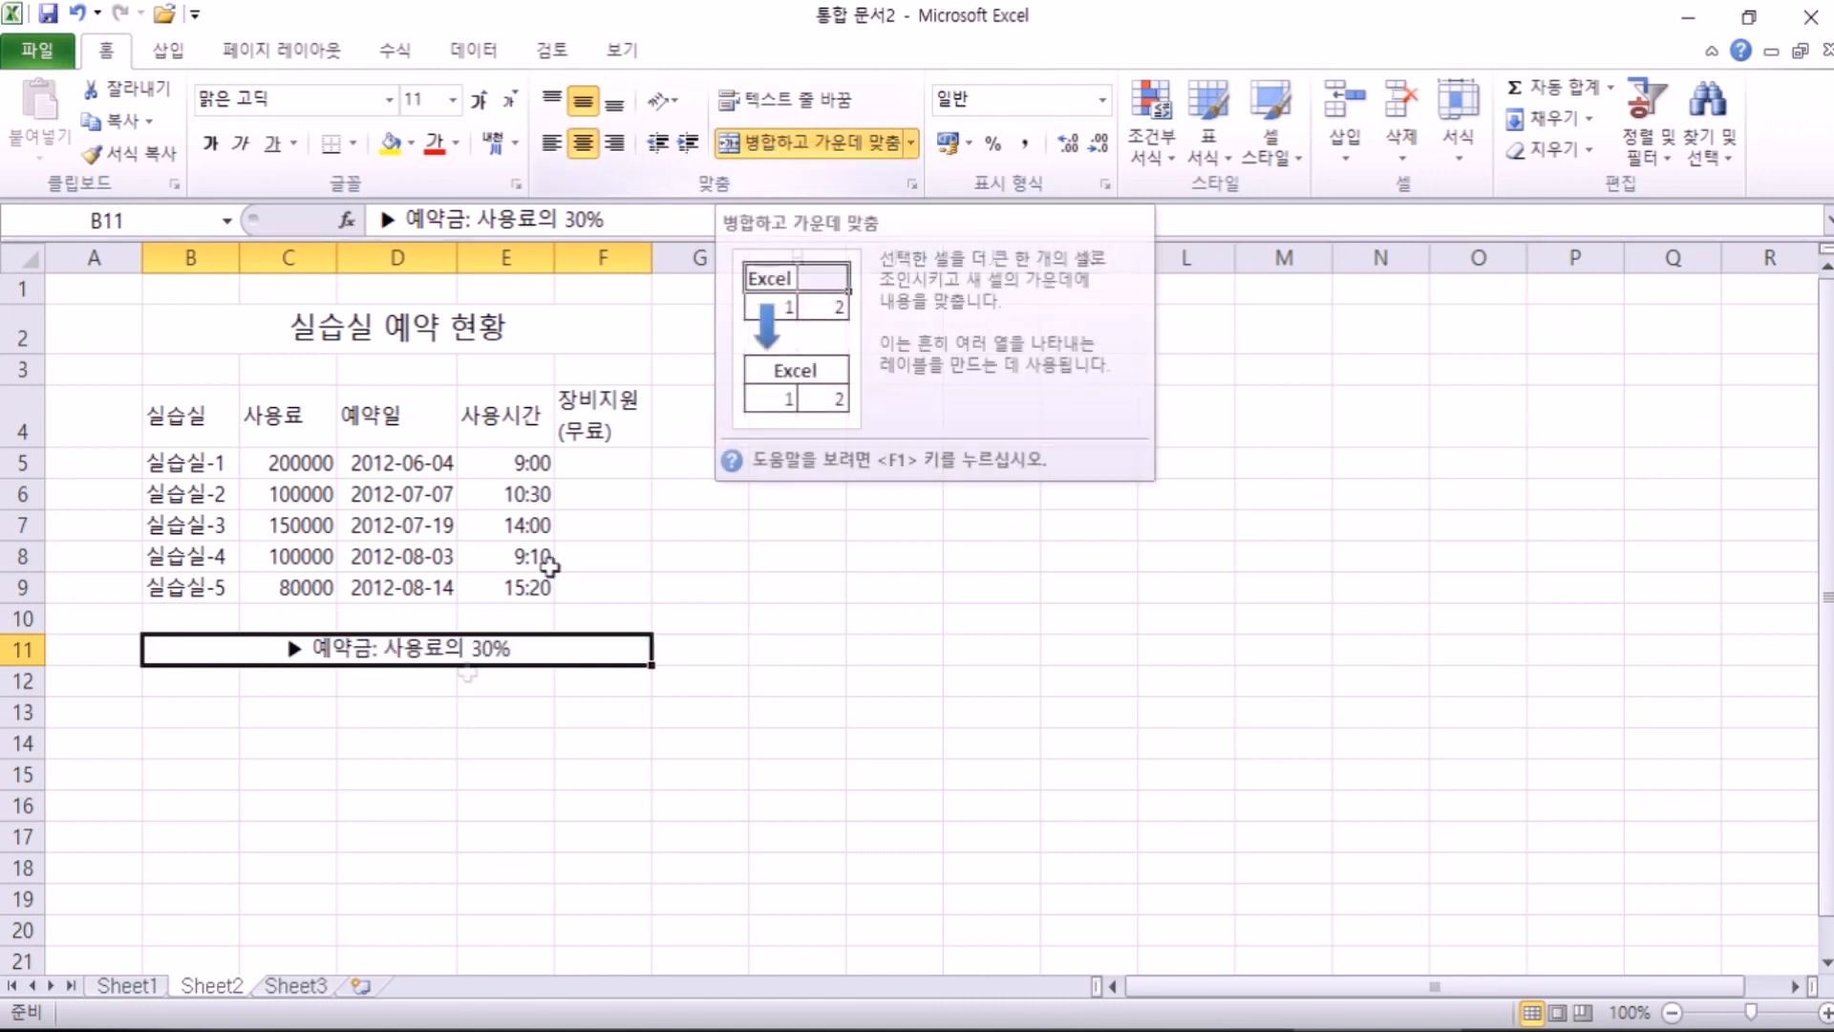
left_click(583, 143)
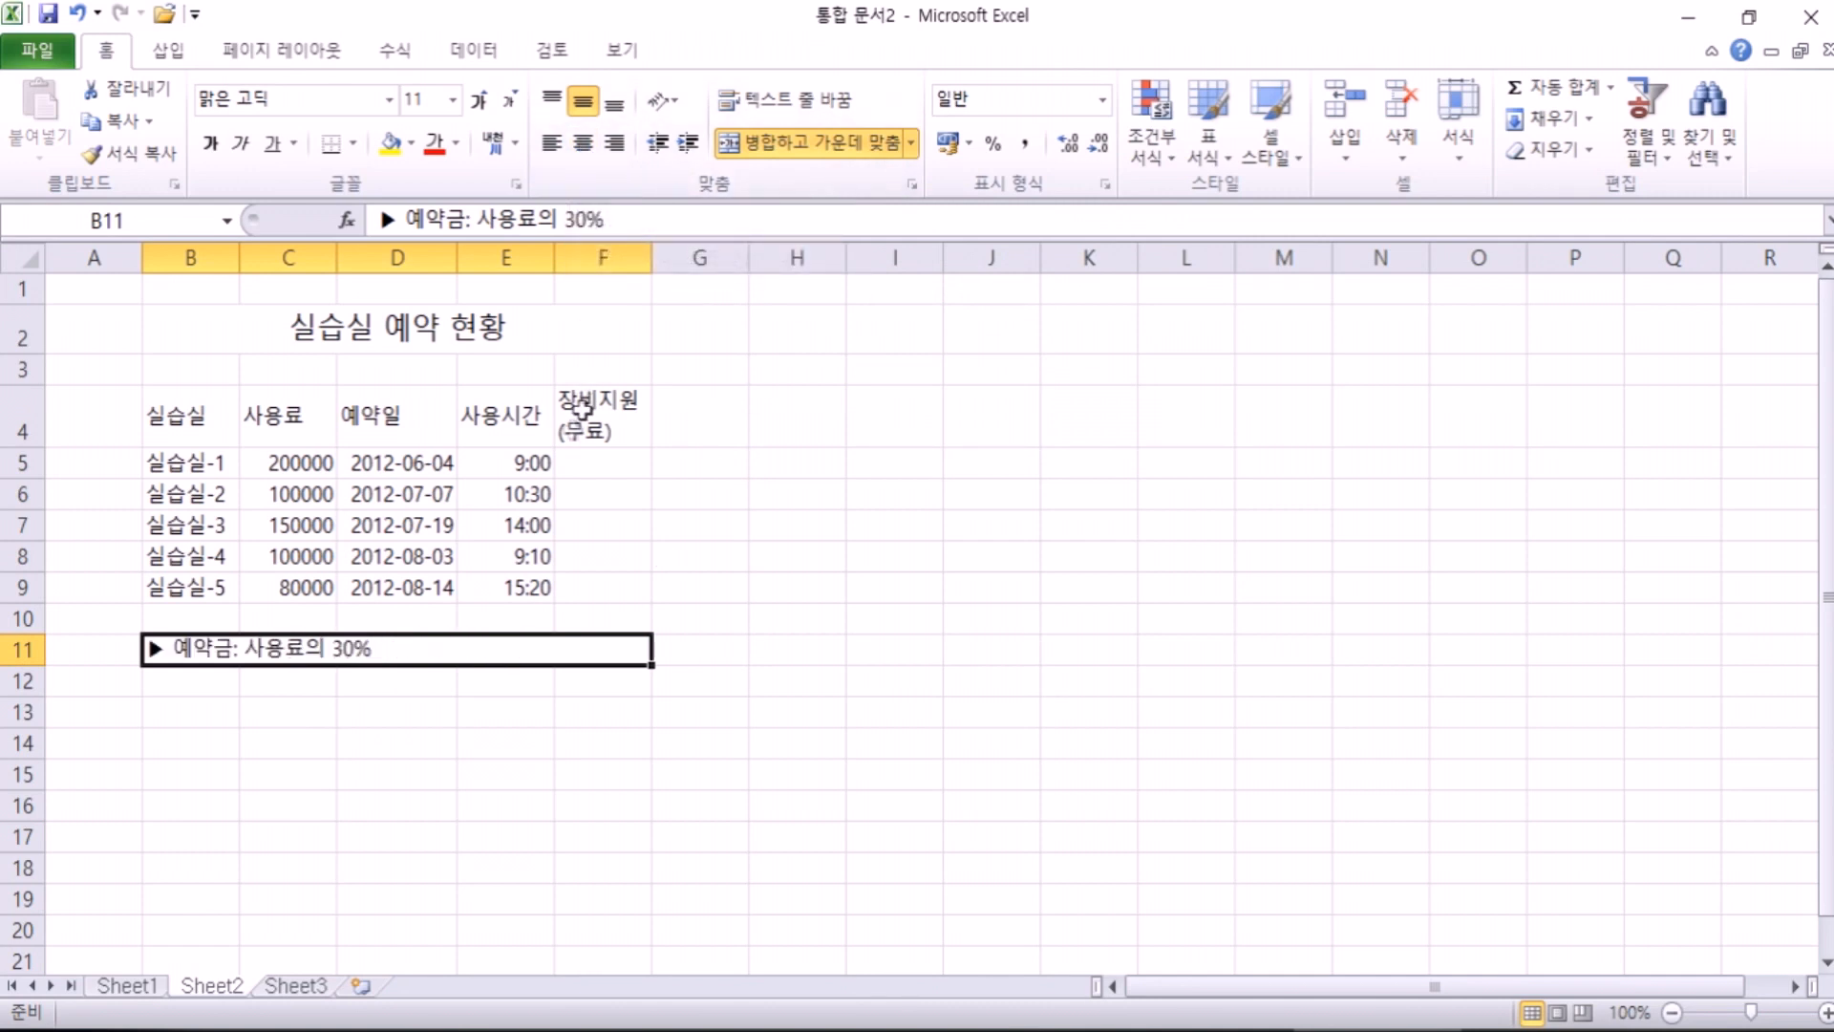
left_click(581, 146)
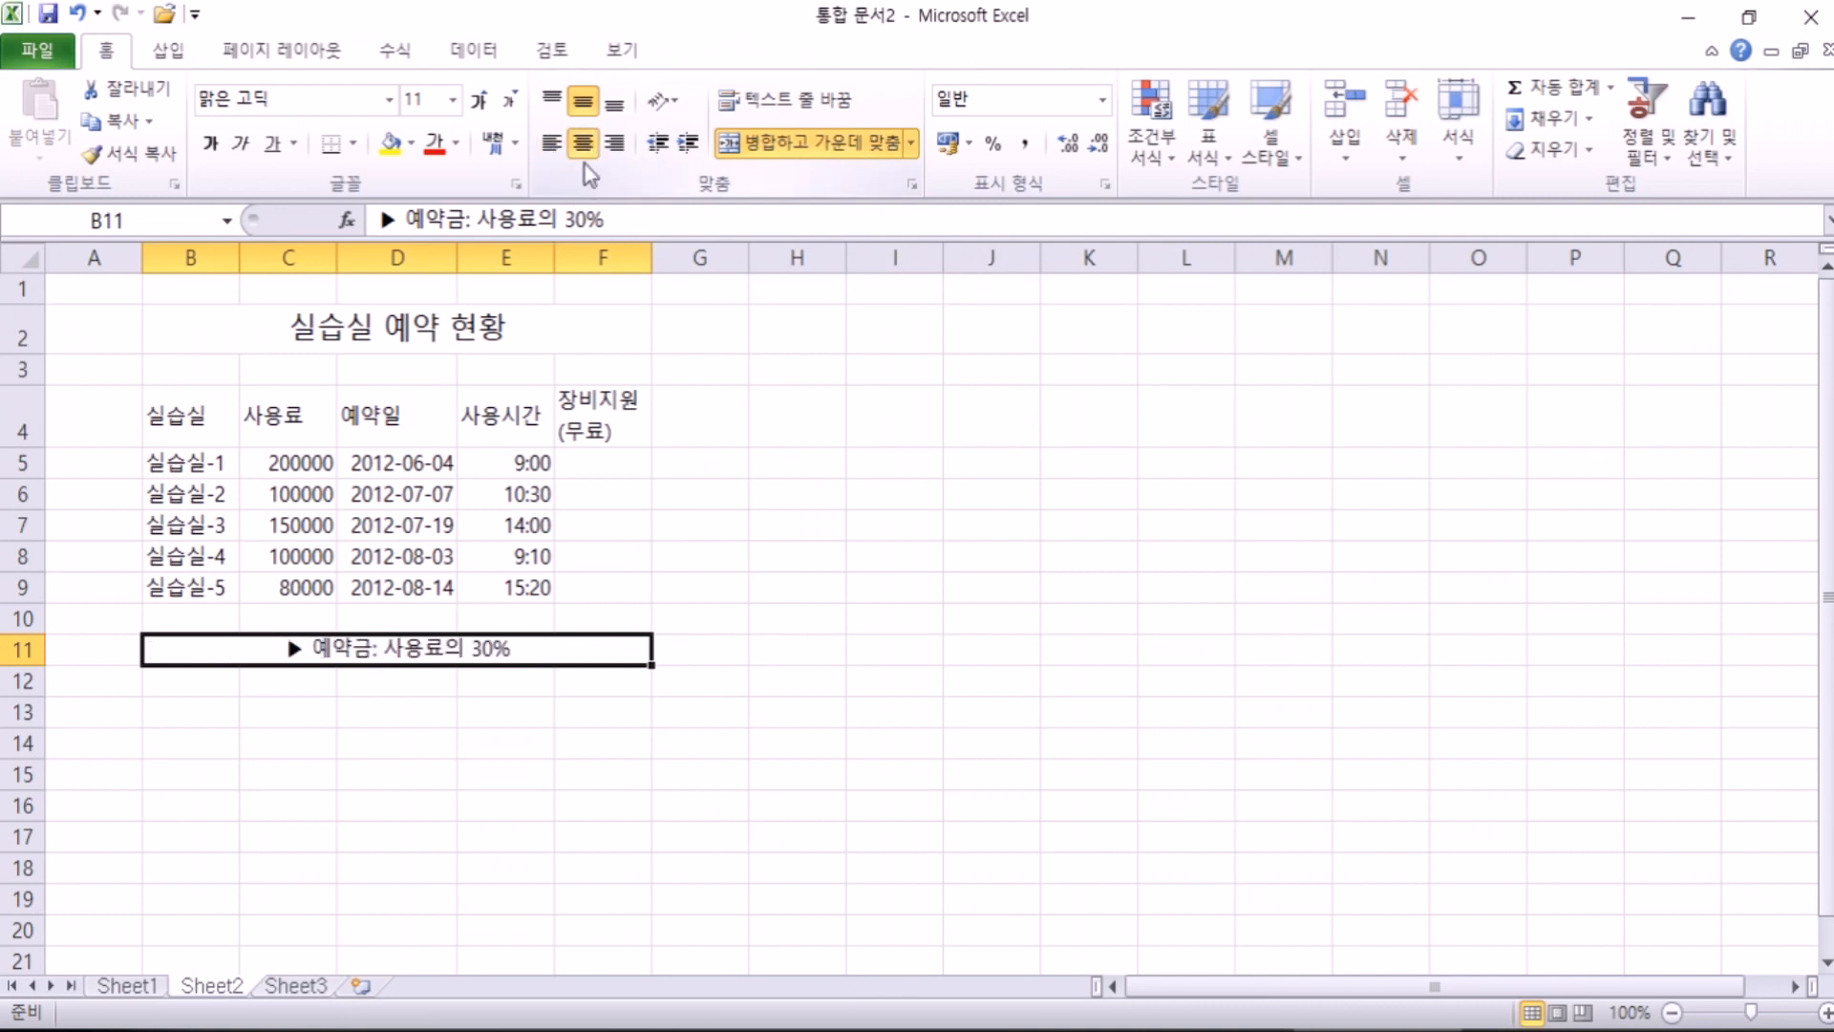
left_click(583, 145)
left_click(581, 145)
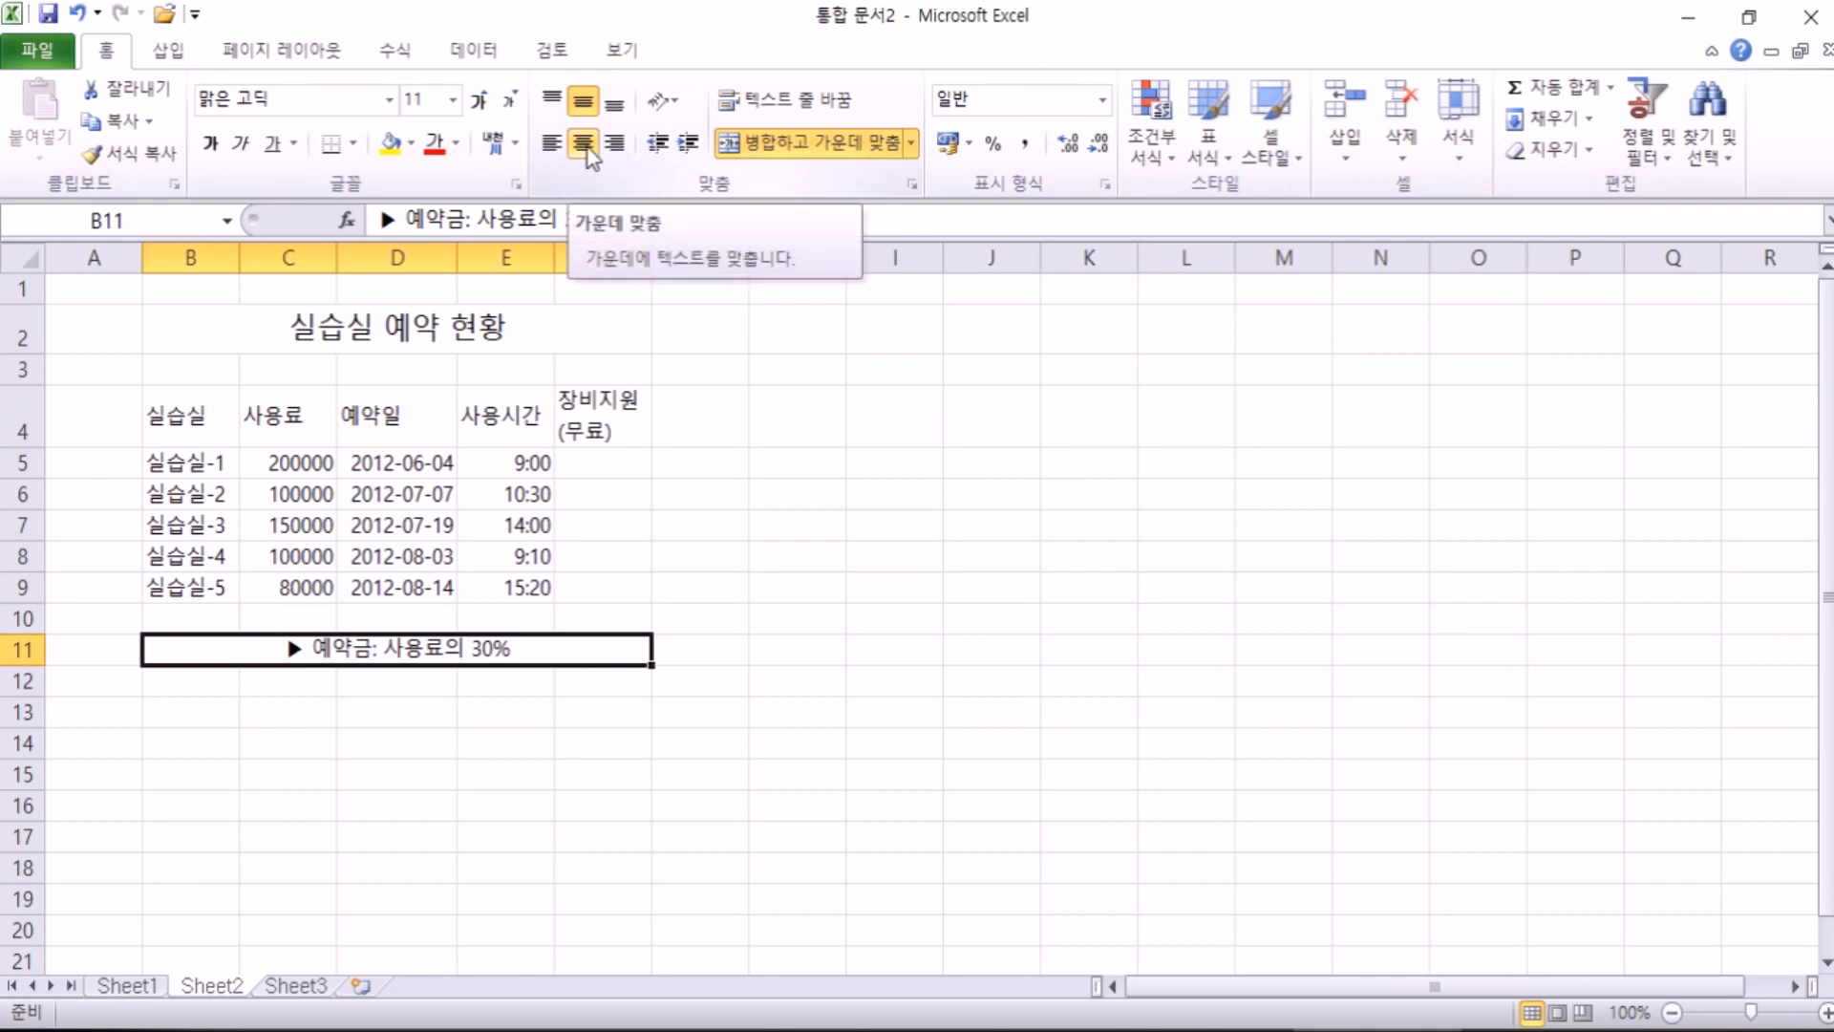
left_click(586, 149)
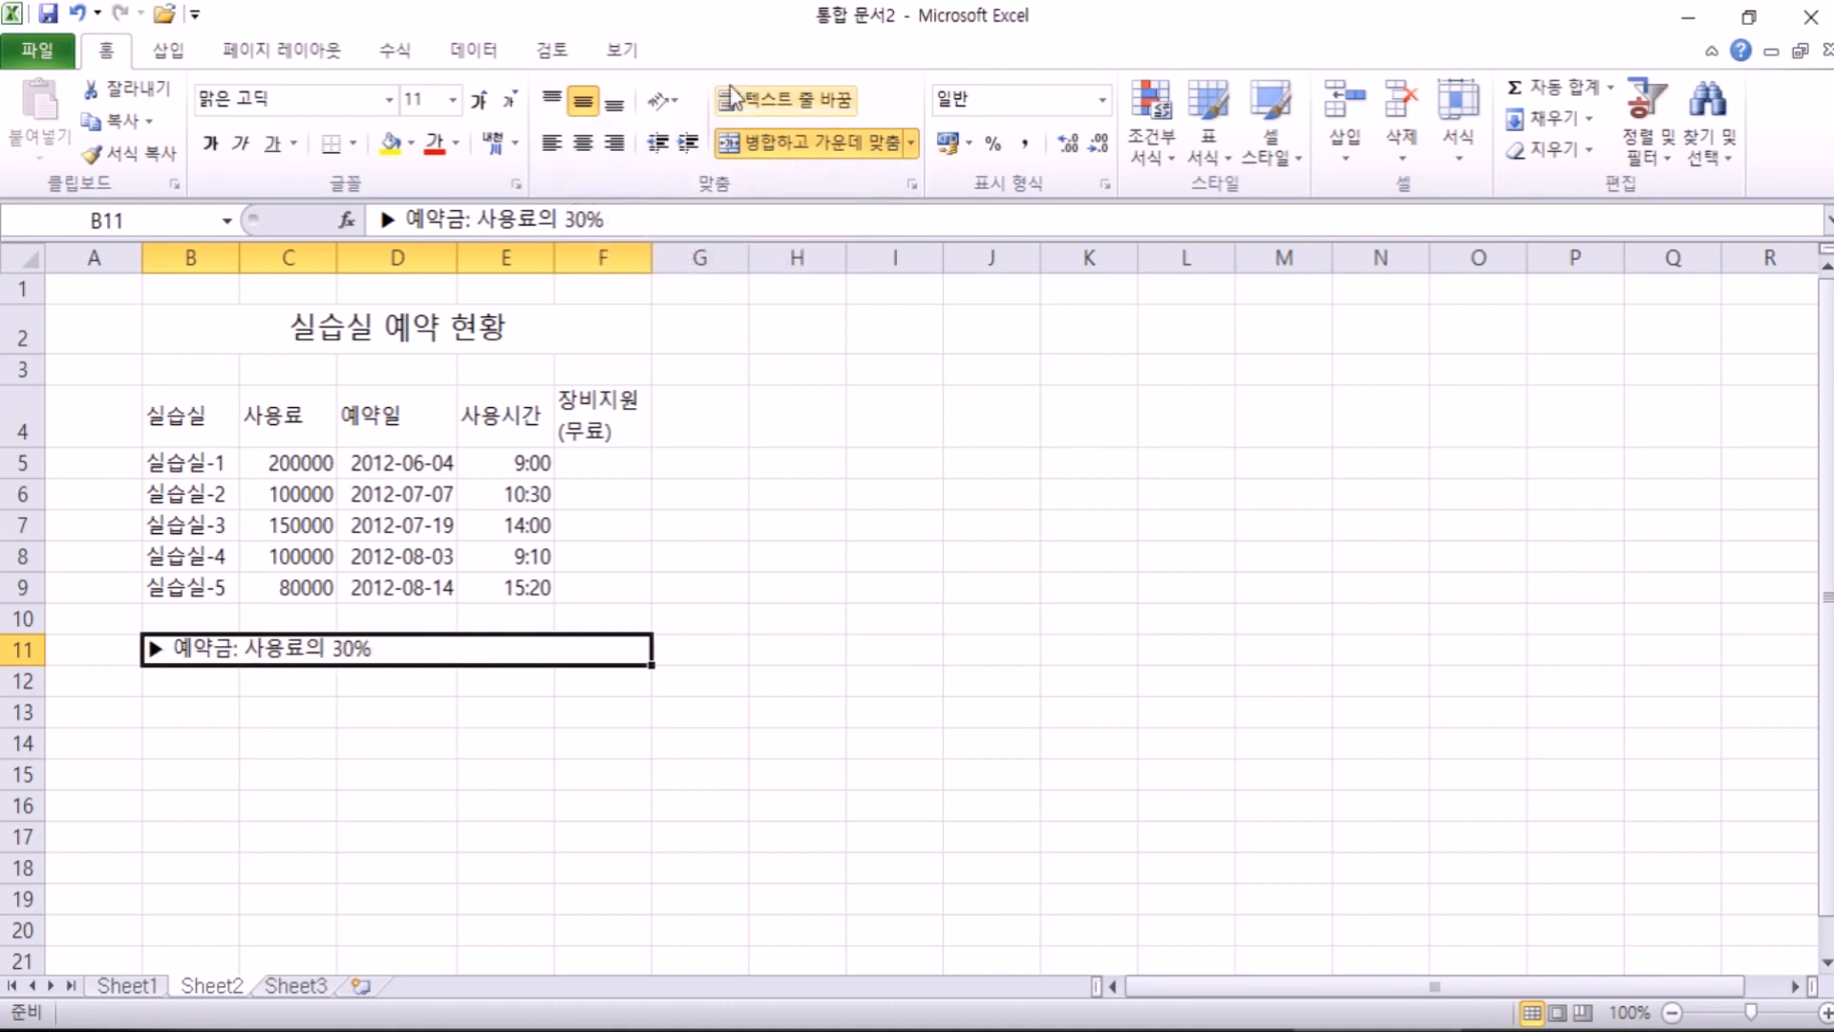
left_click(819, 151)
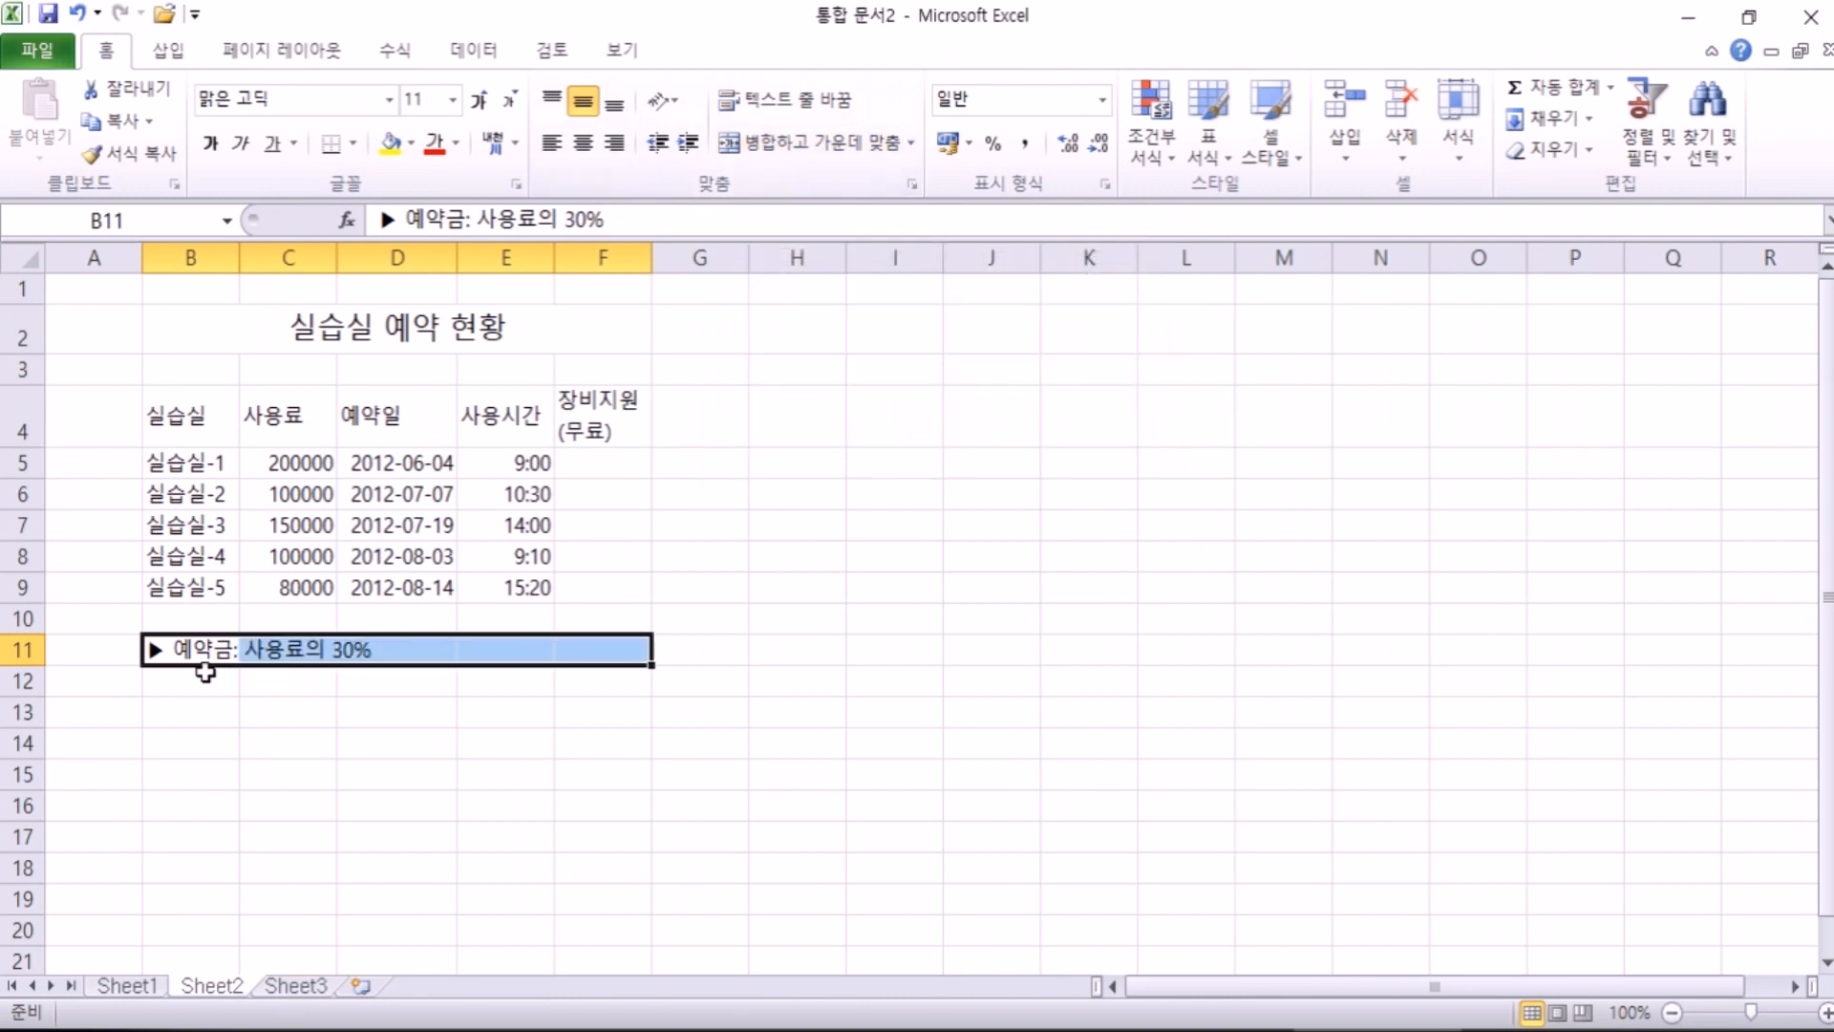
left_click(304, 649)
left_click(385, 646)
left_click(516, 646)
left_click(569, 646)
left_click(163, 646)
left_click_drag(184, 647, 631, 649)
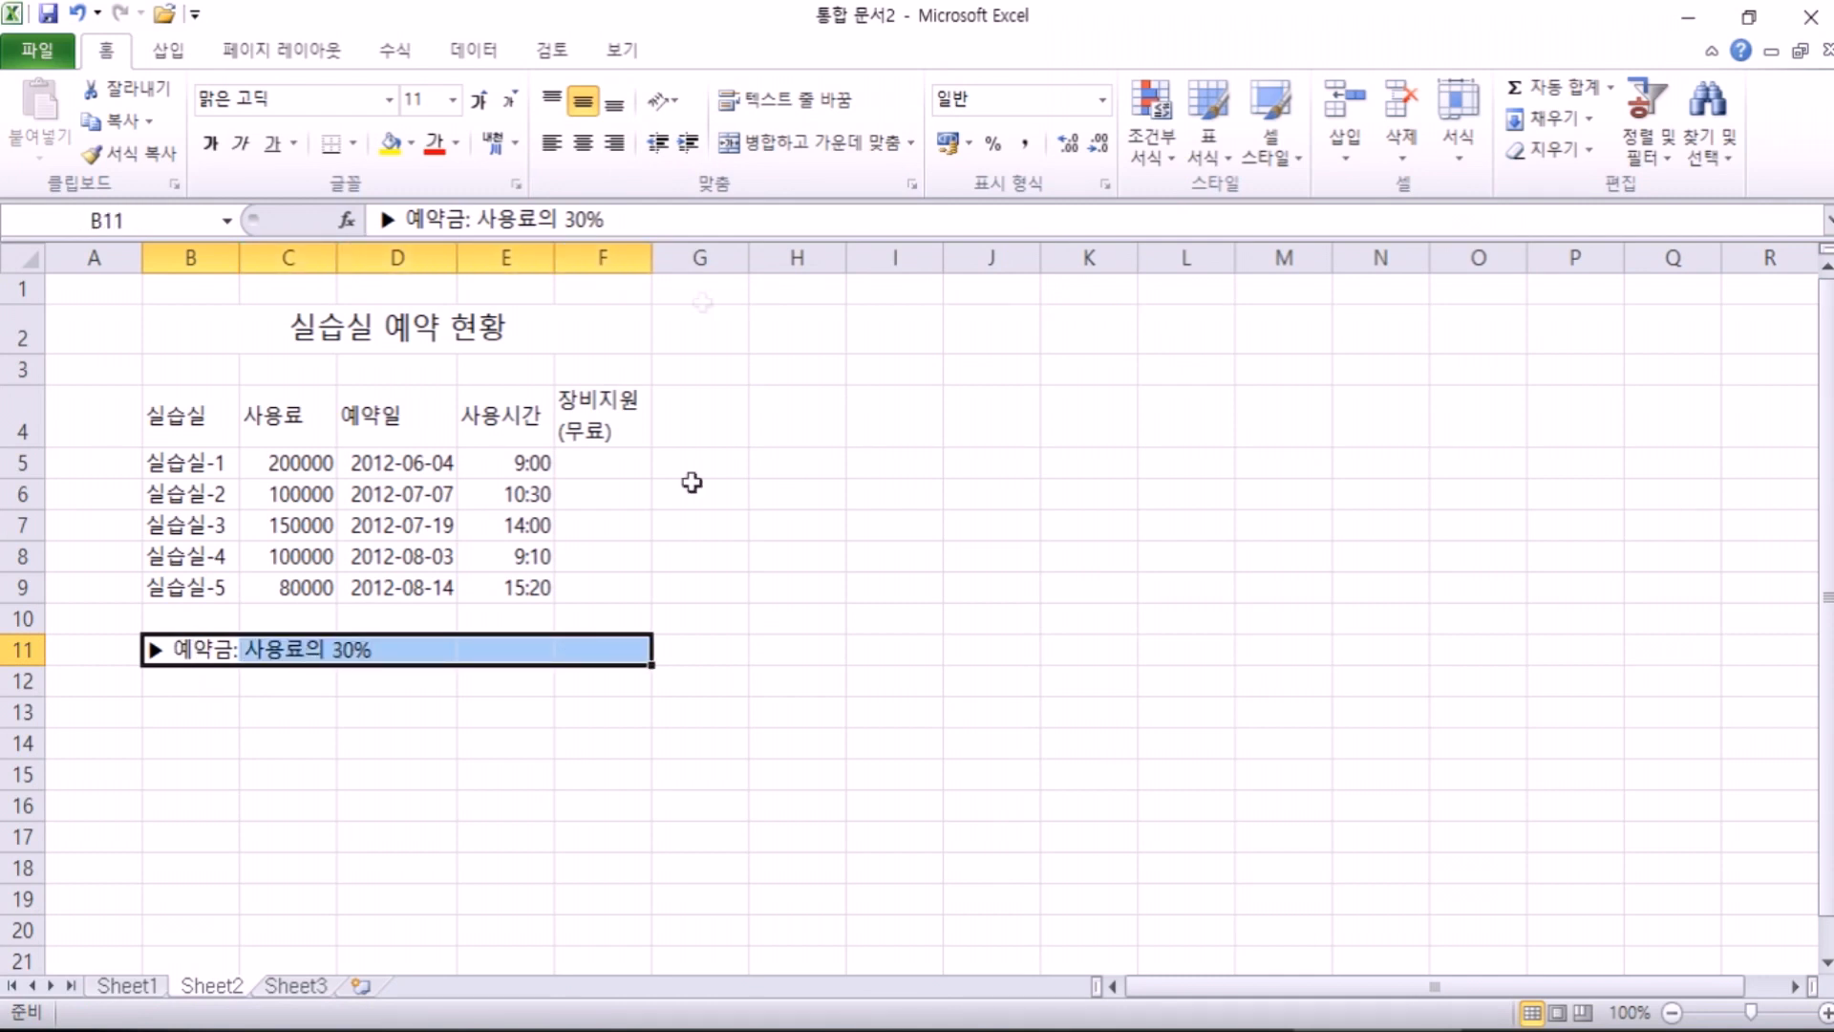
left_click(784, 145)
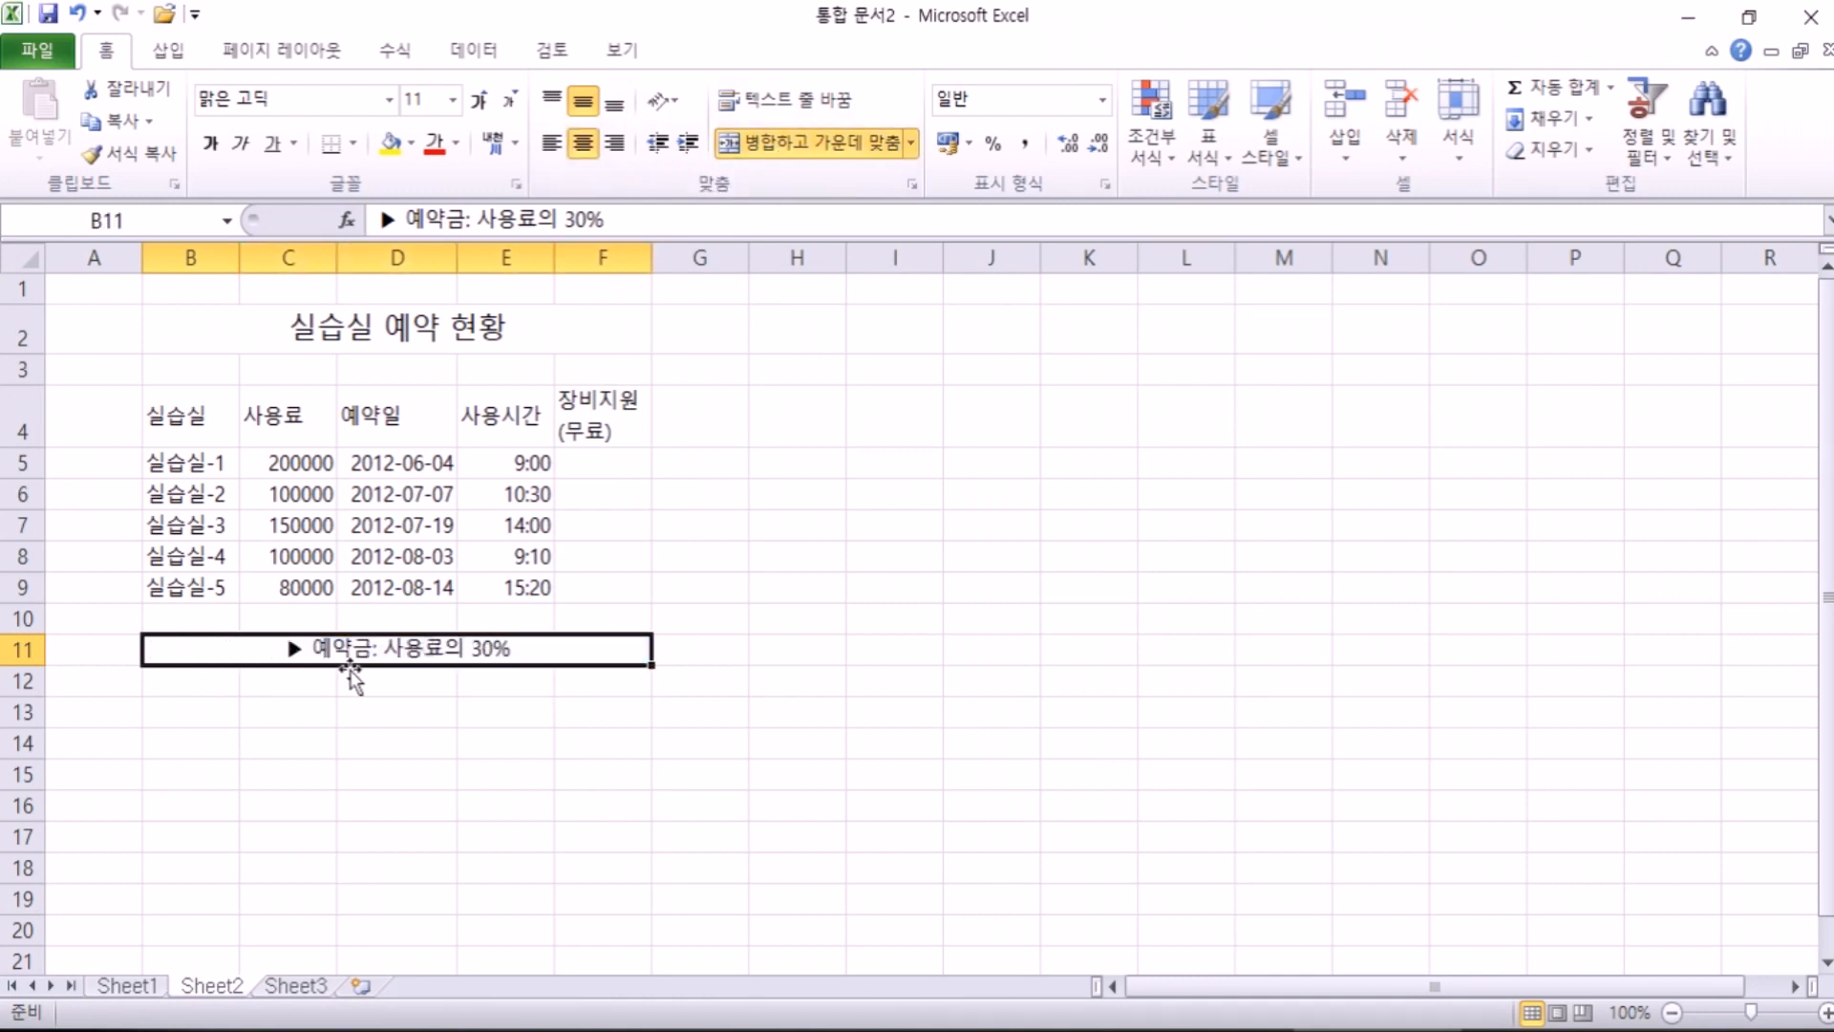
left_click(831, 145)
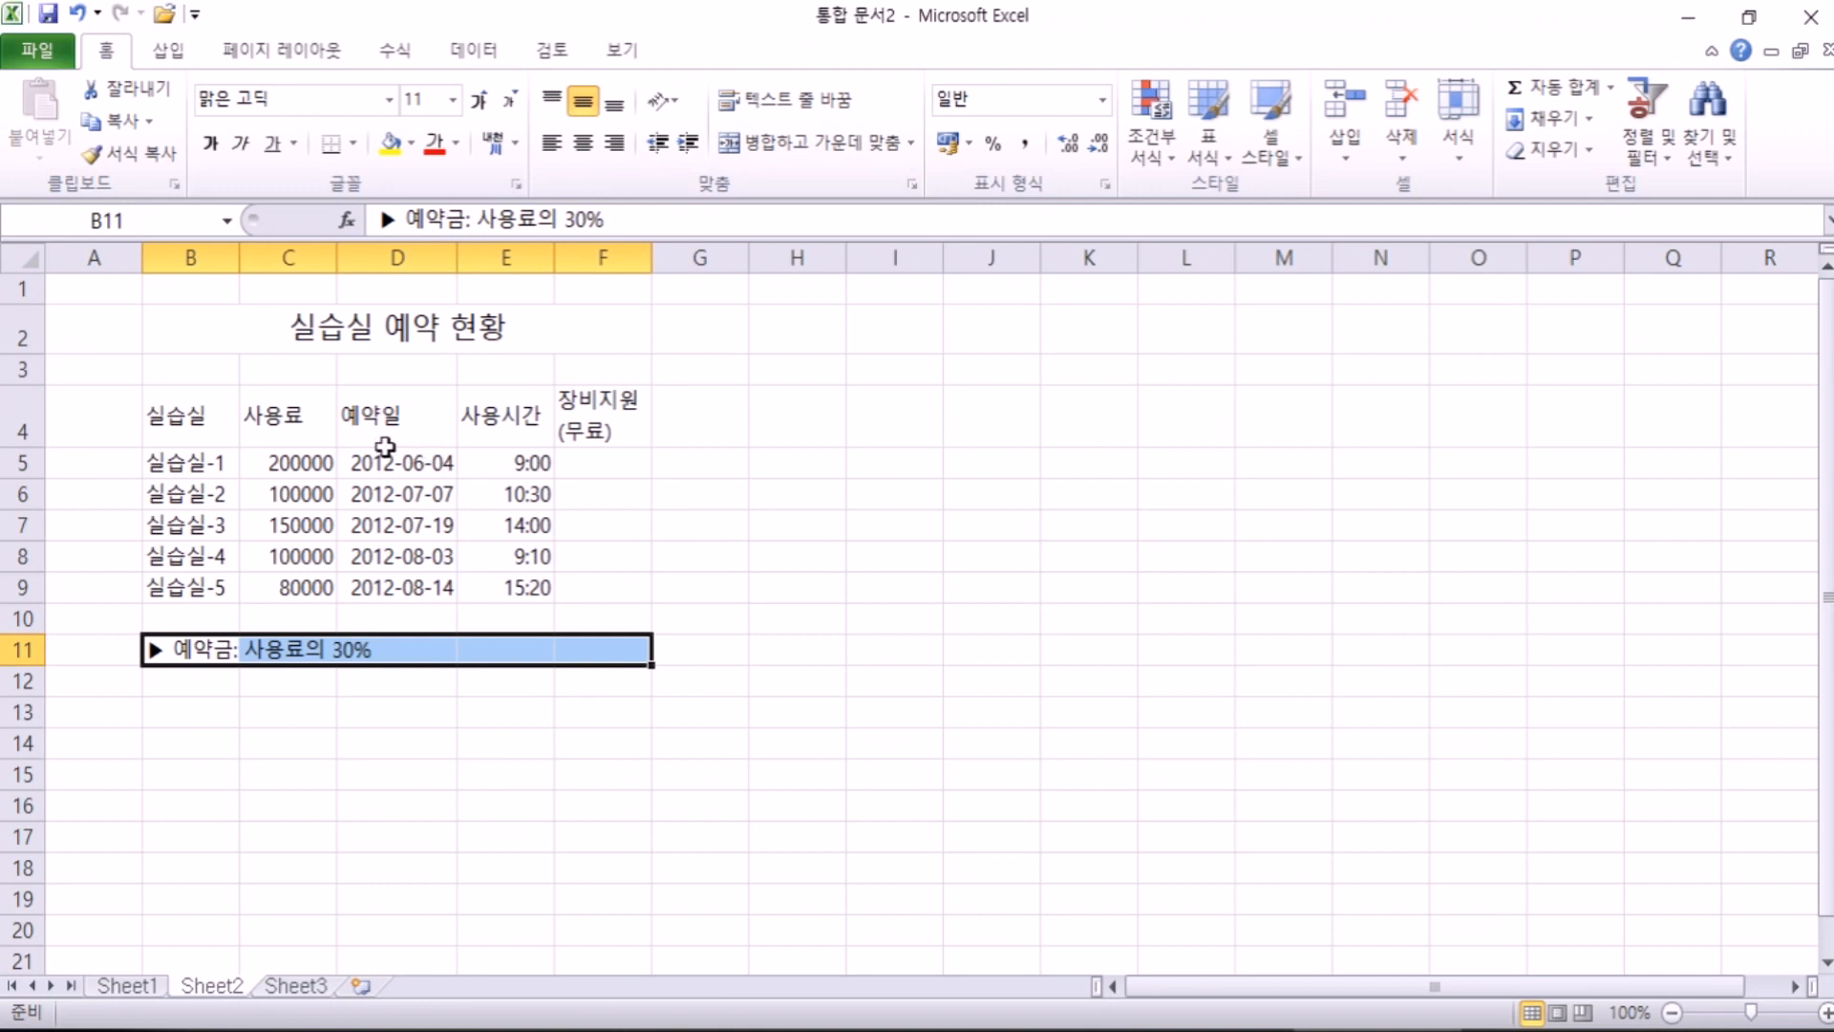
left_click(389, 446)
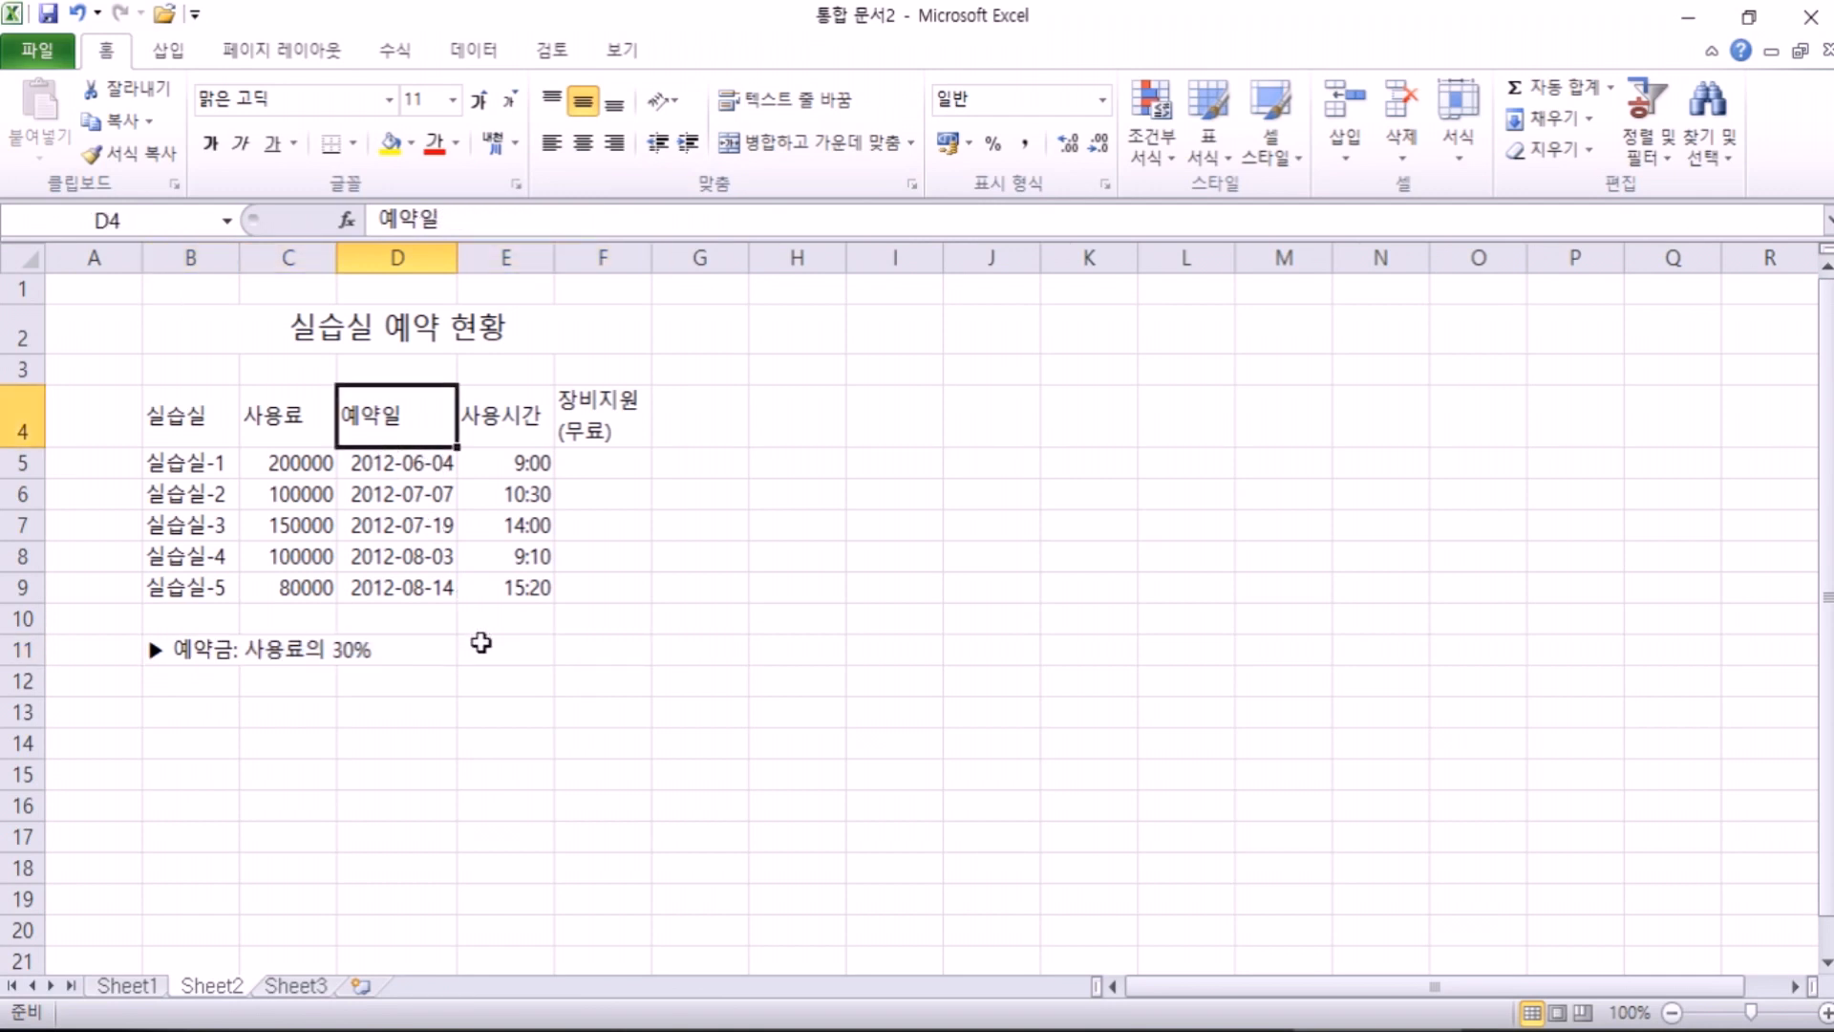
Step: Center-align the B4:F4 header labels of the reservation table
left_click_drag(191, 418, 602, 405)
left_click(582, 145)
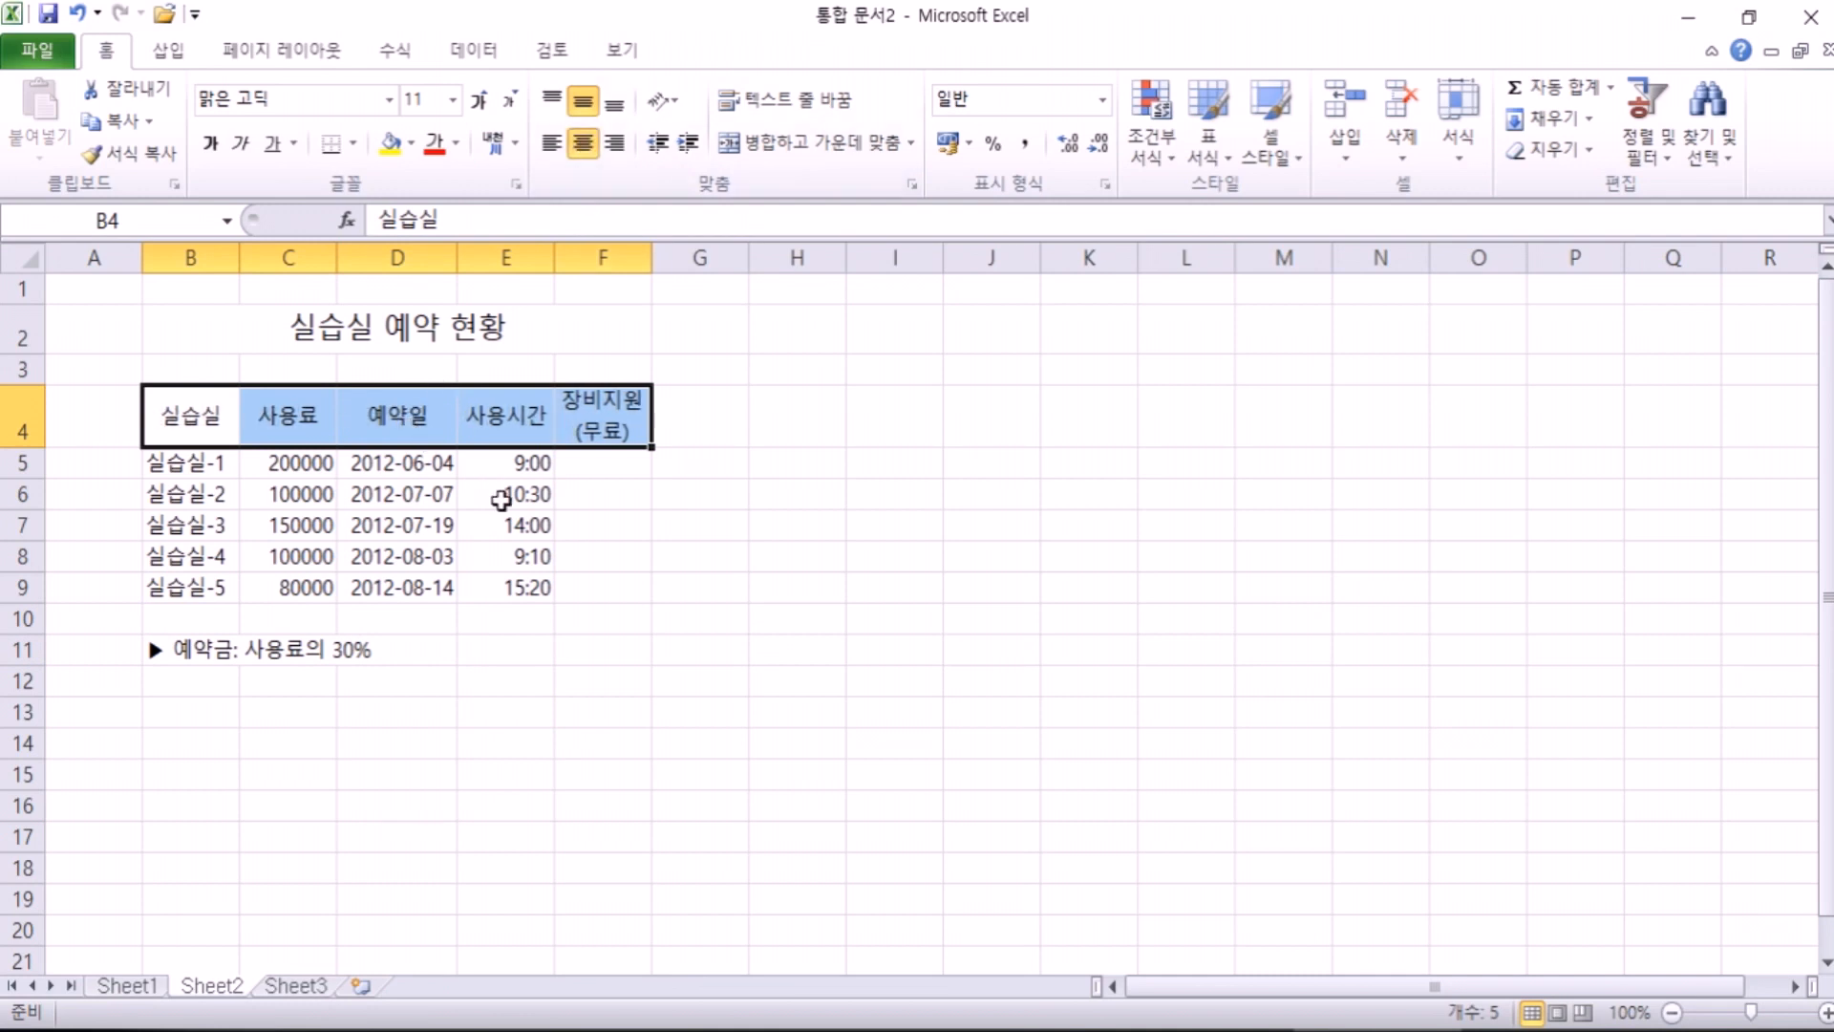
left_click_drag(200, 420, 586, 589)
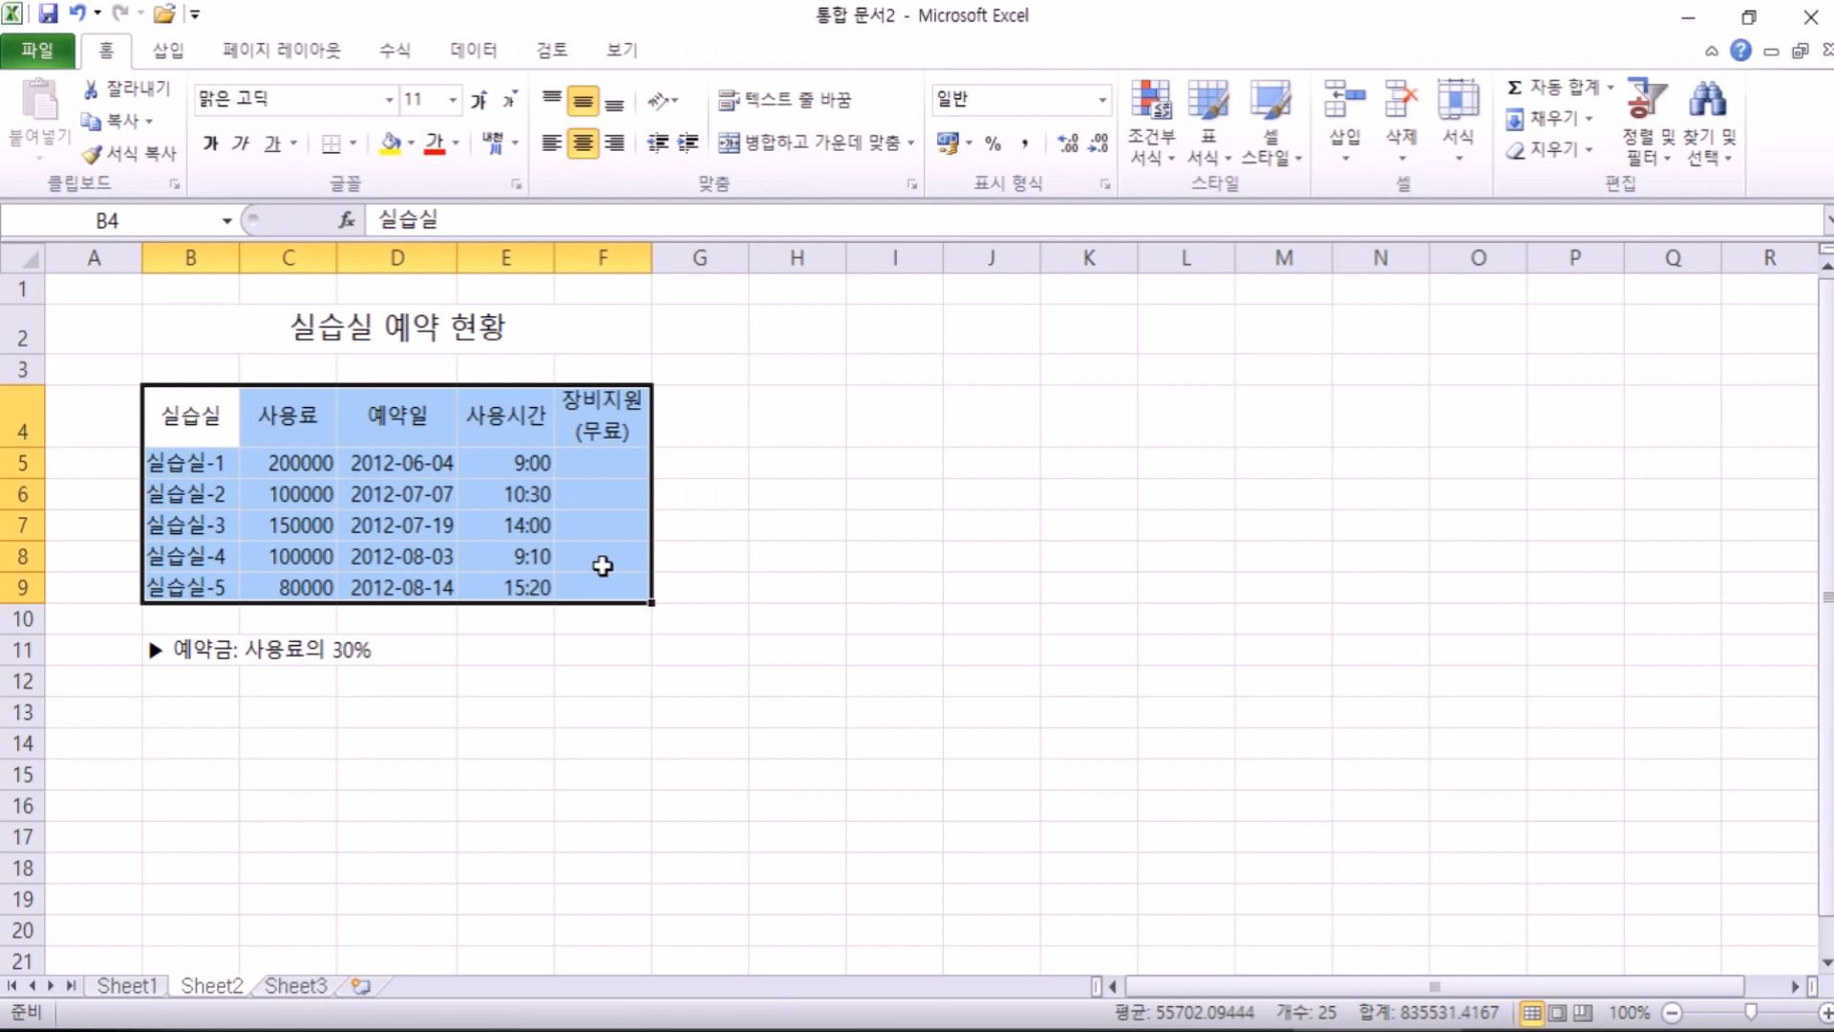
left_click(449, 686)
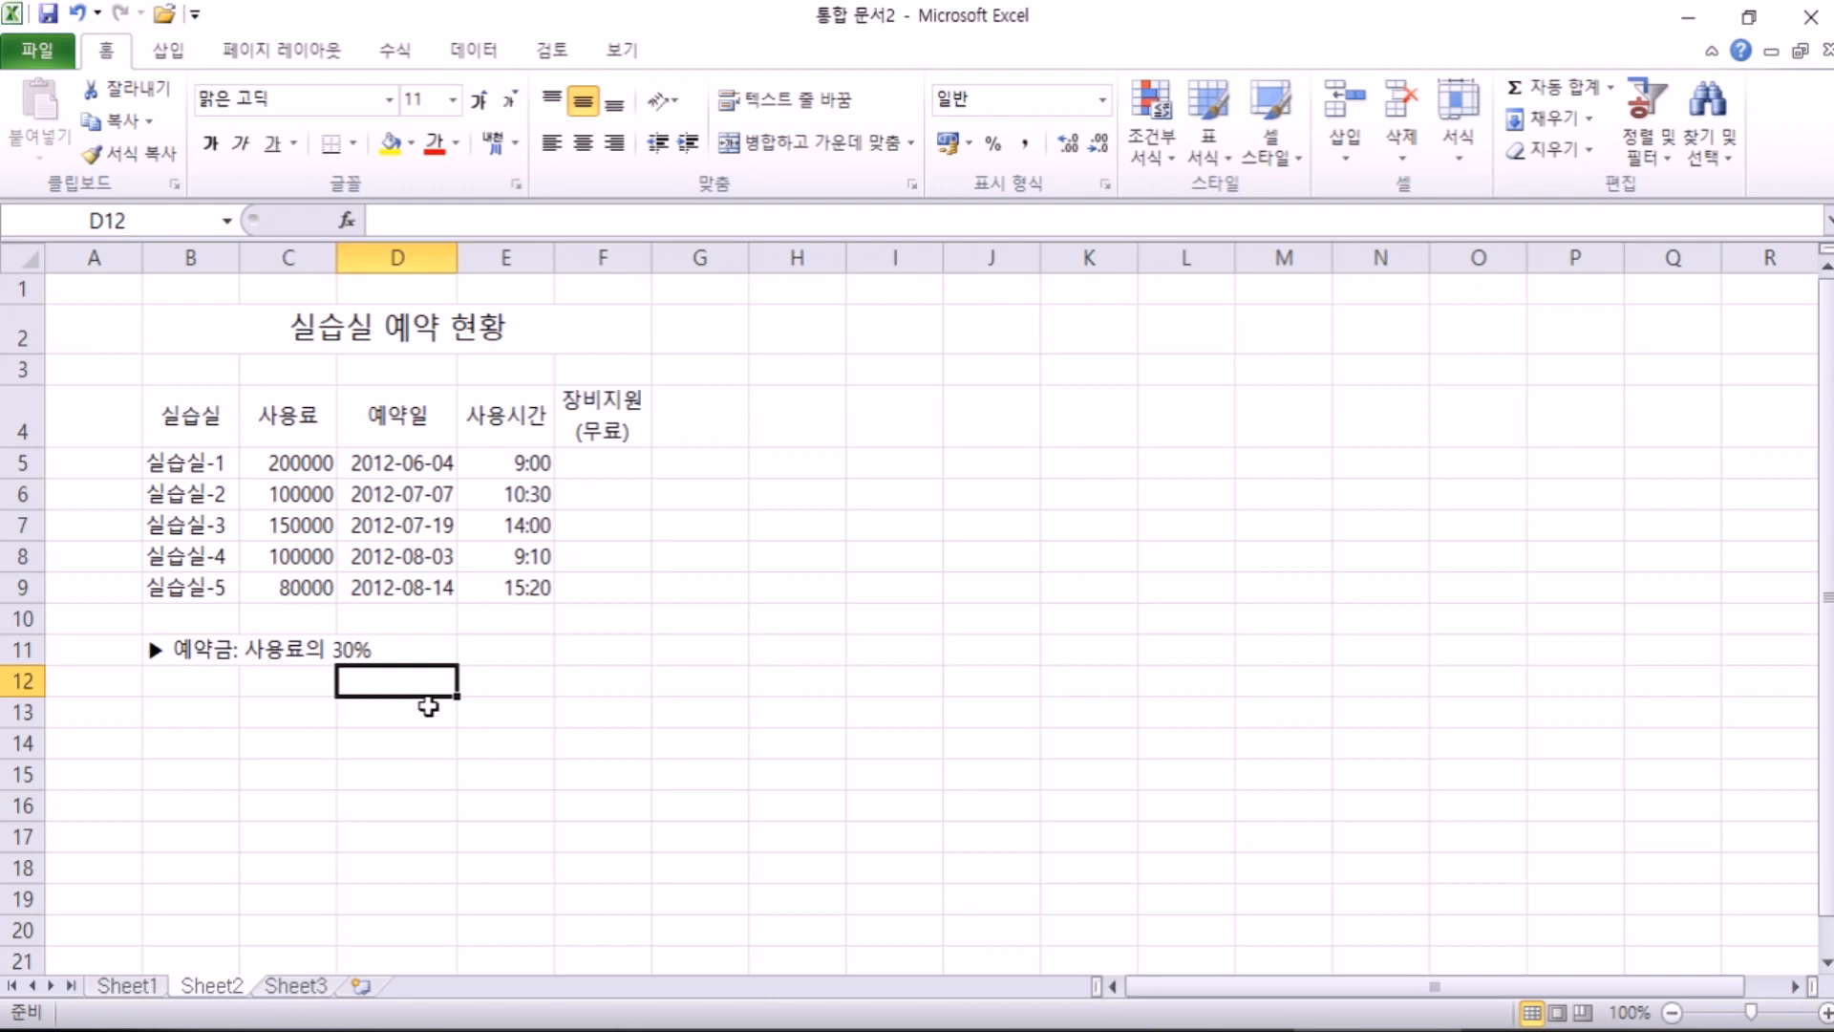
Step: On Sheet3, enter the title 실습실 소모품 구입현황 in B2
left_click(304, 987)
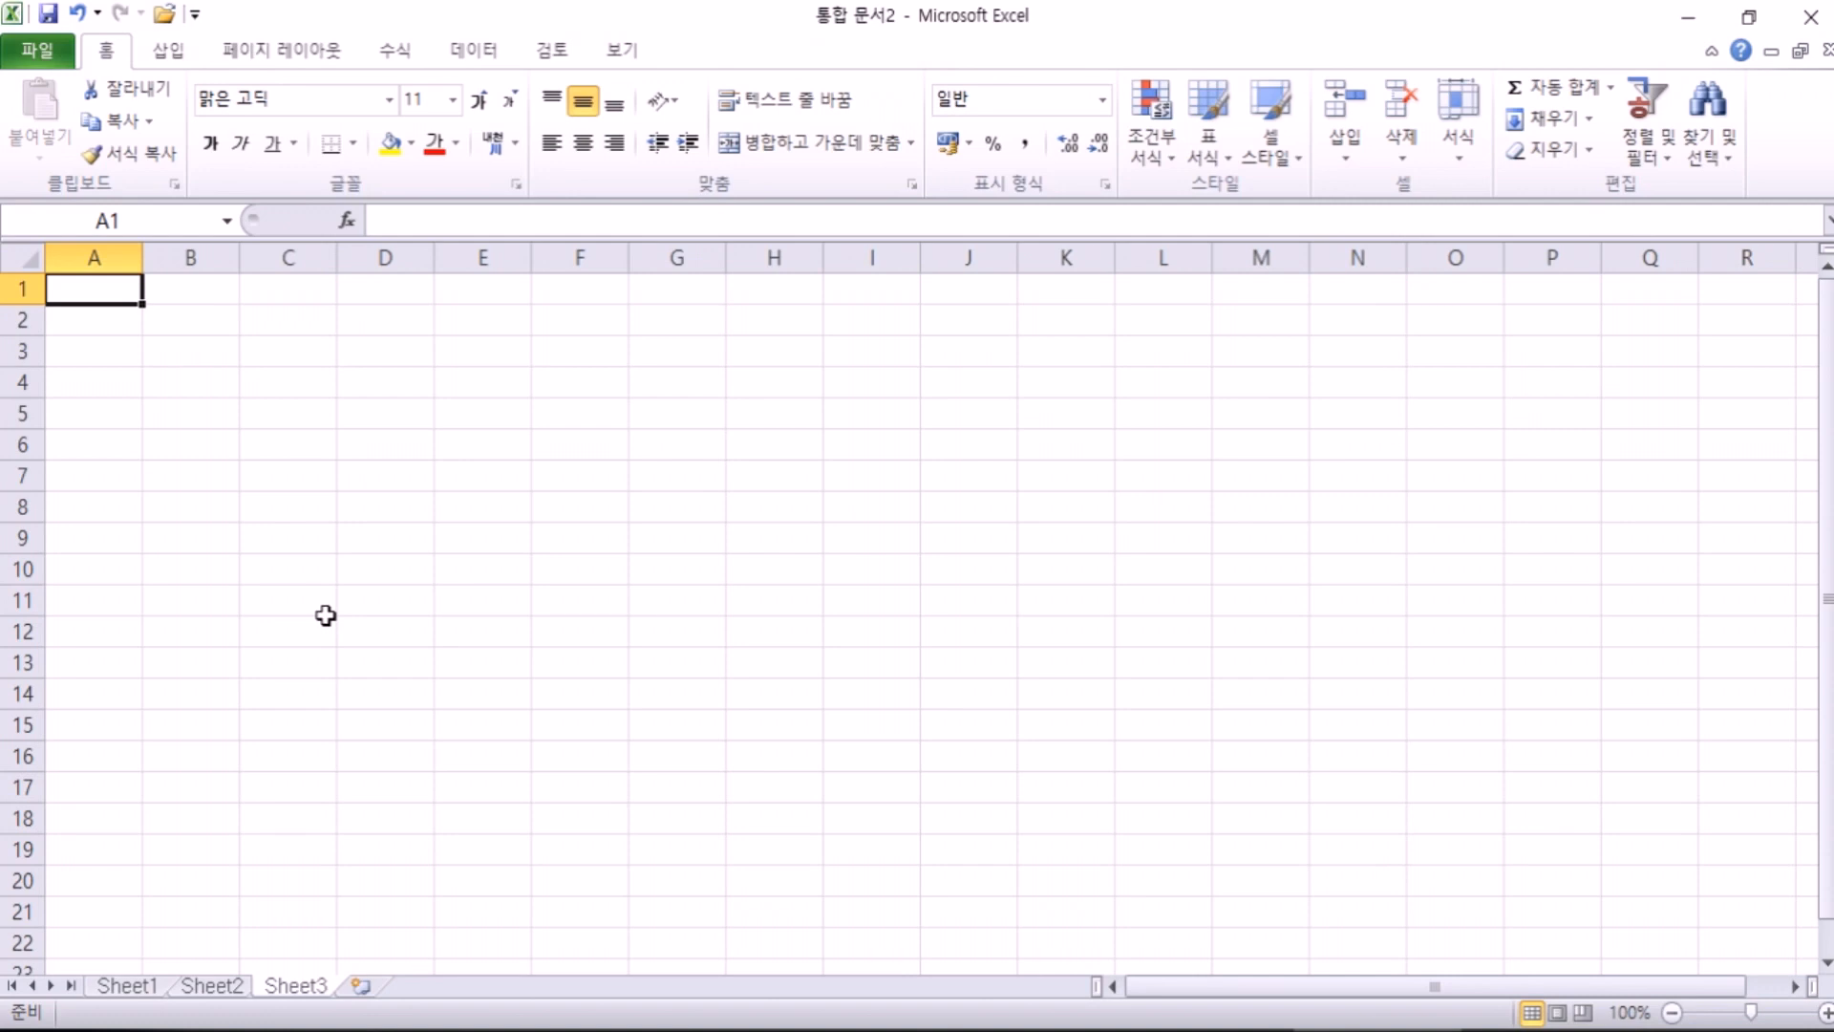
left_click(551, 359)
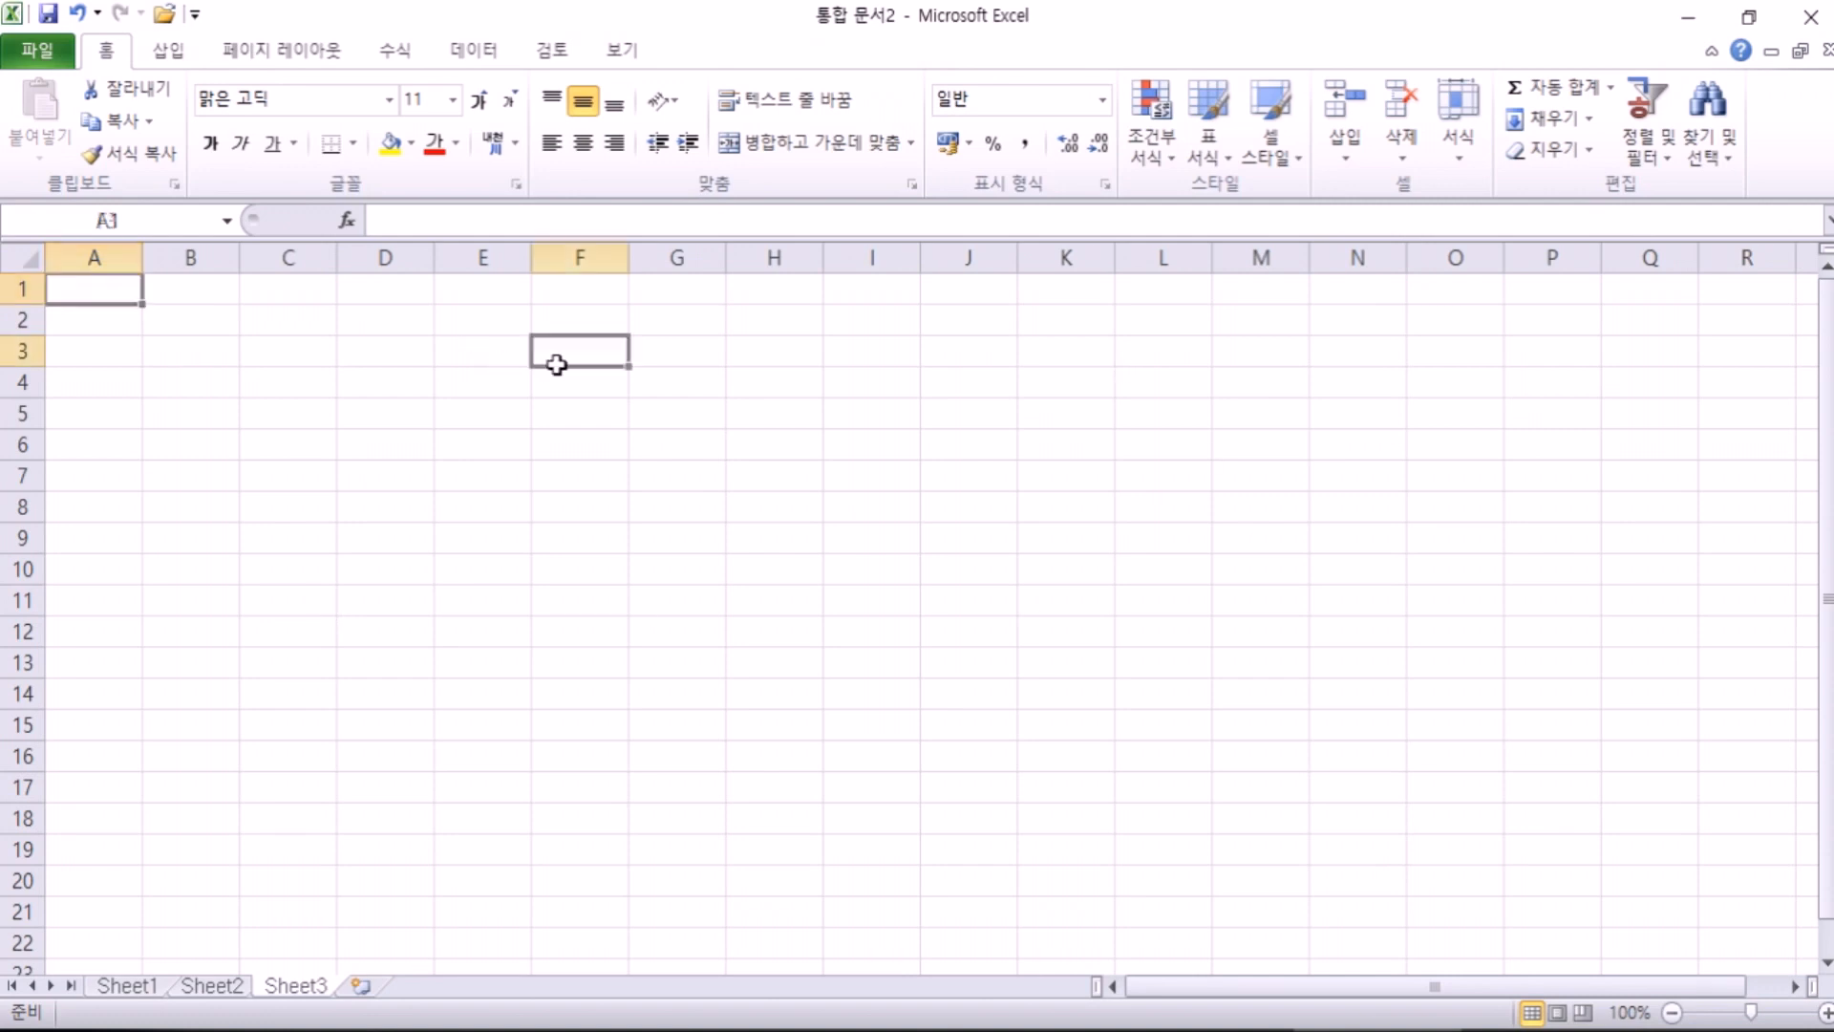
left_click(554, 413)
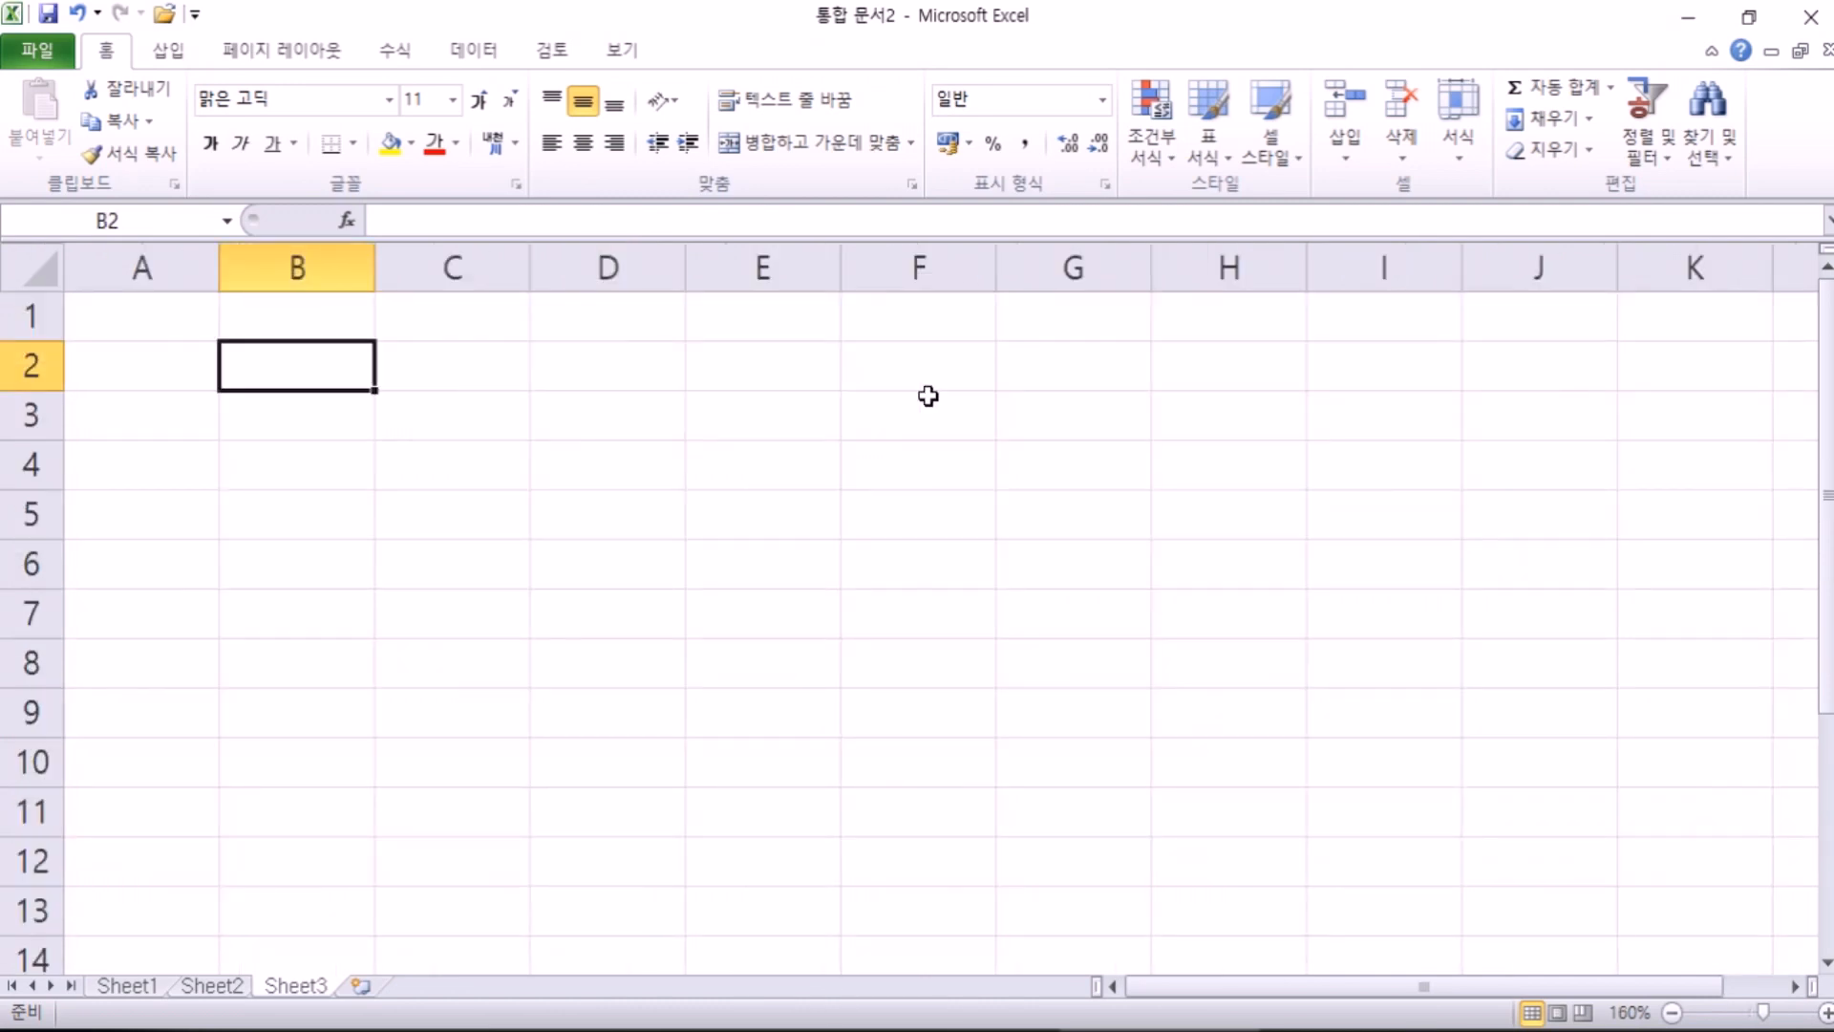
type("실")
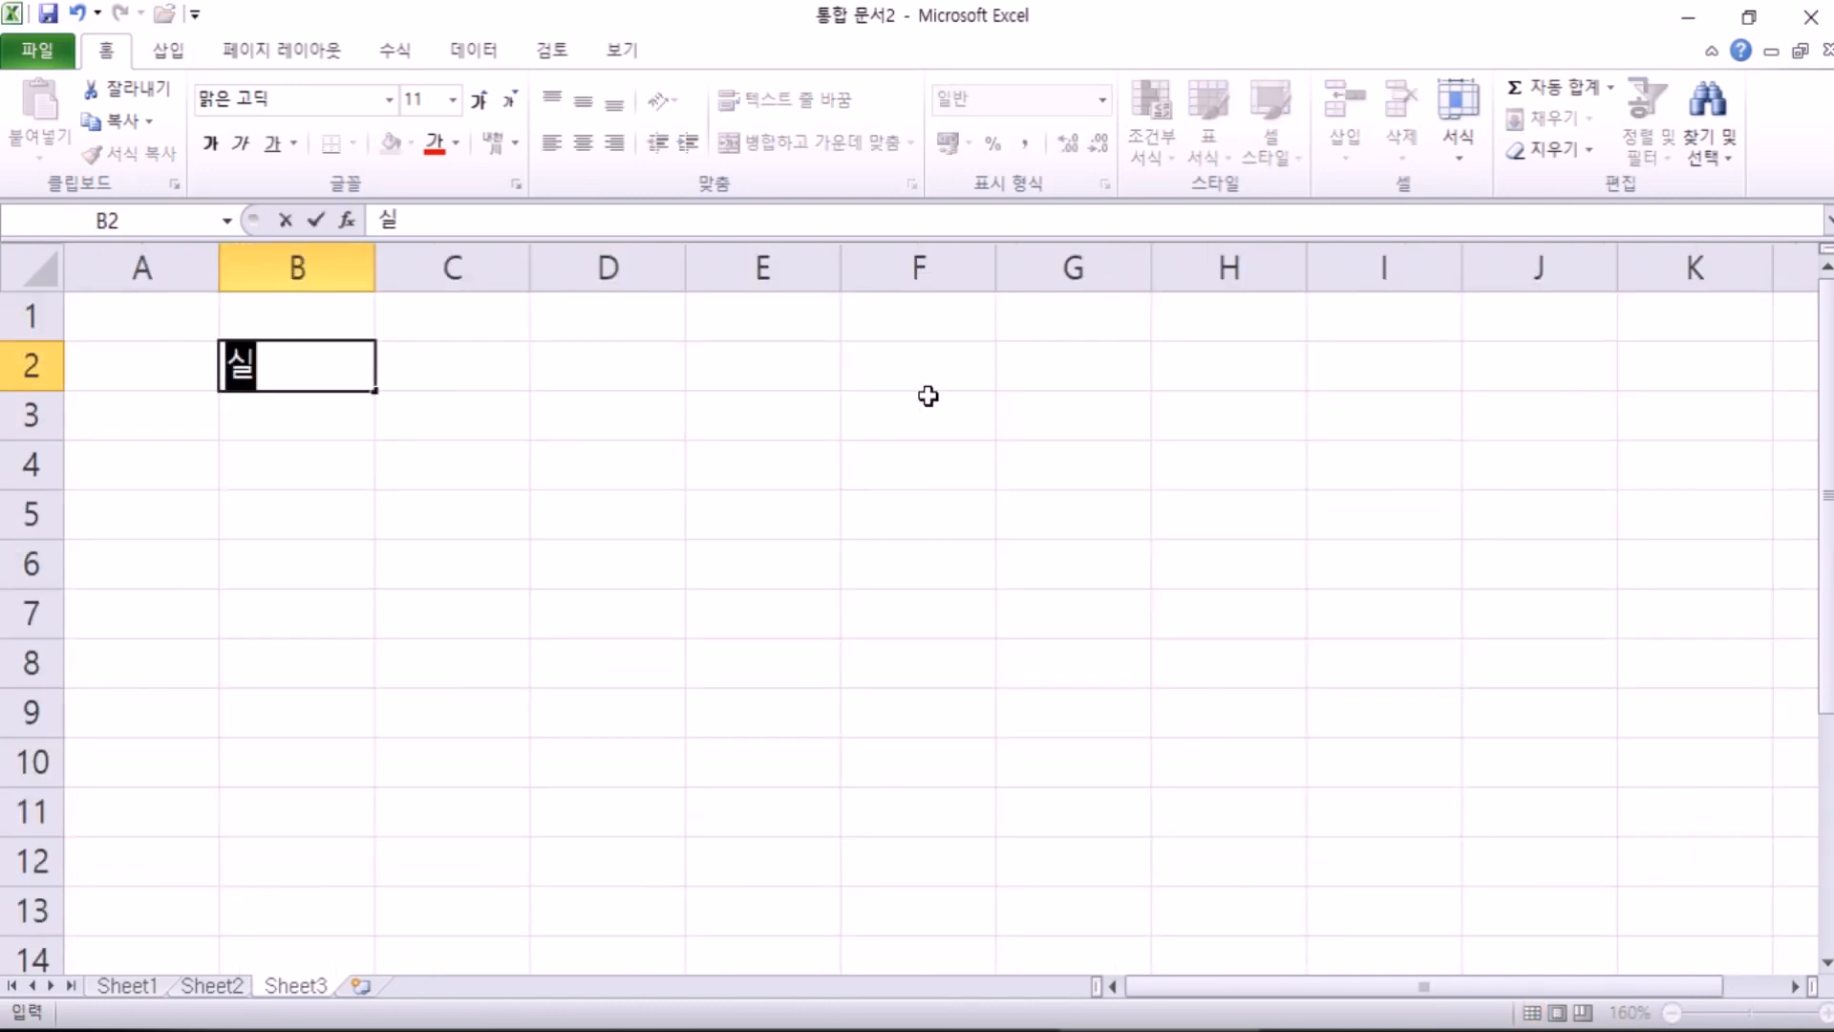
type("습실 소")
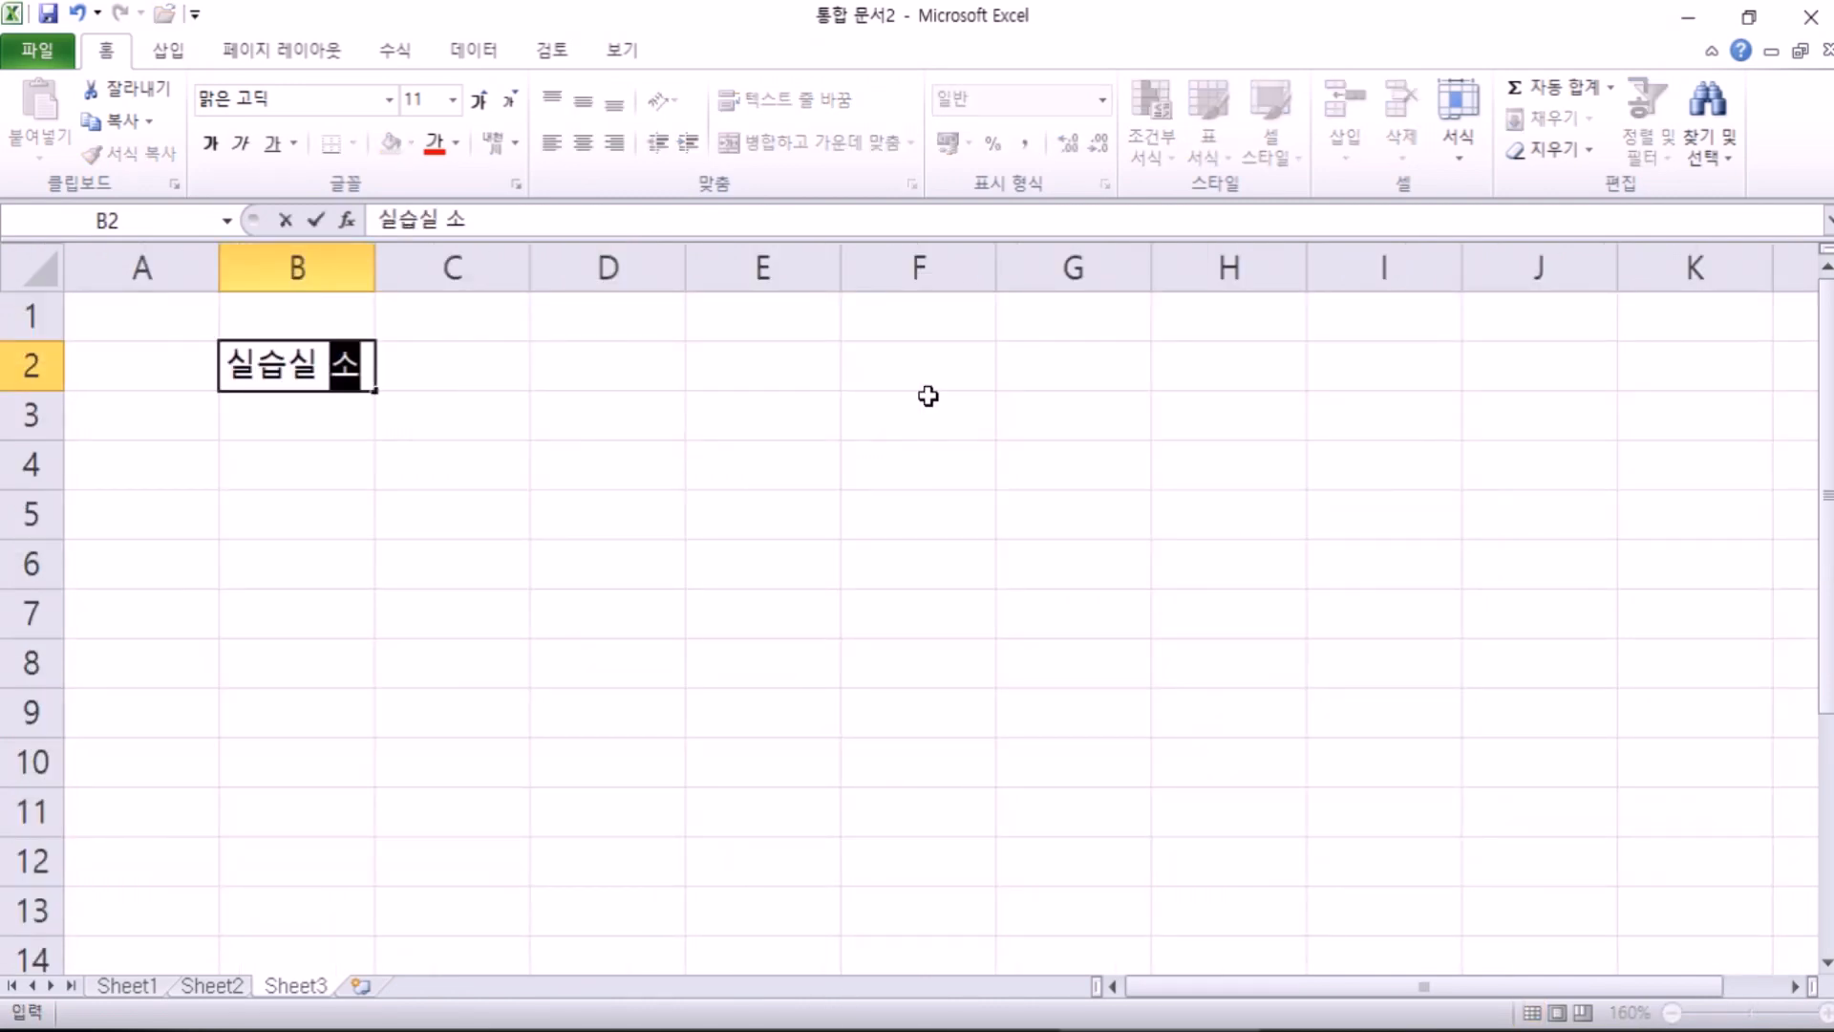
type("모품 구이입현황")
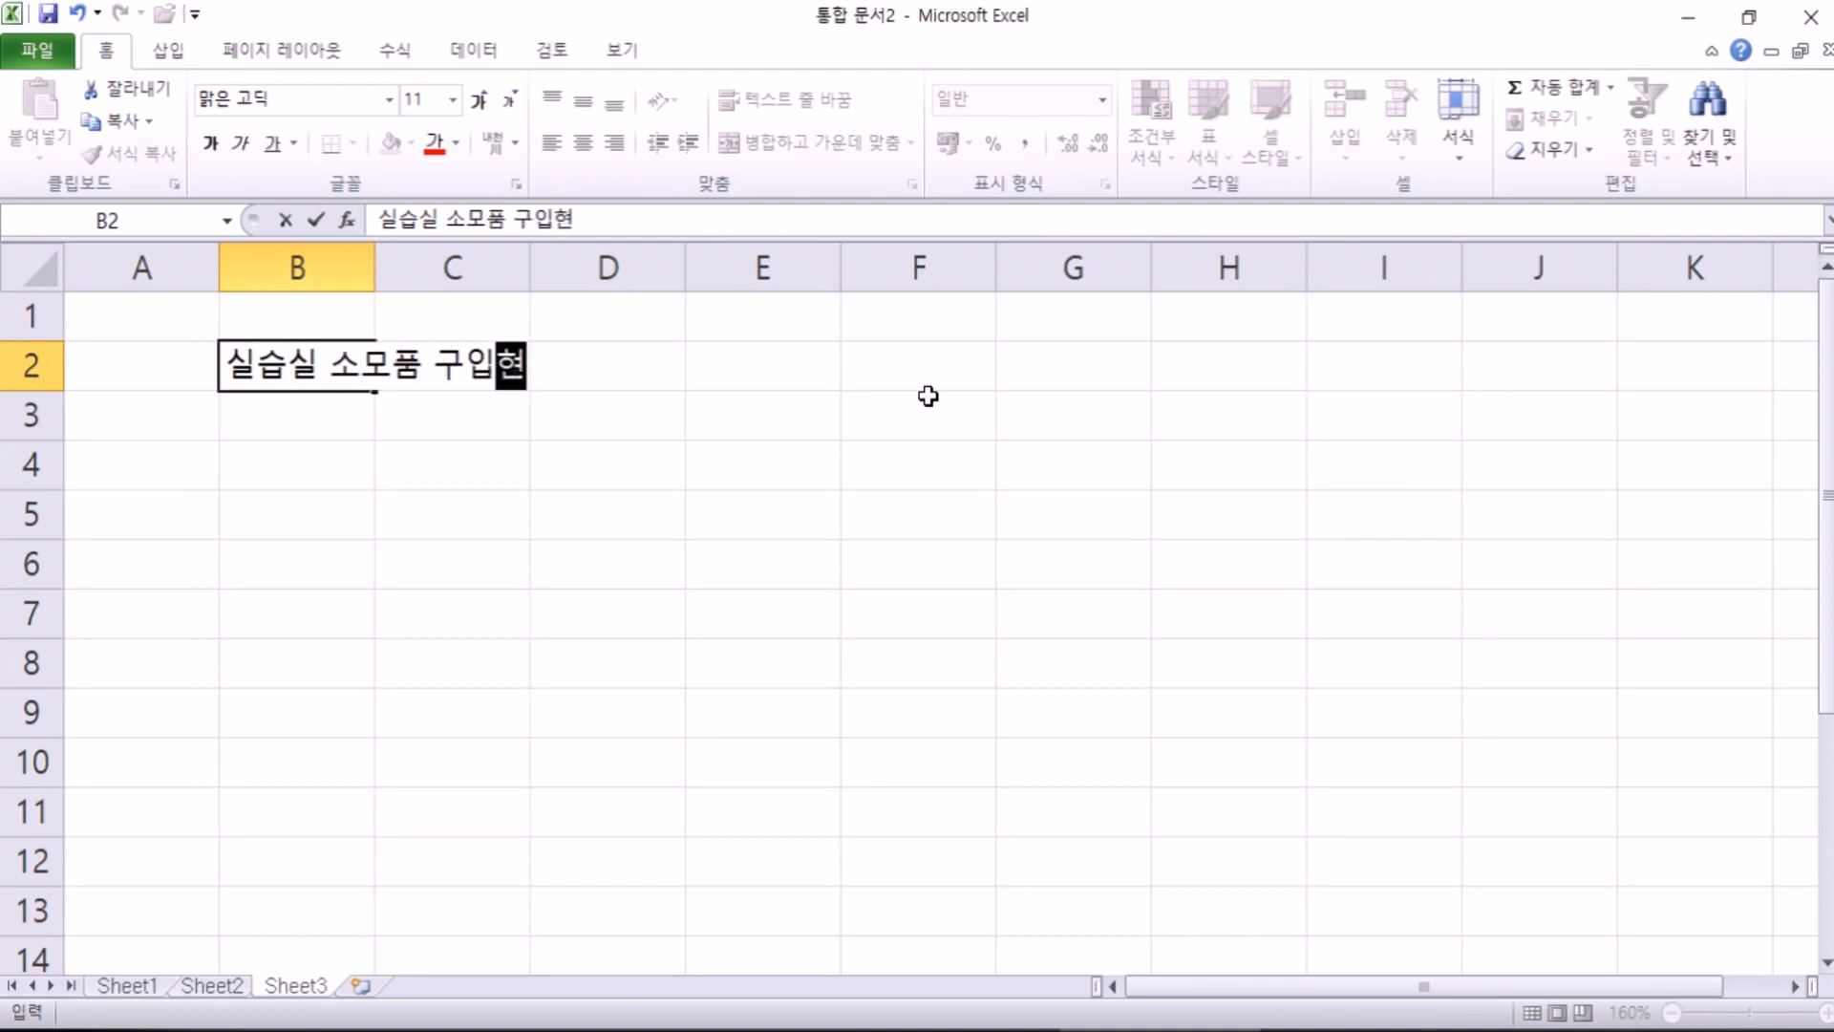
key("Return")
key("Return")
Step: Enter the headers 품명, 단가, 규격, 수량 and 구입일자 across the header row
type("품명")
key("Tab")
type("단가")
key("Tab")
type("ㄱ규격")
key("Tab")
type("수량")
key("Tab")
type("ㄱ구입일")
type("자")
key("Return")
Step: List 마커펜, 지우개 and A4용지 under 품명
type("마")
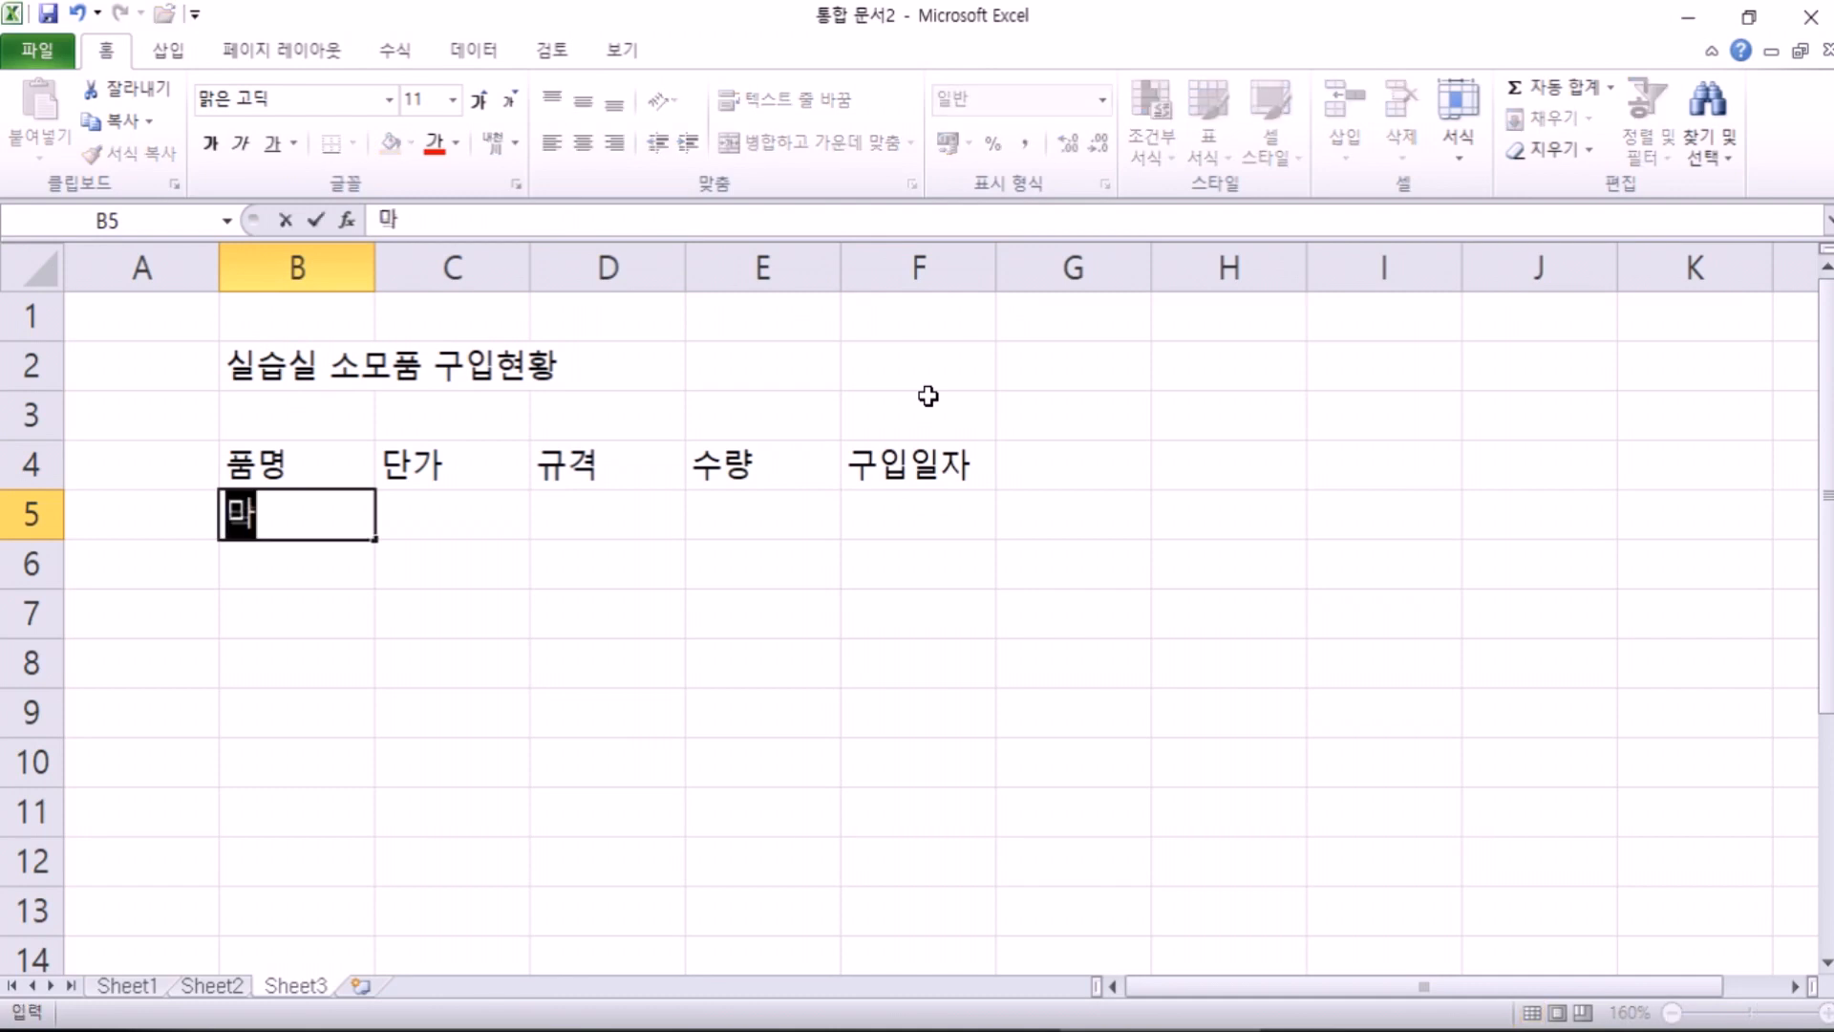
type("커페ㄴ")
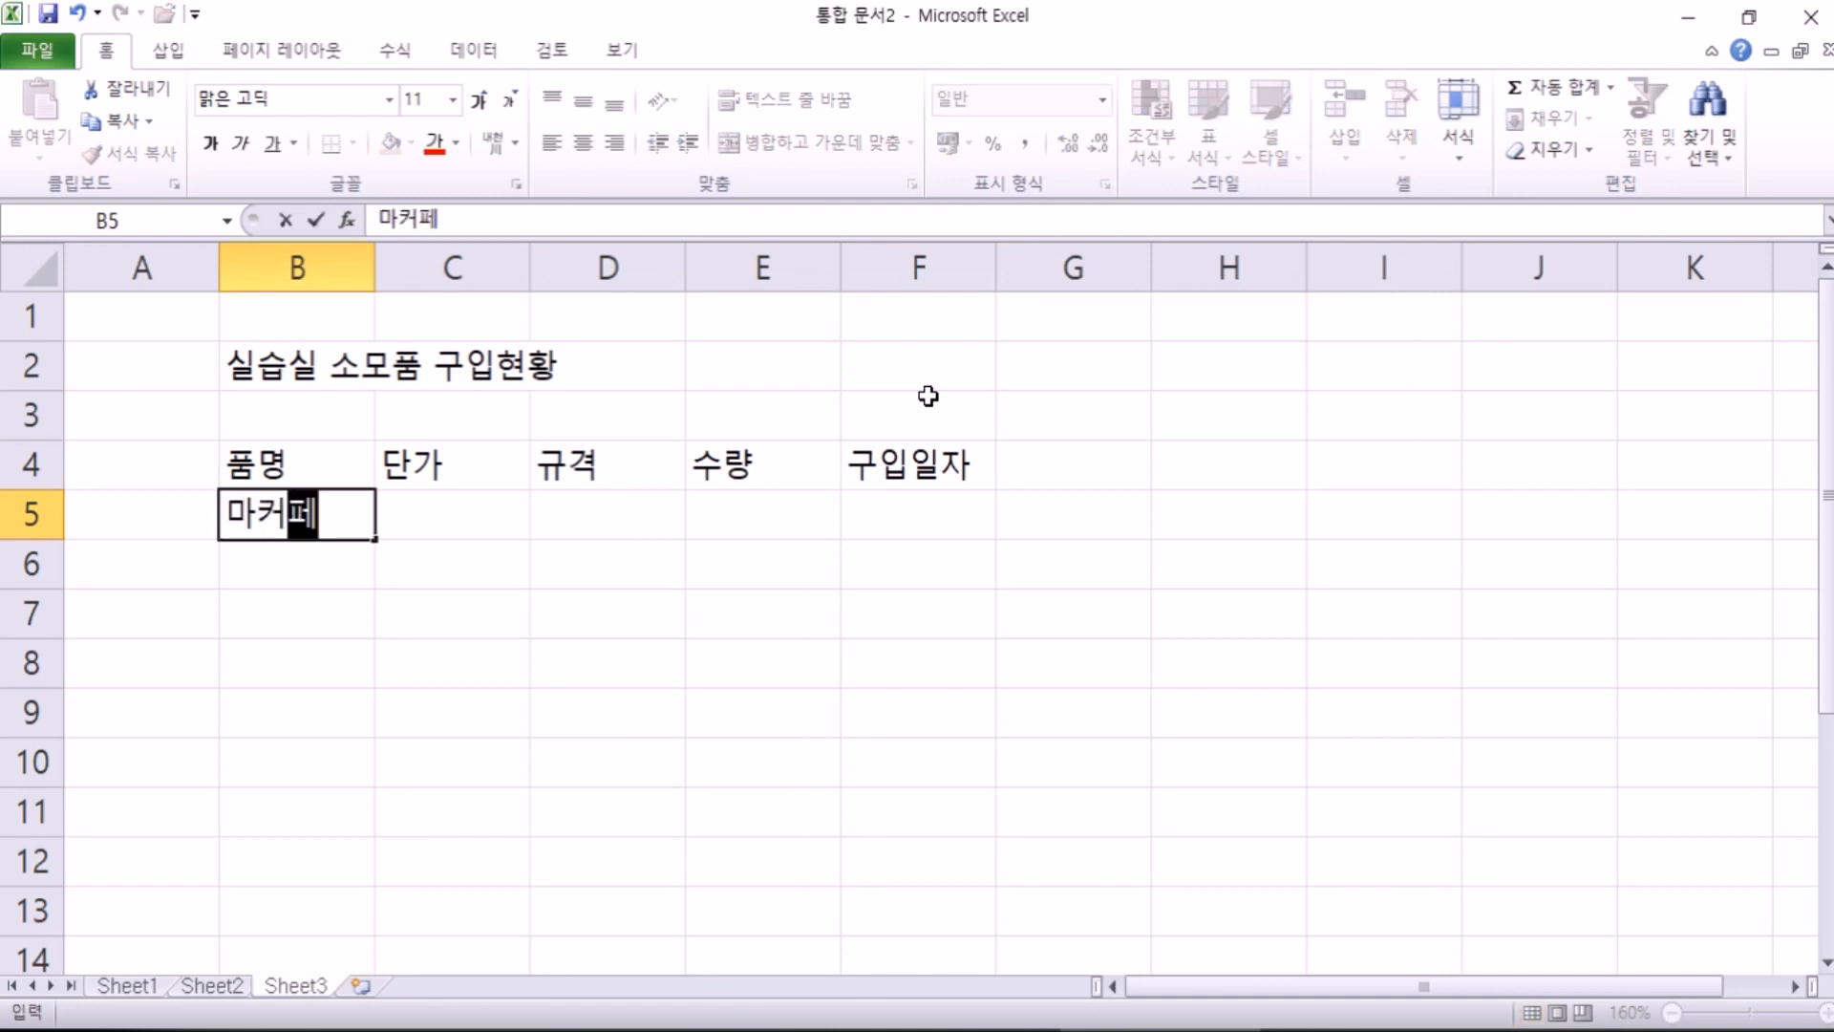
key("Return")
type("지우개")
key("Return")
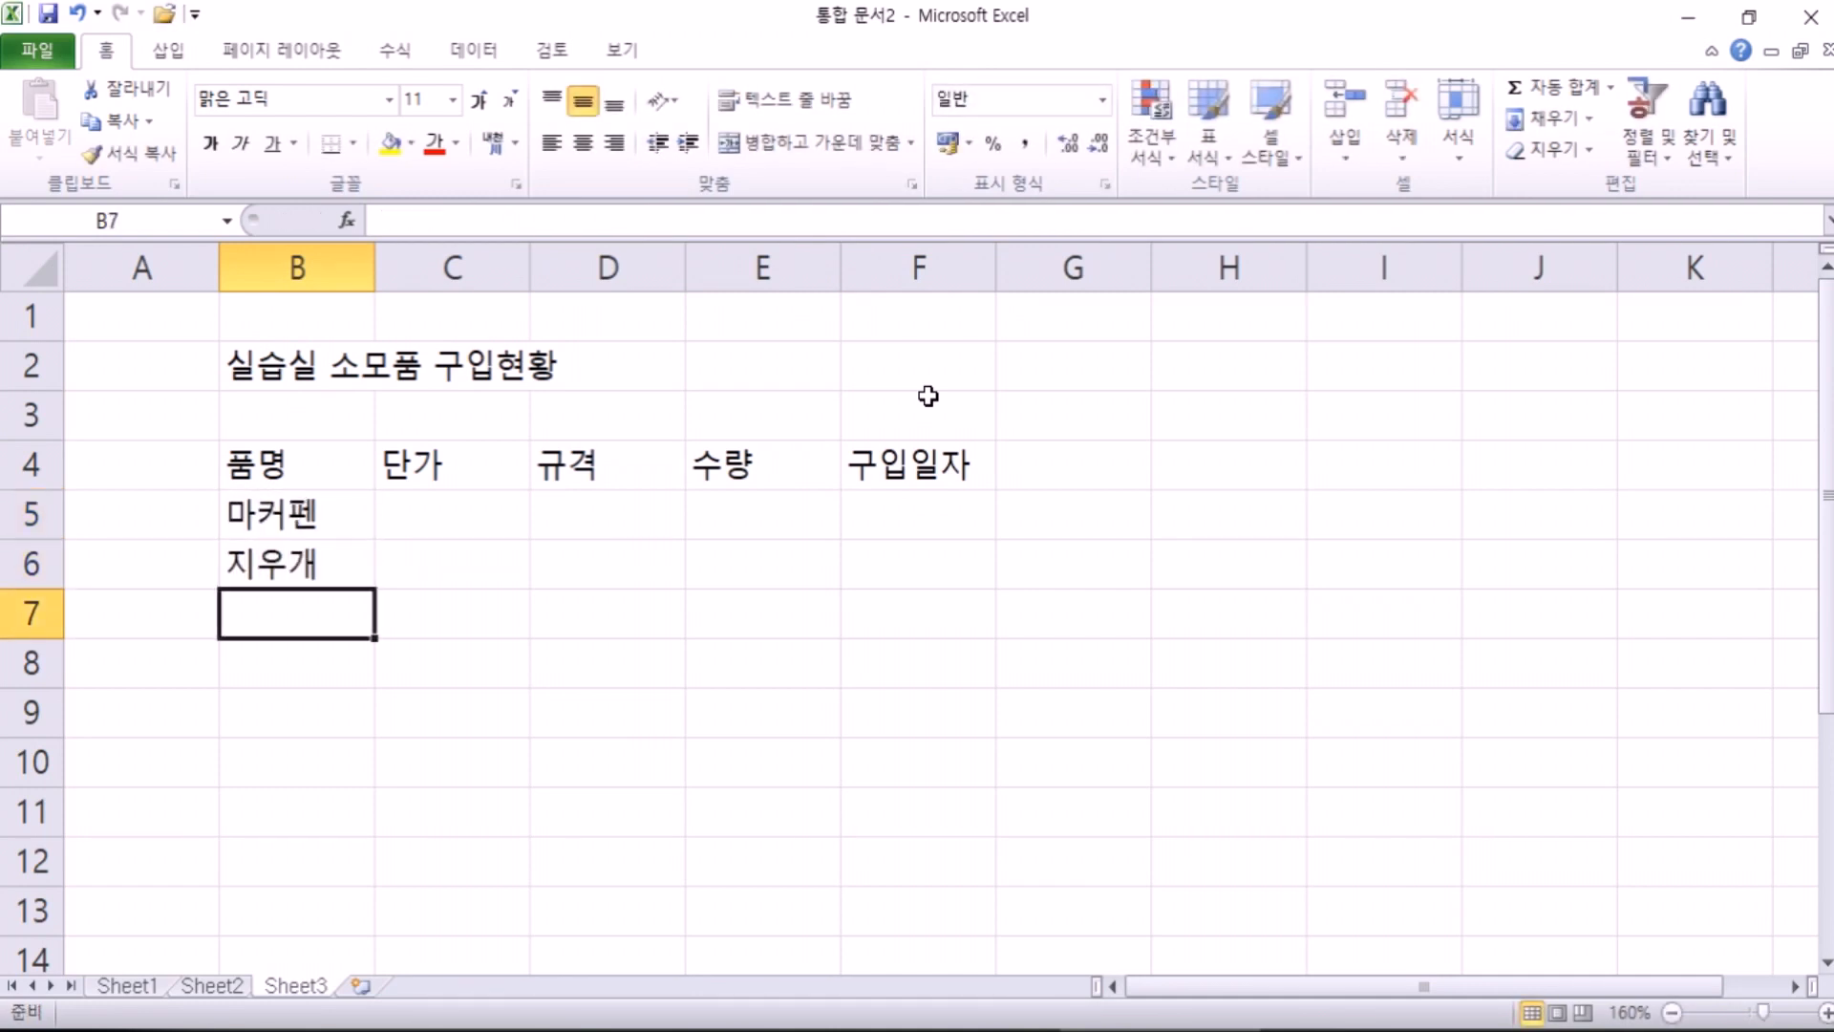
type("ㅁ")
key("BackSpace")
type("A4ㅇ용지")
key("Return")
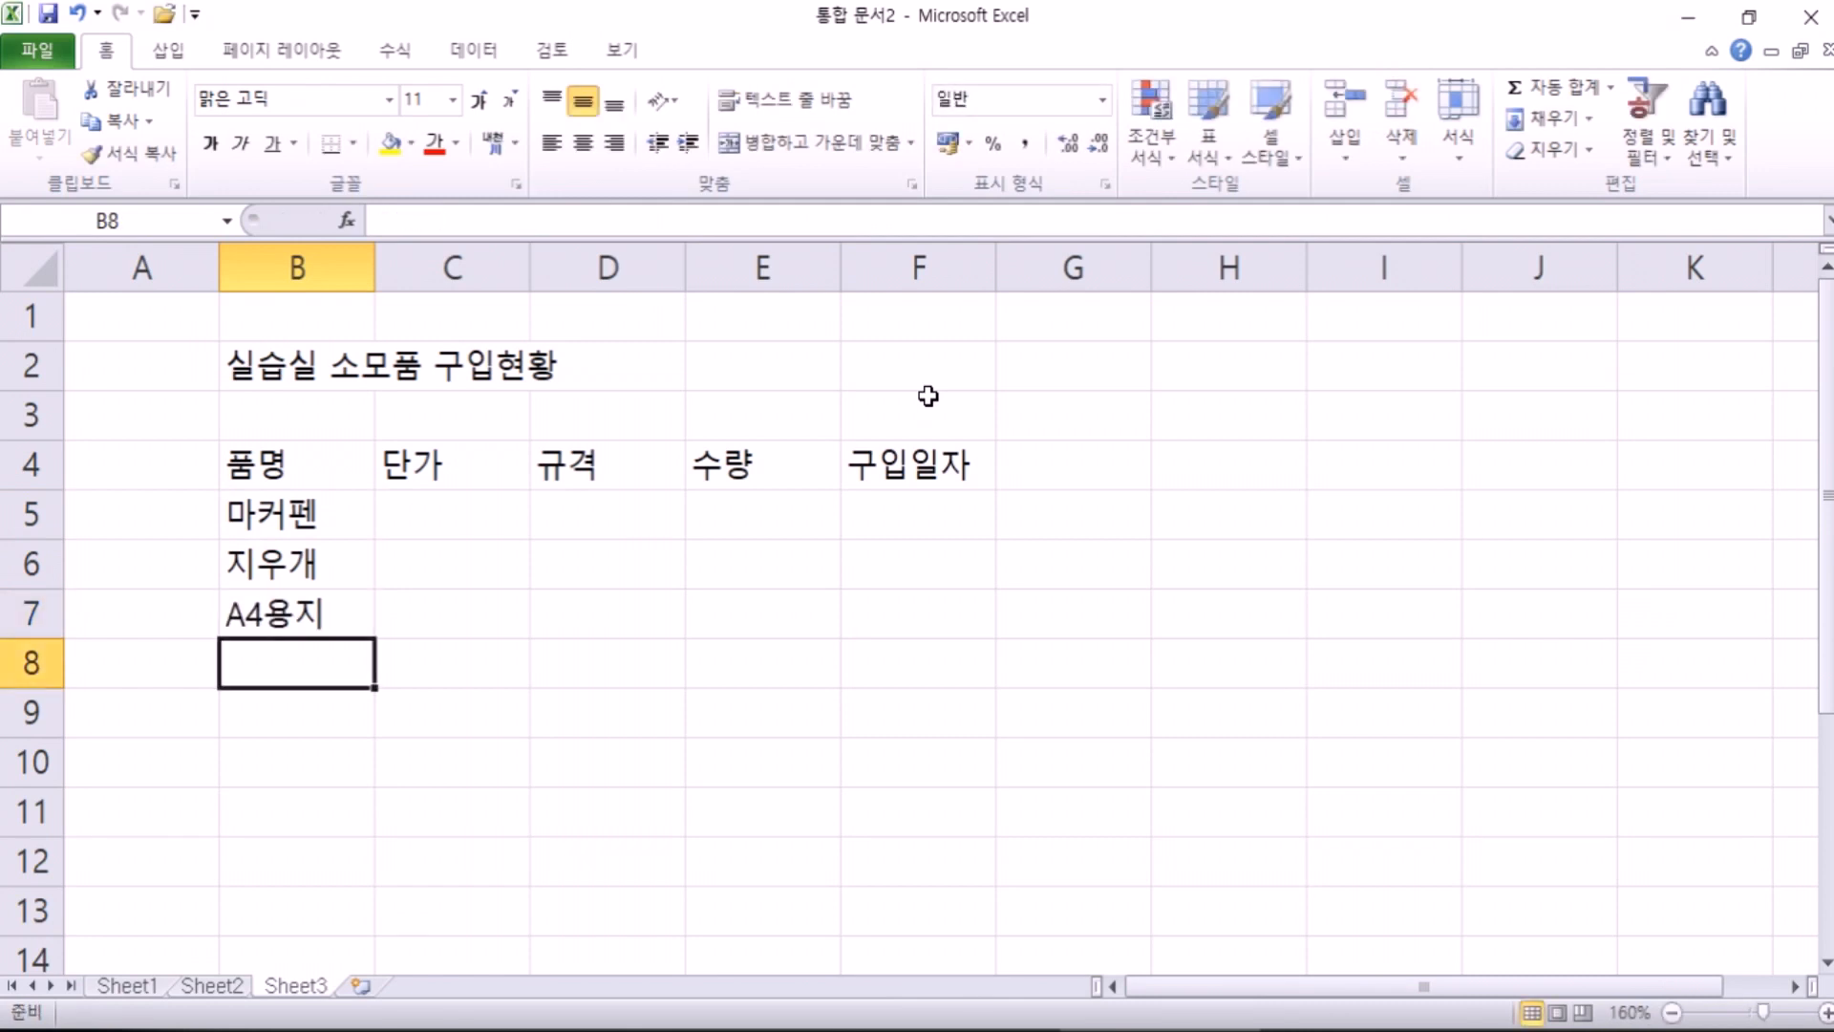
Step: Add 공CD, 토너 and 마우스 below them, switching input back to Korean
type("공CD")
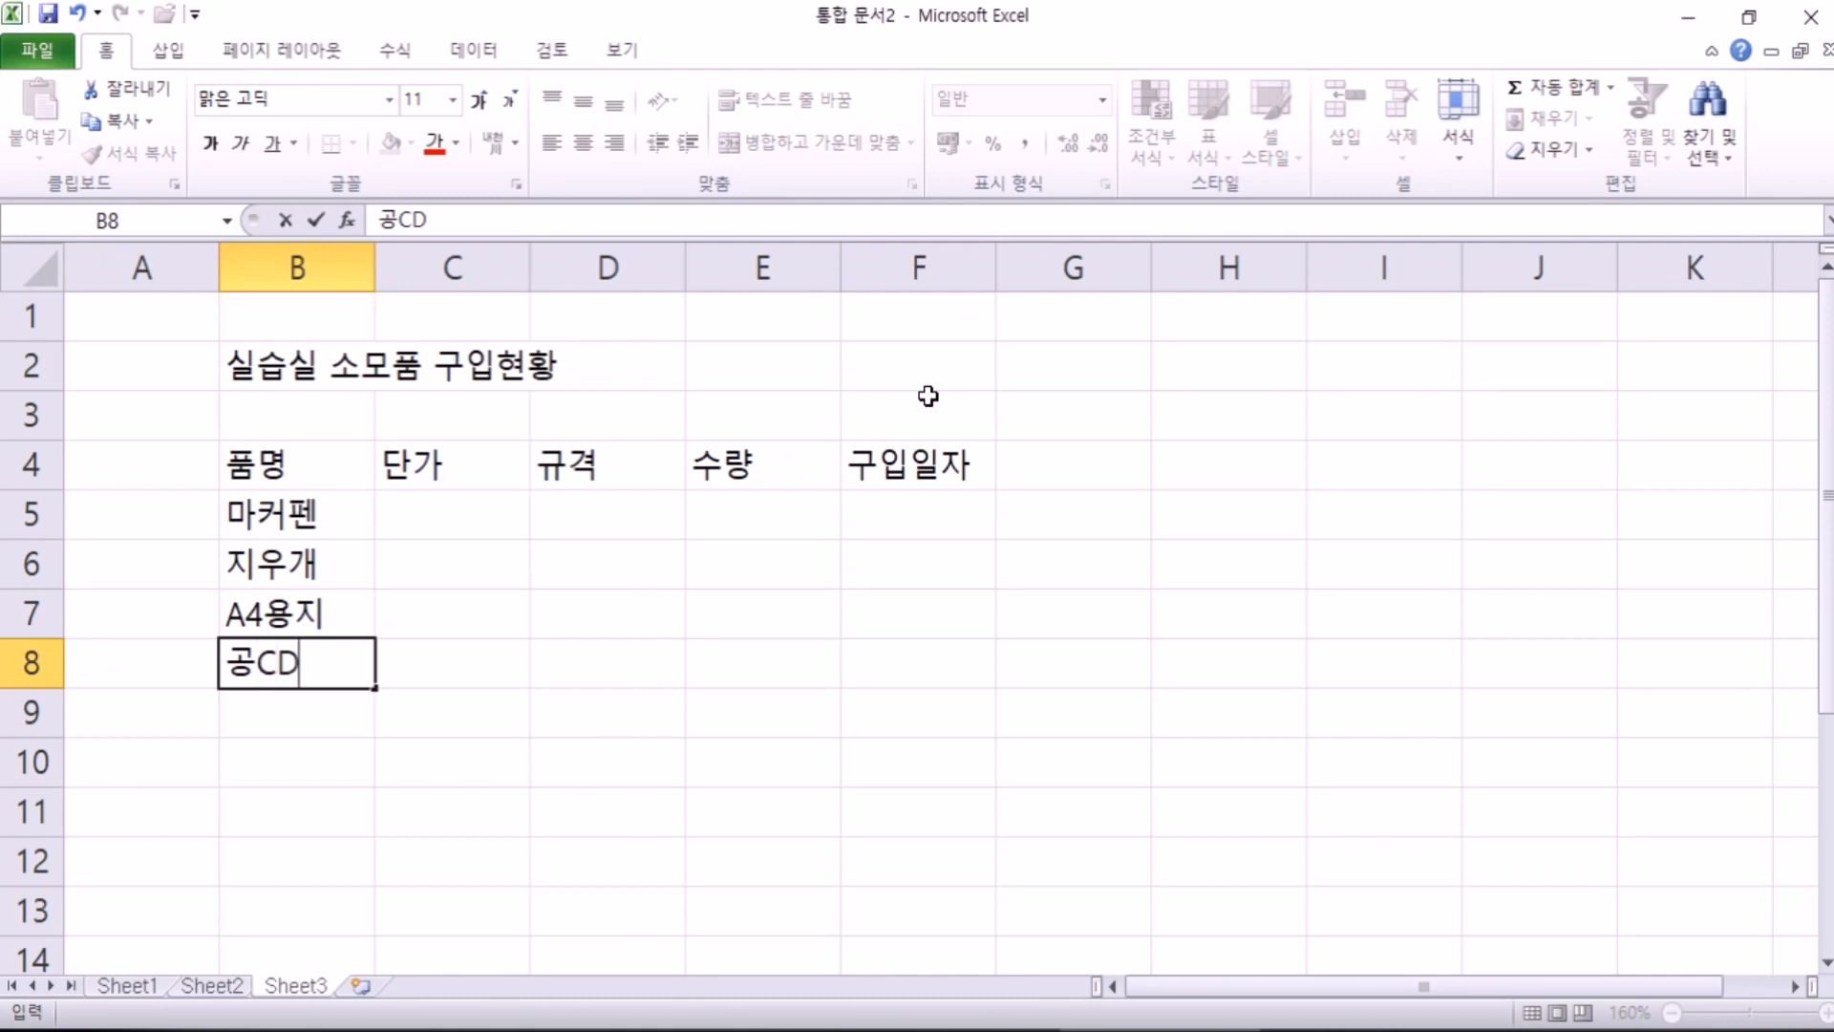
key("Return")
type("xhsj")
key("Escape")
key("Hangul")
type("토너")
key("Return")
type("마우스")
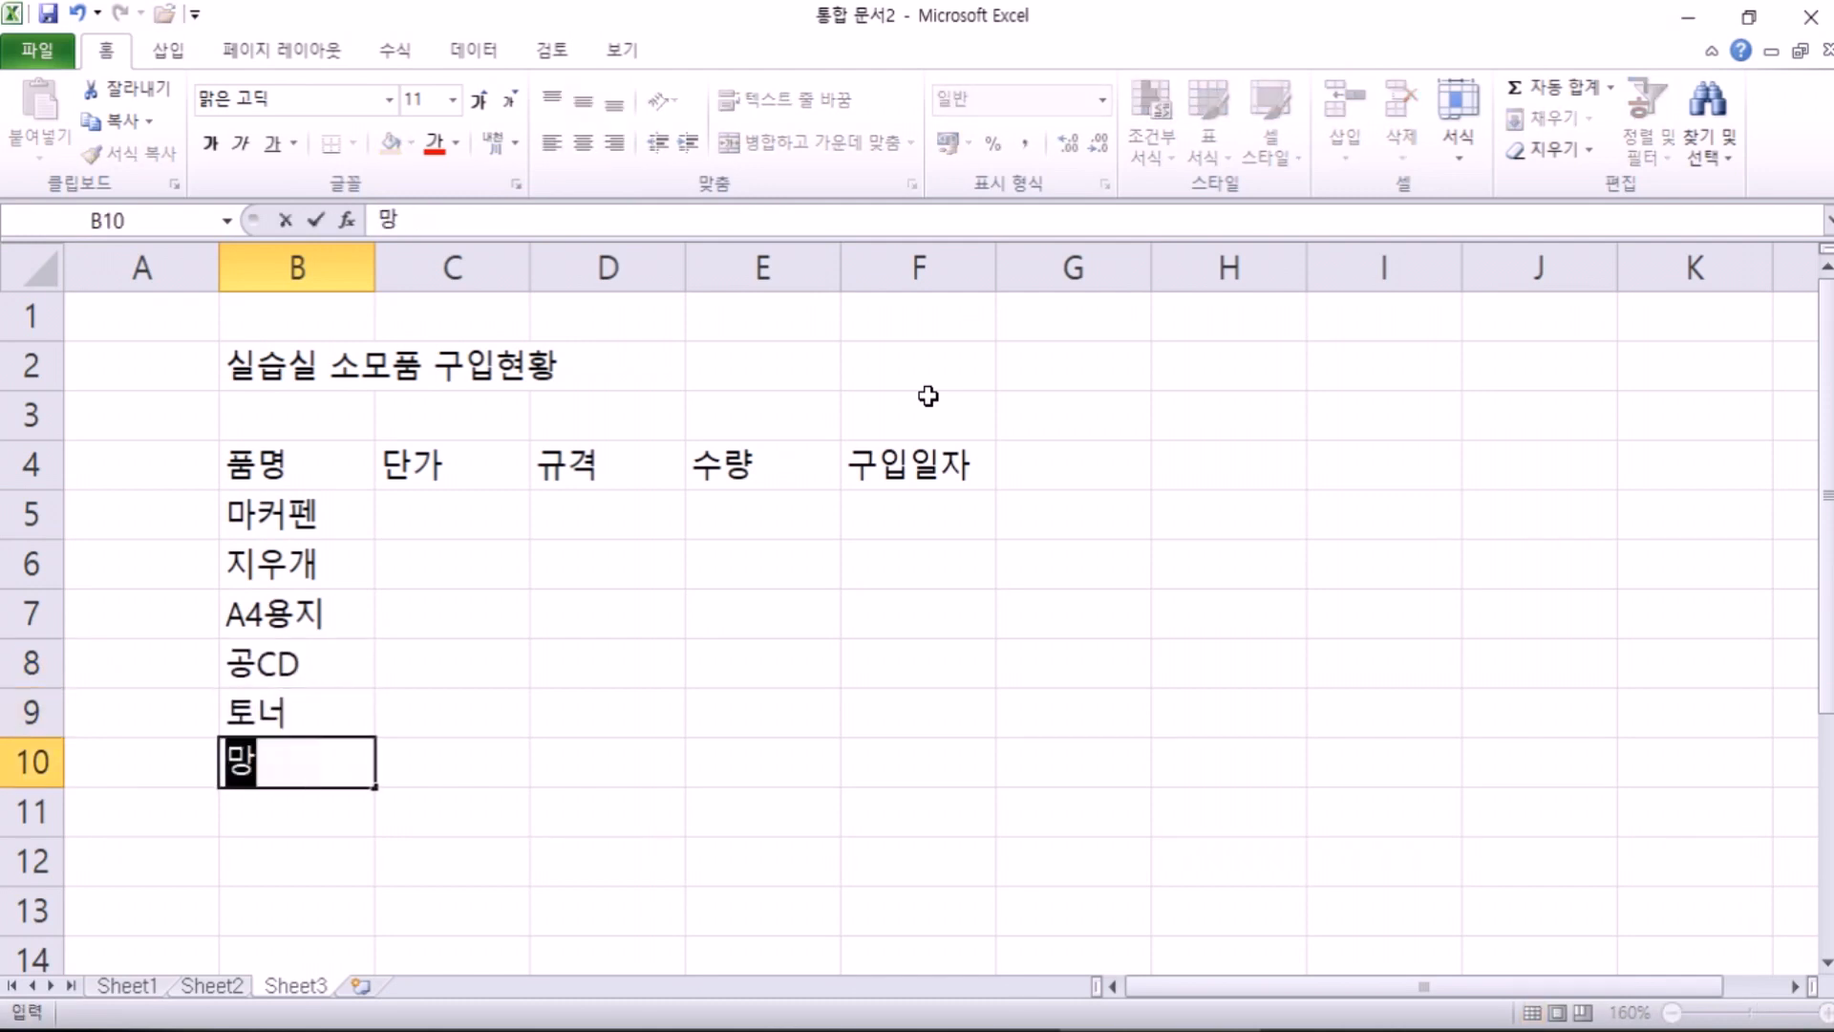
key("Return")
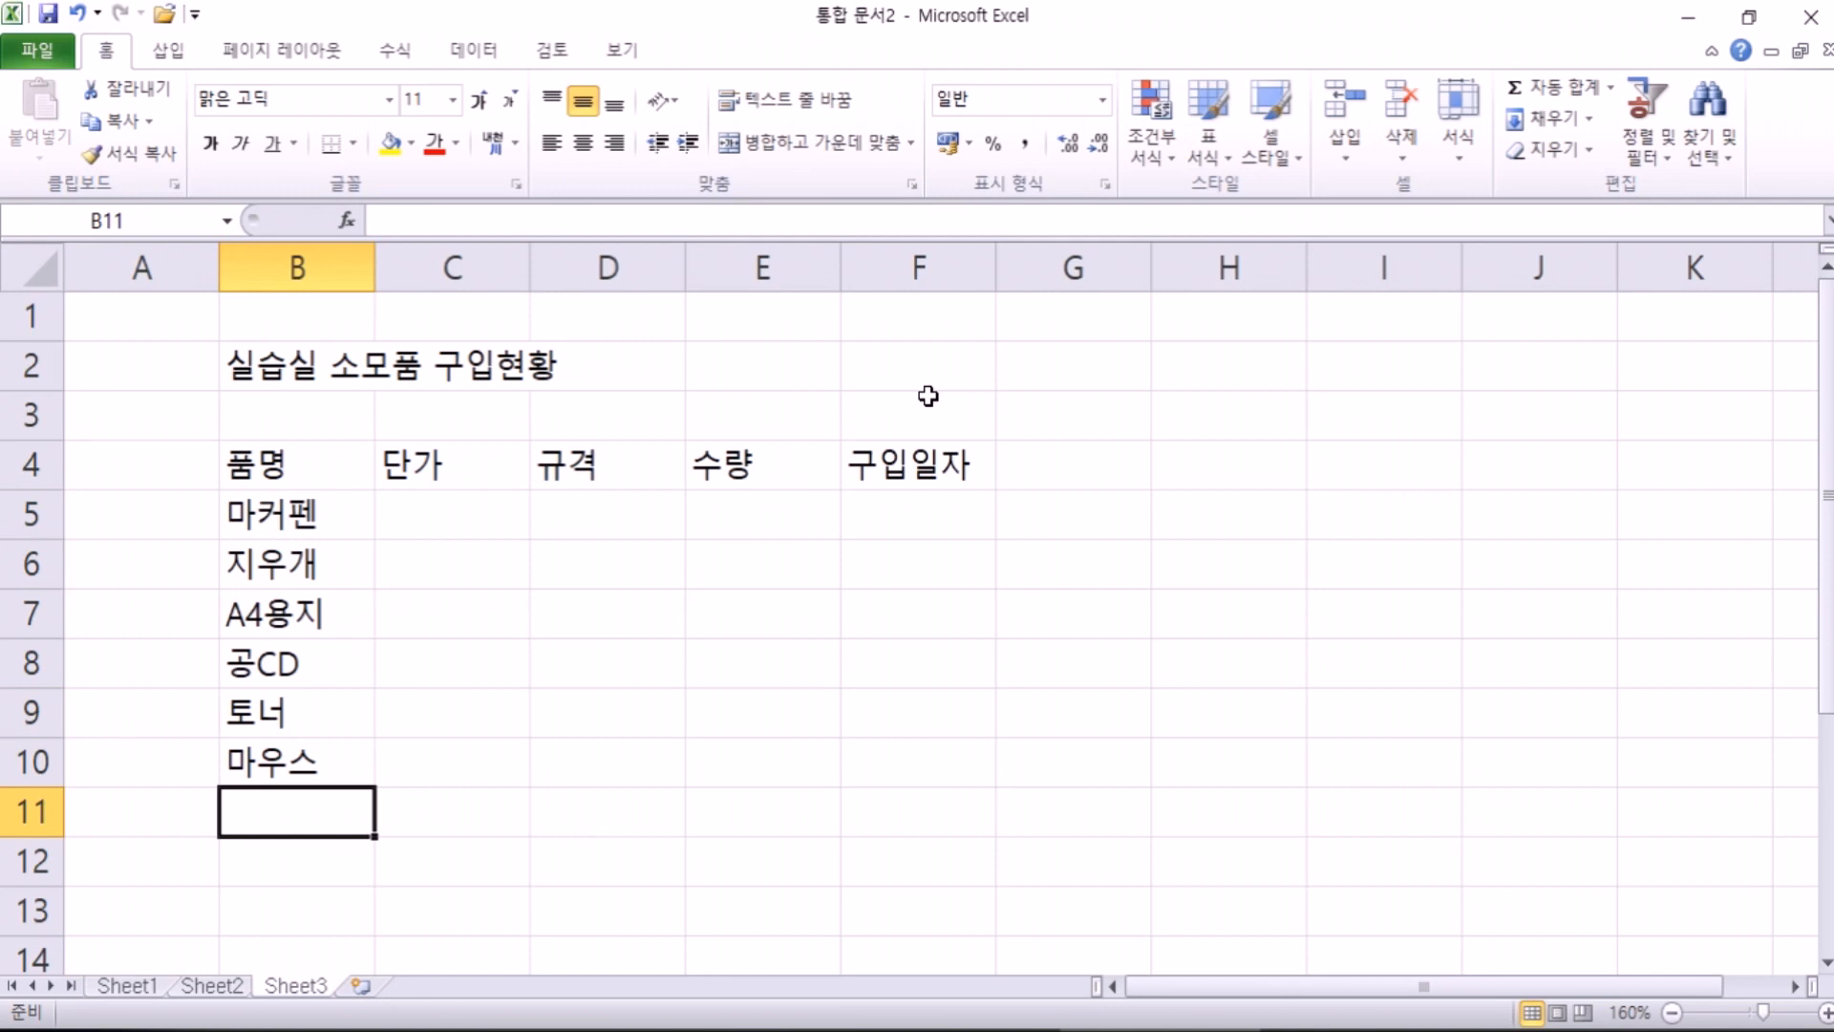
key("Up")
key("Up")
key("Up")
key("Up")
key("Up")
key("Up")
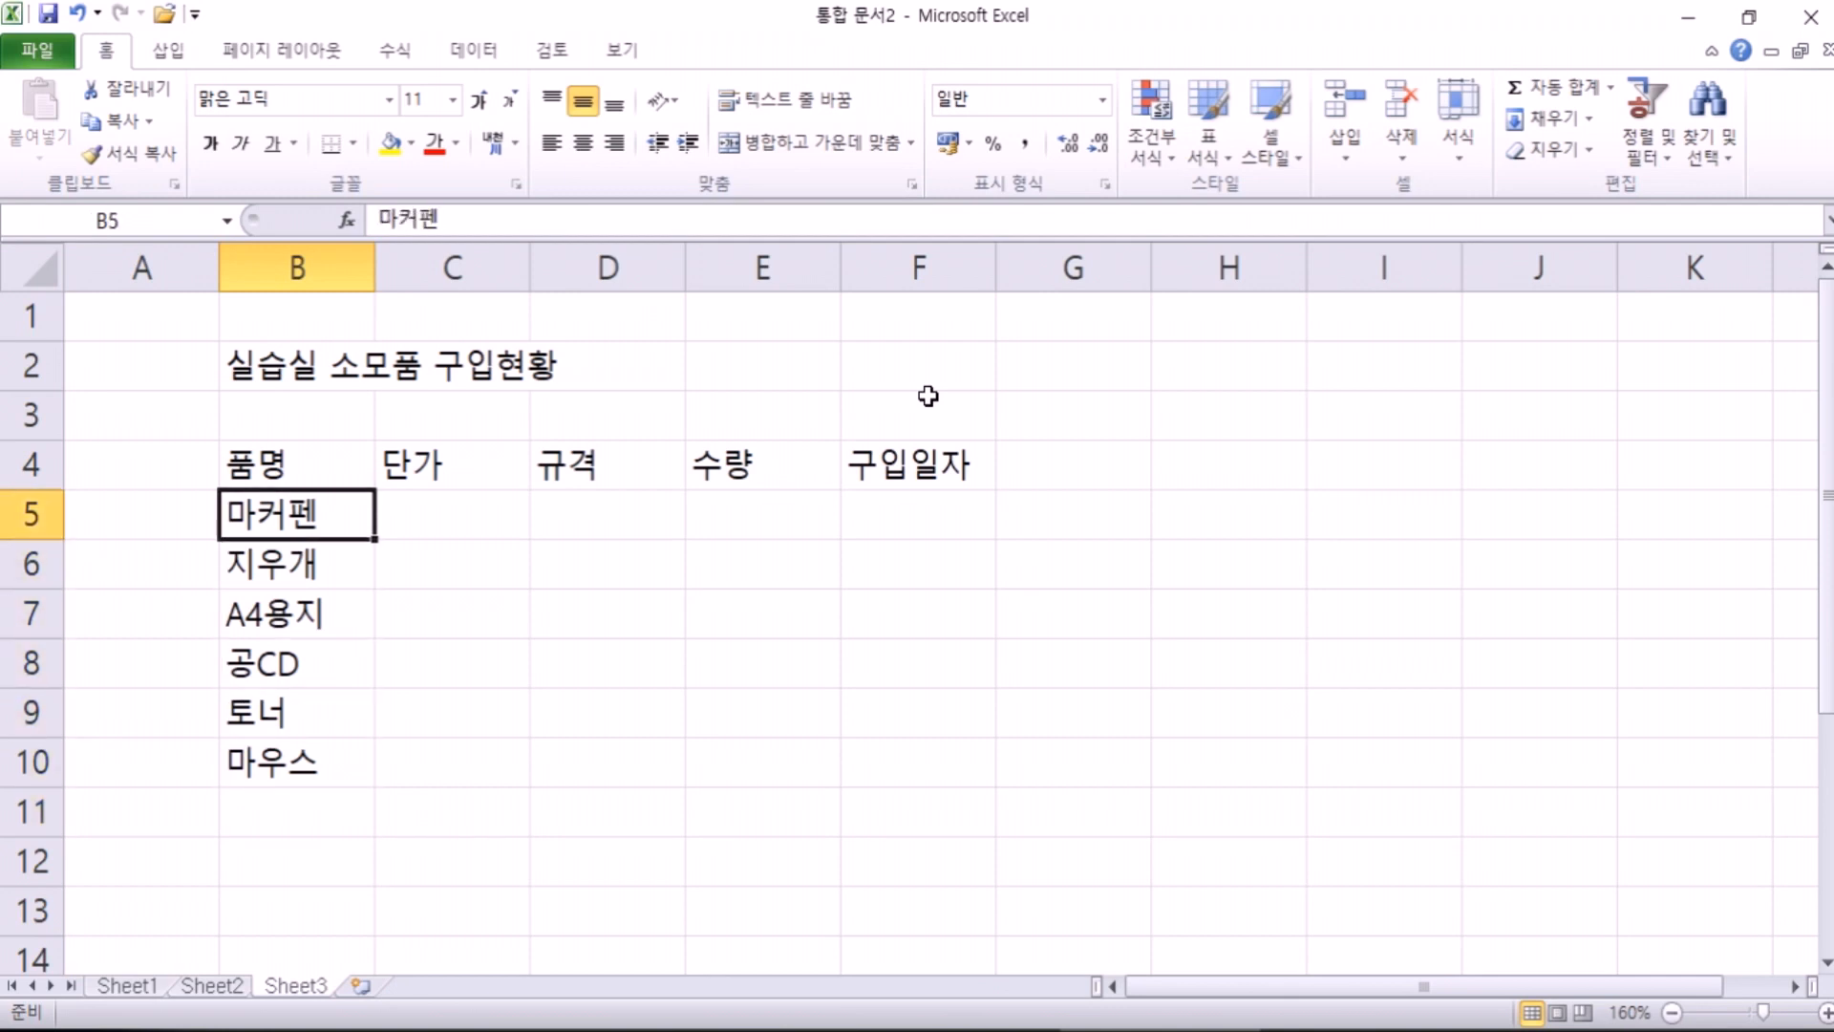
Step: Prefix 마커펜 in B5 with the circled letter ⓐ
key("F2")
key("Home")
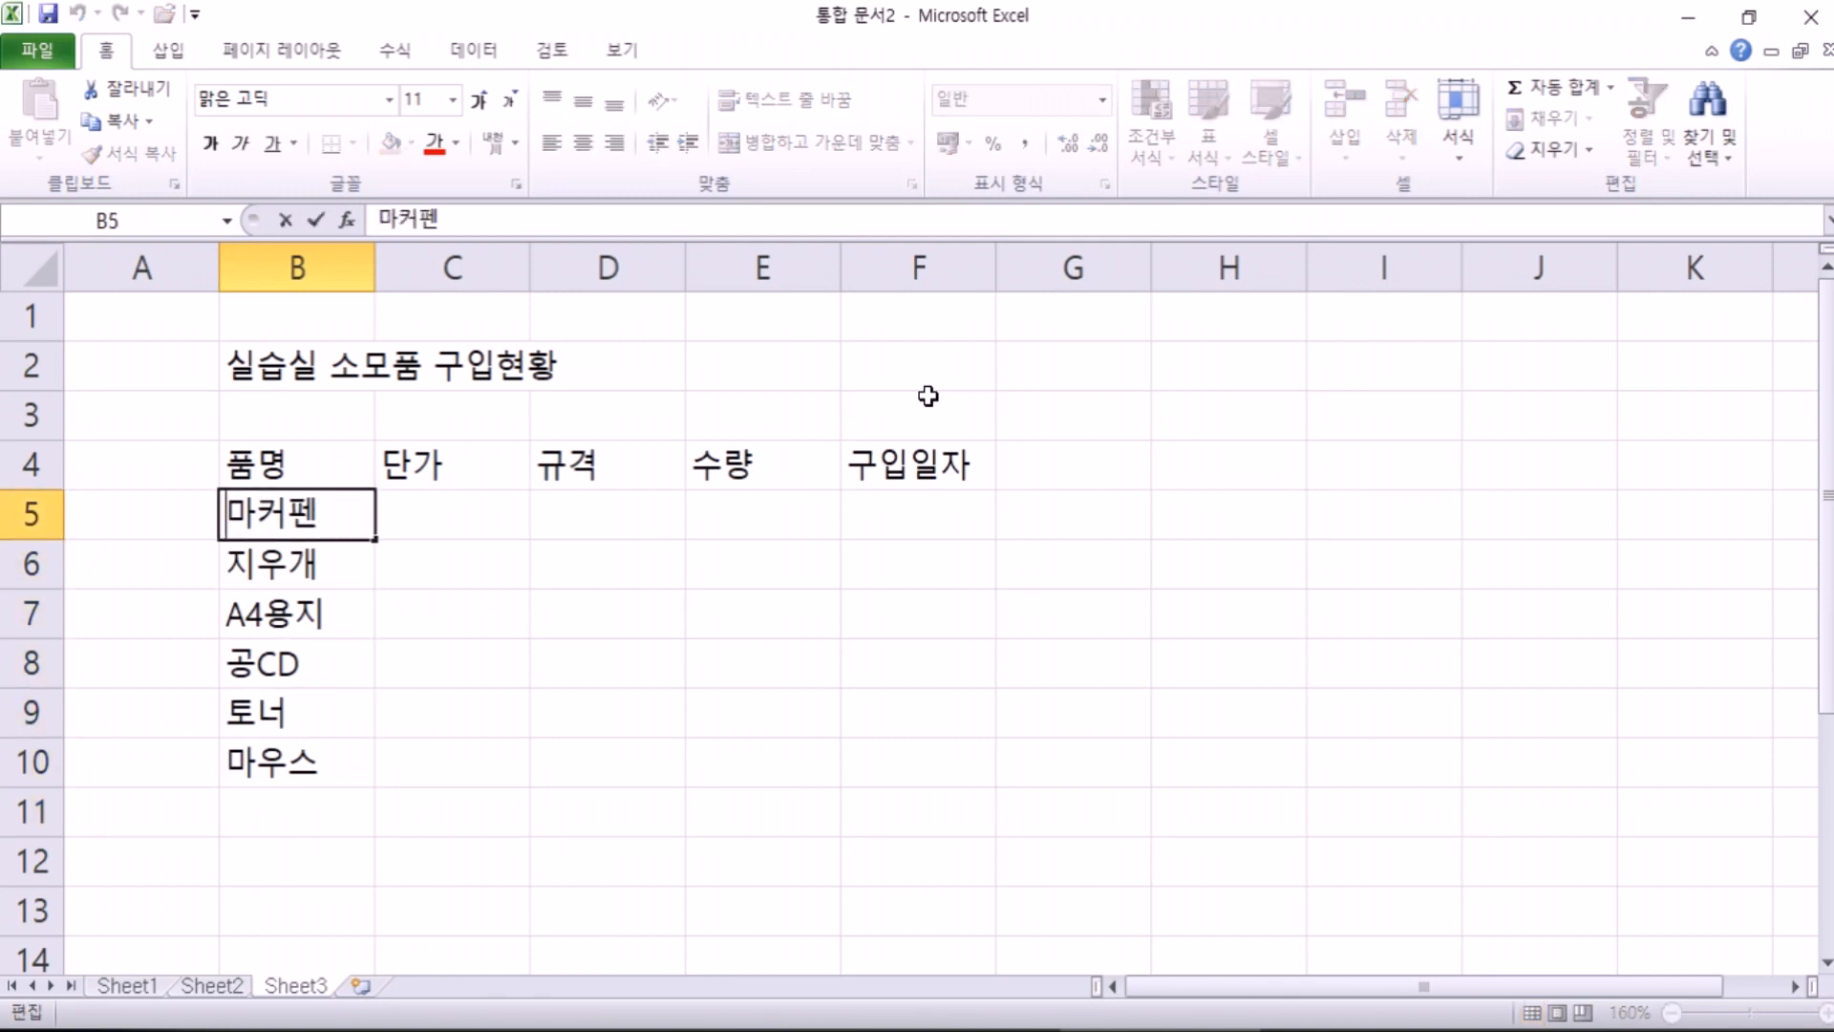
type("ㅅ")
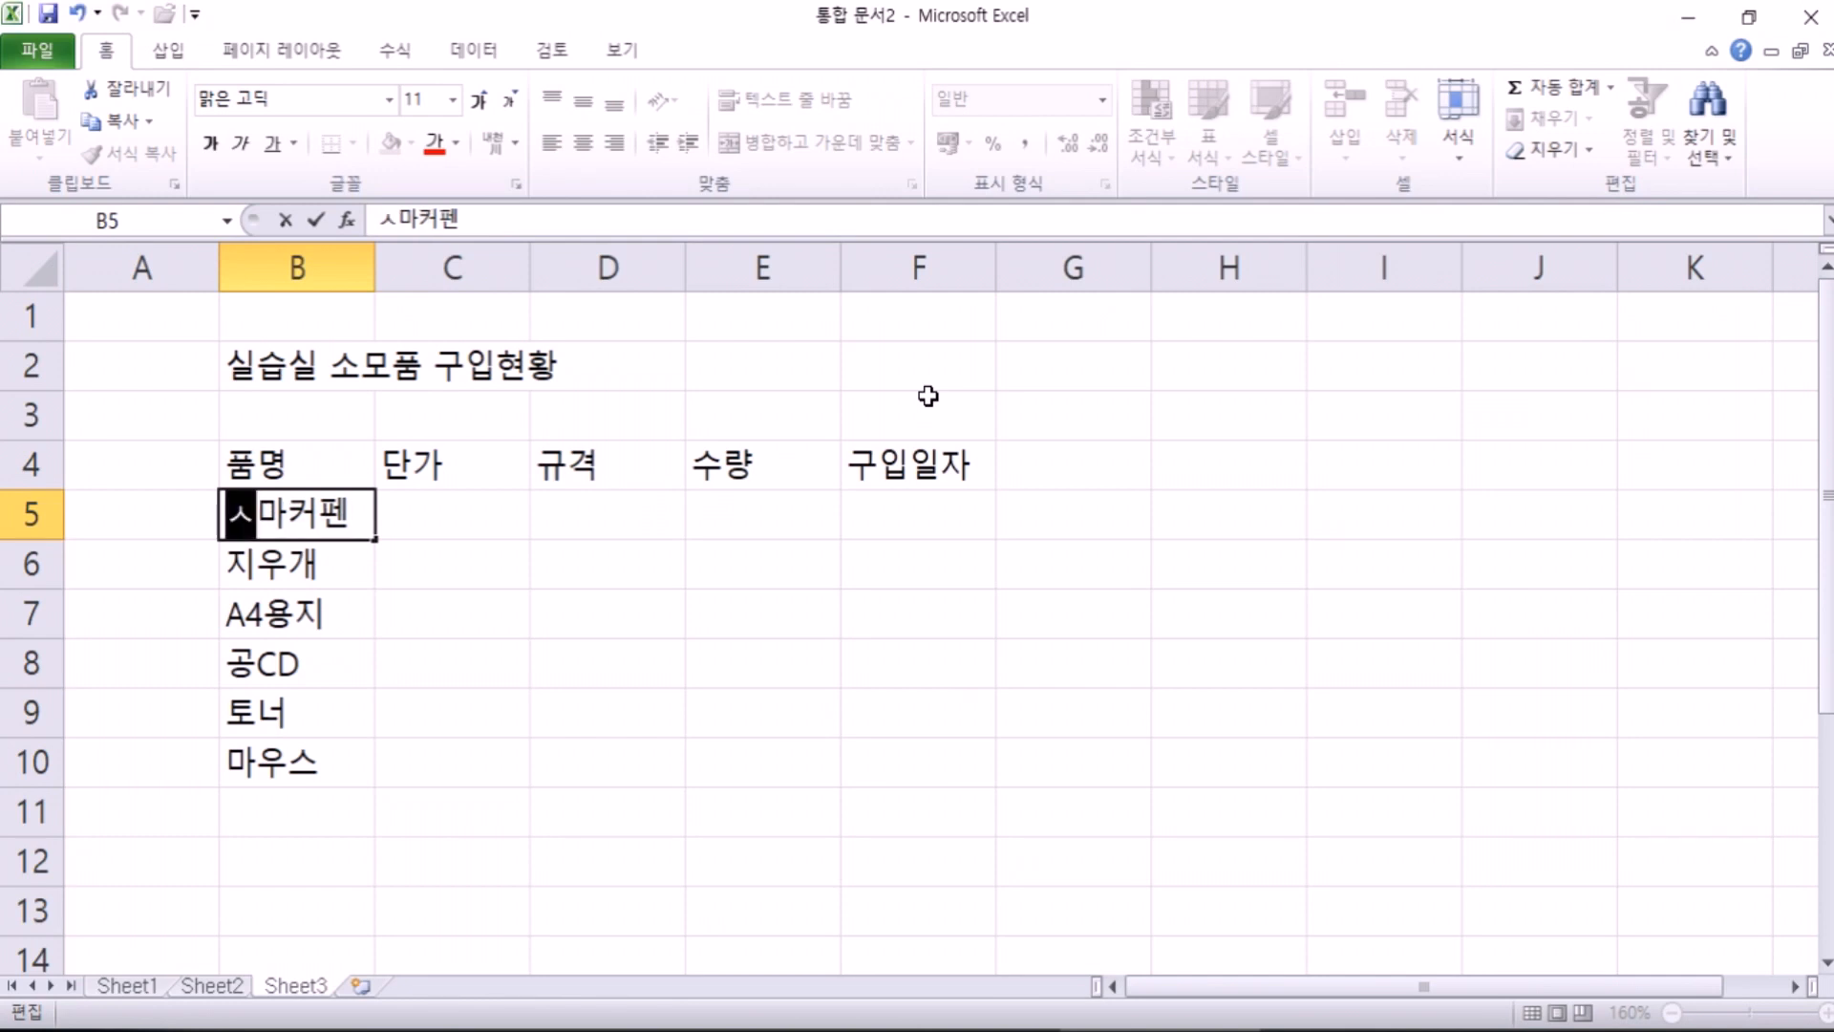
key("Hangul_Hanja")
key("Tab")
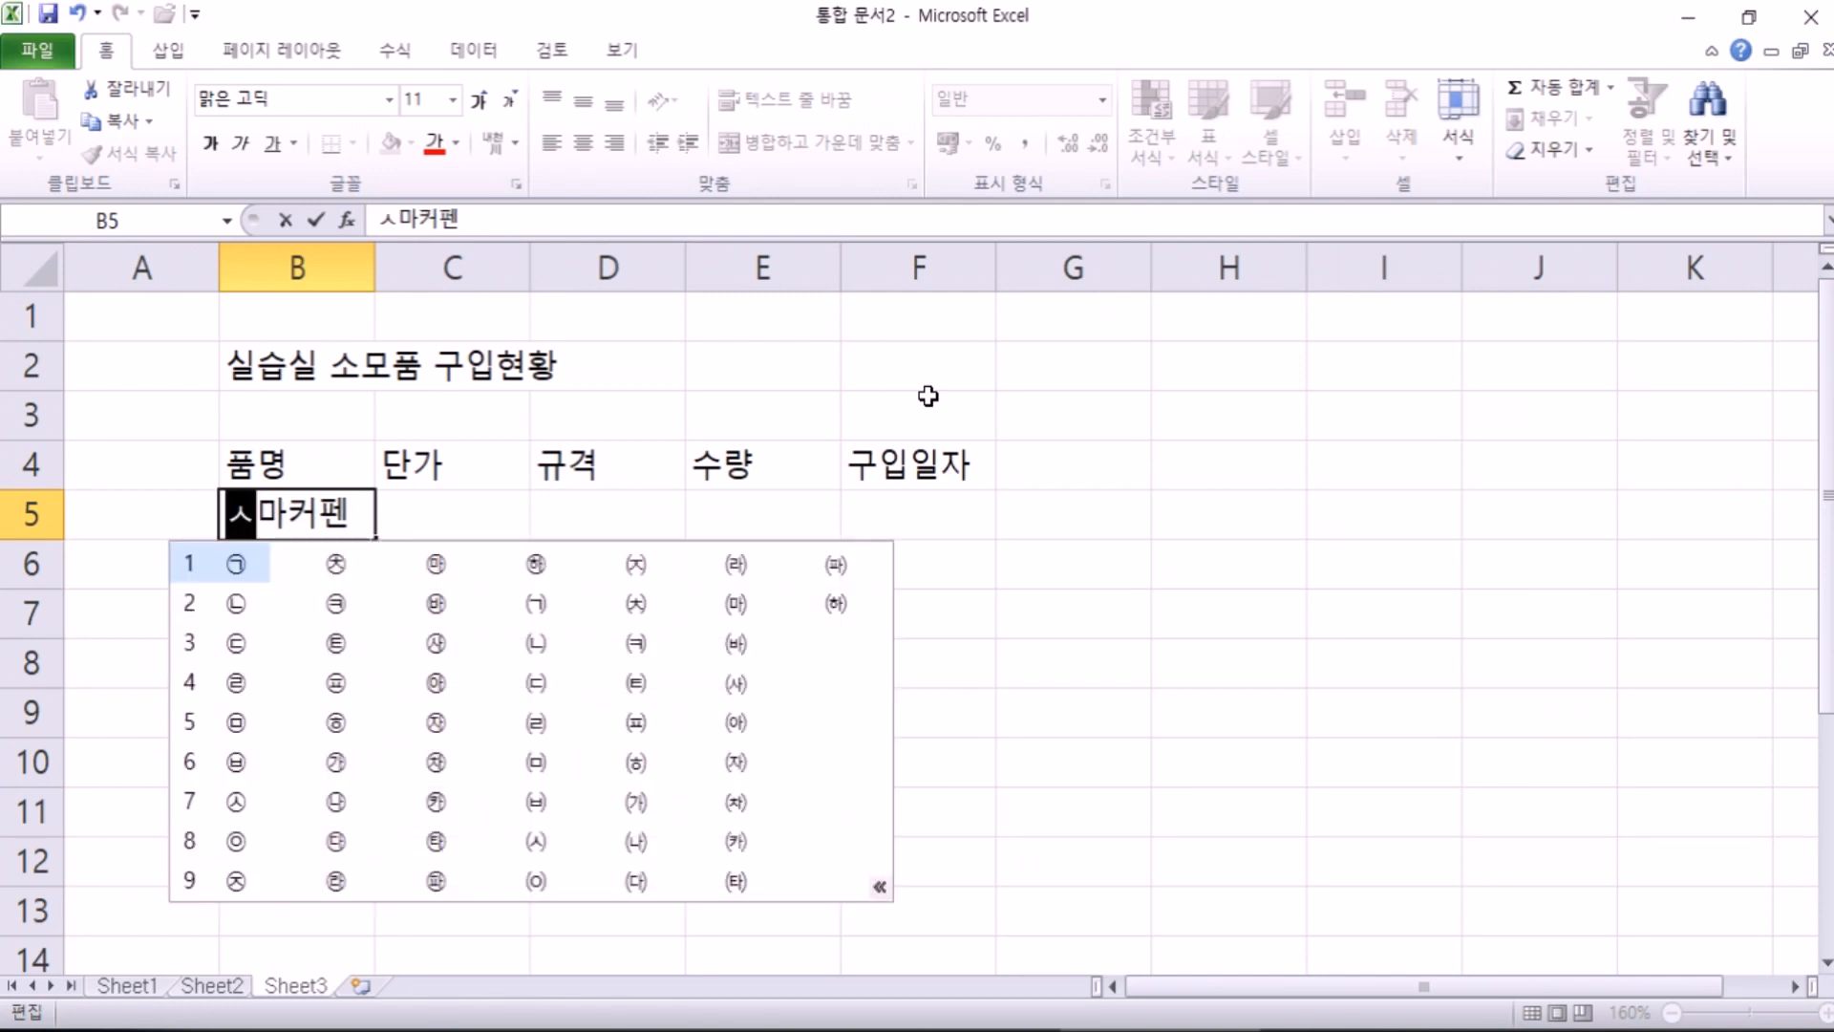
key("Escape")
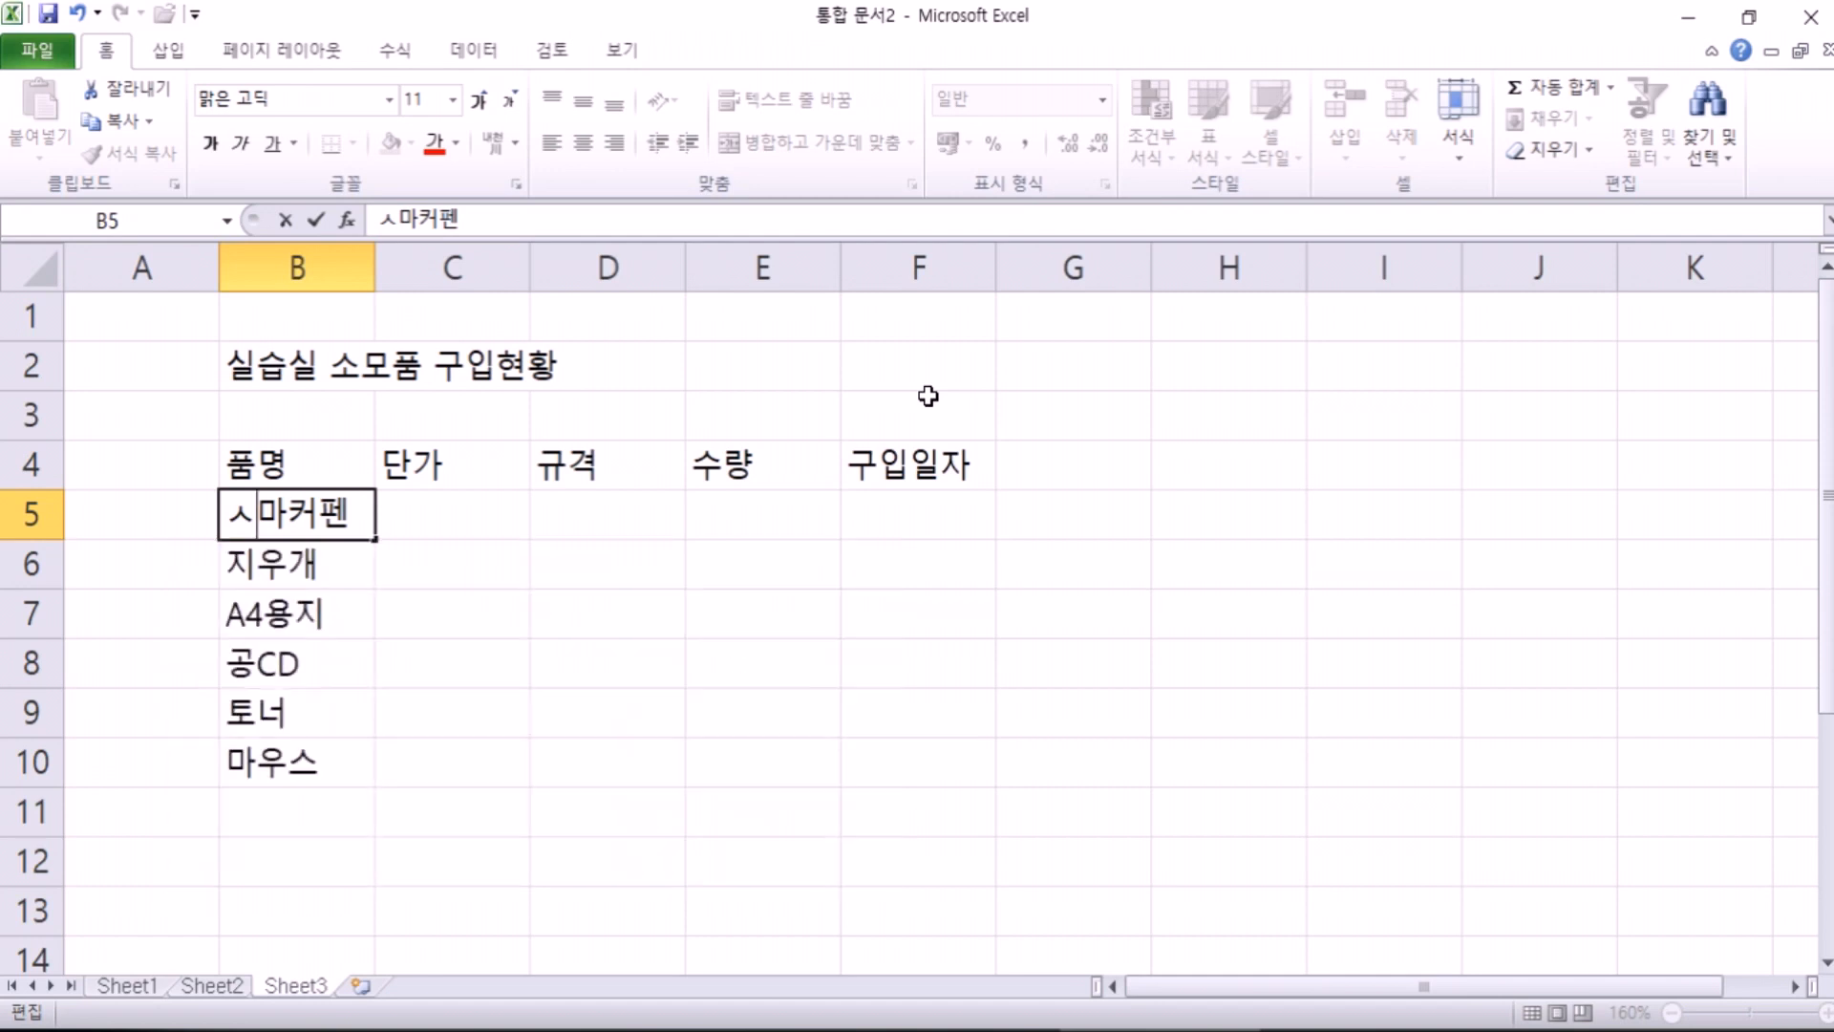
key("BackSpace")
type("ㅇ")
key("Hangul_Hanja")
key("Tab")
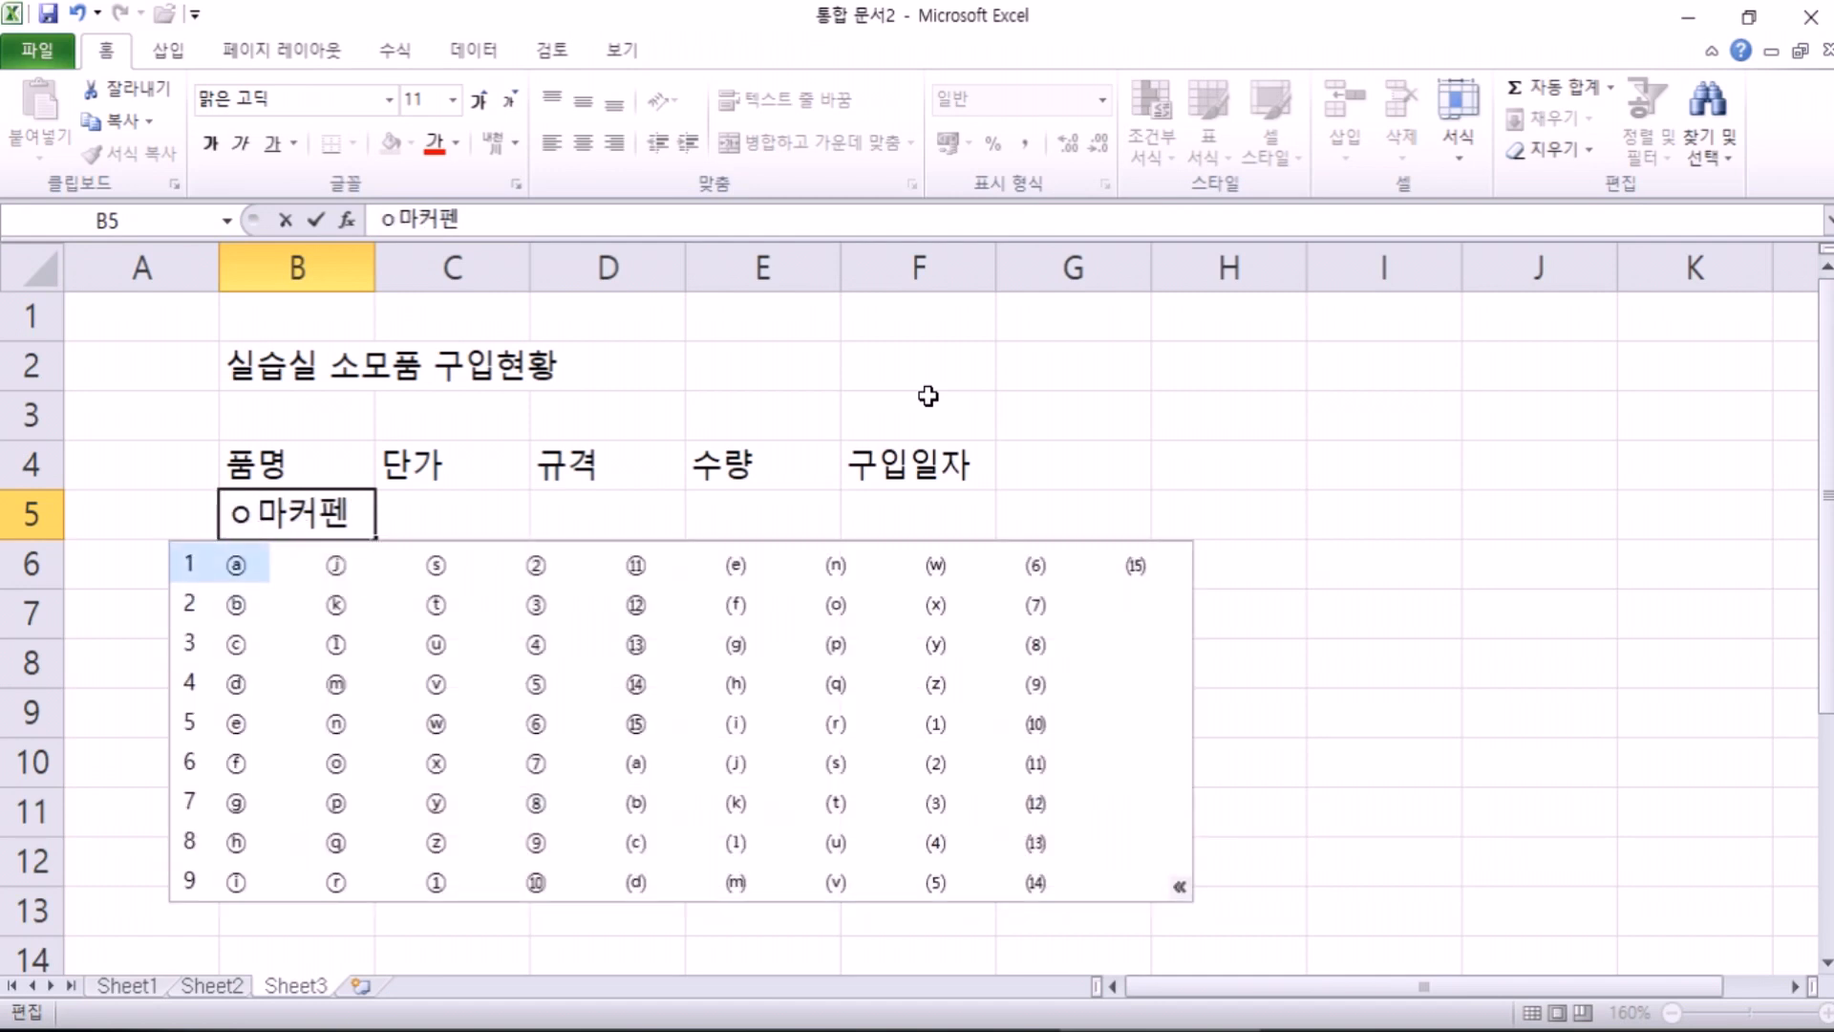
key("Return")
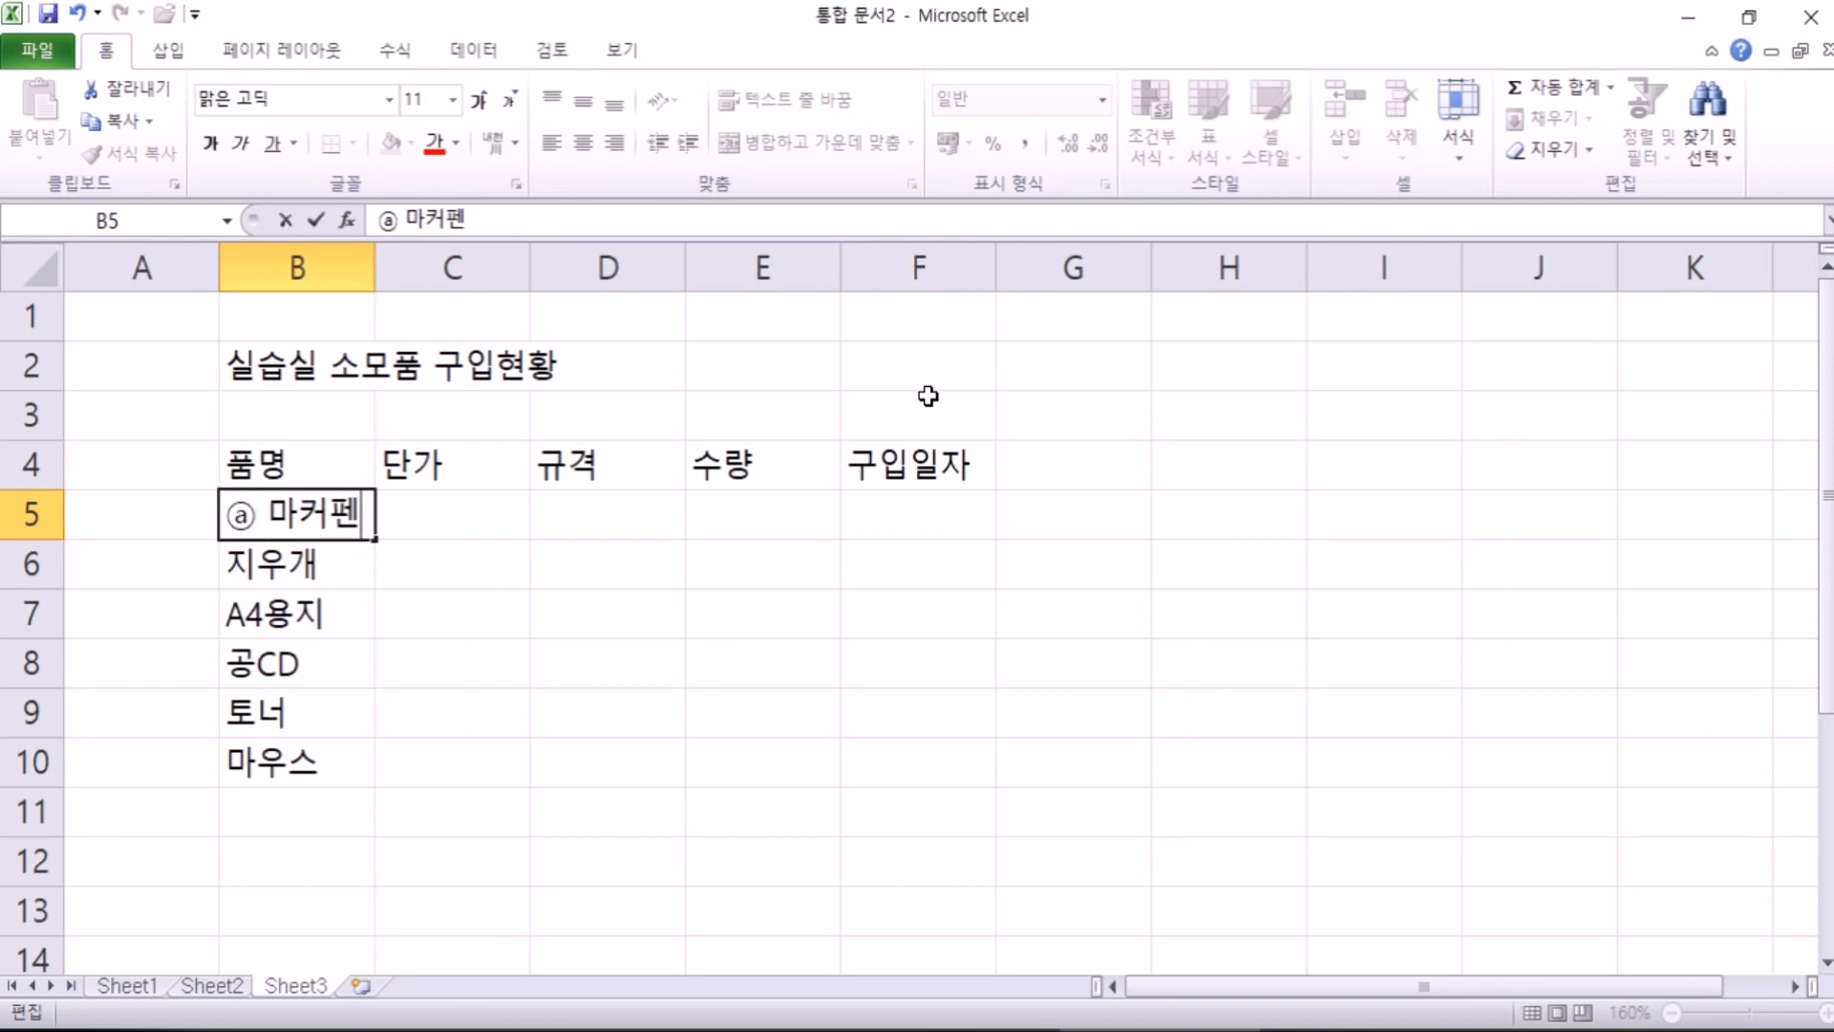
key("Return")
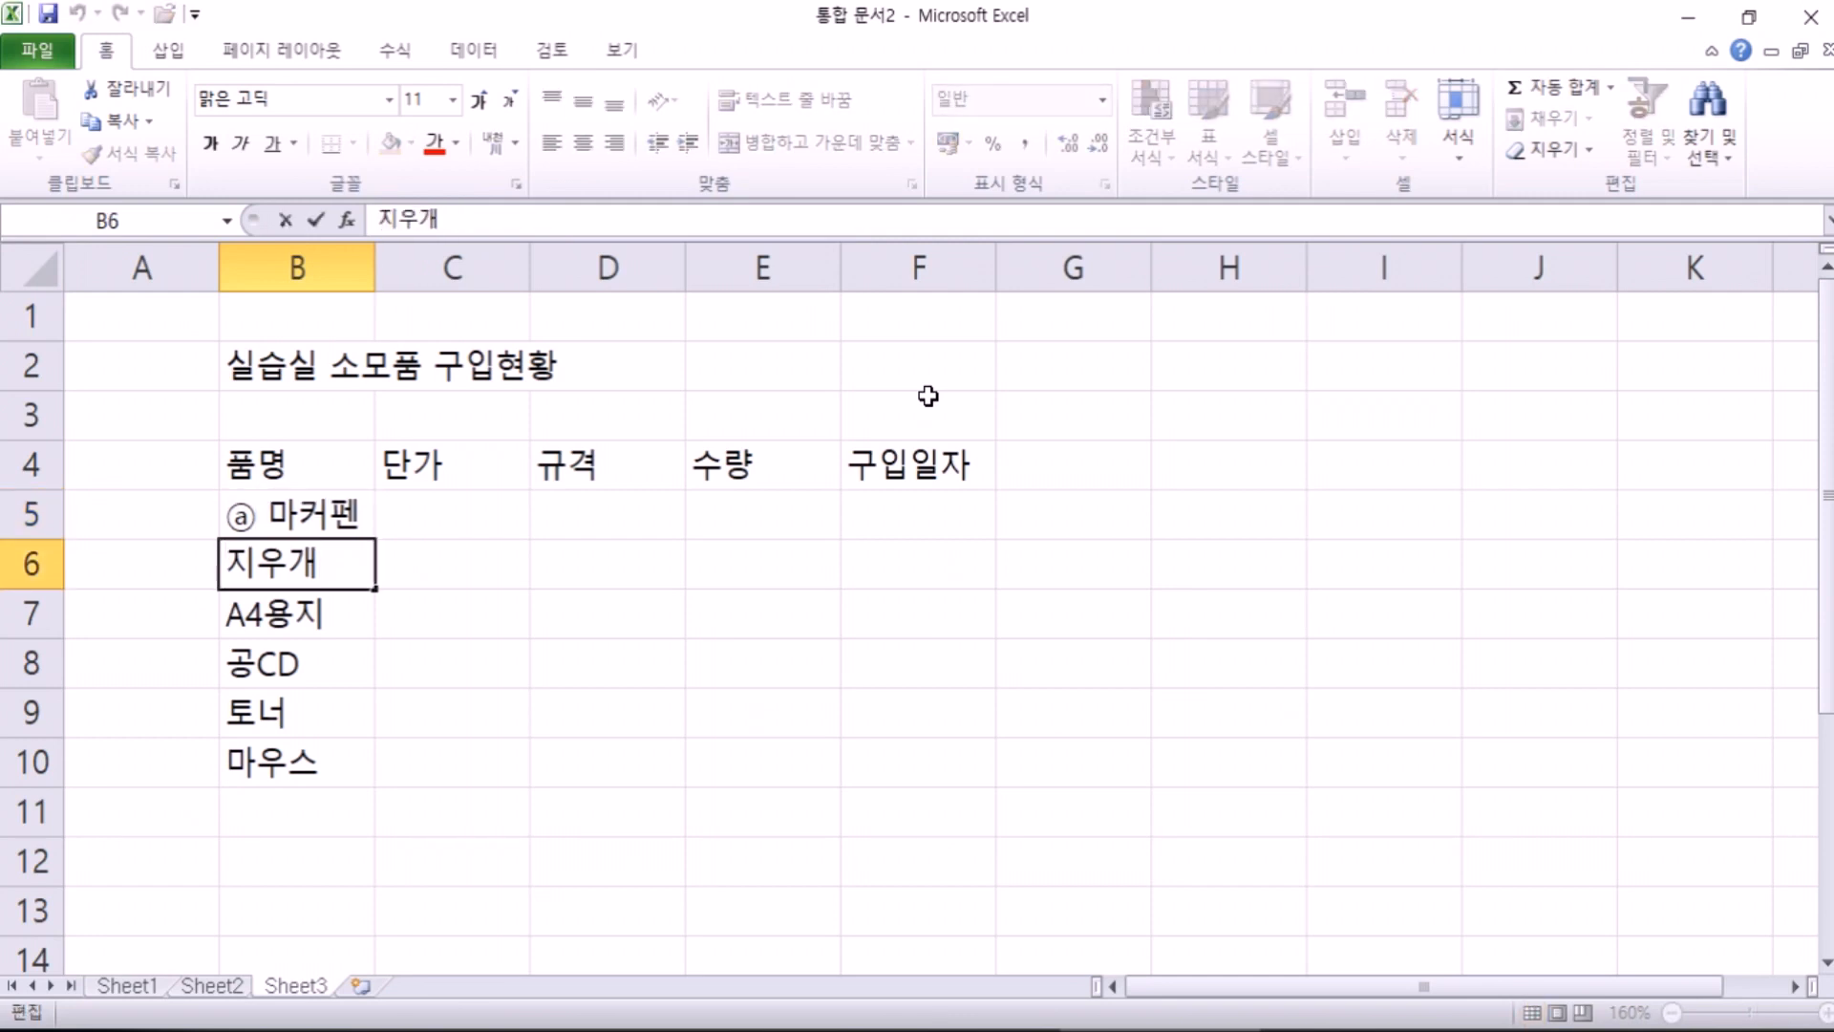
Step: Prefix 지우개 in B6 with the circled letter ⓑ
key("F2")
key("Home")
type("ㅇ")
key("Hangul_Hanja")
key("Down")
key("Return")
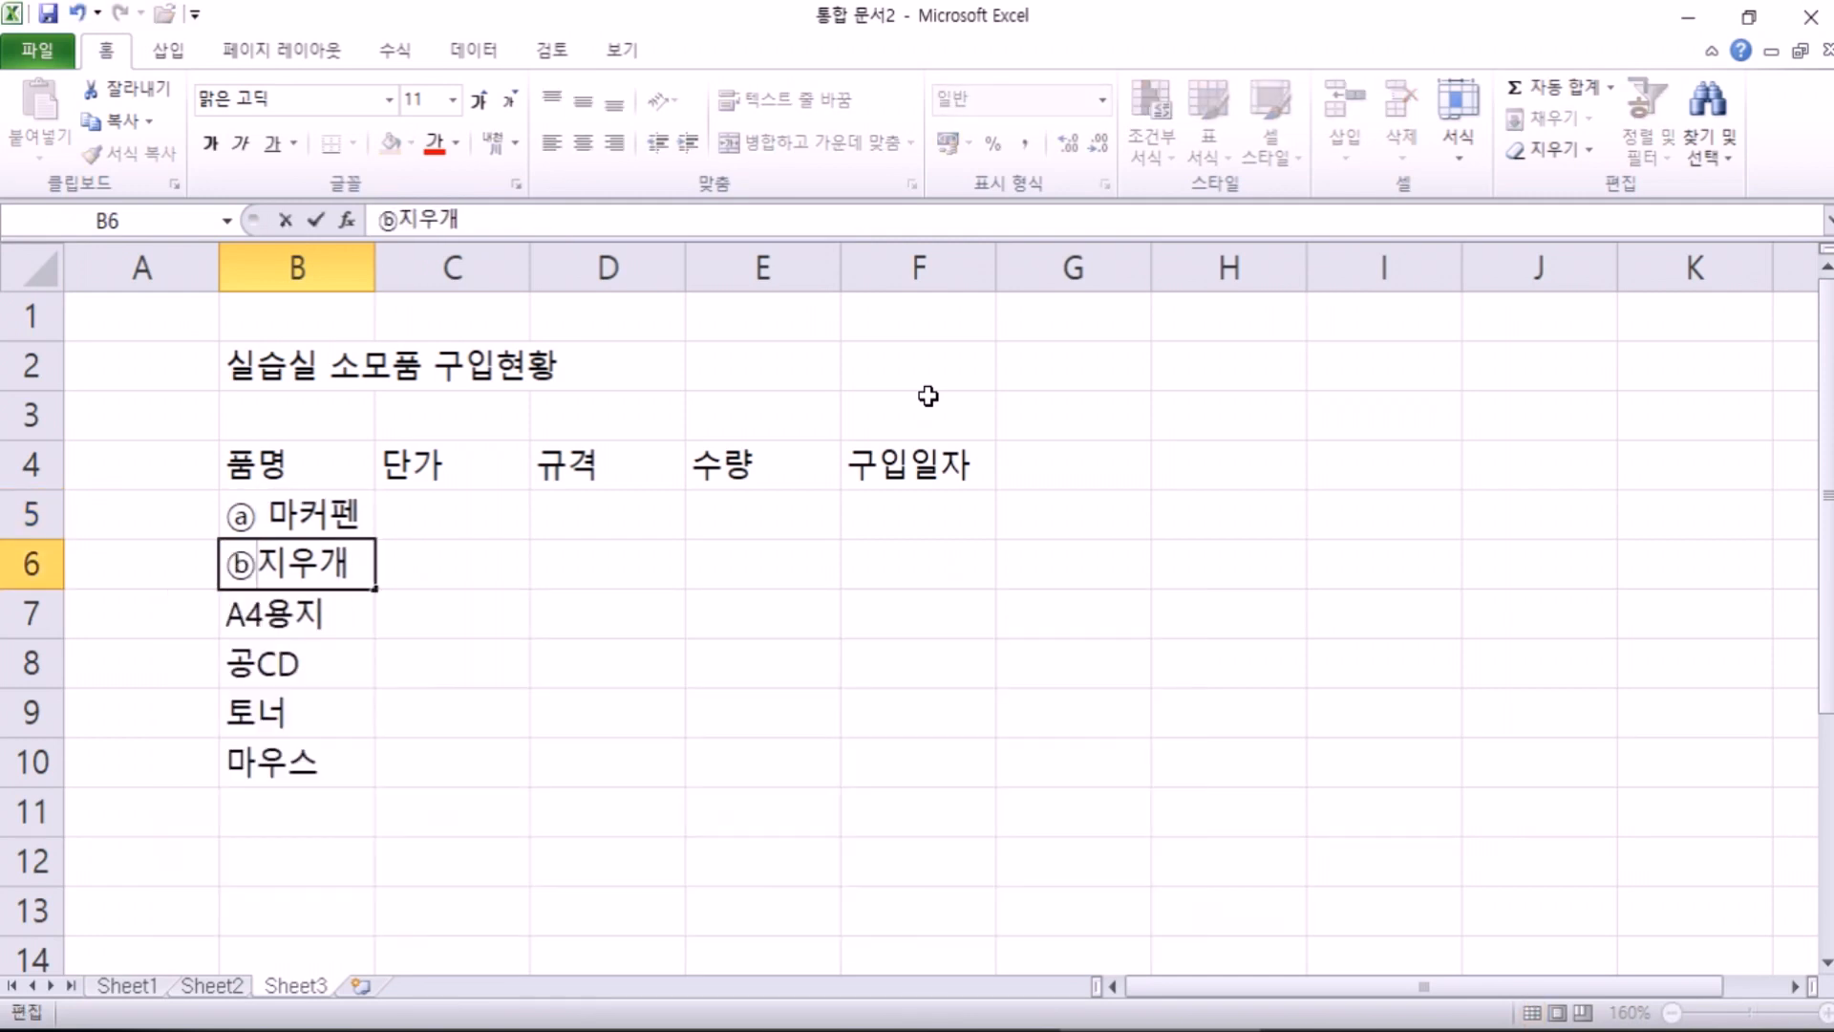
key("Return")
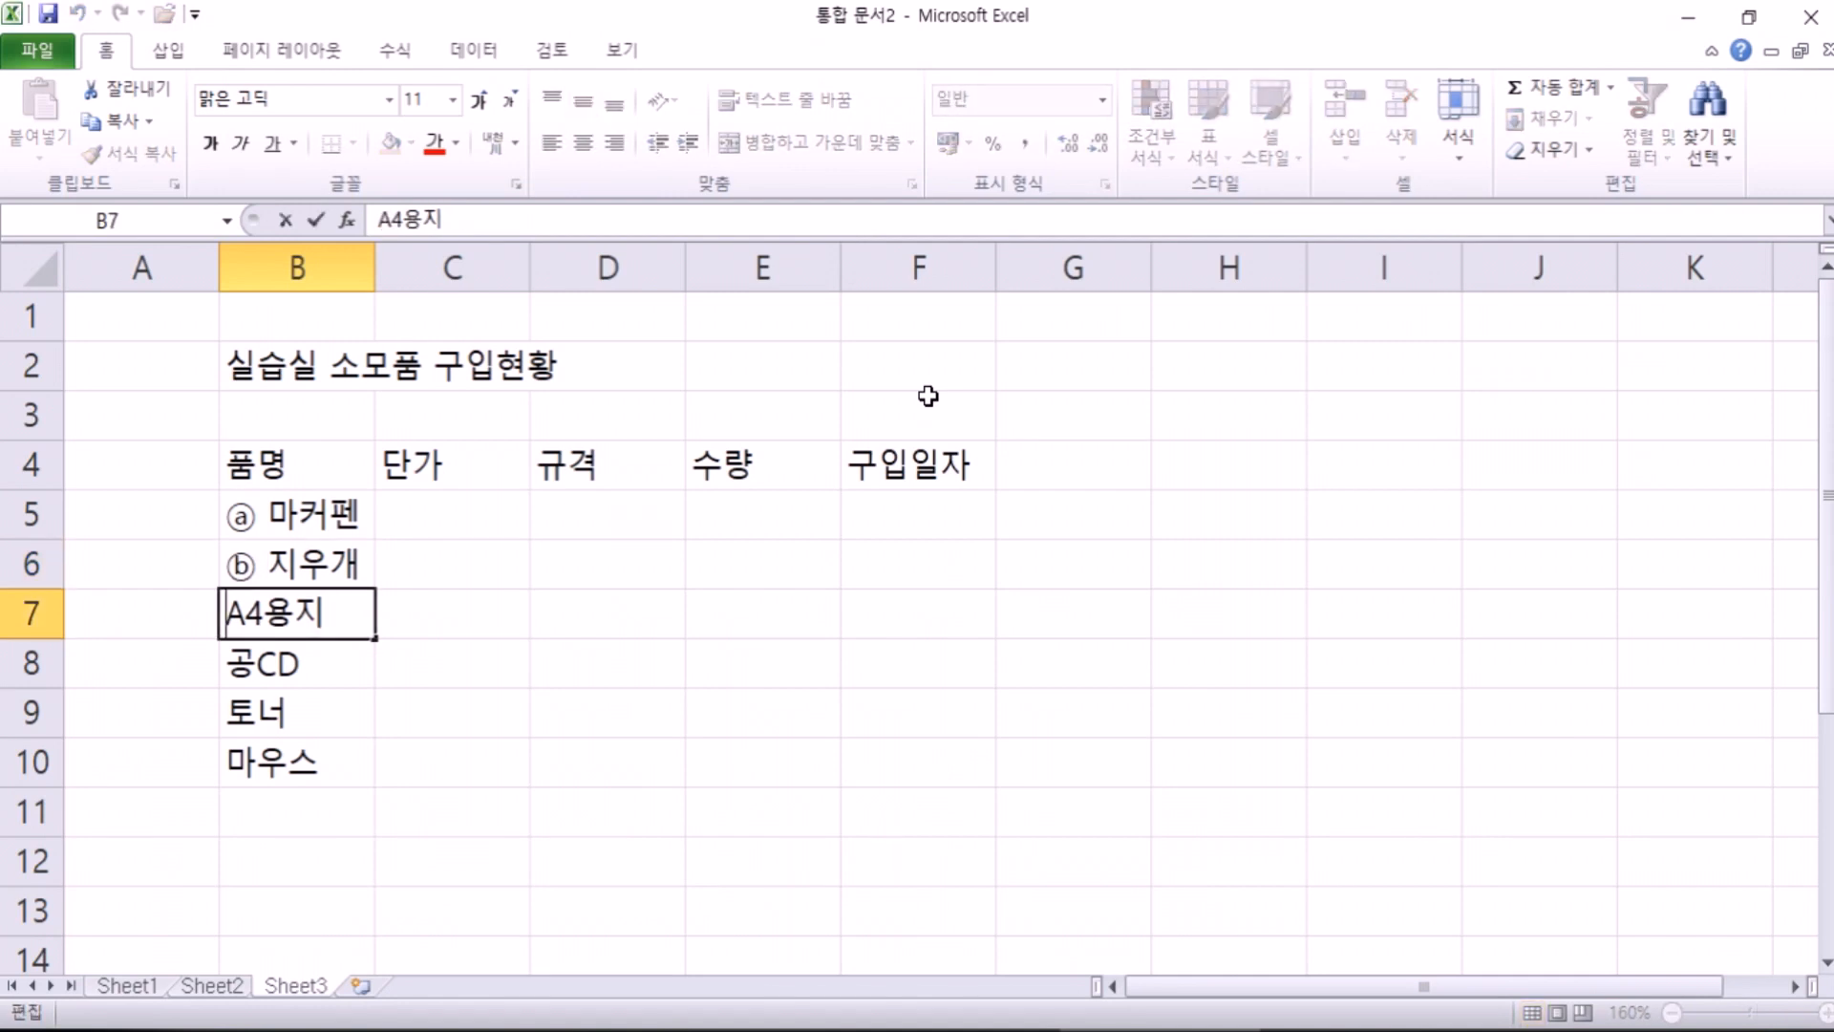
Step: Prefix A4용지 in B7 with the circled letter ⓒ
key("F2")
key("Home")
type("ㅇ")
key("Hangul_Hanja")
key("Tab")
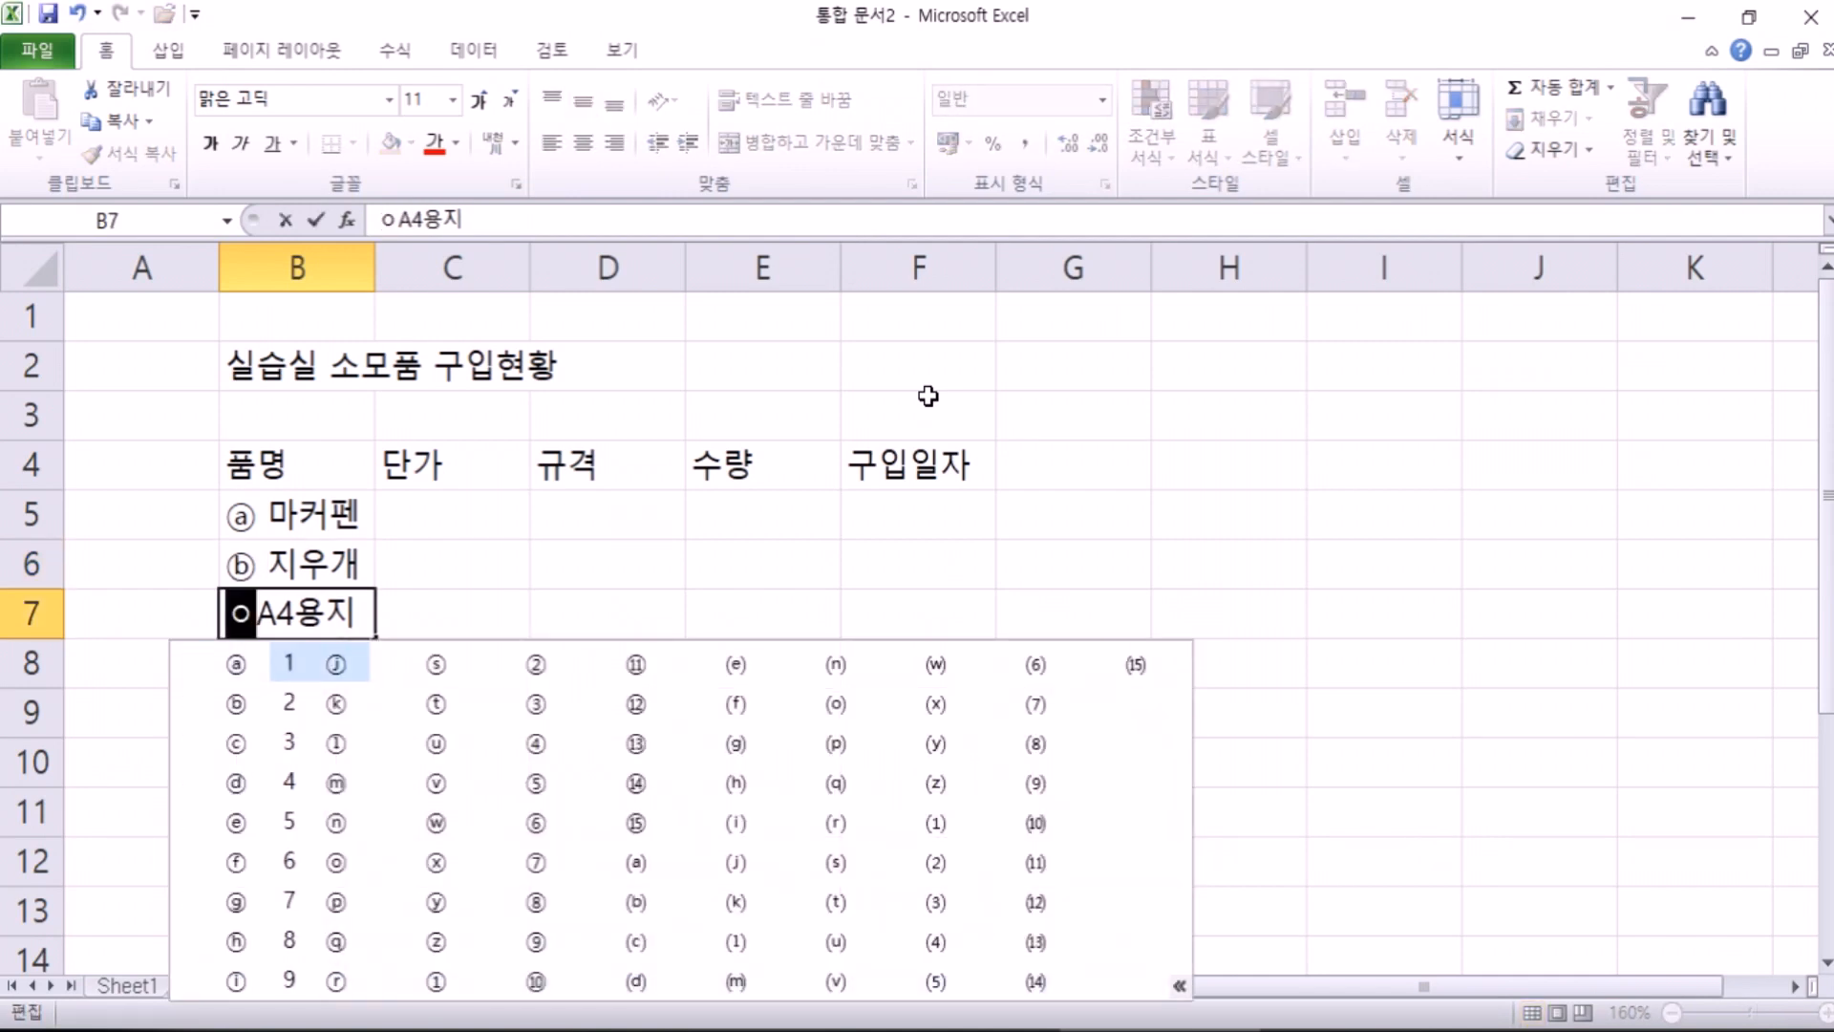
key("Down")
key("Down")
key("Return")
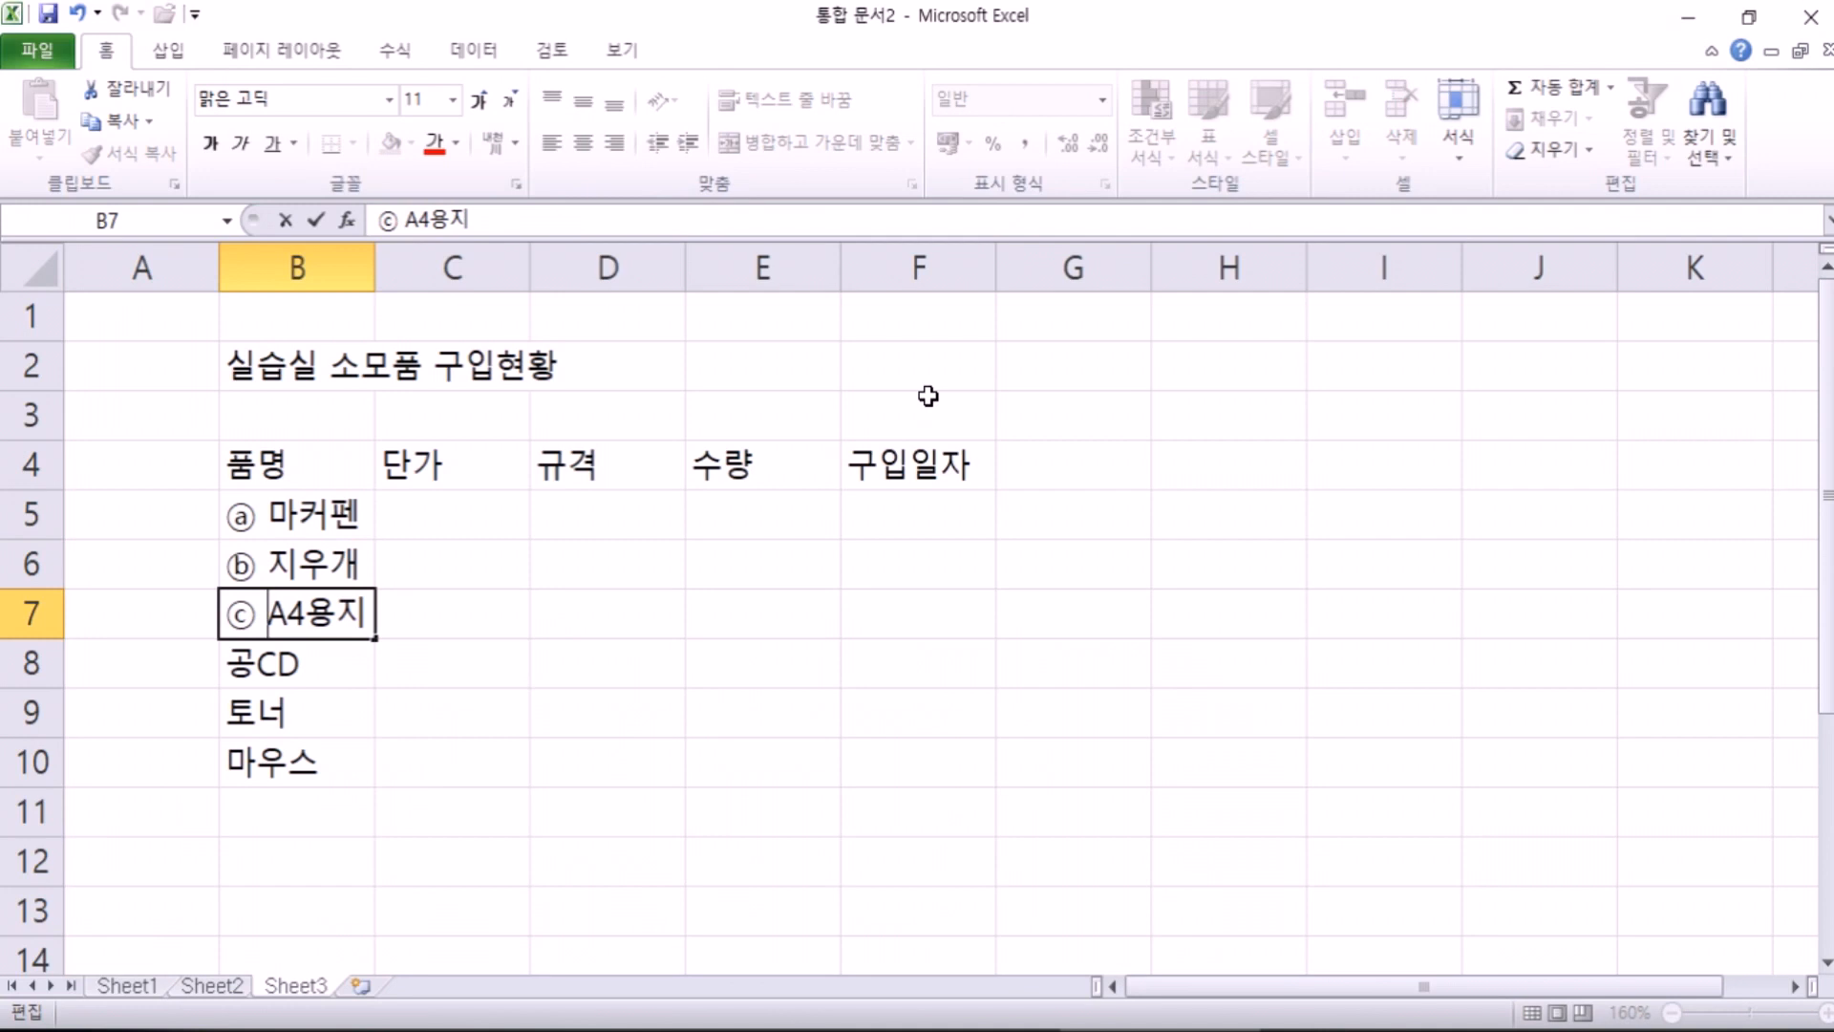
key("Tab")
key("Up")
key("Up")
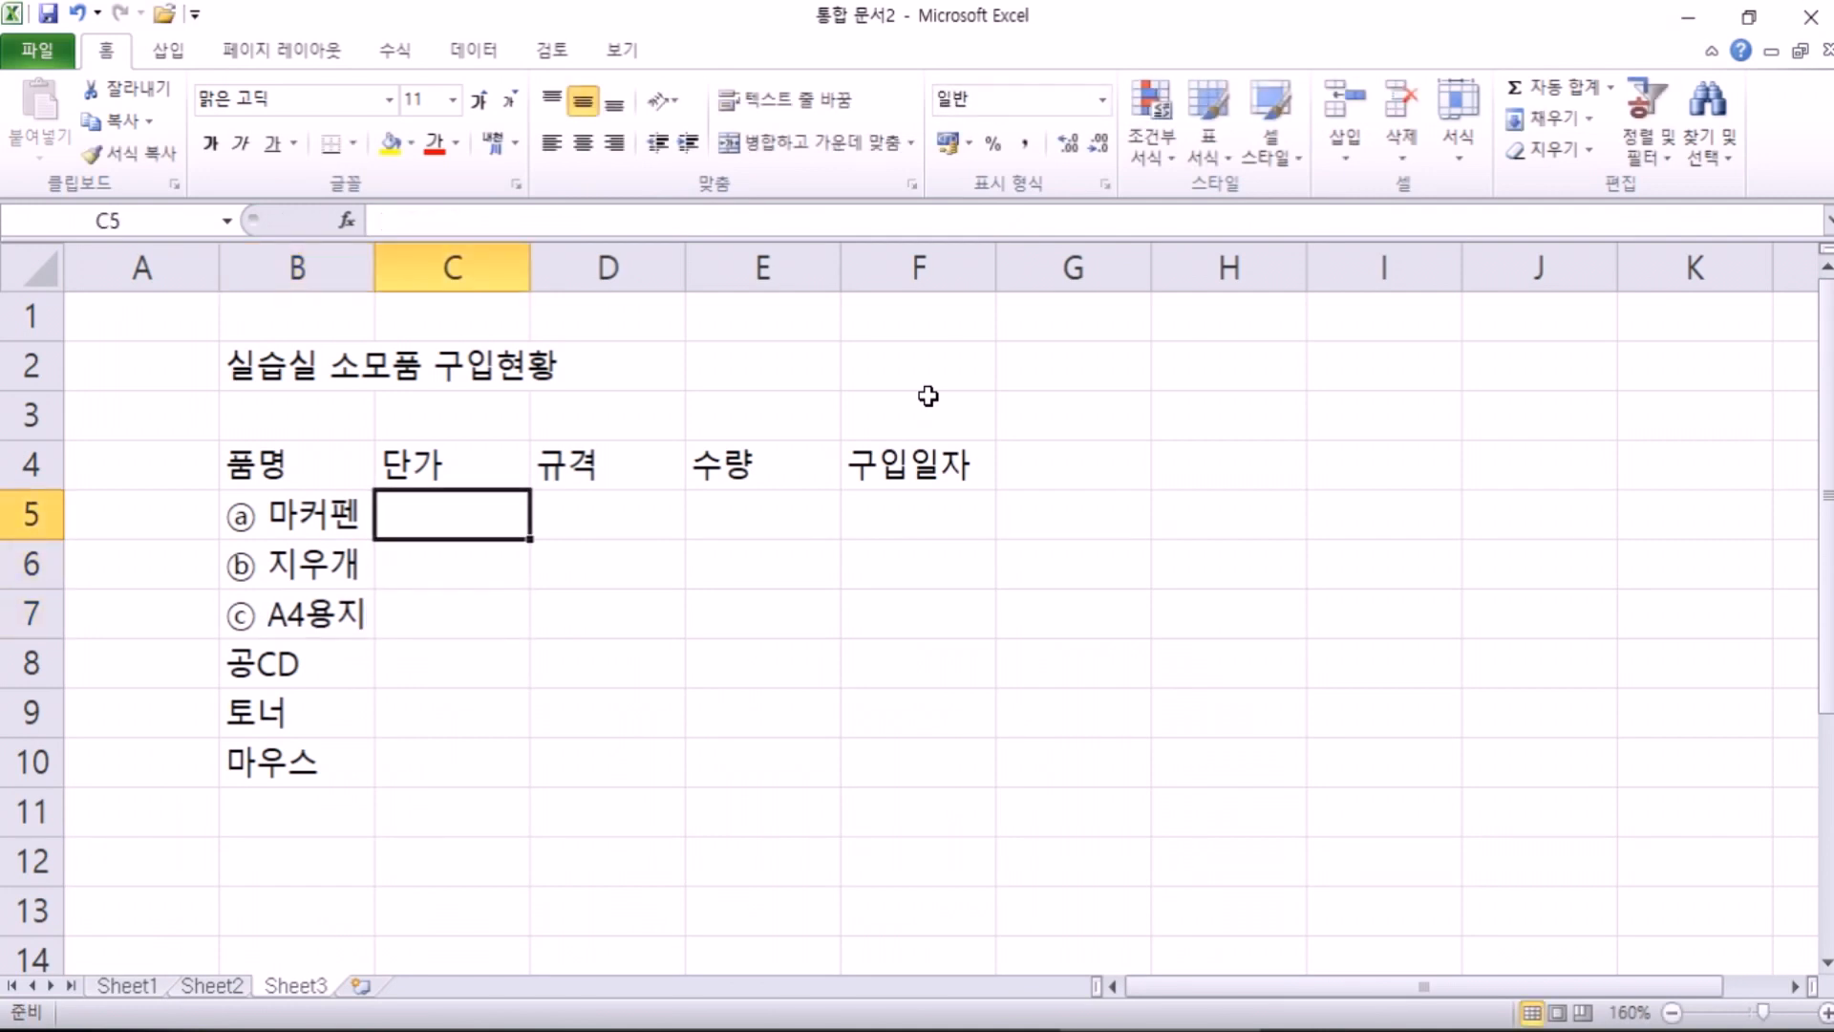
Step: Enter unit prices 12000, 1500, 25000, 15500, 78000 and 14100 in C5:C10
type("12000")
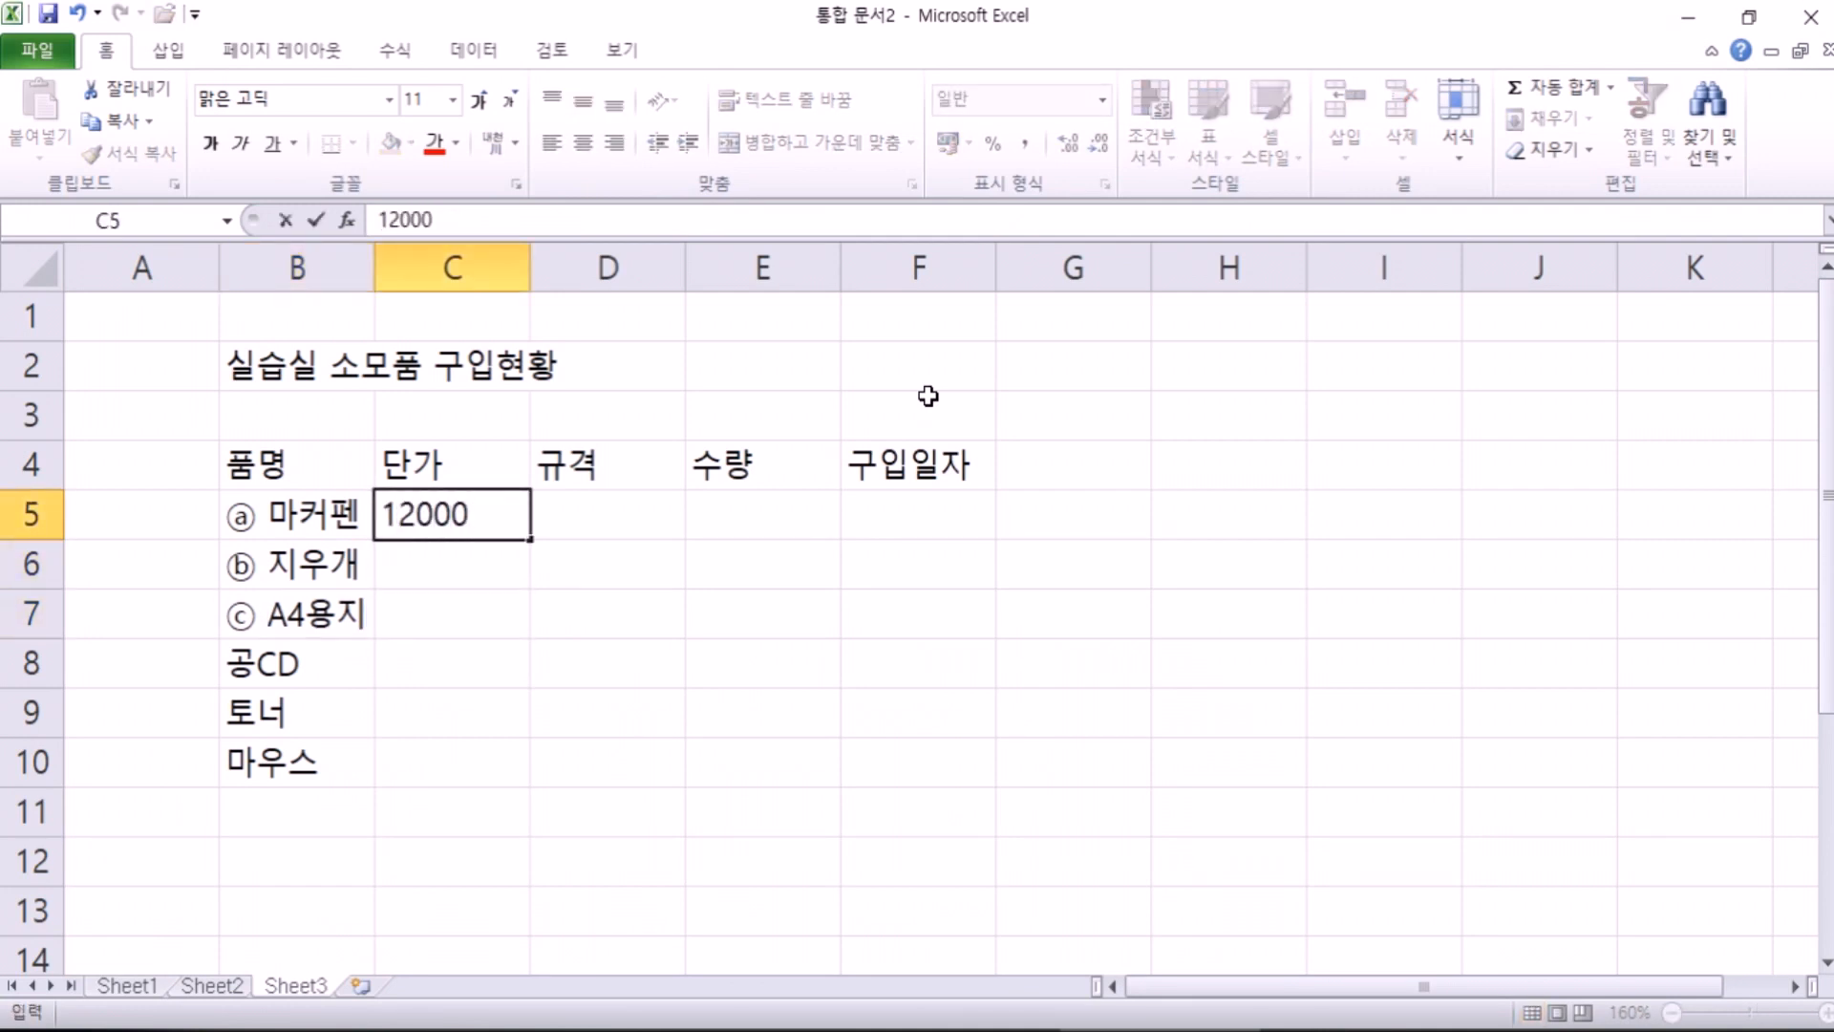
key("Return")
type("150")
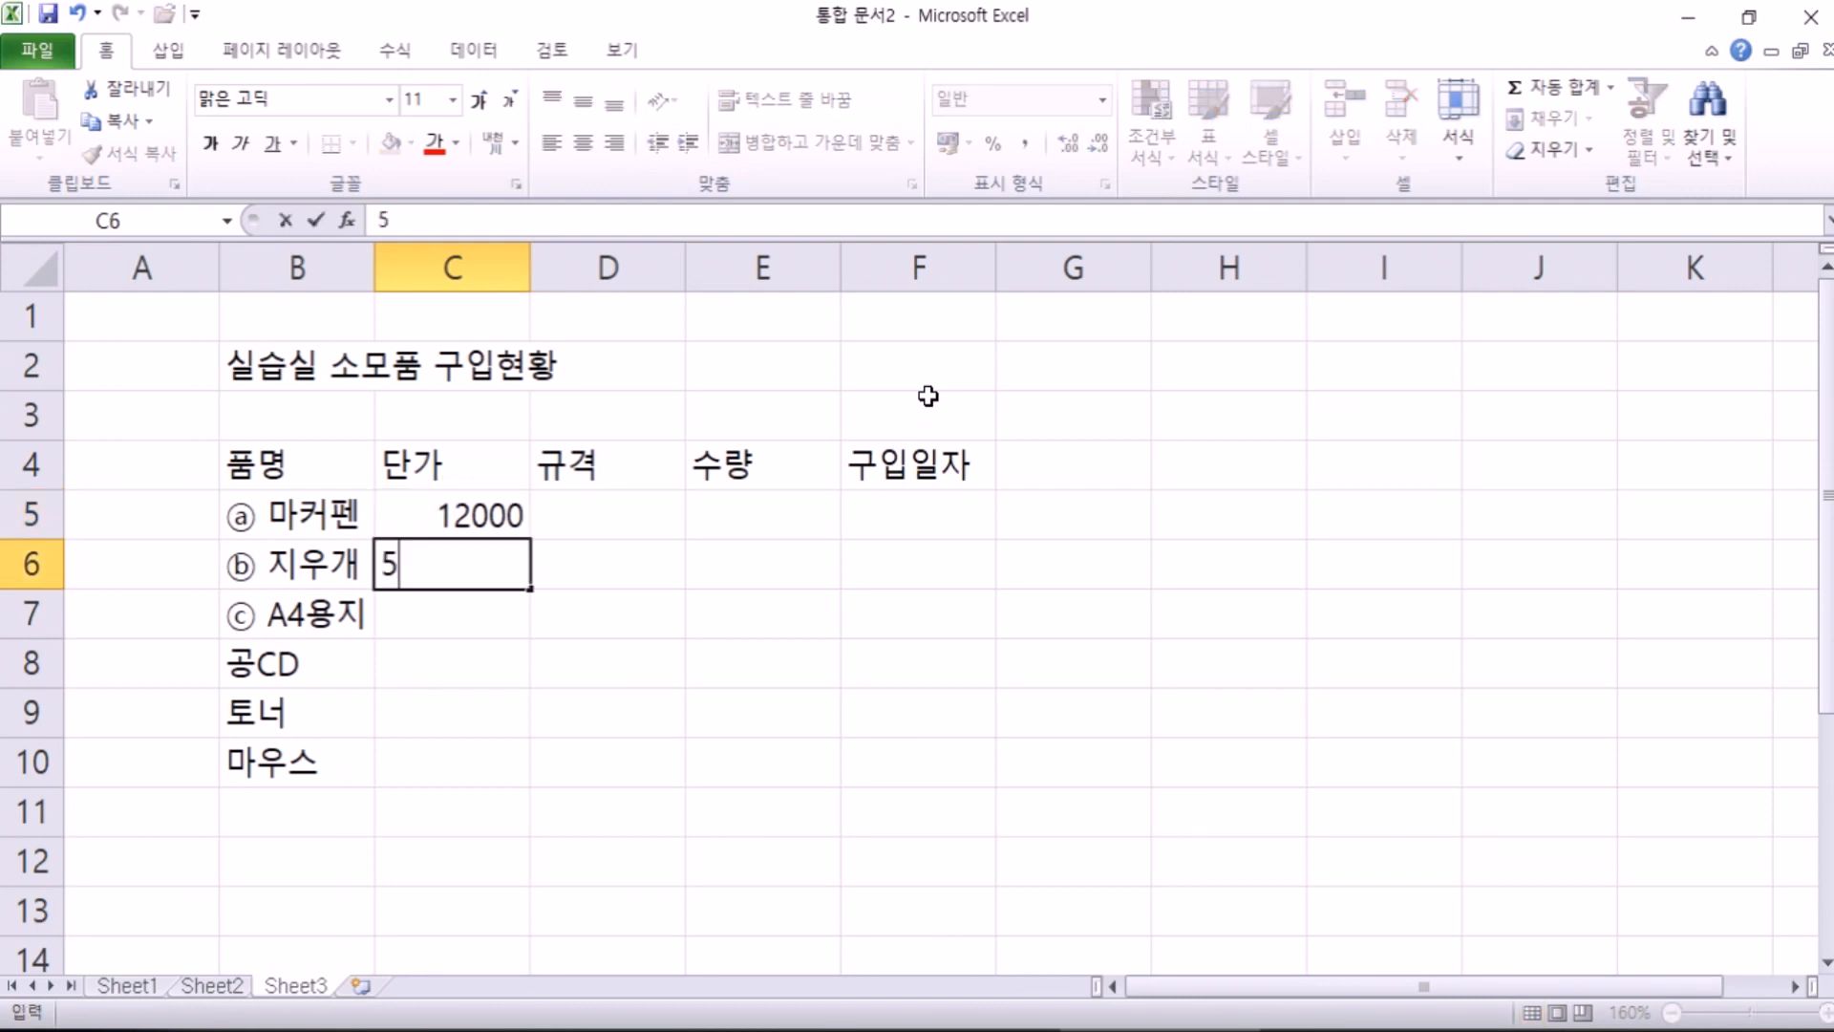
type("0")
key("Return")
type("25000")
key("Return")
type("15500")
key("Return")
type("78000")
type("100")
key("Tab")
key("Up")
key("Up")
key("Up")
key("Up")
key("Up")
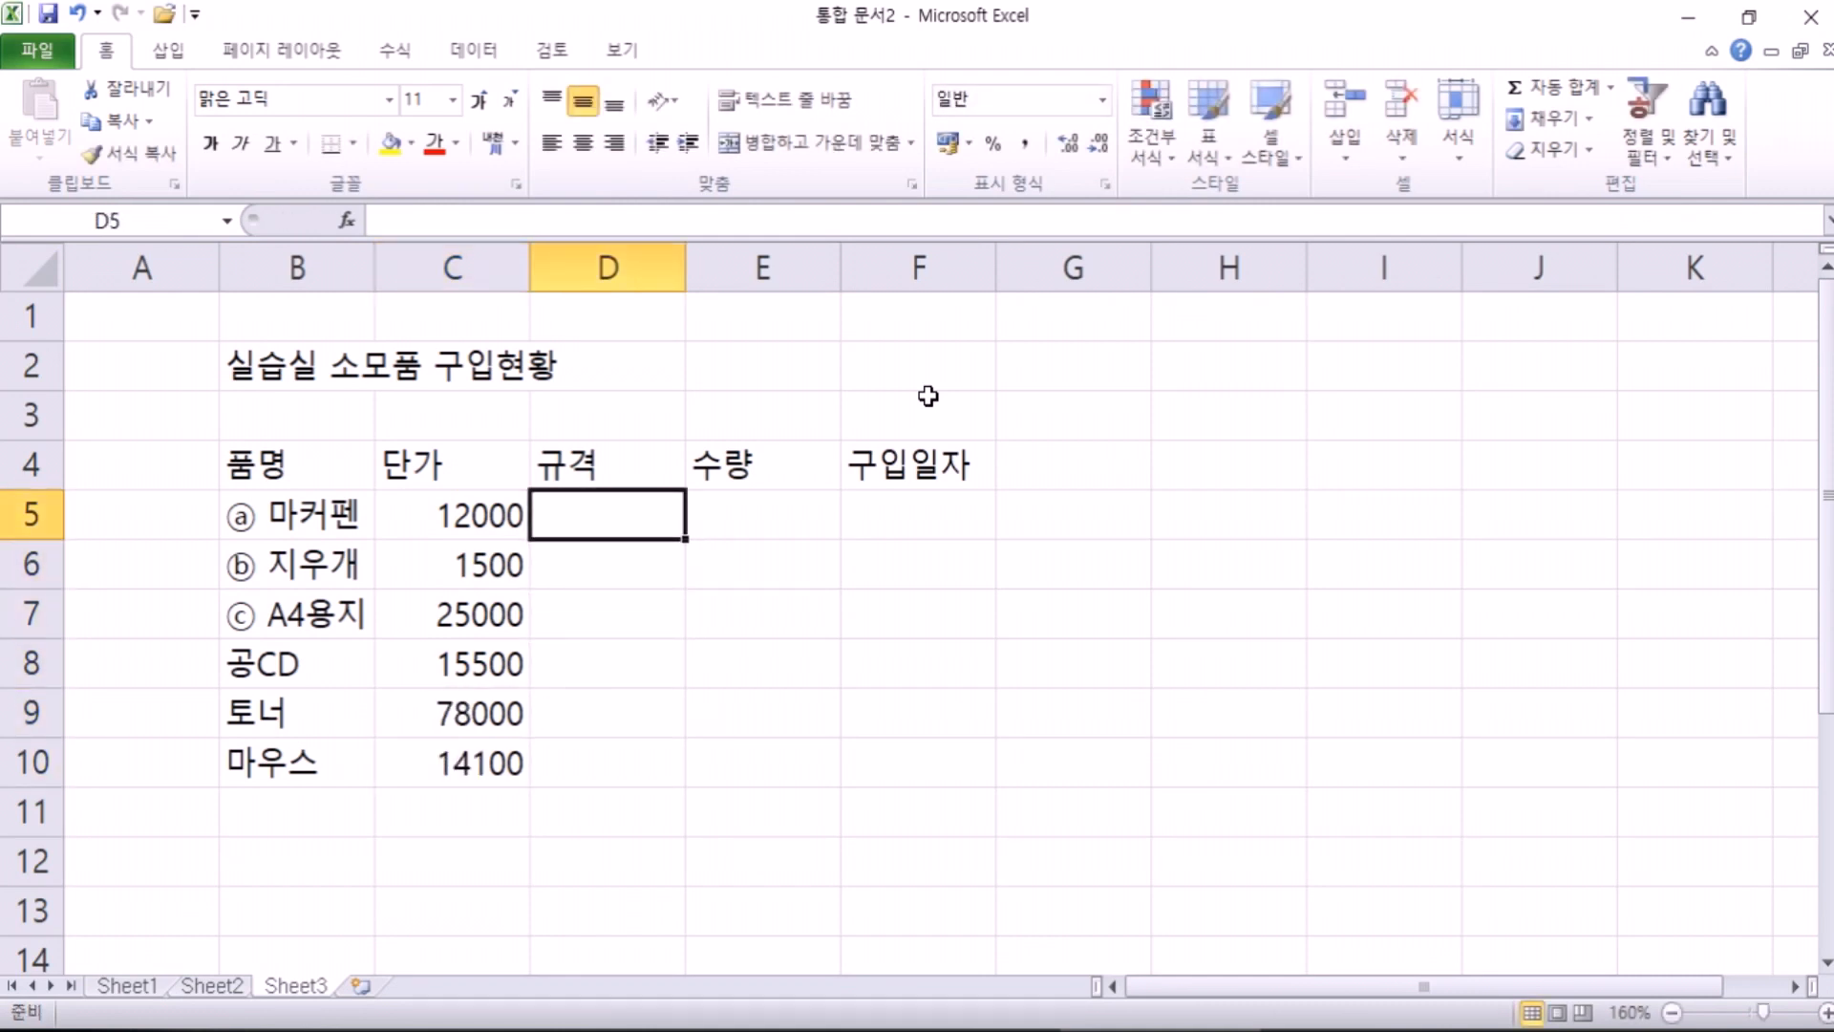
Step: Fill the 규격 column D5:D10 with BOX, EA, BOX, BOX, EA, EA
type("BOX")
key("Return")
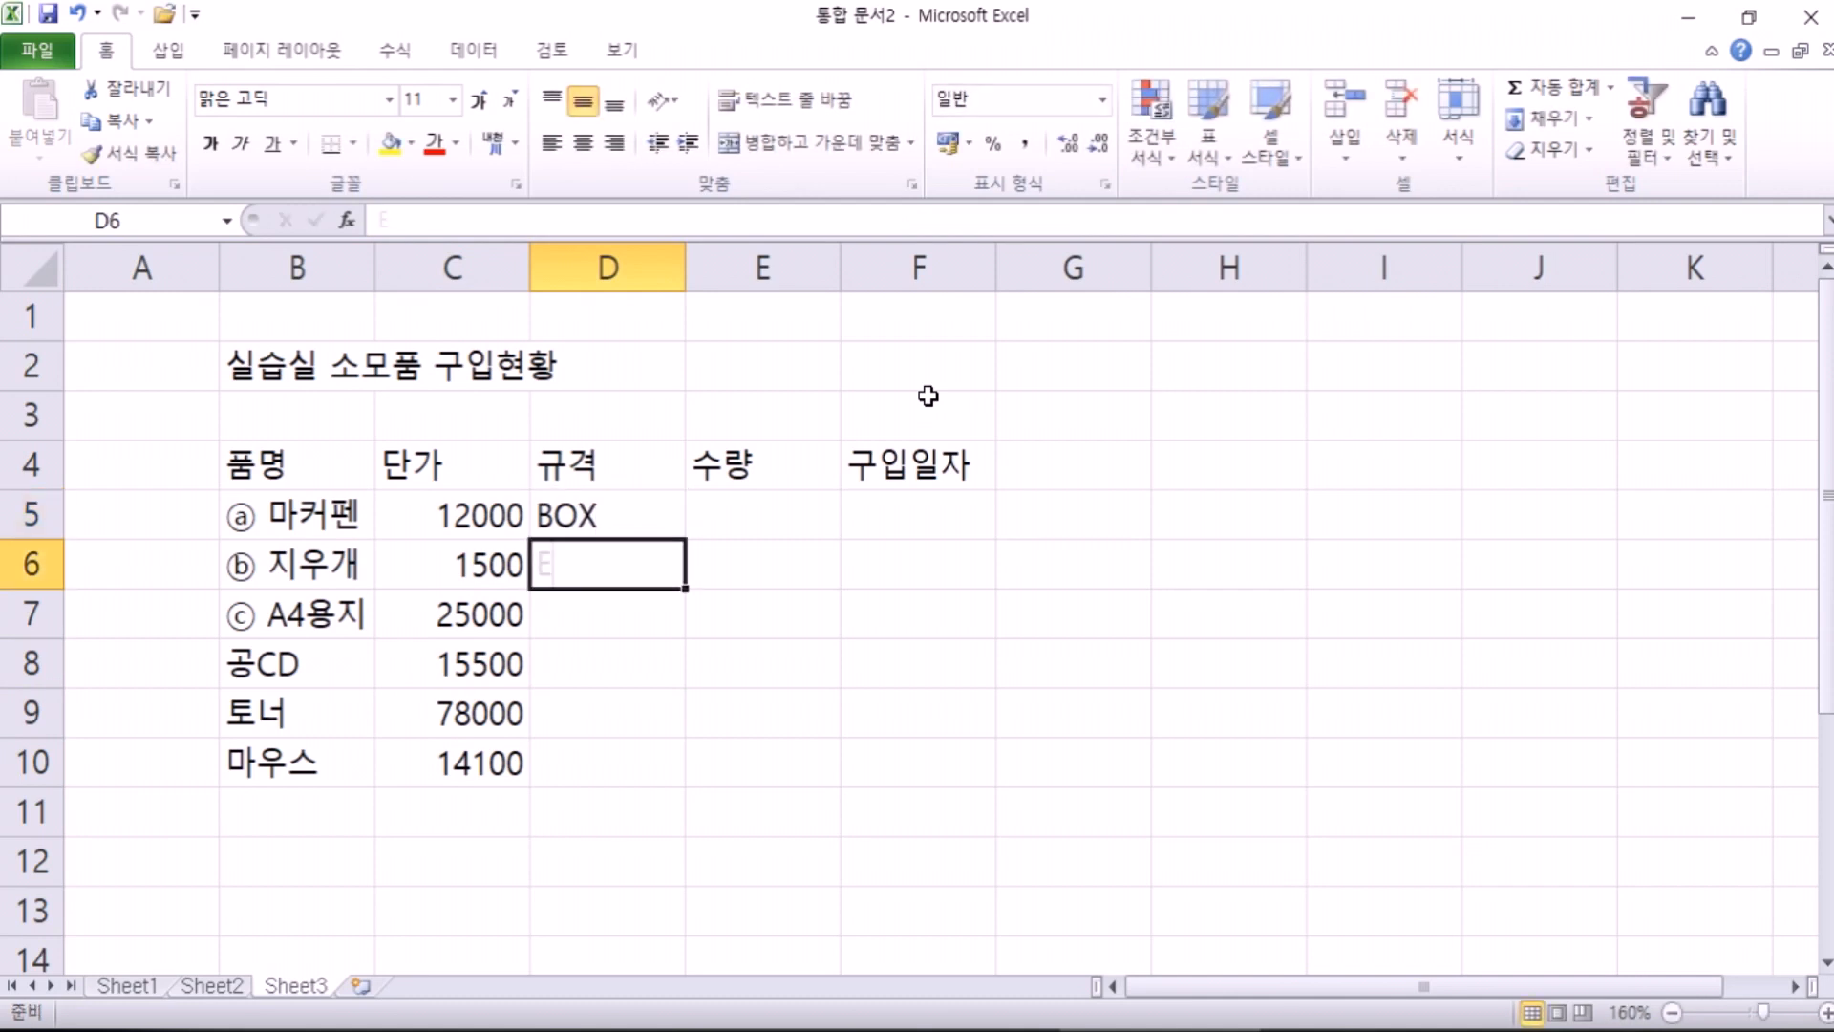
type("EA")
key("Return")
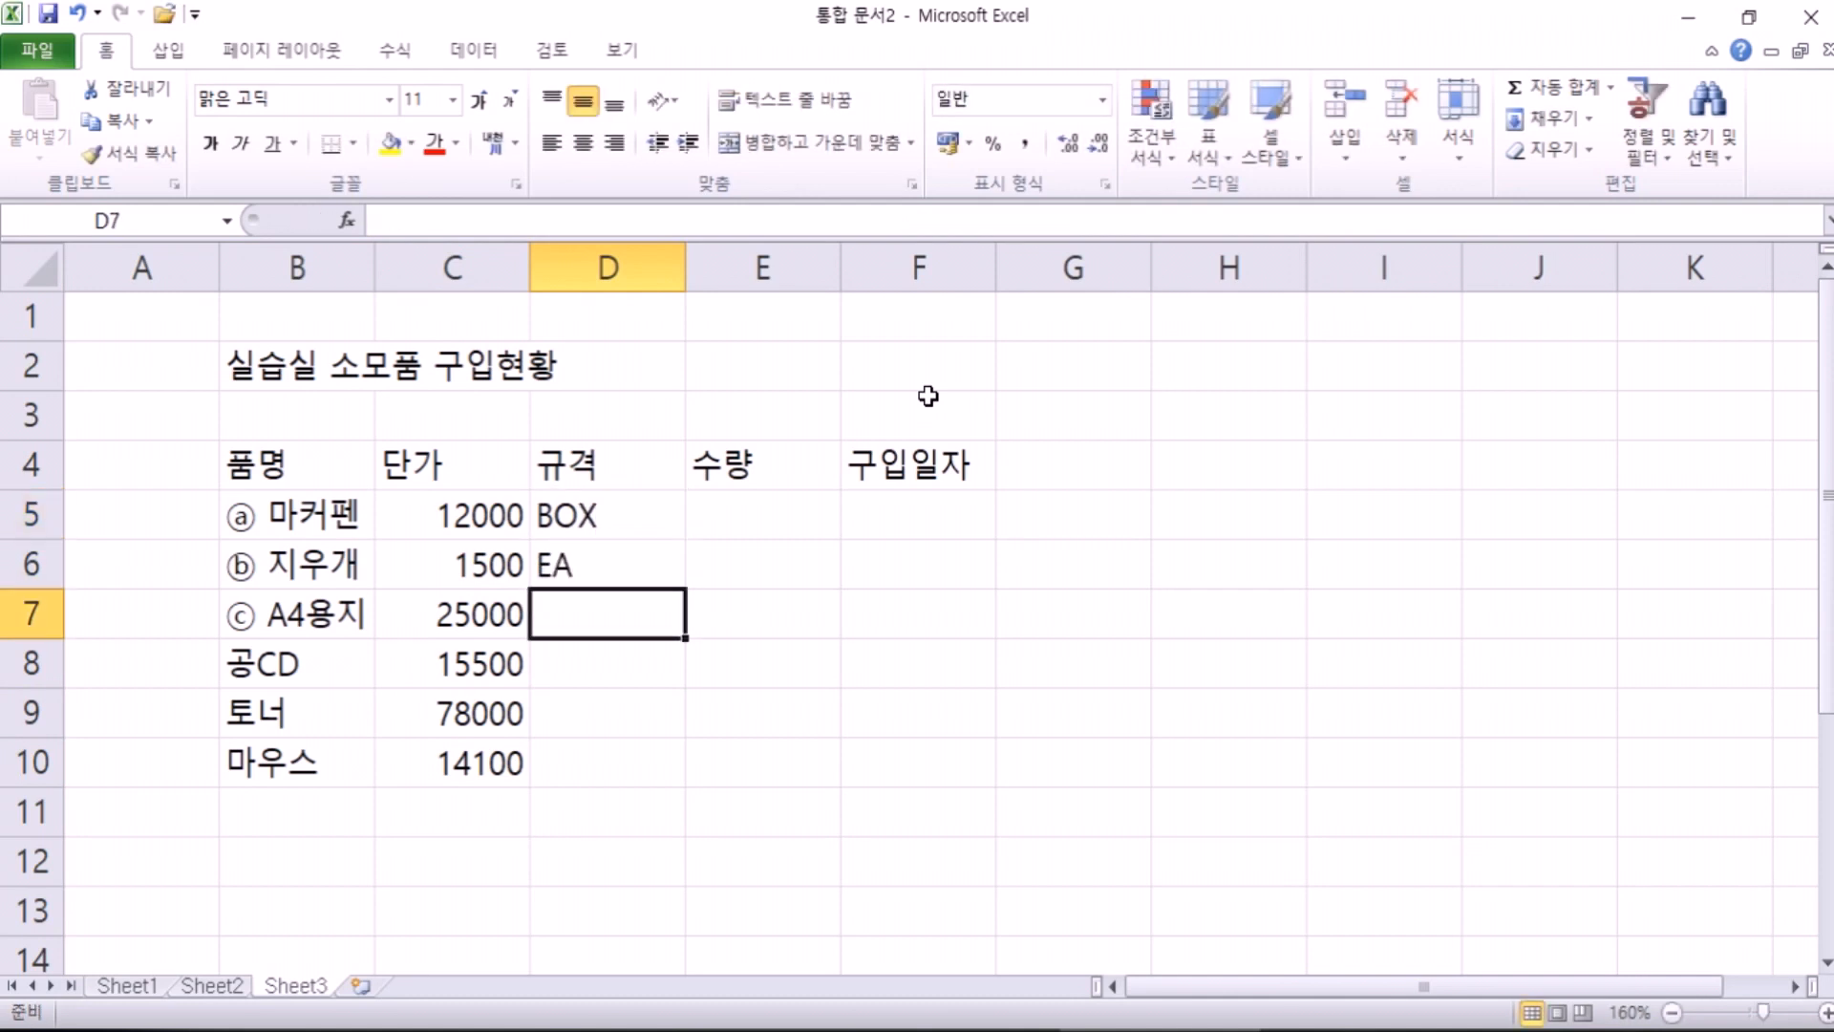
type("B₩")
key("Return")
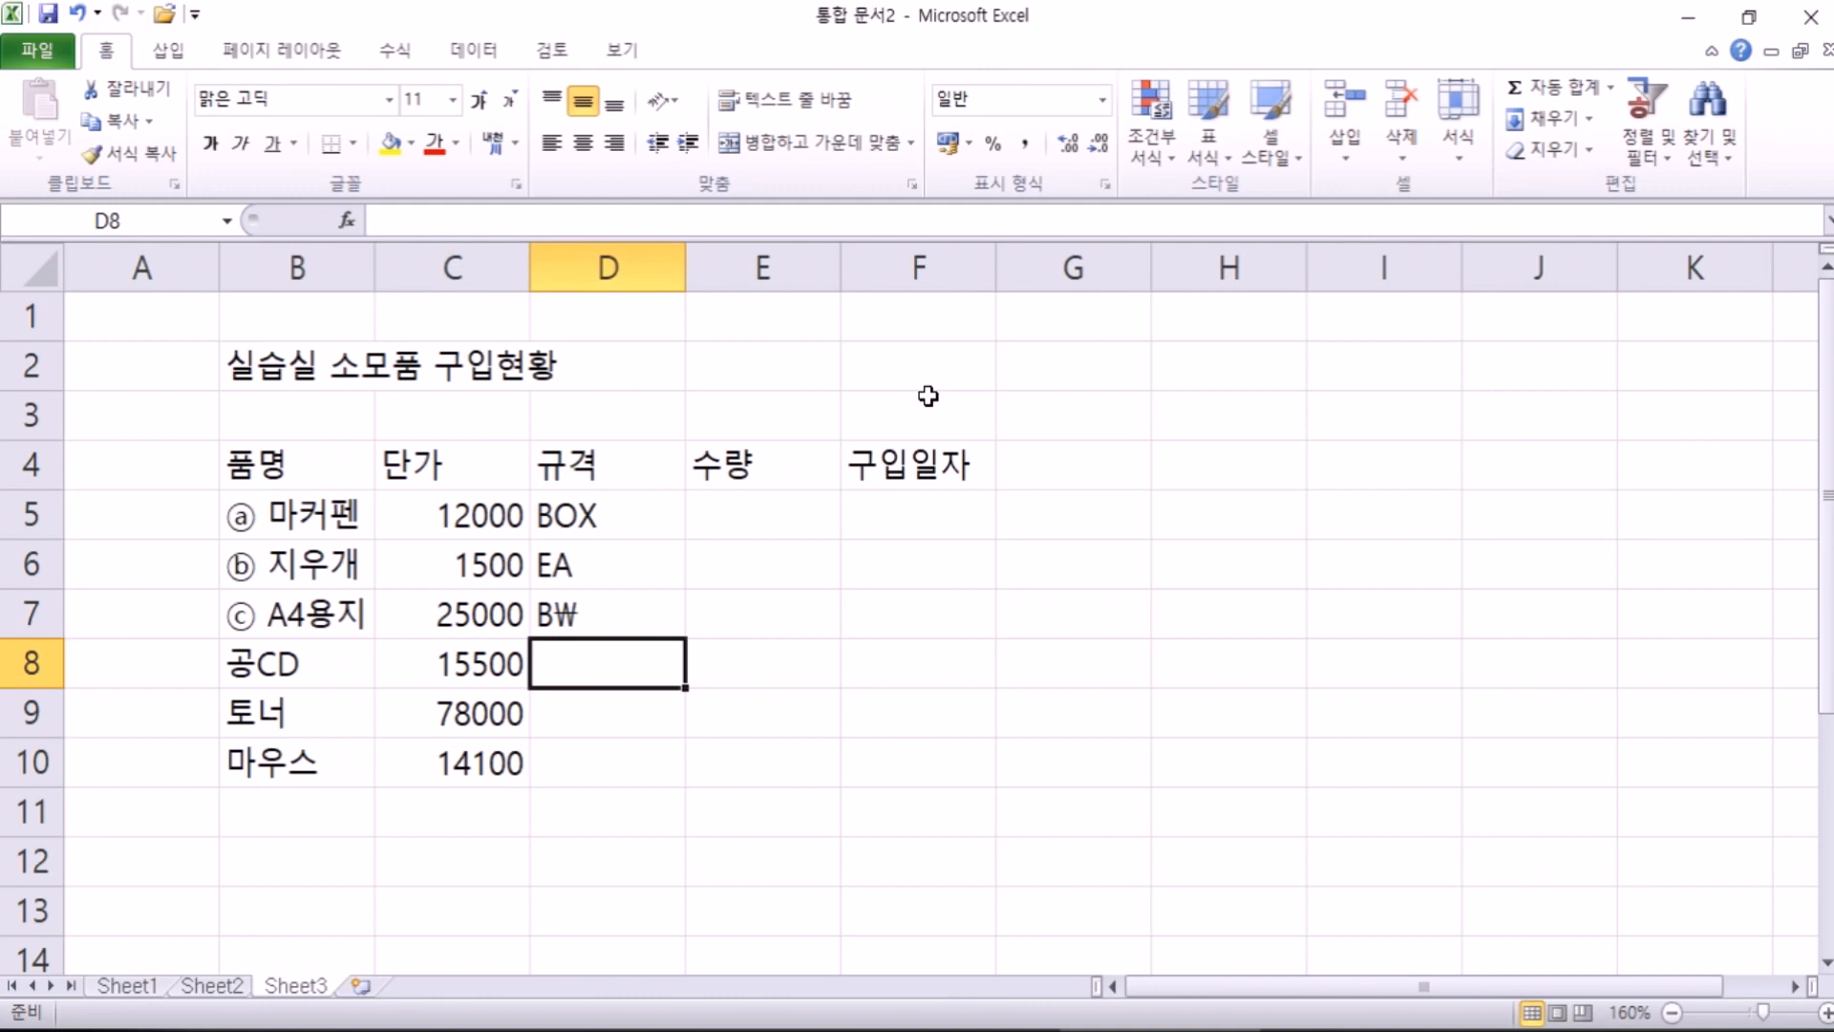
key("Up")
type("BOX")
key("Return")
type("BOX")
key("Return")
type("EA")
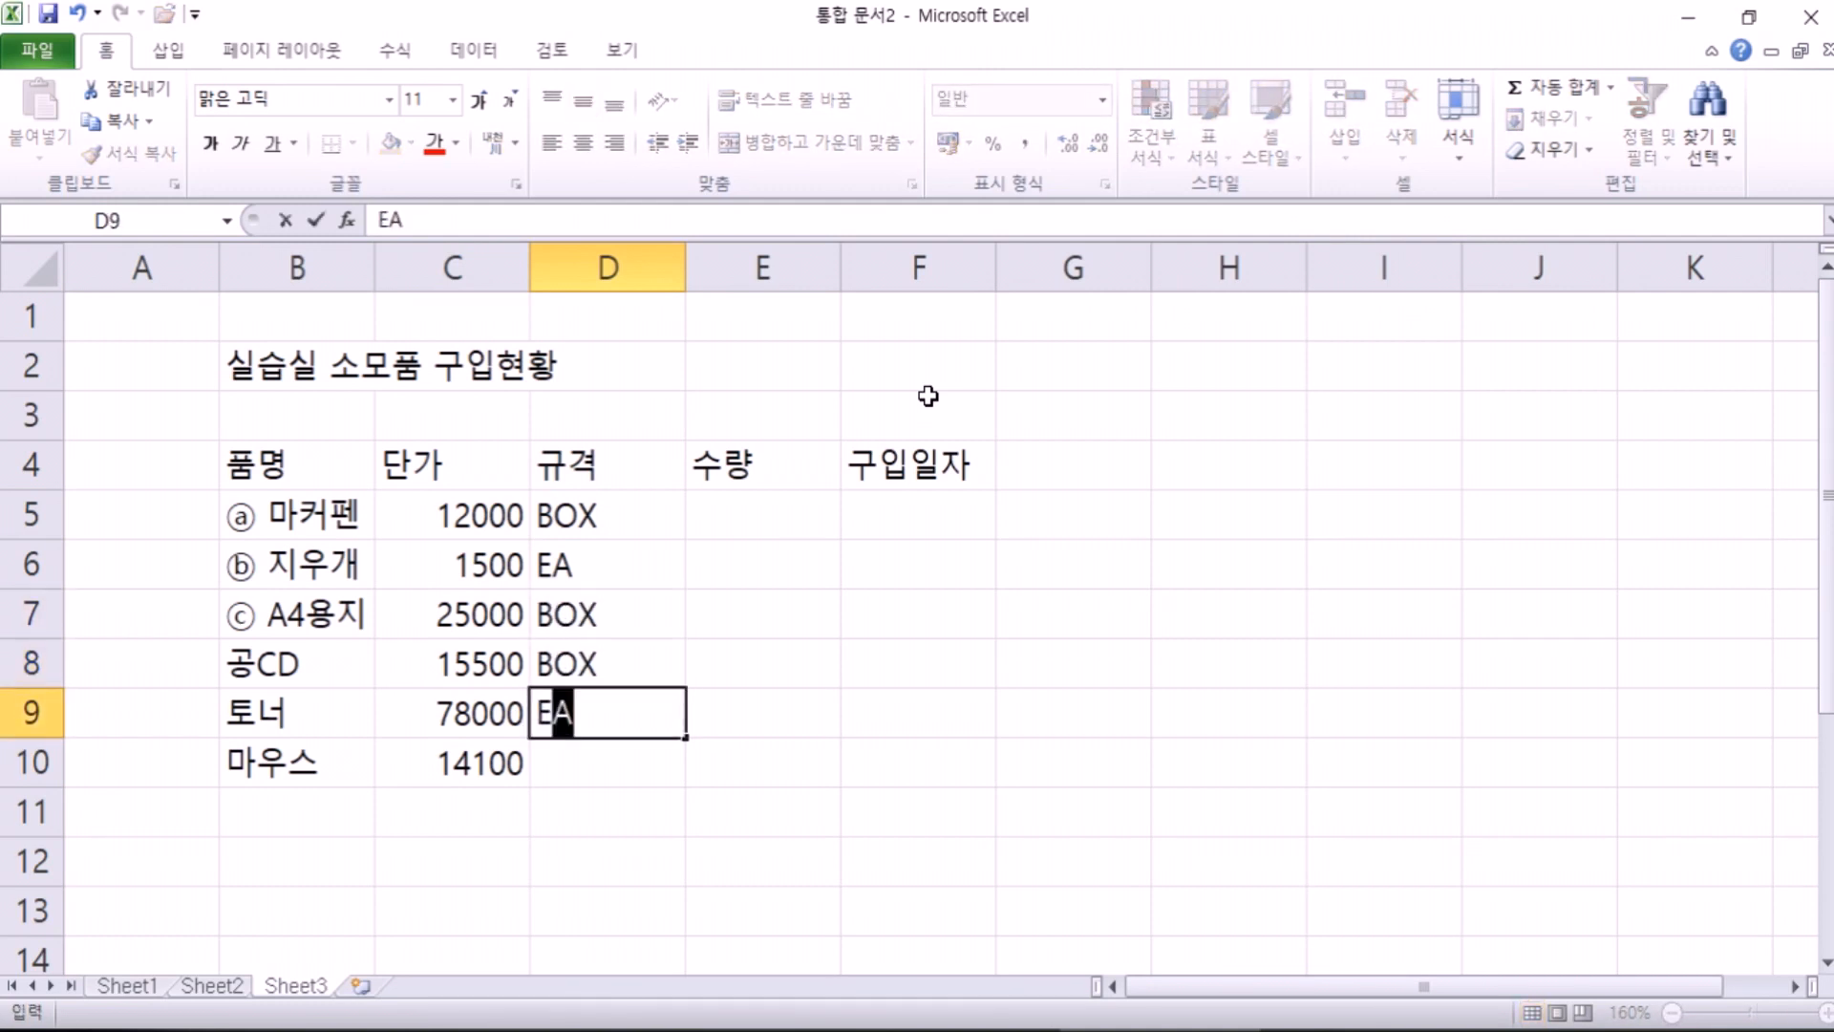
key("Return")
type("E")
key("Return")
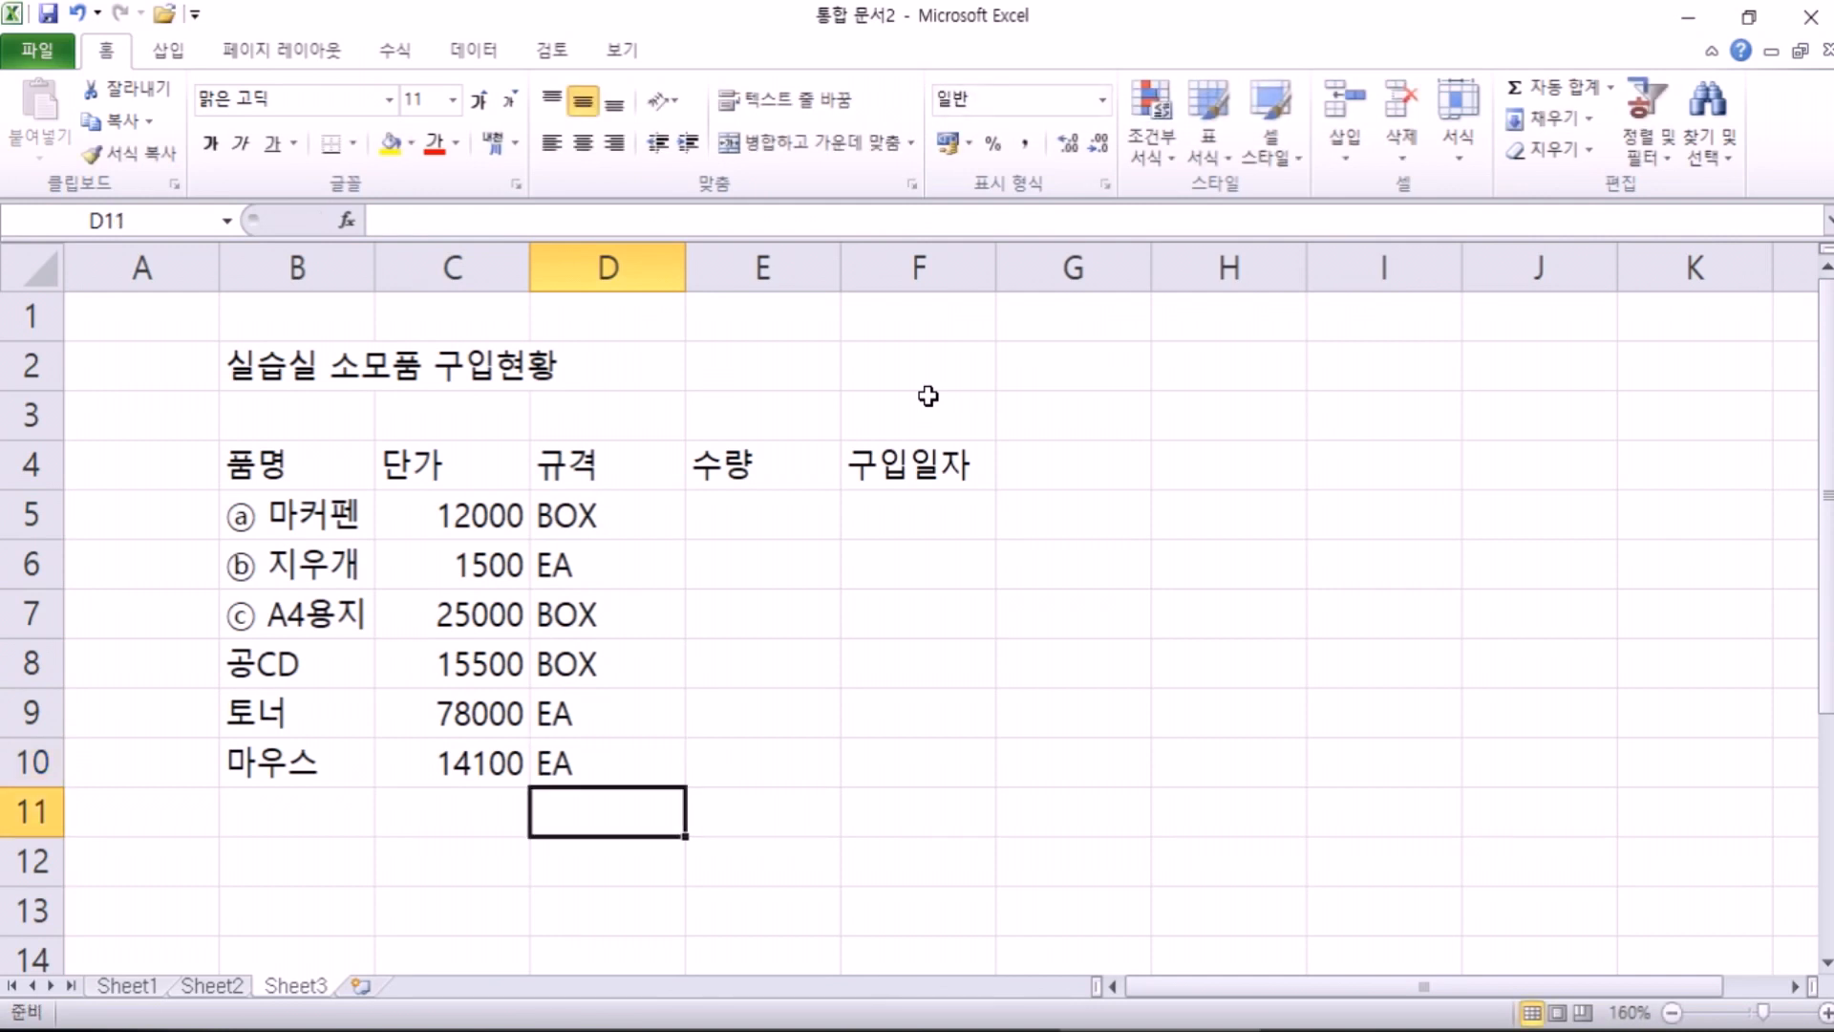
Step: Enter the quantities 10, 5, 5, 2, 2, 10 in E5:E10
left_click(750, 509)
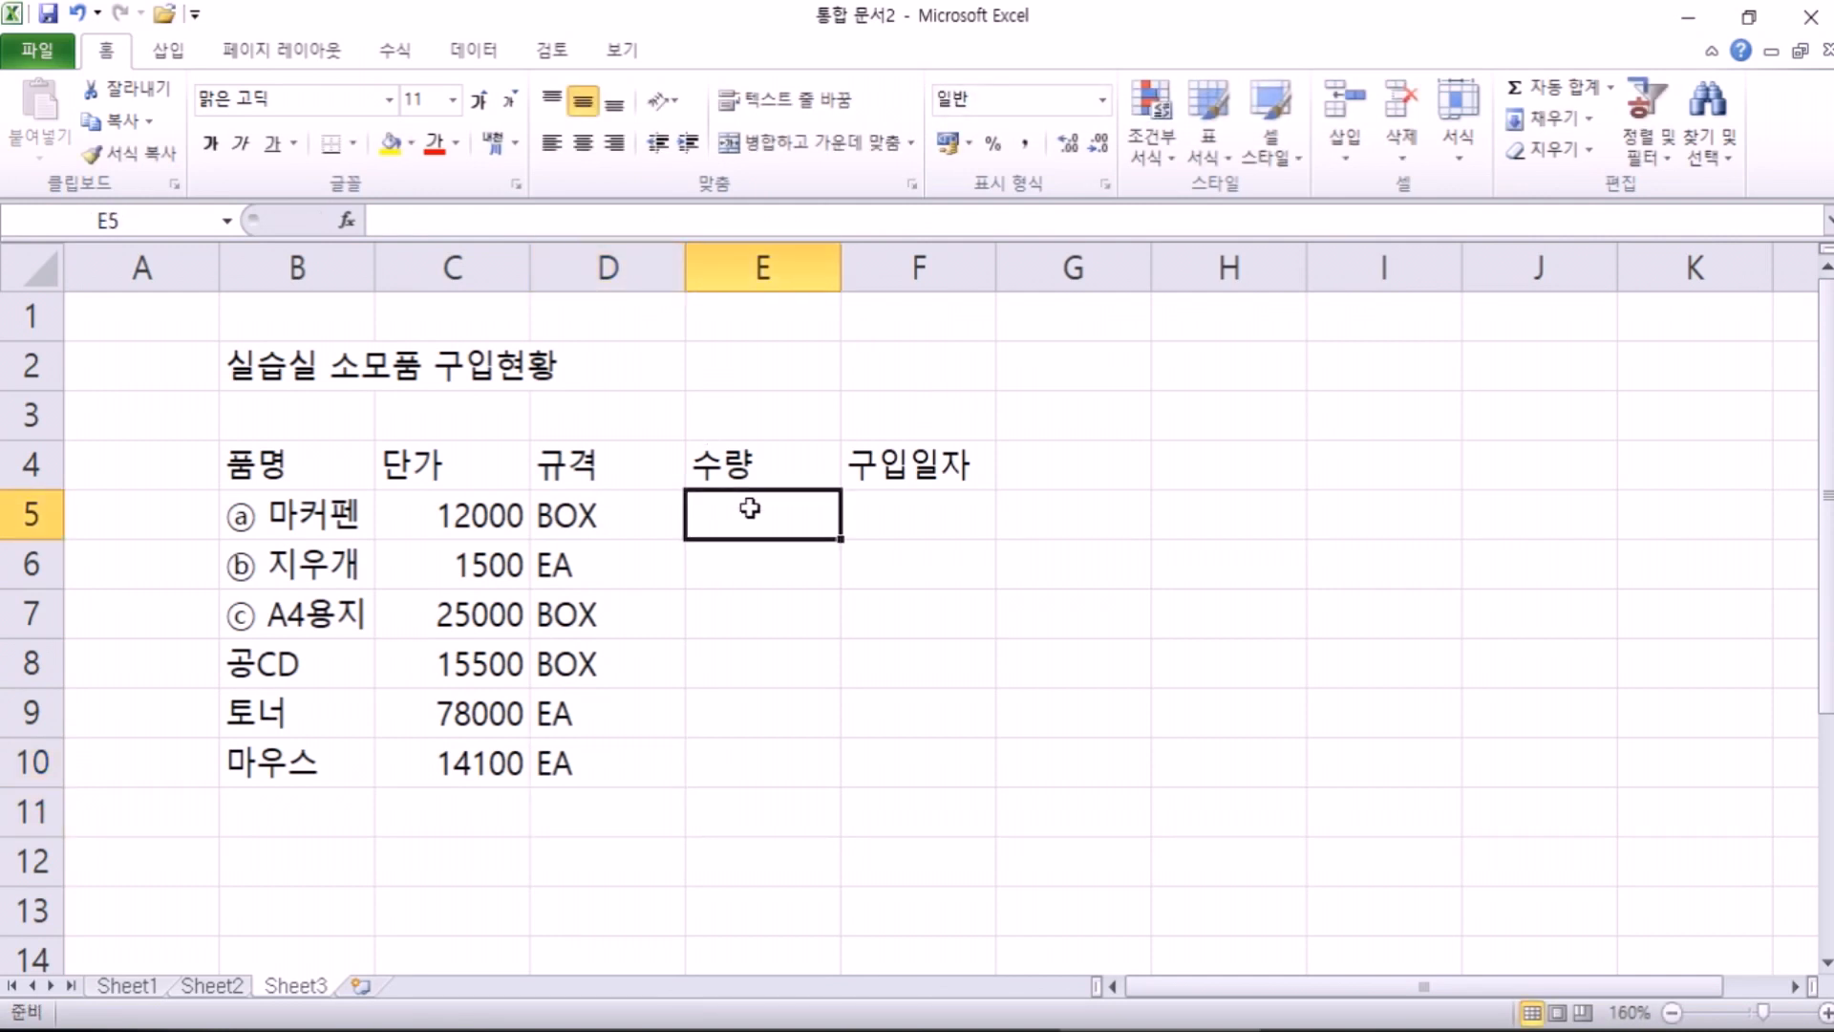
type("10")
key("Return")
type("5")
key("Return")
type("5")
key("Return")
type("2")
key("Return")
type("2")
key("Return")
type("10")
key("Return")
Step: Enter the purchase dates 7-5, 7-5 and 7-7 in F5:F7
key("Up")
key("Up")
key("Up")
key("Up")
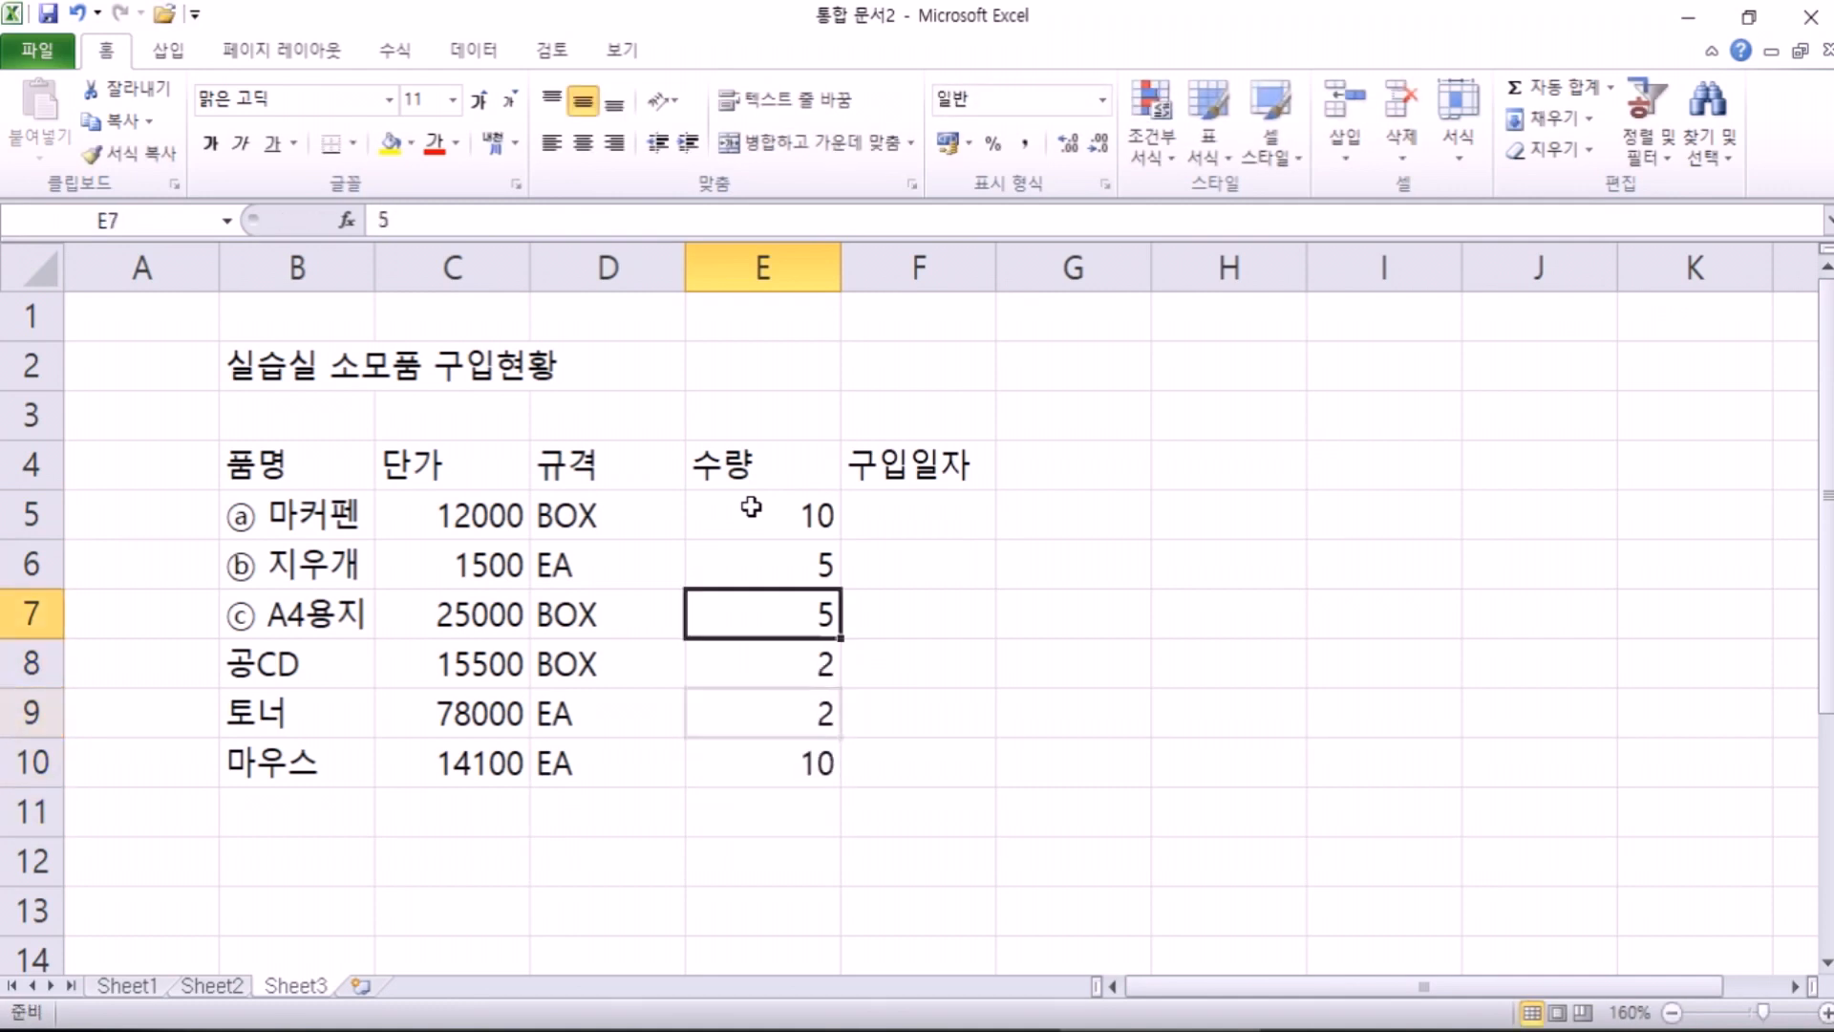
key("Up")
key("Up")
key("Up")
key("Right")
key("Down")
type("7-5")
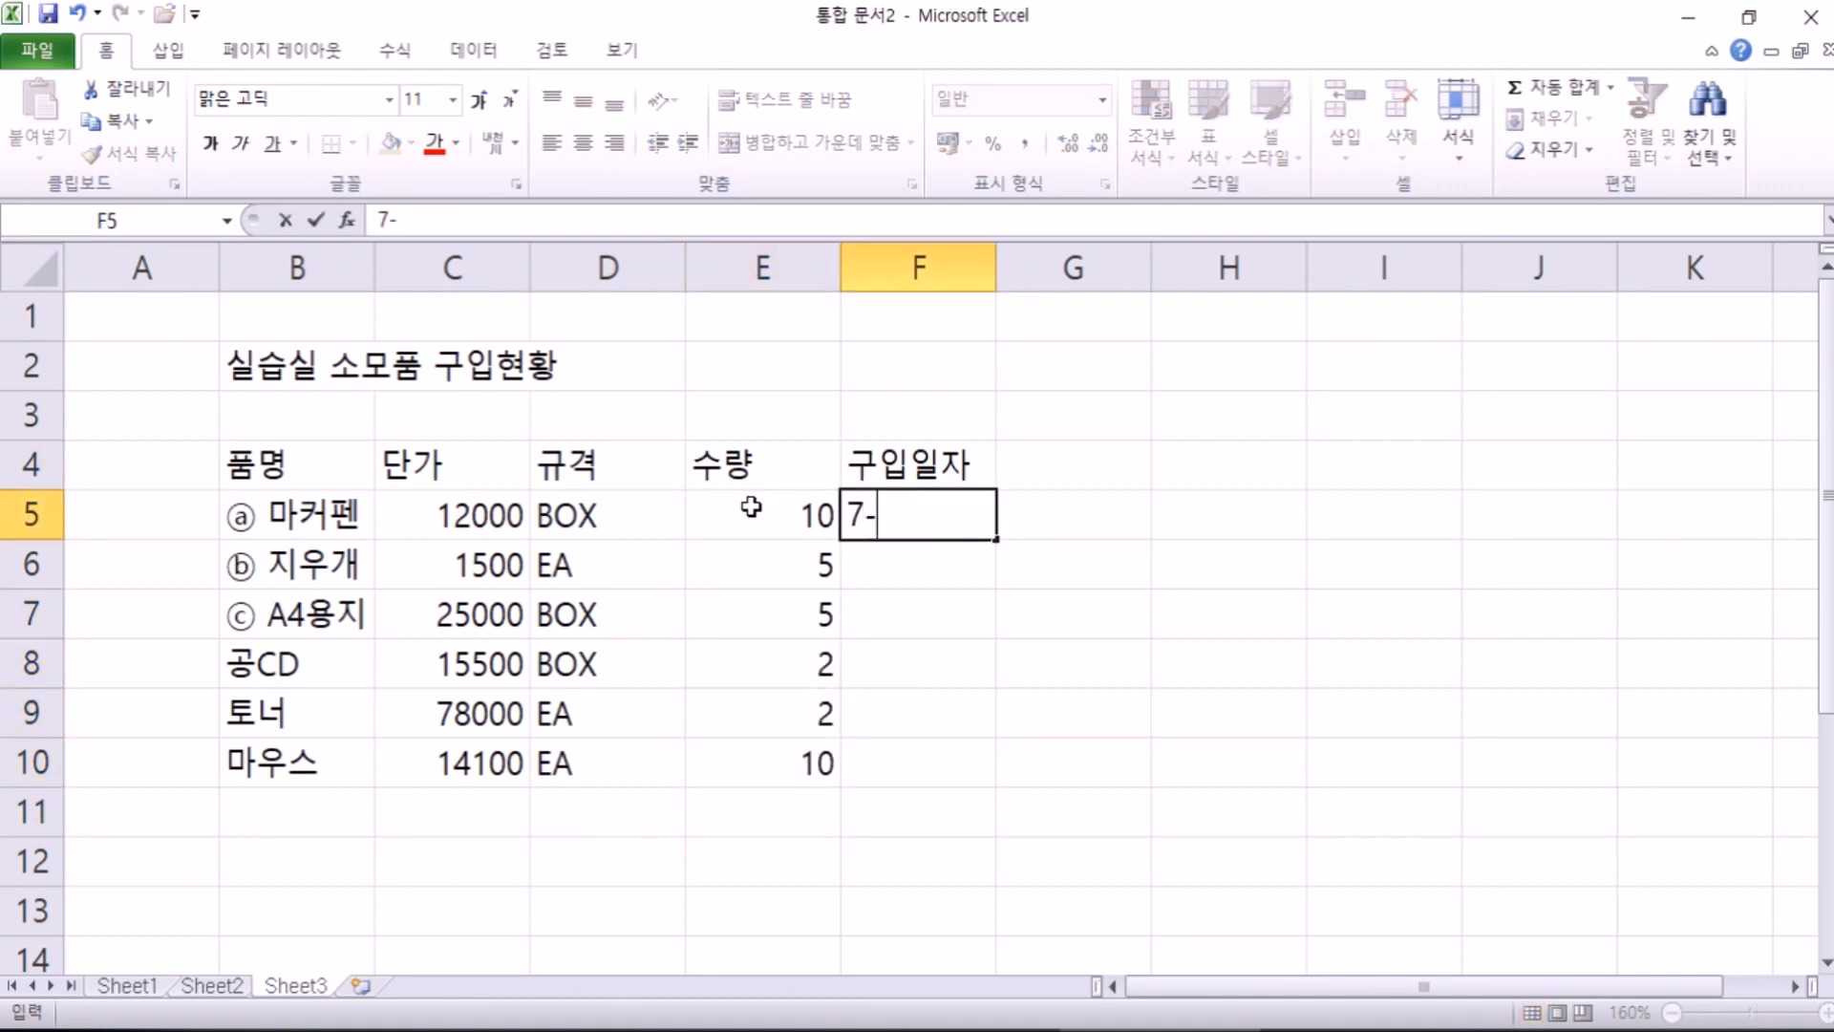
key("Return")
type("7-5")
key("Return")
type("7-7")
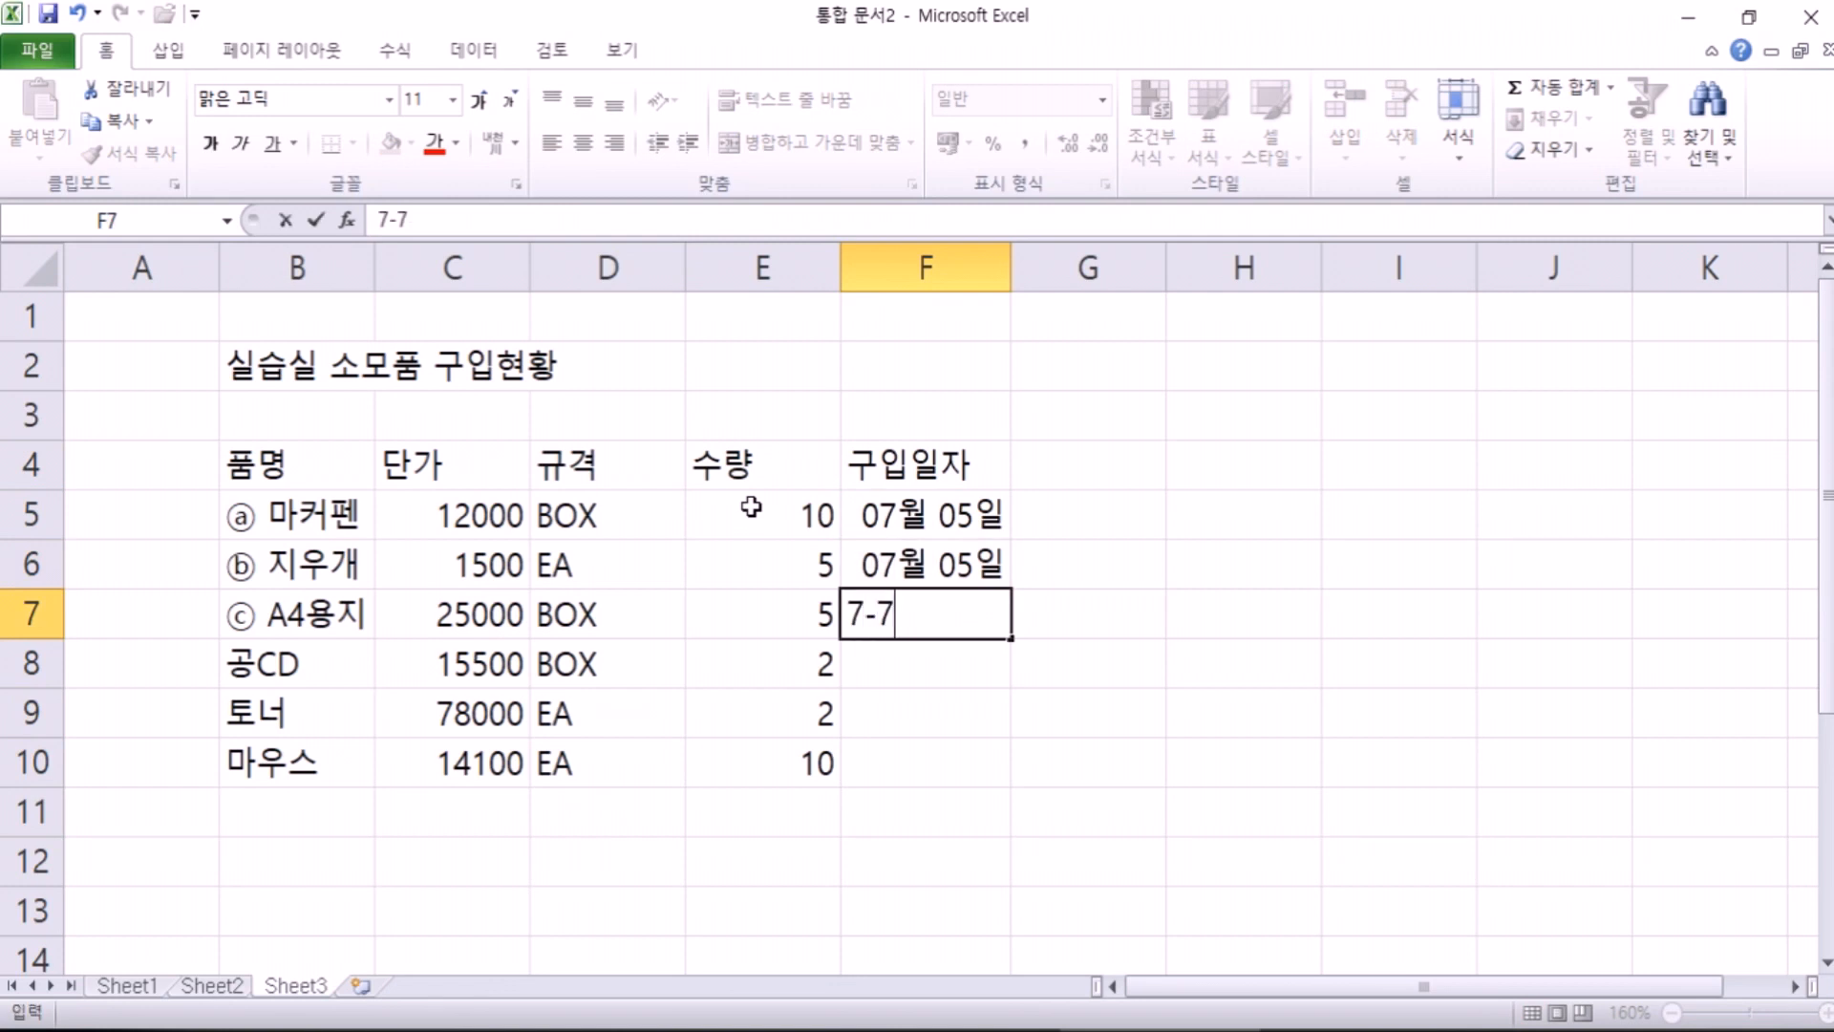
key("Return")
Step: Enter the purchase dates 7-11, 7-15 and 7-20 in F8:F10
type("7-11")
key("Return")
type("7-15")
key("Return")
type("7-20")
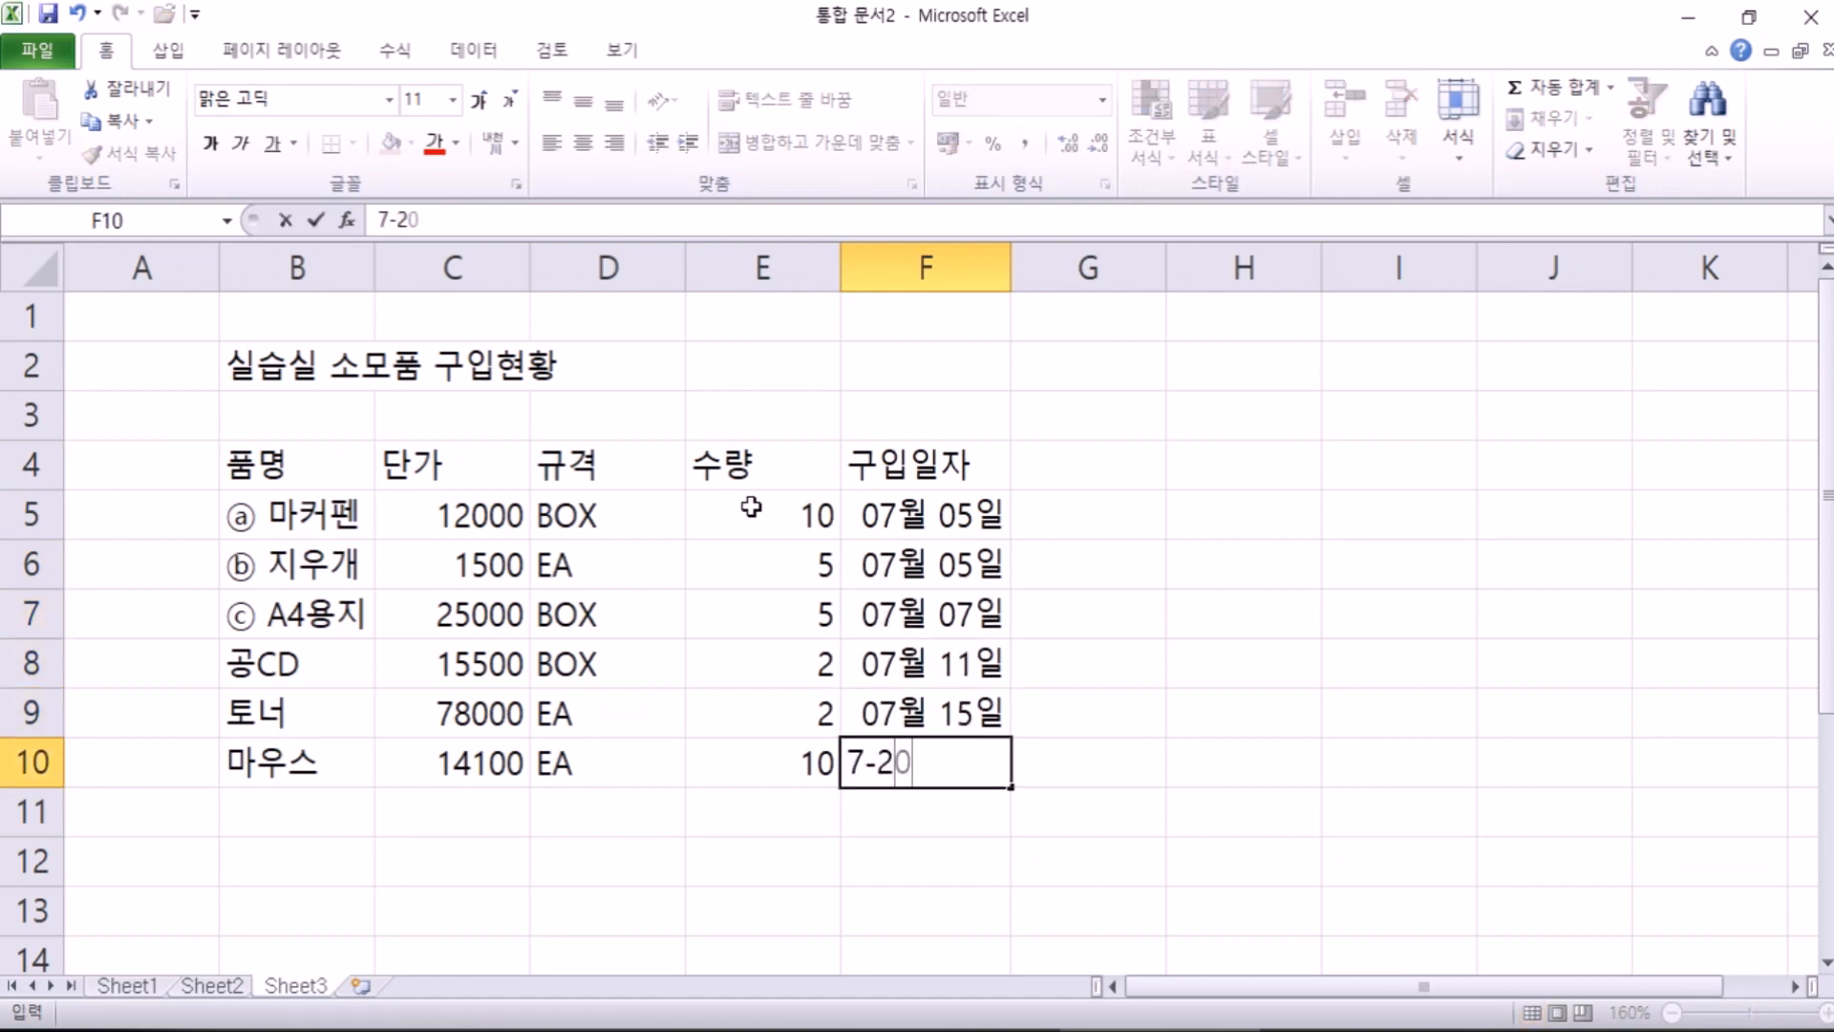
key("Return")
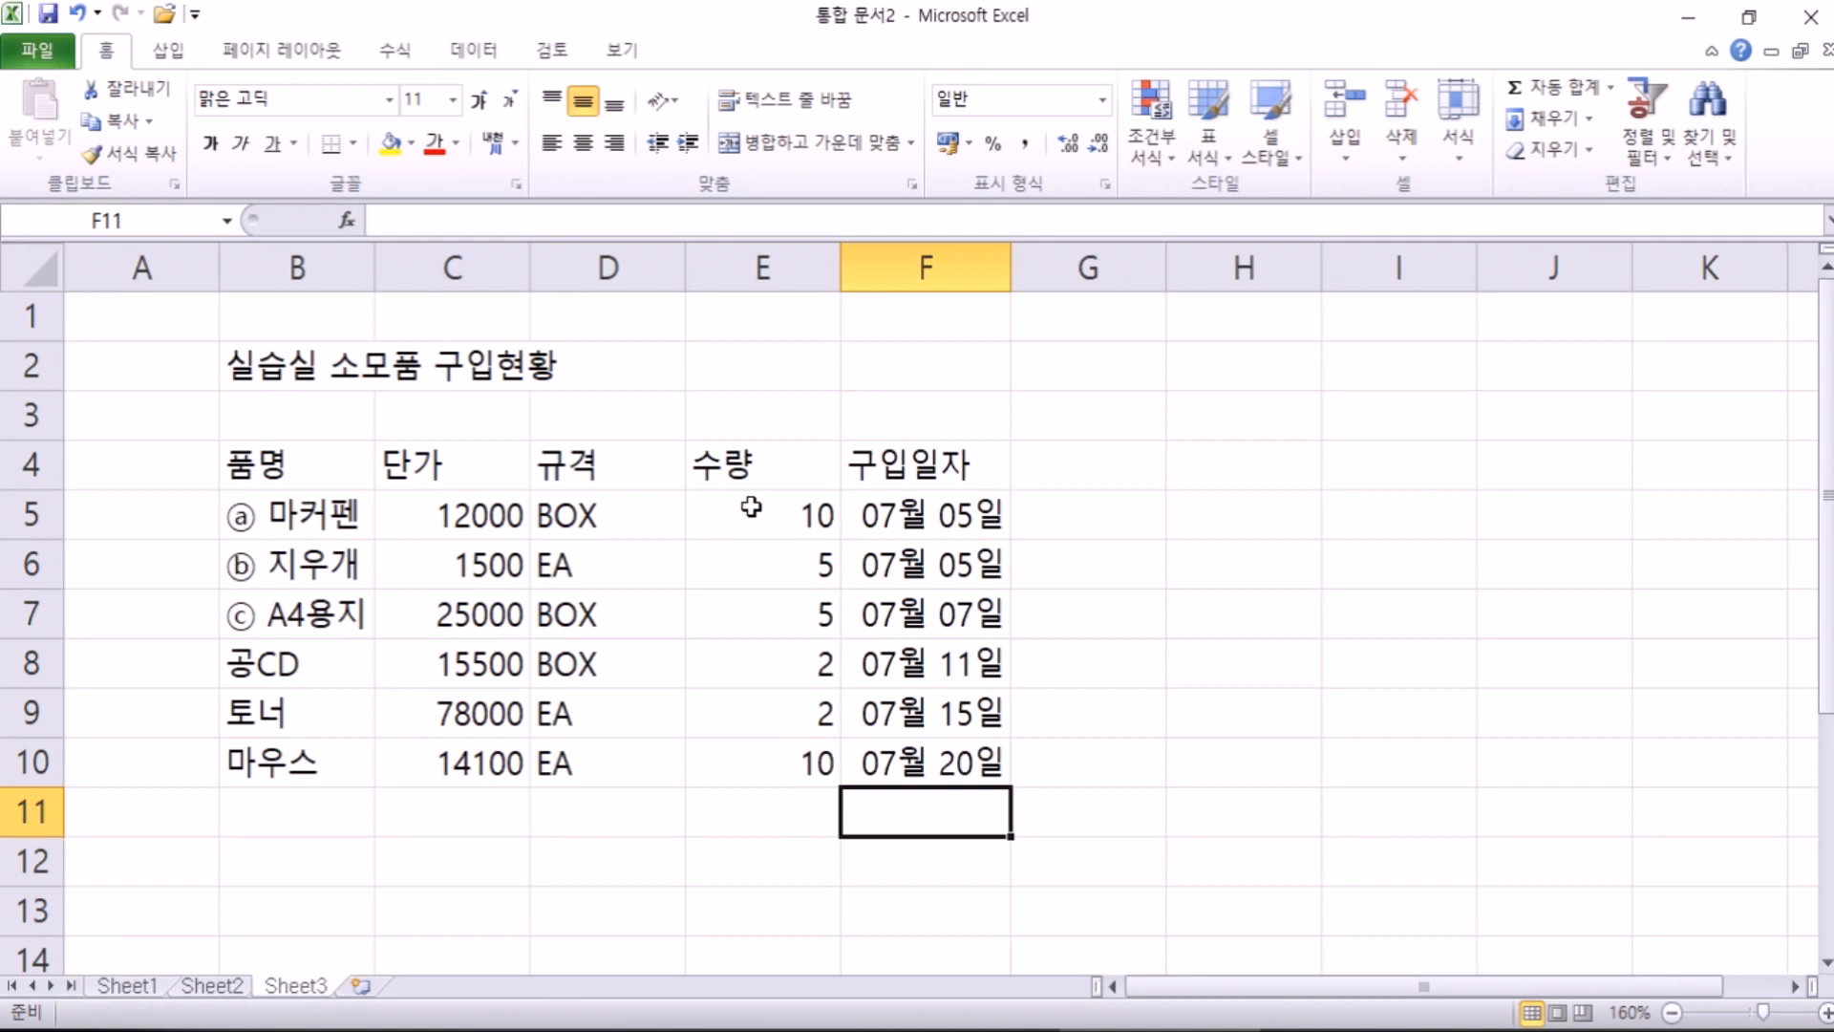
Step: Test a 10-5 date entry in E5, then restore it to 10 with General format
left_click(752, 508)
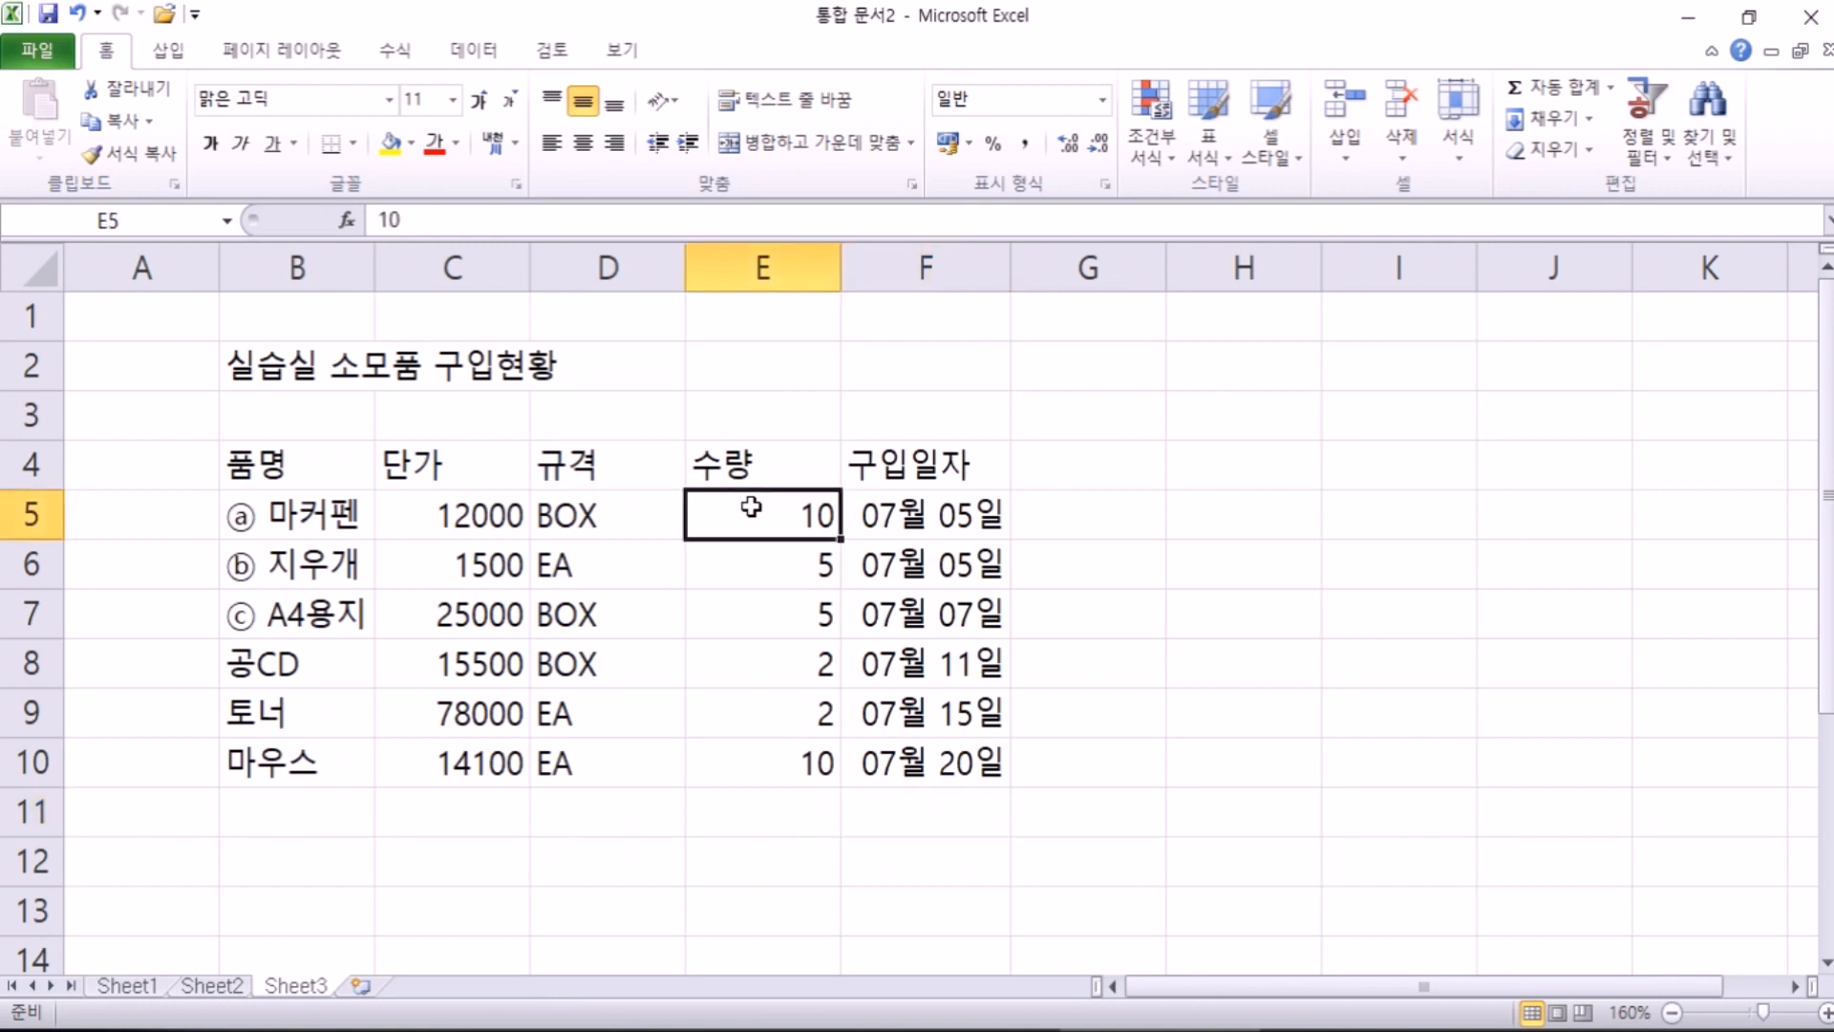
type("10-5")
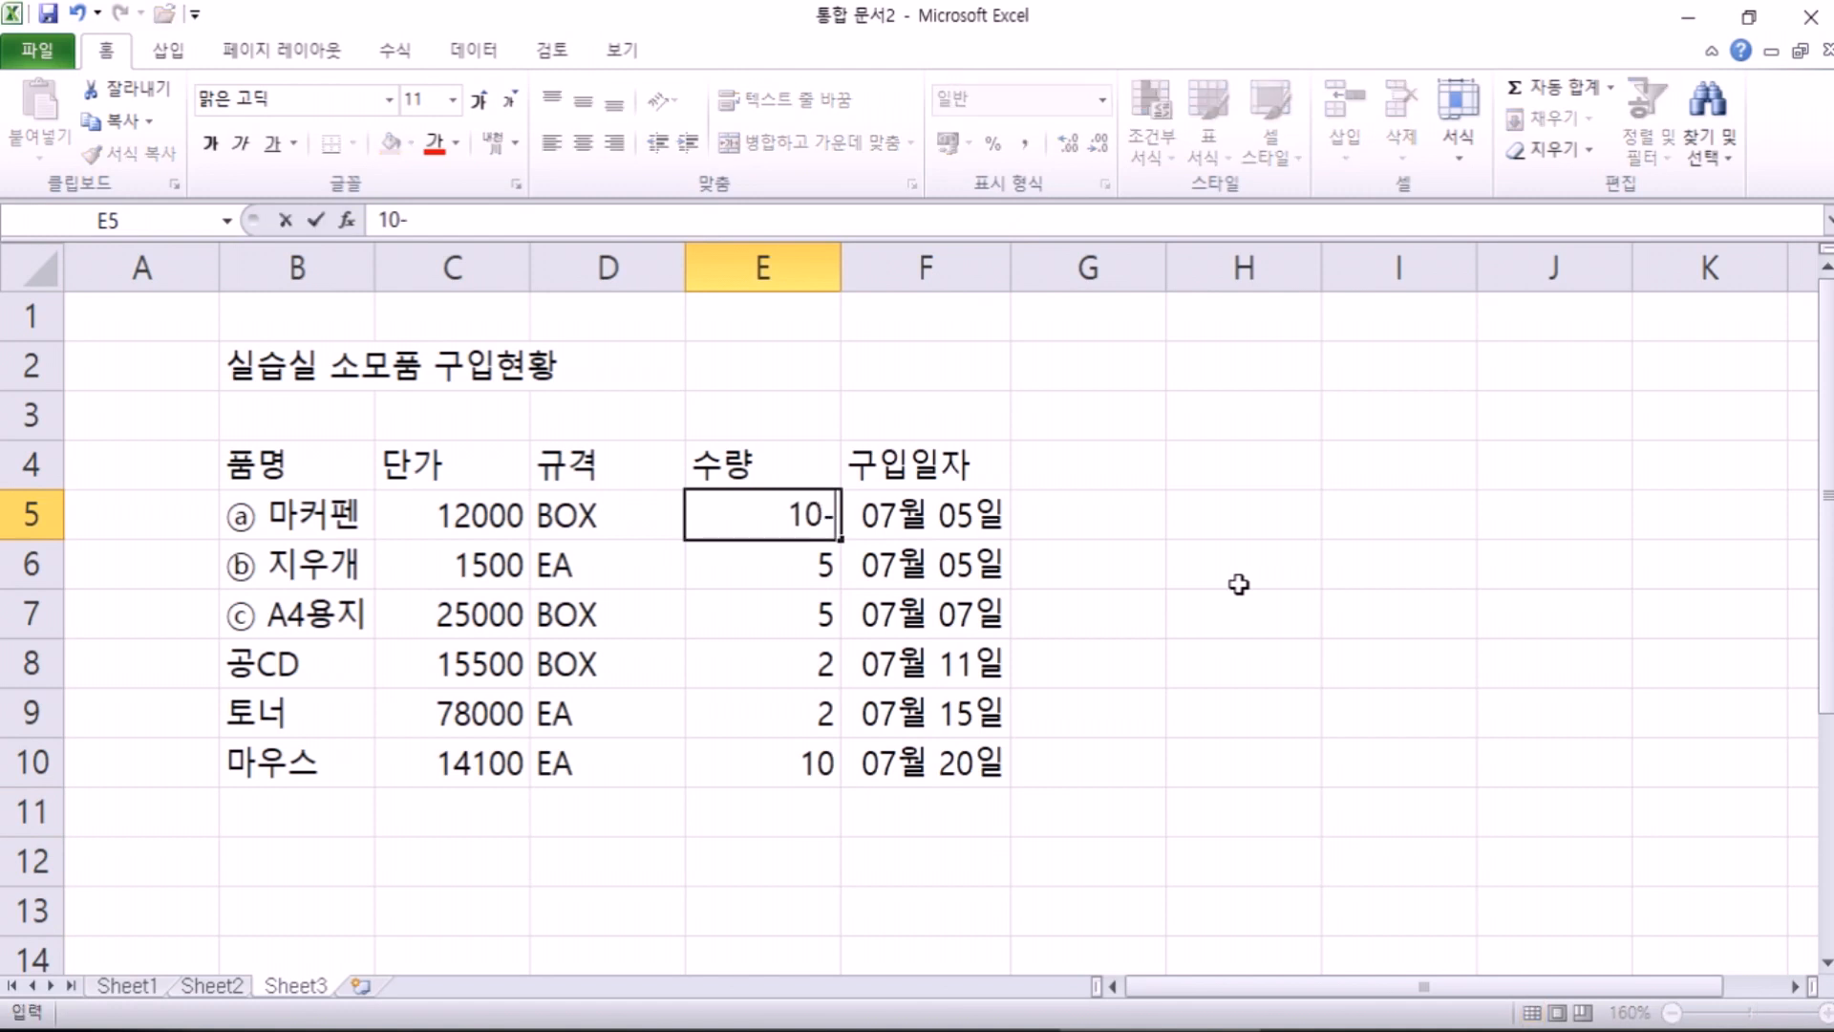
key("Return")
key("Up")
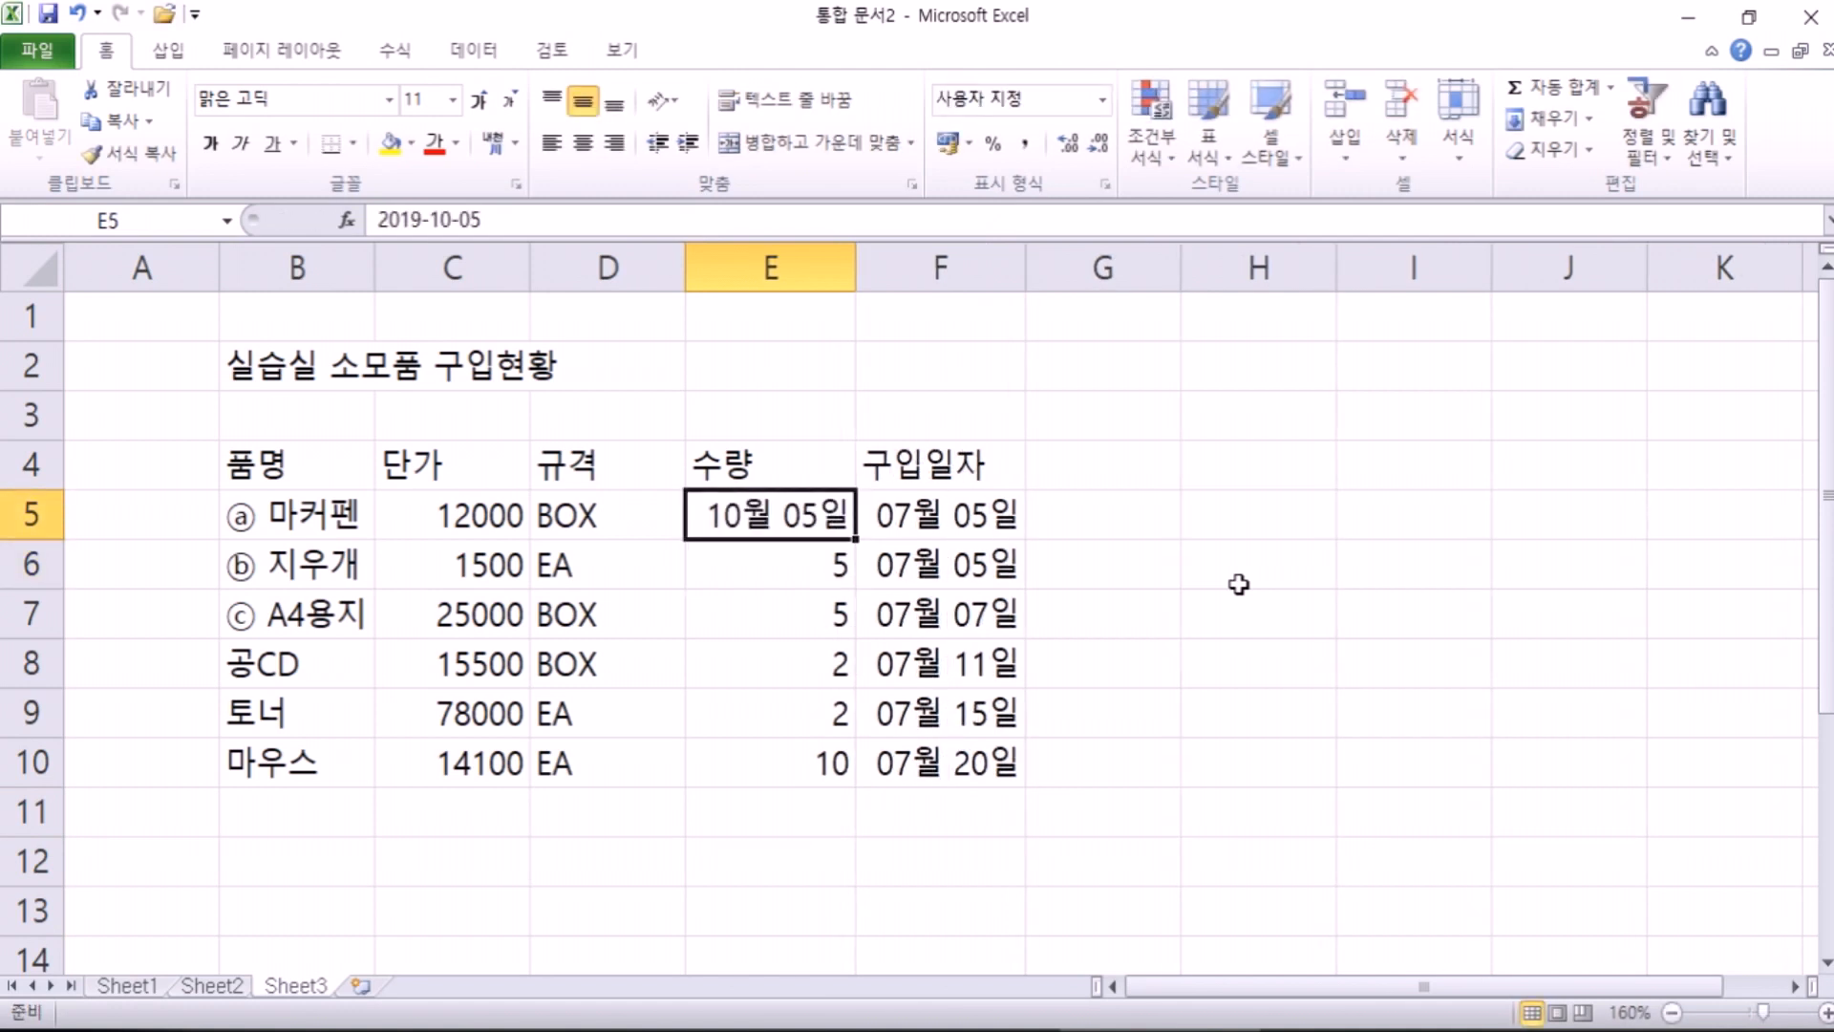
type("10")
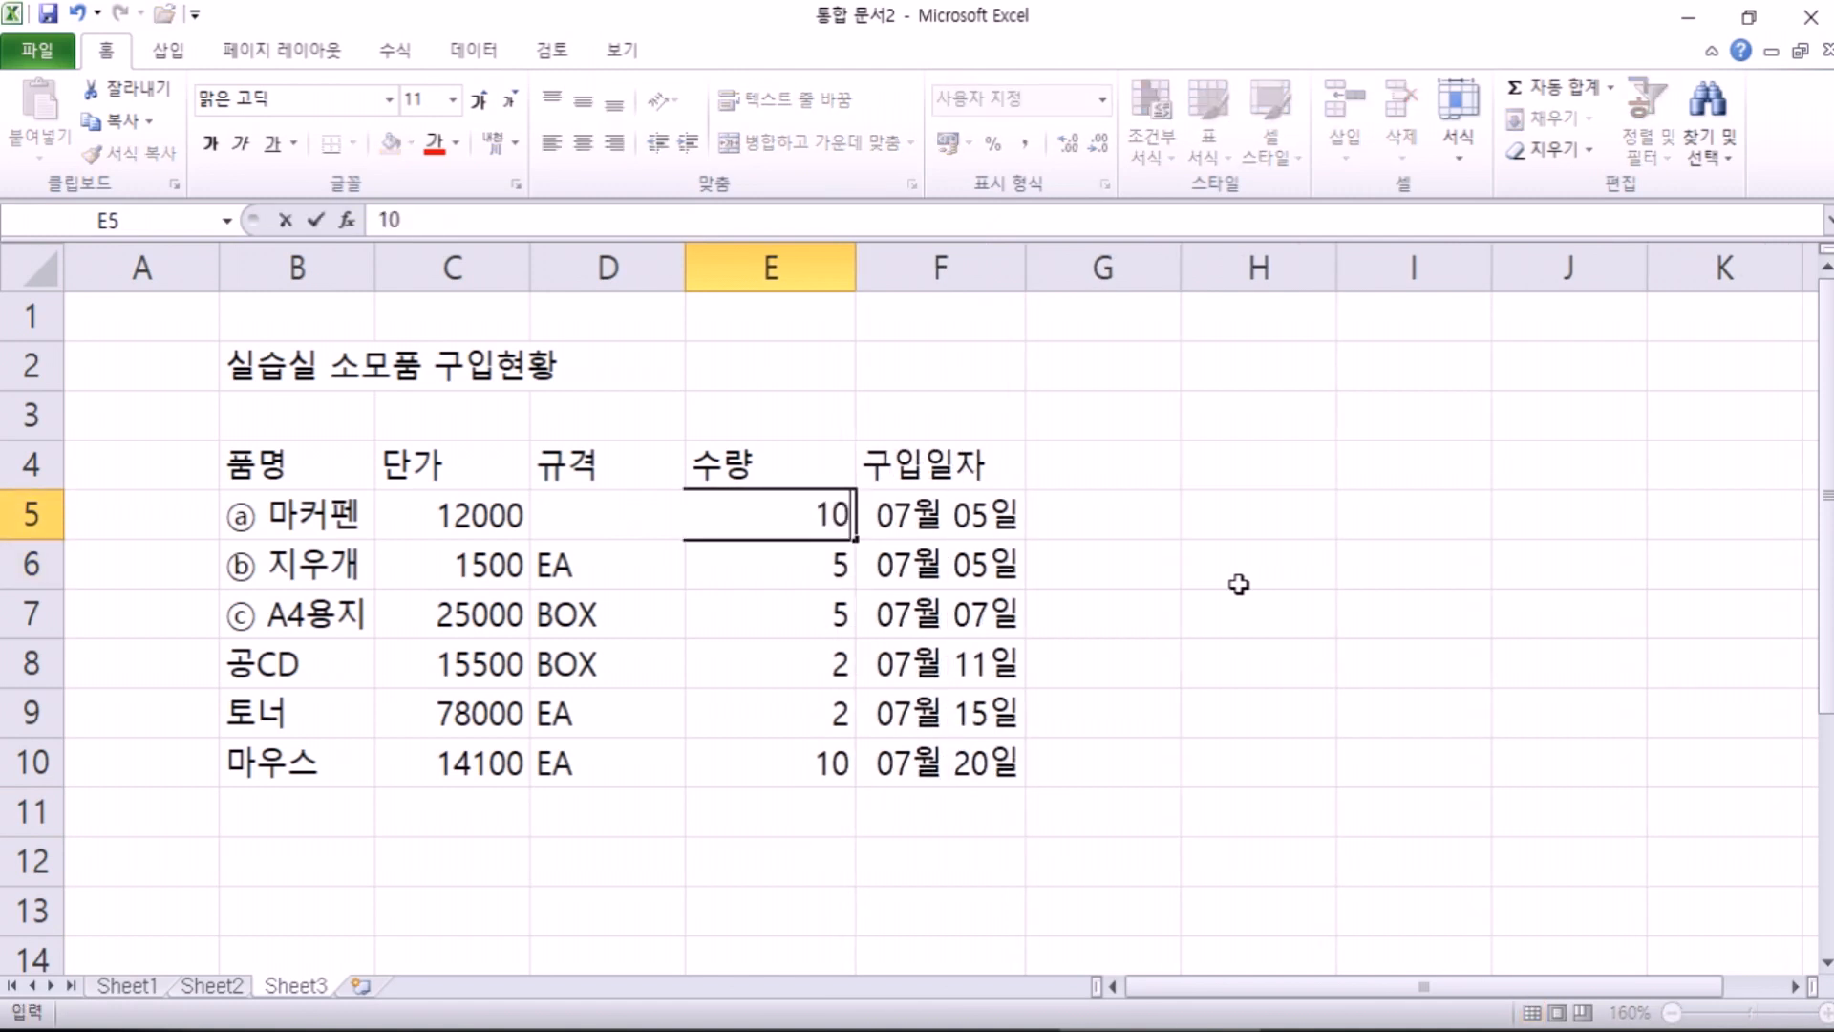
key("Return")
key("Up")
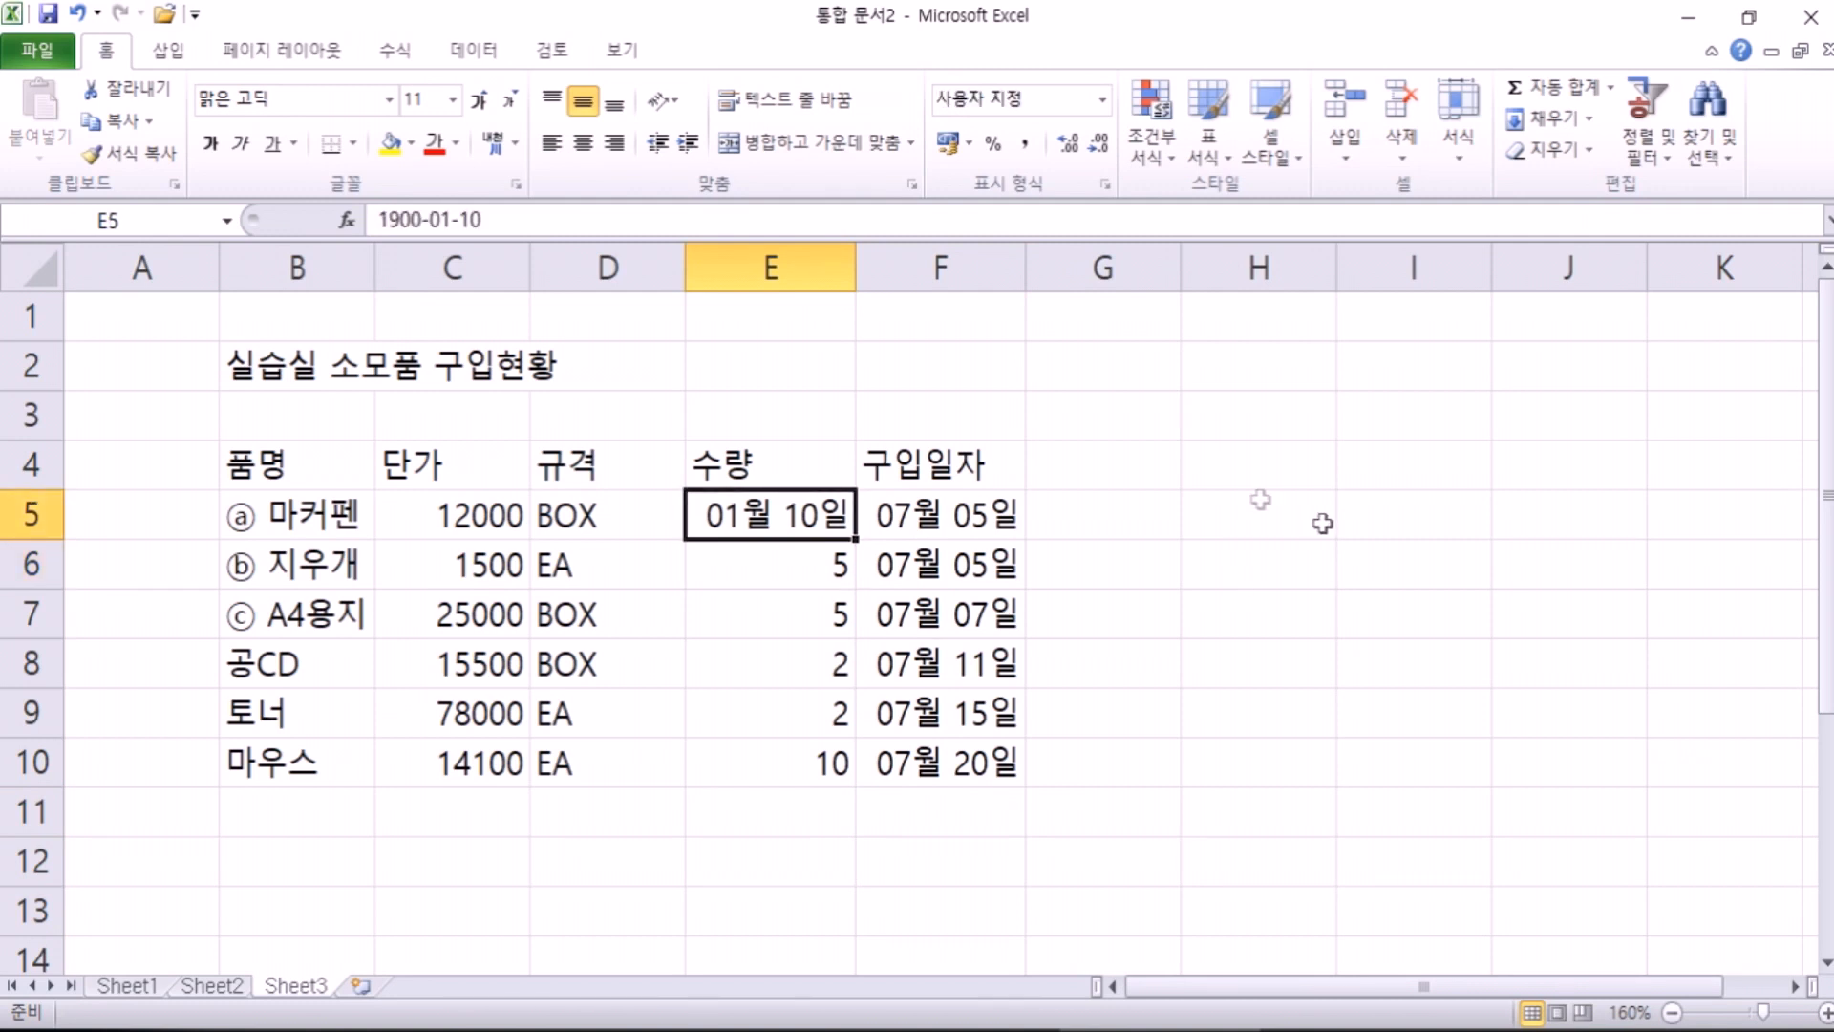
left_click(1104, 101)
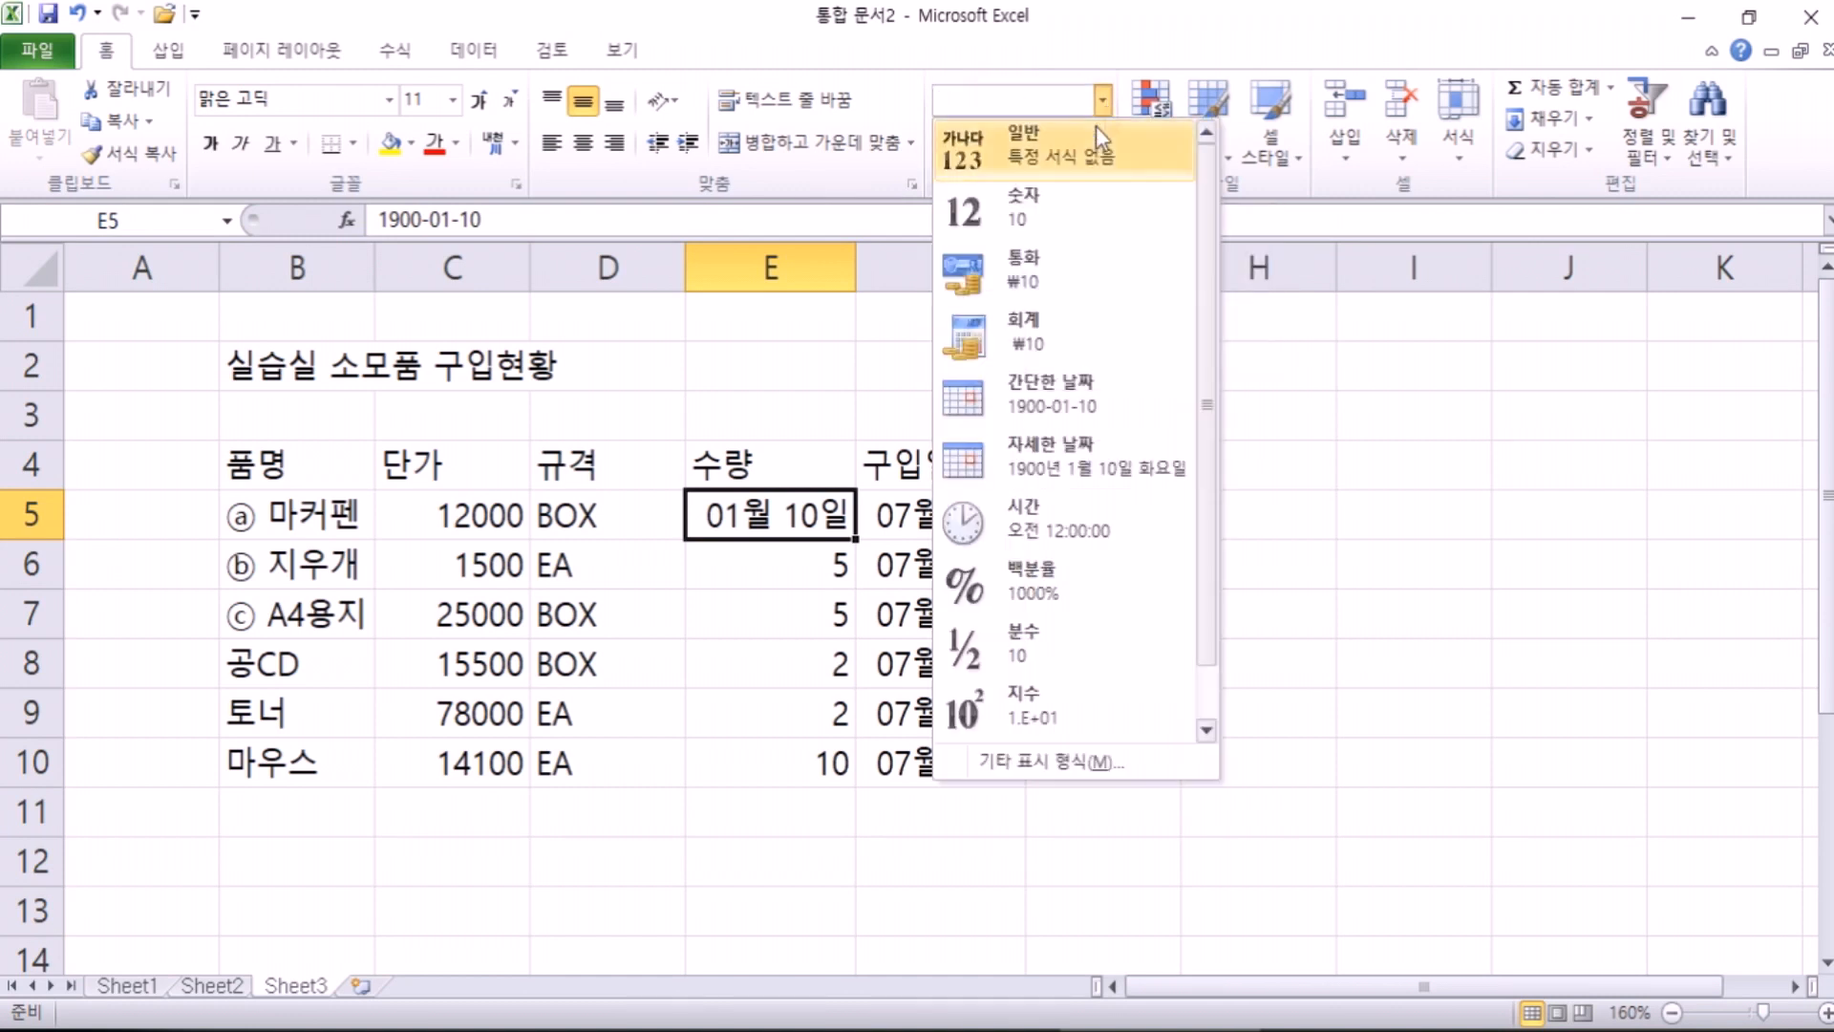
left_click(1089, 160)
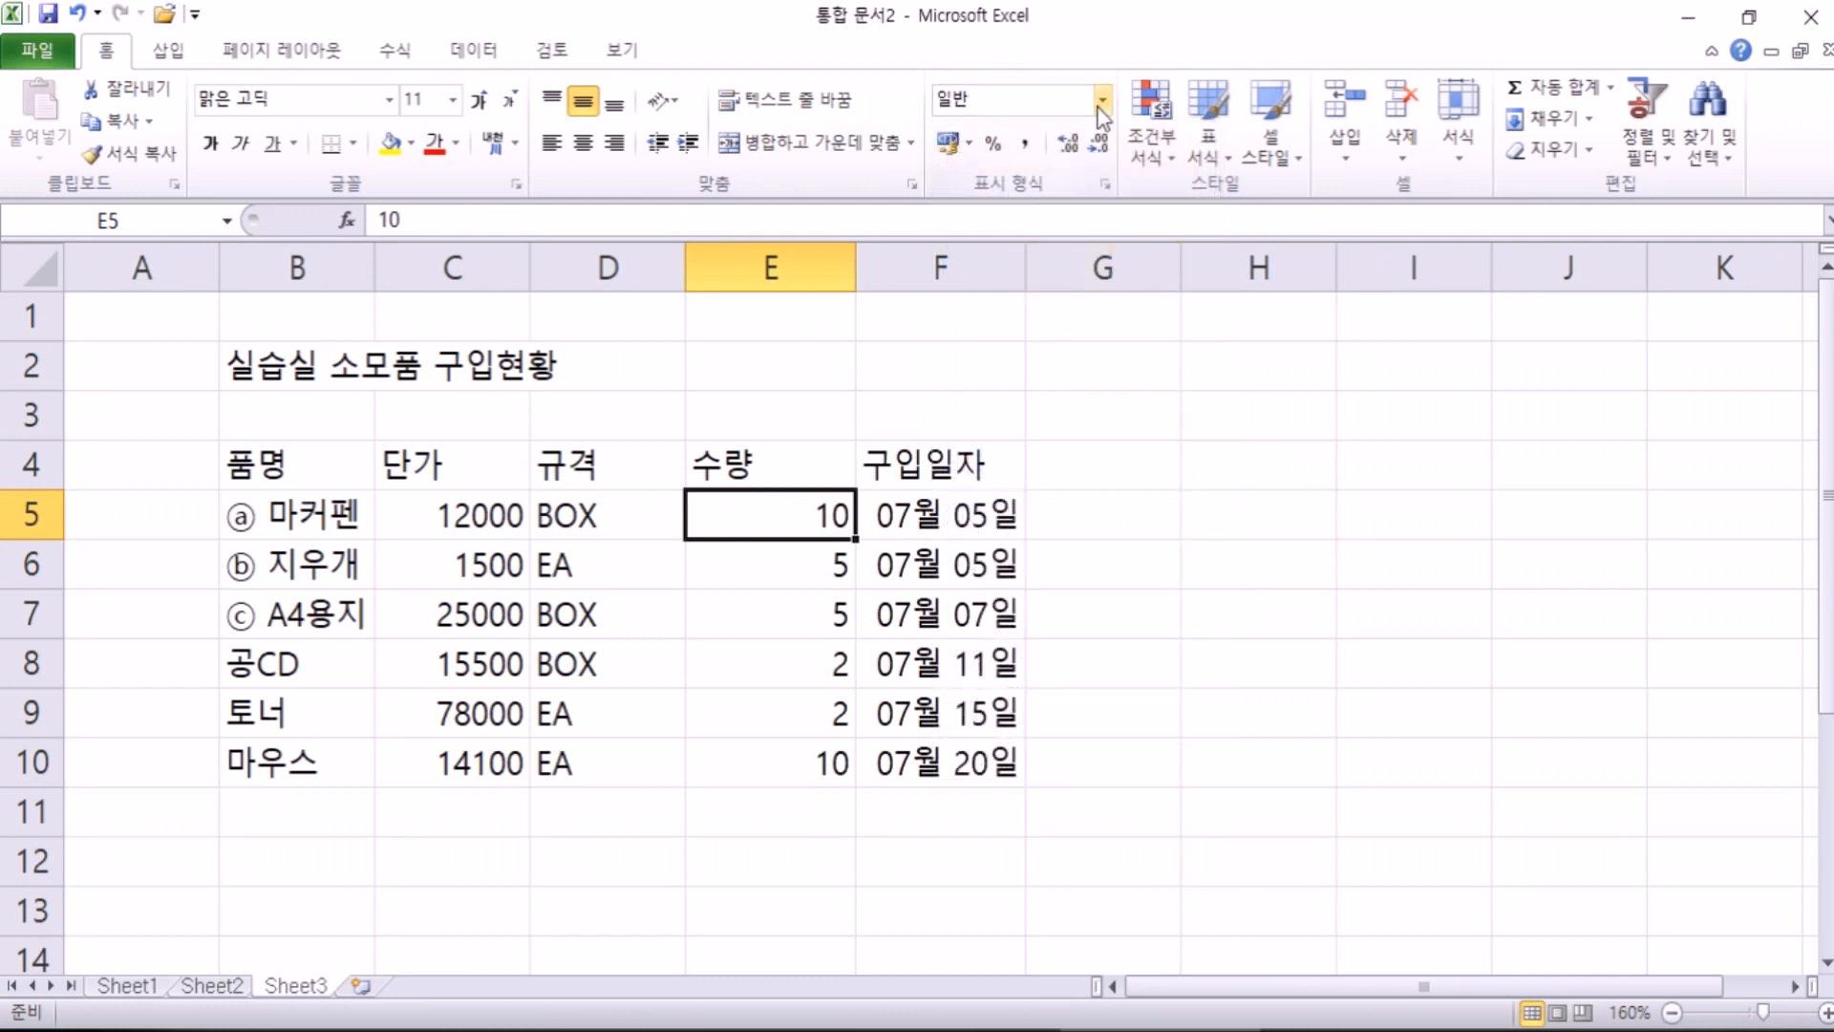
Step: Preview F5's date as serial number 43651 via General format, then undo it
left_click(903, 516)
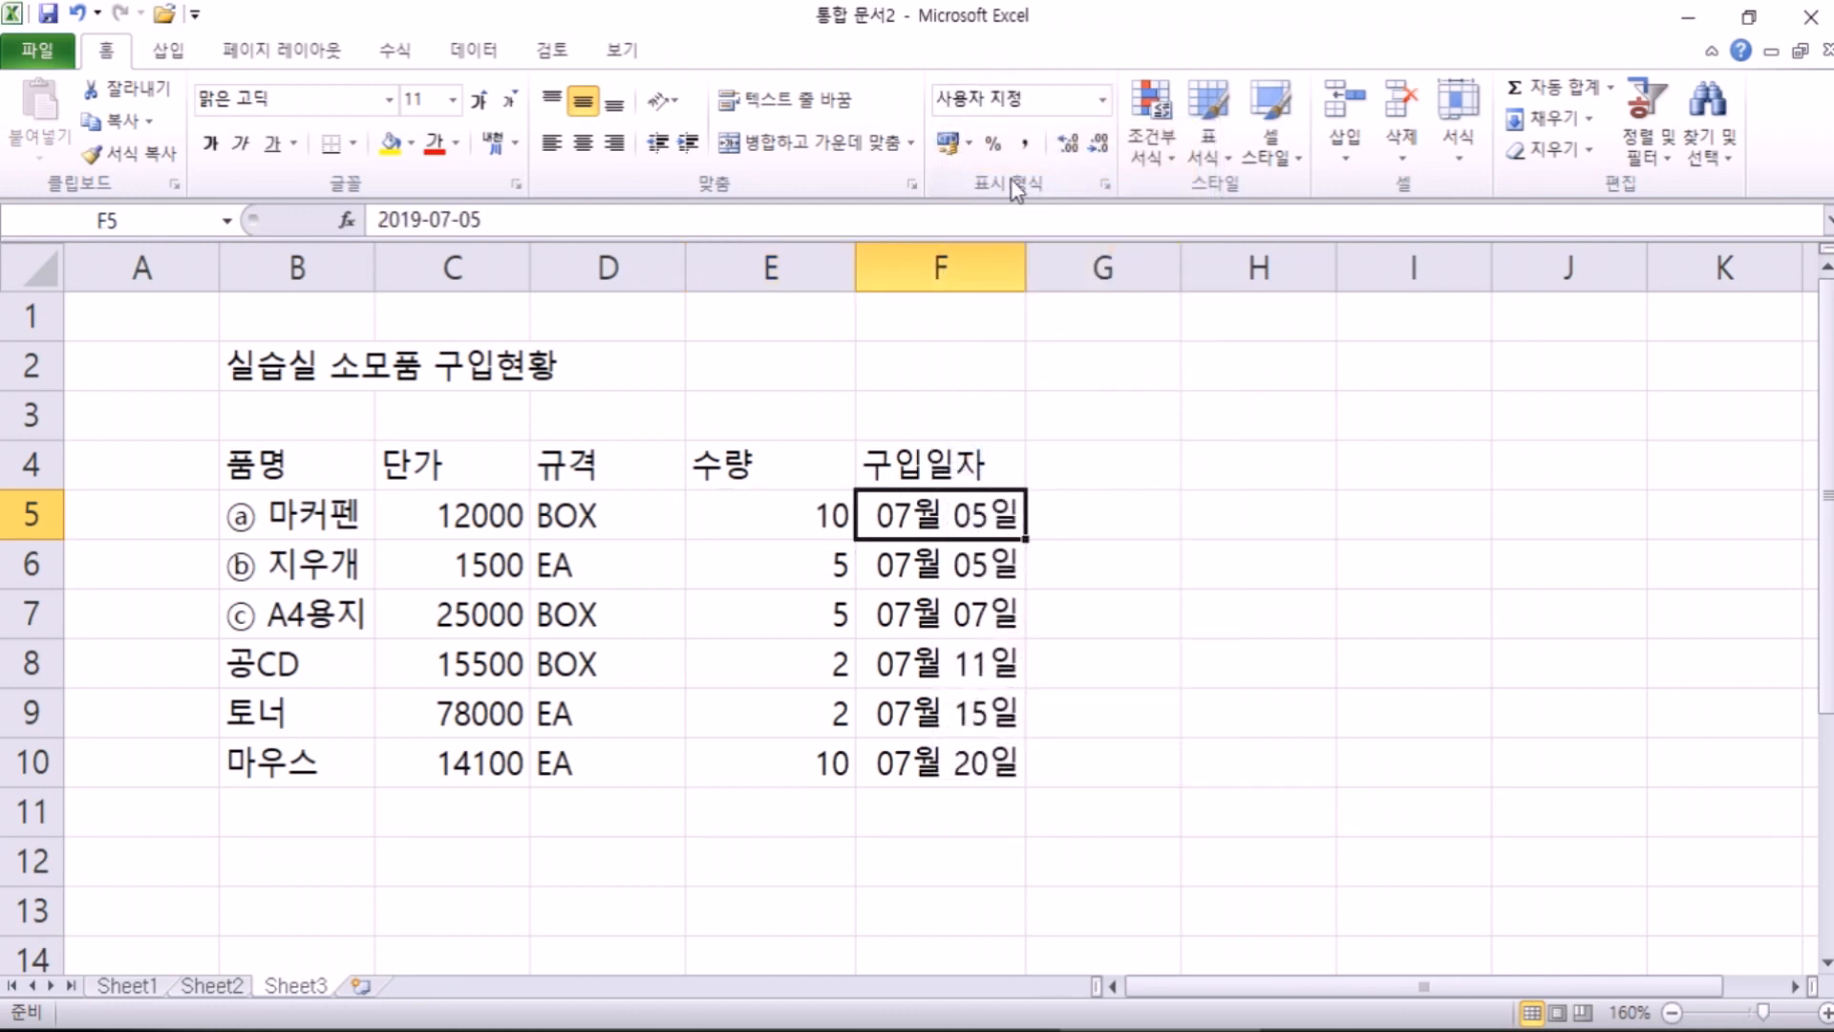
left_click(789, 515)
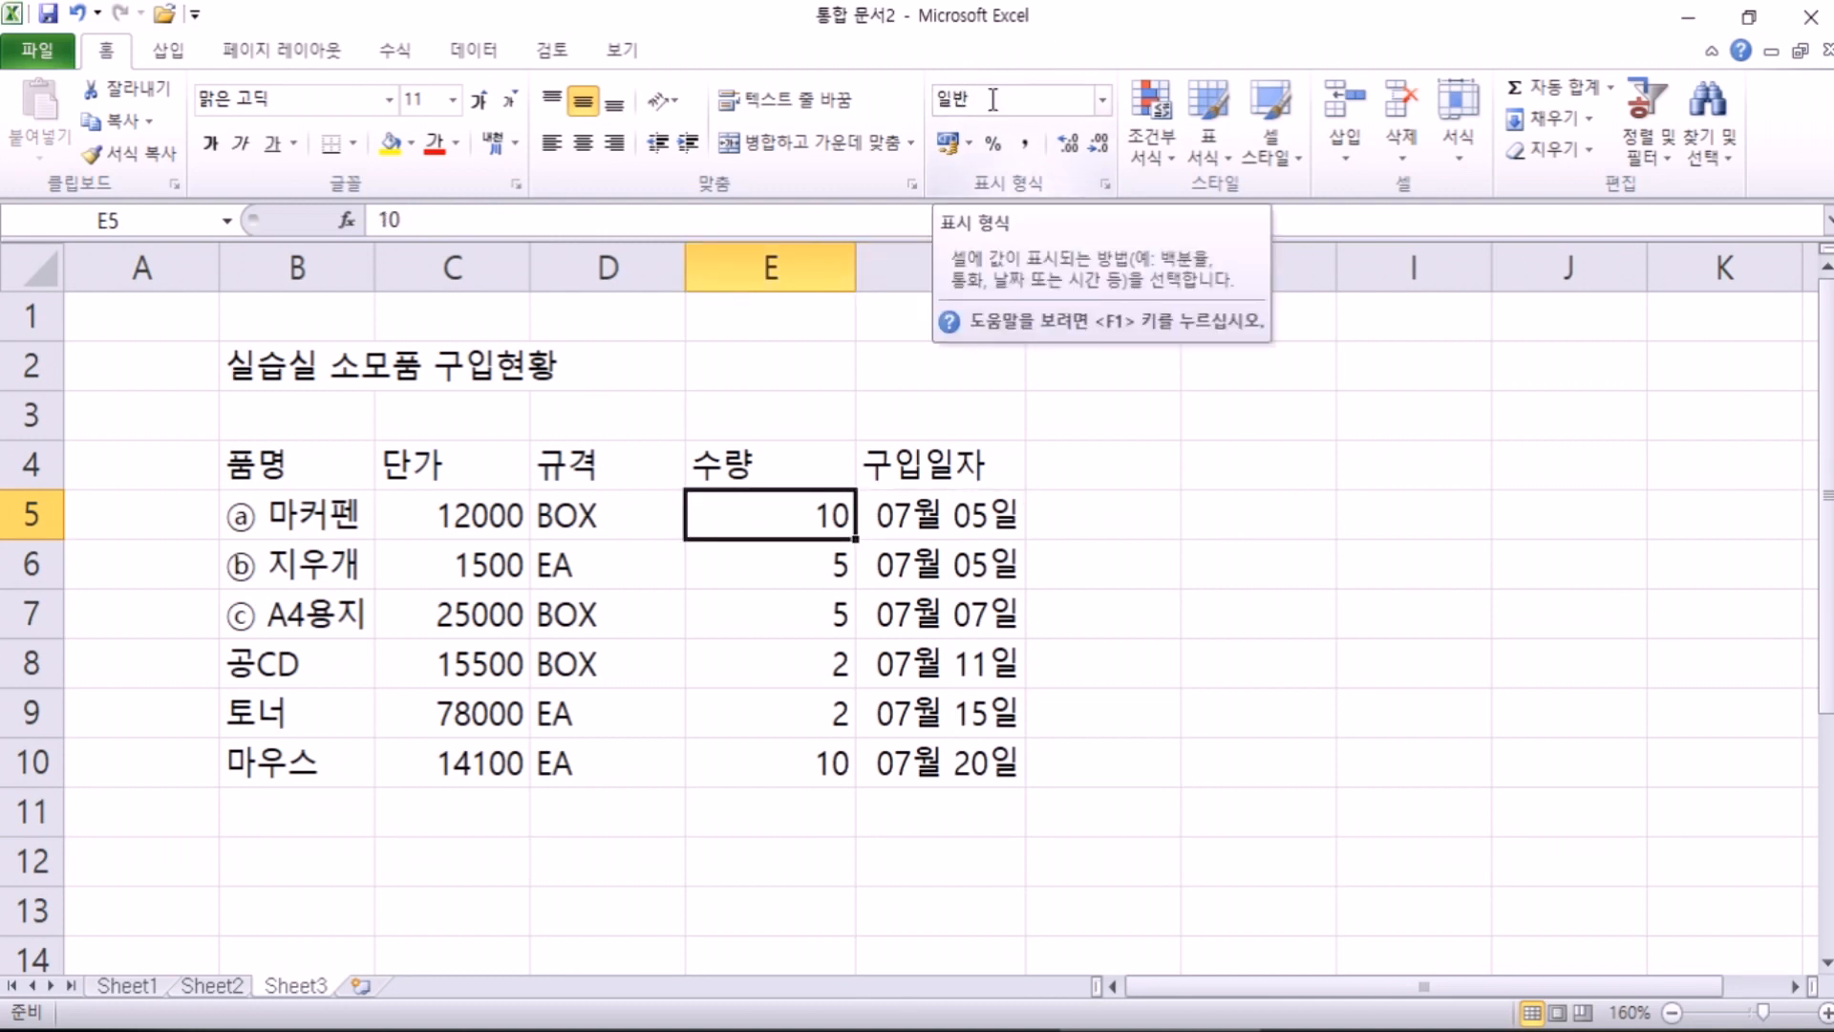
left_click(361, 514)
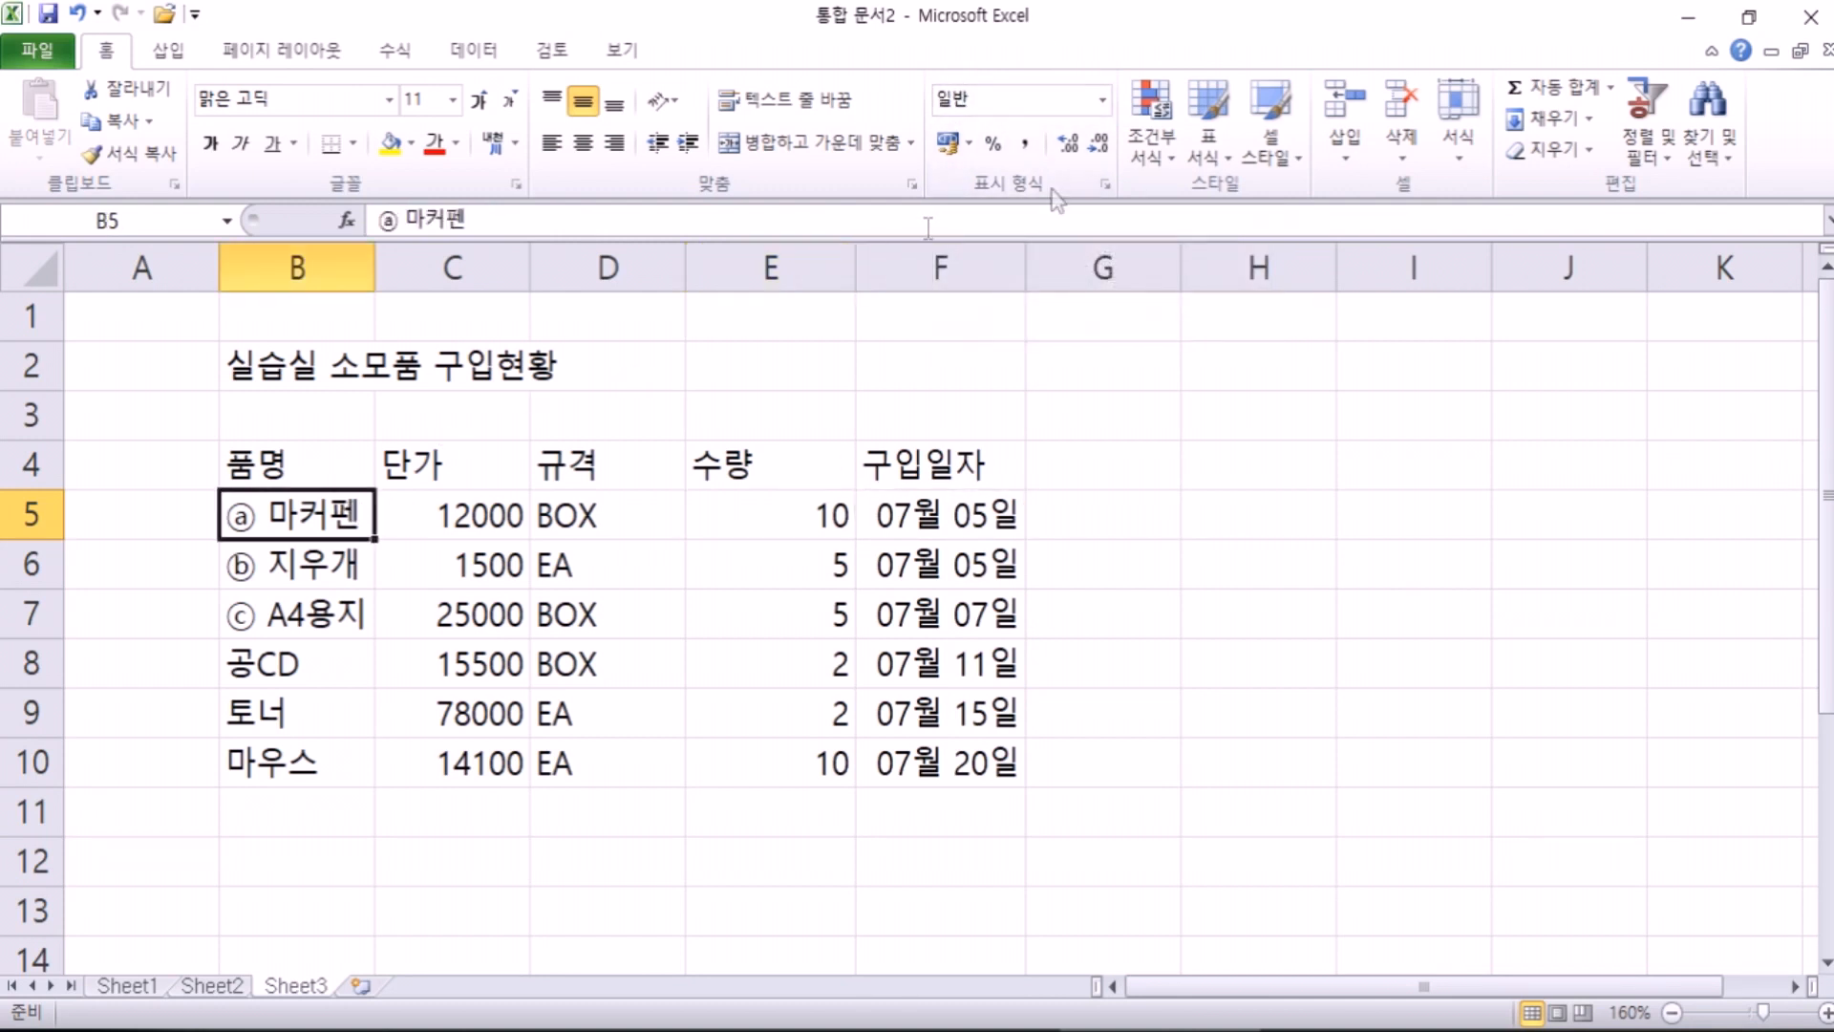
left_click(991, 497)
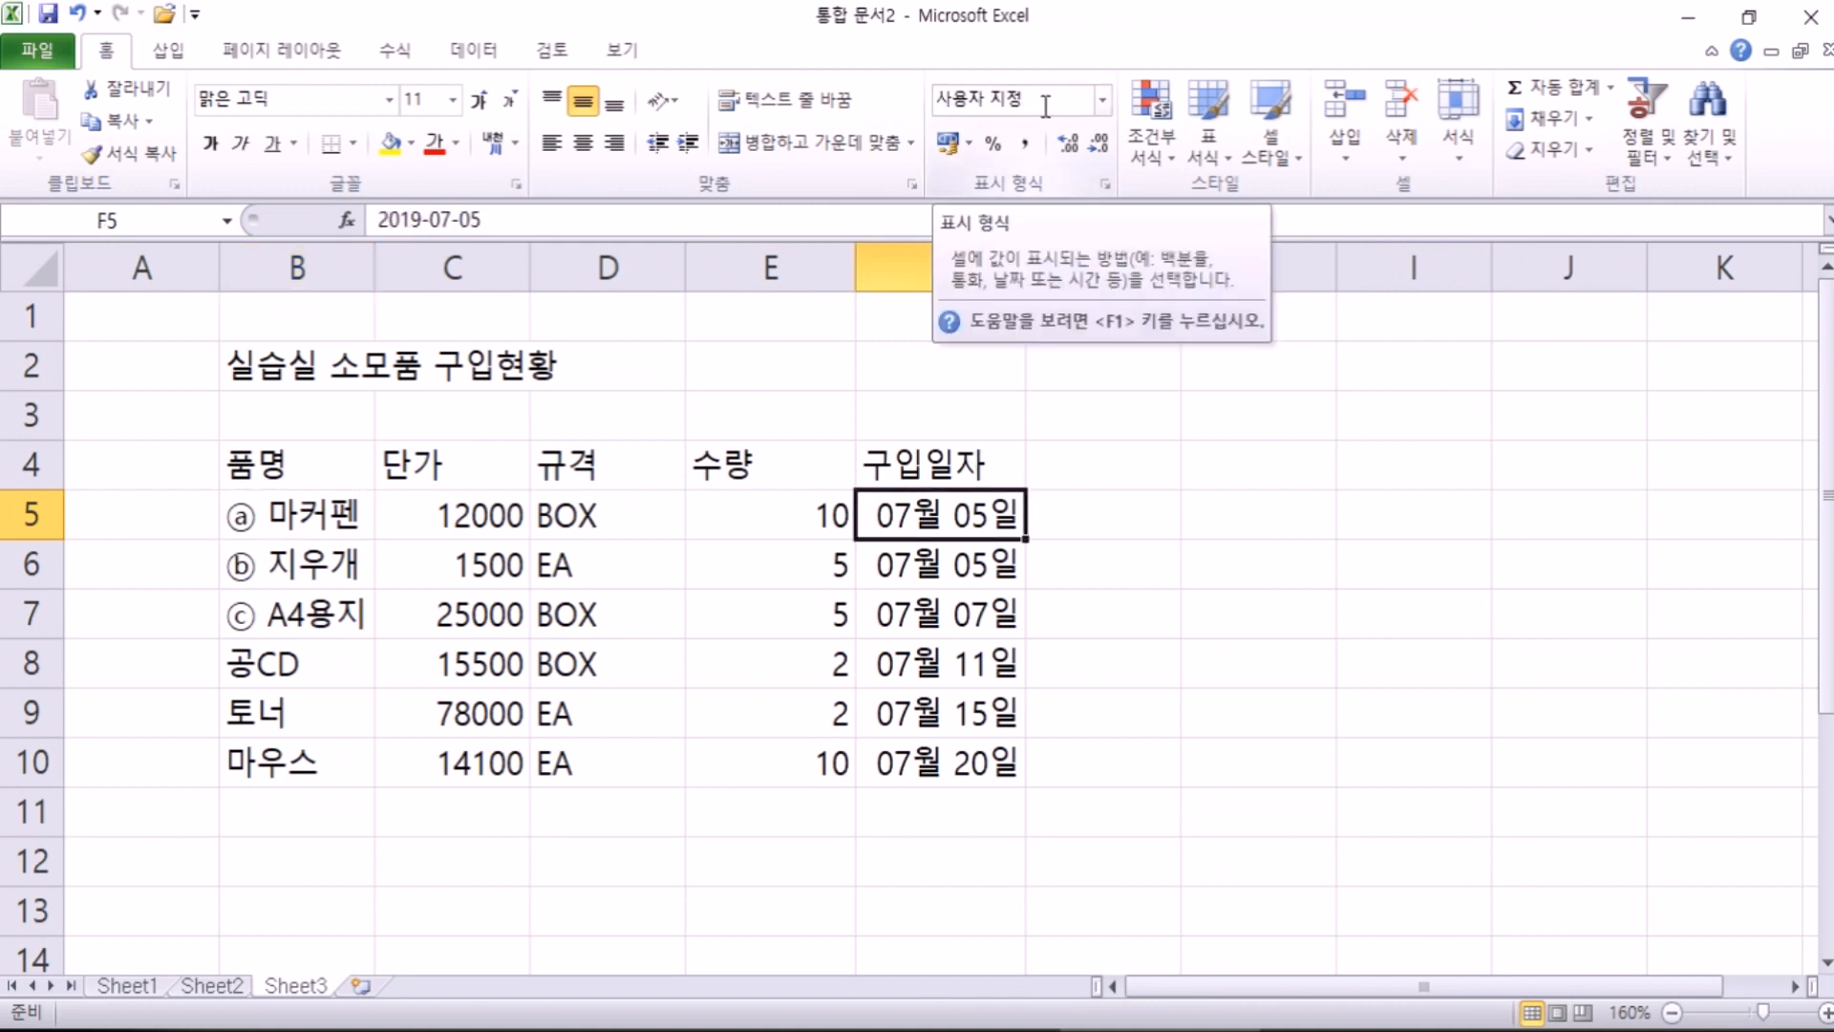
left_click(1104, 99)
left_click(1061, 163)
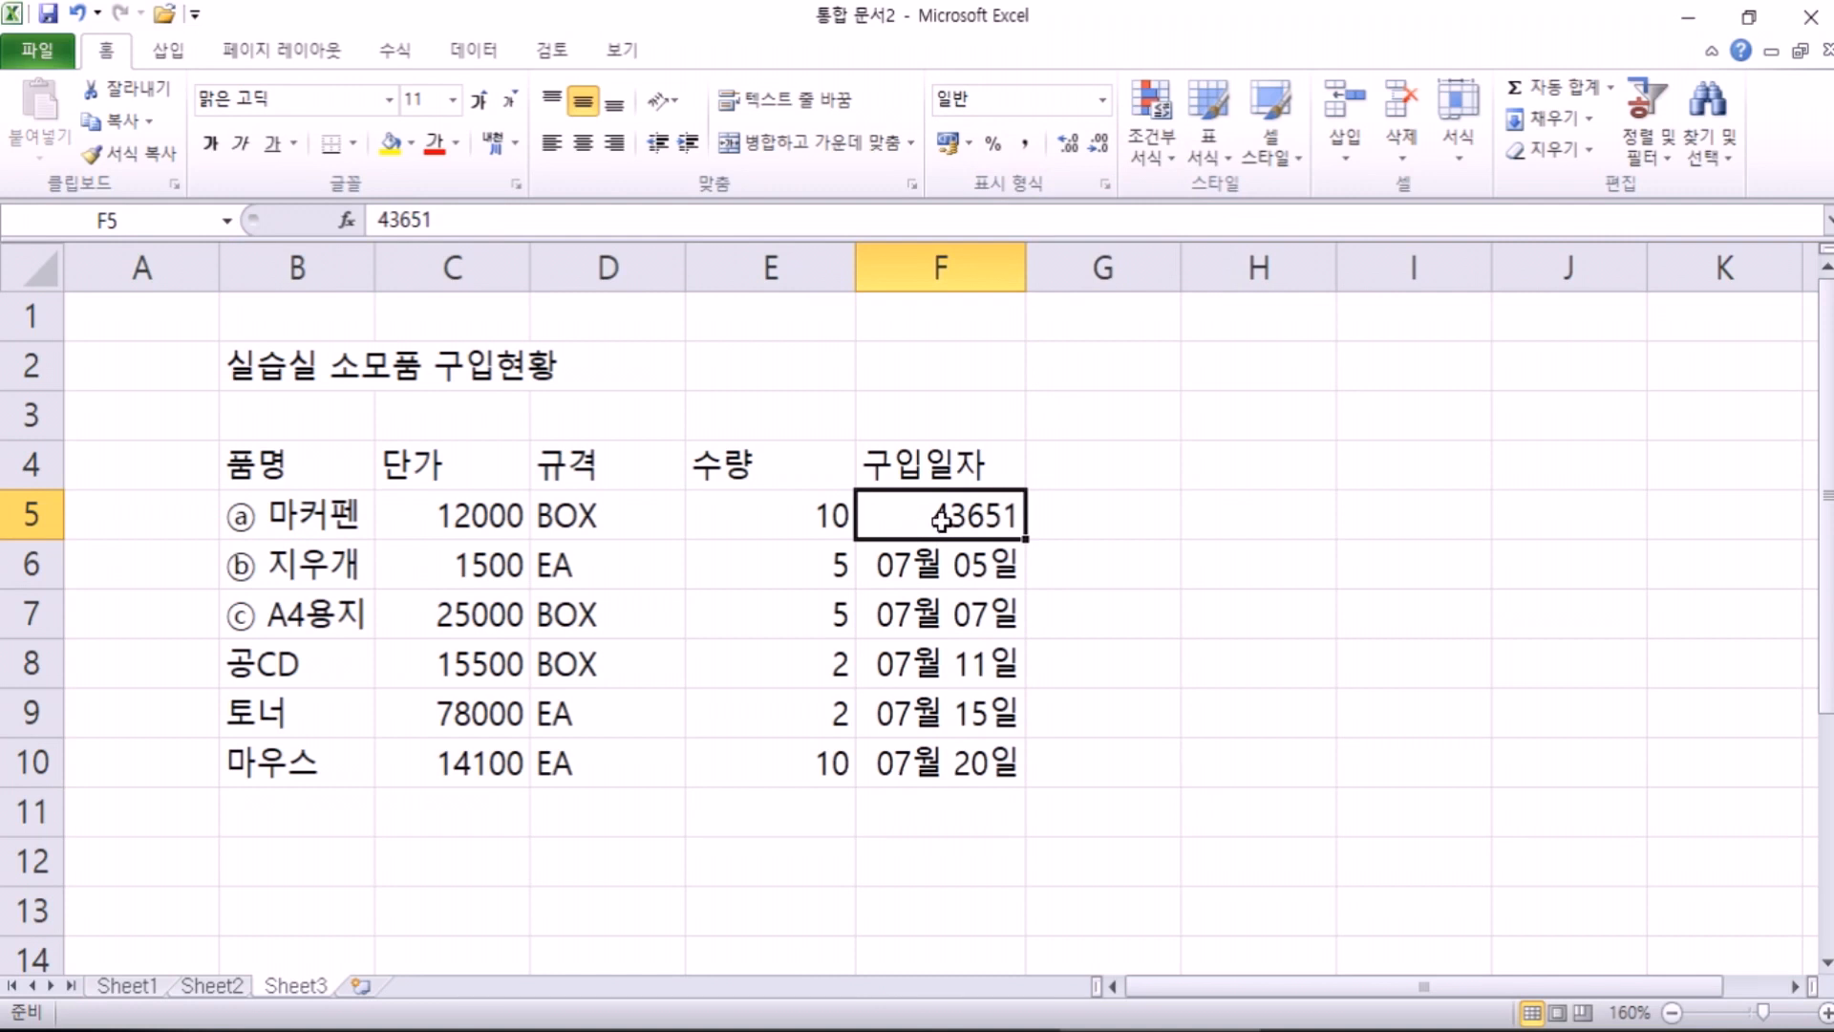
key("ctrl+z")
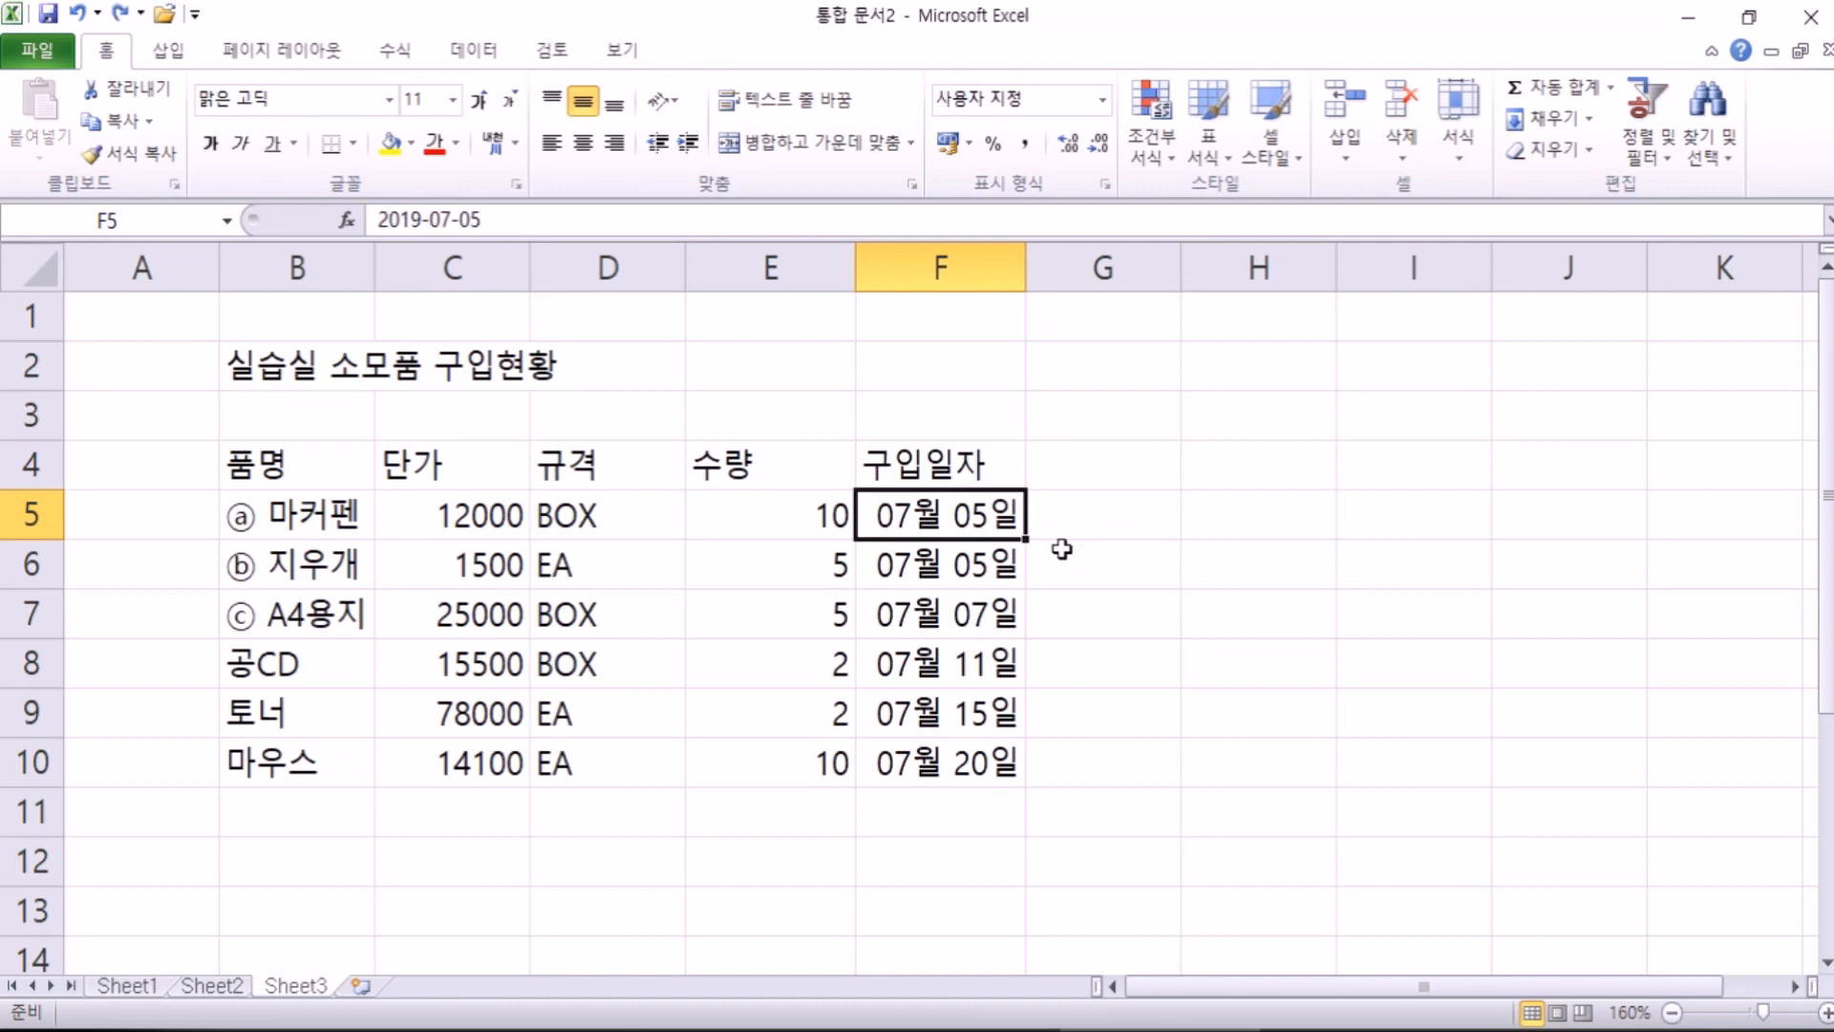
Step: Enter 7-5 in G5 and format it as General to show 43651
left_click(1107, 521)
type("7-5")
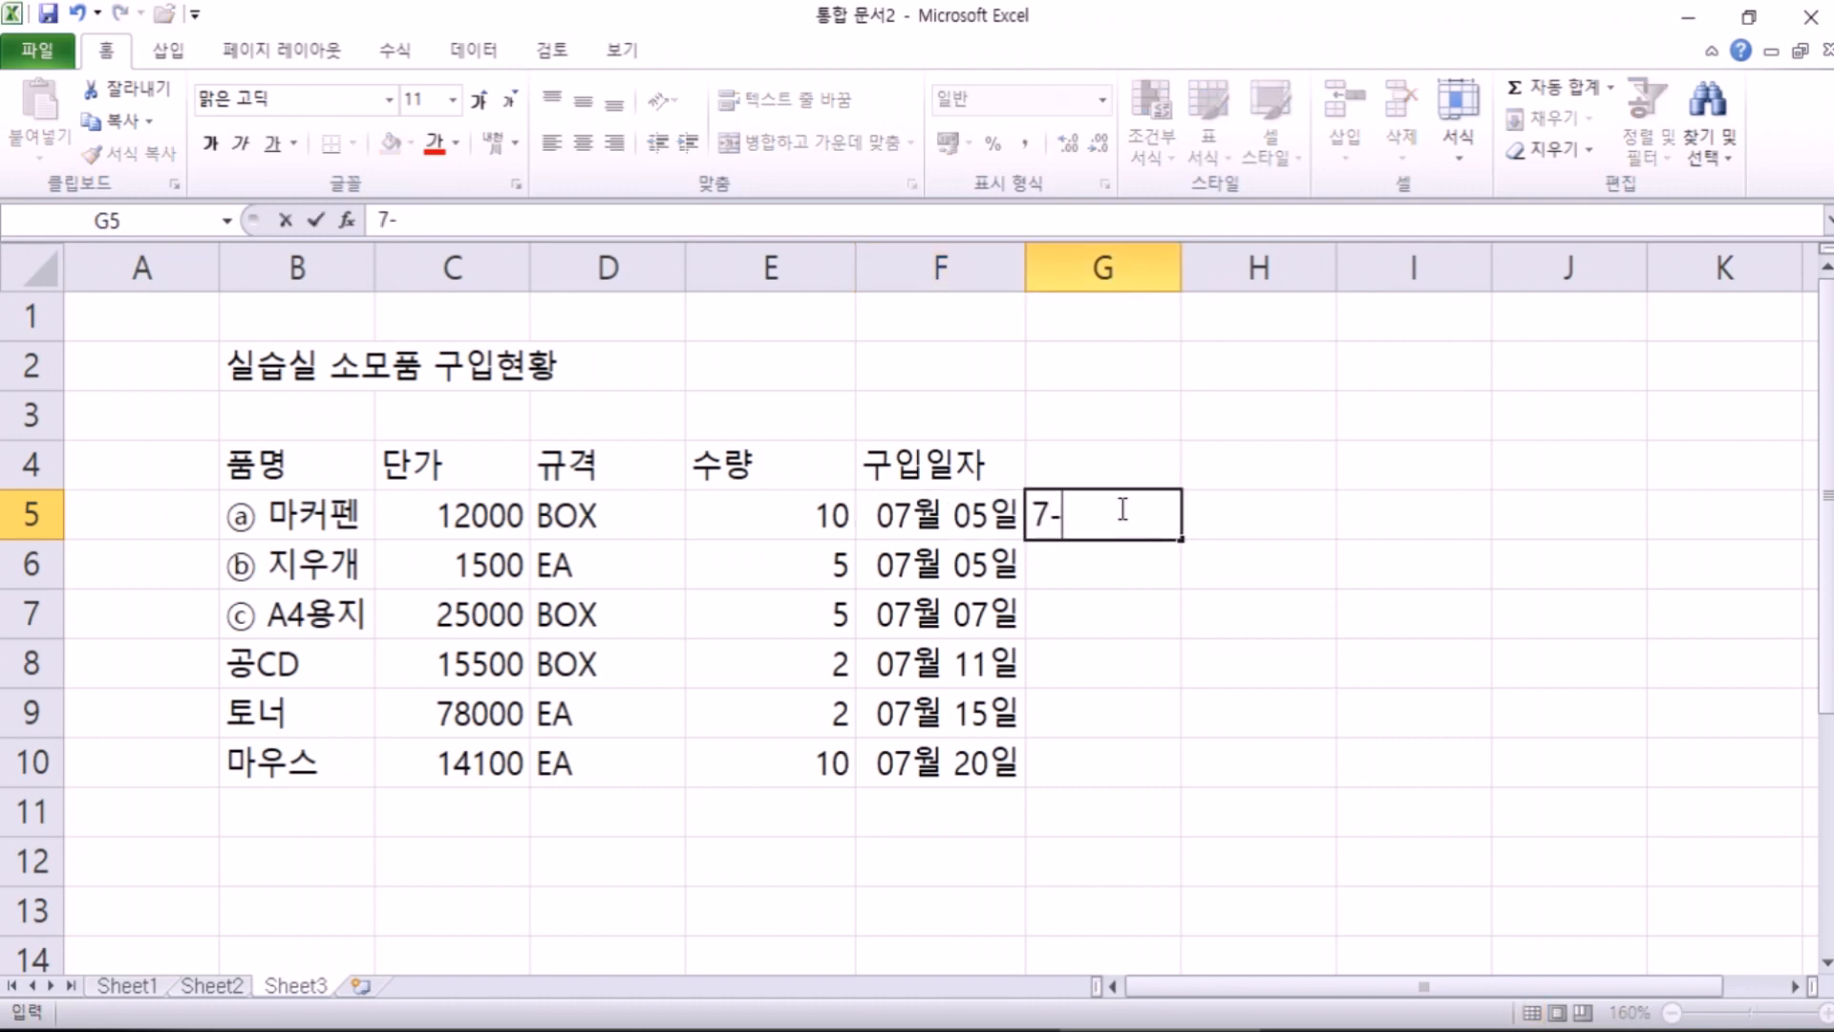
key("Return")
left_click(1119, 508)
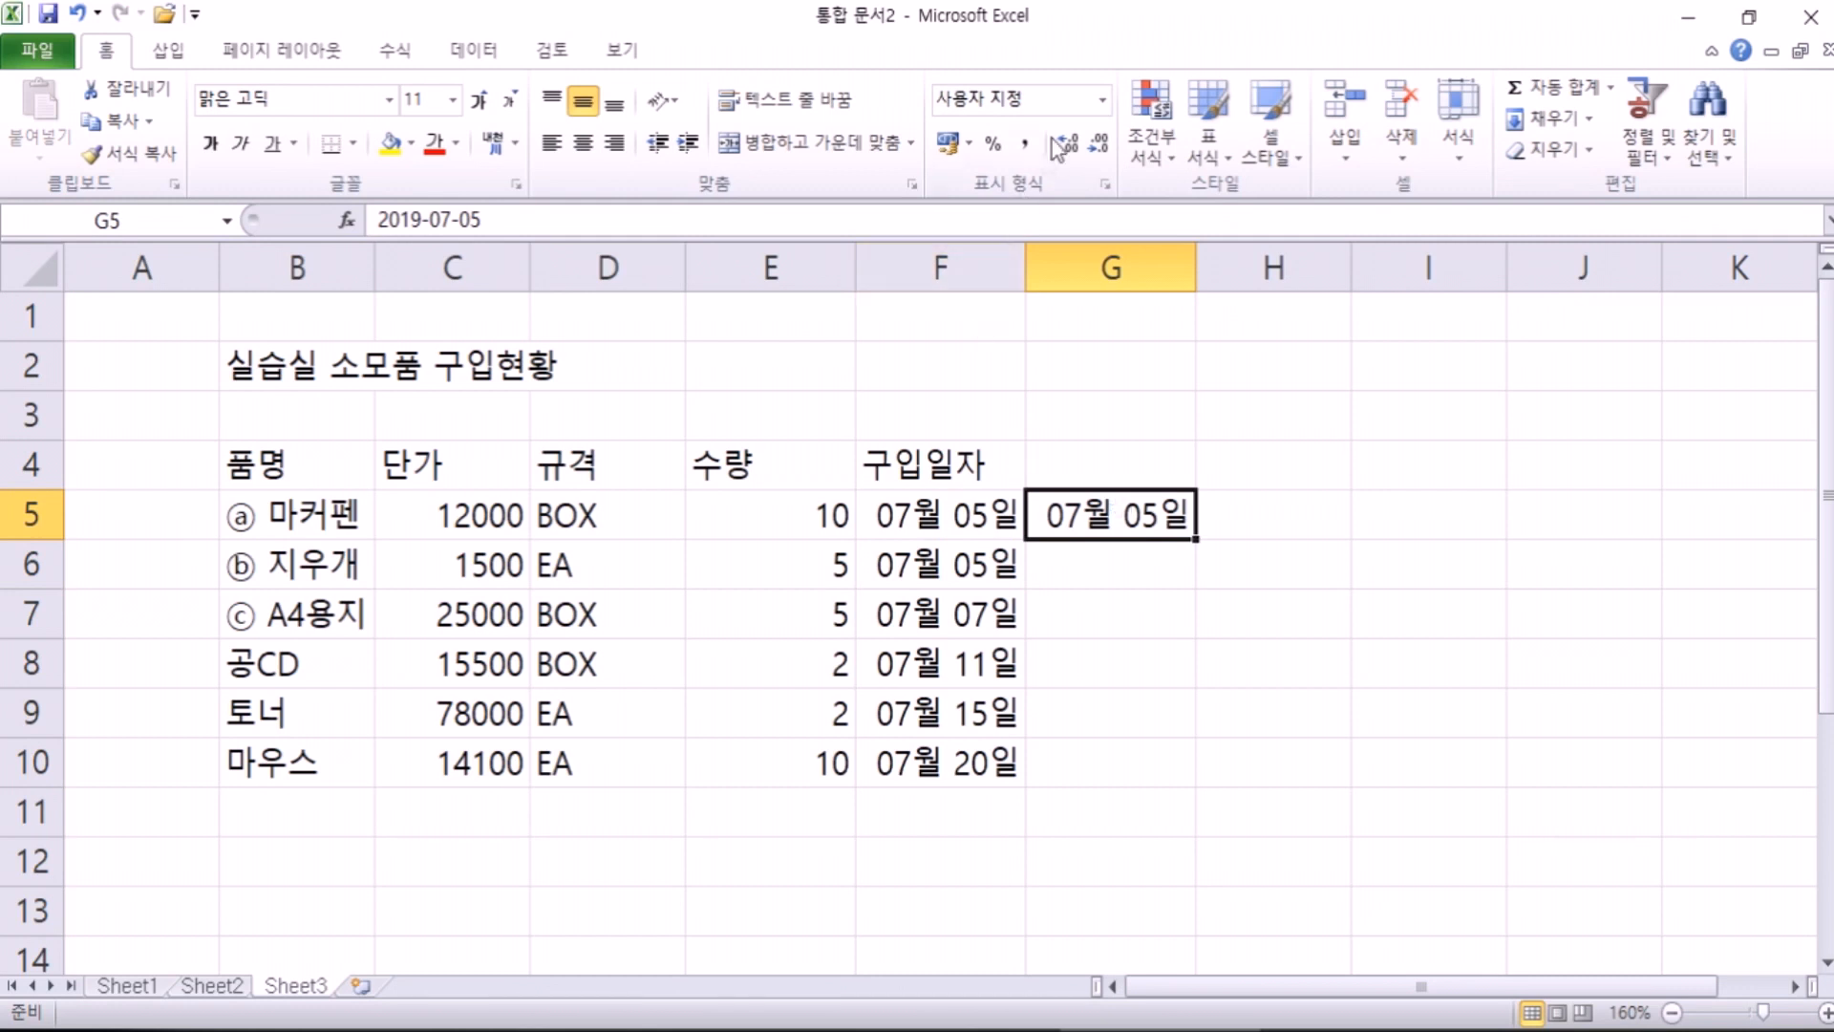
left_click(1100, 101)
left_click(1053, 135)
Step: Copy F5:G5, the date and its serial number, to the clipboard
left_click(921, 516)
left_click(1113, 516)
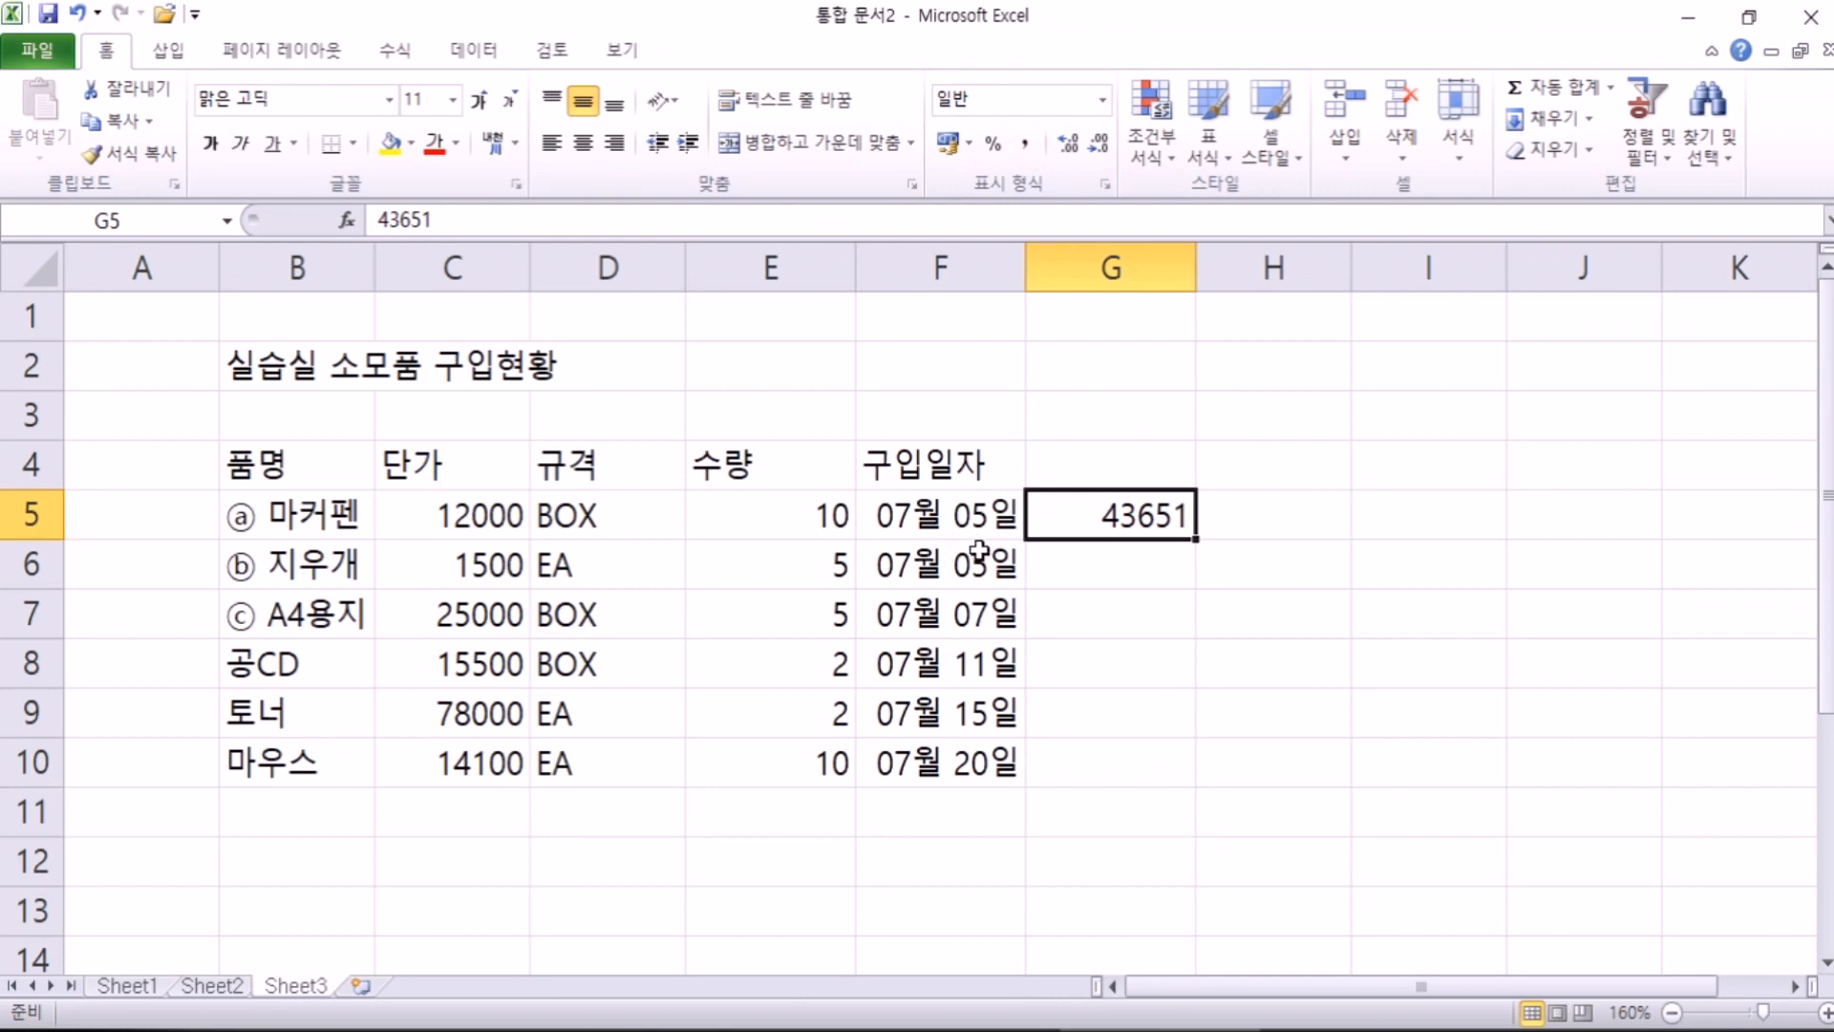
left_click_drag(938, 521, 1065, 517)
key("ctrl+c")
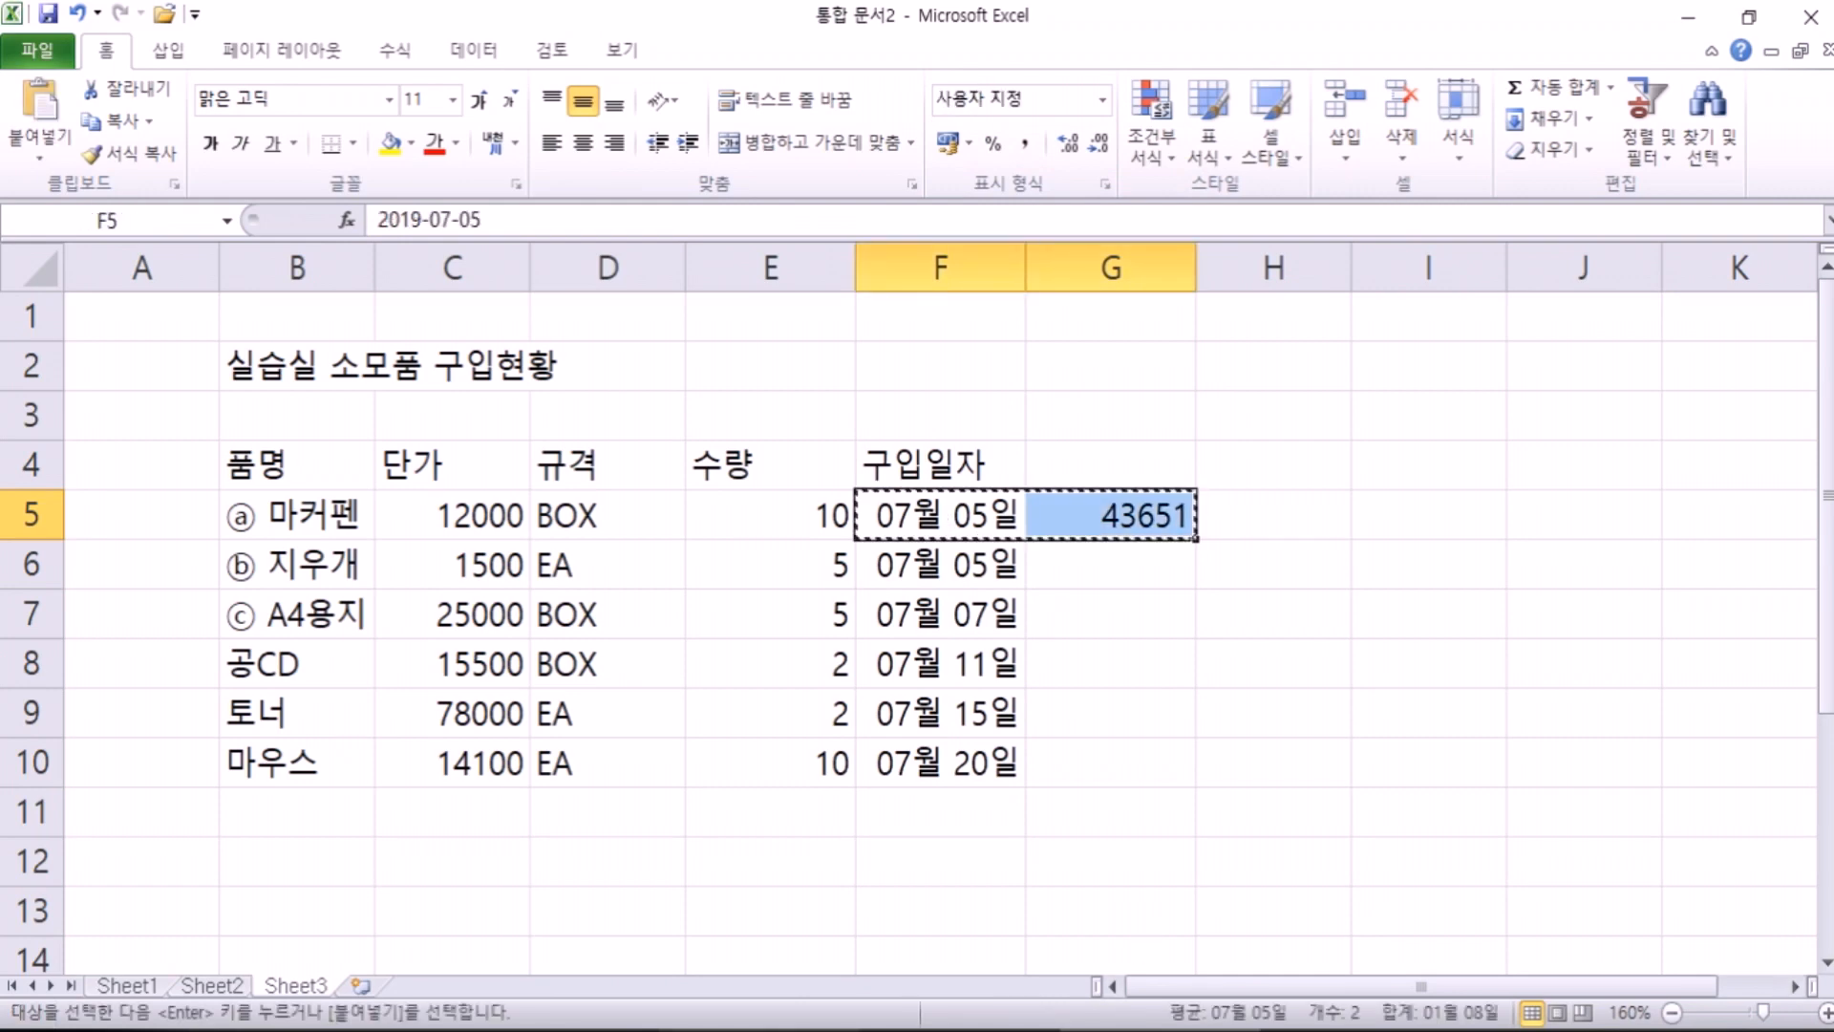
key("alt+Tab")
Step: Paste the copied cells into the notes and edit the line to '07월 05일 = 43651'
key("ctrl+v")
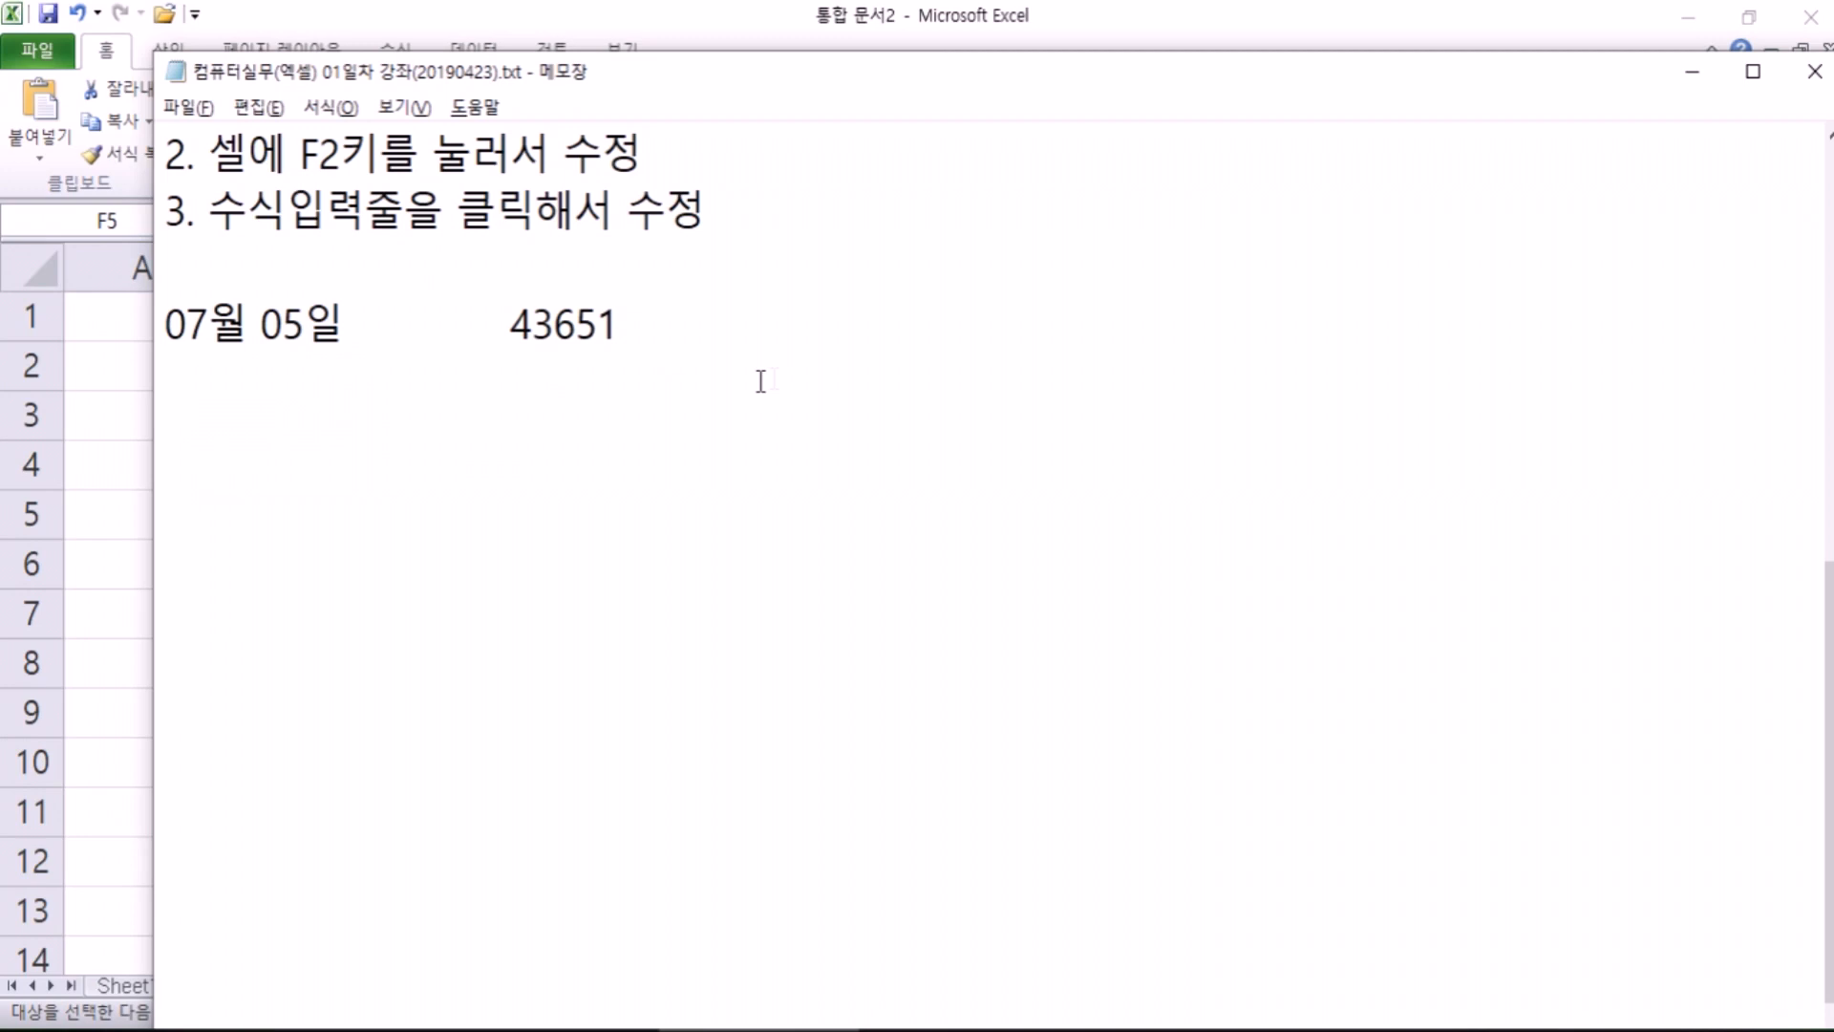
key("Up")
key("Right")
key("Right")
key("Right")
key("Right")
key("Right")
key("Right")
key("Right")
key("Right")
key("Left")
type("=")
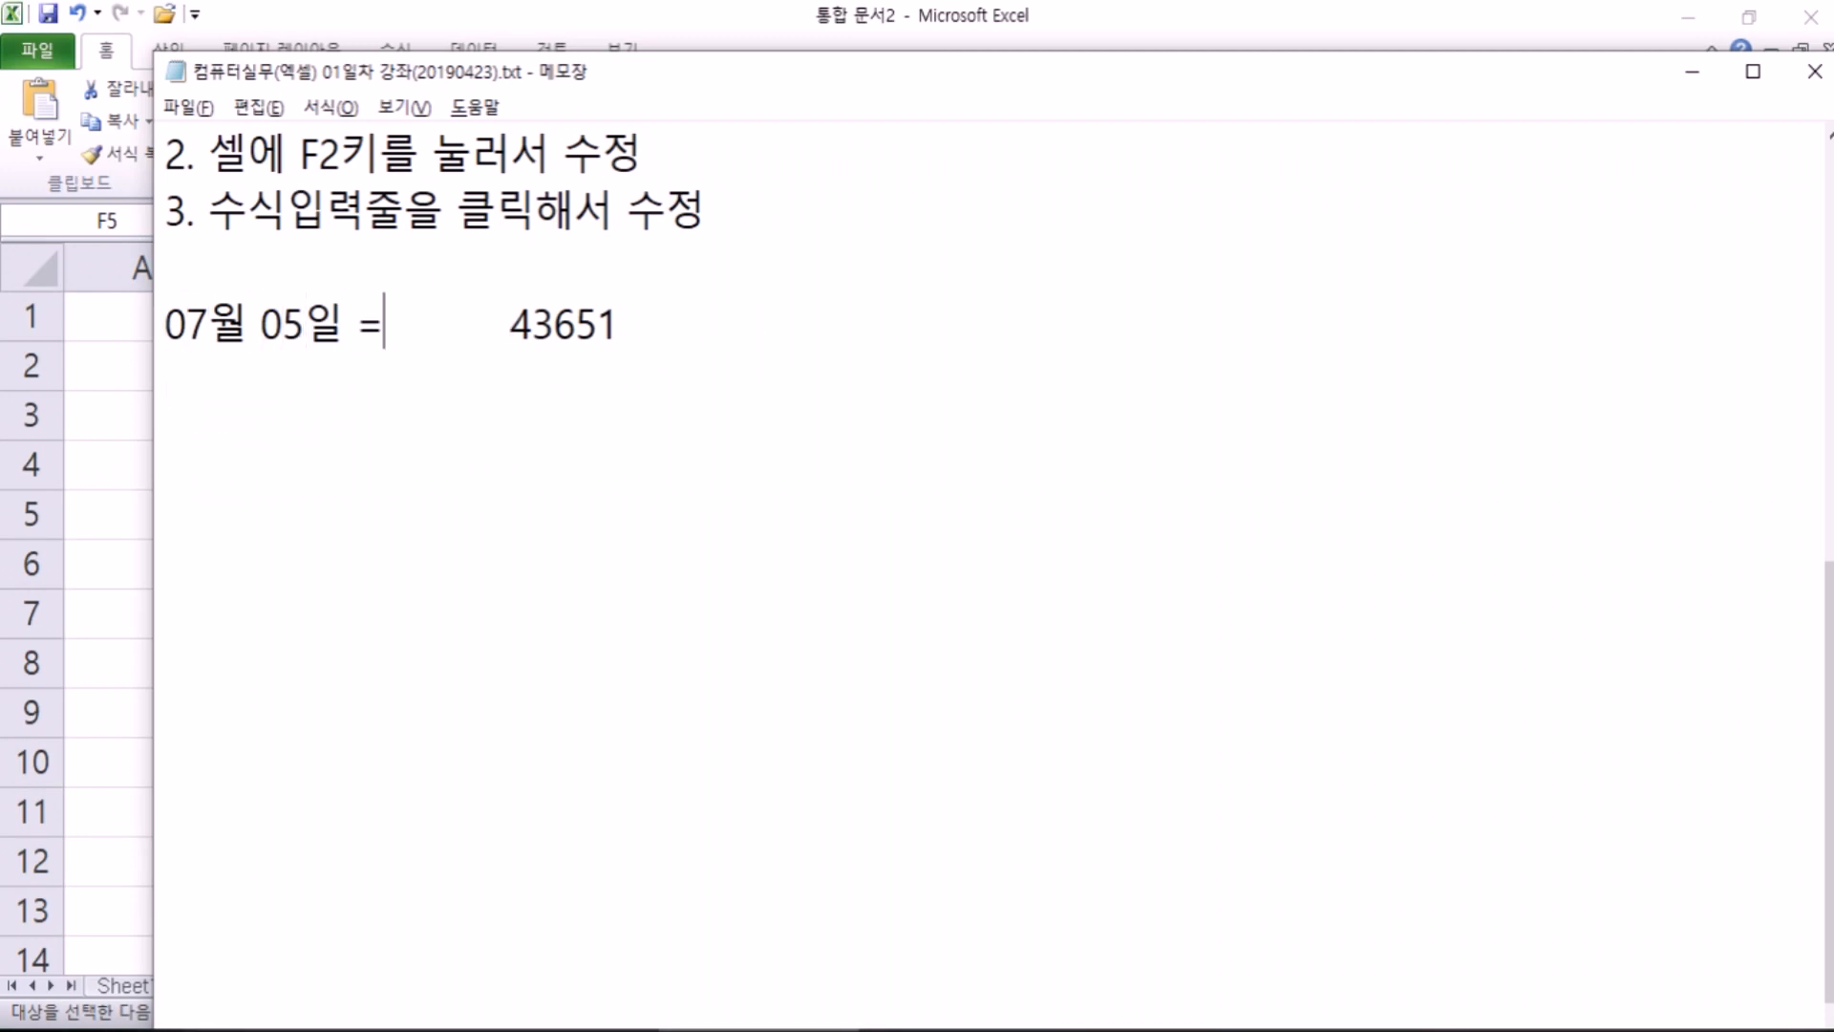
key("Delete")
key("End")
key("Return")
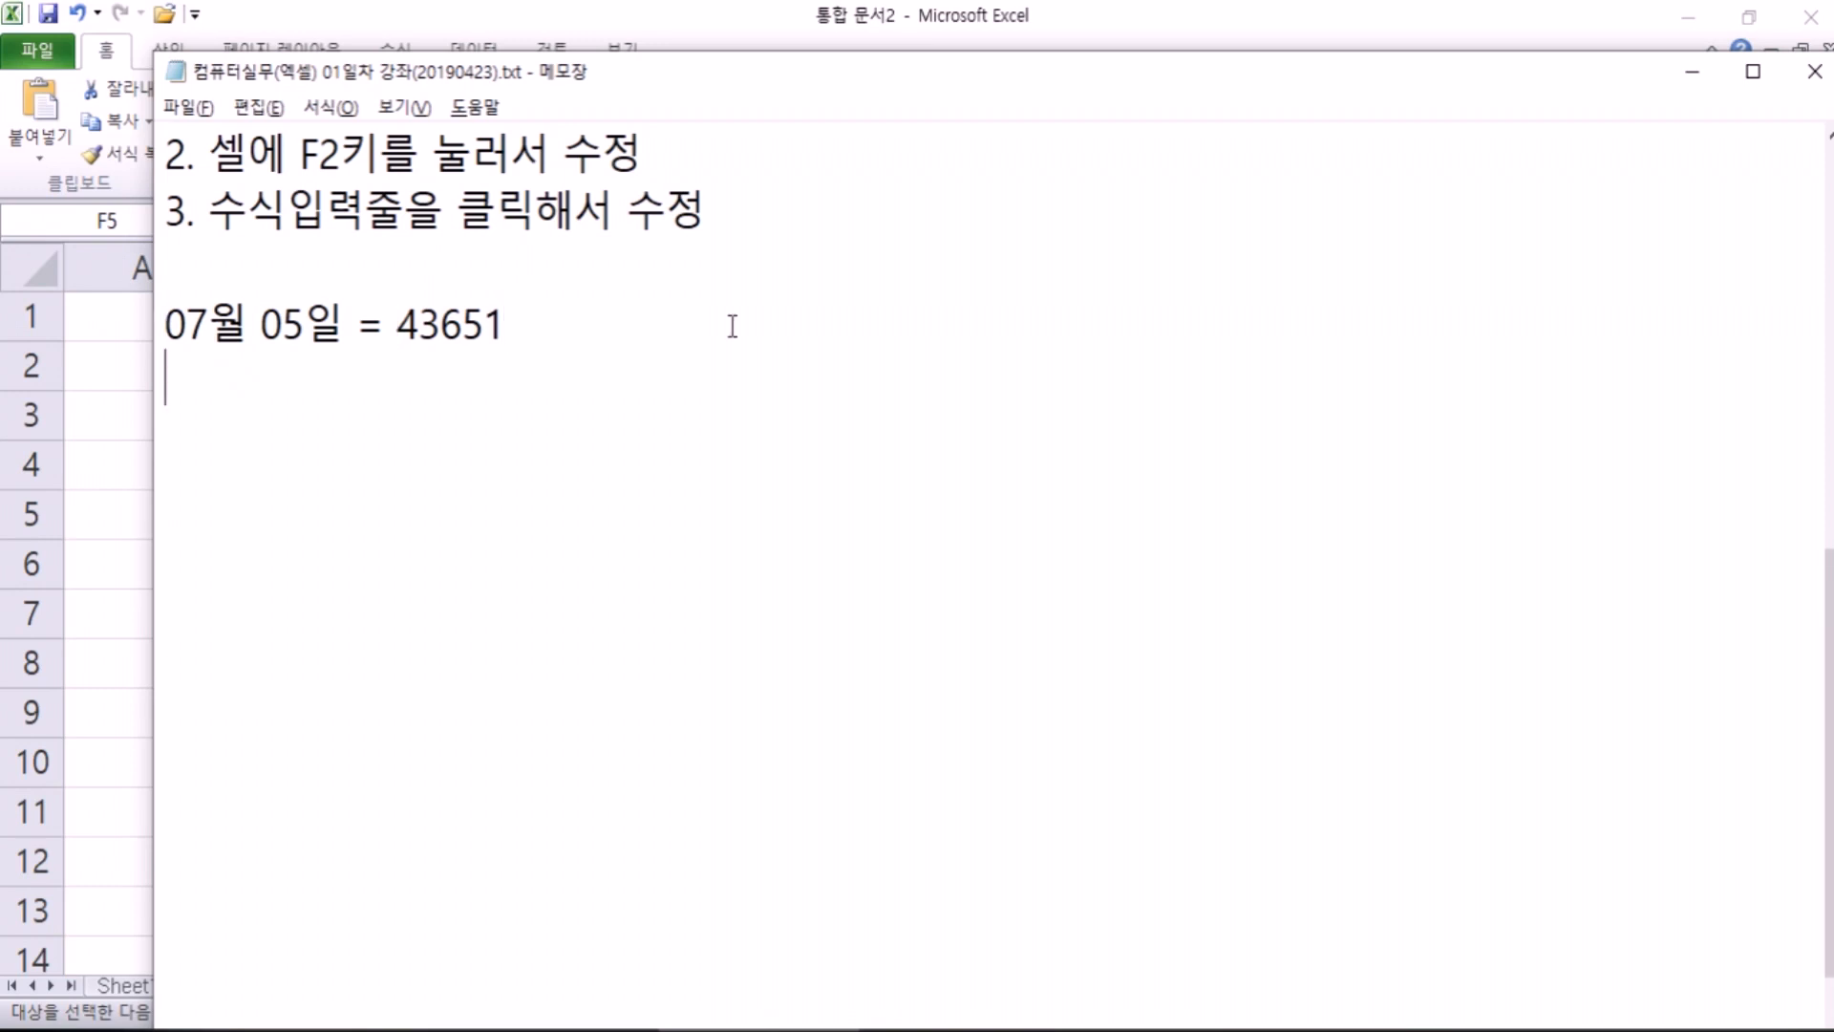
Step: Paste again, remove the number, and prefix the date to read '2019년 07월 05일'
key("ctrl+v")
key("Up")
key("Right")
key("Right")
key("Right")
key("Right")
key("Right")
key("Right")
key("Right")
key("shift+End")
key("Delete")
key("Home")
type("2019년")
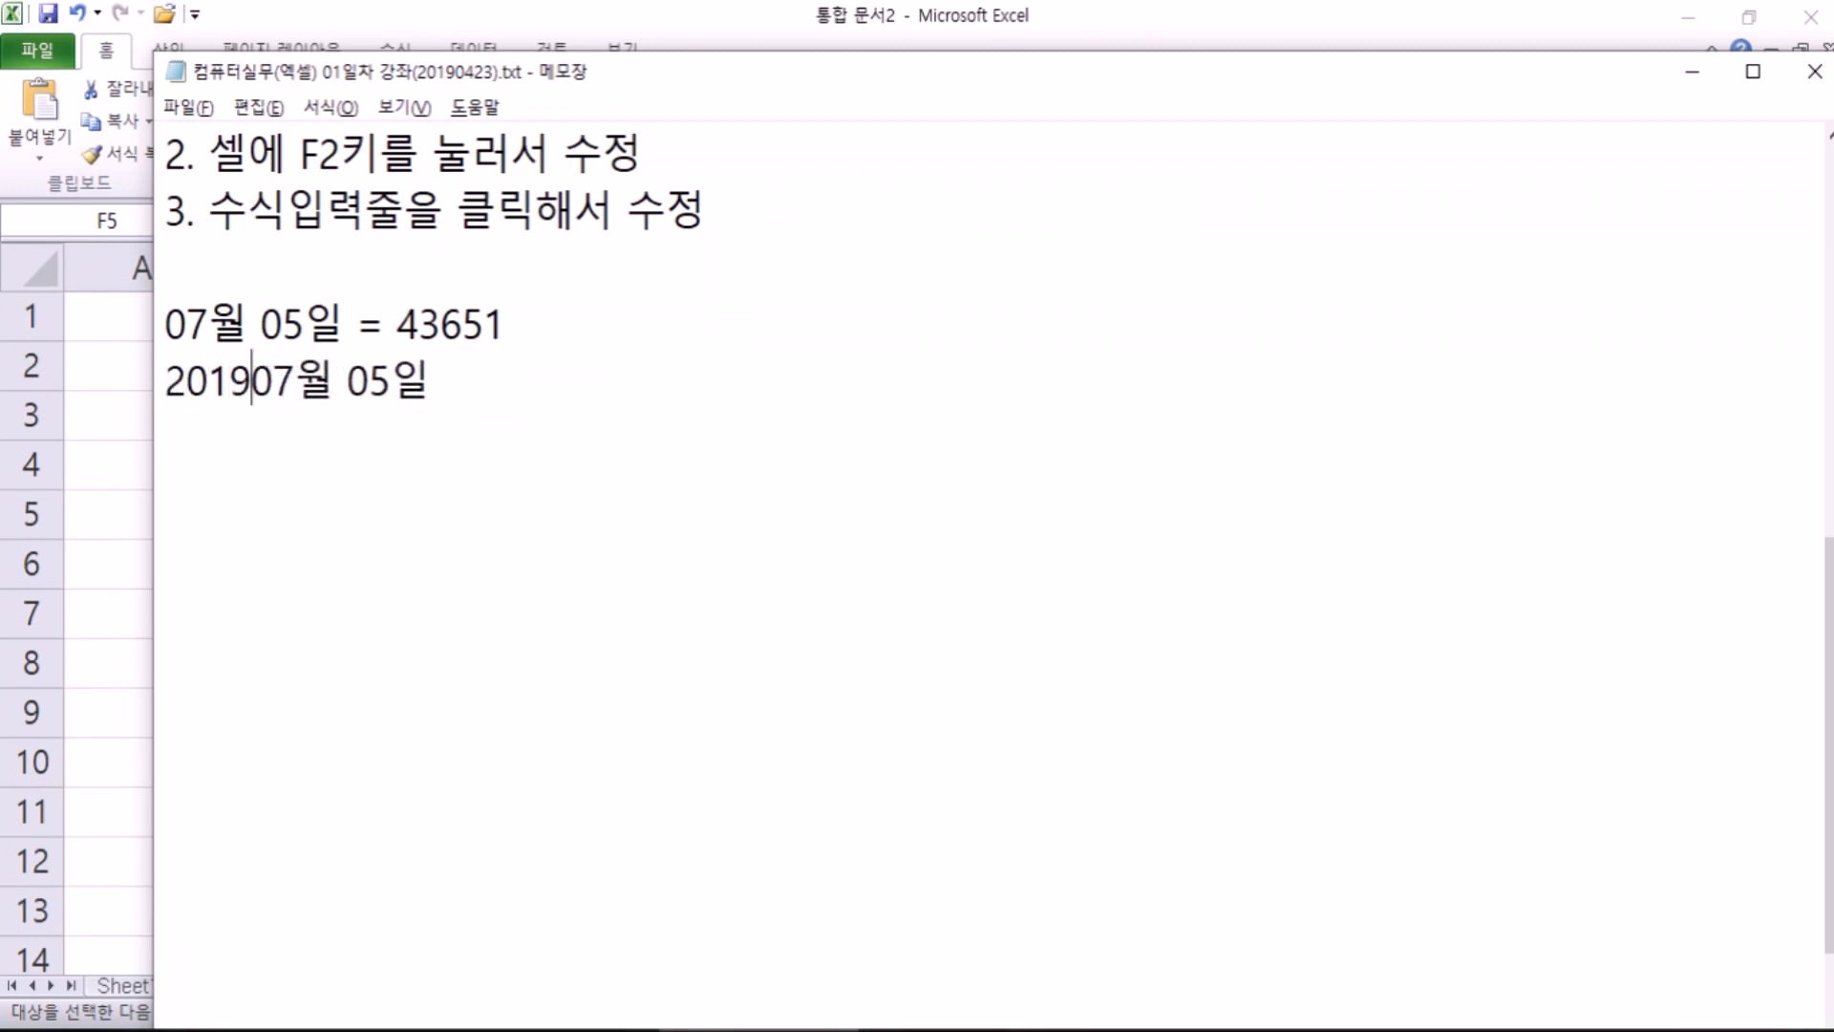
Step: Back in Excel, clear the copy and check that F5 stores 2019-07-05
key("alt+Tab")
key("Escape")
left_click(983, 520)
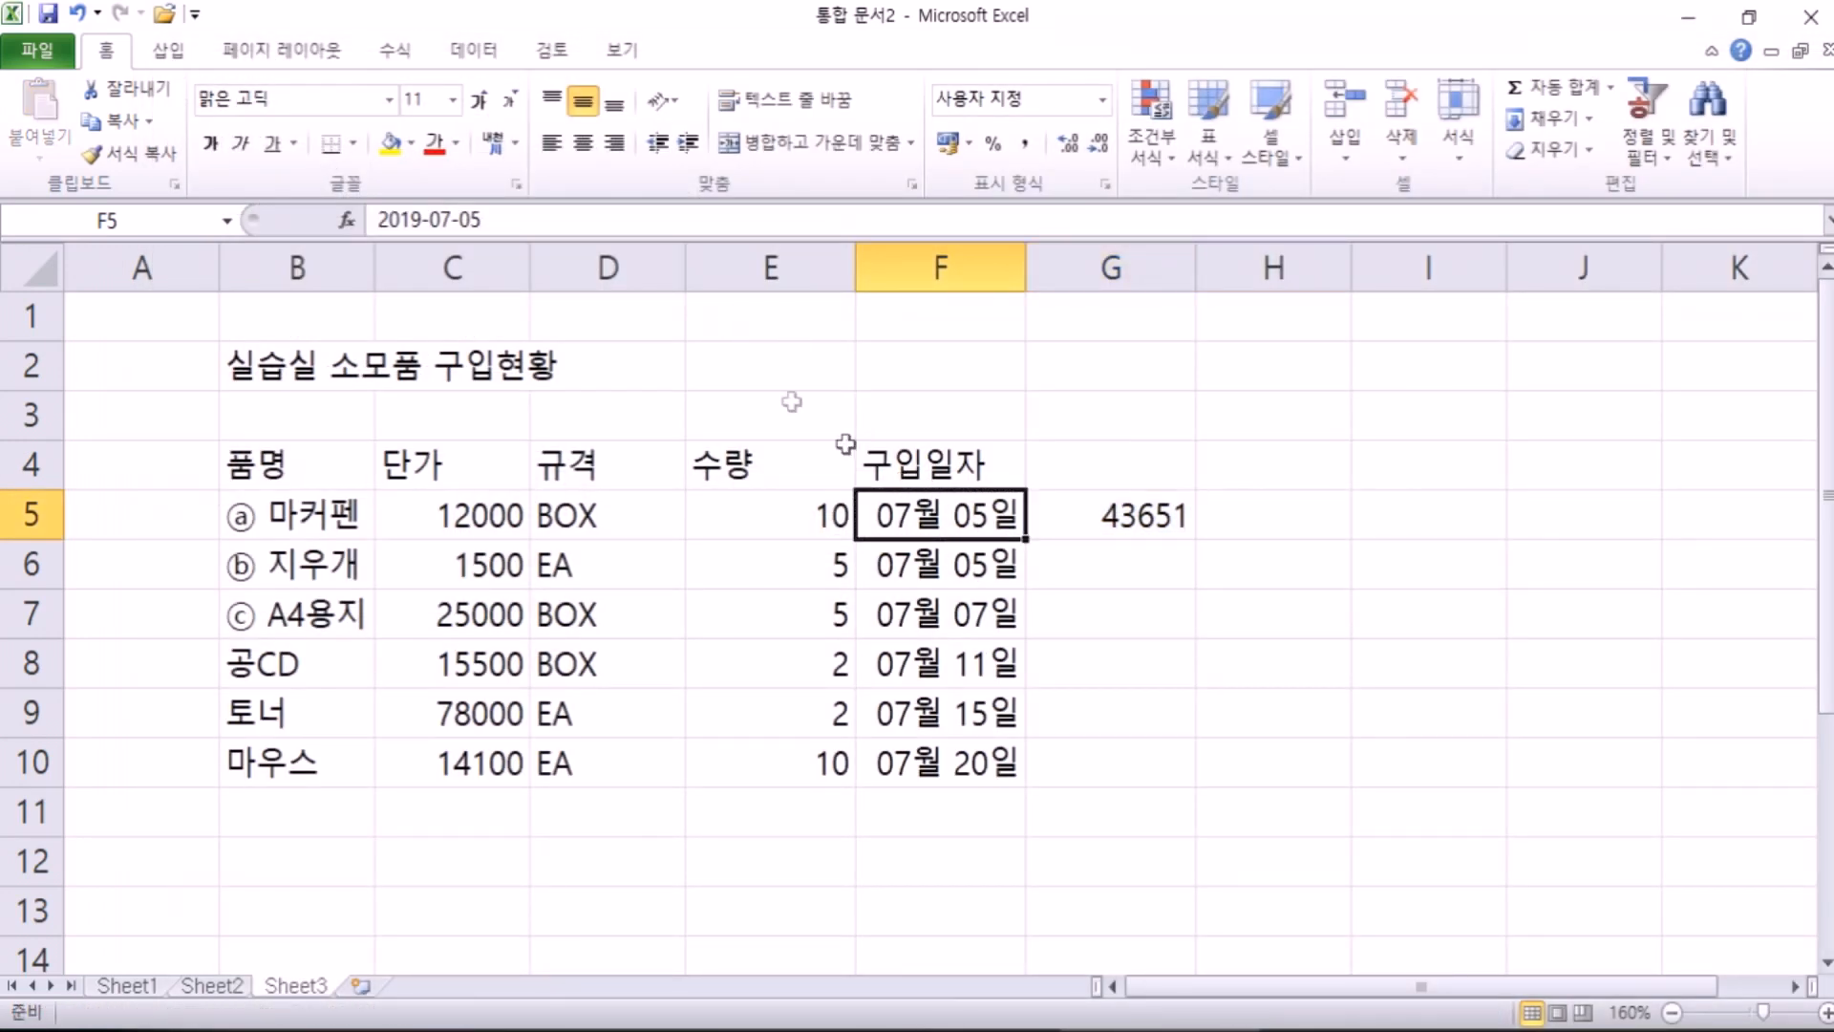
left_click(403, 218)
key("Escape")
Step: Complete '2019년 07월 05일 = 43651' and add the line '엑셀에서는 날짜 기준점 = 1900-01-01'
left_click(764, 1030)
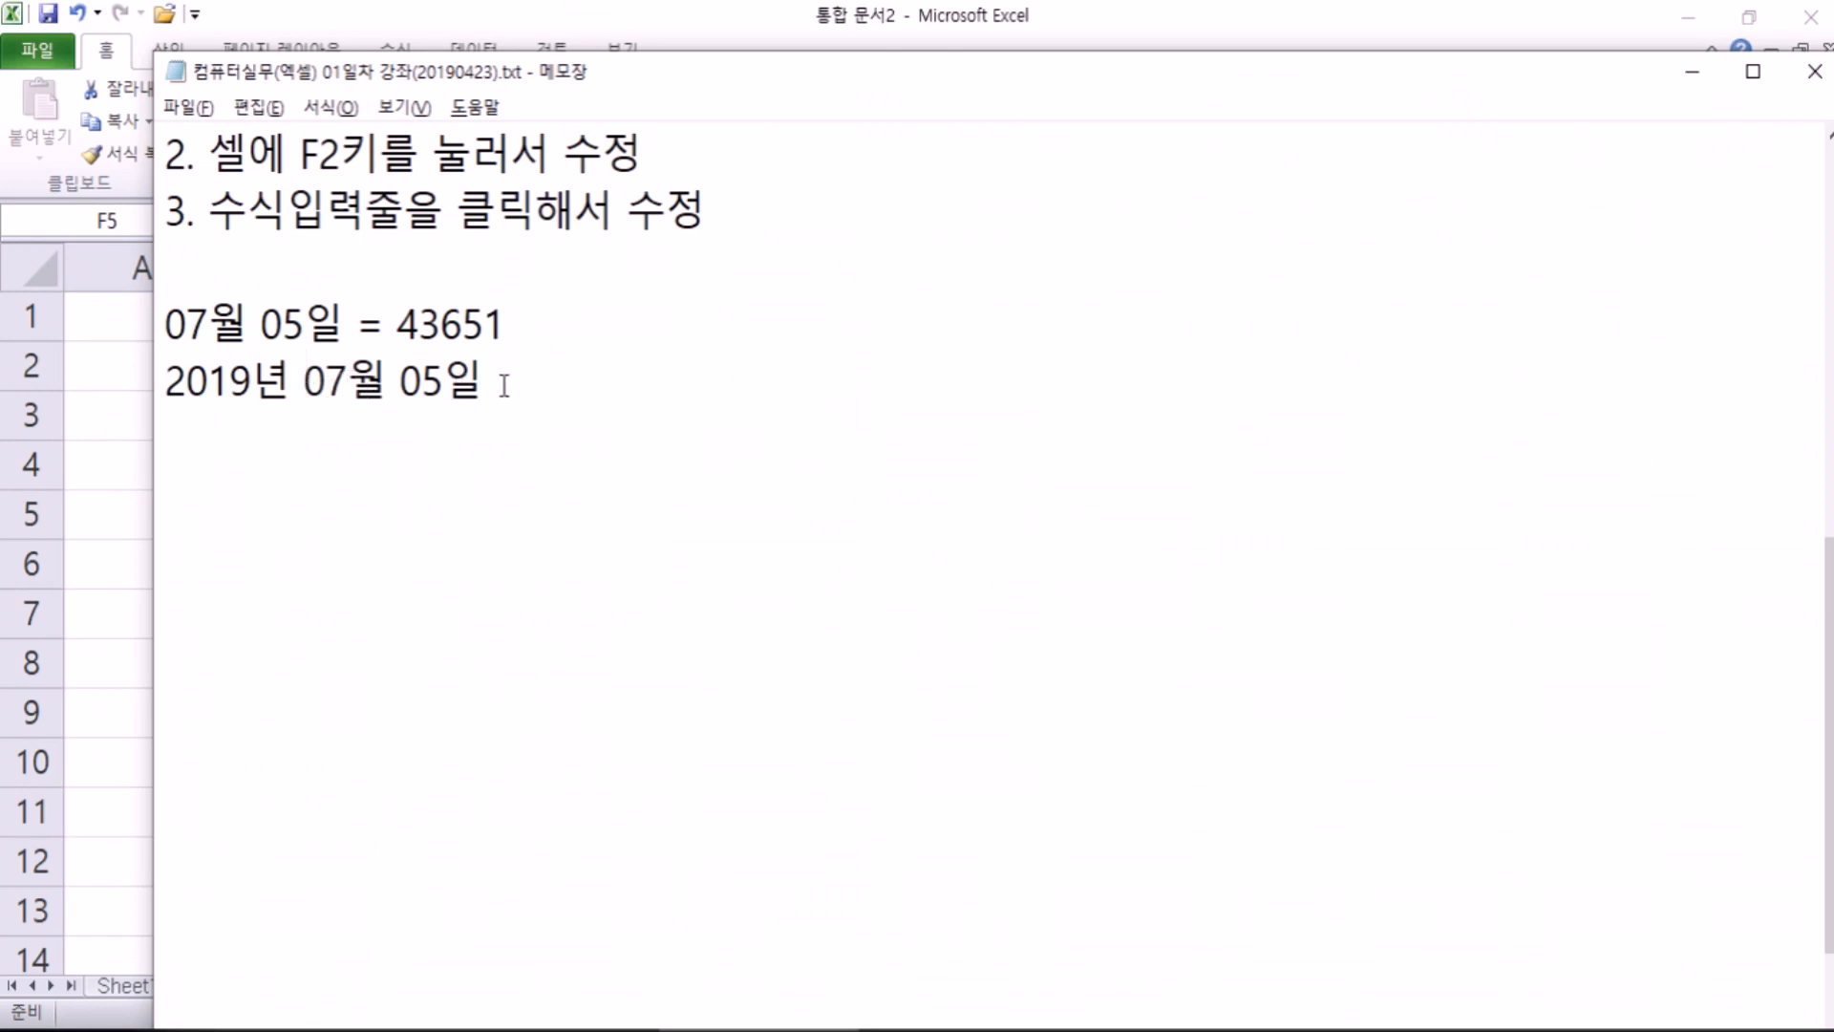
left_click(562, 385)
type("= ")
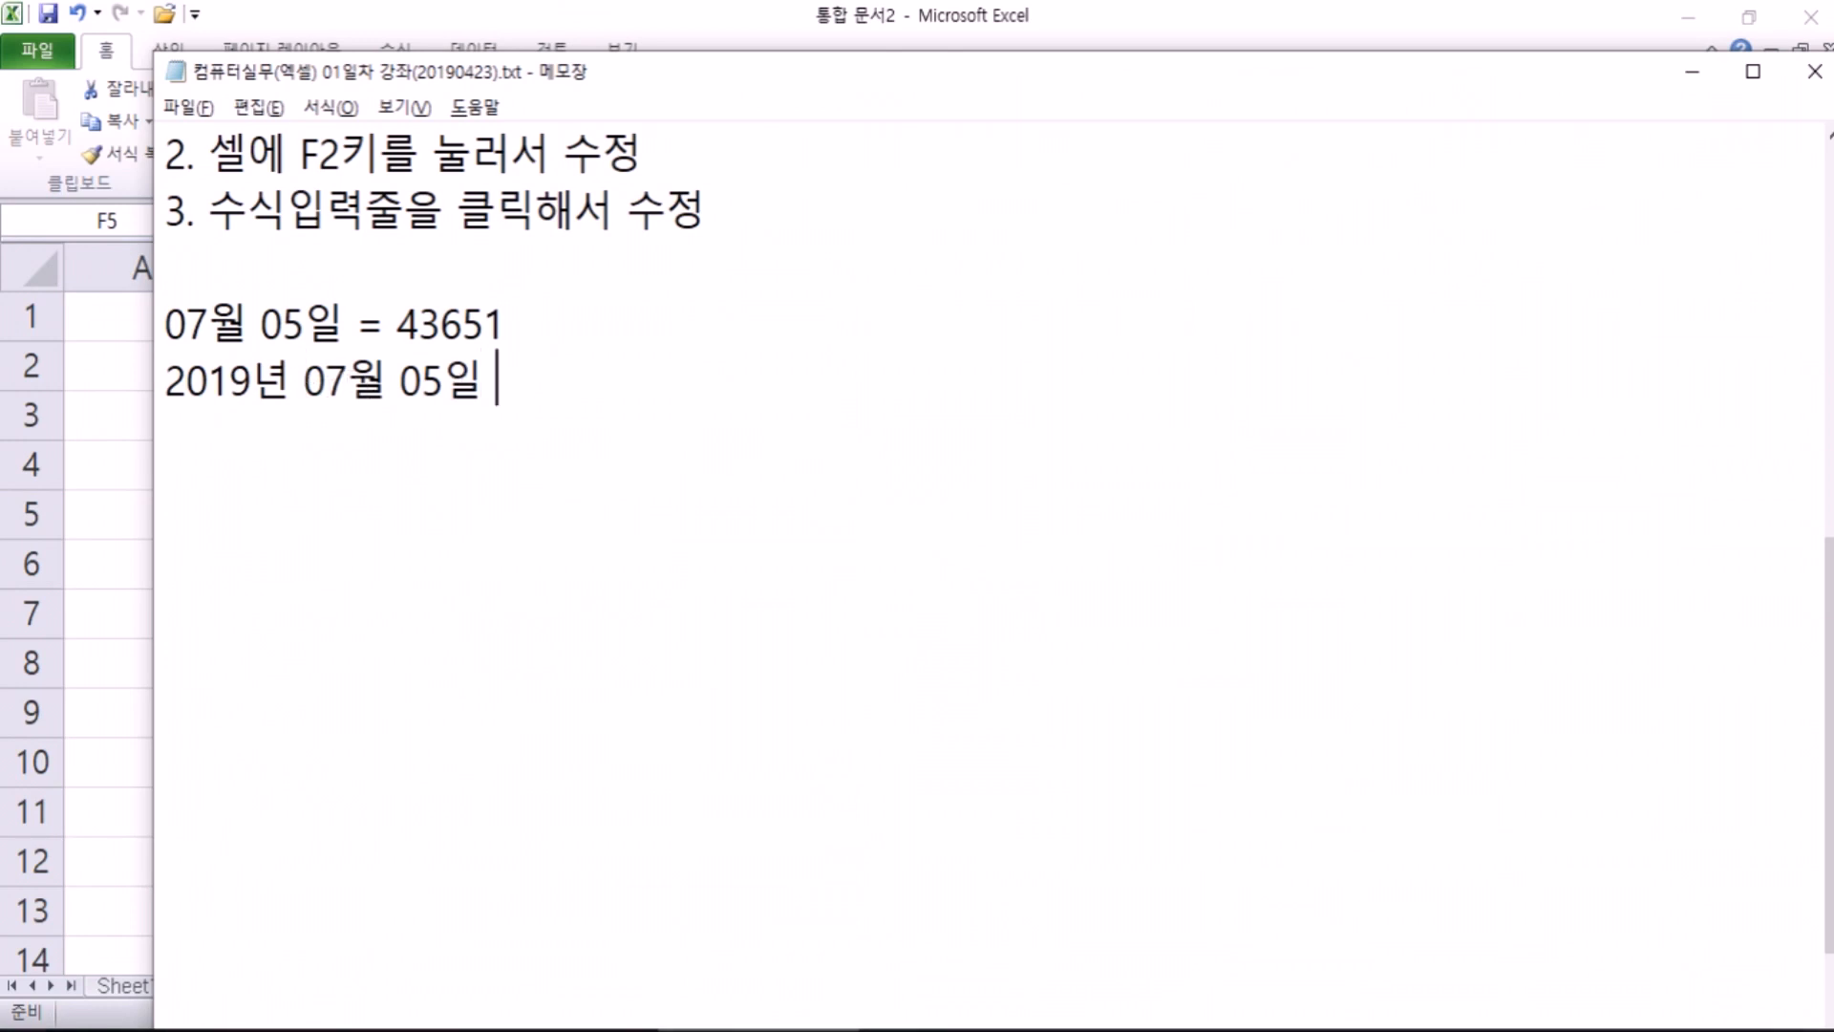
type("43651")
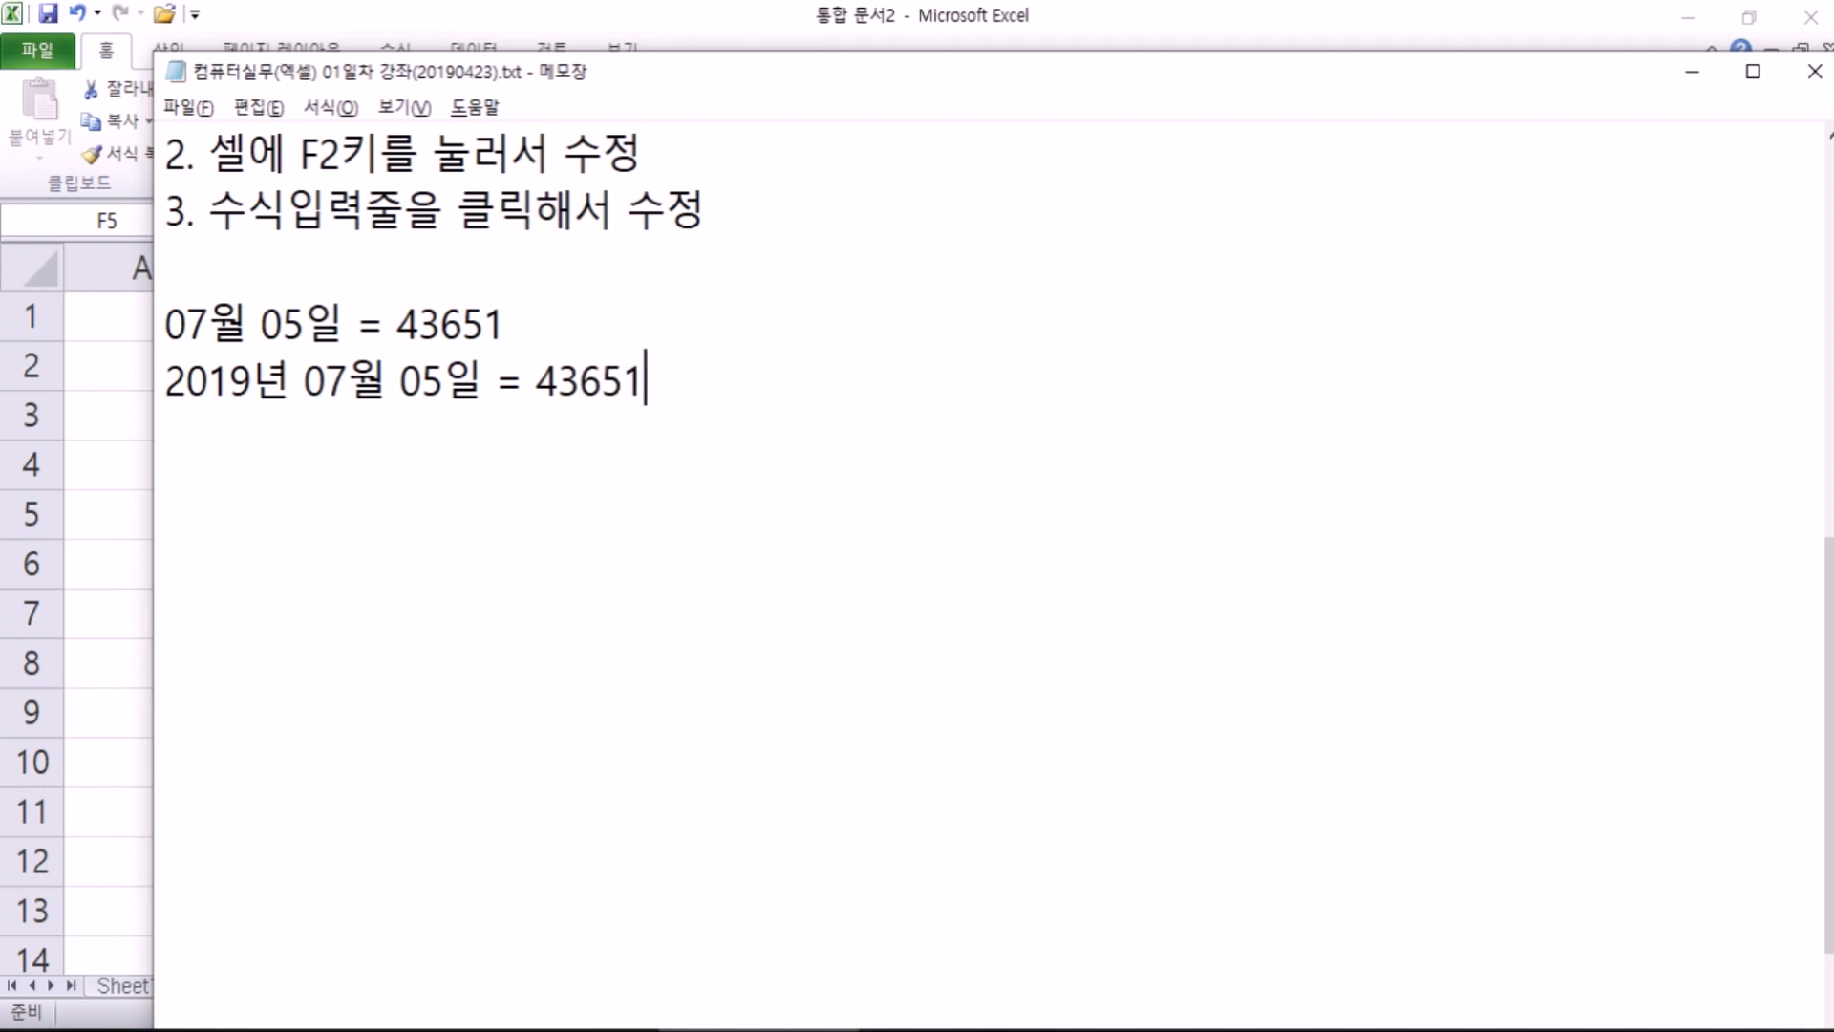
key("Return")
type("엑셀에서는 ")
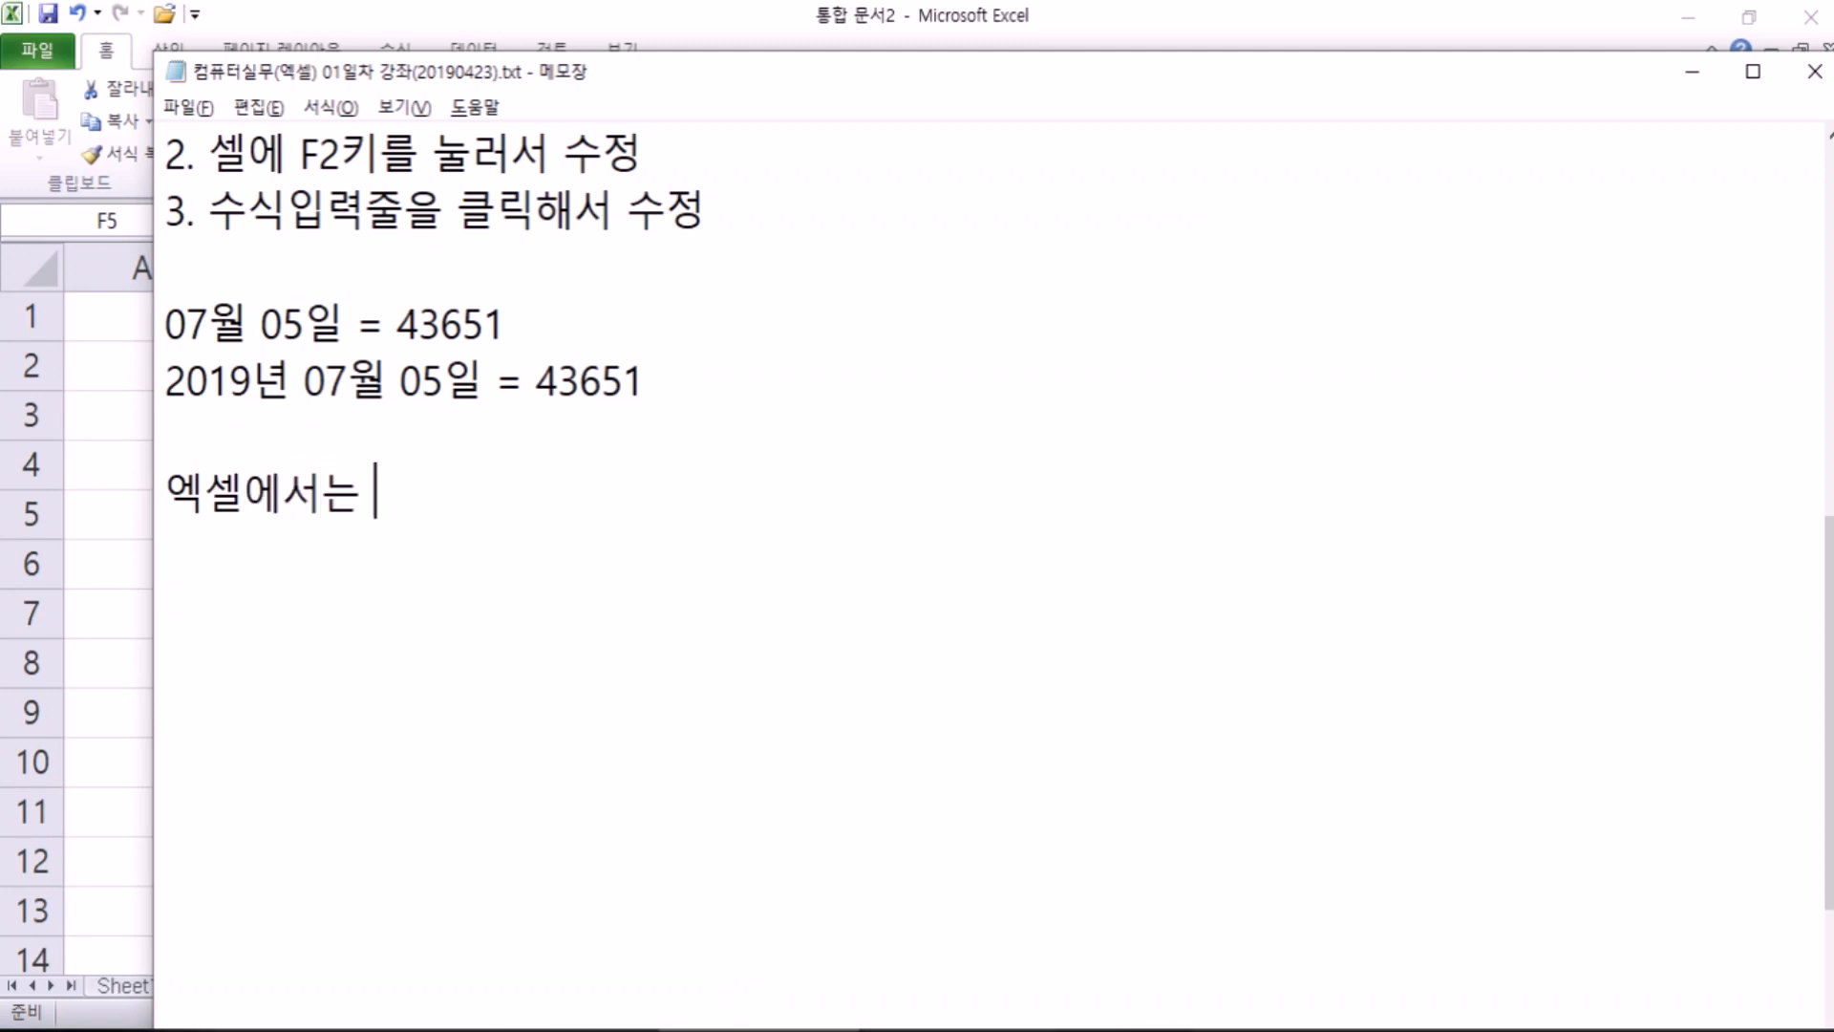
type("날짜 기준점")
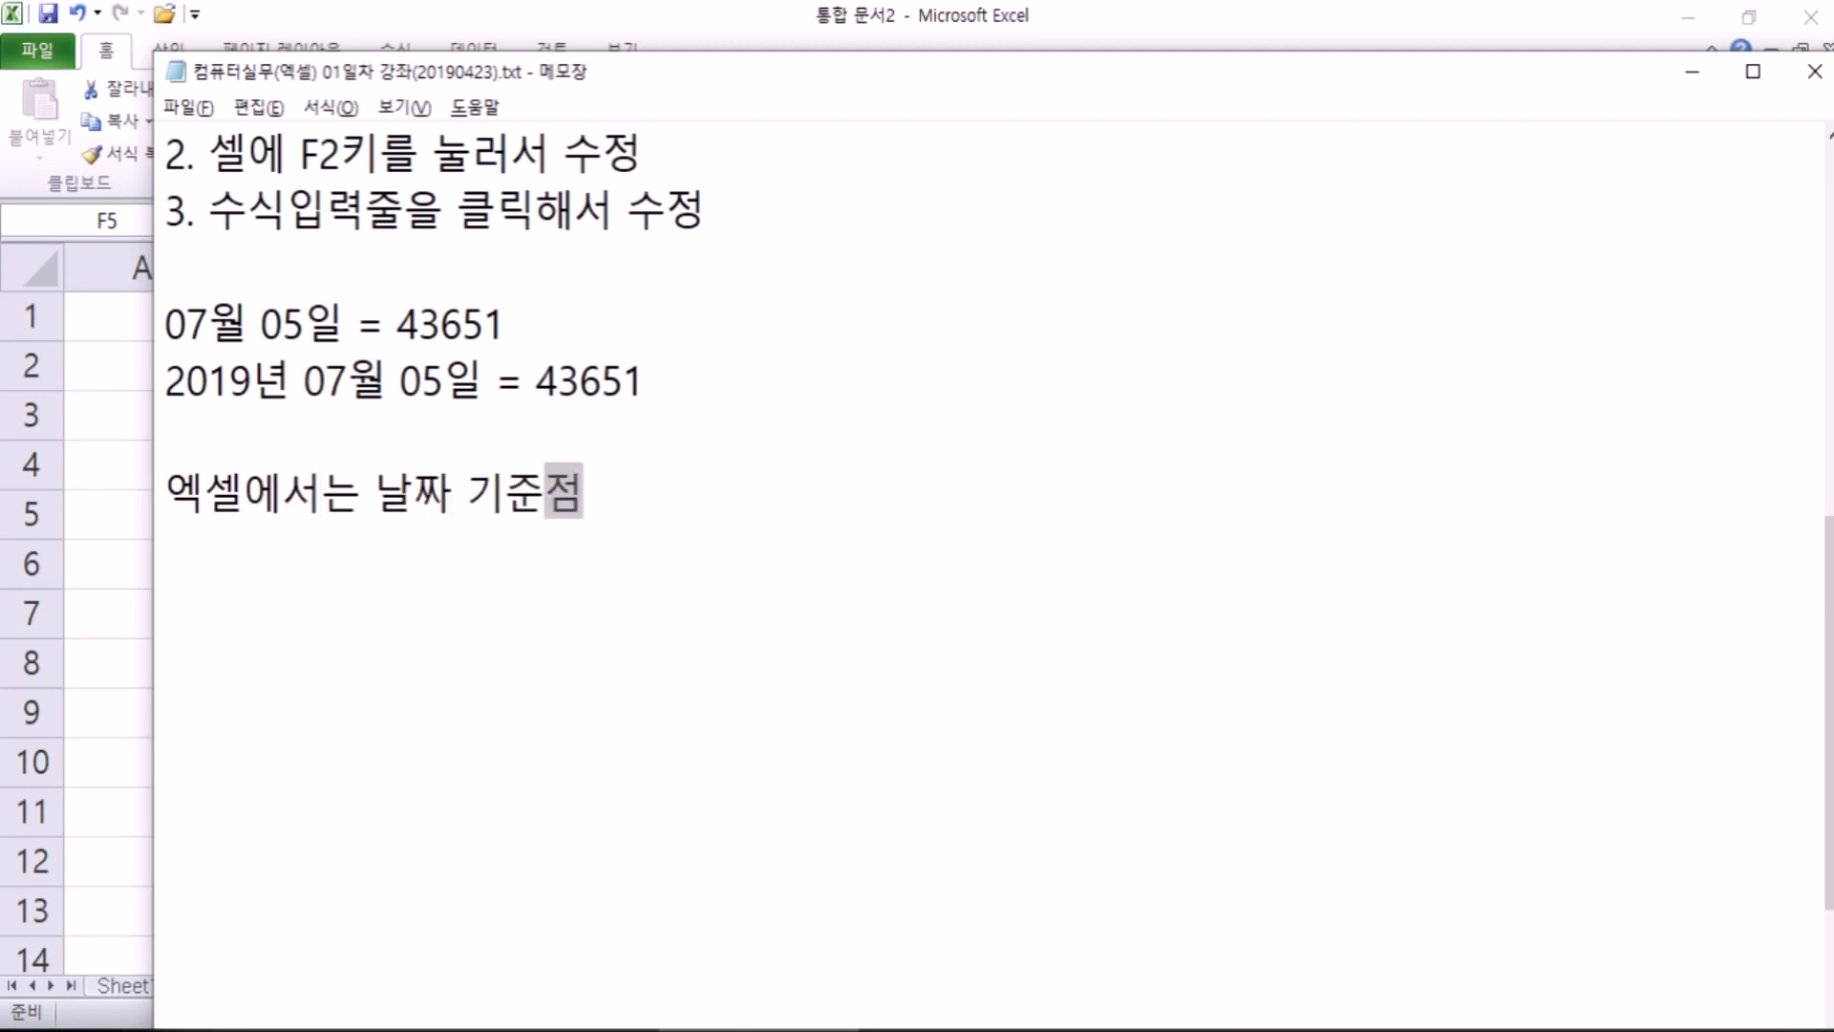
type(" =")
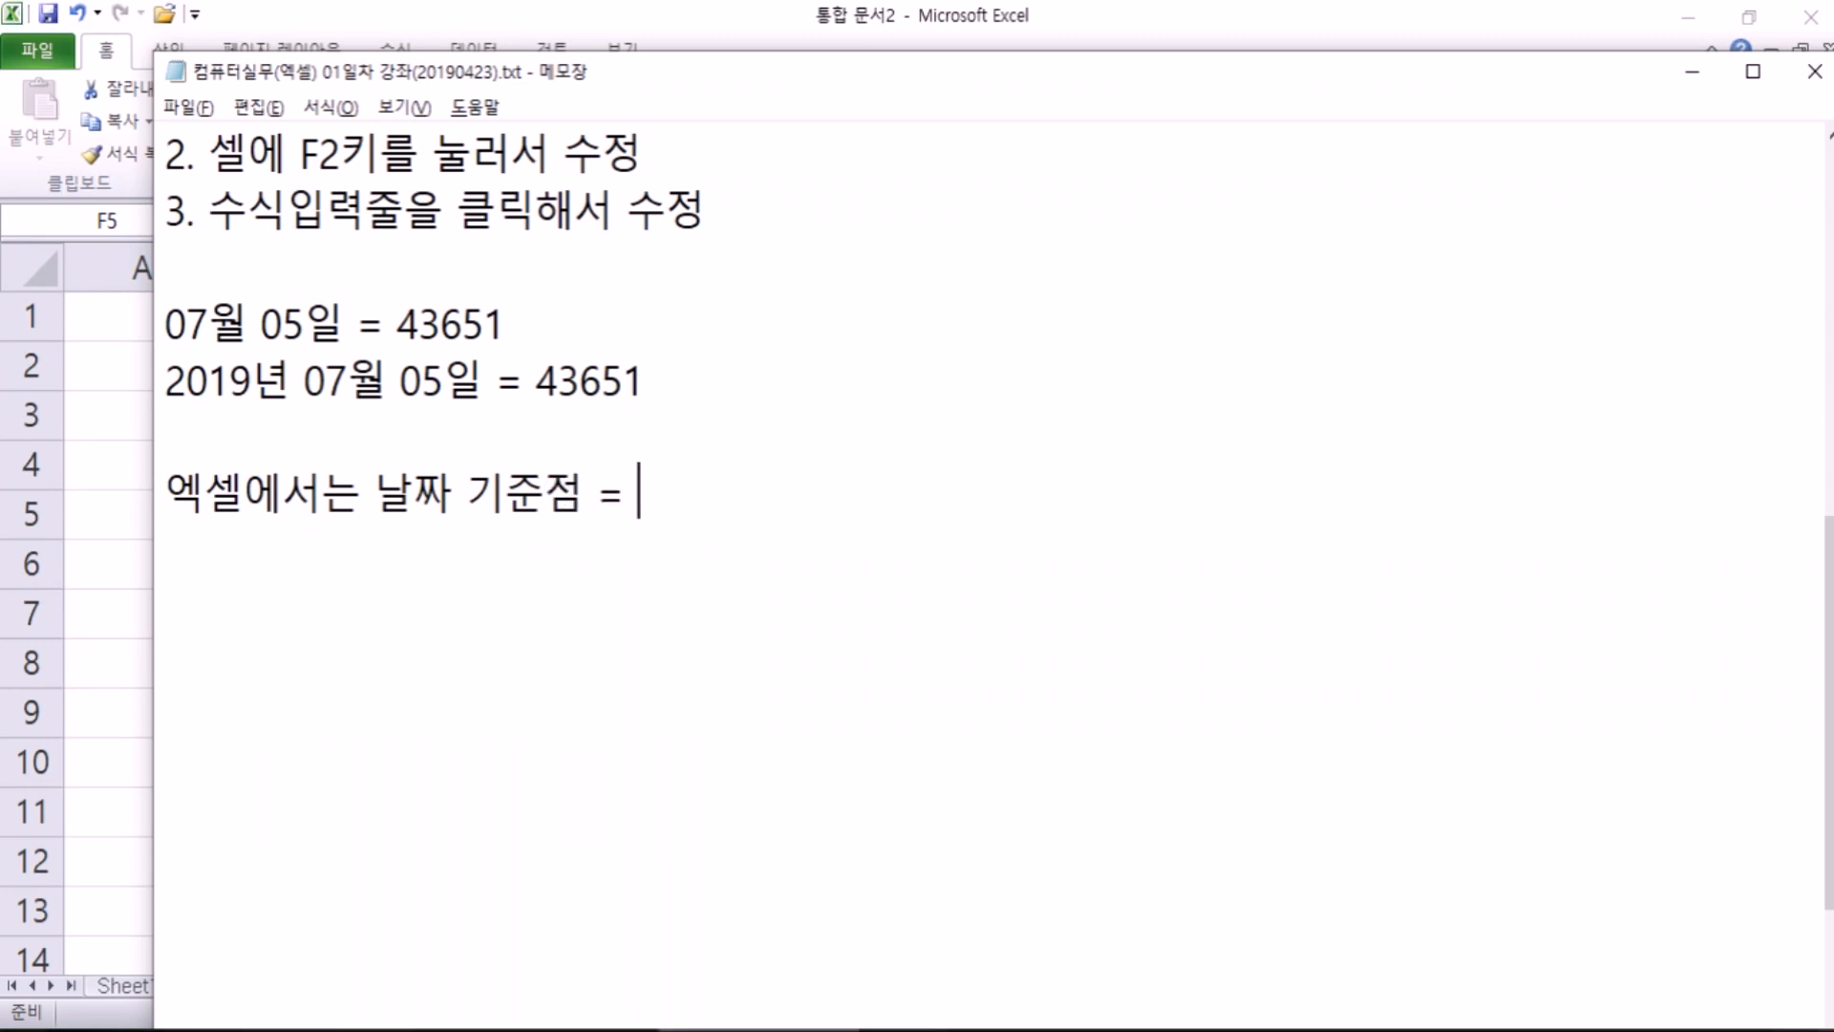
type(" 1900-01-01")
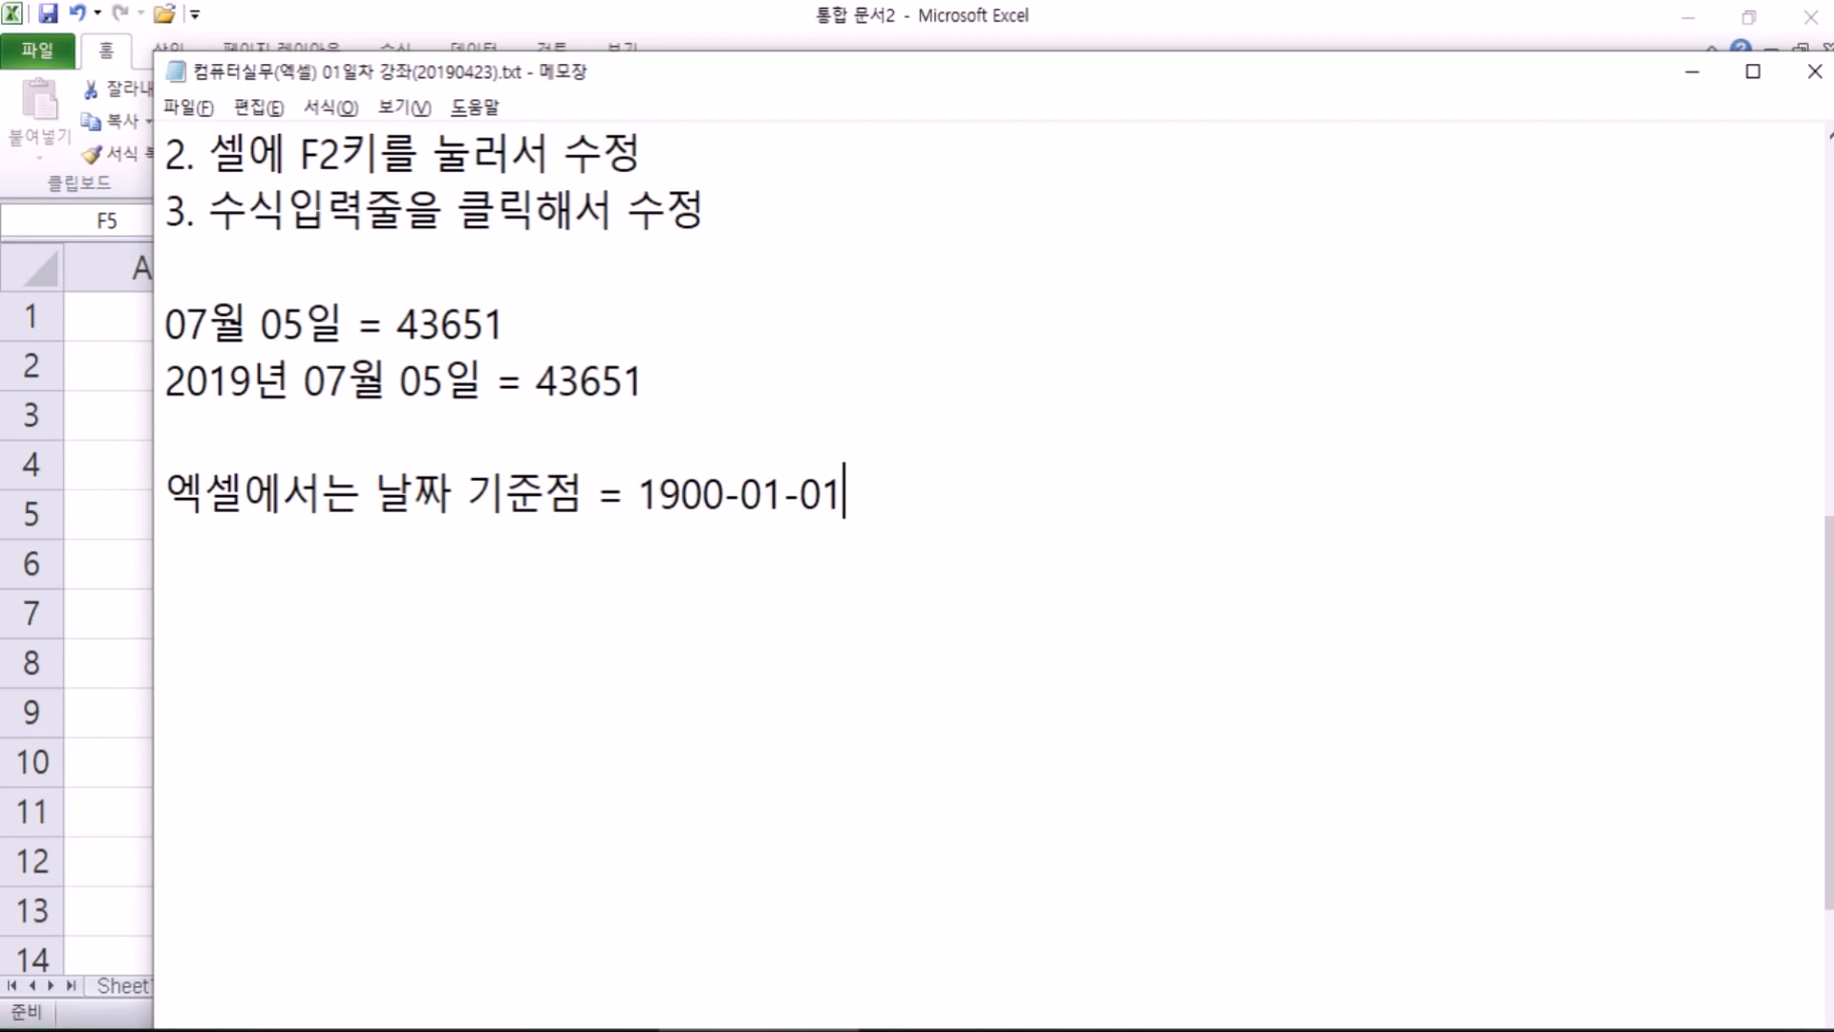
key("Return")
key("Return")
Step: Try and undo a 5-3=2 line, then append '= 1' after 1900-01-01
type("5-3=2")
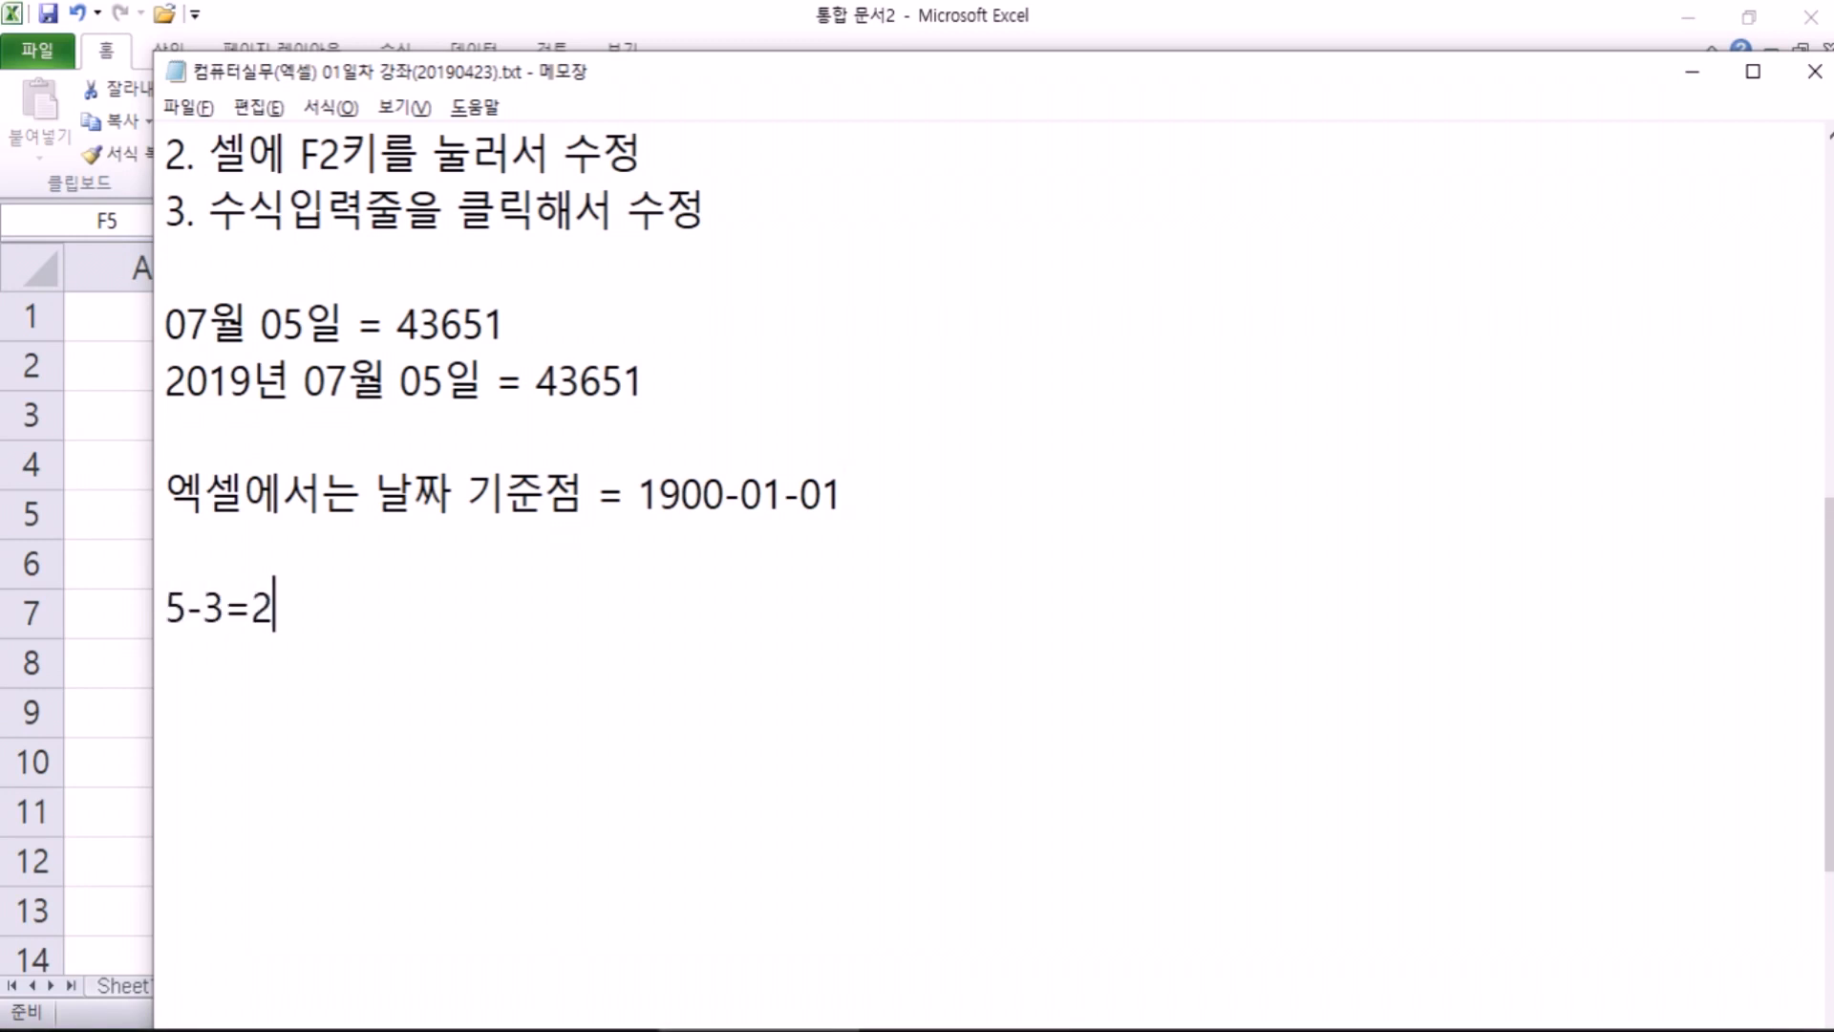
key("Return")
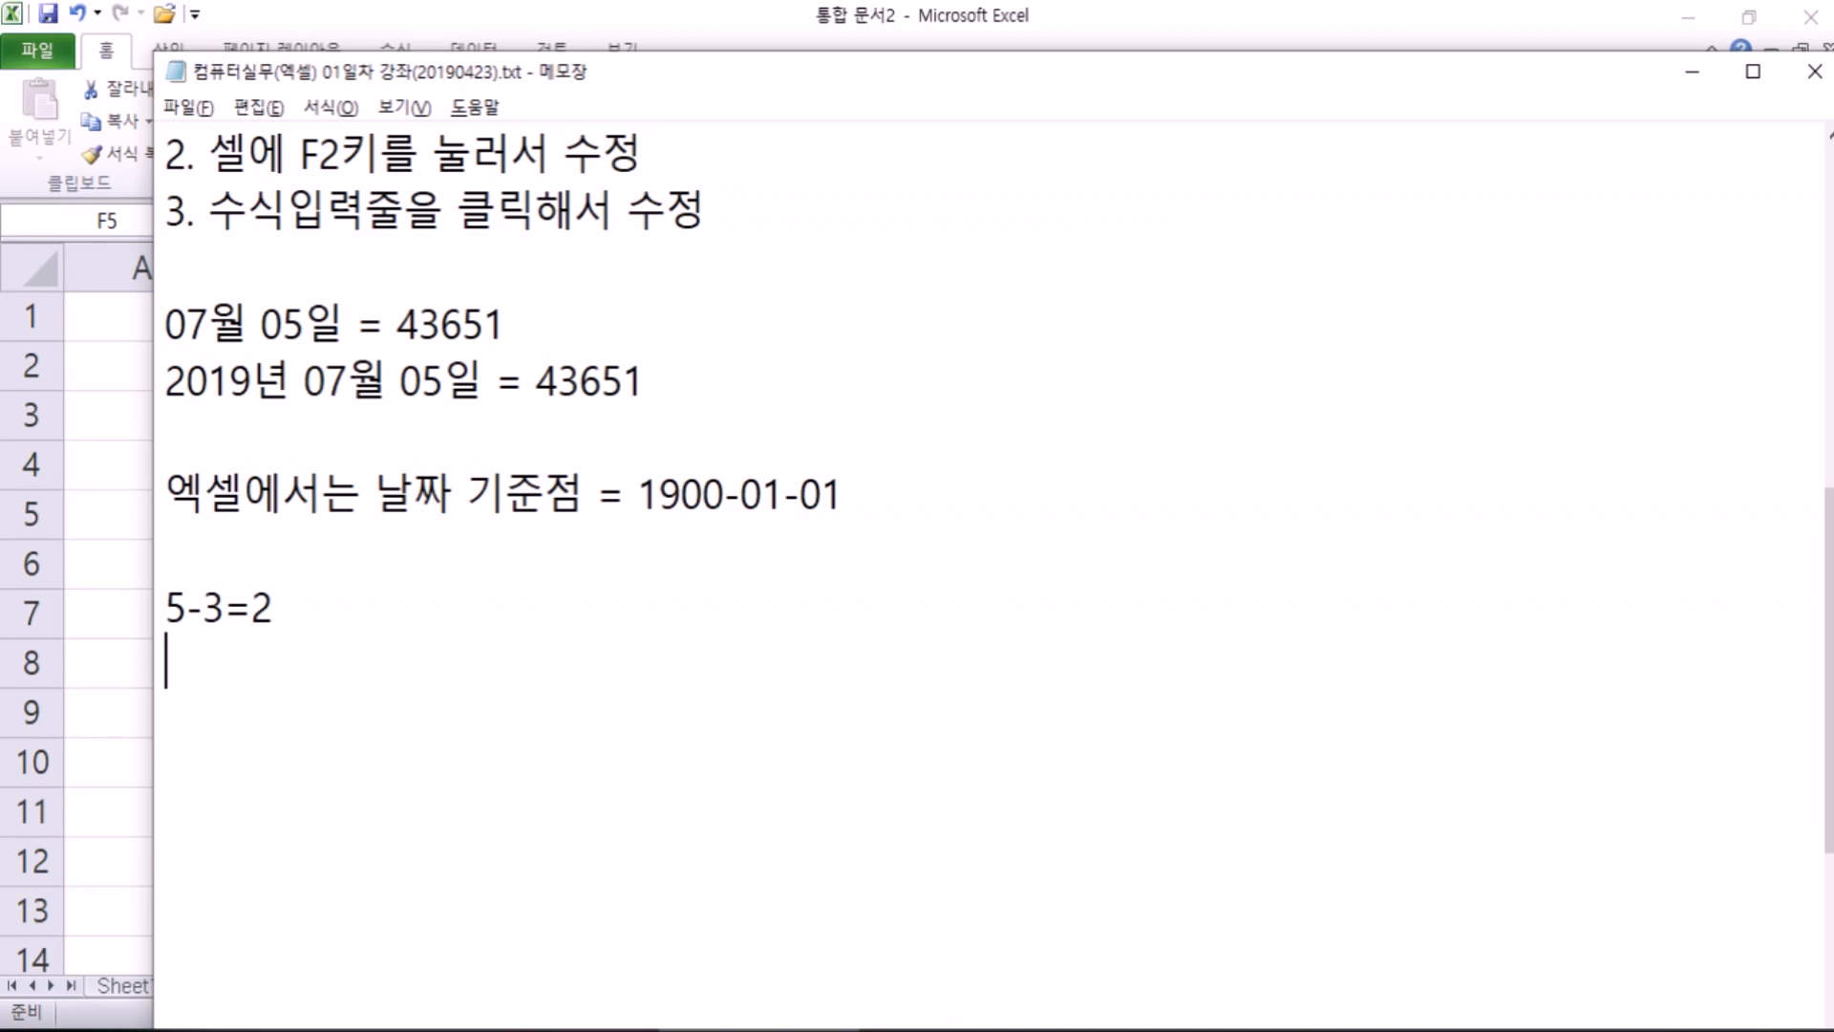
key("ctrl+z")
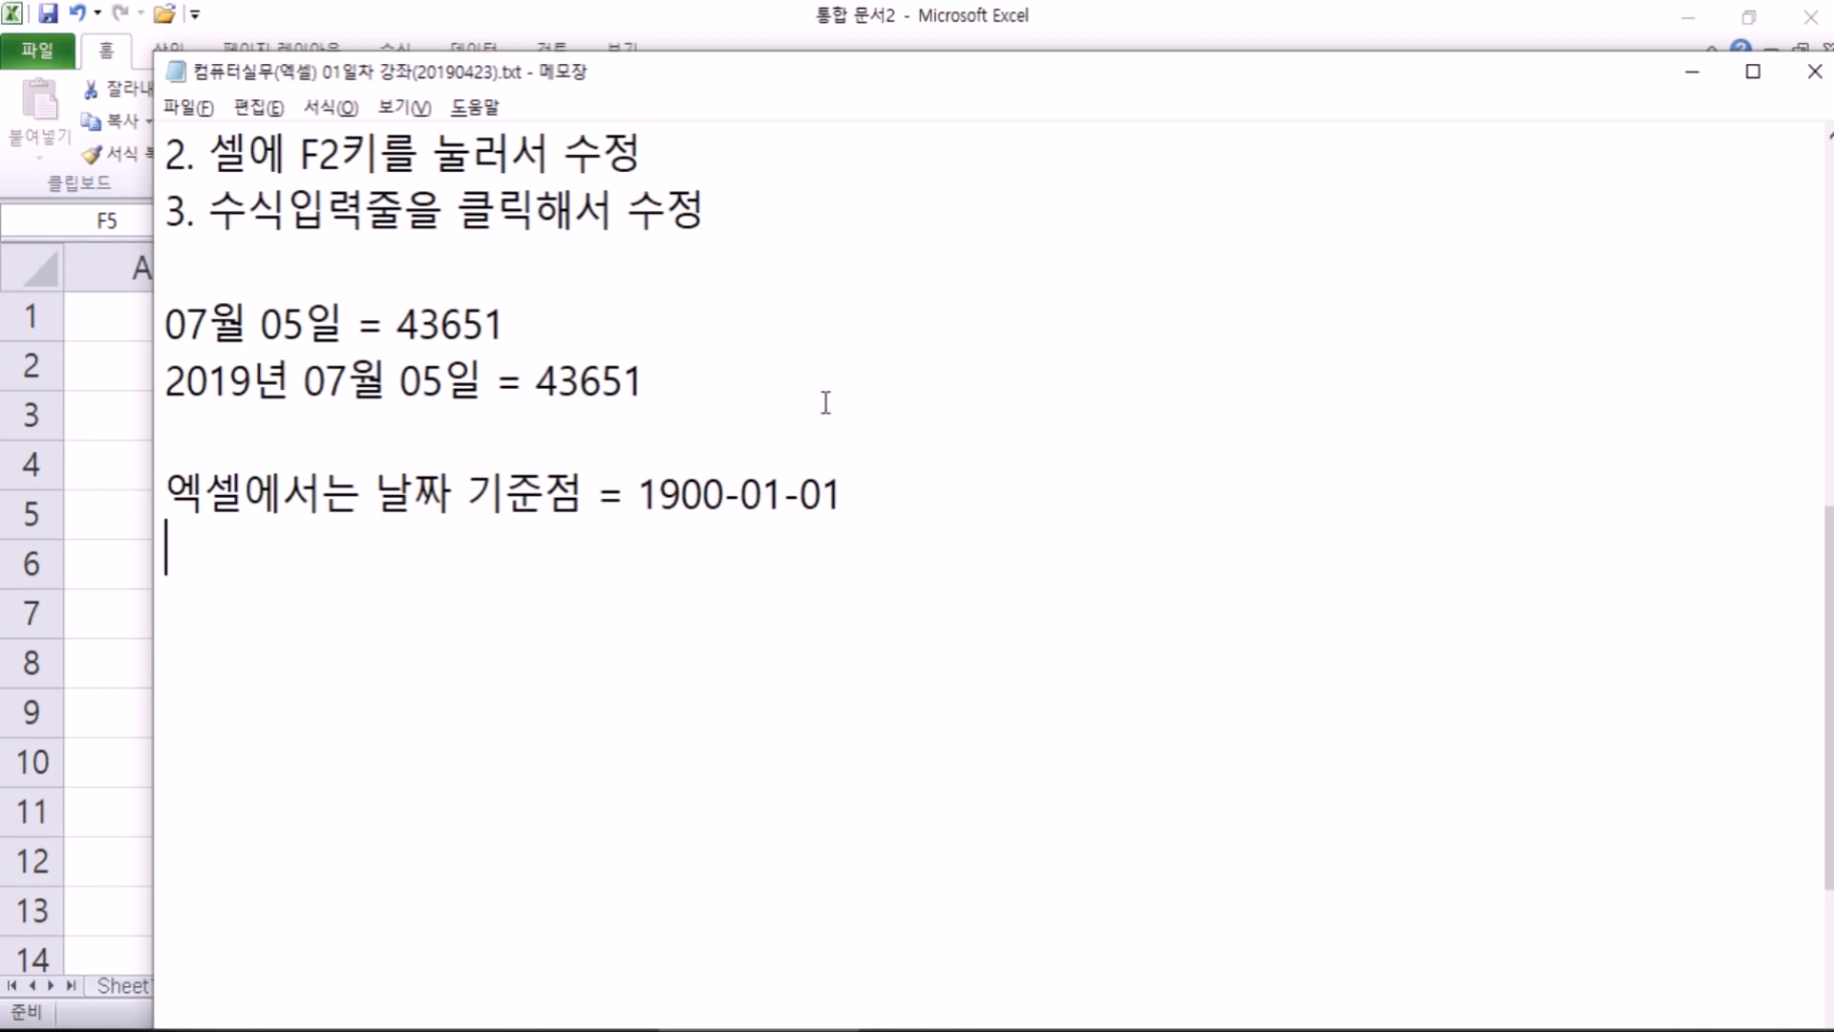
key("Up")
key("End")
type("= 1")
key("Return")
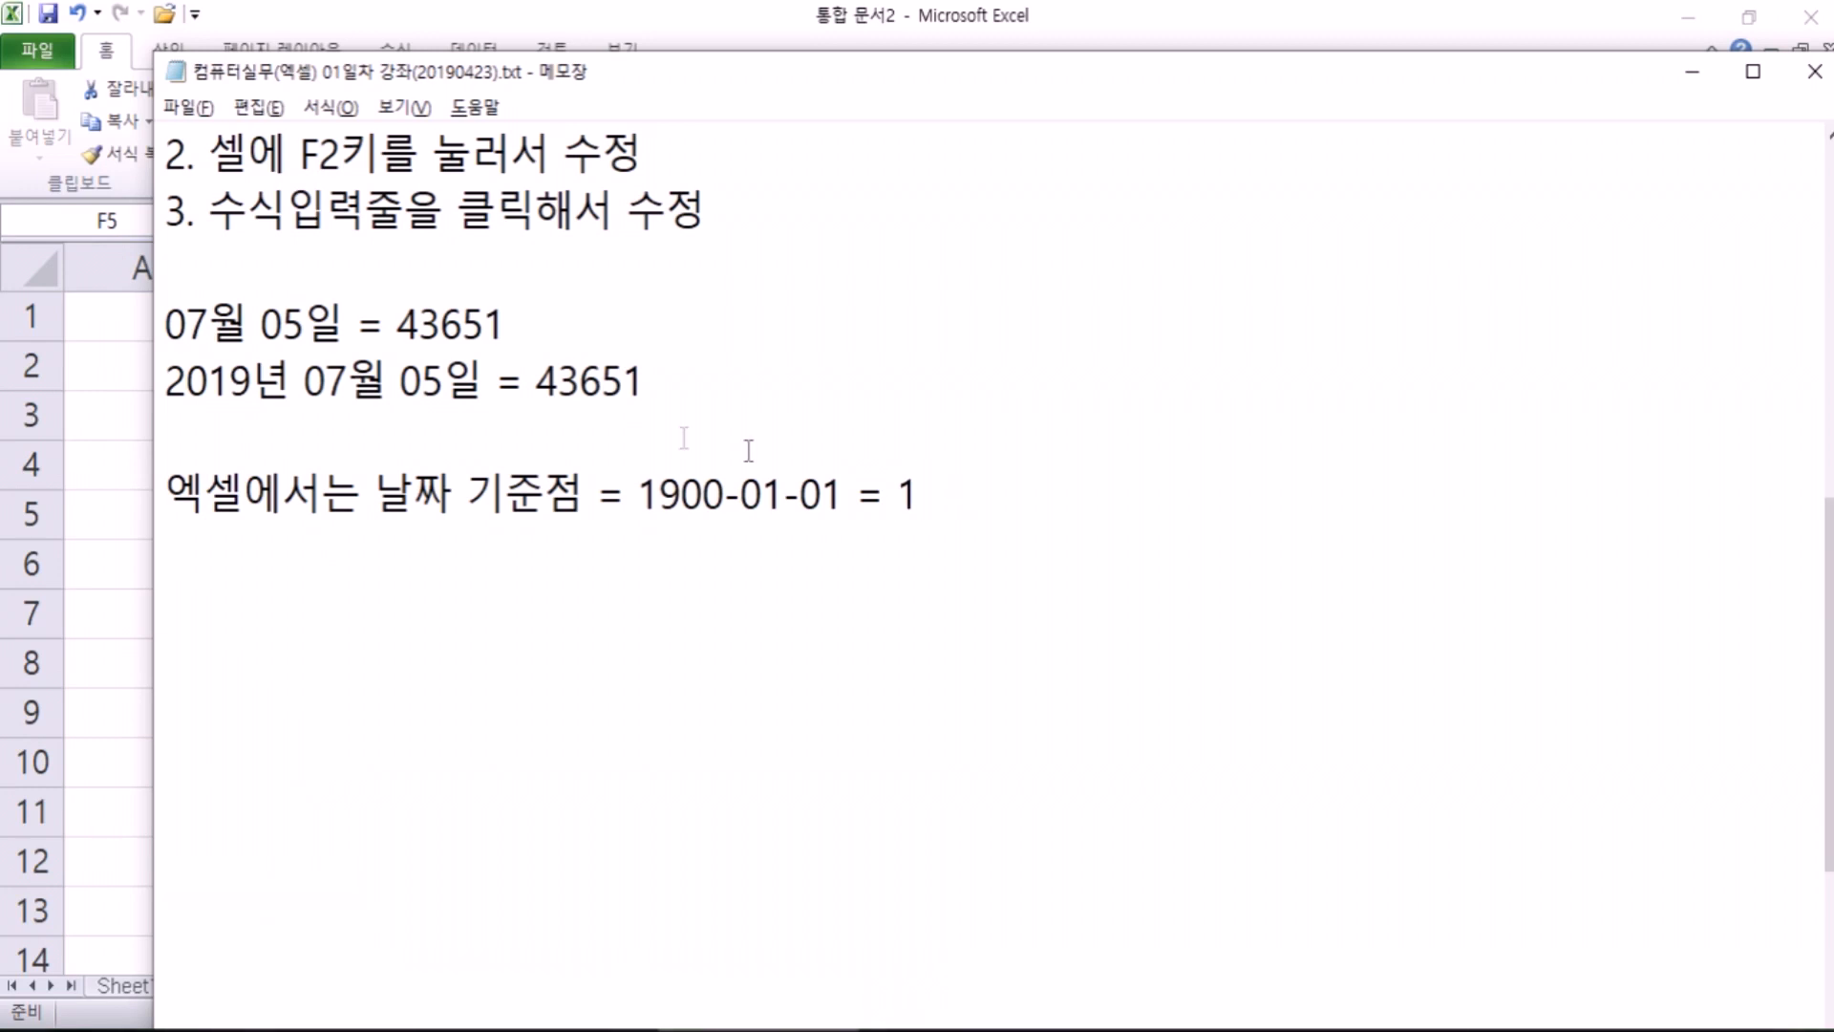
Step: Highlight the 43651 and 1 values in the notes, then switch to the browser
left_click_drag(164, 380, 661, 382)
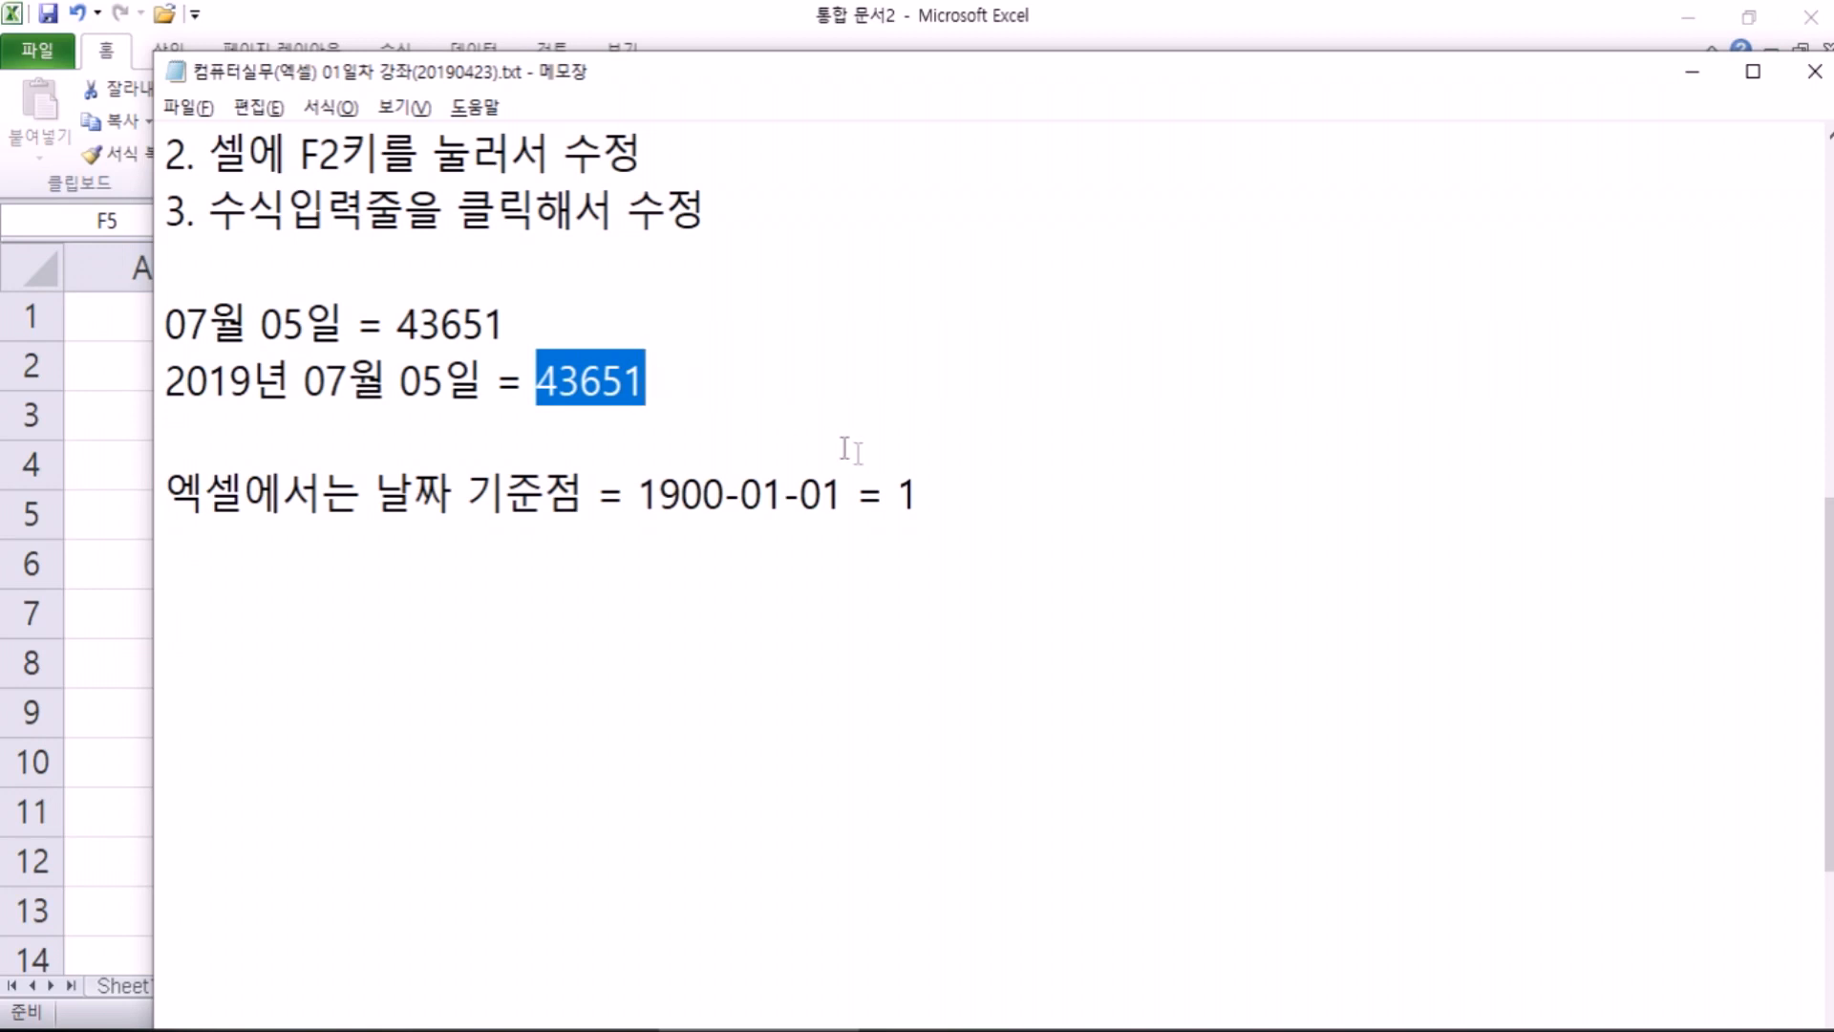
left_click_drag(946, 491, 896, 484)
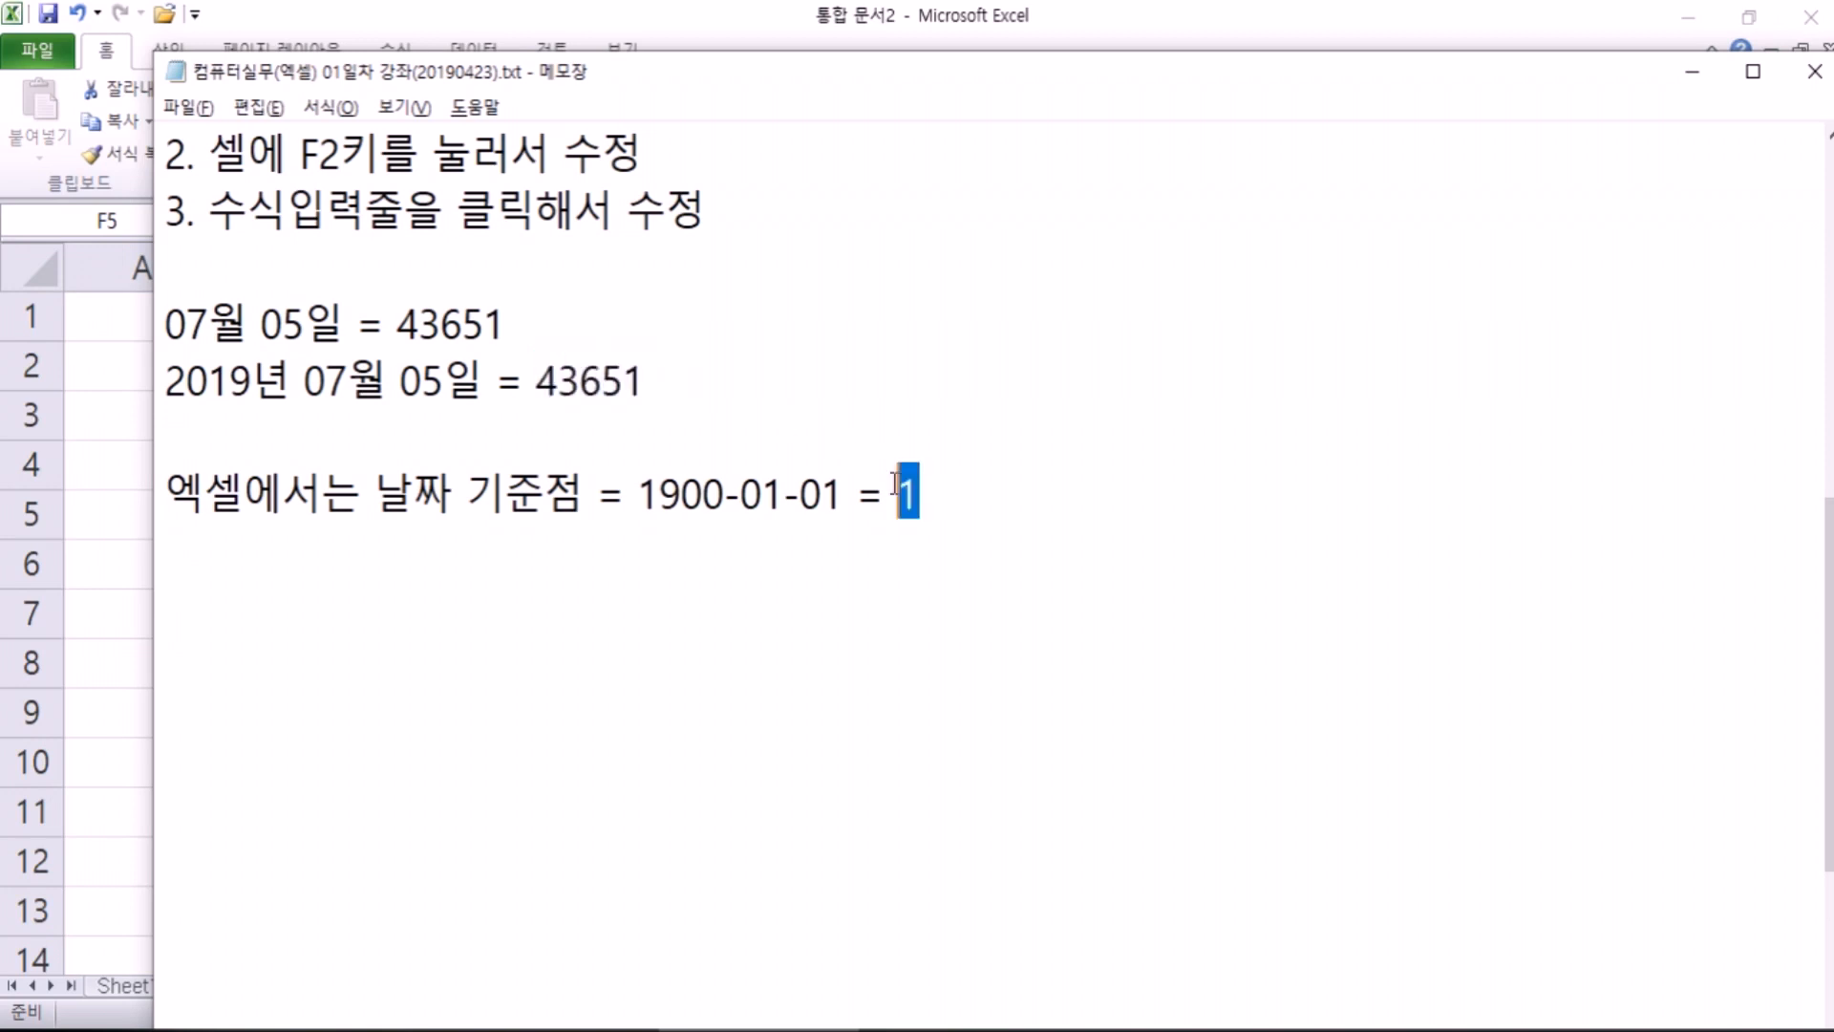
left_click(844, 549)
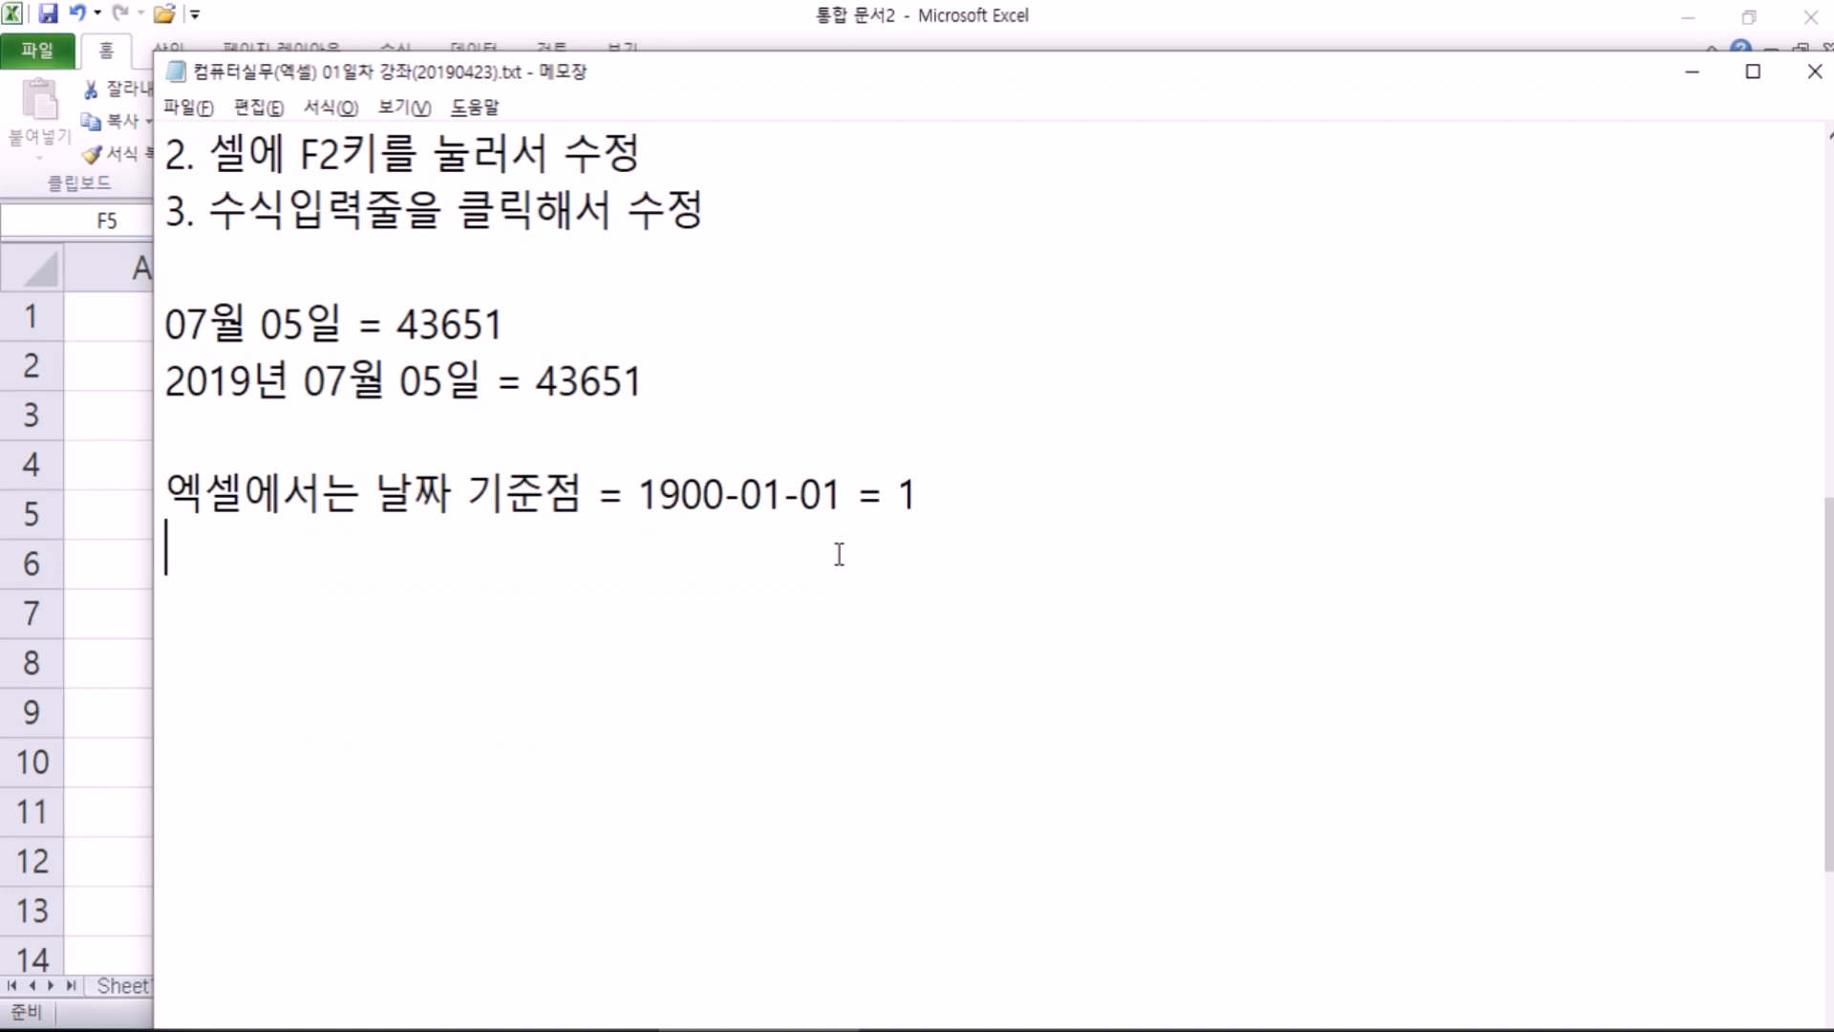
left_click(428, 1031)
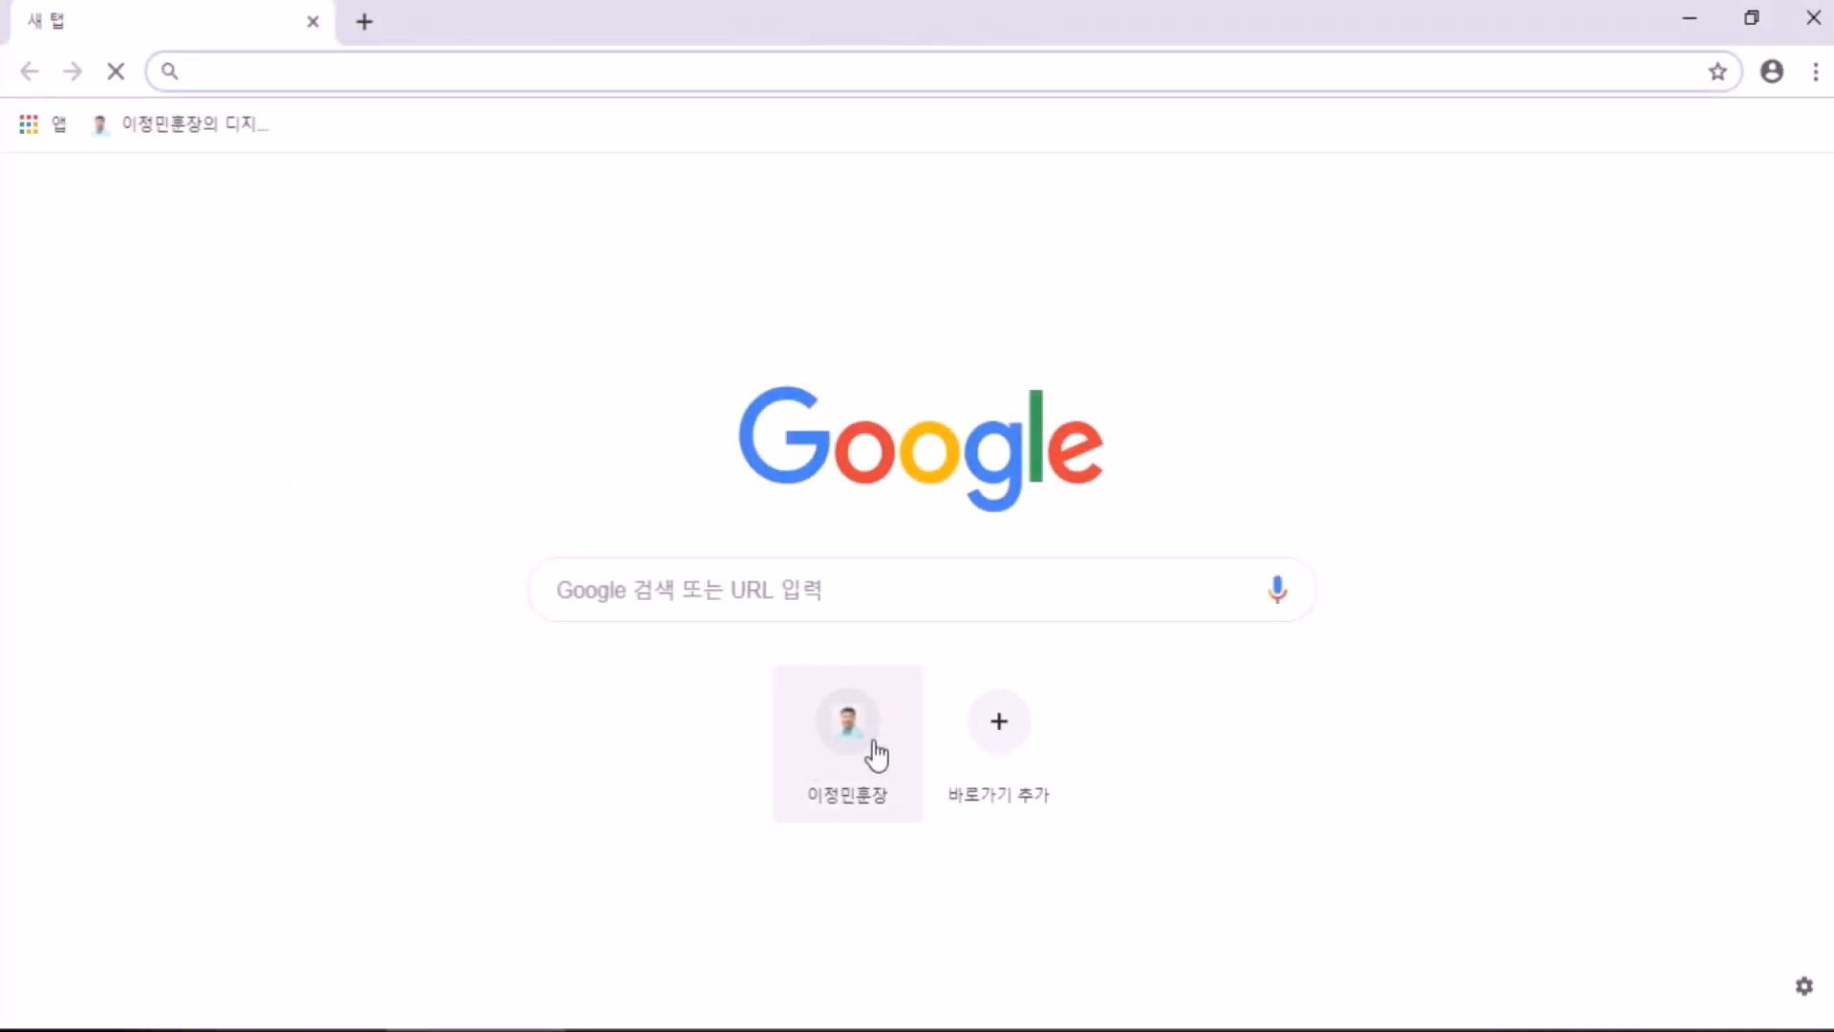
Step: Open the lecturer's homepage from Chrome's shortcut tile and add a blank notes line
left_click(875, 754)
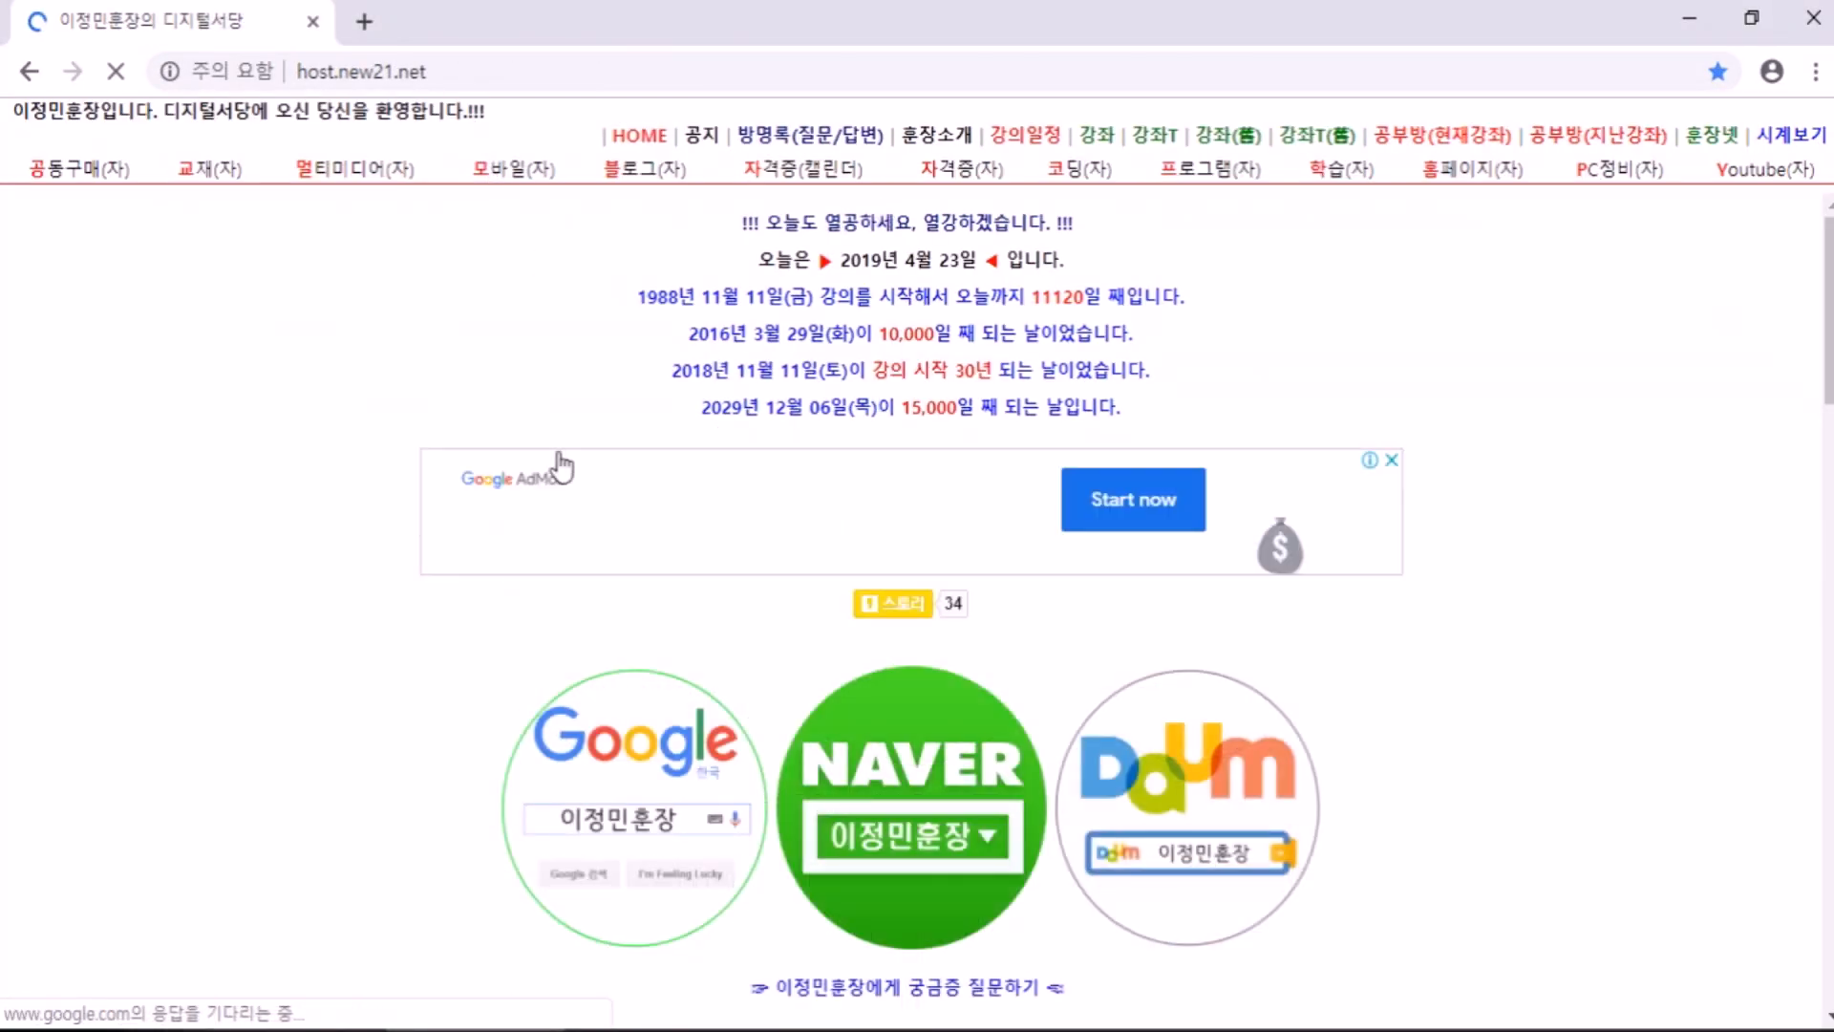
key("alt+Tab")
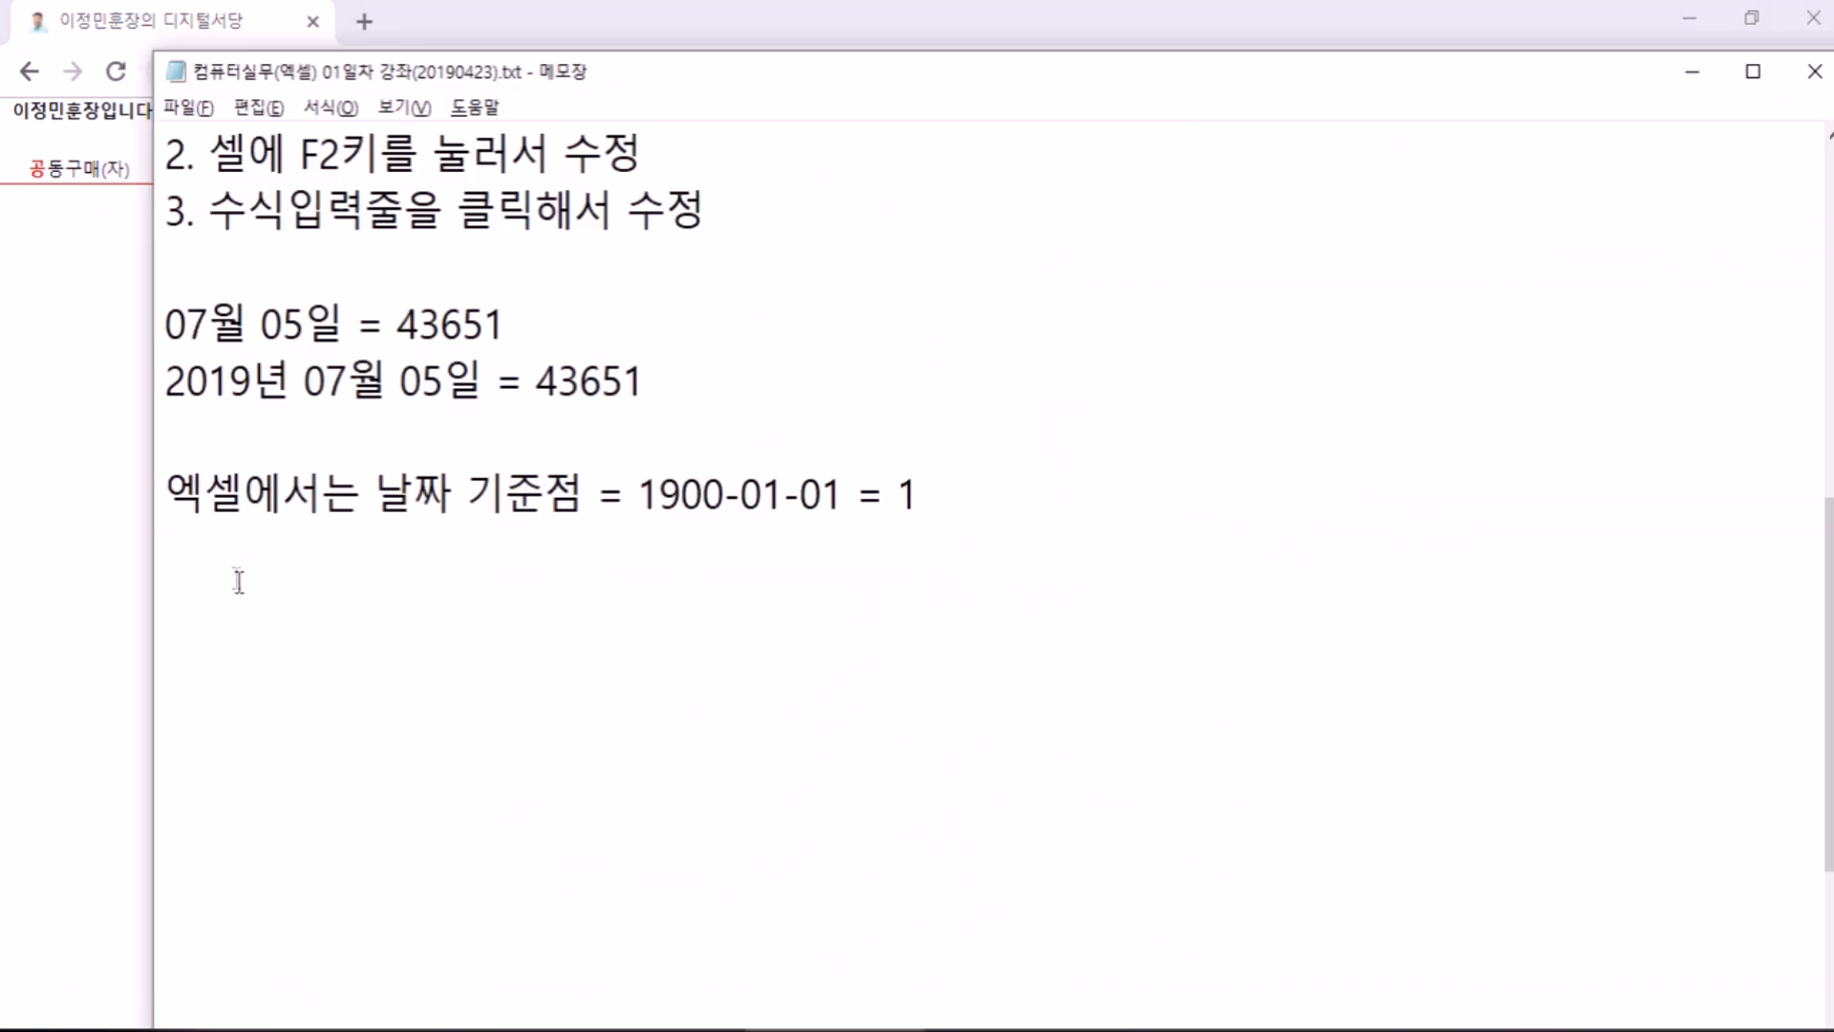
key("Return")
Step: Highlight the homepage sentence counting 11120 days since 1988-11-11, then return to Excel
key("alt+Tab")
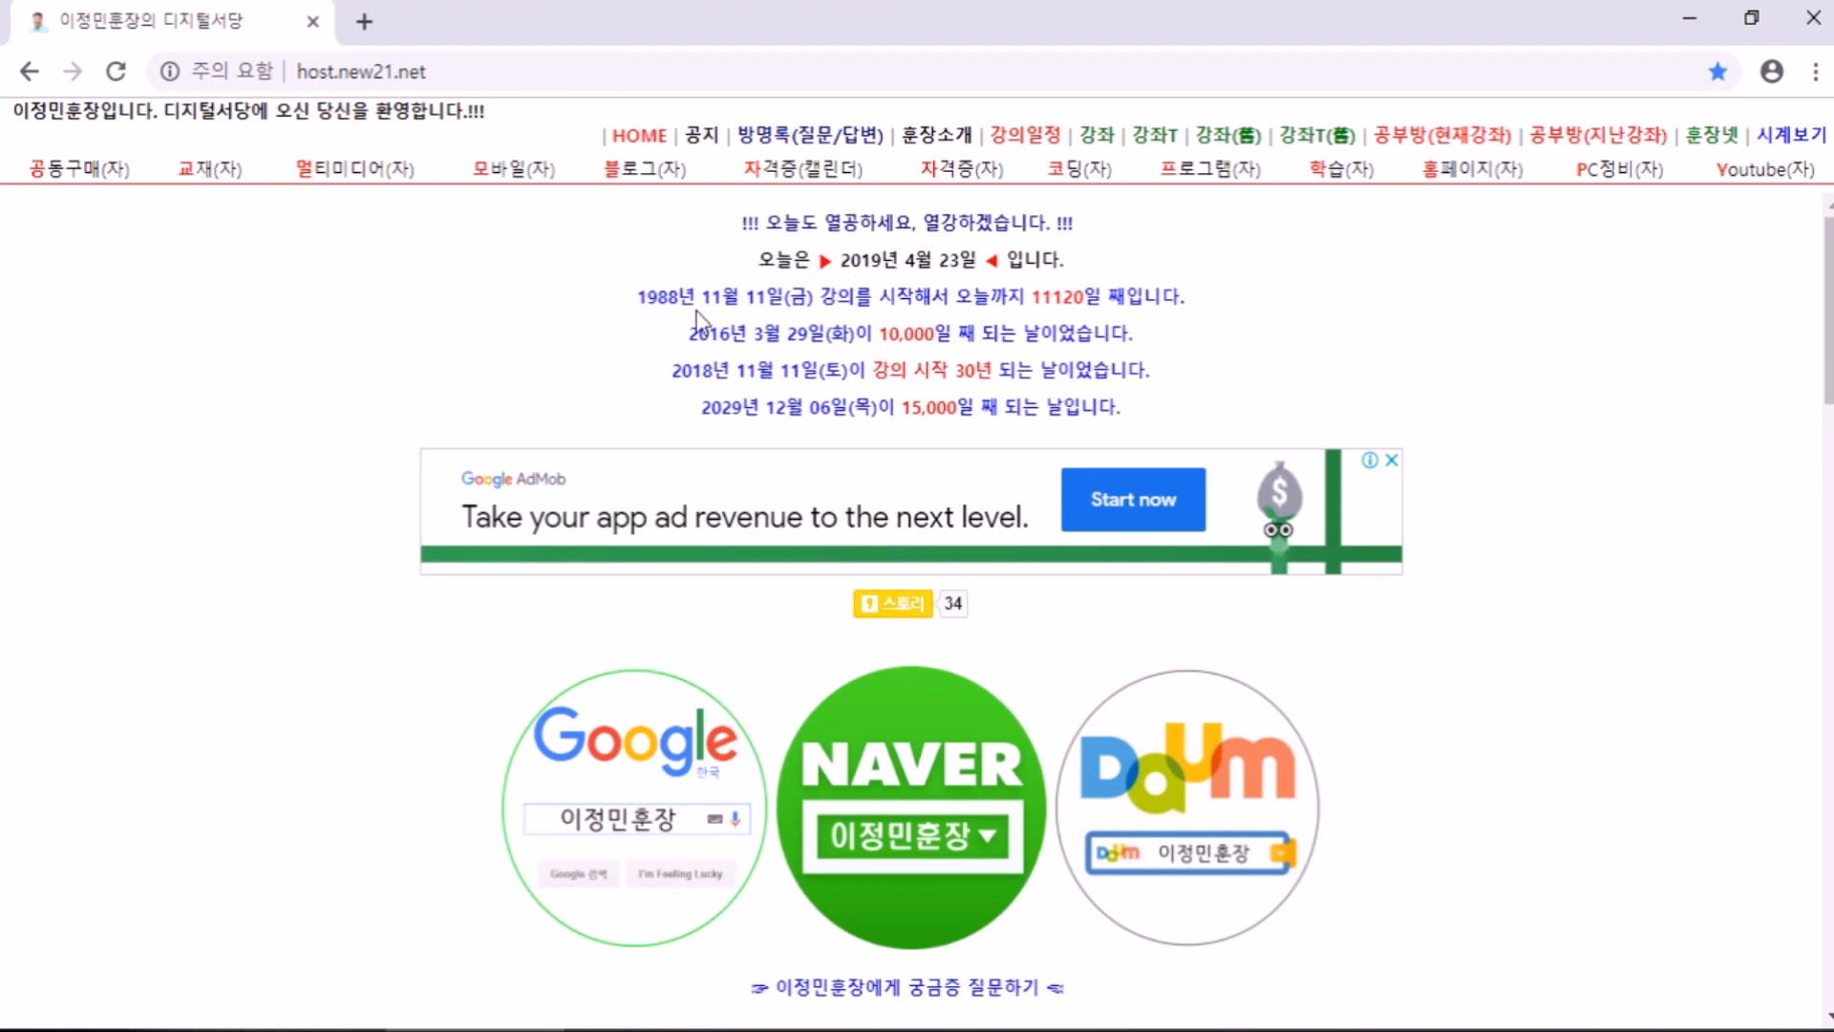
left_click_drag(637, 296, 913, 288)
left_click(1037, 301)
key("alt+Tab")
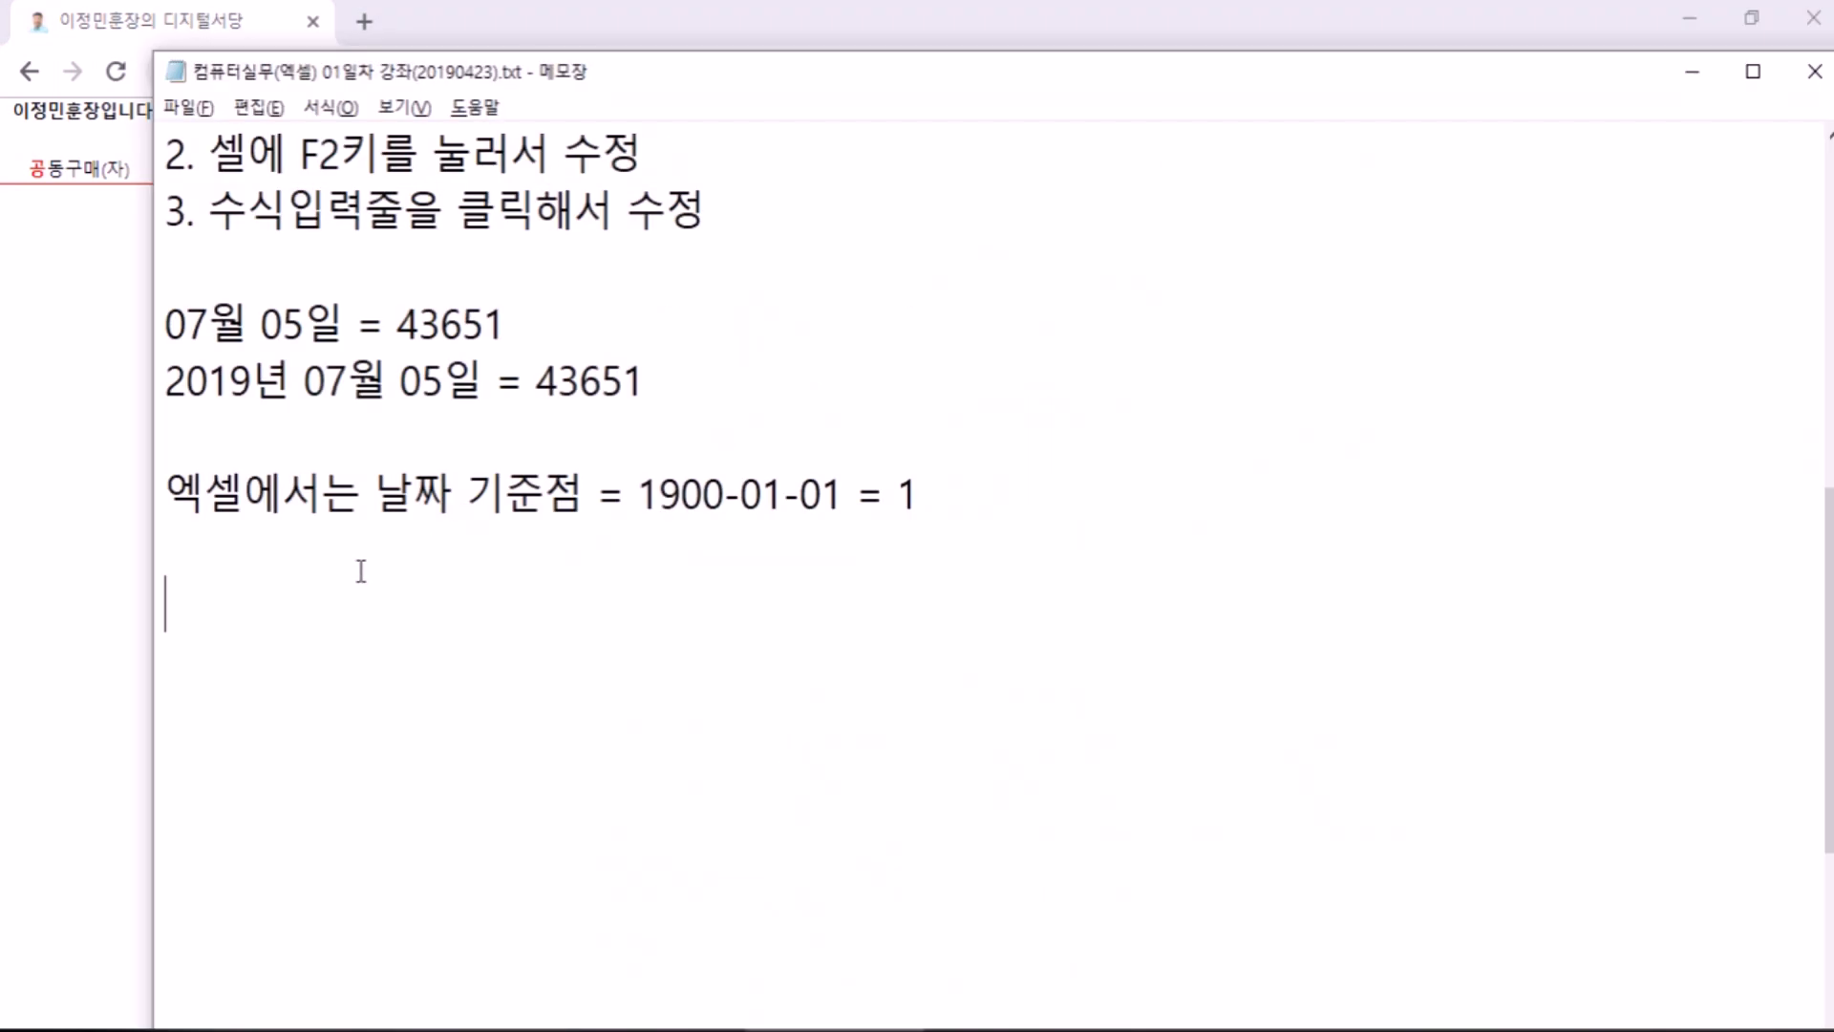
scroll(439, 704, "down", 1)
key("alt+Tab")
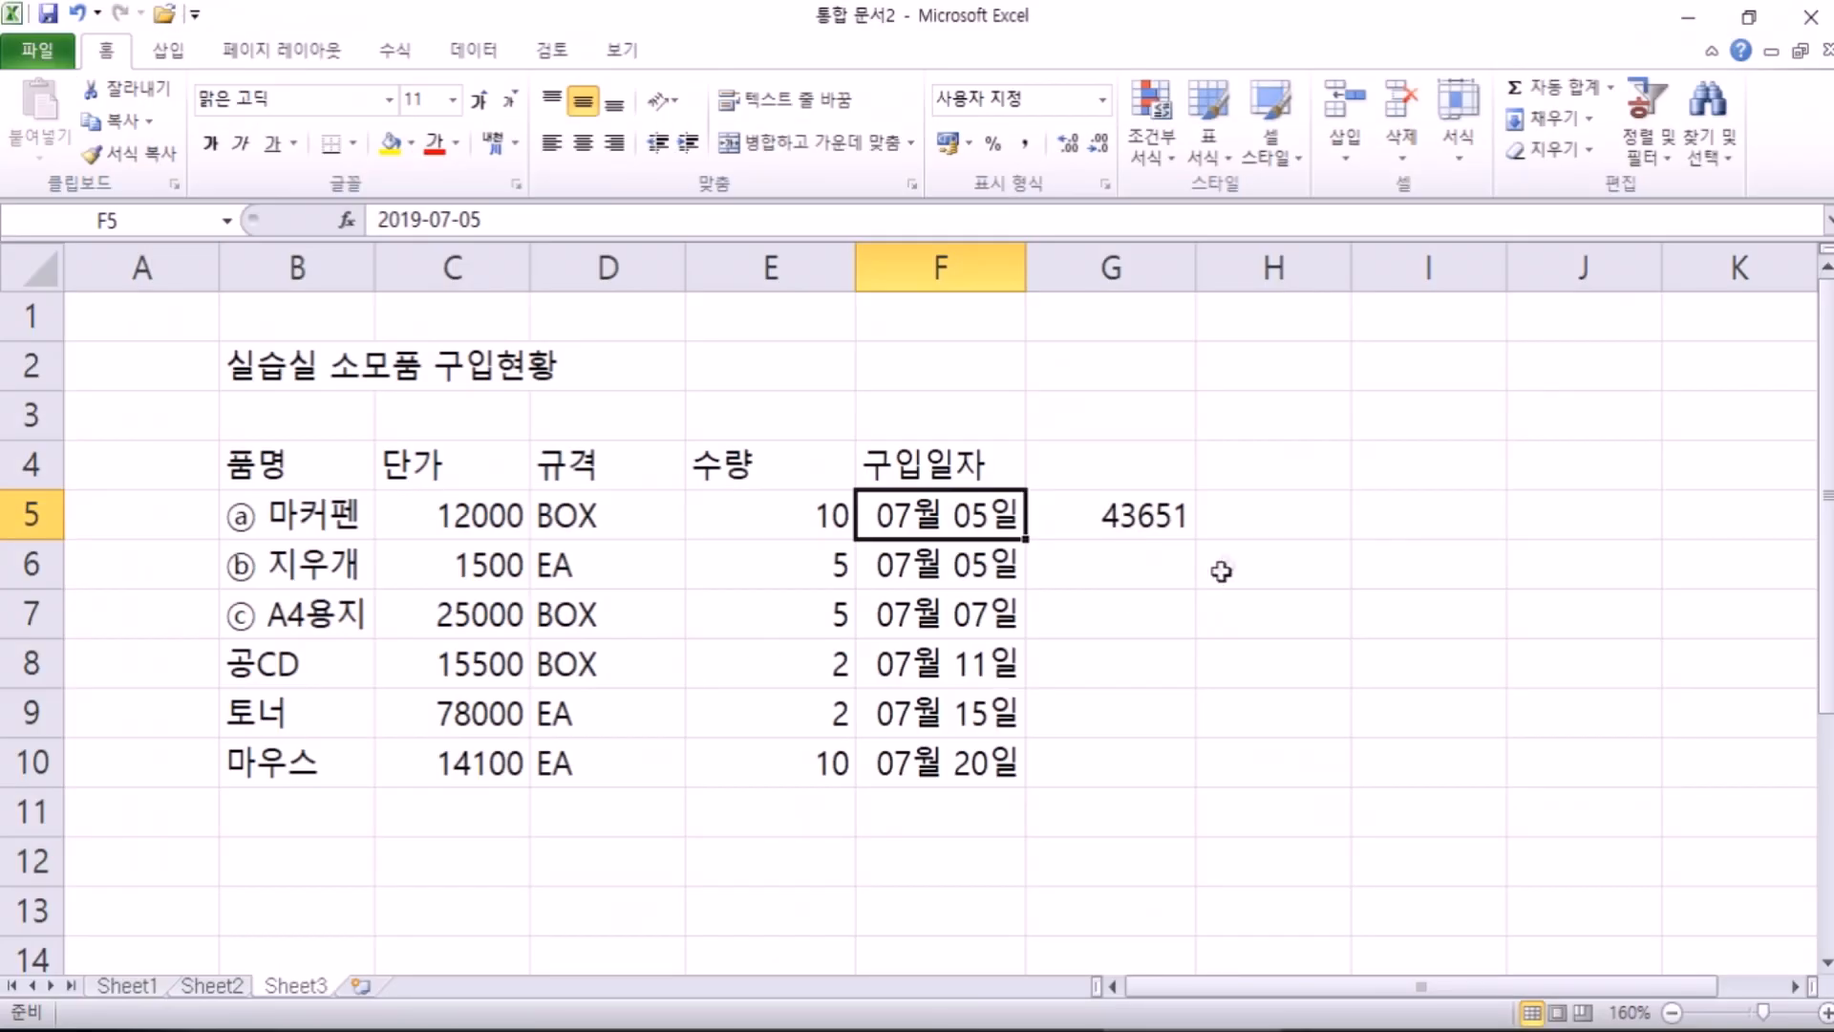
Step: Enter 2019-04-23 in E20 and 1988-11-11 in E21
scroll(946, 745, "down", 5)
left_click(762, 518)
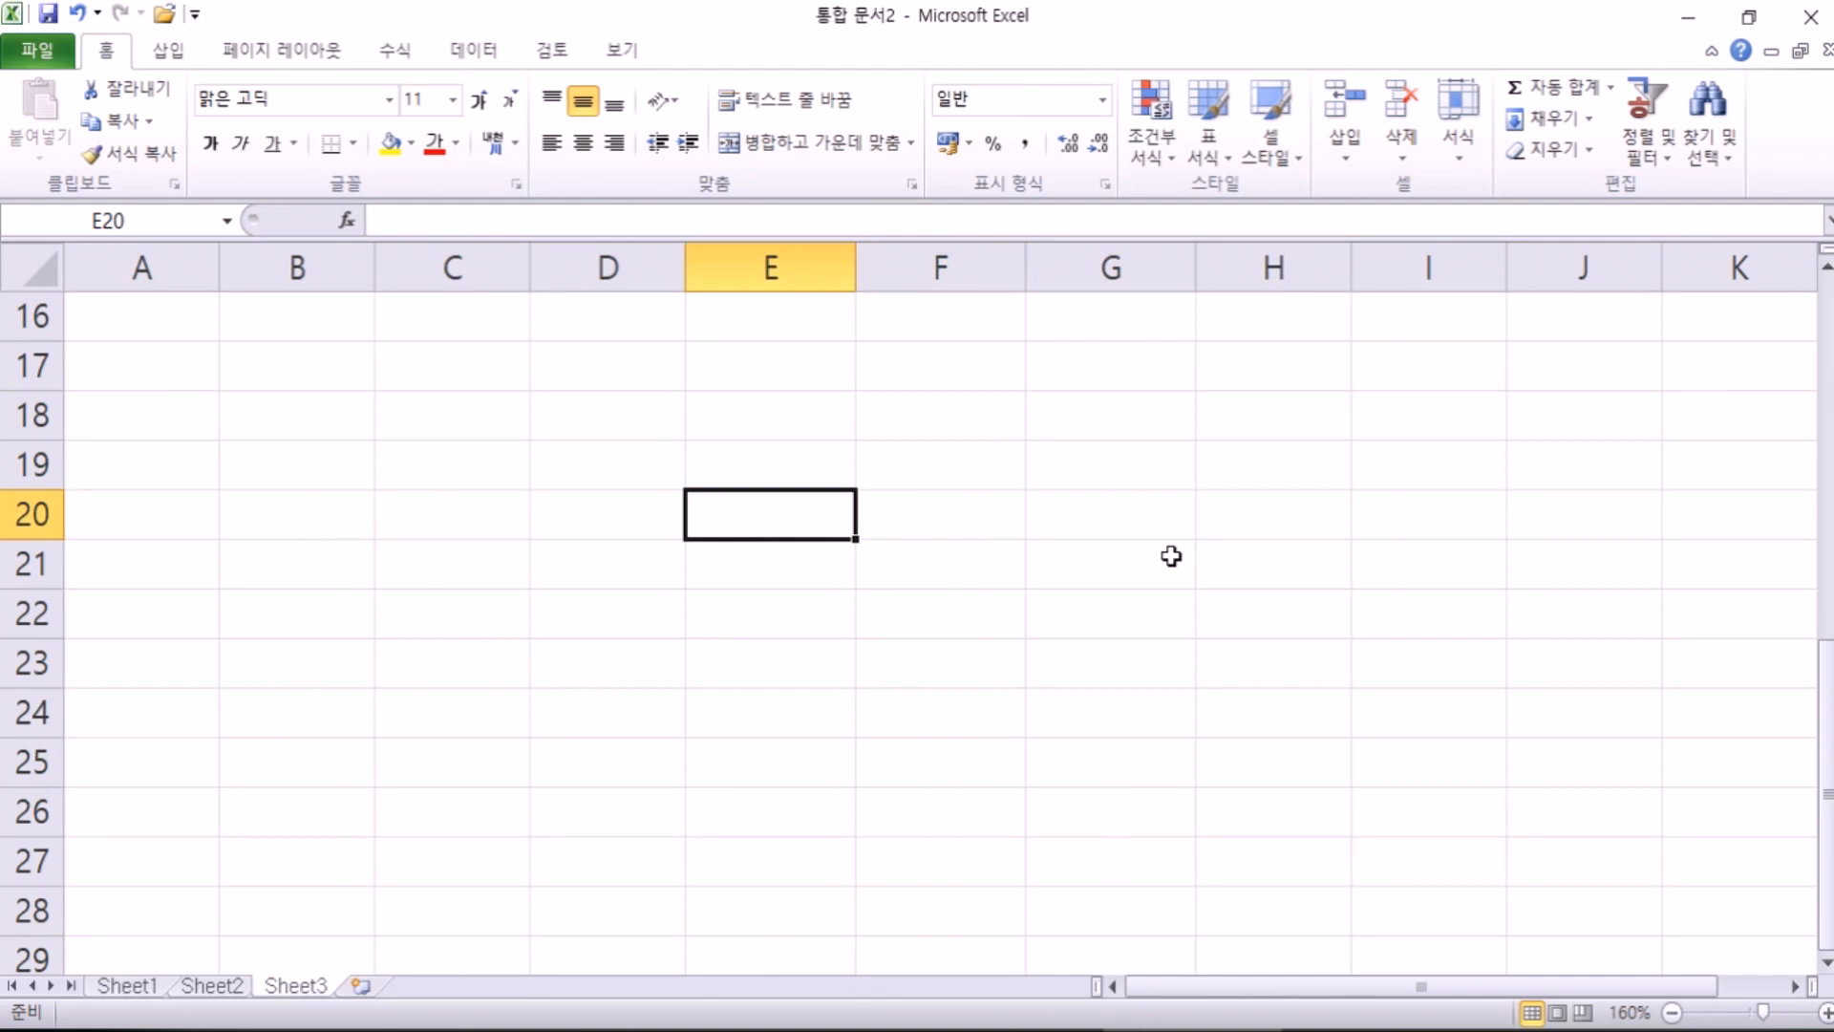
type("2019-")
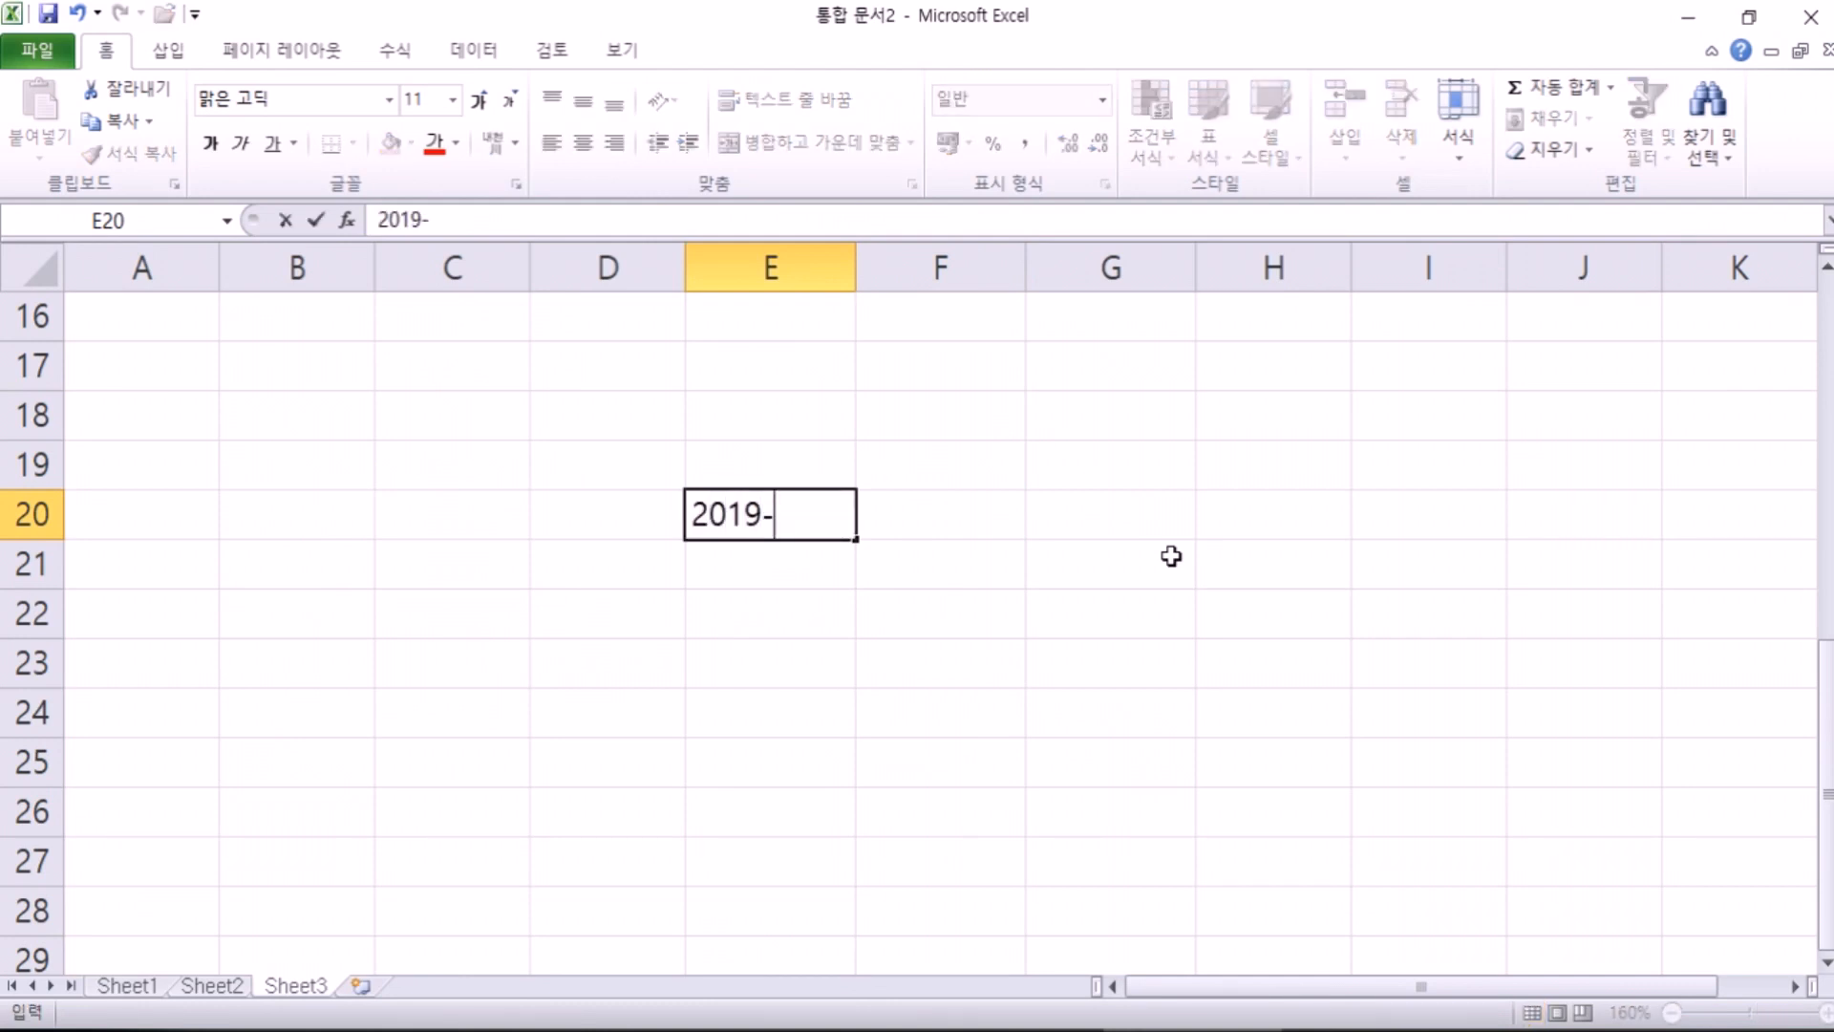
type("04-23")
key("Return")
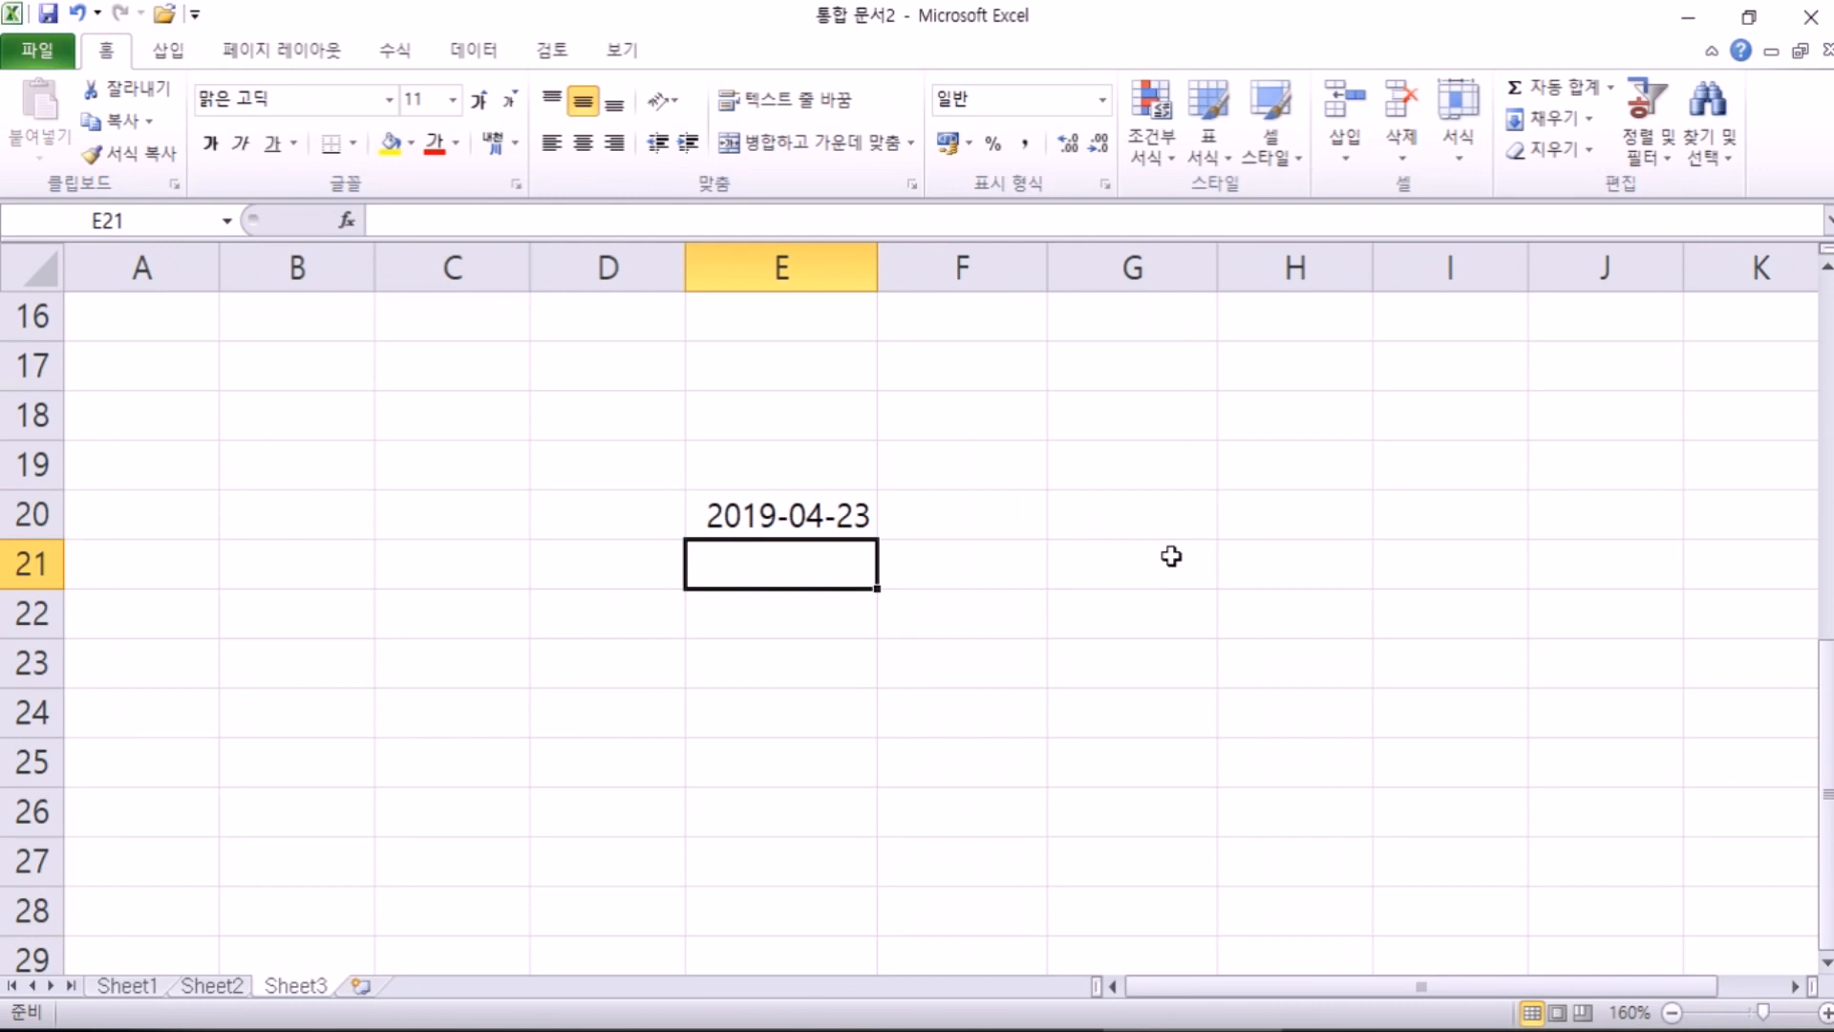
type("1")
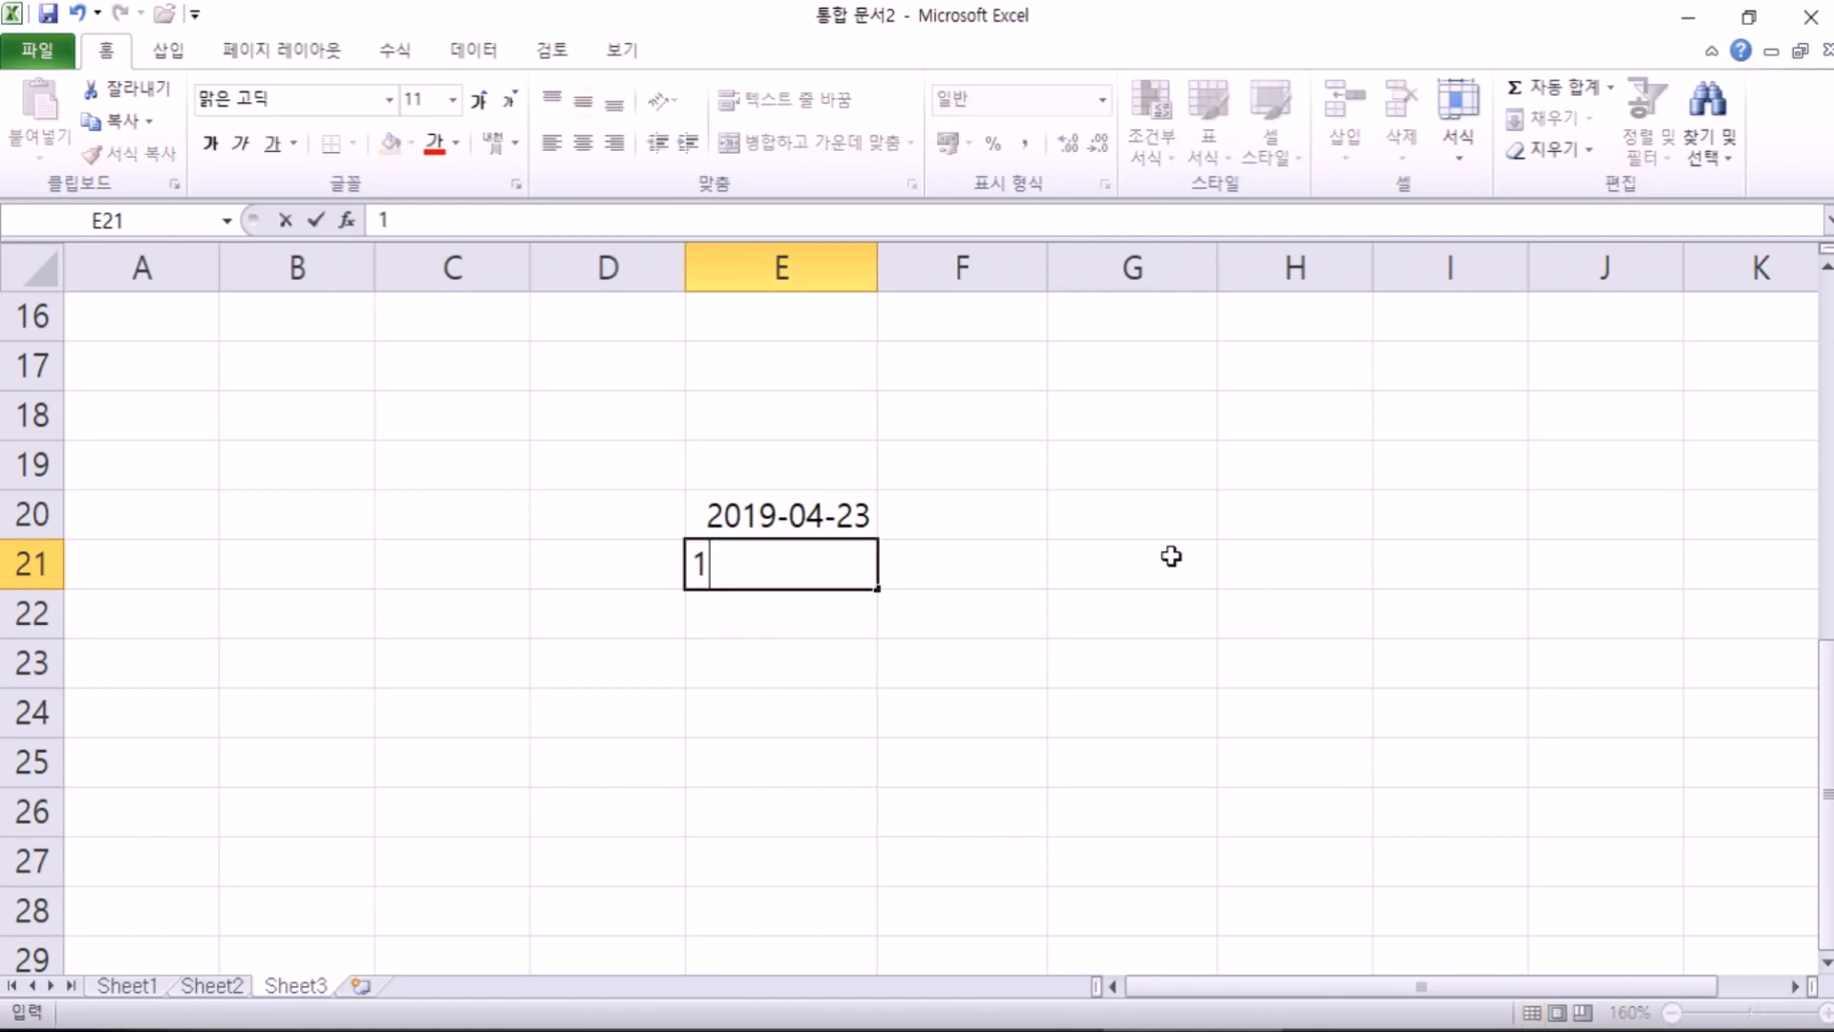
type("988-11-11")
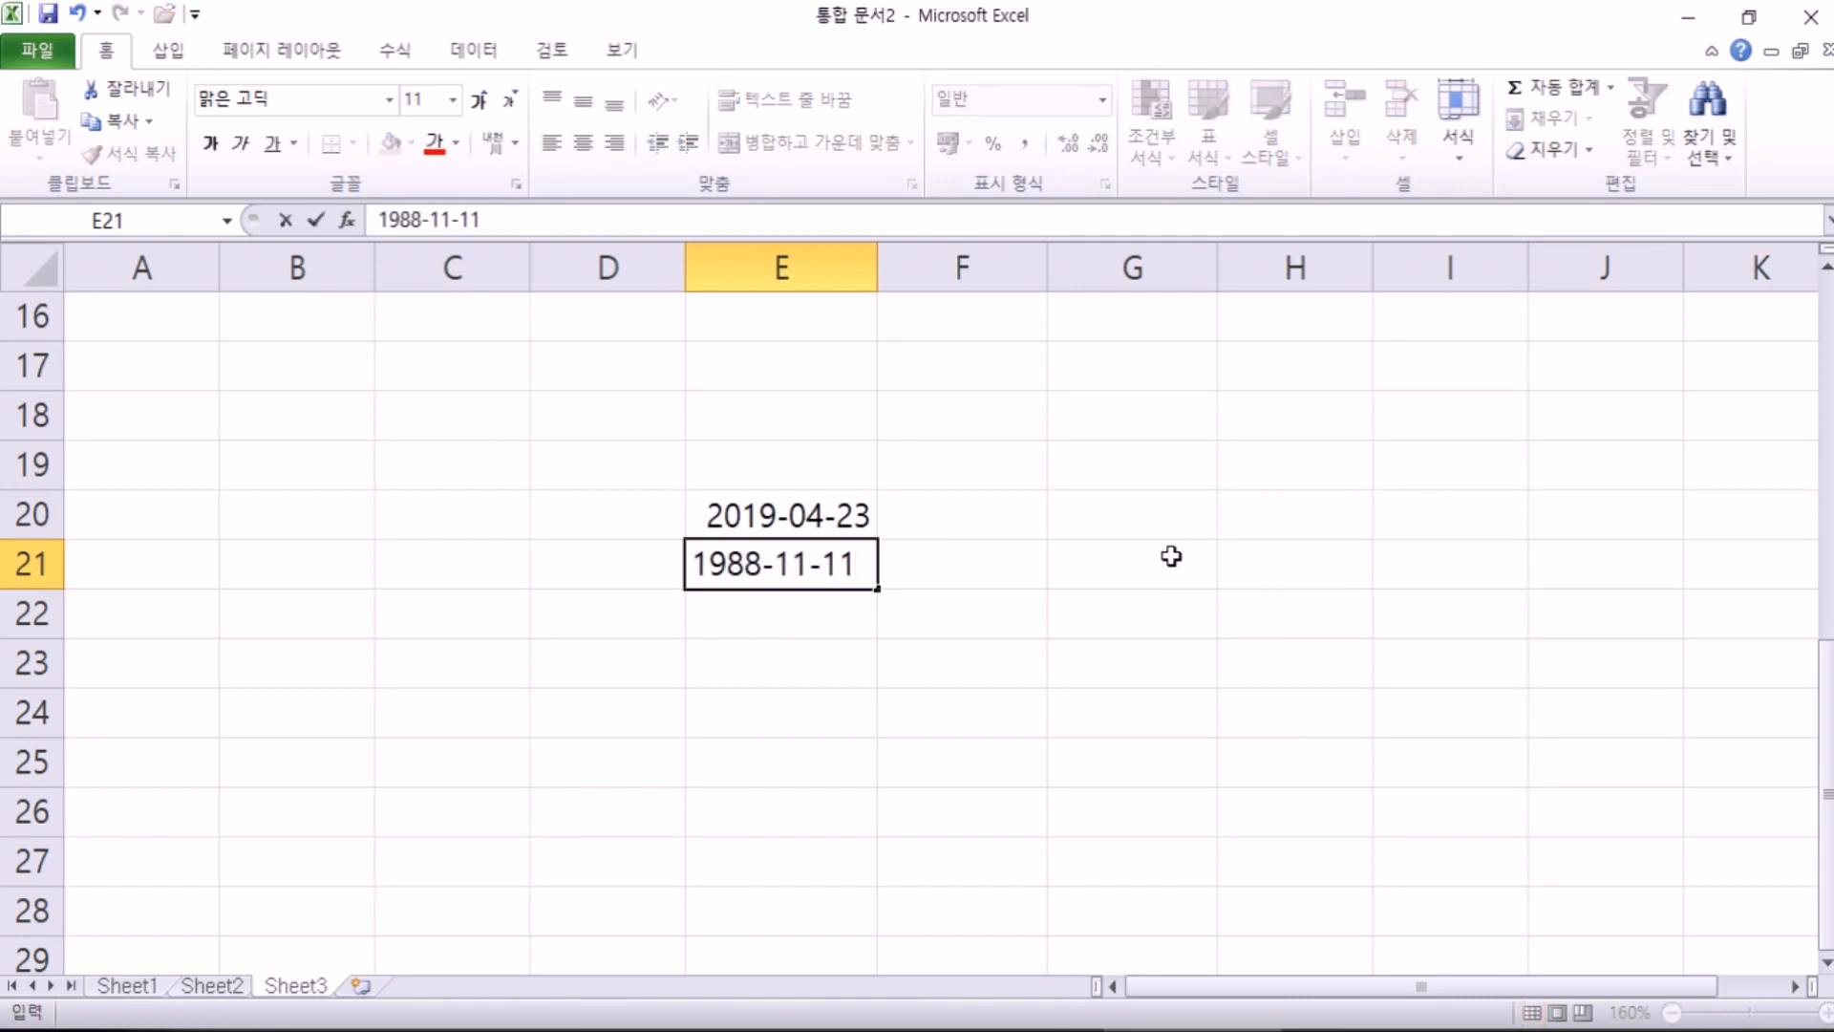
key("Return")
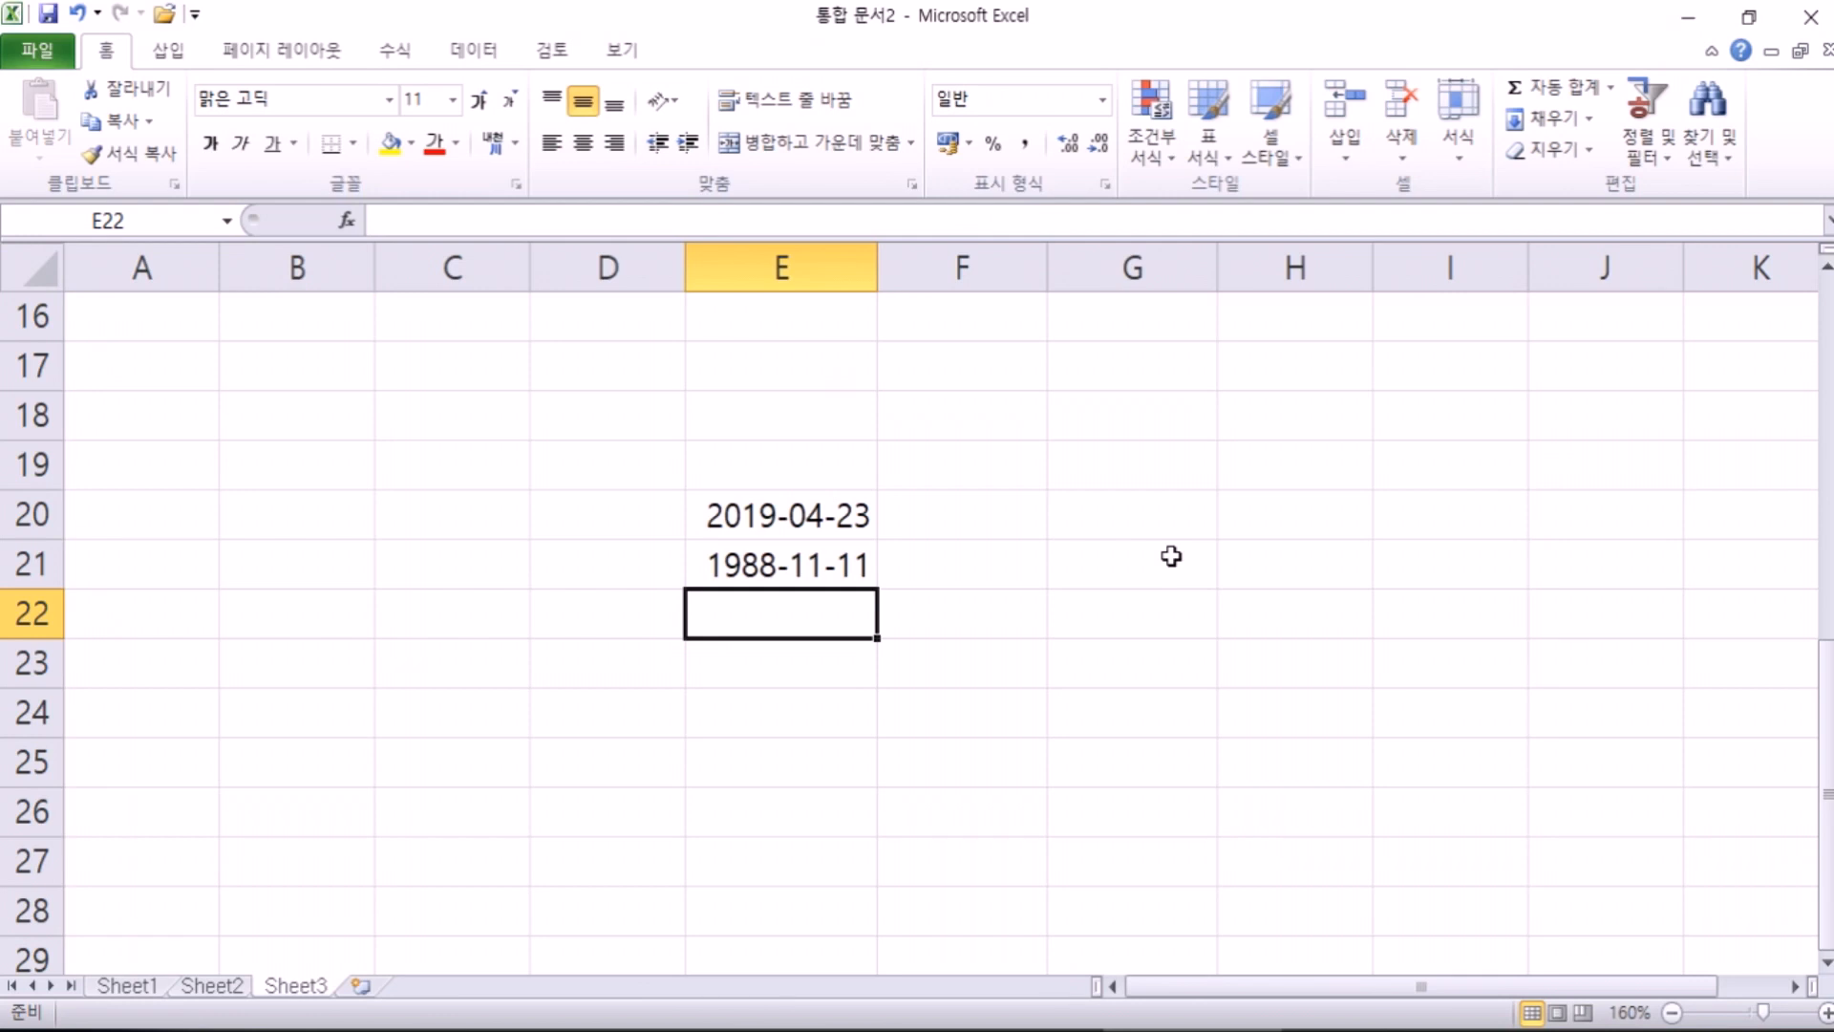
Step: Start the formula =E20-E21 in E22, then cancel it
type("=")
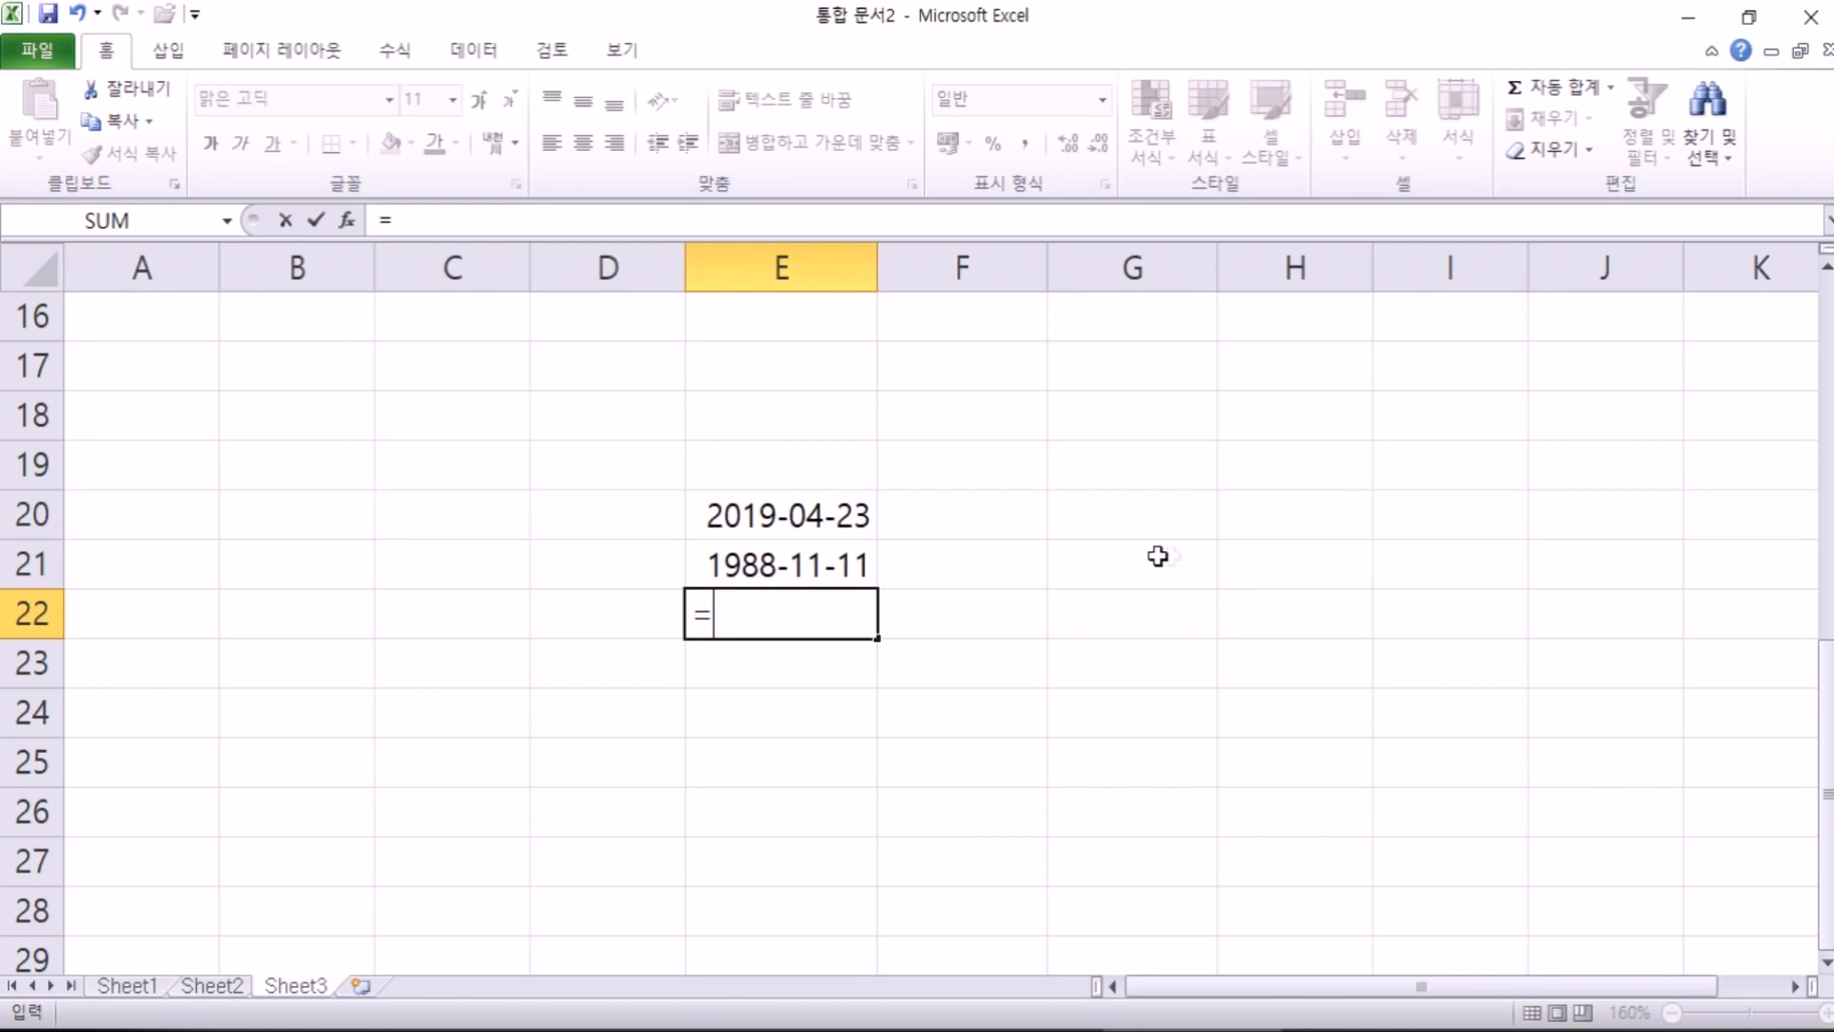
left_click(716, 514)
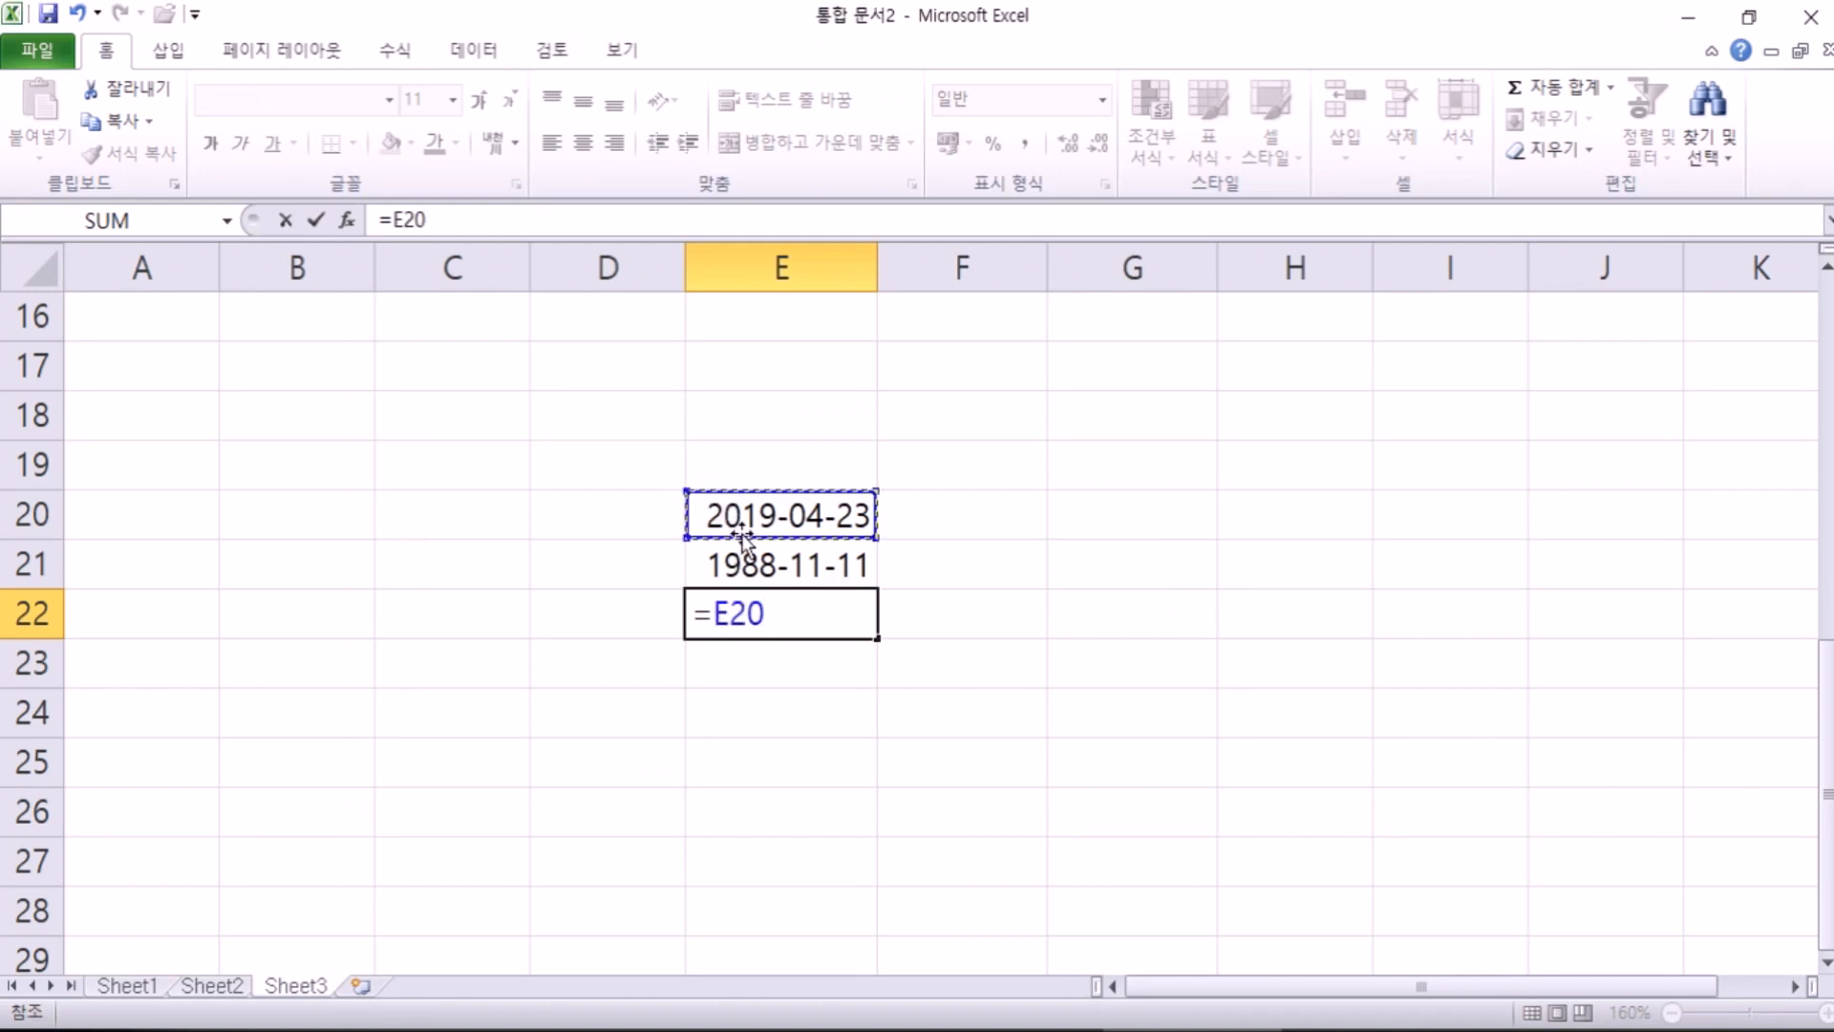
type("-")
left_click(838, 569)
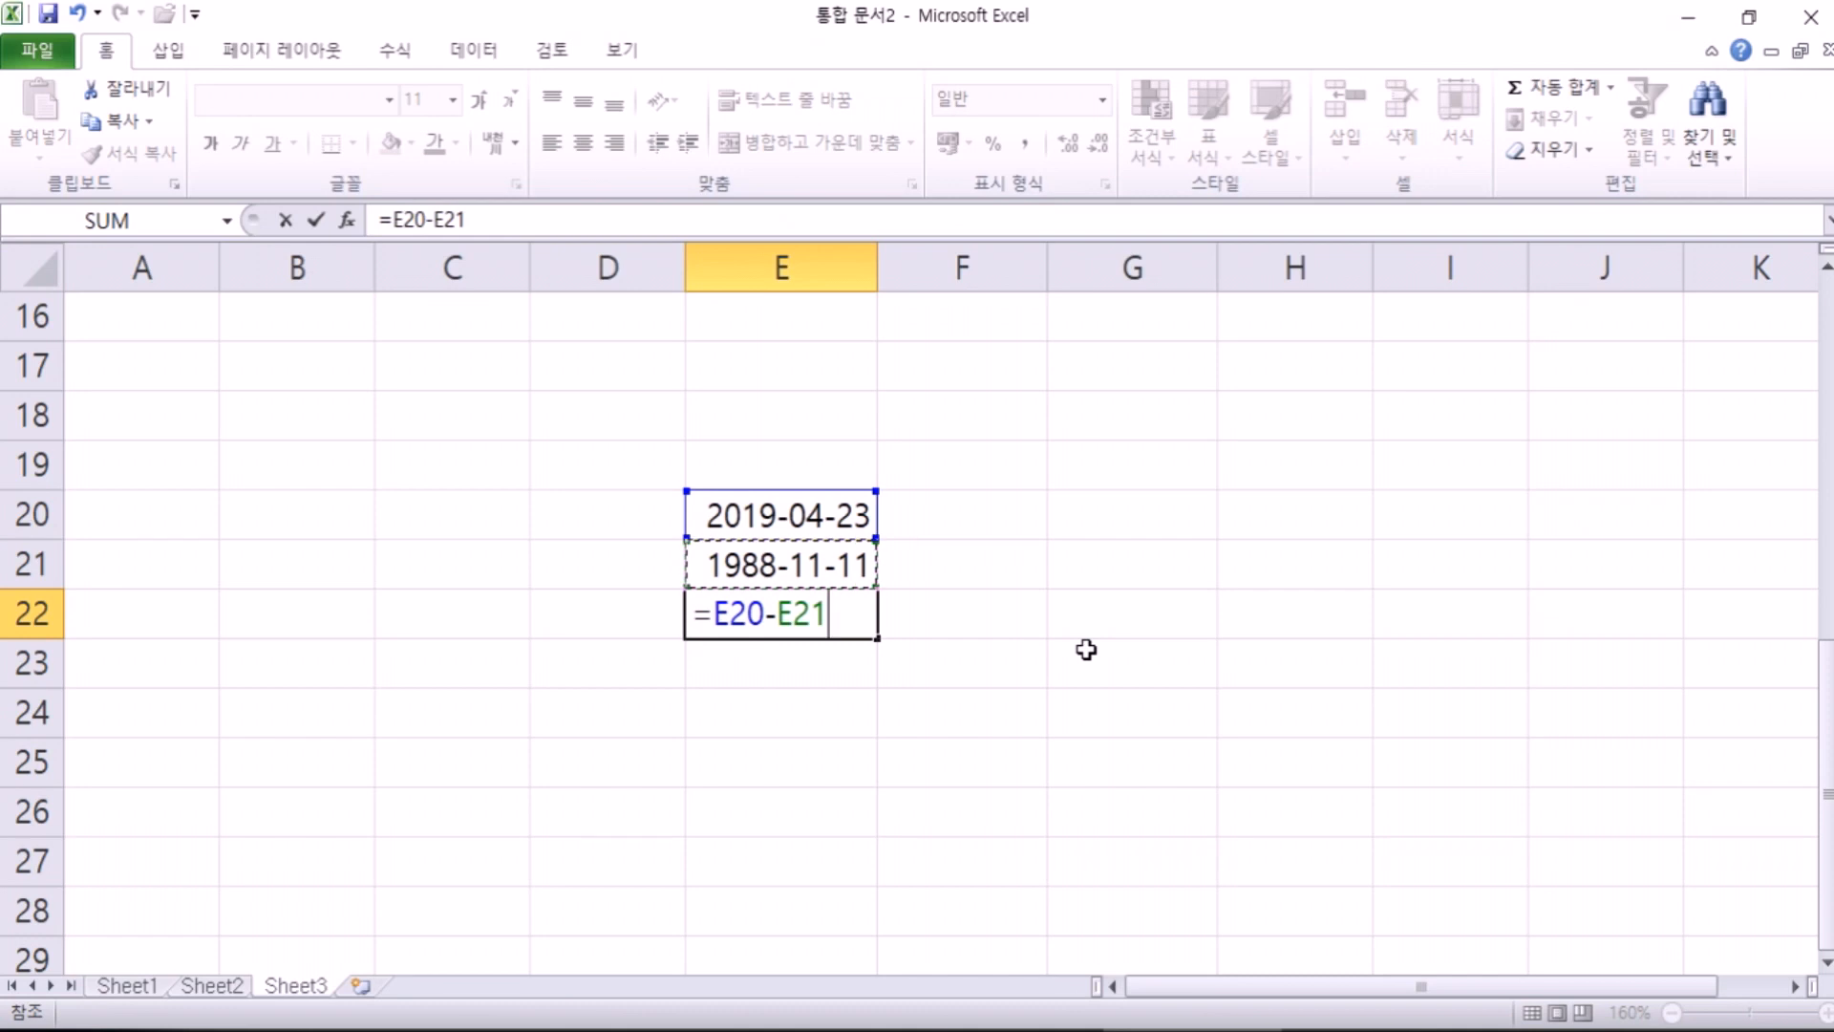
key("Escape")
Step: Inspect the dates in E20 and E21, then select empty cell E22
left_click(747, 511)
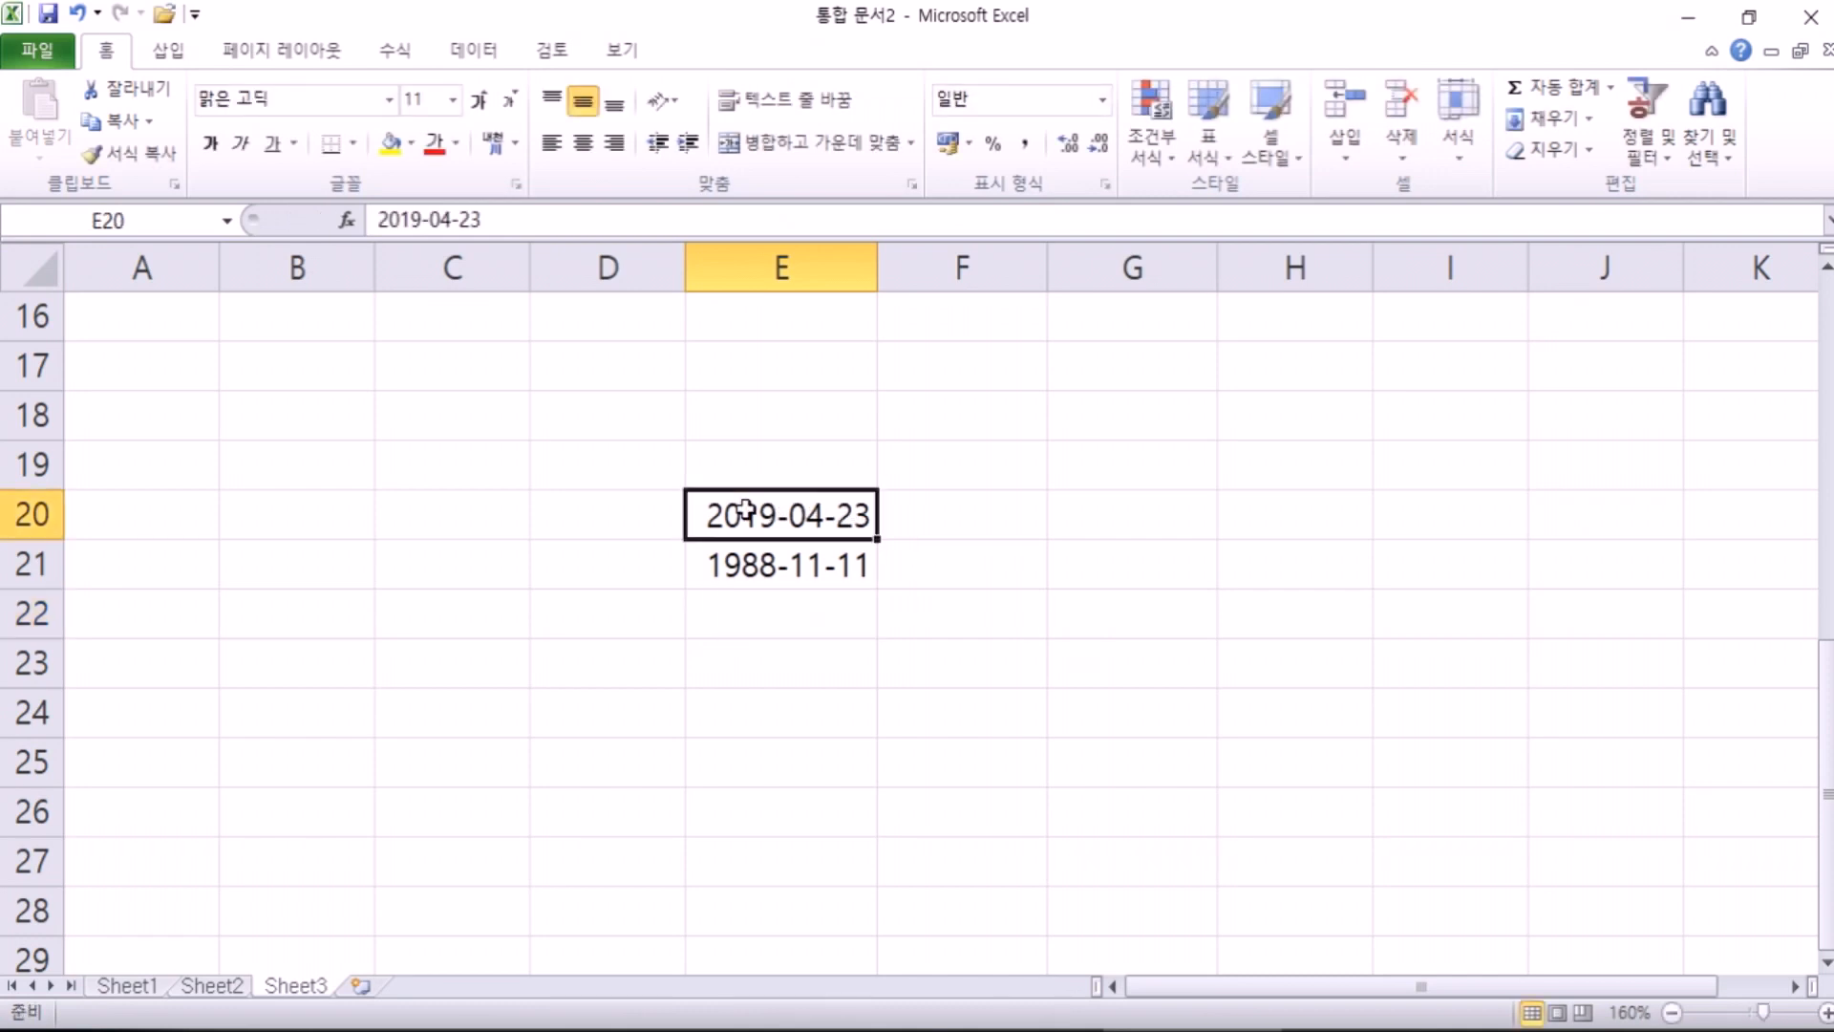
left_click(733, 569)
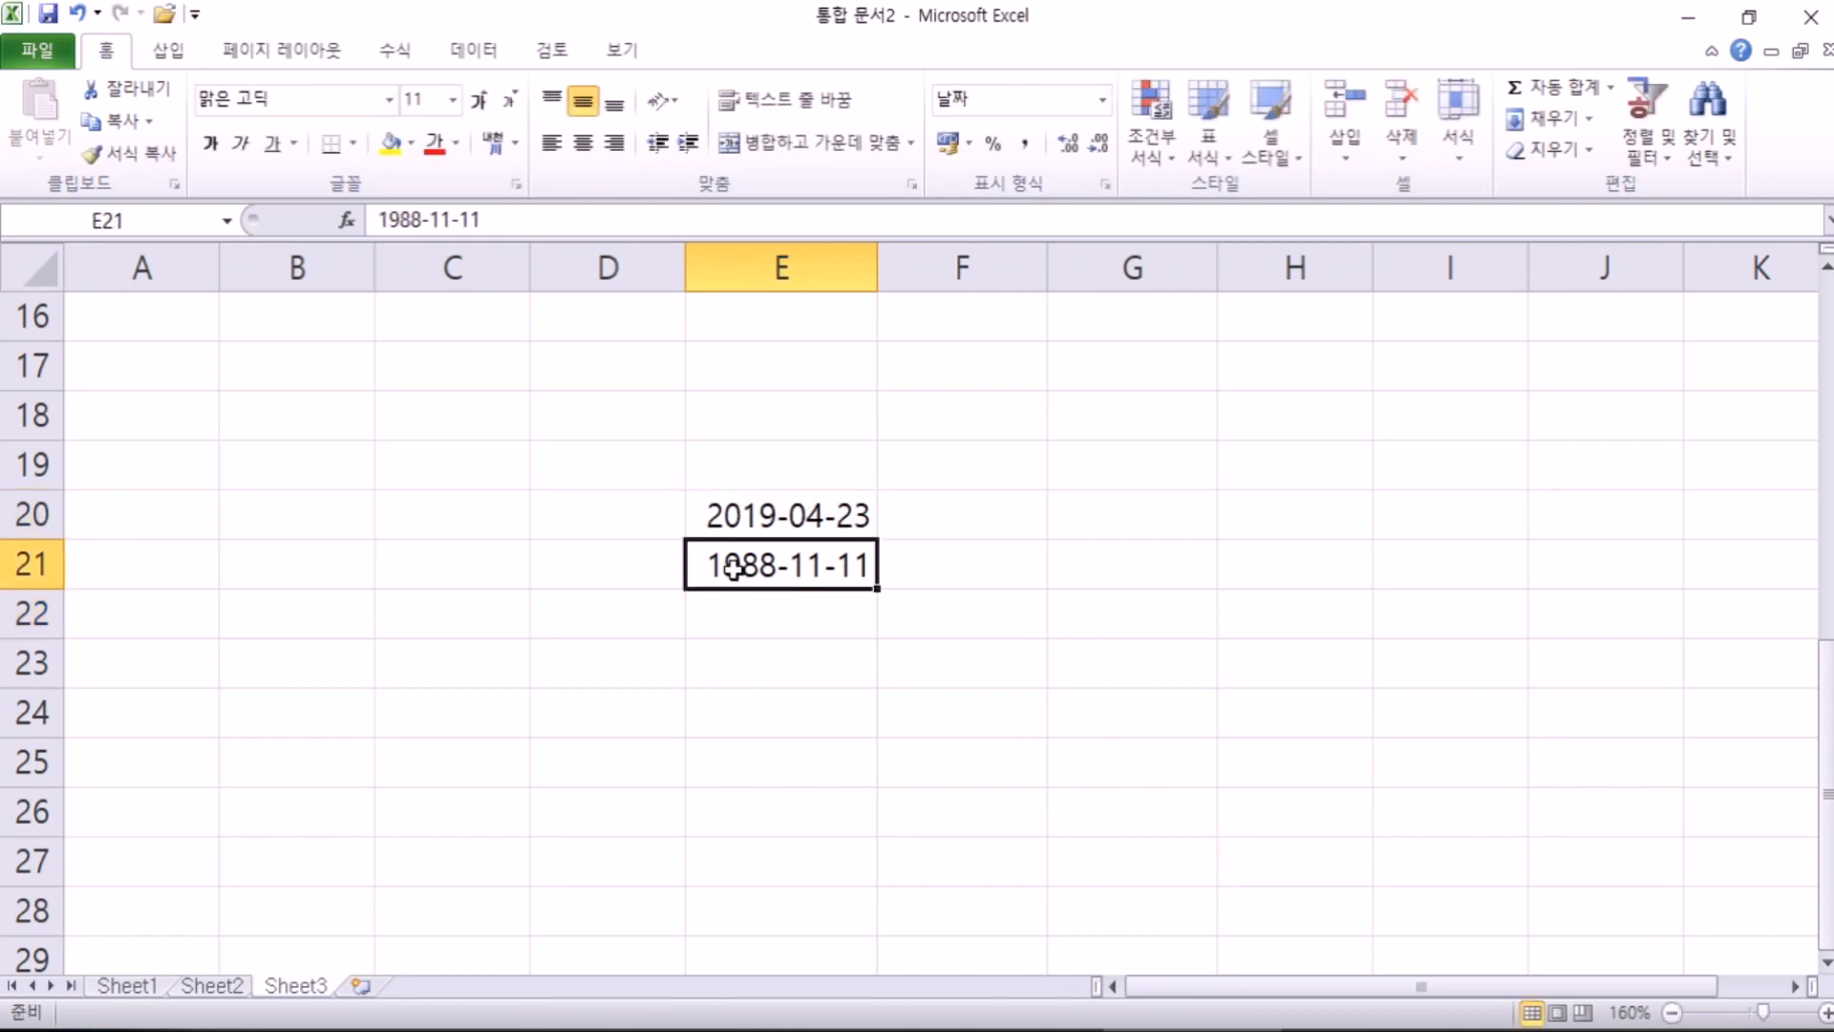
left_click_drag(741, 516, 747, 565)
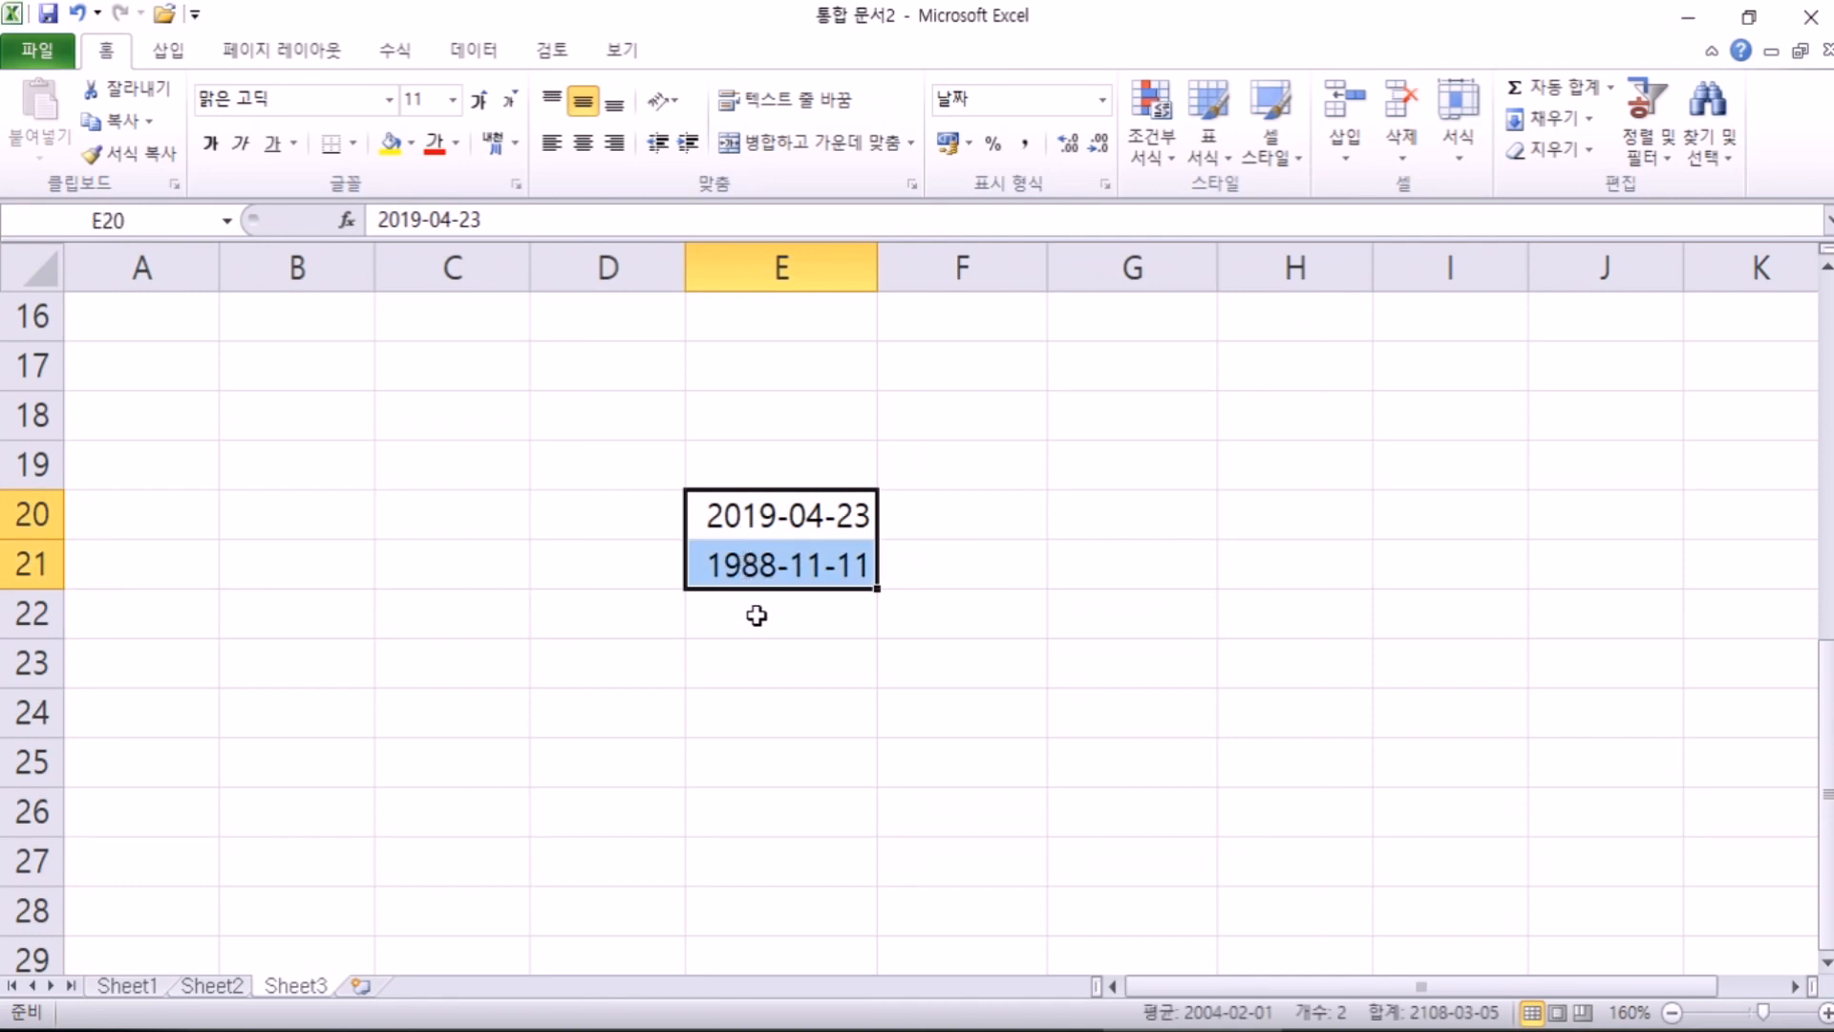
left_click(777, 524)
left_click(779, 579)
left_click(780, 614)
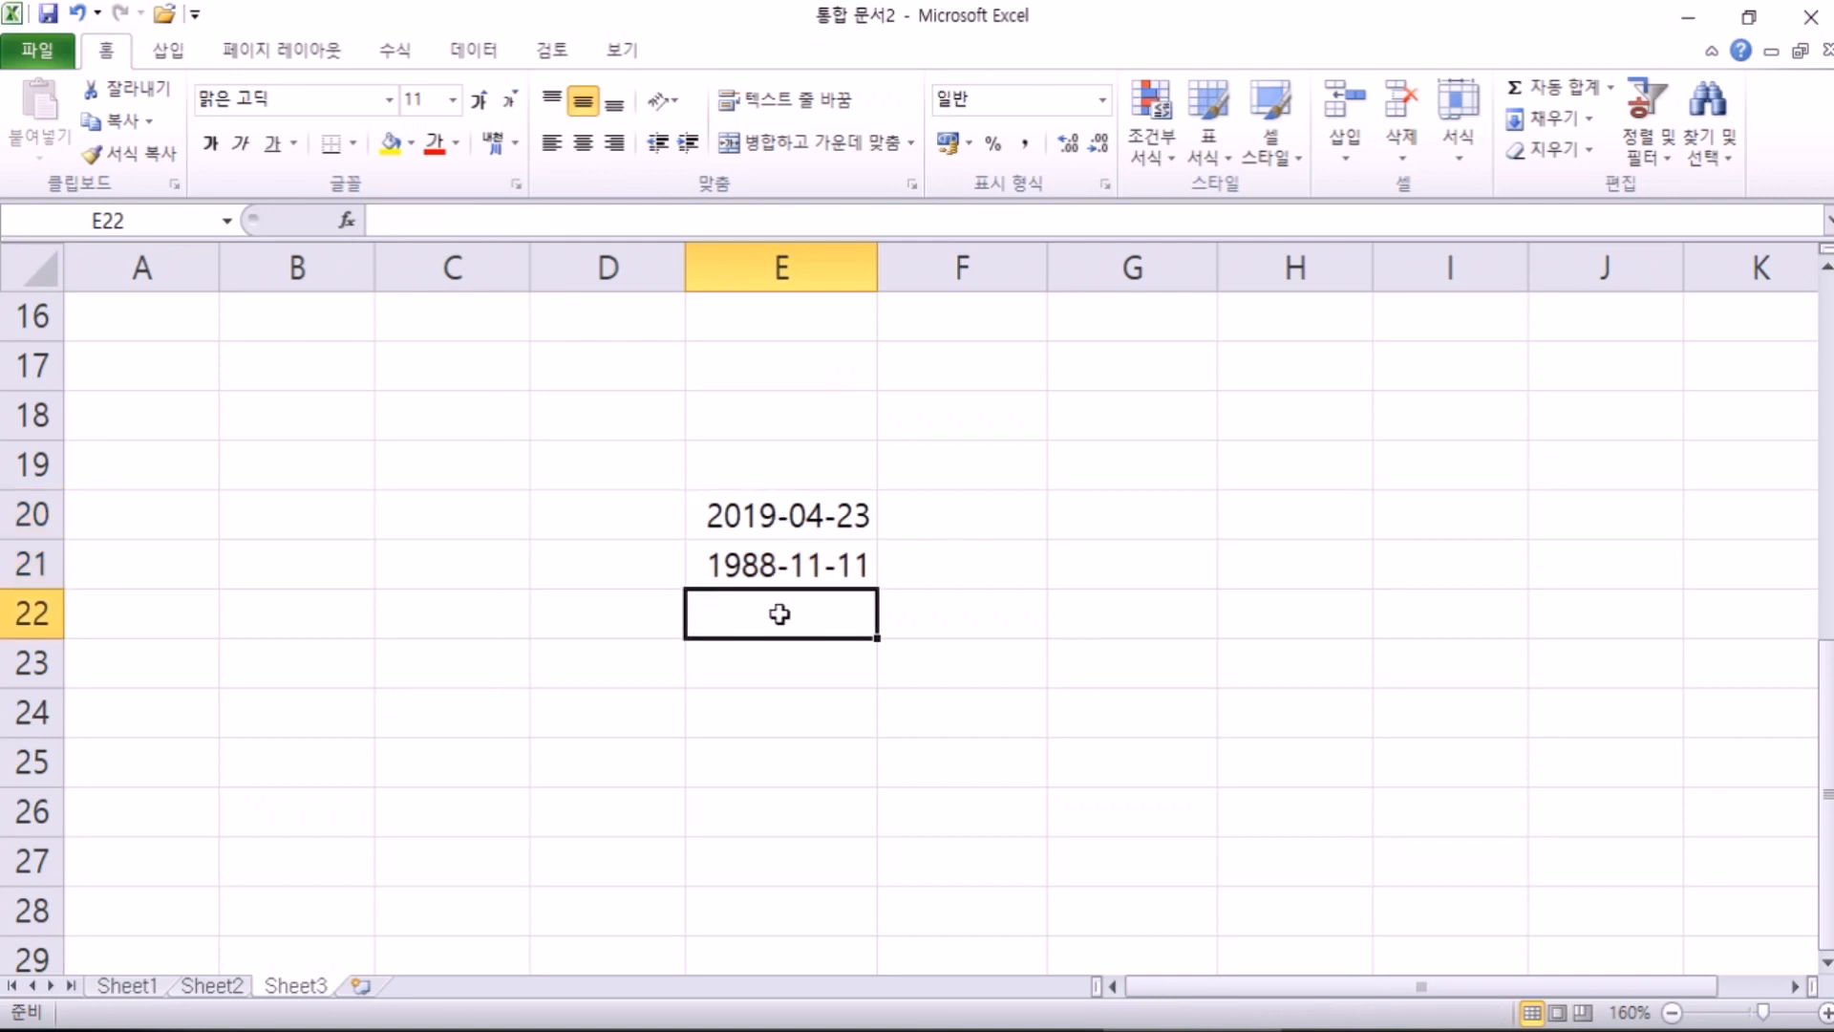
type("=")
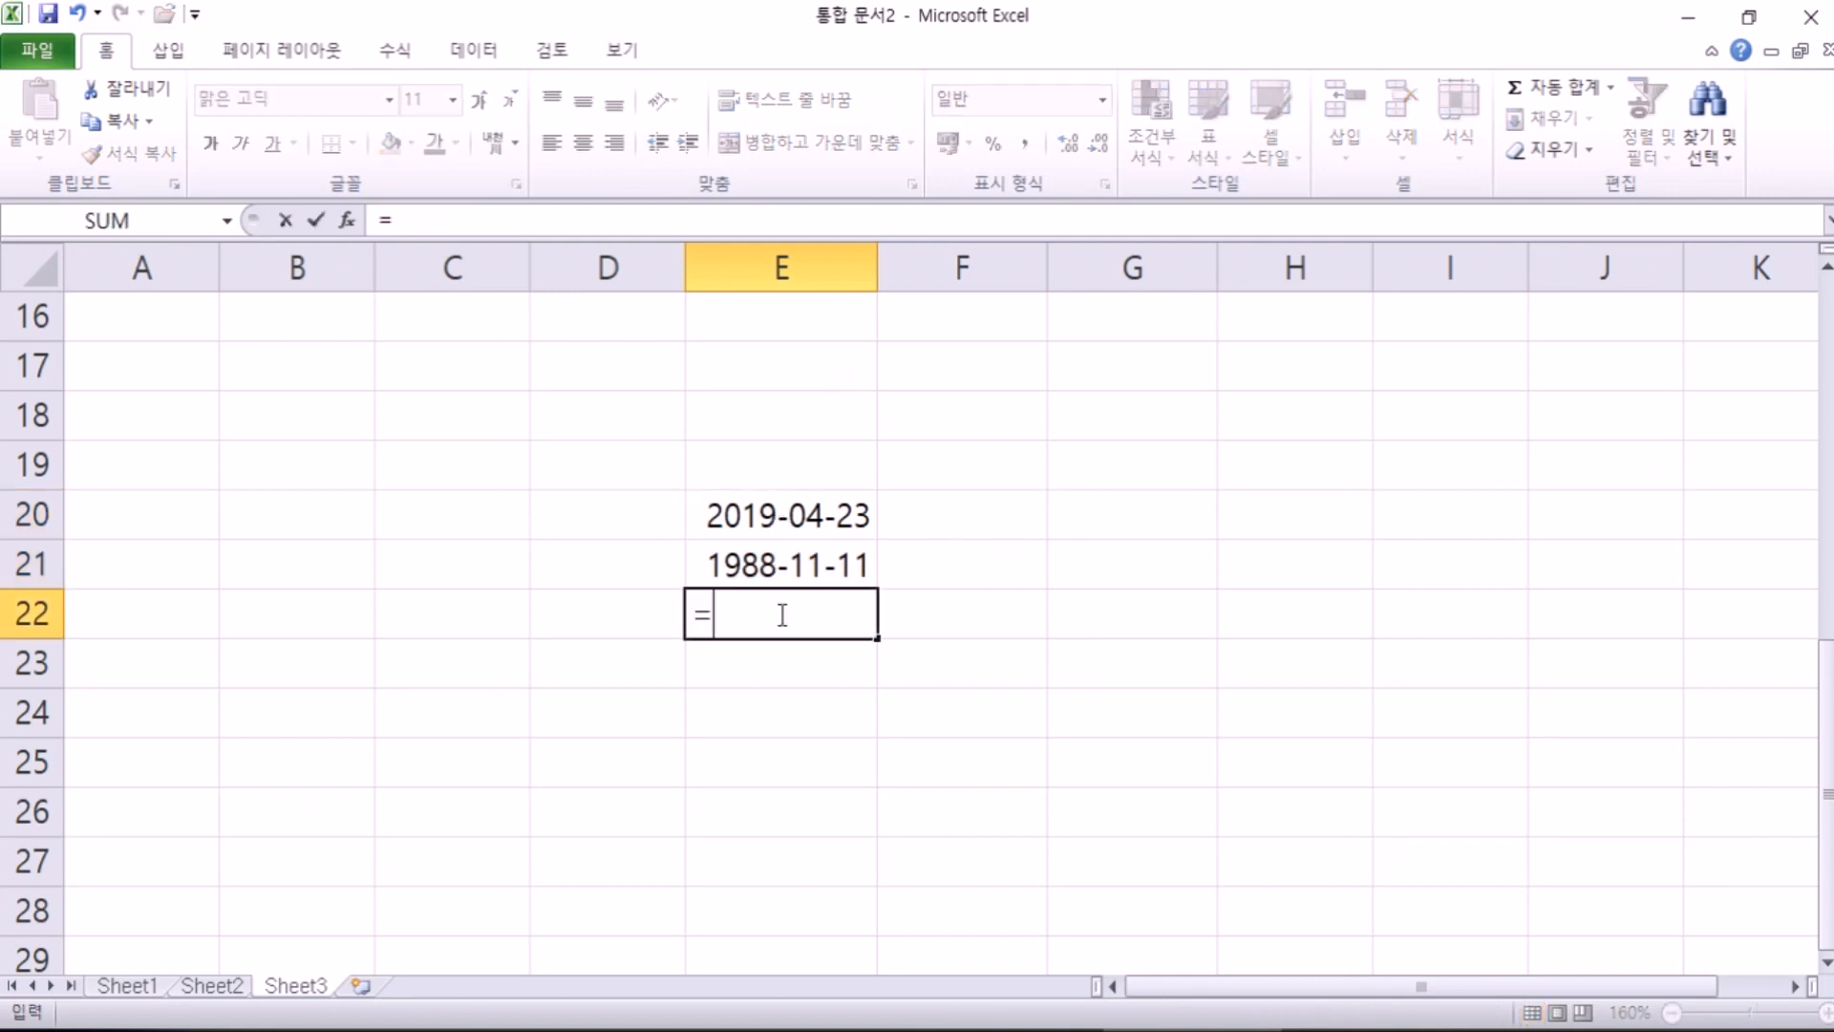
left_click(776, 517)
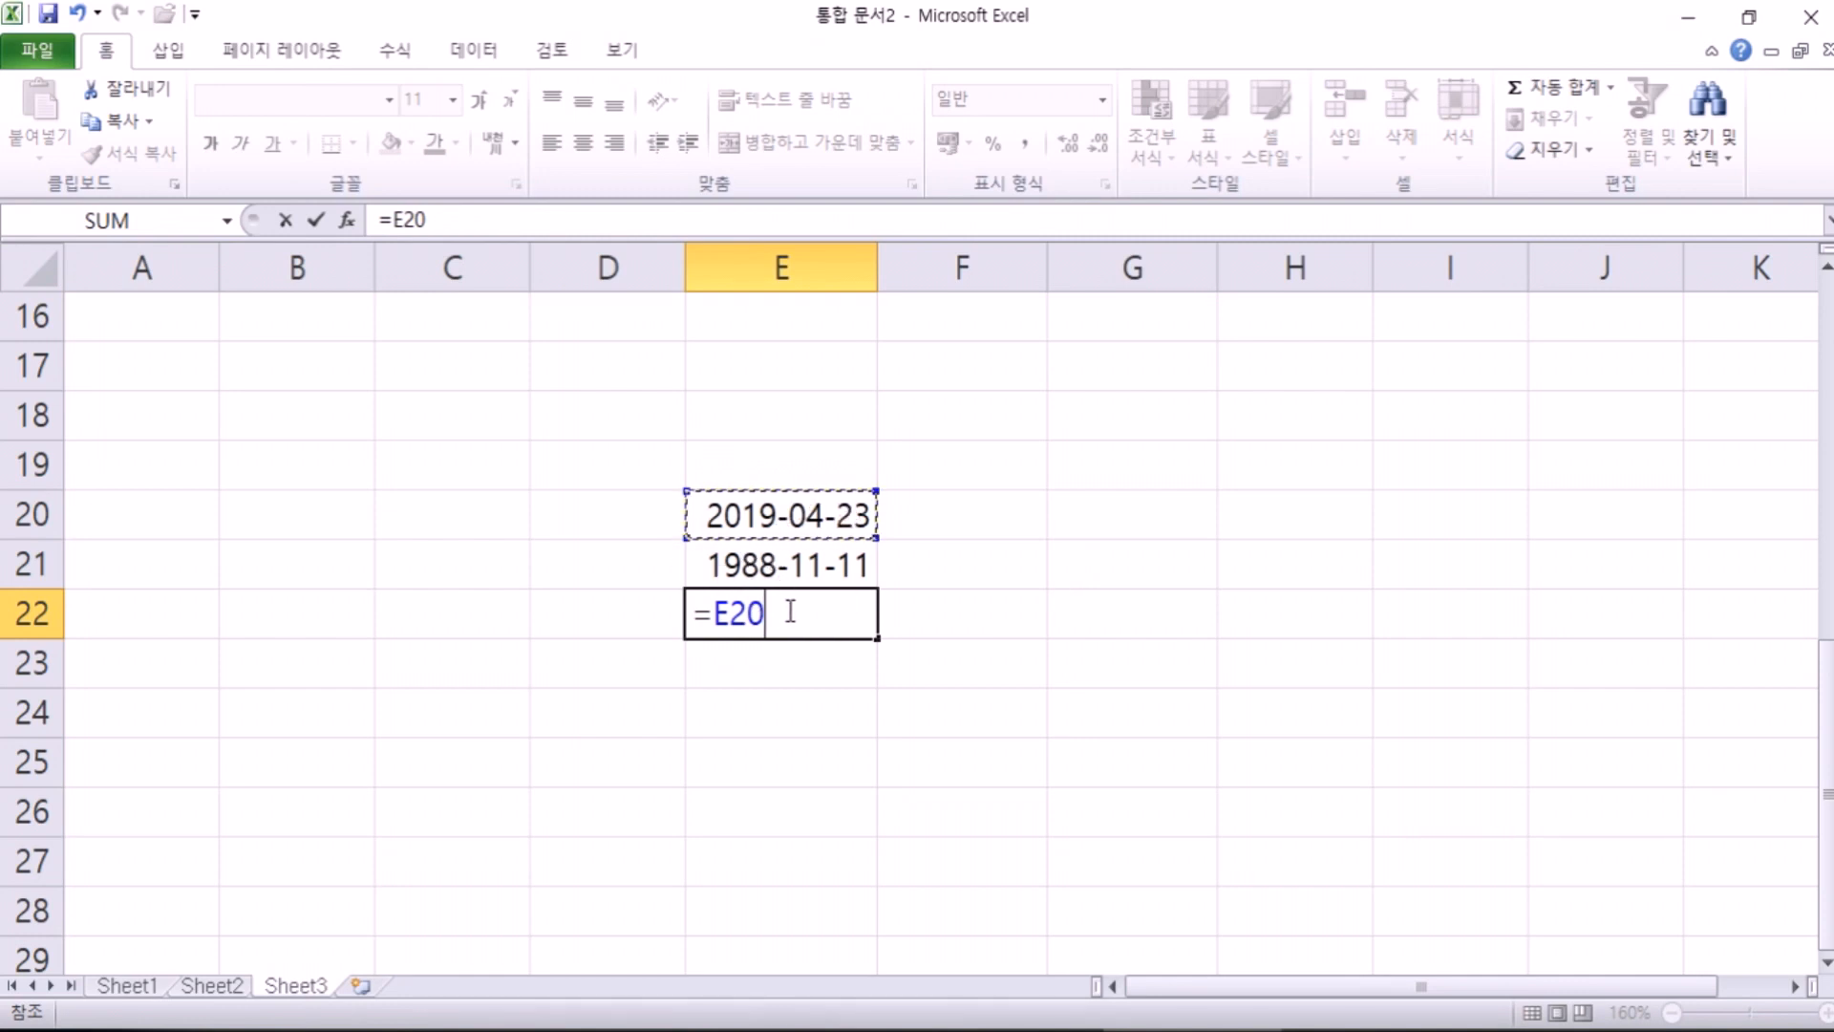
type("-")
left_click(765, 566)
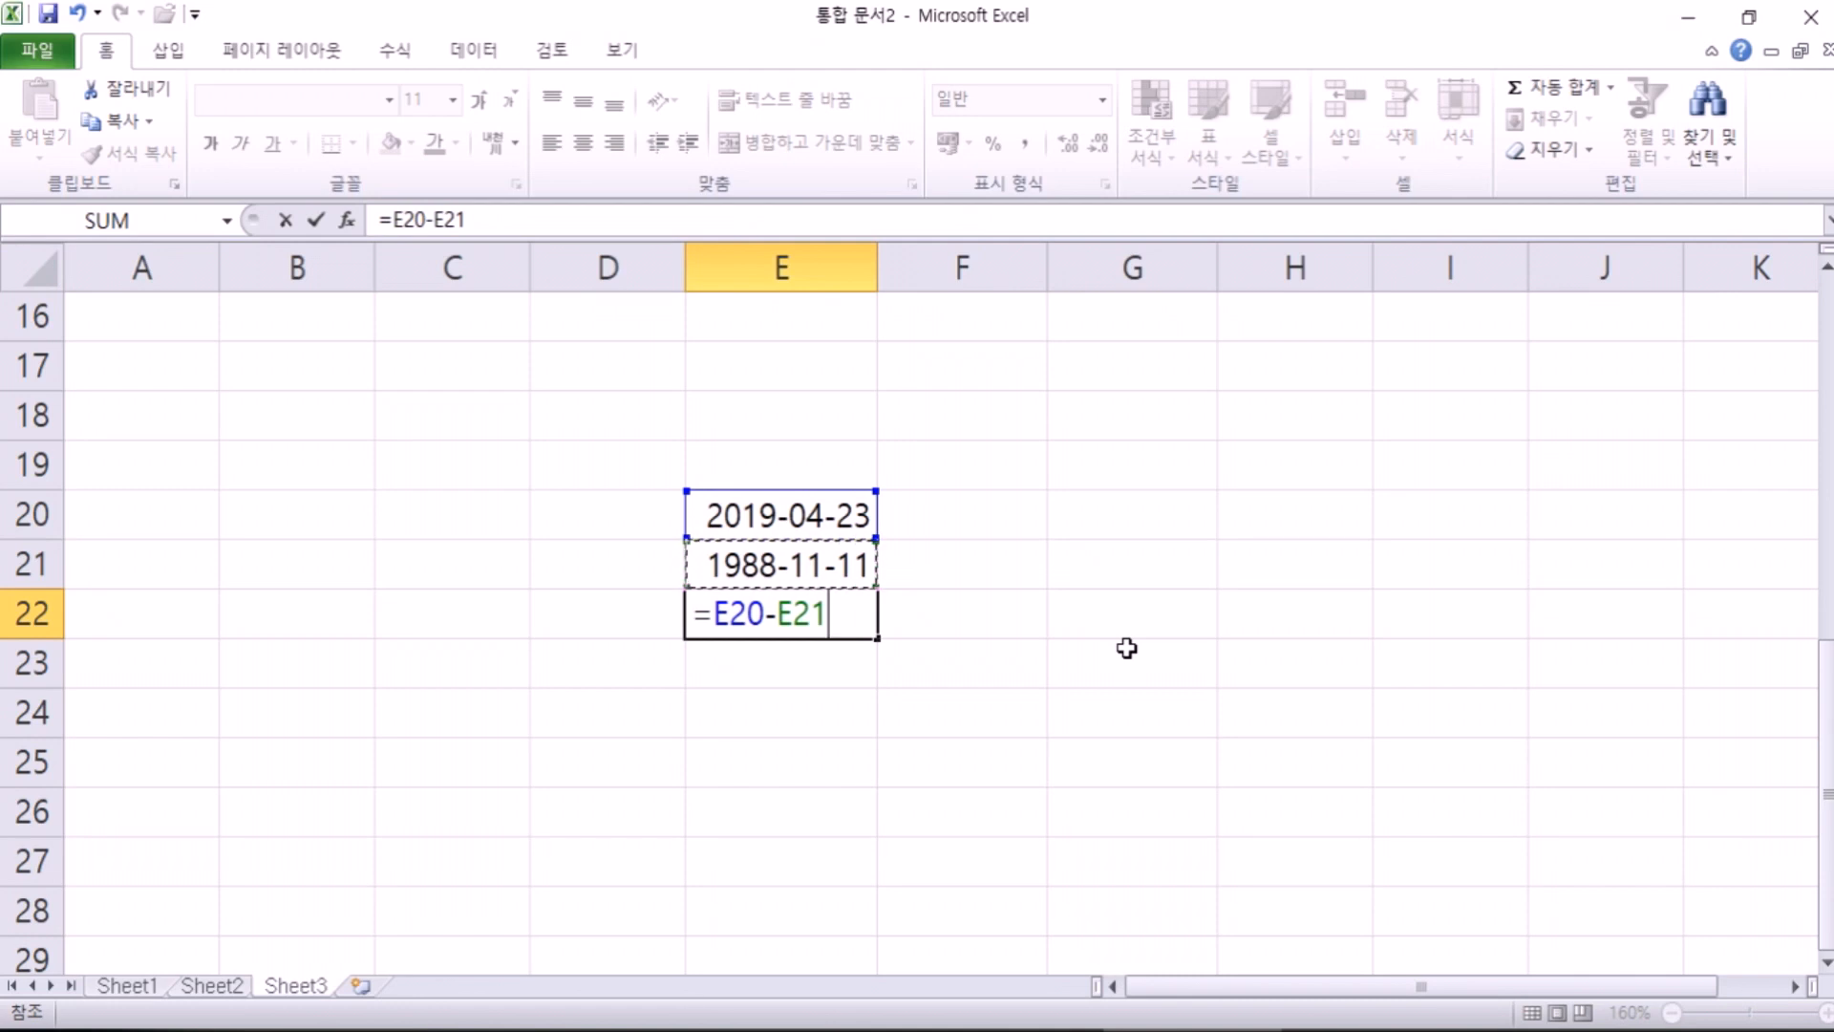
key("Return")
key("Up")
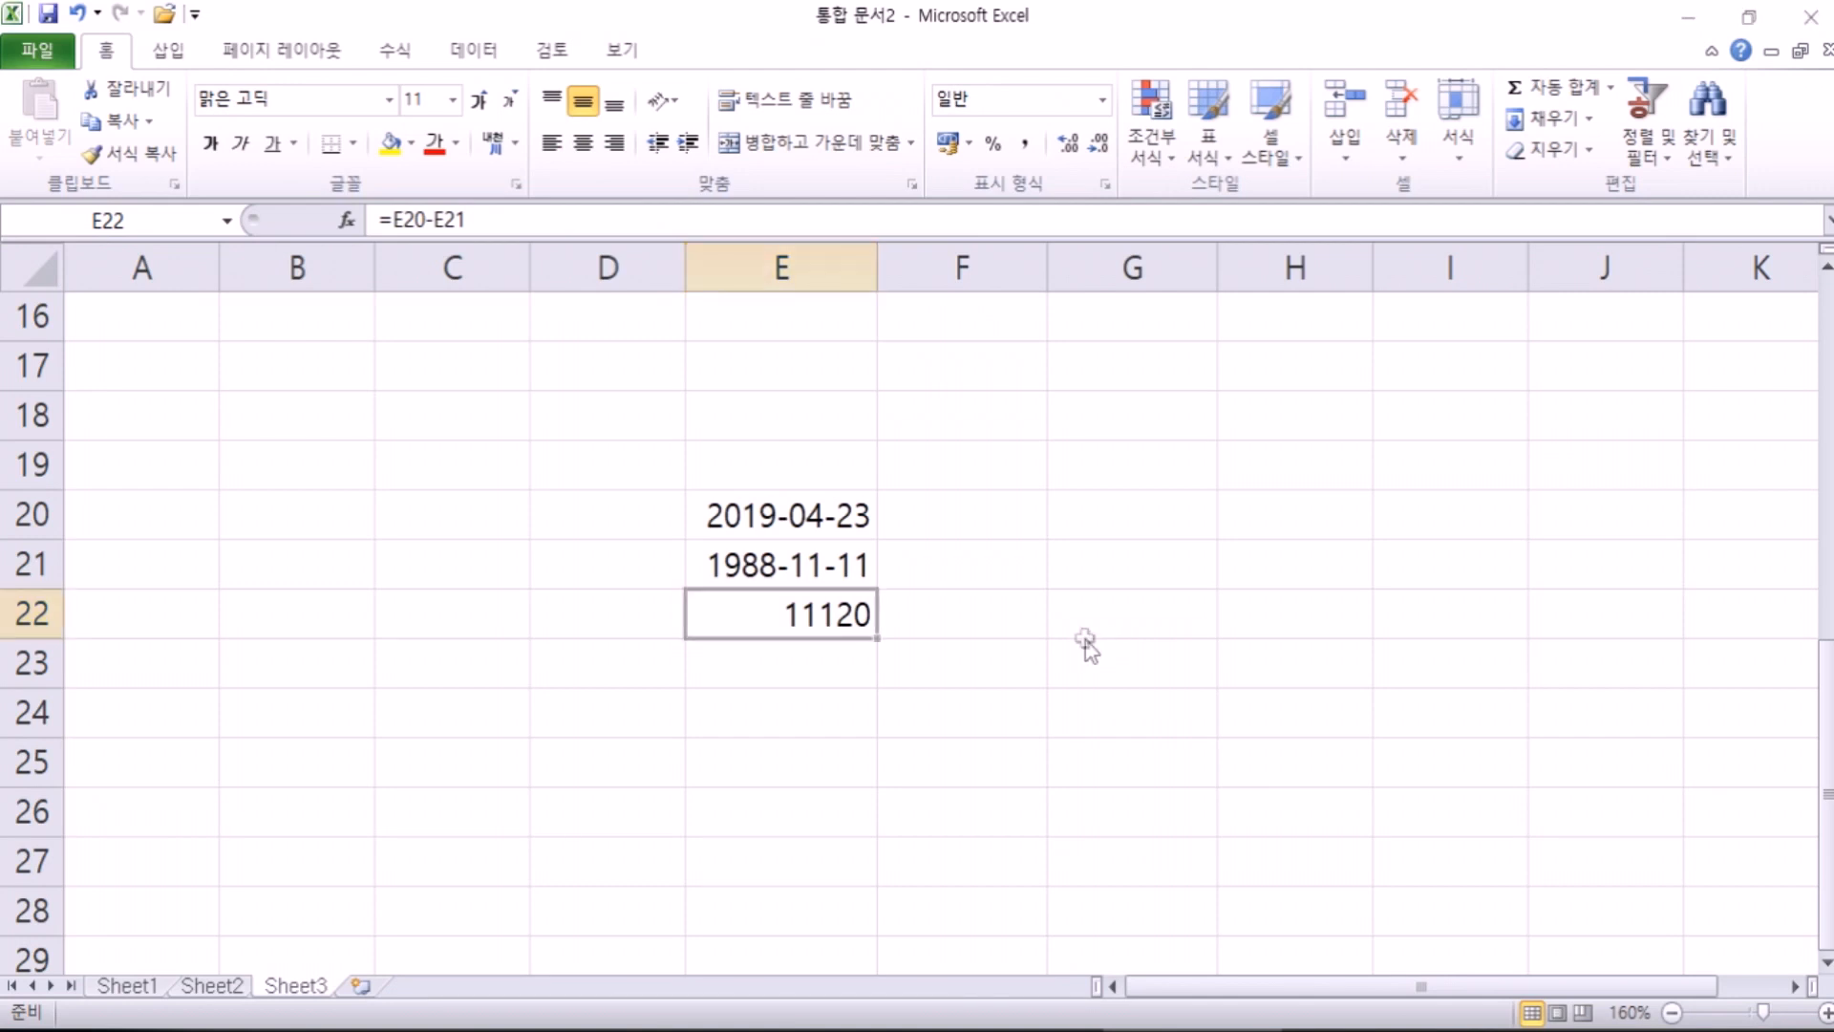
left_click(473, 1030)
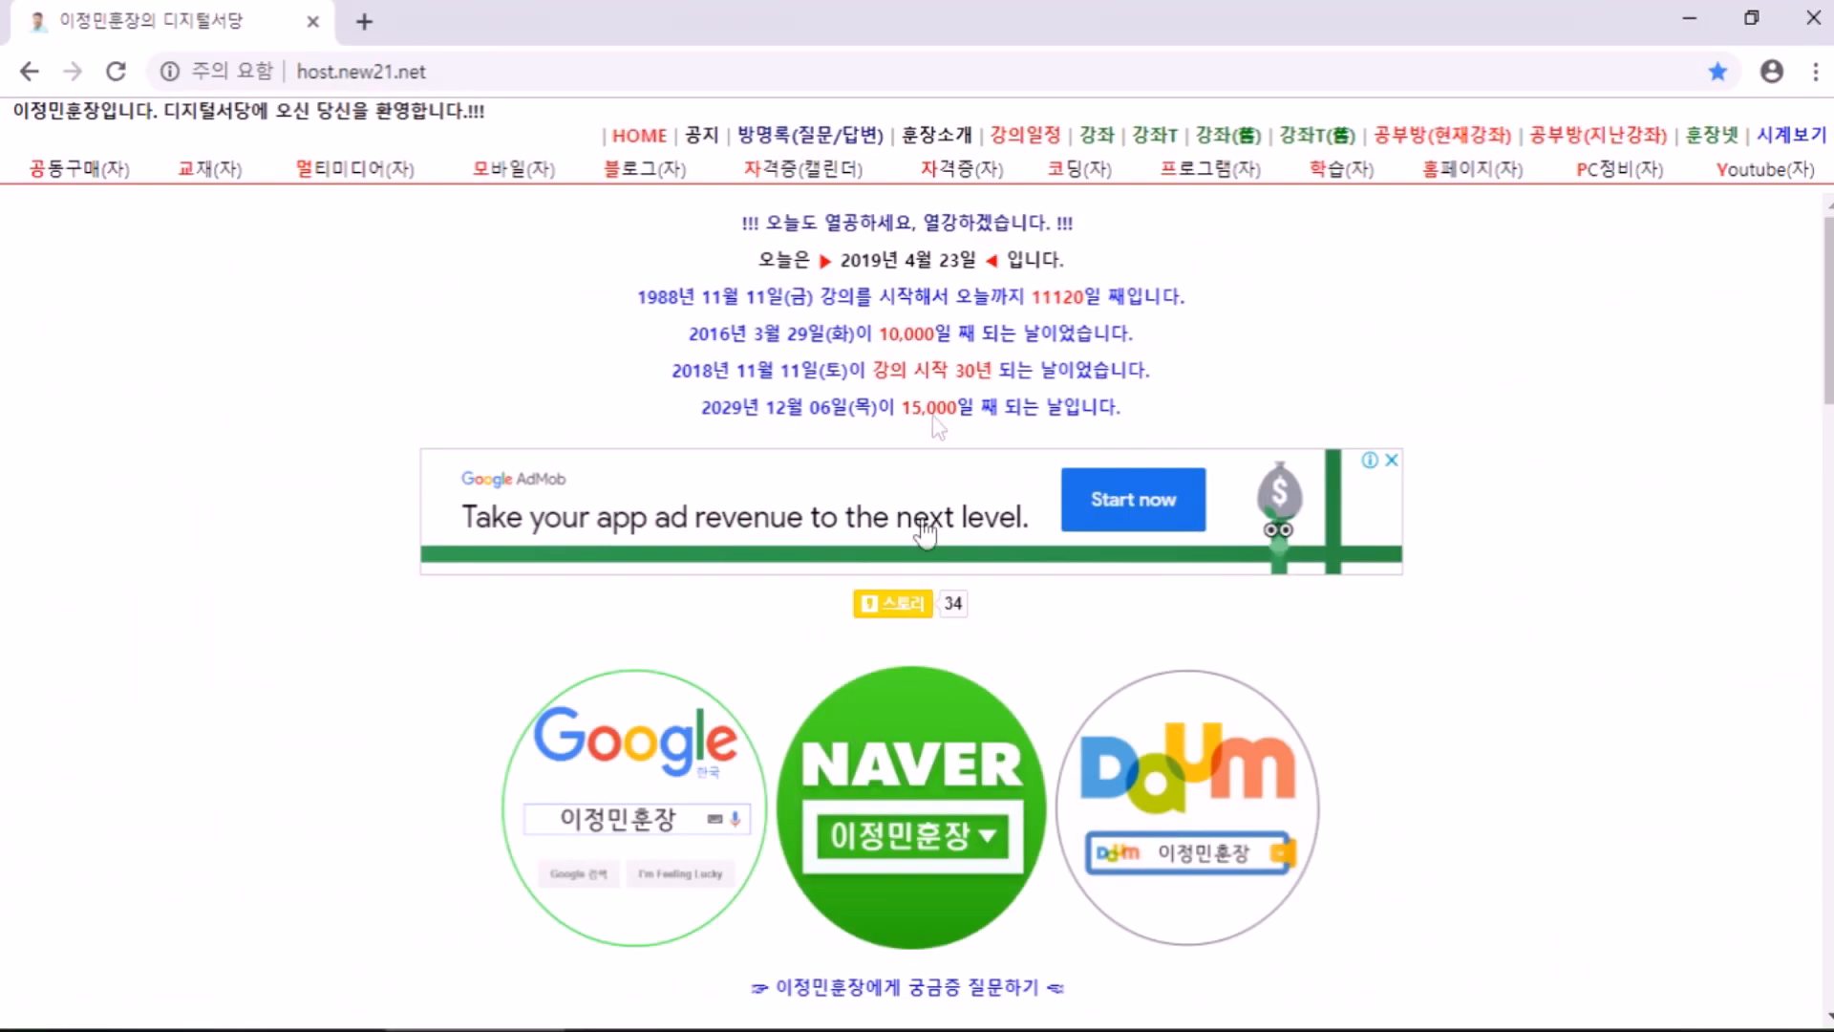
left_click_drag(1029, 297, 1090, 297)
left_click(1363, 340)
scroll(1051, 411, "down", 5)
scroll(1056, 462, "up", 5)
left_click(1191, 1030)
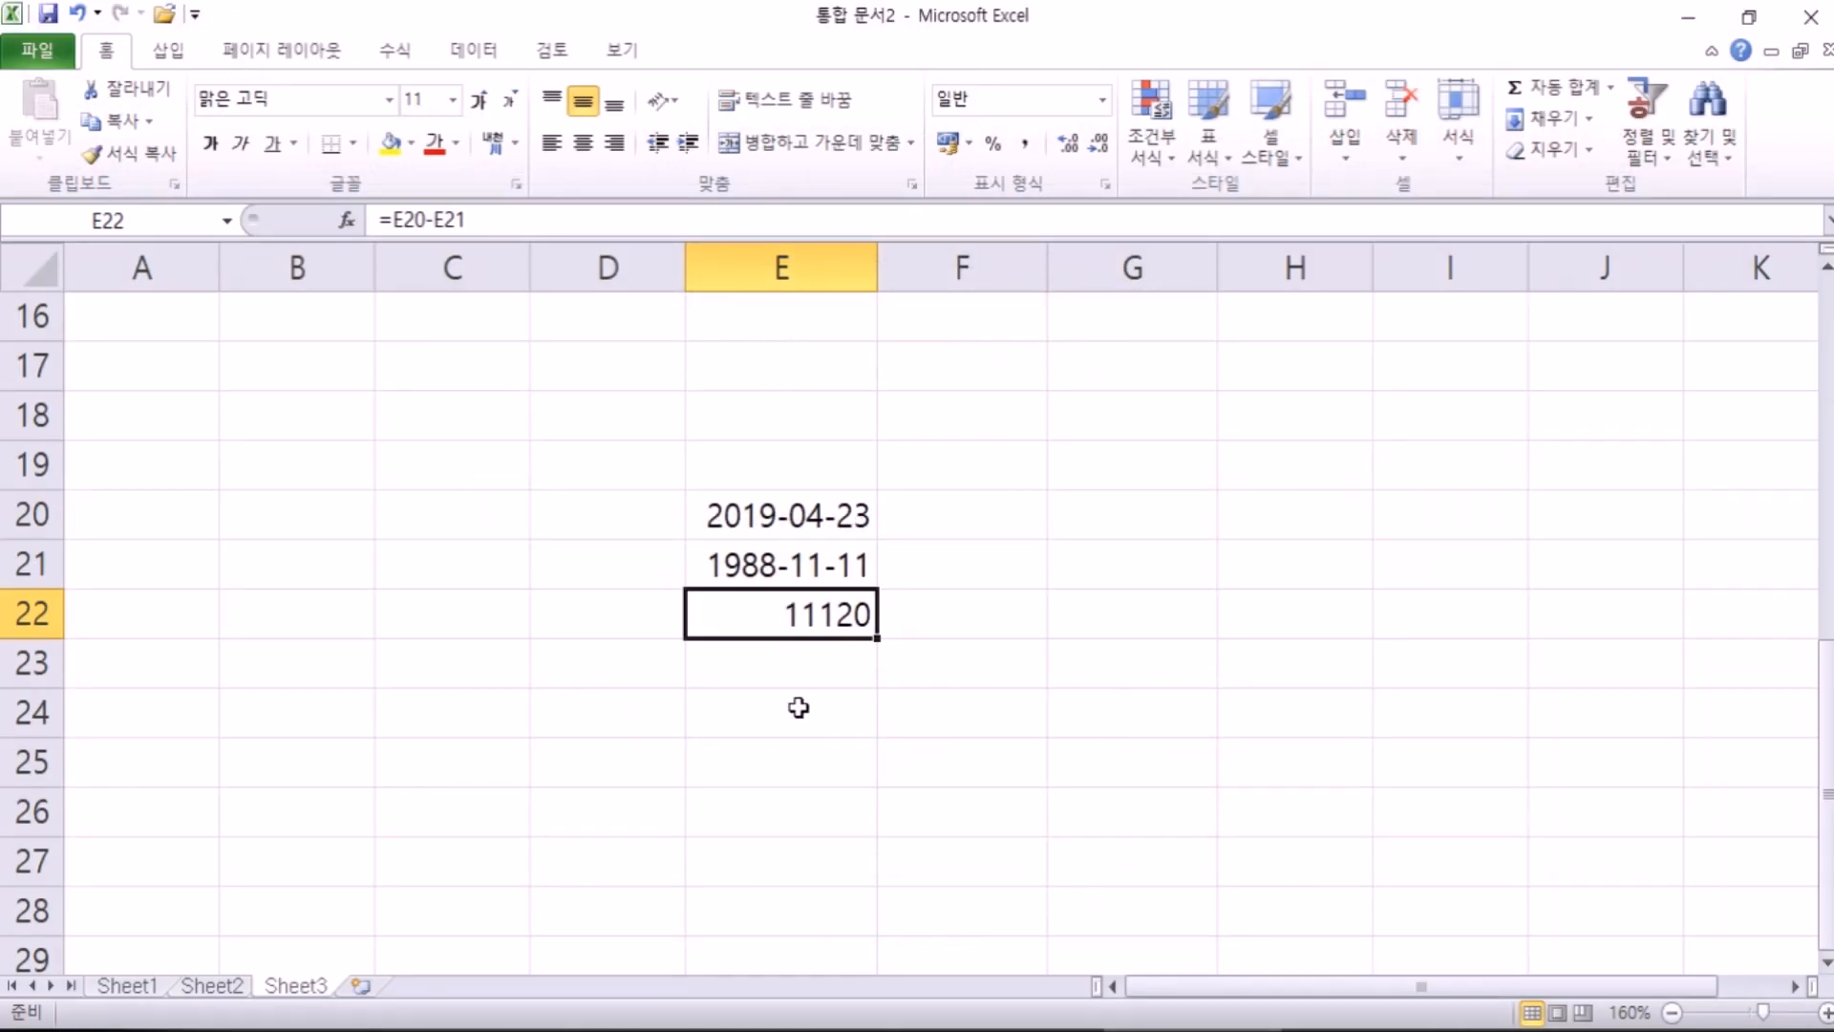
left_click(767, 564)
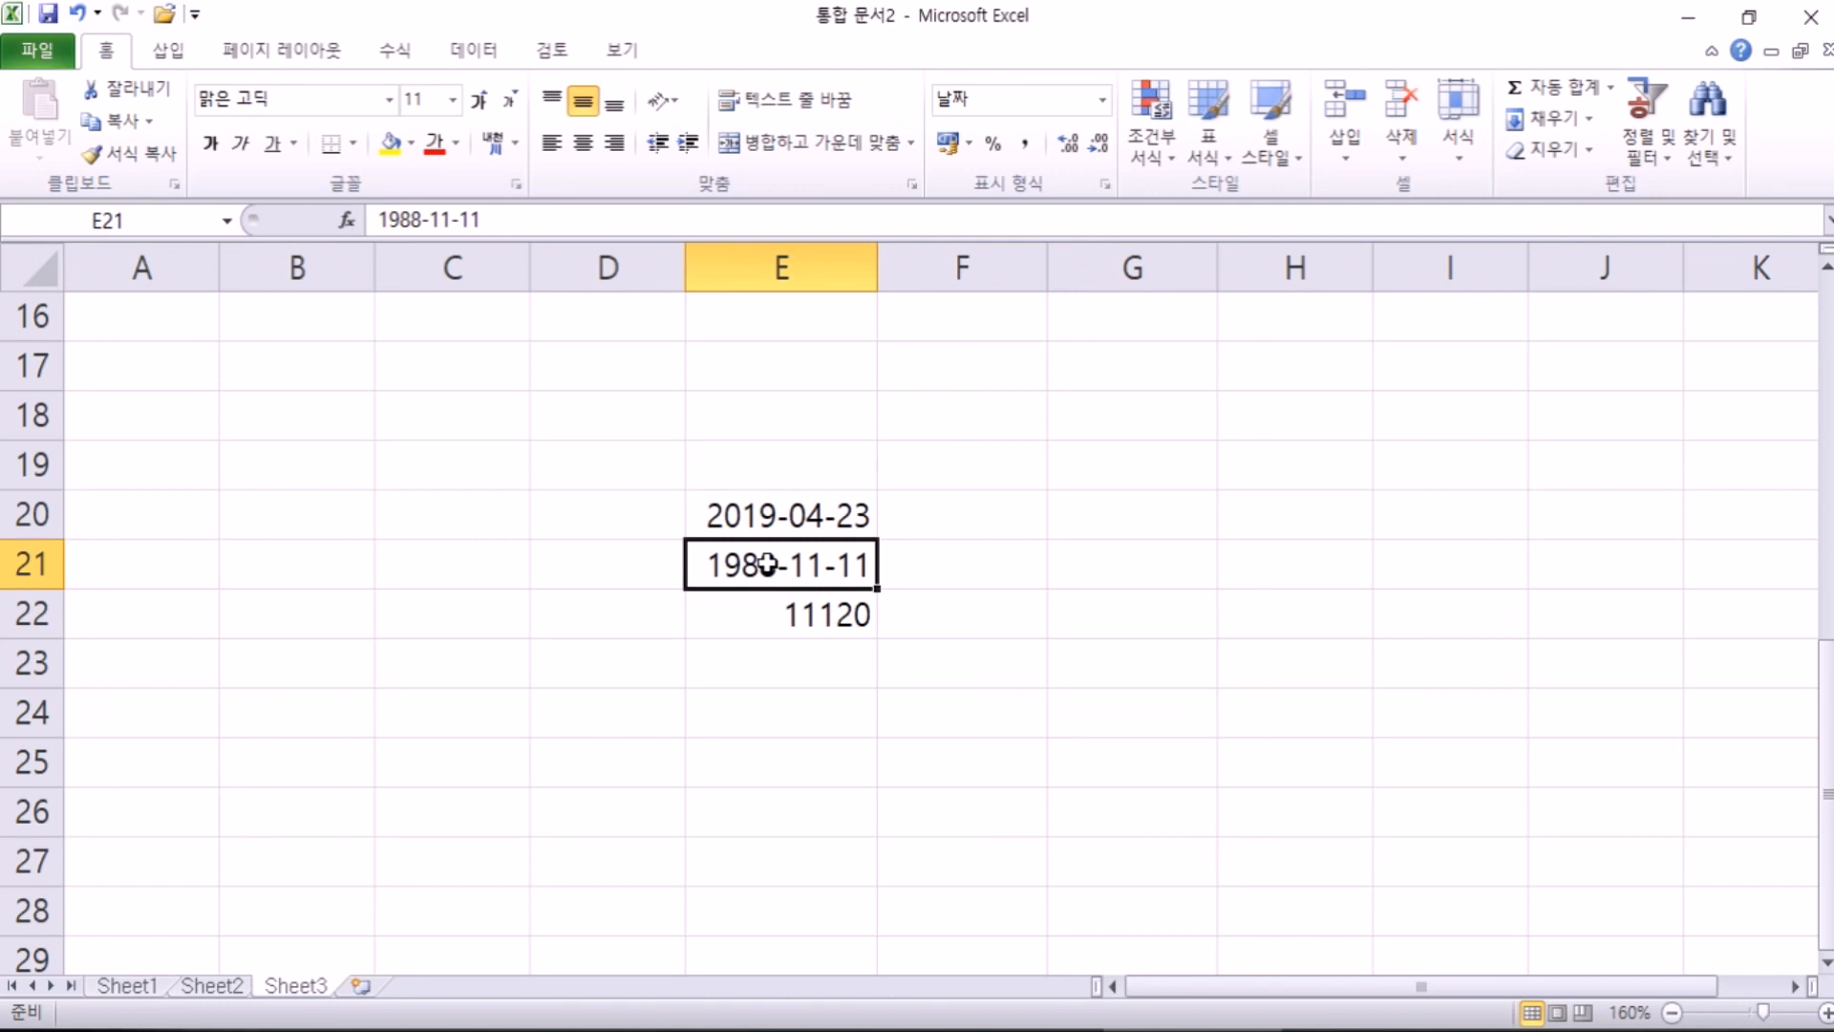
left_click(774, 609)
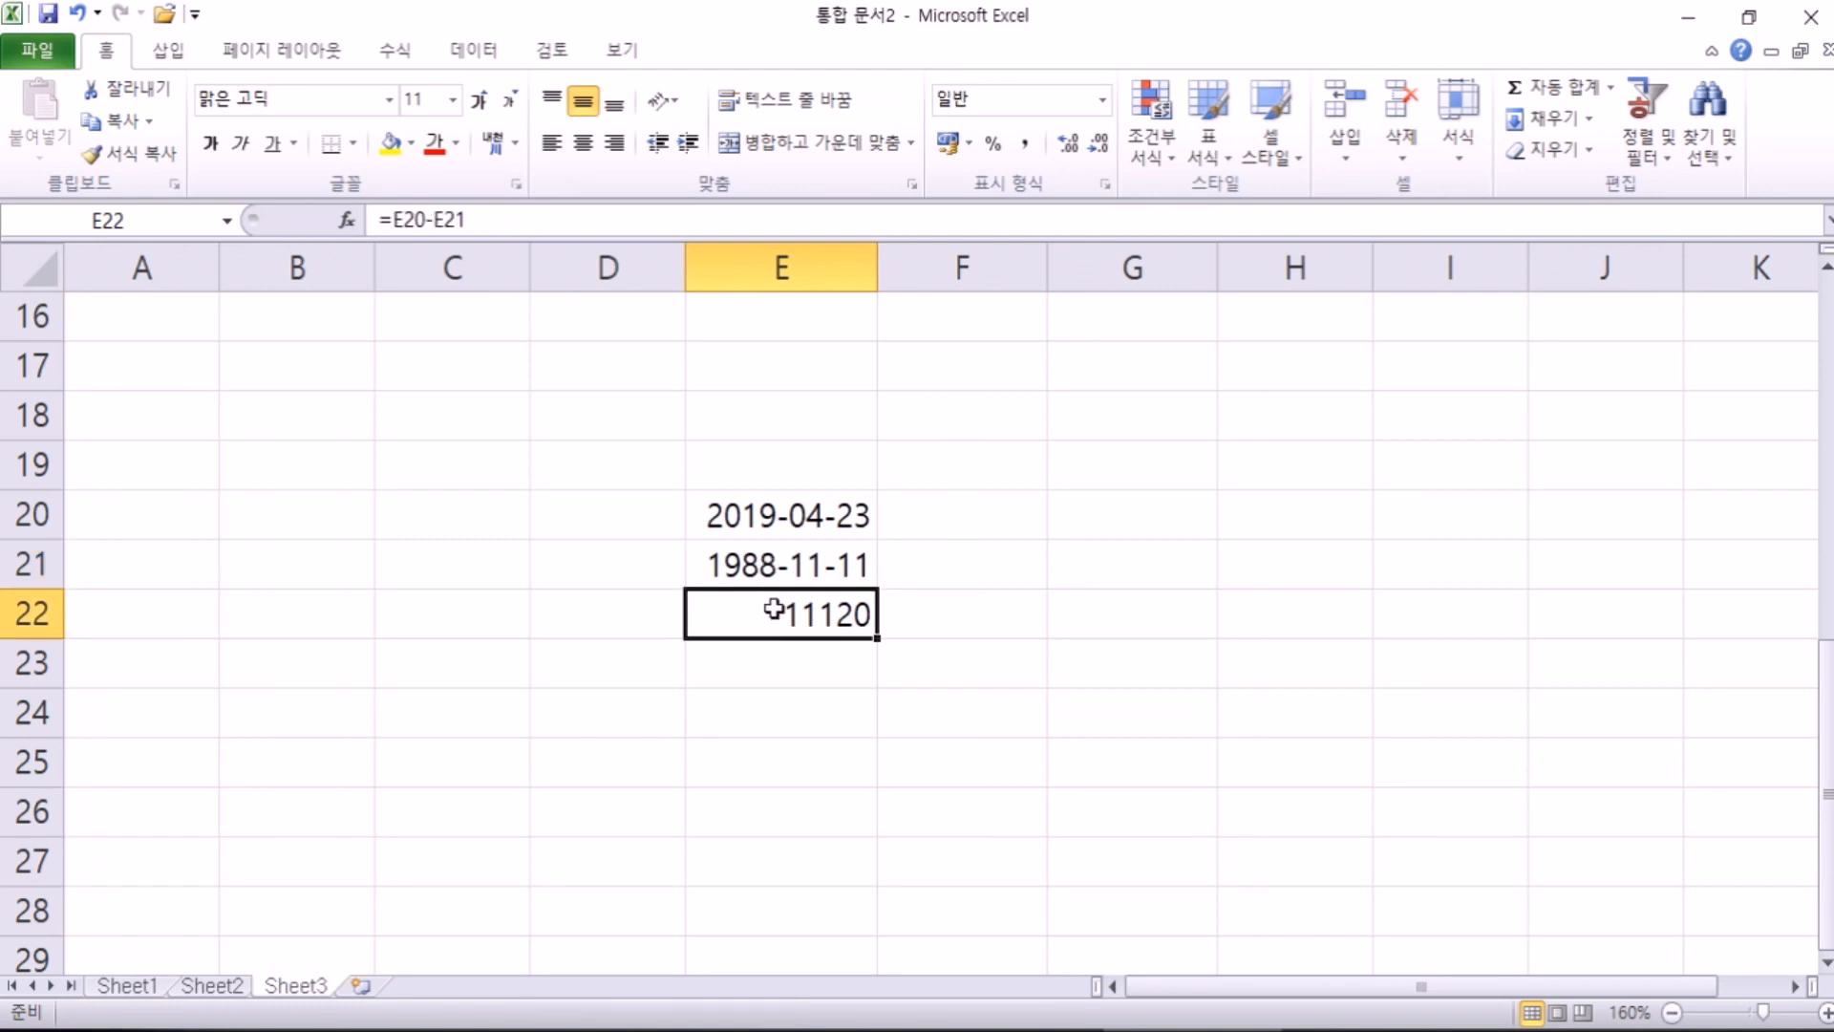
left_click(767, 566)
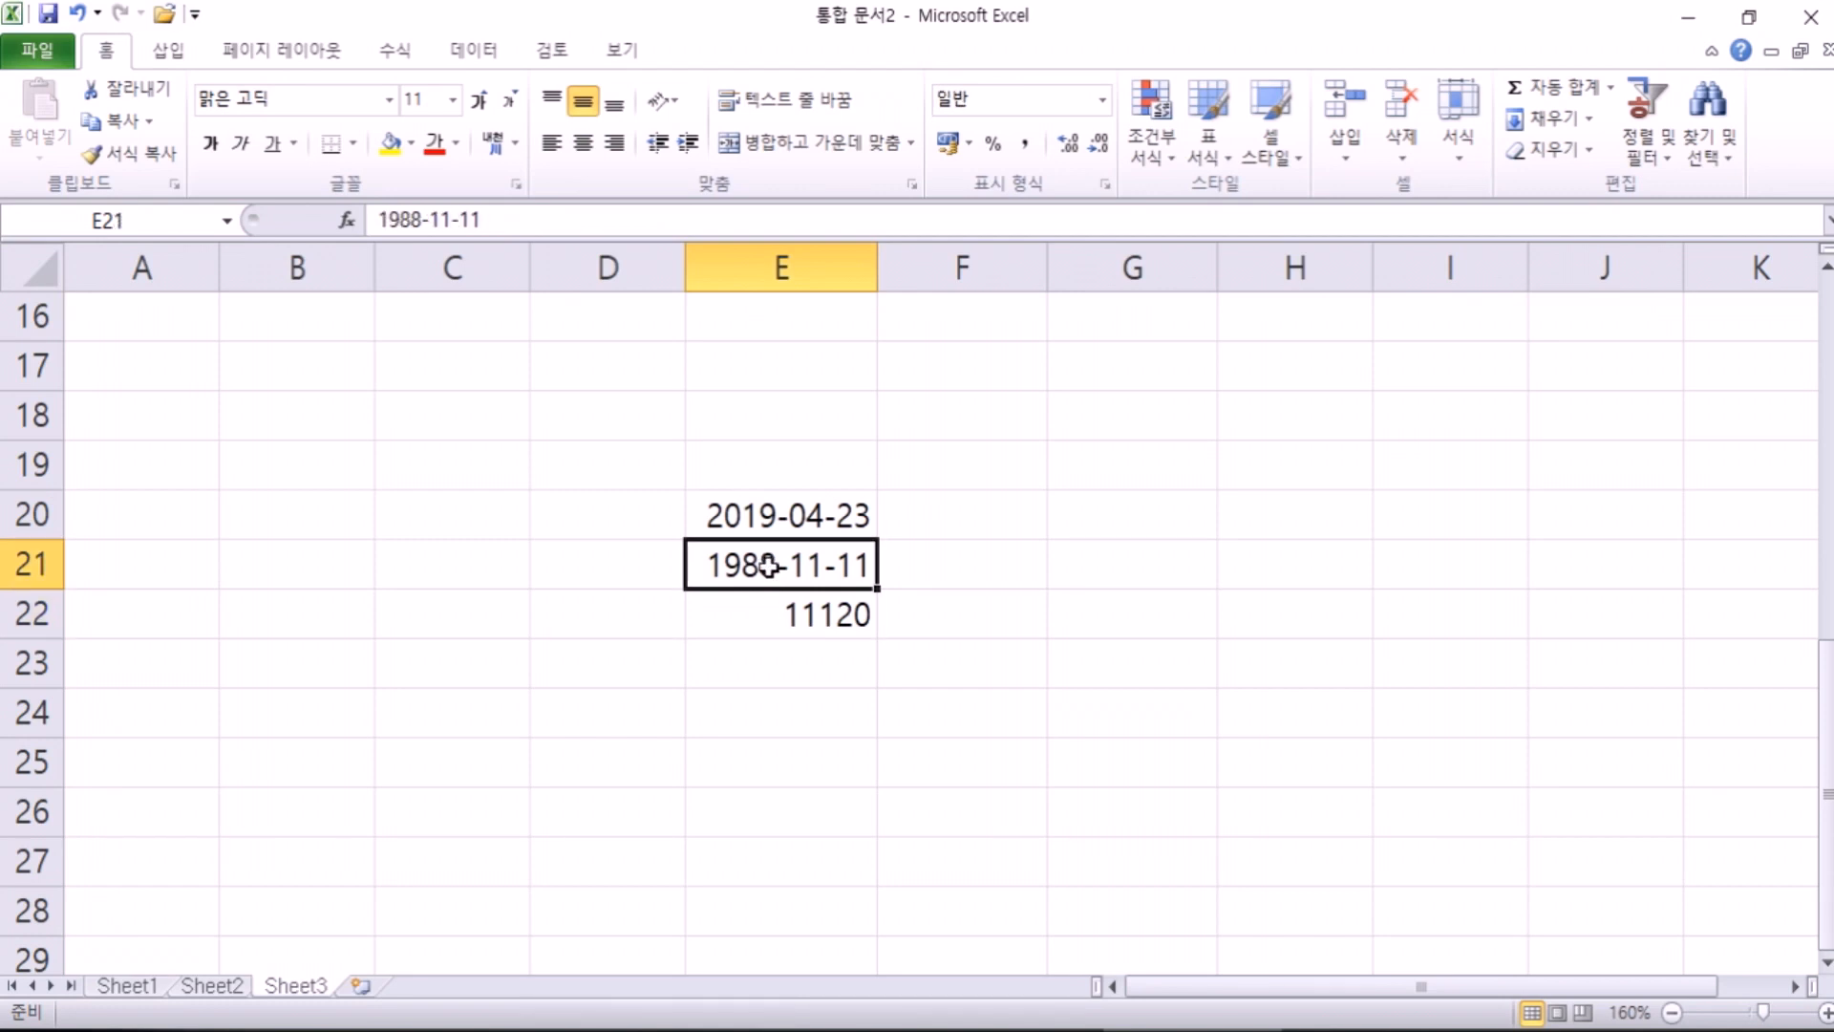
left_click(776, 611)
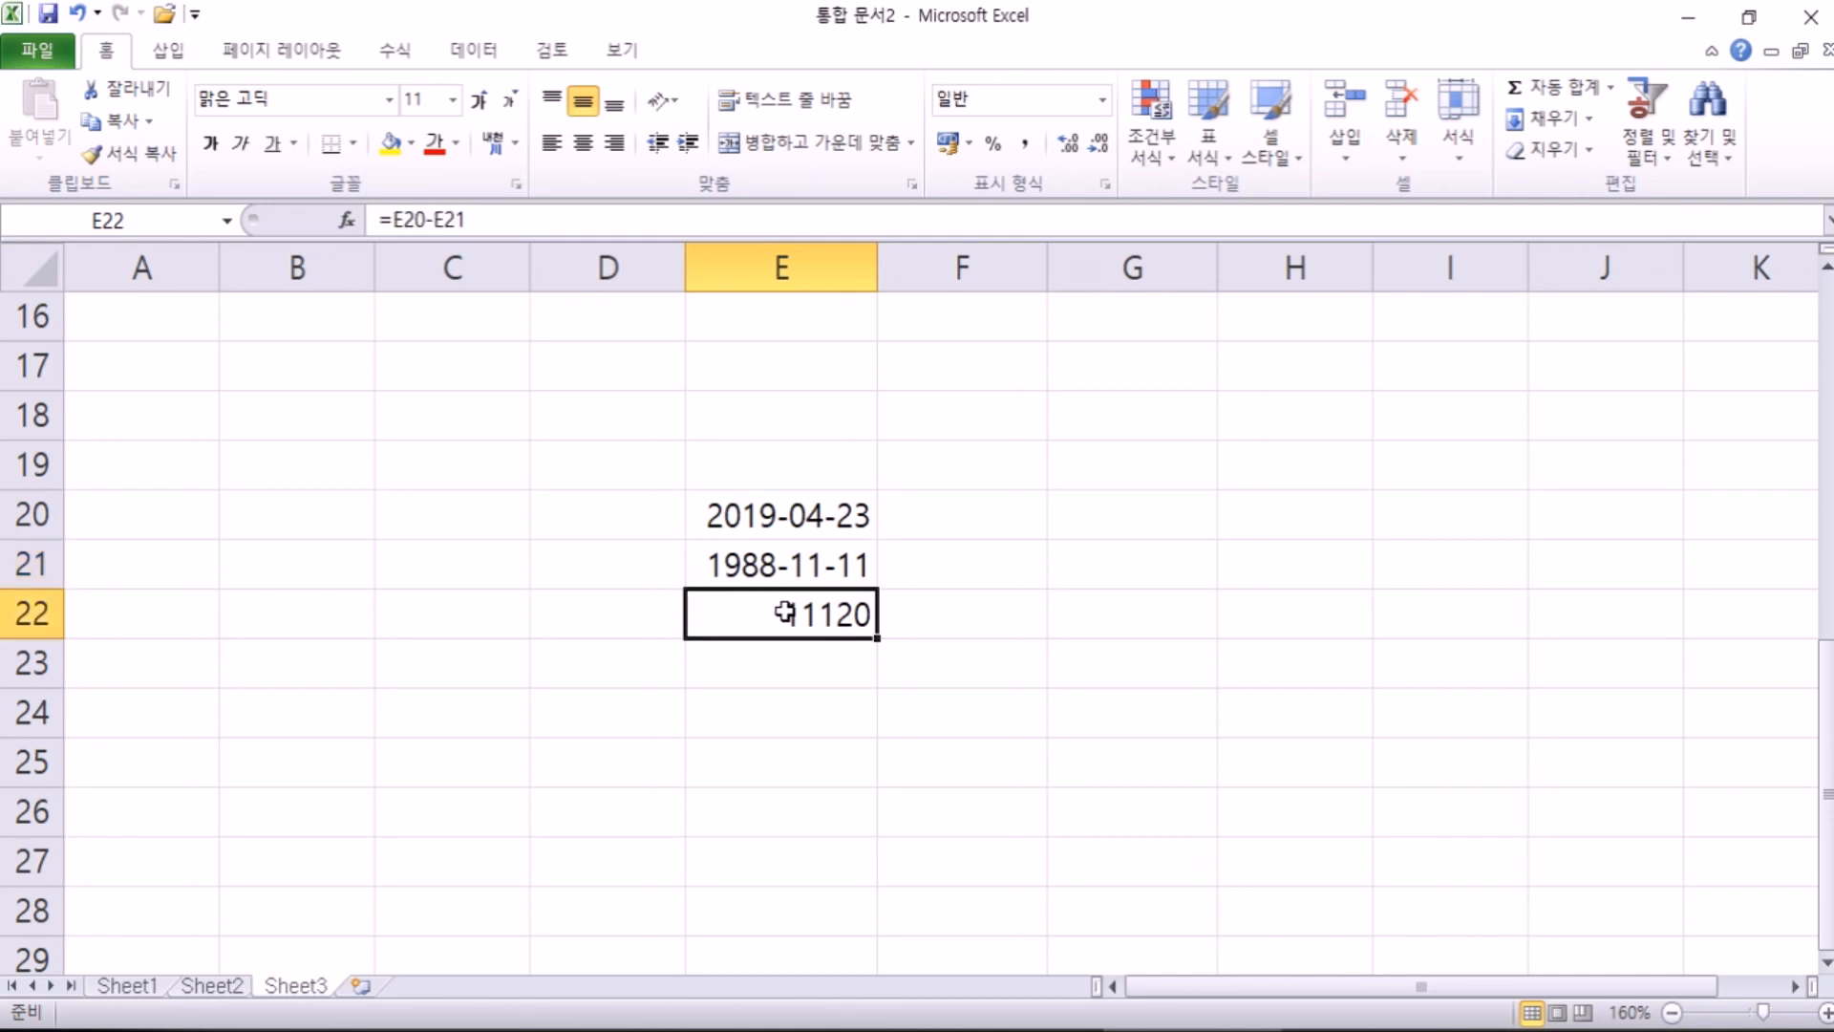
left_click(782, 565)
left_click(784, 607)
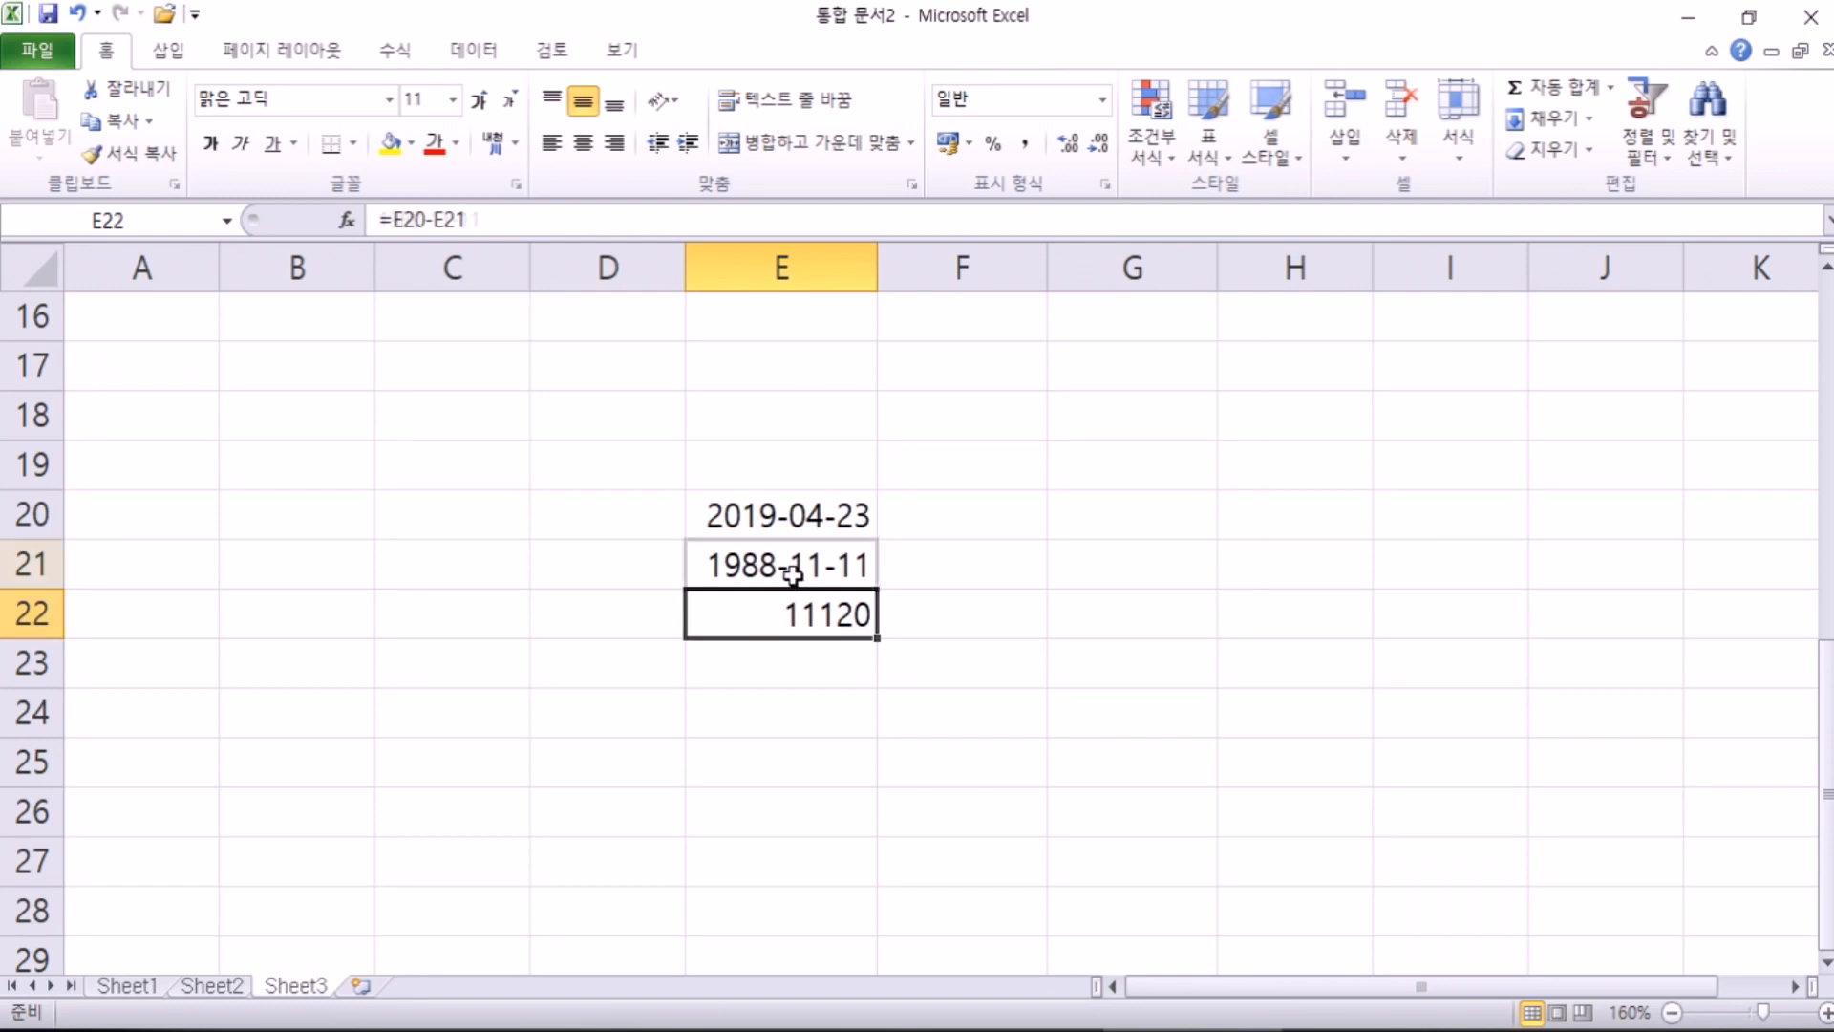
left_click(792, 571)
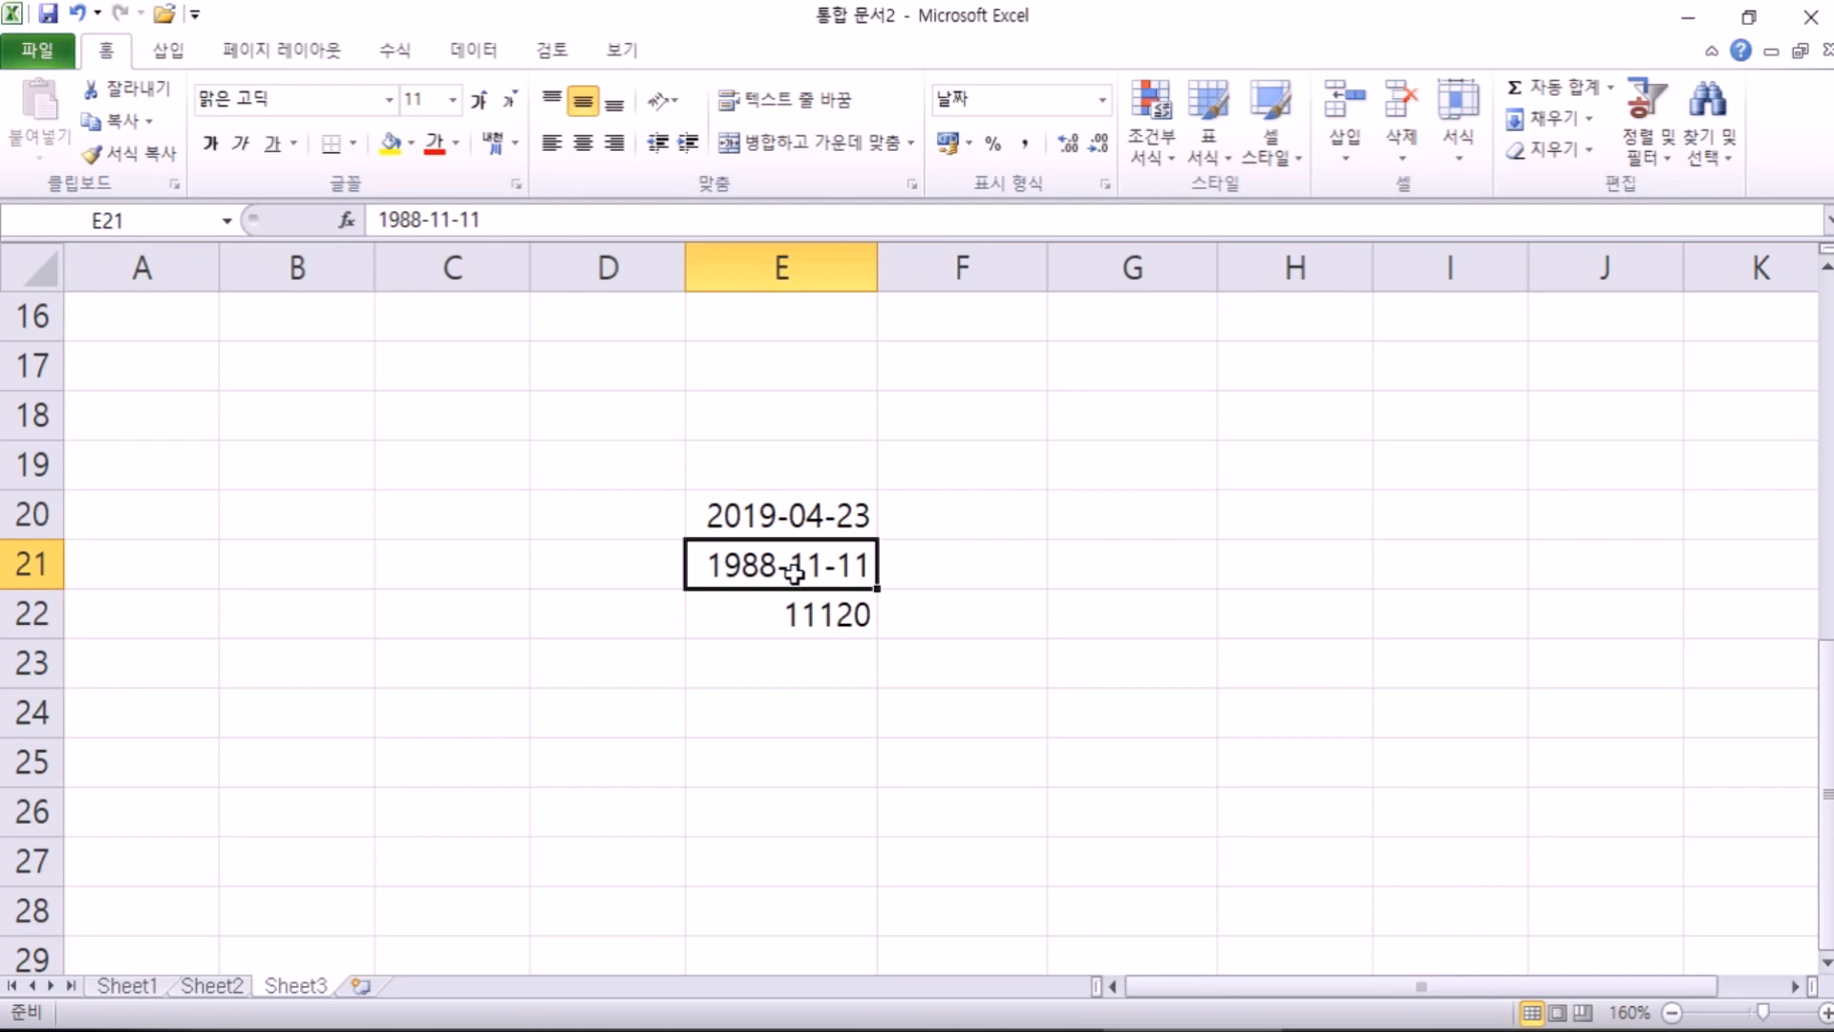
left_click(774, 623)
left_click(1102, 100)
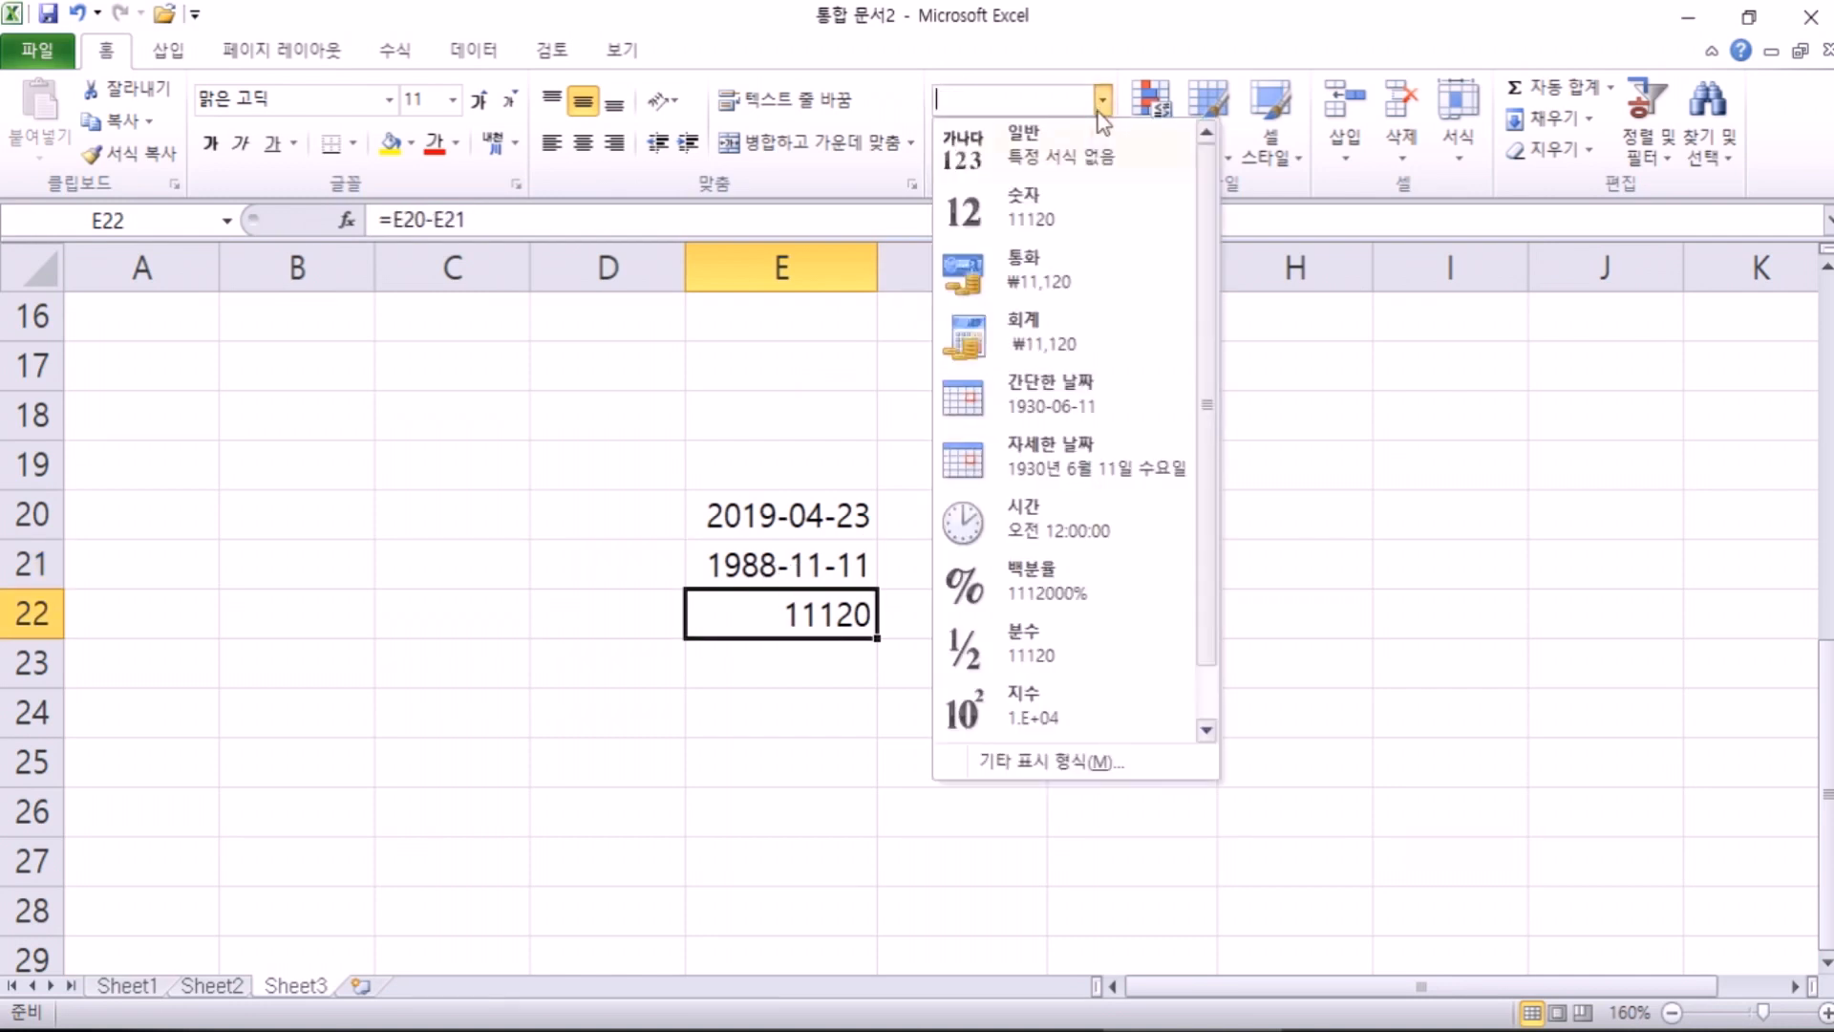
left_click(1051, 391)
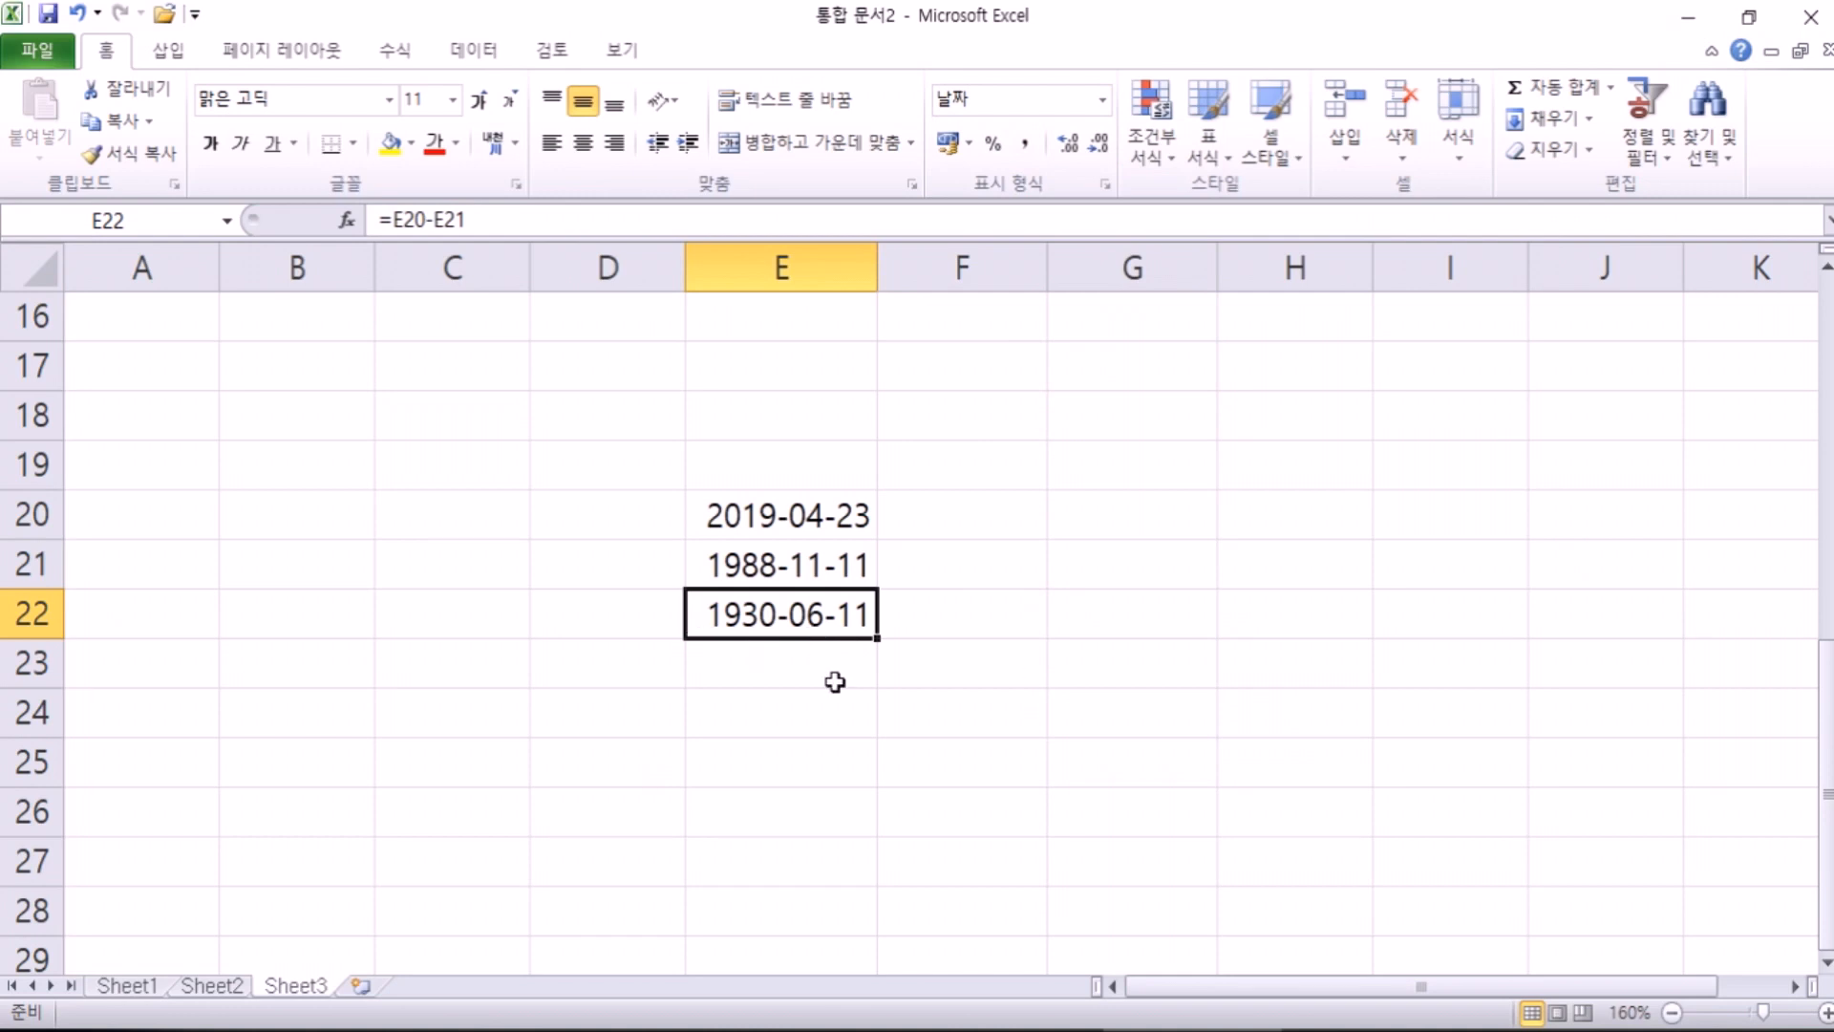
left_click(1102, 100)
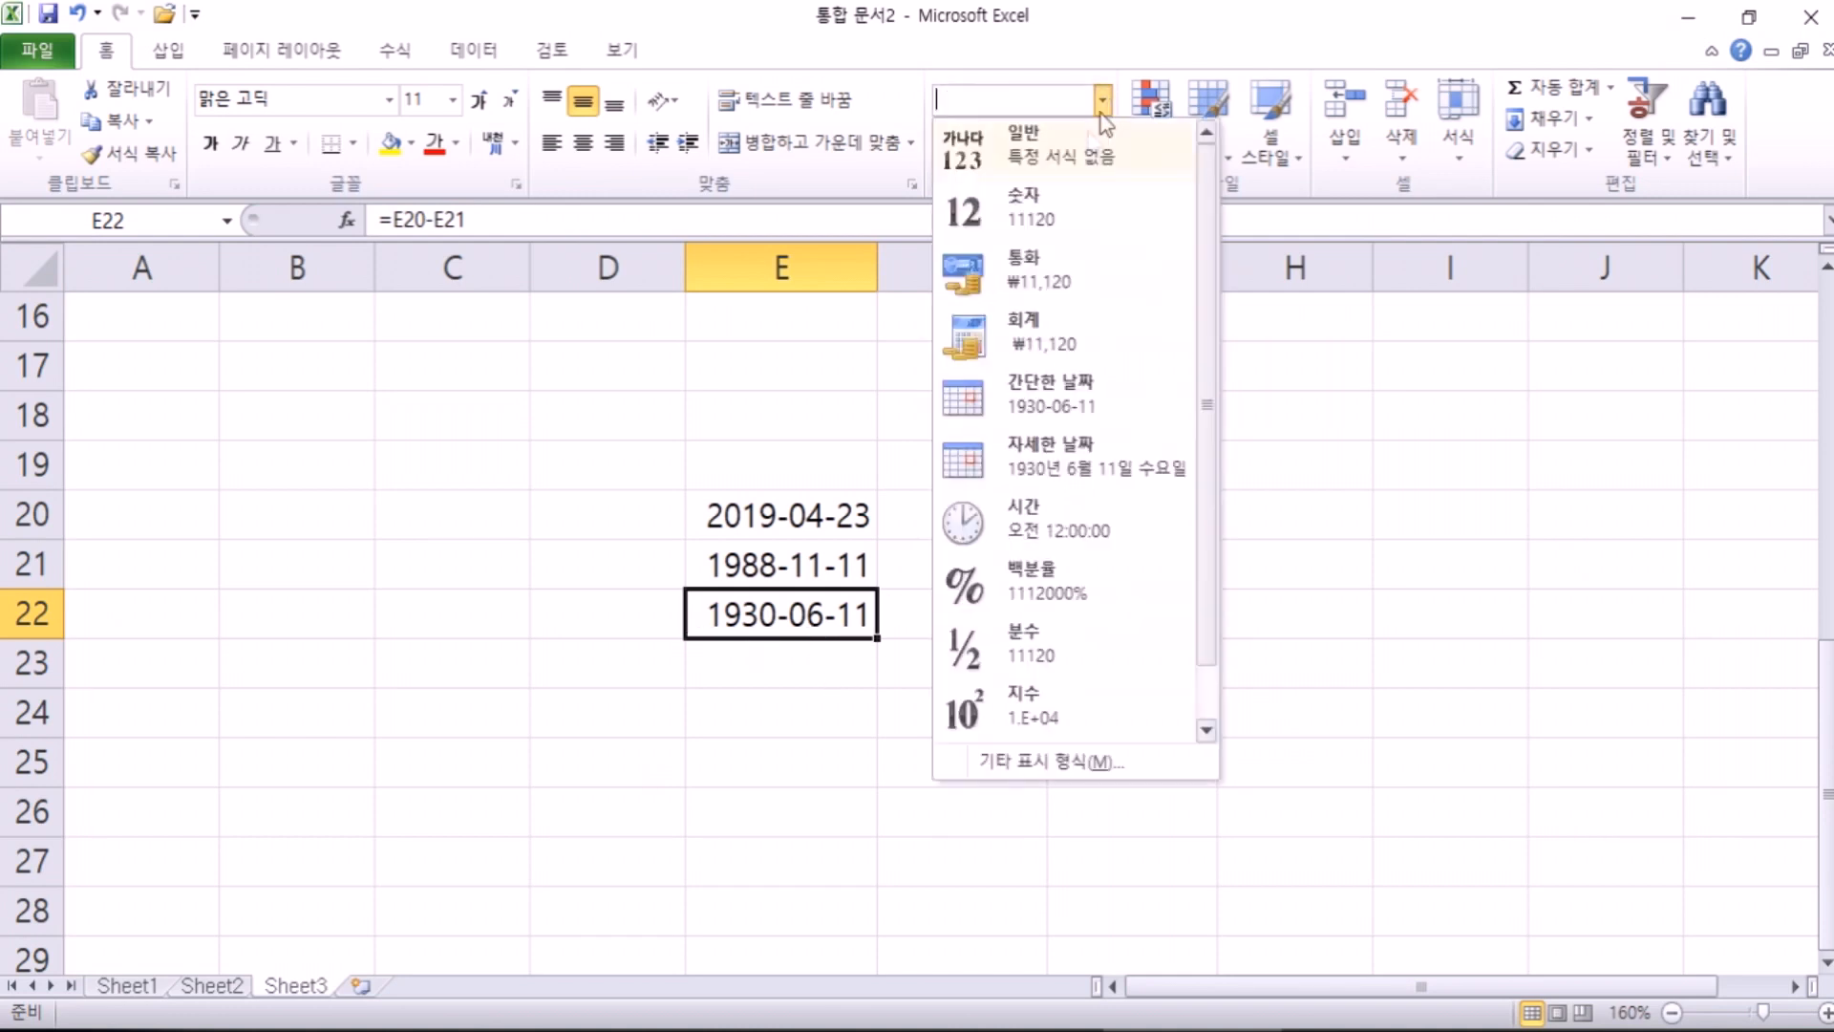
left_click(1076, 168)
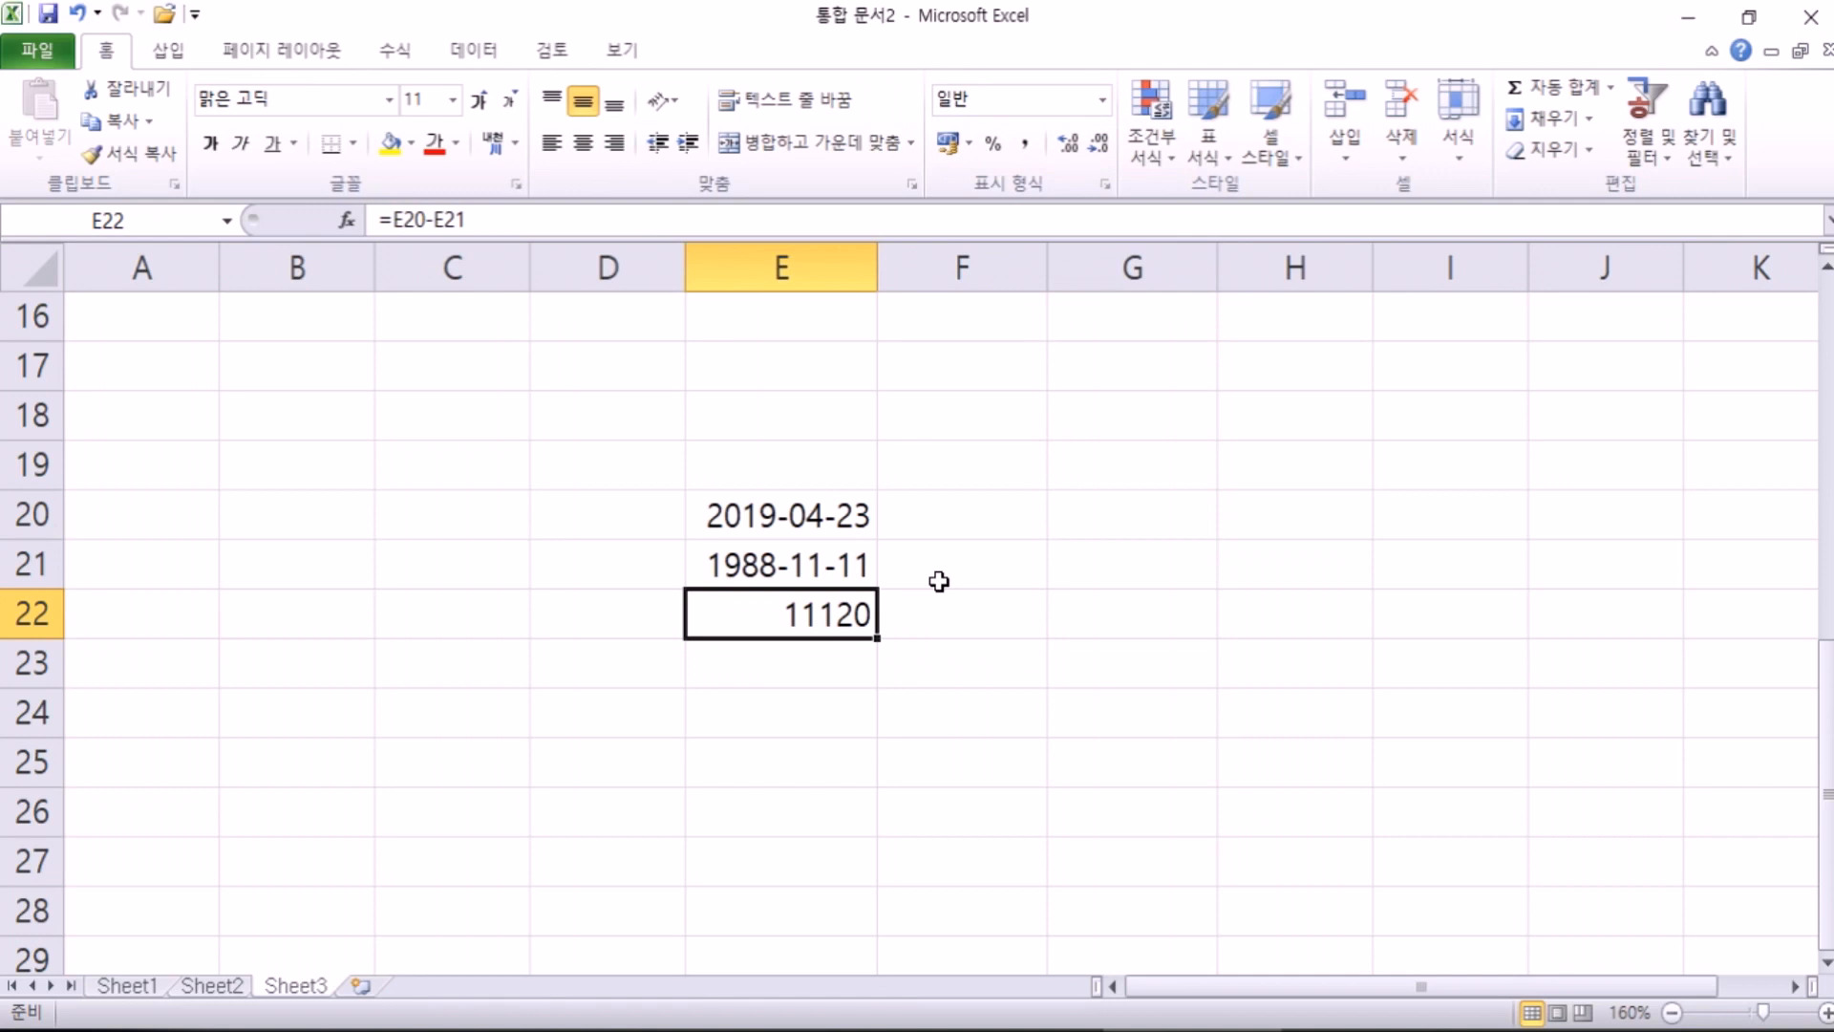
type("=")
left_click(802, 567)
type("-")
left_click(776, 516)
key("Return")
left_click(827, 622)
left_click(1103, 100)
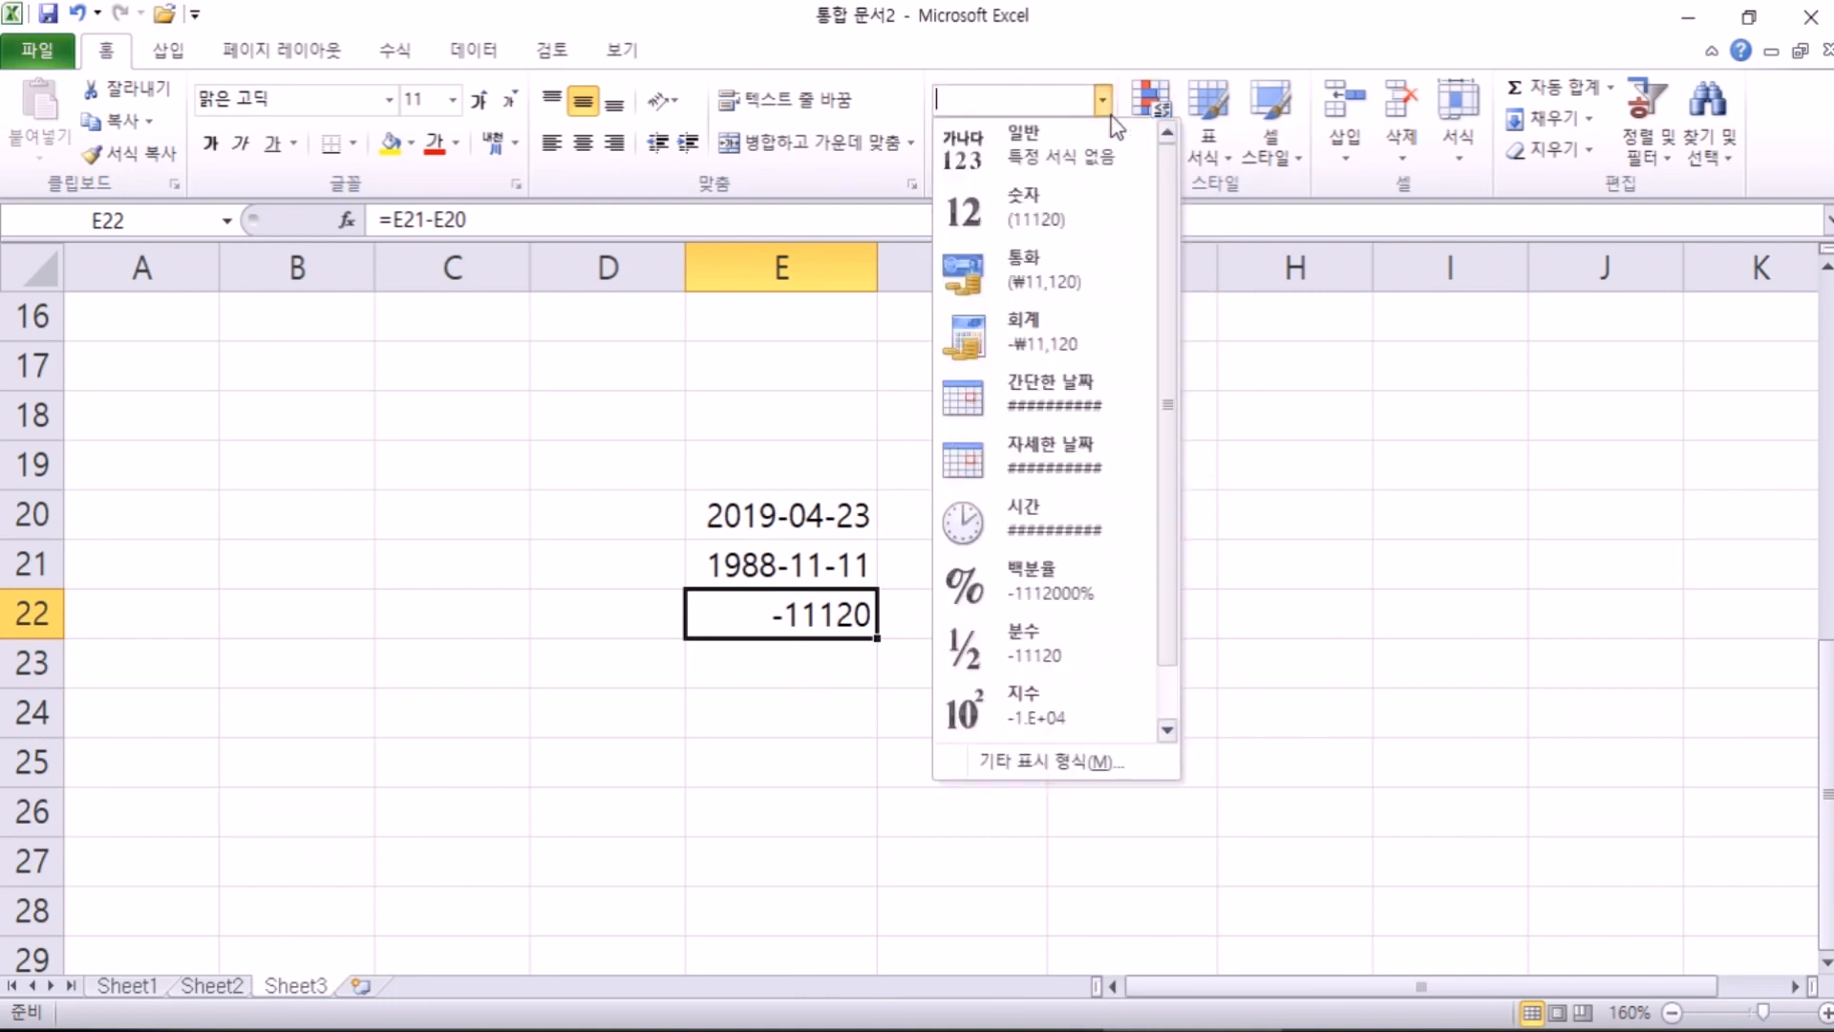
left_click(1051, 420)
left_click_drag(877, 267, 1068, 267)
key("ctrl+z")
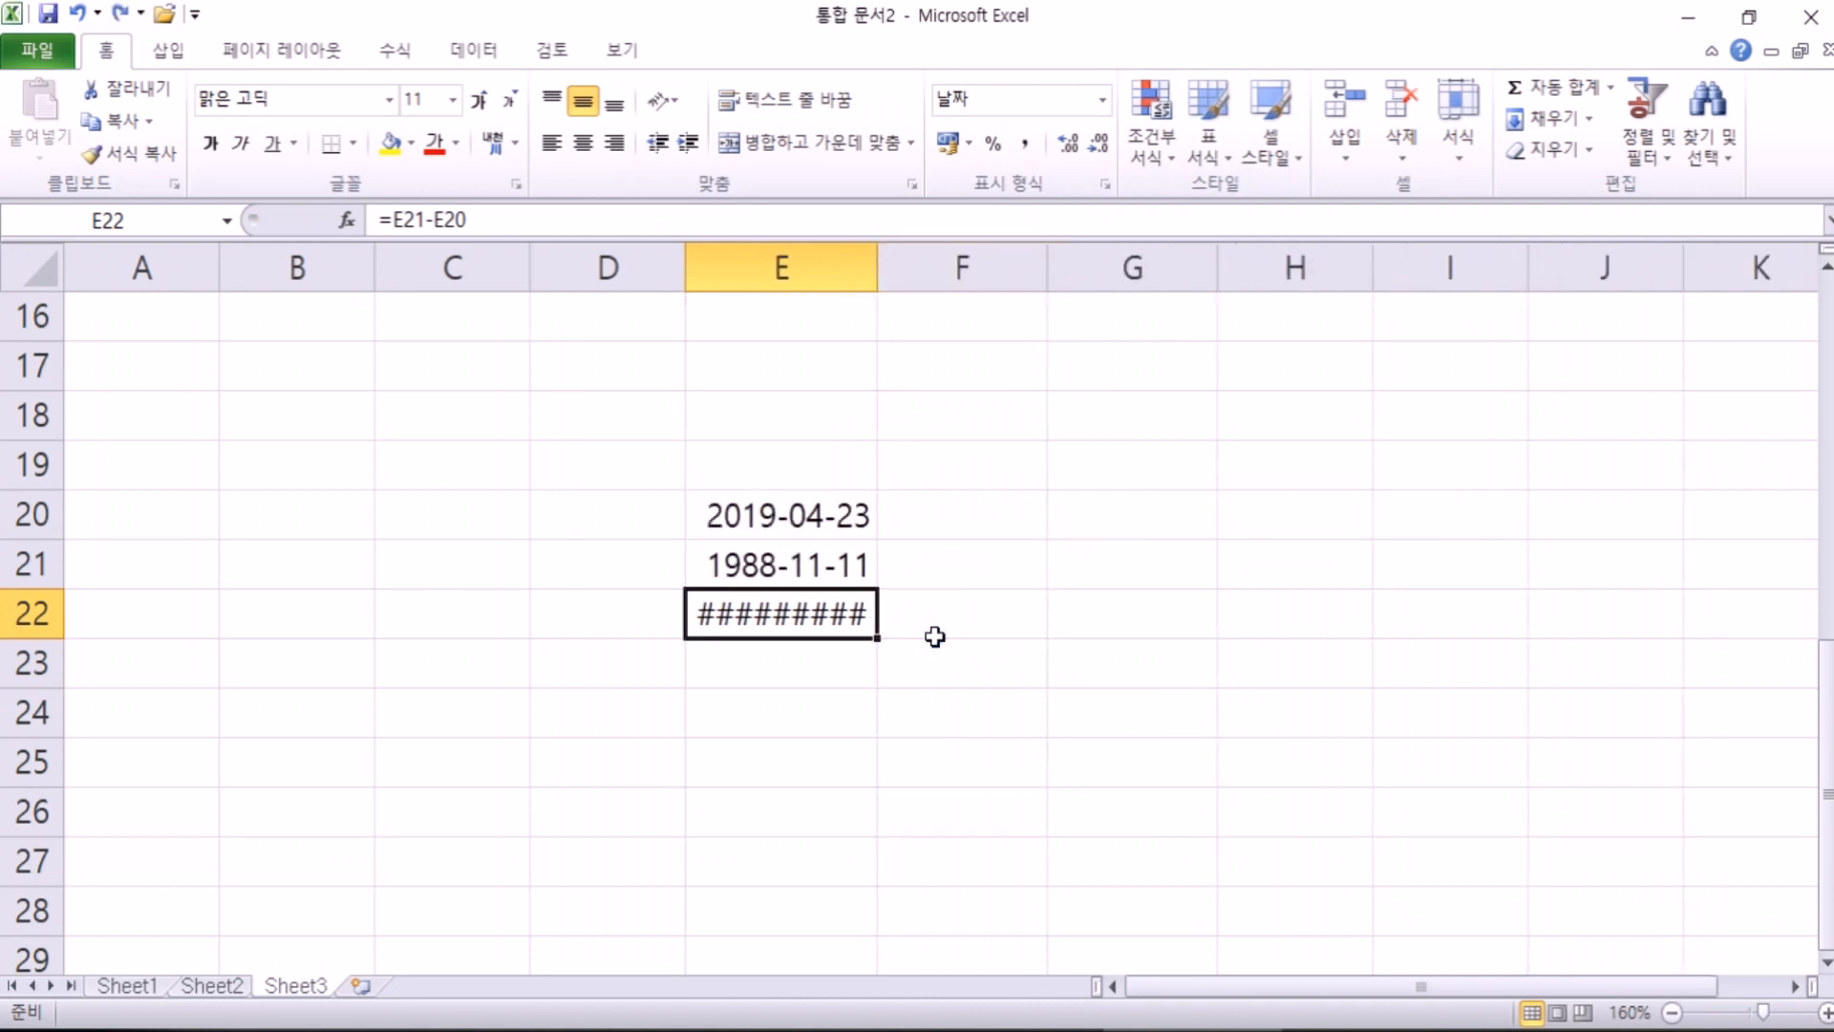
key("ctrl+z")
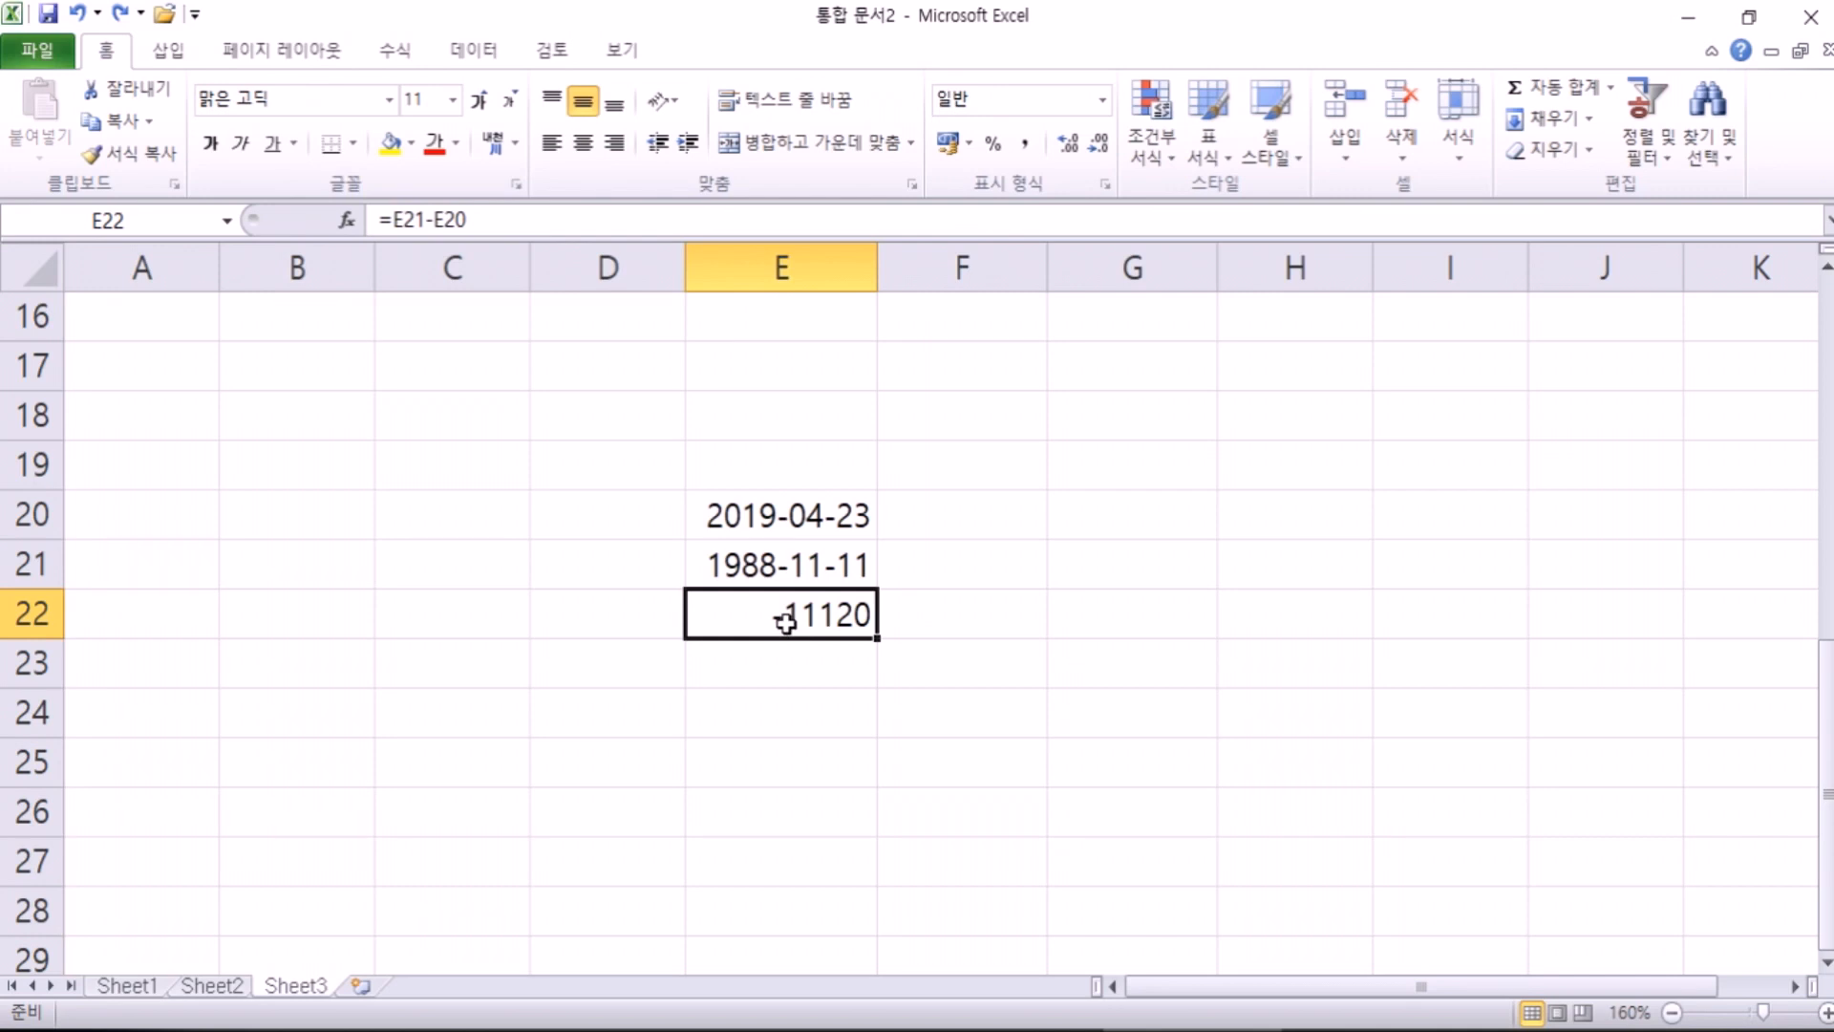
key("ctrl+z")
Step: Try editing the B2 title by double-click and by F2, cancelling each time
scroll(869, 658, "up", 2)
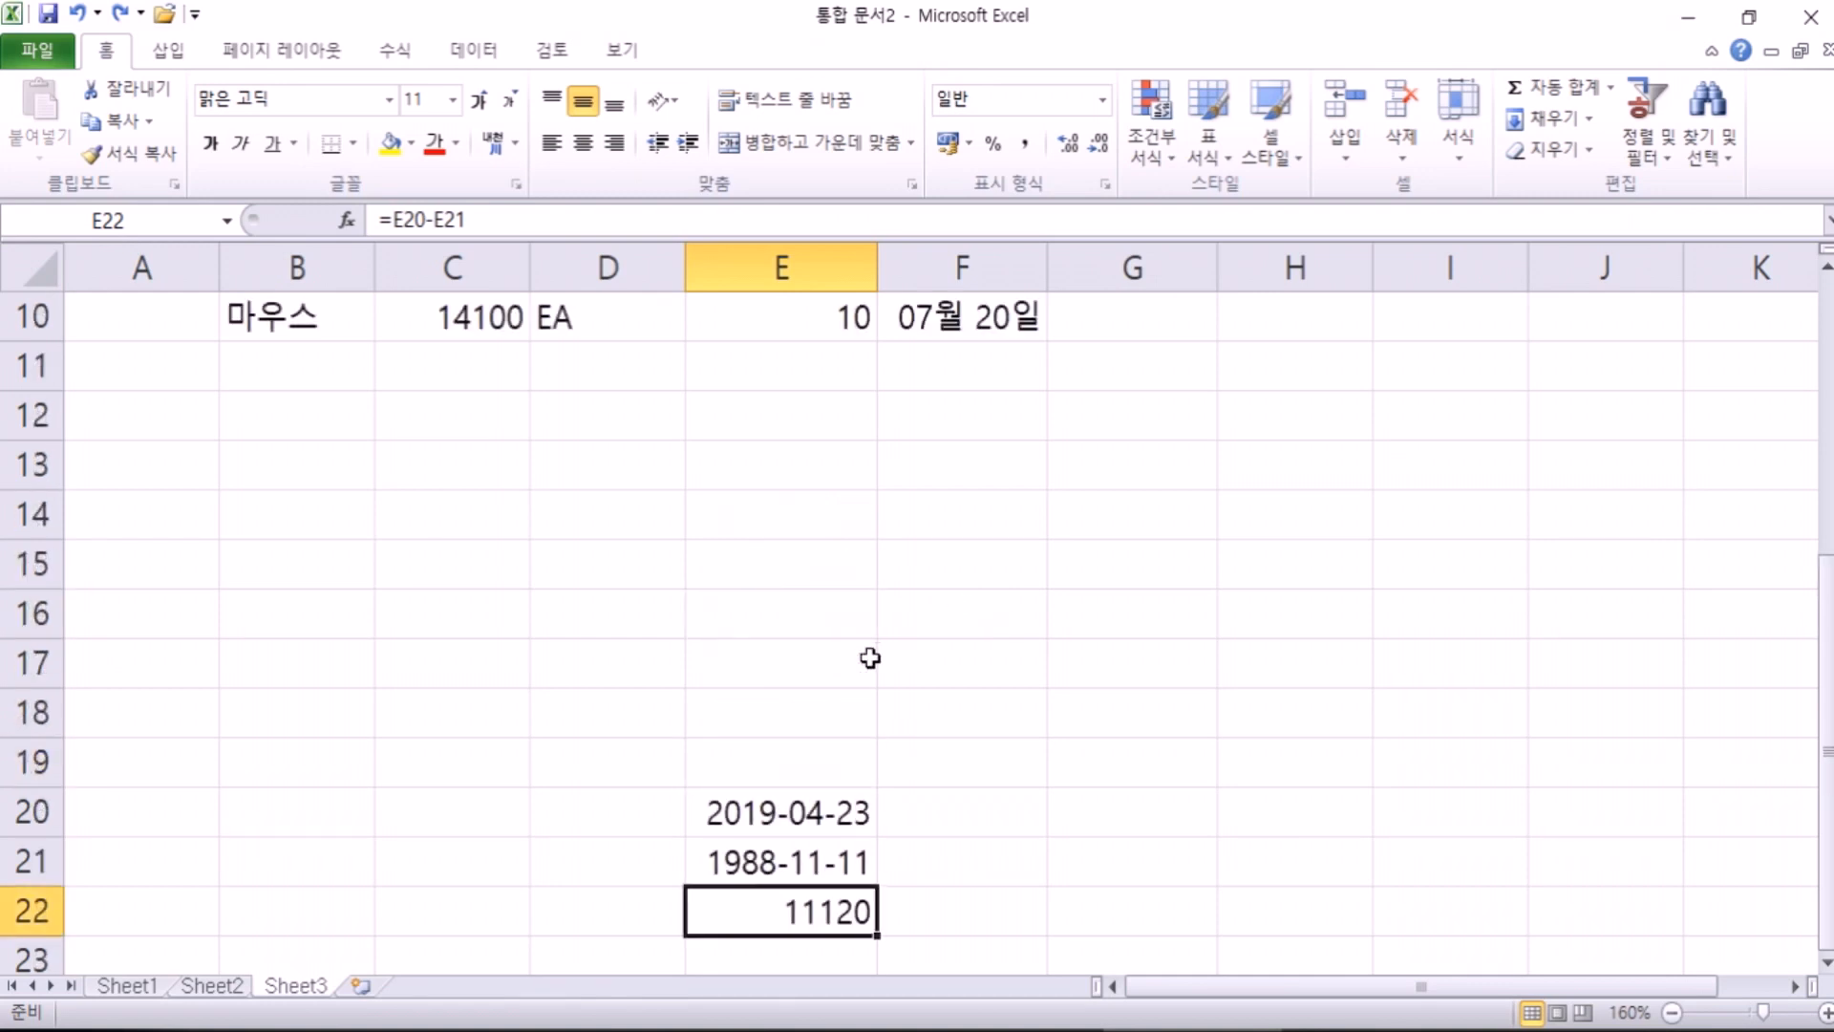
scroll(869, 658, "down", 2)
scroll(869, 659, "up", 5)
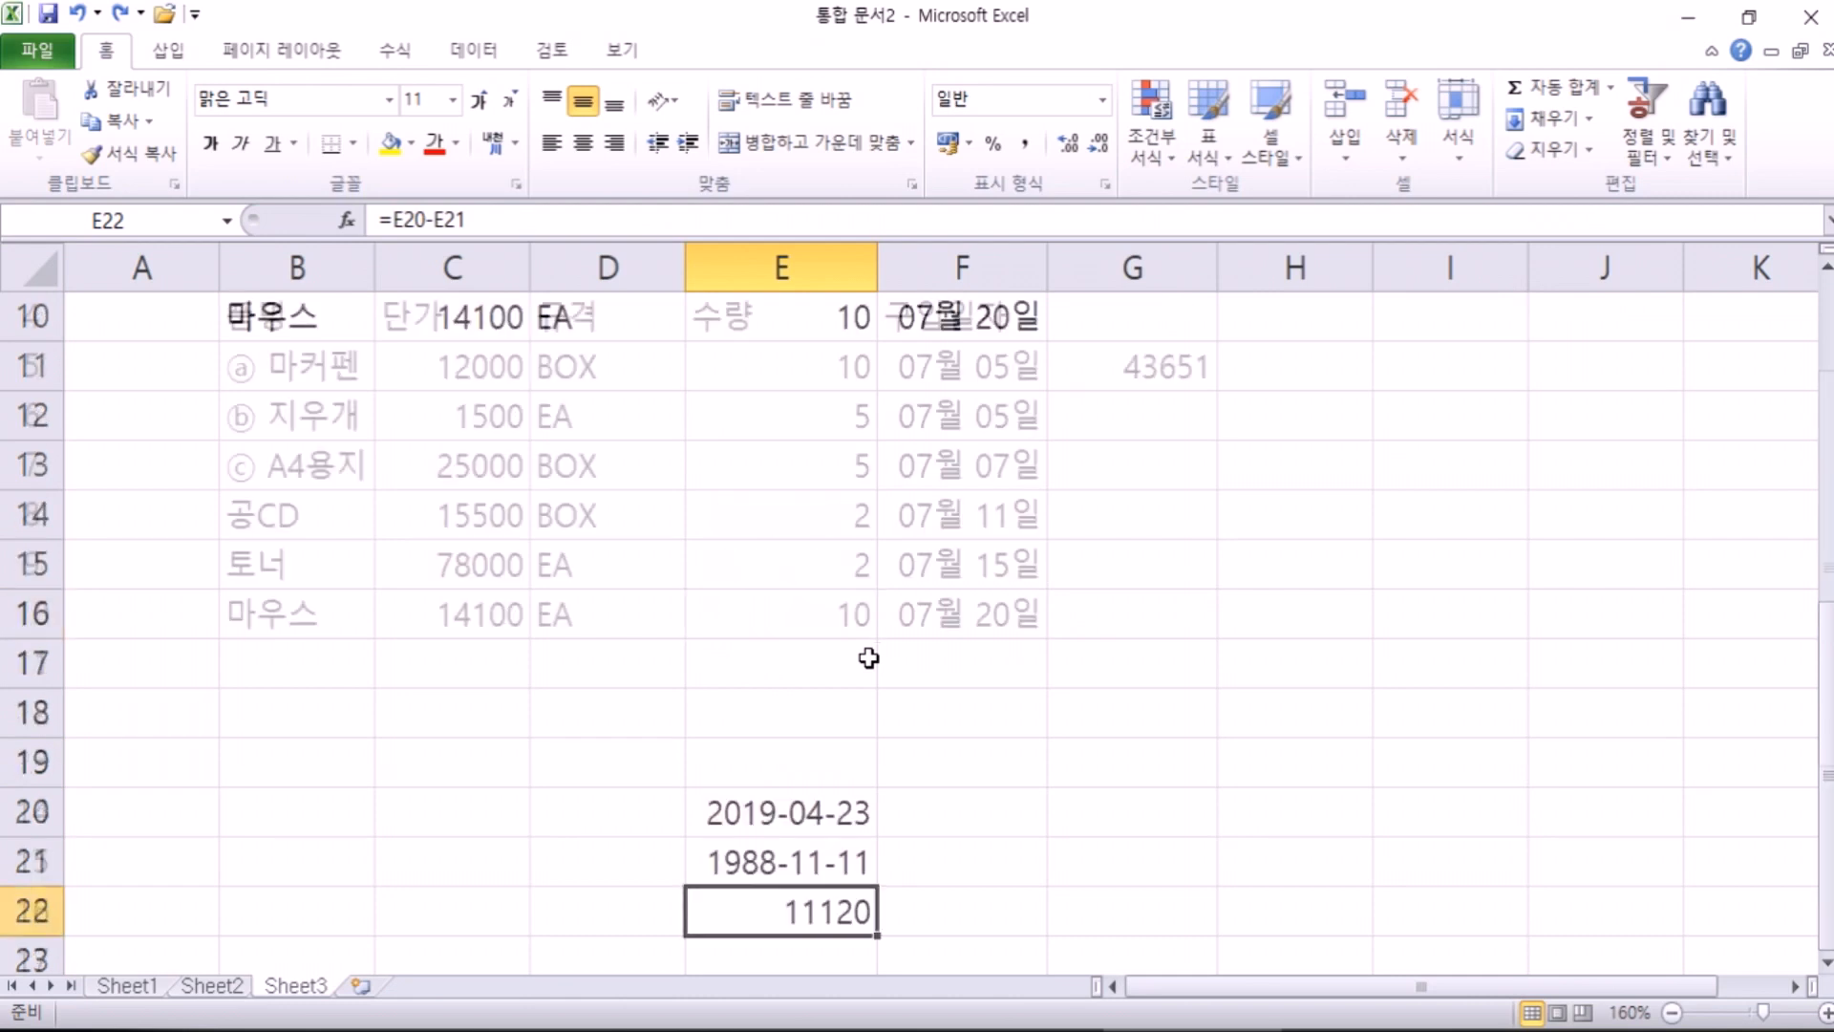
left_click(1127, 516)
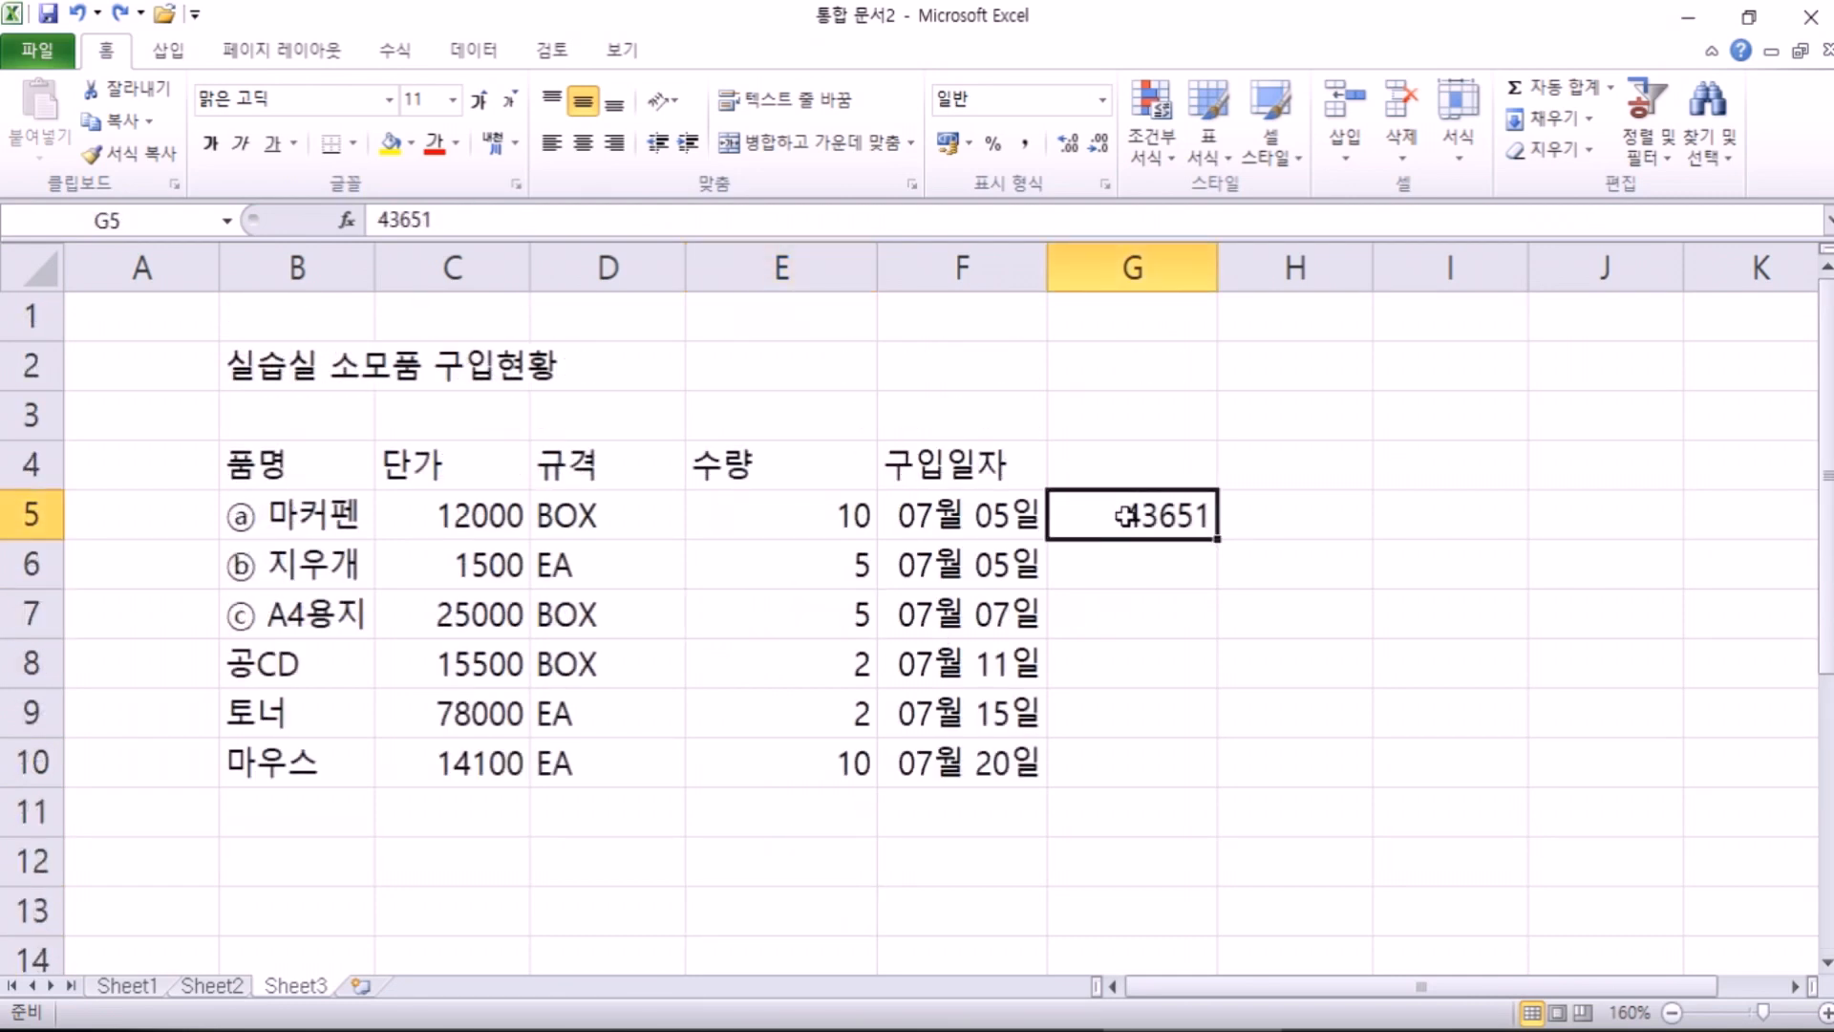
left_click(242, 356)
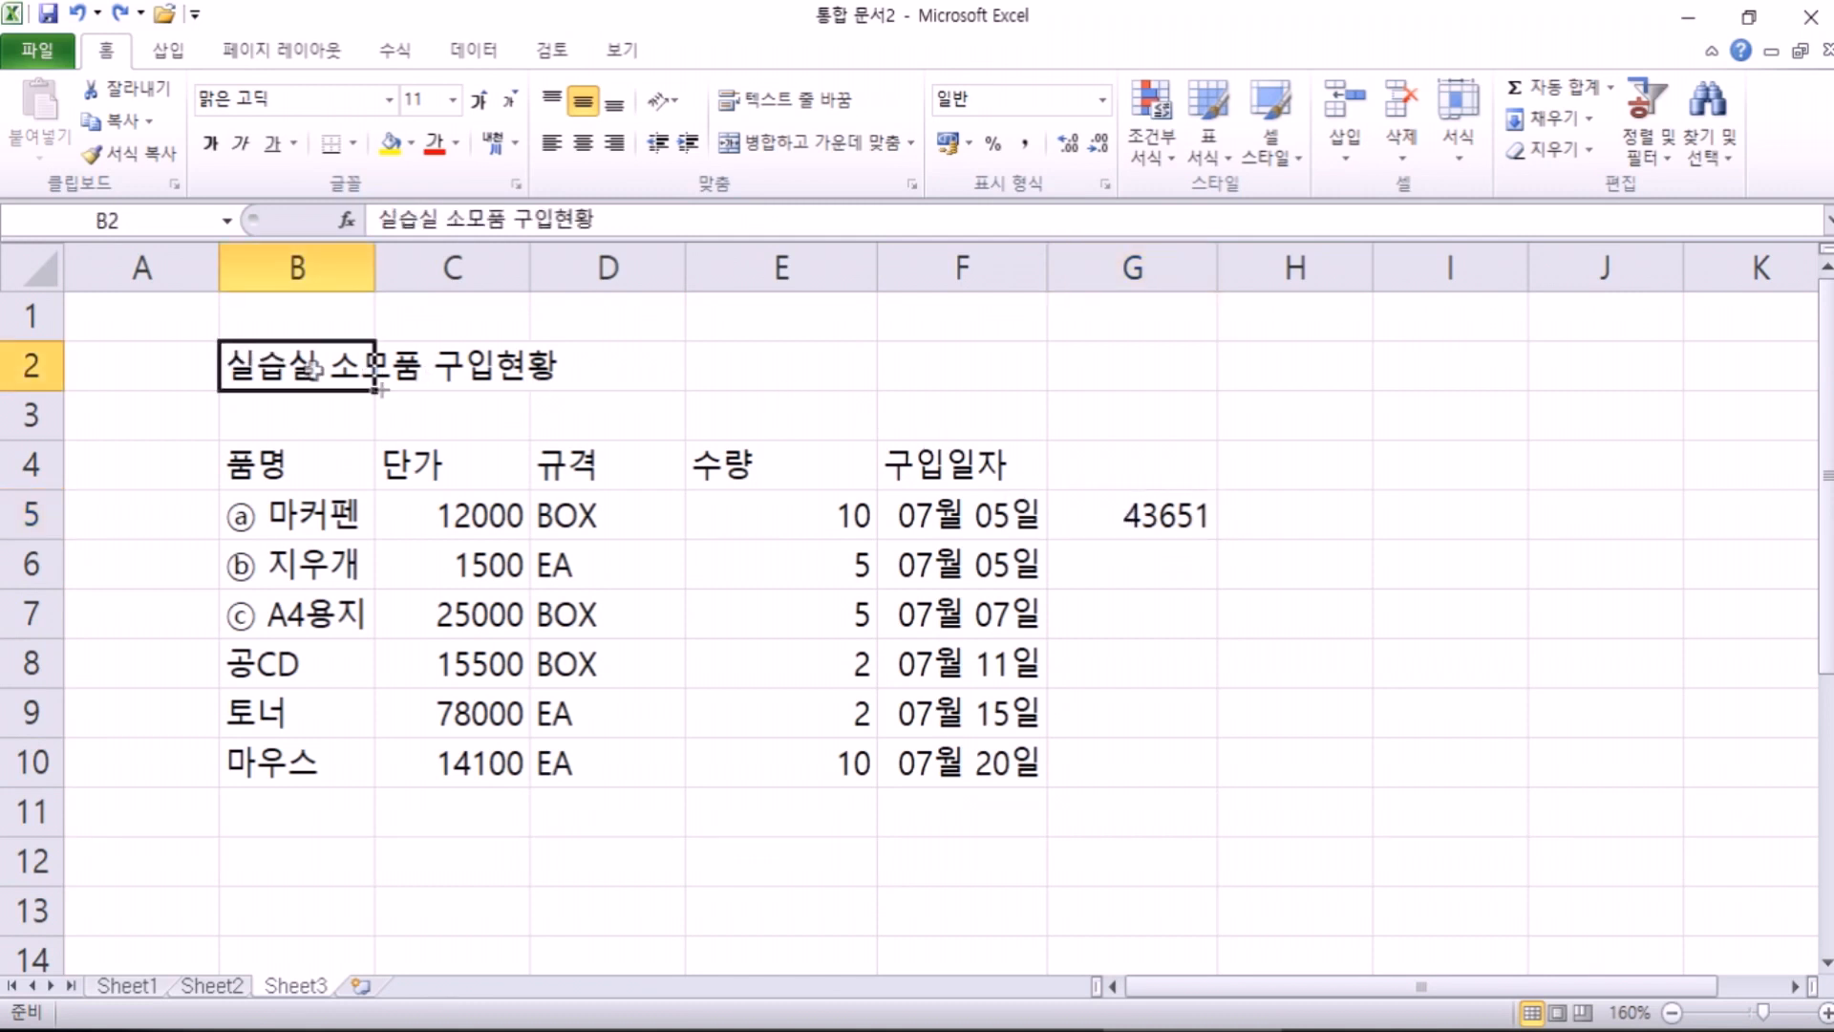
double_click(233, 371)
key("Escape")
key("F2")
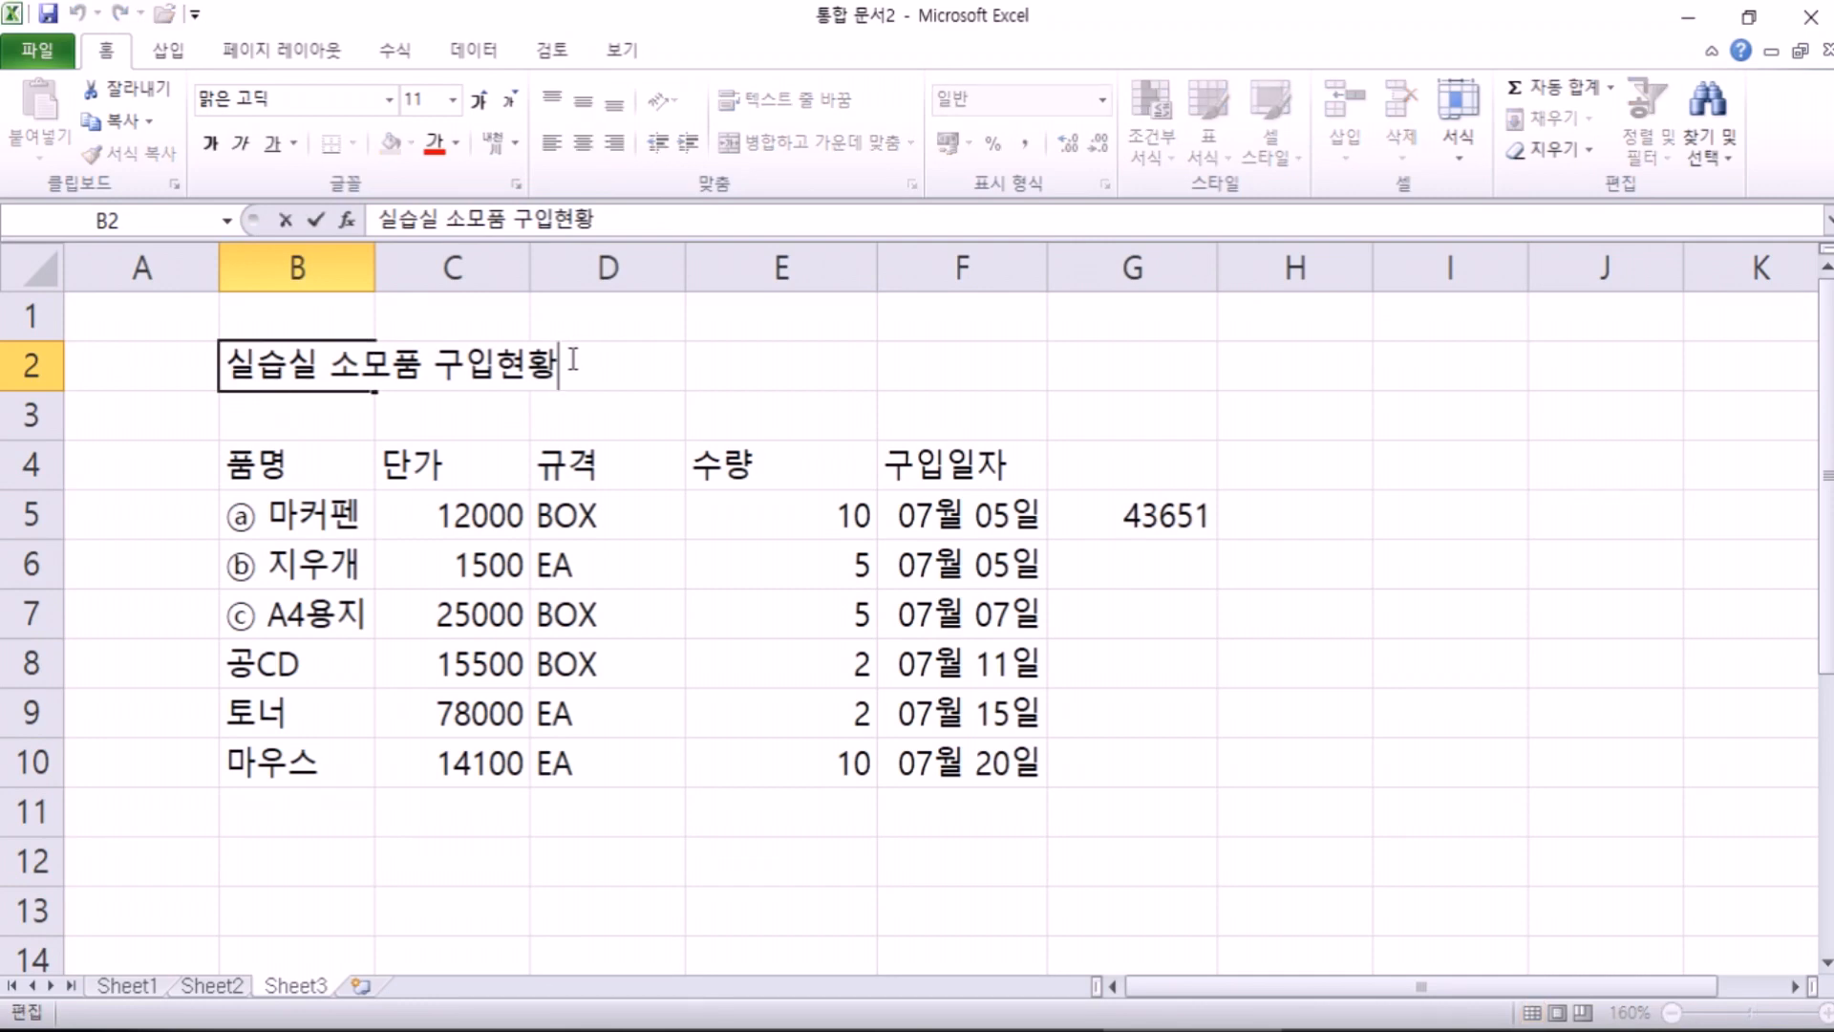
key("Escape")
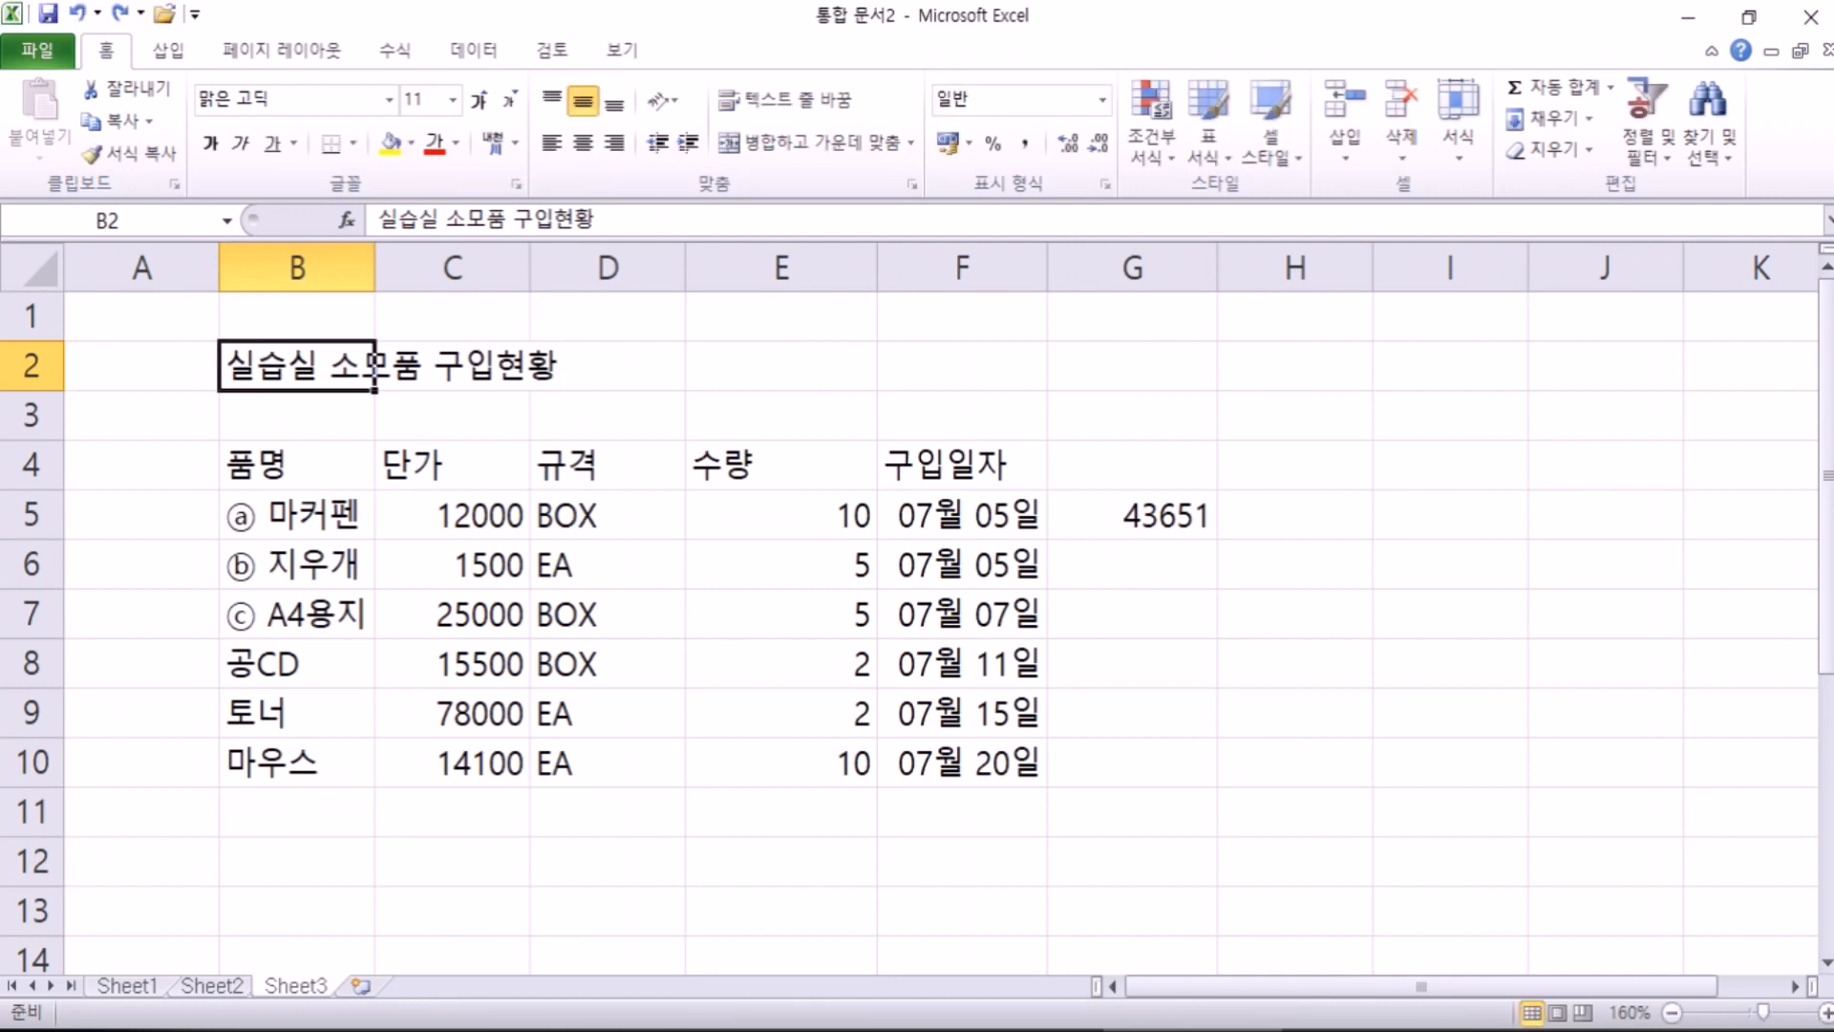
Step: Bring the Notepad lecture notes on cell editing to the front
left_click(812, 1030)
scroll(401, 696, "up", 4)
scroll(400, 695, "down", 1)
Step: Append '(커서가 뒤로 간다)' to the '2. 셀에 F2키를 눌러서 수정' line, then return to Excel
left_click_drag(300, 494, 640, 491)
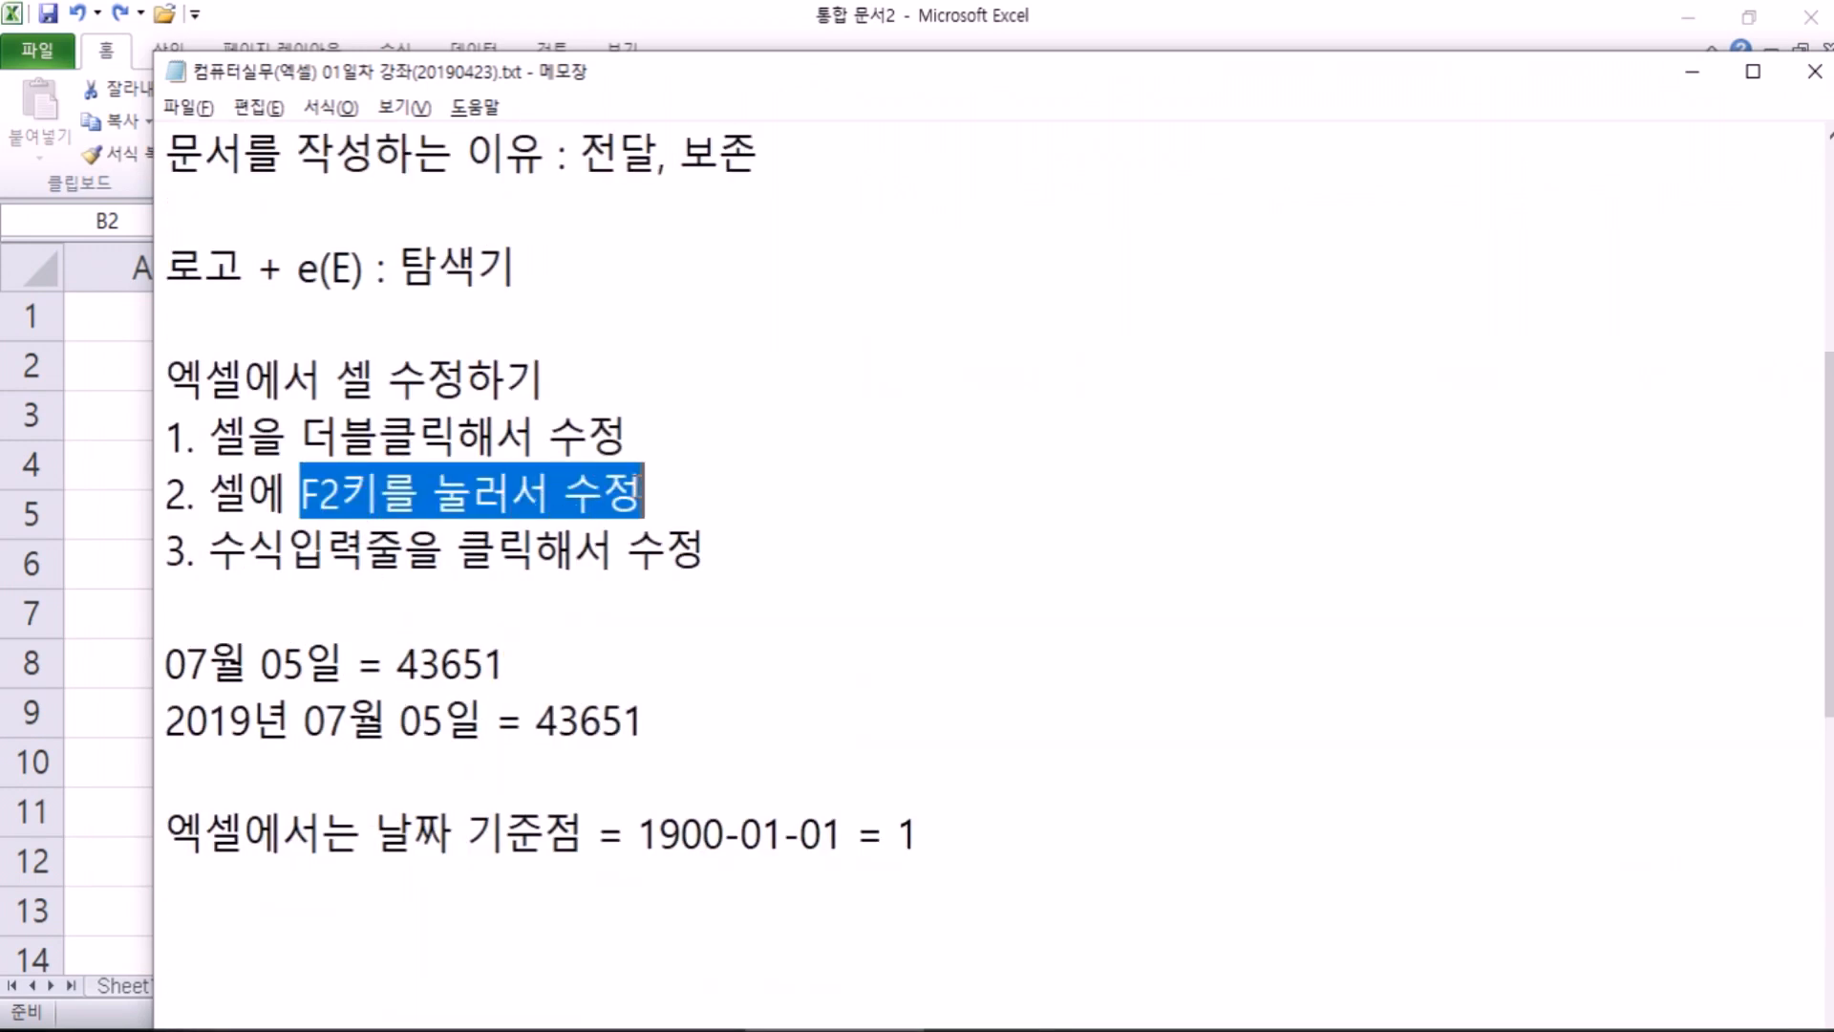
left_click(642, 491)
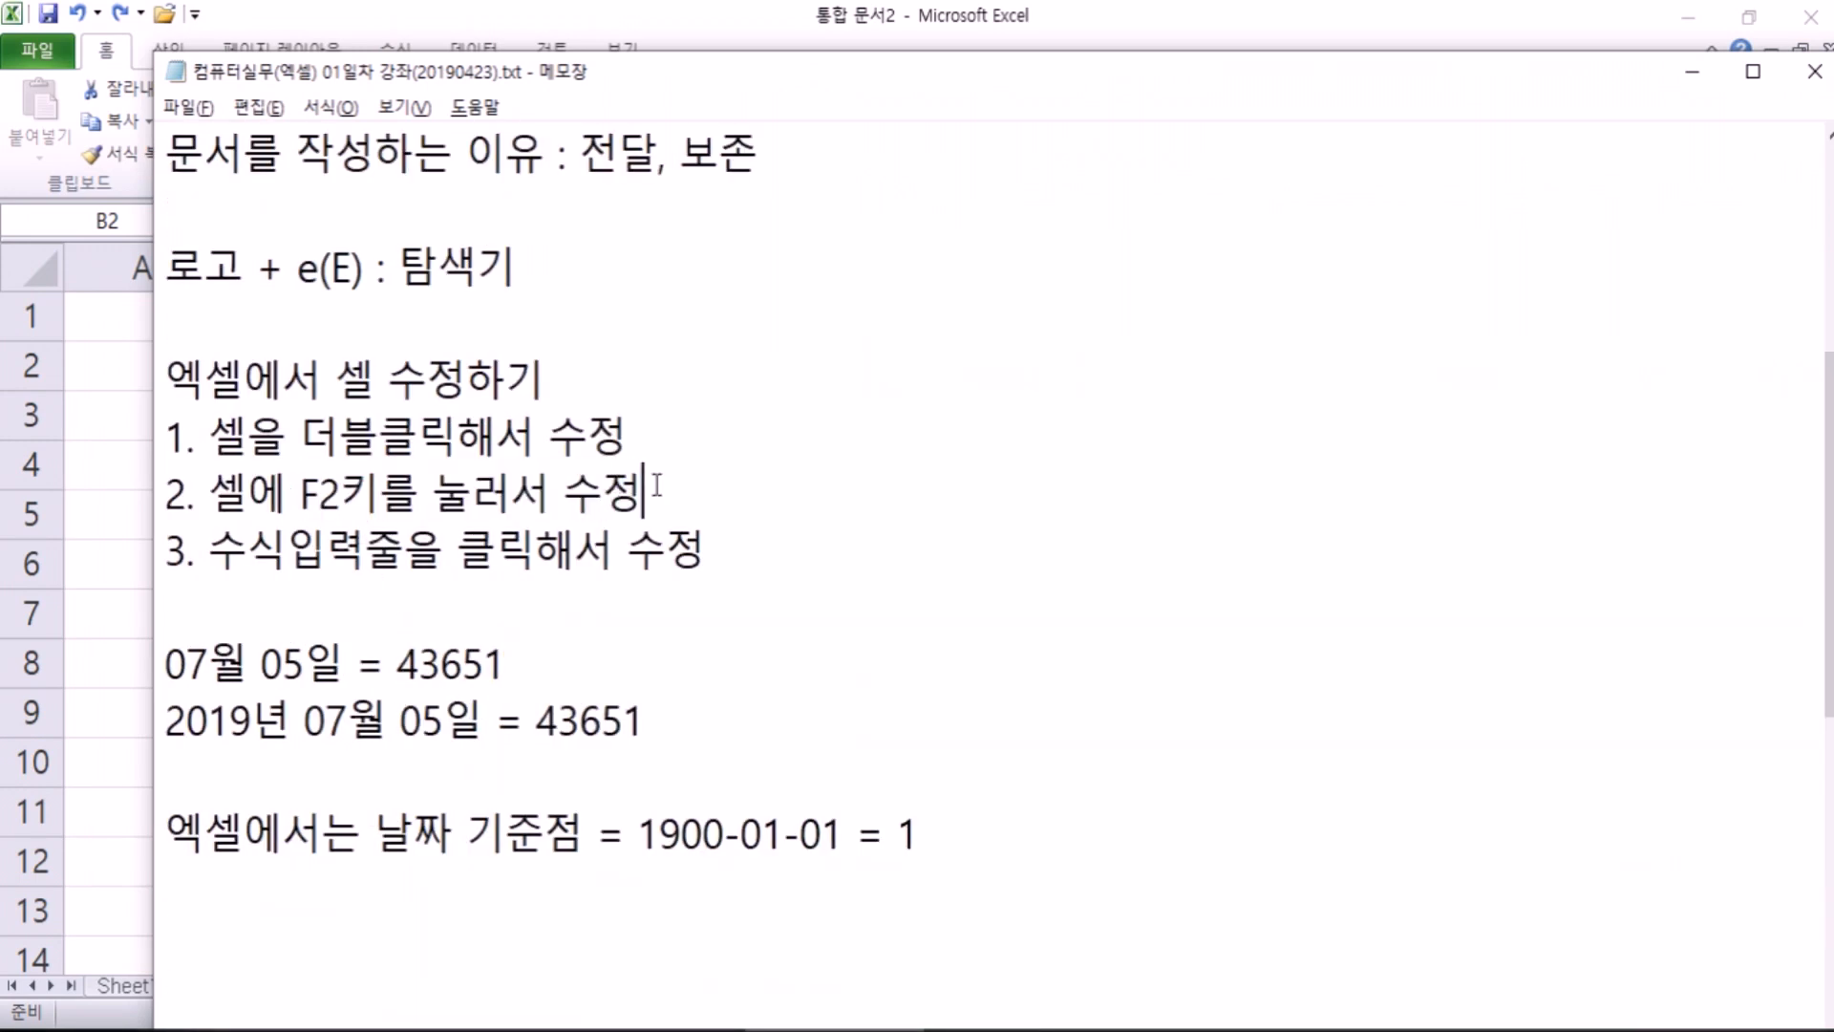
type("(ㅋ커서가 뒤")
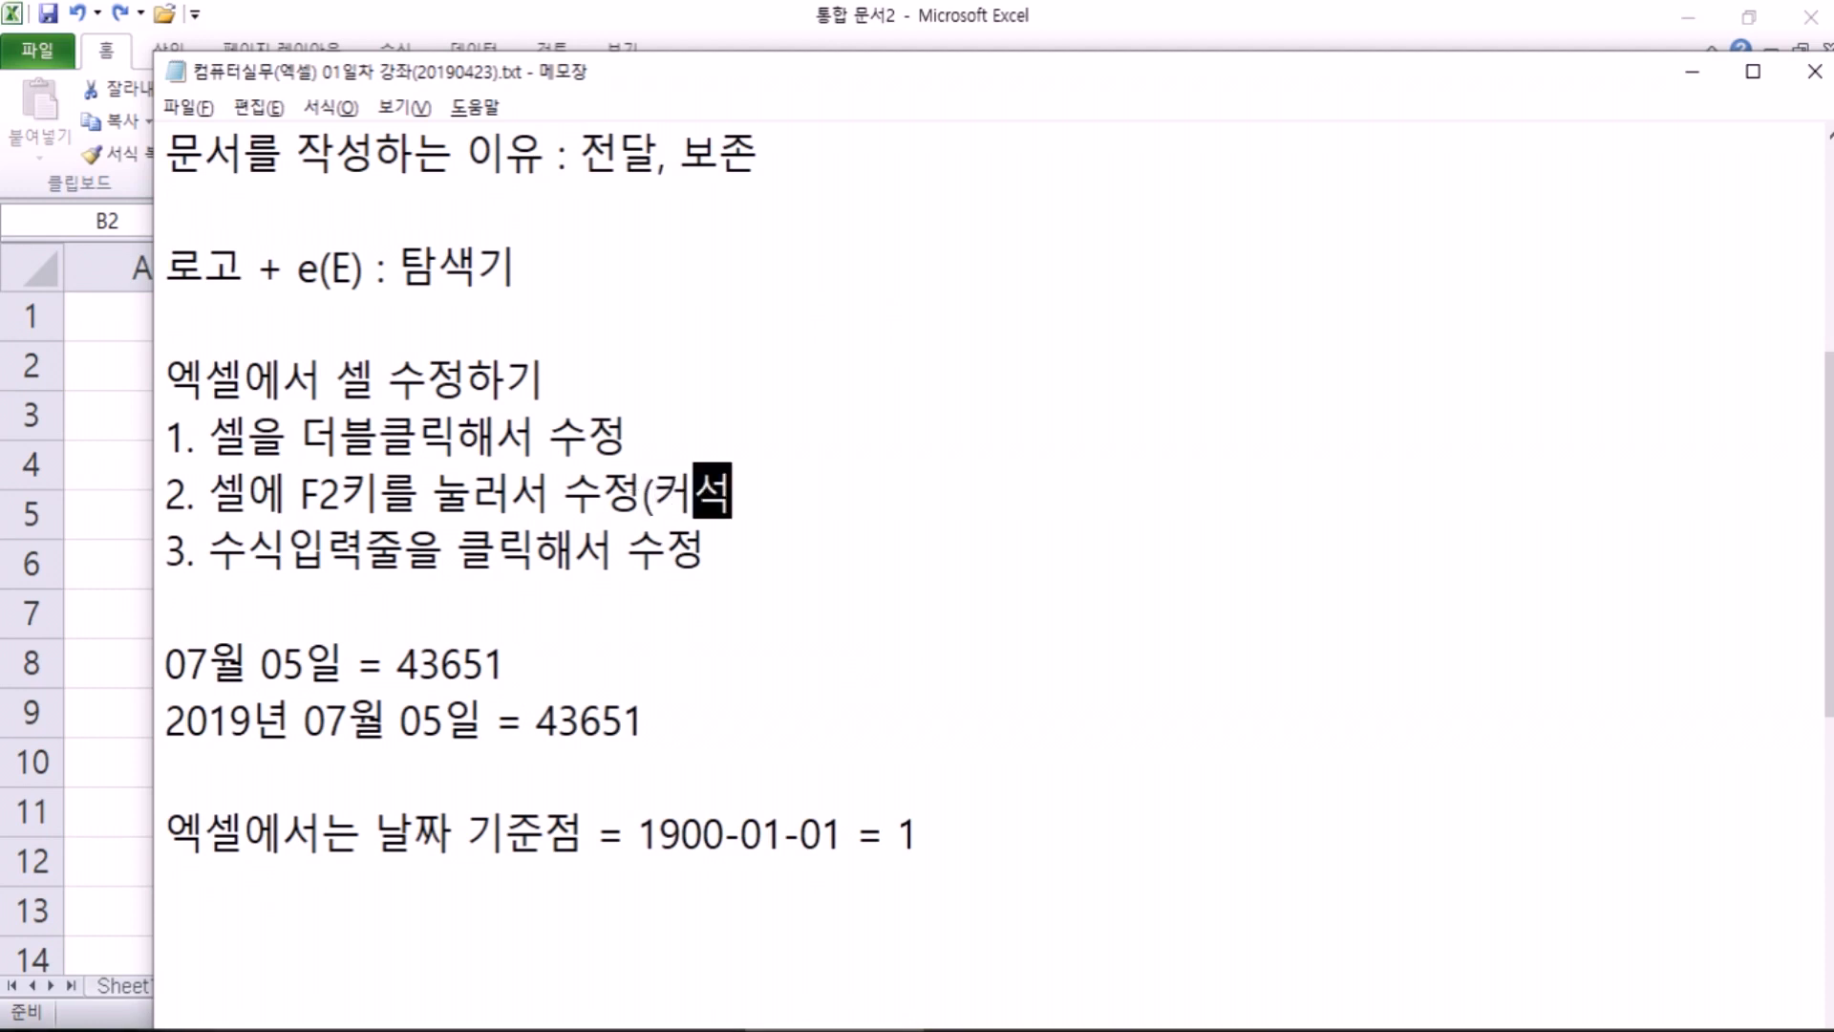
type("로 간다)")
key("Up")
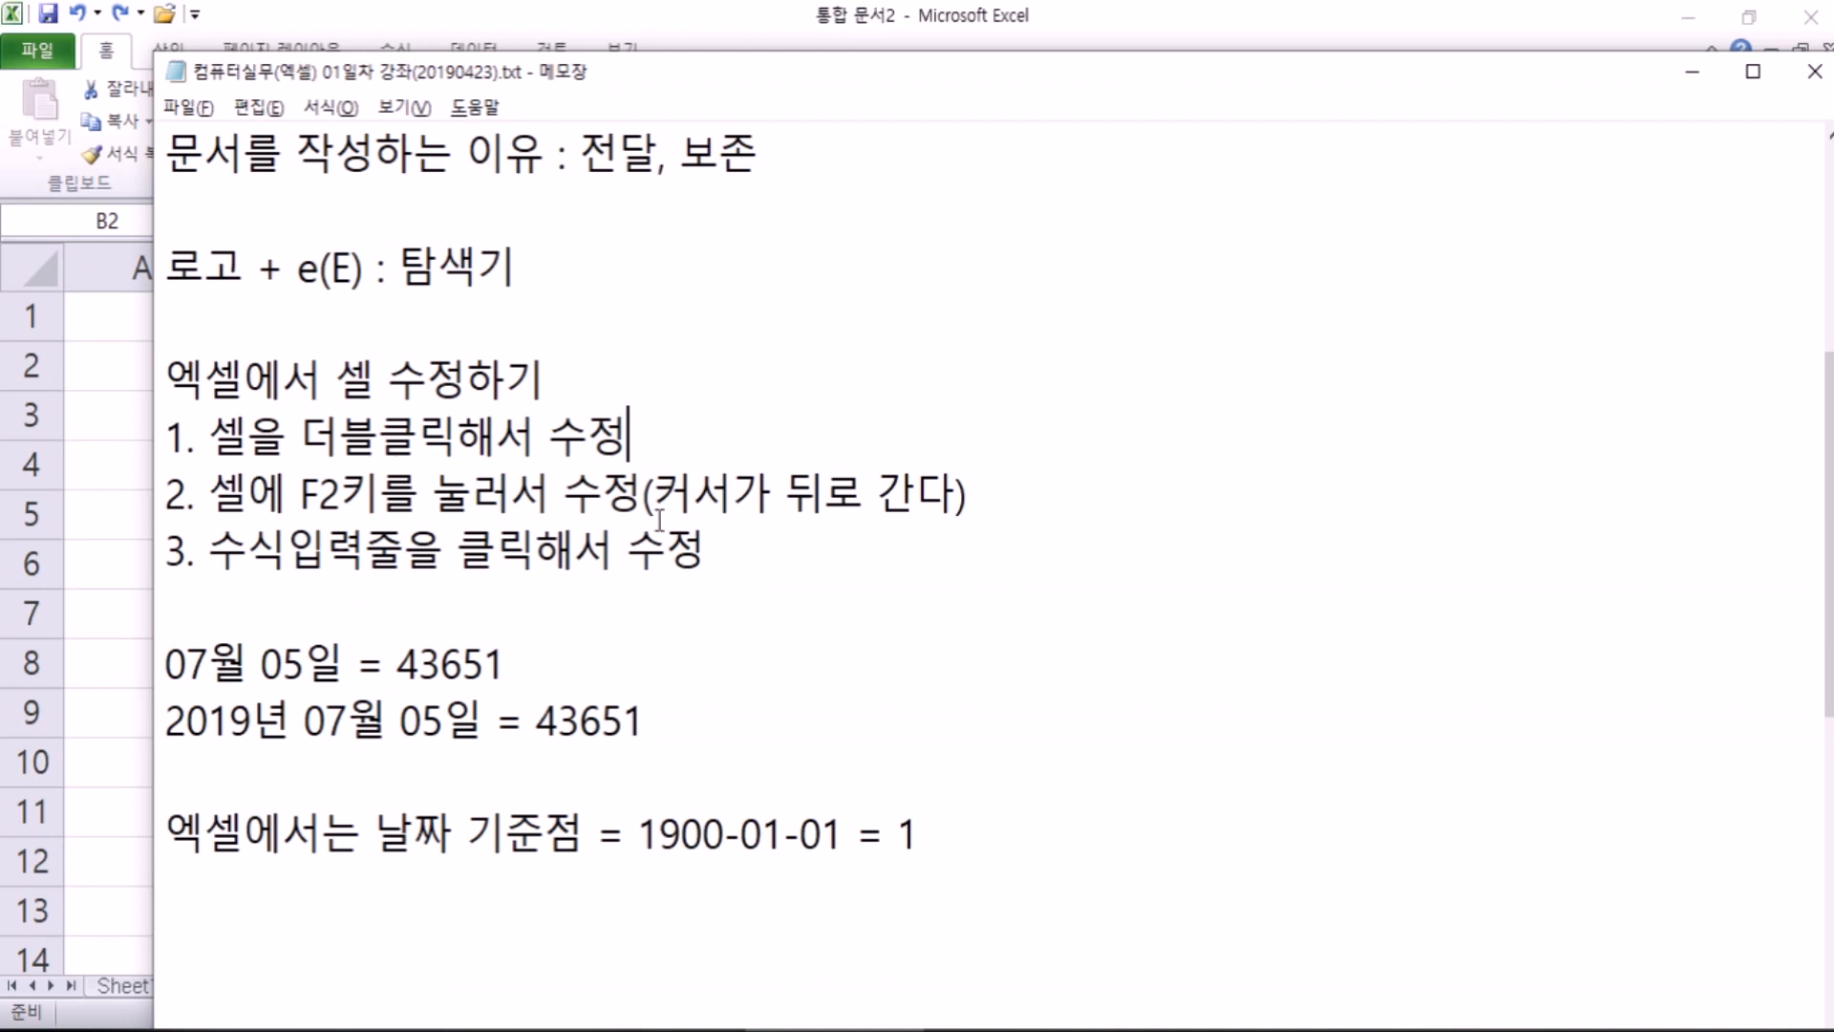
key("alt+Tab")
Step: Put a ◐ symbol at the start of the B2 title
double_click(251, 382)
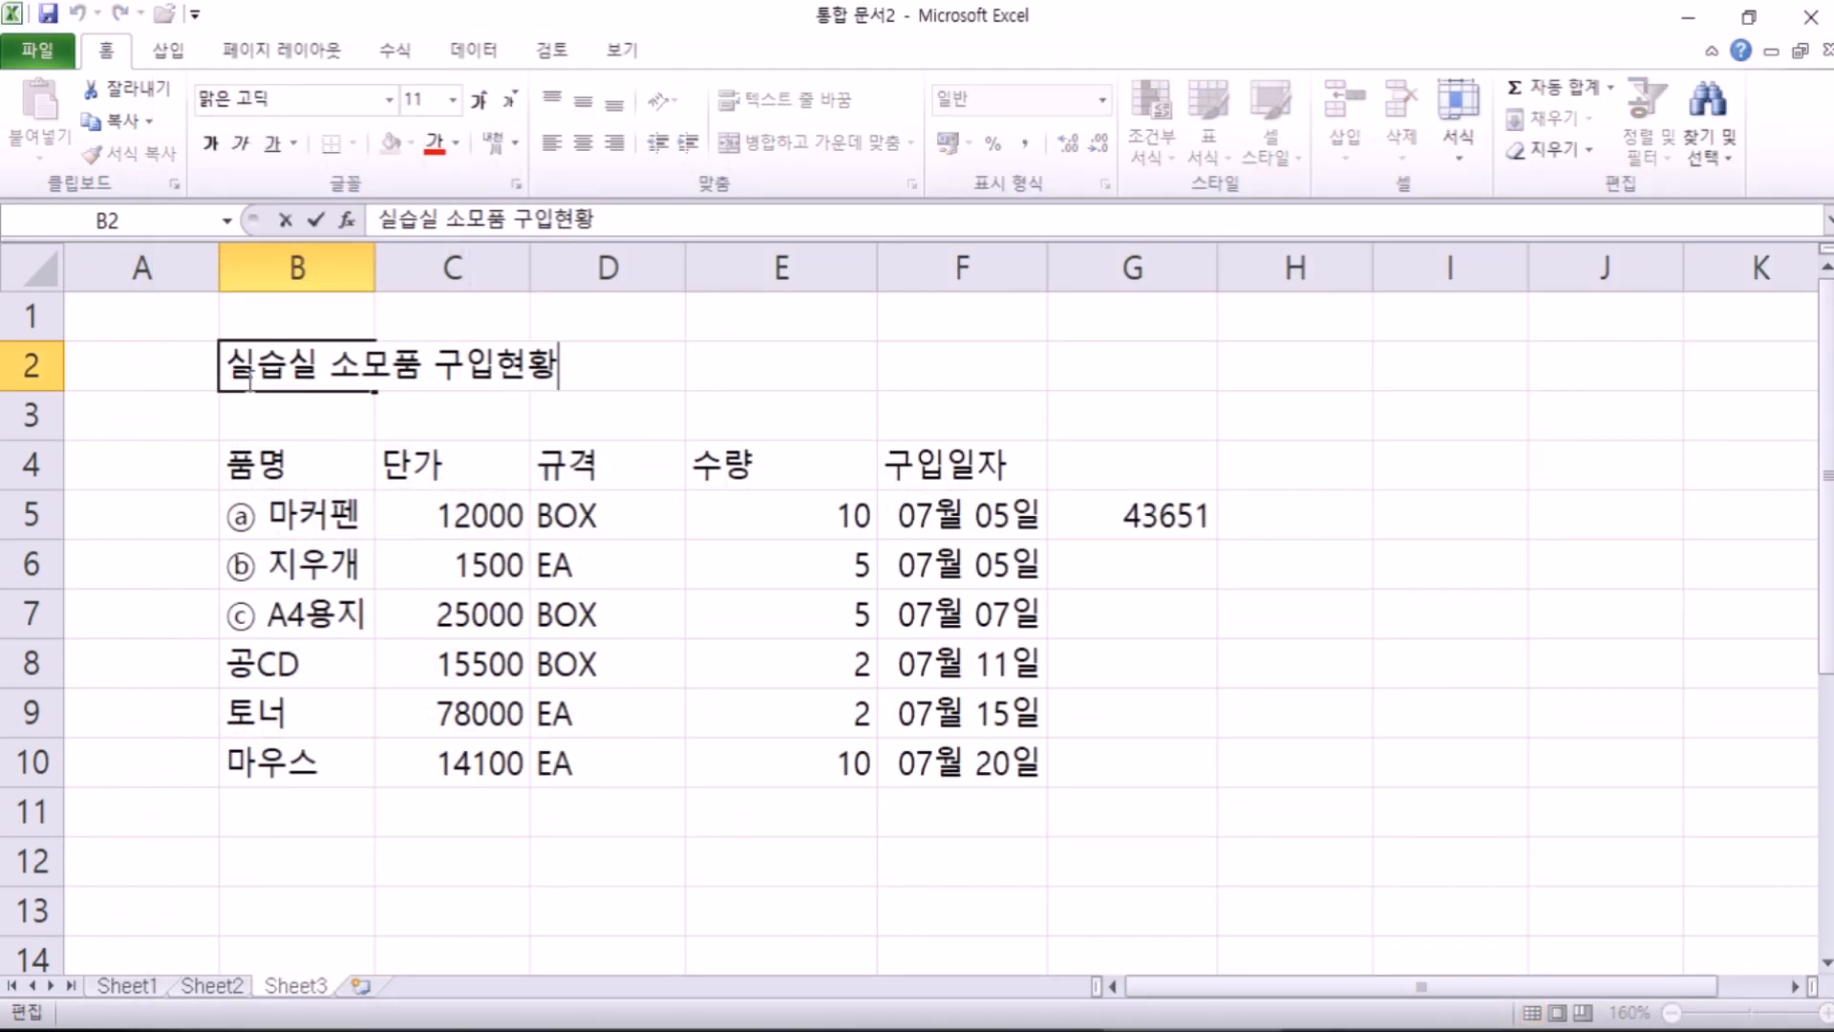
key("Escape")
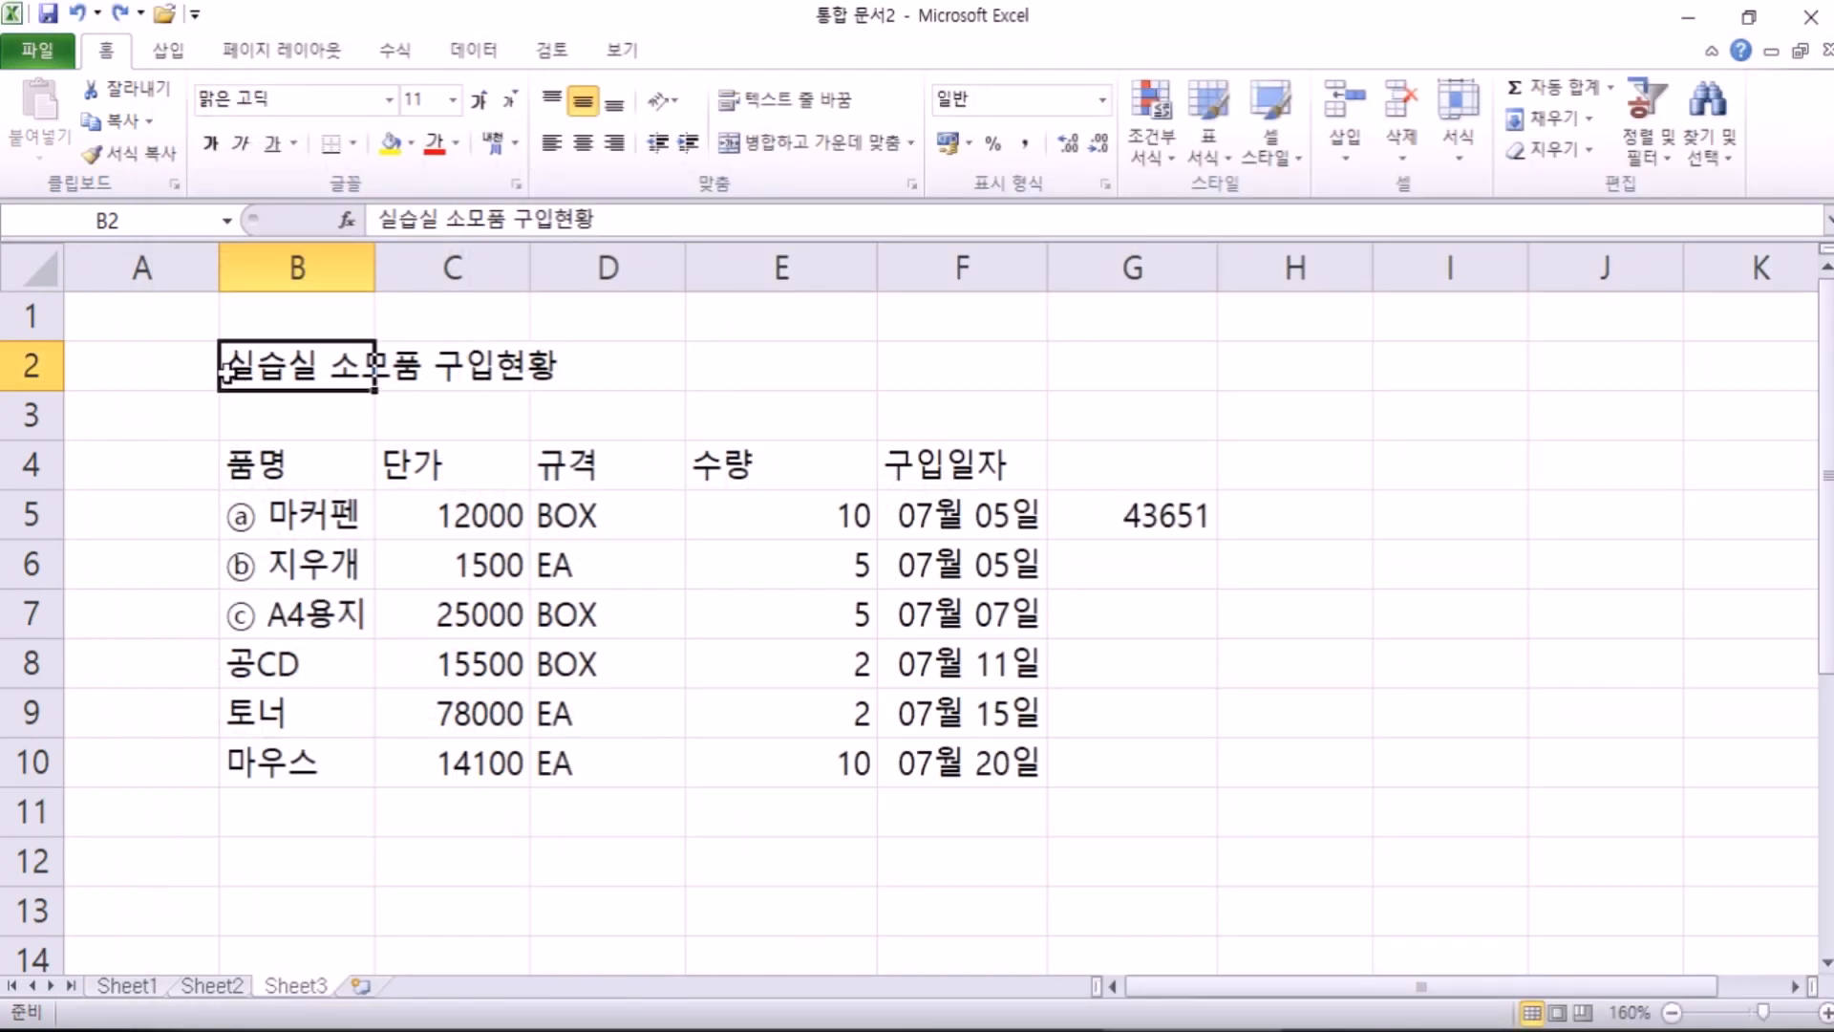
double_click(233, 370)
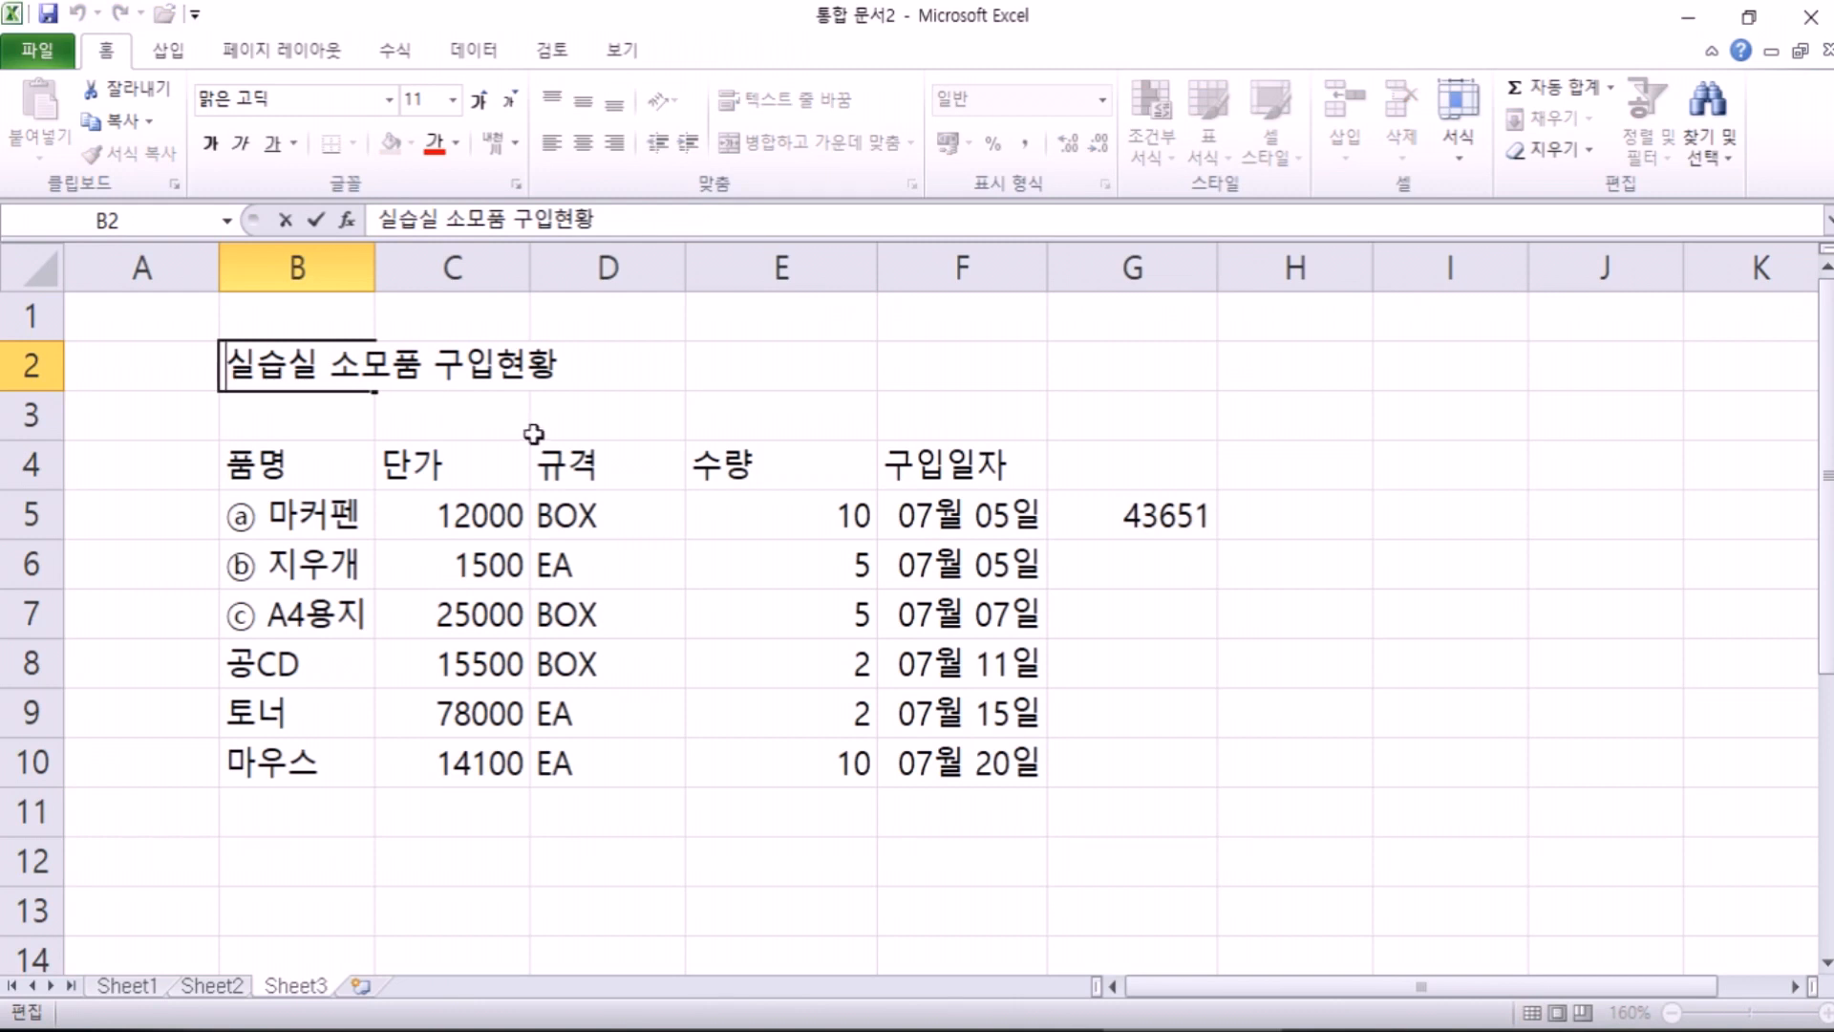
type("A")
key("BackSpace")
type("ㅁ")
key("Hangul_Hanja")
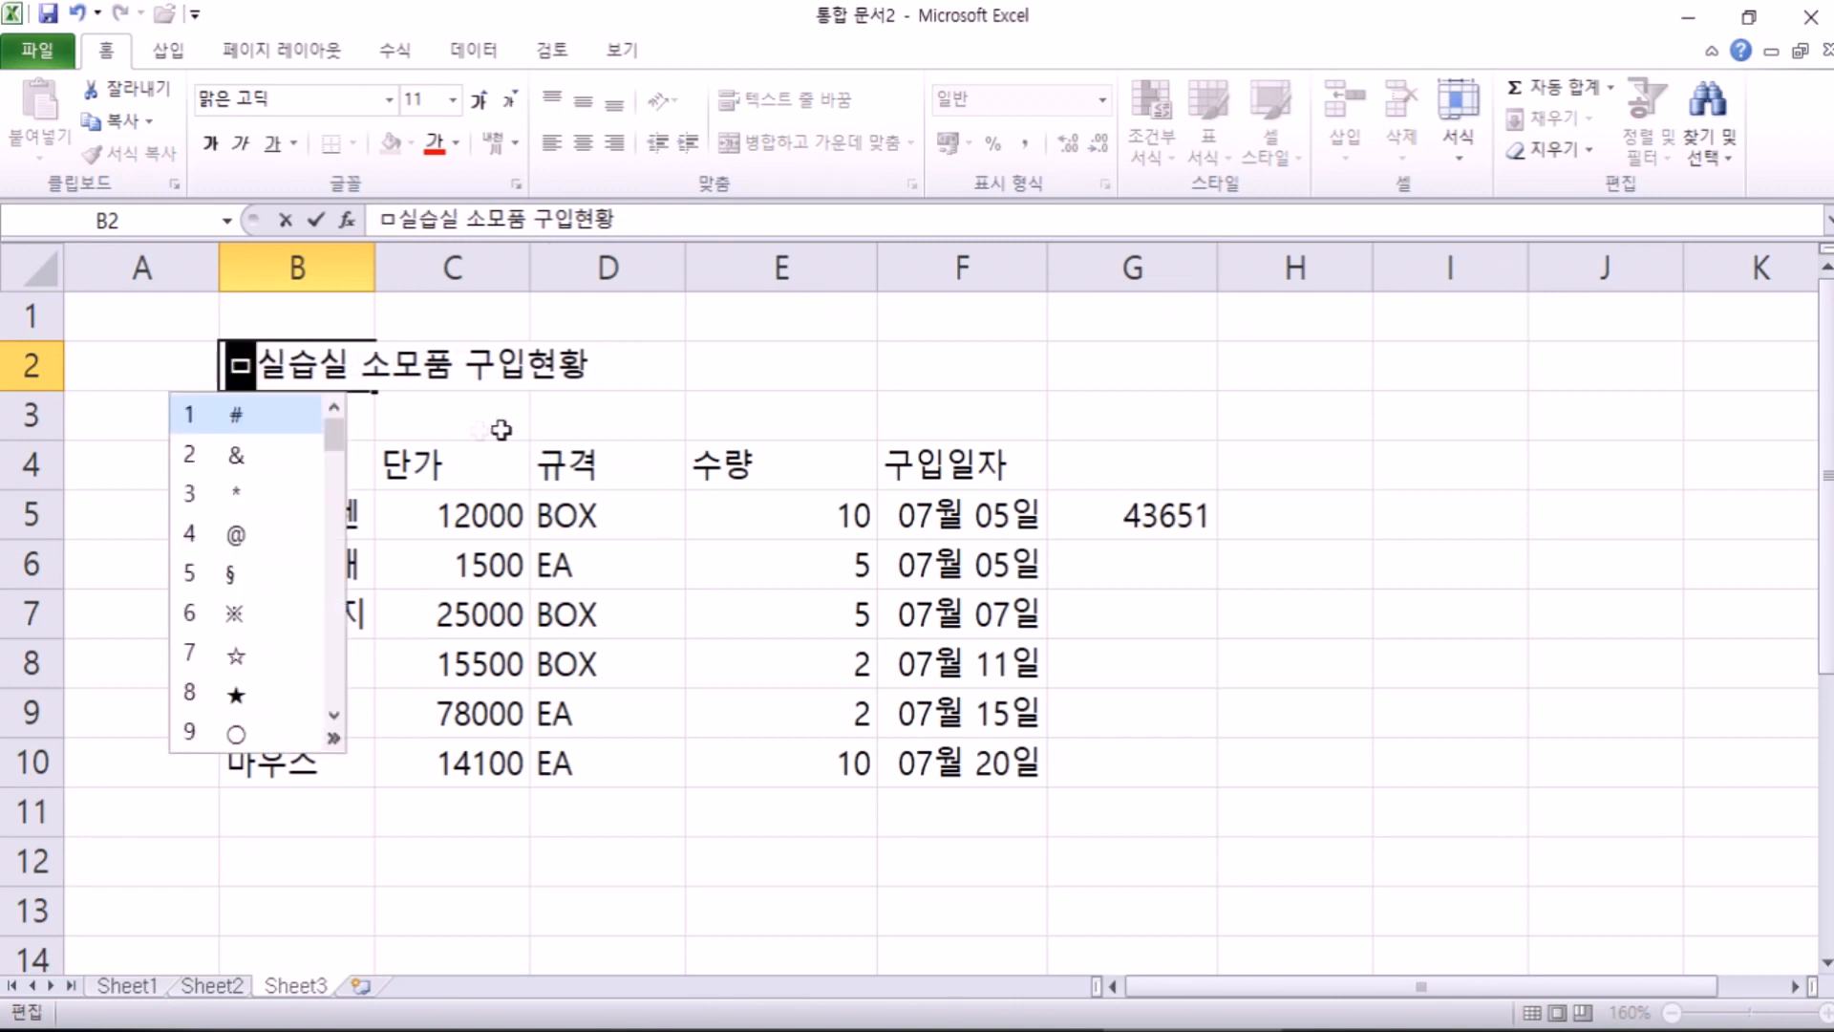
key("Tab")
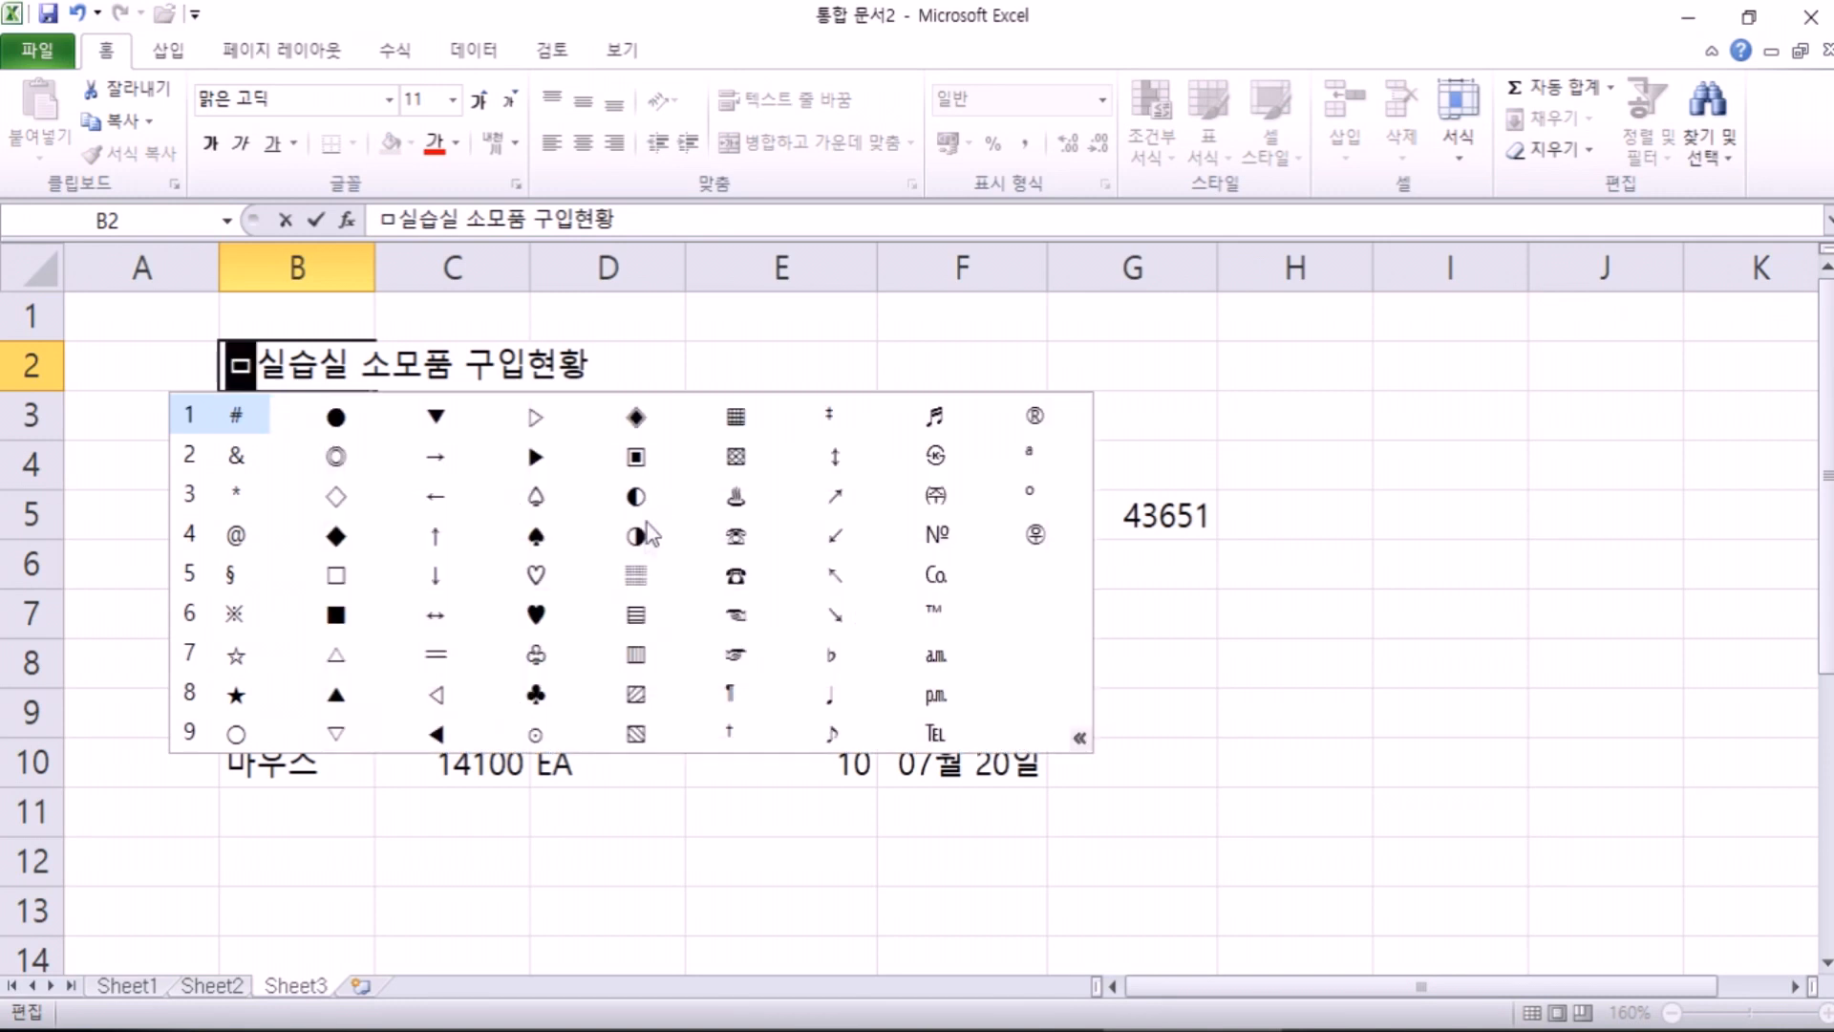
left_click(638, 497)
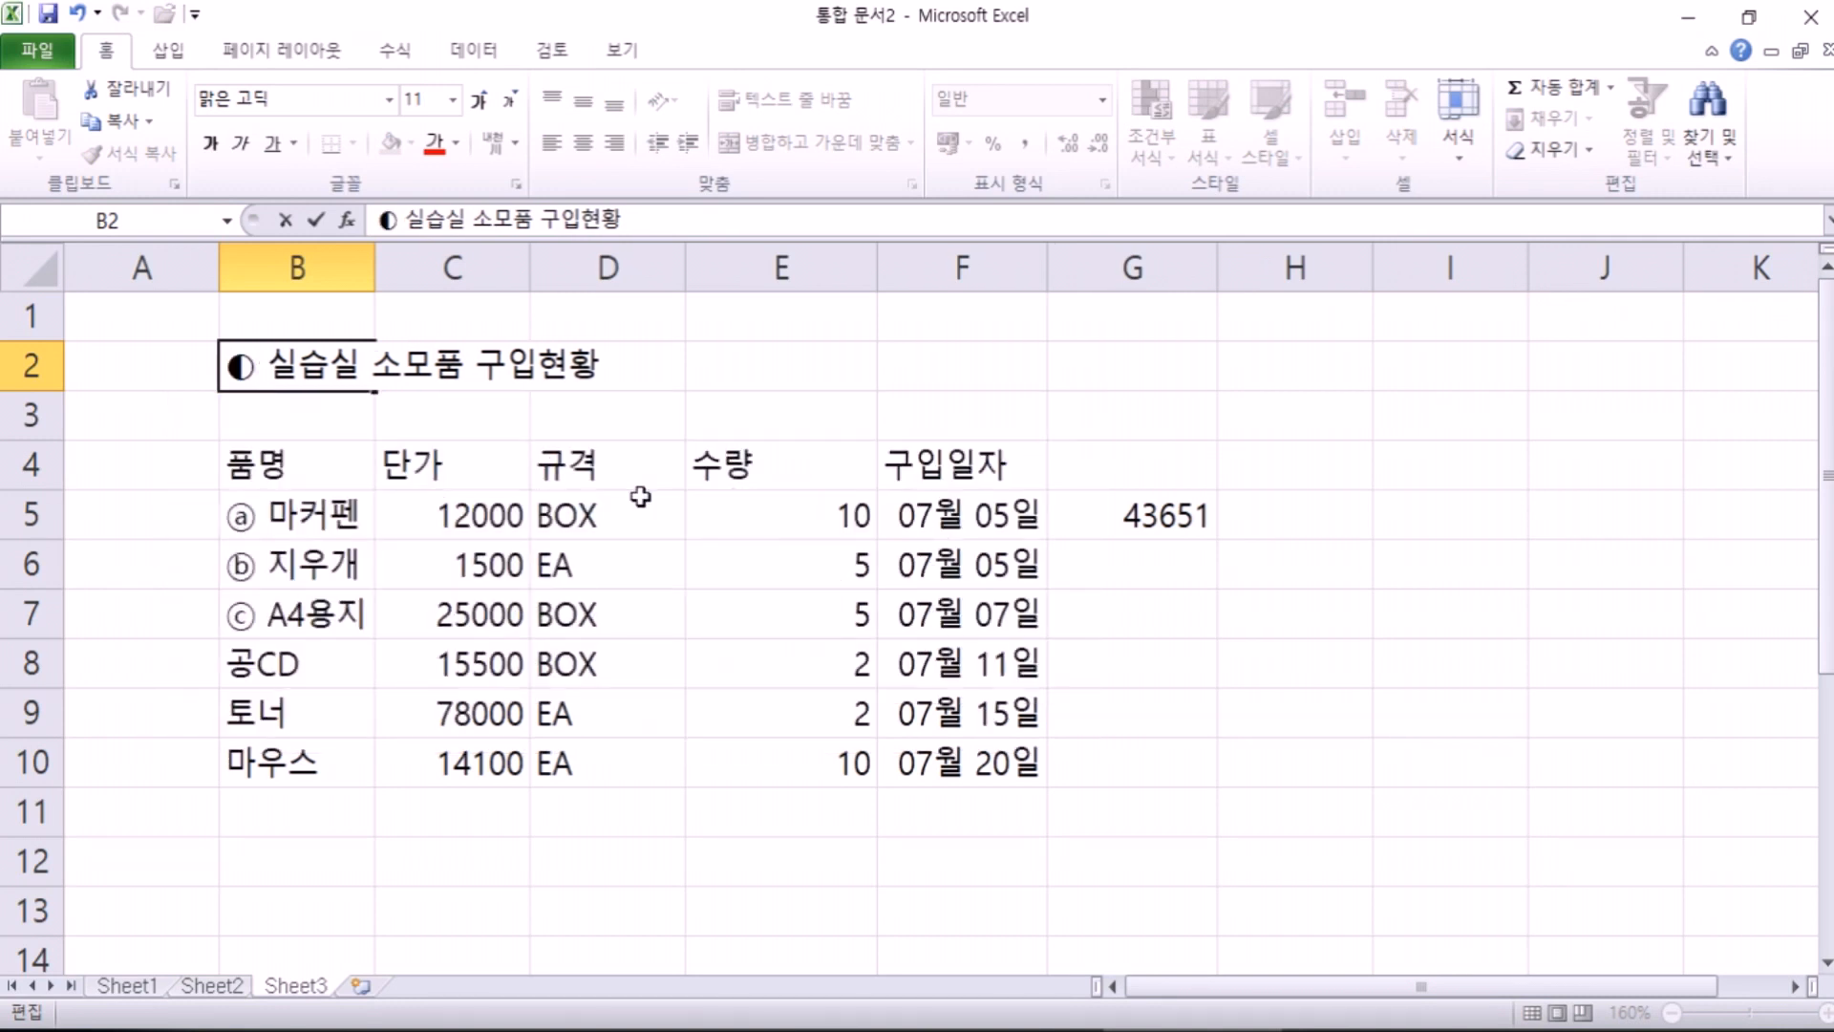
Step: Add a ◑ symbol at the end of the B2 title
left_click(614, 379)
type("ㅁ")
key("Hangul_Hanja")
key("Tab")
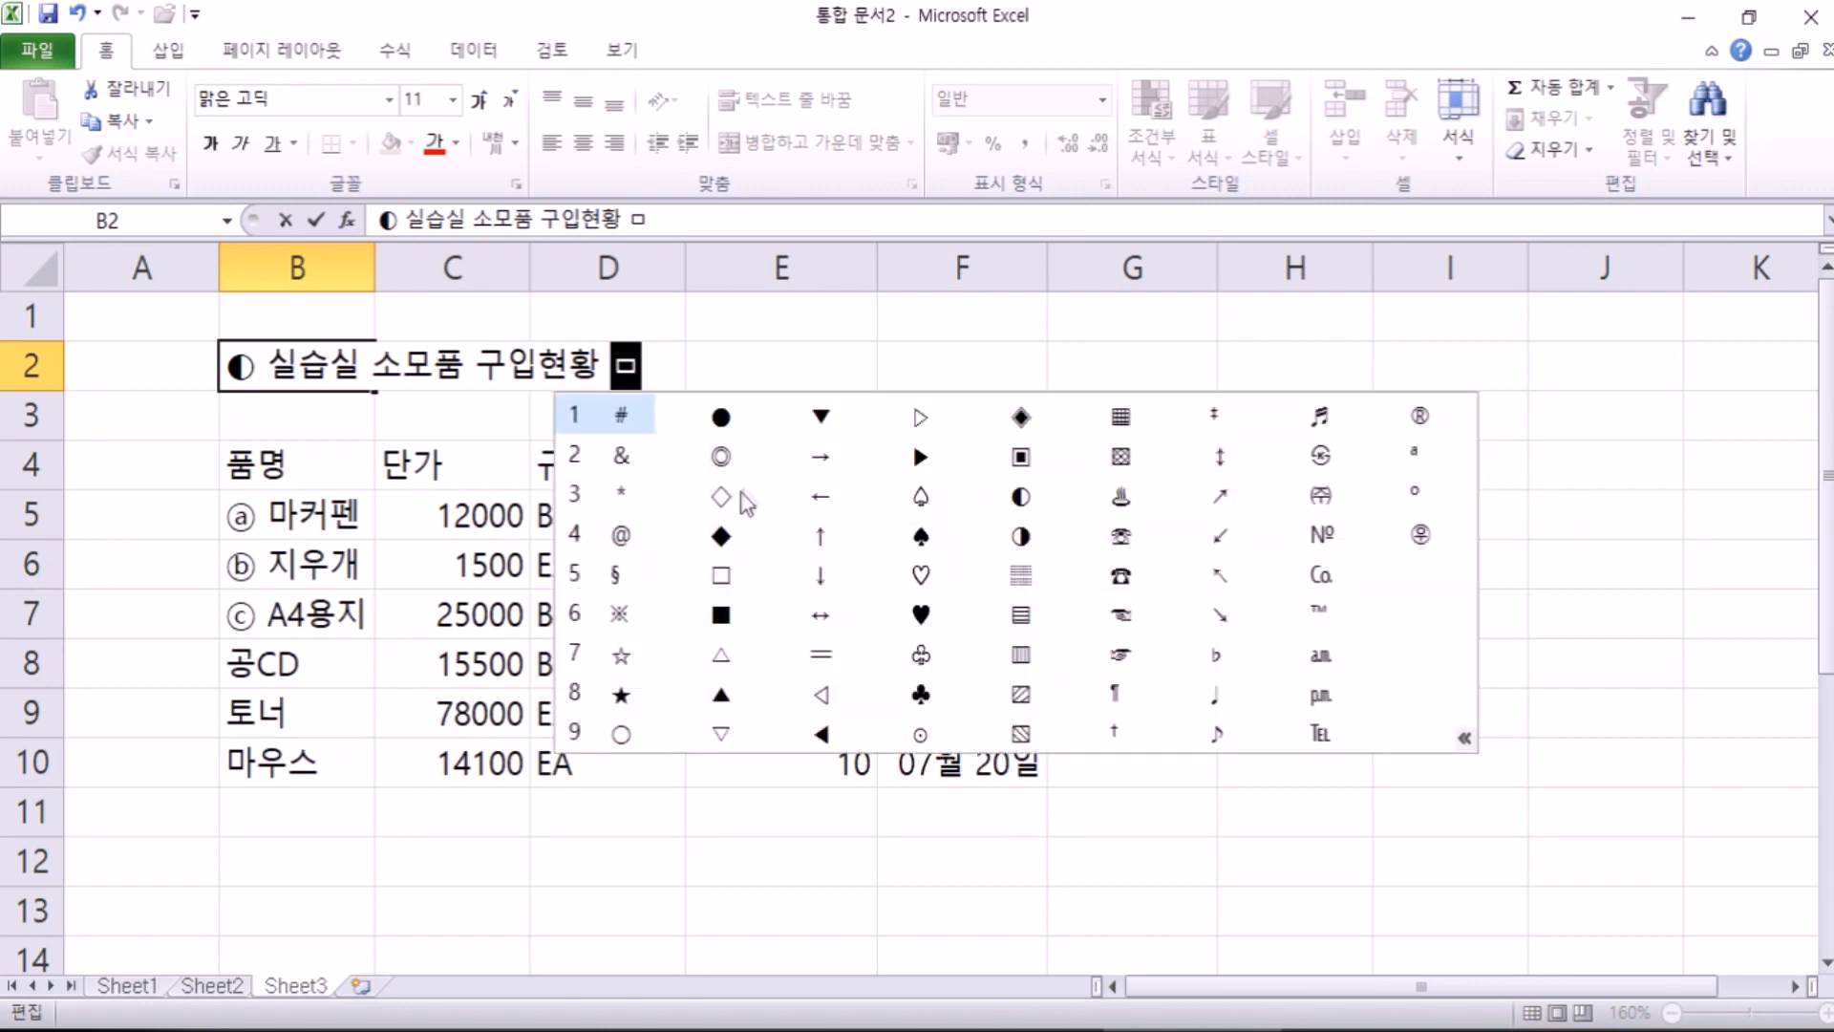
left_click(1020, 536)
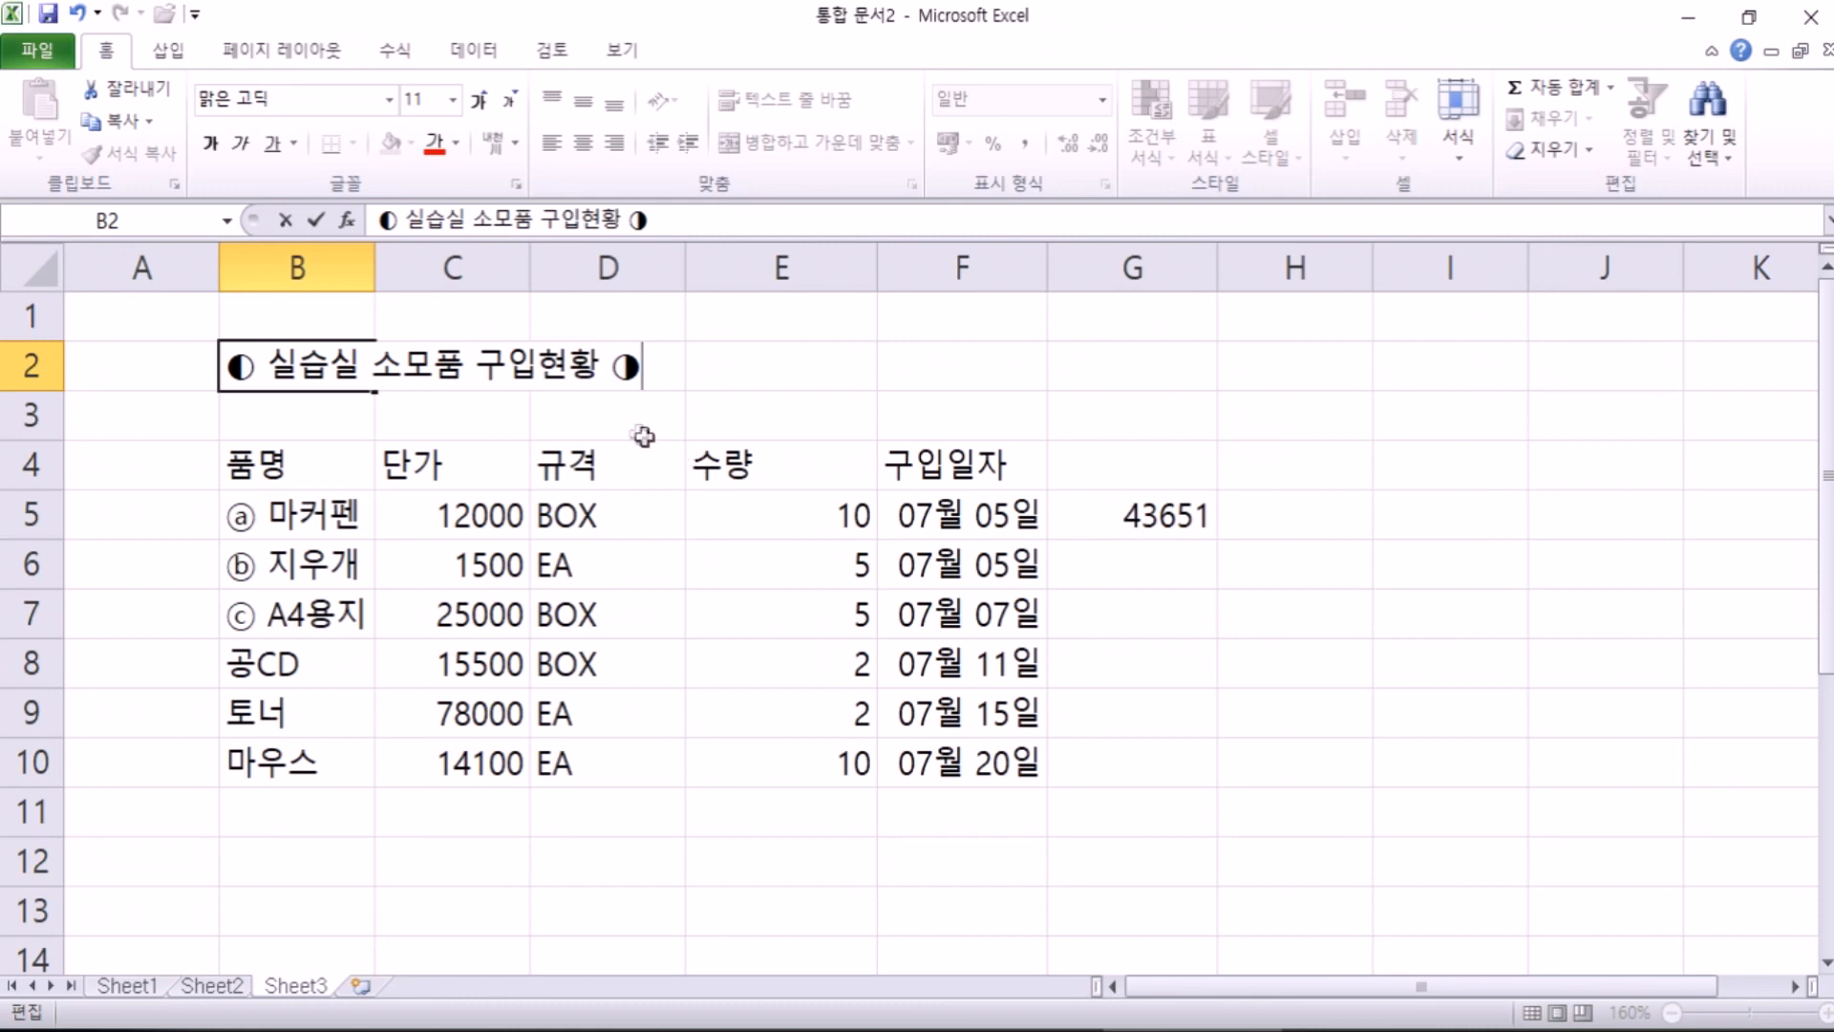
left_click(465, 363)
Step: Look up Hanja for the title text, leaving 실습실 unchanged
key("Hangul_Hanja")
left_click_drag(842, 263, 887, 237)
key("Escape")
key("Hangul_Hanja")
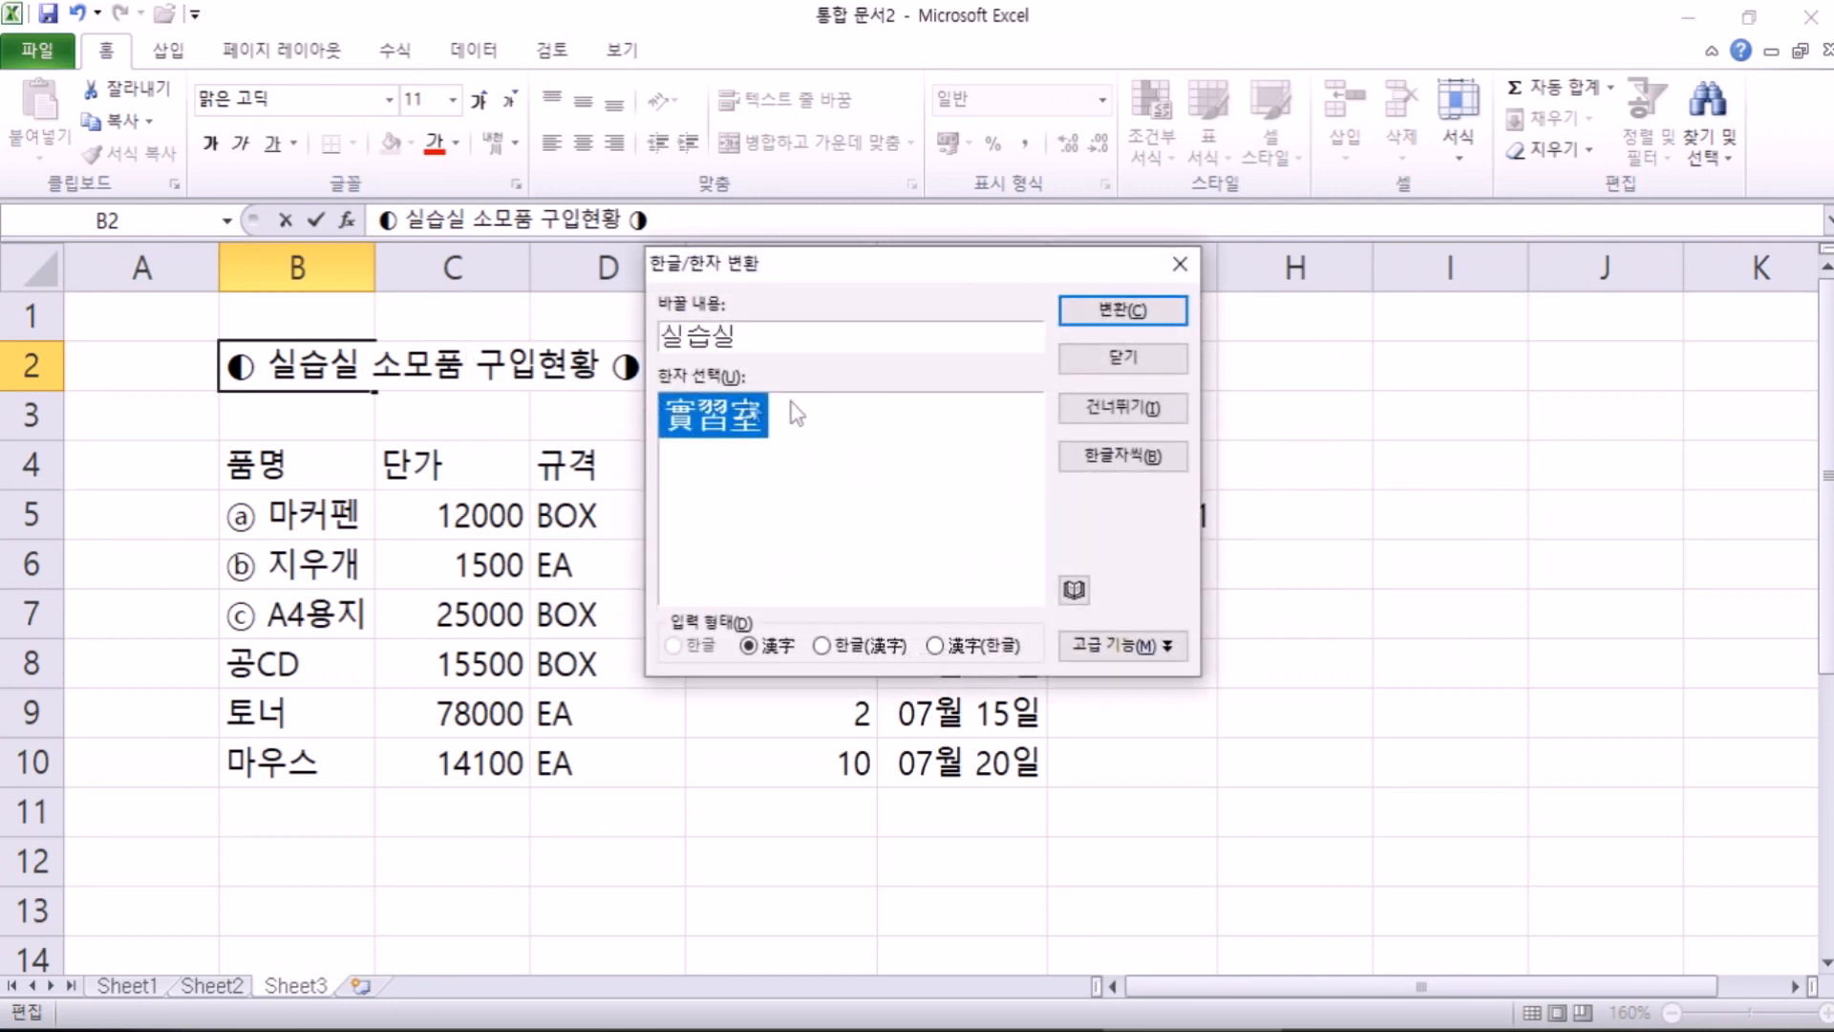
key("Escape")
Step: Try converting 소모품 to 消耗品(소모품), then cancel the edit
left_click_drag(465, 363, 386, 361)
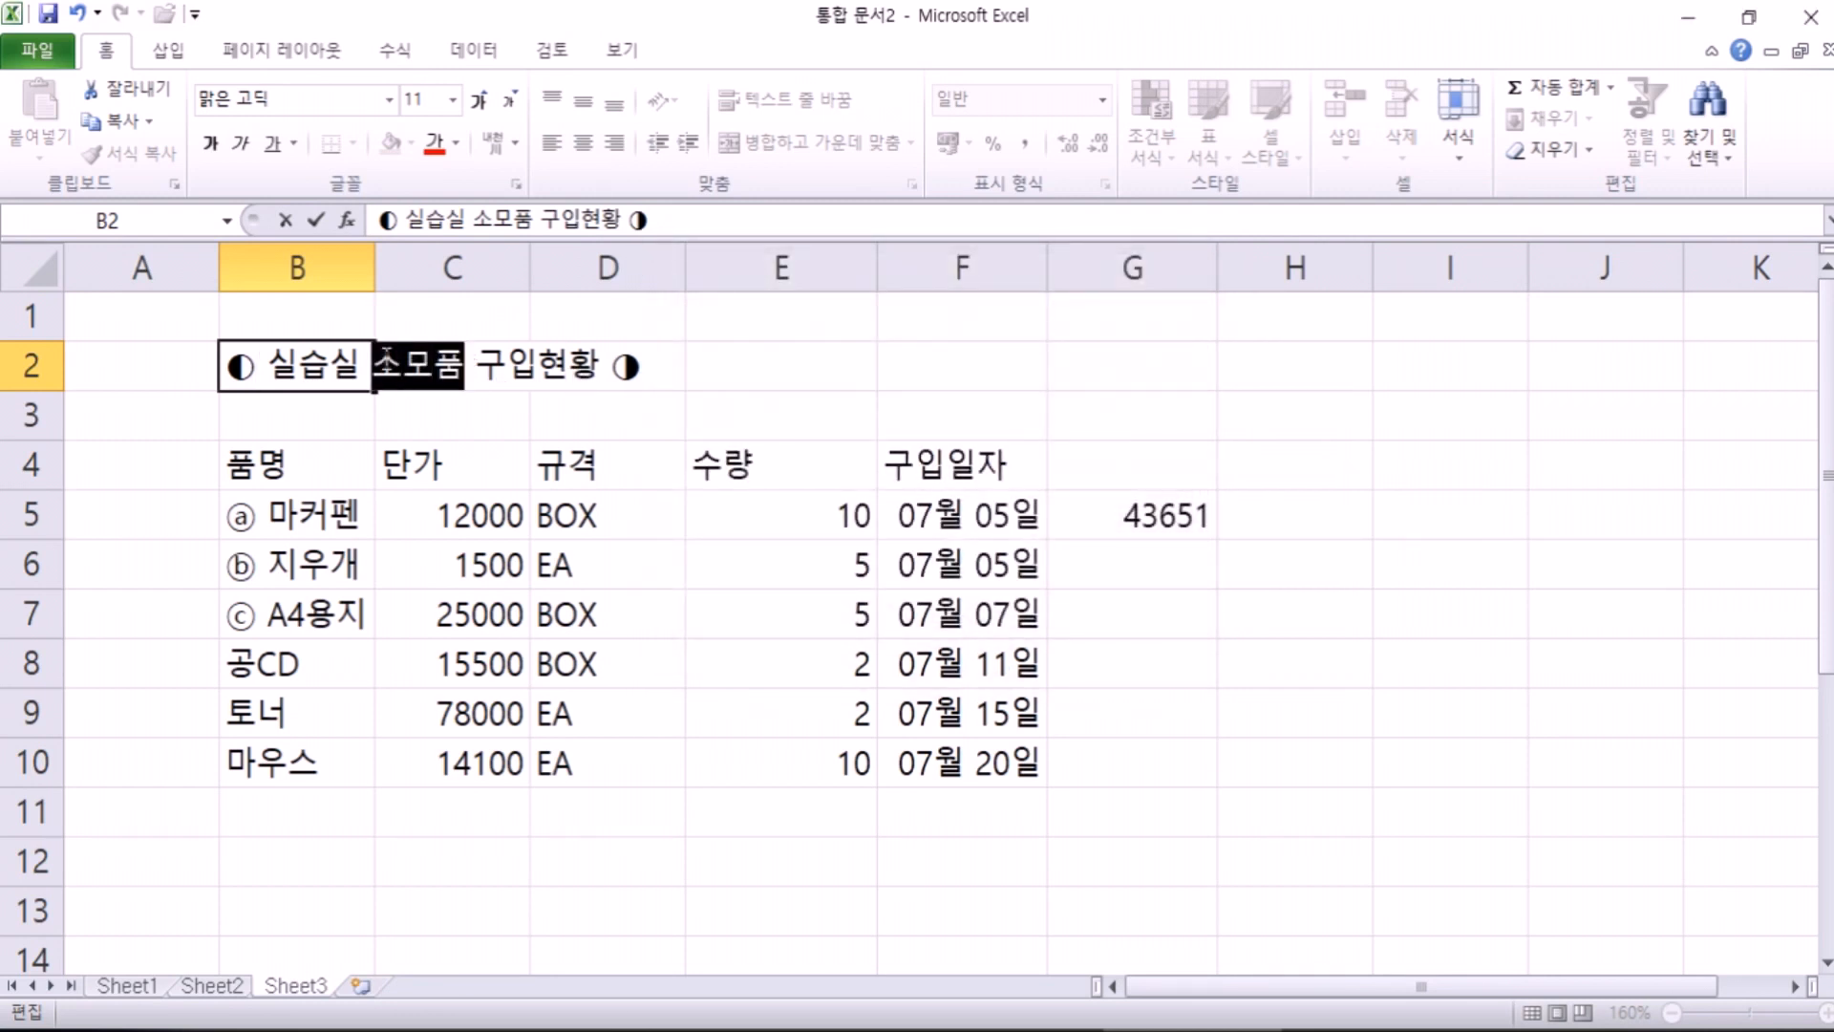
key("Hangul_Hanja")
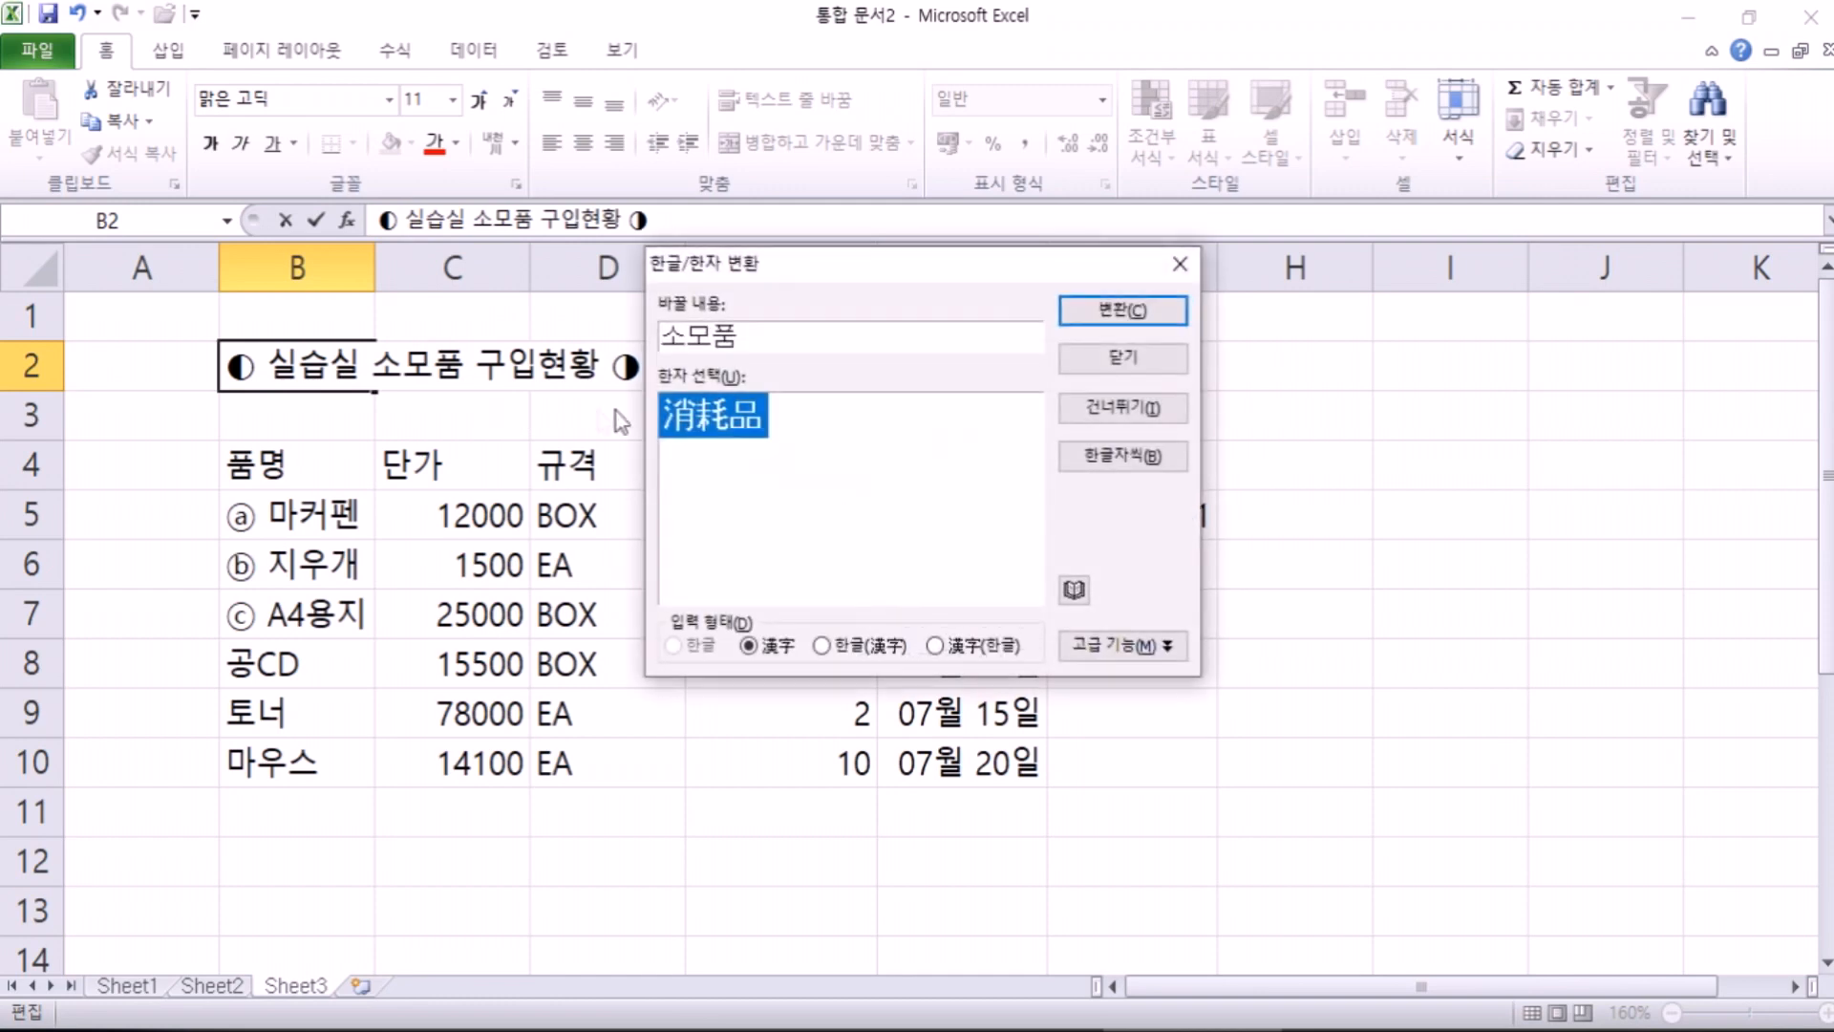
left_click_drag(909, 258, 1070, 130)
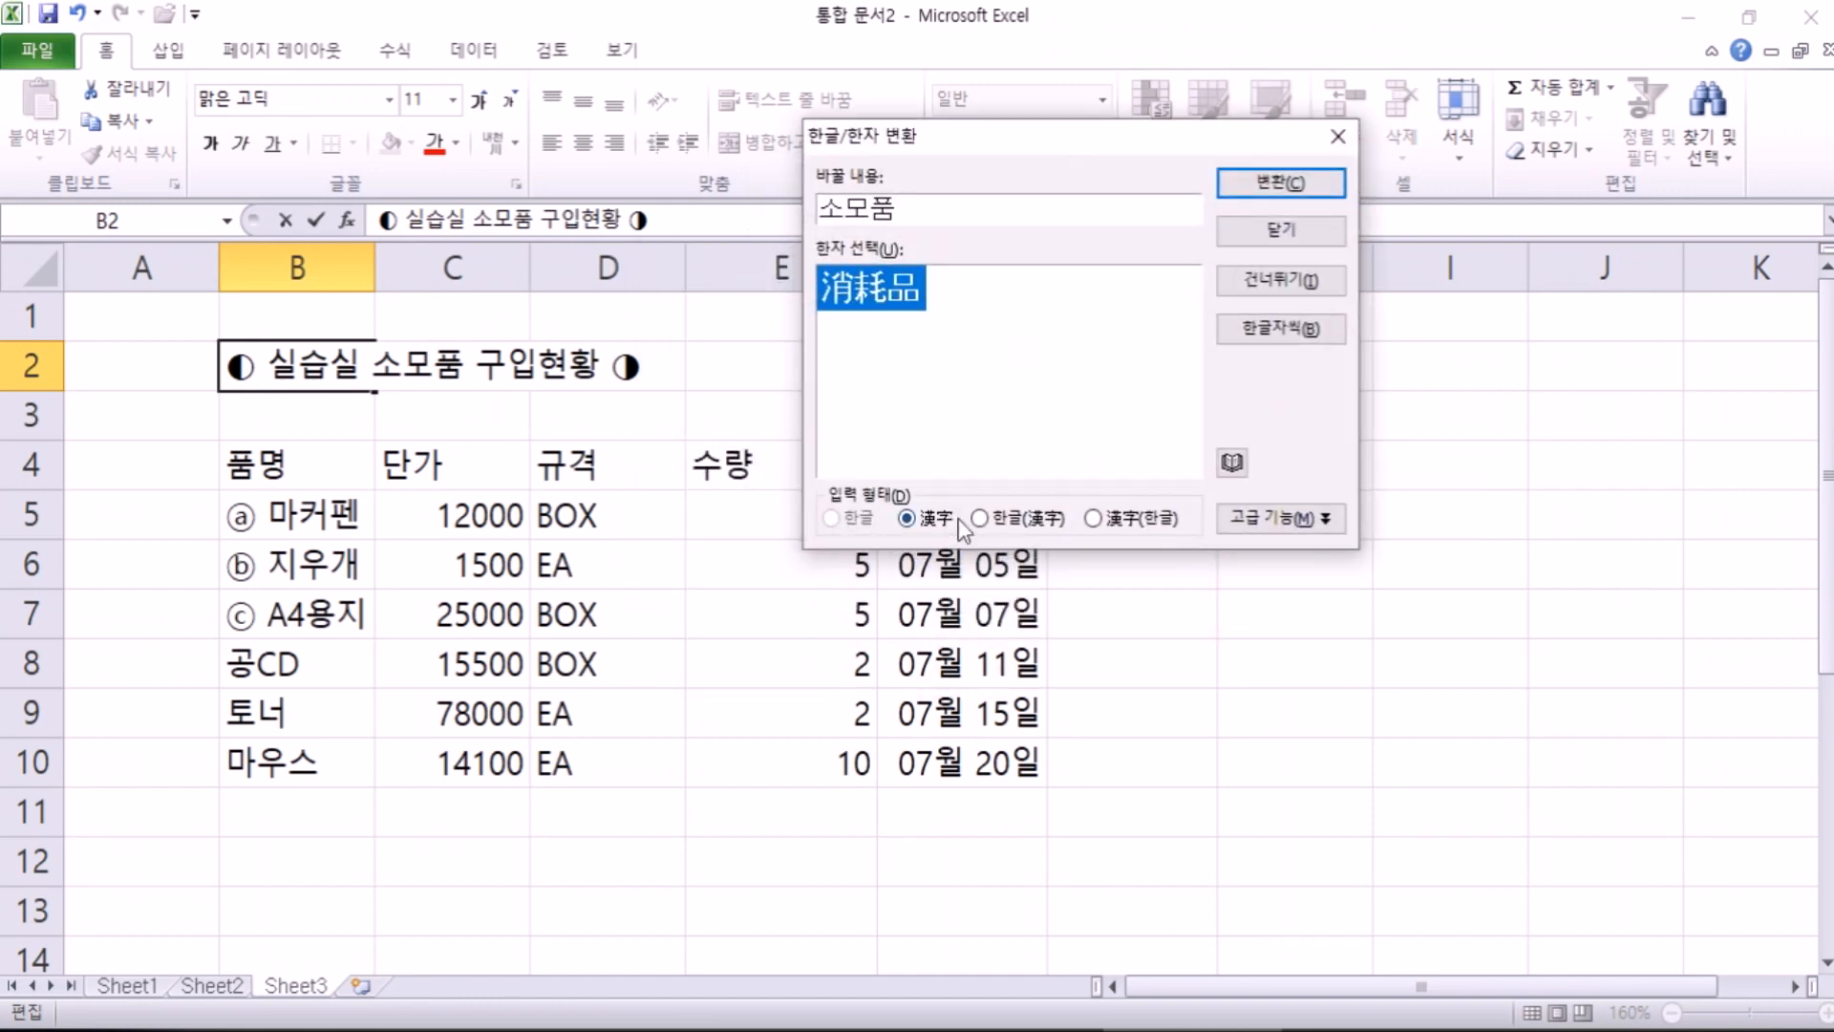
left_click(1104, 524)
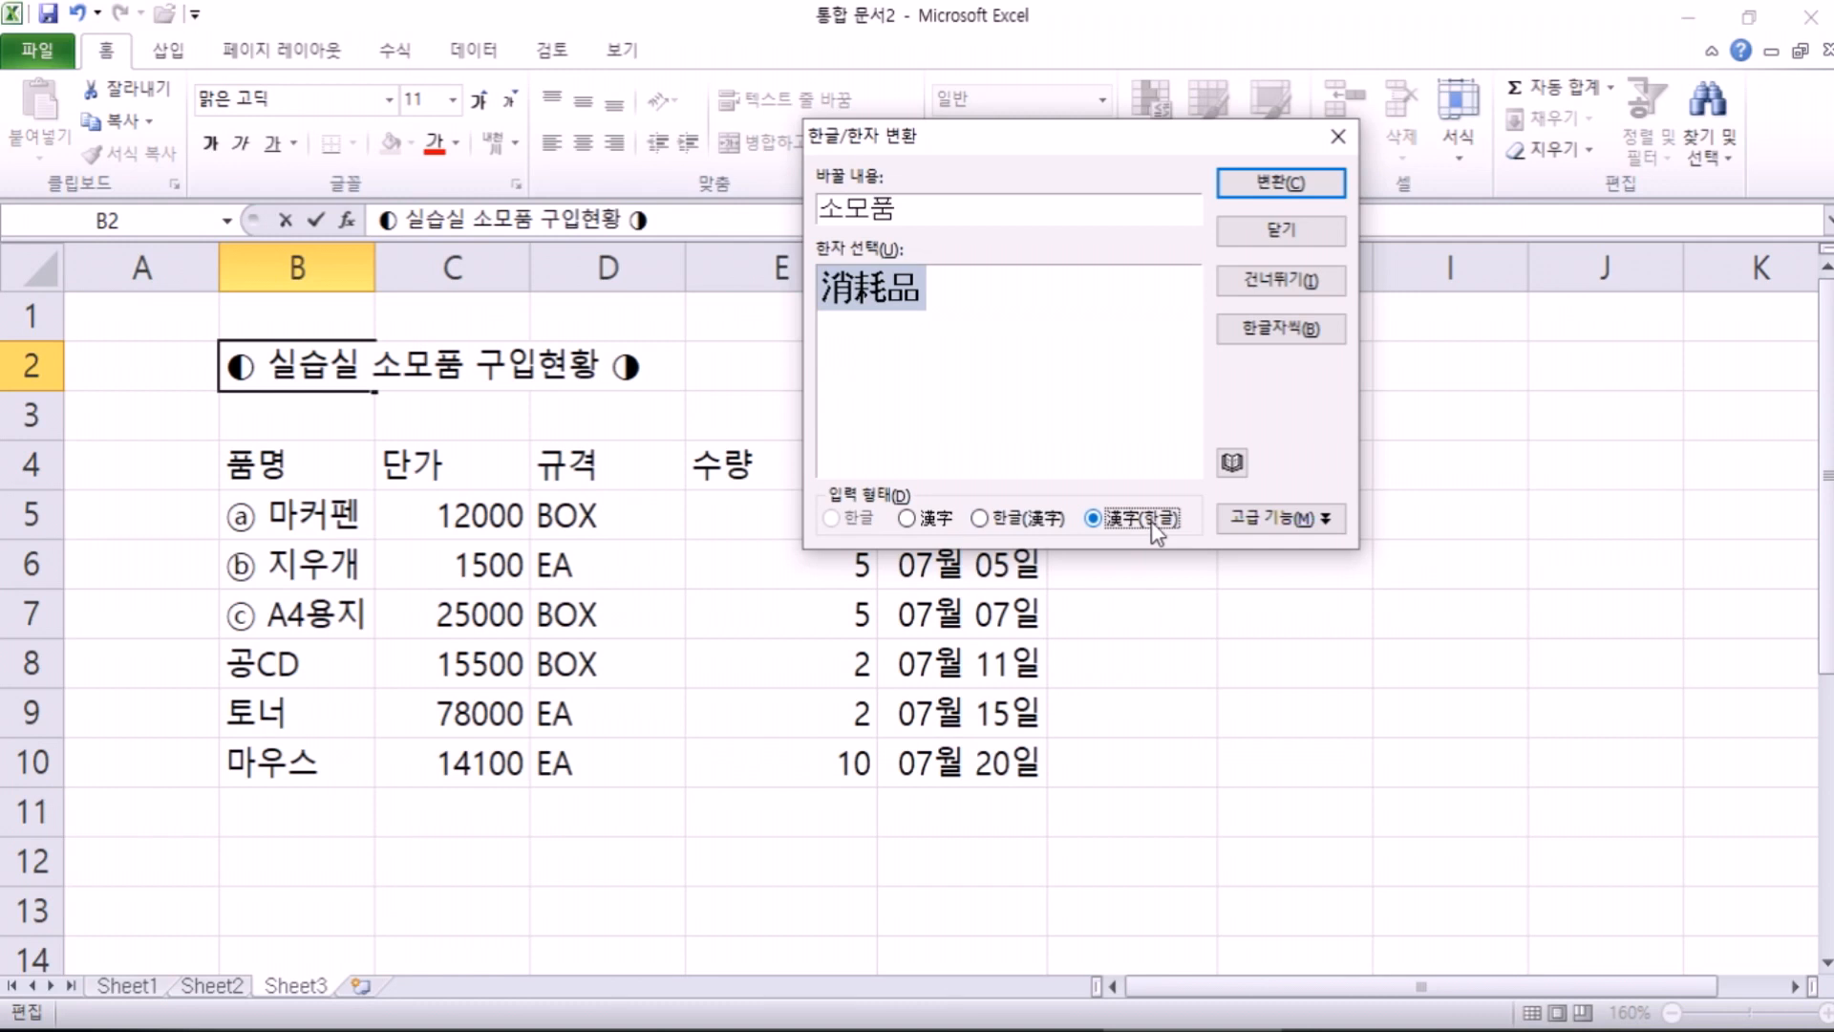
left_click(1252, 184)
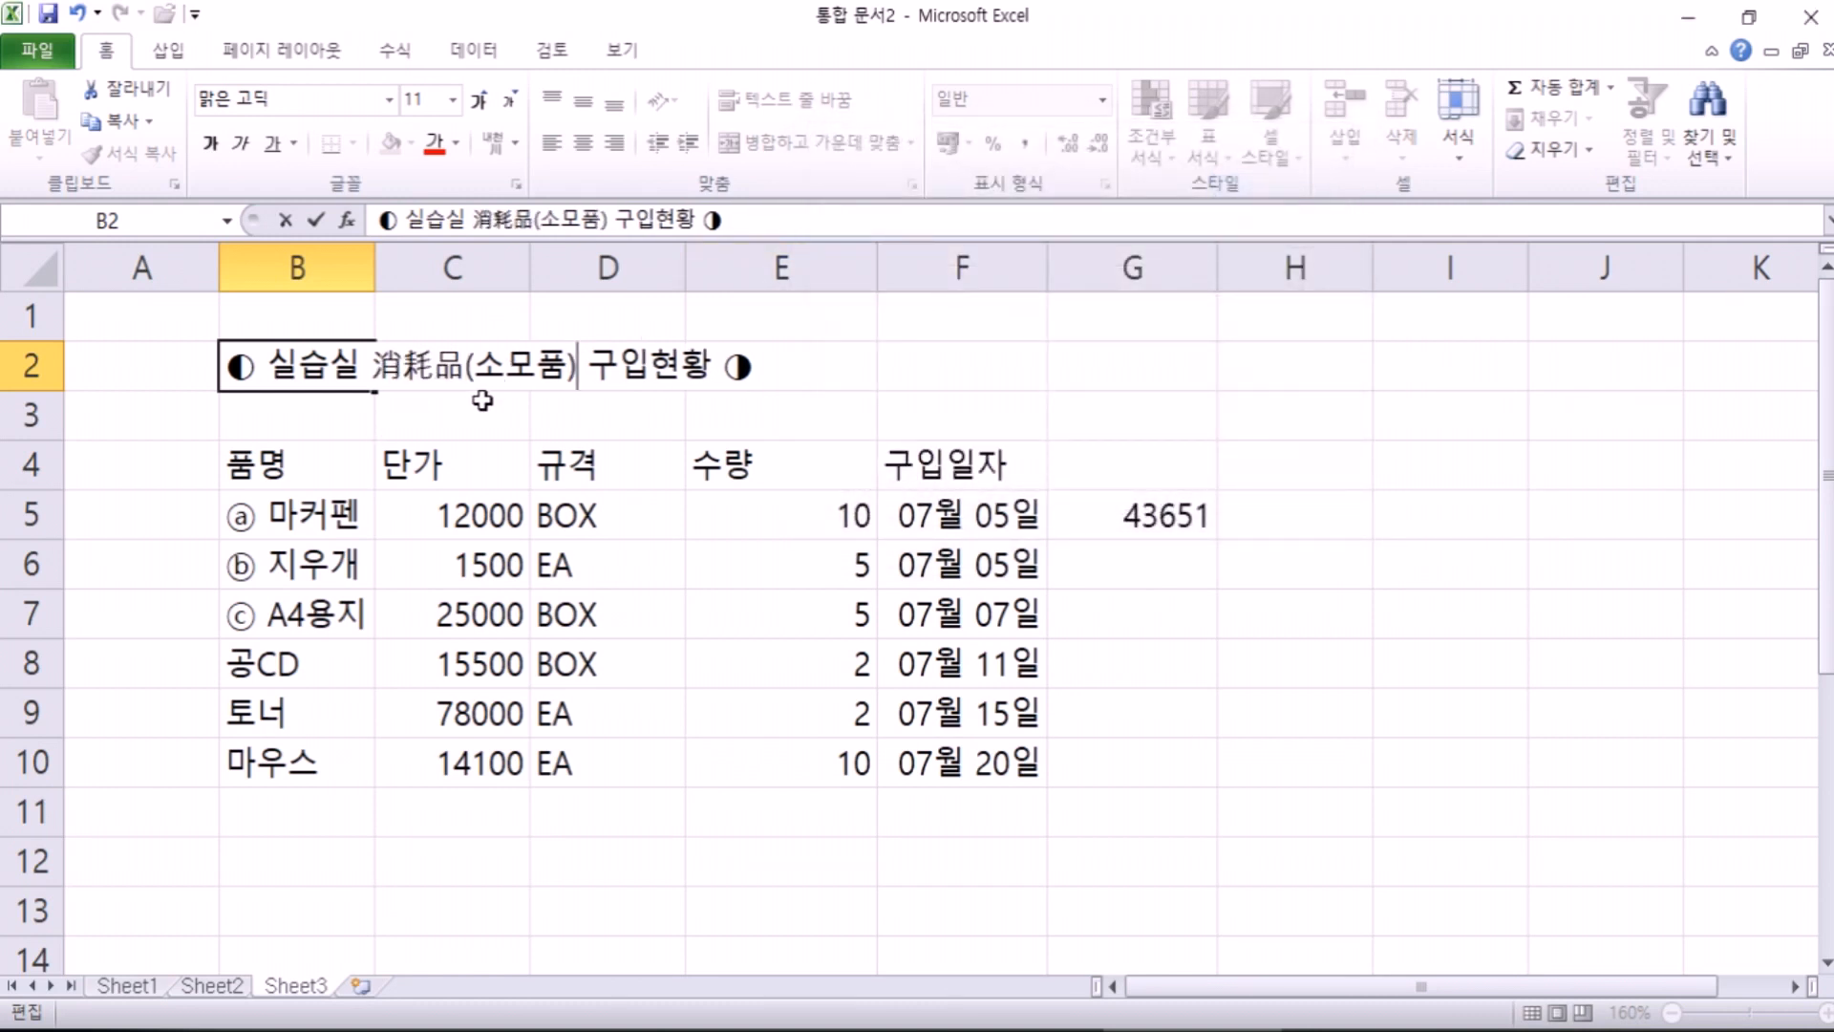
key("Escape")
Step: Add (소모품) after 소모품 and convert the first 소모품 to Hanja 消耗品
key("F2")
left_click(422, 369)
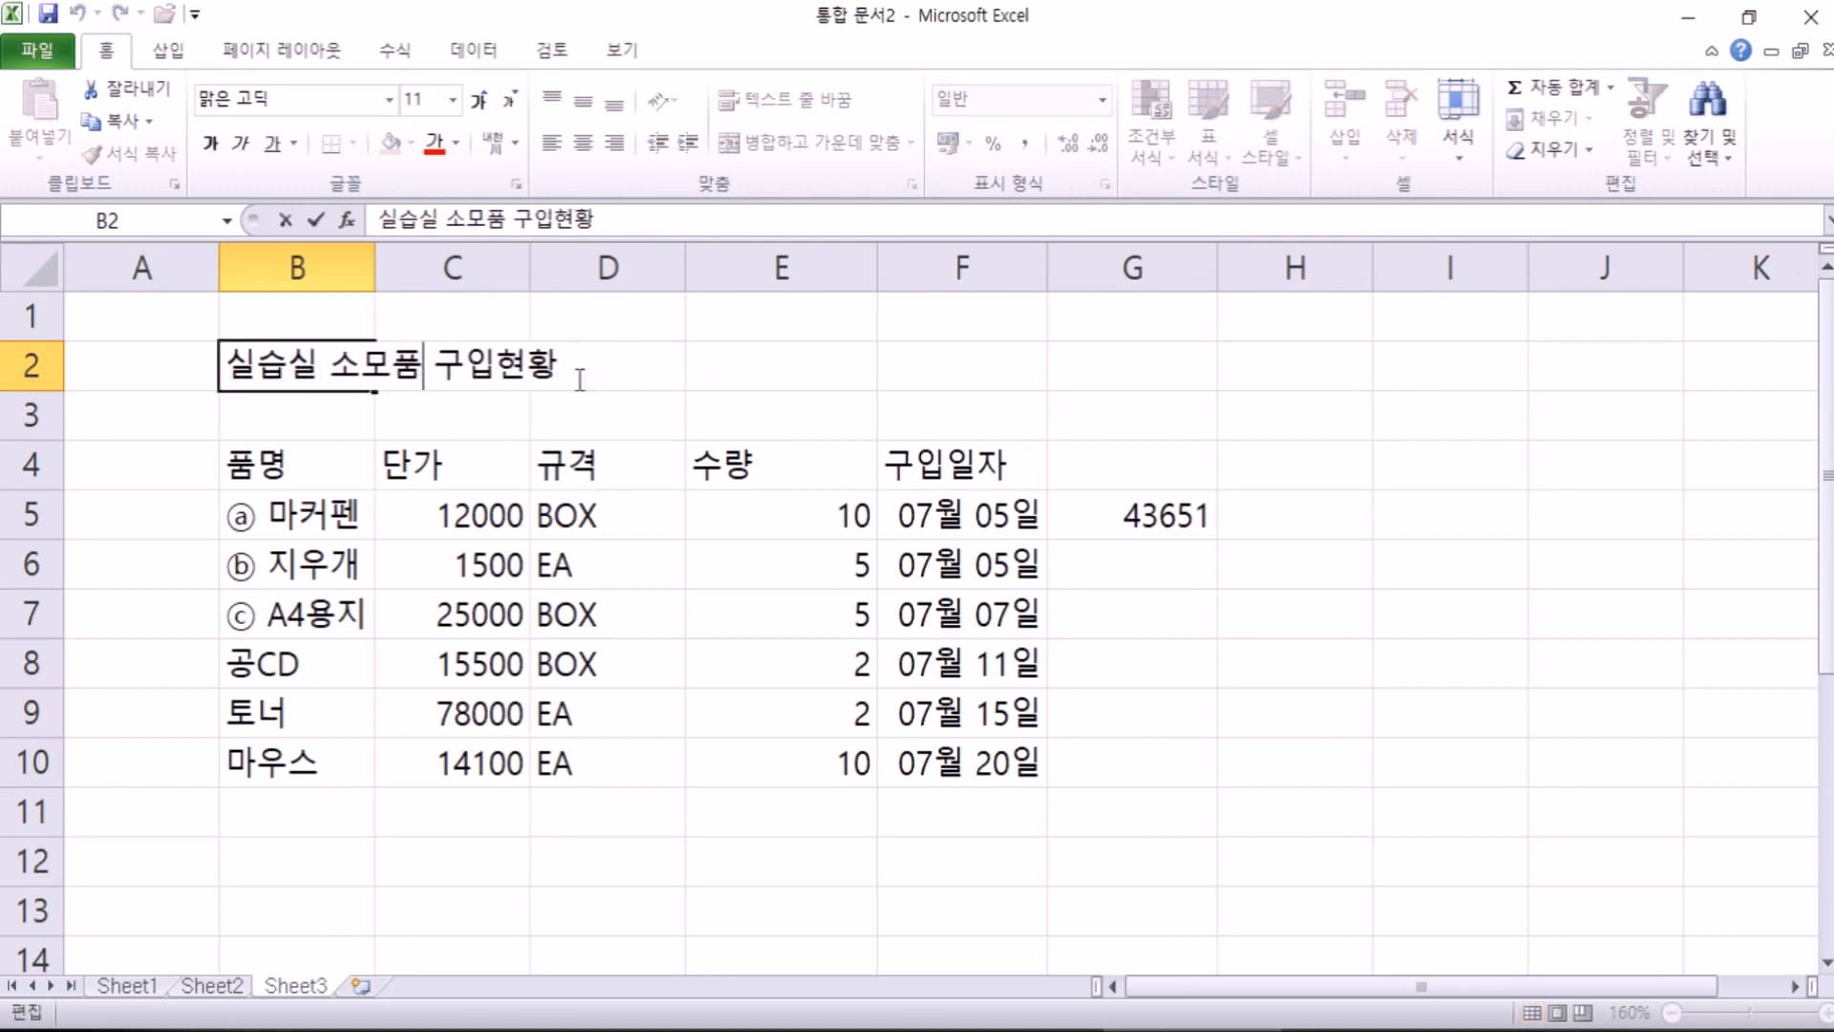
type("(소모품)")
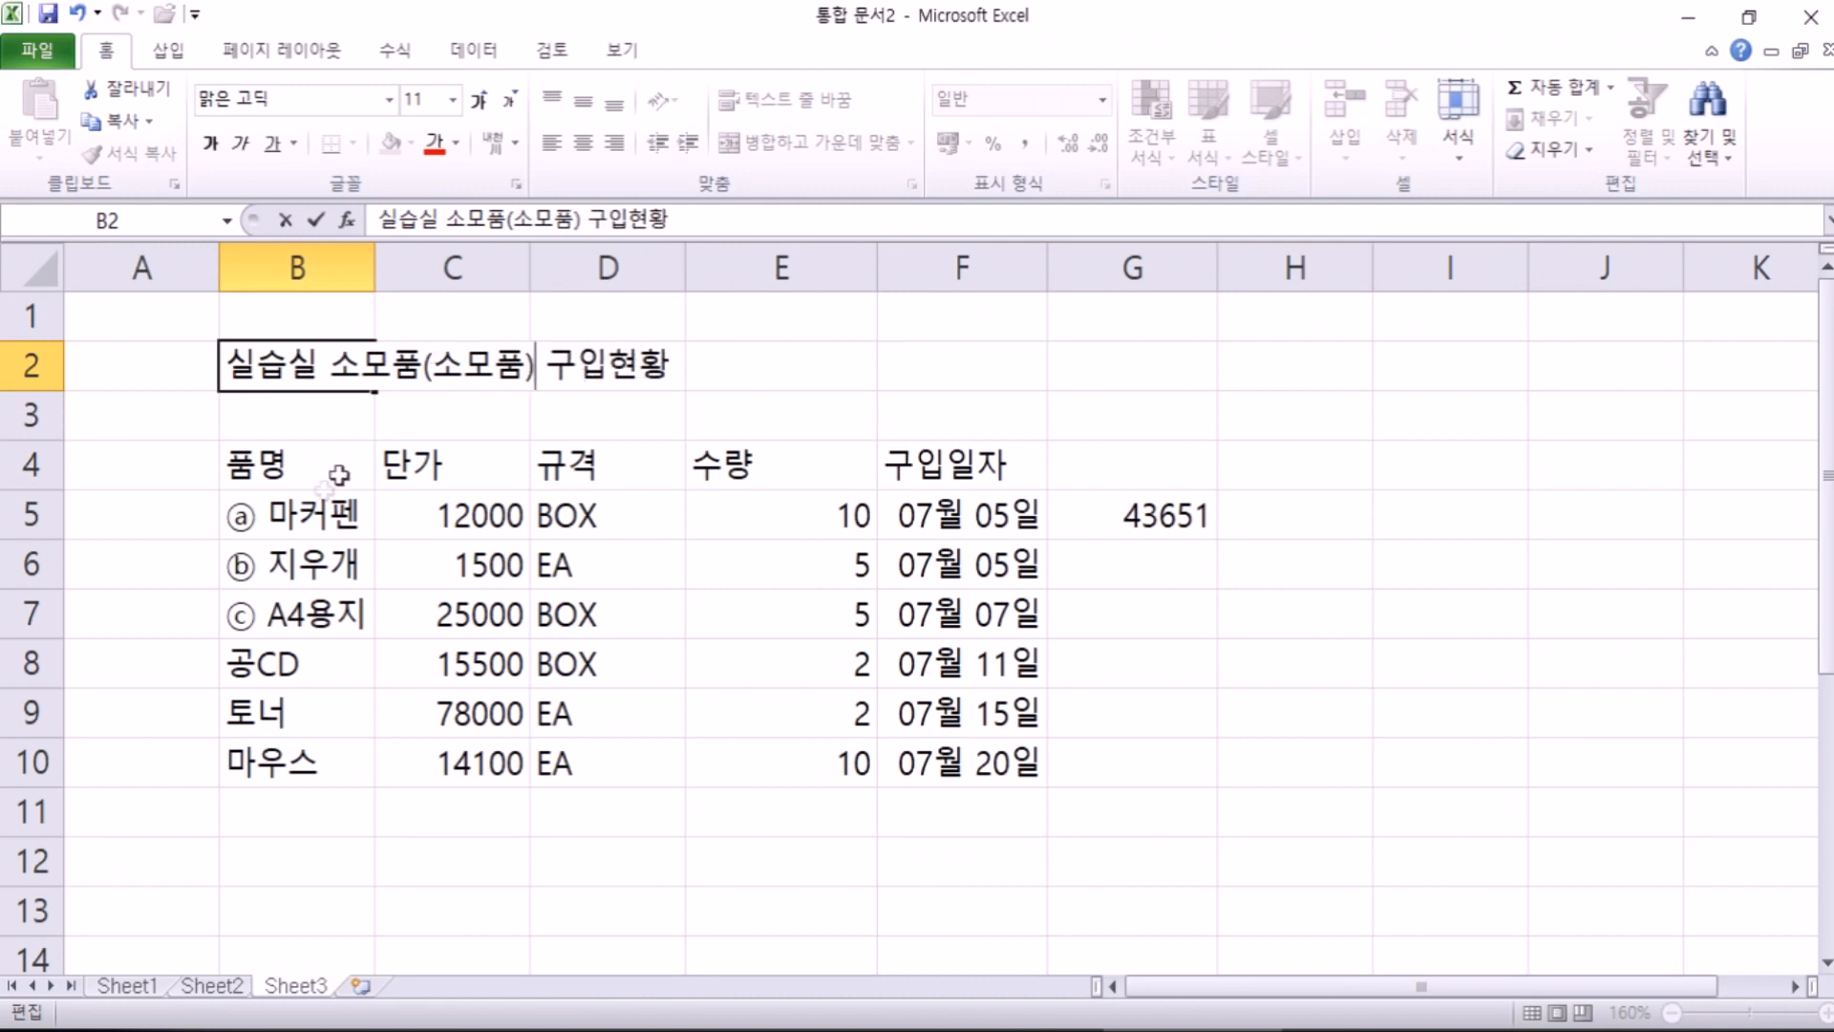
left_click_drag(421, 366, 329, 366)
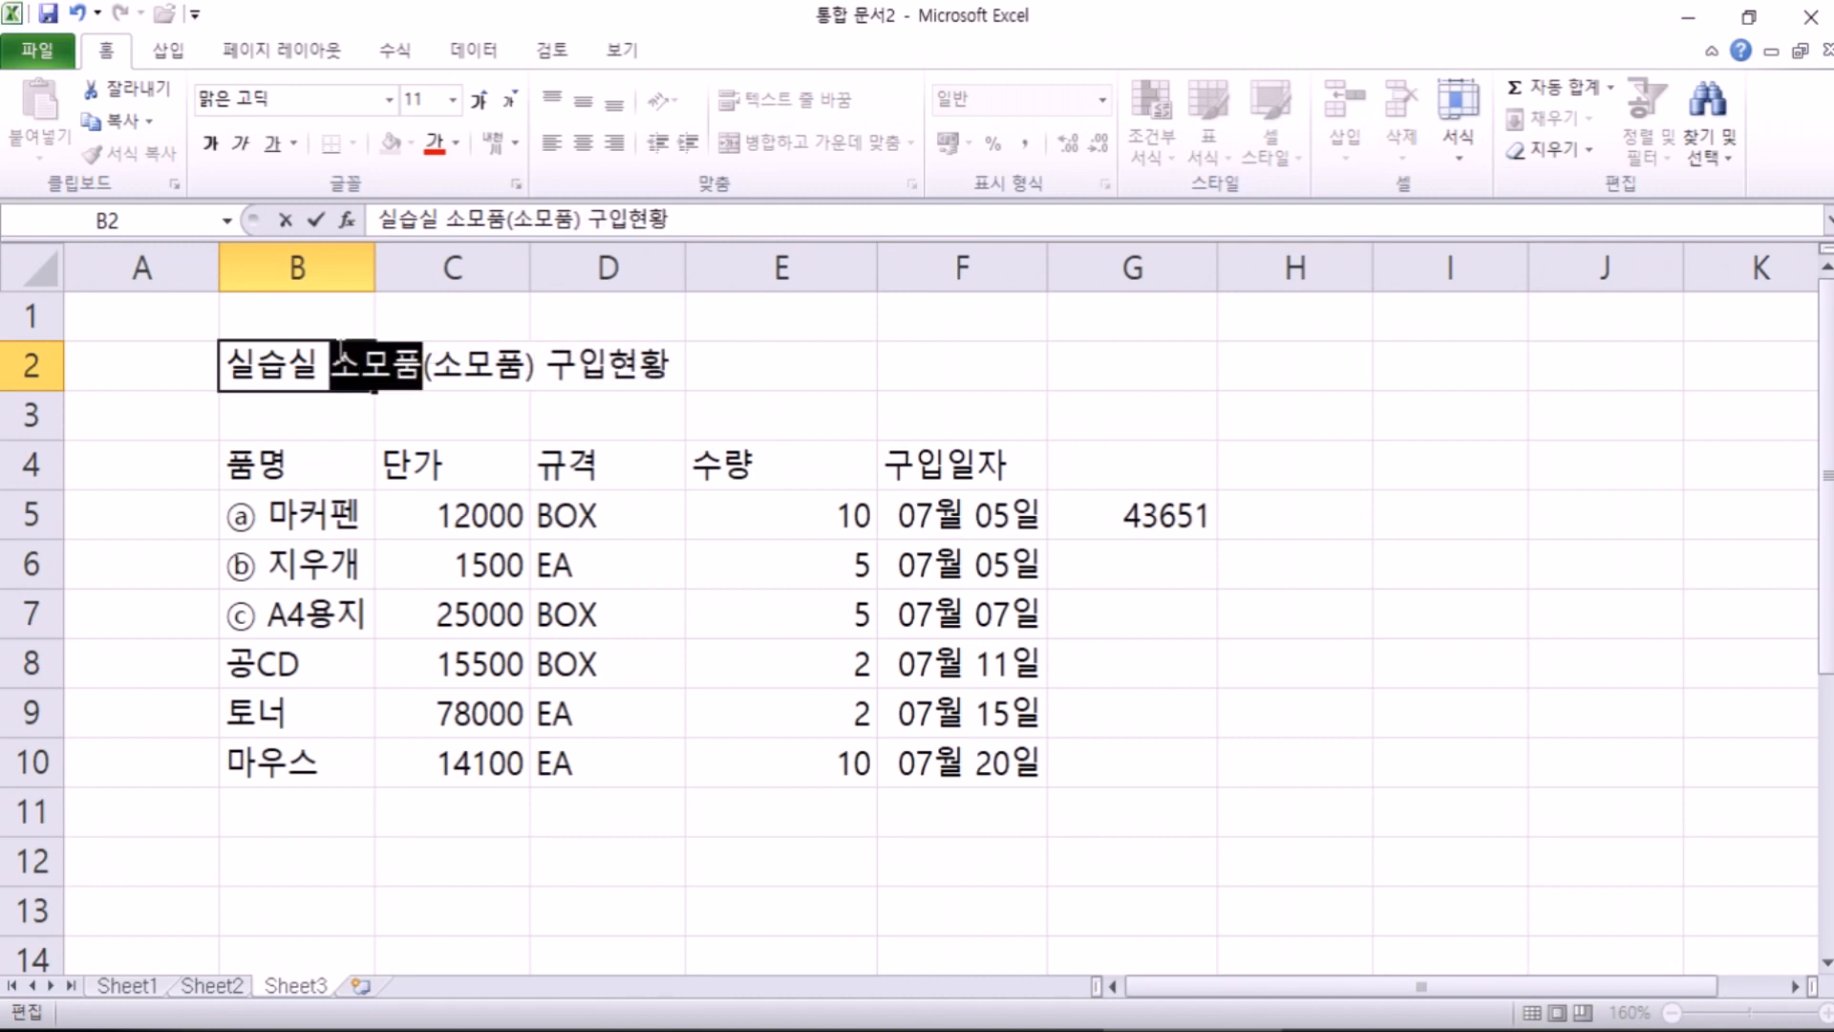
key("Hangul_Hanja")
left_click(776, 650)
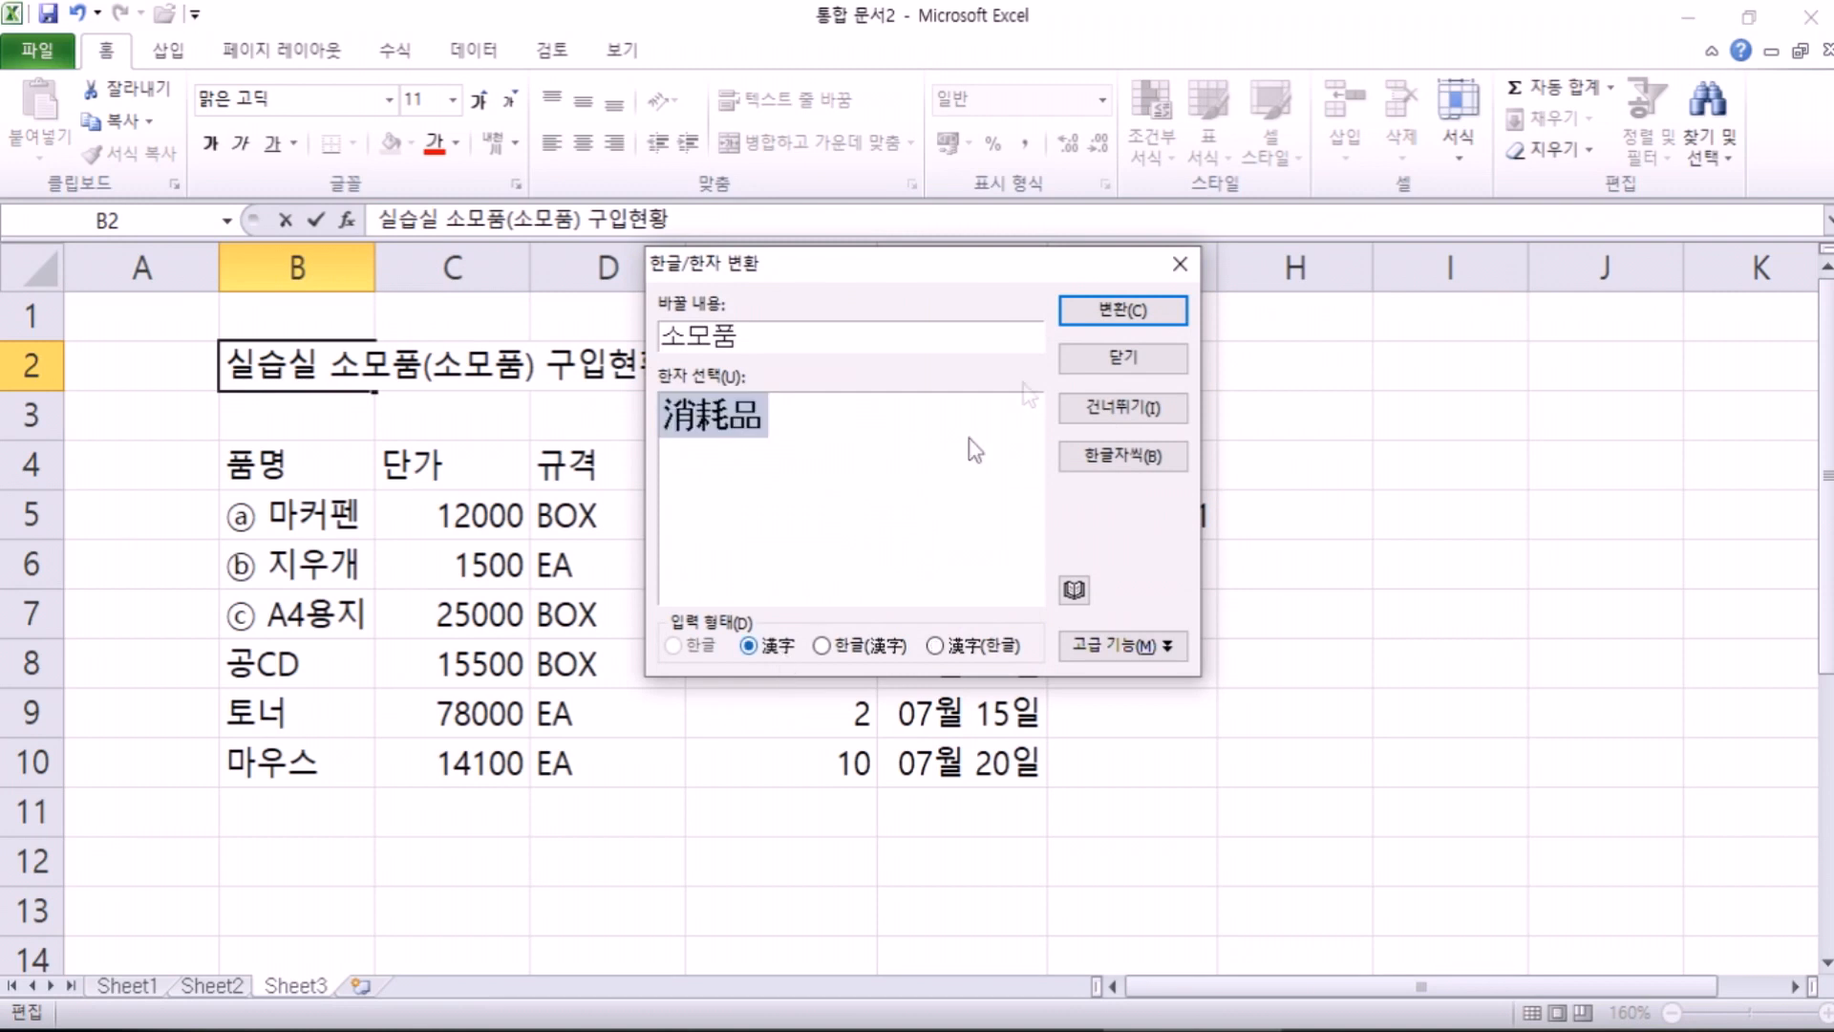
left_click(1084, 313)
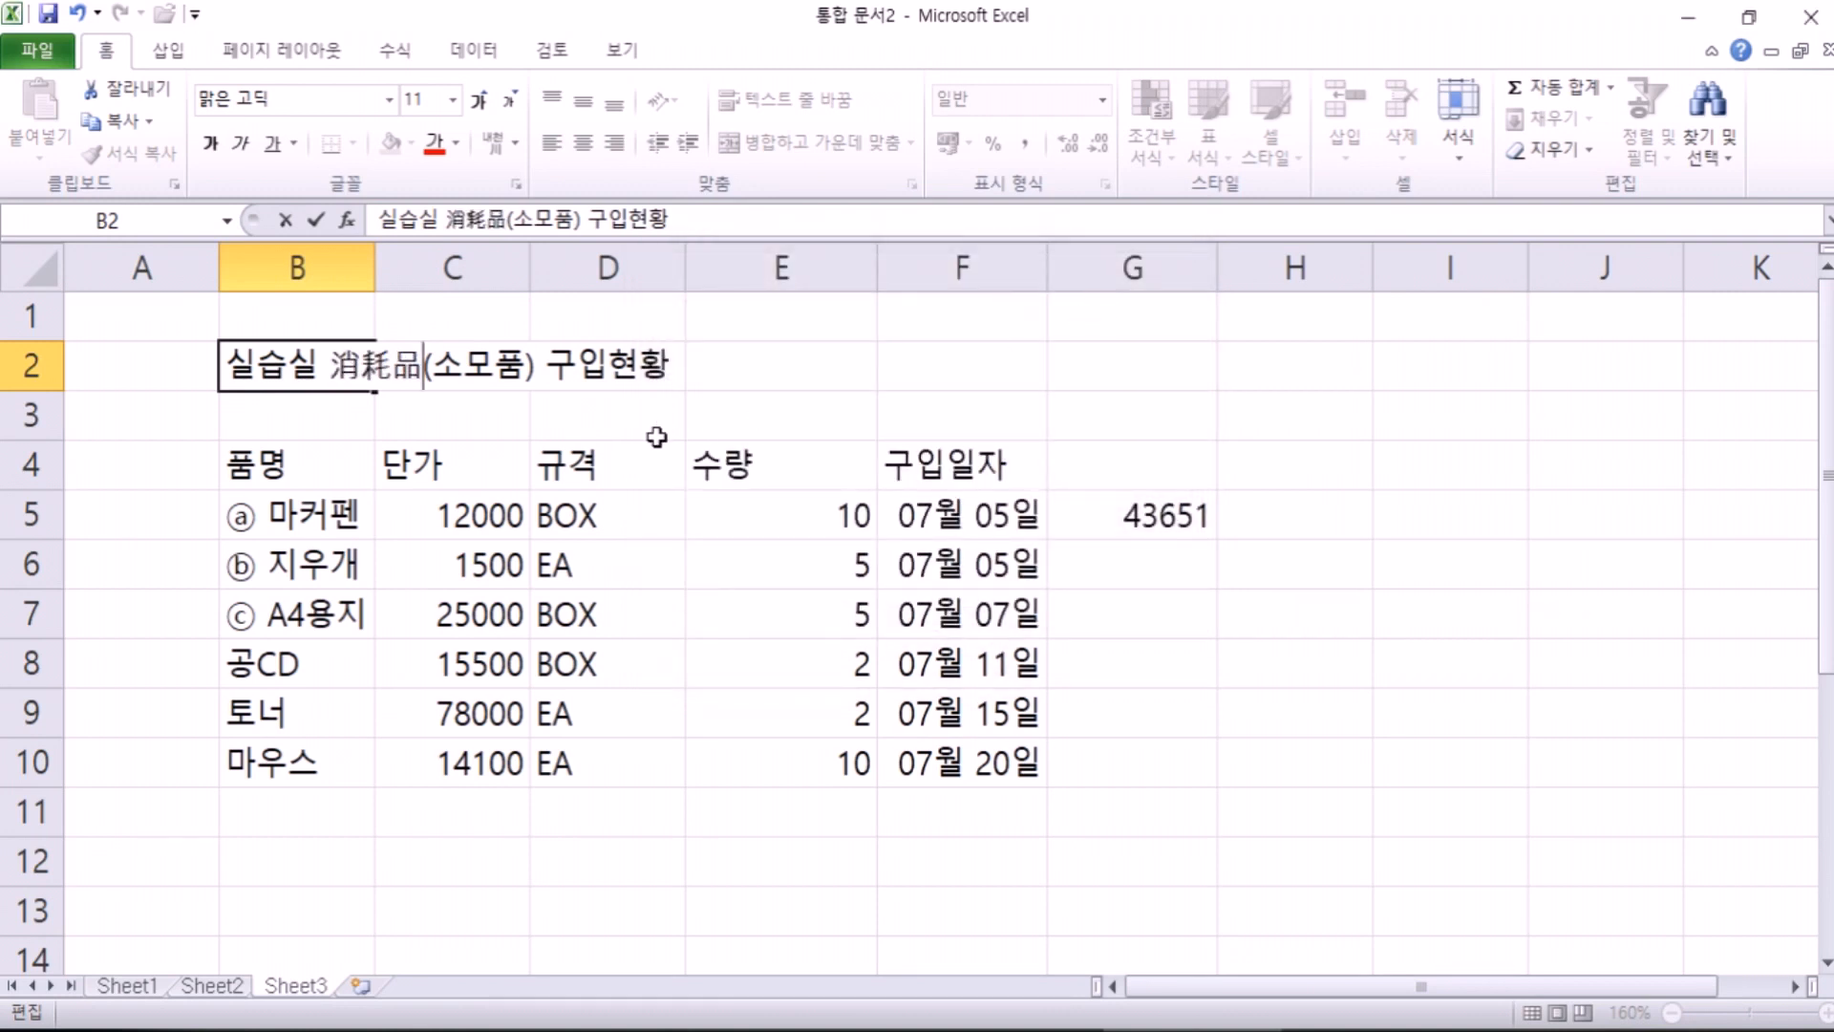
Step: Re-add ◐ at the start and ◑ at the end of the title, then confirm it
double_click(226, 366)
type("ㅁ")
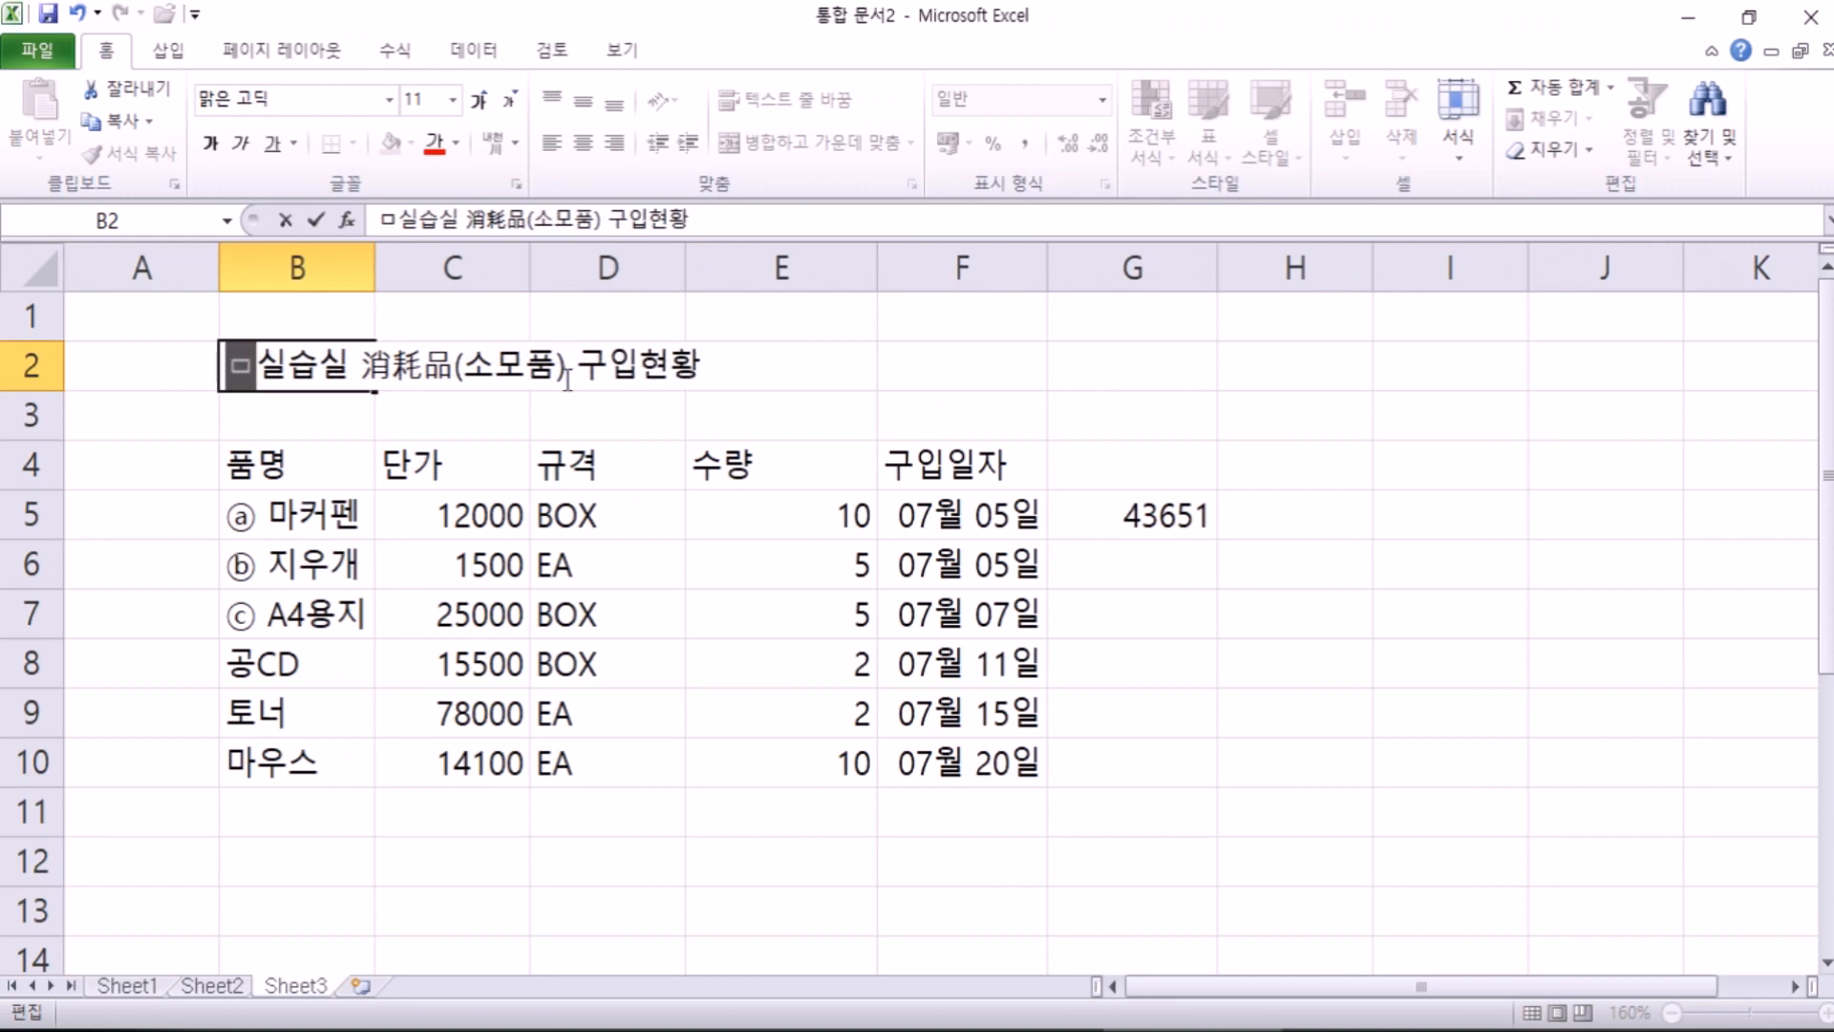
key("Hangul_Hanja")
key("Tab")
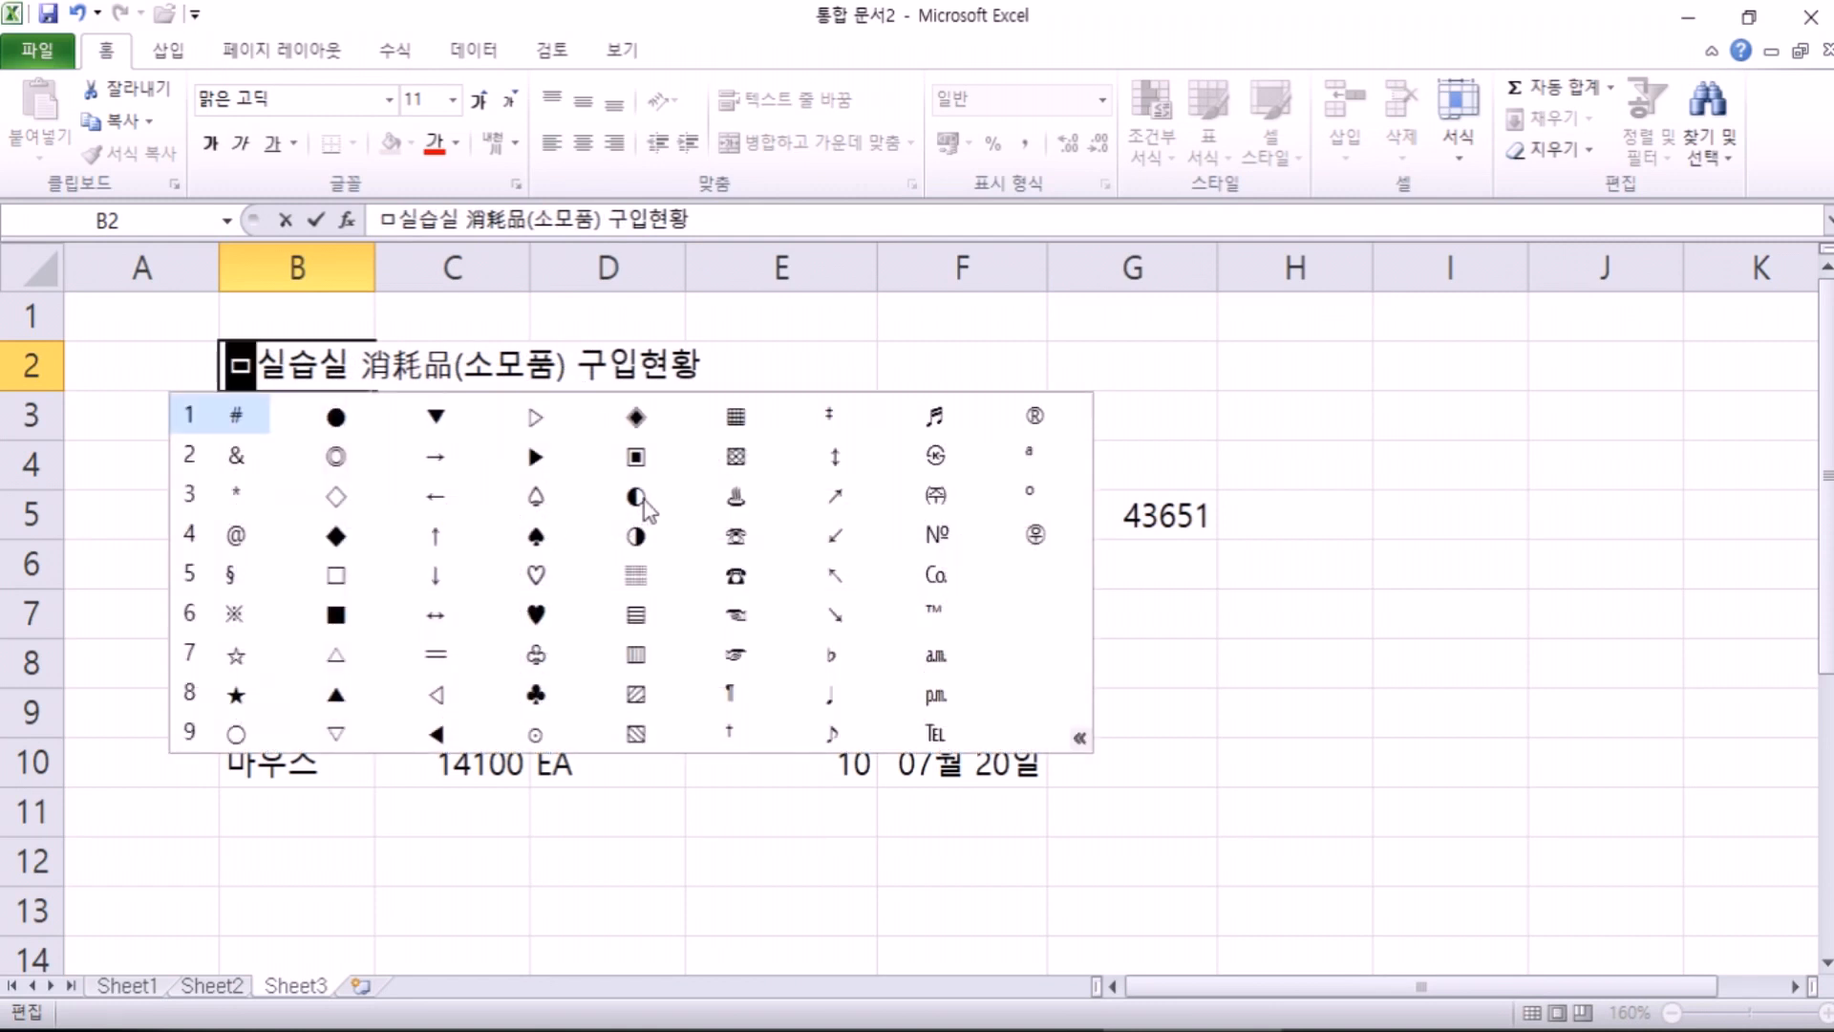
left_click(644, 501)
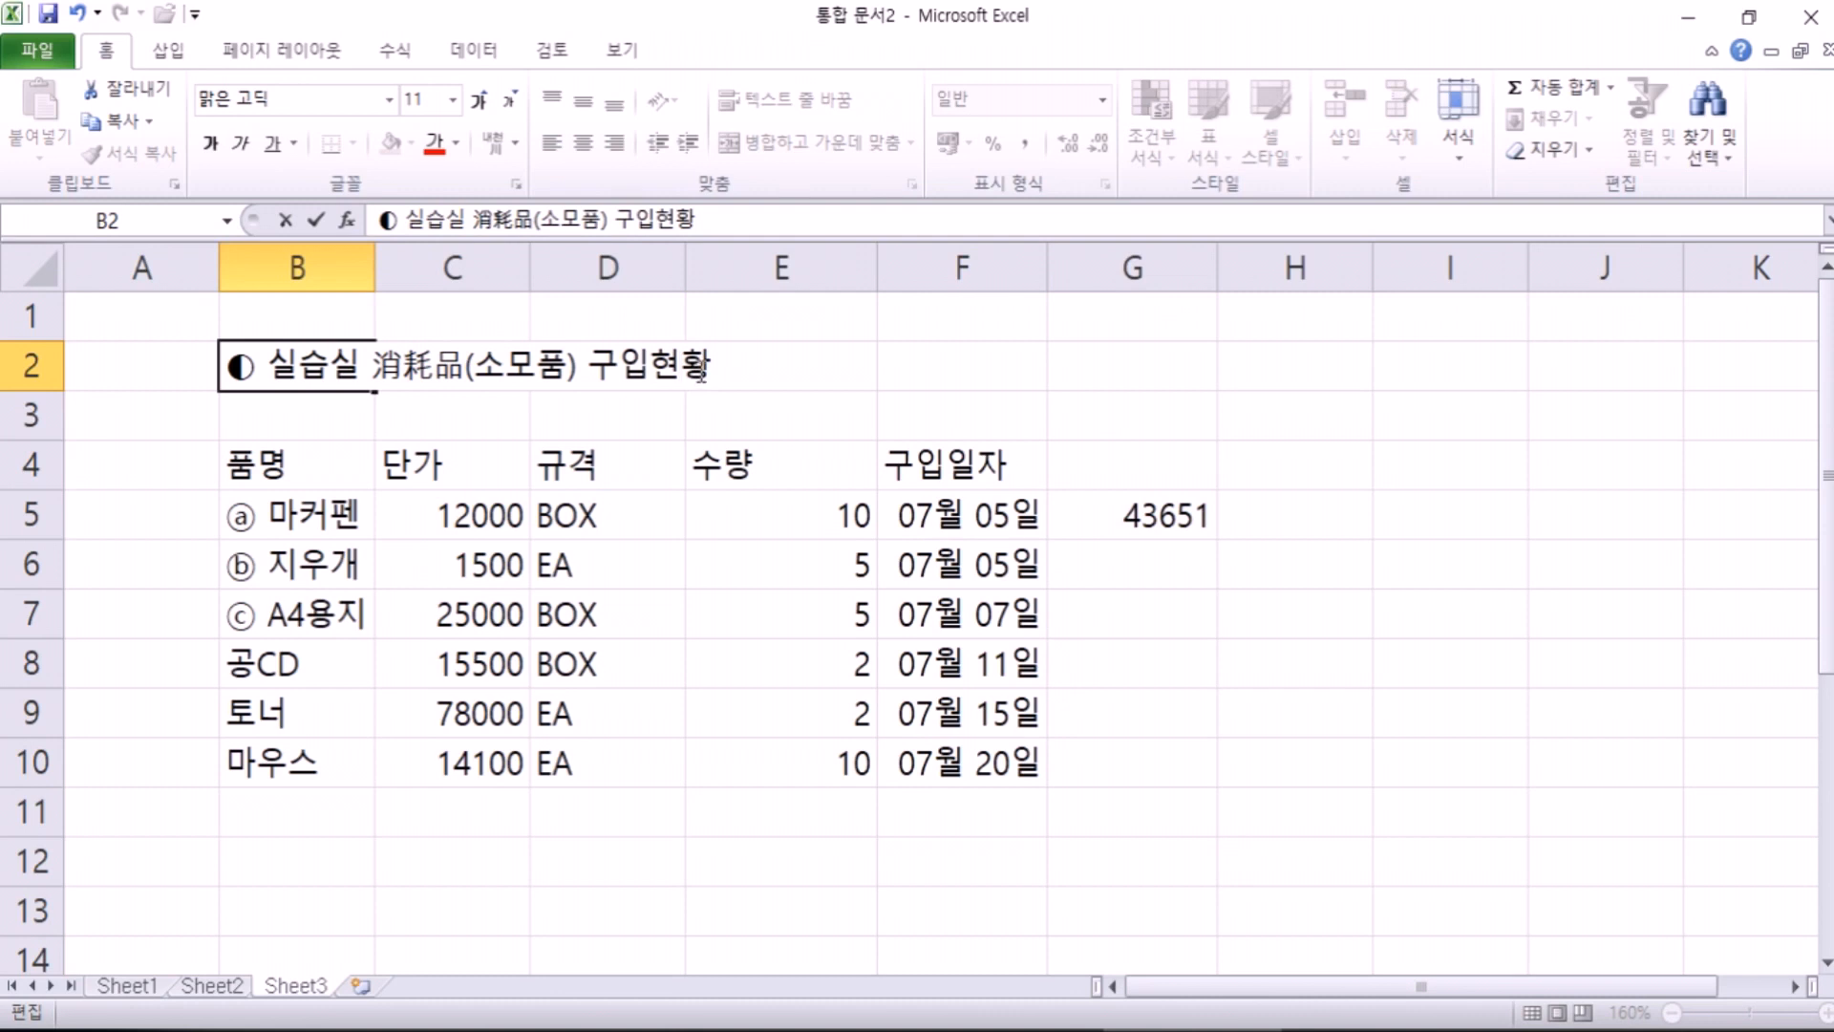
type("ㅁ")
key("Hangul_Hanja")
key("Tab")
left_click(1128, 525)
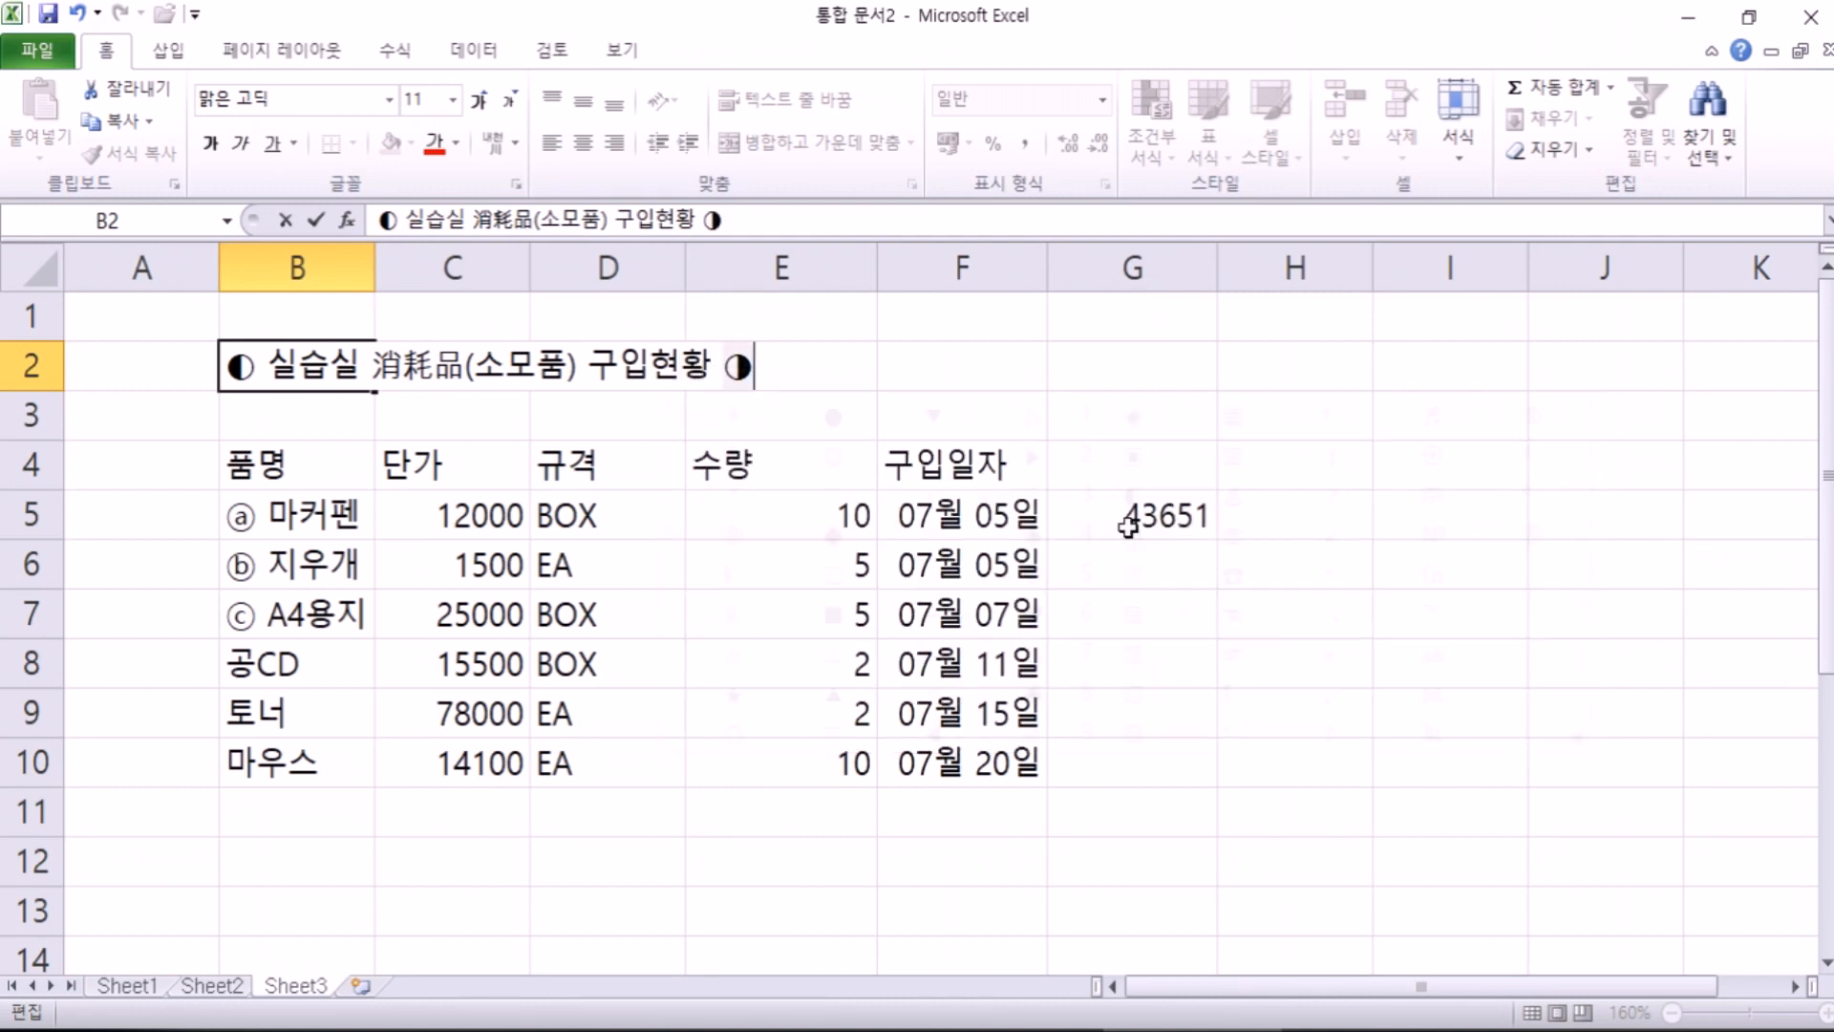
key("Return")
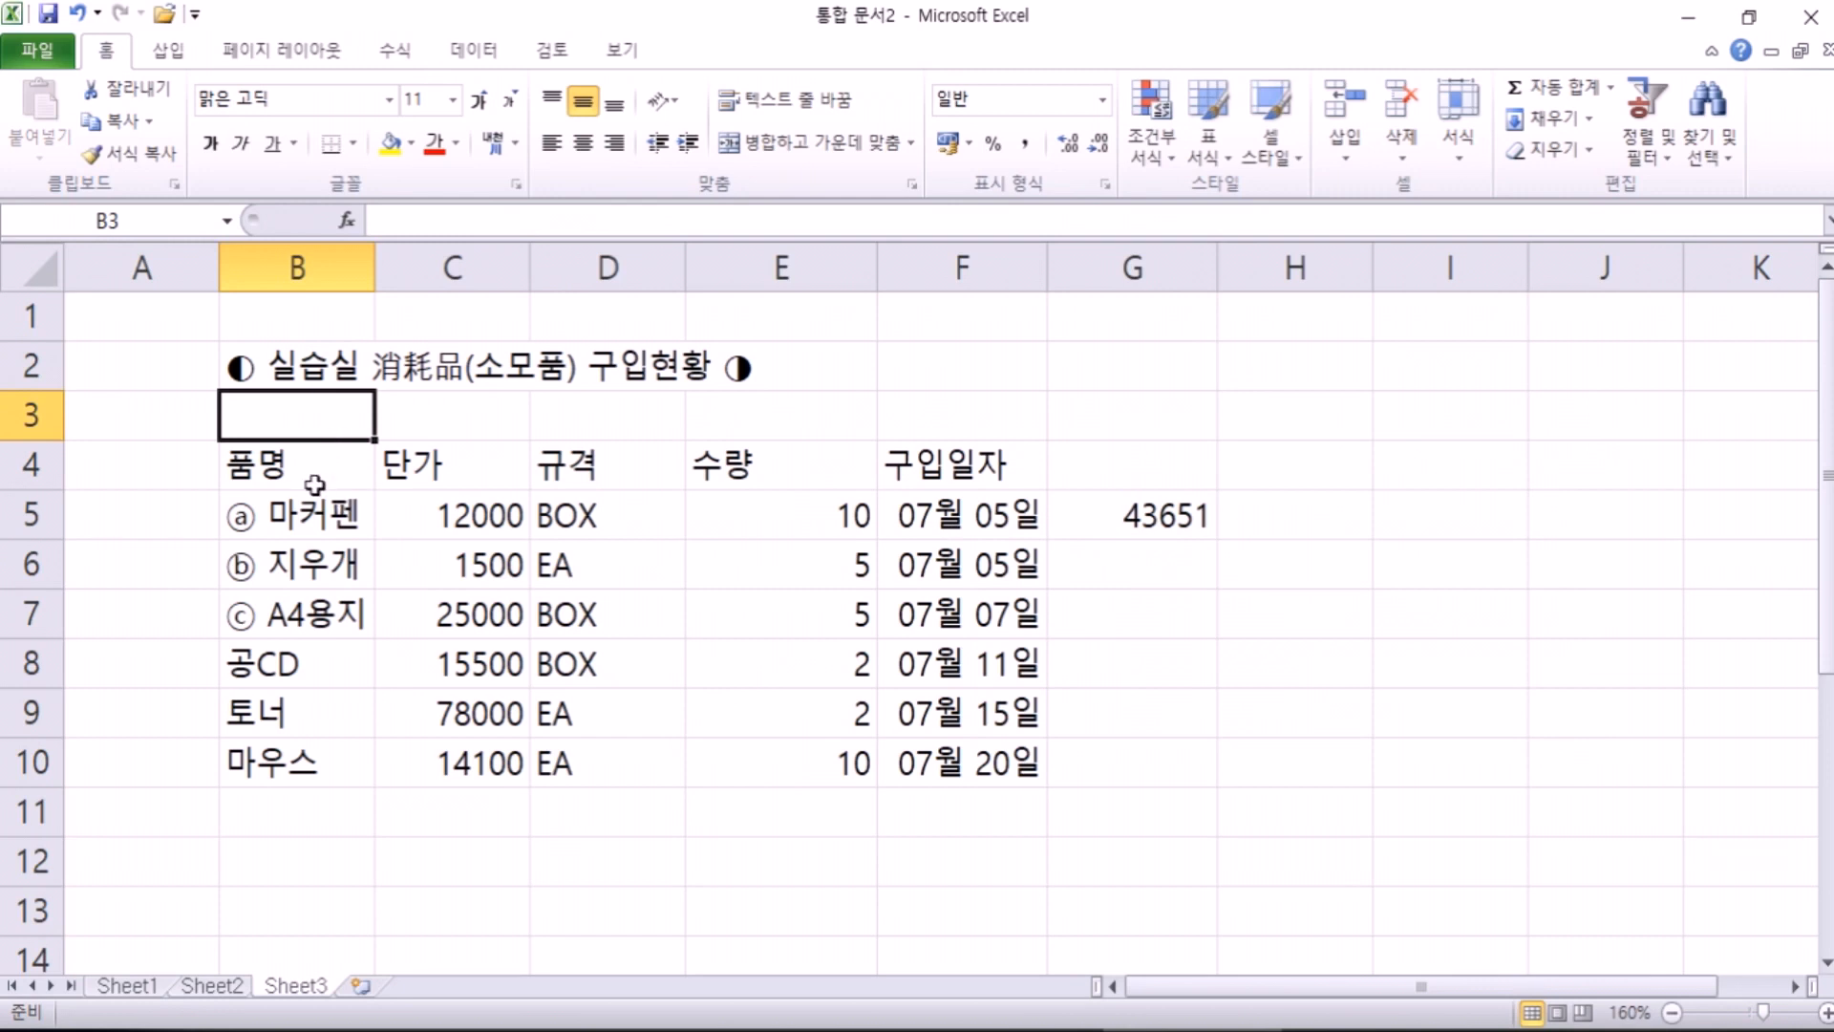
Step: Change B8 to ⓓ 공CD
double_click(239, 659)
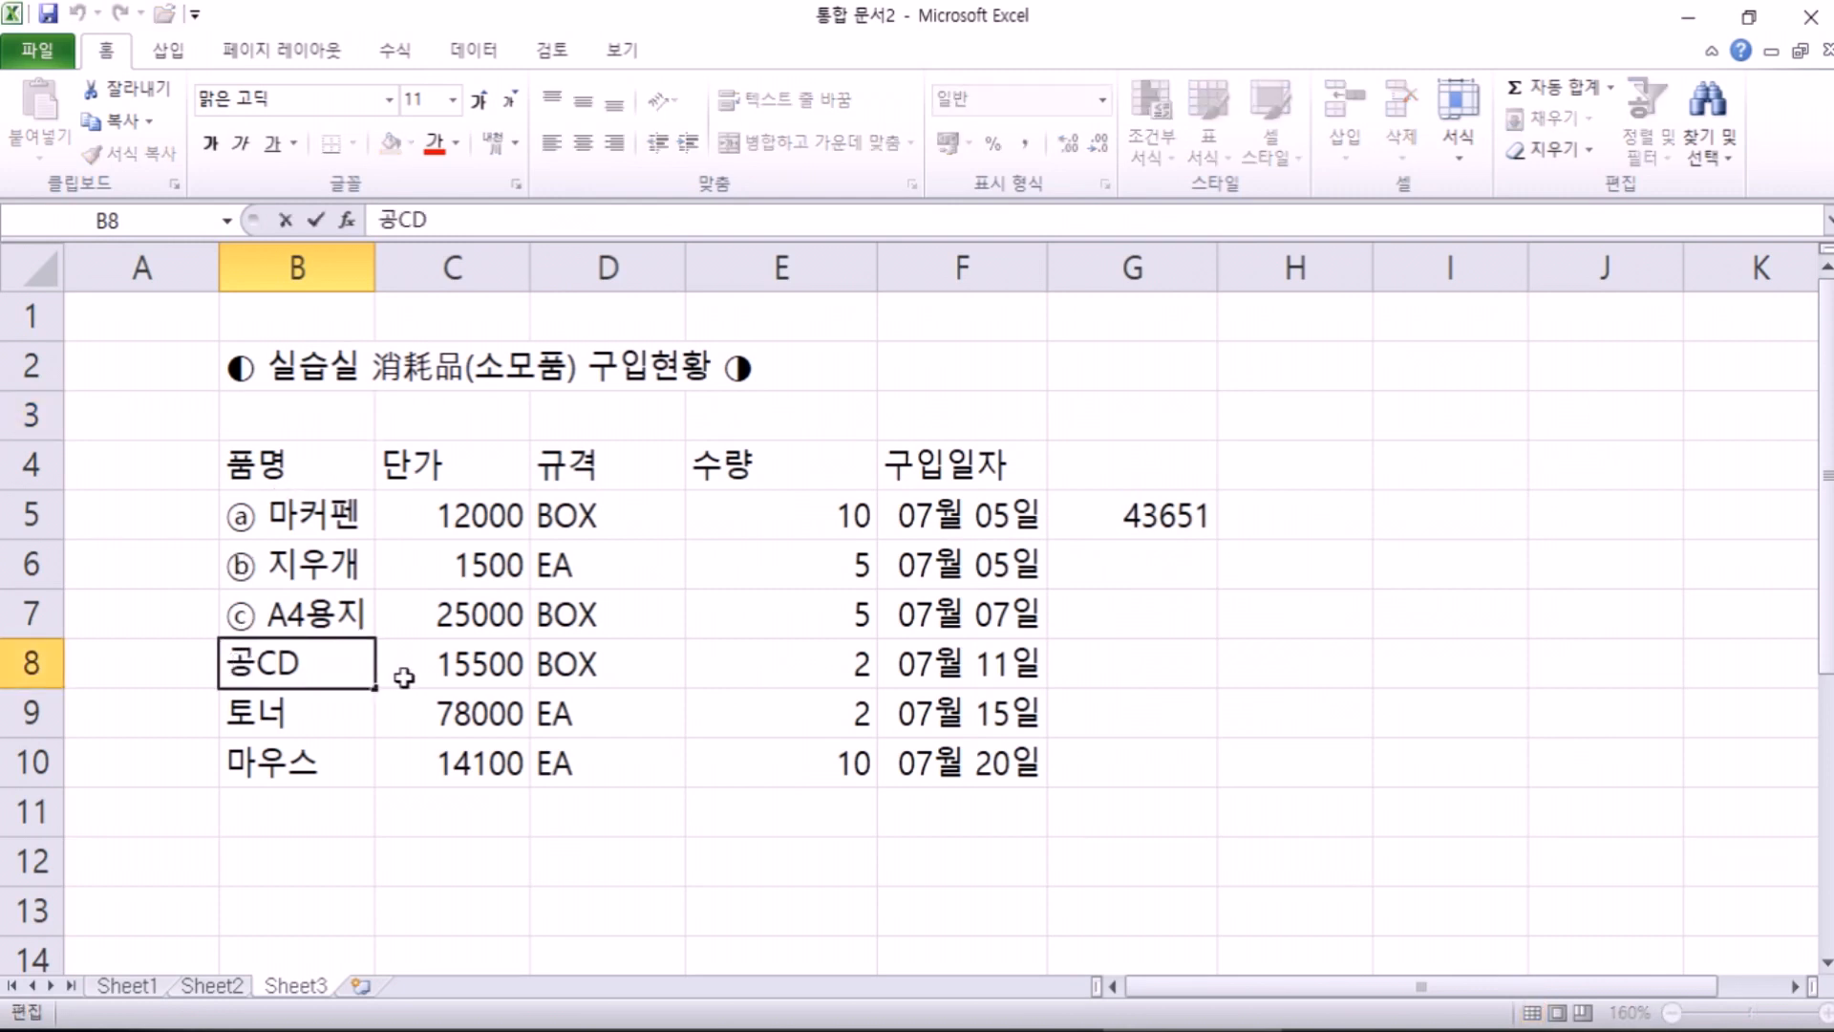
type("ㅇ")
key("Hangul_Hanja")
key("Tab")
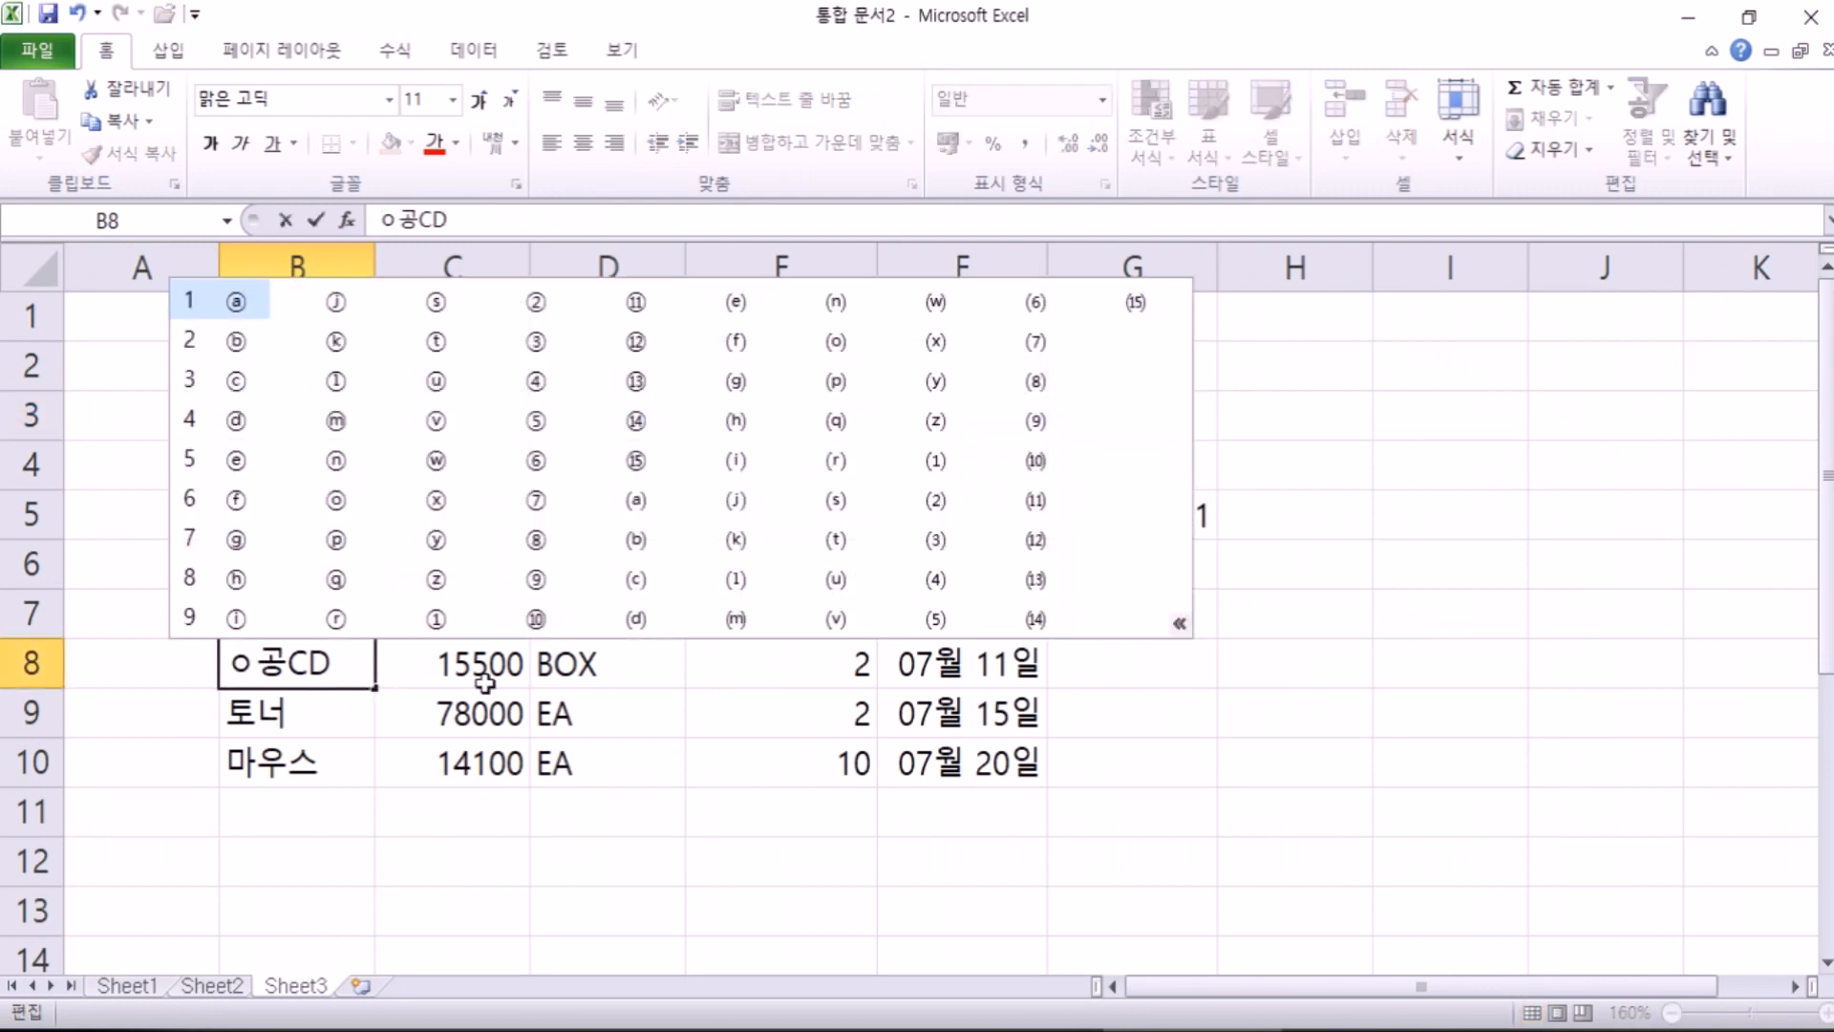
left_click(235, 425)
key("Return")
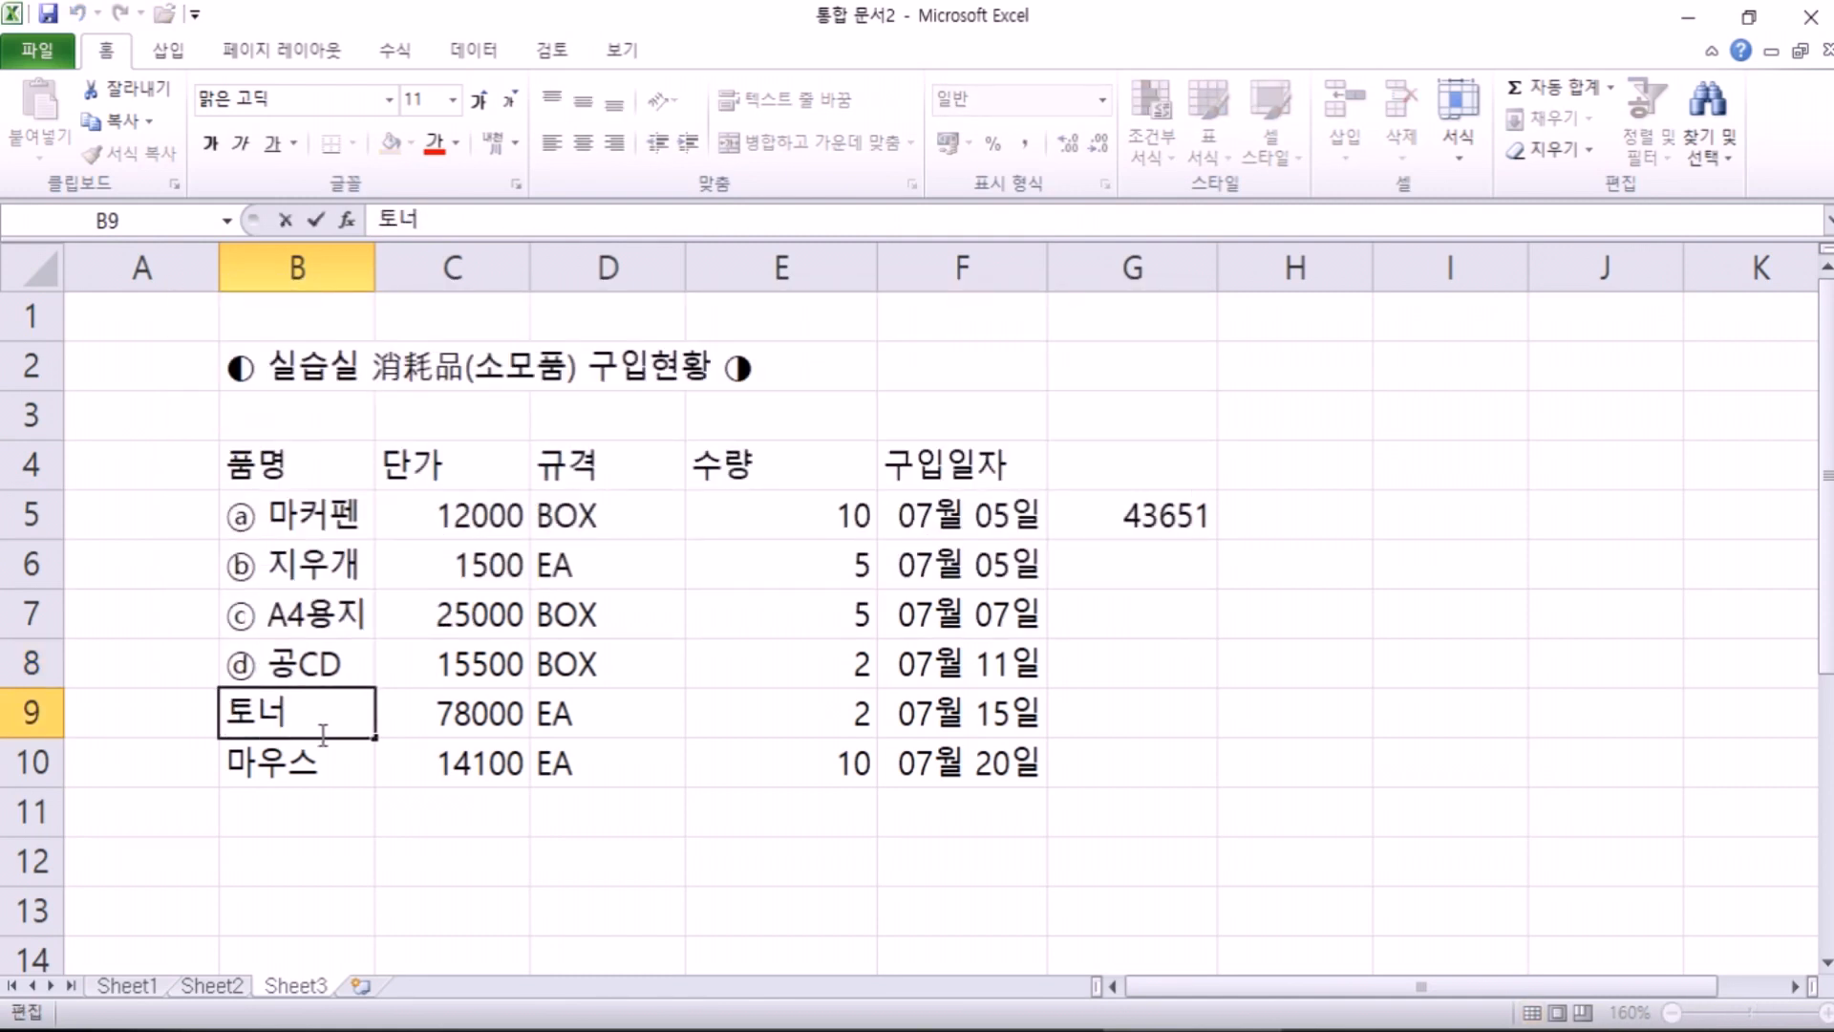
Step: Change B9 to ⓔ 토너, with a space after the circled letter
type("ㅇ")
key("Hangul_Hanja")
left_click(235, 509)
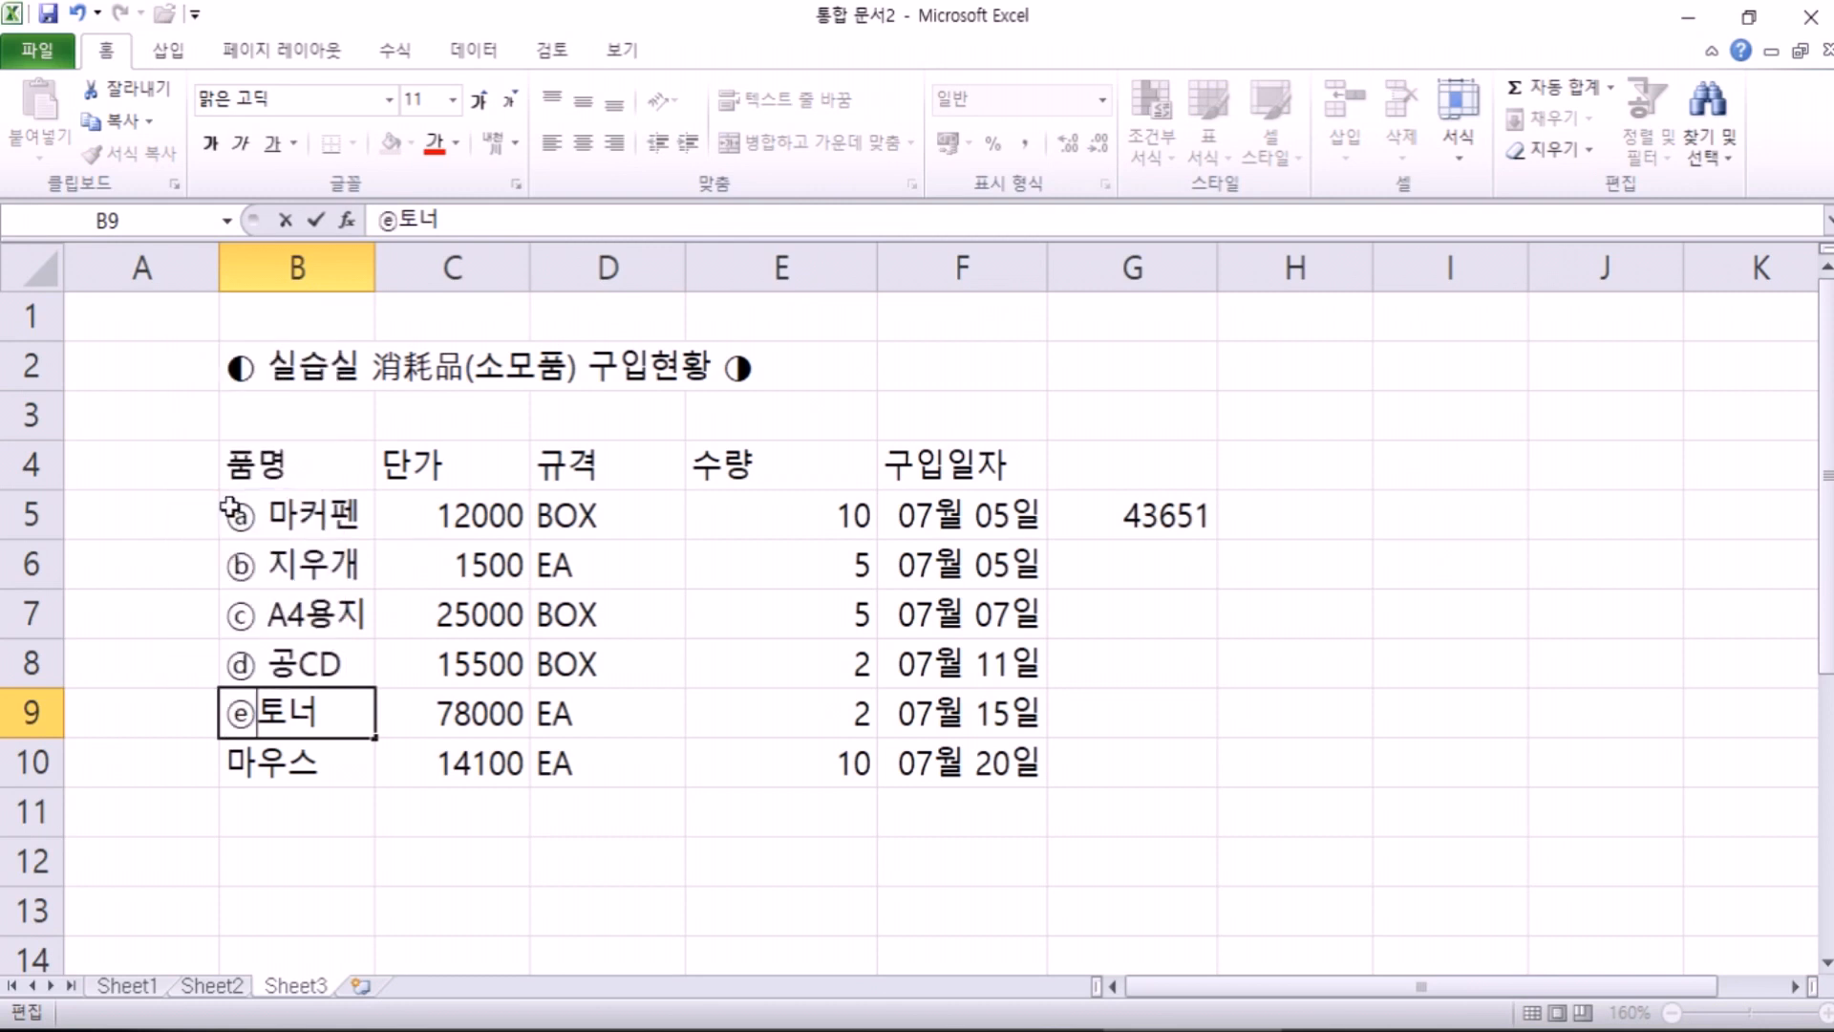
key("Return")
double_click(267, 726)
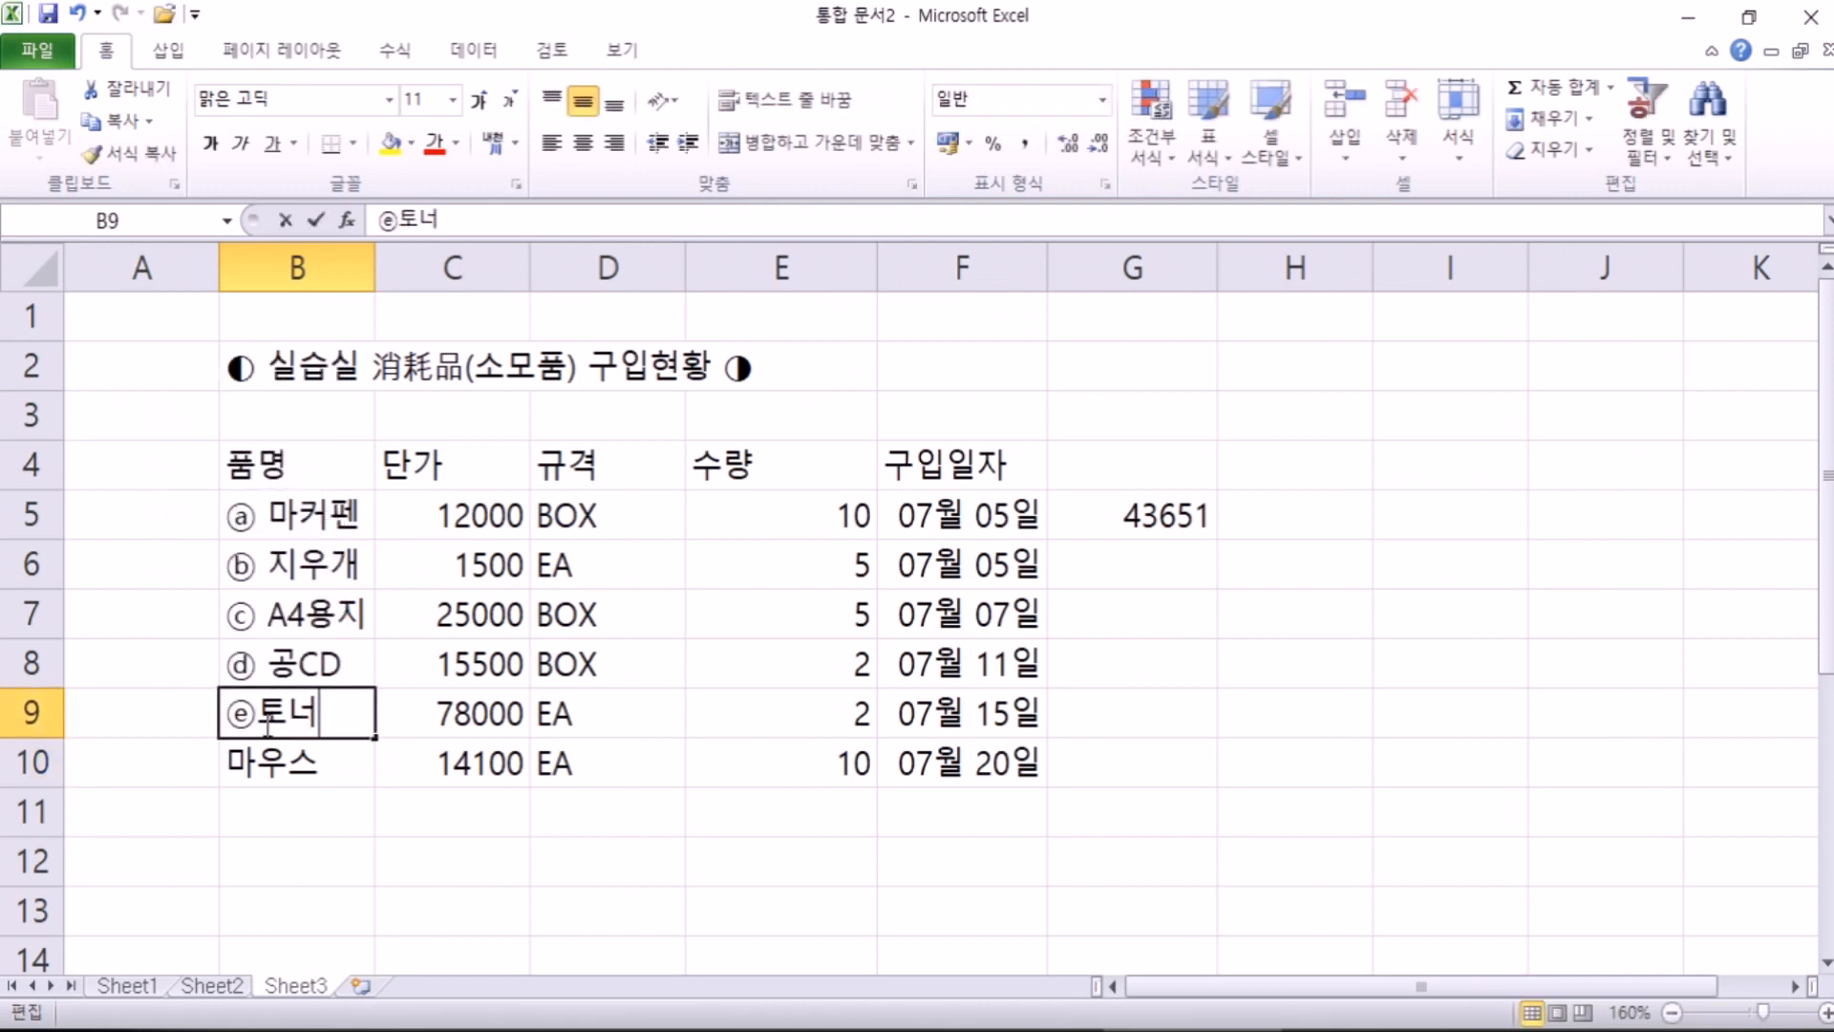
left_click(261, 719)
key("Return")
Step: Change B10 to ⓕ 마우스
double_click(242, 749)
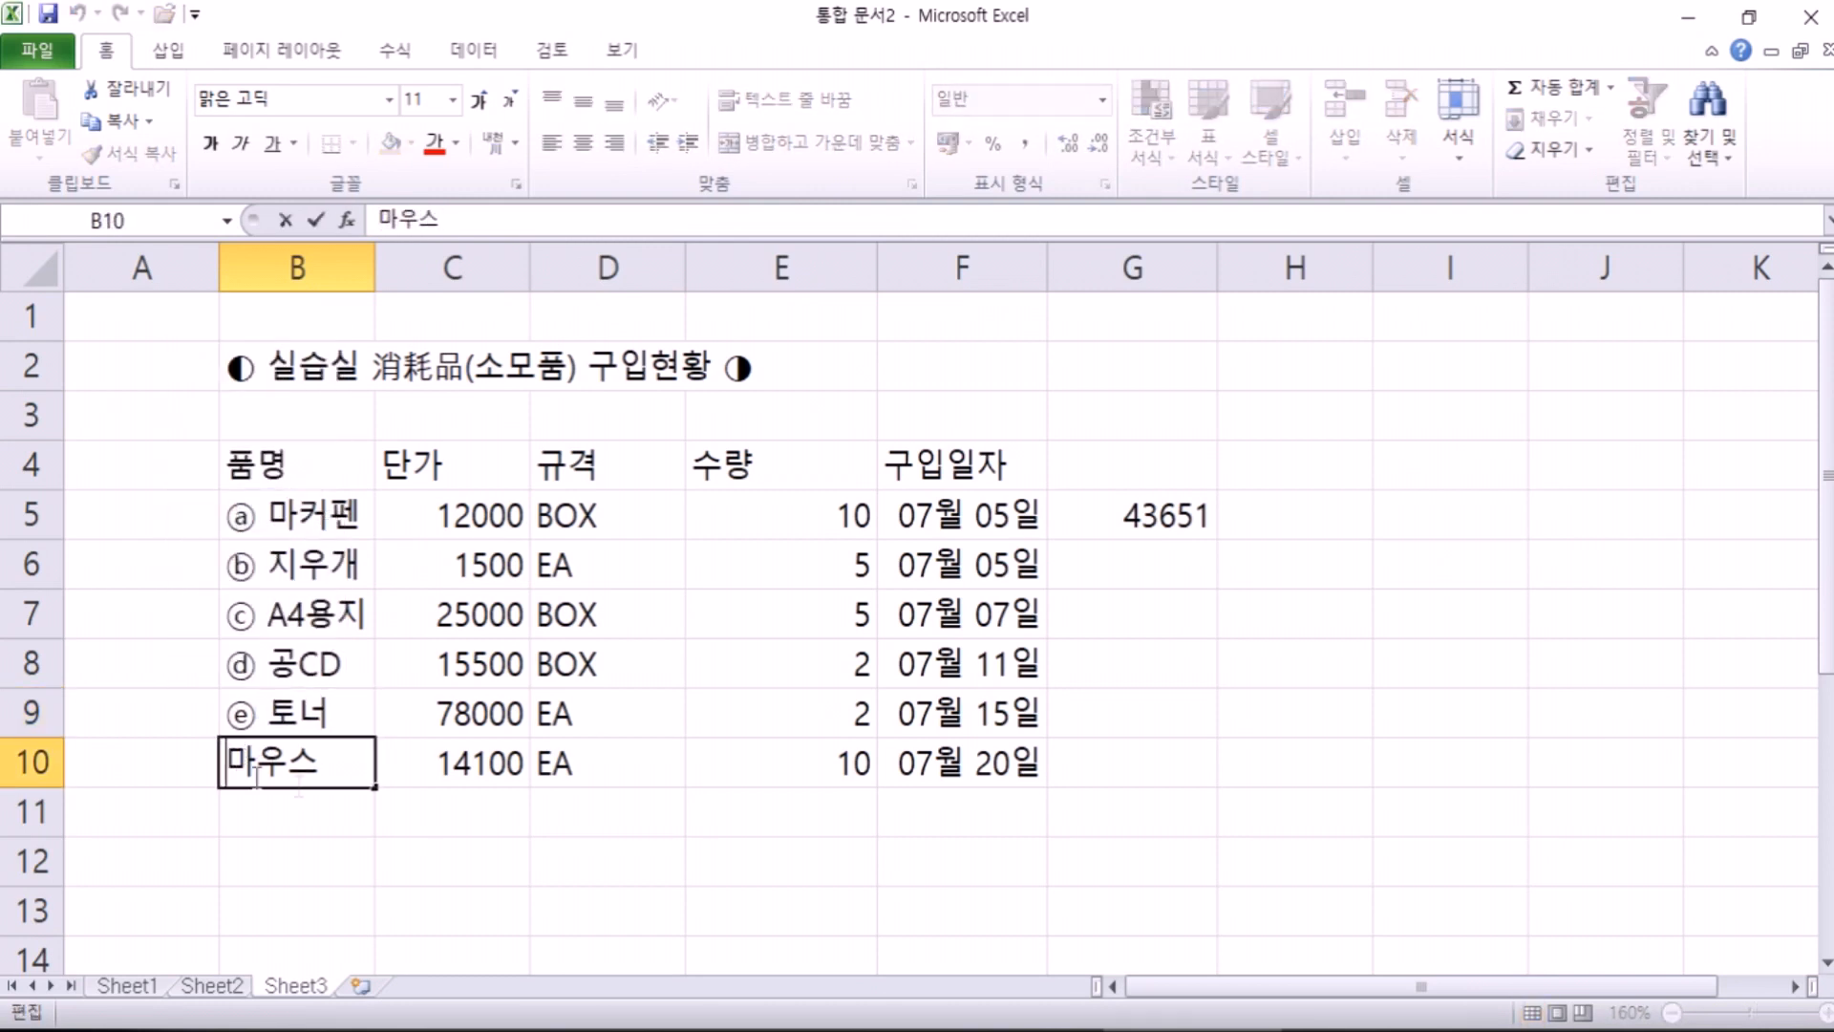
type("ㅇ")
key("Hangul_Hanja")
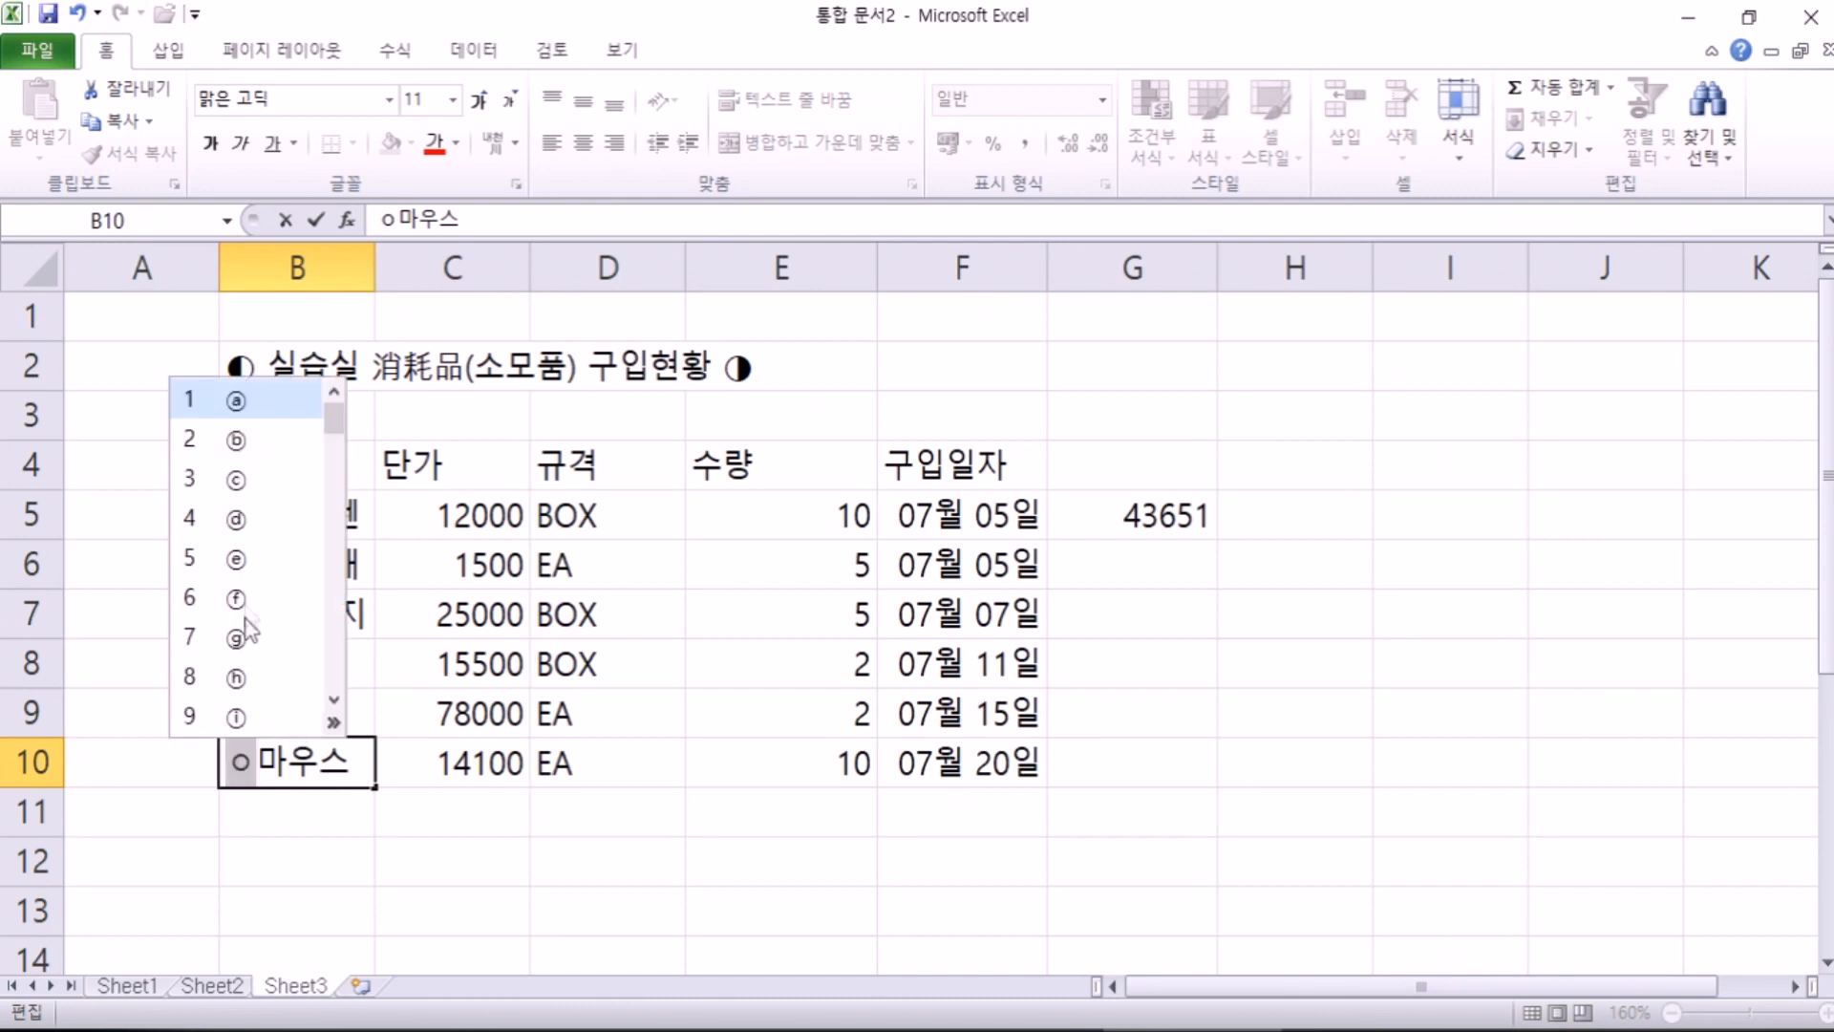
left_click(242, 602)
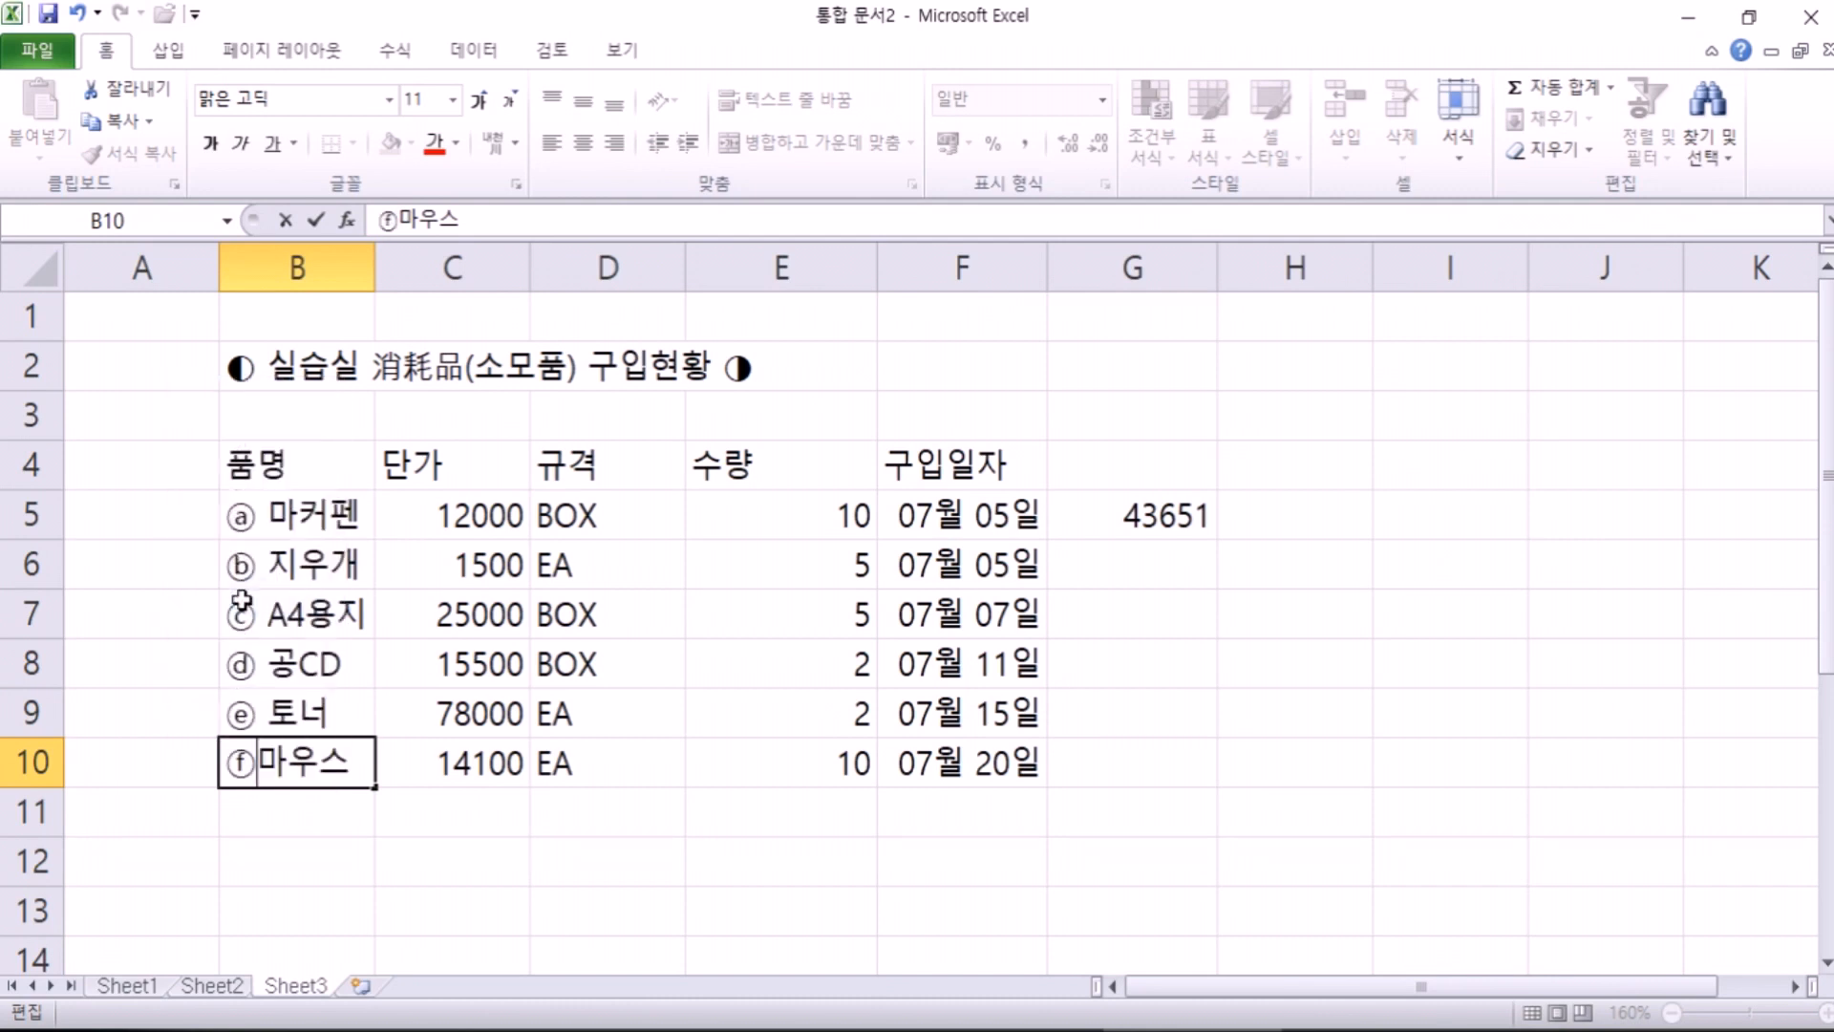
left_click(330, 841)
left_click(243, 524)
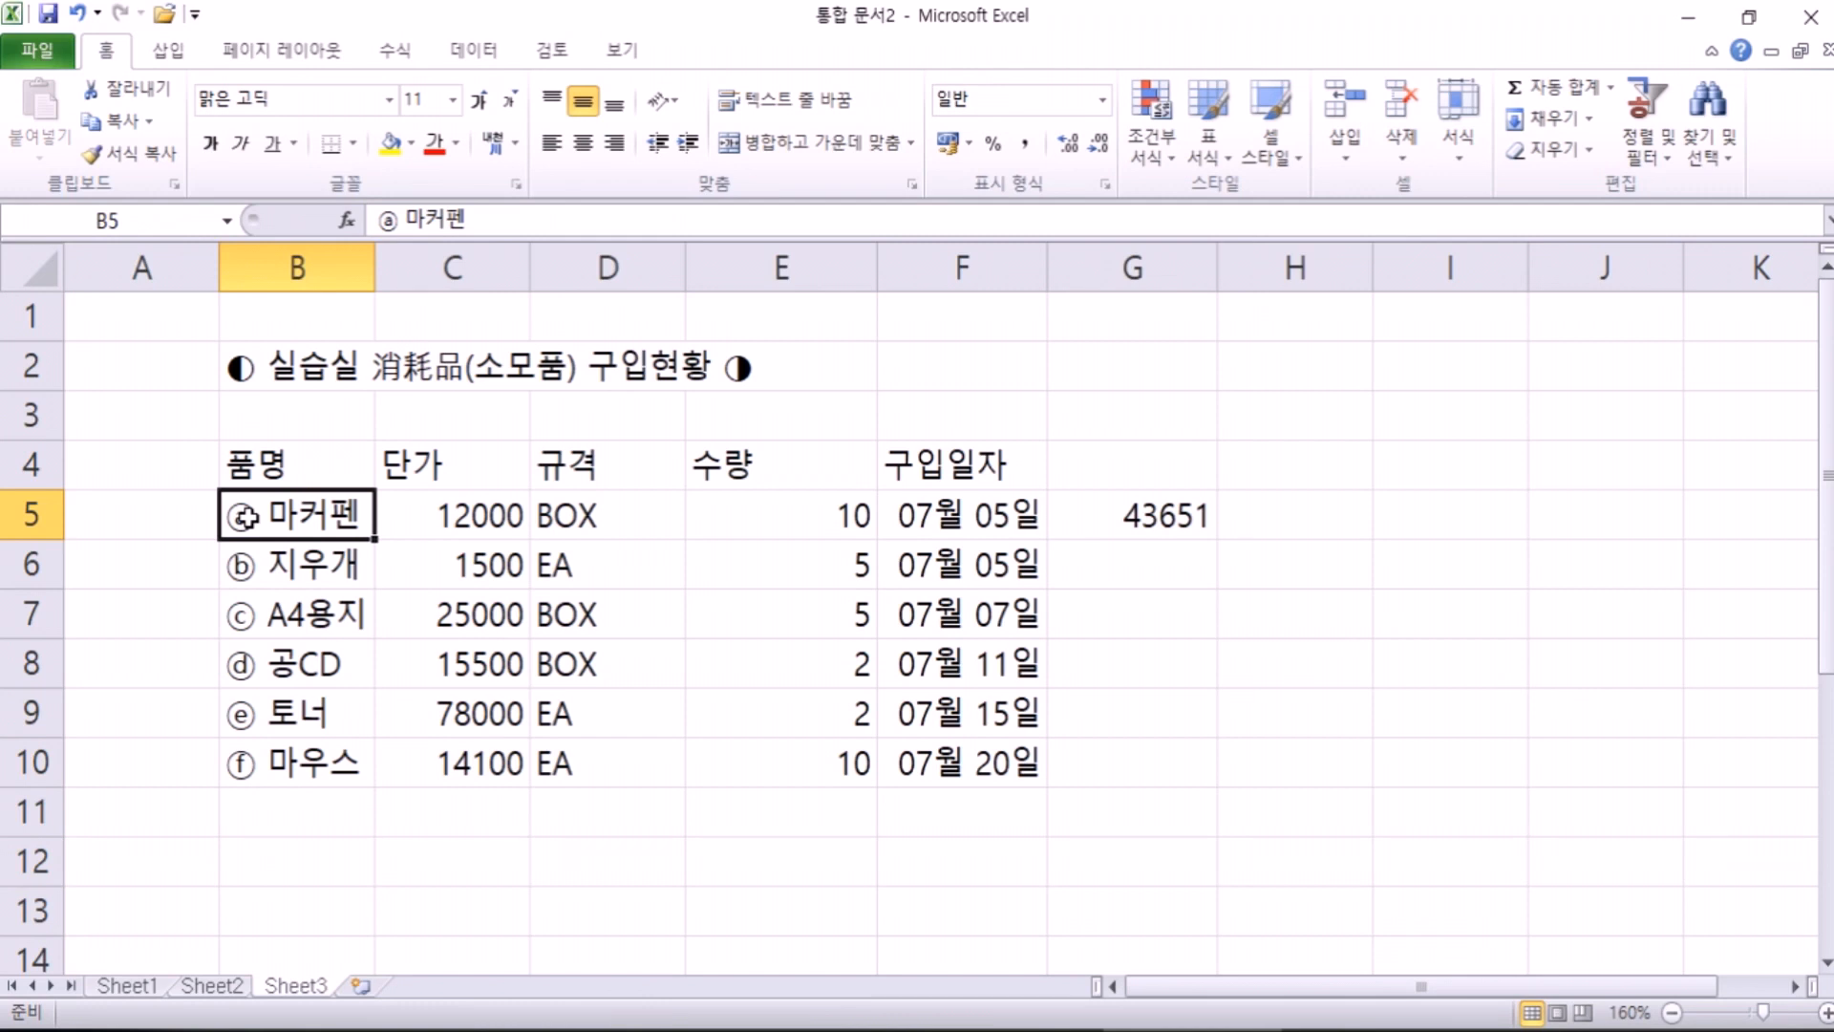
Step: Delete column G, removing the stray 43651 value
left_click_drag(611, 522, 596, 756)
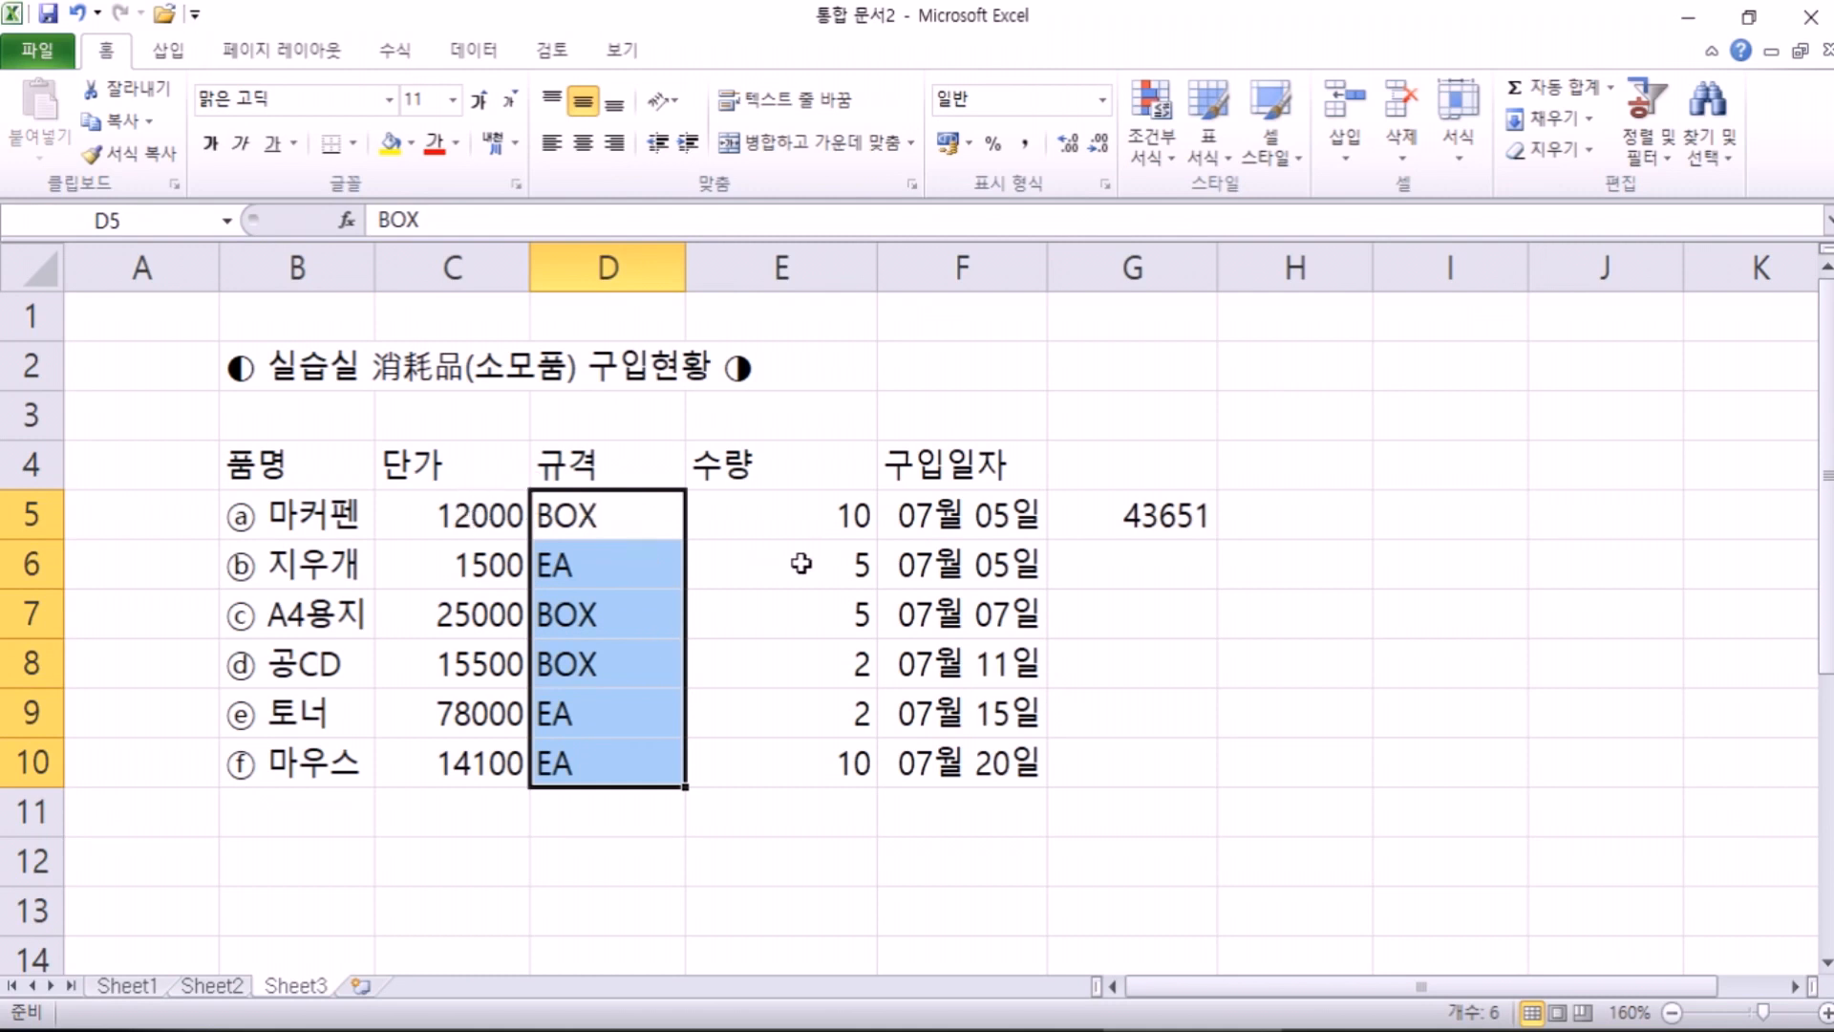
left_click(1162, 272)
right_click(1162, 277)
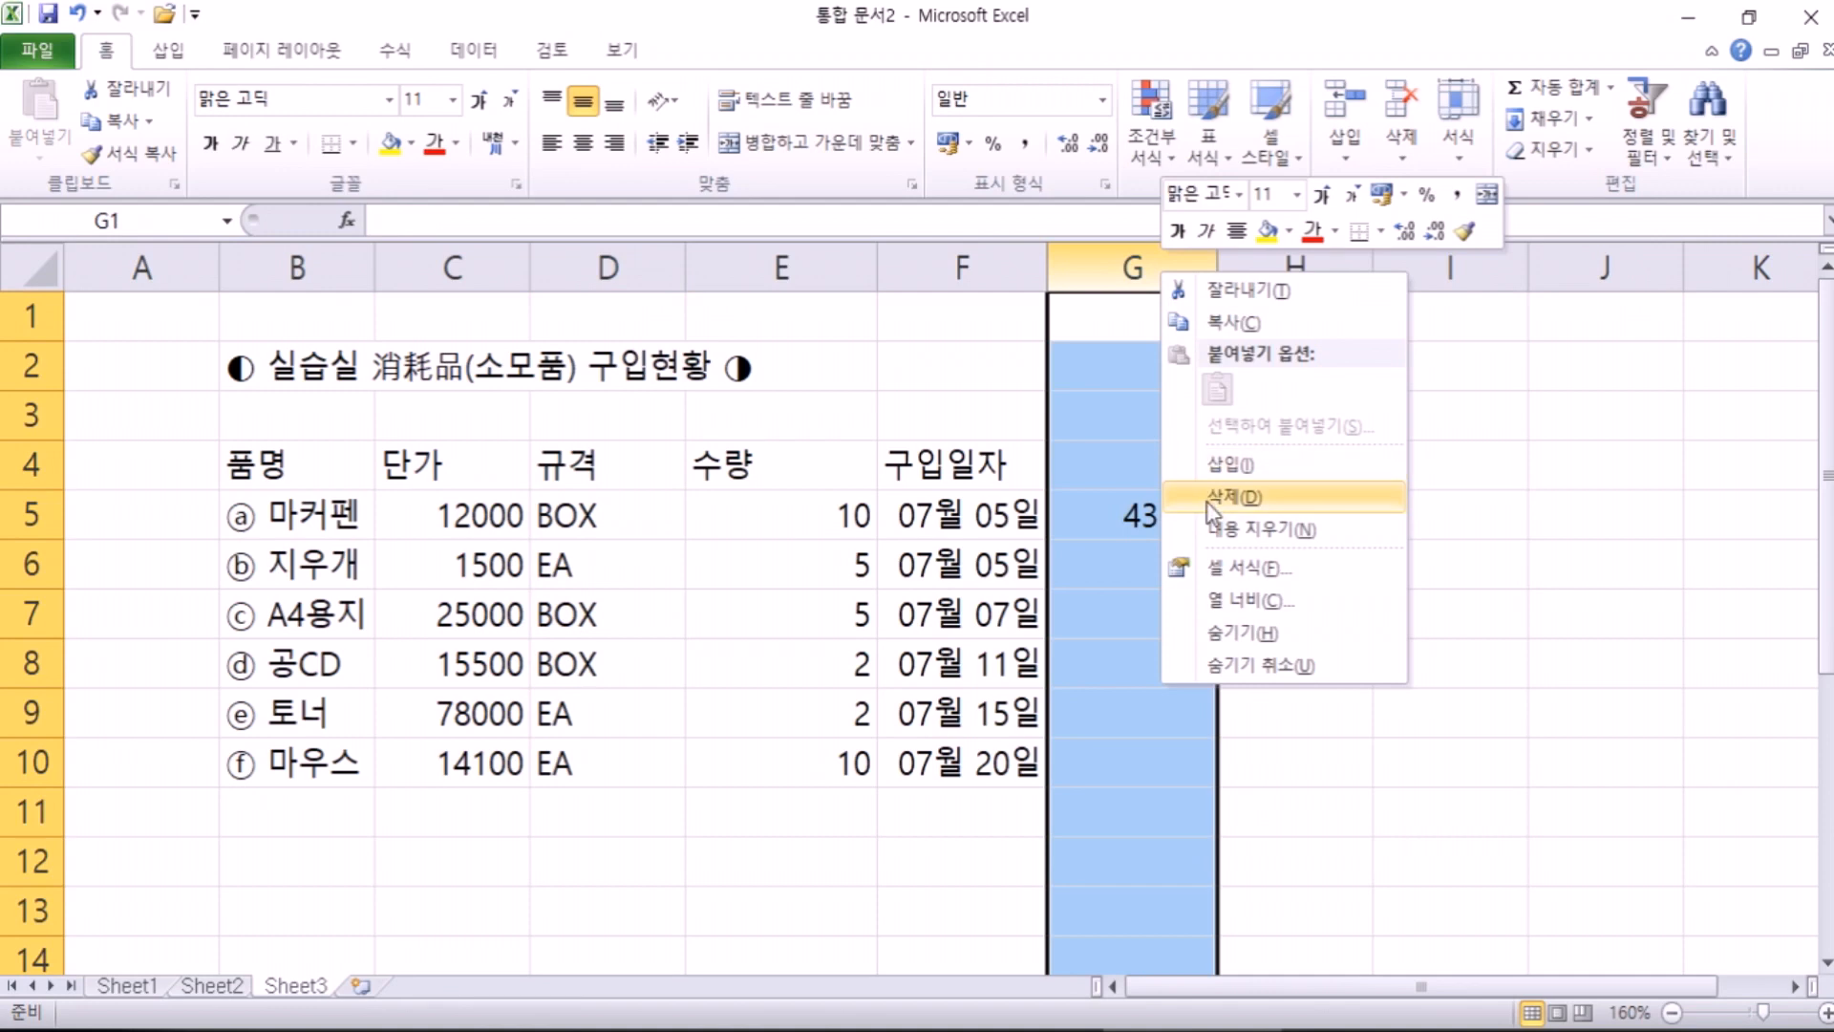
left_click(1251, 493)
Step: Delete the leftover date rows 19–26 below the supplies table
left_click(627, 860)
scroll(626, 860, "down", 6)
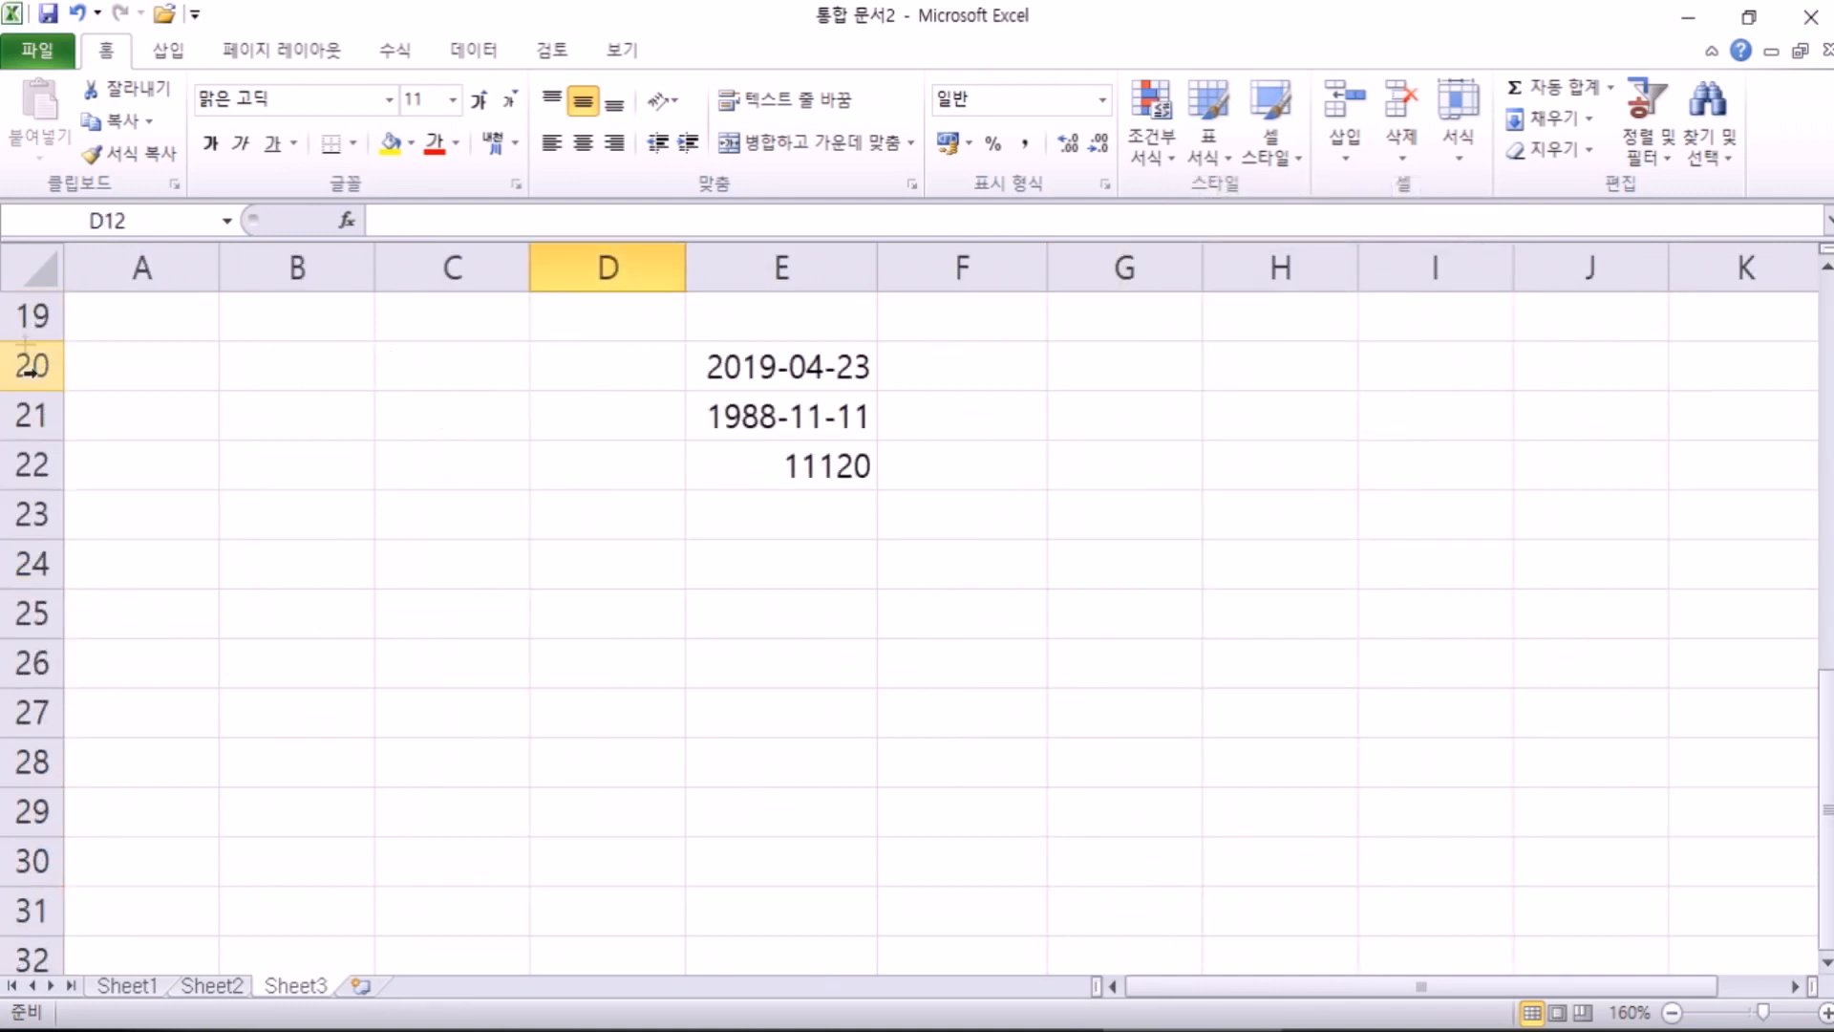
left_click_drag(23, 341, 34, 697)
right_click(250, 532)
left_click(328, 765)
Step: Insert a new blank worksheet, Sheet4
scroll(262, 562, "up", 5)
scroll(263, 561, "up", 1)
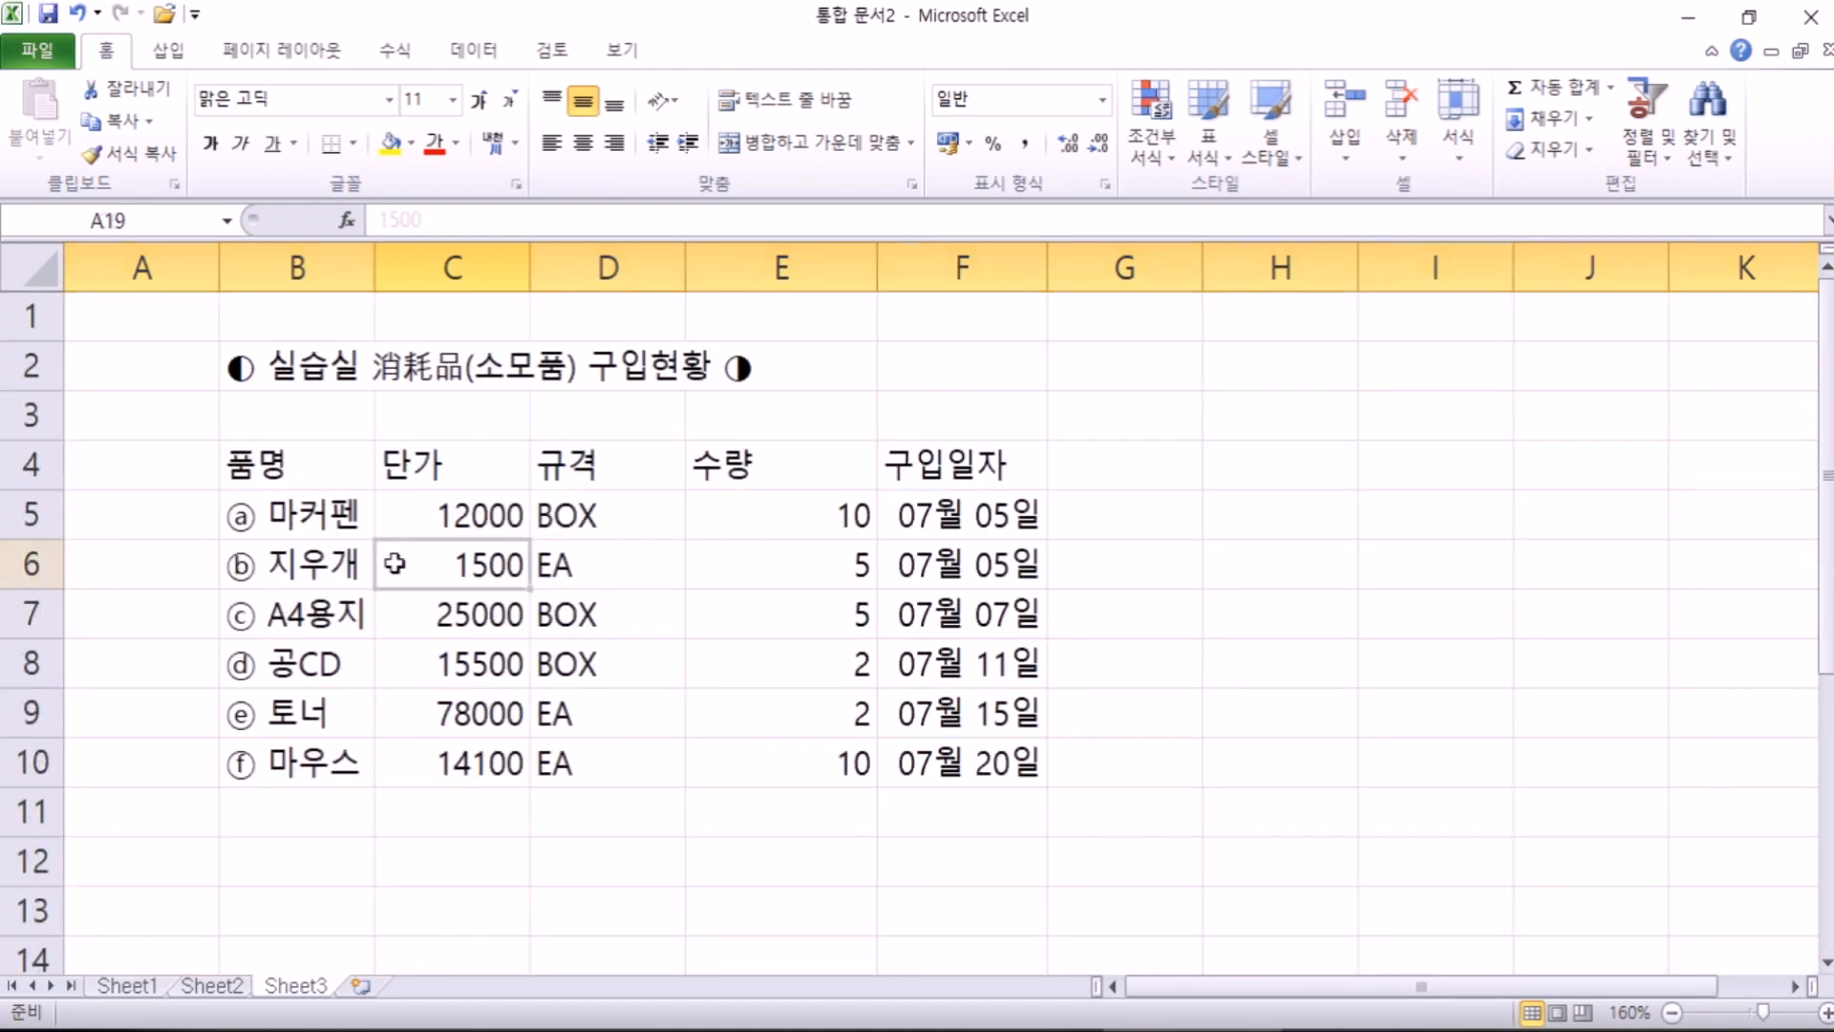
left_click(396, 564)
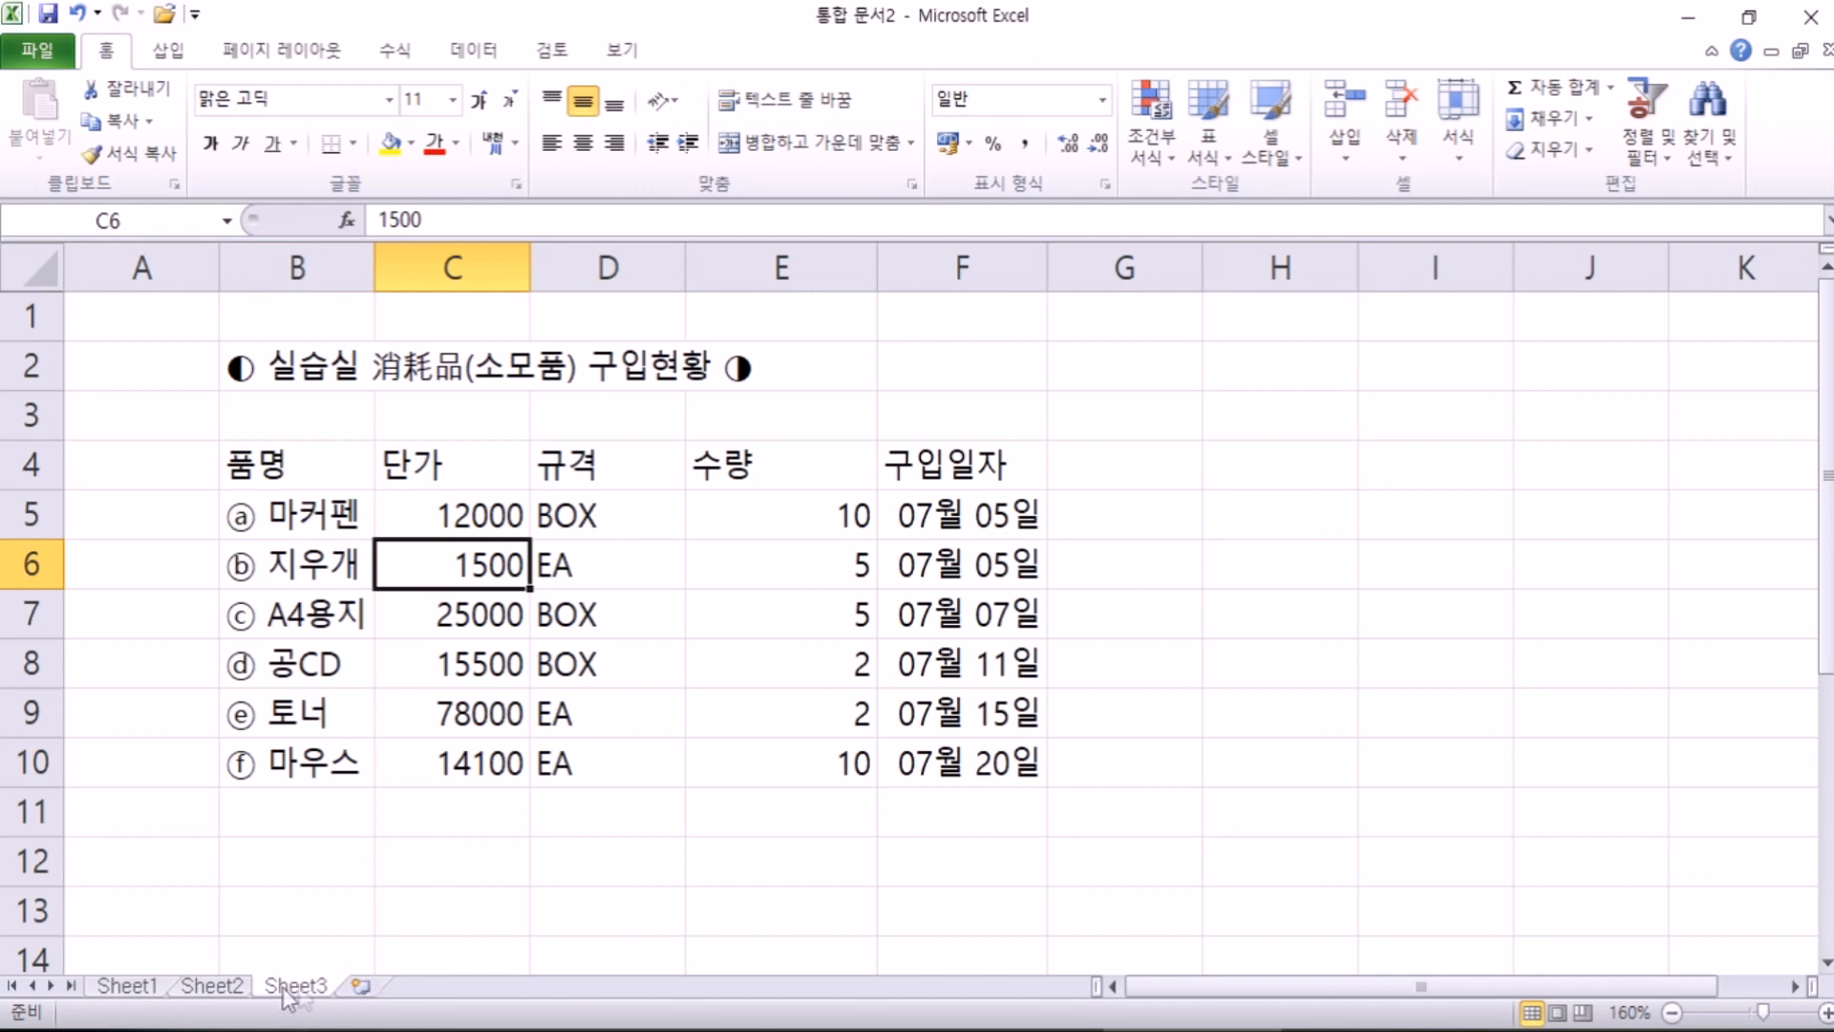
left_click(365, 988)
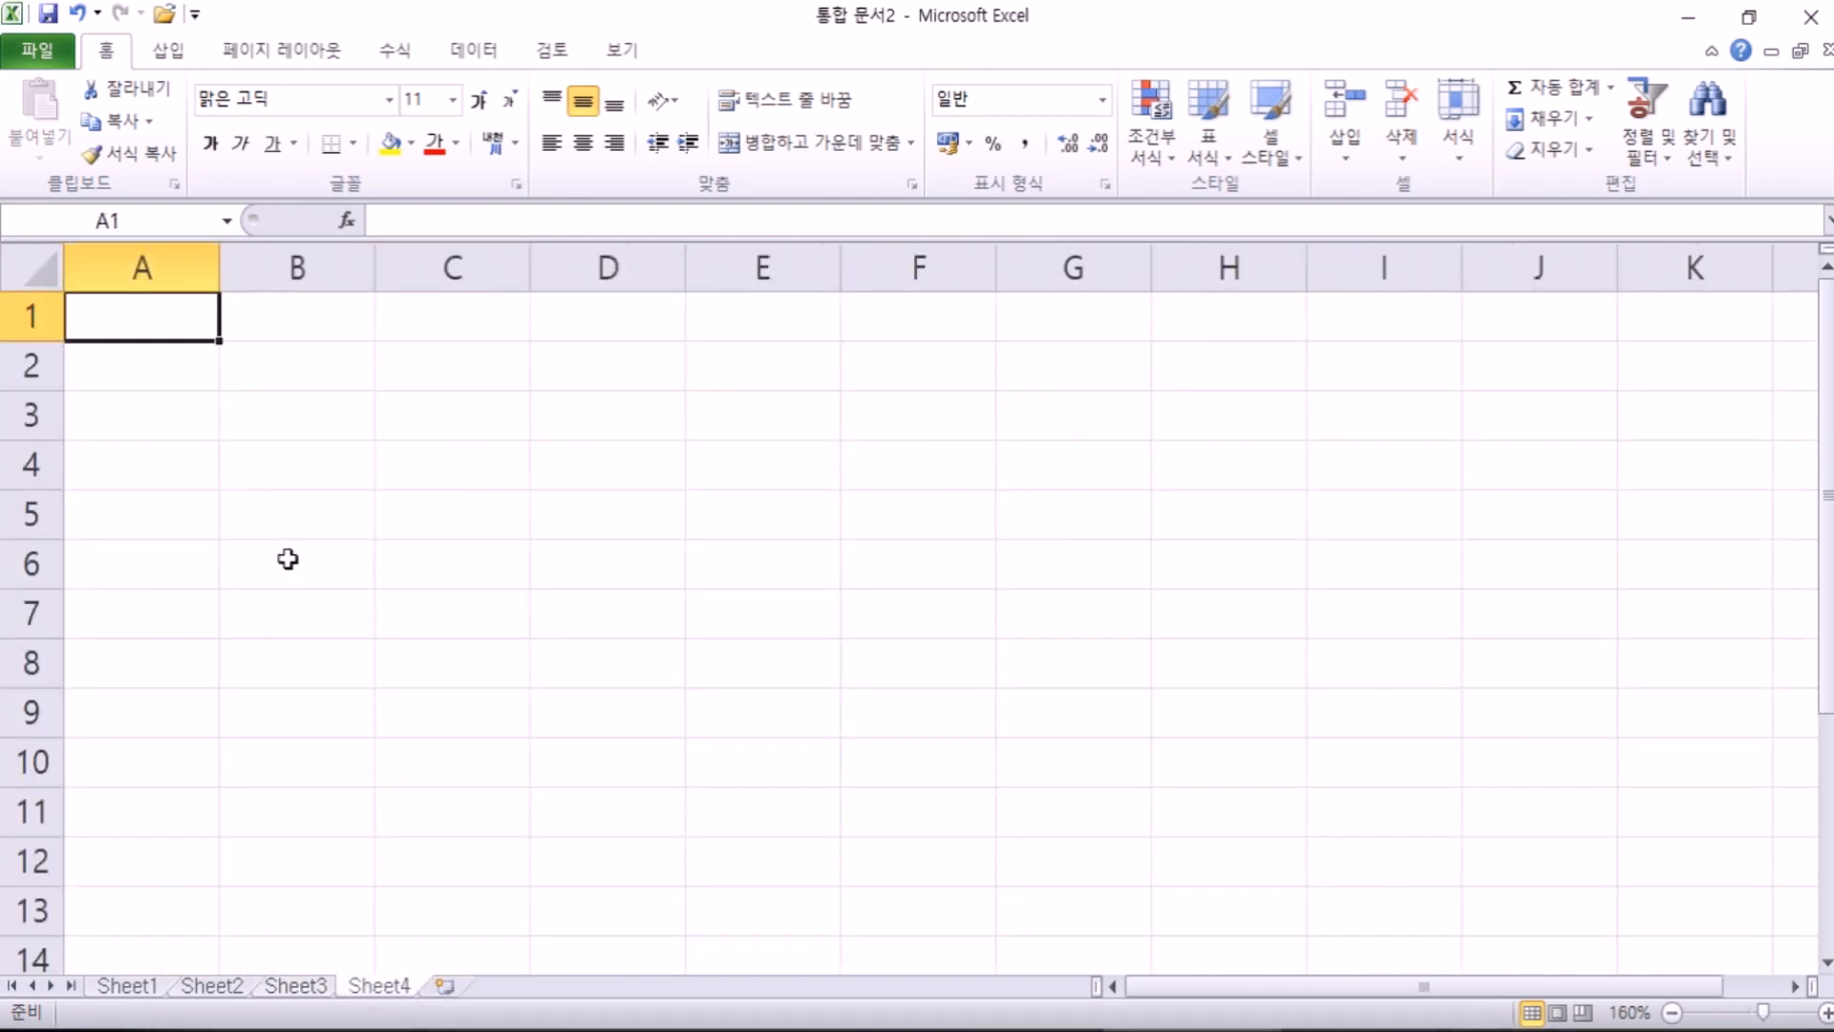
scroll(287, 559, "up", 3)
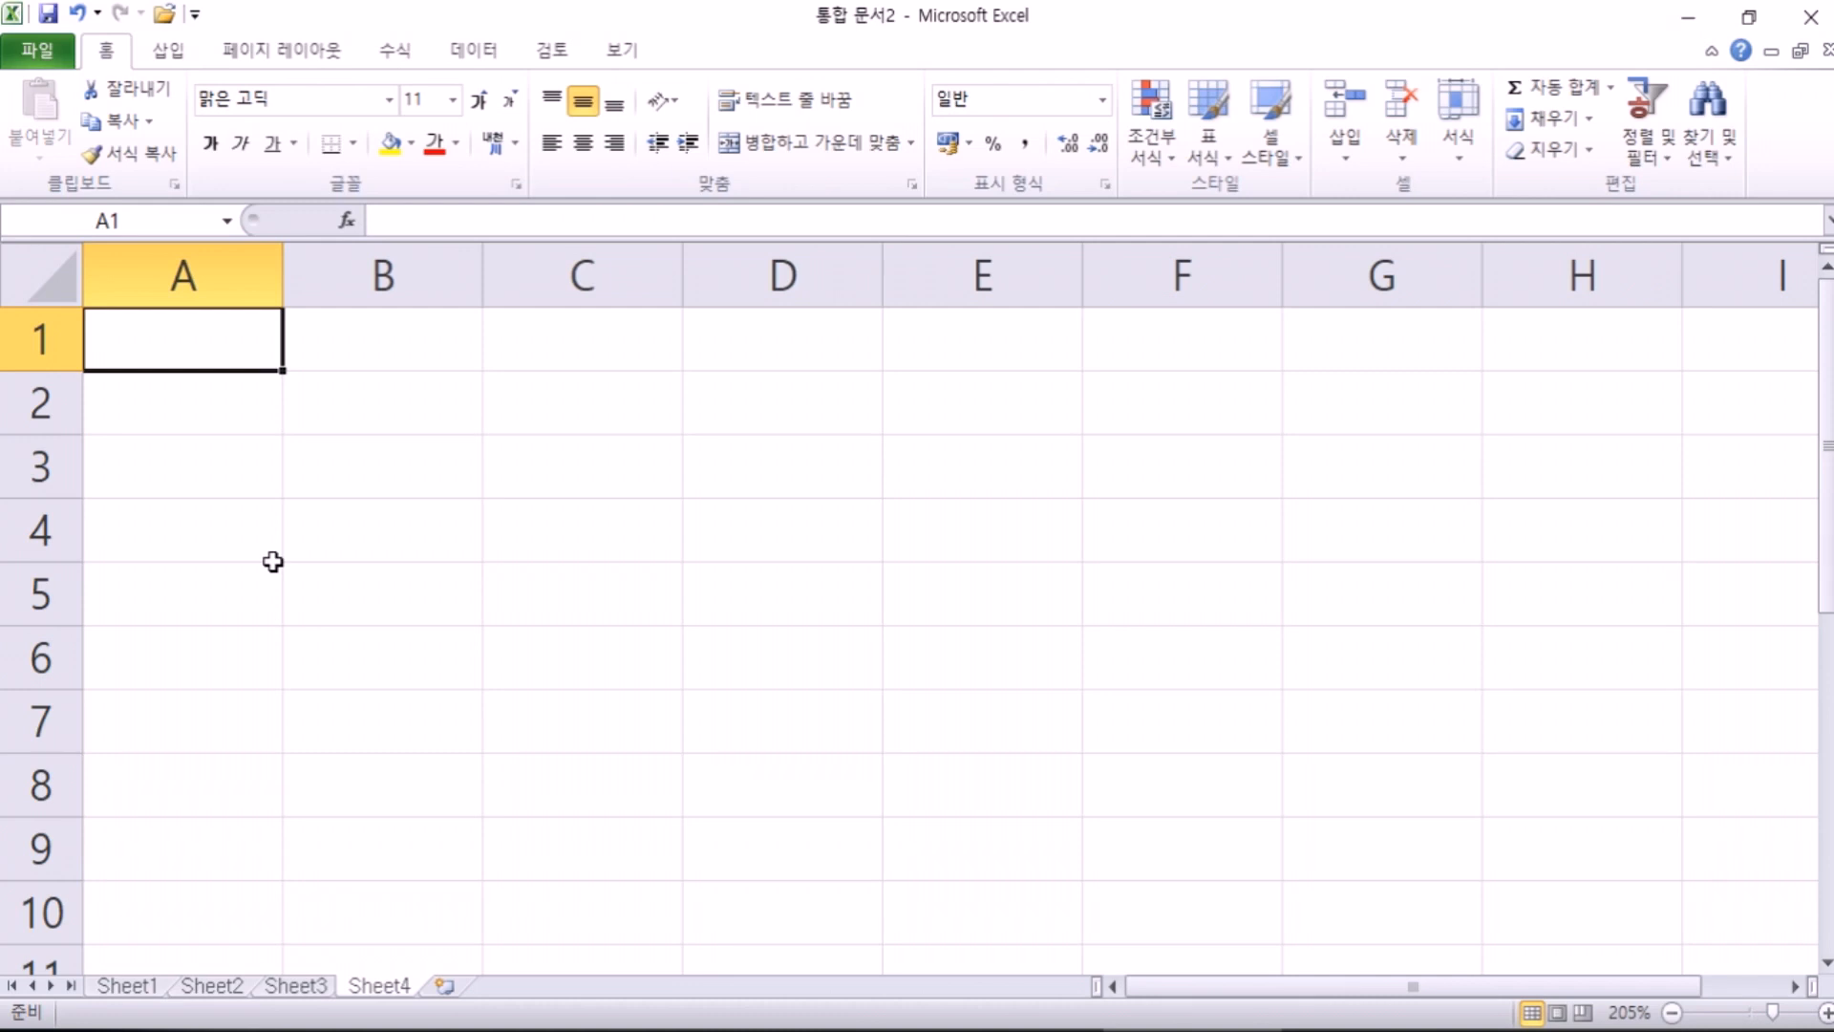
left_click(337, 404)
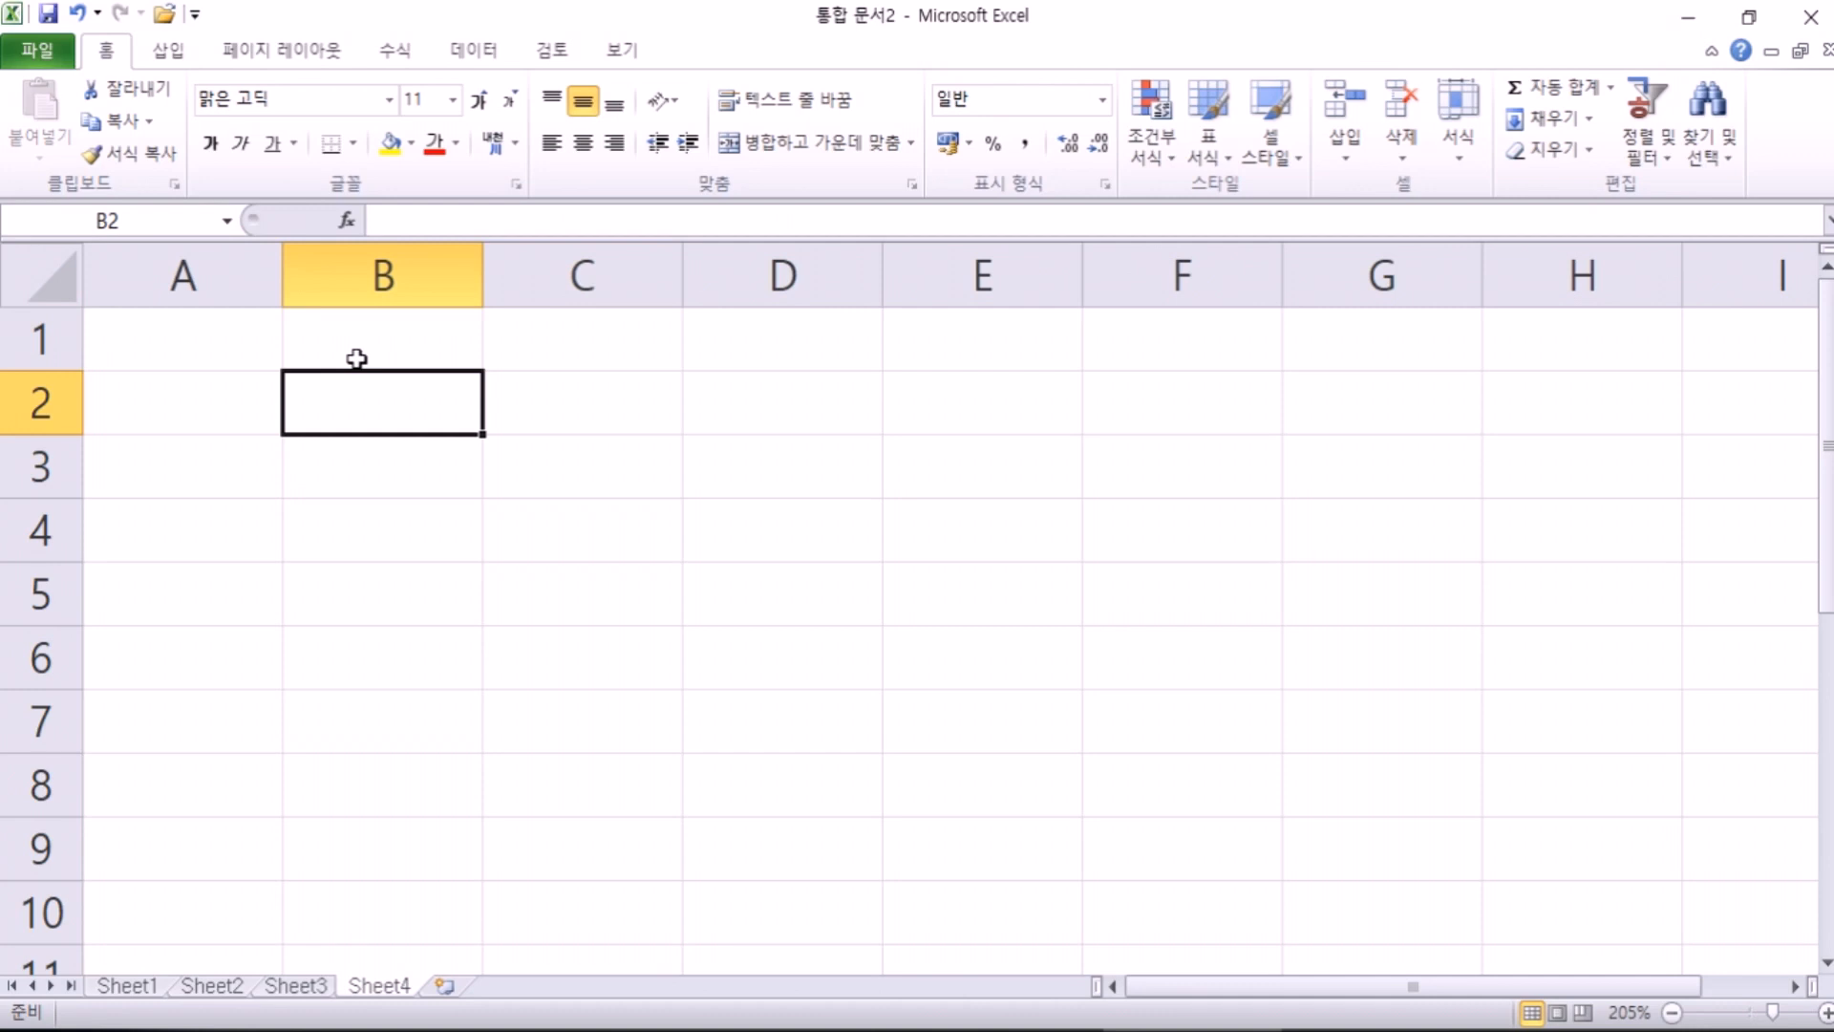
Step: Type 사원번호, 성명, 성별, 입사일자, 부서 and 직위 into B4 through G4
left_click(340, 542)
type("사원ㅂ")
type("번호")
key("Tab")
type("성명")
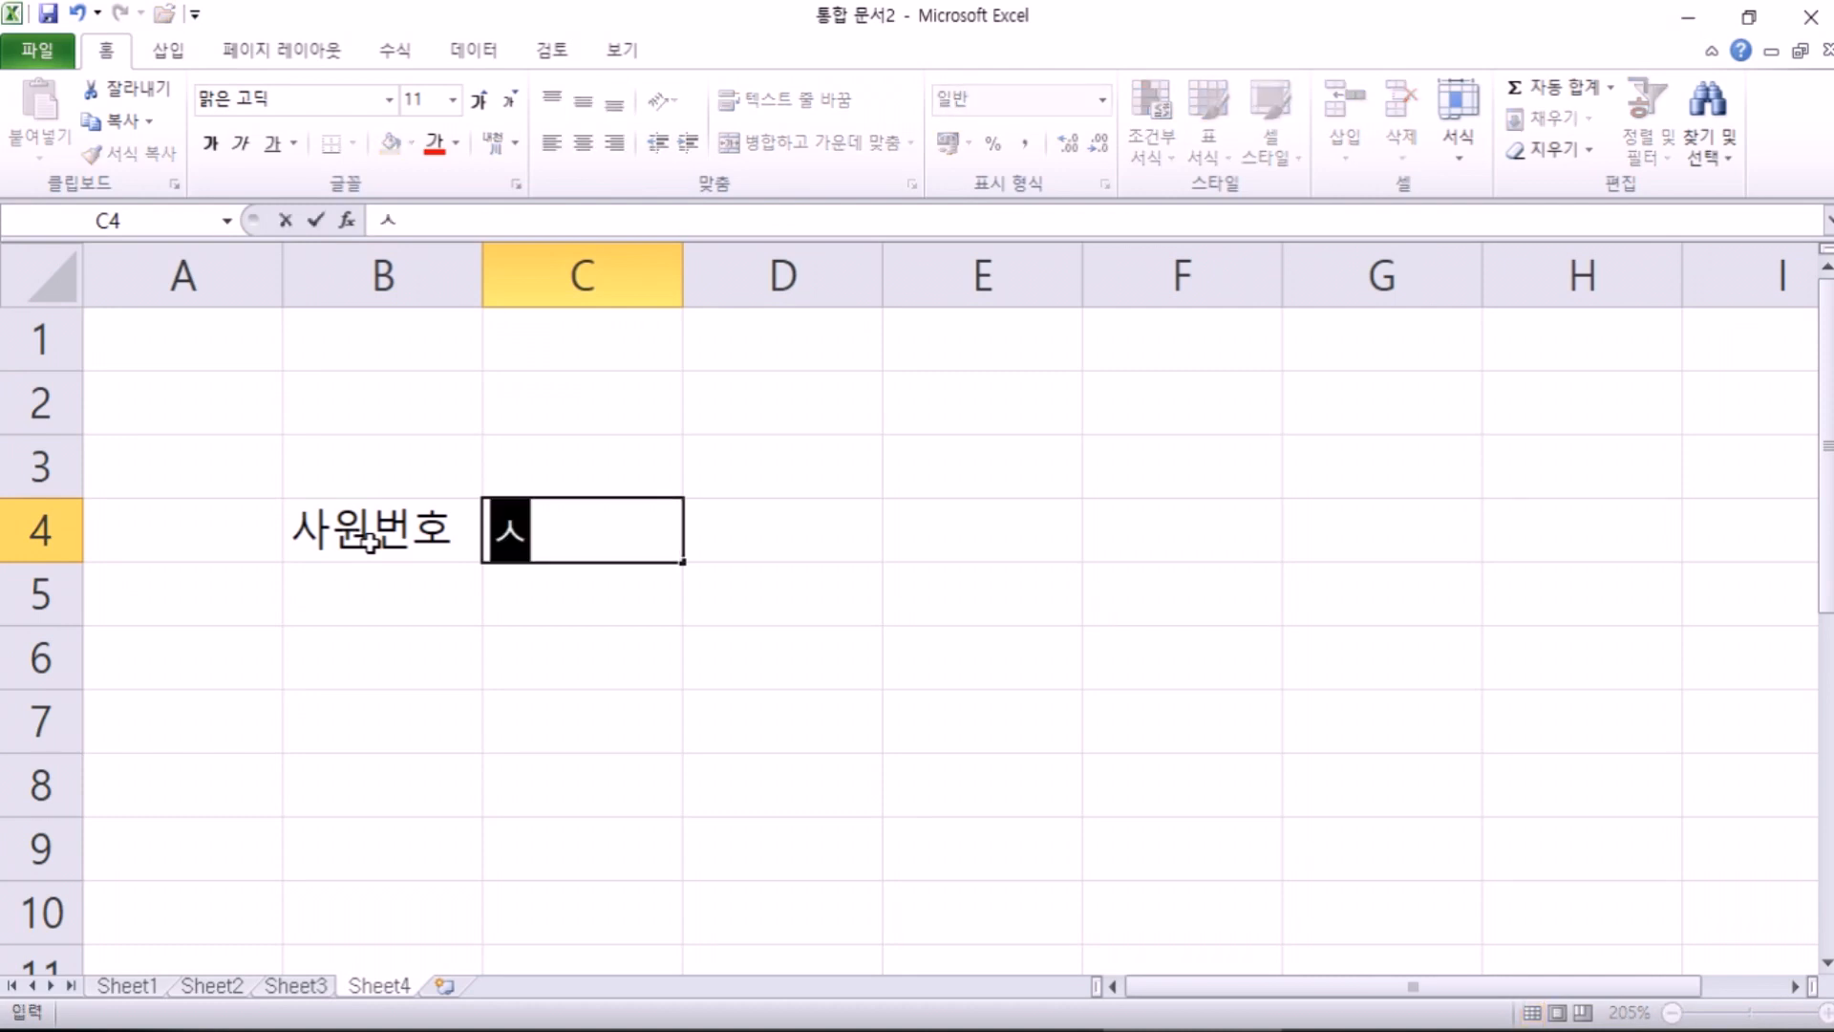
key("Tab")
type("성ㅂ별")
key("Tab")
type("입사일ㅈ")
type("자")
key("Tab")
type("부서")
key("Tab")
type("직우")
type("위")
key("Return")
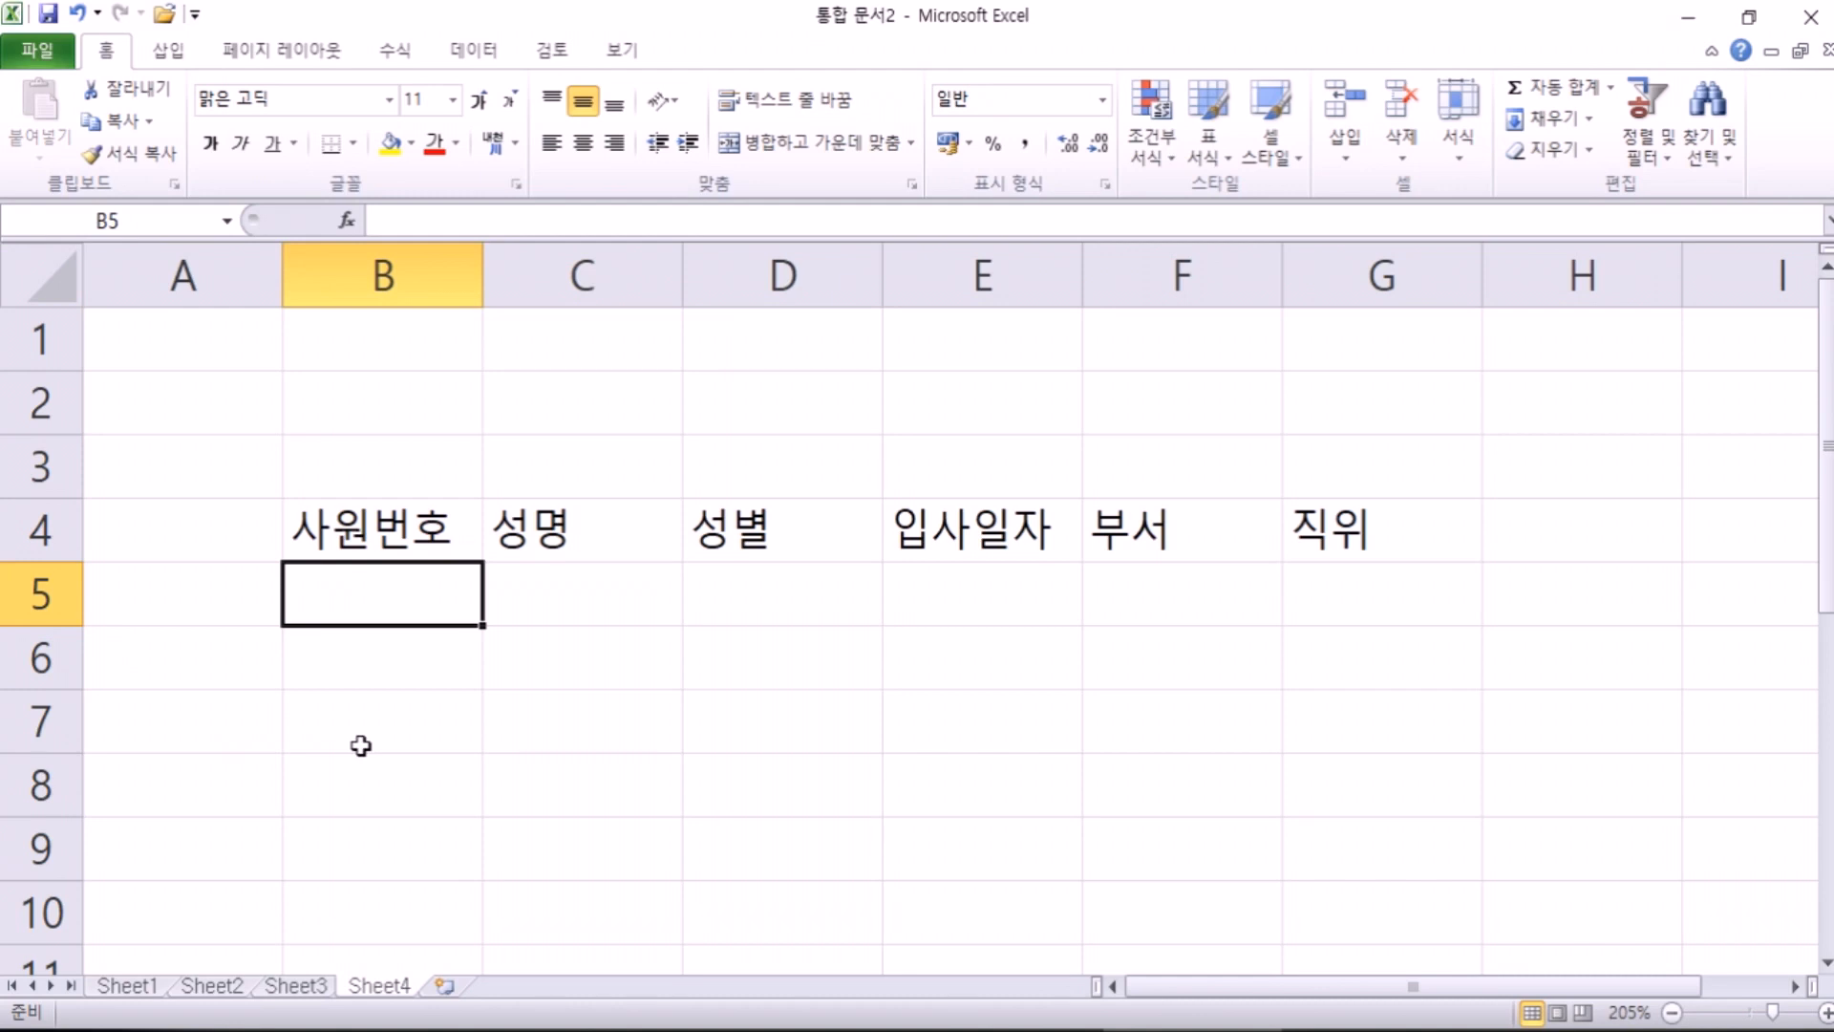
Step: Enter Book in B7 and Book-3931 in C7
key("Down")
key("Down")
type("bOOK")
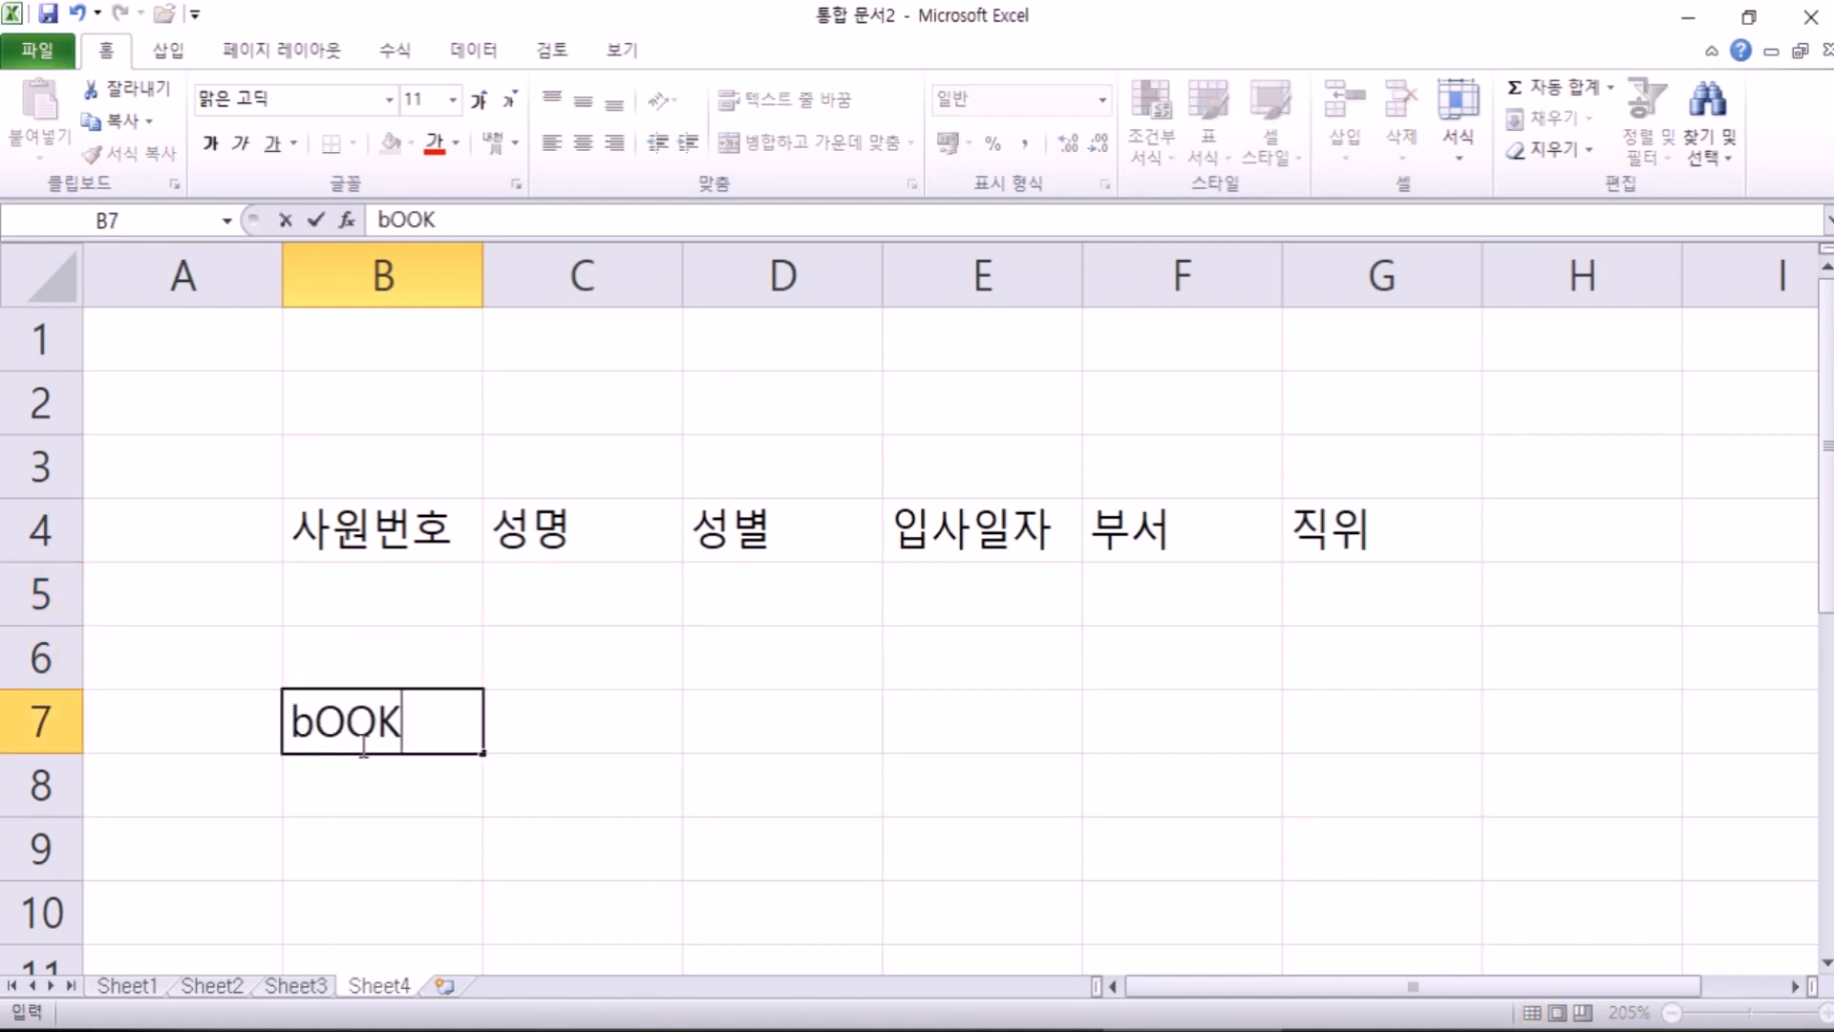
key("Tab")
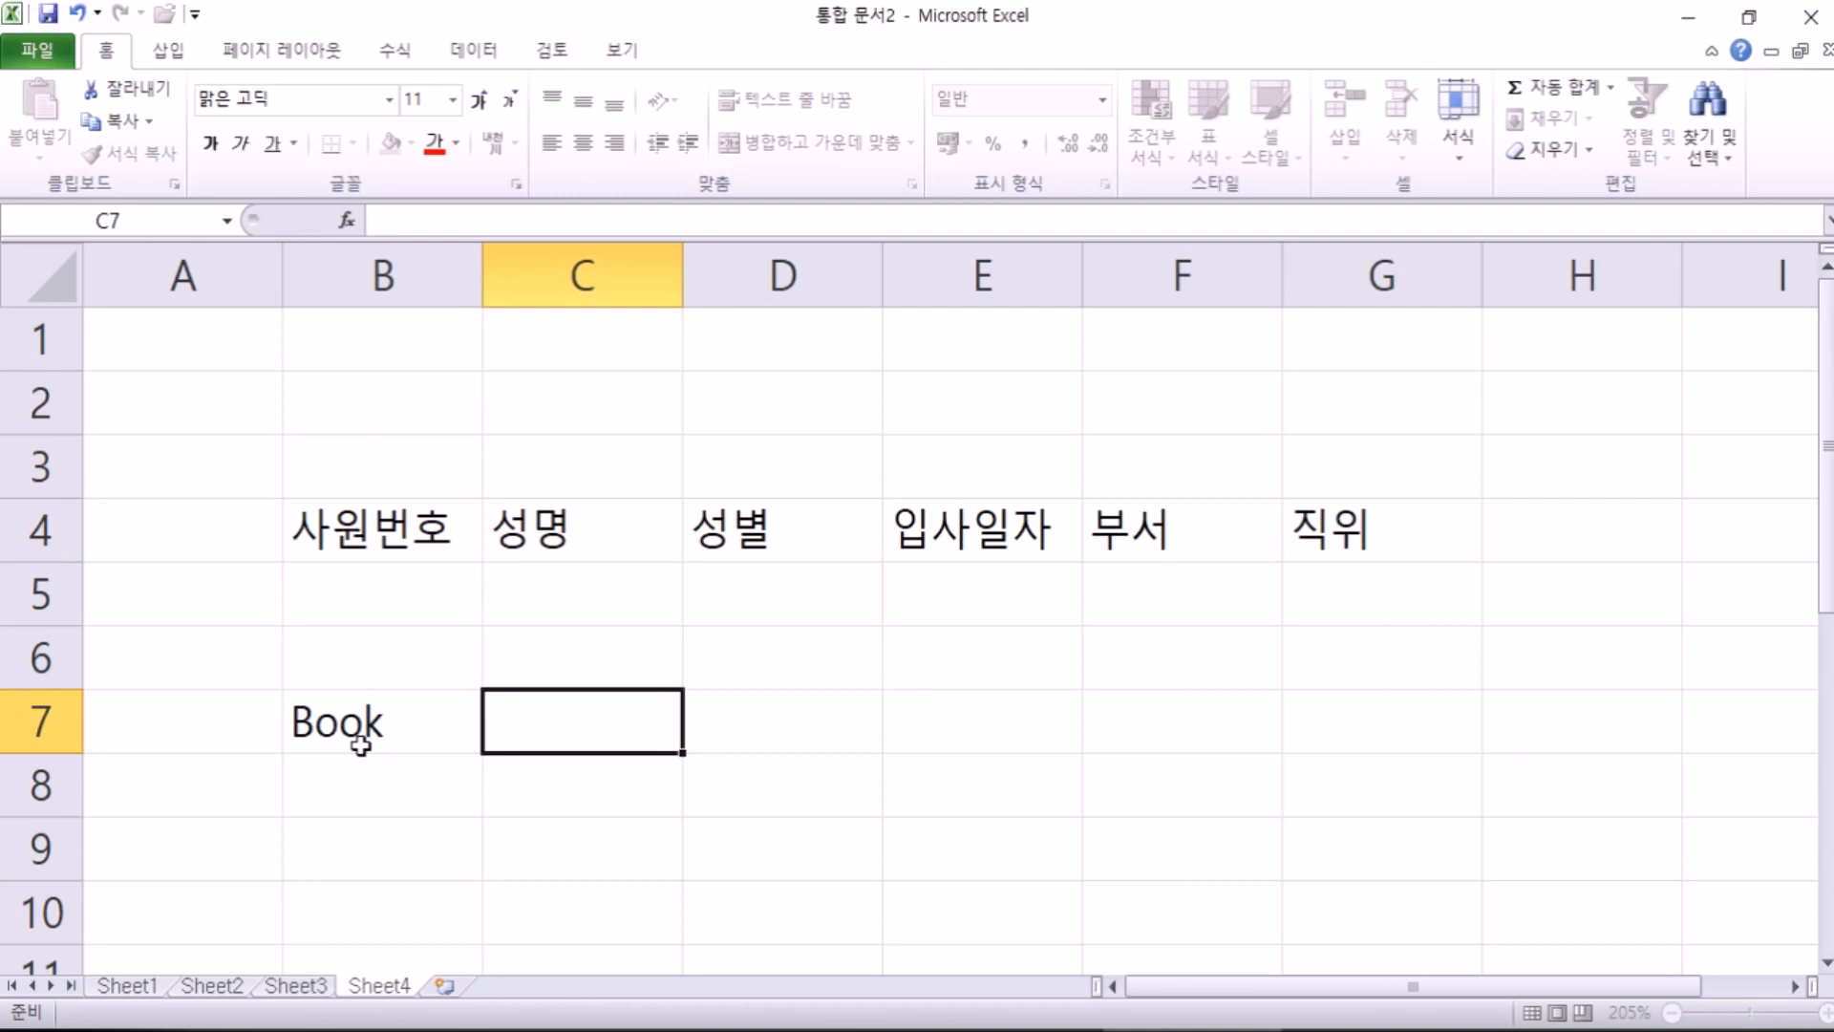
type("b")
key("BackSpace")
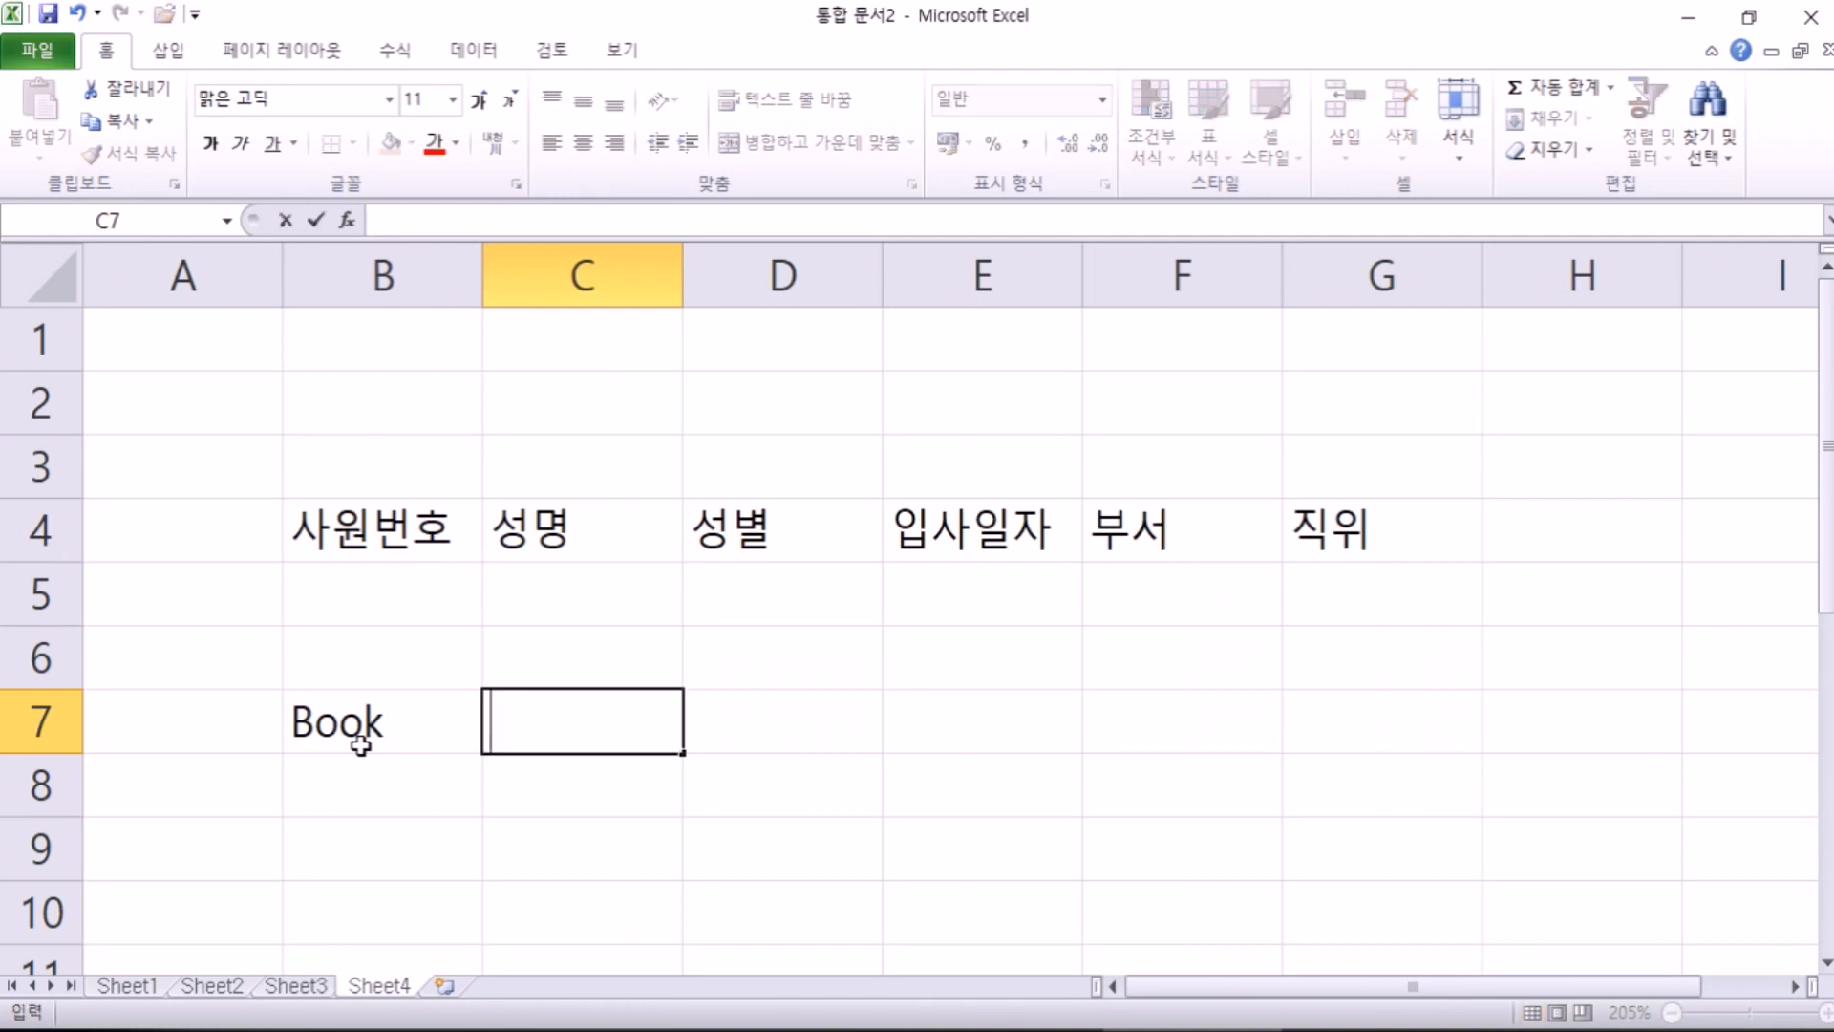
type("ㅠ")
key("BackSpace")
type("Book")
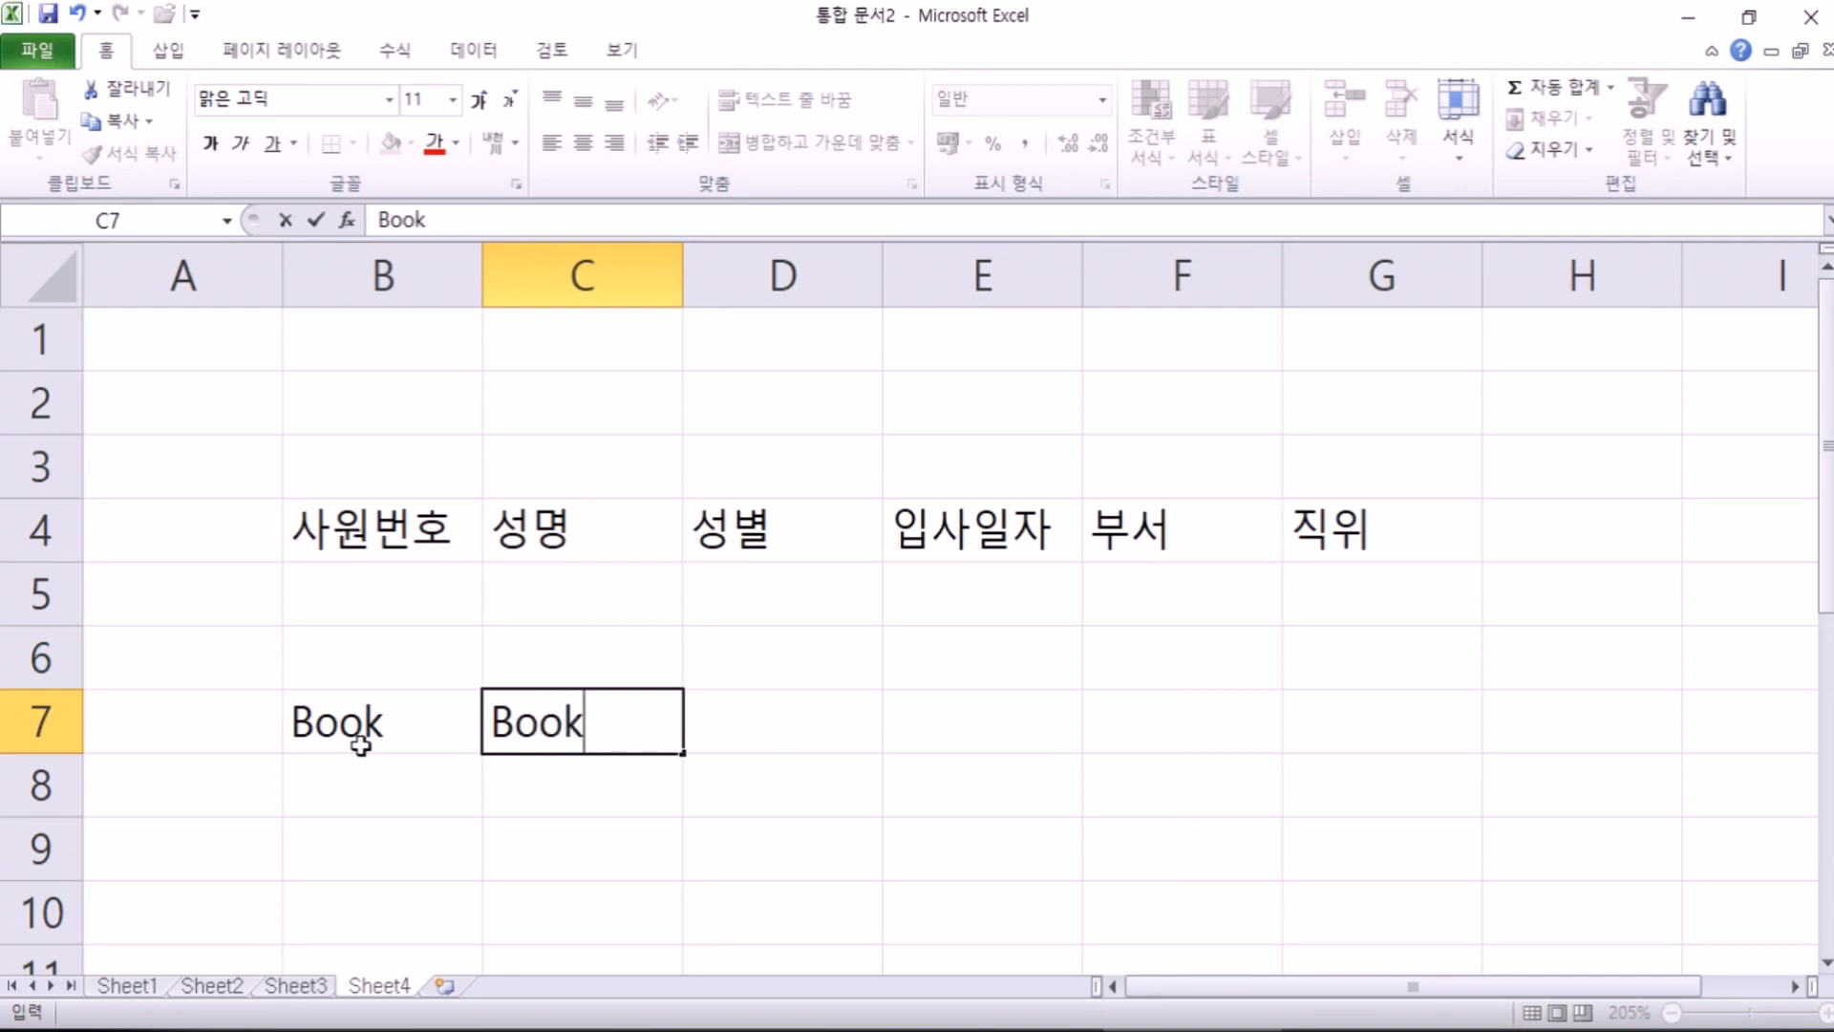
type("-3931")
key("Return")
key("Right")
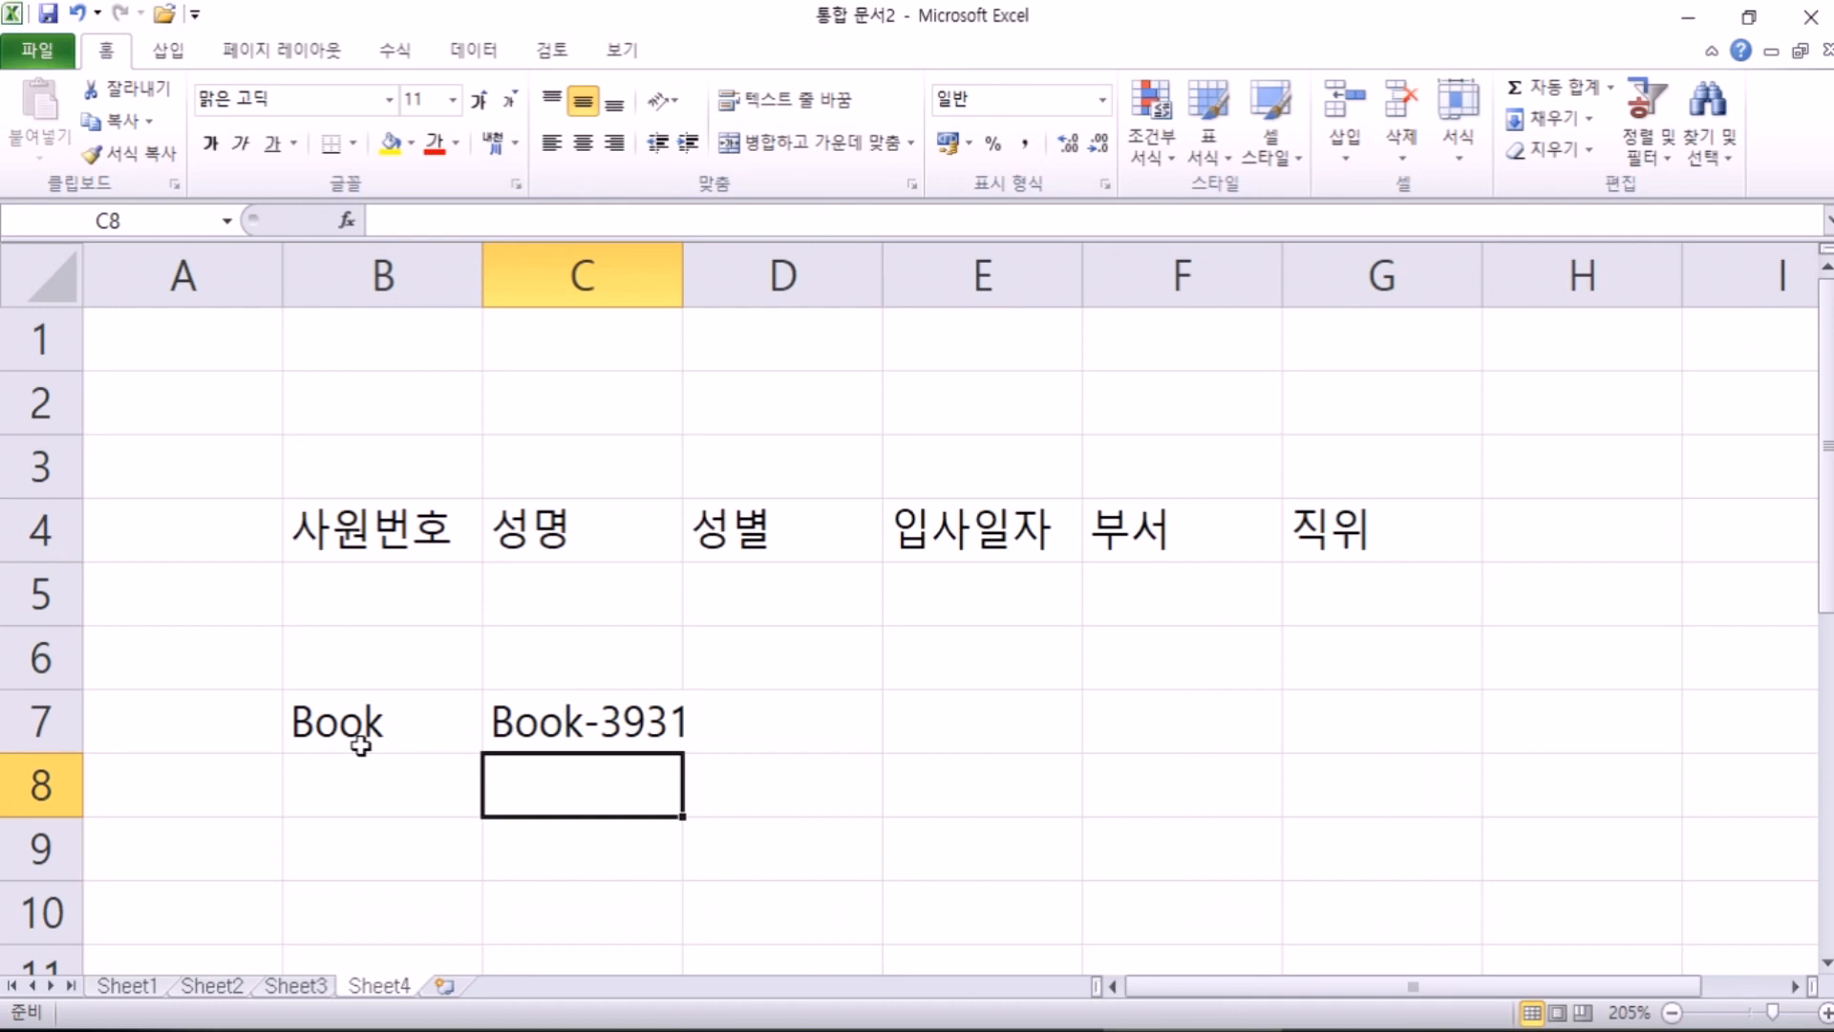
Step: Replace the text in B7 with 1번
left_click(361, 746)
type("1qjs")
key("Return")
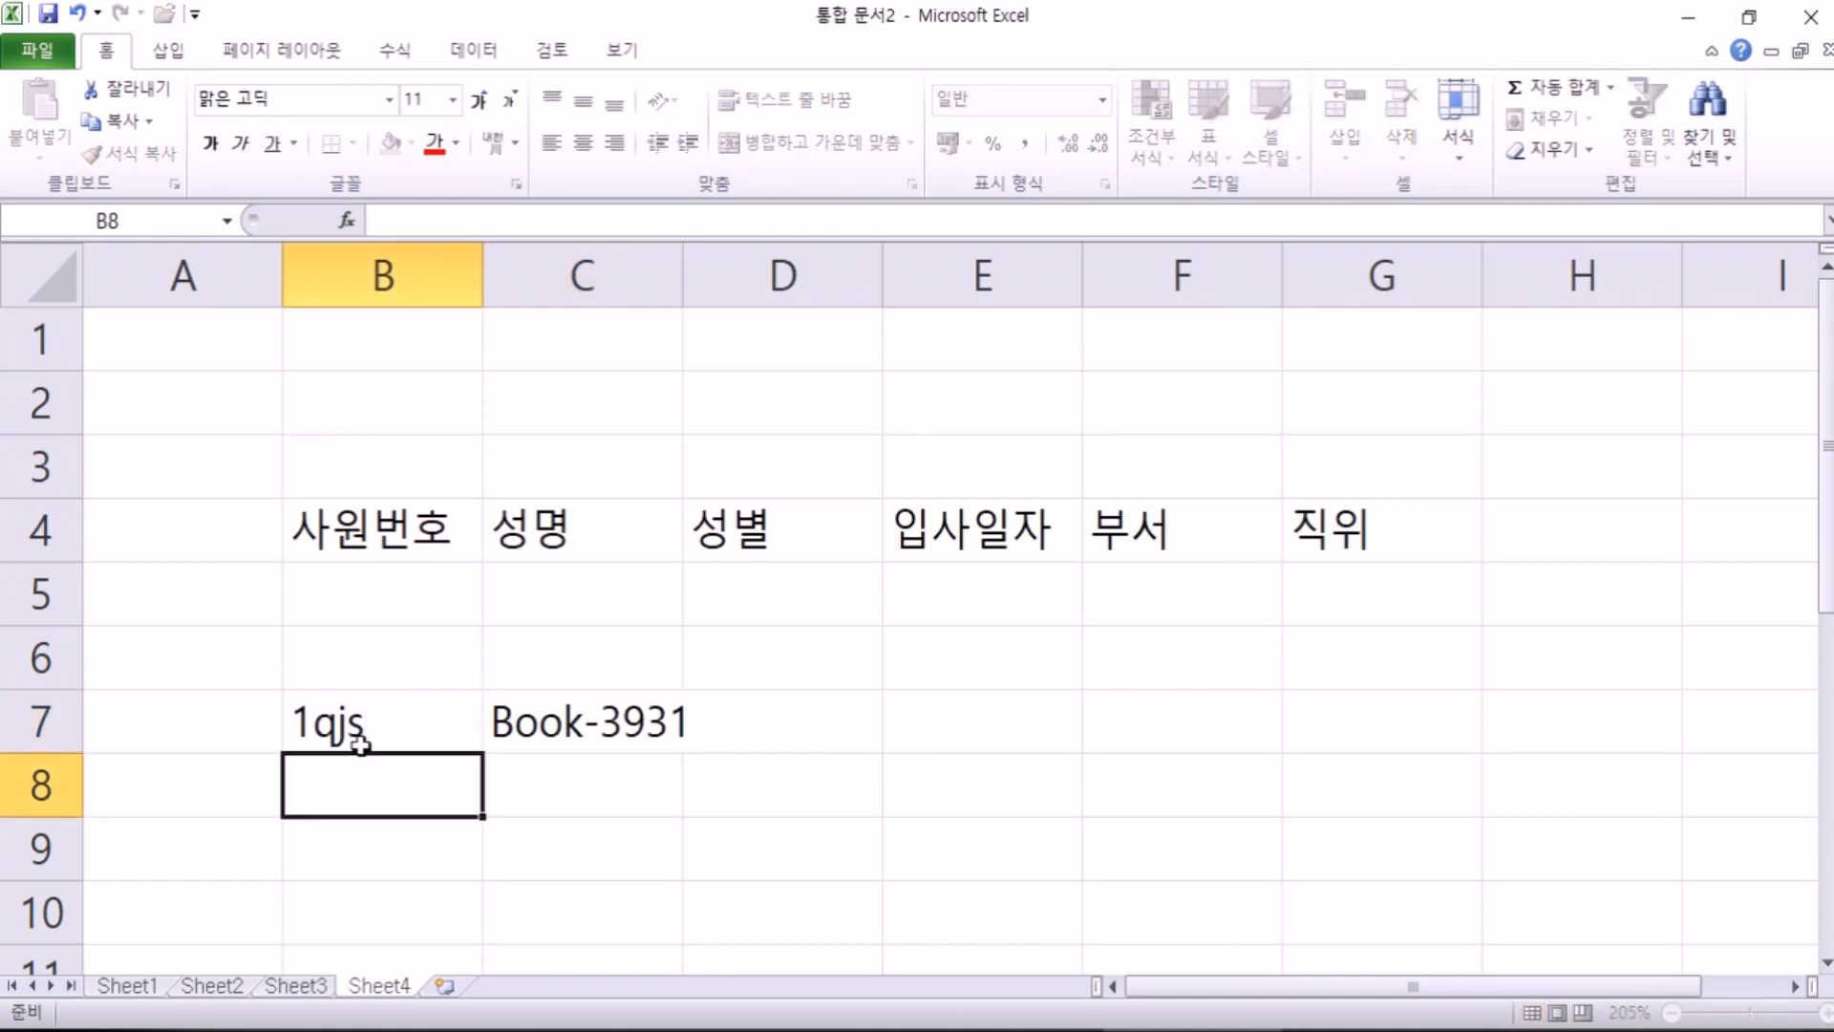
left_click(360, 746)
type("1")
key("Escape")
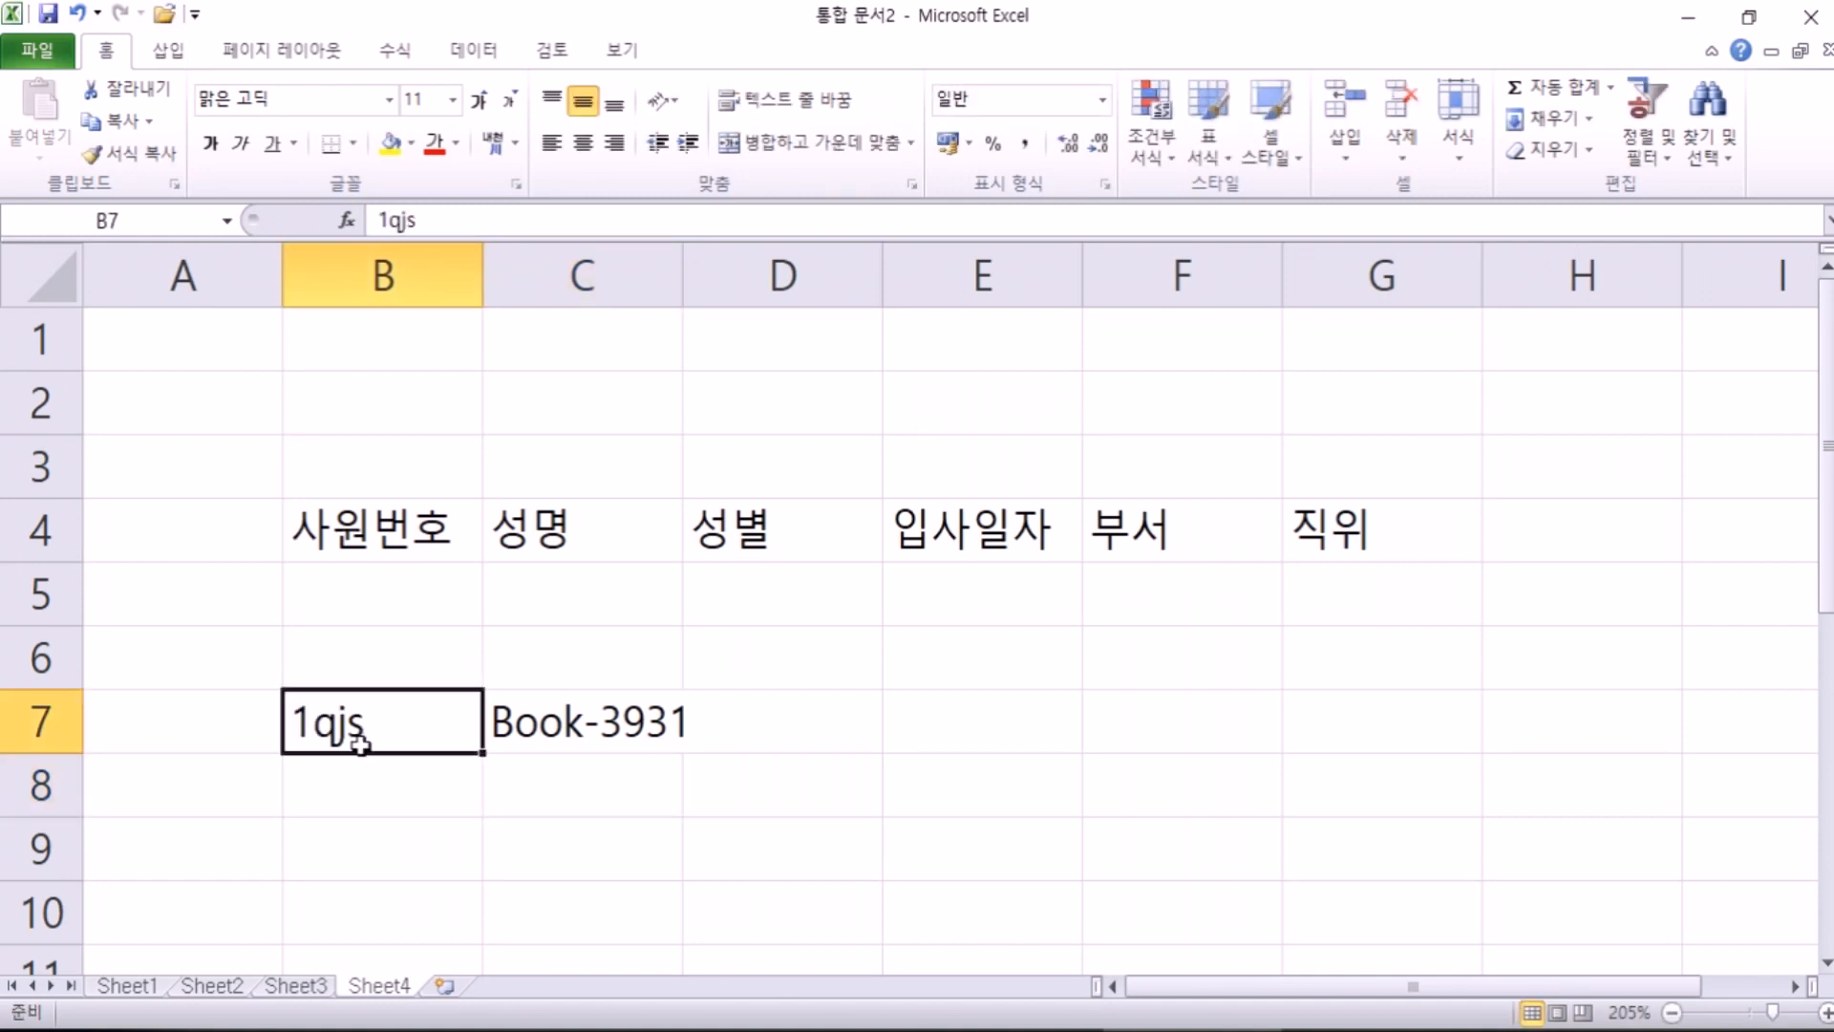
type("1ㅂ")
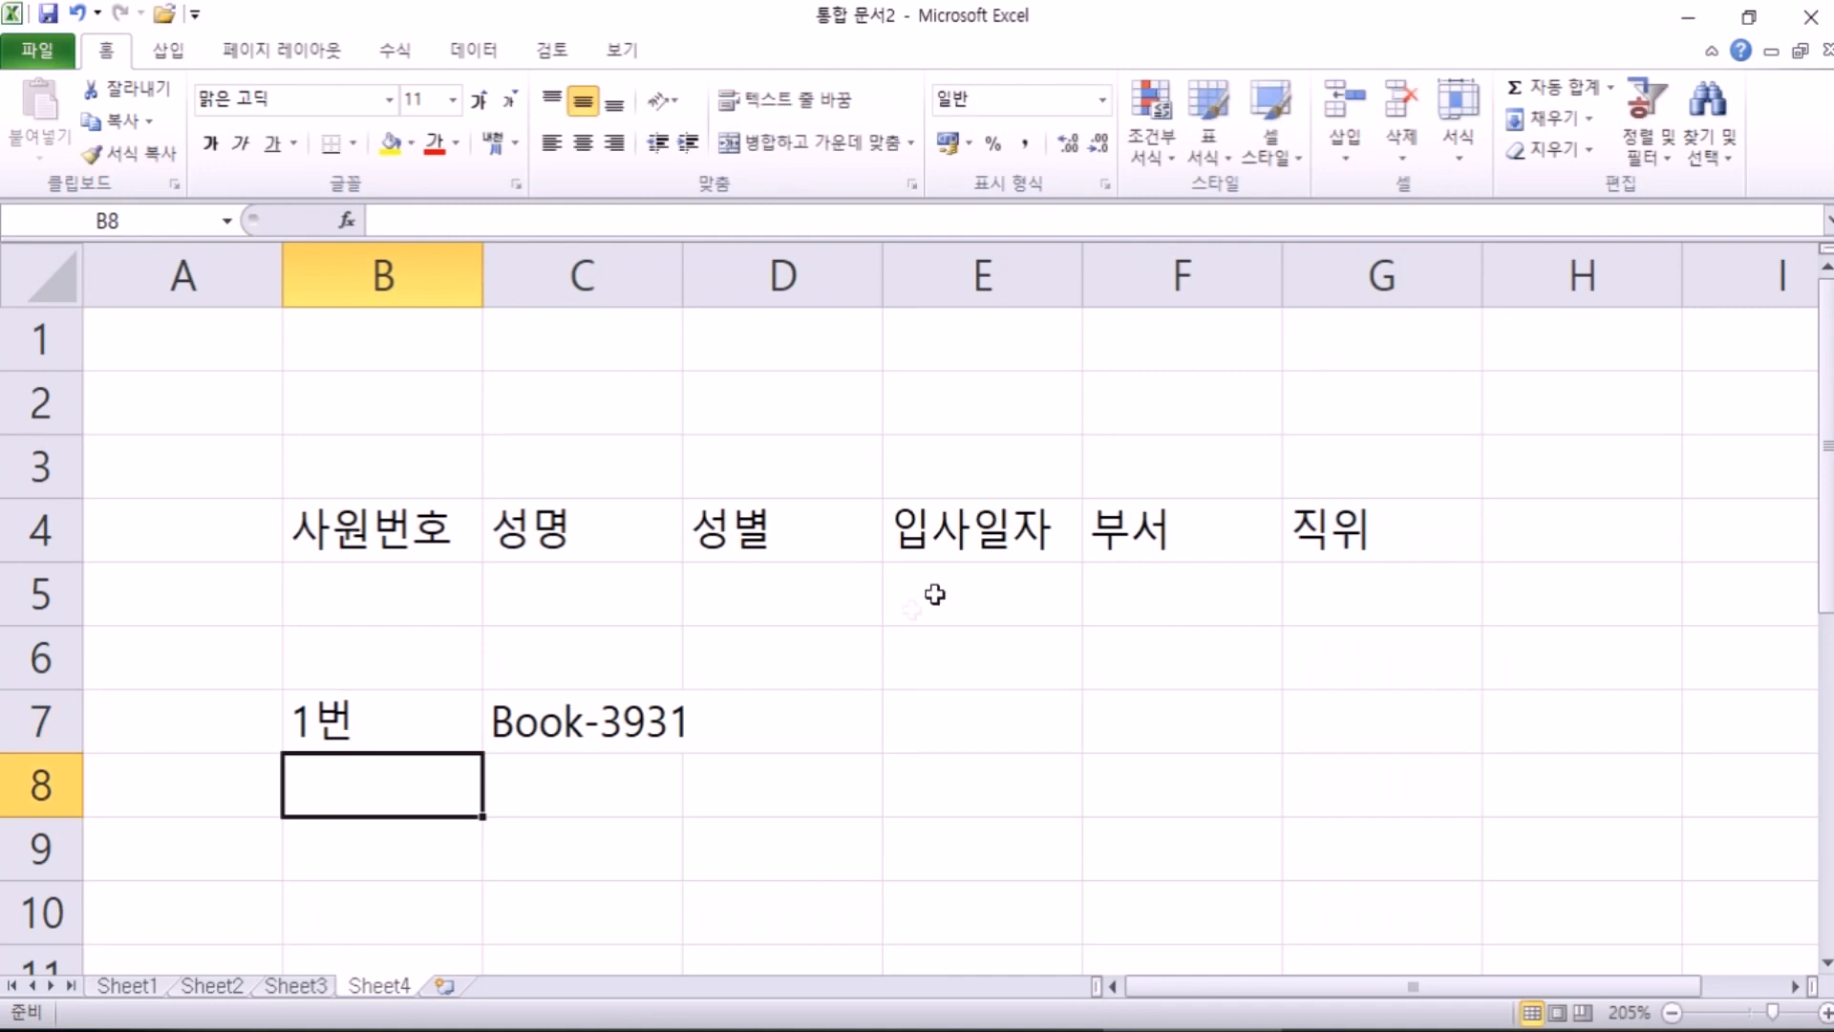
scroll(507, 467, "down", 2)
Step: Autofill B7 down to 8번 in B14 and C7 down to Book-3937 in C13
left_click(477, 356)
left_click_drag(483, 371, 410, 791)
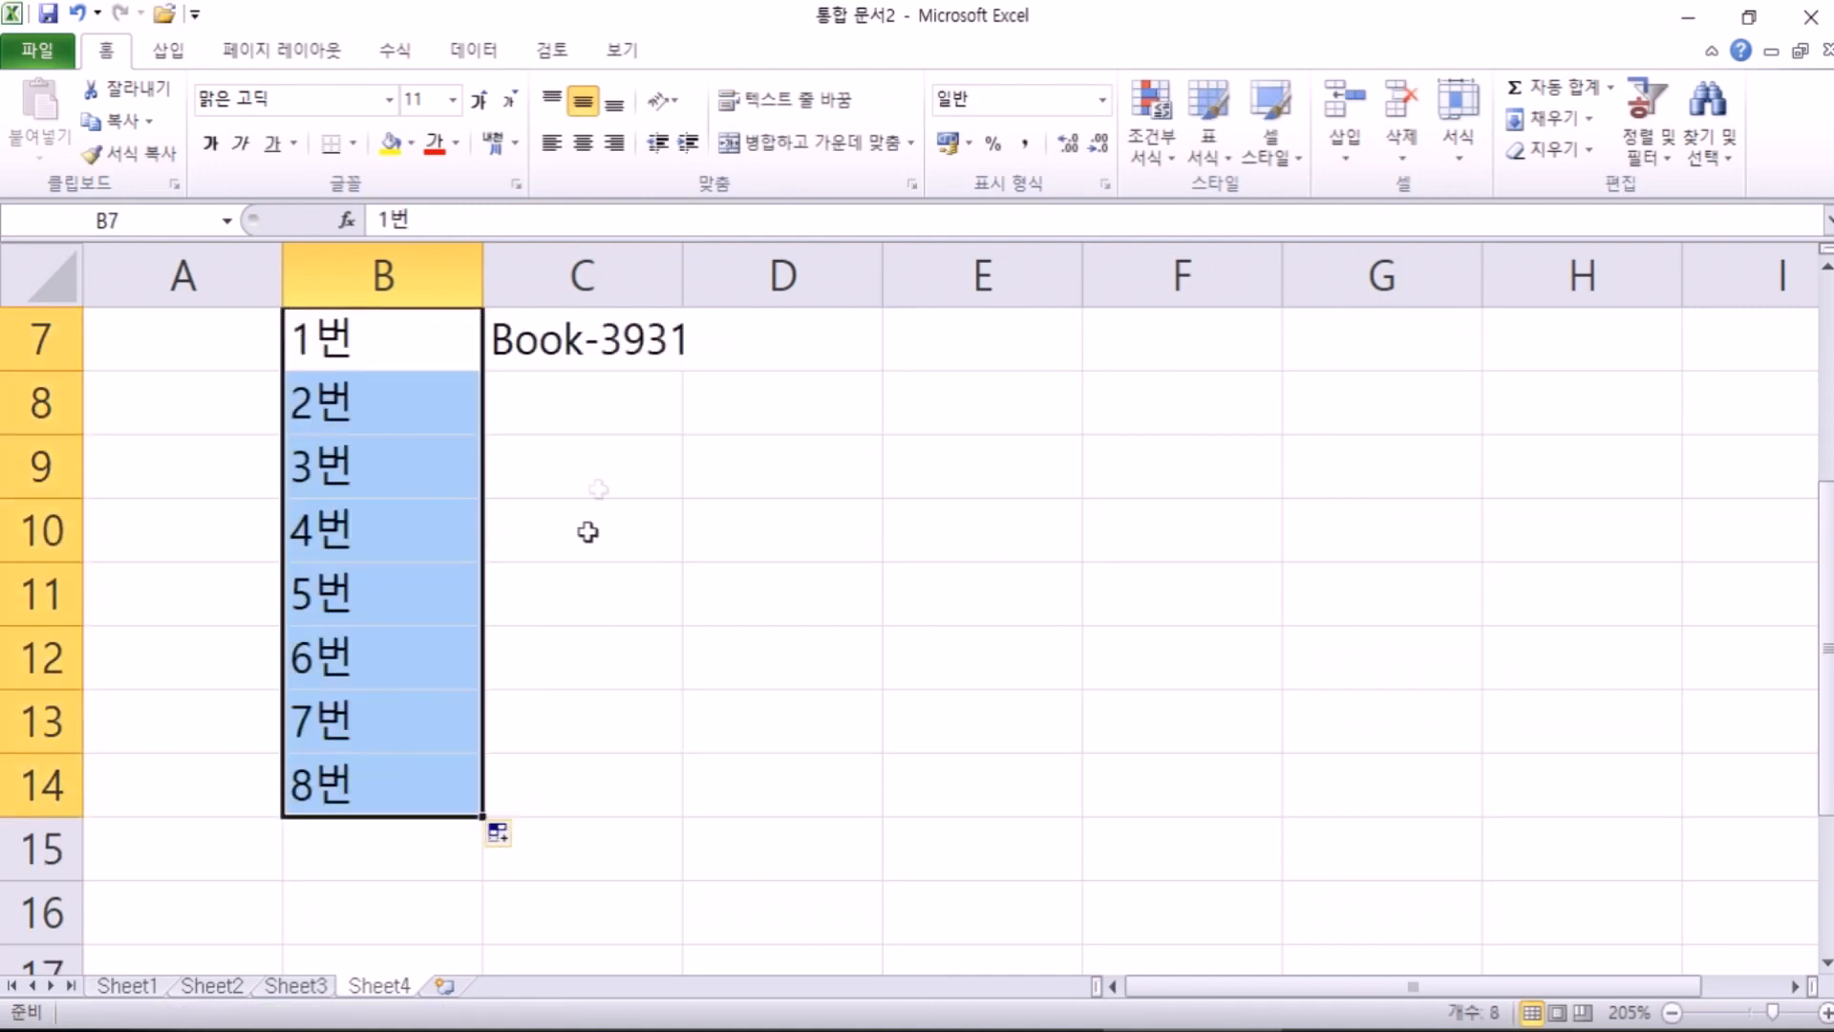
left_click(651, 361)
left_click_drag(687, 378, 688, 754)
Step: Check the filled Book numbers in C13 and C8 without changing them
left_click(781, 544)
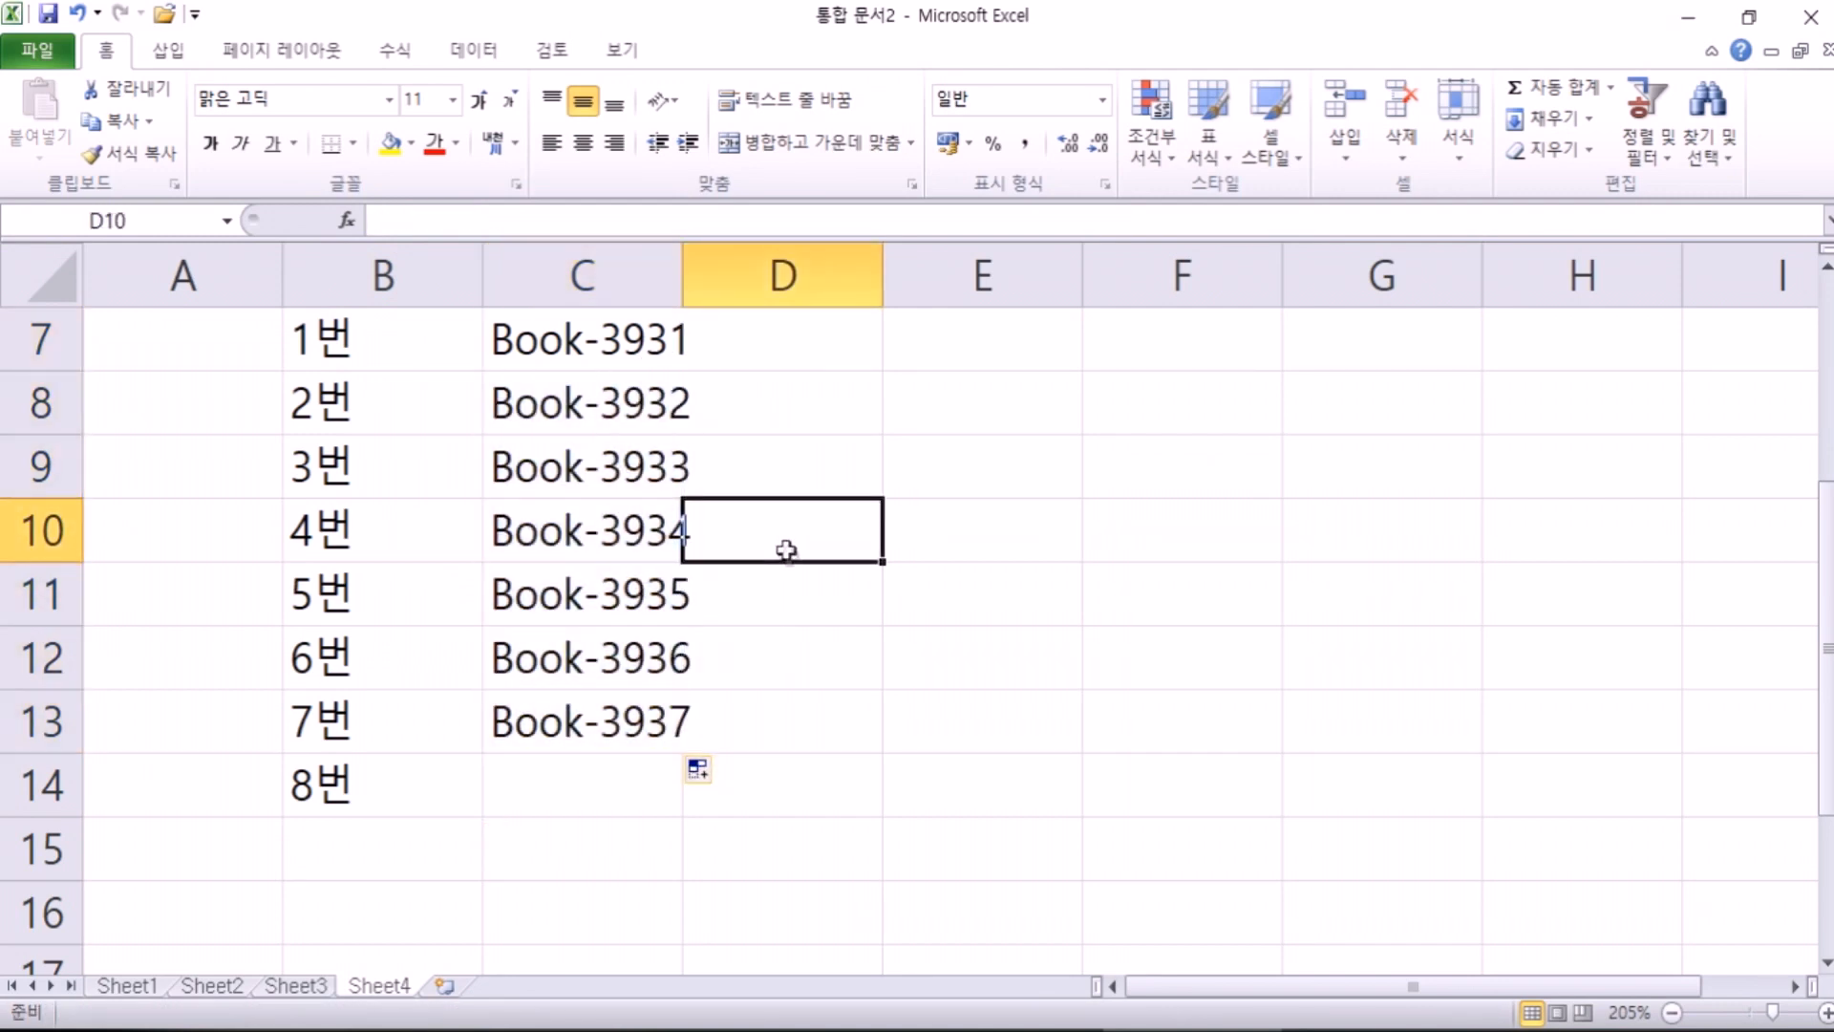
left_click(612, 699)
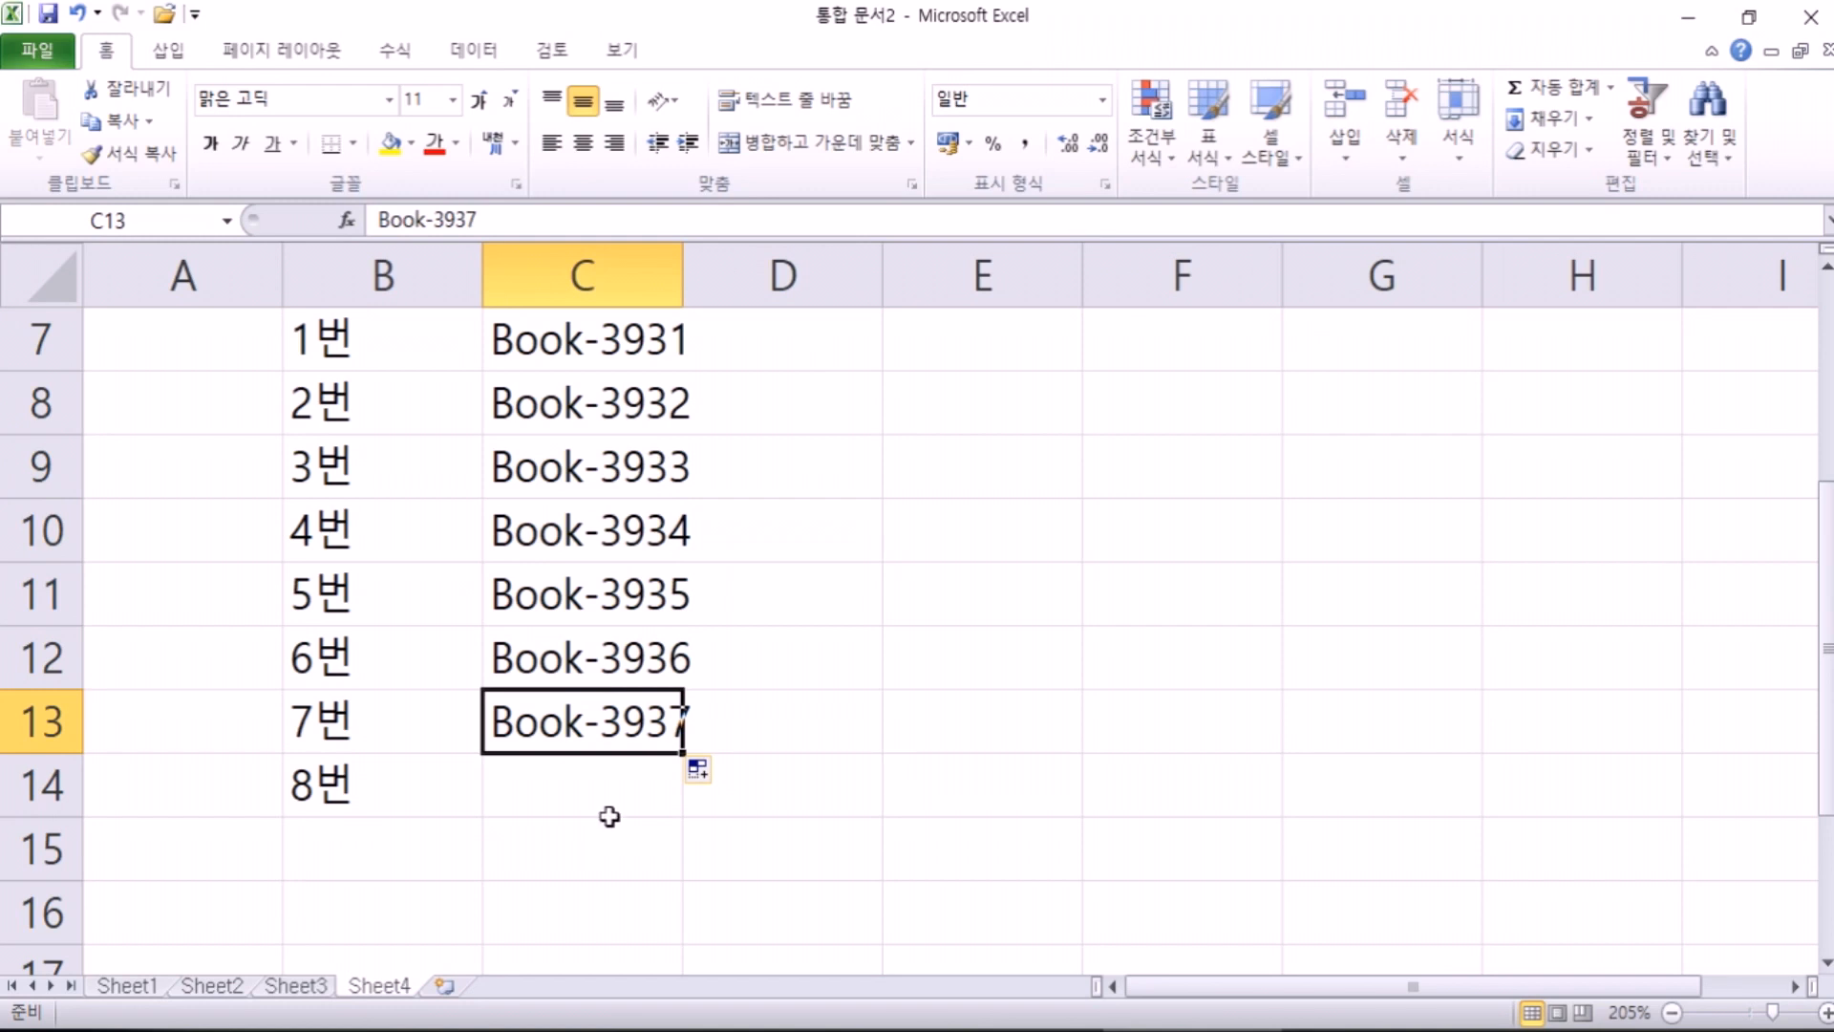
double_click(605, 403)
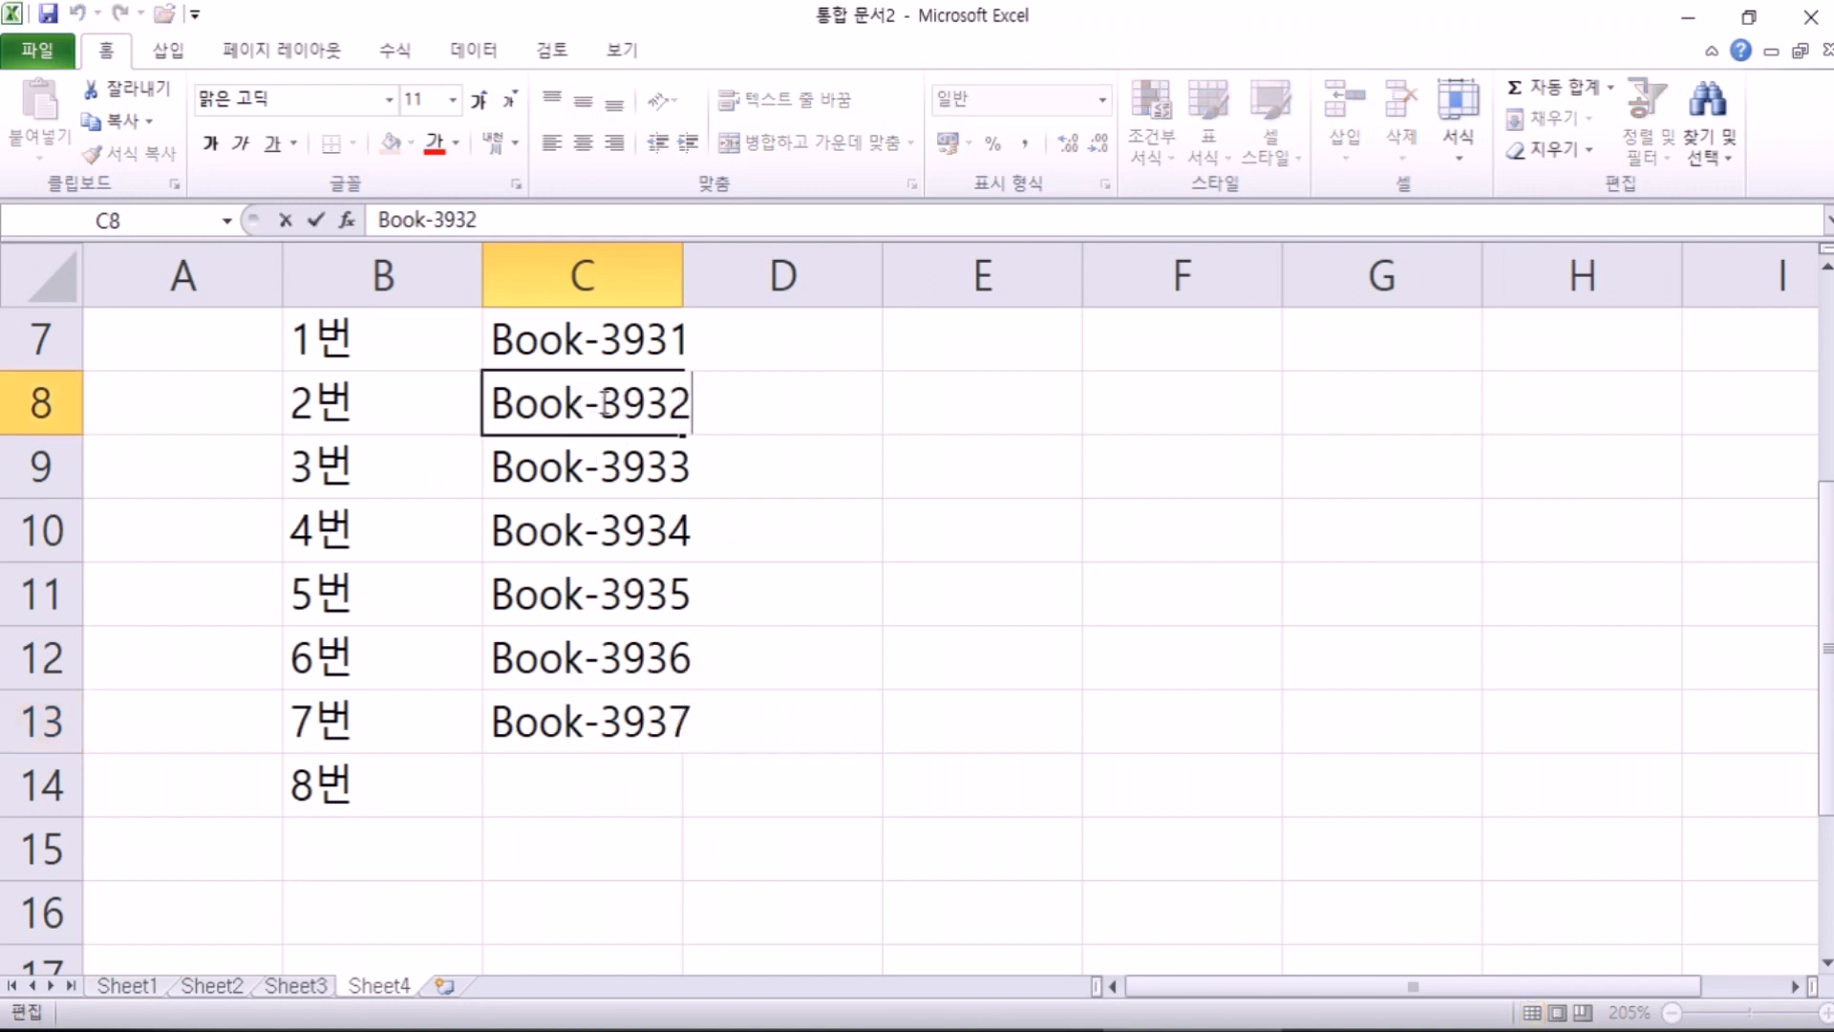
left_click_drag(605, 403, 732, 414)
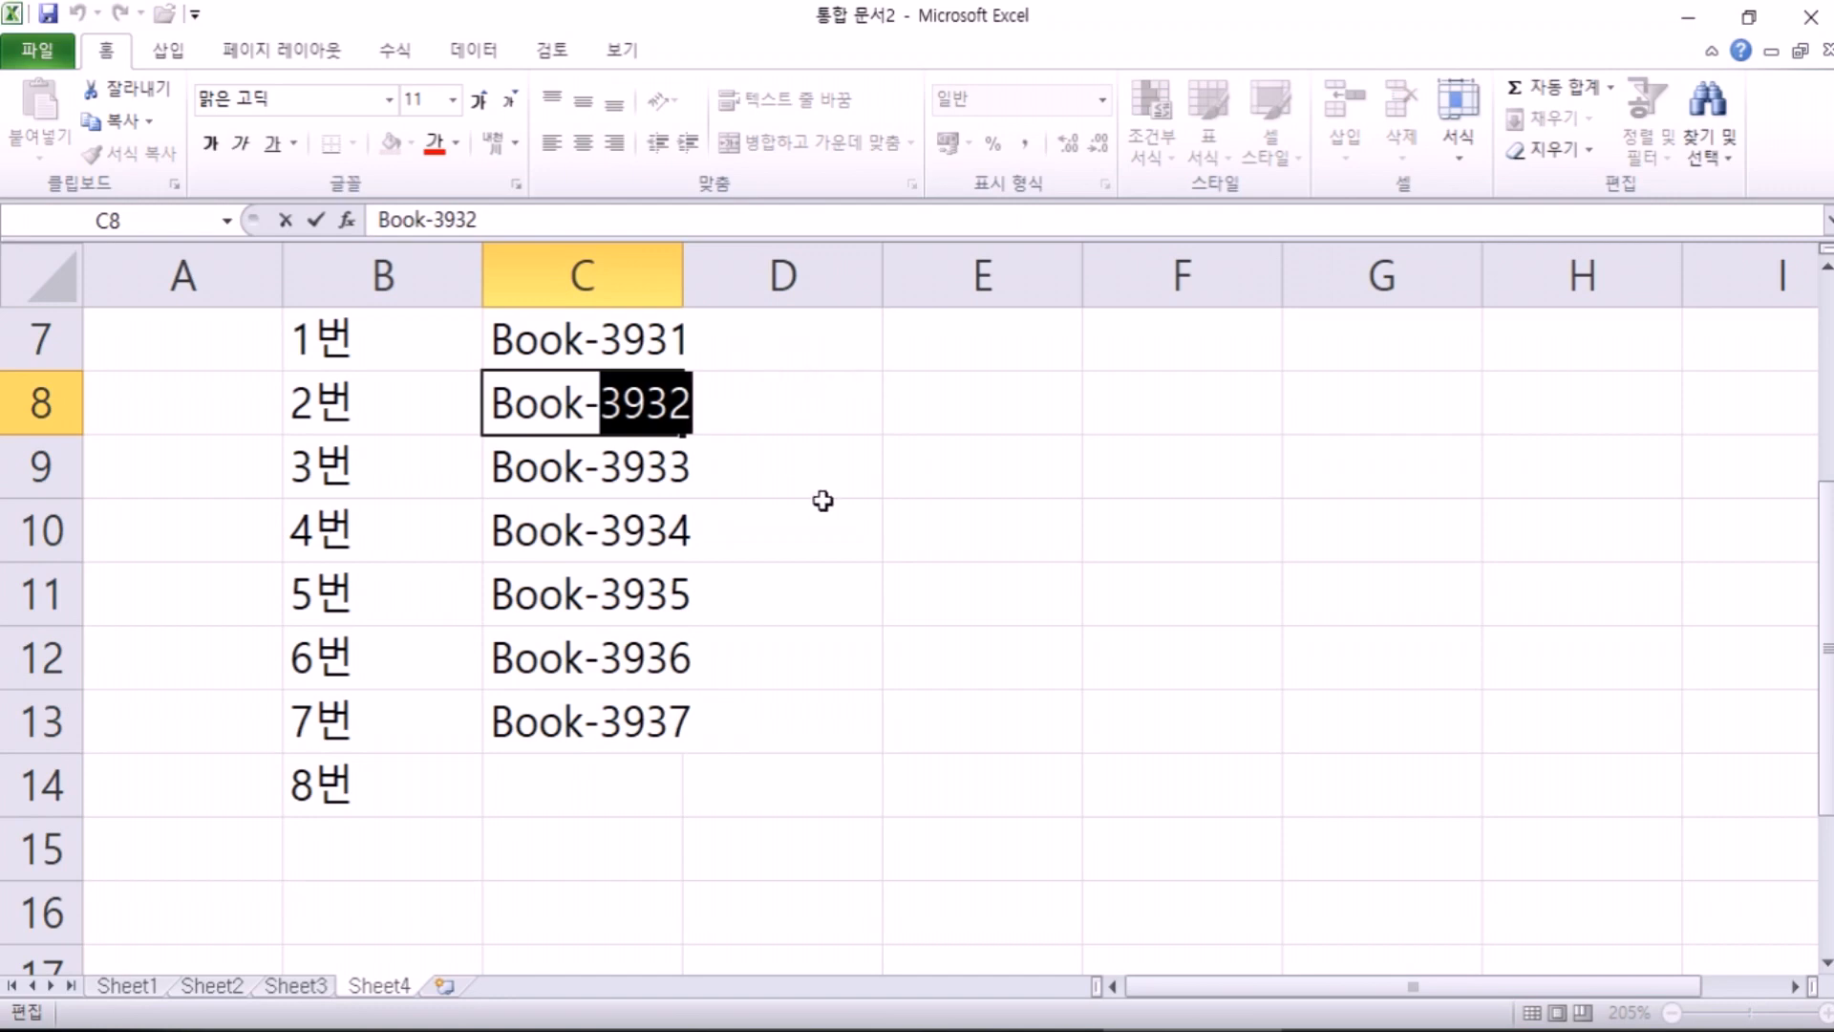
key("Escape")
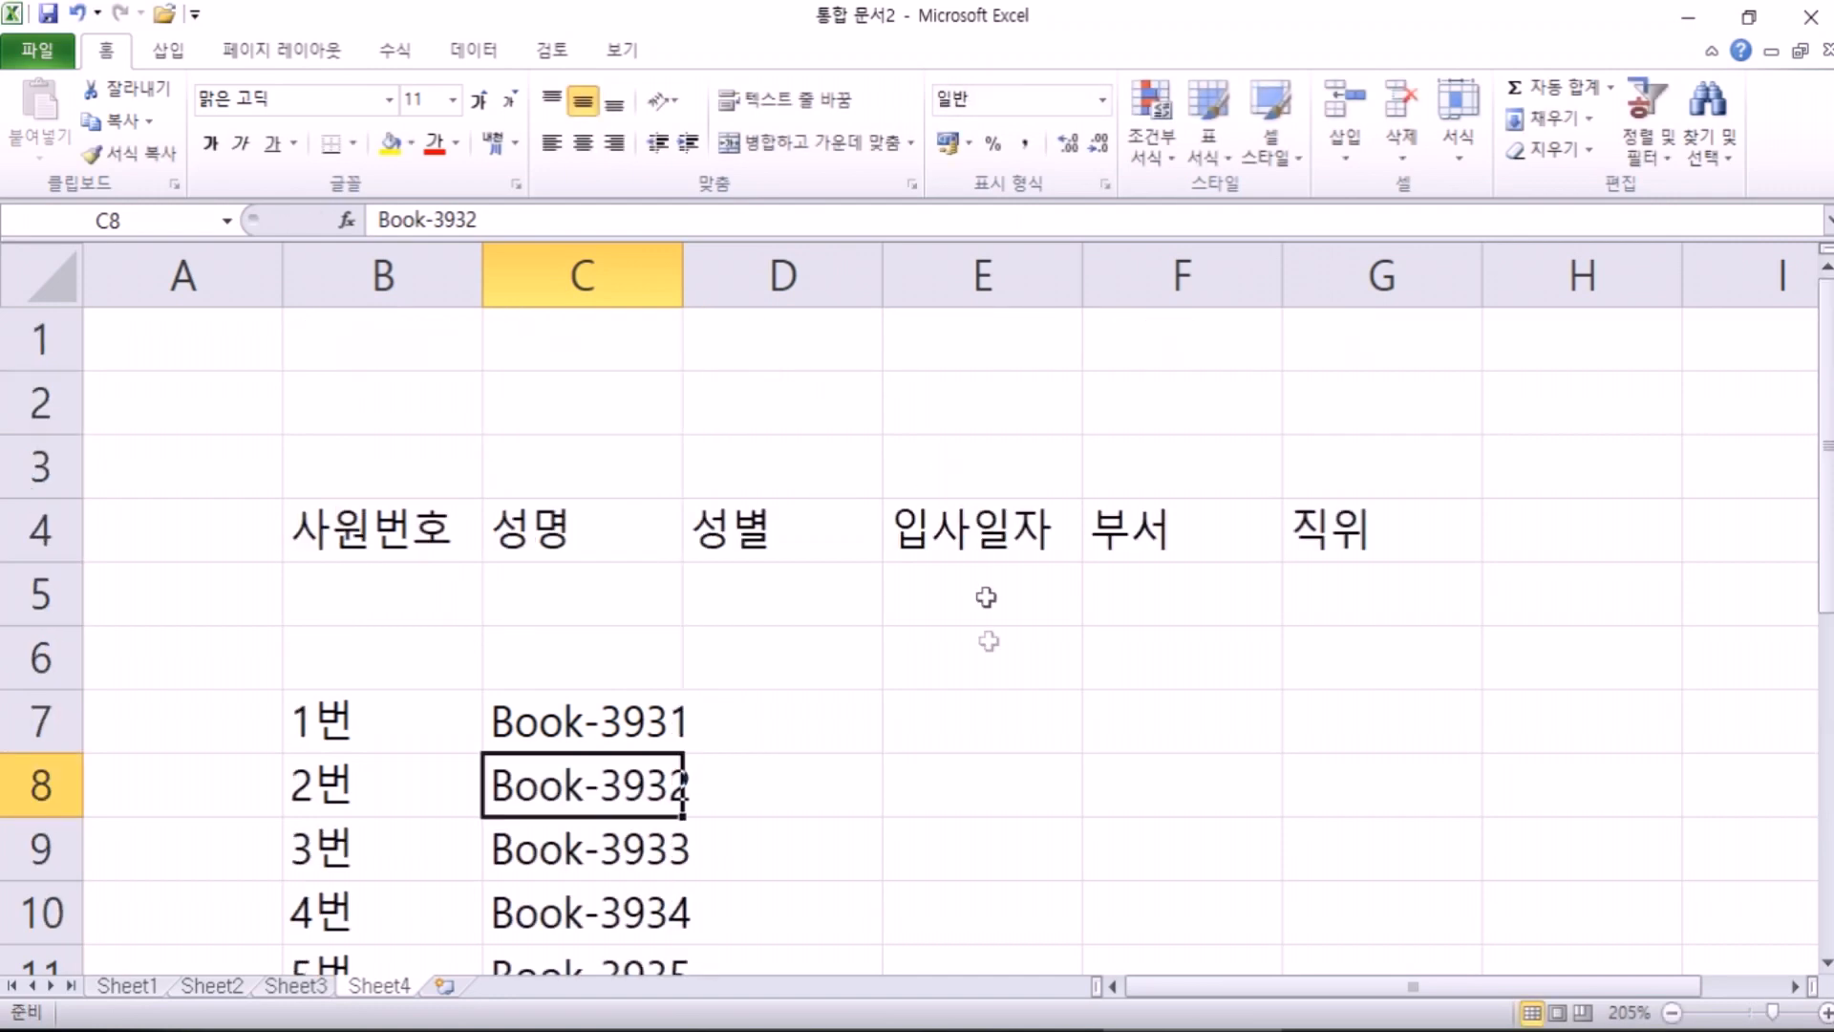
left_click(975, 726)
Step: Enter Book- in E7 and copy it down to E14
scroll(1151, 714, "down", 1)
scroll(1151, 714, "up", 1)
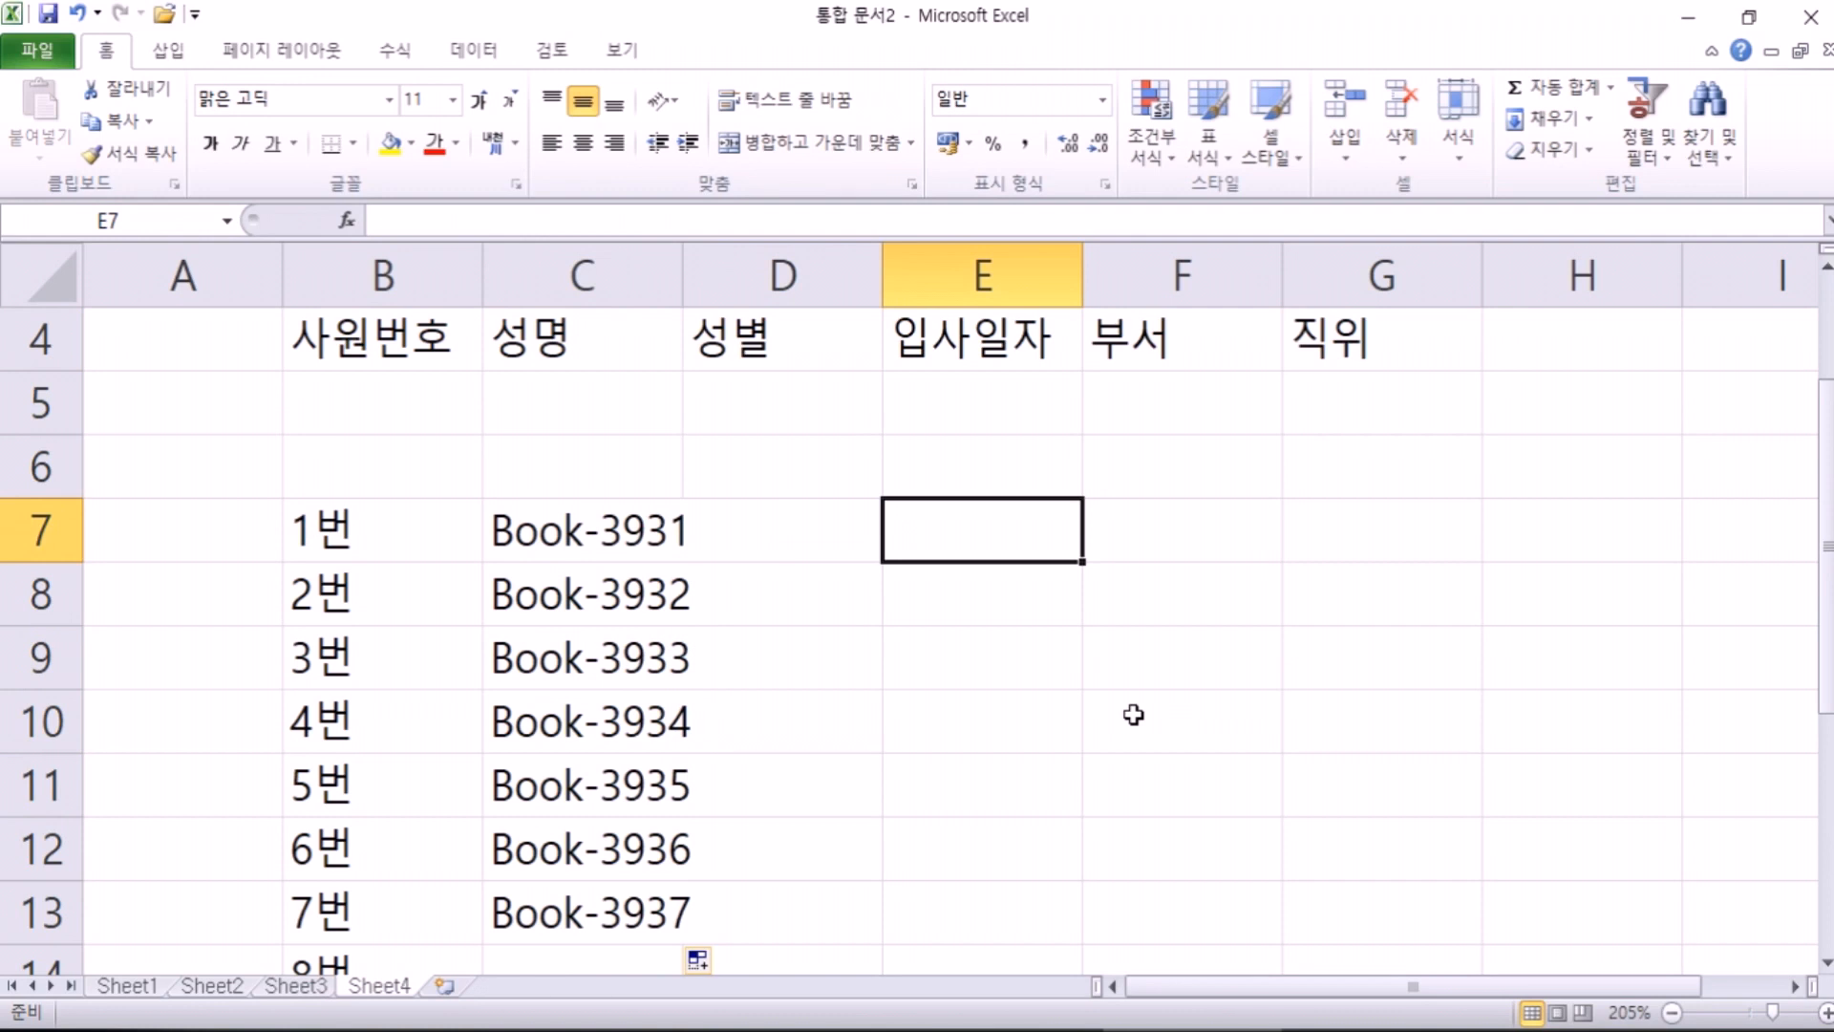
type("ㅠ")
key("BackSpace")
key("Hangul")
type("Book-")
key("Return")
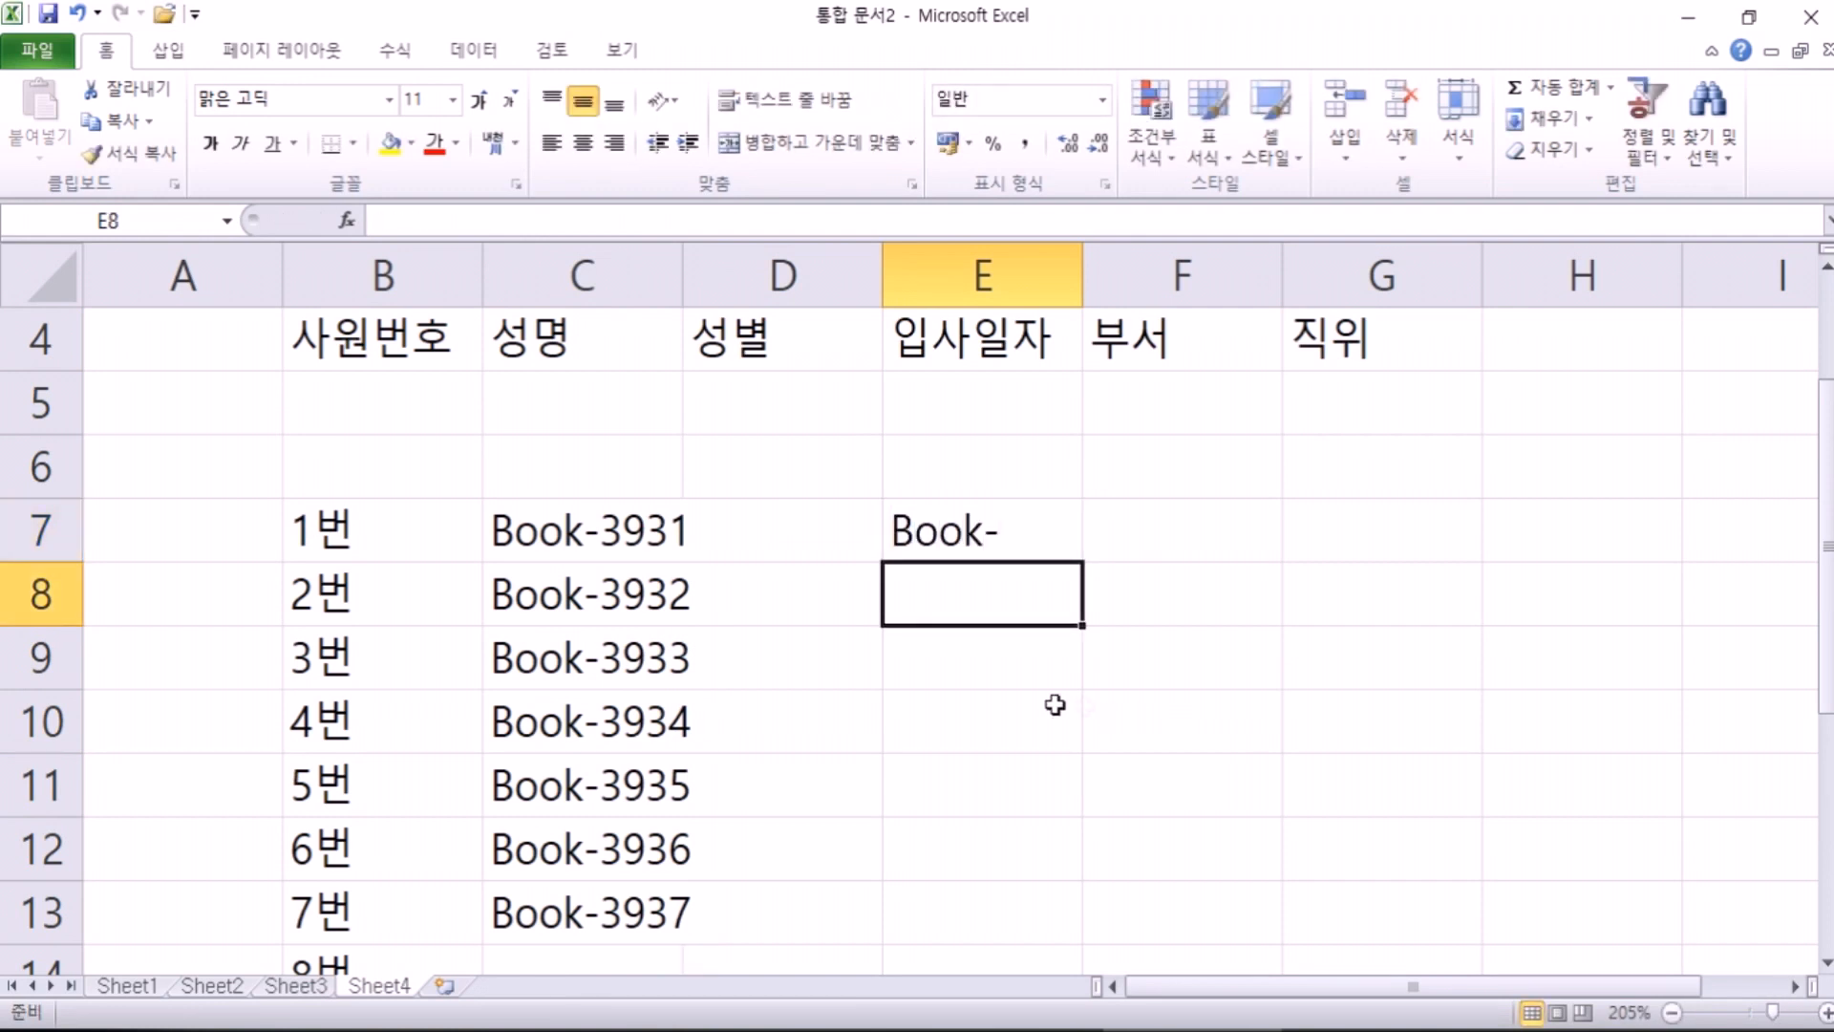
left_click(991, 506)
left_click_drag(1083, 560, 1099, 888)
left_click(1011, 413)
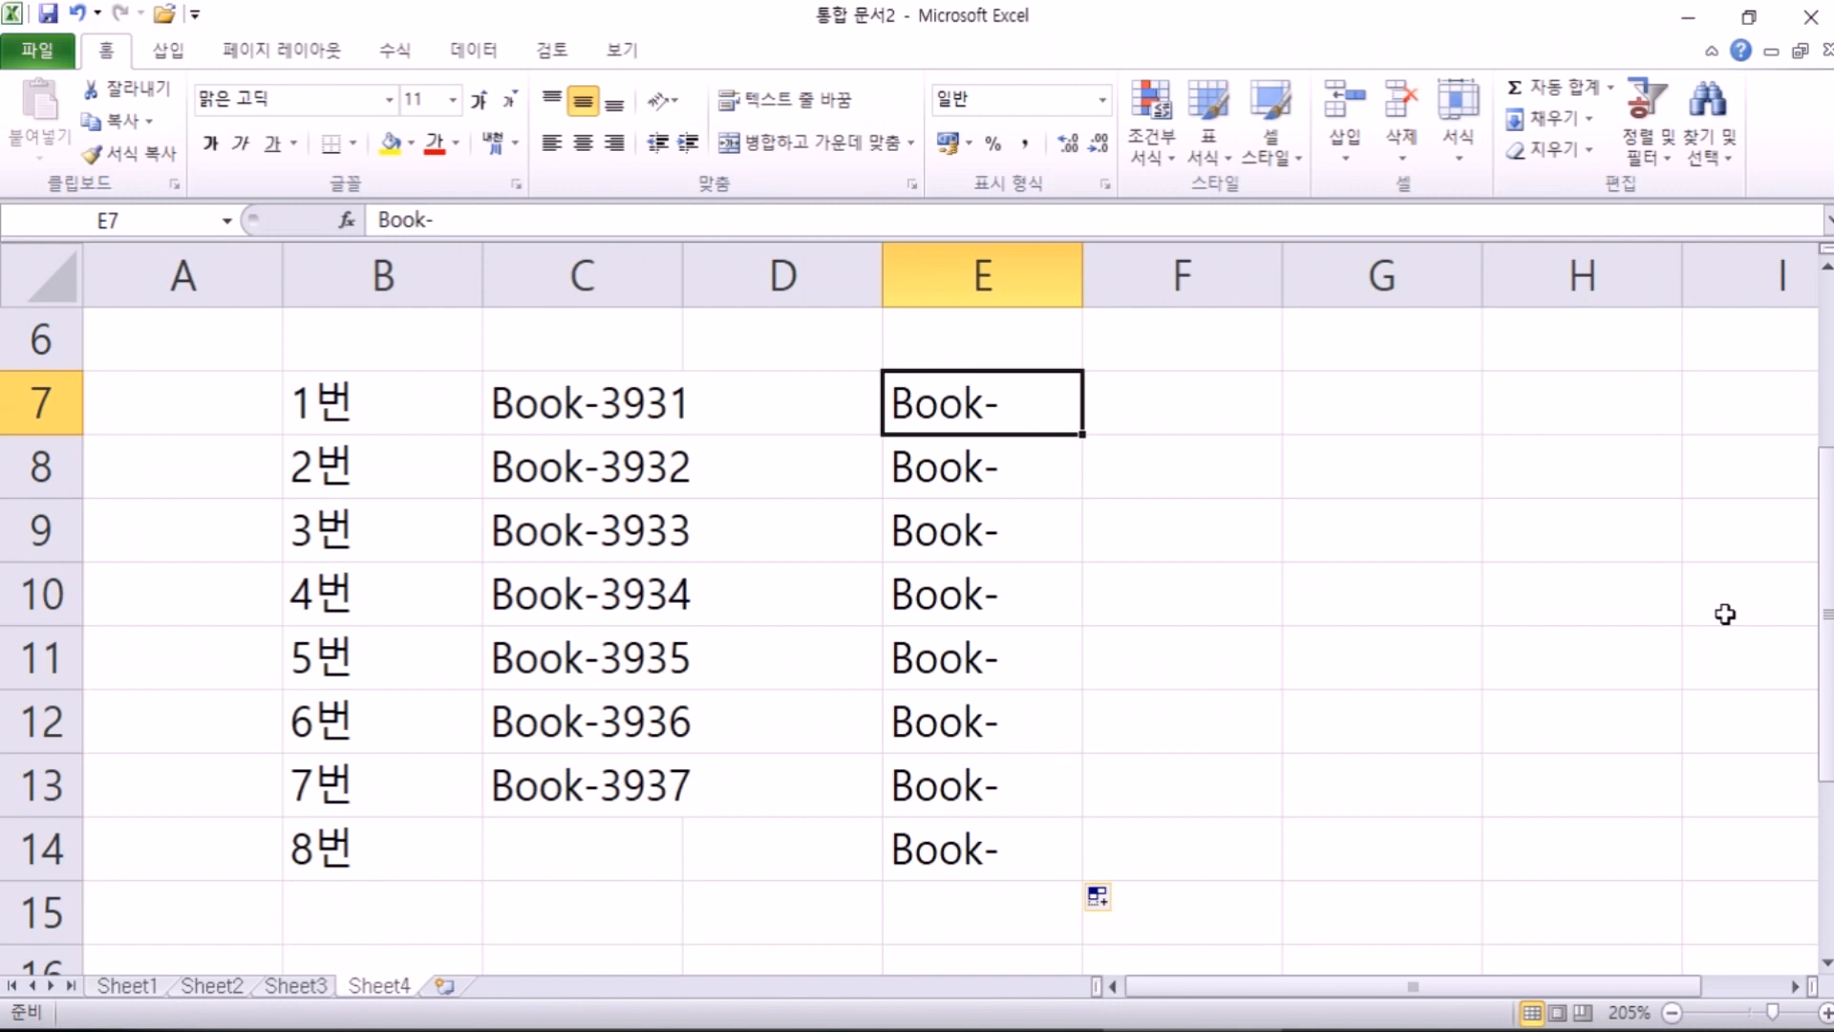
Step: Complete E7:E10 as Book-3931, Book-1356, Book-4677 and Book-8963
key("F2")
type("391")
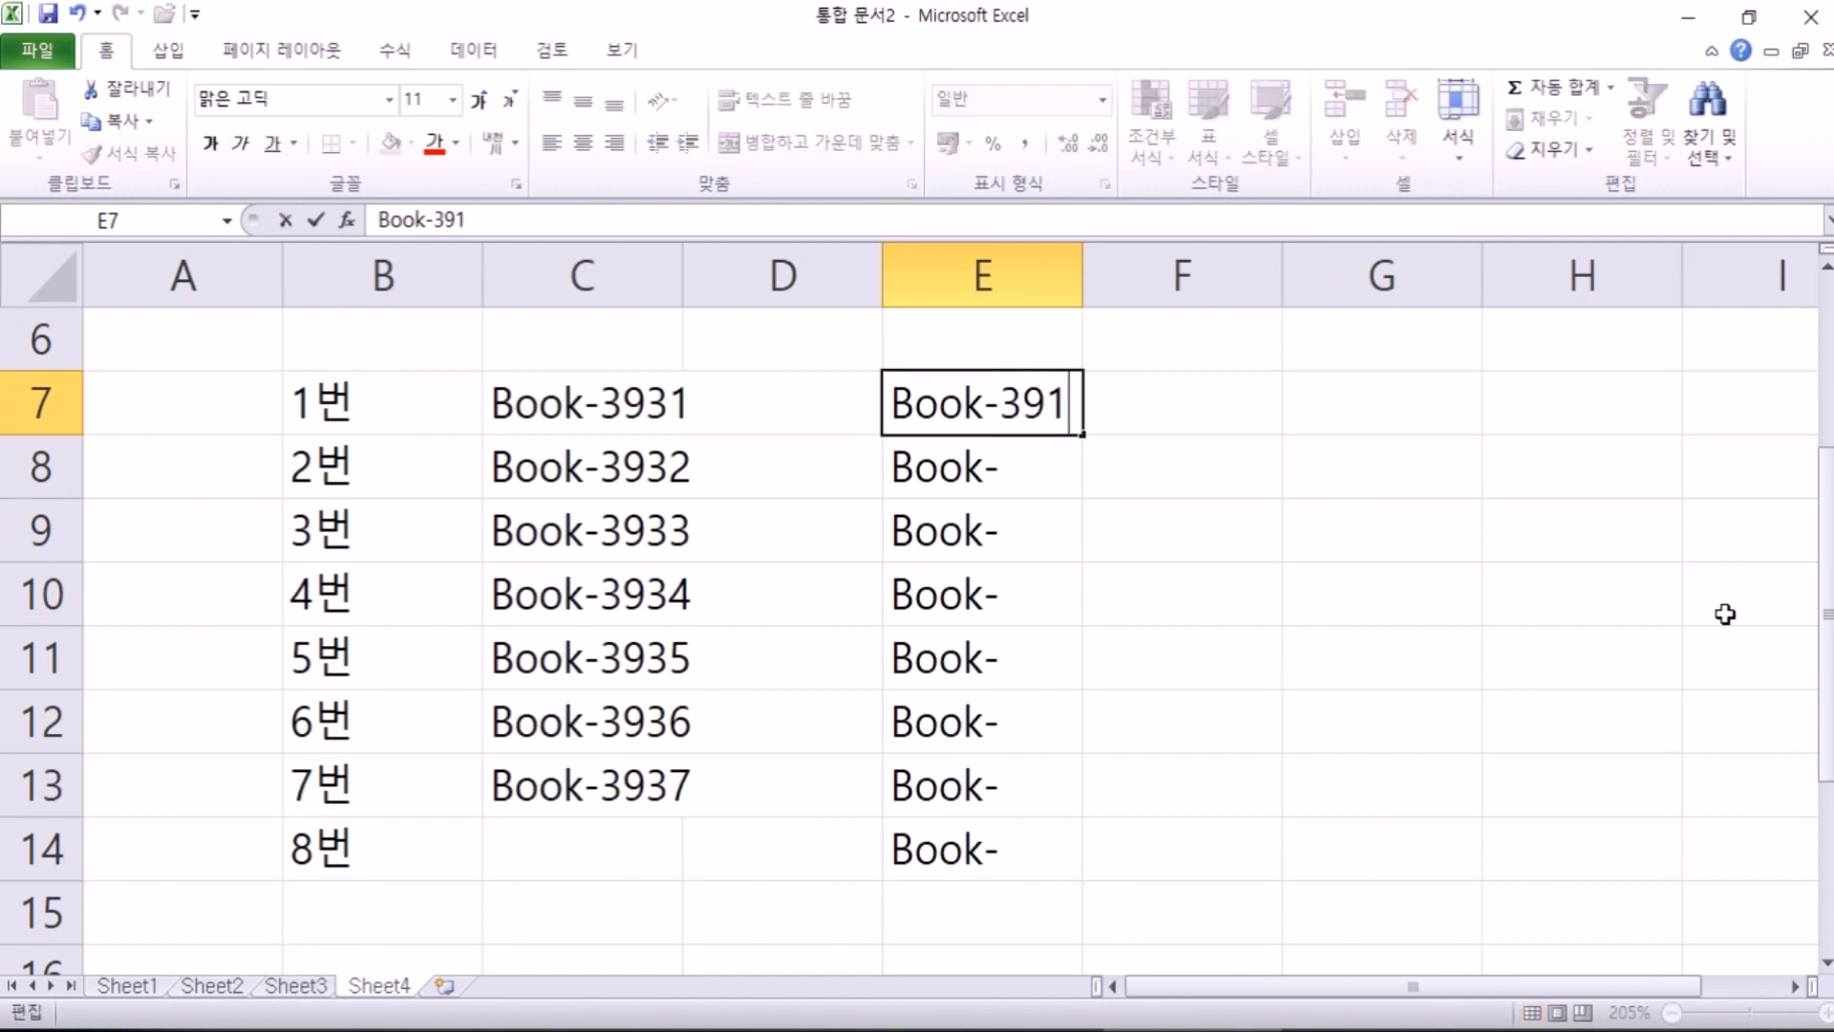
key("BackSpace")
type("31")
key("Return")
key("F2")
type("1356")
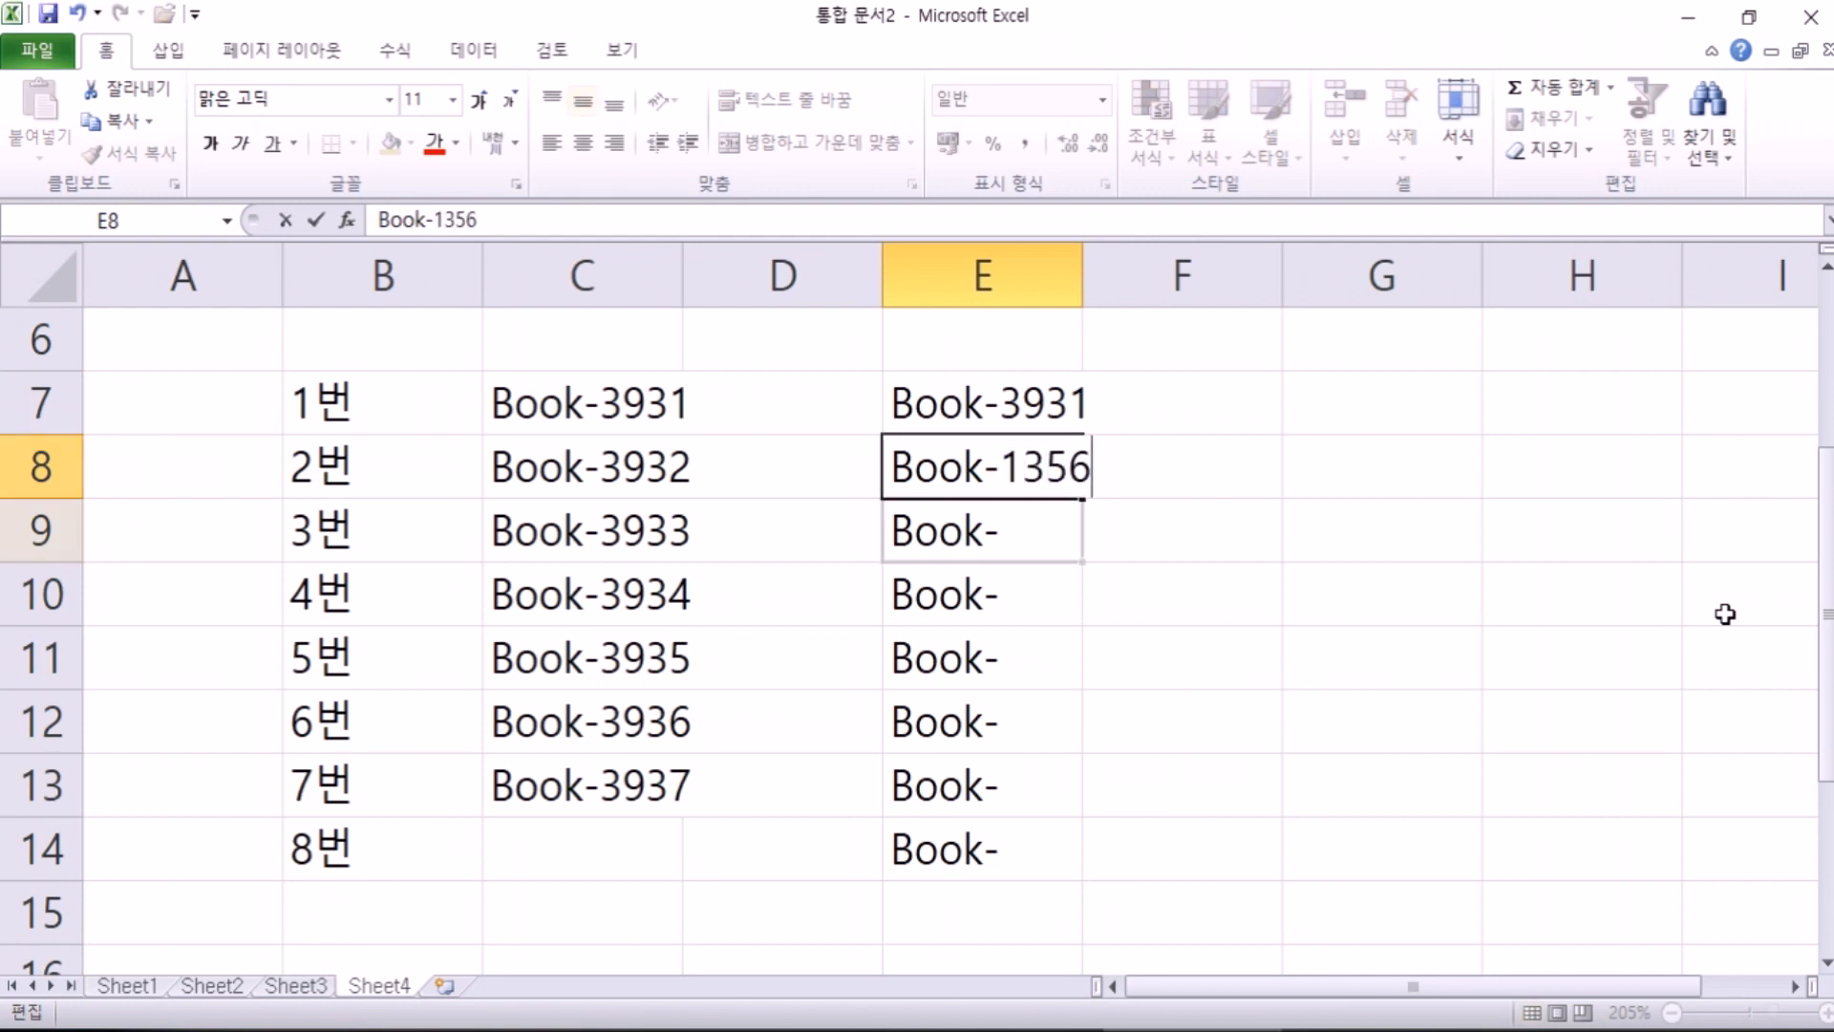
key("Return")
key("F2")
type("4677")
key("Return")
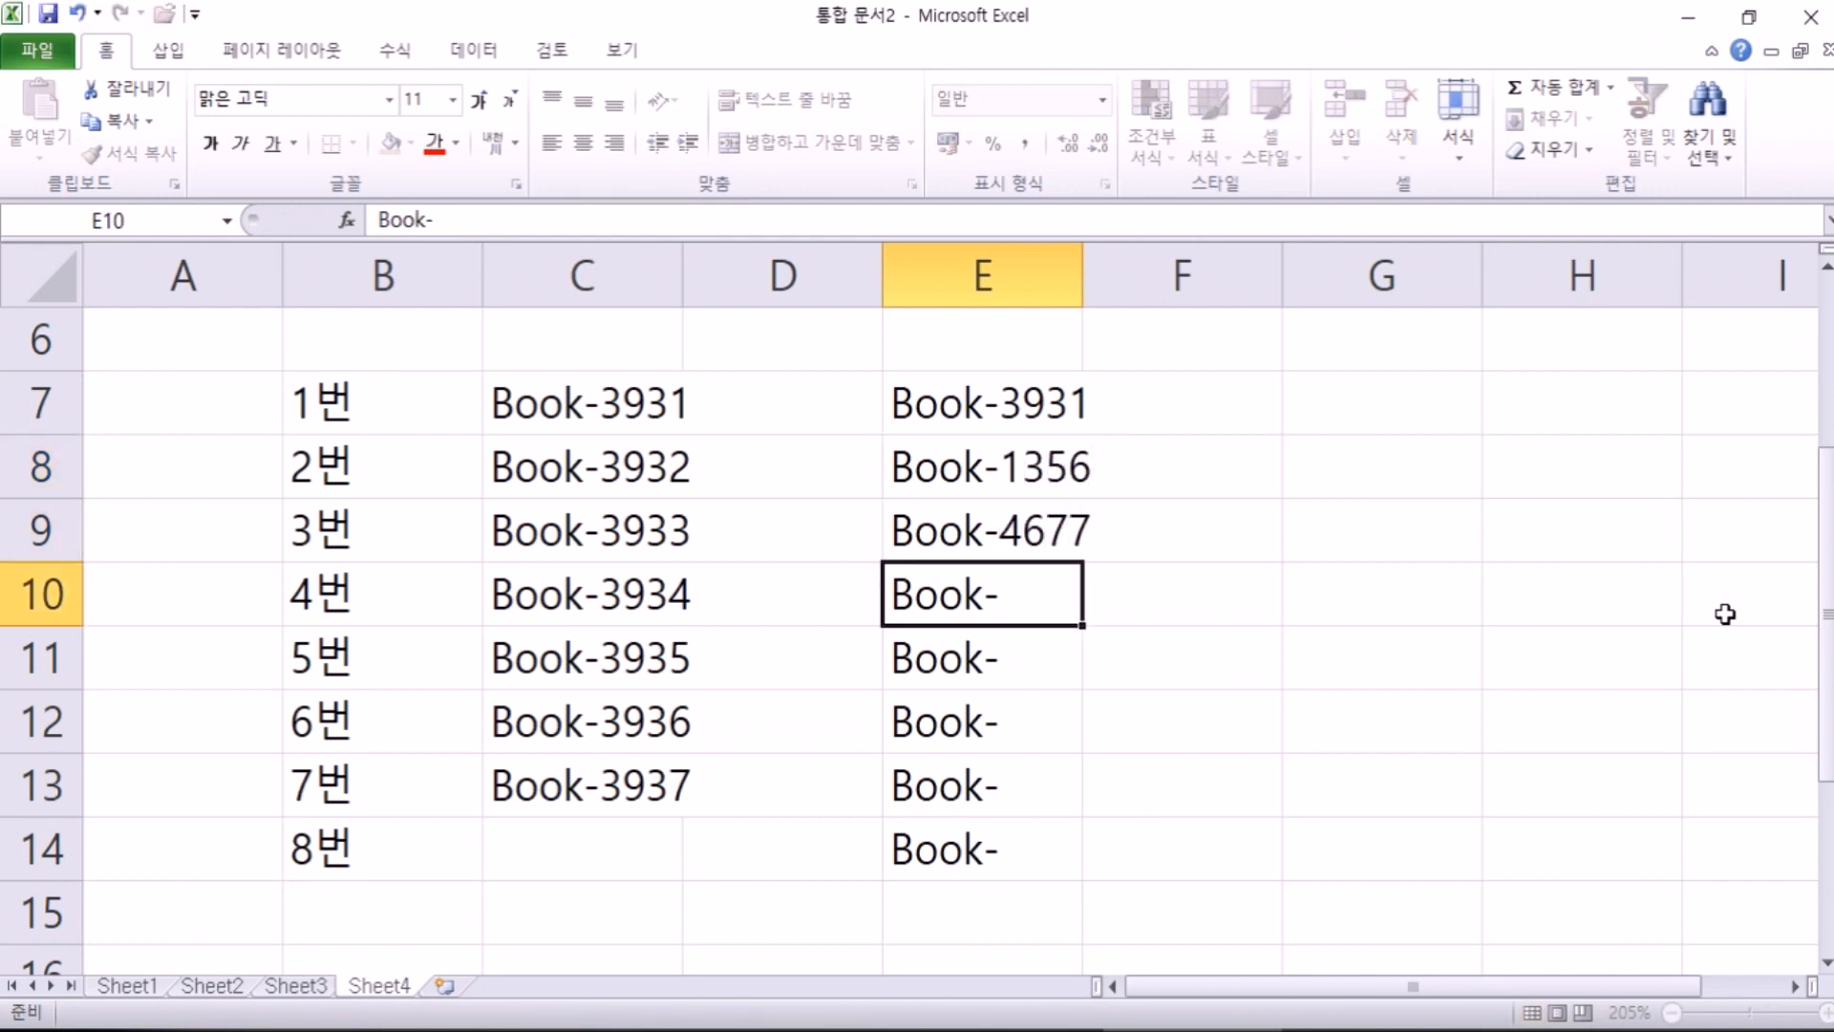
key("F2")
type("8963")
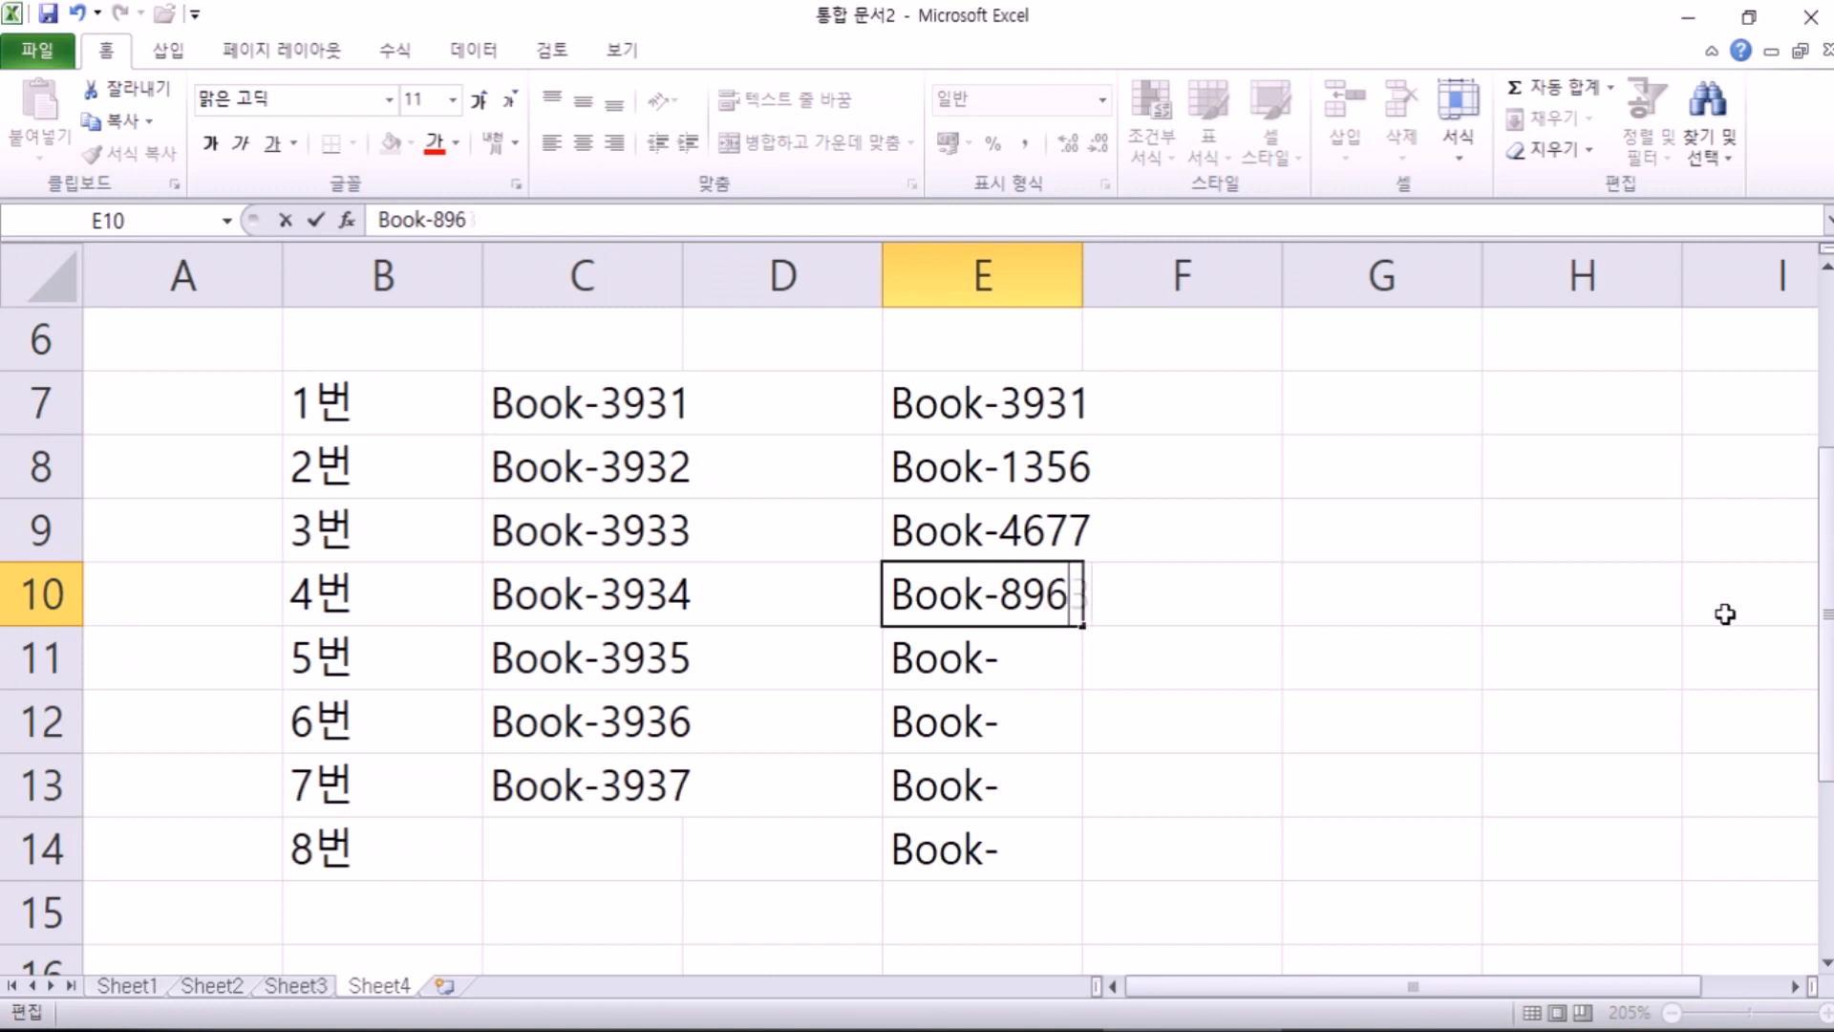
key("Return")
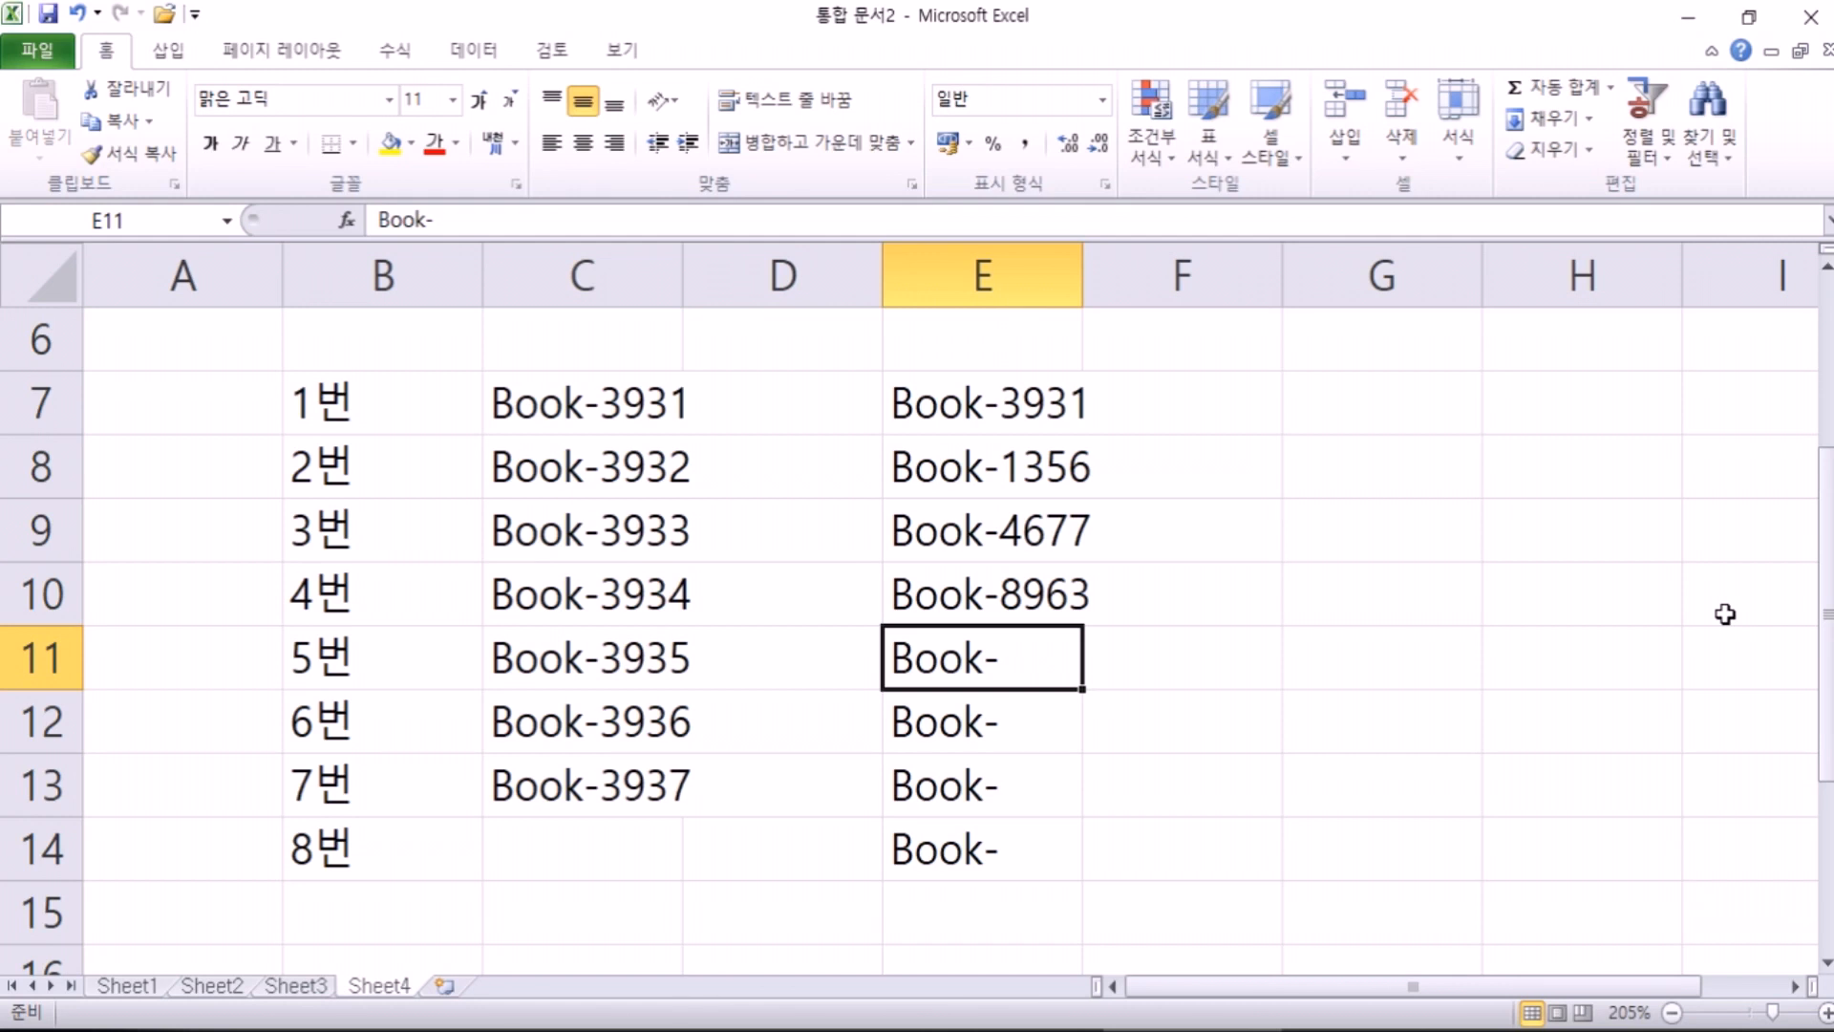
Step: Enter 2-1-18 in E5 under 입사일자 so Excel stores the date 2002-01-18, then select E20
scroll(707, 578, "up", 2)
scroll(753, 547, "down", 6)
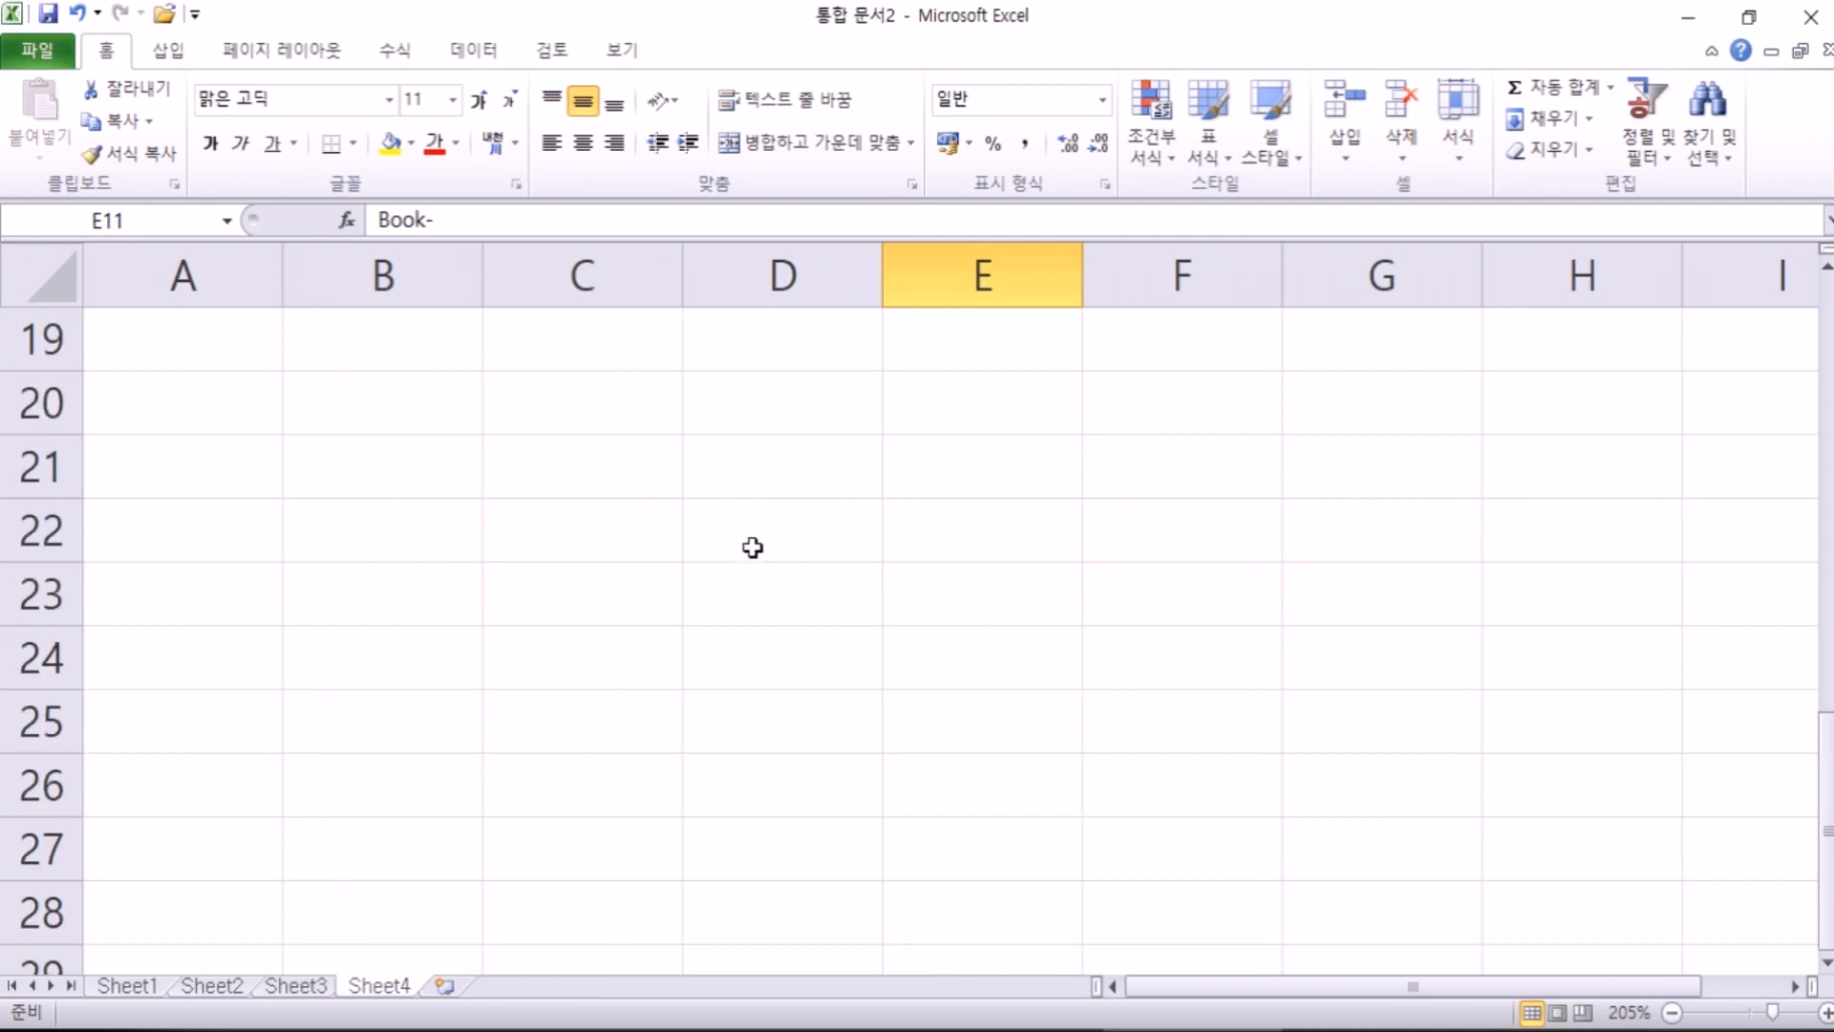
left_click(565, 471)
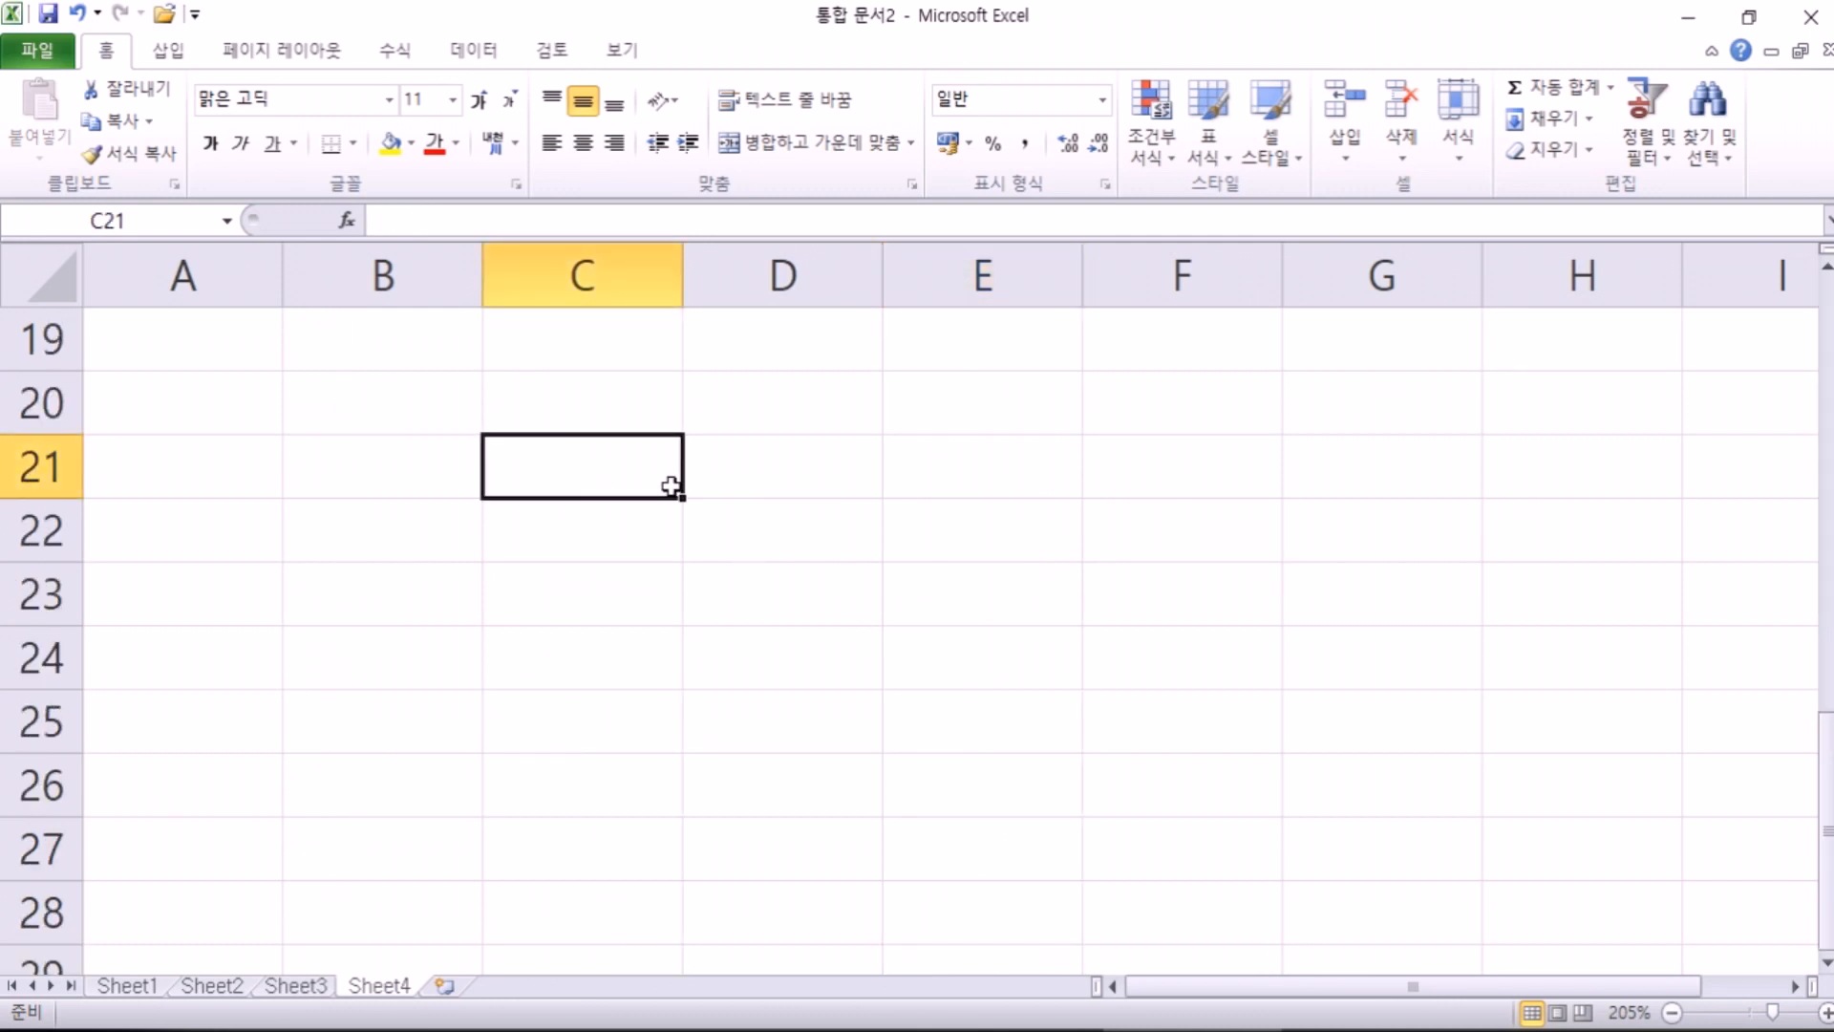
scroll(859, 353, "up", 6)
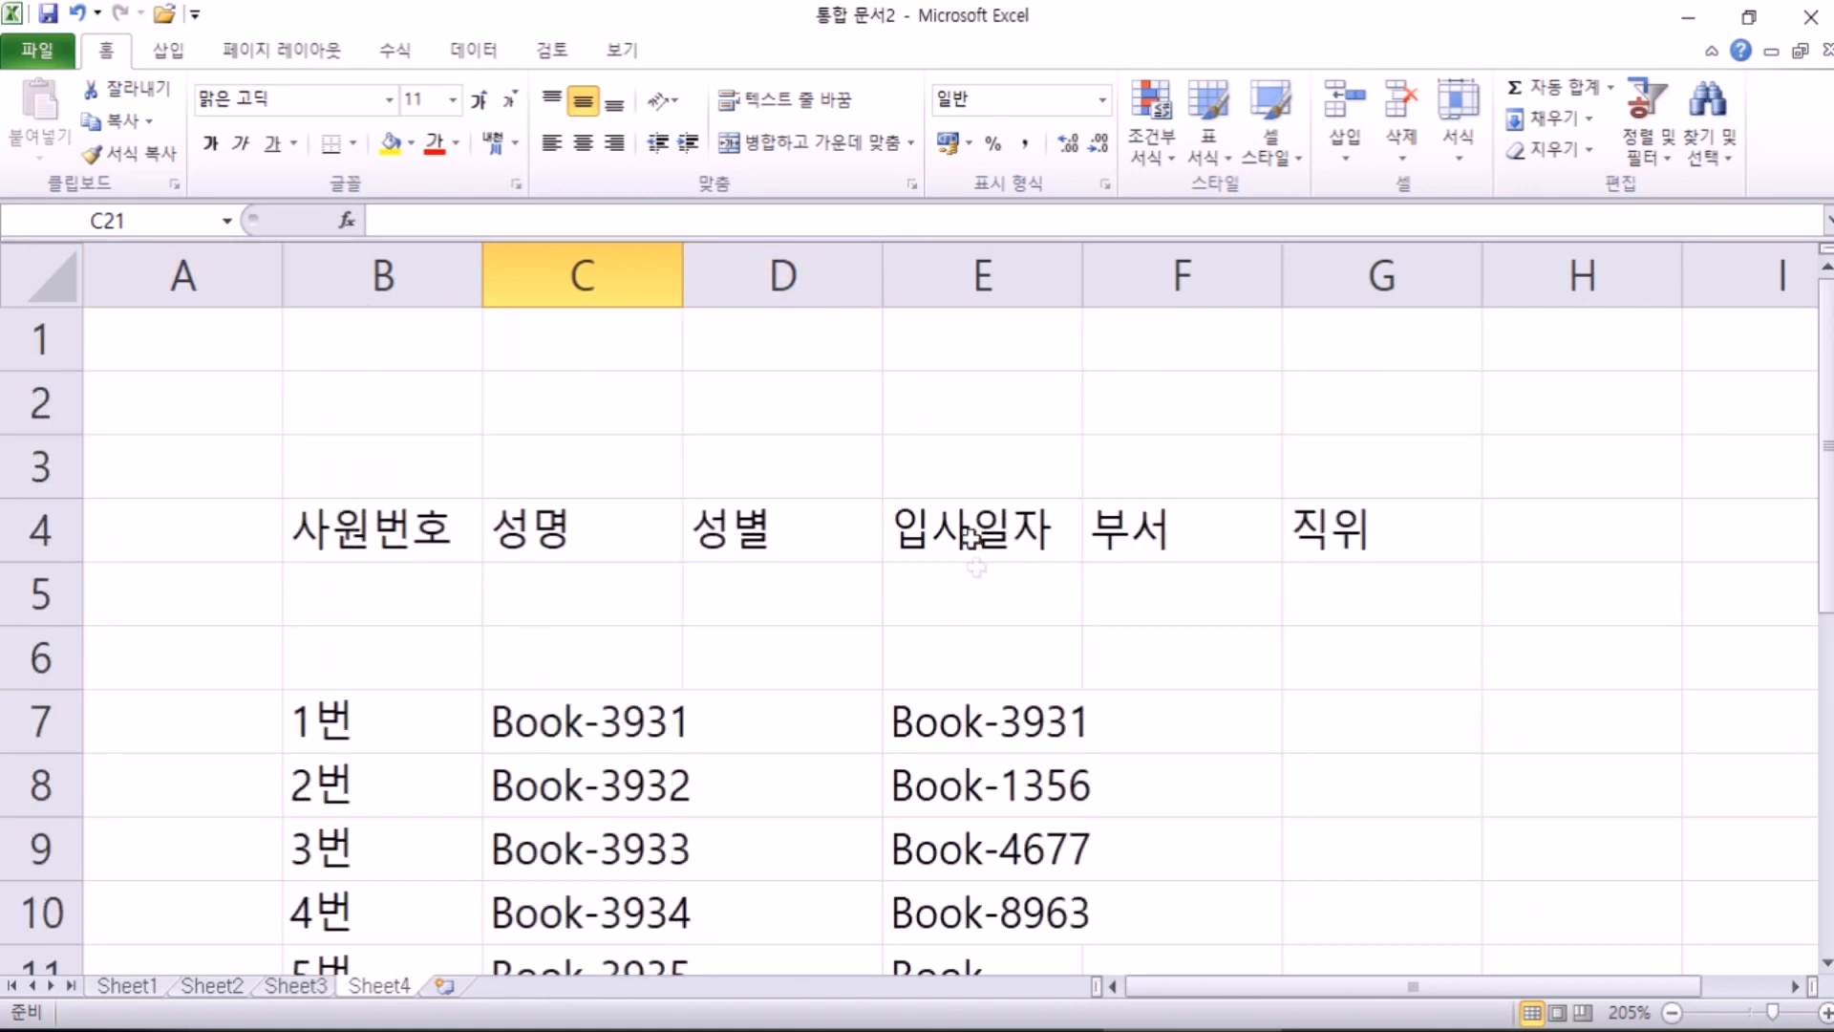
left_click(974, 583)
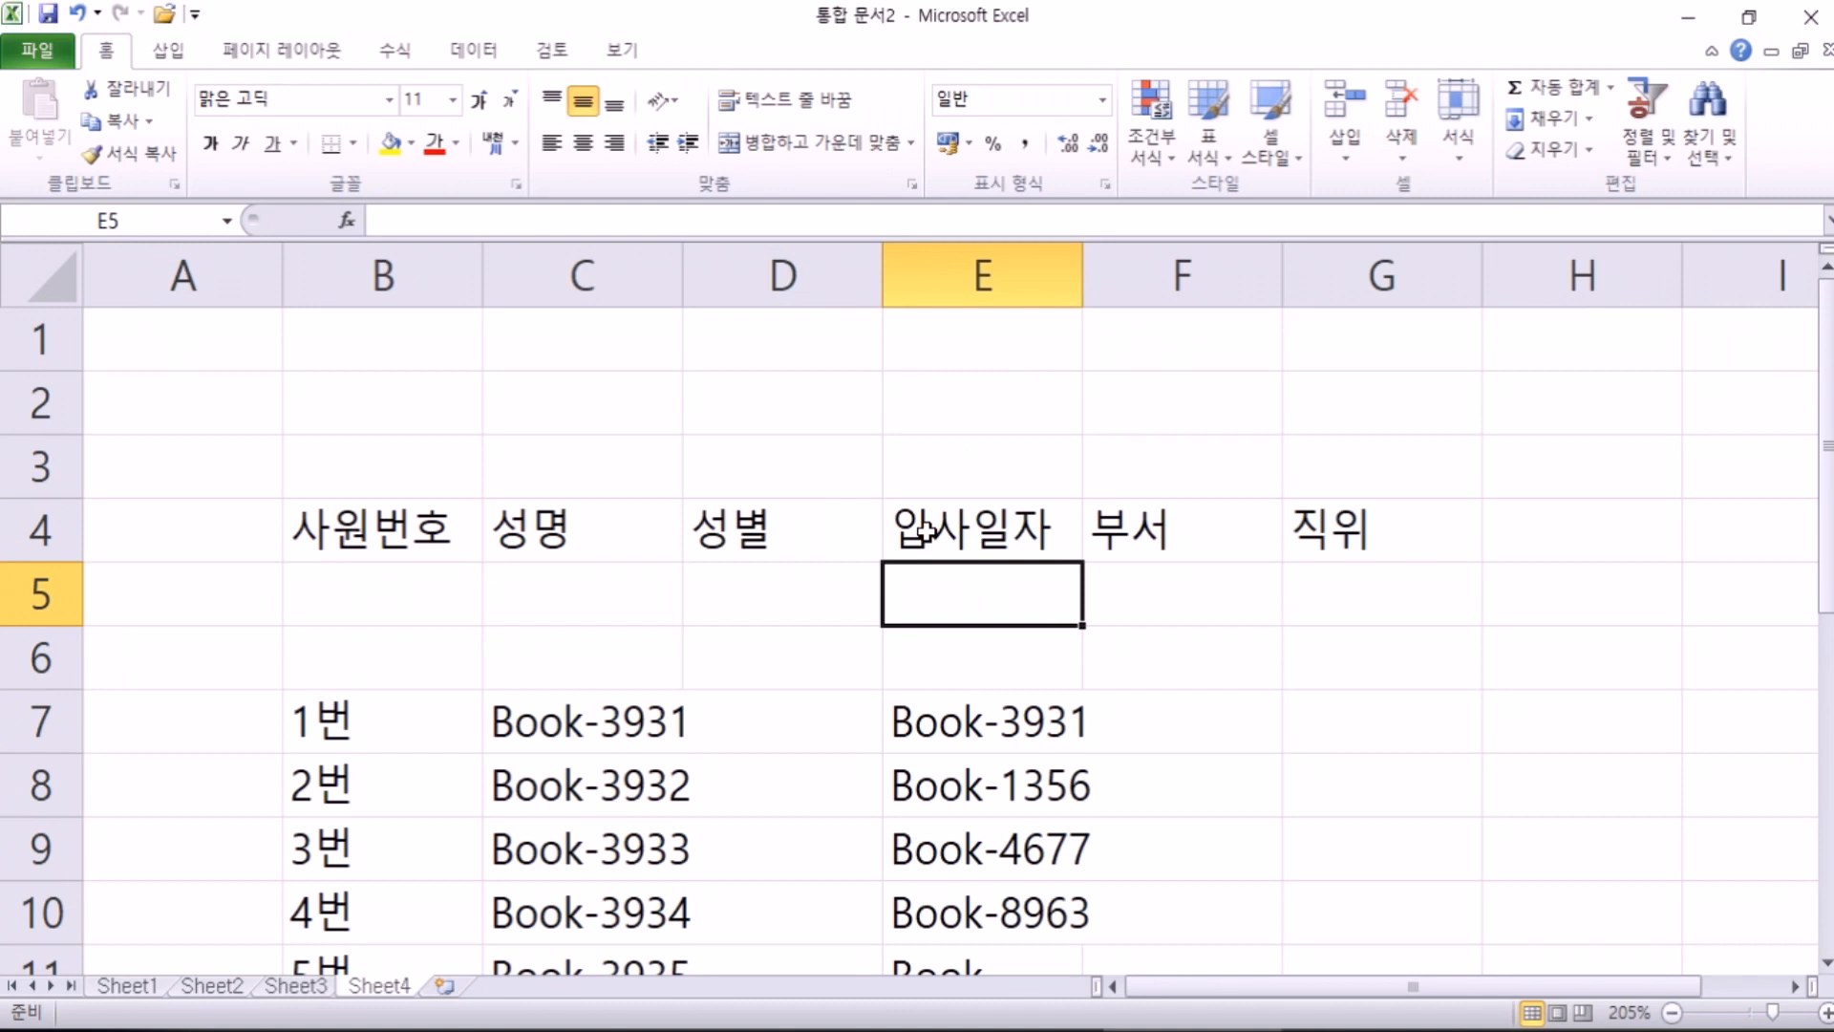
type("2-1-18")
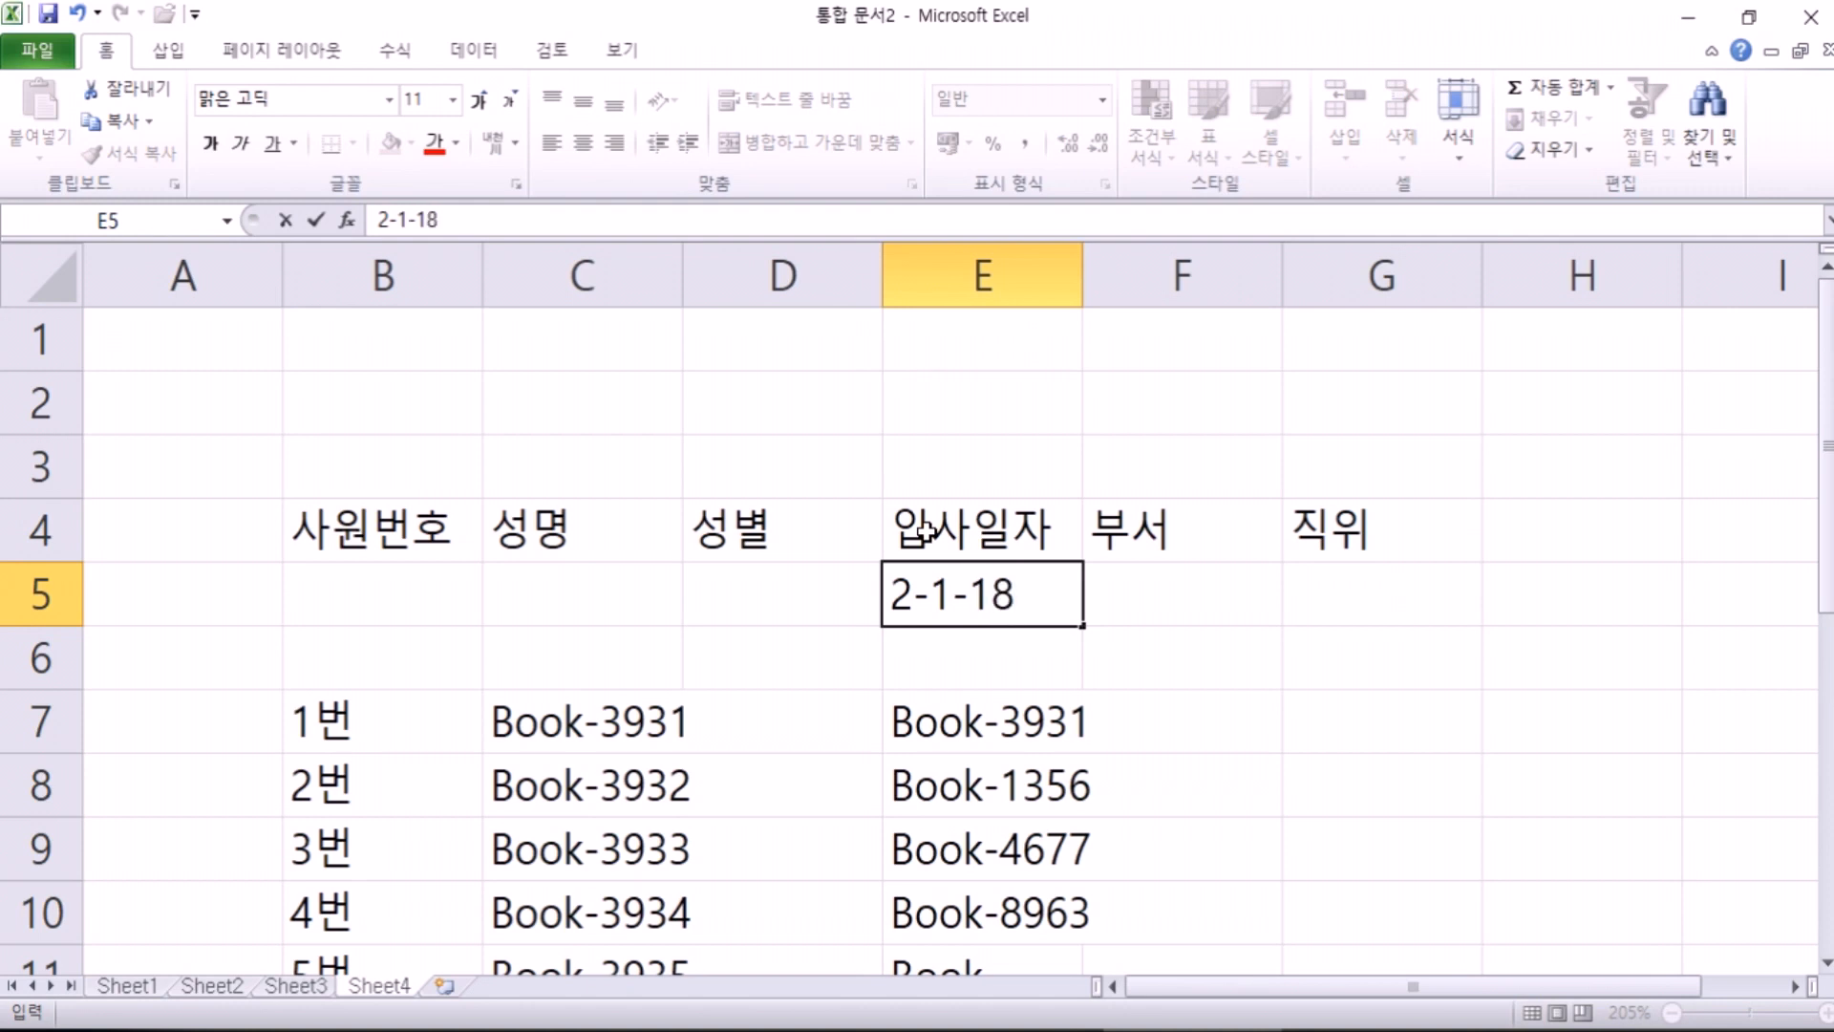
key("Return")
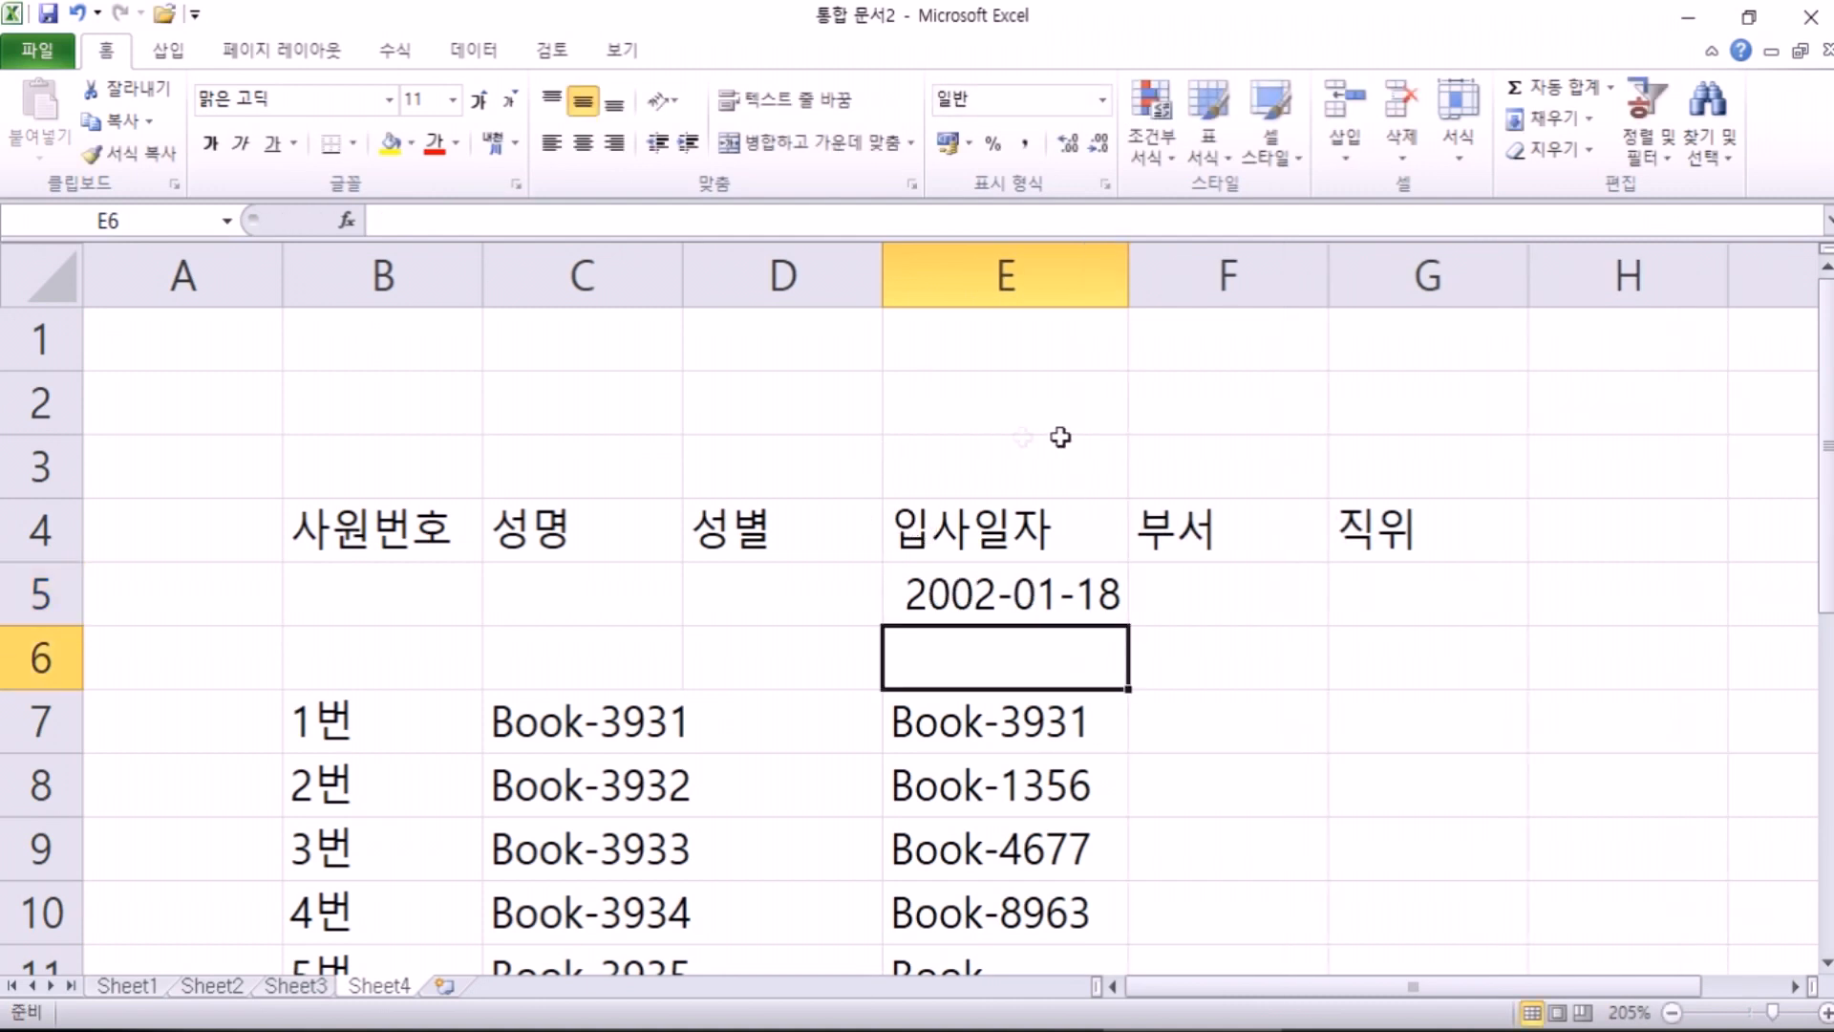
scroll(1060, 440, "down", 5)
left_click(1093, 579)
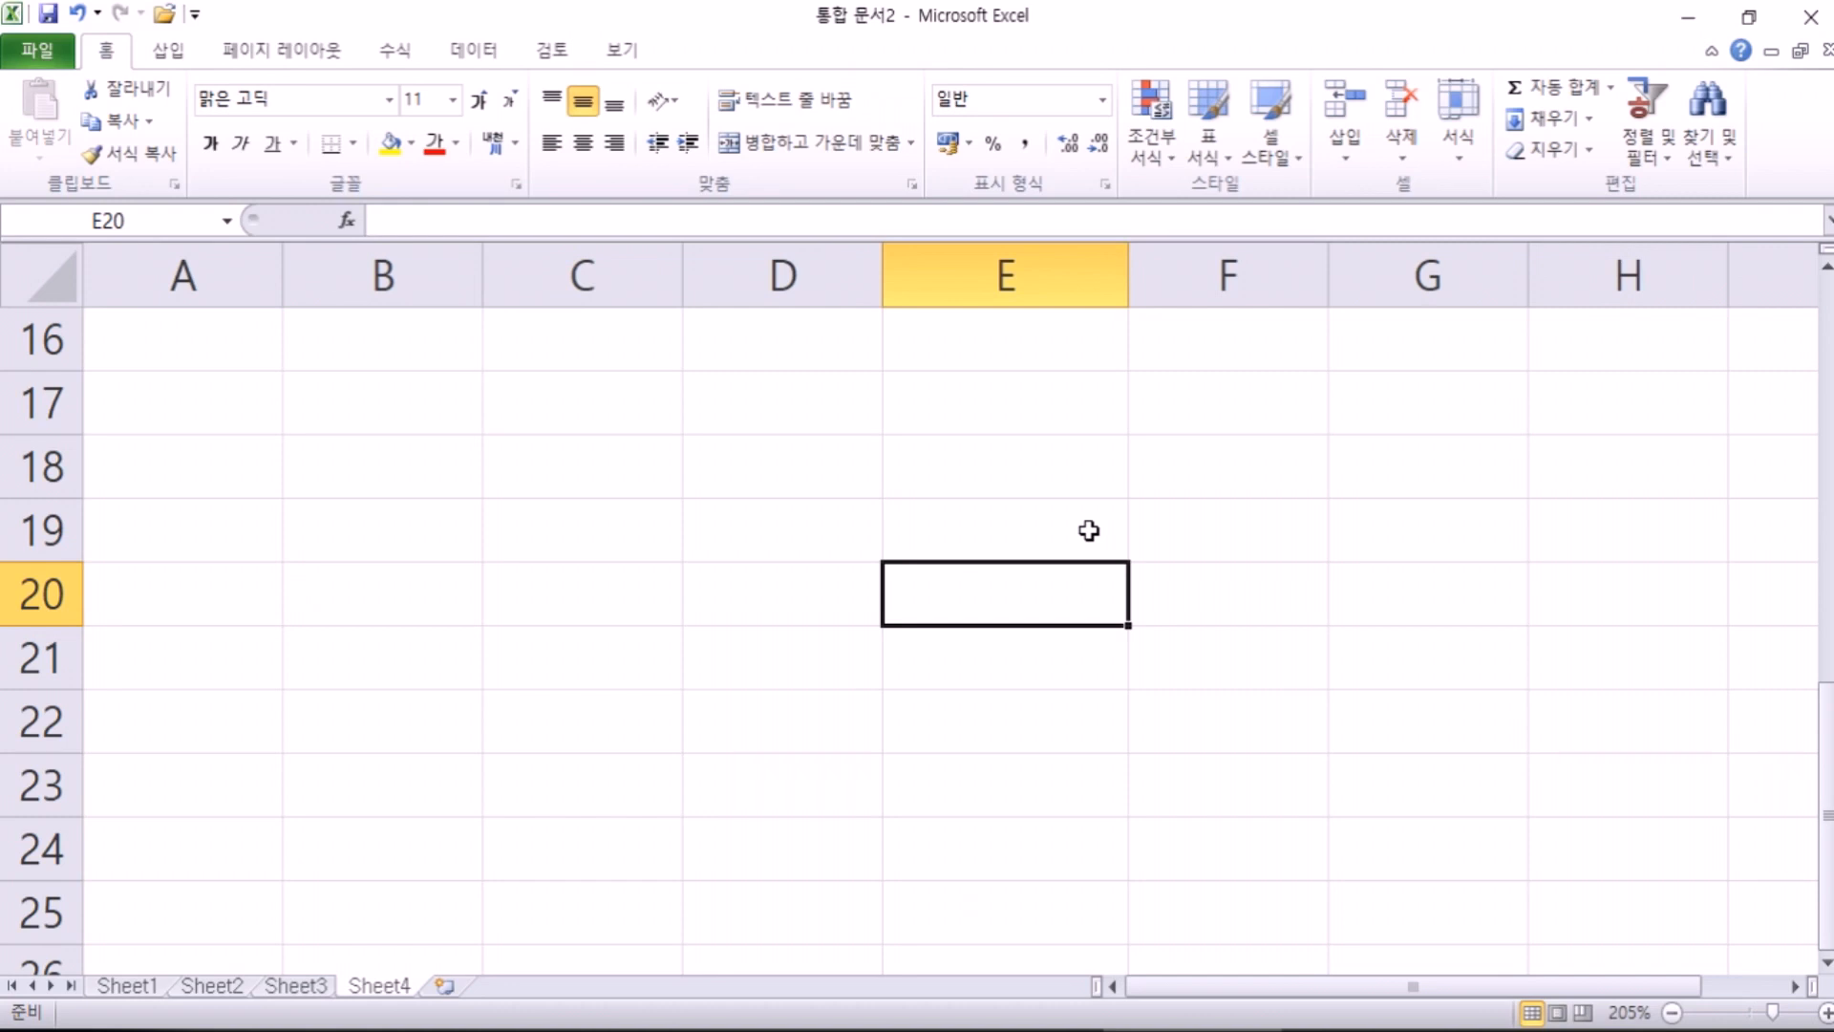
Step: Enter 2-1-18, 1902-01-18 and 30-1-1 in E20:E22, yielding 2002-01-18, 1902-01-18 and 1930-01-01
type("2-1-18")
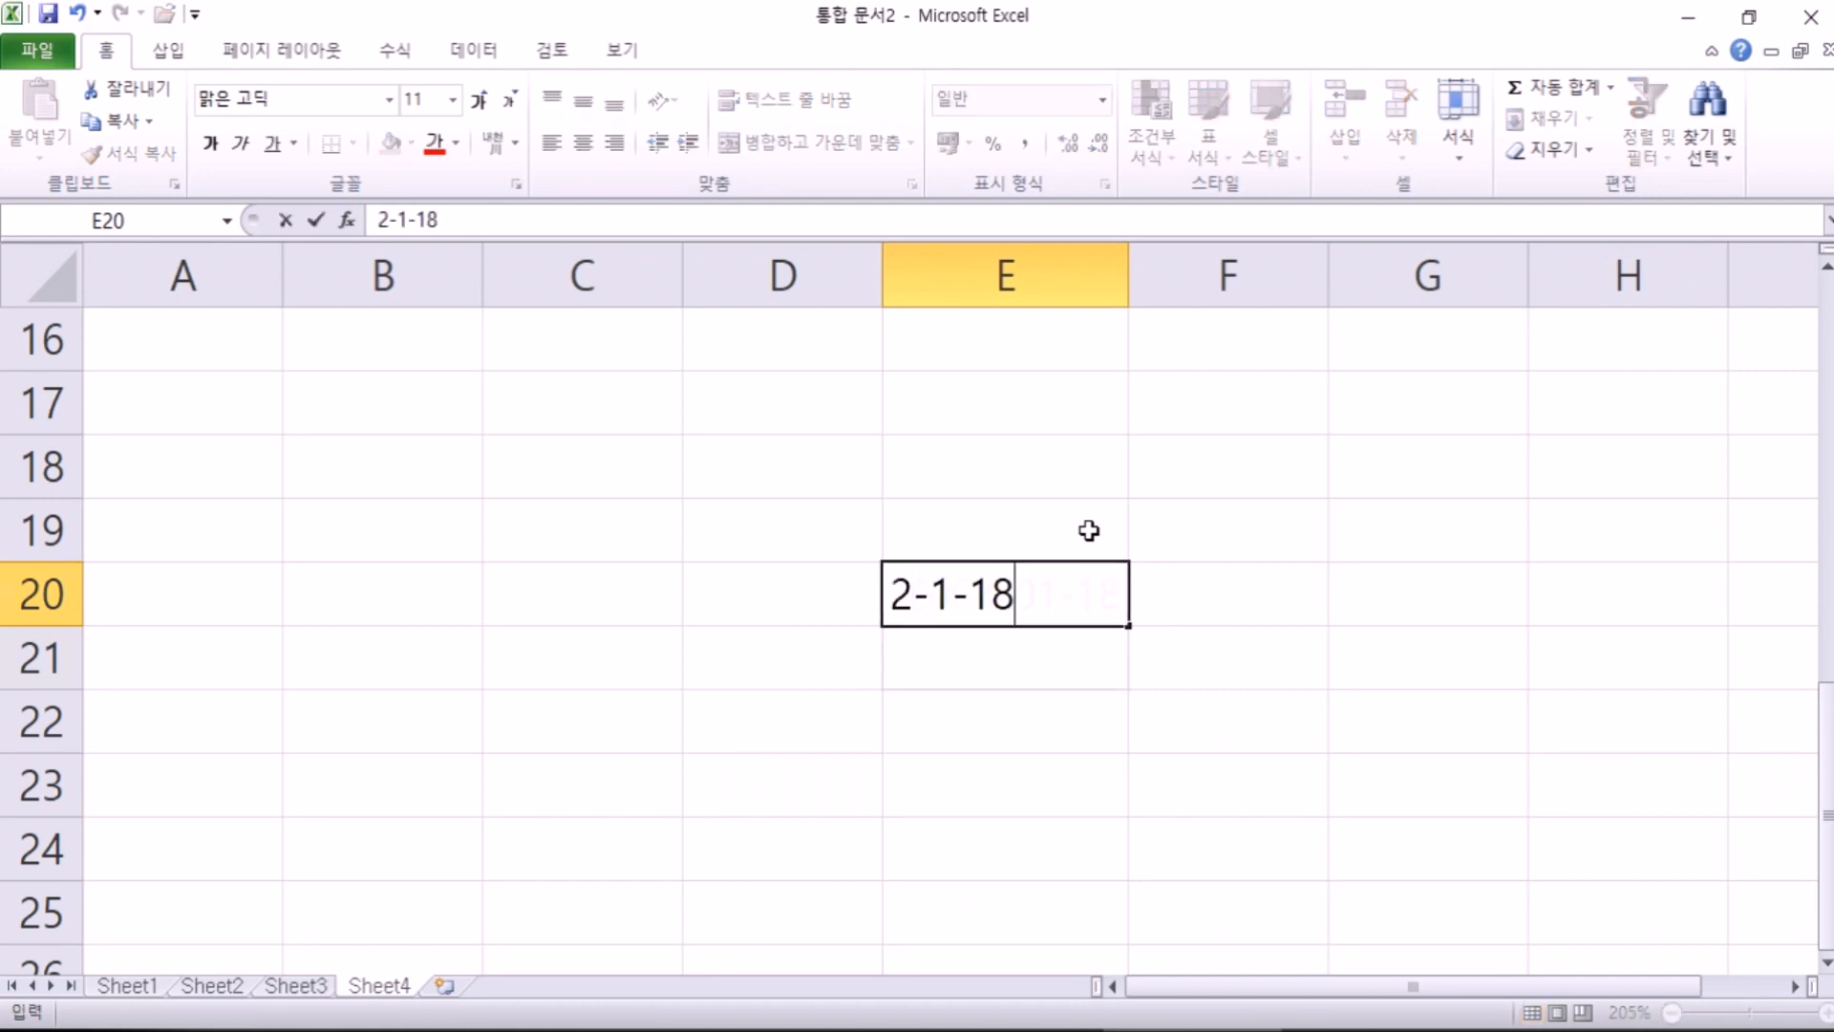
key("Return")
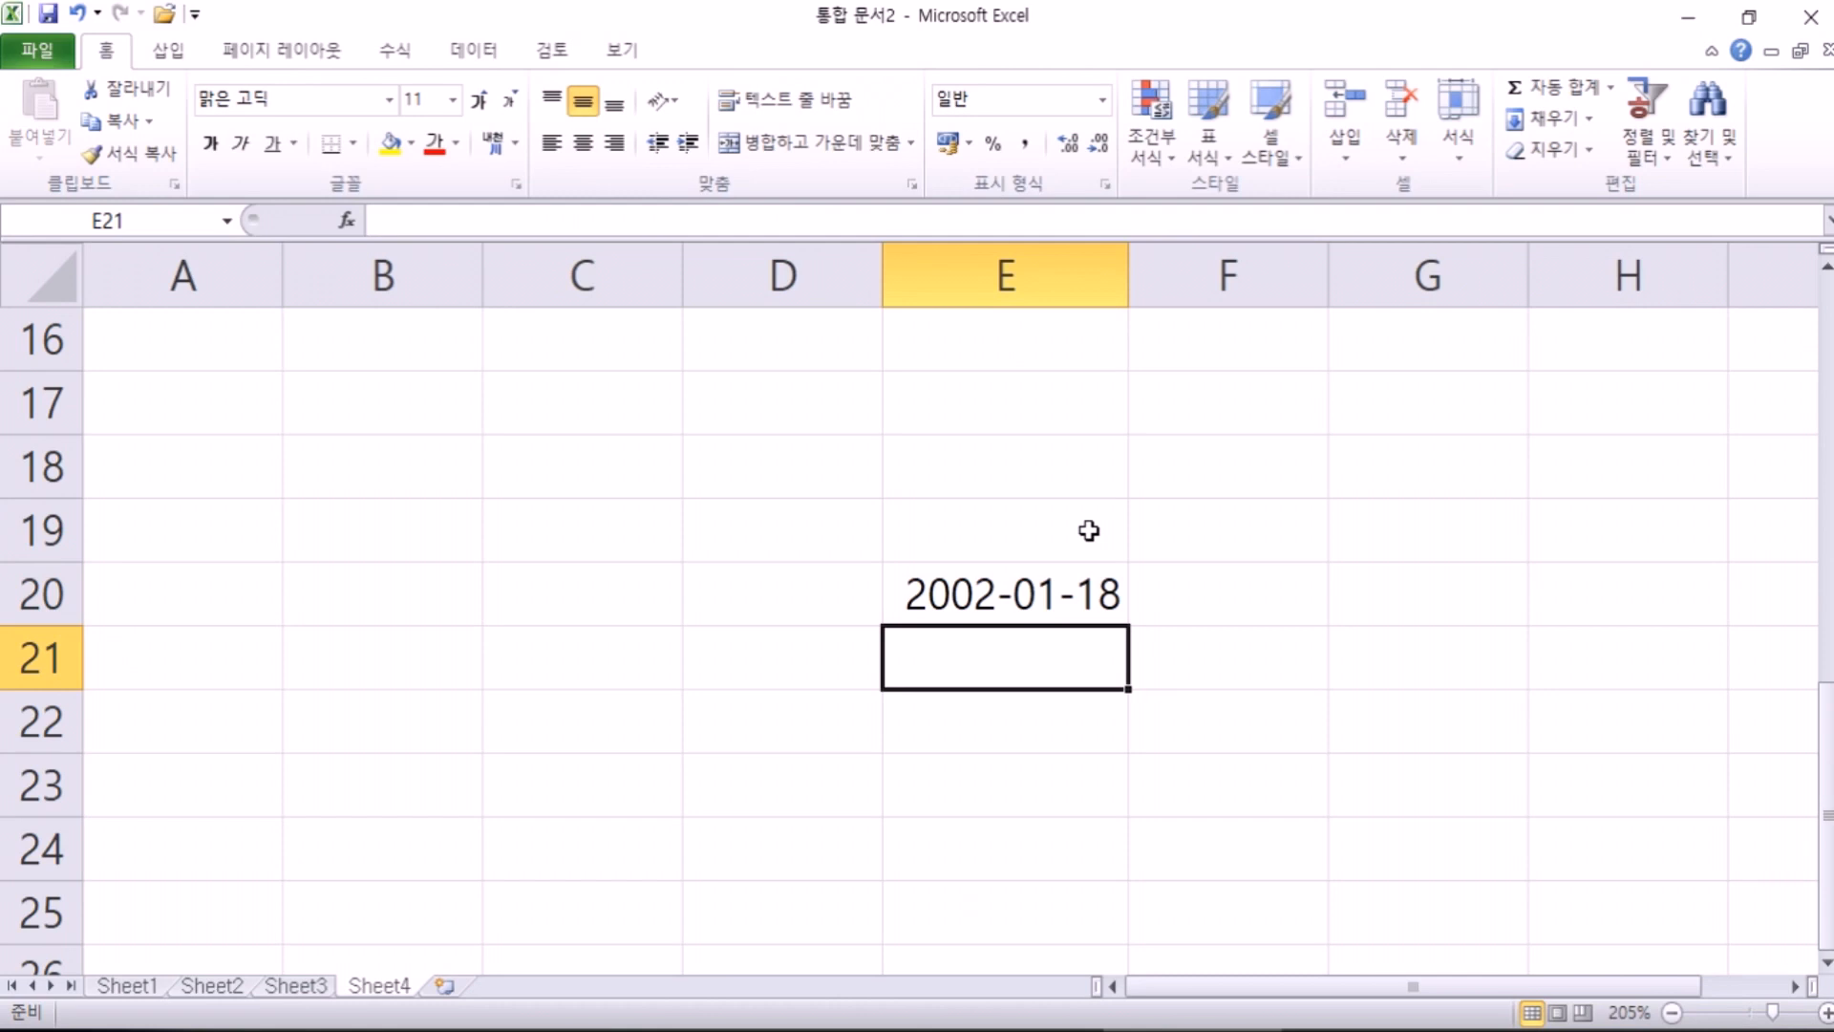
type("19")
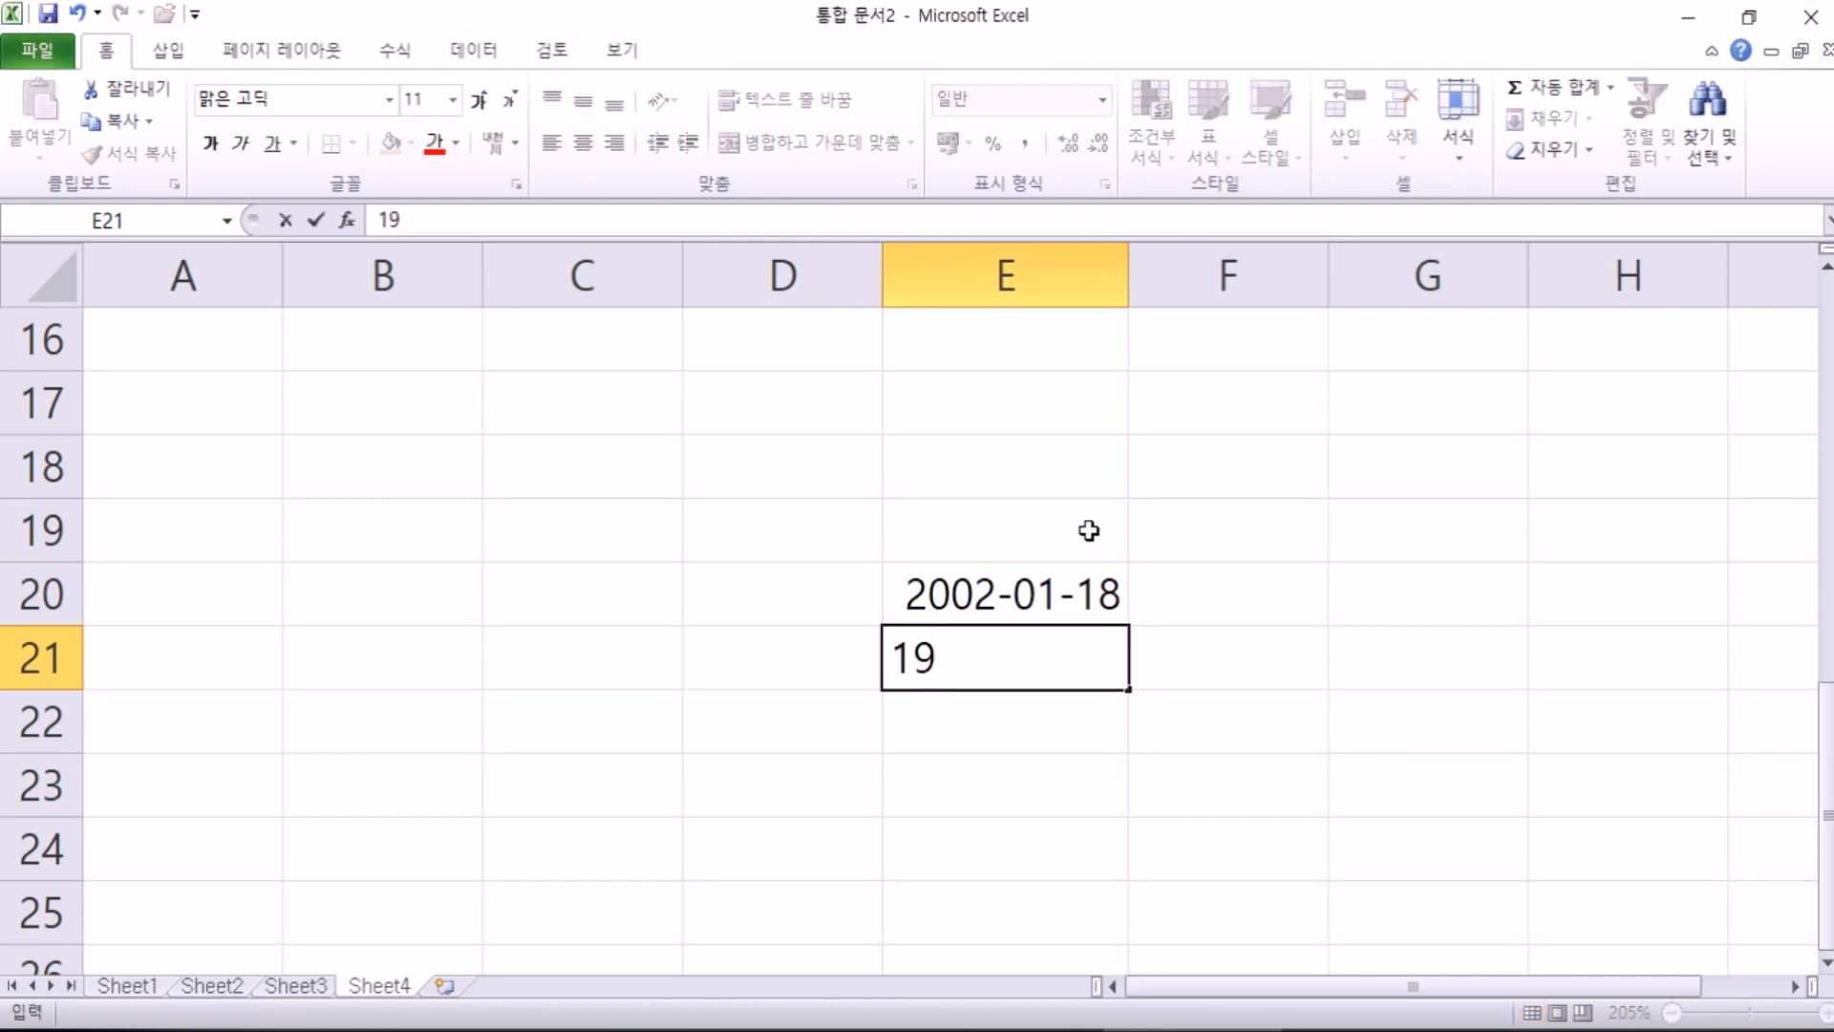
type("02-01-1")
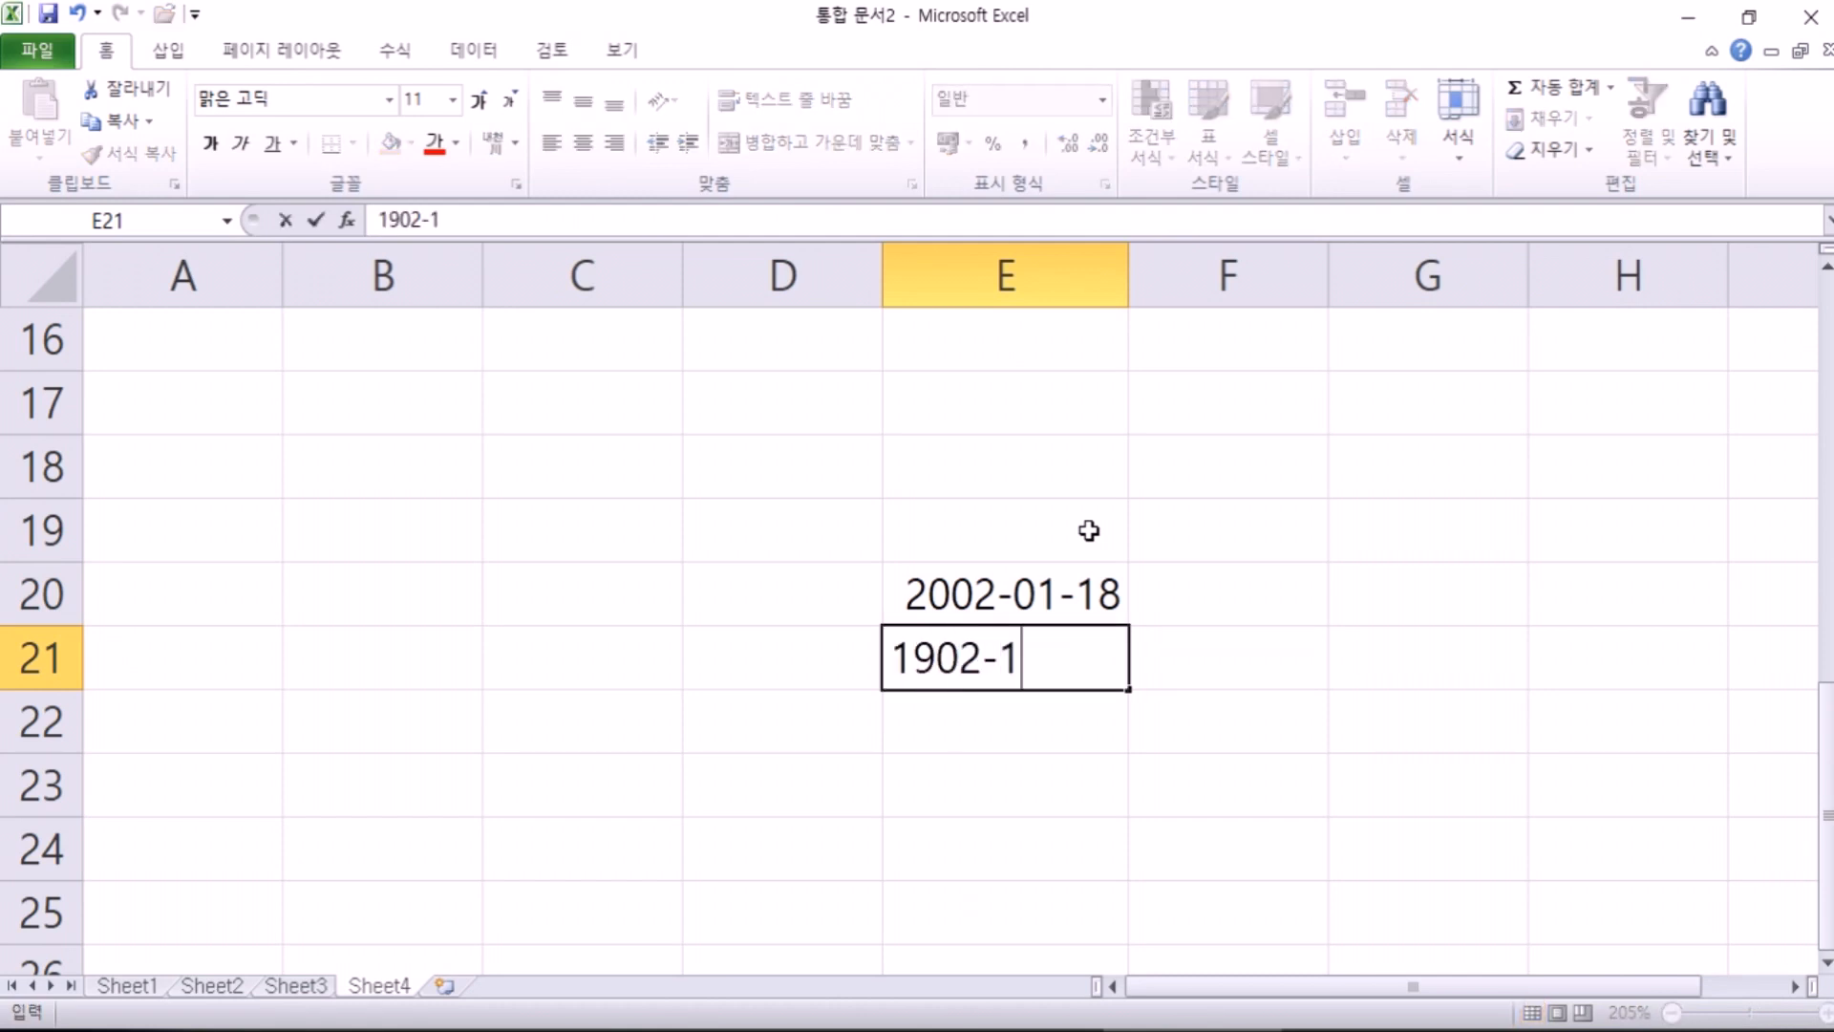
type("8")
key("Return")
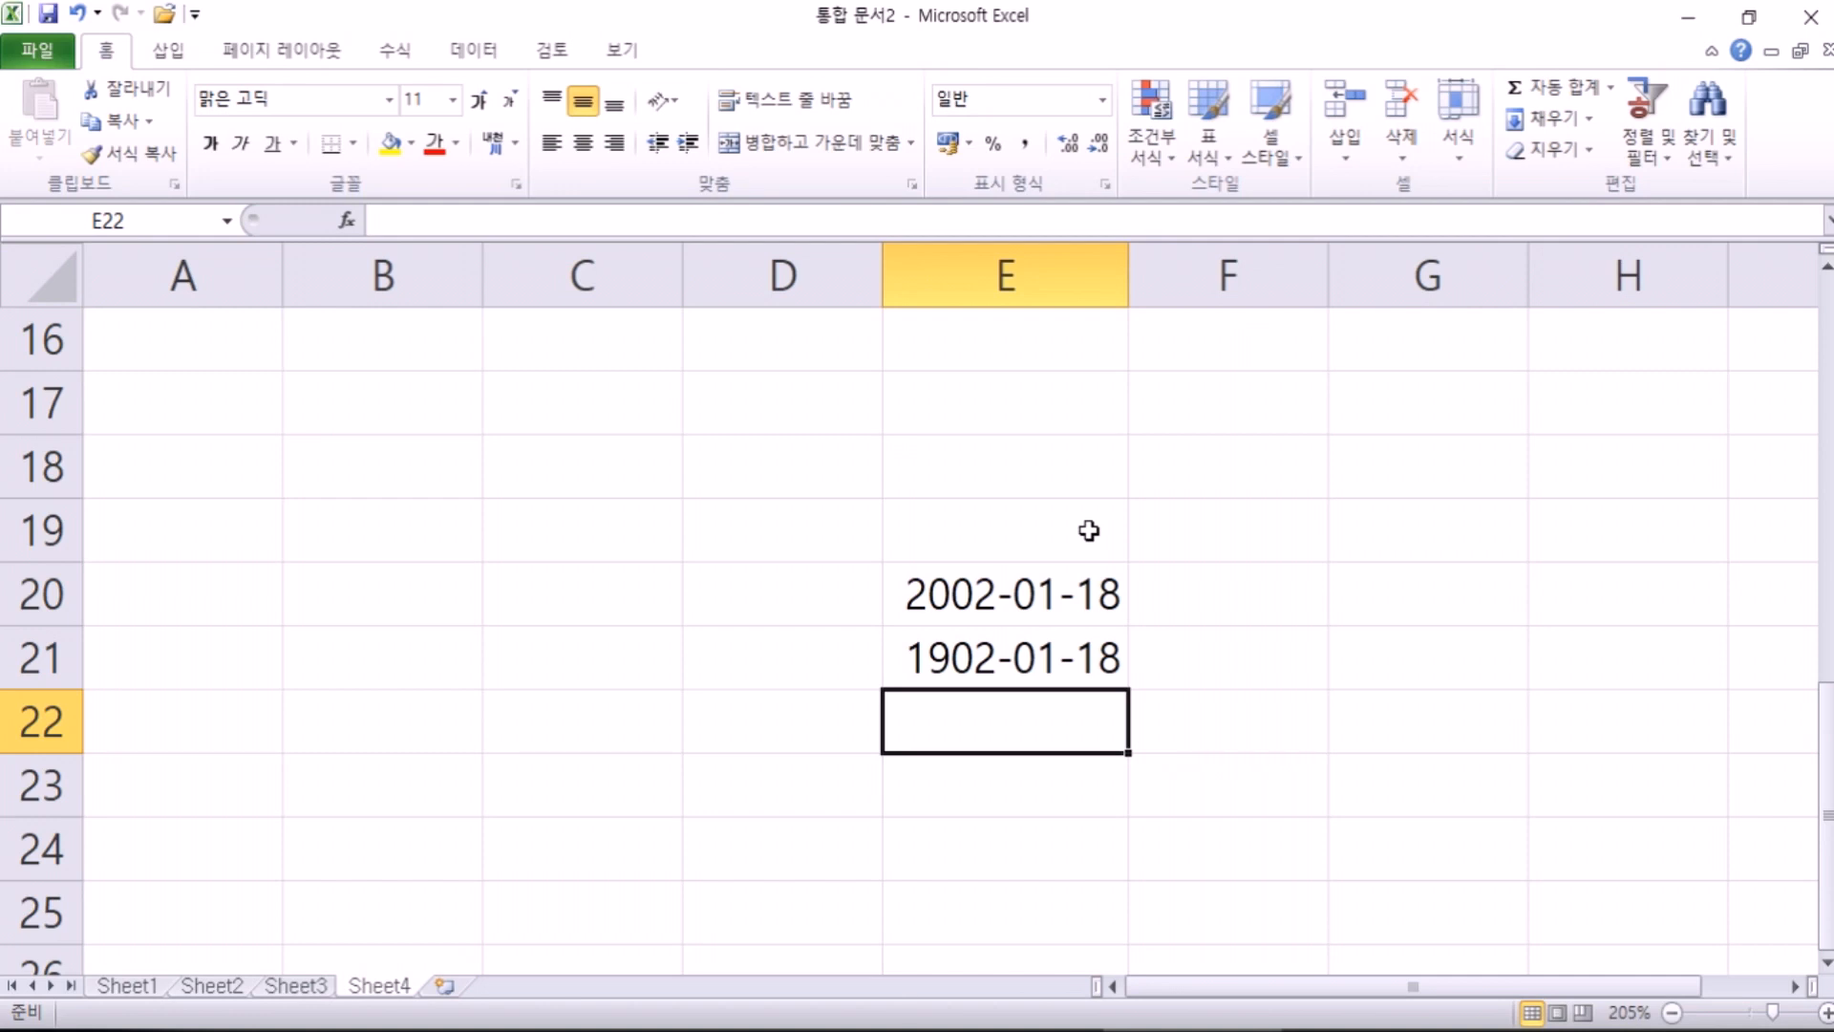
type("30")
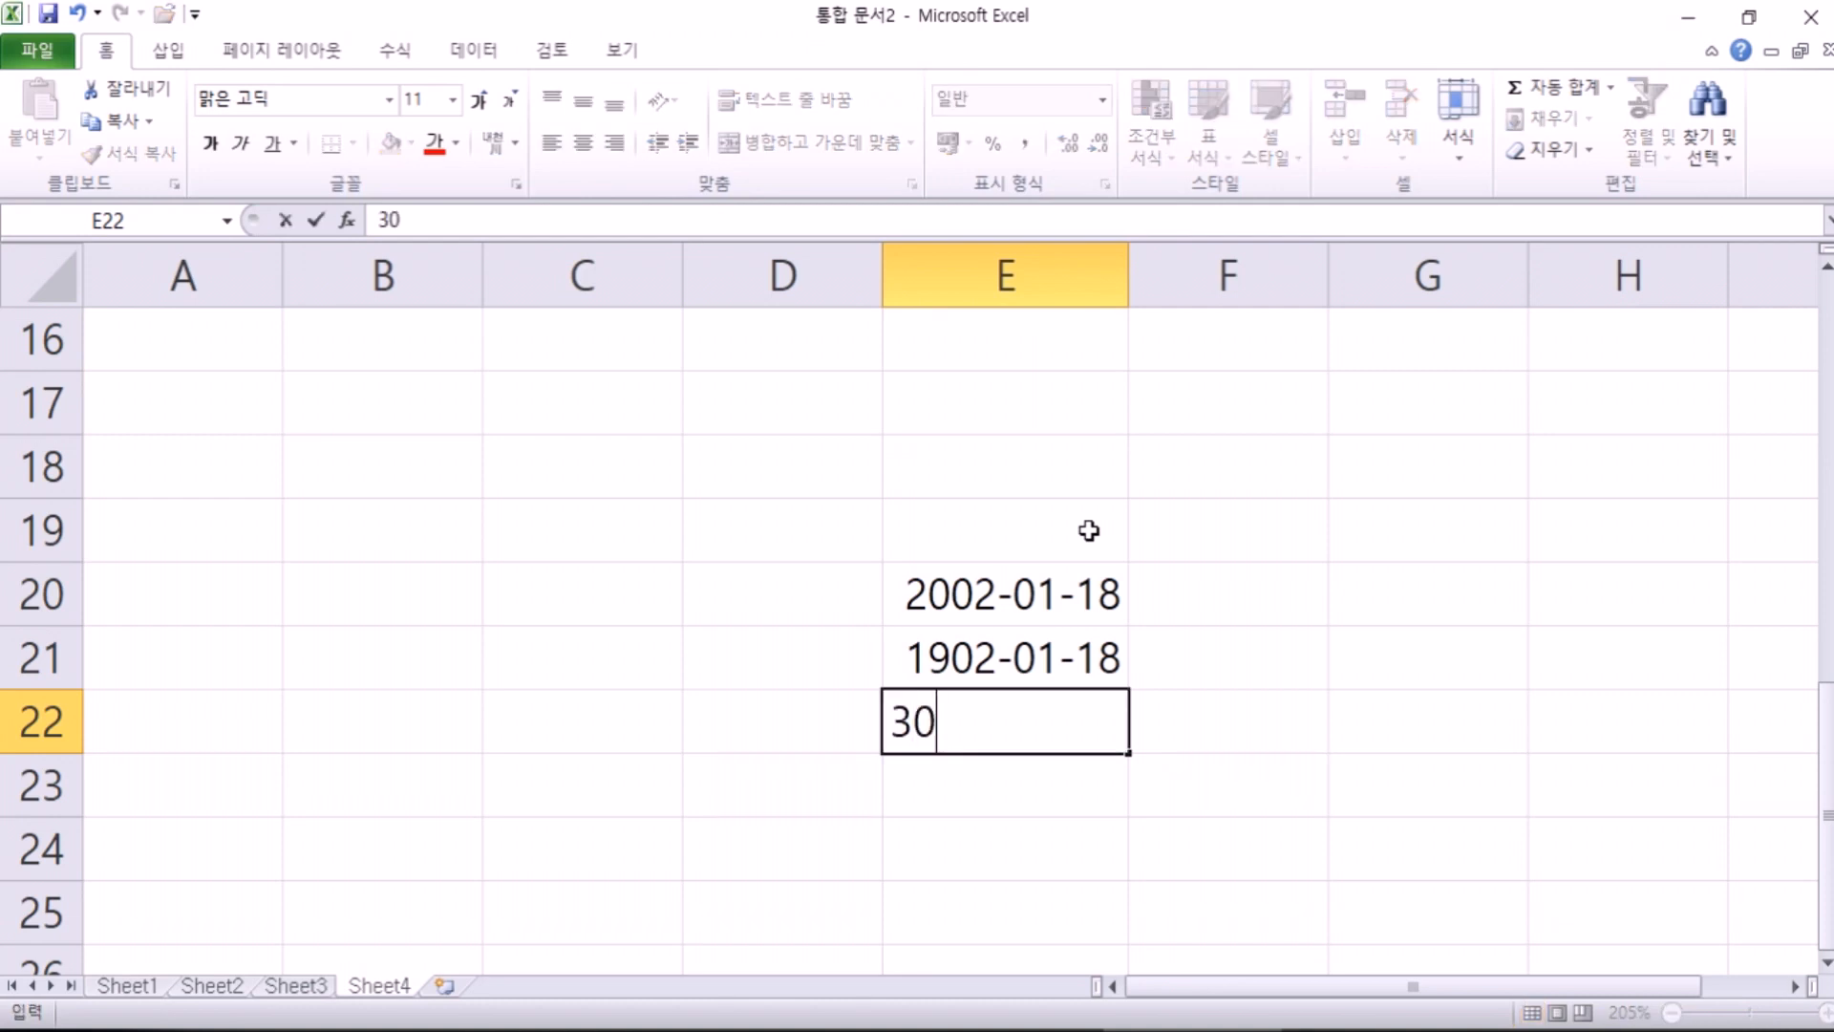
type("-1-1")
key("Return")
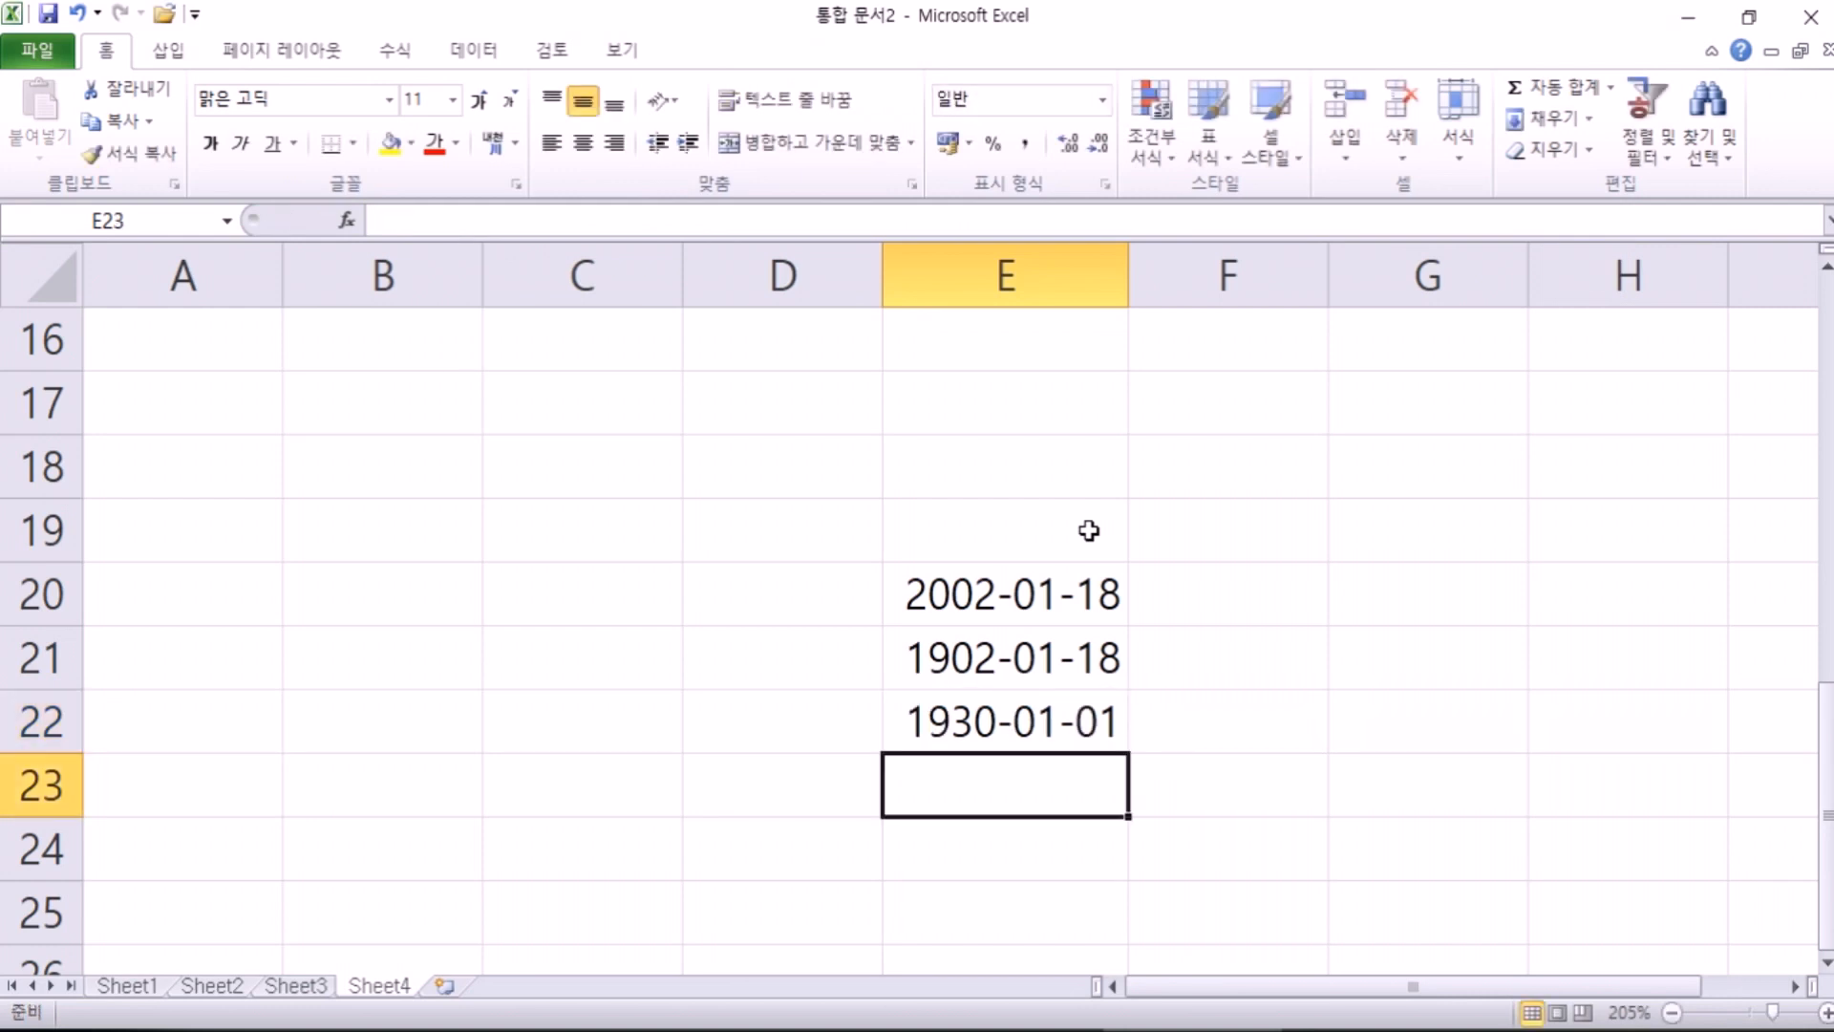
key("Up")
key("Left")
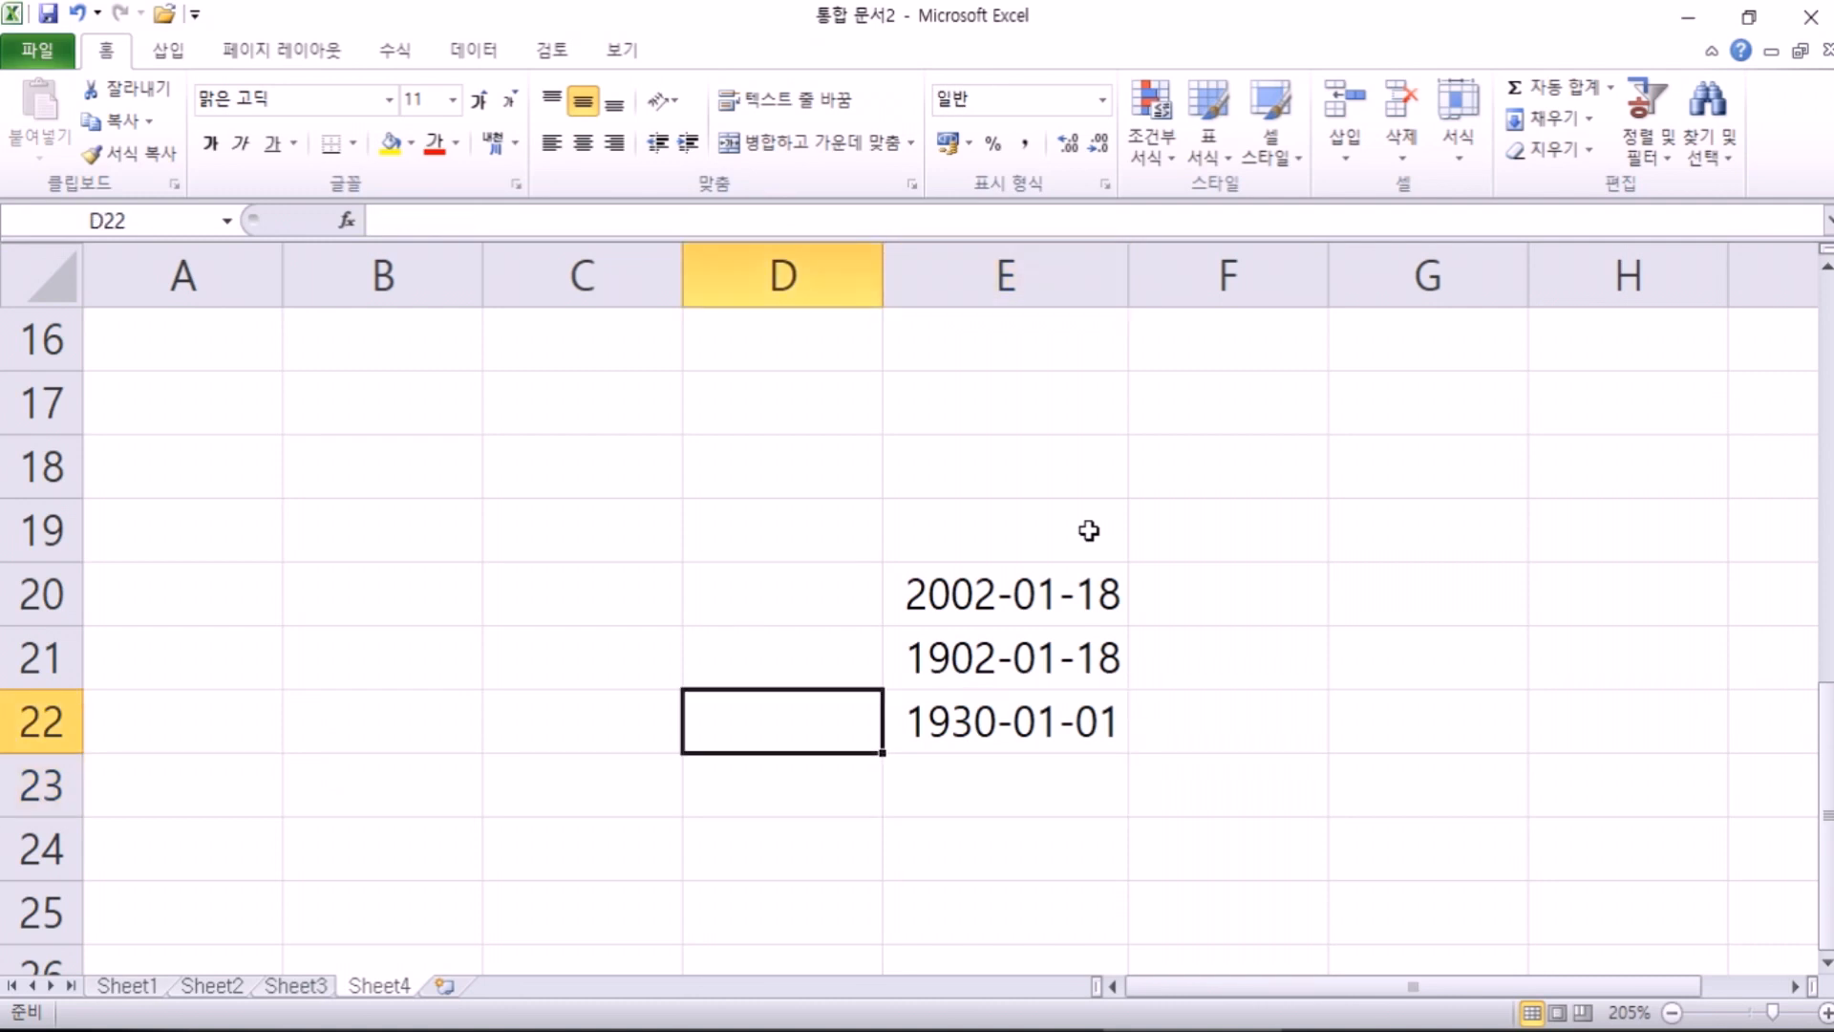
Step: Enter 29-12-31 in D22 and 1-1-1 in C22, giving 2029-12-31 and 2001-01-01
type("29")
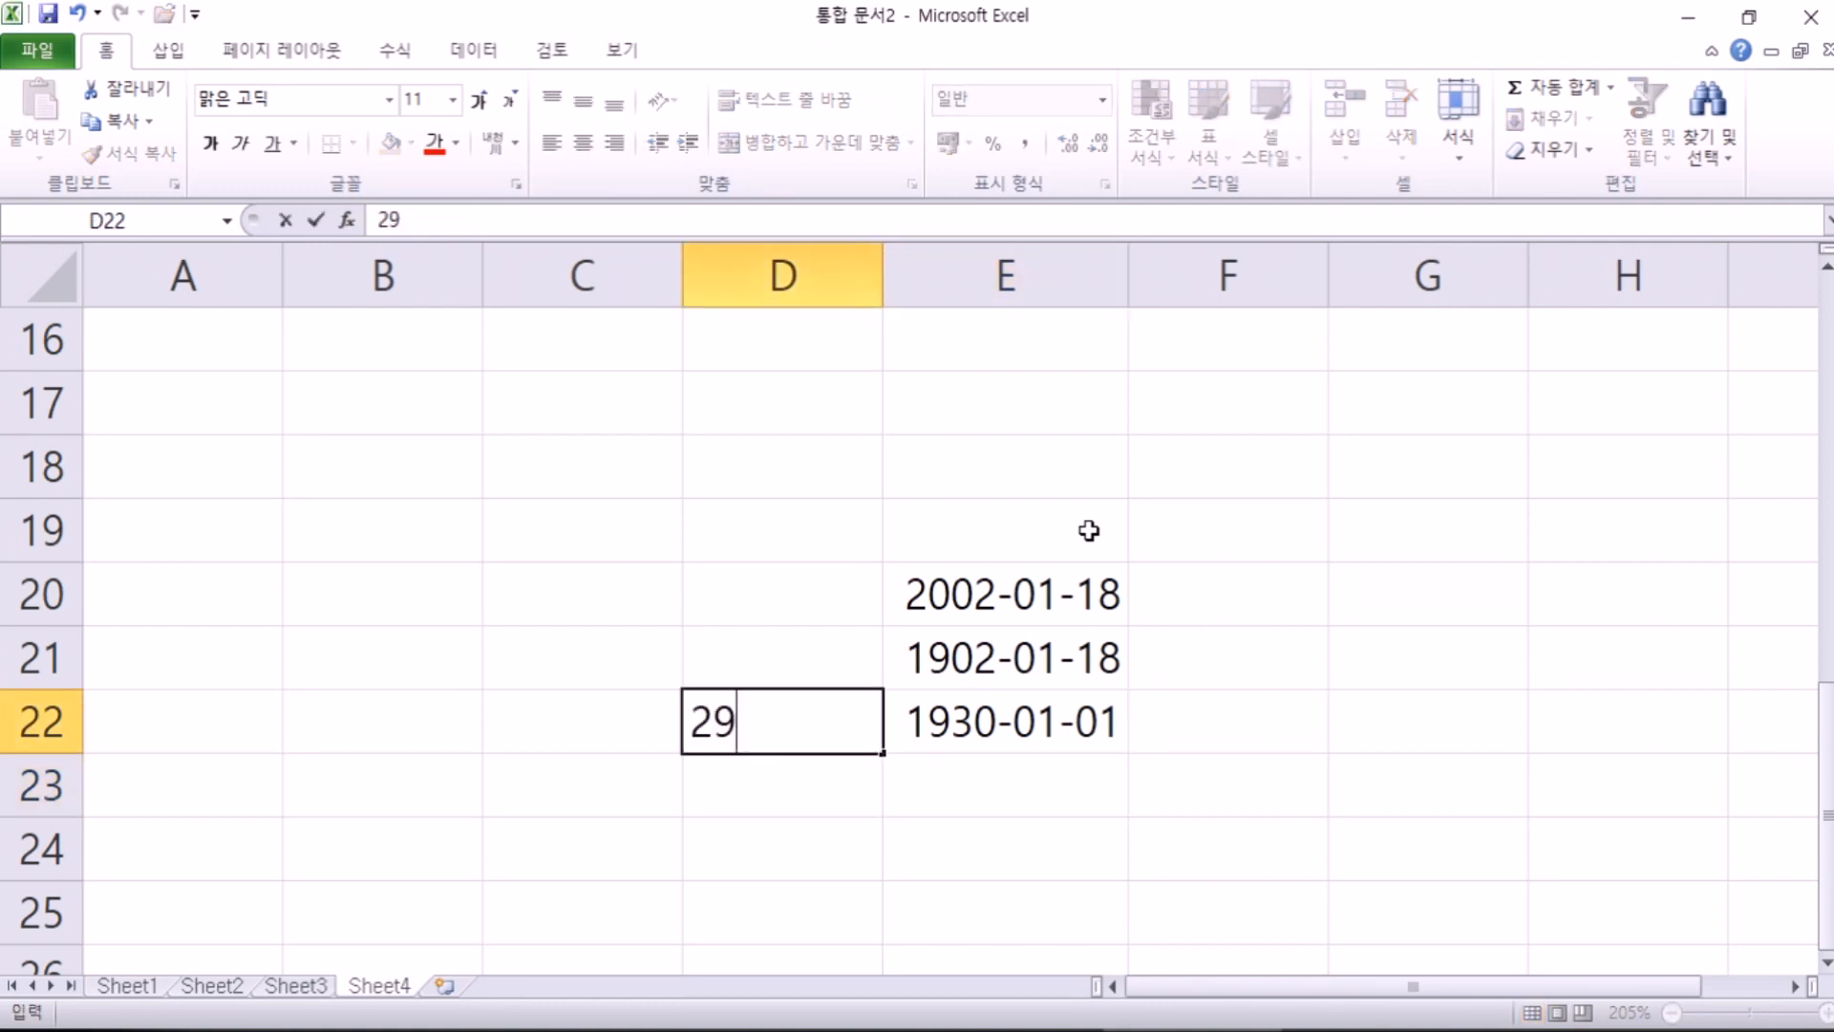
type("-12")
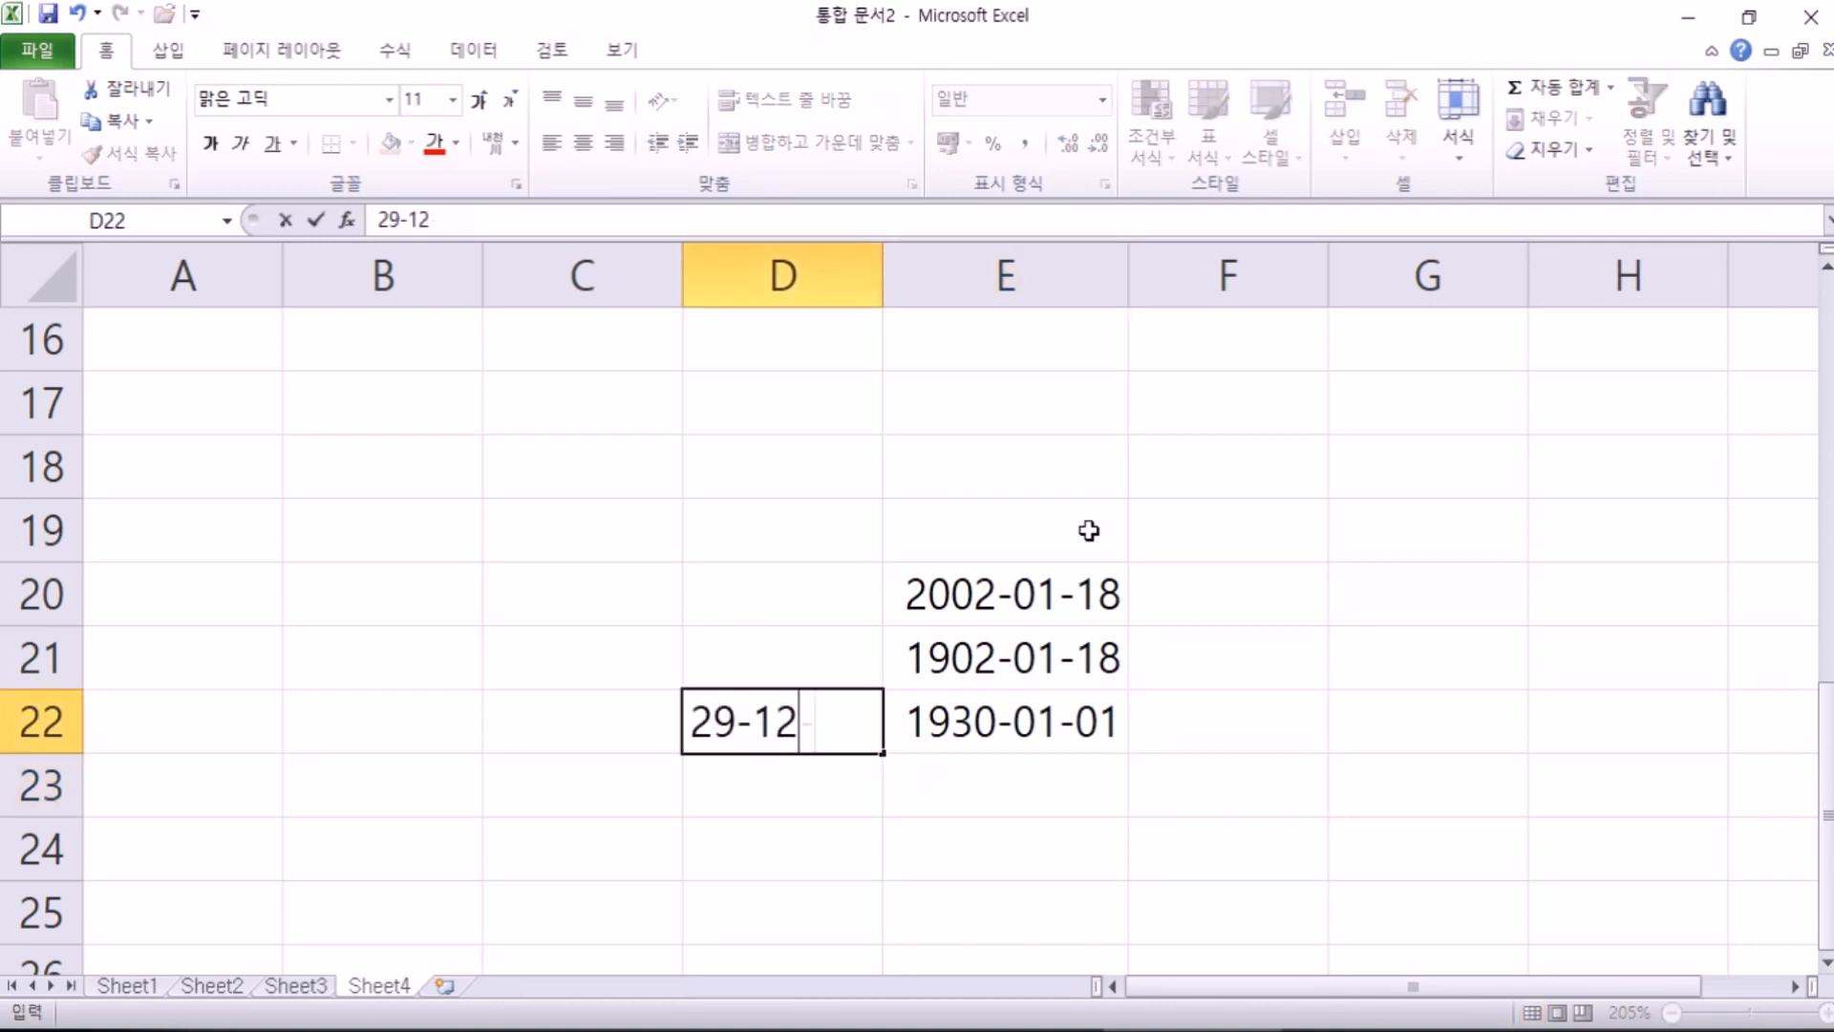
type("-31")
key("Return")
key("Up")
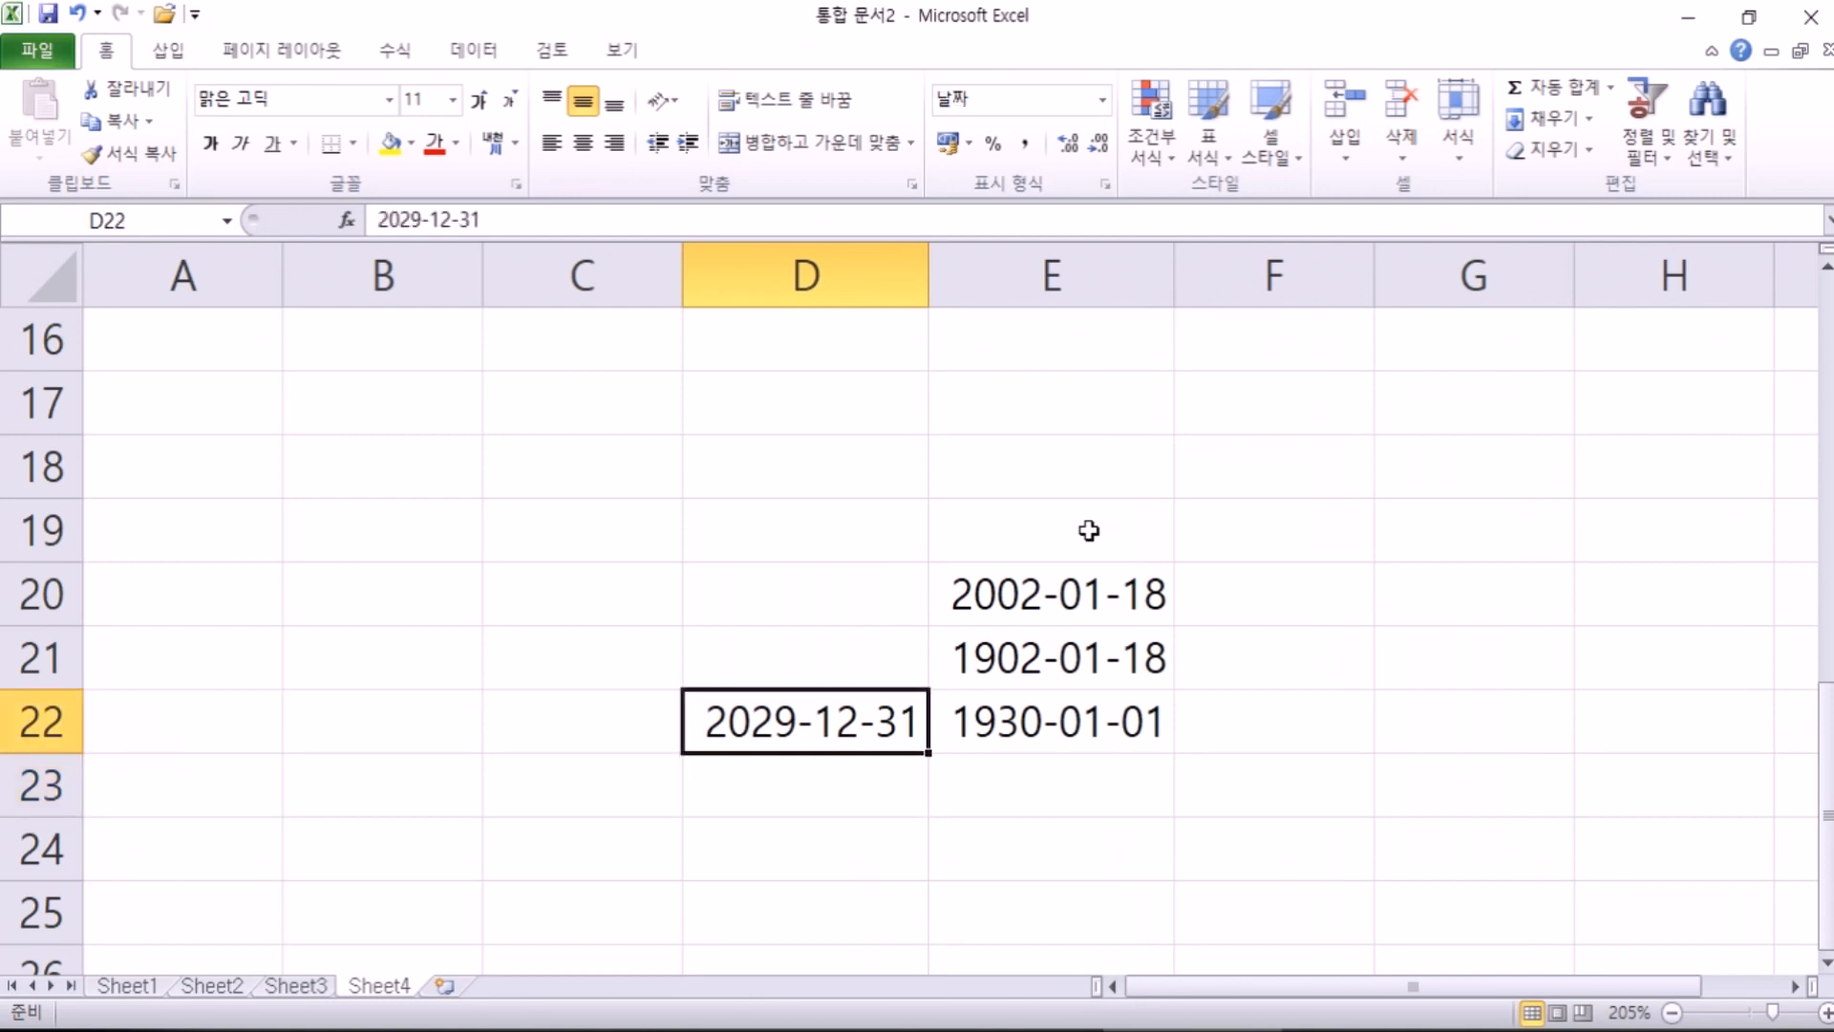
key("Left")
type("1-1-1")
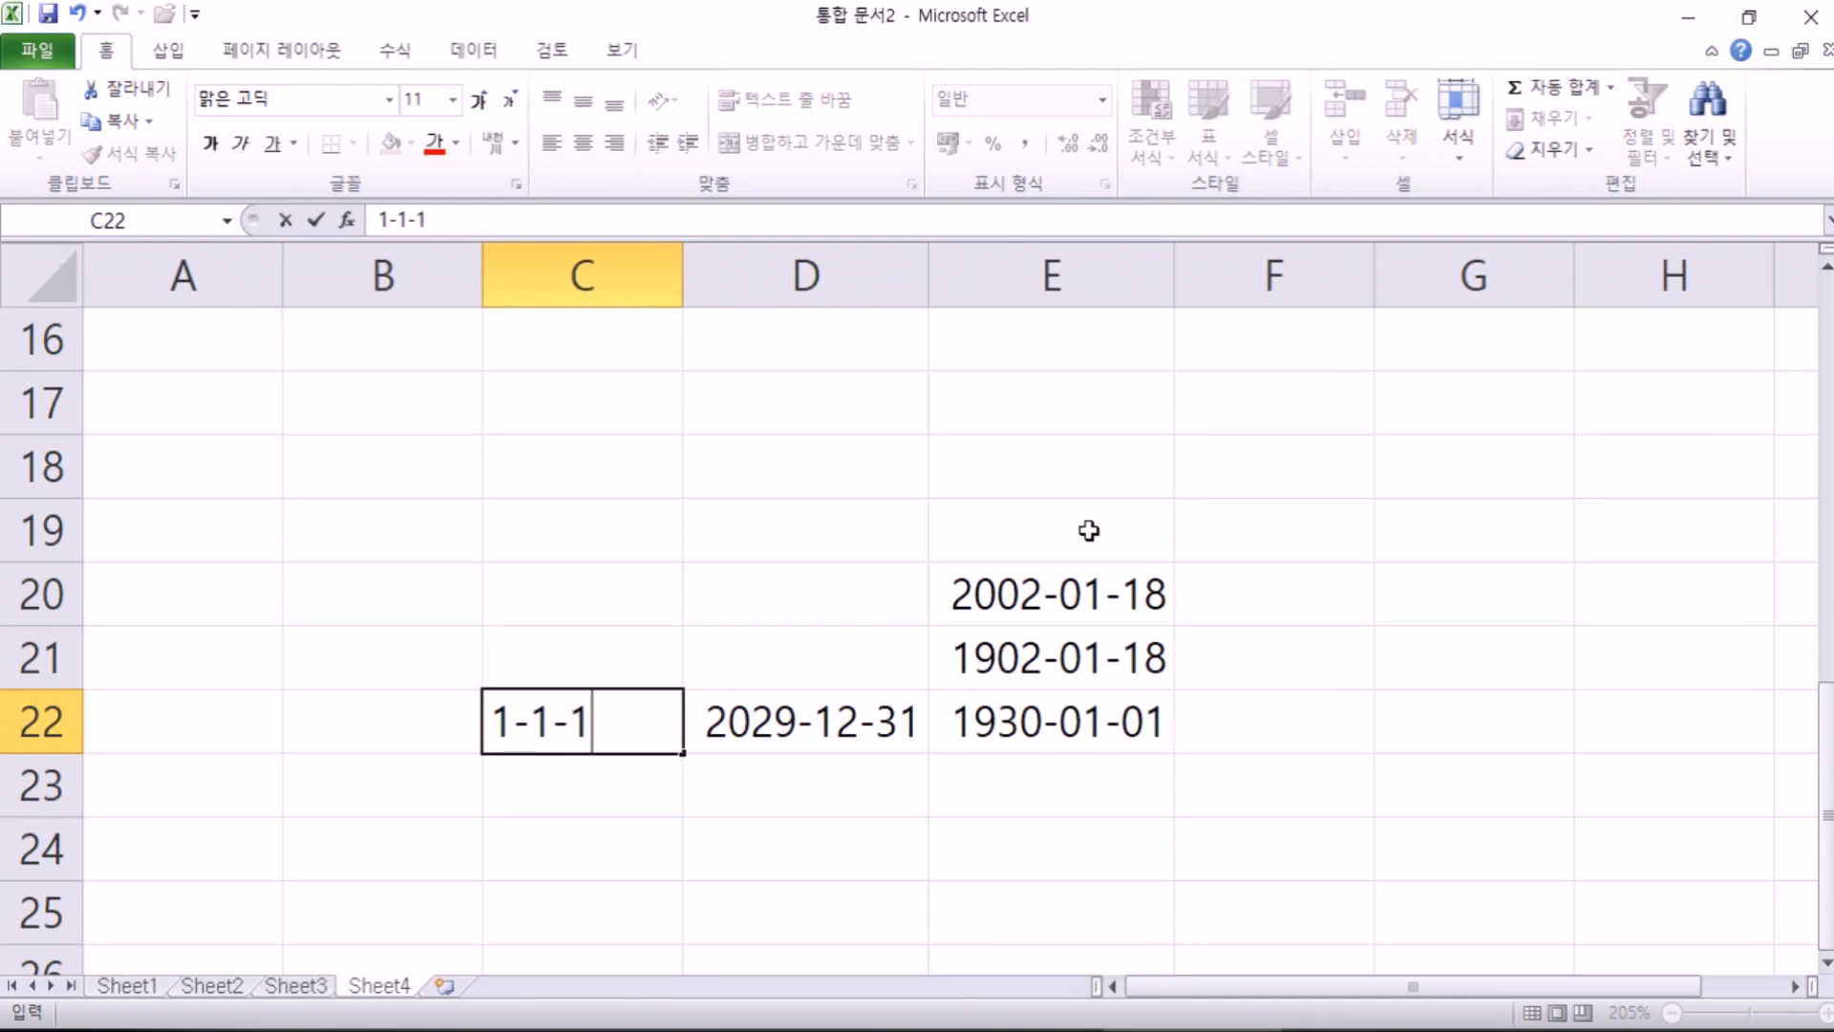
key("Return")
key("Up")
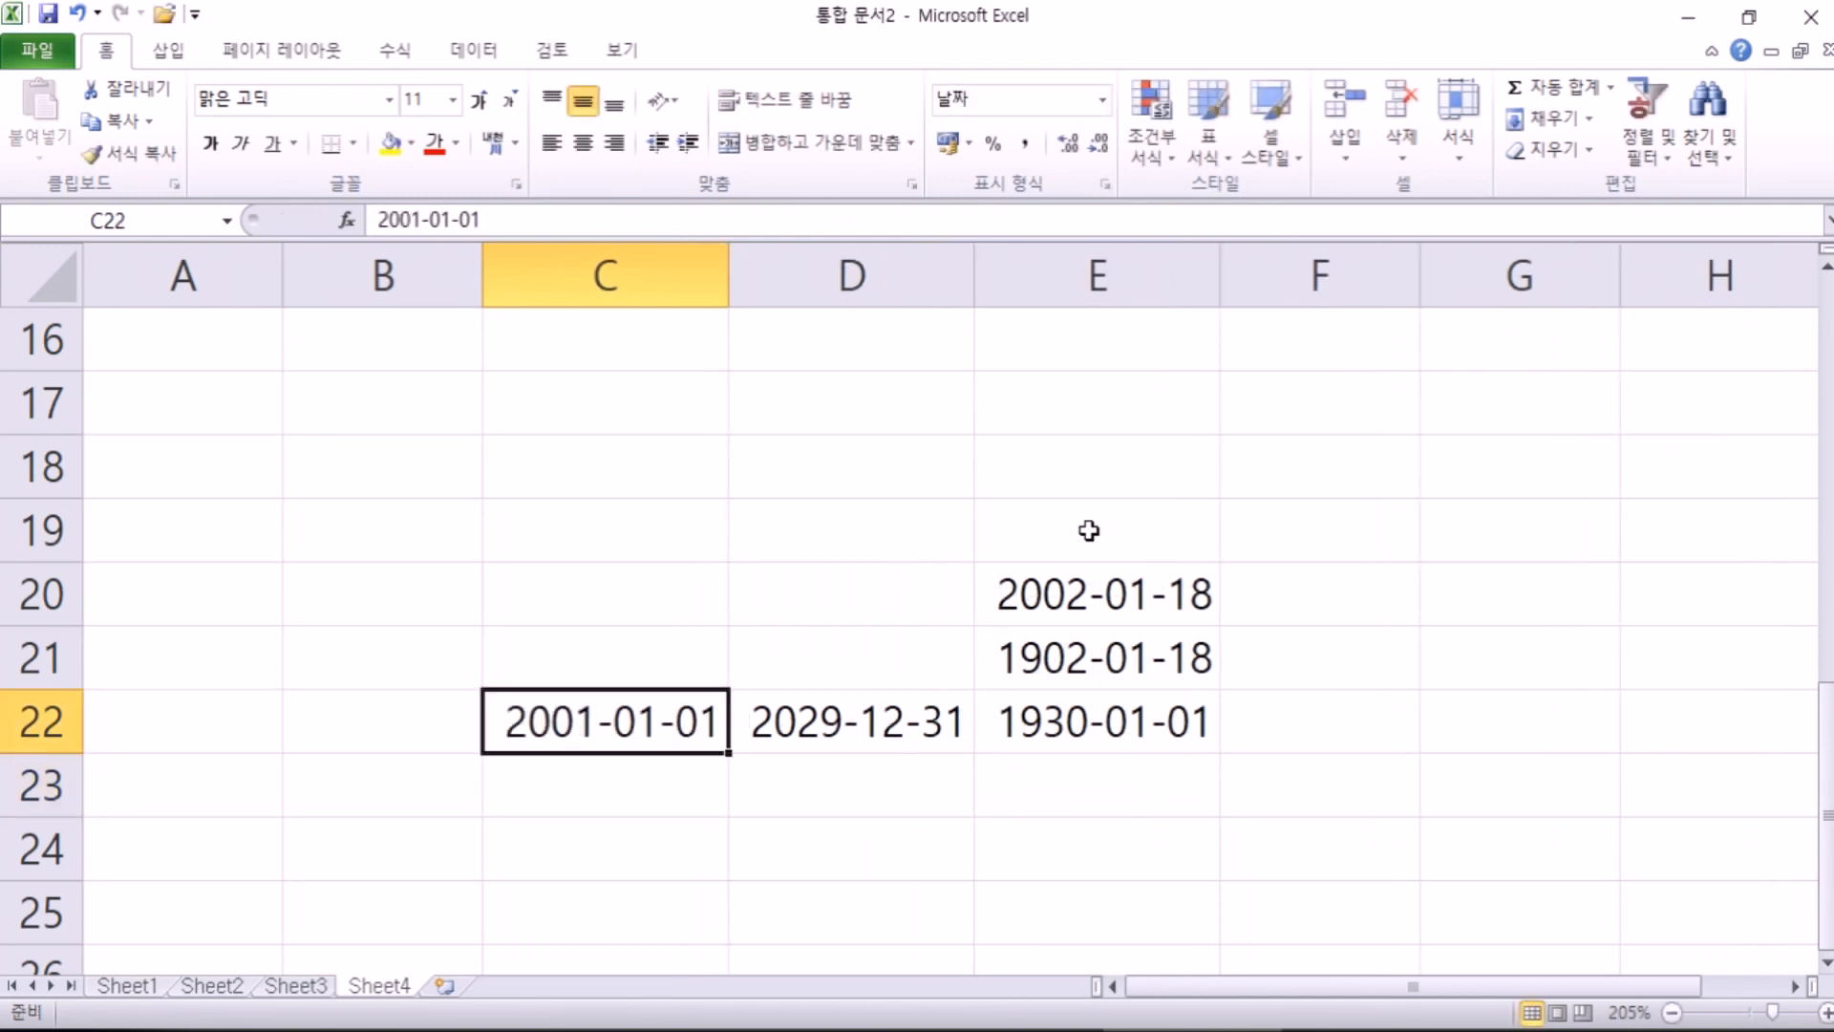
Step: Enter the test date 00-01-01 in C23, which becomes 2000-01-01
key("Down")
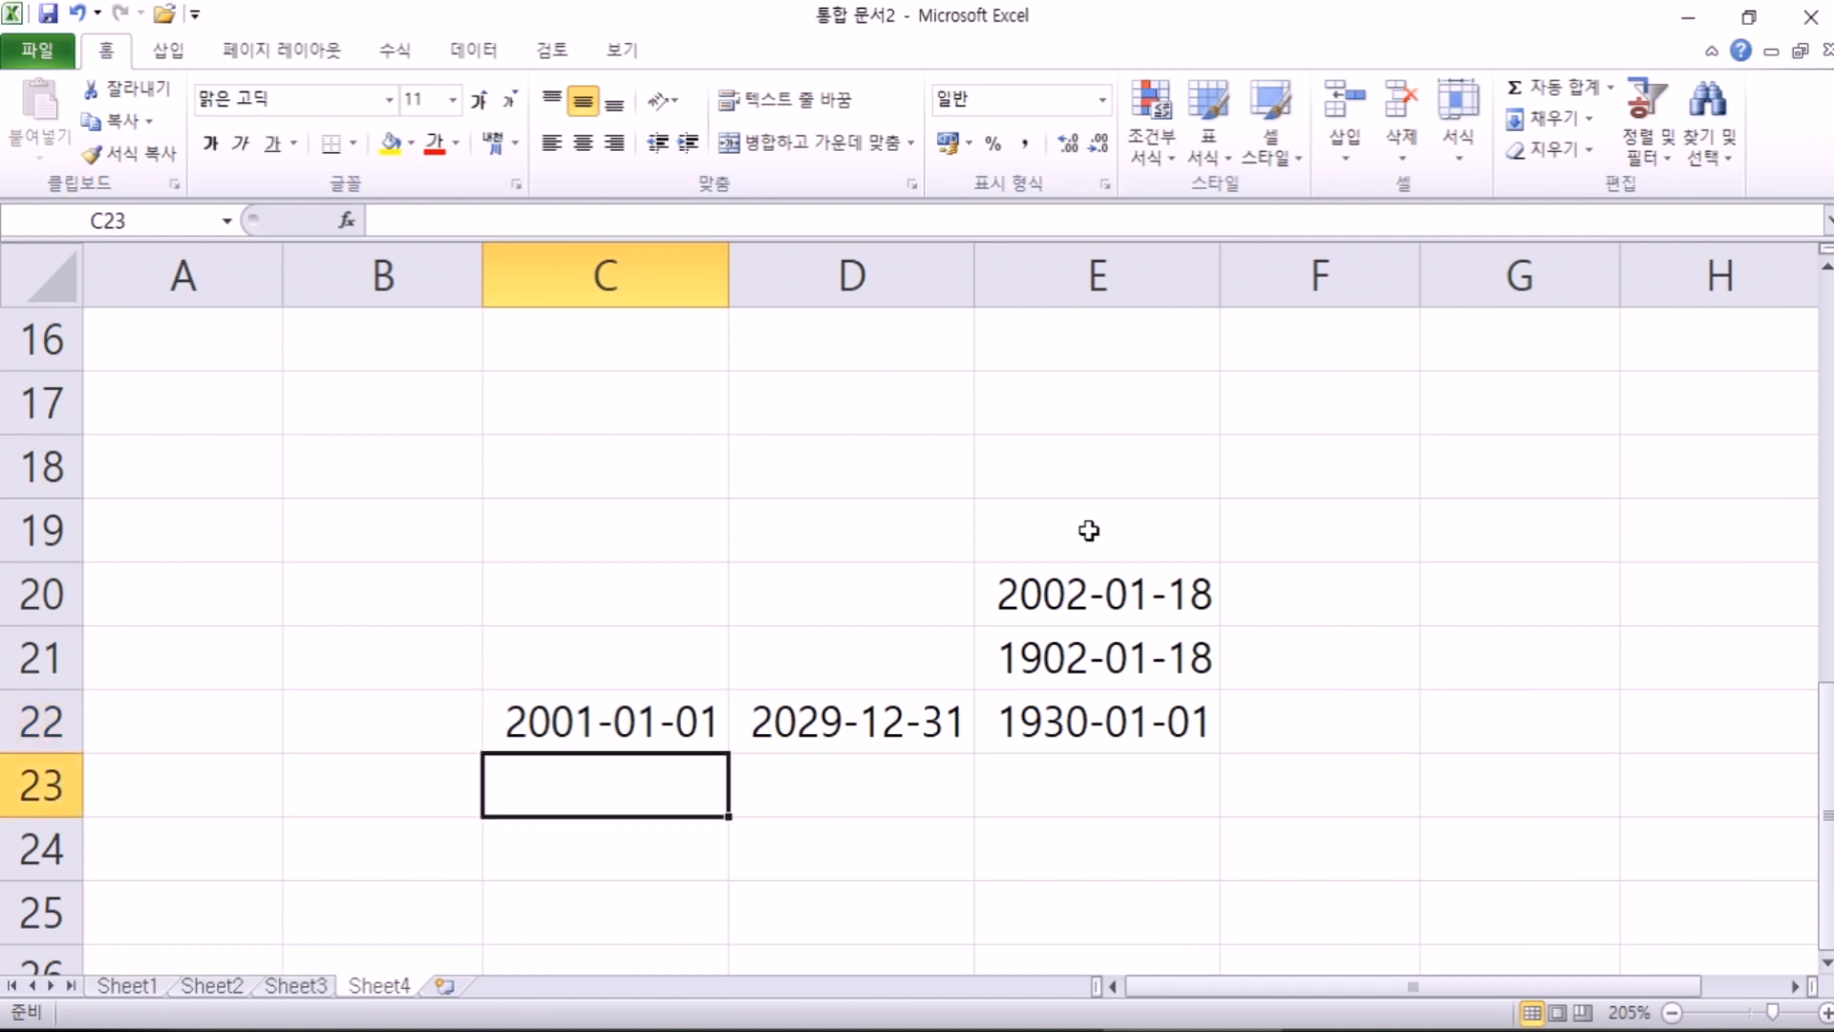
key("Right")
key("Up")
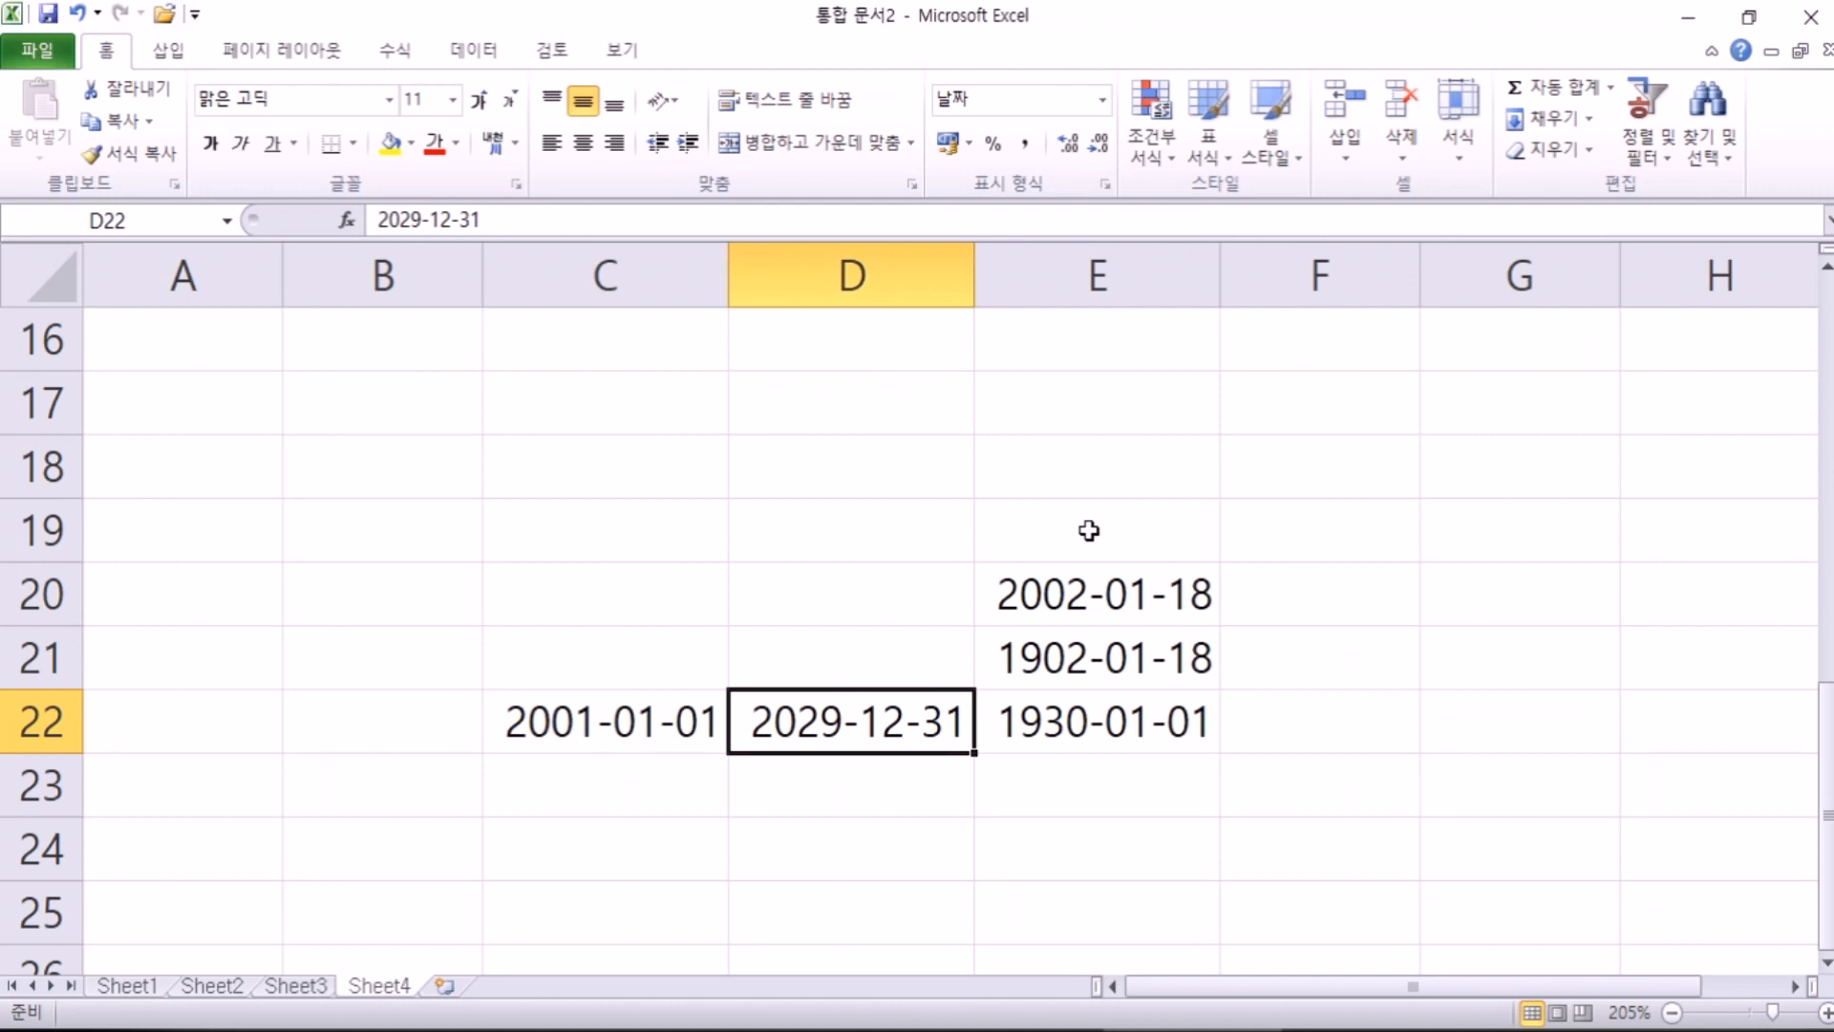
key("Left")
key("Down")
type("00-01-01")
key("Return")
Step: Clear C22 and try moving the 2000-01-01 date, undoing the accidental overwrite of C13
key("Up")
key("Up")
key("Delete")
key("Down")
key("ctrl+x")
key("ctrl+Up")
key("ctrl+v")
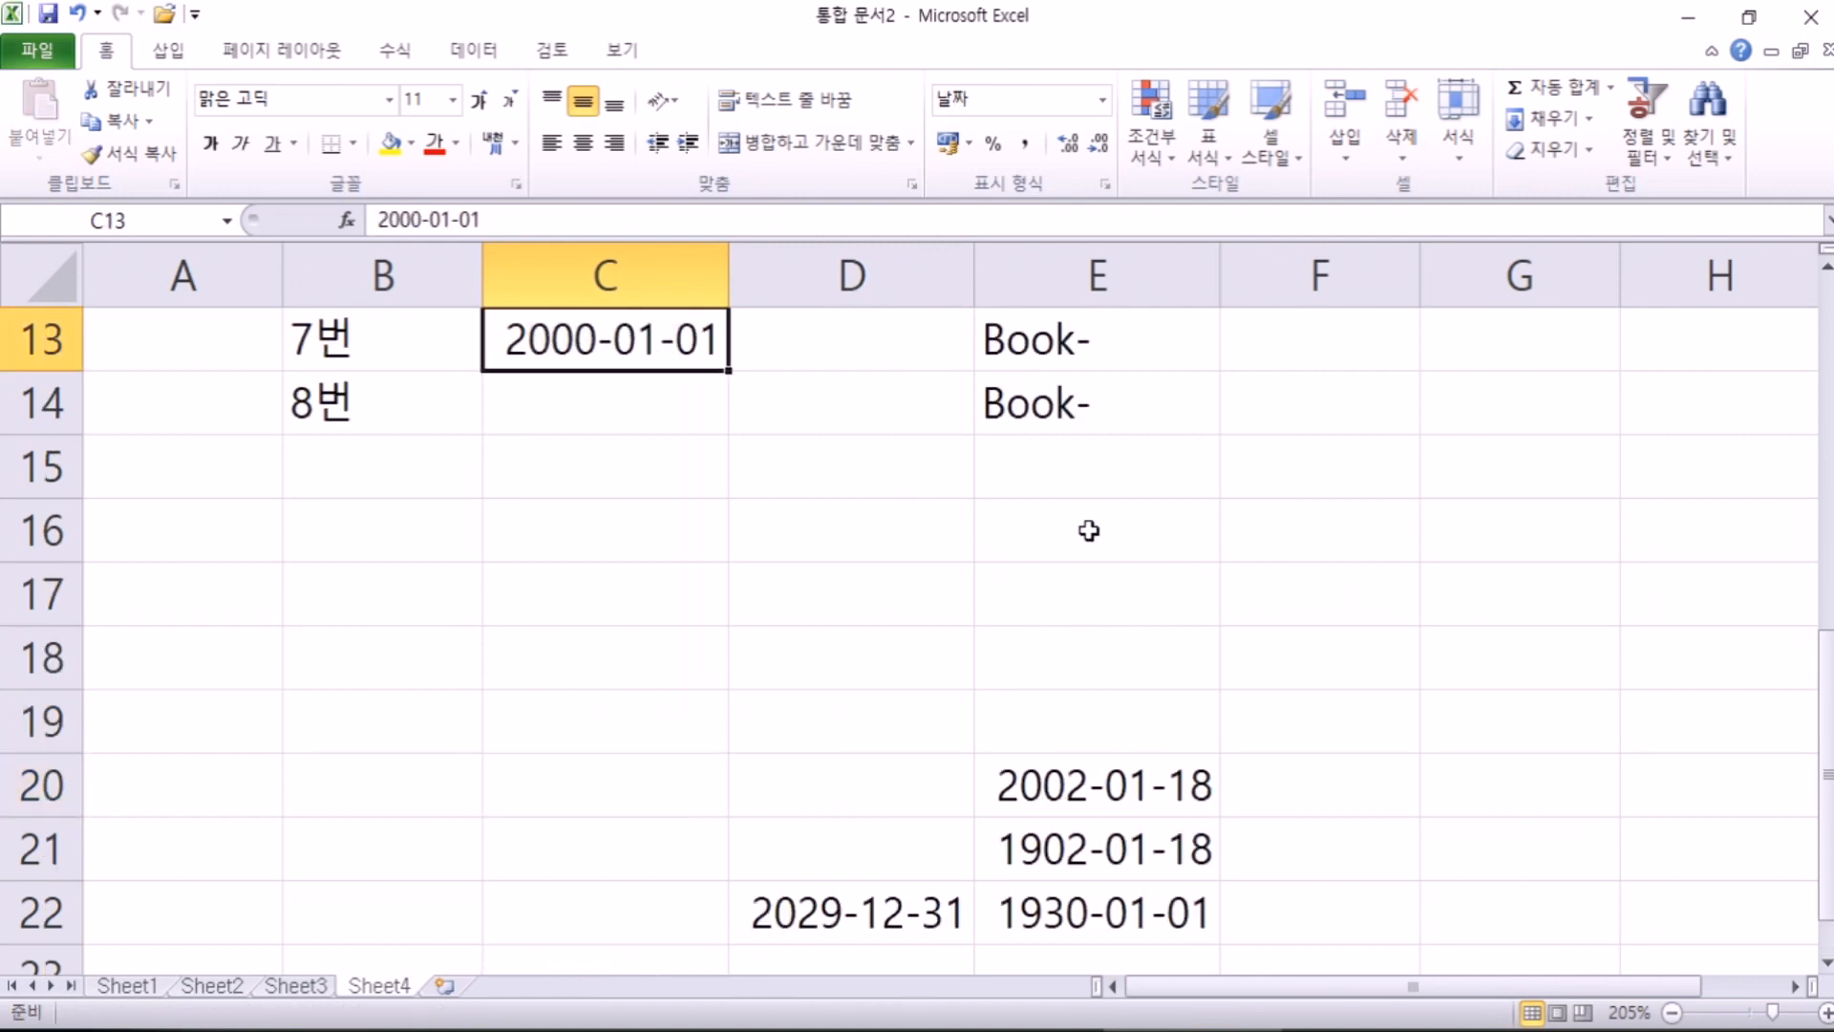
key("ctrl+c")
key("Down")
key("Down")
key("Down")
key("Escape")
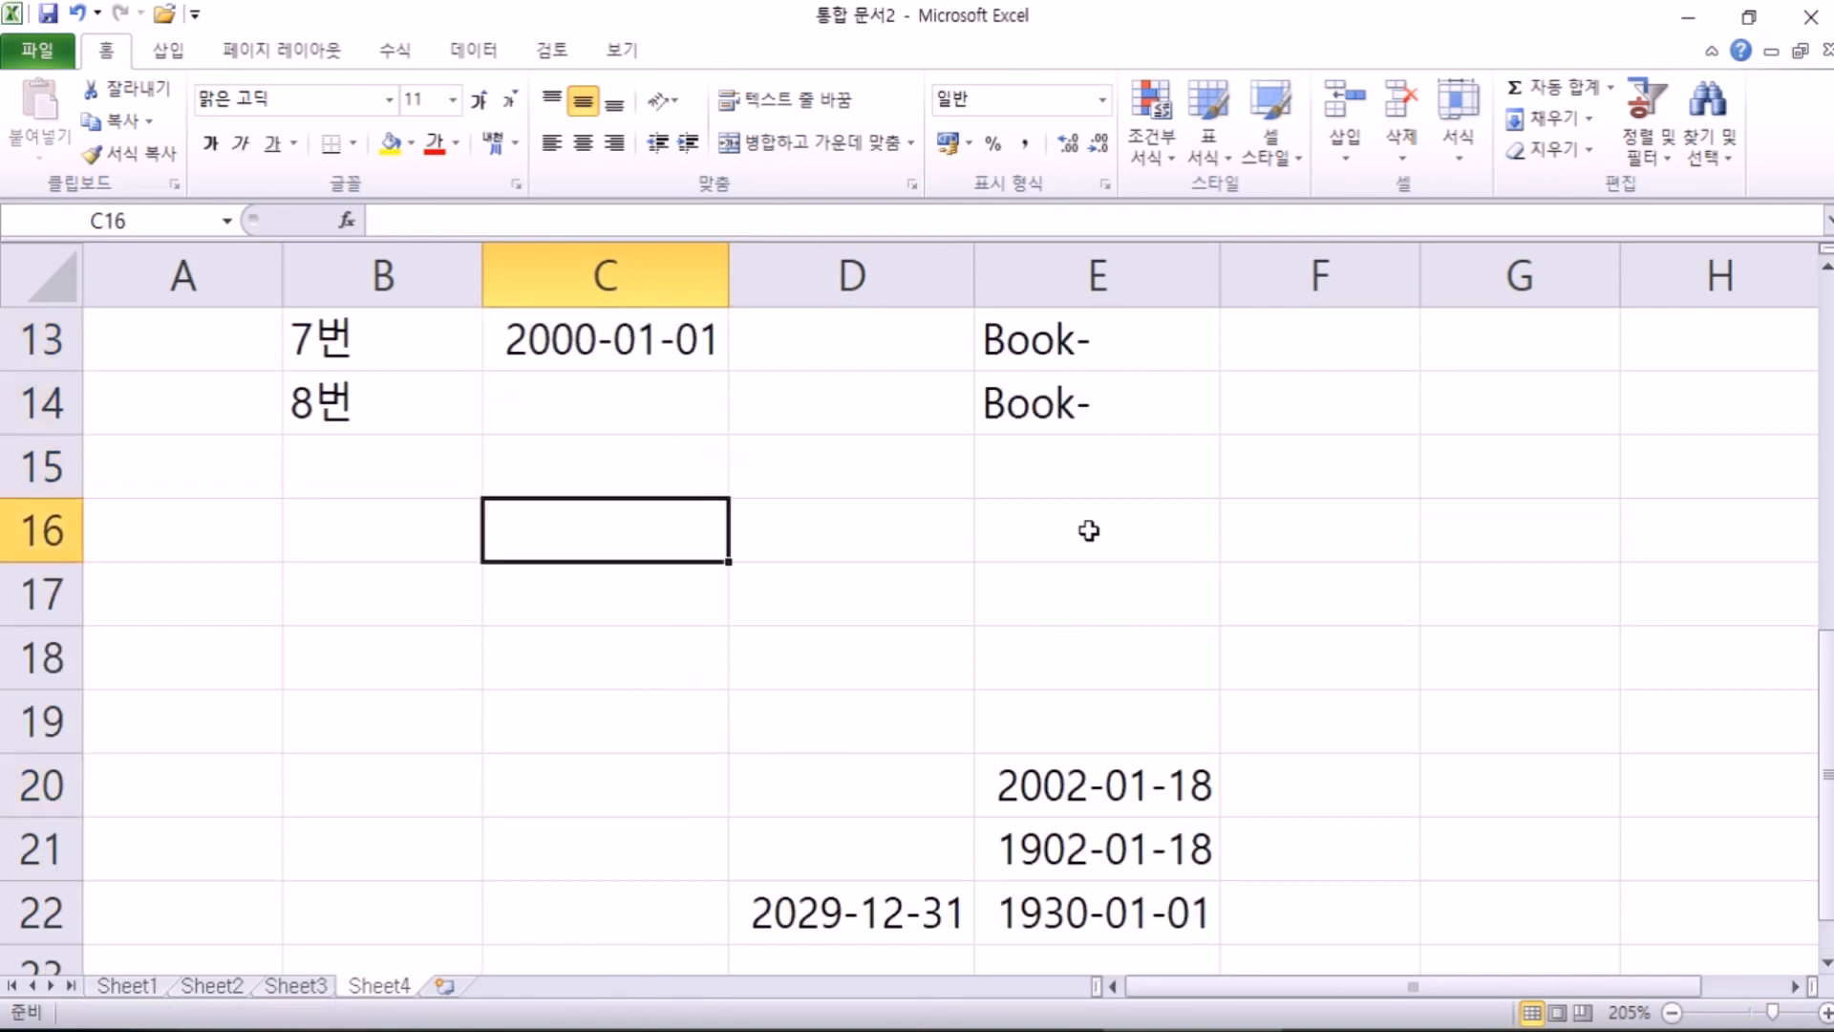
key("ctrl+z")
key("ctrl+z")
Step: Re-enter 0-1-1 in C22 so it holds 2000-01-01
scroll(822, 483, "down", 3)
left_click(642, 406)
left_click(622, 342)
type("0-1-1")
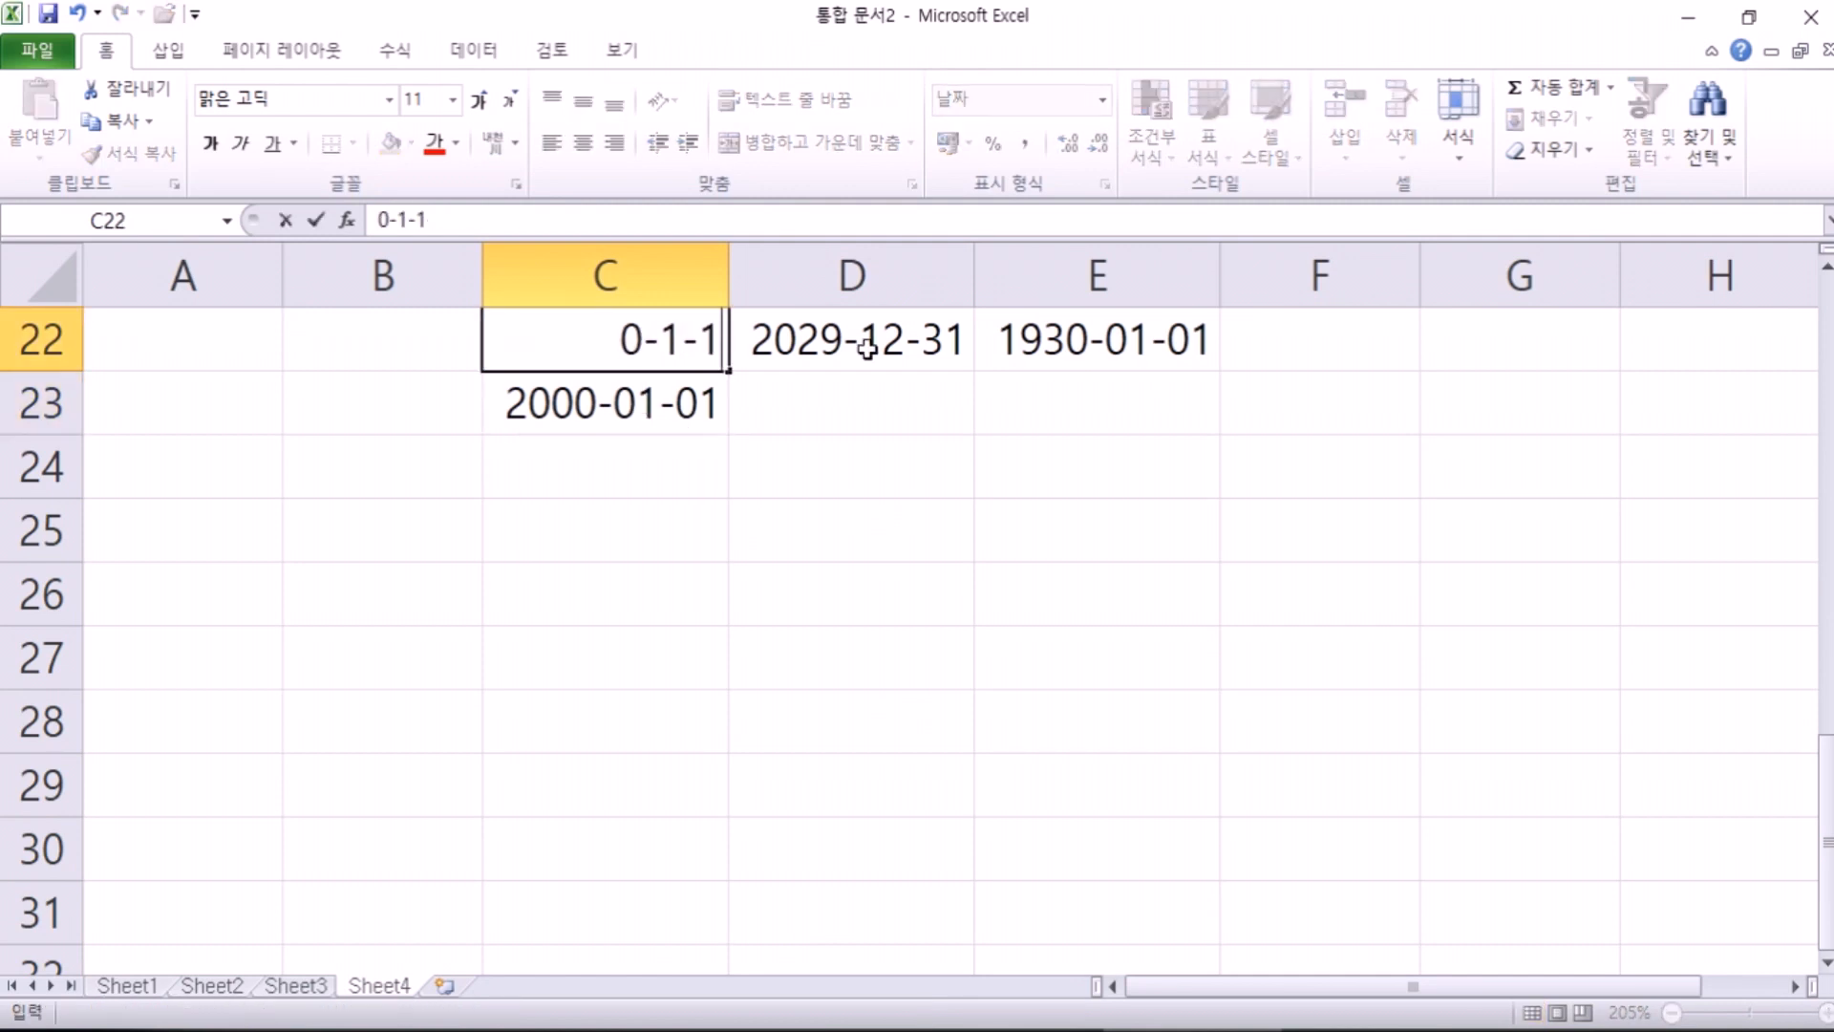
key("Return")
key("Delete")
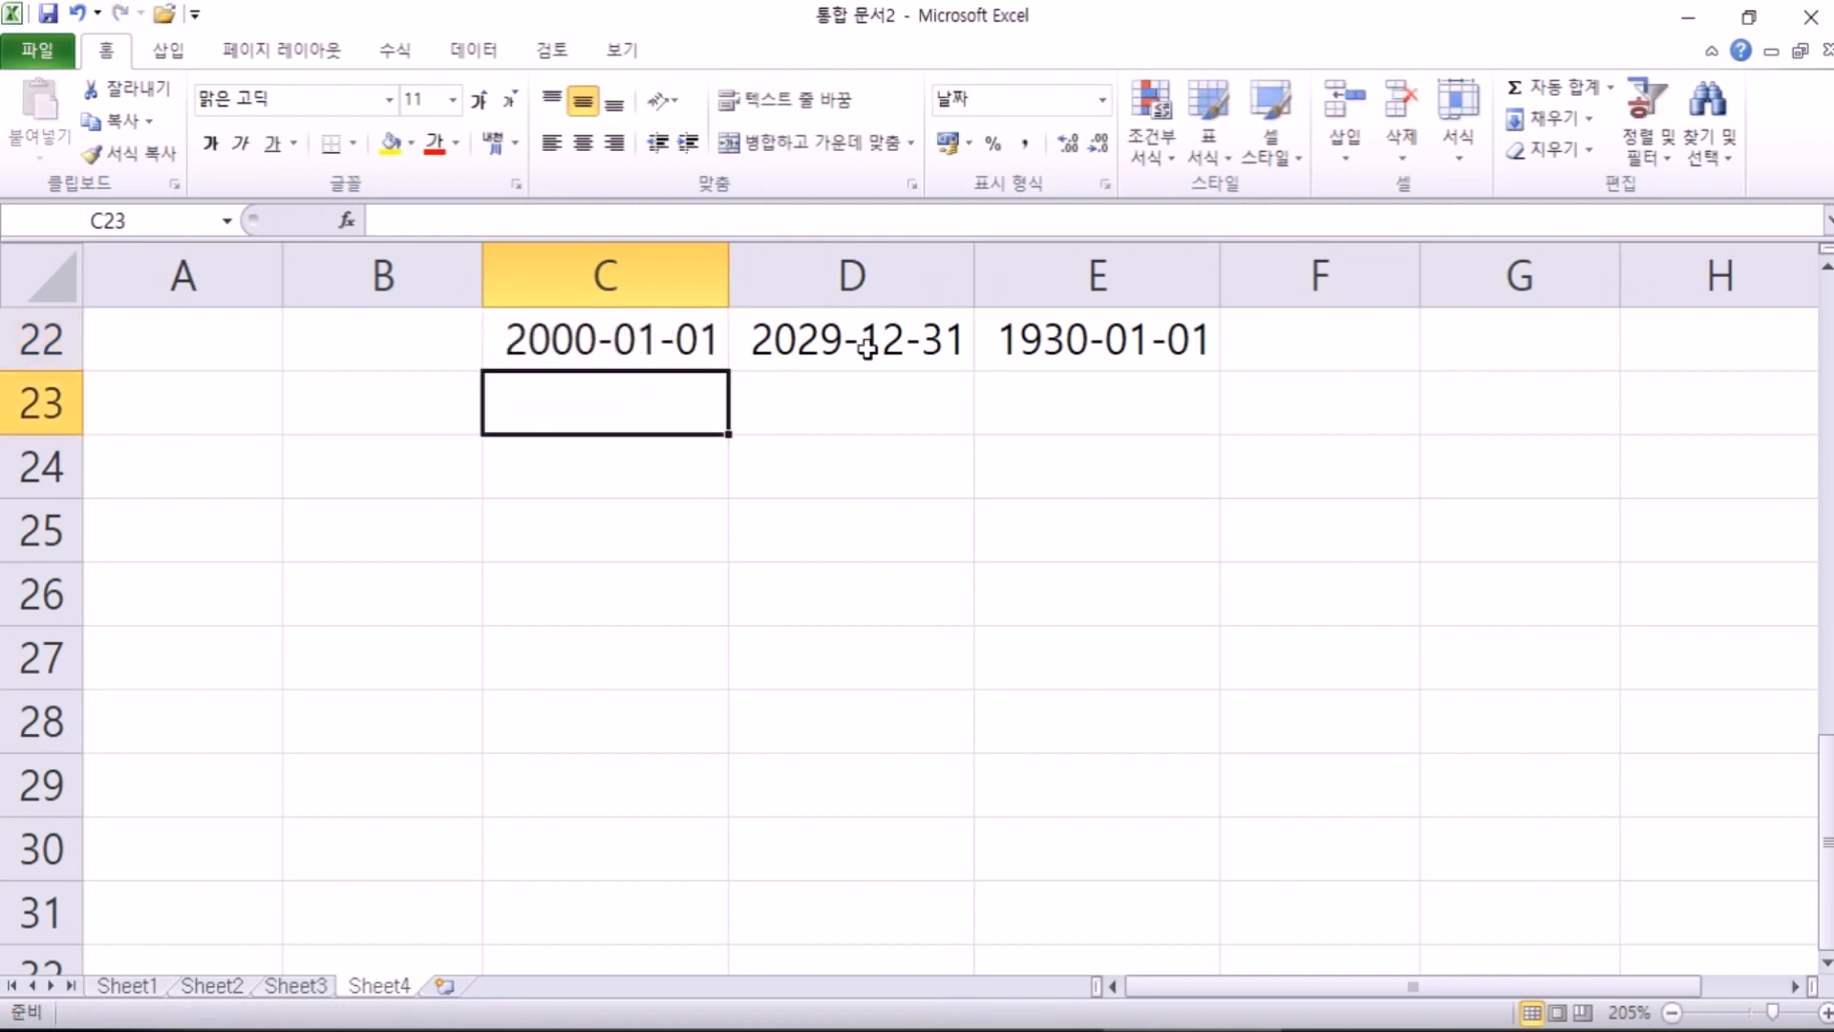
left_click(548, 357)
Step: Enter 99-12-31 in F22, which Excel stores as 1999-12-31
scroll(841, 429, "up", 1)
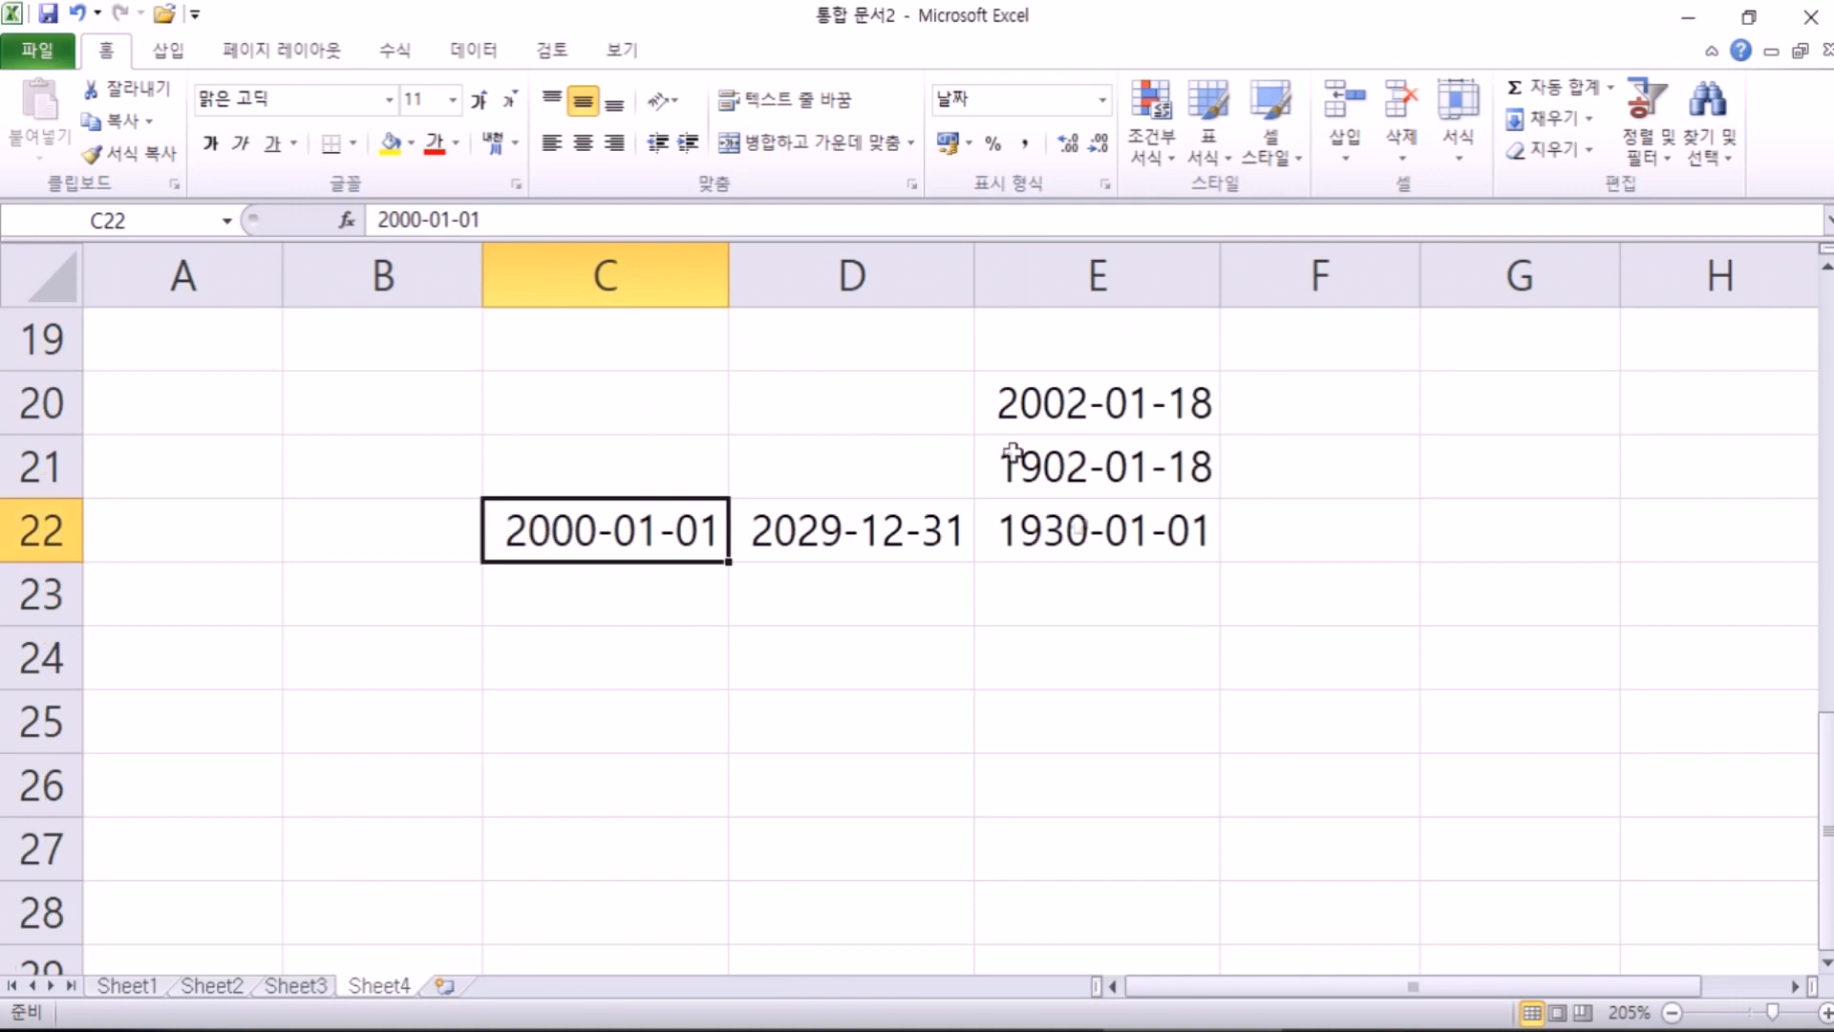
left_click(1285, 521)
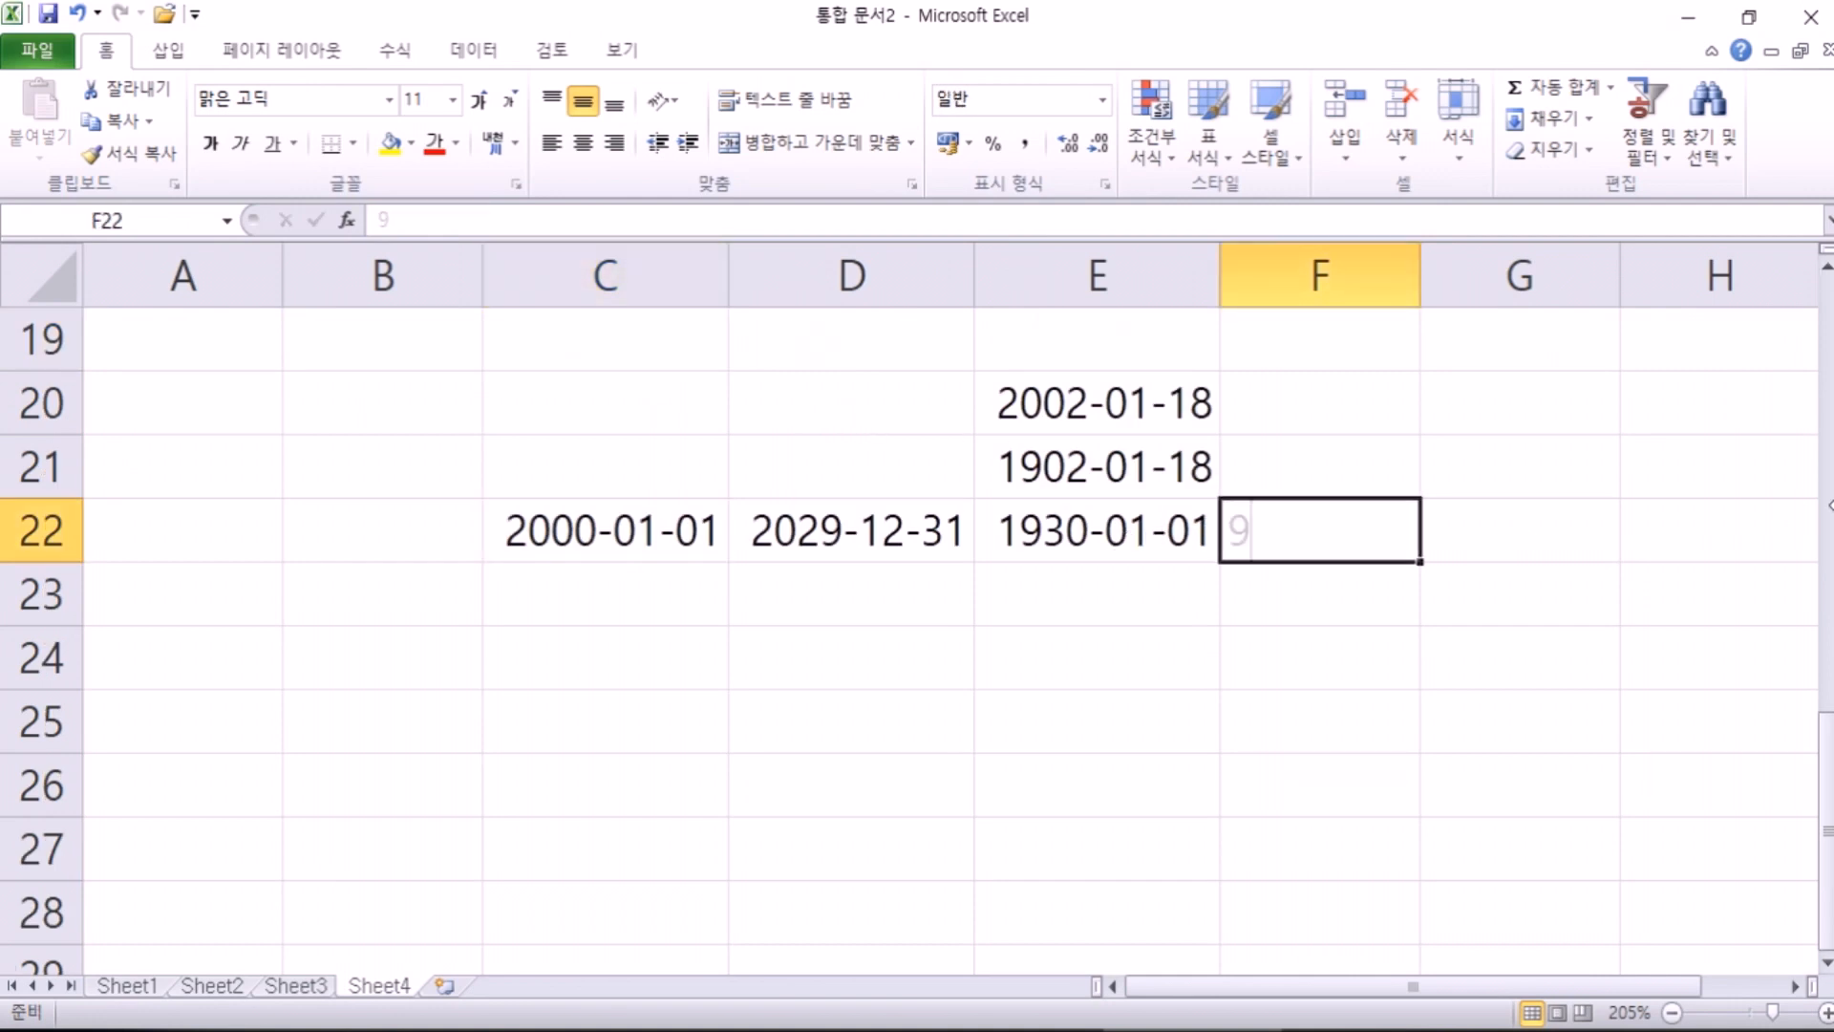
type("99-3")
key("BackSpace")
type("12-31")
key("Return")
key("Up")
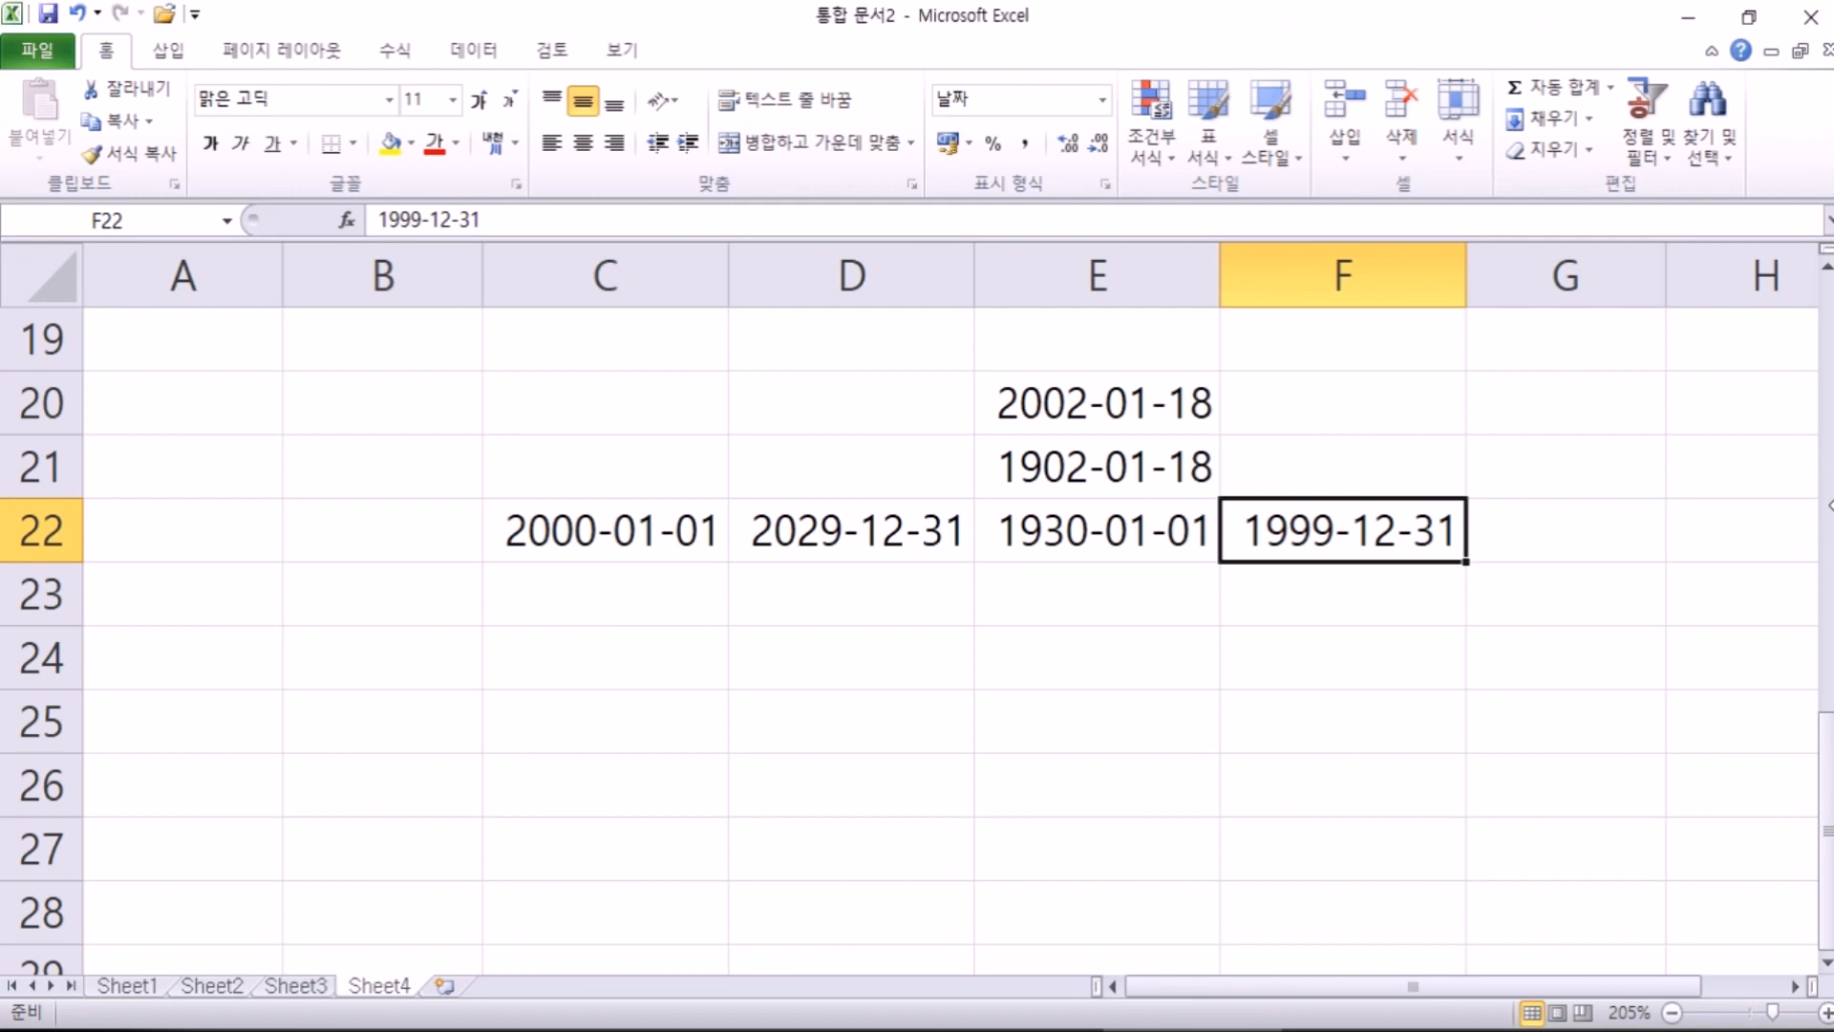
key("Left")
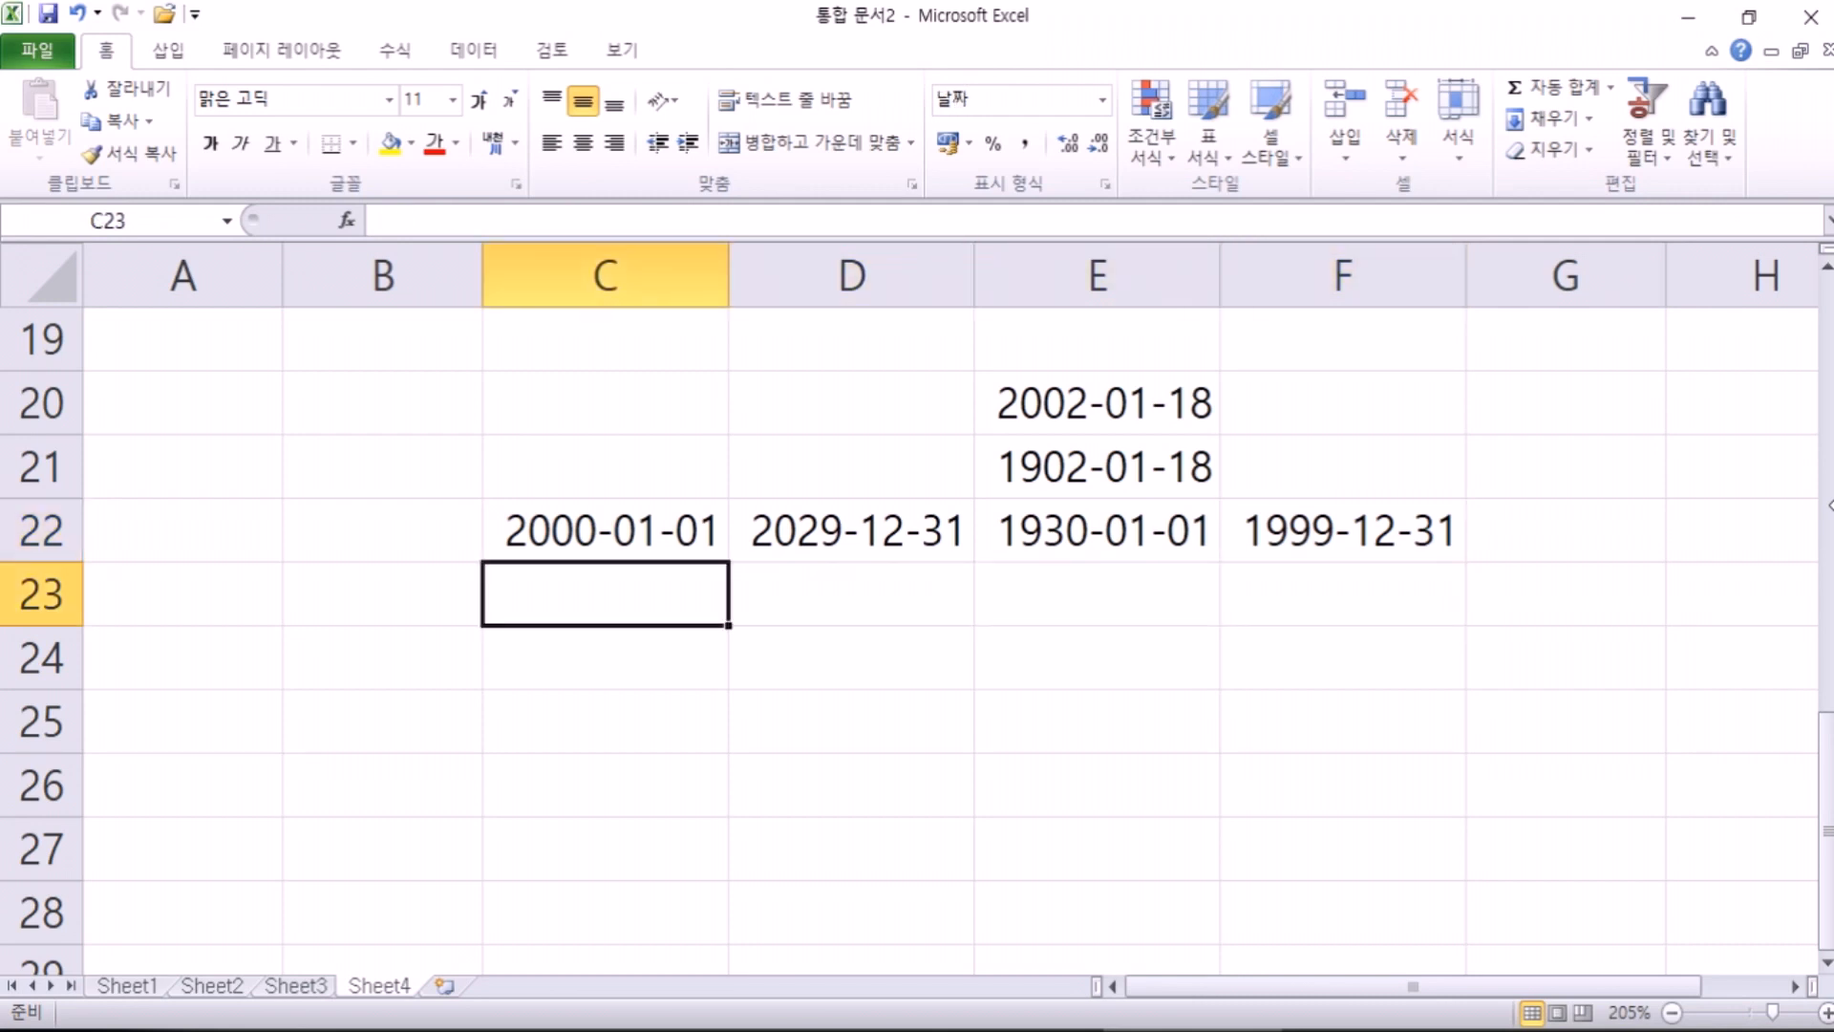
Step: Type the note '00~29 : 2000년대' in C23
type("00~29")
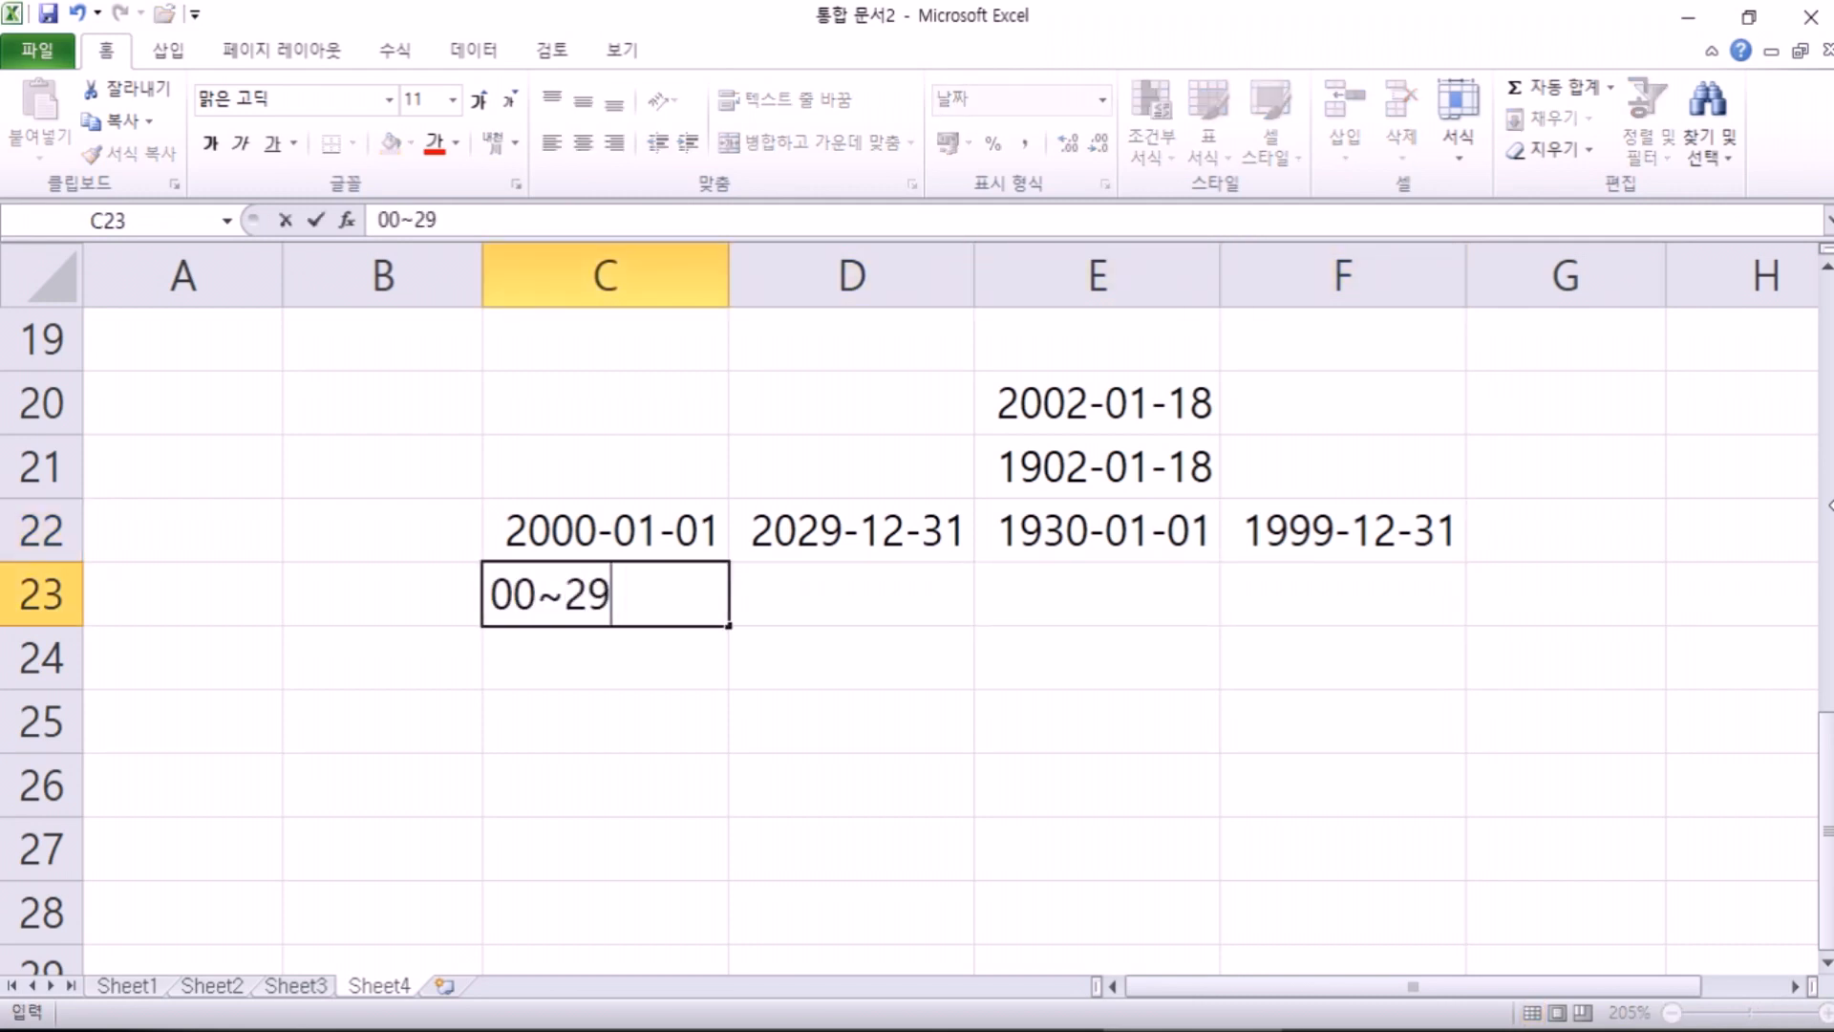
type(" : 2000sus")
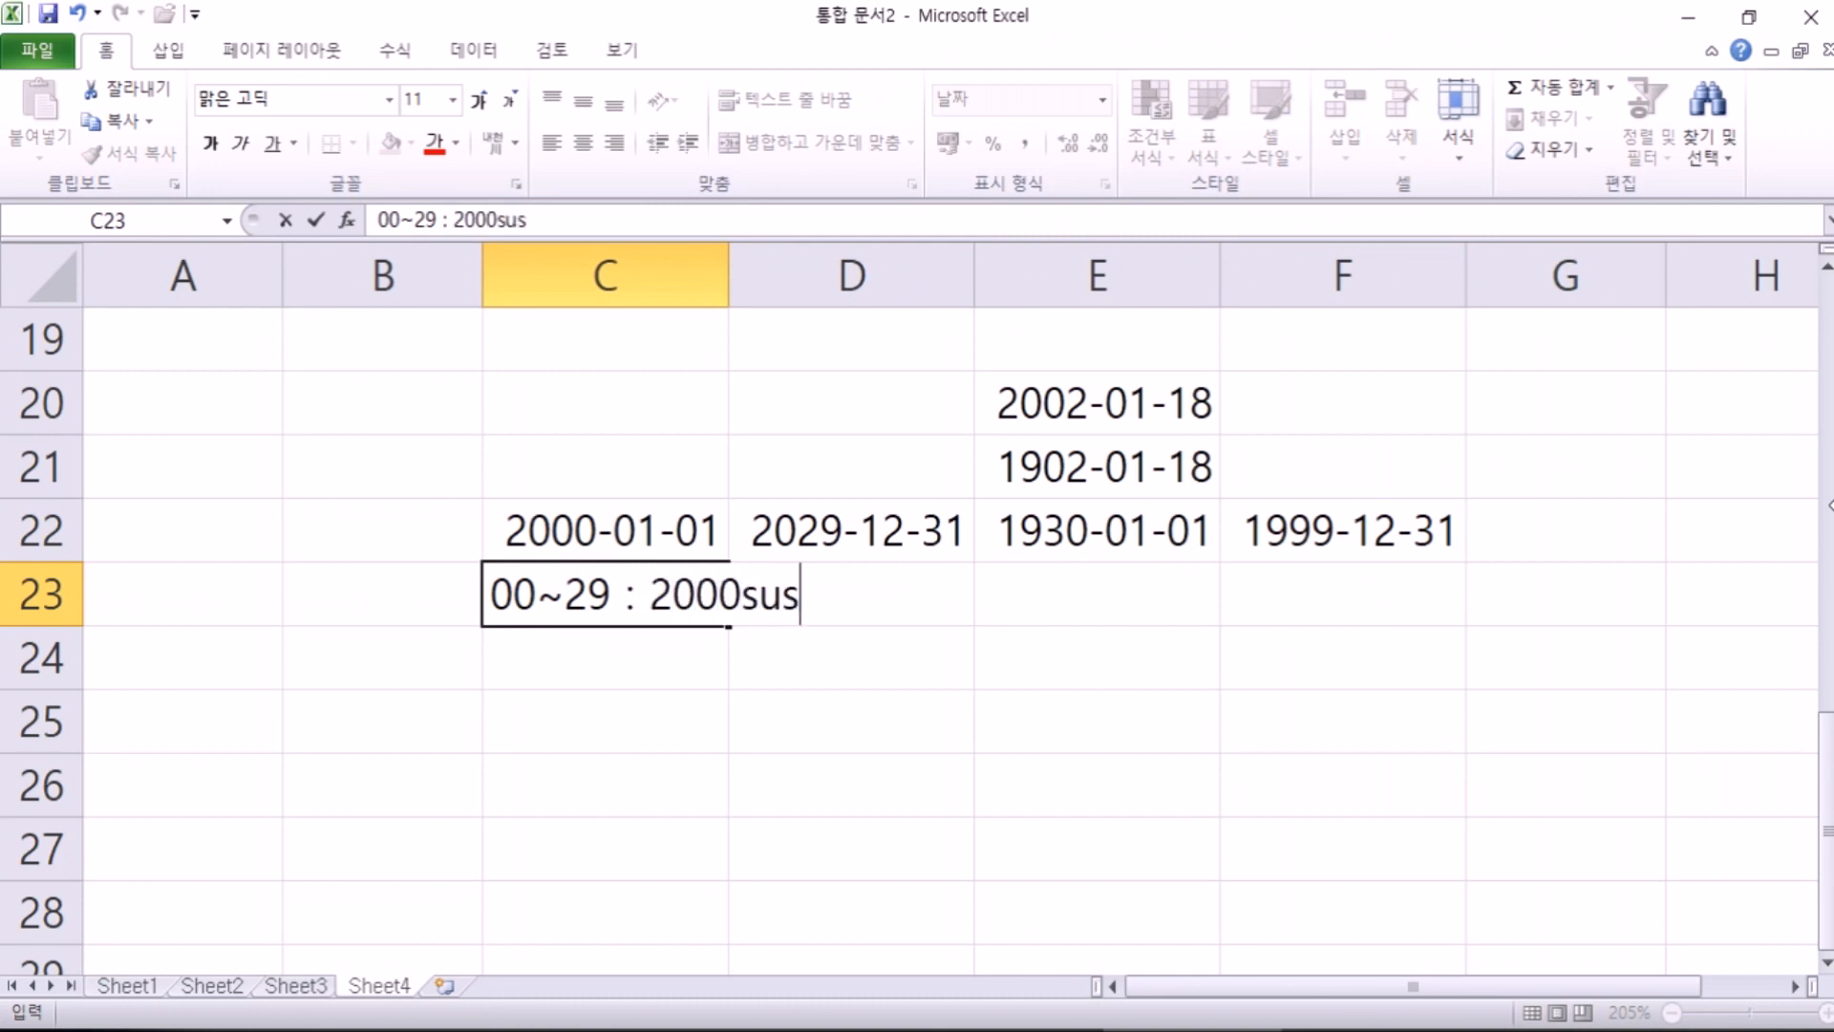
key("BackSpace")
key("BackSpace")
type("i")
key("BackSpace")
key("BackSpace")
key("Hangul")
type("녀ㅑㄴ")
key("BackSpace")
key("BackSpace")
key("BackSpace")
type("냔")
key("BackSpace")
key("BackSpace")
type("년대")
key("Return")
Step: Try the date 2030-5-5 in E24, then clear it again
key("Right")
key("Right")
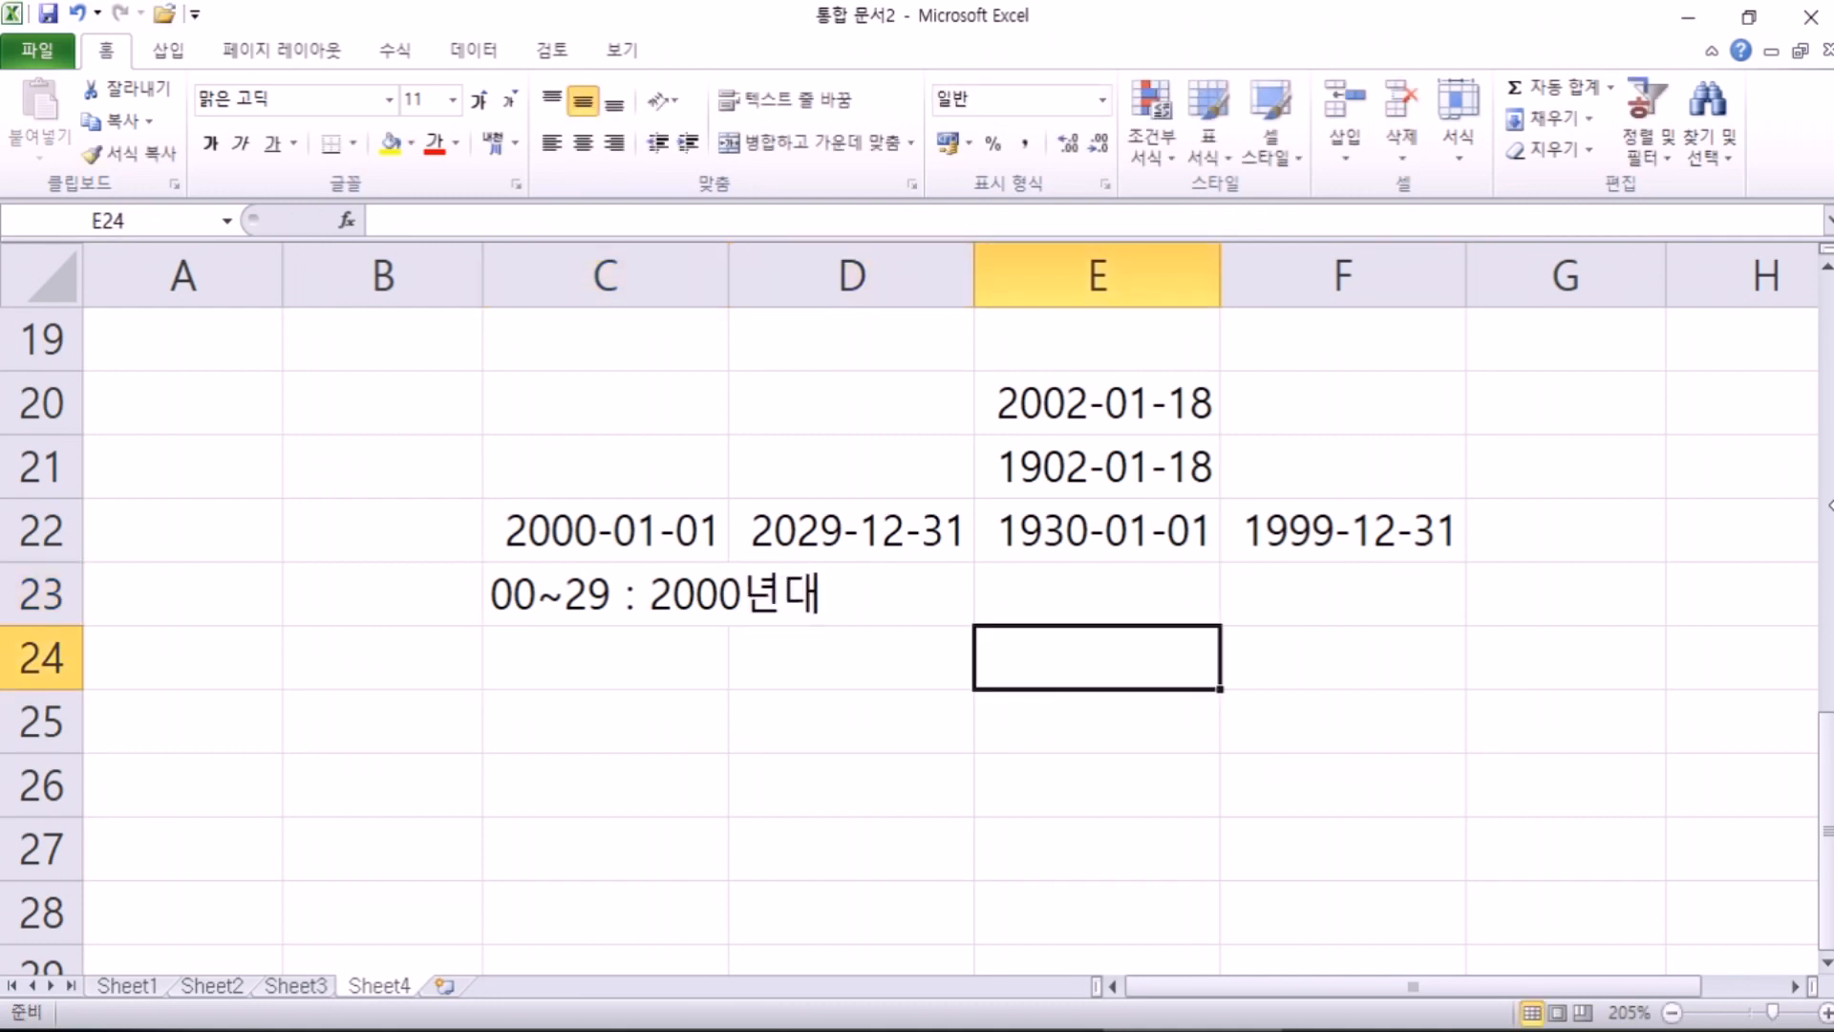
type("3")
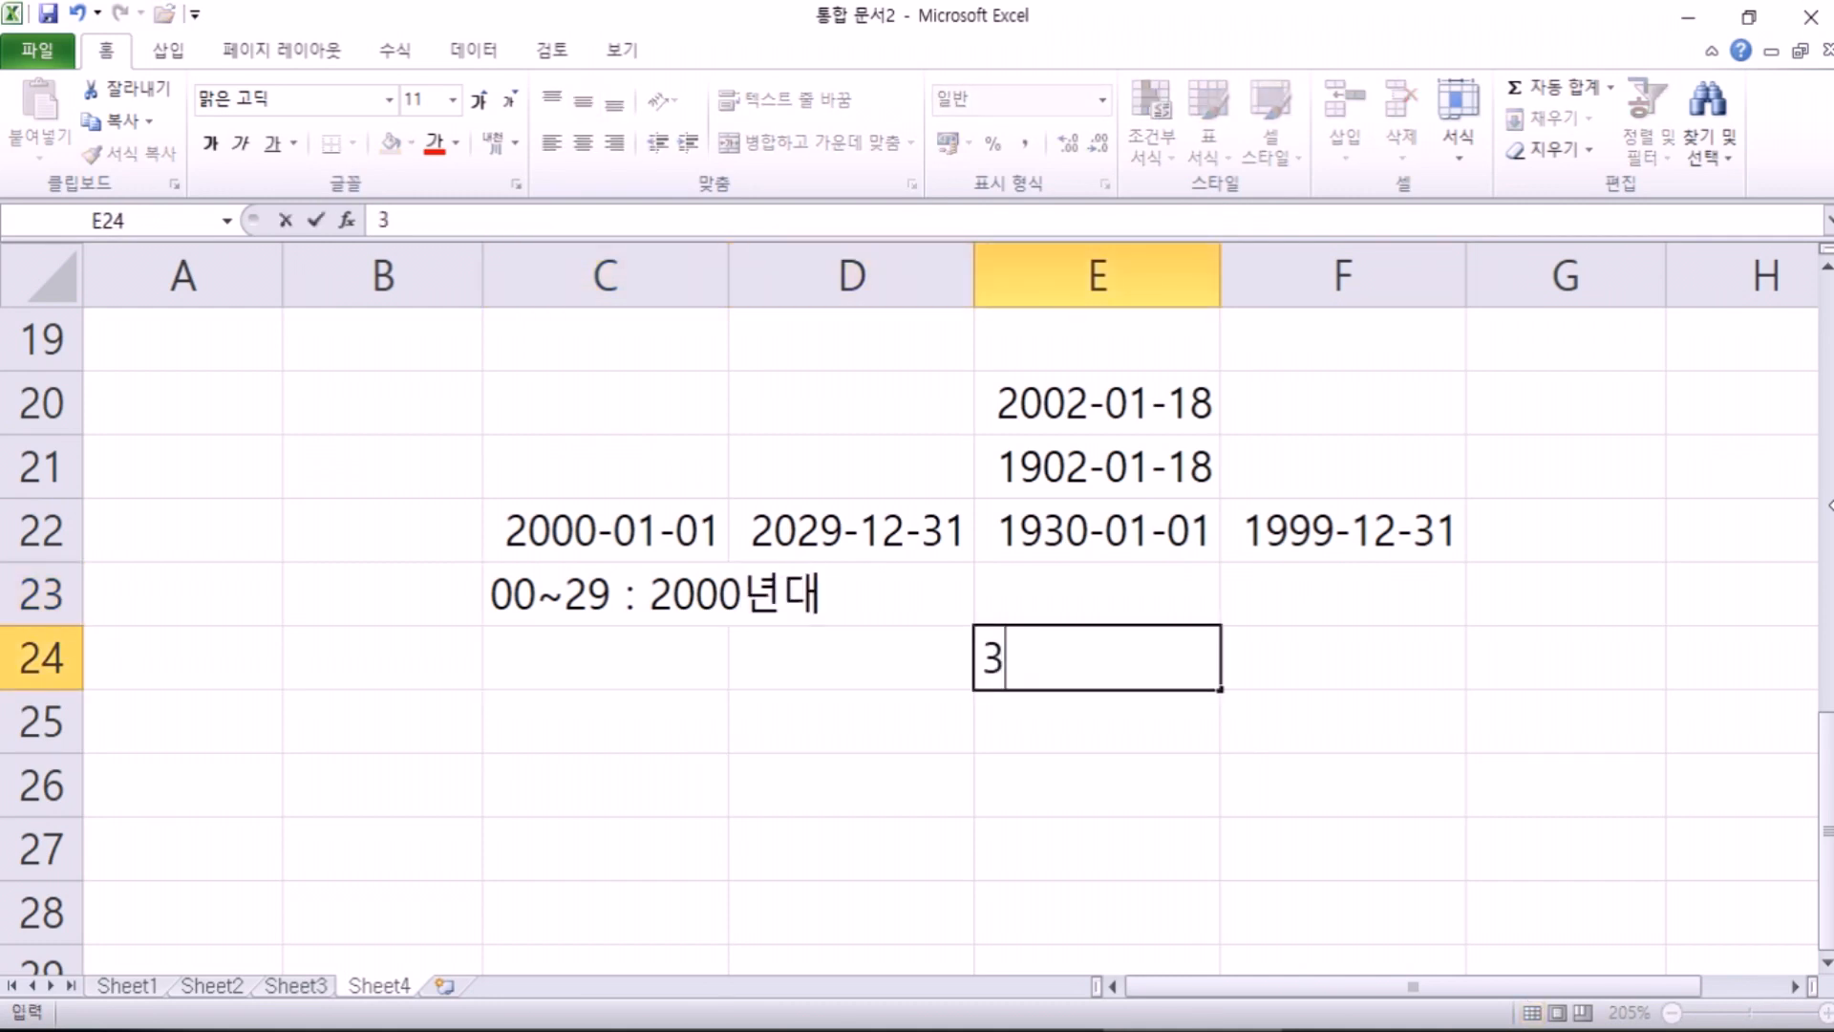
key("Escape")
type("2030-5-5")
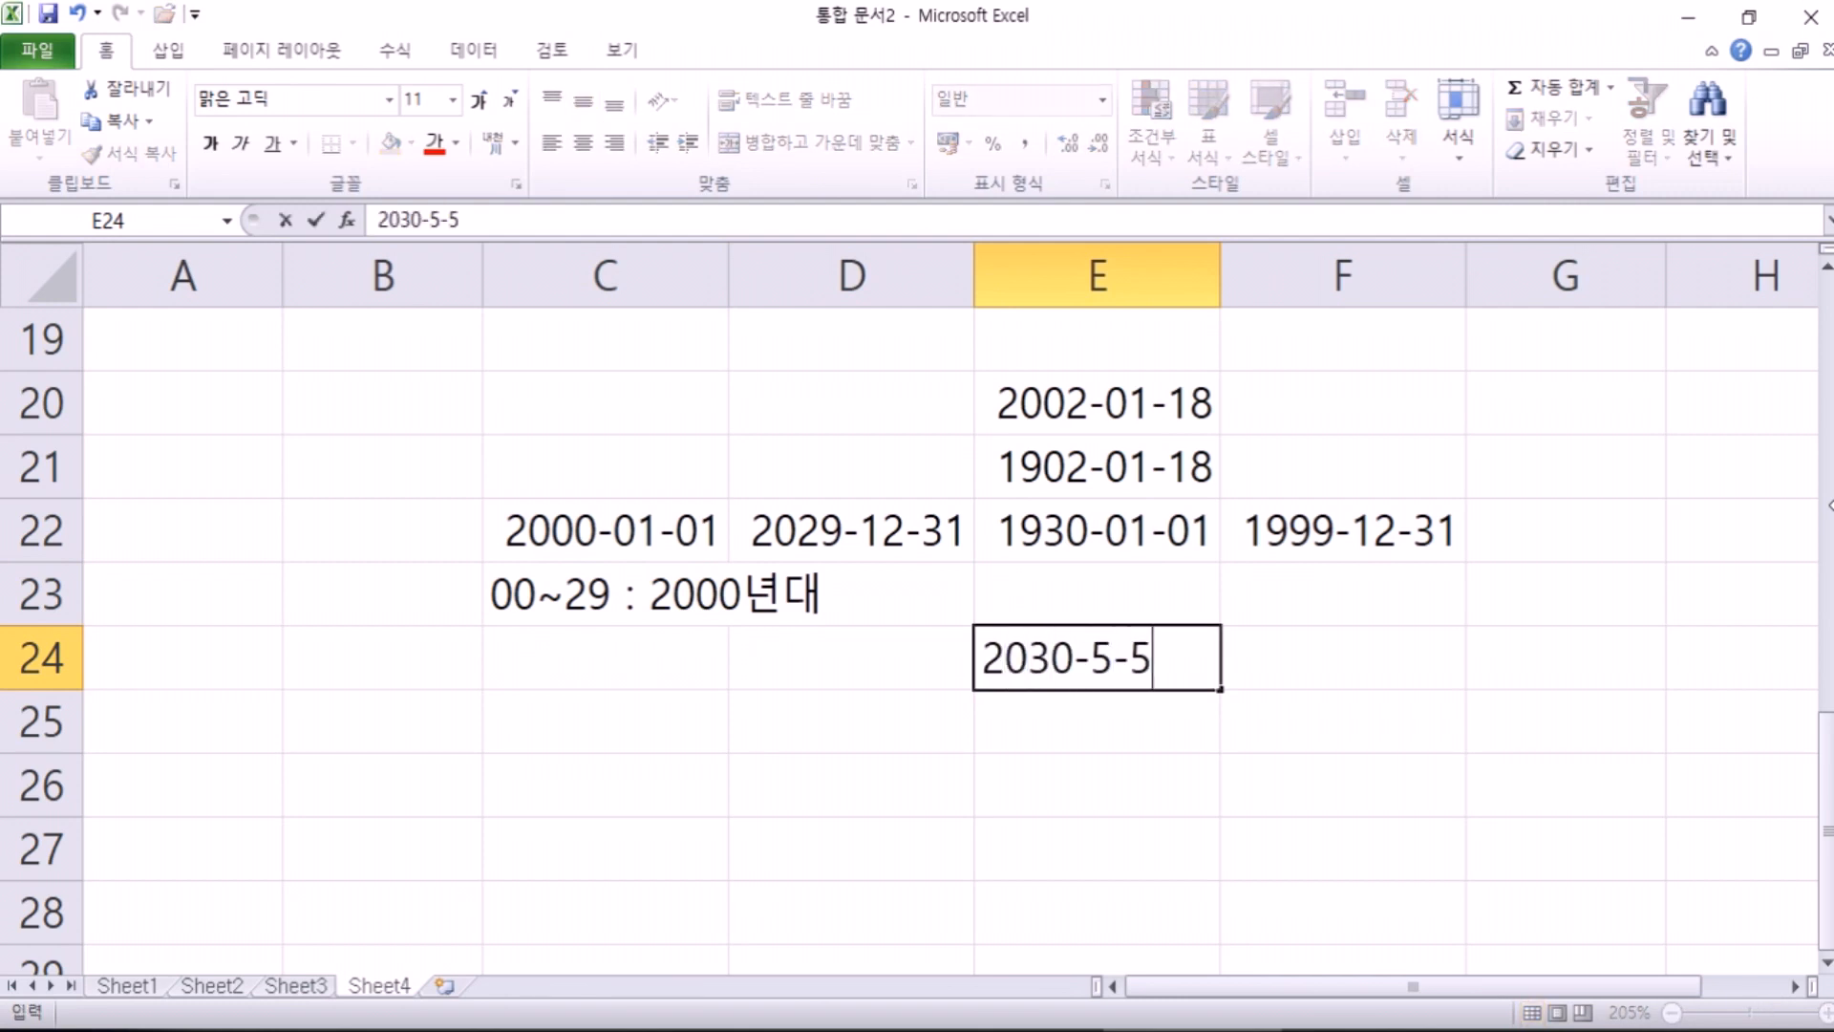
key("Return")
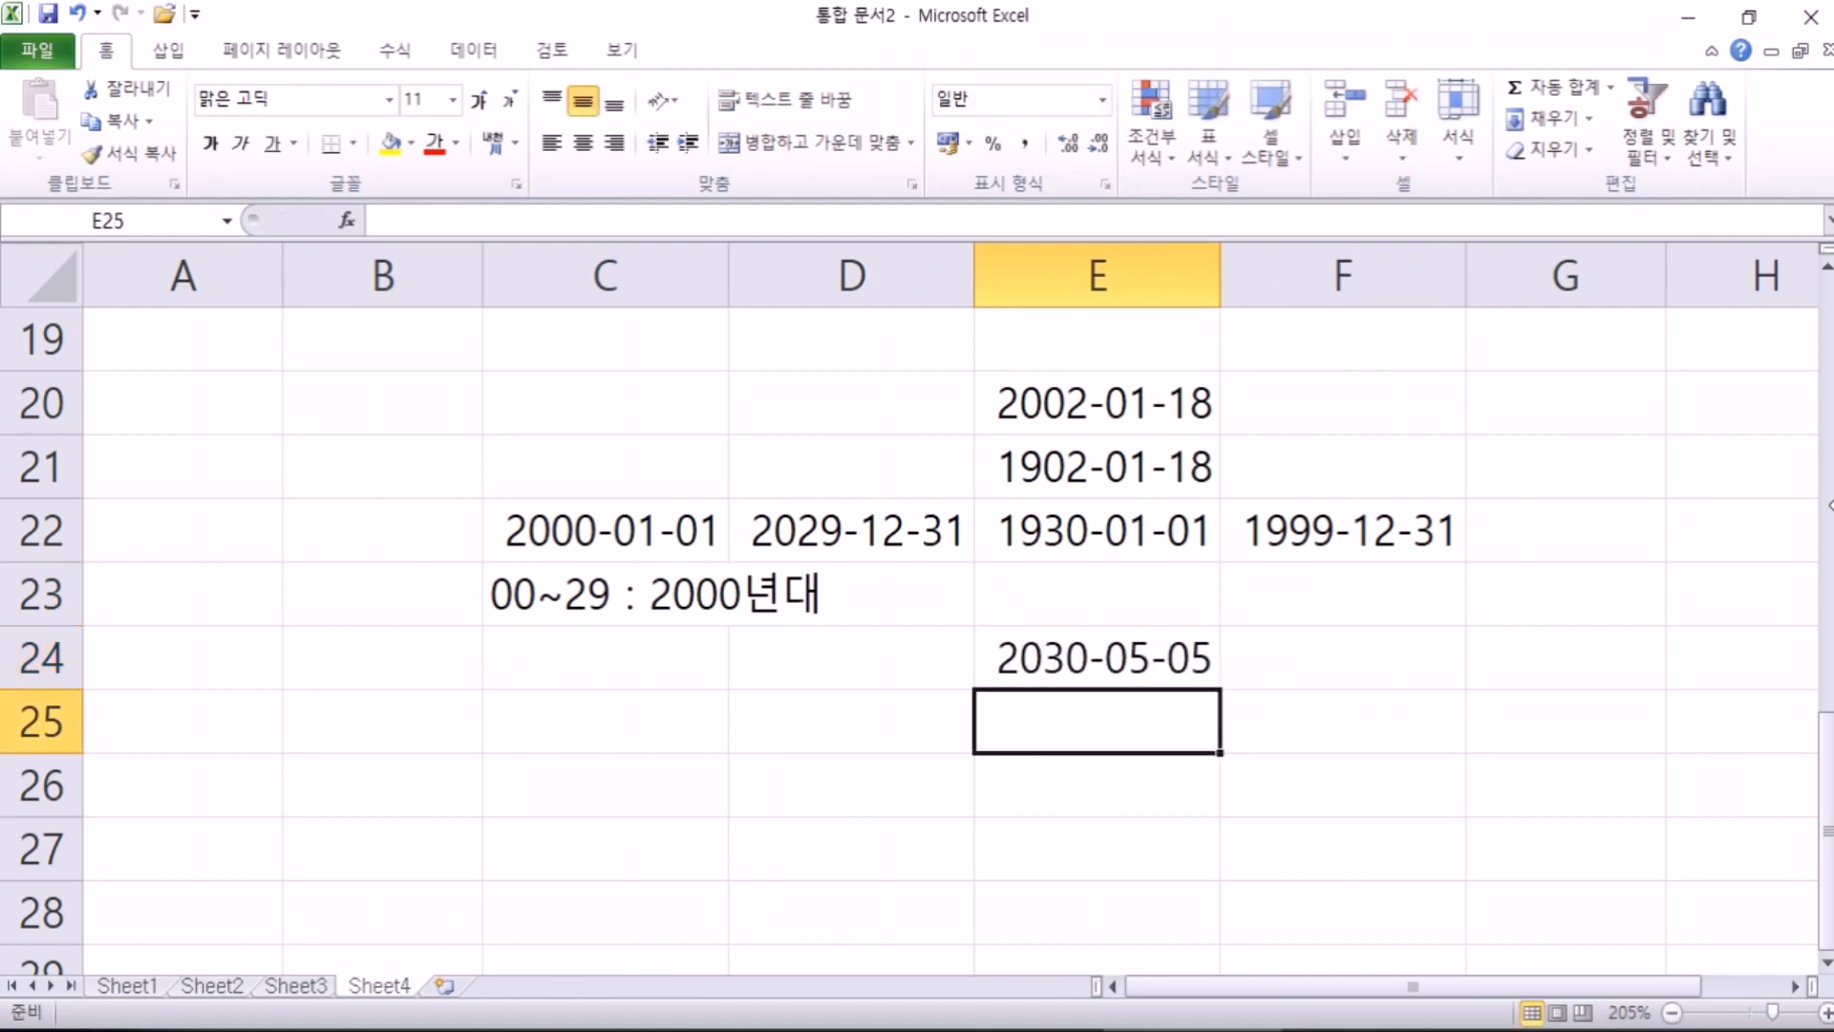
key("Up")
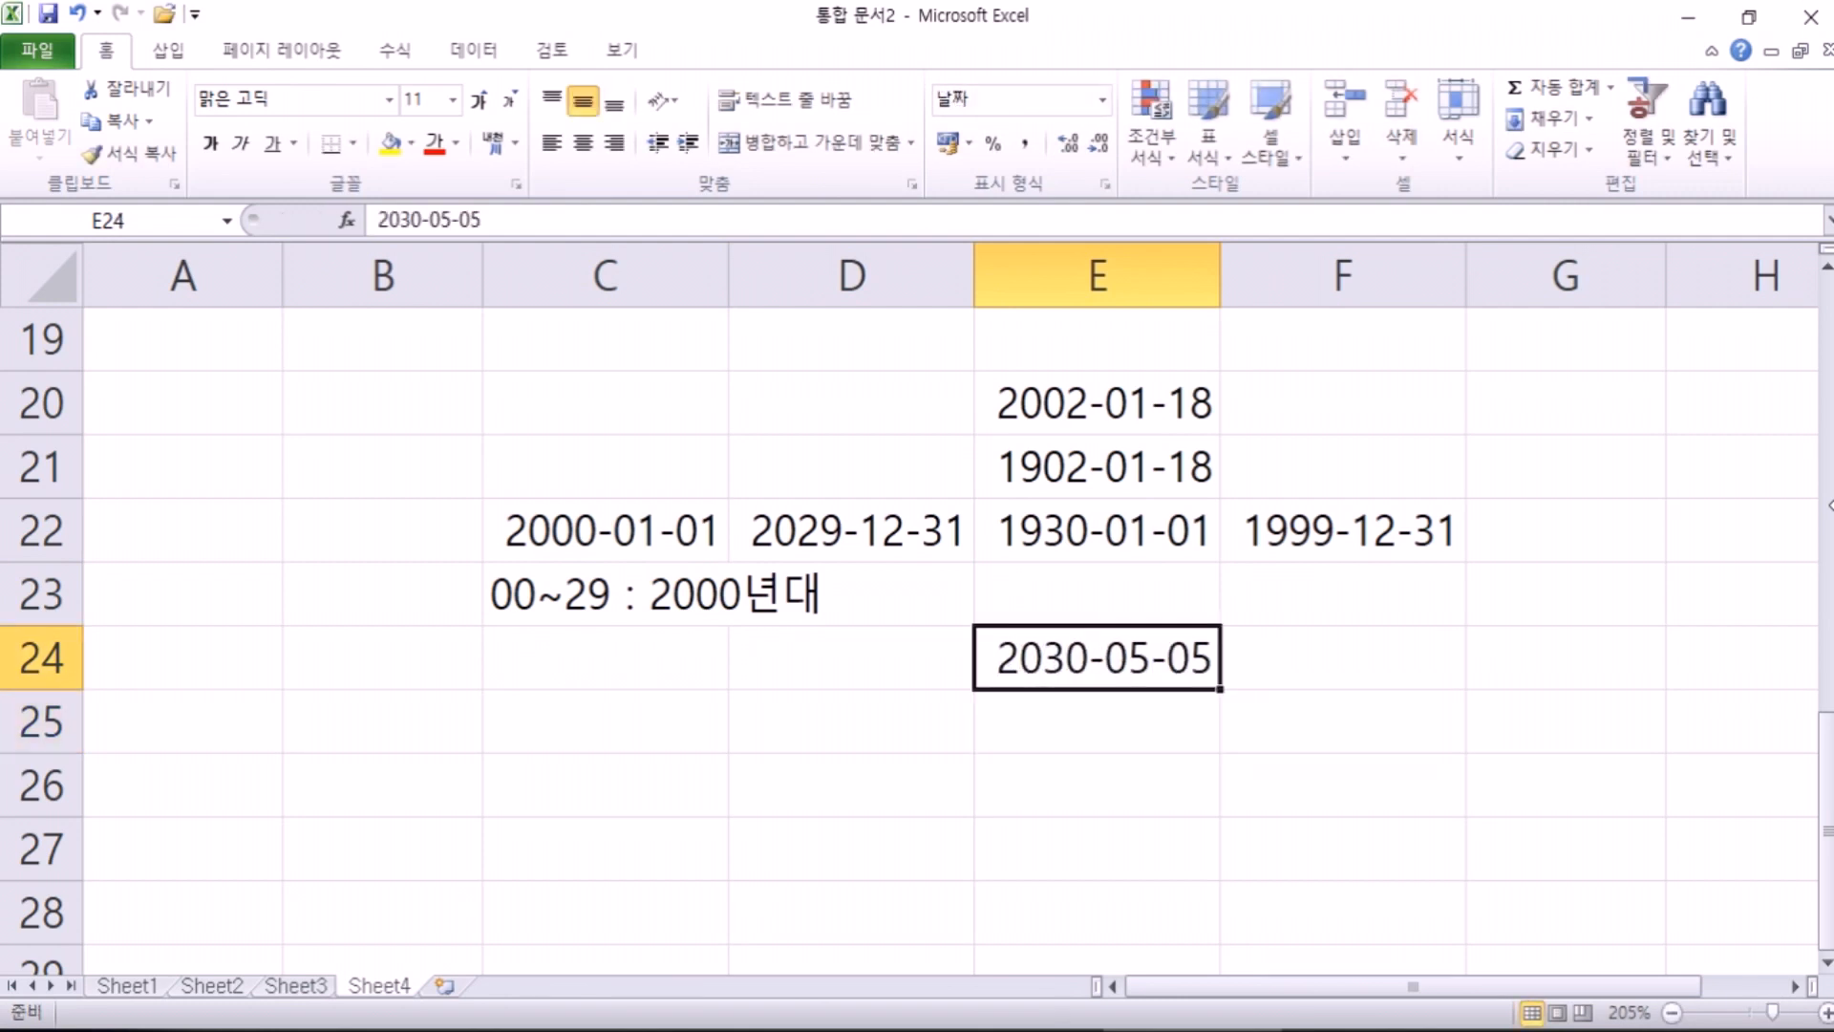
key("Delete")
Step: Type the note '30~99 : 1900년대' in E23
key("Up")
type("30")
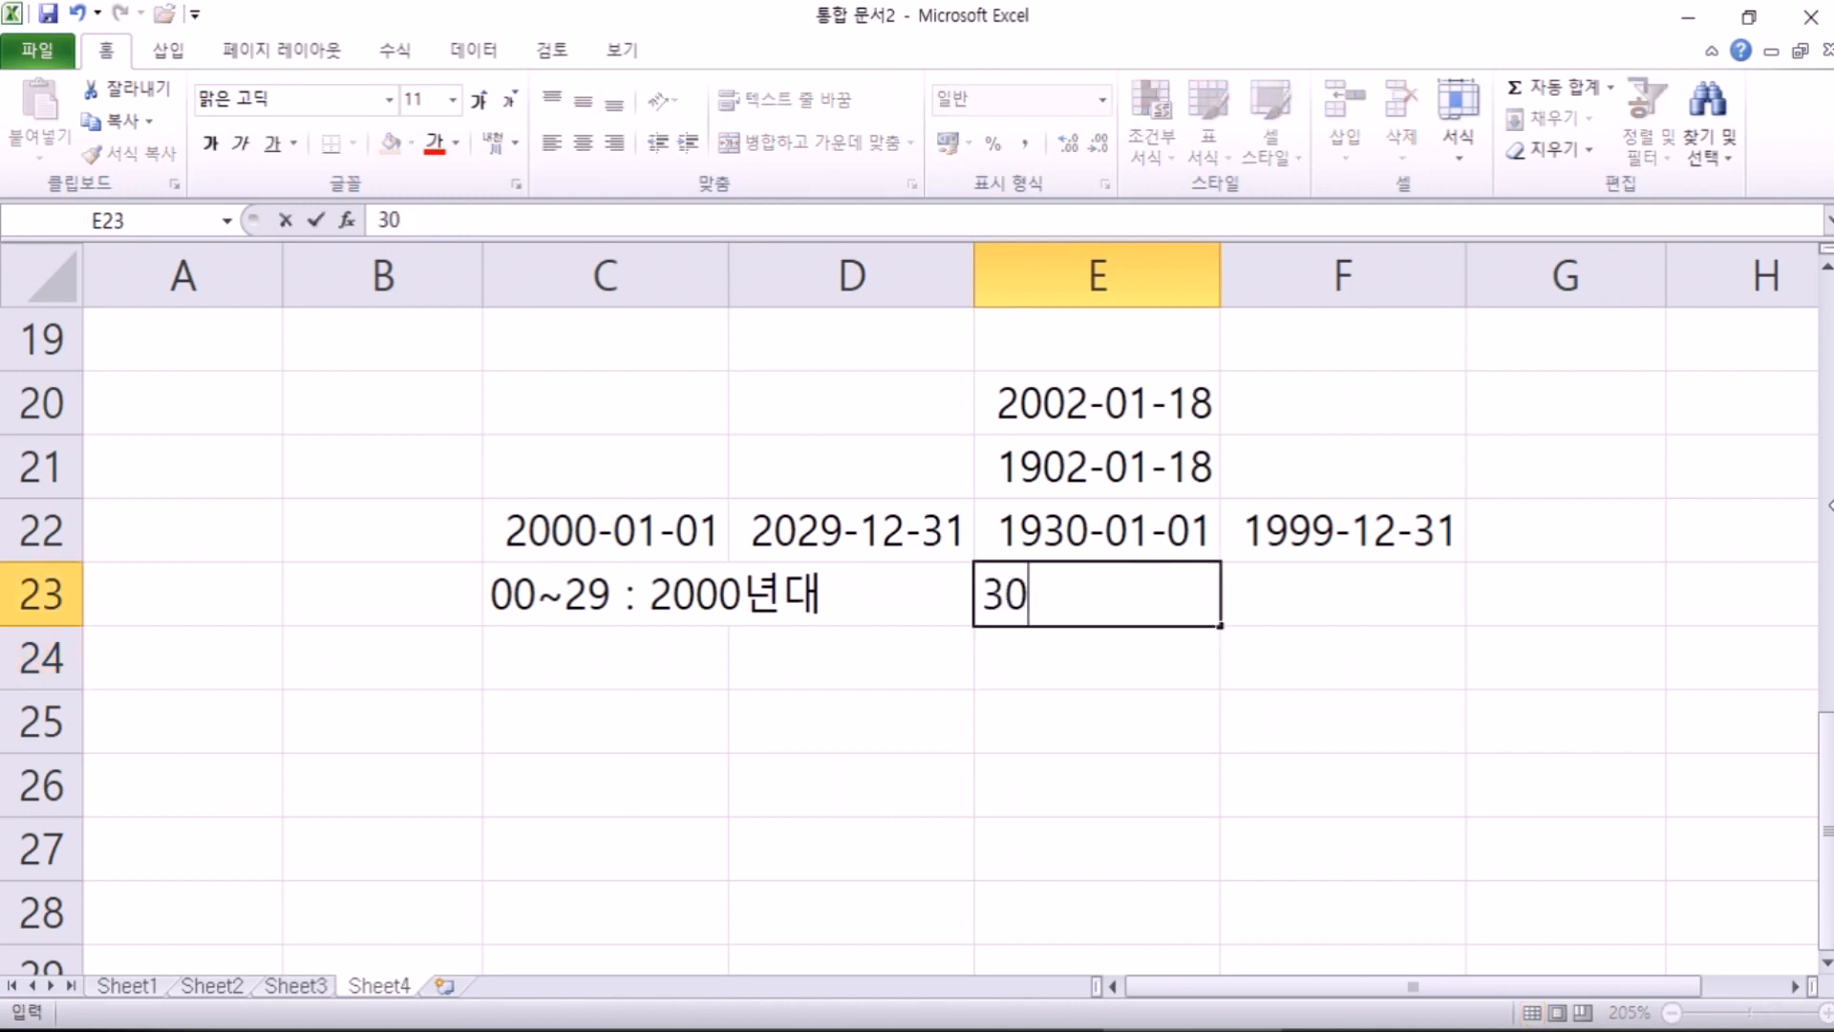
type("~99 :")
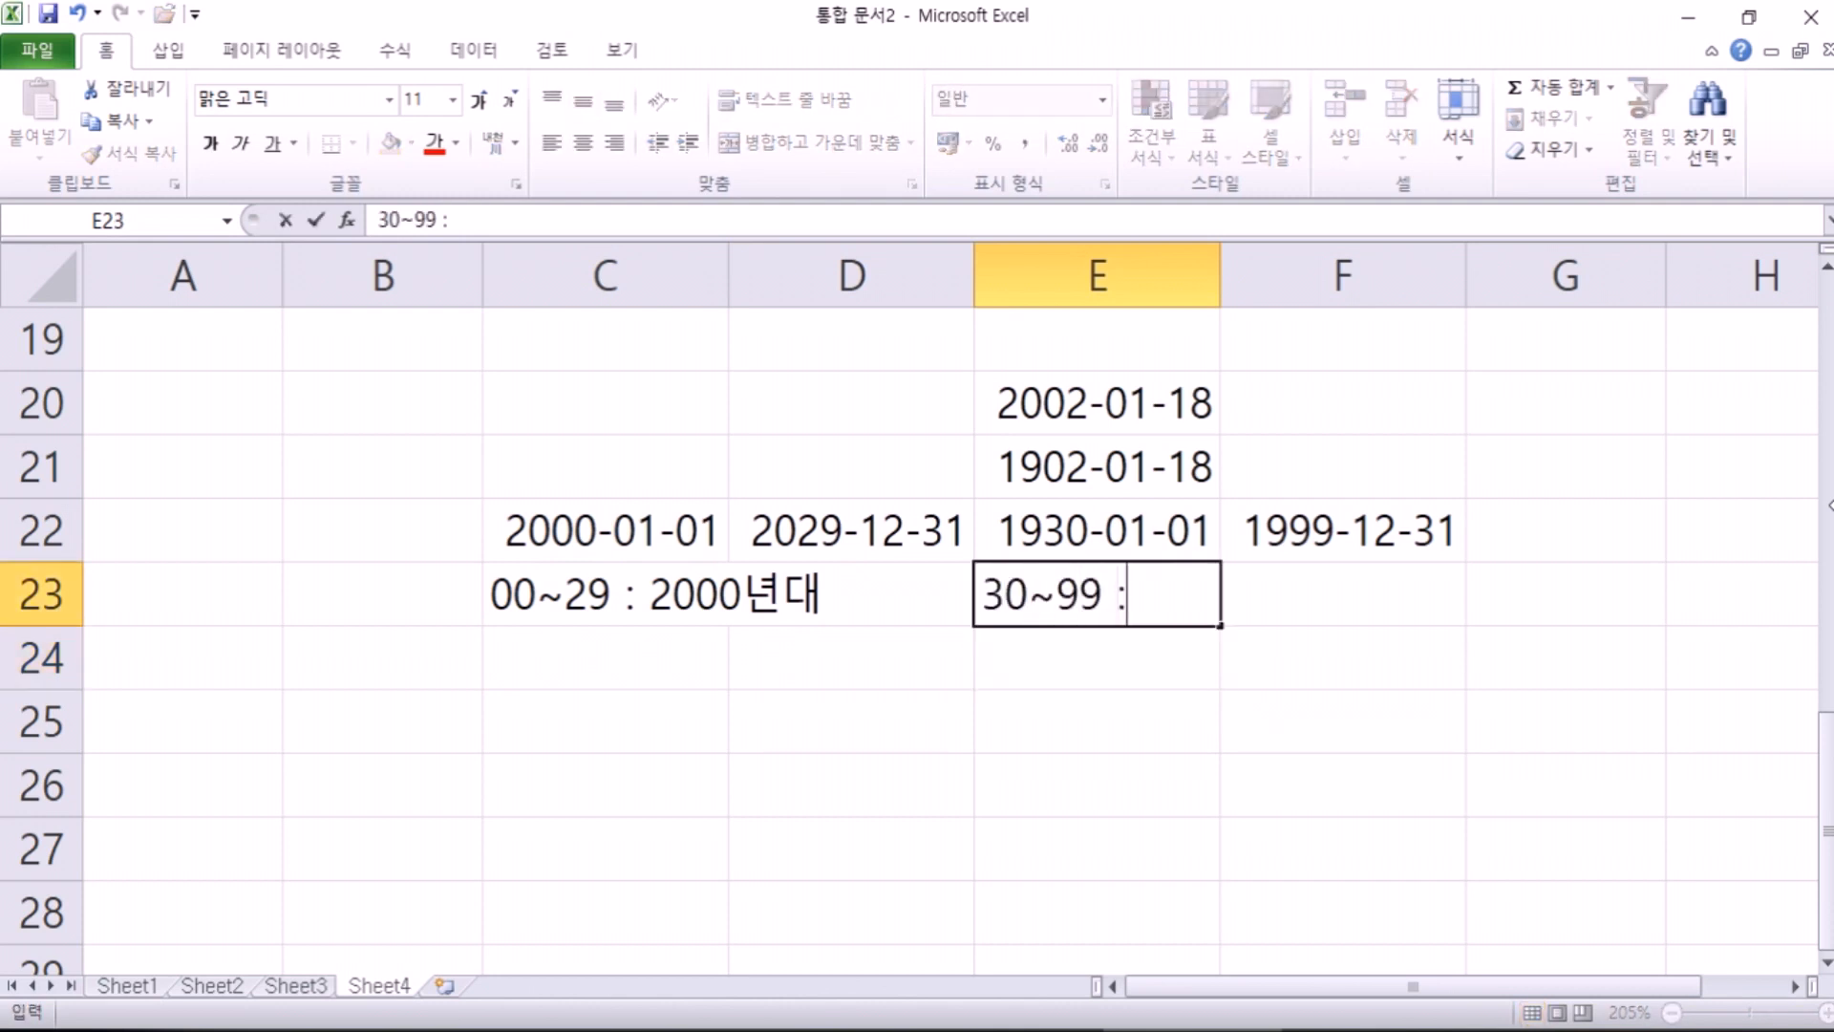
type(" 1900ㄴ년대")
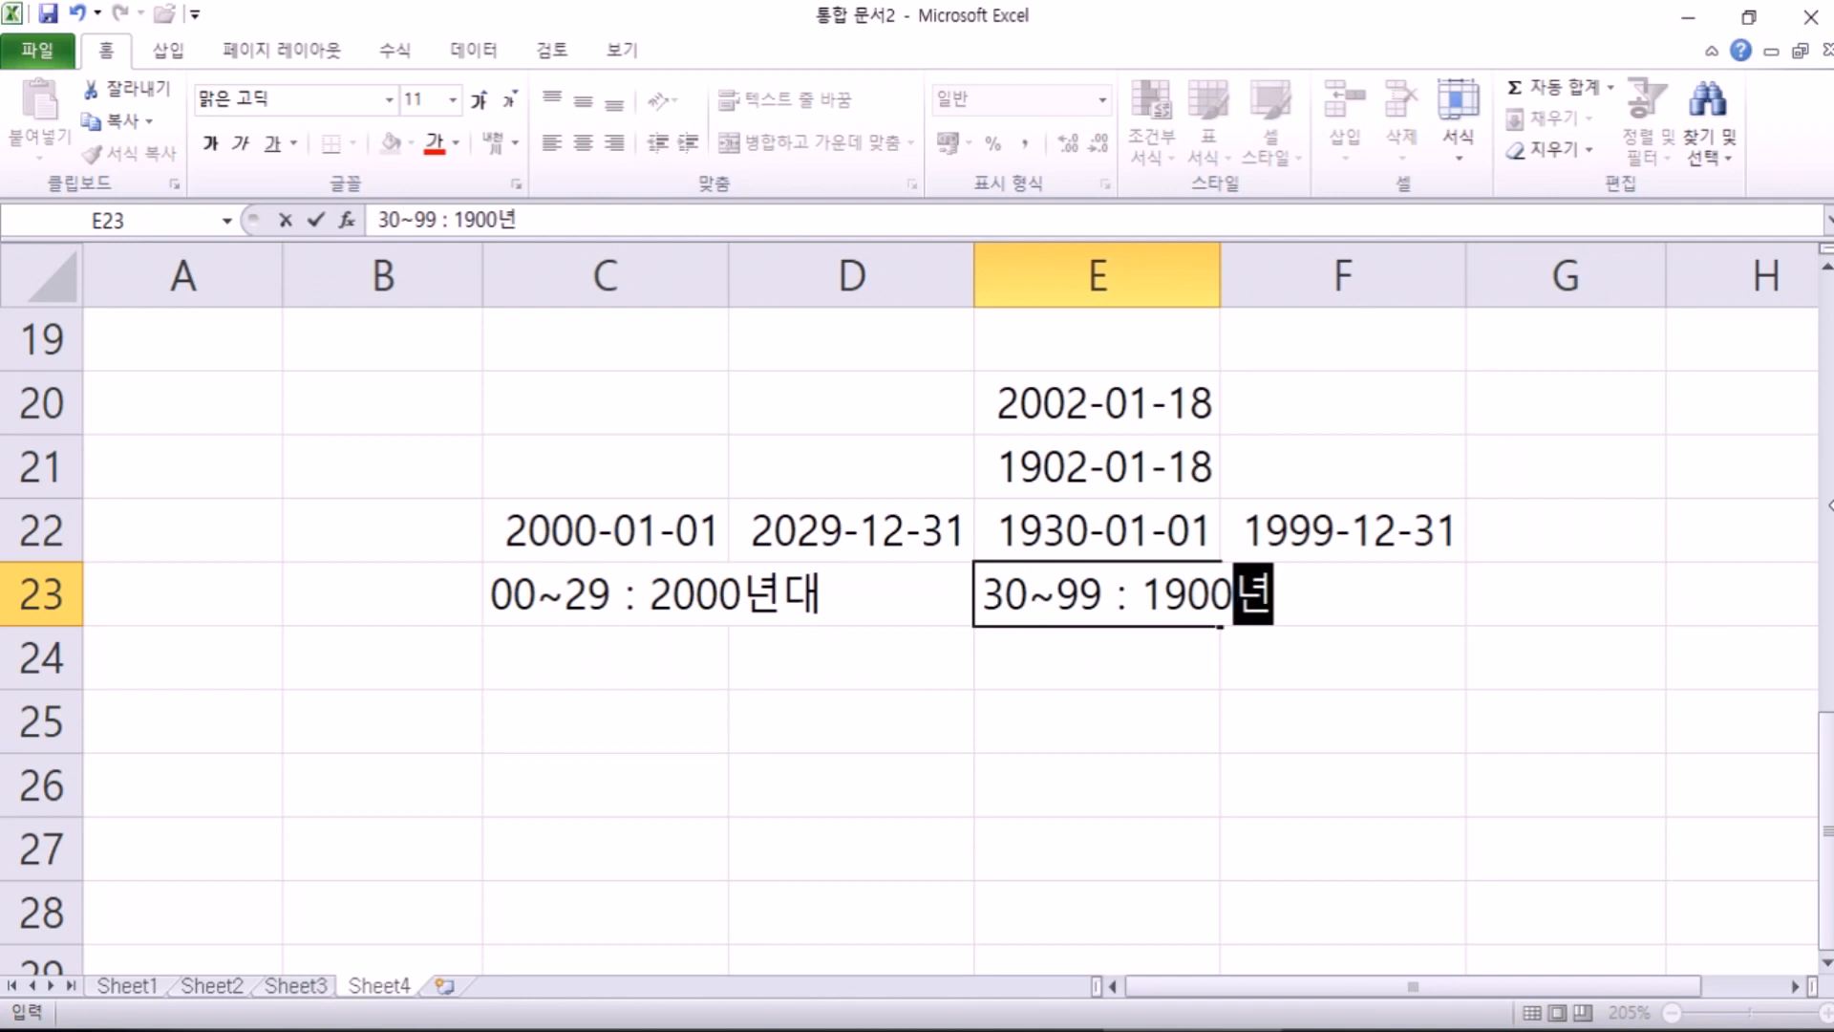
key("Return")
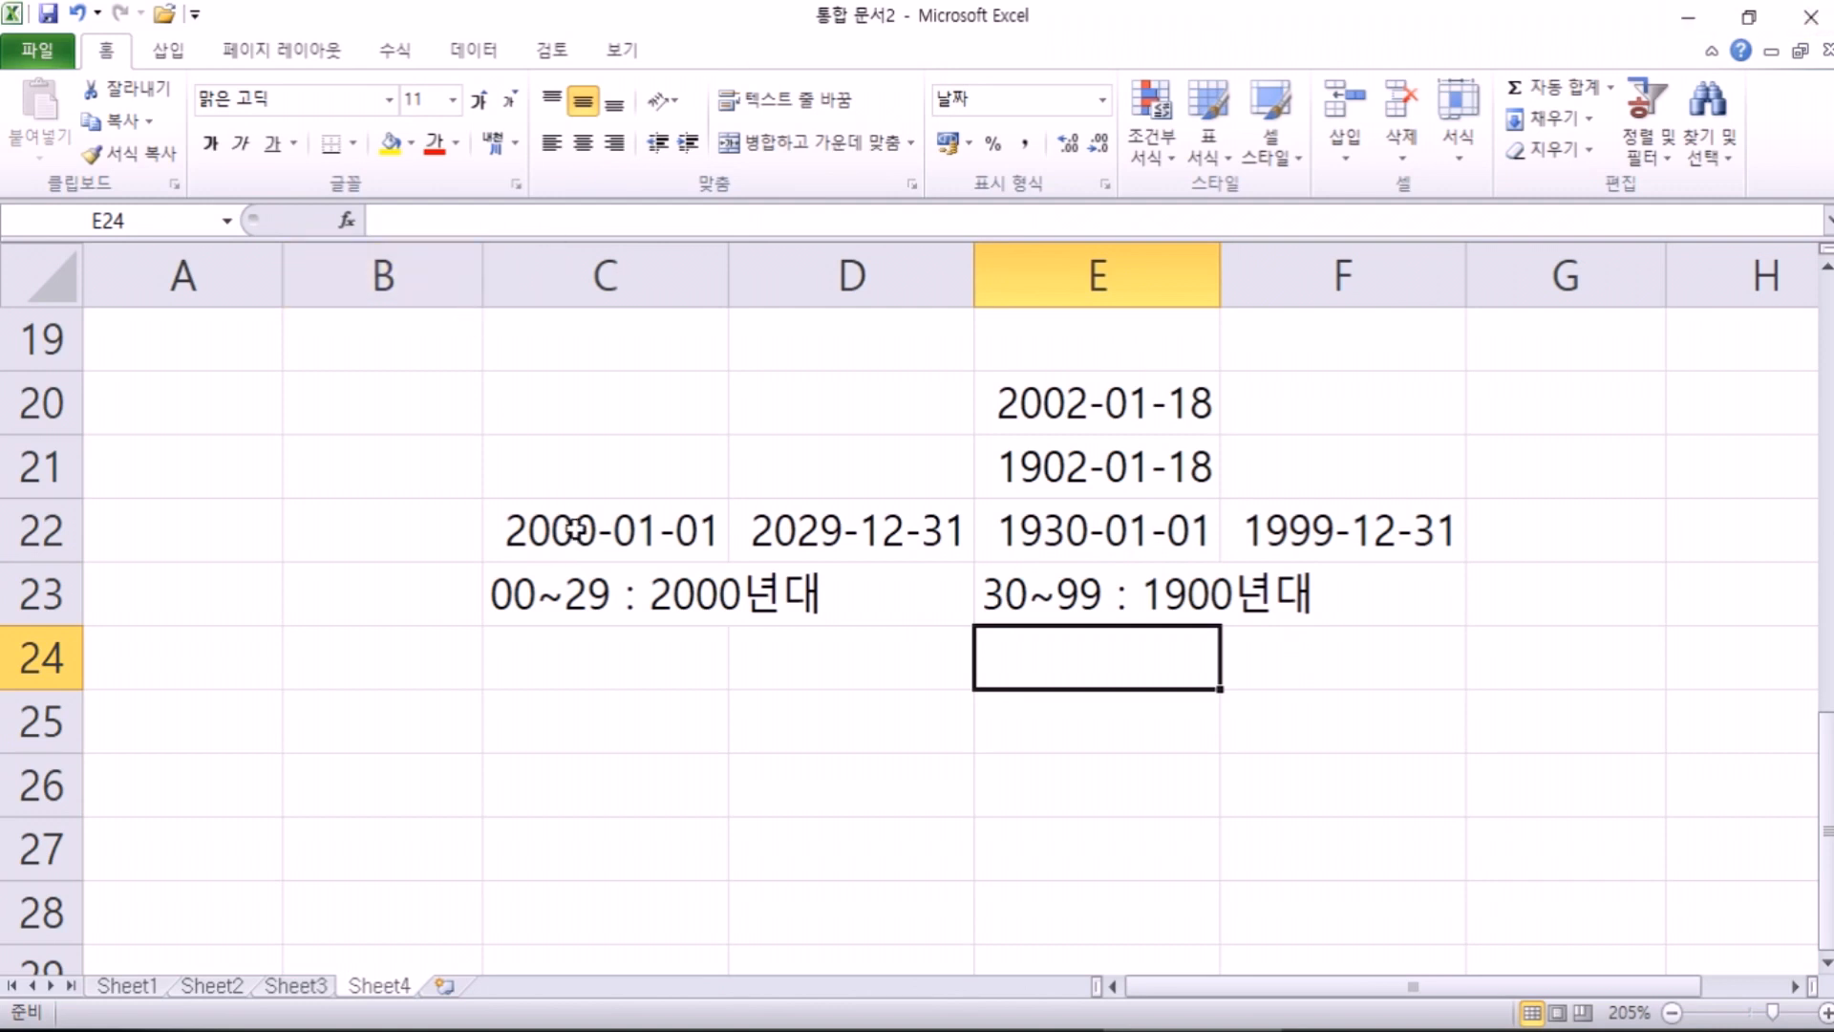
Step: Enter 1899-12-31 in E25, where it stays as text, and widen column E
left_click(1038, 719)
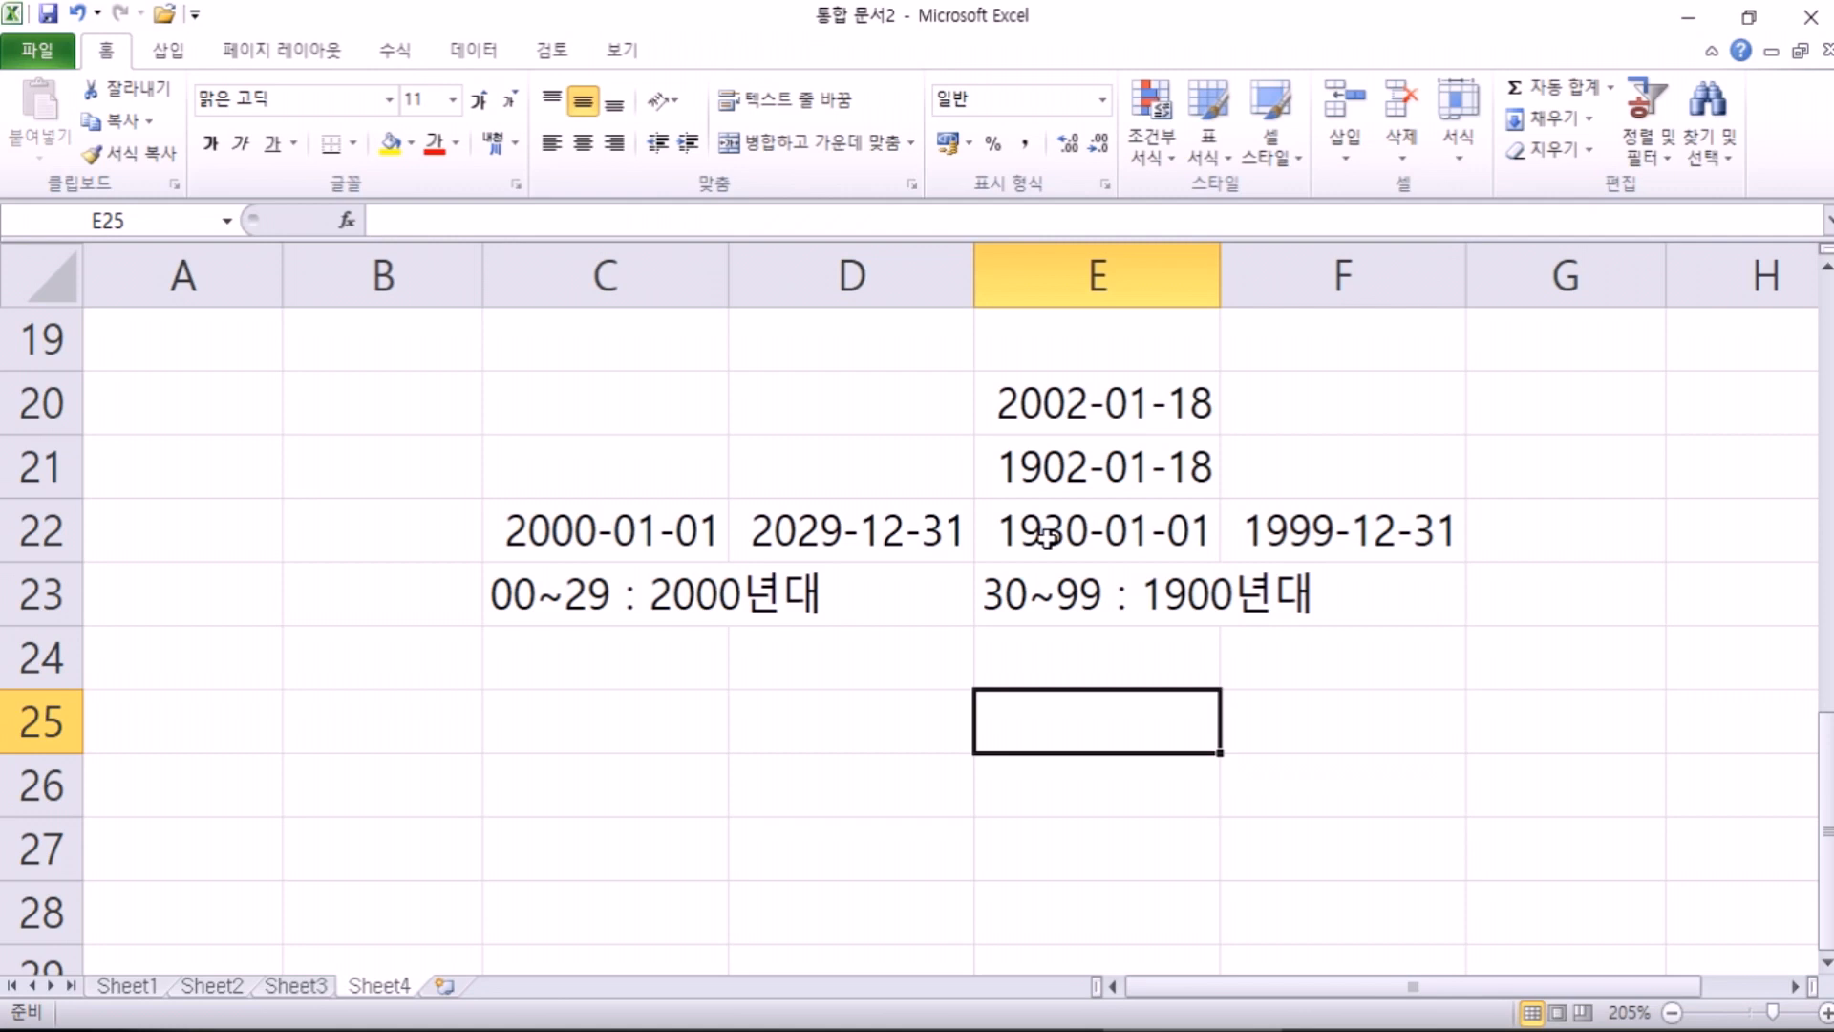
key("Up")
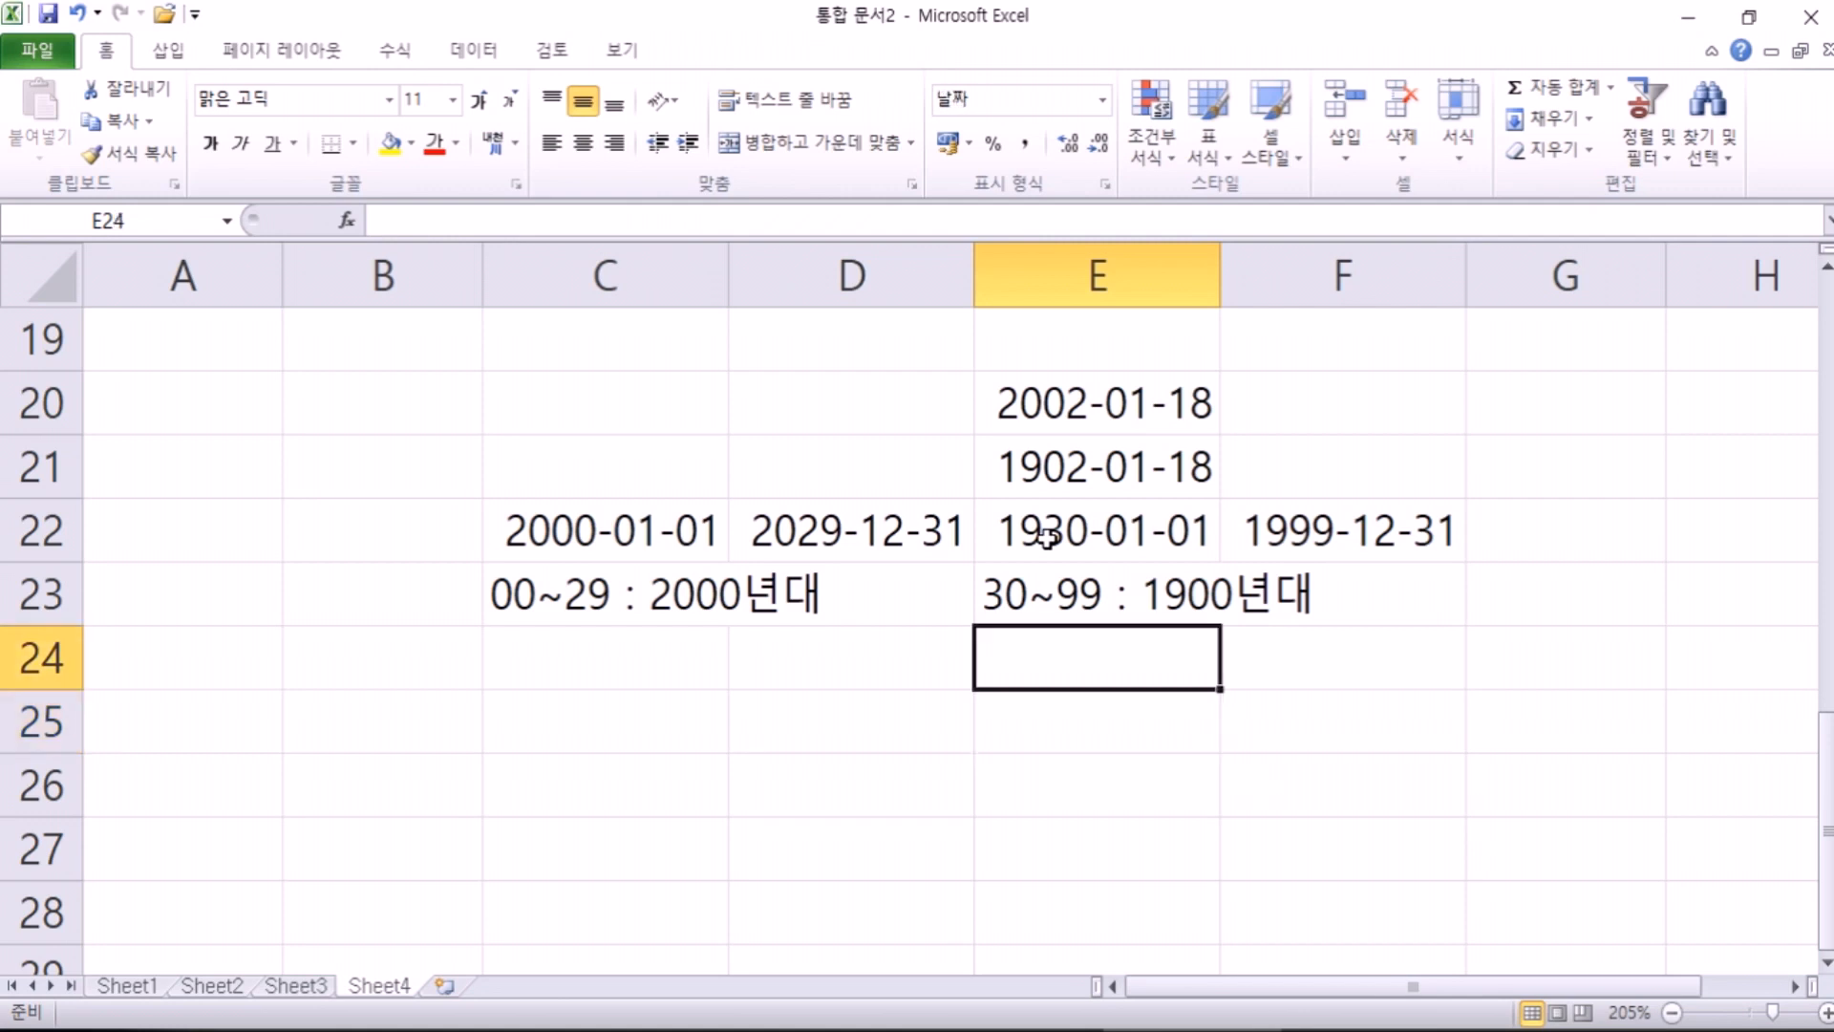
key("Down")
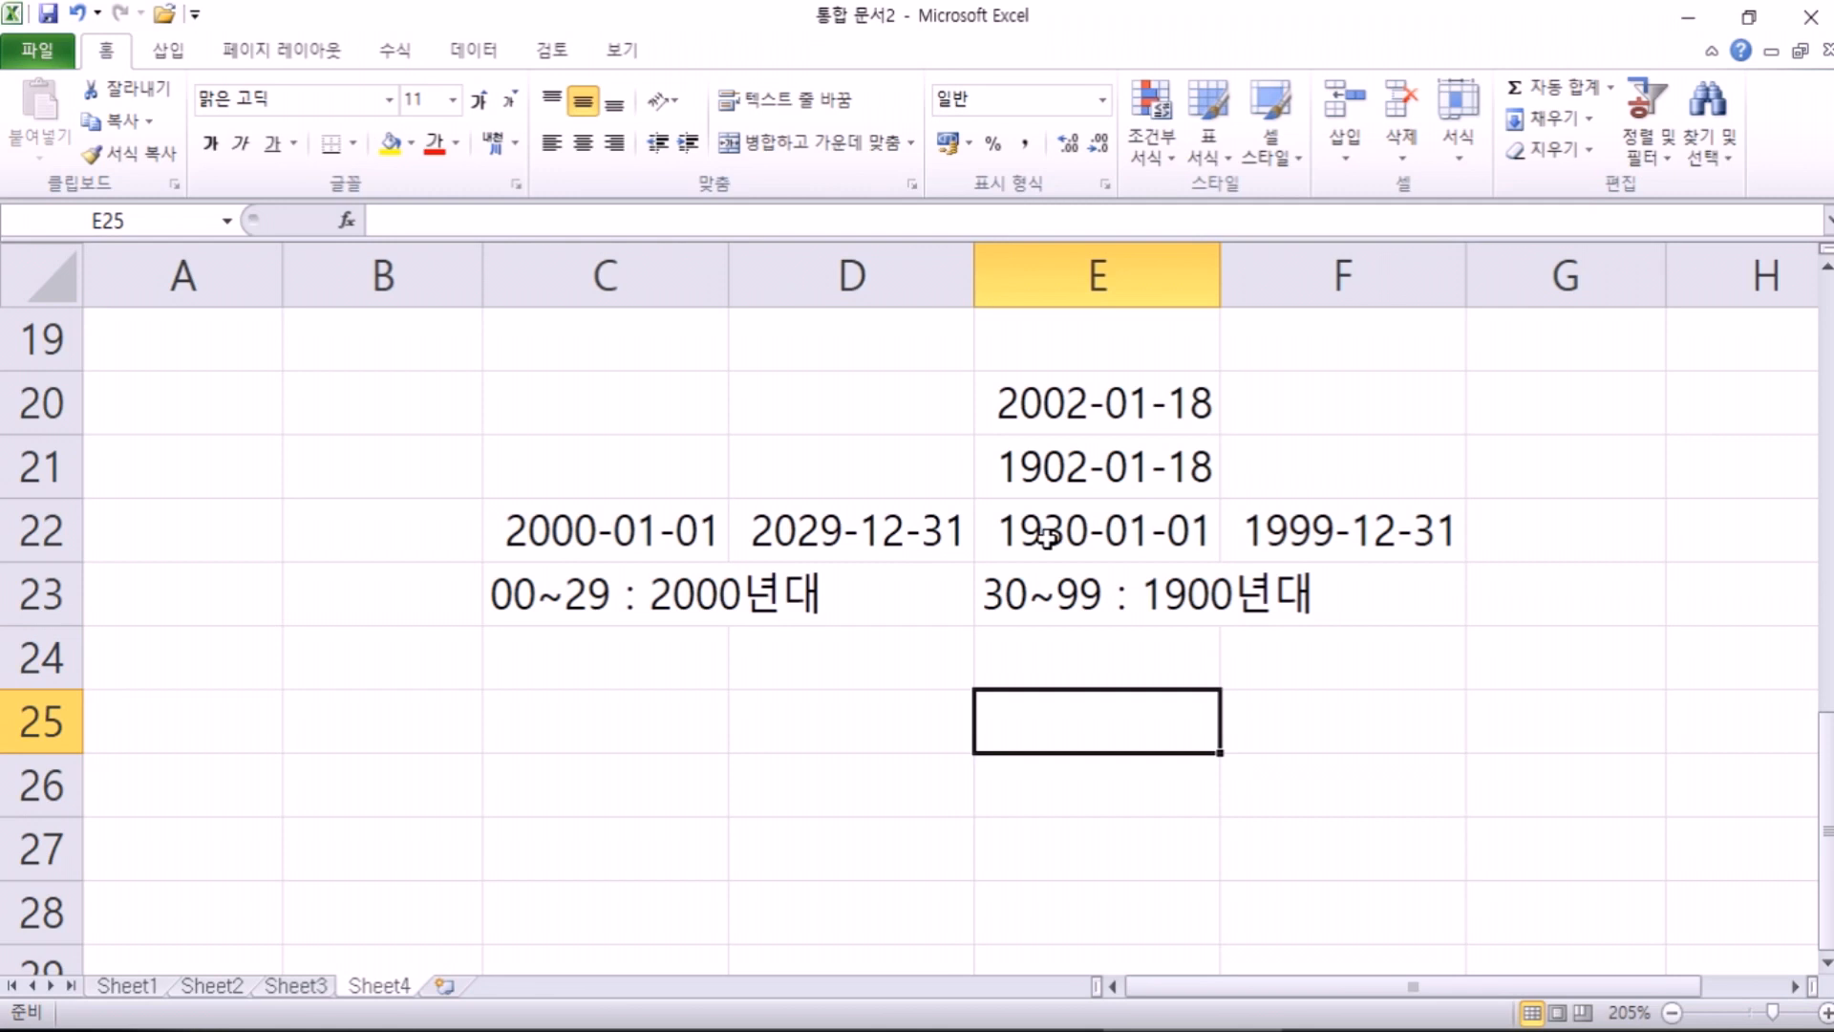
type("1899-")
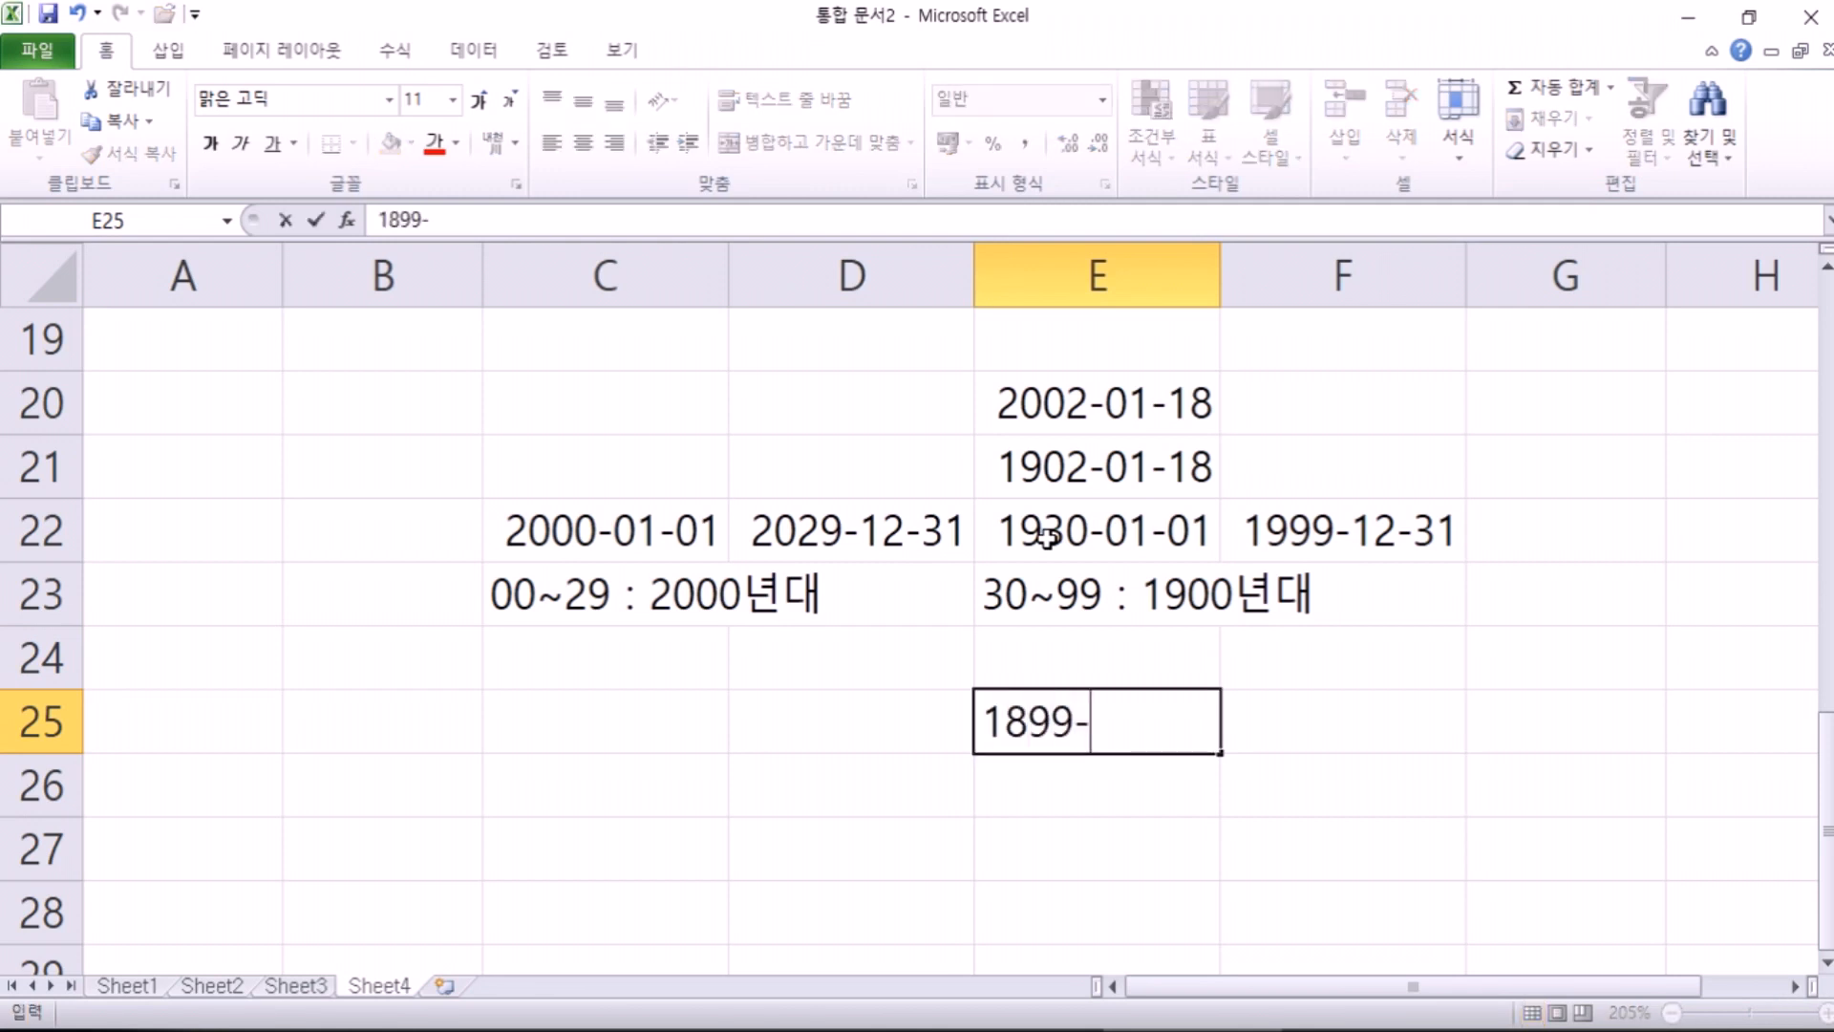
type("12-31")
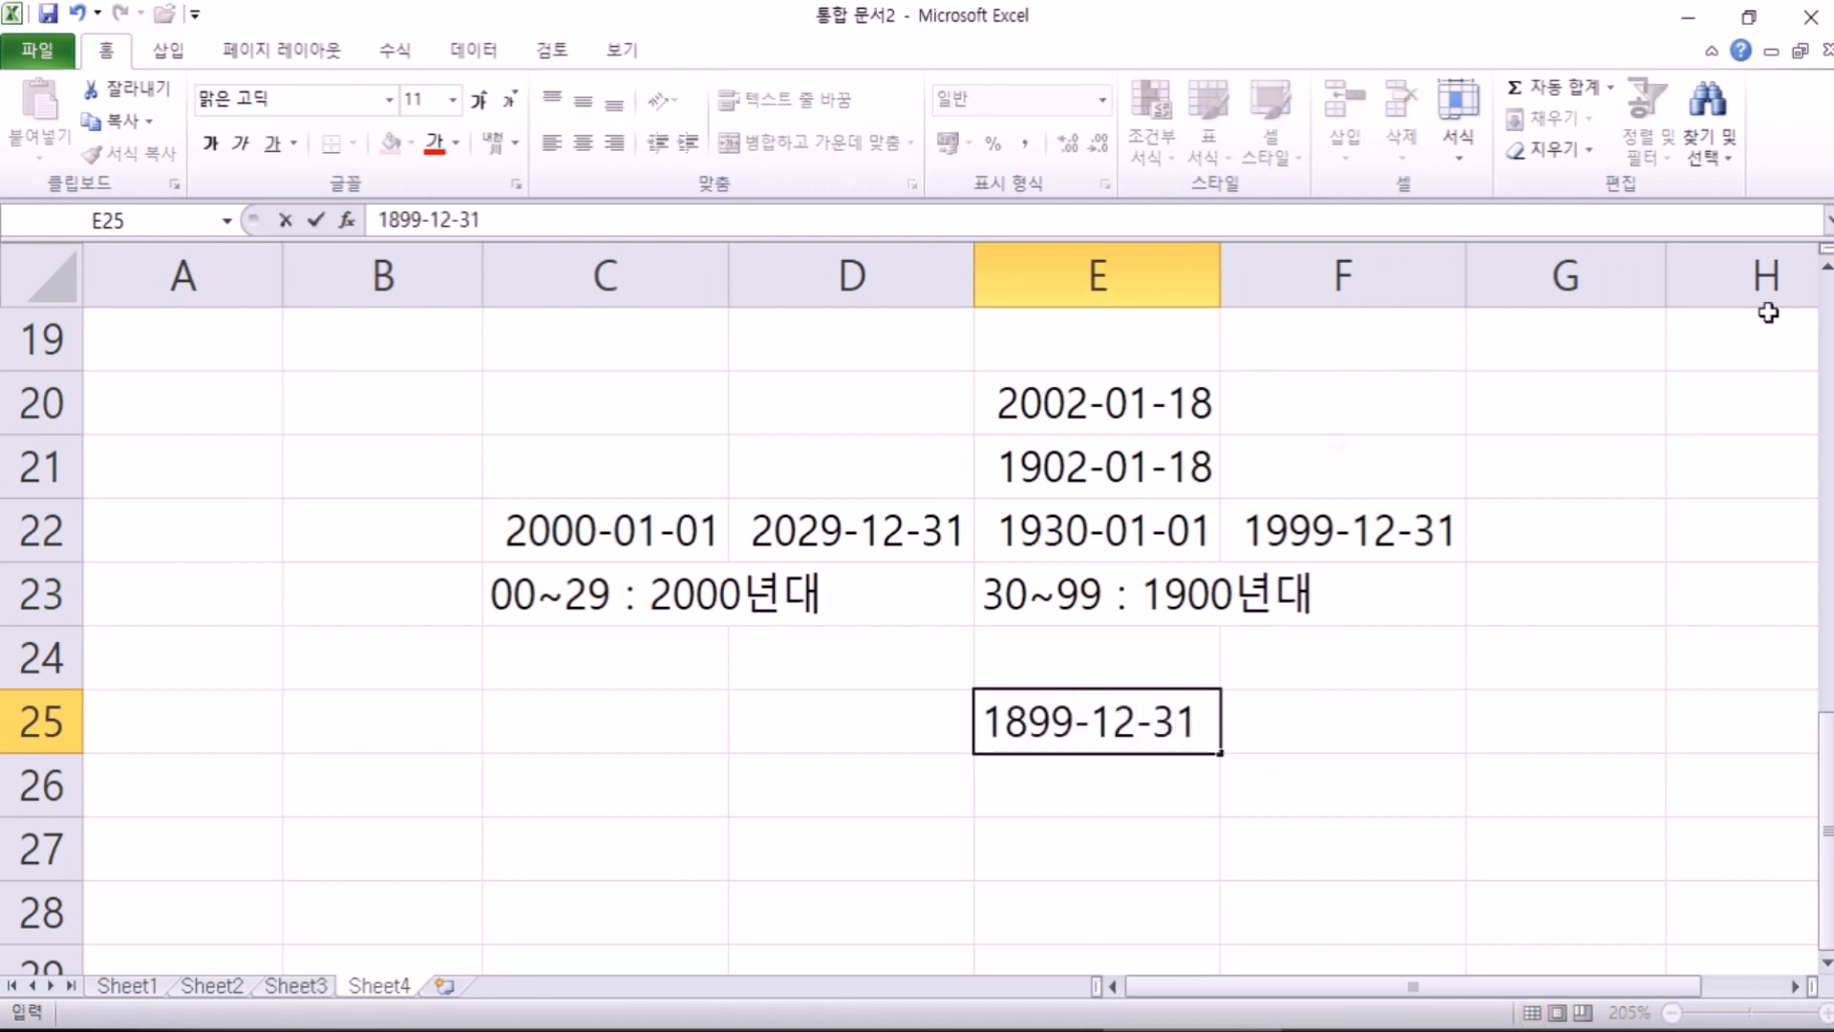
scroll(1528, 420, "down", 1)
key("Return")
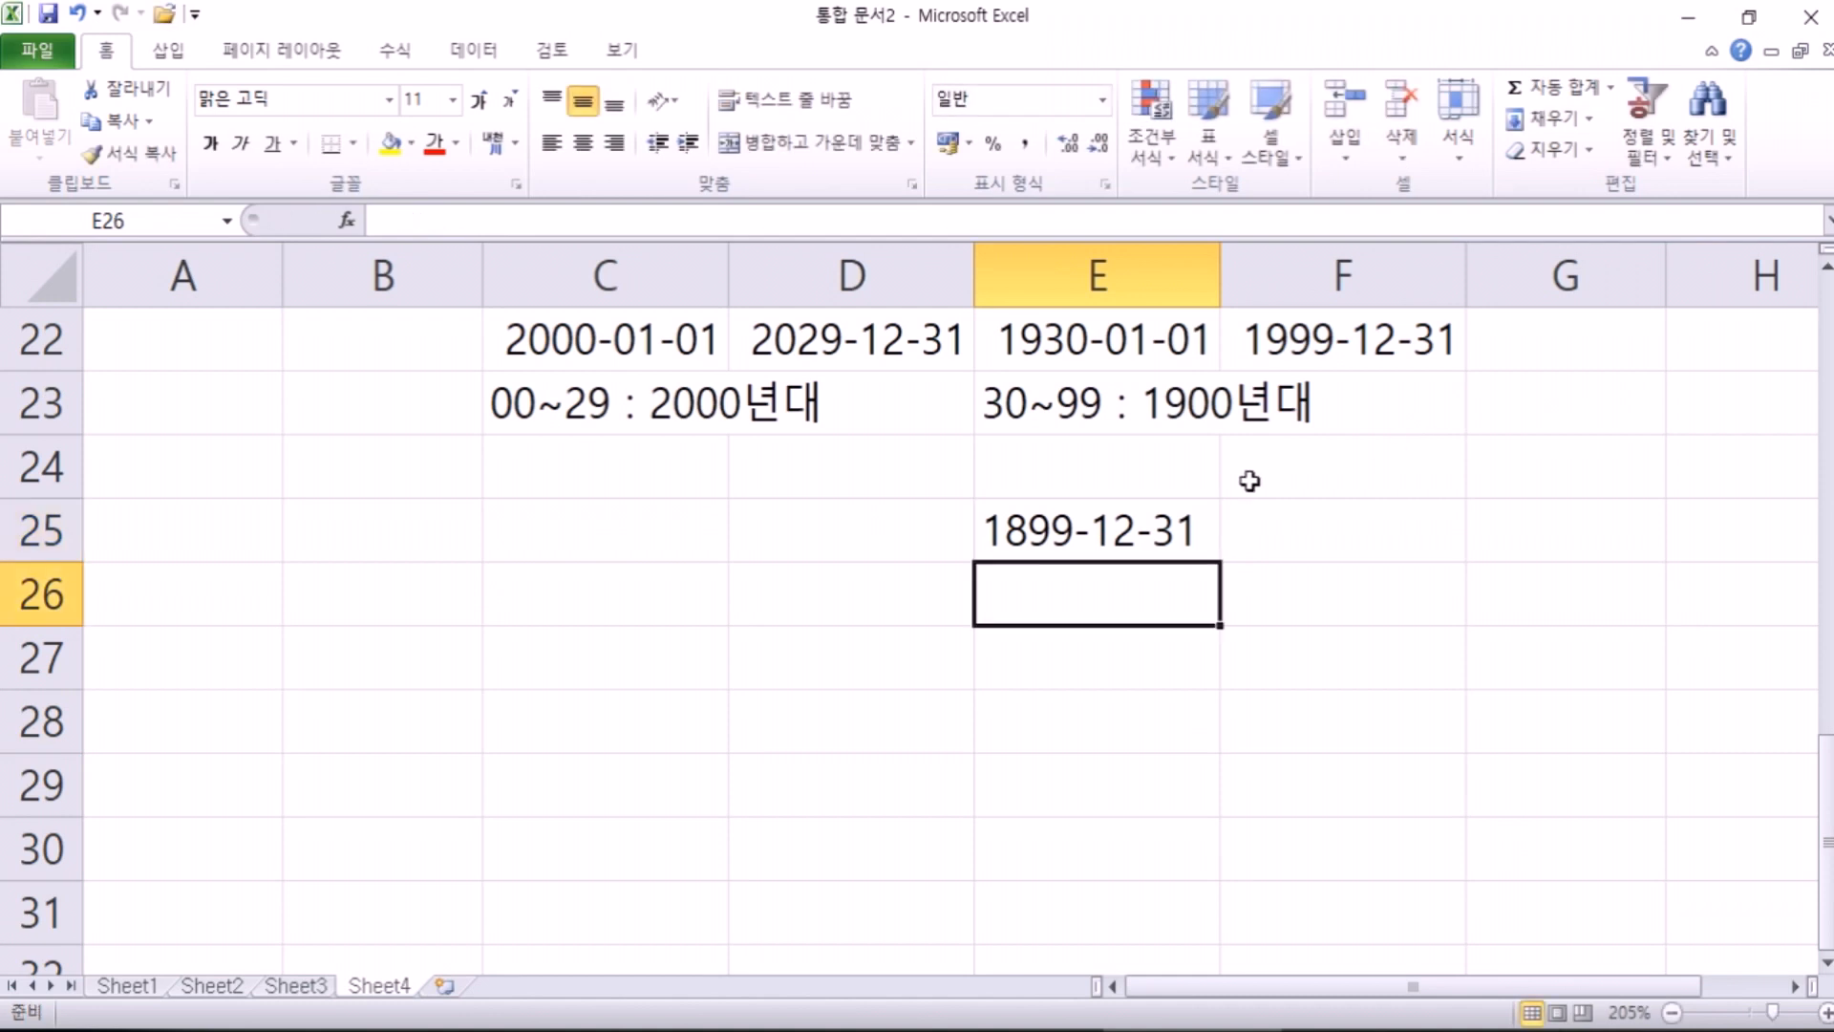
left_click_drag(1220, 283, 1386, 283)
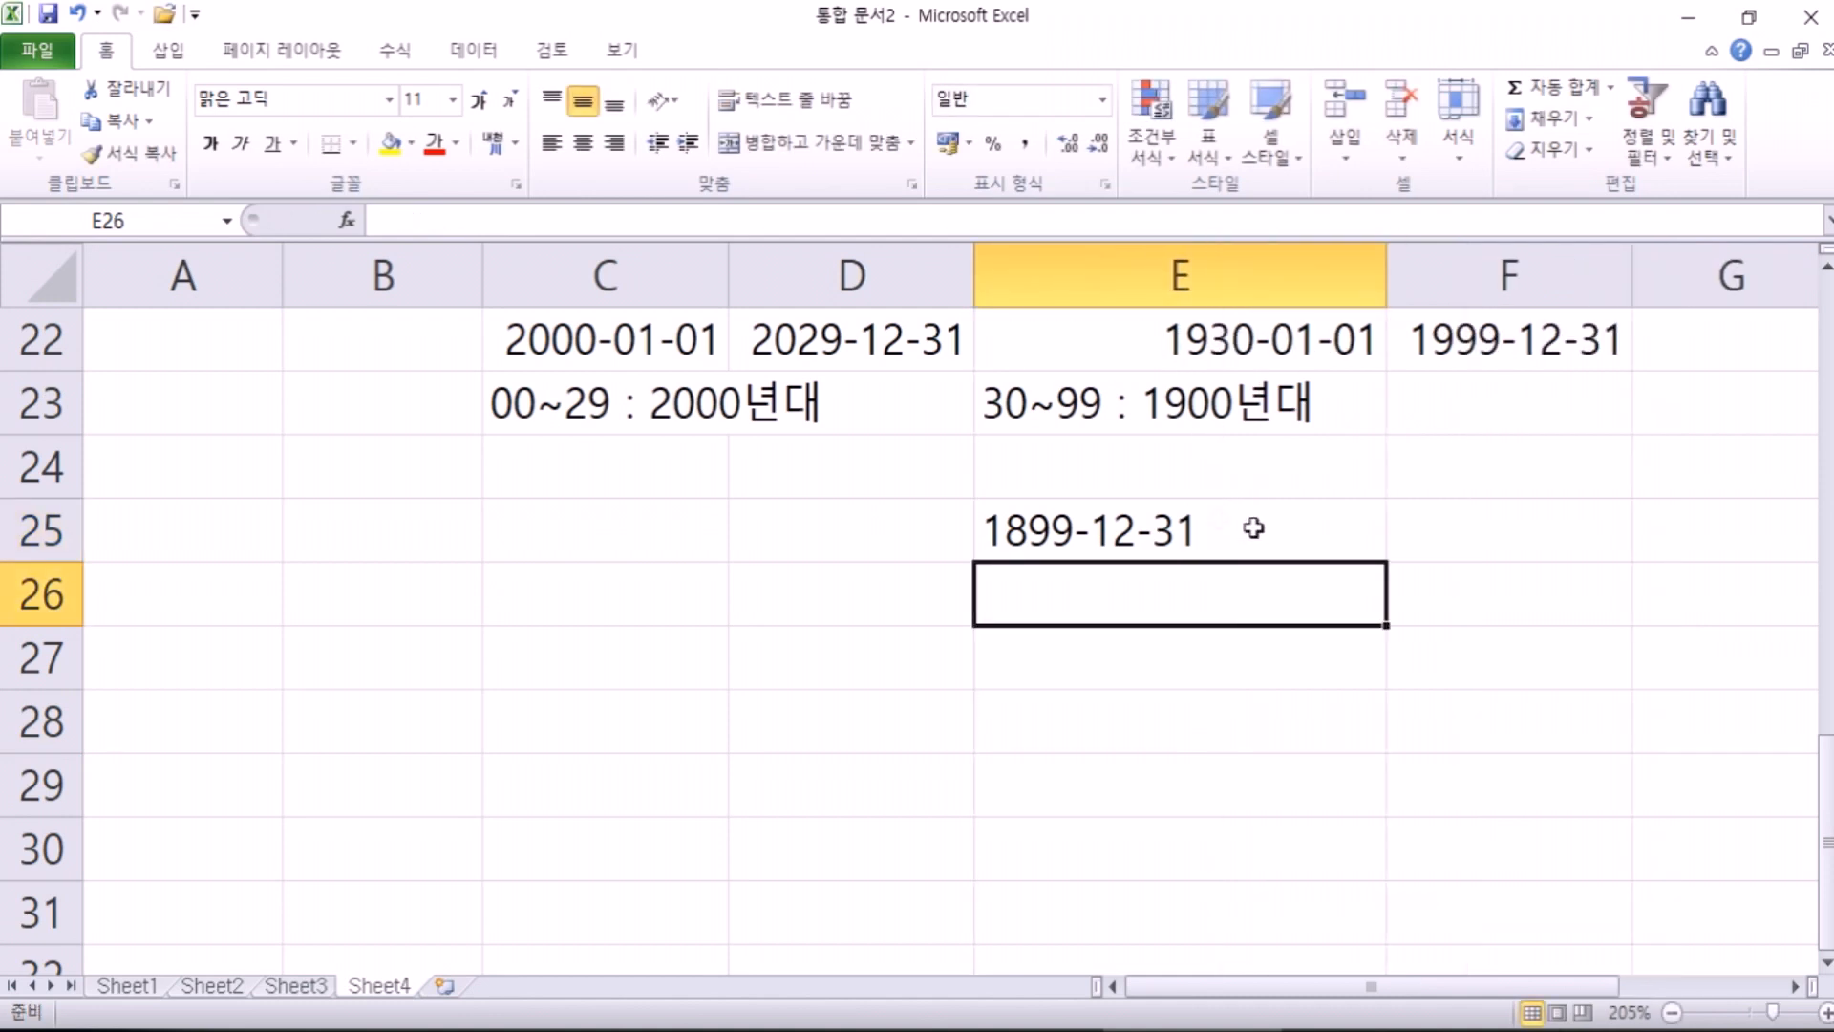
left_click(1259, 522)
scroll(1354, 534, "up", 1)
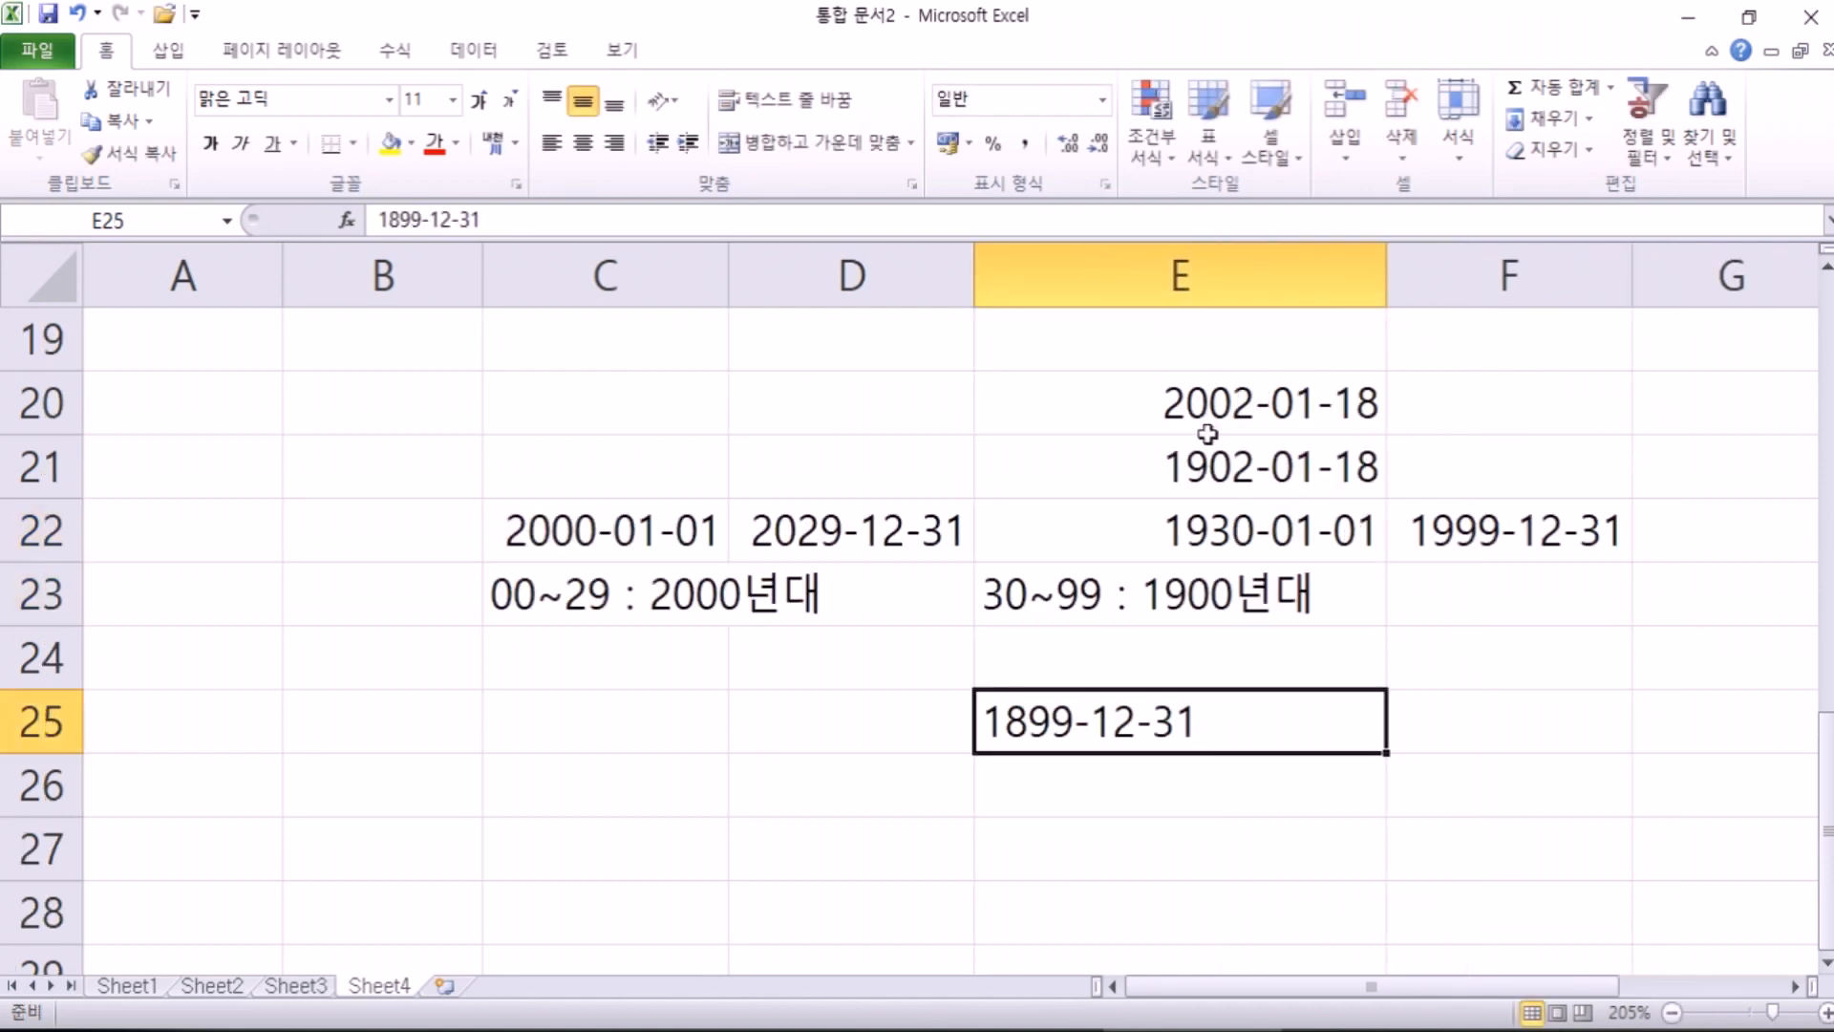
scroll(1234, 485, "down", 1)
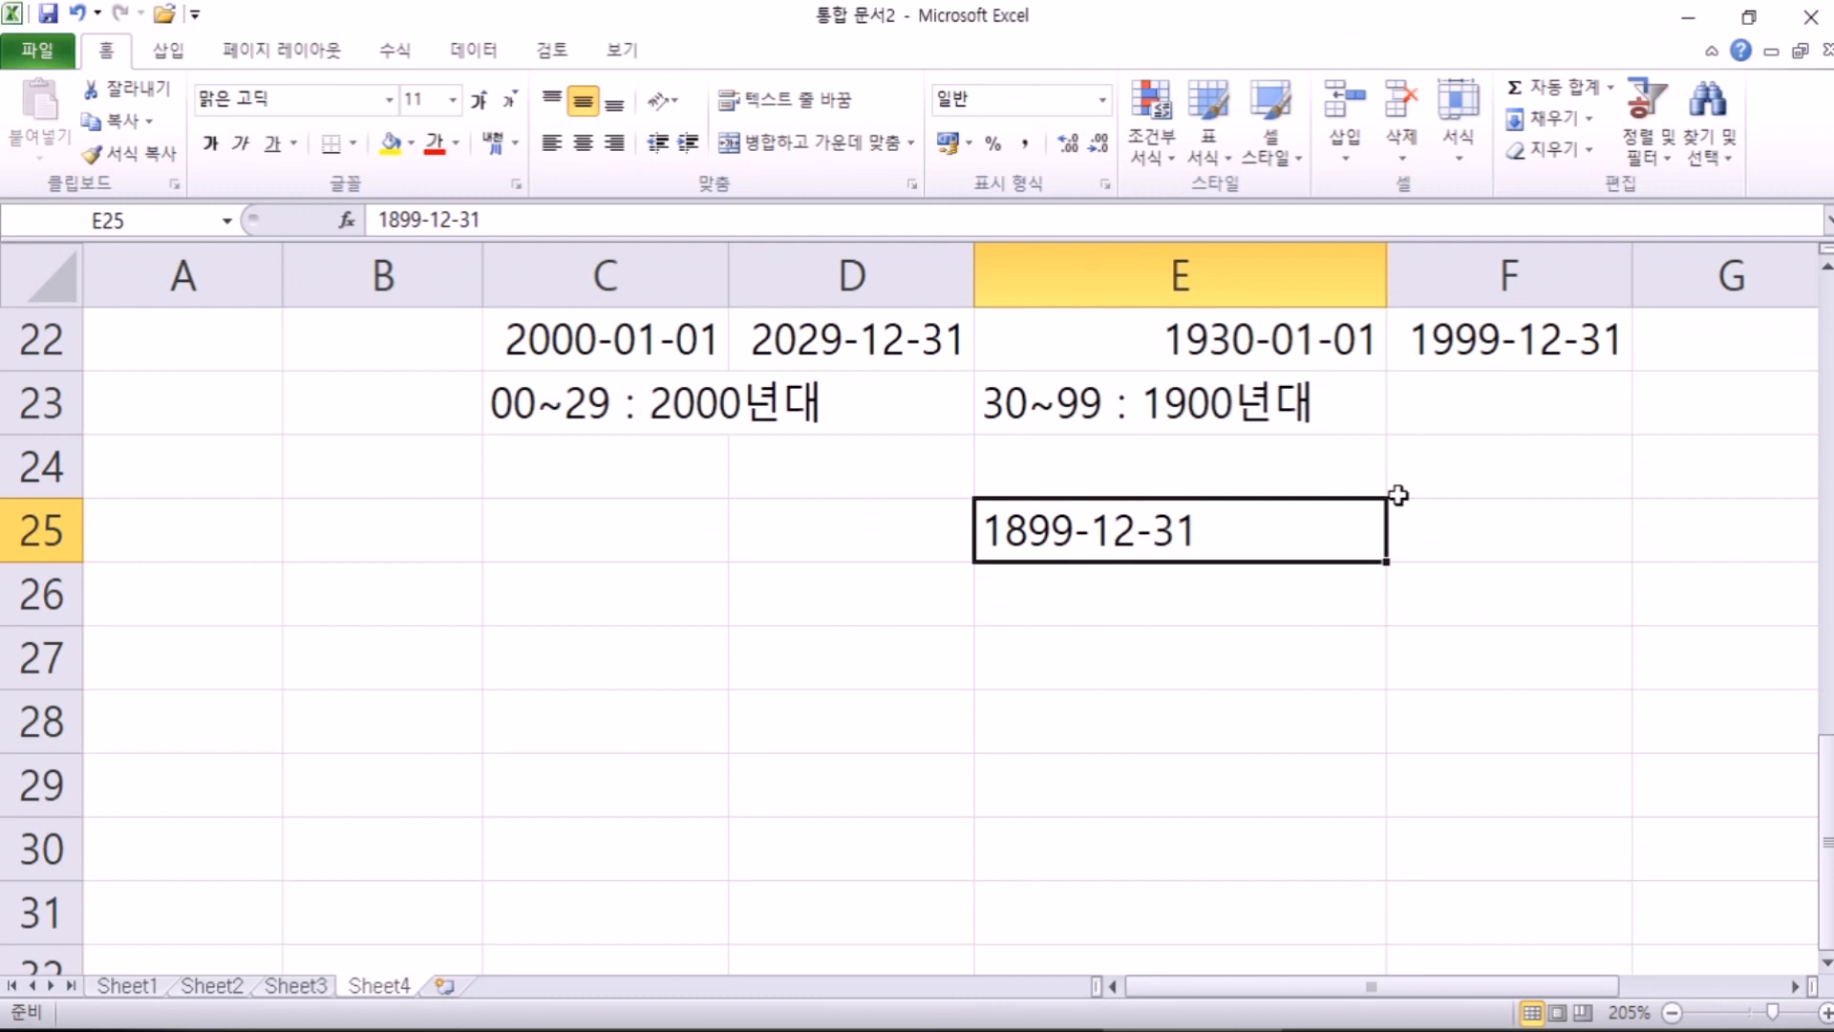
Step: On a new sheet, type the title 푸른 레코드 in B2 and heading 사원번호 in B4
left_click(443, 985)
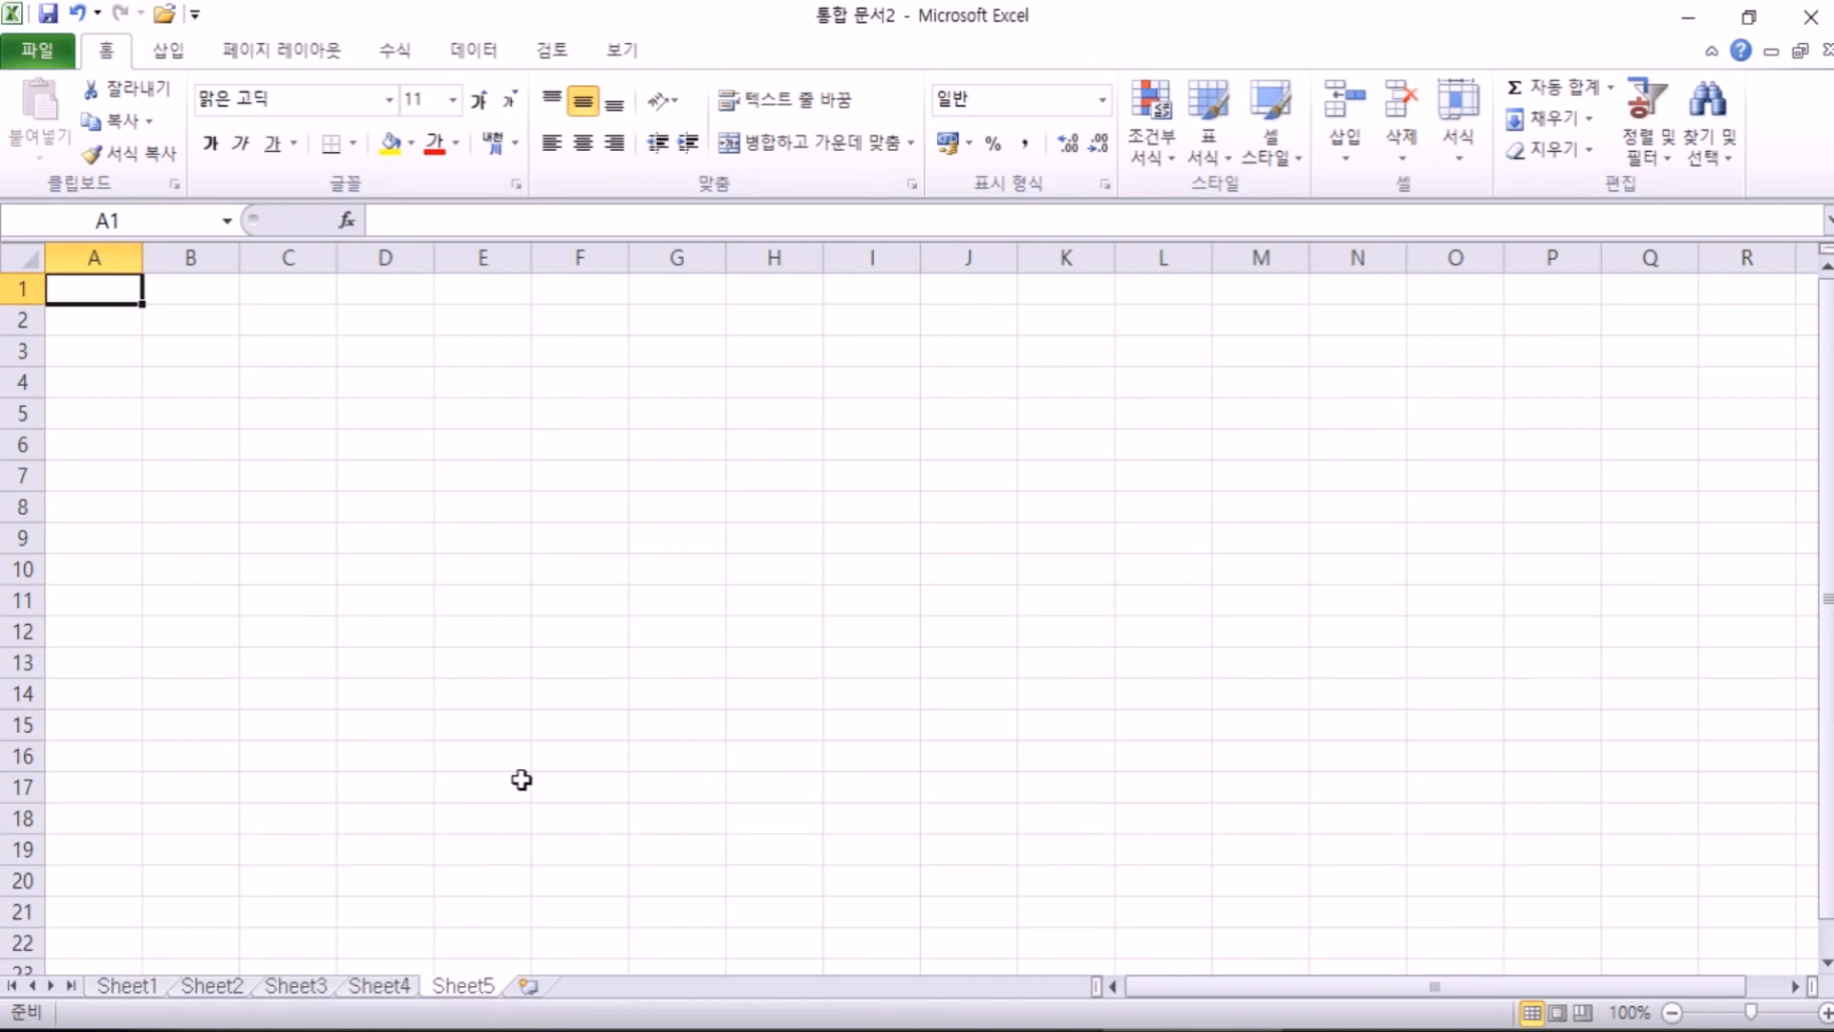
scroll(520, 779, "up", 3)
left_click(293, 365)
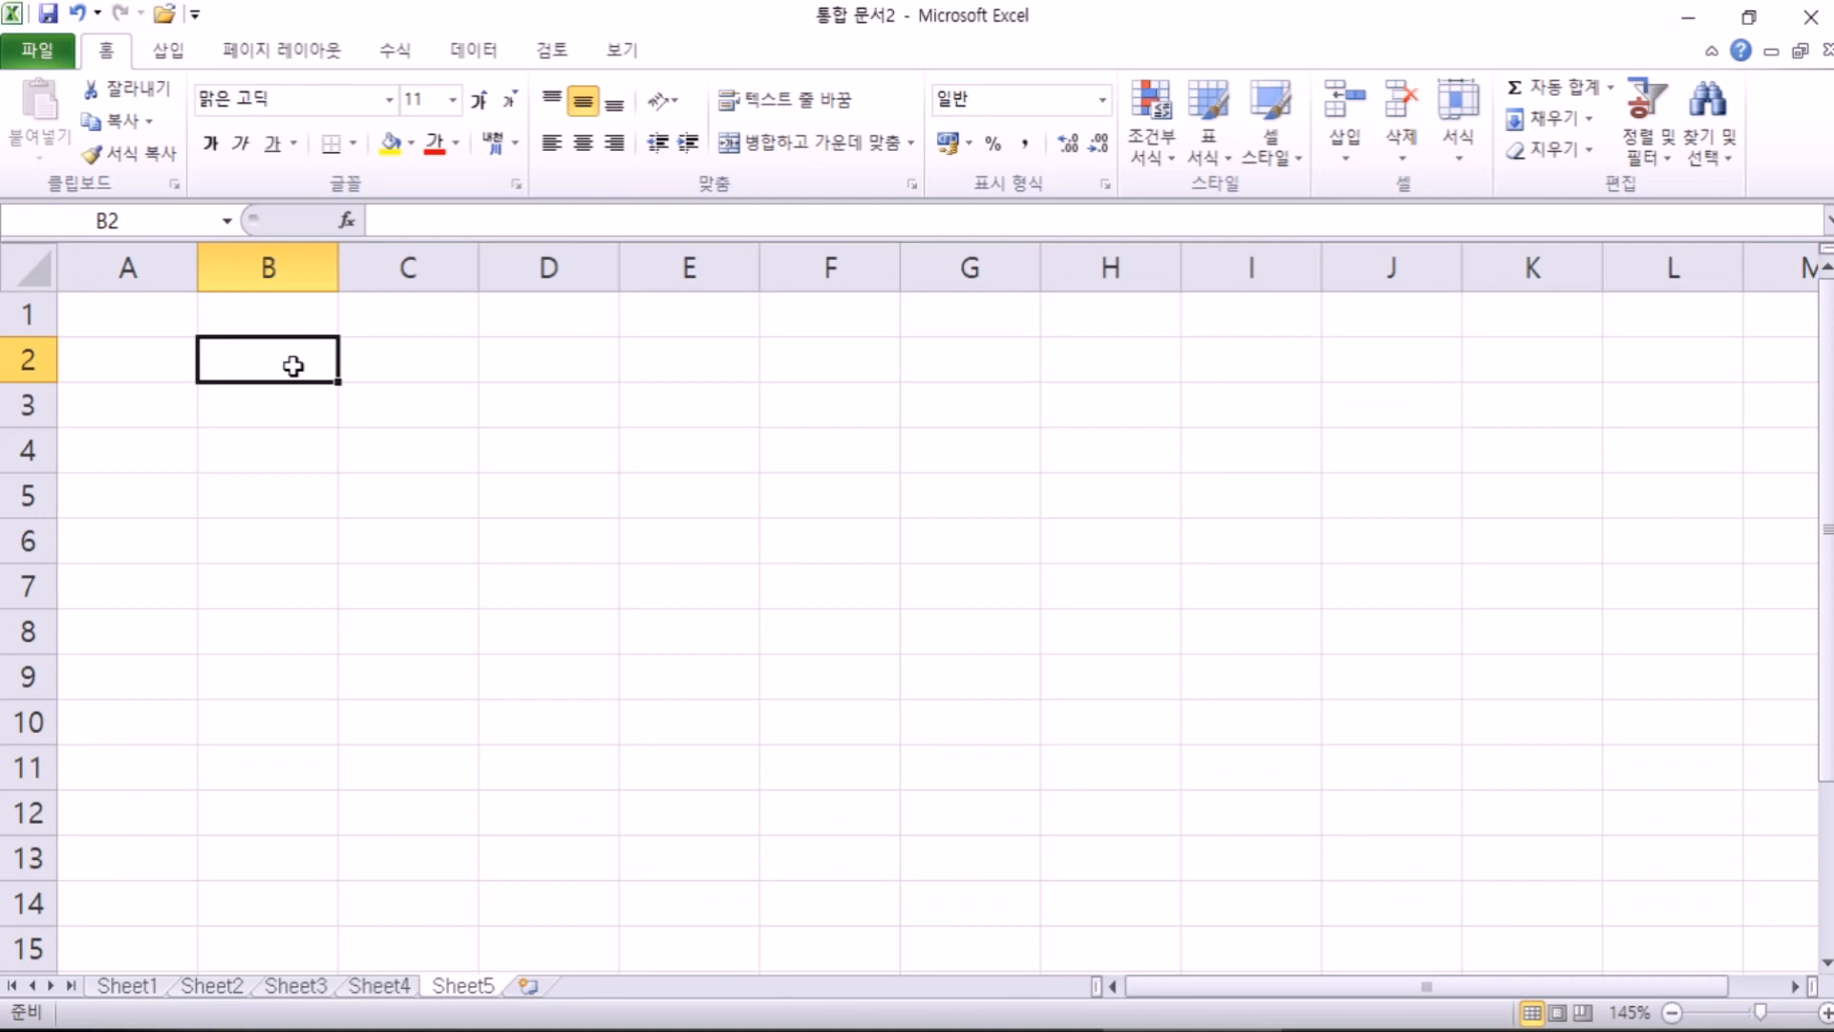
type("푸른 레코드")
key("Return")
key("Return")
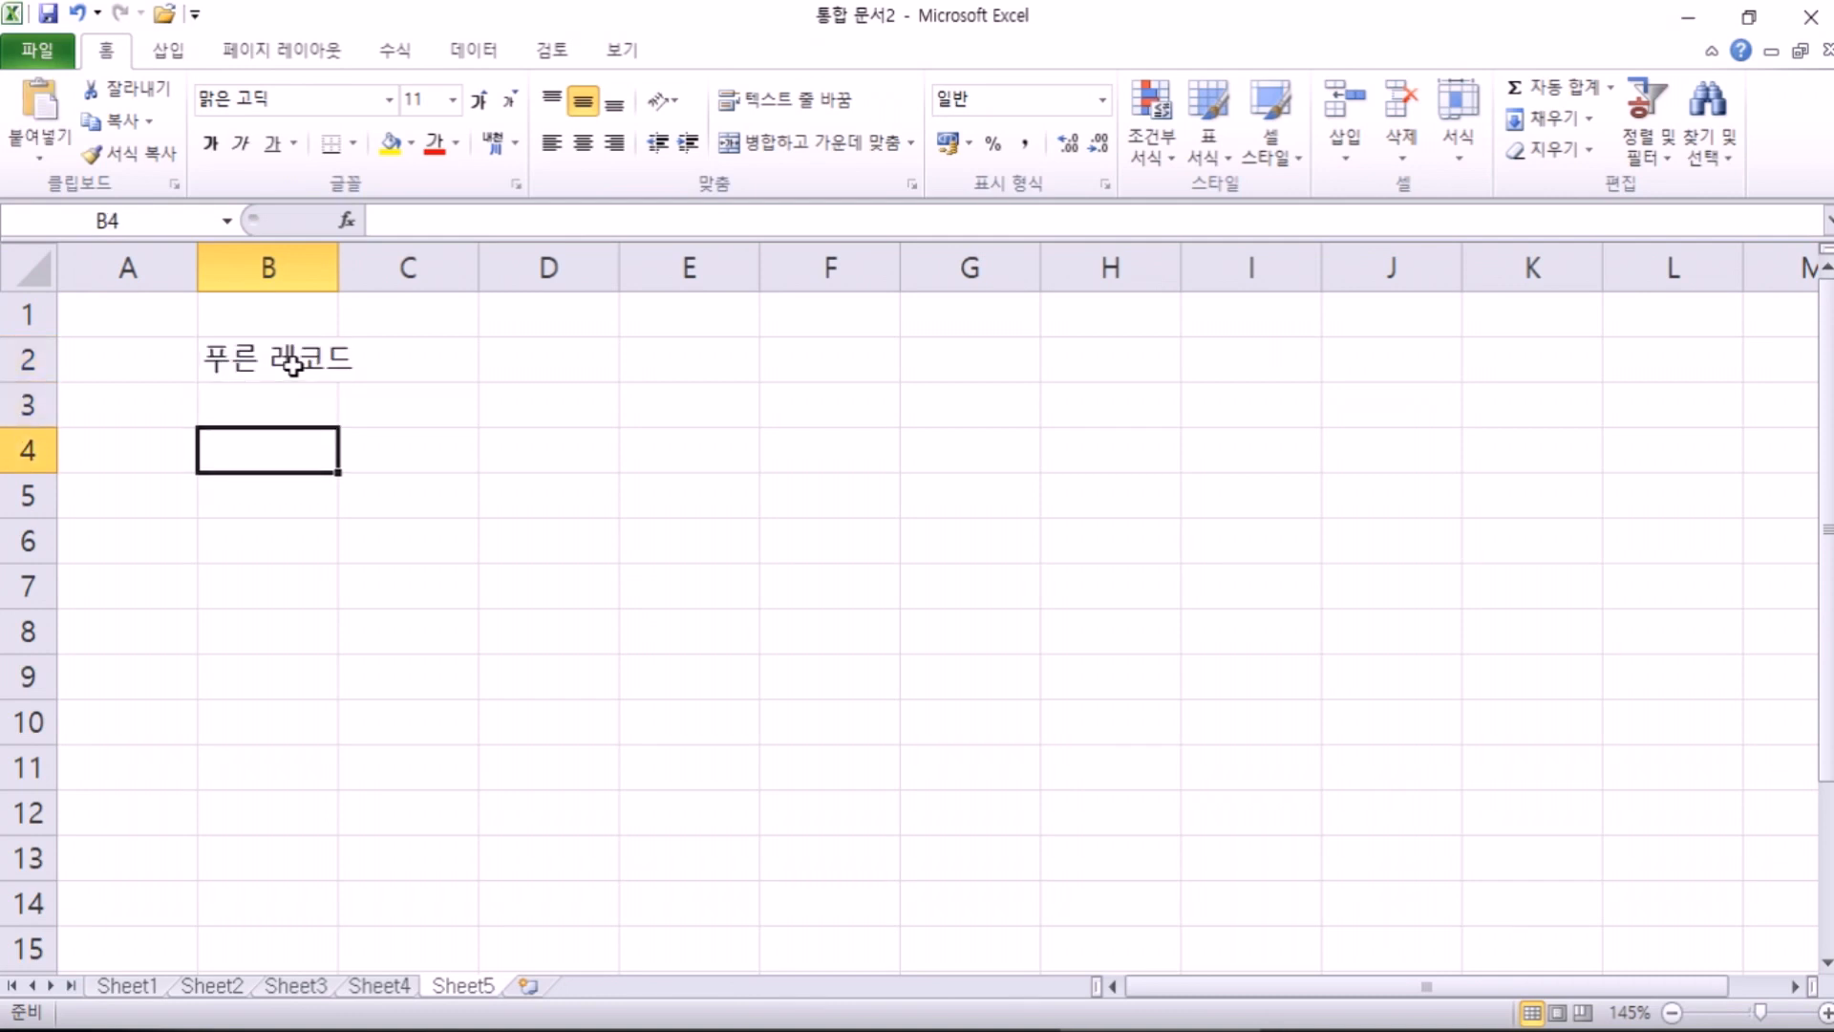
type("사원번호")
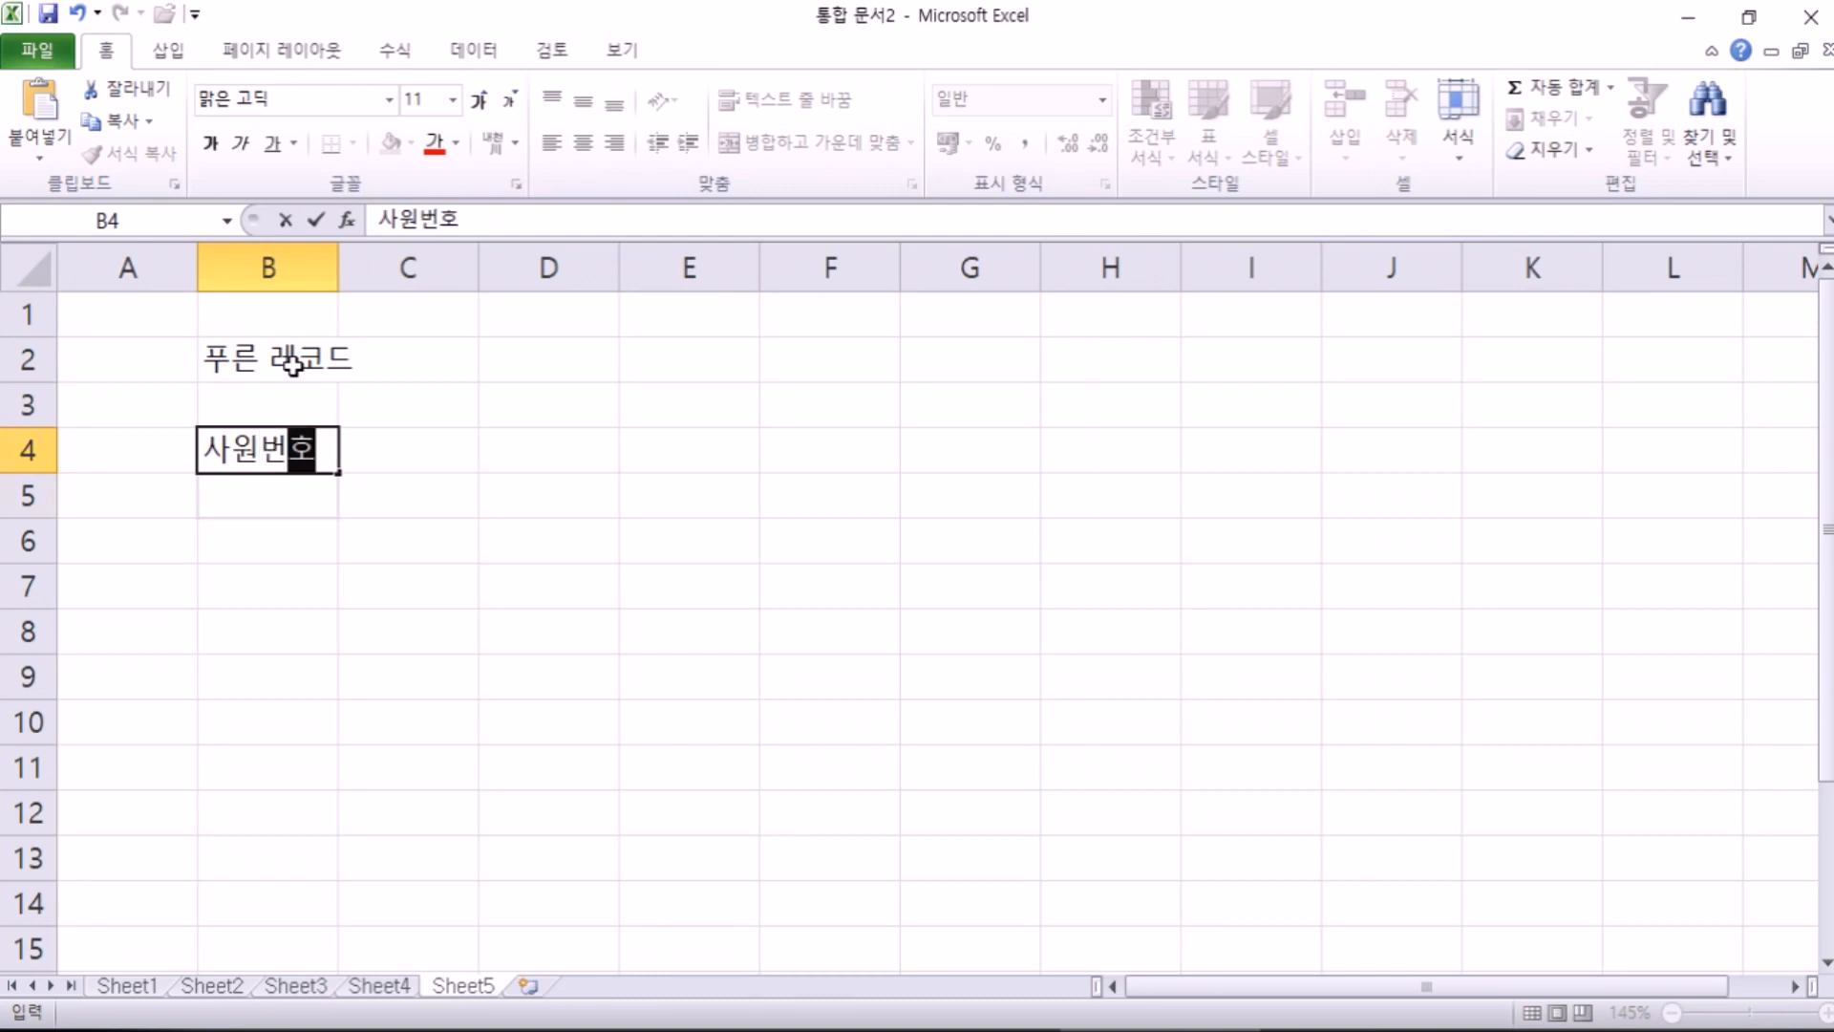
key("Return")
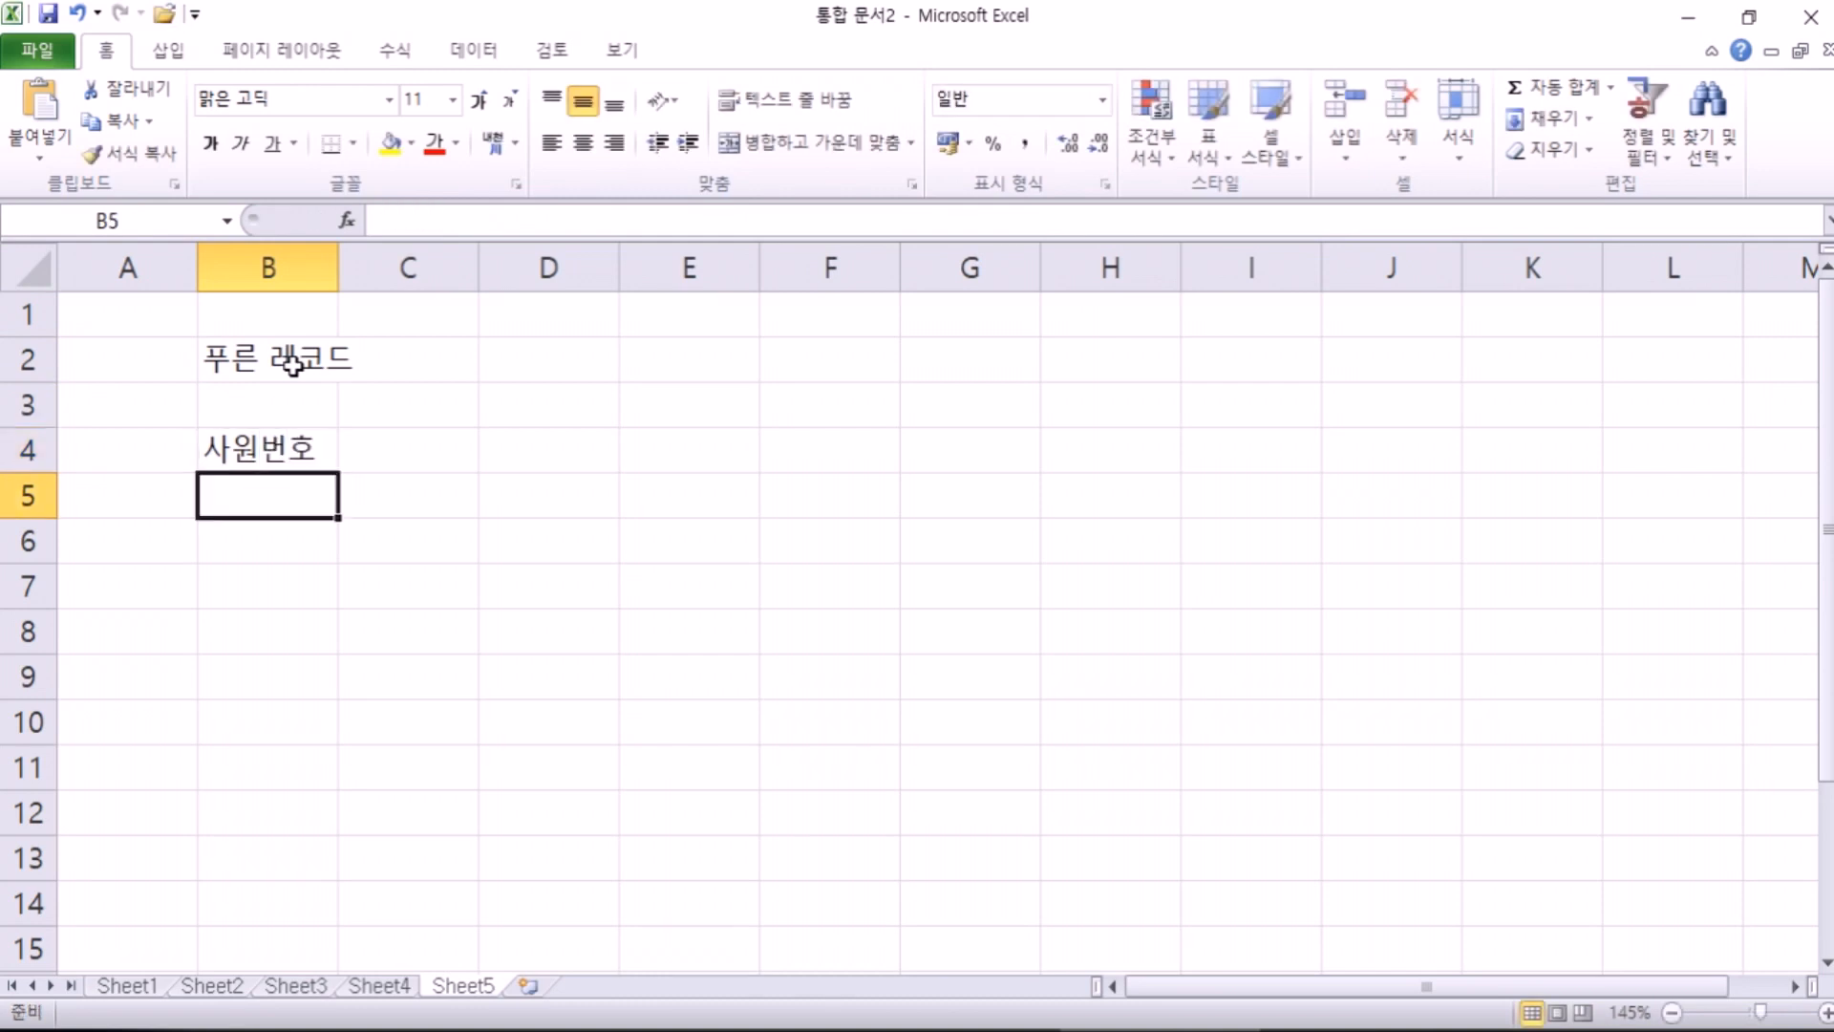
Step: Enter bRec- in B5 and drag its fill handle down toward B13
type("bRE")
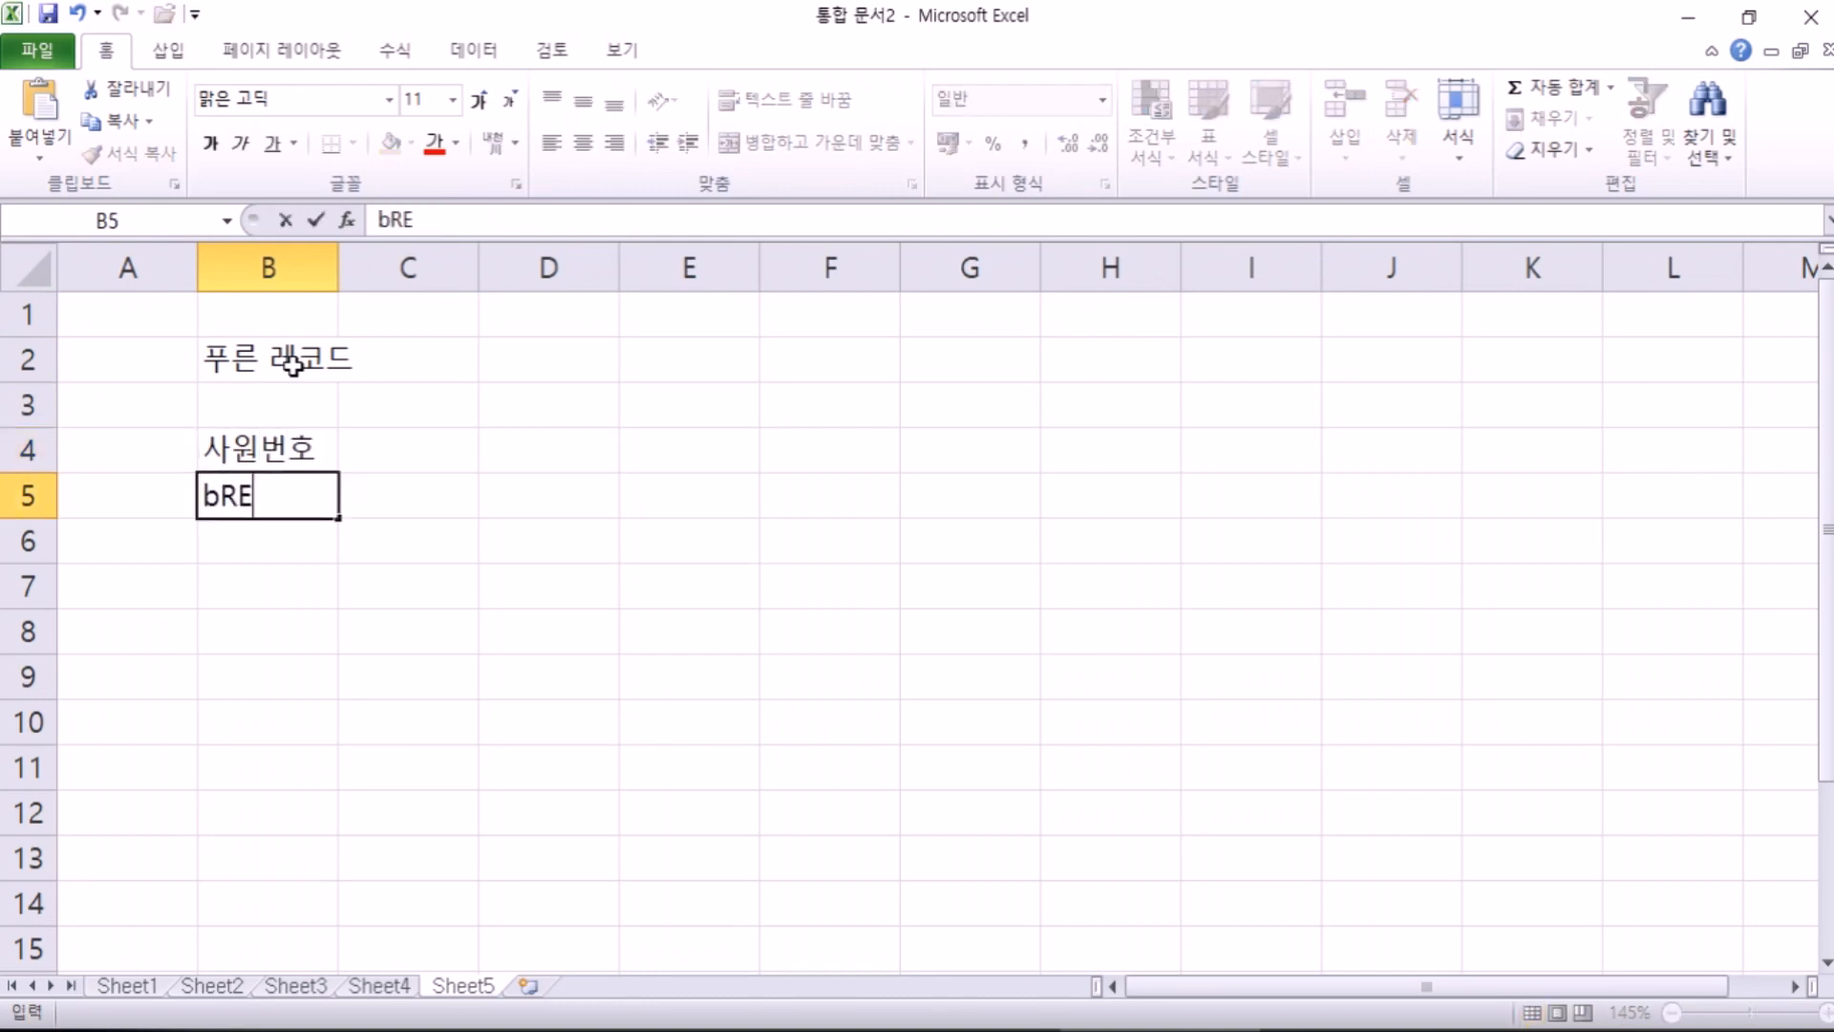
key("BackSpace")
type("ec=")
key("BackSpace")
type("-")
key("Return")
left_click(296, 499)
left_click_drag(337, 518, 324, 879)
Step: Finish the bRec- fill to B13 and complete B5 and B6 as bRec-145 and bRec-162
left_click(278, 491)
double_click(278, 490)
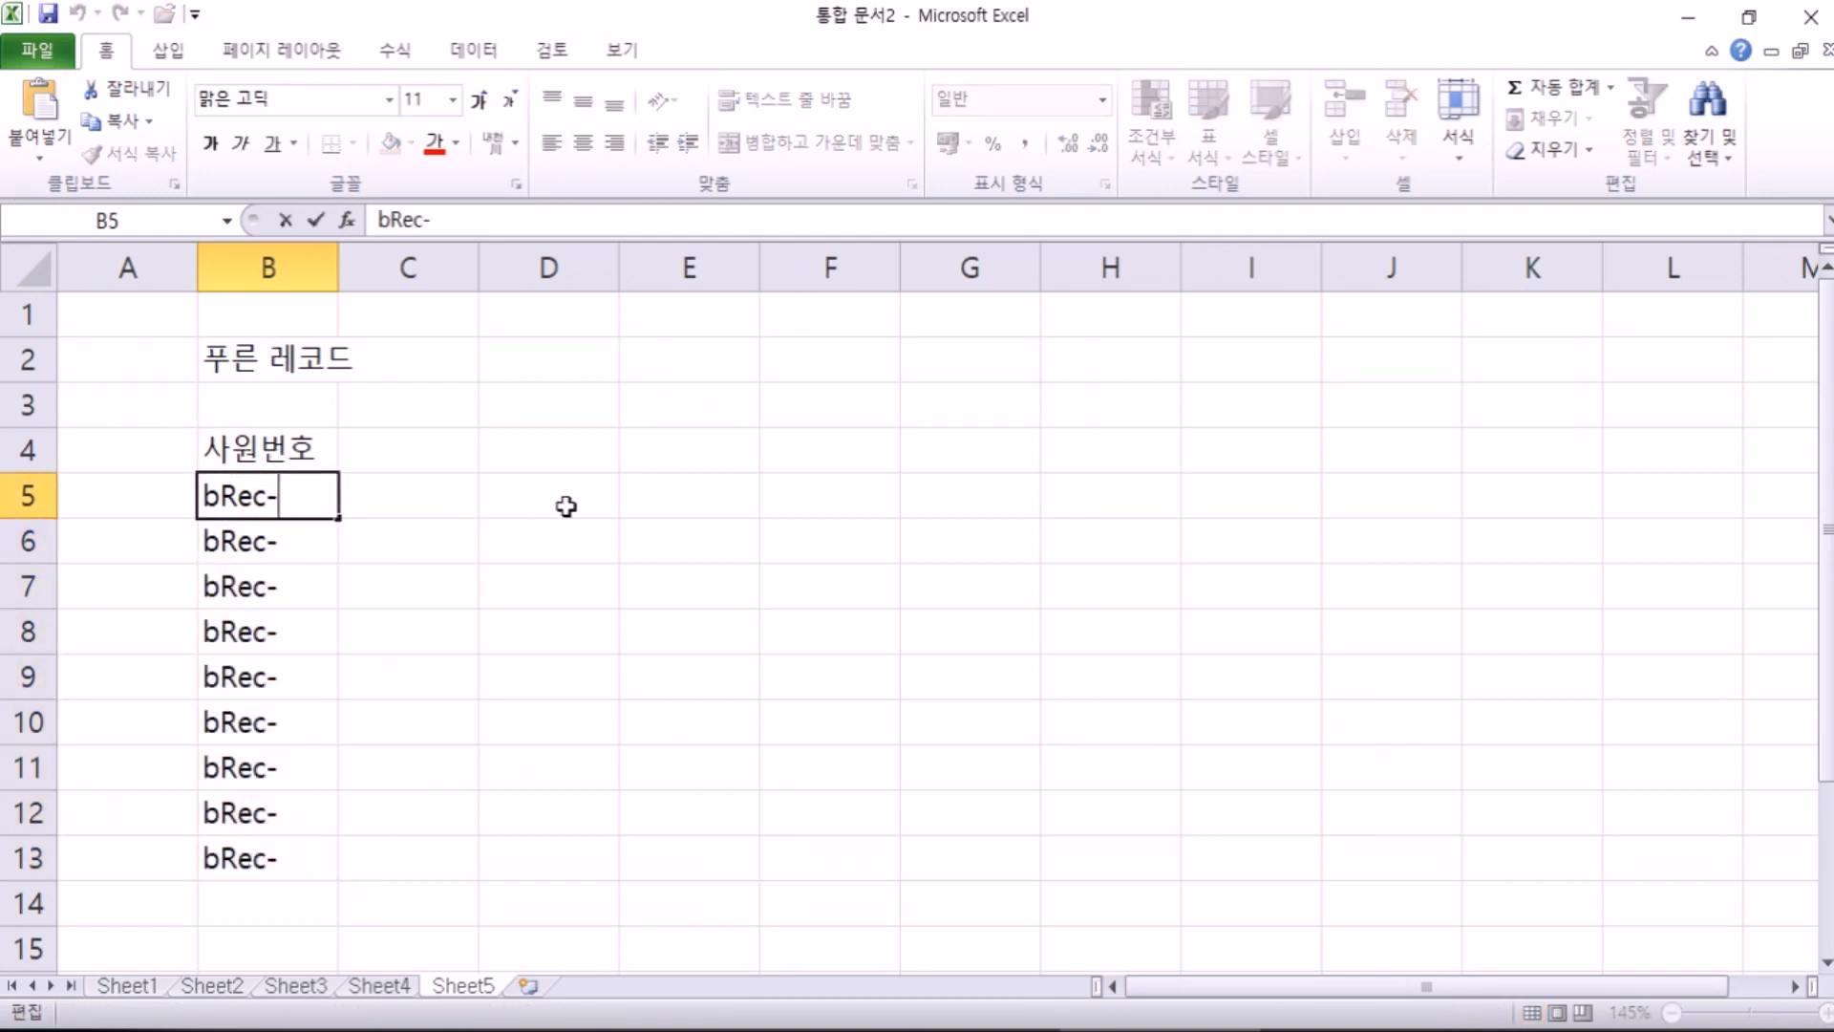
type("145")
key("Return")
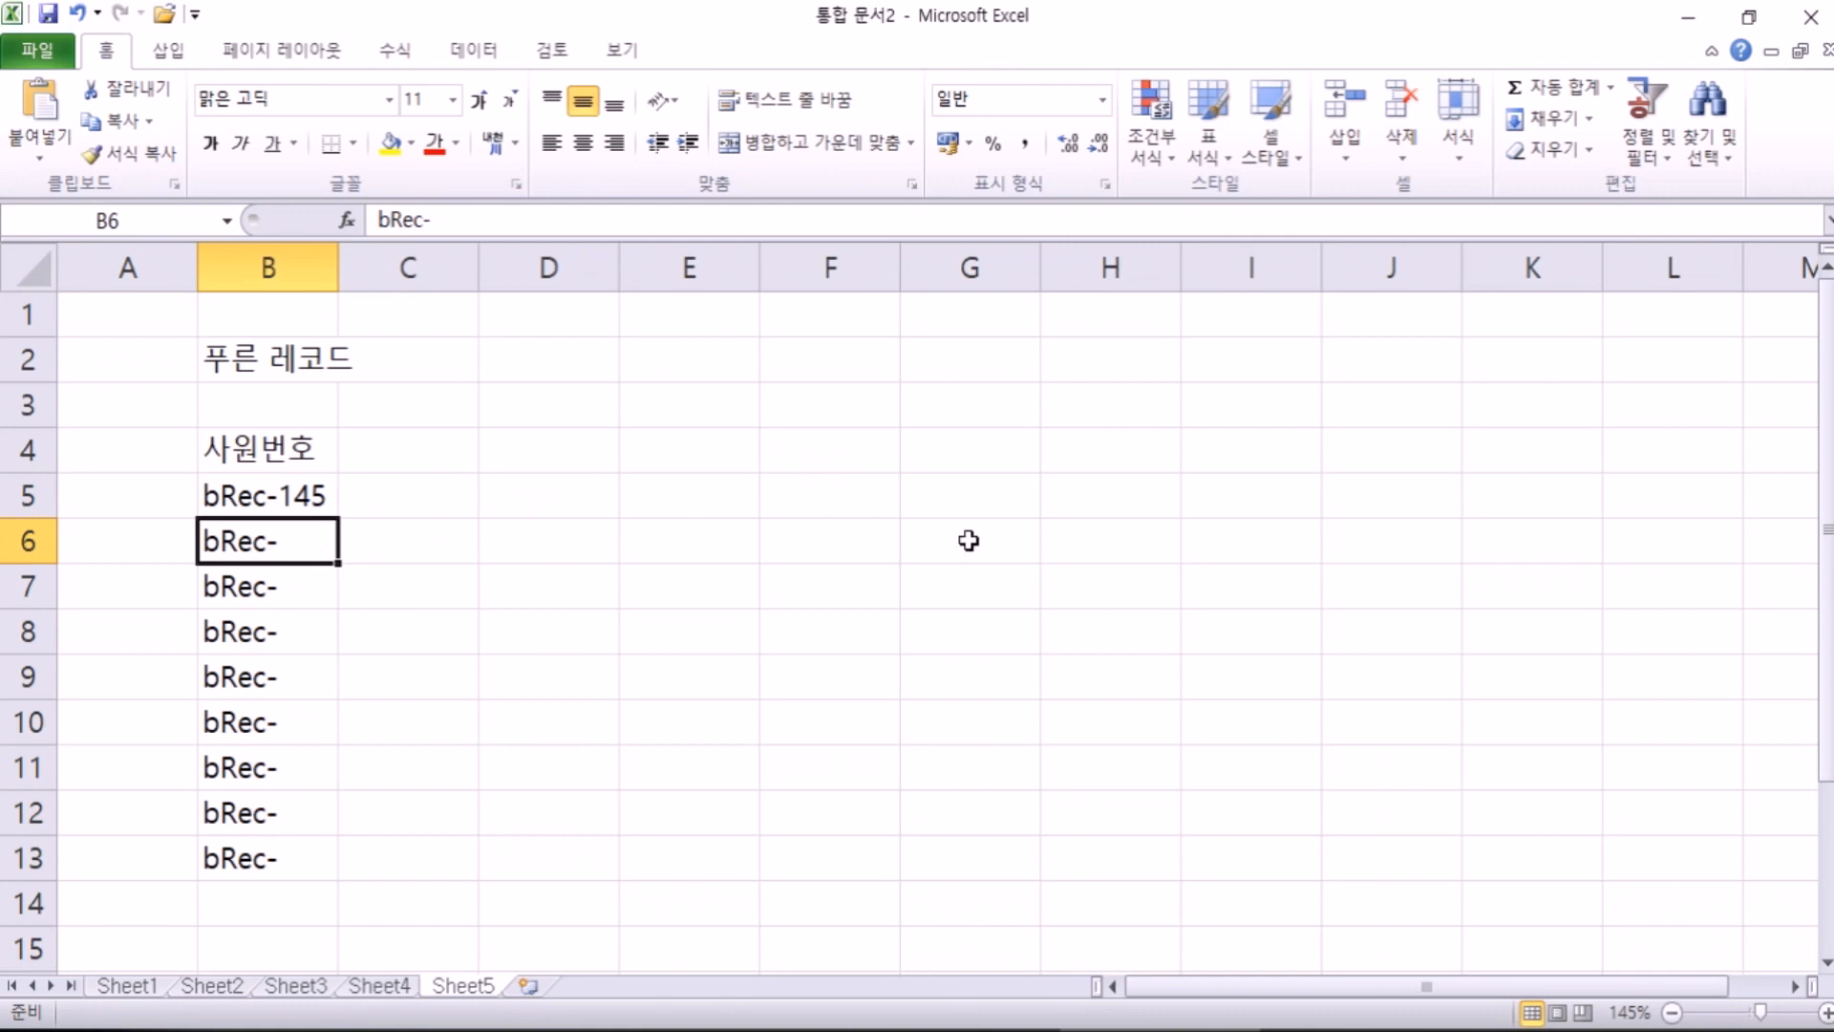
key("F2")
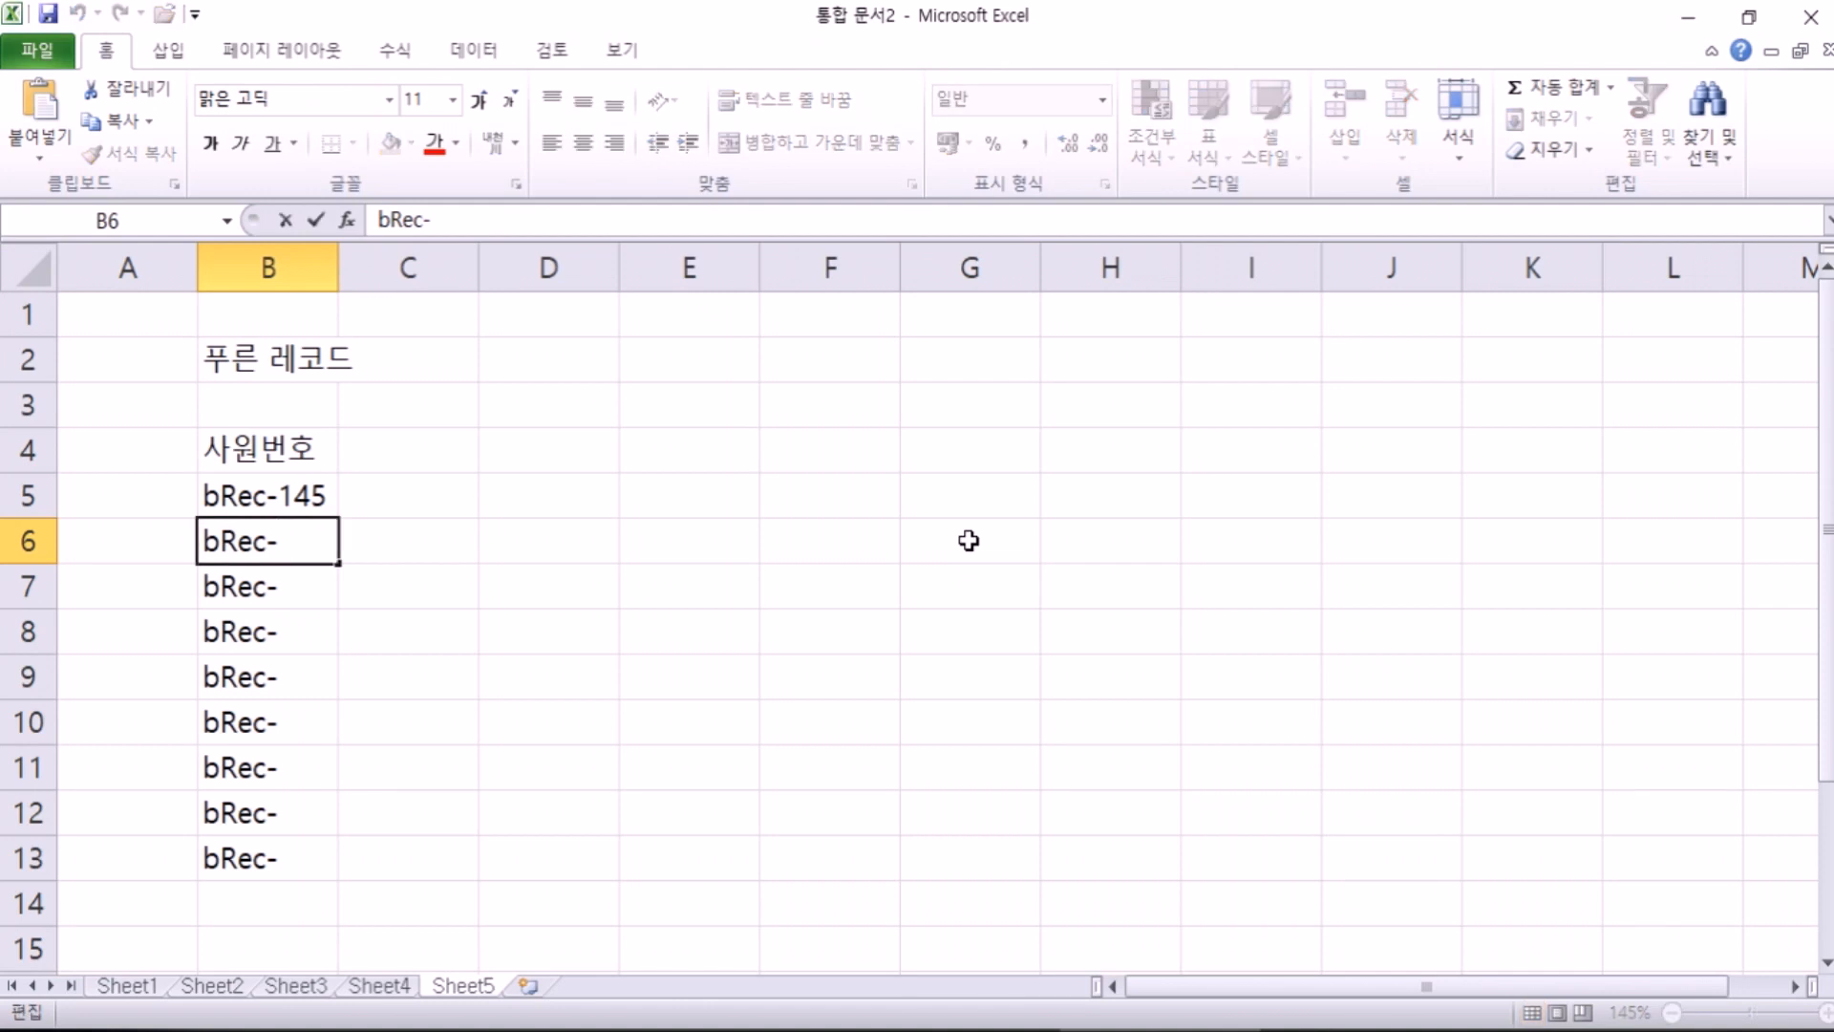
type("162")
key("Return")
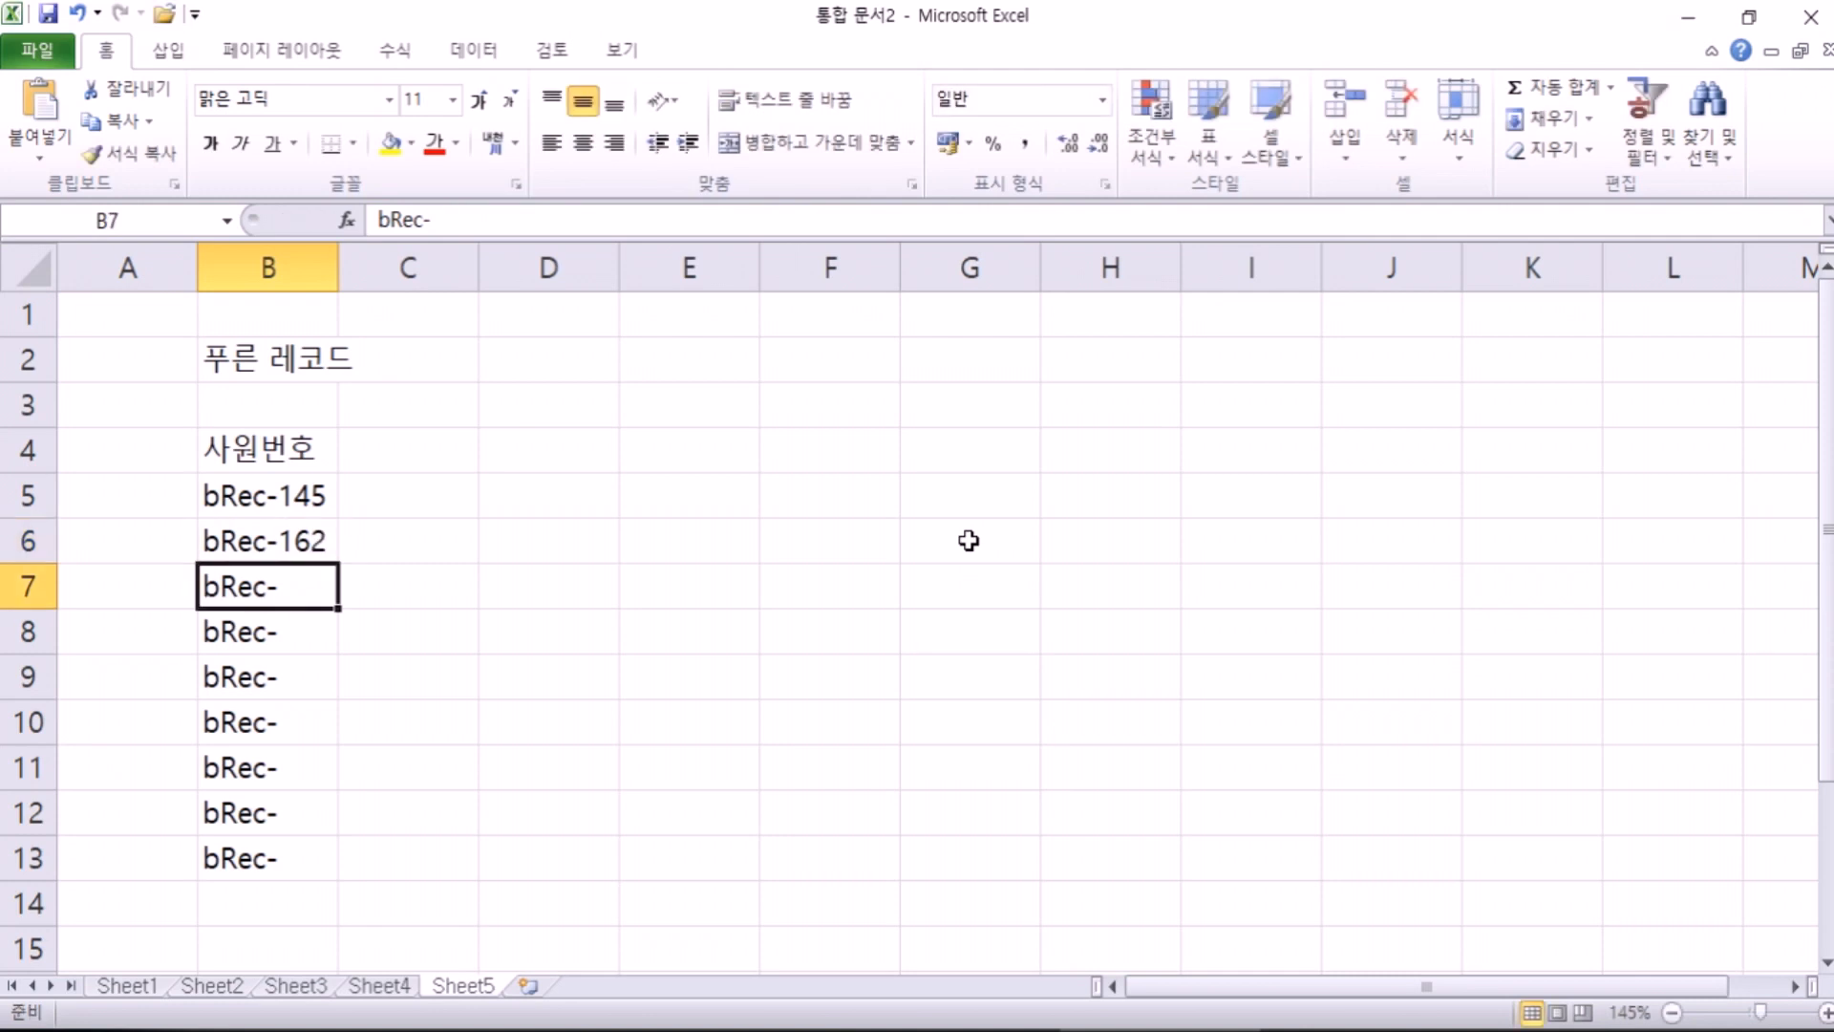
Step: Complete B7 as bRec-375, undoing a stray 394 entered in B8
type("375")
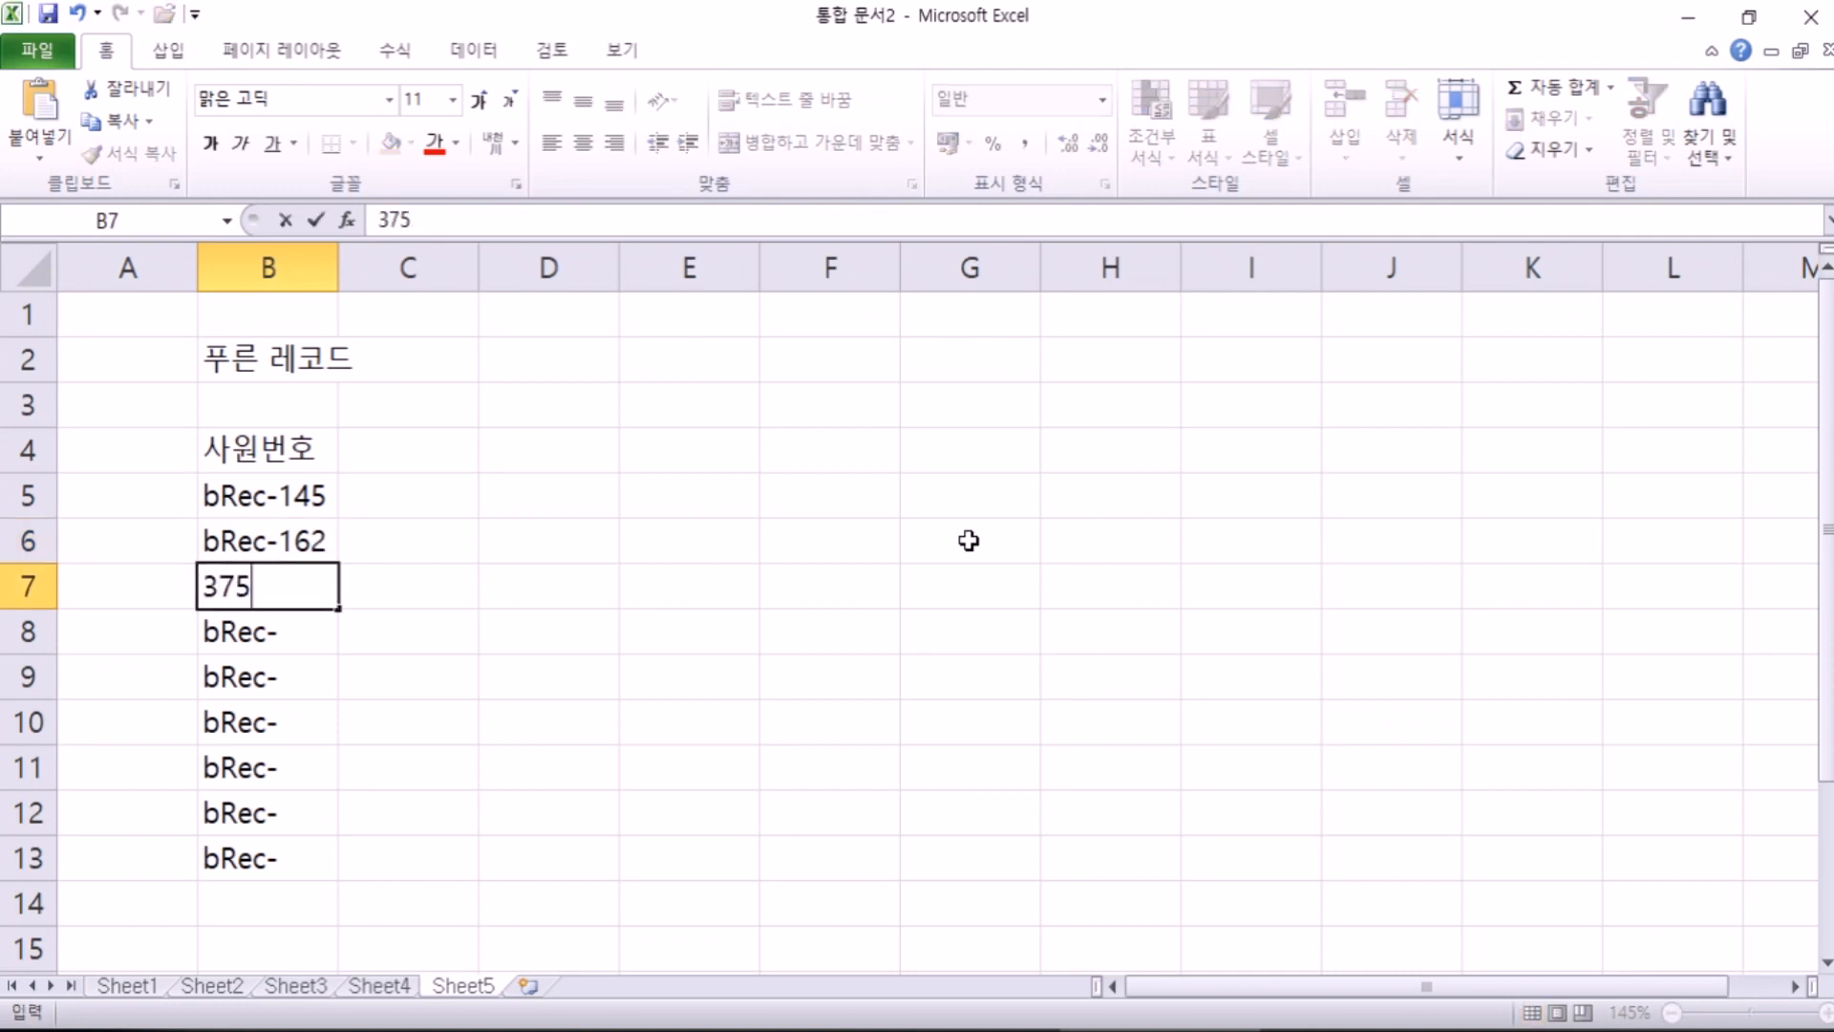
key("Escape")
type("375")
key("Escape")
key("Up")
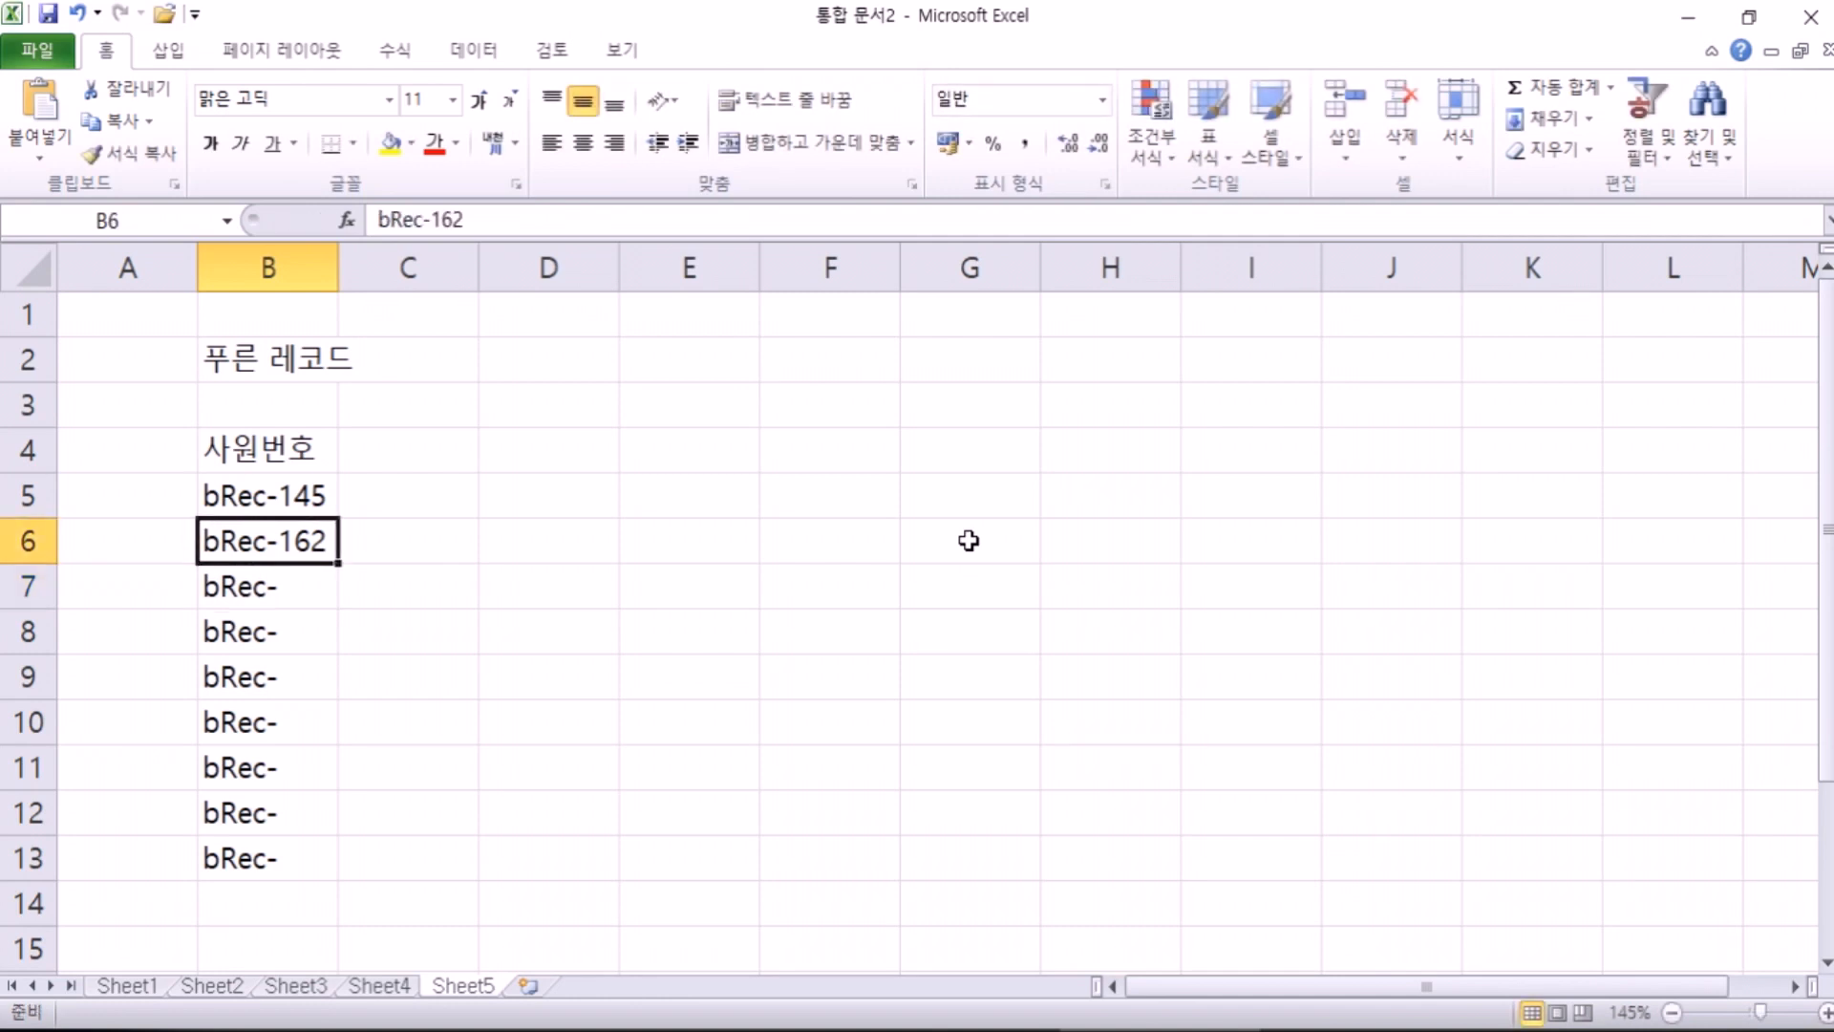
key("Down")
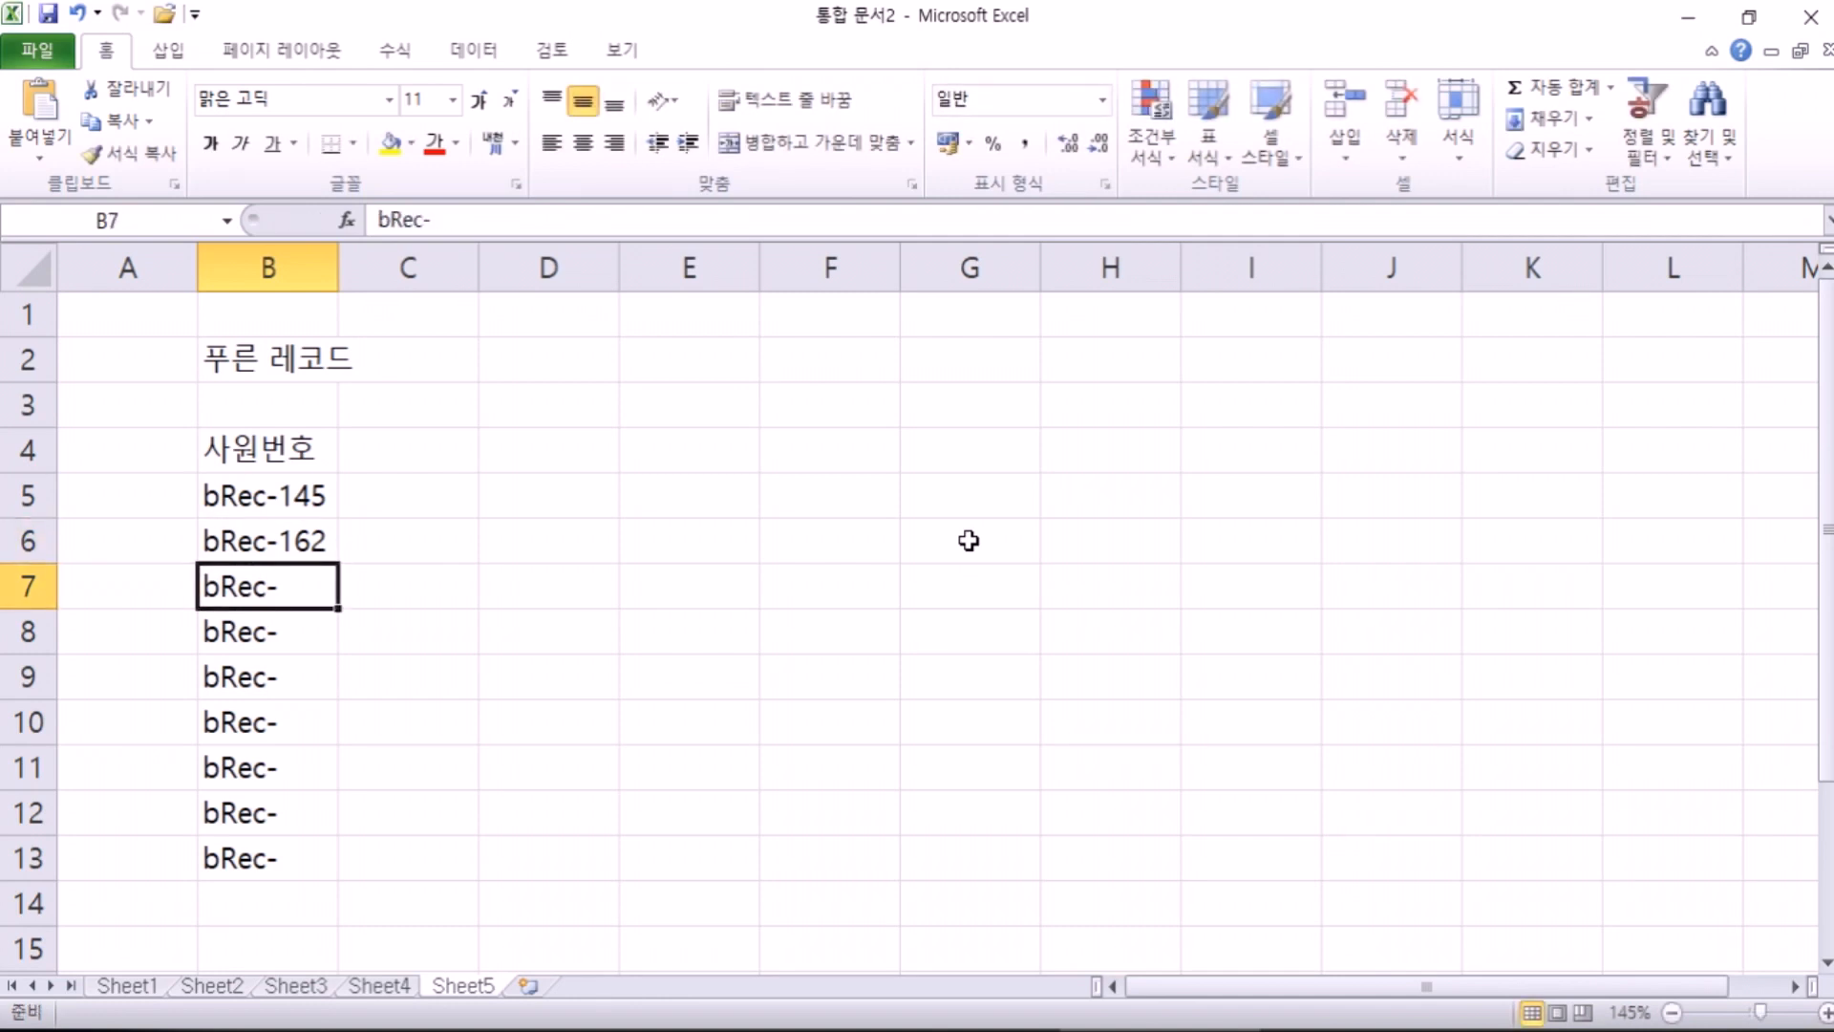
key("F2")
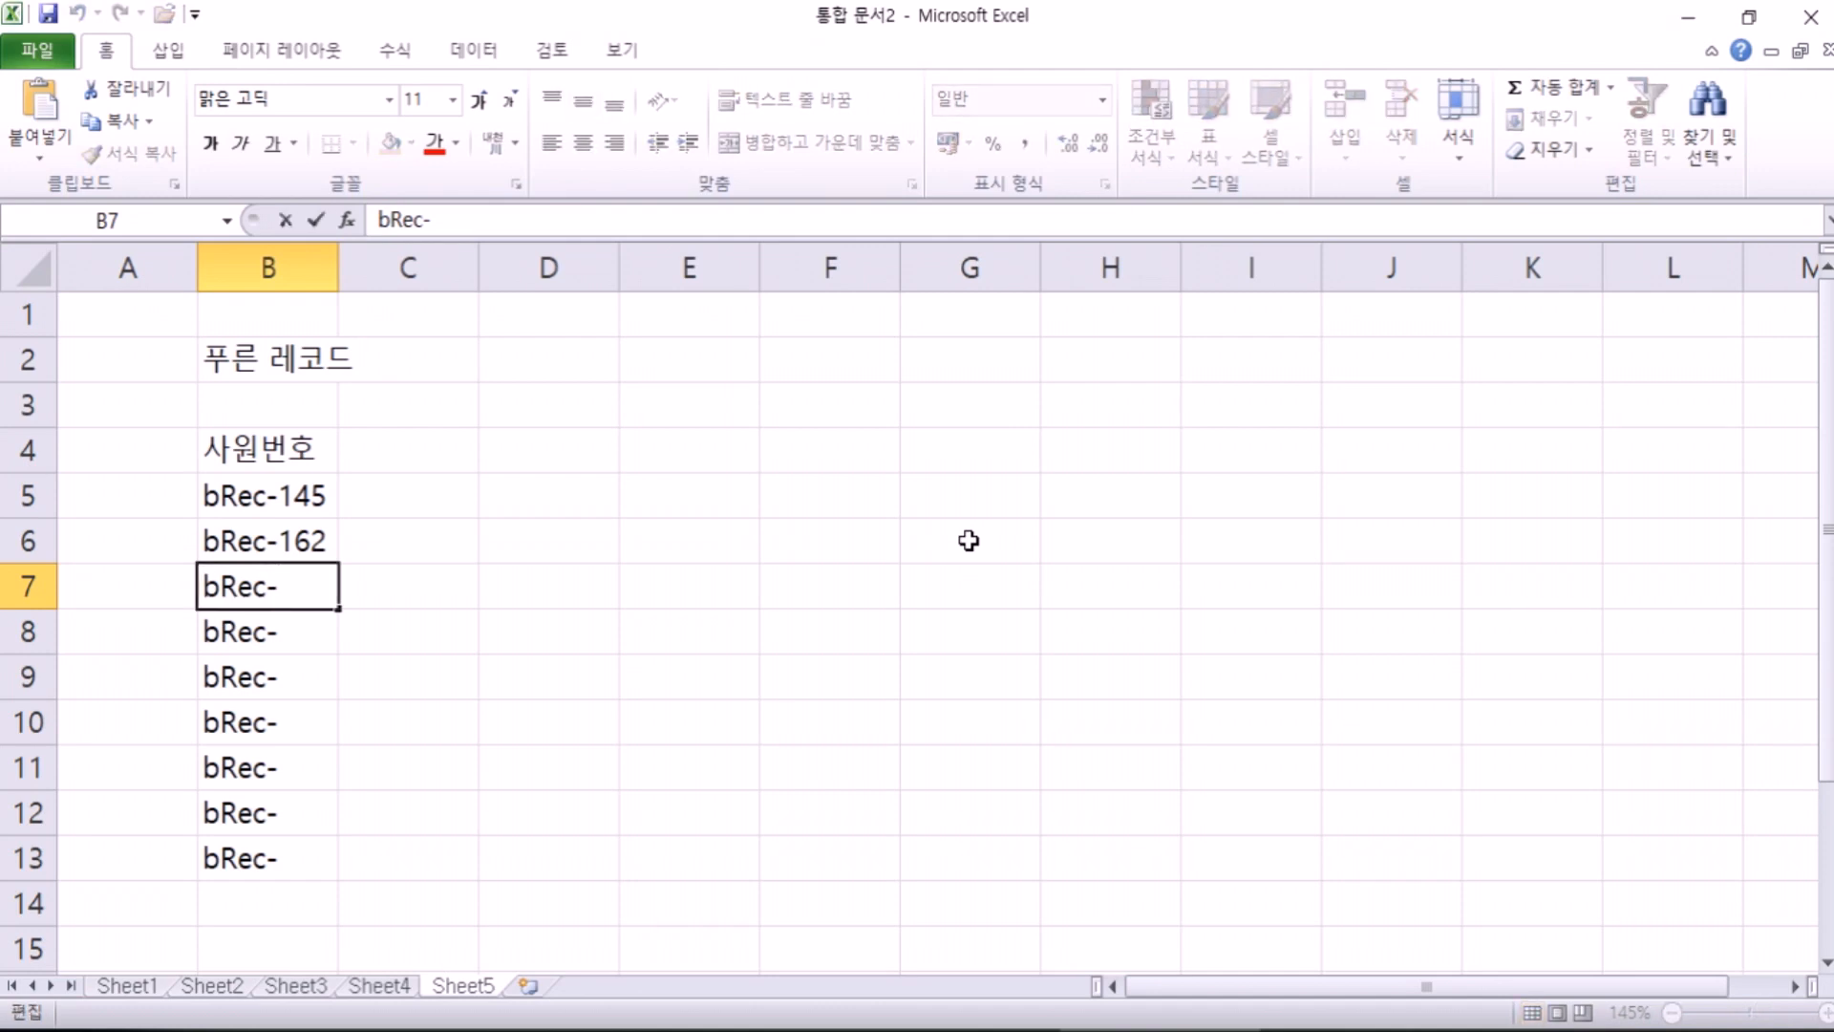
type("375")
key("Return")
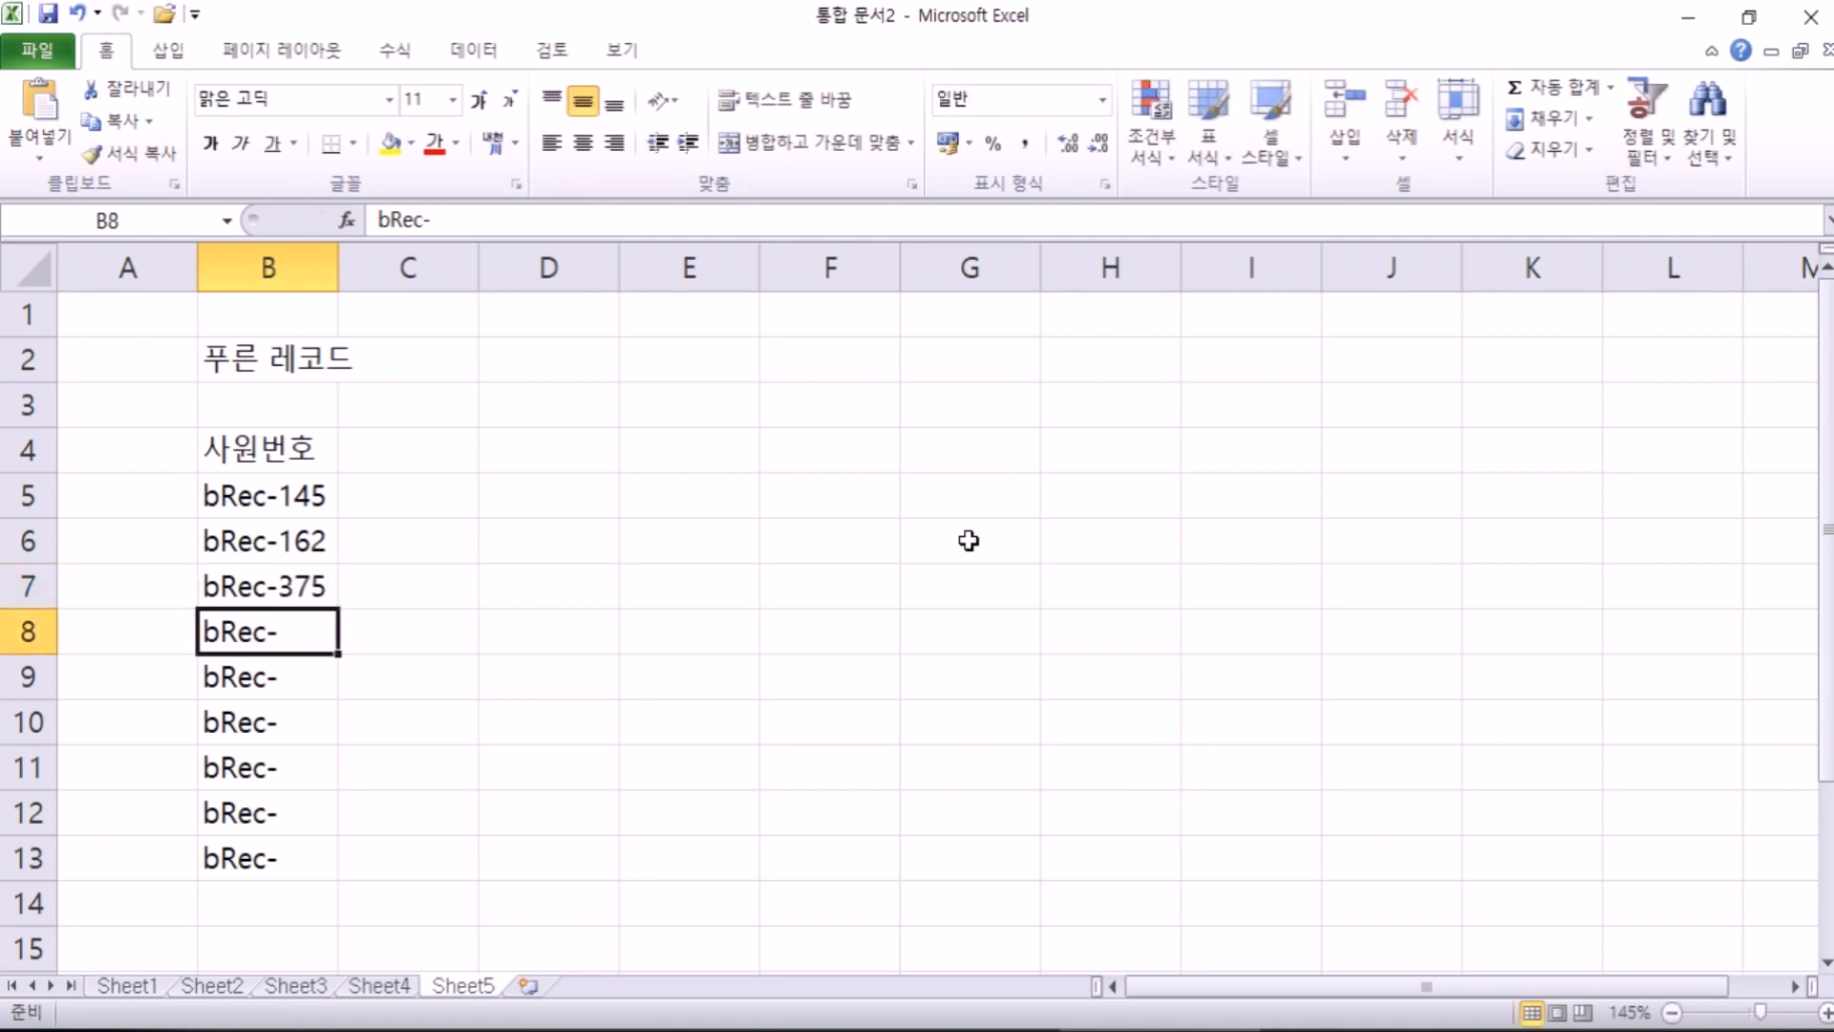
type("394")
key("Return")
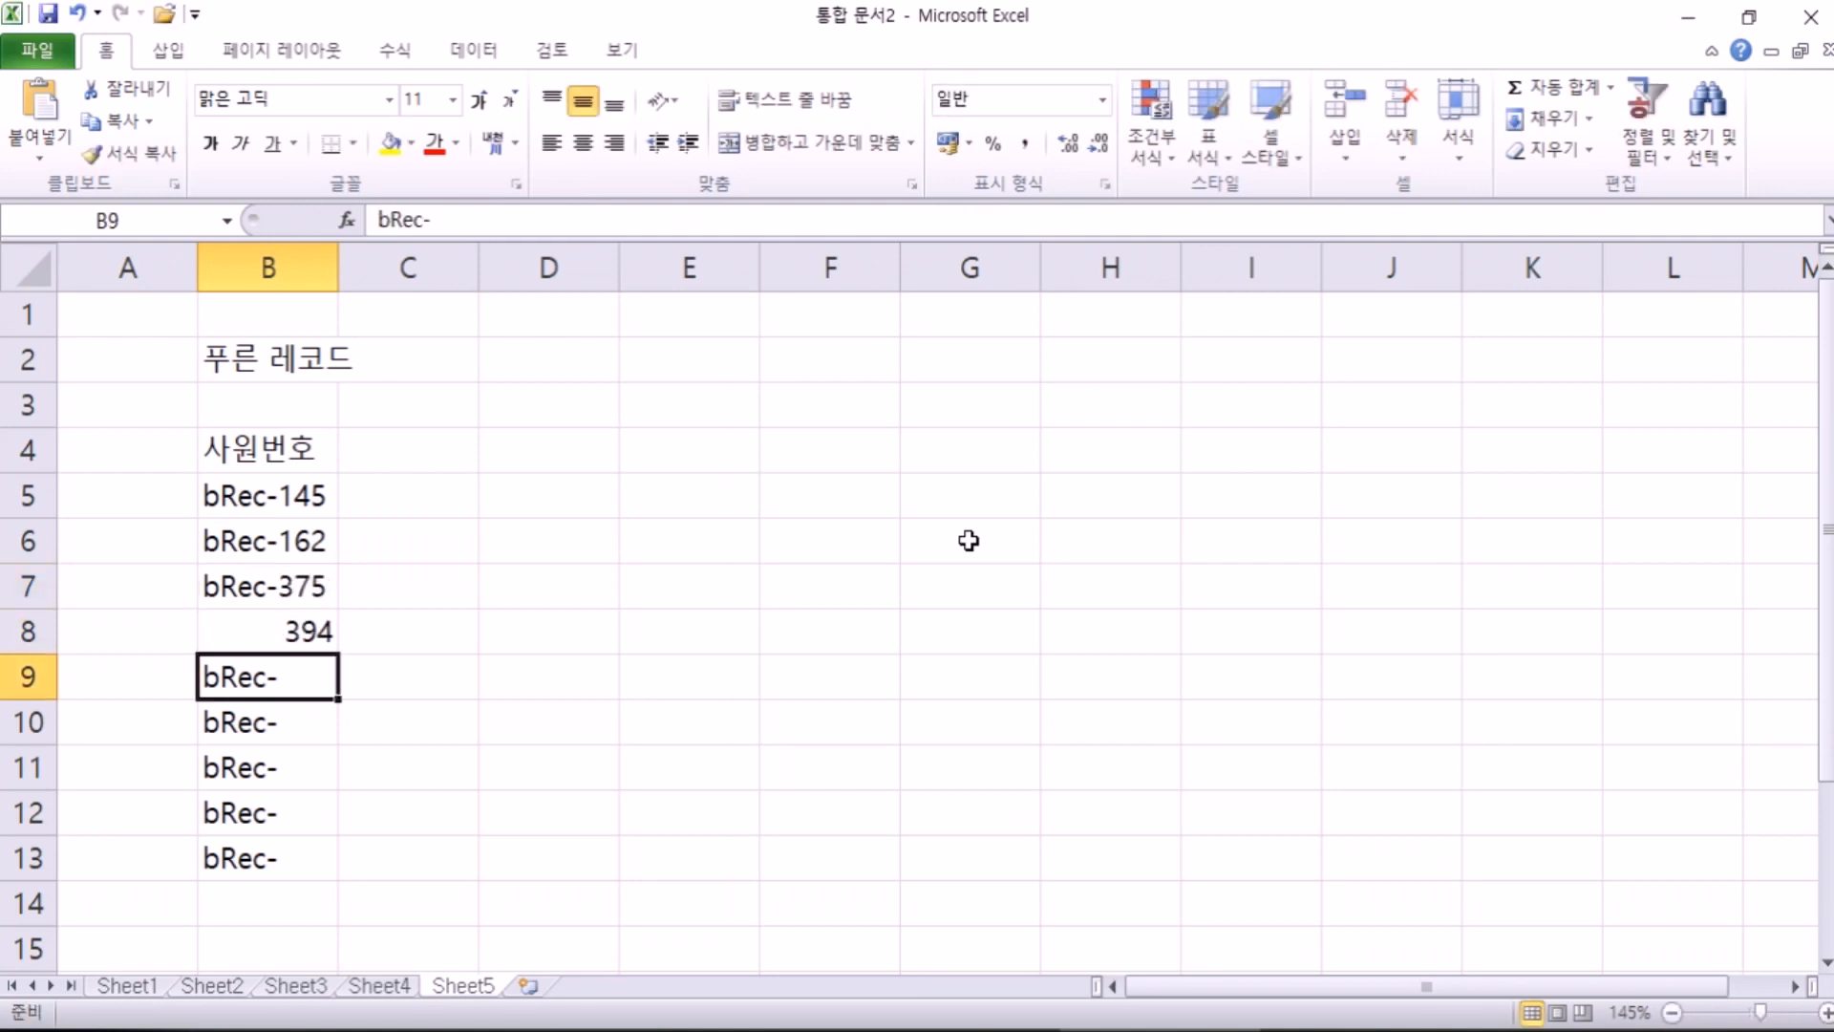
key("ctrl+z")
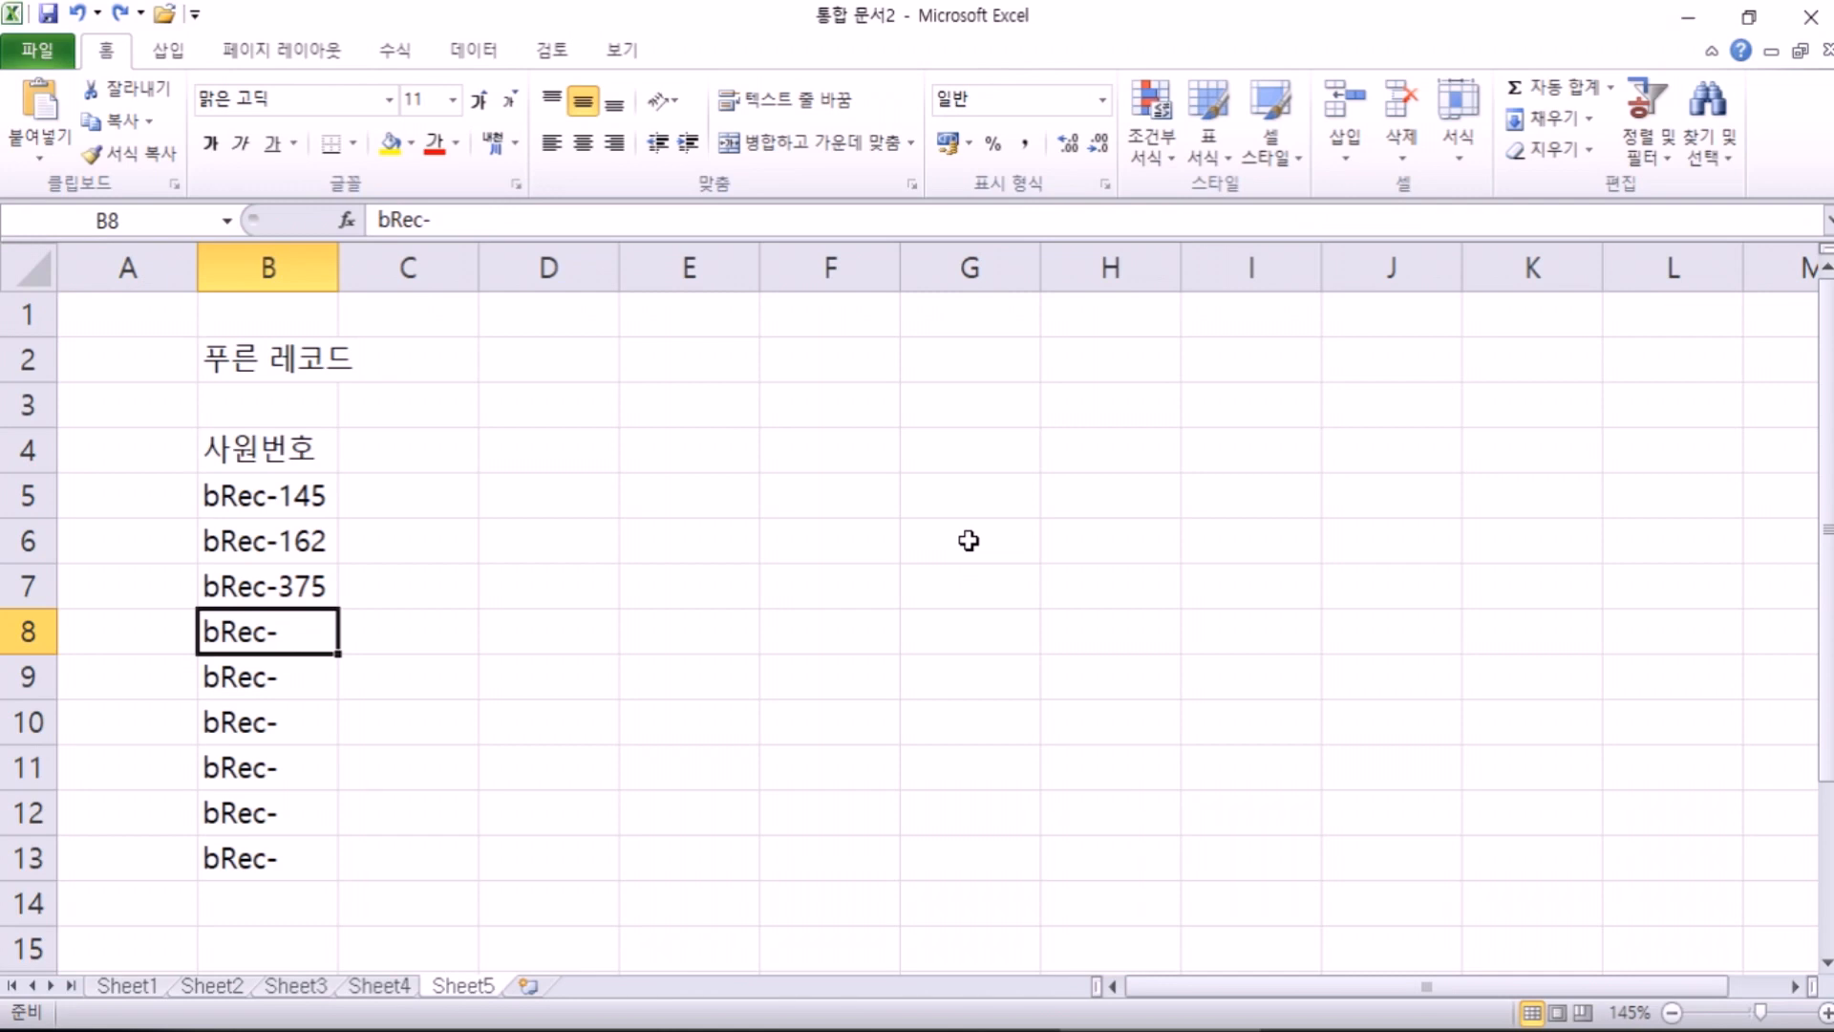
Step: Enter the 성별 heading in D4, then 남, 여, 남성, 남자 down D5:D8
left_click(566, 456)
type("tjdquf")
key("Return")
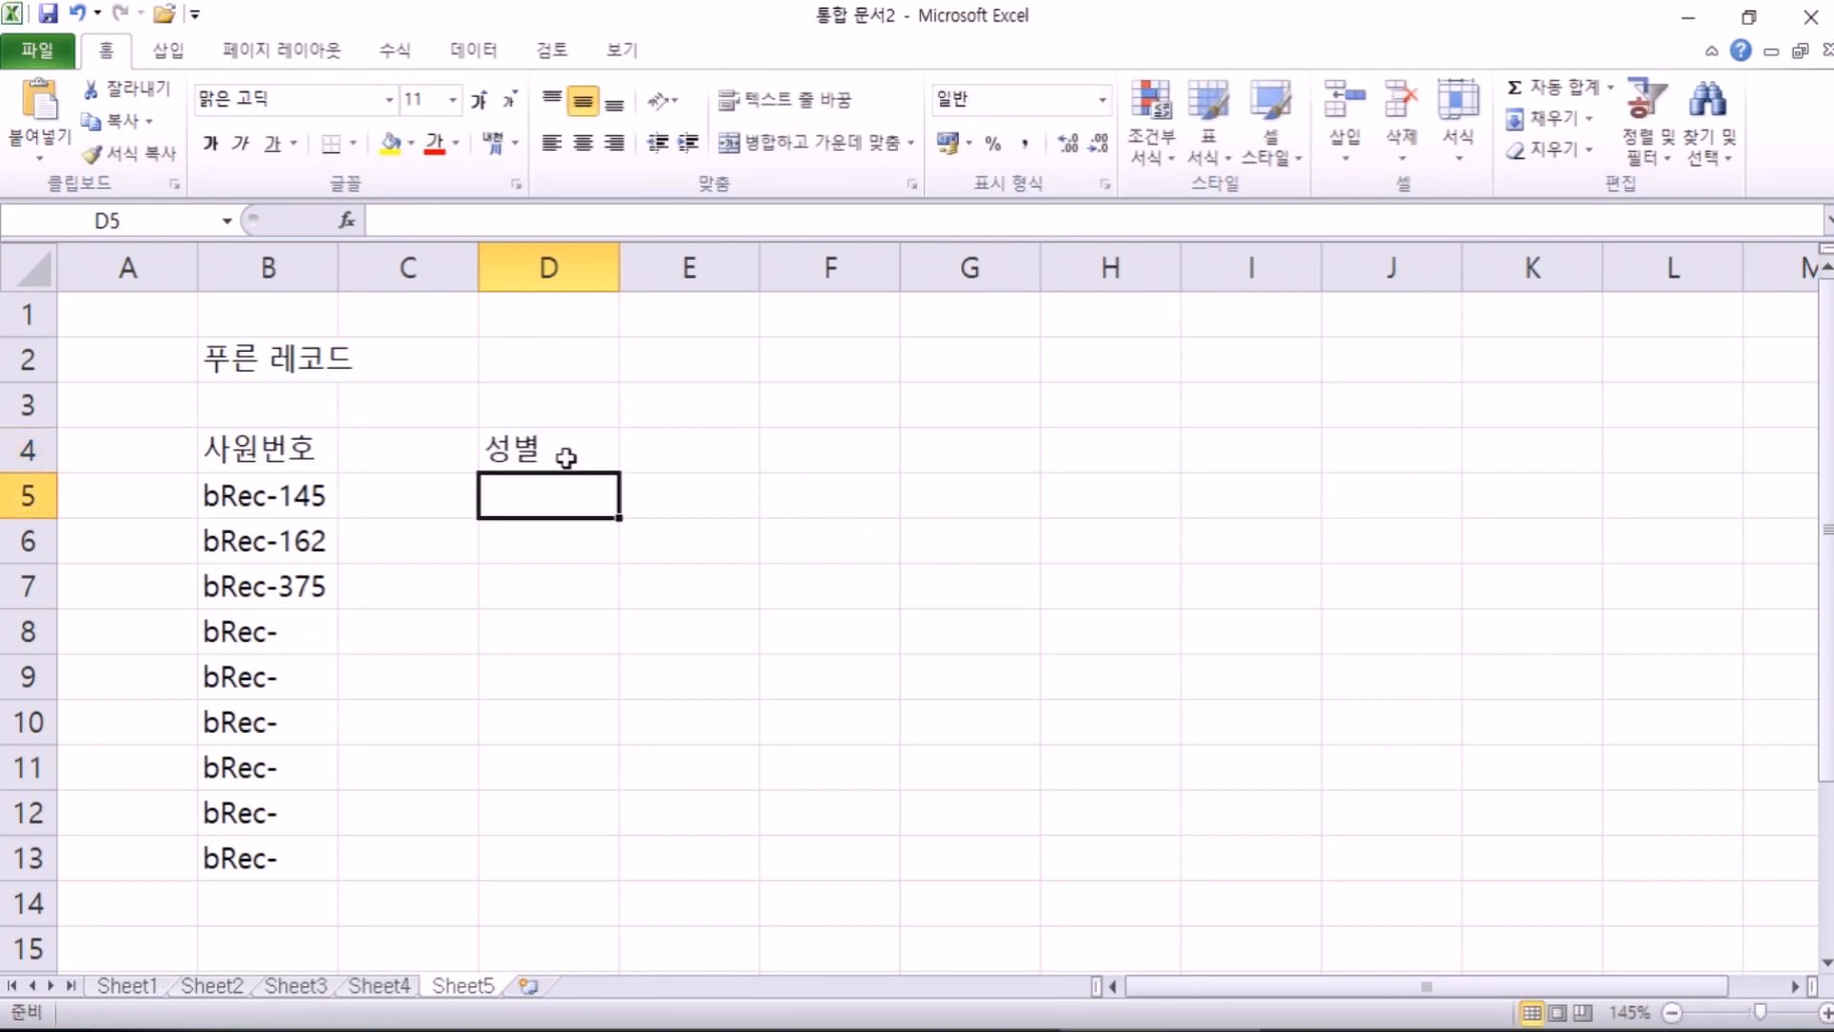
type("ska")
key("Return")
type("du")
key("Return")
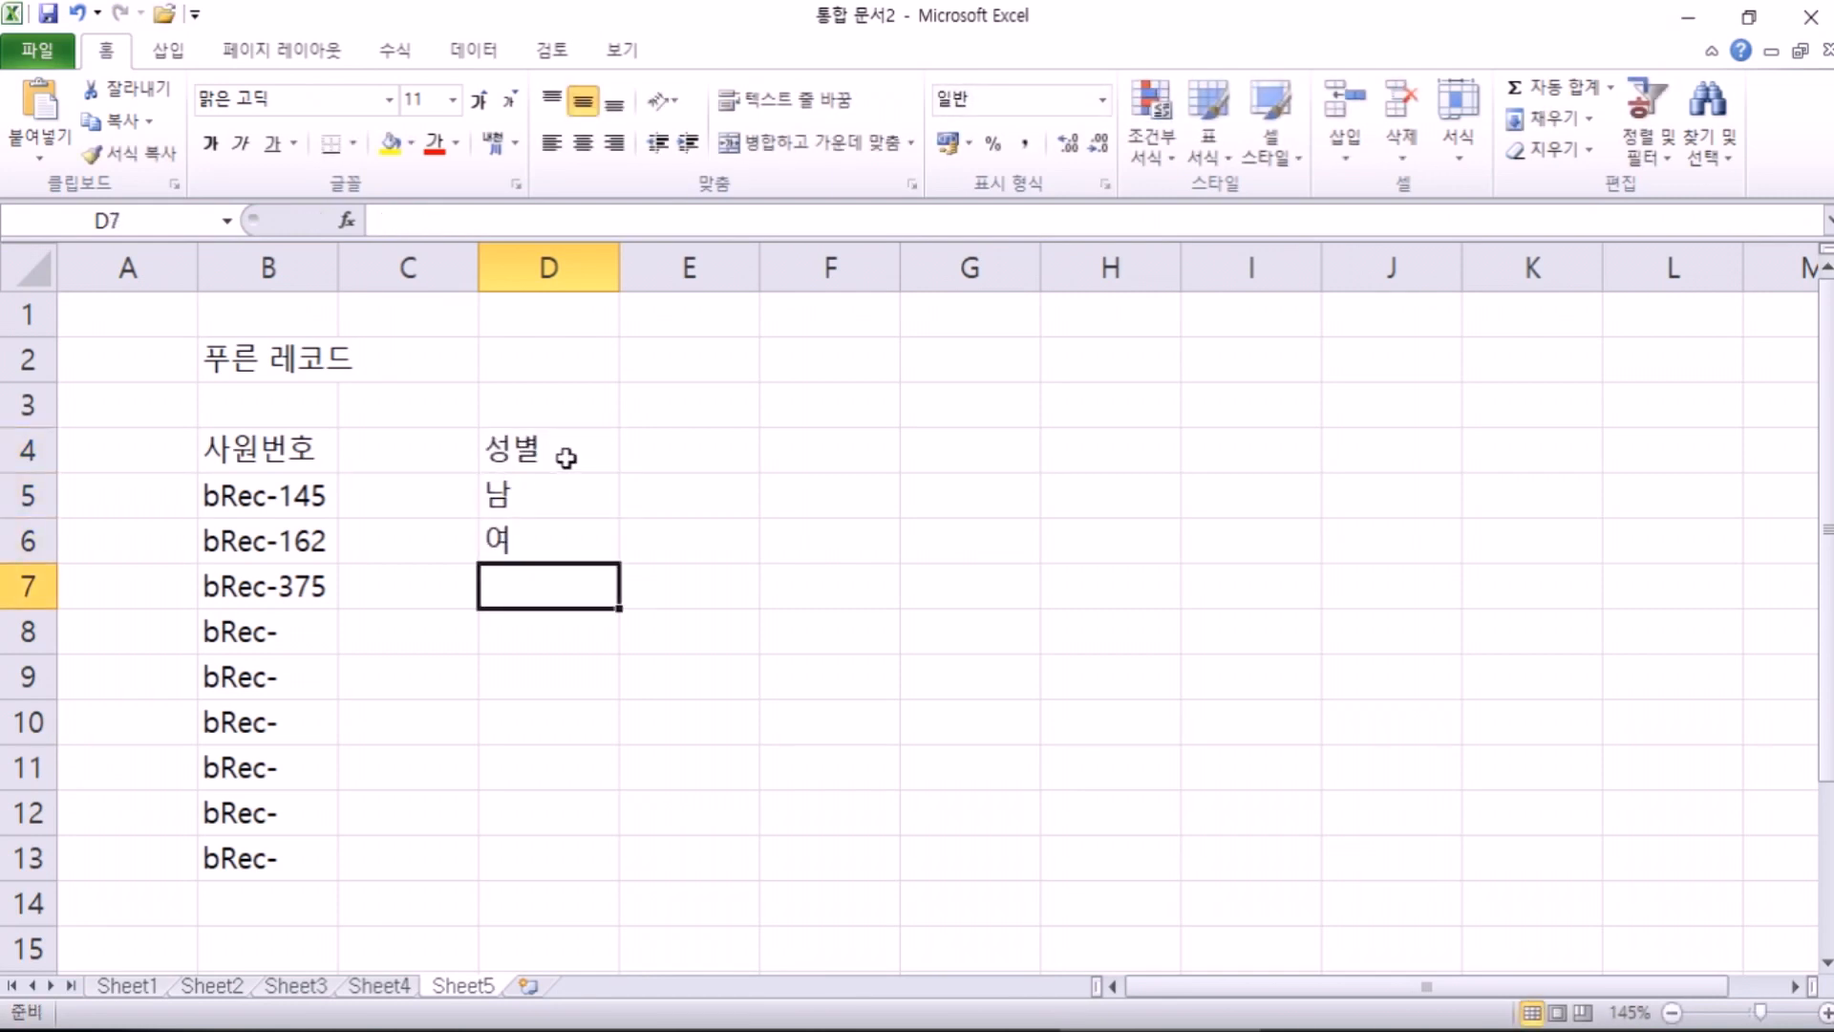
type("skatjd")
key("Return")
type("skawk")
key("Return")
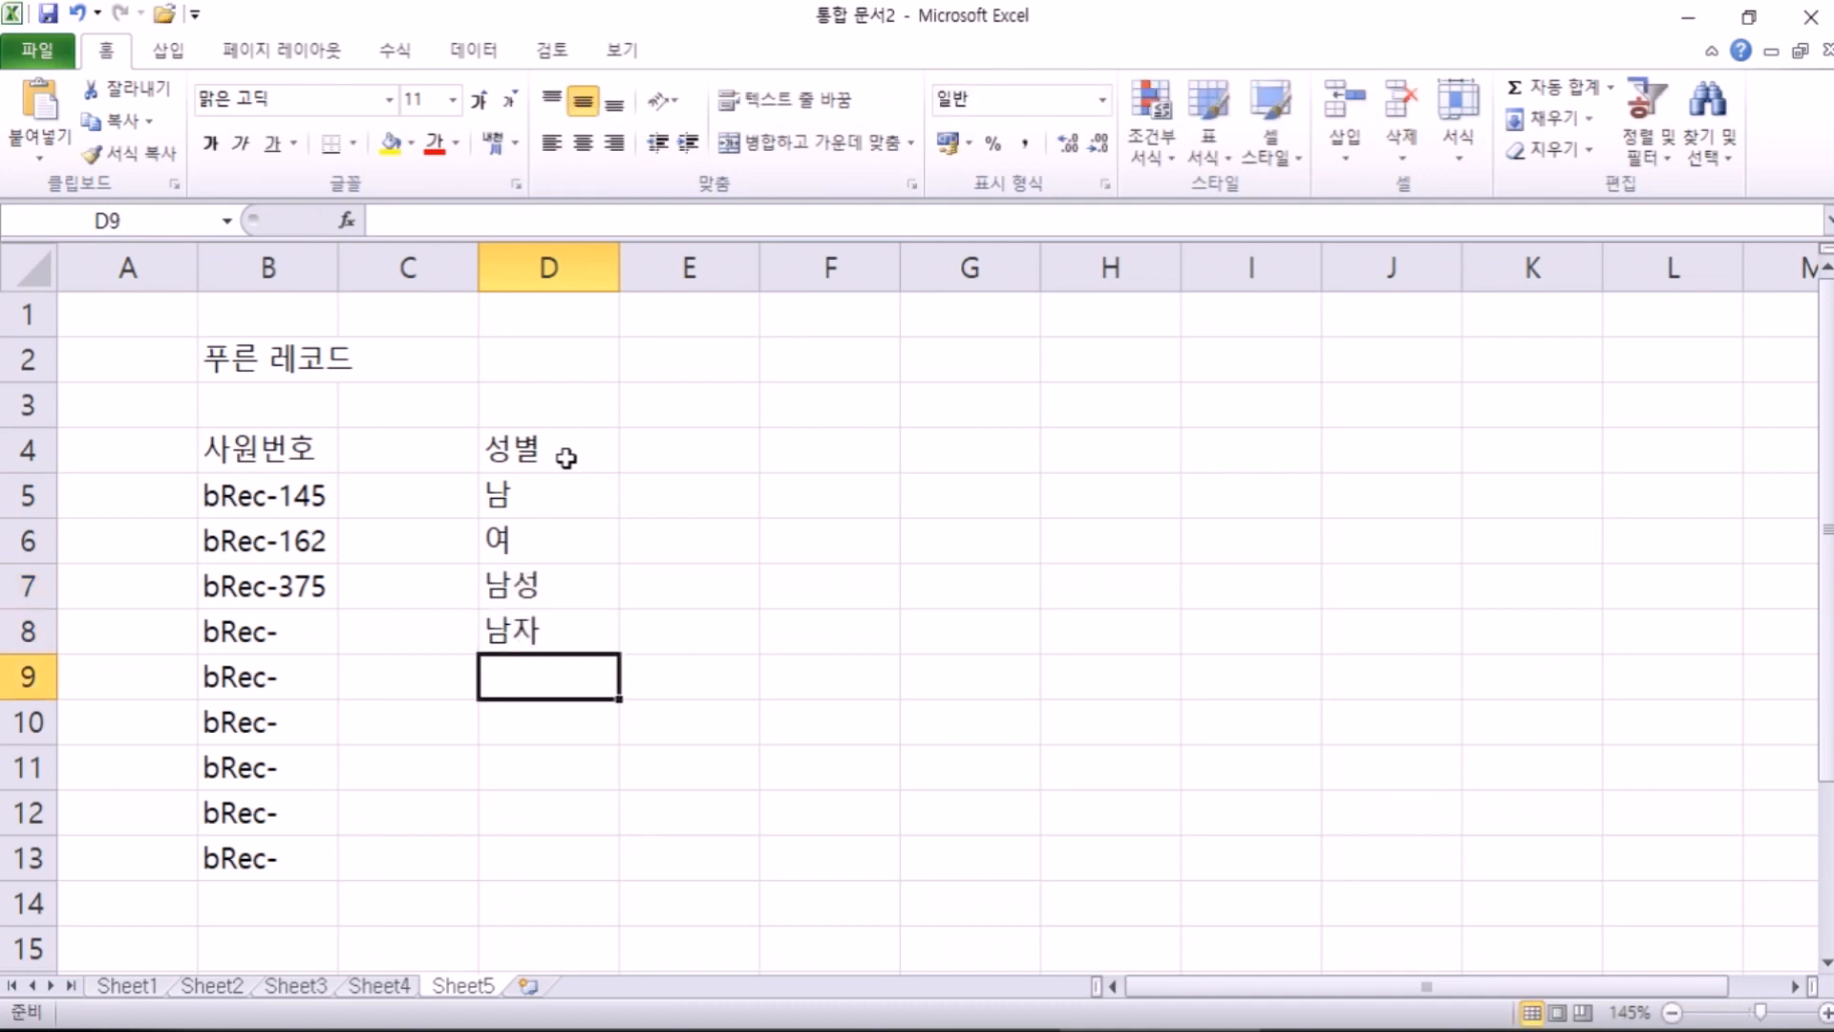
Step: Change D6 from 여 to 남
key("Up")
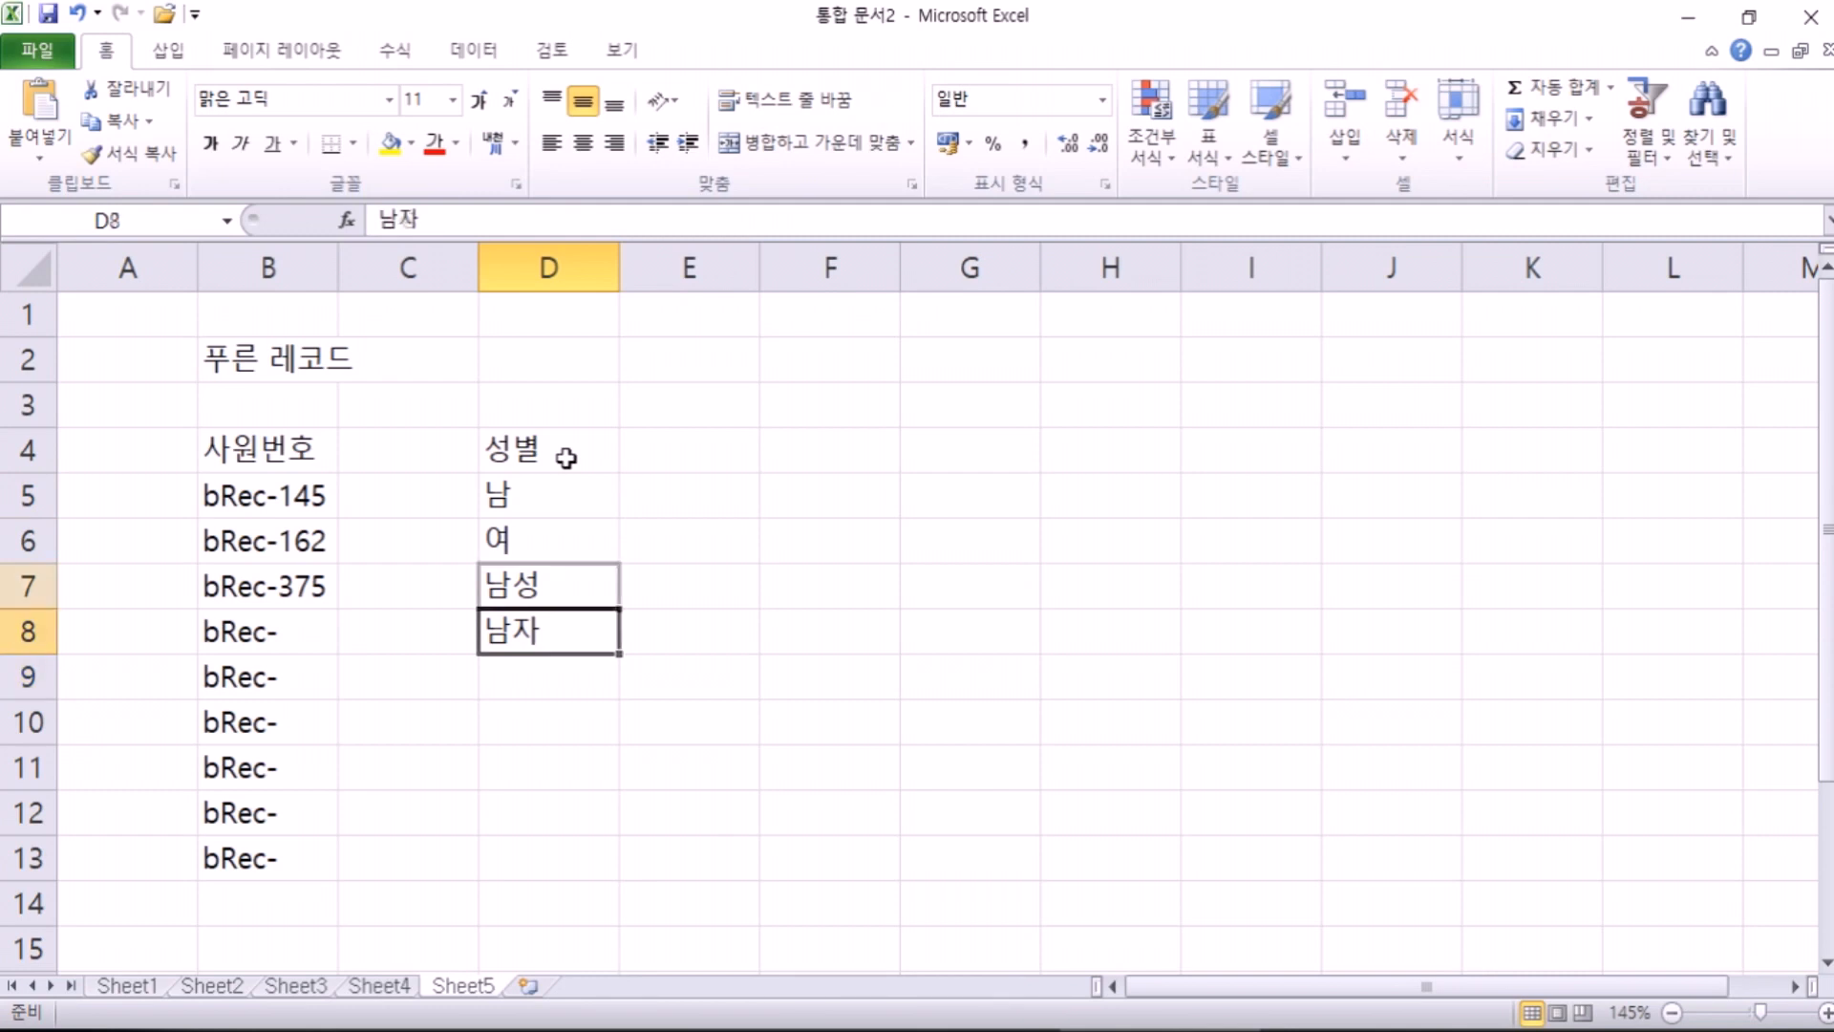
key("Up")
key("Up")
key("Delete")
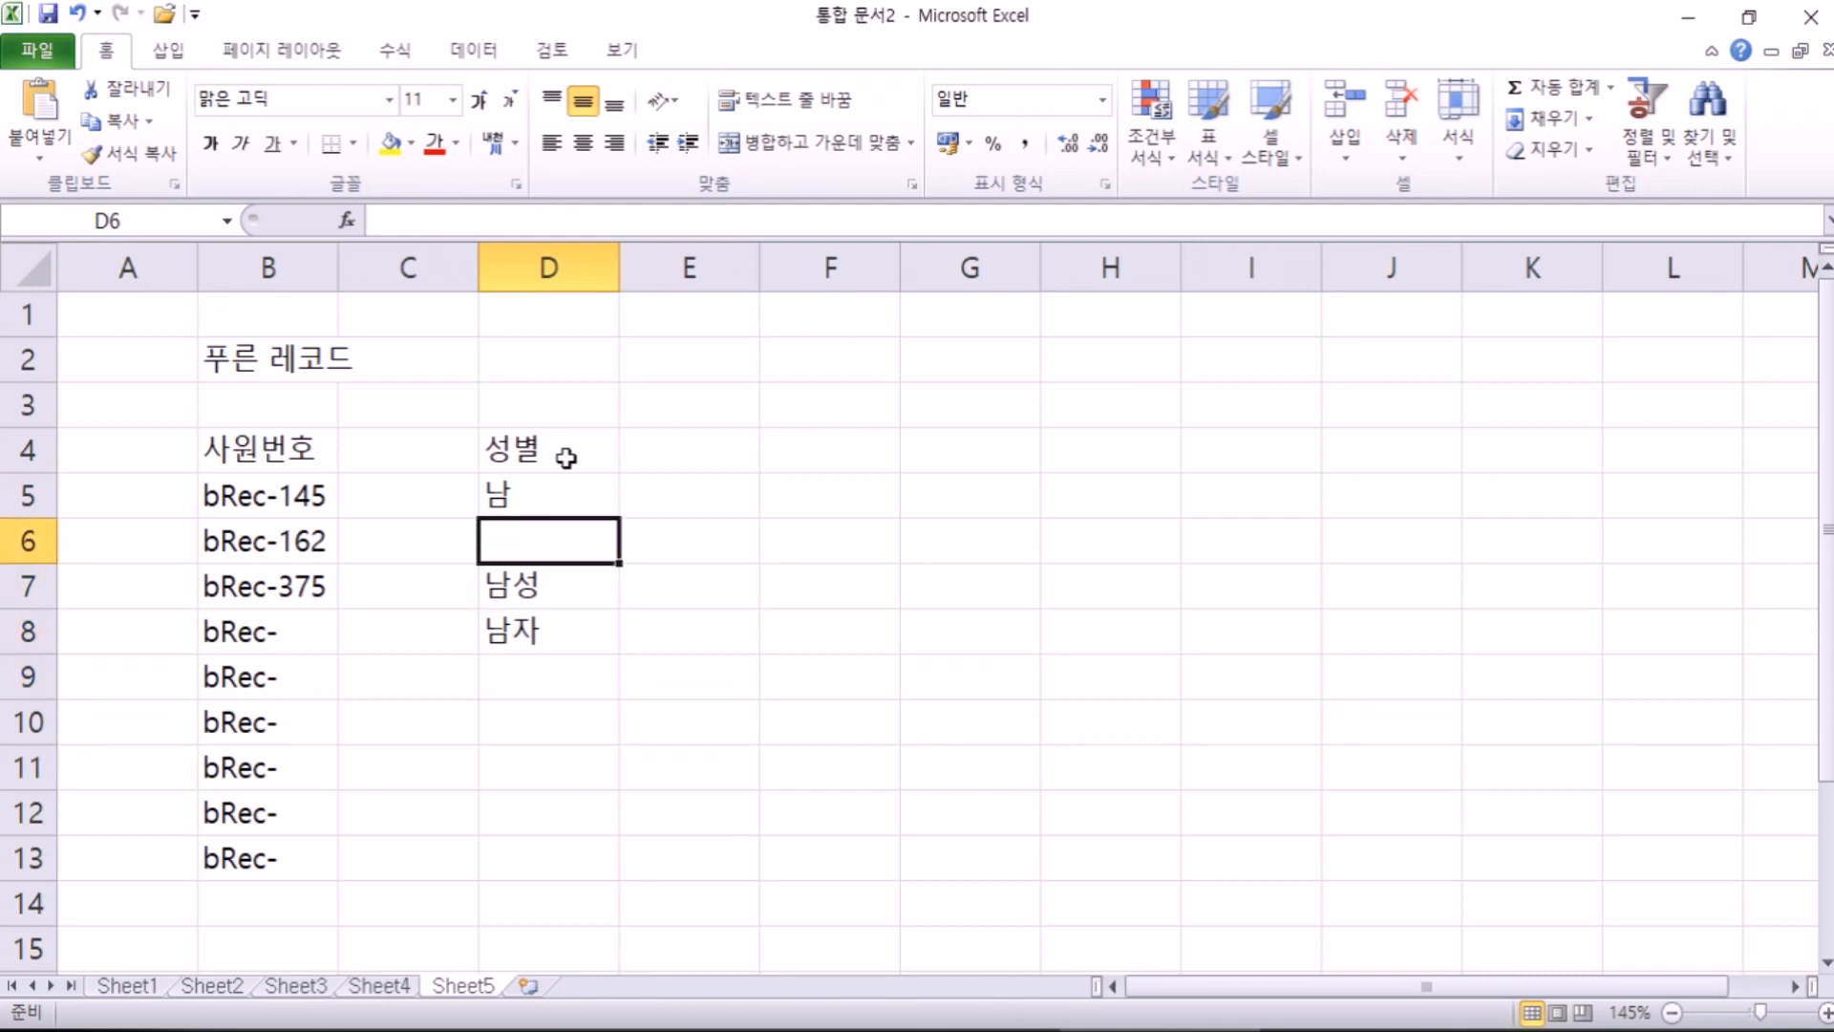
type("ska")
key("Return")
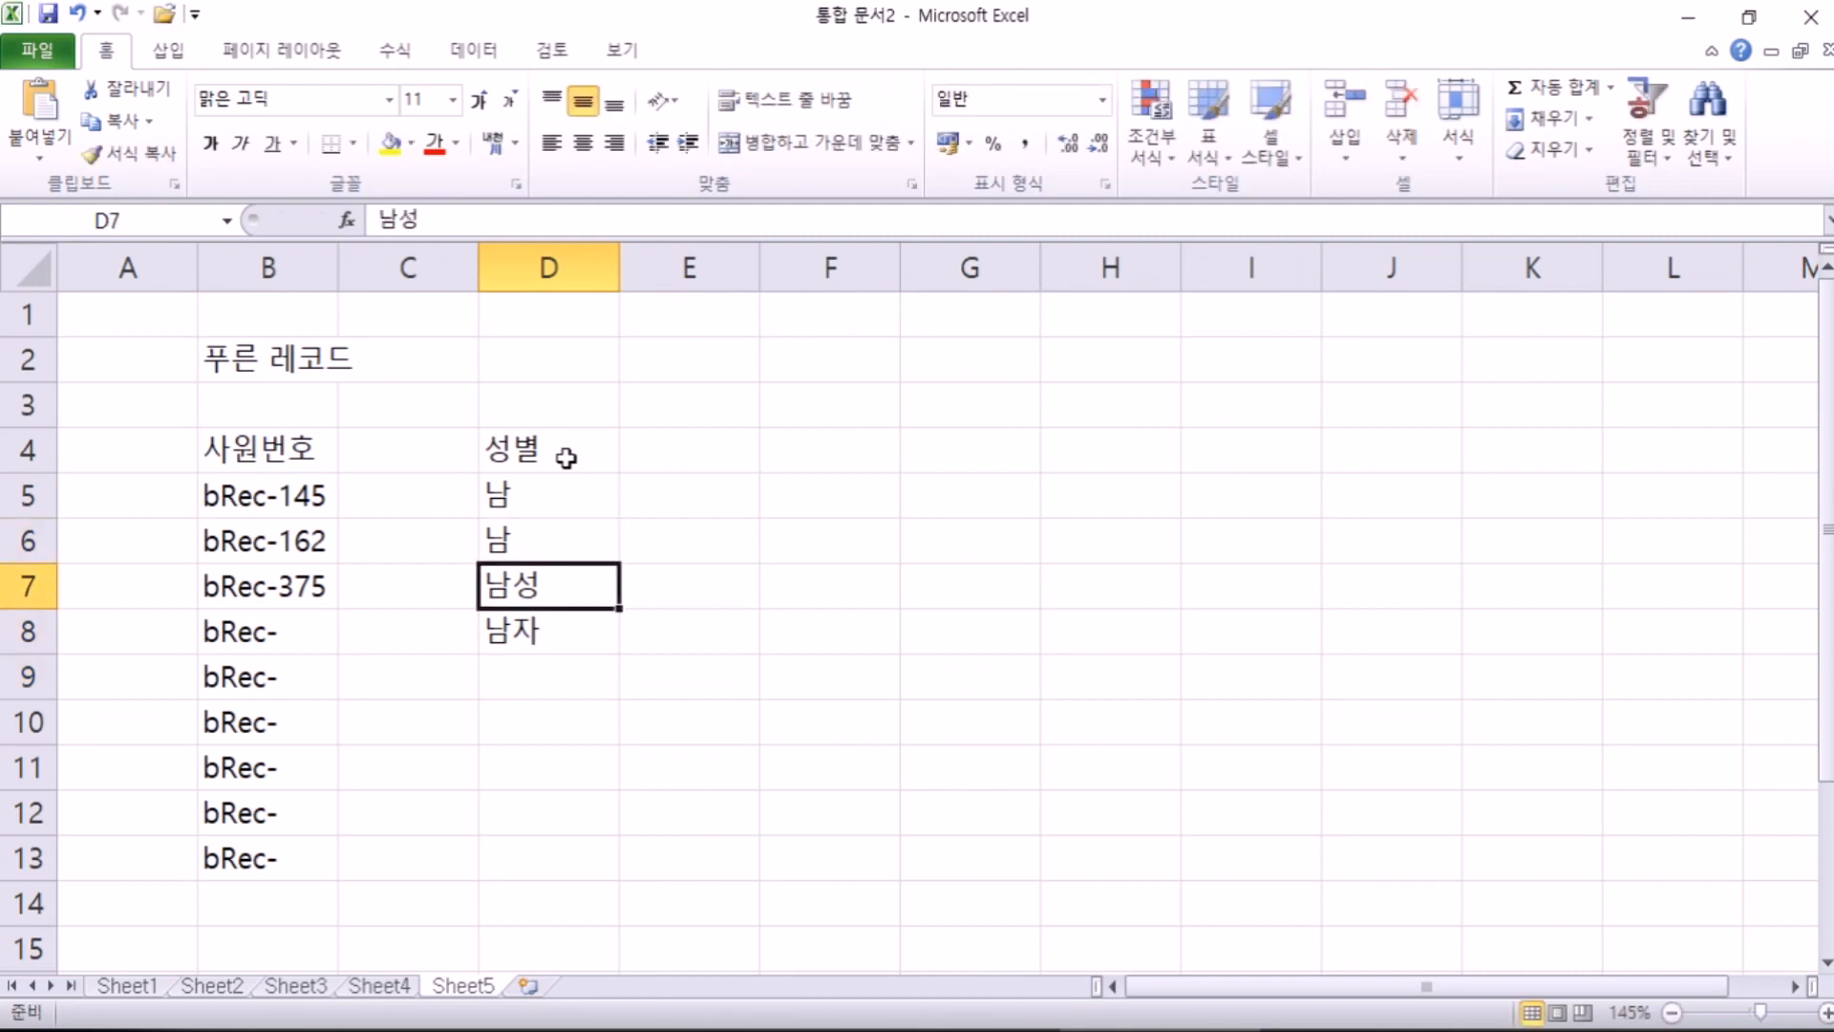
Step: Enter 여자 in D9, D10 and D11
key("Down")
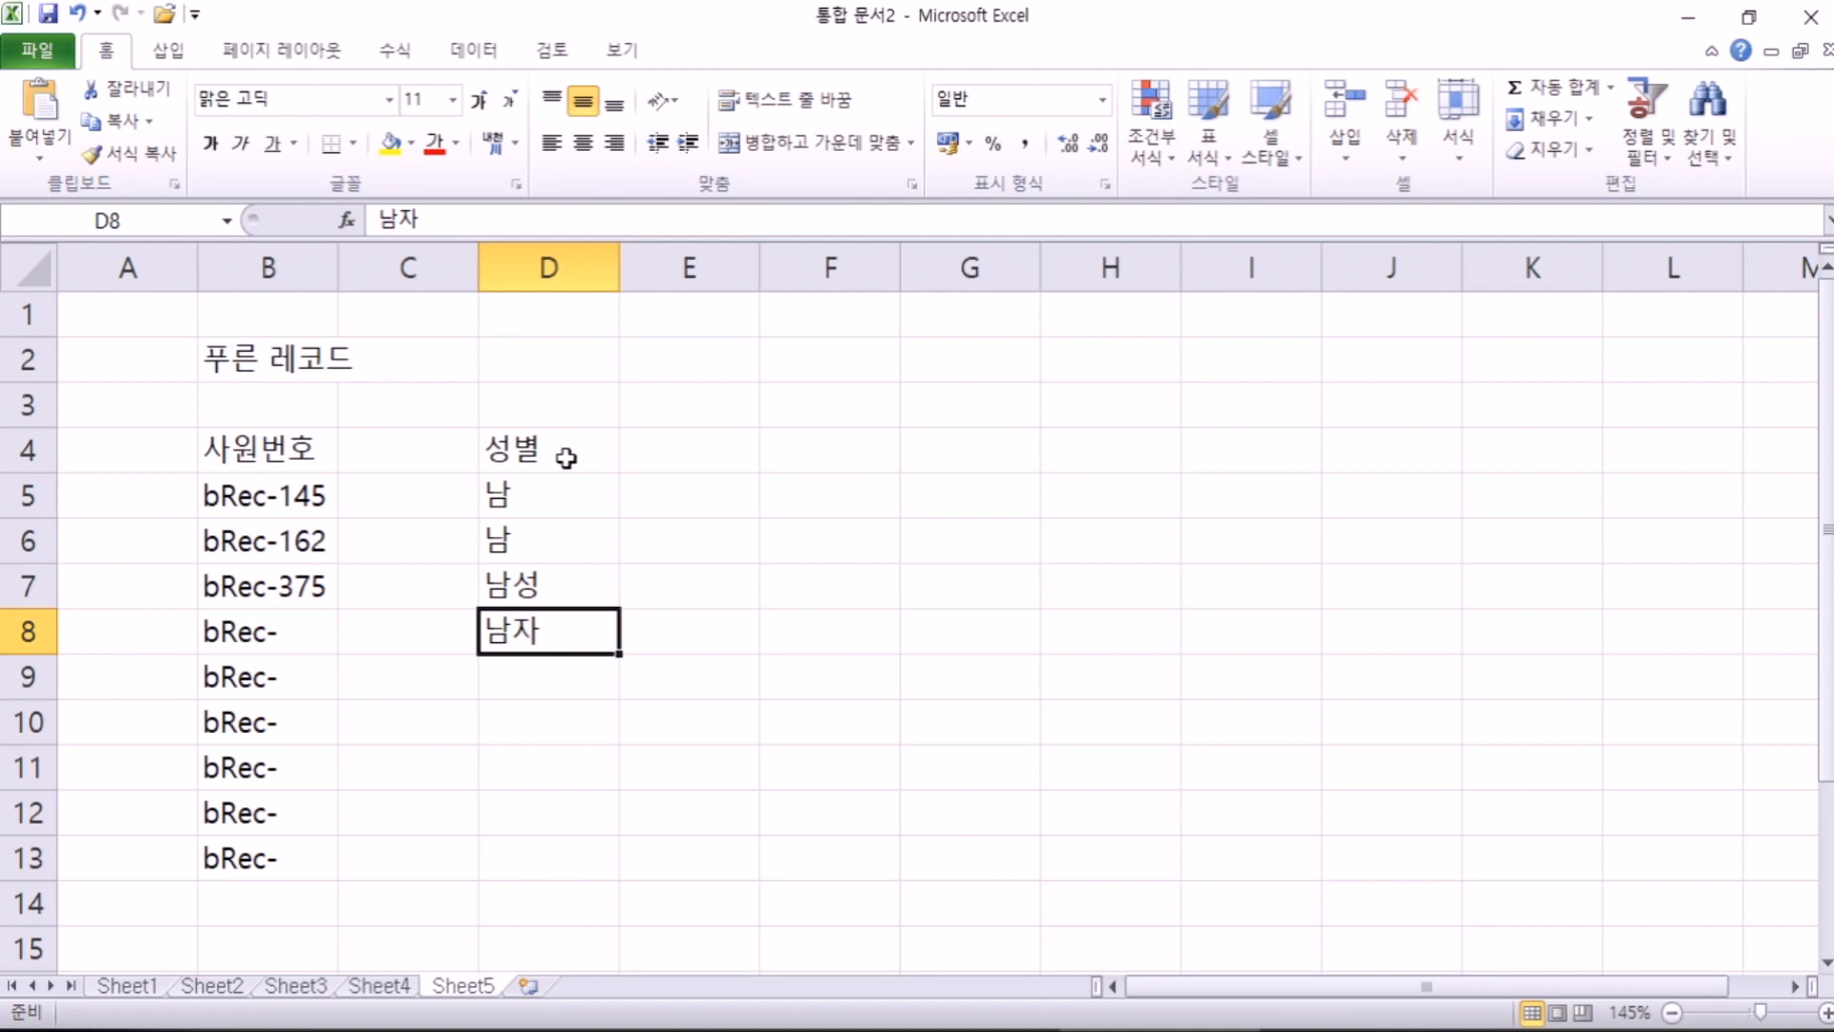
key("Down")
type("dufwk")
key("Return")
type("dufwk")
key("Return")
type("dufwk")
key("Return")
Step: Shorten D11 to 여 and change D10 to 여성
key("Up")
key("F2")
key("BackSpace")
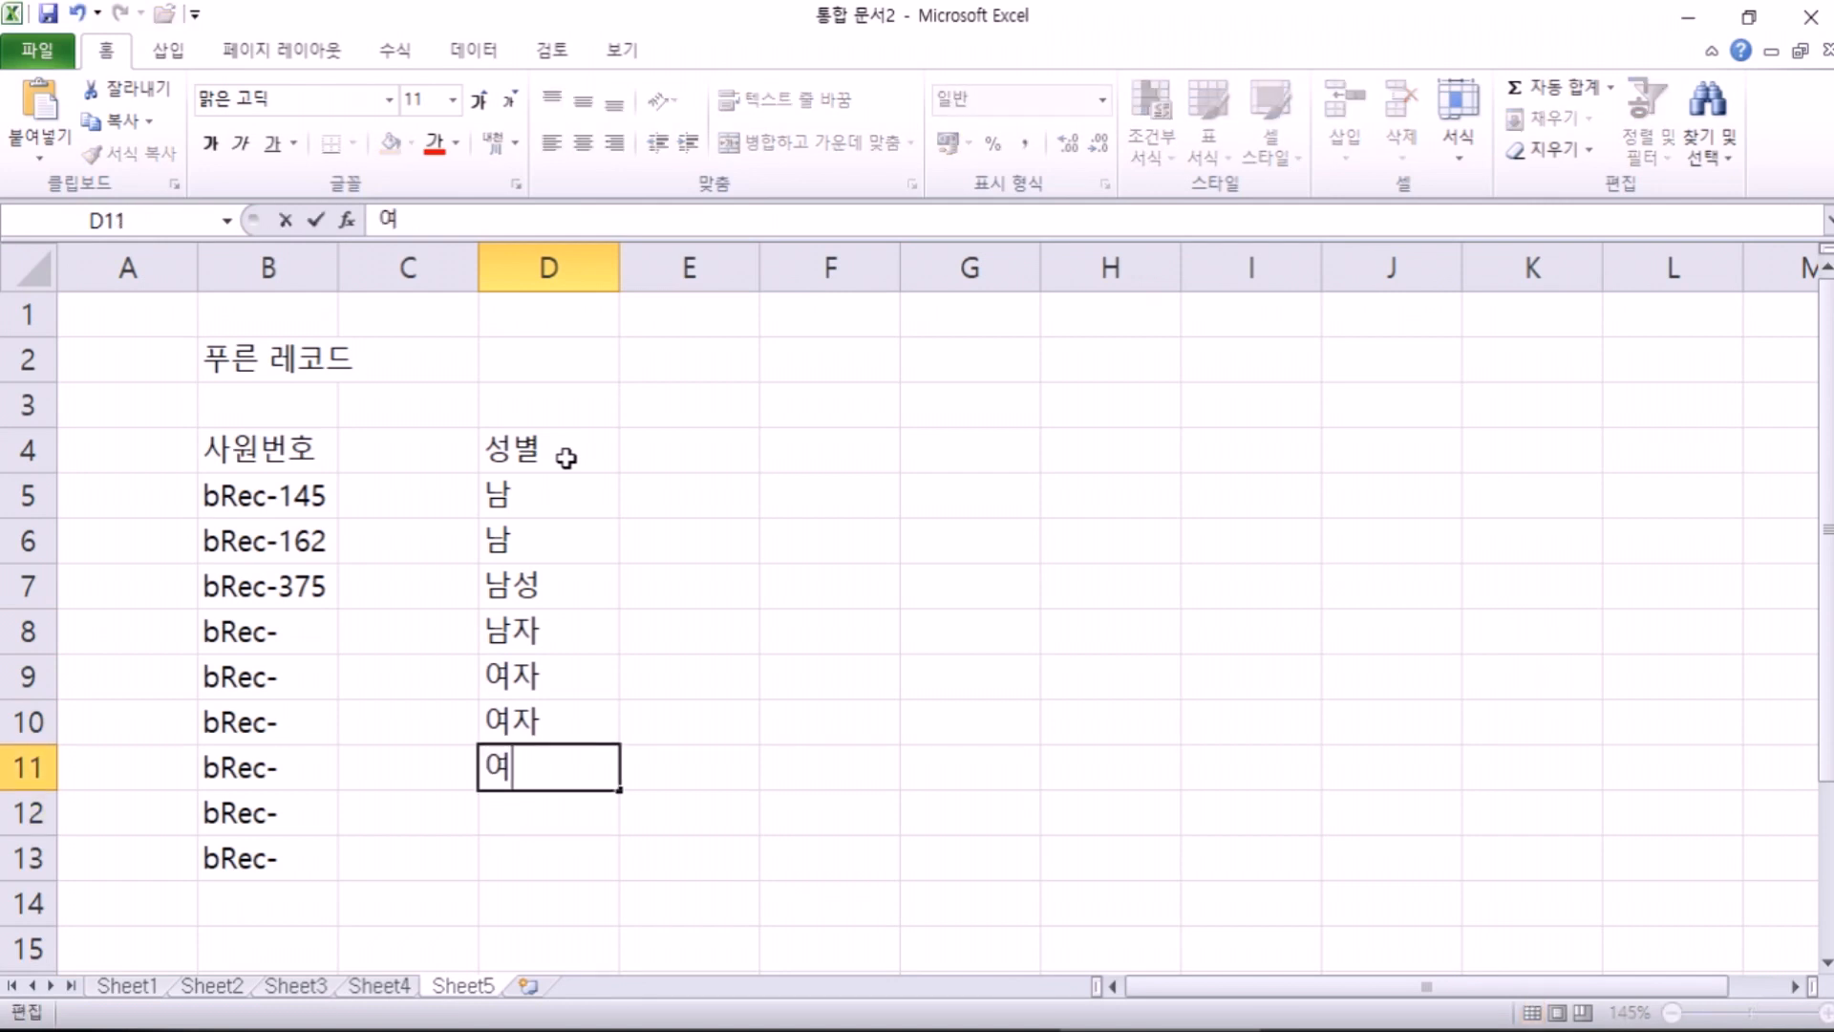
key("Return")
key("Up")
key("F2")
key("BackSpace")
type("tjd")
key("Return")
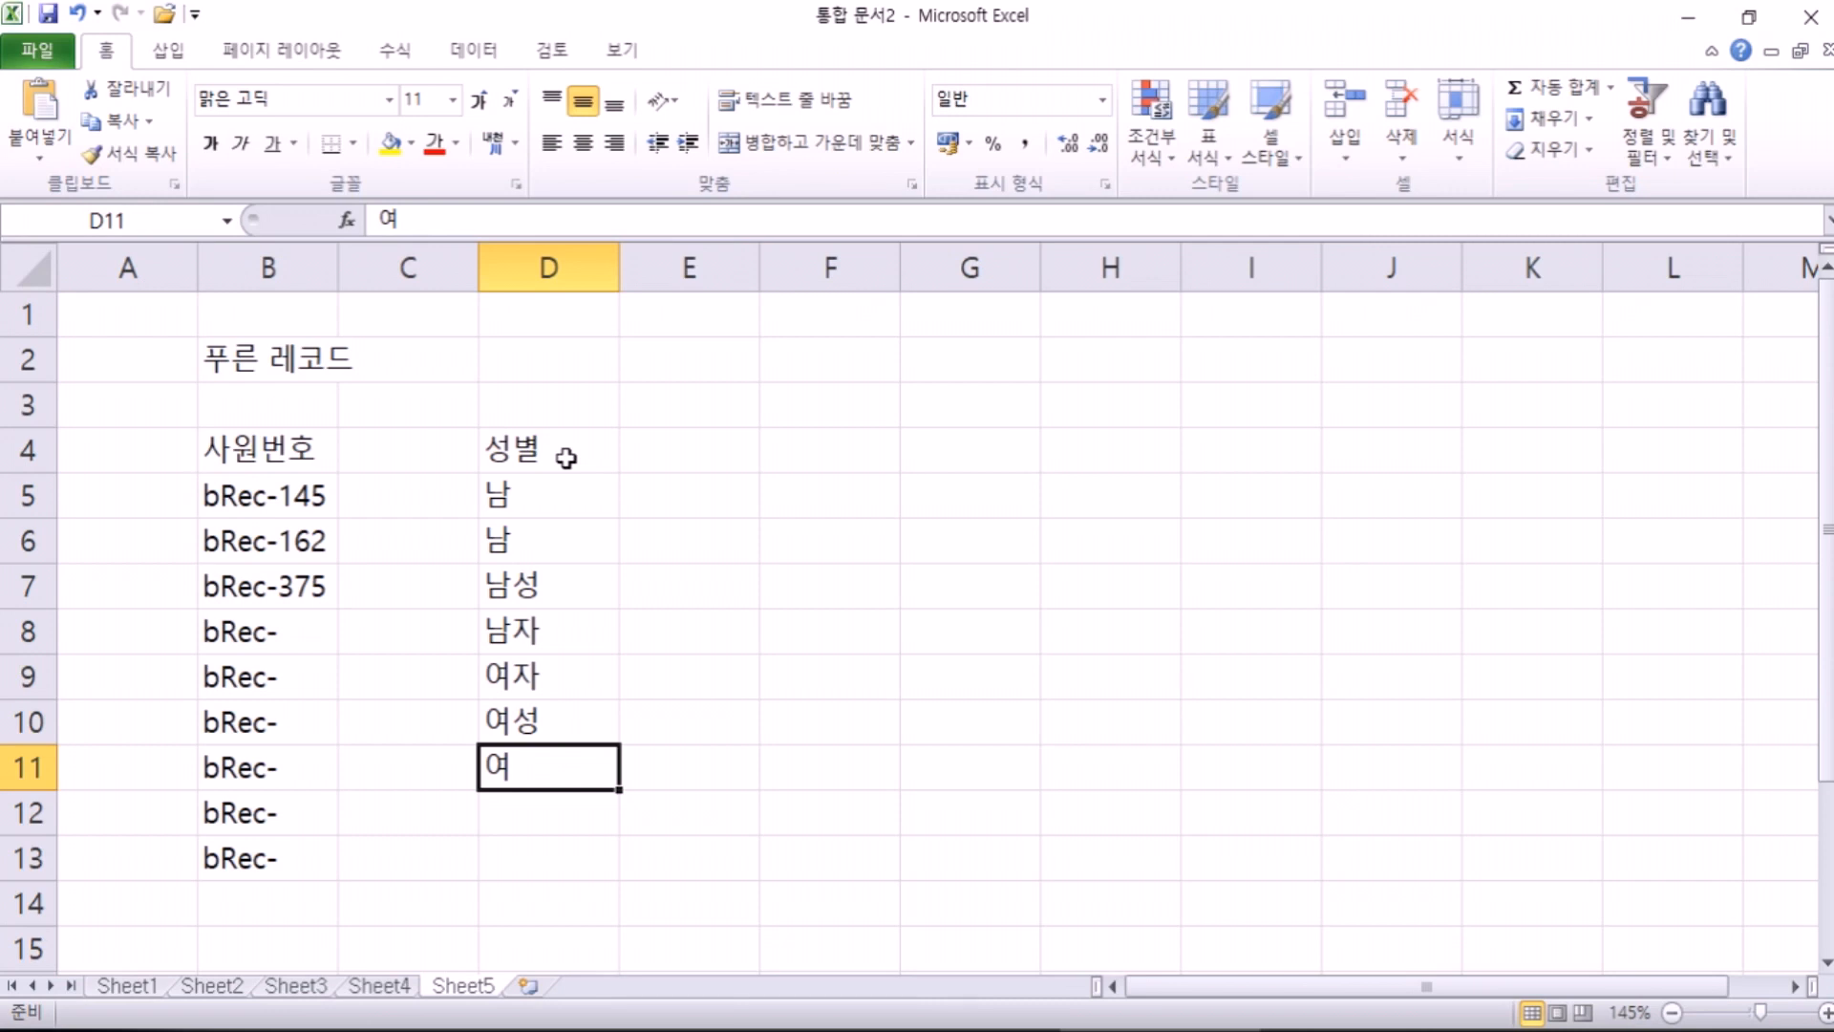
Step: Put the 직위 heading in F4, then 부장, 과장, 사원, 대리, 과장 down F5:F9
key("Up")
key("Up")
key("Up")
key("Up")
key("Up")
key("Up")
key("Up")
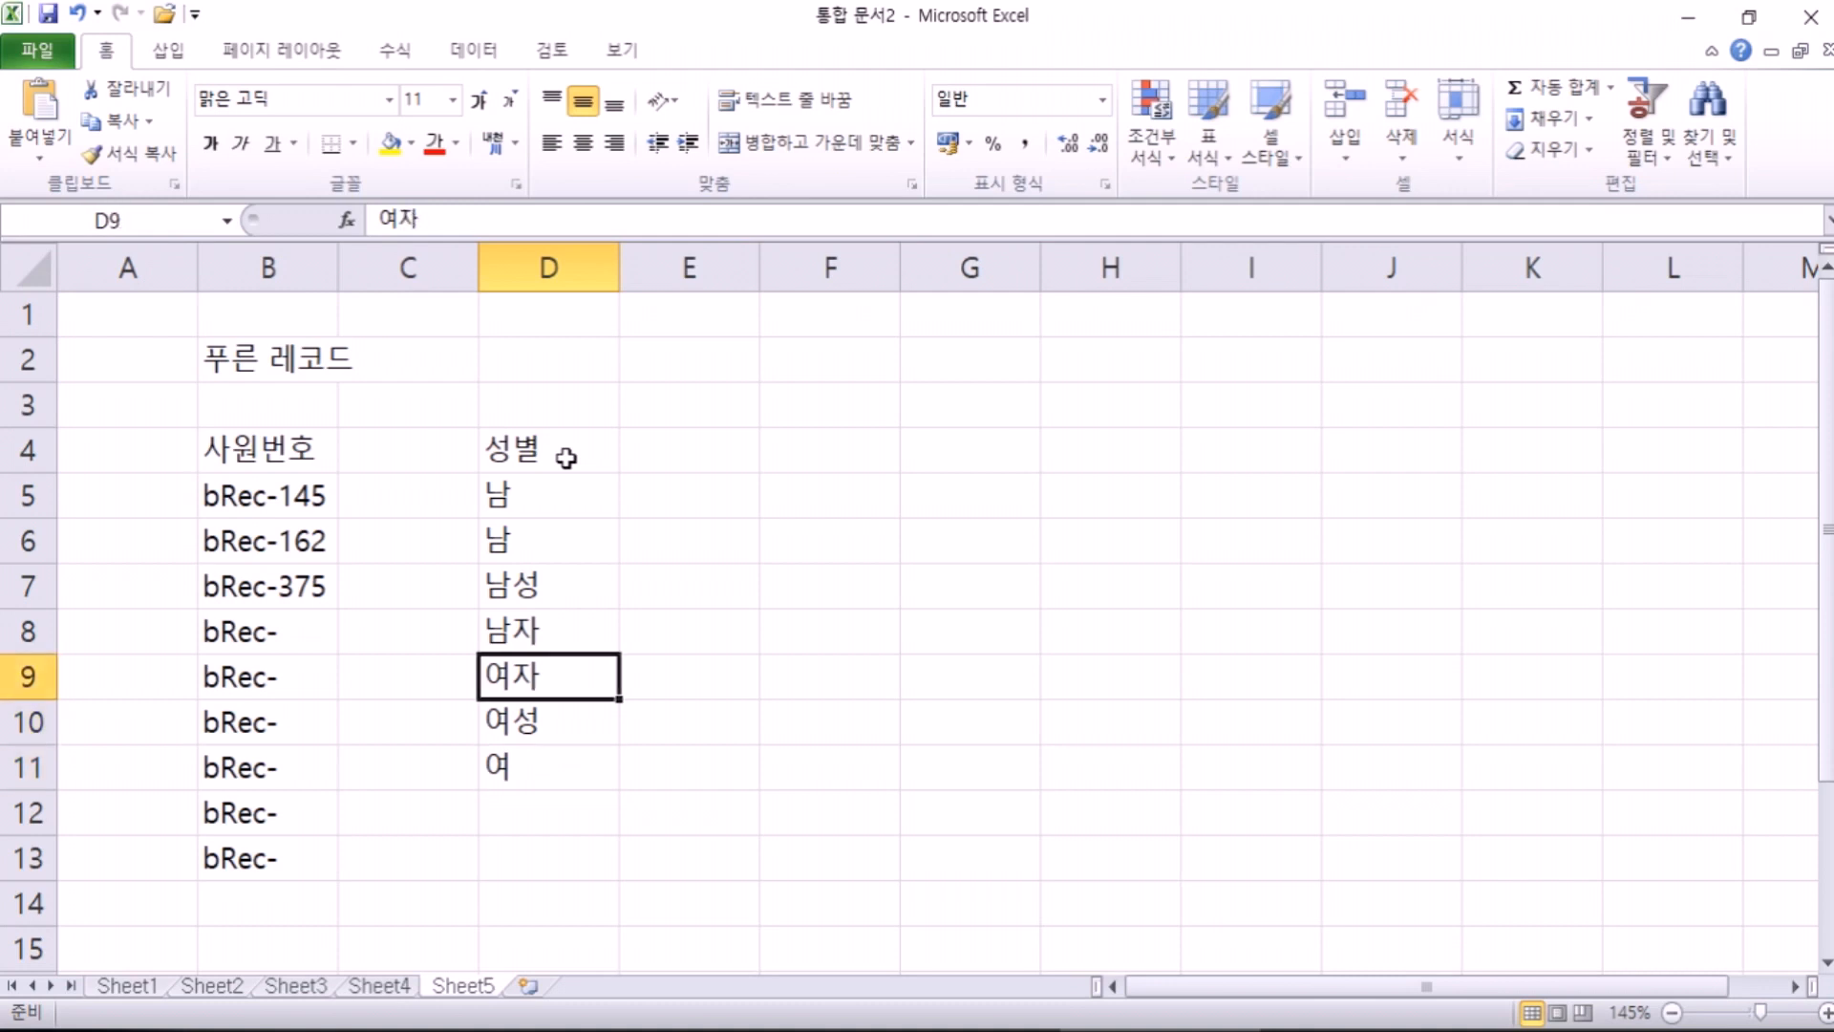
key("Right")
key("Right")
type("직위")
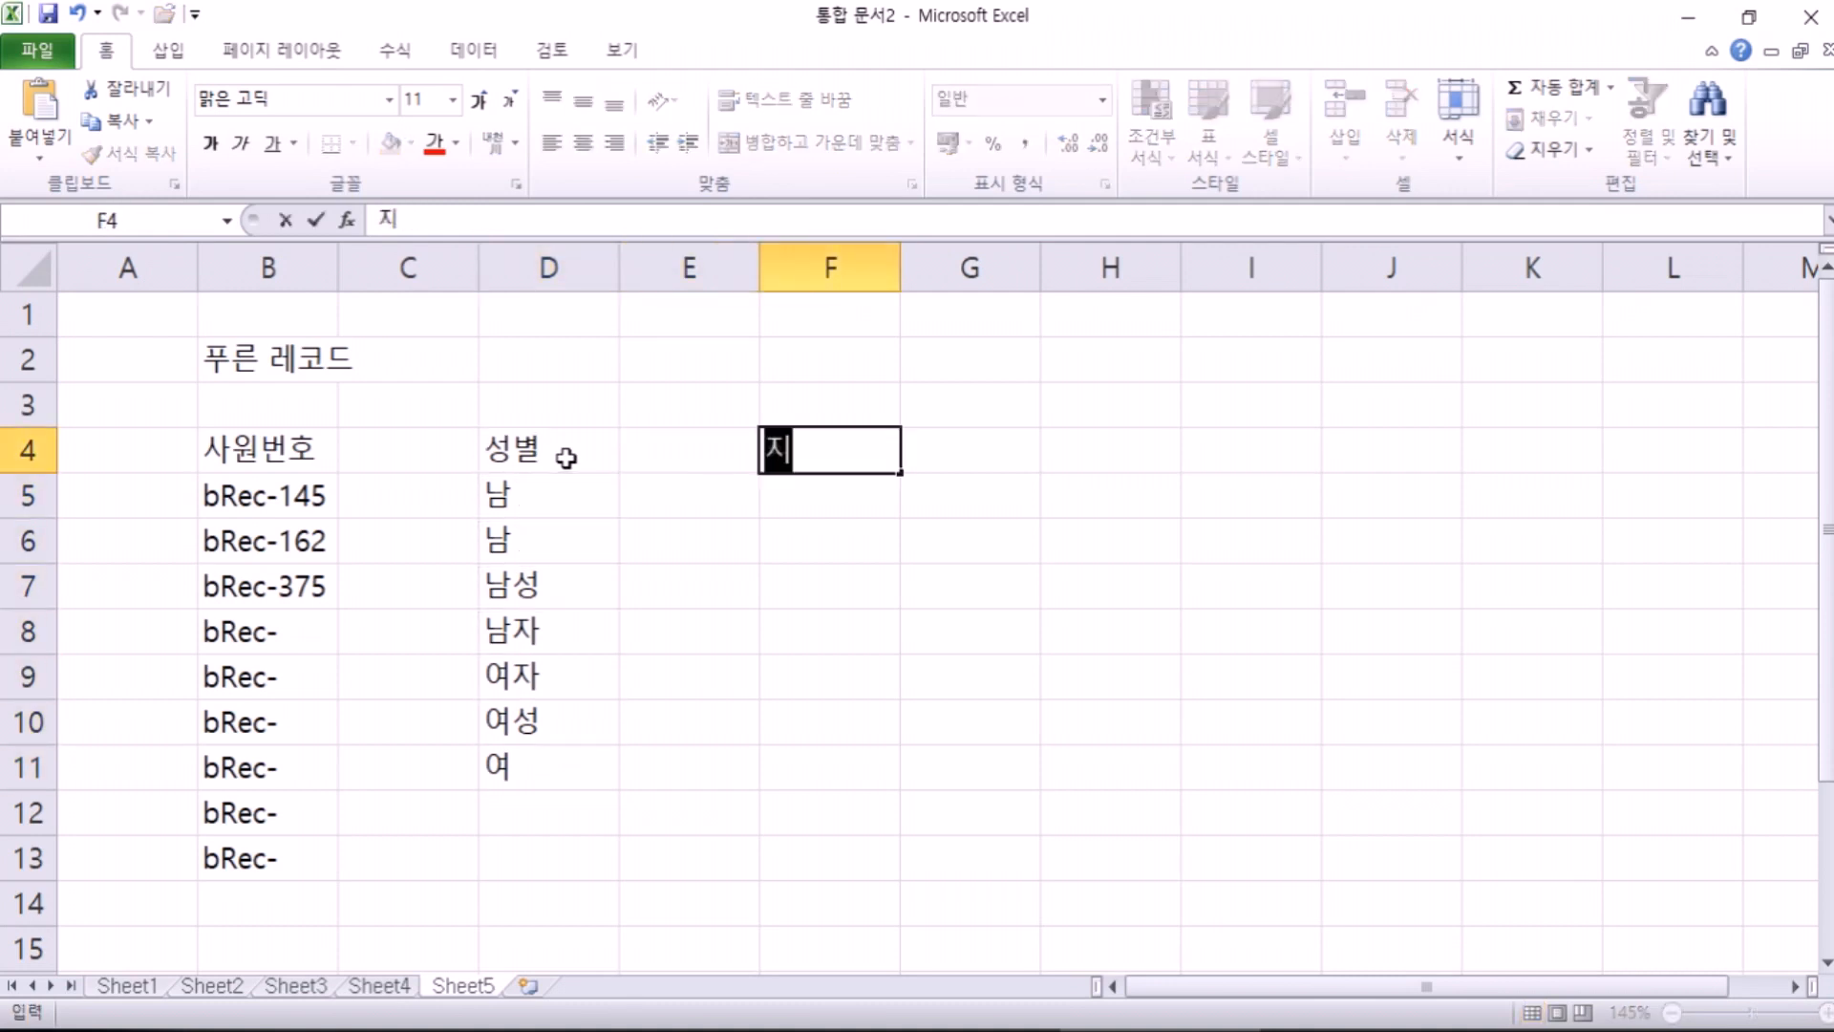
key("Return")
type("부장")
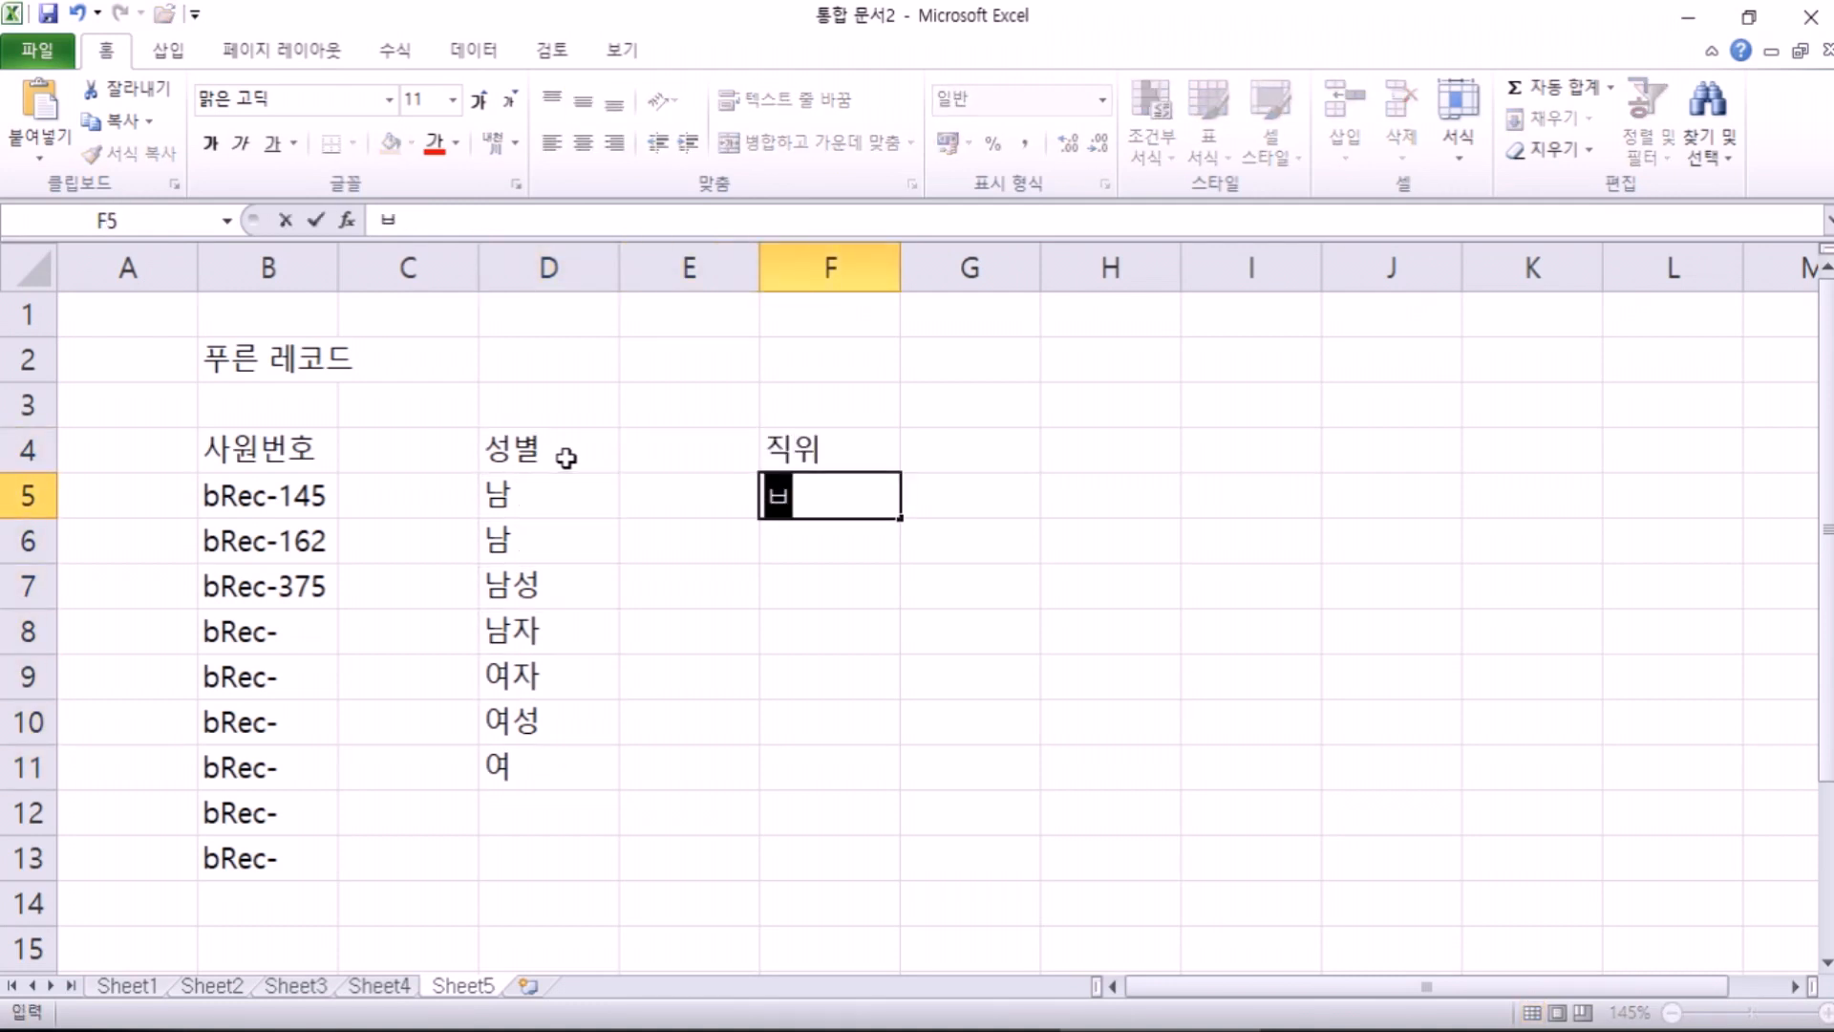
key("Return")
type("과장")
key("Return")
type("ㅅㅏ원")
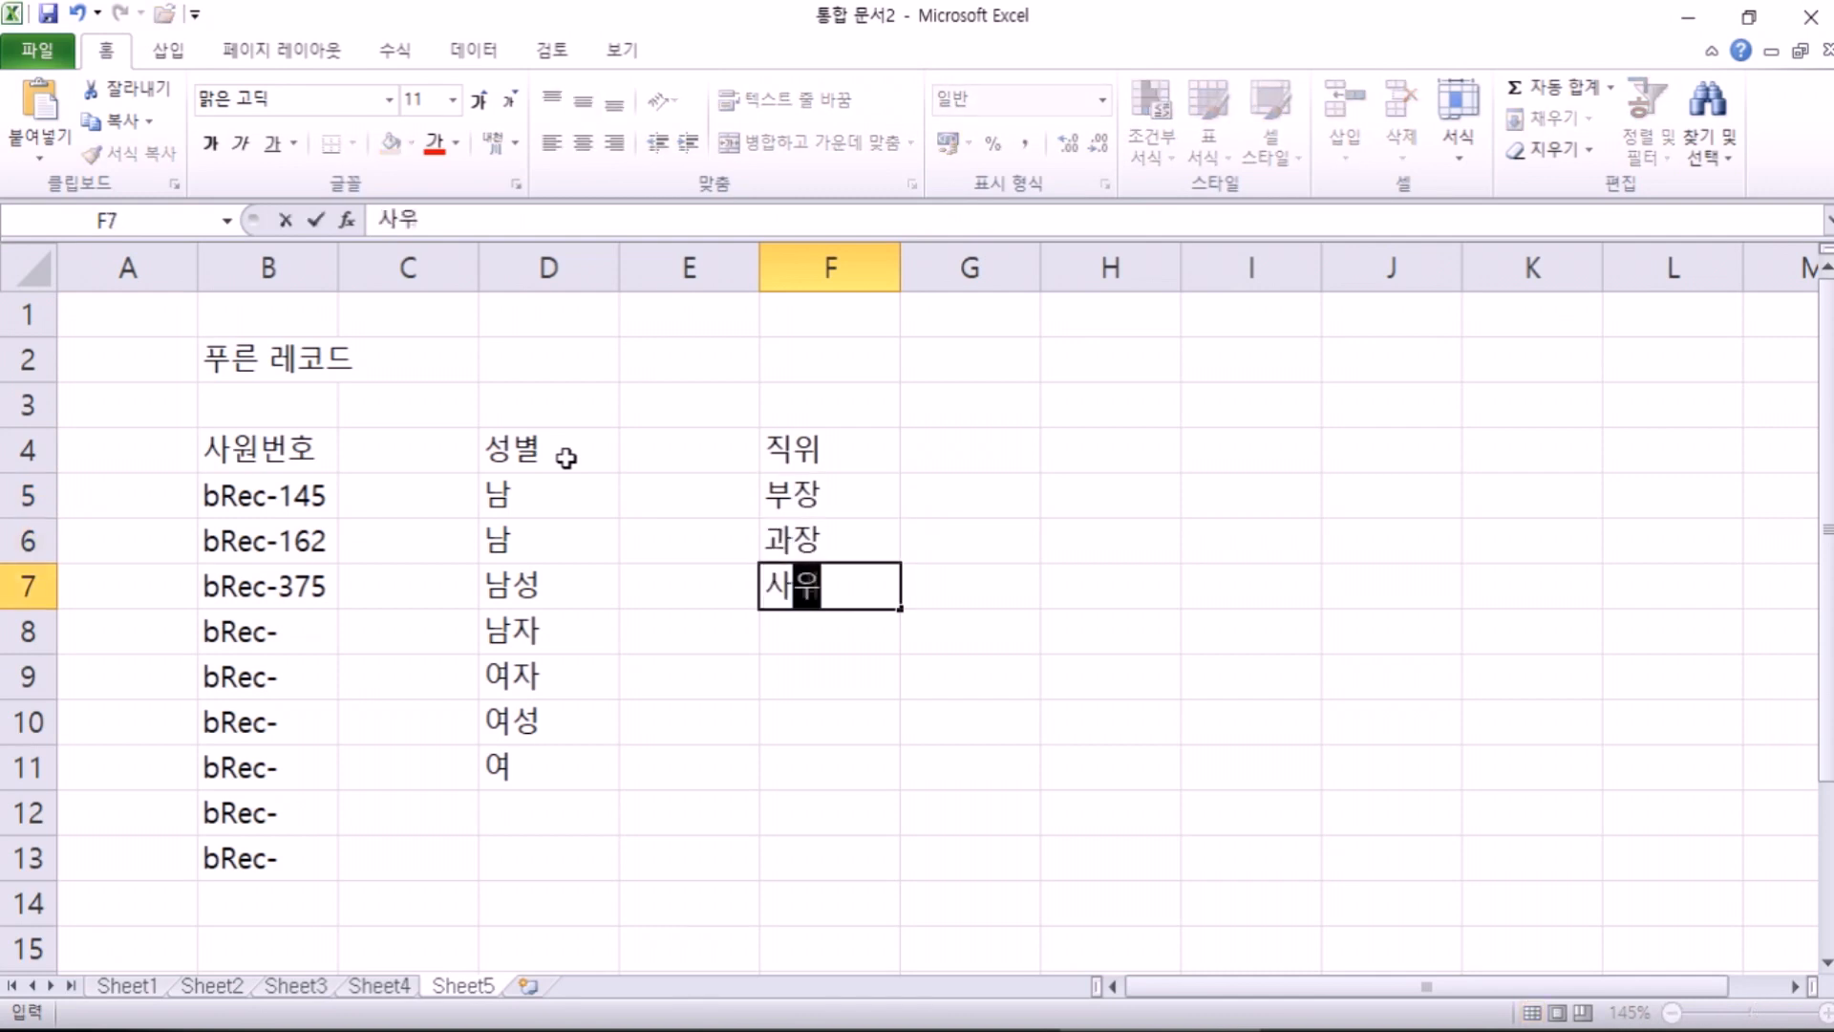
key("Return")
type("대리")
key("Return")
type("고ㅏ장")
key("Return")
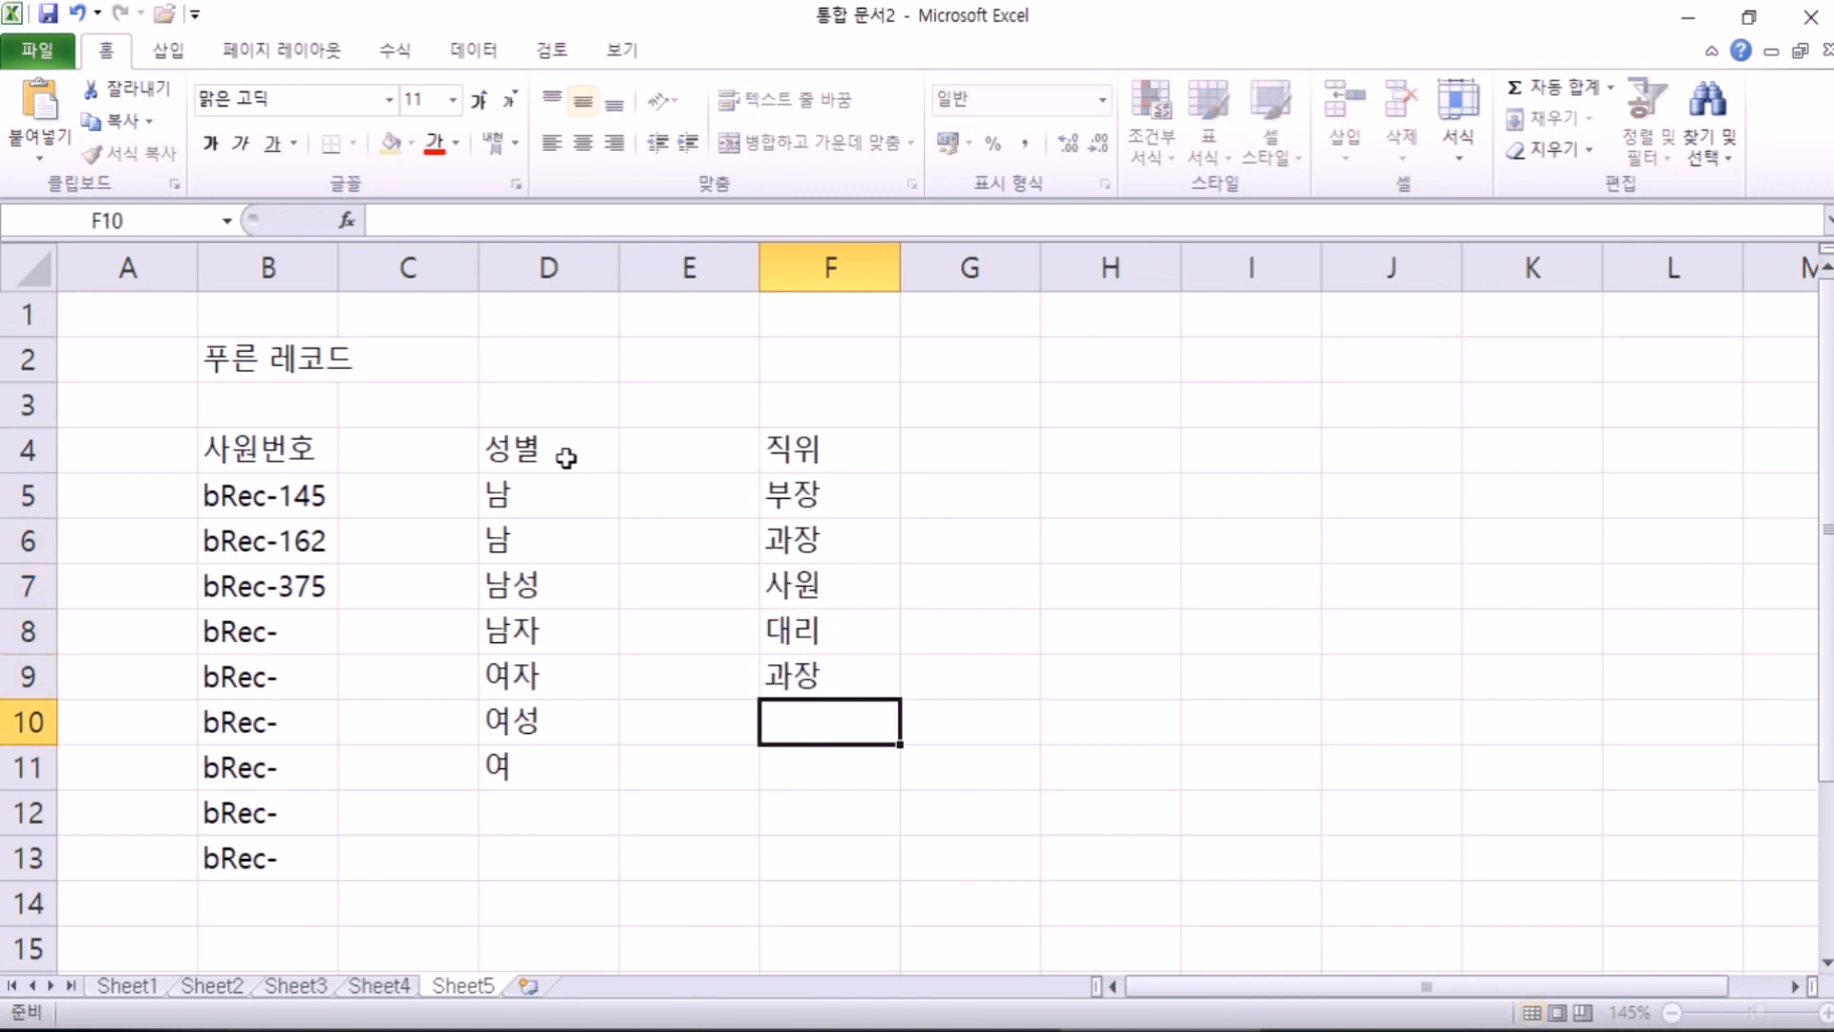
Step: Fill F10:F14 with 사원, 사원, 과장, 사원, 부장
type("사원")
key("Return")
type("사원")
key("Return")
type("과장")
key("Return")
type("ㅅㅏ원")
key("Return")
type("부장")
key("Return")
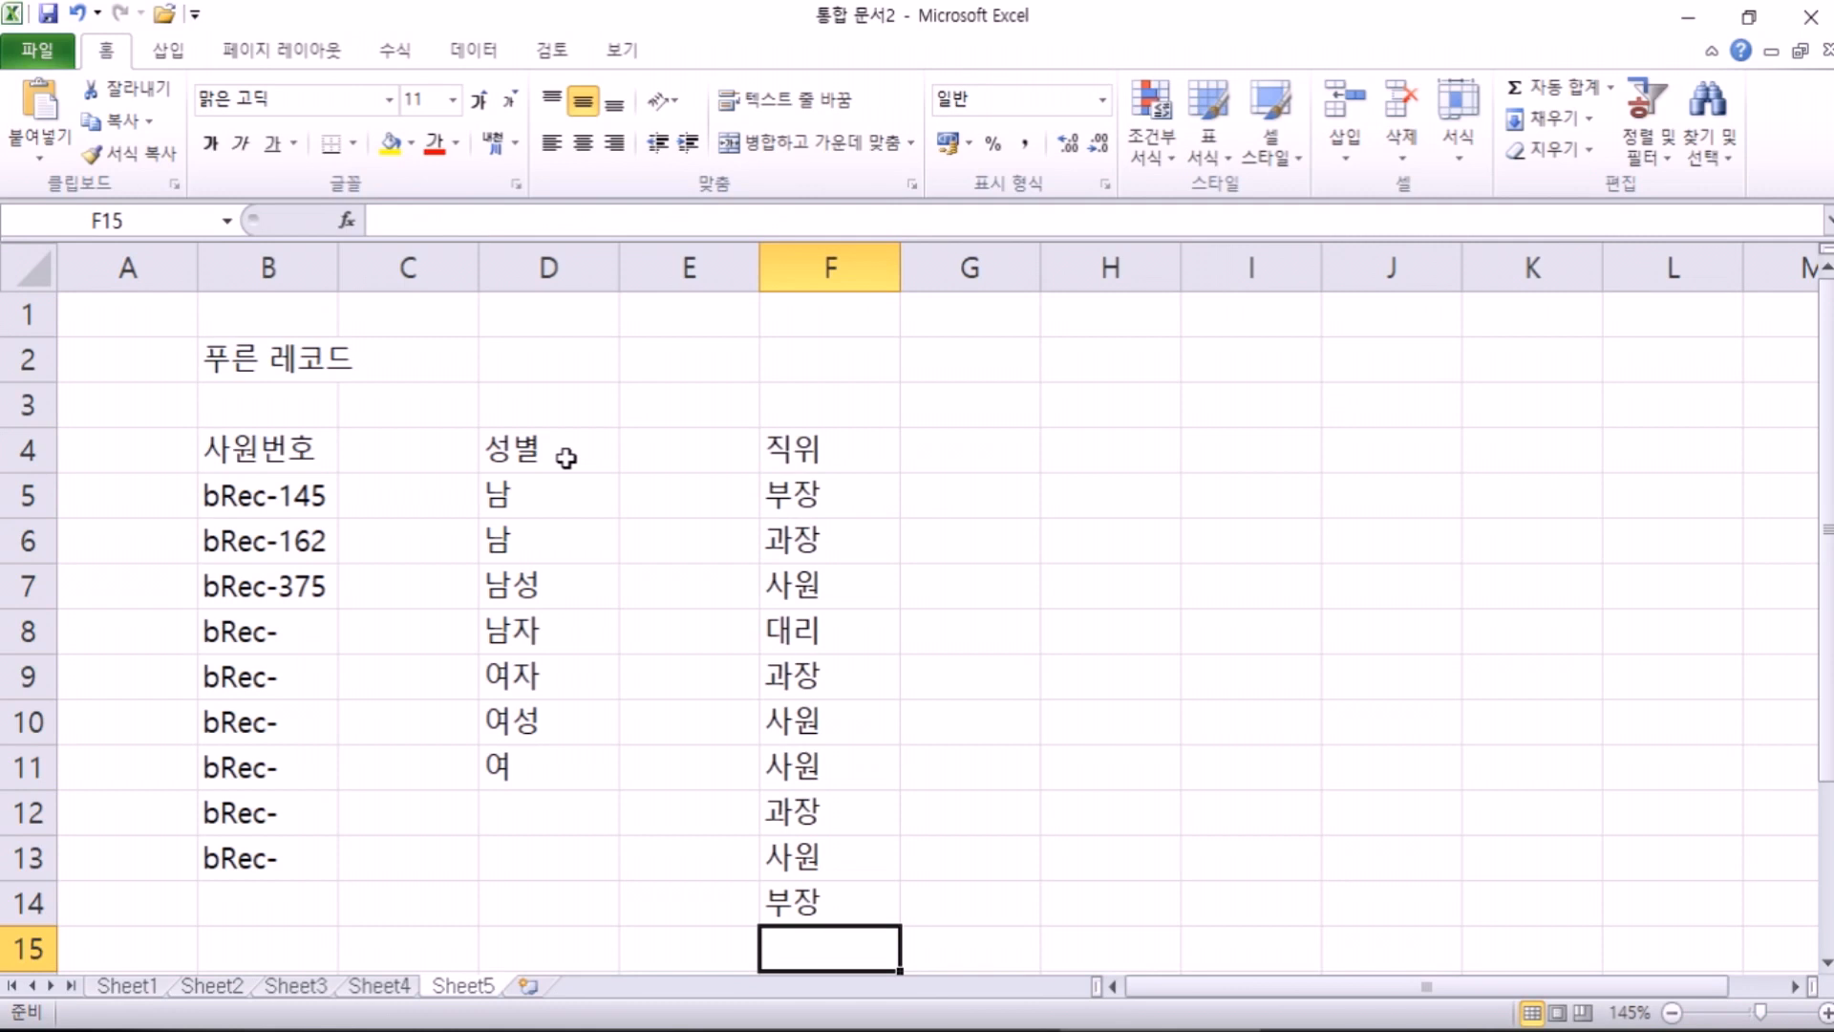
key("Up")
key("Up")
key("Up")
key("Up")
key("Up")
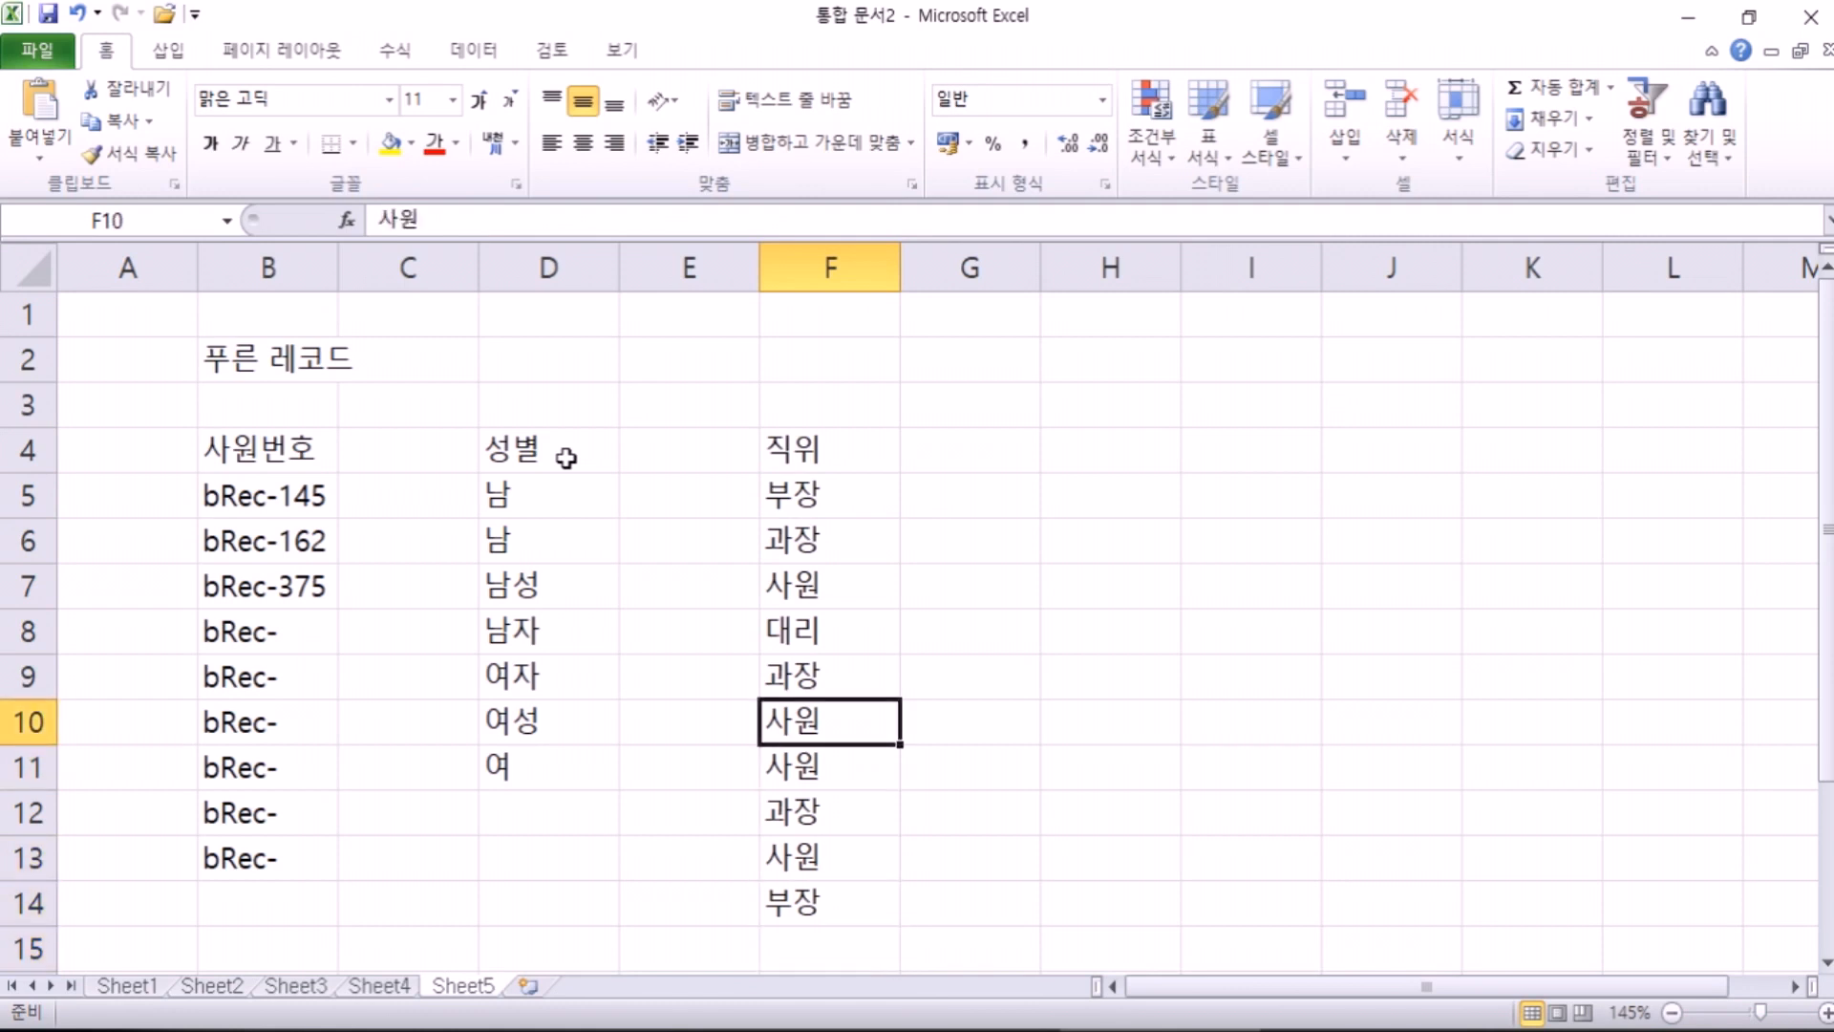
key("shift+Down")
key("shift+Down")
key("shift+Down")
key("shift+Down")
key("Delete")
key("Up")
key("Delete")
key("Up")
key("Up")
key("Up")
key("Up")
key("Down")
key("Down")
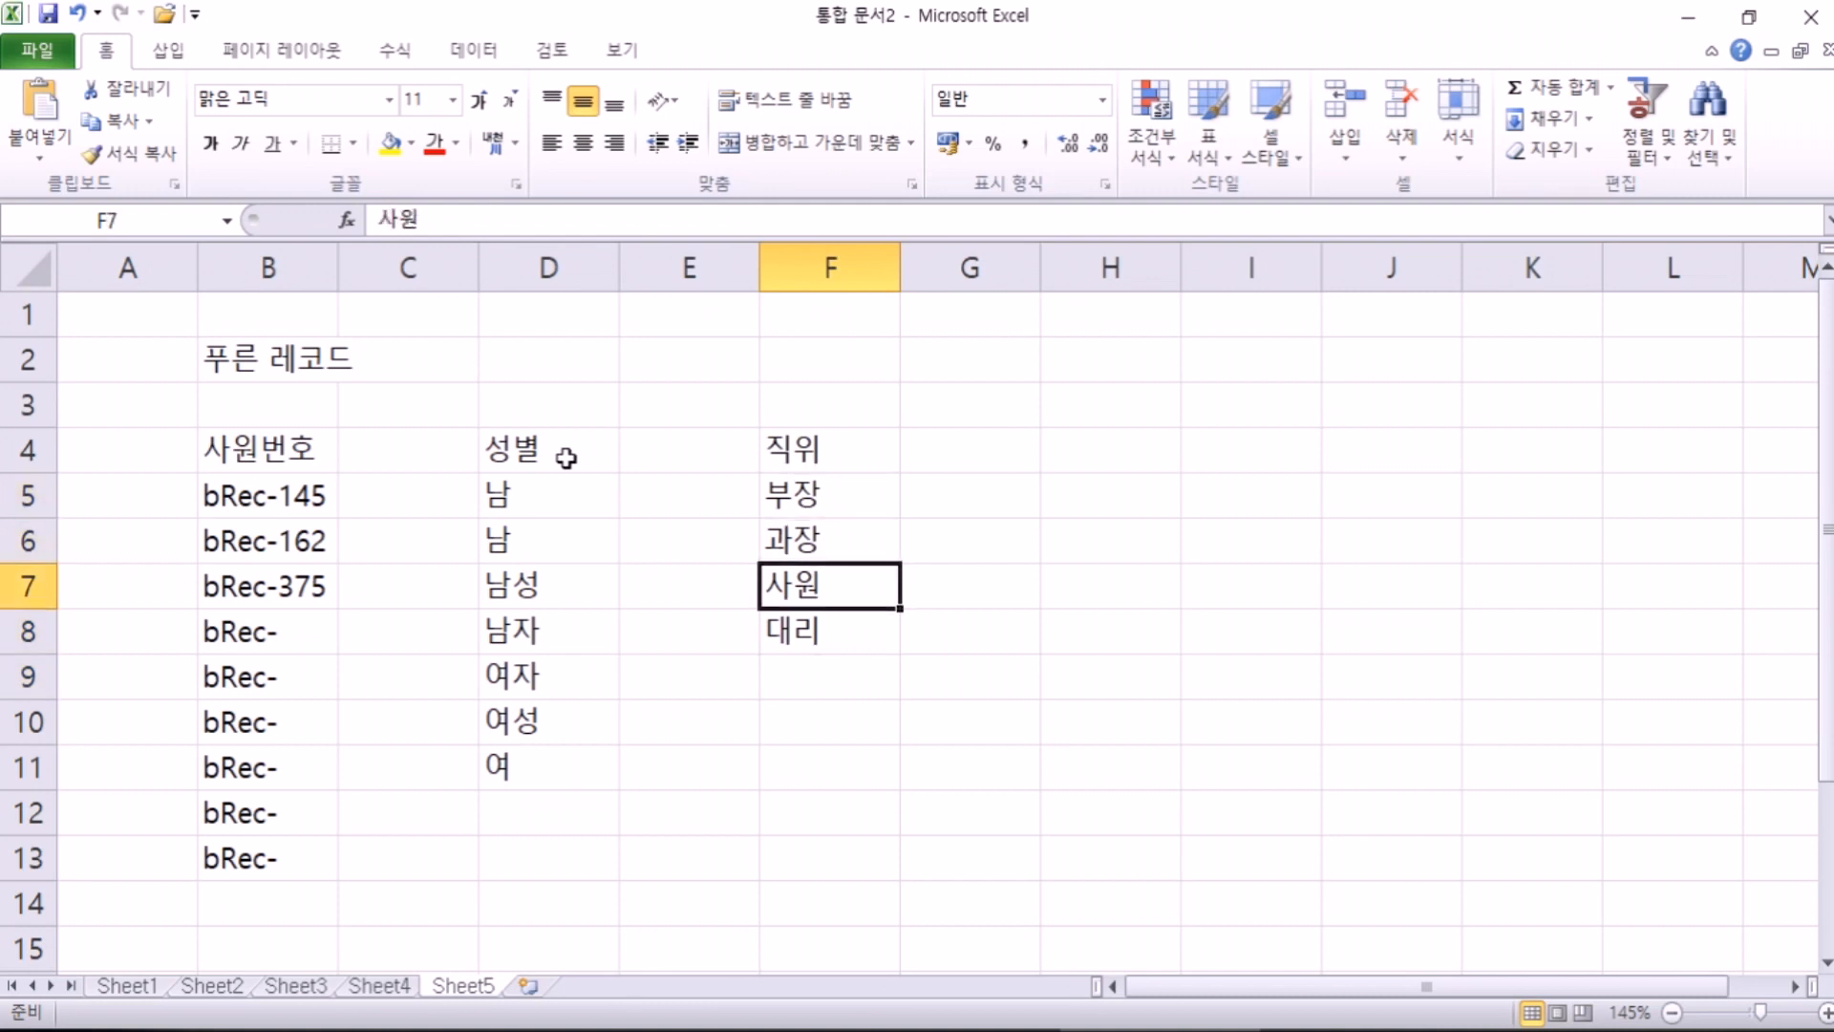
key("Down")
key("Down")
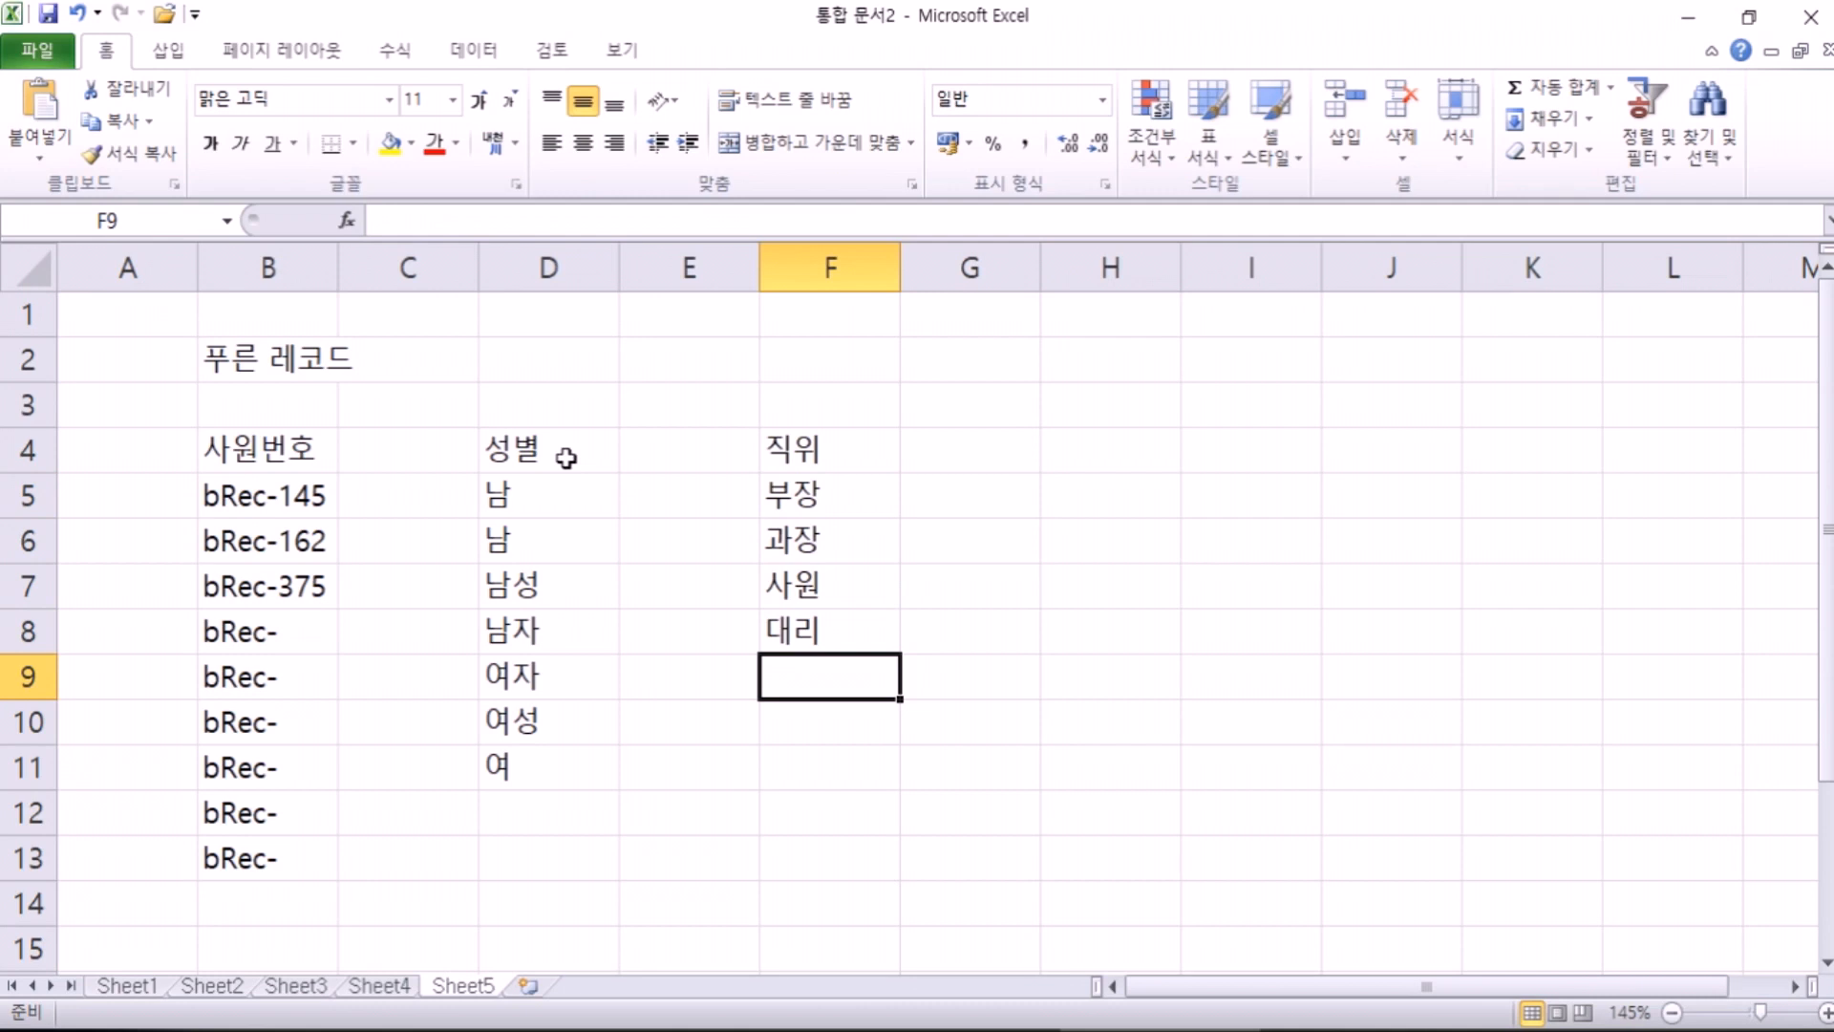
key("Up")
key("Up")
key("Up")
key("Up")
key("shift+Down")
key("shift+Down")
key("shift+Down")
key("Delete")
key("Up")
key("Down")
type("뷰ㅜ")
key("Escape")
type("부장")
key("Return")
type("과")
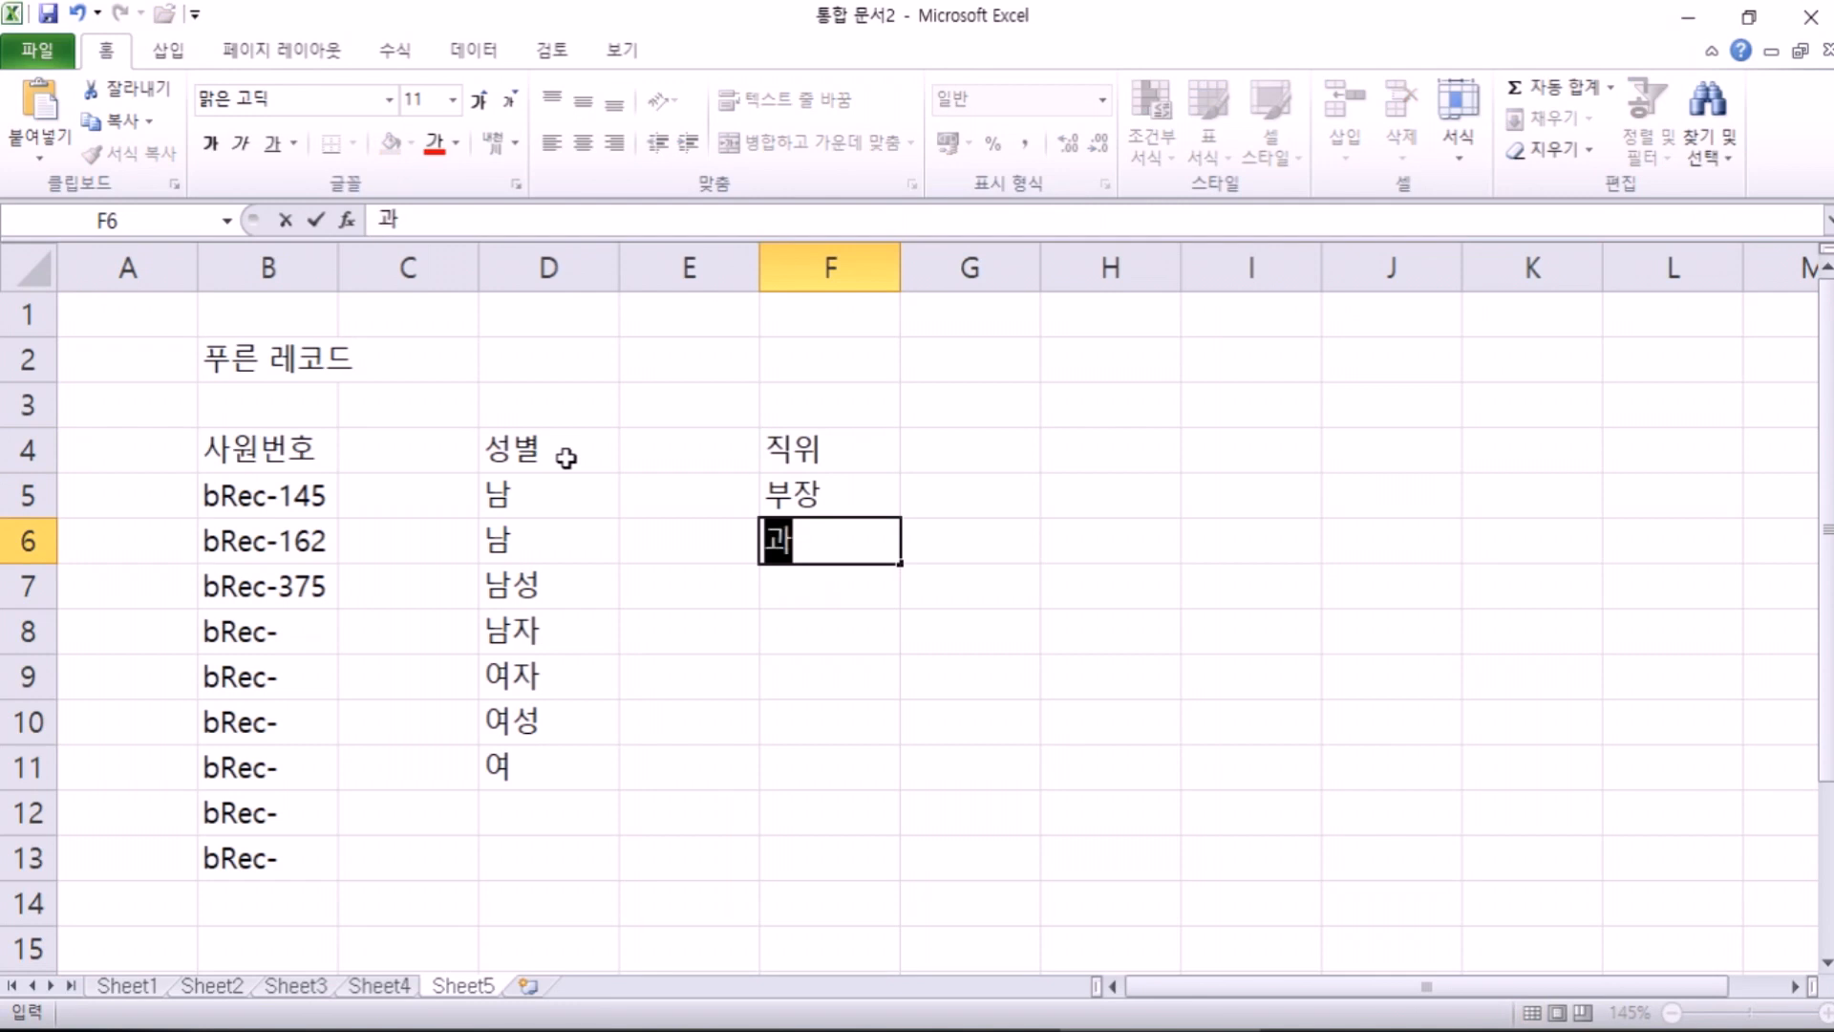
type("장")
key("Return")
type("사원")
key("Return")
type("개")
key("BackSpace")
type("대리")
key("Return")
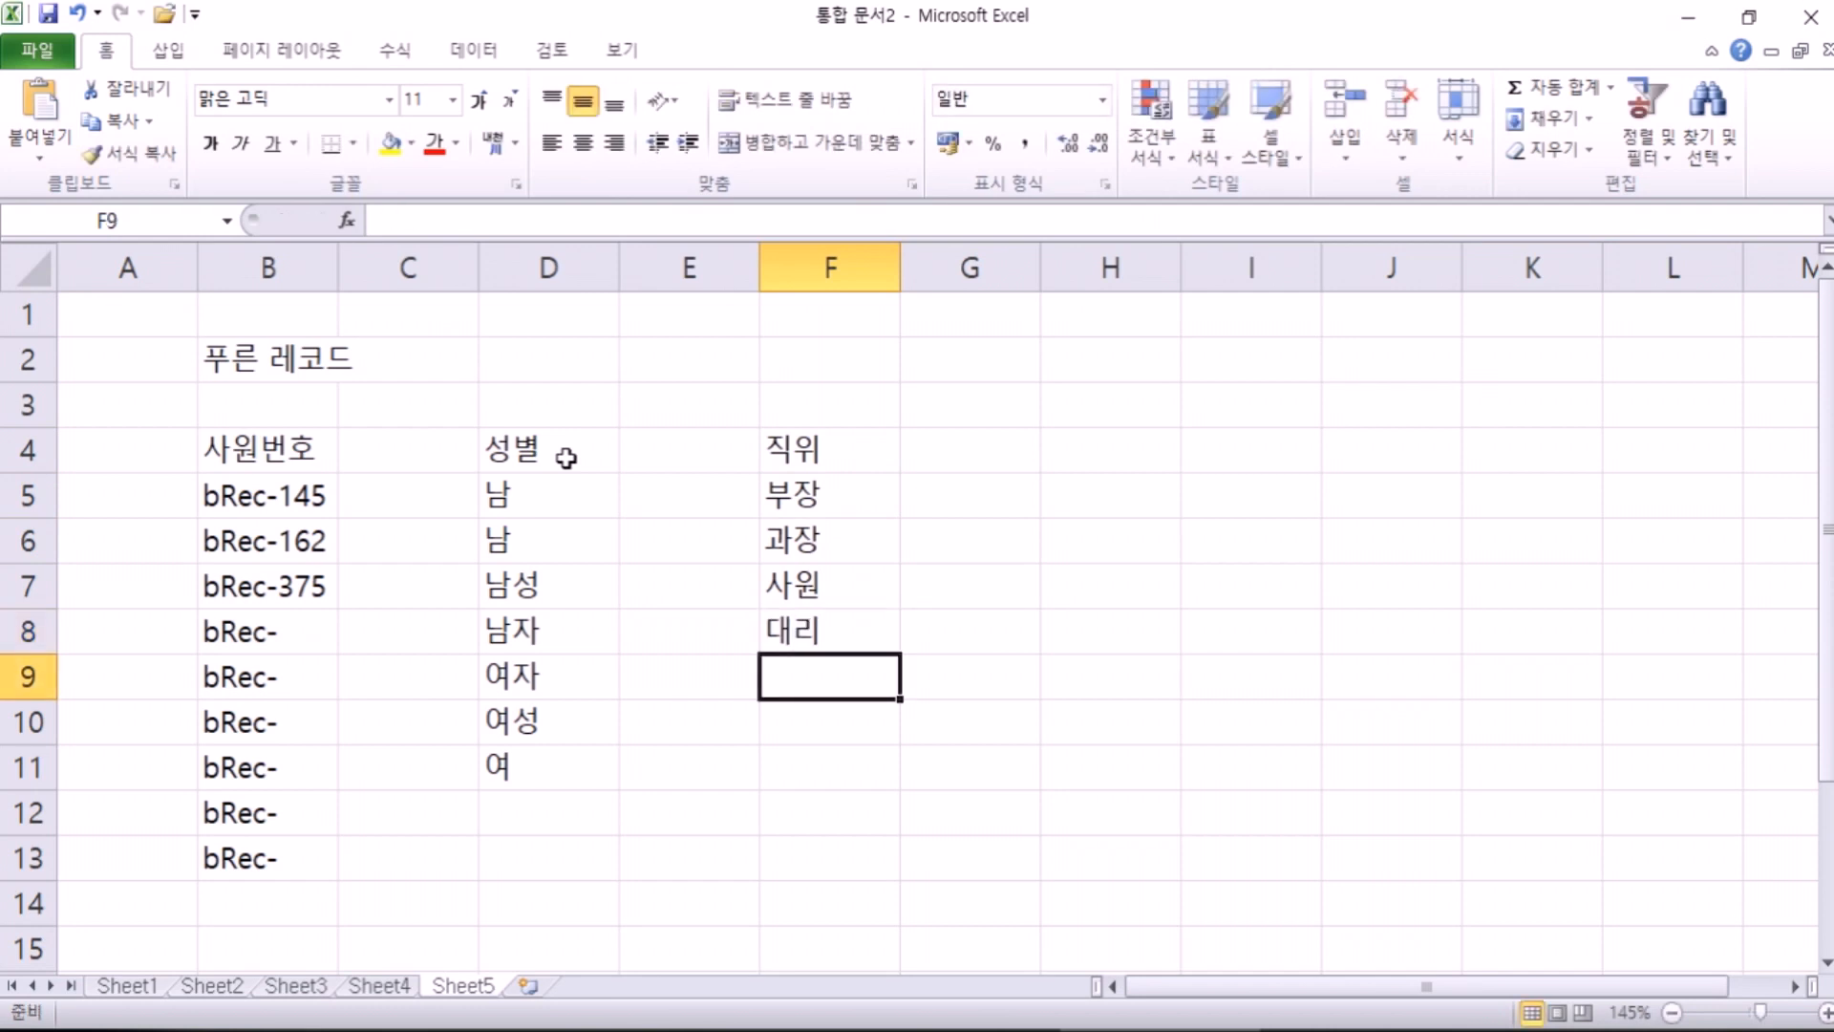
type("과장")
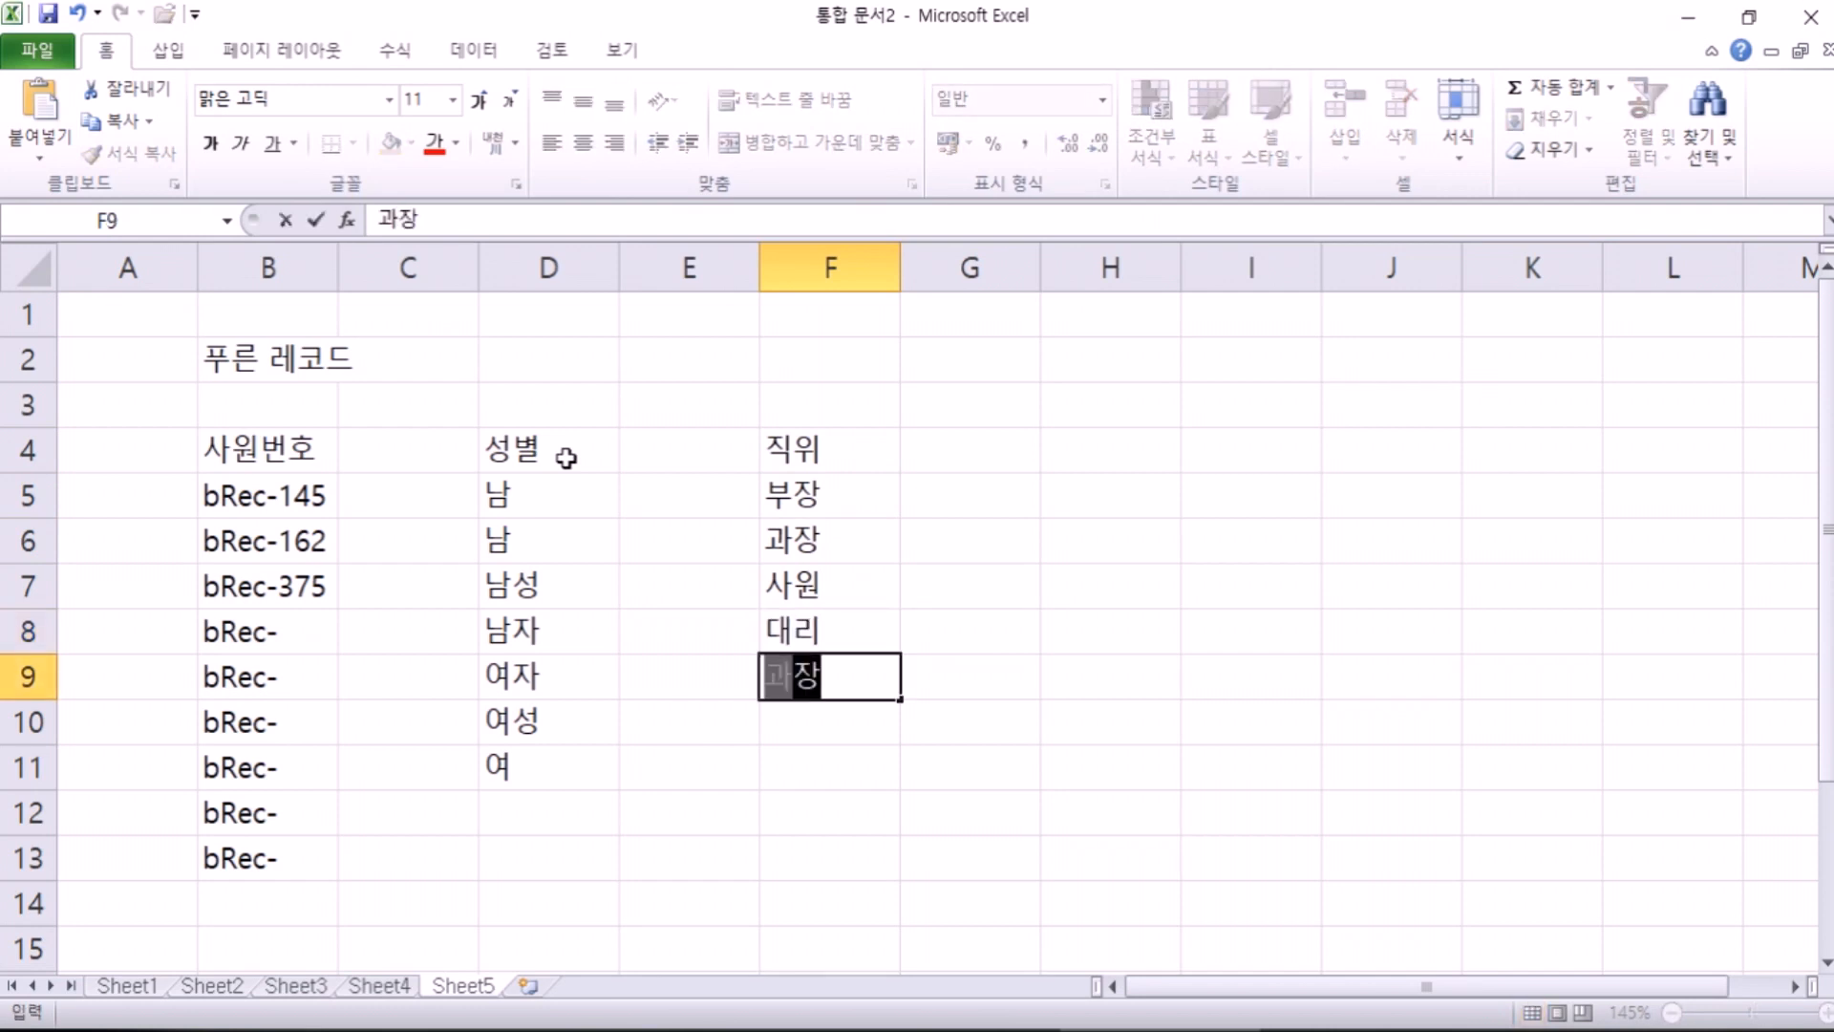
key("Return")
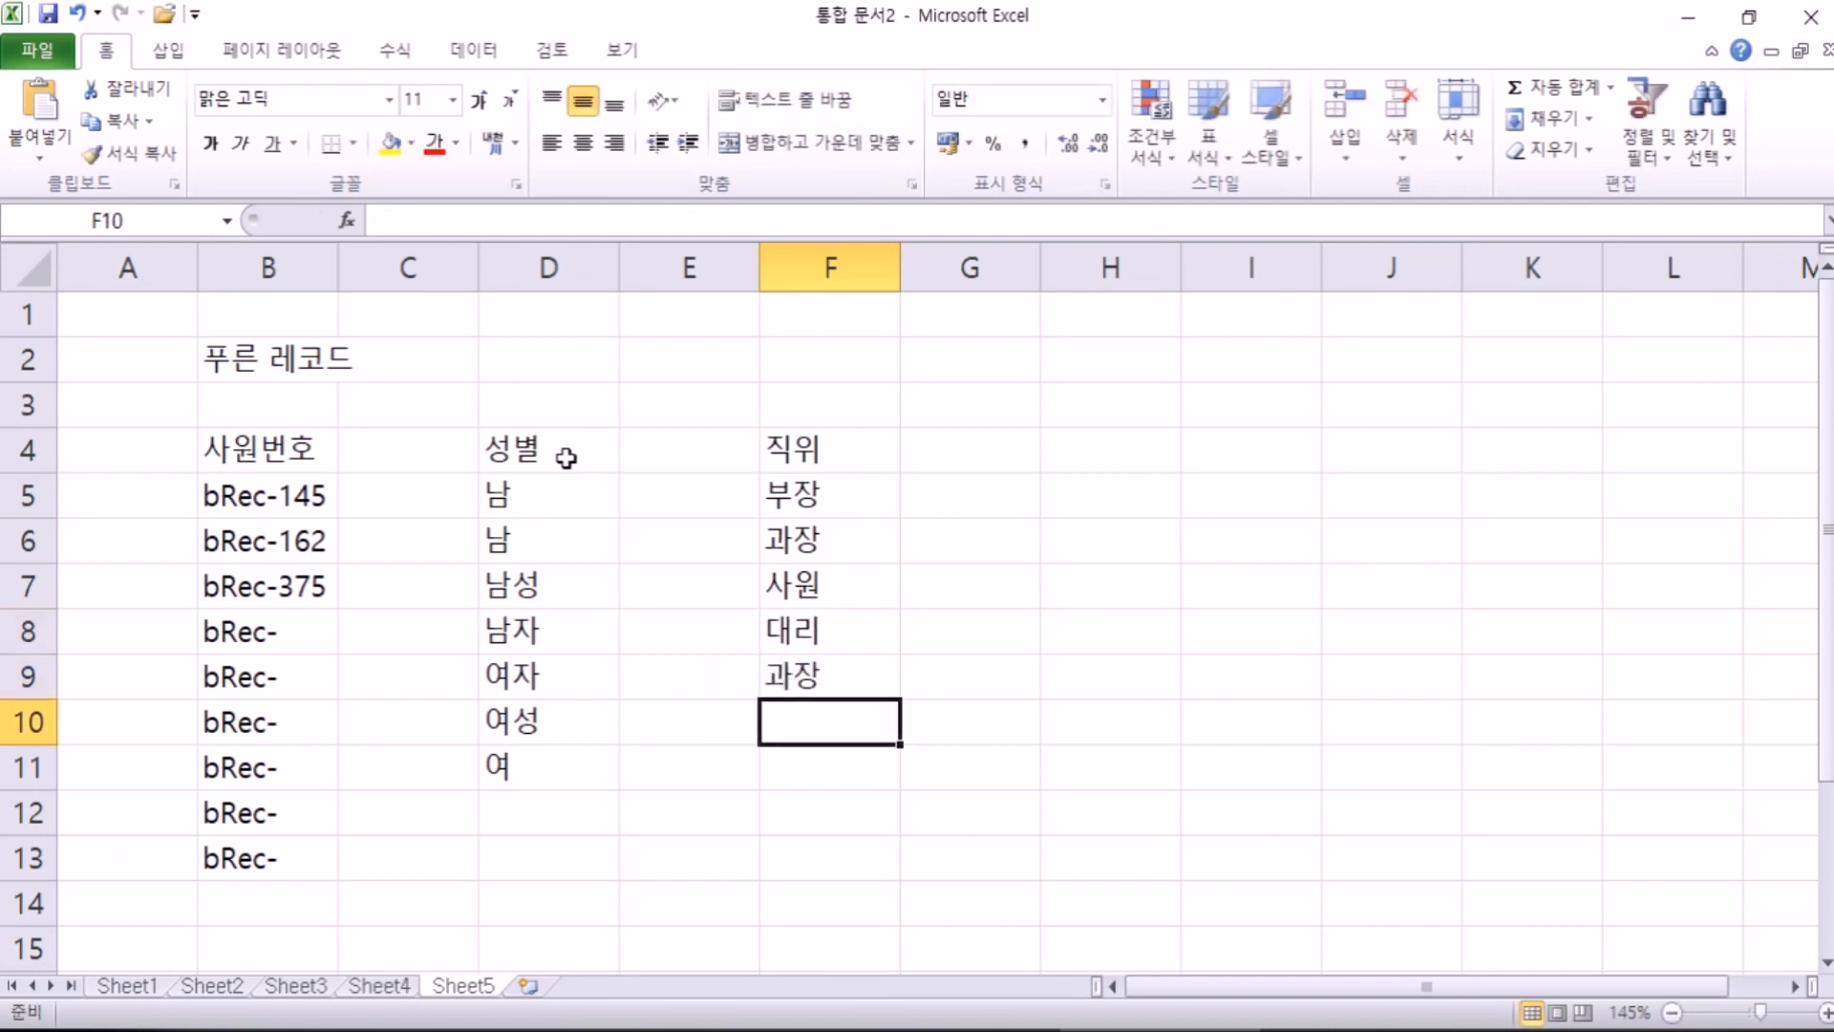
type("사원")
key("Return")
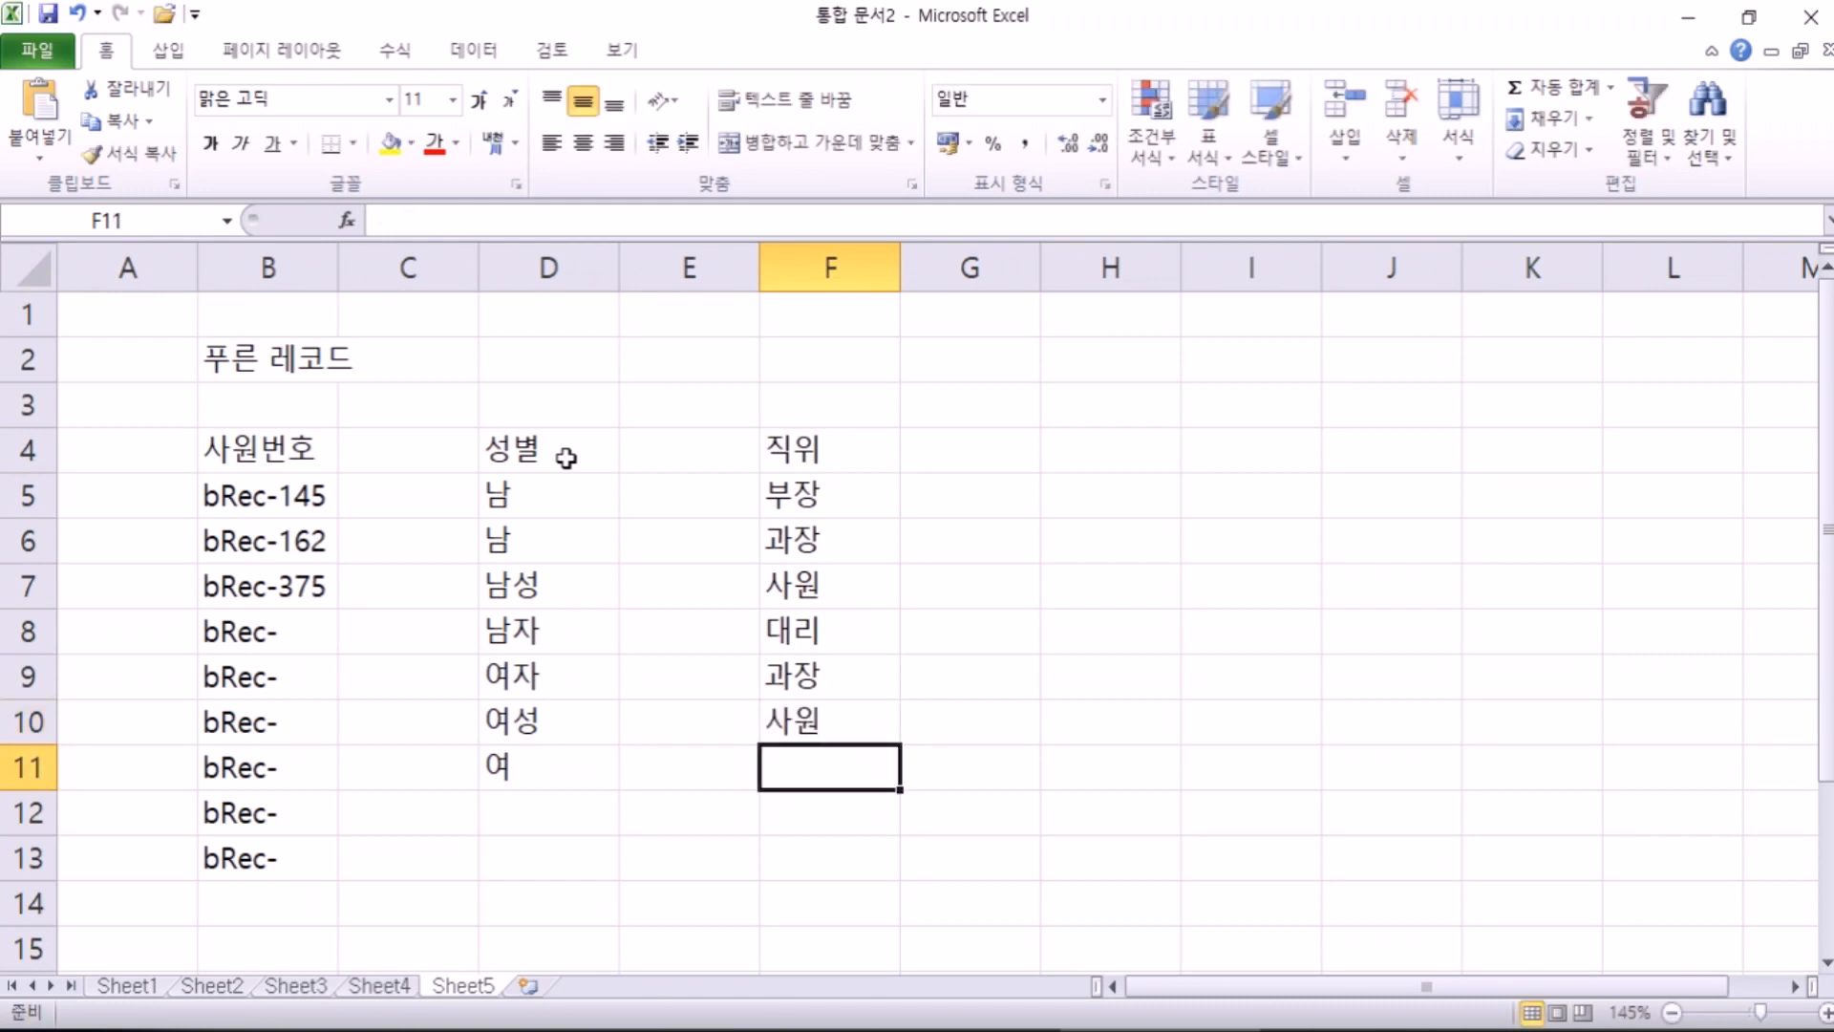
type("사원")
key("Return")
type("과장")
key("Return")
type("사원")
key("Return")
type("부장")
key("Return")
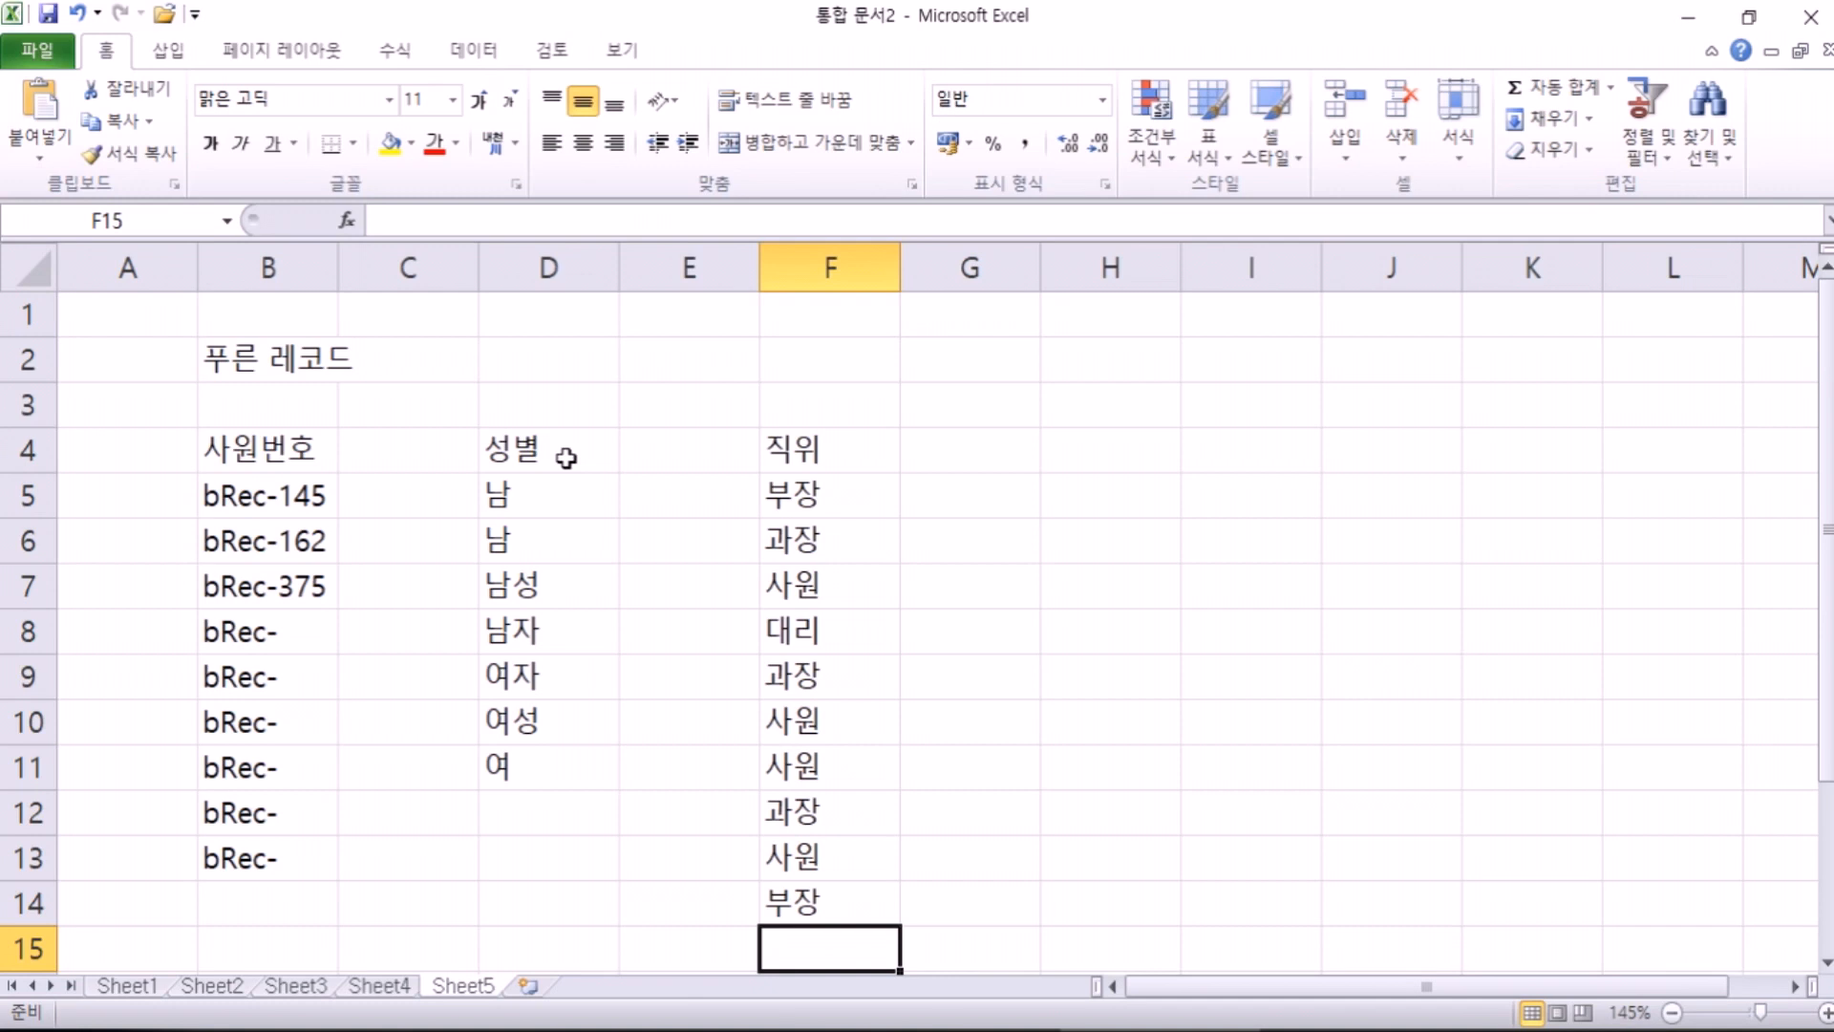
Step: Put the 부서 heading in E4, then 총무부 in E5 and 개발부 in E6
key("Up")
key("Up")
key("Up")
key("Up")
key("Up")
key("Up")
key("Up")
key("Up")
key("Up")
key("Up")
key("Up")
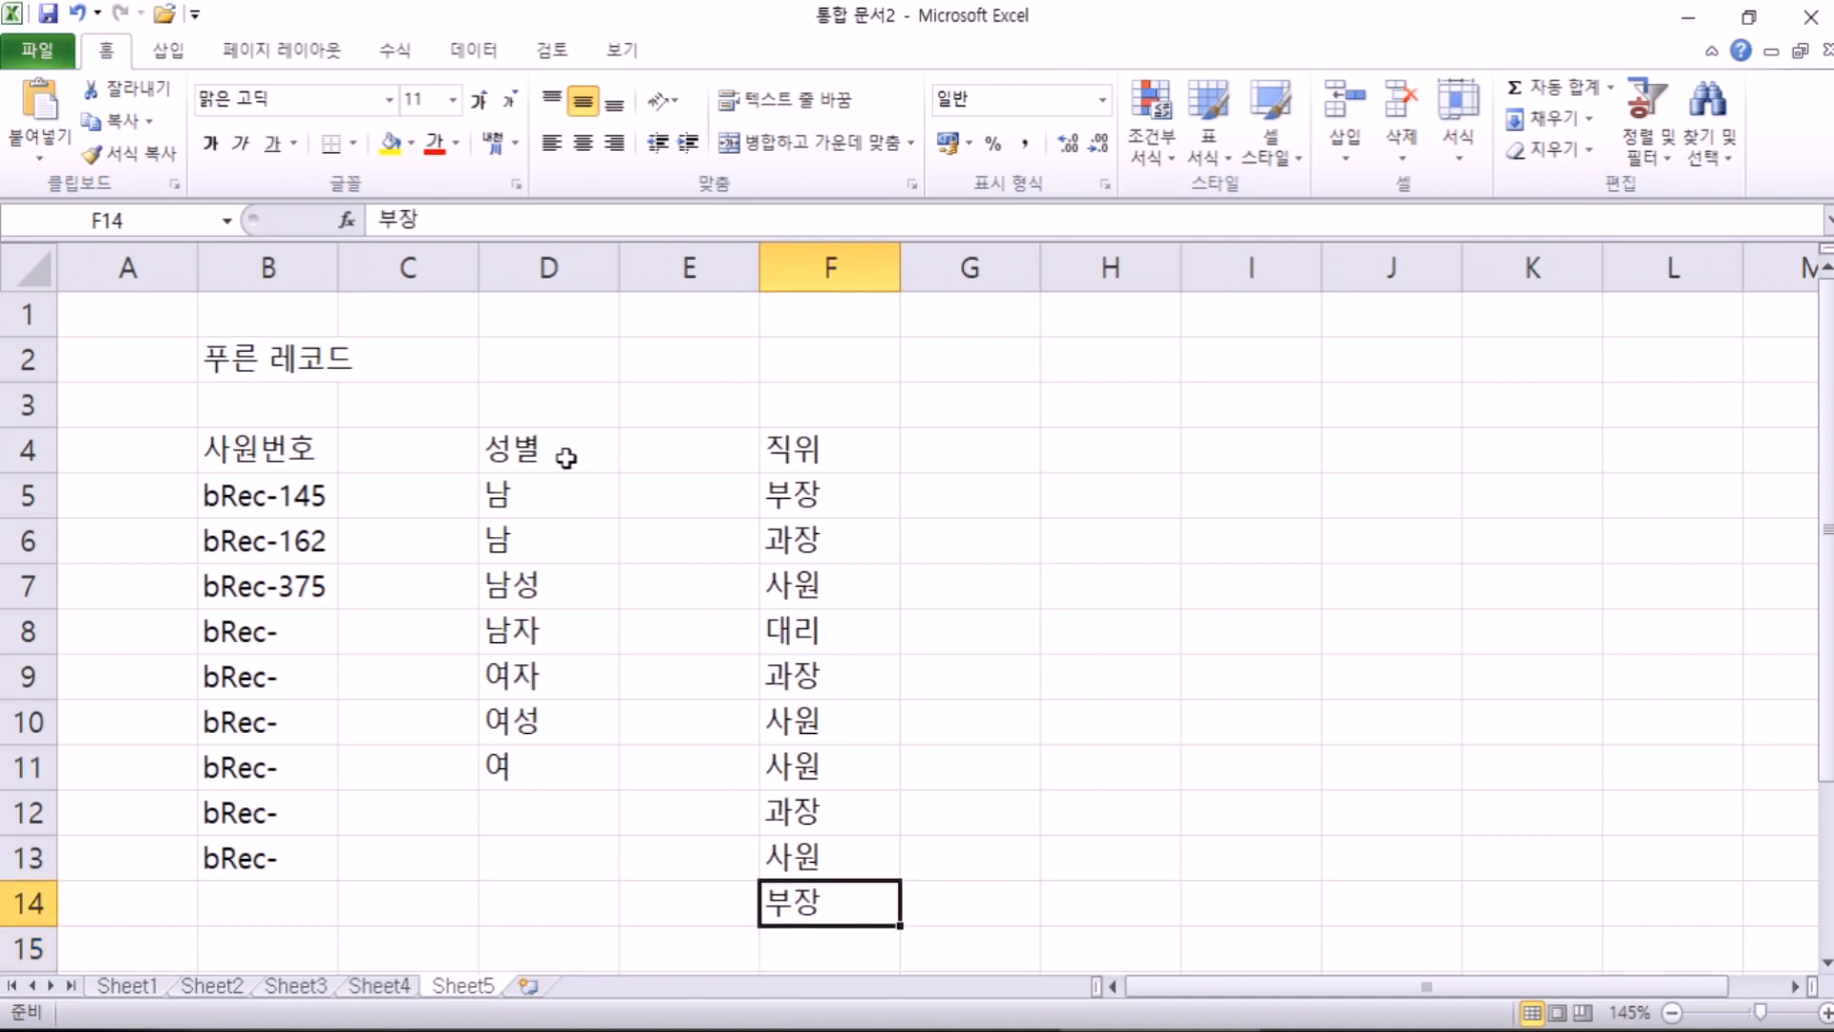
key("Left")
type("부서")
key("Return")
type("ㅊㅗㅁㅁ")
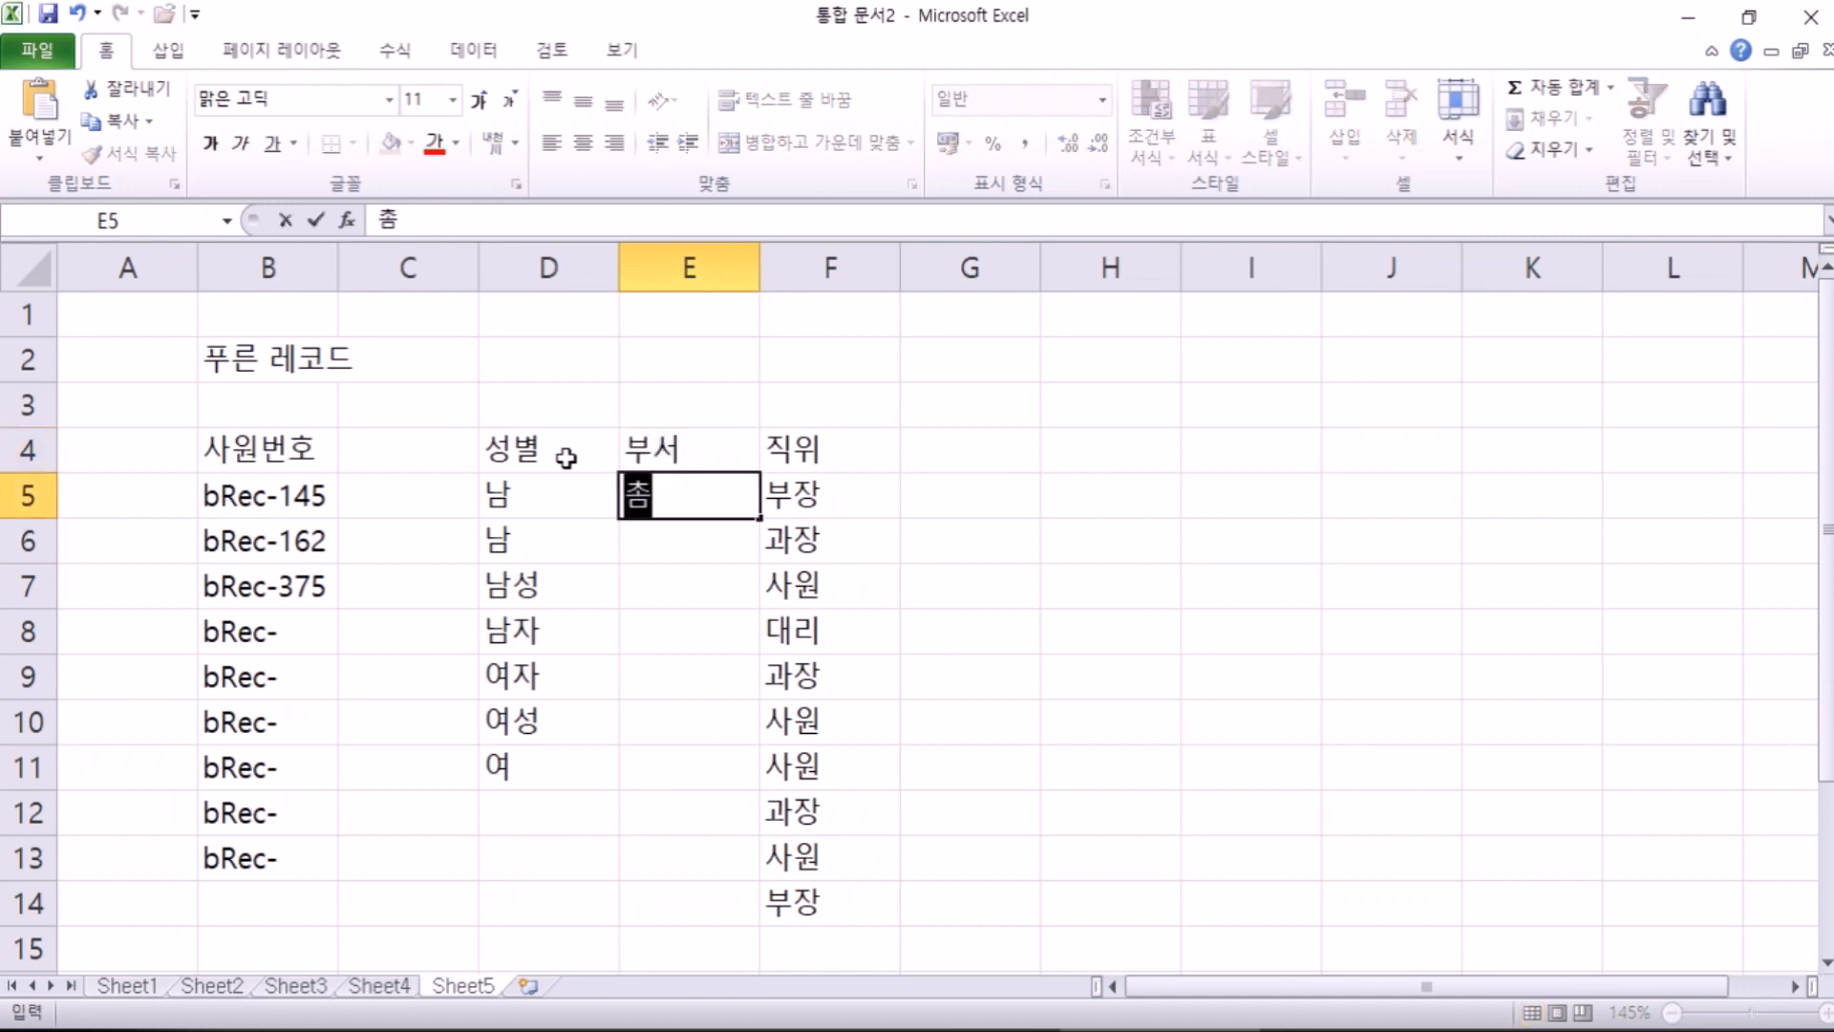
key("BackSpace")
key("BackSpace")
type("처ㅗㅇ")
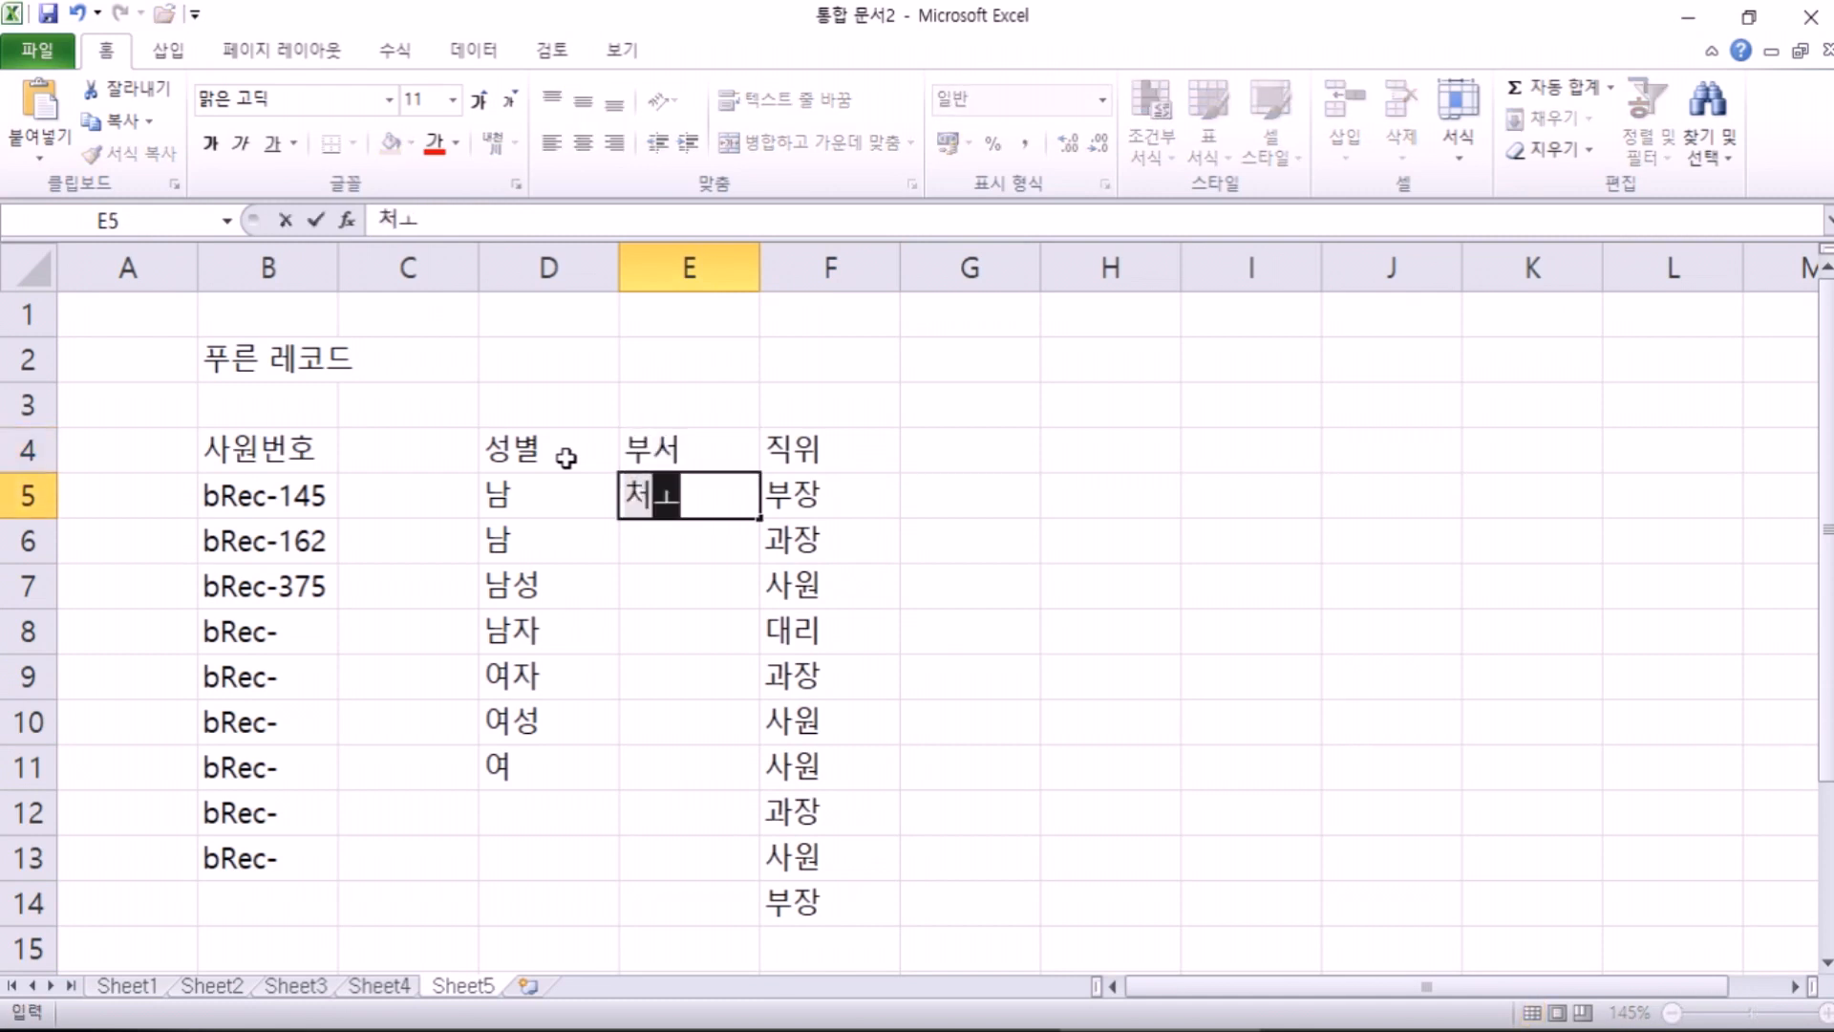
key("Escape")
type("총무부")
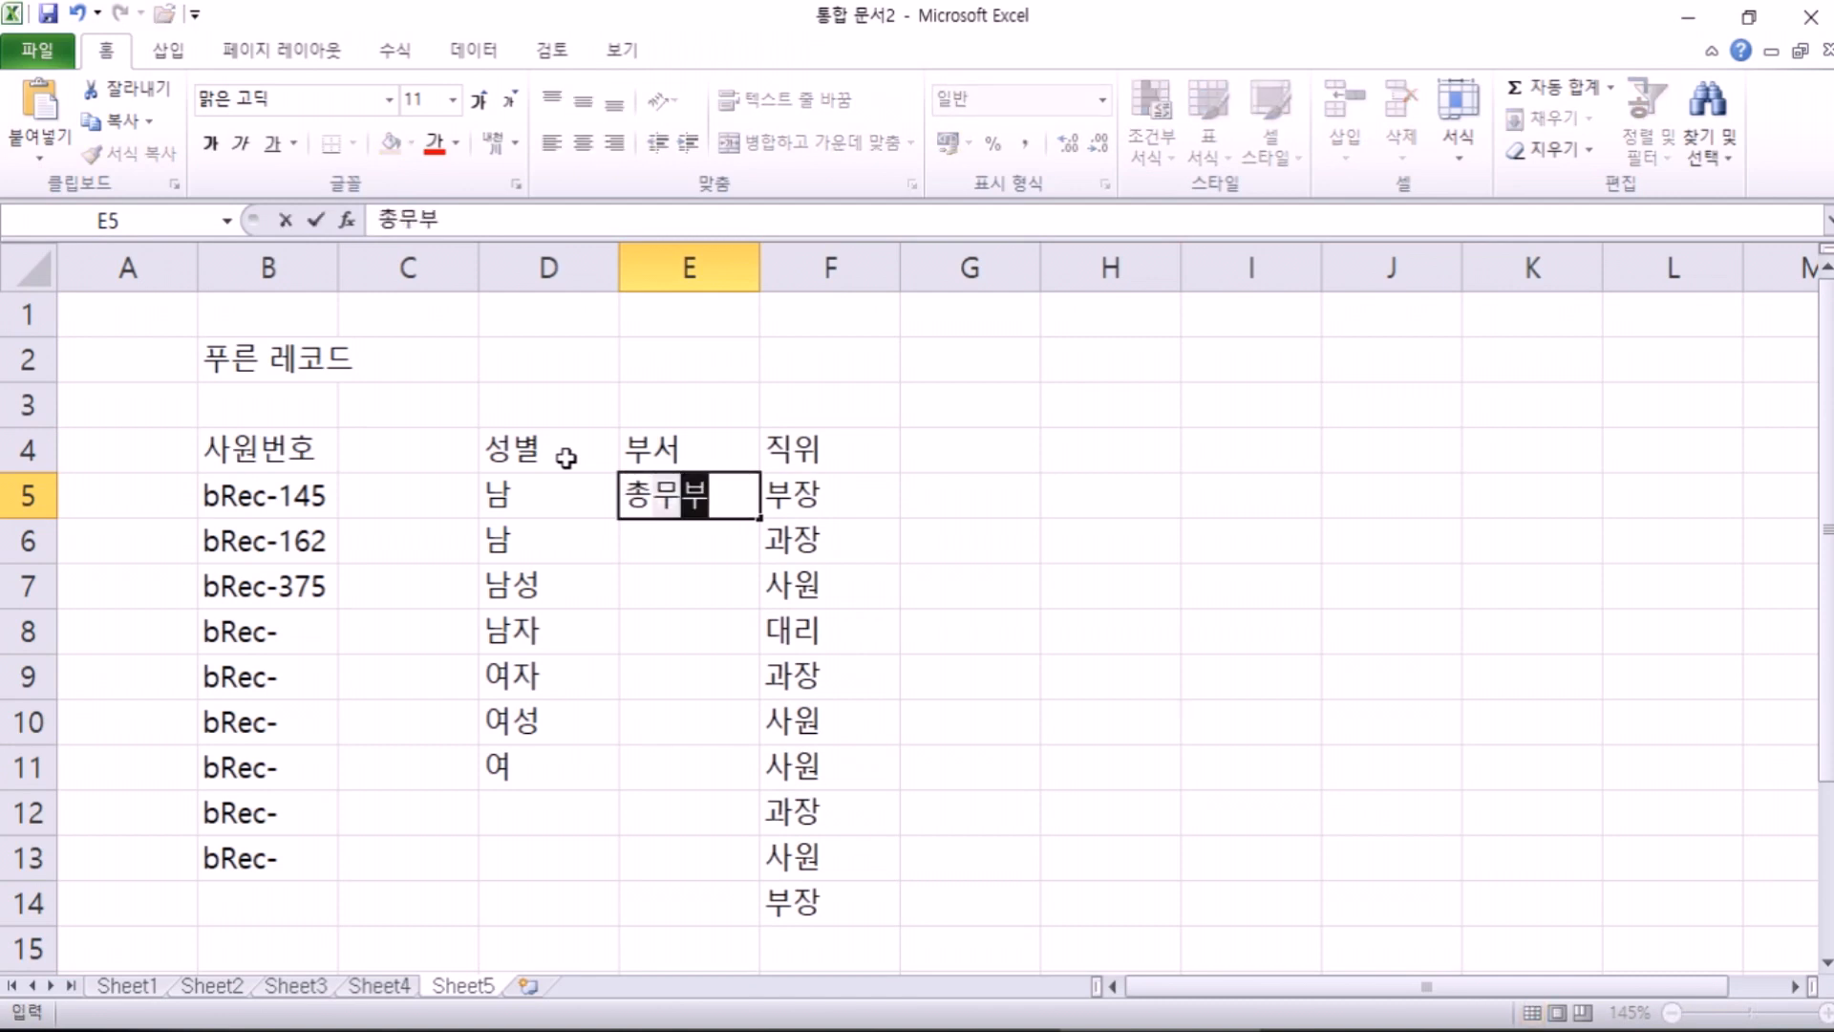
key("Return")
type("개발수")
key("BackSpace")
type("부")
key("Return")
Step: Fill E7:E13 with 개발부, 개발부, 총무부, 영업부, 개발부, 영업부, 영업부
type("개")
key("Return")
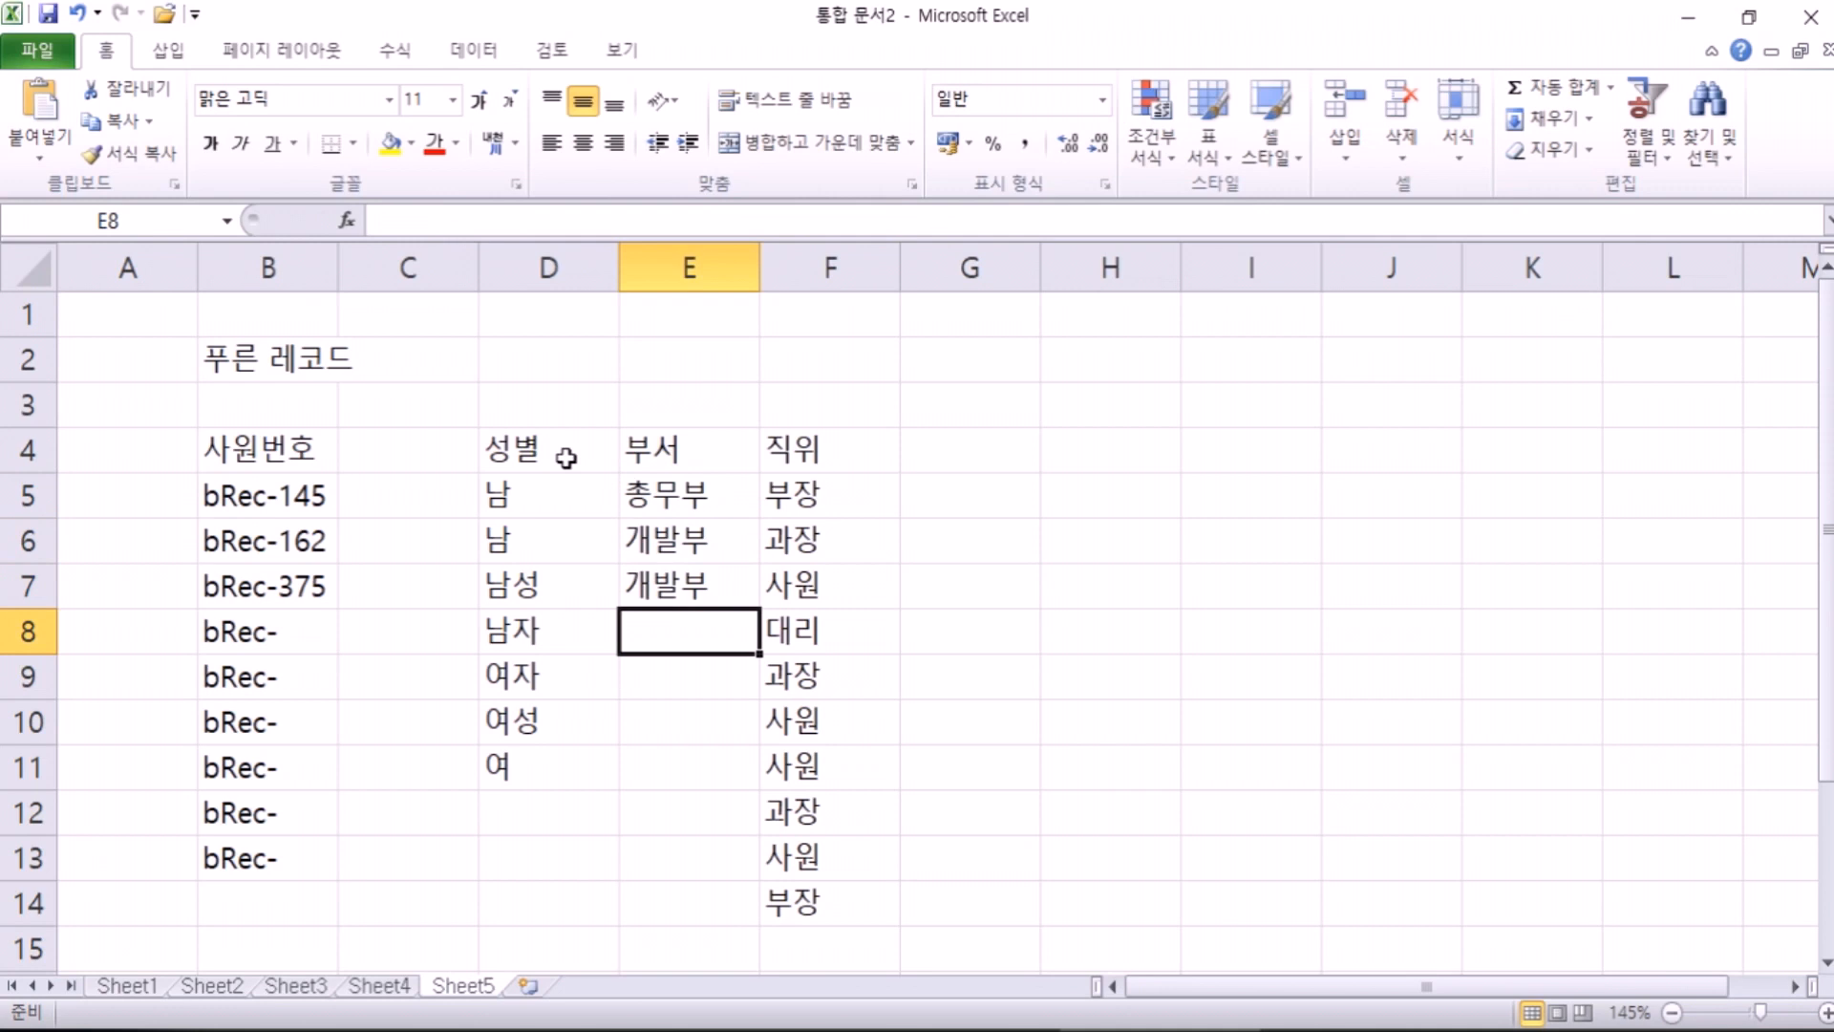
type("개발부")
key("Return")
type("총무부")
key("Return")
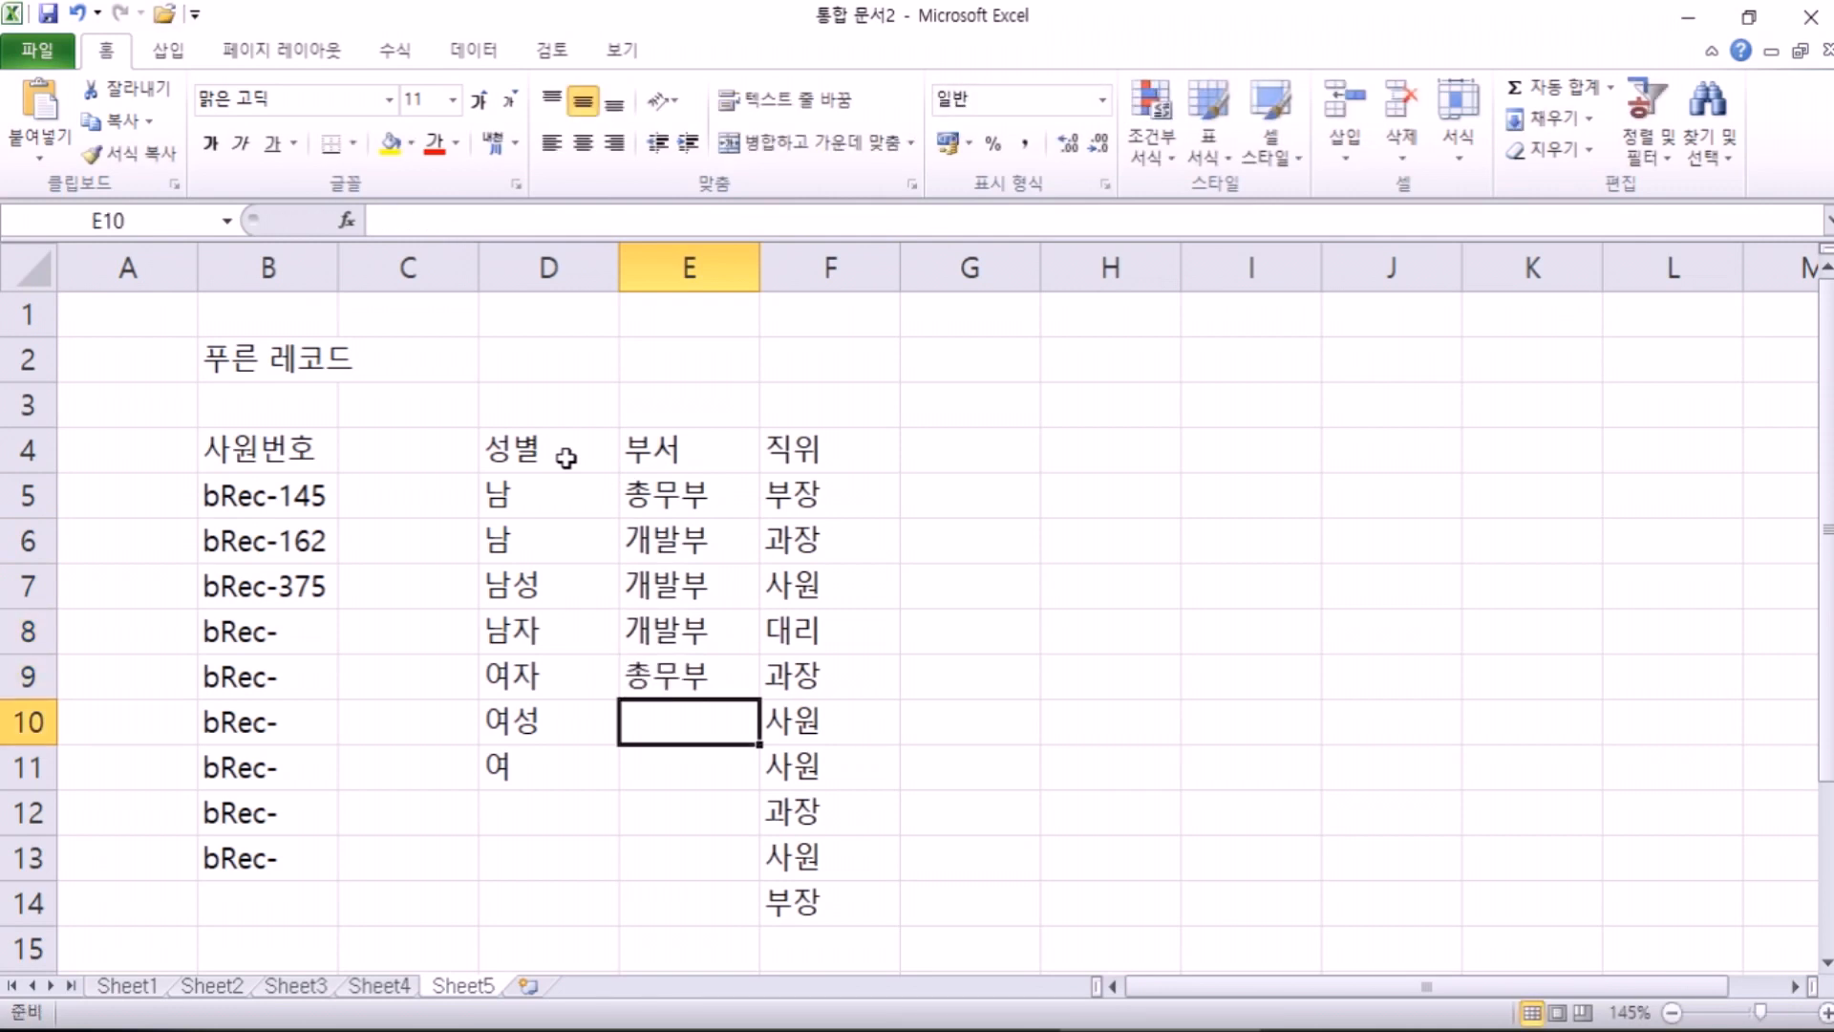
type("여영업부")
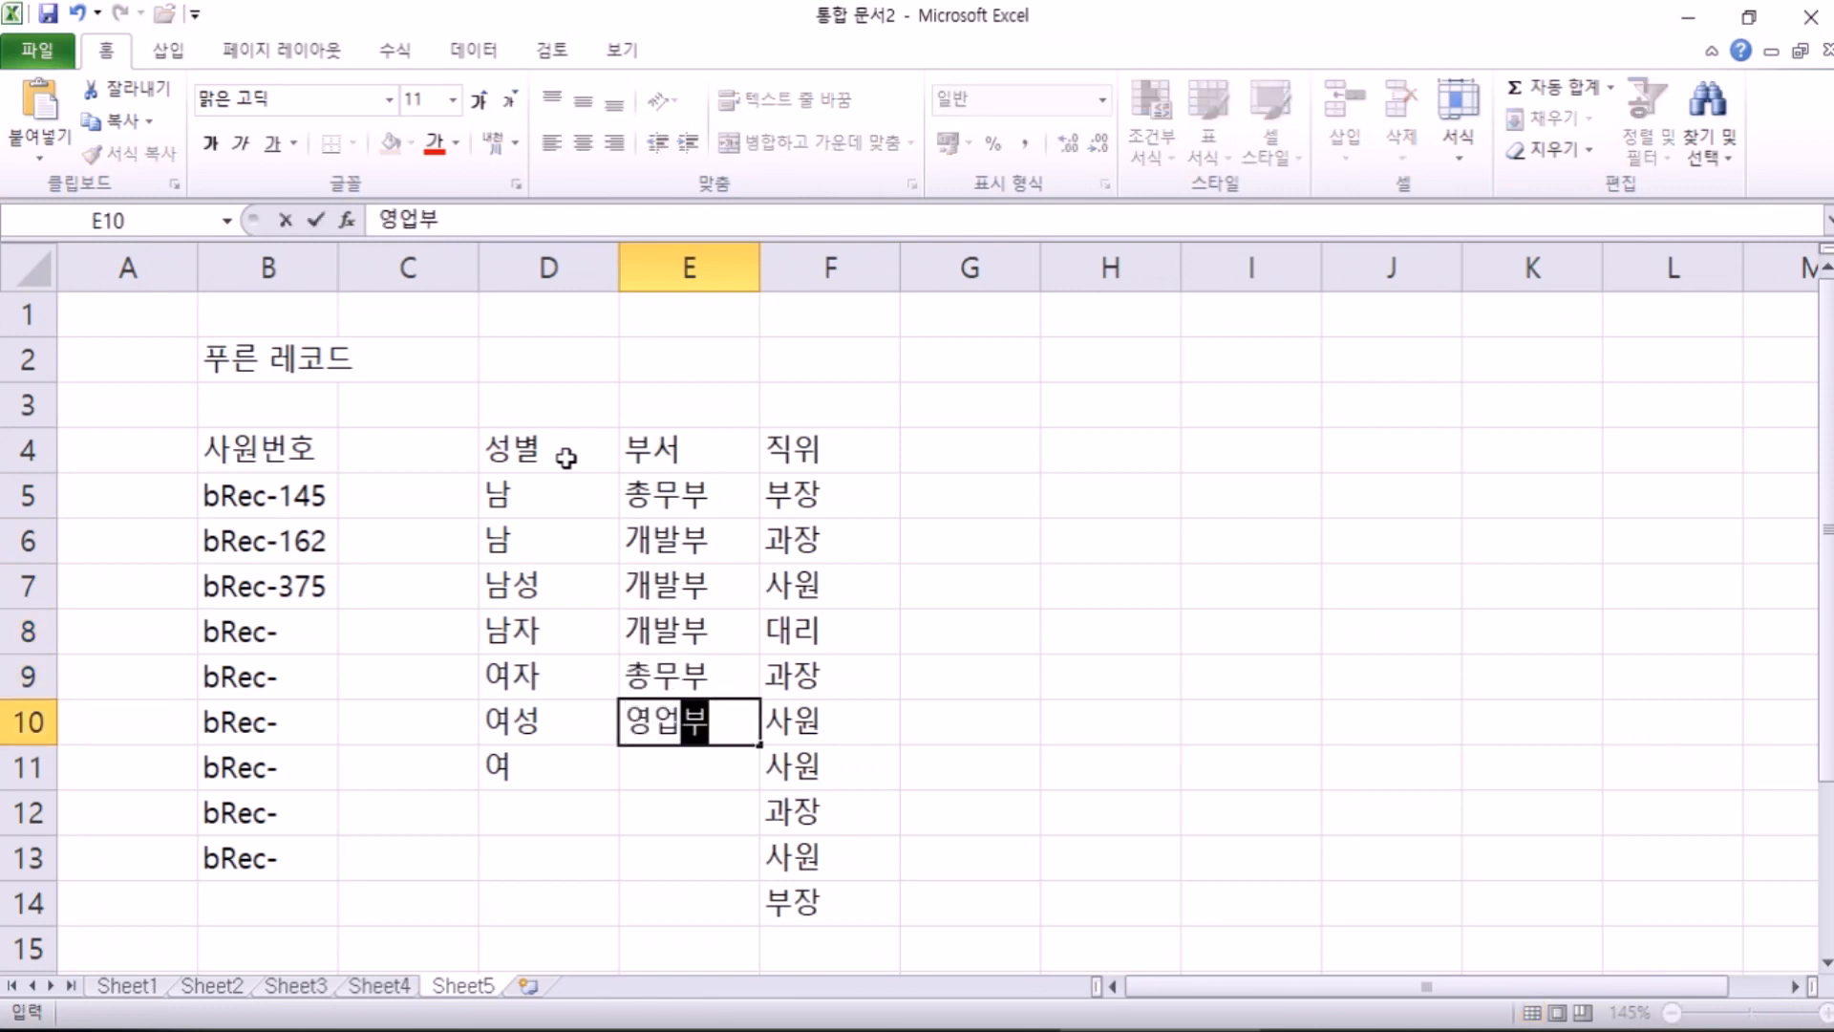
key("Return")
type("개발부")
key("Return")
type("영업부")
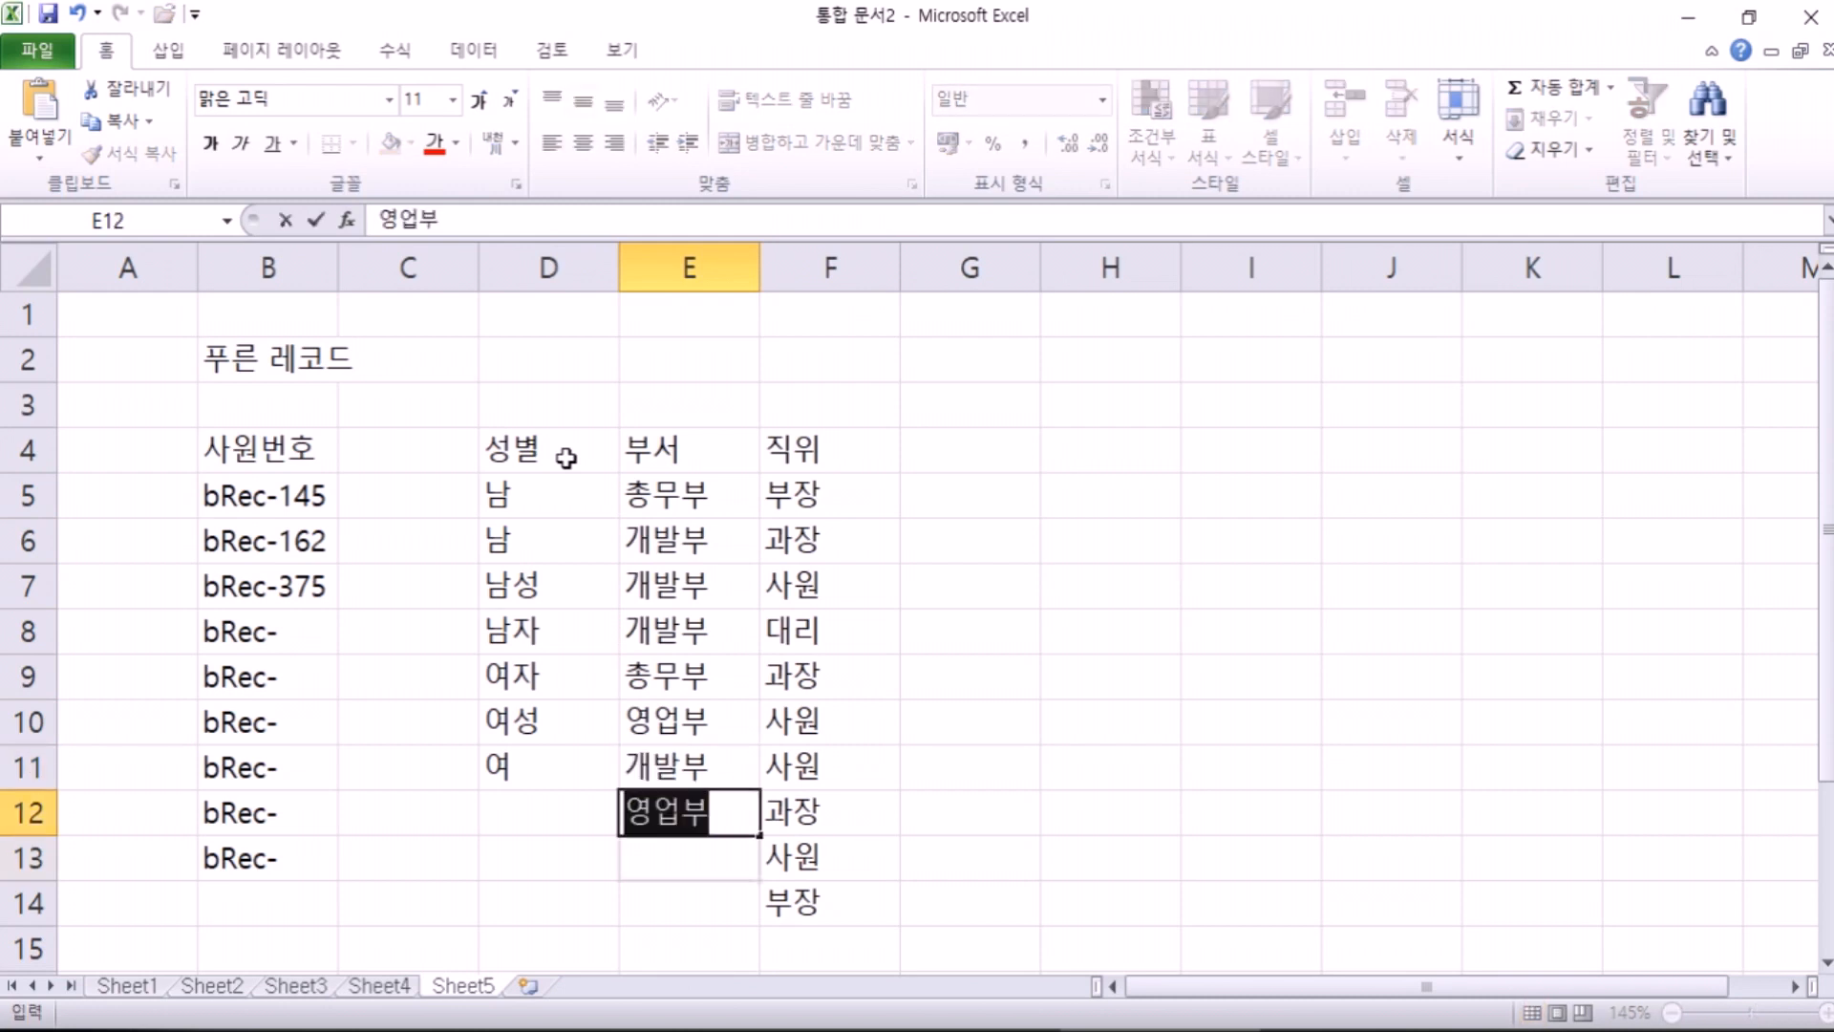
key("Return")
type("영업부")
key("Return")
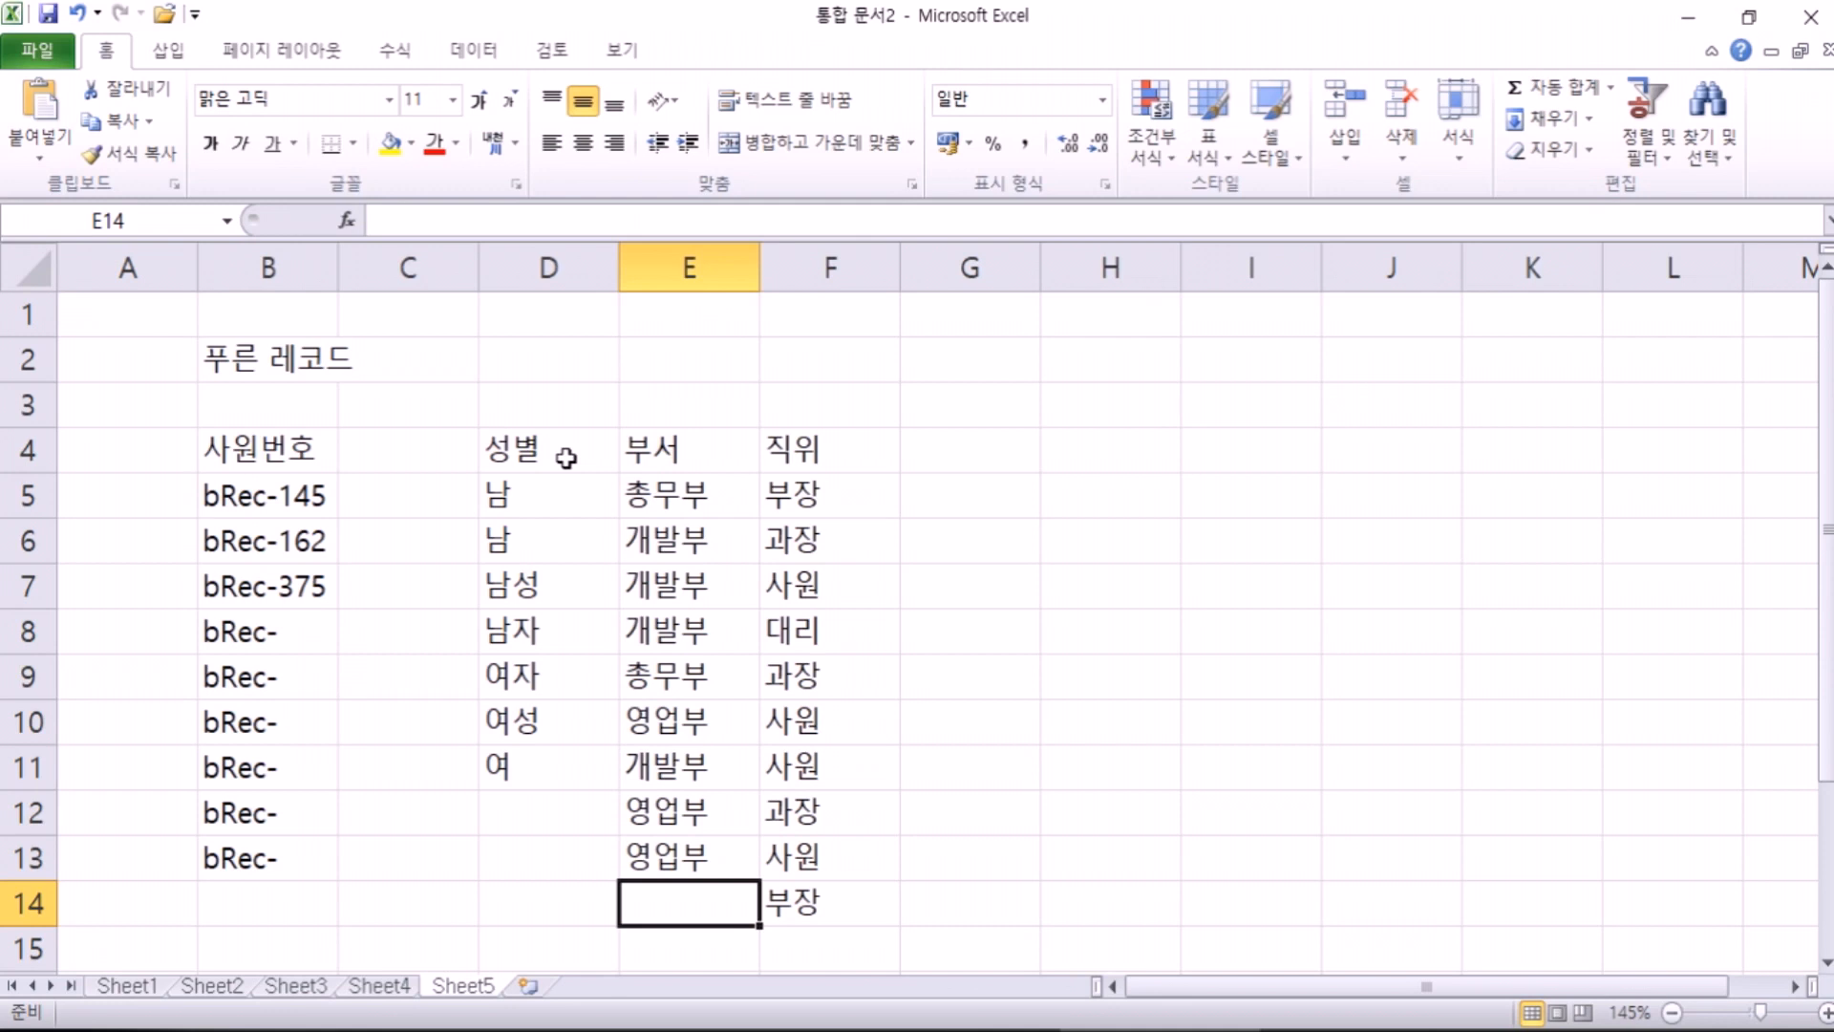
Step: Enter the 성명 heading in C4
key("Up")
key("Up")
key("Up")
key("Left")
key("Left")
key("Up")
key("Up")
key("Up")
key("Up")
key("Up")
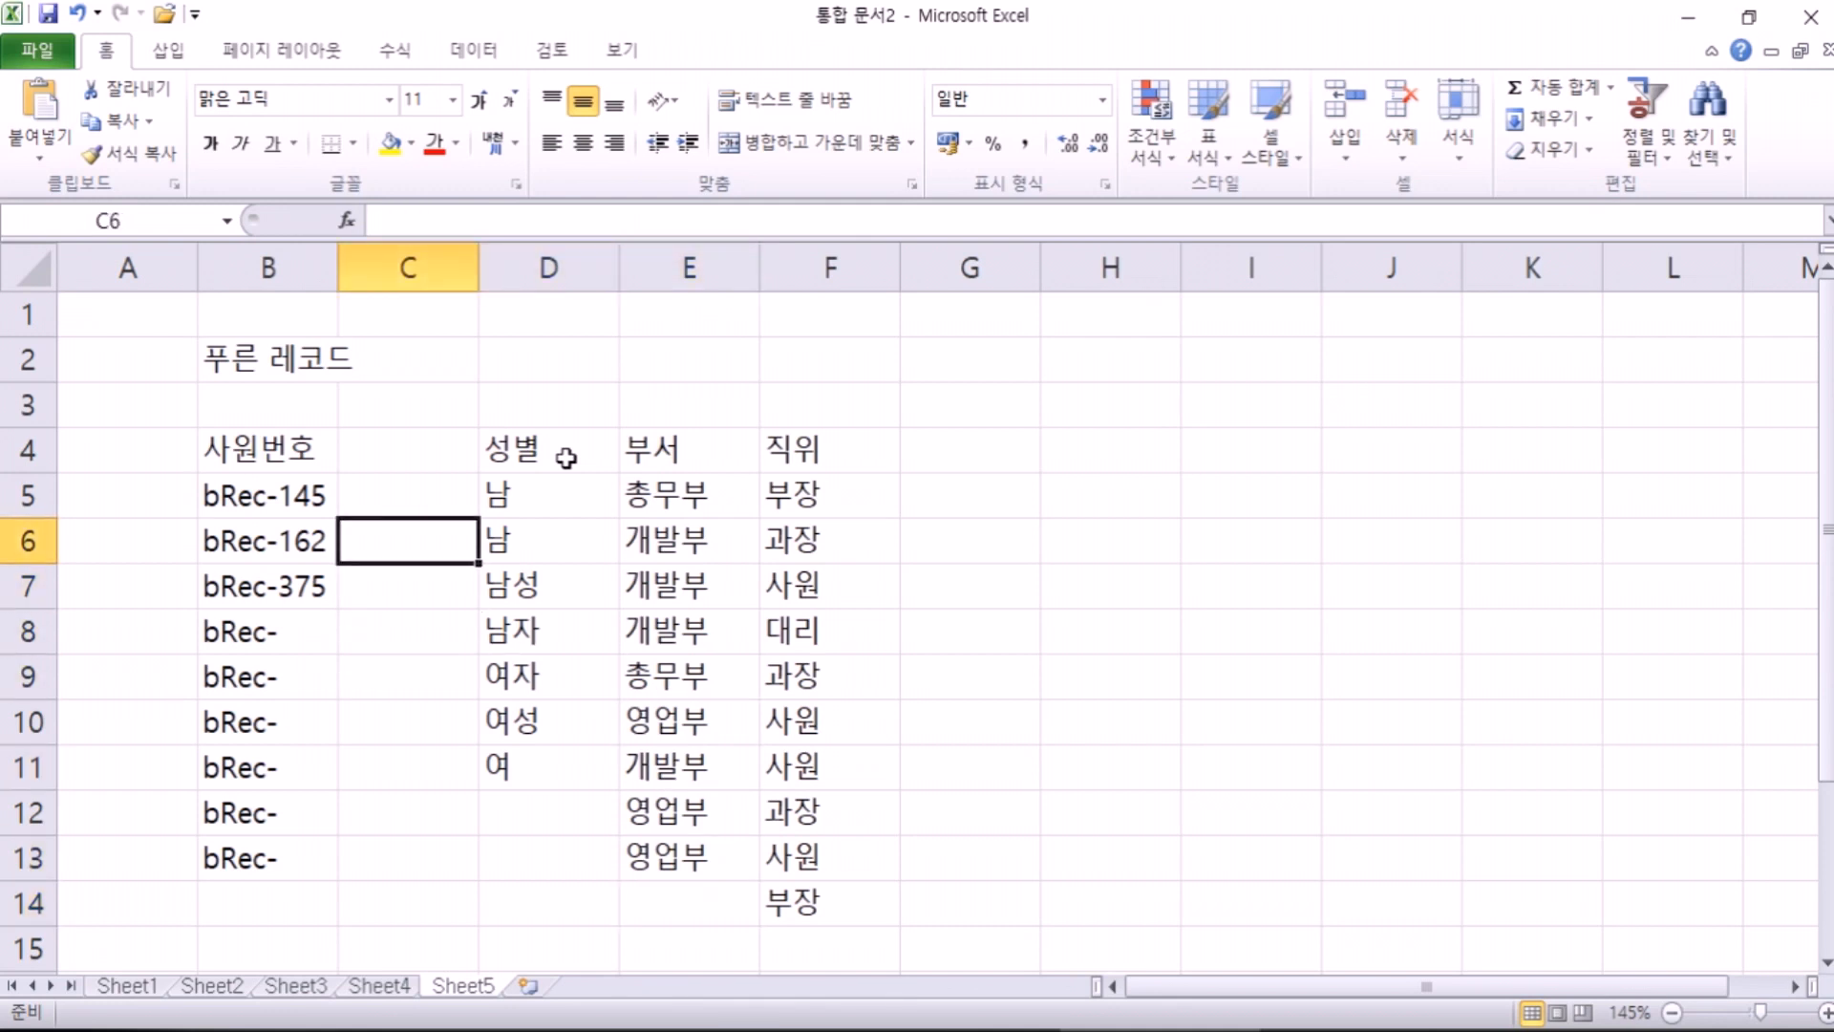
key("Up")
key("Up")
type("성명")
key("Return")
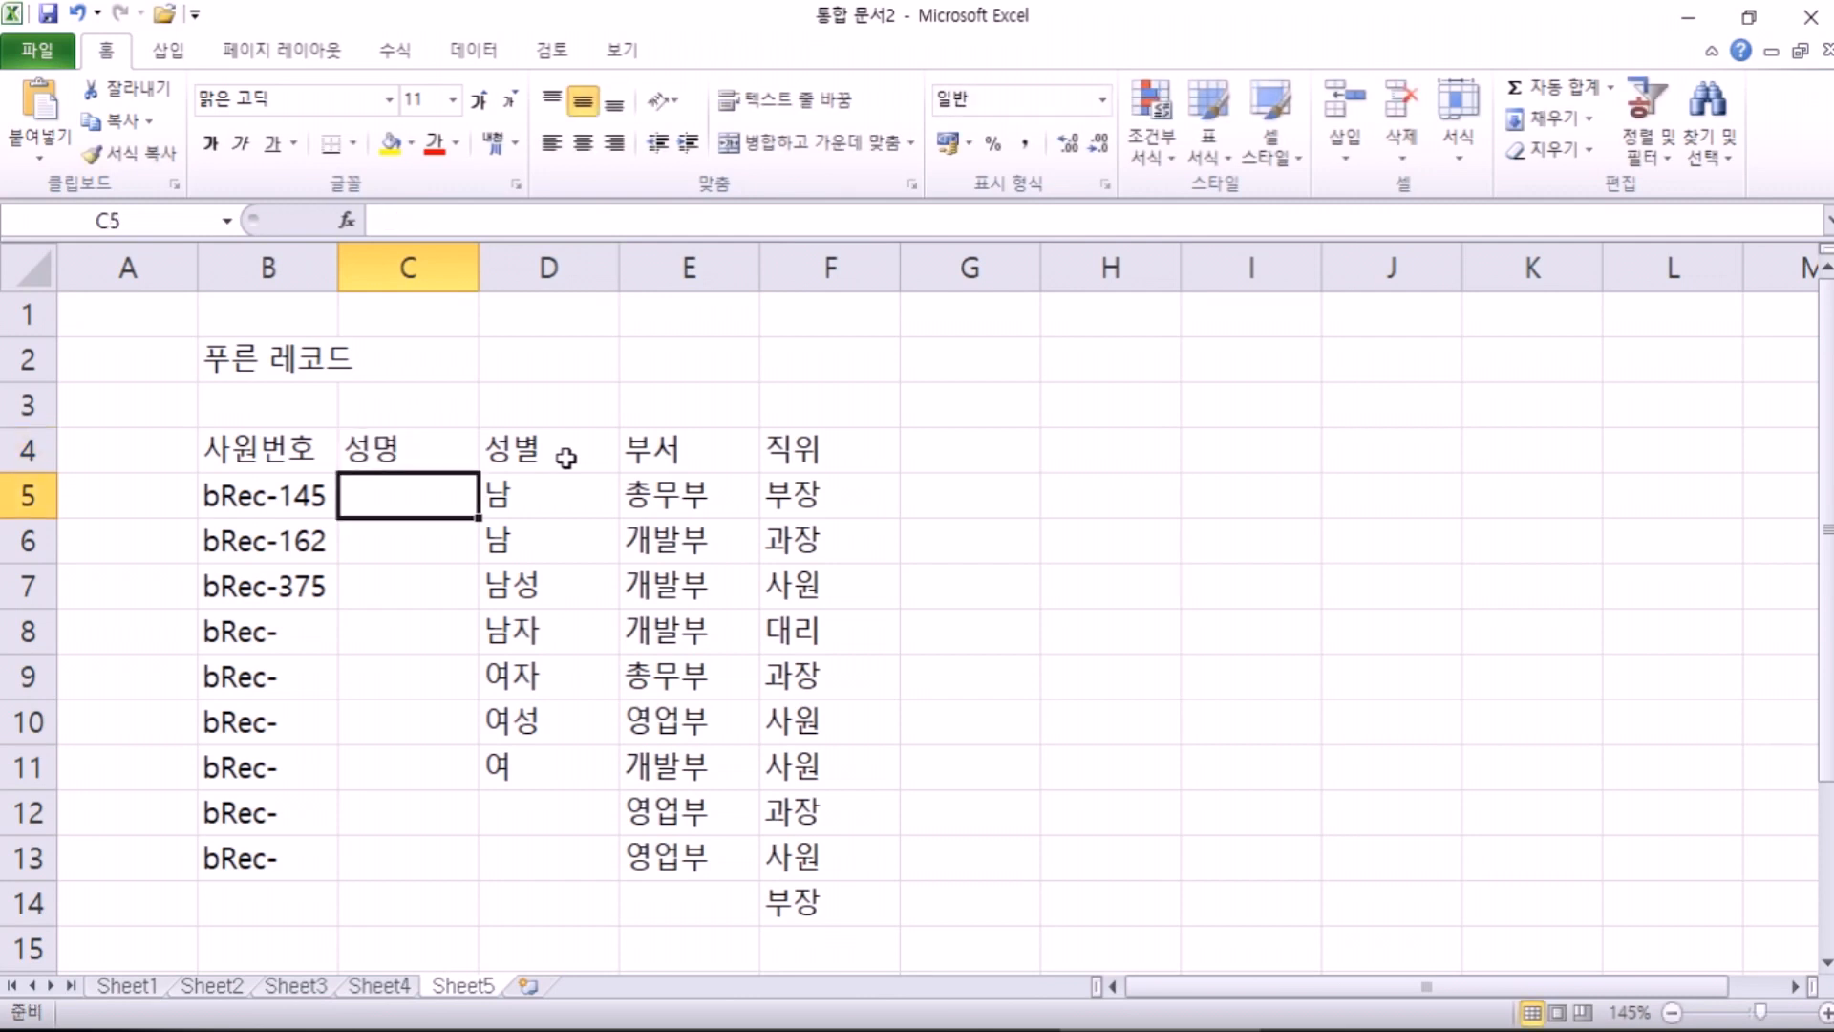